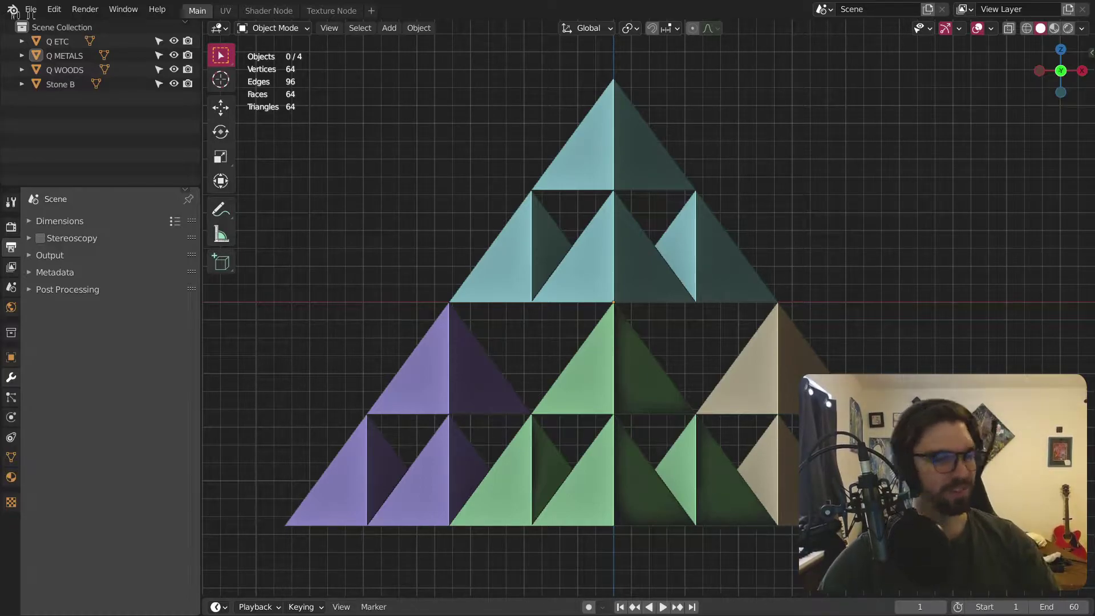
# Step: Delete all four objects from the scene
pyautogui.press('a')
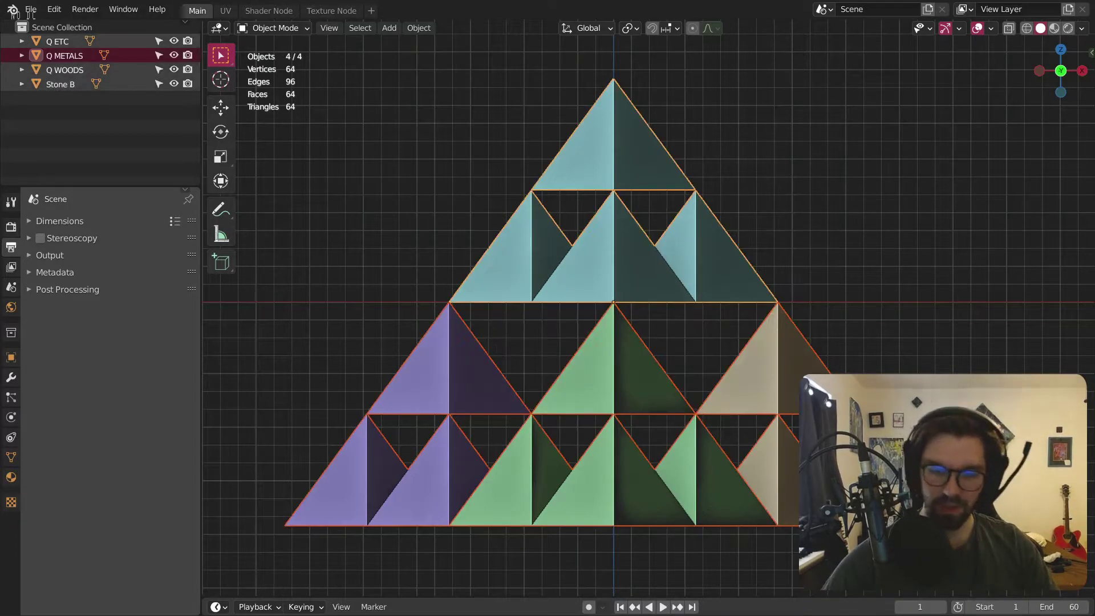
pyautogui.press('Delete')
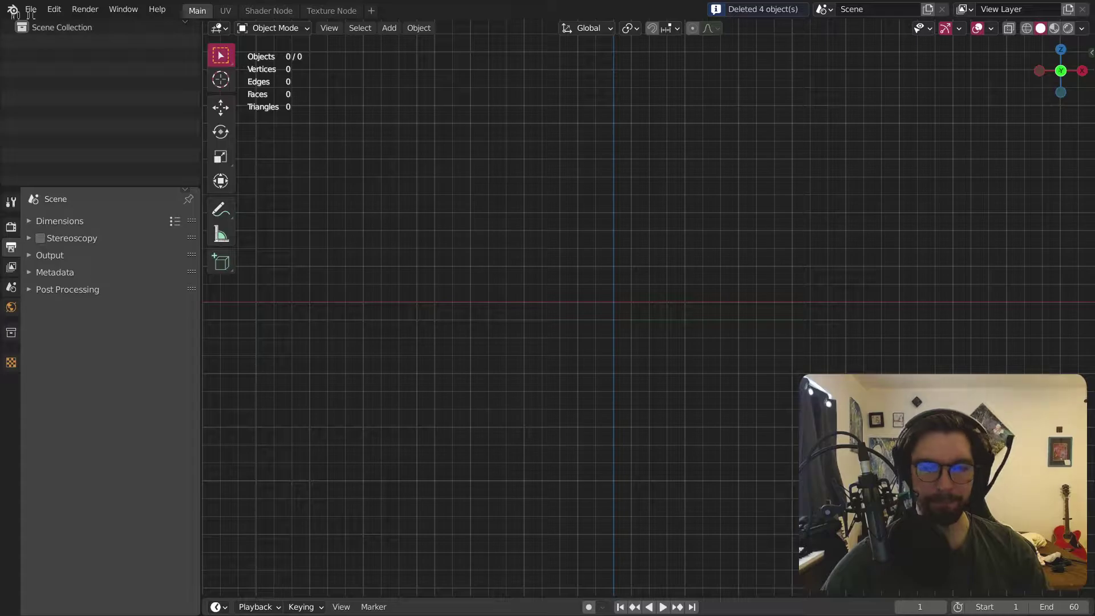
# Step: Add a cylinder mesh at the world origin with 64 vertices
pyautogui.scroll(-1, 535, 278)
pyautogui.moveTo(675, 392); pyautogui.dragTo(632, 338, button='middle')
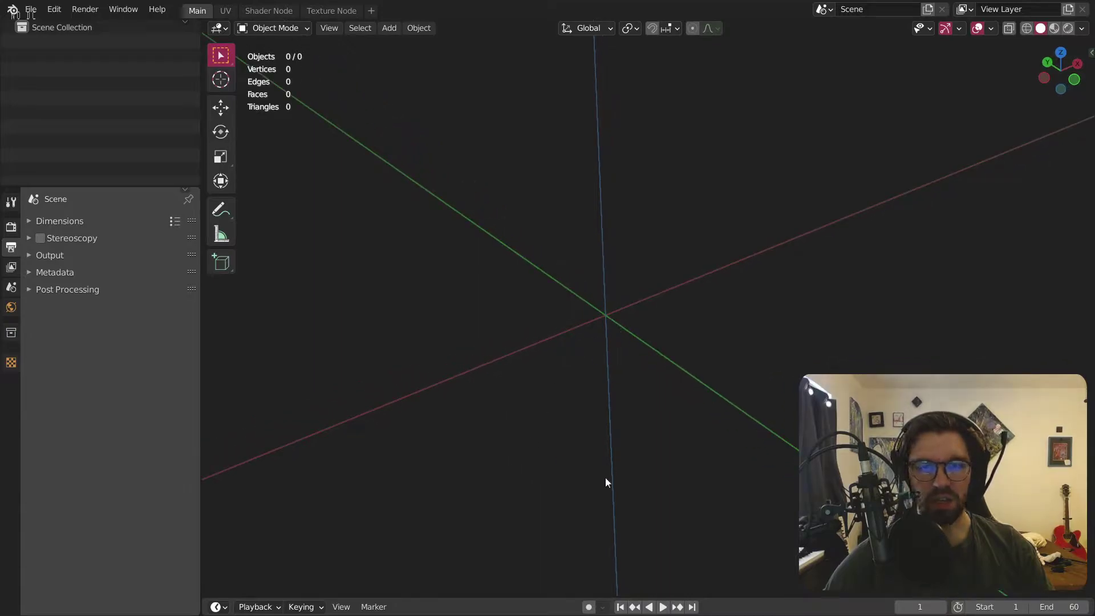
pyautogui.click(389, 28)
pyautogui.moveTo(414, 50)
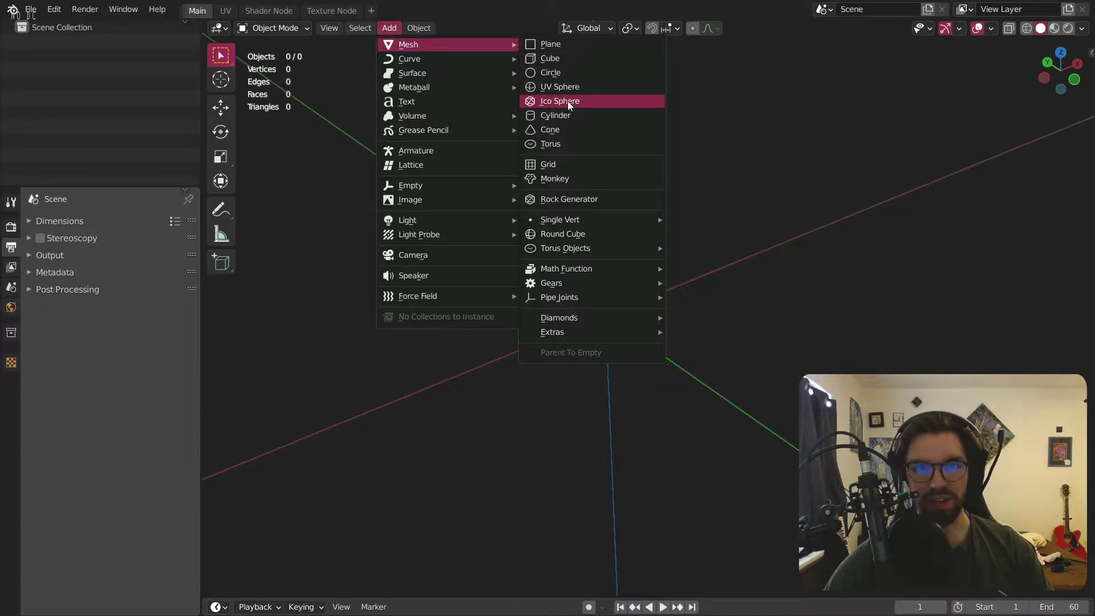
pyautogui.click(556, 115)
pyautogui.scroll(2, 656, 265)
pyautogui.moveTo(671, 255); pyautogui.dragTo(513, 319, button='middle')
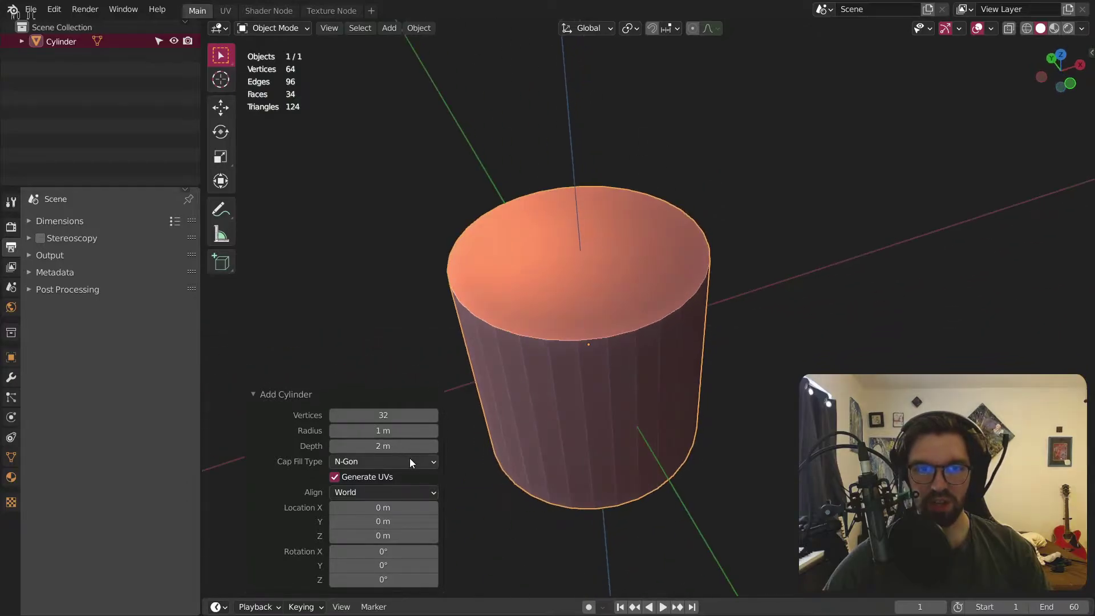
pyautogui.click(416, 416)
pyautogui.write('64')
pyautogui.press('Return')
pyautogui.moveTo(607, 283); pyautogui.dragTo(513, 407, button='middle')
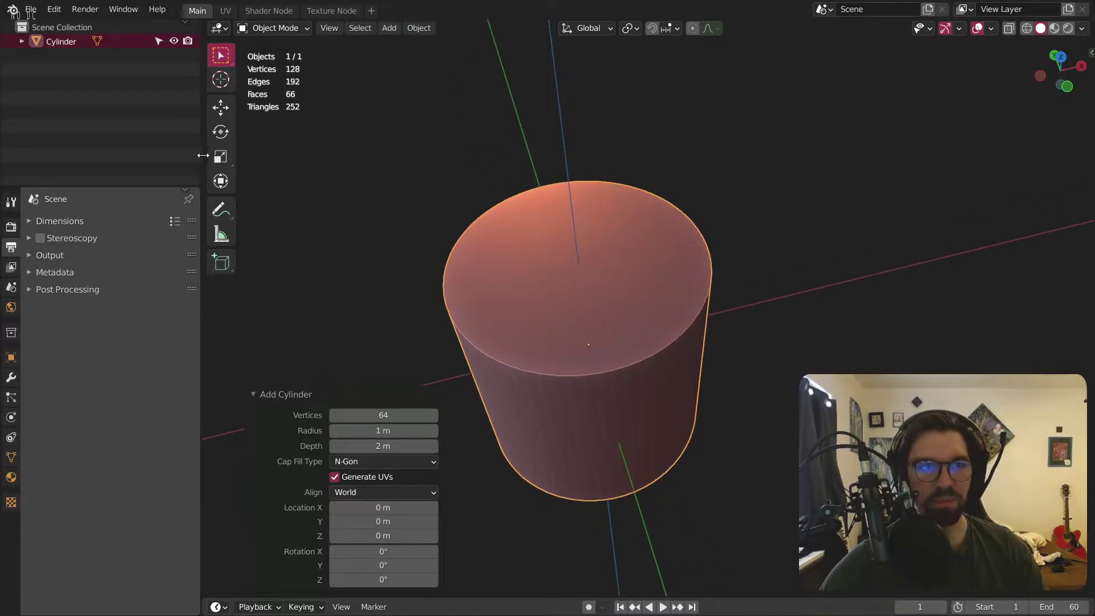
# Step: Flatten the cylinder along Z and enlarge it horizontally with the Scale tool into a thin, wide disc
pyautogui.click(221, 157)
pyautogui.moveTo(539, 201); pyautogui.dragTo(627, 197, button='middle')
pyautogui.moveTo(590, 292); pyautogui.dragTo(587, 342)
pyautogui.moveTo(588, 297); pyautogui.dragTo(613, 330)
pyautogui.moveTo(579, 343); pyautogui.dragTo(589, 307, button='middle')
pyautogui.moveTo(587, 292); pyautogui.dragTo(588, 282)
pyautogui.click(665, 234)
pyautogui.moveTo(665, 235); pyautogui.dragTo(614, 358, button='middle')
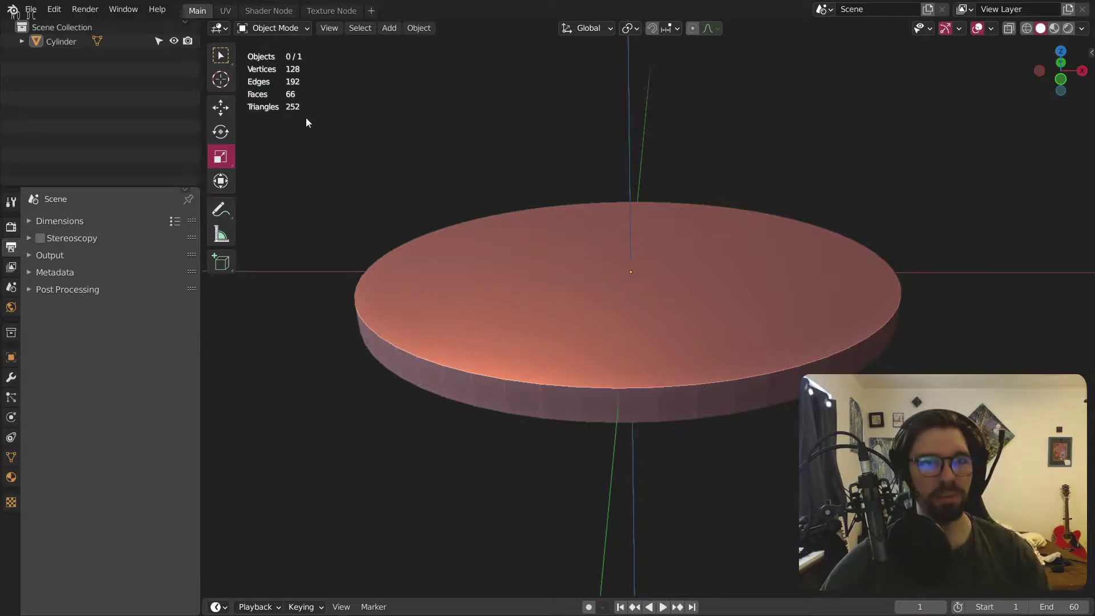
# Step: In Edit Mode, scale the disc's top face to about 0.948 to taper the side wall
pyautogui.click(279, 32)
pyautogui.click(273, 57)
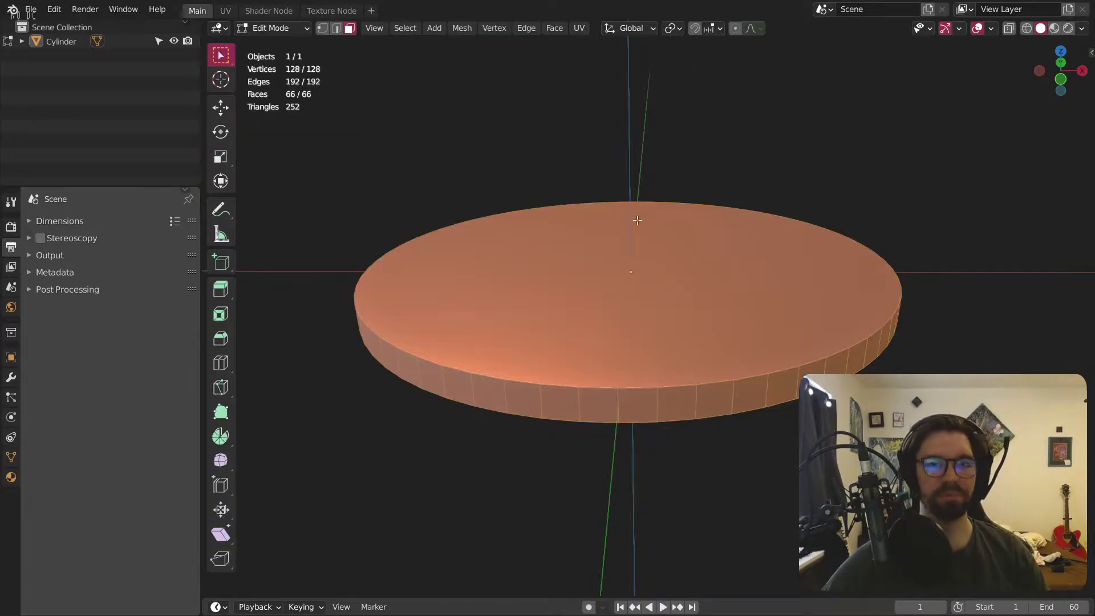
pyautogui.click(622, 199)
pyautogui.press('s')
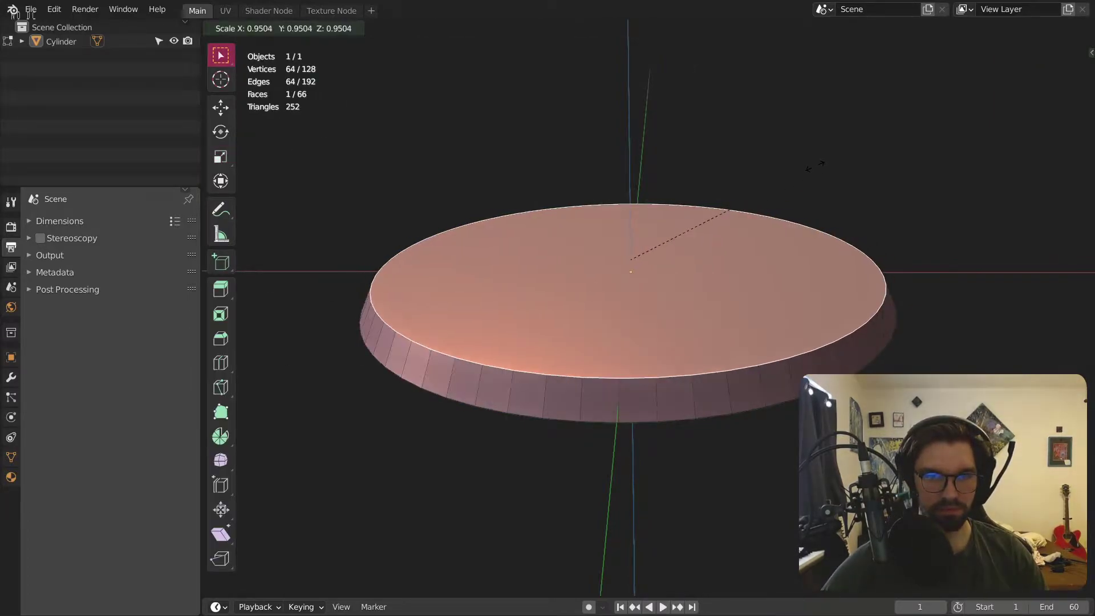
pyautogui.click(815, 166)
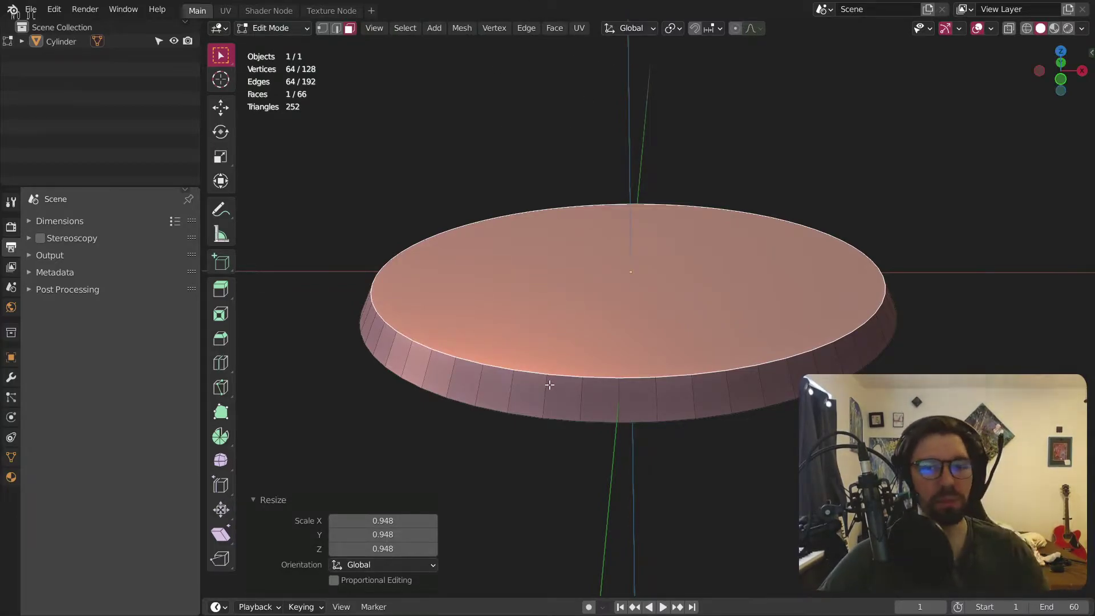
pyautogui.moveTo(502, 329); pyautogui.dragTo(408, 228, button='middle')
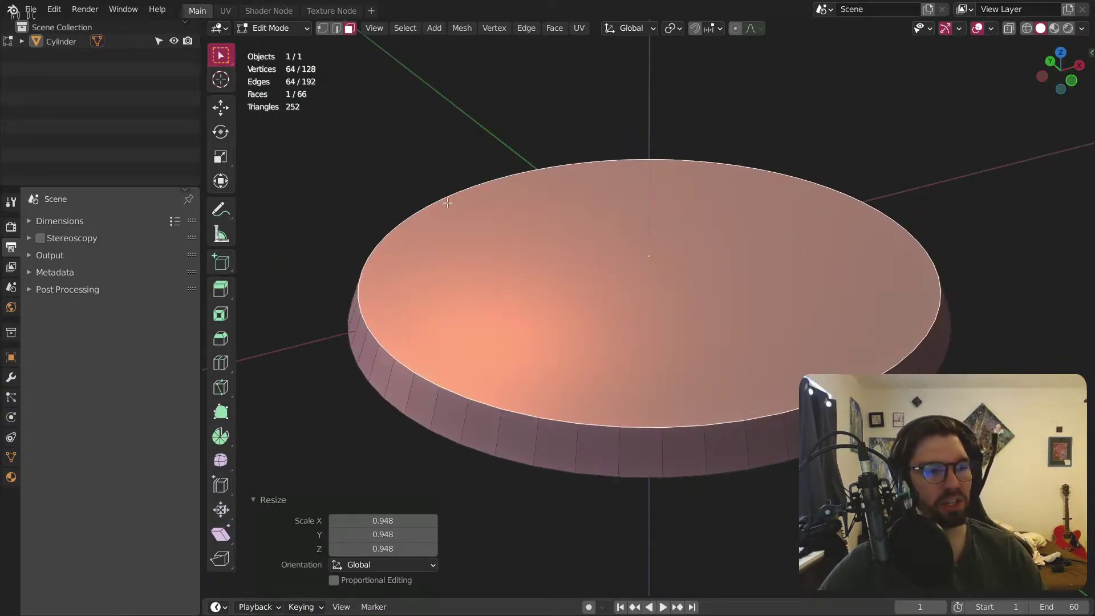
# Step: Return to Object Mode and apply the disc's scale
pyautogui.click(275, 28)
pyautogui.click(280, 42)
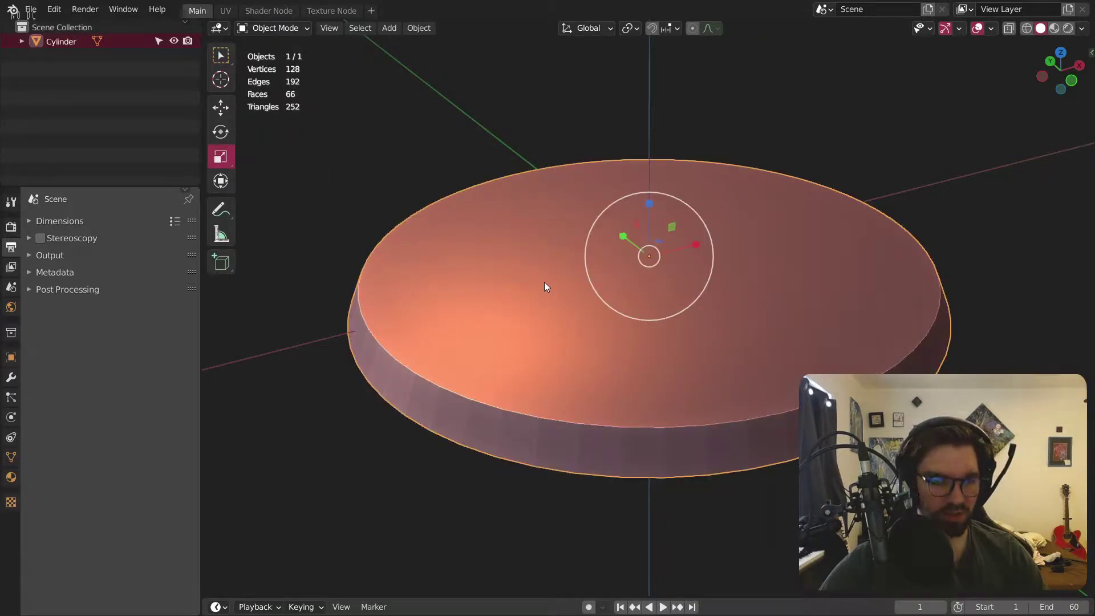
pyautogui.hotkey('ctrl', 'a')
pyautogui.click(496, 311)
pyautogui.moveTo(490, 251); pyautogui.dragTo(369, 124, button='middle')
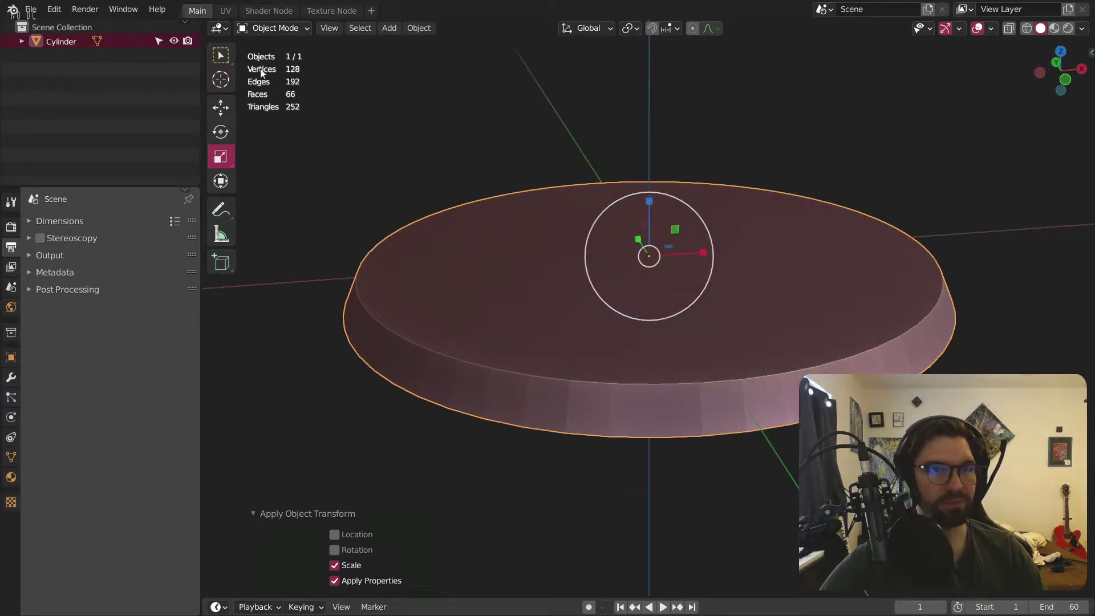
# Step: Thicken the disc slightly along Z, and in Edit Mode scale its top face to about 0.919
pyautogui.moveTo(647, 200); pyautogui.dragTo(655, 181)
pyautogui.click(302, 29)
pyautogui.click(280, 60)
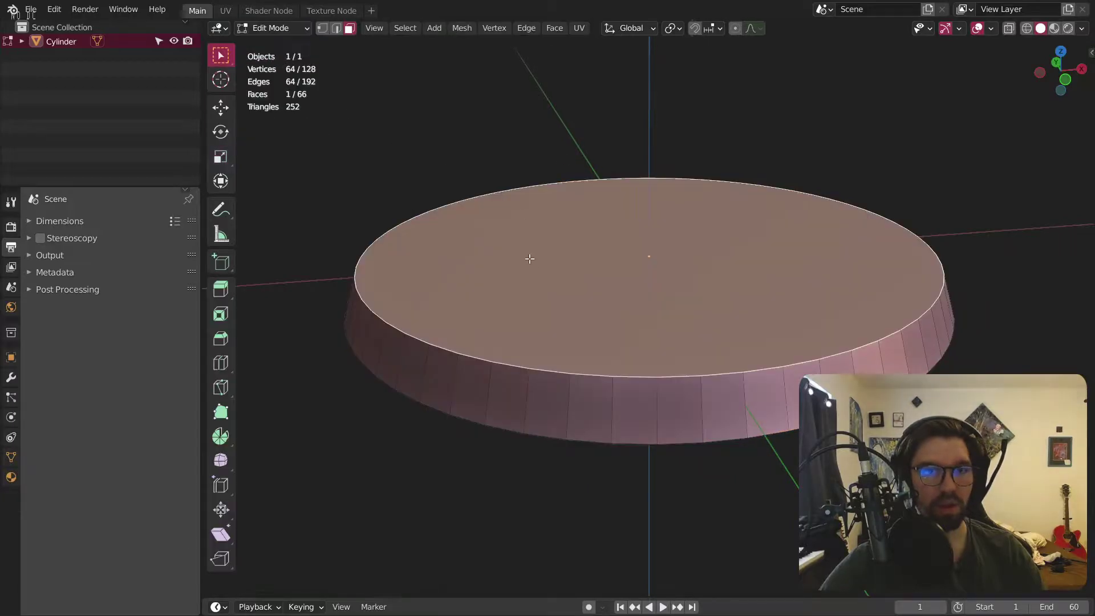
pyautogui.press('s')
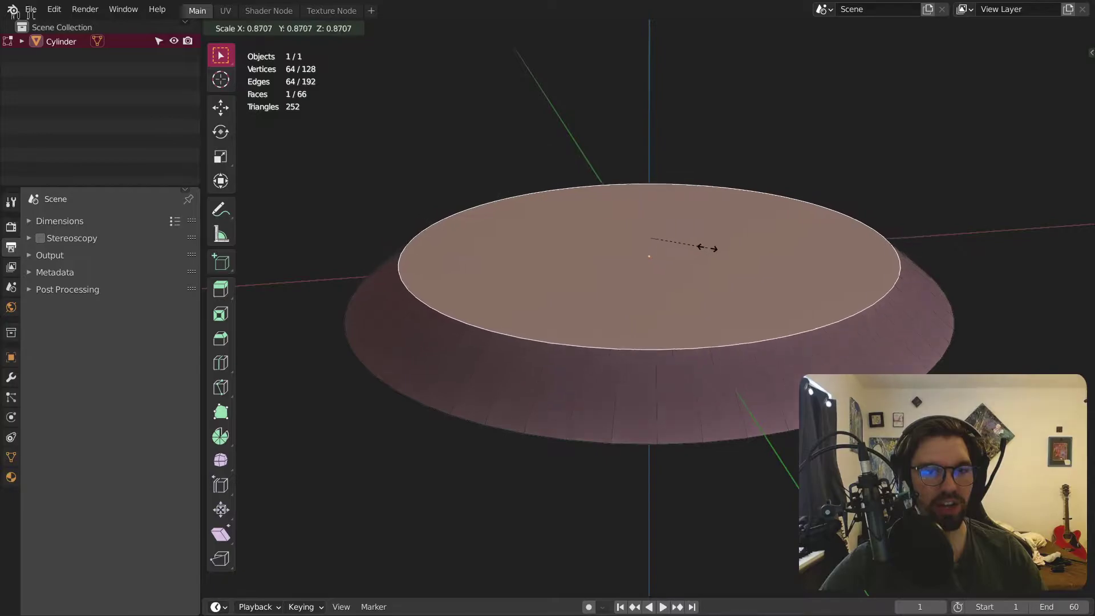
pyautogui.click(712, 246)
pyautogui.moveTo(542, 264); pyautogui.dragTo(520, 281, button='middle')
# Step: Leave Edit Mode and apply the scale of the thickened disc
pyautogui.click(303, 29)
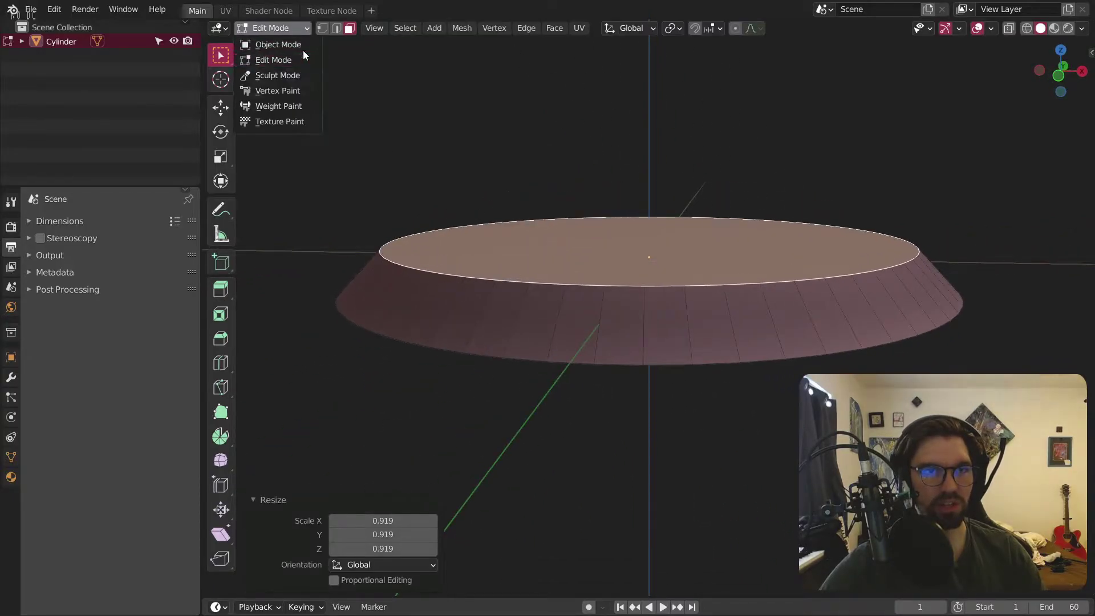
pyautogui.click(302, 49)
pyautogui.hotkey('ctrl', 'a')
pyautogui.click(533, 203)
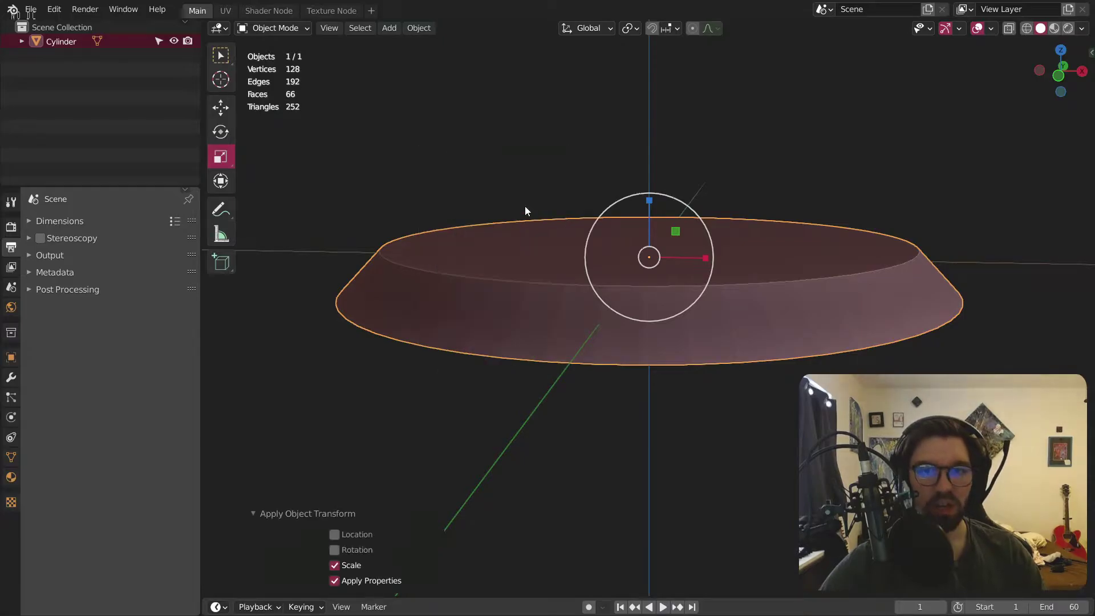
pyautogui.moveTo(529, 205); pyautogui.dragTo(587, 262, button='middle')
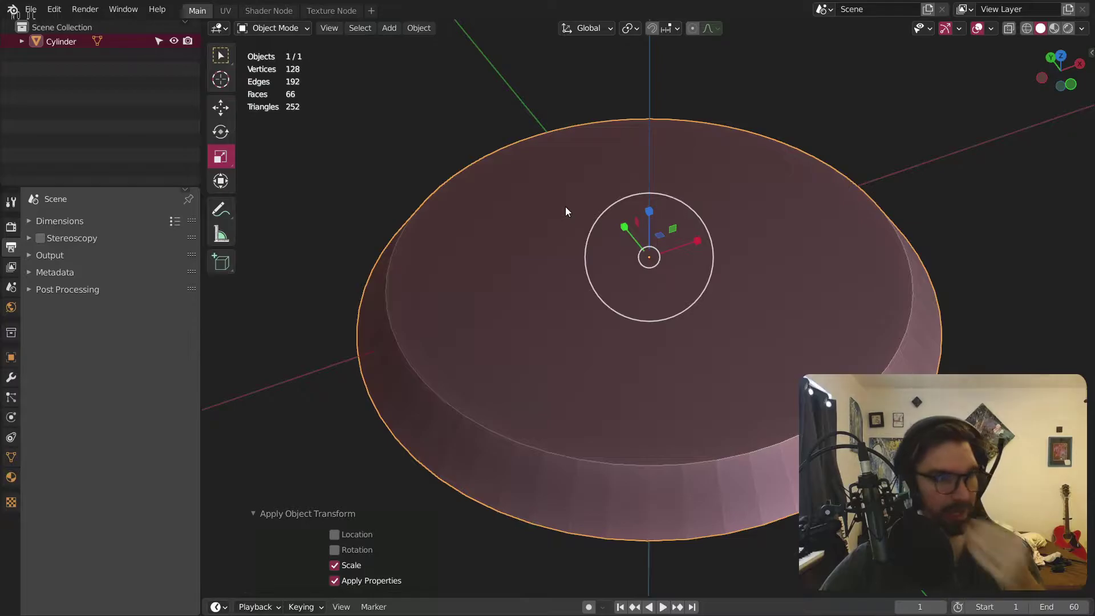
pyautogui.moveTo(662, 365); pyautogui.dragTo(592, 367, button='middle')
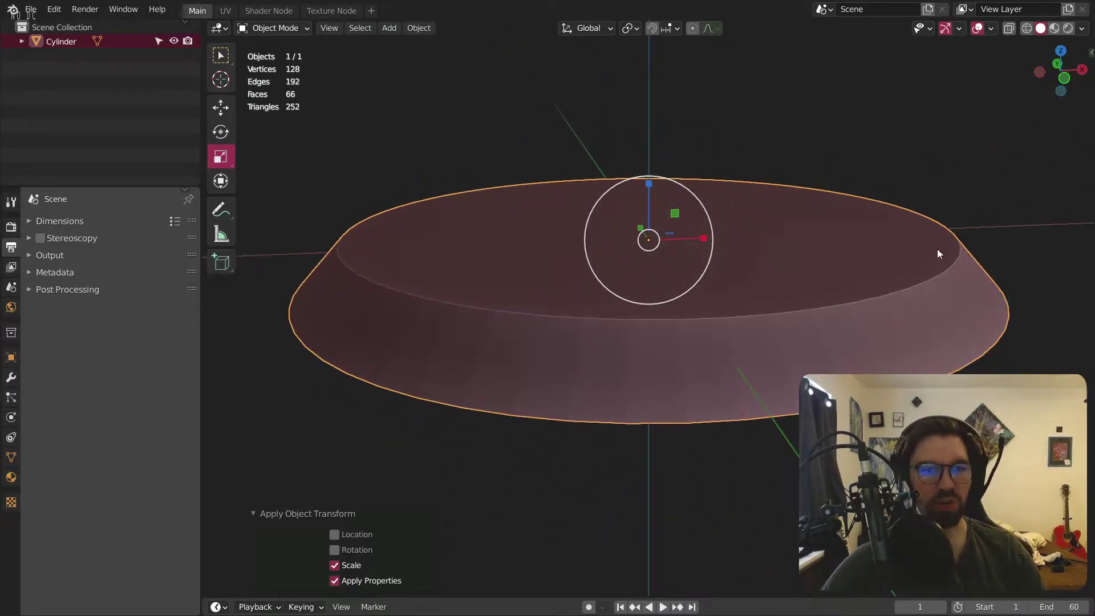
# Step: In edge selection, bevel the disc's top and bottom rim loops about 0.0953 m wide with 5 segments
pyautogui.click(279, 28)
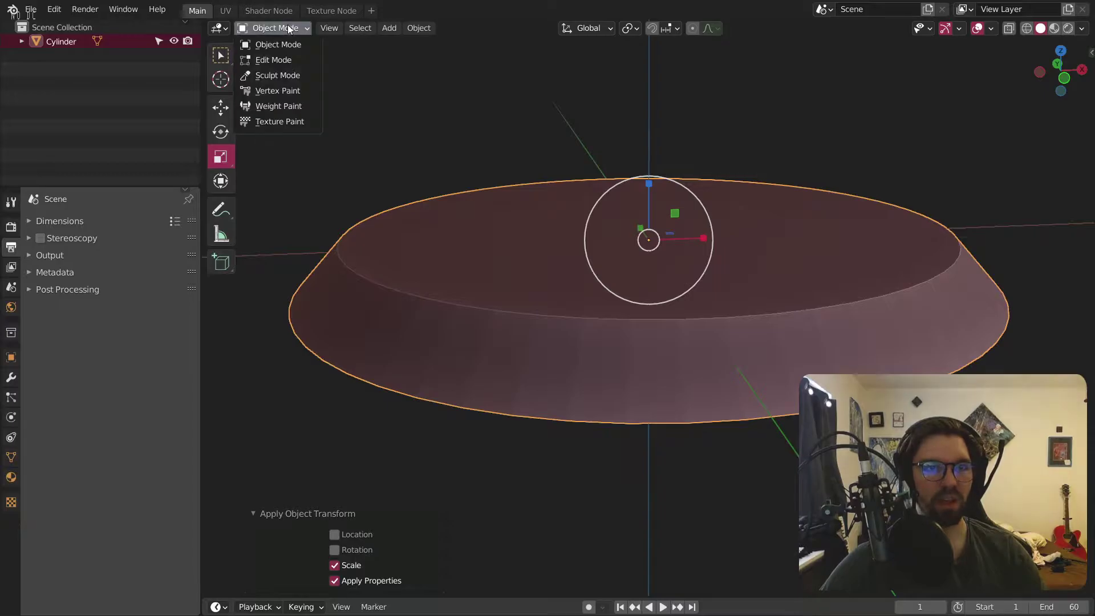
pyautogui.click(286, 60)
pyautogui.click(337, 28)
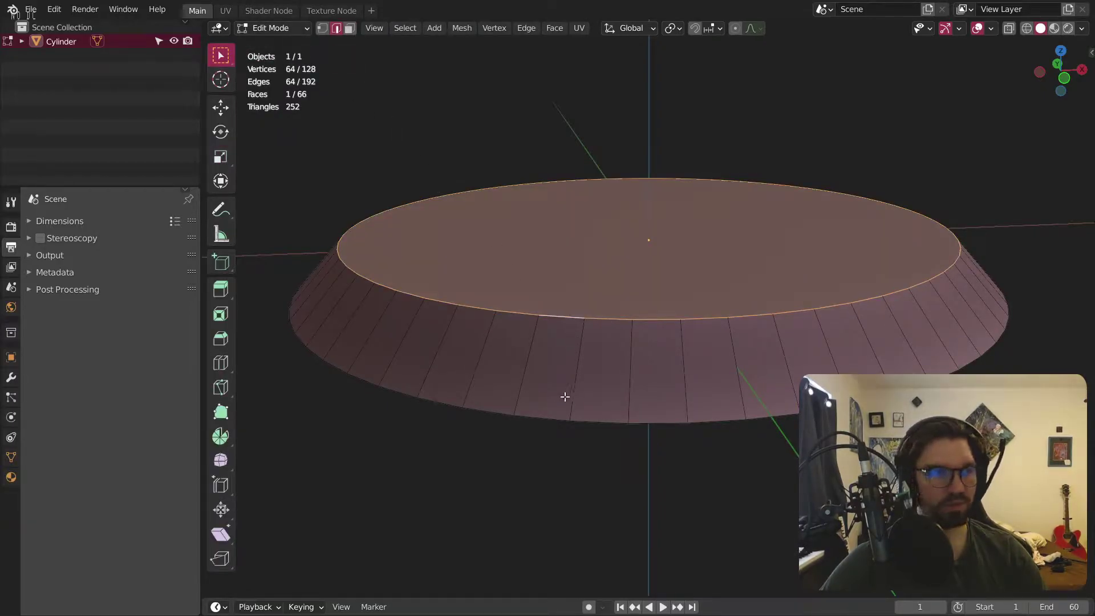
pyautogui.keyDown('alt'); pyautogui.keyDown('shift'); pyautogui.click(548, 415); pyautogui.keyUp('shift'); pyautogui.keyUp('alt')
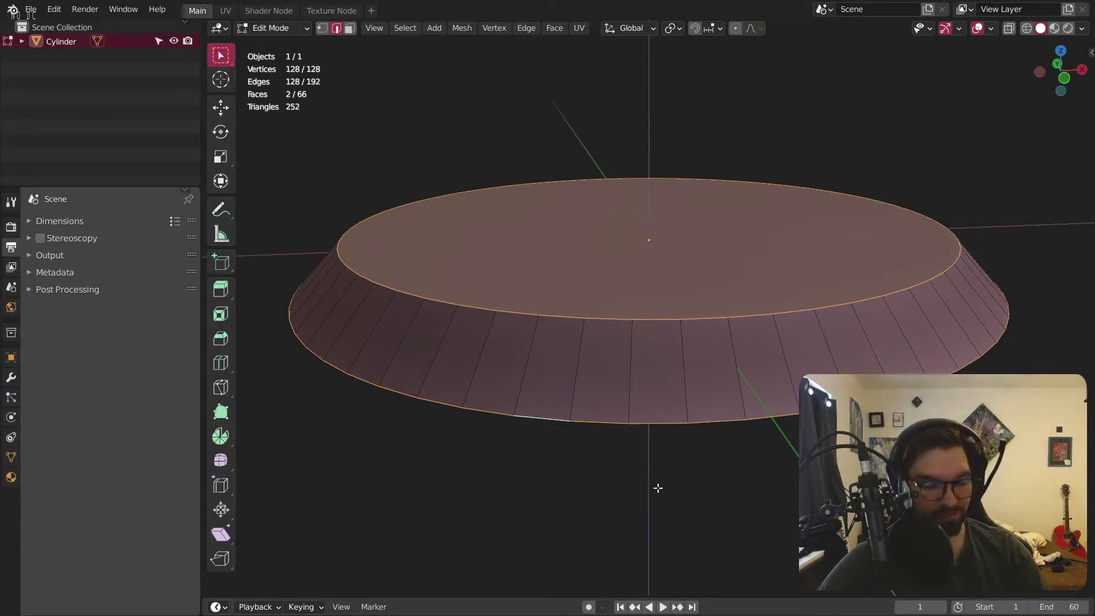
pyautogui.press('s')
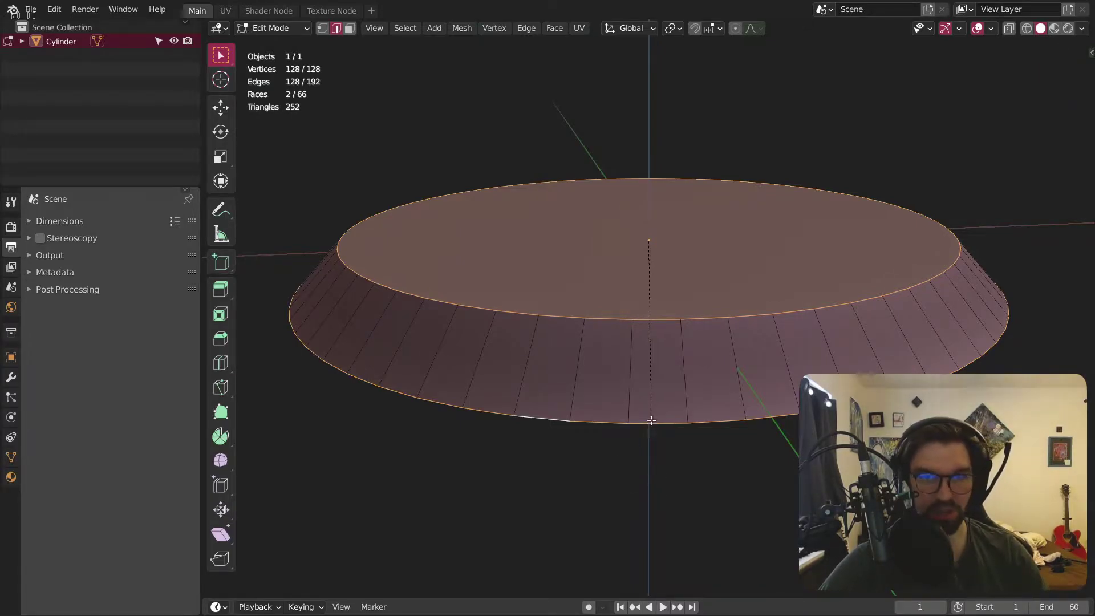
pyautogui.click(846, 124)
pyautogui.press('i')
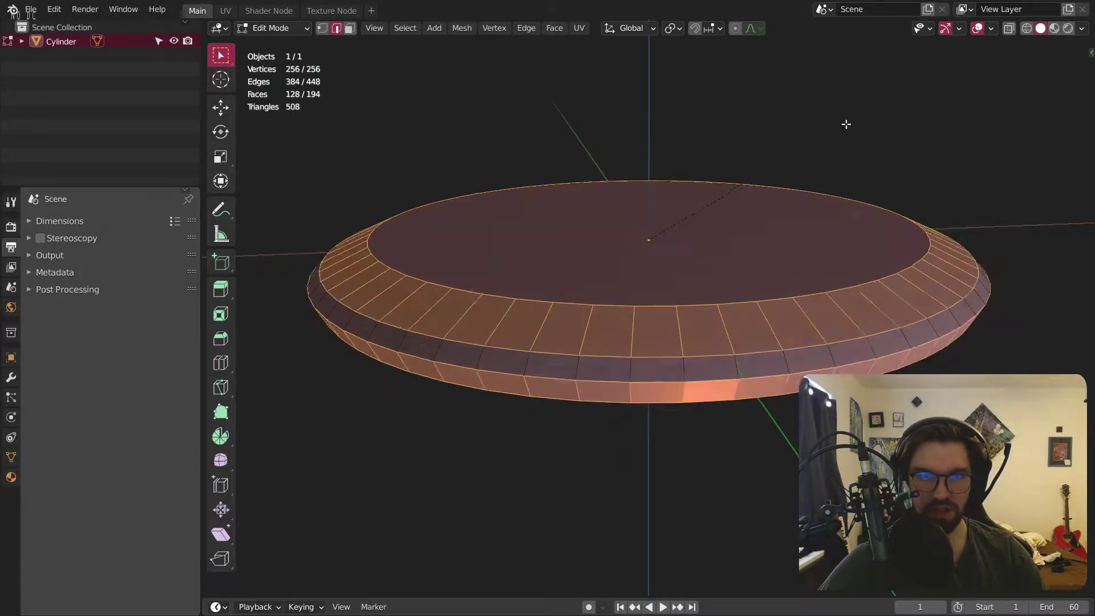
pyautogui.scroll(1, 842, 127)
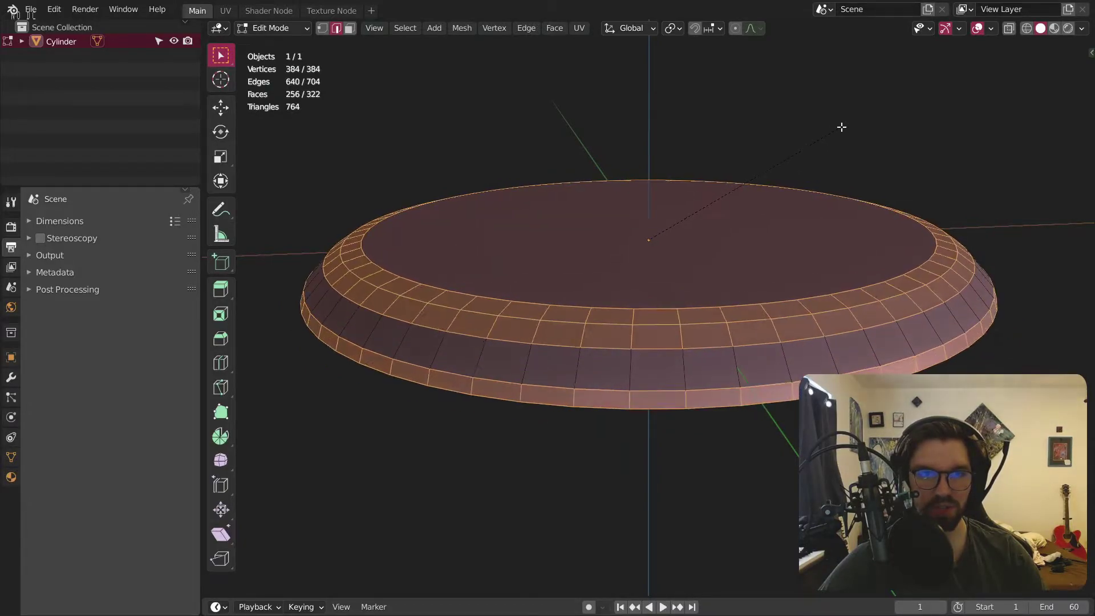
pyautogui.scroll(2, 841, 127)
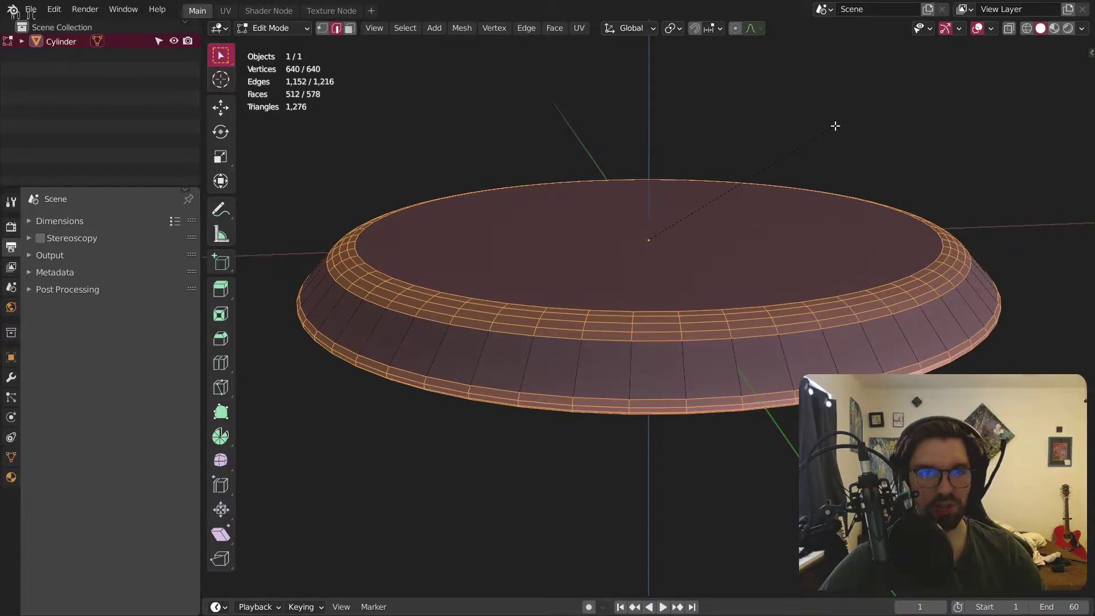
pyautogui.scroll(1, 834, 127)
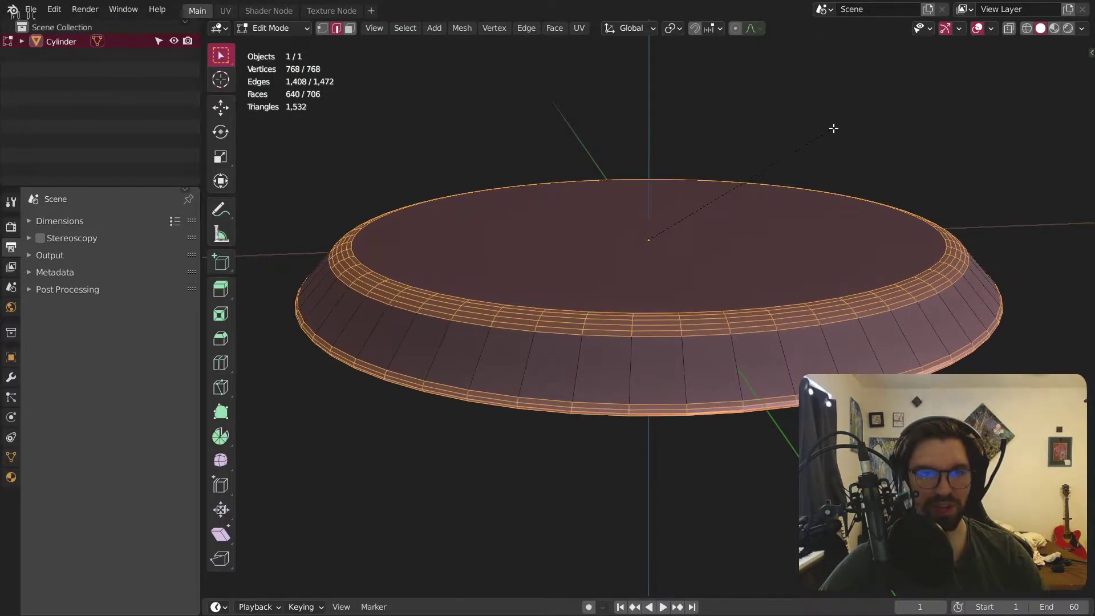
pyautogui.click(839, 128)
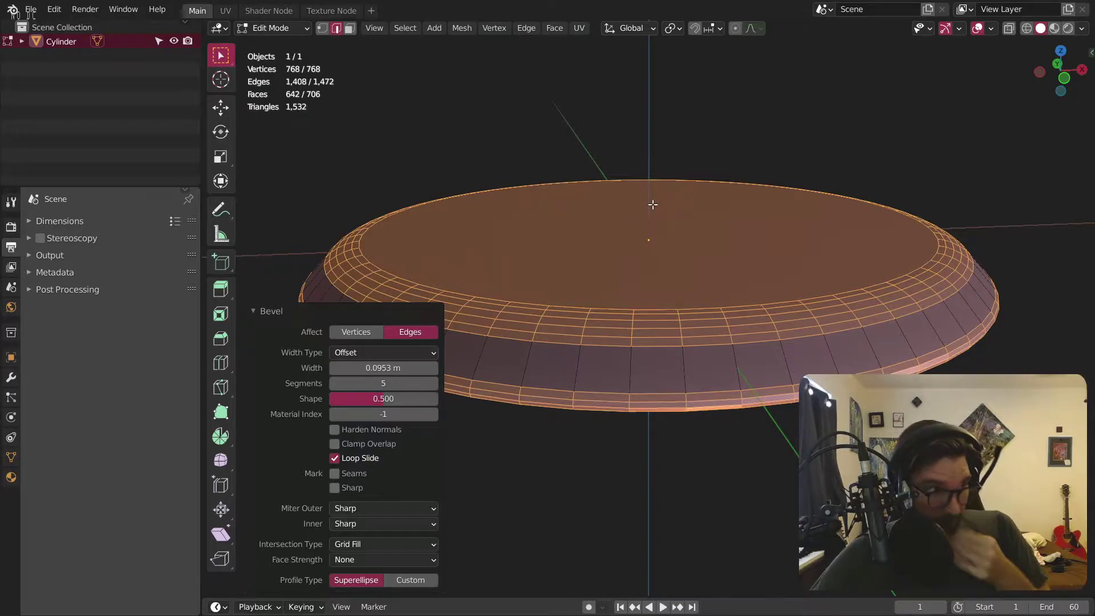
pyautogui.moveTo(655, 247); pyautogui.dragTo(666, 210, button='middle')
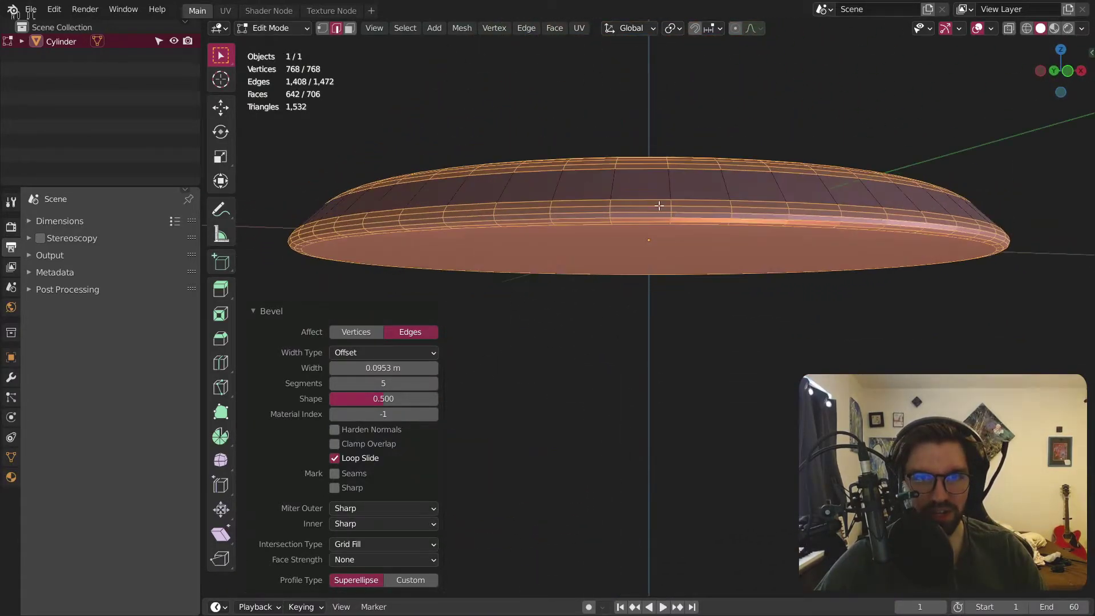
# Step: Return to Object Mode and shade the beveled disc smooth
pyautogui.click(287, 28)
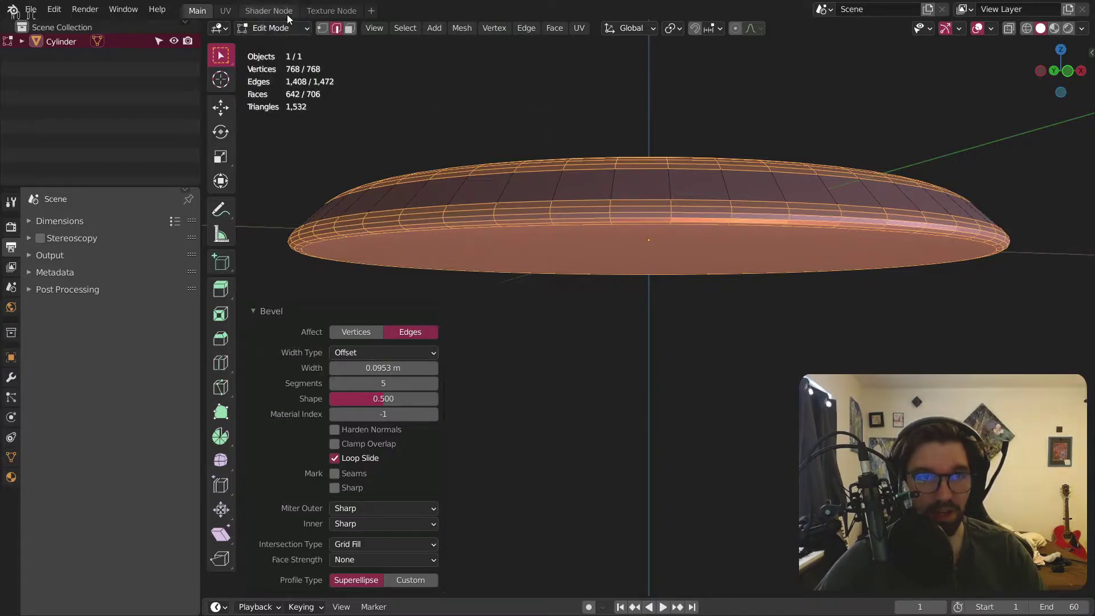
pyautogui.click(268, 11)
pyautogui.click(198, 11)
pyautogui.click(274, 29)
pyautogui.click(268, 41)
pyautogui.click(503, 151)
pyautogui.click(518, 194)
pyautogui.rightClick(518, 194)
pyautogui.click(517, 194)
pyautogui.click(604, 94)
# Step: Select the beveled disc and open it in Edit Mode, looking straight down on its top face
pyautogui.moveTo(603, 93); pyautogui.dragTo(547, 289, button='middle')
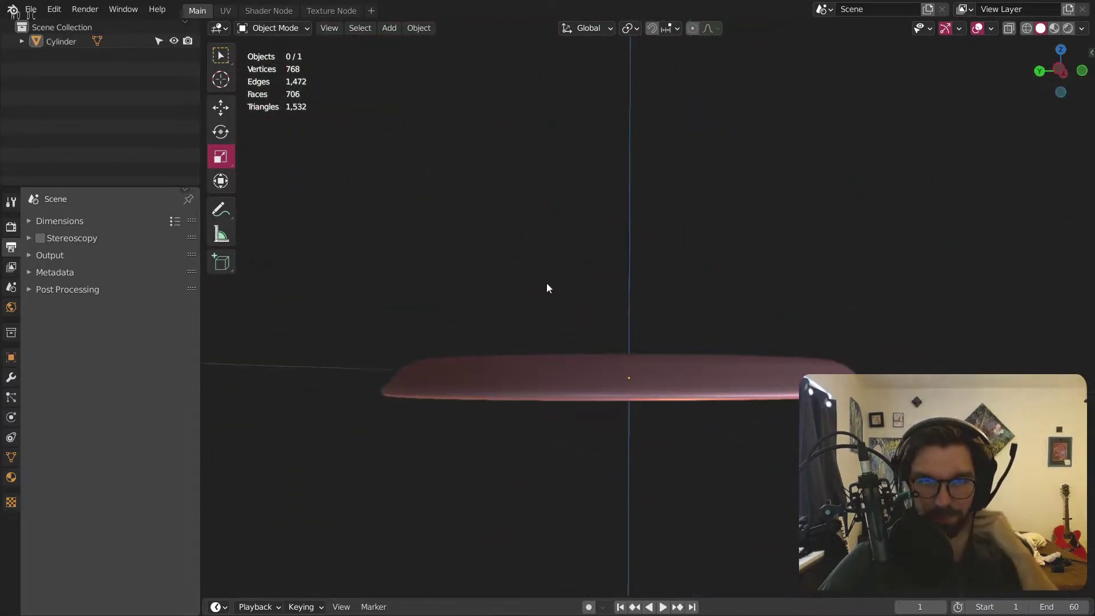
pyautogui.moveTo(628, 315); pyautogui.dragTo(591, 337, button='middle')
pyautogui.moveTo(525, 392); pyautogui.dragTo(546, 358, button='middle')
pyautogui.click(546, 358)
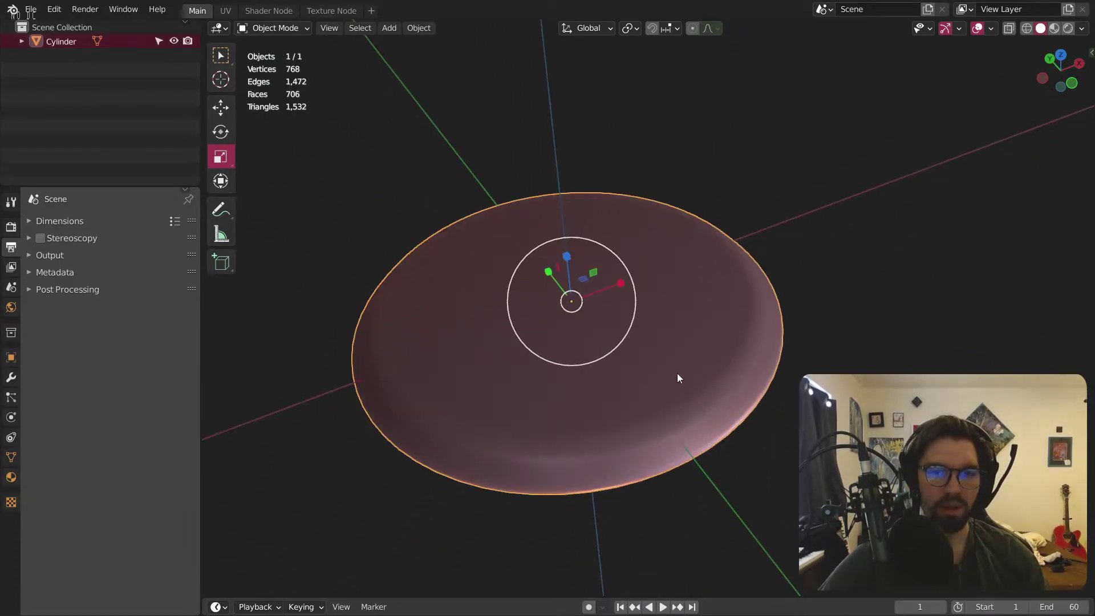
pyautogui.click(305, 28)
pyautogui.click(286, 57)
pyautogui.moveTo(520, 296); pyautogui.dragTo(600, 383, button='middle')
pyautogui.click(1060, 59)
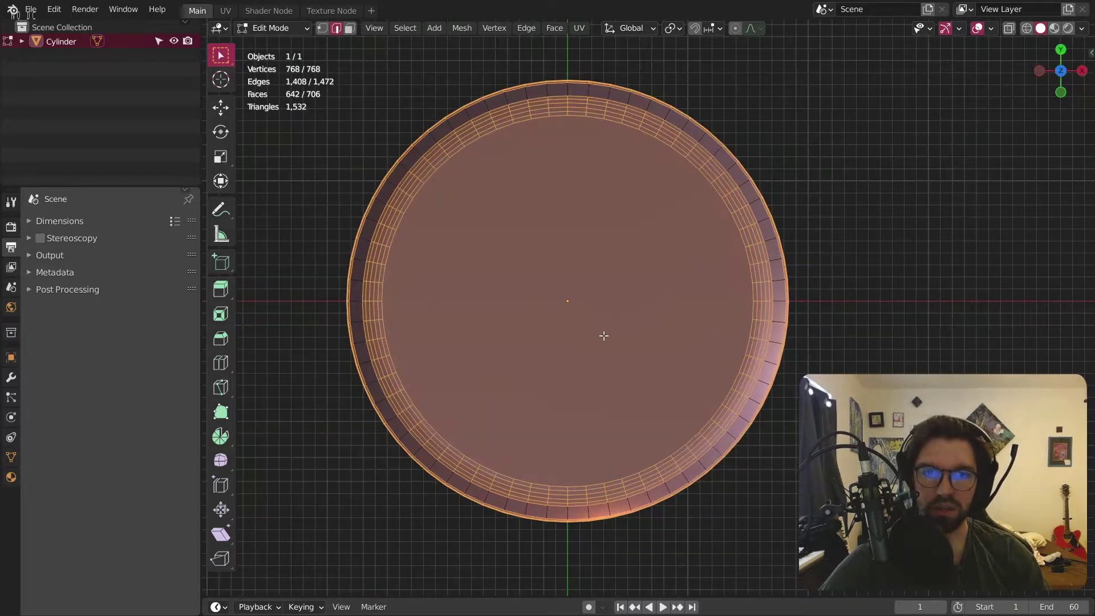
# Step: In vertex selection, connect two inner rim vertices on the top face's -X side, placed symmetrically about the X axis
pyautogui.scroll(2, 482, 254)
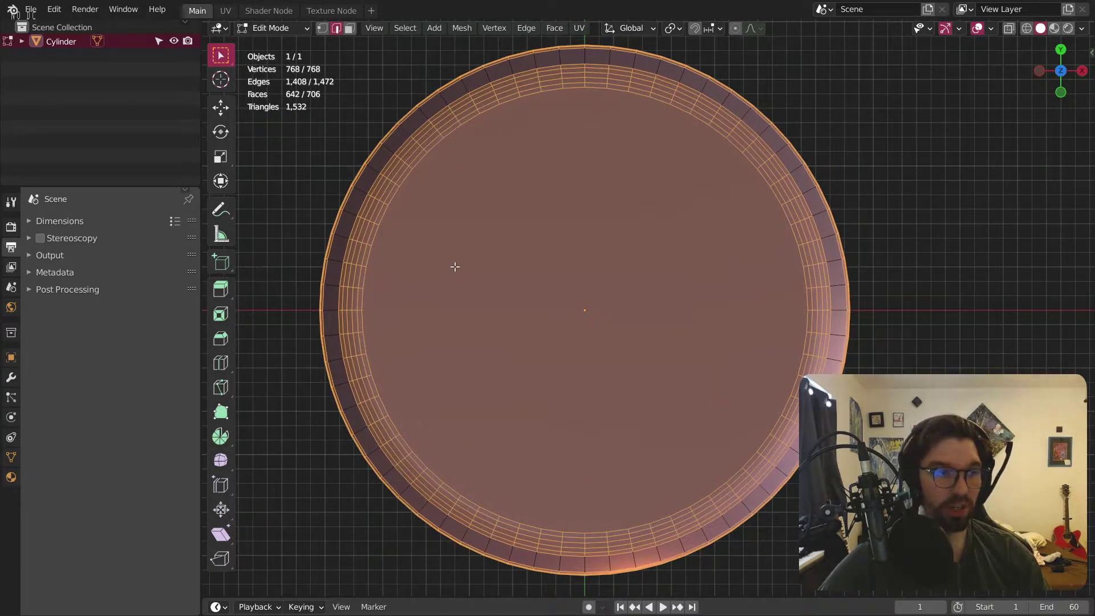
pyautogui.click(322, 29)
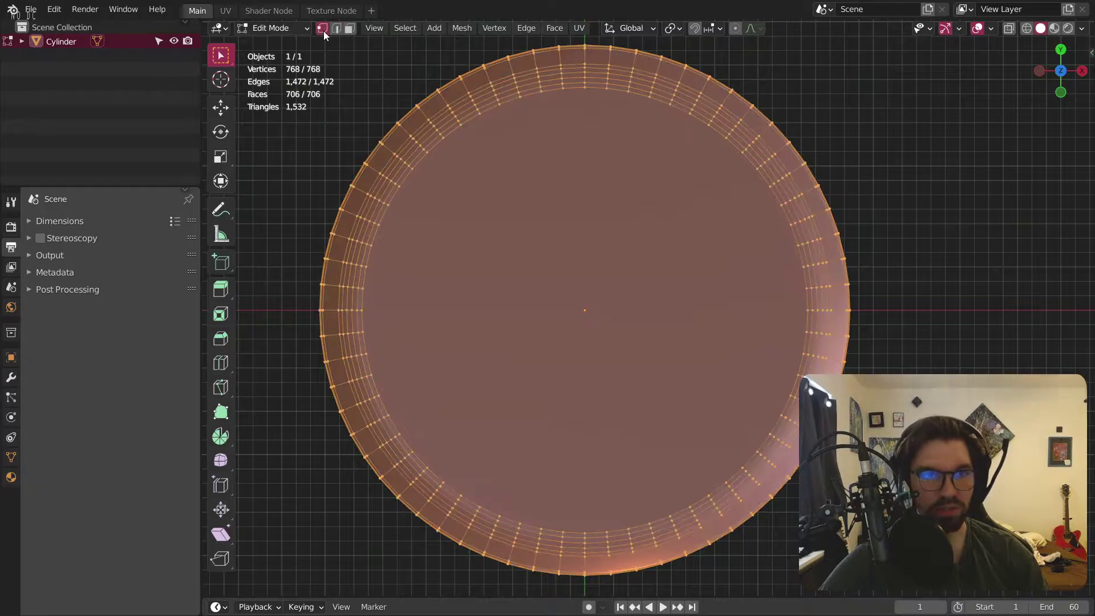
pyautogui.scroll(1, 365, 276)
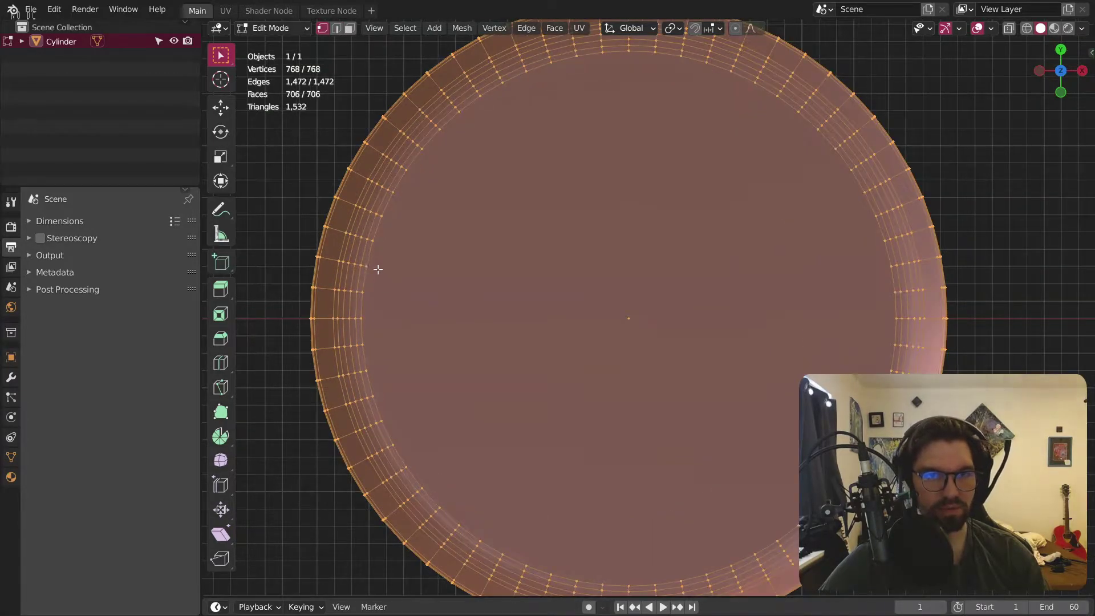
pyautogui.click(372, 267)
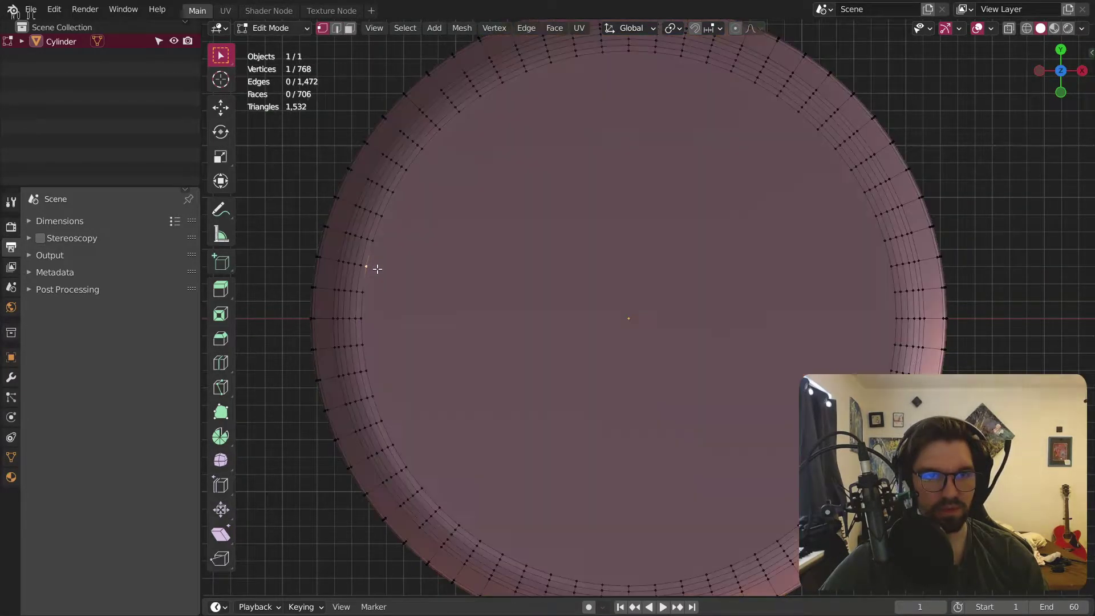
pyautogui.keyDown('shift'); pyautogui.click(380, 369); pyautogui.keyUp('shift')
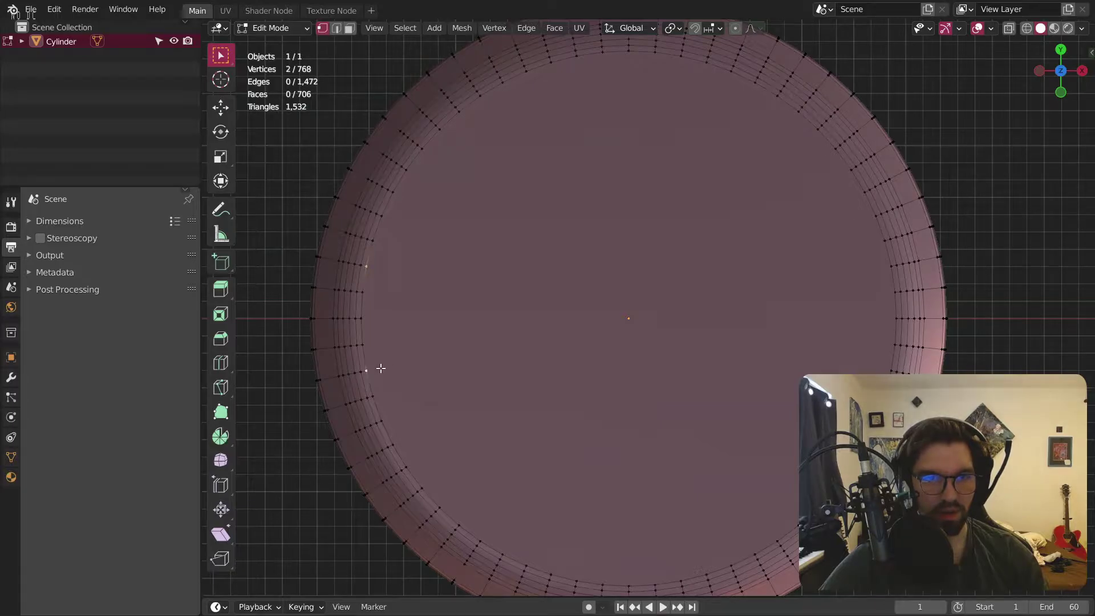
pyautogui.press('j')
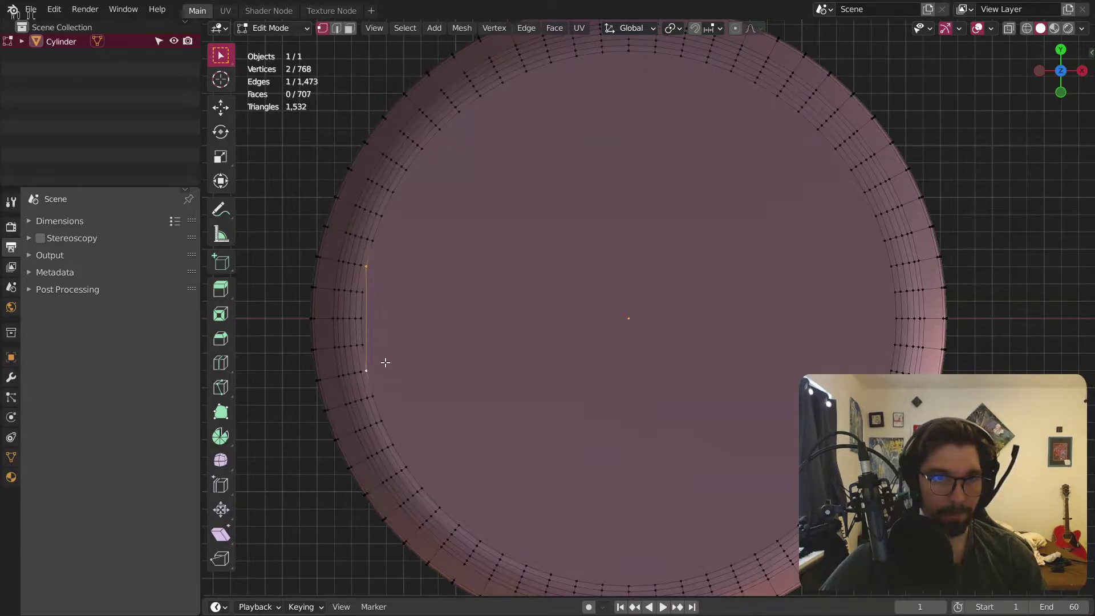
# Step: Connect the matching rim vertices on the +X side and across the disc to outline a central rectangular strip
pyautogui.click(878, 270)
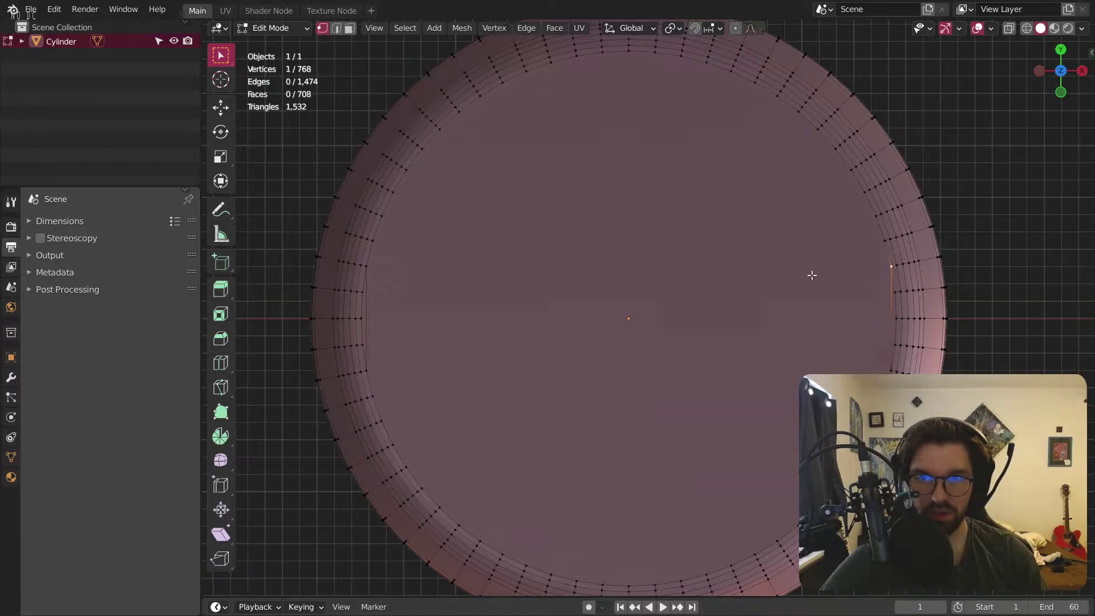
pyautogui.keyDown('shift'); pyautogui.click(392, 268); pyautogui.keyUp('shift')
pyautogui.press('j')
pyautogui.click(376, 372)
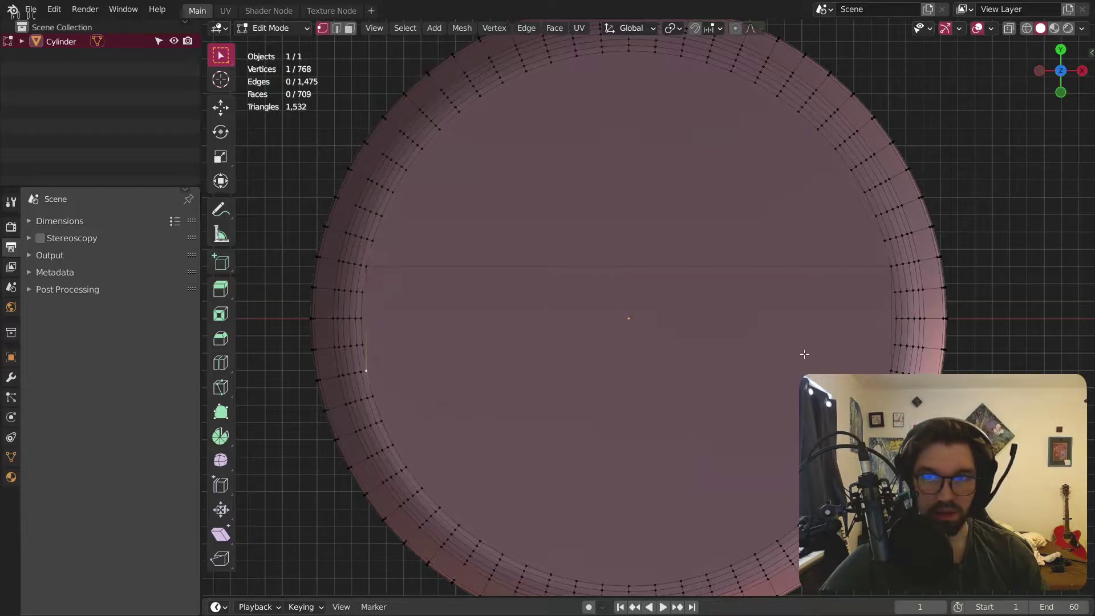
pyautogui.press('j')
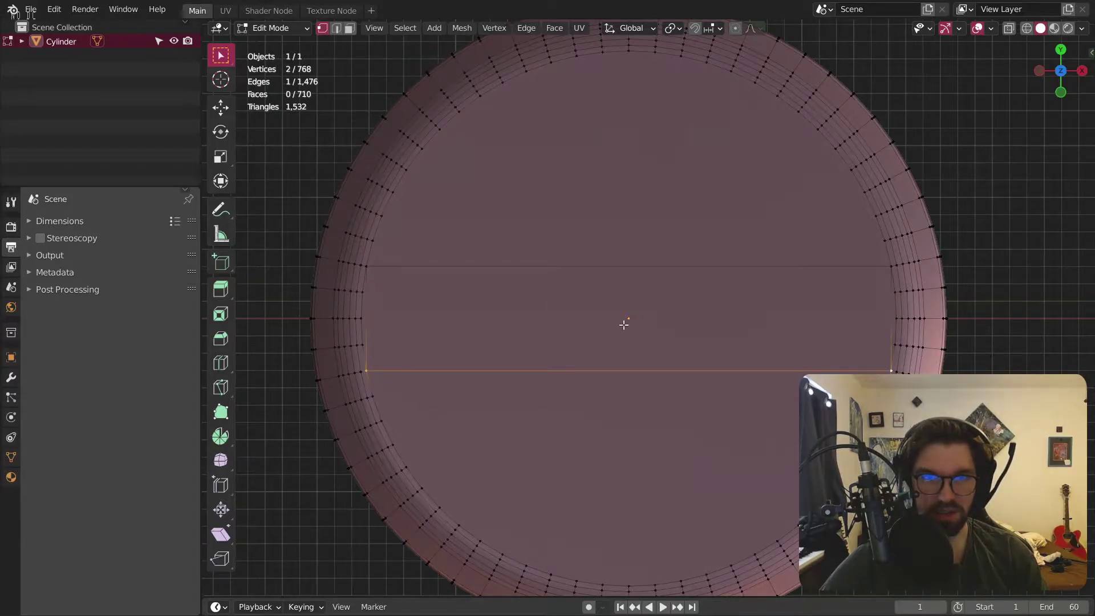
pyautogui.scroll(3, 365, 319)
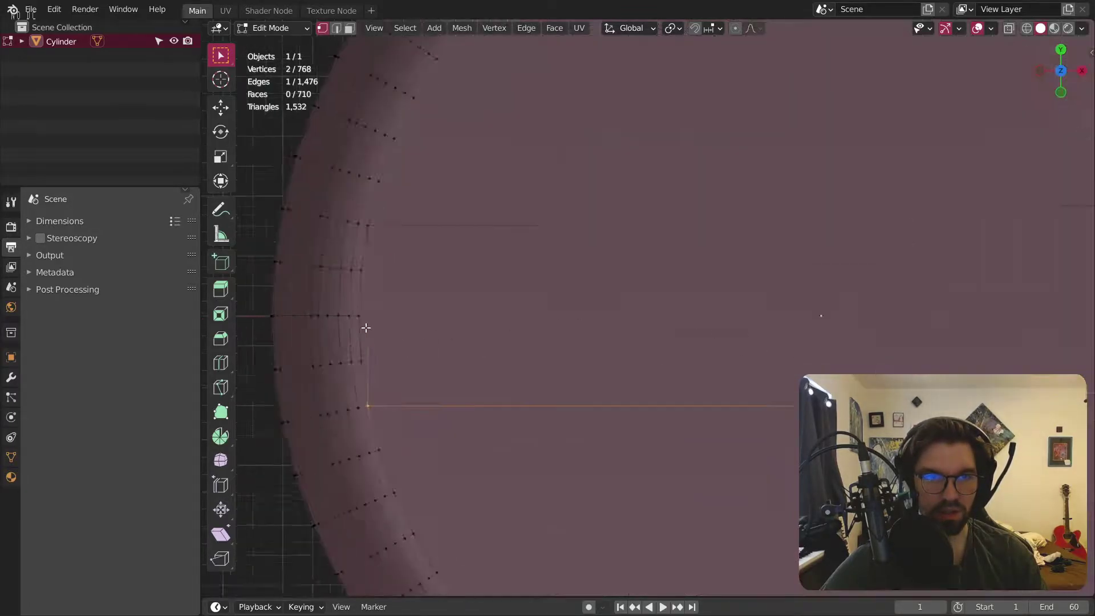
pyautogui.scroll(-5, 384, 288)
pyautogui.scroll(1, 446, 267)
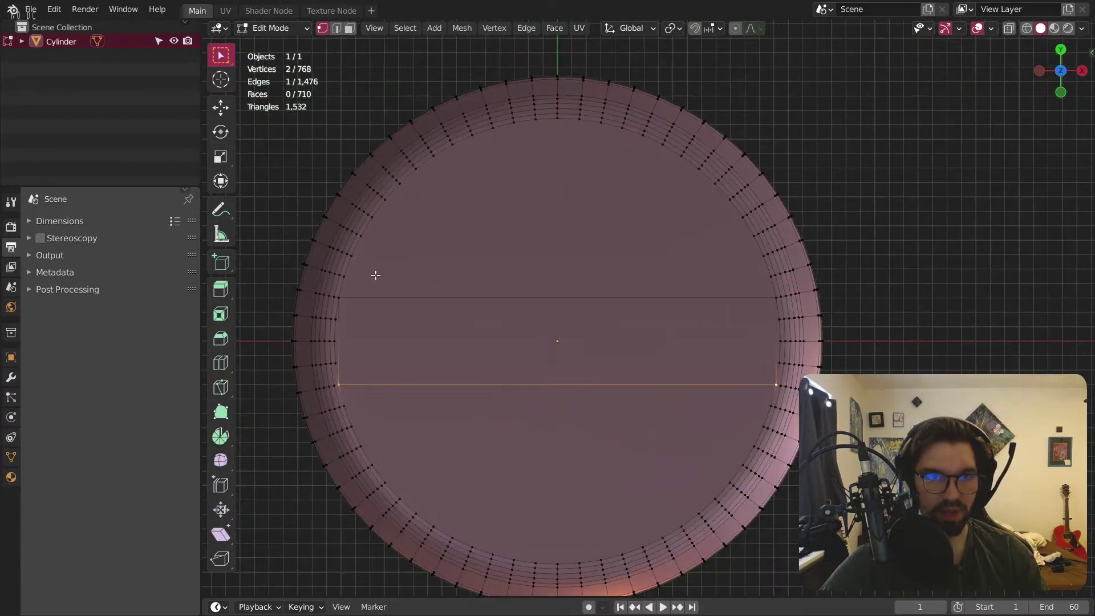
pyautogui.moveTo(462, 276); pyautogui.dragTo(518, 264, button='middle')
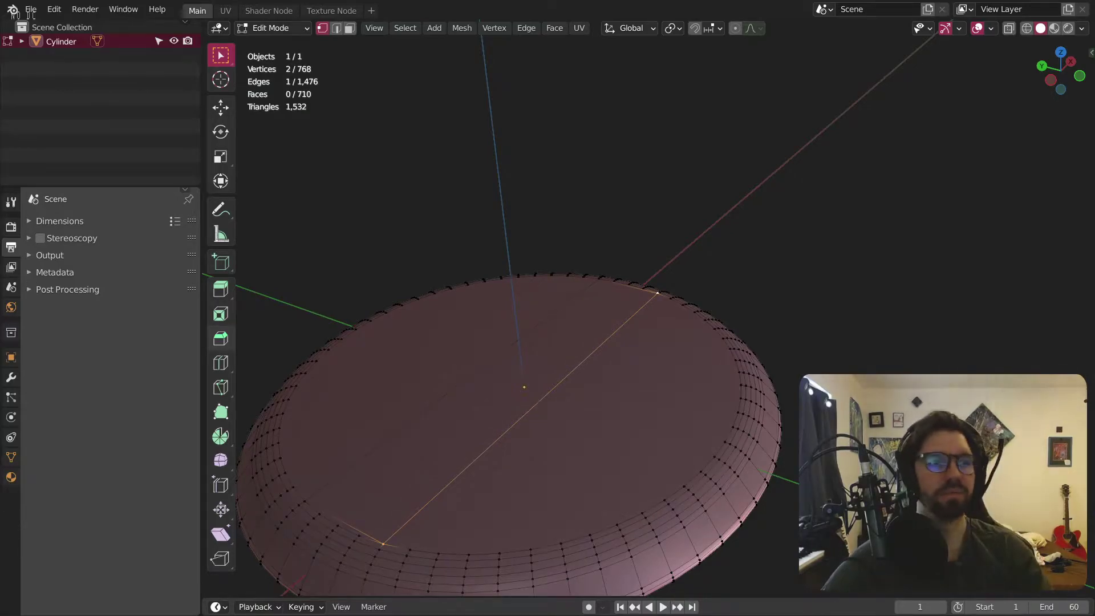
# Step: In face selection, select the central strip and extrude it upward along its normals with a -2.24 m offset
pyautogui.click(549, 349)
pyautogui.moveTo(433, 372); pyautogui.dragTo(594, 327, button='middle')
pyautogui.click(349, 28)
pyautogui.click(604, 335)
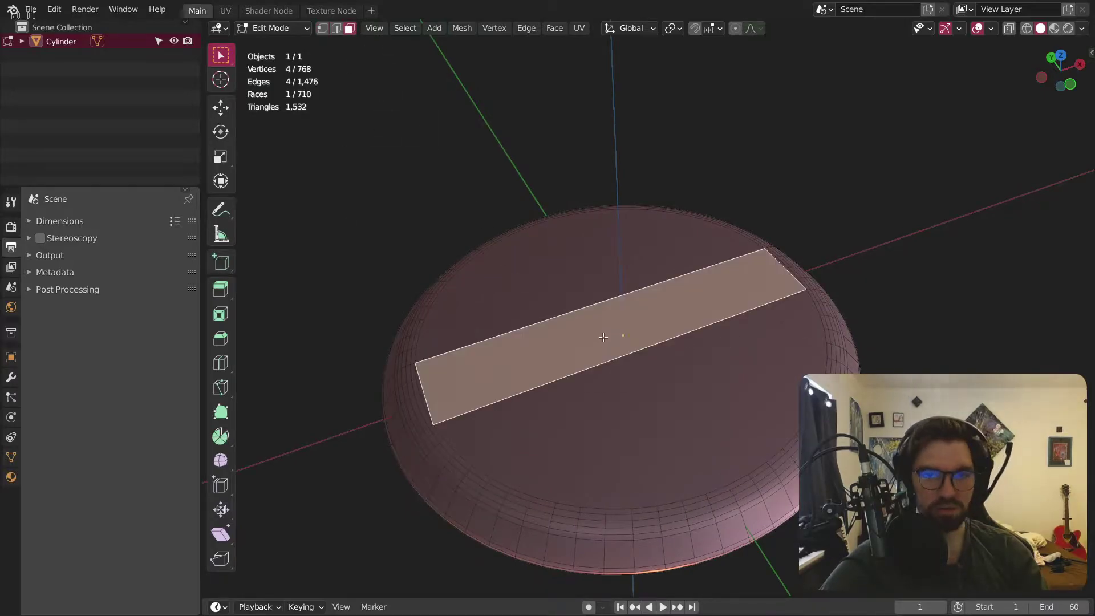
pyautogui.moveTo(604, 335); pyautogui.dragTo(579, 329, button='middle')
pyautogui.rightClick(569, 320)
pyautogui.click(567, 391)
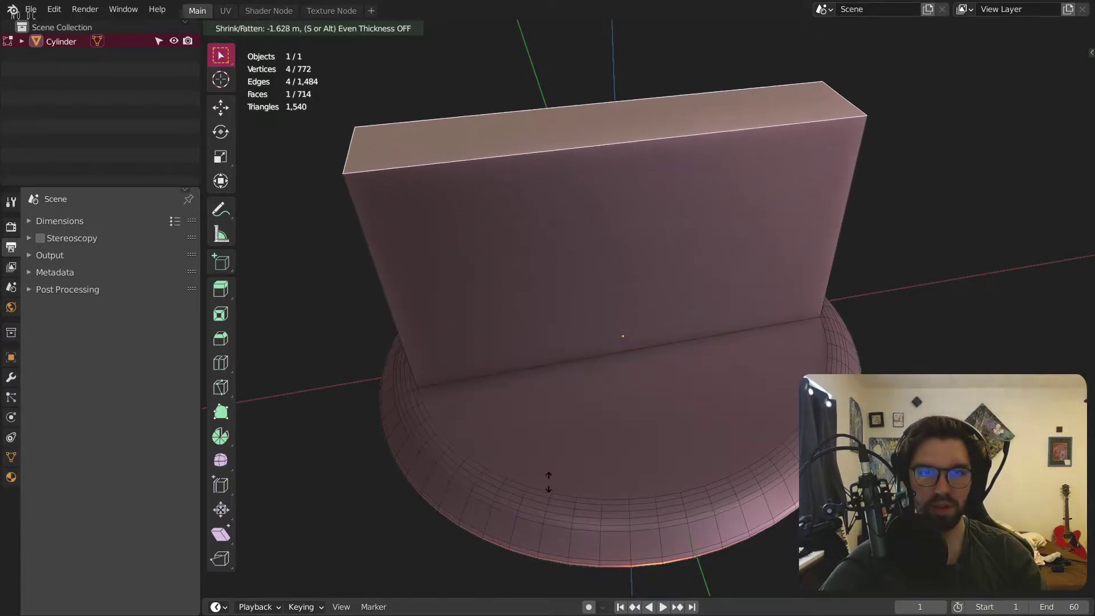
pyautogui.click(540, 520)
pyautogui.scroll(-2, 558, 235)
pyautogui.moveTo(558, 234); pyautogui.dragTo(572, 258, button='middle')
pyautogui.scroll(1, 552, 209)
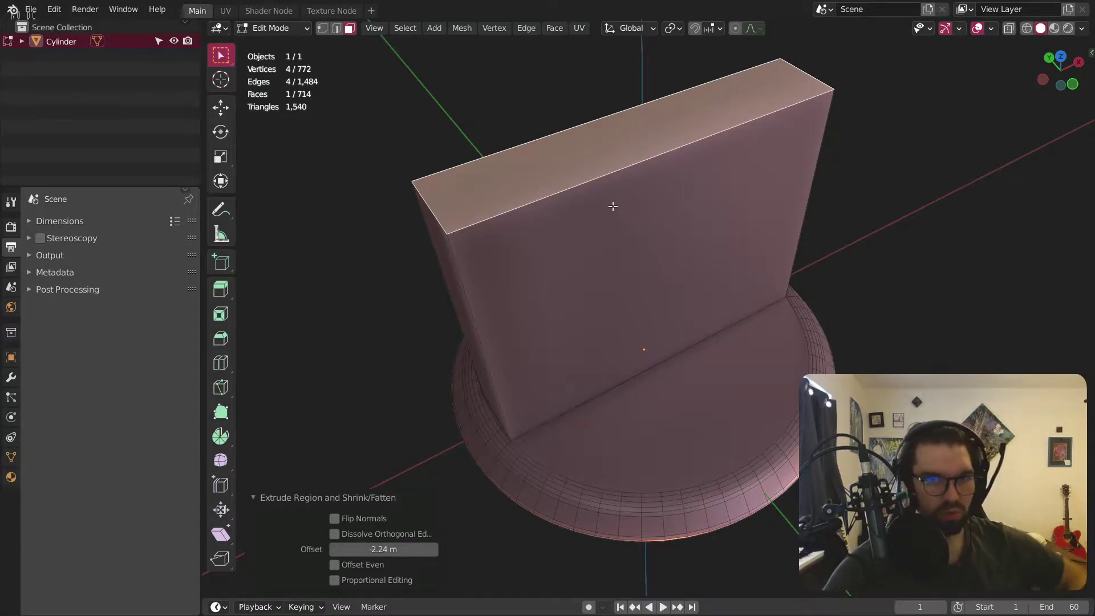
# Step: Examine the extruded block and its base on the disc from several sides, in Object Mode and Edit Mode
pyautogui.moveTo(558, 347); pyautogui.dragTo(592, 455, button='middle')
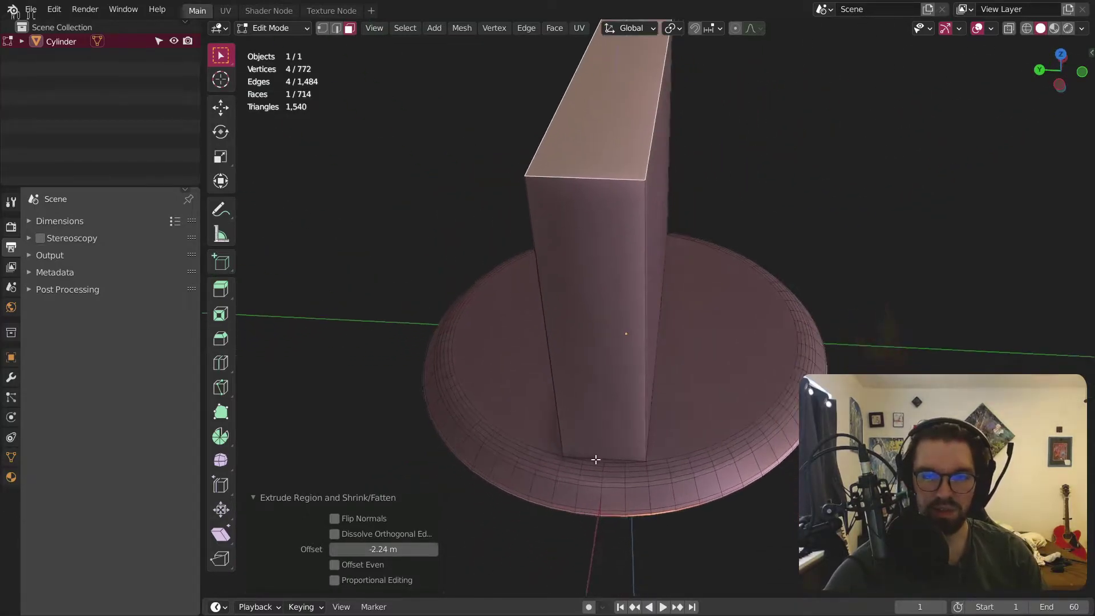
pyautogui.scroll(6, 592, 455)
pyautogui.scroll(-8, 610, 320)
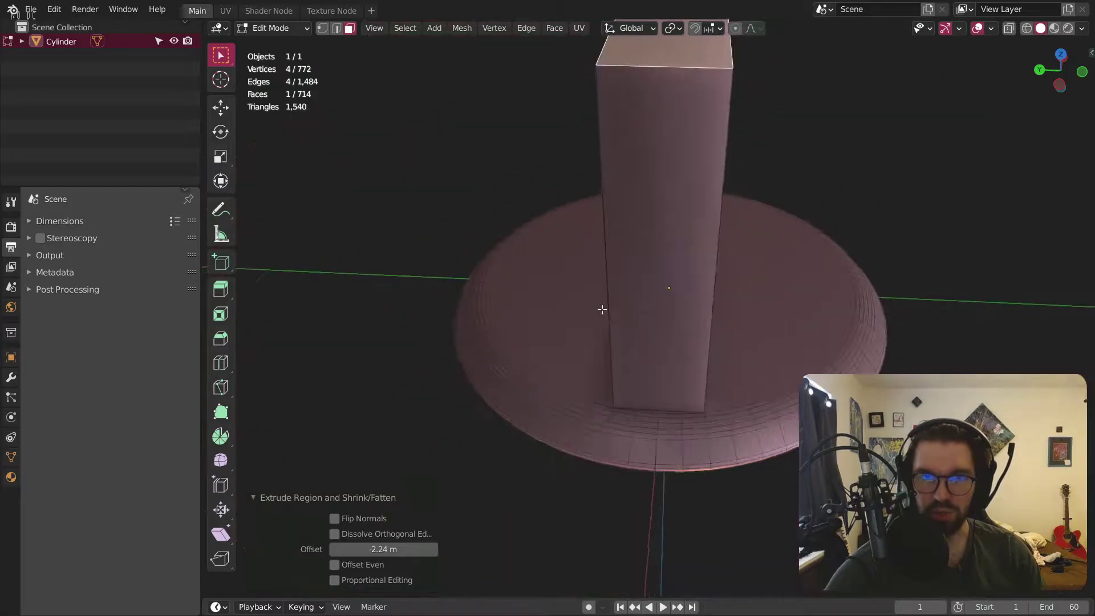
pyautogui.moveTo(614, 303); pyautogui.dragTo(478, 138, button='middle')
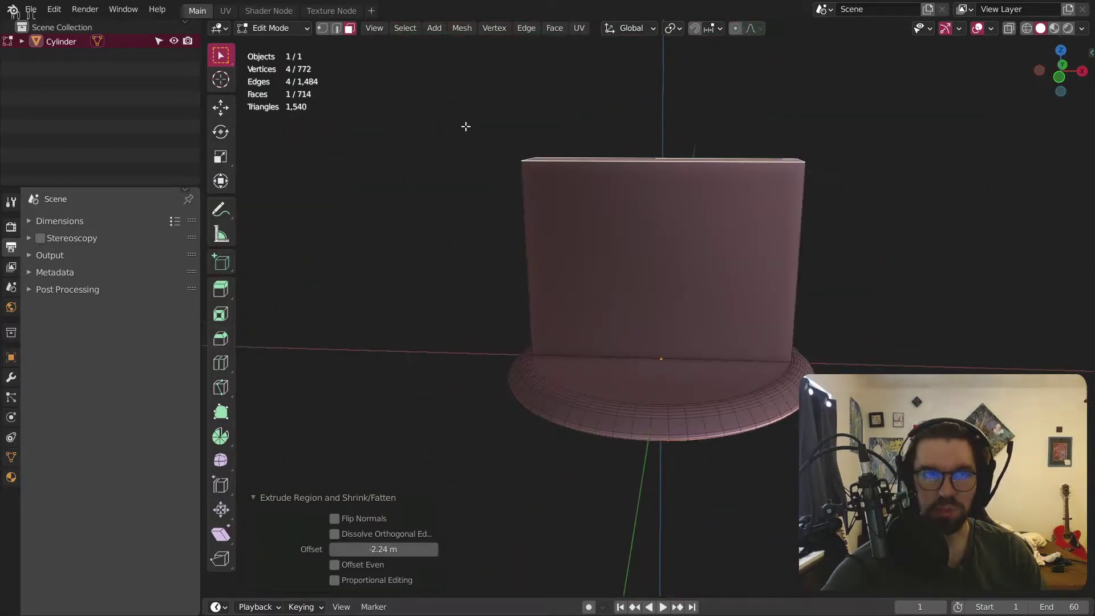
pyautogui.click(278, 25)
pyautogui.click(279, 40)
pyautogui.moveTo(605, 197); pyautogui.dragTo(682, 234, button='middle')
pyautogui.press('Tab')
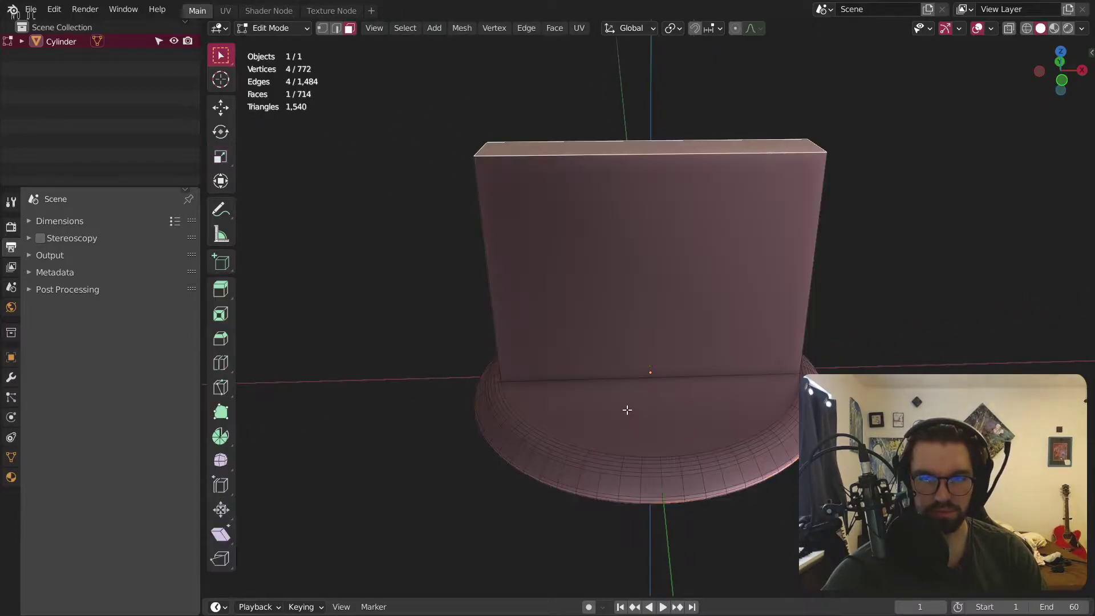
# Step: Undo the block extrusion, the strip edges, the smooth shading and the rim bevel, back to the unbeveled tapered disc
pyautogui.hotkey('ctrl', 'z')
pyautogui.hotkey('ctrl', 'z')
pyautogui.hotkey('ctrl', 'z')
pyautogui.hotkey('ctrl', 'z')
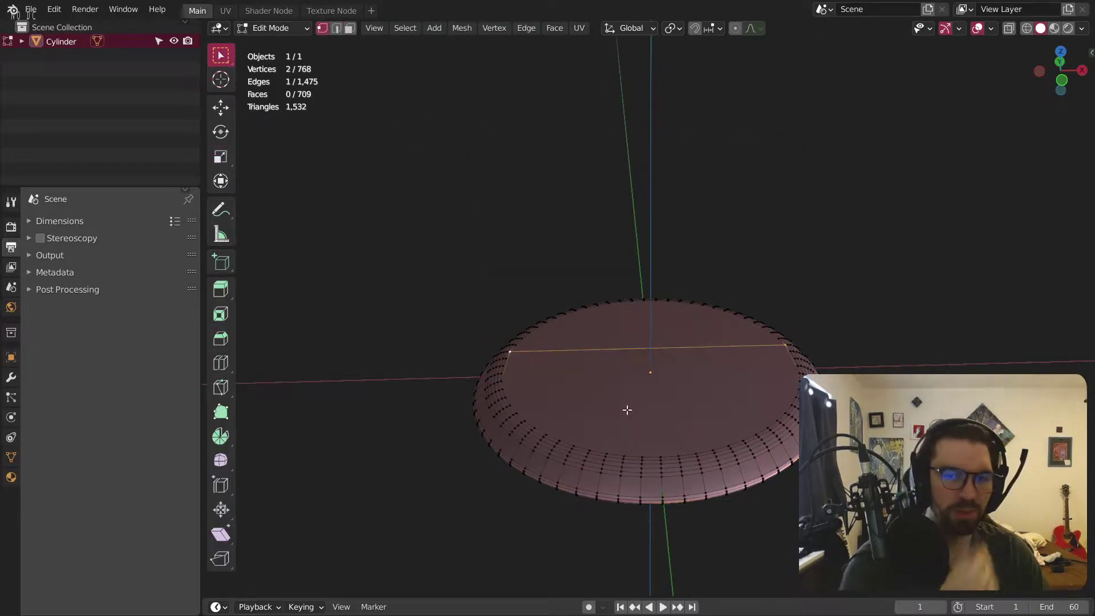
pyautogui.hotkey('ctrl', 'z')
pyautogui.hotkey('ctrl', 'z')
pyautogui.hotkey('ctrl', 'z')
pyautogui.hotkey('ctrl', 'z')
pyautogui.hotkey('ctrl', 'z')
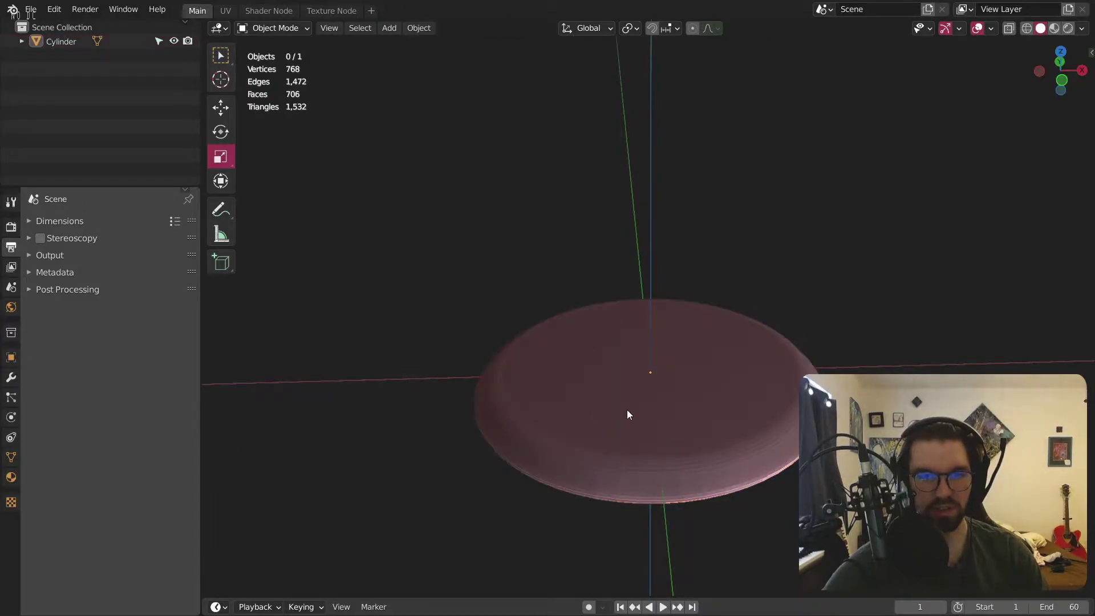
pyautogui.hotkey('ctrl', 'shift', 'z')
pyautogui.hotkey('ctrl', 'shift', 'z')
pyautogui.hotkey('ctrl', 'z')
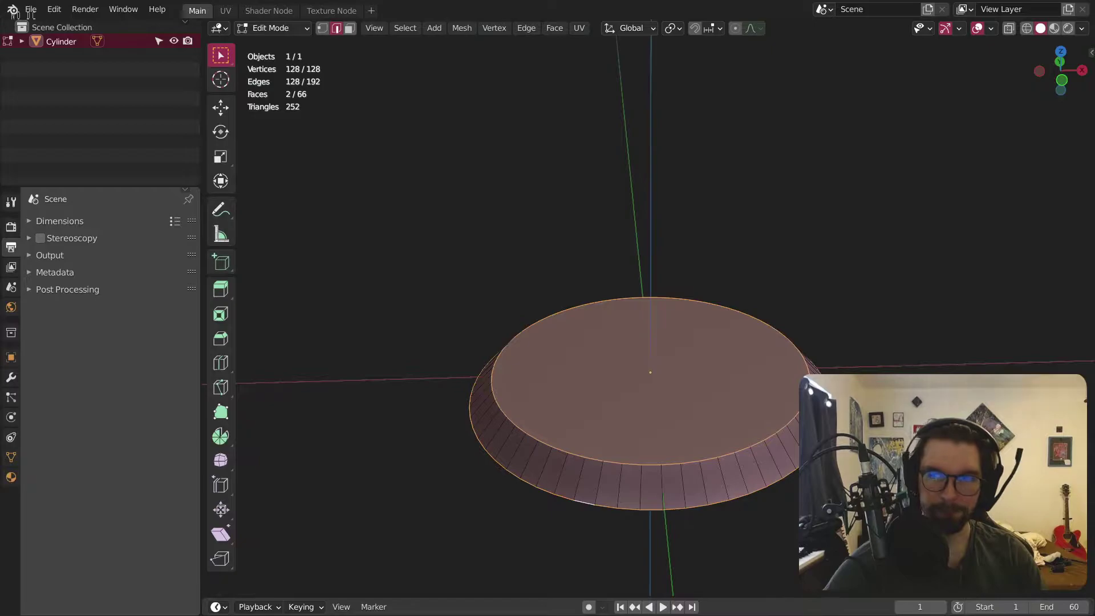
# Step: In vertex selection, connect two pairs of opposite top rim vertices with parallel edges along X, symmetric about the centre
pyautogui.click(1061, 80)
pyautogui.click(1059, 51)
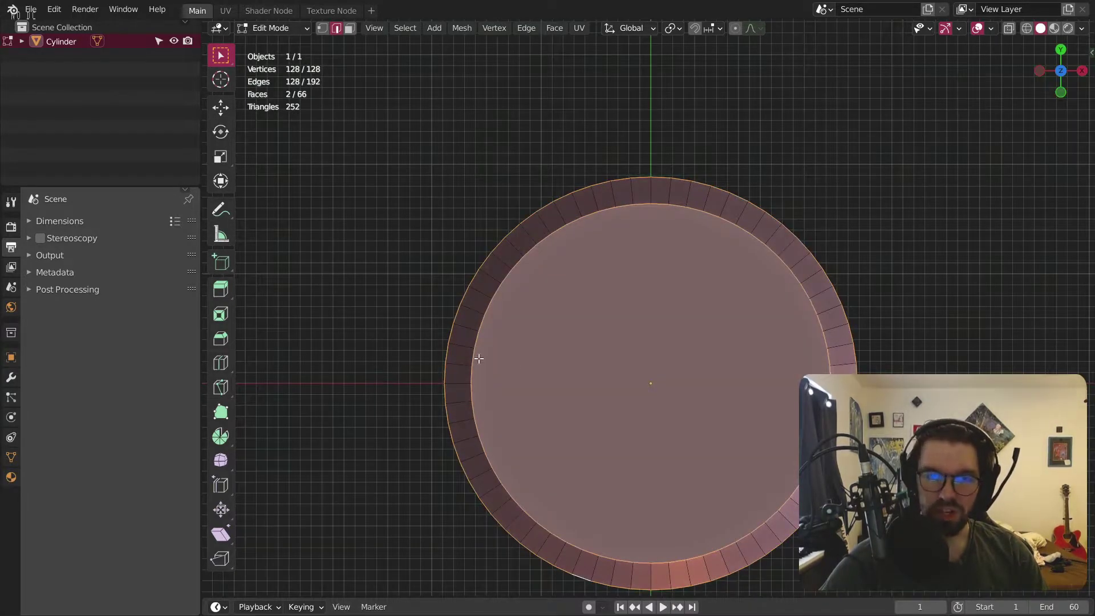
pyautogui.scroll(2, 496, 358)
pyautogui.click(322, 32)
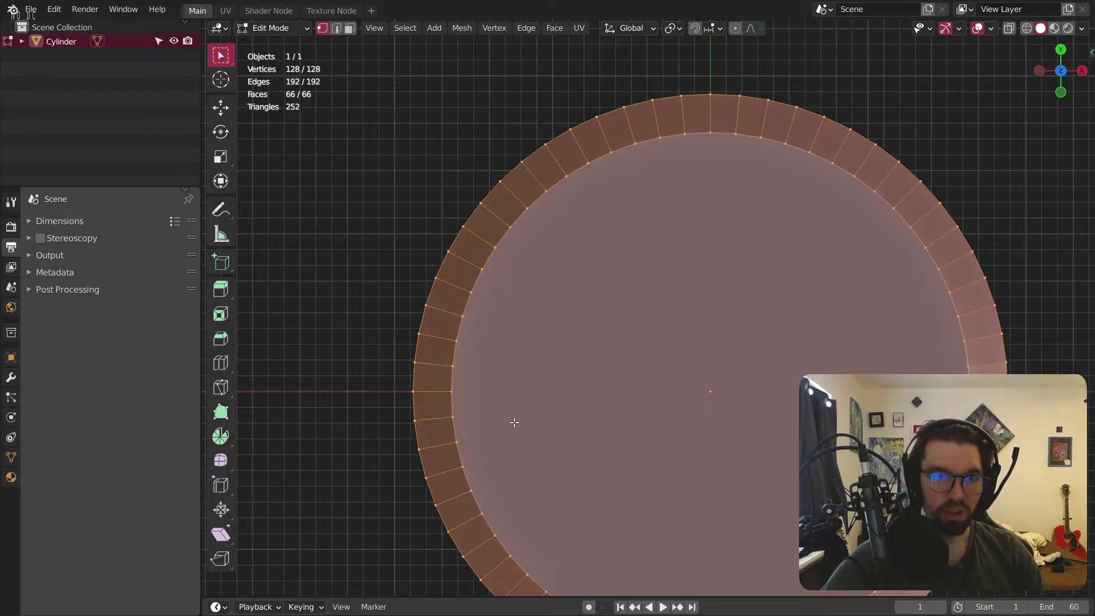
pyautogui.keyDown('shift'); pyautogui.moveTo(557, 371); pyautogui.dragTo(482, 343, button='middle'); pyautogui.keyUp('shift')
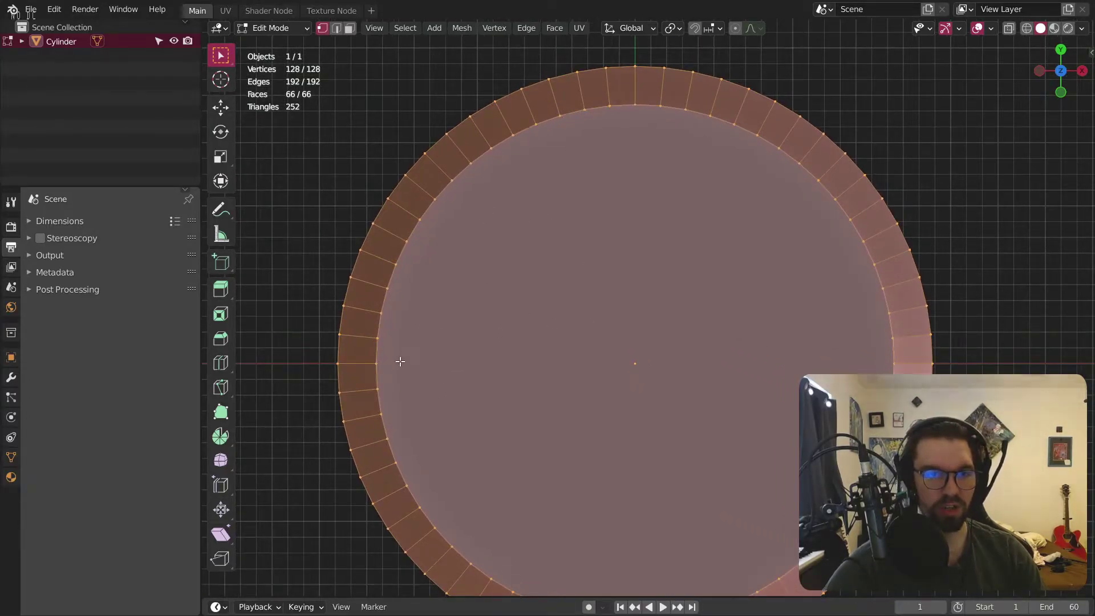
pyautogui.click(388, 306)
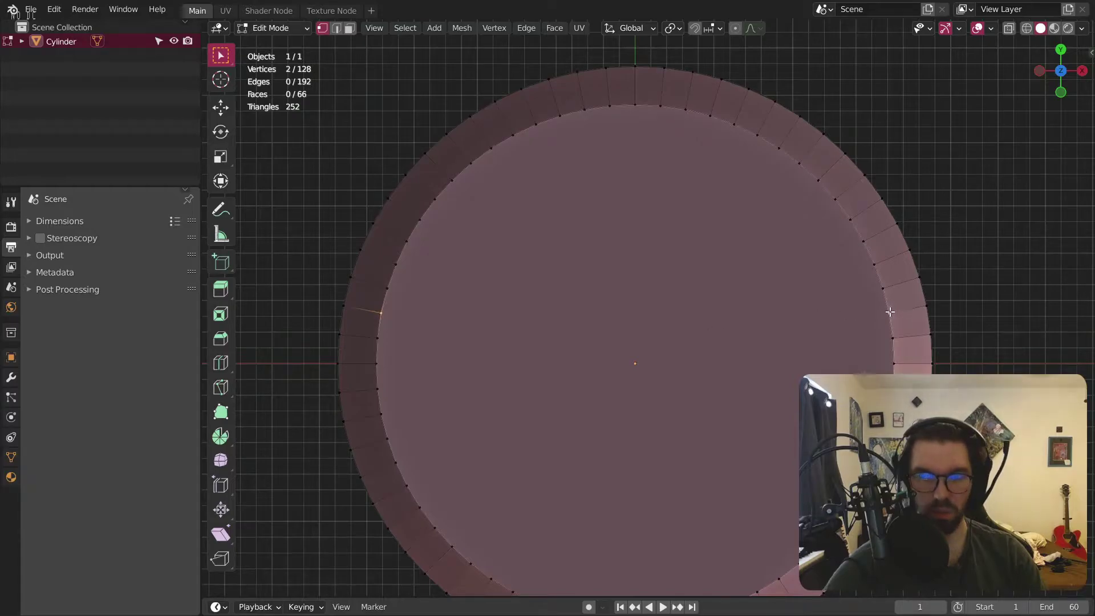
pyautogui.press('j')
pyautogui.click(396, 411)
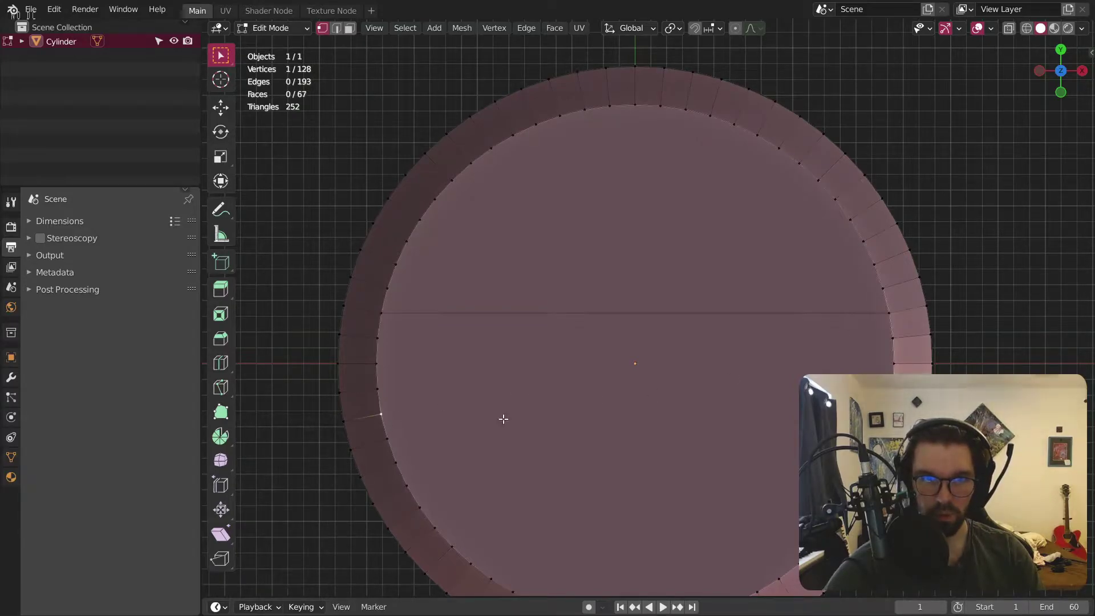
pyautogui.press('j')
pyautogui.hotkey('alt', 'a')
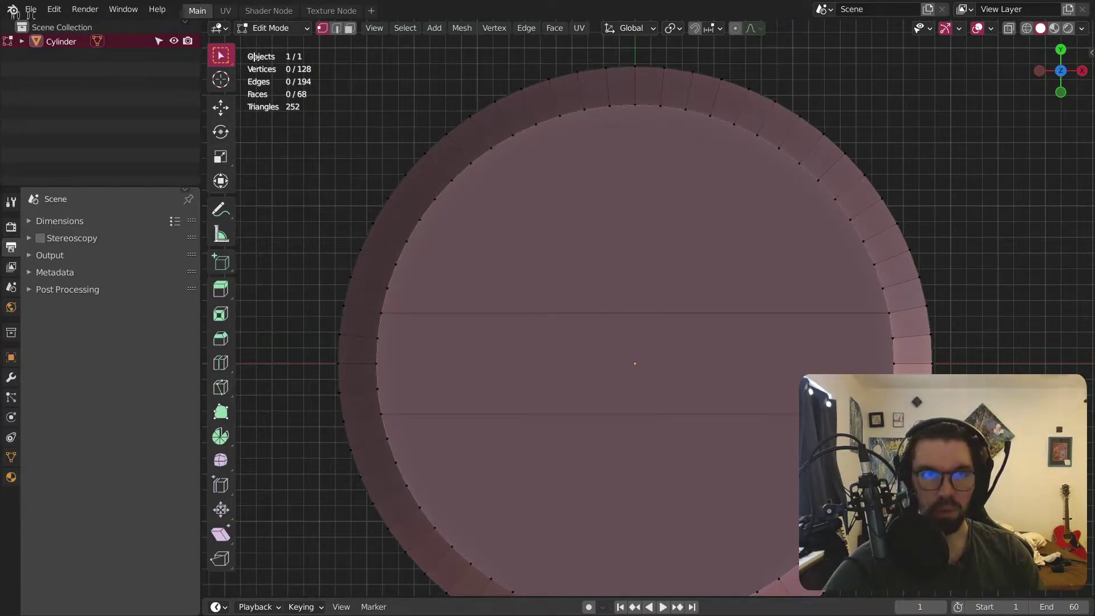
# Step: Connect the end vertices of the two parallel edges on both sides to close the central rectangular strip
pyautogui.click(382, 320)
pyautogui.keyDown('shift'); pyautogui.click(394, 415); pyautogui.keyUp('shift')
pyautogui.press('j')
pyautogui.click(888, 313)
pyautogui.keyDown('shift'); pyautogui.click(888, 414); pyautogui.keyUp('shift')
pyautogui.press('j')
# Step: In face selection, extrude the central strip upward along its normals with a -2.03 m offset, then clear the selection
pyautogui.click(350, 28)
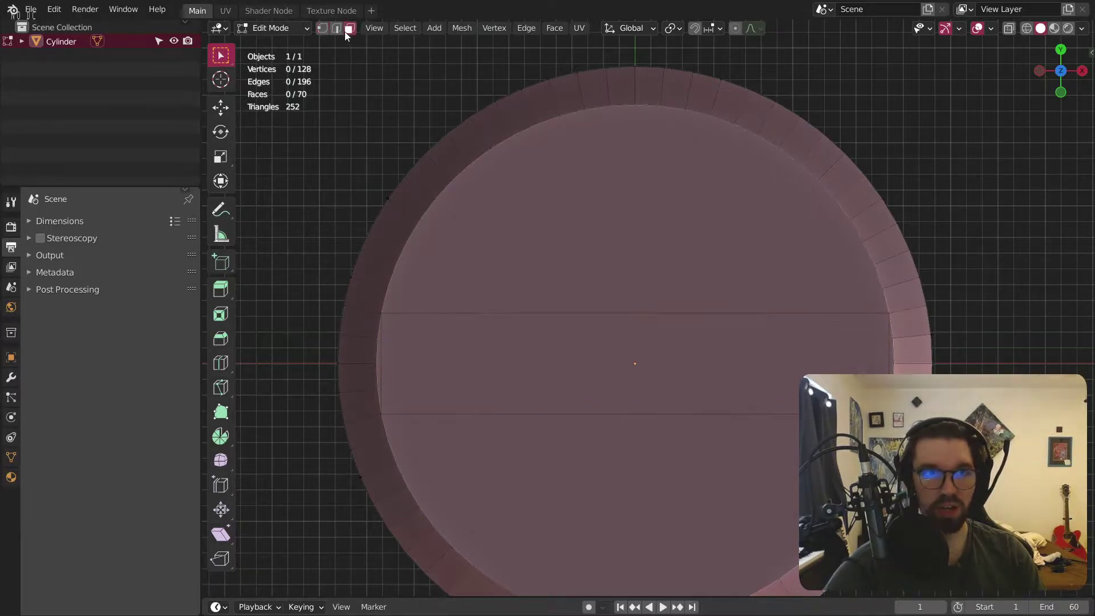
pyautogui.click(596, 381)
pyautogui.moveTo(596, 381); pyautogui.dragTo(586, 318, button='middle')
pyautogui.rightClick(576, 348)
pyautogui.click(575, 345)
pyautogui.click(576, 308)
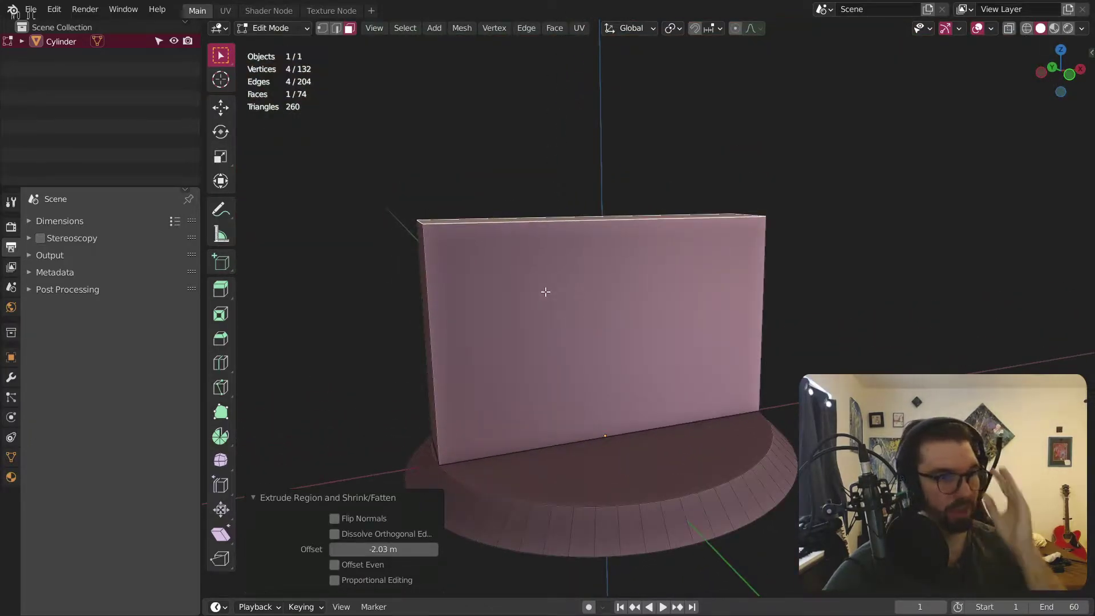
pyautogui.hotkey('alt', 'a')
# Step: Switch to object mode and add a Bevel modifier to the disc-and-block object
pyautogui.click(286, 32)
pyautogui.click(268, 42)
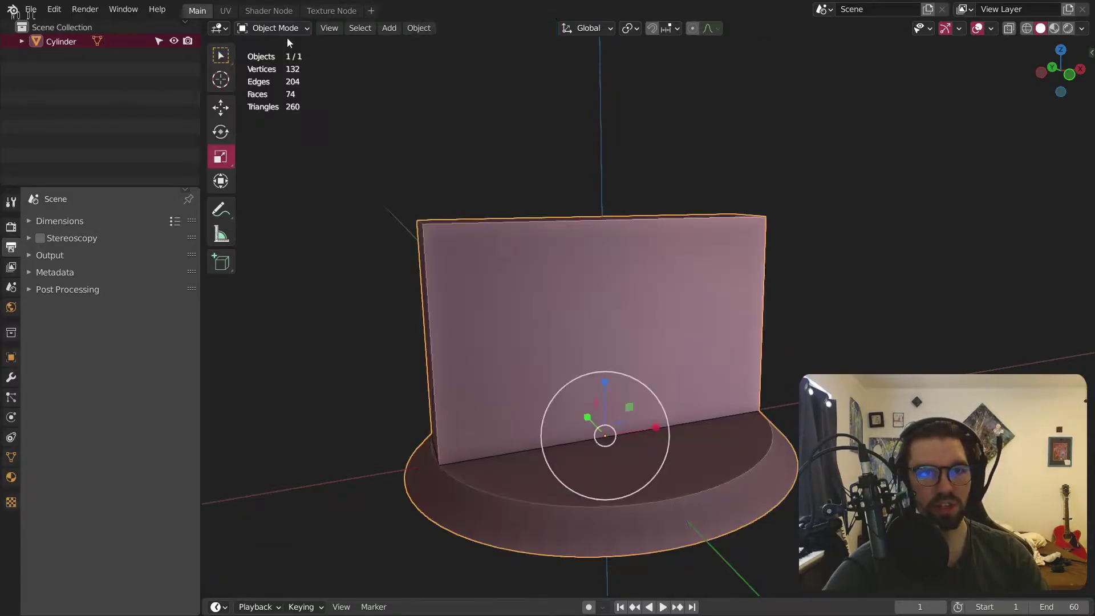
pyautogui.click(10, 357)
pyautogui.click(11, 377)
pyautogui.click(101, 225)
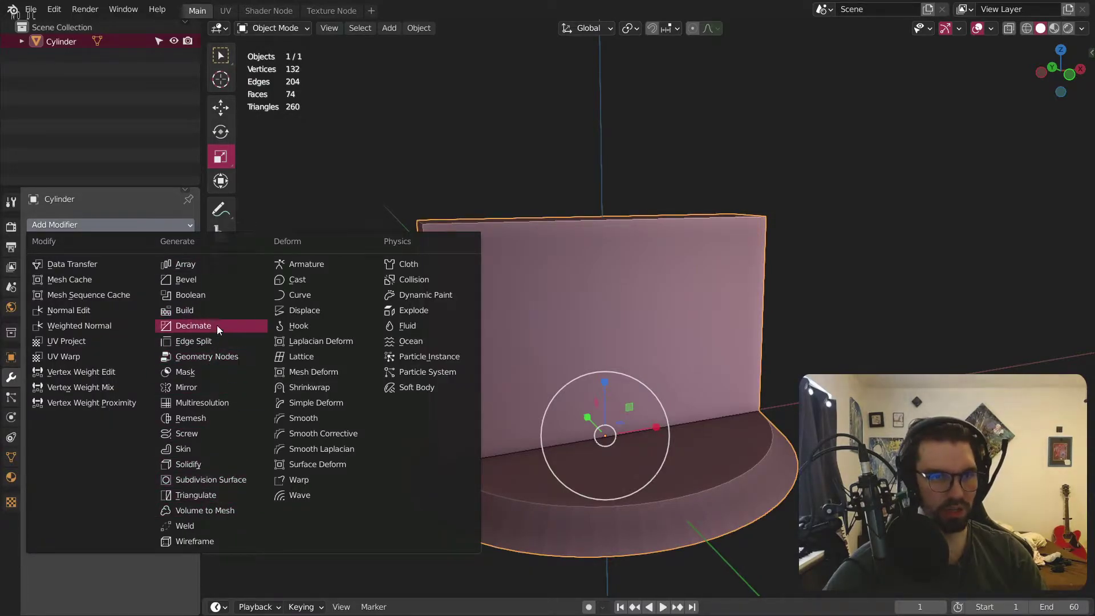
pyautogui.click(210, 282)
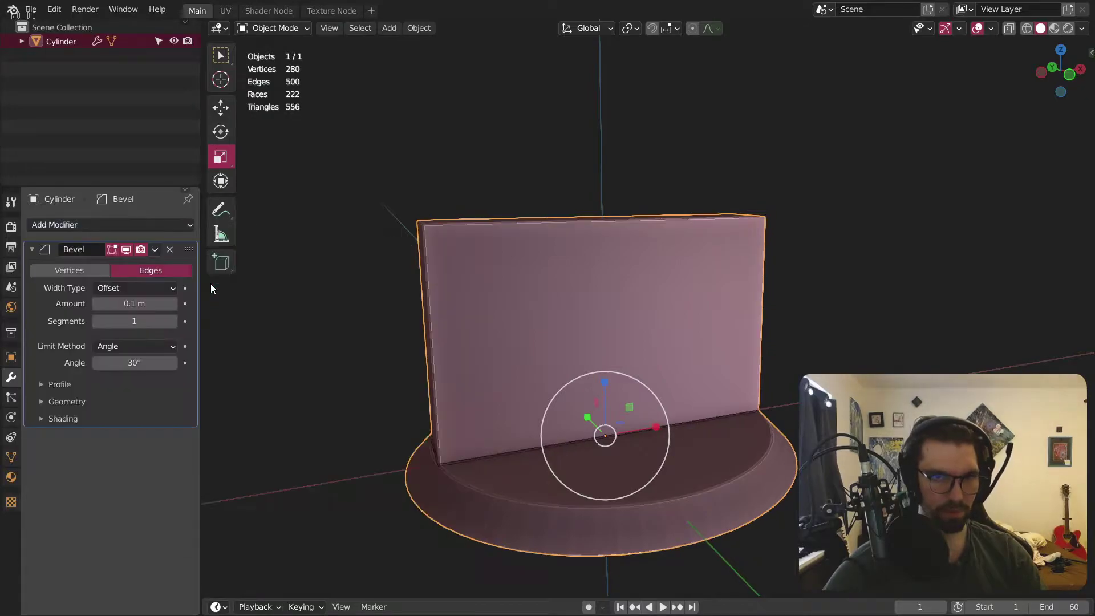
# Step: Set the Bevel modifier to 5 segments and an amount of 0.47 m, and check the block's base corner
pyautogui.moveTo(134, 321); pyautogui.dragTo(186, 304)
pyautogui.click(173, 304)
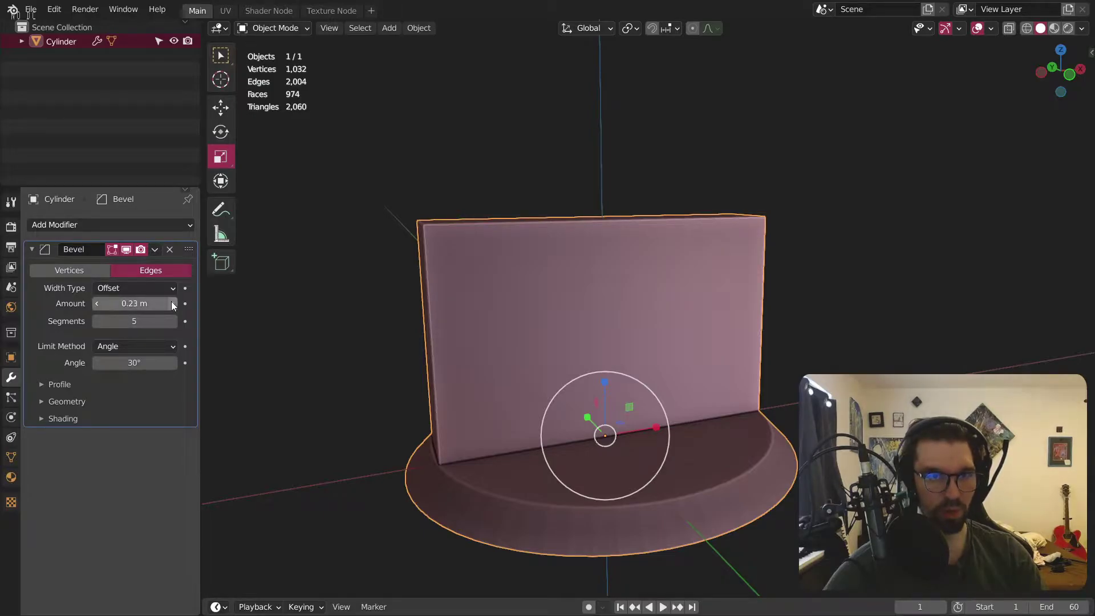
pyautogui.click(127, 302)
pyautogui.write('0.47')
pyautogui.press('Return')
pyautogui.moveTo(342, 189); pyautogui.dragTo(593, 300, button='middle')
pyautogui.scroll(8, 582, 319)
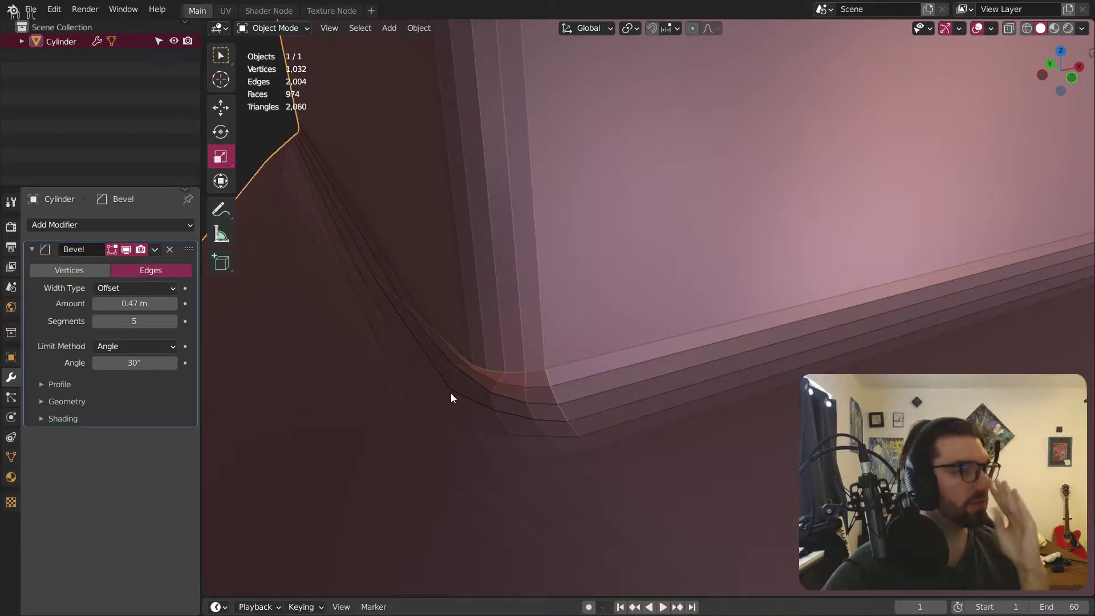
pyautogui.keyDown('shift'); pyautogui.moveTo(451, 392); pyautogui.dragTo(648, 317, button='middle'); pyautogui.keyUp('shift')
pyautogui.scroll(-8, 678, 320)
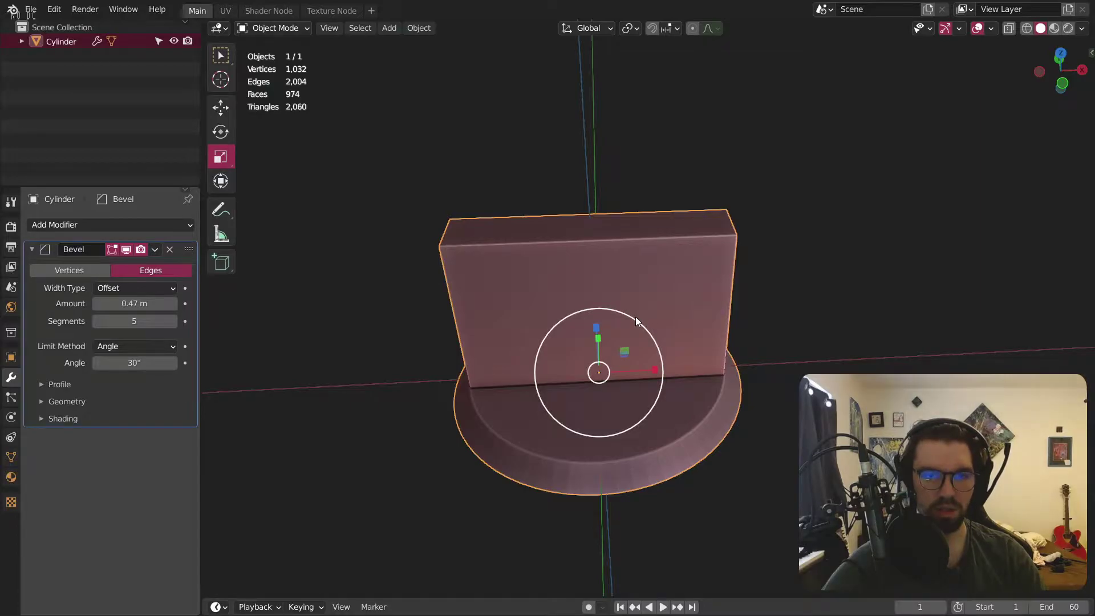
pyautogui.moveTo(608, 374)
pyautogui.mouseDown(button='middle')
pyautogui.moveTo(723, 382)
pyautogui.moveTo(654, 384)
pyautogui.moveTo(622, 365)
pyautogui.mouseUp(button='middle')
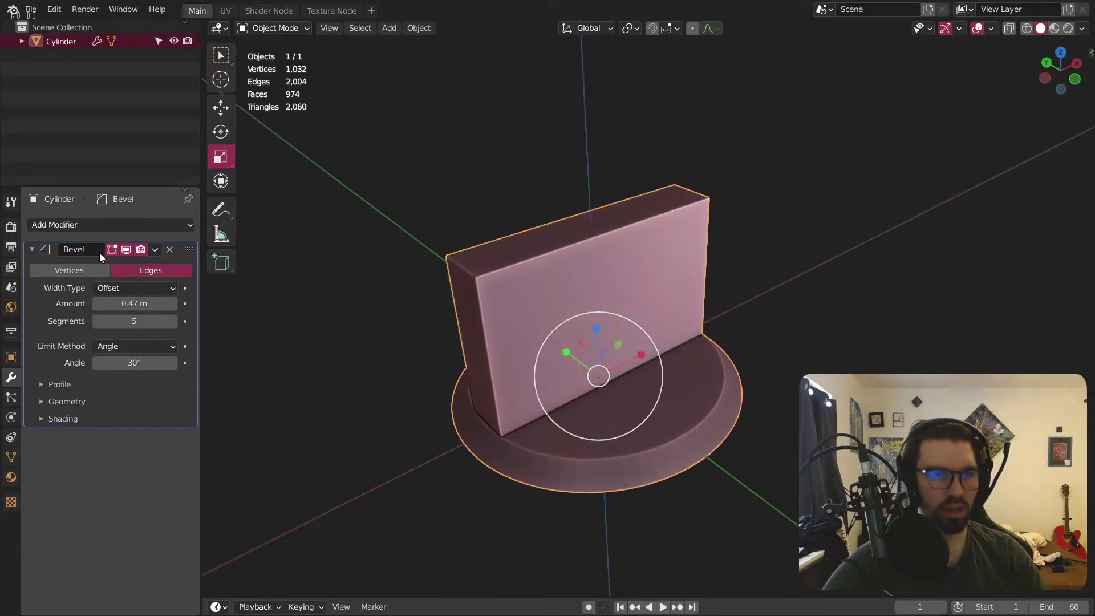
# Step: Replace the Bevel modifier with a Subdivision Surface modifier at viewport level 3 and render level 3
pyautogui.click(170, 250)
pyautogui.click(157, 225)
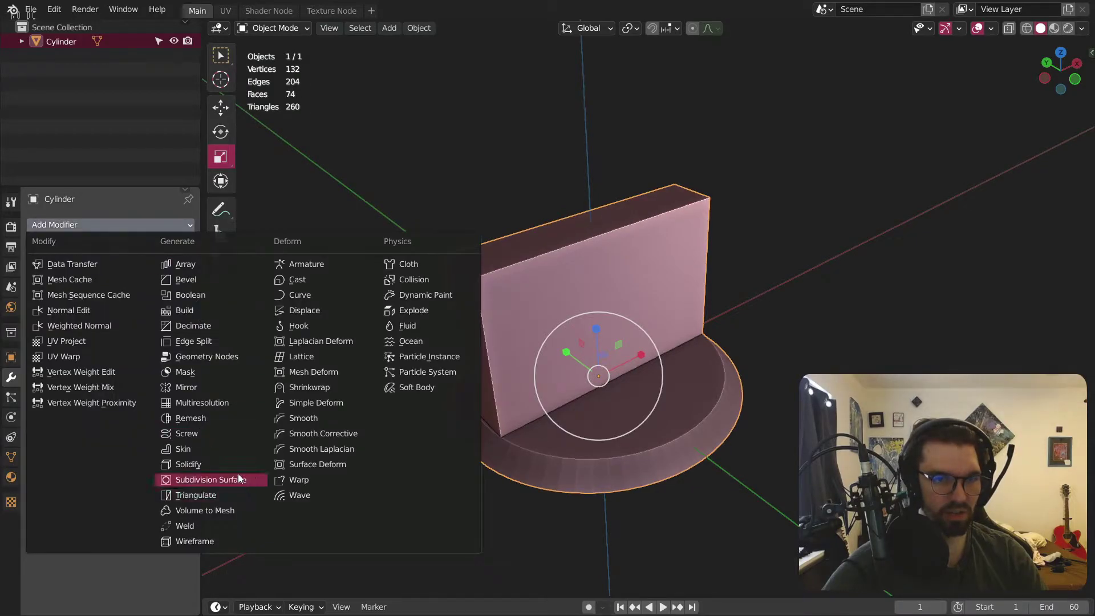
pyautogui.click(238, 478)
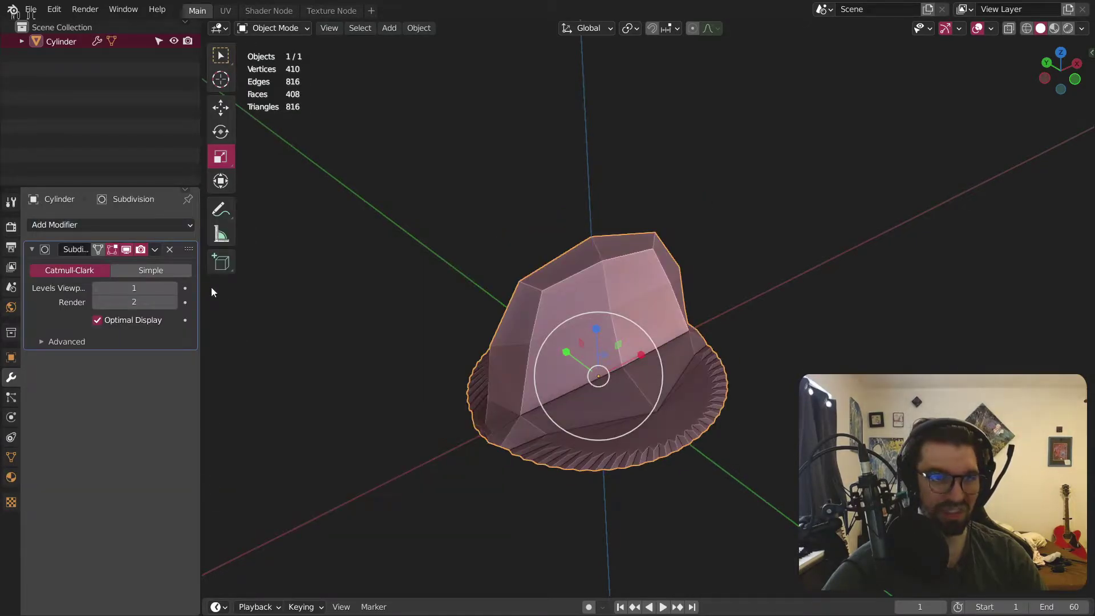
pyautogui.click(176, 292)
pyautogui.click(176, 303)
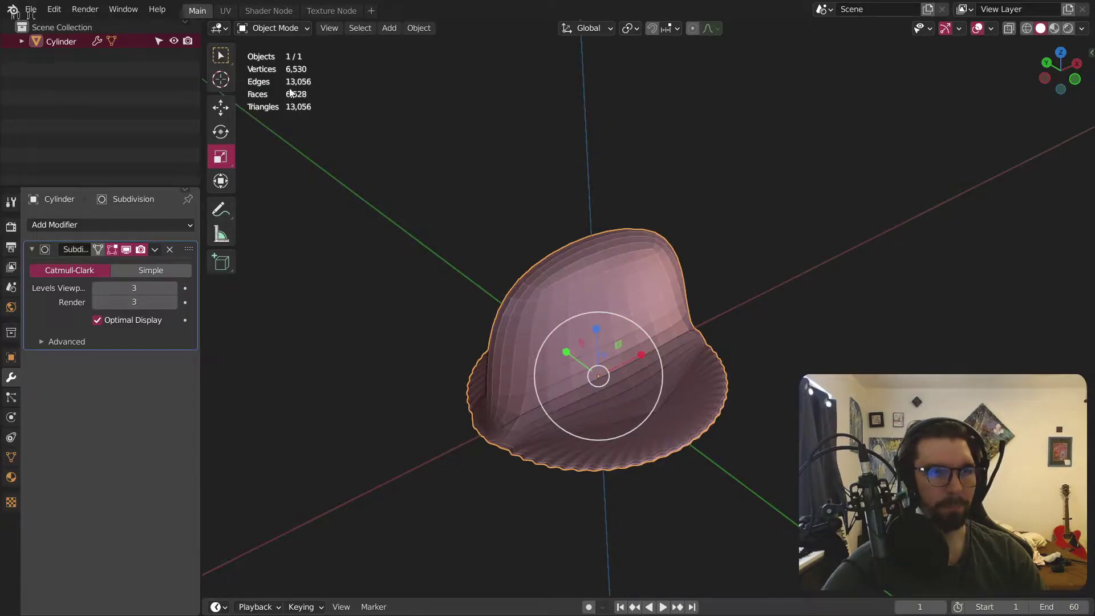
# Step: Enter edit mode and turn off the Subdivision modifier's viewport display to expose the original block mesh
pyautogui.click(294, 29)
pyautogui.click(285, 58)
pyautogui.moveTo(513, 285); pyautogui.dragTo(574, 276, button='middle')
pyautogui.scroll(3, 510, 269)
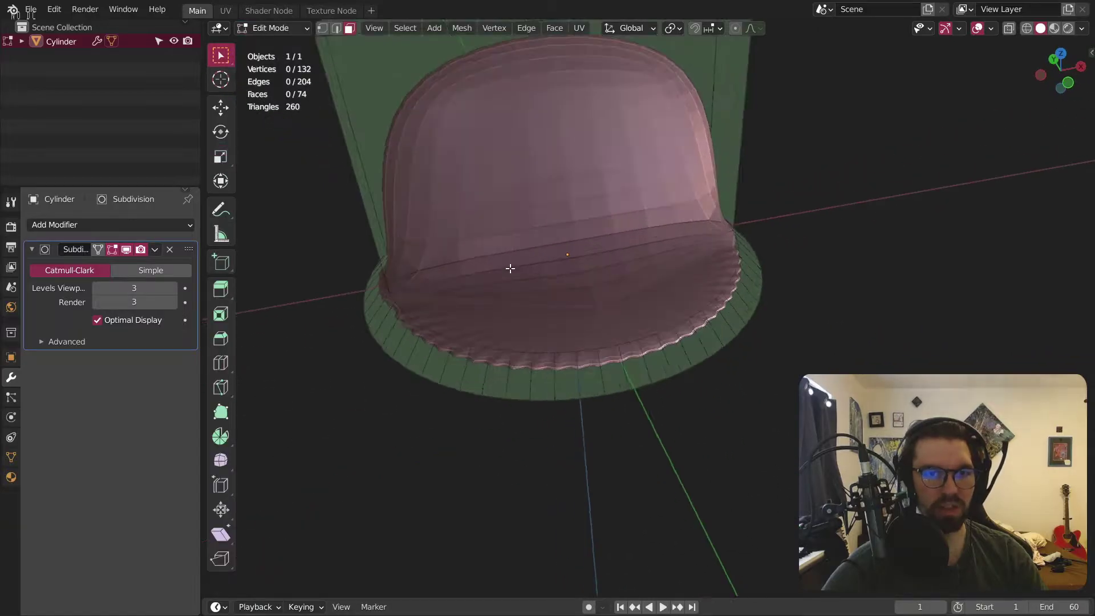
pyautogui.click(132, 249)
pyautogui.click(453, 276)
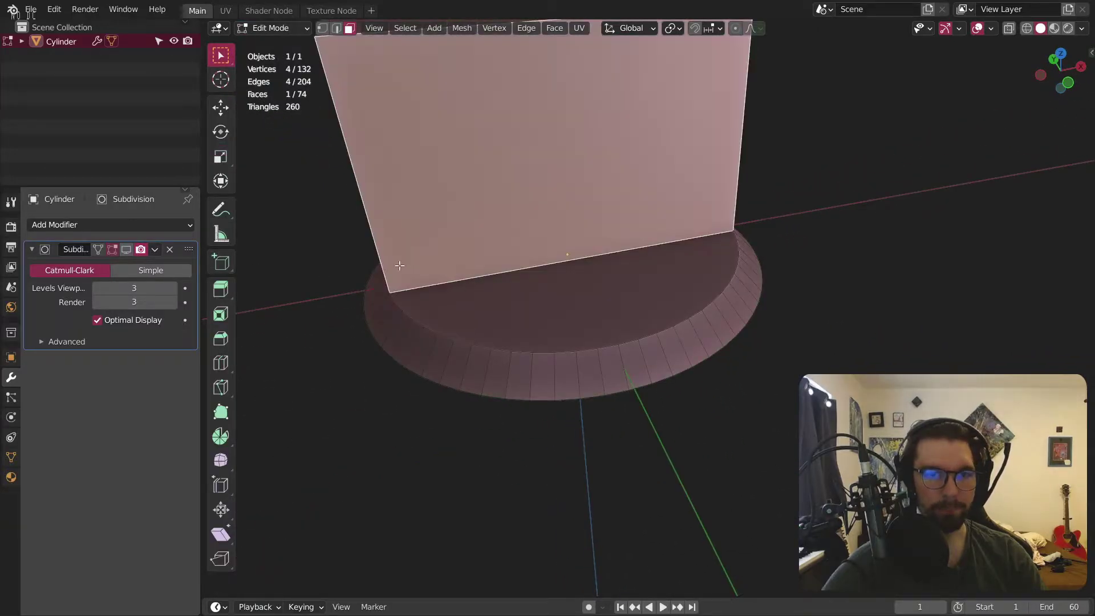
pyautogui.moveTo(400, 265); pyautogui.dragTo(374, 183, button='middle')
# Step: In edge selection, crease the four edges where the block meets the disc to 1.000 and restore the modifier's viewport display
pyautogui.click(337, 29)
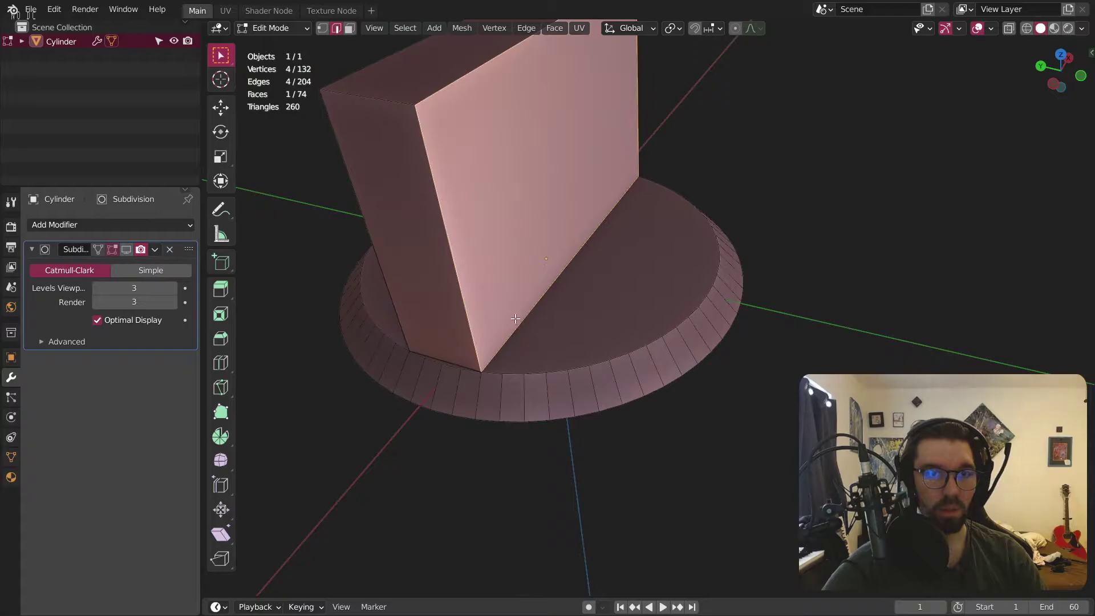
pyautogui.click(443, 340)
pyautogui.moveTo(442, 340); pyautogui.dragTo(618, 343, button='middle')
pyautogui.keyDown('shift'); pyautogui.click(436, 297); pyautogui.keyUp('shift')
pyautogui.moveTo(435, 297); pyautogui.dragTo(581, 348, button='middle')
pyautogui.keyDown('shift'); pyautogui.click(586, 349); pyautogui.keyUp('shift')
pyautogui.hotkey('shift', 'e')
pyautogui.press('1')
pyautogui.press('Return')
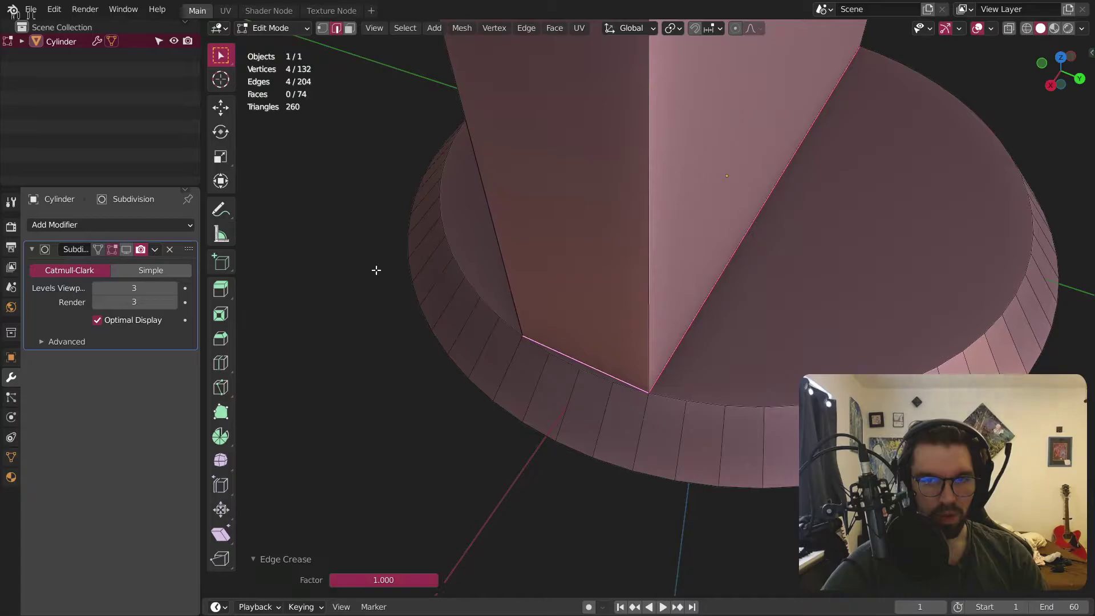
pyautogui.click(126, 251)
pyautogui.moveTo(570, 237); pyautogui.dragTo(638, 298, button='middle')
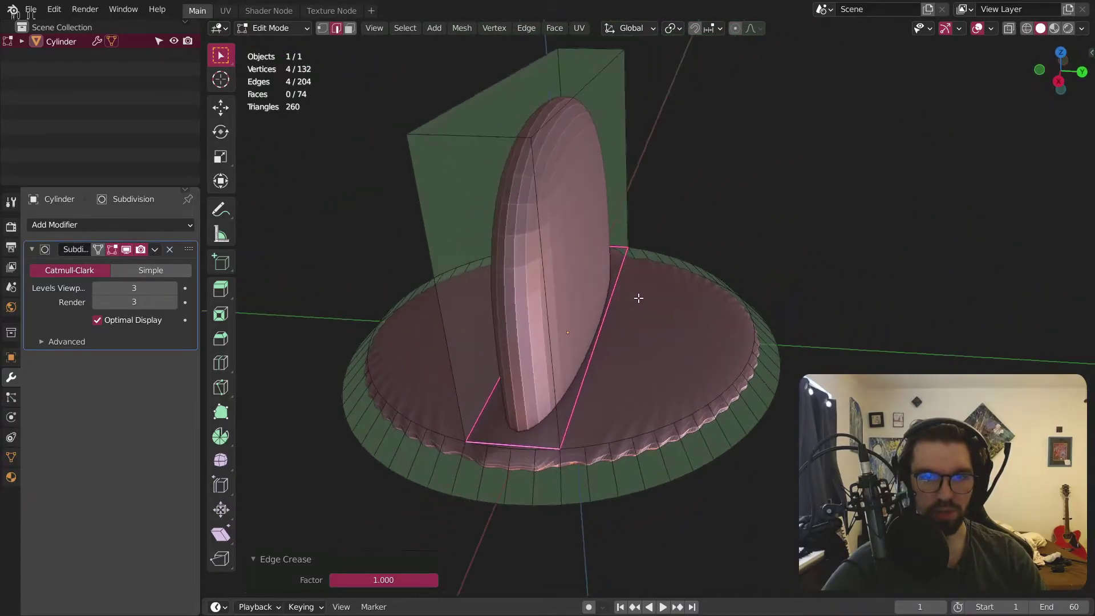
# Step: Select the block's four vertical edges and three of its top edges, and try a crease of 1.000
pyautogui.click(548, 340)
pyautogui.keyDown('shift'); pyautogui.click(448, 329); pyautogui.keyUp('shift')
pyautogui.keyDown('shift'); pyautogui.click(491, 137); pyautogui.keyUp('shift')
pyautogui.moveTo(491, 137)
pyautogui.mouseDown(button='middle')
pyautogui.moveTo(577, 122)
pyautogui.moveTo(491, 149)
pyautogui.mouseUp(button='middle')
pyautogui.keyDown('shift'); pyautogui.click(580, 146); pyautogui.keyUp('shift')
pyautogui.scroll(-2, 579, 146)
pyautogui.keyDown('shift'); pyautogui.click(662, 104); pyautogui.keyUp('shift')
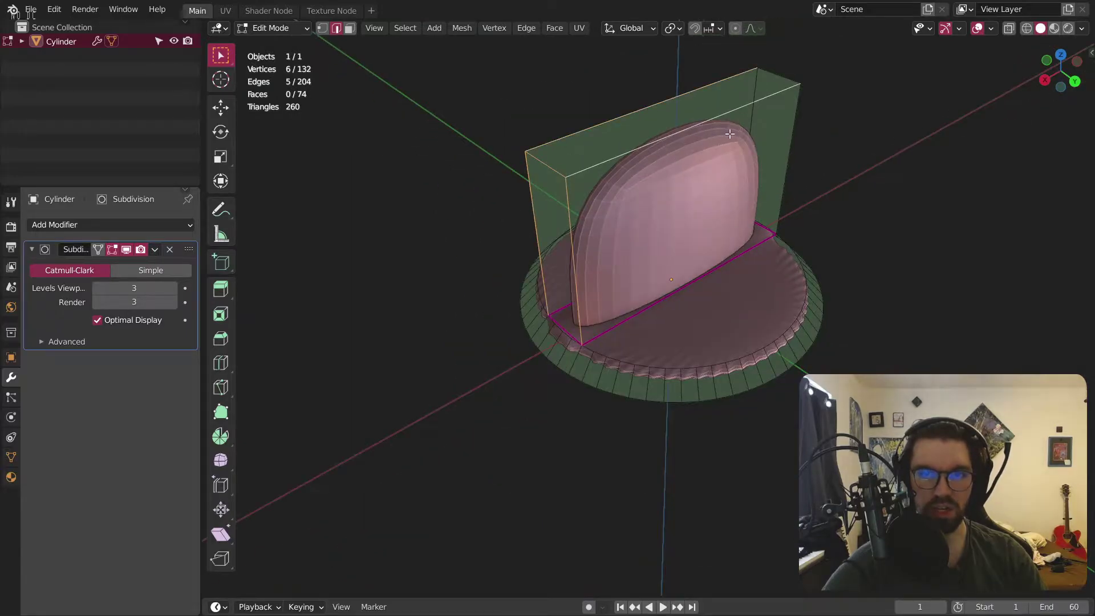
pyautogui.moveTo(659, 139); pyautogui.dragTo(469, 233, button='middle')
pyautogui.keyDown('shift'); pyautogui.click(555, 257); pyautogui.keyUp('shift')
pyautogui.moveTo(620, 249); pyautogui.dragTo(542, 349, button='middle')
pyautogui.keyDown('shift'); pyautogui.click(546, 367); pyautogui.keyUp('shift')
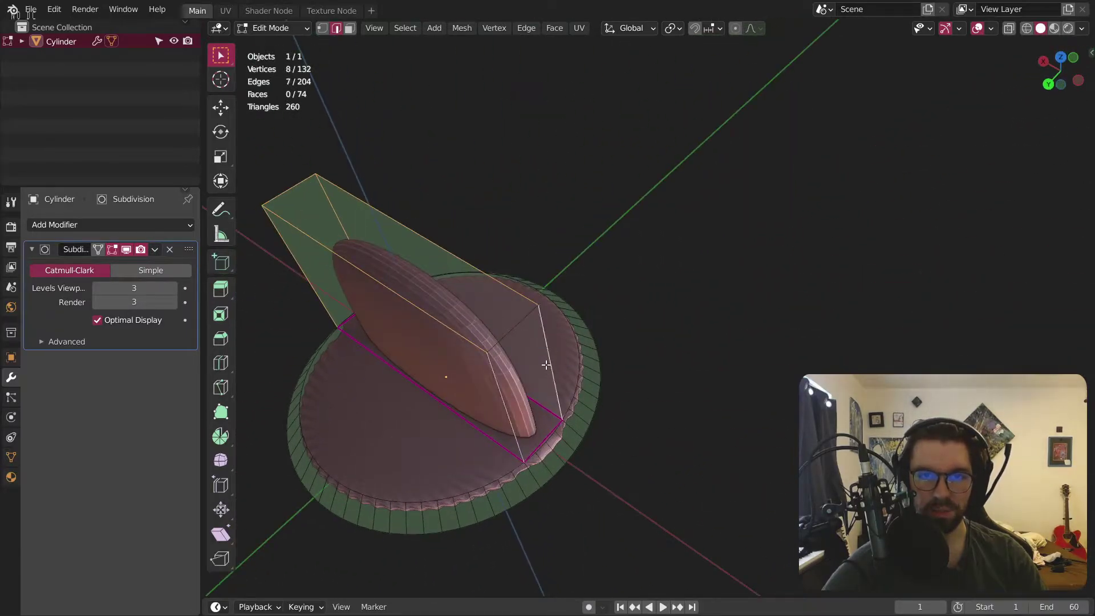
pyautogui.hotkey('shift', 'e')
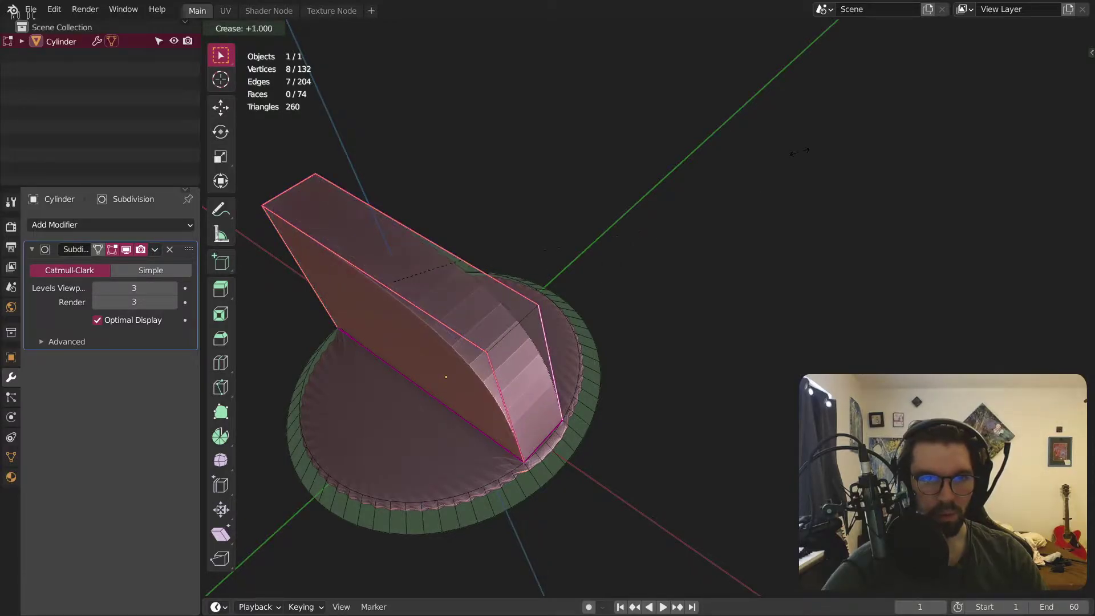
pyautogui.press('Escape')
# Step: Add the remaining top edge to the selection and crease all eight vertical and top block edges by 1.000
pyautogui.keyDown('shift'); pyautogui.click(508, 329); pyautogui.keyUp('shift')
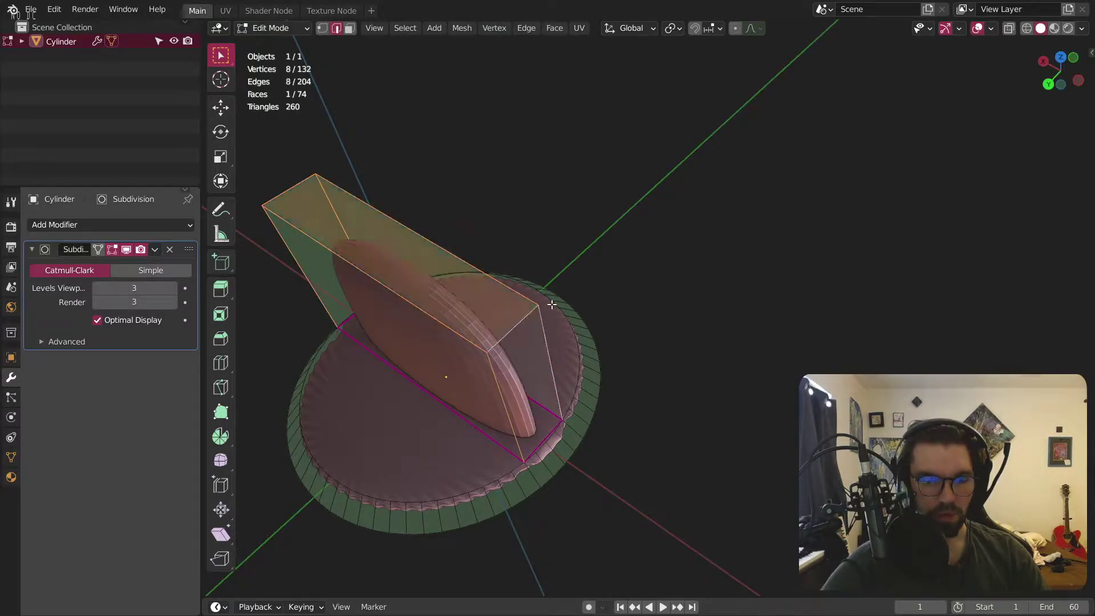
pyautogui.hotkey('shift', 'e')
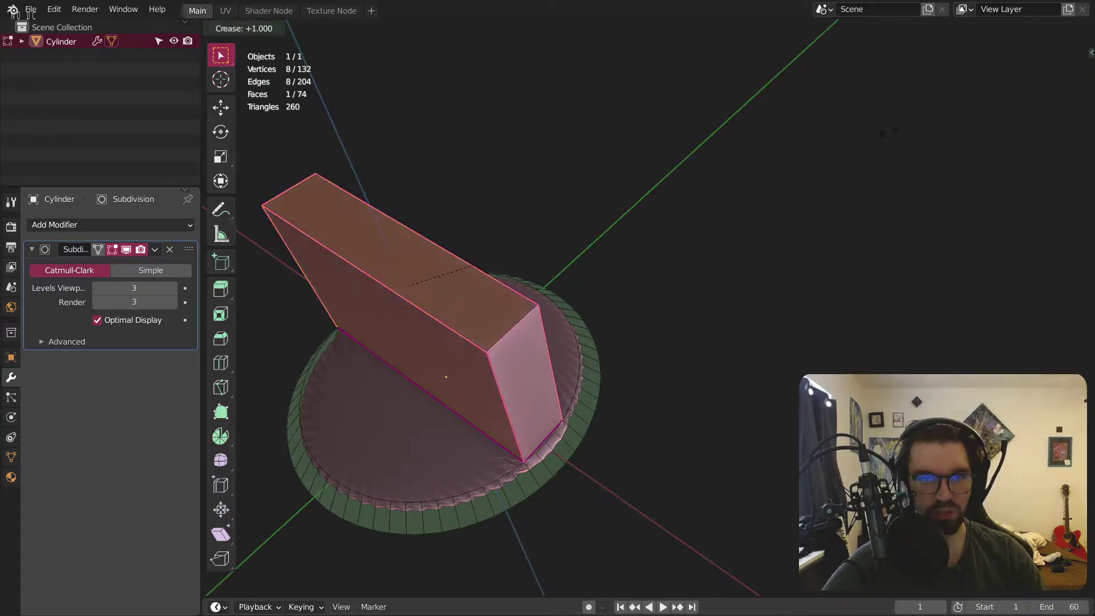
pyautogui.click(472, 312)
pyautogui.moveTo(472, 312); pyautogui.dragTo(498, 325, button='middle')
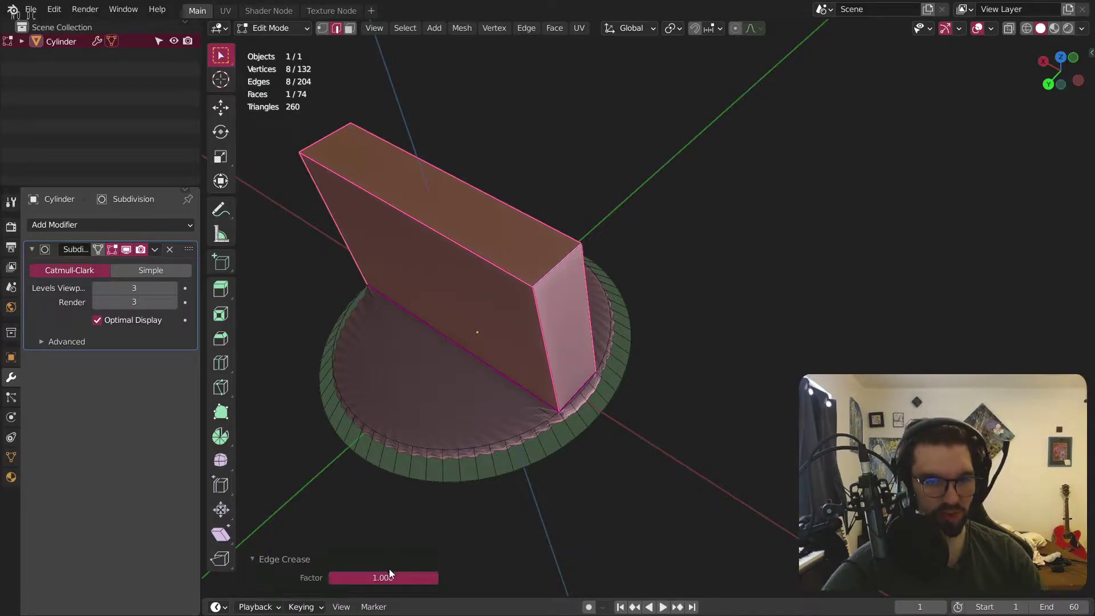
# Step: Set the crease factor of the block's vertical and top edges to 0.75 and check the softened edges
pyautogui.press('BackSpace')
pyautogui.press('BackSpace')
pyautogui.press('BackSpace')
pyautogui.write('.75')
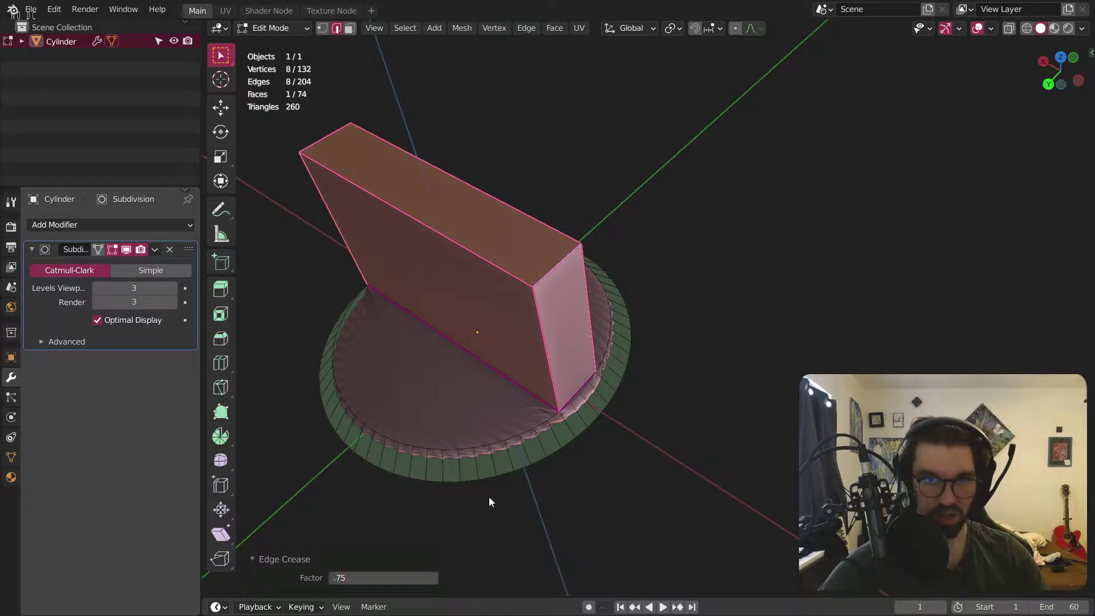
pyautogui.press('Return')
pyautogui.scroll(3, 507, 368)
pyautogui.moveTo(559, 224); pyautogui.dragTo(473, 233, button='middle')
pyautogui.scroll(1, 477, 233)
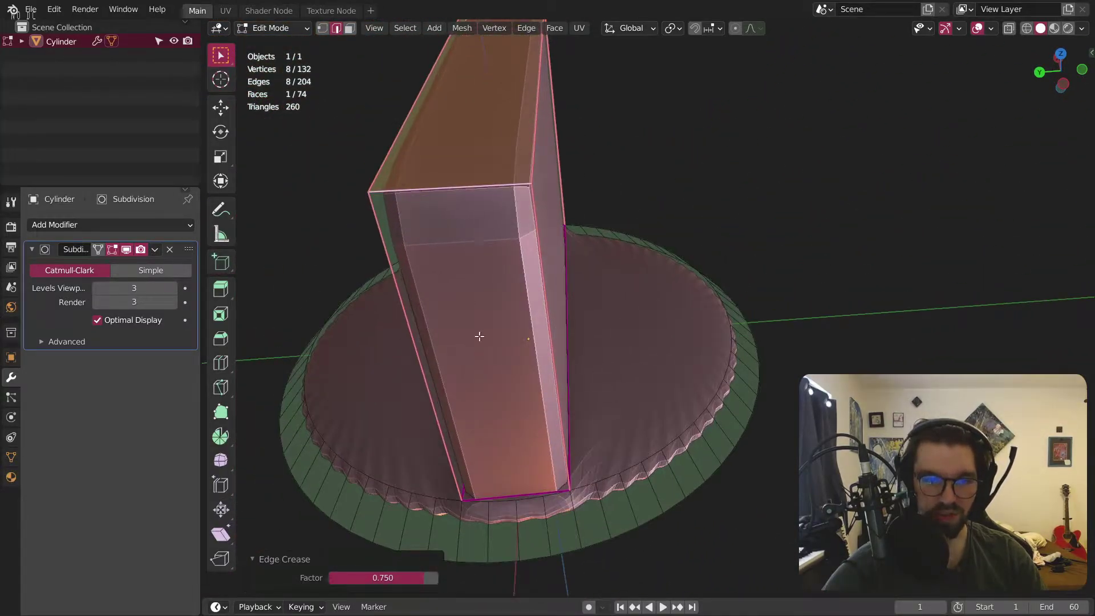
pyautogui.moveTo(533, 385); pyautogui.dragTo(664, 316, button='middle')
pyautogui.scroll(-3, 591, 307)
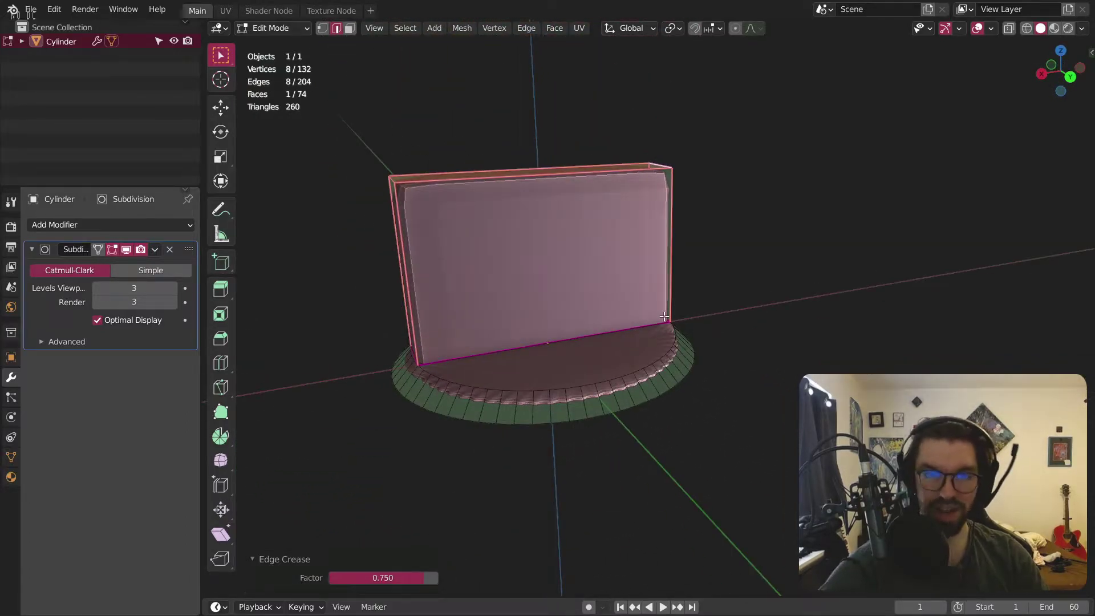
# Step: Undo the creases, the modifiers, the block extrusion and the connecting strip edges, back to the plain tapered disc
pyautogui.hotkey('ctrl', 'z')
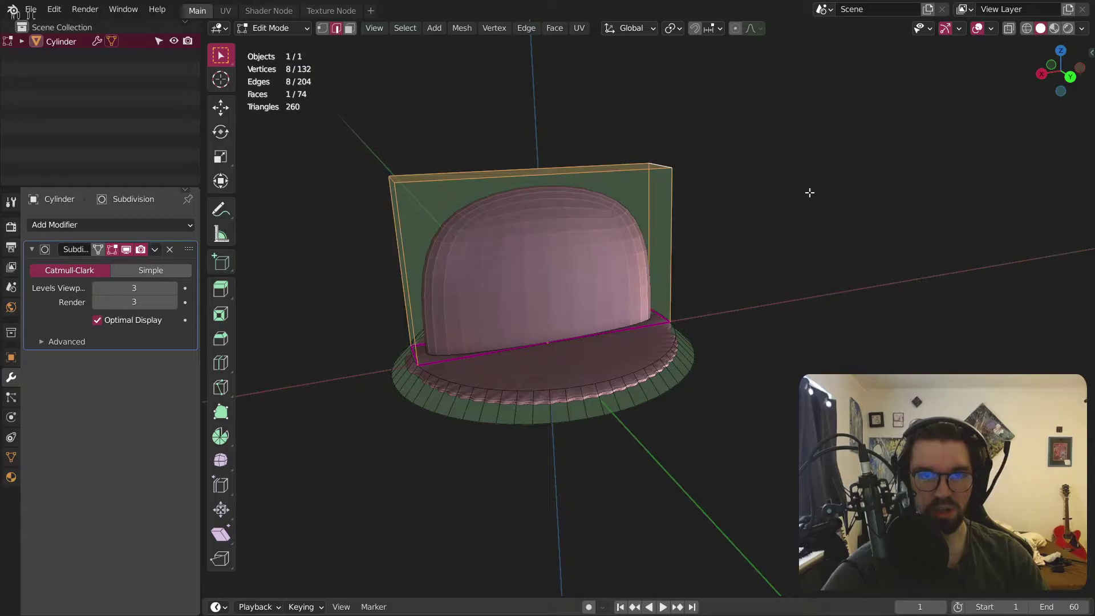
pyautogui.hotkey('ctrl', 'z')
pyautogui.hotkey('ctrl', 'z')
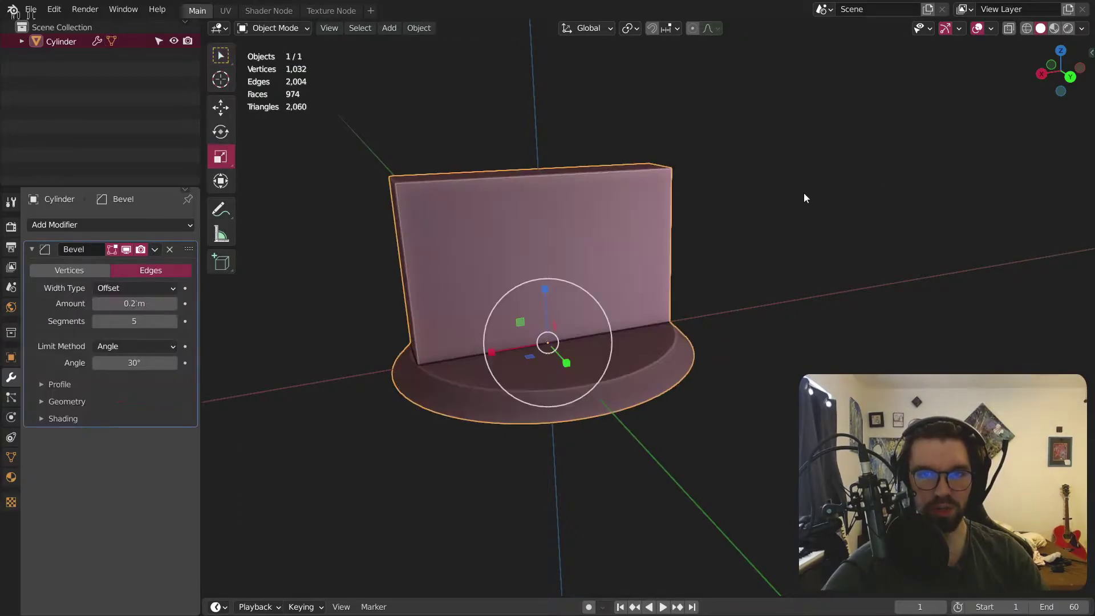
pyautogui.hotkey('ctrl', 'z')
pyautogui.hotkey('ctrl', 'z')
pyautogui.hotkey('ctrl', 'z')
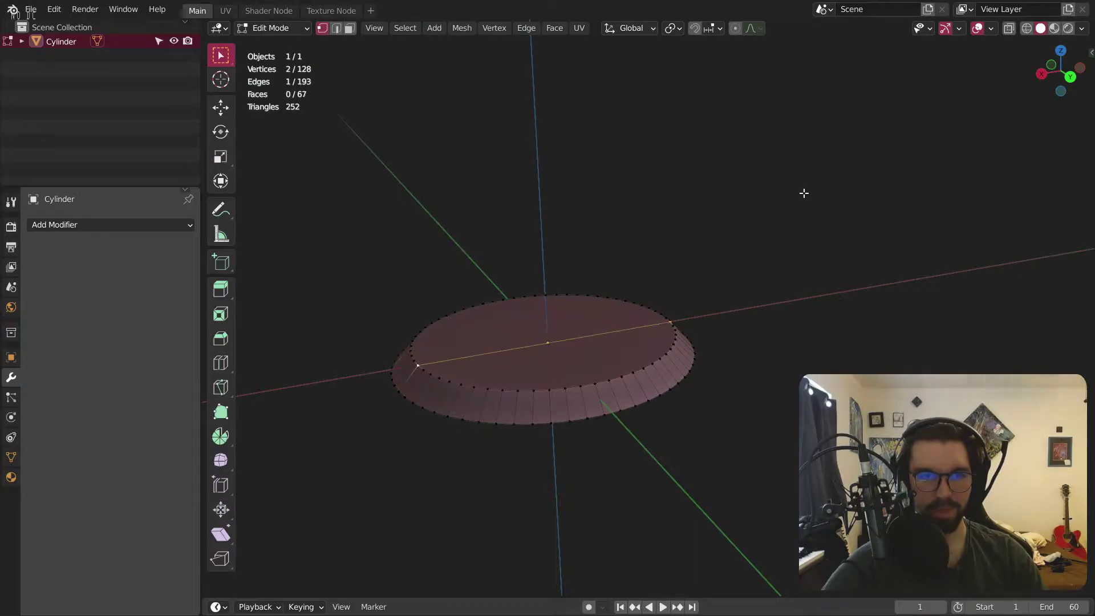
pyautogui.press('a')
# Step: In face selection, scale the disc's top face up by a factor of about 1.05
pyautogui.moveTo(561, 295); pyautogui.dragTo(425, 365, button='middle')
pyautogui.scroll(2, 424, 366)
pyautogui.press('3')
pyautogui.click(499, 361)
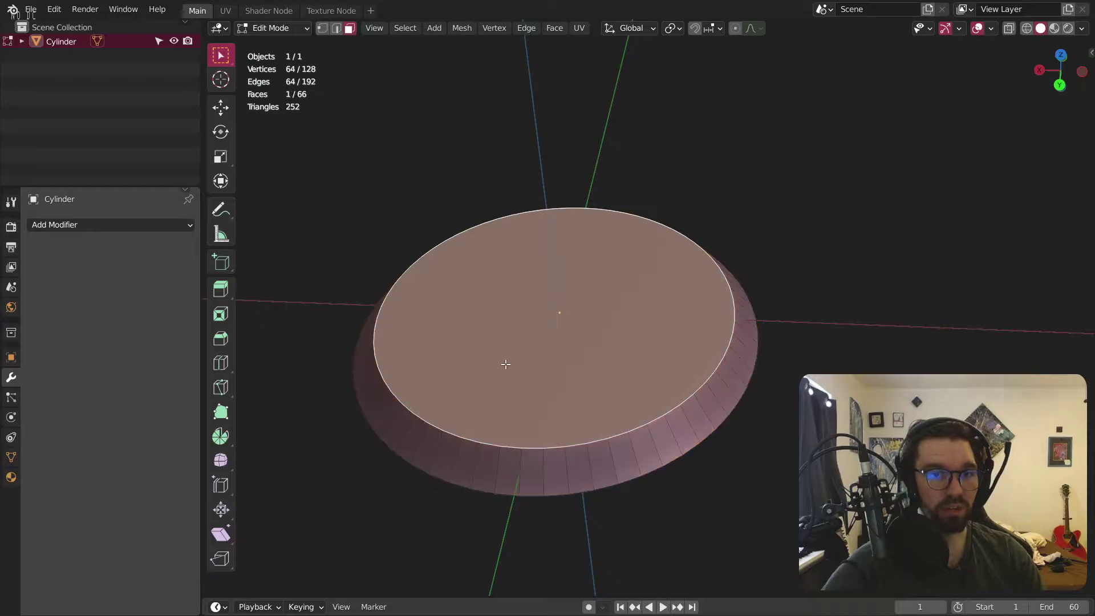
pyautogui.moveTo(499, 361); pyautogui.dragTo(621, 354, button='middle')
pyautogui.press('s')
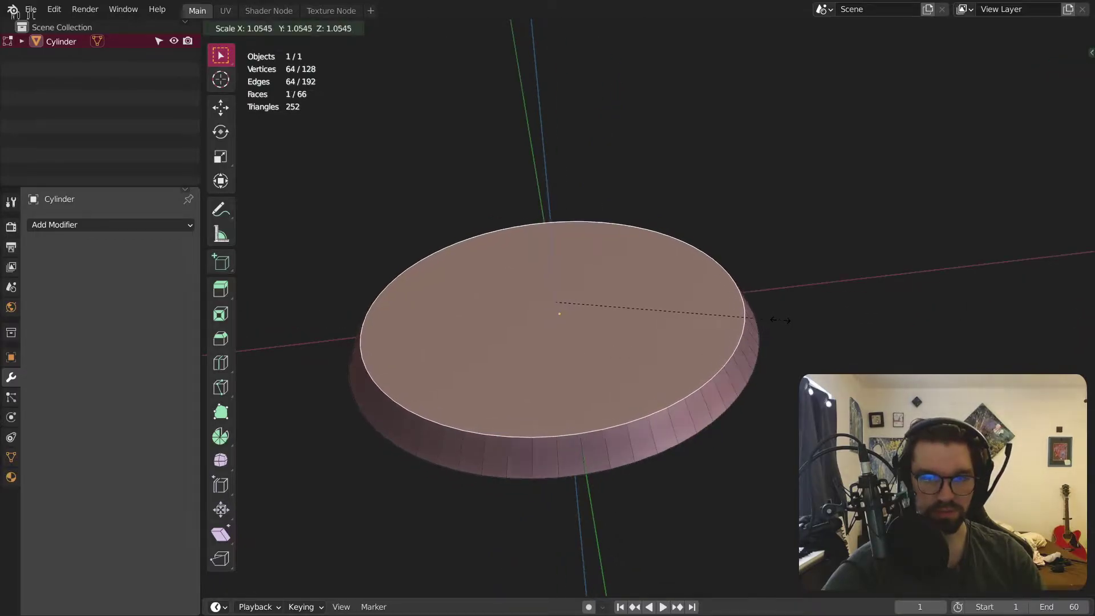
pyautogui.click(780, 318)
# Step: Clear the face selection, return to object mode and apply the disc's scale
pyautogui.hotkey('alt', 'a')
pyautogui.click(268, 30)
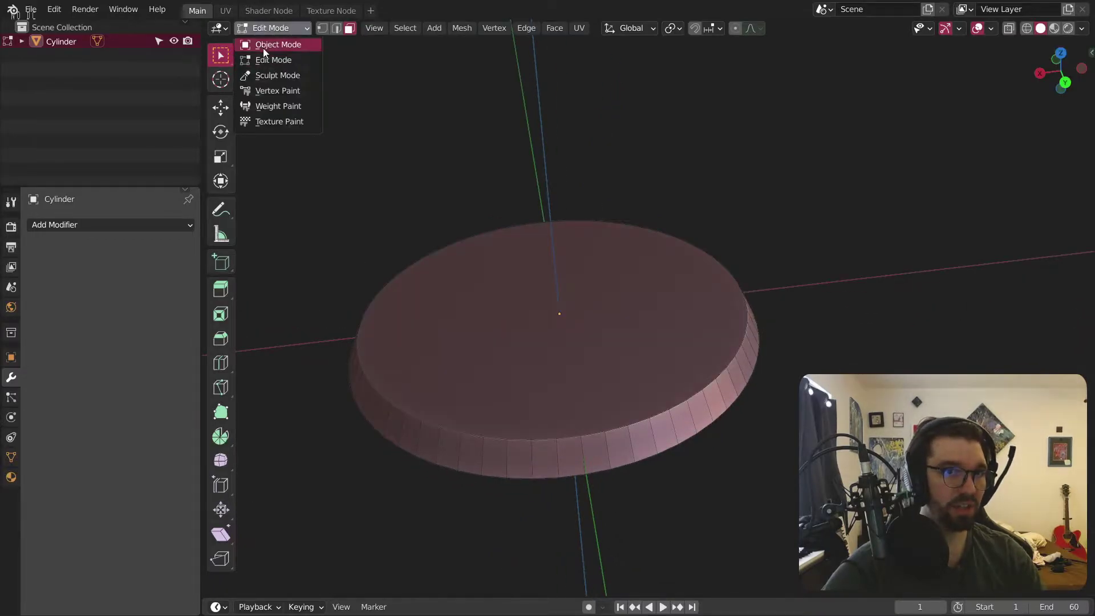
pyautogui.click(265, 45)
pyautogui.hotkey('ctrl', 'a')
pyautogui.click(542, 313)
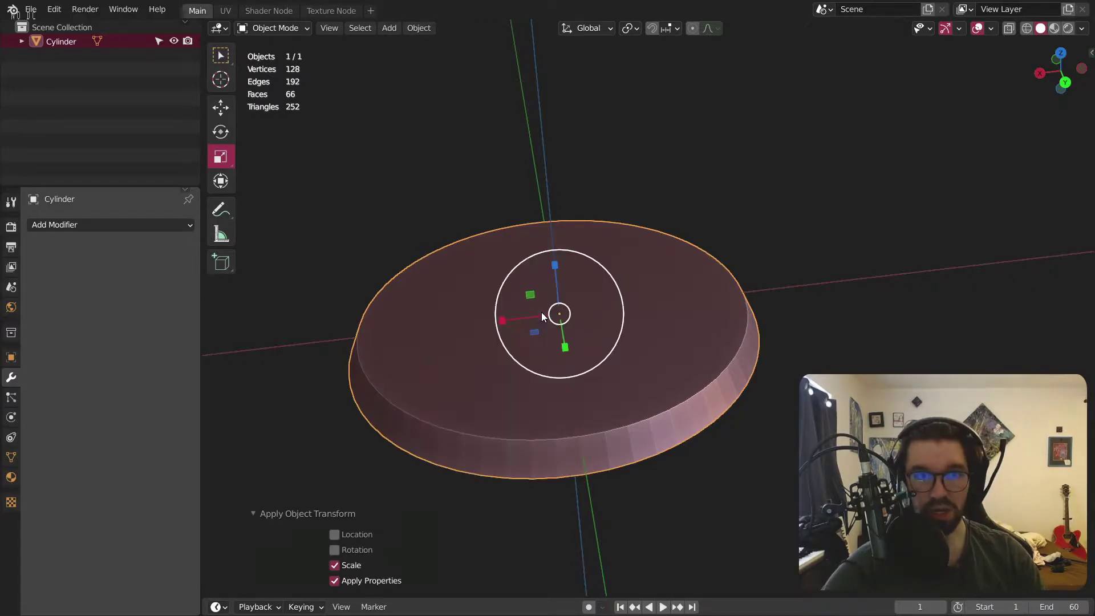
# Step: In edit mode, select the disc's top and bottom rim edge loops and bevel them narrowly with five segments
pyautogui.click(280, 29)
pyautogui.click(267, 59)
pyautogui.scroll(1, 549, 438)
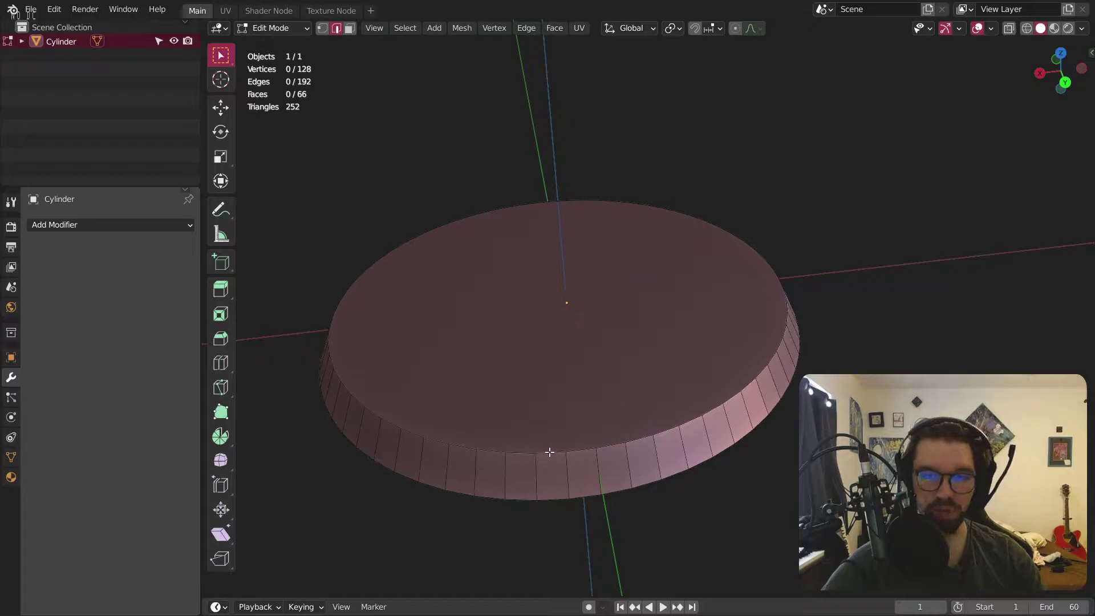
pyautogui.keyDown('alt'); pyautogui.click(549, 452); pyautogui.keyUp('alt')
pyautogui.keyDown('alt'); pyautogui.keyDown('shift'); pyautogui.click(549, 497); pyautogui.keyUp('shift'); pyautogui.keyUp('alt')
pyautogui.moveTo(549, 497); pyautogui.dragTo(507, 238, button='middle')
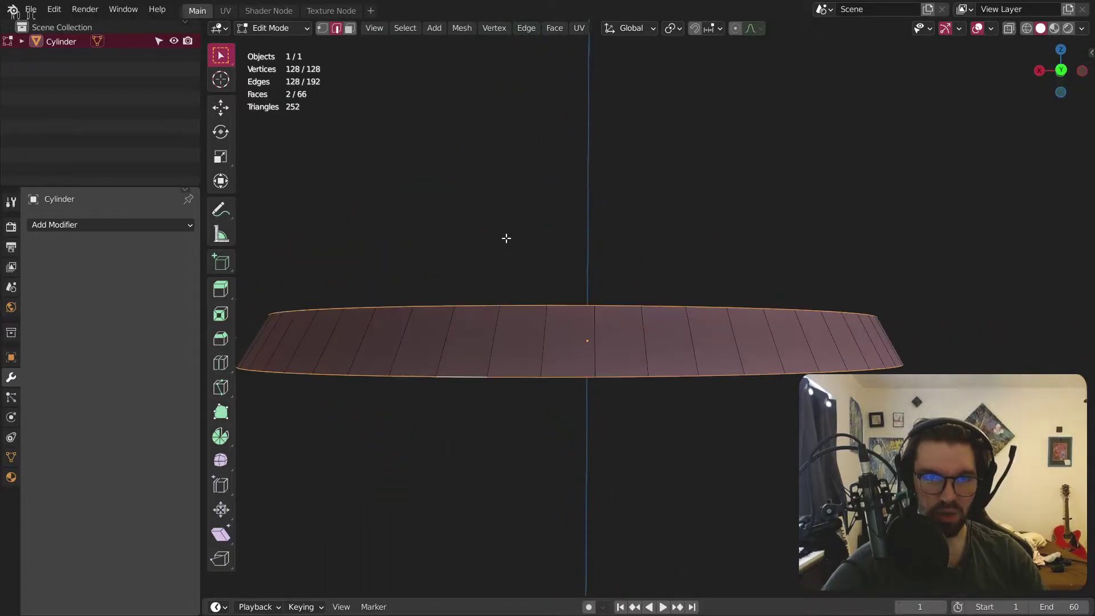
pyautogui.hotkey('ctrl', 'b')
pyautogui.scroll(4, 582, 225)
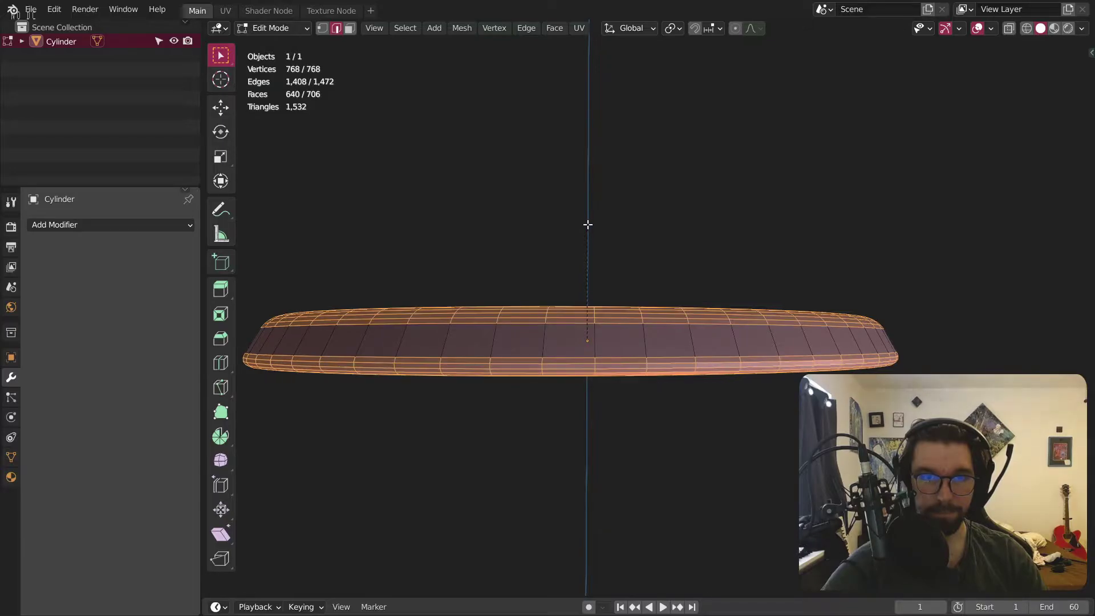
pyautogui.click(586, 224)
# Step: Return to object mode, apply smooth shading to the beveled disc and deselect it
pyautogui.click(292, 24)
pyautogui.click(279, 42)
pyautogui.click(421, 152)
pyautogui.moveTo(420, 153); pyautogui.dragTo(559, 308, button='middle')
pyautogui.click(556, 305)
pyautogui.rightClick(556, 303)
pyautogui.click(554, 303)
pyautogui.click(567, 95)
pyautogui.scroll(-3, 478, 320)
pyautogui.moveTo(478, 319); pyautogui.dragTo(688, 220, button='middle')
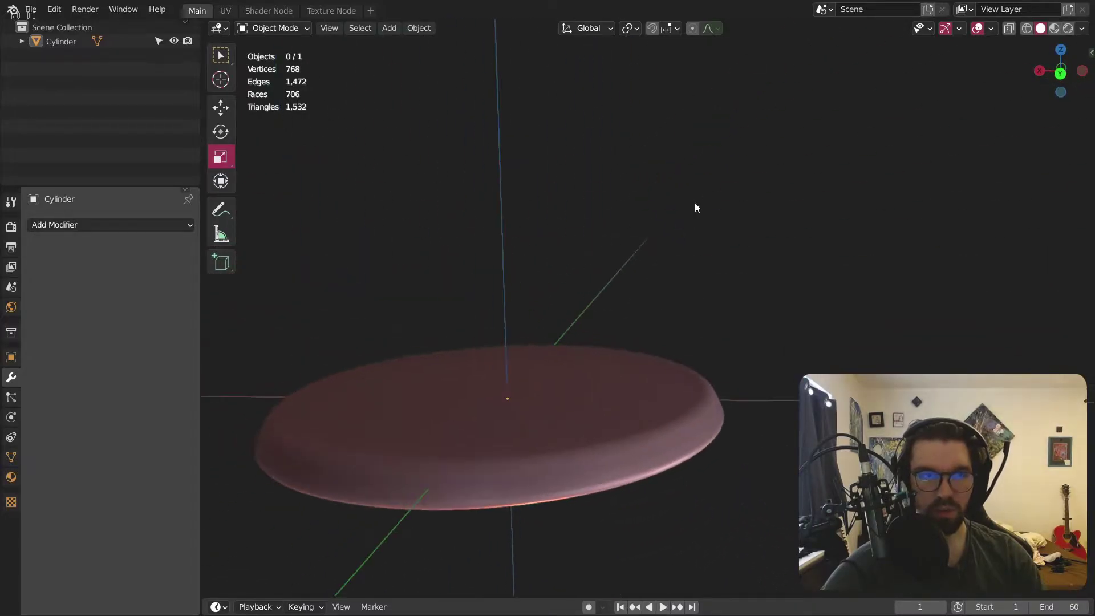
# Step: Rename the disc object as Base and deselect it
pyautogui.doubleClick(74, 41)
pyautogui.write('Base')
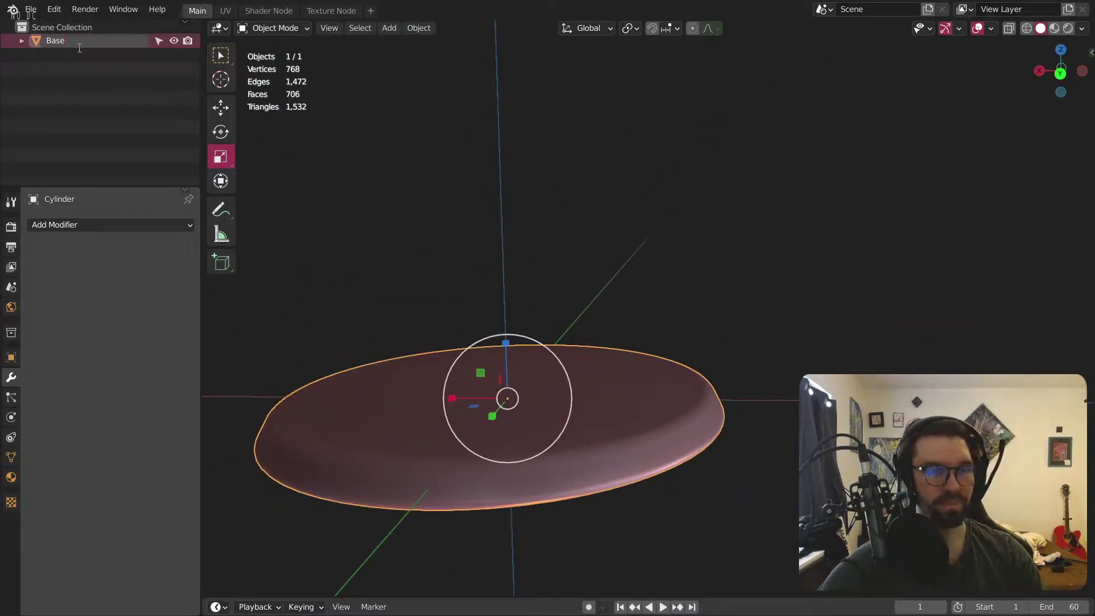
pyautogui.press('Return')
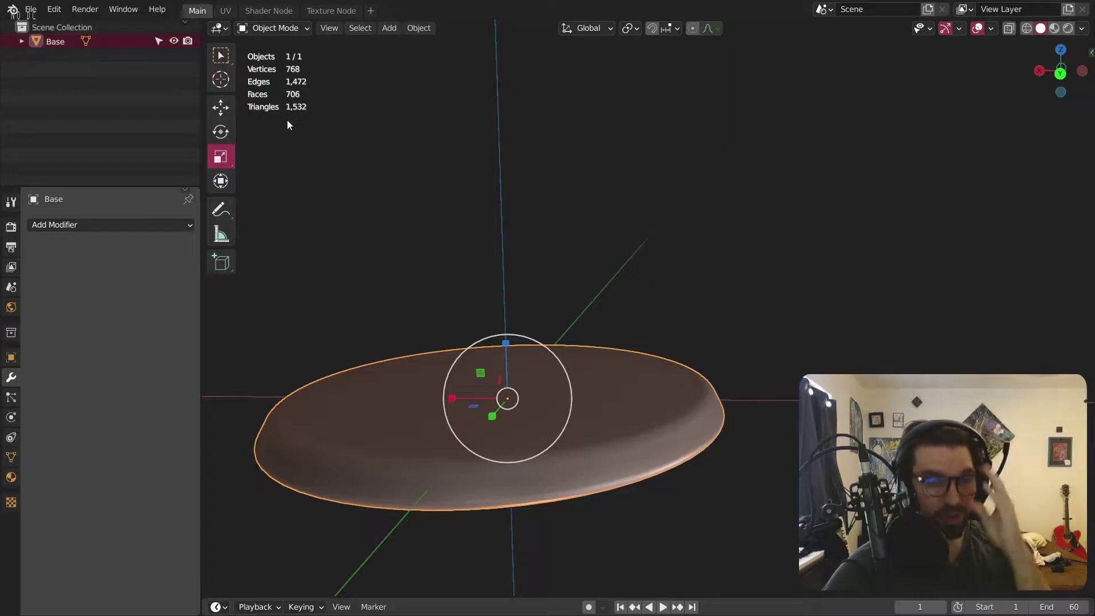
pyautogui.scroll(-2, 281, 116)
pyautogui.moveTo(417, 273); pyautogui.dragTo(637, 348, button='middle')
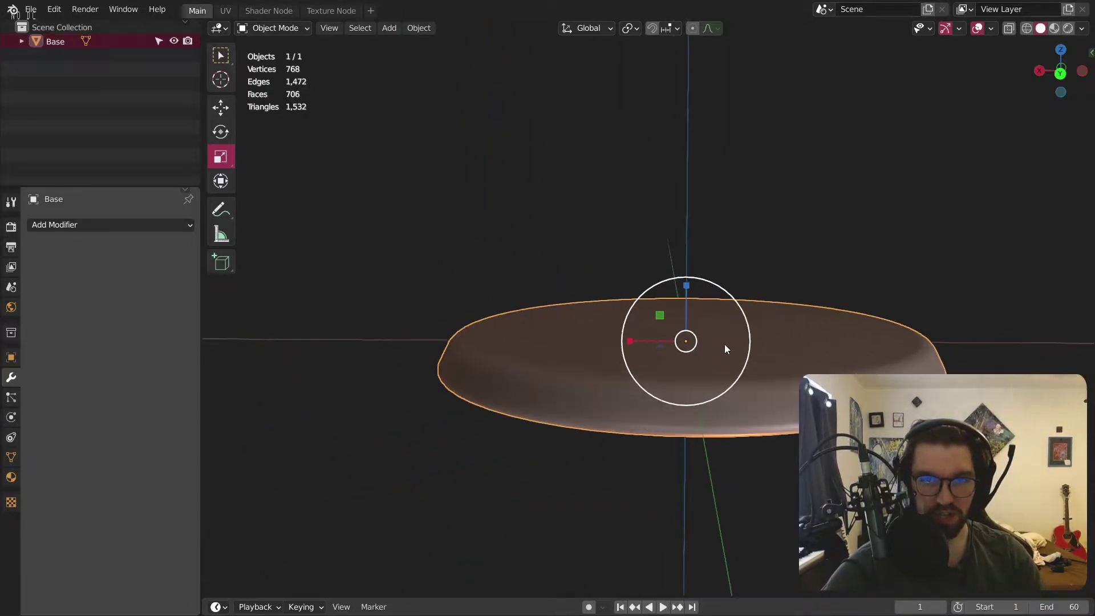
pyautogui.moveTo(668, 493); pyautogui.dragTo(559, 376, button='middle')
pyautogui.click(502, 306)
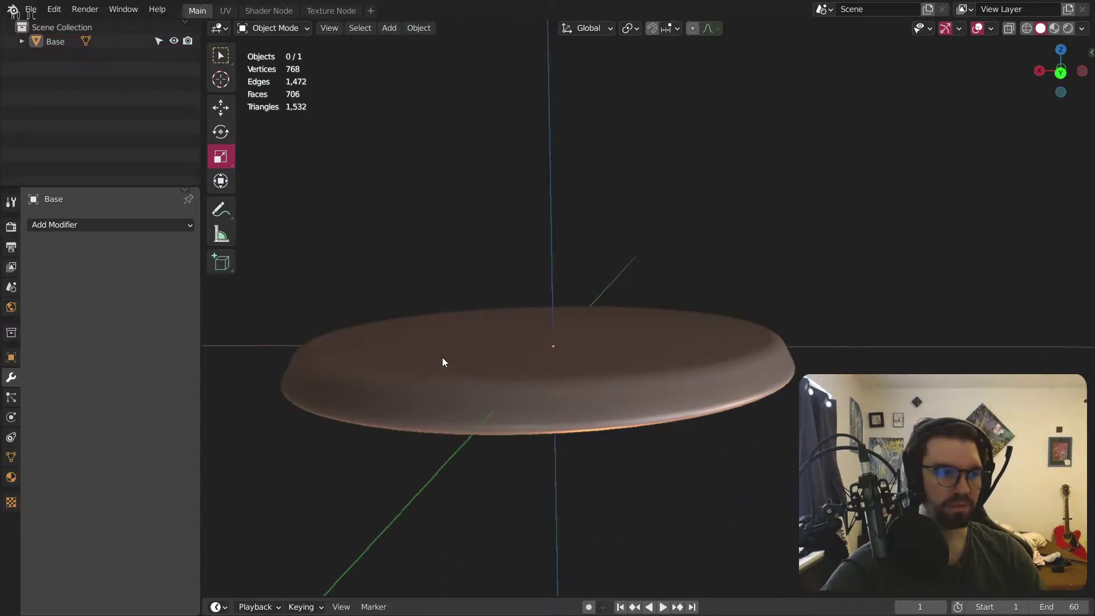
pyautogui.moveTo(442, 357); pyautogui.dragTo(292, 123, button='middle')
pyautogui.click(282, 28)
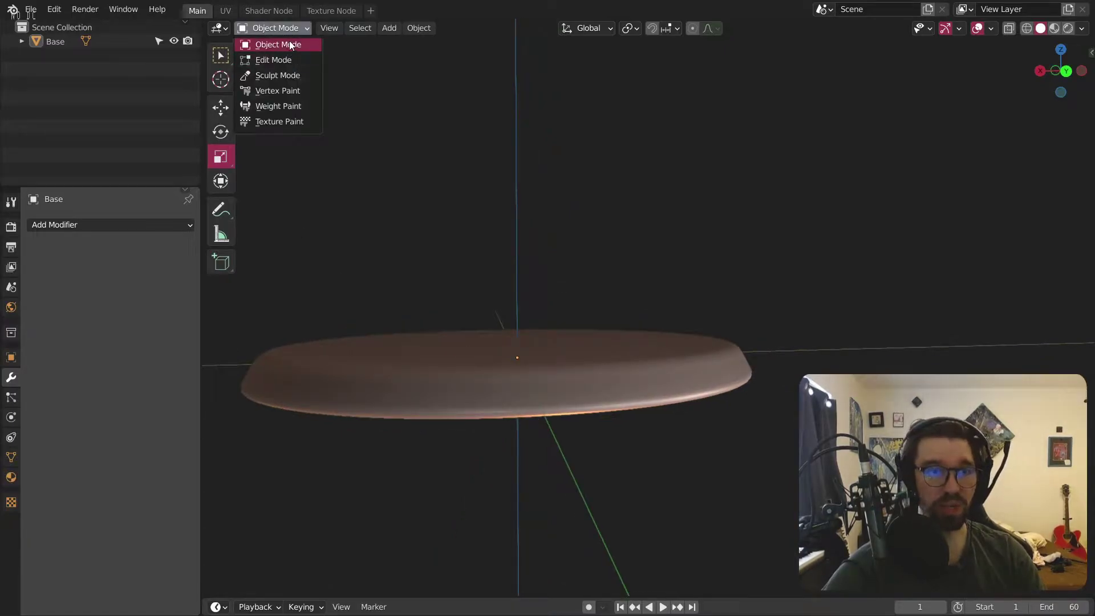
pyautogui.click(291, 45)
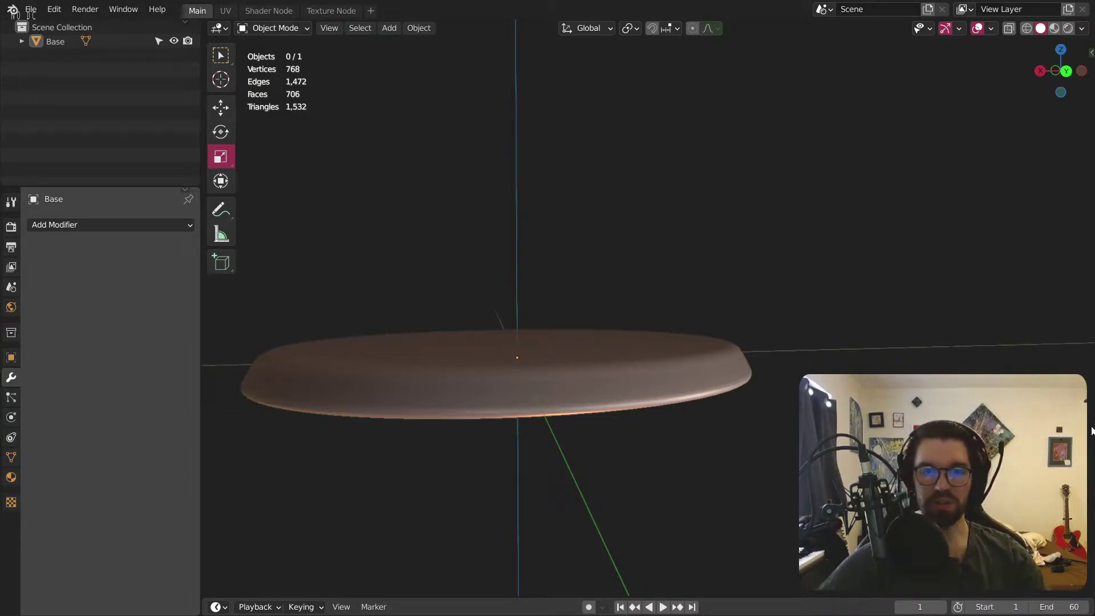
pyautogui.moveTo(594, 291); pyautogui.dragTo(602, 317, button='middle')
pyautogui.click(272, 30)
pyautogui.scroll(2, 539, 213)
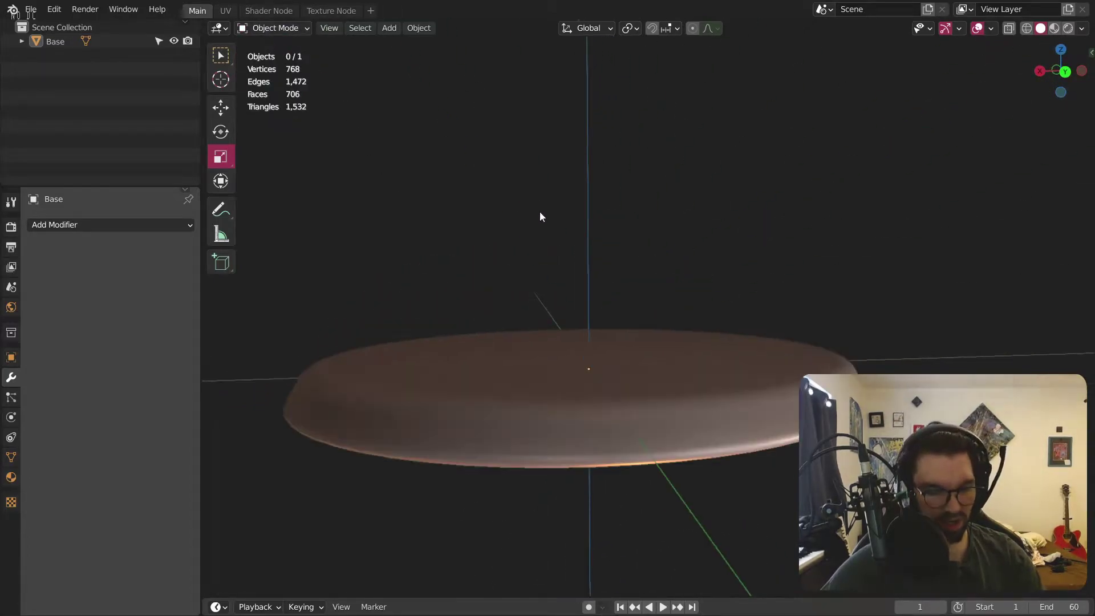
# Step: Add a 2 m cube at the origin and scale it along Y by a factor of about 0.206
pyautogui.hotkey('shift', 'a')
pyautogui.moveTo(558, 215)
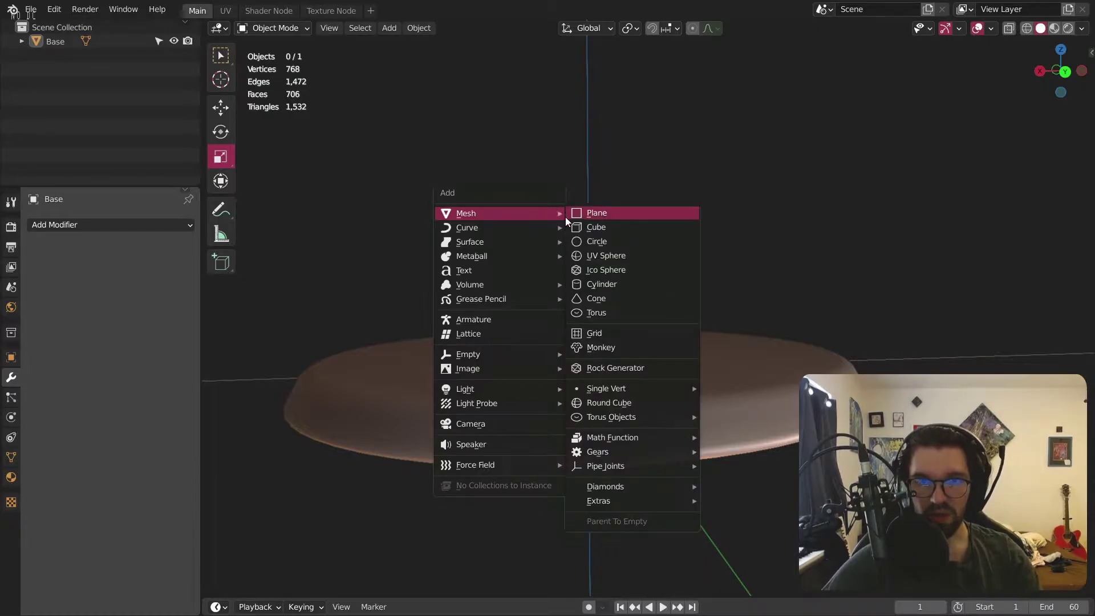
pyautogui.click(596, 227)
pyautogui.scroll(-2, 591, 231)
pyautogui.moveTo(601, 310); pyautogui.dragTo(560, 371, button='middle')
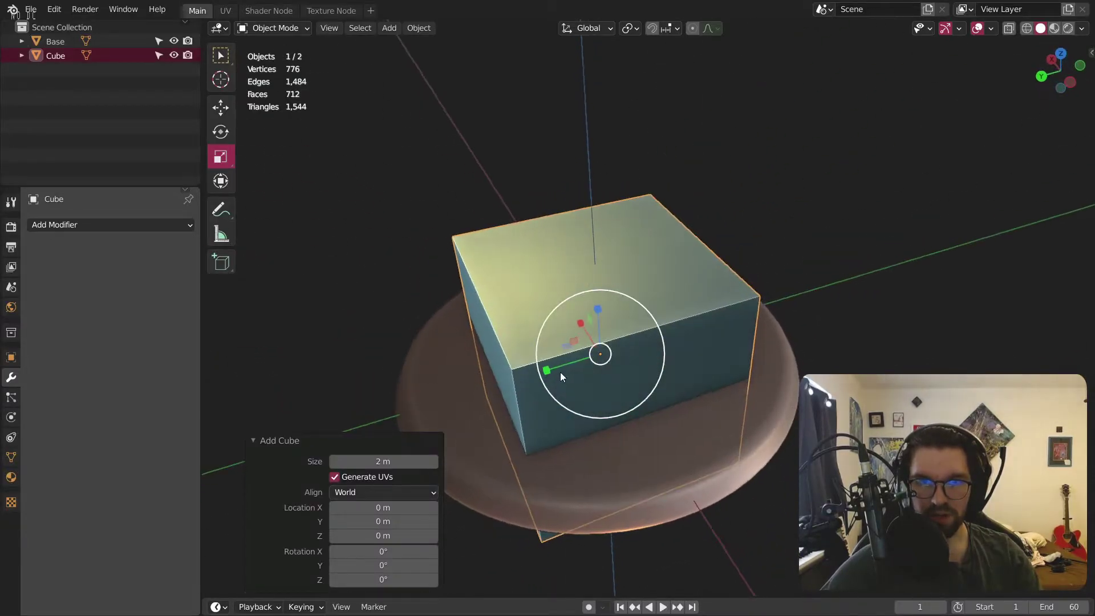
pyautogui.press('s')
pyautogui.press('y')
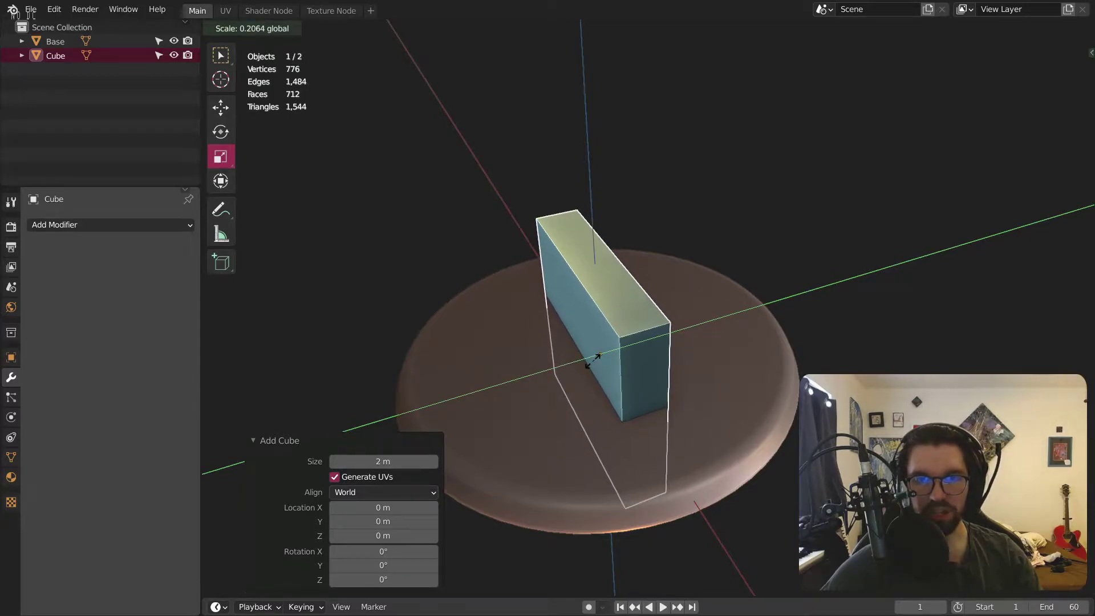
pyautogui.click(593, 360)
# Step: Move the thin block up along Z until its bottom rests on the base's top surface
pyautogui.moveTo(593, 360); pyautogui.dragTo(638, 327, button='middle')
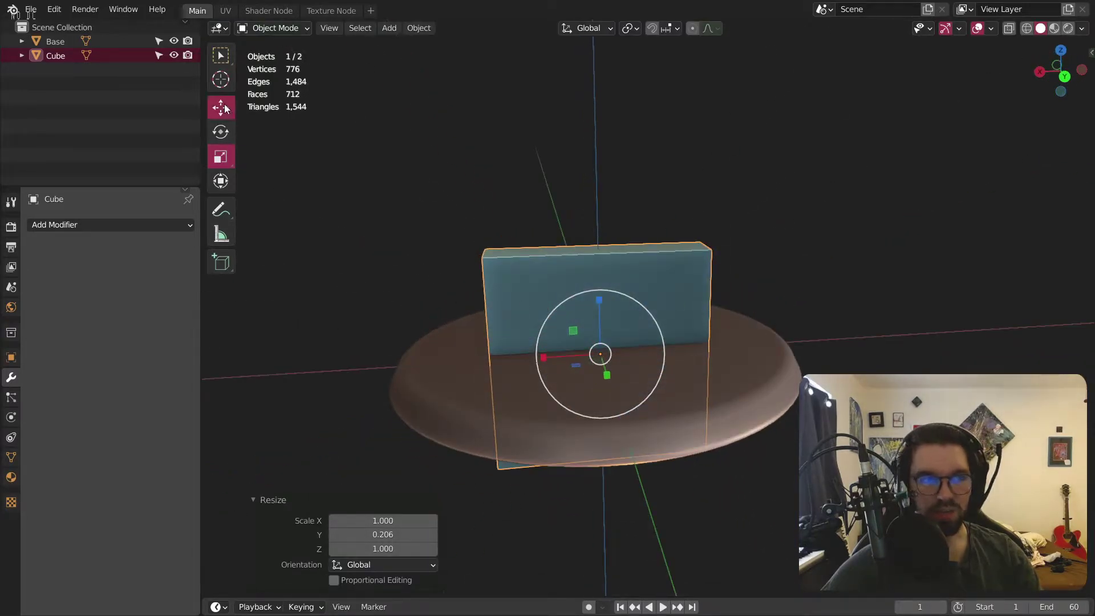
pyautogui.click(224, 109)
pyautogui.moveTo(600, 300); pyautogui.dragTo(615, 191)
pyautogui.moveTo(614, 191); pyautogui.dragTo(647, 316, button='middle')
pyautogui.moveTo(600, 196); pyautogui.dragTo(628, 177)
pyautogui.scroll(2, 604, 345)
pyautogui.scroll(2, 603, 346)
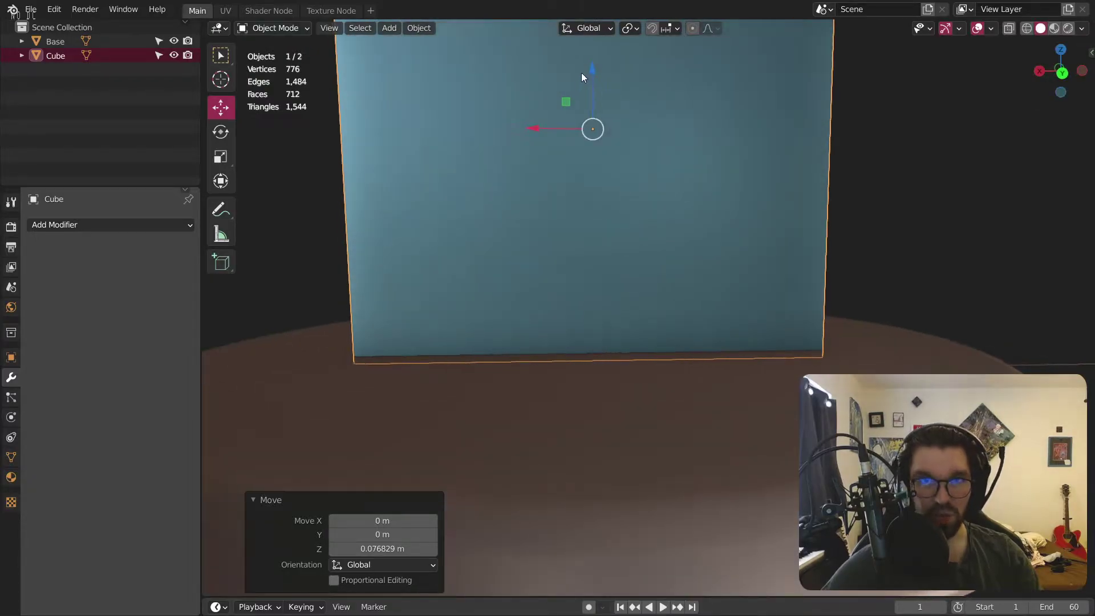
pyautogui.moveTo(590, 67); pyautogui.dragTo(611, 66)
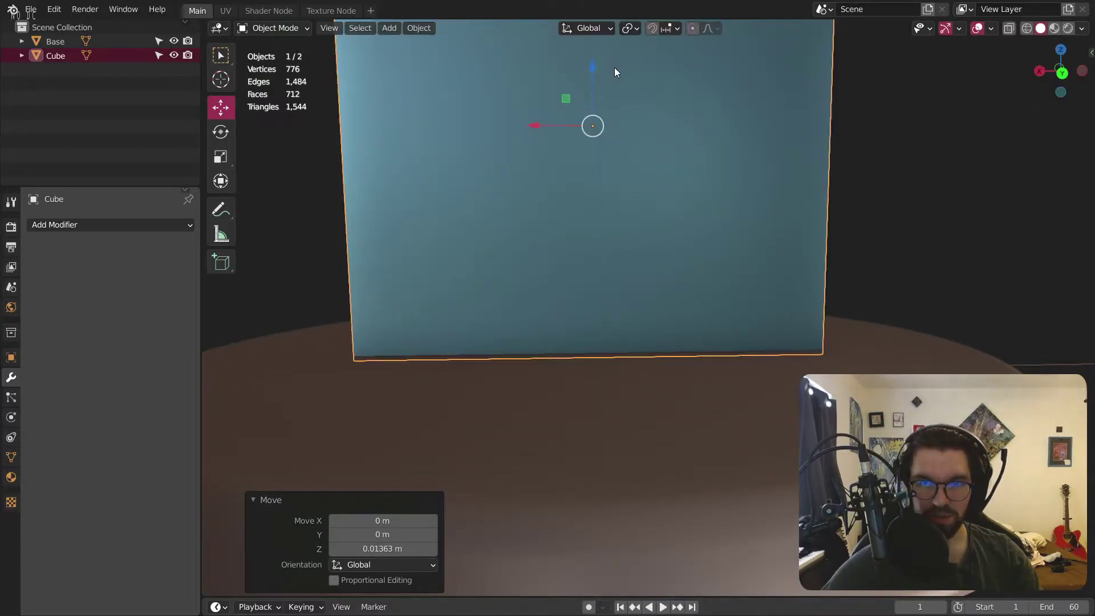
pyautogui.scroll(-4, 640, 250)
pyautogui.scroll(2, 637, 297)
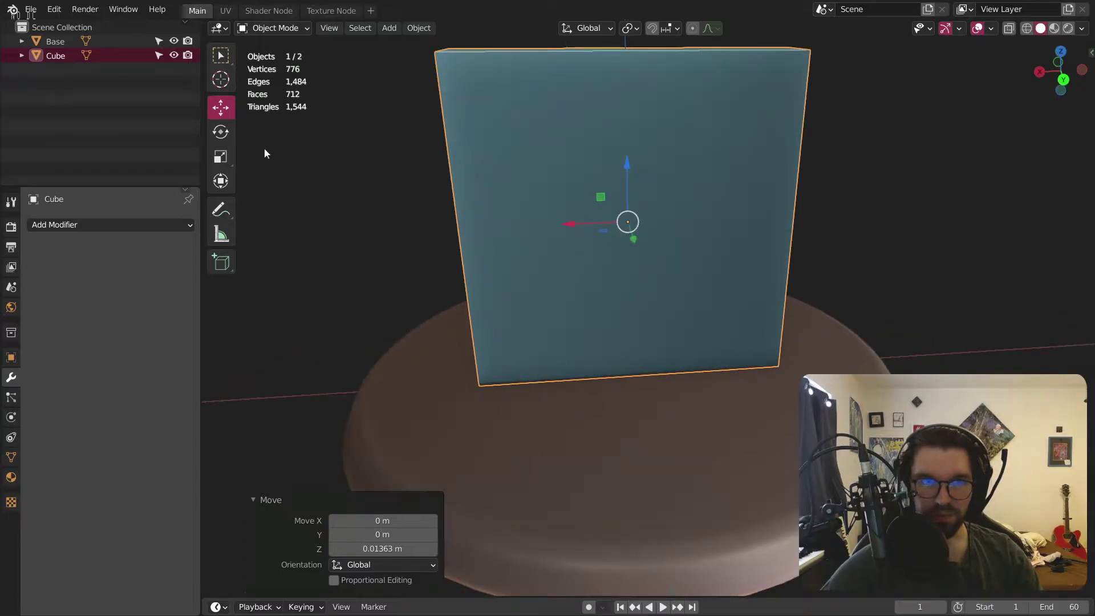
# Step: Widen the block along X, thicken it along Y by a factor of about 1.104, and deselect it
pyautogui.click(226, 153)
pyautogui.moveTo(573, 224); pyautogui.dragTo(546, 226)
pyautogui.moveTo(608, 240); pyautogui.dragTo(713, 240, button='middle')
pyautogui.moveTo(682, 226); pyautogui.dragTo(705, 227)
pyautogui.click(705, 231)
pyautogui.moveTo(706, 231); pyautogui.dragTo(622, 259, button='middle')
pyautogui.click(676, 210)
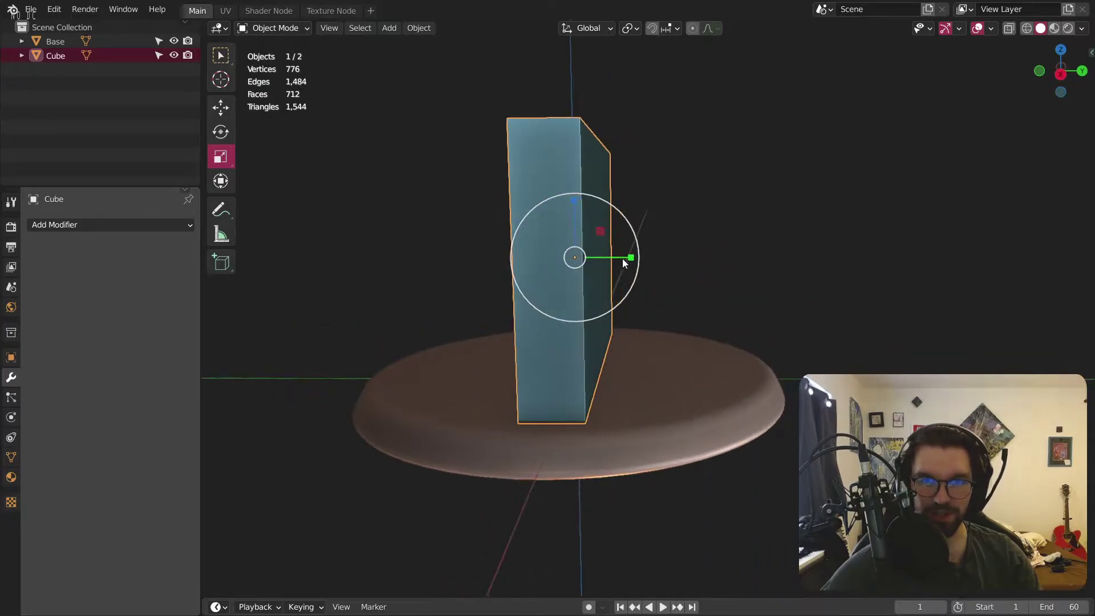
pyautogui.scroll(3, 621, 259)
pyautogui.moveTo(610, 252); pyautogui.dragTo(621, 253)
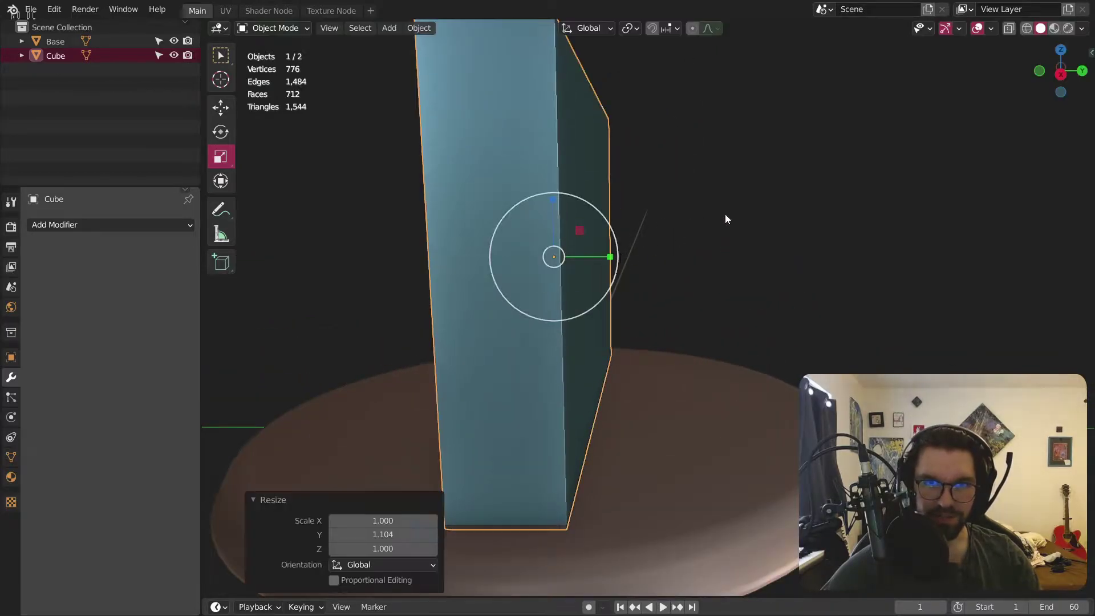
pyautogui.click(724, 214)
pyautogui.scroll(-5, 622, 232)
pyautogui.moveTo(621, 231)
pyautogui.mouseDown(button='middle')
pyautogui.moveTo(467, 244)
pyautogui.moveTo(606, 245)
pyautogui.mouseUp(button='middle')
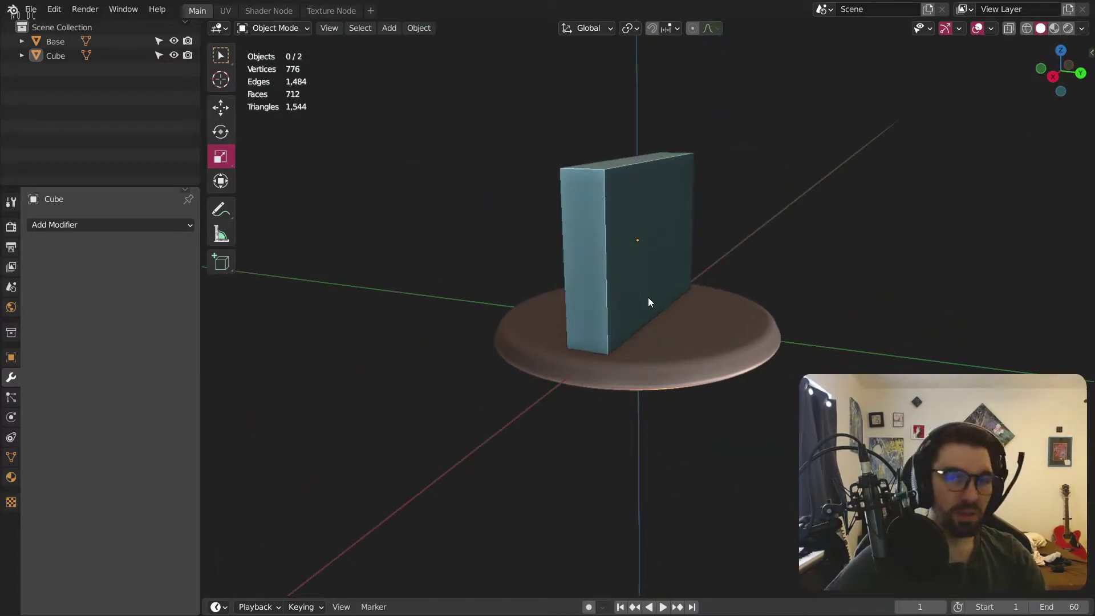
# Step: Add a Bevel modifier with four segments to the upright block
pyautogui.scroll(3, 654, 303)
pyautogui.click(616, 210)
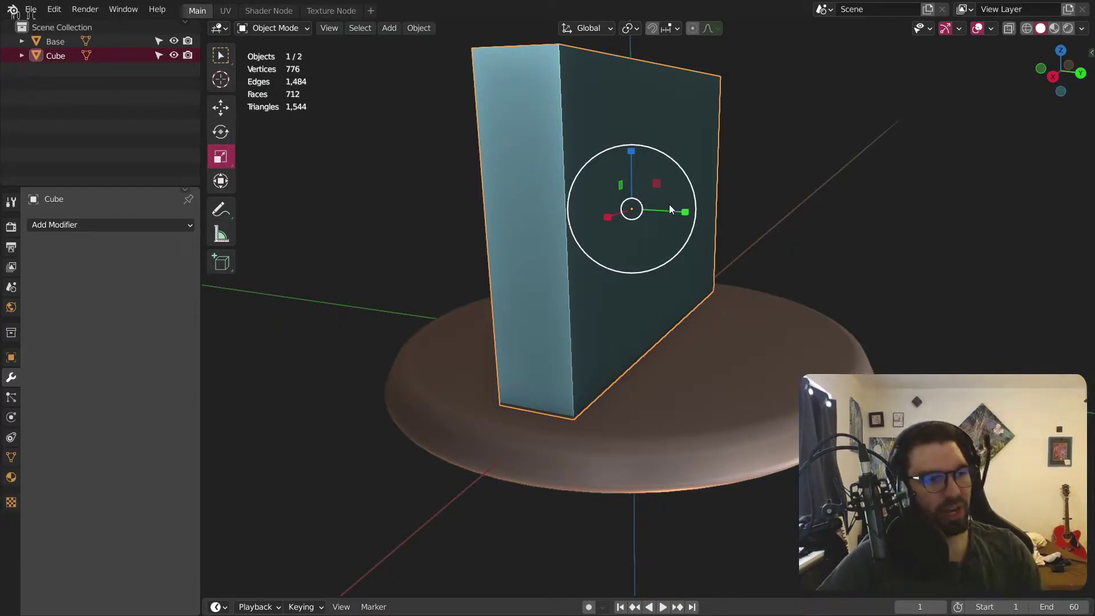
pyautogui.moveTo(549, 189); pyautogui.dragTo(577, 166, button='middle')
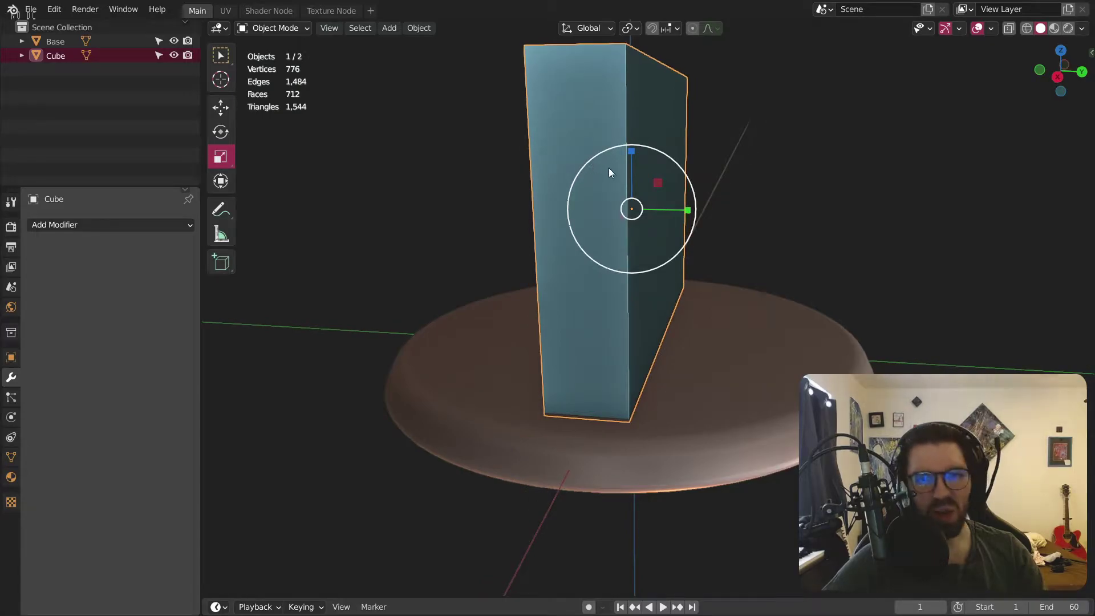
pyautogui.click(135, 228)
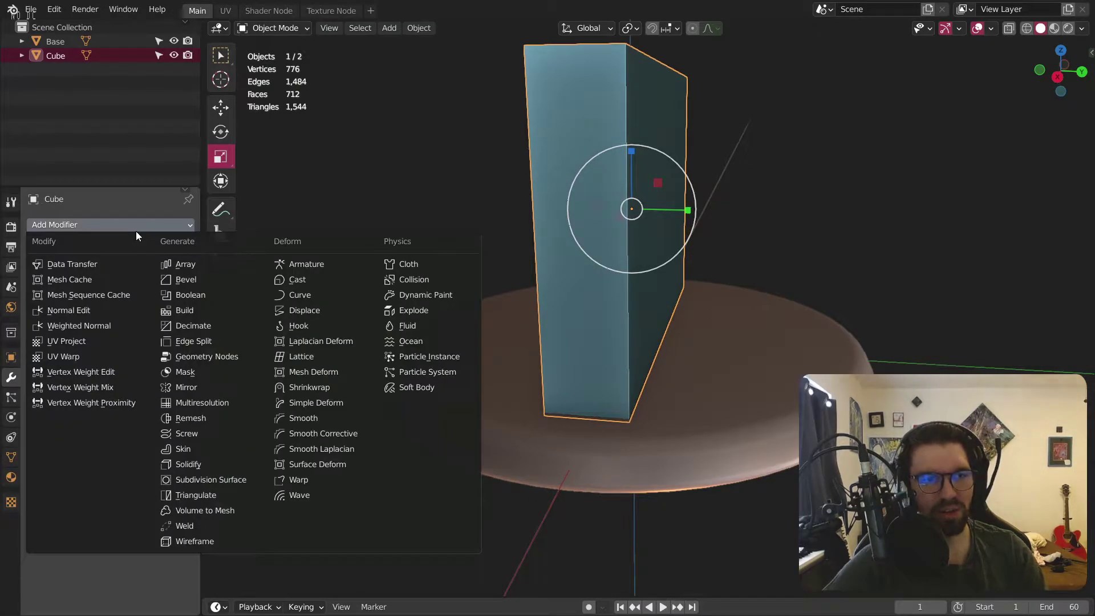
pyautogui.click(191, 279)
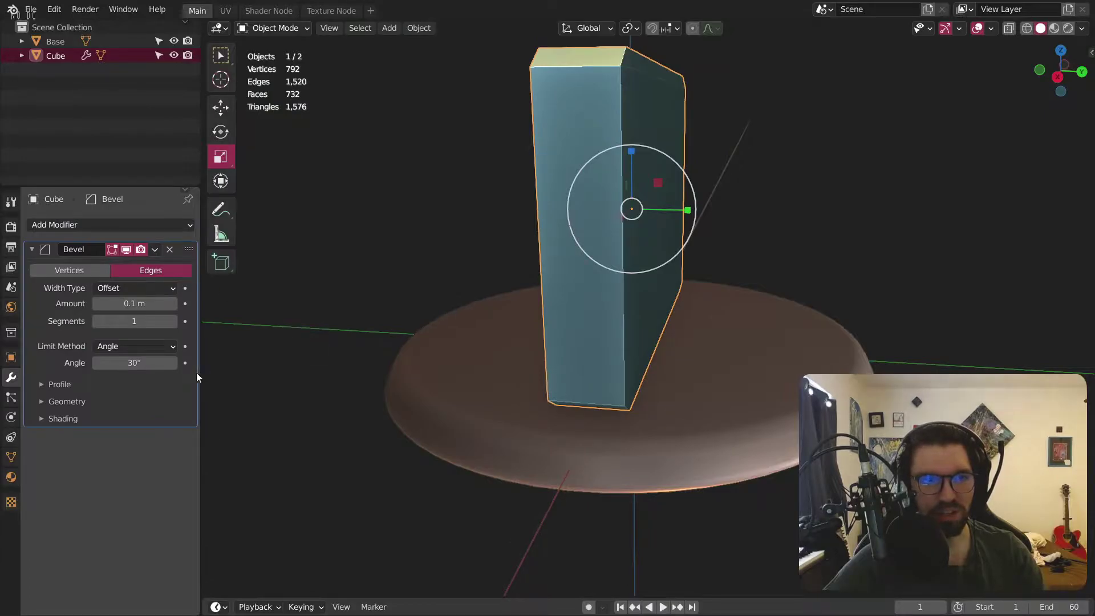
pyautogui.click(174, 321)
pyautogui.click(174, 321)
pyautogui.click(173, 321)
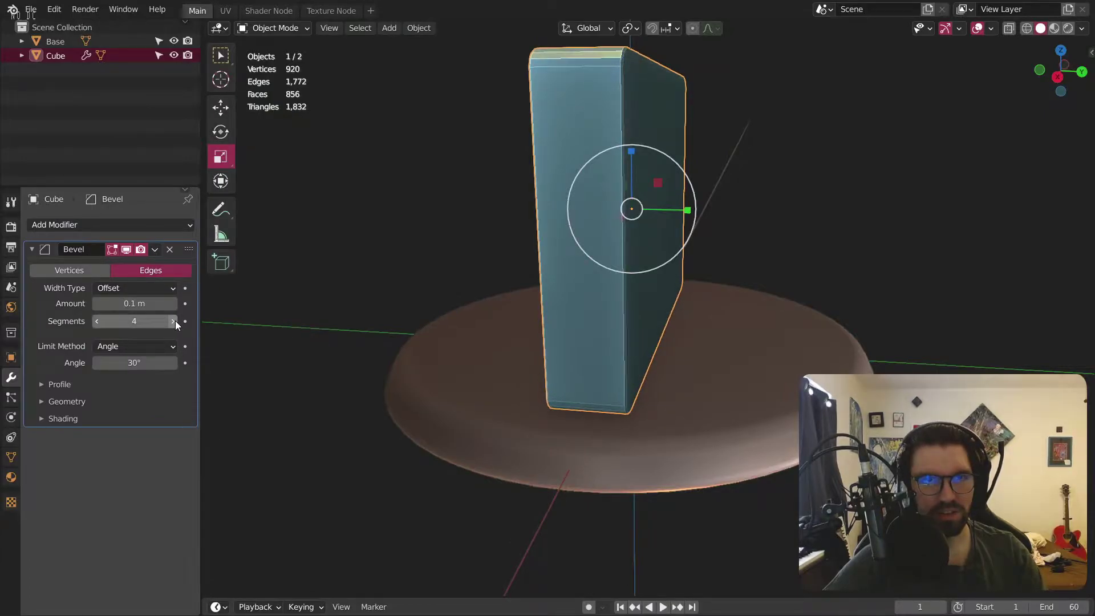
# Step: Apply the block's scale and give the block smooth shading
pyautogui.hotkey('ctrl', 'a')
pyautogui.click(416, 372)
pyautogui.moveTo(542, 259); pyautogui.dragTo(501, 166, button='middle')
pyautogui.scroll(3, 501, 166)
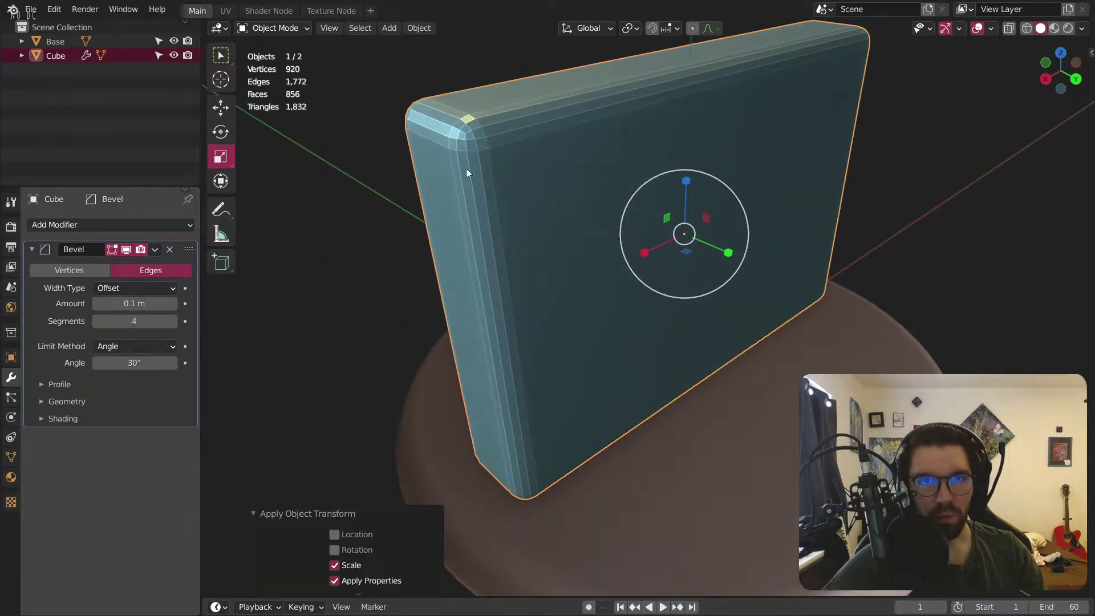
pyautogui.rightClick(511, 183)
pyautogui.click(511, 183)
# Step: Set the block's Bevel modifier to five segments
pyautogui.click(174, 321)
pyautogui.click(98, 321)
pyautogui.scroll(-3, 399, 245)
pyautogui.scroll(3, 428, 208)
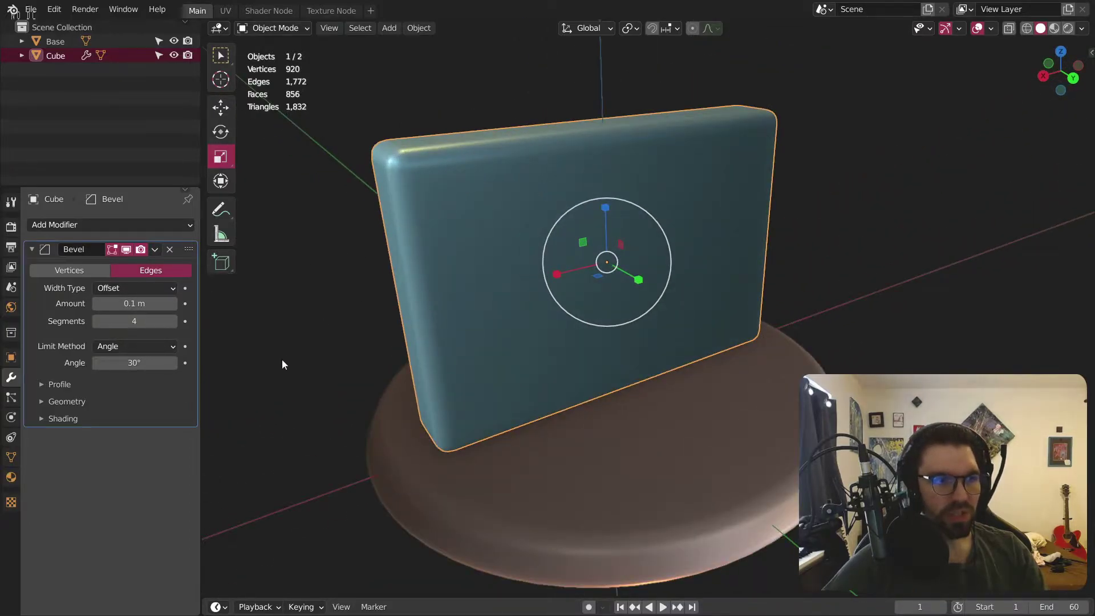
pyautogui.click(172, 321)
pyautogui.moveTo(430, 157); pyautogui.dragTo(719, 134, button='middle')
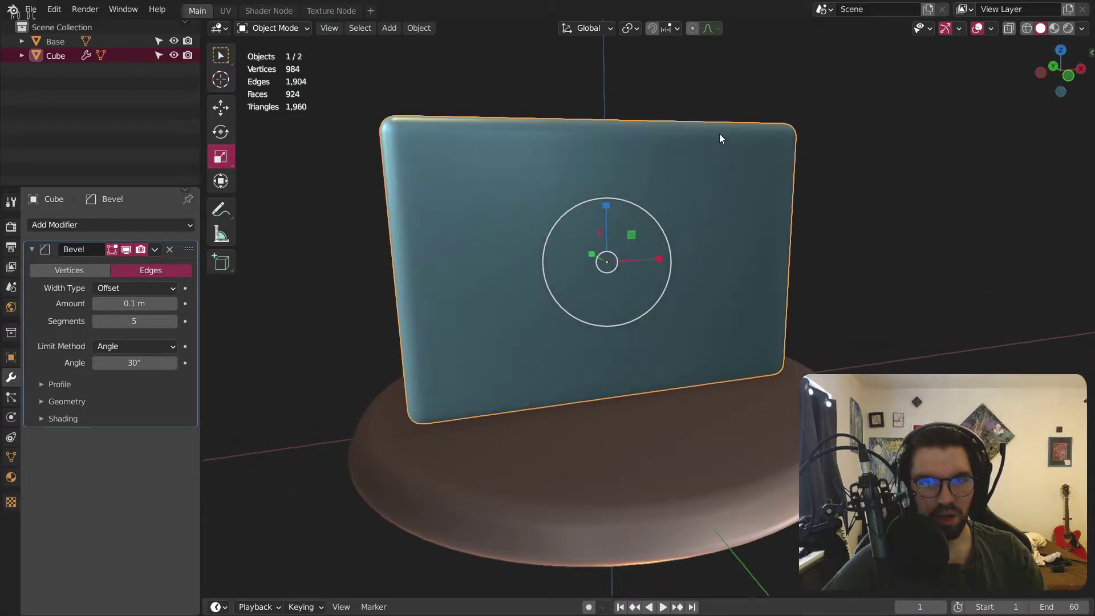
# Step: Lower the block slightly along Z so its rounded bottom edge sinks into the base, and deselect it
pyautogui.click(223, 116)
pyautogui.moveTo(594, 204); pyautogui.dragTo(595, 218)
pyautogui.click(935, 144)
pyautogui.moveTo(737, 390); pyautogui.dragTo(823, 372, button='middle')
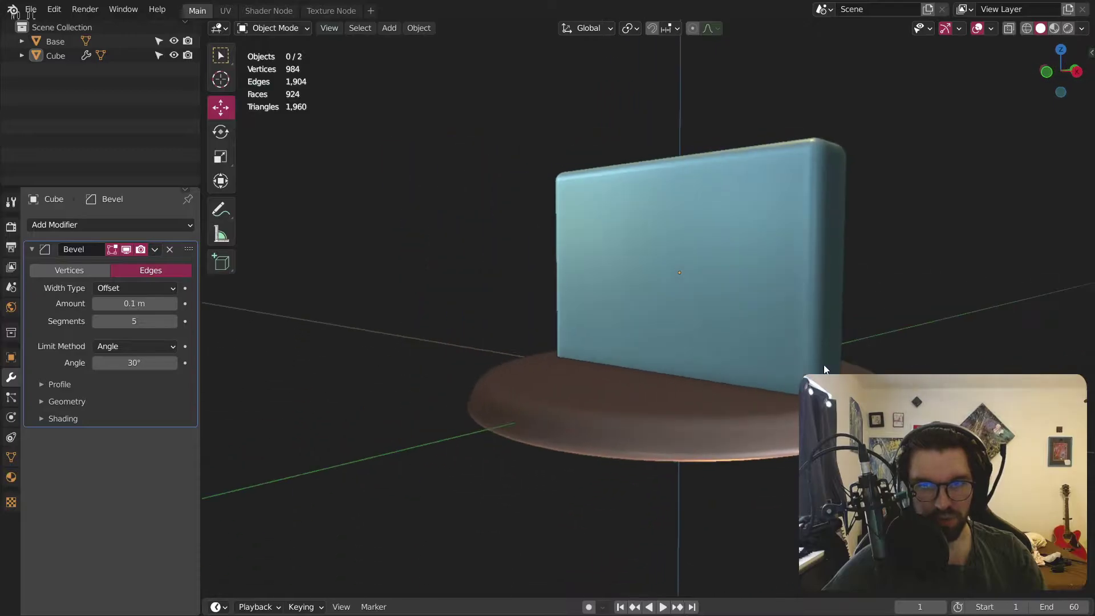
pyautogui.scroll(5, 741, 365)
pyautogui.moveTo(683, 355); pyautogui.dragTo(608, 214, button='middle')
pyautogui.scroll(-5, 654, 336)
pyautogui.click(687, 306)
pyautogui.scroll(2, 678, 285)
pyautogui.moveTo(606, 206); pyautogui.dragTo(607, 213)
pyautogui.click(847, 222)
pyautogui.moveTo(847, 222); pyautogui.dragTo(662, 329, button='middle')
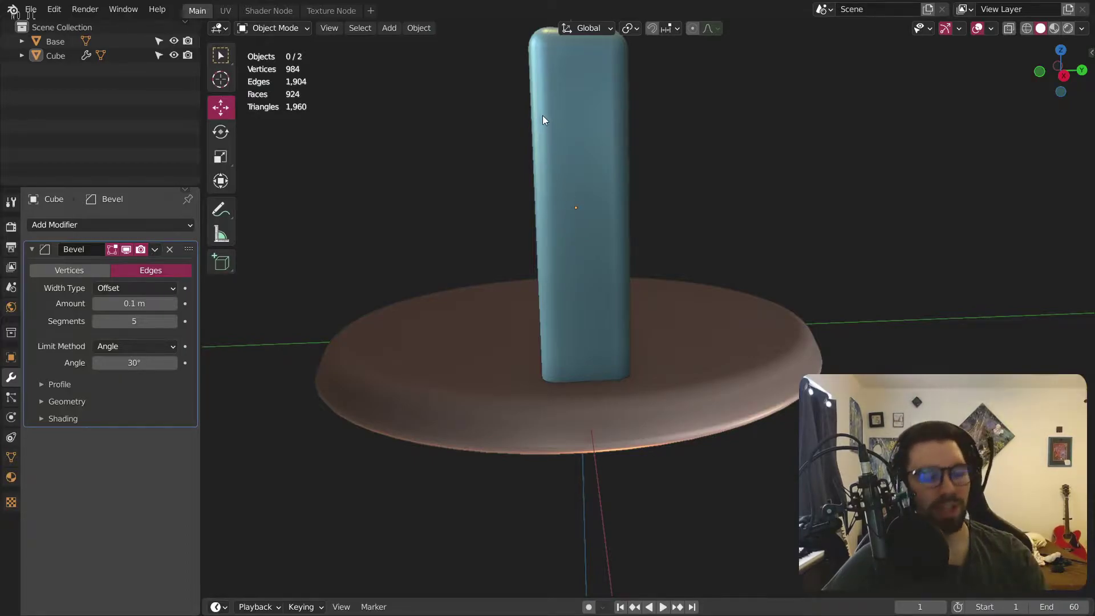
# Step: Reduce the block's Bevel modifier amount to 0.05 m and deselect the block
pyautogui.moveTo(567, 184); pyautogui.dragTo(596, 318, button='middle')
pyautogui.click(624, 257)
pyautogui.moveTo(624, 256); pyautogui.dragTo(304, 434, button='middle')
pyautogui.click(96, 303)
pyautogui.click(96, 303)
pyautogui.click(97, 302)
pyautogui.click(97, 303)
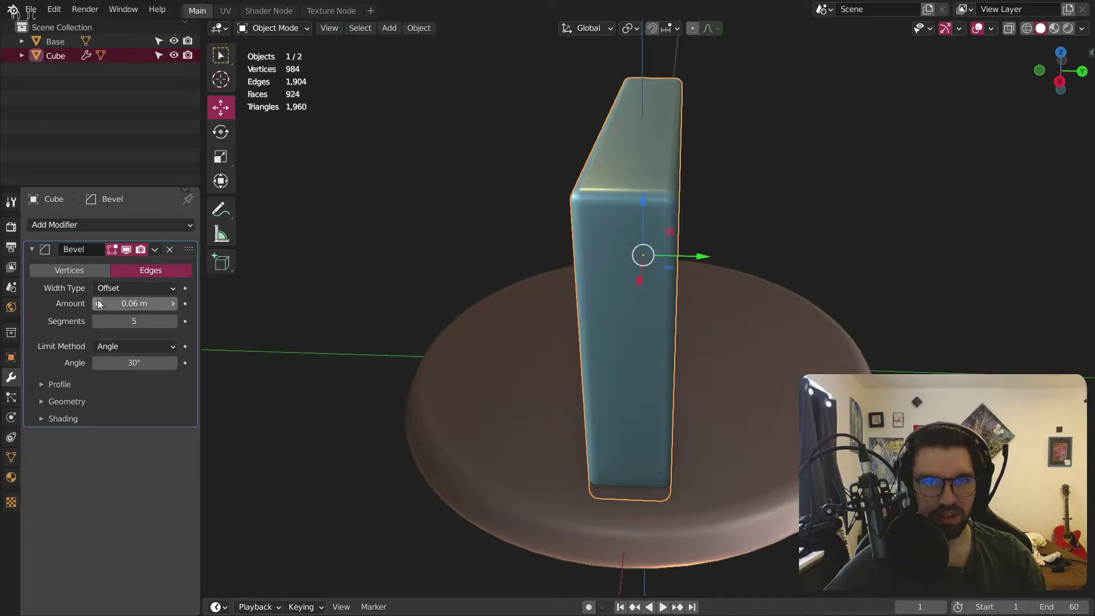
pyautogui.click(97, 303)
pyautogui.click(808, 149)
# Step: Select the upright block and apply its scale
pyautogui.moveTo(809, 149); pyautogui.dragTo(513, 335, button='middle')
pyautogui.scroll(3, 529, 126)
pyautogui.click(585, 290)
pyautogui.hotkey('ctrl', 'a')
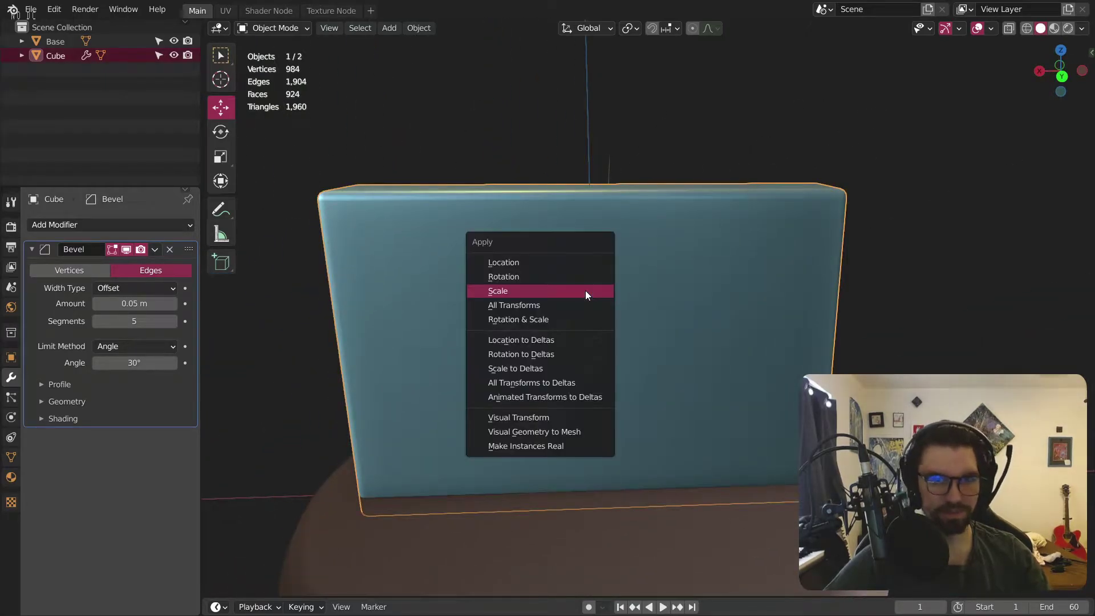
pyautogui.click(582, 290)
pyautogui.scroll(-6, 580, 289)
pyautogui.moveTo(580, 289); pyautogui.dragTo(543, 323, button='middle')
pyautogui.scroll(3, 542, 323)
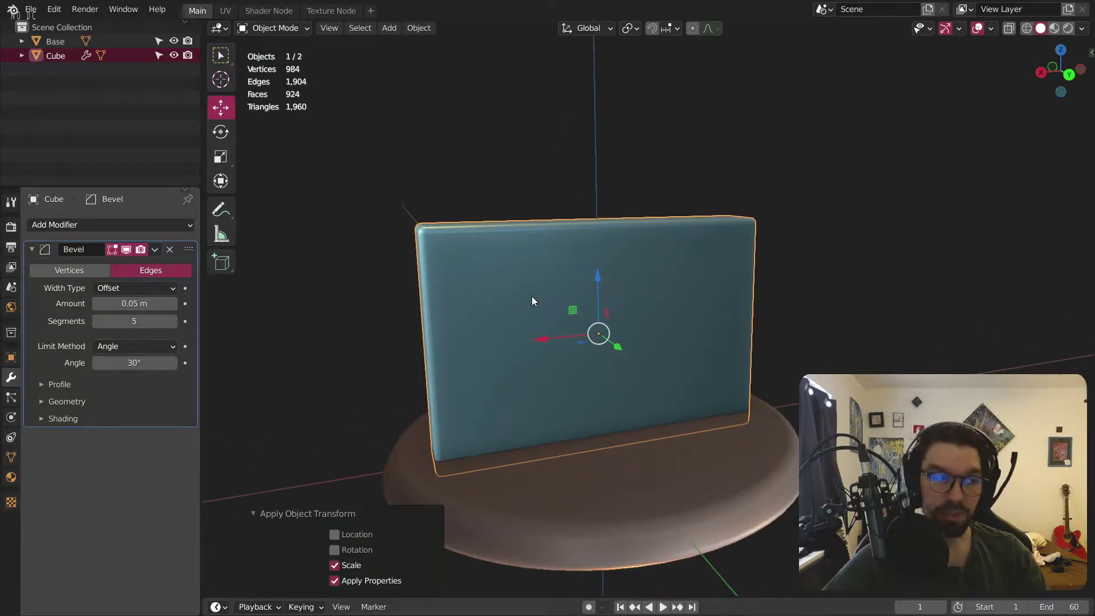
# Step: Scale the block taller along Z by a factor of about 1.279
pyautogui.scroll(-3, 552, 397)
pyautogui.moveTo(553, 397); pyautogui.dragTo(580, 351, button='middle')
pyautogui.click(631, 396)
pyautogui.click(572, 290)
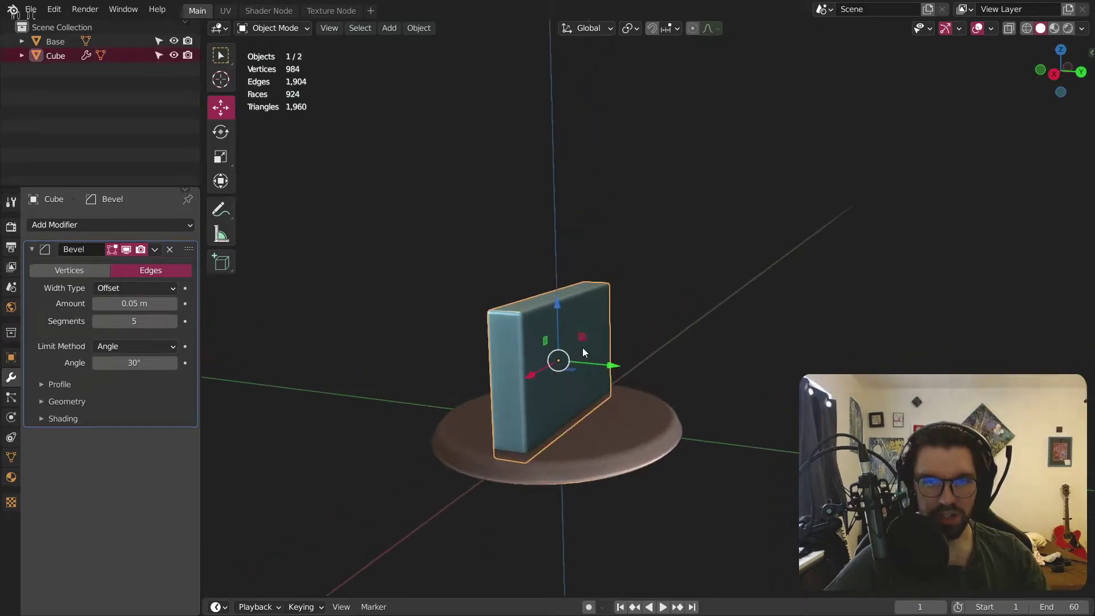
pyautogui.click(229, 162)
pyautogui.moveTo(556, 306); pyautogui.dragTo(570, 289)
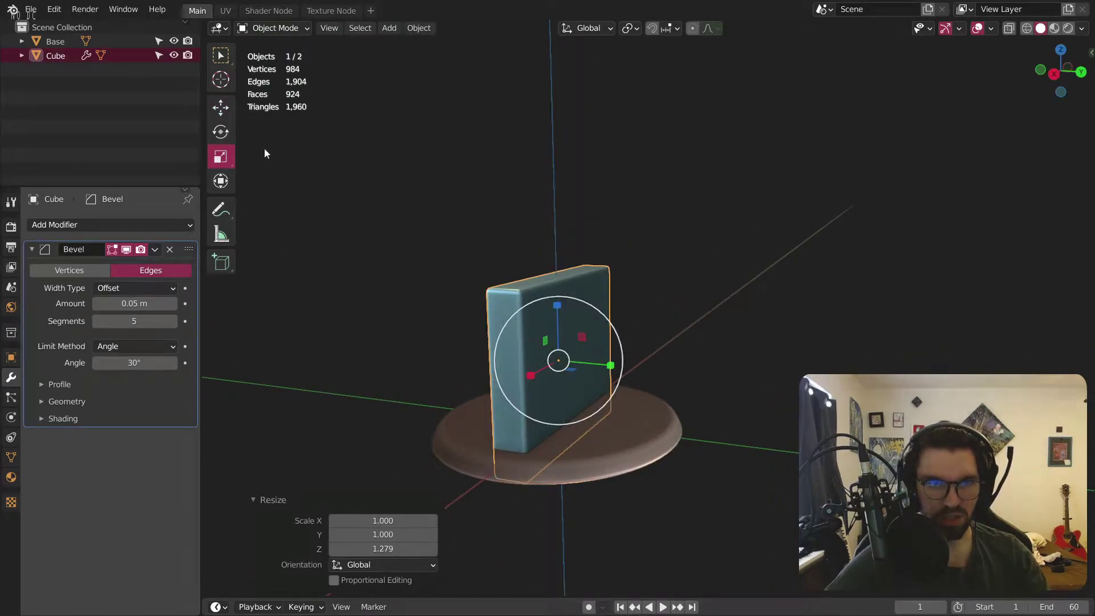
# Step: Raise the taller block along Z, keeping its bottom edge slightly embedded in the base
pyautogui.click(220, 107)
pyautogui.scroll(4, 541, 357)
pyautogui.moveTo(541, 356); pyautogui.dragTo(509, 294, button='middle')
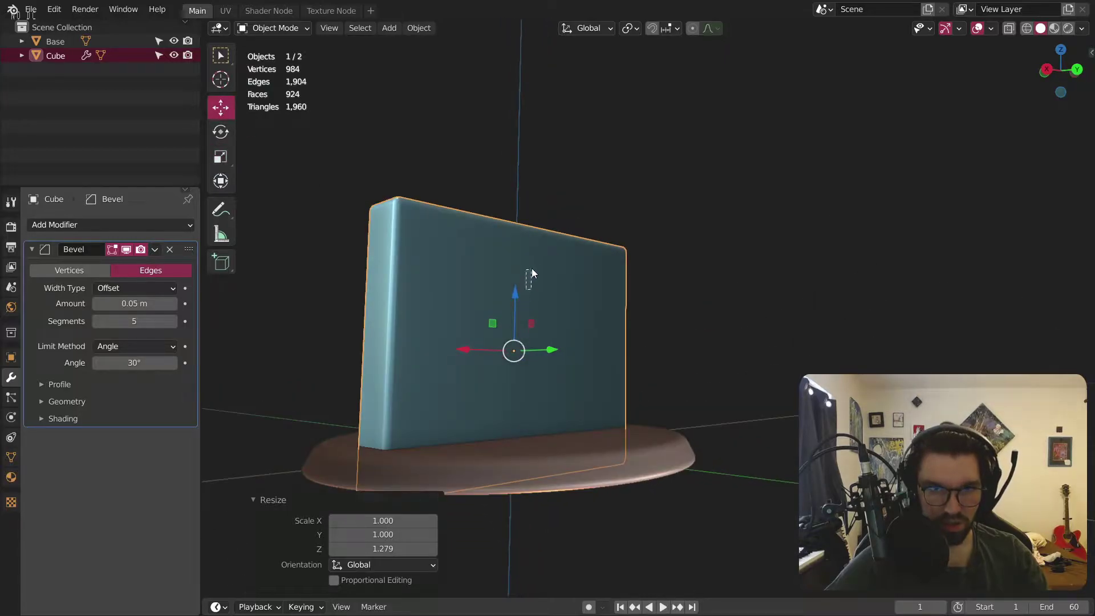
pyautogui.click(518, 317)
pyautogui.moveTo(524, 293); pyautogui.dragTo(528, 262)
pyautogui.click(554, 295)
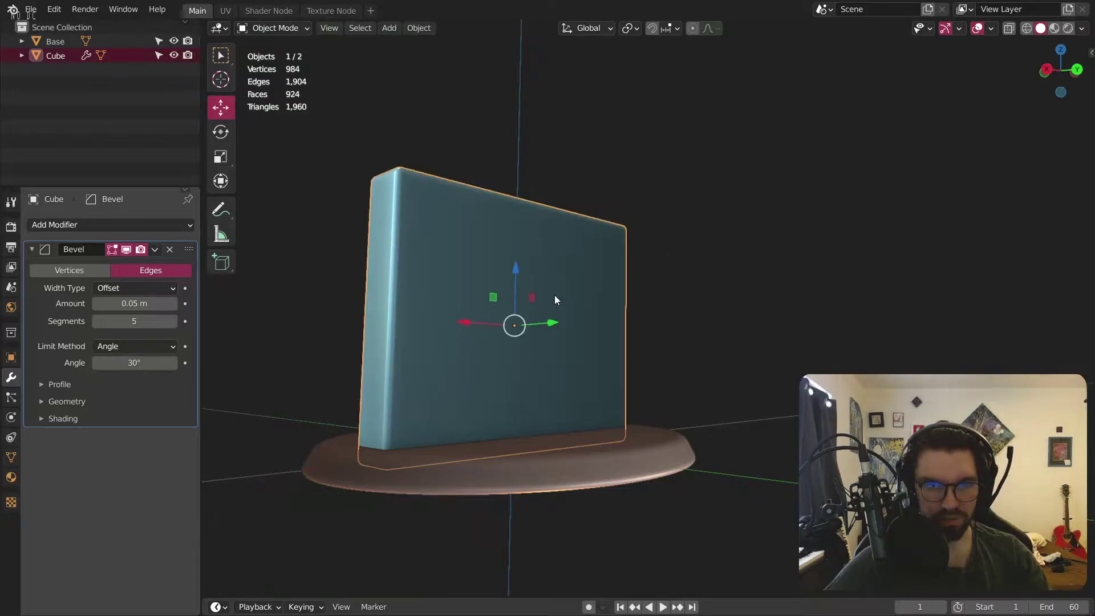
# Step: Apply the stretched block's scale and deselect it
pyautogui.hotkey('ctrl', 'a')
pyautogui.click(555, 295)
pyautogui.click(696, 222)
pyautogui.moveTo(695, 221); pyautogui.dragTo(569, 244, button='middle')
pyautogui.scroll(3, 671, 310)
pyautogui.scroll(-5, 670, 310)
pyautogui.scroll(3, 550, 256)
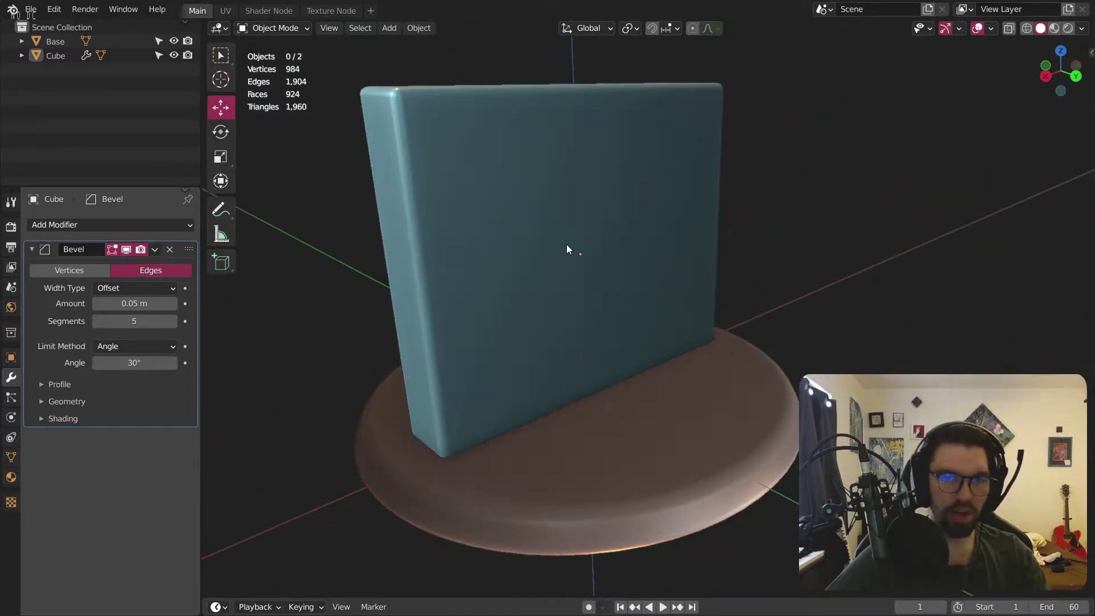
# Step: Select the upright block and scale it slightly thicker along Y
pyautogui.scroll(-2, 539, 283)
pyautogui.scroll(3, 539, 283)
pyautogui.moveTo(539, 282); pyautogui.dragTo(523, 266, button='middle')
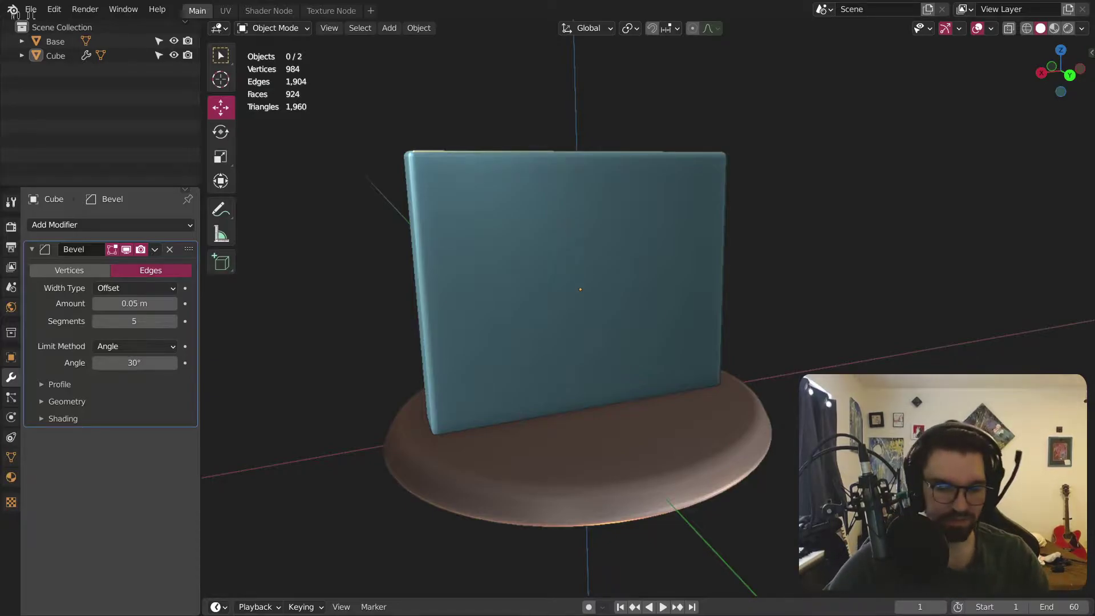
pyautogui.moveTo(614, 195); pyautogui.dragTo(531, 265, button='middle')
pyautogui.click(539, 271)
pyautogui.scroll(2, 544, 275)
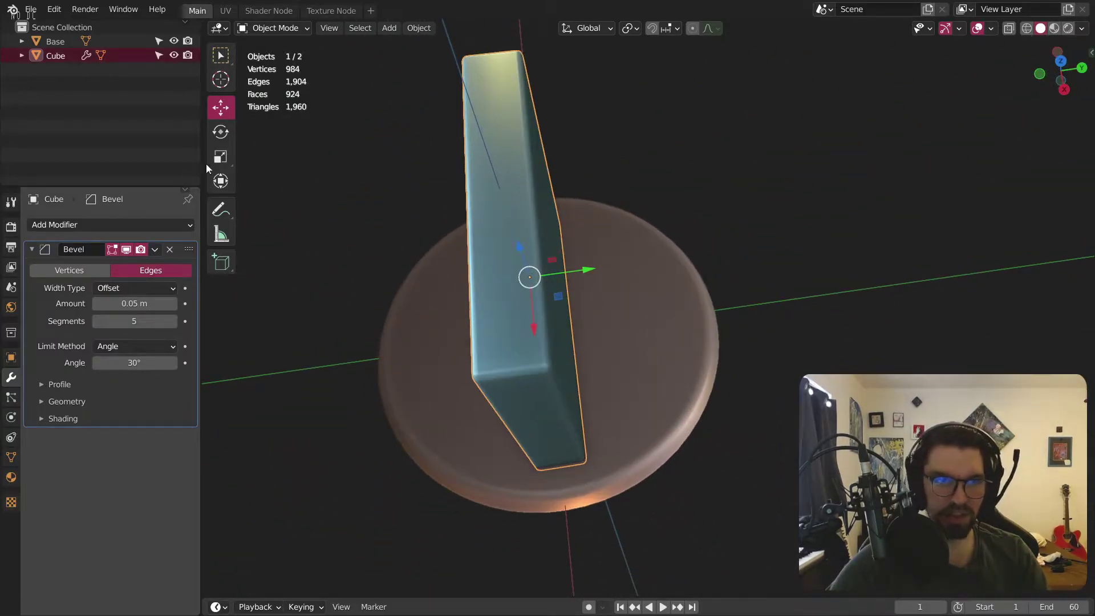
pyautogui.click(221, 156)
pyautogui.moveTo(587, 269); pyautogui.dragTo(609, 268)
# Step: Apply the thickened block's scale and deselect it
pyautogui.hotkey('ctrl', 'a')
pyautogui.click(604, 261)
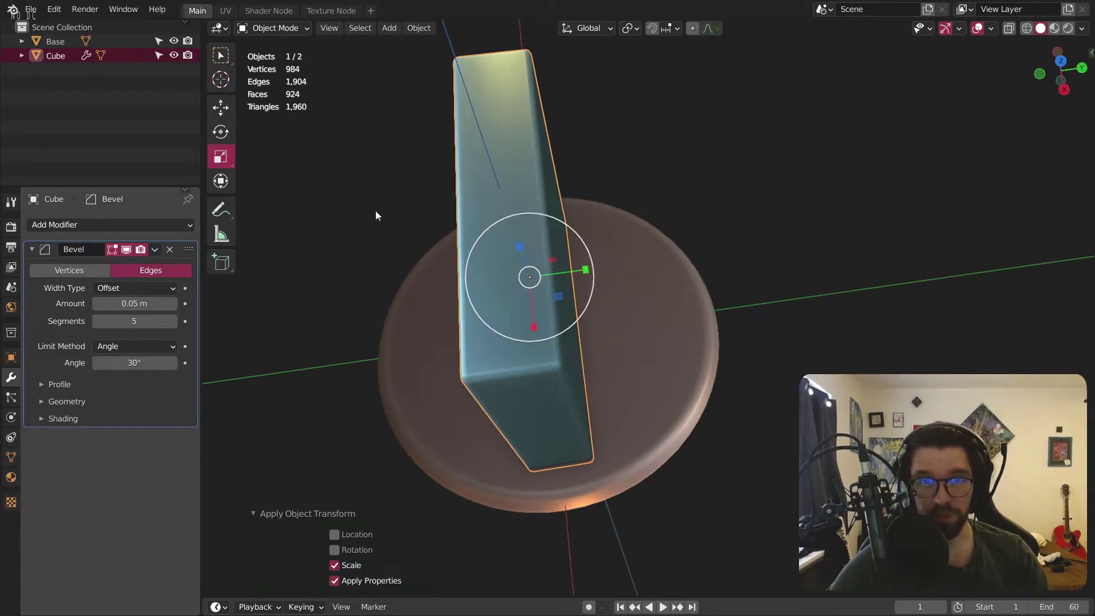
pyautogui.click(222, 57)
pyautogui.click(407, 169)
# Step: Select the upright block and enter Edit Mode on it
pyautogui.moveTo(571, 209); pyautogui.dragTo(564, 235, button='middle')
pyautogui.scroll(-5, 567, 273)
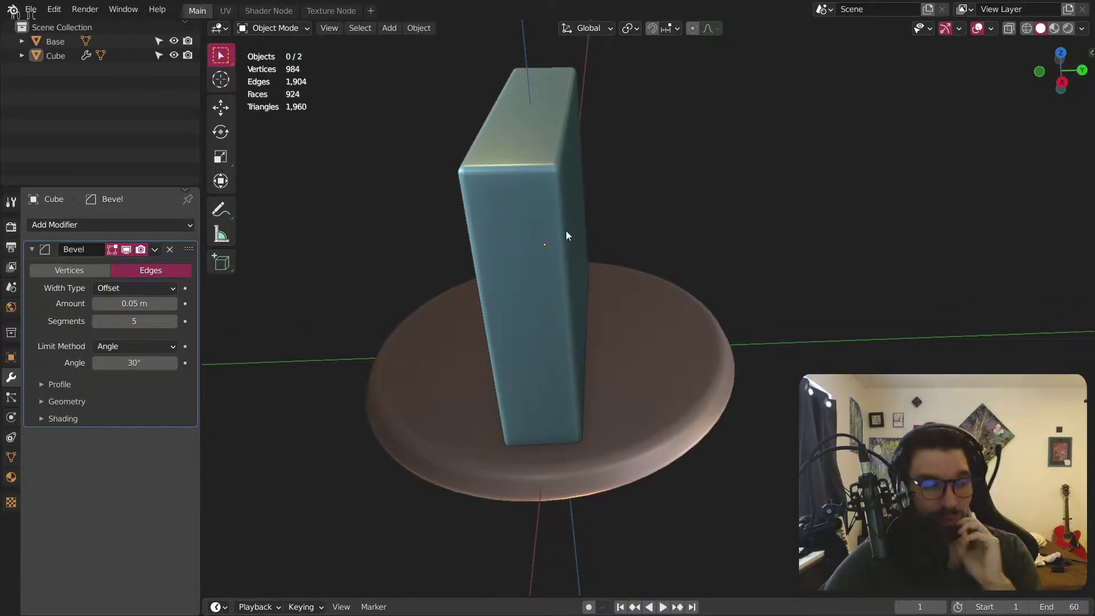
pyautogui.scroll(2, 553, 274)
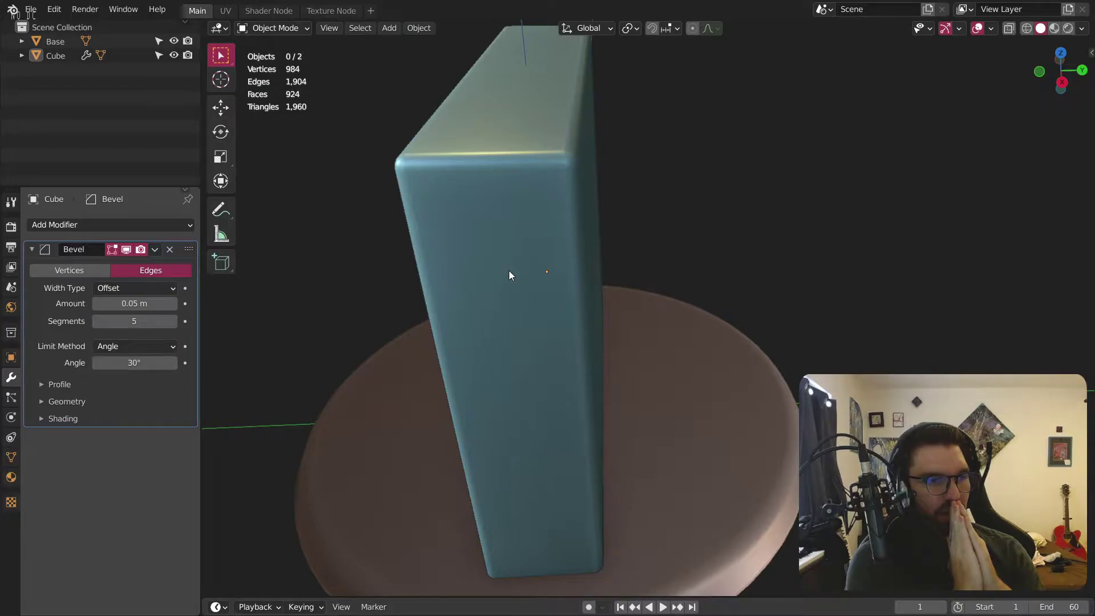
pyautogui.moveTo(534, 236); pyautogui.dragTo(512, 229, button='middle')
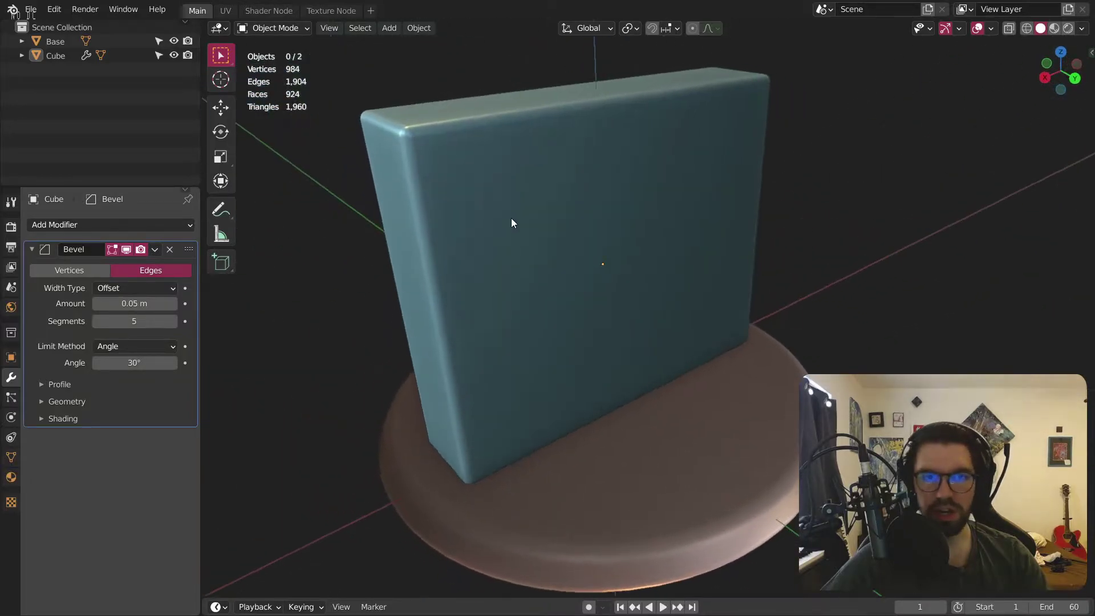
pyautogui.click(534, 173)
pyautogui.click(276, 28)
pyautogui.click(277, 59)
pyautogui.moveTo(567, 245); pyautogui.dragTo(503, 168, button='middle')
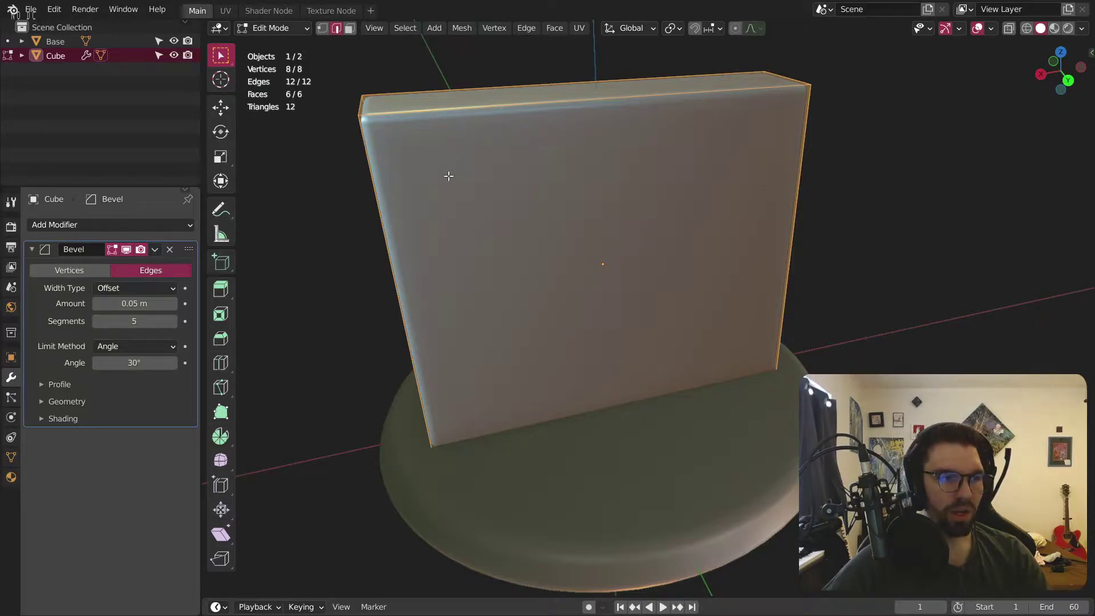
pyautogui.moveTo(488, 211); pyautogui.dragTo(514, 205, button='middle')
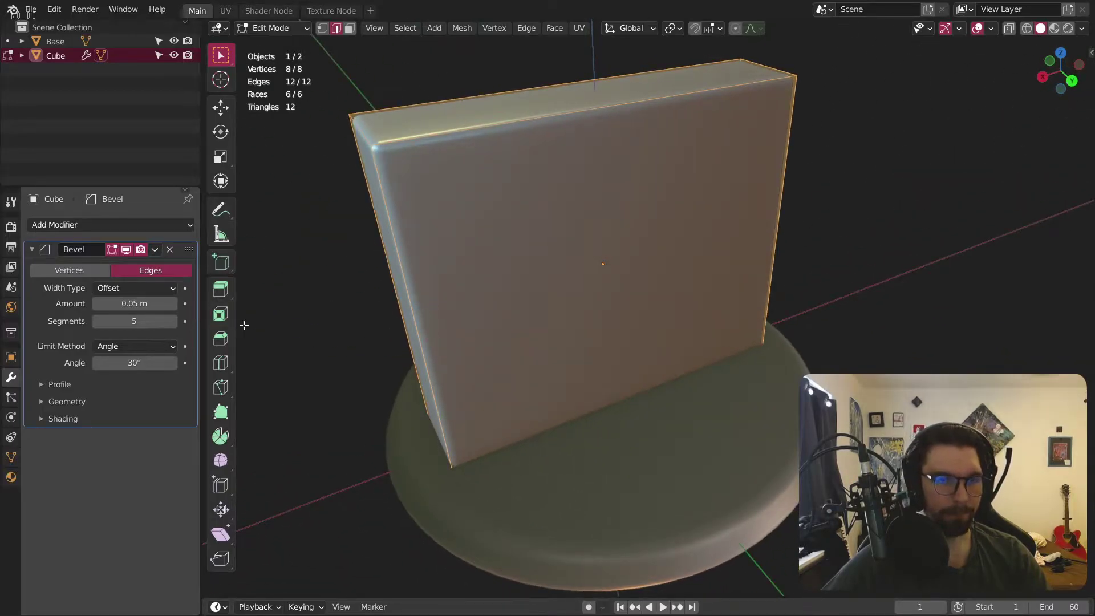
# Step: Try to divide the upright block with eight horizontal loop cuts while its Bevel modifier is still live
pyautogui.click(226, 364)
pyautogui.moveTo(513, 331); pyautogui.dragTo(585, 348, button='middle')
pyautogui.click(585, 347)
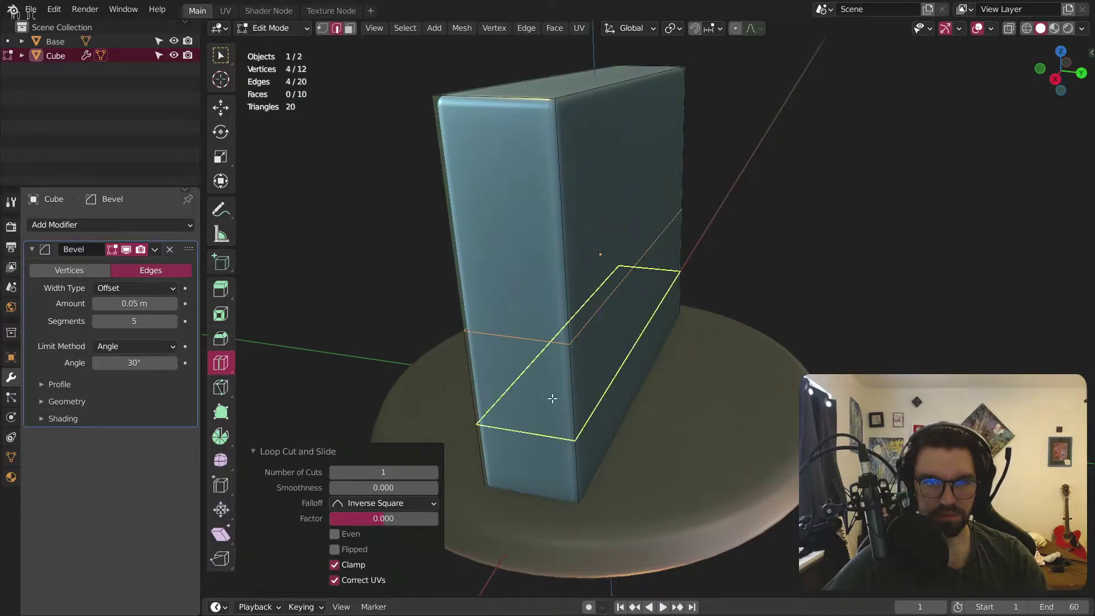
pyautogui.click(434, 472)
pyautogui.click(433, 473)
pyautogui.click(434, 472)
pyautogui.click(433, 472)
pyautogui.click(434, 473)
pyautogui.click(435, 474)
pyautogui.click(436, 473)
pyautogui.moveTo(513, 377); pyautogui.dragTo(488, 330, button='middle')
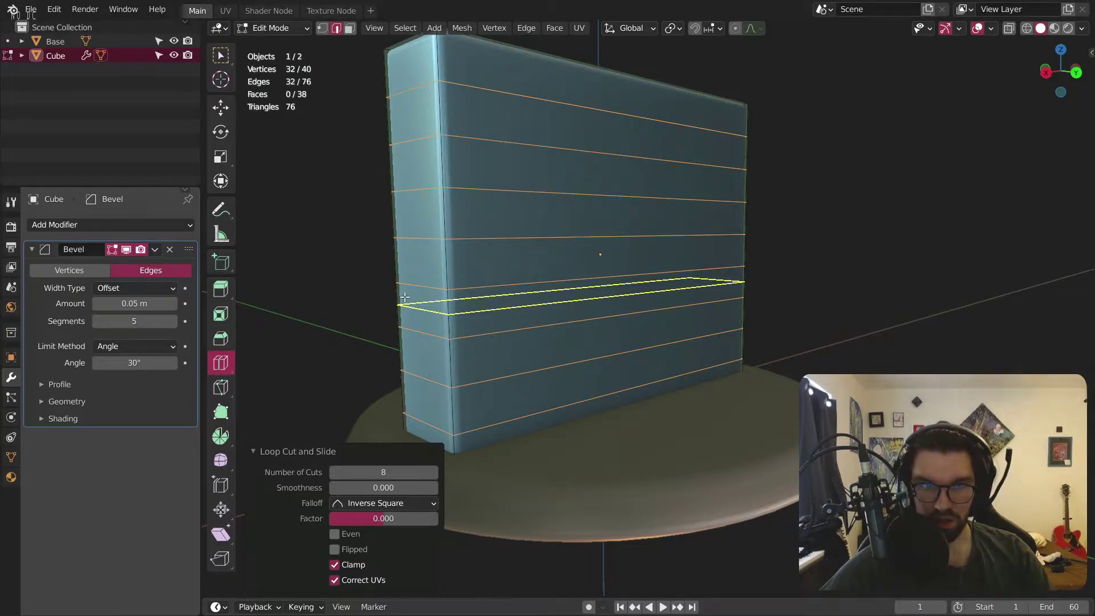
pyautogui.hotkey('ctrl', 'z')
# Step: Return to Object Mode and apply the upright block's Bevel modifier
pyautogui.click(288, 28)
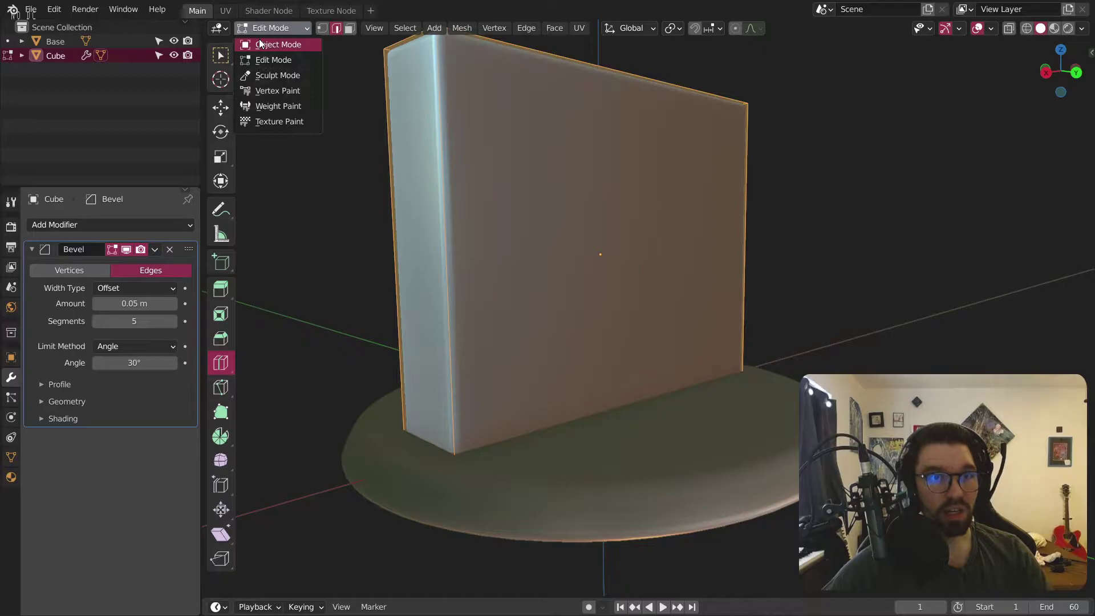
pyautogui.click(278, 44)
pyautogui.click(155, 251)
pyautogui.click(163, 265)
# Step: Raise the upright block about 0.58 m along Z so it clears the base
pyautogui.moveTo(606, 214); pyautogui.dragTo(550, 207, button='middle')
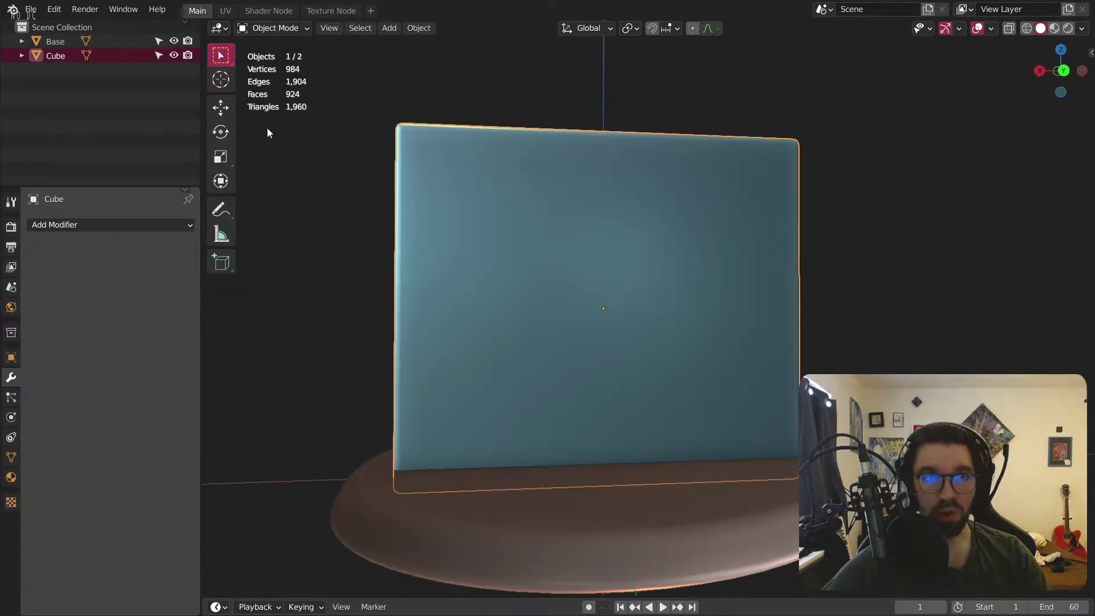
pyautogui.click(221, 108)
pyautogui.moveTo(602, 253); pyautogui.dragTo(652, 173)
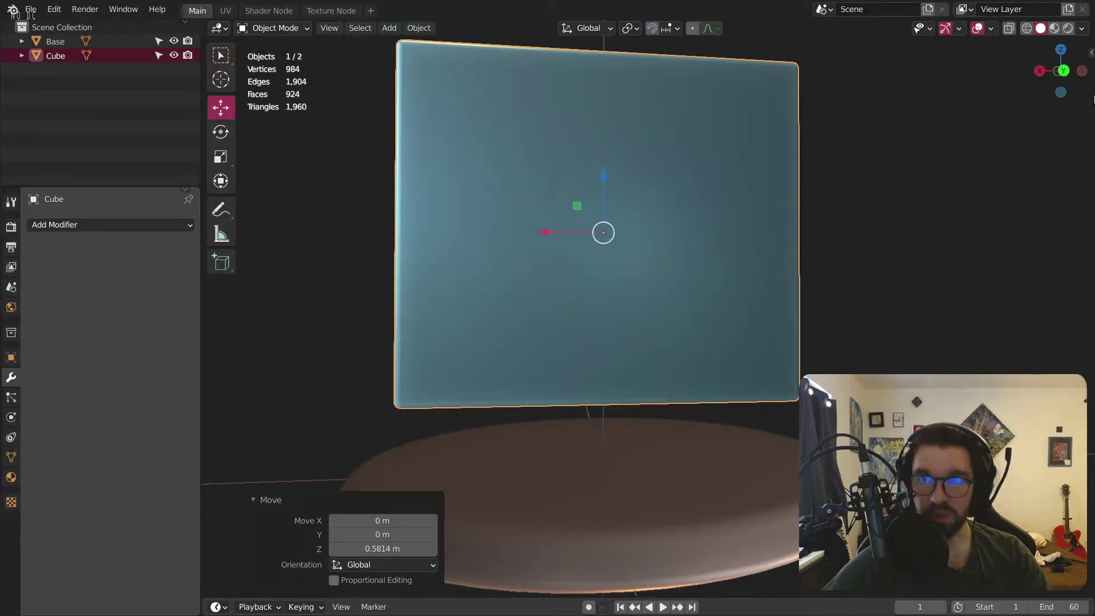
# Step: Show the raised block from the front in Edit Mode, using wireframe display, vertex selection and the box-select tool
pyautogui.press('KP_1')
pyautogui.click(272, 33)
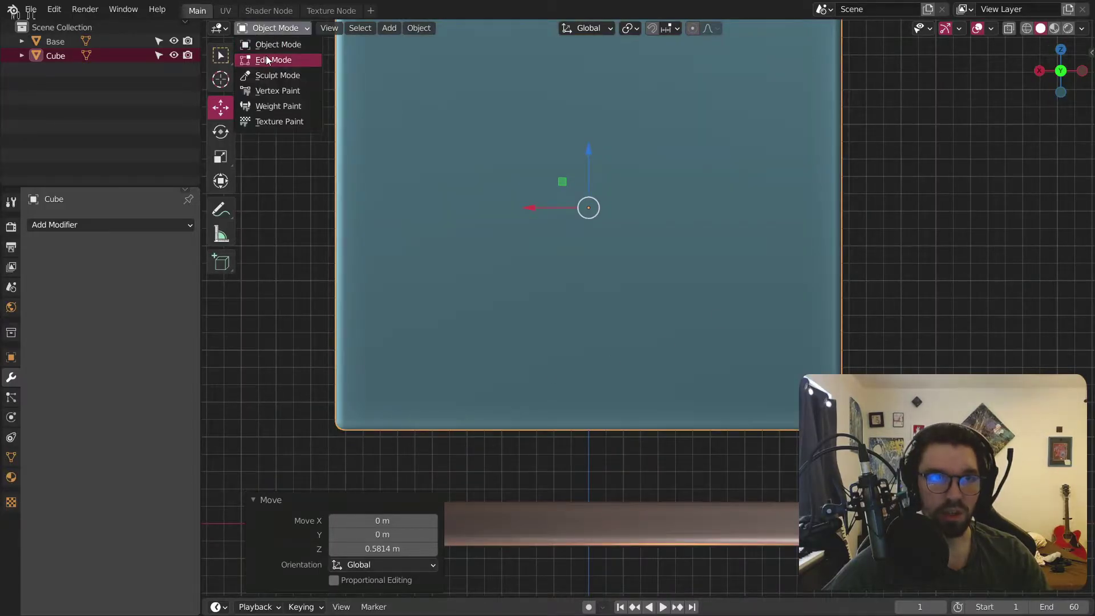
pyautogui.click(280, 59)
pyautogui.click(1027, 29)
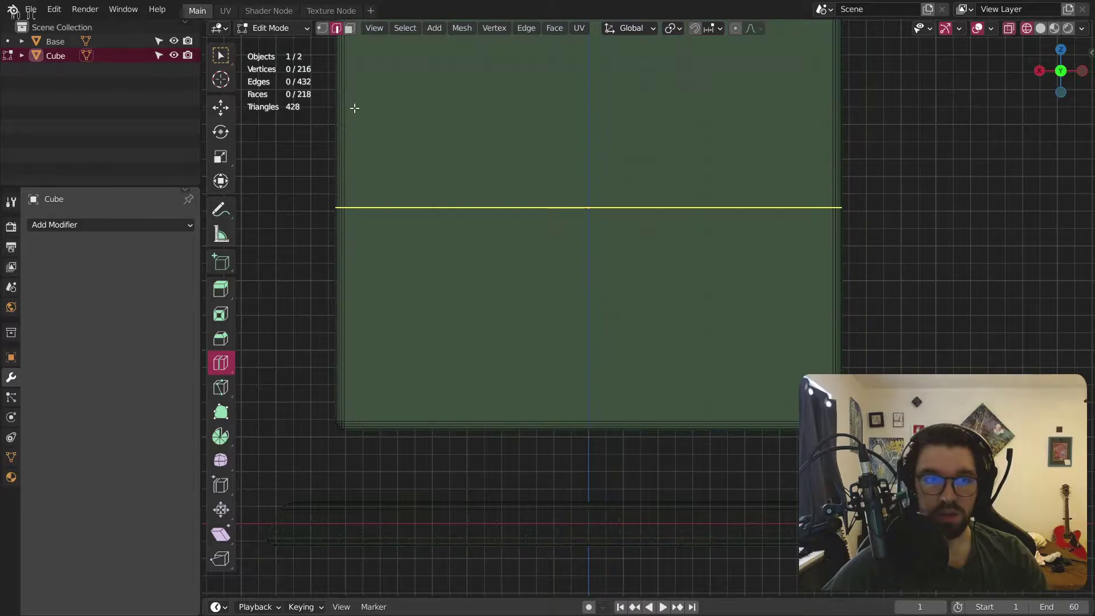
pyautogui.click(323, 29)
pyautogui.press('w')
# Step: Select the bottom bevel's vertices across the block's full width, except the bevel's uppermost row, and delete them
pyautogui.moveTo(303, 413); pyautogui.dragTo(799, 509)
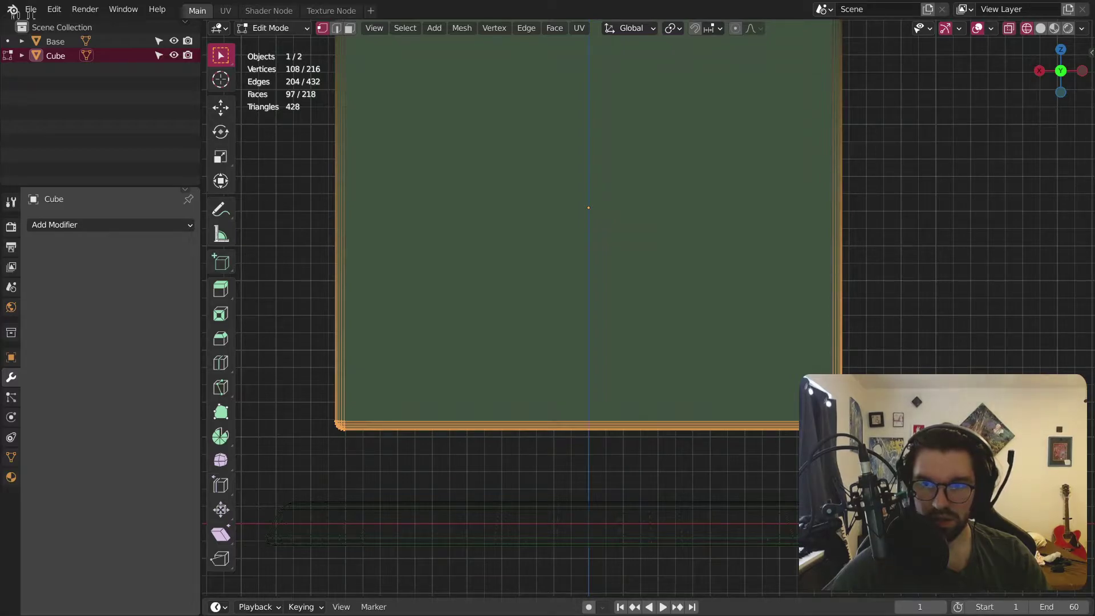
pyautogui.click(426, 479)
pyautogui.scroll(3, 331, 436)
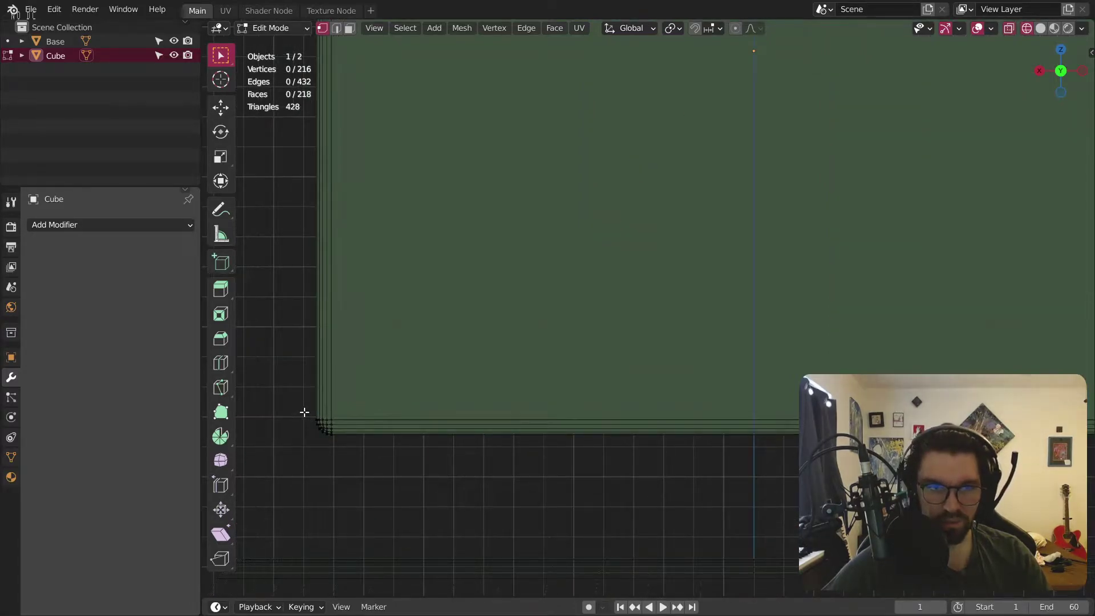
pyautogui.keyDown('ctrl'); pyautogui.hscroll(5, 307, 416); pyautogui.keyUp('ctrl')
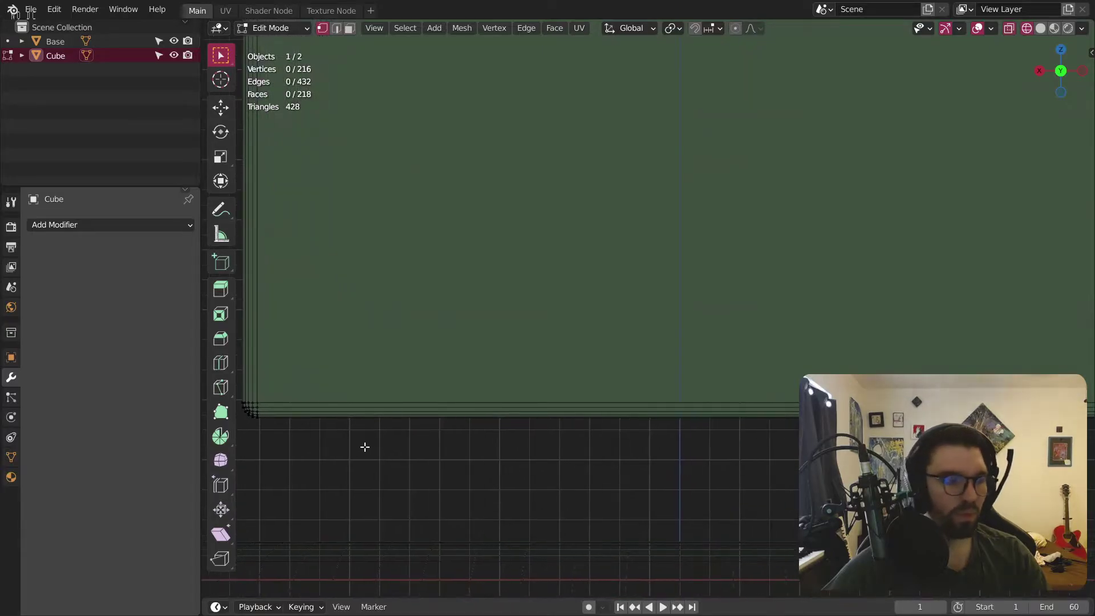
pyautogui.scroll(-1, 312, 419)
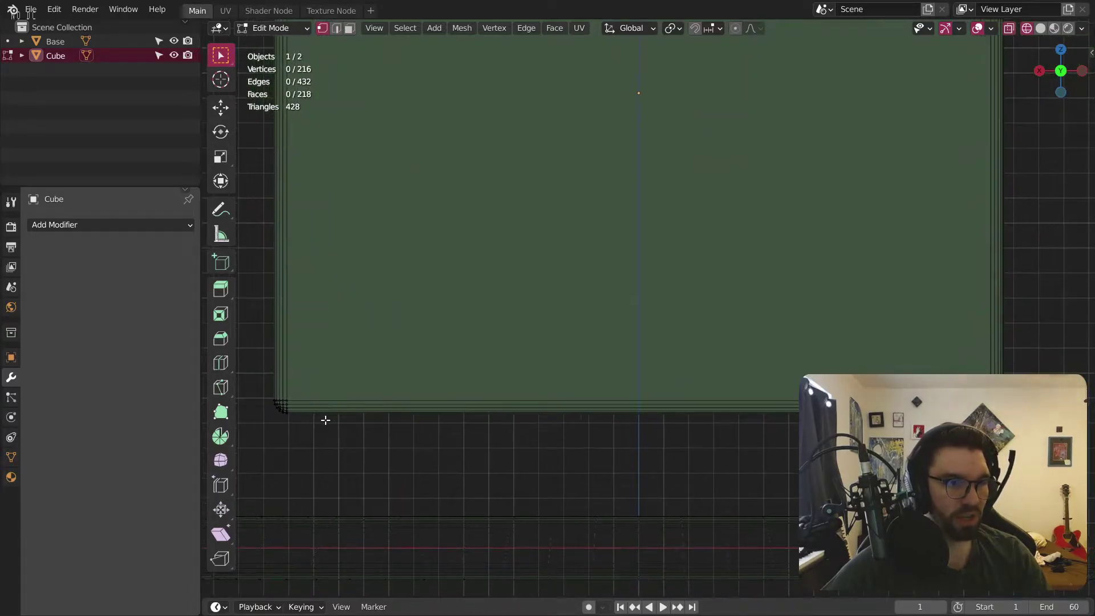
pyautogui.moveTo(270, 403); pyautogui.dragTo(777, 477)
pyautogui.scroll(3, 308, 408)
pyautogui.scroll(-2, 349, 404)
pyautogui.keyDown('shift'); pyautogui.moveTo(621, 178); pyautogui.dragTo(597, 482, button='middle'); pyautogui.keyUp('shift')
pyautogui.keyDown('shift'); pyautogui.moveTo(609, 476); pyautogui.dragTo(482, 538); pyautogui.keyUp('shift')
pyautogui.scroll(-3, 425, 460)
pyautogui.keyDown('shift'); pyautogui.moveTo(425, 460); pyautogui.dragTo(758, 392, button='middle'); pyautogui.keyUp('shift')
pyautogui.press('x')
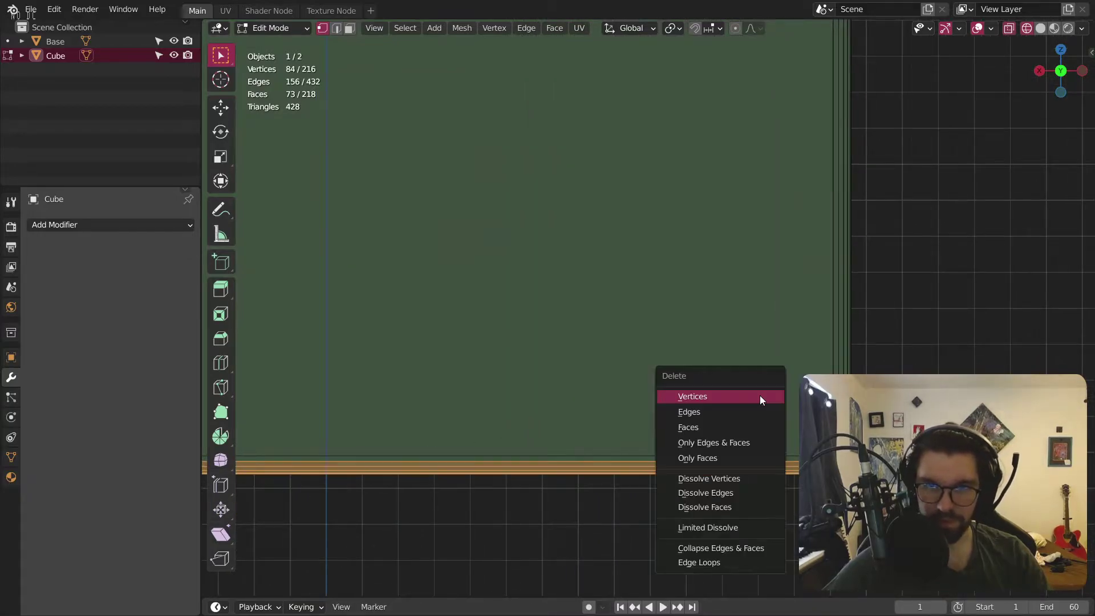
pyautogui.click(760, 397)
# Step: Return to Object Mode with solid shading and apply the block's scale
pyautogui.scroll(-5, 517, 372)
pyautogui.scroll(4, 550, 362)
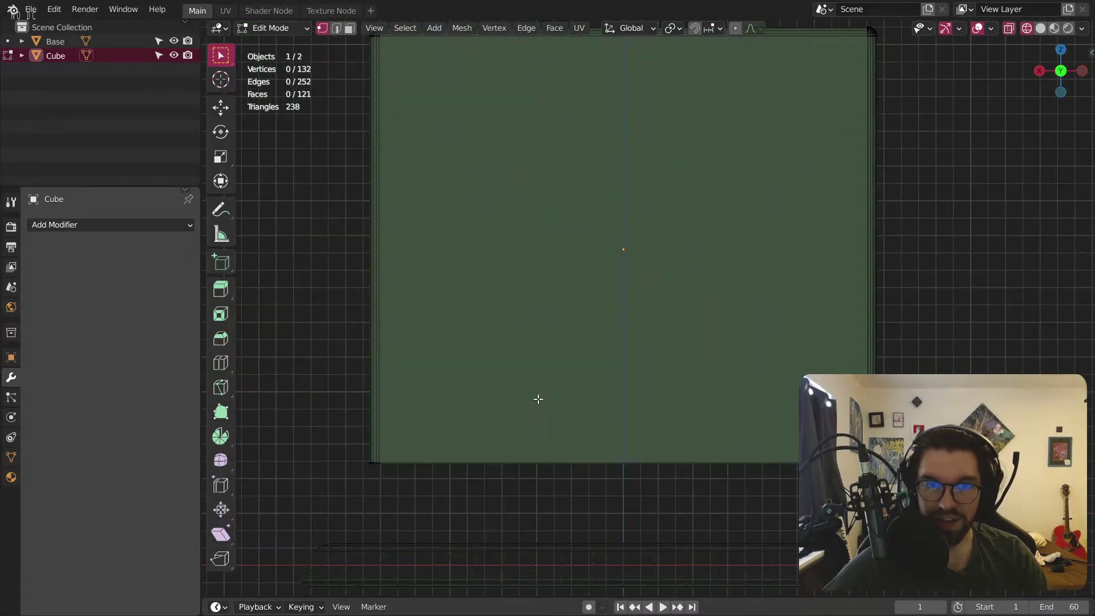
pyautogui.click(277, 28)
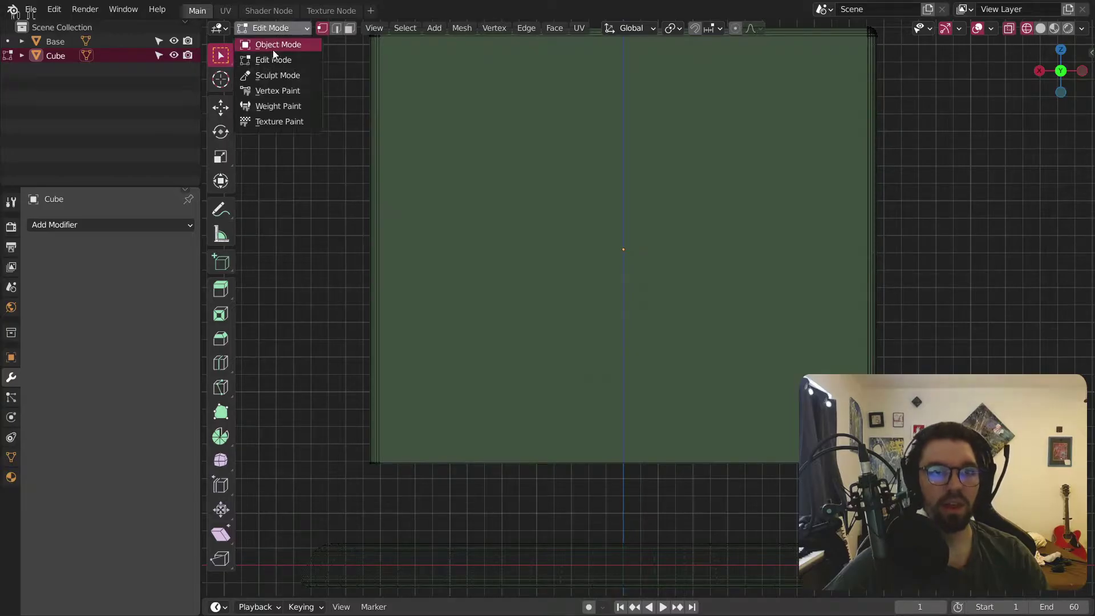
pyautogui.click(269, 43)
pyautogui.click(1040, 29)
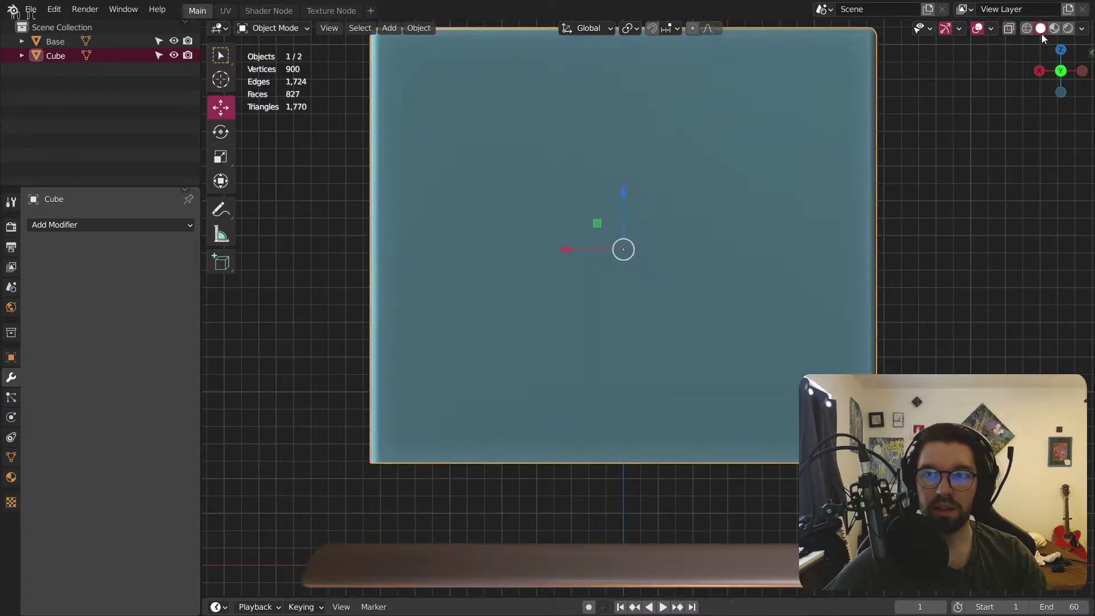
pyautogui.hotkey('ctrl', 'a')
pyautogui.click(785, 198)
# Step: Lower the block along Z by about 0.456 m plus a further 0.02 m to seat it on the base, and deselect it
pyautogui.scroll(-4, 774, 212)
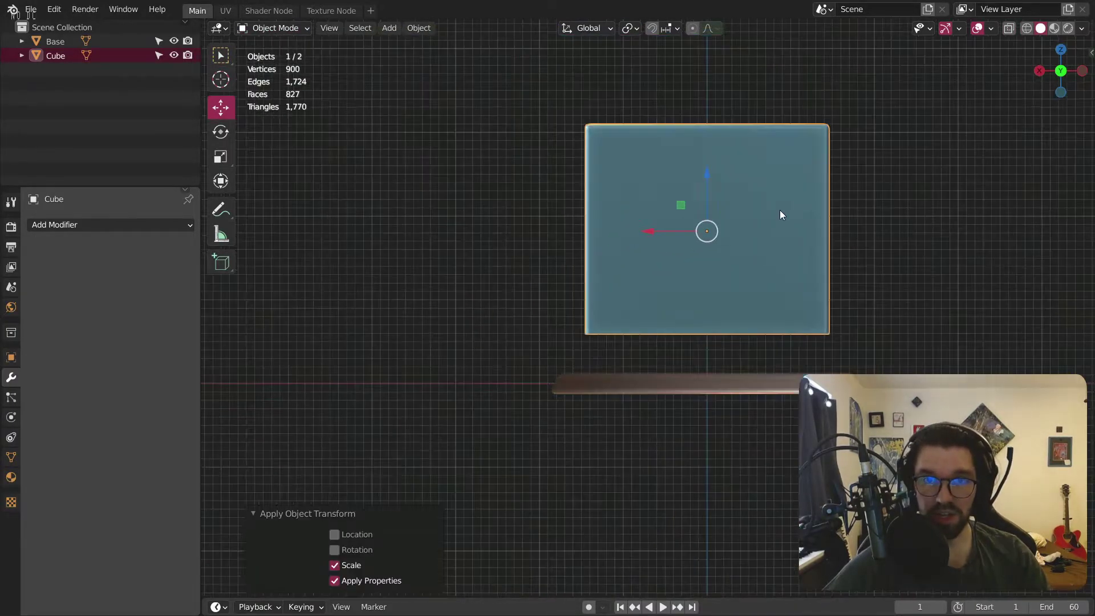
pyautogui.keyDown('shift'); pyautogui.moveTo(774, 212); pyautogui.dragTo(633, 234, button='middle'); pyautogui.keyUp('shift')
pyautogui.moveTo(629, 220); pyautogui.dragTo(629, 258)
pyautogui.scroll(6, 572, 378)
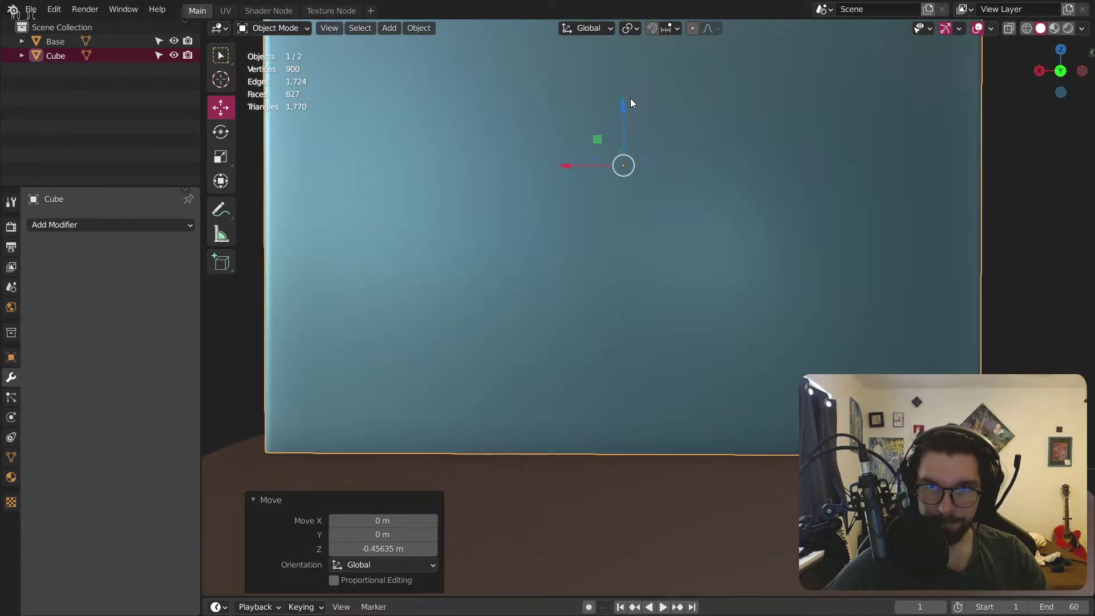
pyautogui.moveTo(625, 108)
pyautogui.mouseDown()
pyautogui.moveTo(622, 123)
pyautogui.moveTo(645, 115)
pyautogui.mouseUp()
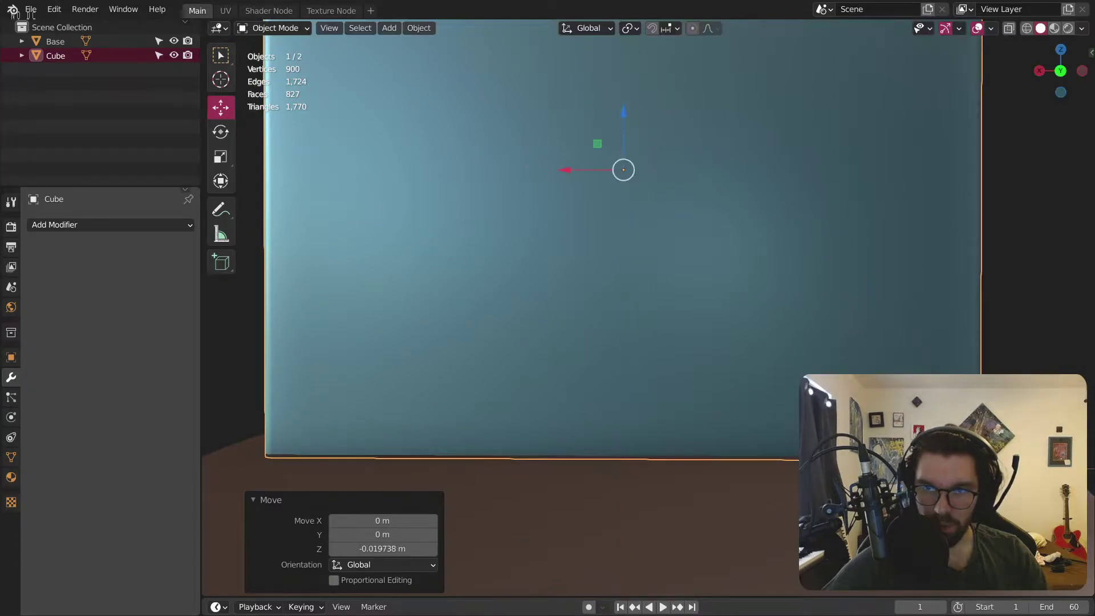
pyautogui.hotkey('alt', 'a')
# Step: Select the block seated on the base and open its mesh in Edit Mode
pyautogui.scroll(-5, 723, 297)
pyautogui.moveTo(724, 297); pyautogui.dragTo(702, 360, button='middle')
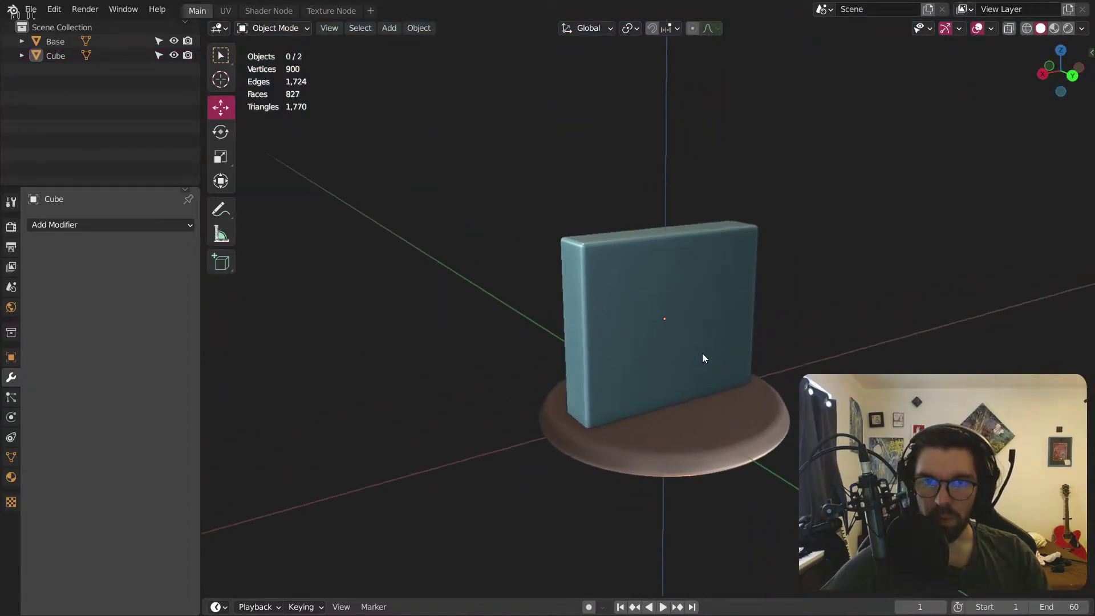
pyautogui.scroll(5, 678, 325)
pyautogui.click(606, 241)
pyautogui.scroll(-3, 610, 246)
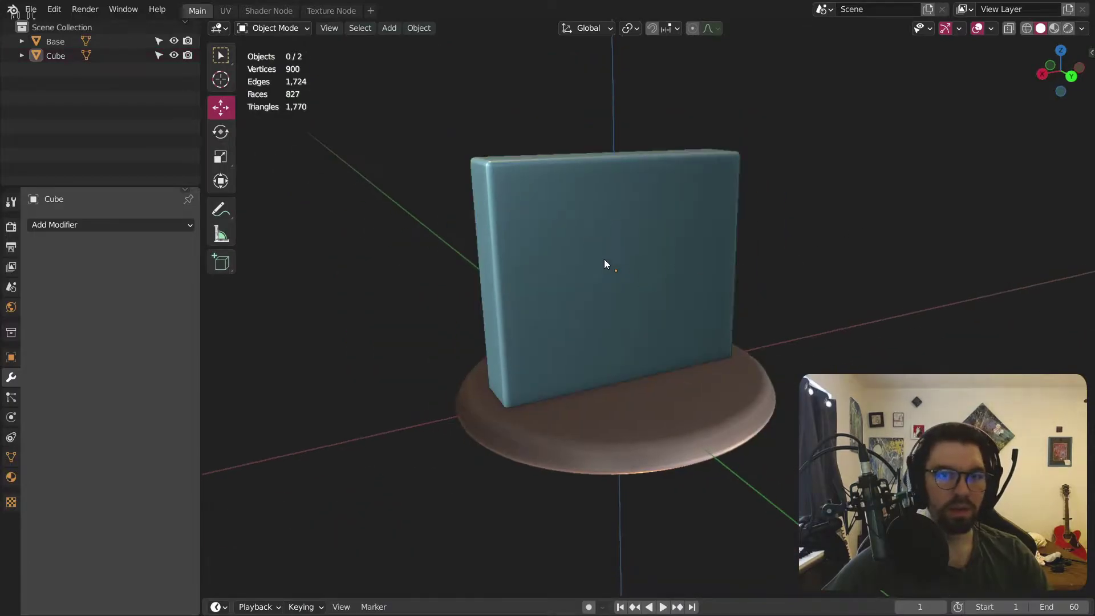
pyautogui.scroll(2, 613, 265)
pyautogui.click(262, 30)
pyautogui.click(265, 57)
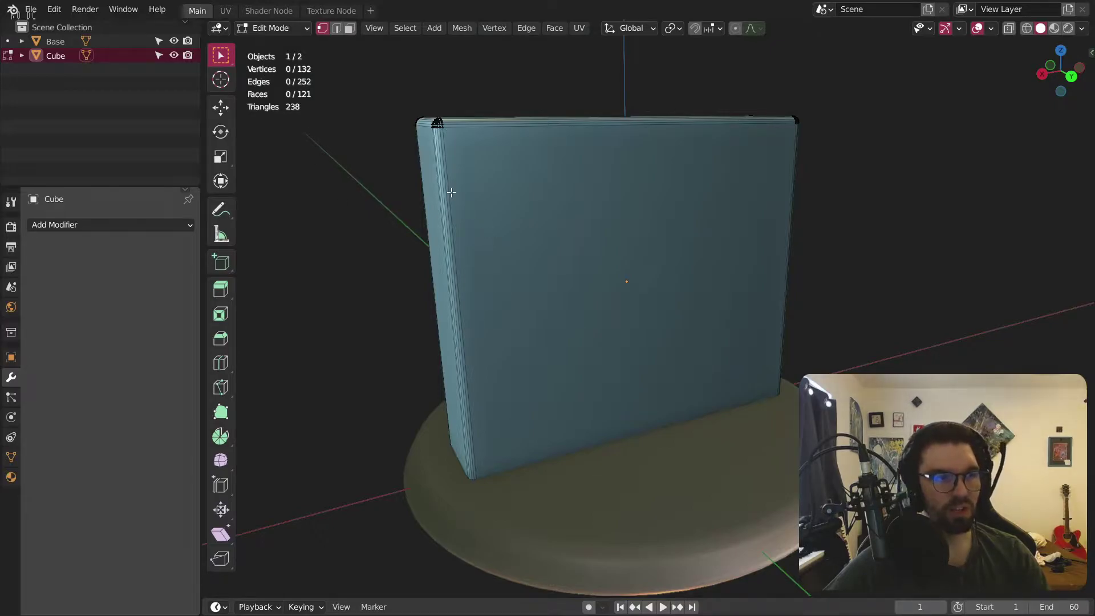
# Step: Examine the block's applied bevel geometry in Edit Mode and its shading in Object Mode
pyautogui.scroll(-3, 451, 193)
pyautogui.moveTo(562, 313); pyautogui.dragTo(529, 314, button='middle')
pyautogui.scroll(3, 482, 354)
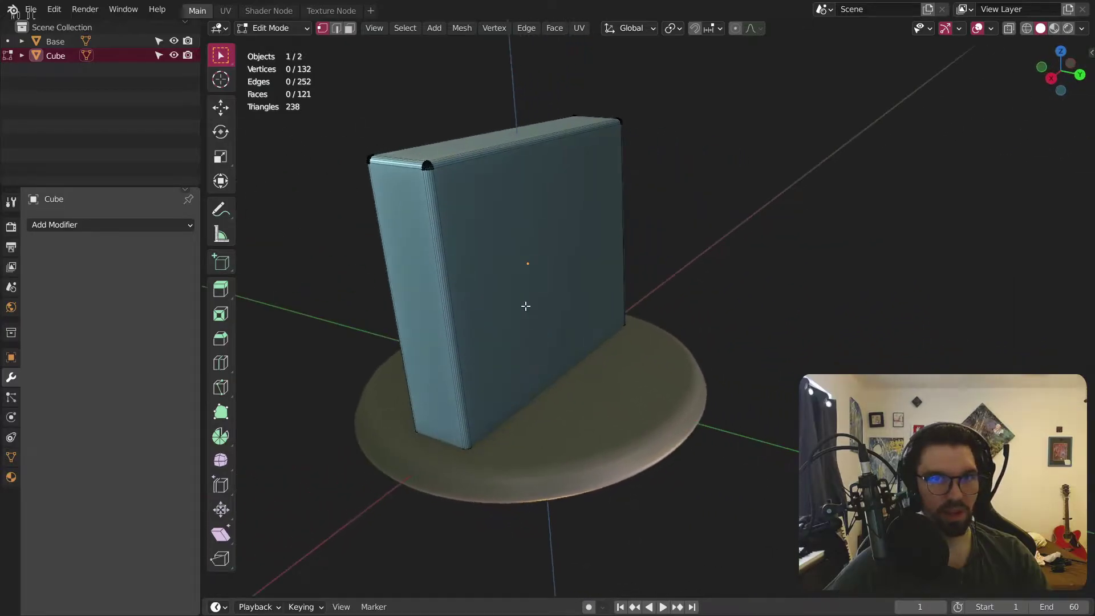
pyautogui.click(279, 29)
pyautogui.click(271, 43)
pyautogui.click(285, 29)
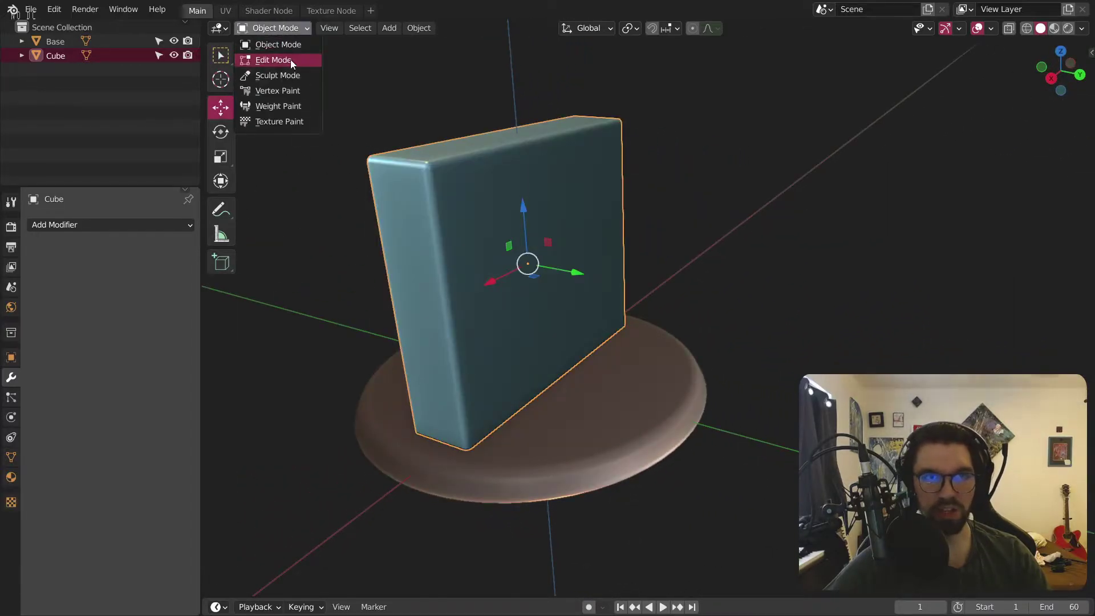
pyautogui.click(292, 60)
pyautogui.moveTo(479, 264); pyautogui.dragTo(460, 264, button='middle')
pyautogui.scroll(2, 388, 361)
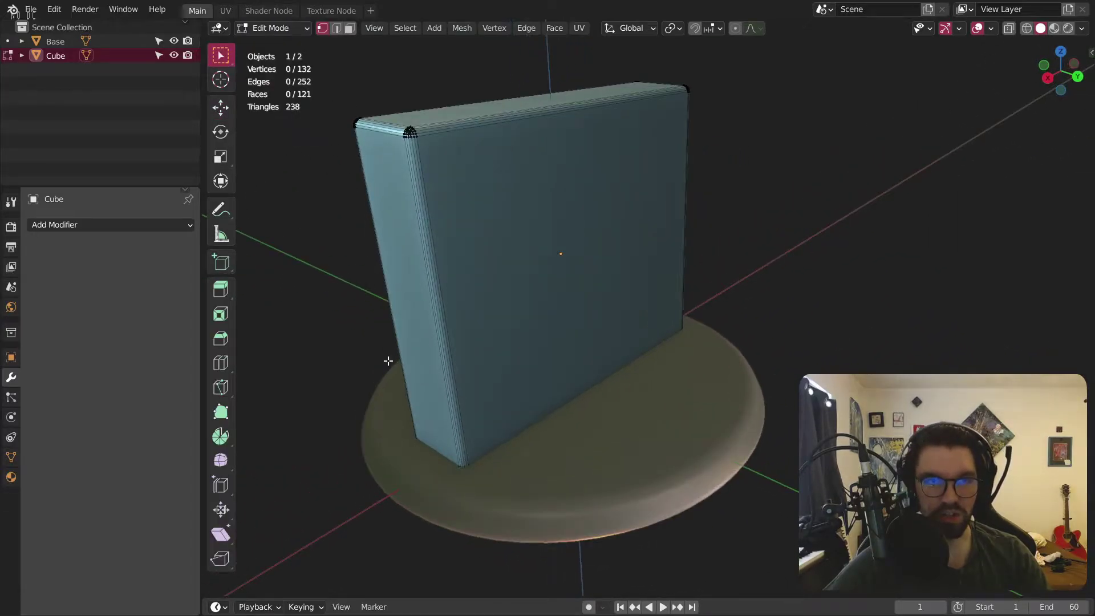
# Step: Add eight evenly spaced horizontal loop cuts around the upright block
pyautogui.click(220, 362)
pyautogui.click(468, 338)
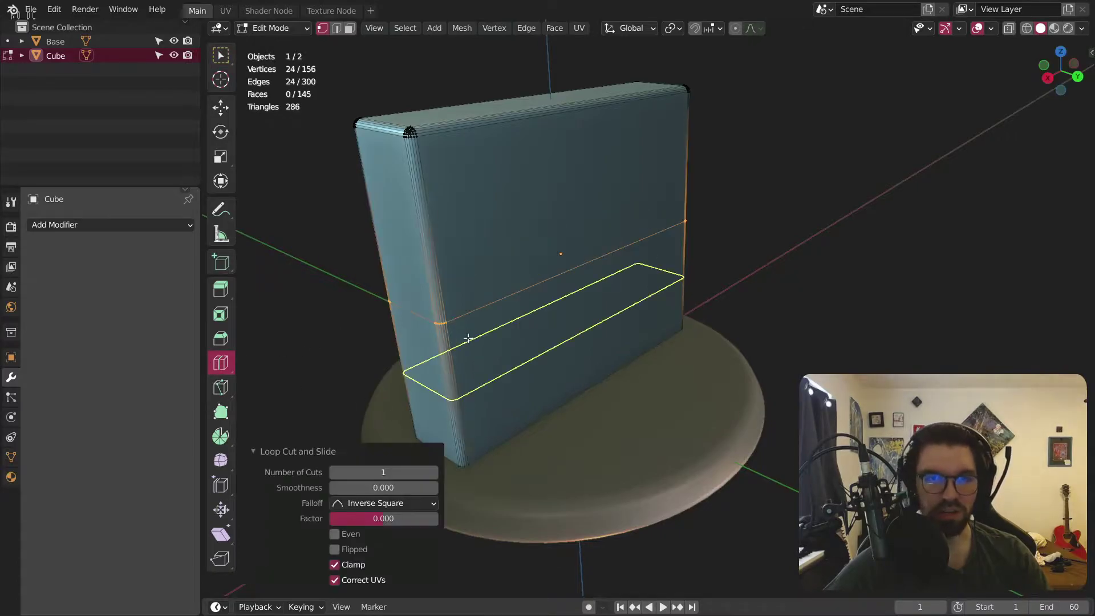
pyautogui.click(434, 472)
pyautogui.click(434, 472)
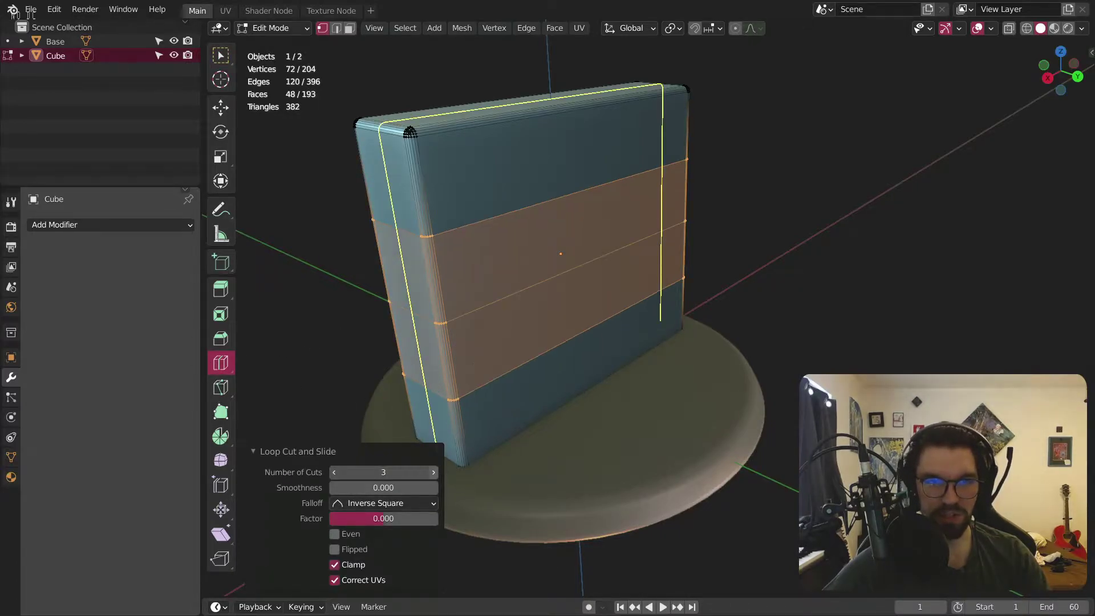
pyautogui.click(434, 472)
pyautogui.click(434, 472)
pyautogui.click(434, 472)
pyautogui.click(434, 472)
pyautogui.click(434, 472)
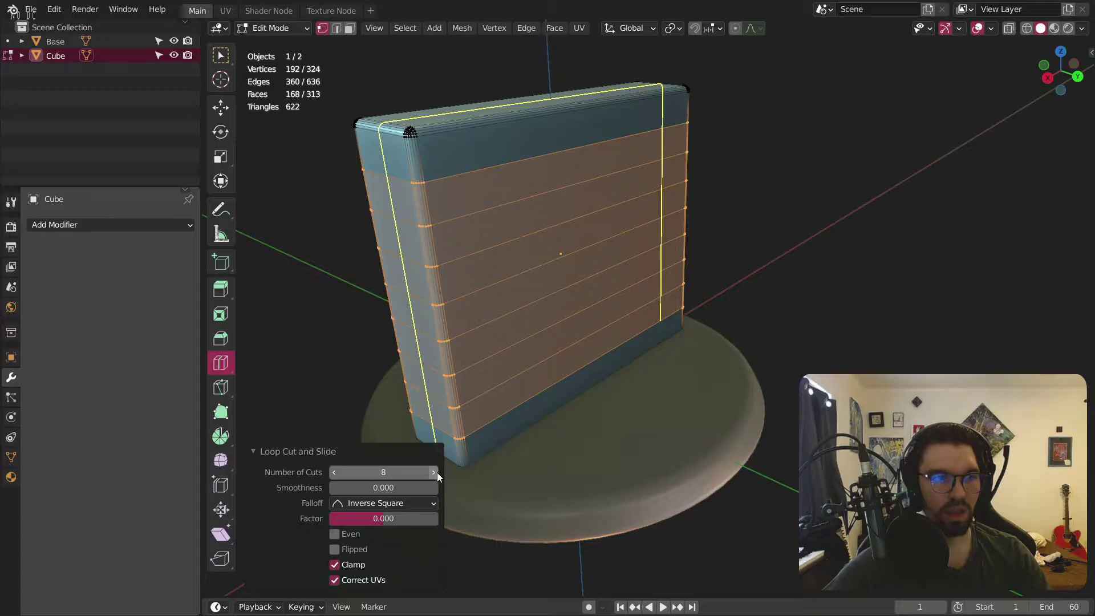
# Step: Raise the number of horizontal loop cuts around the upright block to nine
pyautogui.click(430, 473)
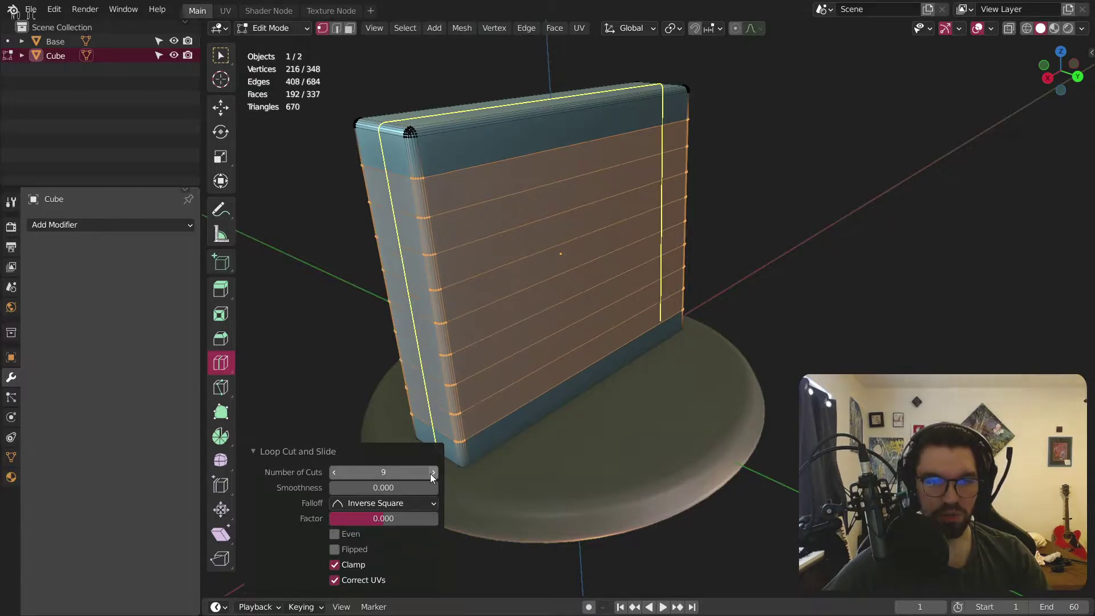
pyautogui.moveTo(469, 122); pyautogui.dragTo(474, 124, button='middle')
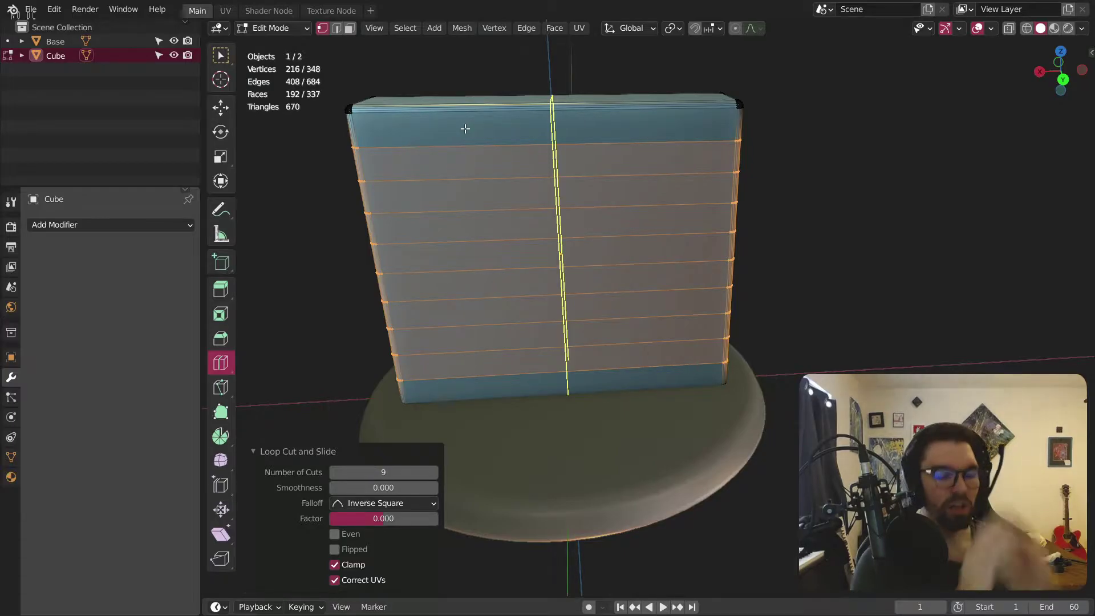
# Step: Undo the loop cuts on the upright block, return to Object Mode and deselect the block
pyautogui.hotkey('ctrl', 'z')
pyautogui.press('Tab')
pyautogui.press('Tab')
pyautogui.press('Tab')
pyautogui.click(263, 30)
pyautogui.click(279, 44)
pyautogui.click(282, 169)
pyautogui.click(461, 153)
pyautogui.scroll(-2, 686, 147)
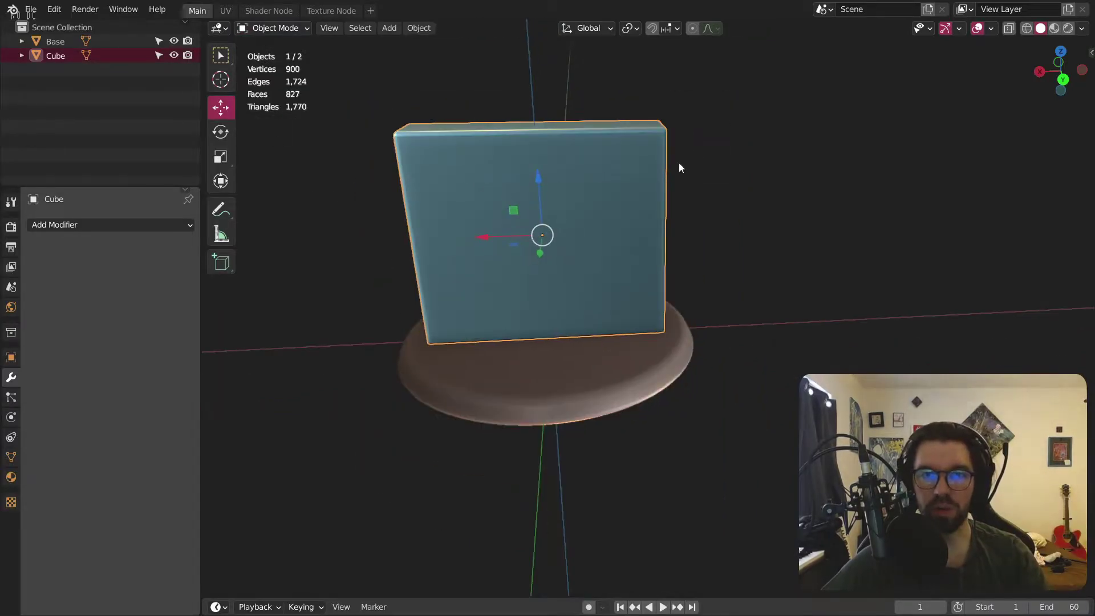
pyautogui.moveTo(686, 147); pyautogui.dragTo(679, 110, button='middle')
pyautogui.click(680, 110)
pyautogui.scroll(3, 546, 172)
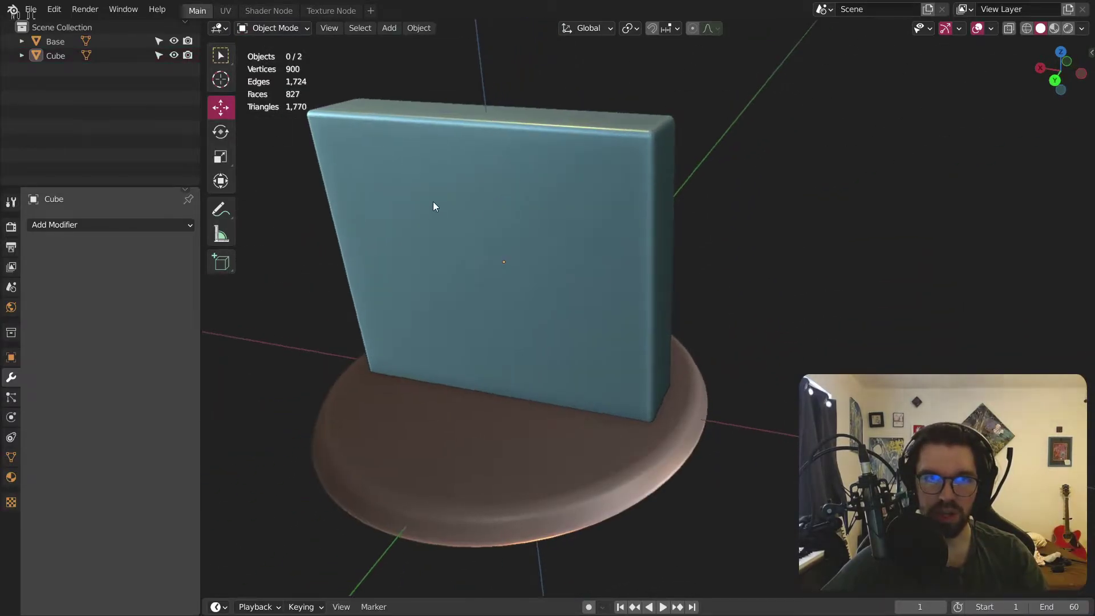
# Step: Add a new cube mesh at the world origin
pyautogui.moveTo(432, 207); pyautogui.dragTo(639, 198, button='middle')
pyautogui.moveTo(484, 210); pyautogui.dragTo(433, 132, button='middle')
pyautogui.click(389, 28)
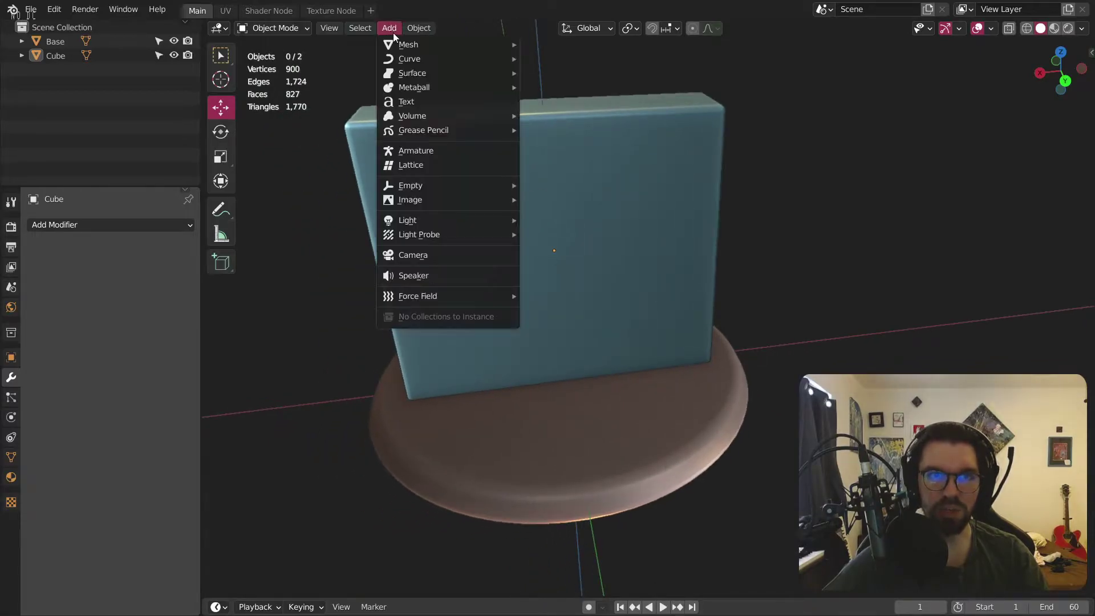
pyautogui.moveTo(402, 41)
pyautogui.click(557, 59)
pyautogui.moveTo(540, 279)
pyautogui.mouseDown(button='middle')
pyautogui.moveTo(488, 354)
pyautogui.moveTo(549, 295)
pyautogui.mouseUp(button='middle')
pyautogui.scroll(2, 593, 332)
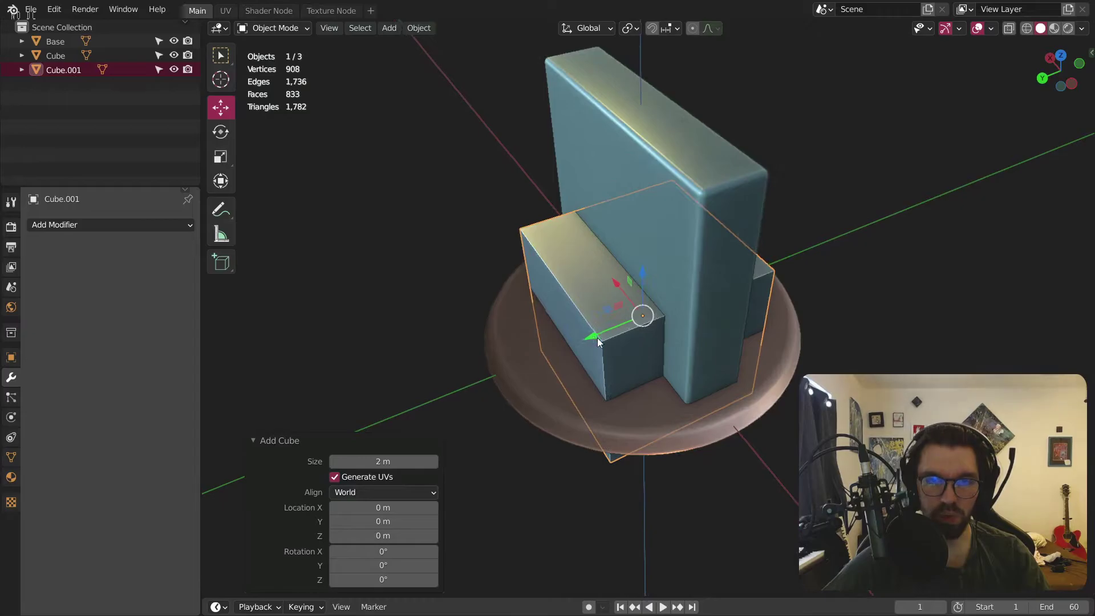
# Step: Scale the new cube uniformly by about 0.581 and raise it about 1.267 m along Z
pyautogui.click(221, 156)
pyautogui.moveTo(452, 268); pyautogui.dragTo(858, 218, button='middle')
pyautogui.press('s')
pyautogui.click(766, 249)
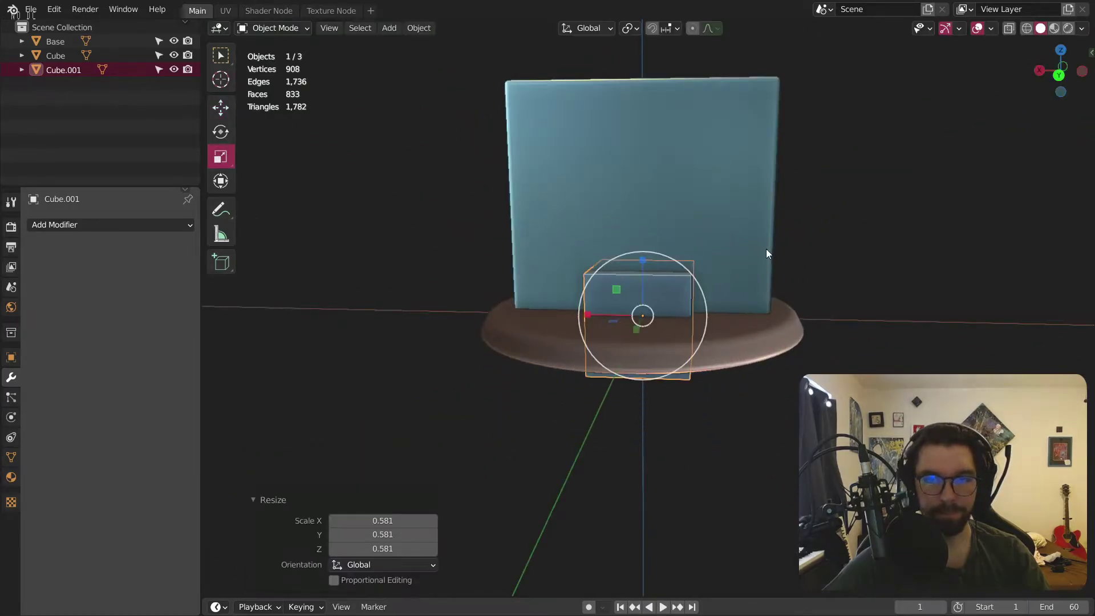
pyautogui.click(278, 125)
pyautogui.click(638, 300)
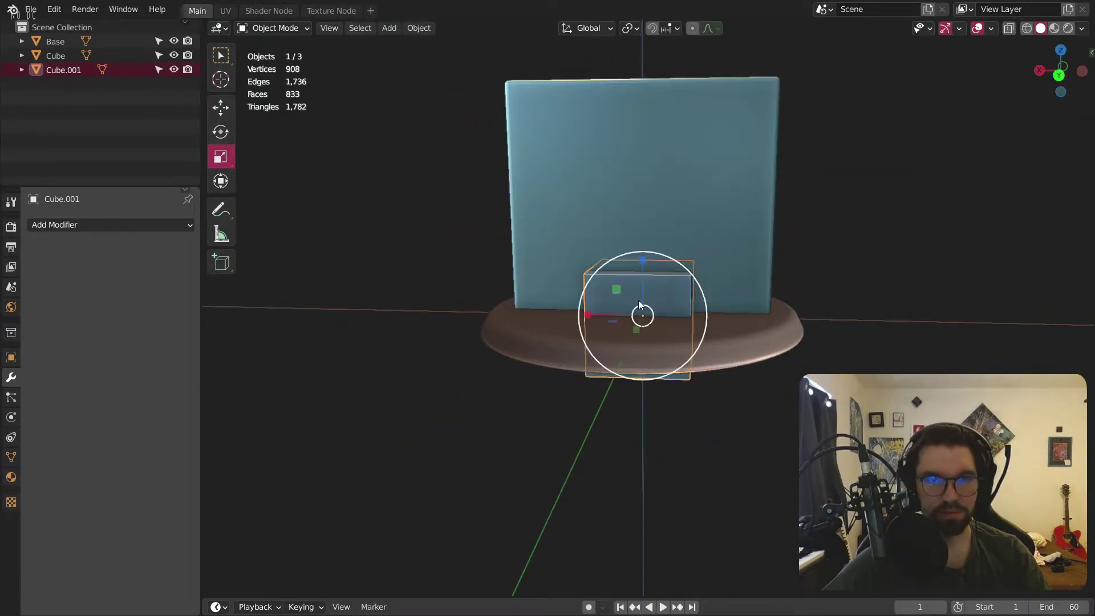
pyautogui.click(220, 107)
pyautogui.moveTo(648, 261); pyautogui.dragTo(660, 162)
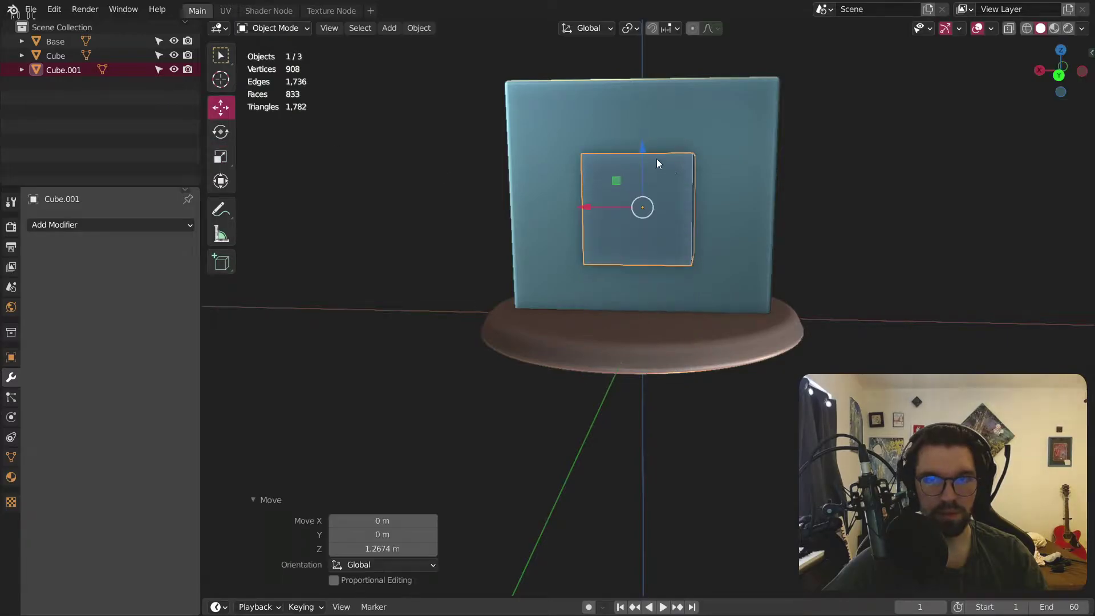
# Step: Shrink the small cube uniformly by a further factor of about 0.341
pyautogui.scroll(5, 627, 222)
pyautogui.click(221, 156)
pyautogui.moveTo(675, 236); pyautogui.dragTo(787, 237, button='middle')
pyautogui.press('s')
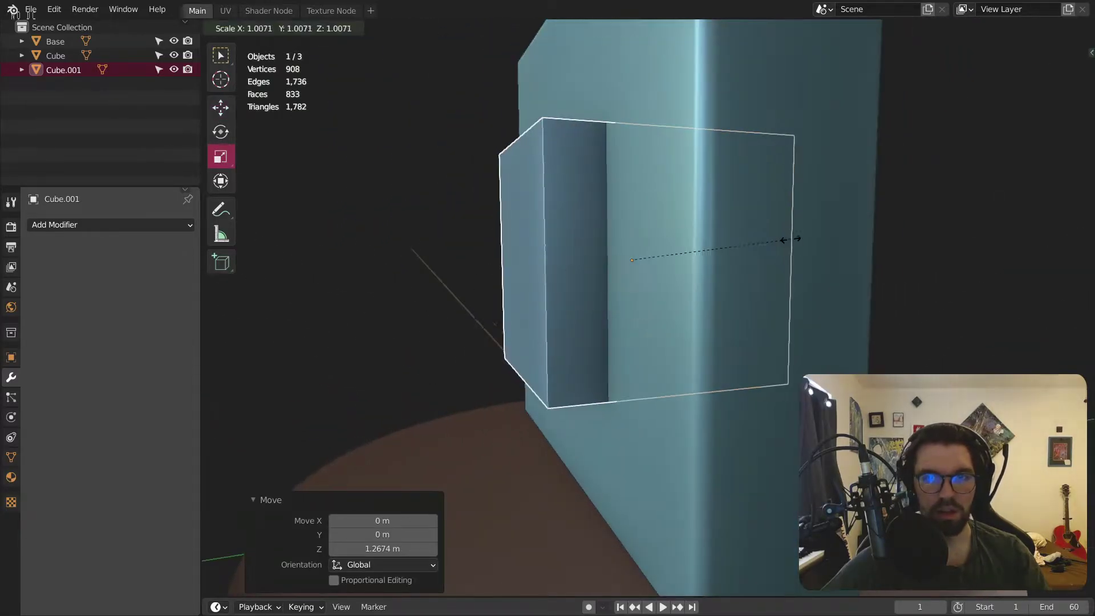
pyautogui.click(698, 257)
pyautogui.moveTo(698, 258); pyautogui.dragTo(396, 230, button='middle')
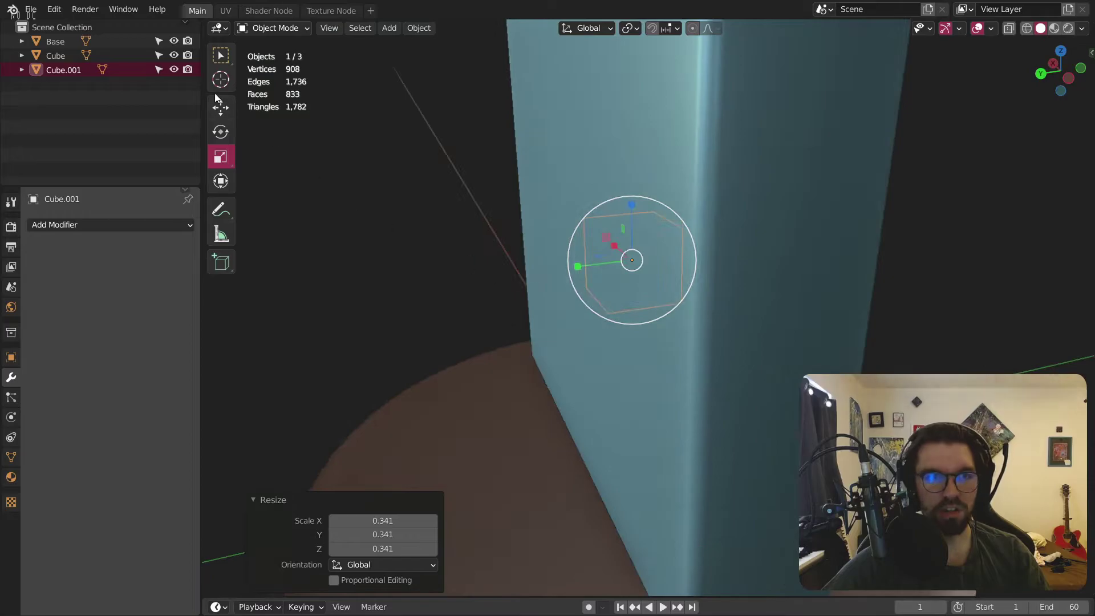
# Step: Move the small cube along Y to the upright block's broad face and thin it along Y by about 0.403
pyautogui.click(220, 106)
pyautogui.moveTo(594, 269); pyautogui.dragTo(536, 275)
pyautogui.moveTo(536, 275)
pyautogui.mouseDown(button='middle')
pyautogui.moveTo(587, 287)
pyautogui.moveTo(521, 266)
pyautogui.mouseUp(button='middle')
pyautogui.click(221, 156)
pyautogui.moveTo(521, 266); pyautogui.dragTo(559, 268)
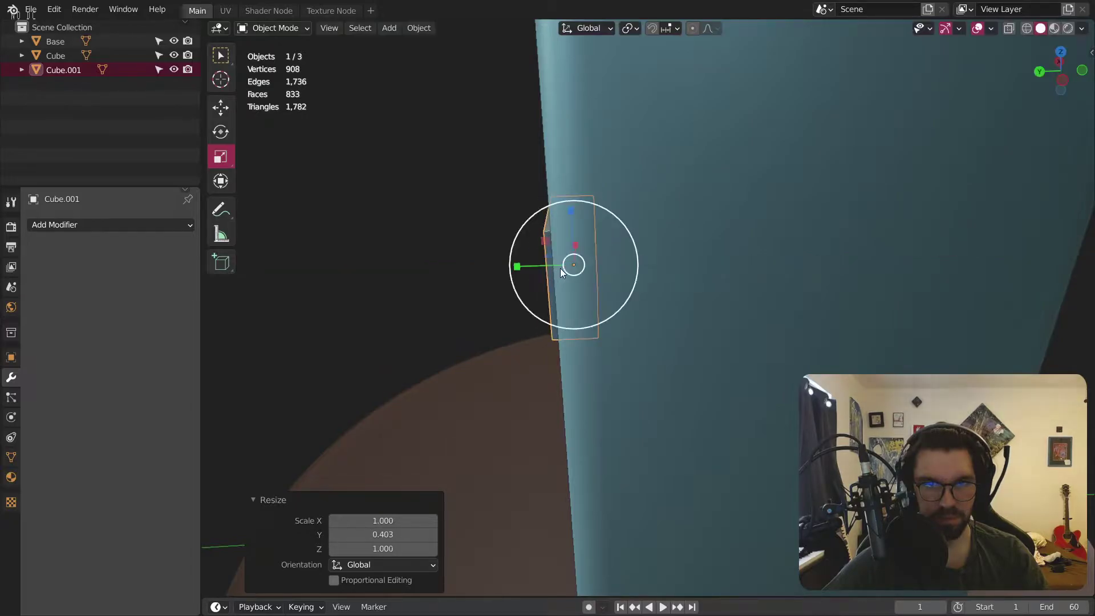
pyautogui.moveTo(559, 268); pyautogui.dragTo(656, 276, button='middle')
# Step: Stretch the small cube along X into a wide bar and scale it along Y by about 1.136
pyautogui.press('s')
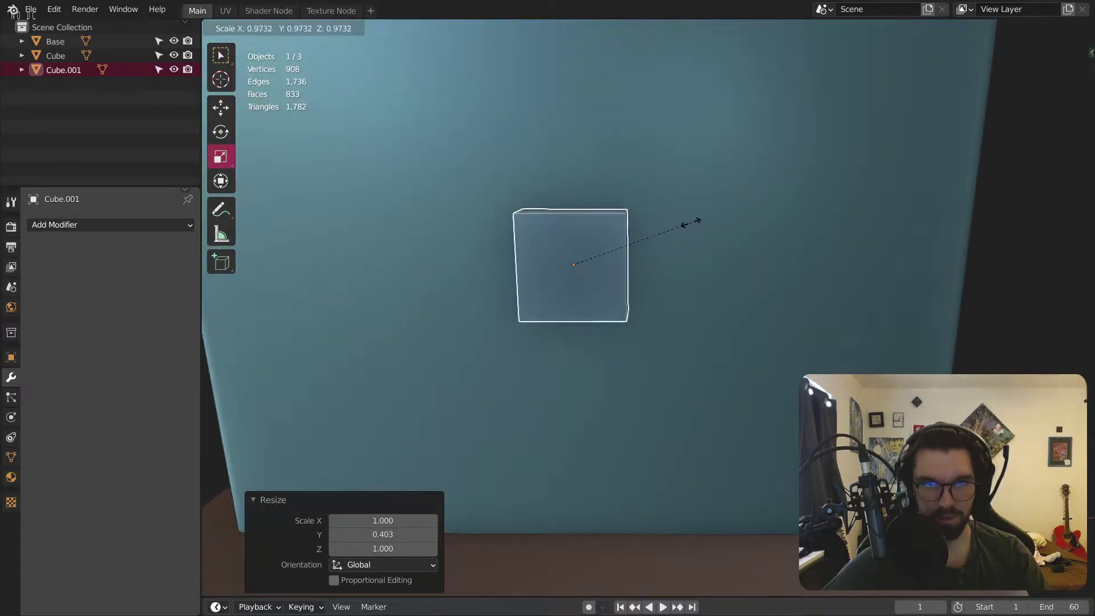
pyautogui.press('Escape')
pyautogui.moveTo(517, 264); pyautogui.dragTo(420, 274)
pyautogui.moveTo(419, 274); pyautogui.dragTo(466, 332, button='middle')
pyautogui.press('s')
pyautogui.press('y')
pyautogui.click(576, 268)
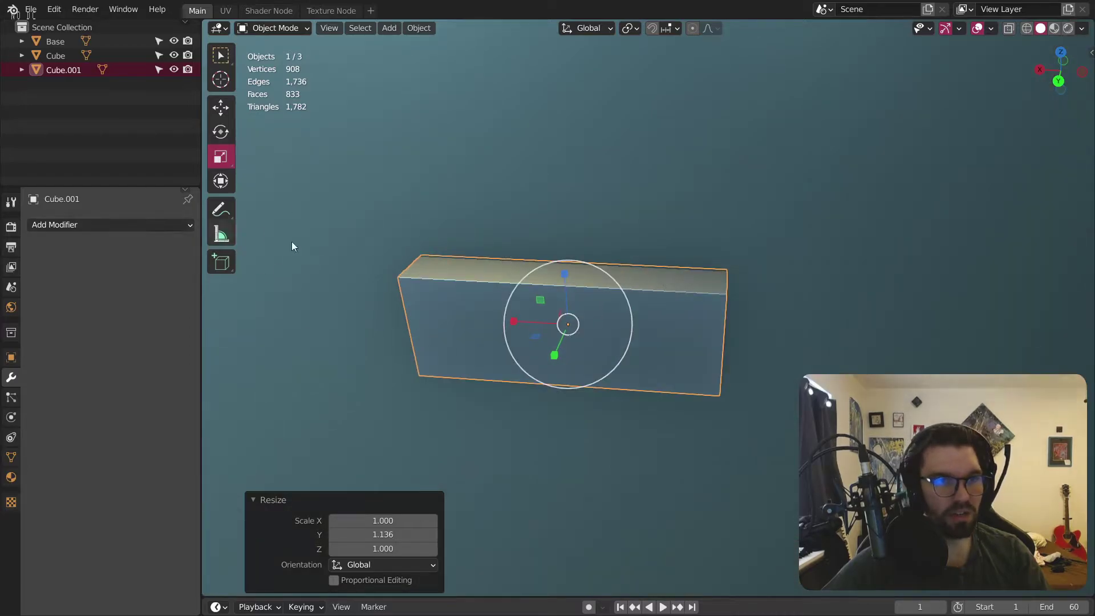
# Step: Try to transfer modifiers between the small bar and the upright block with Copy Modifiers
pyautogui.keyDown('shift'); pyautogui.click(508, 143); pyautogui.keyUp('shift')
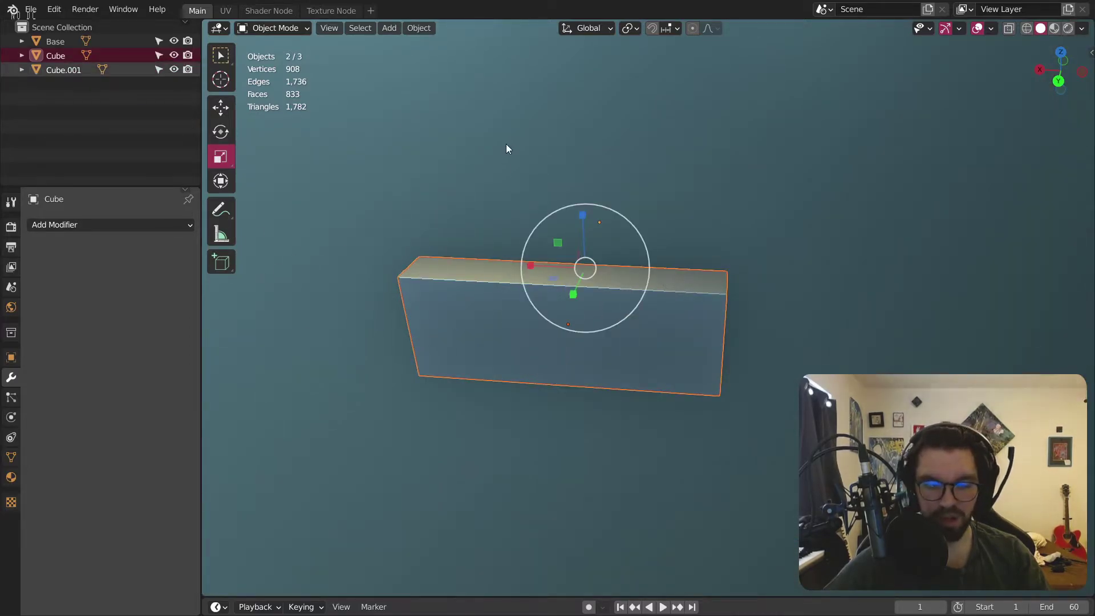
pyautogui.hotkey('ctrl', 'l')
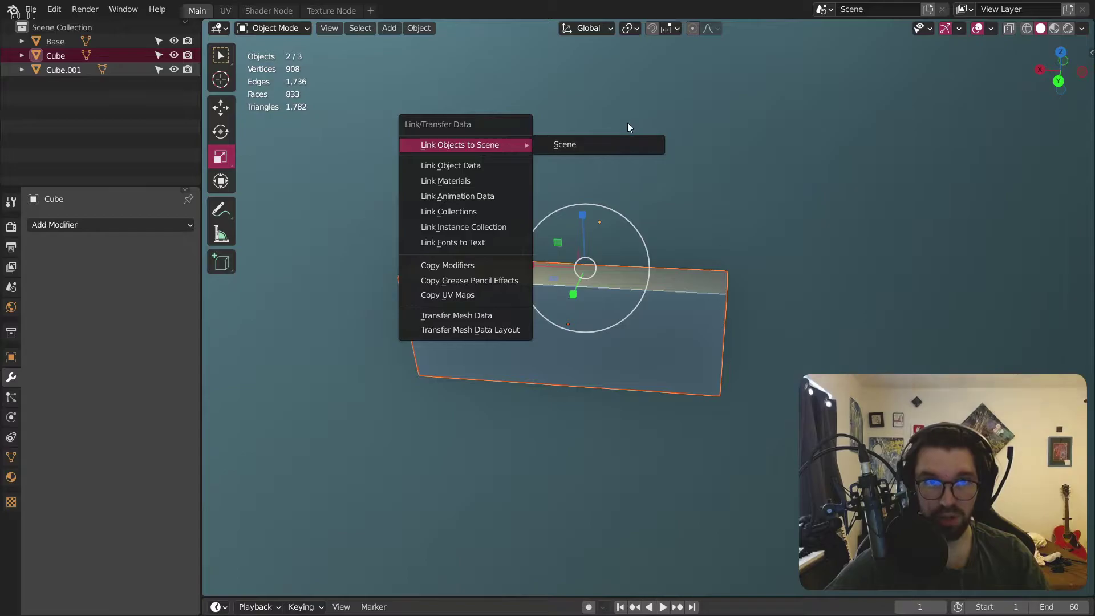
pyautogui.click(468, 266)
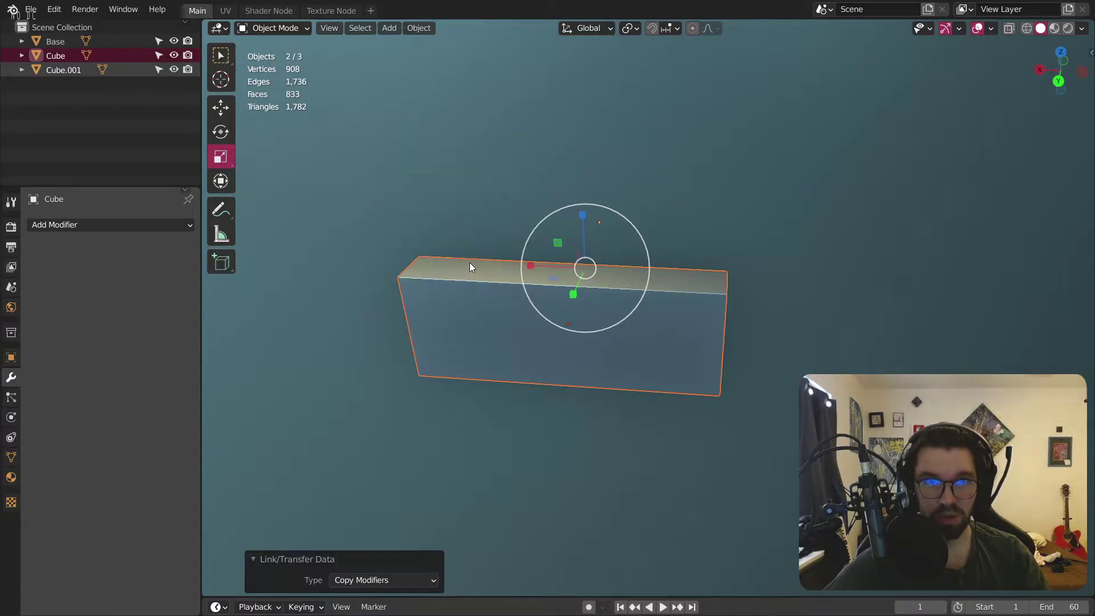
pyautogui.scroll(-5, 654, 306)
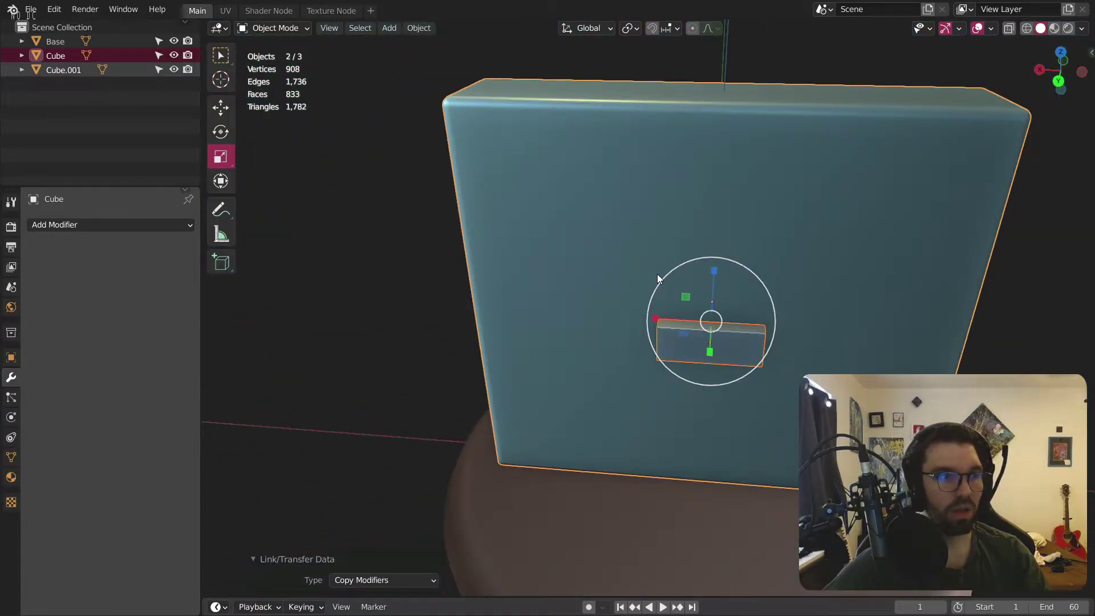
pyautogui.click(409, 220)
pyautogui.click(738, 355)
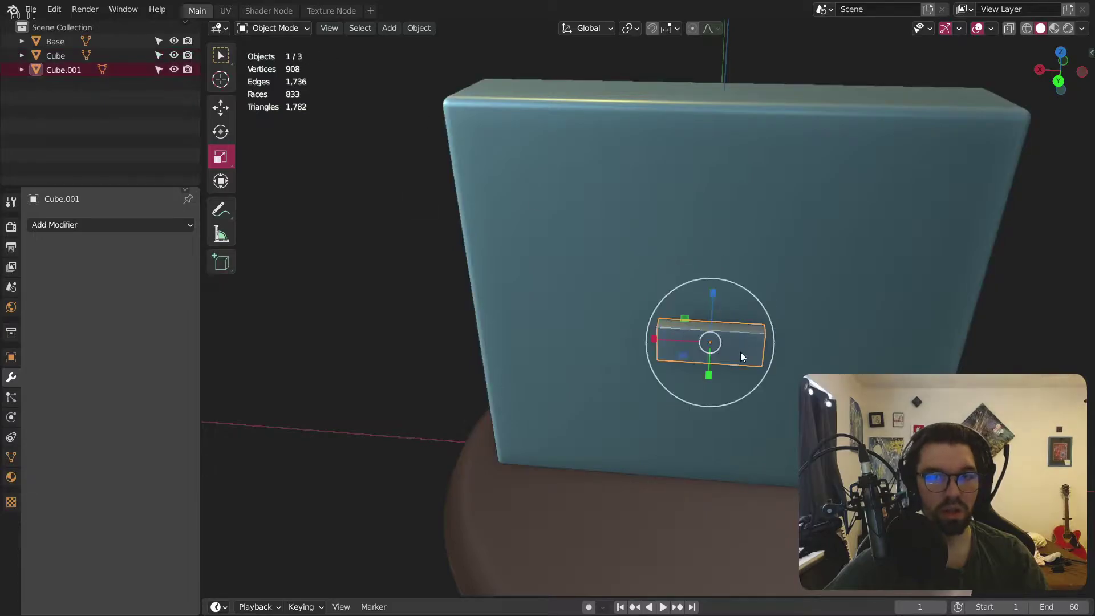
pyautogui.keyDown('shift'); pyautogui.click(625, 243); pyautogui.keyUp('shift')
pyautogui.hotkey('ctrl', 'l')
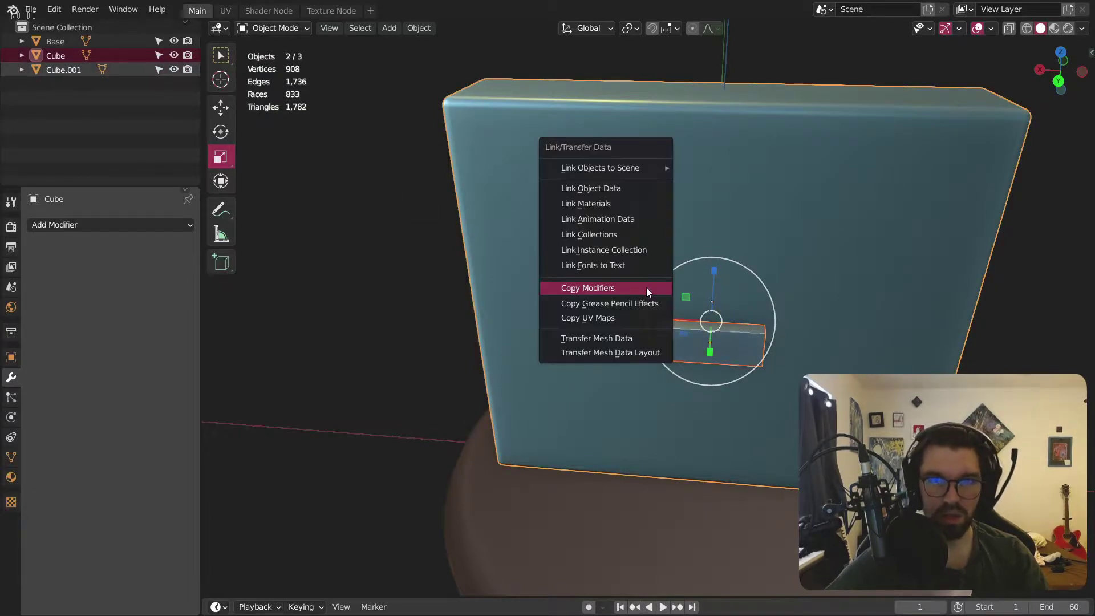
pyautogui.click(647, 292)
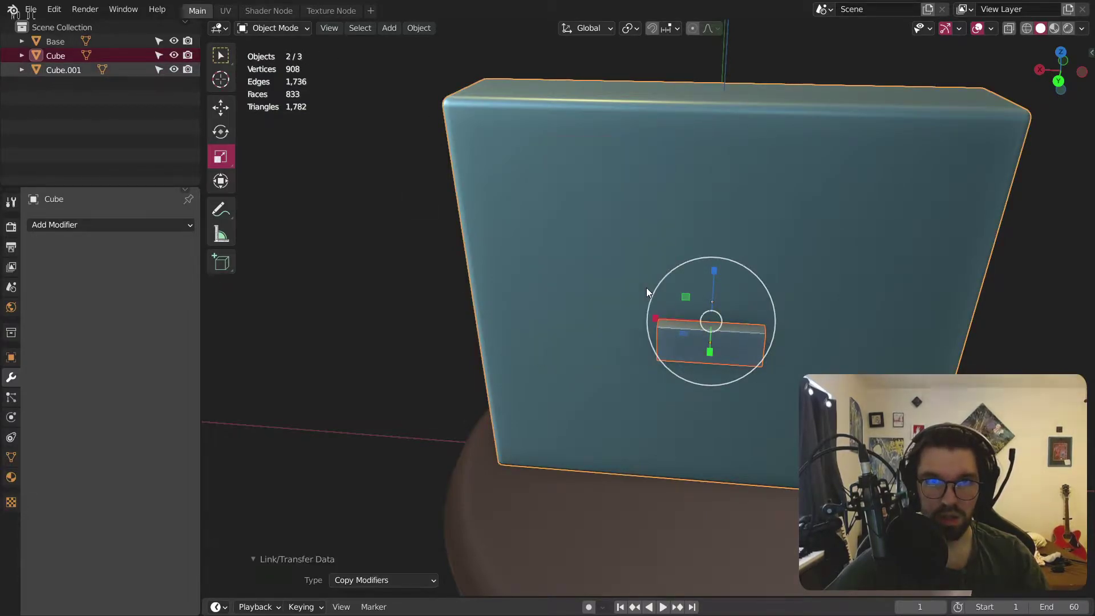
pyautogui.click(446, 330)
pyautogui.click(728, 356)
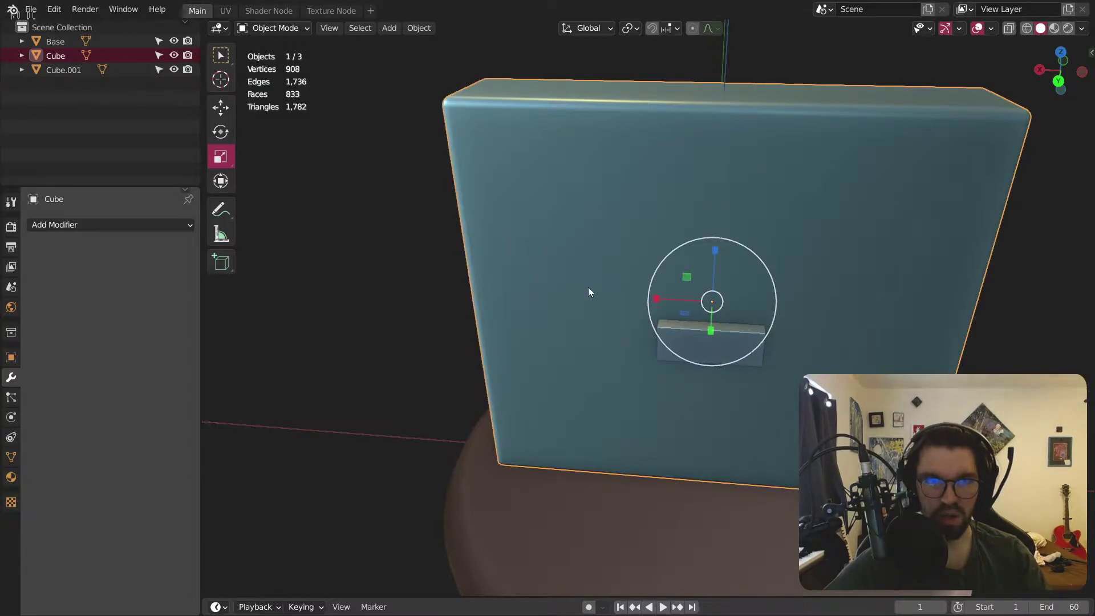
# Step: Add a Bevel modifier to the small bar and set it to 5 segments
pyautogui.scroll(2, 691, 345)
pyautogui.click(700, 356)
pyautogui.keyDown('shift'); pyautogui.moveTo(713, 374); pyautogui.dragTo(592, 360, button='middle'); pyautogui.keyUp('shift')
pyautogui.scroll(3, 591, 359)
pyautogui.click(132, 222)
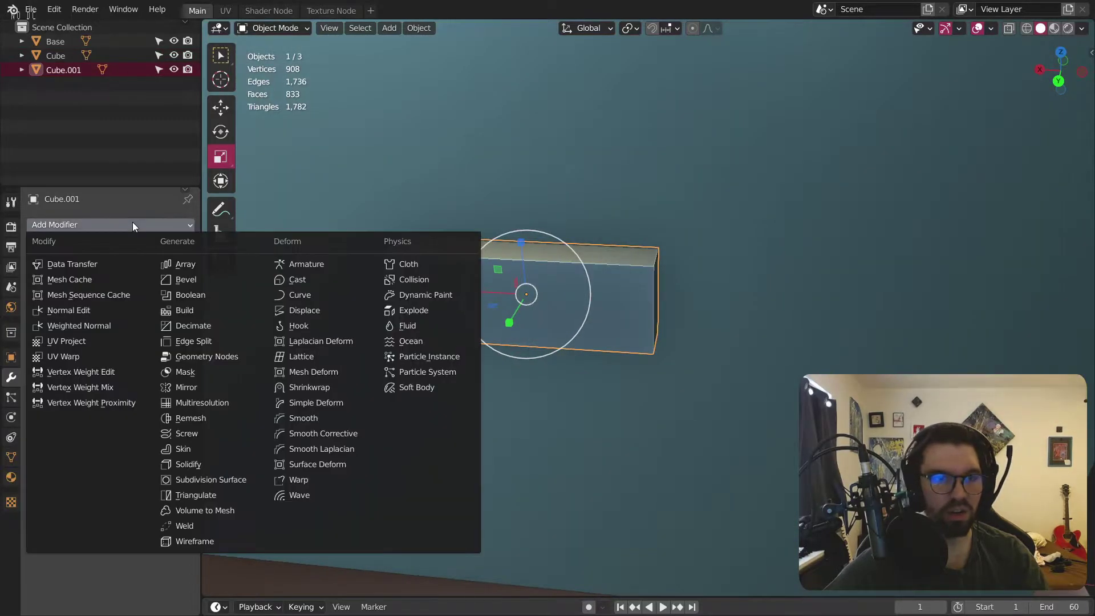
pyautogui.click(210, 280)
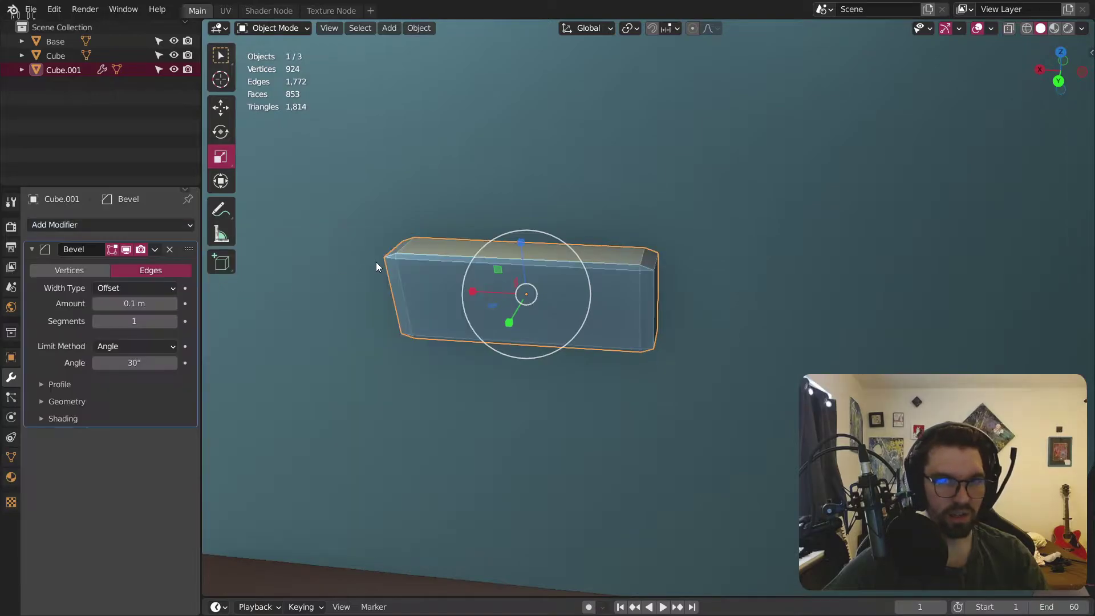
pyautogui.scroll(2, 378, 264)
pyautogui.click(173, 321)
pyautogui.click(172, 320)
pyautogui.click(173, 320)
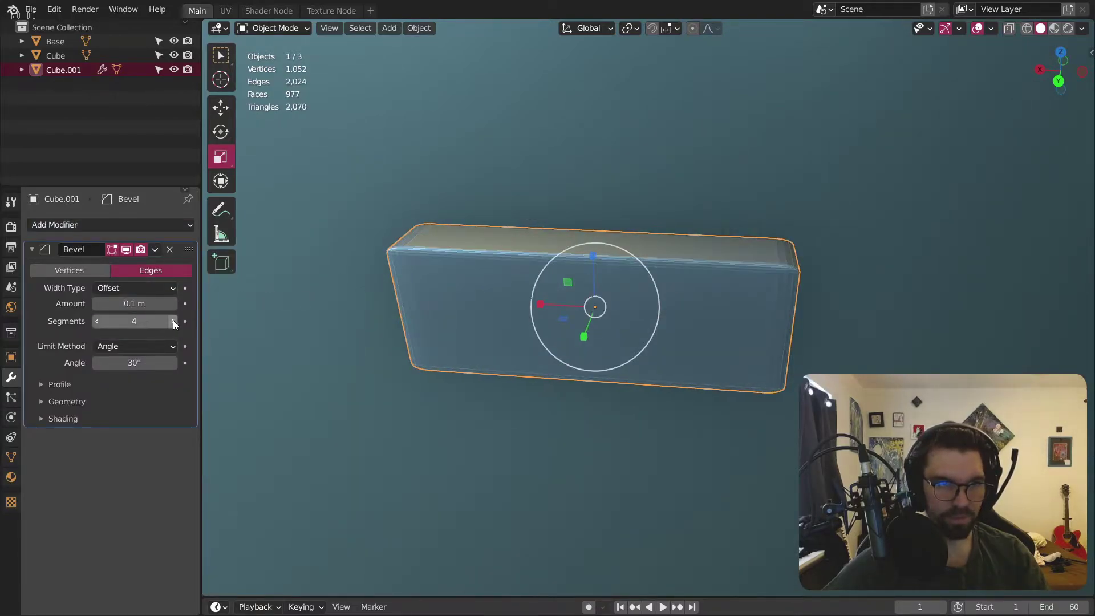
pyautogui.click(173, 321)
# Step: Apply the bar's scale and set its bevel amount to 0.05 m
pyautogui.hotkey('ctrl', 'a')
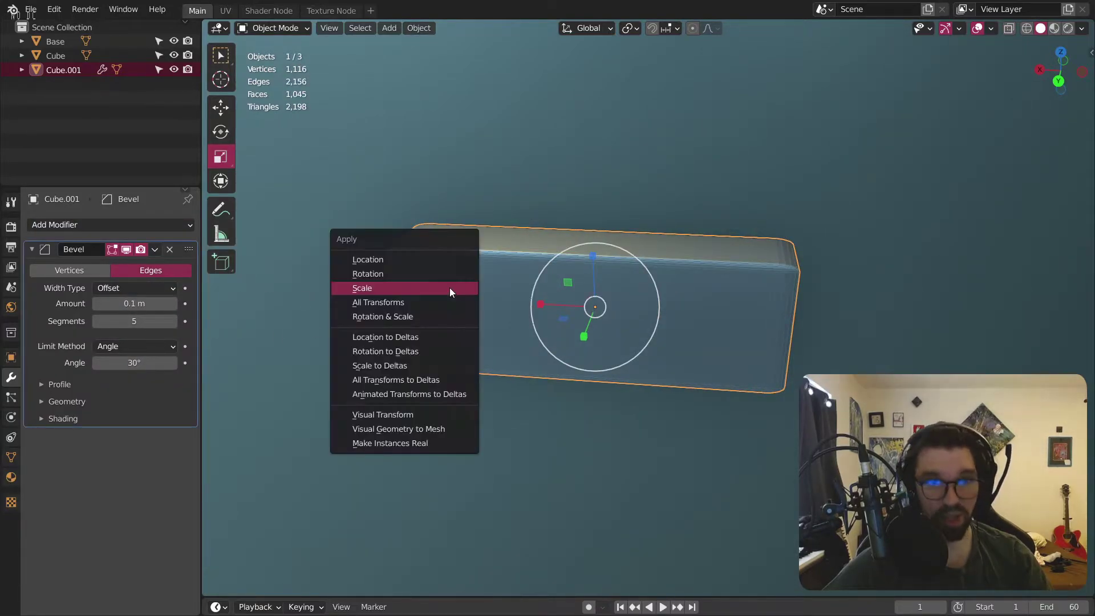
pyautogui.click(449, 288)
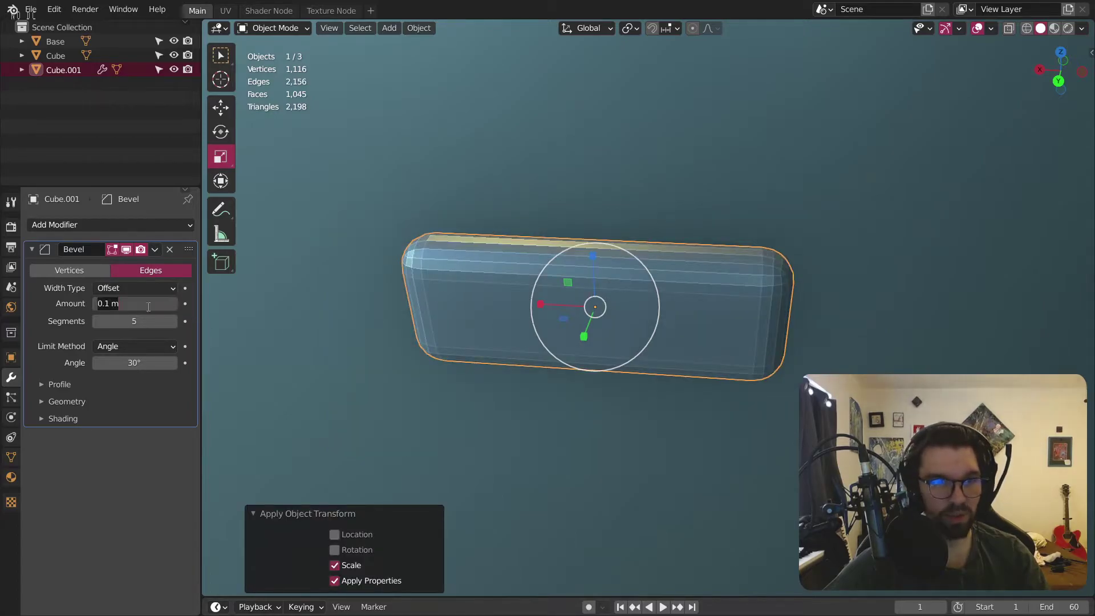
pyautogui.moveTo(98, 306)
pyautogui.mouseDown()
pyautogui.moveTo(85, 305)
pyautogui.moveTo(99, 306)
pyautogui.mouseUp()
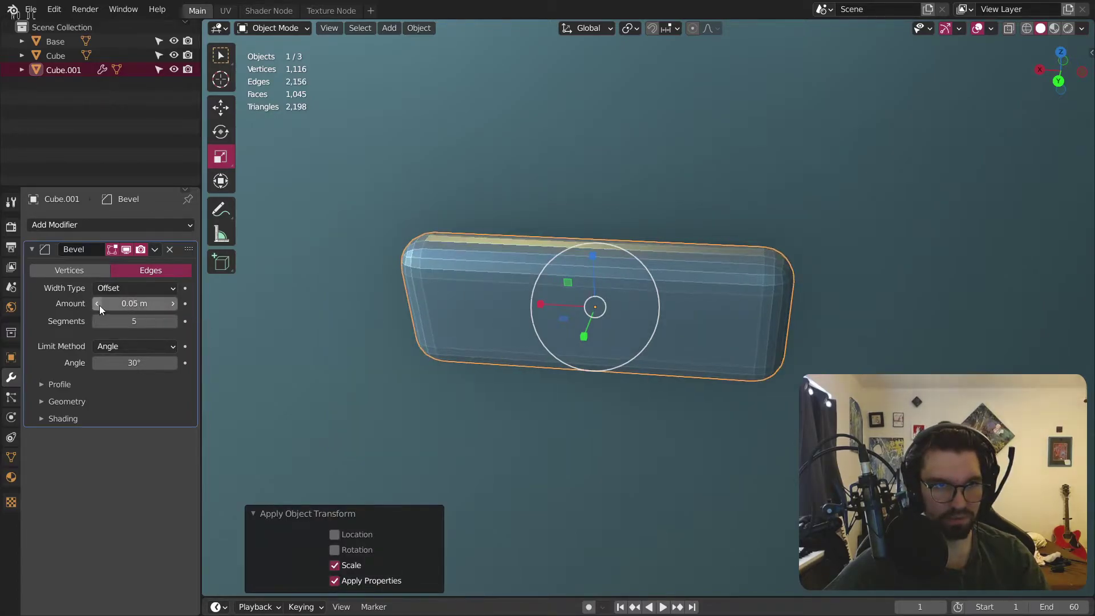
pyautogui.click(173, 303)
# Step: Shade the small bar smooth
pyautogui.rightClick(440, 256)
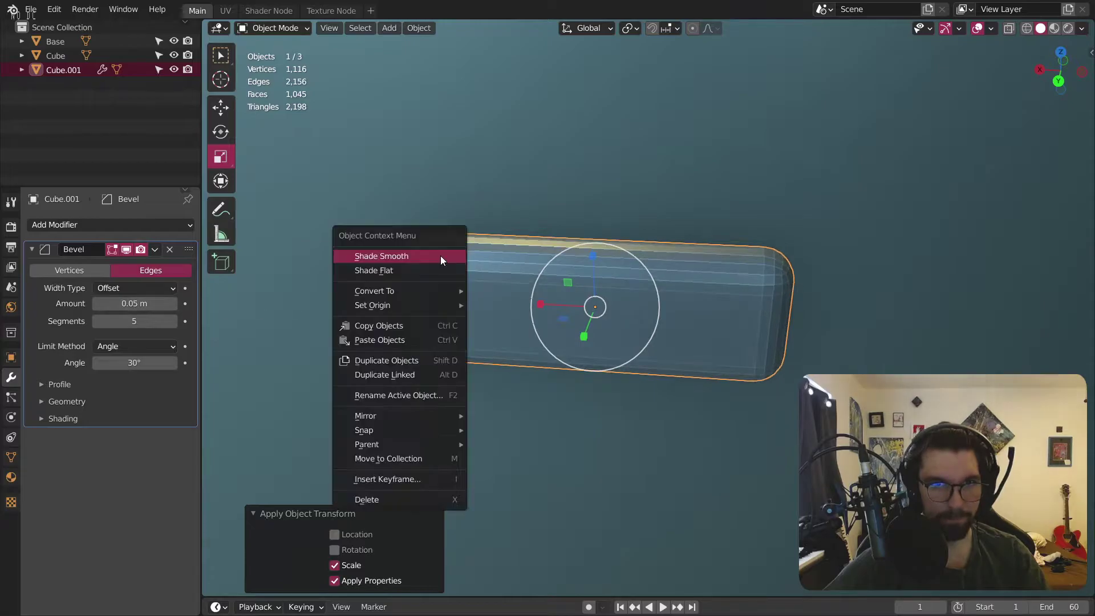
pyautogui.click(441, 256)
pyautogui.scroll(-2, 459, 251)
pyautogui.moveTo(458, 252); pyautogui.dragTo(507, 300, button='middle')
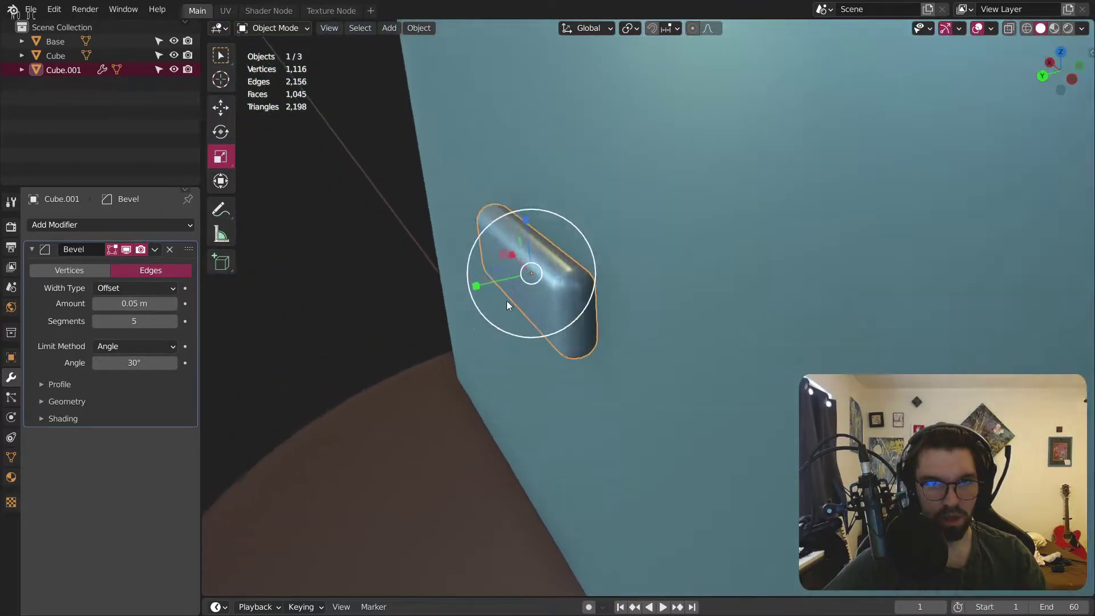
pyautogui.scroll(3, 542, 288)
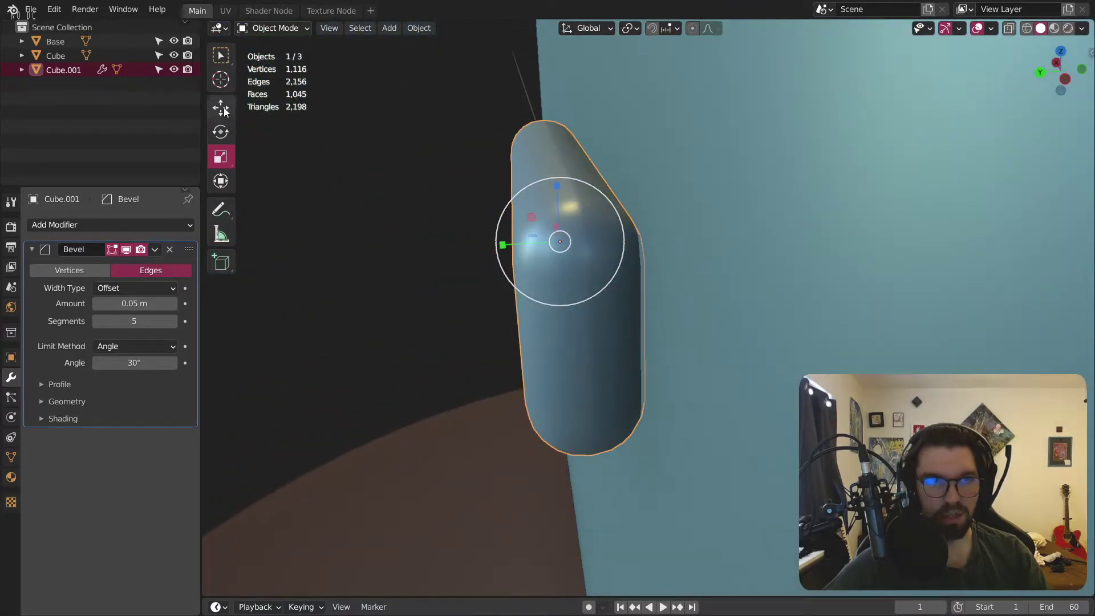
# Step: Shift and thicken the bar outward along Y from the block's face, and apply its scale
pyautogui.click(221, 108)
pyautogui.moveTo(502, 244); pyautogui.dragTo(457, 243)
pyautogui.click(230, 159)
pyautogui.hotkey('ctrl', 'z')
pyautogui.hotkey('ctrl', 'a')
pyautogui.click(461, 241)
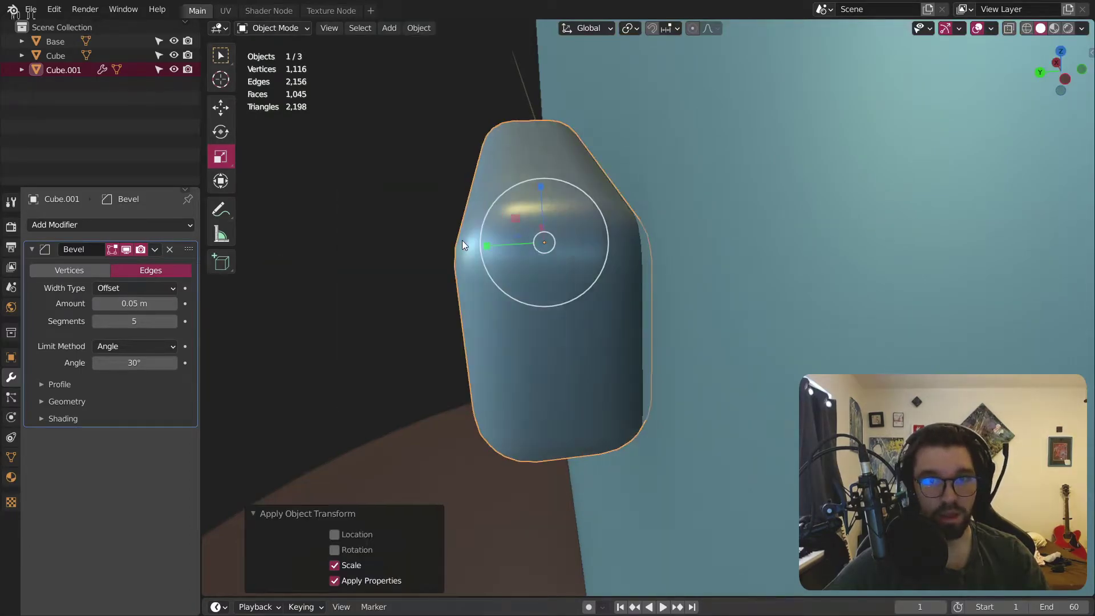
# Step: Reduce the bar's bevel amount to 0.03 m
pyautogui.moveTo(498, 250); pyautogui.dragTo(371, 278, button='middle')
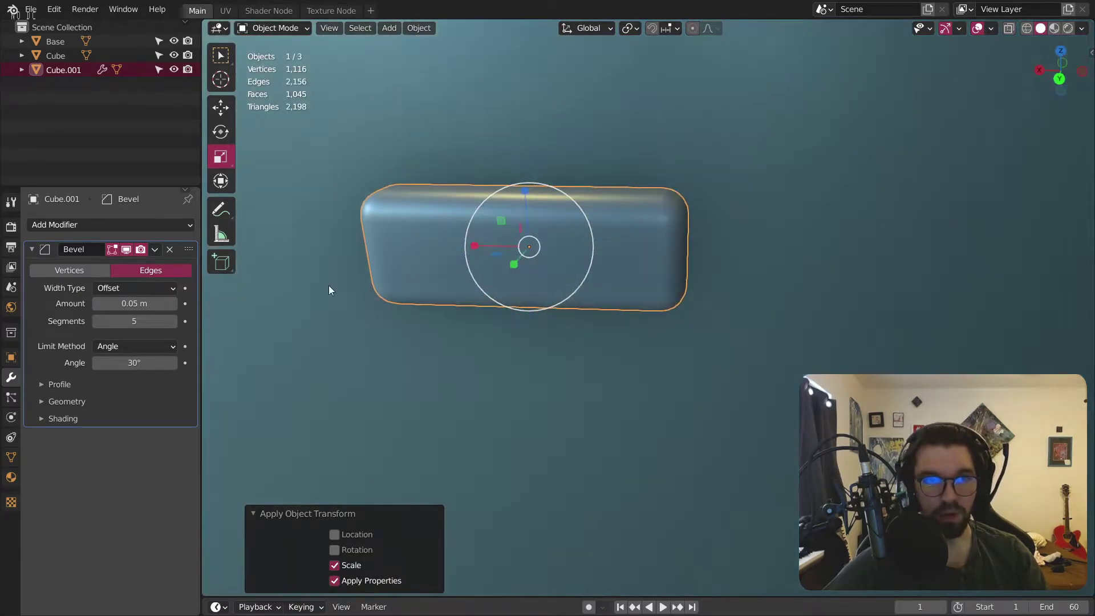
pyautogui.click(98, 303)
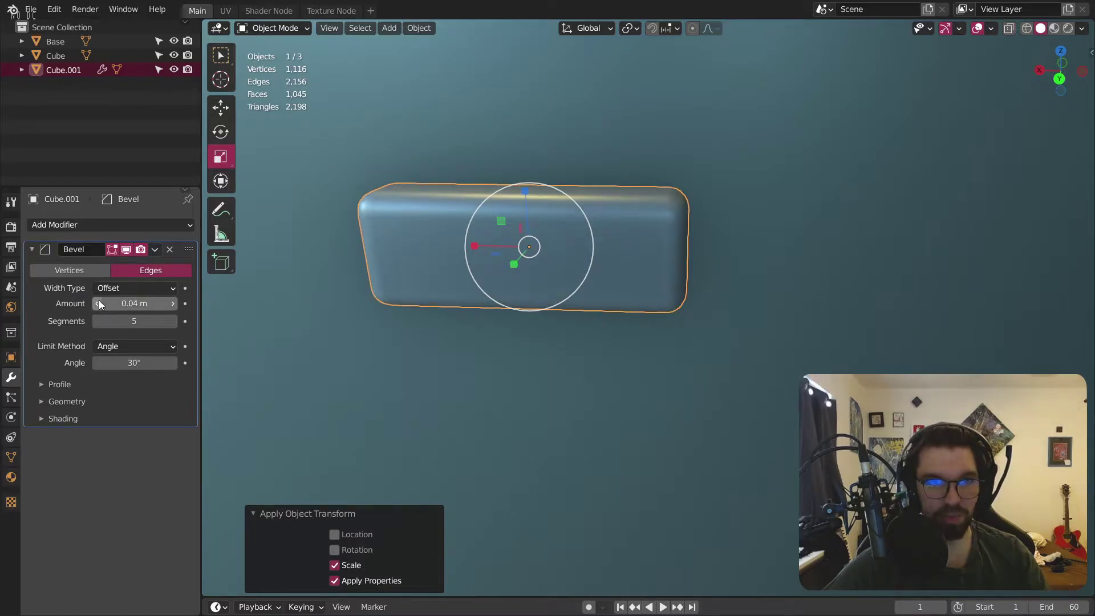
pyautogui.click(98, 304)
# Step: Move the bar about -0.081 m along Y, further into the upright block's face
pyautogui.moveTo(417, 239); pyautogui.dragTo(369, 254, button='middle')
pyautogui.click(221, 107)
pyautogui.moveTo(449, 254); pyautogui.dragTo(476, 245)
pyautogui.scroll(-6, 503, 238)
pyautogui.moveTo(521, 232); pyautogui.dragTo(643, 203, button='middle')
pyautogui.scroll(2, 517, 235)
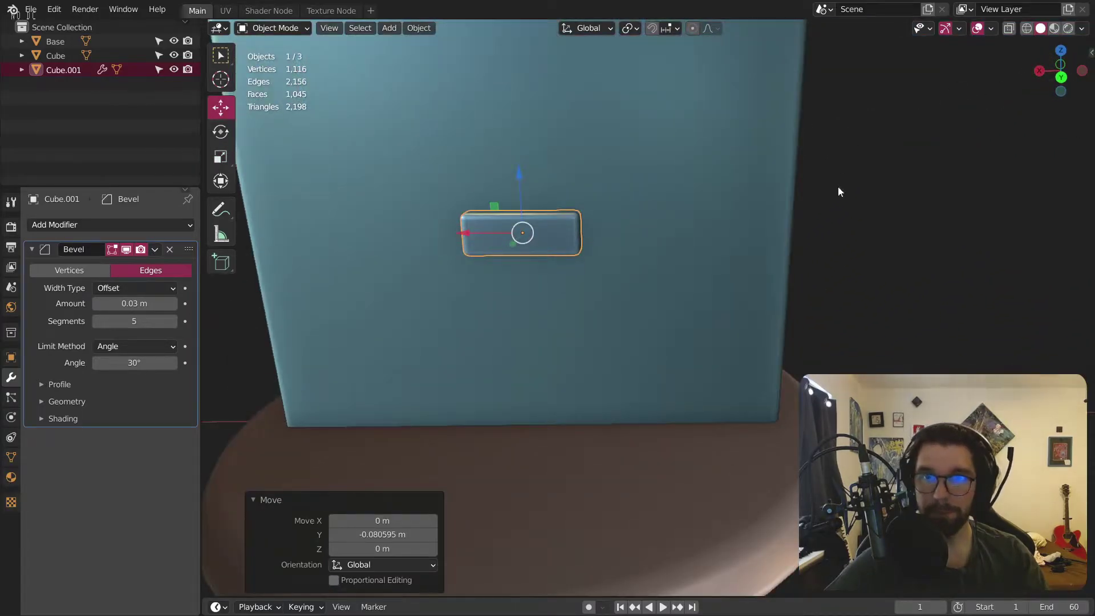
# Step: Move the bar about 1.016 m along X and -0.944 m along Z into the lower corner of the block's face
pyautogui.click(1060, 77)
pyautogui.keyDown('shift'); pyautogui.moveTo(560, 273); pyautogui.dragTo(675, 264, button='middle'); pyautogui.keyUp('shift')
pyautogui.moveTo(610, 197); pyautogui.dragTo(415, 381)
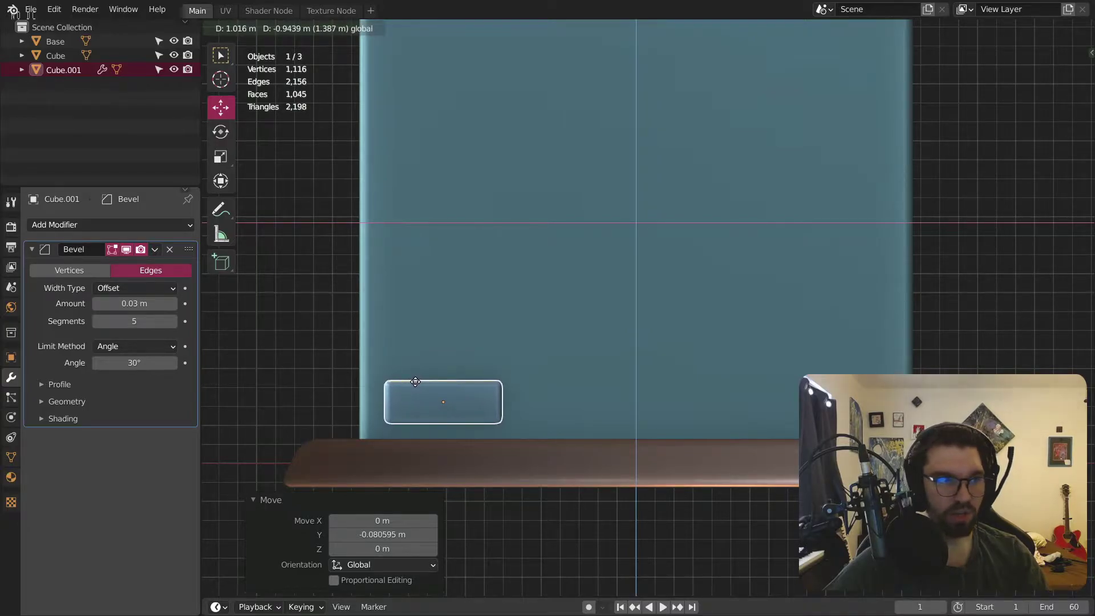
pyautogui.click(415, 382)
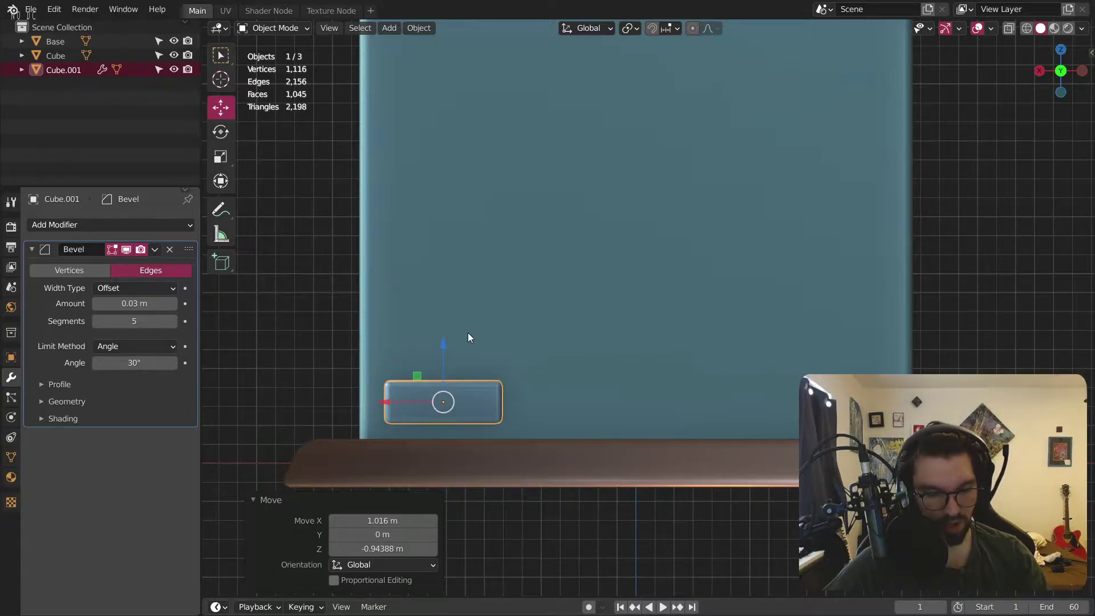
pyautogui.hotkey('ctrl', 'v')
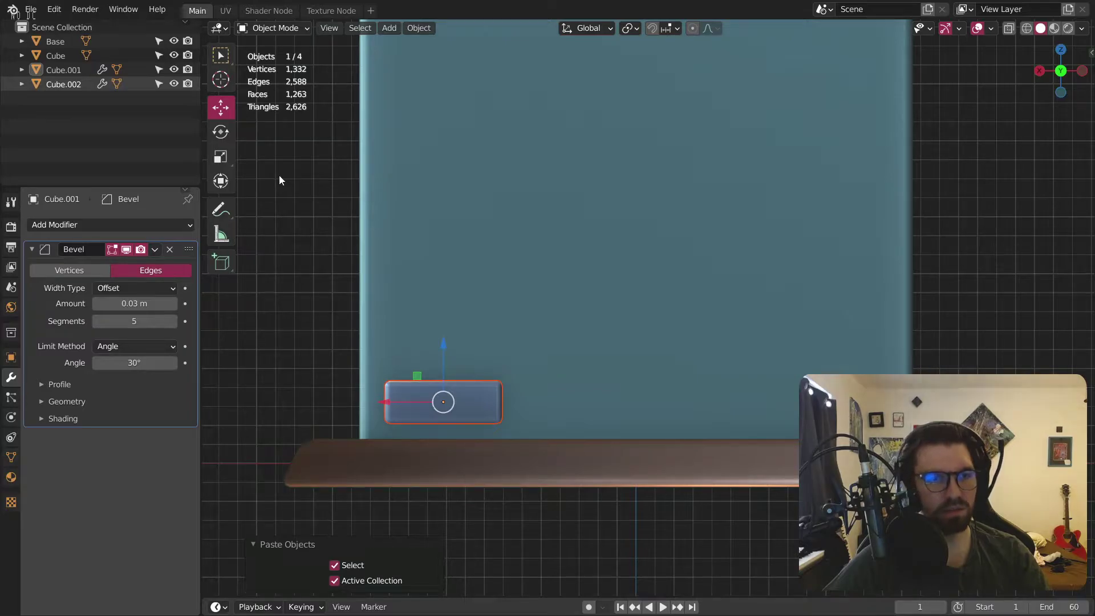
pyautogui.press('Delete')
pyautogui.click(424, 420)
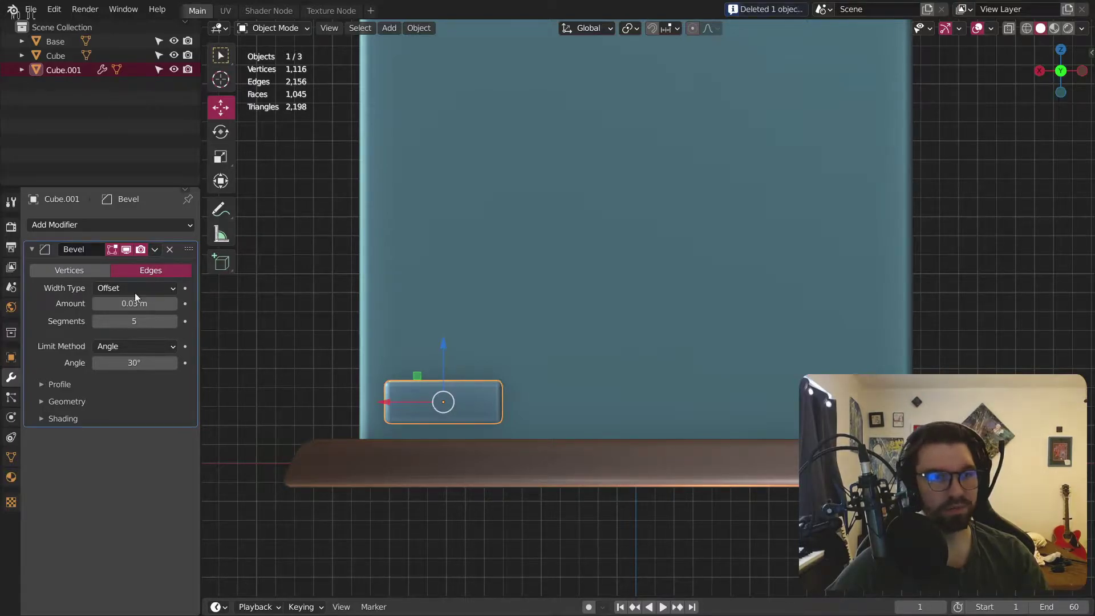
# Step: Apply the bar's Bevel modifier and add an Array modifier to the bar
pyautogui.click(154, 250)
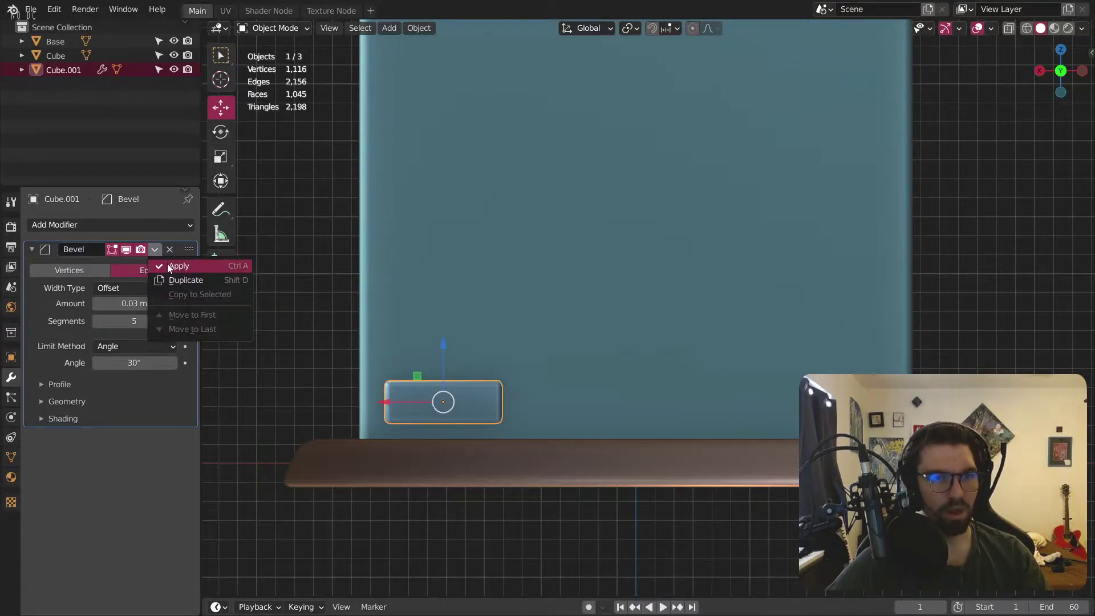
pyautogui.click(166, 263)
pyautogui.click(118, 226)
pyautogui.click(180, 265)
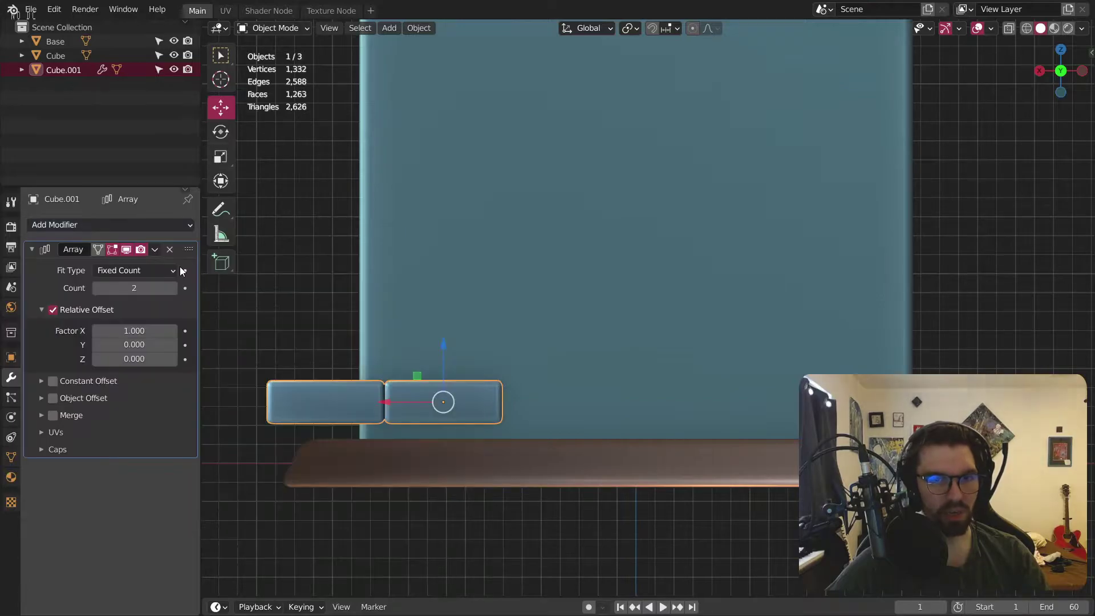
# Step: Set the array's relative offset X factor to -1.2 so the copies run across the block's face with gaps
pyautogui.click(134, 331)
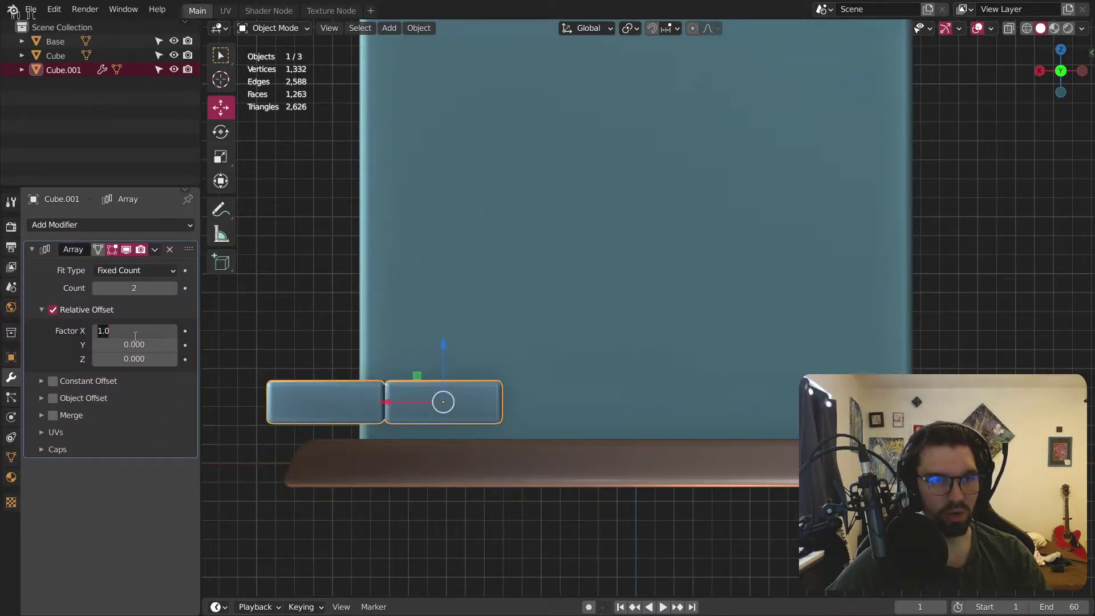
pyautogui.write('-1')
pyautogui.press('Return')
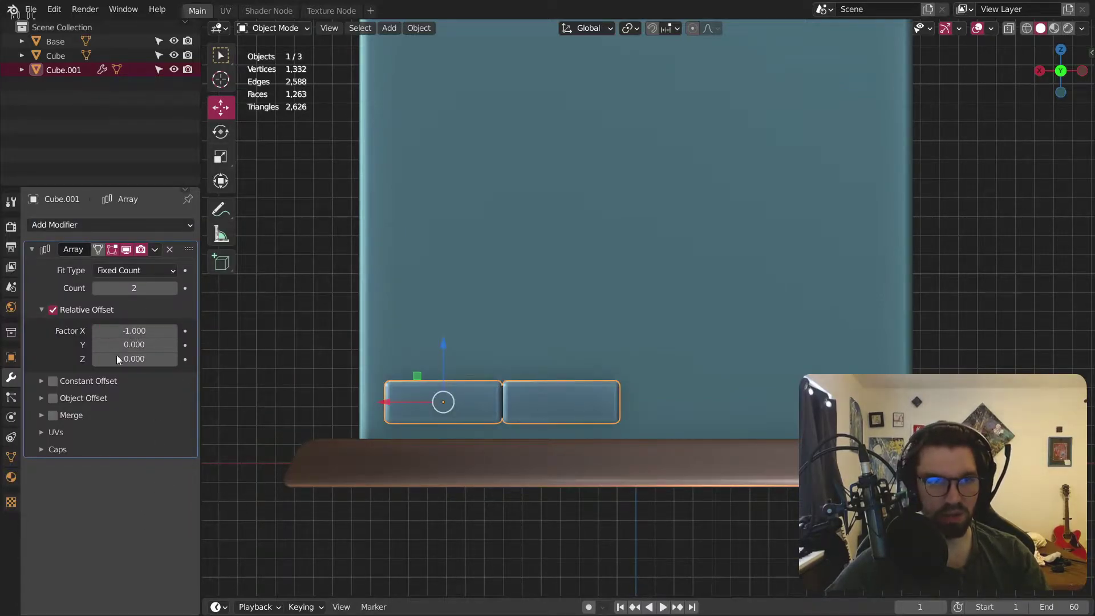
pyautogui.click(96, 330)
pyautogui.click(95, 331)
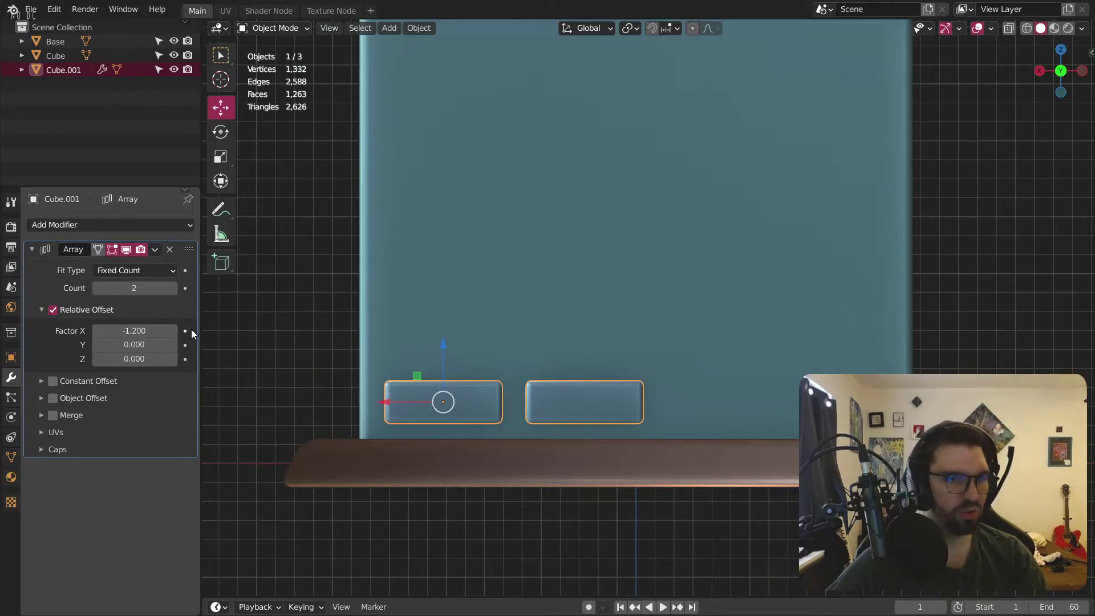
# Step: Increase the array's count to 5 to extend the row of bars
pyautogui.click(176, 288)
pyautogui.click(175, 287)
pyautogui.click(176, 288)
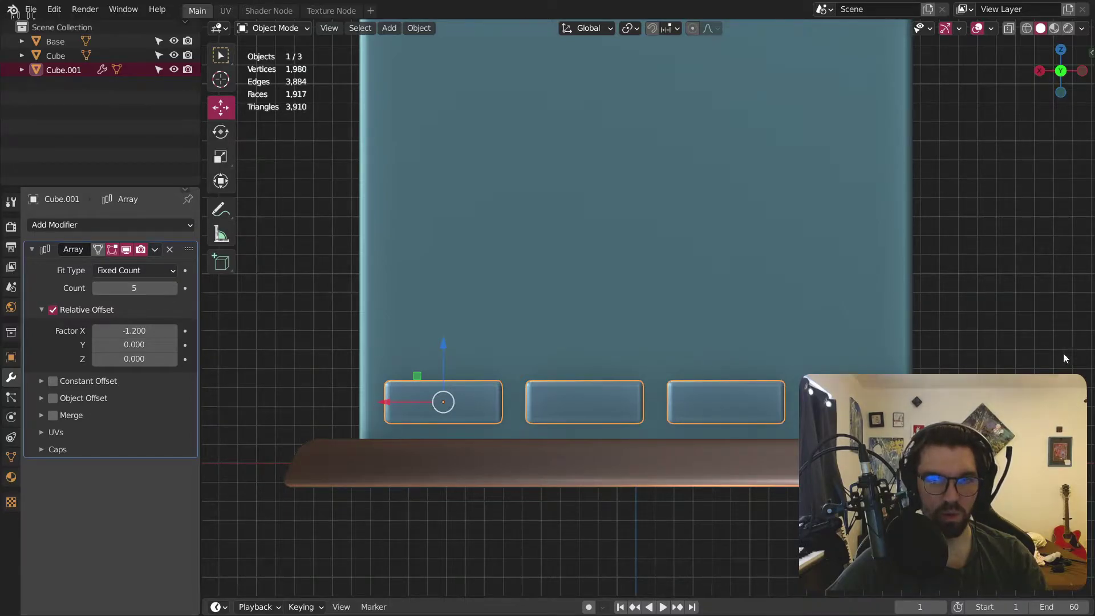
pyautogui.scroll(-2, 674, 341)
pyautogui.scroll(1, 643, 381)
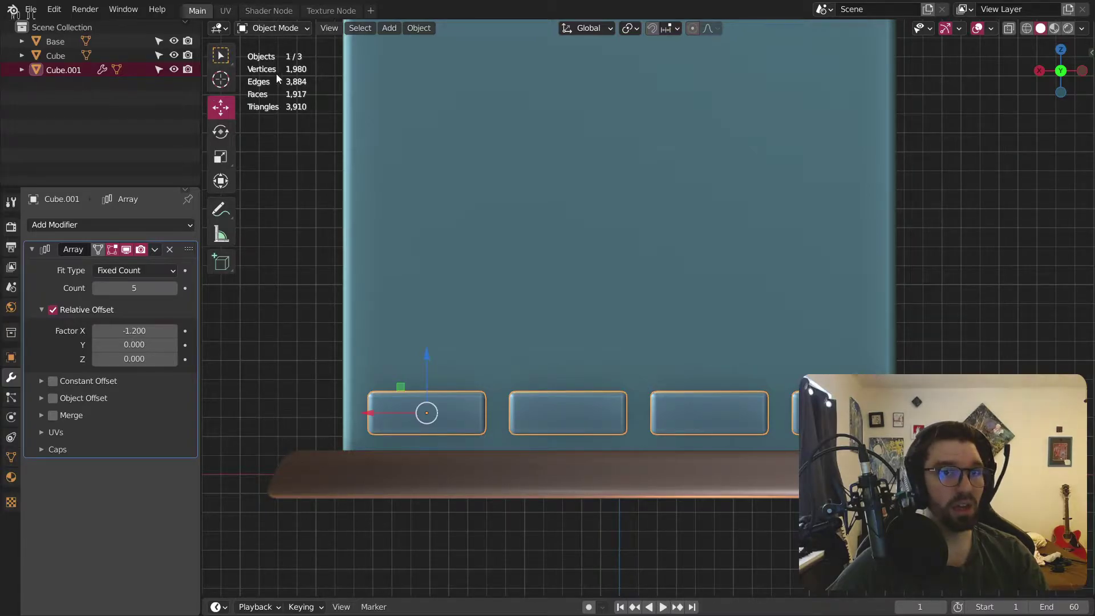
# Step: Rename the arrayed bar object as Bricks
pyautogui.doubleClick(68, 70)
pyautogui.write('Bricks')
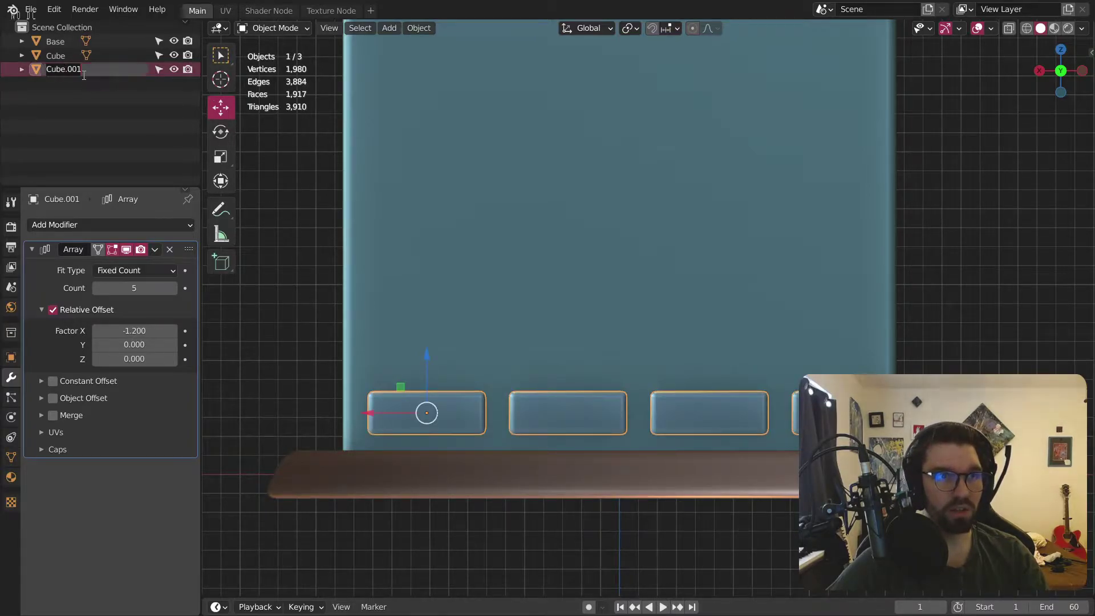
pyautogui.press('Return')
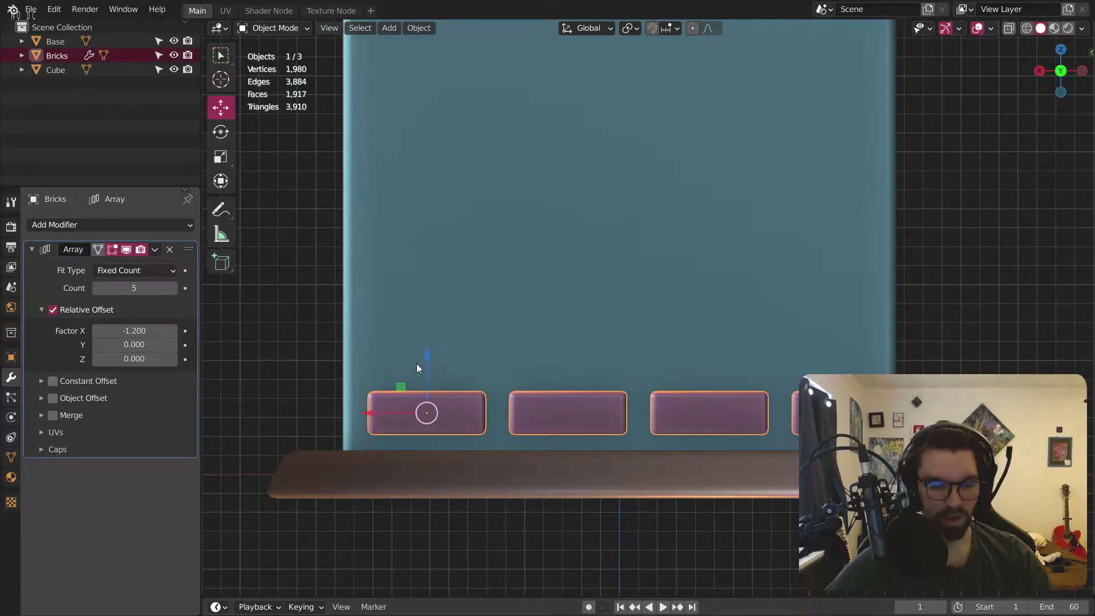
pyautogui.hotkey('ctrl', 'v')
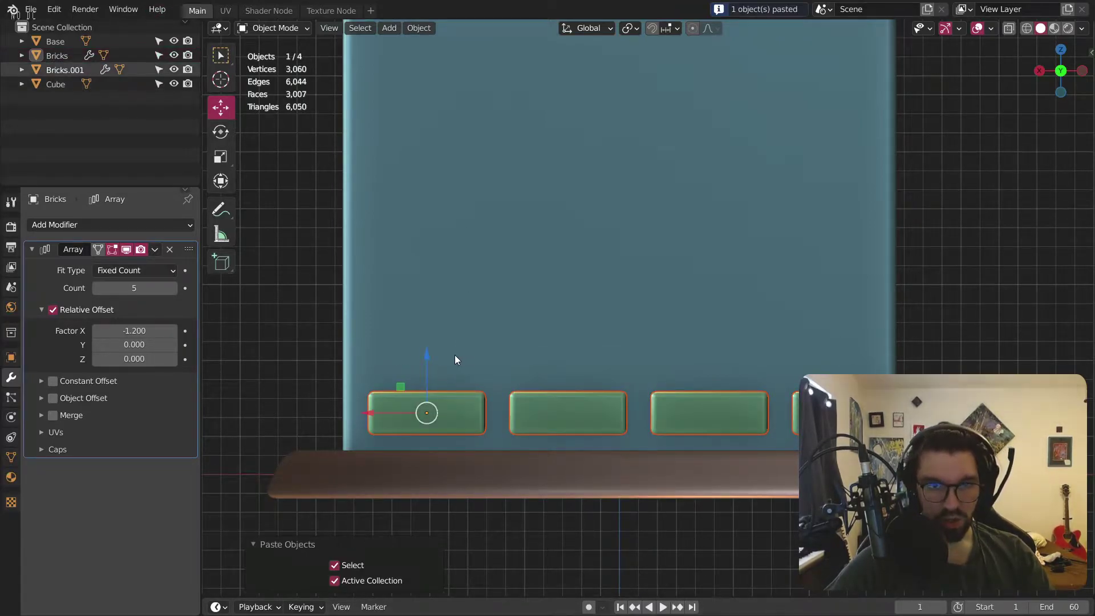
pyautogui.press('g')
pyautogui.press('z')
pyautogui.click(437, 296)
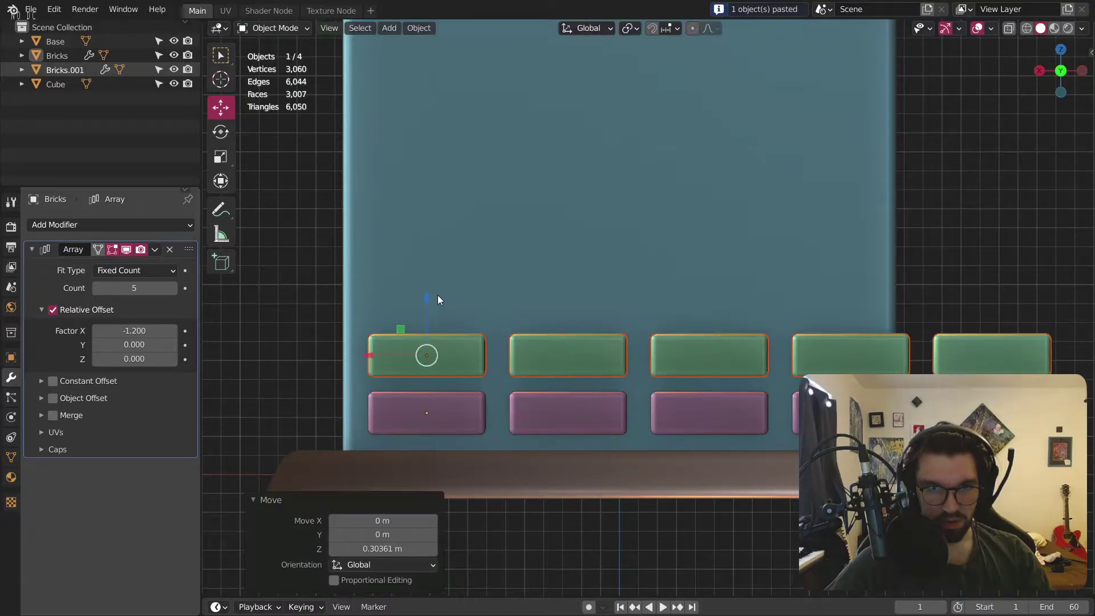
pyautogui.hotkey('ctrl', 'z')
pyautogui.hotkey('ctrl', 'z')
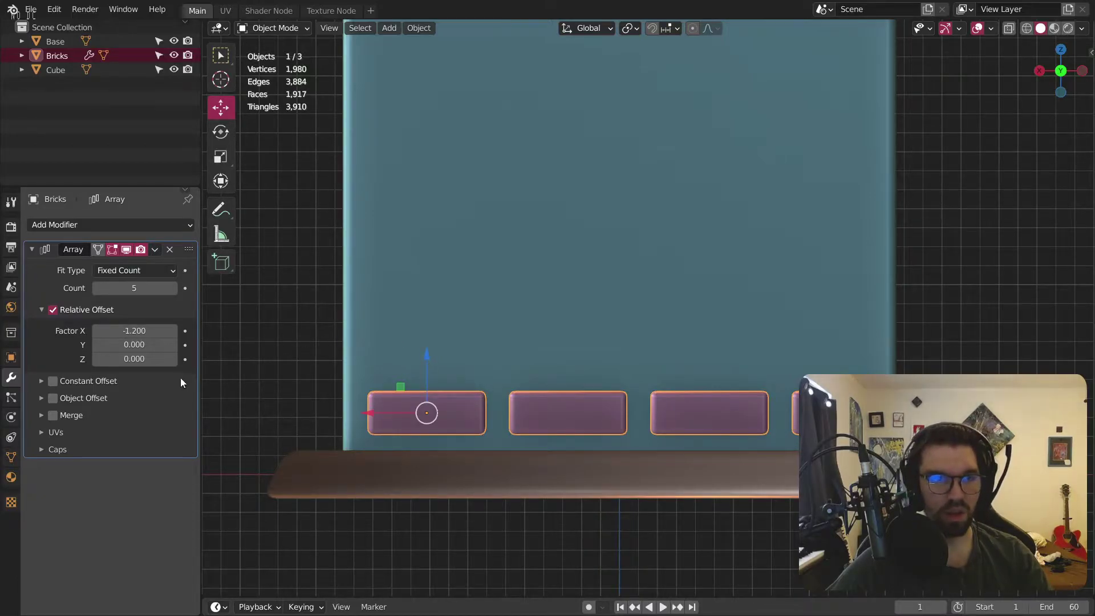
# Step: Add a second Array modifier to the bricks and set its relative offset Z factor to 1.5
pyautogui.click(105, 228)
pyautogui.click(219, 264)
pyautogui.scroll(-3, 342, 351)
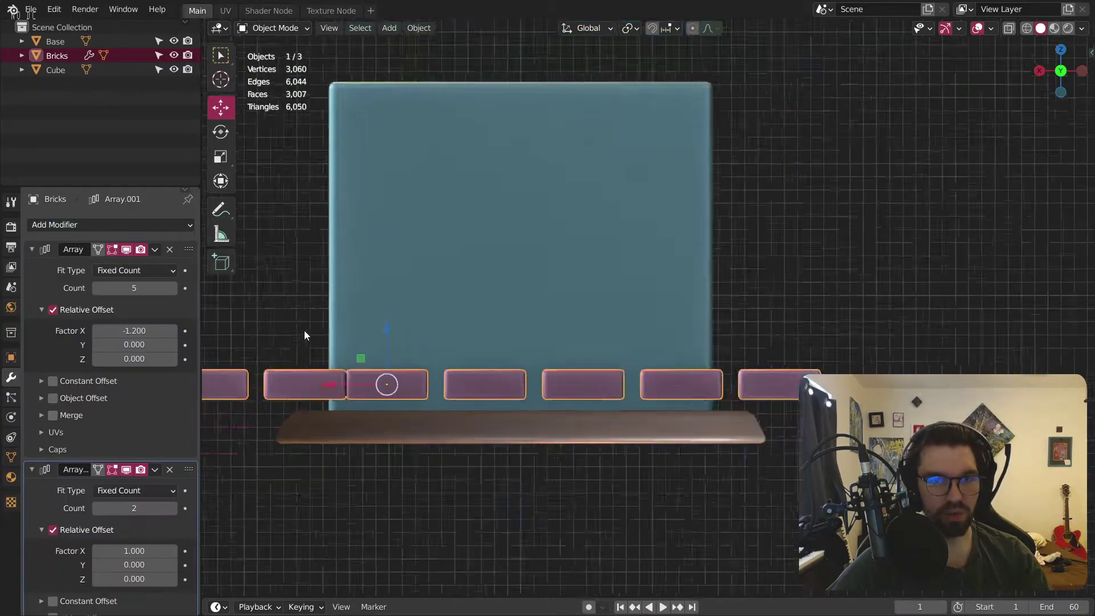
pyautogui.scroll(-3, 136, 532)
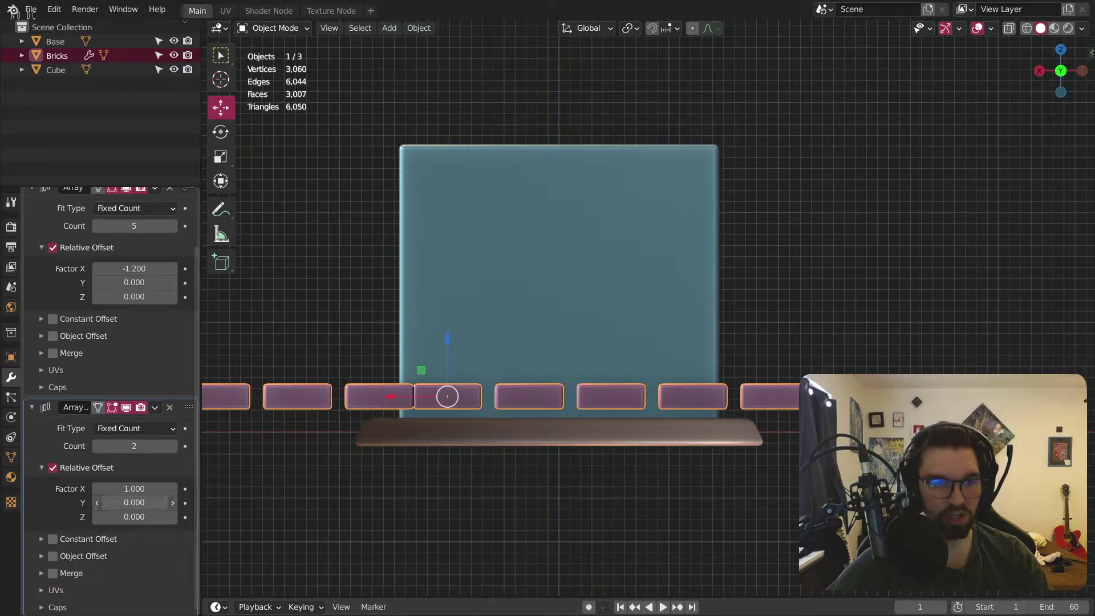
pyautogui.click(146, 504)
pyautogui.write('2.3')
pyautogui.press('Escape')
pyautogui.click(142, 517)
pyautogui.write('1.5')
pyautogui.press('Return')
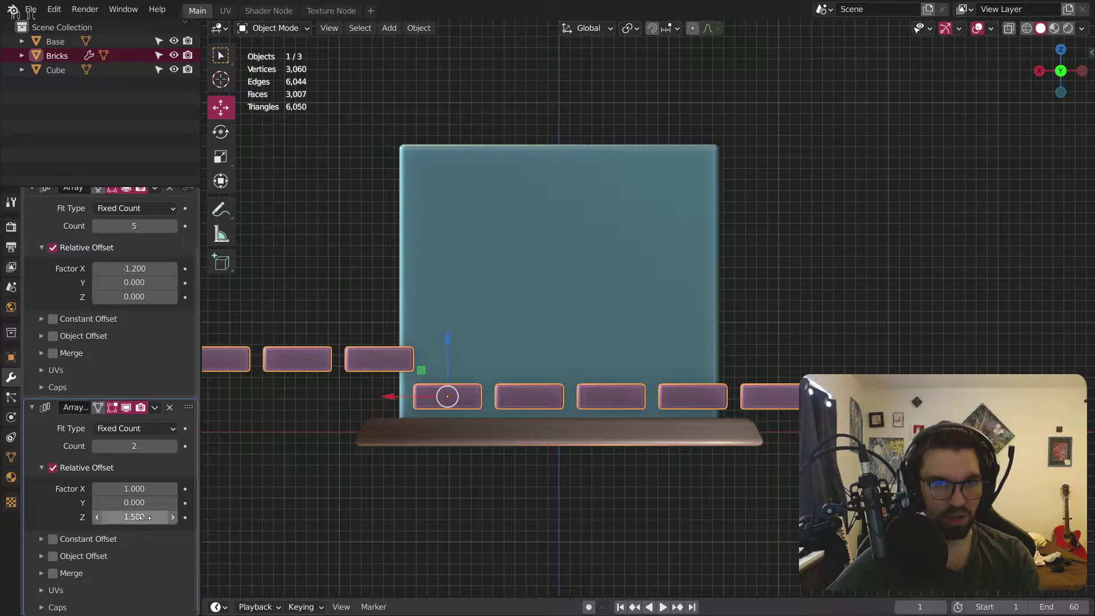
pyautogui.click(97, 517)
pyautogui.click(97, 516)
pyautogui.click(97, 517)
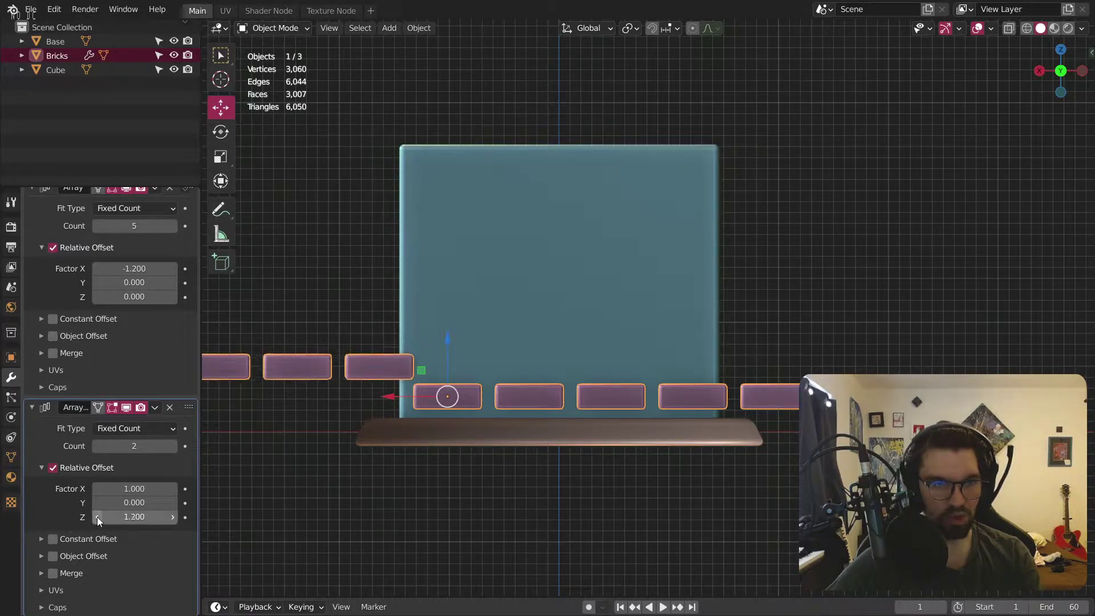
pyautogui.click(171, 517)
pyautogui.click(172, 517)
pyautogui.click(172, 517)
# Step: Set the second array's relative offset X factor to 0 so the rows stack directly above each other
pyautogui.click(128, 488)
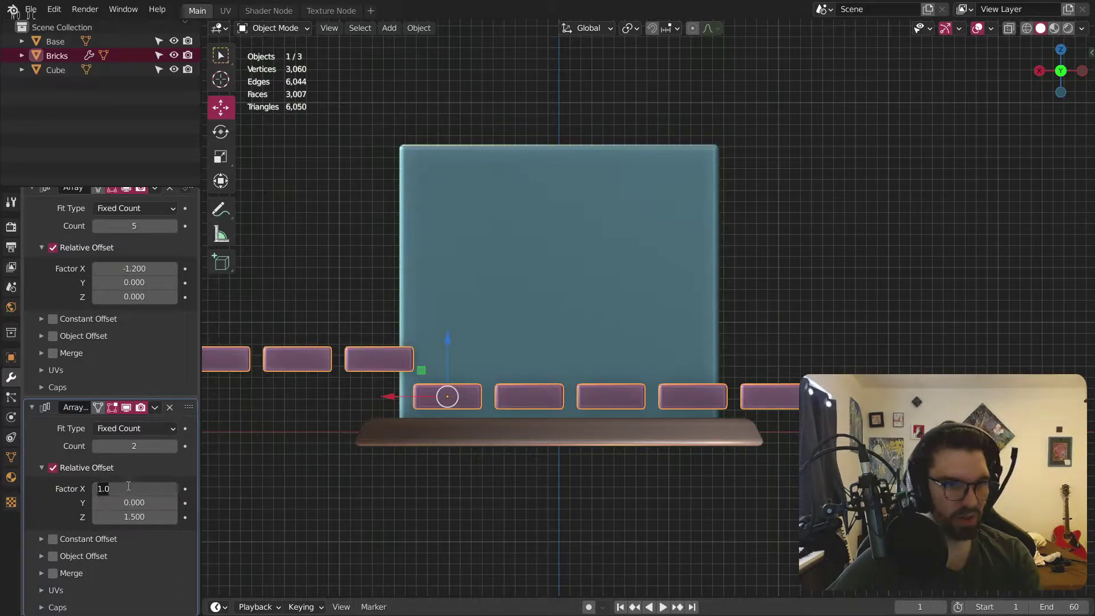
pyautogui.press('Return')
pyautogui.scroll(6, 433, 397)
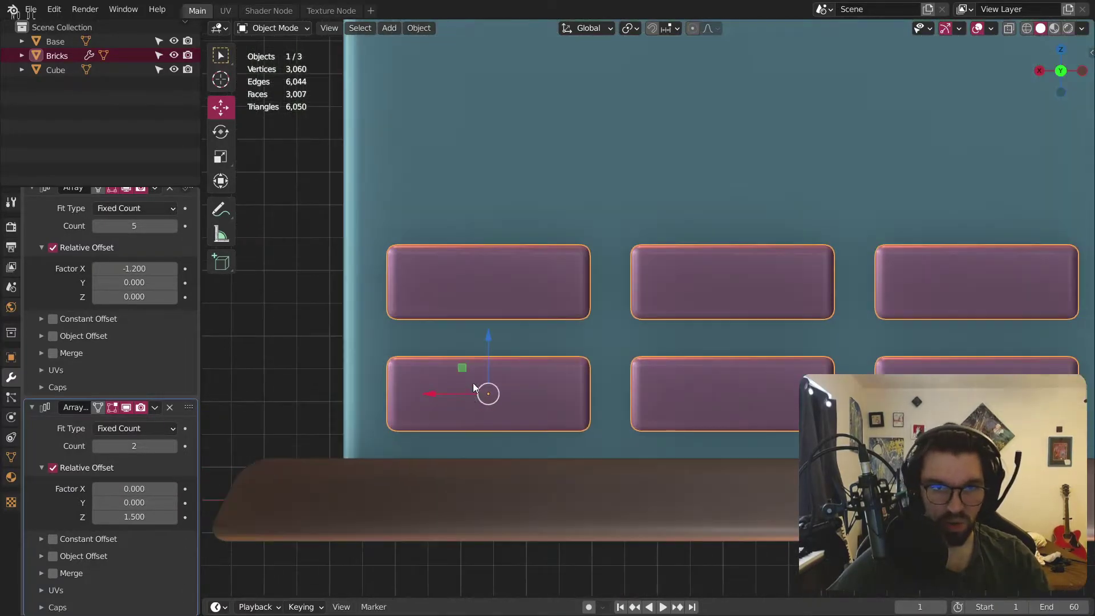
pyautogui.keyDown('shift'); pyautogui.moveTo(603, 342); pyautogui.dragTo(409, 357, button='middle'); pyautogui.keyUp('shift')
pyautogui.scroll(-3, 412, 351)
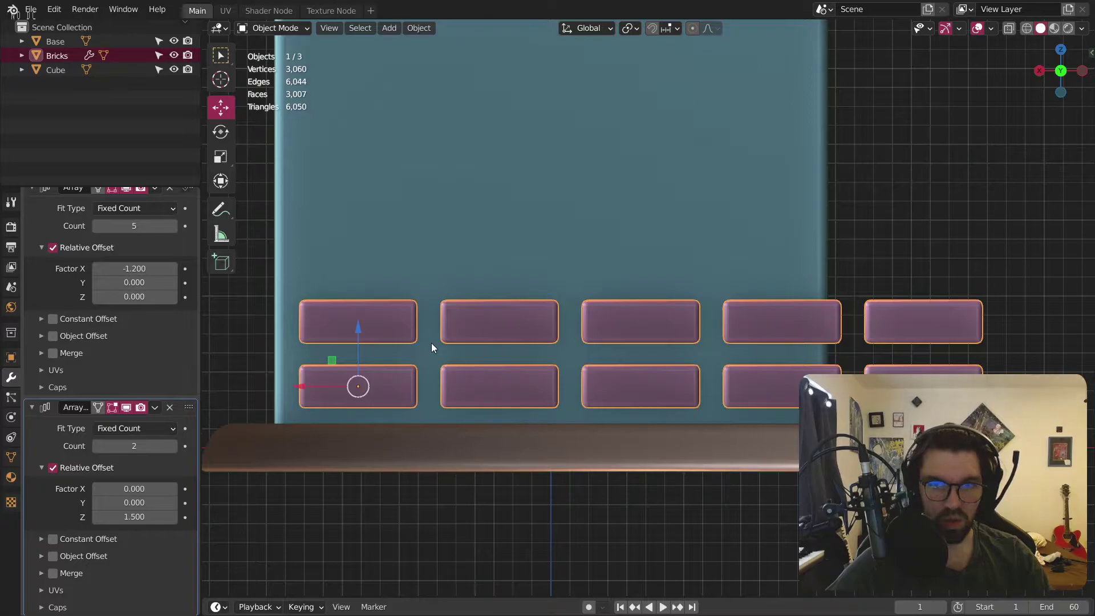
# Step: Increase the second array's count to 7 so the brick rows fill the block's height
pyautogui.click(175, 446)
pyautogui.click(174, 446)
pyautogui.click(174, 446)
pyautogui.scroll(-3, 463, 329)
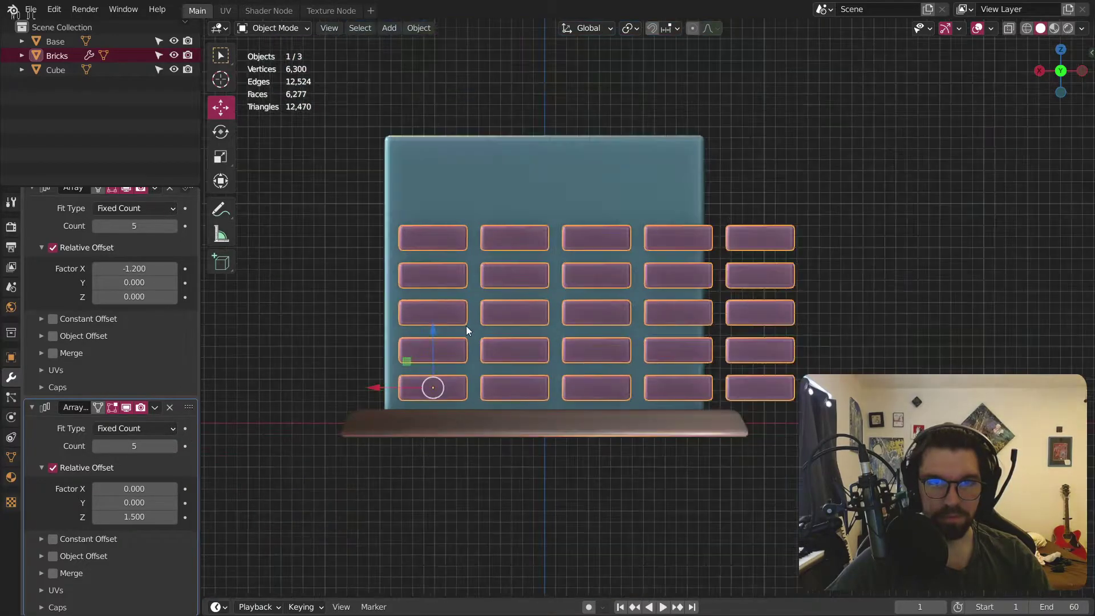
pyautogui.click(175, 446)
pyautogui.click(175, 446)
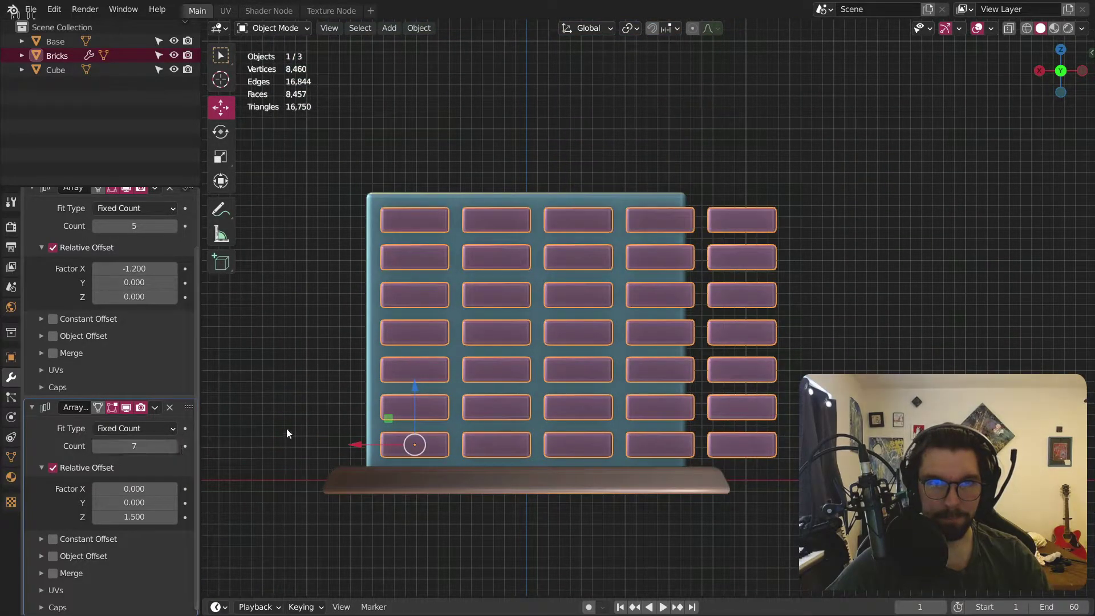
# Step: Examine the spacing between the bricks and how the rows and columns fit the block's face
pyautogui.scroll(2, 555, 264)
pyautogui.scroll(-1, 555, 259)
pyautogui.keyDown('shift'); pyautogui.moveTo(505, 292); pyautogui.dragTo(532, 323, button='middle'); pyautogui.keyUp('shift')
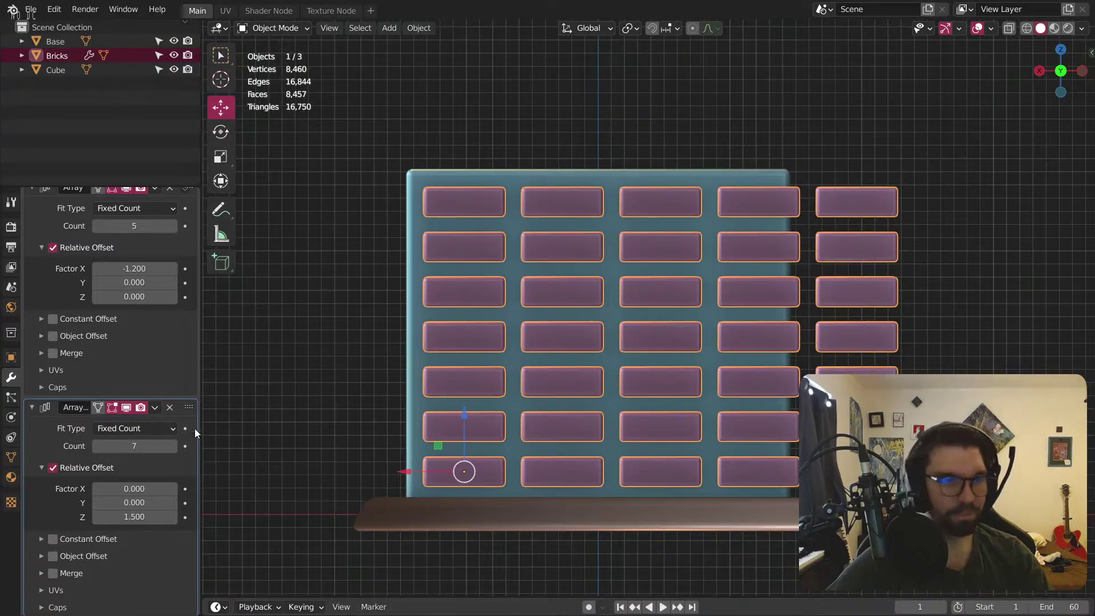
pyautogui.scroll(3, 319, 285)
pyautogui.moveTo(319, 285); pyautogui.dragTo(340, 265, button='middle')
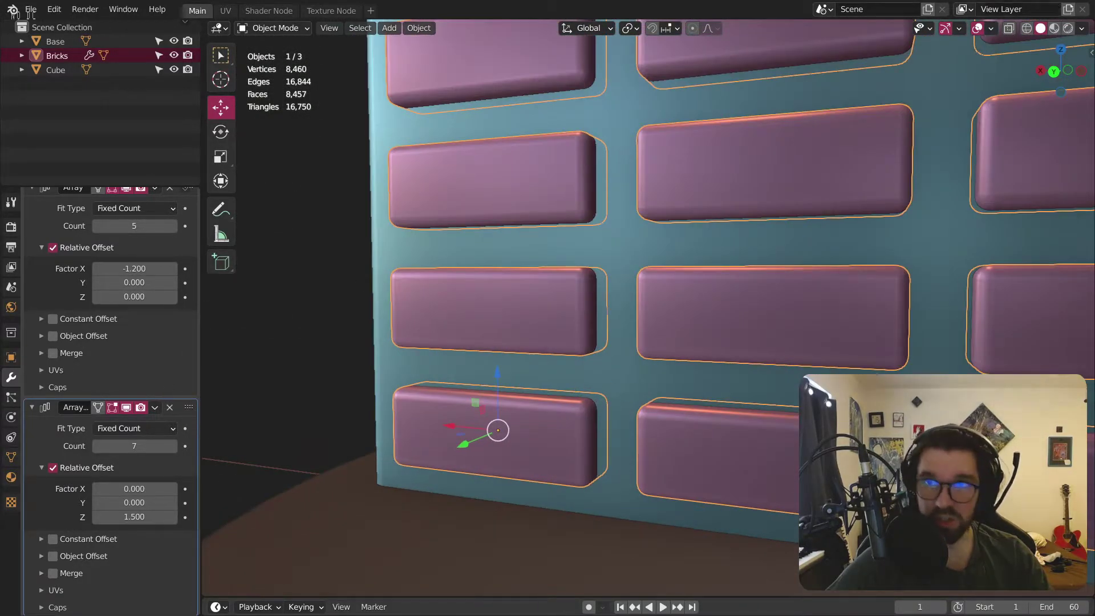
pyautogui.click(1054, 71)
pyautogui.scroll(4, 614, 389)
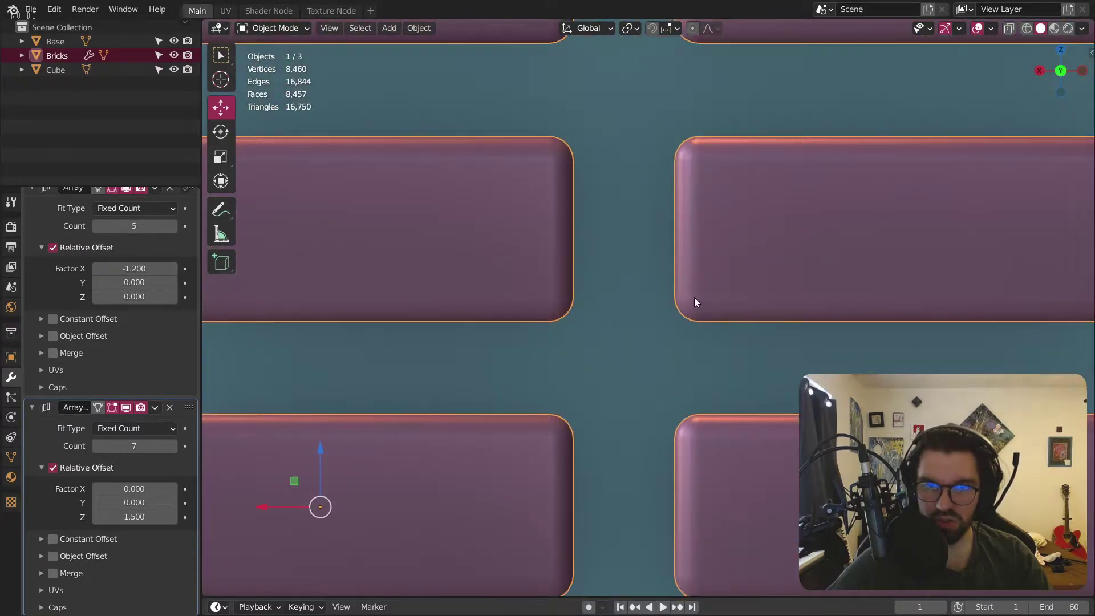
pyautogui.scroll(-5, 704, 330)
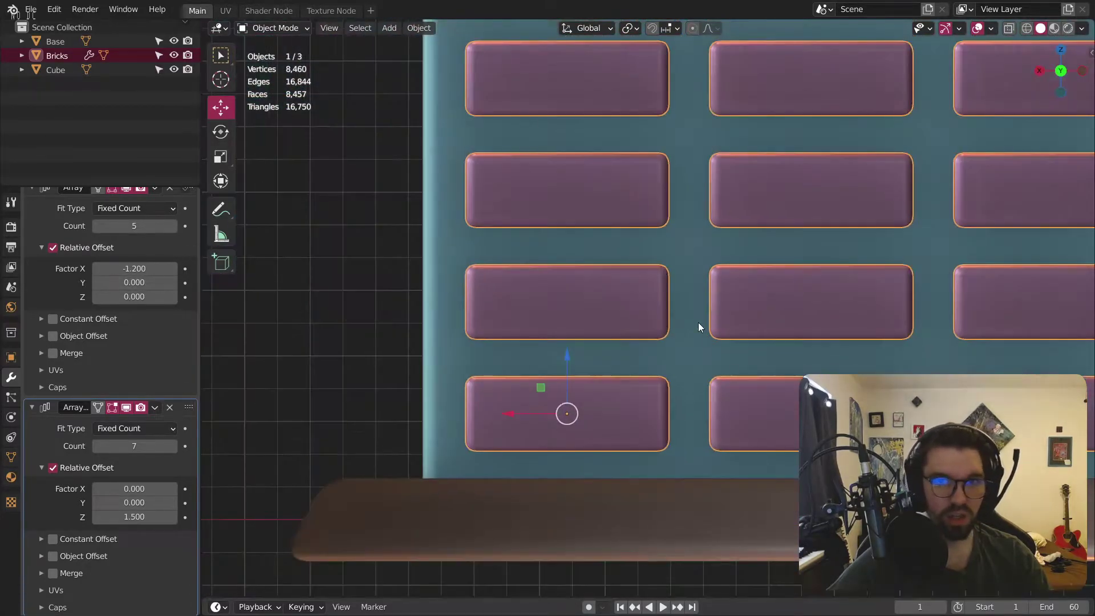
pyautogui.scroll(-4, 697, 321)
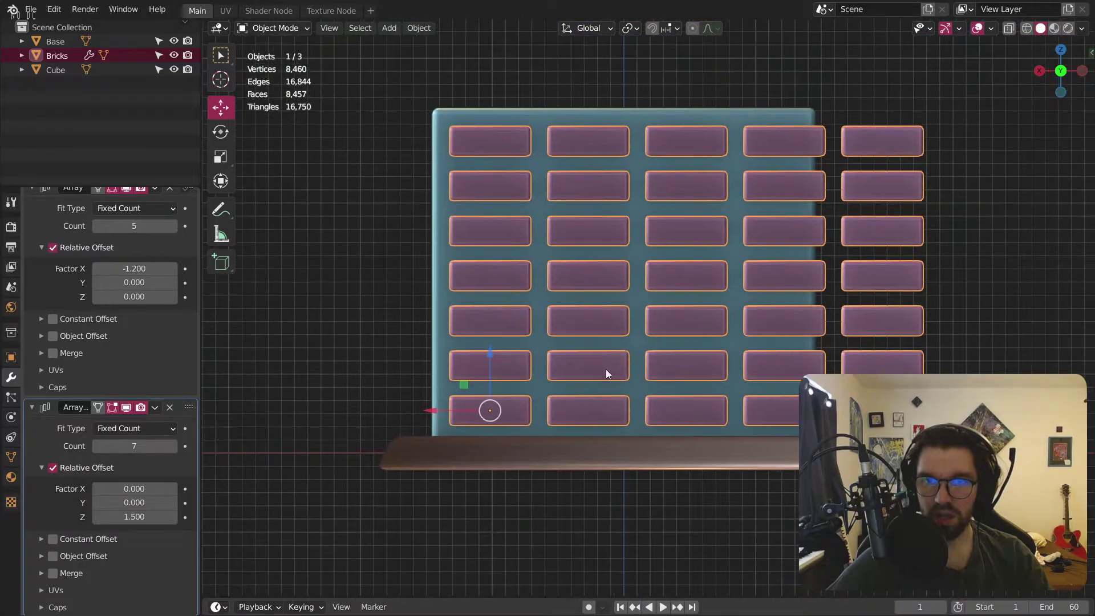
pyautogui.scroll(2, 604, 374)
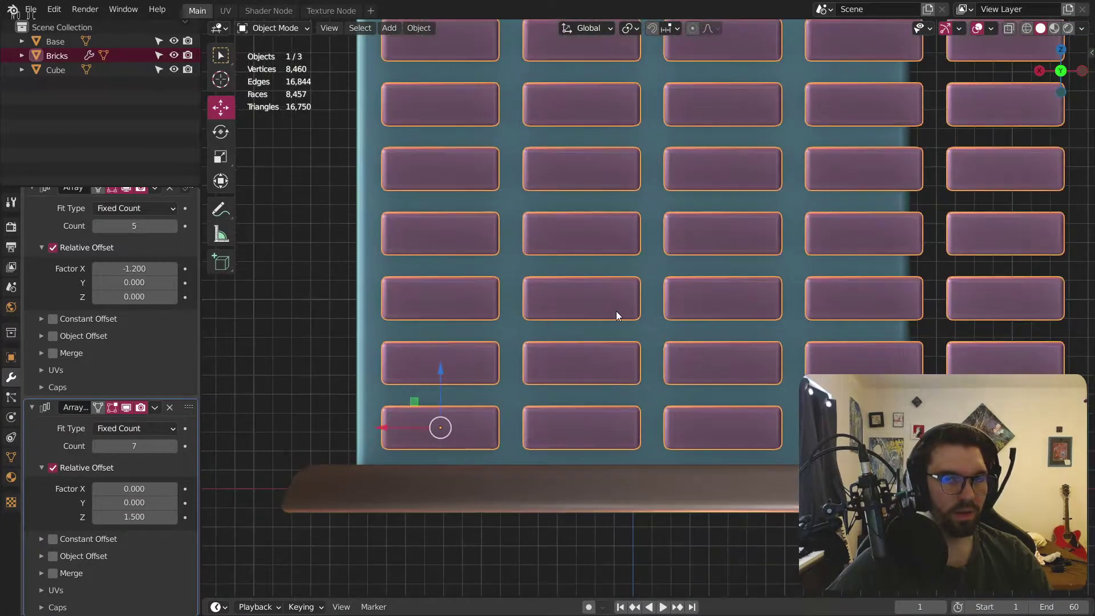
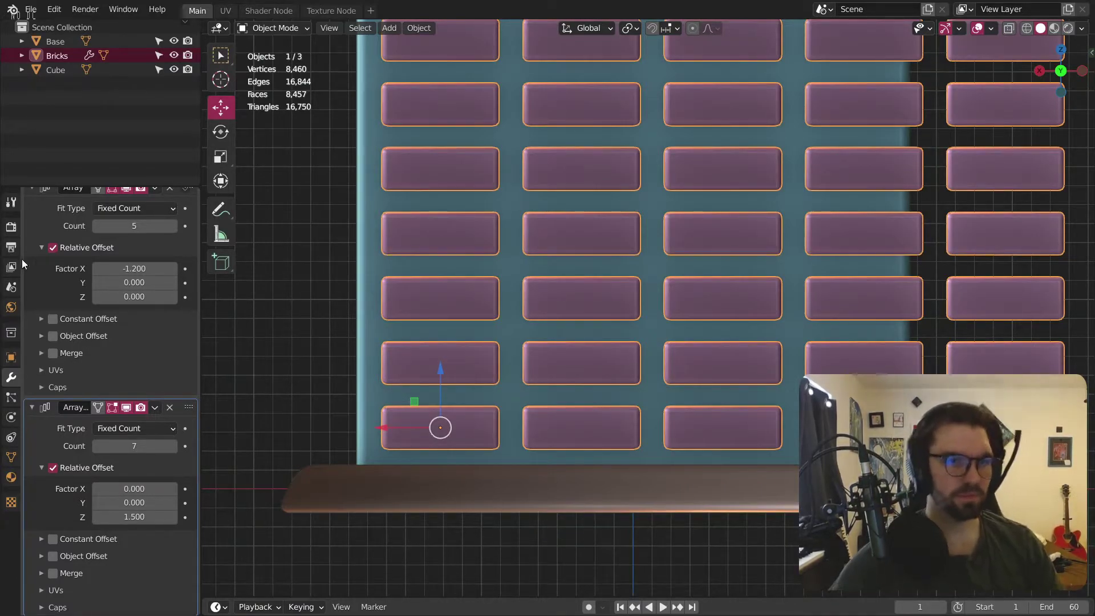
# Step: Add a Mirror modifier to the bricks in addition to the two arrays
pyautogui.scroll(3, 86, 262)
pyautogui.click(125, 225)
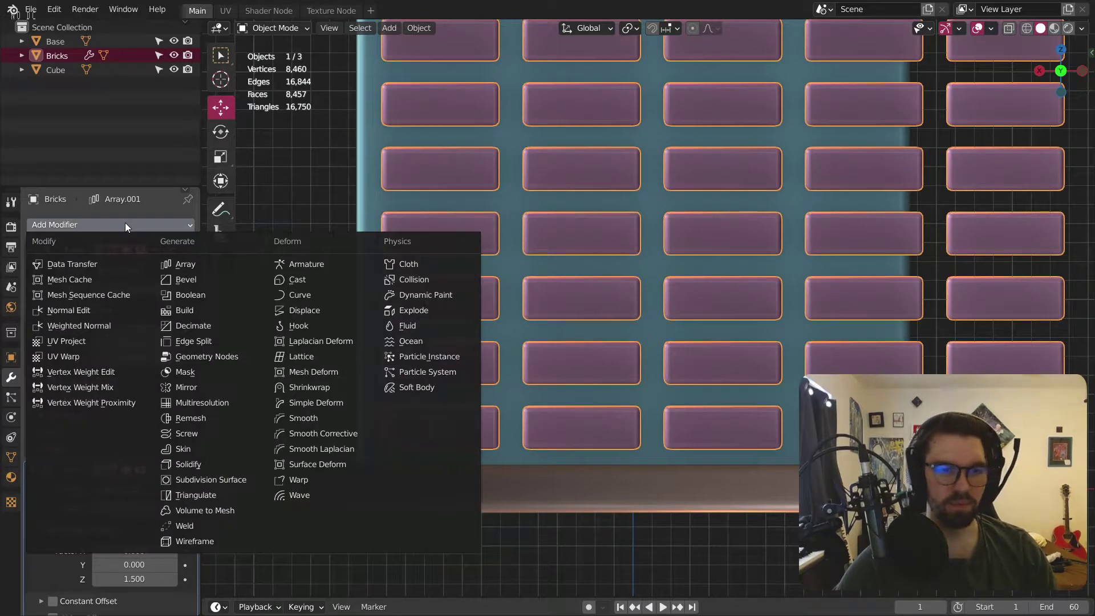
pyautogui.click(170, 388)
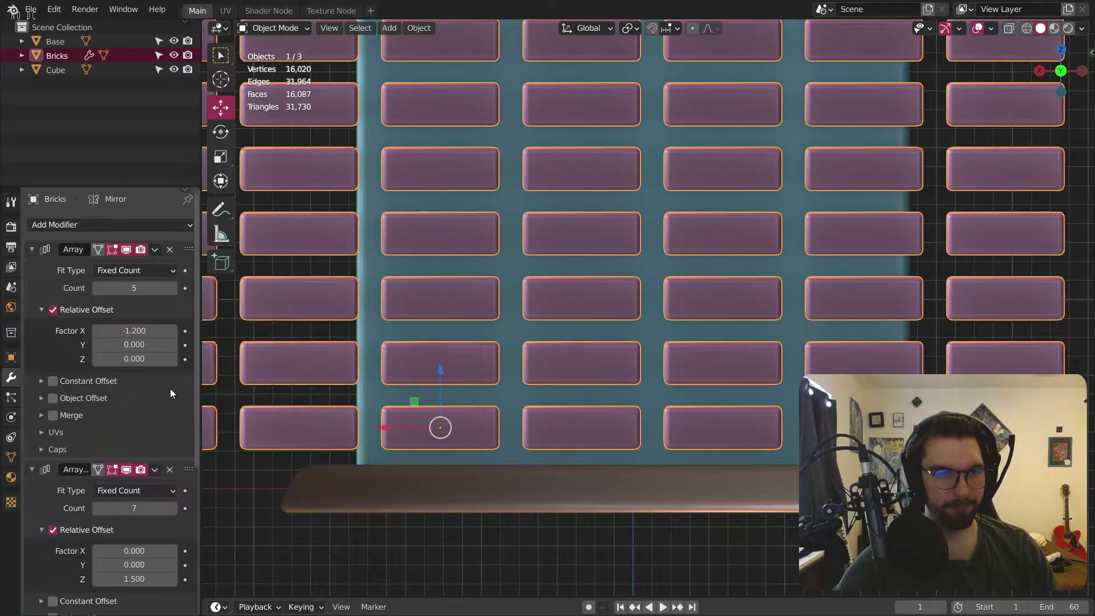
pyautogui.scroll(-4, 346, 282)
pyautogui.scroll(-3, 347, 281)
pyautogui.moveTo(347, 281); pyautogui.dragTo(385, 333, button='middle')
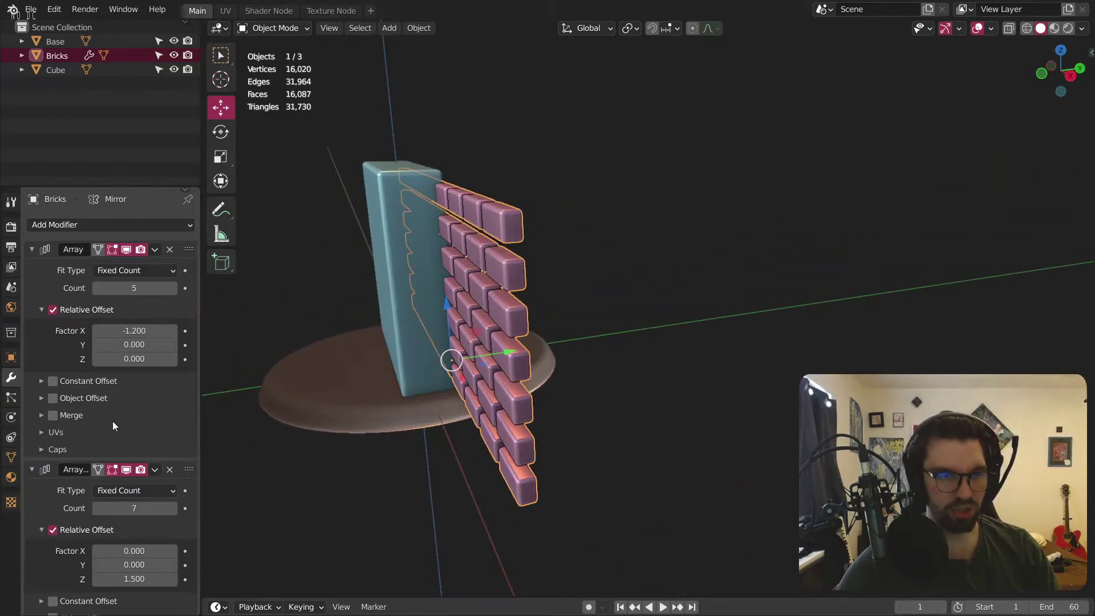
# Step: Set Cube as the Mirror modifier's mirror object and mirror the bricks on the Y axis only
pyautogui.scroll(-6, 111, 425)
pyautogui.click(131, 539)
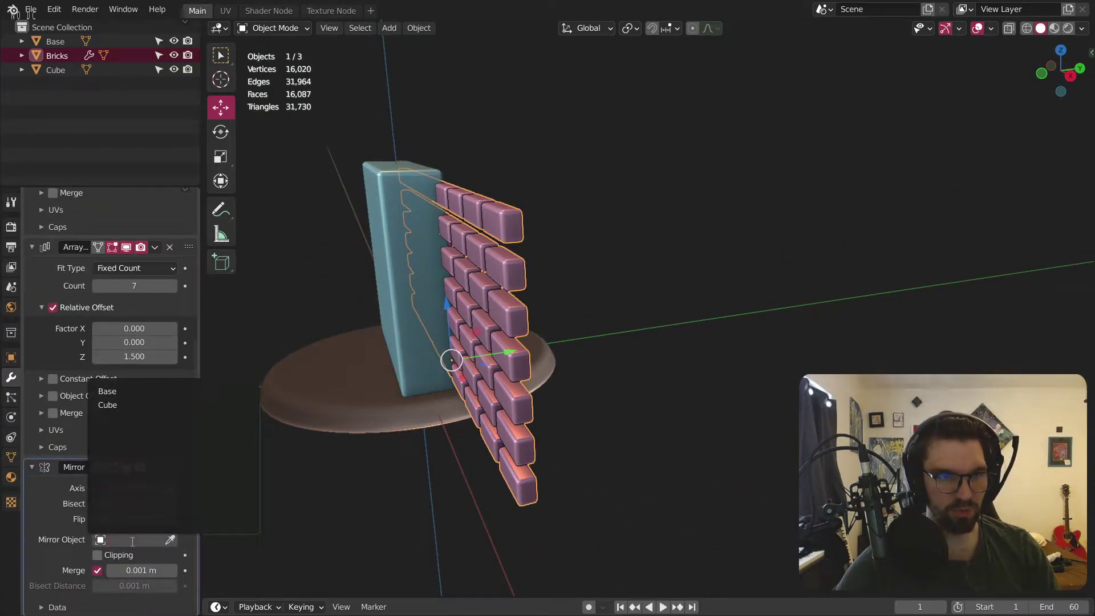
pyautogui.click(129, 391)
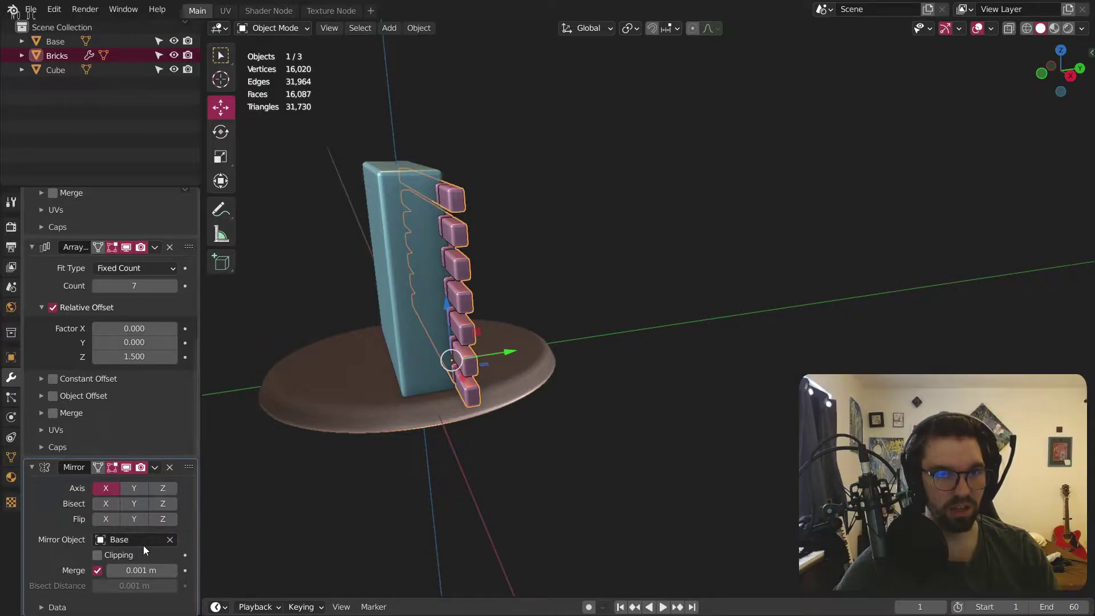
pyautogui.click(142, 539)
pyautogui.click(128, 403)
pyautogui.moveTo(353, 322); pyautogui.dragTo(516, 322, button='middle')
pyautogui.click(134, 488)
pyautogui.click(105, 487)
pyautogui.scroll(5, 447, 322)
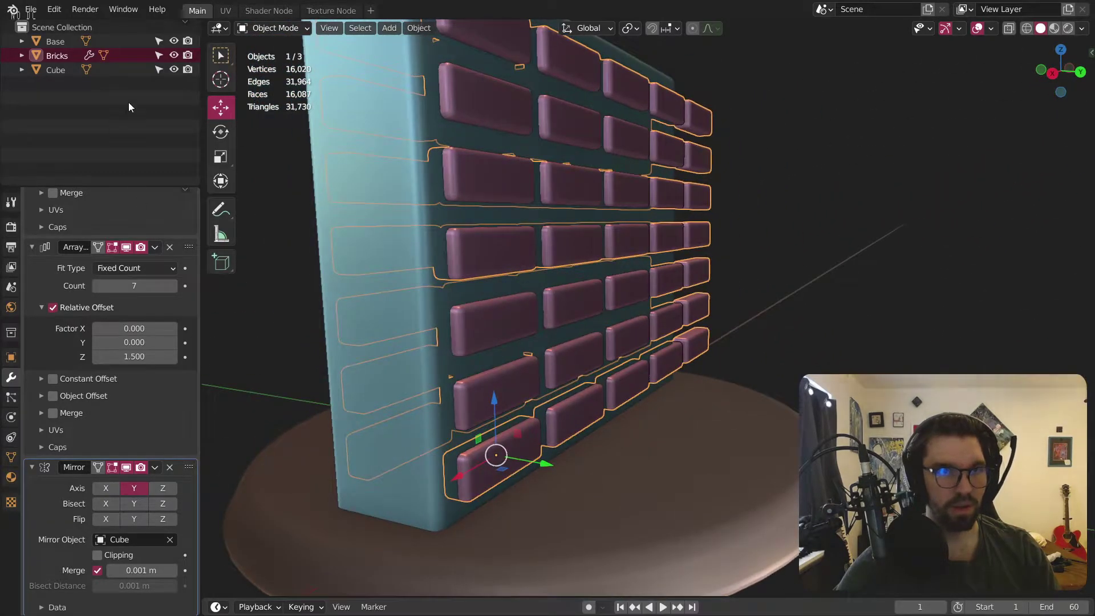
# Step: Rename the Cube object to Wall
pyautogui.click(55, 69)
pyautogui.doubleClick(55, 70)
pyautogui.write('Wall')
pyautogui.press('Return')
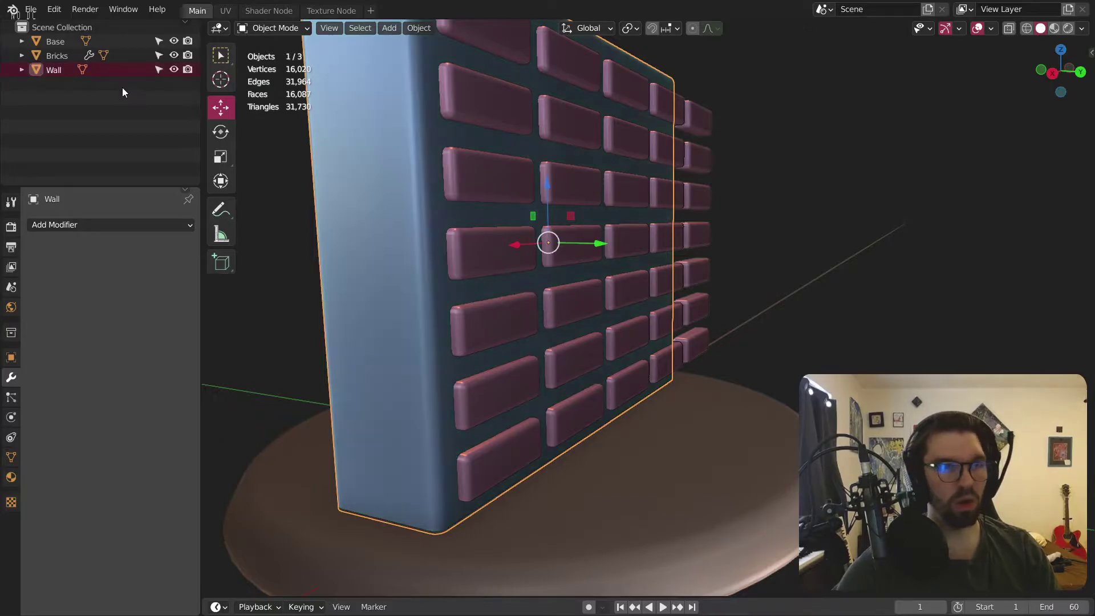
# Step: Select the bricks and apply their Mirror modifier
pyautogui.scroll(-2, 552, 239)
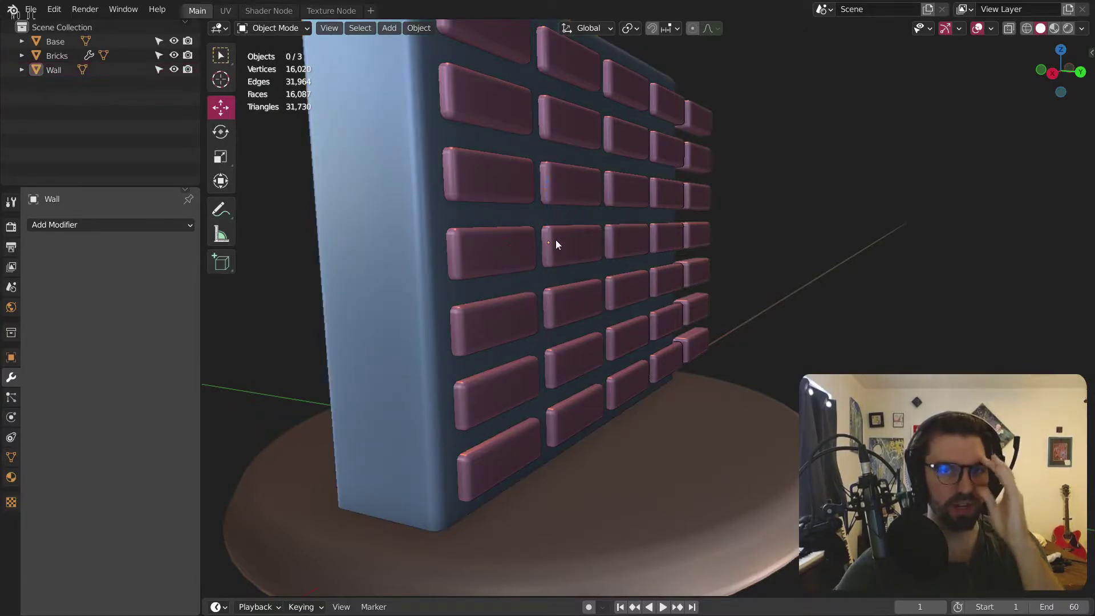
pyautogui.click(558, 251)
pyautogui.scroll(-2, 560, 254)
pyautogui.moveTo(560, 254); pyautogui.dragTo(507, 282, button='middle')
pyautogui.scroll(3, 513, 268)
pyautogui.moveTo(526, 319); pyautogui.dragTo(468, 365, button='middle')
pyautogui.scroll(-5, 125, 492)
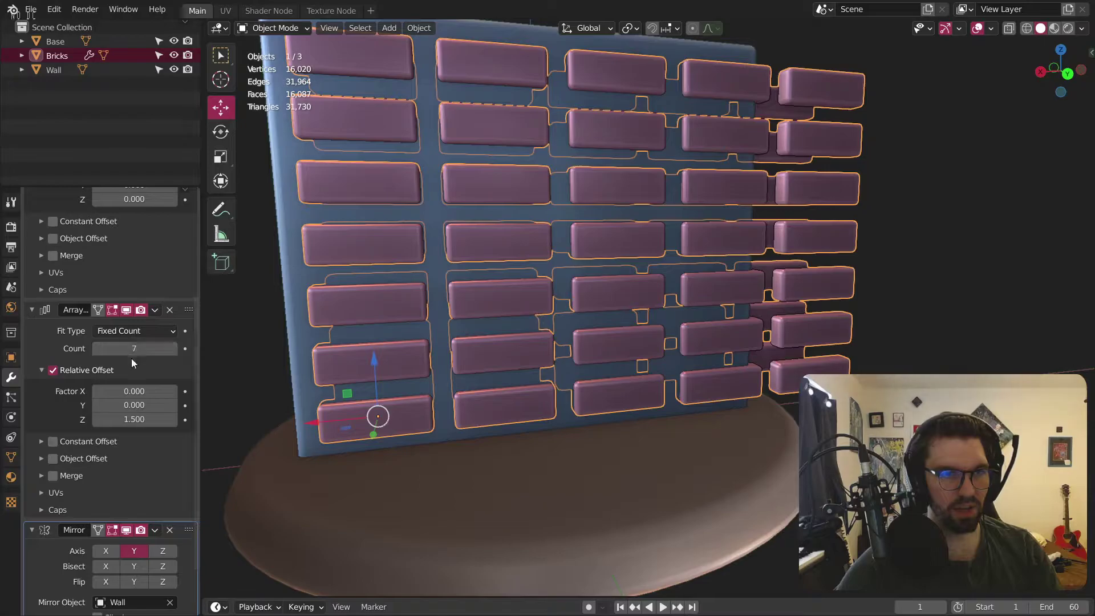
pyautogui.scroll(-3, 132, 365)
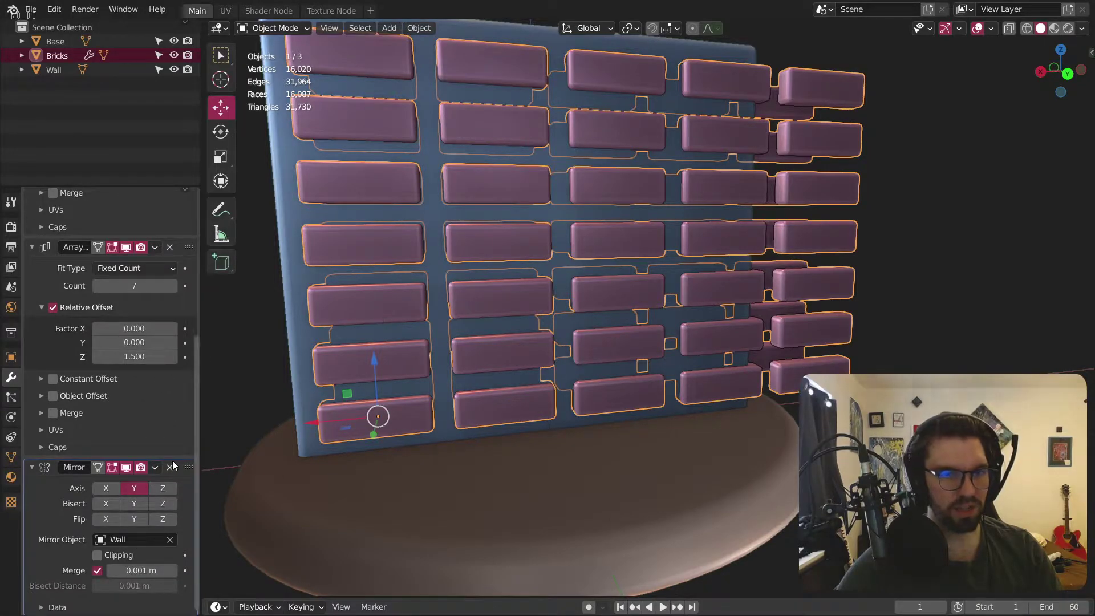
pyautogui.click(155, 468)
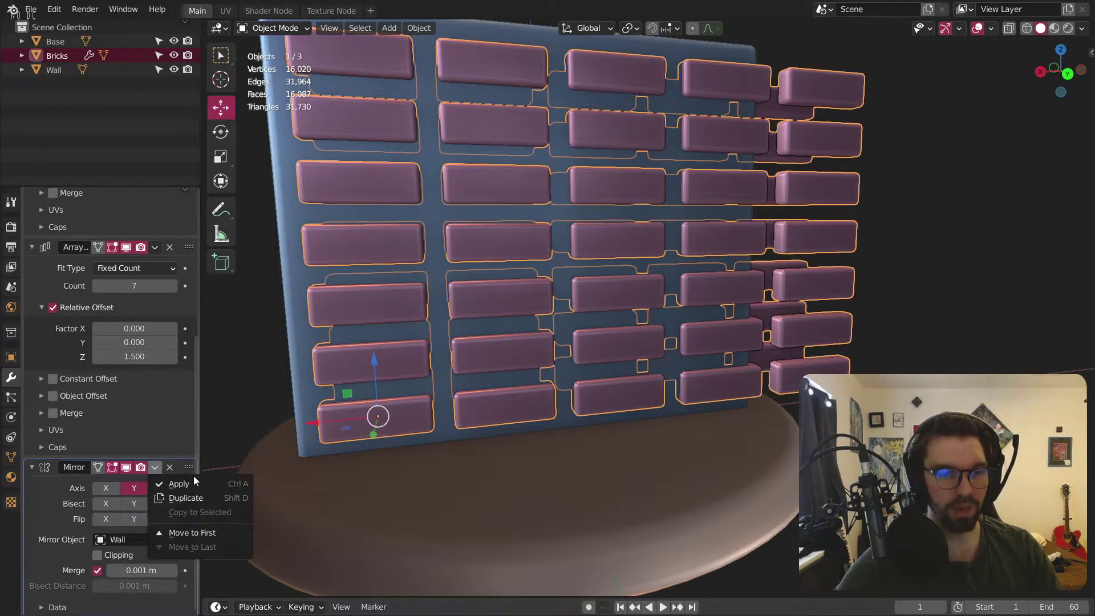
pyautogui.click(187, 483)
# Step: Apply both Array modifiers on the Bricks object
pyautogui.click(154, 407)
pyautogui.click(156, 407)
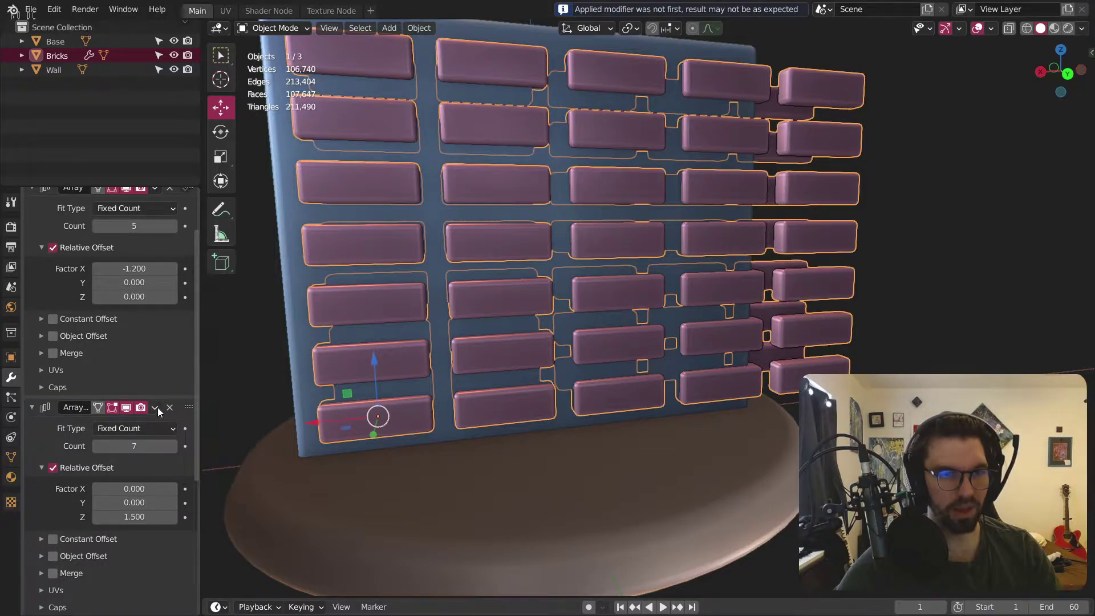
pyautogui.click(160, 407)
pyautogui.click(175, 424)
pyautogui.click(155, 250)
pyautogui.click(168, 262)
# Step: Separate the whole Bricks mesh by loose parts in Edit Mode and return to Object Mode
pyautogui.scroll(-3, 430, 248)
pyautogui.hotkey('alt', 'a')
pyautogui.moveTo(430, 249); pyautogui.dragTo(412, 268, button='middle')
pyautogui.click(400, 238)
pyautogui.click(285, 28)
pyautogui.click(274, 60)
pyautogui.scroll(4, 399, 228)
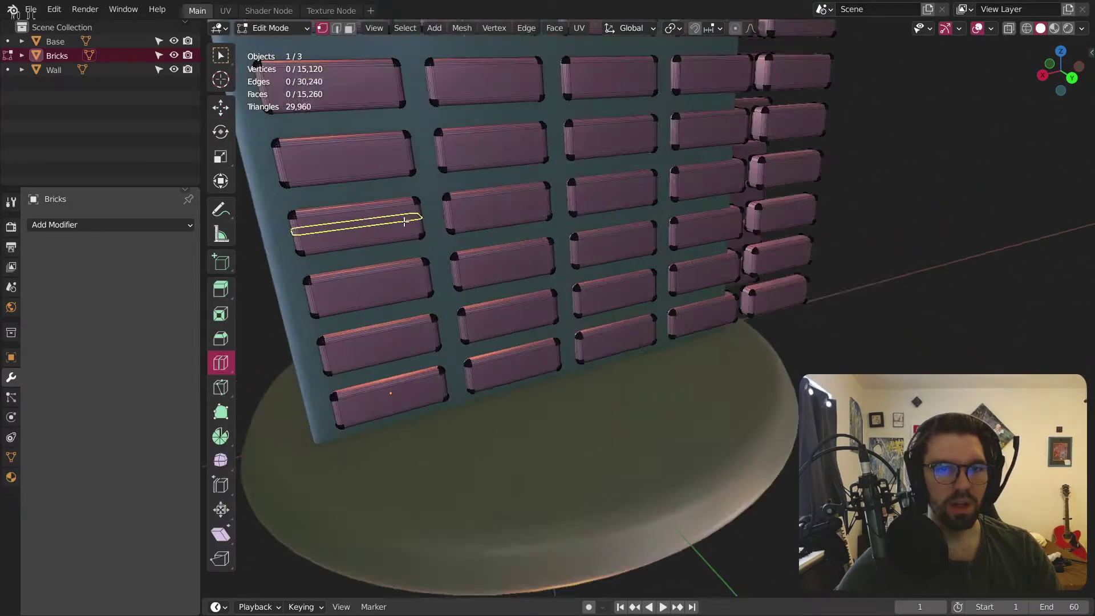
pyautogui.press('a')
pyautogui.rightClick(407, 384)
pyautogui.click(407, 384)
pyautogui.rightClick(407, 388)
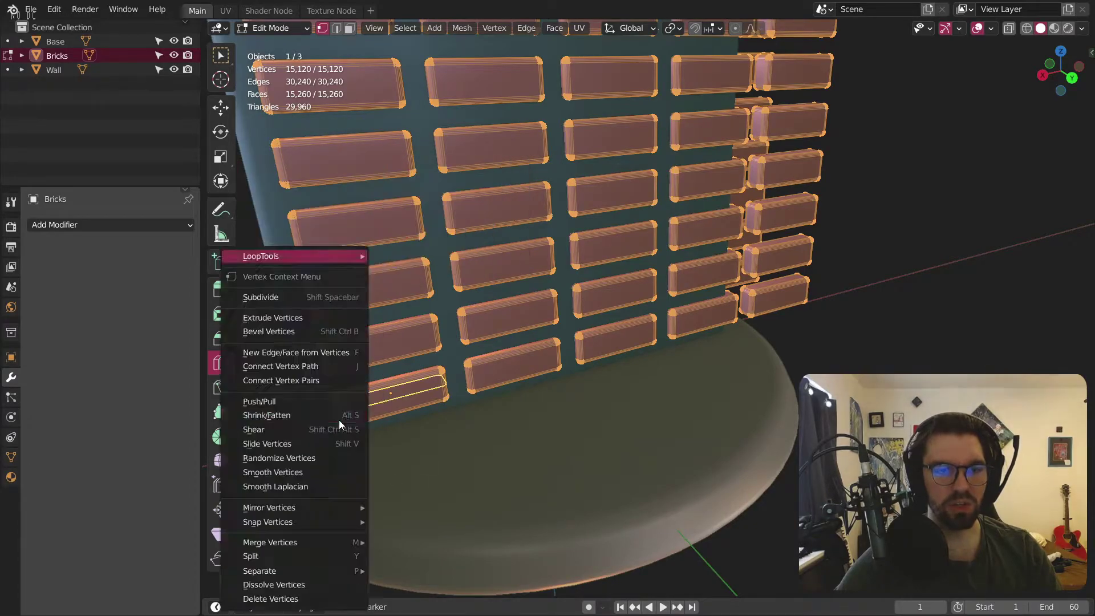
pyautogui.moveTo(318, 568)
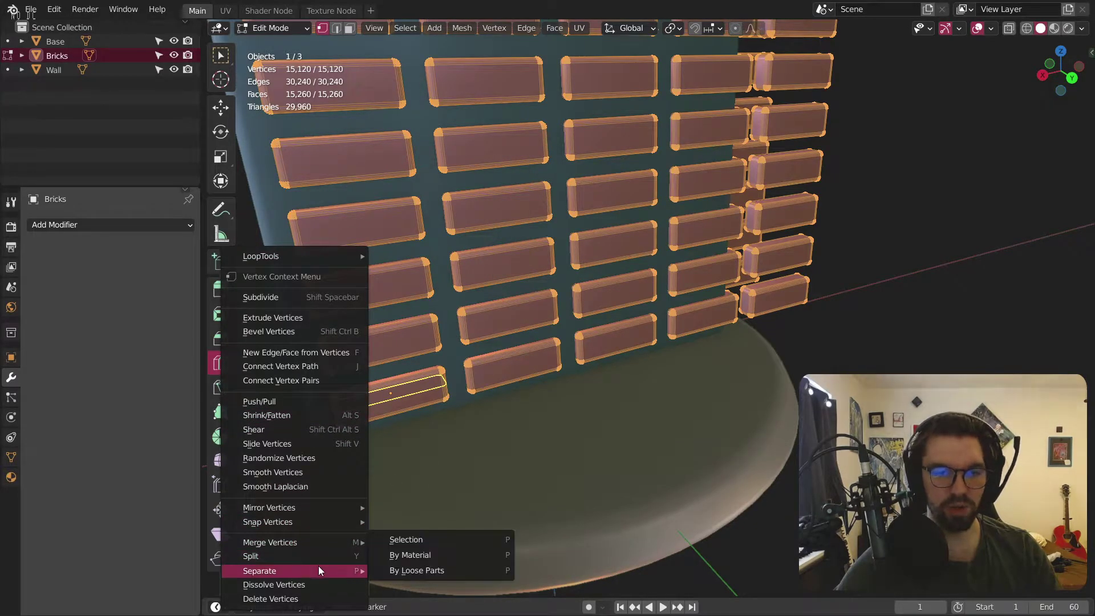
pyautogui.click(426, 570)
pyautogui.click(282, 29)
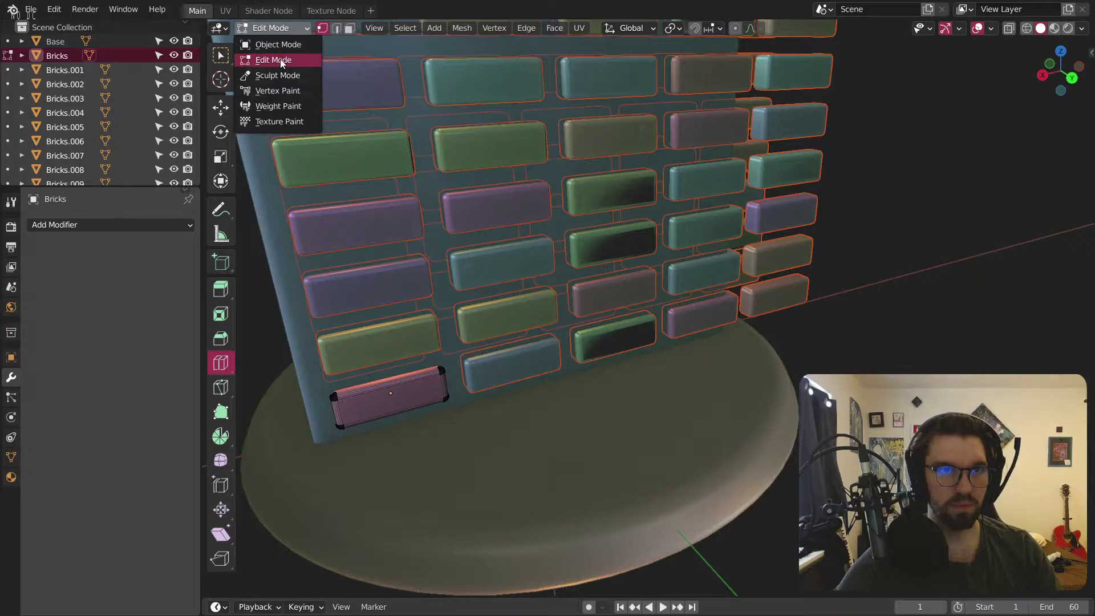
pyautogui.click(274, 45)
# Step: Select the five bricks of the second row from the bottom on the wall's back face
pyautogui.scroll(-5, 729, 348)
pyautogui.moveTo(771, 322); pyautogui.dragTo(651, 327, button='middle')
pyautogui.scroll(2, 652, 327)
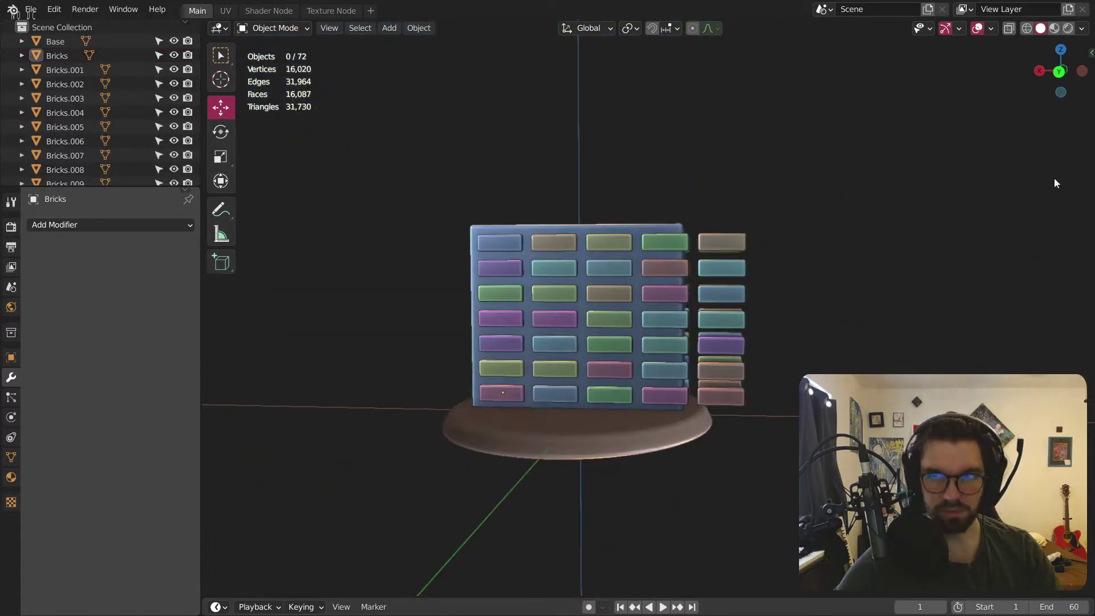
pyautogui.click(1055, 73)
pyautogui.scroll(4, 652, 369)
pyautogui.click(446, 310)
pyautogui.keyDown('shift'); pyautogui.click(533, 309); pyautogui.keyUp('shift')
pyautogui.keyDown('shift'); pyautogui.click(629, 309); pyautogui.keyUp('shift')
pyautogui.keyDown('shift'); pyautogui.click(726, 309); pyautogui.keyUp('shift')
pyautogui.keyDown('shift'); pyautogui.click(823, 313); pyautogui.keyUp('shift')
# Step: Add all bricks of the fourth and sixth rows on the back face to the selection
pyautogui.keyDown('shift'); pyautogui.click(821, 220); pyautogui.keyUp('shift')
pyautogui.keyDown('shift'); pyautogui.click(726, 220); pyautogui.keyUp('shift')
pyautogui.keyDown('shift'); pyautogui.click(629, 220); pyautogui.keyUp('shift')
pyautogui.keyDown('shift'); pyautogui.click(507, 225); pyautogui.keyUp('shift')
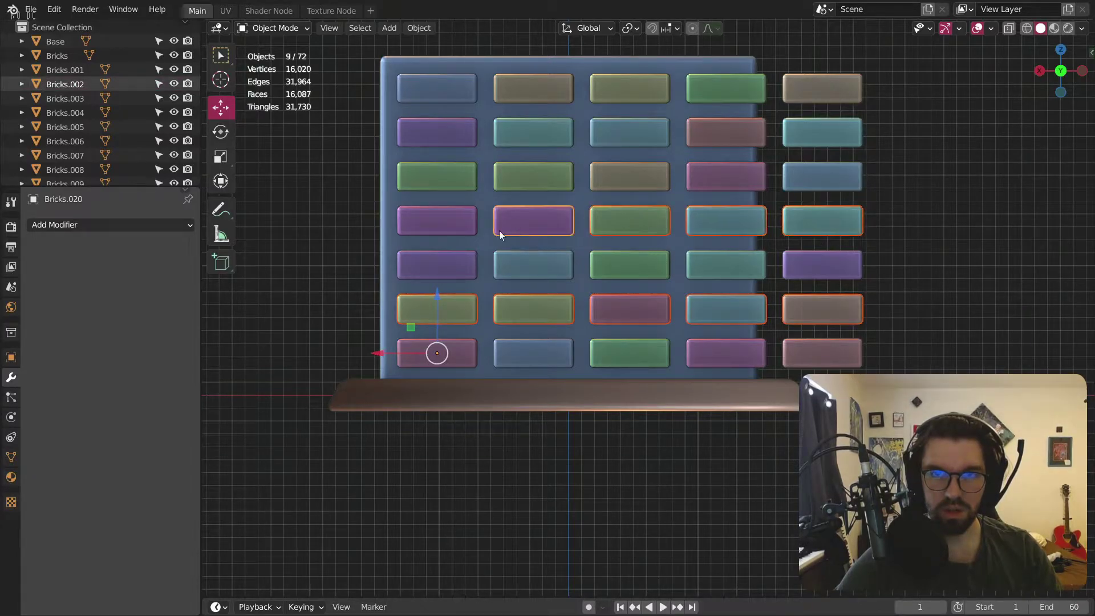
pyautogui.keyDown('shift'); pyautogui.click(437, 220); pyautogui.keyUp('shift')
pyautogui.keyDown('shift'); pyautogui.click(473, 141); pyautogui.keyUp('shift')
pyautogui.hotkey('ctrl', 'z')
pyautogui.keyDown('shift'); pyautogui.click(418, 220); pyautogui.keyUp('shift')
pyautogui.keyDown('shift'); pyautogui.click(454, 126); pyautogui.keyUp('shift')
pyautogui.keyDown('shift'); pyautogui.click(542, 121); pyautogui.keyUp('shift')
pyautogui.keyDown('shift'); pyautogui.click(630, 132); pyautogui.keyUp('shift')
pyautogui.keyDown('shift'); pyautogui.click(690, 137); pyautogui.keyUp('shift')
pyautogui.keyDown('shift'); pyautogui.click(824, 132); pyautogui.keyUp('shift')
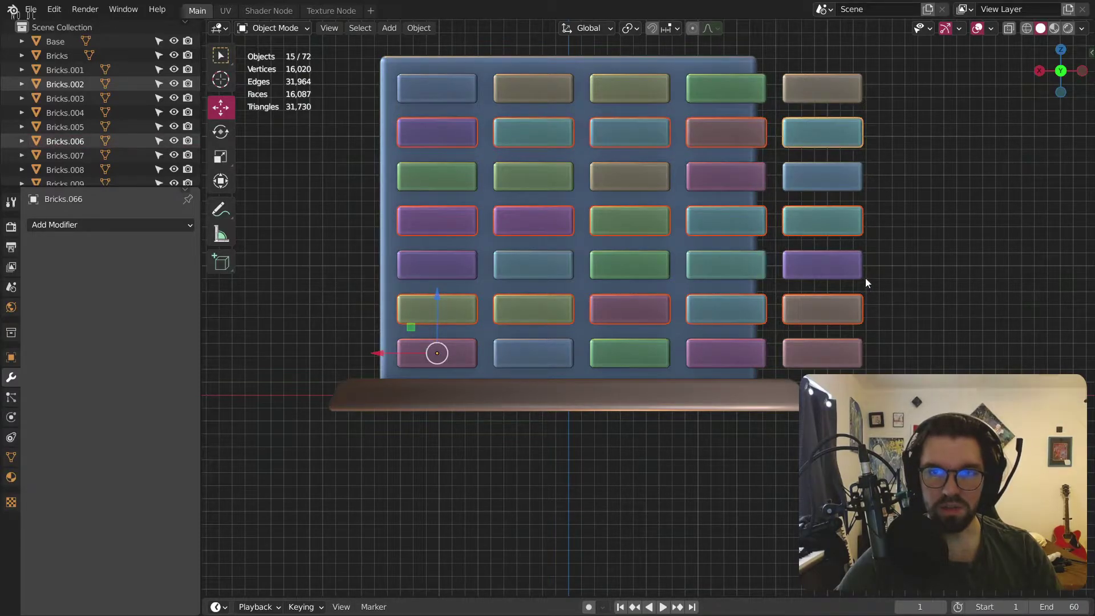
# Step: Add the first and third rows of bricks from the bottom on the wall's front face to the selection
pyautogui.click(1063, 73)
pyautogui.keyDown('shift'); pyautogui.click(446, 357); pyautogui.keyUp('shift')
pyautogui.keyDown('shift'); pyautogui.click(533, 355); pyautogui.keyUp('shift')
pyautogui.keyDown('shift'); pyautogui.click(624, 348); pyautogui.keyUp('shift')
pyautogui.keyDown('shift'); pyautogui.click(726, 355); pyautogui.keyUp('shift')
pyautogui.keyDown('shift'); pyautogui.click(812, 266); pyautogui.keyUp('shift')
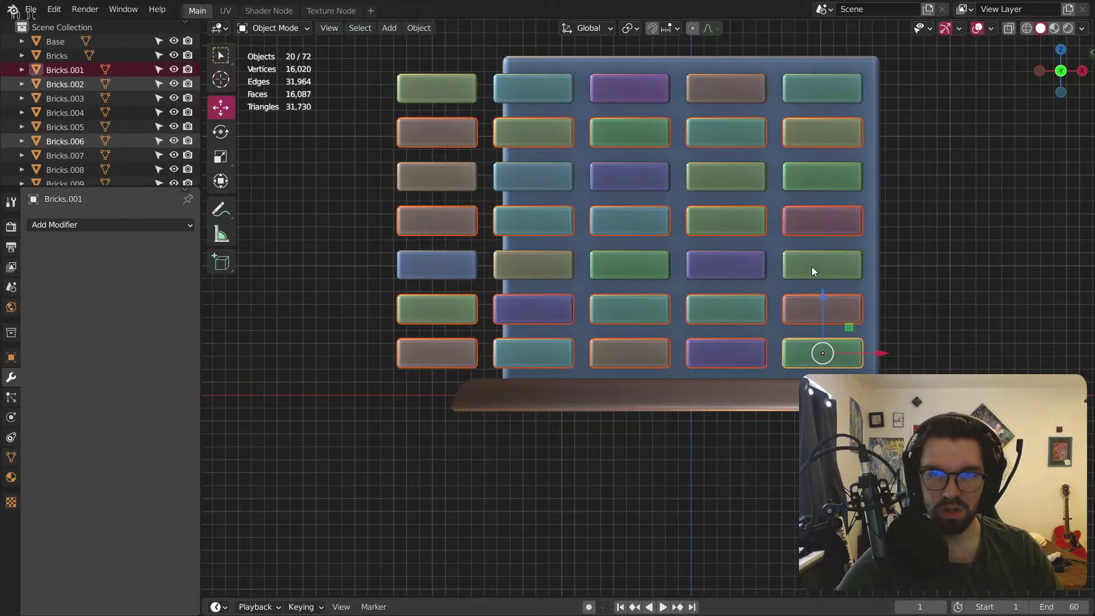
pyautogui.keyDown('shift'); pyautogui.click(717, 264); pyautogui.keyUp('shift')
pyautogui.keyDown('shift'); pyautogui.click(626, 266); pyautogui.keyUp('shift')
pyautogui.keyDown('shift'); pyautogui.click(626, 266); pyautogui.keyUp('shift')
pyautogui.keyDown('shift'); pyautogui.click(521, 268); pyautogui.keyUp('shift')
pyautogui.keyDown('shift'); pyautogui.click(451, 265); pyautogui.keyUp('shift')
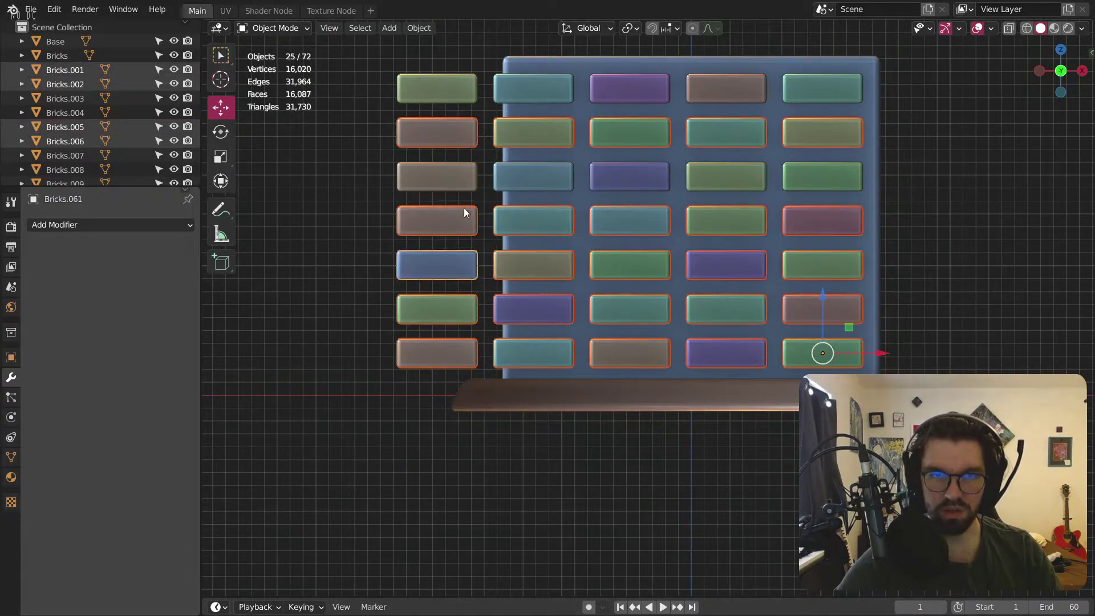
# Step: Add the fifth and seventh rows of bricks on the front face to the selection
pyautogui.keyDown('shift'); pyautogui.click(463, 172); pyautogui.keyUp('shift')
pyautogui.keyDown('shift'); pyautogui.click(570, 182); pyautogui.keyUp('shift')
pyautogui.keyDown('shift'); pyautogui.click(656, 180); pyautogui.keyUp('shift')
pyautogui.keyDown('shift'); pyautogui.click(752, 181); pyautogui.keyUp('shift')
pyautogui.keyDown('shift'); pyautogui.click(798, 182); pyautogui.keyUp('shift')
pyautogui.keyDown('shift'); pyautogui.click(824, 83); pyautogui.keyUp('shift')
pyautogui.keyDown('shift'); pyautogui.click(725, 86); pyautogui.keyUp('shift')
pyautogui.keyDown('shift'); pyautogui.click(629, 90); pyautogui.keyUp('shift')
pyautogui.keyDown('shift'); pyautogui.click(534, 92); pyautogui.keyUp('shift')
pyautogui.keyDown('shift'); pyautogui.click(439, 94); pyautogui.keyUp('shift')
# Step: Try to shift the selected bricks about 0.28 m along X, then undo the move and clear the selection
pyautogui.moveTo(865, 357); pyautogui.dragTo(904, 361)
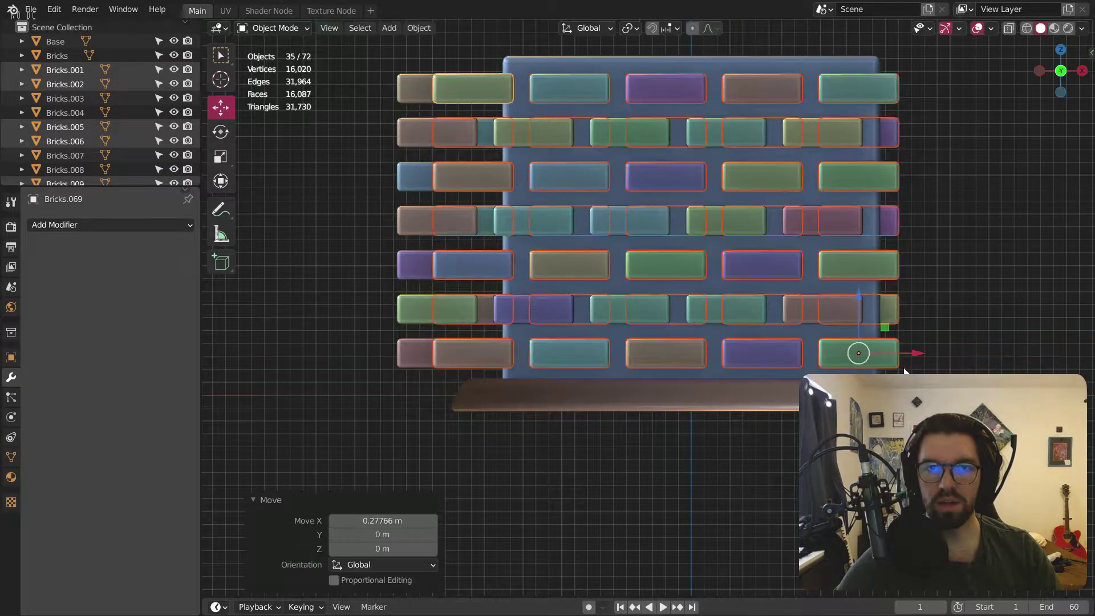
pyautogui.hotkey('ctrl', 'z')
pyautogui.click(977, 226)
pyautogui.moveTo(978, 226); pyautogui.dragTo(836, 324, button='middle')
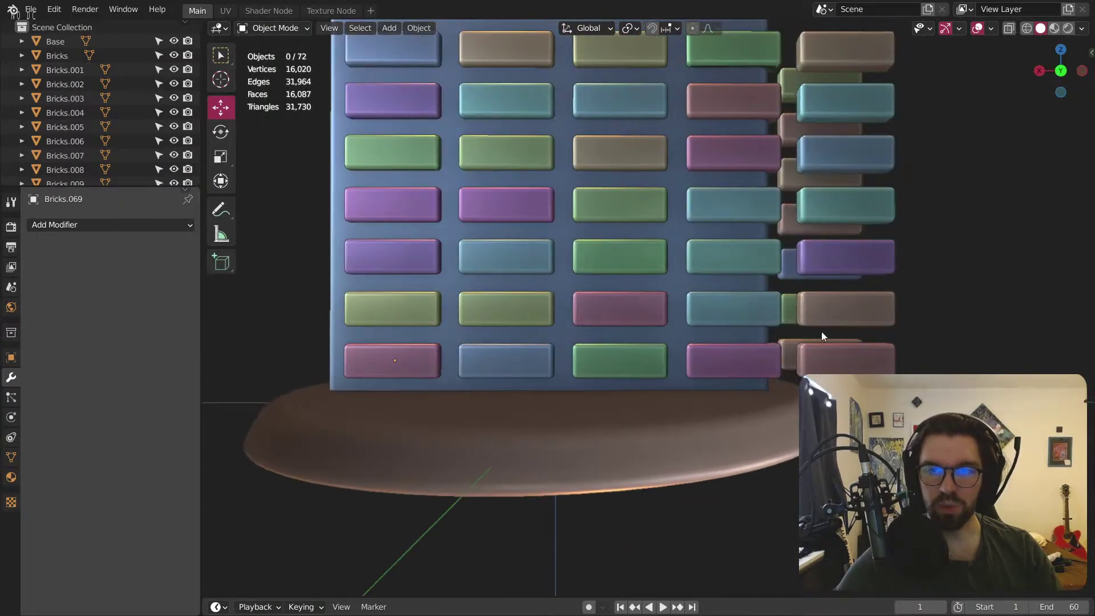
# Step: Select all bricks of the second and fifth rows from the bottom on the wall's back face
pyautogui.click(1061, 72)
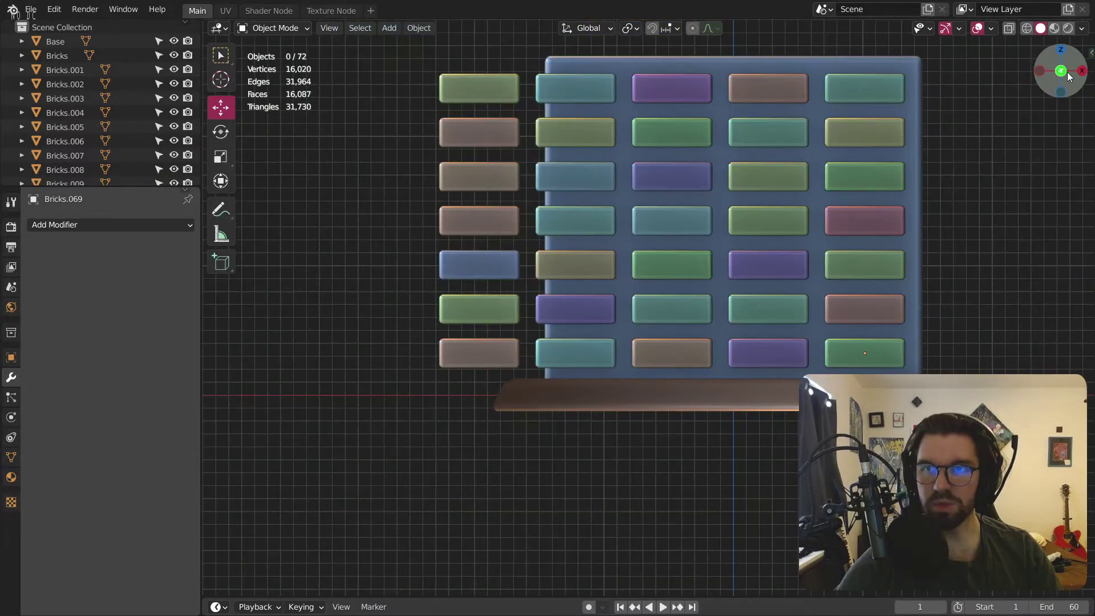
pyautogui.click(1062, 72)
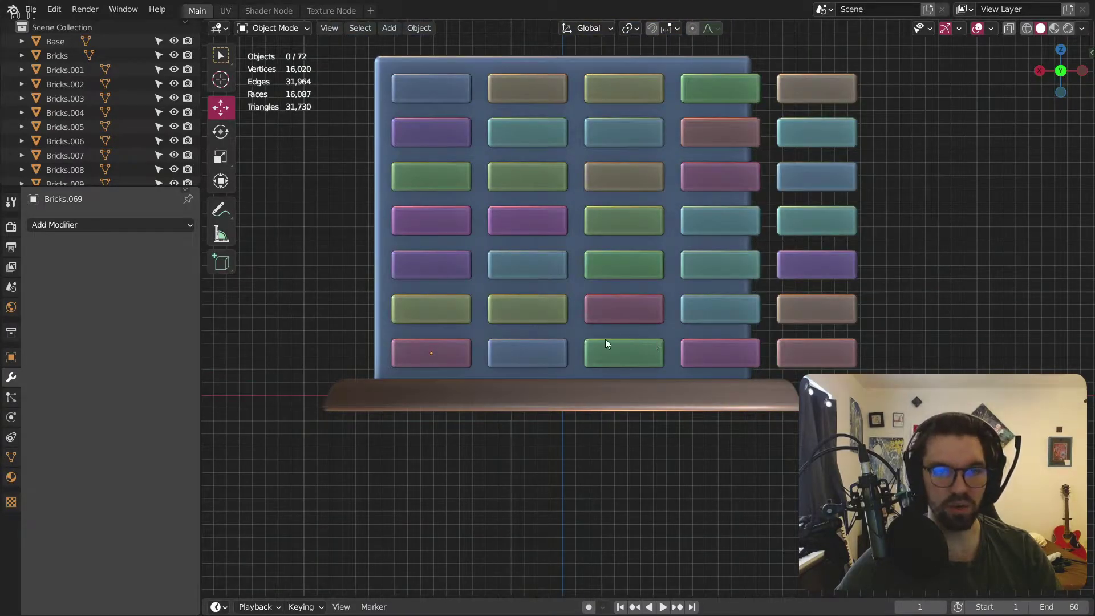
pyautogui.keyDown('shift'); pyautogui.click(541, 317); pyautogui.keyUp('shift')
pyautogui.keyDown('shift'); pyautogui.click(710, 316); pyautogui.keyUp('shift')
pyautogui.keyDown('shift'); pyautogui.click(621, 319); pyautogui.keyUp('shift')
pyautogui.keyDown('shift'); pyautogui.click(815, 304); pyautogui.keyUp('shift')
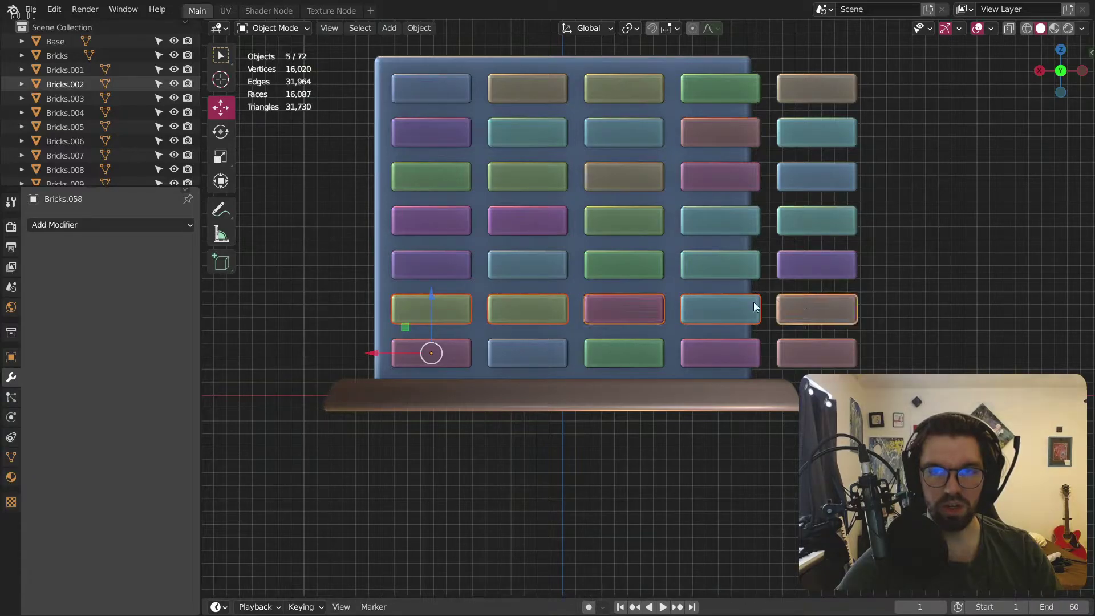
pyautogui.keyDown('shift'); pyautogui.click(500, 180); pyautogui.keyUp('shift')
pyautogui.keyDown('shift'); pyautogui.click(641, 176); pyautogui.keyUp('shift')
pyautogui.keyDown('shift'); pyautogui.click(730, 176); pyautogui.keyUp('shift')
pyautogui.keyDown('shift'); pyautogui.click(816, 179); pyautogui.keyUp('shift')
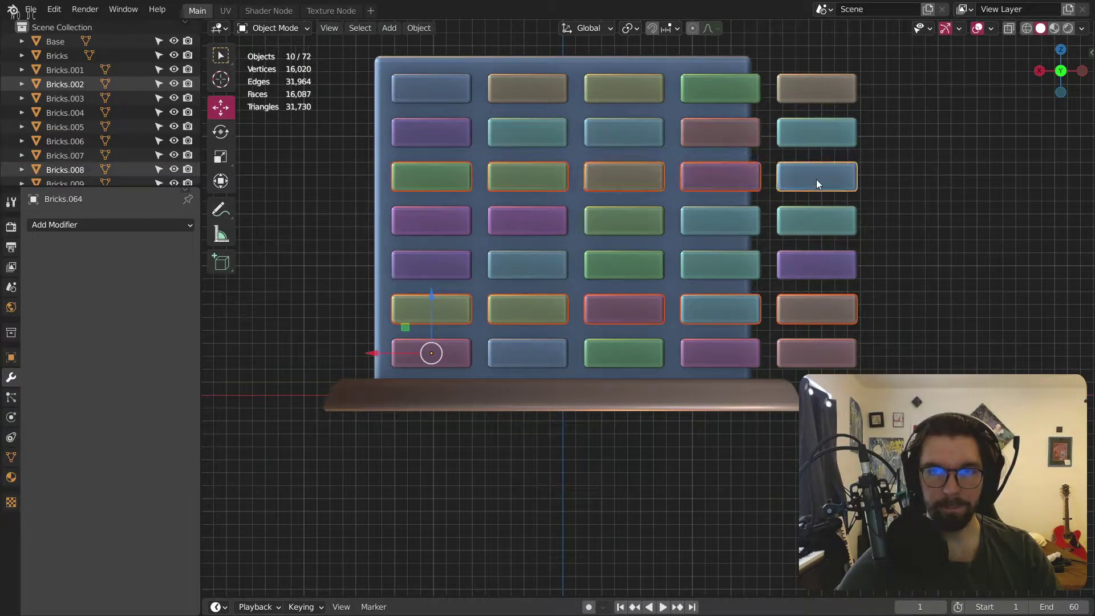
# Step: Add the five bricks of the bottom row on the wall's front face to the selection
pyautogui.click(1061, 71)
pyautogui.keyDown('shift'); pyautogui.click(431, 353); pyautogui.keyUp('shift')
pyautogui.keyDown('shift'); pyautogui.click(529, 357); pyautogui.keyUp('shift')
pyautogui.keyDown('shift'); pyautogui.click(636, 348); pyautogui.keyUp('shift')
pyautogui.keyDown('shift'); pyautogui.click(741, 349); pyautogui.keyUp('shift')
pyautogui.keyDown('shift'); pyautogui.click(794, 351); pyautogui.keyUp('shift')
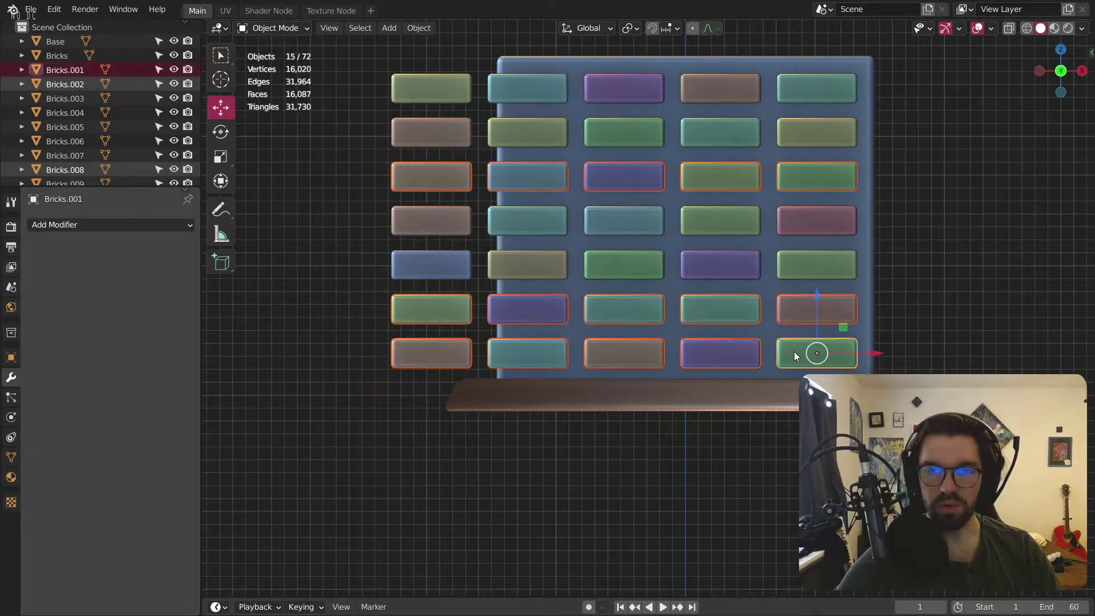
# Step: Add the front face's fourth row to the selection, move all selected bricks about 0.47 m along X, and deselect them
pyautogui.keyDown('shift'); pyautogui.click(442, 220); pyautogui.keyUp('shift')
pyautogui.keyDown('shift'); pyautogui.click(543, 224); pyautogui.keyUp('shift')
pyautogui.keyDown('shift'); pyautogui.click(649, 220); pyautogui.keyUp('shift')
pyautogui.keyDown('shift'); pyautogui.click(720, 221); pyautogui.keyUp('shift')
pyautogui.keyDown('shift'); pyautogui.click(811, 221); pyautogui.keyUp('shift')
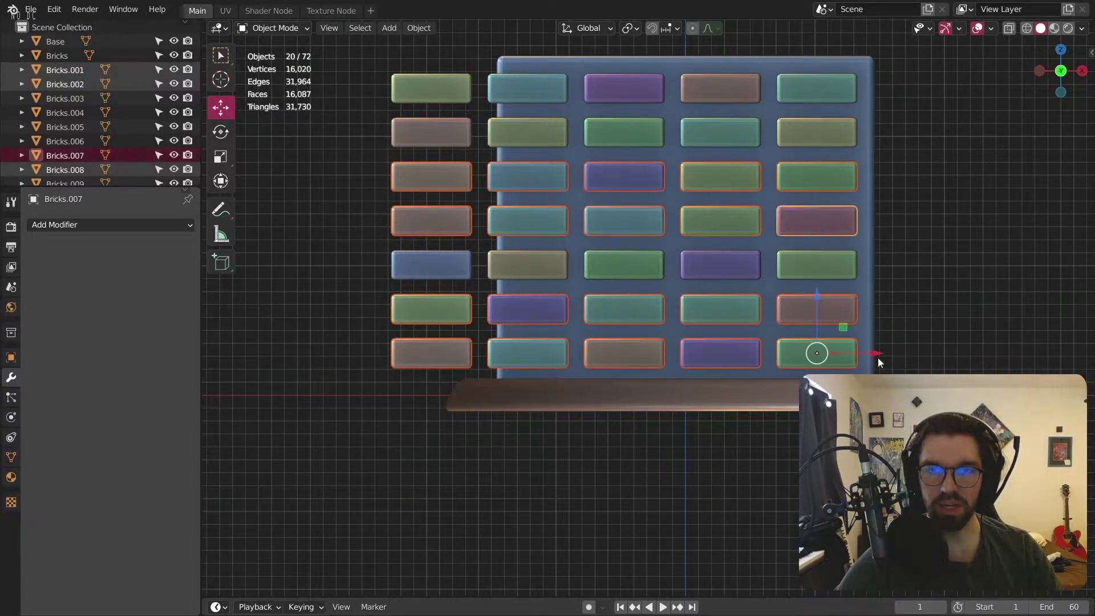
pyautogui.moveTo(876, 354); pyautogui.dragTo(940, 357)
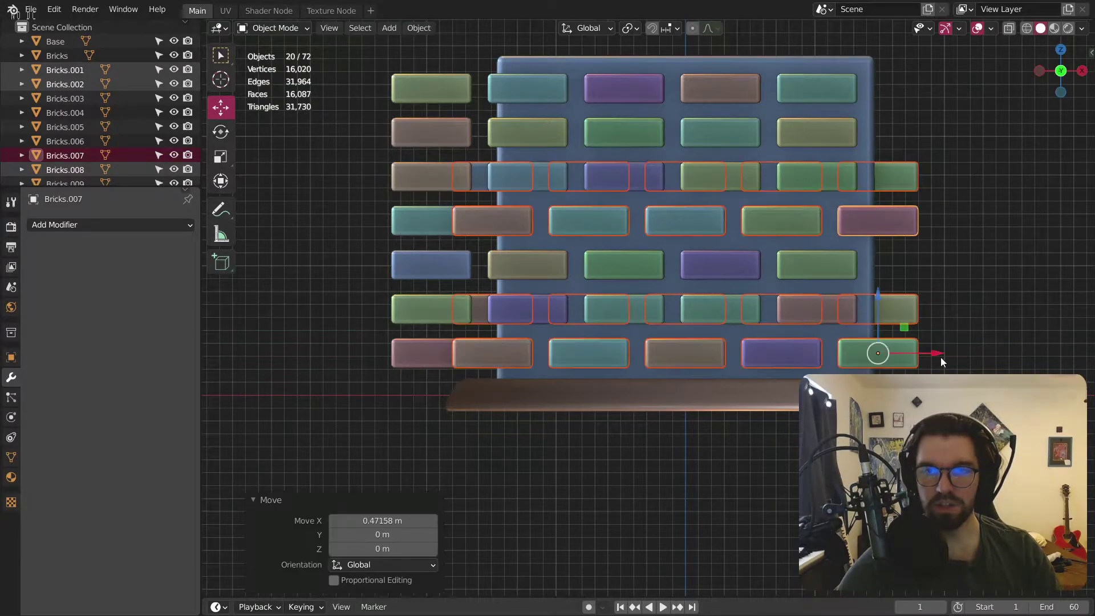
pyautogui.click(952, 247)
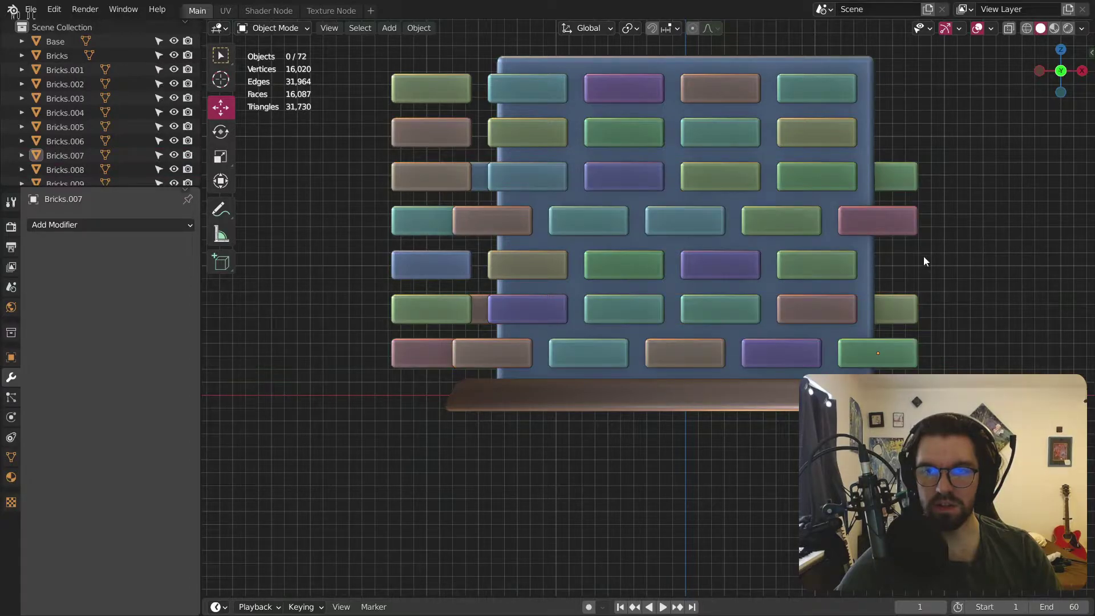
# Step: Select all bricks of the third and sixth rows from the bottom on the wall's back face
pyautogui.click(1060, 71)
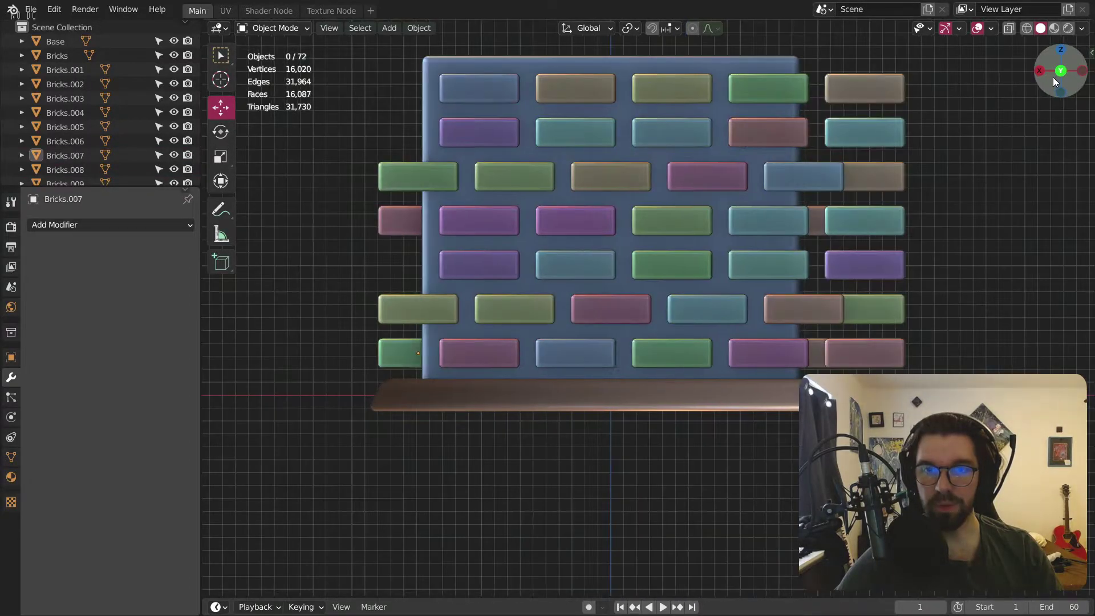
pyautogui.click(473, 261)
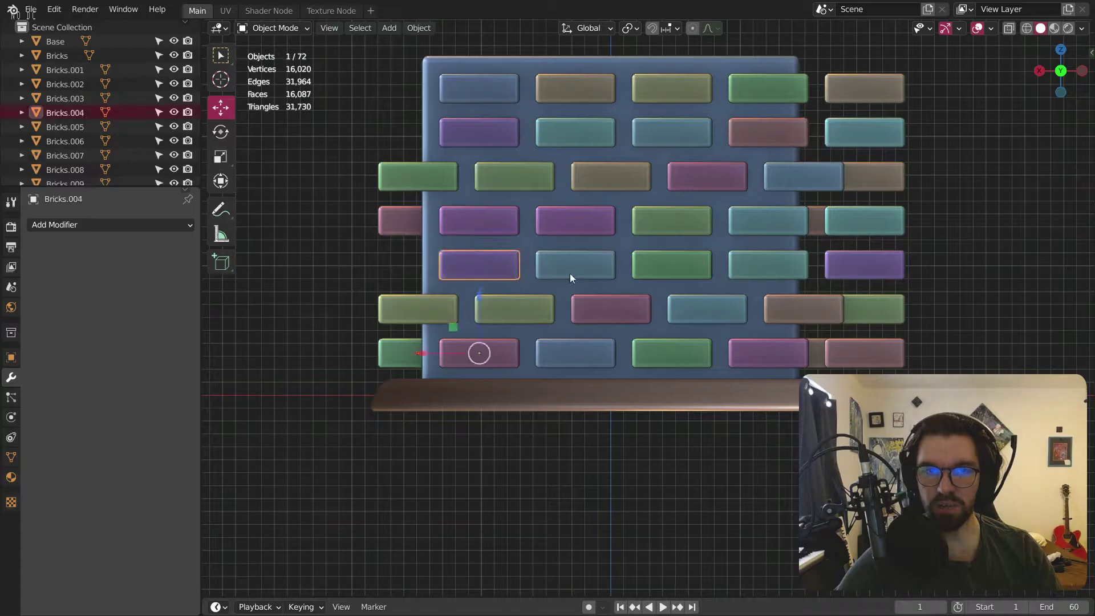
pyautogui.keyDown('shift'); pyautogui.click(569, 275); pyautogui.keyUp('shift')
pyautogui.keyDown('shift'); pyautogui.click(686, 276); pyautogui.keyUp('shift')
pyautogui.keyDown('shift'); pyautogui.click(850, 265); pyautogui.keyUp('shift')
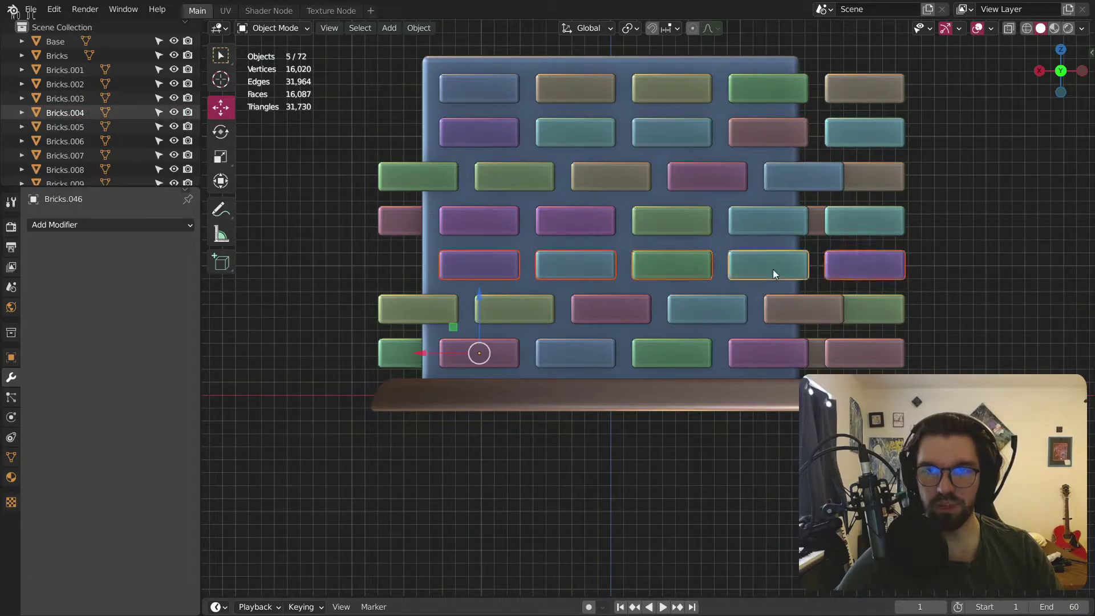
pyautogui.keyDown('shift'); pyautogui.click(488, 136); pyautogui.keyUp('shift')
pyautogui.keyDown('shift'); pyautogui.click(573, 134); pyautogui.keyUp('shift')
pyautogui.keyDown('shift'); pyautogui.click(666, 137); pyautogui.keyUp('shift')
pyautogui.keyDown('shift'); pyautogui.click(772, 139); pyautogui.keyUp('shift')
pyautogui.keyDown('shift'); pyautogui.click(846, 129); pyautogui.keyUp('shift')
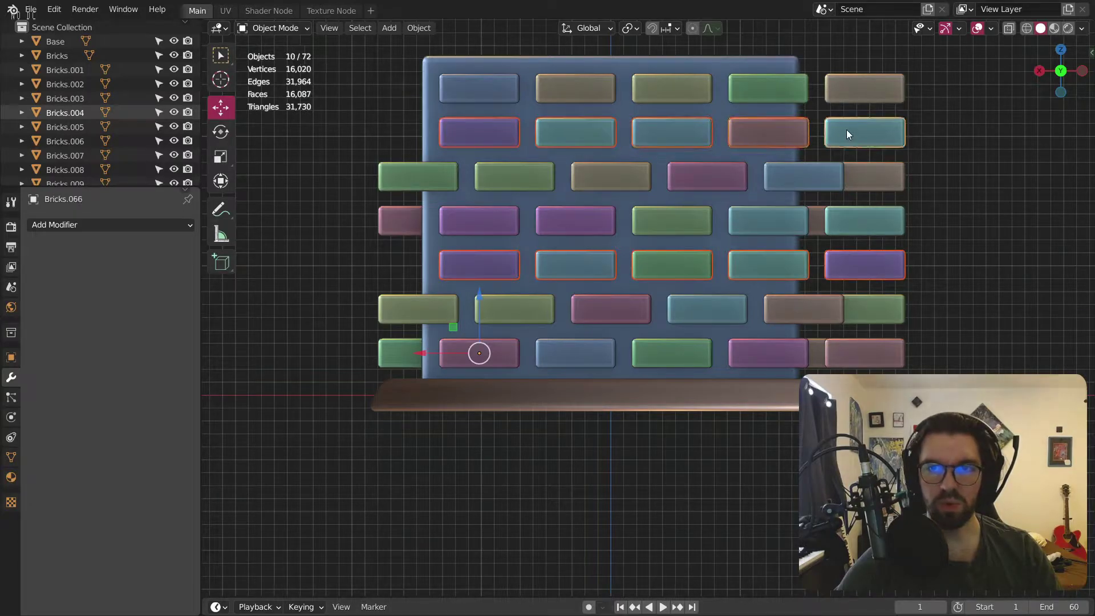
# Step: Add all bricks of the second and fifth rows from the bottom on the wall's front face to the selection
pyautogui.press('KP_1')
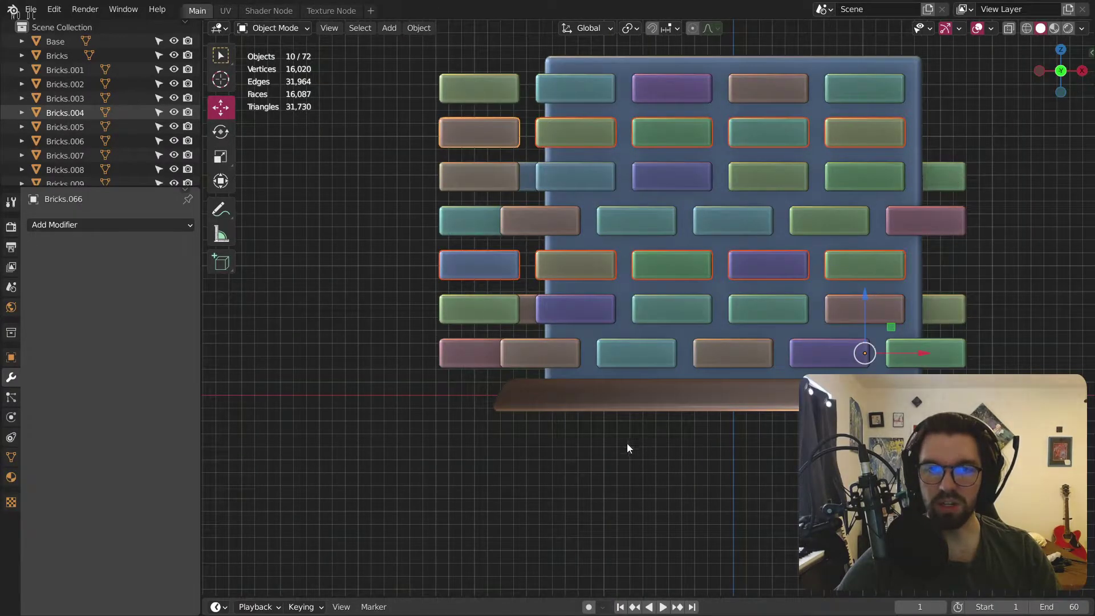
pyautogui.keyDown('shift'); pyautogui.click(599, 309); pyautogui.keyUp('shift')
pyautogui.keyDown('shift'); pyautogui.click(662, 318); pyautogui.keyUp('shift')
pyautogui.keyDown('shift'); pyautogui.click(769, 316); pyautogui.keyUp('shift')
pyautogui.keyDown('shift'); pyautogui.click(836, 309); pyautogui.keyUp('shift')
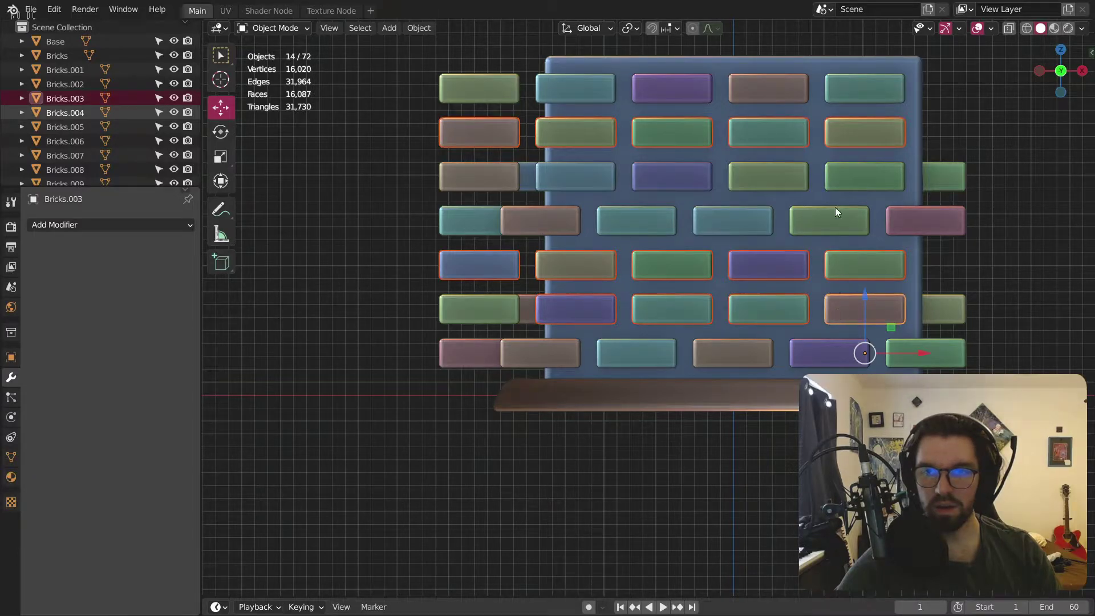
pyautogui.keyDown('shift'); pyautogui.click(839, 174); pyautogui.keyUp('shift')
pyautogui.keyDown('shift'); pyautogui.click(743, 175); pyautogui.keyUp('shift')
pyautogui.keyDown('shift'); pyautogui.click(603, 180); pyautogui.keyUp('shift')
pyautogui.keyDown('shift'); pyautogui.click(503, 187); pyautogui.keyUp('shift')
pyautogui.keyDown('shift'); pyautogui.click(498, 309); pyautogui.keyUp('shift')
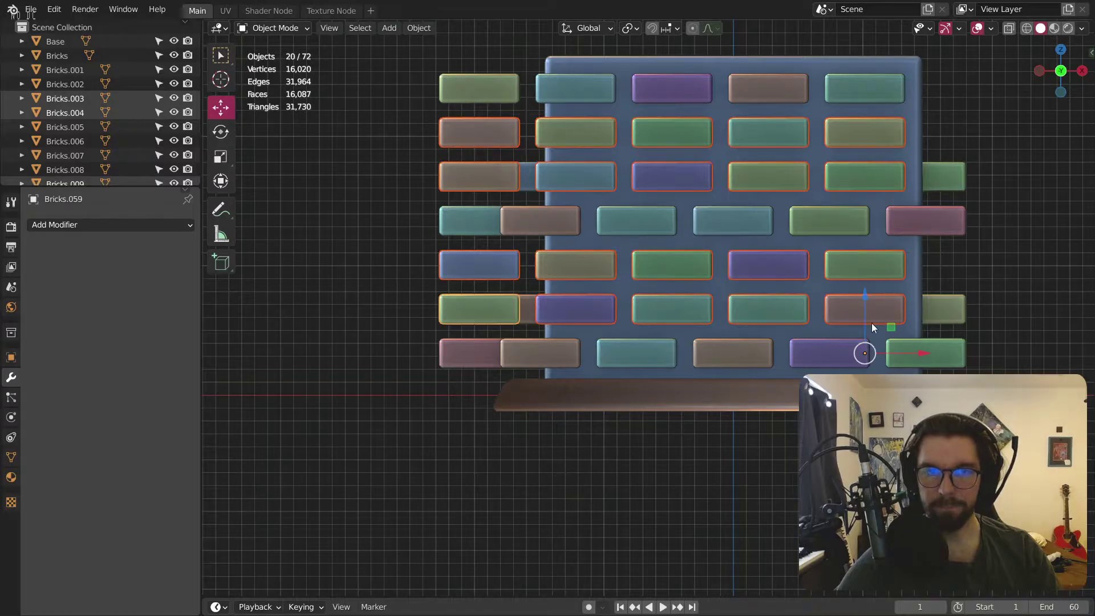
# Step: Try to shift the selected brick rows on both wall faces along X, then undo the move
pyautogui.moveTo(915, 355); pyautogui.dragTo(955, 371)
pyautogui.click(1008, 230)
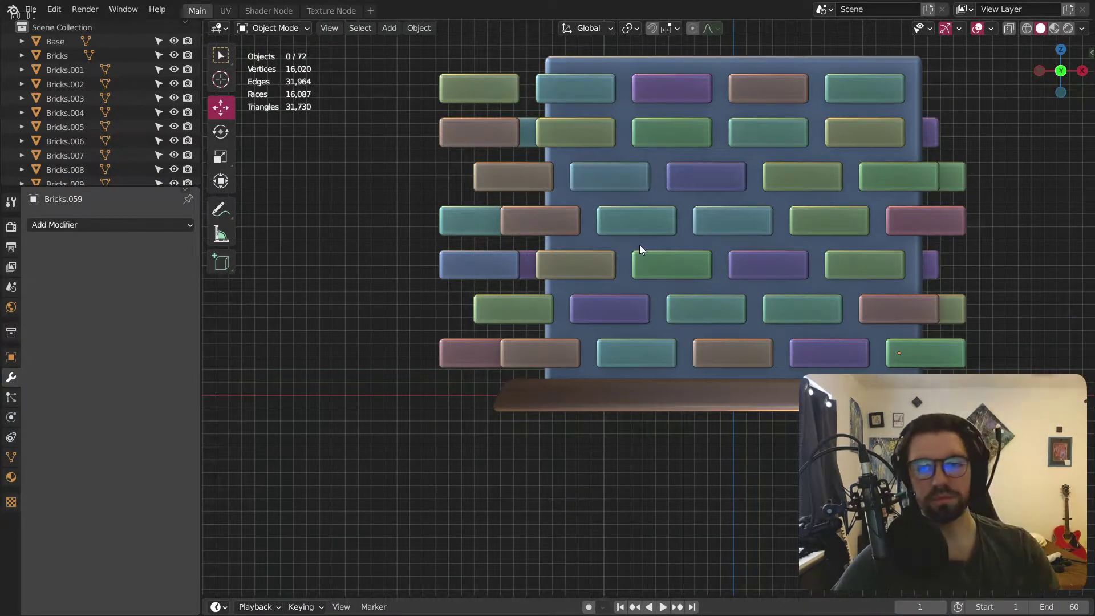
pyautogui.keyDown('shift'); pyautogui.moveTo(647, 206); pyautogui.dragTo(525, 217, button='middle'); pyautogui.keyUp('shift')
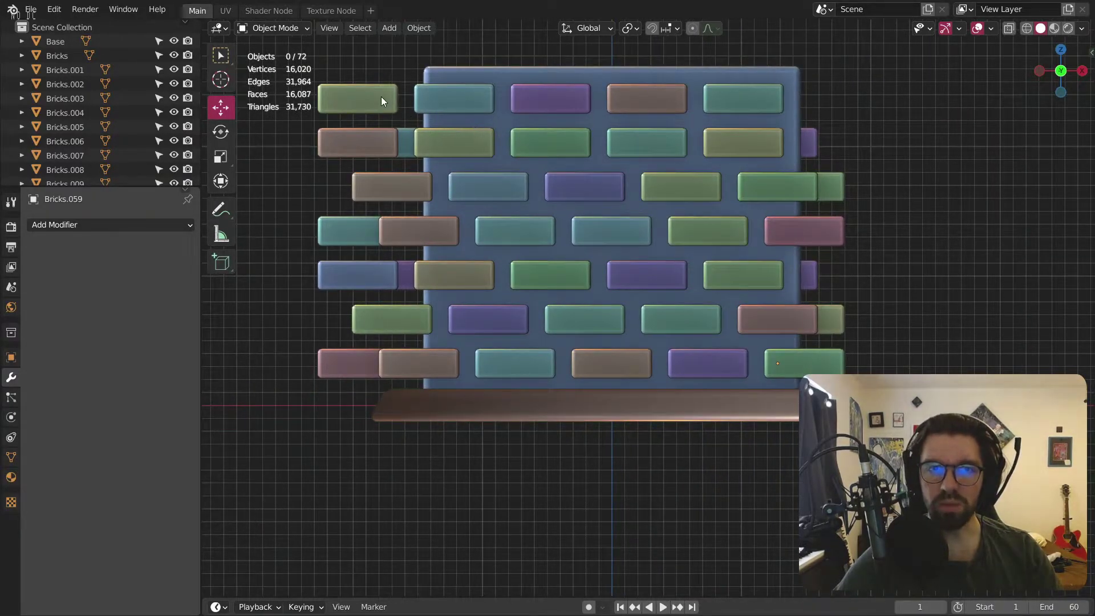
pyautogui.hotkey('ctrl', 'z')
pyautogui.hotkey('ctrl', 'z')
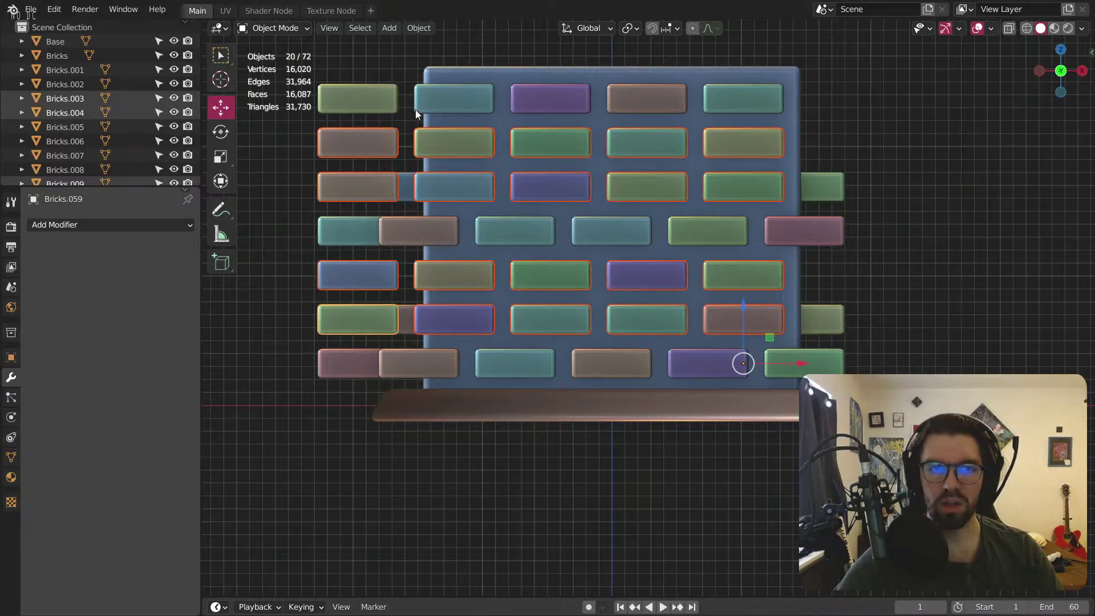
# Step: Add the front face's top row of bricks to the selection and try to move all selected bricks along X
pyautogui.keyDown('shift'); pyautogui.click(405, 100); pyautogui.keyUp('shift')
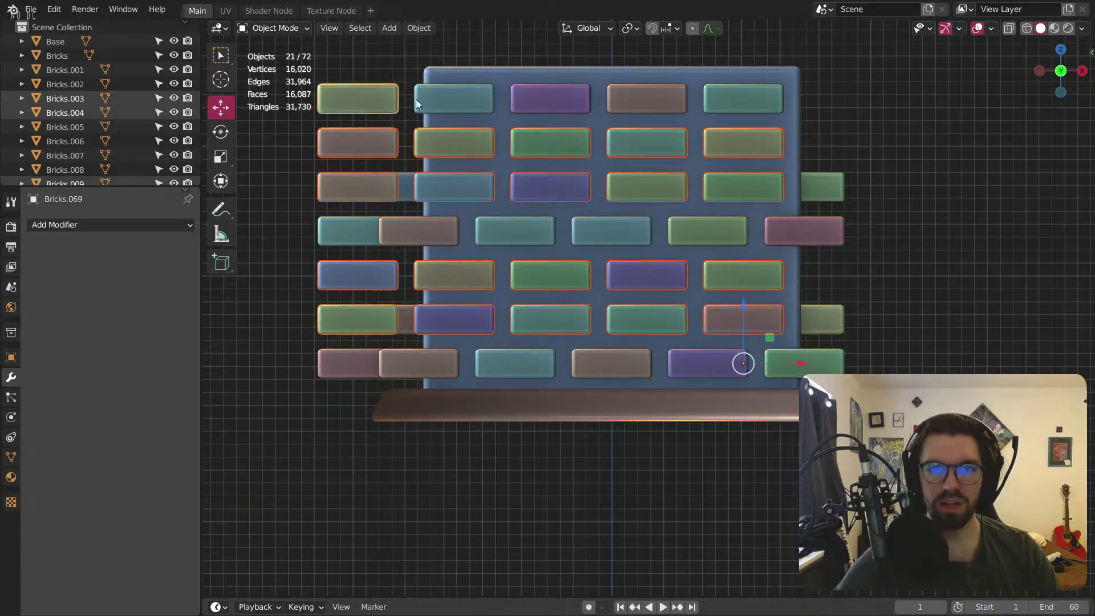
pyautogui.keyDown('shift'); pyautogui.click(554, 104); pyautogui.keyUp('shift')
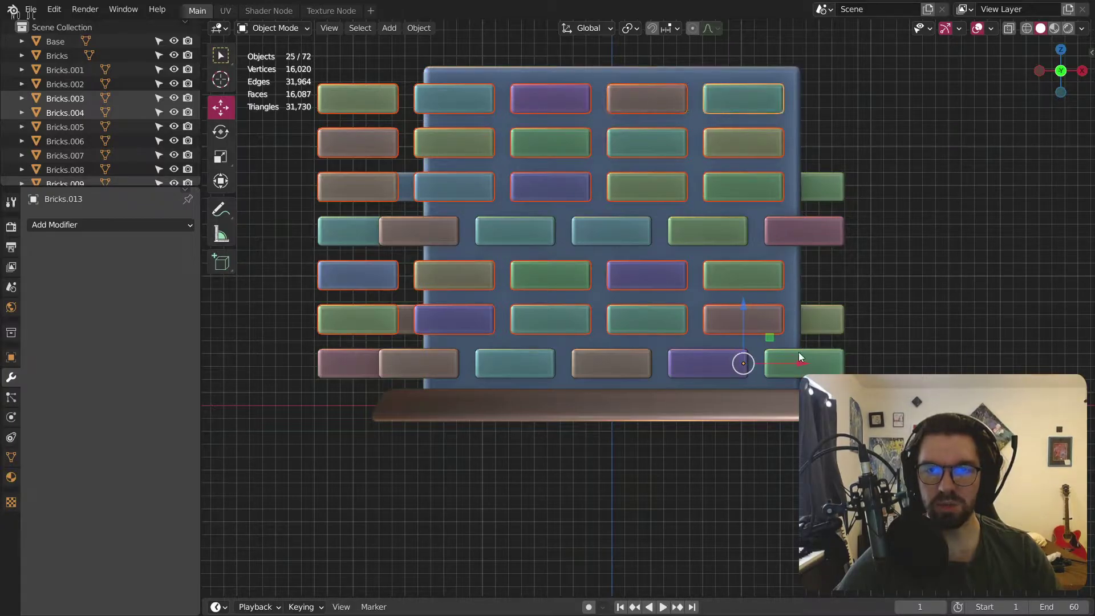
pyautogui.press('g')
pyautogui.press('x')
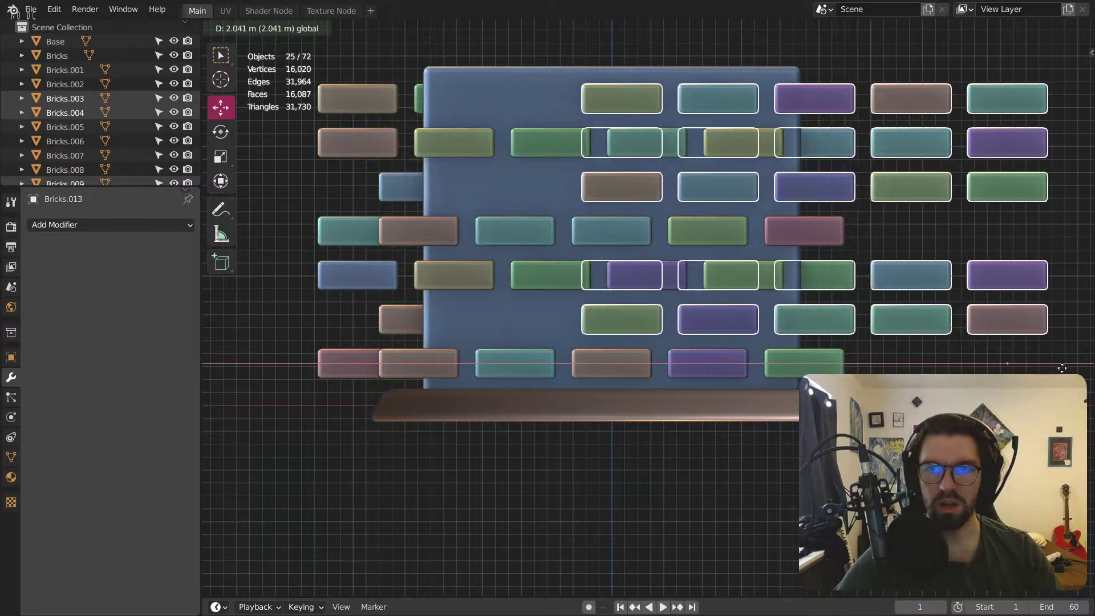
pyautogui.click(821, 368)
# Step: Undo the earlier brick selections and row shifts back to the aligned, unstaggered layout on both wall faces
pyautogui.hotkey('ctrl', 'z')
pyautogui.hotkey('ctrl', 'z')
pyautogui.hotkey('ctrl', 'z')
pyautogui.hotkey('ctrl', 'z')
pyautogui.hotkey('ctrl', 'z')
pyautogui.hotkey('ctrl', 'z')
pyautogui.hotkey('ctrl', 'z')
pyautogui.hotkey('ctrl', 'z')
pyautogui.hotkey('ctrl', 'z')
pyautogui.hotkey('ctrl', 'z')
pyautogui.hotkey('ctrl', 'z')
pyautogui.hotkey('ctrl', 'z')
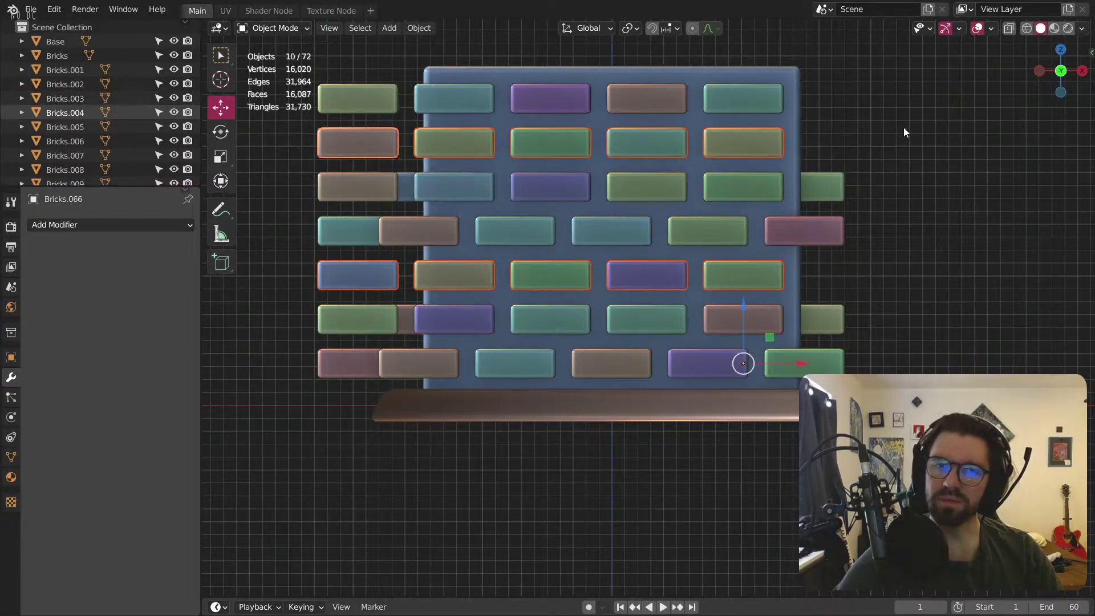
pyautogui.hotkey('ctrl', 'z')
pyautogui.hotkey('ctrl', 'z')
pyautogui.hotkey('ctrl', 'z')
pyautogui.hotkey('ctrl', 'z')
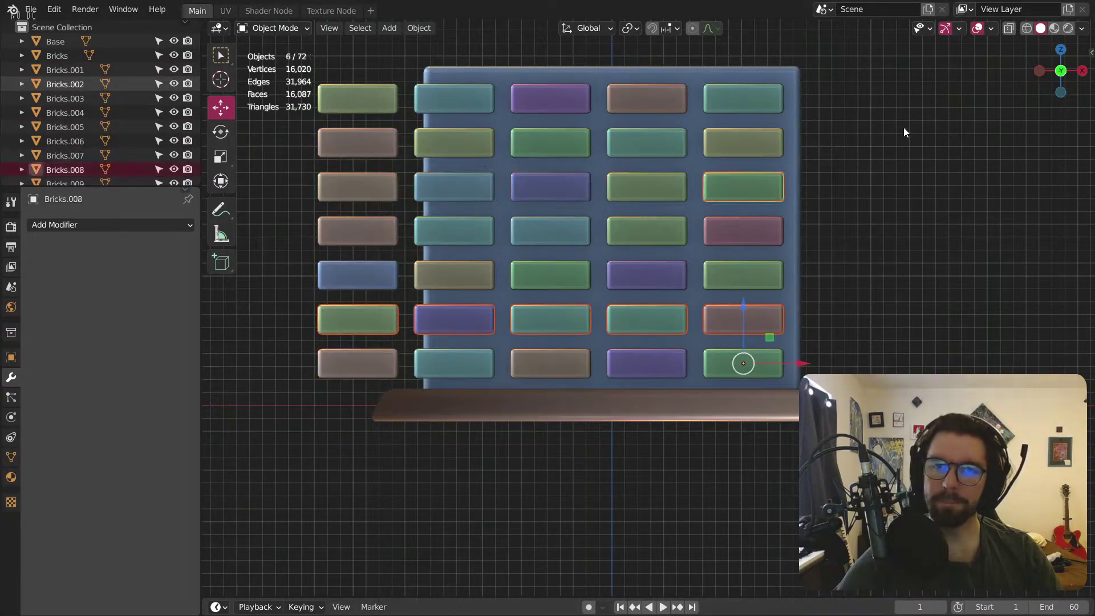
pyautogui.hotkey('ctrl', 'z')
pyautogui.moveTo(895, 121); pyautogui.dragTo(929, 222, button='middle')
pyautogui.hotkey('ctrl', 'z')
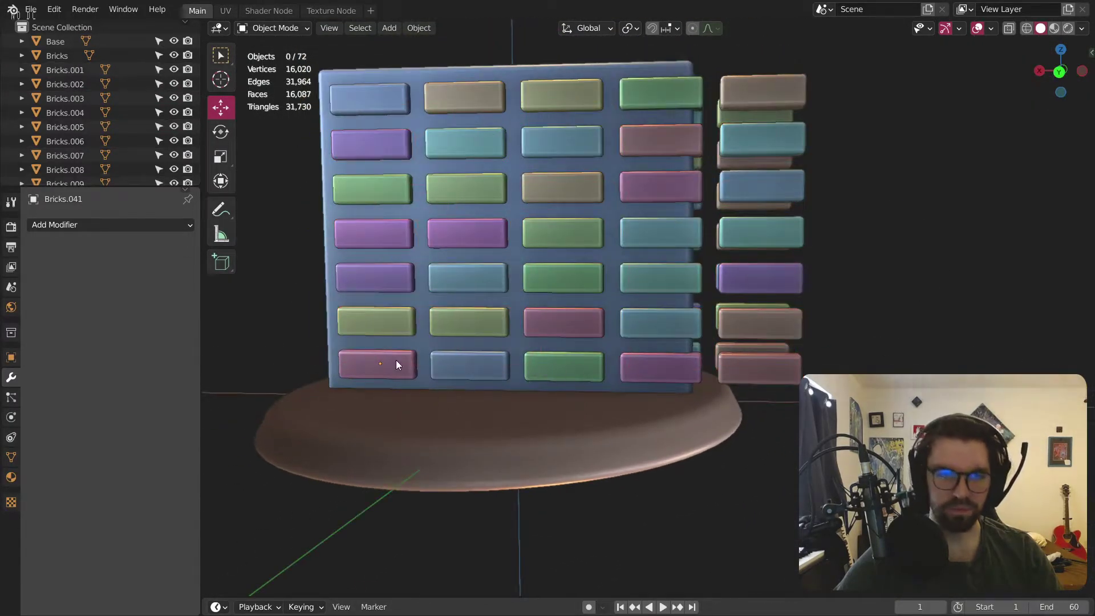
# Step: Join the five bottom-row bricks on the wall's back face into one object, and the five second-row bricks into another
pyautogui.keyDown('shift'); pyautogui.click(472, 371); pyautogui.keyUp('shift')
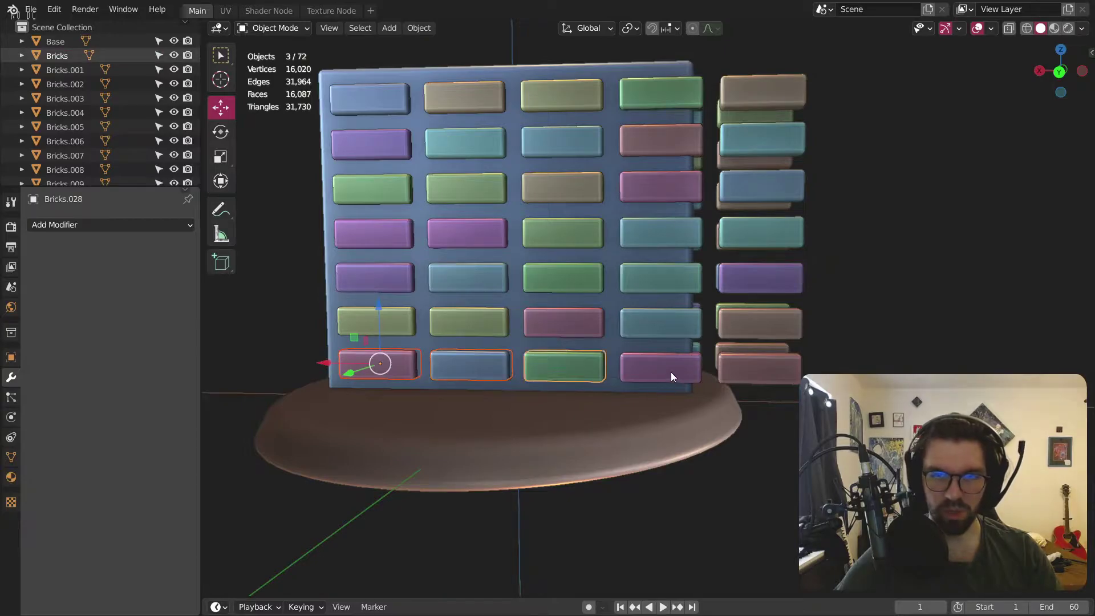
pyautogui.rightClick(767, 375)
pyautogui.click(768, 376)
pyautogui.click(389, 328)
pyautogui.keyDown('shift'); pyautogui.click(468, 327); pyautogui.keyUp('shift')
pyautogui.keyDown('shift'); pyautogui.click(747, 333); pyautogui.keyUp('shift')
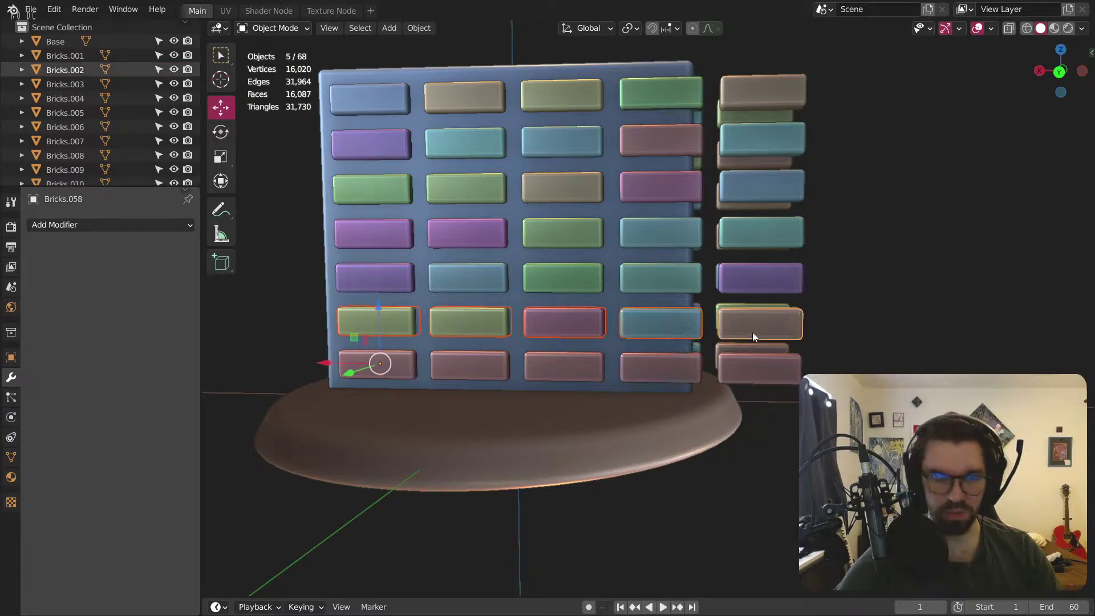
pyautogui.hotkey('ctrl', 'j')
# Step: Join the bricks of the third row from the bottom on the back face into one object, and those of the fourth row into another
pyautogui.click(402, 278)
pyautogui.keyDown('shift'); pyautogui.click(470, 285); pyautogui.keyUp('shift')
pyautogui.keyDown('shift'); pyautogui.click(575, 283); pyautogui.keyUp('shift')
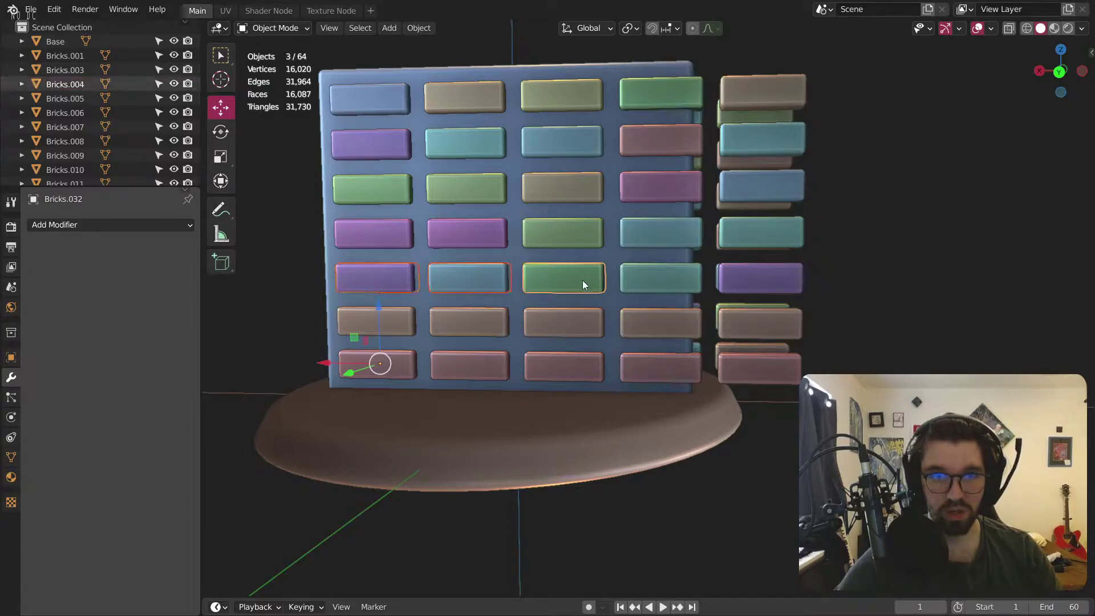
pyautogui.keyDown('shift'); pyautogui.click(727, 290); pyautogui.keyUp('shift')
pyautogui.hotkey('ctrl', 'j')
pyautogui.click(387, 230)
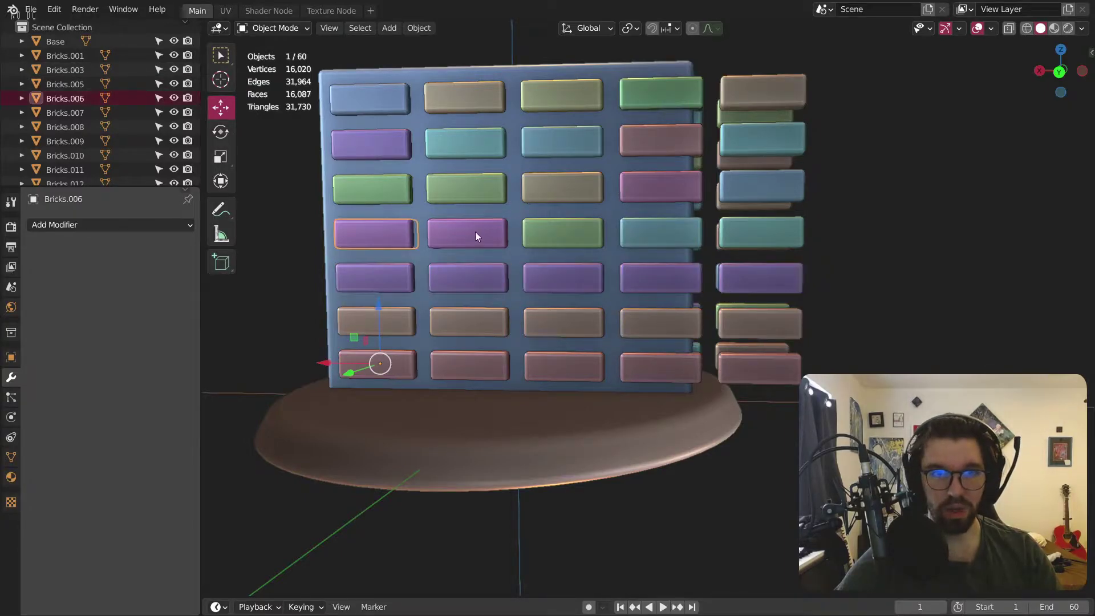
pyautogui.keyDown('shift'); pyautogui.click(474, 232); pyautogui.keyUp('shift')
pyautogui.keyDown('shift'); pyautogui.click(737, 245); pyautogui.keyUp('shift')
pyautogui.hotkey('ctrl', 'j')
# Step: Join the bricks of the back face's fifth row from the bottom into one object, and those of the sixth row into another
pyautogui.click(388, 197)
pyautogui.keyDown('shift'); pyautogui.click(457, 183); pyautogui.keyUp('shift')
pyautogui.keyDown('shift'); pyautogui.click(583, 183); pyautogui.keyUp('shift')
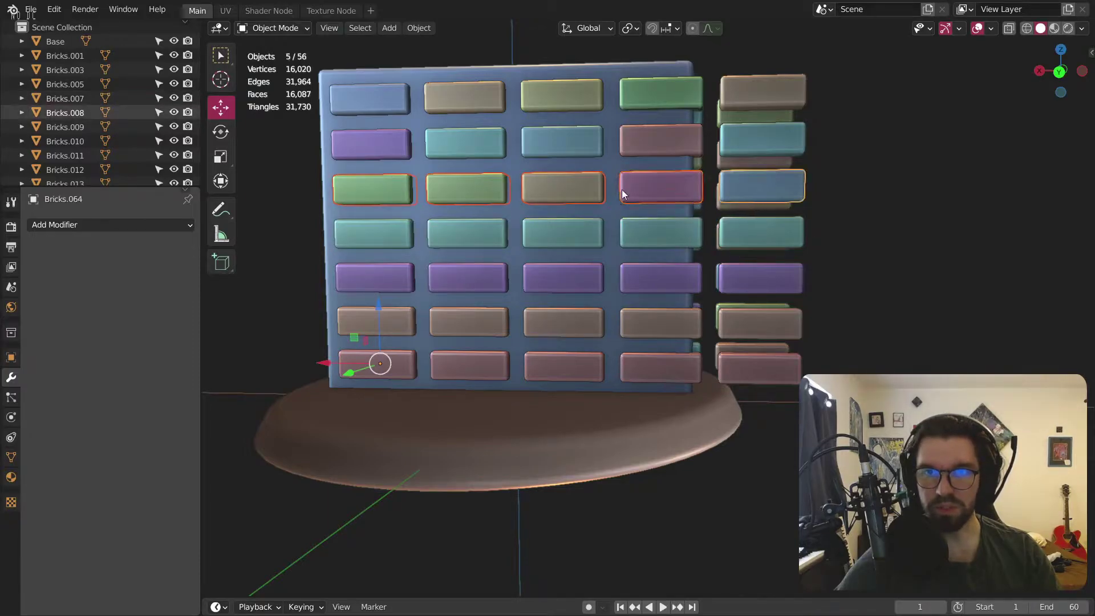
pyautogui.hotkey('ctrl', 'j')
pyautogui.click(372, 142)
pyautogui.keyDown('shift'); pyautogui.click(484, 142); pyautogui.keyUp('shift')
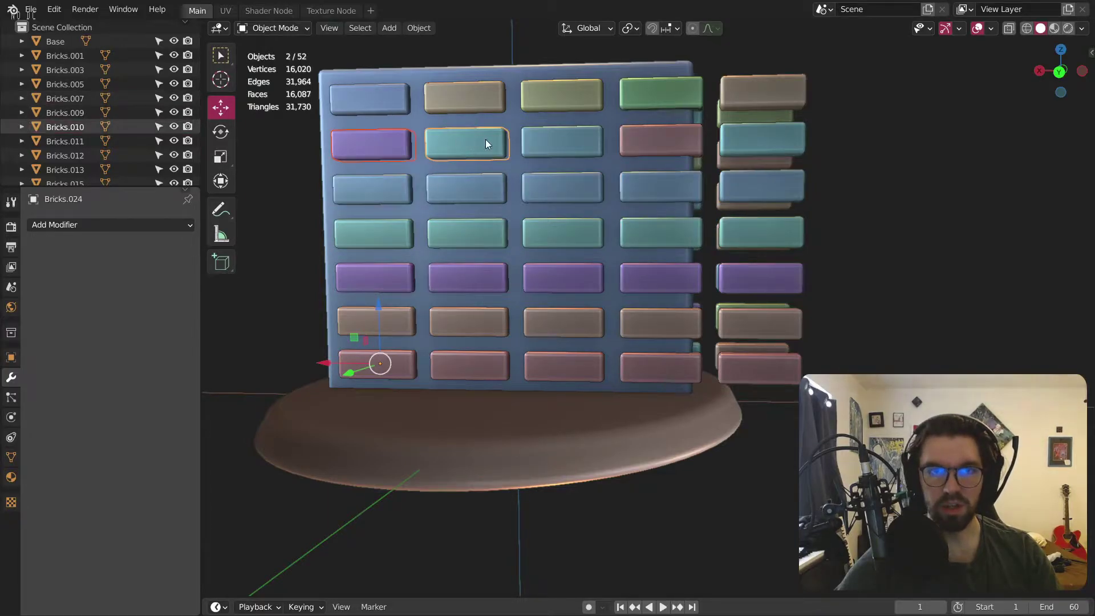
pyautogui.keyDown('shift'); pyautogui.click(738, 150); pyautogui.keyUp('shift')
pyautogui.hotkey('ctrl', 'j')
# Step: Join the five bricks of the top row on the wall's back face into one object
pyautogui.click(384, 87)
pyautogui.keyDown('shift'); pyautogui.click(512, 101); pyautogui.keyUp('shift')
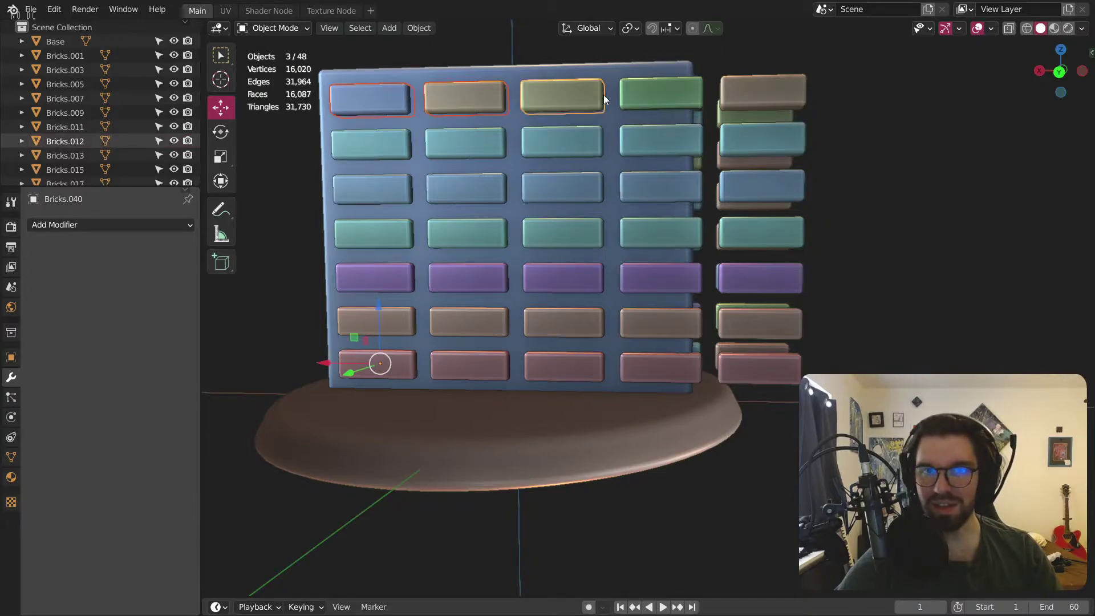
pyautogui.keyDown('shift'); pyautogui.click(752, 92); pyautogui.keyUp('shift')
pyautogui.hotkey('ctrl', 'j')
# Step: Join the five bottom-row bricks on the wall's front face into one object, and the five second-row bricks into another
pyautogui.moveTo(759, 180); pyautogui.dragTo(383, 367, button='middle')
pyautogui.click(383, 369)
pyautogui.keyDown('shift'); pyautogui.click(552, 375); pyautogui.keyUp('shift')
pyautogui.keyDown('shift'); pyautogui.click(660, 369); pyautogui.keyUp('shift')
pyautogui.keyDown('shift'); pyautogui.click(725, 370); pyautogui.keyUp('shift')
pyautogui.hotkey('ctrl', 'j')
pyautogui.click(388, 339)
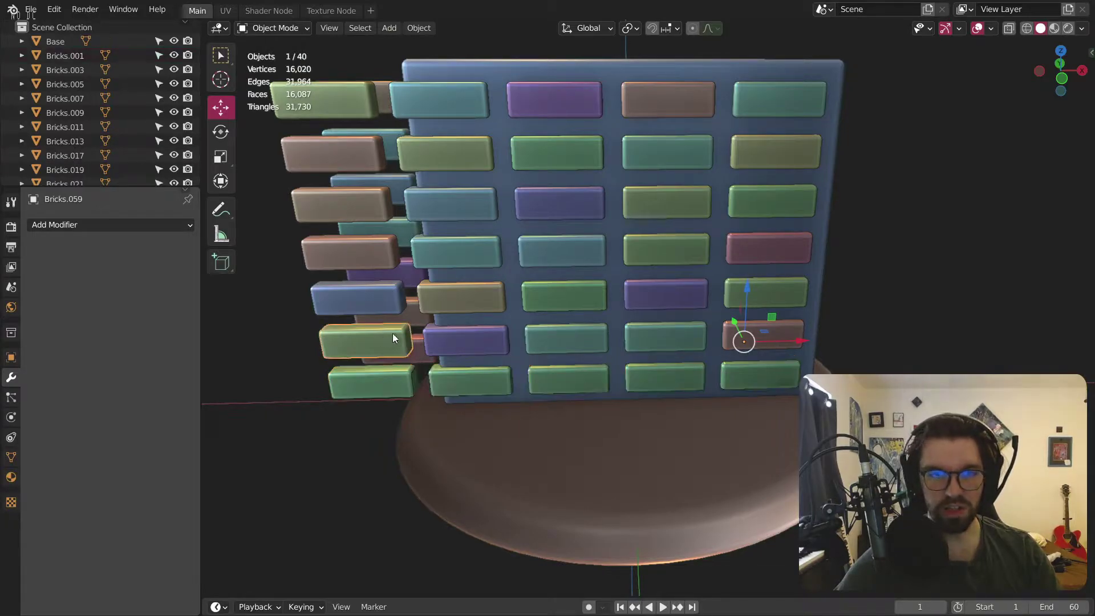
pyautogui.keyDown('shift'); pyautogui.click(727, 337); pyautogui.keyUp('shift')
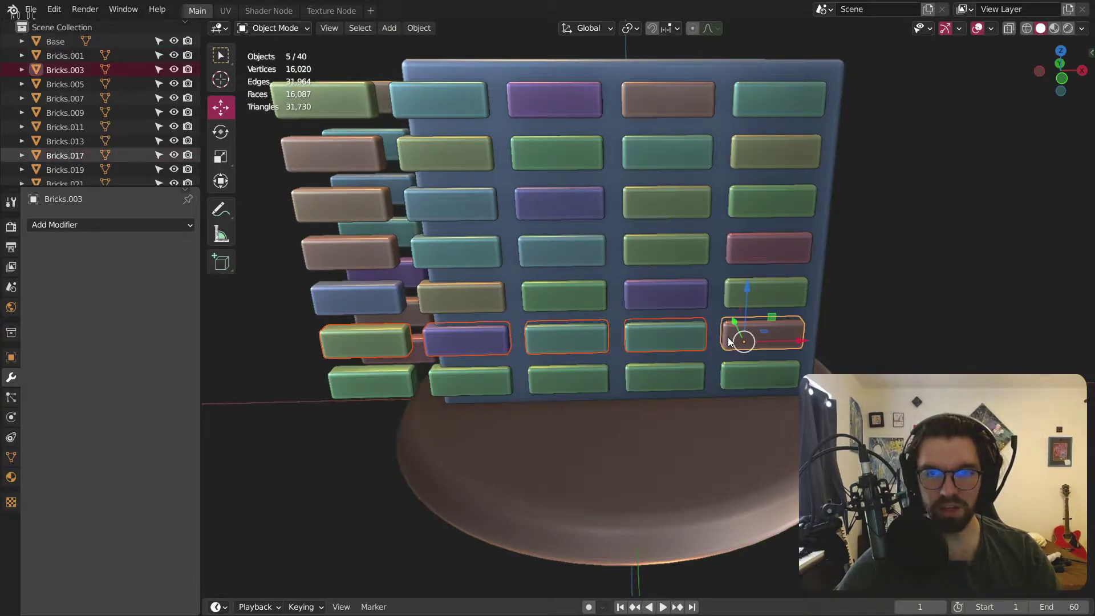
pyautogui.hotkey('ctrl', 'j')
# Step: Join the bricks of the front face's third row from the bottom into one object, and those of the fourth row into another
pyautogui.click(379, 294)
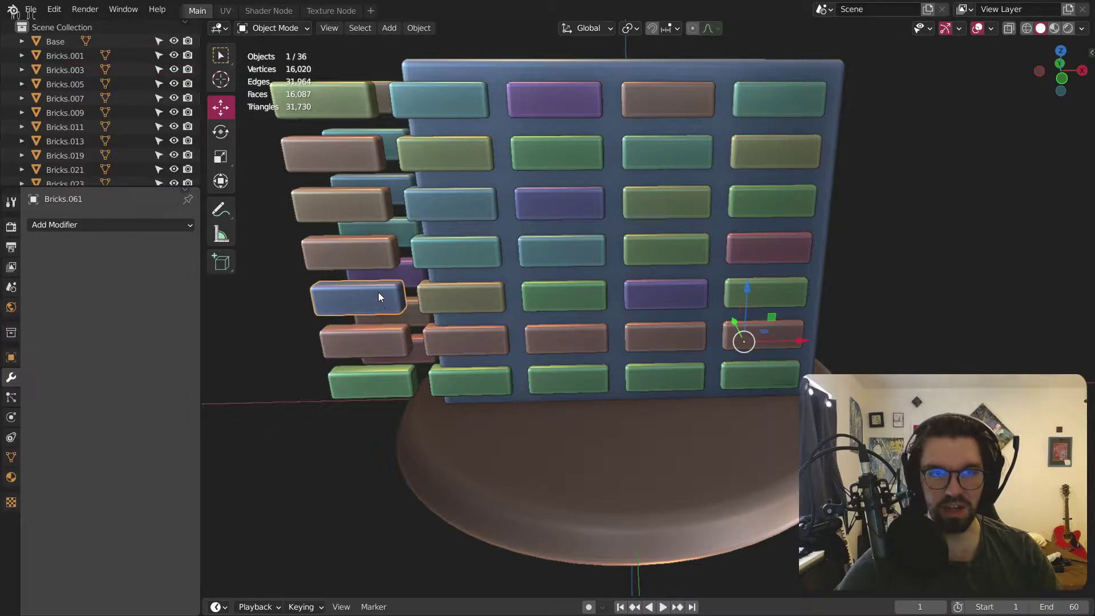
pyautogui.keyDown('shift'); pyautogui.click(659, 300); pyautogui.keyUp('shift')
pyautogui.keyDown('shift'); pyautogui.click(760, 303); pyautogui.keyUp('shift')
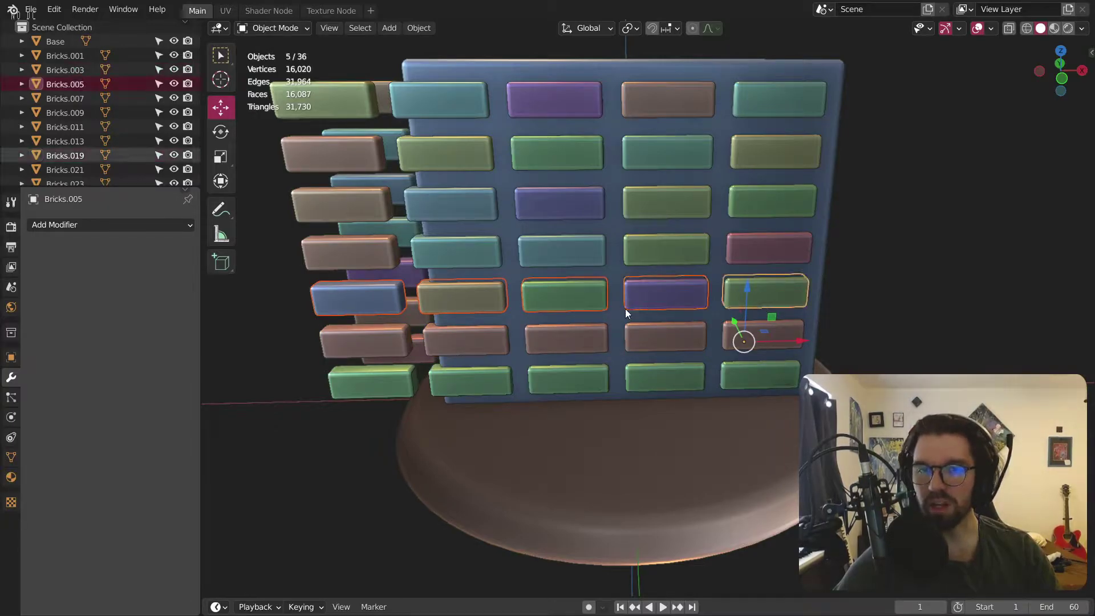
pyautogui.hotkey('ctrl', 'j')
pyautogui.click(350, 256)
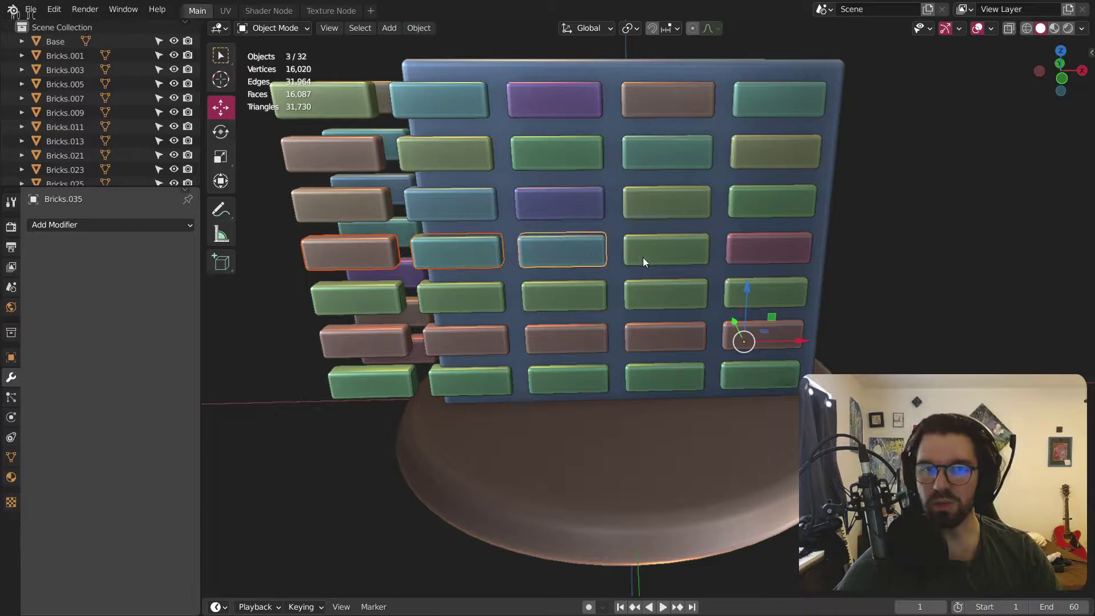
pyautogui.keyDown('shift'); pyautogui.click(745, 250); pyautogui.keyUp('shift')
pyautogui.hotkey('ctrl', 'j')
# Step: Join the five bricks of the fifth row from the bottom on the wall's front face into one object
pyautogui.click(750, 191)
pyautogui.keyDown('shift'); pyautogui.click(660, 194); pyautogui.keyUp('shift')
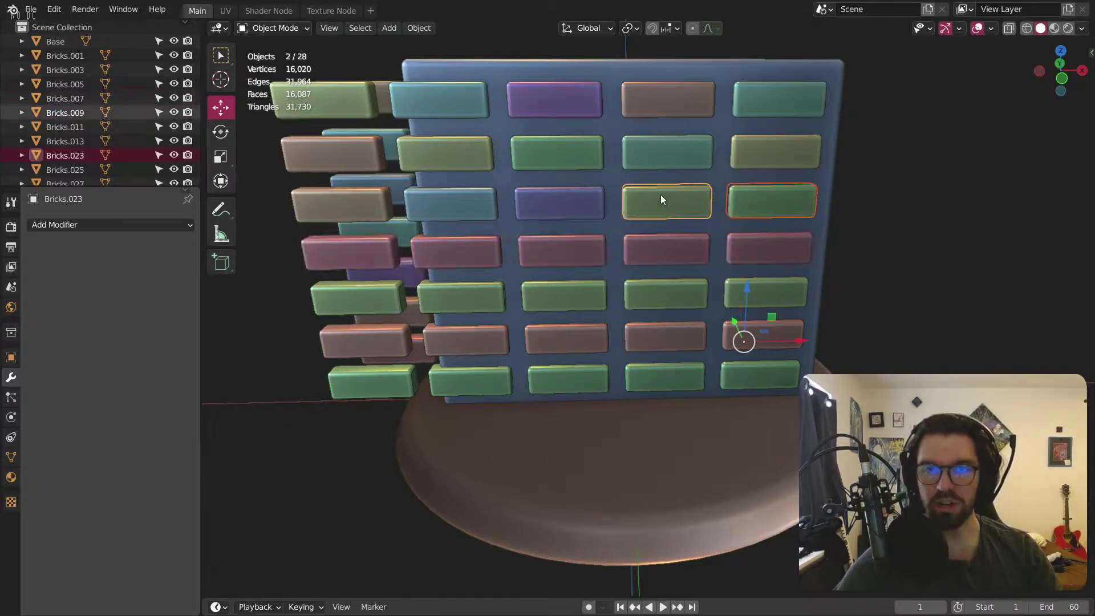
pyautogui.keyDown('shift'); pyautogui.click(556, 205); pyautogui.keyUp('shift')
pyautogui.keyDown('shift'); pyautogui.click(349, 200); pyautogui.keyUp('shift')
pyautogui.hotkey('ctrl', 'j')
# Step: Join the five bricks of the sixth row from the bottom on the wall's front face into one object
pyautogui.click(355, 159)
pyautogui.keyDown('shift'); pyautogui.click(442, 152); pyautogui.keyUp('shift')
pyautogui.keyDown('shift'); pyautogui.click(563, 151); pyautogui.keyUp('shift')
pyautogui.keyDown('shift'); pyautogui.click(663, 157); pyautogui.keyUp('shift')
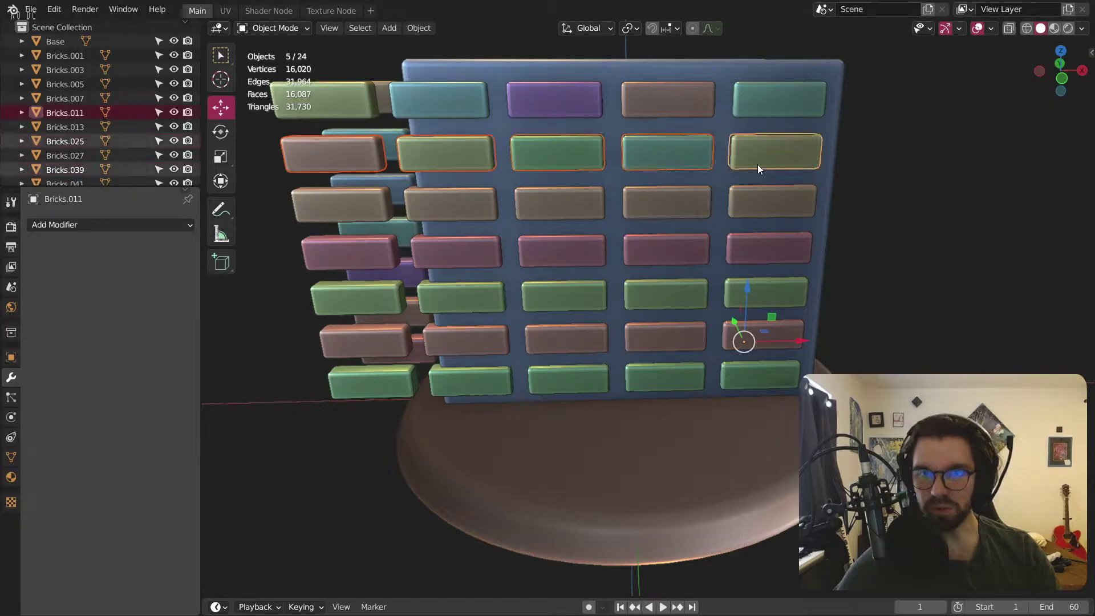
pyautogui.keyDown('shift'); pyautogui.click(757, 164); pyautogui.keyUp('shift')
pyautogui.hotkey('ctrl', 'j')
# Step: Join the five bricks of the top row on the wall's front face into one object and deselect everything
pyautogui.click(766, 107)
pyautogui.keyDown('shift'); pyautogui.click(654, 84); pyautogui.keyUp('shift')
pyautogui.keyDown('shift'); pyautogui.click(519, 101); pyautogui.keyUp('shift')
pyautogui.keyDown('shift'); pyautogui.click(429, 101); pyautogui.keyUp('shift')
pyautogui.keyDown('shift'); pyautogui.click(327, 112); pyautogui.keyUp('shift')
pyautogui.hotkey('ctrl', 'j')
pyautogui.click(589, 171)
pyautogui.click(841, 200)
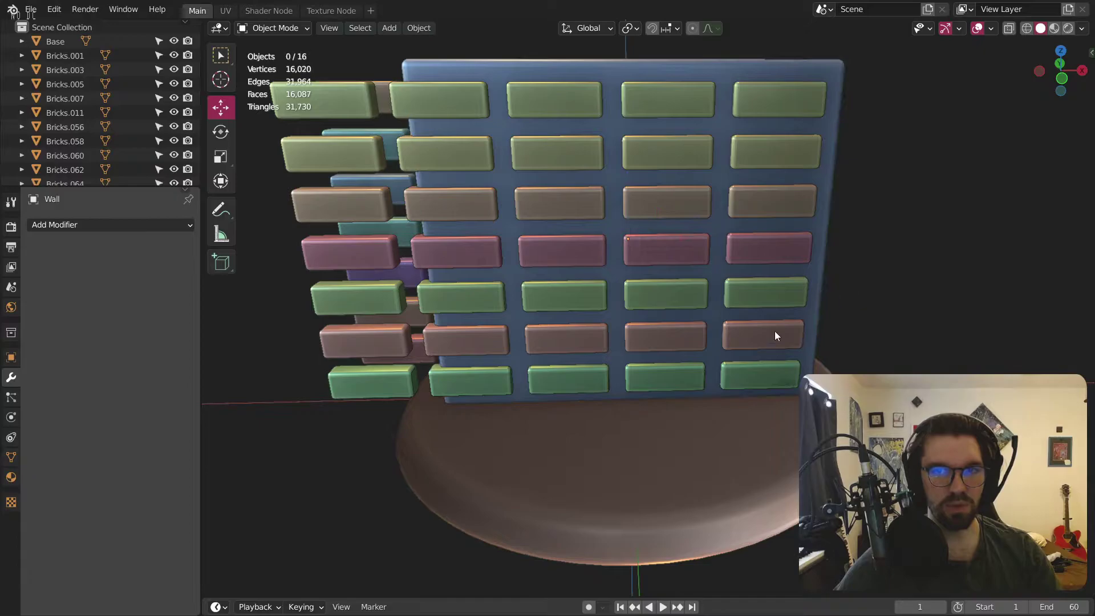
# Step: In the straight back view, move the back face's bottom, fourth and top brick rows together about 0.45 m along X
pyautogui.moveTo(779, 327); pyautogui.dragTo(755, 409, button='middle')
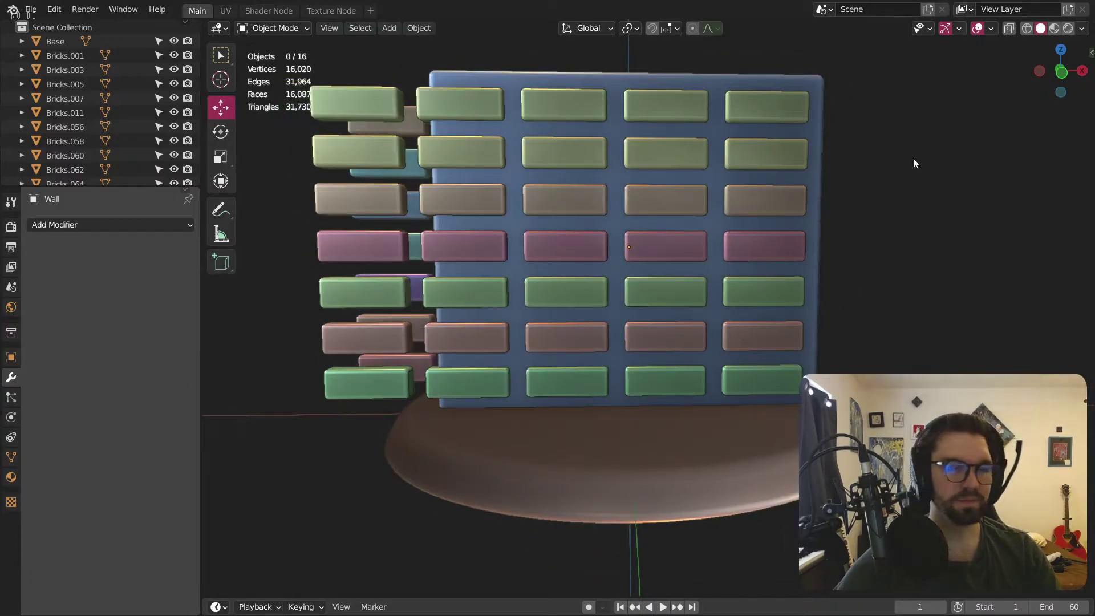
pyautogui.click(1061, 72)
pyautogui.click(1061, 71)
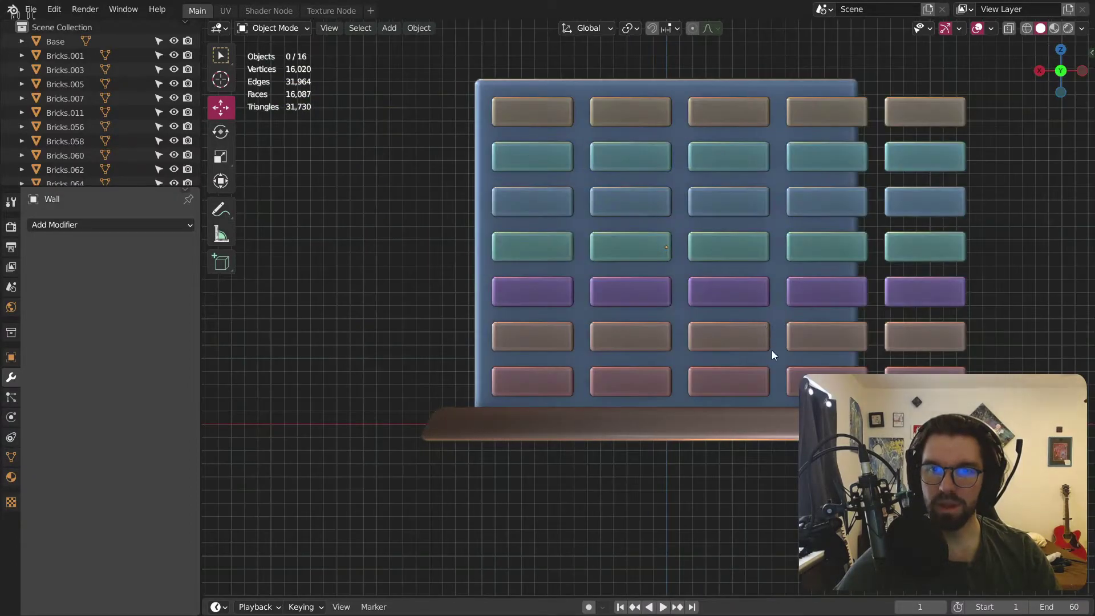
pyautogui.click(553, 379)
pyautogui.keyDown('shift'); pyautogui.click(558, 257); pyautogui.keyUp('shift')
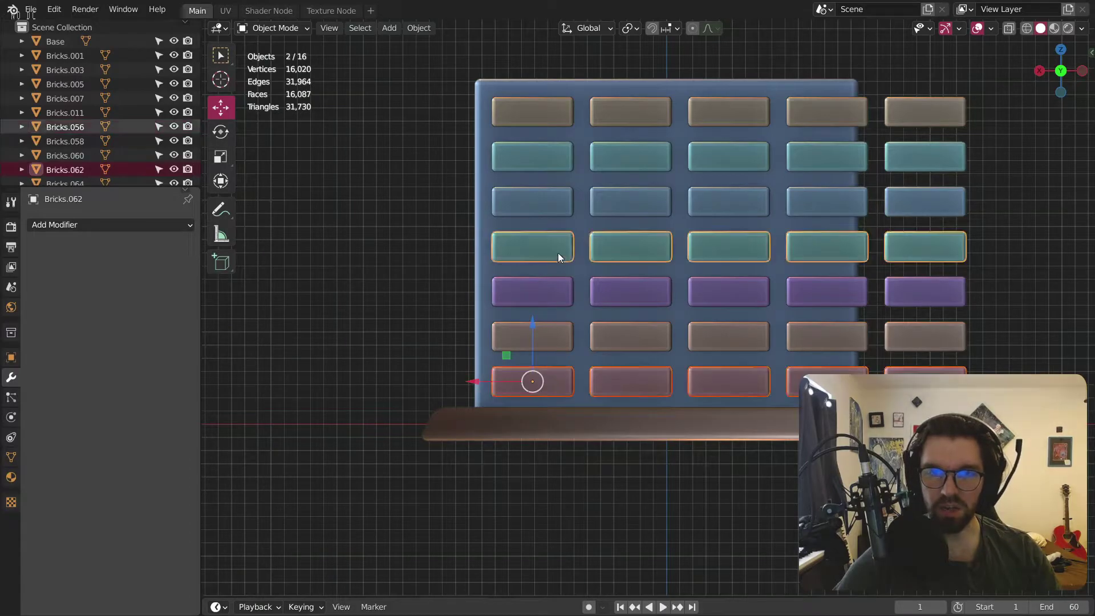
pyautogui.keyDown('shift'); pyautogui.click(532, 119); pyautogui.keyUp('shift')
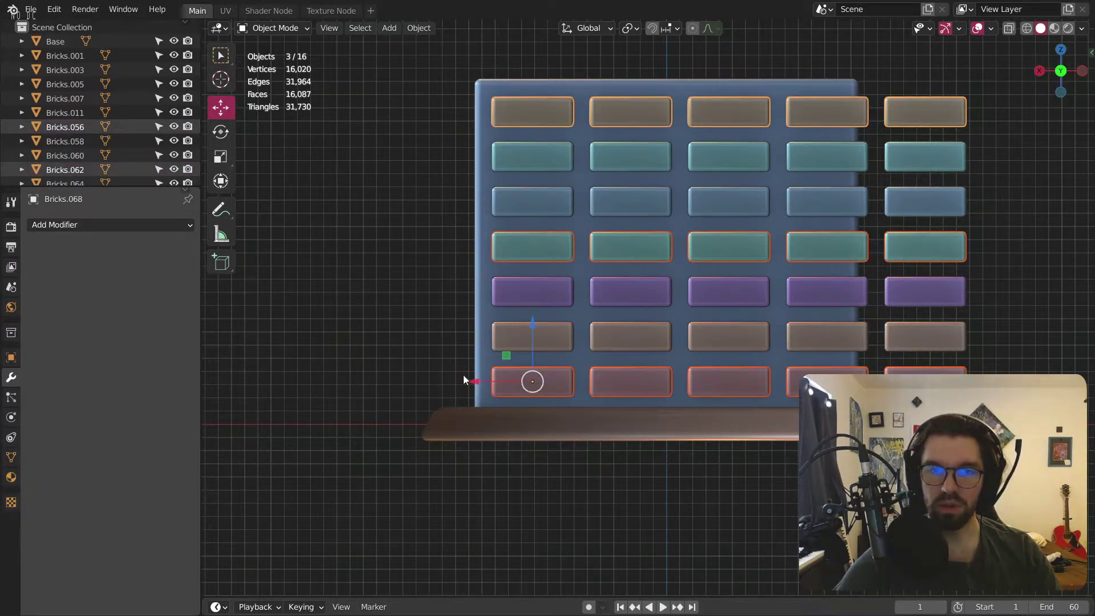
pyautogui.moveTo(471, 380); pyautogui.dragTo(409, 385)
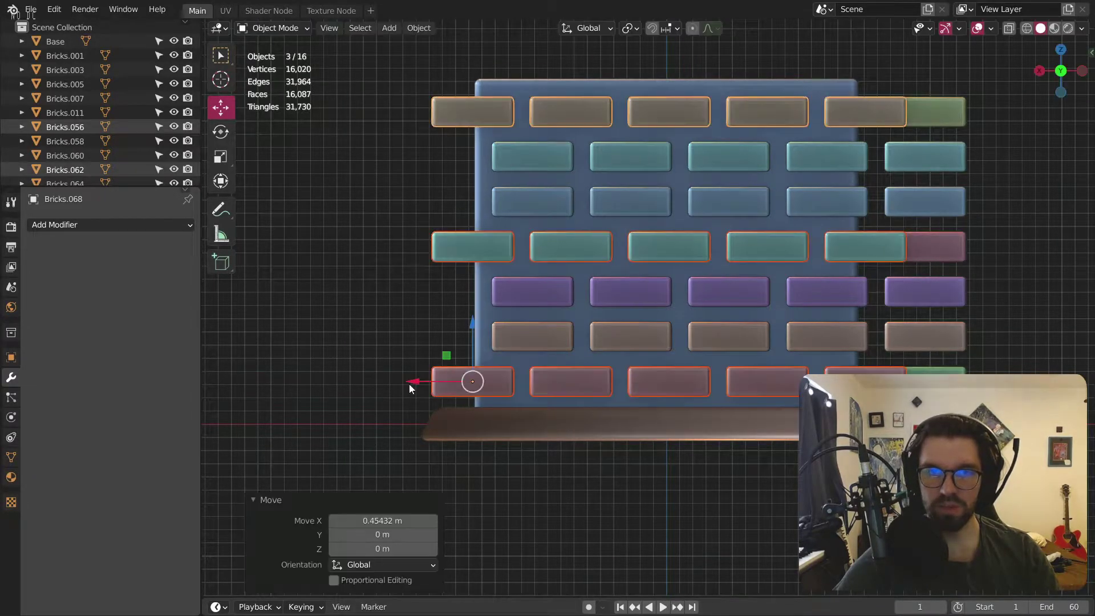
# Step: Move the back face's third and sixth brick rows from the bottom about -0.1 m along X and deselect them
pyautogui.click(539, 292)
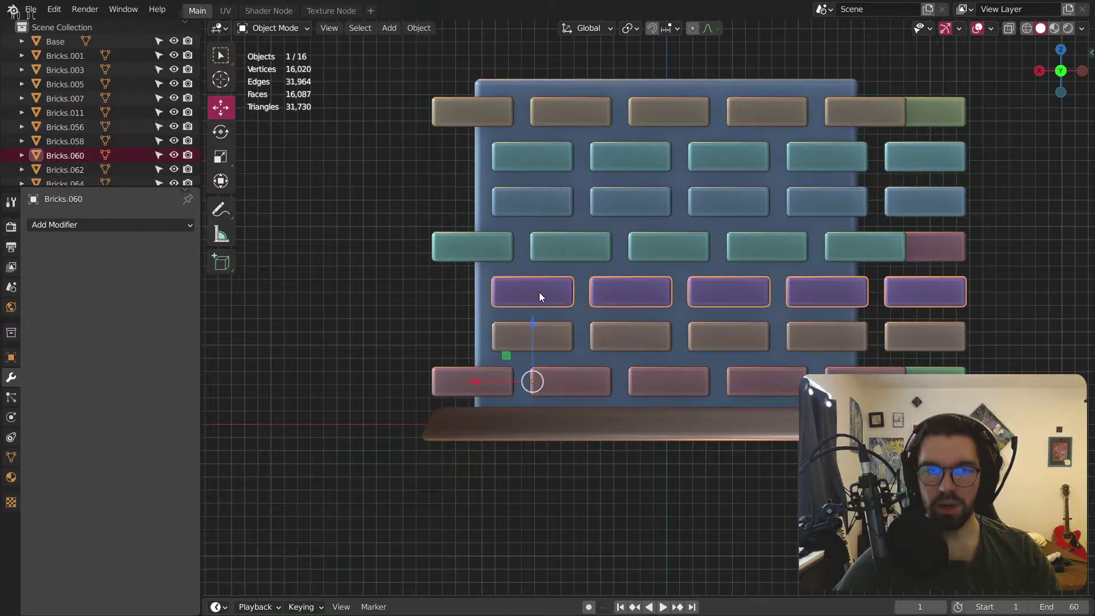
pyautogui.keyDown('shift'); pyautogui.click(530, 159); pyautogui.keyUp('shift')
pyautogui.moveTo(471, 379)
pyautogui.mouseDown()
pyautogui.moveTo(459, 375)
pyautogui.moveTo(484, 372)
pyautogui.mouseUp()
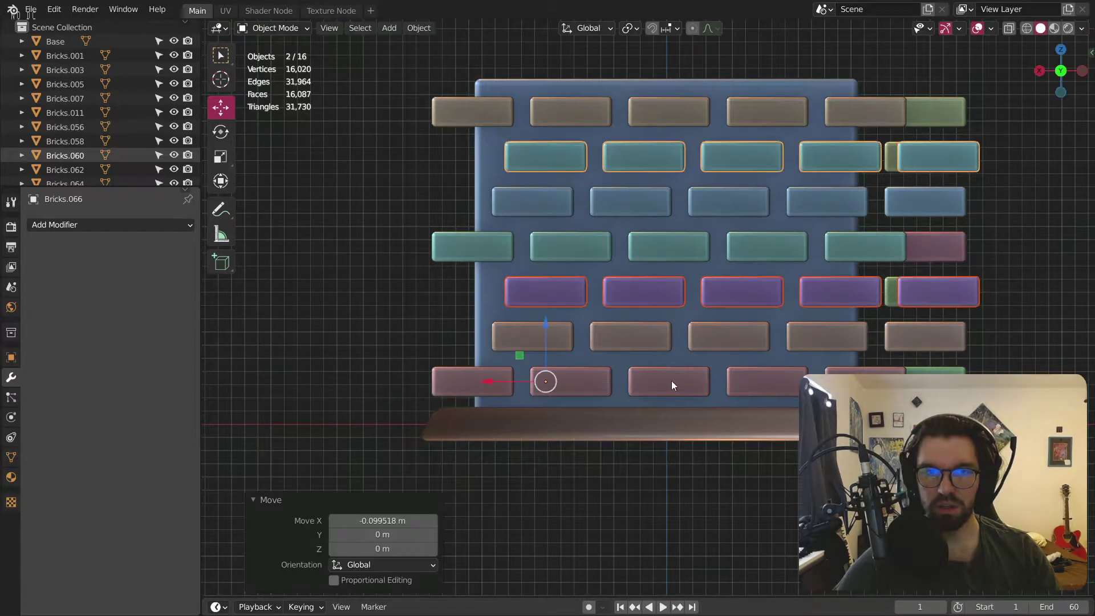
pyautogui.click(1008, 245)
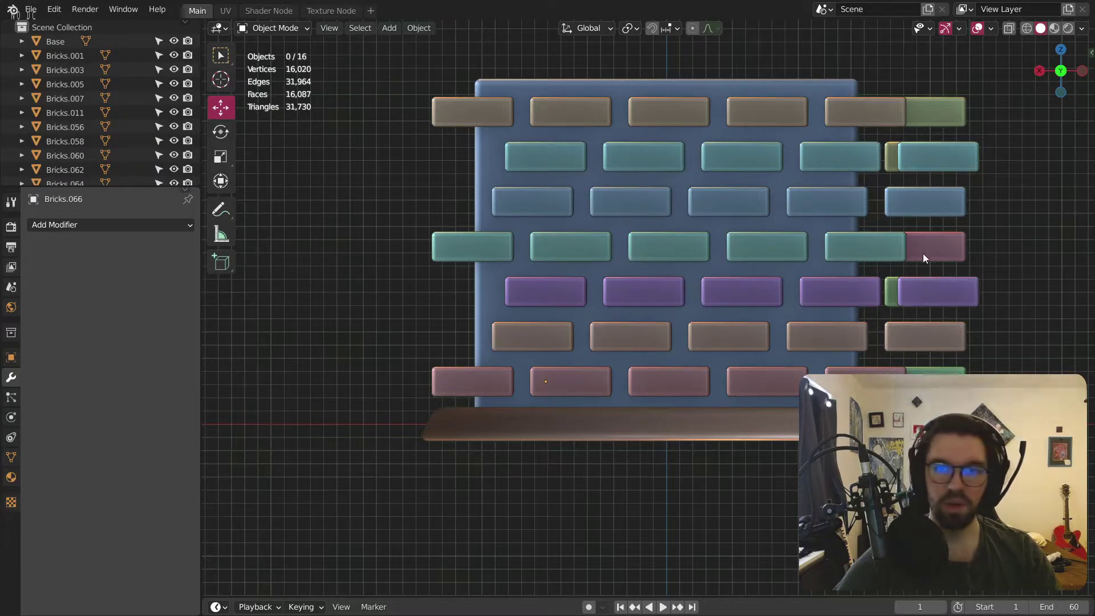
# Step: In the straight front view, move the front face's second and fifth rows toward positive X by slightly over one brick spacing, and deselect them
pyautogui.click(1055, 71)
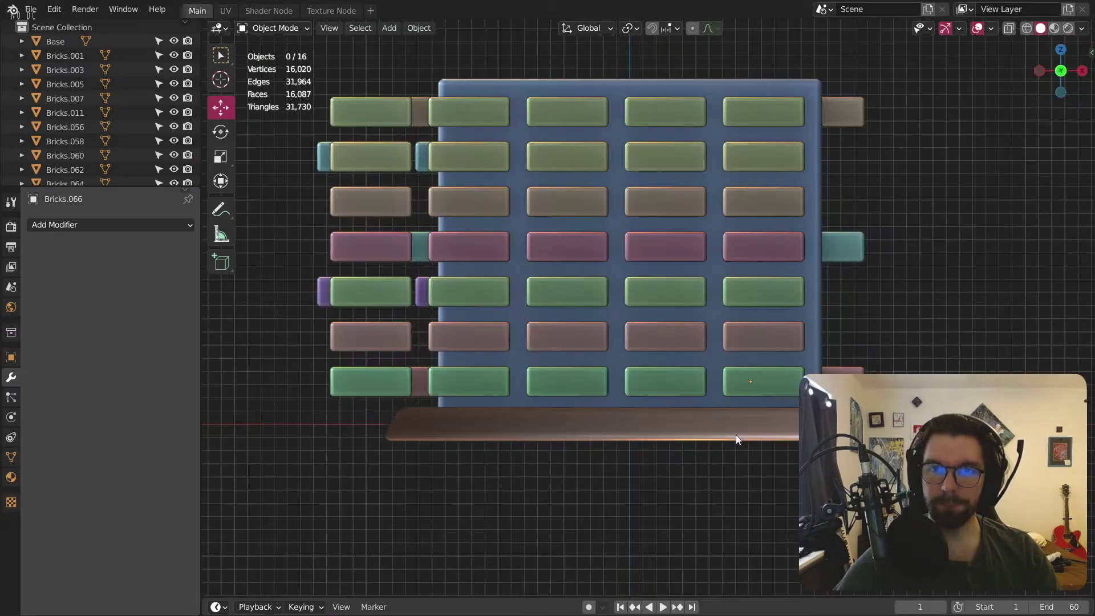
pyautogui.click(751, 332)
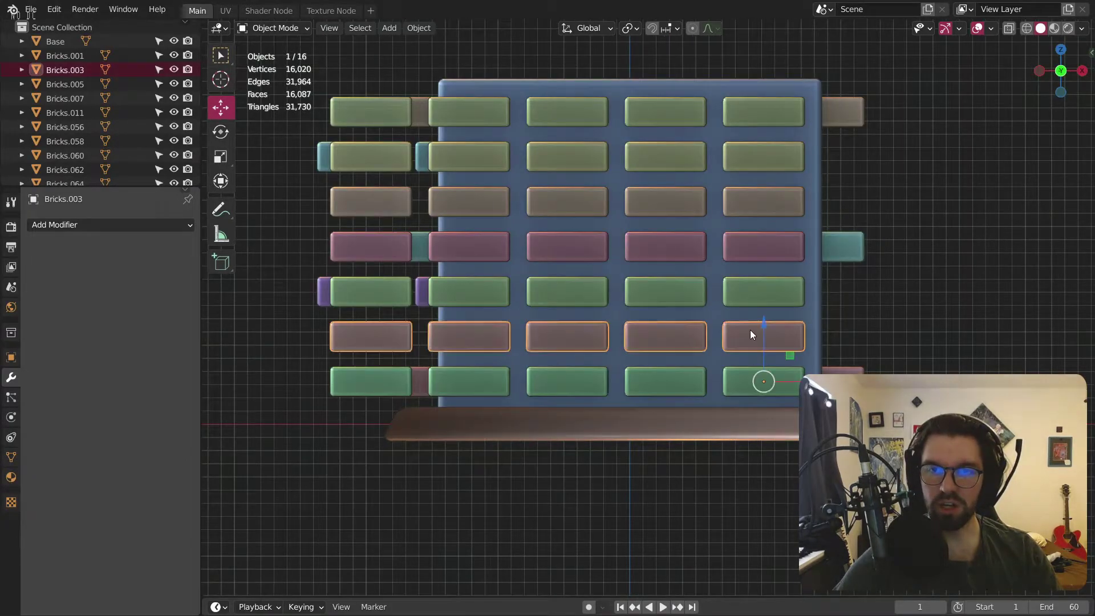
pyautogui.keyDown('shift'); pyautogui.click(758, 195); pyautogui.keyUp('shift')
pyautogui.moveTo(816, 376); pyautogui.dragTo(938, 372)
pyautogui.click(972, 227)
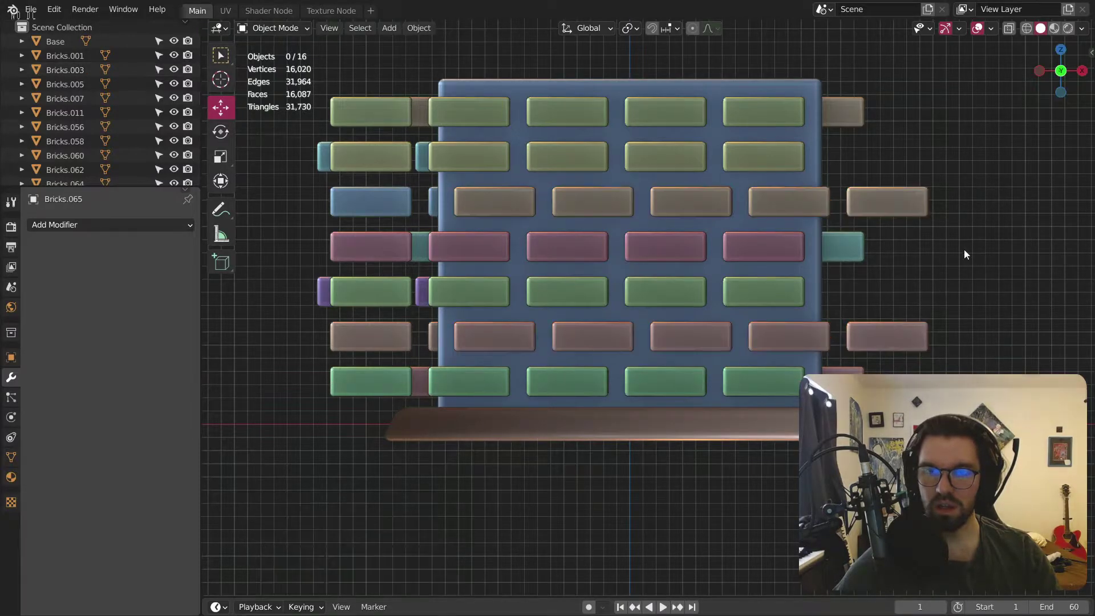
# Step: Shift the front face's second and fifth rows from the top slightly toward negative X and deselect them
pyautogui.click(767, 154)
pyautogui.keyDown('shift'); pyautogui.click(782, 289); pyautogui.keyUp('shift')
pyautogui.press('g')
pyautogui.press('x')
pyautogui.click(799, 381)
pyautogui.click(1002, 203)
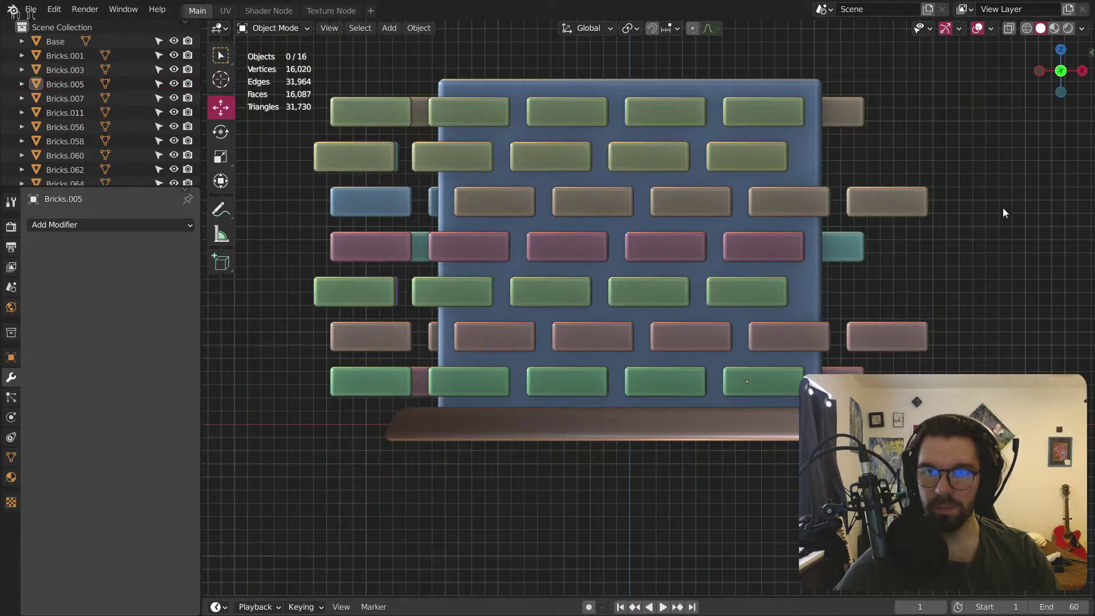
# Step: Separate all fourteen brick rows by loose parts into individual brick objects and return to Object Mode
pyautogui.scroll(-5, 572, 240)
pyautogui.moveTo(571, 241)
pyautogui.mouseDown(button='middle')
pyautogui.moveTo(648, 215)
pyautogui.moveTo(558, 256)
pyautogui.mouseUp(button='middle')
pyautogui.scroll(3, 557, 257)
pyautogui.click(558, 257)
pyautogui.keyDown('shift'); pyautogui.click(606, 207); pyautogui.keyUp('shift')
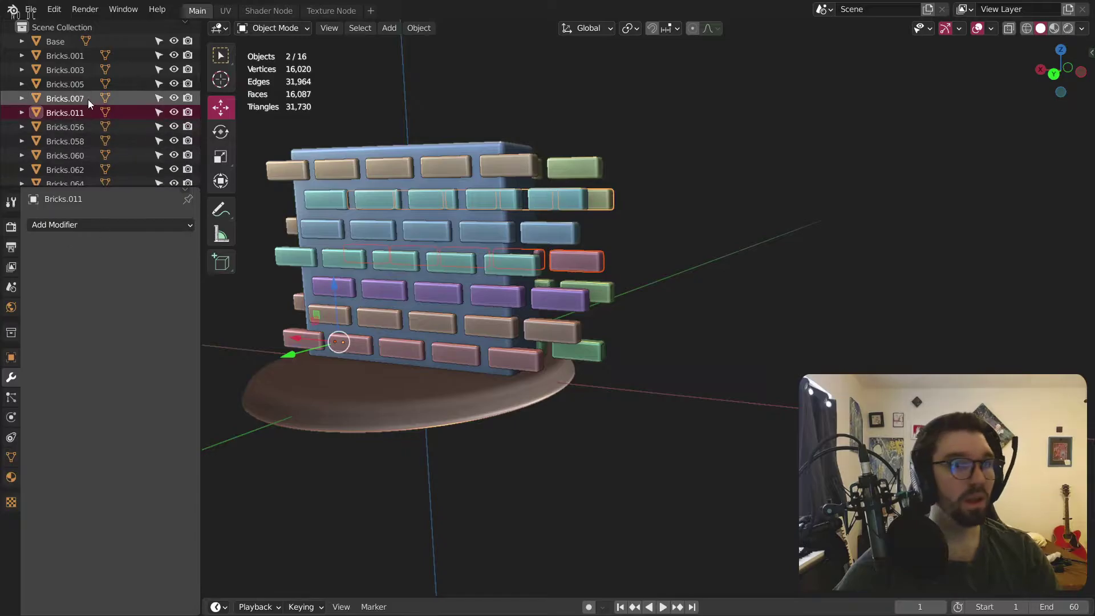
pyautogui.click(65, 55)
pyautogui.scroll(-3, 71, 125)
pyautogui.keyDown('shift'); pyautogui.click(65, 158); pyautogui.keyUp('shift')
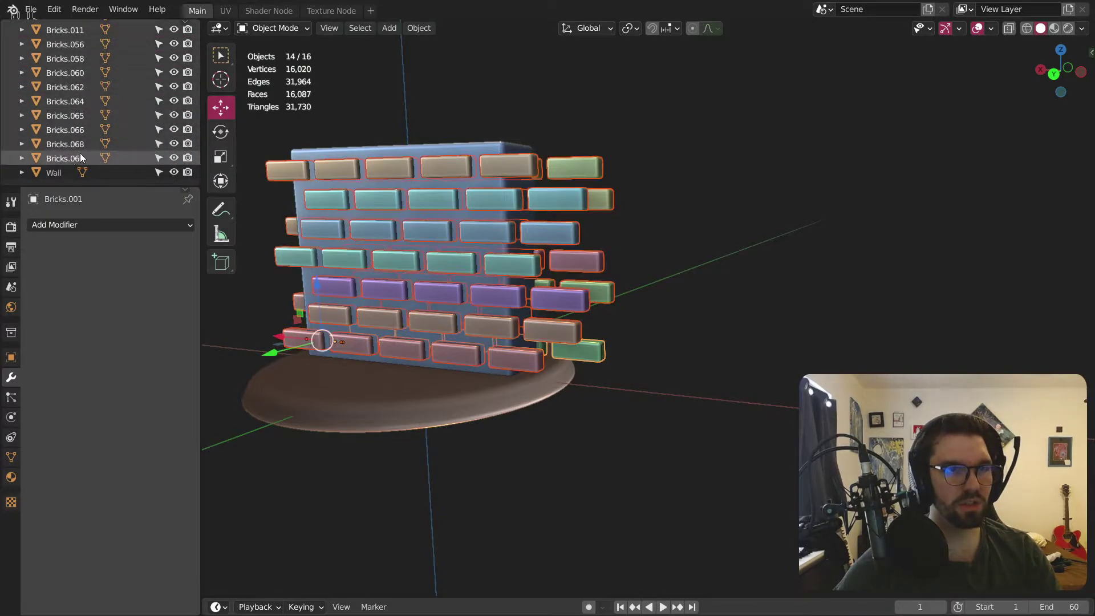
pyautogui.click(274, 28)
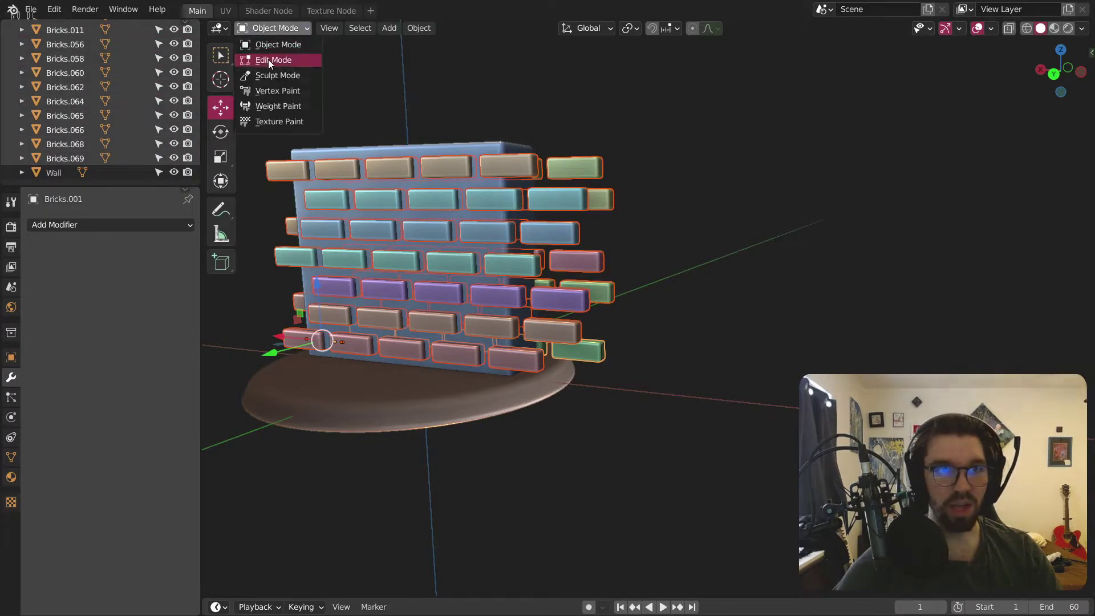
pyautogui.click(268, 59)
pyautogui.rightClick(533, 240)
pyautogui.moveTo(522, 332)
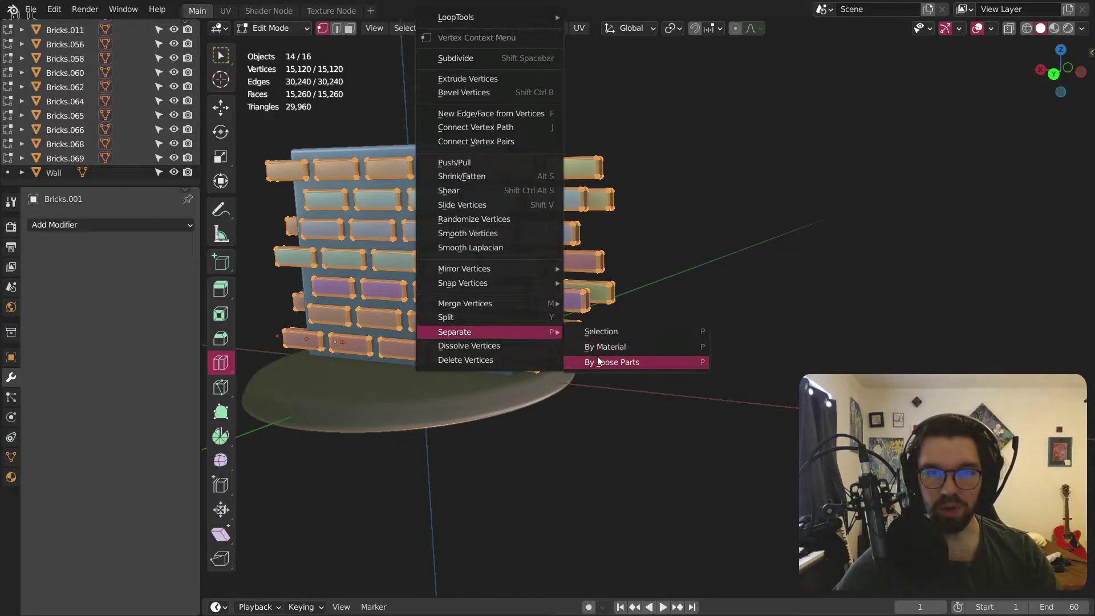
pyautogui.click(613, 362)
pyautogui.click(268, 28)
pyautogui.click(276, 45)
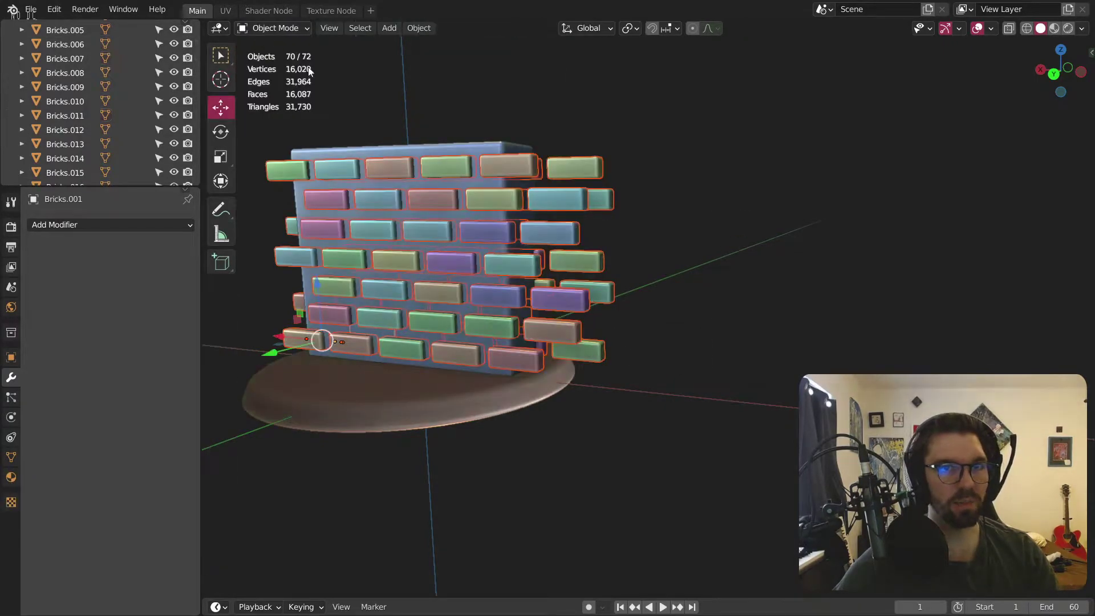
# Step: In the straight back view, delete the detached bricks beyond the wall's positive-X edge in the third and sixth rows from the top
pyautogui.click(1054, 74)
pyautogui.press('KP_Decimal')
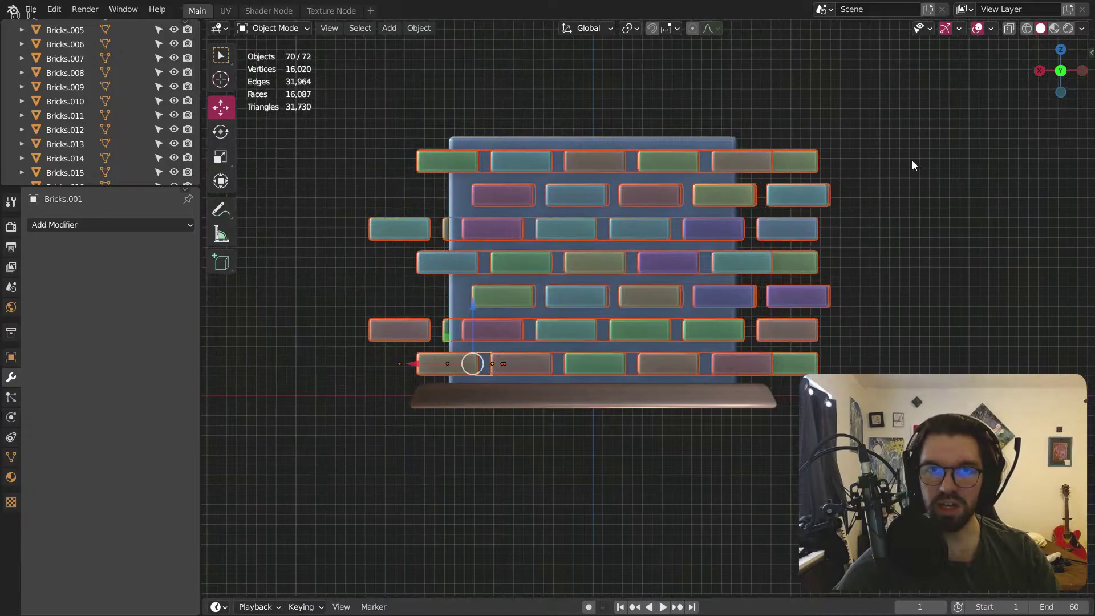
pyautogui.click(912, 163)
pyautogui.scroll(2, 403, 242)
pyautogui.click(403, 242)
pyautogui.press('Delete')
pyautogui.click(400, 393)
pyautogui.press('Delete')
# Step: Delete the surplus bricks lying beyond the wall's negative-X edge across the rows of both faces
pyautogui.click(984, 346)
pyautogui.press('Delete')
pyautogui.click(1001, 347)
pyautogui.press('Delete')
pyautogui.click(980, 294)
pyautogui.press('Delete')
pyautogui.click(973, 246)
pyautogui.press('Delete')
pyautogui.click(992, 197)
pyautogui.click(985, 149)
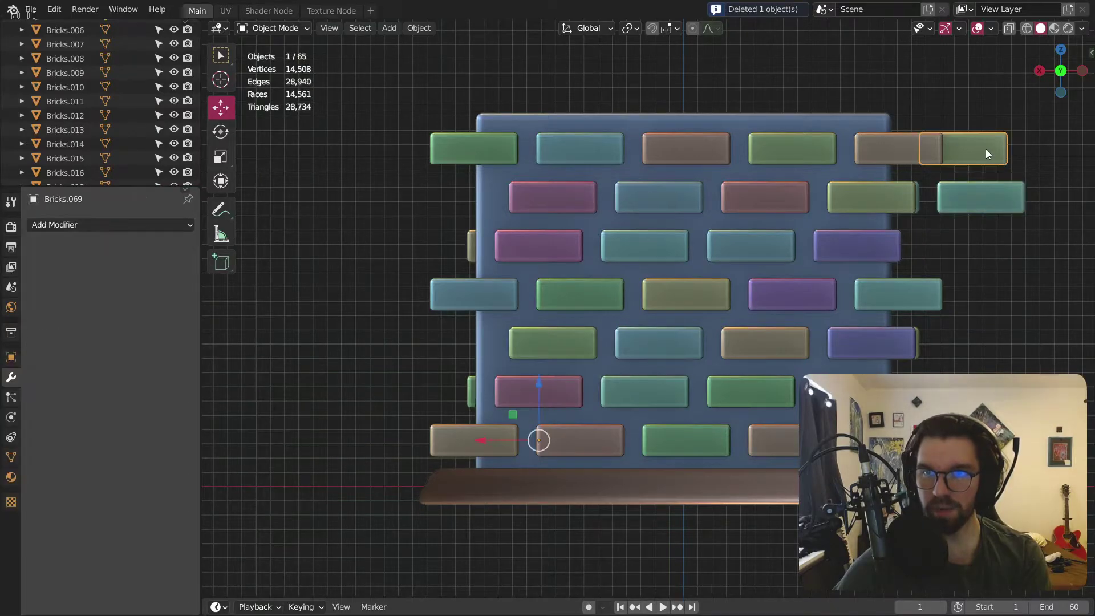
pyautogui.press('Delete')
pyautogui.click(997, 201)
pyautogui.press('Delete')
pyautogui.click(976, 392)
pyautogui.press('Delete')
pyautogui.click(985, 440)
pyautogui.press('Delete')
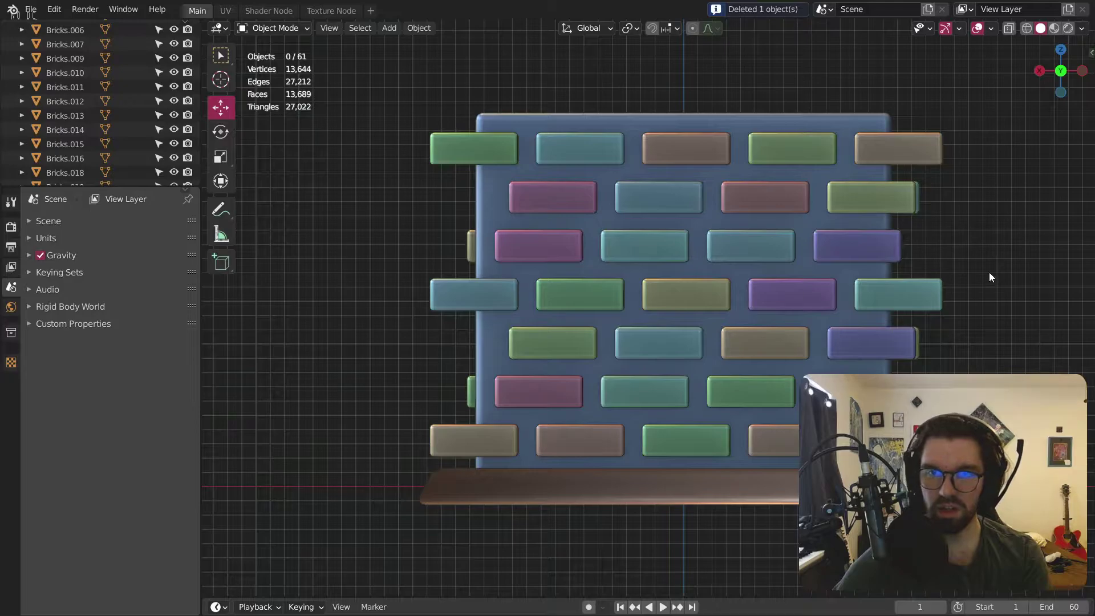
# Step: Delete the overhanging bricks at both ends of the back face's top and fourth rows
pyautogui.click(922, 298)
pyautogui.press('Delete')
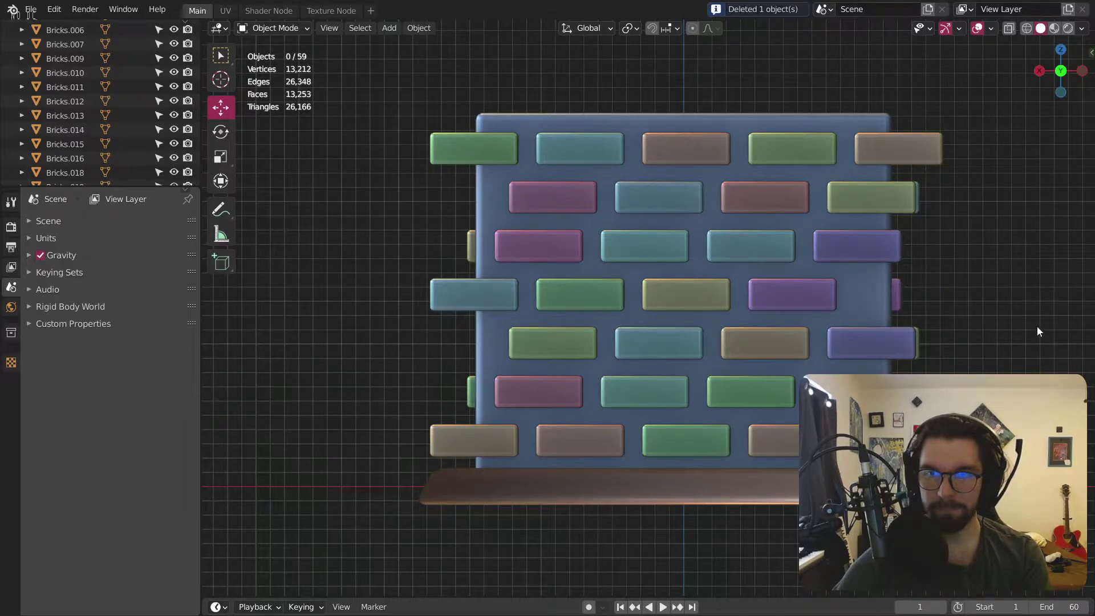
pyautogui.click(932, 146)
pyautogui.press('Delete')
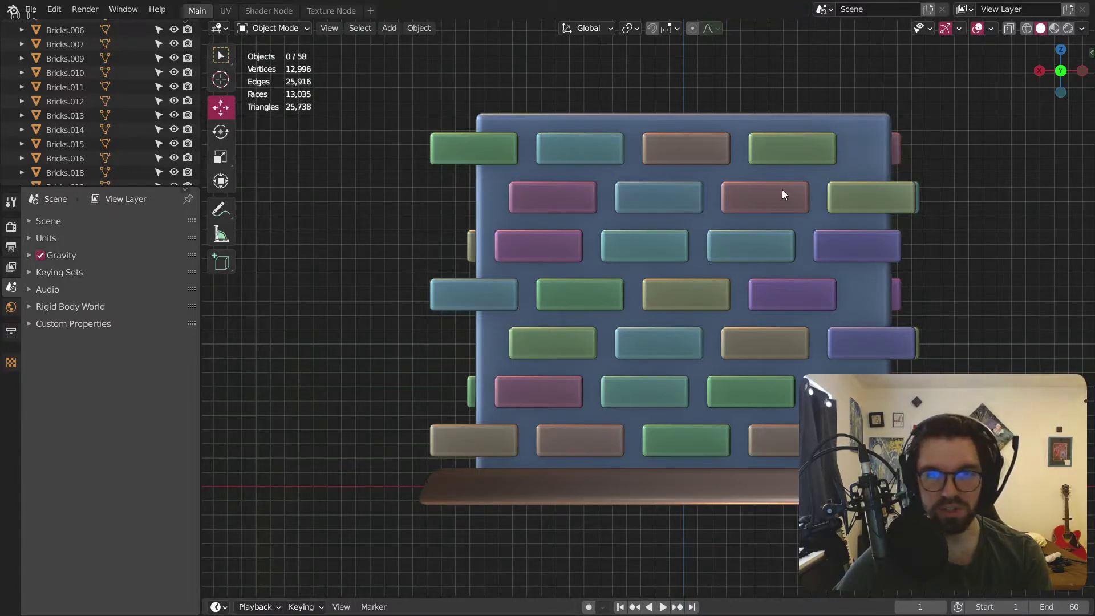
pyautogui.click(443, 287)
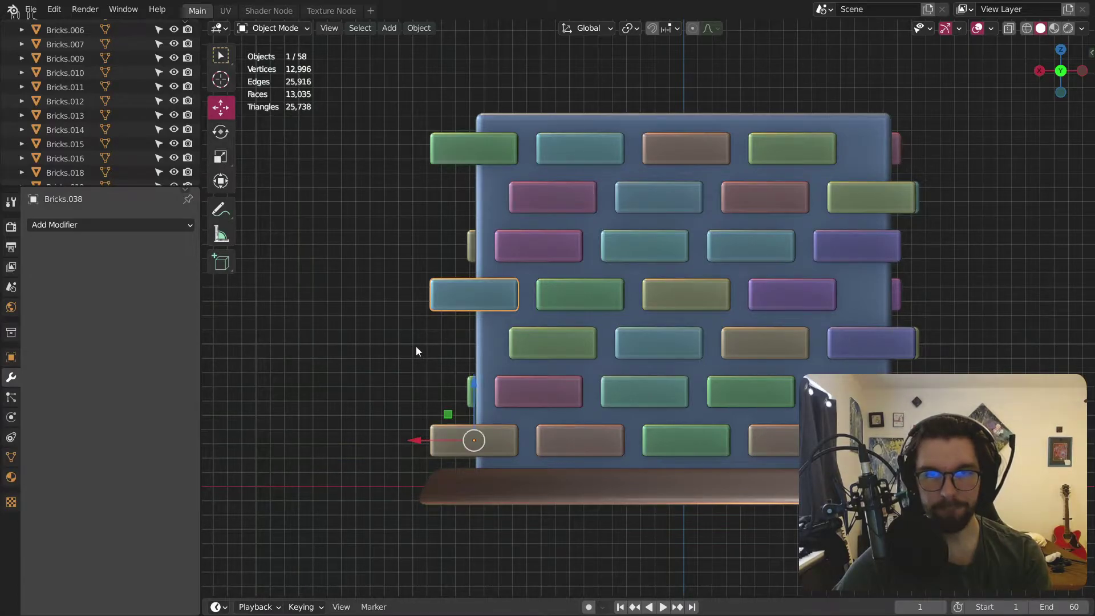
pyautogui.press('Delete')
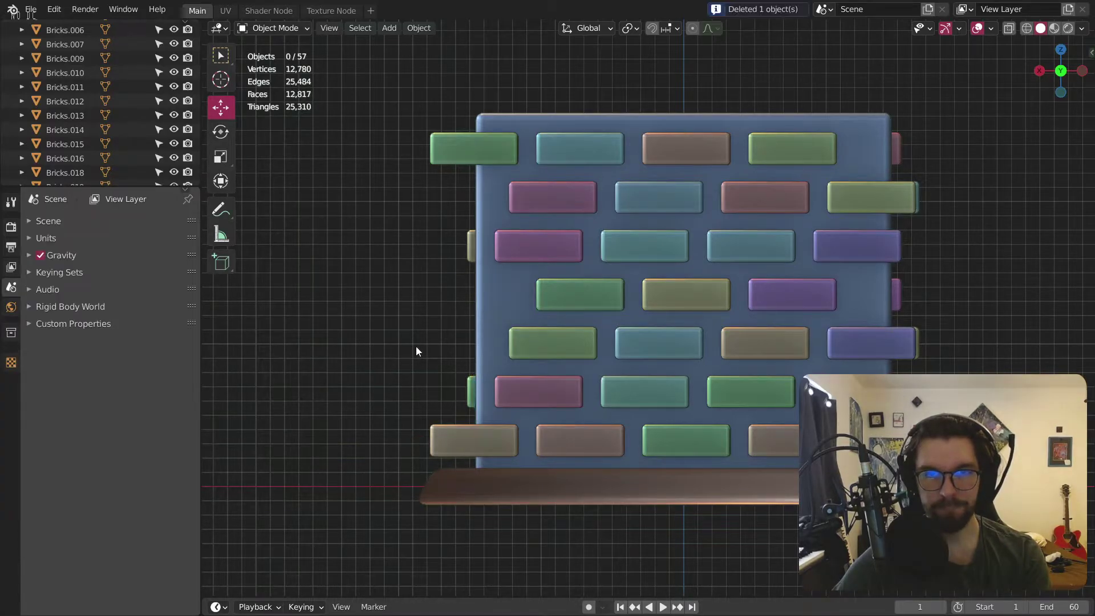
pyautogui.click(442, 155)
pyautogui.press('Delete')
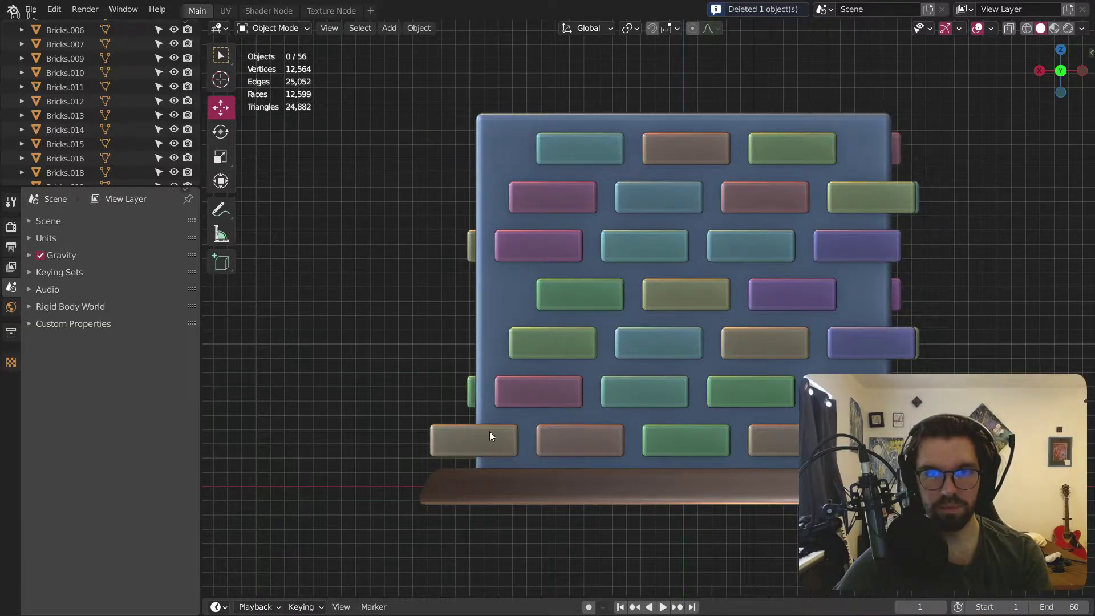
# Step: Shorten the front face's overhanging top-row brick by moving its outer-end vertices about 0.195 m along X in the straight front view
pyautogui.moveTo(490, 431); pyautogui.dragTo(582, 216, button='middle')
pyautogui.scroll(5, 542, 346)
pyautogui.scroll(-4, 542, 351)
pyautogui.scroll(3, 408, 188)
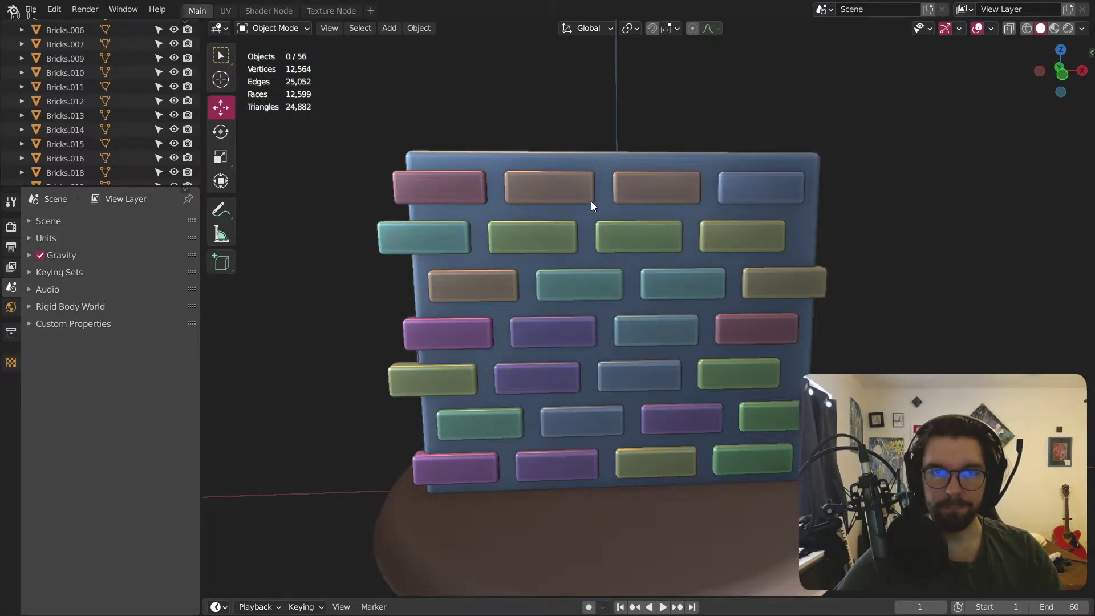
pyautogui.click(453, 176)
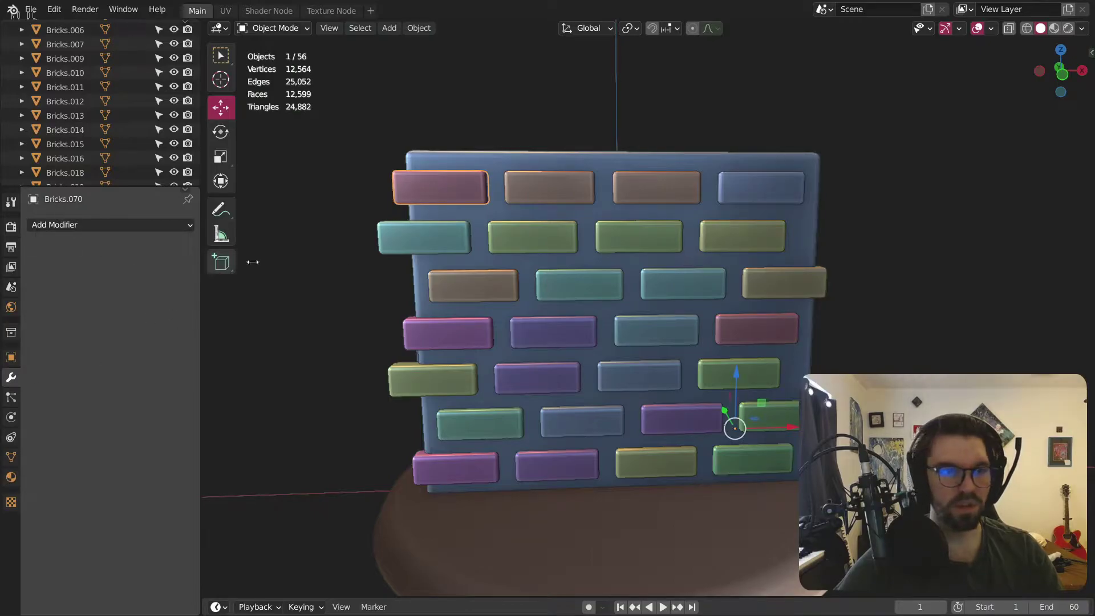
pyautogui.moveTo(508, 207); pyautogui.dragTo(485, 241, button='middle')
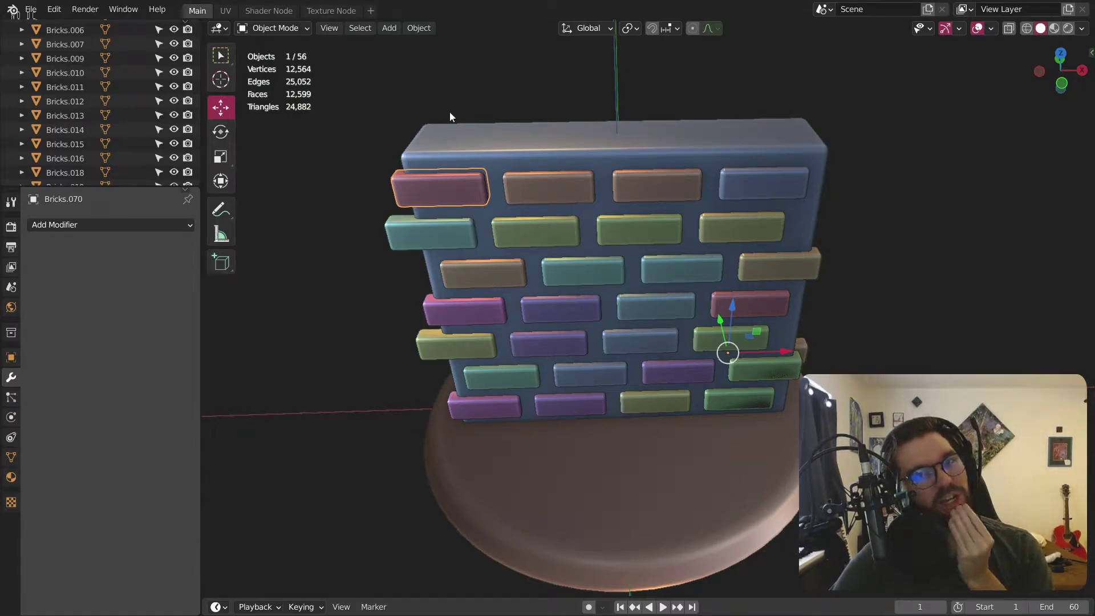
pyautogui.scroll(2, 481, 166)
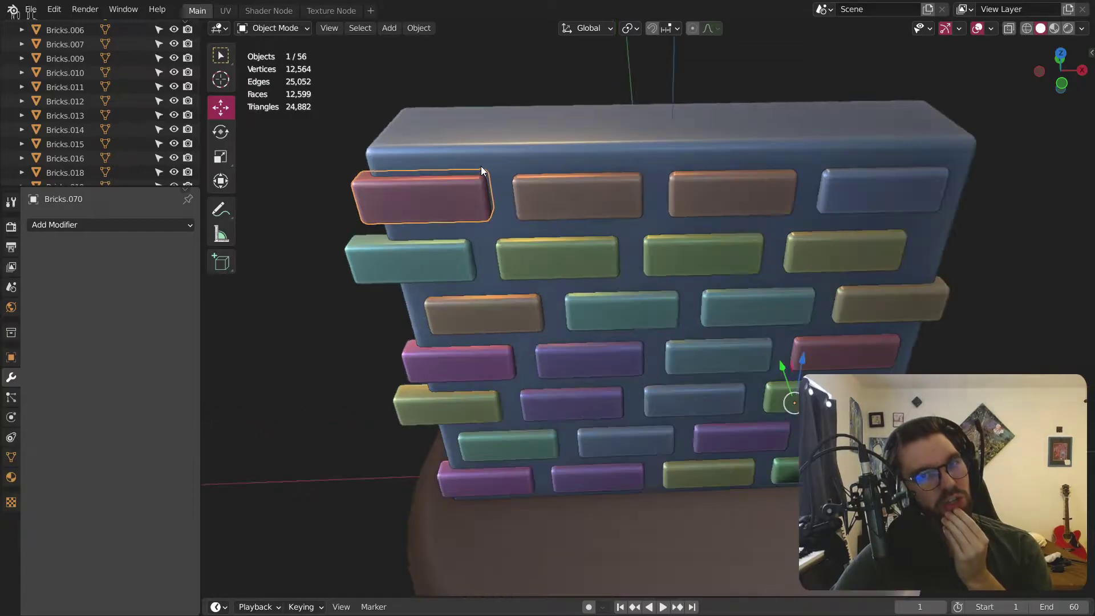
pyautogui.click(1061, 84)
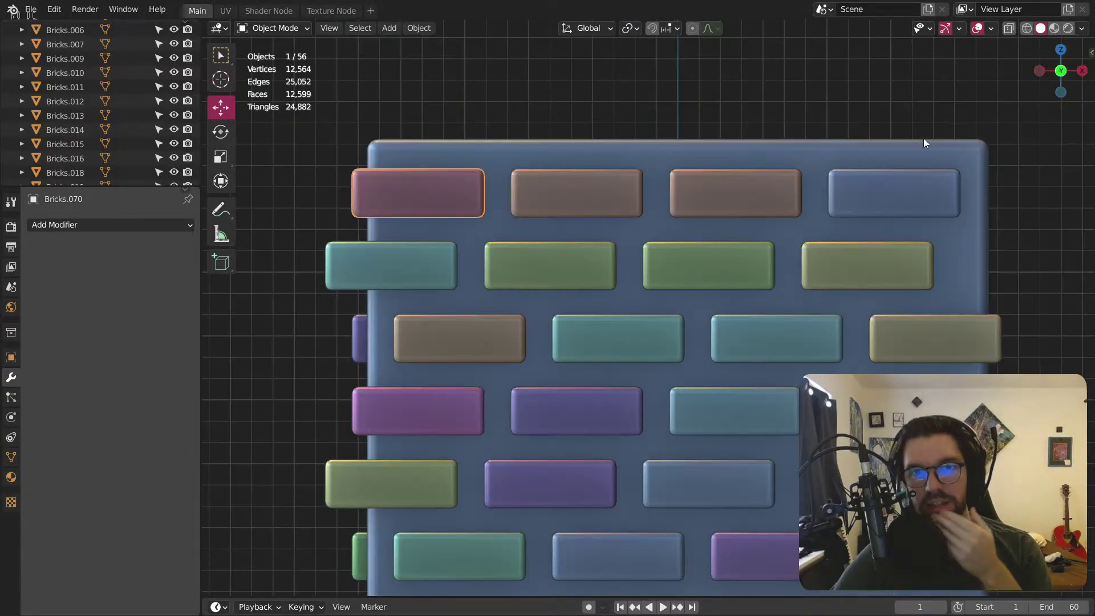
pyautogui.click(274, 28)
pyautogui.click(272, 62)
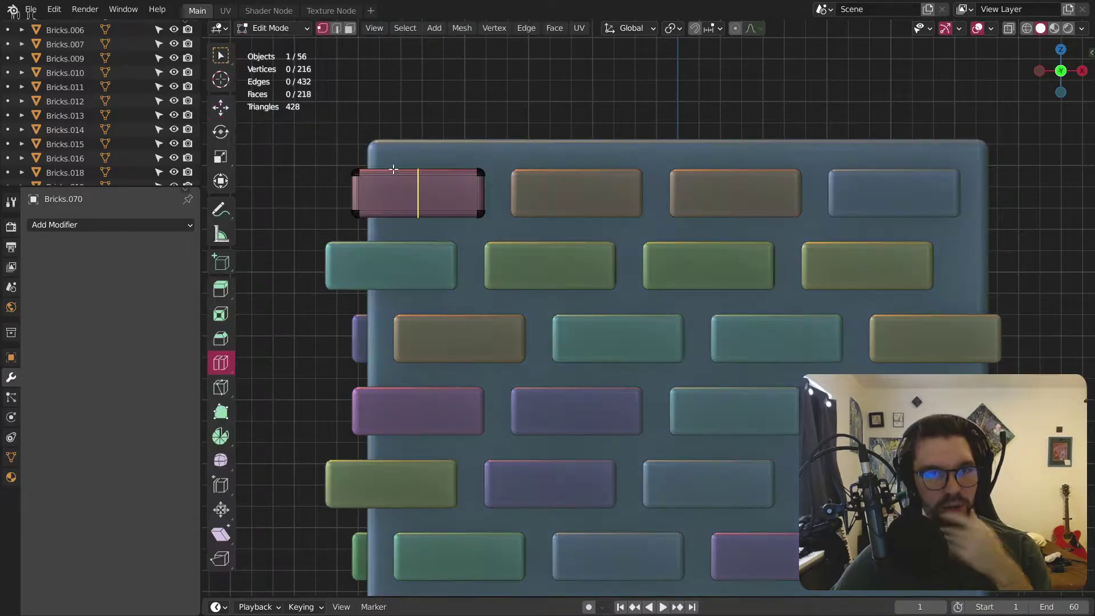
pyautogui.click(1009, 28)
pyautogui.click(232, 63)
pyautogui.moveTo(306, 135); pyautogui.dragTo(420, 237)
pyautogui.click(229, 108)
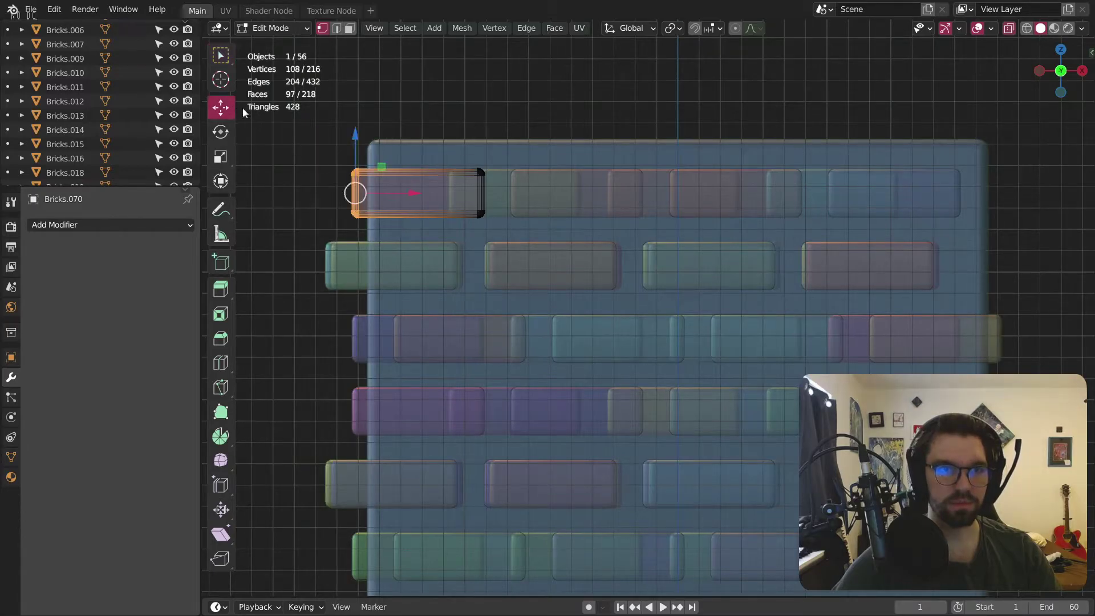
pyautogui.moveTo(413, 193); pyautogui.dragTo(458, 190)
pyautogui.scroll(-3, 521, 164)
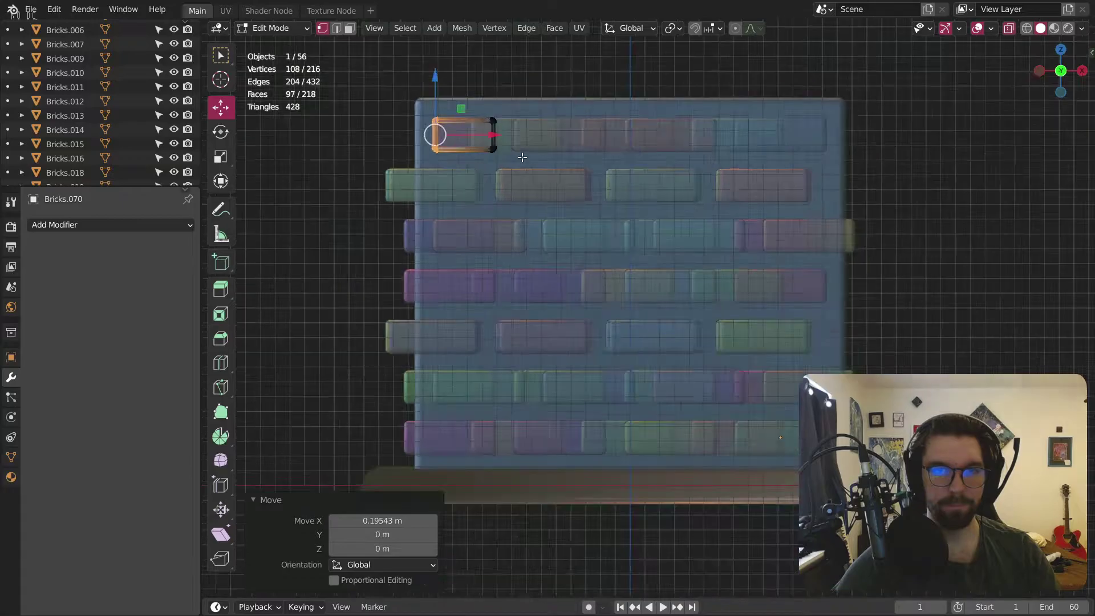
pyautogui.click(274, 28)
pyautogui.click(278, 45)
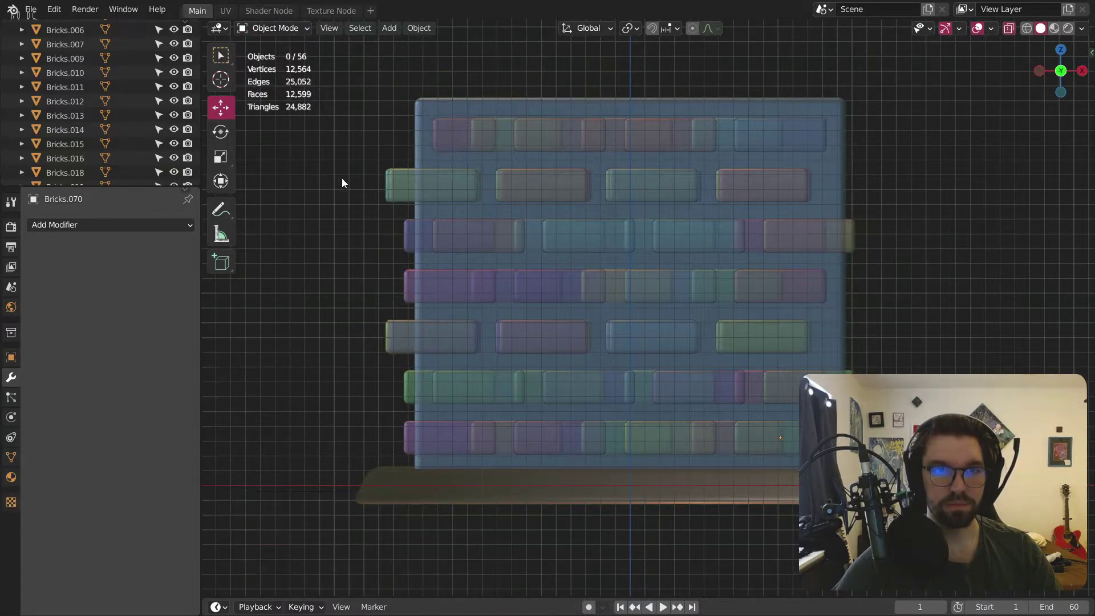
pyautogui.click(1008, 29)
# Step: Put the front face's six remaining overhanging end bricks into Edit Mode together with X-ray enabled
pyautogui.click(443, 202)
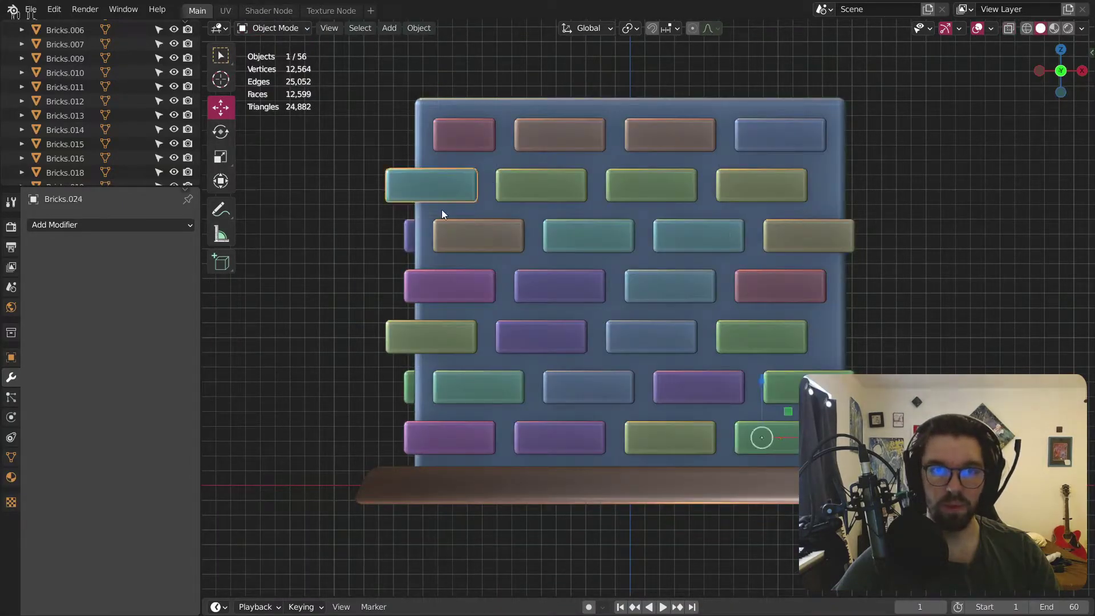
pyautogui.keyDown('shift'); pyautogui.click(423, 340); pyautogui.keyUp('shift')
pyautogui.keyDown('shift'); pyautogui.click(451, 286); pyautogui.keyUp('shift')
pyautogui.keyDown('shift'); pyautogui.click(488, 446); pyautogui.keyUp('shift')
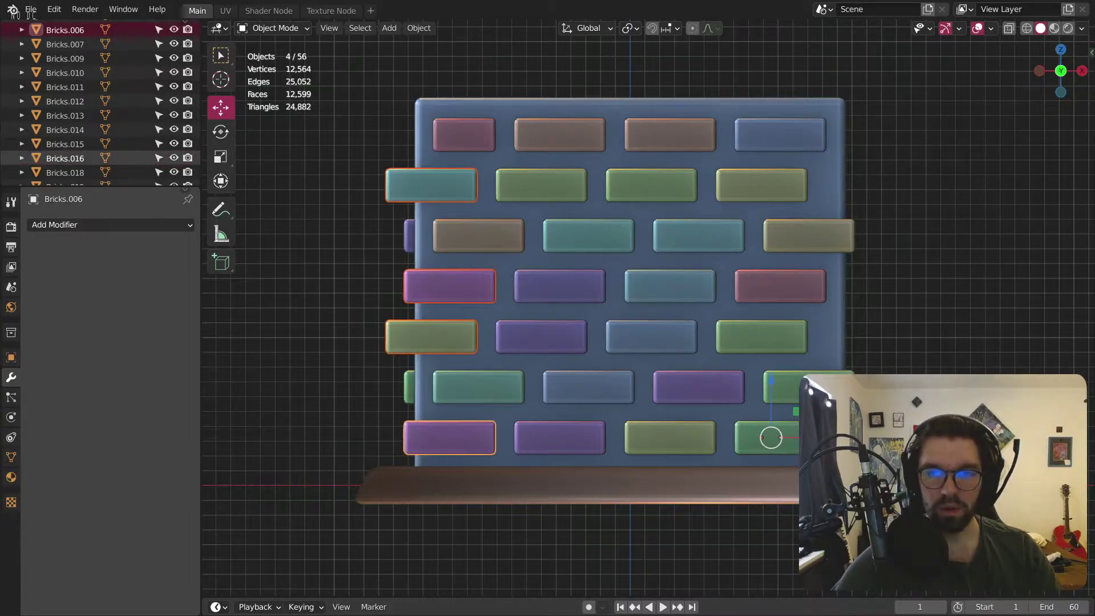
pyautogui.keyDown('shift'); pyautogui.click(816, 245); pyautogui.keyUp('shift')
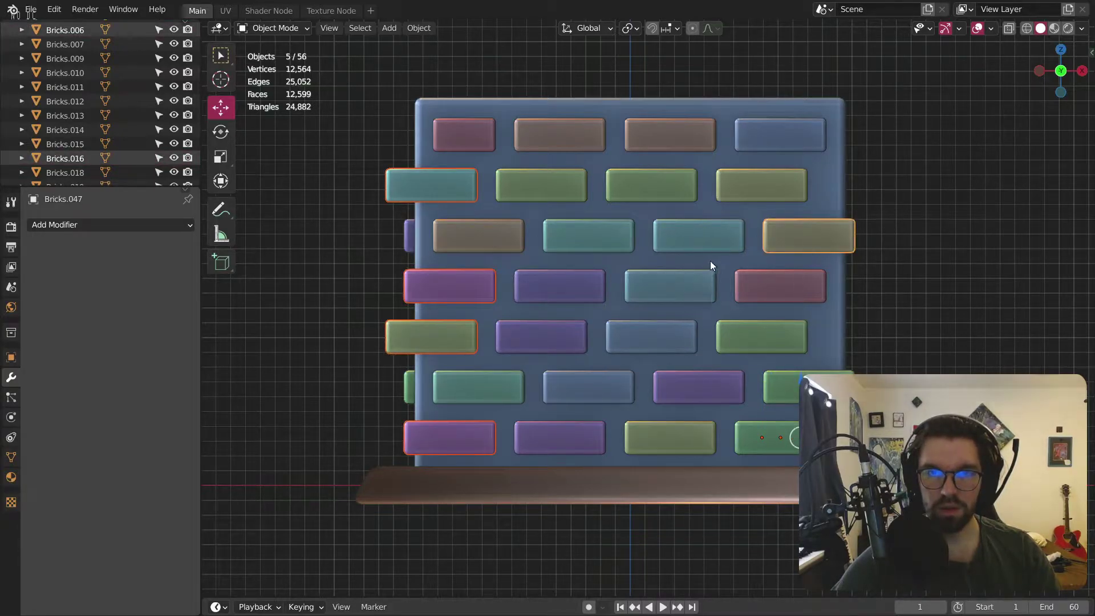
pyautogui.keyDown('shift'); pyautogui.click(826, 387); pyautogui.keyUp('shift')
pyautogui.click(274, 28)
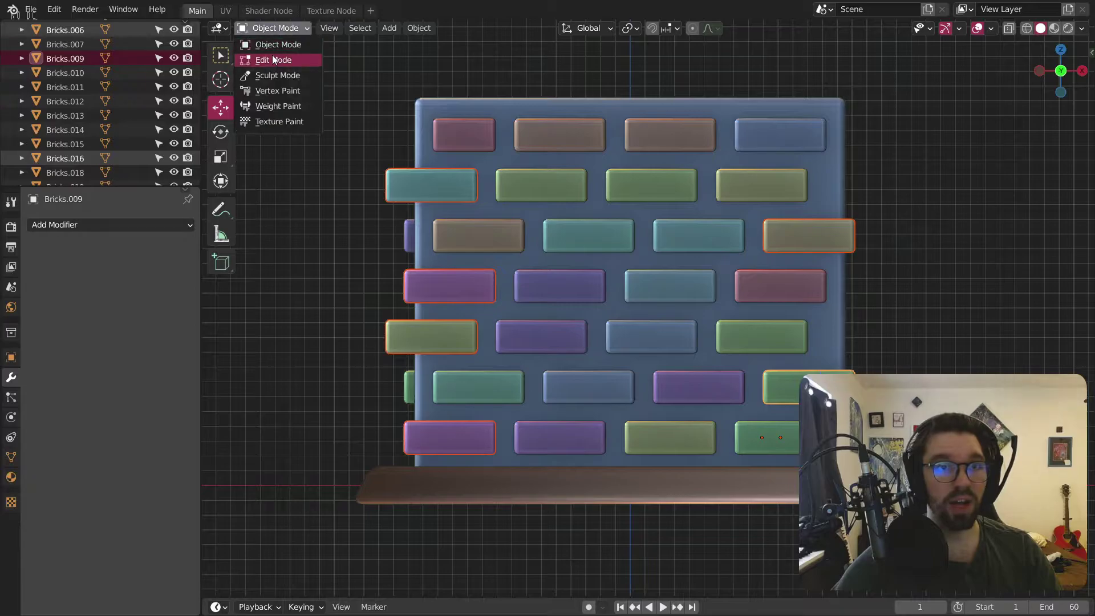
pyautogui.click(272, 57)
pyautogui.click(1008, 29)
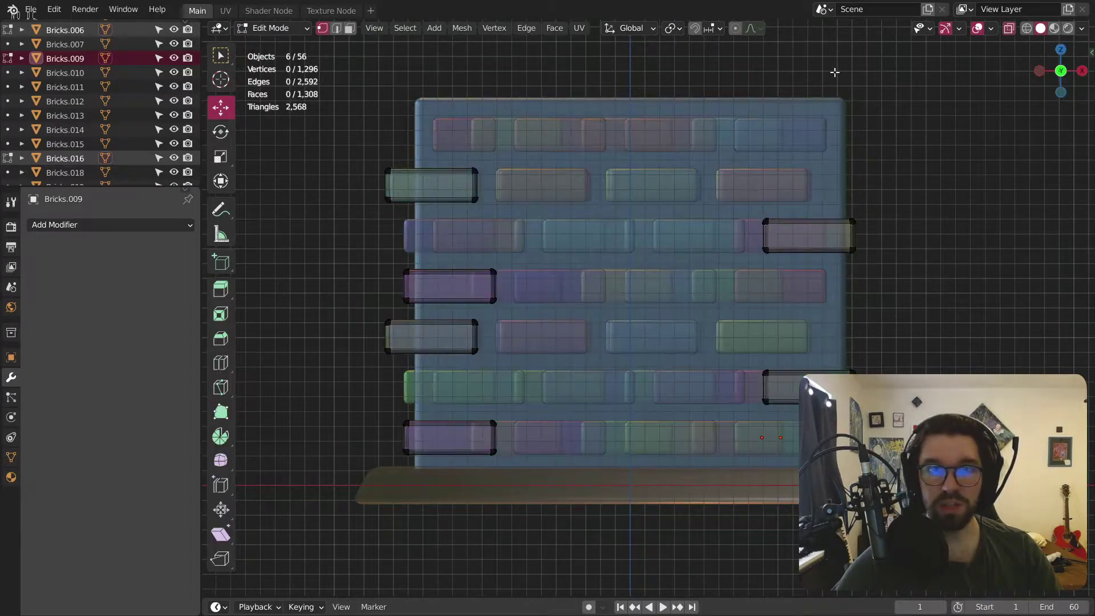
# Step: Shorten the second row's overhanging brick by moving its outer-end vertices about 0.27 m along X
pyautogui.moveTo(340, 130); pyautogui.dragTo(415, 220)
pyautogui.press('g')
pyautogui.press('x')
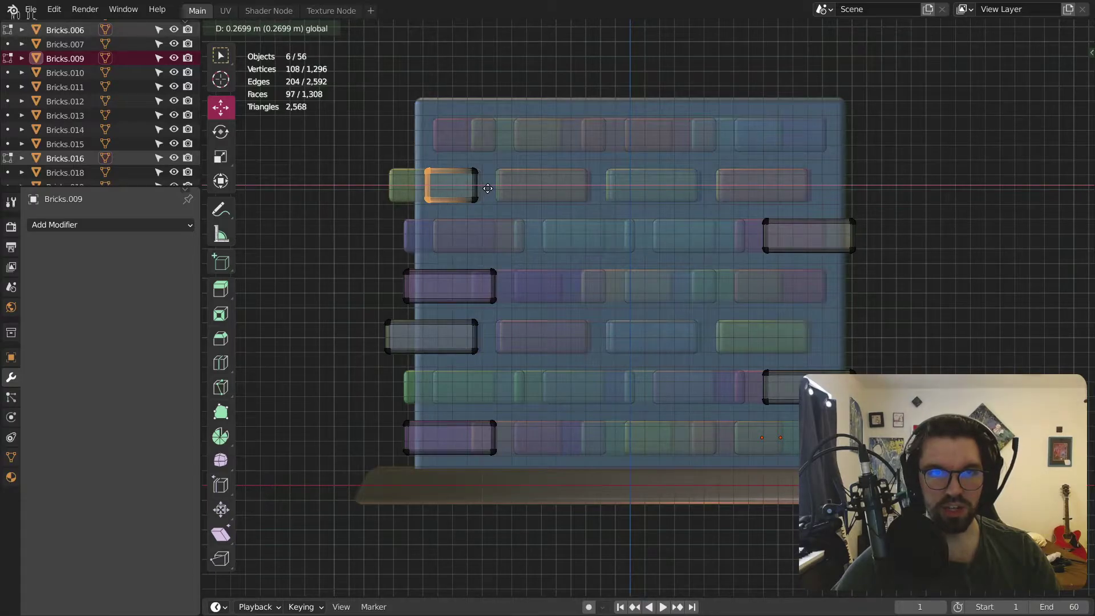
pyautogui.click(488, 188)
# Step: Move the outer ends of the fourth, fifth and bottom rows' overhanging bricks inside the wall along X, the fifth row's by about 0.28 m
pyautogui.moveTo(371, 243); pyautogui.dragTo(507, 286)
pyautogui.moveTo(365, 299); pyautogui.dragTo(486, 341)
pyautogui.keyDown('shift'); pyautogui.moveTo(487, 342); pyautogui.dragTo(481, 285, button='middle'); pyautogui.keyUp('shift')
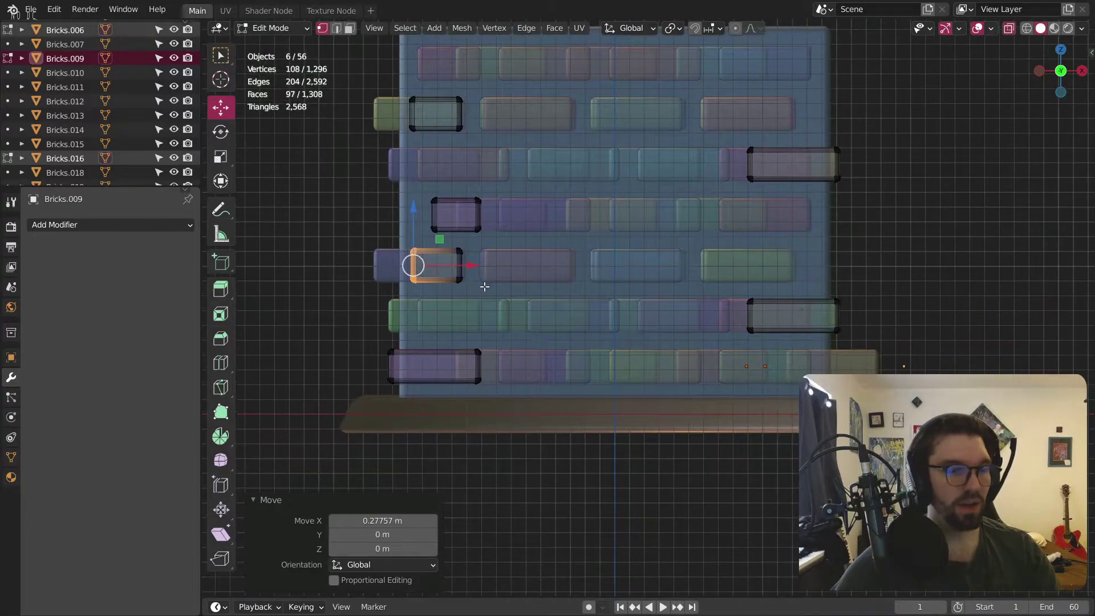
pyautogui.scroll(2, 377, 336)
pyautogui.moveTo(365, 342); pyautogui.dragTo(449, 423)
pyautogui.moveTo(451, 385); pyautogui.dragTo(516, 388)
# Step: Pull the positive-X ends of the sixth and third rows' overhanging bricks inside the wall, moving the third row's about -0.29 m along X
pyautogui.scroll(-1, 727, 399)
pyautogui.keyDown('shift'); pyautogui.moveTo(998, 342); pyautogui.dragTo(765, 382, button='middle'); pyautogui.keyUp('shift')
pyautogui.moveTo(804, 325); pyautogui.dragTo(731, 427)
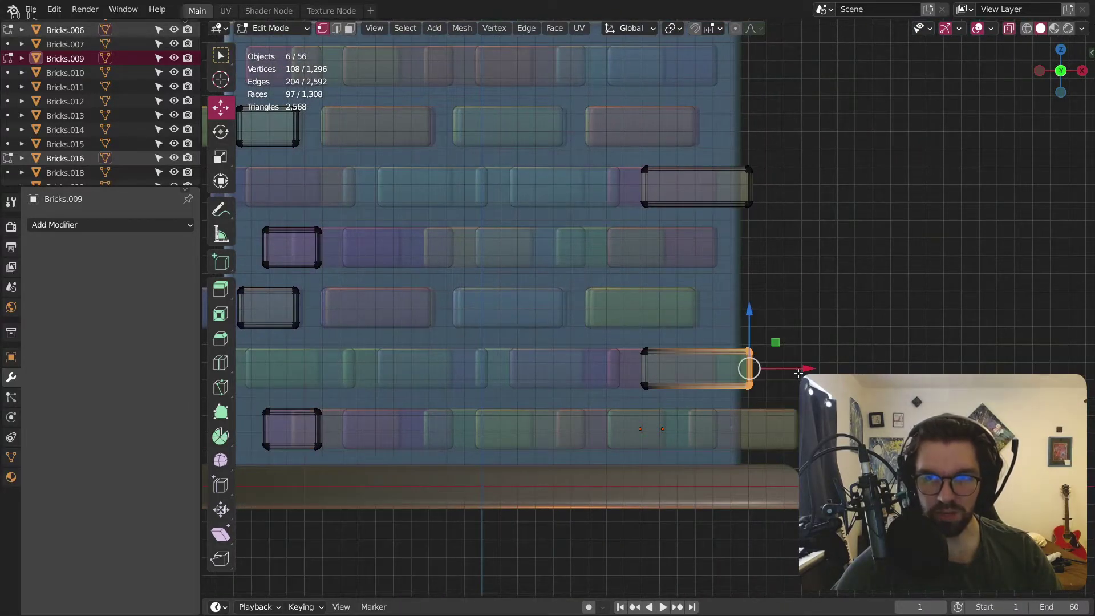
pyautogui.moveTo(808, 370); pyautogui.dragTo(782, 370)
pyautogui.moveTo(793, 131); pyautogui.dragTo(725, 249)
pyautogui.moveTo(802, 189); pyautogui.dragTo(754, 188)
# Step: Turn off X-ray, return the shortened bricks to Object Mode and deselect everything
pyautogui.scroll(-3, 742, 188)
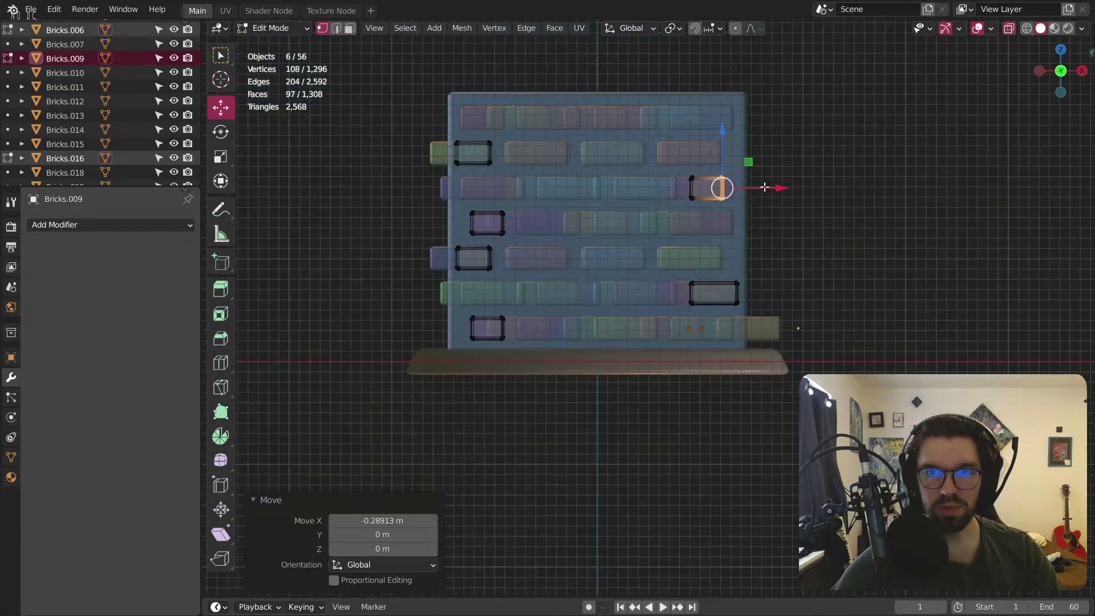
pyautogui.scroll(2, 741, 188)
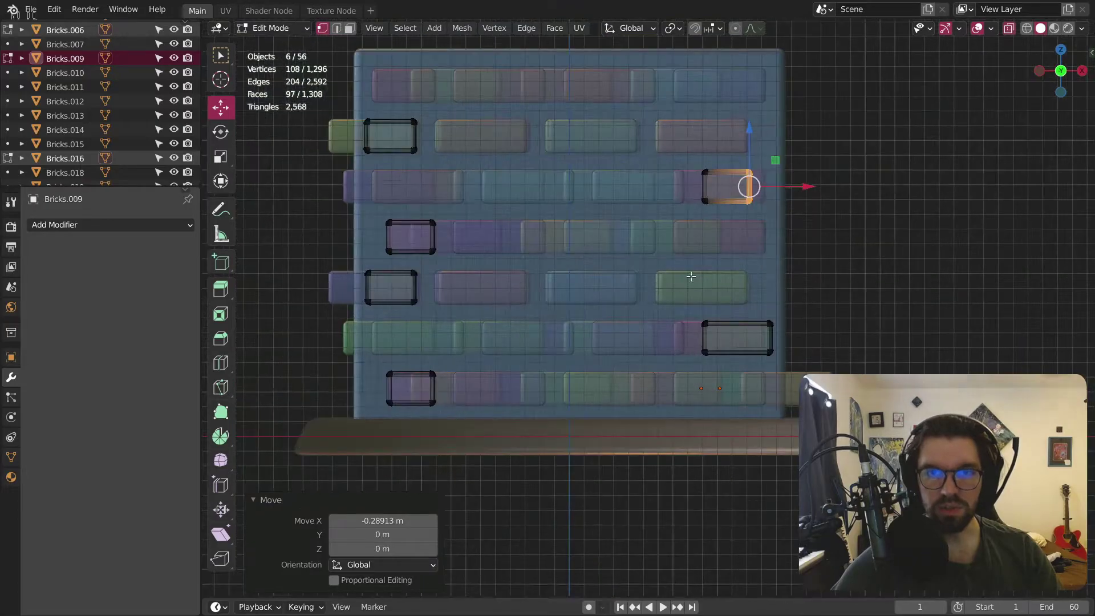
pyautogui.click(1008, 29)
pyautogui.click(273, 28)
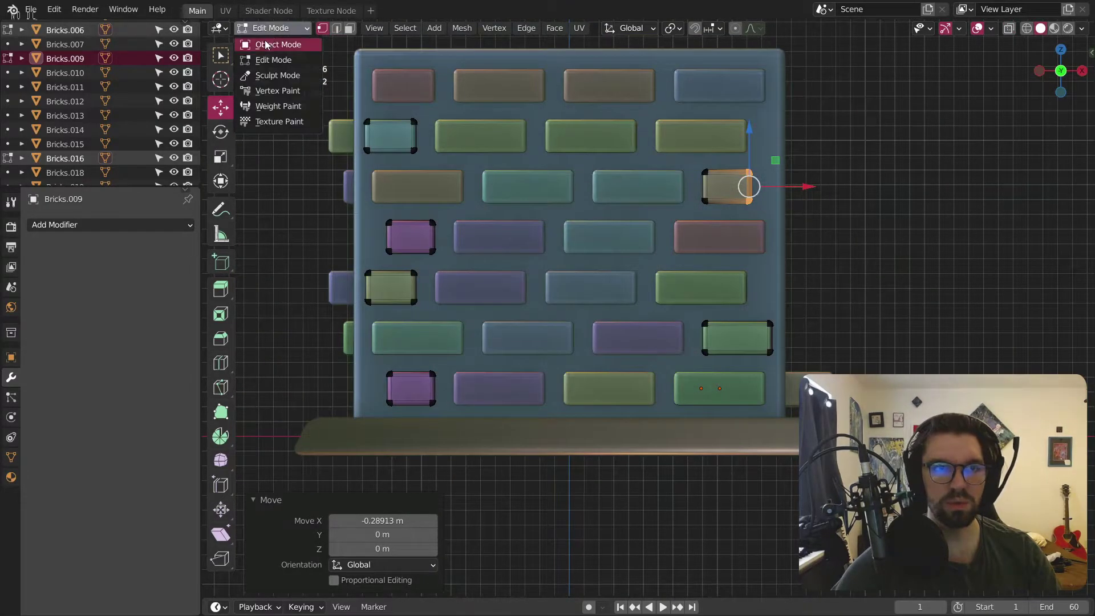
pyautogui.click(265, 45)
pyautogui.click(321, 110)
pyautogui.scroll(-4, 531, 179)
pyautogui.scroll(5, 431, 149)
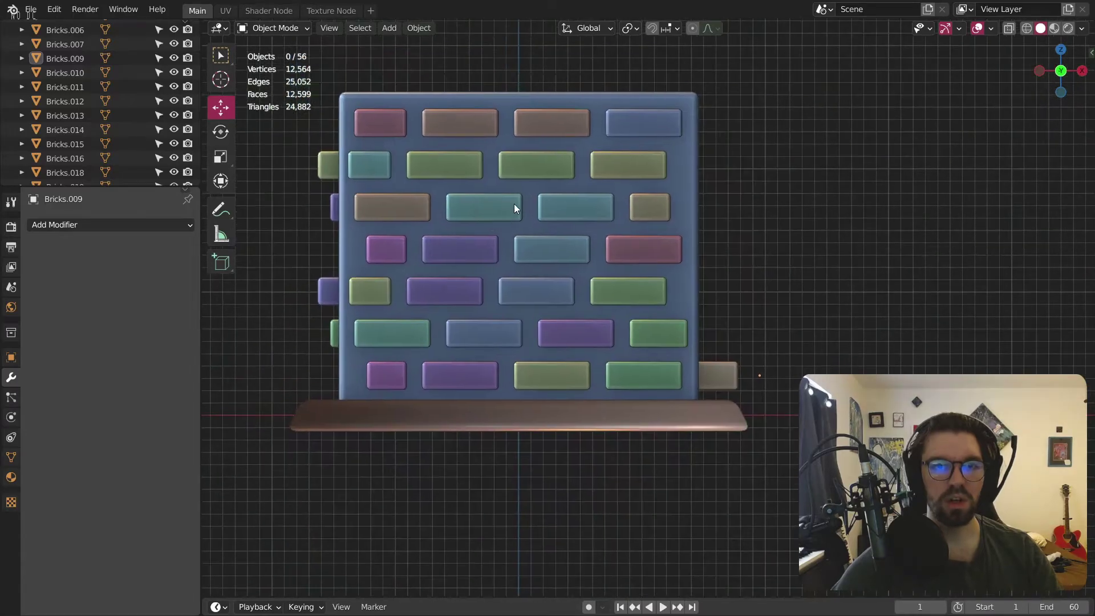
# Step: Select the five bricks that overhang the wall's edges on its opposite face: those in the second, third, fifth, sixth and bottom rows
pyautogui.moveTo(480, 230); pyautogui.dragTo(529, 185, button='middle')
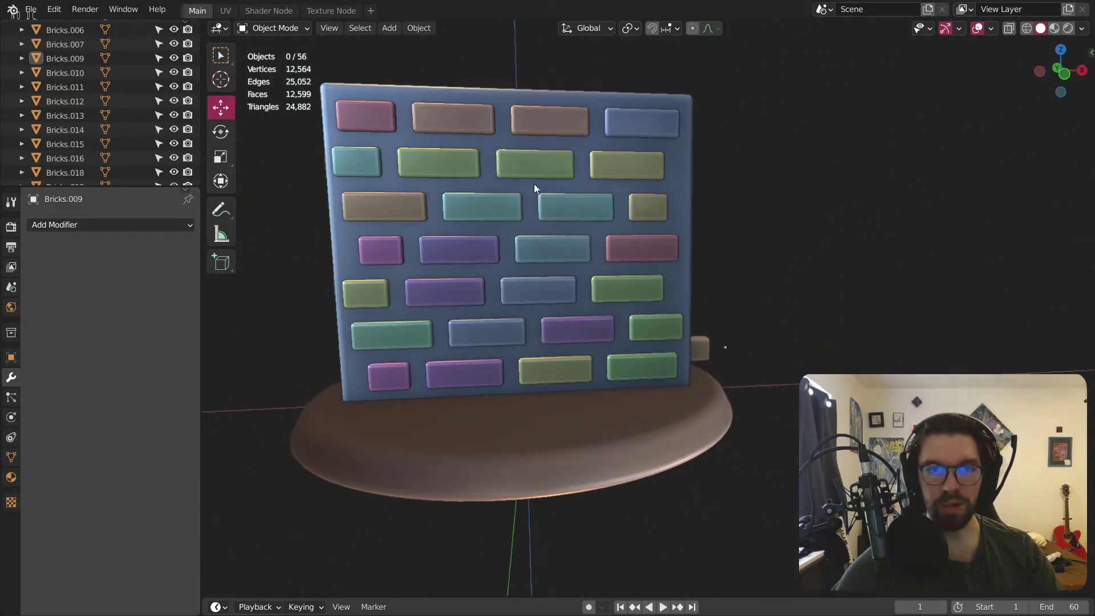
pyautogui.moveTo(677, 235); pyautogui.dragTo(861, 385, button='middle')
pyautogui.click(1048, 80)
pyautogui.click(836, 135)
pyautogui.keyDown('shift'); pyautogui.click(835, 140); pyautogui.keyUp('shift')
pyautogui.keyDown('shift'); pyautogui.click(833, 254); pyautogui.keyUp('shift')
pyautogui.keyDown('shift'); pyautogui.click(819, 311); pyautogui.keyUp('shift')
pyautogui.keyDown('shift'); pyautogui.click(345, 361); pyautogui.keyUp('shift')
pyautogui.scroll(-3, 483, 299)
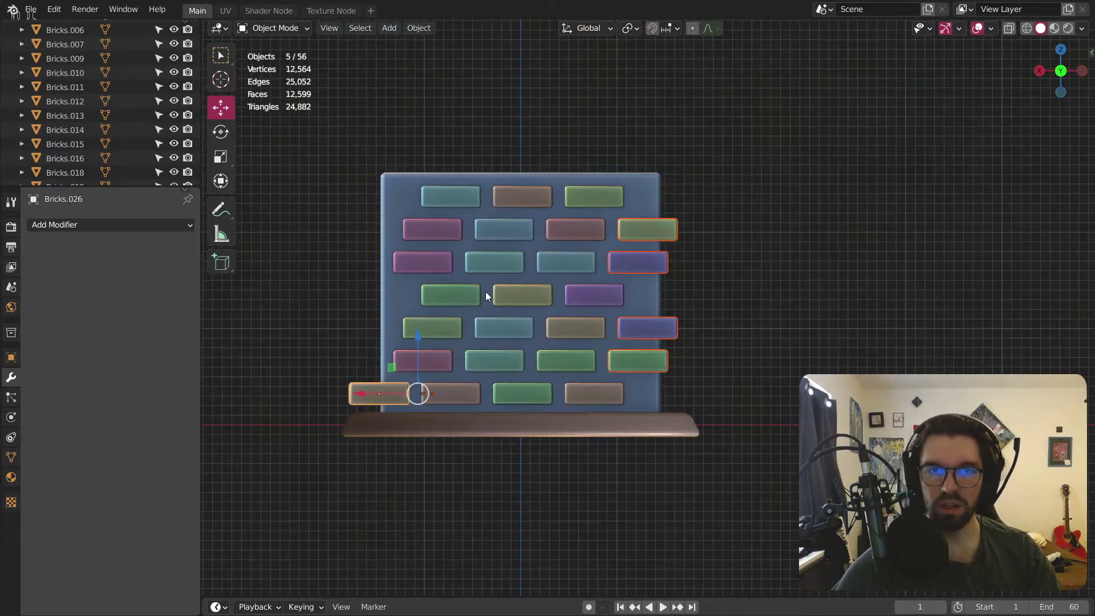
# Step: Enter Edit Mode on the five selected bricks and turn on X-ray in solid shading
pyautogui.scroll(2, 456, 319)
pyautogui.click(275, 28)
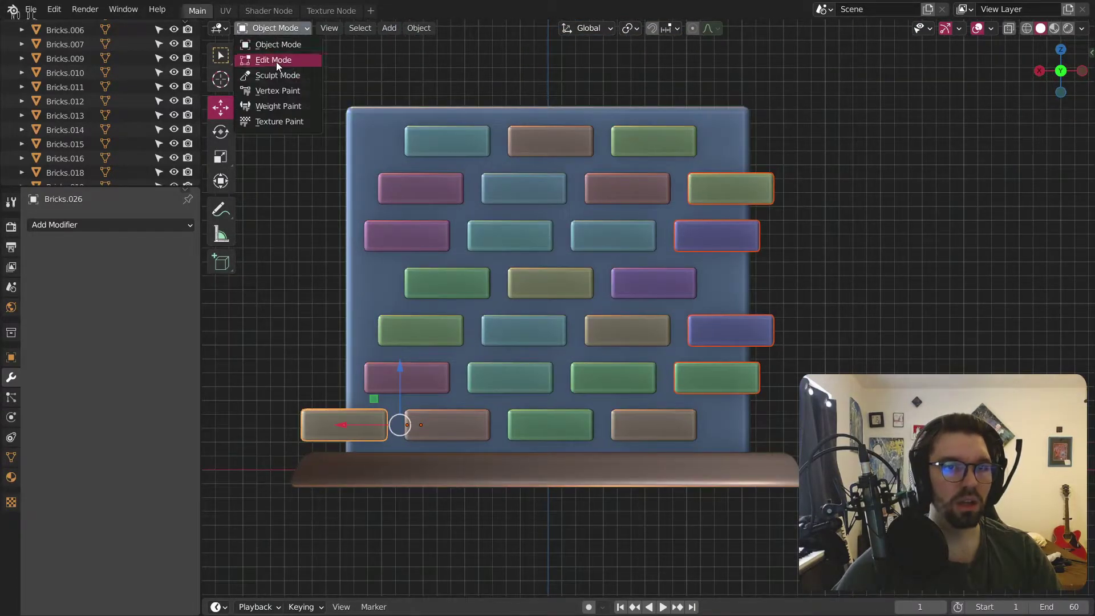
pyautogui.click(276, 61)
pyautogui.keyDown('shift'); pyautogui.scroll(-3, 478, 407); pyautogui.keyUp('shift')
pyautogui.click(1026, 28)
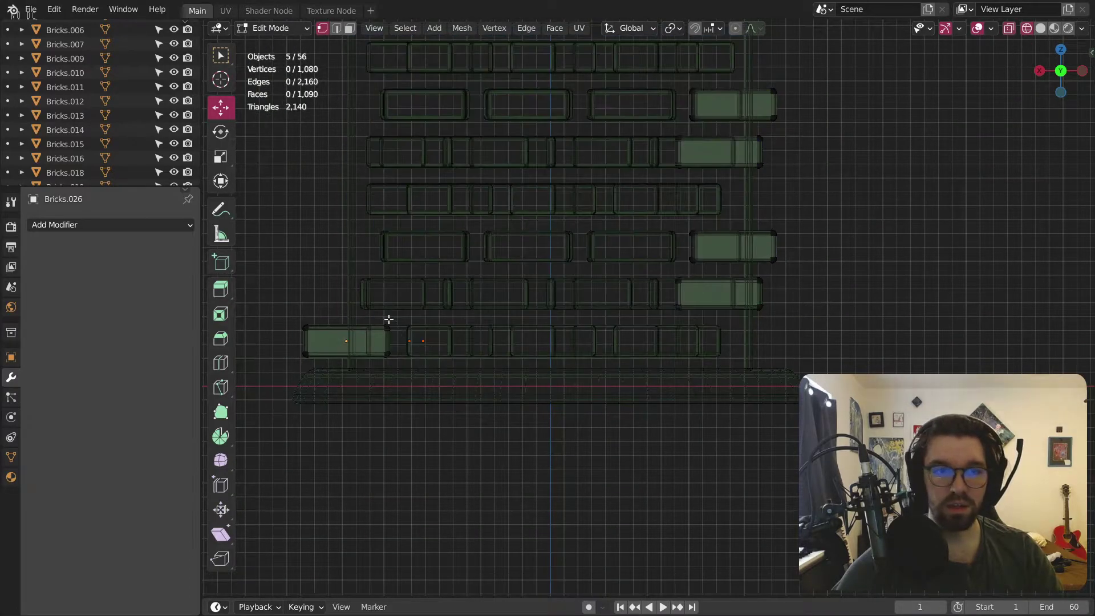
pyautogui.click(1039, 32)
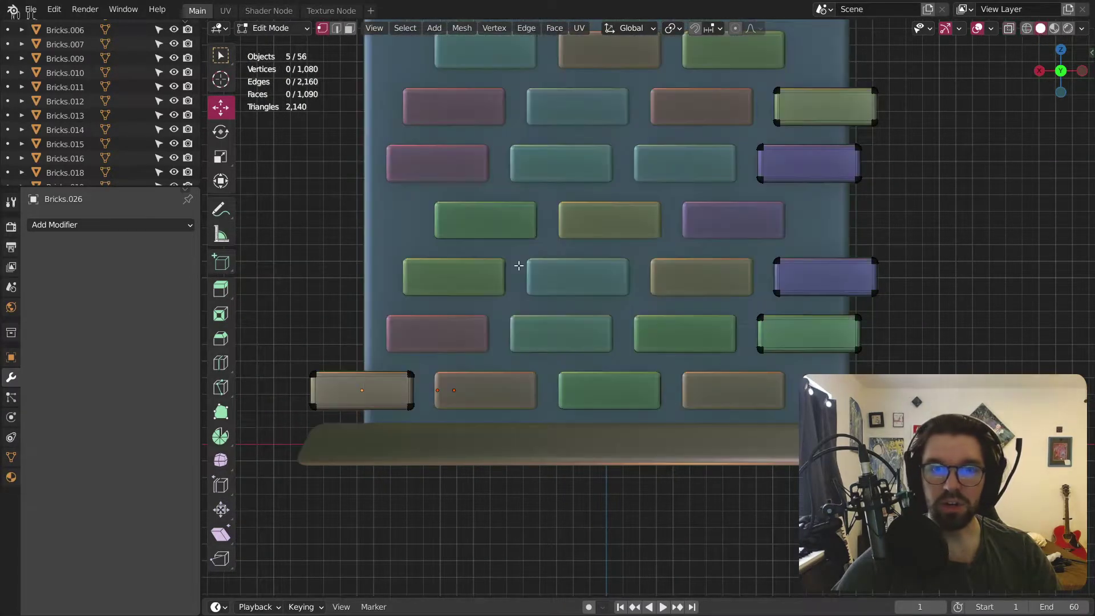
pyautogui.click(1008, 29)
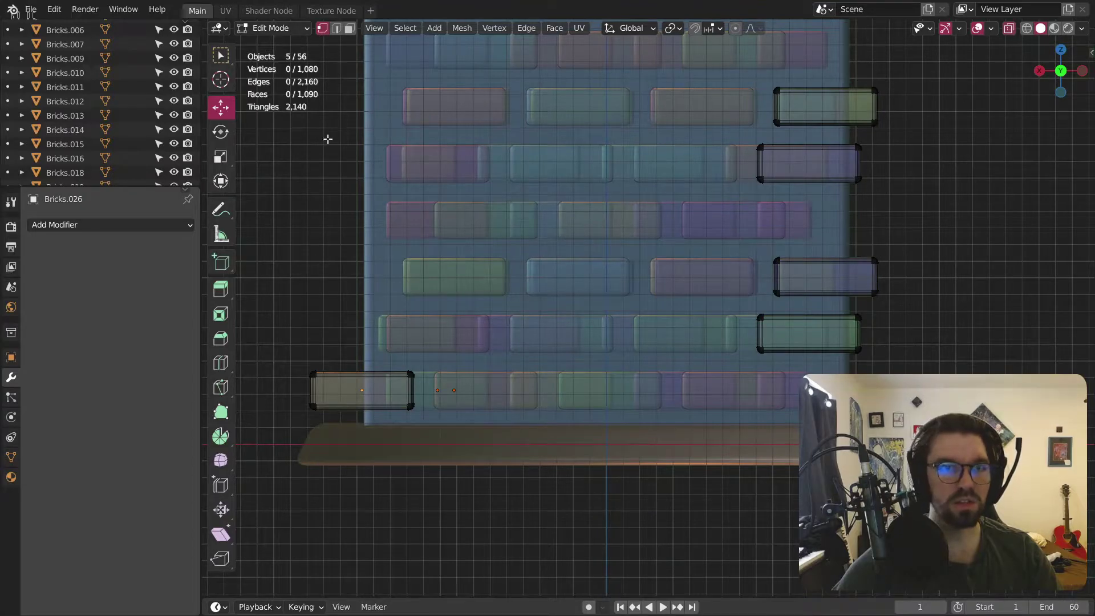
# Step: Move the outer-end vertices of the bottom and sixth rows' overhanging bricks along X until both bricks end inside the wall
pyautogui.moveTo(286, 350); pyautogui.dragTo(329, 419)
pyautogui.press('g')
pyautogui.press('x')
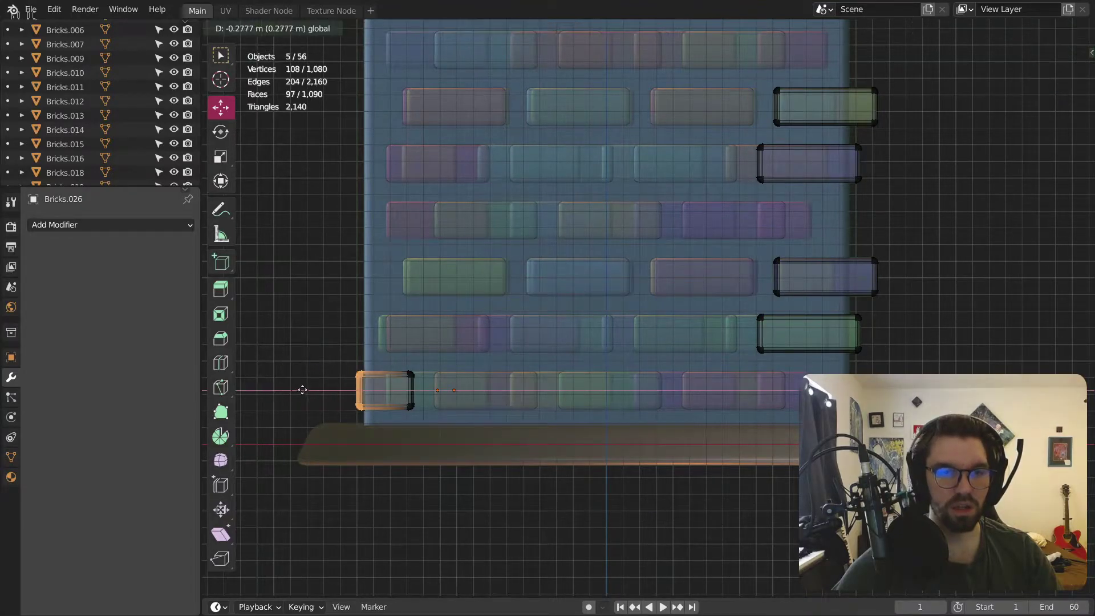
pyautogui.click(320, 387)
pyautogui.keyDown('shift'); pyautogui.moveTo(513, 365); pyautogui.dragTo(506, 387, button='middle'); pyautogui.keyUp('shift')
pyautogui.moveTo(873, 333); pyautogui.dragTo(817, 377)
pyautogui.press('g')
pyautogui.press('x')
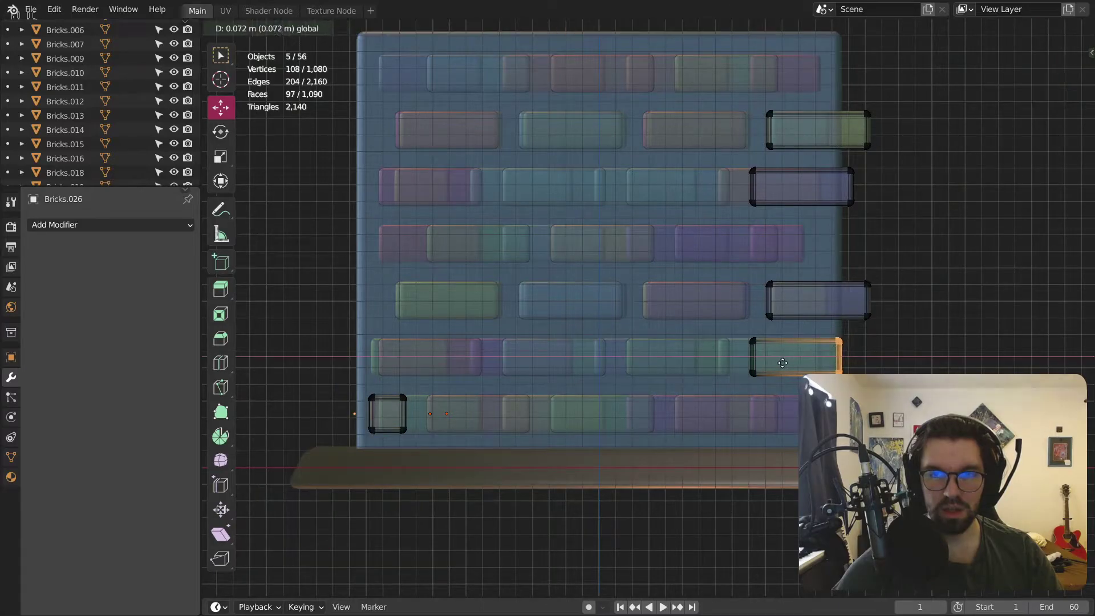
pyautogui.click(747, 369)
# Step: Shorten the fifth and third rows' overhanging bricks by moving their outer-end vertices about 0.25 m and 0.16 m along X
pyautogui.moveTo(929, 245); pyautogui.dragTo(870, 320)
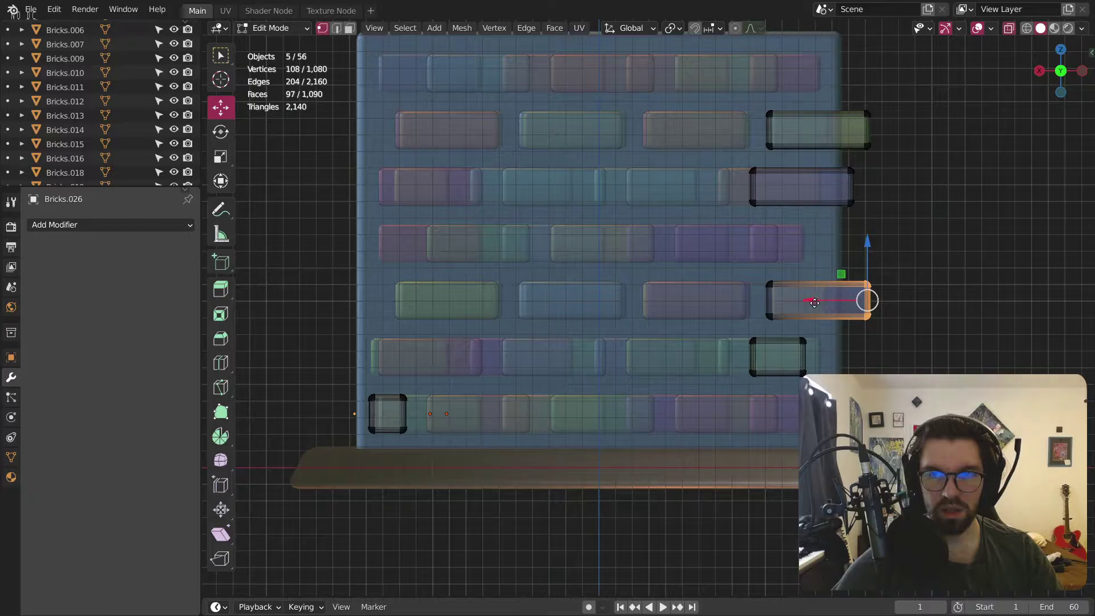
pyautogui.press('g')
pyautogui.press('x')
pyautogui.click(774, 307)
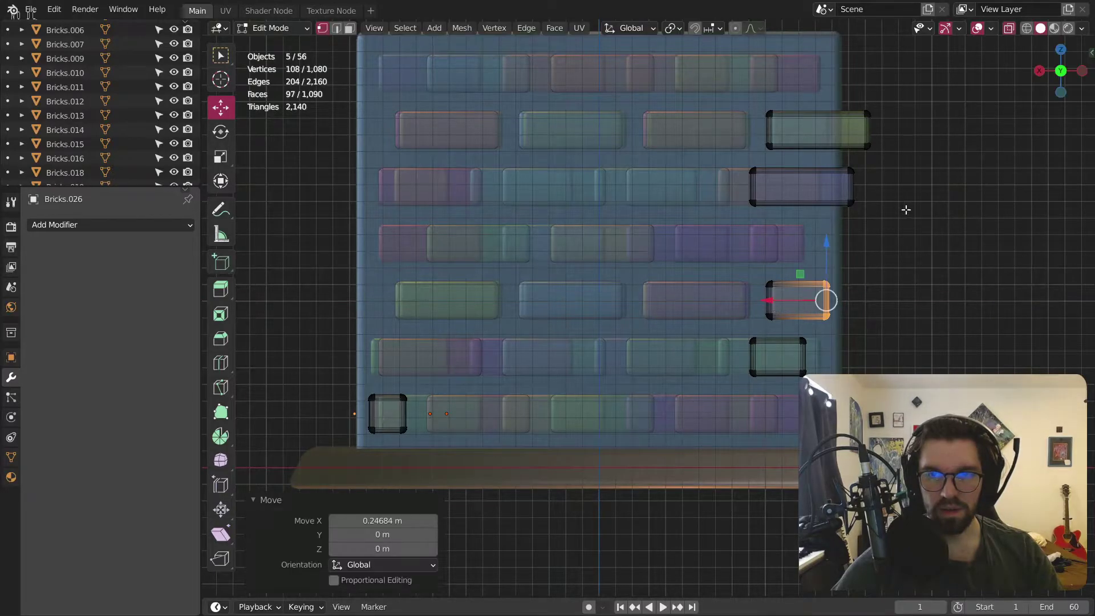
pyautogui.scroll(2, 905, 212)
pyautogui.moveTo(845, 230); pyautogui.dragTo(786, 292)
pyautogui.press('g')
pyautogui.press('x')
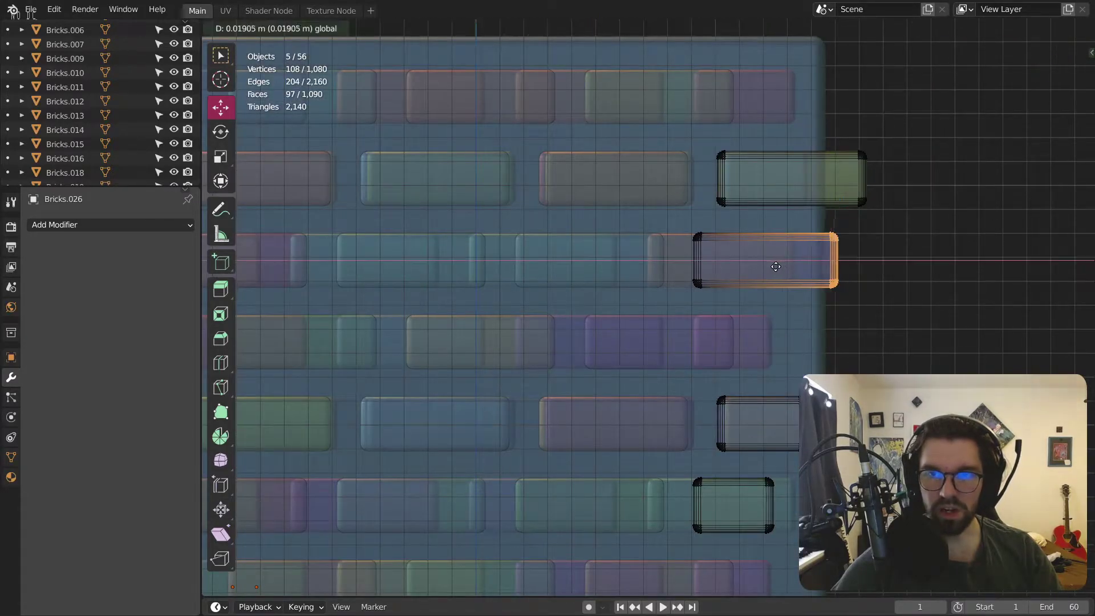
pyautogui.click(744, 267)
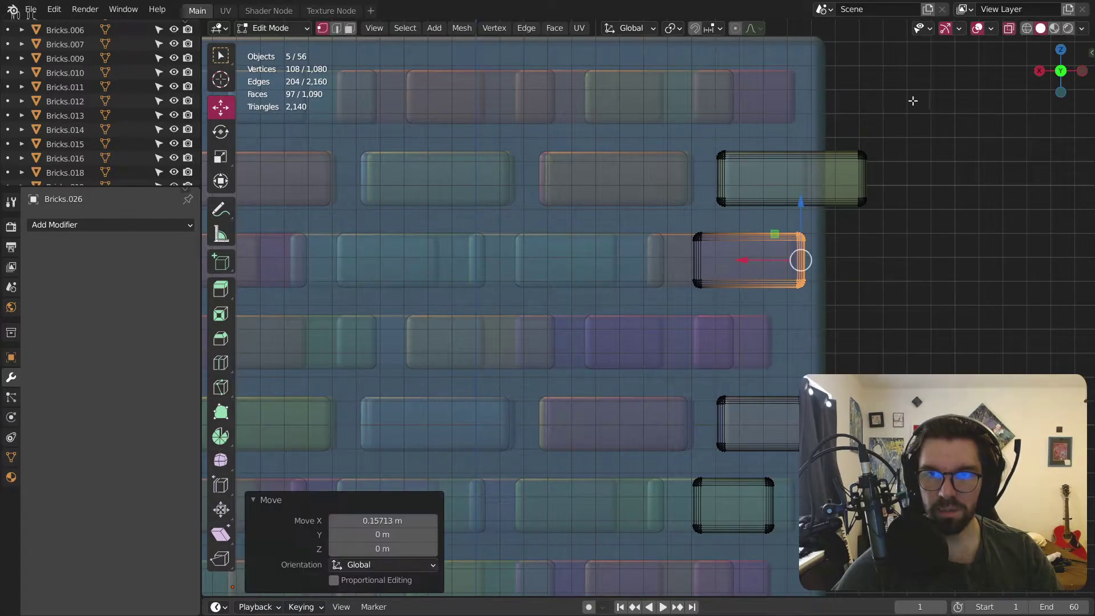
# Step: Shorten the brick overhanging the wall in the second row from the top by moving its outer end 0.3357 m along X; return to Object Mode with X-ray off
pyautogui.moveTo(915, 100); pyautogui.dragTo(837, 215)
pyautogui.moveTo(803, 177); pyautogui.dragTo(721, 186)
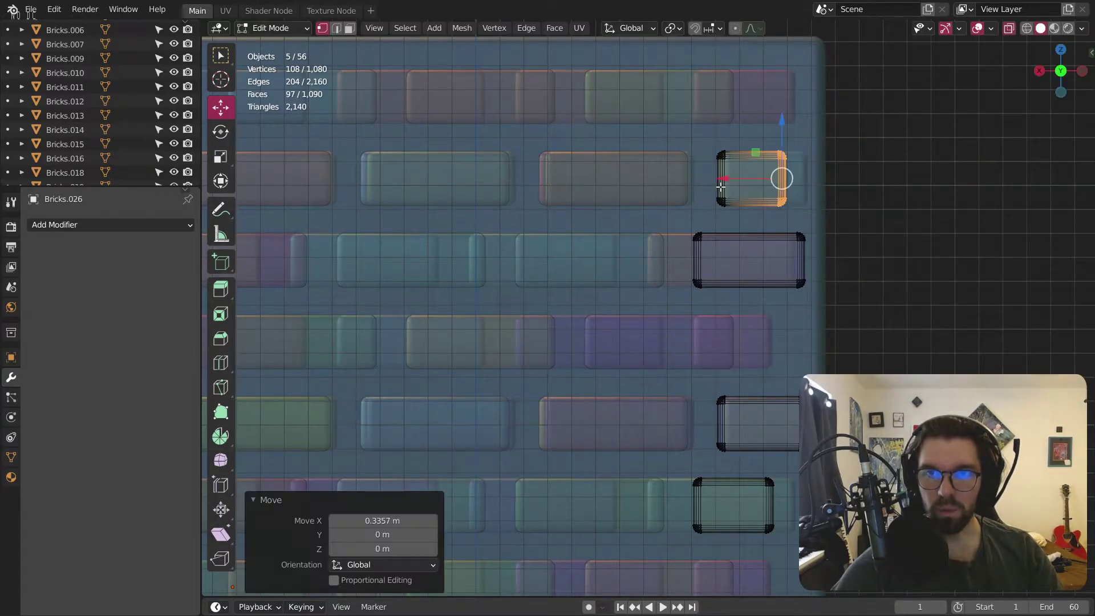
pyautogui.click(272, 28)
pyautogui.click(273, 42)
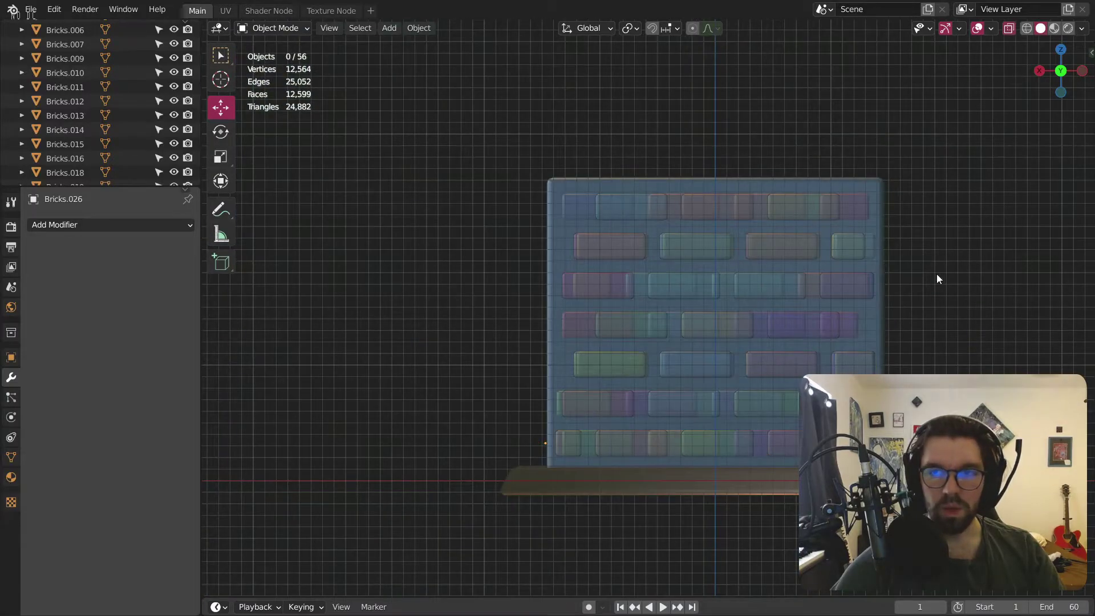
pyautogui.keyDown('shift'); pyautogui.moveTo(936, 279); pyautogui.dragTo(814, 213, button='middle'); pyautogui.keyUp('shift')
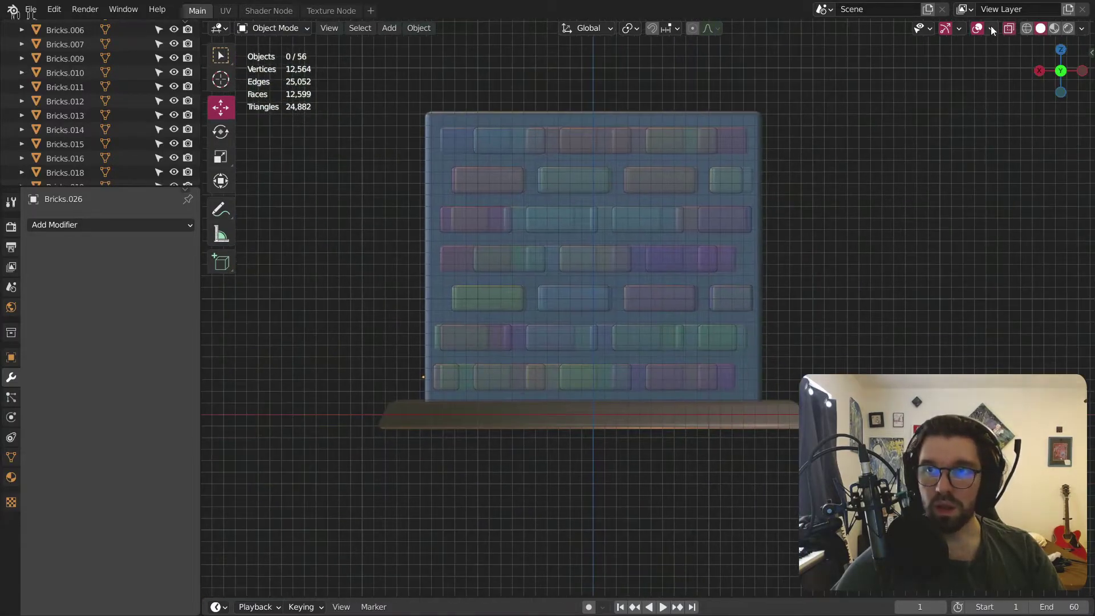
pyautogui.click(1007, 28)
# Step: Delete the two middle blue bricks in the second and third rows from the bottom on the wall's front face
pyautogui.moveTo(676, 203); pyautogui.dragTo(545, 272, button='middle')
pyautogui.scroll(5, 598, 306)
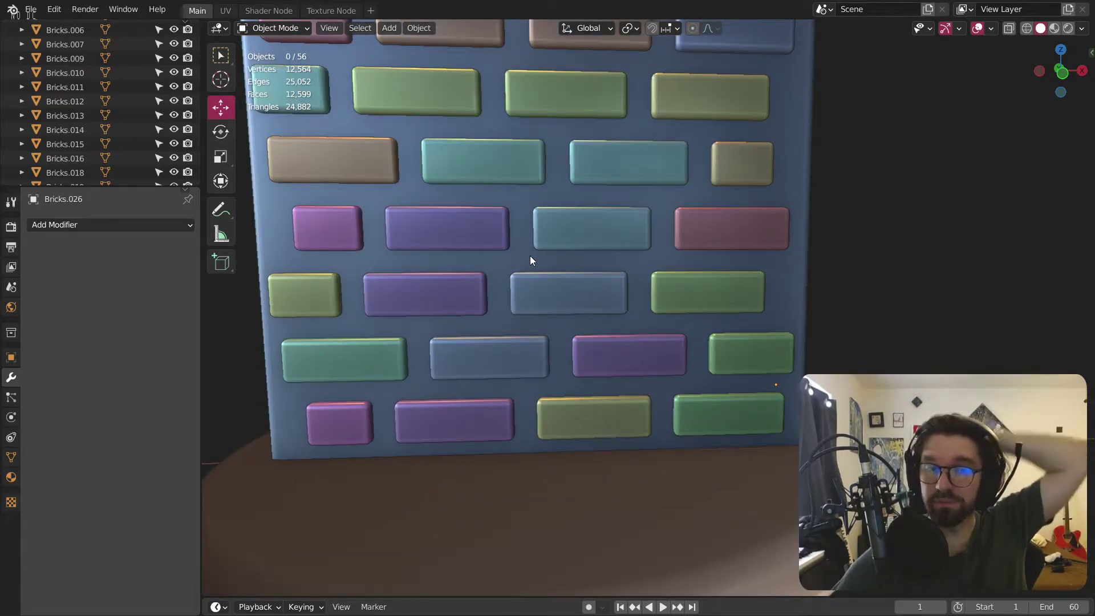
pyautogui.click(600, 354)
pyautogui.click(526, 356)
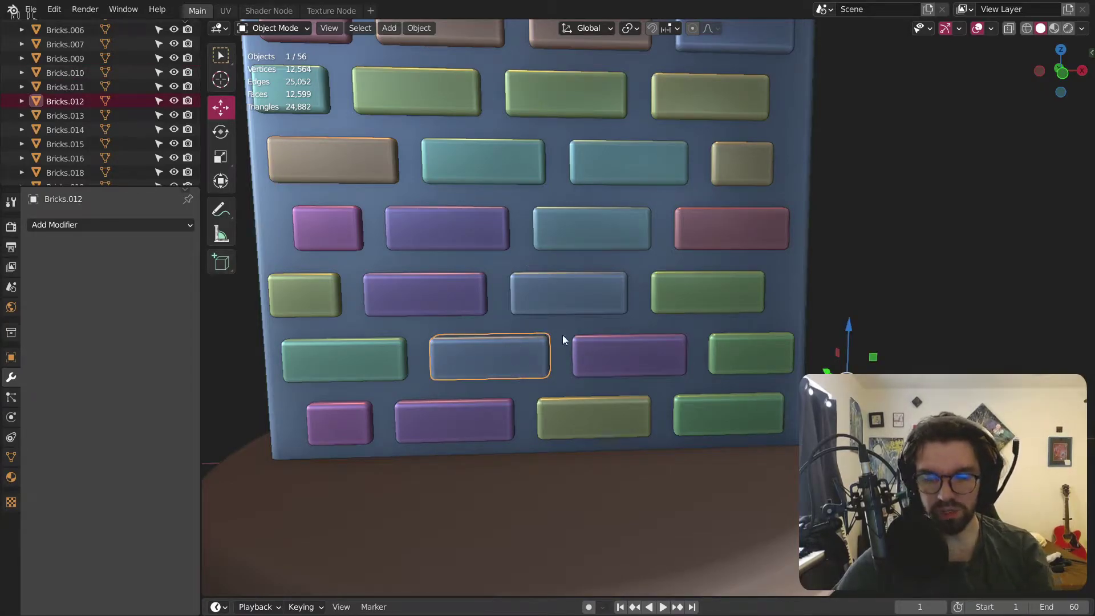
pyautogui.press('Delete')
pyautogui.click(559, 299)
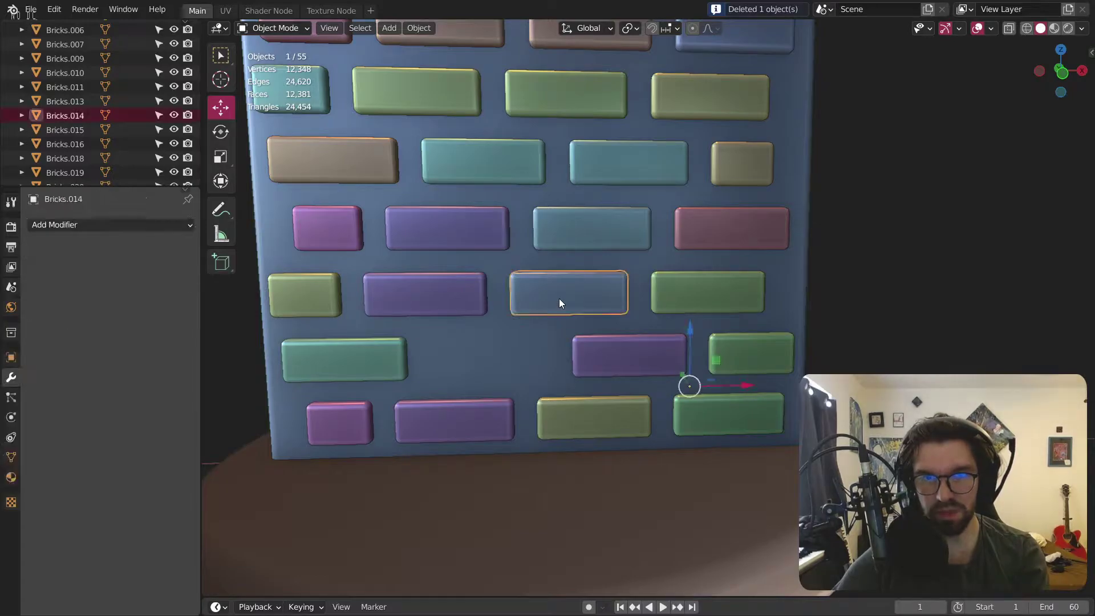
pyautogui.press('Delete')
pyautogui.click(656, 344)
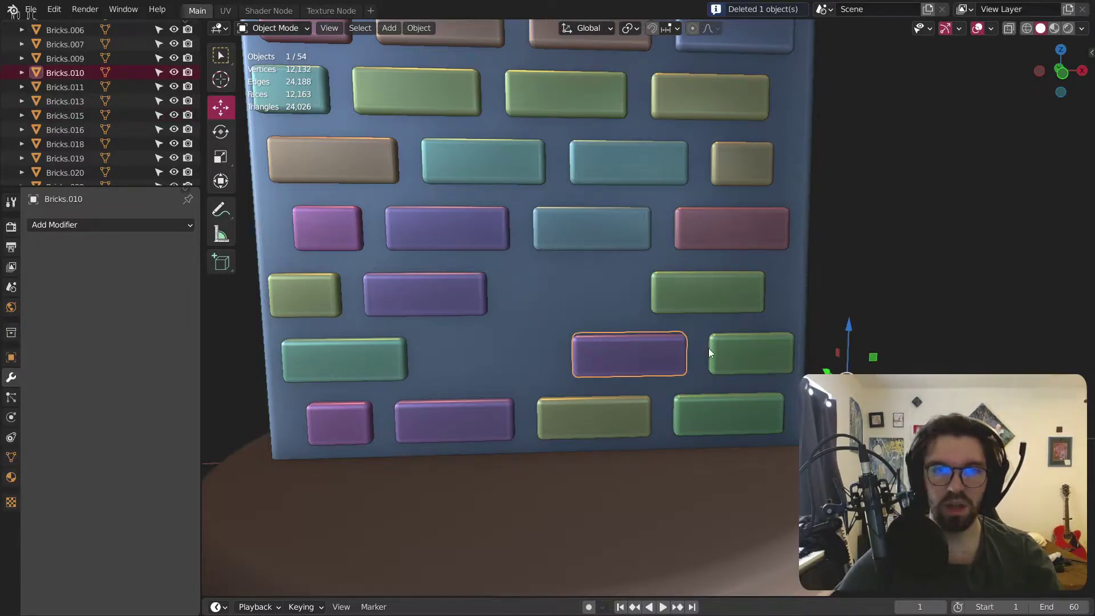
pyautogui.click(288, 28)
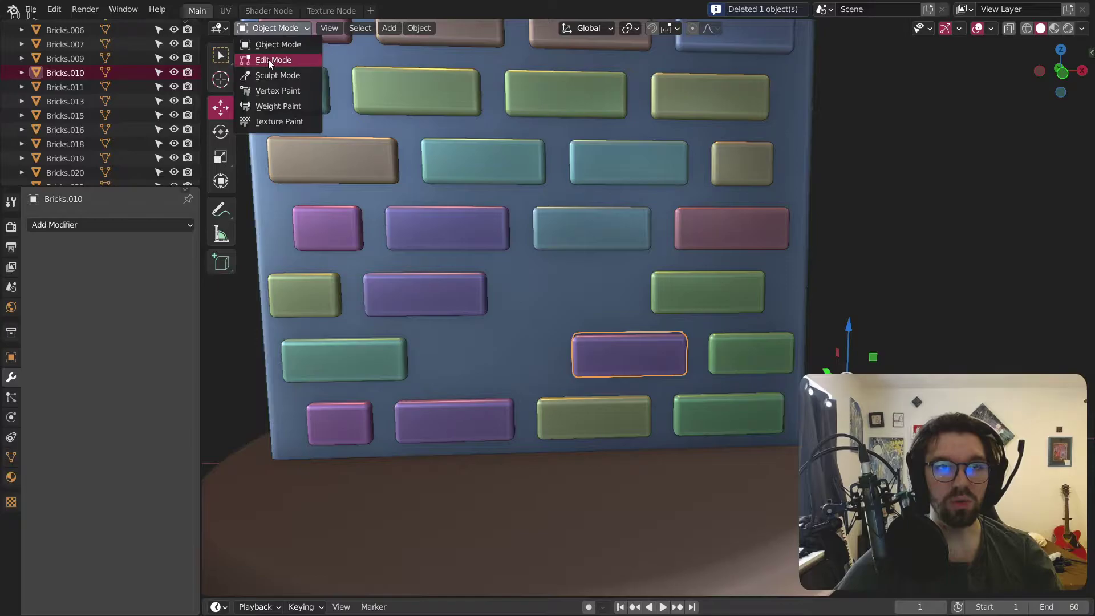
pyautogui.click(270, 60)
pyautogui.click(279, 29)
pyautogui.click(277, 44)
# Step: Edit both purple bricks beside the gap together with X-ray on, and move the upper one's gap-side end -0.2807 m along X
pyautogui.keyDown('shift'); pyautogui.click(448, 292); pyautogui.keyUp('shift')
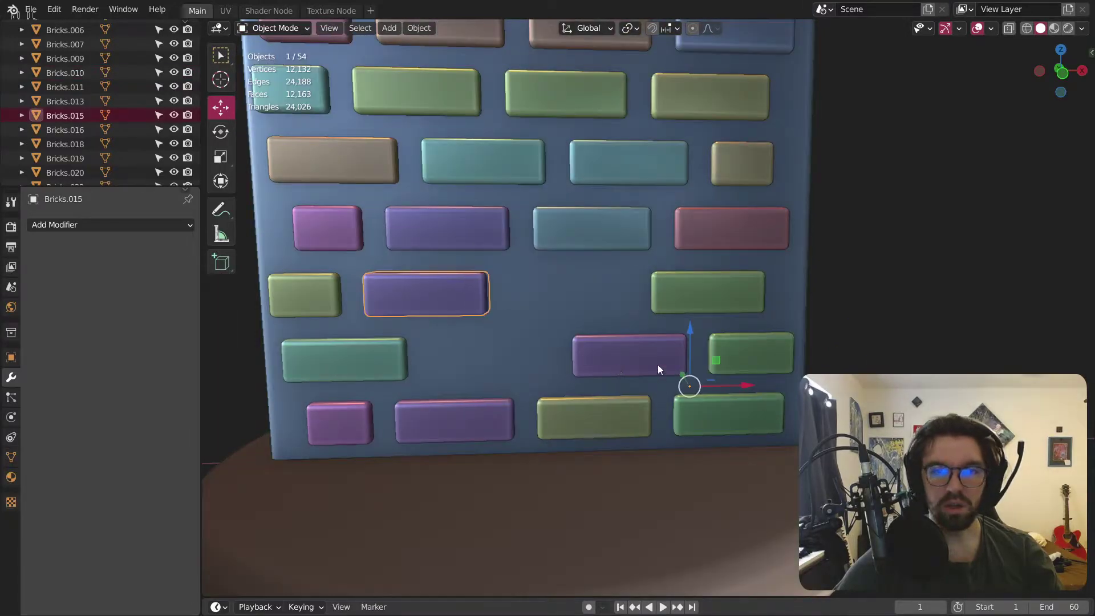
pyautogui.keyDown('shift'); pyautogui.click(658, 364); pyautogui.keyUp('shift')
pyautogui.press('KP_1')
pyautogui.click(290, 29)
pyautogui.click(274, 60)
pyautogui.scroll(1, 973, 98)
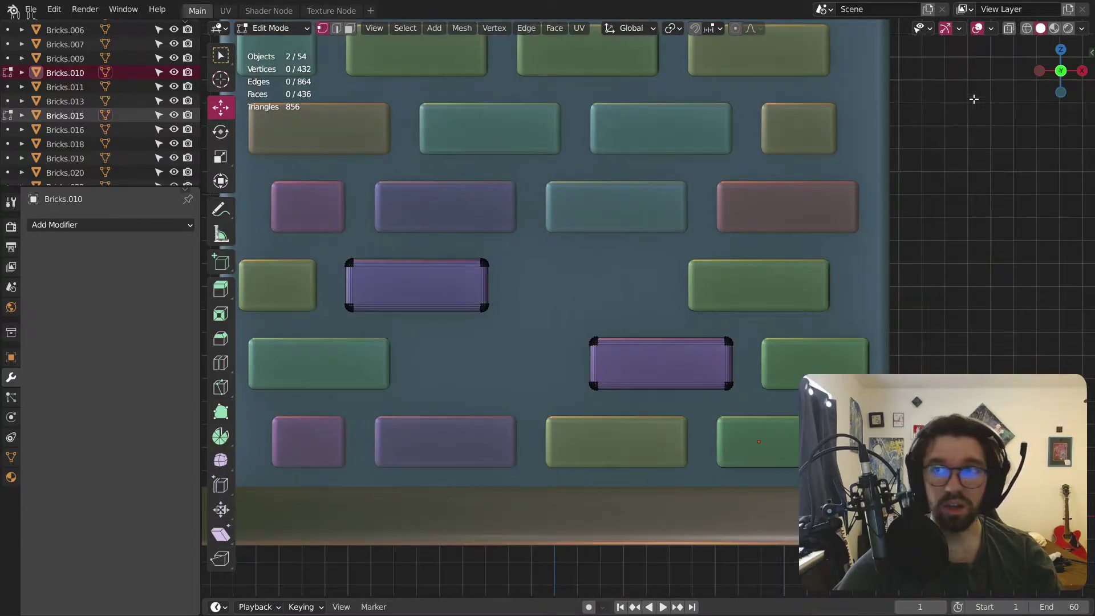
pyautogui.click(1010, 30)
pyautogui.moveTo(513, 249); pyautogui.dragTo(450, 319)
pyautogui.moveTo(538, 286); pyautogui.dragTo(471, 284)
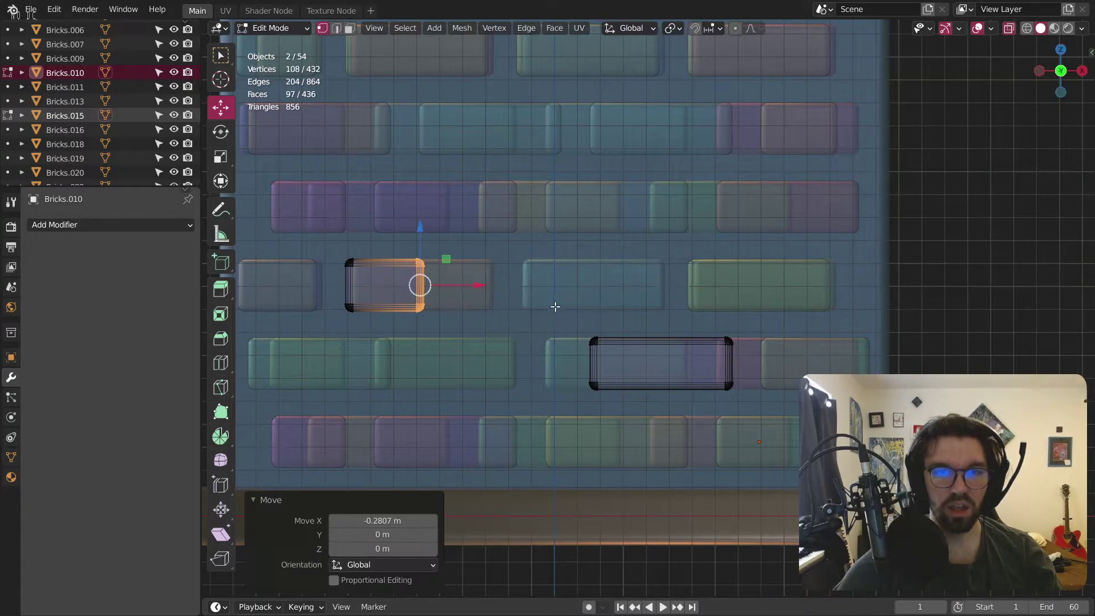
# Step: Shorten the lower purple brick by moving its gap-side end away from the gap; return to Object Mode with X-ray off and nothing selected
pyautogui.moveTo(554, 312); pyautogui.dragTo(627, 422)
pyautogui.moveTo(649, 365); pyautogui.dragTo(716, 368)
pyautogui.click(297, 30)
pyautogui.click(282, 44)
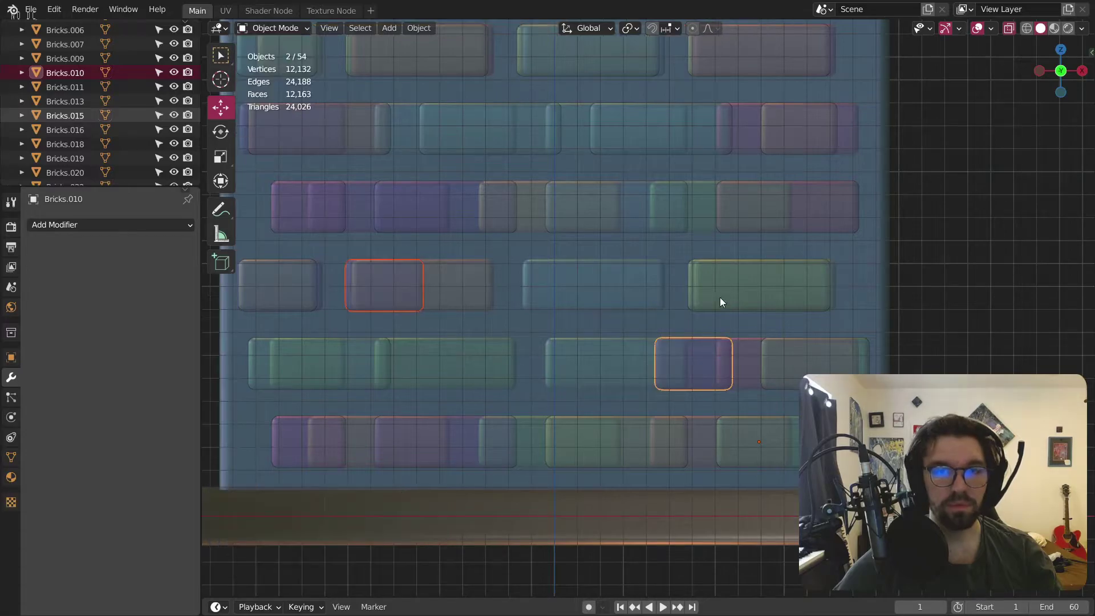
pyautogui.scroll(-4, 741, 262)
pyautogui.click(1009, 27)
pyautogui.click(1021, 265)
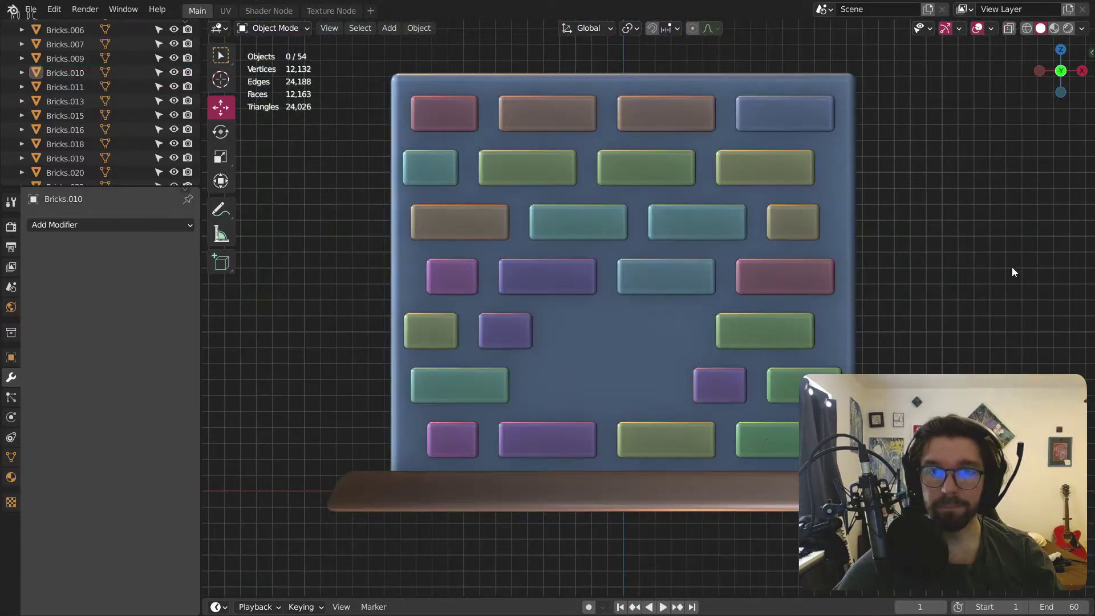
# Step: Enter Edit Mode with the fourth-row light-blue, second-row left-hand green, top-row blue and bottom-row right-hand green bricks selected
pyautogui.keyDown('shift'); pyautogui.moveTo(721, 284); pyautogui.dragTo(648, 275, button='middle'); pyautogui.keyUp('shift')
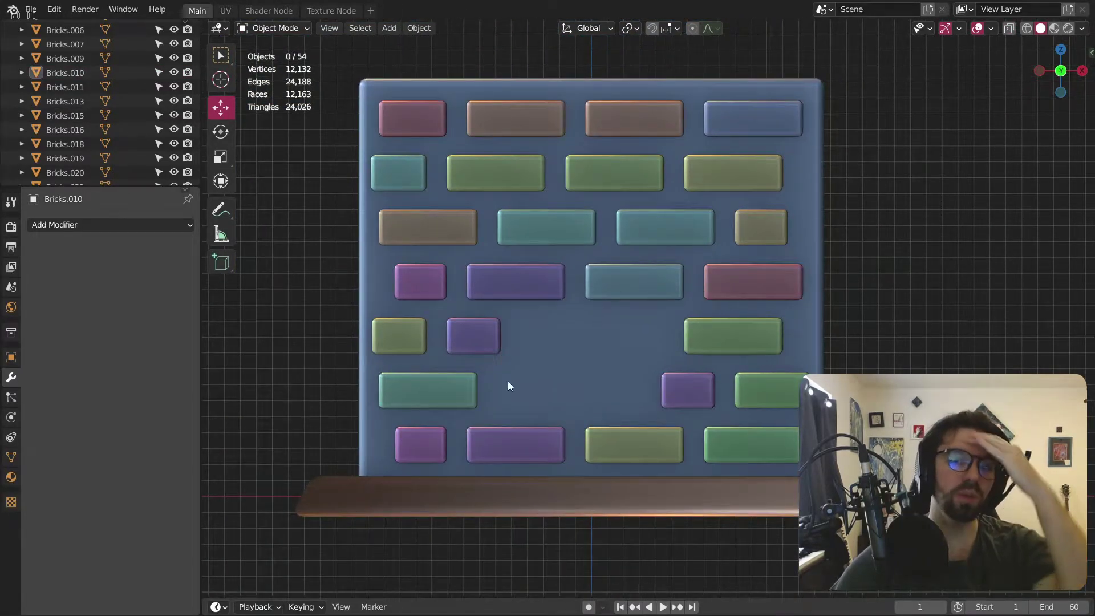
pyautogui.click(609, 276)
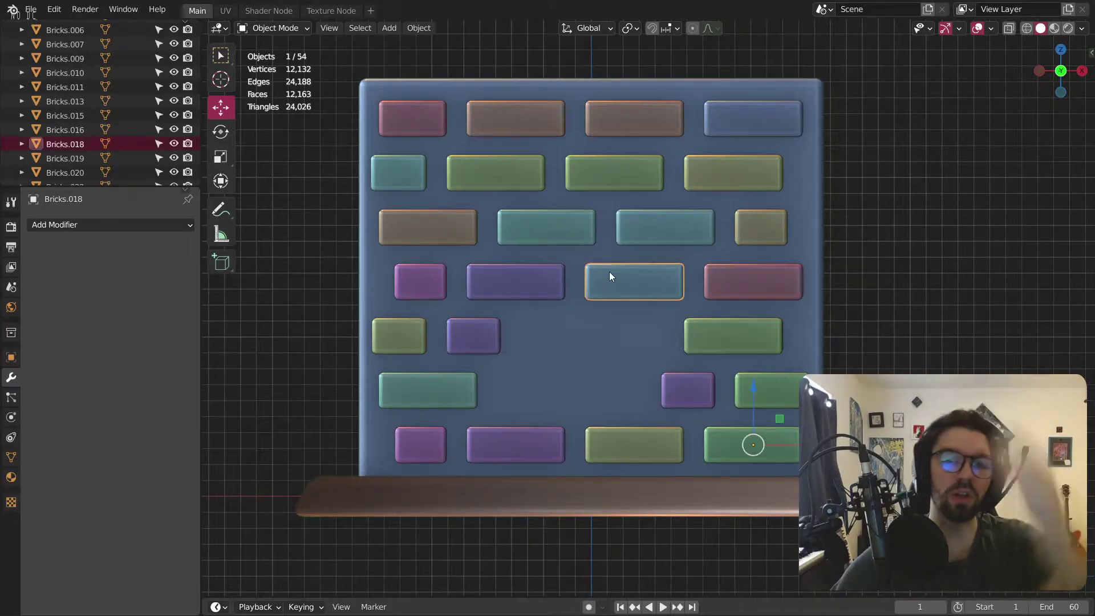
pyautogui.keyDown('shift'); pyautogui.click(514, 178); pyautogui.keyUp('shift')
pyautogui.keyDown('shift'); pyautogui.click(738, 121); pyautogui.keyUp('shift')
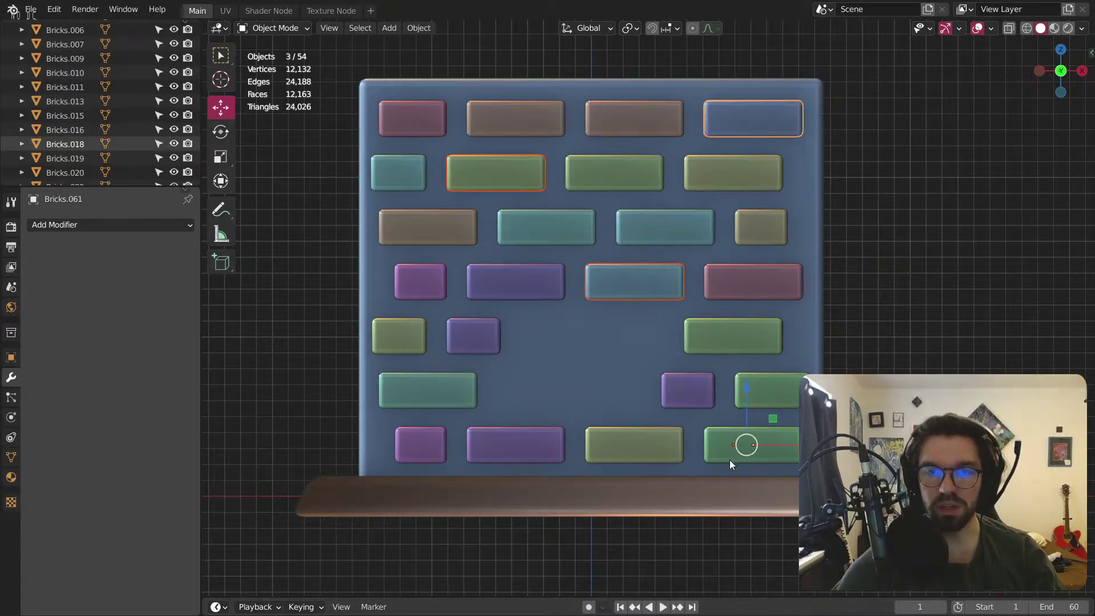
pyautogui.keyDown('shift'); pyautogui.click(714, 448); pyautogui.keyUp('shift')
pyautogui.scroll(1, 719, 437)
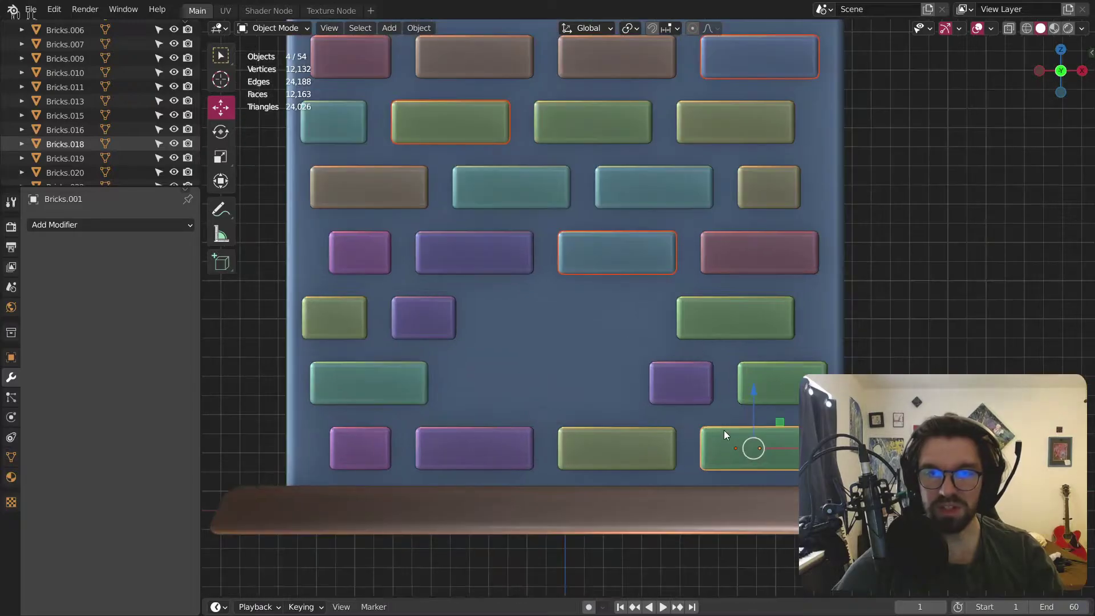
pyautogui.click(288, 28)
pyautogui.click(274, 63)
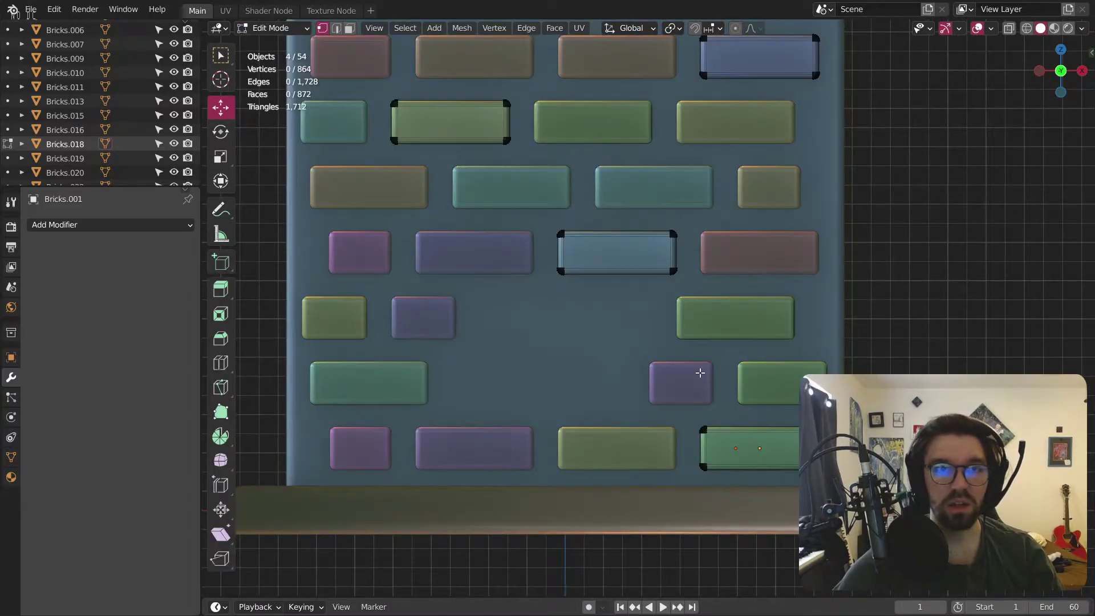
# Step: Turn on X-ray and shorten the rightmost bottom-row brick by moving its left end inward along X
pyautogui.click(1027, 28)
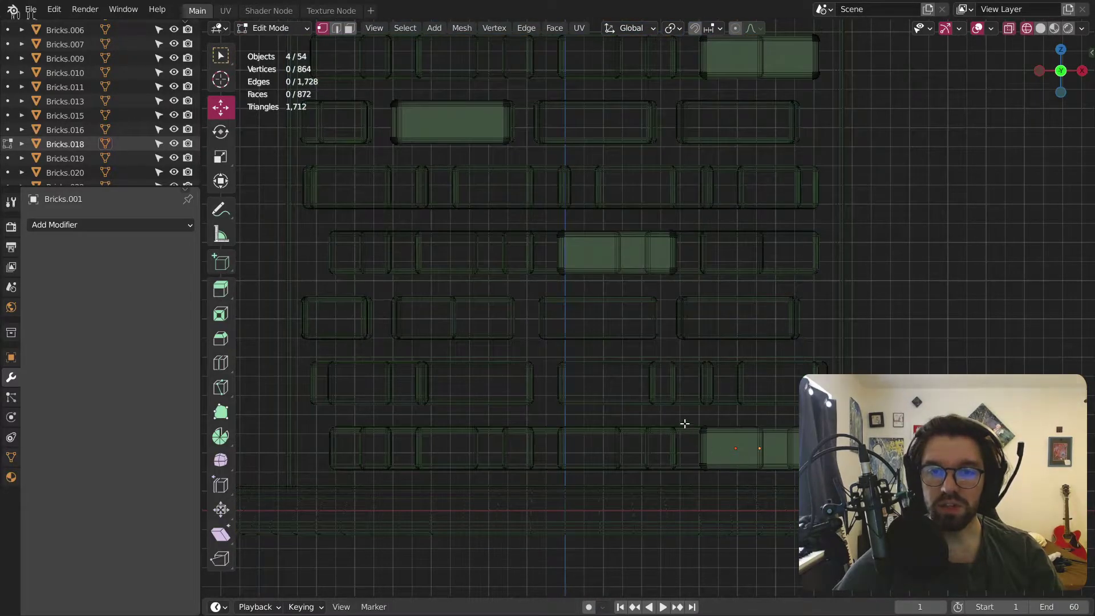
pyautogui.click(1039, 28)
pyautogui.click(1009, 28)
pyautogui.moveTo(678, 409); pyautogui.dragTo(764, 491)
pyautogui.moveTo(757, 449); pyautogui.dragTo(785, 450)
# Step: Shorten the light-blue brick in the fourth row by moving its right end inward along X
pyautogui.keyDown('shift'); pyautogui.moveTo(694, 264); pyautogui.dragTo(707, 314, button='middle'); pyautogui.keyUp('shift')
pyautogui.moveTo(525, 229); pyautogui.dragTo(619, 353)
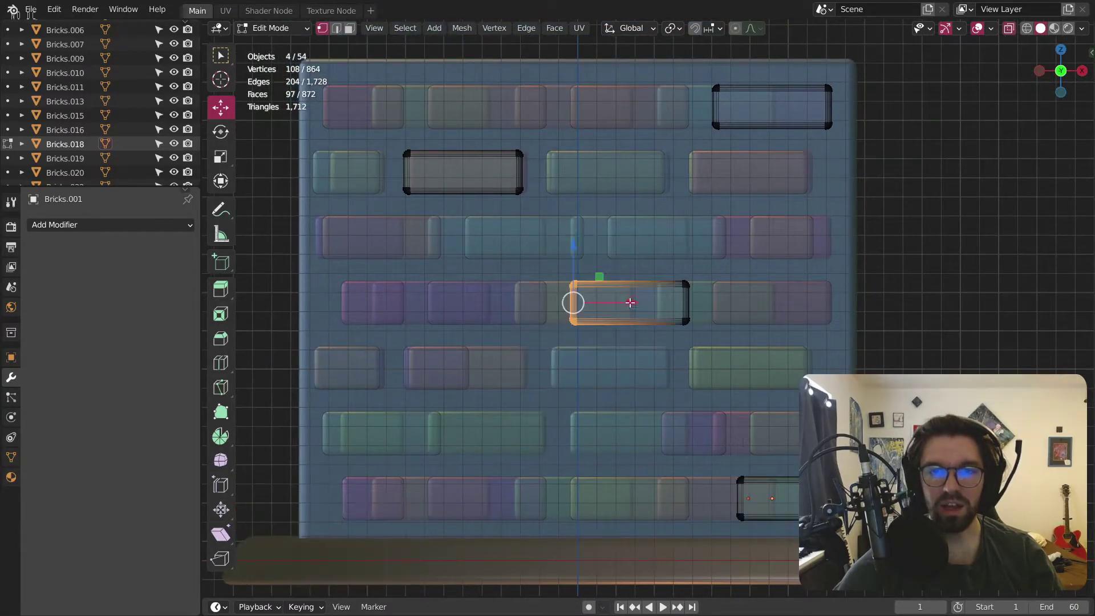
pyautogui.moveTo(734, 243); pyautogui.dragTo(650, 346)
pyautogui.press('g')
pyautogui.press('x')
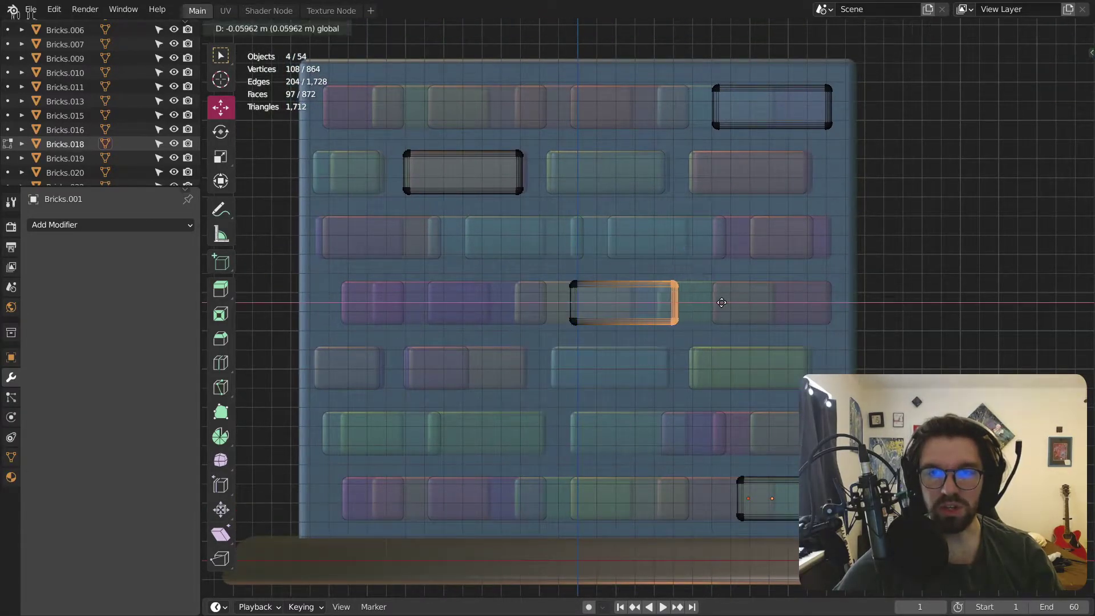
pyautogui.click(708, 302)
# Step: Shorten the left-hand green brick in the second row from the top by moving its right end -0.14904 m along X
pyautogui.moveTo(555, 123); pyautogui.dragTo(483, 235)
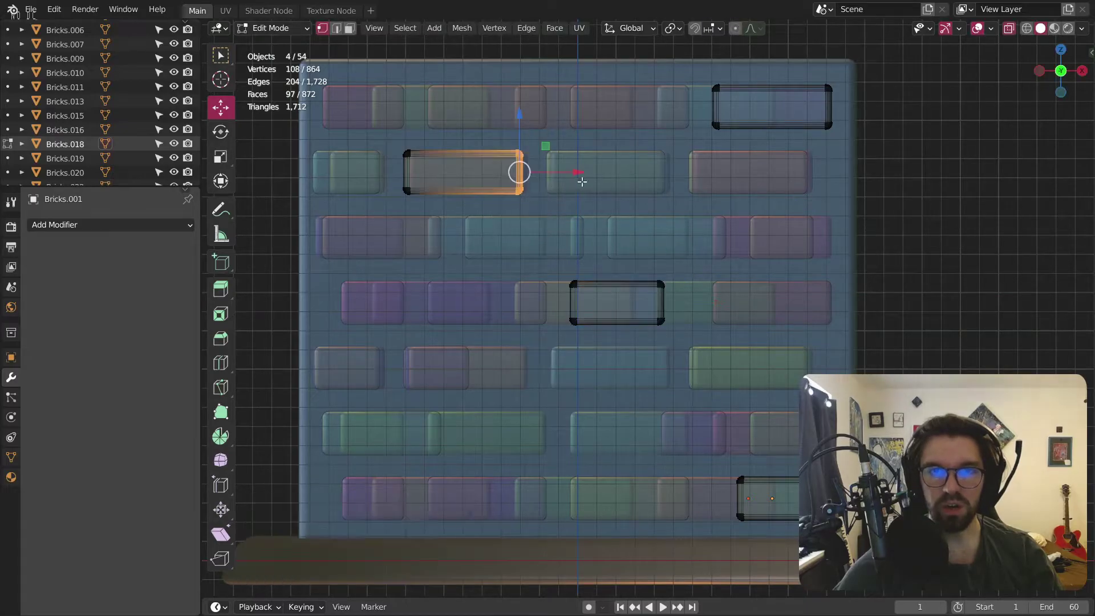
pyautogui.moveTo(361, 121); pyautogui.dragTo(415, 188)
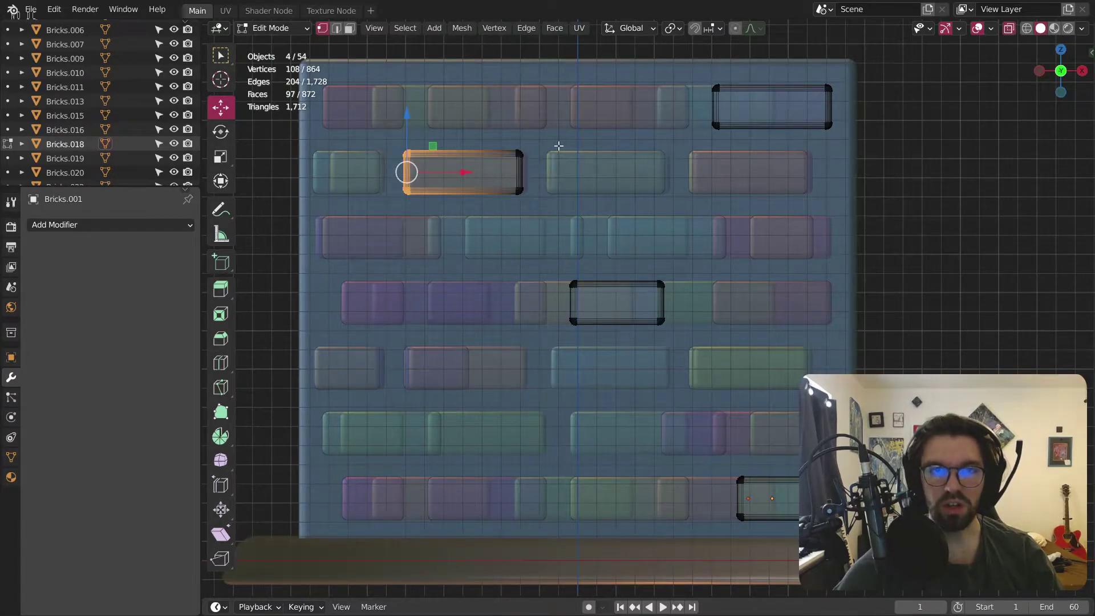
pyautogui.hotkey('ctrl', 'z')
pyautogui.press('g')
pyautogui.press('x')
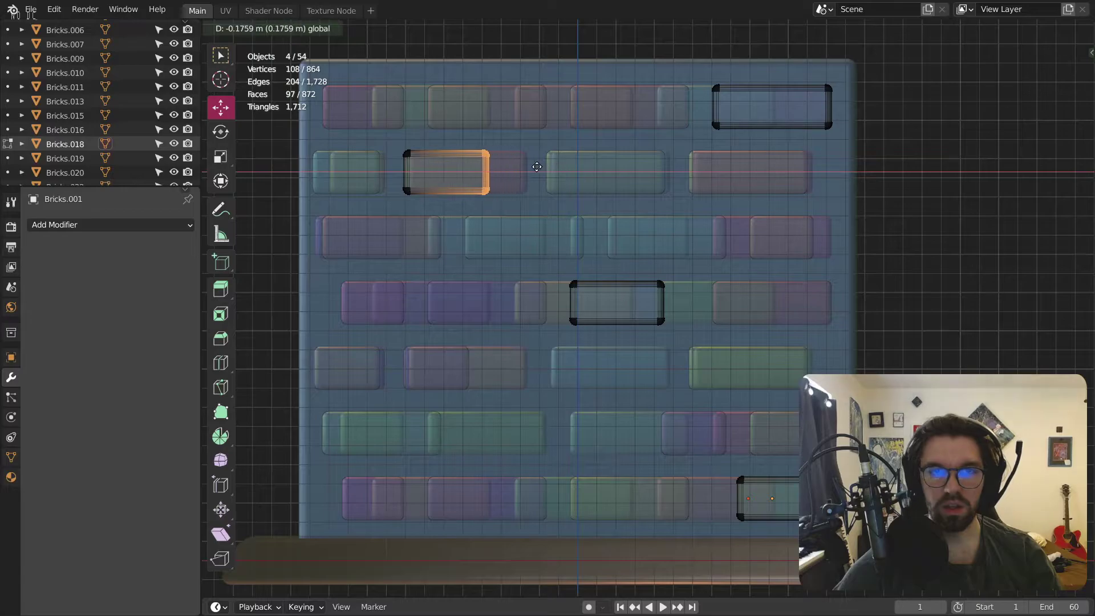
pyautogui.click(542, 167)
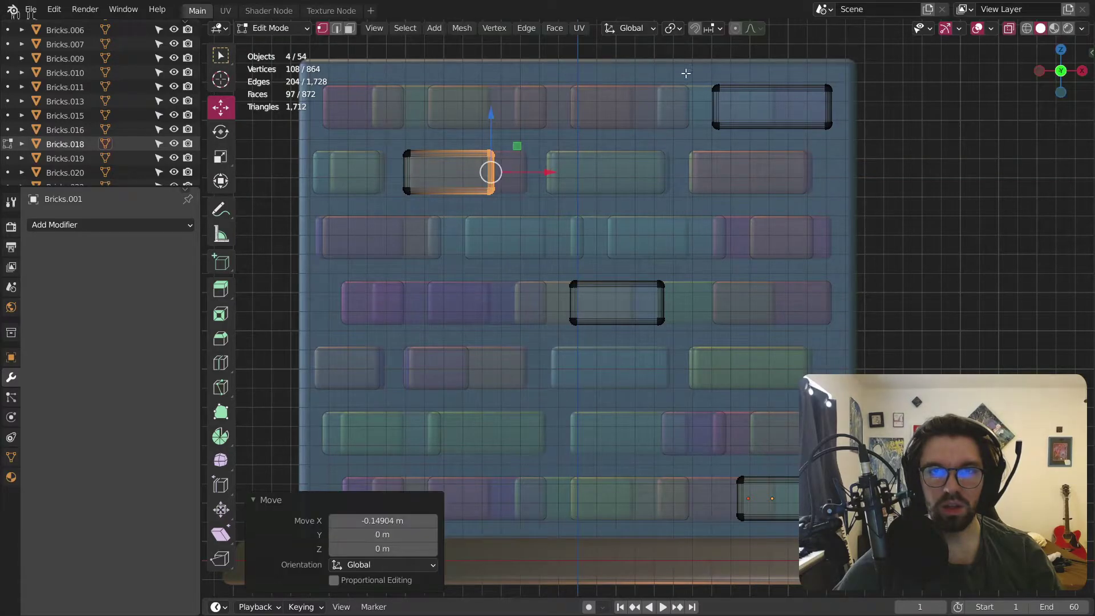
# Step: Shorten the blue top-row brick by moving its left end 0.1878 m along X; turn X-ray off and return to Object Mode
pyautogui.moveTo(701, 77); pyautogui.dragTo(727, 131)
pyautogui.press('g')
pyautogui.press('x')
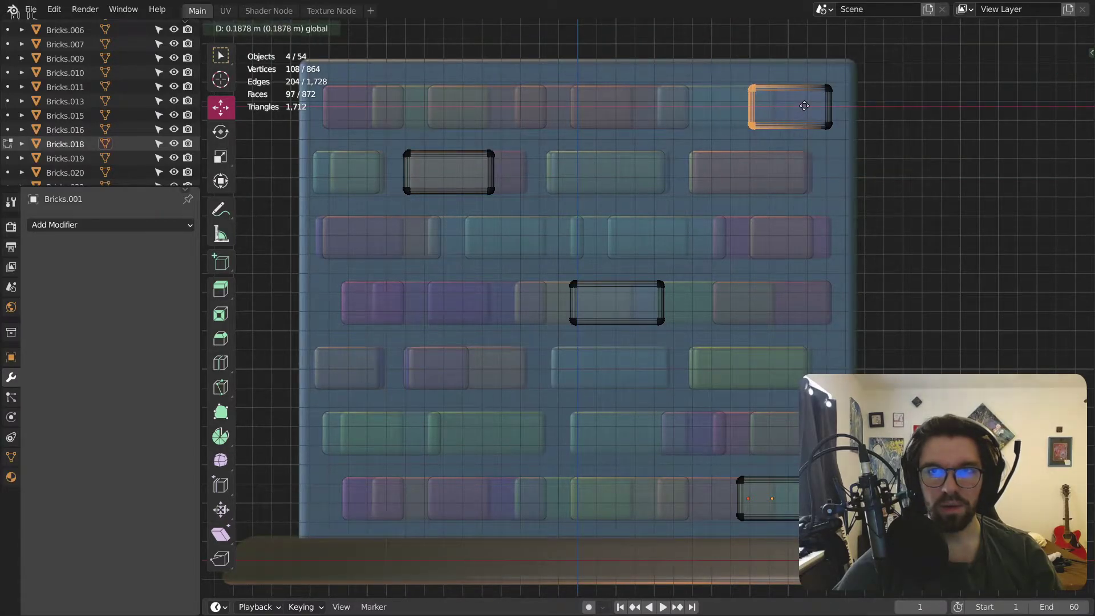
pyautogui.click(804, 106)
pyautogui.click(1009, 29)
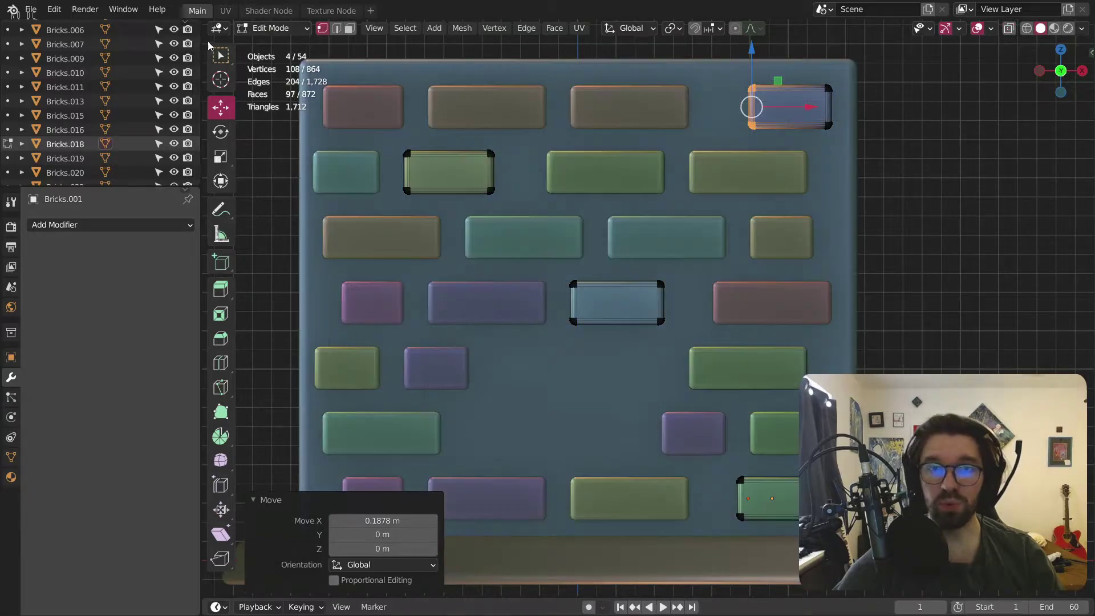
pyautogui.click(279, 28)
pyautogui.click(274, 40)
# Step: Examine the brick layout on the front and back faces of the wall
pyautogui.scroll(-4, 416, 188)
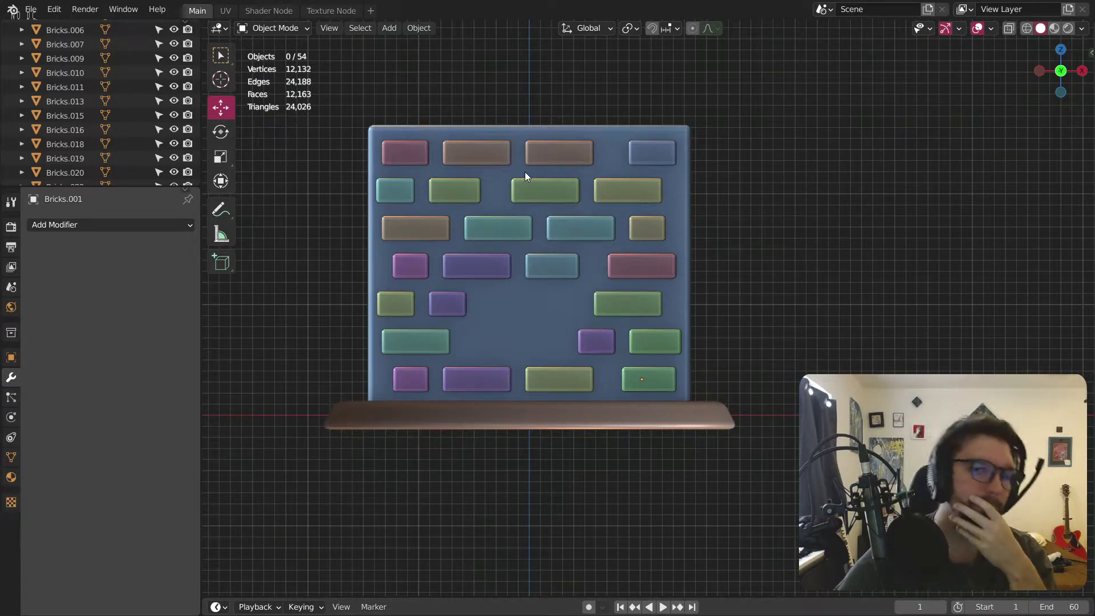
pyautogui.scroll(1, 455, 260)
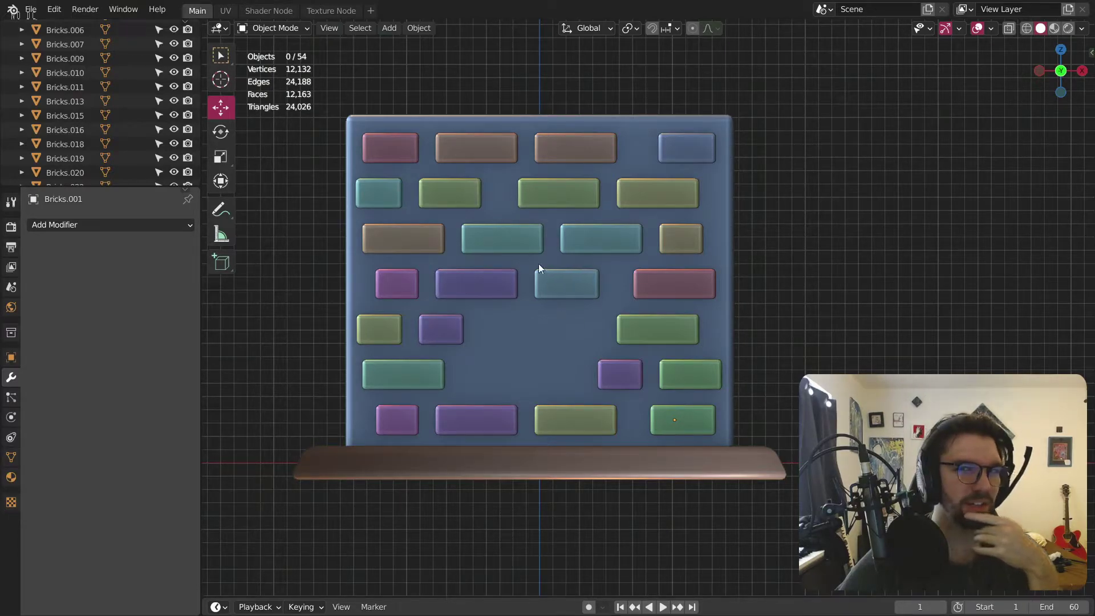
pyautogui.scroll(-3, 533, 263)
pyautogui.moveTo(528, 262); pyautogui.dragTo(439, 298, button='middle')
pyautogui.scroll(1, 575, 297)
pyautogui.moveTo(574, 294); pyautogui.dragTo(418, 278, button='middle')
pyautogui.scroll(2, 577, 271)
pyautogui.click(577, 270)
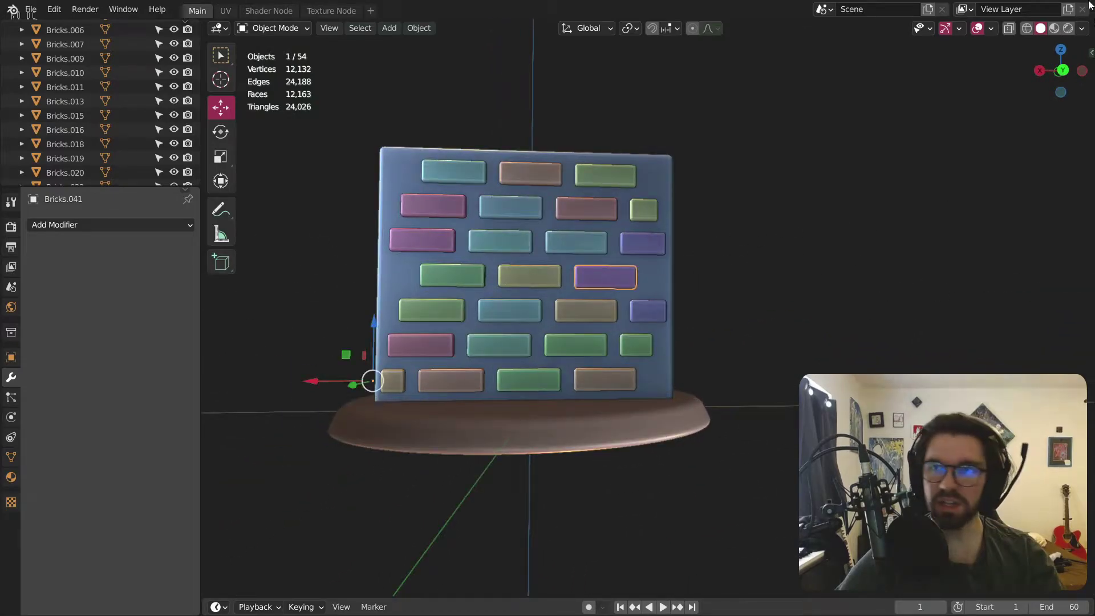
# Step: Delete the second brick from the left in both the second and third rows from the bottom on the wall's back face
pyautogui.click(1080, 71)
pyautogui.scroll(5, 528, 341)
pyautogui.click(510, 360)
pyautogui.keyDown('shift'); pyautogui.click(502, 267); pyautogui.keyUp('shift')
pyautogui.press('Delete')
# Step: With X-ray on, move the gap-side end of the second-lowest row's longer green brick -0.22464 m along X; return to Object Mode and deselect
pyautogui.scroll(-2, 529, 331)
pyautogui.scroll(1, 564, 342)
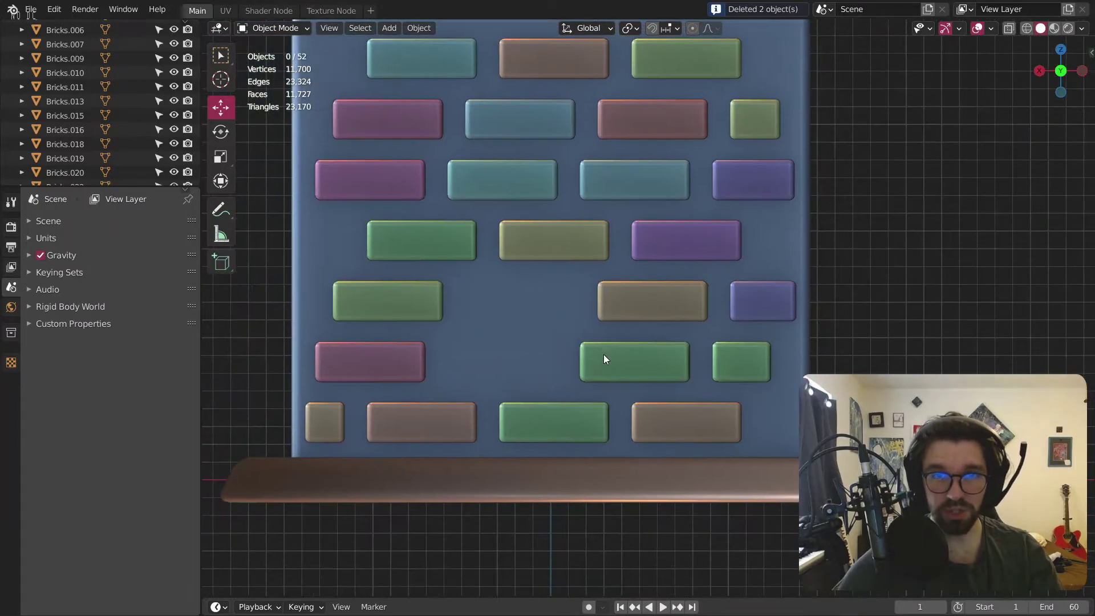
pyautogui.click(600, 368)
pyautogui.click(273, 28)
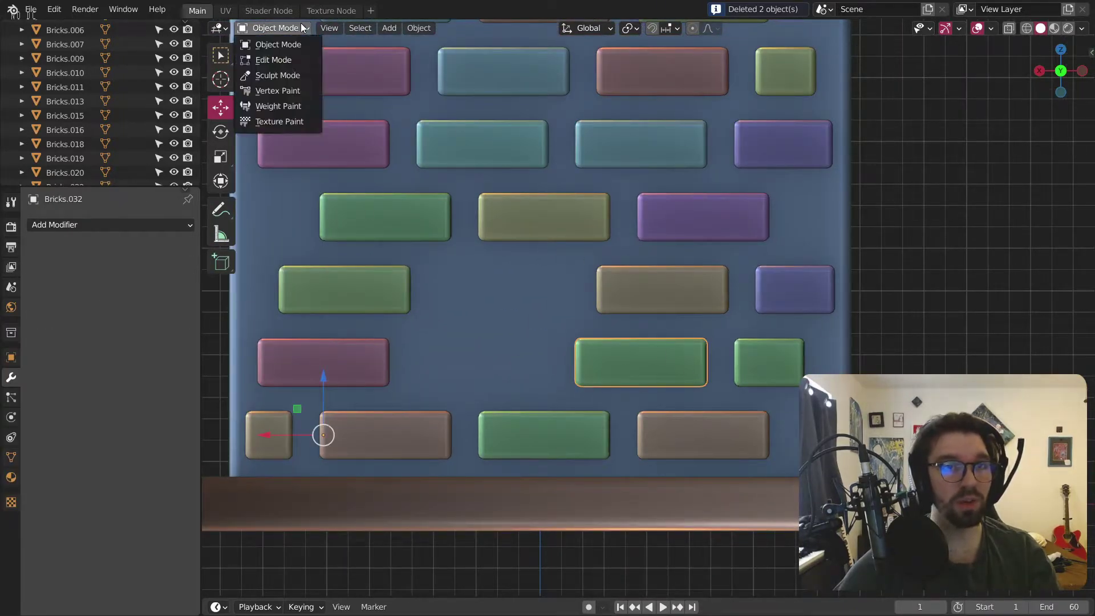
pyautogui.click(253, 60)
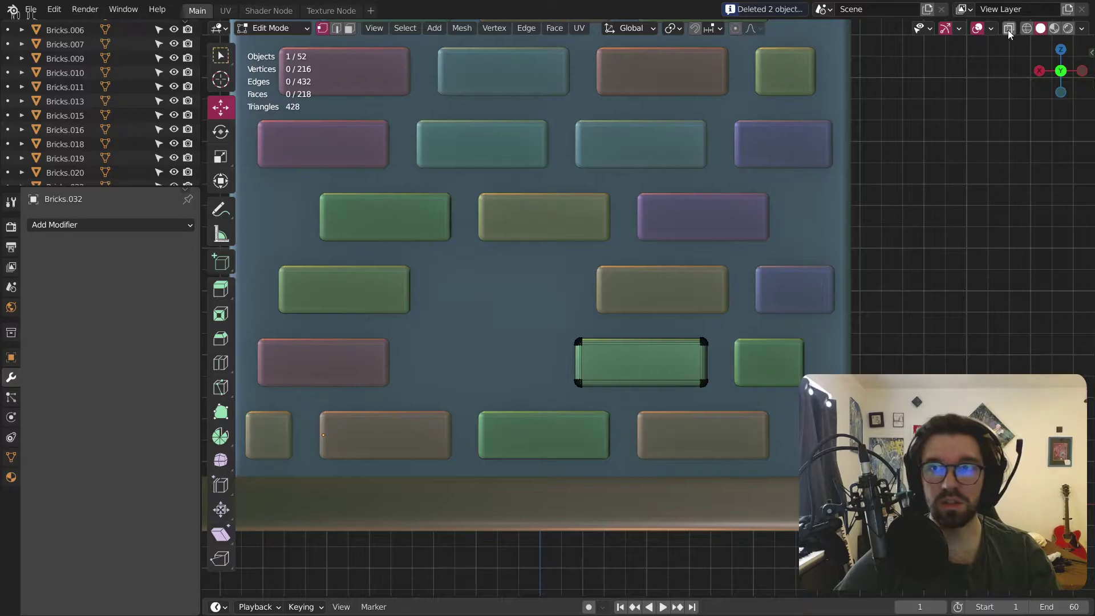
pyautogui.hotkey('alt', 'z')
pyautogui.moveTo(511, 296); pyautogui.dragTo(622, 445)
pyautogui.moveTo(518, 359); pyautogui.dragTo(567, 359)
pyautogui.click(279, 27)
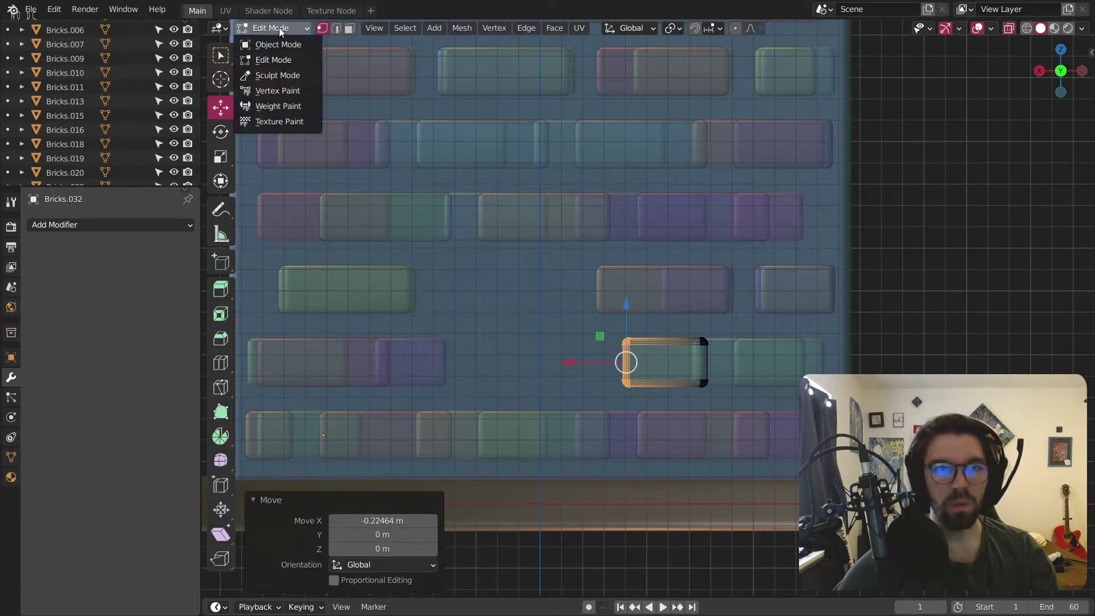
pyautogui.click(278, 44)
pyautogui.click(943, 185)
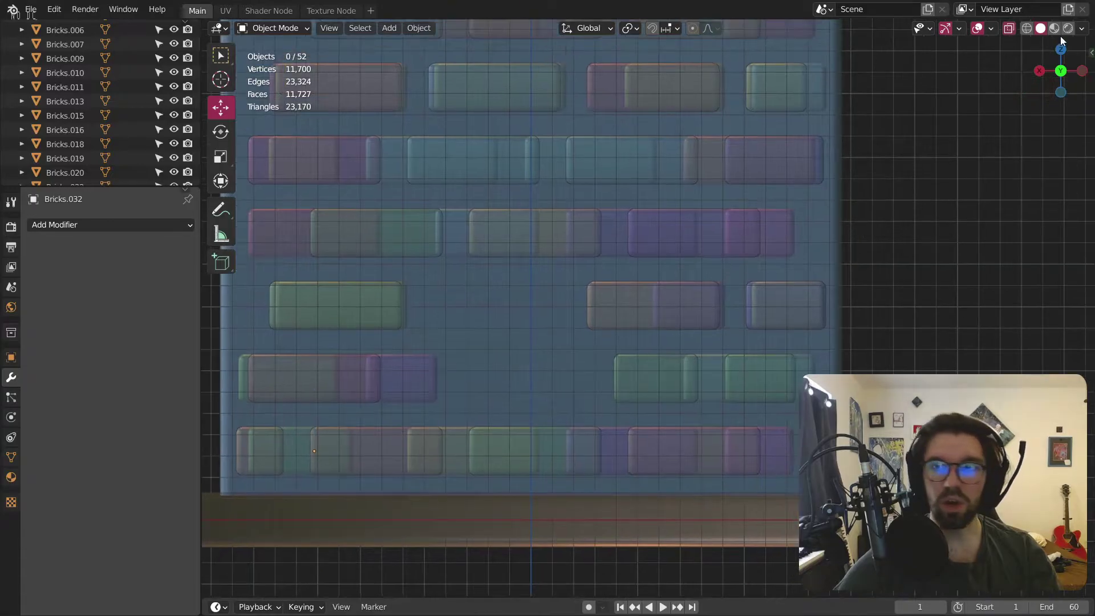
# Step: Select the first and third bricks in the second and third rows from the top plus the bottom row's last brick; enter Edit Mode with X-ray on
pyautogui.click(1009, 28)
pyautogui.scroll(-3, 638, 262)
pyautogui.scroll(1, 584, 272)
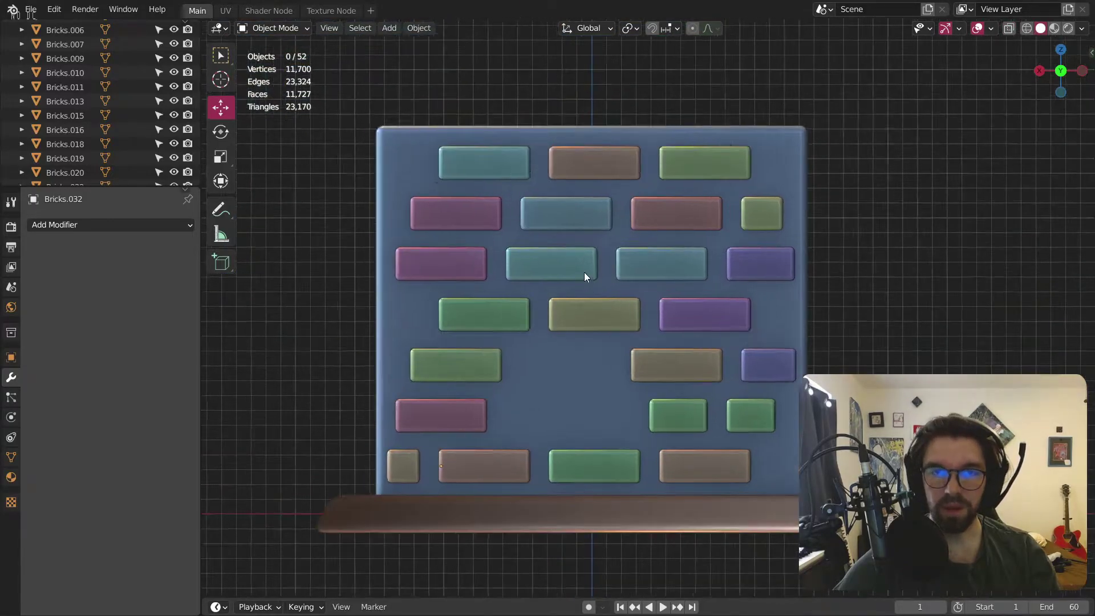
pyautogui.click(452, 269)
pyautogui.keyDown('shift'); pyautogui.click(683, 218); pyautogui.keyUp('shift')
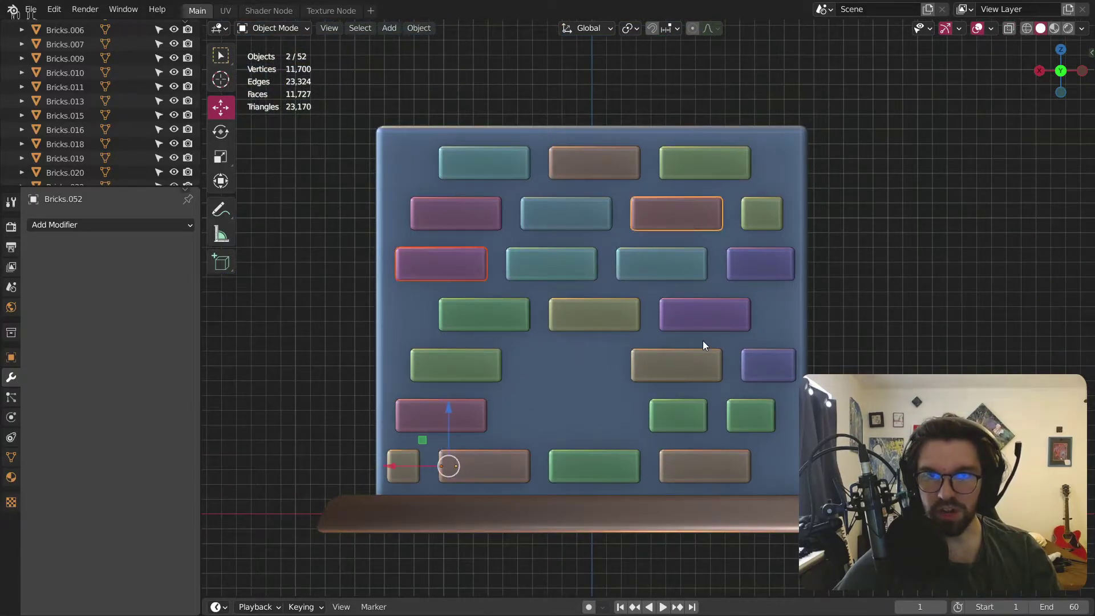
pyautogui.keyDown('shift'); pyautogui.moveTo(640, 445); pyautogui.dragTo(629, 370, button='middle'); pyautogui.keyUp('shift')
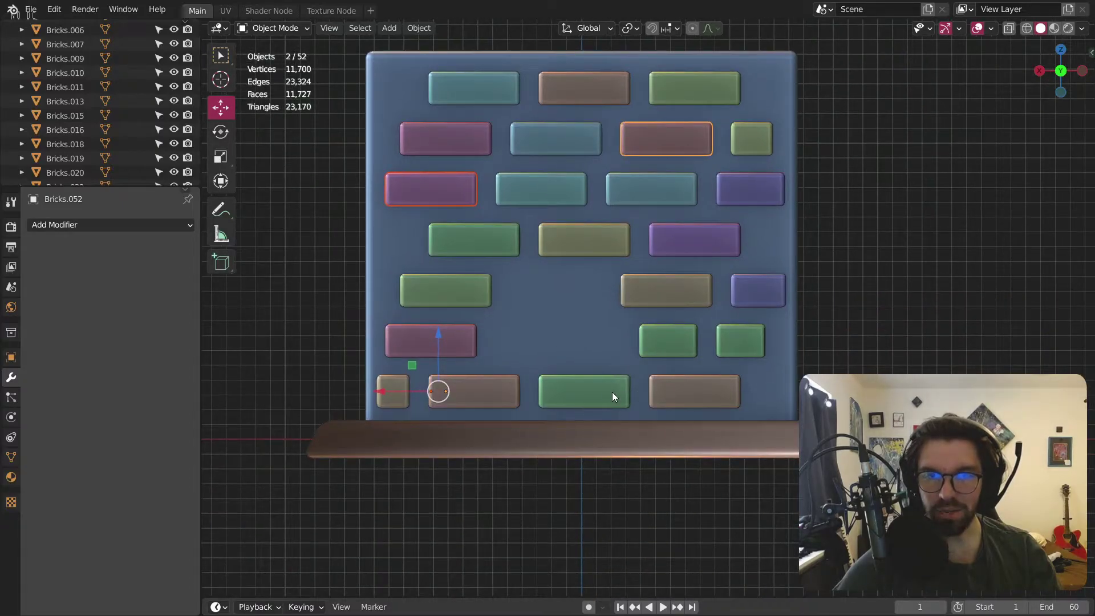
pyautogui.scroll(1, 603, 392)
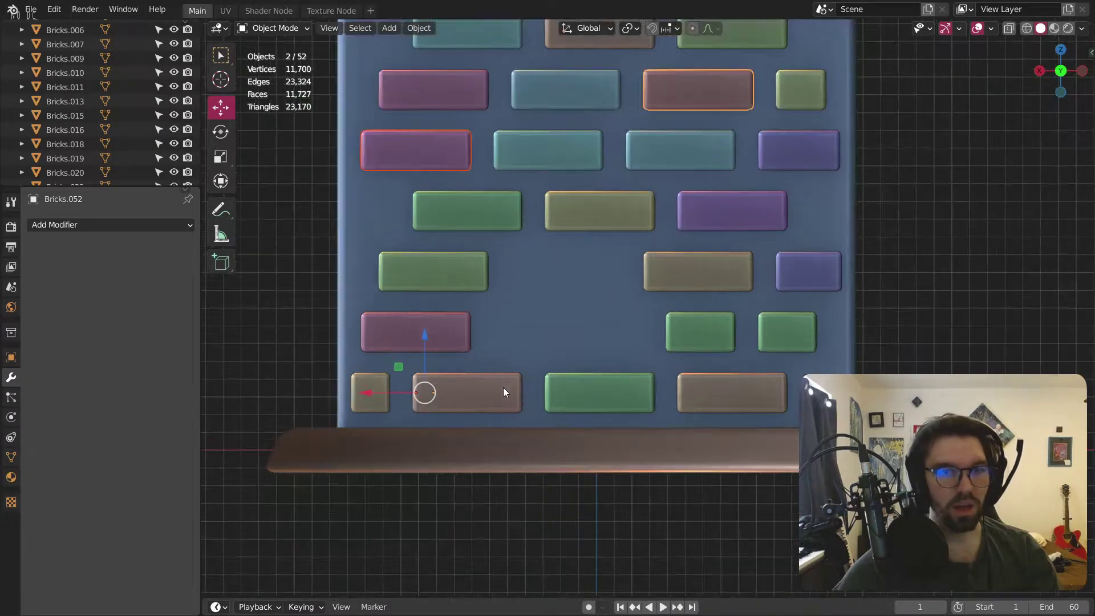
pyautogui.keyDown('shift'); pyautogui.click(710, 392); pyautogui.keyUp('shift')
pyautogui.keyDown('shift'); pyautogui.moveTo(774, 310); pyautogui.dragTo(731, 382, button='middle'); pyautogui.keyUp('shift')
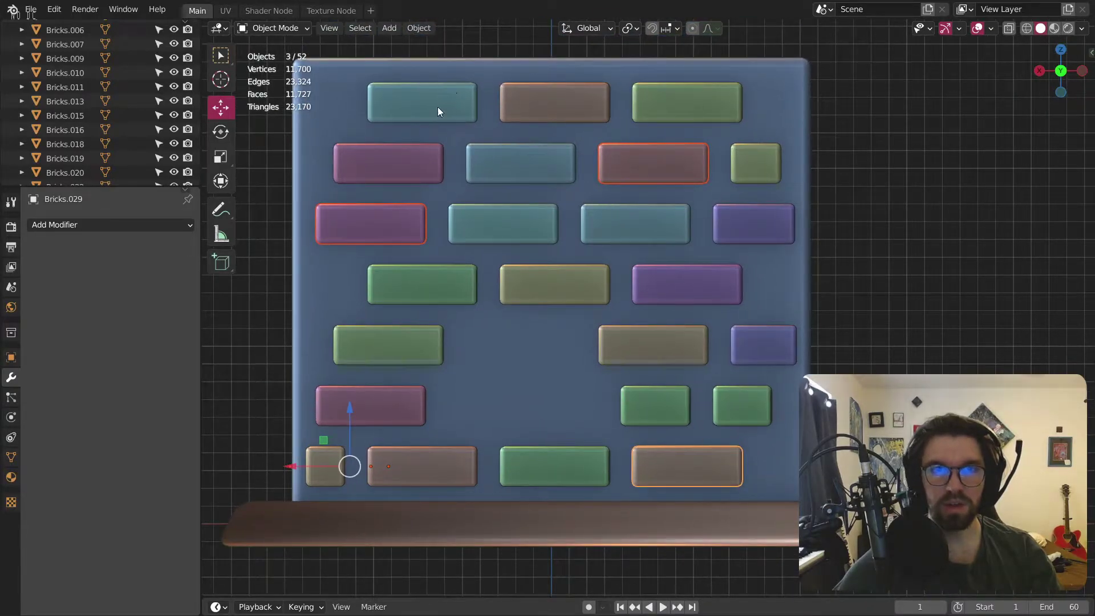
pyautogui.keyDown('shift'); pyautogui.click(424, 175); pyautogui.keyUp('shift')
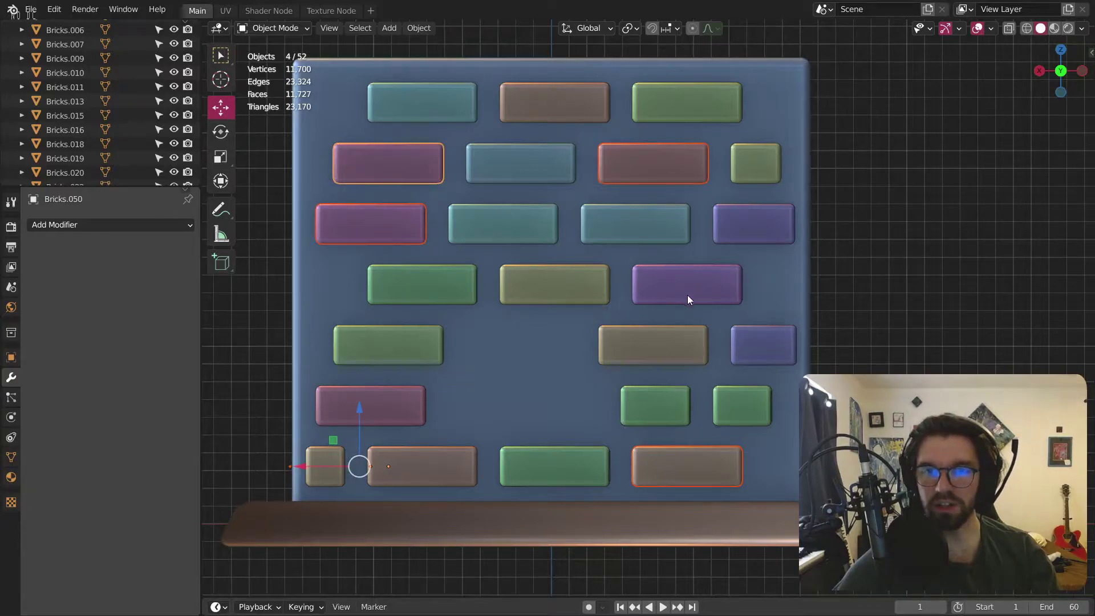
pyautogui.keyDown('shift'); pyautogui.click(661, 229); pyautogui.keyUp('shift')
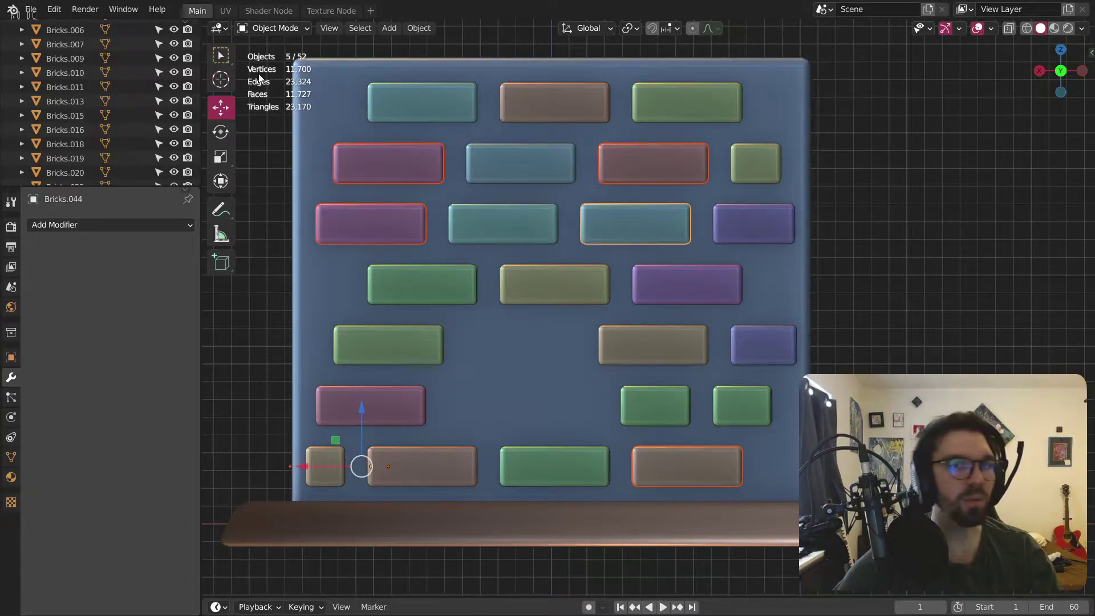
pyautogui.click(272, 28)
pyautogui.click(268, 57)
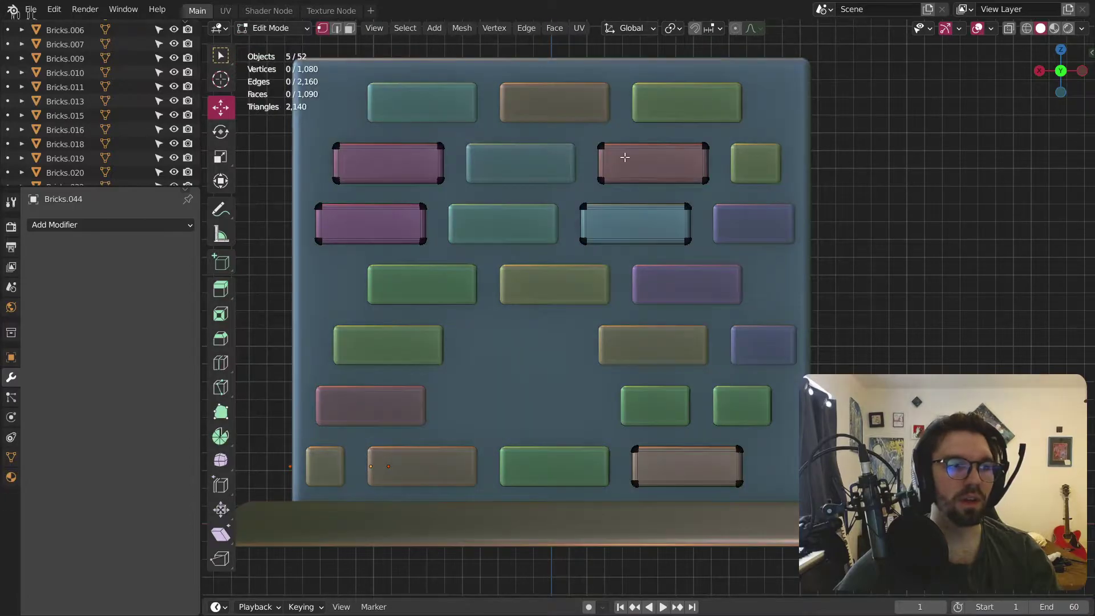
pyautogui.click(1009, 28)
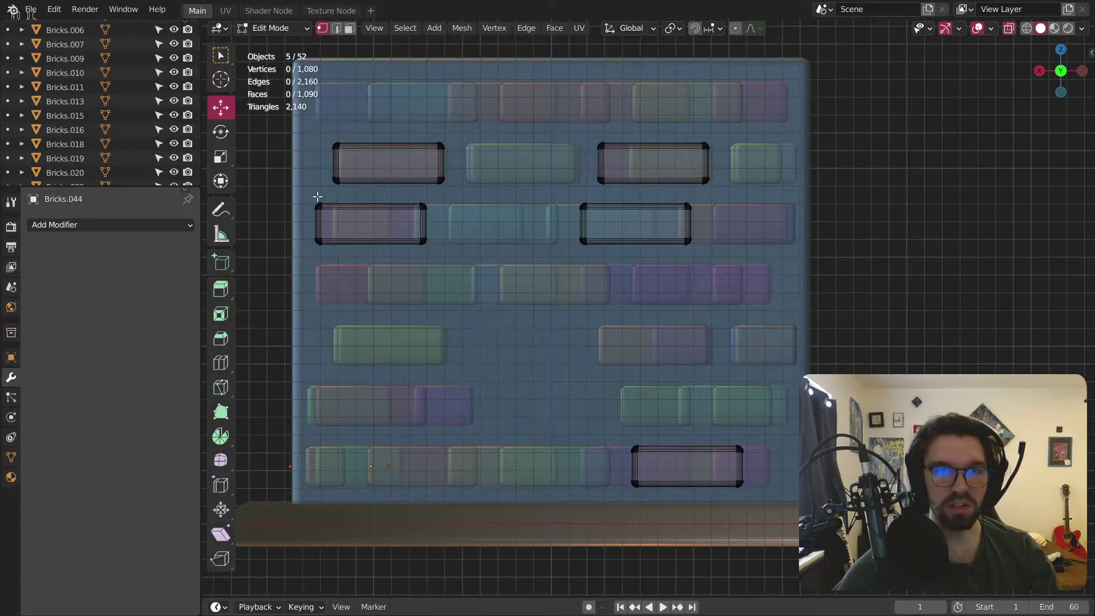
# Step: Shorten the third-from-top row's first brick at its right end; move the left end of the second row's first brick -0.3177 m along X
pyautogui.moveTo(302, 198); pyautogui.dragTo(409, 273)
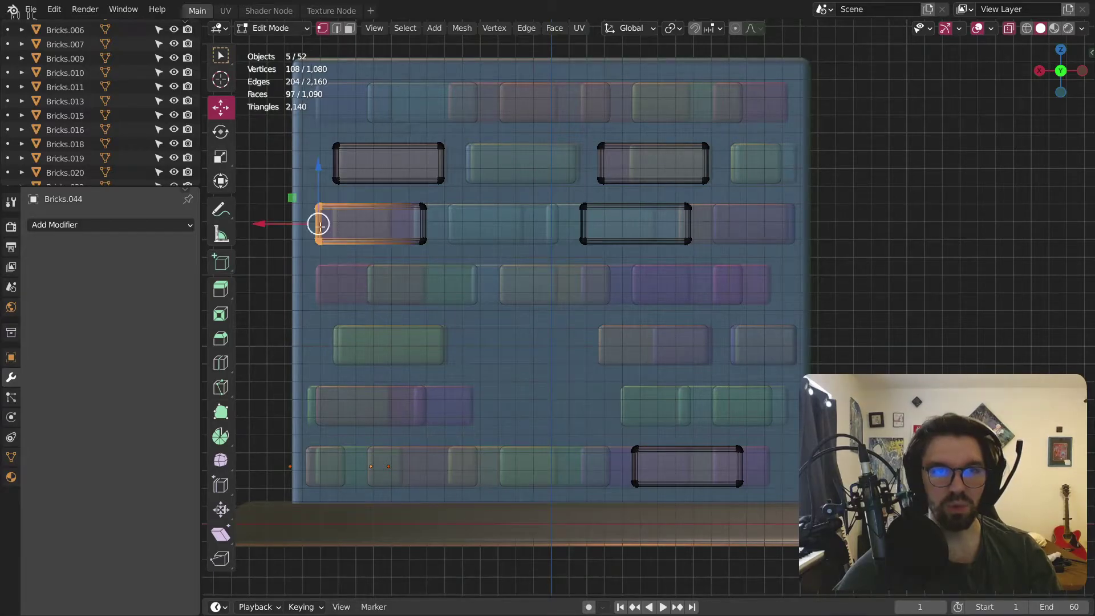
pyautogui.moveTo(448, 197); pyautogui.dragTo(398, 264)
pyautogui.moveTo(370, 224); pyautogui.dragTo(355, 223)
pyautogui.moveTo(310, 132); pyautogui.dragTo(356, 184)
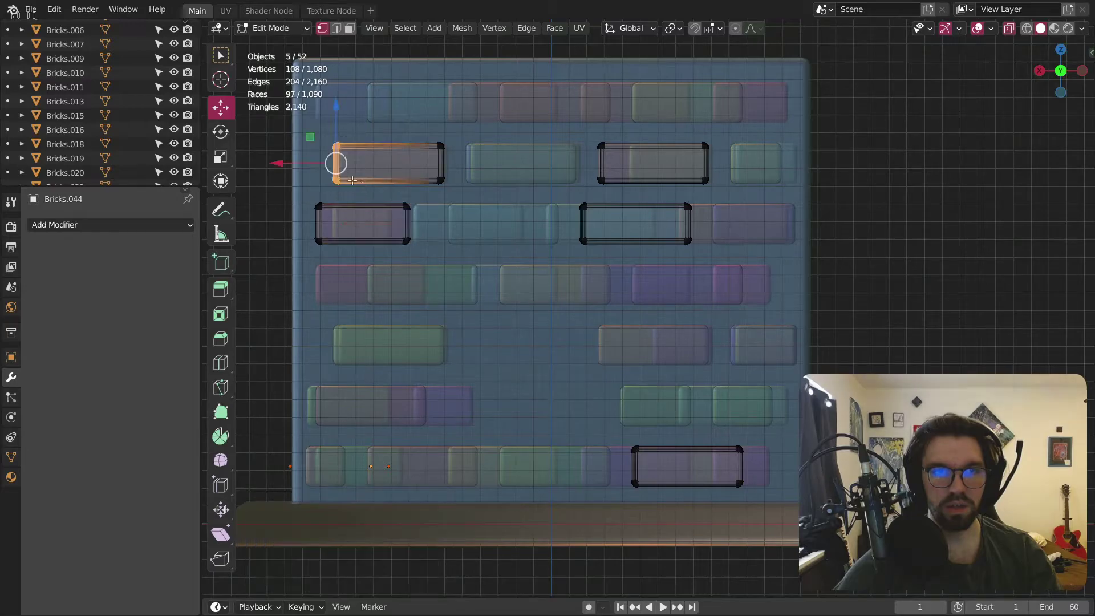
pyautogui.moveTo(273, 163); pyautogui.dragTo(337, 165)
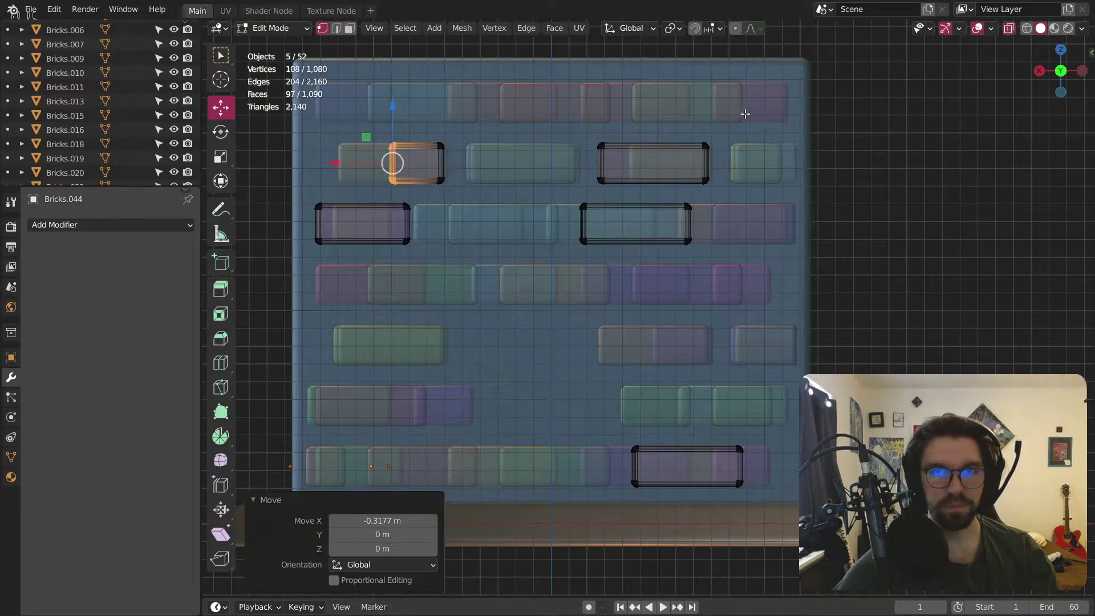
# Step: Shorten the third-from-top row's third brick at its right end; move the left end of the second row's third brick -0.24389 m along X
pyautogui.moveTo(557, 194); pyautogui.dragTo(606, 267)
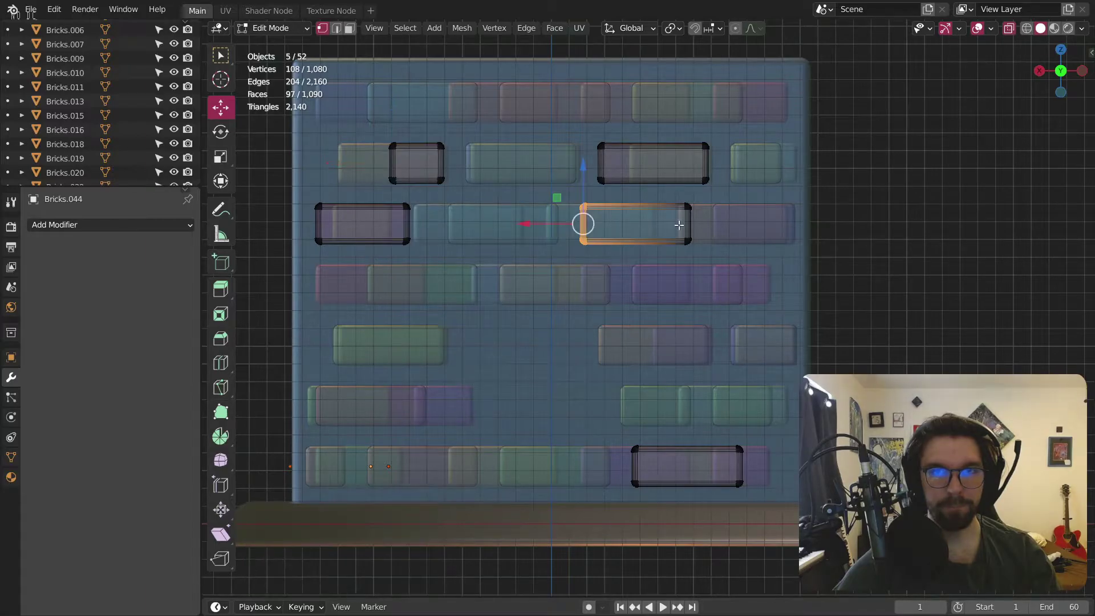
pyautogui.moveTo(713, 199); pyautogui.dragTo(628, 224)
pyautogui.moveTo(574, 122); pyautogui.dragTo(611, 188)
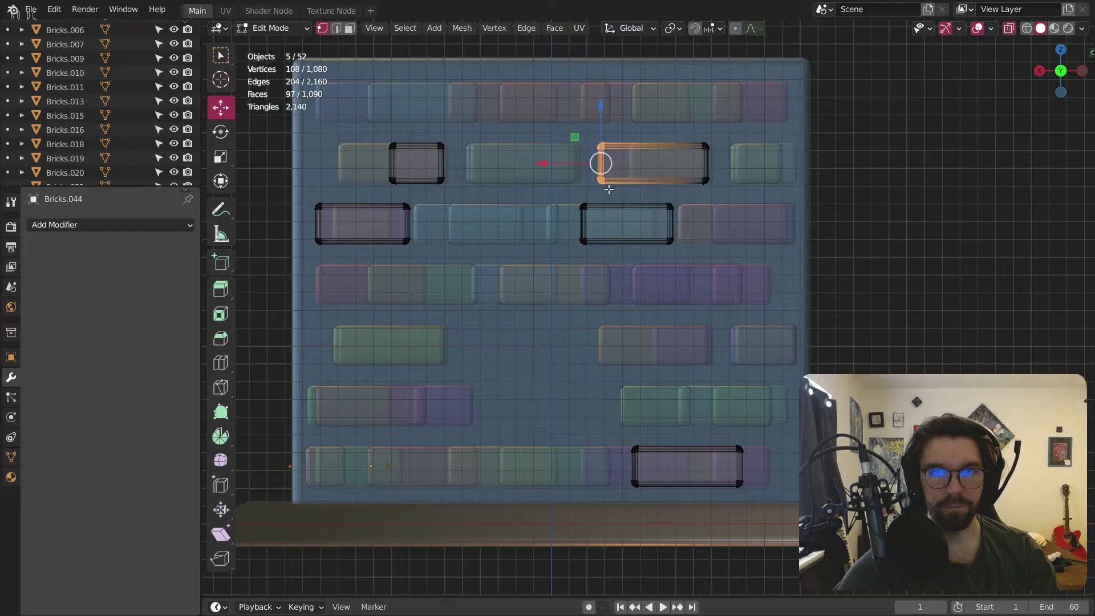
pyautogui.moveTo(545, 164); pyautogui.dragTo(586, 164)
# Step: Shorten the bottom row's last brick from its left end; return to Object Mode, deselect everything and turn X-ray off
pyautogui.keyDown('shift'); pyautogui.moveTo(665, 428); pyautogui.dragTo(665, 326, button='middle'); pyautogui.keyUp('shift')
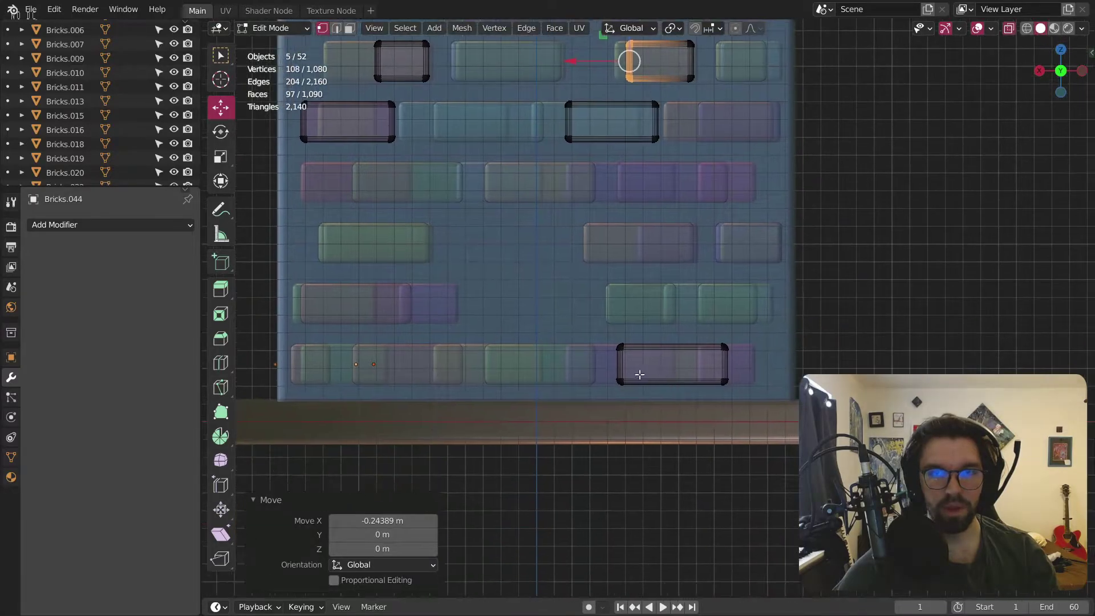
pyautogui.scroll(2, 665, 325)
pyautogui.moveTo(594, 322); pyautogui.dragTo(619, 394)
pyautogui.moveTo(552, 364); pyautogui.dragTo(596, 364)
pyautogui.click(274, 28)
pyautogui.click(275, 44)
pyautogui.scroll(-5, 564, 194)
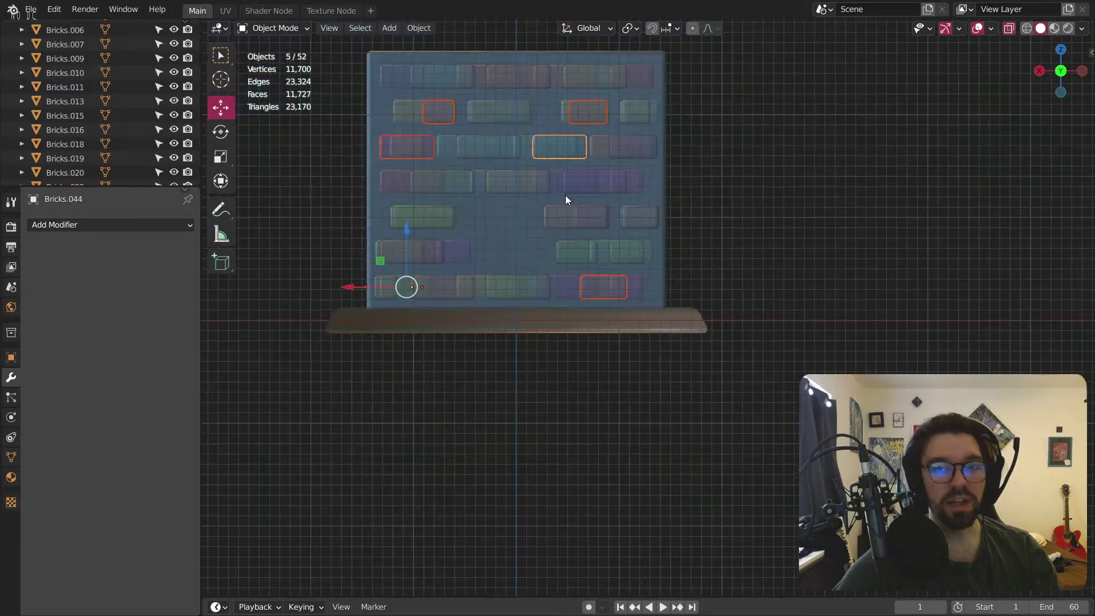
pyautogui.keyDown('shift'); pyautogui.moveTo(565, 194); pyautogui.dragTo(575, 222, button='middle'); pyautogui.keyUp('shift')
pyautogui.click(833, 156)
pyautogui.click(1008, 28)
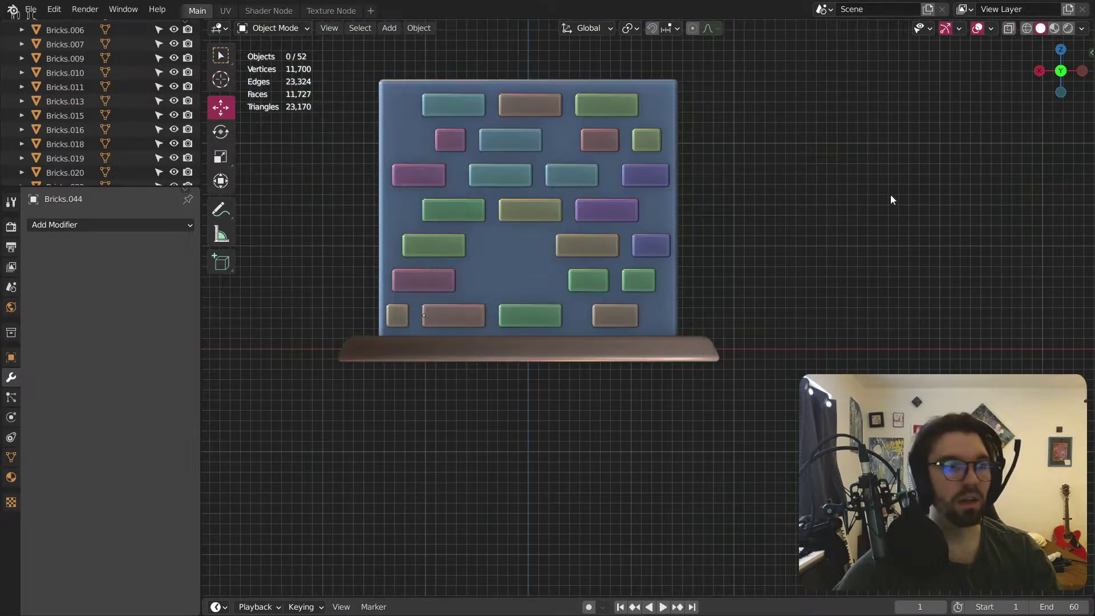
# Step: Examine the brick layout on both faces of the wall, and check the back face in wireframe shading
pyautogui.scroll(3, 762, 186)
pyautogui.scroll(-2, 681, 166)
pyautogui.keyDown('shift'); pyautogui.scroll(2, 728, 159); pyautogui.keyUp('shift')
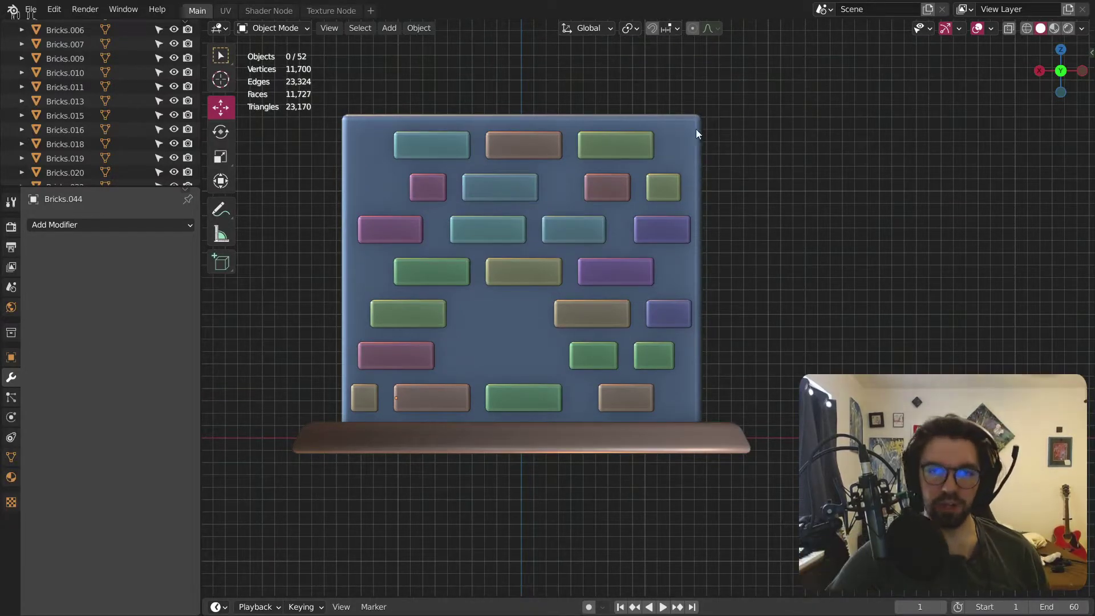
pyautogui.moveTo(1072, 75); pyautogui.dragTo(1068, 77)
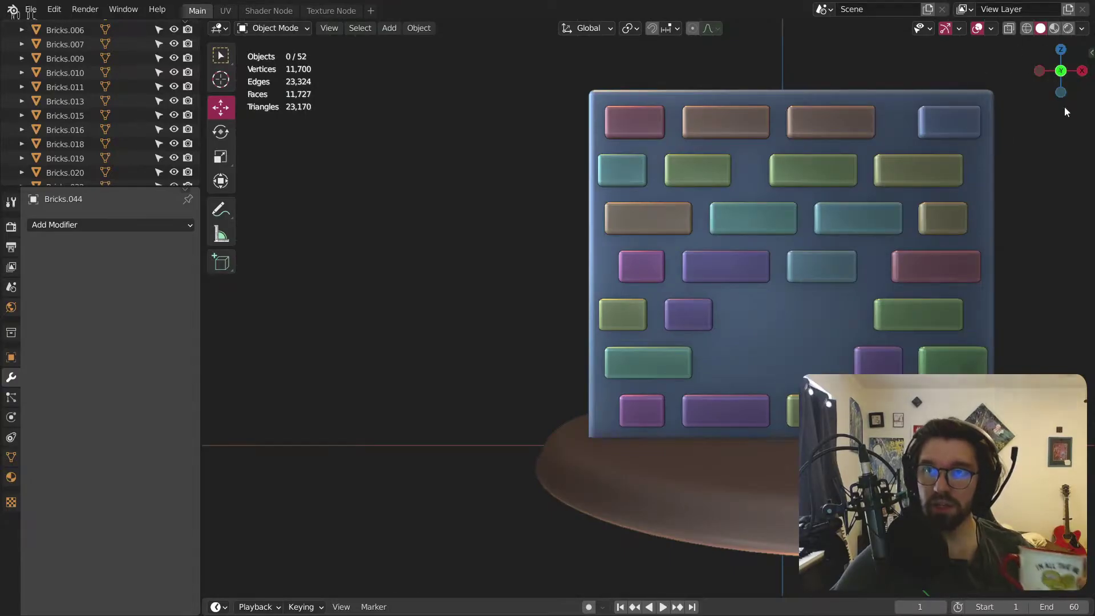
pyautogui.click(1063, 70)
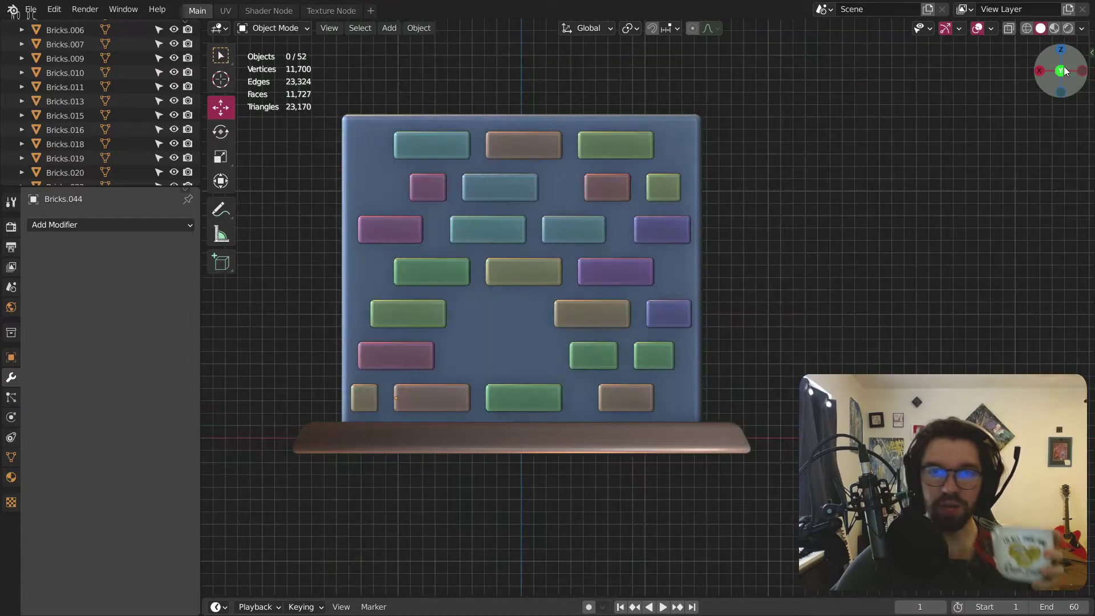
pyautogui.click(1025, 28)
pyautogui.scroll(4, 502, 336)
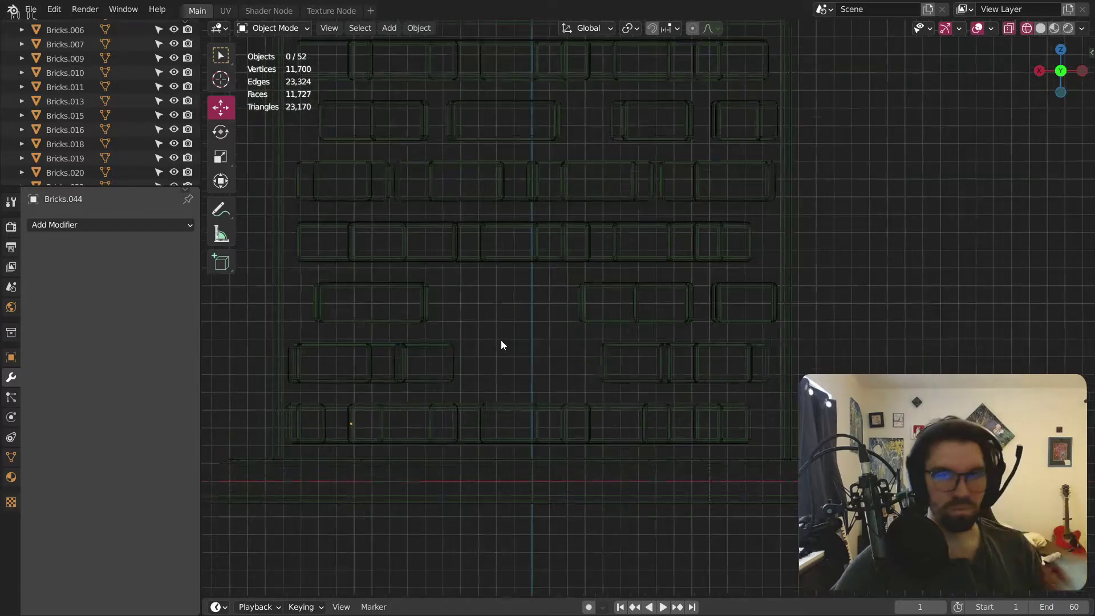
pyautogui.scroll(2, 570, 331)
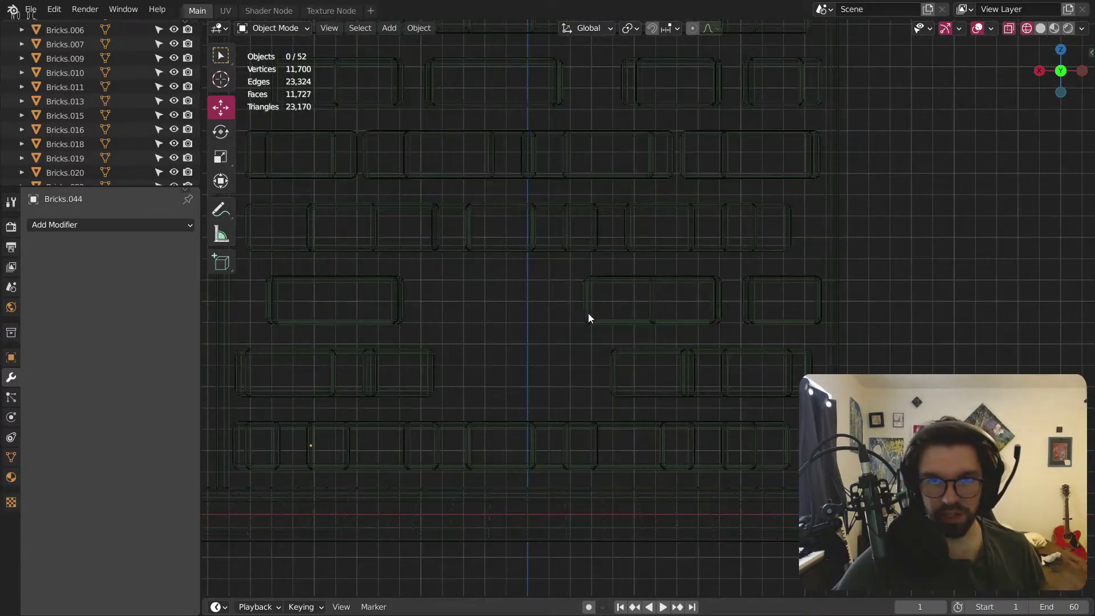
pyautogui.hotkey('shift', 'z')
# Step: With X-ray on, shorten the brown brick in the third row from the bottom at its gap-side end; return to Object Mode with X-ray off
pyautogui.click(662, 310)
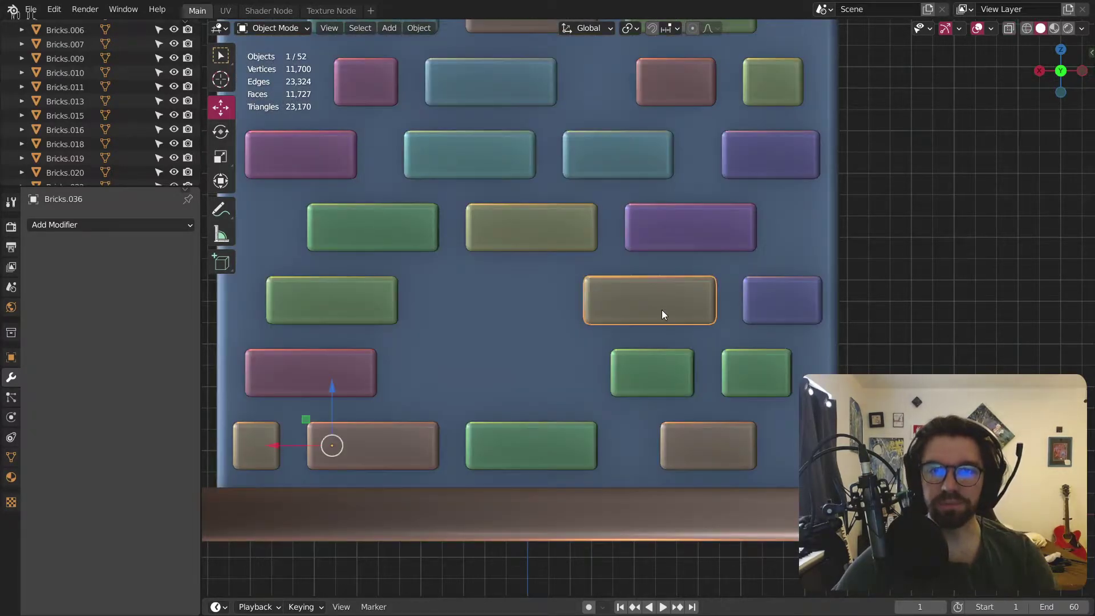
pyautogui.scroll(1, 618, 329)
pyautogui.click(283, 28)
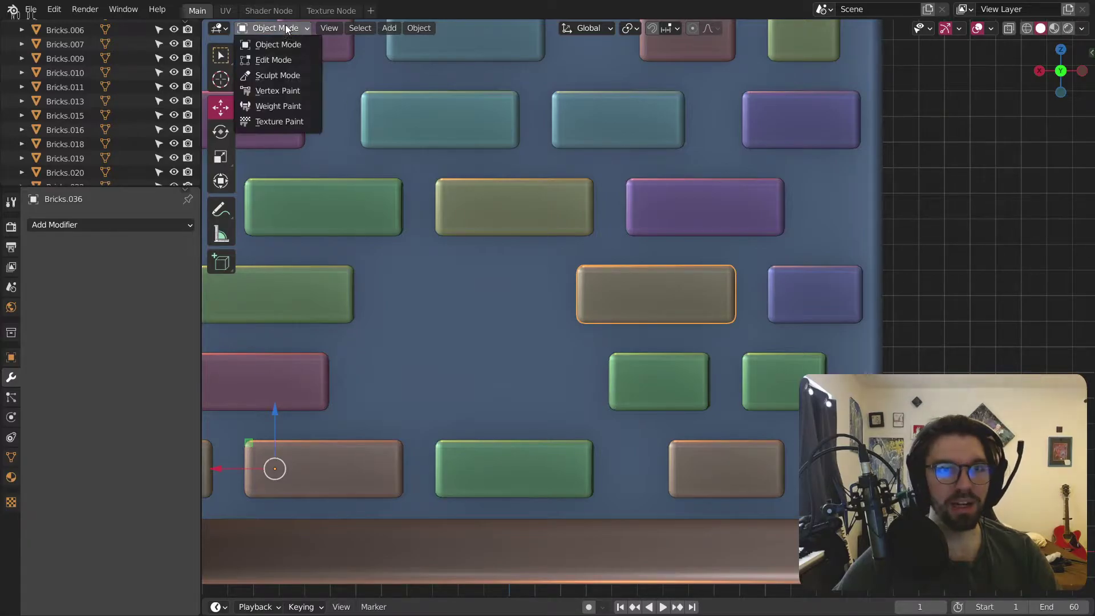
pyautogui.click(279, 60)
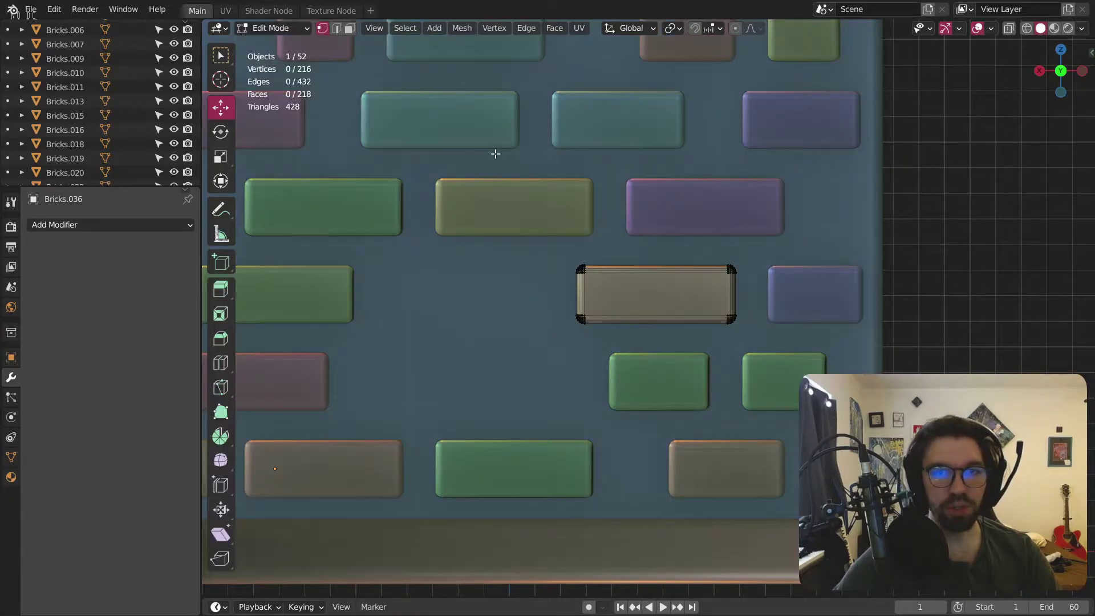
pyautogui.click(1010, 29)
pyautogui.moveTo(534, 219); pyautogui.dragTo(649, 349)
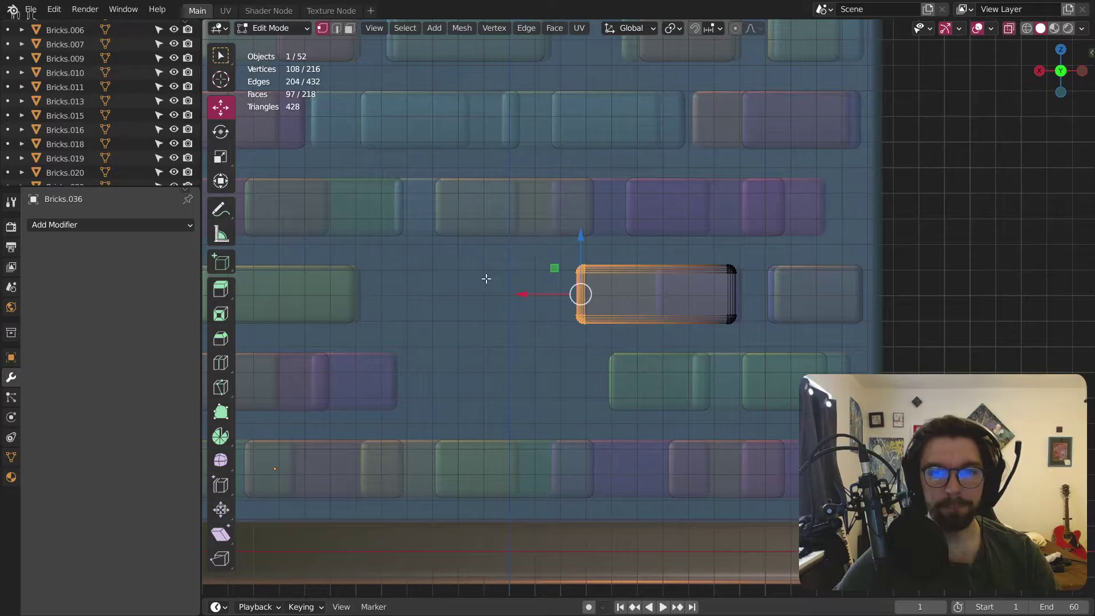
pyautogui.moveTo(521, 293); pyautogui.dragTo(577, 299)
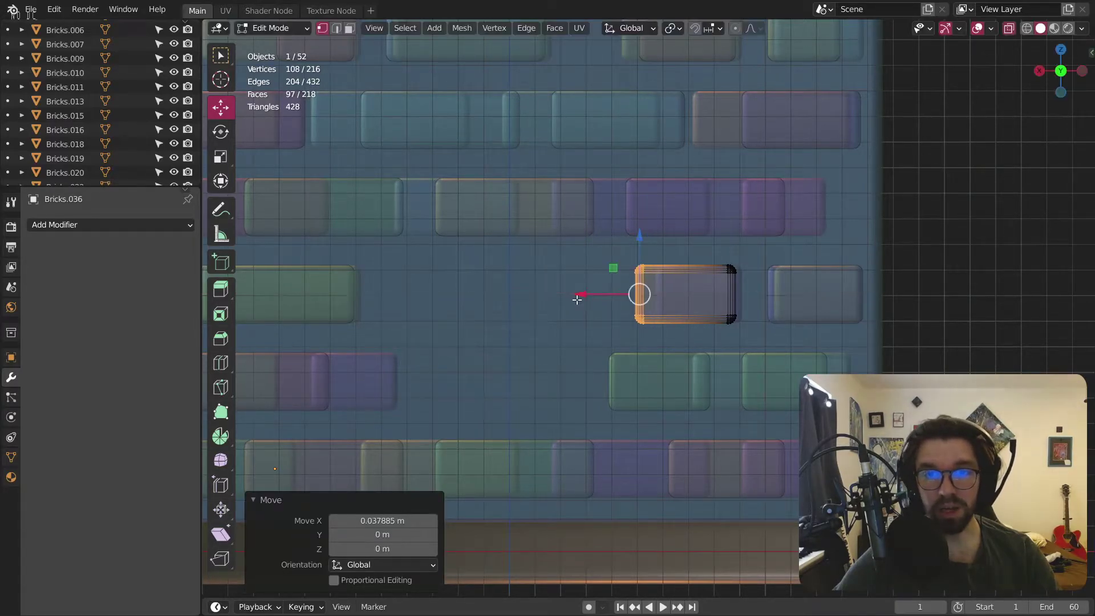
pyautogui.click(292, 29)
pyautogui.click(276, 45)
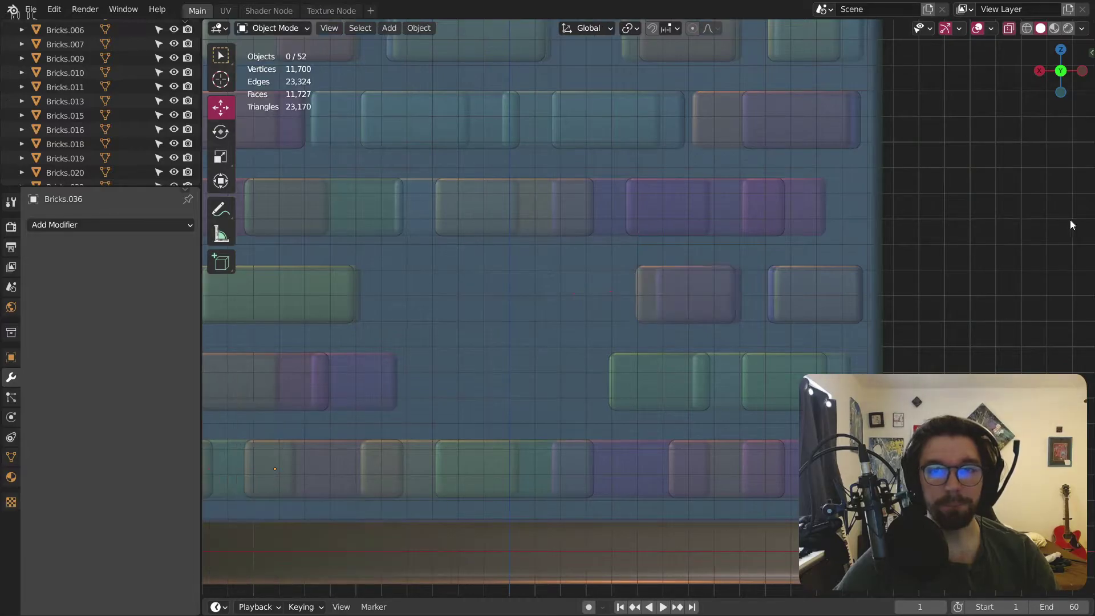
pyautogui.scroll(-3, 1071, 223)
pyautogui.click(1008, 30)
pyautogui.scroll(3, 623, 291)
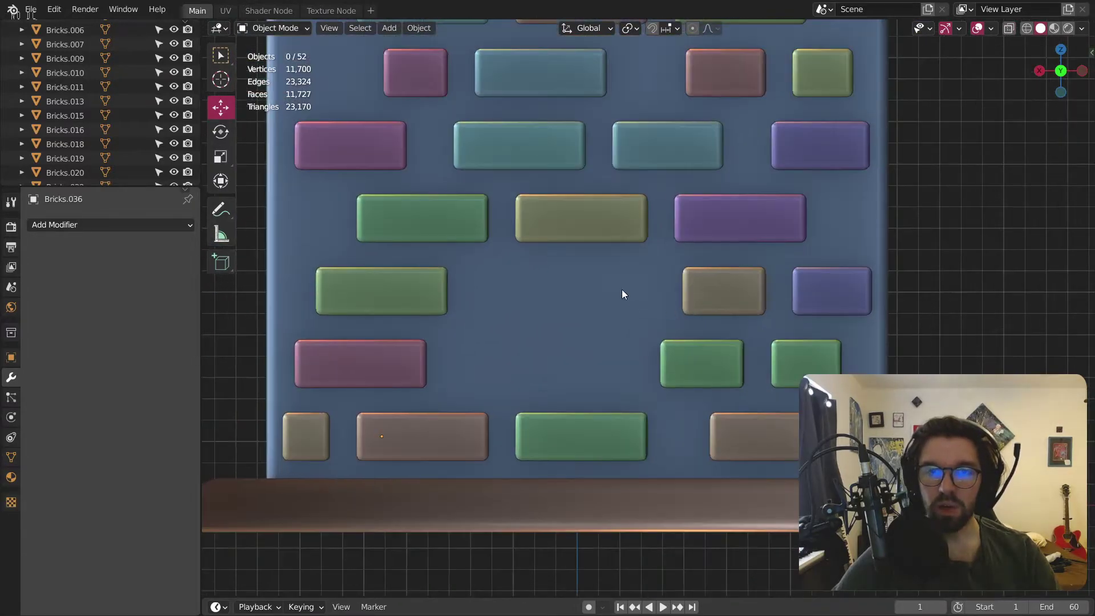
# Step: Nudge the purple end brick in the third row from the top slightly along X, away from the wall's edge, and deselect it
pyautogui.moveTo(562, 282); pyautogui.dragTo(603, 309, button='middle')
pyautogui.scroll(-3, 594, 320)
pyautogui.click(602, 309)
pyautogui.scroll(3, 602, 310)
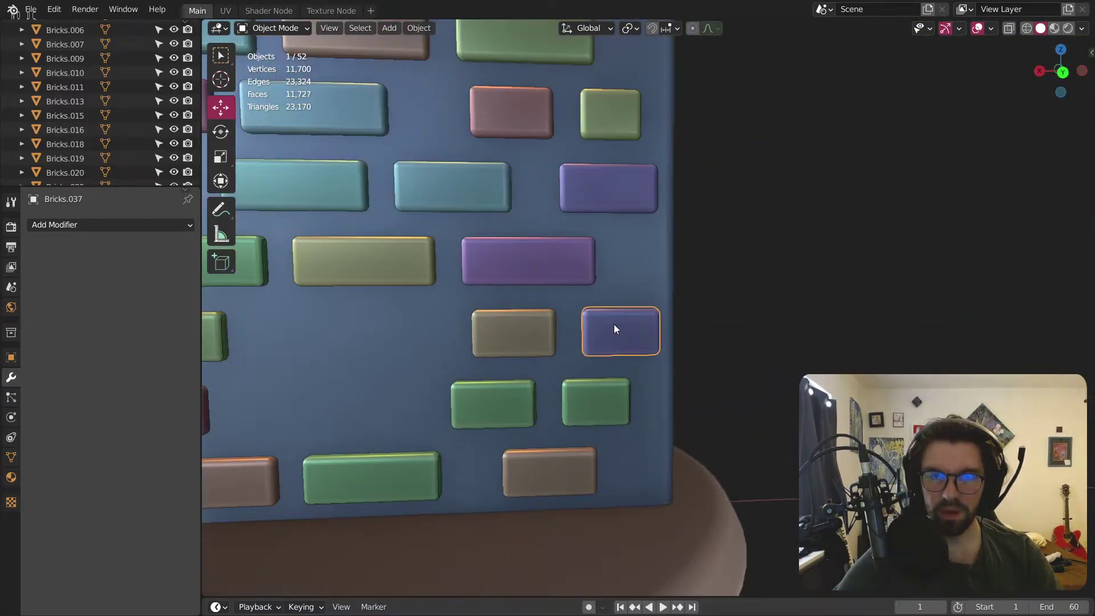
pyautogui.scroll(-3, 616, 325)
pyautogui.click(646, 254)
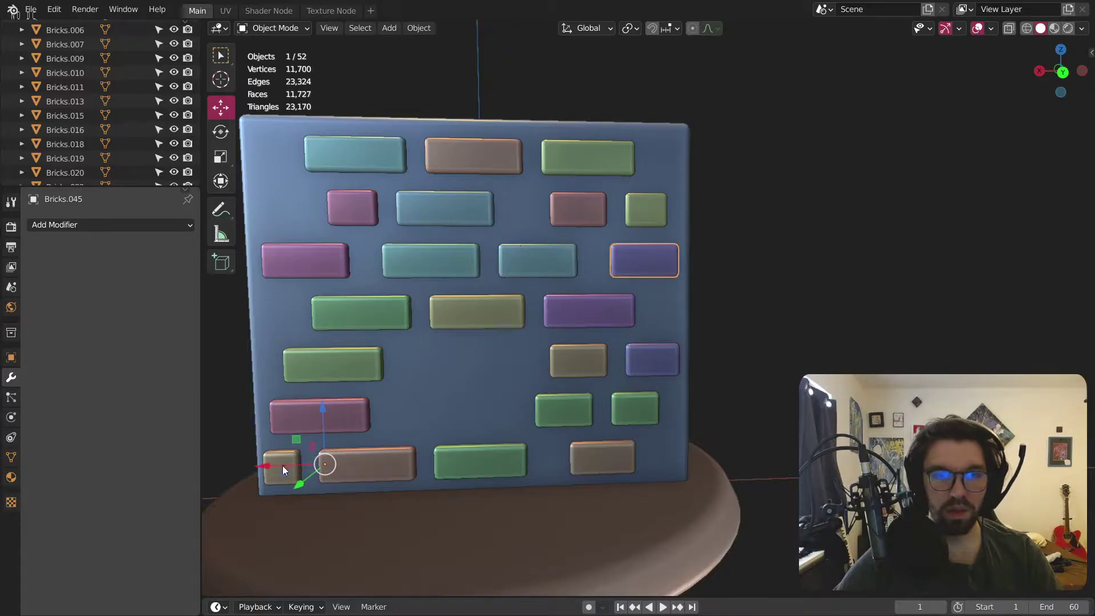
pyautogui.moveTo(272, 466); pyautogui.dragTo(261, 466)
pyautogui.click(778, 310)
# Step: Nudge the blue end brick in the third row from the bottom slightly inward along X, and clear the selection
pyautogui.moveTo(646, 319); pyautogui.dragTo(636, 344, button='middle')
pyautogui.click(642, 353)
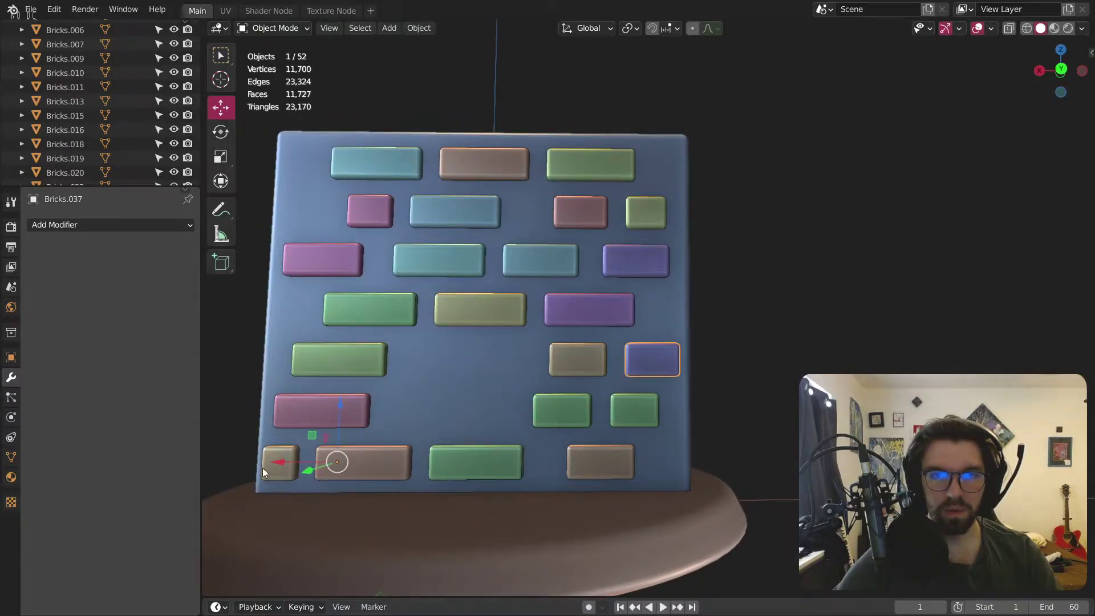
pyautogui.moveTo(279, 459); pyautogui.dragTo(276, 465)
pyautogui.click(573, 362)
pyautogui.click(738, 269)
pyautogui.scroll(-5, 737, 265)
pyautogui.moveTo(686, 324); pyautogui.dragTo(610, 266, button='middle')
pyautogui.scroll(5, 617, 235)
pyautogui.scroll(-3, 590, 321)
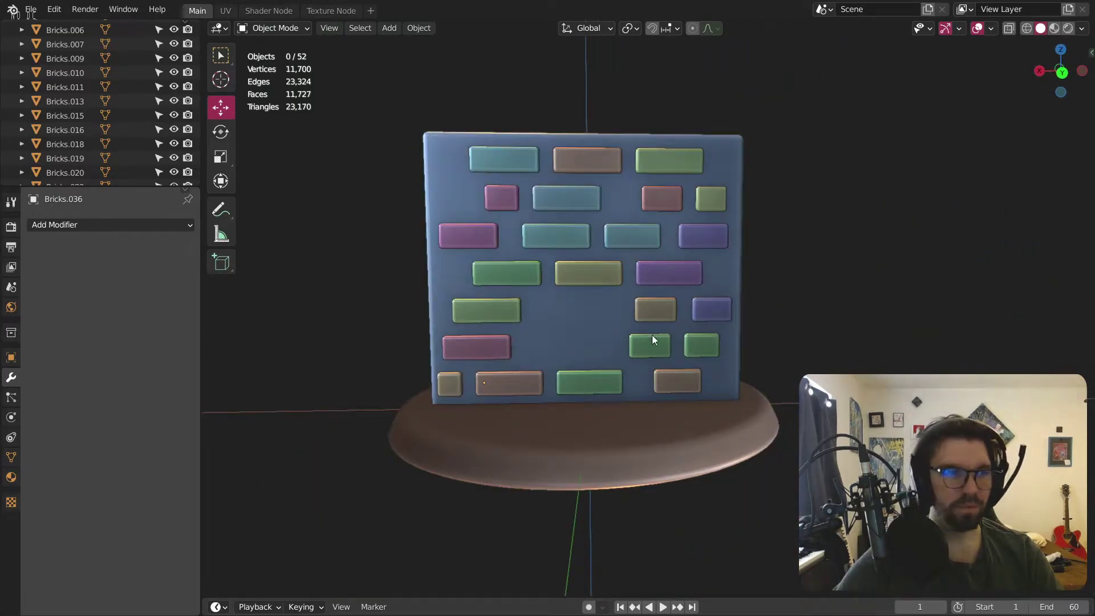
# Step: Select all the bricks from Bricks.001 through Bricks.070, join them into one object, and clear the selection
pyautogui.scroll(3, 77, 119)
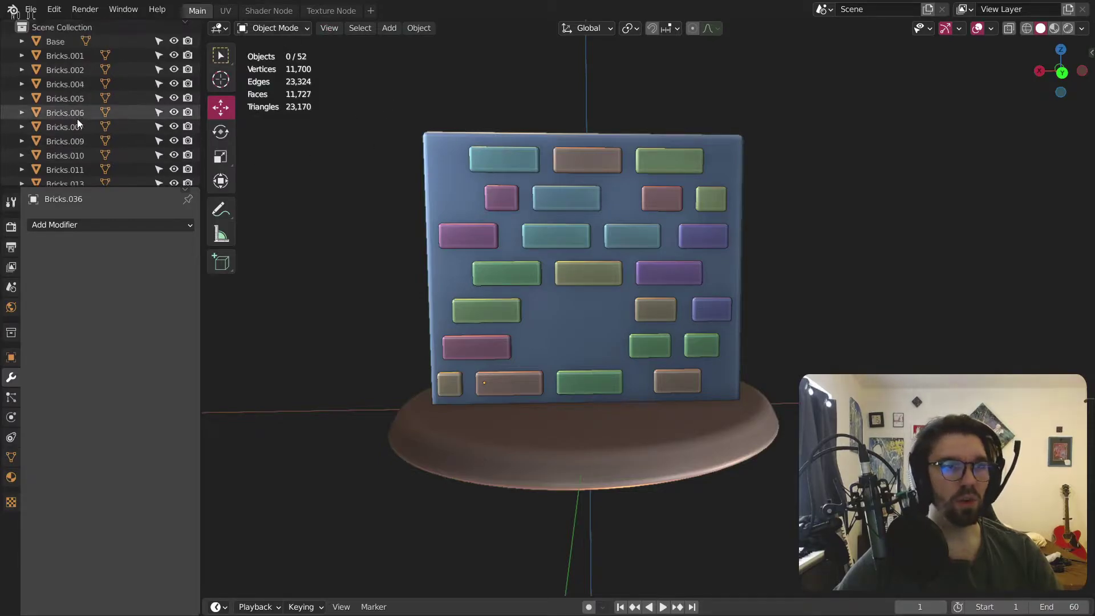
pyautogui.click(81, 58)
pyautogui.scroll(-15, 92, 85)
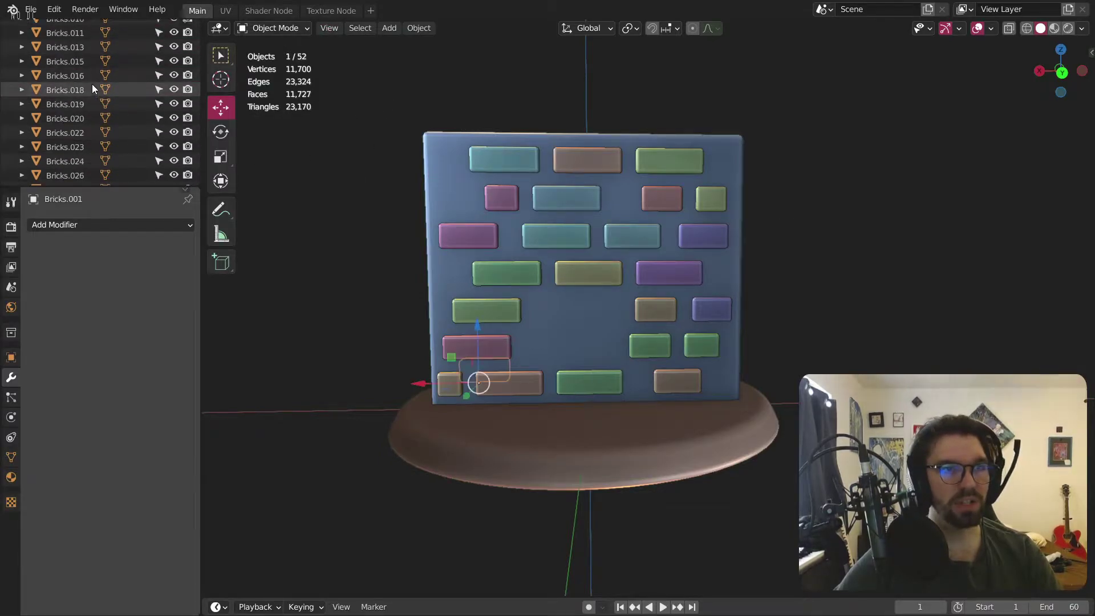
pyautogui.scroll(-3, 70, 156)
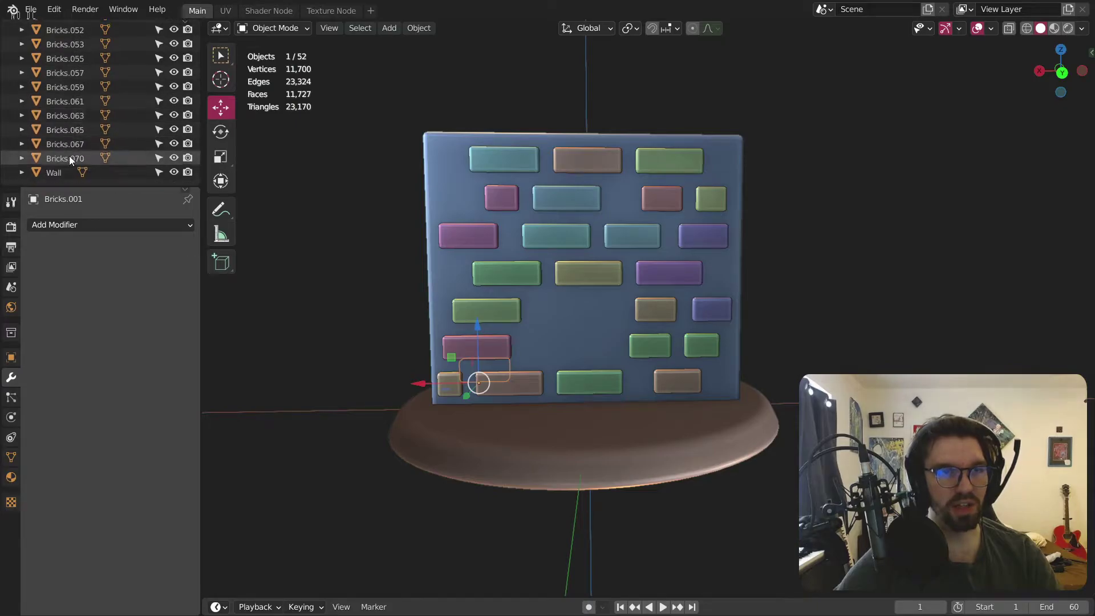
pyautogui.keyDown('shift'); pyautogui.click(68, 156); pyautogui.keyUp('shift')
pyautogui.rightClick(580, 187)
pyautogui.click(587, 191)
pyautogui.hotkey('alt', 'a')
# Step: Examine the joined bricks on the wall's face and side, checking that they select as one object
pyautogui.moveTo(570, 201)
pyautogui.mouseDown(button='middle')
pyautogui.moveTo(383, 220)
pyautogui.moveTo(489, 183)
pyautogui.moveTo(830, 203)
pyautogui.moveTo(525, 206)
pyautogui.moveTo(563, 196)
pyautogui.moveTo(921, 208)
pyautogui.moveTo(697, 226)
pyautogui.moveTo(574, 191)
pyautogui.mouseUp(button='middle')
pyautogui.scroll(4, 500, 172)
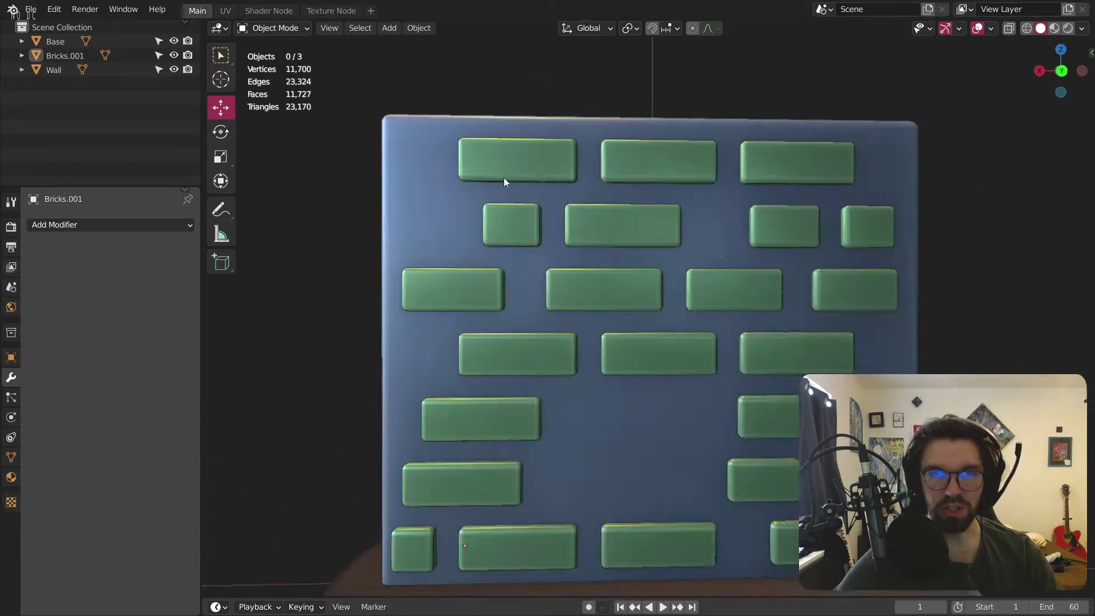
pyautogui.click(858, 219)
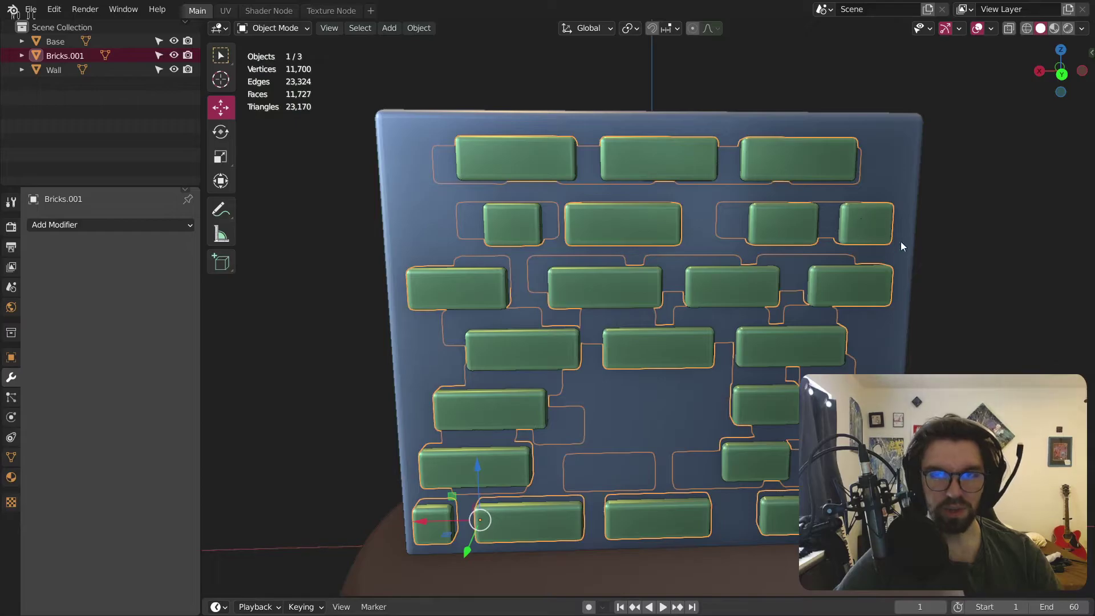
pyautogui.hotkey('alt', 'a')
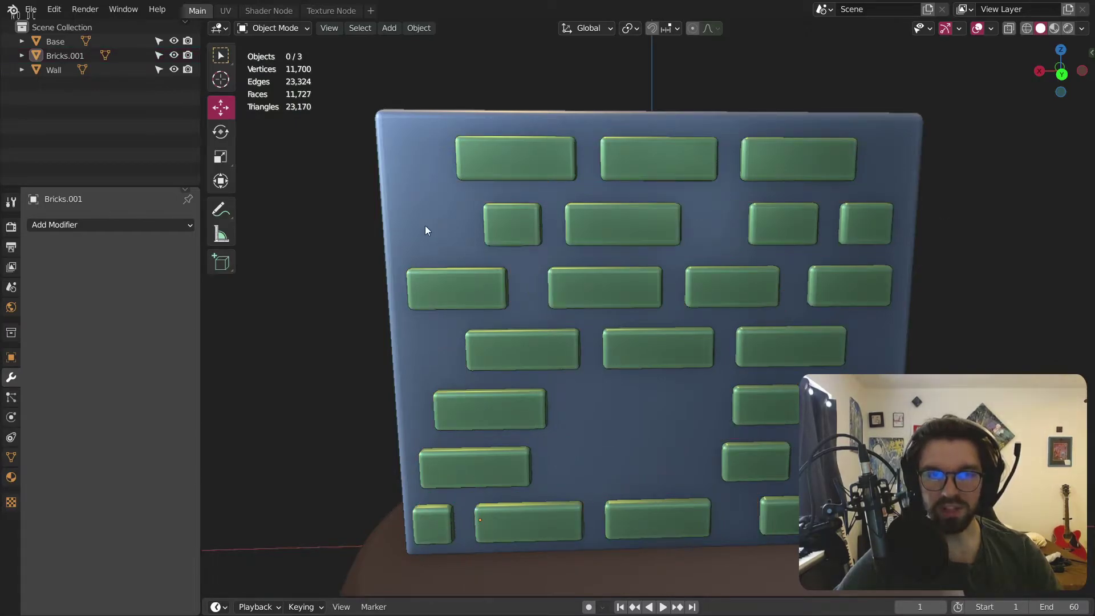
pyautogui.scroll(-3, 425, 211)
pyautogui.moveTo(425, 211); pyautogui.dragTo(532, 228, button='middle')
pyautogui.rightClick(532, 228)
pyautogui.scroll(3, 631, 296)
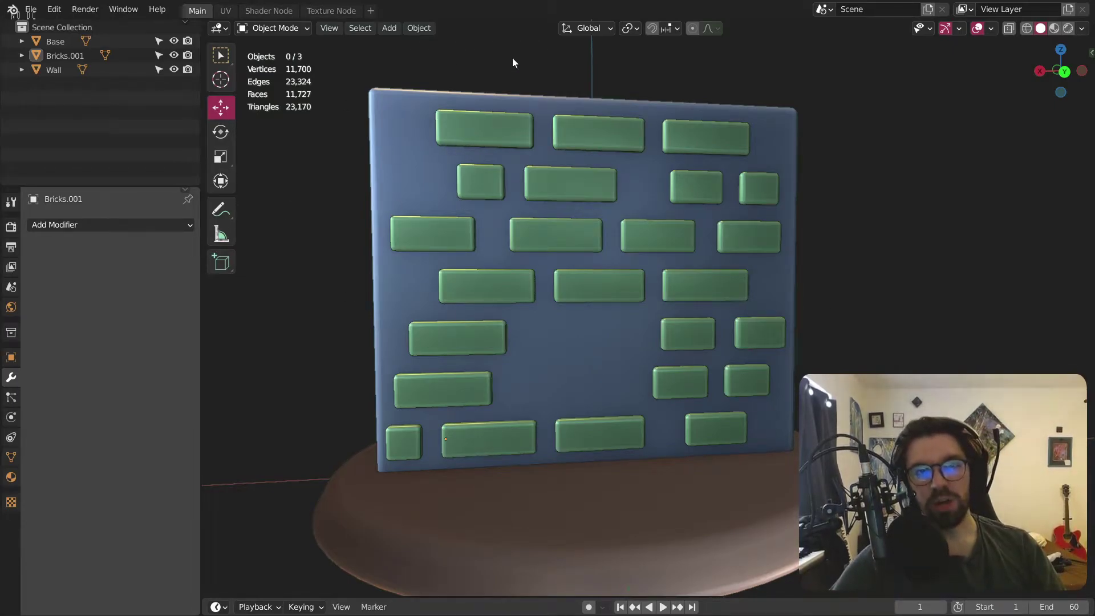
pyautogui.scroll(-4, 513, 114)
pyautogui.moveTo(550, 114); pyautogui.dragTo(544, 277, button='middle')
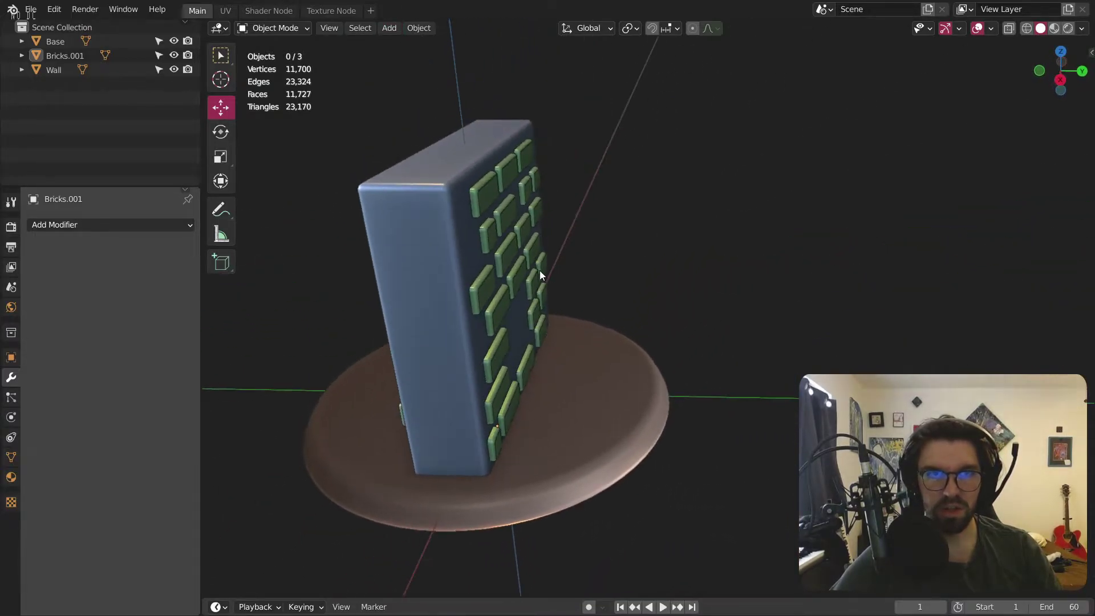
# Step: Add a cylinder with 24 vertices and an X rotation of 90°
pyautogui.click(390, 31)
pyautogui.moveTo(450, 44)
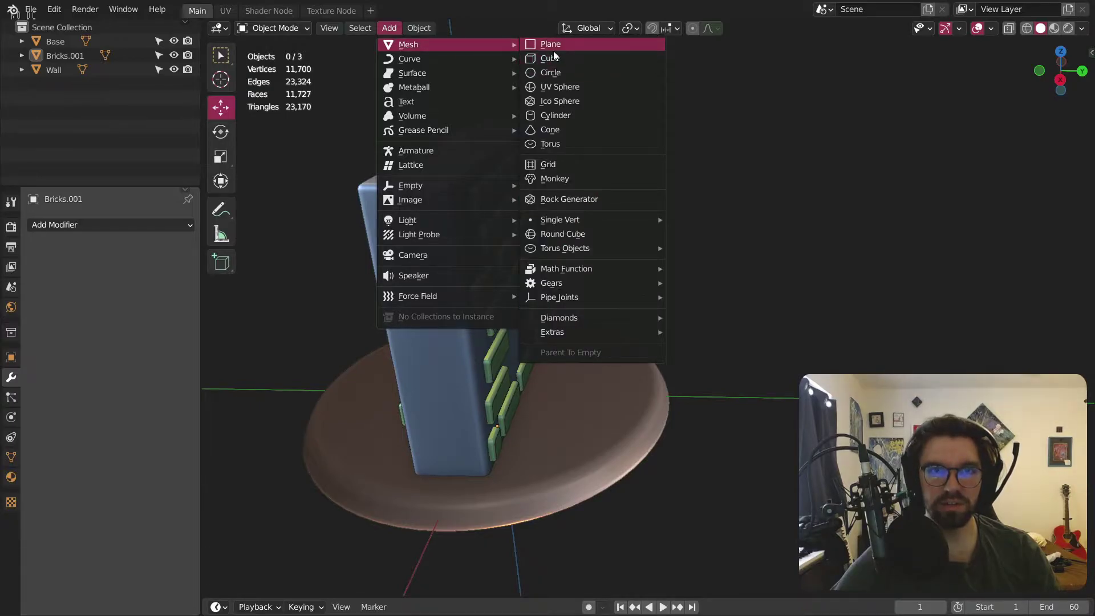
pyautogui.click(556, 116)
pyautogui.click(394, 415)
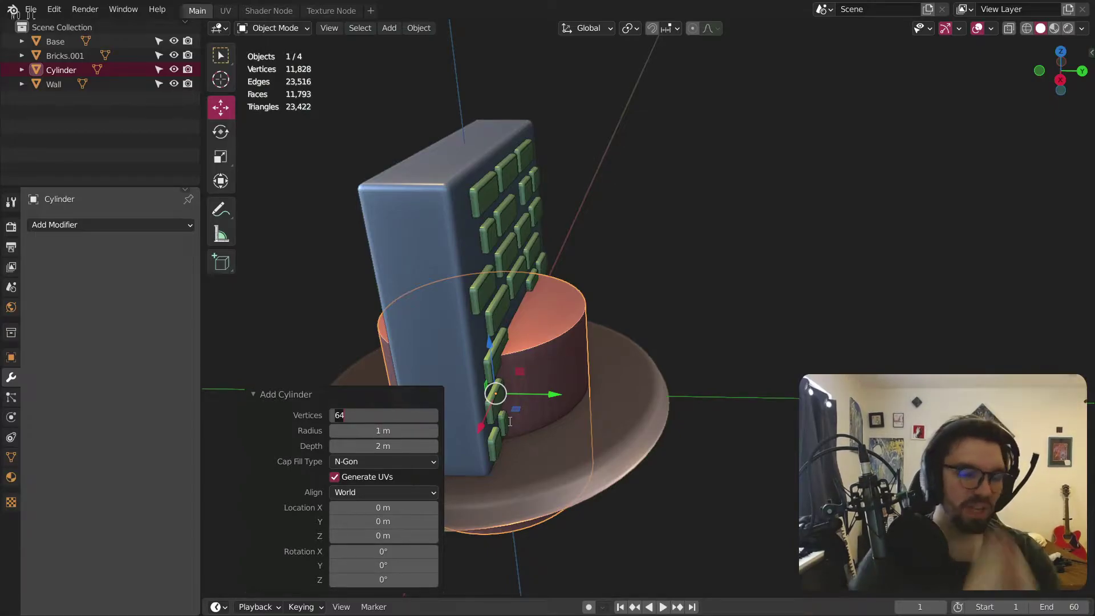
pyautogui.press('Return')
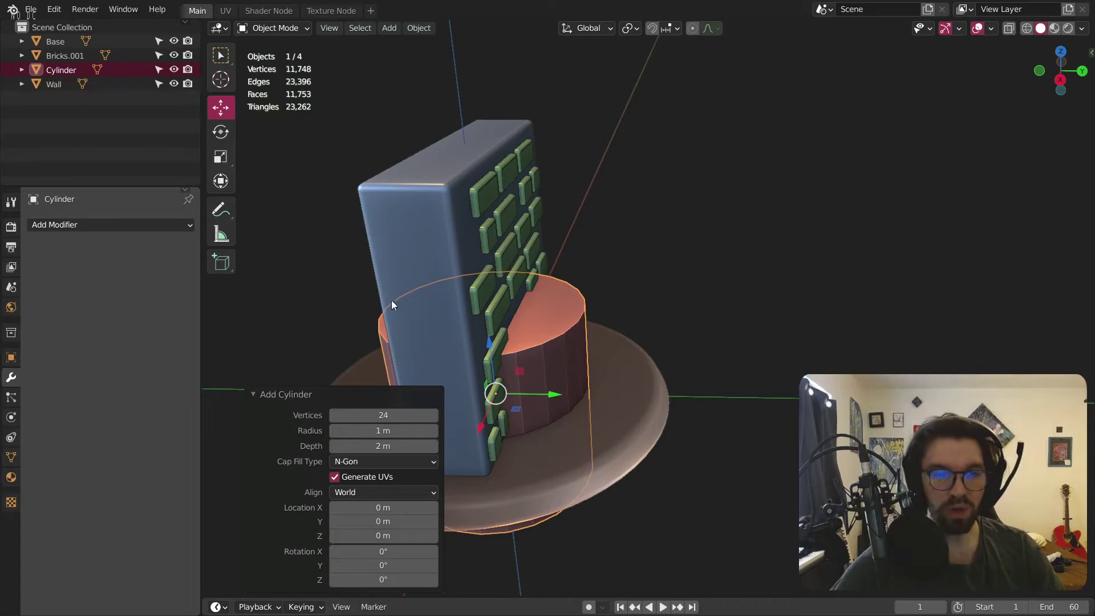
pyautogui.click(386, 551)
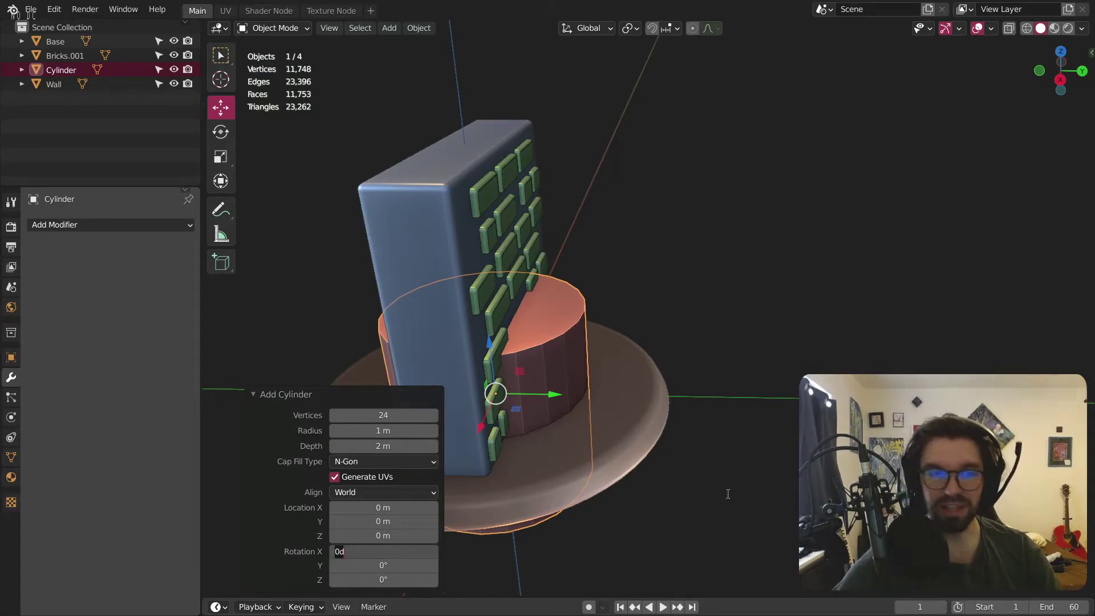
pyautogui.write('90')
pyautogui.press('Return')
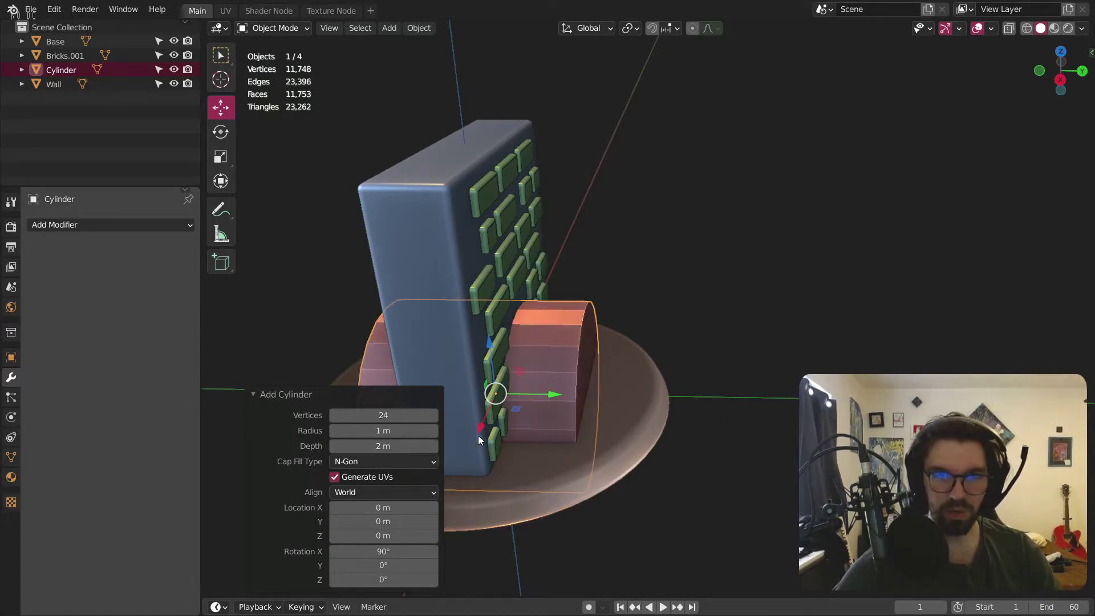
# Step: Shrink the cylinder, starting with a uniform scale of about 0.41, and raise it along Z into the gap between the bricks
pyautogui.moveTo(496, 440); pyautogui.dragTo(436, 425, button='middle')
pyautogui.press('s')
pyautogui.click(602, 333)
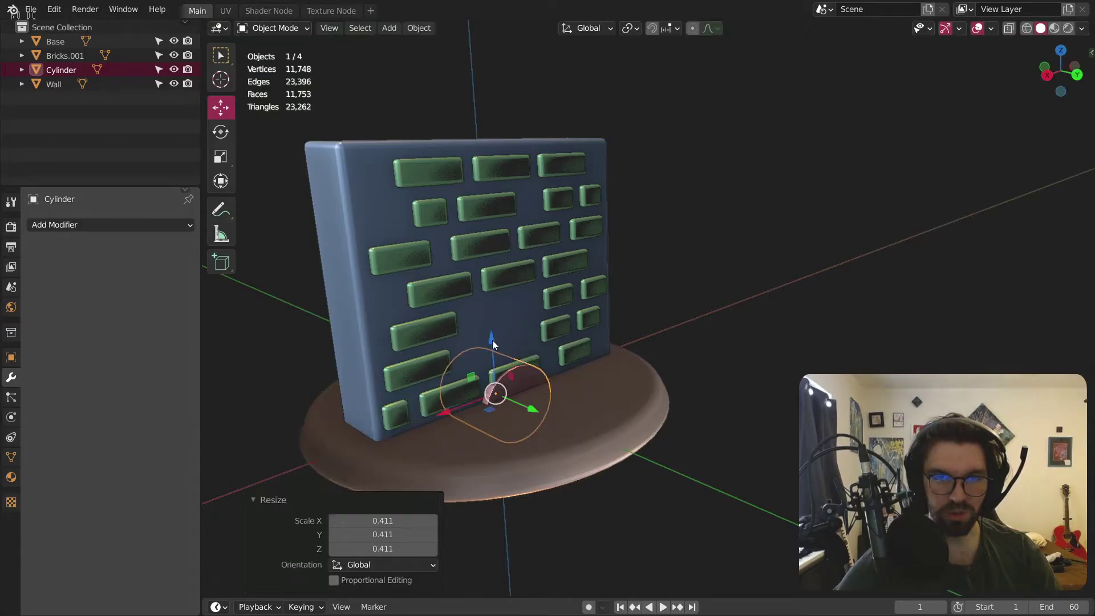
pyautogui.press('g')
pyautogui.click(492, 285)
pyautogui.press('s')
pyautogui.click(502, 314)
pyautogui.press('g')
pyautogui.press('z')
pyautogui.click(491, 282)
pyautogui.moveTo(490, 282); pyautogui.dragTo(232, 182, button='middle')
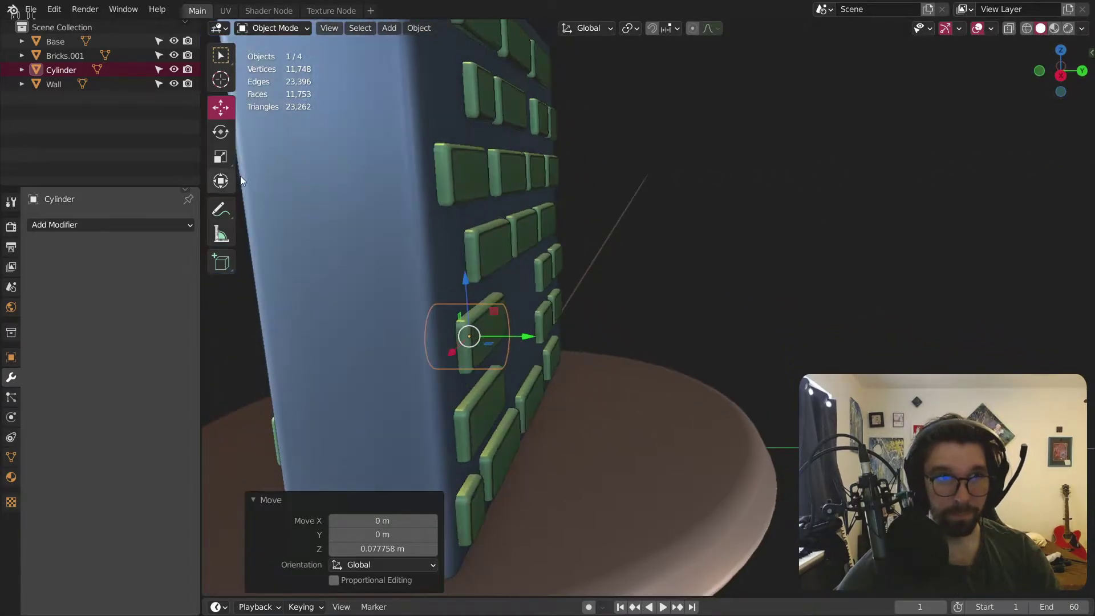
# Step: Stretch the cylinder along Y so it sticks out of the wall, and enlarge it uniformly by about 1.3
pyautogui.click(221, 156)
pyautogui.moveTo(524, 330); pyautogui.dragTo(633, 341)
pyautogui.moveTo(591, 330); pyautogui.dragTo(532, 321, button='middle')
pyautogui.press('s')
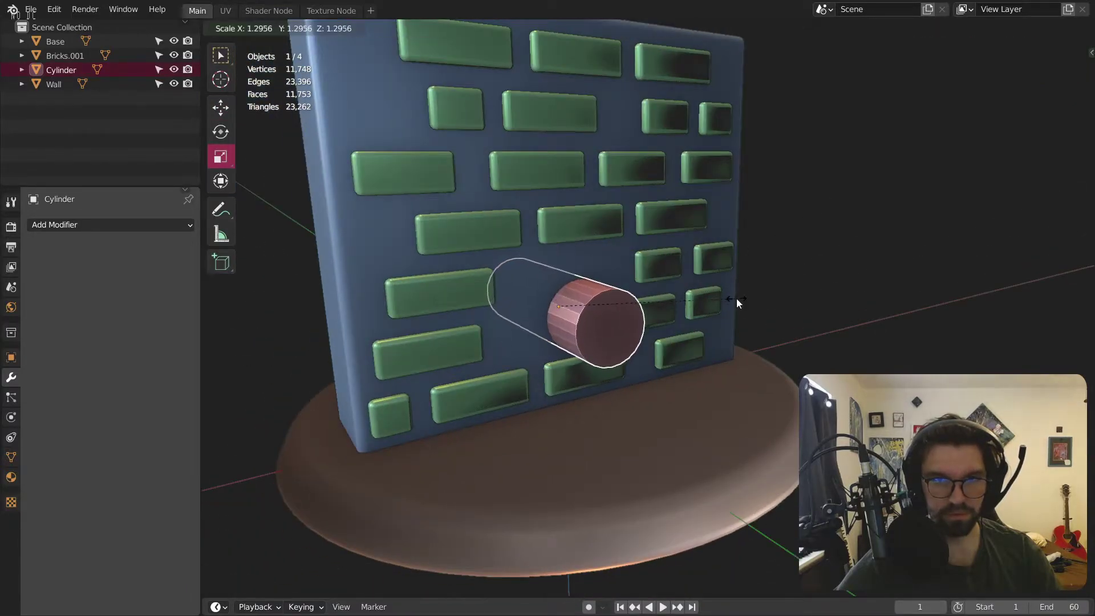
pyautogui.click(737, 298)
# Step: Raise the cylinder slightly along Z in the brick gap and lengthen it a little along Y
pyautogui.hotkey('shift', 'space')
pyautogui.press('g')
pyautogui.moveTo(556, 254); pyautogui.dragTo(557, 251)
pyautogui.scroll(3, 565, 290)
pyautogui.click(847, 339)
pyautogui.moveTo(608, 366); pyautogui.dragTo(660, 350, button='middle')
pyautogui.click(659, 350)
pyautogui.scroll(3, 519, 313)
pyautogui.click(221, 161)
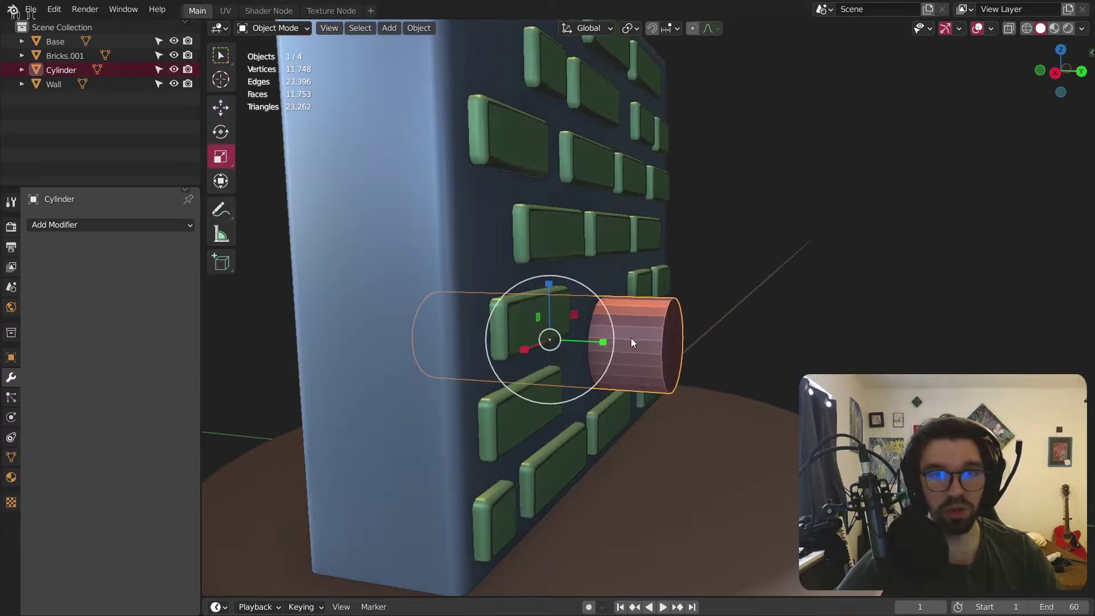
pyautogui.moveTo(695, 340); pyautogui.dragTo(645, 333, button='middle')
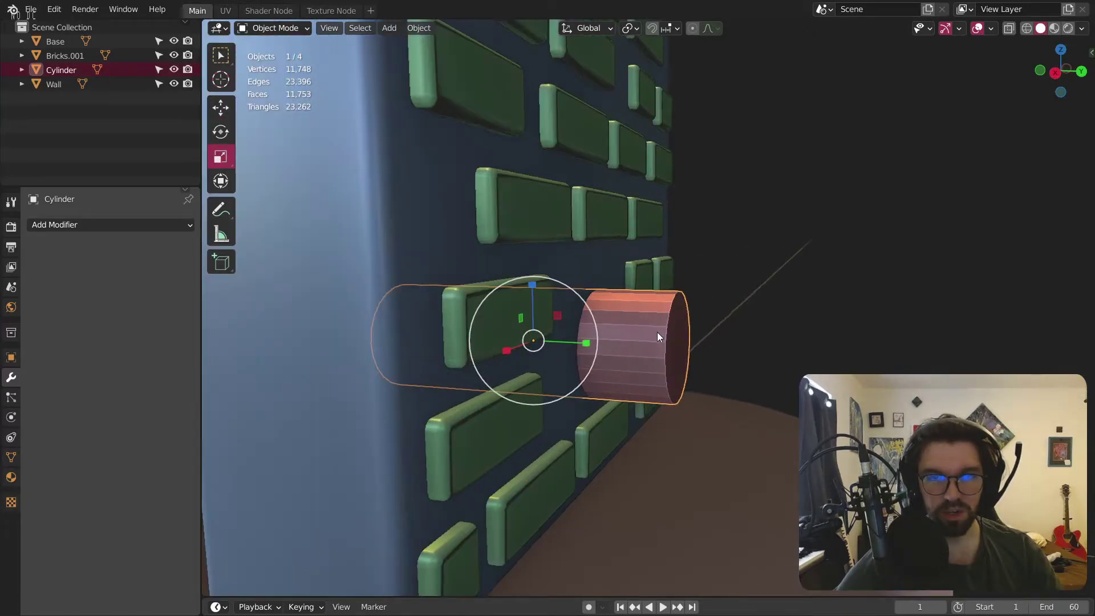
pyautogui.moveTo(586, 344); pyautogui.dragTo(593, 343)
# Step: Enlarge the cylinder uniformly by factors of 1.1, 1.083 and 1.13, raising it slightly along Z to fill the brick gap
pyautogui.moveTo(686, 344); pyautogui.dragTo(699, 325, button='middle')
pyautogui.press('s')
pyautogui.click(717, 321)
pyautogui.click(221, 109)
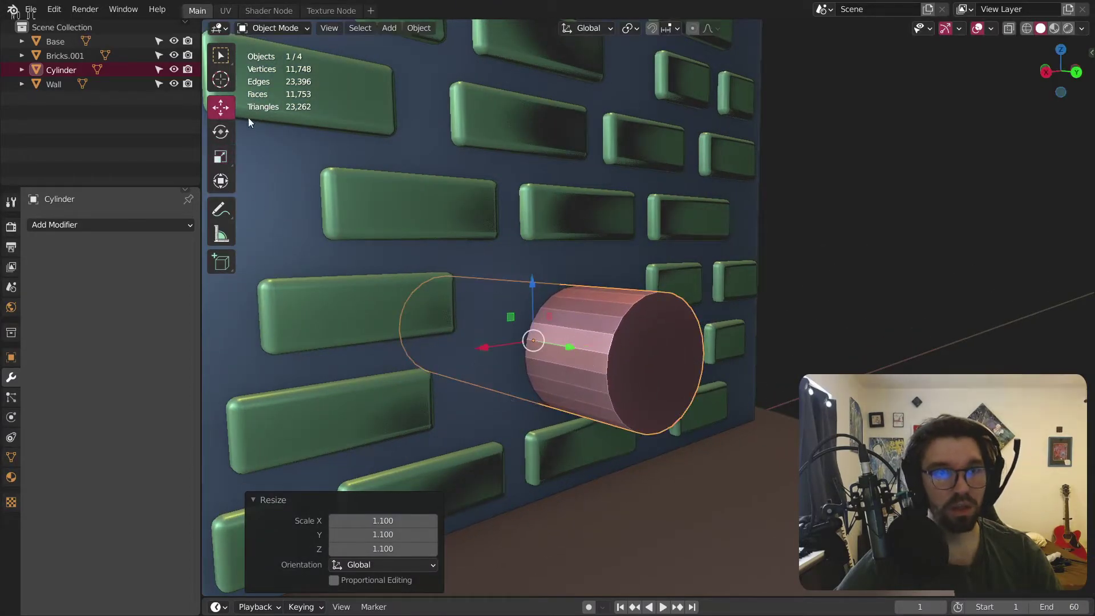
pyautogui.press('s')
pyautogui.click(737, 313)
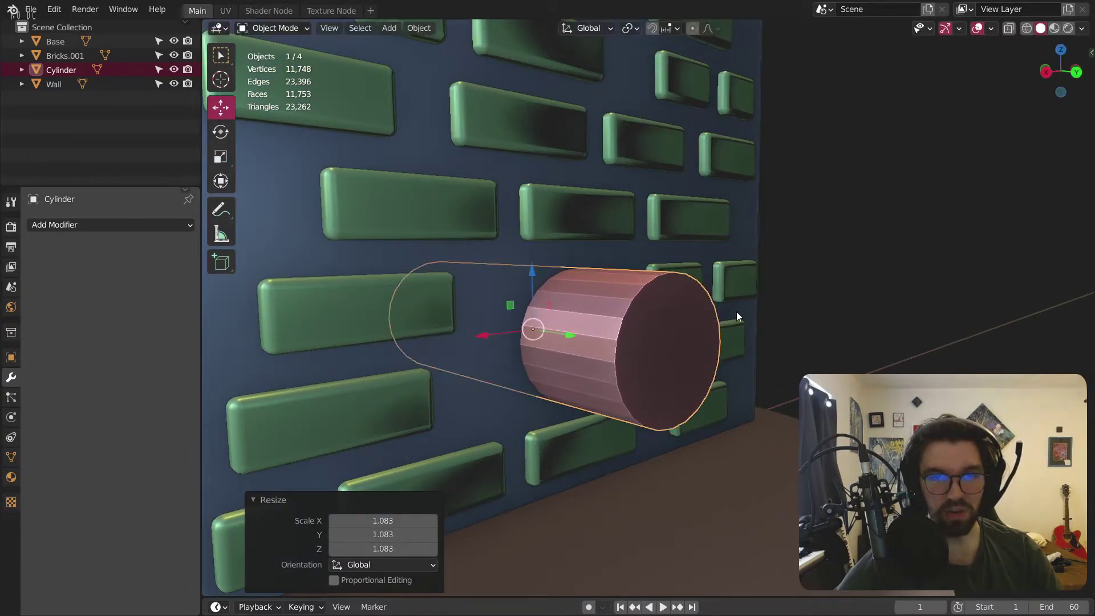
pyautogui.press('s')
pyautogui.click(687, 323)
pyautogui.moveTo(686, 323); pyautogui.dragTo(736, 331, button='middle')
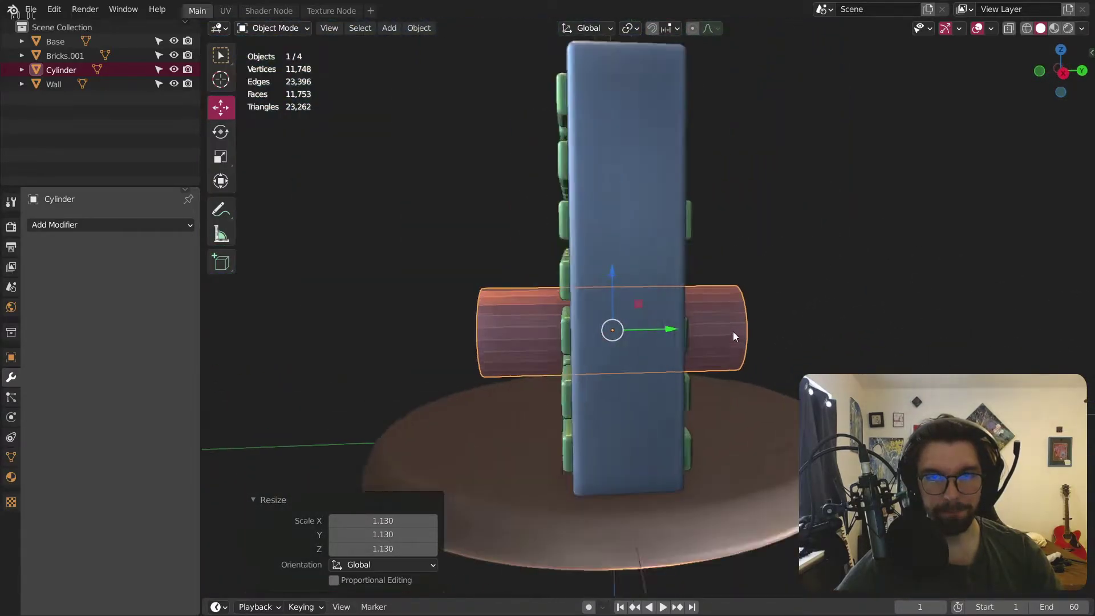
# Step: Shorten the cylinder slightly along Y so it protrudes less from both wall faces
pyautogui.scroll(3, 735, 332)
pyautogui.hotkey('shift', 'space')
pyautogui.press('s')
pyautogui.moveTo(591, 326); pyautogui.dragTo(582, 326)
# Step: Shade the cylinder smooth and clear the selection
pyautogui.click(278, 29)
pyautogui.click(789, 262)
pyautogui.scroll(-4, 747, 287)
pyautogui.moveTo(747, 287); pyautogui.dragTo(501, 337, button='middle')
pyautogui.click(568, 328)
pyautogui.scroll(3, 573, 333)
pyautogui.scroll(3, 565, 334)
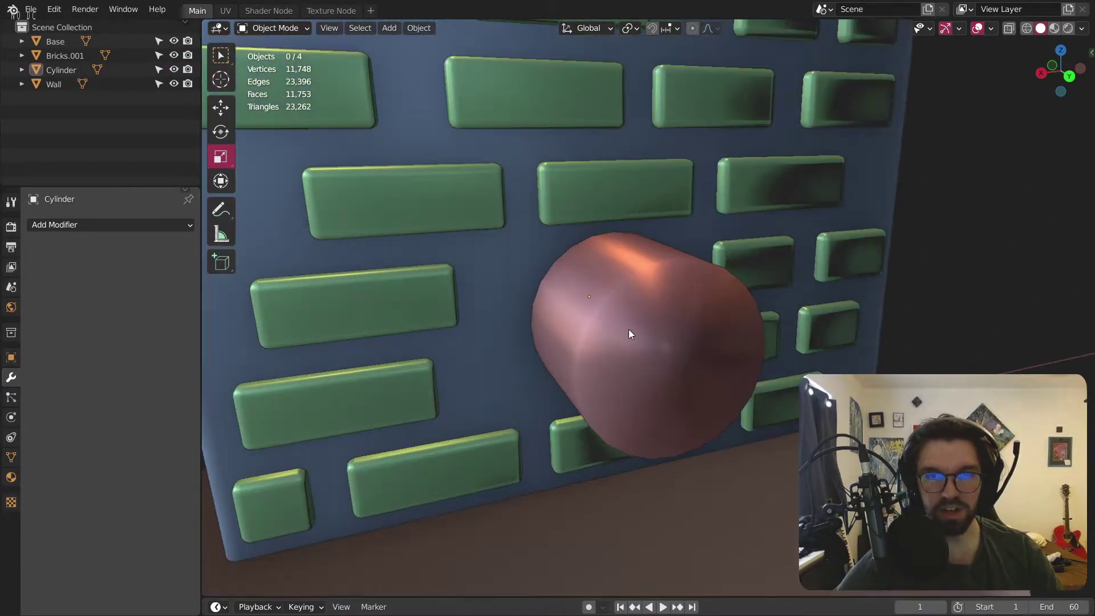
# Step: Reselect the cylinder, apply its scale, and switch it to Edit Mode
pyautogui.scroll(-5, 604, 346)
pyautogui.moveTo(587, 320); pyautogui.dragTo(642, 282, button='middle')
pyautogui.scroll(3, 734, 322)
pyautogui.scroll(4, 652, 300)
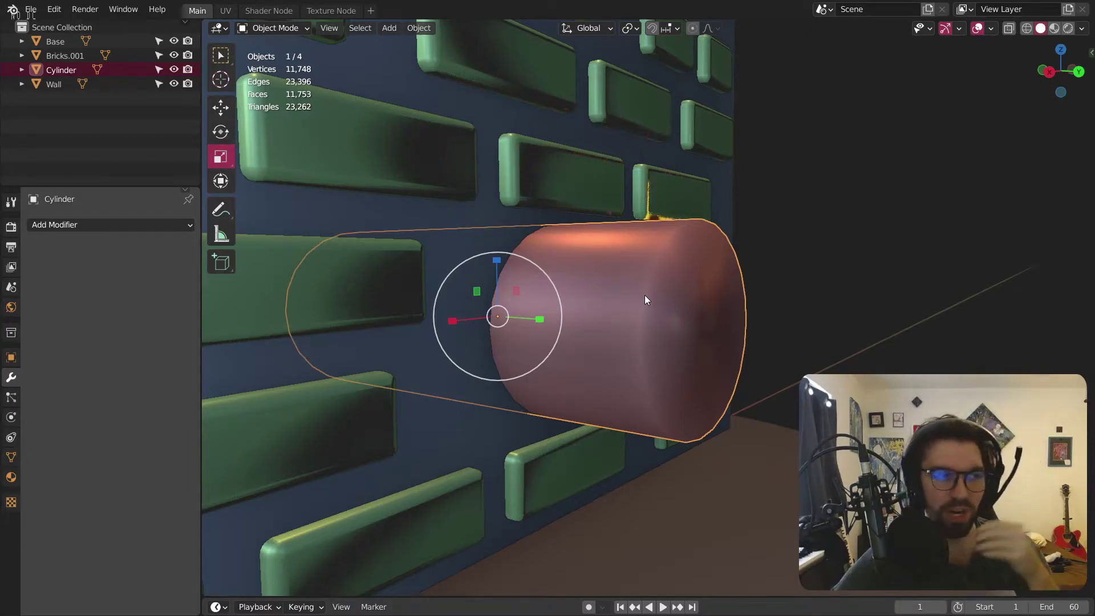
pyautogui.moveTo(598, 348); pyautogui.dragTo(764, 358, button='middle')
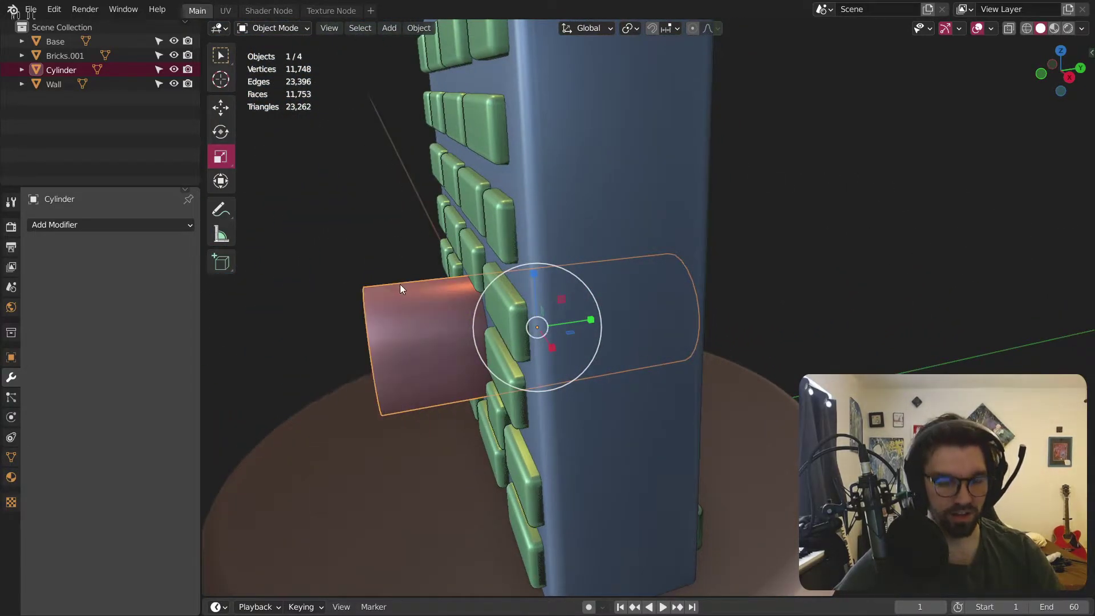
pyautogui.hotkey('ctrl', 'a')
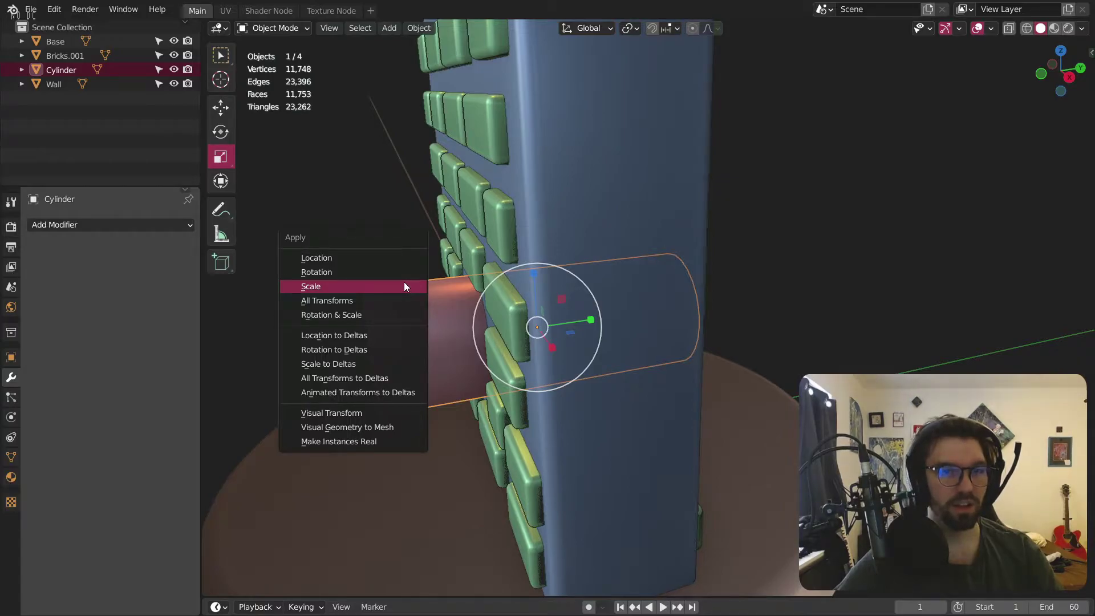
pyautogui.click(404, 286)
pyautogui.moveTo(660, 372); pyautogui.dragTo(208, 177, button='middle')
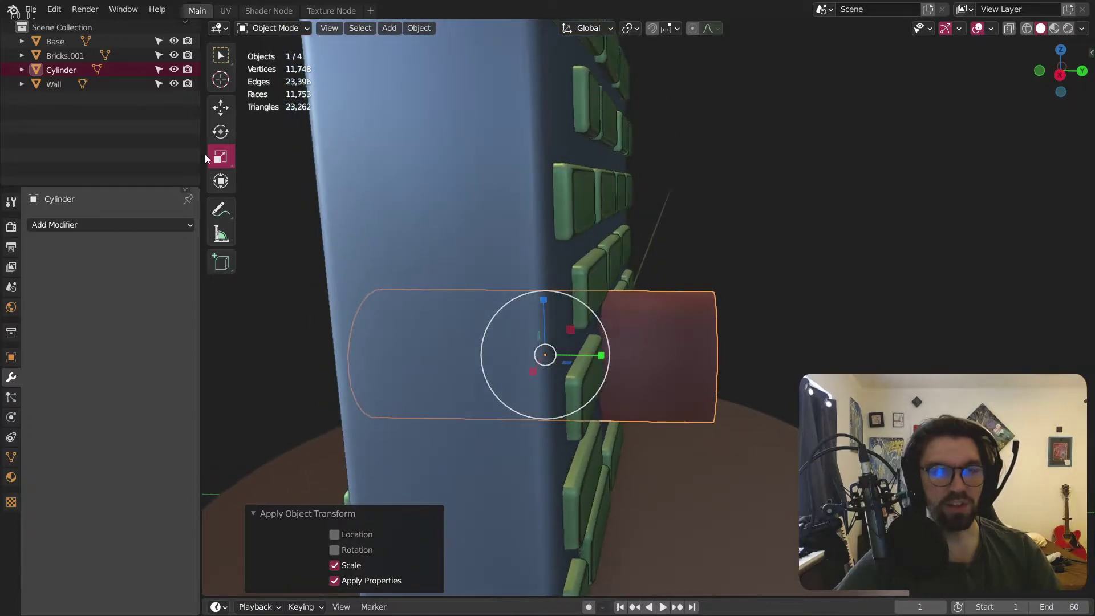
pyautogui.click(309, 29)
pyautogui.moveTo(564, 342); pyautogui.dragTo(716, 358, button='middle')
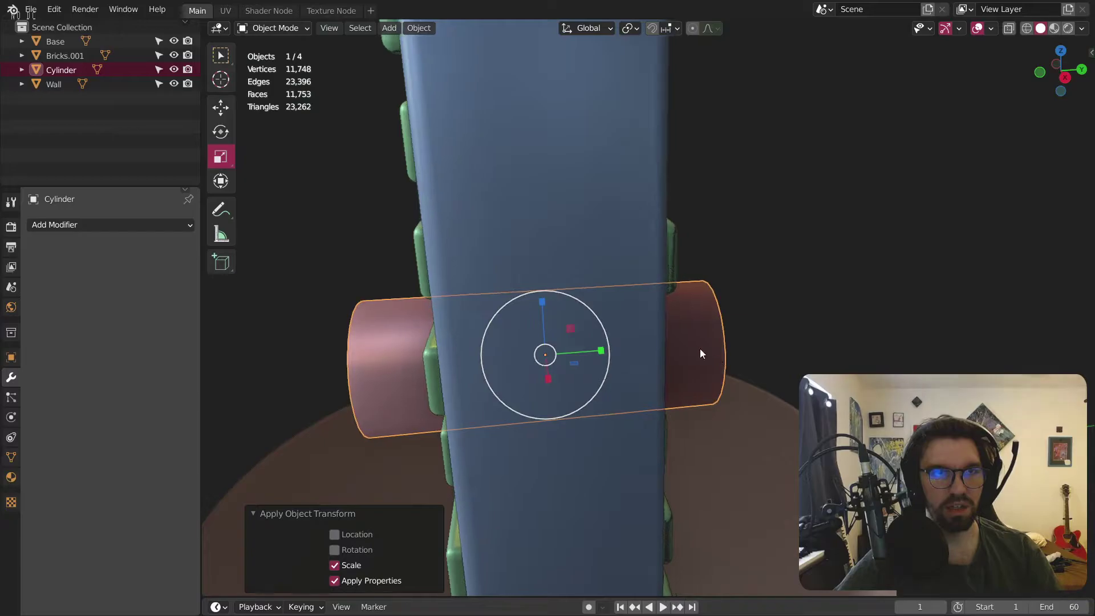
pyautogui.click(286, 25)
pyautogui.click(268, 61)
# Step: Add 16 evenly spaced loop cuts along the cylinder's length
pyautogui.scroll(-3, 342, 122)
pyautogui.moveTo(342, 122); pyautogui.dragTo(425, 342, button='middle')
pyautogui.click(221, 363)
pyautogui.click(472, 333)
pyautogui.moveTo(394, 473); pyautogui.dragTo(437, 472)
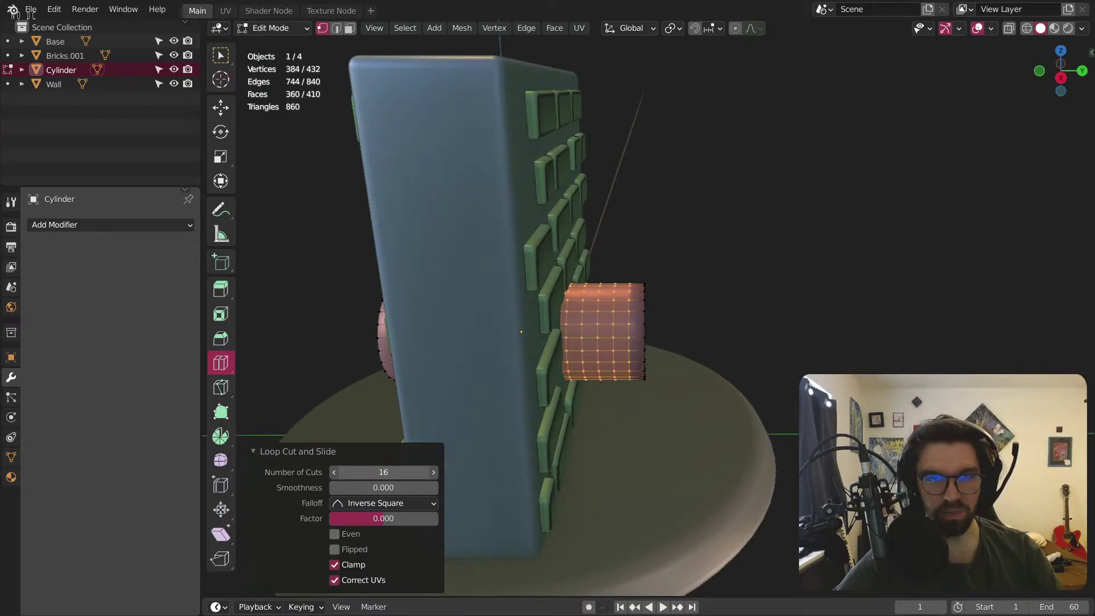
# Step: Turn on proportional editing with the Sharp falloff, staying in Edit Mode on the cylinder
pyautogui.scroll(2, 624, 280)
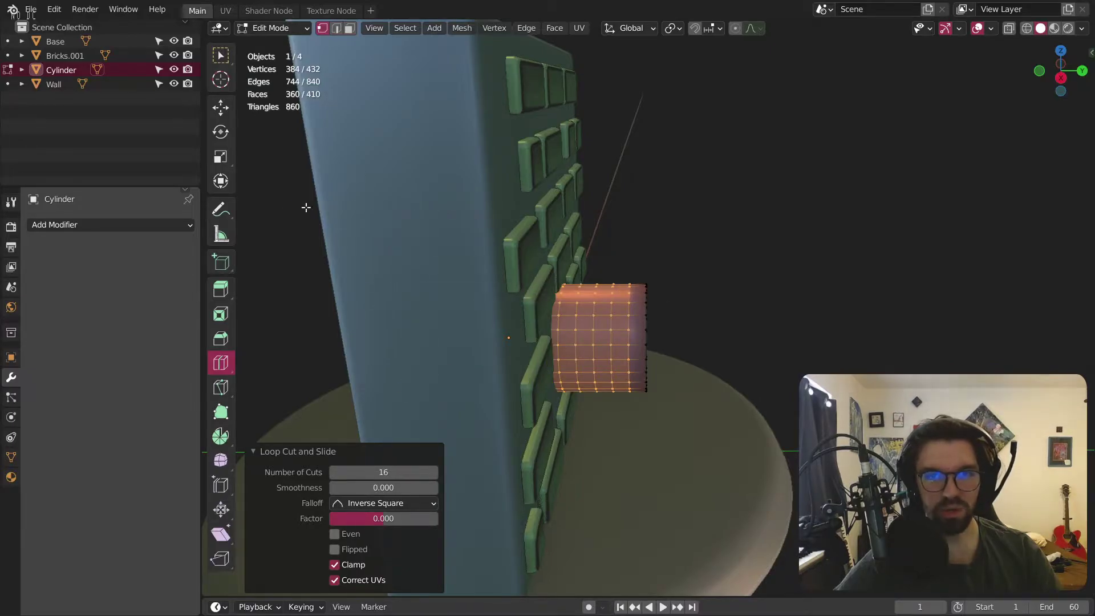
pyautogui.click(292, 29)
pyautogui.click(274, 42)
pyautogui.click(282, 30)
pyautogui.click(271, 59)
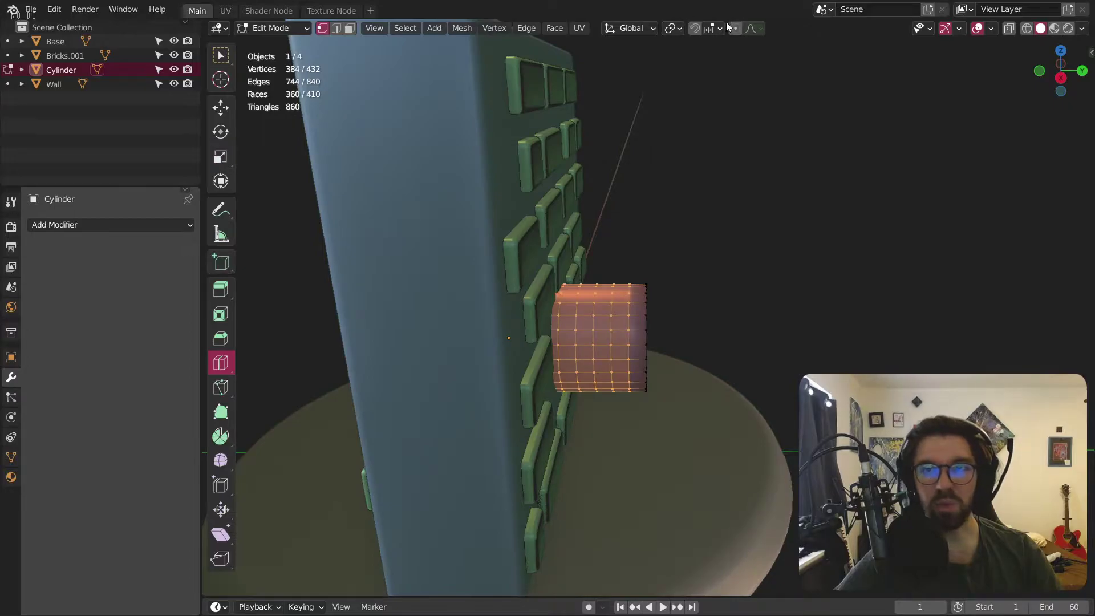
pyautogui.click(759, 28)
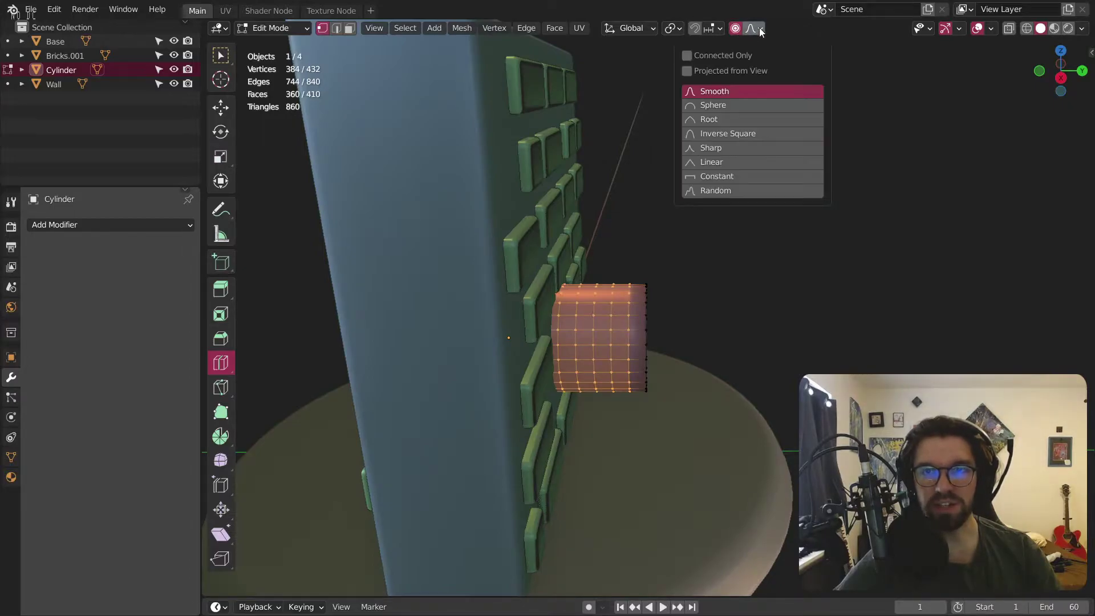
pyautogui.click(723, 148)
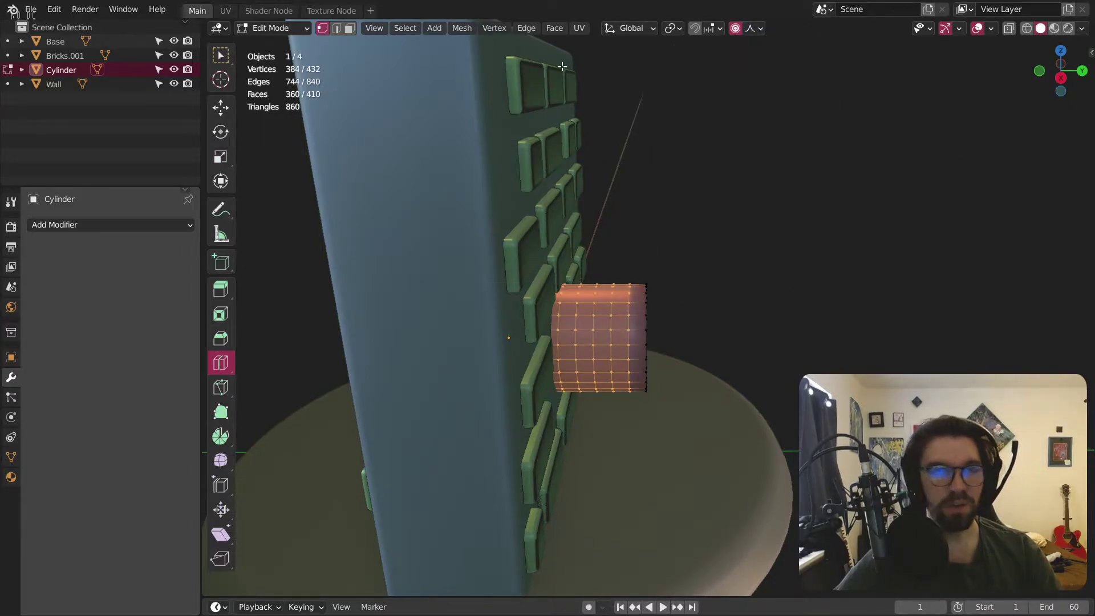
# Step: Switch to face selection and select the cylinder's two end-cap faces
pyautogui.click(227, 55)
pyautogui.click(349, 29)
pyautogui.hotkey('alt', 'a')
pyautogui.moveTo(692, 172); pyautogui.dragTo(660, 327, button='middle')
pyautogui.click(765, 363)
pyautogui.moveTo(765, 364); pyautogui.dragTo(670, 301, button='middle')
pyautogui.keyDown('shift'); pyautogui.click(548, 412); pyautogui.keyUp('shift')
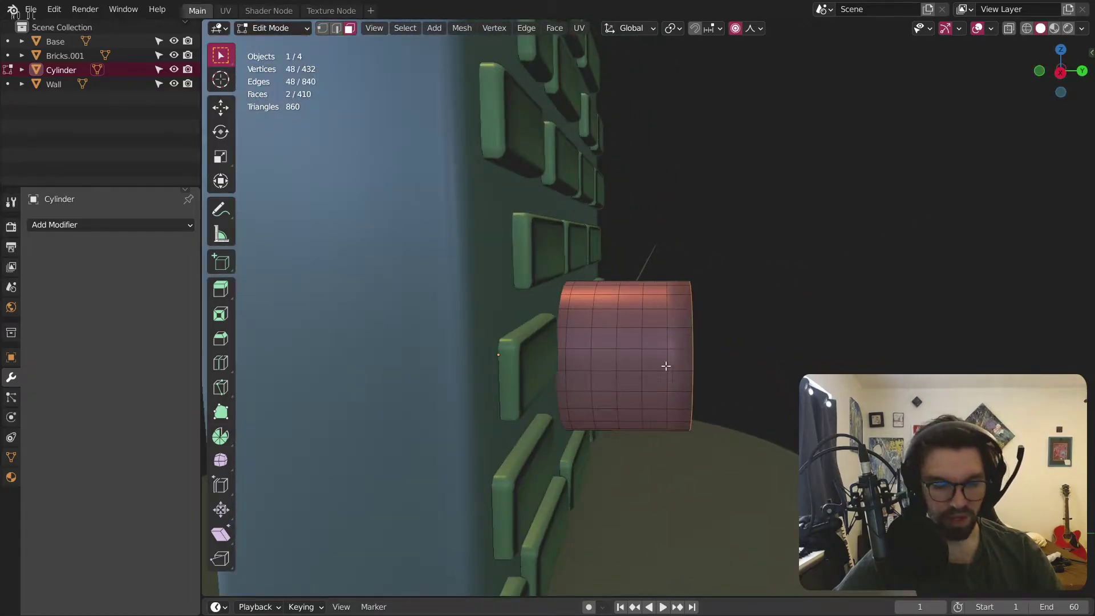
# Step: Undo the end-face selection and the cylinder's loop cuts, staying in Edit Mode
pyautogui.press('KP_1')
pyautogui.scroll(4, 622, 350)
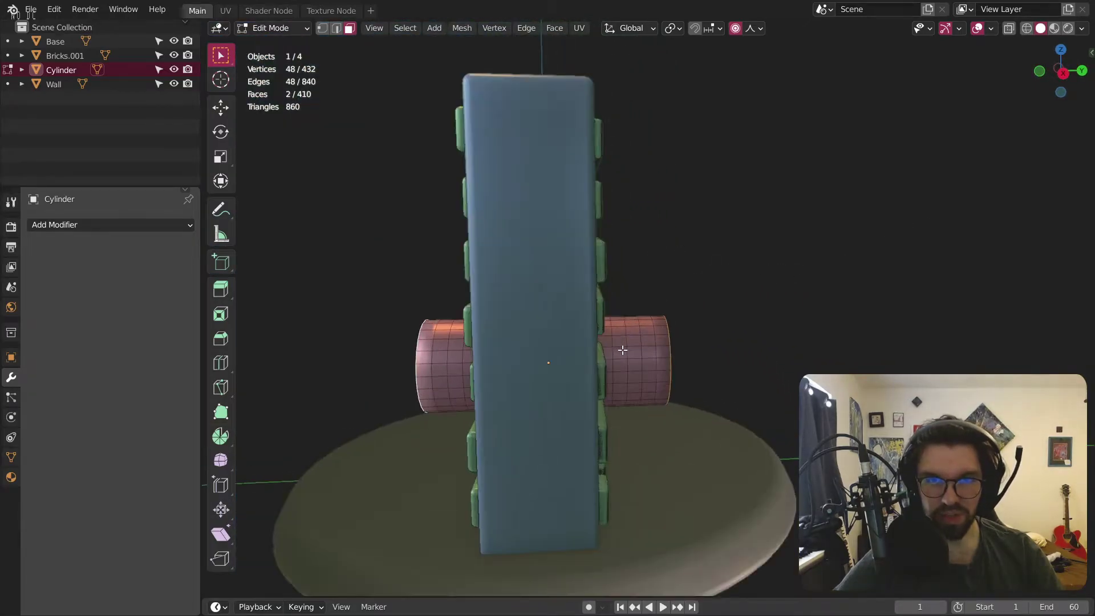
pyautogui.press('Tab')
pyautogui.press('Tab')
pyautogui.press('Tab')
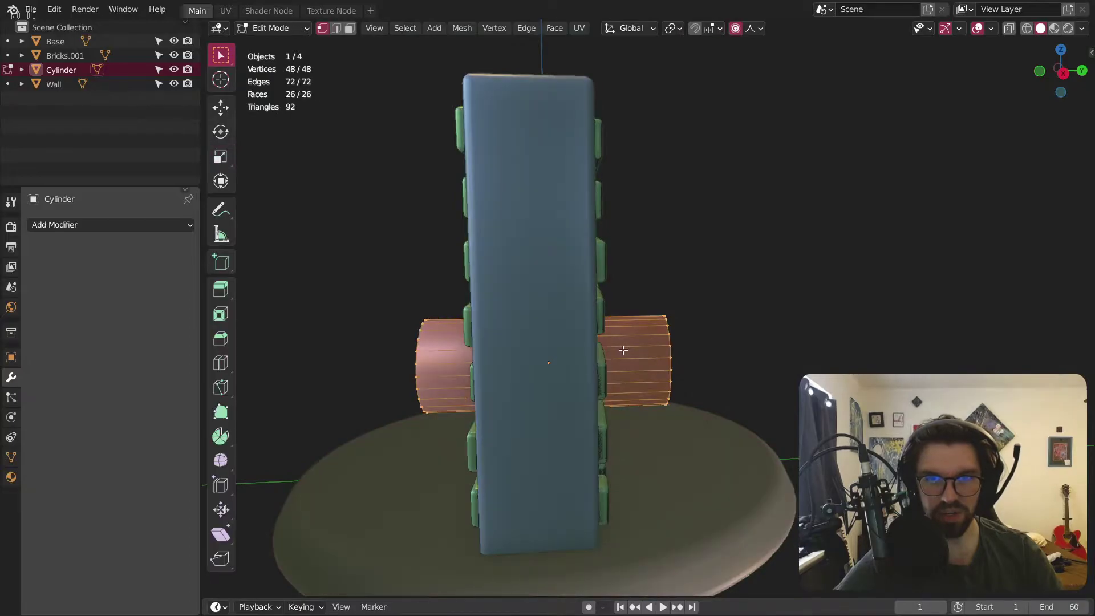
# Step: Apply the cylinder's object transform in Object Mode and return to Edit Mode
pyautogui.moveTo(623, 350); pyautogui.dragTo(325, 106, button='middle')
pyautogui.click(275, 30)
pyautogui.click(293, 59)
pyautogui.click(283, 28)
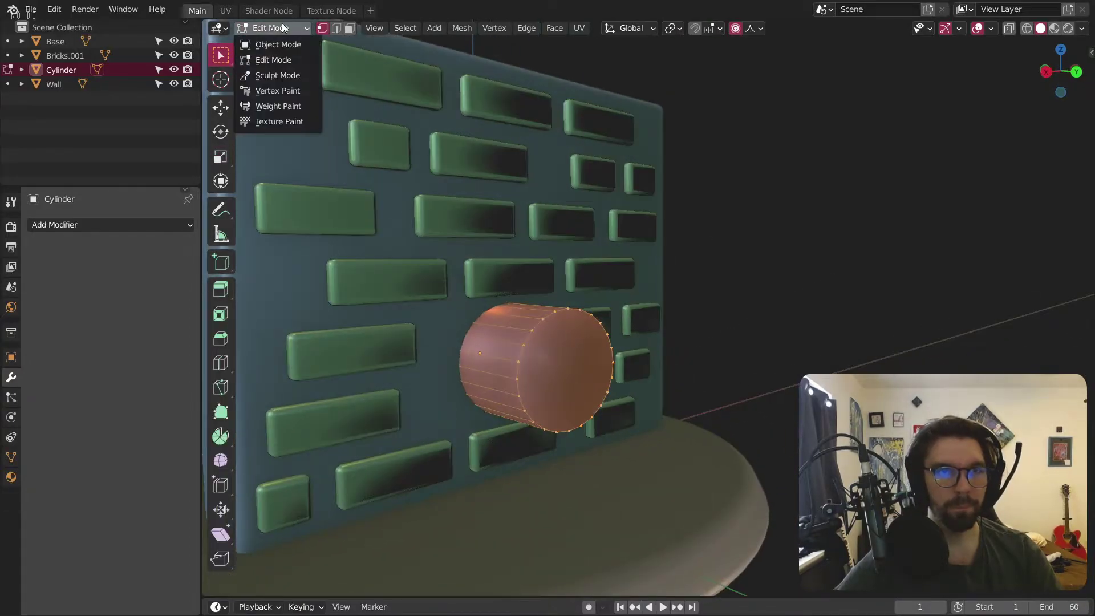
pyautogui.click(281, 44)
pyautogui.hotkey('ctrl', 'a')
pyautogui.click(542, 212)
pyautogui.click(284, 28)
pyautogui.click(274, 59)
# Step: Bevel the edges of the cylinder's two end-cap faces with a 0.118 m width and 5 segments
pyautogui.click(350, 28)
pyautogui.click(561, 348)
pyautogui.moveTo(382, 327); pyautogui.dragTo(618, 325, button='middle')
pyautogui.keyDown('shift'); pyautogui.click(651, 322); pyautogui.keyUp('shift')
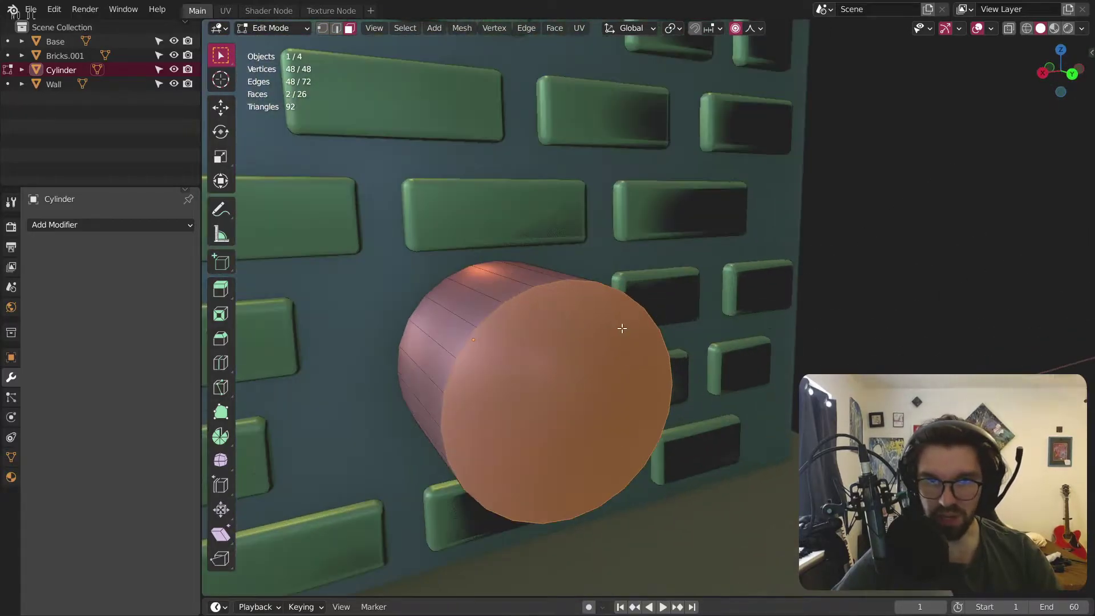
pyautogui.hotkey('ctrl', 'b')
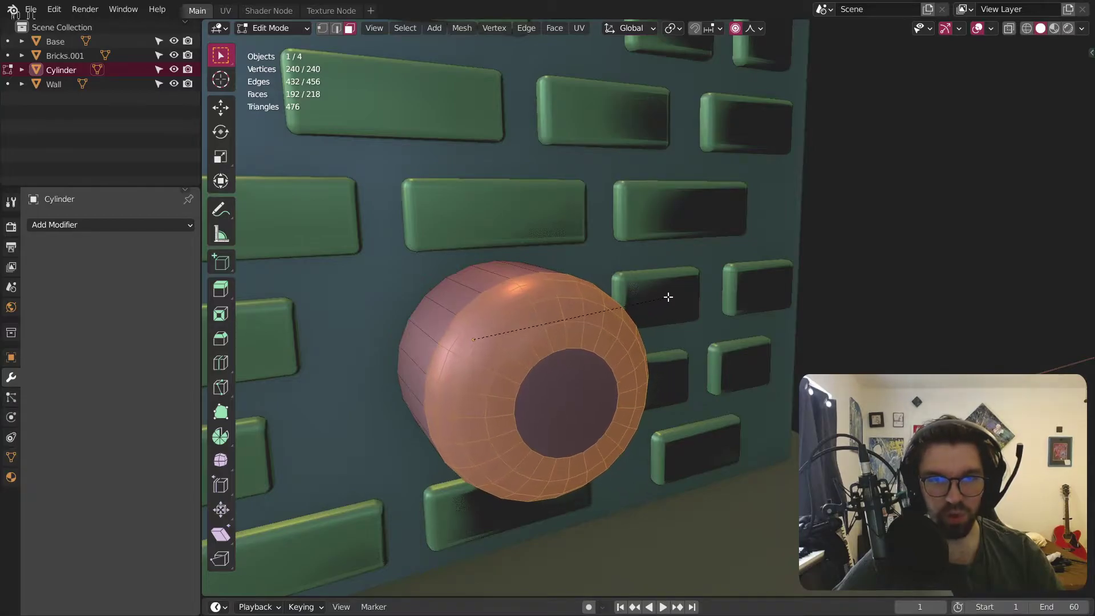
pyautogui.click(670, 293)
pyautogui.moveTo(670, 293); pyautogui.dragTo(653, 325, button='middle')
pyautogui.scroll(4, 650, 310)
pyautogui.moveTo(382, 368)
pyautogui.mouseDown()
pyautogui.moveTo(410, 368)
pyautogui.moveTo(365, 368)
pyautogui.mouseUp()
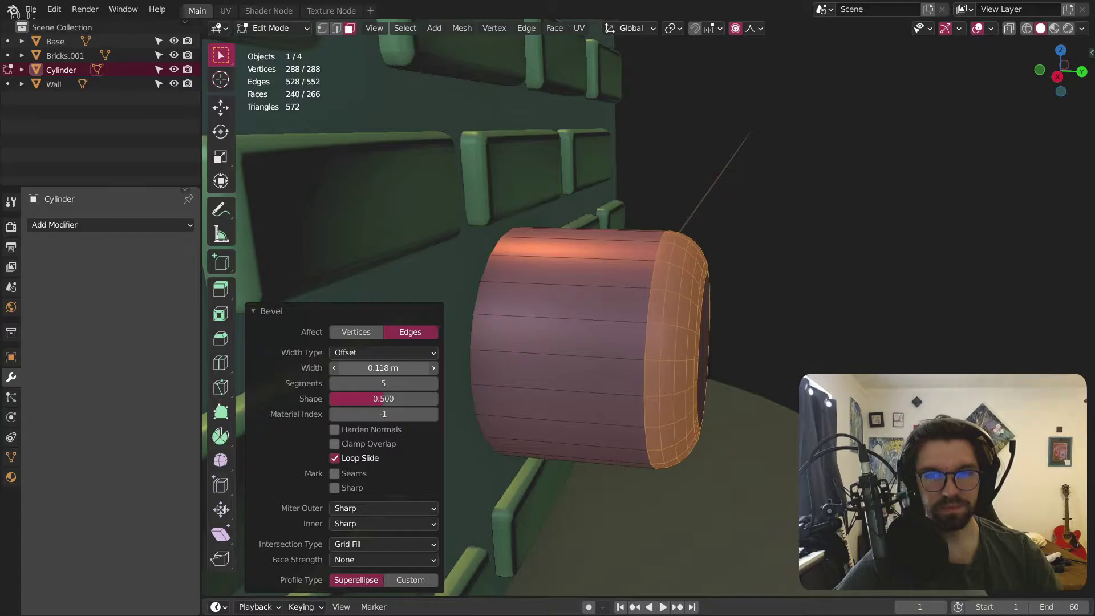
# Step: Select the edge loops at the inner border of both end bevels and scale them to 0.843 along Y
pyautogui.moveTo(721, 310); pyautogui.dragTo(790, 340, button='middle')
pyautogui.click(336, 28)
pyautogui.keyDown('alt'); pyautogui.click(706, 323); pyautogui.keyUp('alt')
pyautogui.moveTo(481, 330); pyautogui.dragTo(494, 377, button='middle')
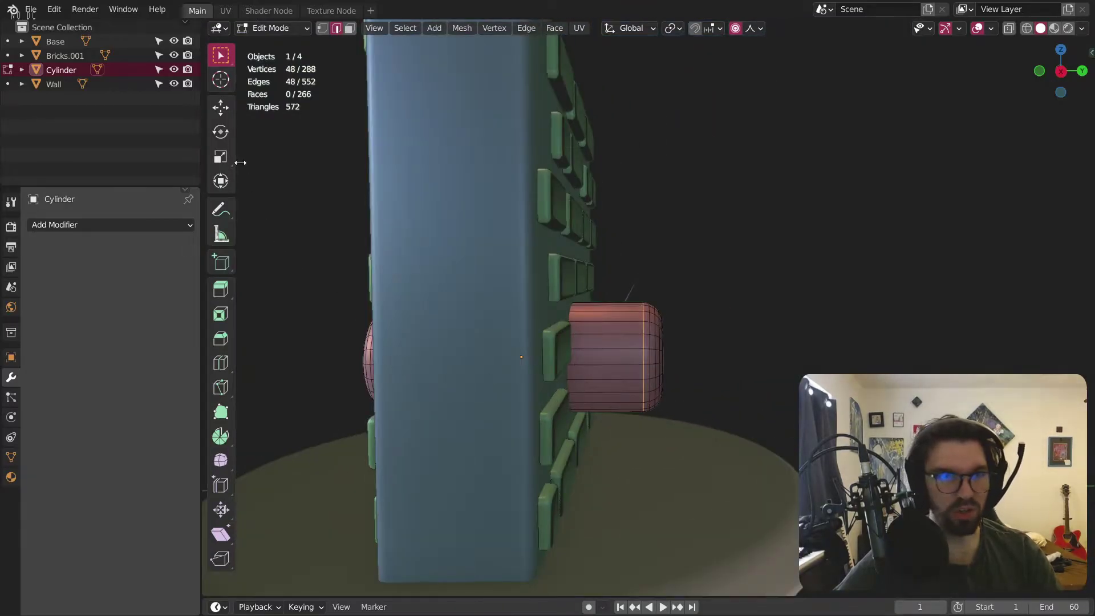
pyautogui.click(220, 156)
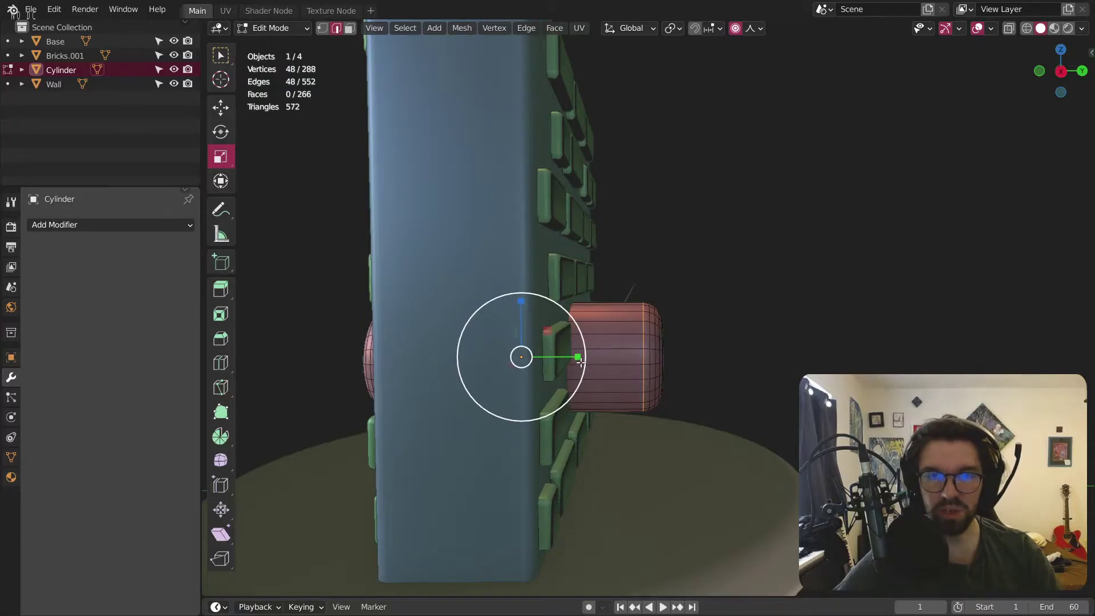
pyautogui.moveTo(579, 359); pyautogui.dragTo(570, 355)
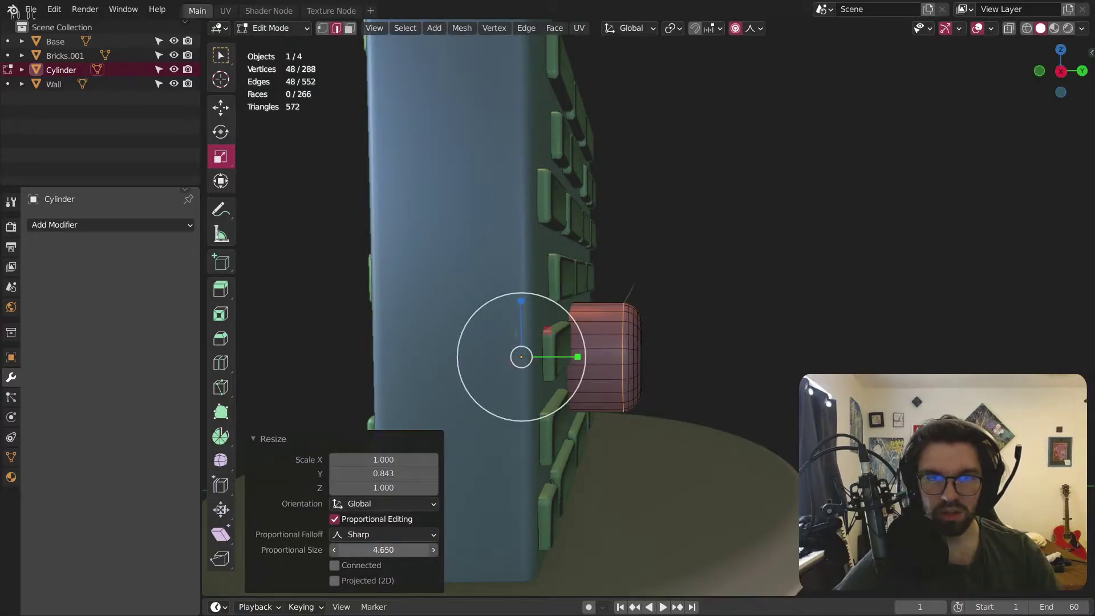
# Step: Reduce the proportional size of the loop scaling to 0.160
pyautogui.moveTo(383, 549); pyautogui.dragTo(354, 549)
pyautogui.moveTo(658, 501); pyautogui.dragTo(392, 371, button='middle')
pyautogui.scroll(3, 397, 382)
pyautogui.moveTo(399, 550); pyautogui.dragTo(377, 549)
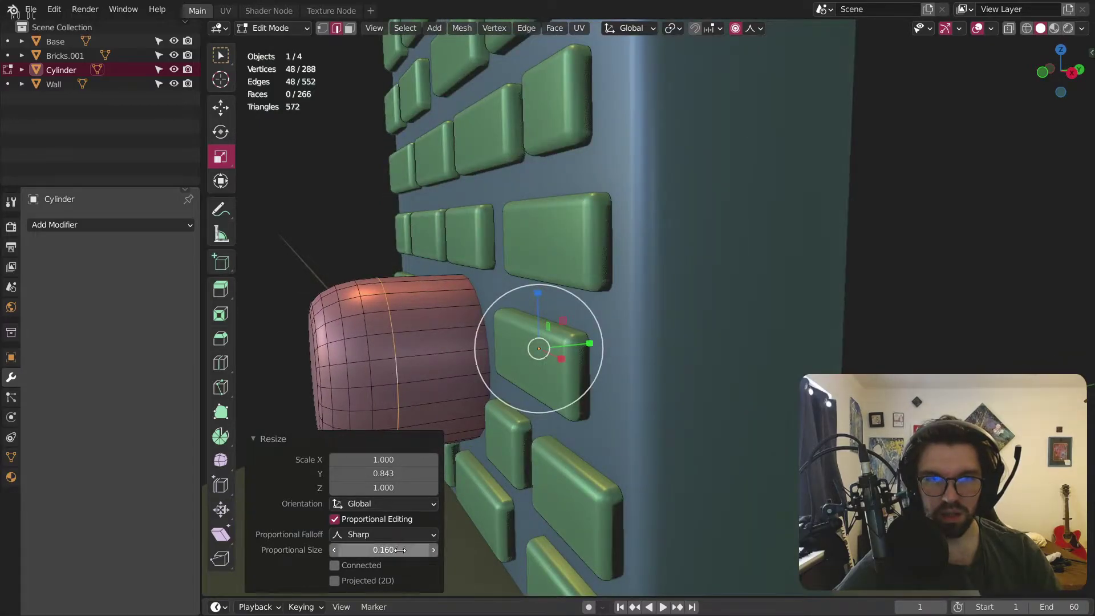
pyautogui.moveTo(464, 462); pyautogui.dragTo(407, 220, button='middle')
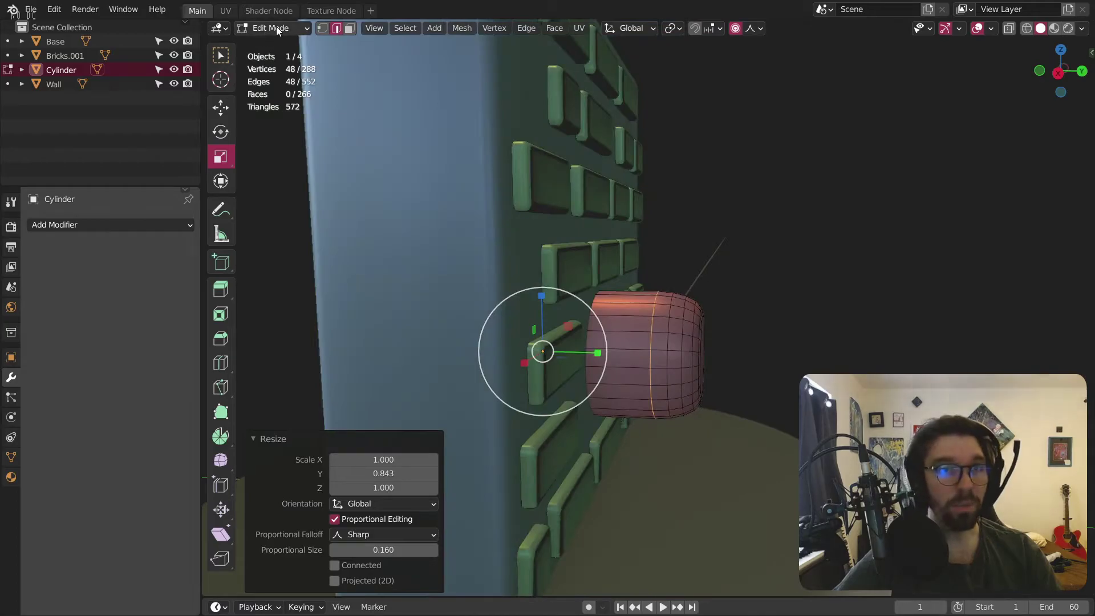
# Step: Apply the cylinder's object transform again in Object Mode and return to editing its mesh
pyautogui.press('Tab')
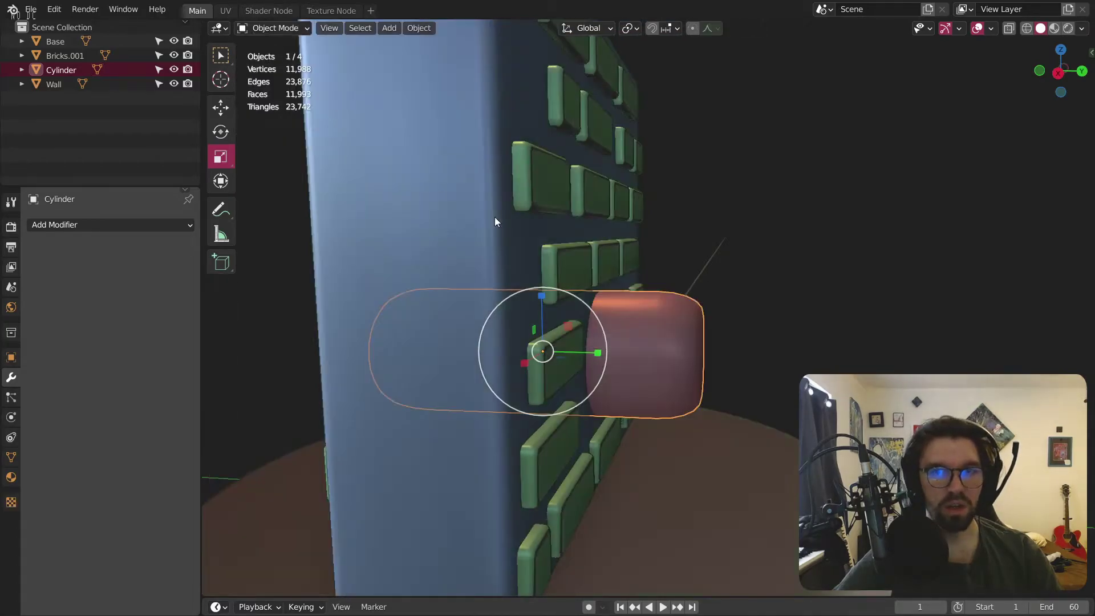
pyautogui.hotkey('ctrl', 'a')
pyautogui.click(734, 269)
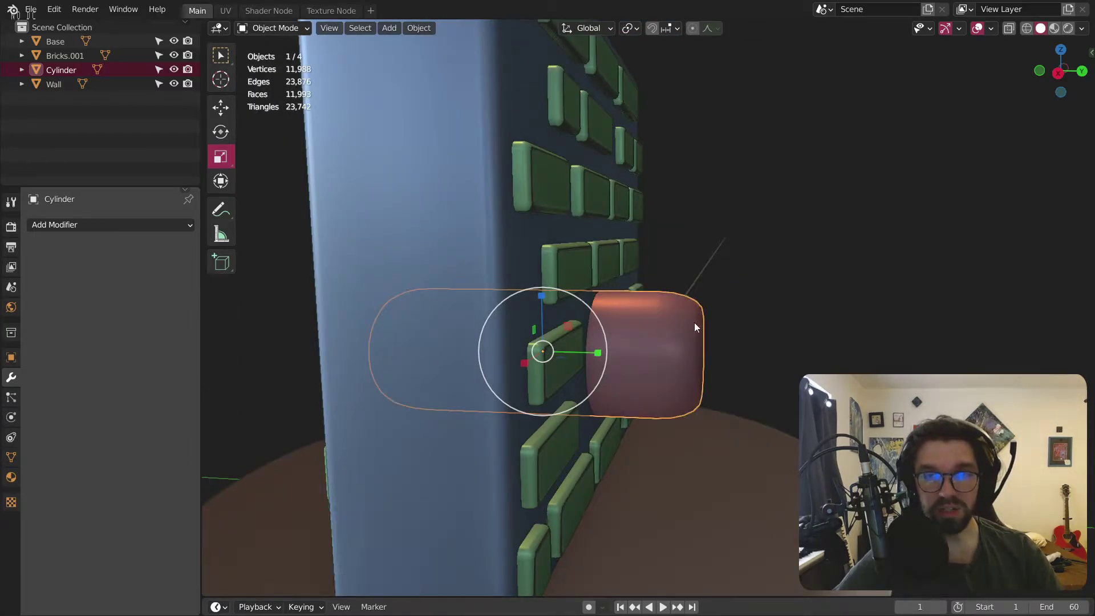
pyautogui.click(272, 28)
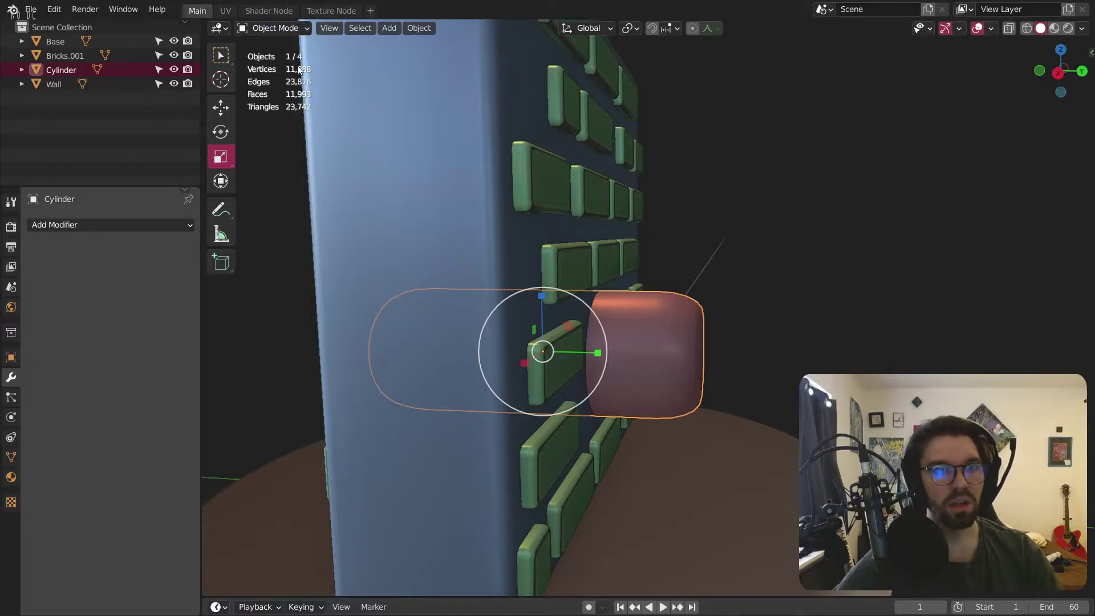
pyautogui.click(273, 28)
pyautogui.click(279, 61)
# Step: Add 9 evenly spaced loop cuts around the cylinder's middle section
pyautogui.moveTo(570, 365); pyautogui.dragTo(702, 377, button='middle')
pyautogui.scroll(3, 298, 581)
pyautogui.click(220, 362)
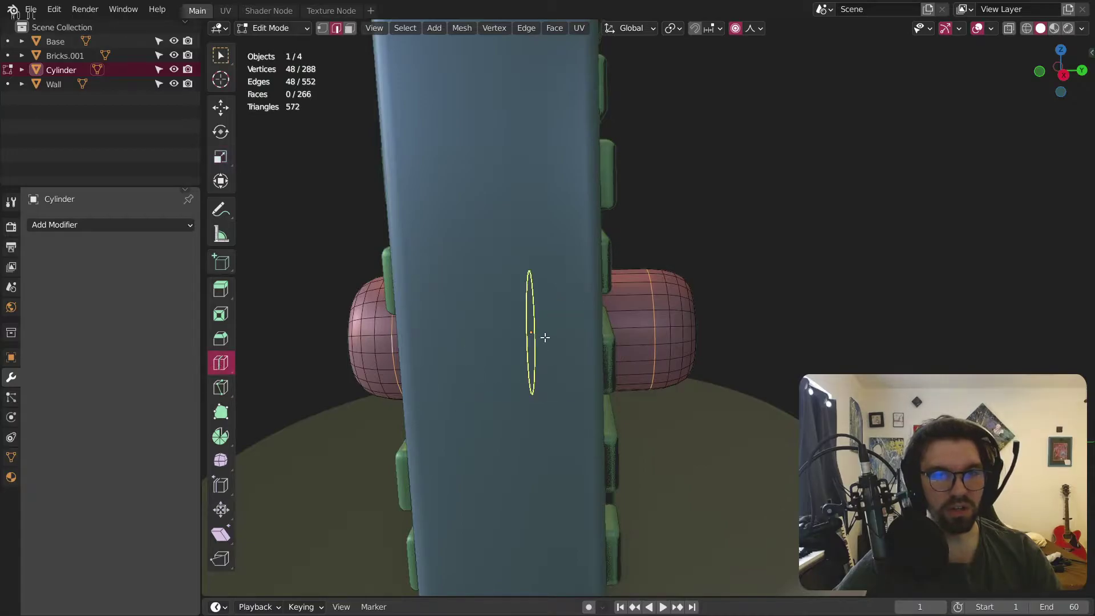
pyautogui.click(544, 342)
pyautogui.click(434, 471)
pyautogui.click(434, 472)
pyautogui.click(434, 472)
pyautogui.click(434, 471)
pyautogui.click(433, 471)
pyautogui.moveTo(582, 311); pyautogui.dragTo(589, 311, button='middle')
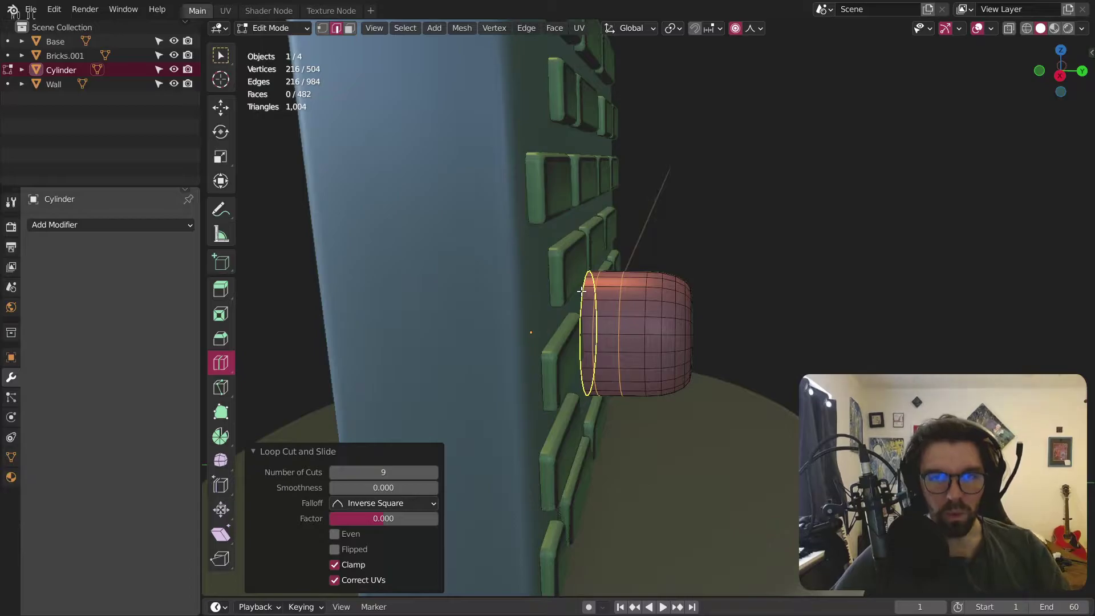
pyautogui.scroll(2, 580, 388)
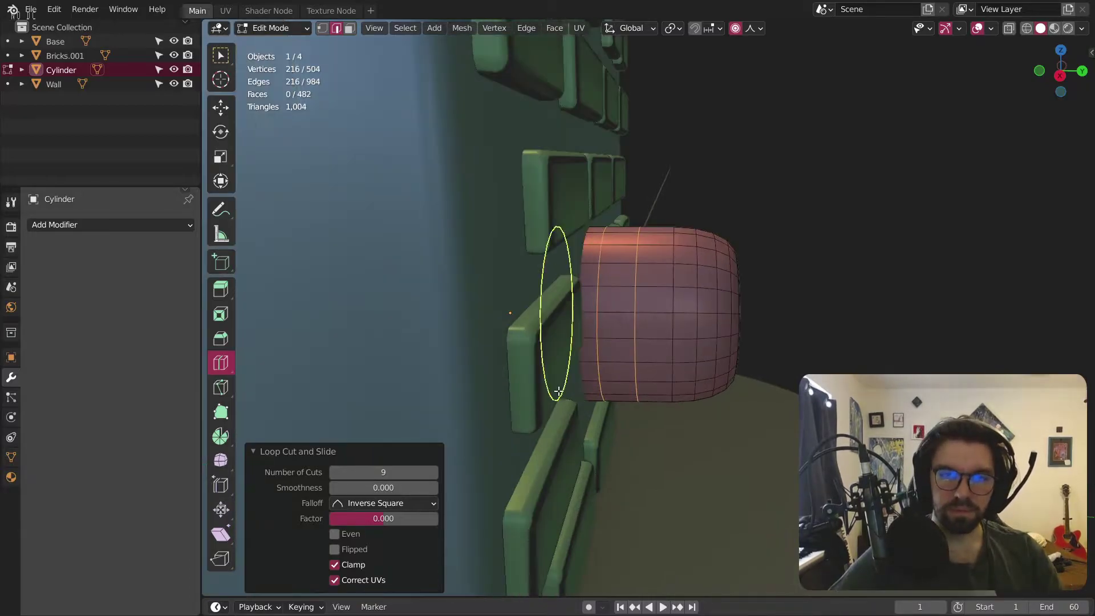
# Step: Check the rounded cylinder's smooth shape in Object Mode, then reopen its mesh in Edit Mode
pyautogui.click(270, 30)
pyautogui.click(296, 43)
pyautogui.moveTo(465, 161); pyautogui.dragTo(658, 340, button='middle')
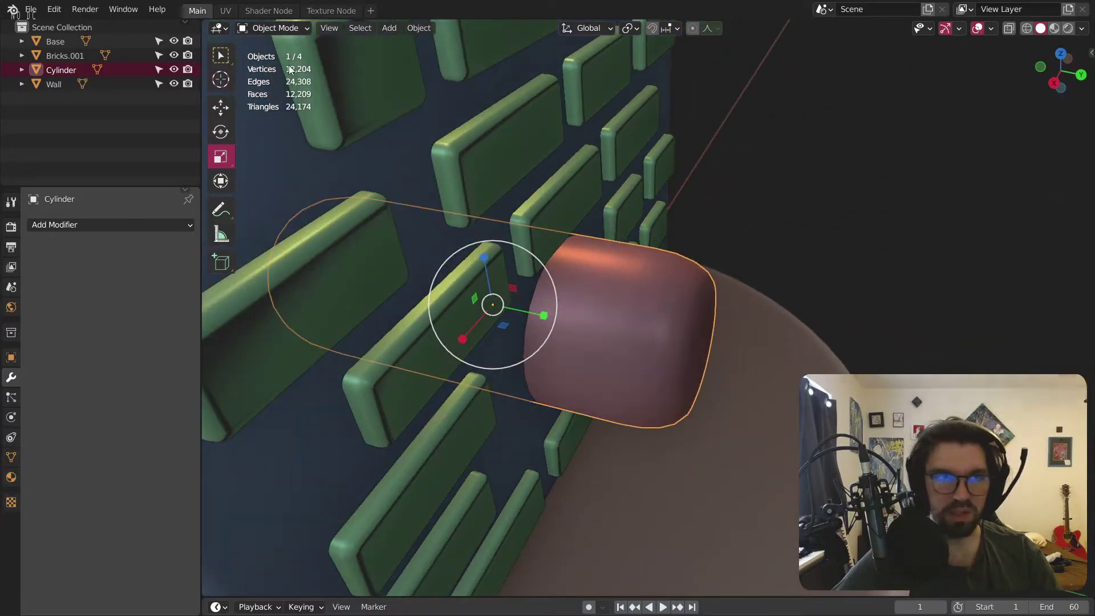
pyautogui.click(279, 29)
pyautogui.click(276, 60)
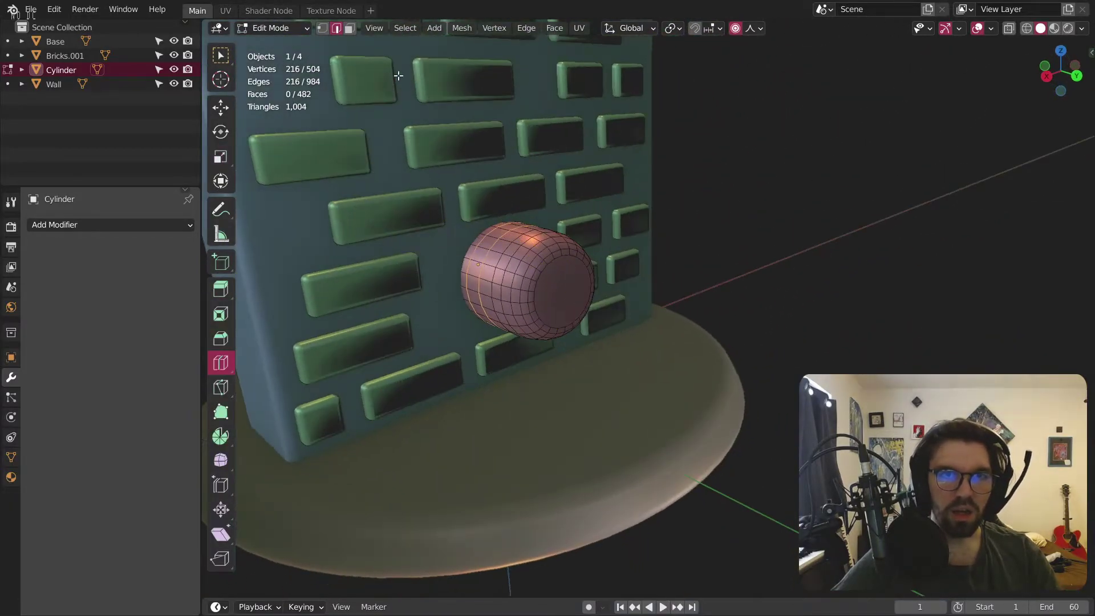
# Step: Select both end-cap faces and move them up 0.11045 m along Z with a proportional size of 0.910
pyautogui.press('3')
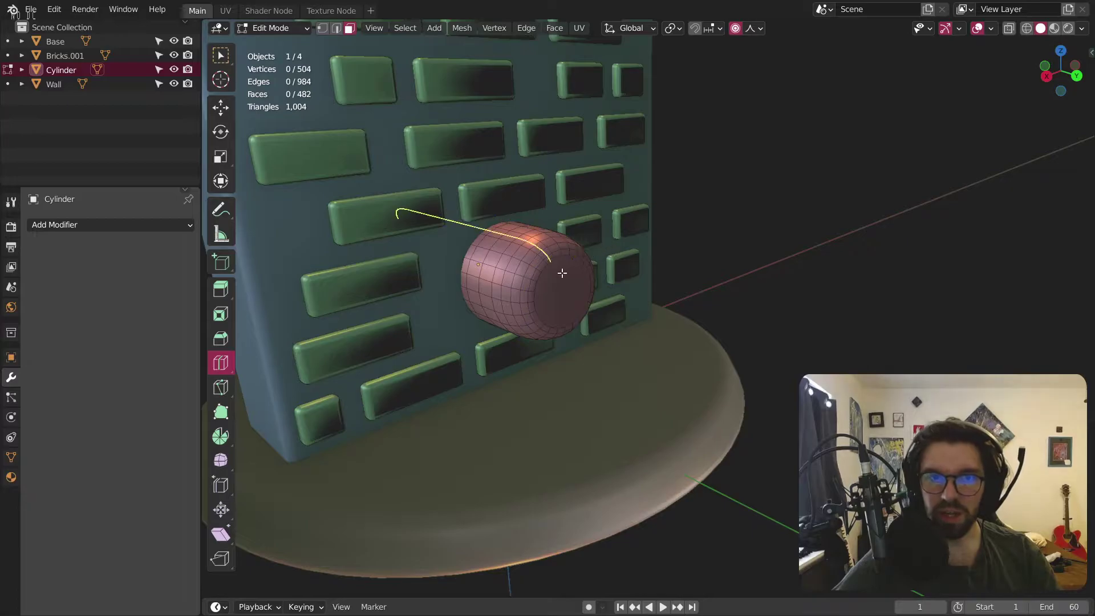
pyautogui.click(568, 297)
pyautogui.moveTo(518, 294); pyautogui.dragTo(542, 367, button='middle')
pyautogui.keyDown('shift'); pyautogui.click(488, 390); pyautogui.keyUp('shift')
pyautogui.click(221, 107)
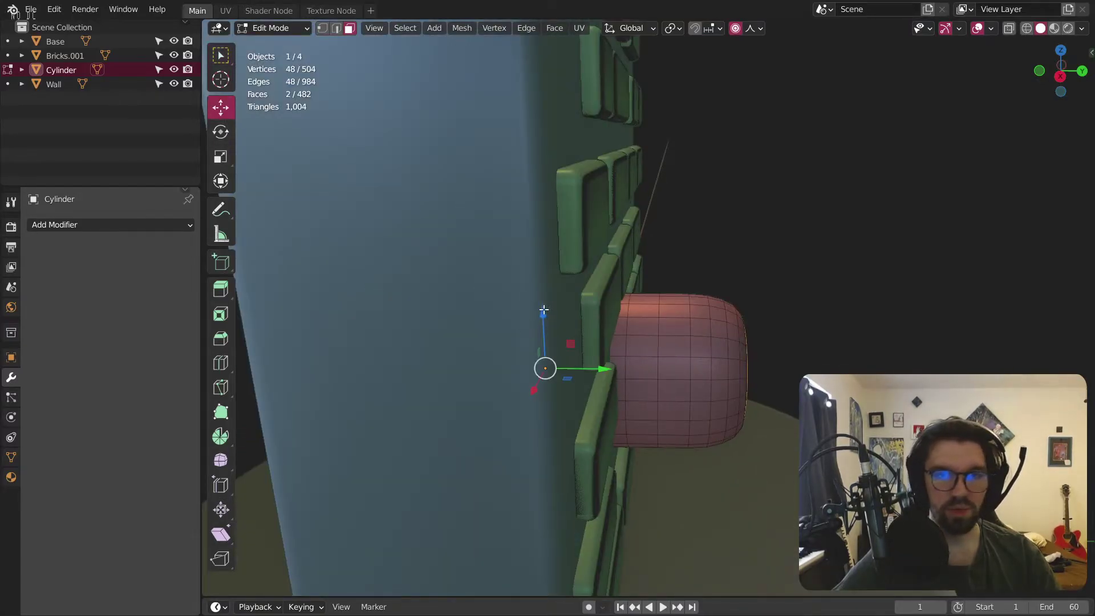
pyautogui.moveTo(544, 308); pyautogui.dragTo(562, 282)
pyautogui.moveTo(384, 549); pyautogui.dragTo(420, 550)
pyautogui.moveTo(636, 402); pyautogui.dragTo(215, 85, button='middle')
pyautogui.scroll(4, 616, 332)
pyautogui.scroll(-4, 612, 321)
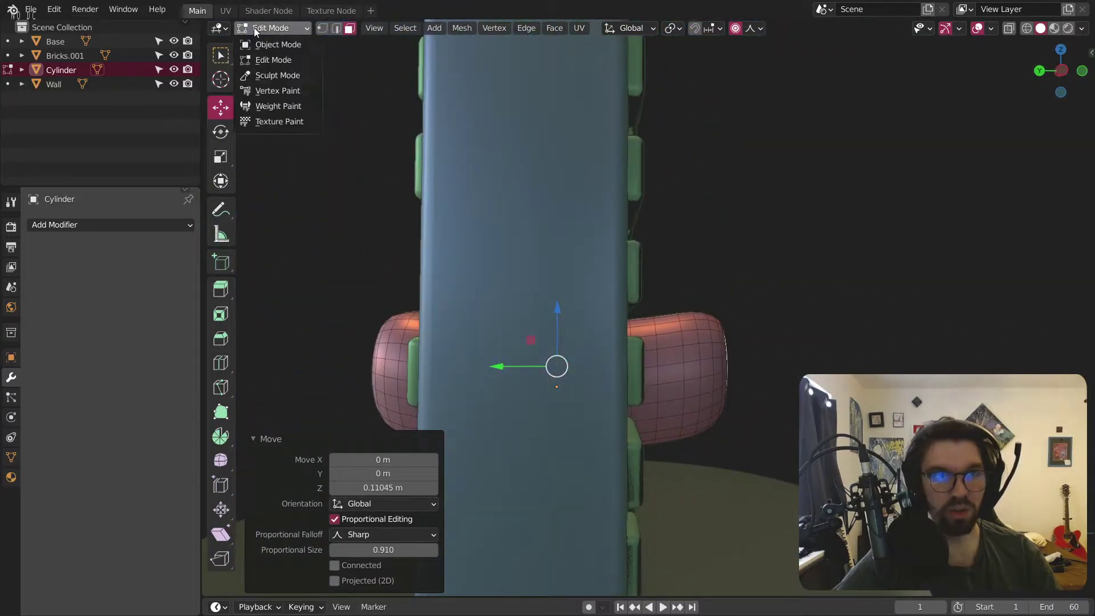
# Step: Inspect the bent cylinder, wall and base in Object Mode from several angles and distances
pyautogui.press('Tab')
pyautogui.scroll(-5, 754, 295)
pyautogui.moveTo(640, 378); pyautogui.dragTo(543, 277, button='middle')
pyautogui.scroll(6, 618, 343)
pyautogui.scroll(-4, 641, 350)
pyautogui.scroll(6, 685, 345)
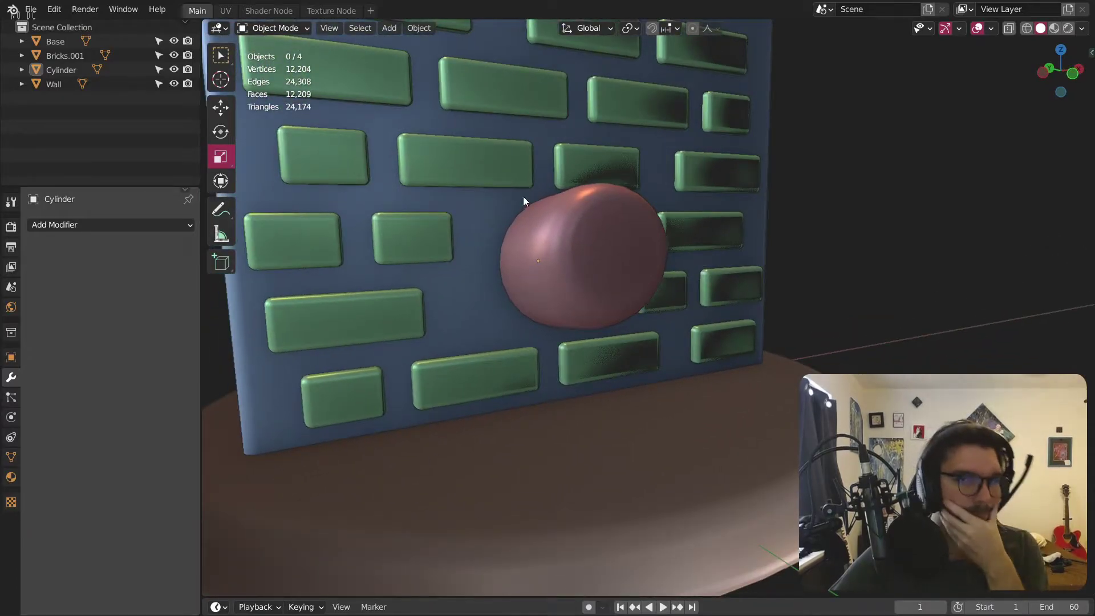
pyautogui.moveTo(557, 256); pyautogui.dragTo(630, 266, button='middle')
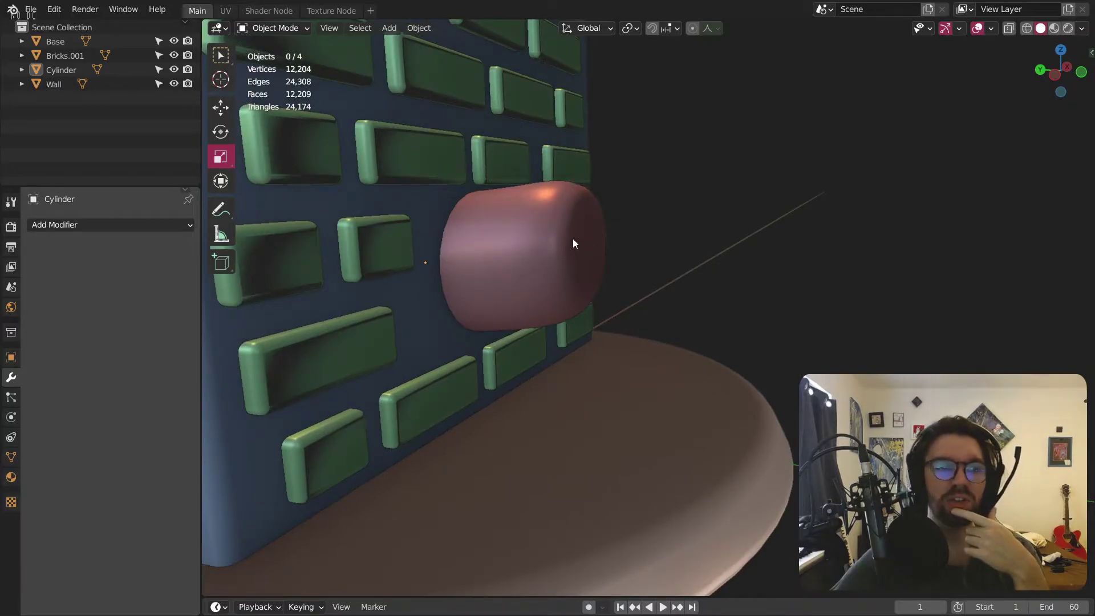
pyautogui.scroll(-5, 570, 239)
pyautogui.moveTo(570, 241); pyautogui.dragTo(545, 272, button='middle')
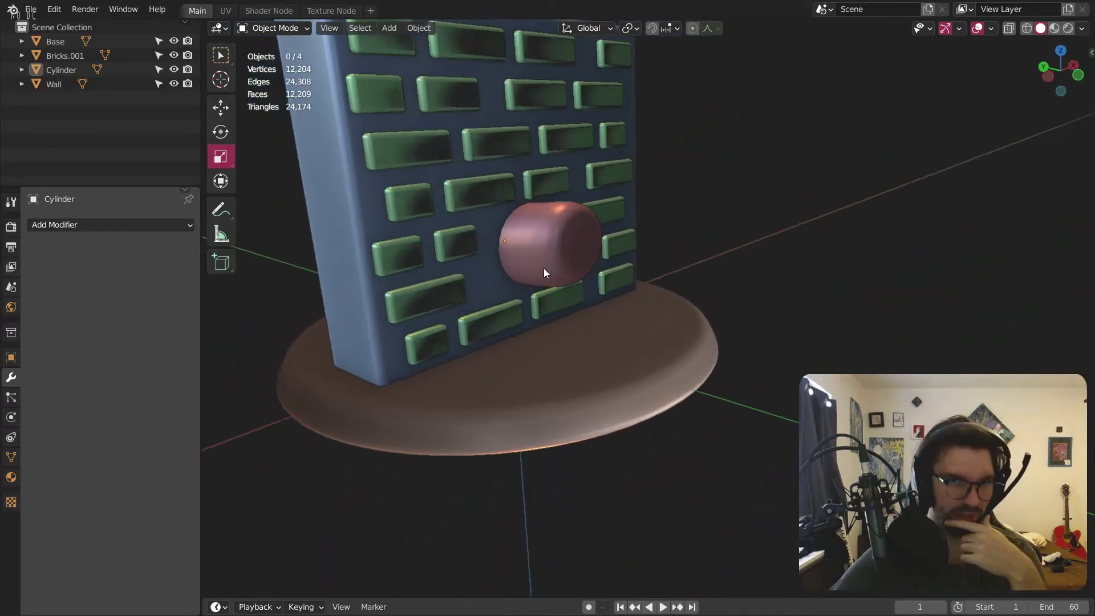
pyautogui.click(536, 231)
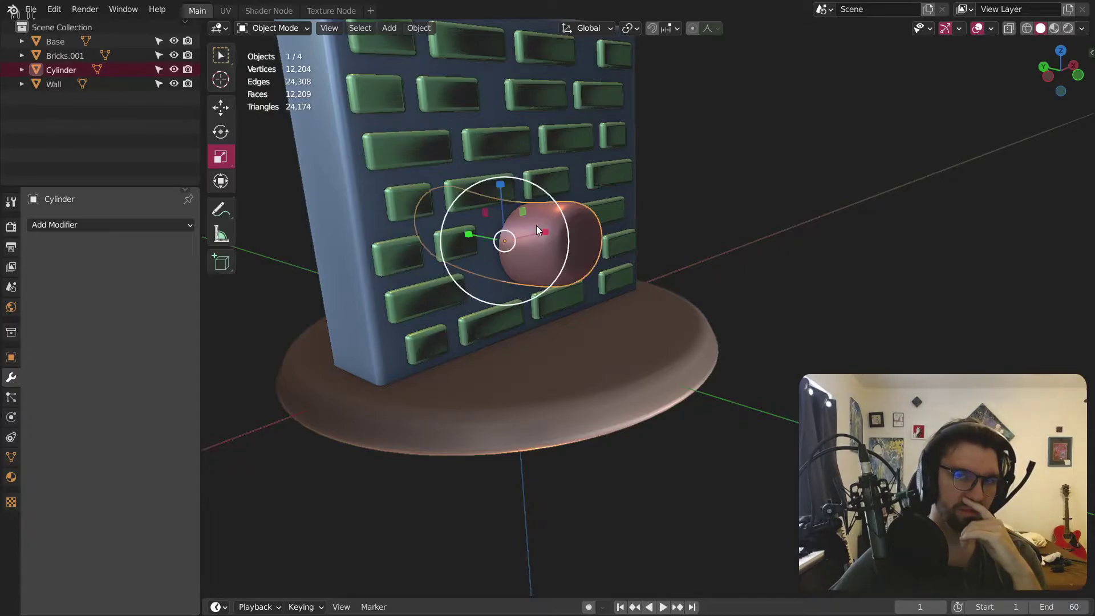
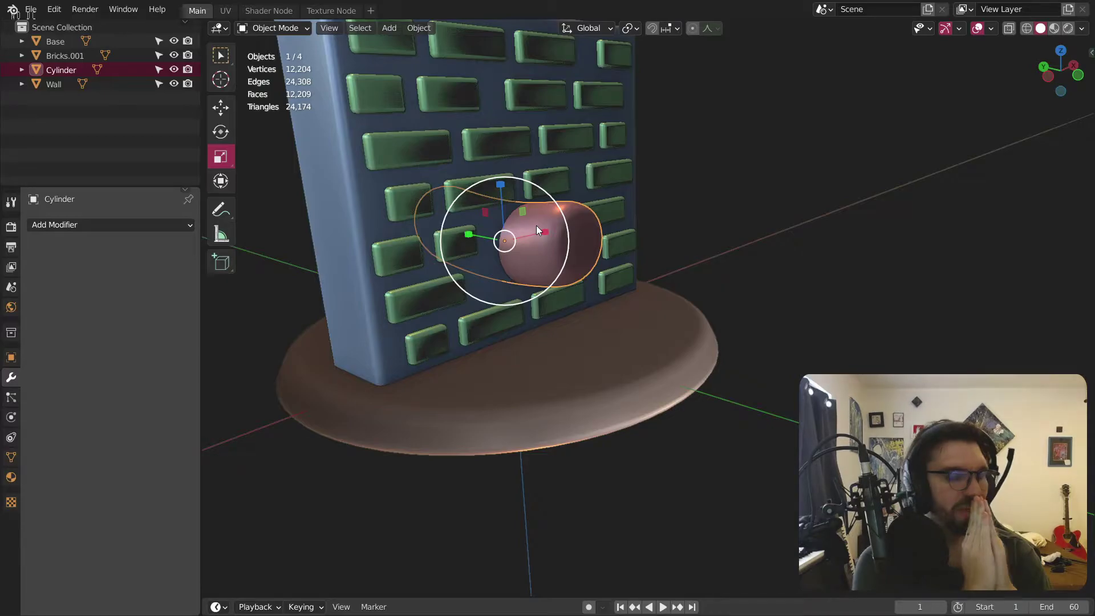
pyautogui.scroll(5, 535, 299)
pyautogui.scroll(-5, 702, 190)
pyautogui.click(699, 191)
pyautogui.scroll(6, 402, 221)
pyautogui.keyDown('shift'); pyautogui.moveTo(402, 221); pyautogui.dragTo(636, 285, button='middle'); pyautogui.keyUp('shift')
pyautogui.scroll(-5, 636, 285)
pyautogui.moveTo(722, 244); pyautogui.dragTo(567, 284, button='middle')
pyautogui.scroll(4, 566, 284)
# Step: Add a mesh cylinder with 24 vertices, 1 m radius and 2 m depth
pyautogui.click(389, 40)
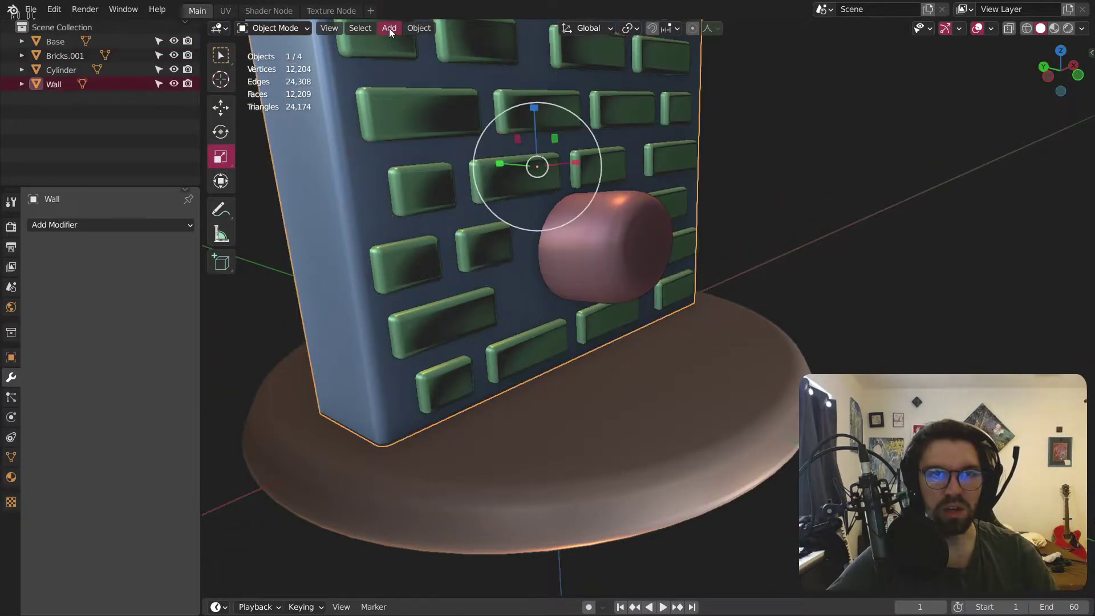
pyautogui.click(389, 27)
pyautogui.moveTo(419, 43)
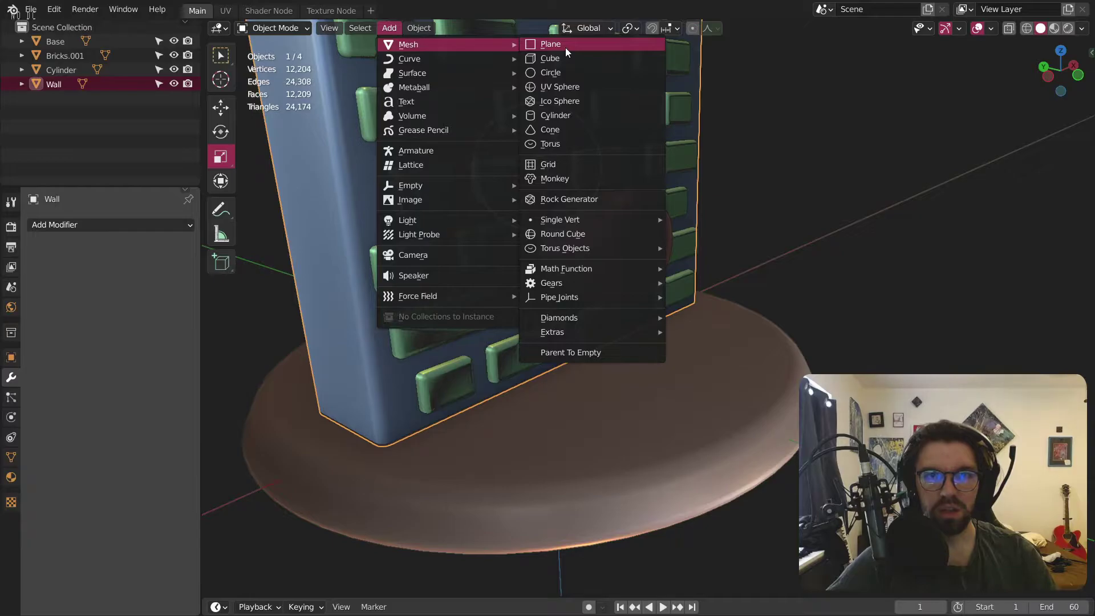
pyautogui.click(551, 115)
pyautogui.moveTo(551, 115); pyautogui.dragTo(621, 169, button='middle')
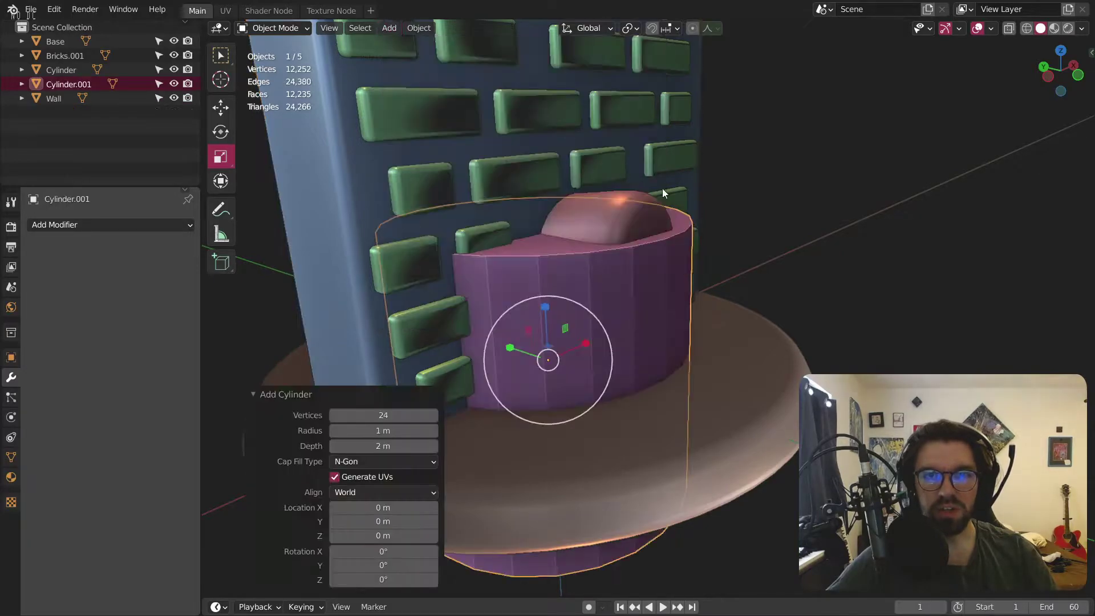
# Step: Shrink the new cylinder, move it out in front of the wall, and scale it down again by 0.25
pyautogui.scroll(3, 609, 361)
pyautogui.press('s')
pyautogui.click(530, 375)
pyautogui.moveTo(530, 375); pyautogui.dragTo(501, 365, button='middle')
pyautogui.click(221, 107)
pyautogui.moveTo(730, 300); pyautogui.dragTo(574, 274)
pyautogui.scroll(3, 574, 274)
pyautogui.press('s')
pyautogui.click(582, 311)
pyautogui.moveTo(580, 311); pyautogui.dragTo(286, 148, button='middle')
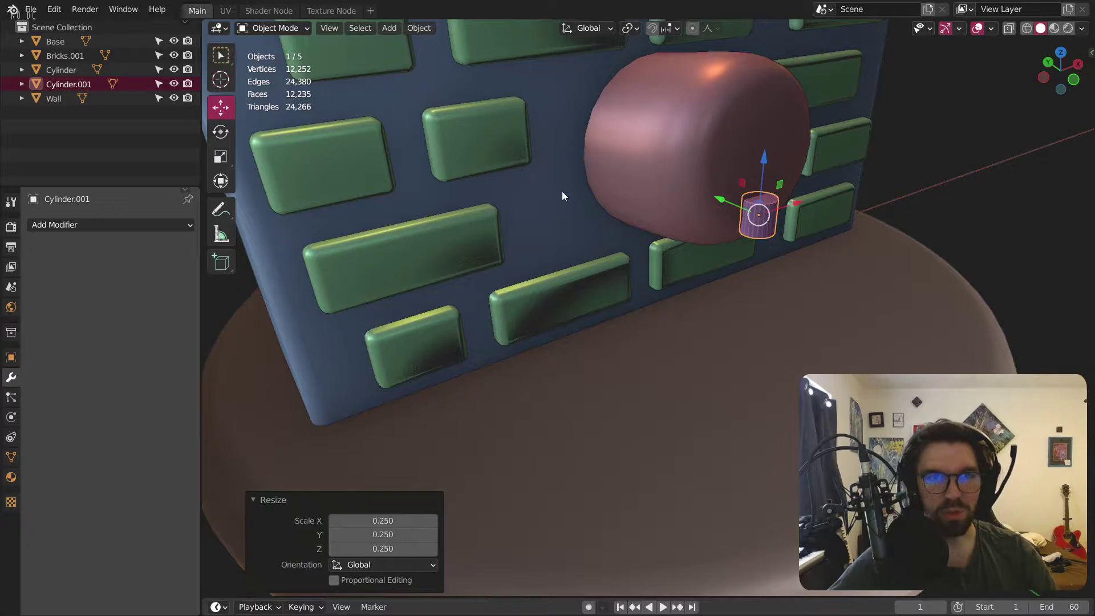
# Step: Move the small cylinder -0.17901 m along X to sit near the underside of the large bent cylinder
pyautogui.moveTo(511, 191); pyautogui.dragTo(757, 162, button='middle')
pyautogui.moveTo(757, 162); pyautogui.dragTo(622, 301)
pyautogui.moveTo(621, 301); pyautogui.dragTo(434, 257, button='middle')
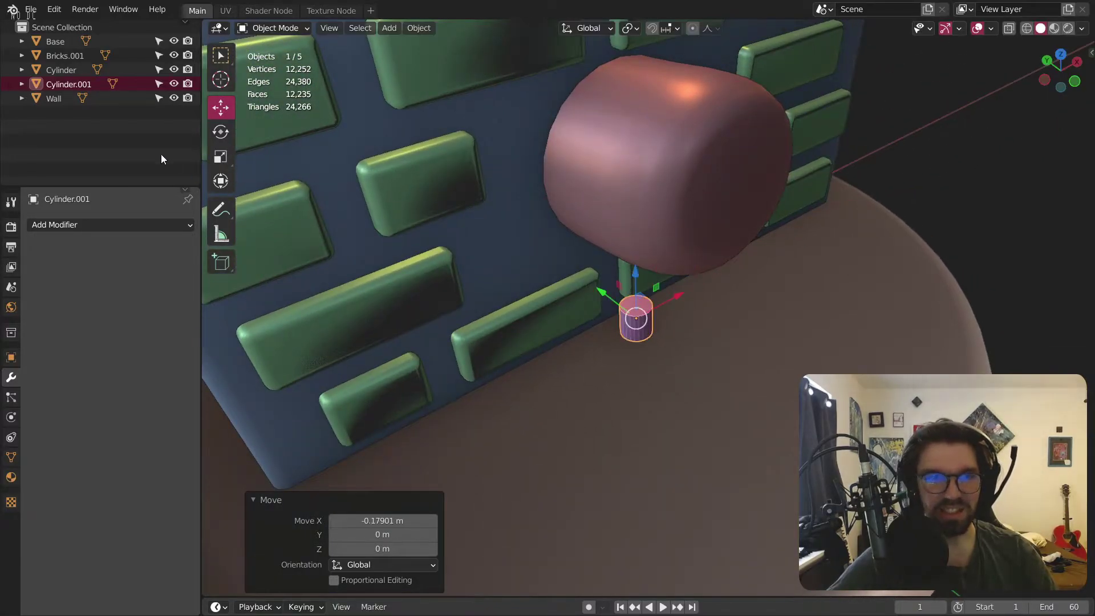
# Step: Stretch the small cylinder into a post by scaling Z by 5.752 then 0.826, and raise it into the large cylinder
pyautogui.click(220, 157)
pyautogui.moveTo(631, 275); pyautogui.dragTo(695, 250)
pyautogui.moveTo(695, 249); pyautogui.dragTo(626, 269, button='middle')
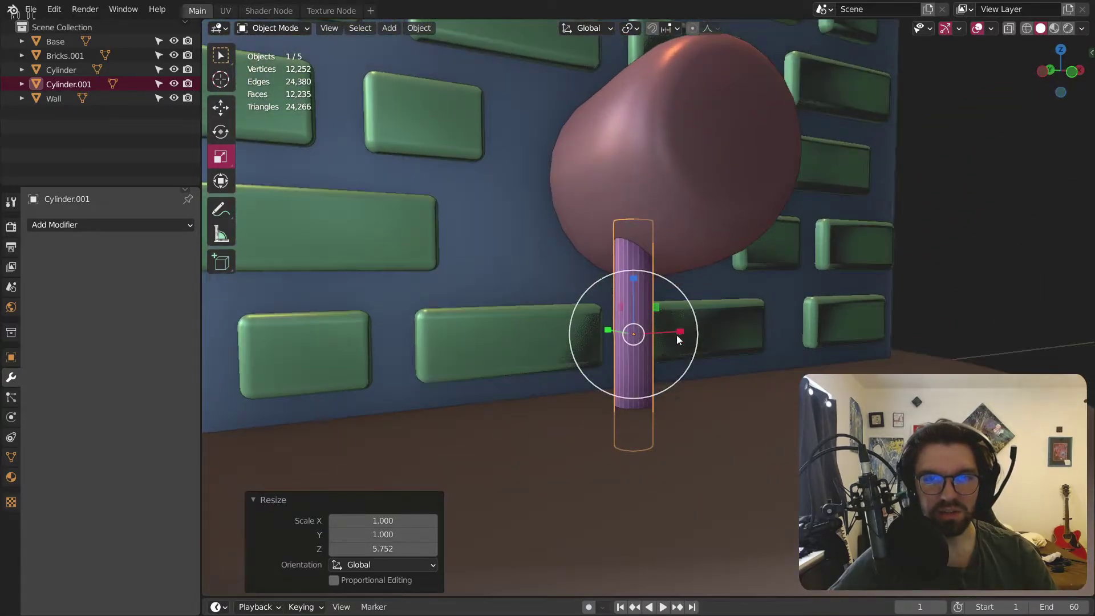
pyautogui.moveTo(629, 281); pyautogui.dragTo(461, 254)
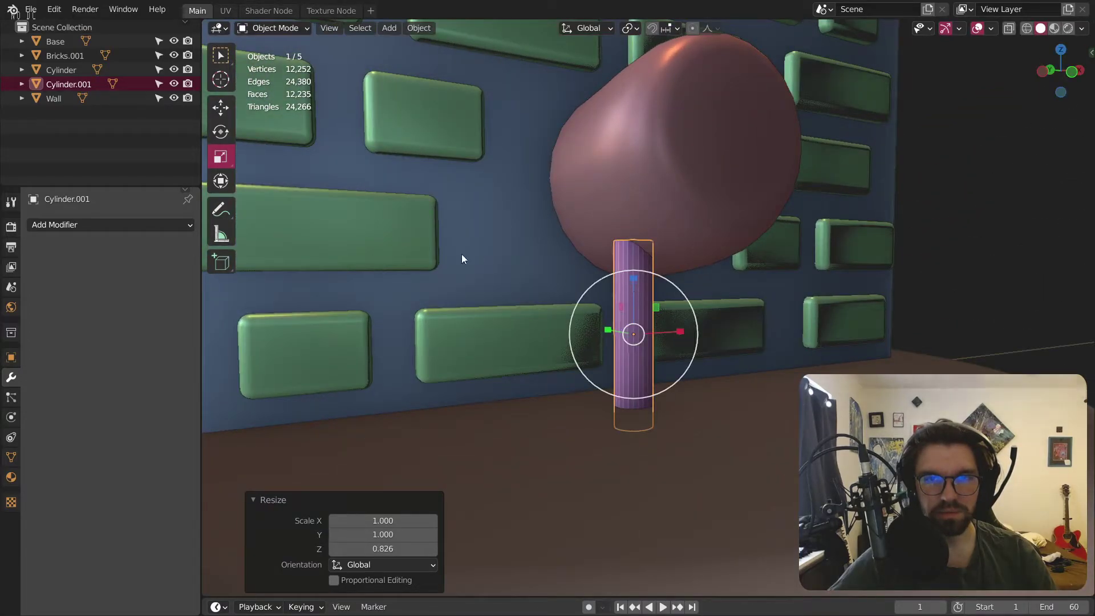
pyautogui.click(220, 112)
pyautogui.moveTo(631, 279); pyautogui.dragTo(634, 255)
pyautogui.moveTo(634, 255); pyautogui.dragTo(610, 322, button='middle')
# Step: Rotate the post 11.4° about Y and move it -0.10835 m along X beneath the large cylinder
pyautogui.hotkey('shift', 'space')
pyautogui.press('r')
pyautogui.moveTo(610, 323); pyautogui.dragTo(587, 284)
pyautogui.hotkey('shift', 'space')
pyautogui.press('g')
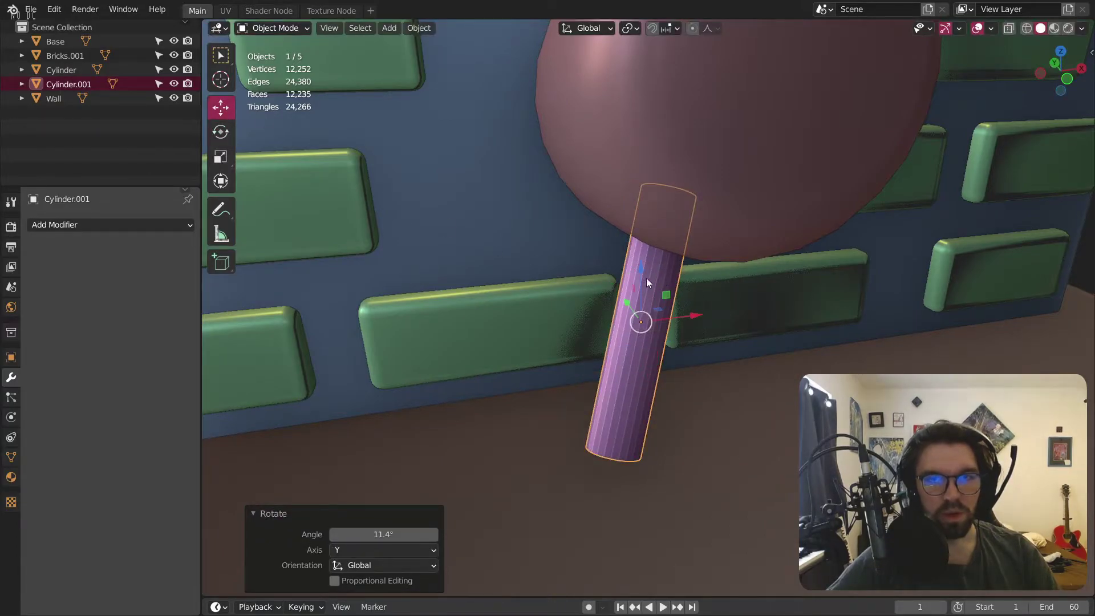
pyautogui.moveTo(685, 310); pyautogui.dragTo(633, 336)
pyautogui.moveTo(633, 335); pyautogui.dragTo(616, 228, button='middle')
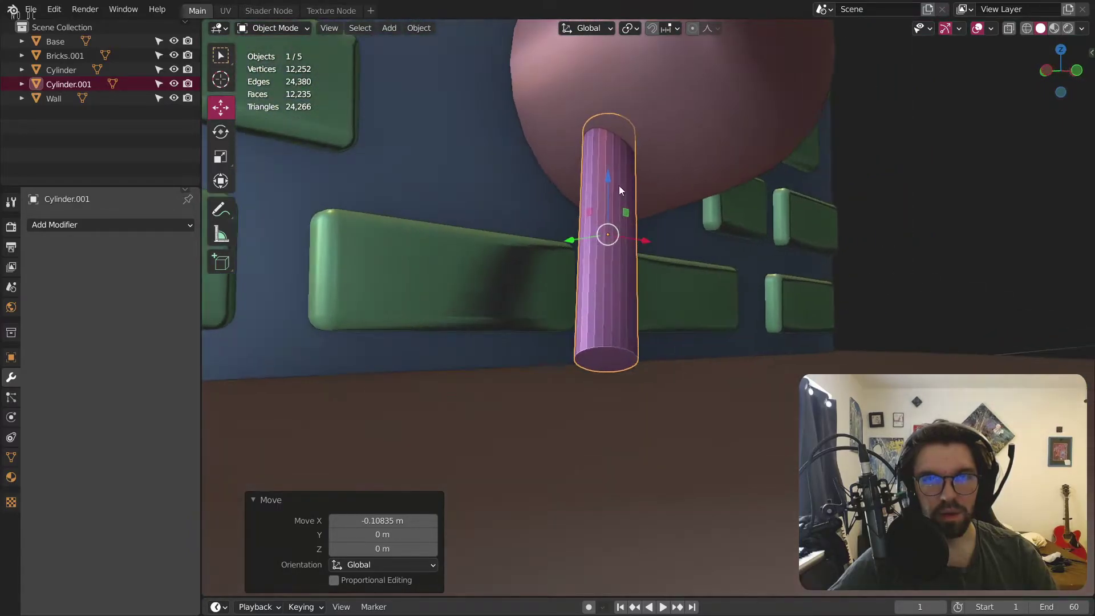
# Step: Switch the transform orientation to Normal and lengthen the post by scaling it 1.151 along its own Z axis
pyautogui.click(591, 28)
pyautogui.click(556, 98)
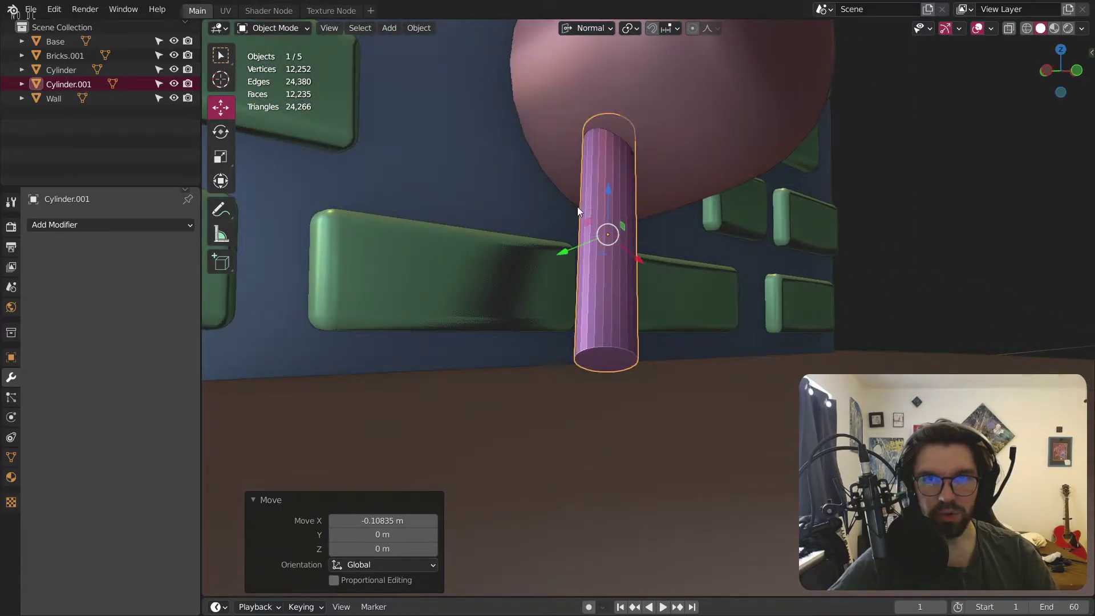
pyautogui.click(220, 156)
pyautogui.moveTo(501, 206); pyautogui.dragTo(613, 180, button='middle')
pyautogui.moveTo(617, 179); pyautogui.dragTo(625, 170)
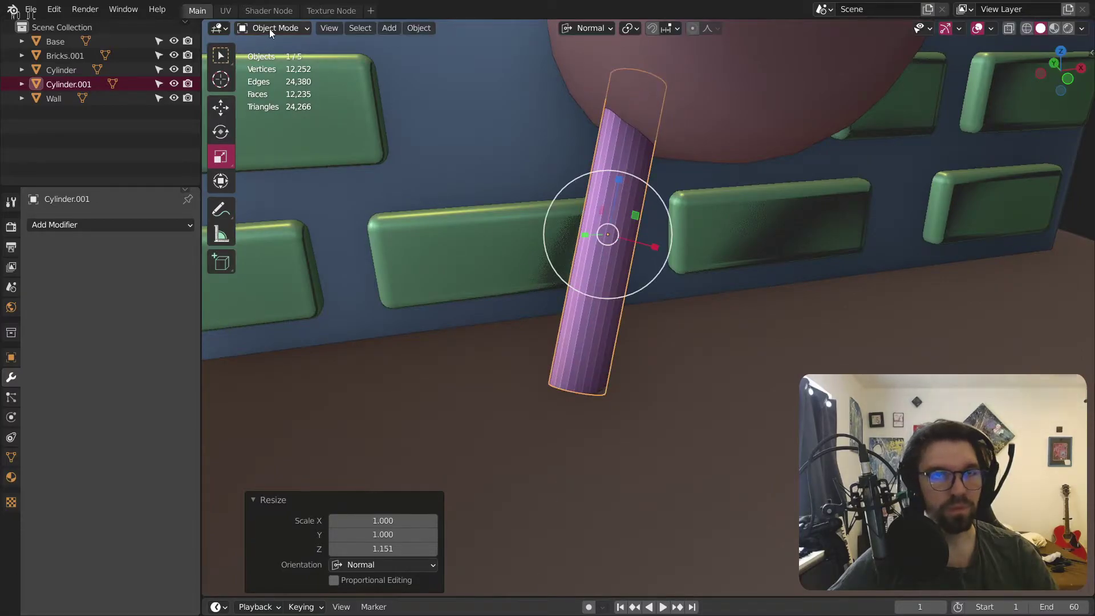
# Step: Shade the post smooth and apply its scale
pyautogui.rightClick(589, 153)
pyautogui.click(611, 153)
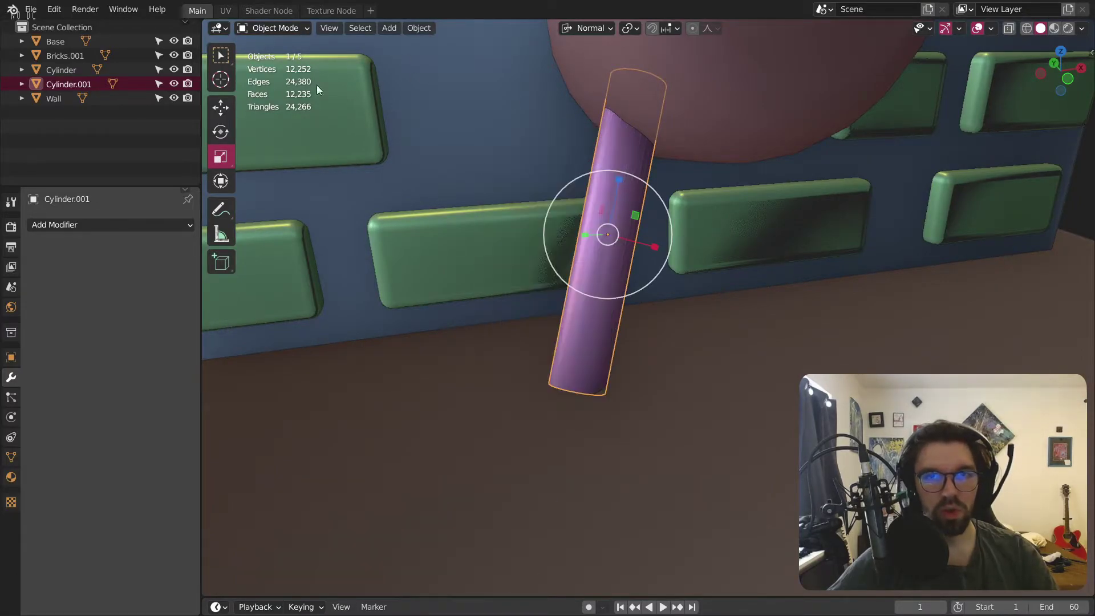
pyautogui.click(274, 28)
pyautogui.click(274, 60)
pyautogui.moveTo(650, 319); pyautogui.dragTo(452, 147, button='middle')
pyautogui.moveTo(524, 354); pyautogui.dragTo(593, 381, button='middle')
pyautogui.click(274, 28)
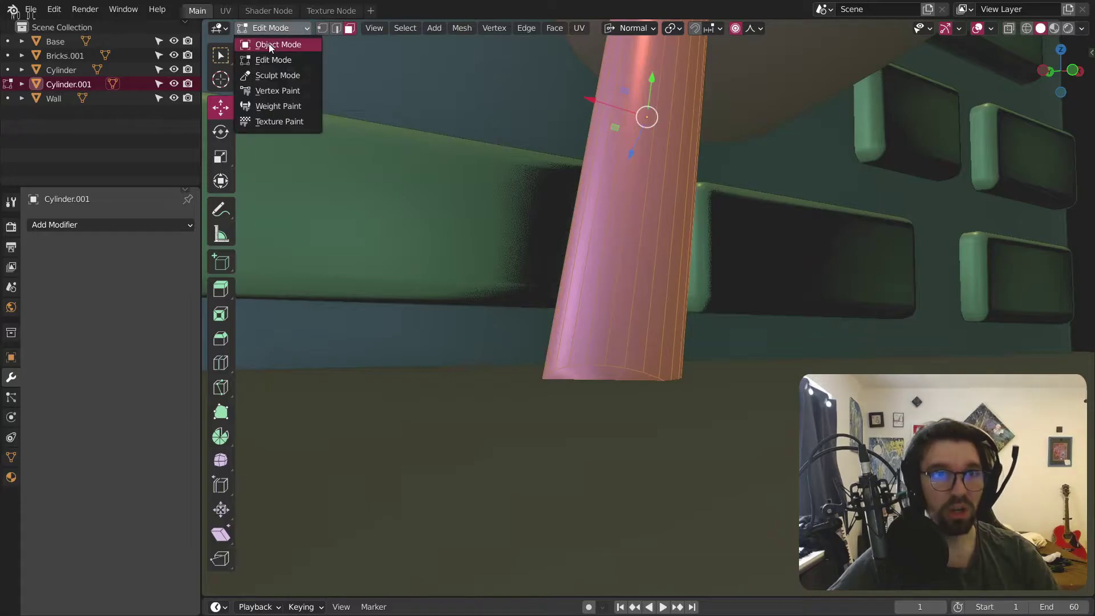
pyautogui.click(268, 45)
pyautogui.hotkey('ctrl', 'a')
pyautogui.click(513, 197)
# Step: Try a multi-segment bevel around the post's bottom face
pyautogui.click(275, 27)
pyautogui.click(273, 60)
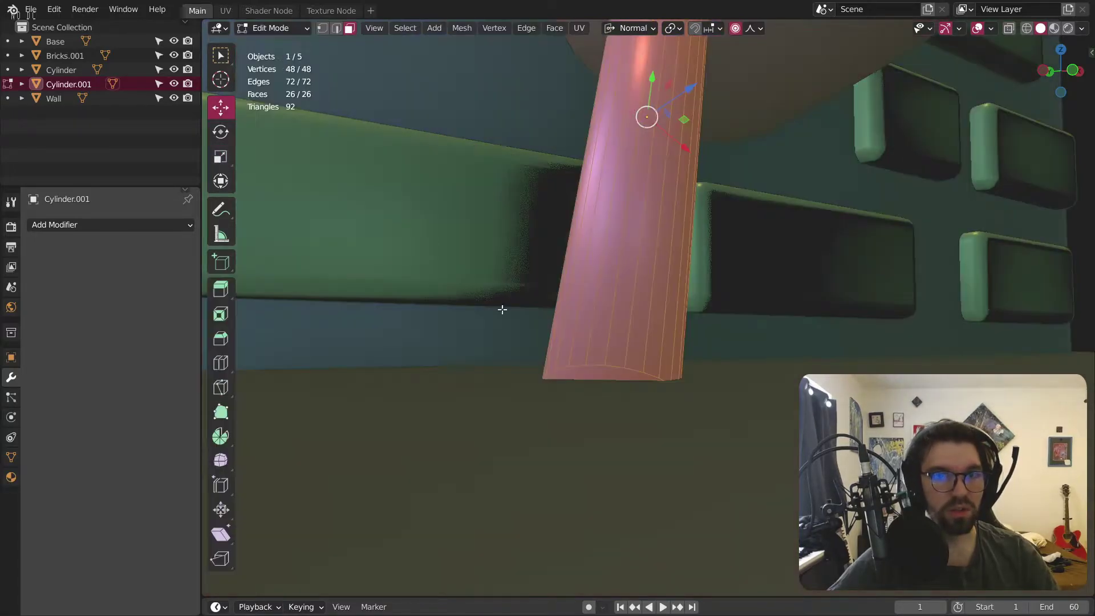
pyautogui.click(608, 375)
pyautogui.hotkey('ctrl', 'b')
pyautogui.scroll(4, 655, 313)
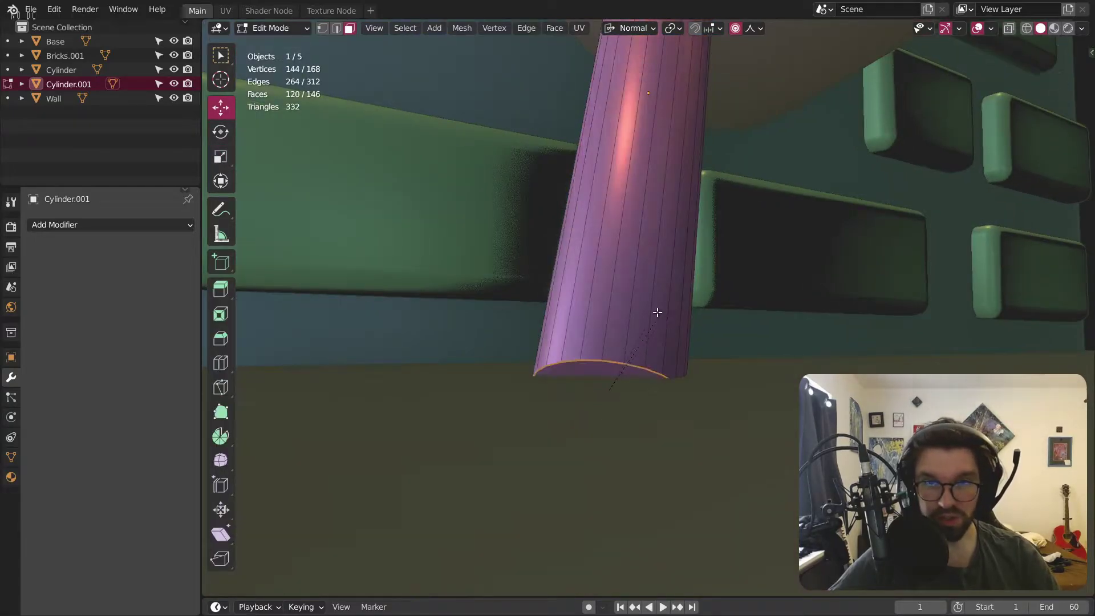
pyautogui.click(687, 287)
pyautogui.click(274, 28)
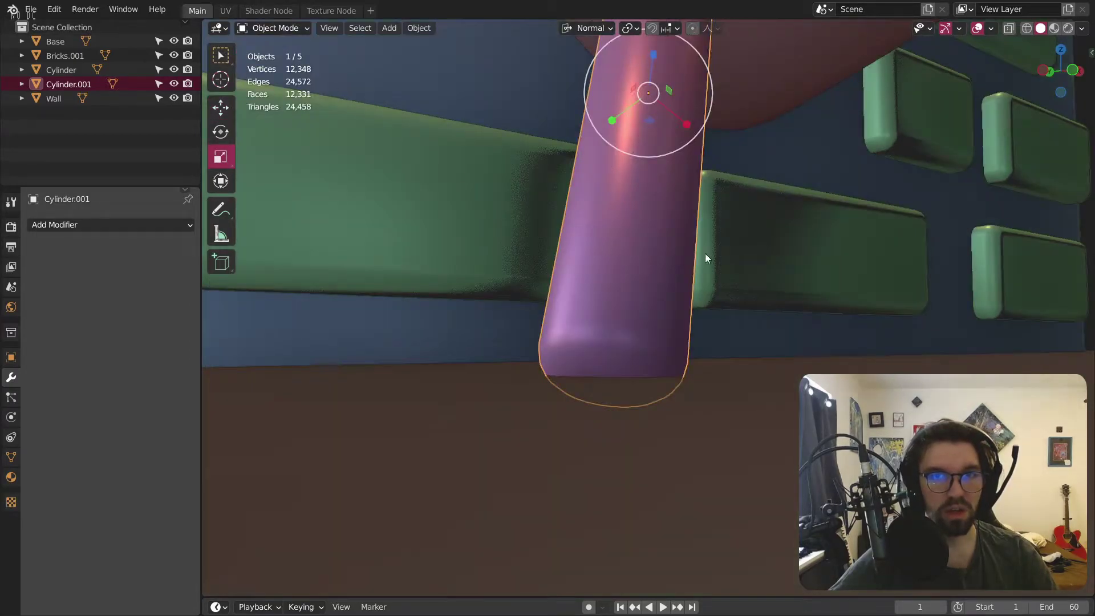
pyautogui.moveTo(705, 254); pyautogui.dragTo(596, 261, button='middle')
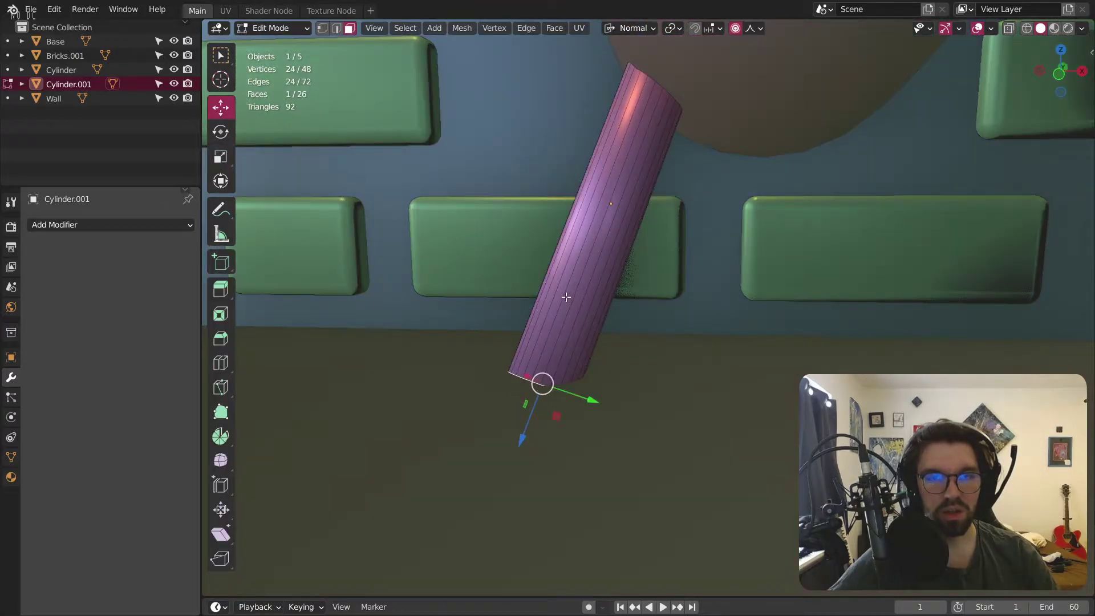
# Step: Move the post's bottom face -0.042778 m along its normal and bevel it 0.0545 m with 6 segments
pyautogui.scroll(3, 592, 361)
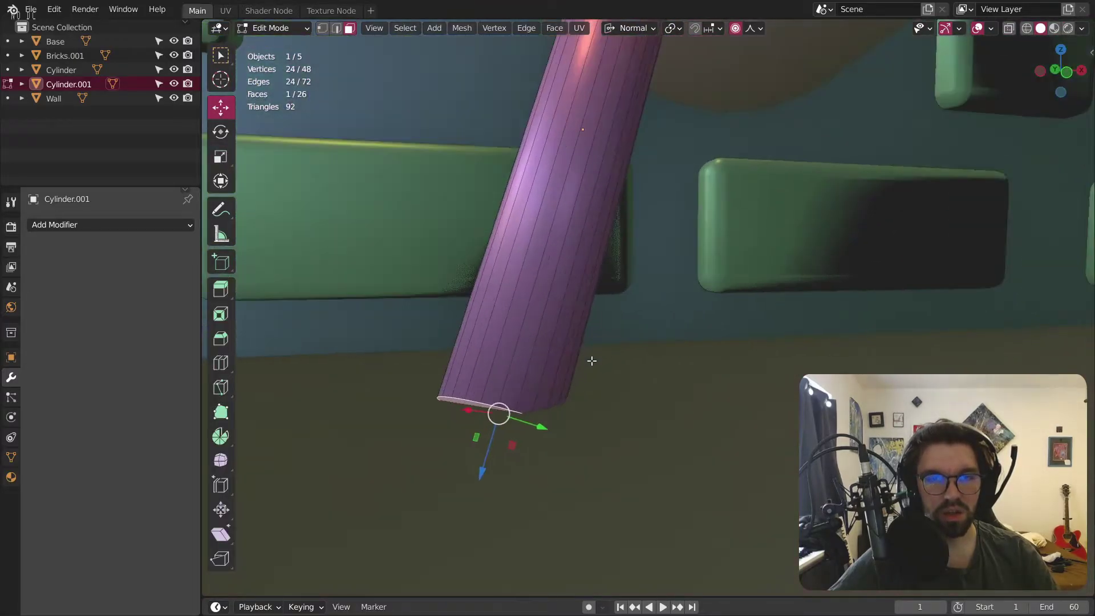
pyautogui.moveTo(485, 471); pyautogui.dragTo(524, 435)
pyautogui.hotkey('ctrl', 'b')
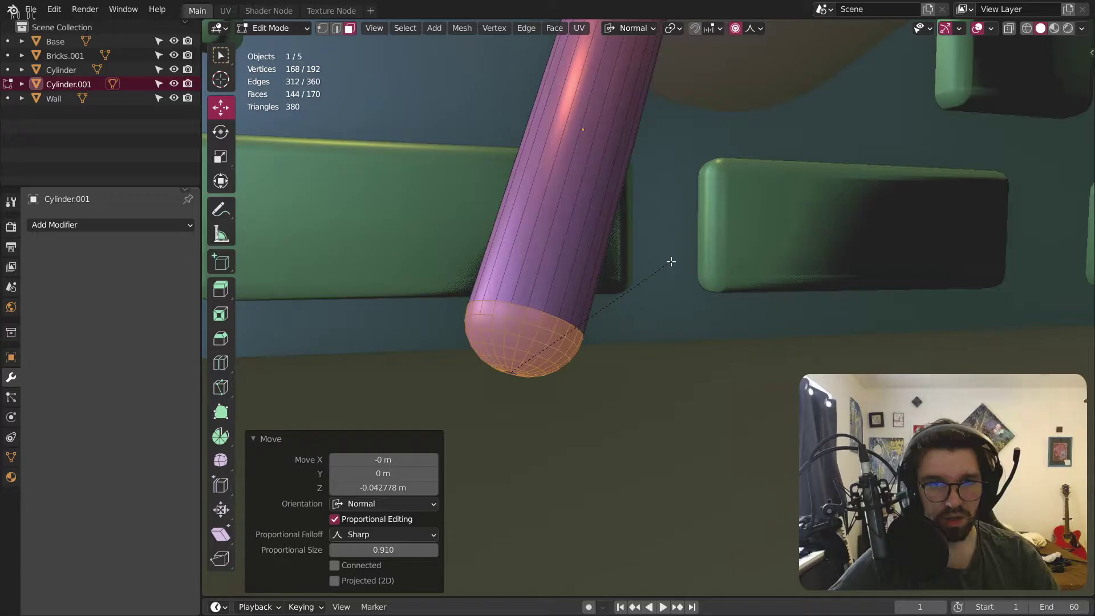
pyautogui.click(670, 261)
pyautogui.moveTo(648, 274); pyautogui.dragTo(422, 166, button='middle')
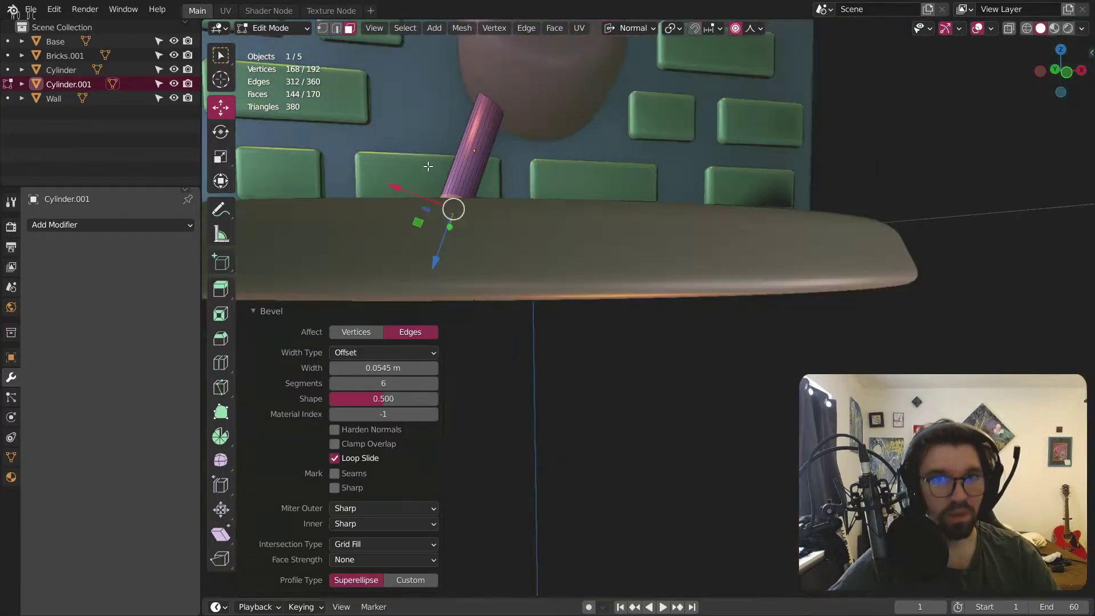
pyautogui.scroll(-3, 448, 137)
pyautogui.click(274, 27)
pyautogui.click(271, 42)
# Step: Delete the tilted post beneath the large cylinder
pyautogui.moveTo(809, 237); pyautogui.dragTo(652, 290, button='middle')
pyautogui.scroll(3, 720, 293)
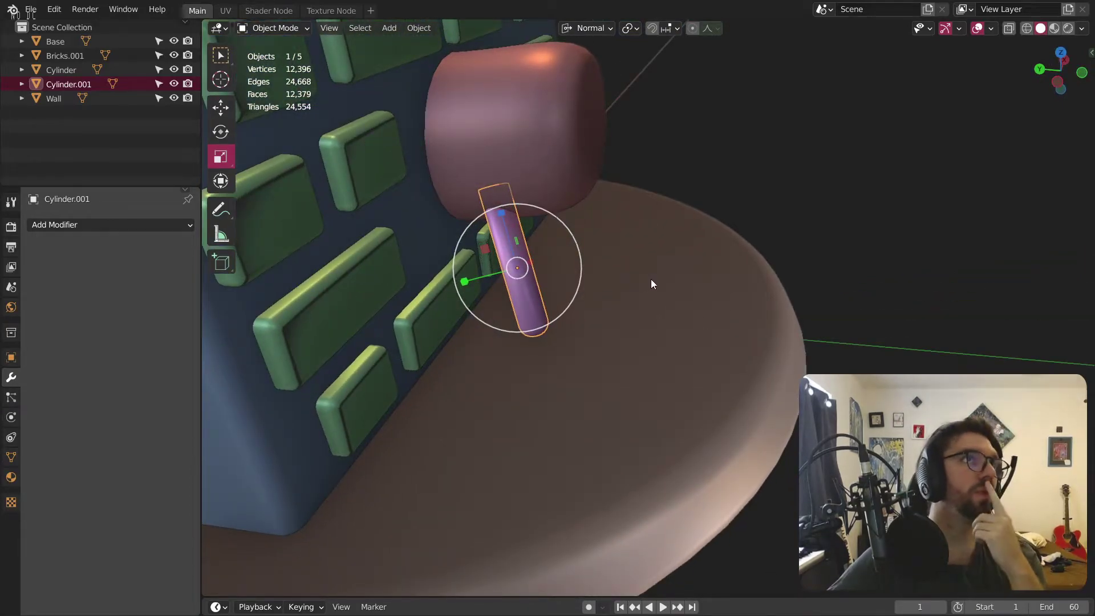
pyautogui.moveTo(649, 261); pyautogui.dragTo(535, 419, button='middle')
pyautogui.press('Delete')
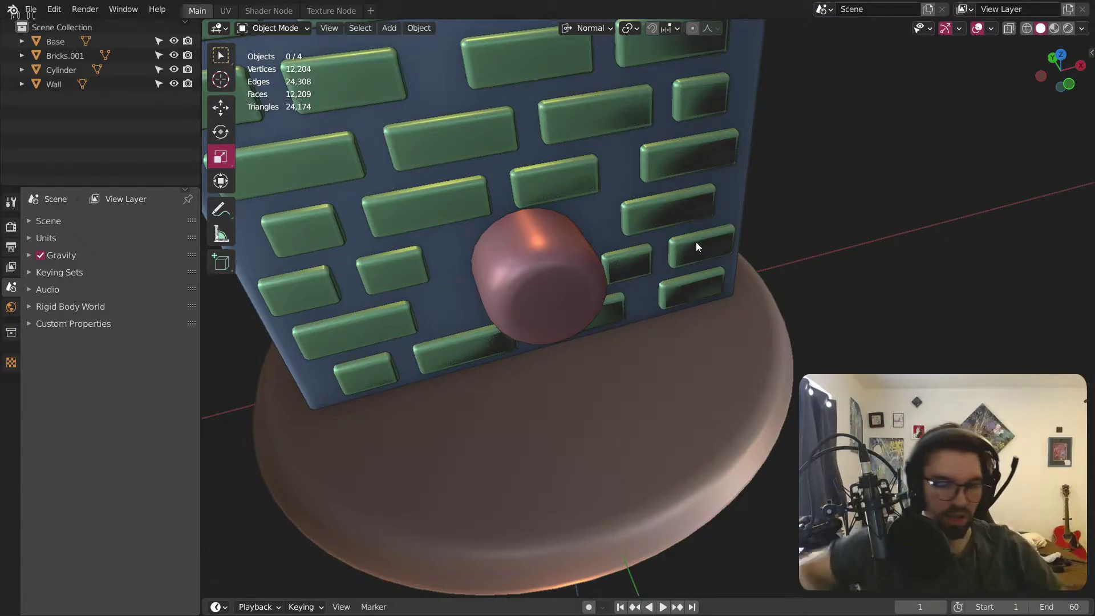
# Step: Add a Bezier curve and move it -1.0979 m along Y and 0.7351 m along Z, in front of the wall
pyautogui.click(392, 32)
pyautogui.moveTo(395, 45)
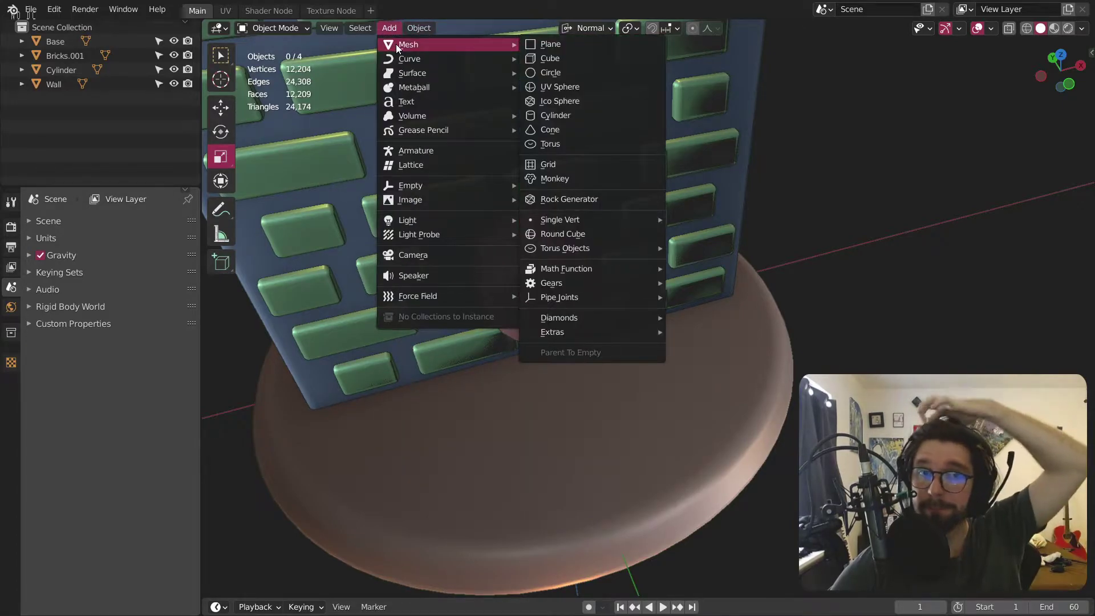
pyautogui.moveTo(430, 61)
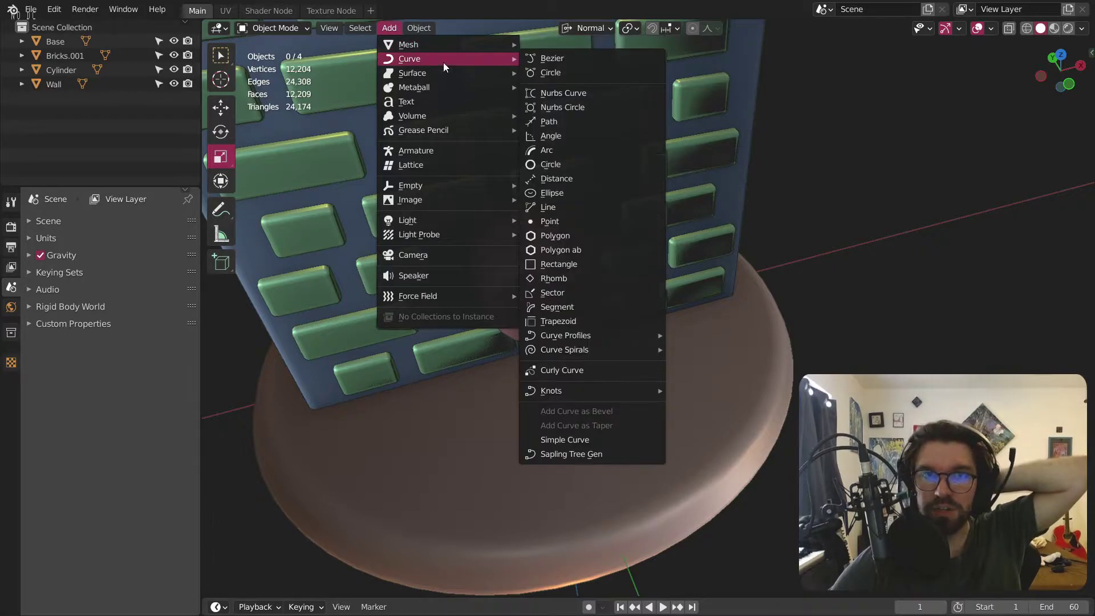
pyautogui.click(553, 58)
pyautogui.moveTo(583, 362); pyautogui.dragTo(387, 298, button='middle')
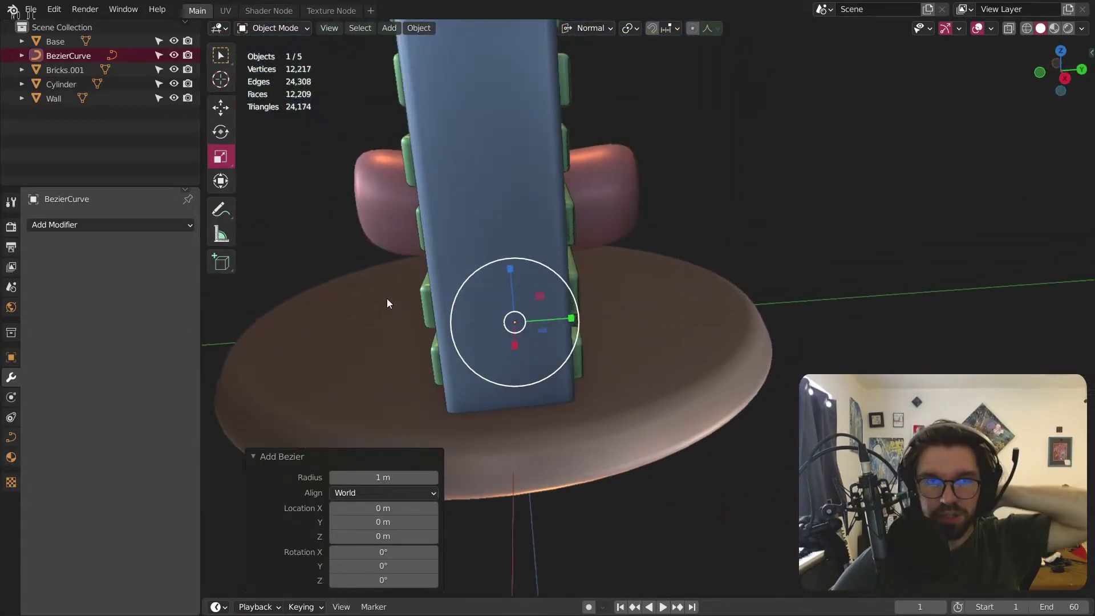
pyautogui.click(221, 107)
pyautogui.moveTo(562, 321); pyautogui.dragTo(367, 320)
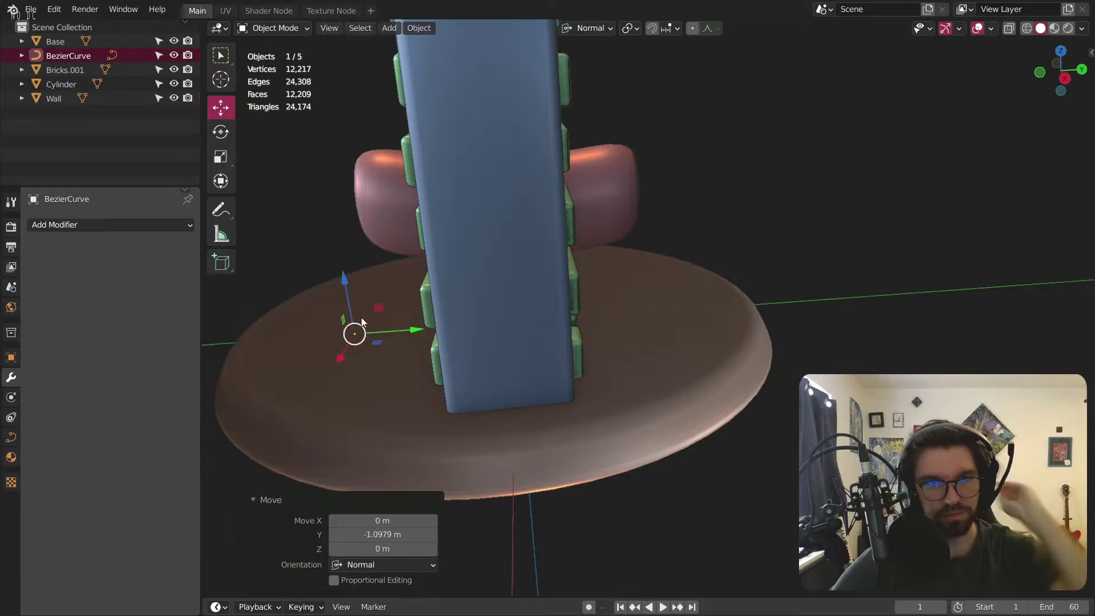
pyautogui.scroll(5, 347, 285)
pyautogui.moveTo(337, 244); pyautogui.dragTo(184, 295, button='middle')
# Step: Give the Bezier curve a round bevel with a depth of 0.05 m
pyautogui.click(10, 437)
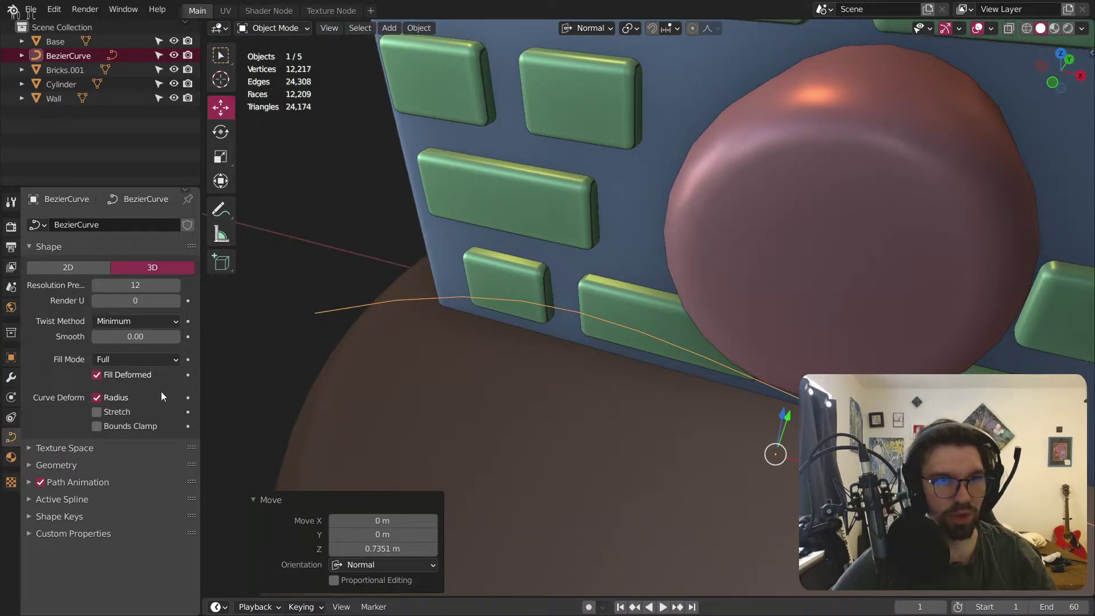
pyautogui.click(52, 465)
pyautogui.scroll(-5, 132, 431)
pyautogui.click(176, 487)
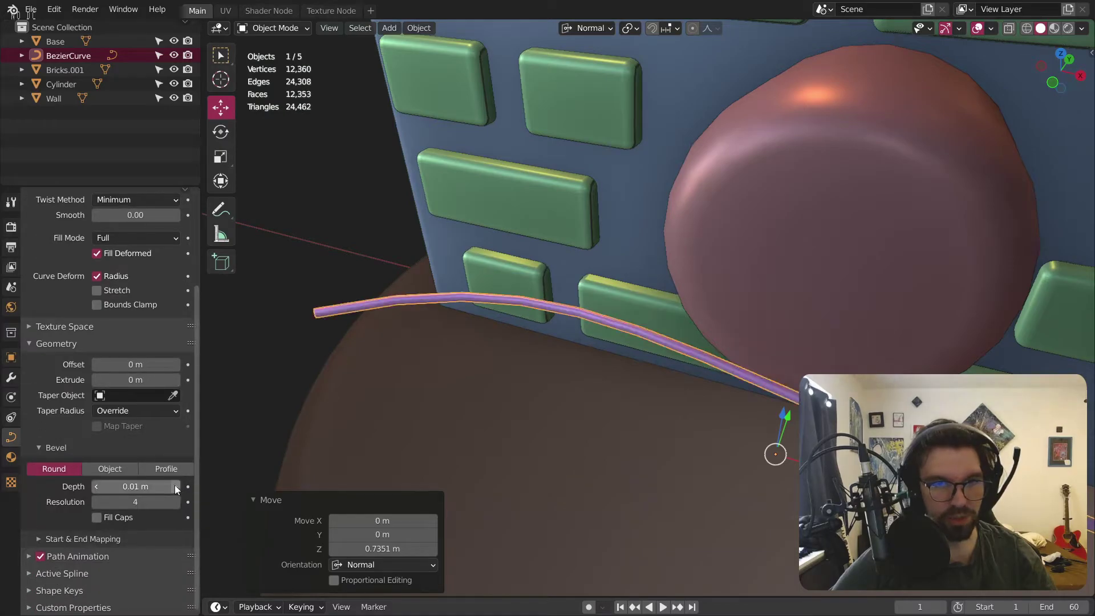
pyautogui.click(177, 486)
pyautogui.click(176, 486)
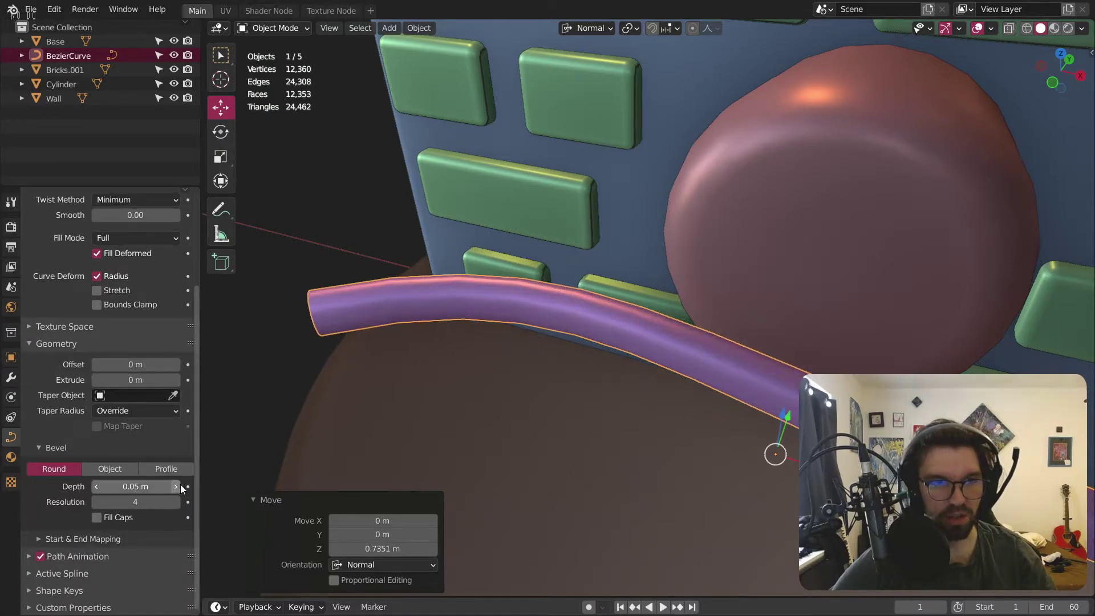
# Step: Set the curve's preview resolution to 36
pyautogui.scroll(5, 151, 370)
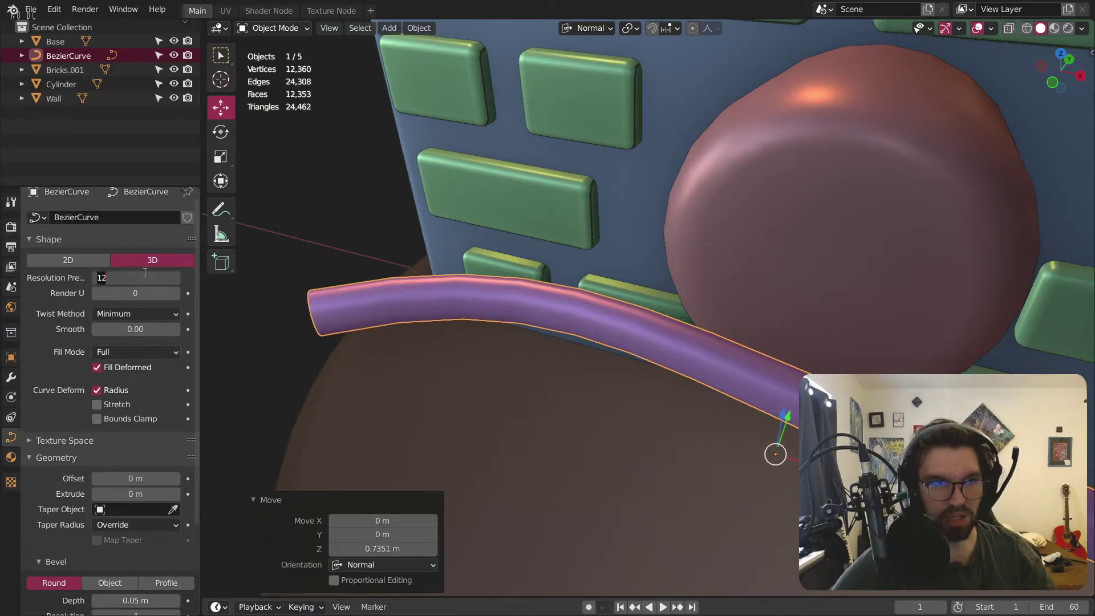
pyautogui.press('Return')
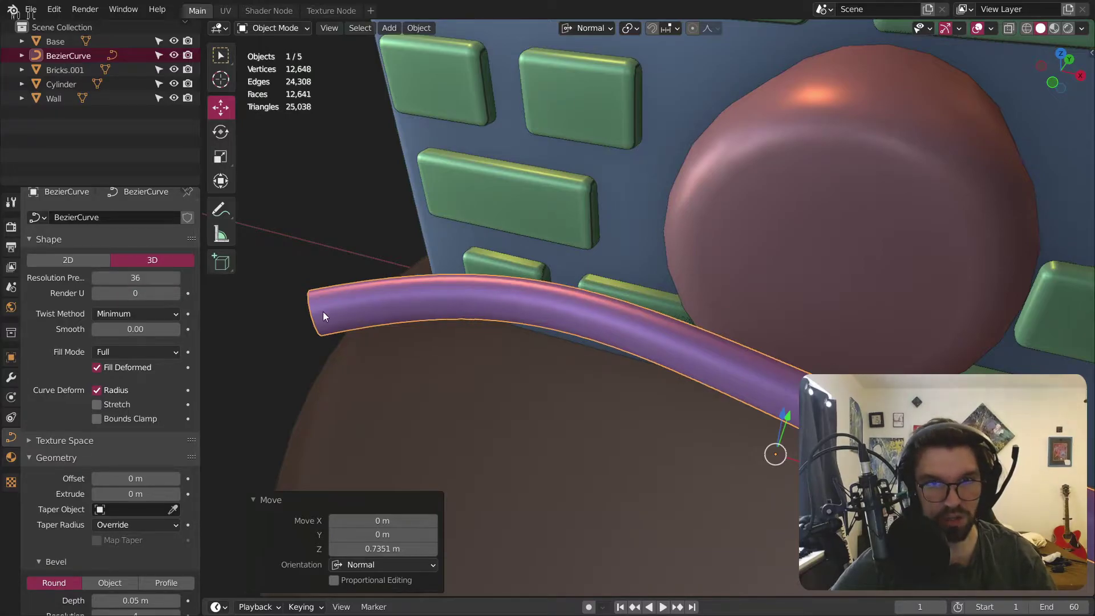
pyautogui.scroll(-5, 323, 311)
pyautogui.scroll(4, 615, 300)
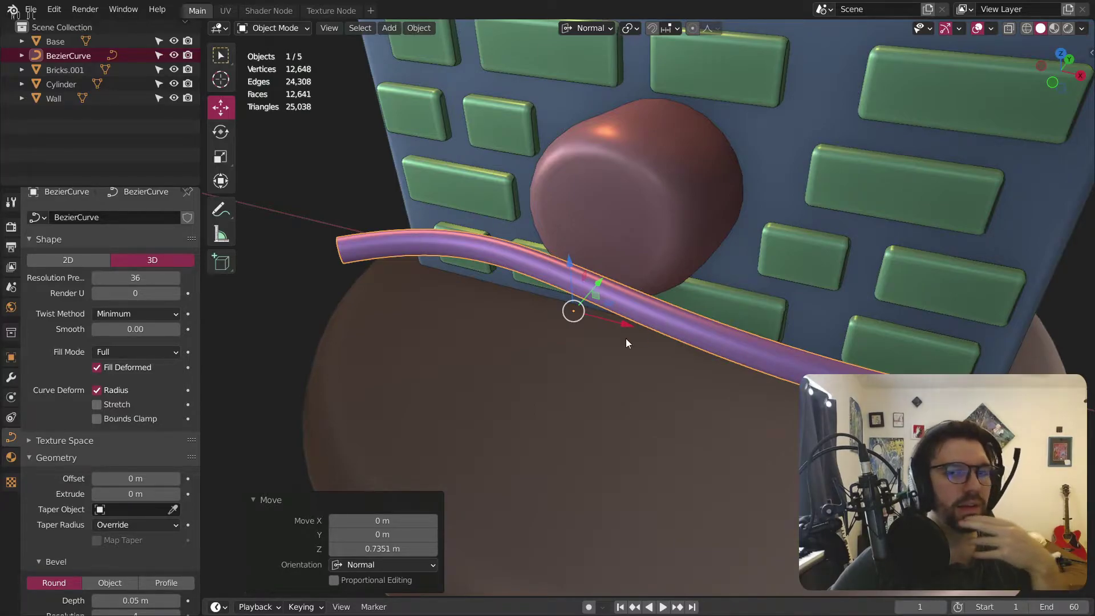
pyautogui.click(221, 132)
pyautogui.moveTo(593, 275); pyautogui.dragTo(475, 397)
pyautogui.click(395, 526)
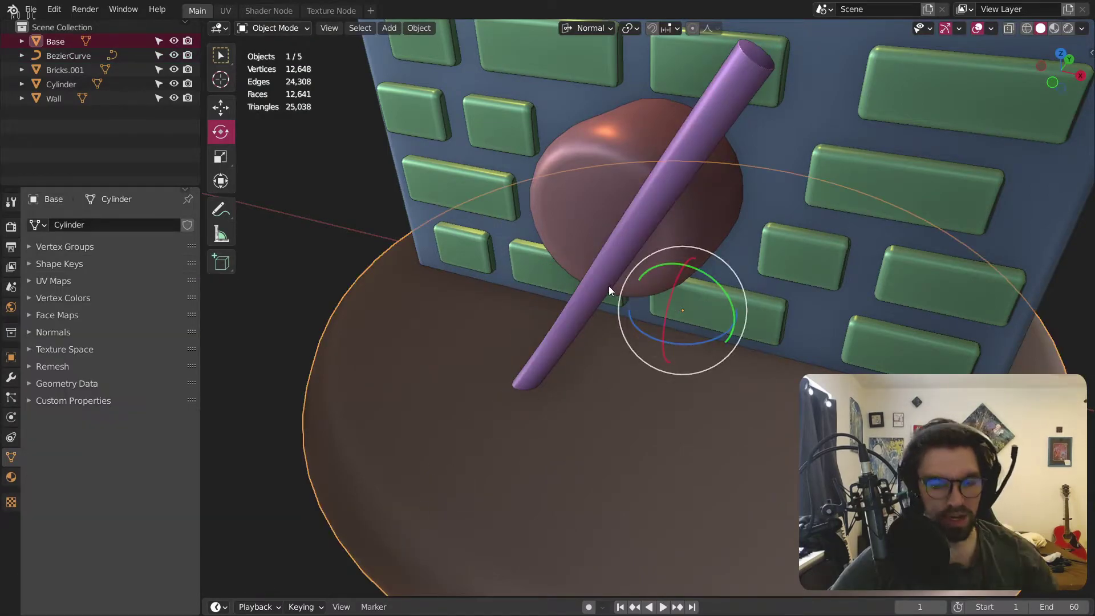
pyautogui.hotkey('ctrl', 'z')
pyautogui.hotkey('ctrl', 'z')
pyautogui.moveTo(611, 288); pyautogui.dragTo(564, 242)
pyautogui.hotkey('ctrl', 'z')
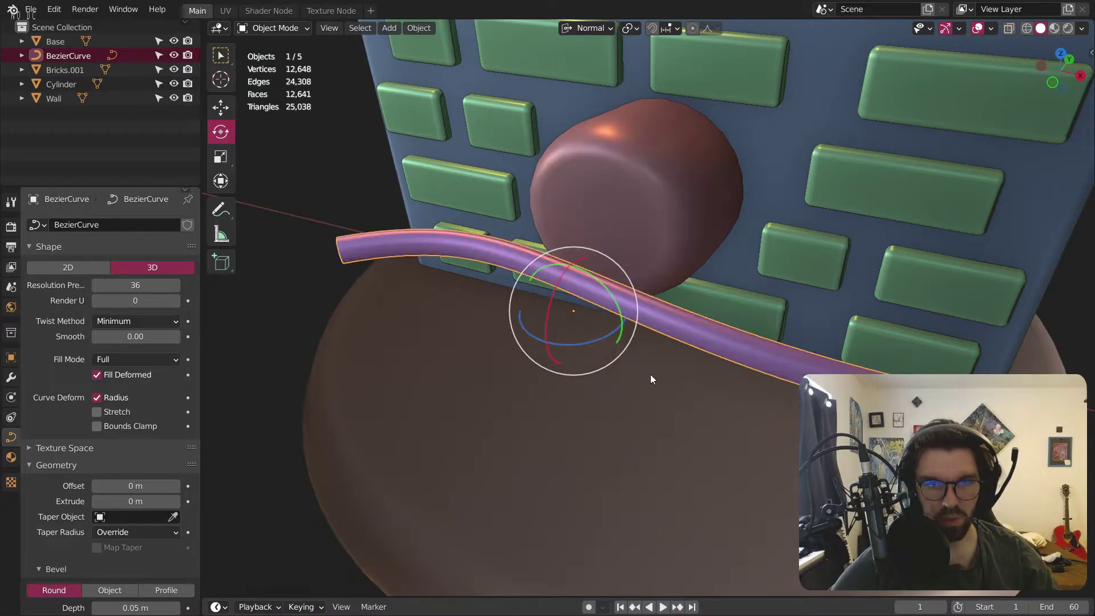
# Step: Rotate the curve exactly -90° about its Y axis so it stands upright
pyautogui.moveTo(611, 290); pyautogui.dragTo(386, 500)
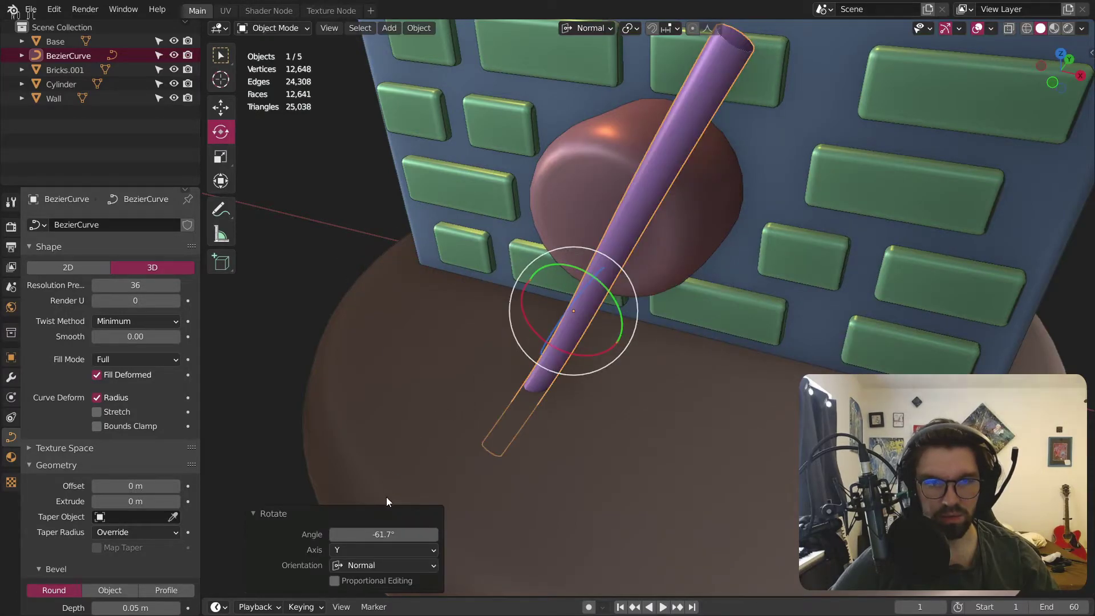
pyautogui.click(405, 534)
pyautogui.write('90')
pyautogui.press('Return')
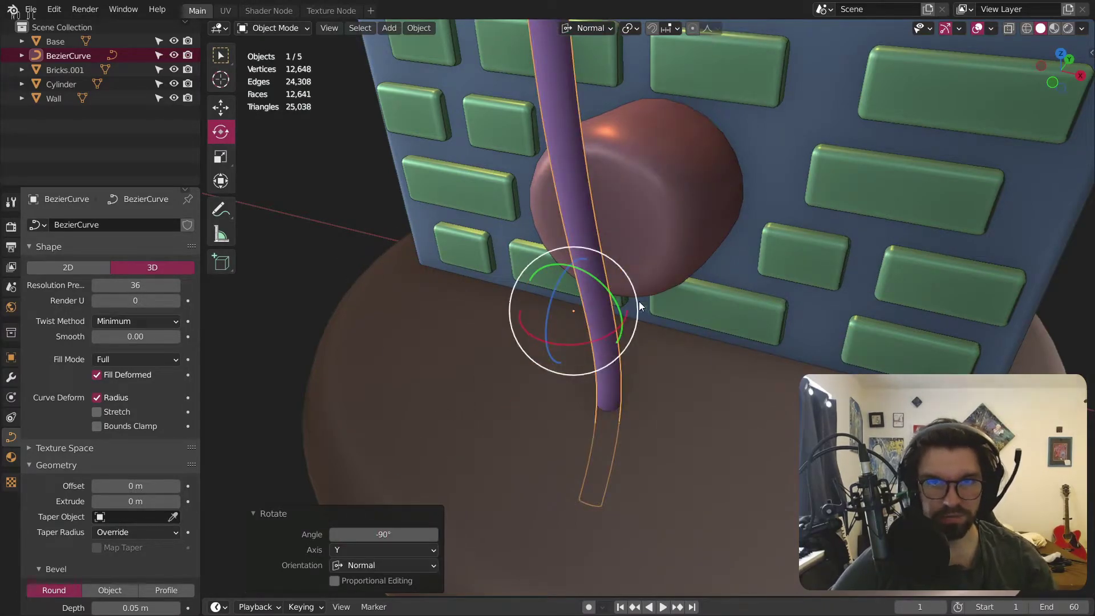
# Step: Scale the curve uniformly by 0.361 and apply its scale
pyautogui.moveTo(644, 302); pyautogui.dragTo(593, 252, button='middle')
pyautogui.press('s')
pyautogui.click(624, 311)
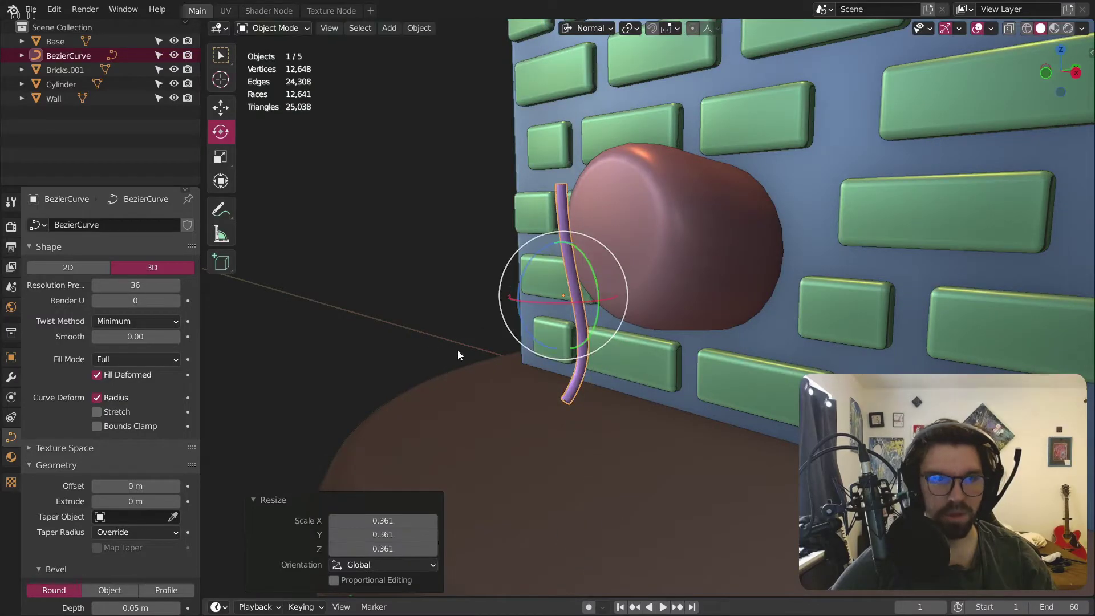
pyautogui.hotkey('ctrl', 'a')
pyautogui.click(563, 313)
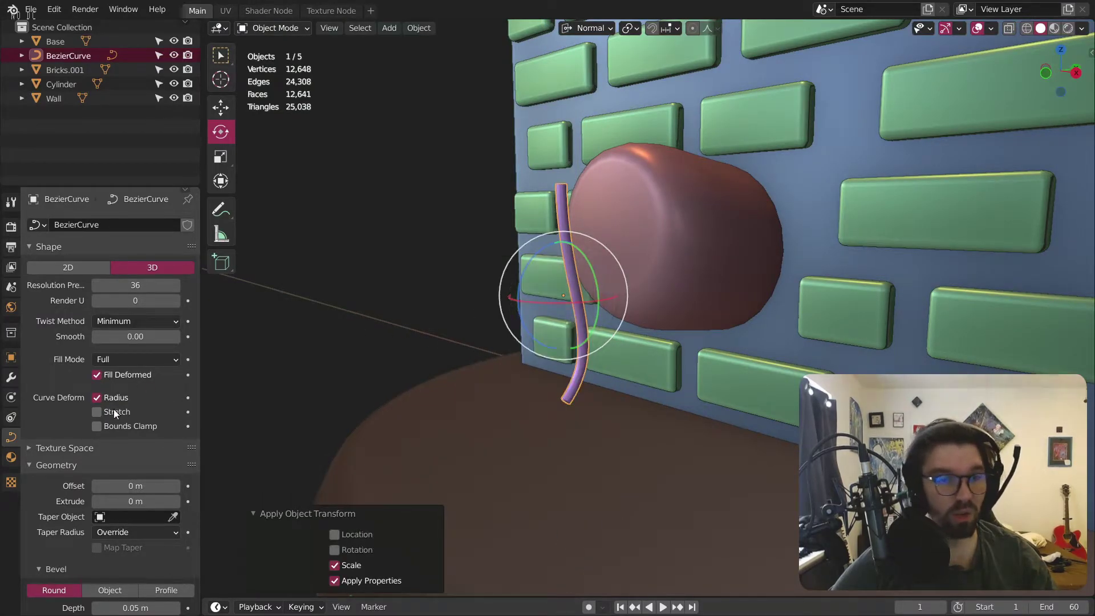
# Step: Set the curve's bevel depth to 0.1 m
pyautogui.scroll(-5, 143, 422)
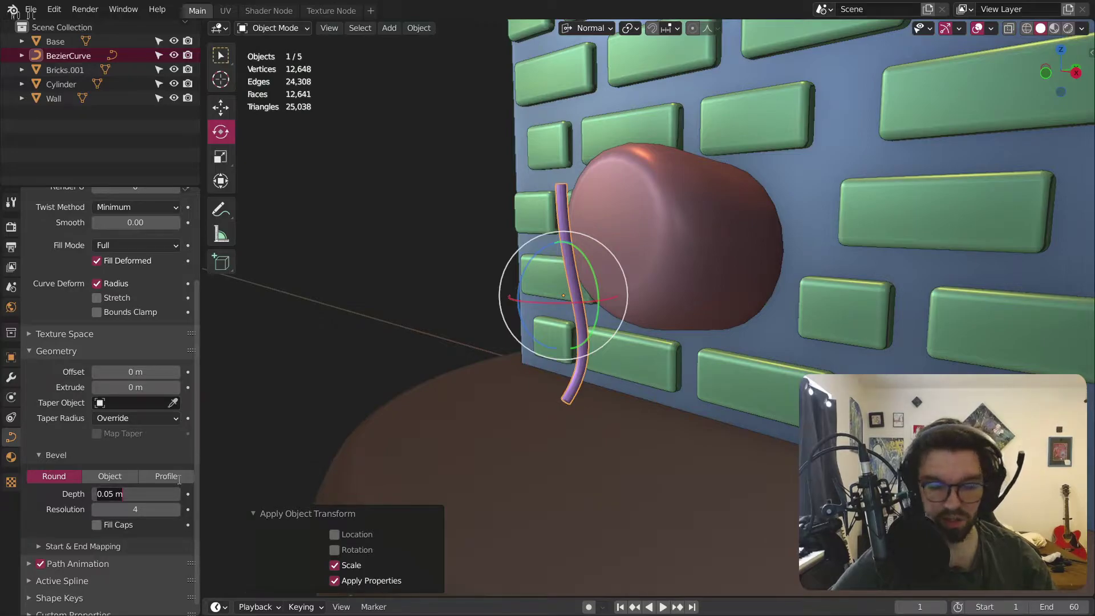
pyautogui.write('0.1')
pyautogui.press('Return')
# Step: Move the curve 0.32117 m along its Z axis, lower it against the large cylinder's underside, and shift it -0.009363 m along Z
pyautogui.moveTo(289, 343); pyautogui.dragTo(477, 290, button='middle')
pyautogui.click(221, 107)
pyautogui.moveTo(611, 303); pyautogui.dragTo(551, 257, button='middle')
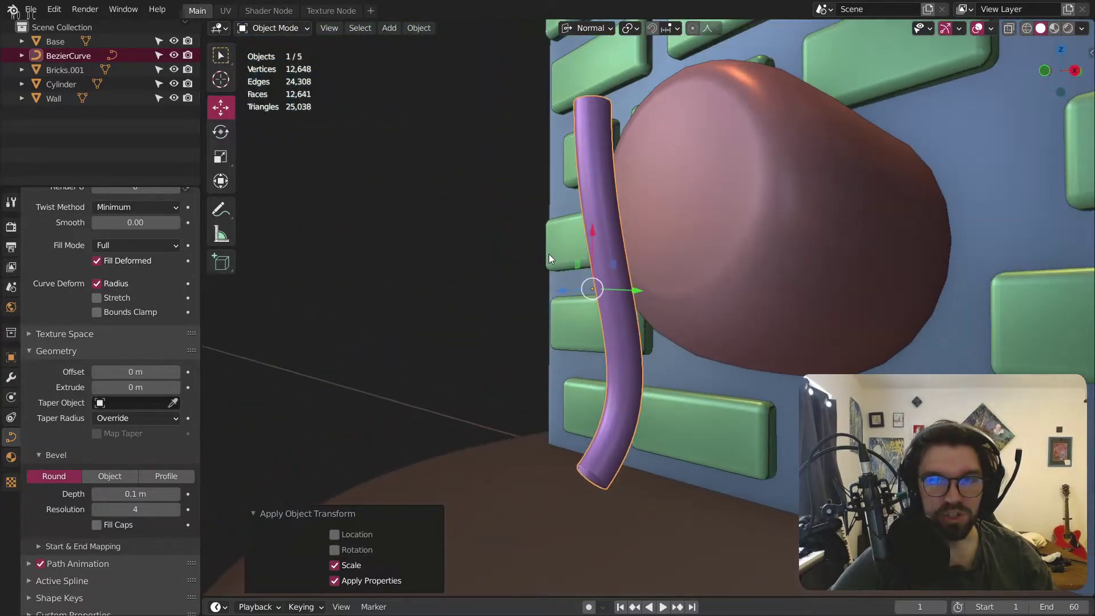
pyautogui.press('g')
pyautogui.moveTo(600, 327); pyautogui.dragTo(742, 344, button='middle')
pyautogui.moveTo(685, 328); pyautogui.dragTo(418, 330)
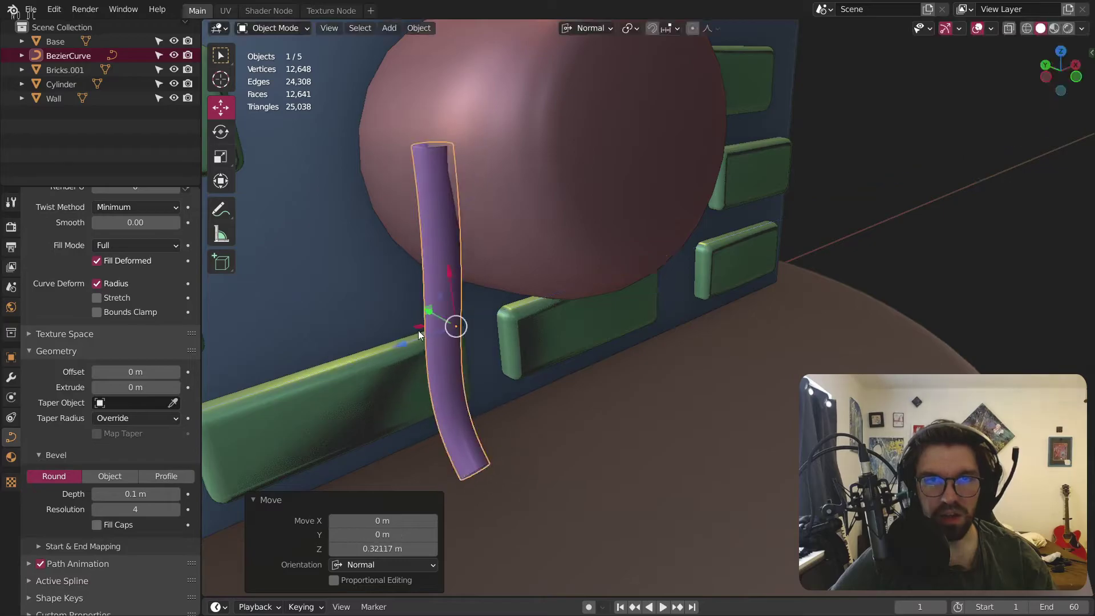
pyautogui.moveTo(450, 293); pyautogui.dragTo(462, 330)
pyautogui.moveTo(412, 396); pyautogui.dragTo(251, 164)
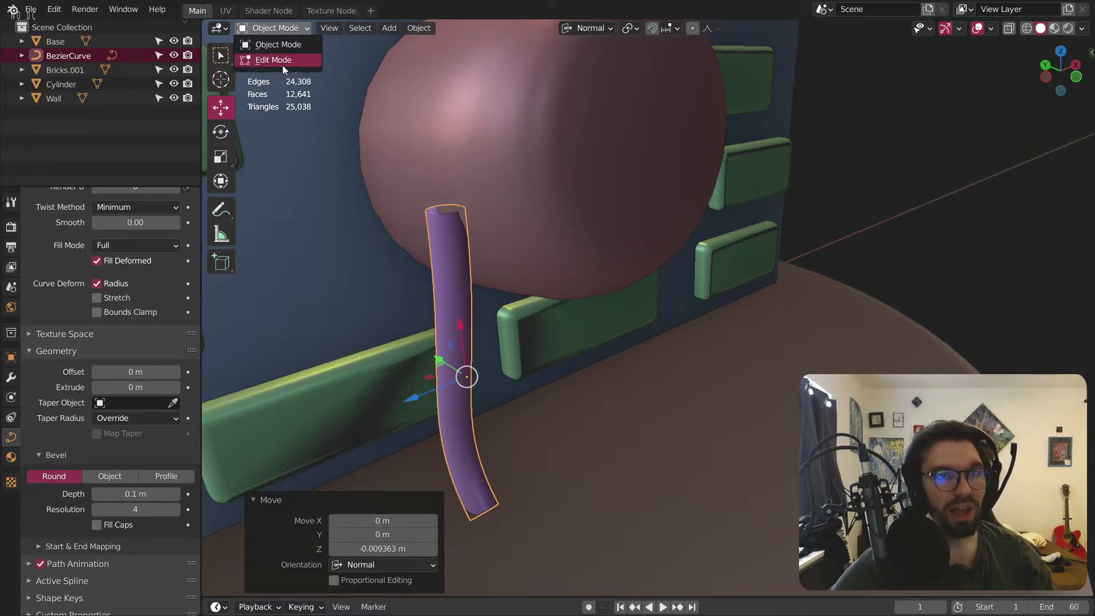
# Step: Enter Edit Mode on the curve and try to move its top control point with proportional editing
pyautogui.press('Tab')
pyautogui.moveTo(481, 220); pyautogui.dragTo(245, 137, button='middle')
pyautogui.press('g')
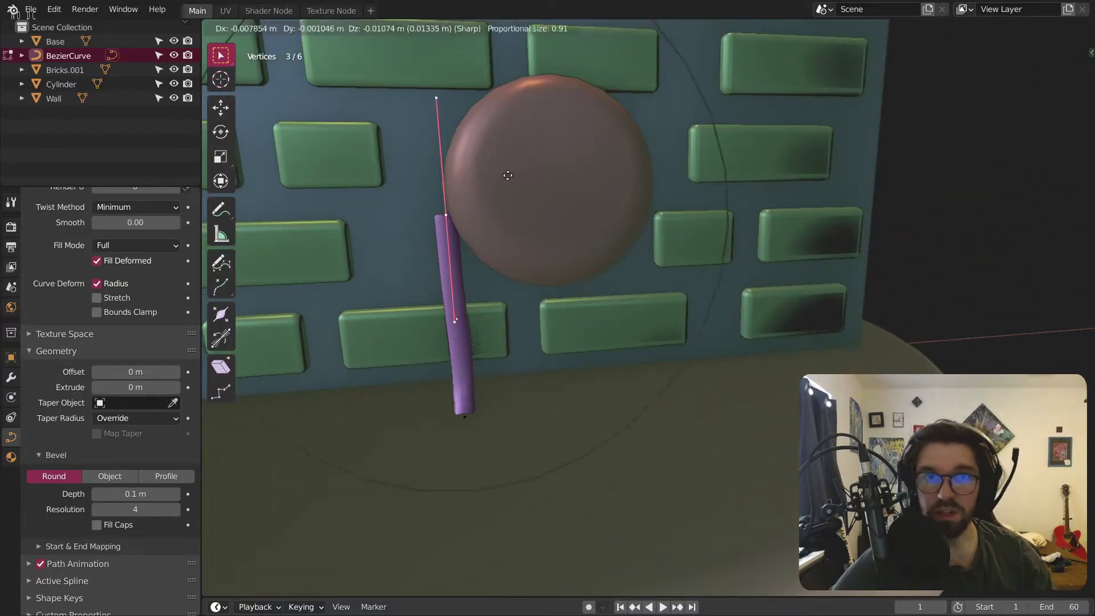
pyautogui.scroll(-3, 514, 171)
pyautogui.press('Escape')
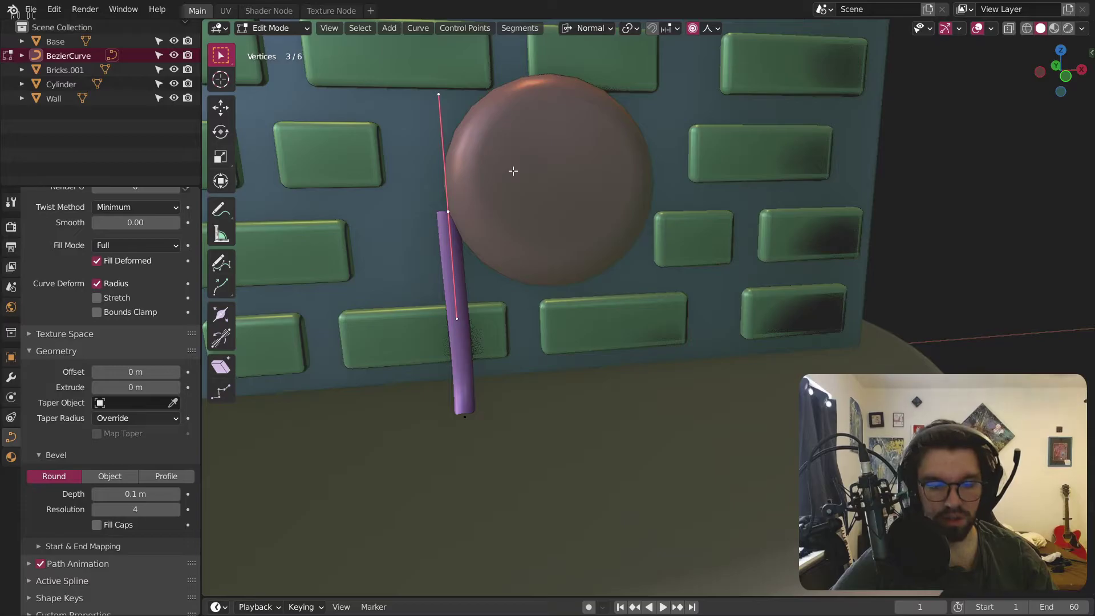
# Step: Move the curve's top control point 0.062411 m along the normal Y axis with proportional editing
pyautogui.press('g')
pyautogui.press('y')
pyautogui.click(533, 179)
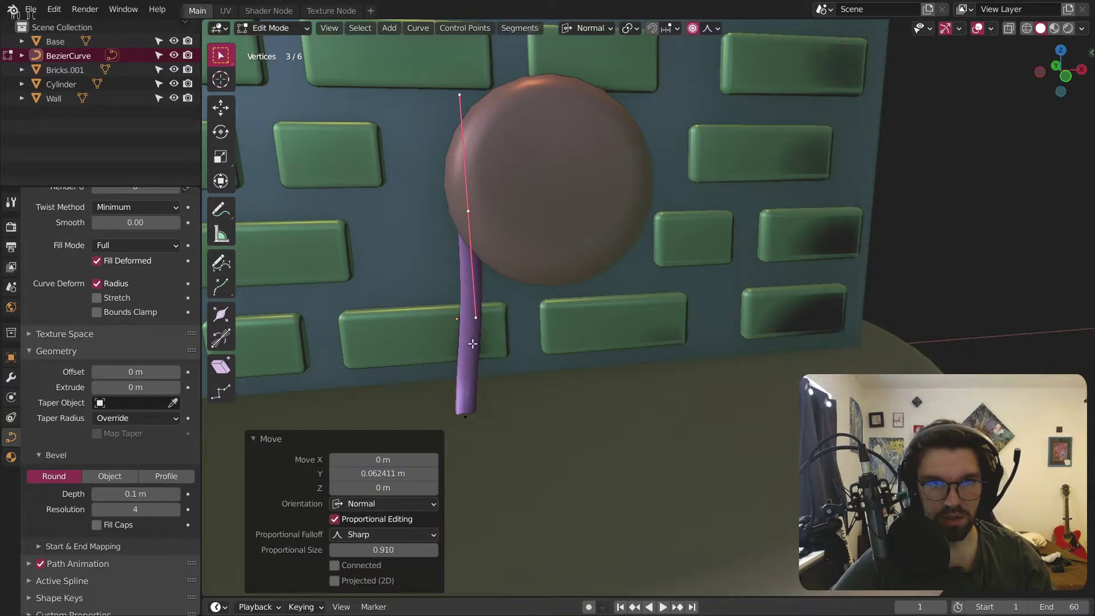
# Step: Move the curve's bottom control point about -0.05 m along its normal Z axis with proportional editing
pyautogui.scroll(5, 541, 399)
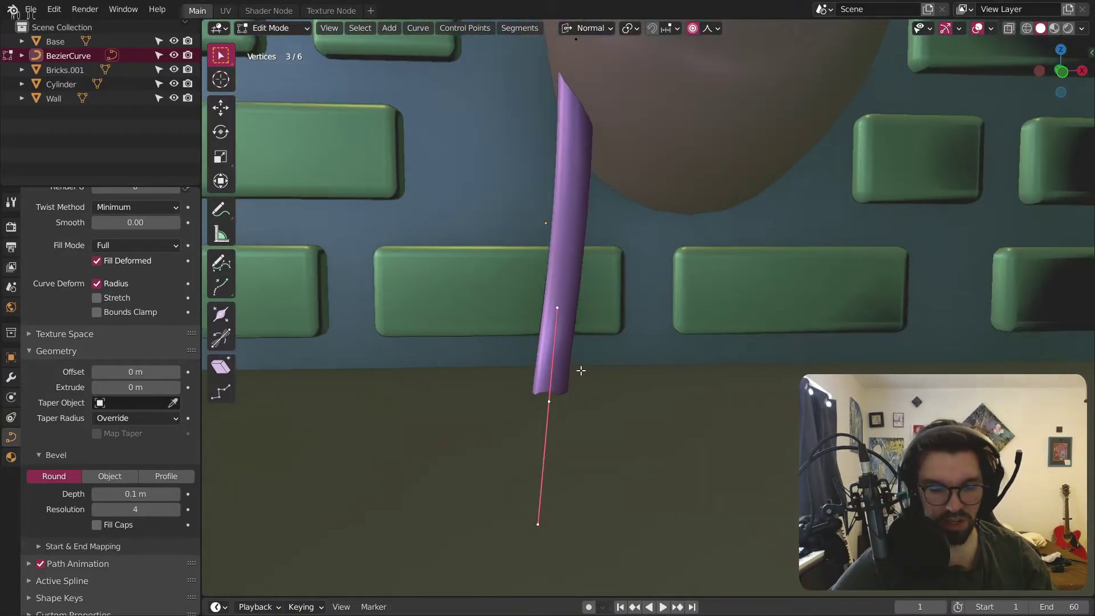
pyautogui.moveTo(579, 371); pyautogui.dragTo(587, 406, button='middle')
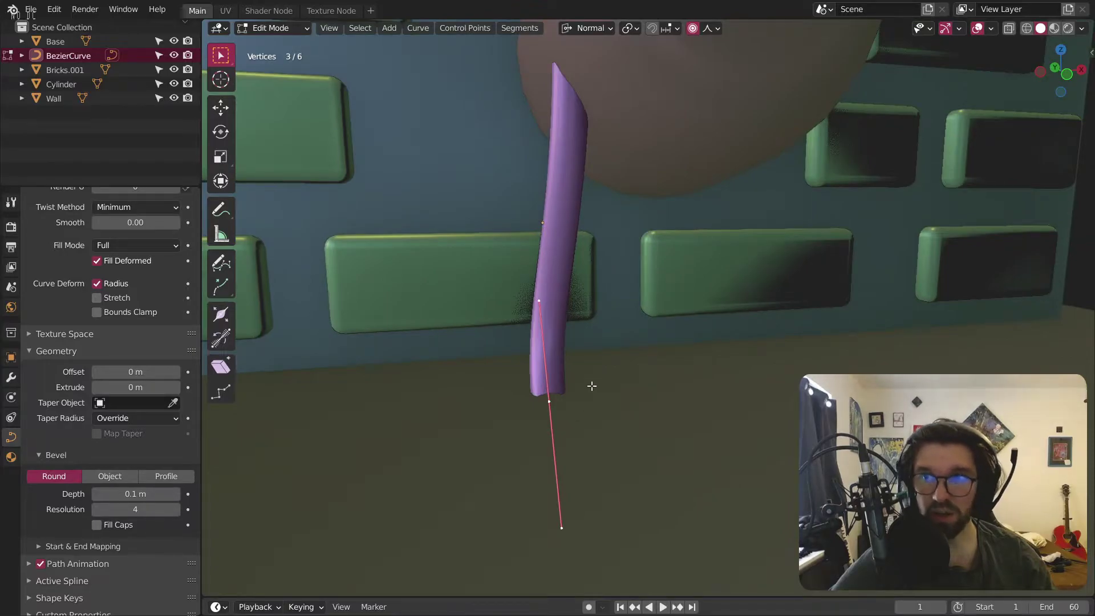
pyautogui.press('g')
pyautogui.press('z')
pyautogui.press('z')
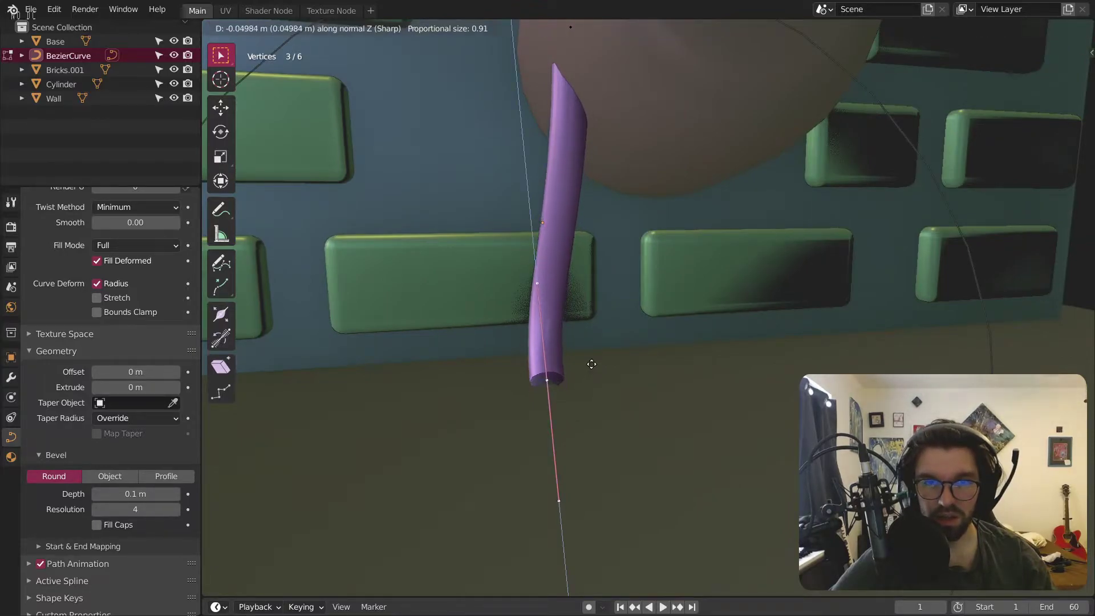
pyautogui.click(592, 364)
# Step: Move the bottom control point 0.068958 m along its normal X axis
pyautogui.press('g')
pyautogui.press('x')
pyautogui.press('x')
pyautogui.click(588, 317)
pyautogui.moveTo(587, 317); pyautogui.dragTo(513, 308, button='middle')
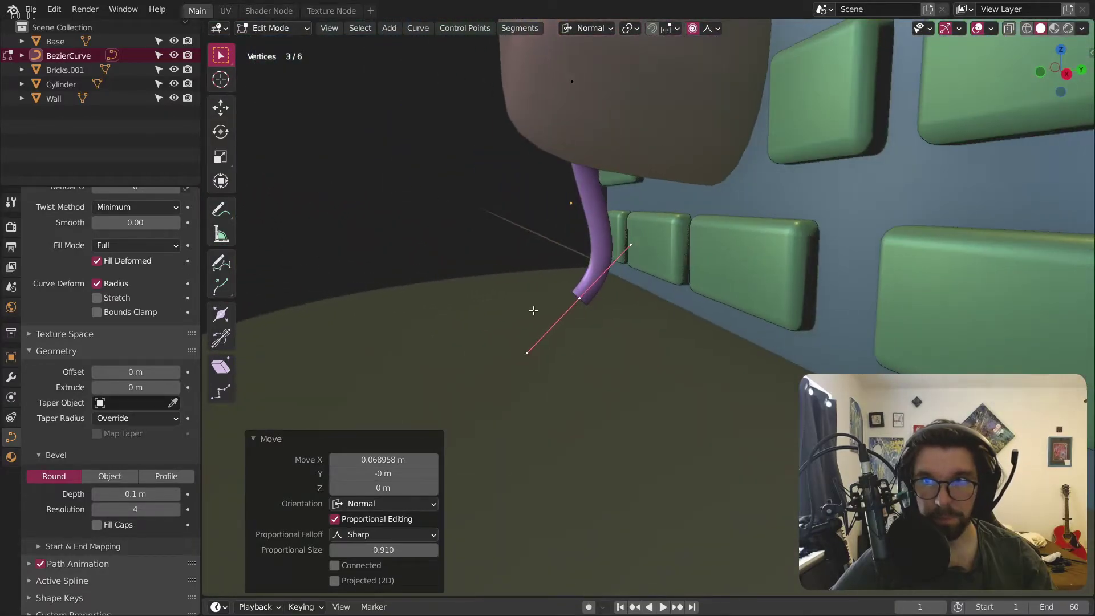
pyautogui.press('g')
pyautogui.press('x')
pyautogui.press('x')
pyautogui.rightClick(518, 308)
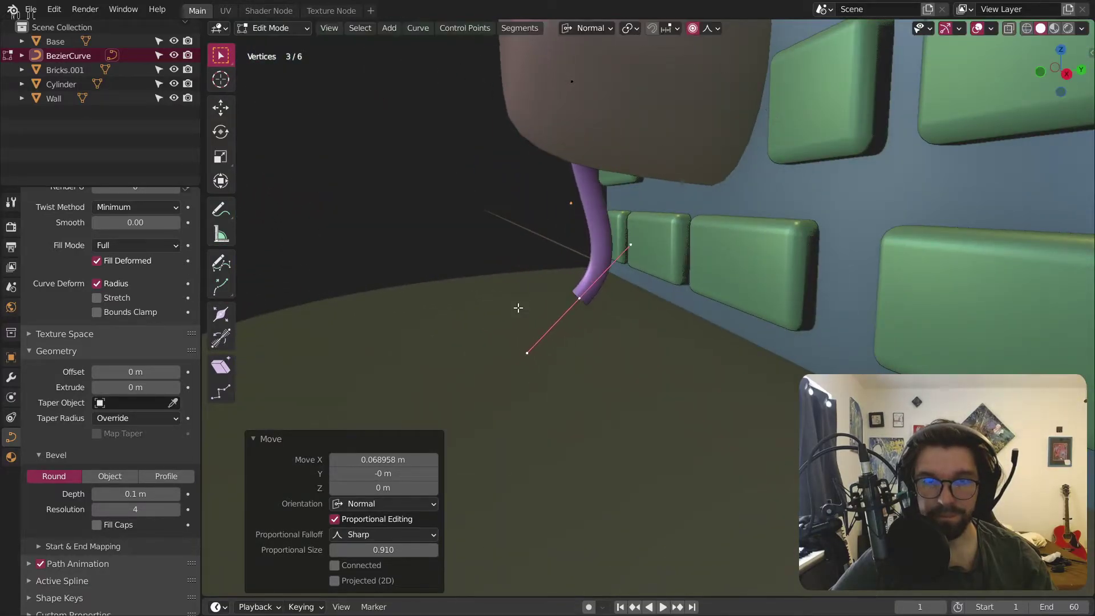
pyautogui.press('g')
pyautogui.press('x')
pyautogui.press('x')
pyautogui.rightClick(516, 305)
# Step: Set the transform orientation to Global and move the bottom control point about -0.2 m along Y, away from the wall
pyautogui.moveTo(516, 306); pyautogui.dragTo(553, 313, button='middle')
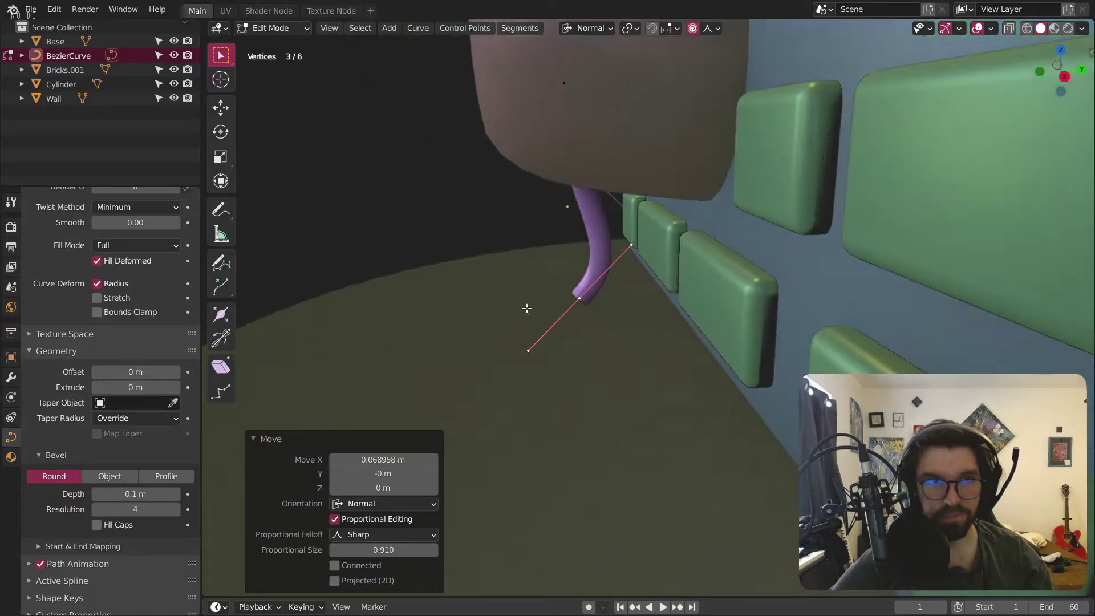
pyautogui.click(588, 28)
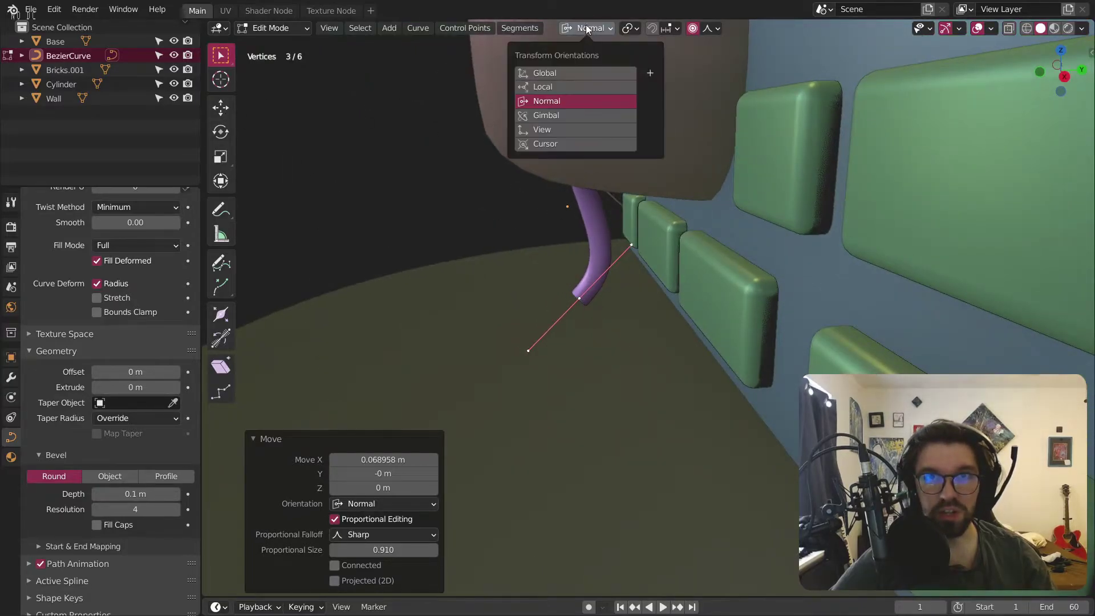
pyautogui.click(567, 73)
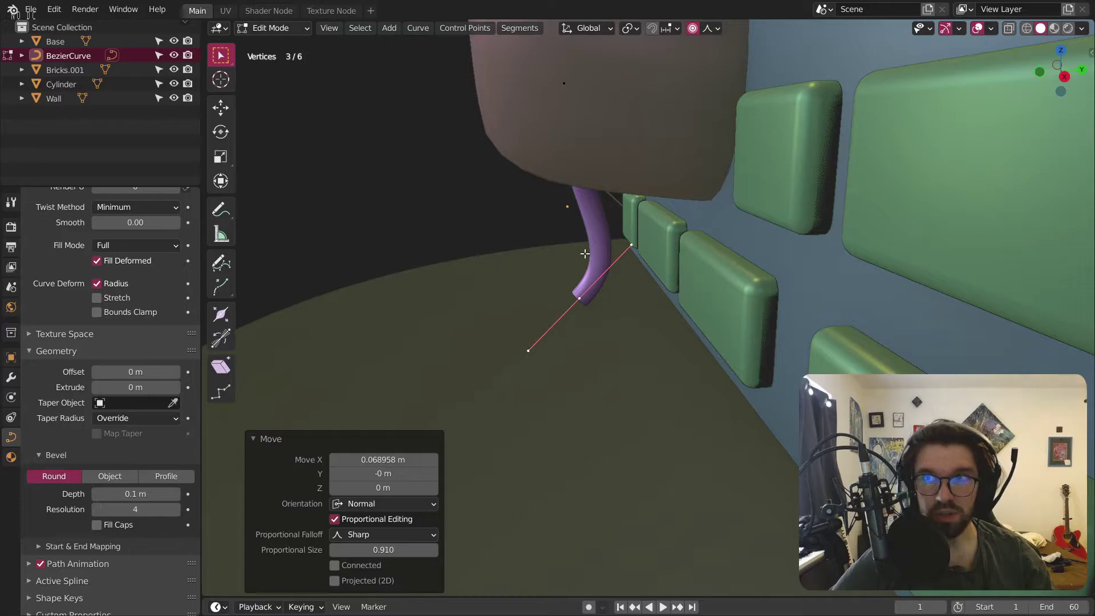
pyautogui.press('g')
pyautogui.press('y')
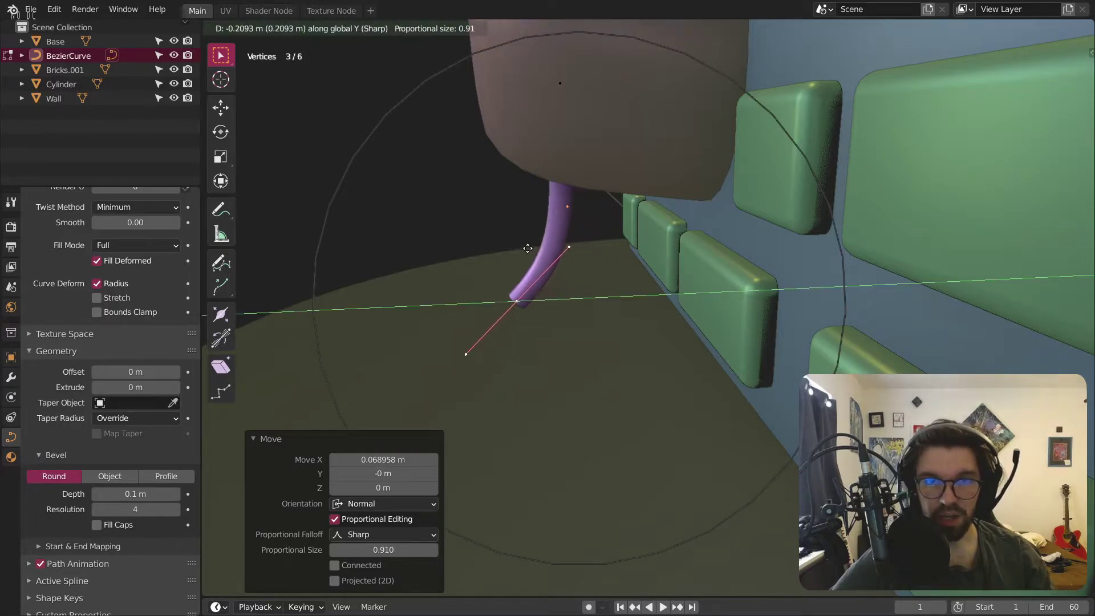
pyautogui.click(532, 247)
# Step: Move the lower handle of the curve's top control point 0.29607 m along global Y to bend the tube towards the wall
pyautogui.moveTo(532, 248); pyautogui.dragTo(542, 213, button='middle')
pyautogui.moveTo(486, 70); pyautogui.dragTo(586, 227, button='middle')
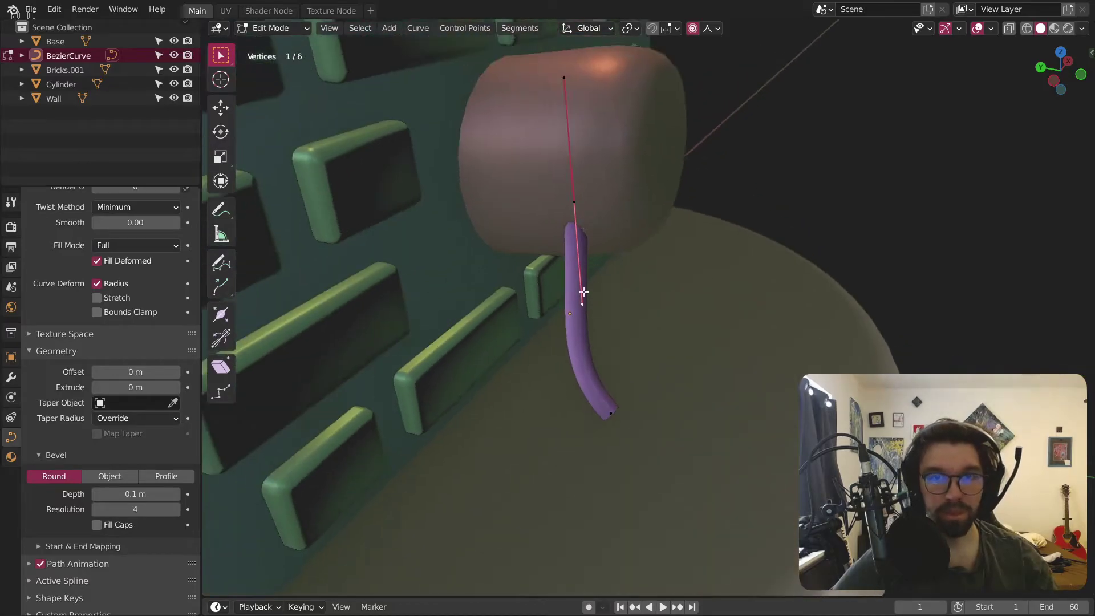
pyautogui.moveTo(596, 300); pyautogui.dragTo(596, 252, button='middle')
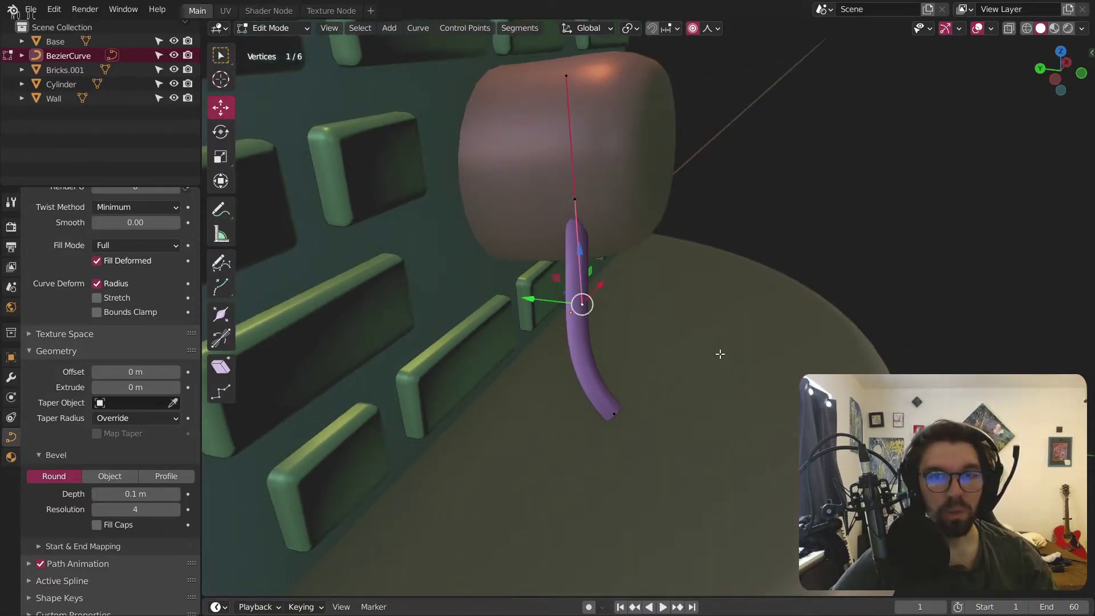
pyautogui.moveTo(529, 300); pyautogui.dragTo(451, 312)
pyautogui.moveTo(450, 312); pyautogui.dragTo(563, 384, button='middle')
# Step: Set the curve's bevel depth to 0.15 m and return to Object Mode
pyautogui.scroll(4, 563, 412)
pyautogui.scroll(-5, 570, 364)
pyautogui.moveTo(567, 313); pyautogui.dragTo(441, 450, button='middle')
pyautogui.scroll(3, 579, 316)
pyautogui.scroll(-4, 504, 256)
pyautogui.scroll(4, 519, 259)
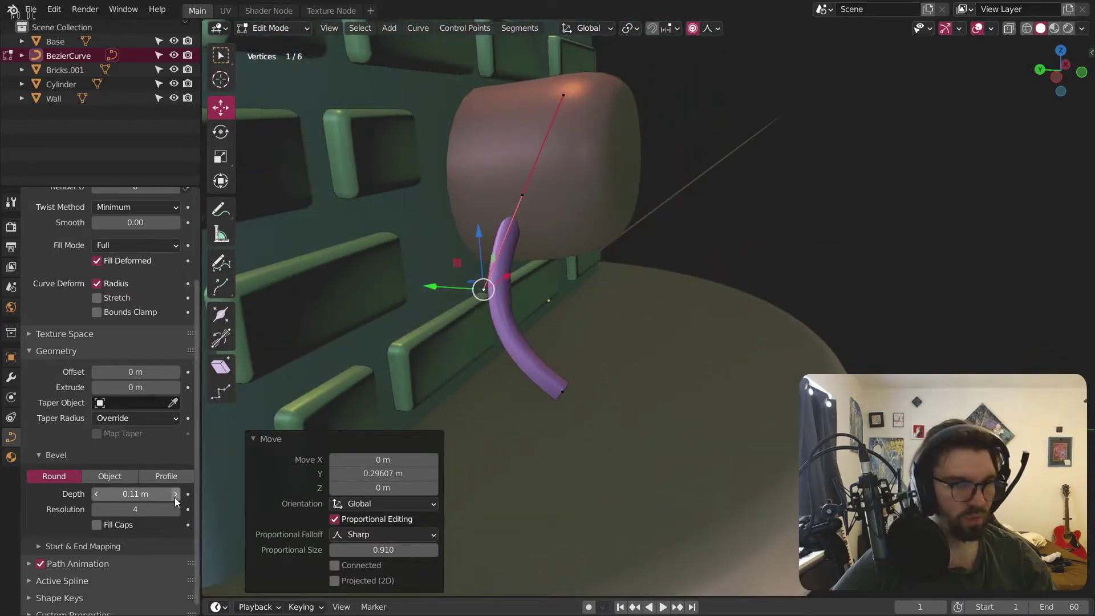
pyautogui.moveTo(542, 264); pyautogui.dragTo(431, 294, button='middle')
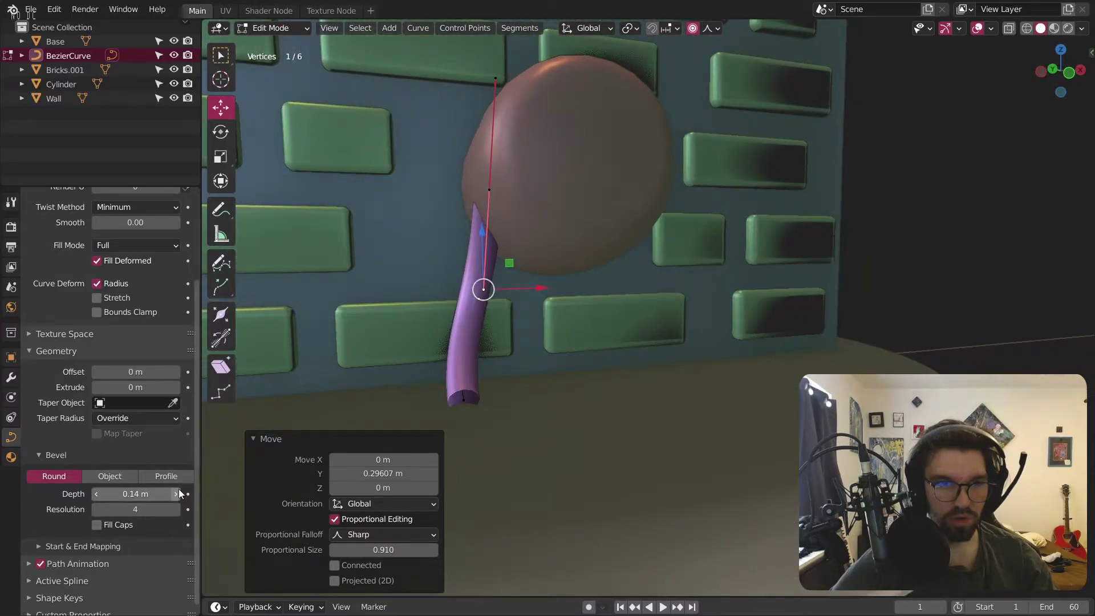
pyautogui.moveTo(478, 245); pyautogui.dragTo(543, 247, button='middle')
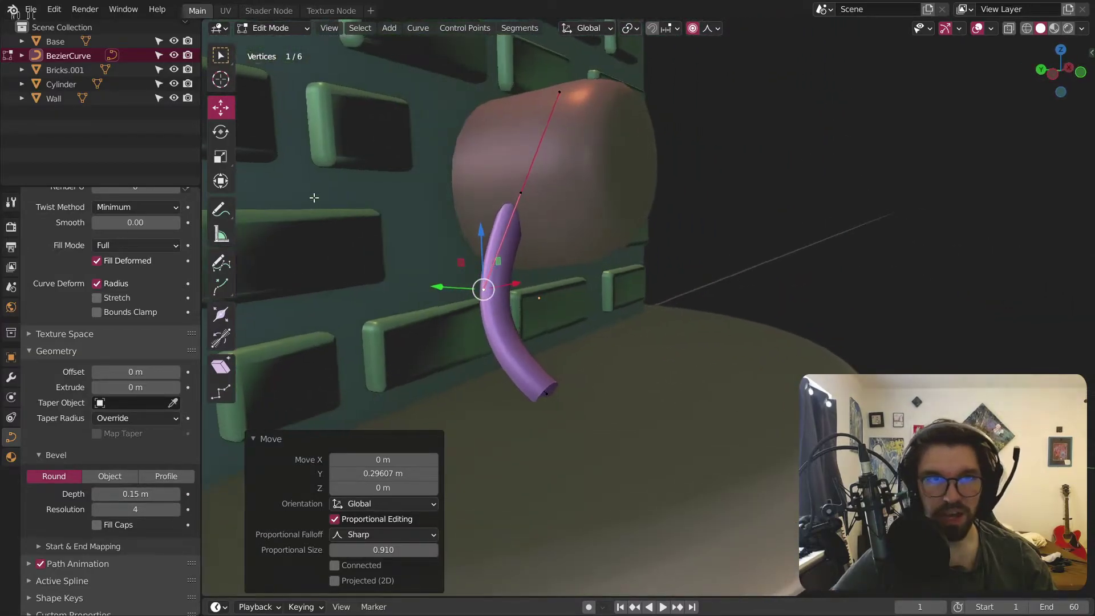
pyautogui.click(263, 29)
pyautogui.click(265, 41)
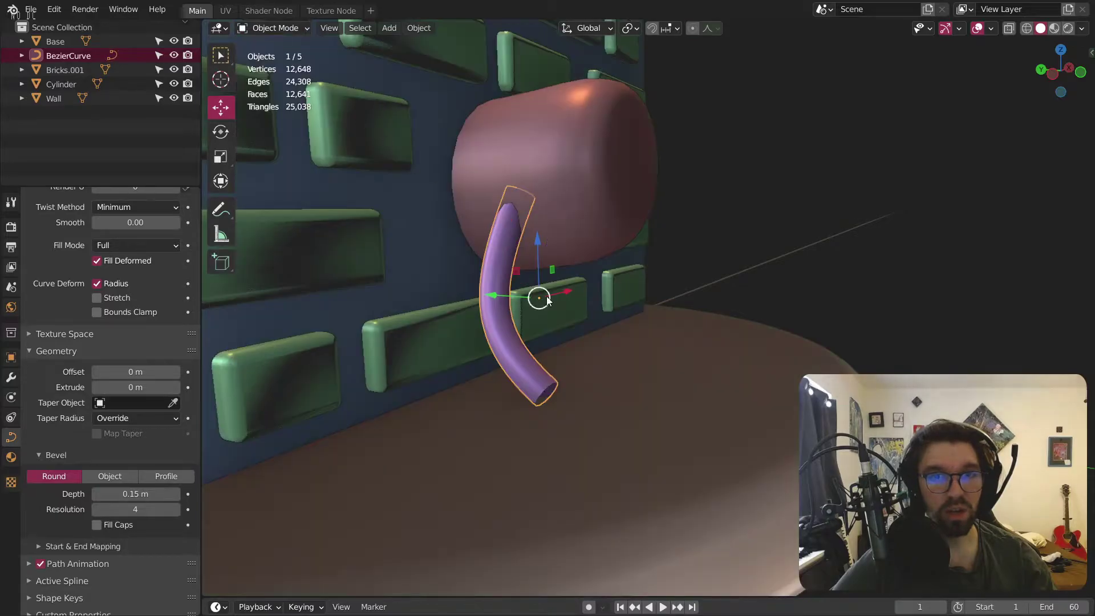
# Step: Copy the support curve and paste a duplicate in place
pyautogui.moveTo(576, 319); pyautogui.dragTo(616, 332, button='middle')
pyautogui.moveTo(647, 262); pyautogui.dragTo(562, 263, button='middle')
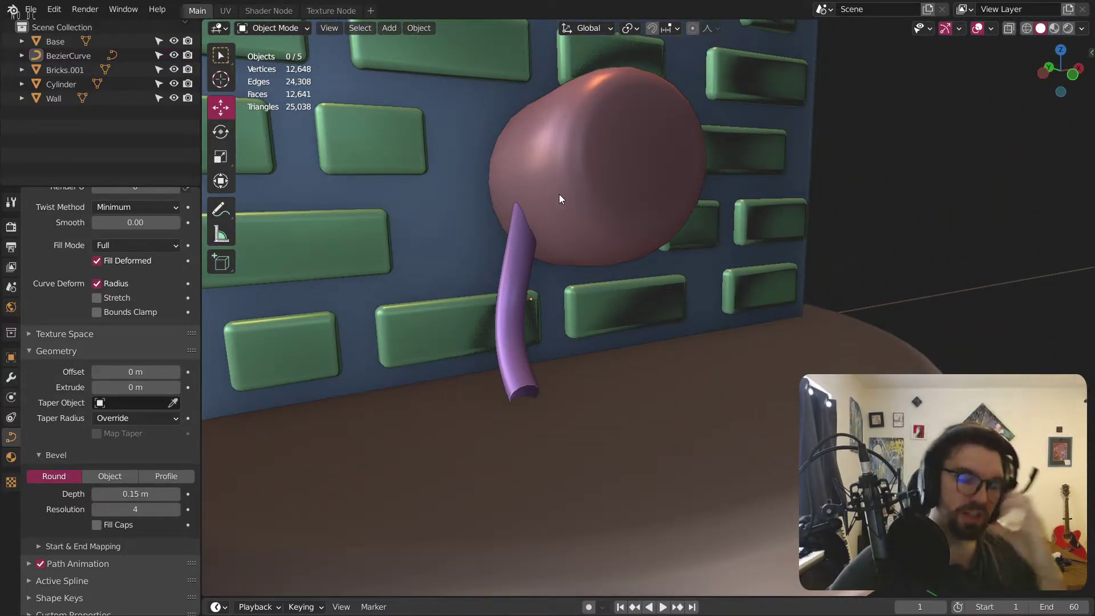
pyautogui.scroll(-4, 521, 261)
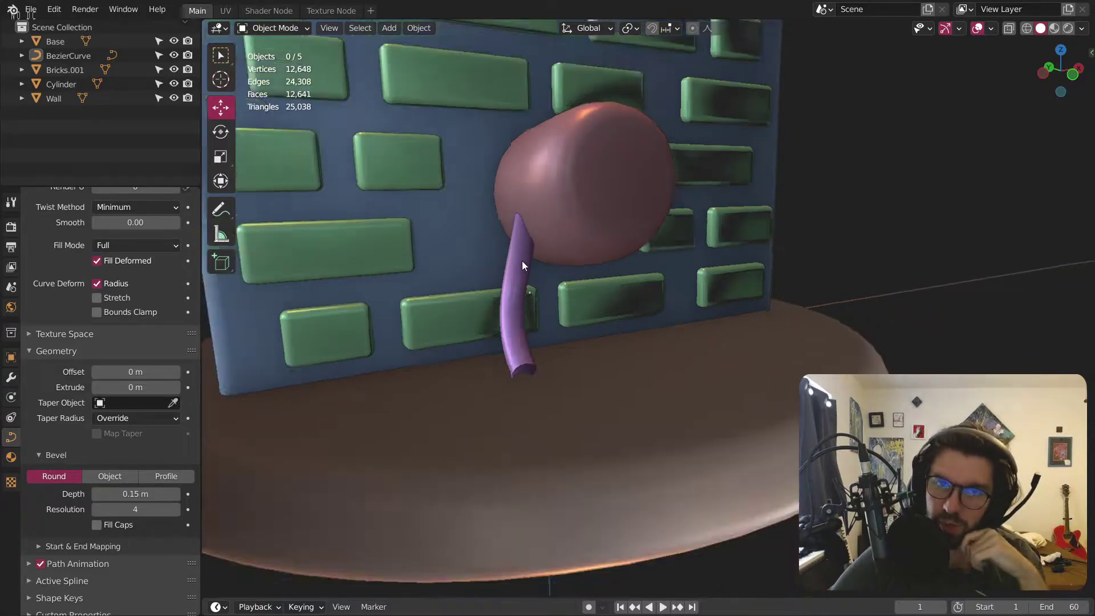
pyautogui.scroll(4, 513, 265)
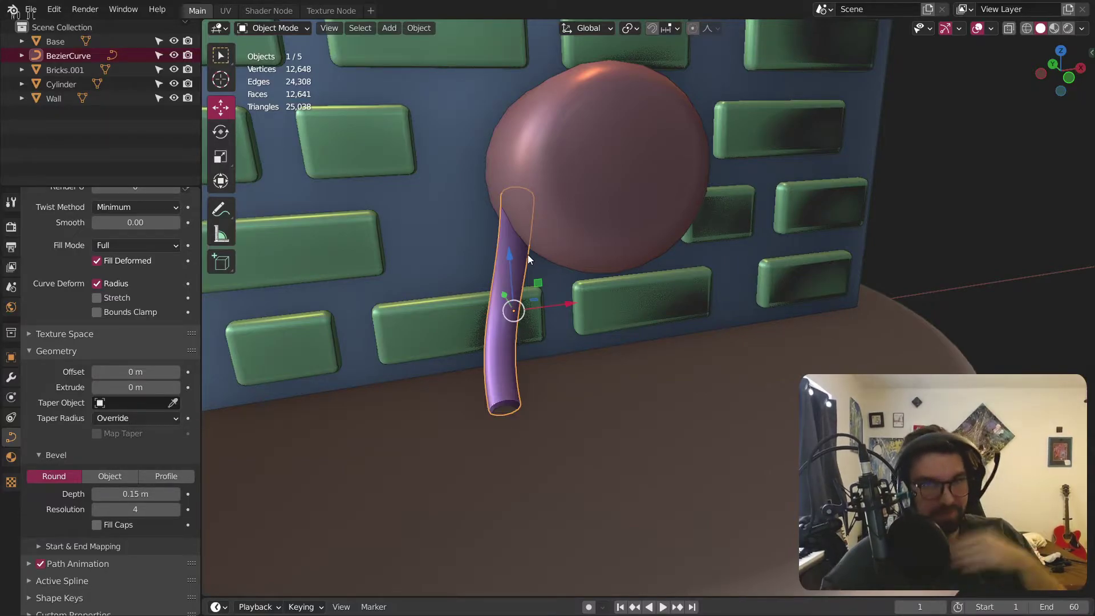
pyautogui.hotkey('ctrl', 'c')
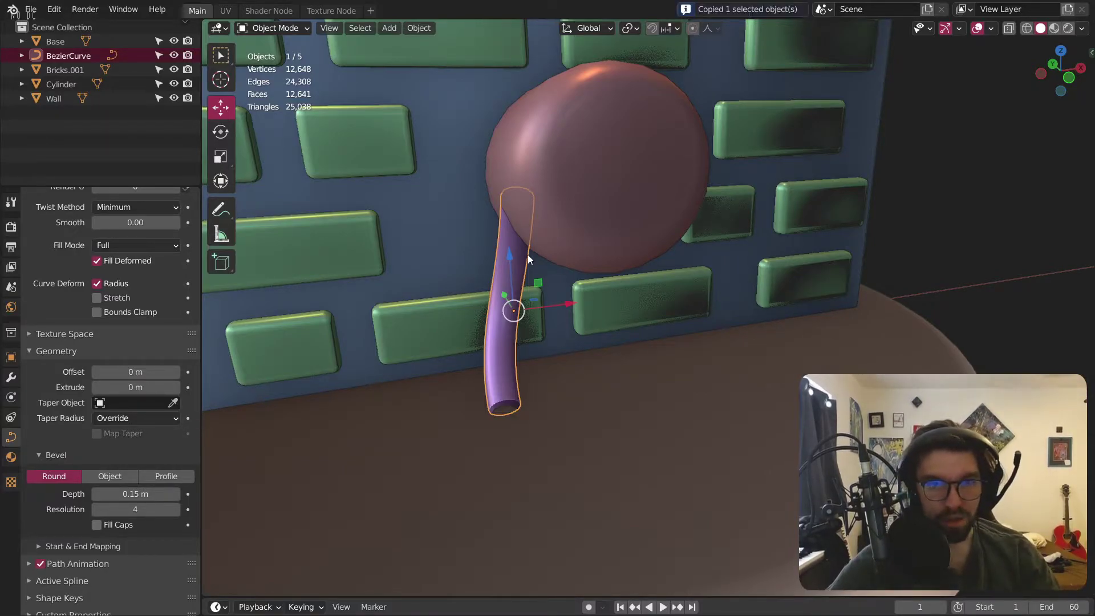
pyautogui.hotkey('ctrl', 'v')
# Step: Try to mirror the pasted curve across the global Y axis
pyautogui.click(422, 27)
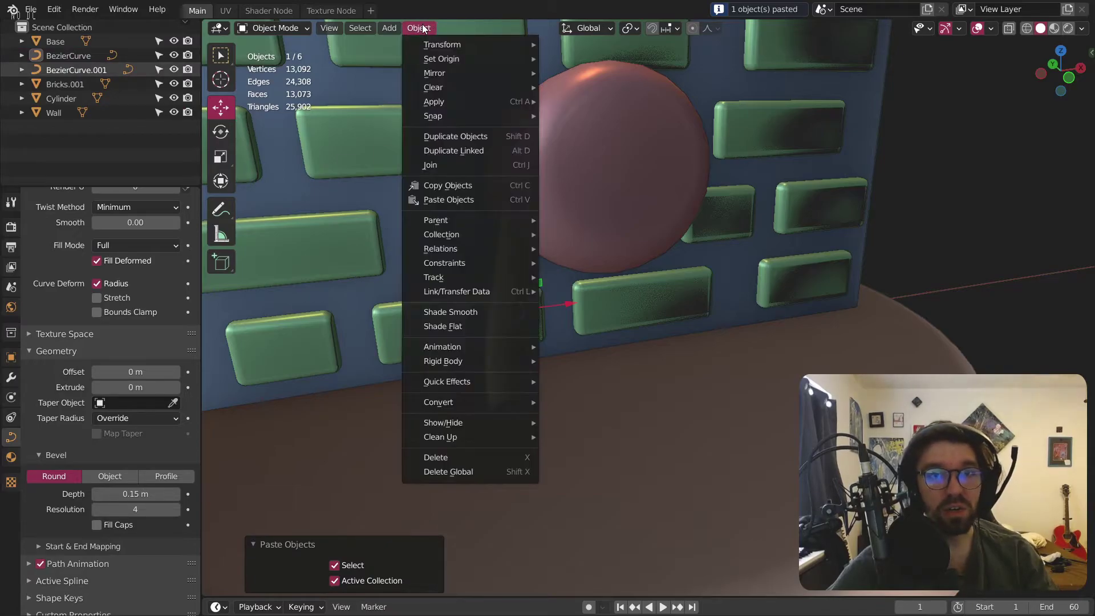
pyautogui.moveTo(486, 67)
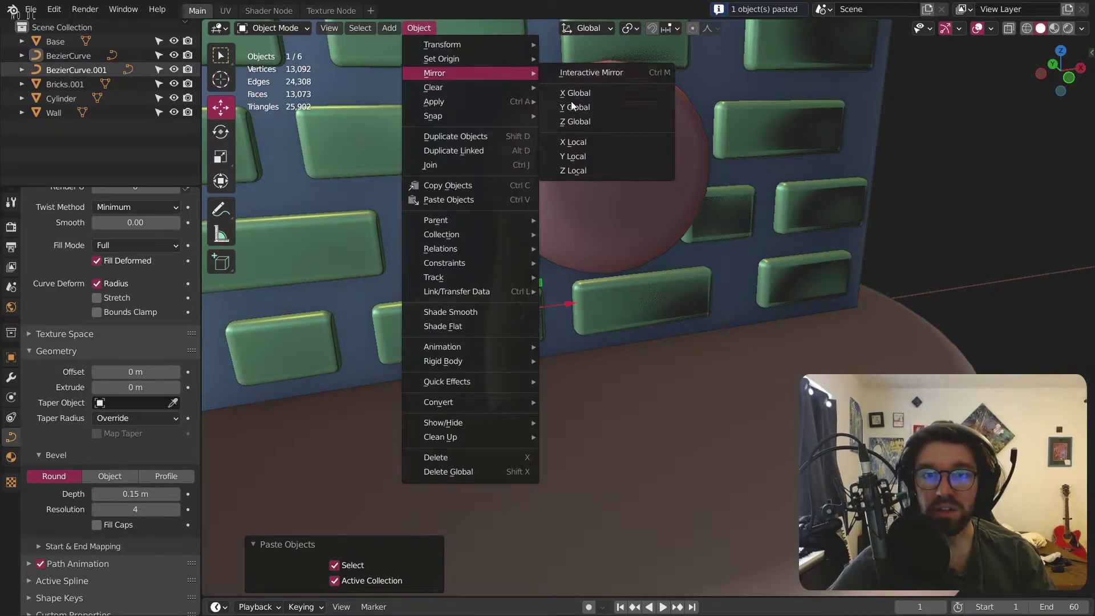
pyautogui.click(589, 106)
pyautogui.moveTo(589, 105); pyautogui.dragTo(506, 291, button='middle')
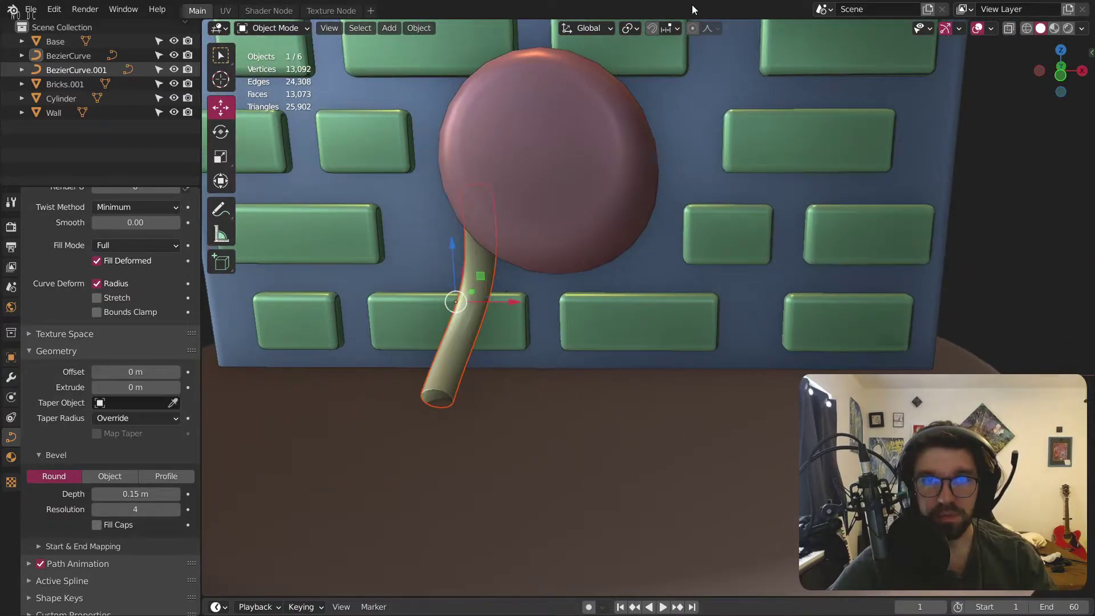
# Step: Mirror the pasted curve across the global X axis and move it 0.65407 m along X under the cylinder's other side
pyautogui.click(419, 28)
pyautogui.moveTo(467, 65)
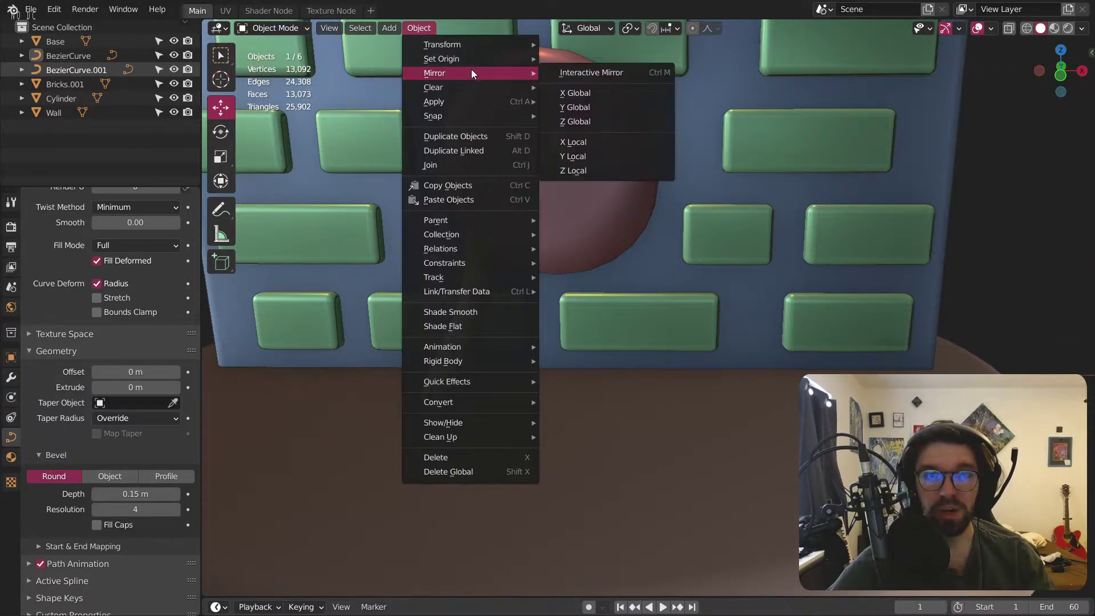
pyautogui.click(577, 93)
pyautogui.moveTo(536, 227); pyautogui.dragTo(511, 282, button='middle')
pyautogui.moveTo(484, 248); pyautogui.dragTo(681, 255)
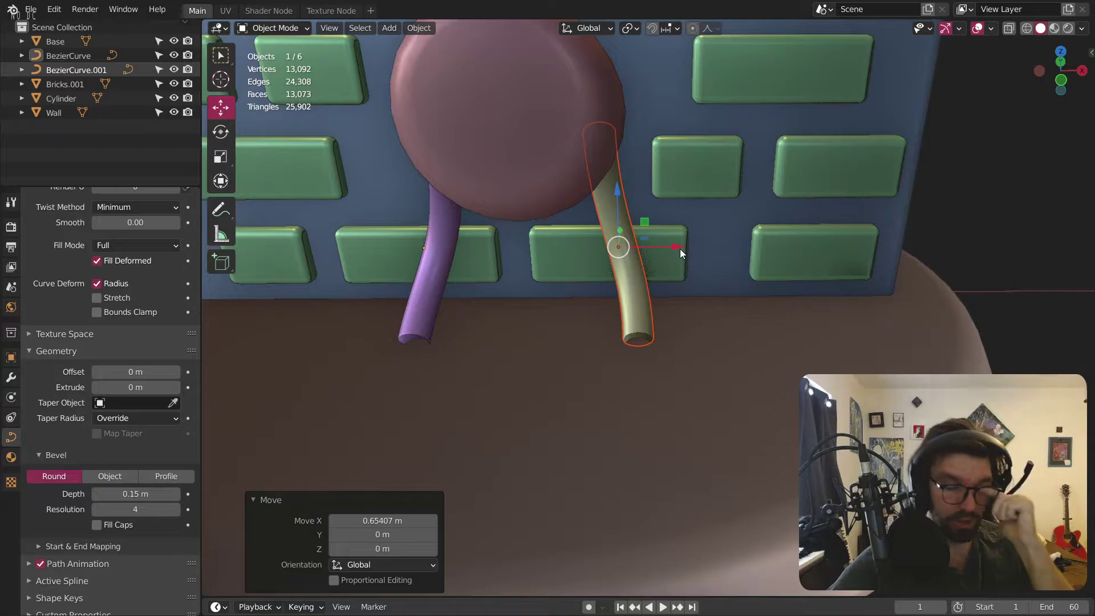
# Step: Enter Edit Mode and move the mirrored curve's upper handle about -0.16 m along global Y with proportional editing
pyautogui.moveTo(593, 246); pyautogui.dragTo(495, 220, button='middle')
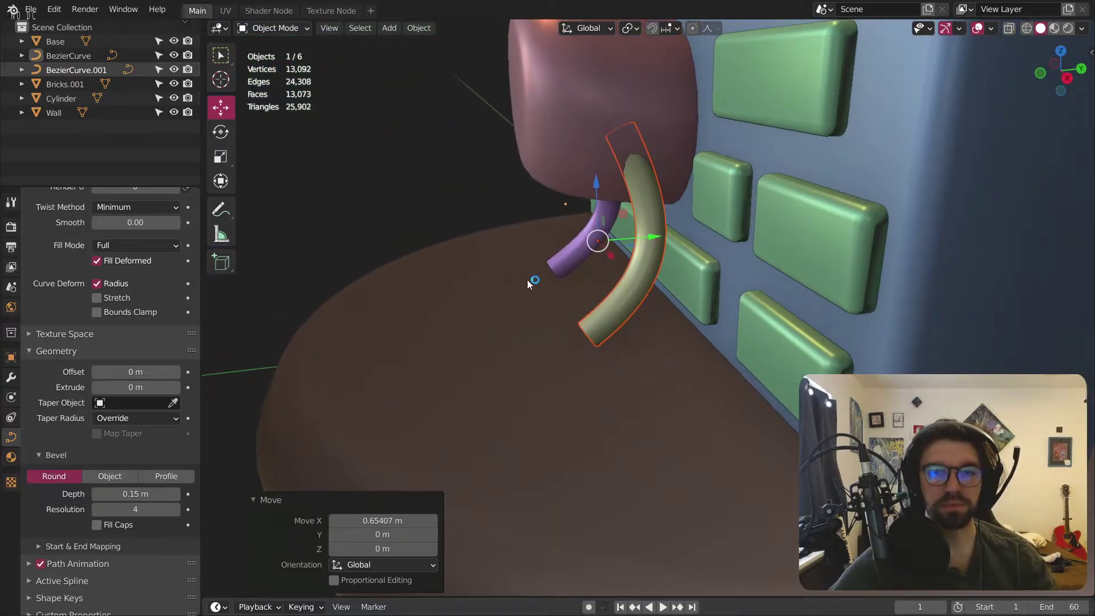
pyautogui.click(273, 27)
pyautogui.click(268, 55)
pyautogui.click(580, 335)
pyautogui.moveTo(645, 329); pyautogui.dragTo(621, 129)
pyautogui.click(621, 129)
pyautogui.click(662, 225)
pyautogui.press('g')
pyautogui.press('x')
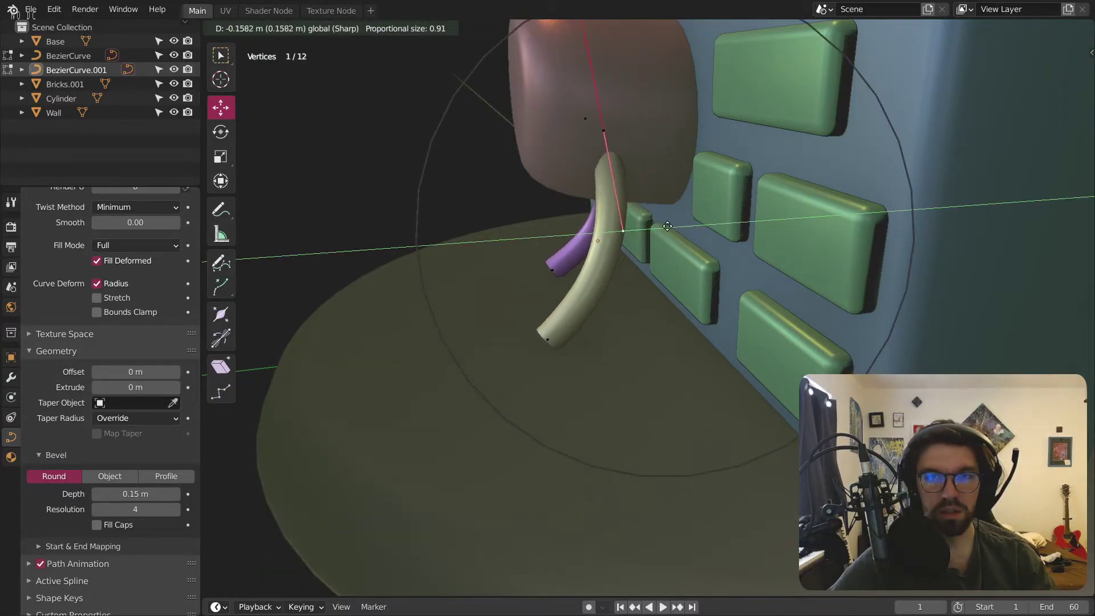
pyautogui.click(661, 227)
pyautogui.moveTo(643, 166); pyautogui.dragTo(656, 251, button='middle')
# Step: Return to Object Mode and reposition the mirrored curve against the underside of the cylinder
pyautogui.press('a')
pyautogui.click(276, 27)
pyautogui.click(271, 41)
pyautogui.moveTo(643, 273); pyautogui.dragTo(681, 270)
pyautogui.moveTo(681, 270)
pyautogui.mouseDown(button='middle')
pyautogui.moveTo(772, 238)
pyautogui.moveTo(864, 238)
pyautogui.moveTo(674, 265)
pyautogui.mouseUp(button='middle')
pyautogui.moveTo(711, 254); pyautogui.dragTo(692, 258)
pyautogui.moveTo(692, 258); pyautogui.dragTo(605, 228, button='middle')
# Step: Enter Edit Mode on the mirrored curve and reposition its bottom control point, finishing with a -0.1705 m move along X
pyautogui.click(267, 45)
pyautogui.click(272, 28)
pyautogui.click(269, 60)
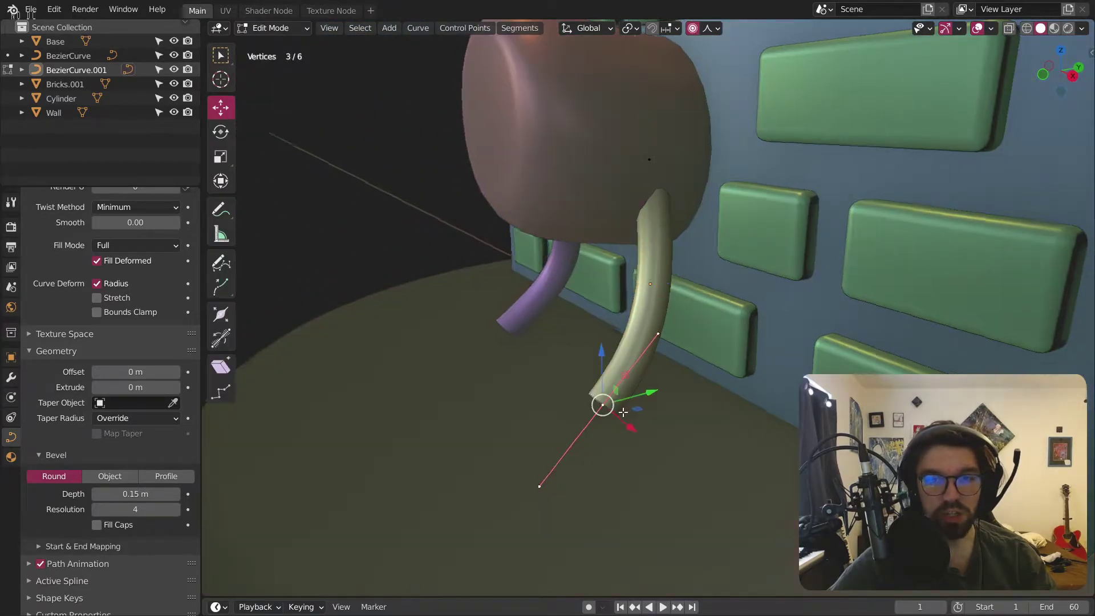
pyautogui.moveTo(625, 412); pyautogui.dragTo(655, 406, button='middle')
pyautogui.moveTo(651, 405); pyautogui.dragTo(618, 397)
pyautogui.moveTo(617, 397); pyautogui.dragTo(668, 417, button='middle')
pyautogui.moveTo(625, 417); pyautogui.dragTo(653, 405)
pyautogui.moveTo(653, 405); pyautogui.dragTo(593, 410, button='middle')
pyautogui.moveTo(594, 411); pyautogui.dragTo(585, 414)
# Step: Move the outer handle of the mirrored curve's bottom control point 0.1852 m along global X
pyautogui.scroll(-2, 533, 415)
pyautogui.moveTo(542, 371); pyautogui.dragTo(549, 403, button='middle')
pyautogui.scroll(4, 550, 404)
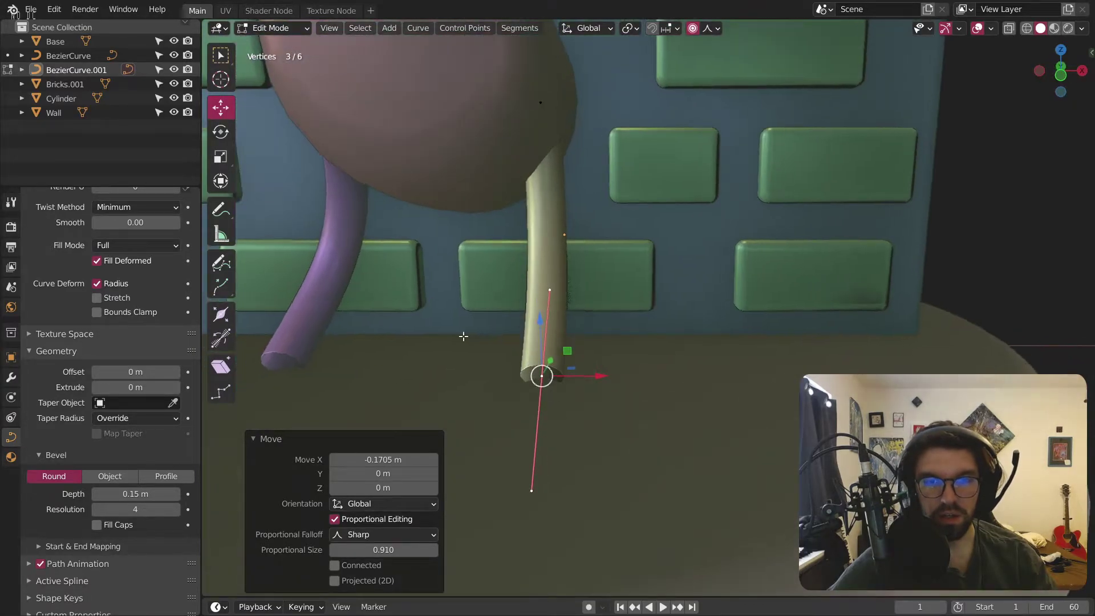
pyautogui.click(532, 490)
pyautogui.moveTo(593, 489); pyautogui.dragTo(673, 488)
pyautogui.moveTo(673, 488); pyautogui.dragTo(597, 269, button='middle')
pyautogui.scroll(-5, 611, 234)
pyautogui.scroll(3, 790, 247)
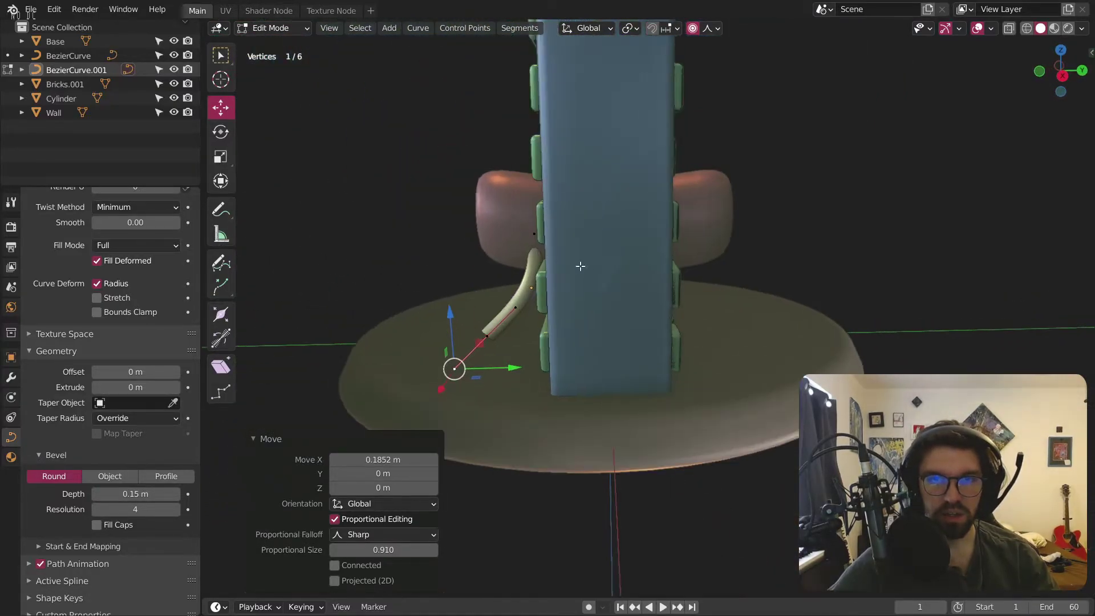
# Step: In Object Mode, paste another copy of the support curve and mirror it across the global Y axis
pyautogui.click(282, 45)
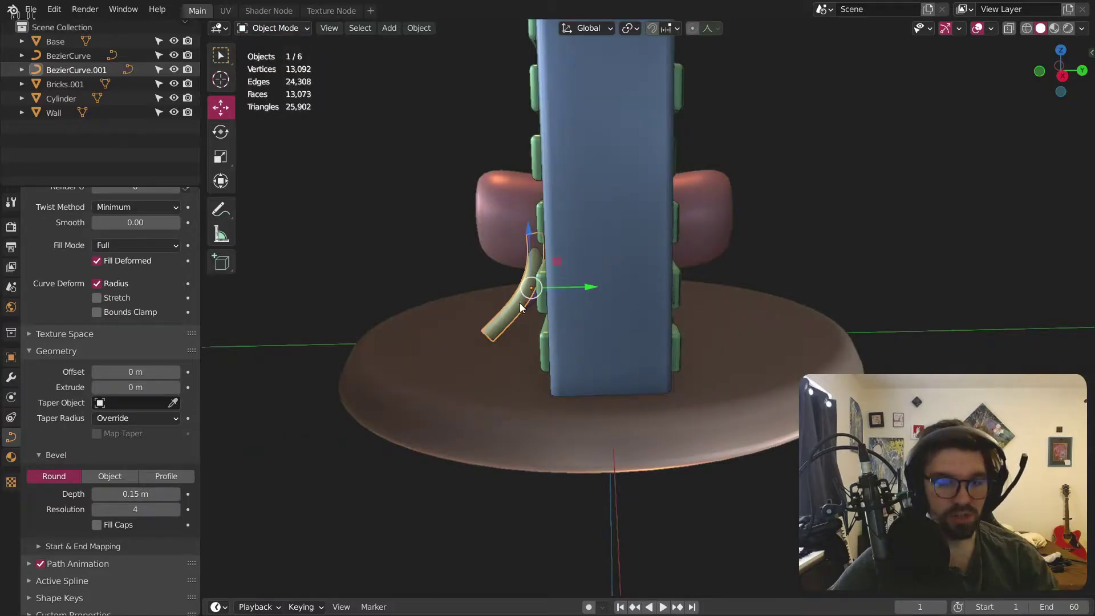
pyautogui.hotkey('ctrl', 'v')
pyautogui.click(419, 28)
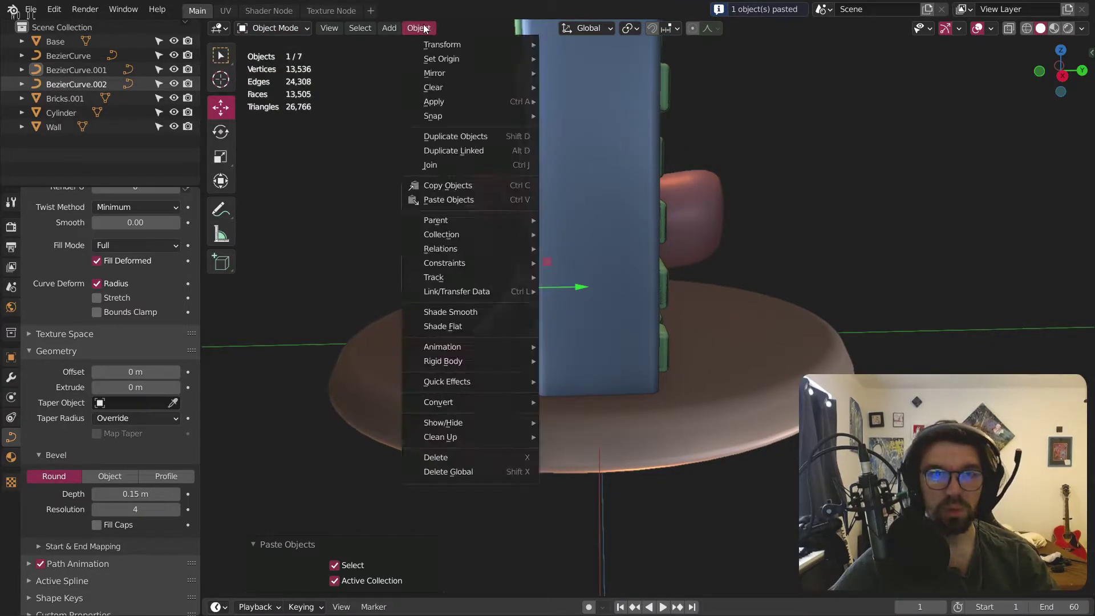
pyautogui.moveTo(461, 74)
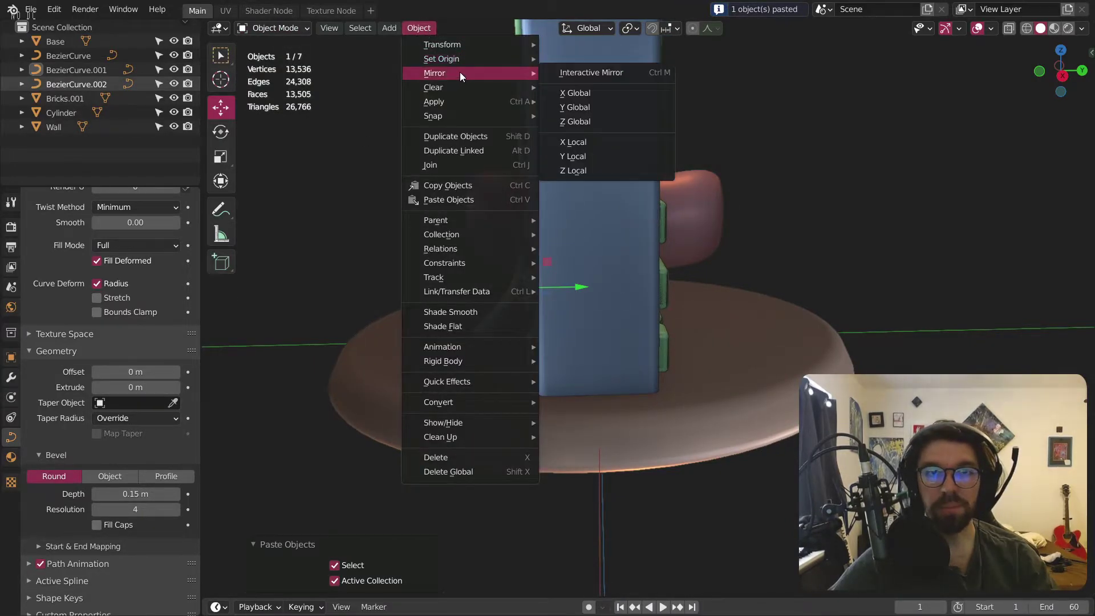
pyautogui.click(576, 107)
# Step: Move the new copy 1.1088 m along Y to the wall's other side and shift it a further 0.059729 m along Y
pyautogui.moveTo(579, 297); pyautogui.dragTo(731, 292)
pyautogui.press('KP_Decimal')
pyautogui.moveTo(698, 252); pyautogui.dragTo(600, 299, button='middle')
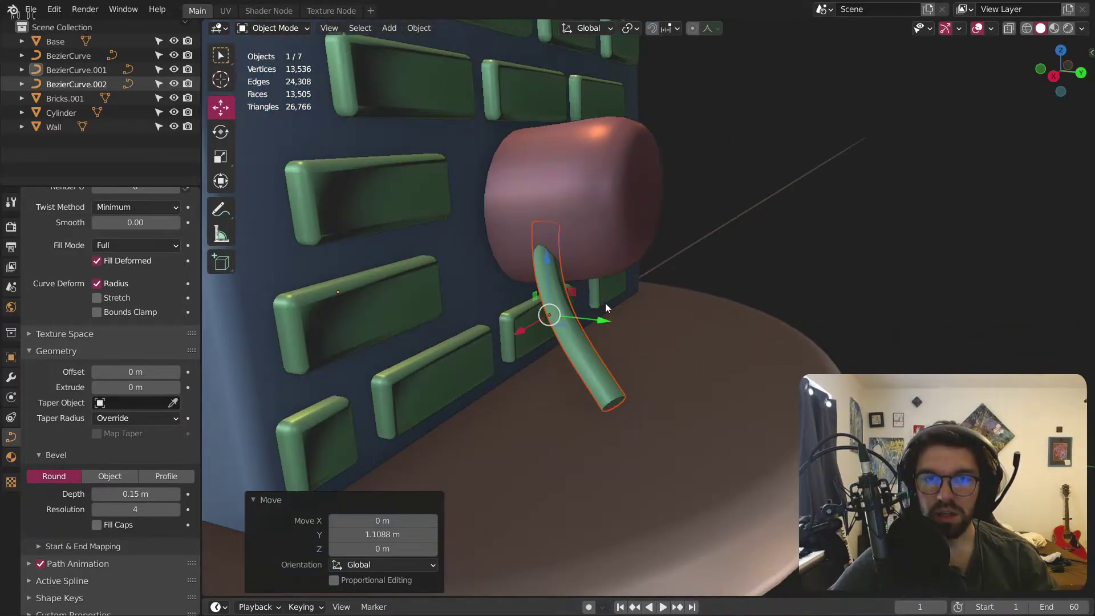
pyautogui.moveTo(605, 317); pyautogui.dragTo(625, 323)
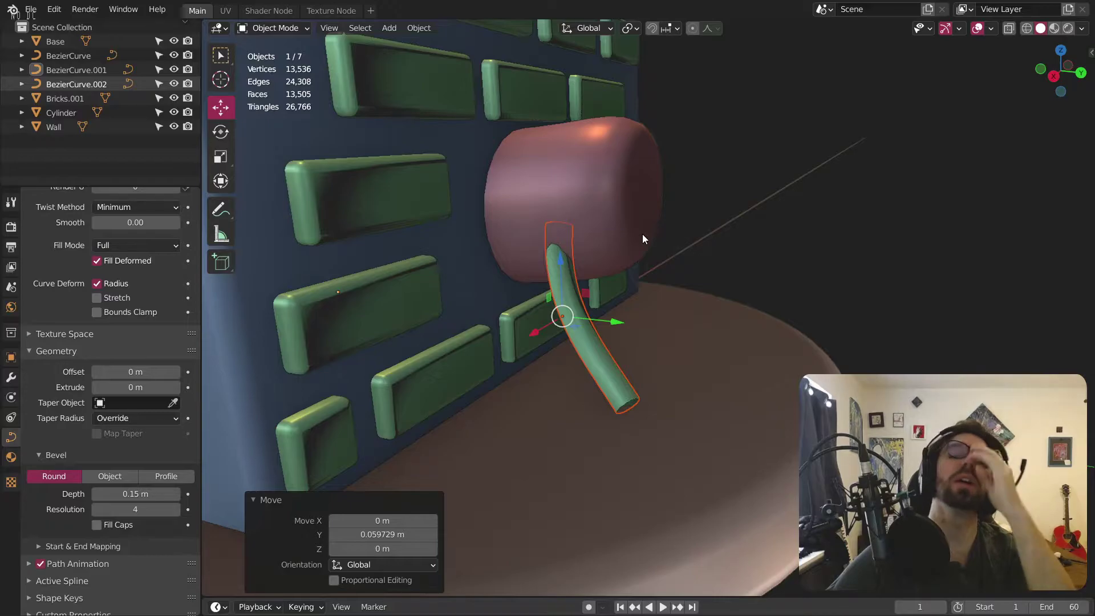
# Step: Enter Edit Mode on the support curve moved to the wall's other side and shift its bottom control point and inner handle along Y
pyautogui.scroll(4, 663, 413)
pyautogui.scroll(-4, 717, 434)
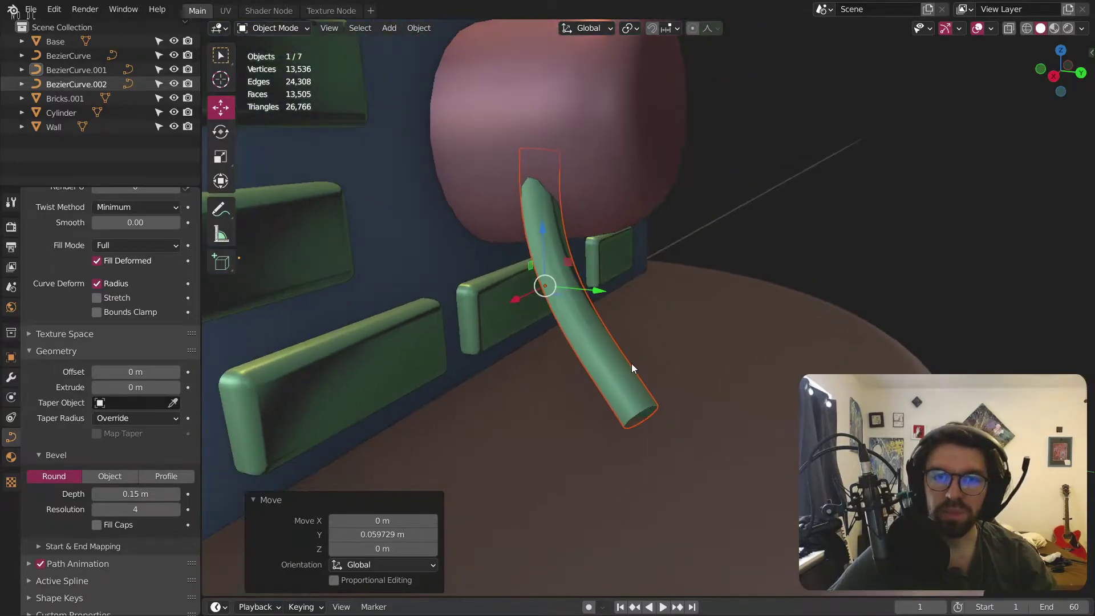
pyautogui.click(630, 403)
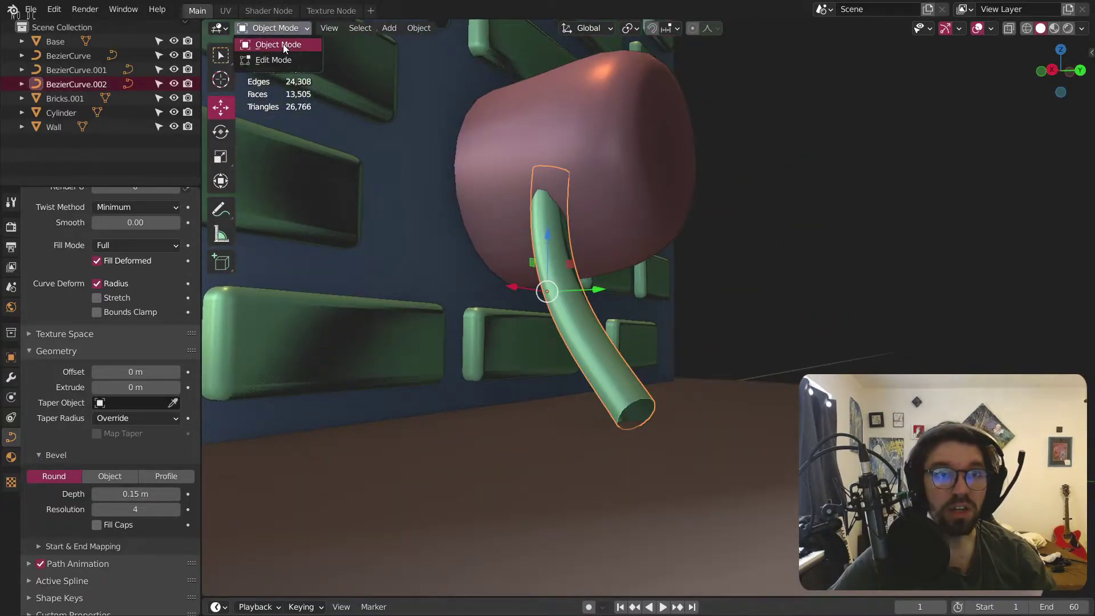
pyautogui.click(272, 60)
pyautogui.click(639, 411)
pyautogui.scroll(3, 639, 411)
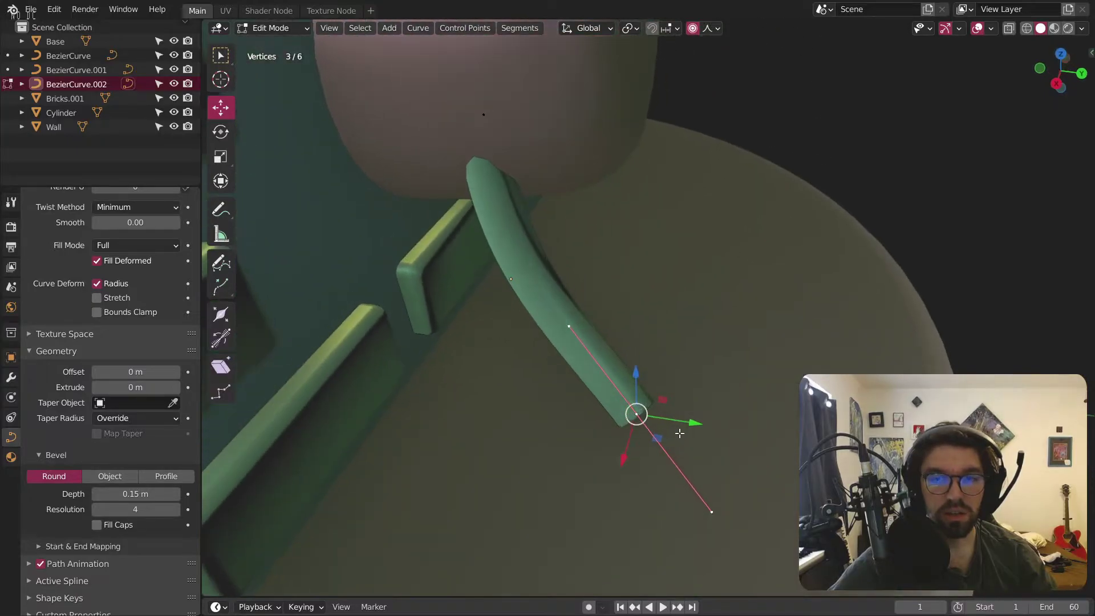
pyautogui.moveTo(620, 331); pyautogui.dragTo(762, 348)
pyautogui.click(707, 425)
pyautogui.moveTo(777, 431); pyautogui.dragTo(650, 400)
# Step: Move the curve's top control point along Y towards the wall and fine-tune the bottom control point's Y position
pyautogui.click(518, 116)
pyautogui.keyDown('shift'); pyautogui.moveTo(532, 142); pyautogui.dragTo(618, 214, button='middle'); pyautogui.keyUp('shift')
pyautogui.moveTo(670, 201); pyautogui.dragTo(623, 200)
pyautogui.click(696, 478)
pyautogui.moveTo(739, 491); pyautogui.dragTo(731, 490)
# Step: Reshape the tube's lower bend by repositioning the bottom control point's inner handle, undoing one trial move
pyautogui.click(677, 399)
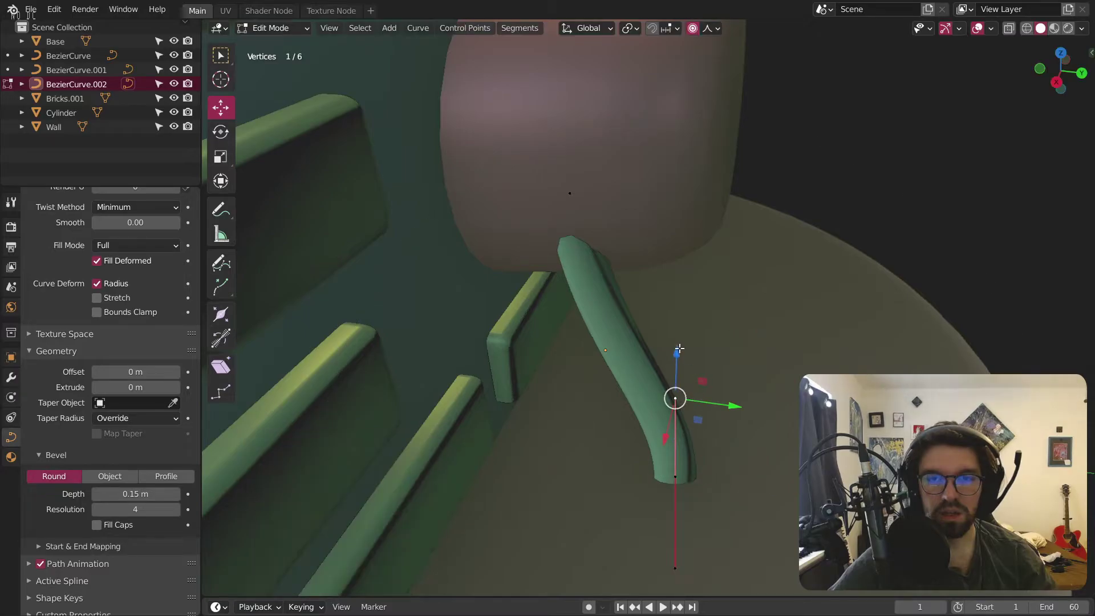
pyautogui.moveTo(678, 353); pyautogui.dragTo(687, 274, button='middle')
pyautogui.moveTo(701, 372); pyautogui.dragTo(661, 332)
pyautogui.moveTo(661, 333); pyautogui.dragTo(618, 391, button='middle')
pyautogui.hotkey('ctrl', 'z')
pyautogui.moveTo(618, 391); pyautogui.dragTo(583, 392)
pyautogui.moveTo(630, 310); pyautogui.dragTo(674, 315, button='middle')
pyautogui.click(635, 211)
pyautogui.click(634, 328)
pyautogui.moveTo(633, 277); pyautogui.dragTo(628, 308)
pyautogui.moveTo(628, 308); pyautogui.dragTo(596, 353, button='middle')
pyautogui.moveTo(546, 355); pyautogui.dragTo(522, 357)
# Step: Move the curve's bottom control point and then its inner handle along the global X axis
pyautogui.click(569, 472)
pyautogui.press('g')
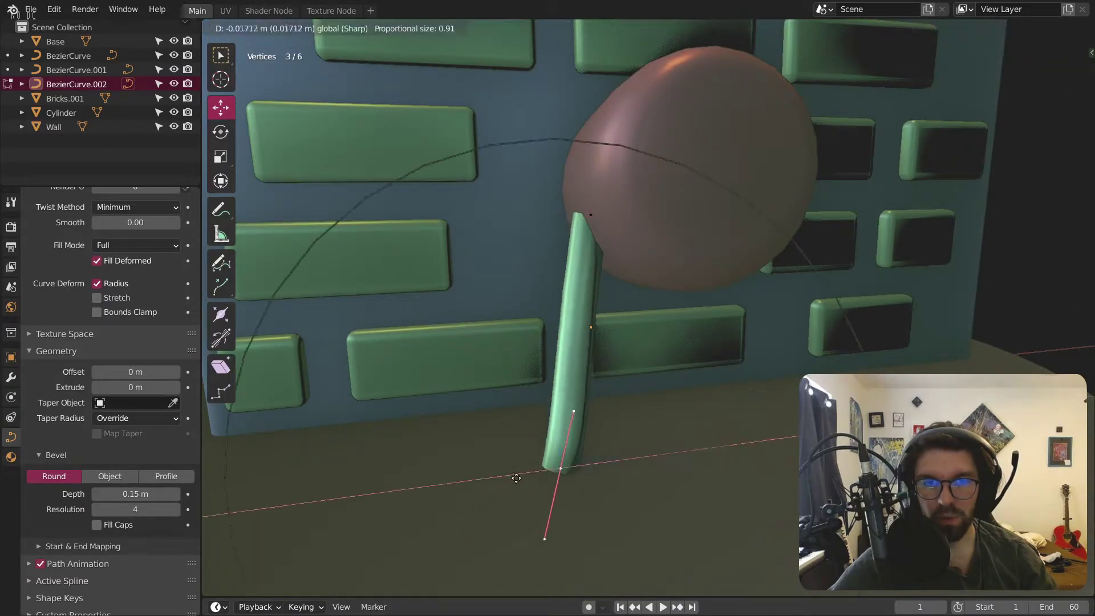
pyautogui.click(563, 470)
pyautogui.click(608, 407)
pyautogui.press('g')
pyautogui.press('x')
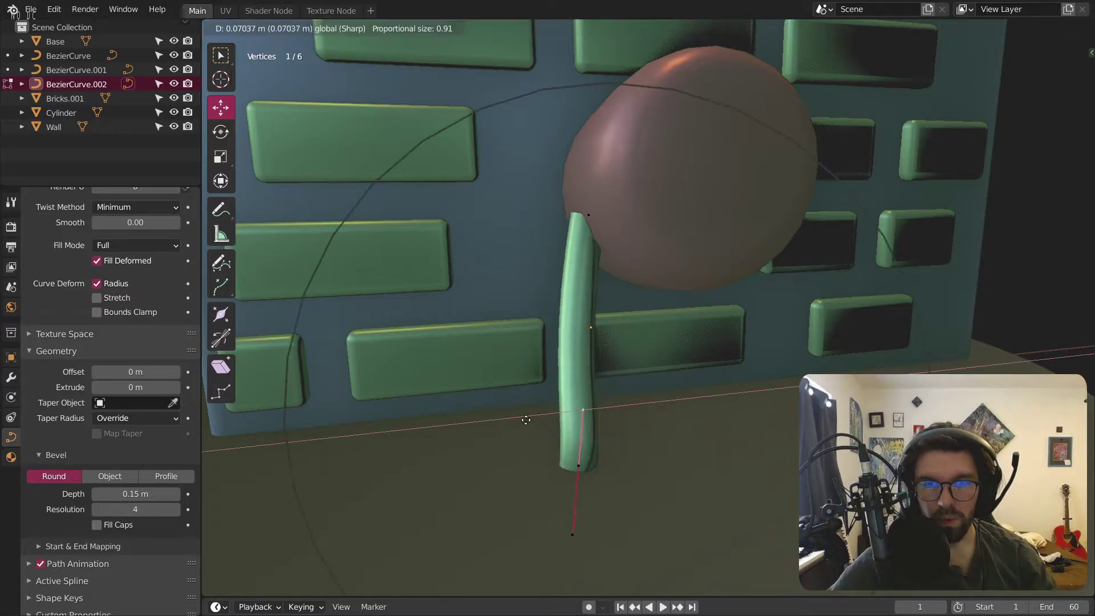
pyautogui.click(616, 395)
# Step: Shift the curve's top control point slightly along X and return to Object Mode
pyautogui.moveTo(616, 395); pyautogui.dragTo(506, 220, button='middle')
pyautogui.click(537, 204)
pyautogui.moveTo(483, 215); pyautogui.dragTo(506, 213)
pyautogui.moveTo(507, 213); pyautogui.dragTo(568, 265, button='middle')
pyautogui.click(1036, 285)
pyautogui.moveTo(682, 281); pyautogui.dragTo(639, 291, button='middle')
pyautogui.press('Tab')
pyautogui.scroll(-4, 553, 277)
pyautogui.moveTo(553, 278); pyautogui.dragTo(583, 318, button='middle')
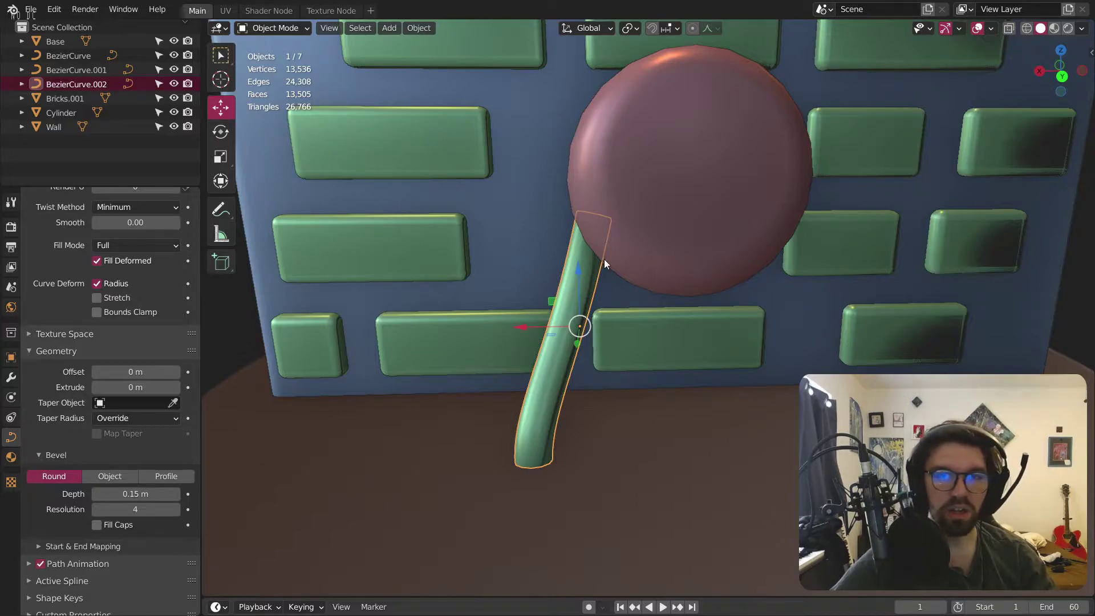
# Step: Paste a copy of the curve, mirror it across global X, and move it along X to the cylinder's opposite side
pyautogui.click(390, 27)
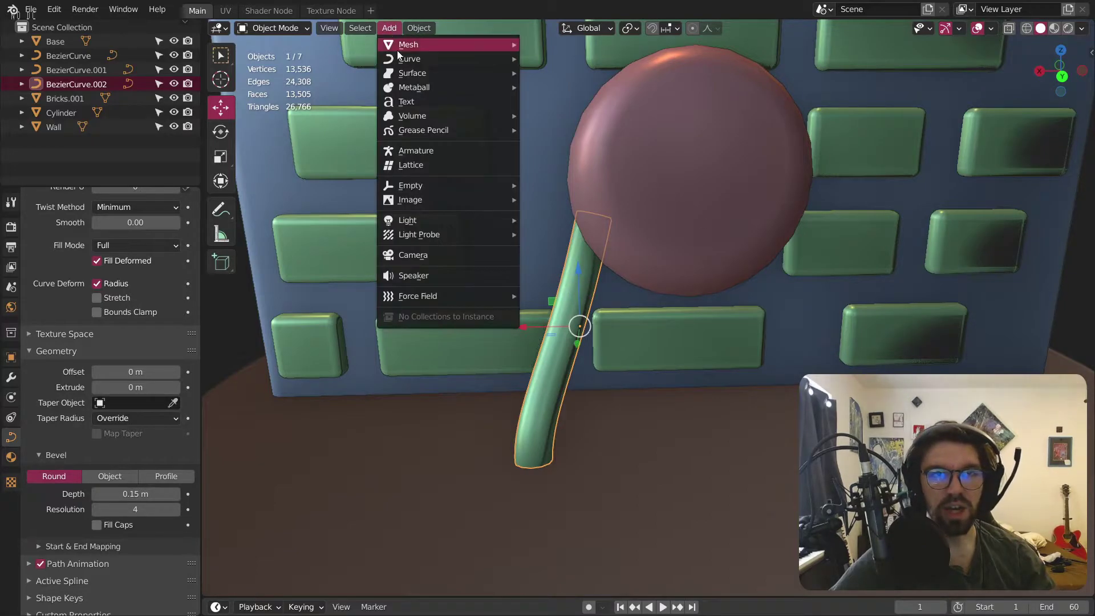
pyautogui.moveTo(399, 51)
pyautogui.hotkey('ctrl', 'v')
pyautogui.click(419, 27)
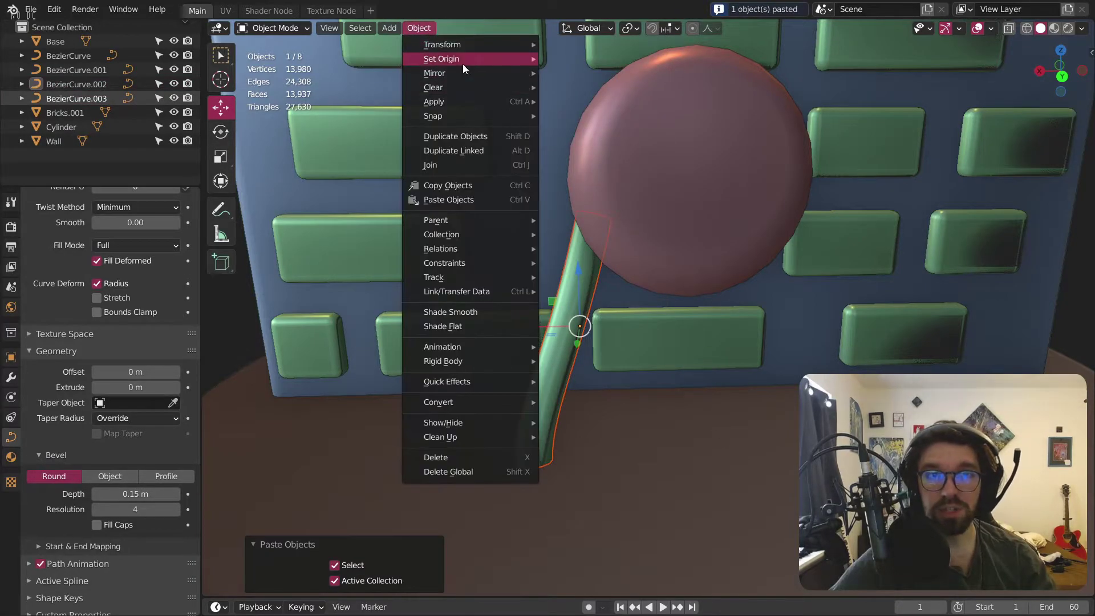
pyautogui.moveTo(458, 78)
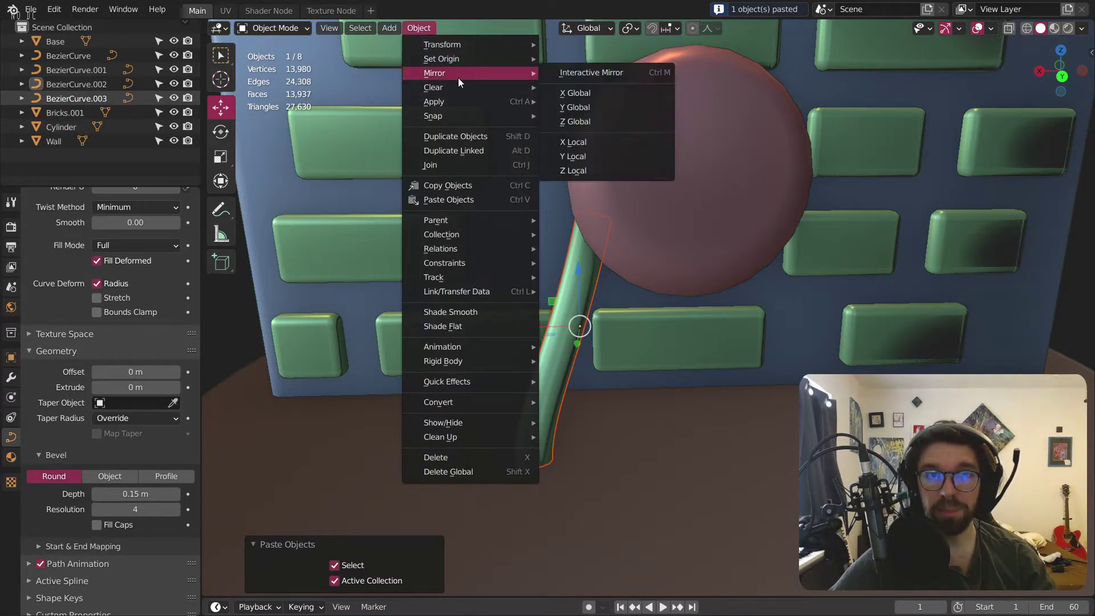
pyautogui.click(573, 93)
pyautogui.moveTo(525, 334); pyautogui.dragTo(718, 331)
pyautogui.moveTo(718, 330); pyautogui.dragTo(679, 306, button='middle')
pyautogui.hotkey('alt', 'a')
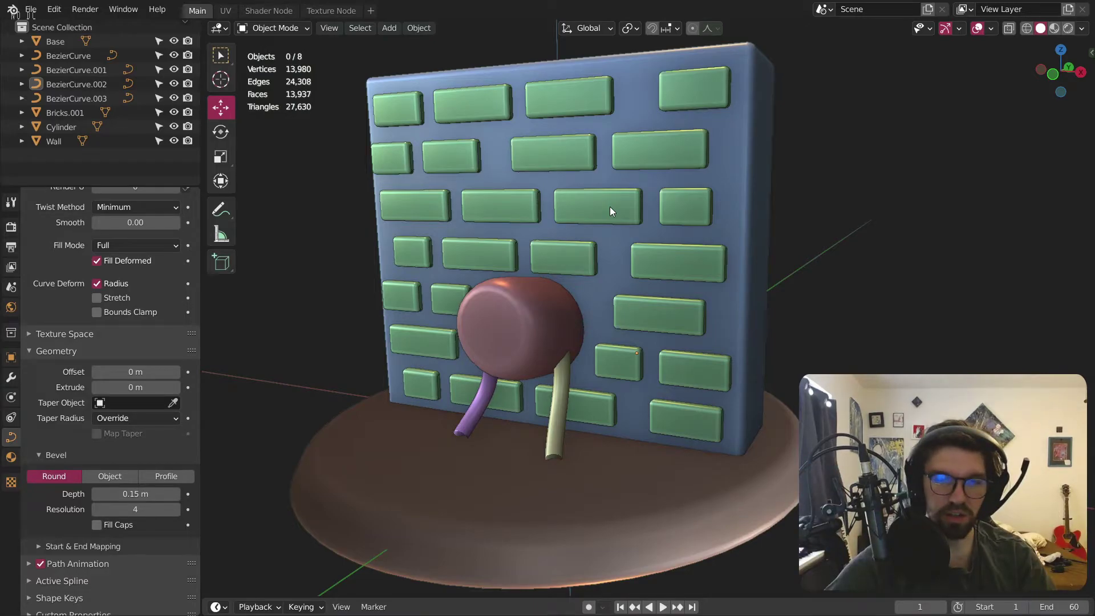
# Step: Copy and paste the cylinder in place and rename the original as Wall Dog BACKUP
pyautogui.moveTo(610, 207); pyautogui.dragTo(482, 338, button='middle')
pyautogui.moveTo(393, 327); pyautogui.dragTo(519, 320, button='middle')
pyautogui.scroll(4, 519, 320)
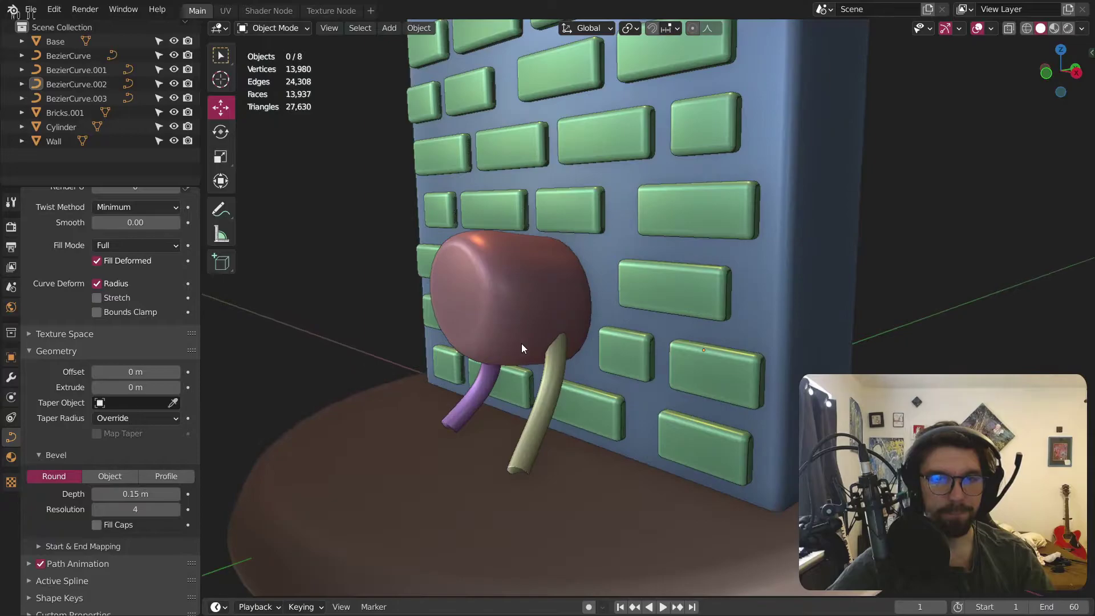
pyautogui.click(473, 306)
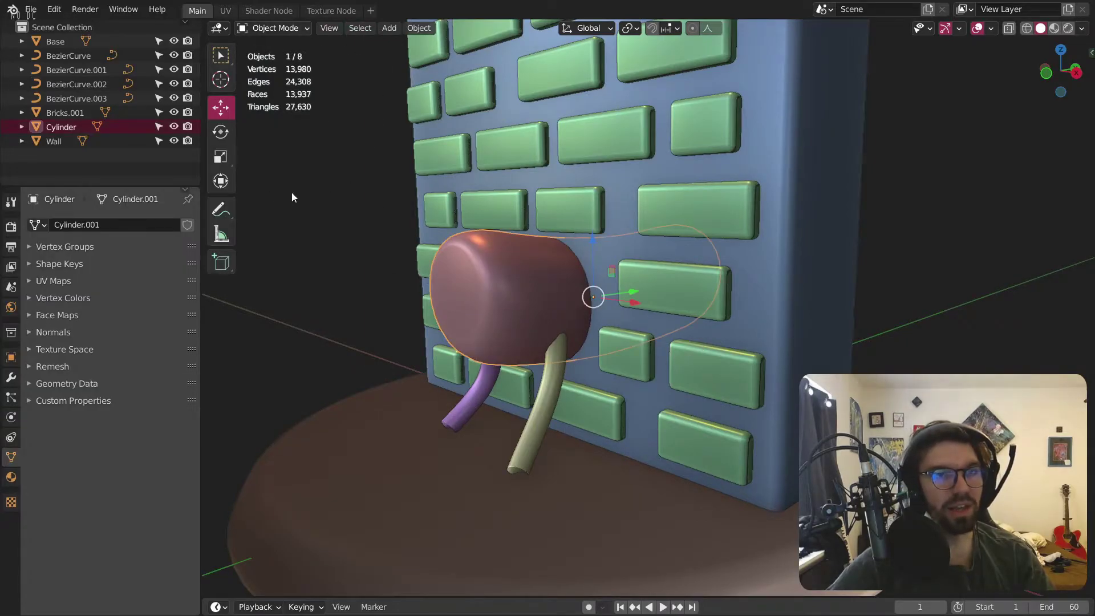
pyautogui.hotkey('ctrl', 'c')
pyautogui.hotkey('ctrl', 'v')
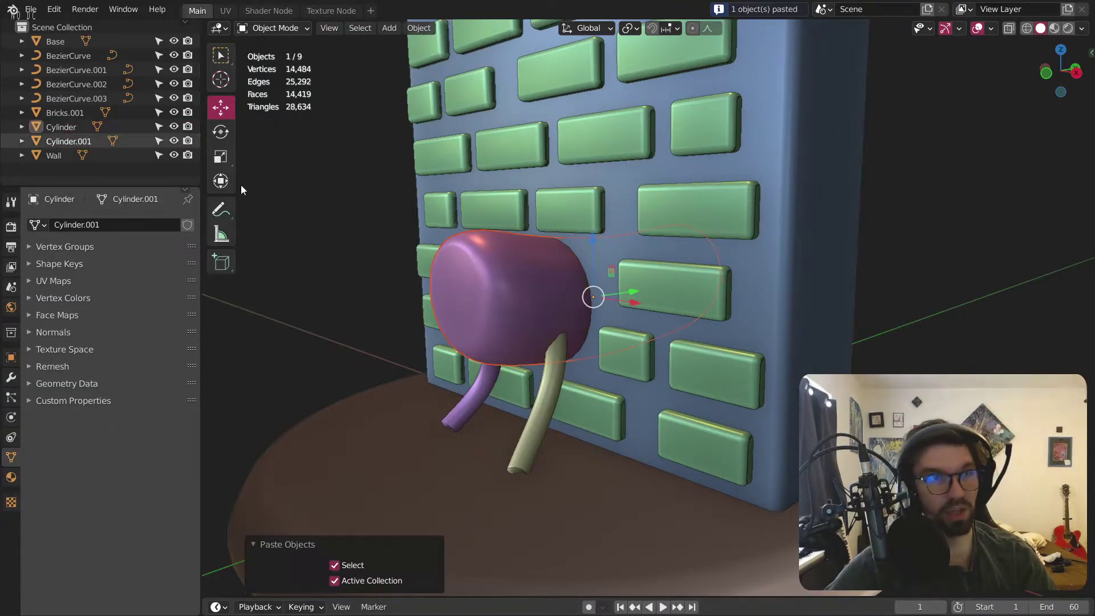
pyautogui.click(80, 142)
pyautogui.click(89, 126)
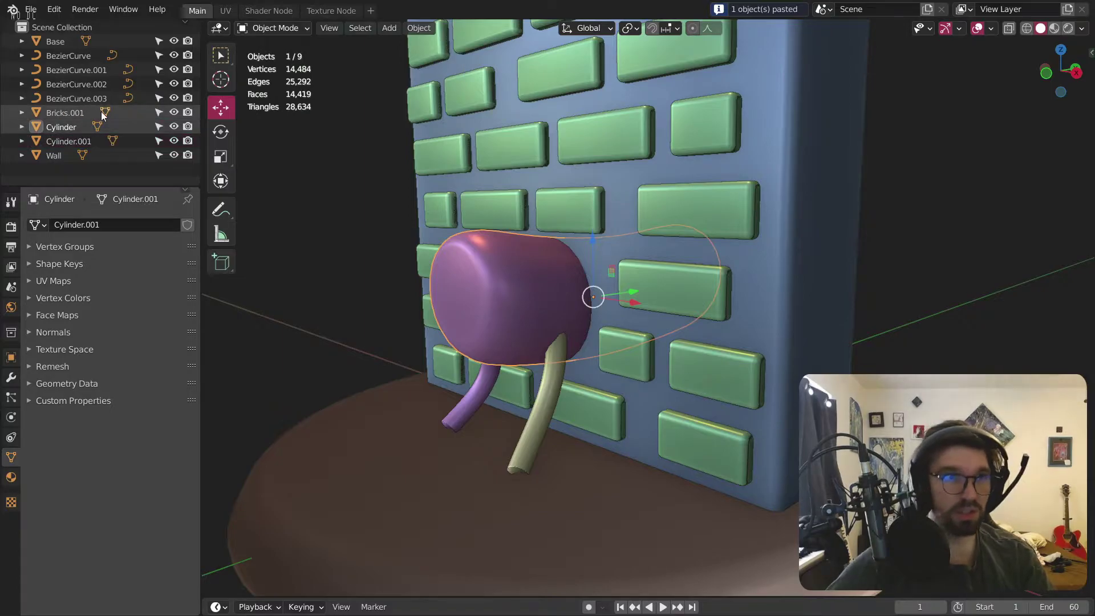
pyautogui.write('WallD')
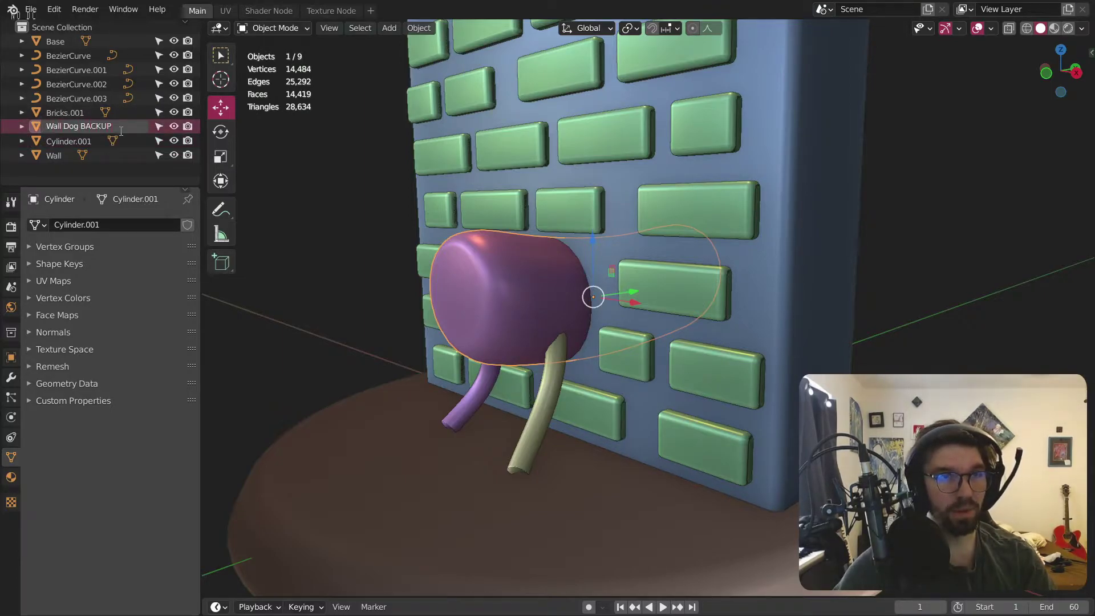
pyautogui.press('Return')
# Step: Rename the cylinder copy as Wall Dog and hide the backup object
pyautogui.click(87, 131)
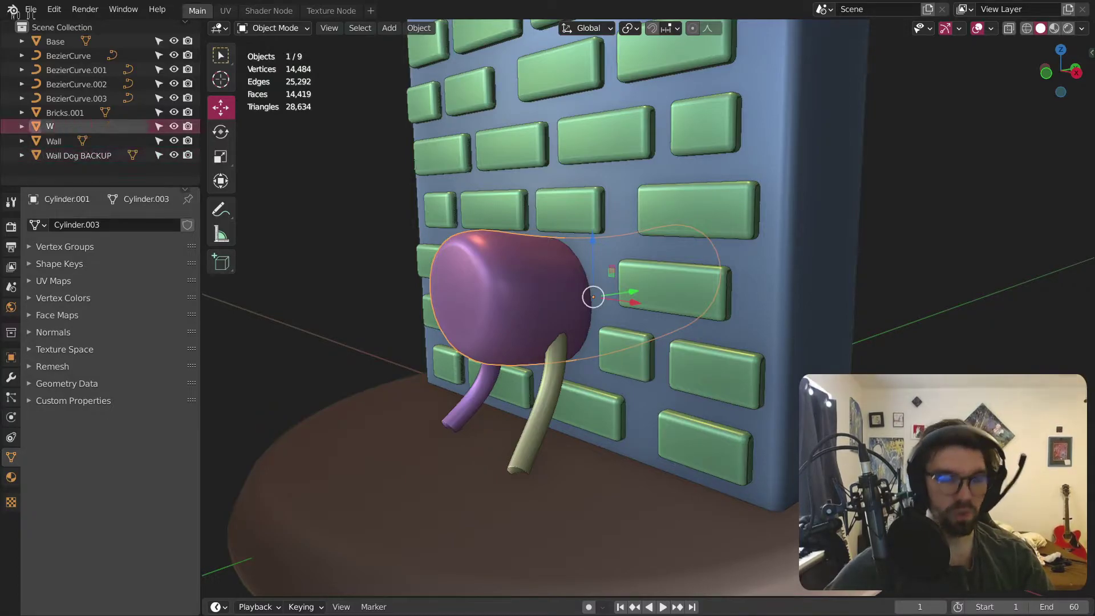
pyautogui.write('Wall Dog')
pyautogui.press('Return')
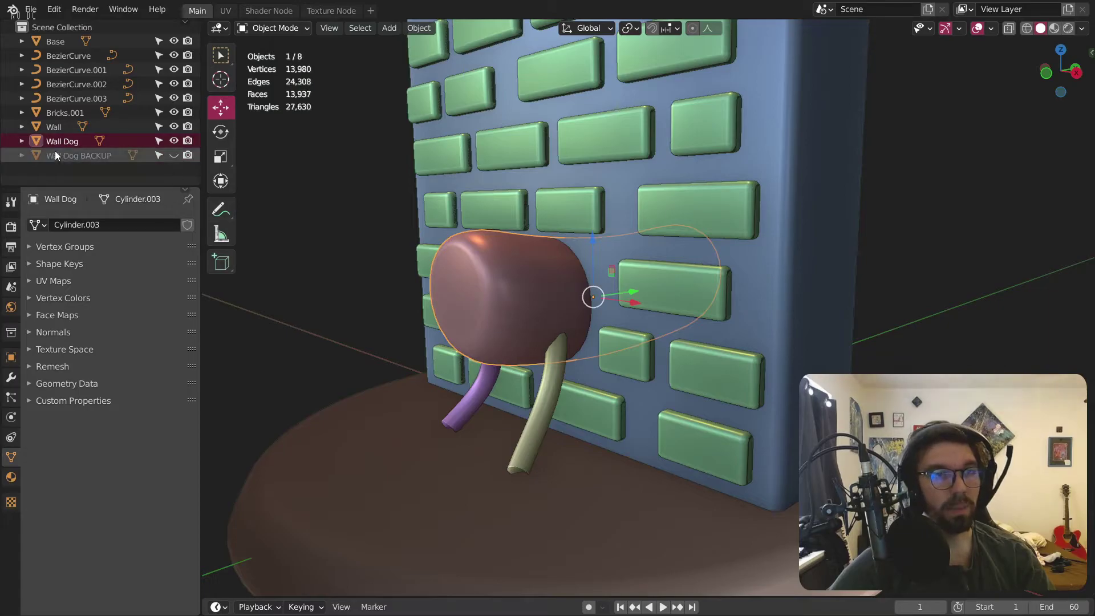
# Step: Rename BezierCurve and BezierCurve.001 as Front Foot
pyautogui.click(103, 99)
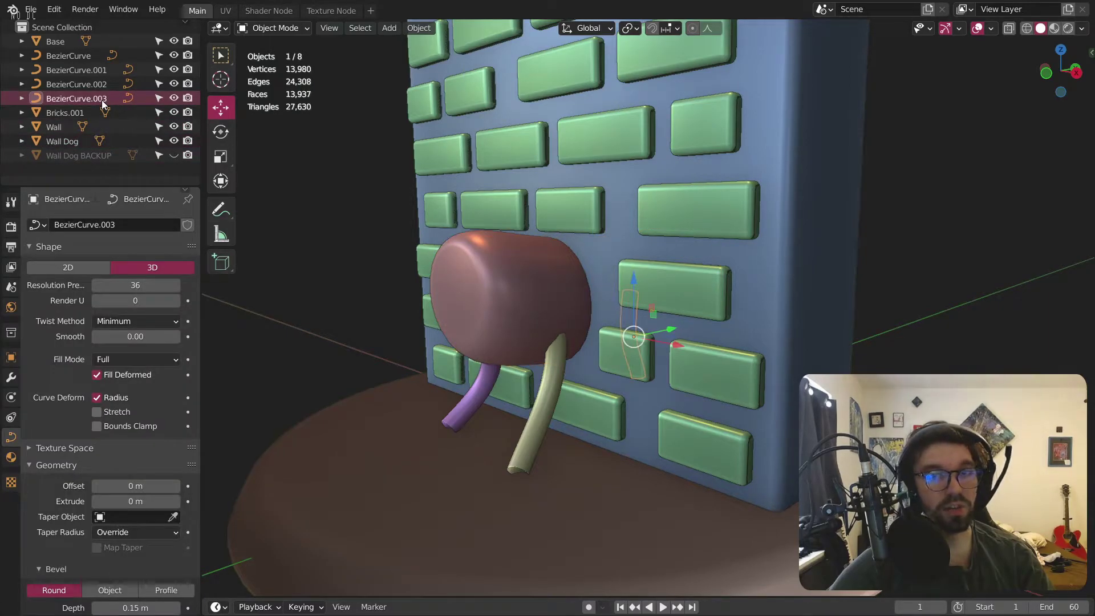
pyautogui.click(76, 57)
pyautogui.doubleClick(76, 57)
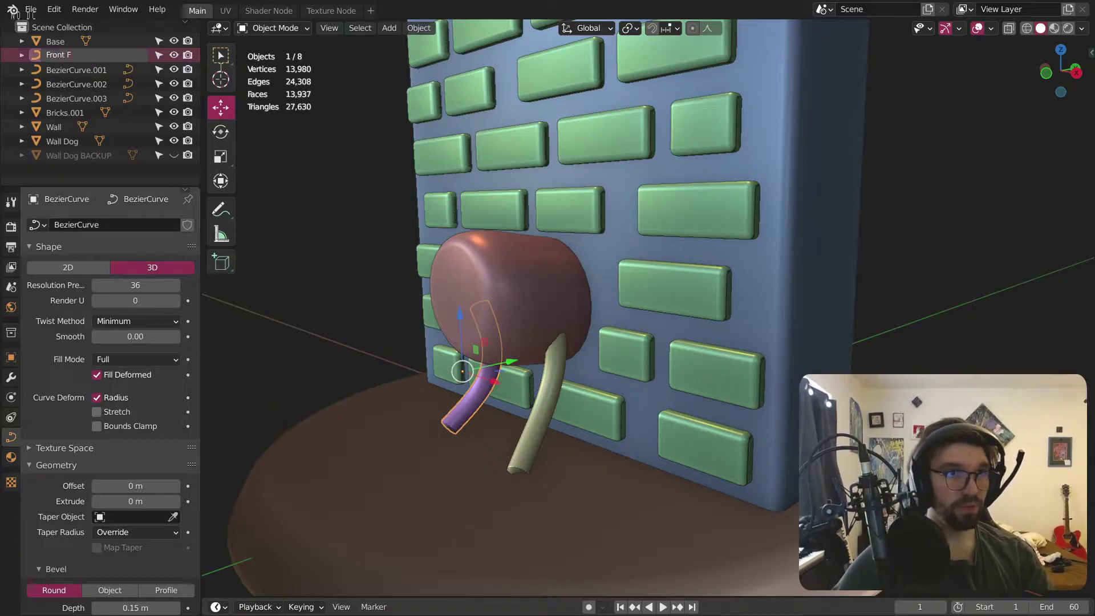
pyautogui.write('Front Foot')
pyautogui.press('Return')
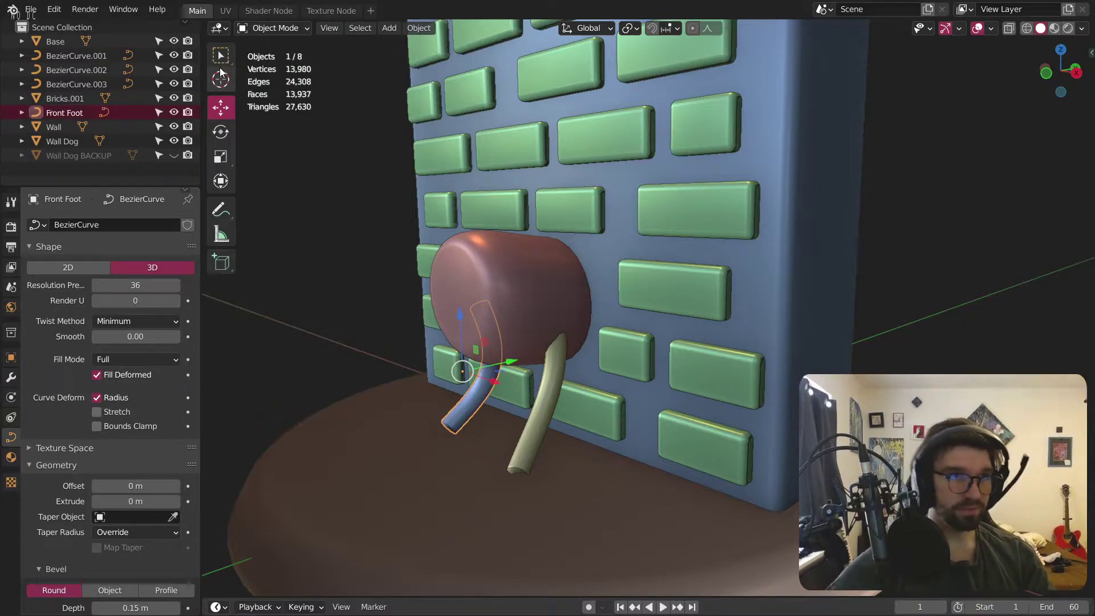
pyautogui.click(77, 60)
pyautogui.press('F2')
pyautogui.hotkey('ctrl', 'v')
pyautogui.press('Return')
# Step: Rename BezierCurve.002 and BezierCurve.003 as Foot Back
pyautogui.click(67, 56)
pyautogui.moveTo(542, 137); pyautogui.dragTo(588, 218, button='middle')
pyautogui.press('F2')
pyautogui.write('Ba')
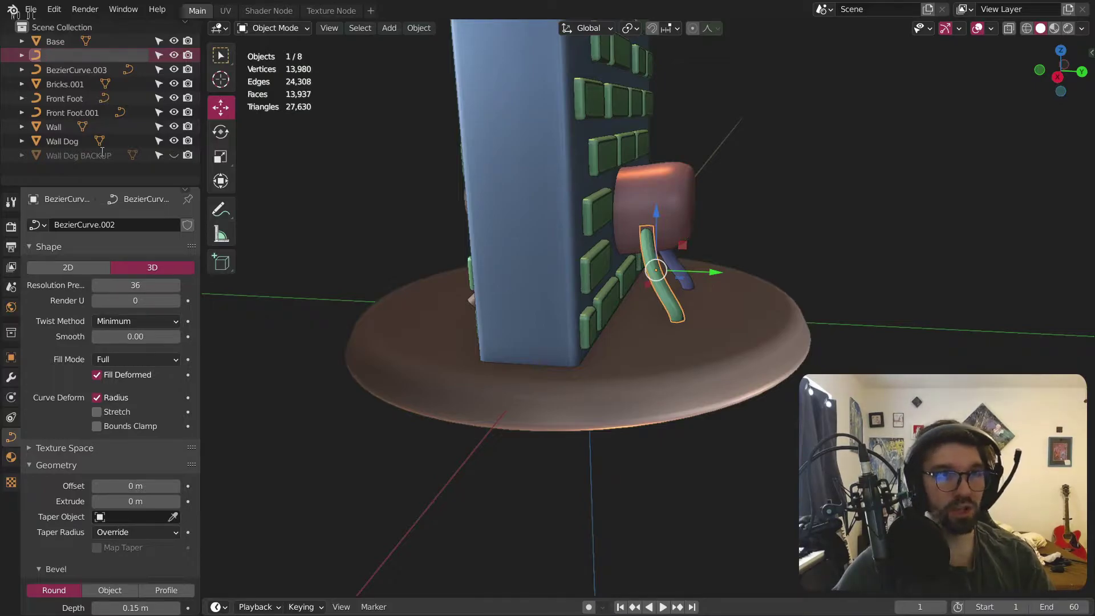
pyautogui.write('ck')
pyautogui.press('Return')
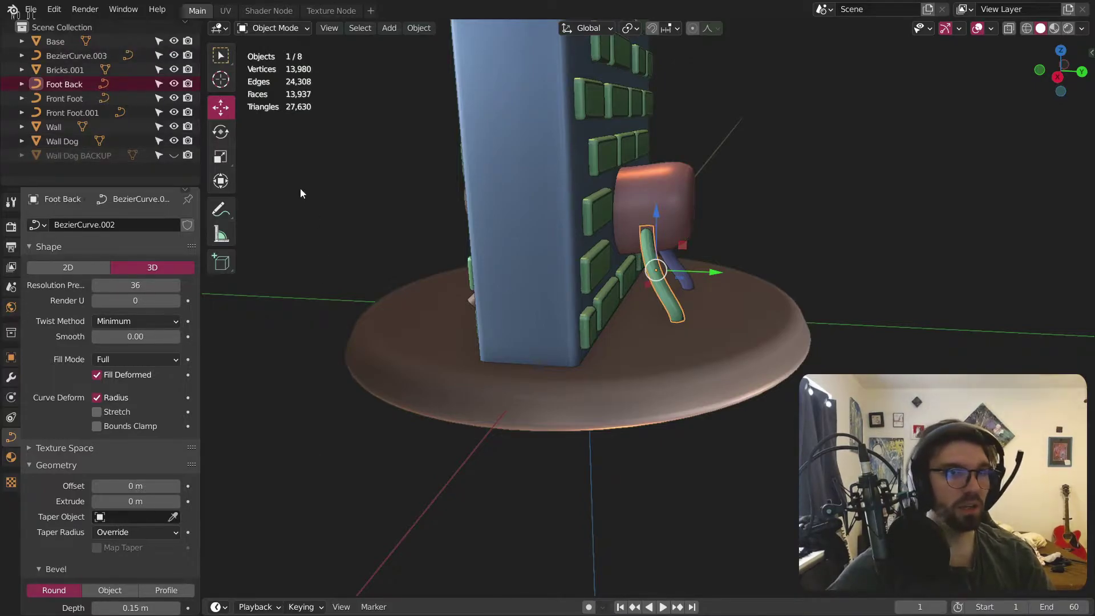
pyautogui.click(80, 57)
pyautogui.press('F2')
pyautogui.write('Foot Back')
pyautogui.press('Return')
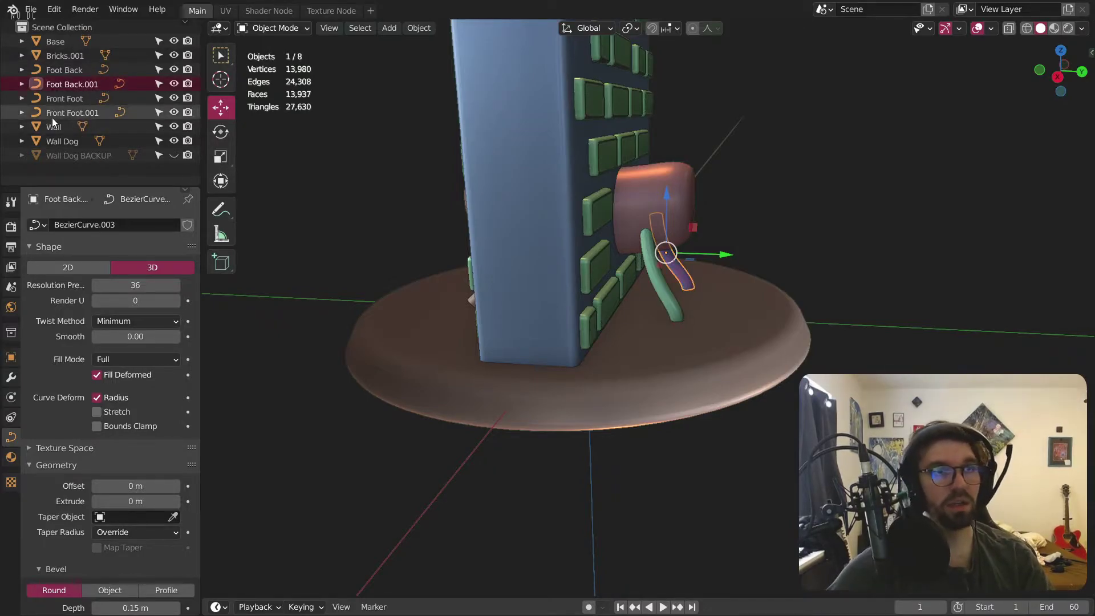
# Step: Rename Bricks.001 as Bricks and clear the selection
pyautogui.click(63, 56)
pyautogui.press('F2')
pyautogui.write('Bricks')
pyautogui.press('Return')
pyautogui.moveTo(344, 19); pyautogui.dragTo(508, 204, button='middle')
pyautogui.click(929, 87)
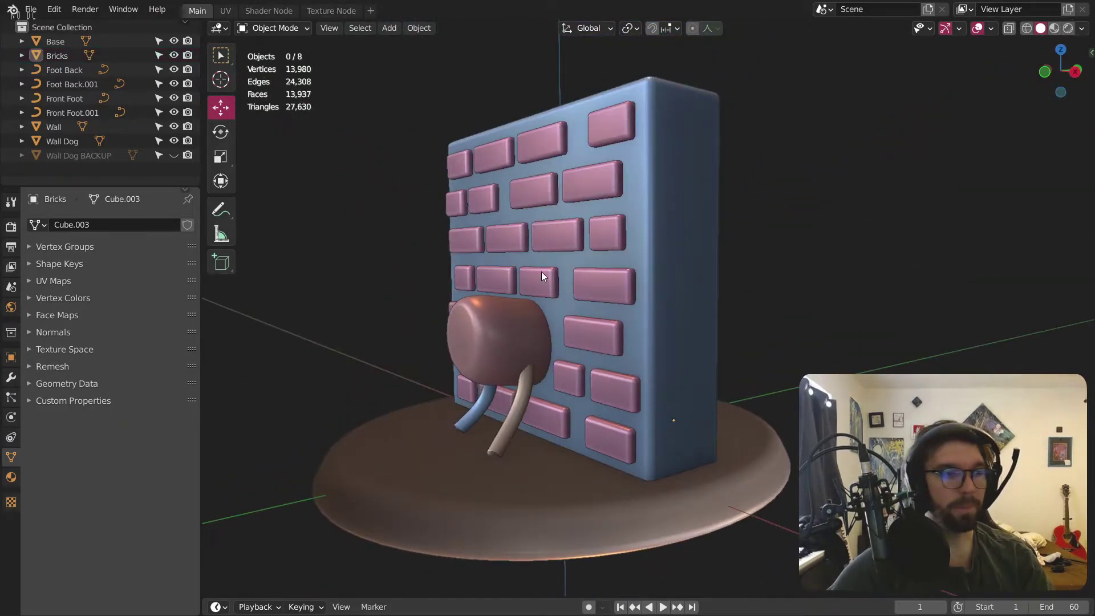
pyautogui.moveTo(384, 324); pyautogui.dragTo(519, 260, button='middle')
# Step: Hide all four foot curves and the Base object
pyautogui.click(174, 69)
pyautogui.click(174, 83)
pyautogui.click(174, 97)
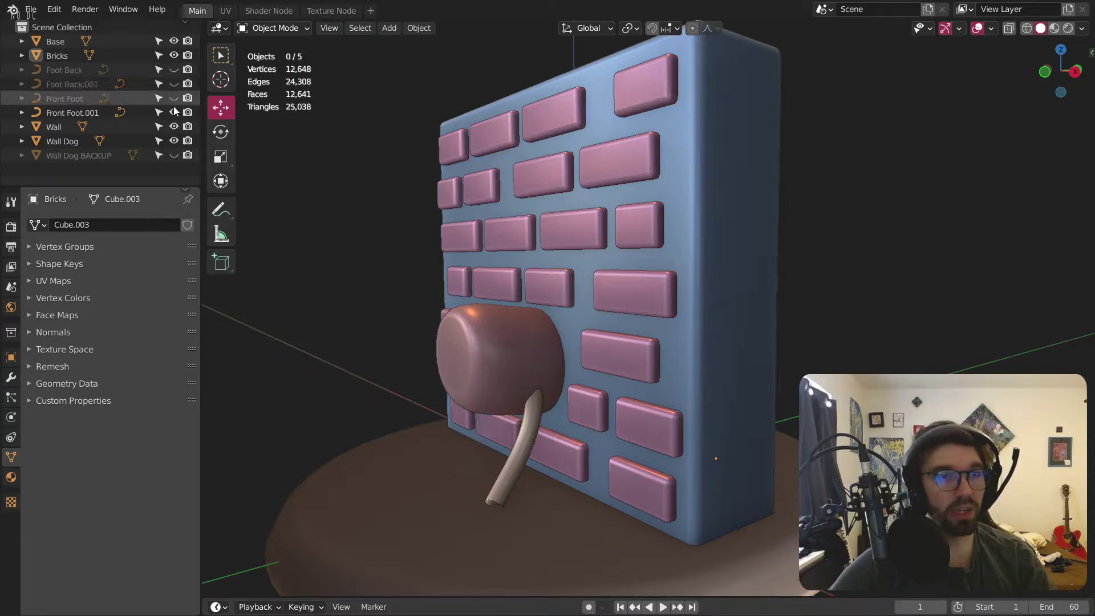
pyautogui.click(174, 112)
pyautogui.moveTo(354, 228); pyautogui.dragTo(597, 265, button='middle')
pyautogui.click(174, 40)
# Step: Apply the scale of the Wall Dog object and switch it to Sculpt Mode
pyautogui.click(268, 26)
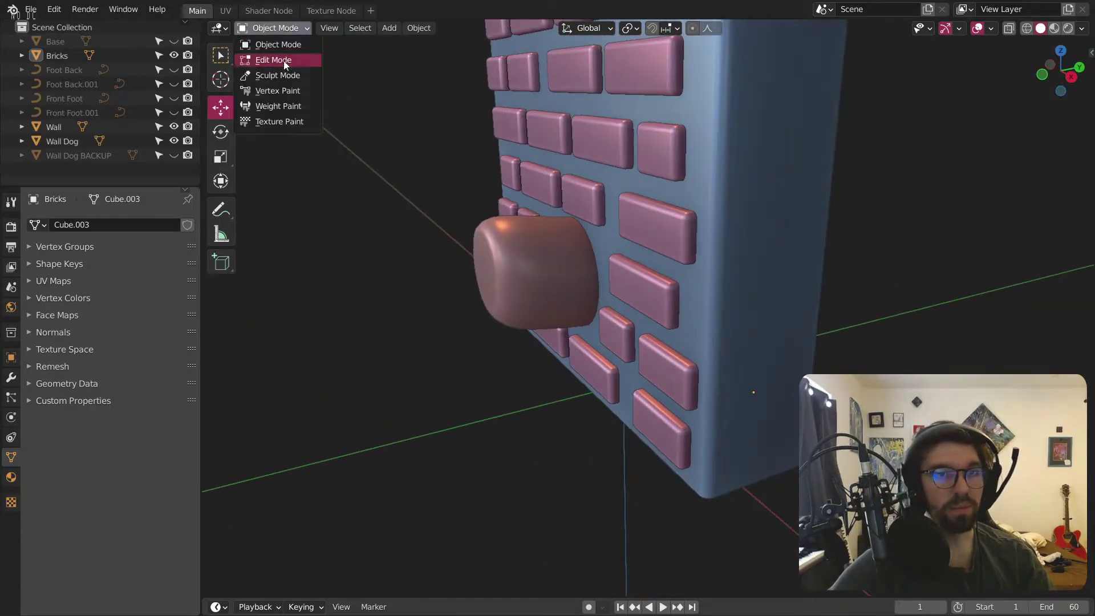
pyautogui.click(560, 286)
pyautogui.hotkey('ctrl', 'a')
pyautogui.click(560, 280)
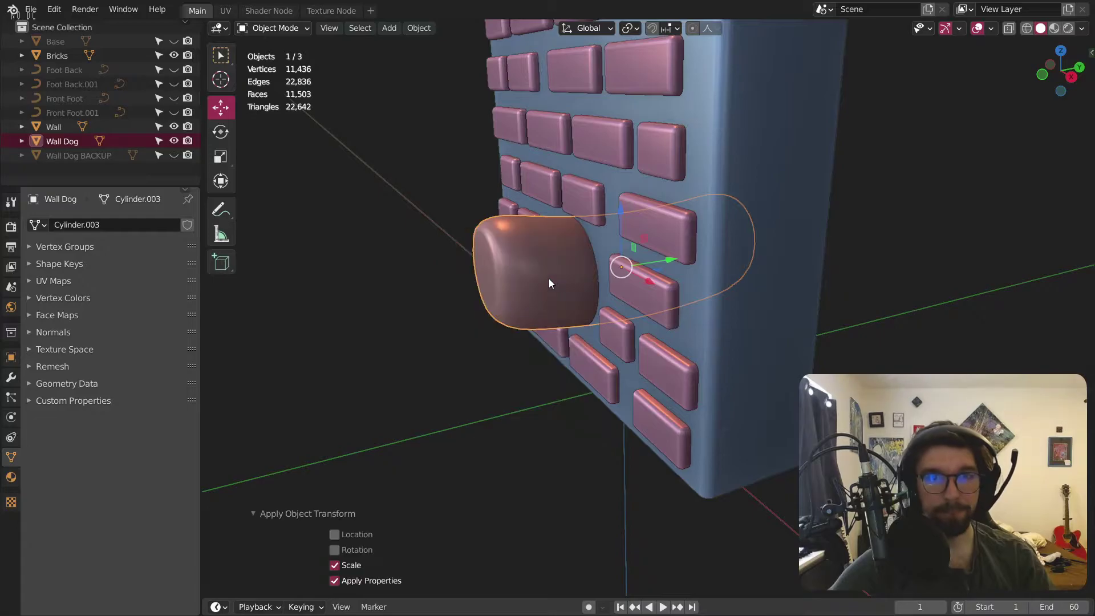
pyautogui.click(287, 27)
pyautogui.press('Return')
pyautogui.moveTo(485, 252); pyautogui.dragTo(450, 257, button='middle')
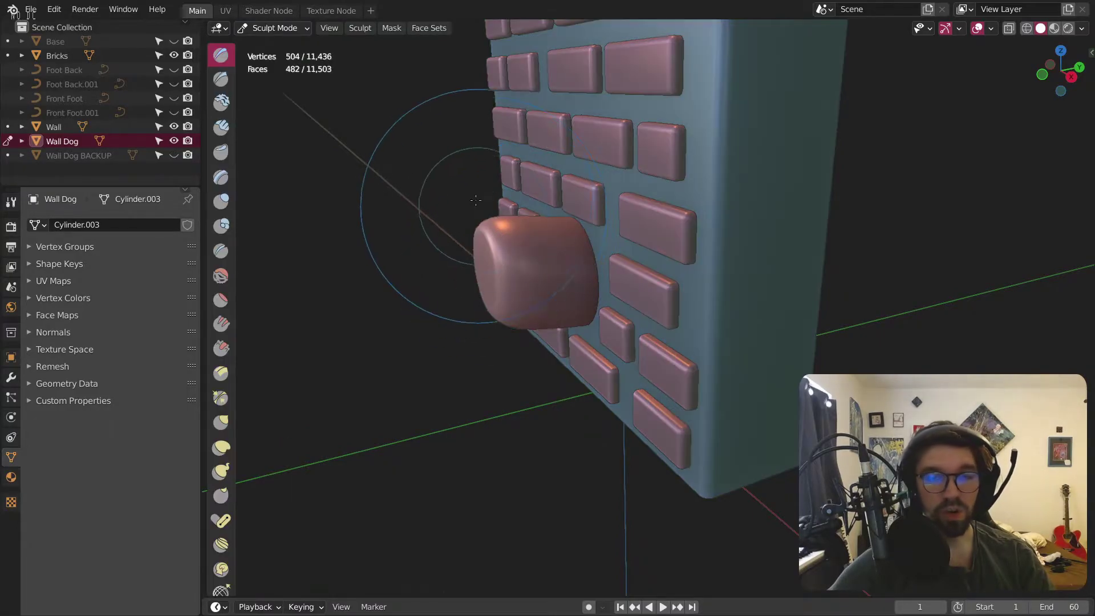
# Step: Set a finer voxel size for the Wall Dog mesh and remesh it for sculpting
pyautogui.scroll(2, 450, 257)
pyautogui.scroll(2, 556, 237)
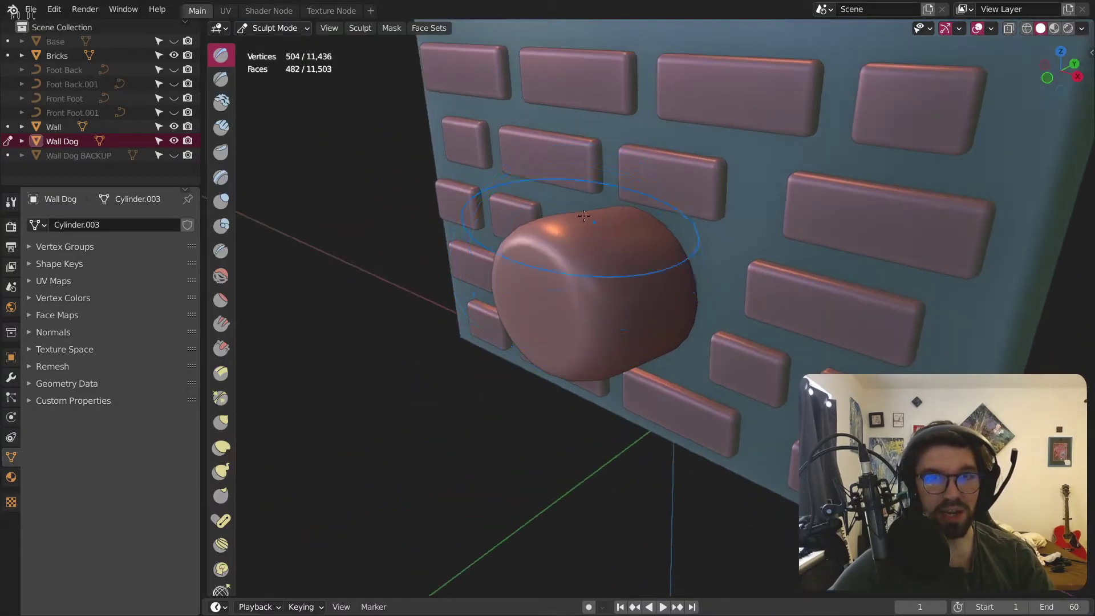
pyautogui.scroll(-3, 583, 220)
pyautogui.moveTo(583, 220); pyautogui.dragTo(576, 316, button='middle')
pyautogui.scroll(3, 575, 317)
pyautogui.scroll(-3, 576, 317)
pyautogui.scroll(4, 583, 317)
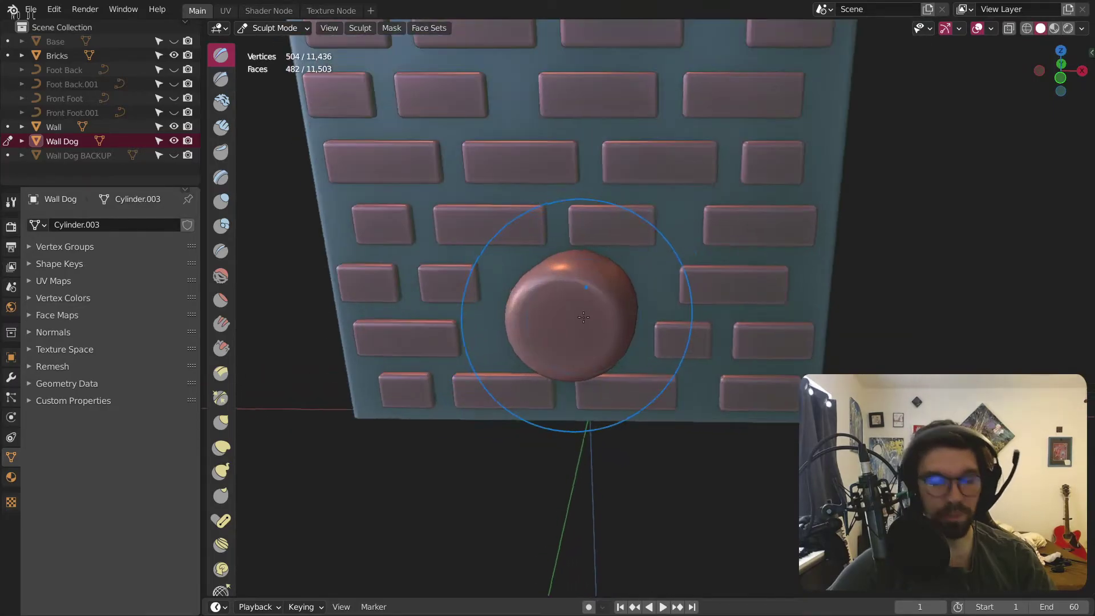
pyautogui.hotkey('shift', 'r')
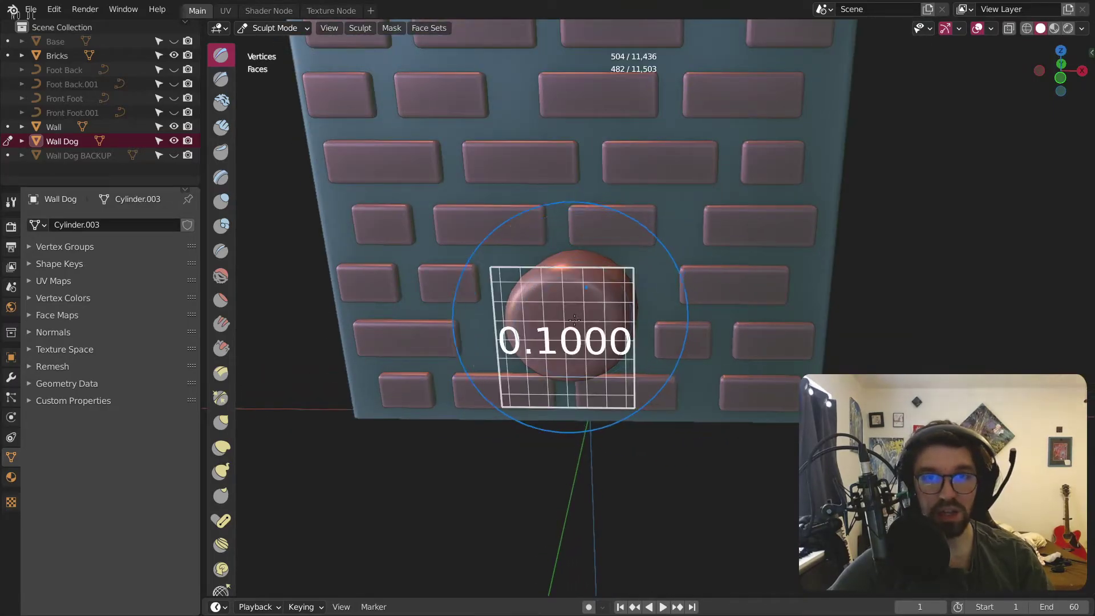
pyautogui.click(654, 286)
pyautogui.moveTo(651, 286)
pyautogui.mouseDown(button='middle')
pyautogui.moveTo(464, 318)
pyautogui.moveTo(342, 467)
pyautogui.mouseUp(button='middle')
# Step: Smooth the protruding end of the Wall Dog mesh with the Smooth brush, remeshing as its shape softens
pyautogui.click(217, 284)
pyautogui.moveTo(480, 394); pyautogui.dragTo(654, 240, button='middle')
pyautogui.moveTo(551, 272); pyautogui.dragTo(491, 349, button='middle')
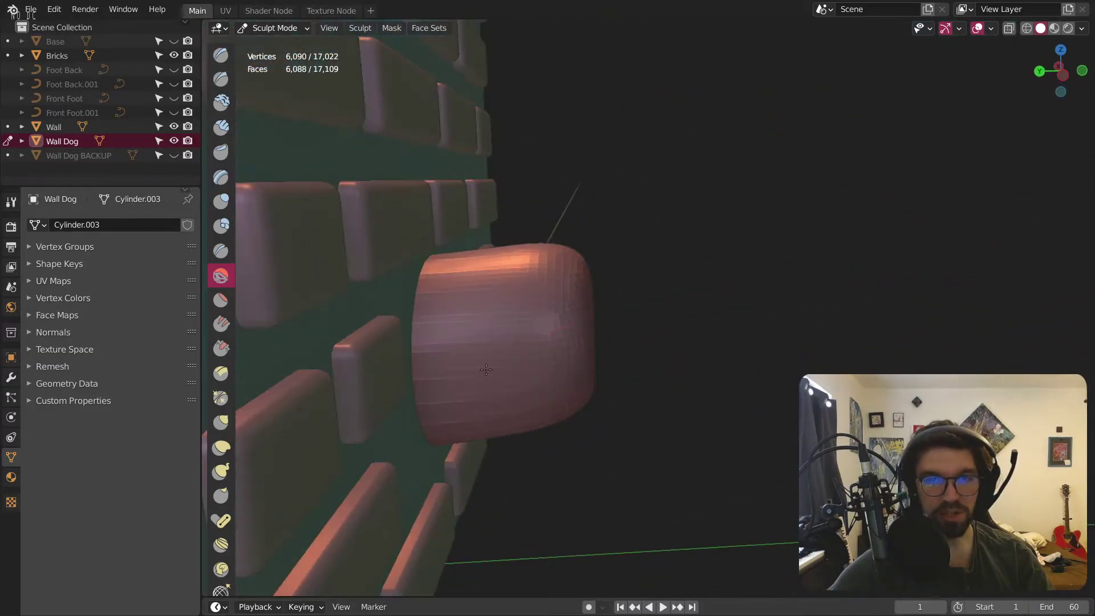
pyautogui.moveTo(623, 368); pyautogui.dragTo(489, 288)
pyautogui.moveTo(513, 296); pyautogui.dragTo(720, 380, button='middle')
pyautogui.moveTo(767, 326); pyautogui.dragTo(607, 325, button='middle')
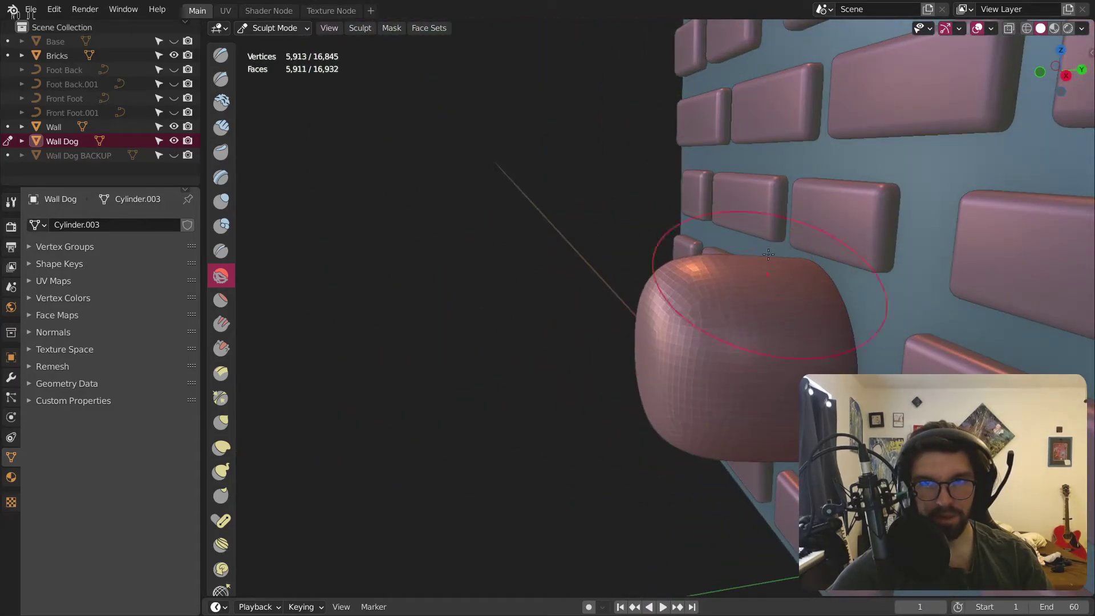
pyautogui.scroll(-6, 792, 313)
pyautogui.moveTo(792, 312); pyautogui.dragTo(690, 356, button='middle')
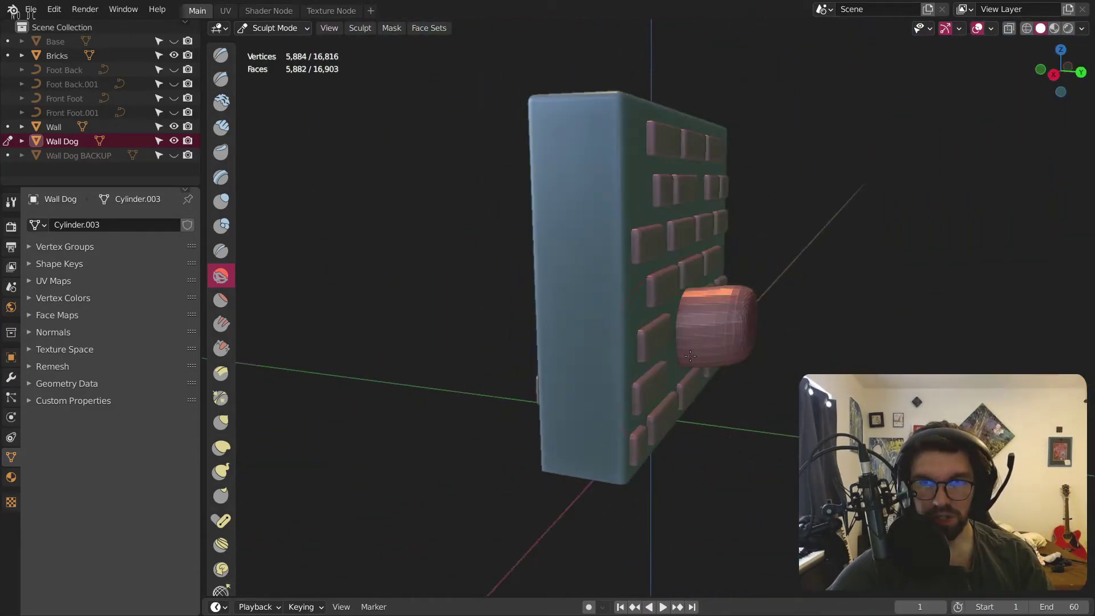
# Step: Continue smoothing the protruding end of the Wall Dog mesh from several sides to round off its edges
pyautogui.moveTo(768, 313); pyautogui.dragTo(596, 256, button='middle')
pyautogui.scroll(4, 765, 288)
pyautogui.moveTo(658, 337); pyautogui.dragTo(646, 285, button='middle')
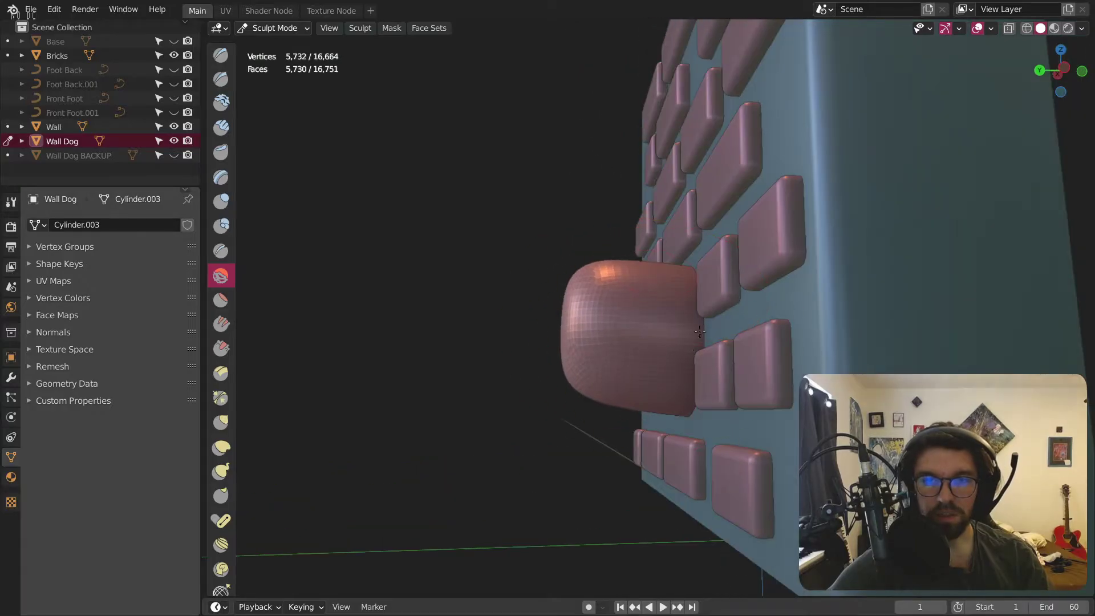
pyautogui.moveTo(615, 321); pyautogui.dragTo(704, 370, button='middle')
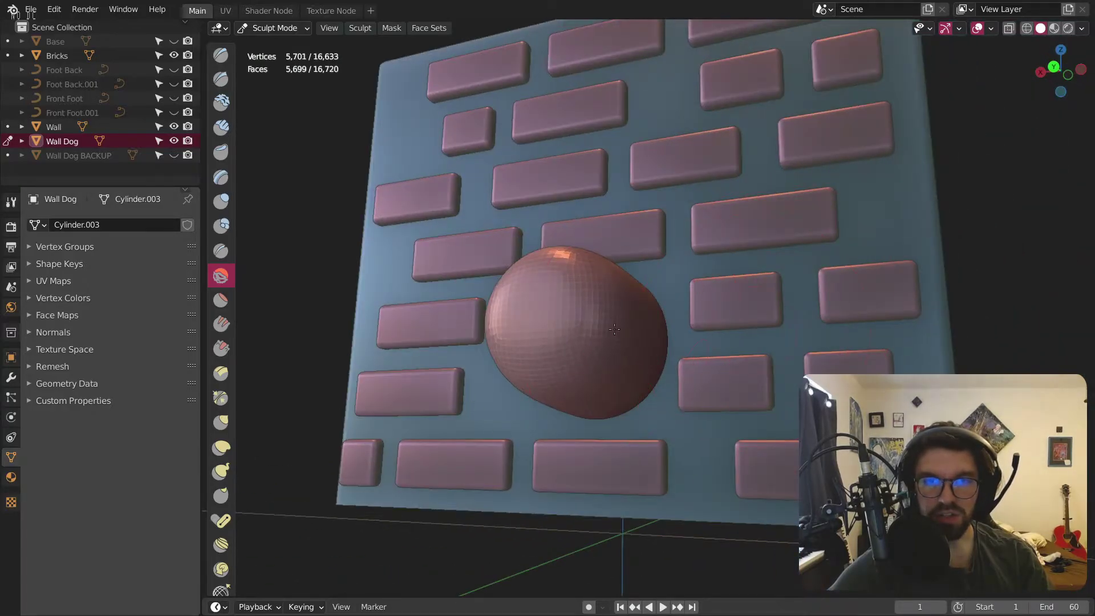
pyautogui.moveTo(586, 295); pyautogui.dragTo(528, 400, button='middle')
pyautogui.moveTo(521, 260)
pyautogui.mouseDown(button='middle')
pyautogui.moveTo(481, 314)
pyautogui.moveTo(501, 268)
pyautogui.moveTo(587, 293)
pyautogui.moveTo(609, 327)
pyautogui.moveTo(761, 324)
pyautogui.mouseUp(button='middle')
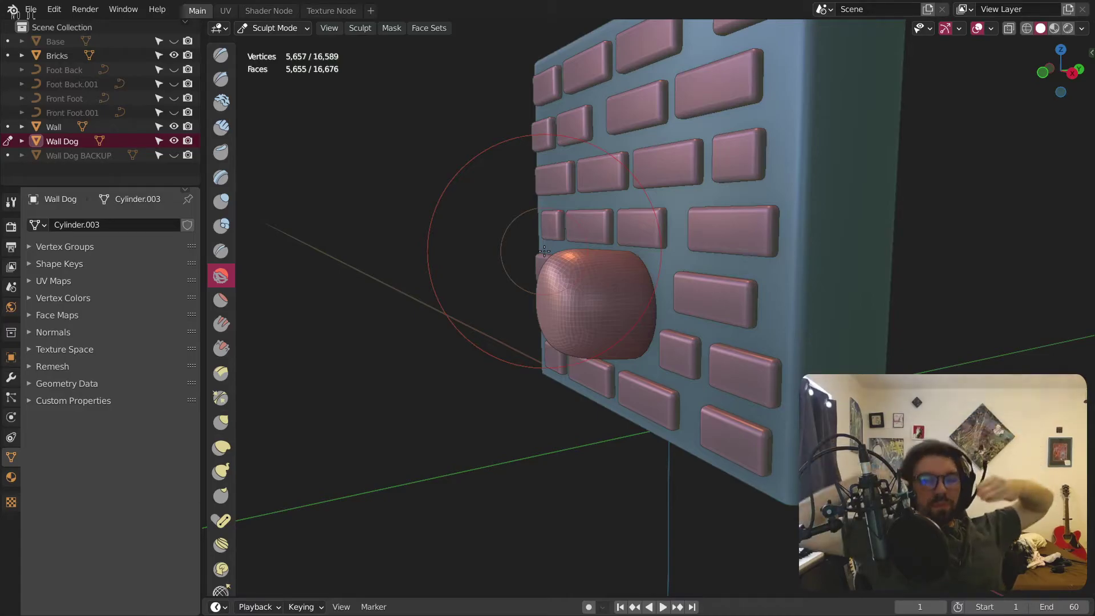
# Step: Smooth the front and underside of the Wall Dog's protruding end into a blunt taper and remesh it
pyautogui.scroll(5, 512, 307)
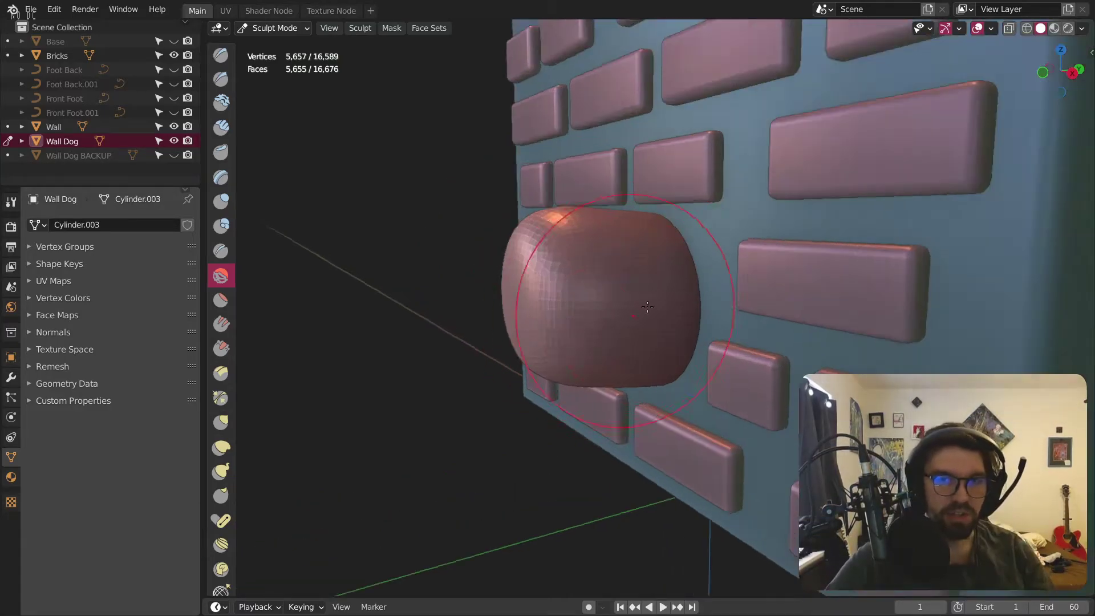
pyautogui.scroll(-5, 513, 307)
pyautogui.scroll(4, 450, 285)
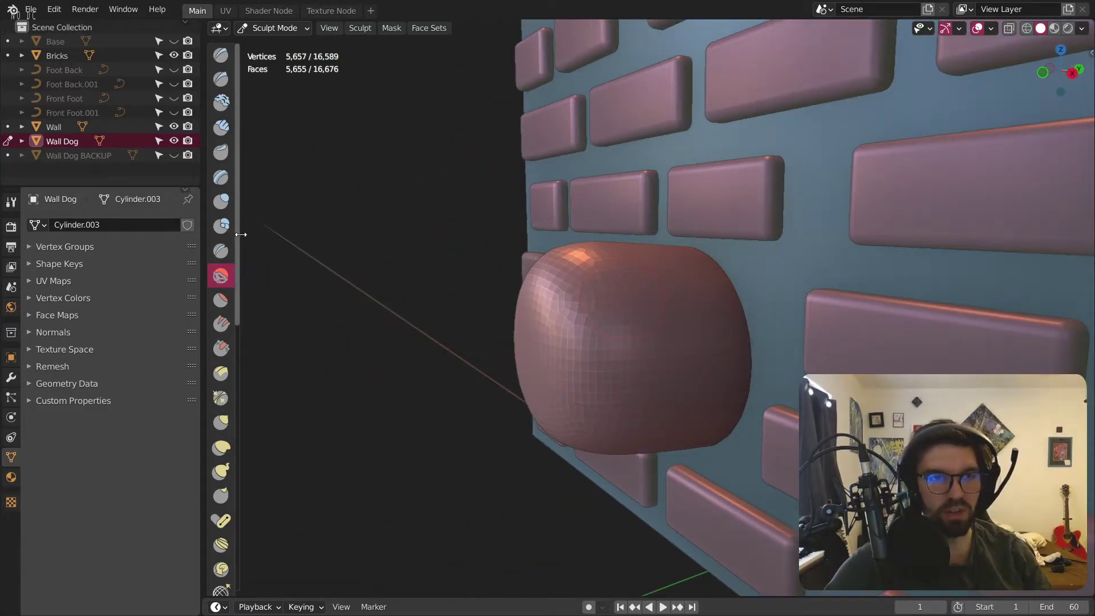
pyautogui.moveTo(501, 262); pyautogui.dragTo(551, 260, button='middle')
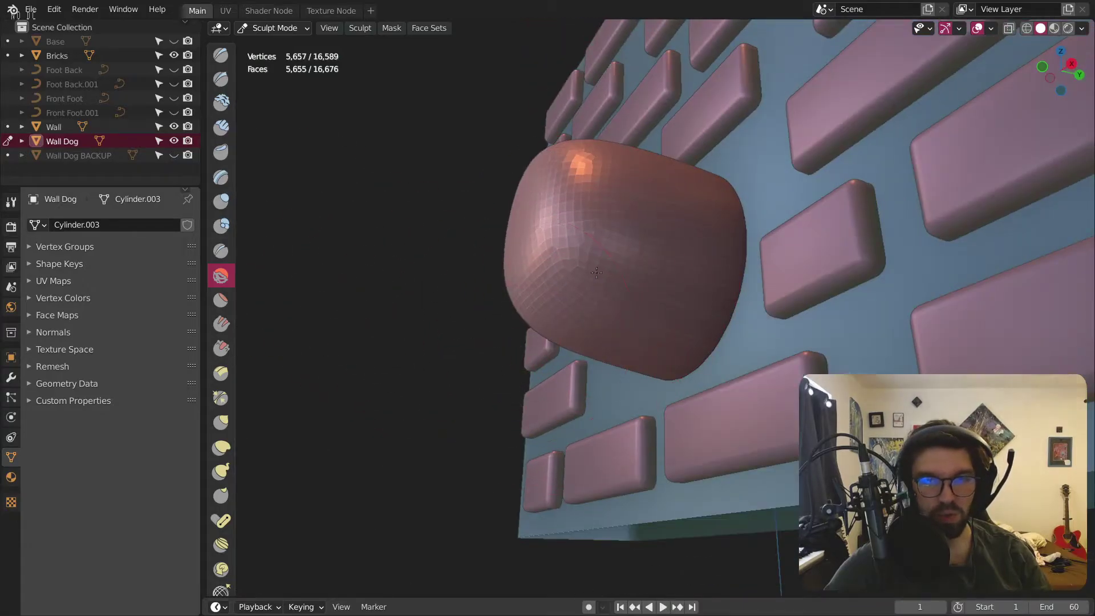
pyautogui.moveTo(547, 307); pyautogui.dragTo(534, 266, button='middle')
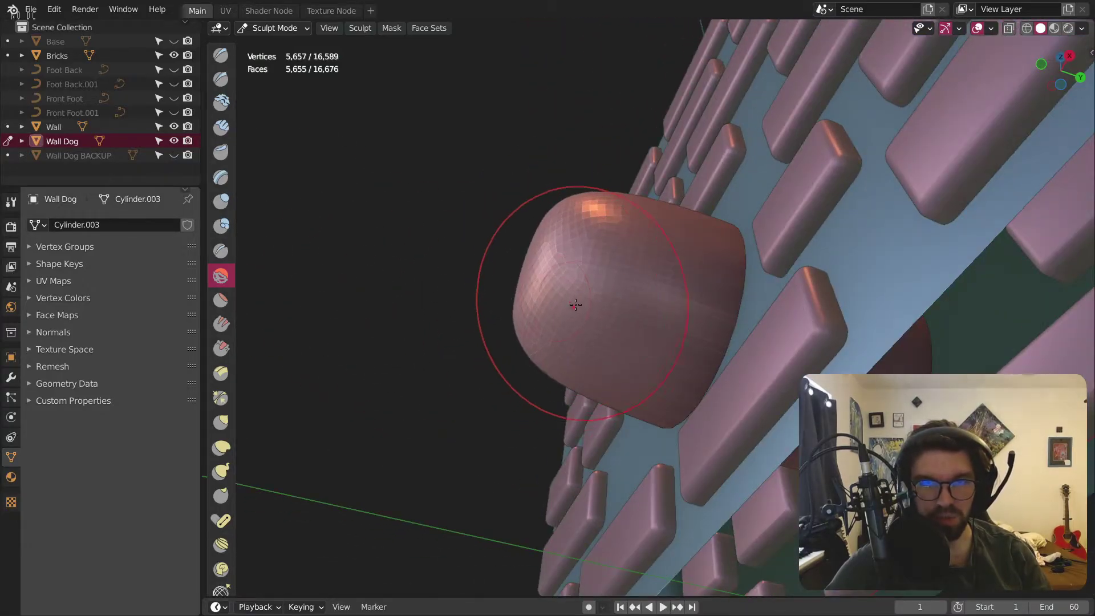
pyautogui.hotkey('ctrl', 'r')
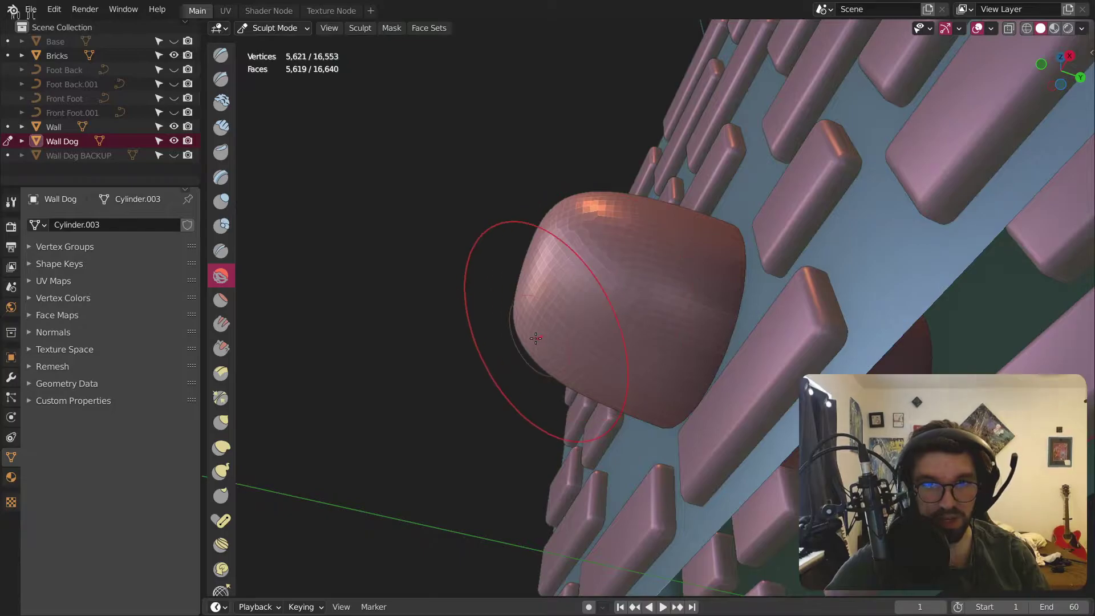
pyautogui.moveTo(561, 297); pyautogui.dragTo(503, 290, button='middle')
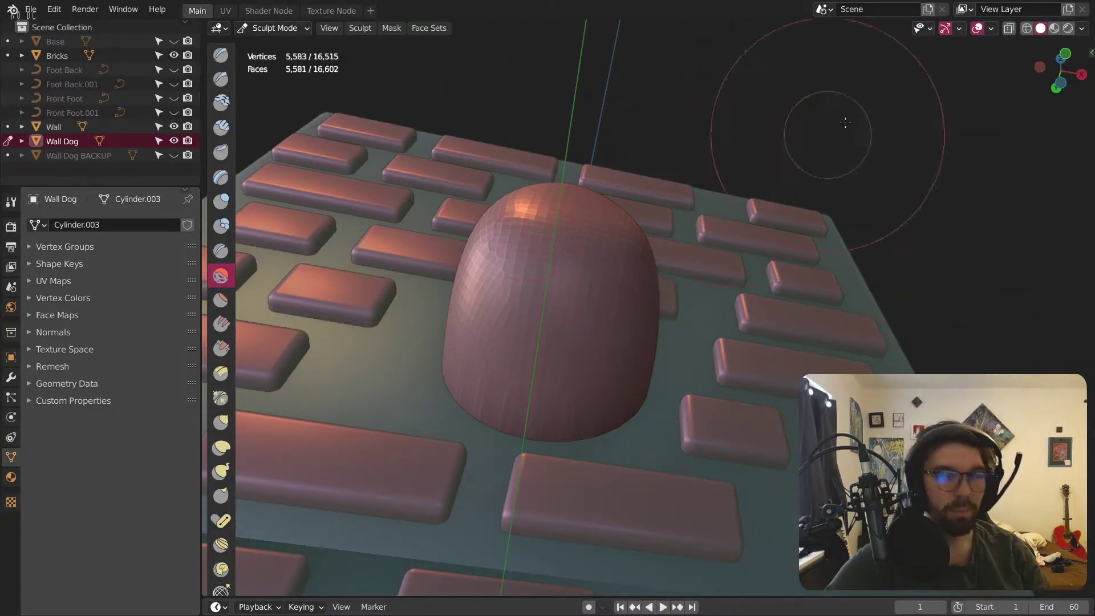
pyautogui.moveTo(416, 274); pyautogui.dragTo(438, 272, button='middle')
pyautogui.moveTo(555, 258); pyautogui.dragTo(516, 255, button='middle')
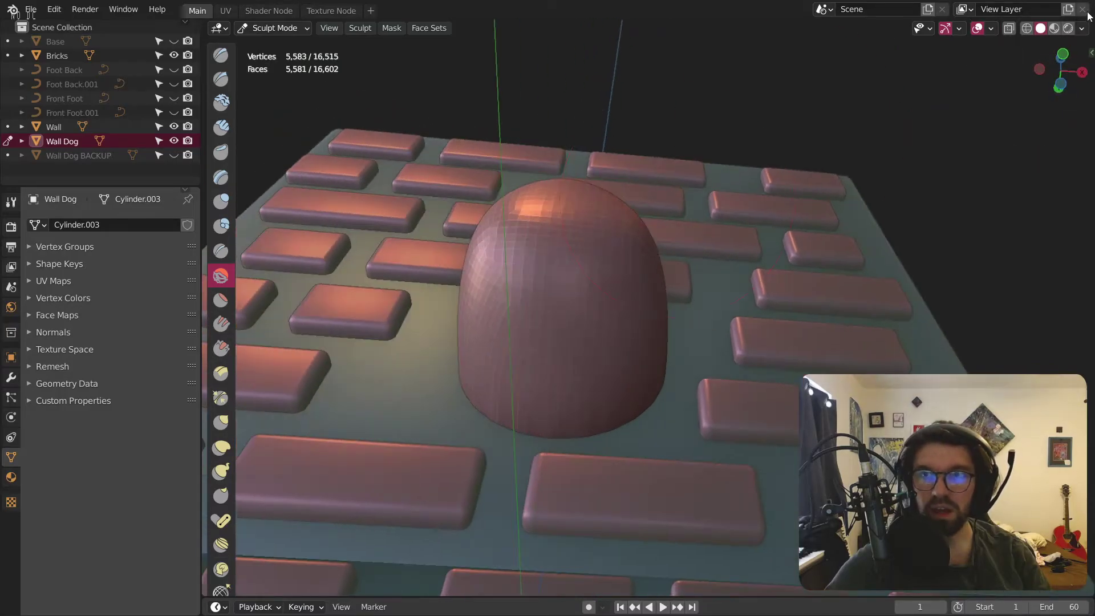
# Step: Show the tool settings bar in the 3D viewport header
pyautogui.rightClick(381, 33)
pyautogui.moveTo(412, 54)
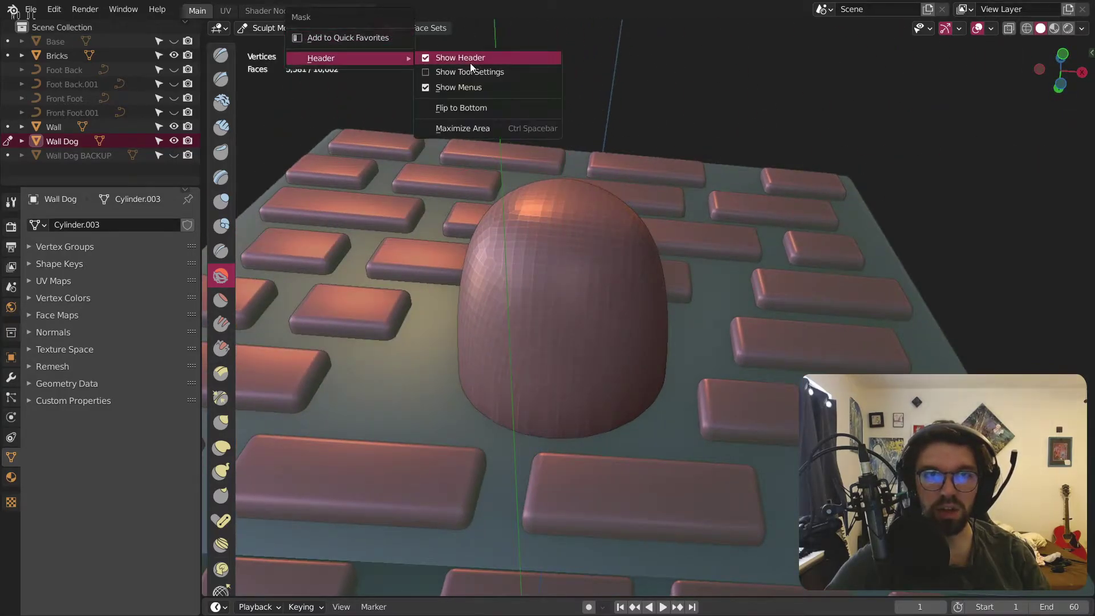
pyautogui.click(469, 72)
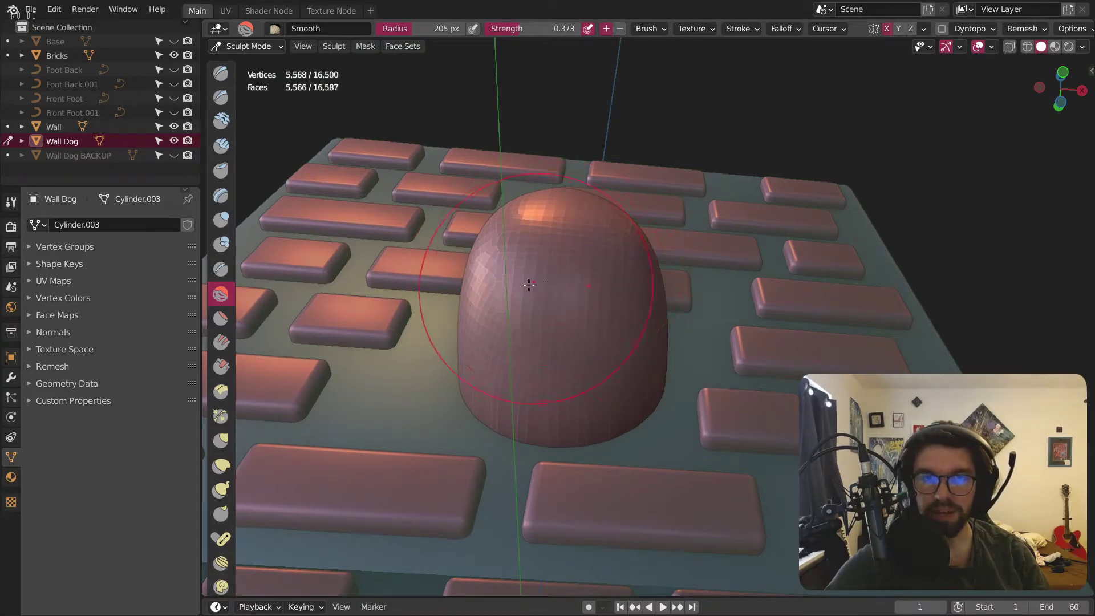
# Step: Smooth the lower front of the Wall Dog's end so it slopes back from the upper tip toward the wall
pyautogui.moveTo(522, 277); pyautogui.dragTo(601, 239, button='middle')
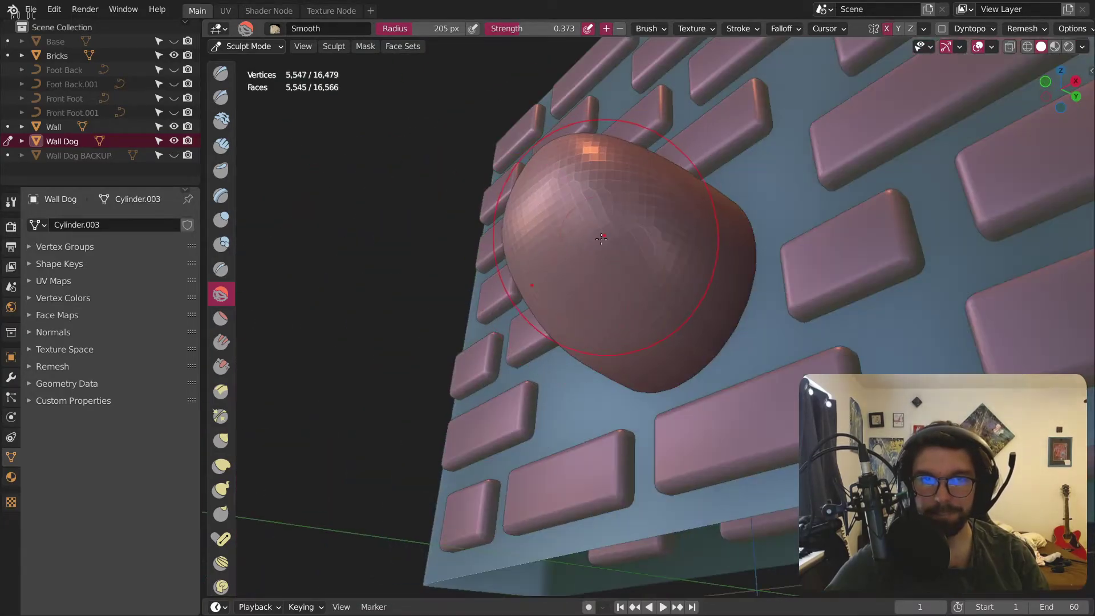
pyautogui.moveTo(634, 205); pyautogui.dragTo(641, 142, button='middle')
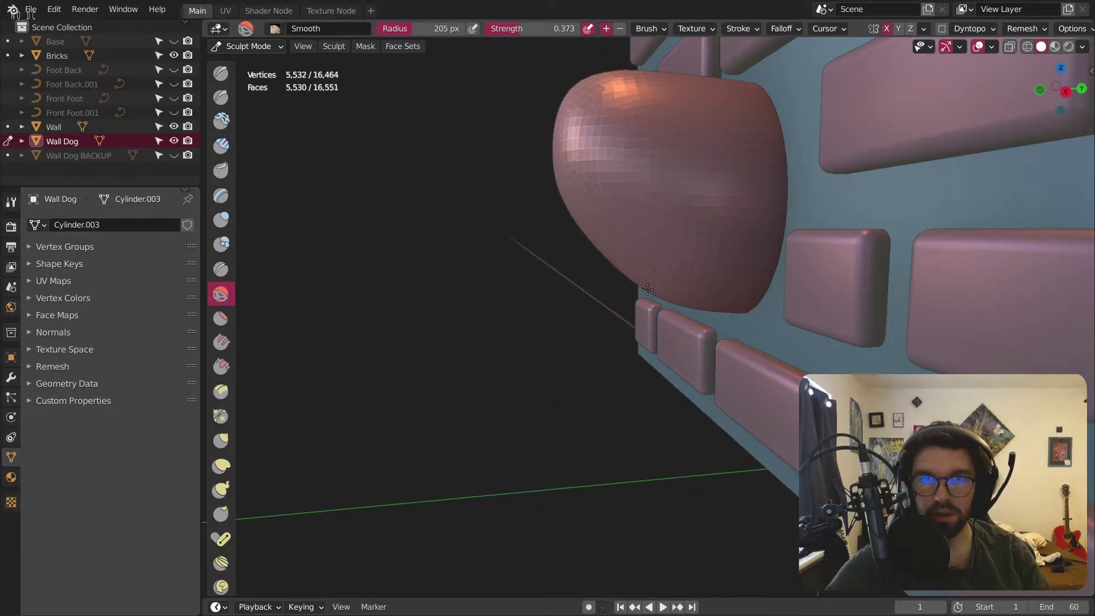
pyautogui.moveTo(697, 261)
pyautogui.mouseDown(button='middle')
pyautogui.moveTo(718, 225)
pyautogui.moveTo(663, 192)
pyautogui.moveTo(661, 144)
pyautogui.mouseUp(button='middle')
pyautogui.moveTo(616, 196)
pyautogui.mouseDown(button='middle')
pyautogui.moveTo(648, 210)
pyautogui.moveTo(657, 165)
pyautogui.moveTo(667, 171)
pyautogui.moveTo(627, 188)
pyautogui.moveTo(319, 183)
pyautogui.mouseUp(button='middle')
# Step: Inflate the tip of the Wall Dog's tapered end into a rounded snout with the Inflate/Deflate brush, reducing the radius to 133 px
pyautogui.click(221, 219)
pyautogui.moveTo(513, 234)
pyautogui.mouseDown(button='middle')
pyautogui.moveTo(477, 183)
pyautogui.moveTo(523, 234)
pyautogui.mouseUp(button='middle')
pyautogui.press('[')
pyautogui.press('[')
pyautogui.press('[')
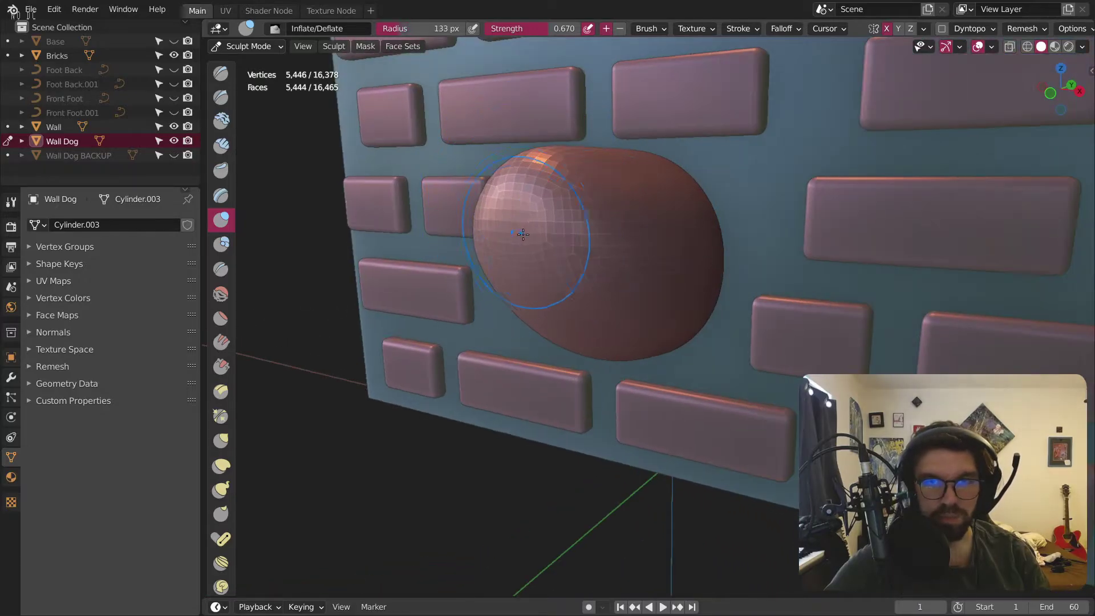
pyautogui.moveTo(527, 240)
pyautogui.mouseDown()
pyautogui.moveTo(513, 213)
pyautogui.moveTo(507, 228)
pyautogui.moveTo(546, 239)
pyautogui.moveTo(468, 228)
pyautogui.moveTo(571, 226)
pyautogui.mouseUp()
pyautogui.moveTo(569, 214); pyautogui.dragTo(531, 206, button='middle')
pyautogui.moveTo(530, 205)
pyautogui.mouseDown()
pyautogui.moveTo(485, 171)
pyautogui.moveTo(513, 143)
pyautogui.moveTo(512, 160)
pyautogui.moveTo(582, 215)
pyautogui.mouseUp()
pyautogui.moveTo(581, 215)
pyautogui.mouseDown(button='middle')
pyautogui.moveTo(562, 220)
pyautogui.moveTo(423, 142)
pyautogui.mouseUp(button='middle')
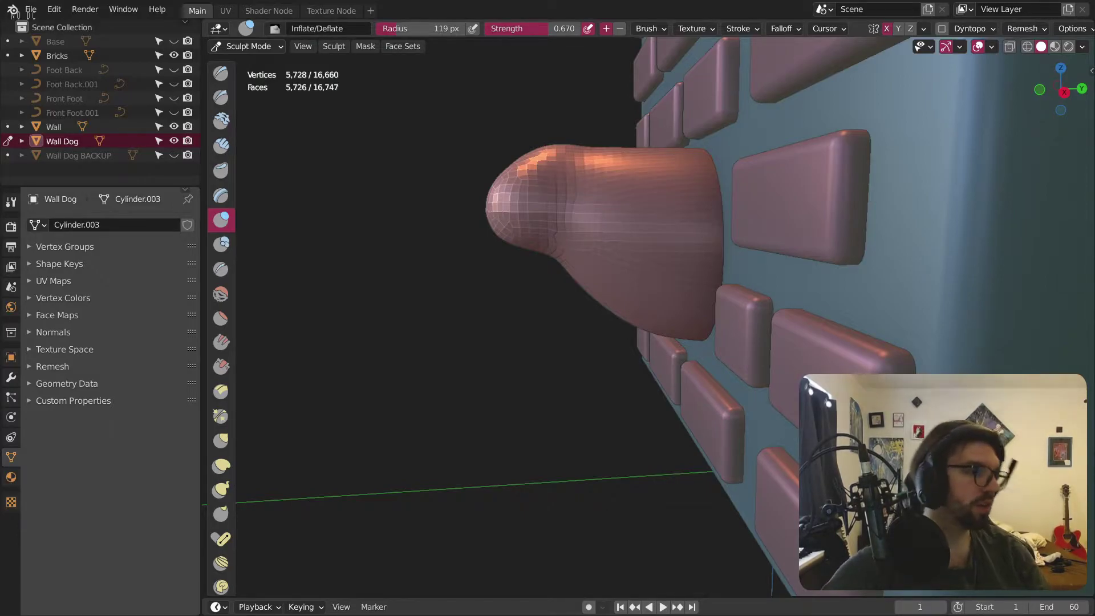
# Step: Switch to Firefox and look through the image results for "cartoon dog" for a head reference
pyautogui.hotkey('alt', 'Tab')
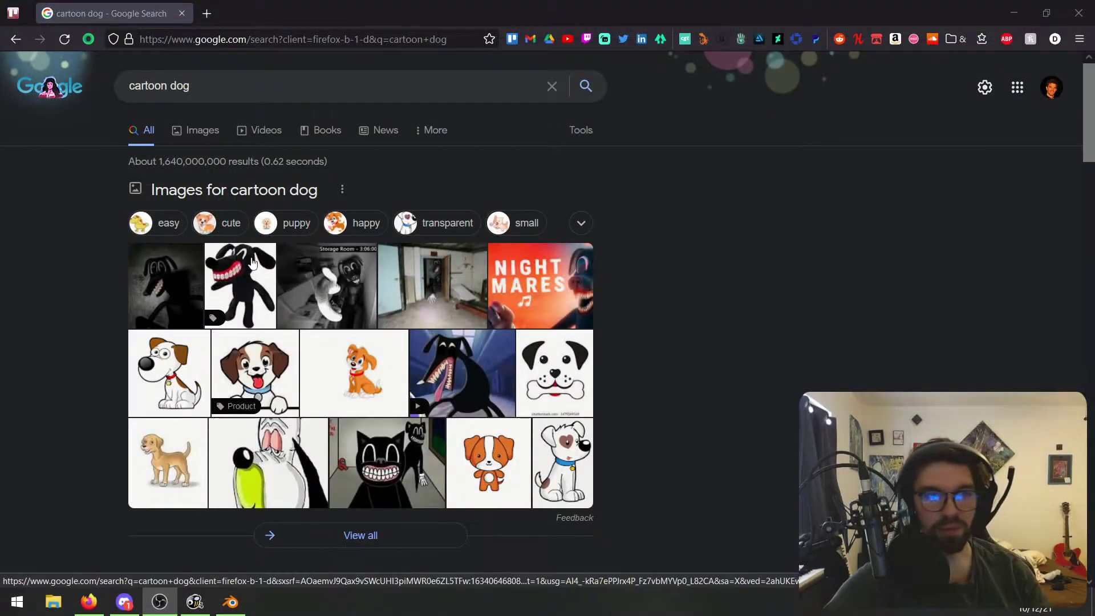
pyautogui.click(203, 134)
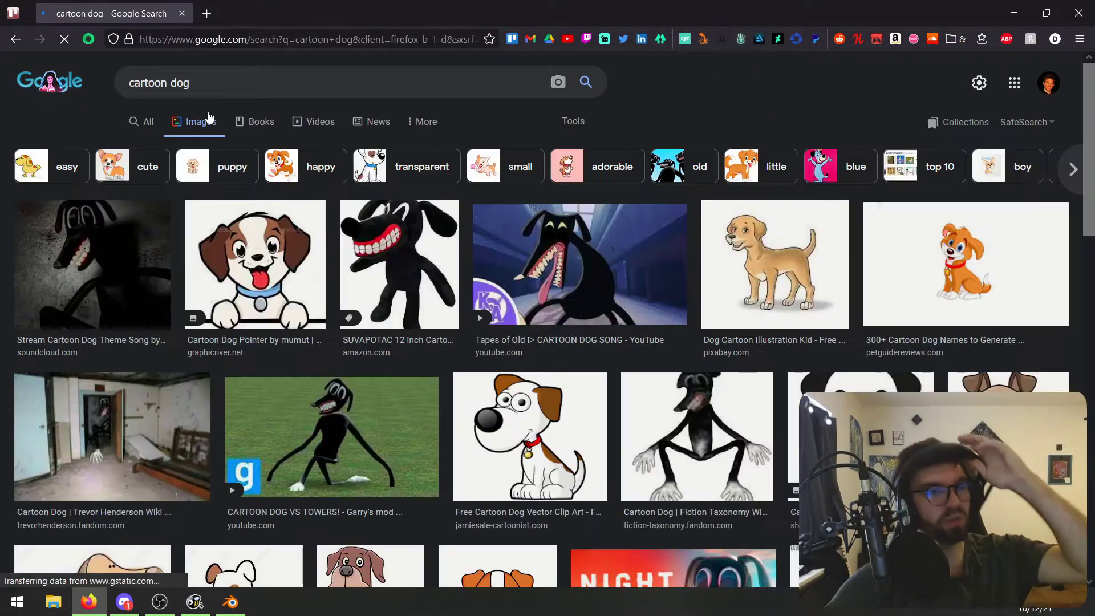
pyautogui.scroll(-3, 503, 264)
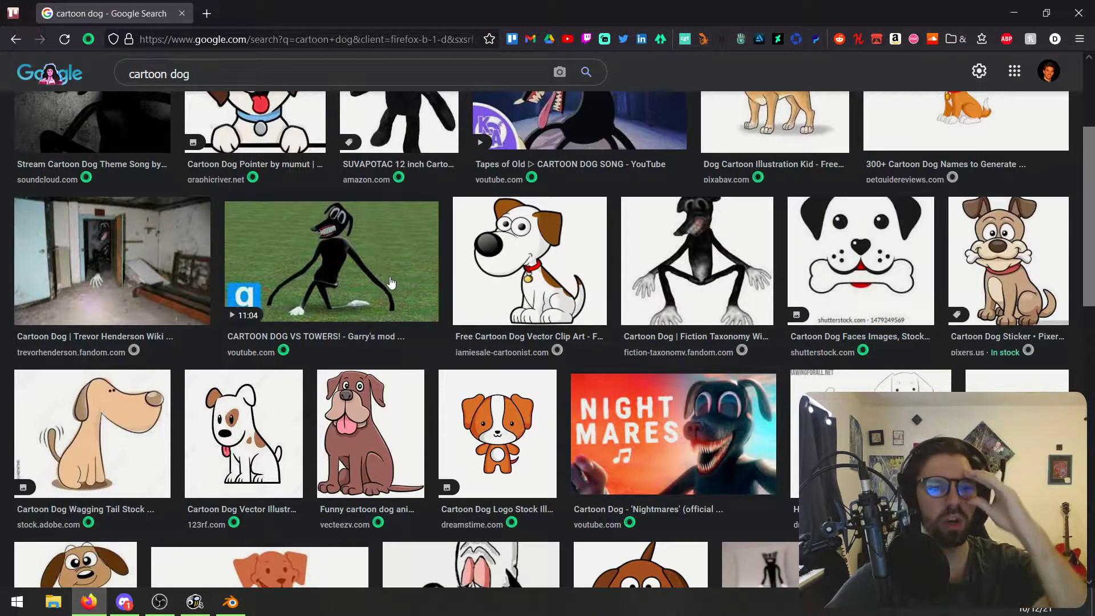
pyautogui.scroll(2, 402, 273)
pyautogui.scroll(1, 402, 273)
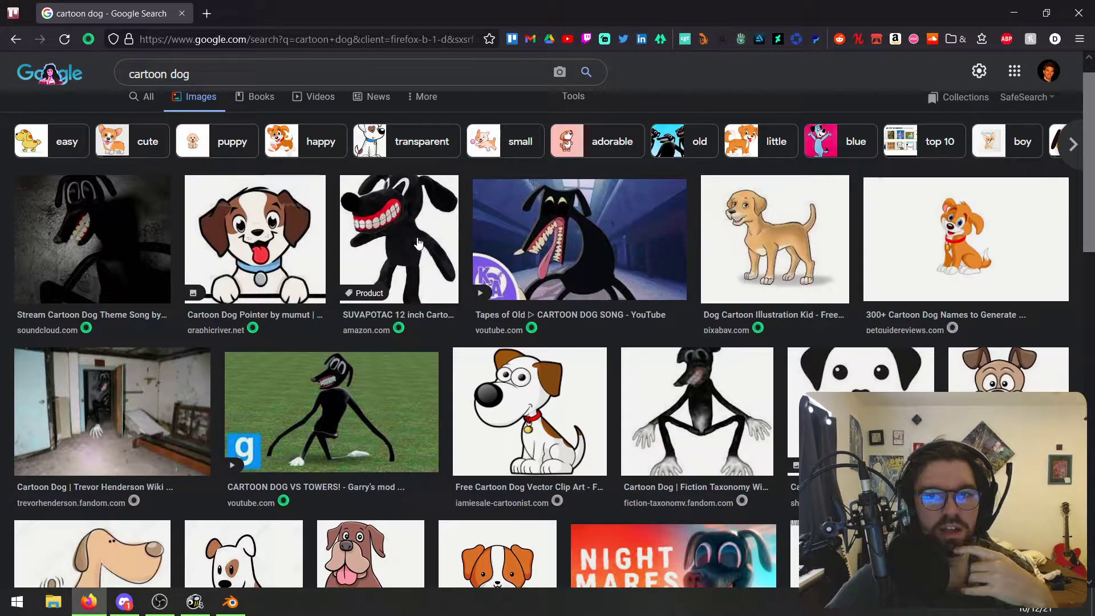
pyautogui.click(206, 502)
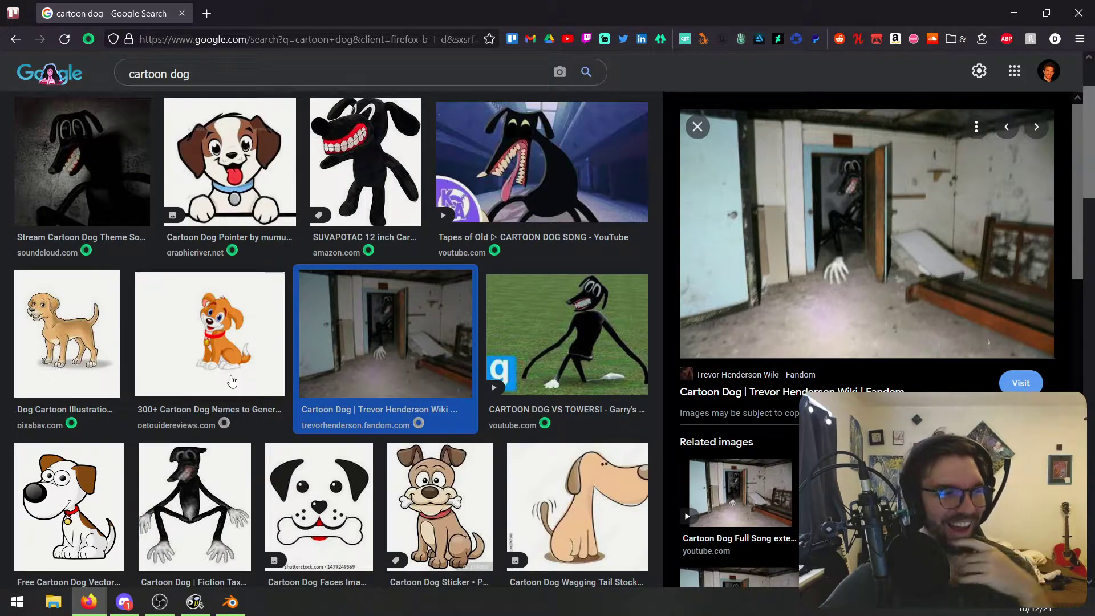
pyautogui.scroll(-5, 231, 381)
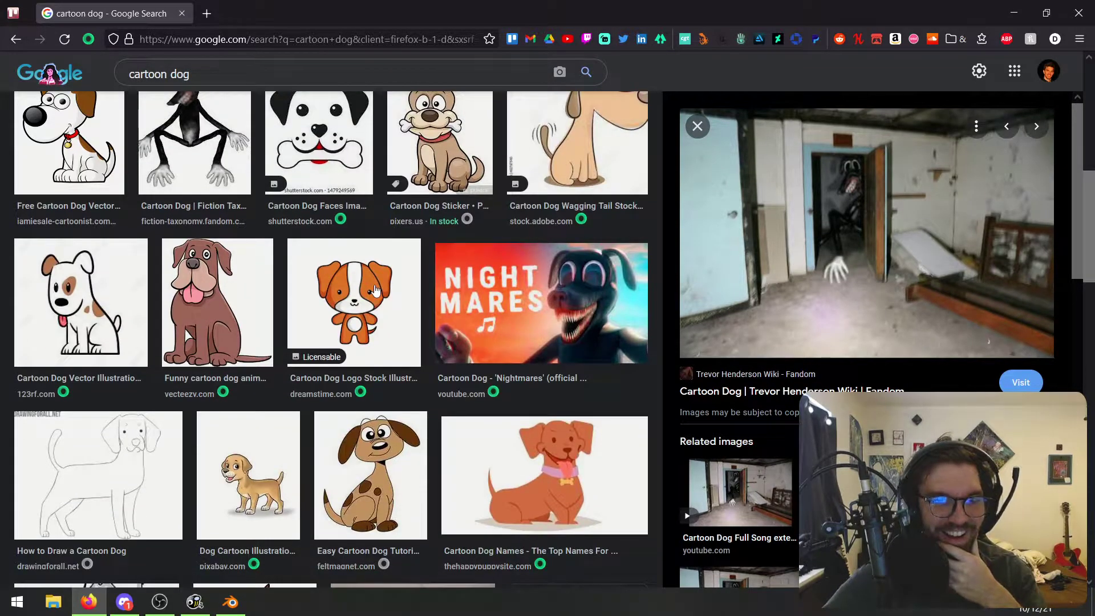
pyautogui.scroll(-8, 375, 290)
pyautogui.scroll(-4, 395, 224)
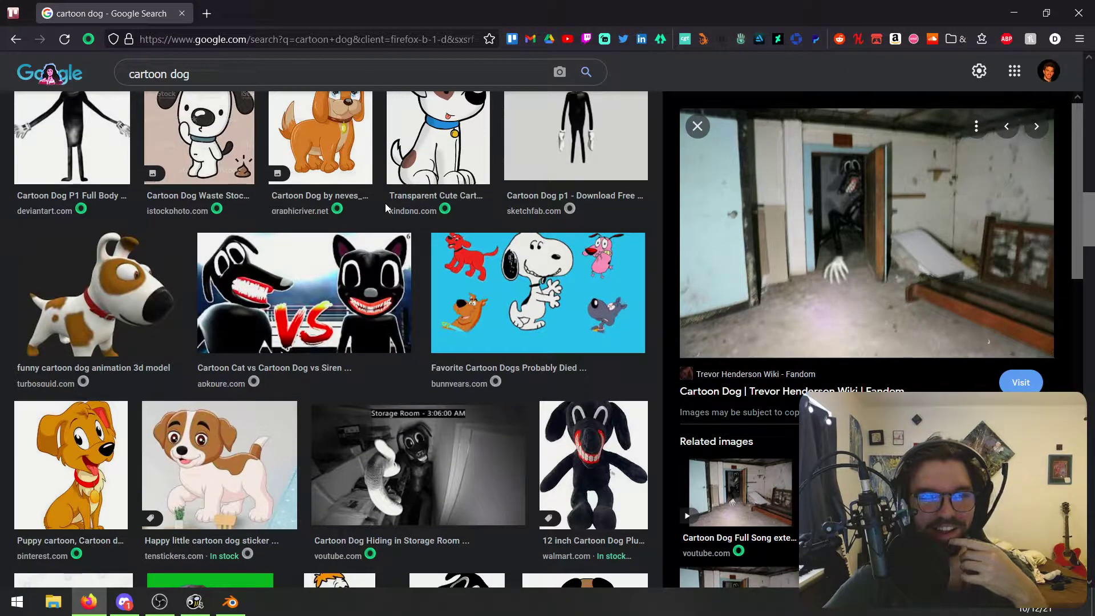
pyautogui.scroll(-6, 386, 204)
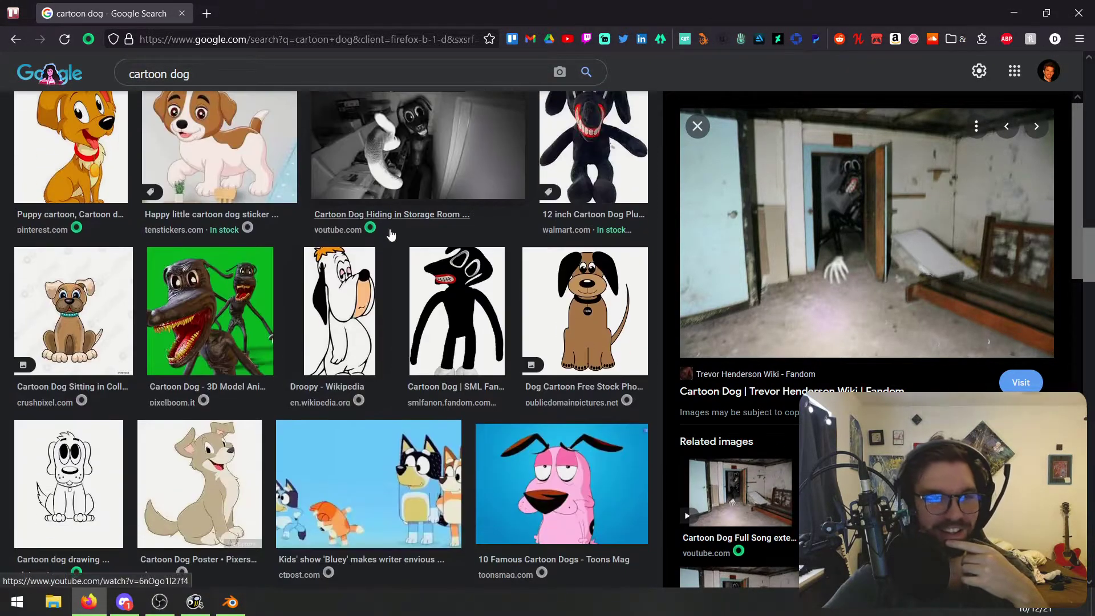
pyautogui.scroll(-8, 390, 234)
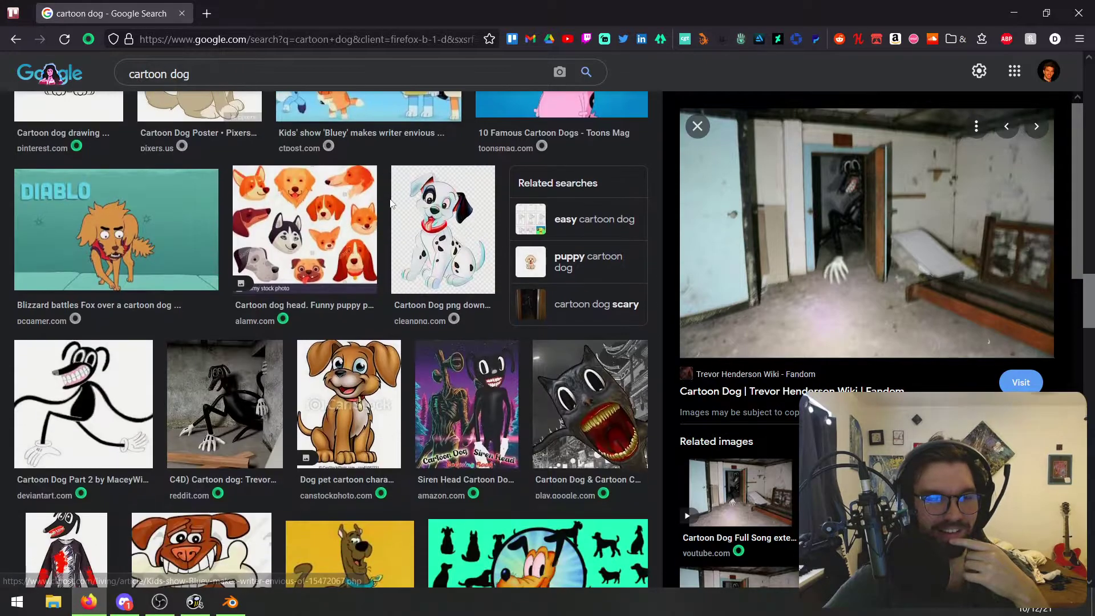
pyautogui.scroll(-7, 391, 204)
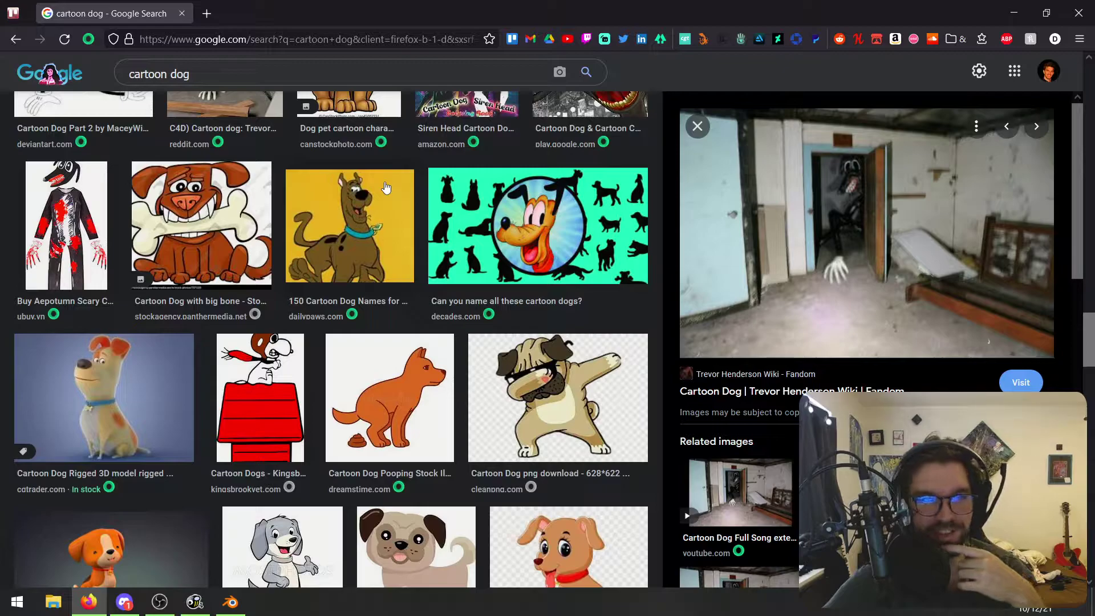
pyautogui.scroll(-8, 386, 187)
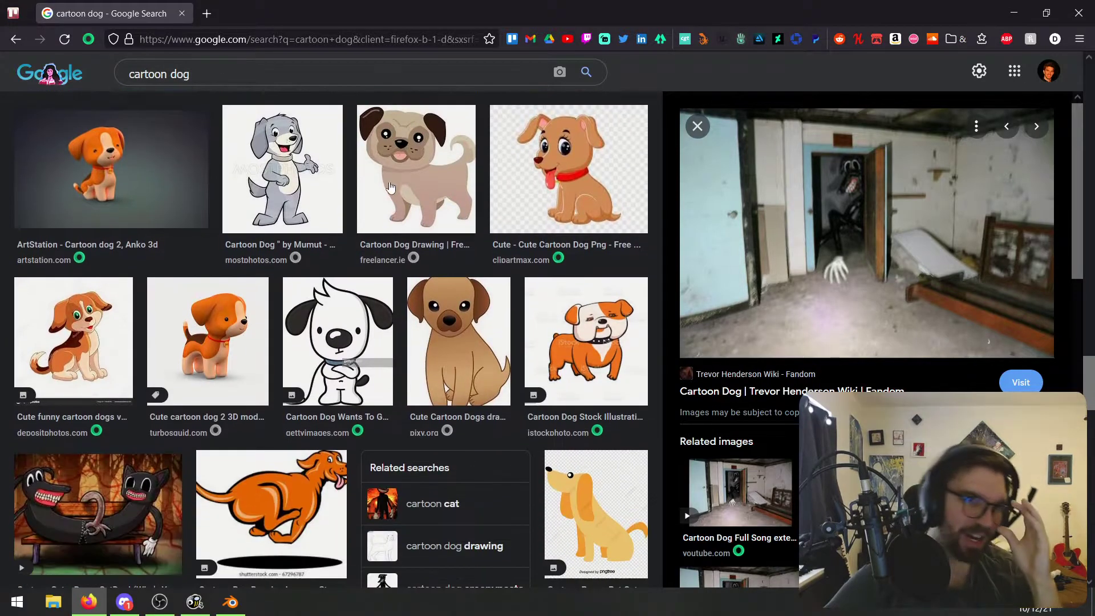
pyautogui.scroll(-3, 394, 208)
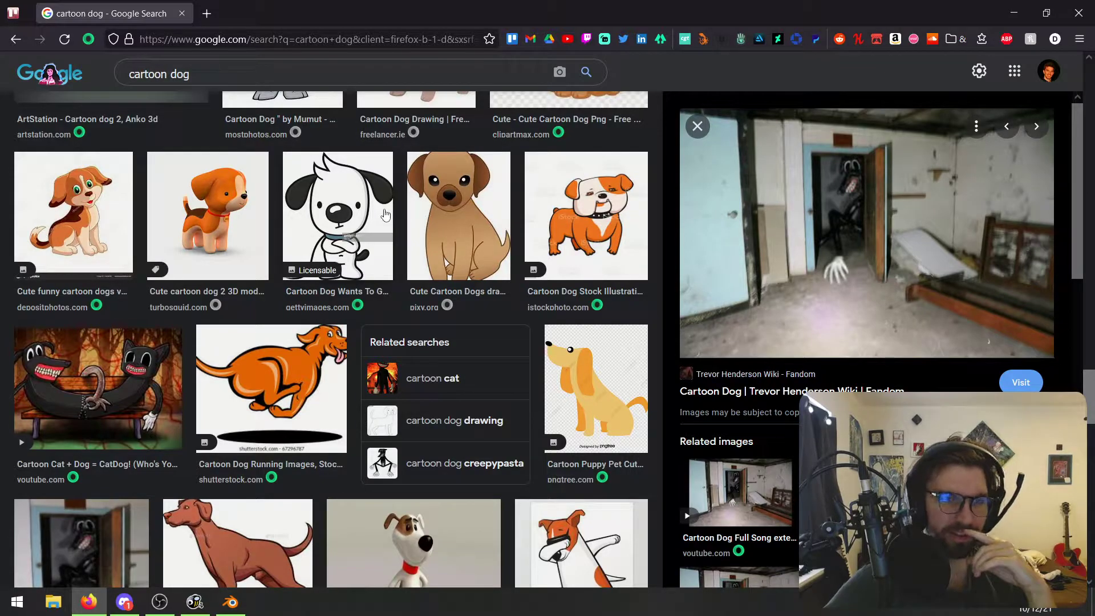
pyautogui.scroll(-3, 385, 215)
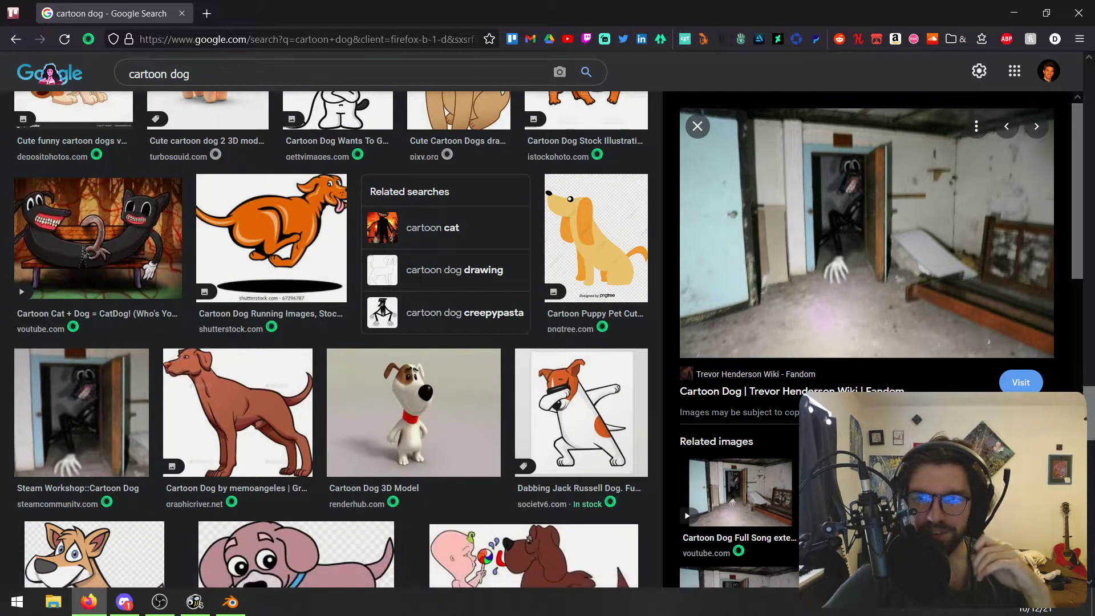
# Step: Search the images for "this is fine" and save the sticker picture of the seated dog to the Desktop as a JPEG image
pyautogui.scroll(15, 112, 102)
pyautogui.hotkey('ctrl', 'a')
pyautogui.write('this is fine')
pyautogui.press('Return')
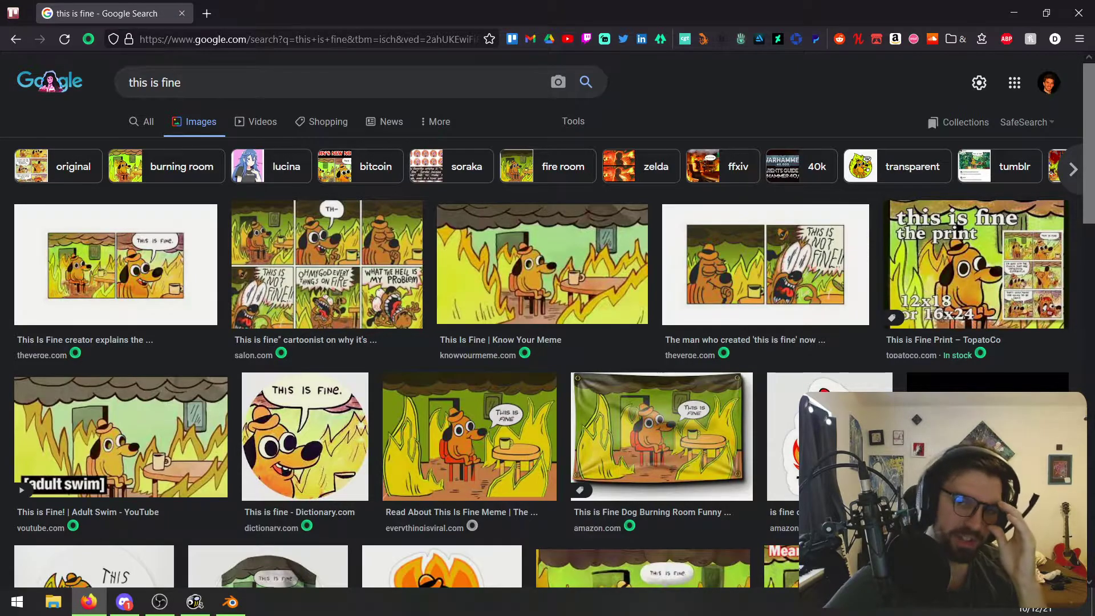
pyautogui.click(784, 433)
pyautogui.rightClick(831, 230)
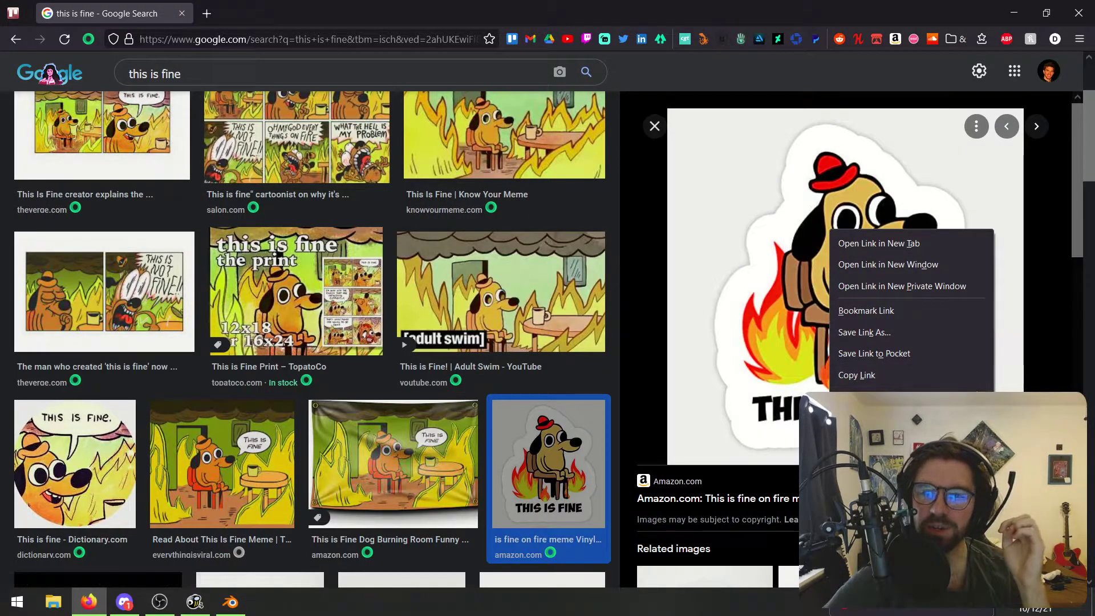
pyautogui.click(896, 377)
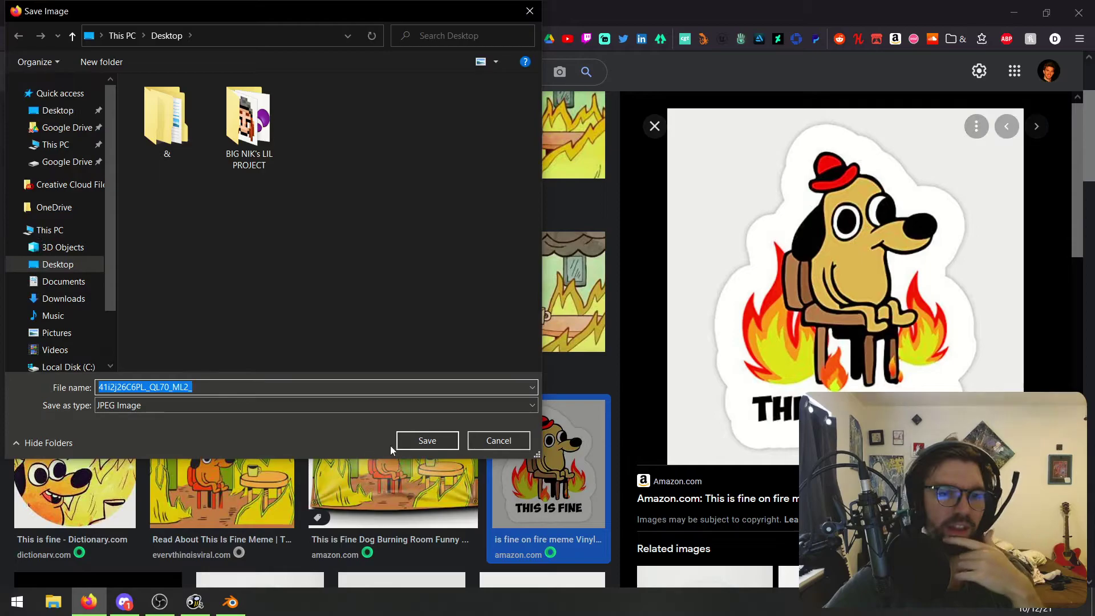
pyautogui.click(425, 440)
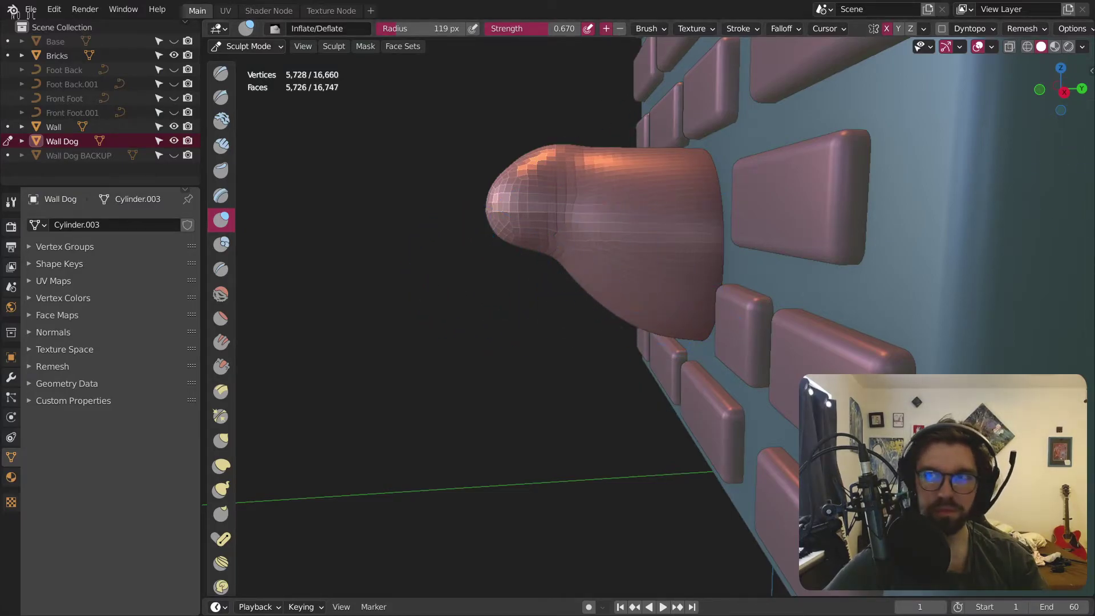
# Step: Return to Blender, view the scene straight along the X axis and switch the Wall Dog to Object Mode
pyautogui.click(1064, 92)
pyautogui.click(249, 47)
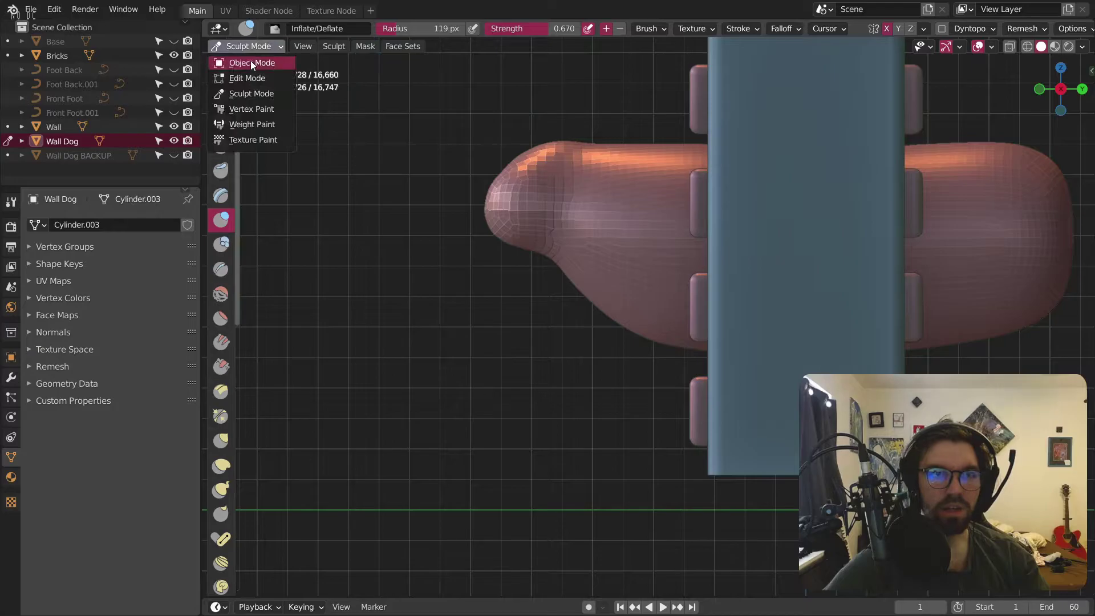
pyautogui.click(251, 60)
pyautogui.keyDown('shift'); pyautogui.moveTo(433, 197); pyautogui.dragTo(541, 204, button='middle'); pyautogui.keyUp('shift')
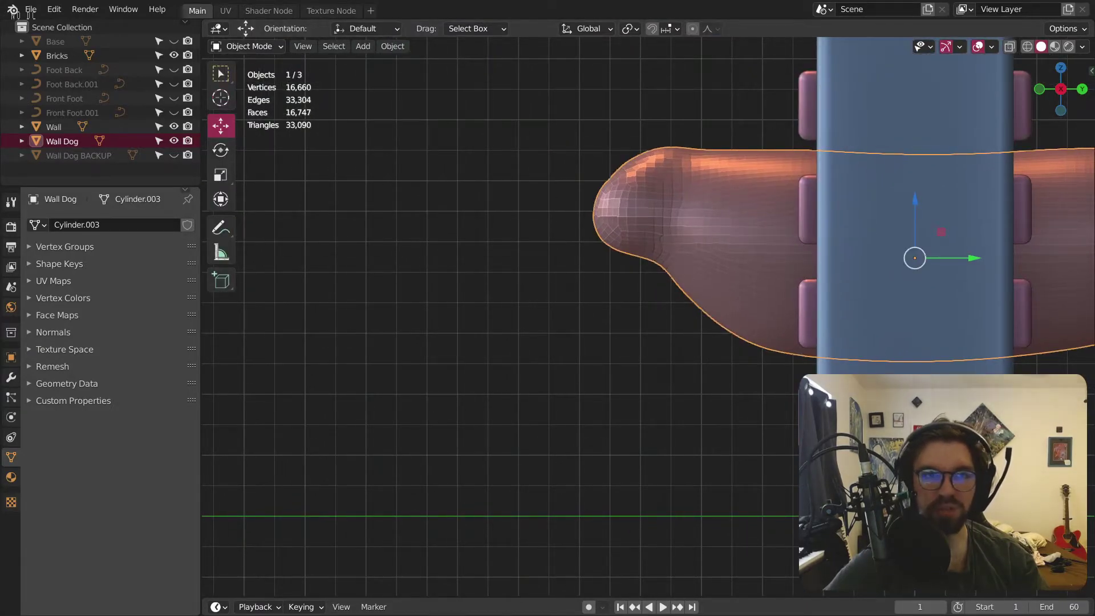
# Step: Bring the saved "this is fine" picture into the scene as a reference image and scale it to 0.257
pyautogui.moveTo(0, 234); pyautogui.dragTo(288, 233)
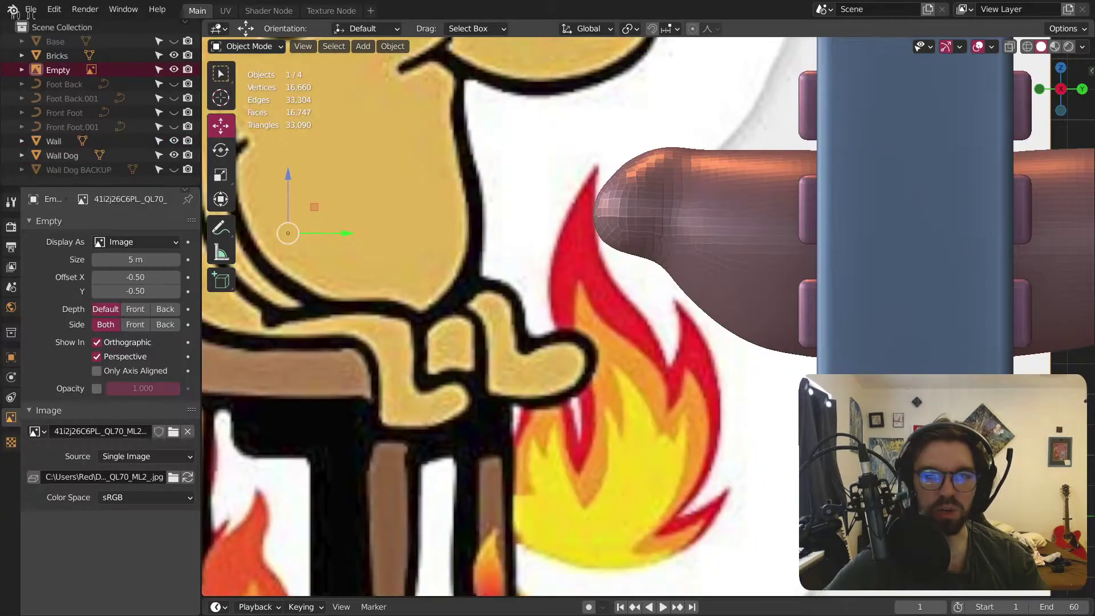
pyautogui.scroll(-5, 606, 204)
pyautogui.press('s')
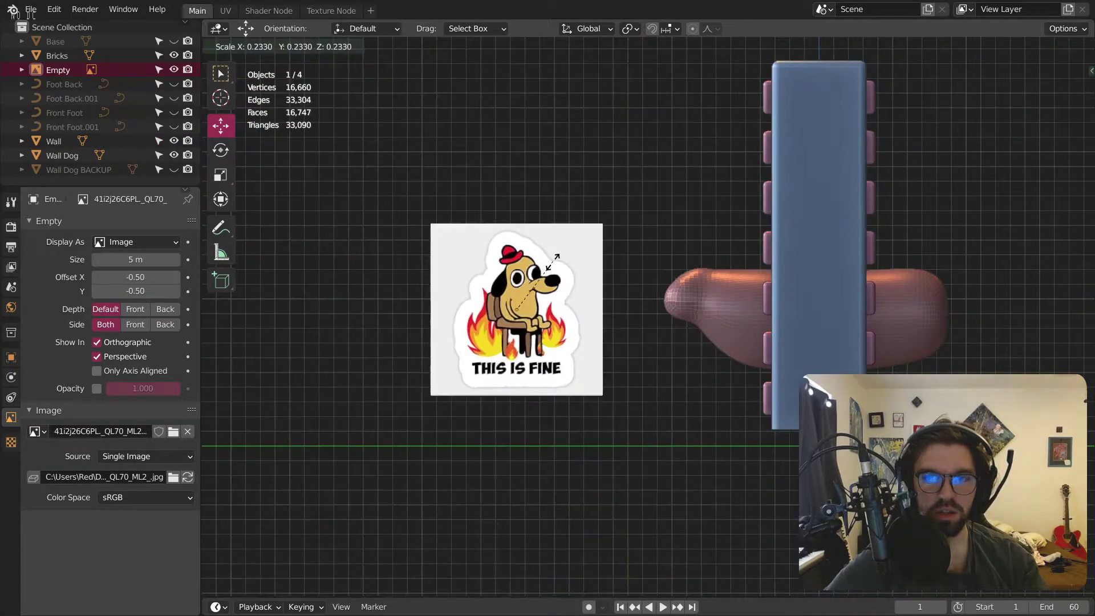
pyautogui.click(563, 265)
pyautogui.scroll(5, 537, 293)
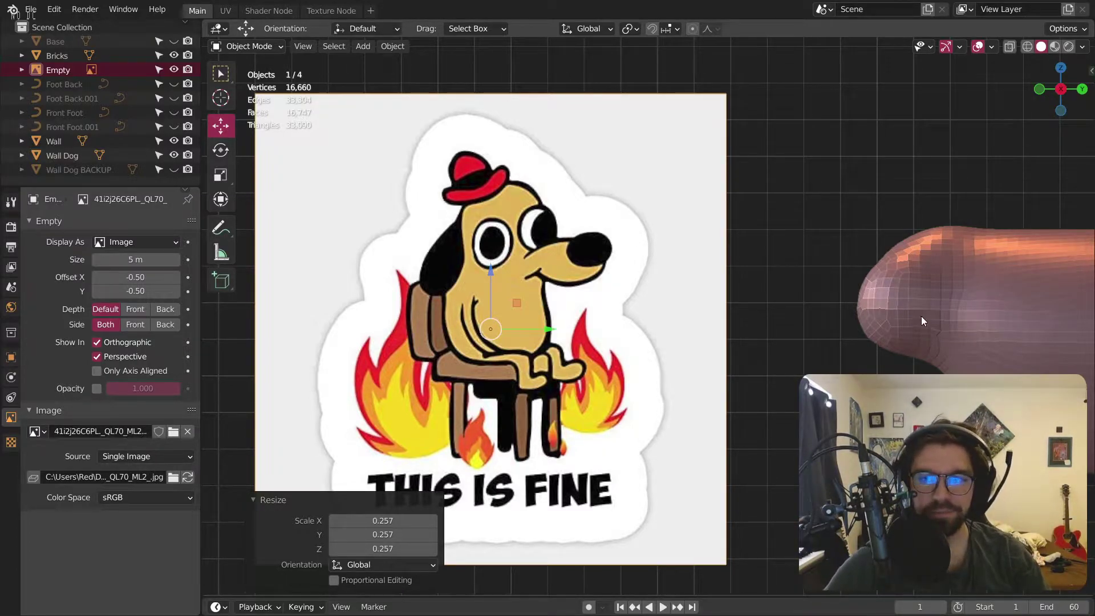
# Step: Return the Wall Dog to Sculpt Mode and inflate the head behind the snout with the Inflate/Deflate brush at 119 px
pyautogui.scroll(2, 904, 317)
pyautogui.keyDown('shift'); pyautogui.moveTo(903, 318); pyautogui.dragTo(782, 343, button='middle'); pyautogui.keyUp('shift')
pyautogui.click(783, 344)
pyautogui.click(258, 47)
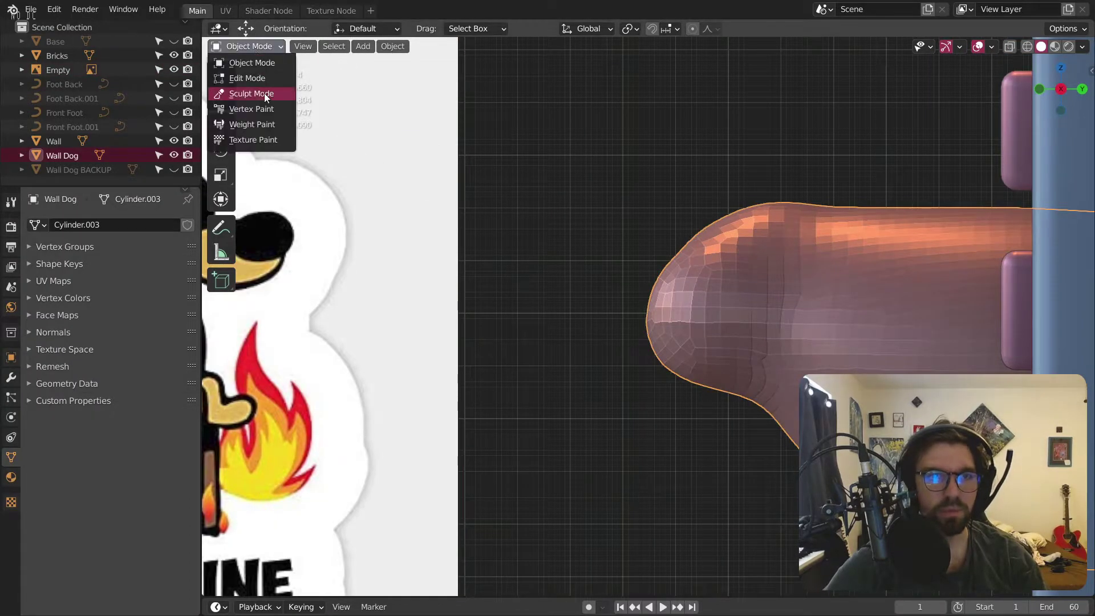
pyautogui.click(265, 94)
pyautogui.moveTo(692, 284)
pyautogui.mouseDown(button='middle')
pyautogui.moveTo(777, 342)
pyautogui.moveTo(723, 321)
pyautogui.moveTo(759, 331)
pyautogui.mouseUp(button='middle')
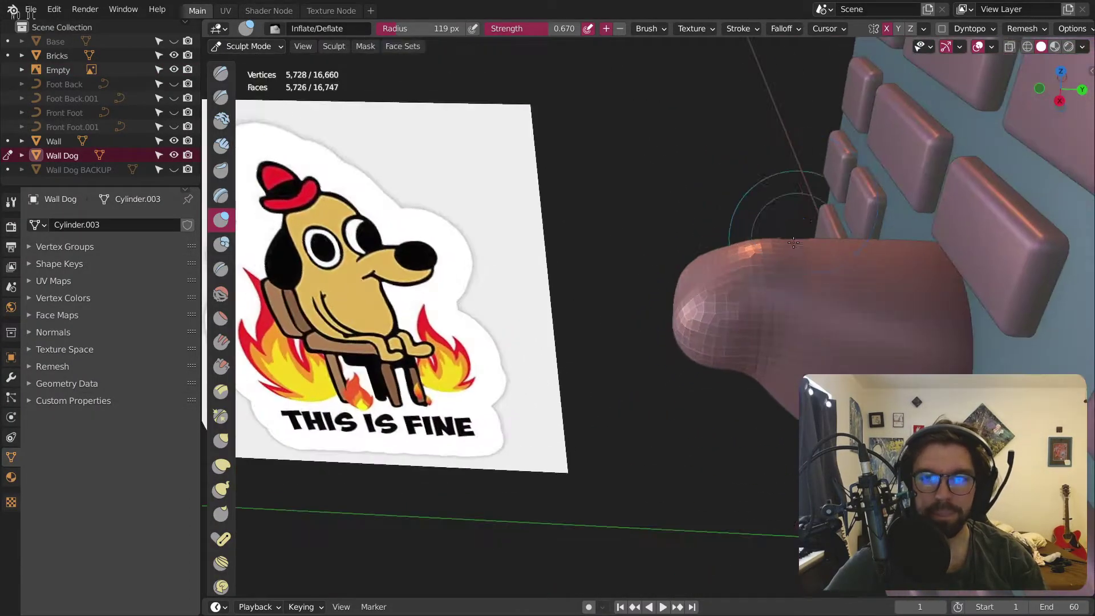
pyautogui.scroll(2, 759, 331)
pyautogui.moveTo(779, 338)
pyautogui.mouseDown()
pyautogui.moveTo(741, 268)
pyautogui.moveTo(683, 248)
pyautogui.mouseUp()
pyautogui.moveTo(683, 248); pyautogui.dragTo(775, 308, button='middle')
# Step: Inflate the cheeks and forehead into a rounded head with a narrower snout in front
pyautogui.moveTo(775, 308)
pyautogui.mouseDown()
pyautogui.moveTo(713, 343)
pyautogui.moveTo(770, 353)
pyautogui.moveTo(752, 341)
pyautogui.moveTo(718, 370)
pyautogui.moveTo(741, 399)
pyautogui.mouseUp()
pyautogui.moveTo(742, 399); pyautogui.dragTo(712, 393, button='middle')
pyautogui.moveTo(713, 393)
pyautogui.mouseDown()
pyautogui.moveTo(687, 388)
pyautogui.moveTo(682, 365)
pyautogui.moveTo(718, 342)
pyautogui.moveTo(707, 319)
pyautogui.mouseUp()
pyautogui.moveTo(707, 319)
pyautogui.mouseDown(button='middle')
pyautogui.moveTo(735, 279)
pyautogui.moveTo(707, 342)
pyautogui.mouseUp(button='middle')
pyautogui.moveTo(707, 342)
pyautogui.mouseDown()
pyautogui.moveTo(630, 311)
pyautogui.moveTo(594, 360)
pyautogui.mouseUp()
pyautogui.scroll(2, 666, 317)
pyautogui.moveTo(627, 330); pyautogui.dragTo(637, 348, button='middle')
pyautogui.moveTo(595, 346)
pyautogui.mouseDown()
pyautogui.moveTo(620, 344)
pyautogui.moveTo(599, 322)
pyautogui.moveTo(573, 342)
pyautogui.moveTo(613, 336)
pyautogui.moveTo(623, 358)
pyautogui.moveTo(576, 342)
pyautogui.moveTo(628, 319)
pyautogui.moveTo(655, 285)
pyautogui.moveTo(691, 313)
pyautogui.mouseUp()
pyautogui.moveTo(684, 308); pyautogui.dragTo(600, 378, button='middle')
pyautogui.moveTo(678, 386); pyautogui.dragTo(709, 399)
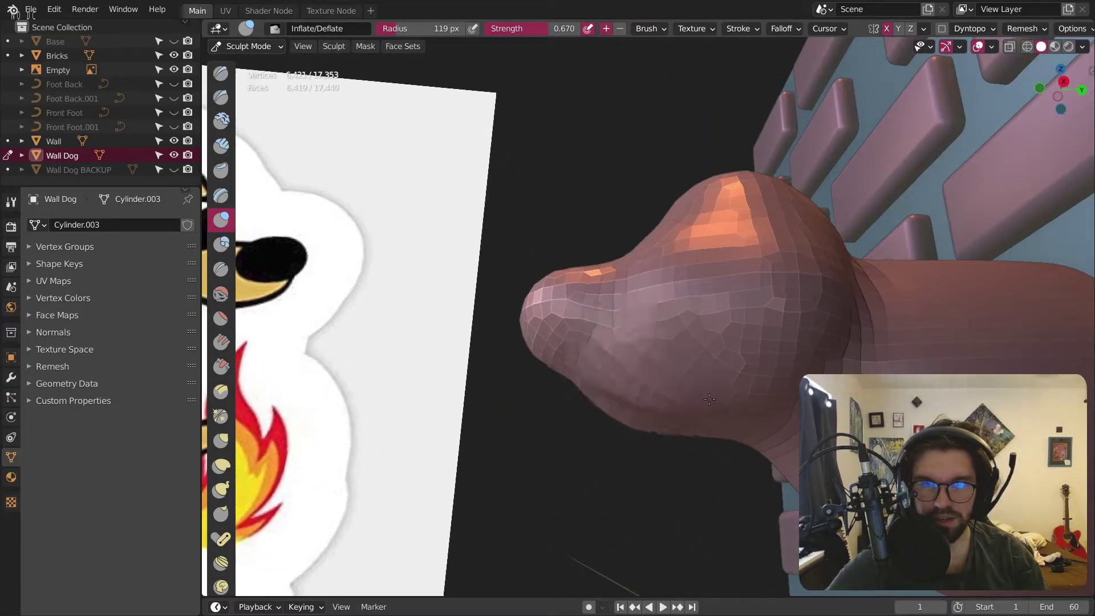
# Step: Build up the jaw underside, the sides of the snout and the back edge of the head with Inflate/Deflate
pyautogui.moveTo(716, 406); pyautogui.dragTo(725, 408, button='middle')
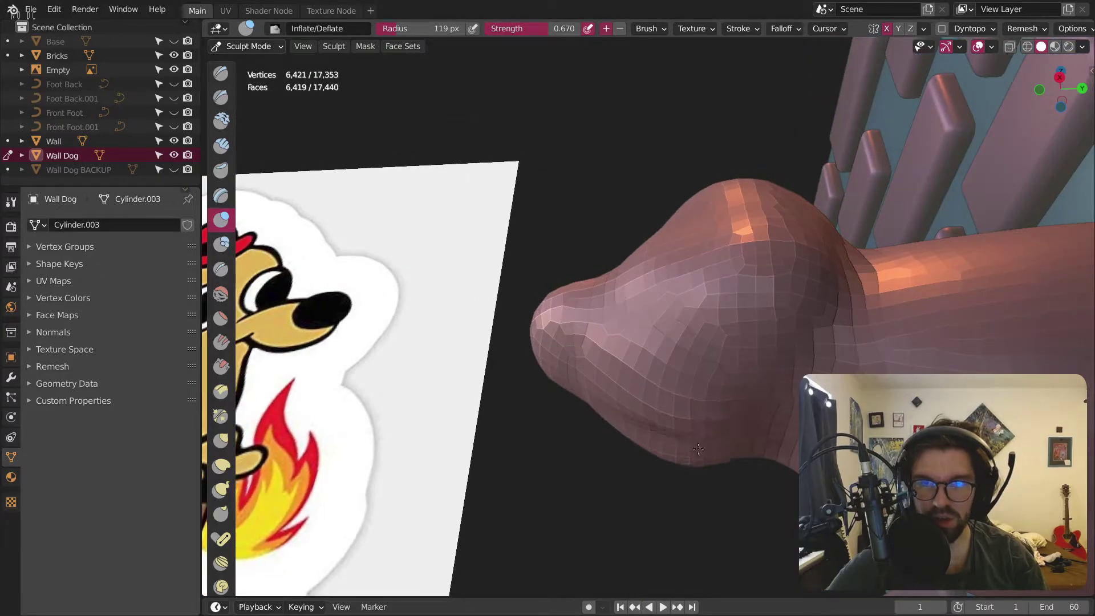
pyautogui.moveTo(786, 411)
pyautogui.mouseDown()
pyautogui.moveTo(736, 393)
pyautogui.moveTo(666, 431)
pyautogui.mouseUp()
pyautogui.moveTo(666, 432); pyautogui.dragTo(645, 438, button='middle')
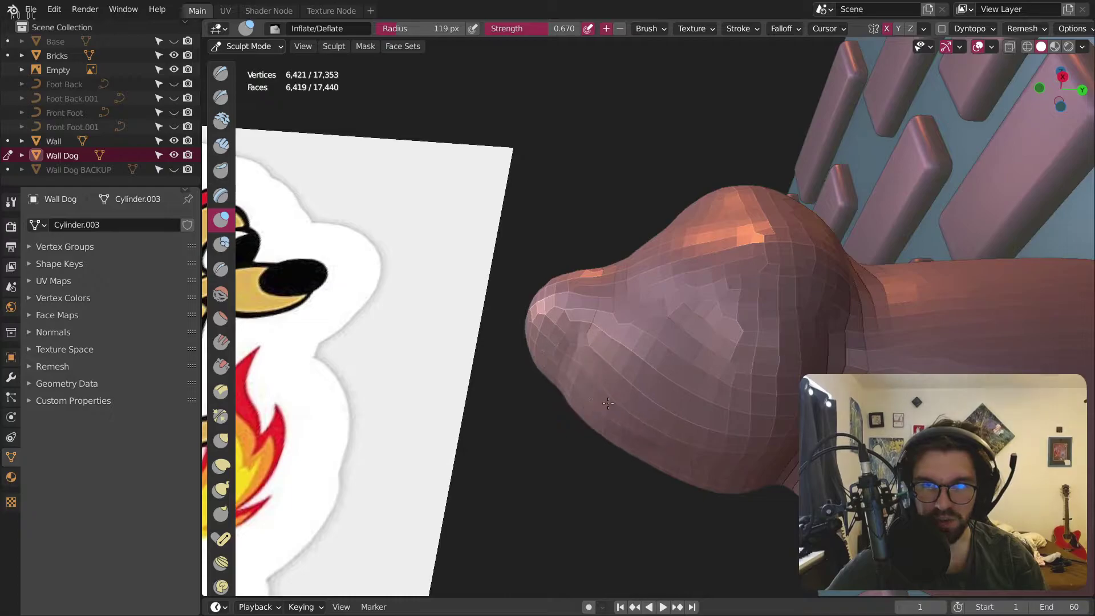
pyautogui.moveTo(588, 381); pyautogui.dragTo(580, 379, button='middle')
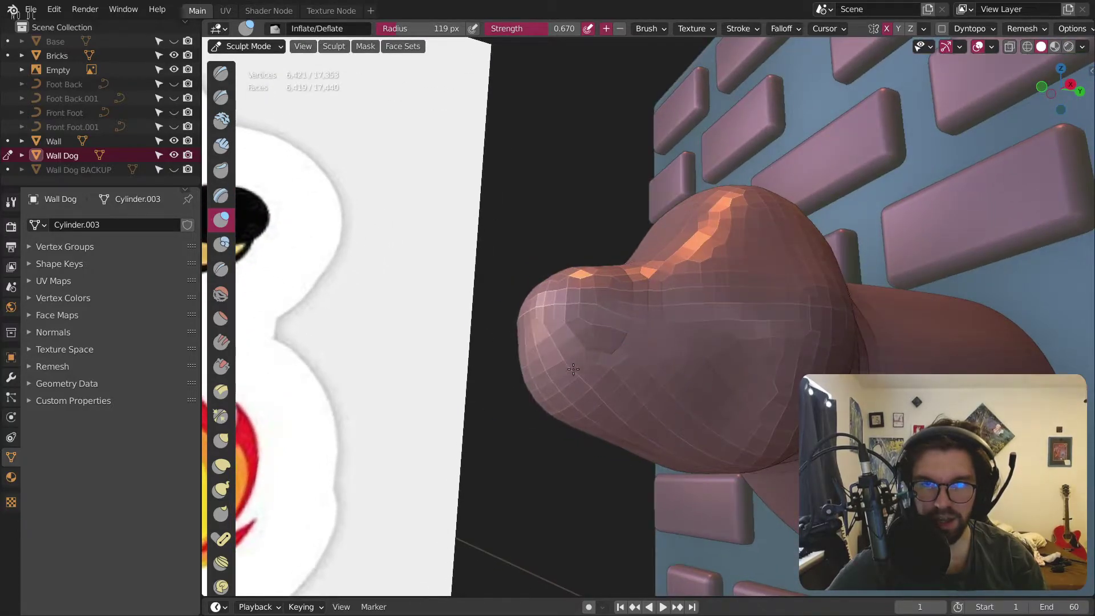
pyautogui.moveTo(678, 343); pyautogui.dragTo(656, 350)
pyautogui.moveTo(656, 350); pyautogui.dragTo(538, 366, button='middle')
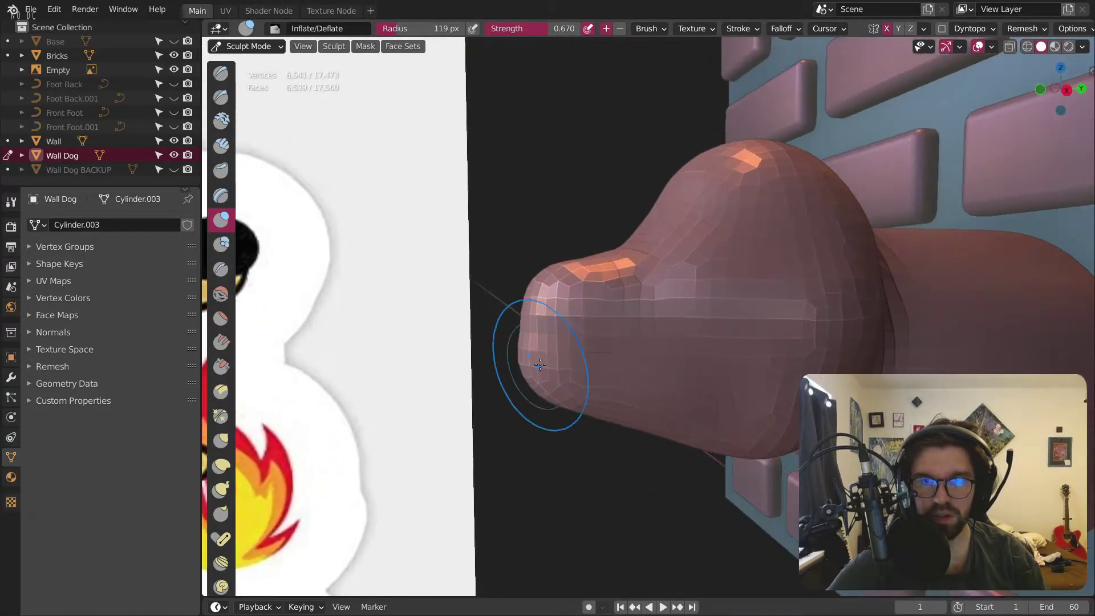
pyautogui.moveTo(605, 350); pyautogui.dragTo(653, 386, button='middle')
pyautogui.moveTo(602, 363); pyautogui.dragTo(738, 395)
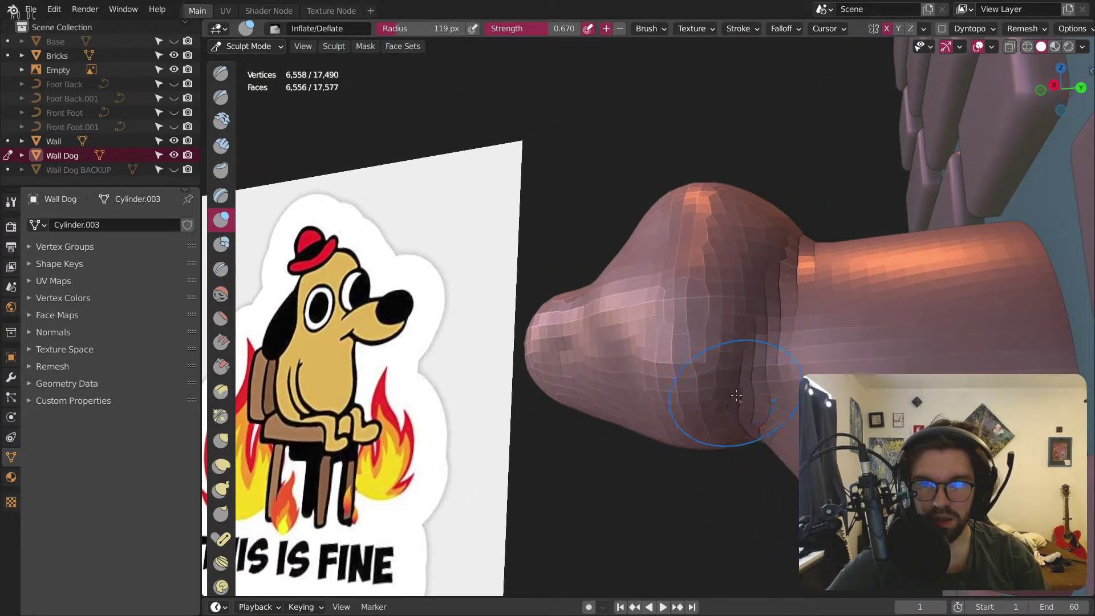
pyautogui.moveTo(695, 357); pyautogui.dragTo(274, 316, button='middle')
# Step: Smooth the crease between the back of the head and the neck with the Smooth brush at 200 px
pyautogui.click(220, 294)
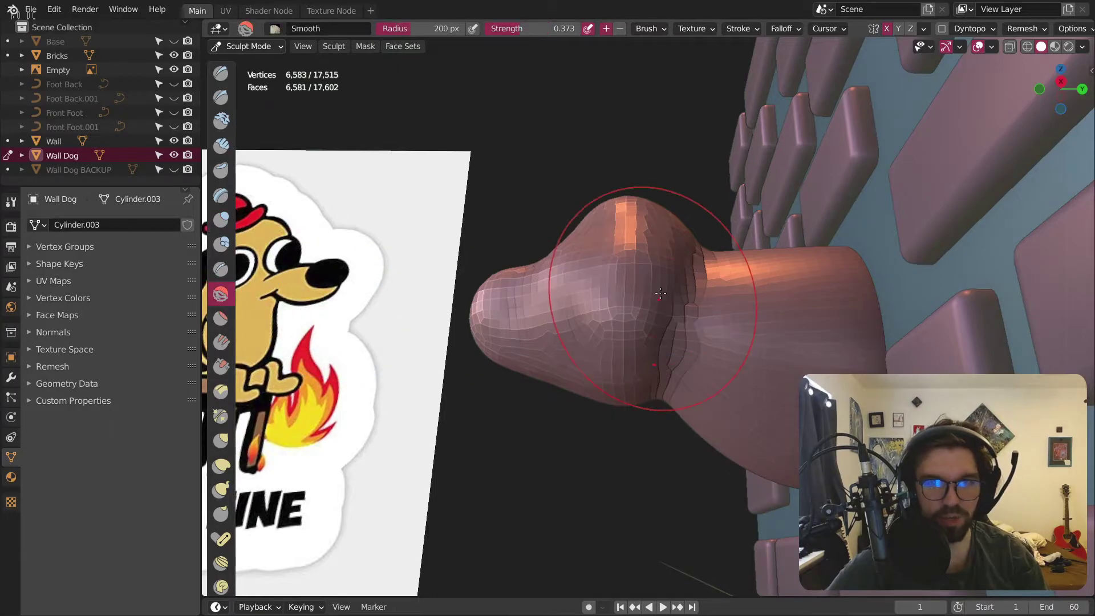
pyautogui.moveTo(579, 233); pyautogui.dragTo(607, 346, button='middle')
pyautogui.moveTo(658, 201); pyautogui.dragTo(643, 249, button='middle')
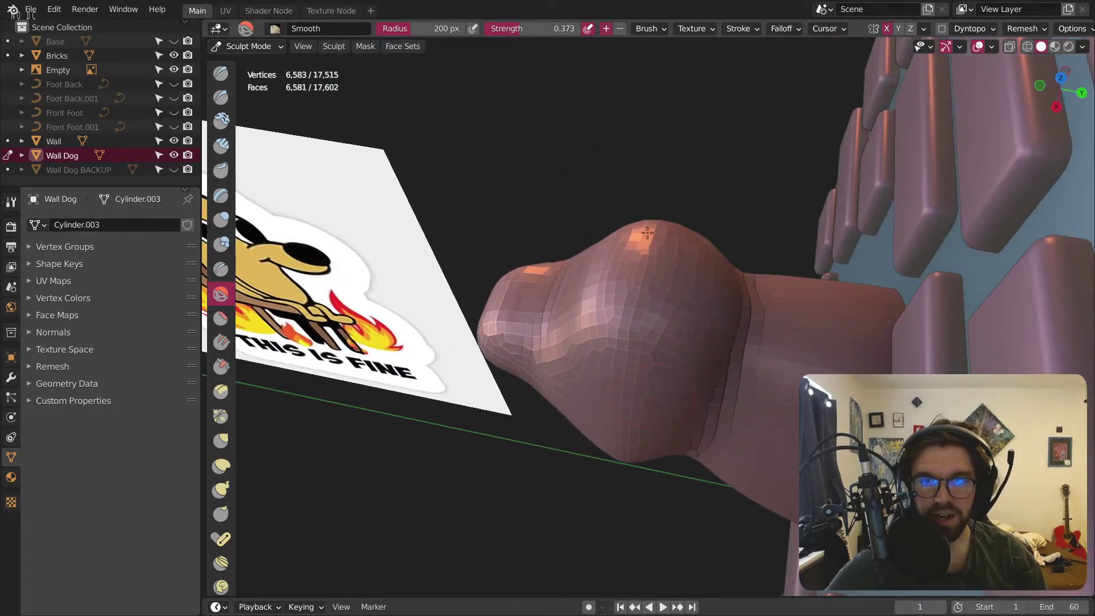
pyautogui.moveTo(704, 276); pyautogui.dragTo(723, 326, button='middle')
pyautogui.moveTo(738, 450); pyautogui.dragTo(694, 323, button='middle')
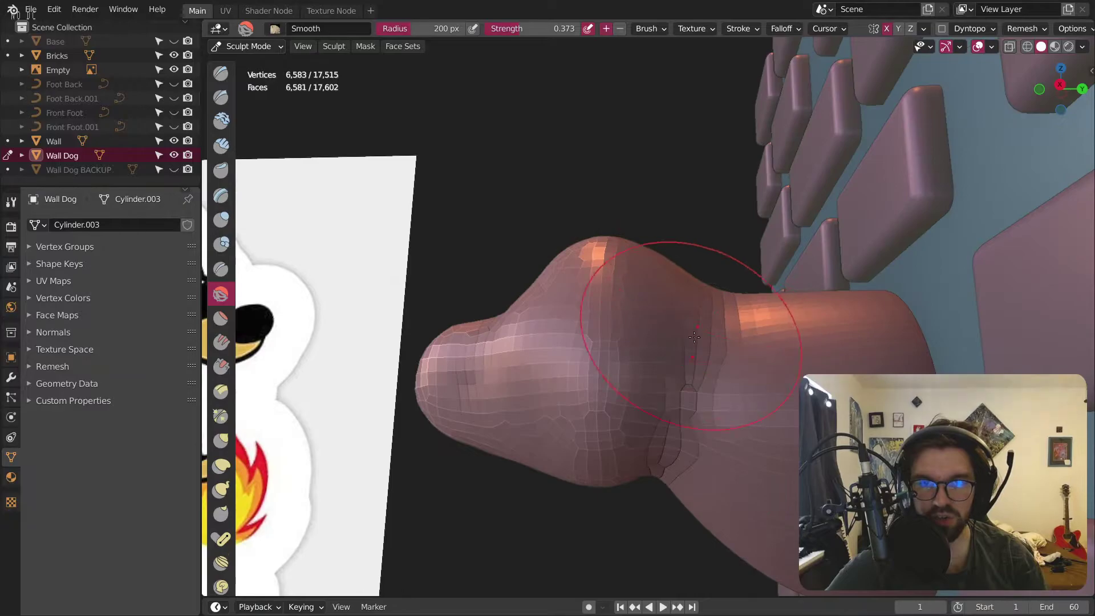
pyautogui.moveTo(671, 470); pyautogui.dragTo(720, 408, button='middle')
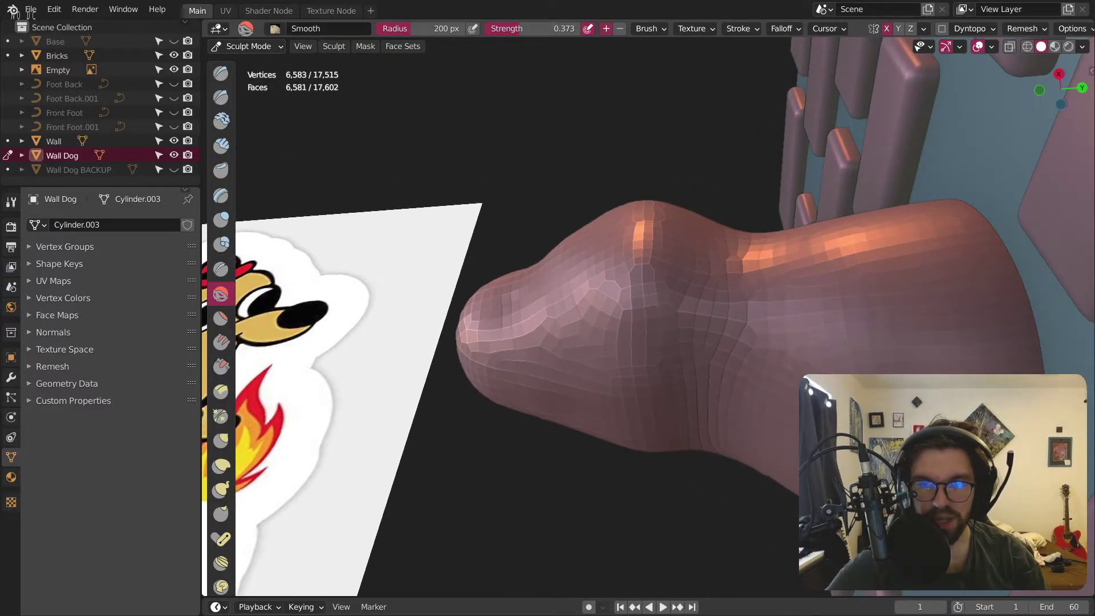
# Step: Smooth the cheeks, snout and jaw underside, and remesh the Wall Dog
pyautogui.moveTo(740, 326); pyautogui.dragTo(775, 333, button='middle')
pyautogui.moveTo(698, 288)
pyautogui.mouseDown(button='middle')
pyautogui.moveTo(534, 230)
pyautogui.moveTo(698, 296)
pyautogui.mouseUp(button='middle')
pyautogui.moveTo(651, 323); pyautogui.dragTo(606, 461, button='middle')
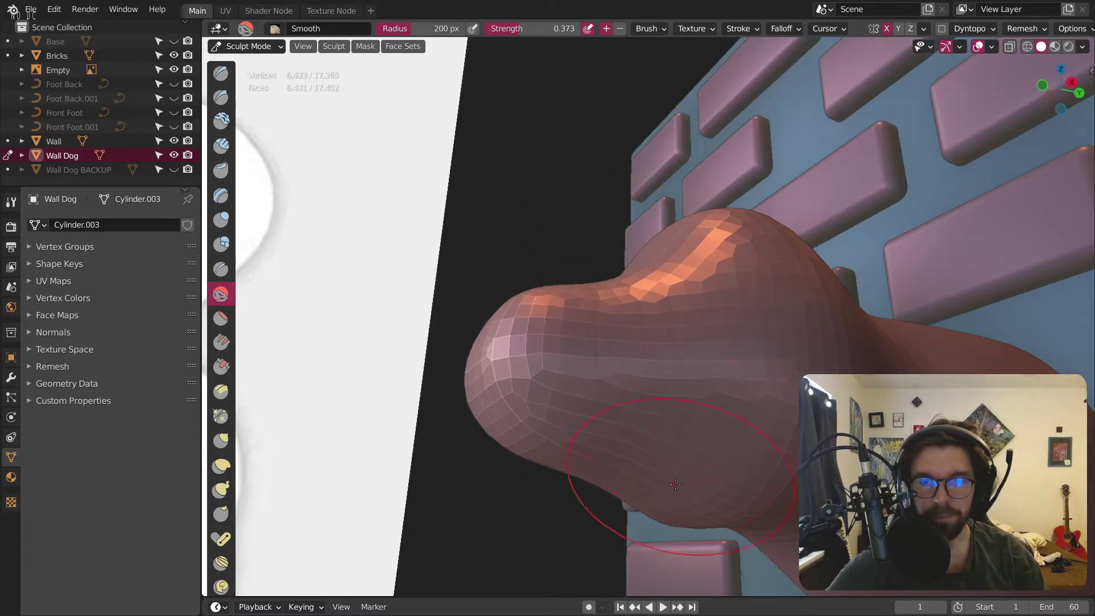
pyautogui.moveTo(722, 468); pyautogui.dragTo(591, 397, button='middle')
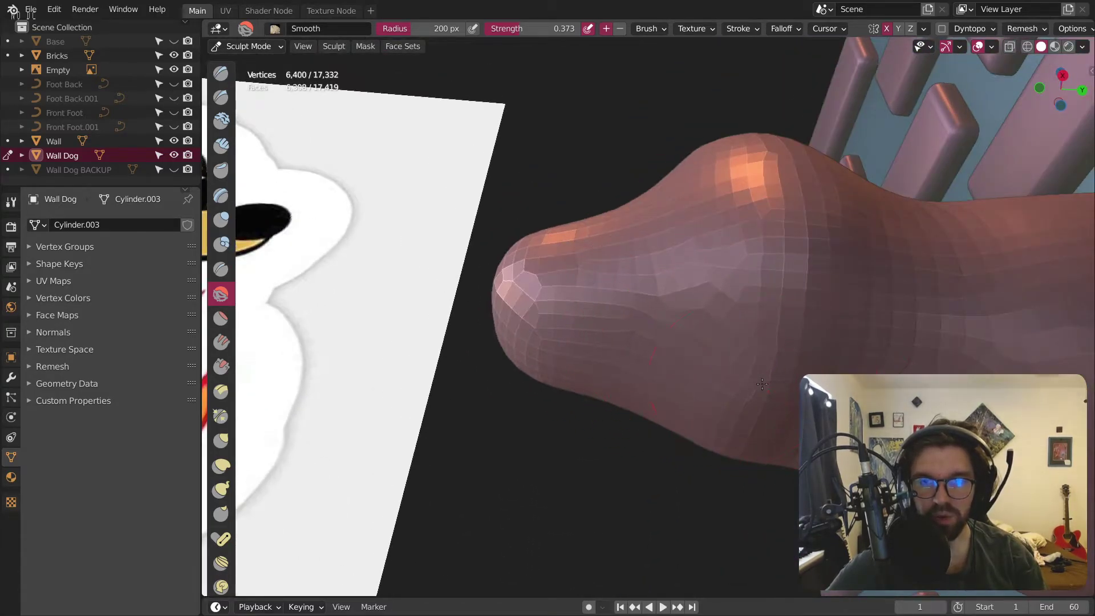
pyautogui.hotkey('ctrl', 'r')
# Step: Compare the head and snout shape with the reference image from several angles
pyautogui.moveTo(787, 343); pyautogui.dragTo(603, 281, button='middle')
pyautogui.scroll(-5, 802, 298)
pyautogui.scroll(2, 860, 326)
pyautogui.scroll(-3, 853, 347)
pyautogui.scroll(3, 715, 326)
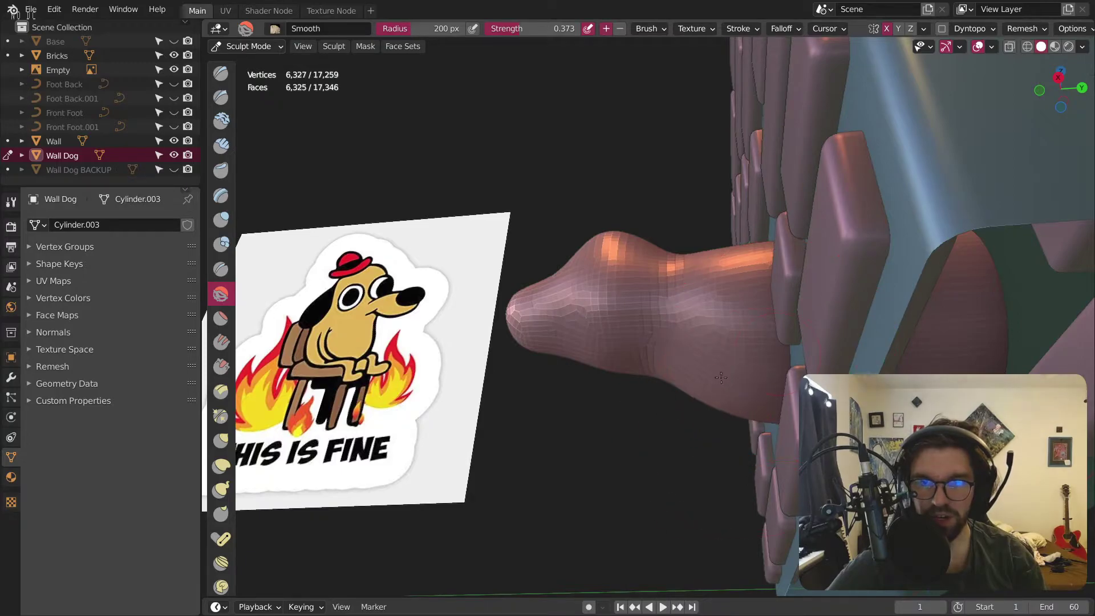
pyautogui.moveTo(713, 280); pyautogui.dragTo(767, 293, button='middle')
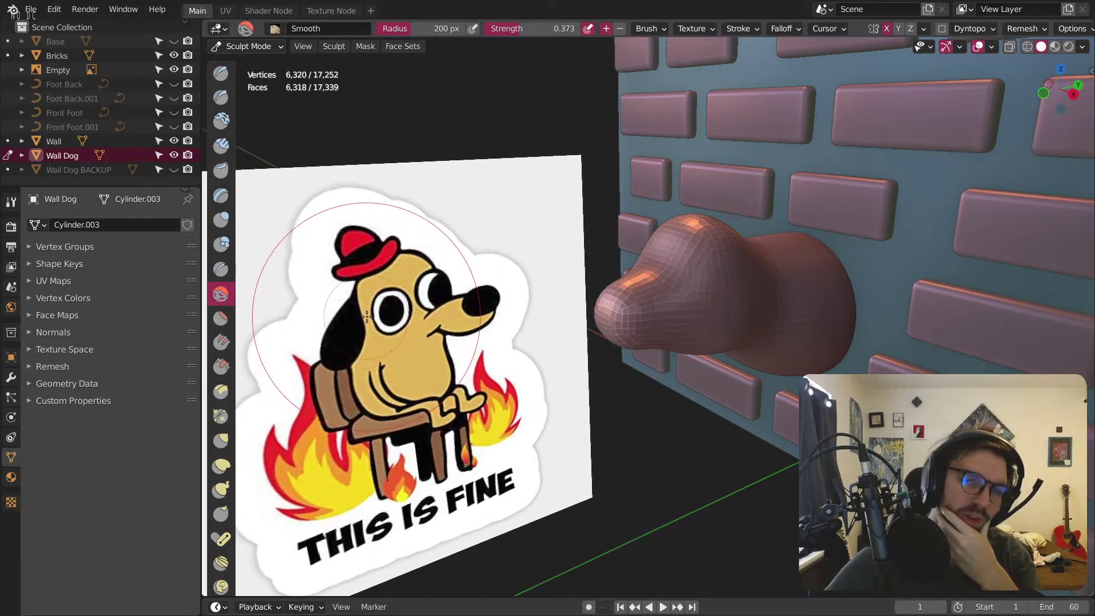
pyautogui.scroll(3, 627, 288)
pyautogui.moveTo(570, 365)
pyautogui.mouseDown(button='middle')
pyautogui.moveTo(562, 391)
pyautogui.moveTo(557, 371)
pyautogui.mouseUp(button='middle')
pyautogui.scroll(-3, 579, 320)
pyautogui.scroll(4, 579, 321)
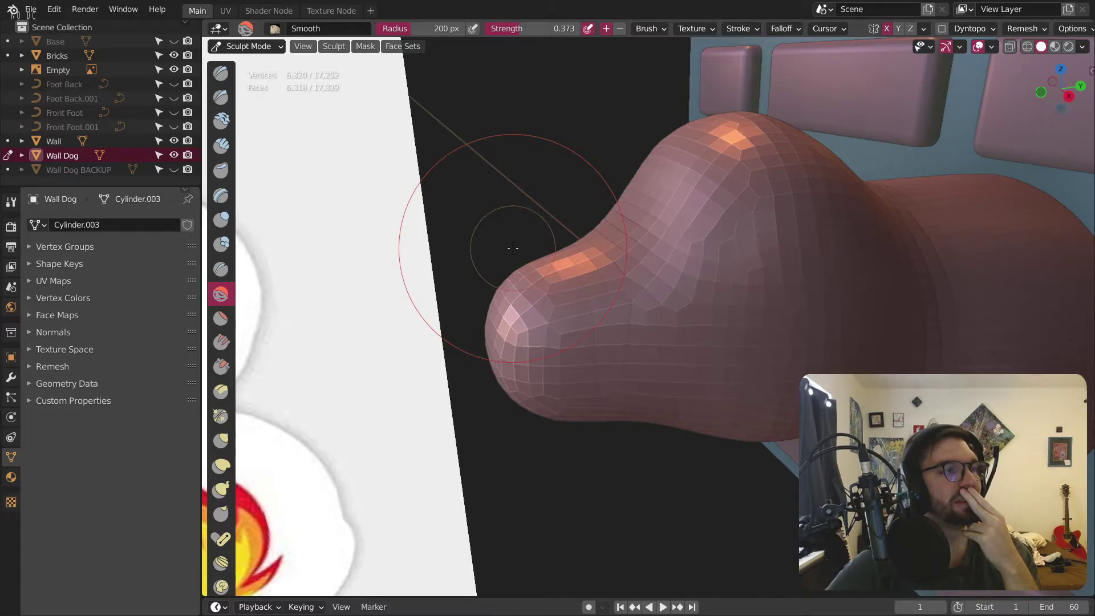
# Step: Try to carve a mouth line along the side of the snout with the Crease brush at a 54 px radius
pyautogui.click(221, 269)
pyautogui.press('f')
pyautogui.click(538, 375)
pyautogui.moveTo(578, 358); pyautogui.dragTo(665, 354)
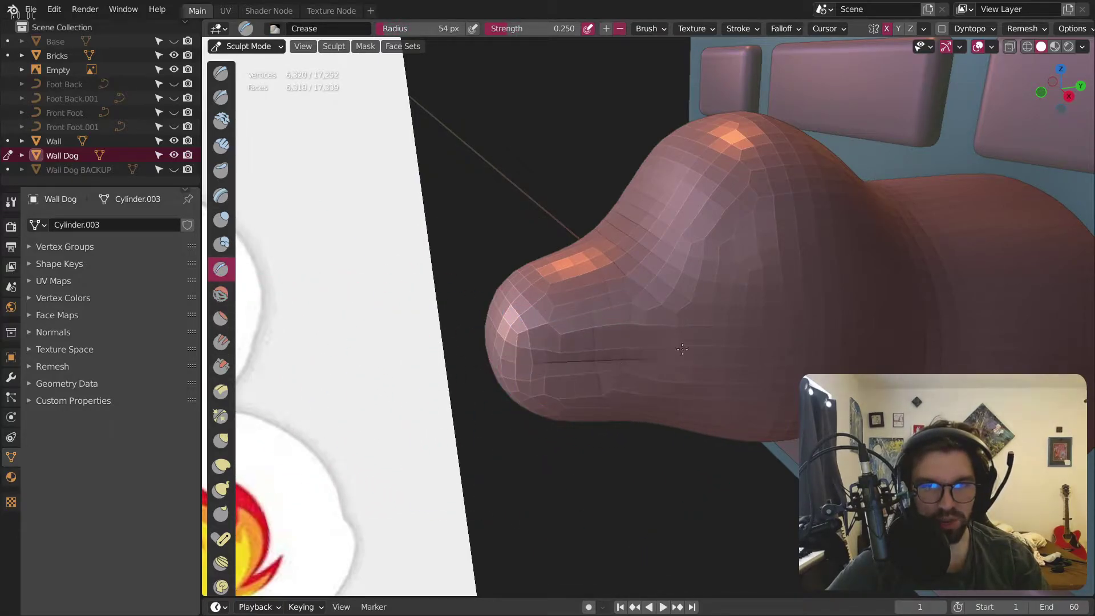
pyautogui.hotkey('ctrl', 'z')
pyautogui.scroll(-5, 720, 307)
pyautogui.moveTo(720, 307); pyautogui.dragTo(701, 371, button='middle')
pyautogui.scroll(5, 638, 376)
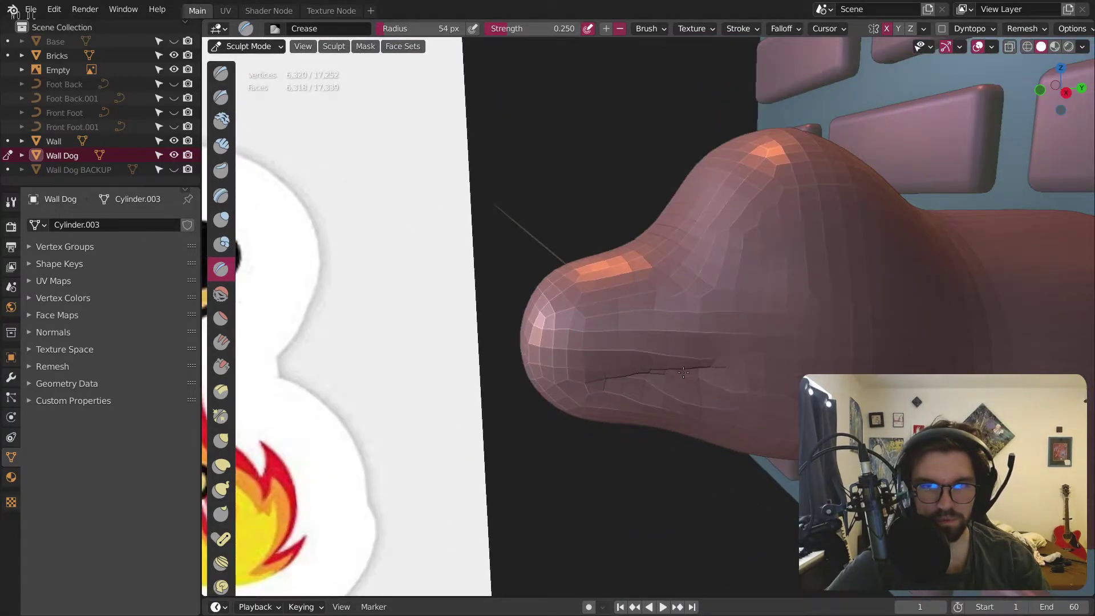
pyautogui.scroll(-5, 729, 326)
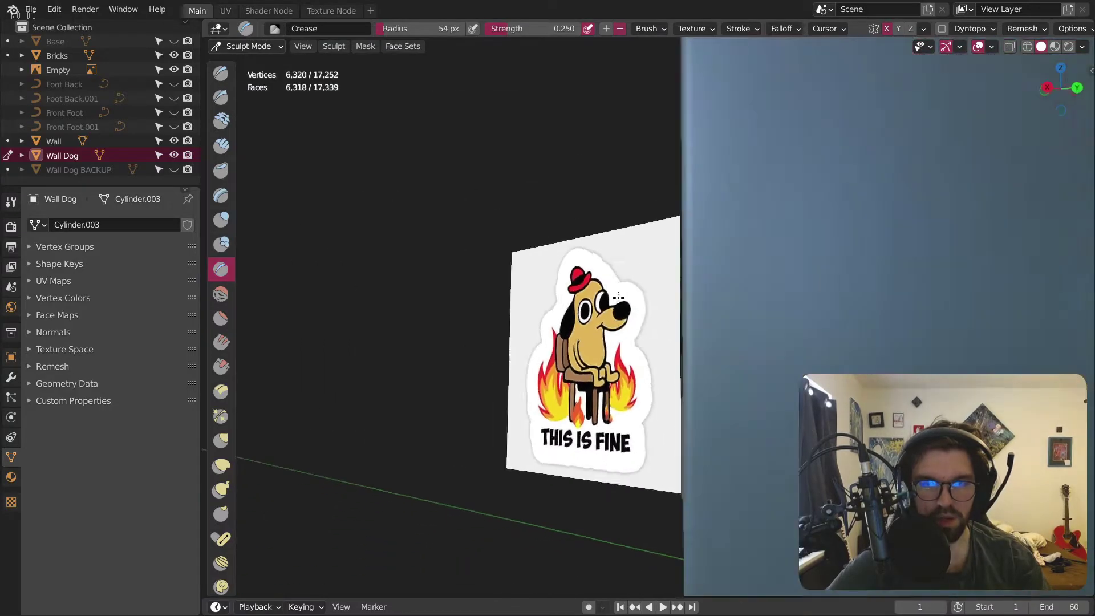
# Step: Carve an open mouth around the front and sides of the snout with the Blob brush at a 101 px radius
pyautogui.moveTo(730, 325); pyautogui.dragTo(764, 303, button='middle')
pyautogui.scroll(5, 764, 303)
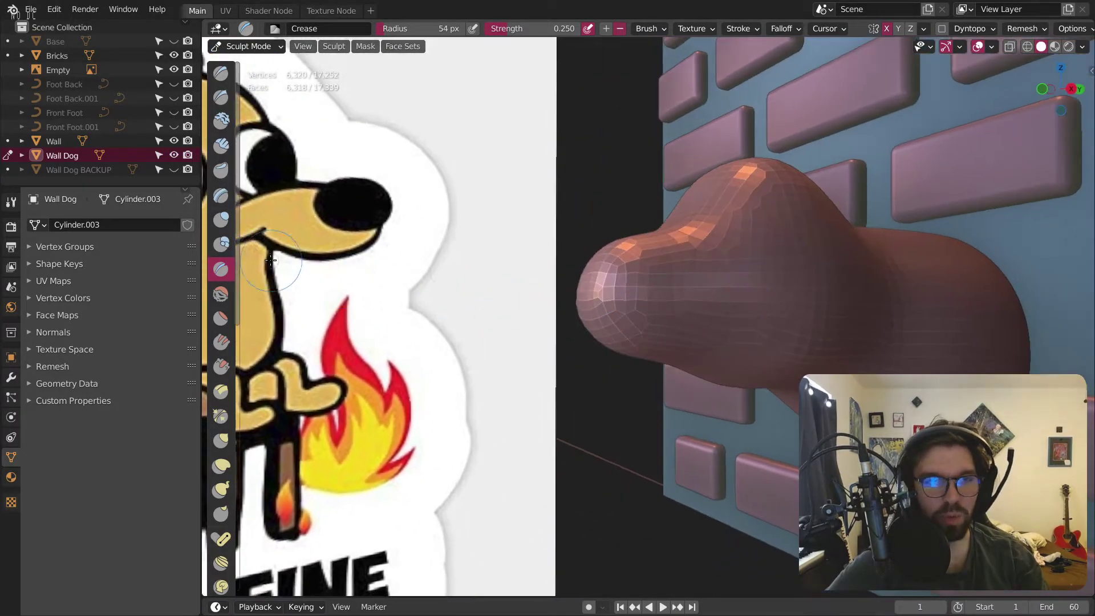
pyautogui.click(228, 241)
pyautogui.press('f')
pyautogui.click(681, 335)
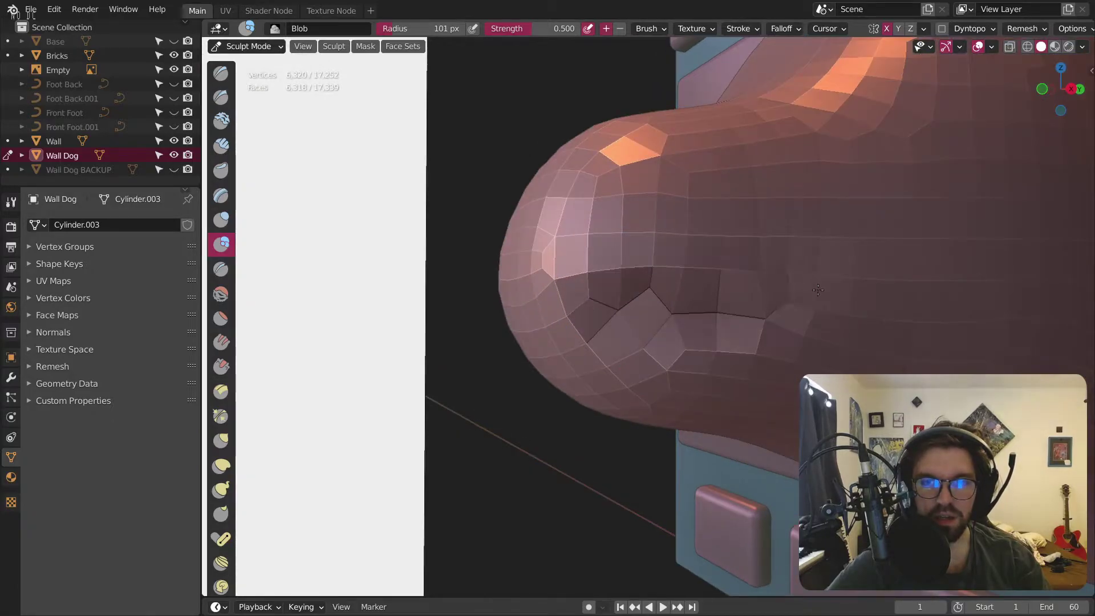
pyautogui.moveTo(818, 289)
pyautogui.mouseDown()
pyautogui.moveTo(795, 275)
pyautogui.moveTo(838, 283)
pyautogui.moveTo(600, 325)
pyautogui.moveTo(570, 307)
pyautogui.moveTo(642, 281)
pyautogui.moveTo(631, 288)
pyautogui.moveTo(645, 316)
pyautogui.moveTo(576, 319)
pyautogui.moveTo(548, 297)
pyautogui.mouseUp()
pyautogui.moveTo(547, 297); pyautogui.dragTo(525, 306, button='middle')
pyautogui.moveTo(525, 306); pyautogui.dragTo(627, 337)
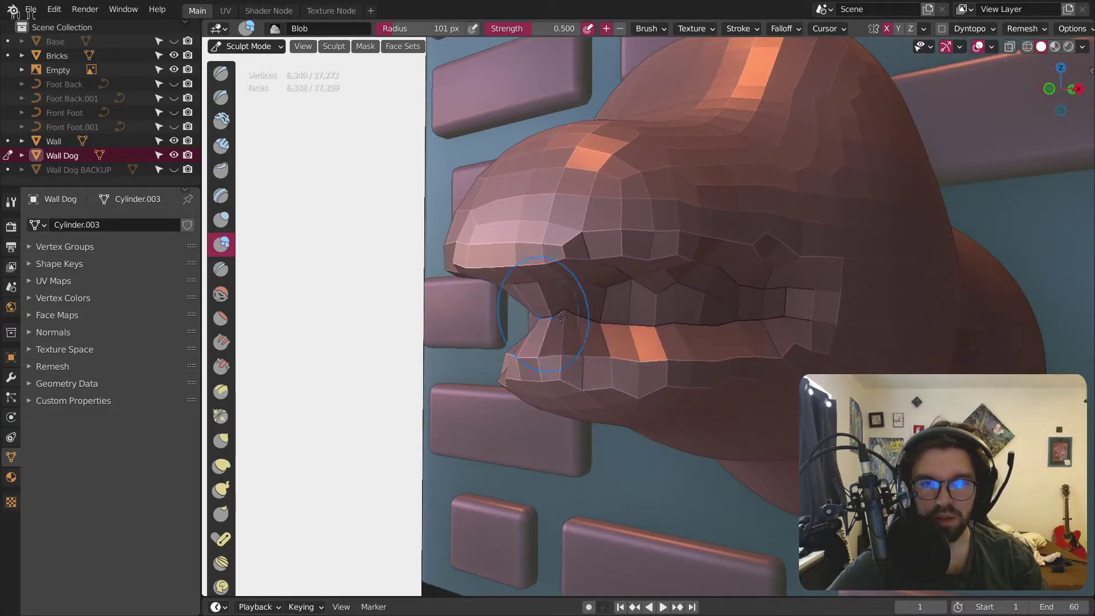
# Step: Switch to Object Mode and move the reference image -5.1906 m along the X axis
pyautogui.scroll(-5, 627, 337)
pyautogui.moveTo(627, 336); pyautogui.dragTo(570, 320, button='middle')
pyautogui.click(248, 47)
pyautogui.click(257, 63)
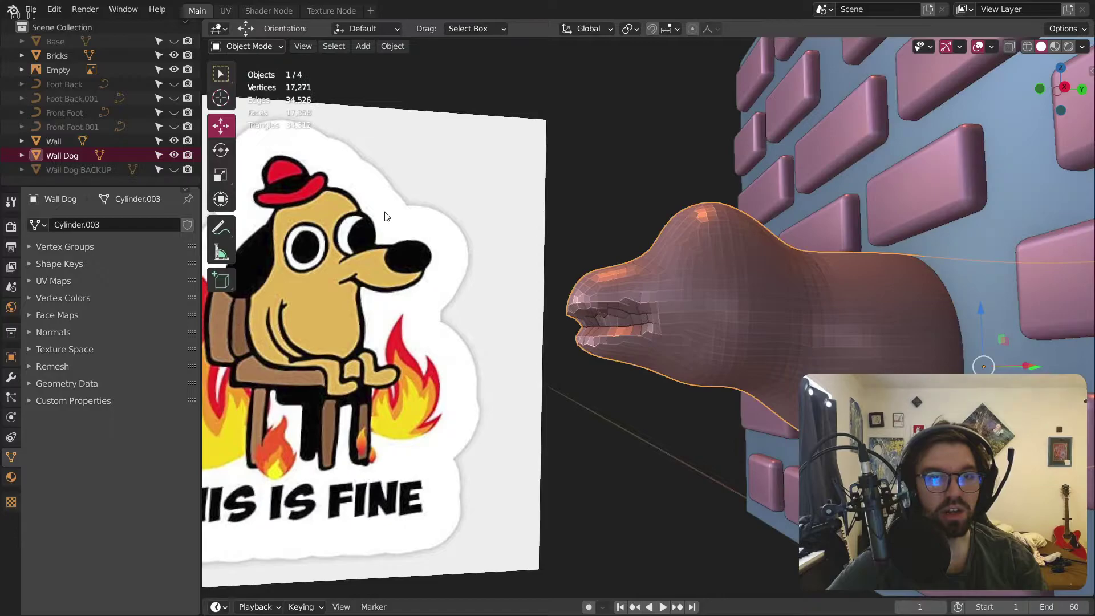
pyautogui.click(384, 214)
pyautogui.press('g')
pyautogui.press('x')
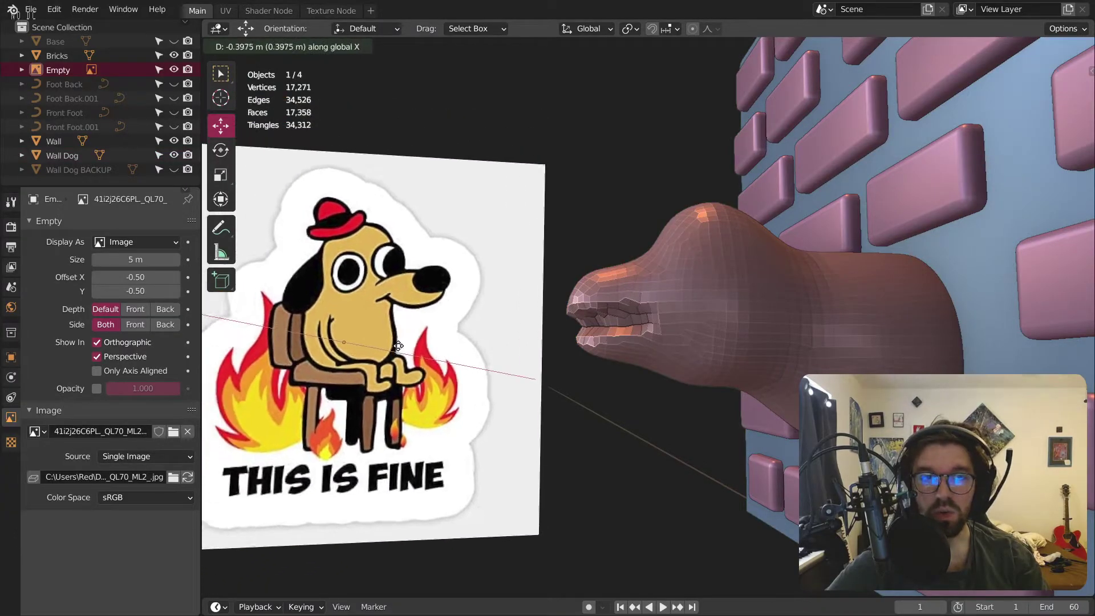
pyautogui.click(471, 61)
# Step: Put the Wall Dog back in Sculpt Mode, reduce its remesh voxel size and remesh it at the finer resolution
pyautogui.moveTo(615, 382); pyautogui.dragTo(801, 323, button='middle')
pyautogui.scroll(6, 727, 348)
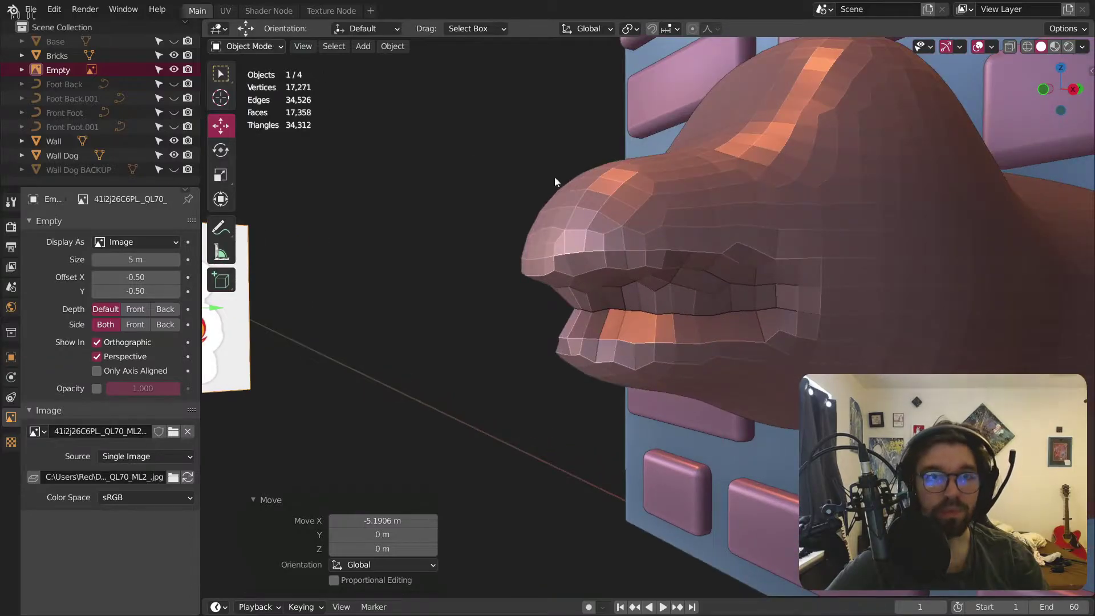
pyautogui.click(570, 194)
pyautogui.click(280, 46)
pyautogui.click(265, 94)
pyautogui.scroll(-5, 799, 290)
pyautogui.moveTo(799, 290); pyautogui.dragTo(656, 282, button='middle')
pyautogui.scroll(2, 643, 297)
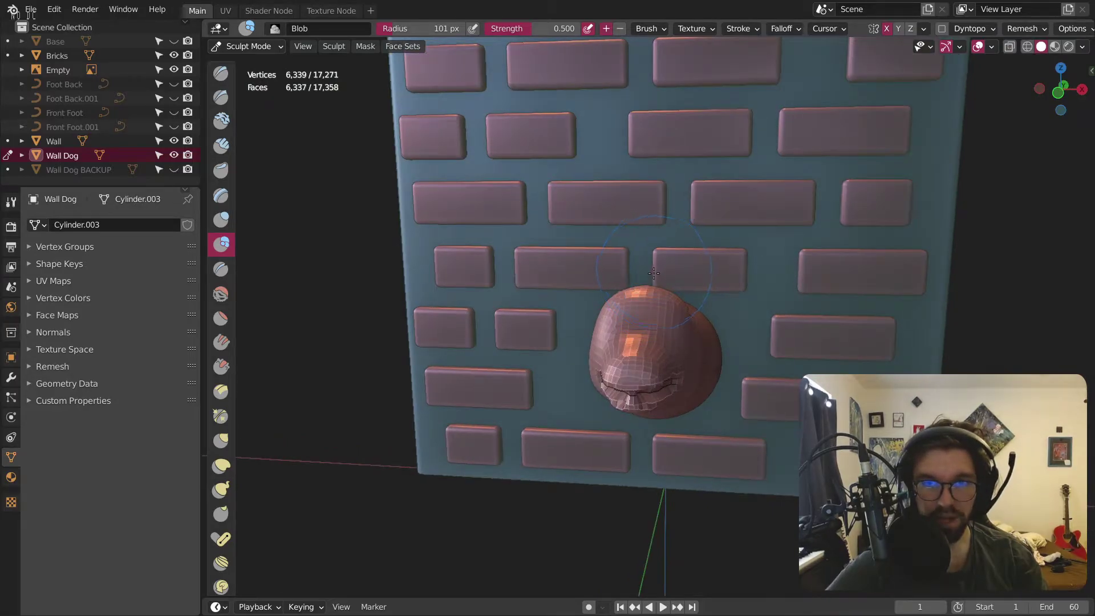
pyautogui.press('r')
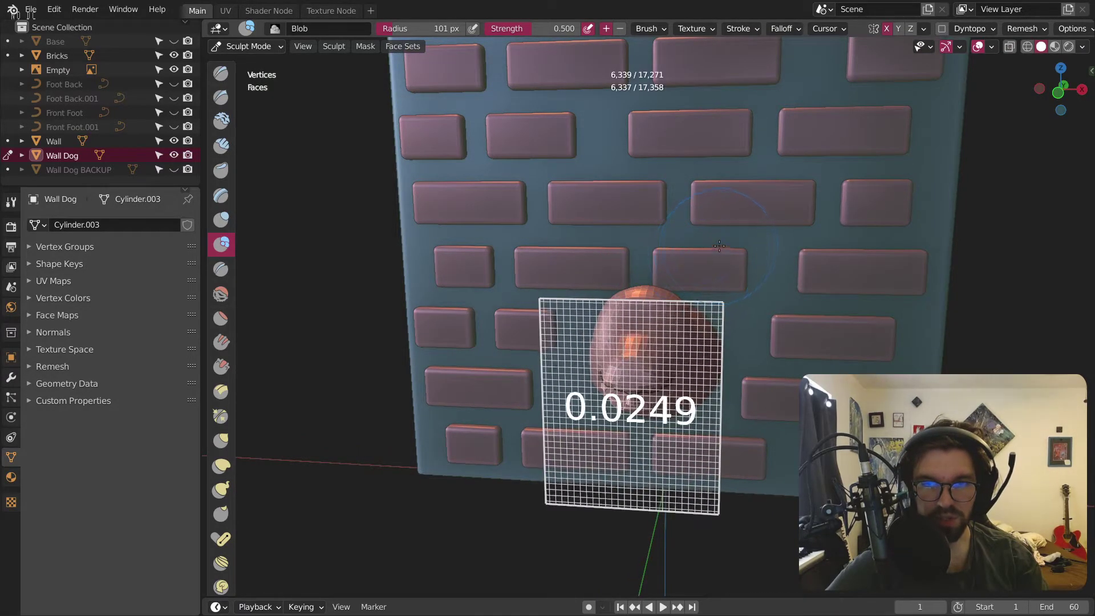
pyautogui.click(781, 214)
pyautogui.hotkey('ctrl', 'r')
# Step: Deepen the inside of the mouth at the front of the snout with the Blob brush at a 72 px radius
pyautogui.moveTo(781, 213); pyautogui.dragTo(594, 386, button='middle')
pyautogui.scroll(3, 594, 387)
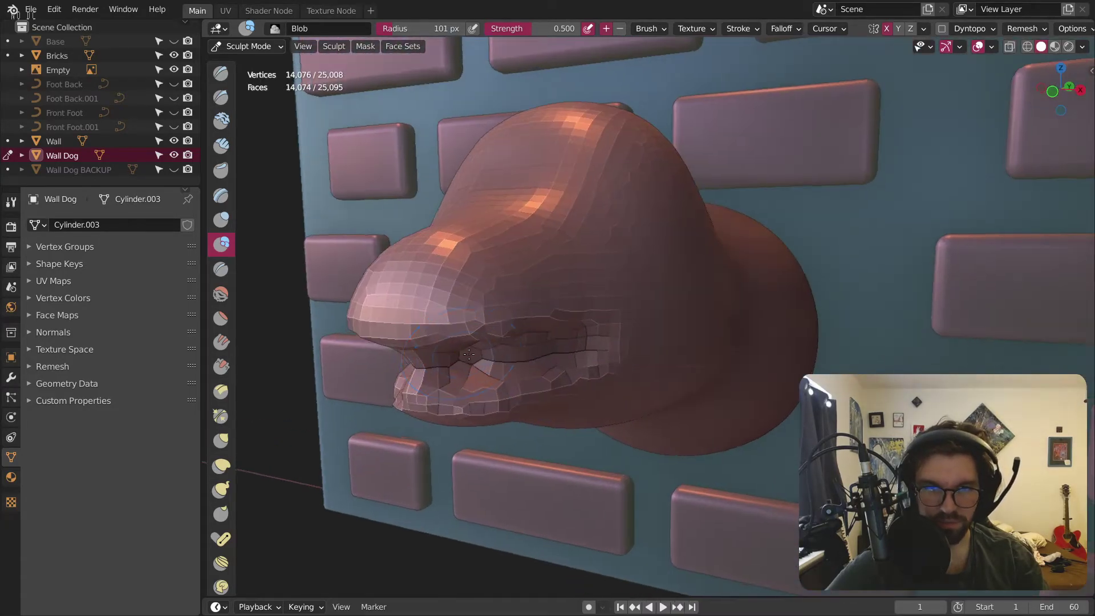
pyautogui.keyDown('shift'); pyautogui.moveTo(462, 357); pyautogui.dragTo(575, 343, button='middle'); pyautogui.keyUp('shift')
pyautogui.scroll(1, 574, 344)
pyautogui.moveTo(557, 337)
pyautogui.mouseDown()
pyautogui.moveTo(587, 342)
pyautogui.moveTo(558, 328)
pyautogui.mouseUp()
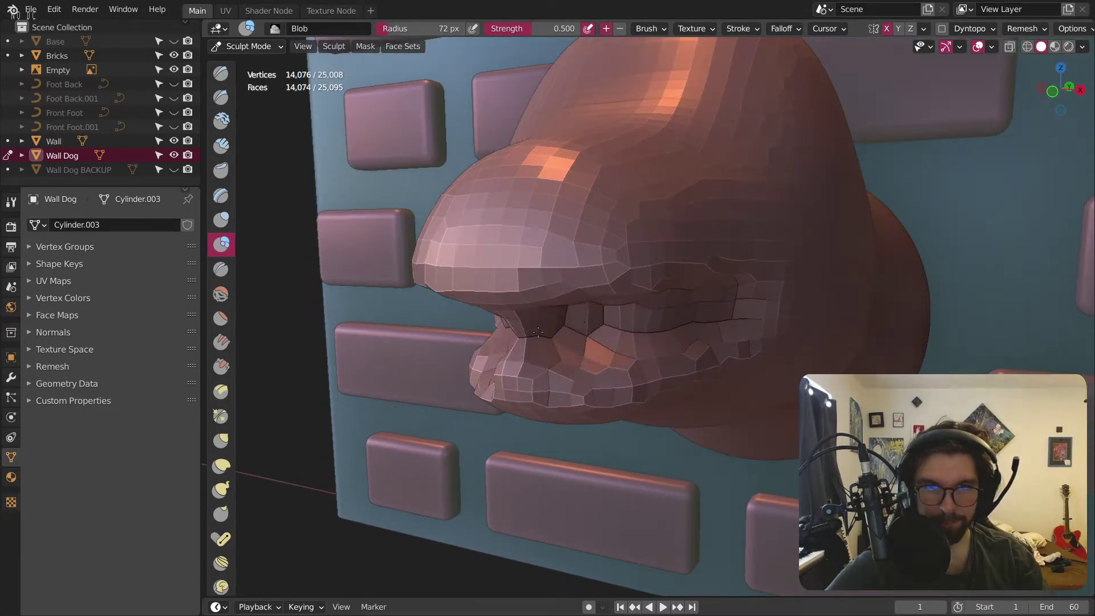
pyautogui.moveTo(508, 344); pyautogui.dragTo(524, 323, button='middle')
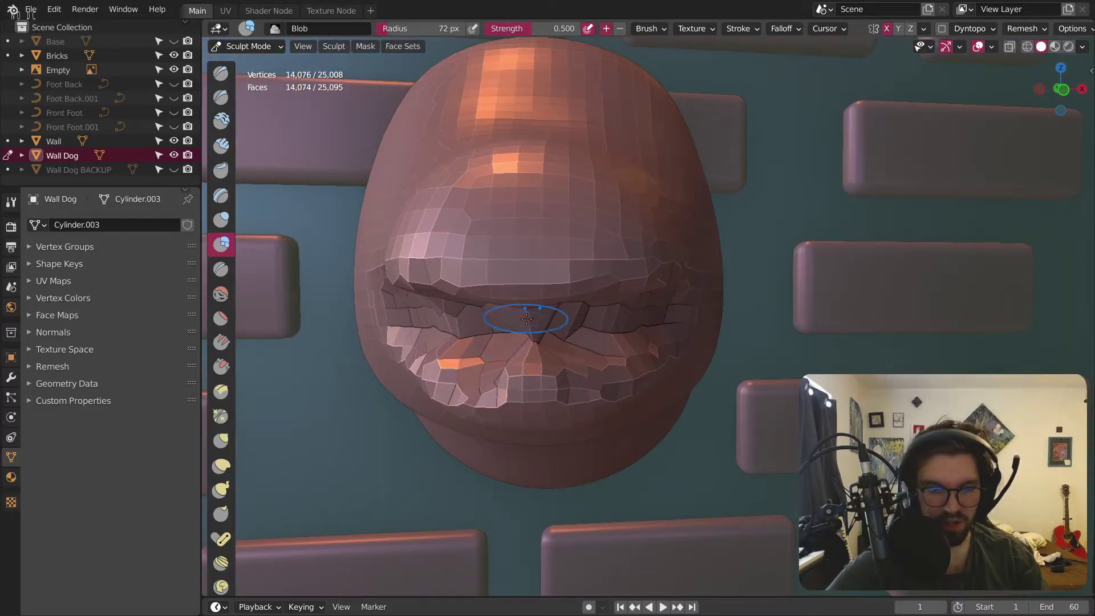
pyautogui.moveTo(526, 318); pyautogui.dragTo(496, 329)
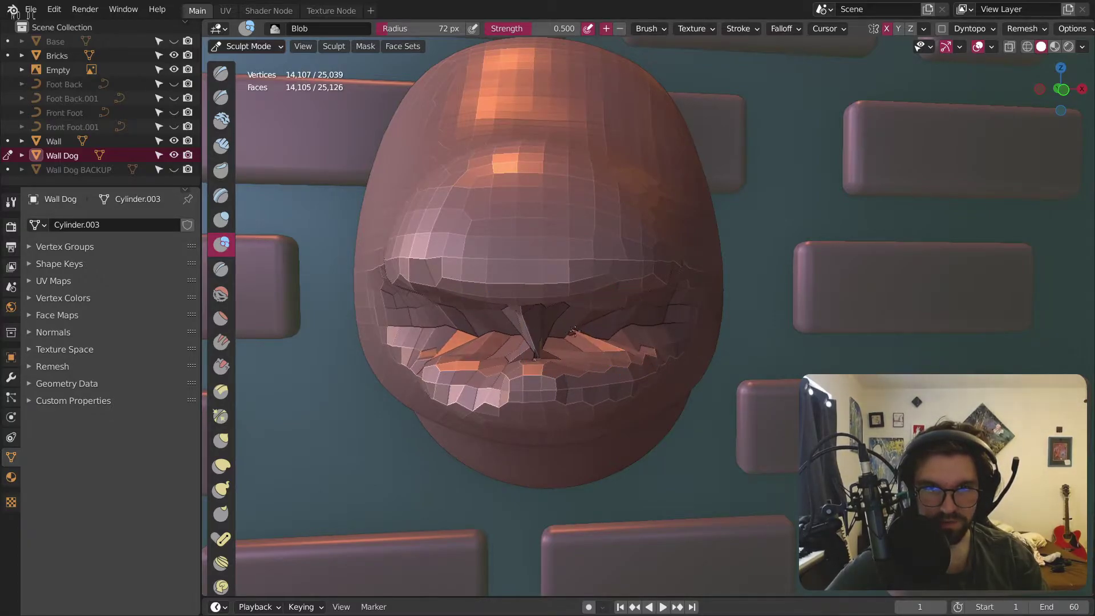
# Step: Push in the geometry at the back and side of the open mouth with the Blob brush at a 72 px radius
pyautogui.moveTo(605, 349); pyautogui.dragTo(523, 341, button='middle')
pyautogui.click(523, 341)
pyautogui.click(604, 342)
pyautogui.scroll(5, 574, 328)
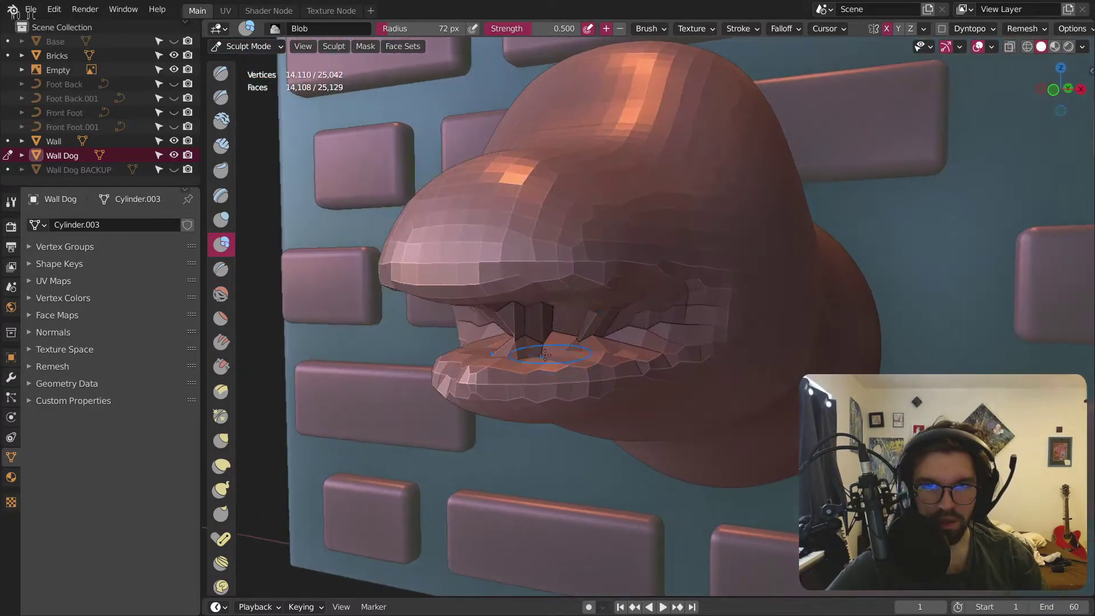
pyautogui.moveTo(603, 318); pyautogui.dragTo(538, 308)
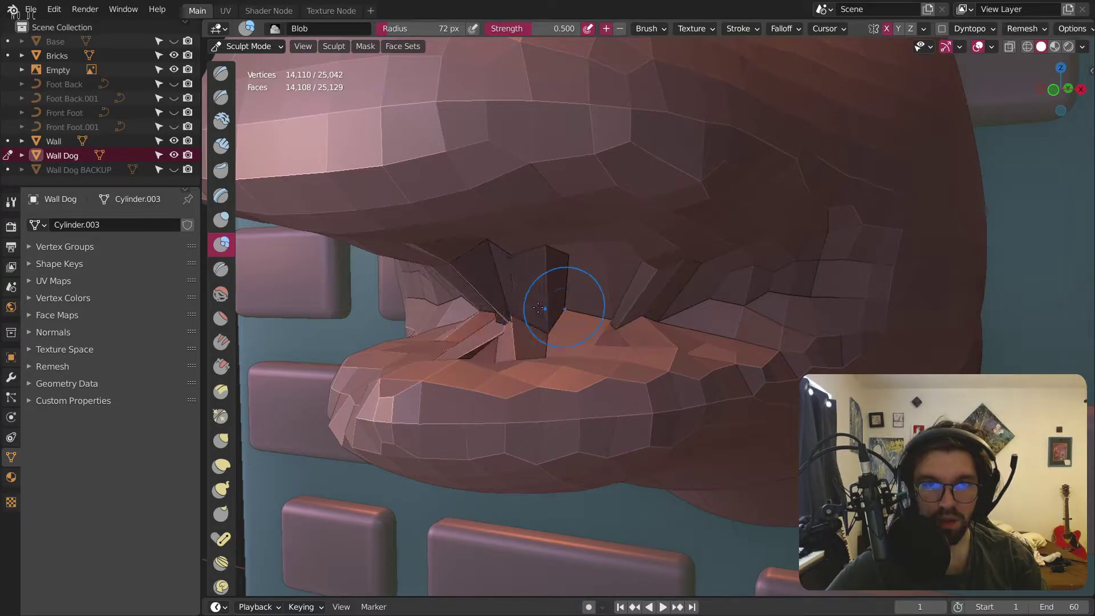
# Step: Set the Blob brush radius to 161 px and push the folded geometry inside the mouth deeper into the head
pyautogui.press('f')
pyautogui.click(508, 309)
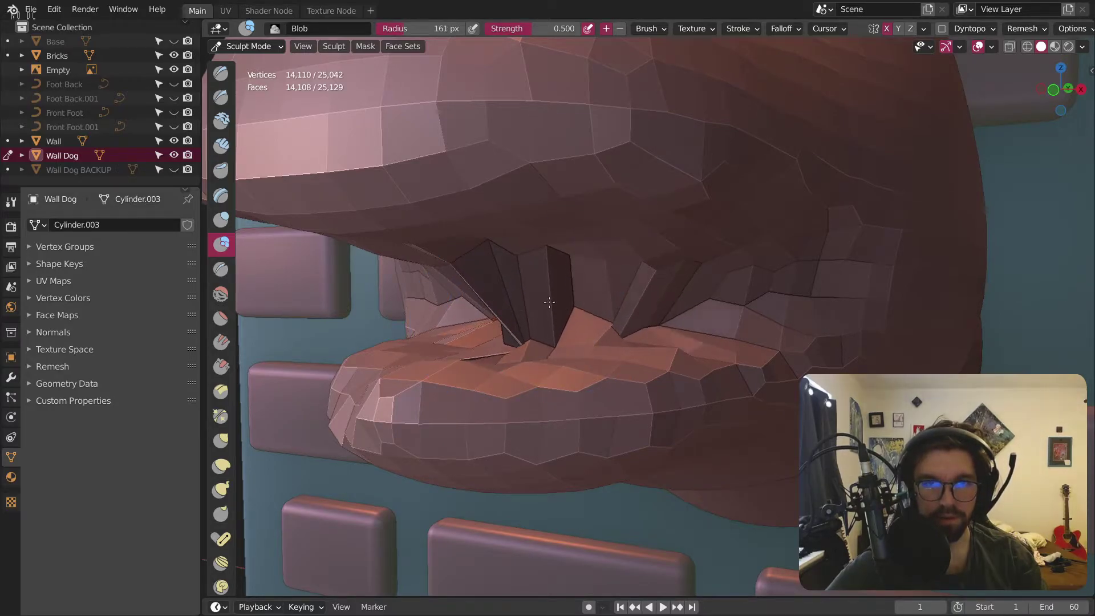
pyautogui.moveTo(627, 293); pyautogui.dragTo(593, 285)
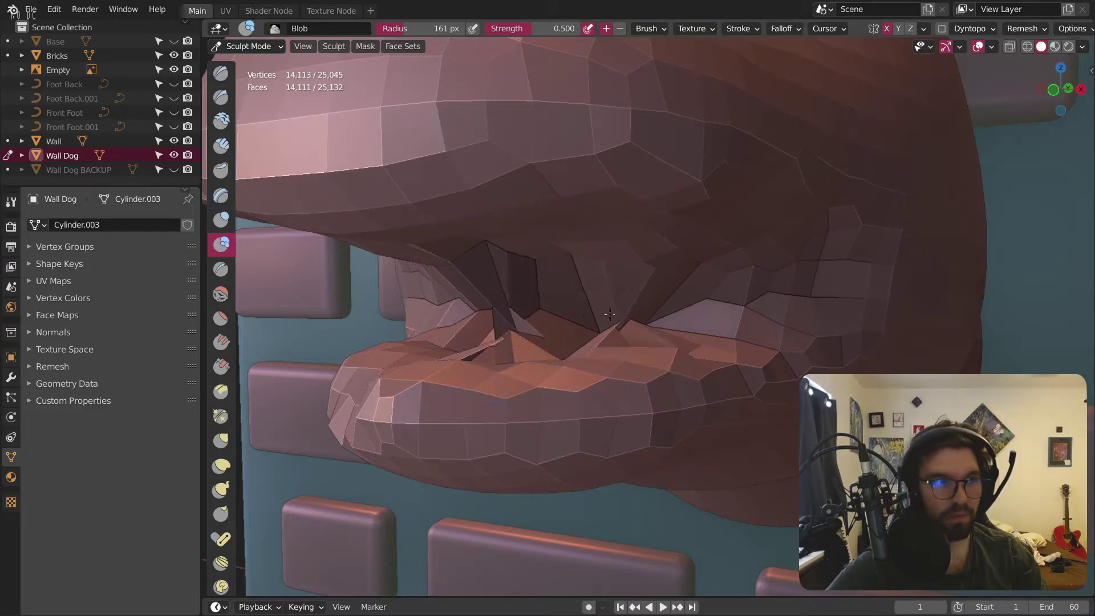
pyautogui.moveTo(629, 308)
pyautogui.mouseDown()
pyautogui.moveTo(567, 281)
pyautogui.moveTo(730, 278)
pyautogui.mouseUp()
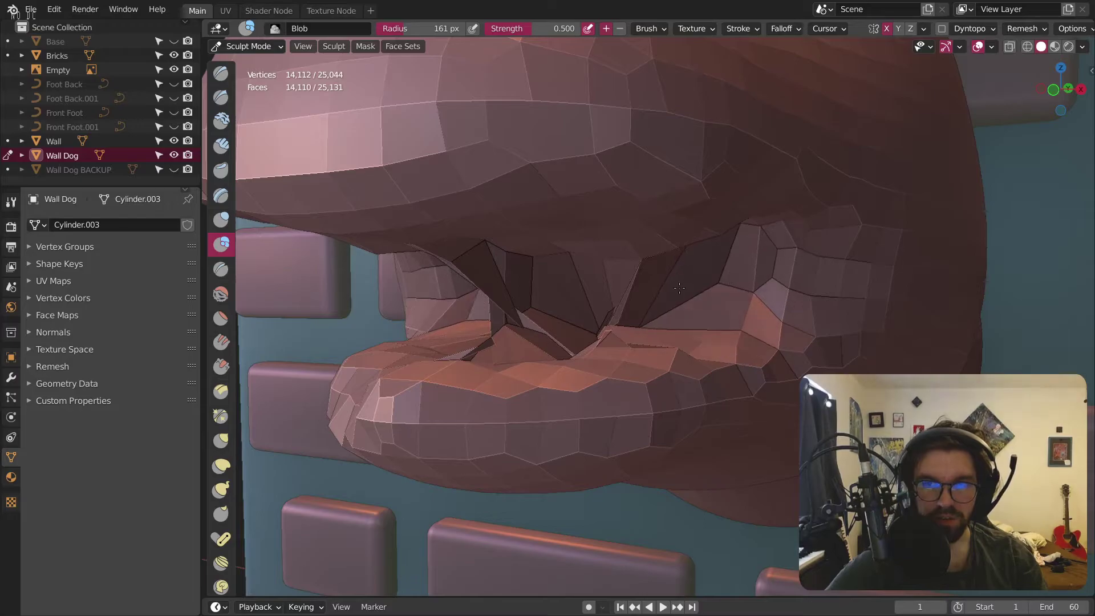
pyautogui.moveTo(607, 279); pyautogui.dragTo(504, 309)
pyautogui.moveTo(595, 311); pyautogui.dragTo(571, 285, button='middle')
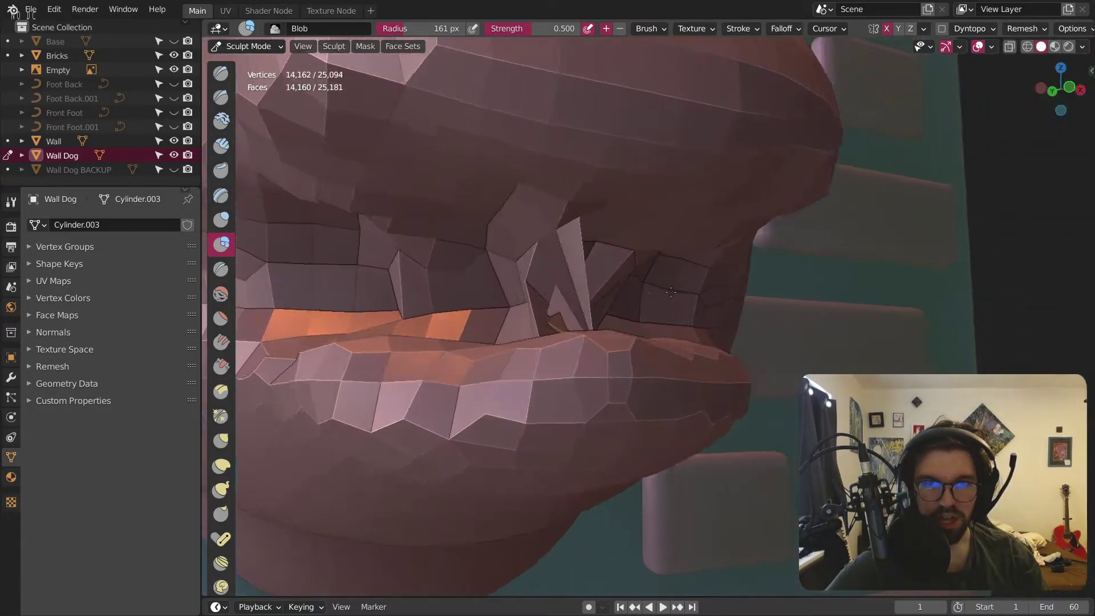
pyautogui.moveTo(547, 268); pyautogui.dragTo(586, 299)
pyautogui.moveTo(586, 298); pyautogui.dragTo(594, 301, button='middle')
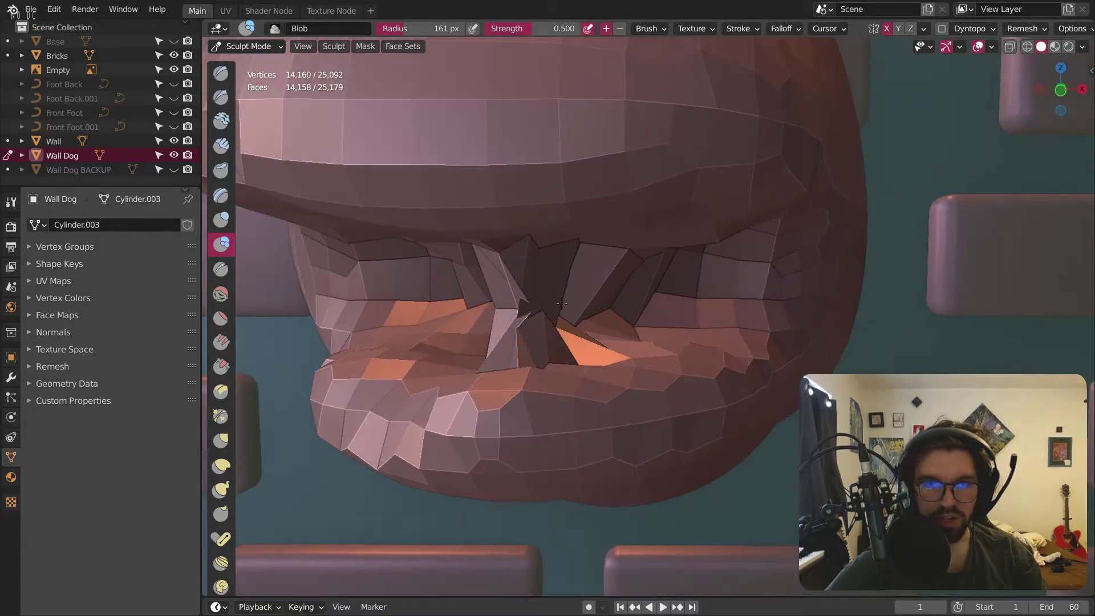
# Step: Clear the remaining spikes from the back wall of the mouth with the 161 px Blob brush to open an even cavity
pyautogui.moveTo(512, 306); pyautogui.dragTo(592, 294)
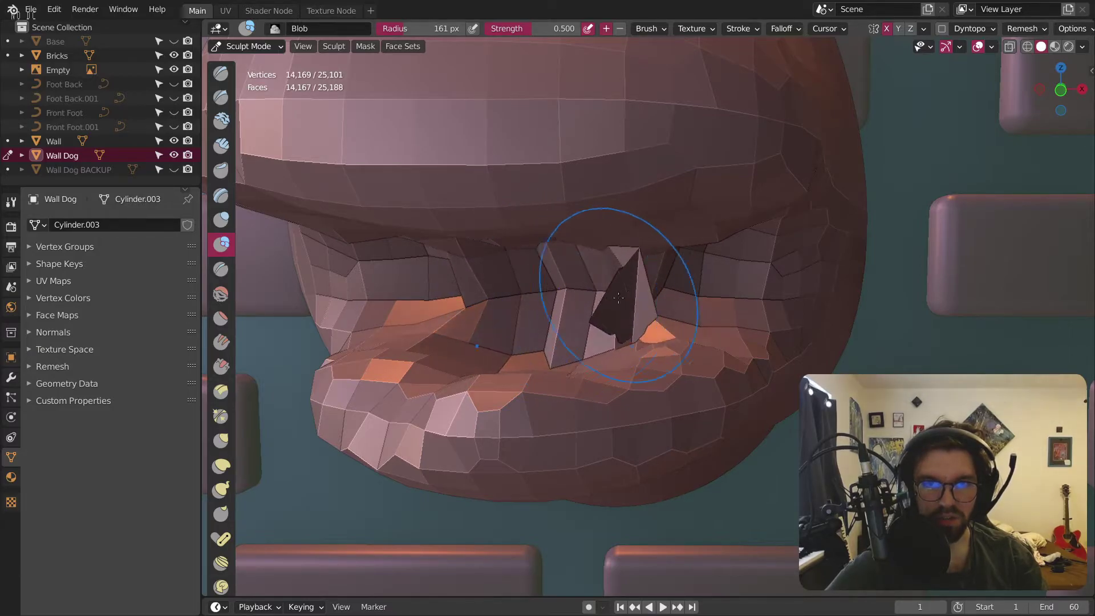
pyautogui.moveTo(629, 300)
pyautogui.mouseDown()
pyautogui.moveTo(611, 274)
pyautogui.moveTo(549, 299)
pyautogui.mouseUp()
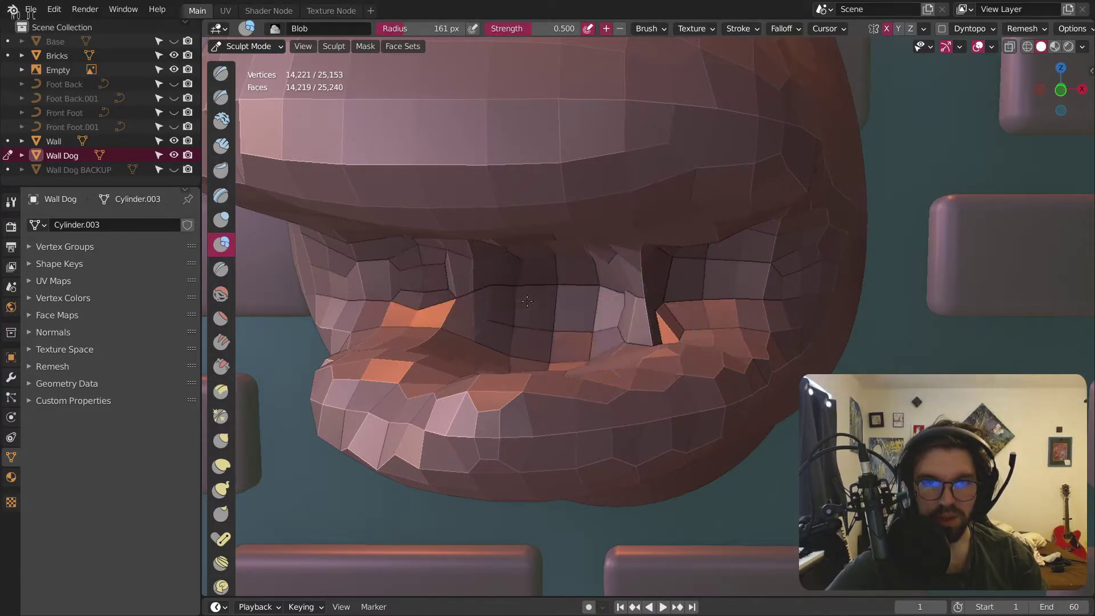
pyautogui.moveTo(660, 285)
pyautogui.mouseDown()
pyautogui.moveTo(641, 289)
pyautogui.moveTo(668, 304)
pyautogui.moveTo(648, 306)
pyautogui.mouseUp()
pyautogui.moveTo(648, 306); pyautogui.dragTo(608, 288, button='middle')
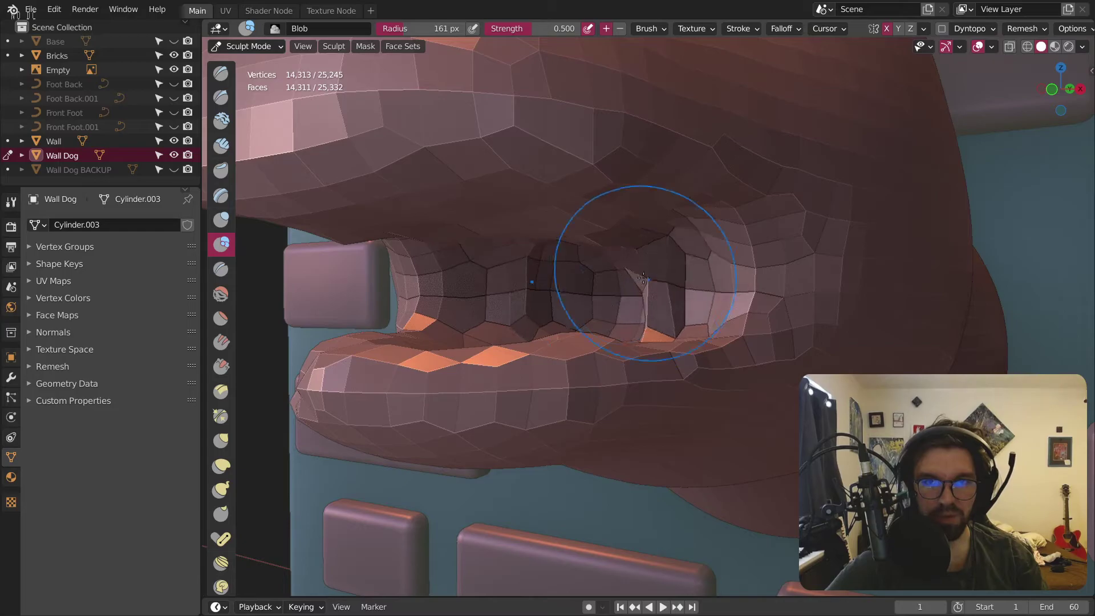
pyautogui.scroll(5, 644, 277)
pyautogui.moveTo(614, 268)
pyautogui.mouseDown()
pyautogui.moveTo(661, 281)
pyautogui.moveTo(659, 245)
pyautogui.moveTo(593, 294)
pyautogui.mouseUp()
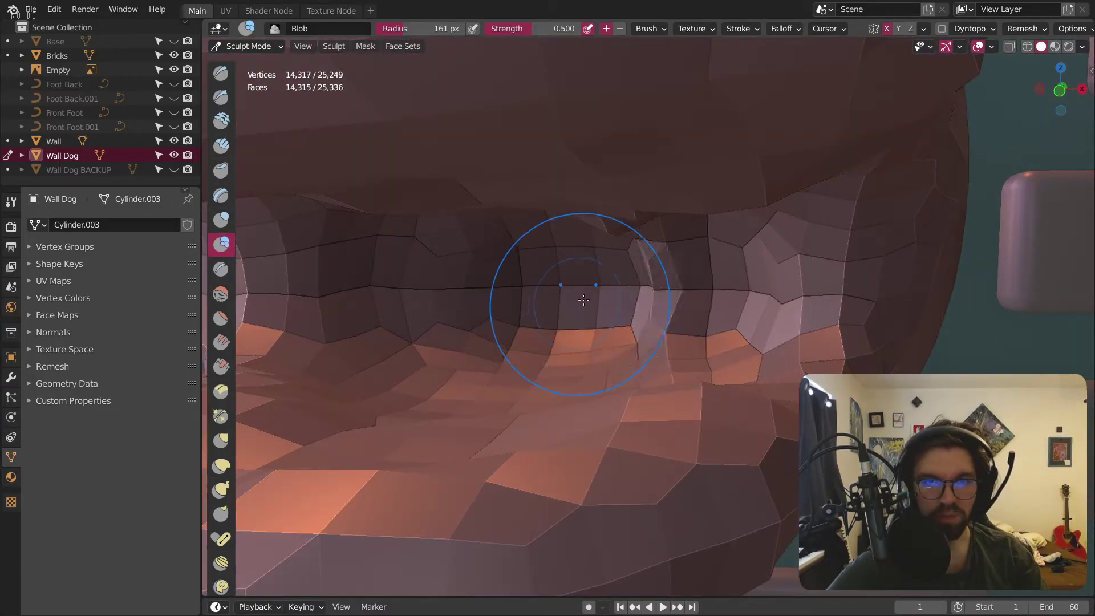
# Step: Smooth the lower jaw, lips and snout with the Smooth brush at a 197 px radius and 0.373 strength
pyautogui.scroll(-6, 580, 302)
pyautogui.moveTo(581, 301); pyautogui.dragTo(552, 271, button='middle')
pyautogui.scroll(2, 538, 268)
pyautogui.scroll(2, 539, 278)
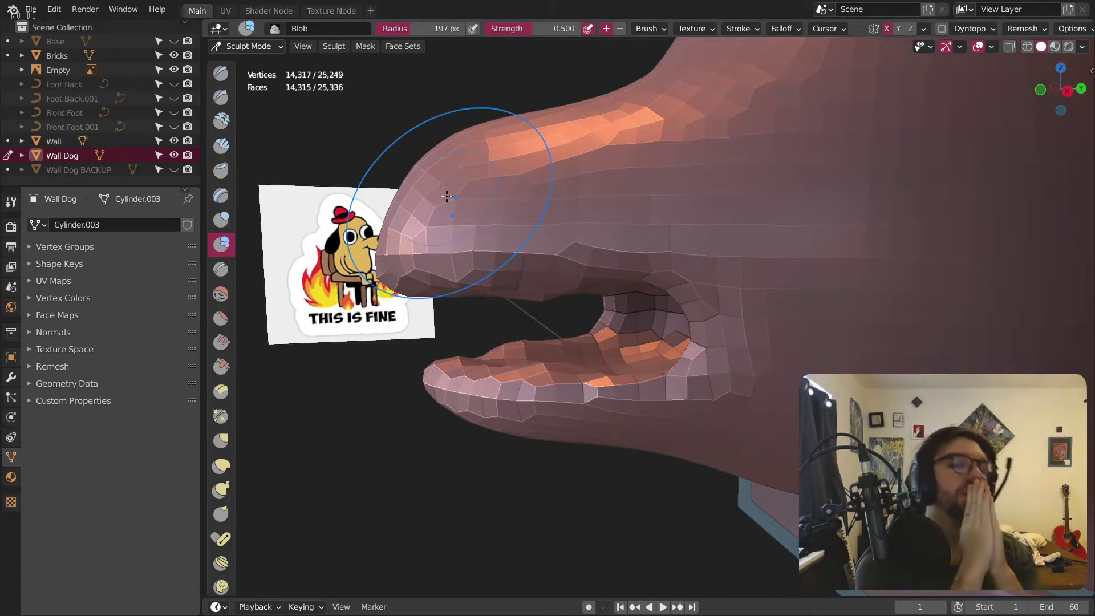
pyautogui.click(221, 294)
pyautogui.moveTo(507, 388)
pyautogui.mouseDown(button='middle')
pyautogui.moveTo(534, 385)
pyautogui.moveTo(596, 423)
pyautogui.mouseUp(button='middle')
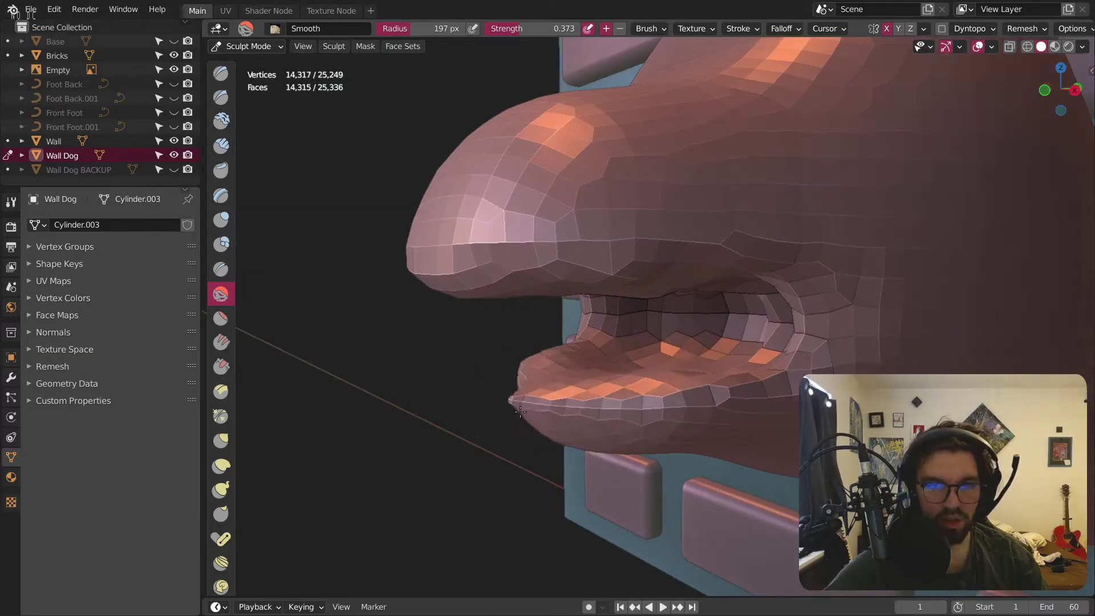
pyautogui.moveTo(588, 409); pyautogui.dragTo(593, 406)
pyautogui.moveTo(593, 406); pyautogui.dragTo(613, 378, button='middle')
pyautogui.moveTo(613, 379); pyautogui.dragTo(609, 377)
pyautogui.moveTo(609, 376)
pyautogui.mouseDown(button='middle')
pyautogui.moveTo(565, 358)
pyautogui.moveTo(588, 273)
pyautogui.mouseUp(button='middle')
pyautogui.moveTo(587, 274); pyautogui.dragTo(594, 267)
pyautogui.moveTo(594, 266)
pyautogui.mouseDown(button='middle')
pyautogui.moveTo(553, 281)
pyautogui.moveTo(520, 318)
pyautogui.moveTo(604, 352)
pyautogui.mouseUp(button='middle')
pyautogui.moveTo(604, 353); pyautogui.dragTo(608, 355)
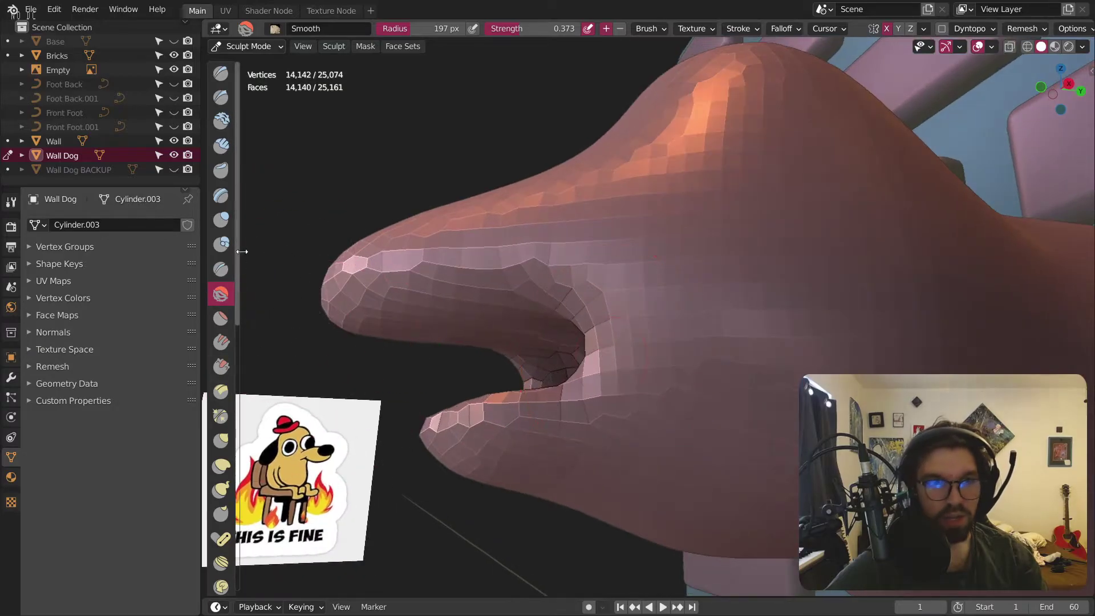
# Step: Shape the corner of the mouth with the Inflate/Deflate brush at a 103 px radius and remesh the Wall Dog
pyautogui.click(220, 219)
pyautogui.moveTo(587, 391)
pyautogui.mouseDown(button='middle')
pyautogui.moveTo(575, 367)
pyautogui.moveTo(655, 312)
pyautogui.mouseUp(button='middle')
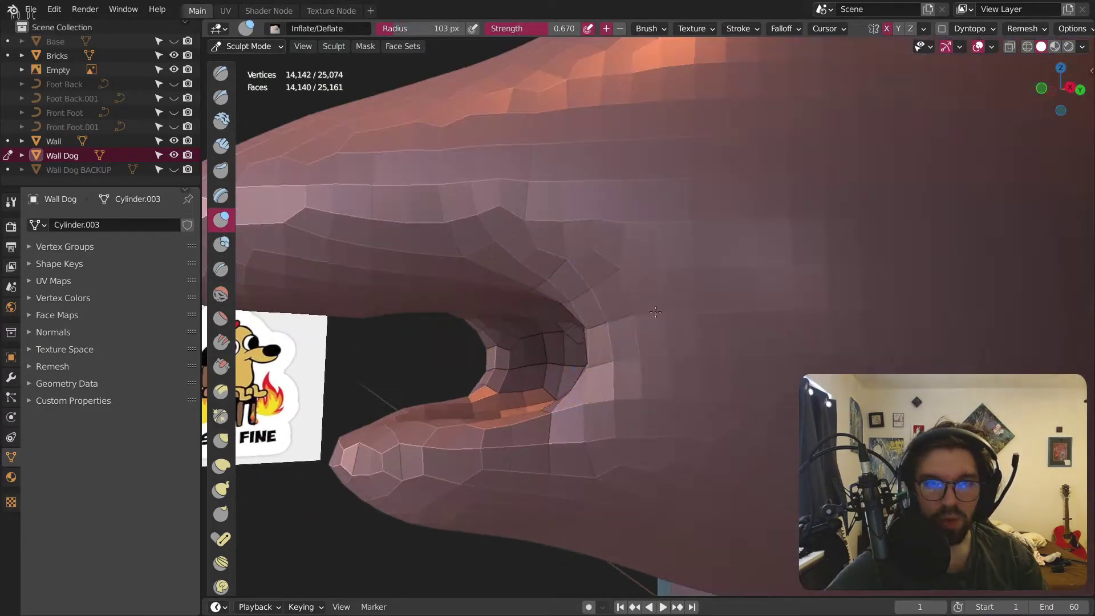
pyautogui.moveTo(653, 308); pyautogui.dragTo(653, 269)
pyautogui.moveTo(653, 269); pyautogui.dragTo(593, 342, button='middle')
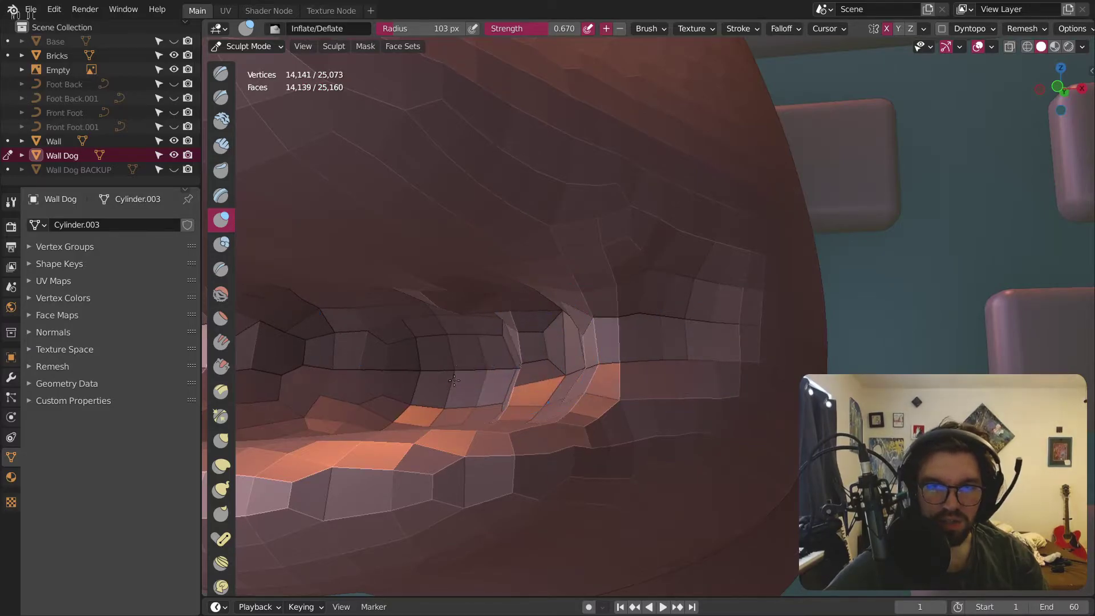
pyautogui.hotkey('ctrl', 'r')
# Step: Inflate the tip of the snout into a rounded nose with the Inflate/Deflate brush at a 103 px radius and 0.670 strength
pyautogui.moveTo(630, 310)
pyautogui.mouseDown(button='middle')
pyautogui.moveTo(659, 301)
pyautogui.moveTo(530, 325)
pyautogui.moveTo(561, 342)
pyautogui.moveTo(541, 411)
pyautogui.mouseUp(button='middle')
pyautogui.scroll(-8, 645, 310)
pyautogui.scroll(4, 542, 410)
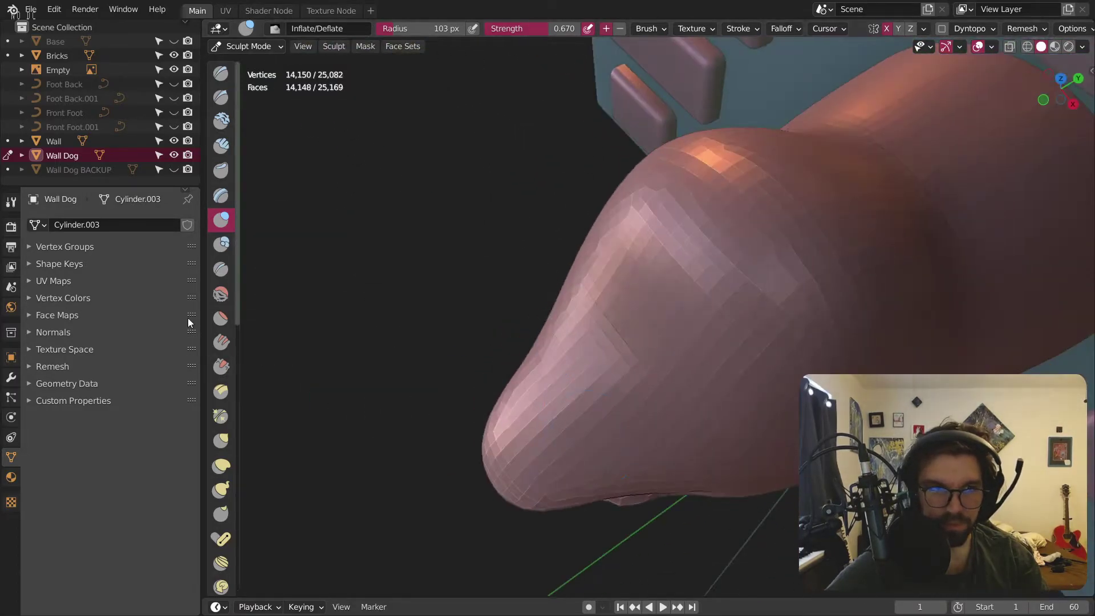
pyautogui.scroll(-3, 599, 354)
pyautogui.moveTo(599, 353)
pyautogui.mouseDown(button='middle')
pyautogui.moveTo(638, 395)
pyautogui.moveTo(604, 377)
pyautogui.moveTo(547, 393)
pyautogui.moveTo(523, 384)
pyautogui.mouseUp(button='middle')
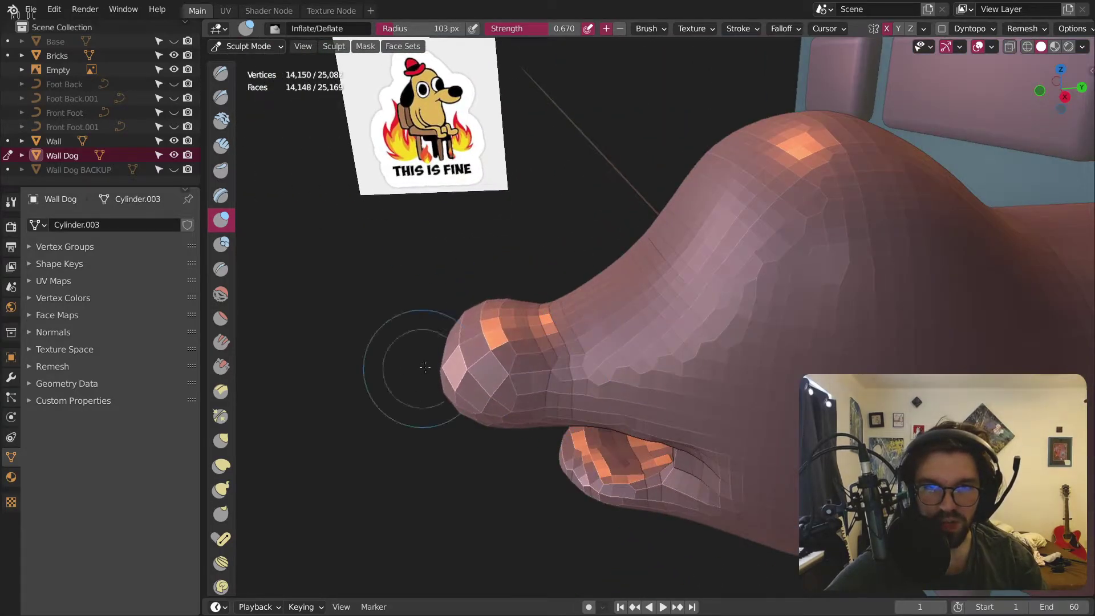
pyautogui.moveTo(422, 368); pyautogui.dragTo(453, 430, button='middle')
pyautogui.moveTo(452, 429)
pyautogui.mouseDown()
pyautogui.moveTo(361, 406)
pyautogui.moveTo(478, 369)
pyautogui.mouseUp()
pyautogui.moveTo(479, 369); pyautogui.dragTo(433, 296, button='middle')
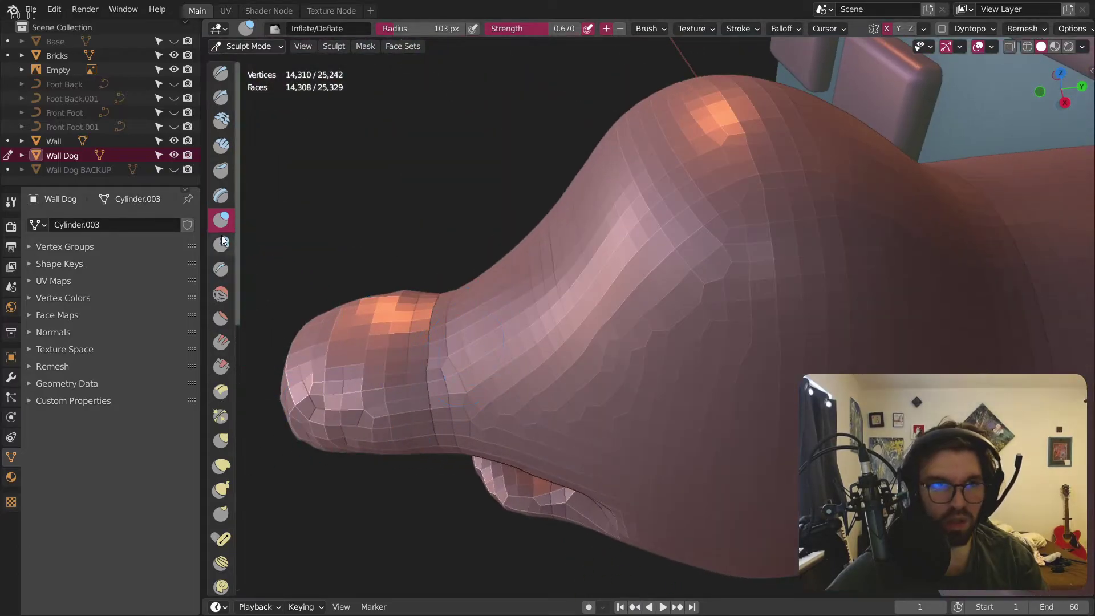
# Step: Smooth the nose and upper snout with the Smooth brush at a 172 px radius
pyautogui.click(221, 293)
pyautogui.moveTo(354, 320)
pyautogui.mouseDown(button='middle')
pyautogui.moveTo(433, 328)
pyautogui.moveTo(513, 318)
pyautogui.mouseUp(button='middle')
pyautogui.moveTo(508, 340); pyautogui.dragTo(515, 310)
pyautogui.moveTo(543, 368); pyautogui.dragTo(502, 348)
pyautogui.moveTo(529, 295)
pyautogui.mouseDown(button='middle')
pyautogui.moveTo(553, 270)
pyautogui.moveTo(513, 265)
pyautogui.mouseUp(button='middle')
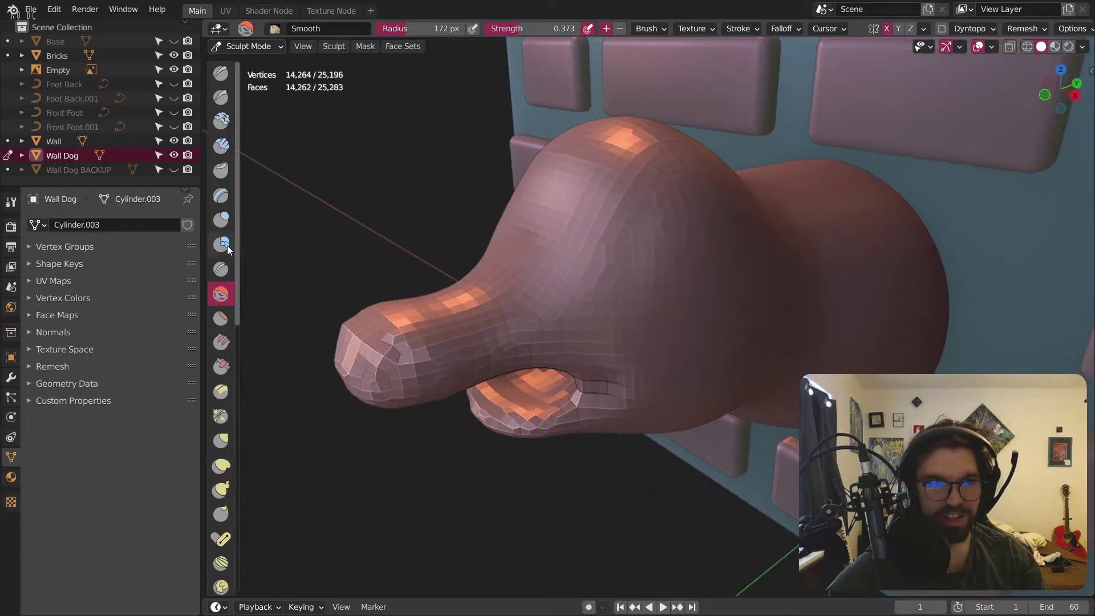
# Step: Enlarge the nose into a big ball with the Inflate/Deflate brush at a 172 px radius and check it from both sides
pyautogui.click(223, 221)
pyautogui.moveTo(352, 265); pyautogui.dragTo(376, 318, button='middle')
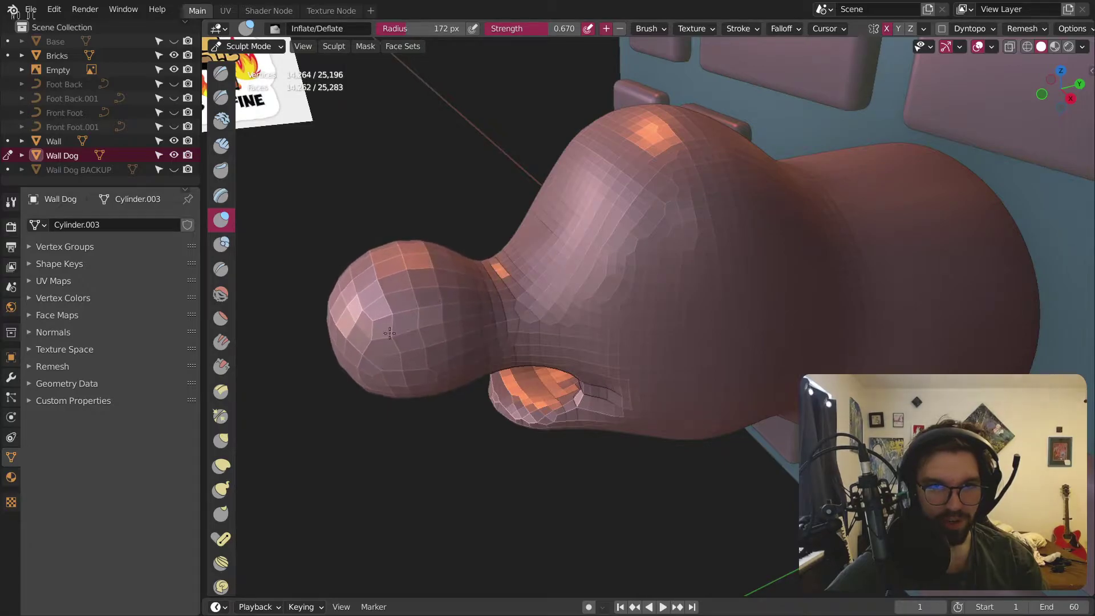
pyautogui.moveTo(441, 312)
pyautogui.mouseDown(button='middle')
pyautogui.moveTo(379, 313)
pyautogui.moveTo(462, 337)
pyautogui.mouseUp(button='middle')
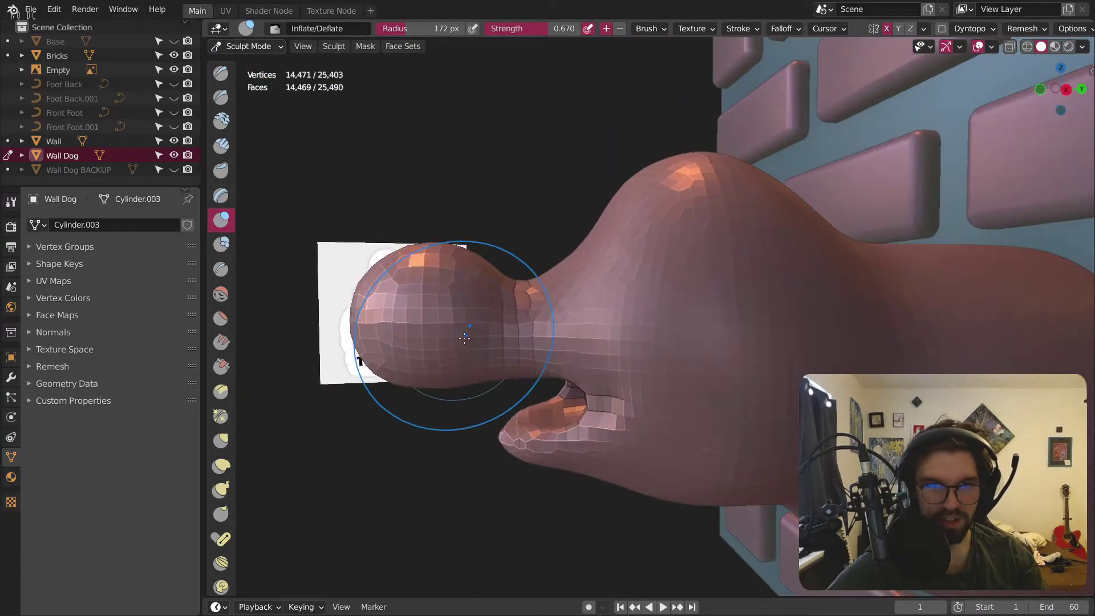
pyautogui.moveTo(382, 294); pyautogui.dragTo(381, 324, button='middle')
pyautogui.moveTo(518, 284); pyautogui.dragTo(876, 227, button='middle')
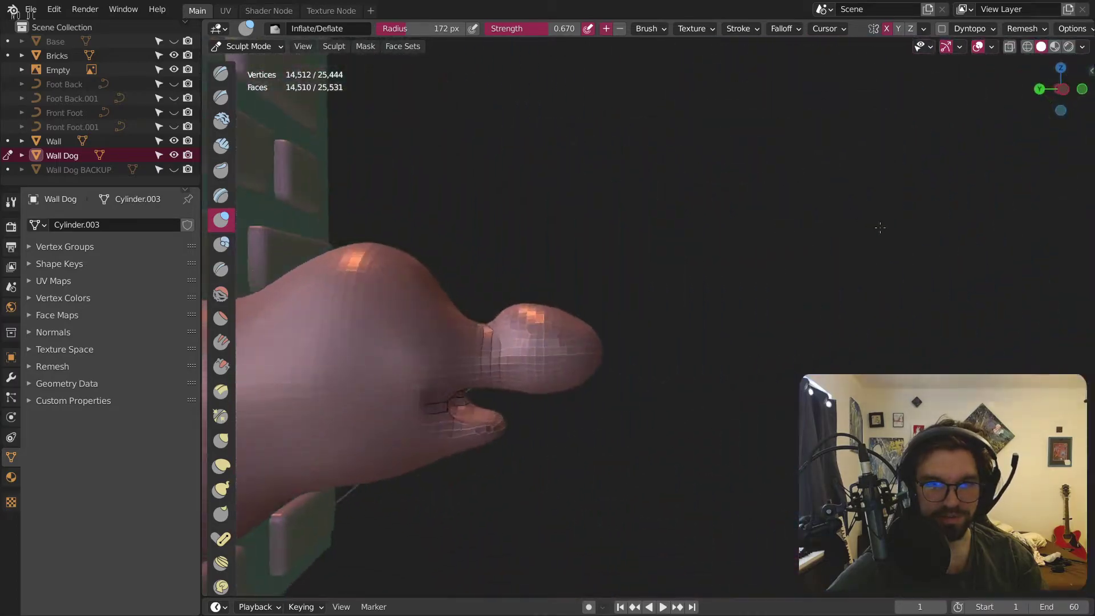
pyautogui.scroll(-9, 515, 313)
pyautogui.moveTo(516, 313)
pyautogui.mouseDown(button='middle')
pyautogui.moveTo(384, 318)
pyautogui.moveTo(570, 321)
pyautogui.moveTo(537, 322)
pyautogui.moveTo(513, 365)
pyautogui.moveTo(548, 375)
pyautogui.moveTo(237, 289)
pyautogui.mouseUp(button='middle')
pyautogui.scroll(10, 537, 322)
# Step: Smooth the lower lip and the front of the jaw with the Smooth brush at a 172 px radius
pyautogui.click(220, 294)
pyautogui.moveTo(317, 342)
pyautogui.mouseDown(button='middle')
pyautogui.moveTo(649, 367)
pyautogui.moveTo(656, 322)
pyautogui.mouseUp(button='middle')
pyautogui.moveTo(644, 445)
pyautogui.mouseDown()
pyautogui.moveTo(679, 425)
pyautogui.moveTo(736, 439)
pyautogui.moveTo(747, 411)
pyautogui.mouseUp()
pyautogui.moveTo(725, 364)
pyautogui.mouseDown(button='middle')
pyautogui.moveTo(718, 419)
pyautogui.moveTo(569, 350)
pyautogui.moveTo(607, 458)
pyautogui.moveTo(526, 402)
pyautogui.mouseUp(button='middle')
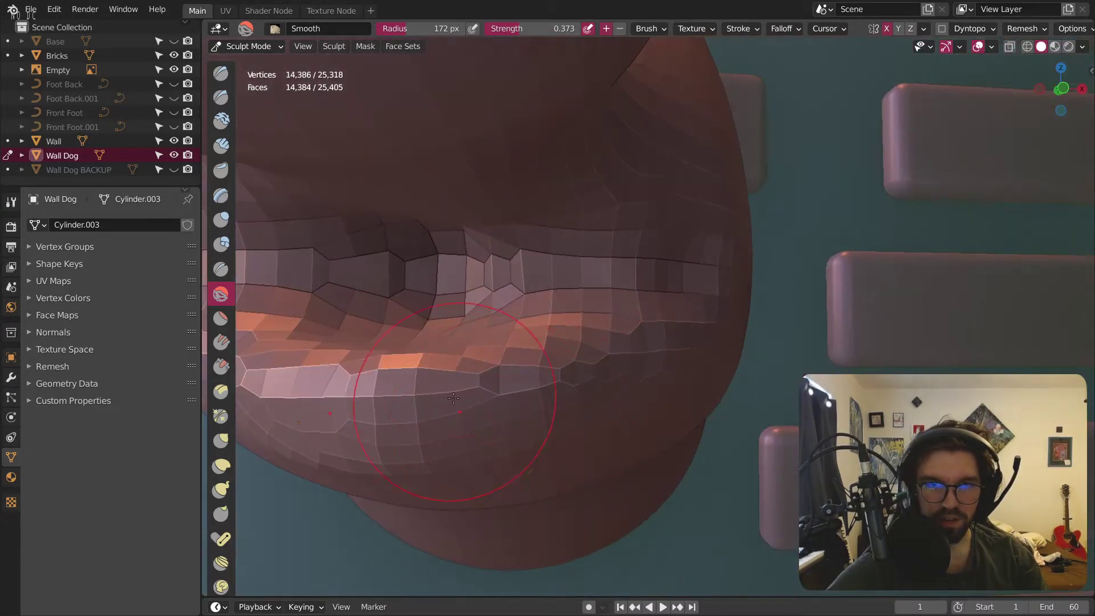
pyautogui.moveTo(459, 402)
pyautogui.mouseDown()
pyautogui.moveTo(490, 371)
pyautogui.moveTo(543, 352)
pyautogui.mouseUp()
# Step: Set the Smooth brush radius to 396 px, soften the mouth further and remesh the Wall Dog
pyautogui.press('f')
pyautogui.click(576, 353)
pyautogui.moveTo(570, 353)
pyautogui.mouseDown()
pyautogui.moveTo(558, 320)
pyautogui.moveTo(570, 296)
pyautogui.moveTo(604, 306)
pyautogui.mouseUp()
pyautogui.hotkey('ctrl', 'r')
# Step: Switch to Object Mode in the side view along X and bring in the dachshund photo as a reference image
pyautogui.scroll(-8, 605, 306)
pyautogui.moveTo(653, 265)
pyautogui.mouseDown(button='middle')
pyautogui.moveTo(610, 280)
pyautogui.moveTo(610, 307)
pyautogui.moveTo(628, 308)
pyautogui.moveTo(627, 288)
pyautogui.mouseUp(button='middle')
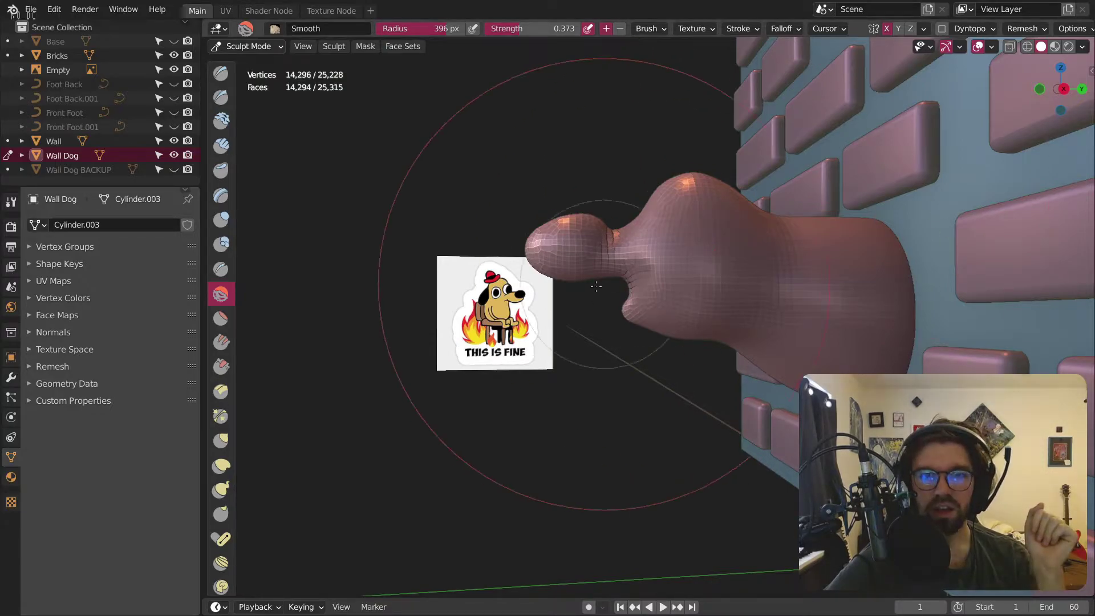
pyautogui.click(1062, 90)
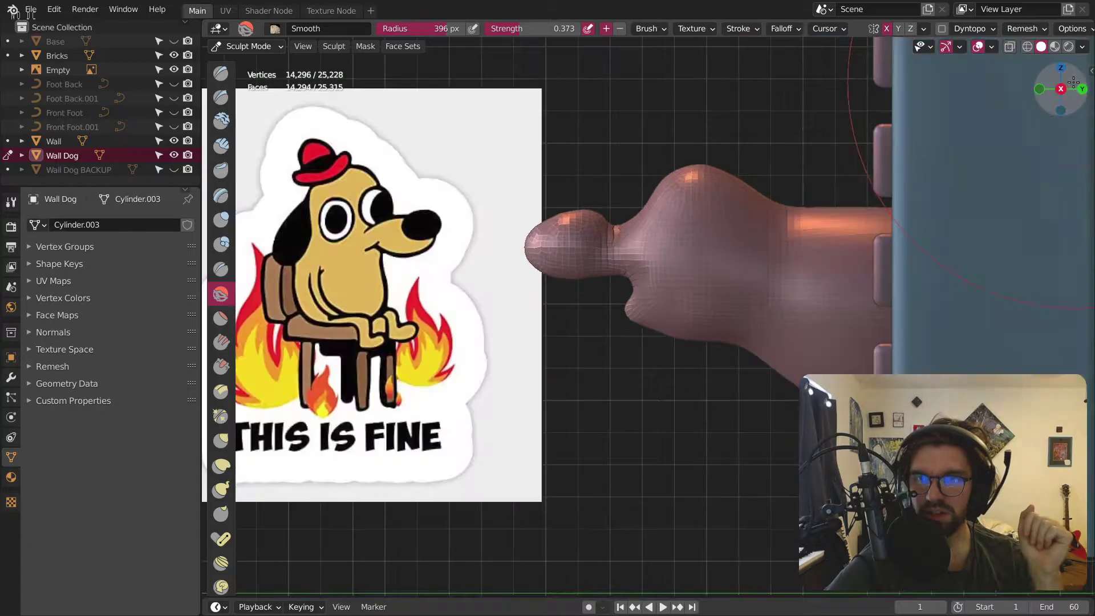
pyautogui.scroll(-4, 508, 191)
pyautogui.keyDown('shift'); pyautogui.moveTo(508, 191); pyautogui.dragTo(650, 231, button='middle'); pyautogui.keyUp('shift')
pyautogui.click(265, 47)
pyautogui.click(265, 62)
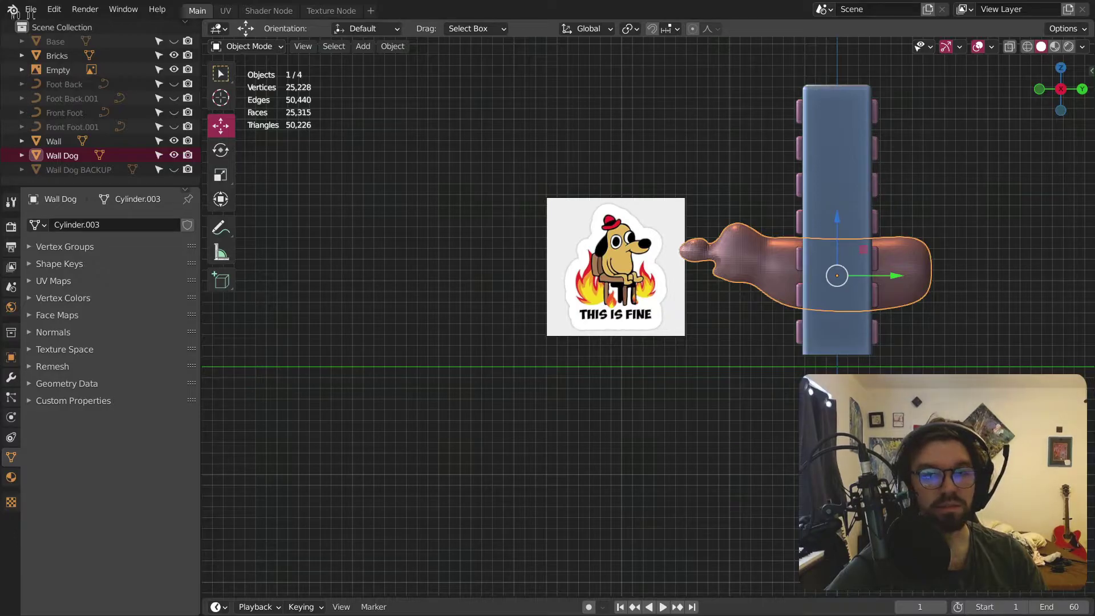
pyautogui.moveTo(202, 294); pyautogui.dragTo(308, 294)
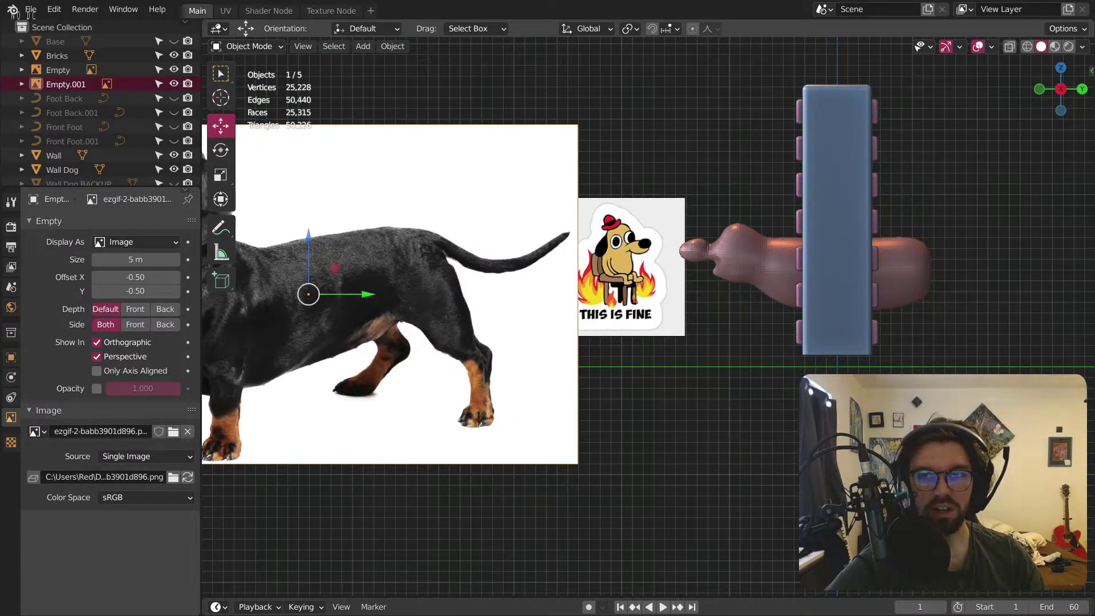
# Step: Move the dachshund image clear of the "This is fine" reference and delete the "This is fine" image
pyautogui.scroll(-4, 446, 295)
pyautogui.press('g')
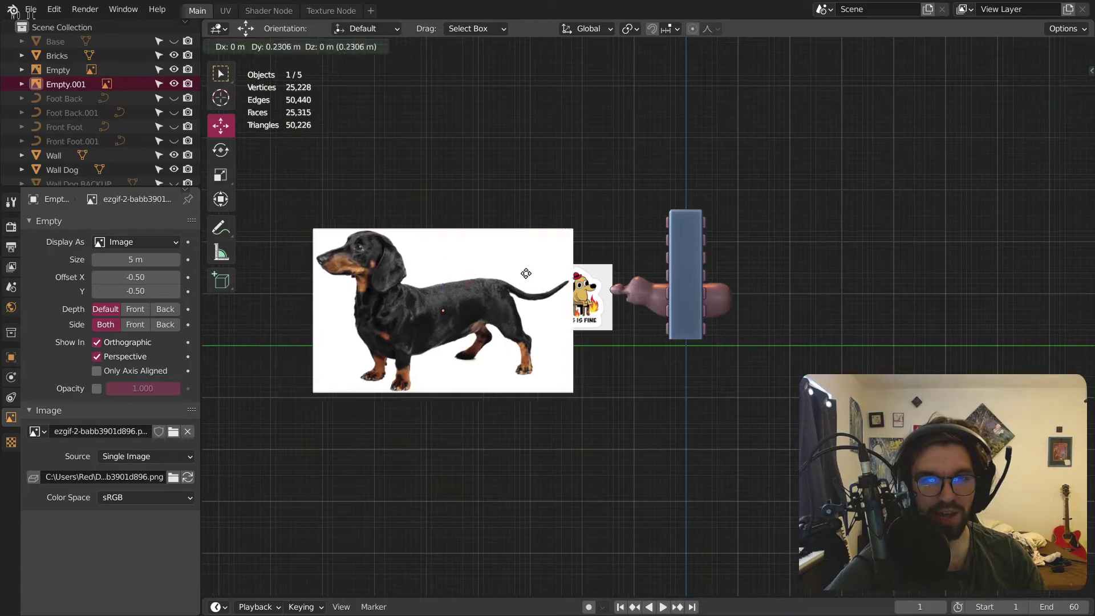
pyautogui.click(591, 252)
pyautogui.hotkey('ctrl', 'z')
pyautogui.click(576, 293)
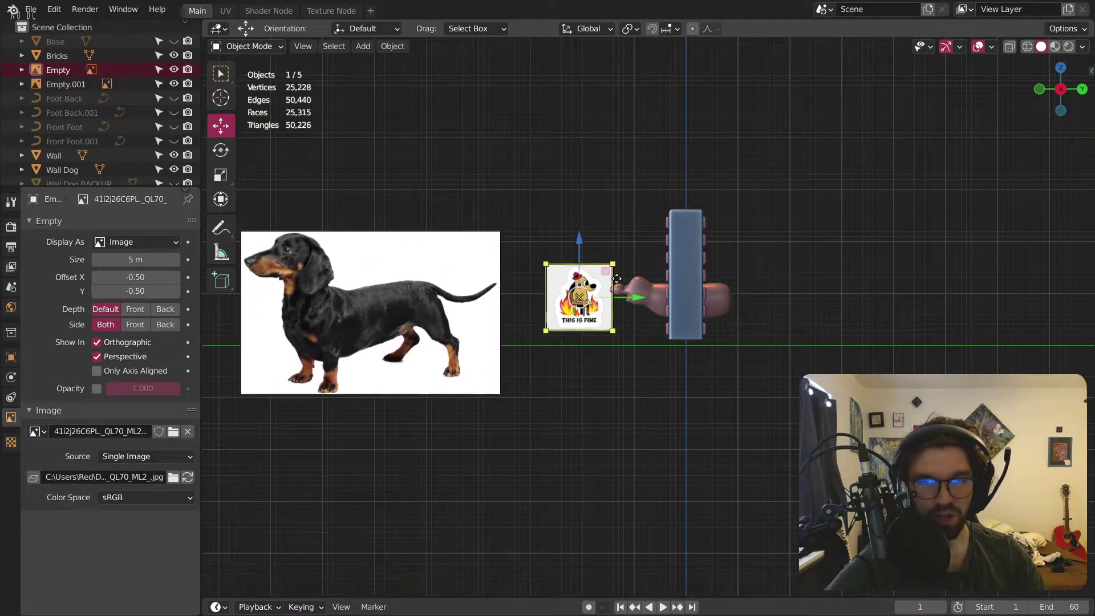
pyautogui.press('Delete')
# Step: Move the dachshund image 3.053 m along Y and 0.2416 m along Z, plus -19.49 m along X
pyautogui.moveTo(251, 334); pyautogui.dragTo(409, 321)
pyautogui.press('g')
pyautogui.press('x')
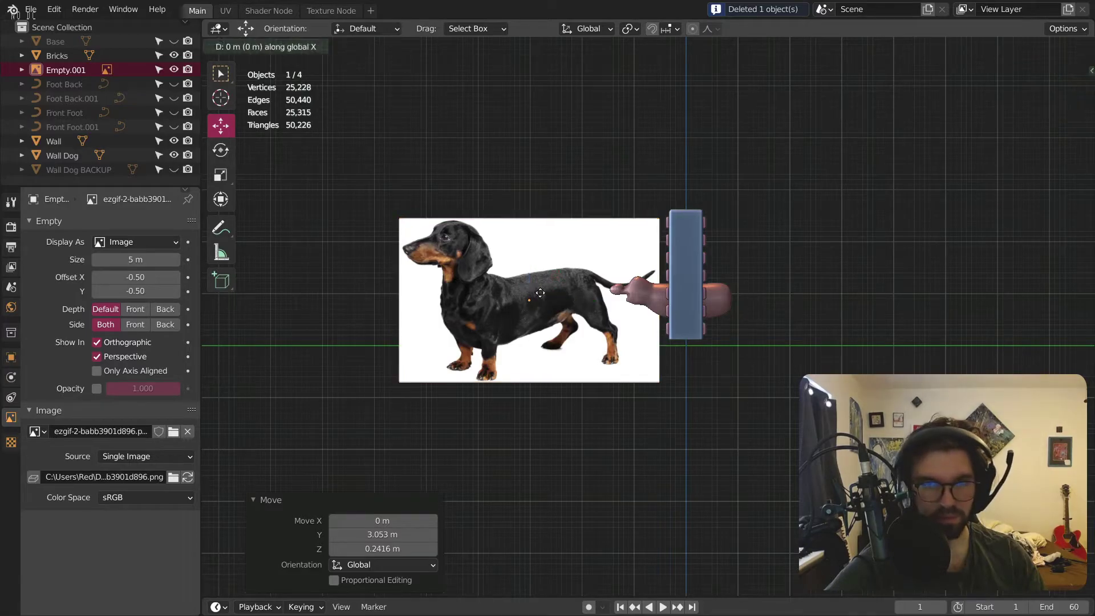
pyautogui.click(528, 179)
# Step: Move the dachshund image 17.762 m along the X axis to bring it back beside the wall
pyautogui.moveTo(529, 179); pyautogui.dragTo(649, 342, button='middle')
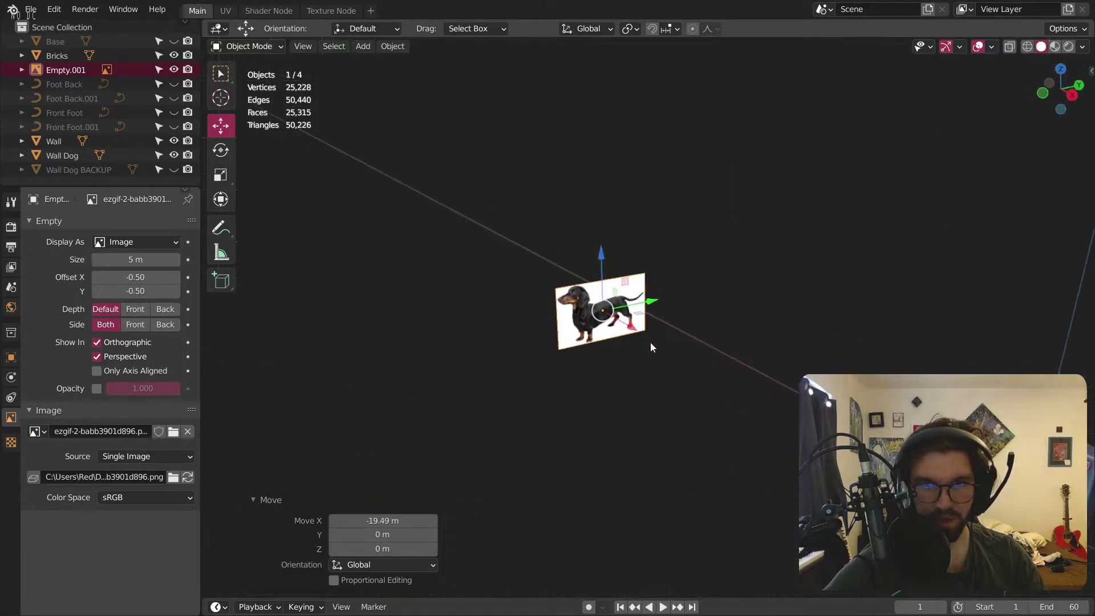
pyautogui.press('g')
pyautogui.press('x')
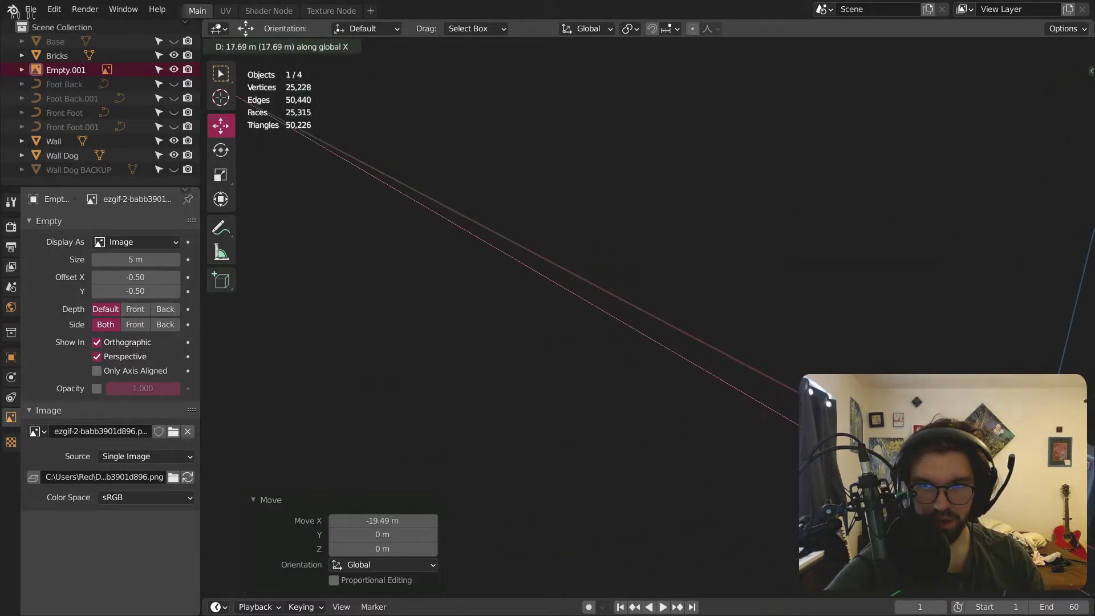
pyautogui.press('Return')
pyautogui.press('KP_Decimal')
pyautogui.keyDown('shift'); pyautogui.moveTo(814, 401); pyautogui.dragTo(610, 350, button='middle'); pyautogui.keyUp('shift')
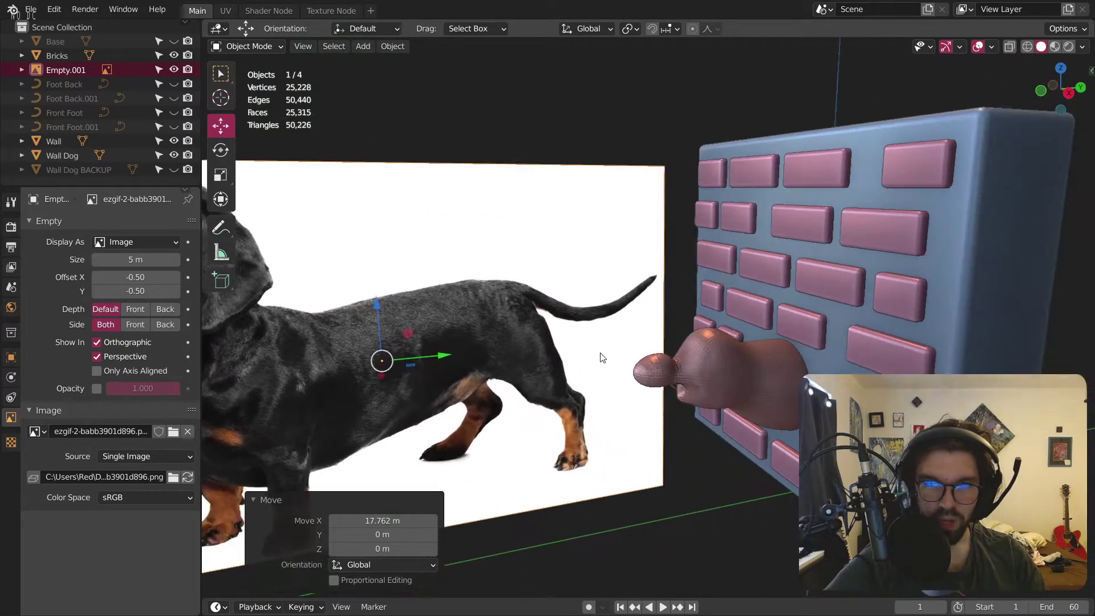
pyautogui.press('g')
pyautogui.rightClick(699, 322)
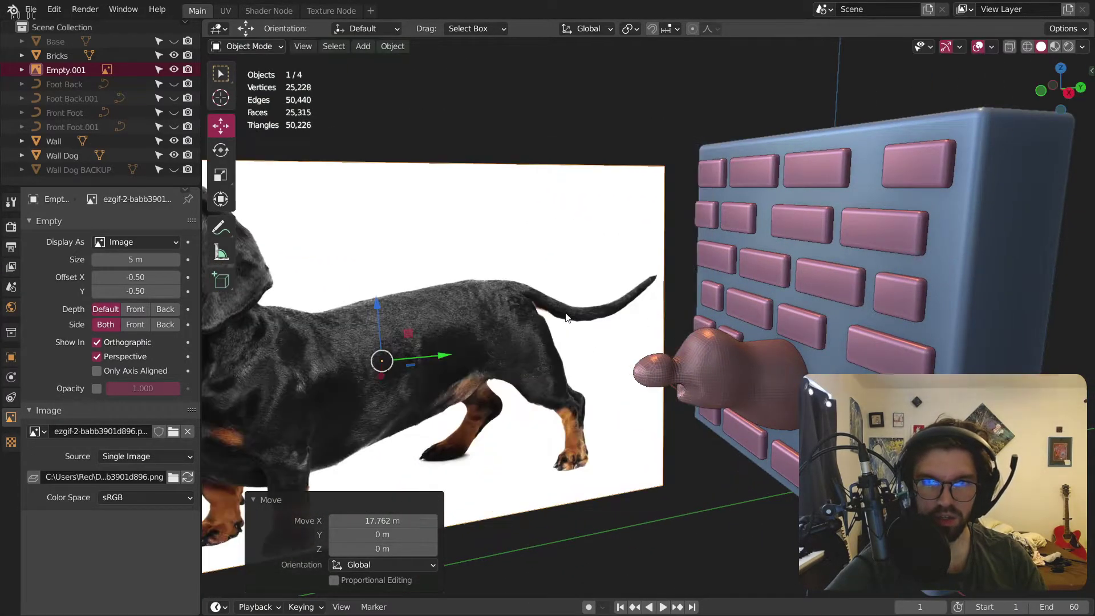
# Step: In the side view, move the dachshund image 2.347 m along Y and 0.22172 m along Z
pyautogui.press('KP_3')
pyautogui.press('g')
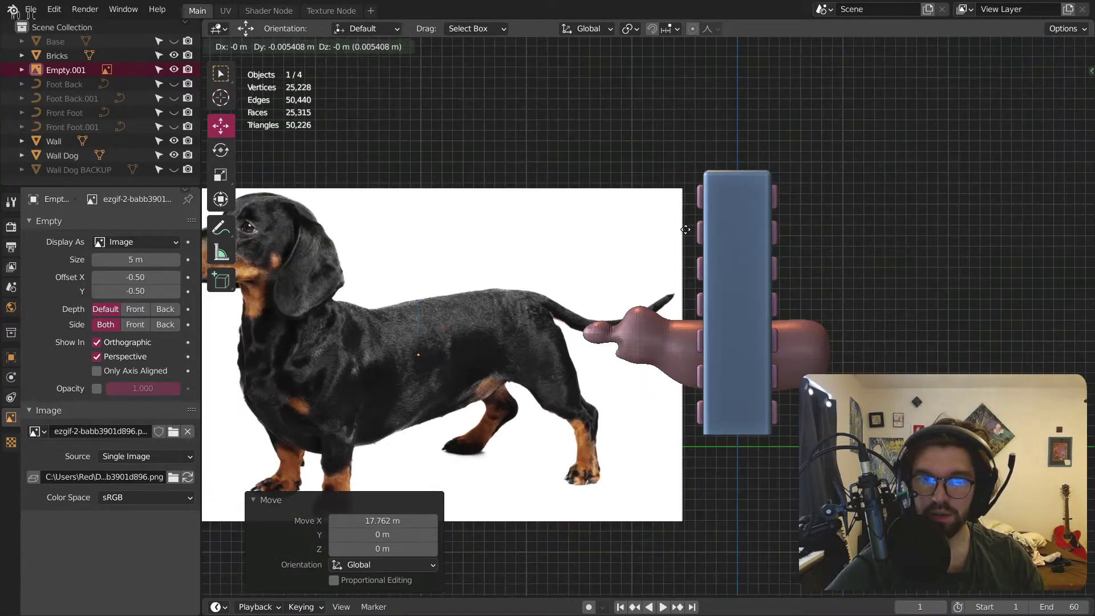
pyautogui.press('Return')
# Step: Select the Wall Dog body protruding from the wall and switch it to Sculpt Mode
pyautogui.moveTo(610, 376); pyautogui.dragTo(656, 376, button='middle')
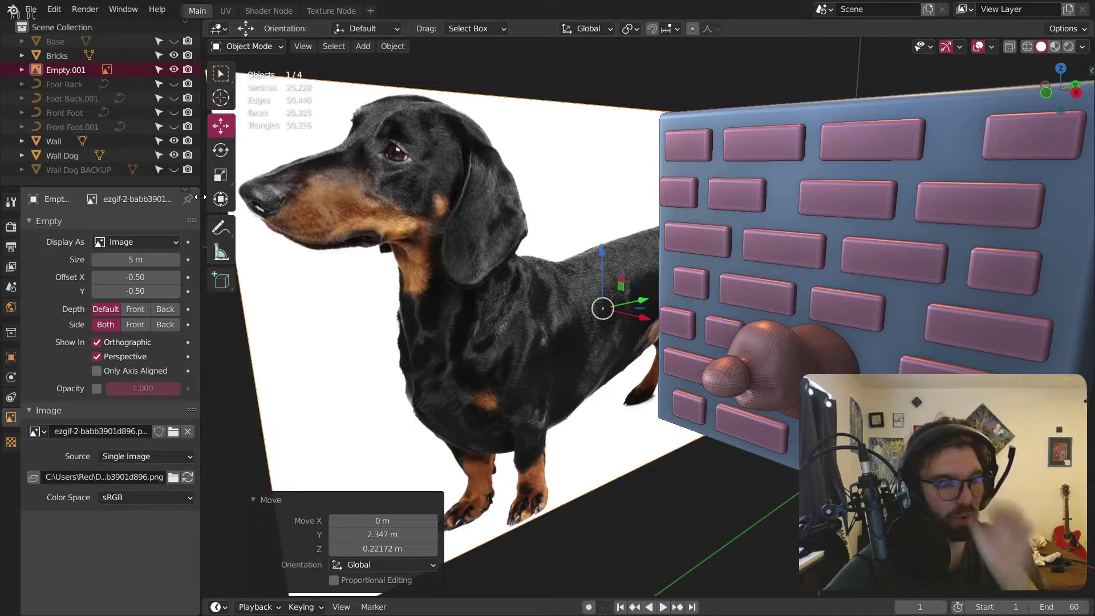
pyautogui.moveTo(721, 335); pyautogui.dragTo(535, 348, button='middle')
pyautogui.scroll(3, 597, 329)
pyautogui.scroll(-2, 594, 329)
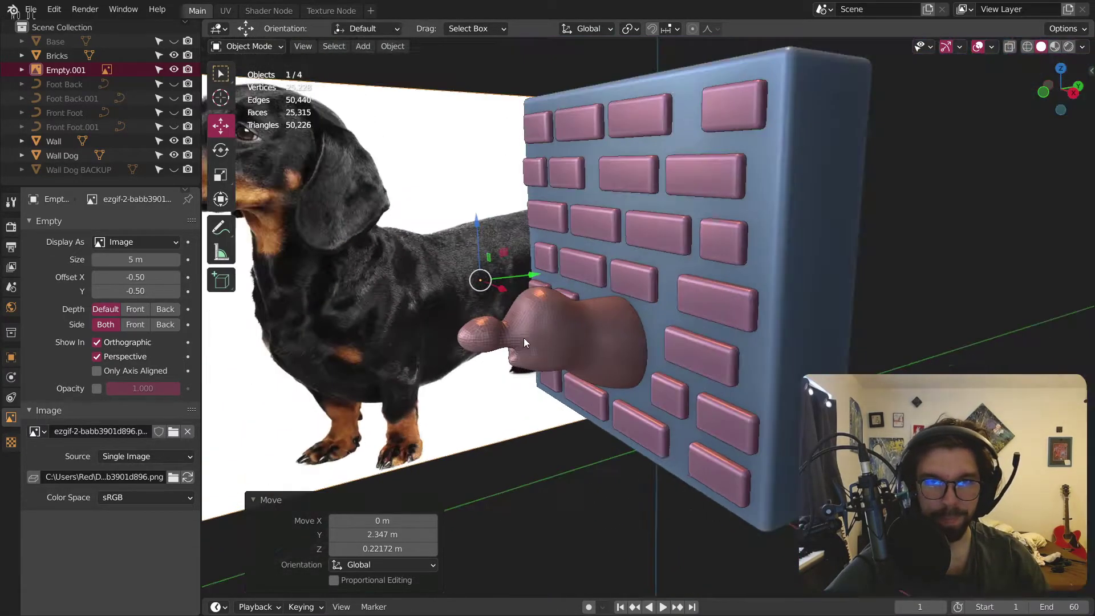
pyautogui.scroll(3, 553, 342)
pyautogui.click(568, 347)
pyautogui.scroll(3, 568, 348)
pyautogui.click(278, 46)
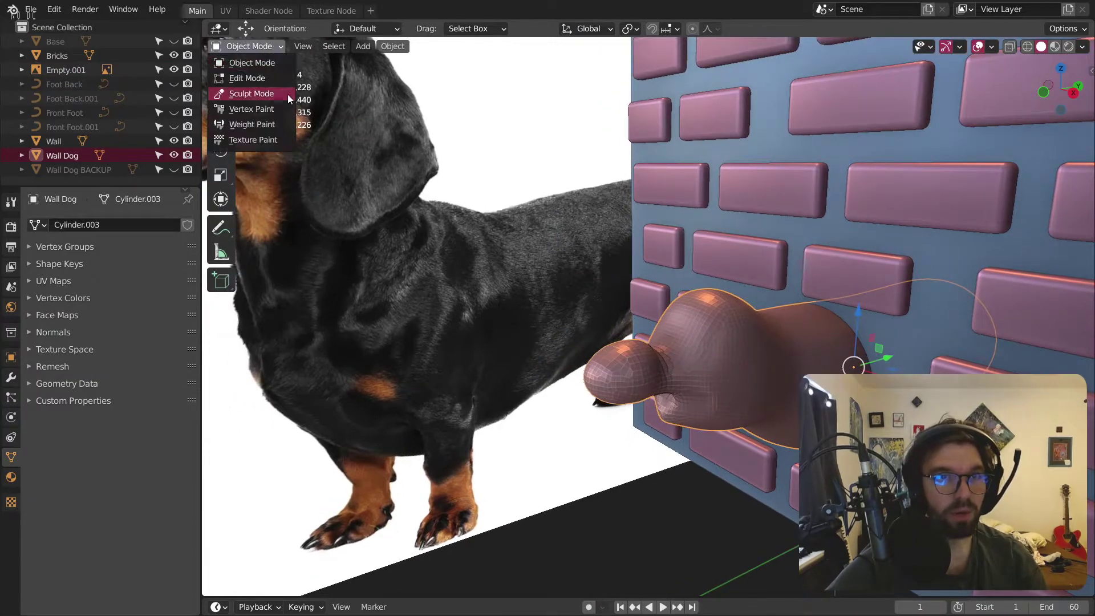
pyautogui.click(247, 78)
pyautogui.click(262, 47)
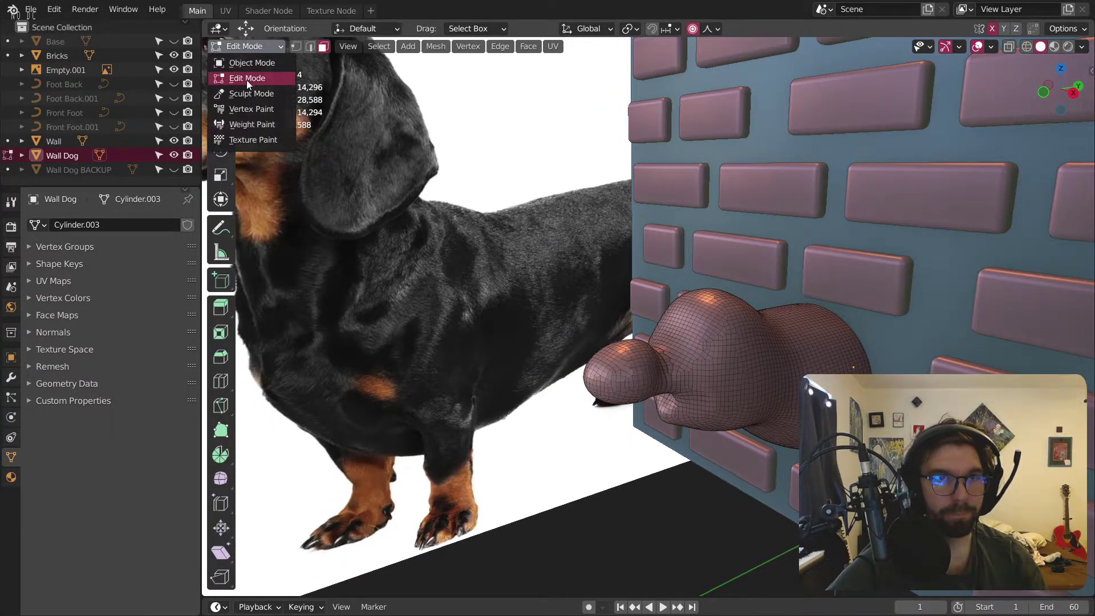
pyautogui.click(251, 94)
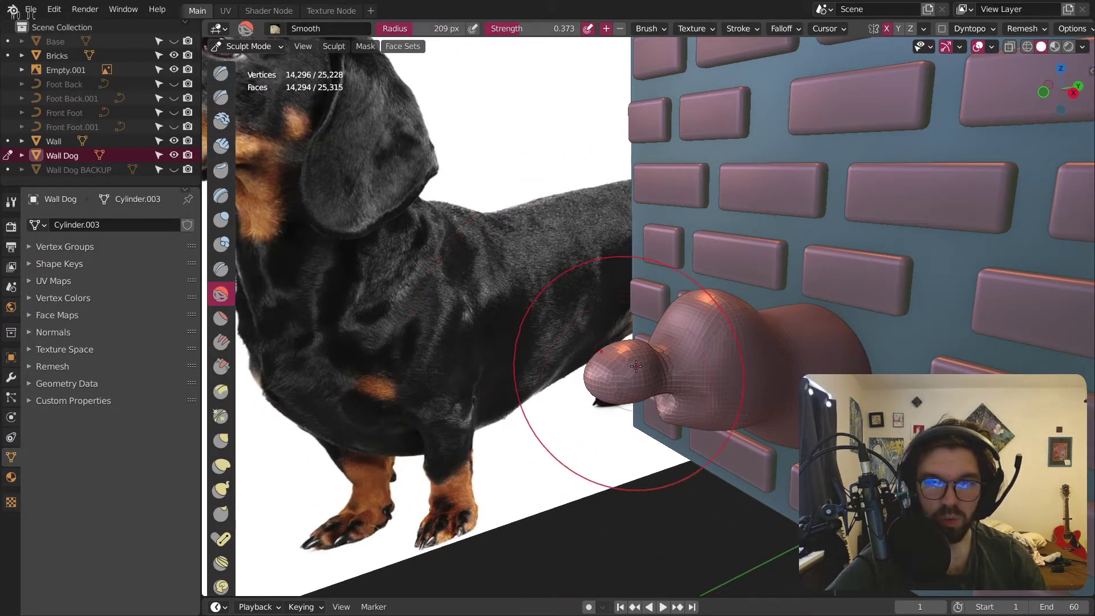
# Step: Smooth the Wall Dog's snout and its transition into the head with the Smooth brush
pyautogui.scroll(3, 634, 366)
pyautogui.moveTo(634, 366); pyautogui.dragTo(537, 392, button='middle')
pyautogui.scroll(2, 654, 394)
pyautogui.moveTo(654, 393)
pyautogui.mouseDown()
pyautogui.moveTo(576, 365)
pyautogui.moveTo(525, 370)
pyautogui.moveTo(450, 439)
pyautogui.moveTo(485, 422)
pyautogui.mouseUp()
pyautogui.press('Home')
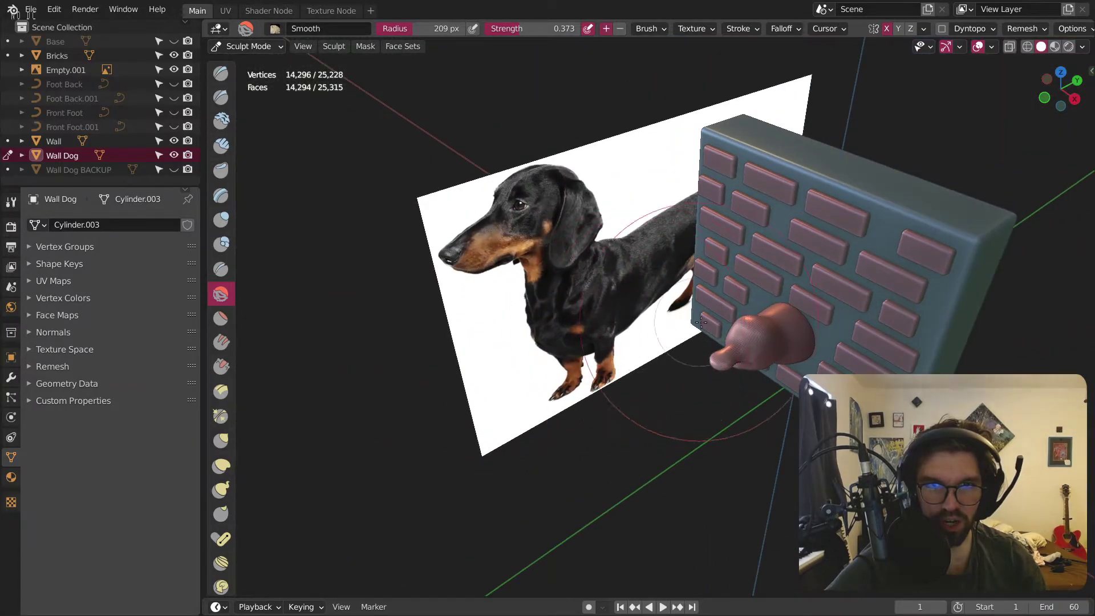
pyautogui.scroll(5, 695, 321)
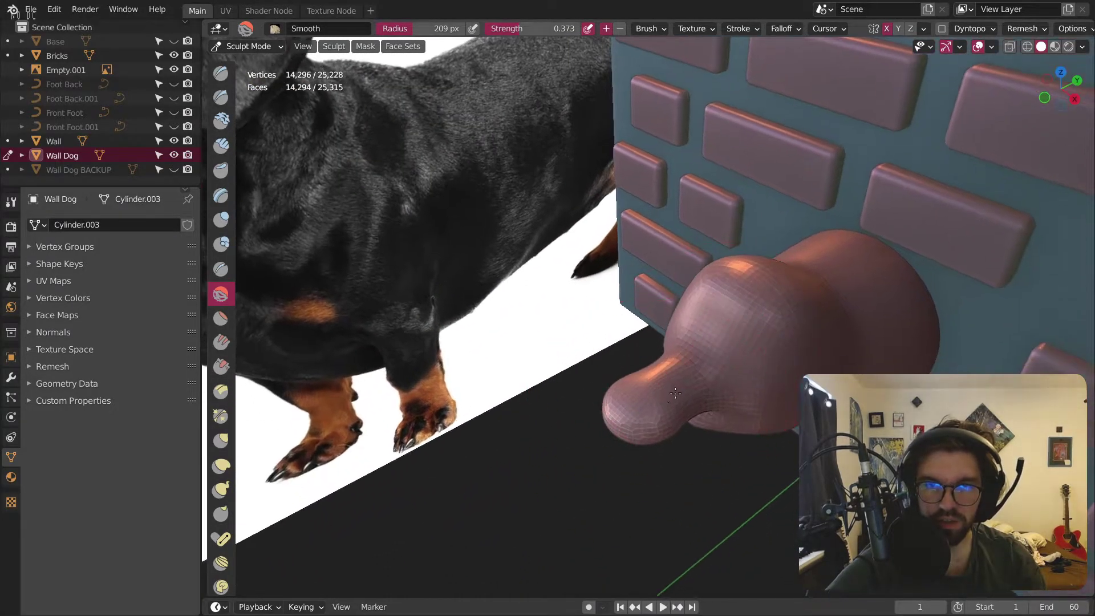
# Step: Smooth the dog's snout with the Smooth brush and thicken it toward the forehead with the Inflate/Deflate brush
pyautogui.moveTo(675, 393); pyautogui.dragTo(657, 411)
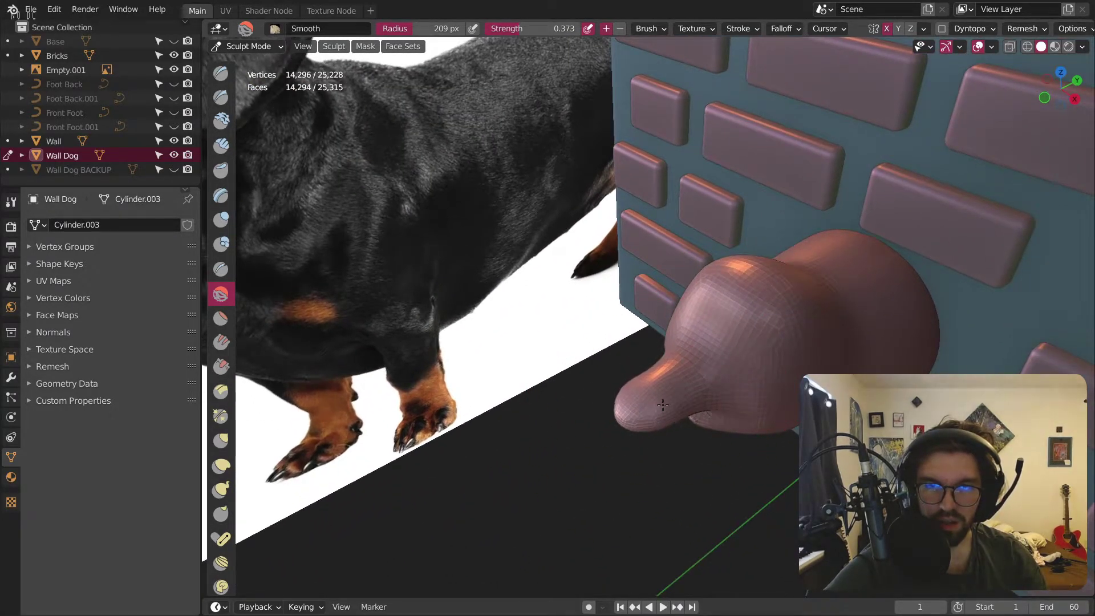
pyautogui.scroll(2, 645, 429)
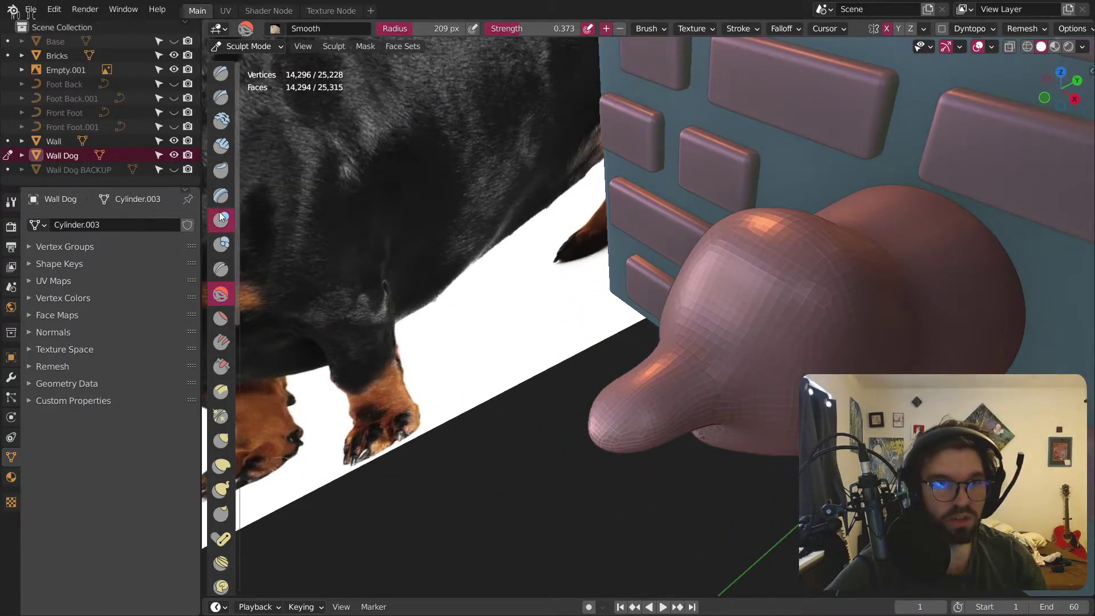
pyautogui.press('i')
pyautogui.moveTo(600, 386); pyautogui.dragTo(696, 296)
pyautogui.press('KP_3')
pyautogui.moveTo(695, 258); pyautogui.dragTo(710, 262, button='middle')
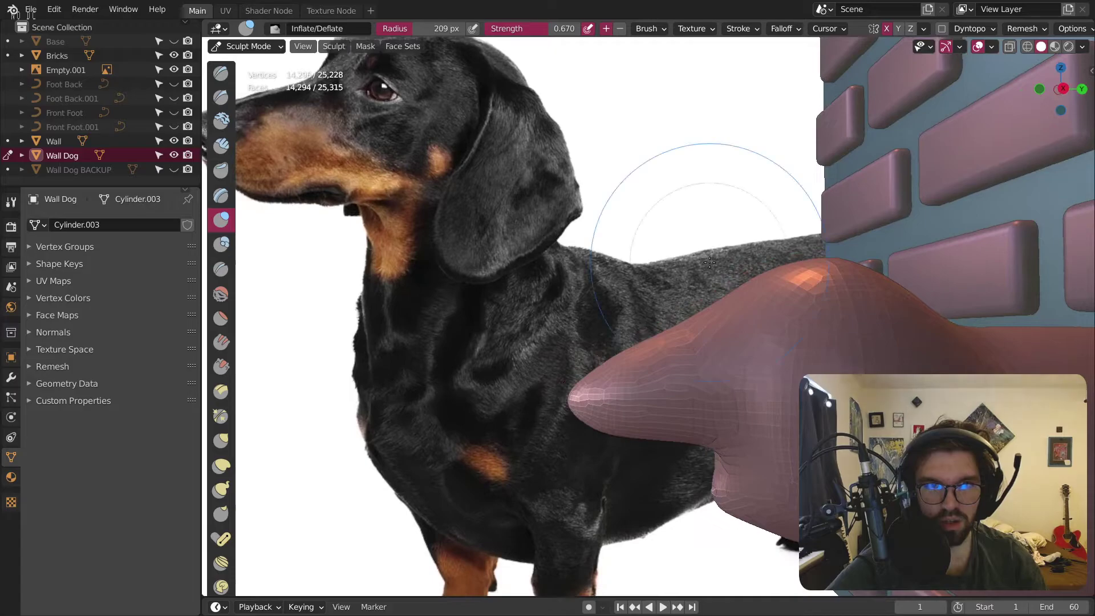
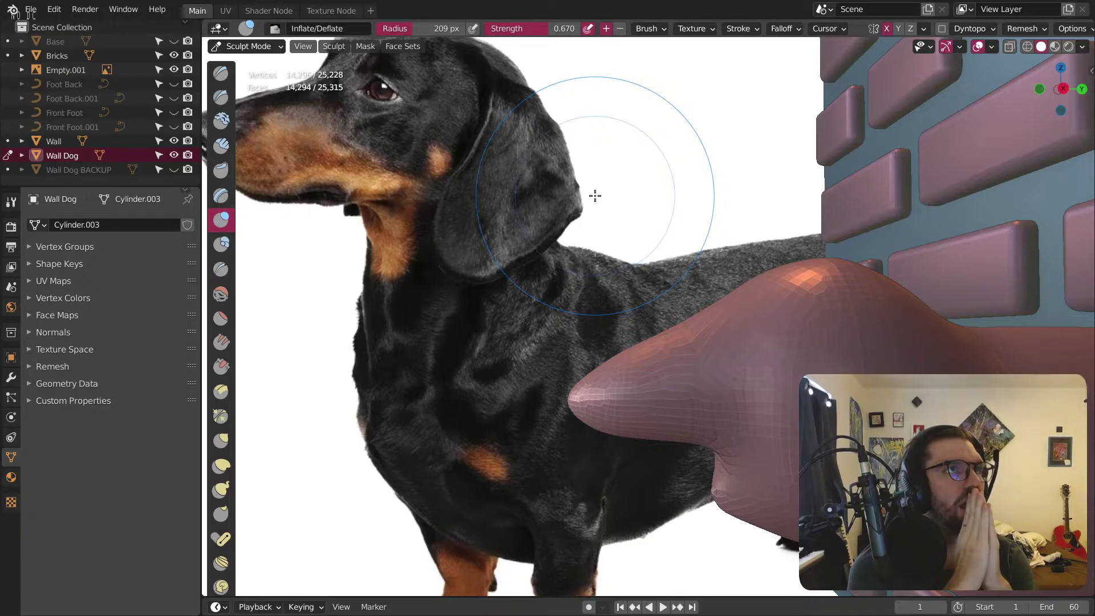
# Step: Smooth the bridge of the snout where it rises into the forehead, using the Smooth brush
pyautogui.keyDown('shift'); pyautogui.moveTo(729, 348); pyautogui.dragTo(693, 303, button='middle'); pyautogui.keyUp('shift')
pyautogui.scroll(-2, 691, 322)
pyautogui.scroll(5, 673, 323)
pyautogui.scroll(-3, 581, 268)
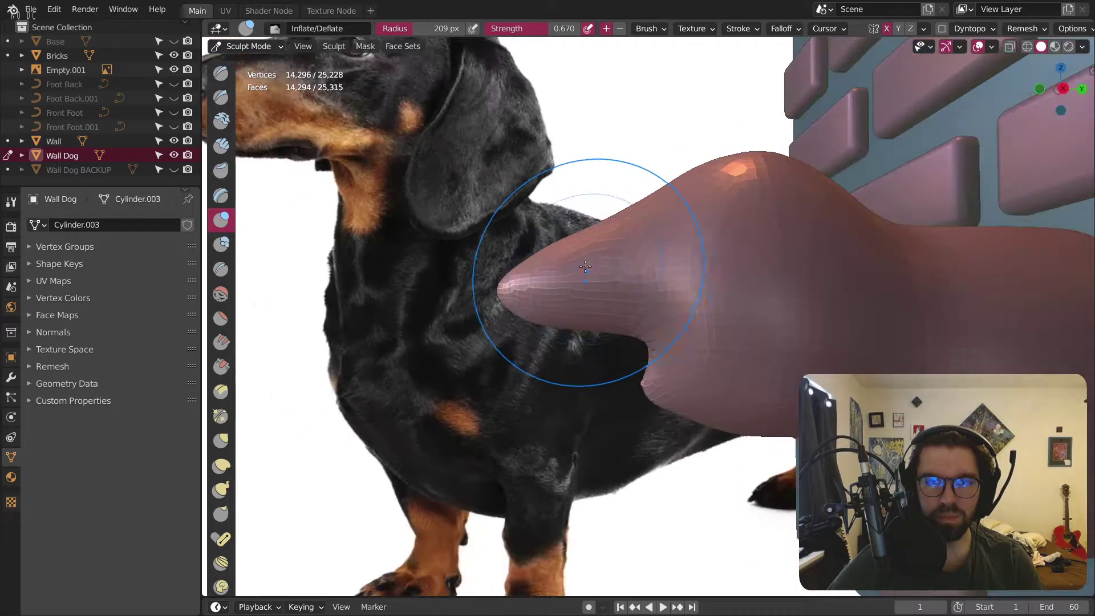
pyautogui.scroll(-2, 585, 267)
pyautogui.moveTo(655, 403); pyautogui.dragTo(705, 337, button='middle')
pyautogui.scroll(4, 706, 337)
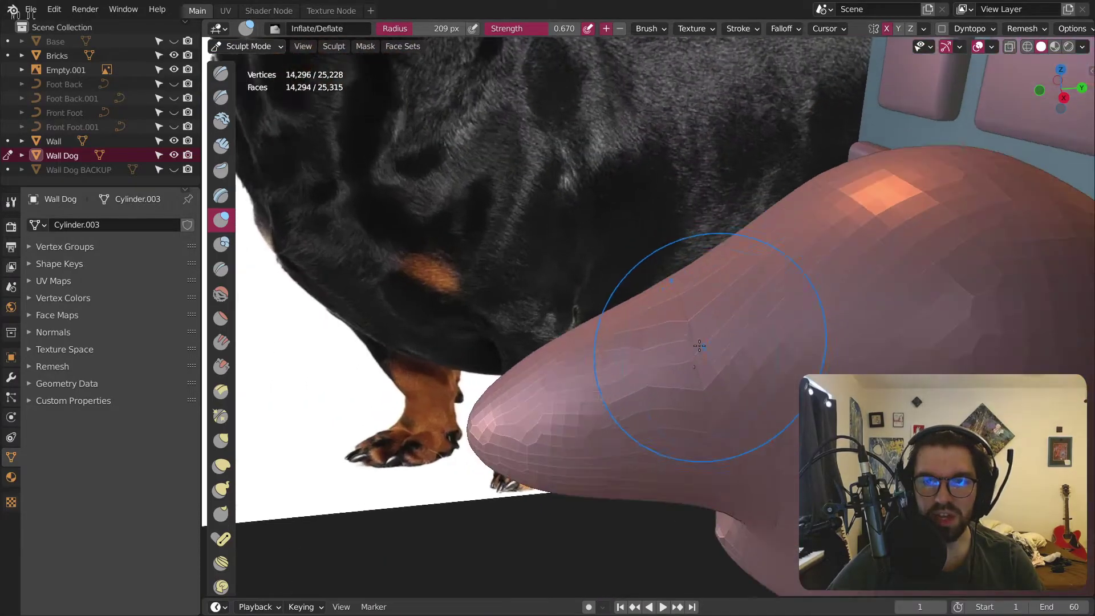
pyautogui.click(221, 294)
pyautogui.moveTo(655, 293); pyautogui.dragTo(725, 354, button='middle')
pyautogui.scroll(3, 725, 355)
pyautogui.moveTo(641, 294); pyautogui.dragTo(676, 259)
# Step: Examine the snout and forehead shape from above and from the side against the dachshund reference
pyautogui.scroll(-2, 667, 268)
pyautogui.scroll(2, 625, 244)
pyautogui.moveTo(661, 279)
pyautogui.mouseDown(button='middle')
pyautogui.moveTo(625, 244)
pyautogui.moveTo(665, 289)
pyautogui.moveTo(681, 257)
pyautogui.moveTo(648, 394)
pyautogui.mouseUp(button='middle')
pyautogui.scroll(-2, 625, 243)
pyautogui.scroll(-2, 664, 288)
pyautogui.scroll(4, 636, 262)
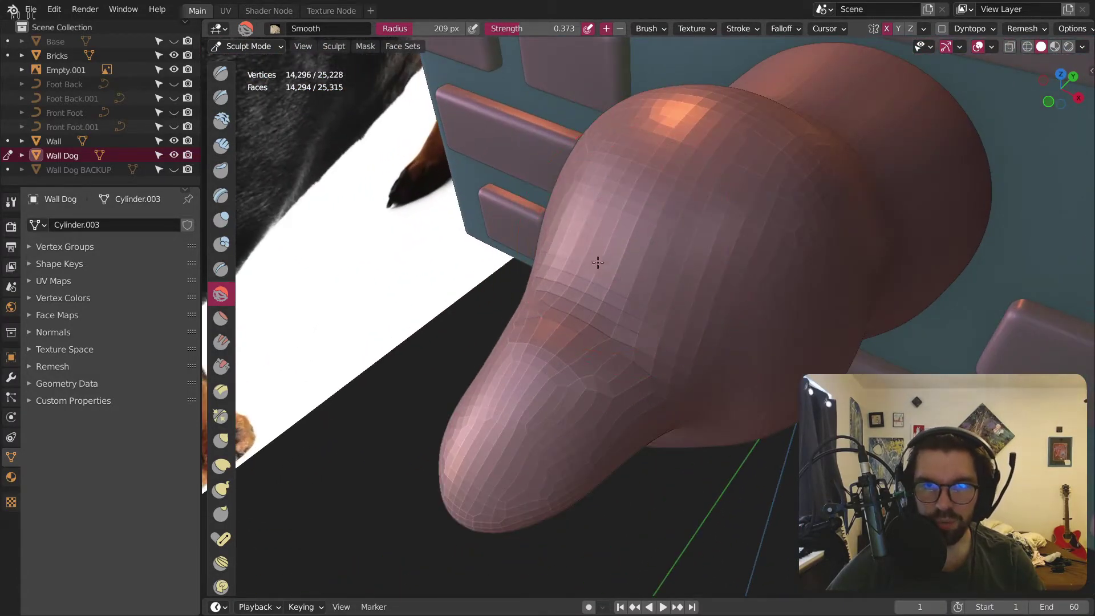
pyautogui.moveTo(654, 265)
pyautogui.mouseDown(button='middle')
pyautogui.moveTo(656, 277)
pyautogui.moveTo(653, 257)
pyautogui.mouseUp(button='middle')
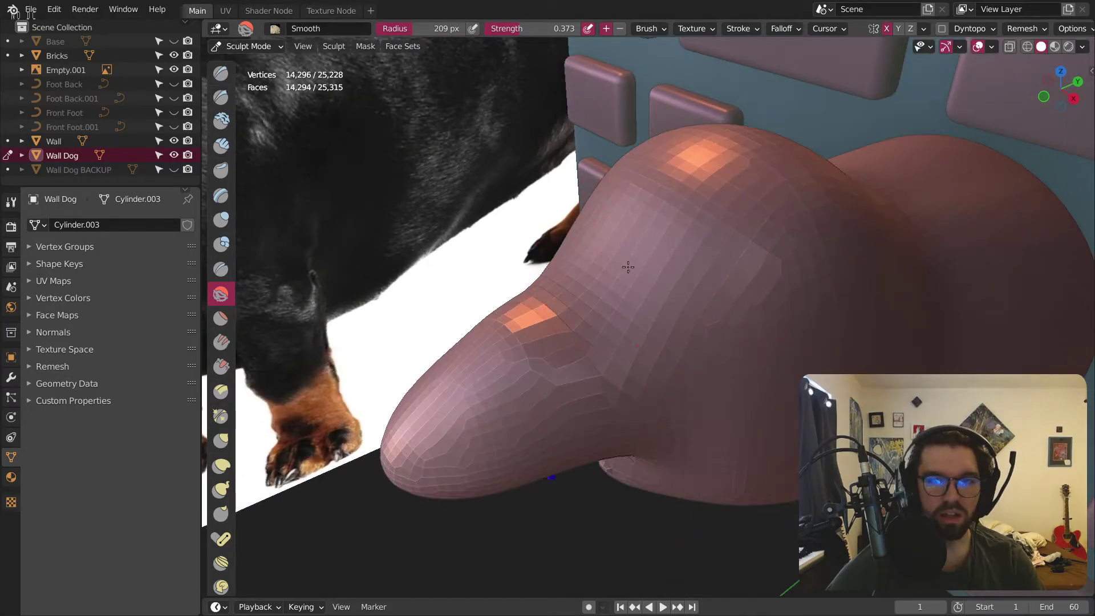
pyautogui.moveTo(624, 303)
pyautogui.mouseDown(button='middle')
pyautogui.moveTo(640, 208)
pyautogui.moveTo(627, 176)
pyautogui.moveTo(635, 268)
pyautogui.moveTo(615, 258)
pyautogui.moveTo(593, 294)
pyautogui.moveTo(502, 364)
pyautogui.moveTo(584, 235)
pyautogui.moveTo(562, 336)
pyautogui.moveTo(529, 341)
pyautogui.mouseUp(button='middle')
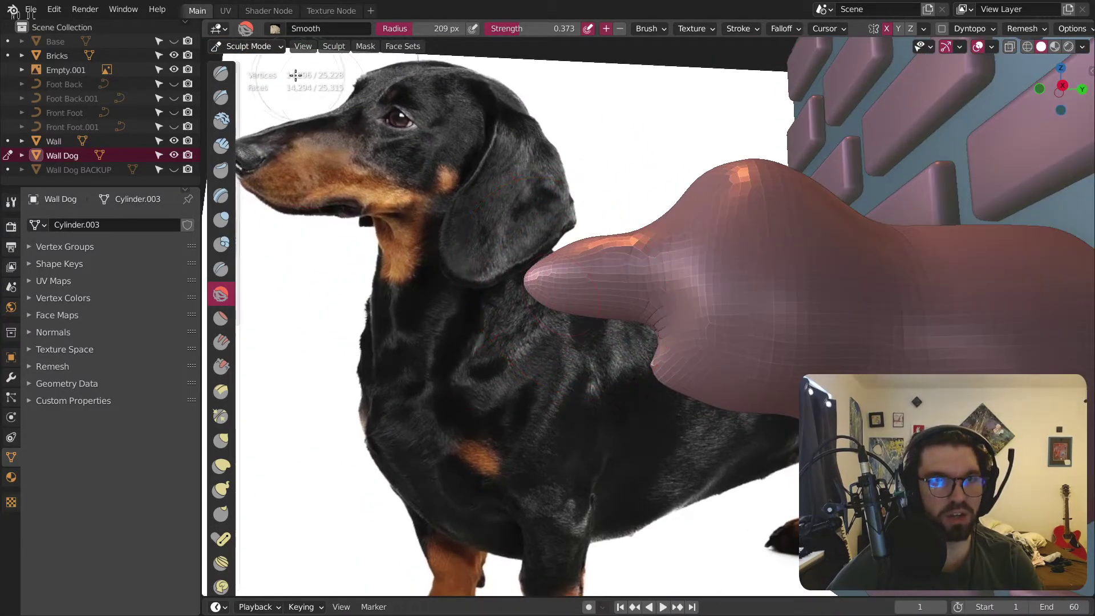
# Step: Inflate the underside of the snout toward the throat with the Inflate/Deflate brush to build up the lower jaw
pyautogui.press('i')
pyautogui.scroll(4, 529, 342)
pyautogui.scroll(-5, 656, 199)
pyautogui.keyDown('shift'); pyautogui.moveTo(634, 234); pyautogui.dragTo(623, 264, button='middle'); pyautogui.keyUp('shift')
pyautogui.scroll(3, 624, 264)
pyautogui.moveTo(613, 320)
pyautogui.mouseDown(button='middle')
pyautogui.moveTo(609, 292)
pyautogui.moveTo(588, 290)
pyautogui.mouseUp(button='middle')
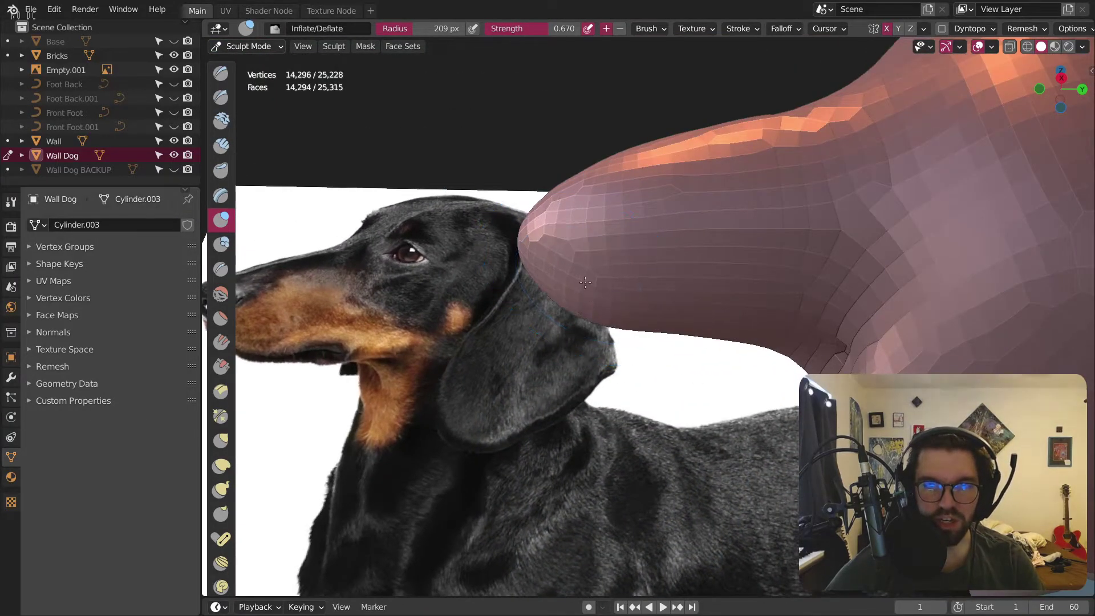
pyautogui.moveTo(714, 297); pyautogui.dragTo(780, 345)
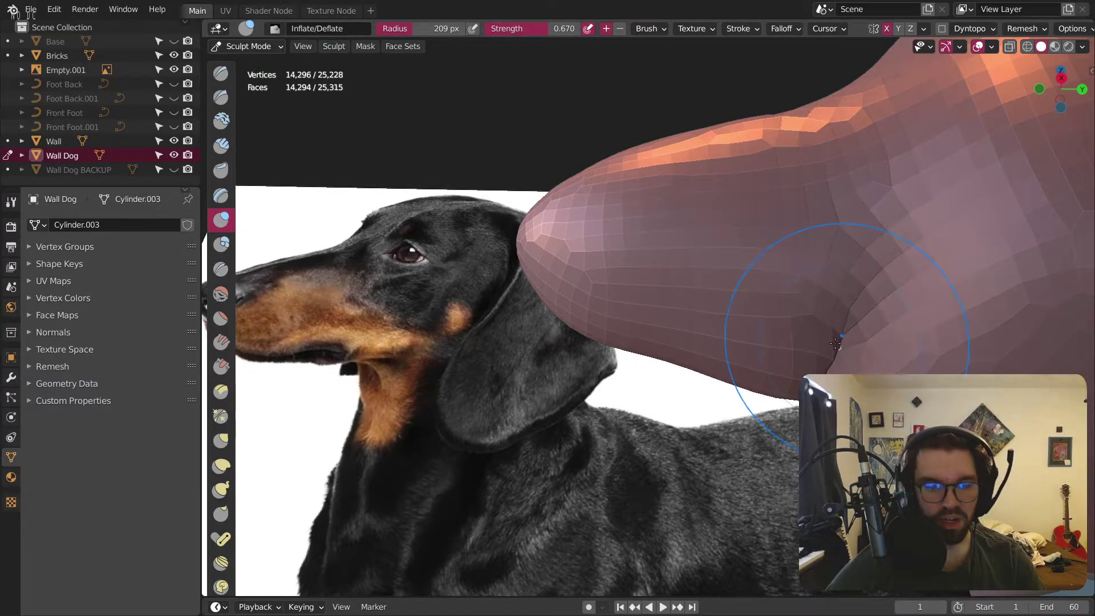
pyautogui.hotkey('ctrl', 'z')
# Step: Smooth the crease between the lower jaw and the head, and remesh the dog
pyautogui.moveTo(835, 343); pyautogui.dragTo(935, 319, button='middle')
pyautogui.scroll(-3, 897, 306)
pyautogui.moveTo(799, 325); pyautogui.dragTo(612, 338, button='middle')
pyautogui.scroll(4, 612, 338)
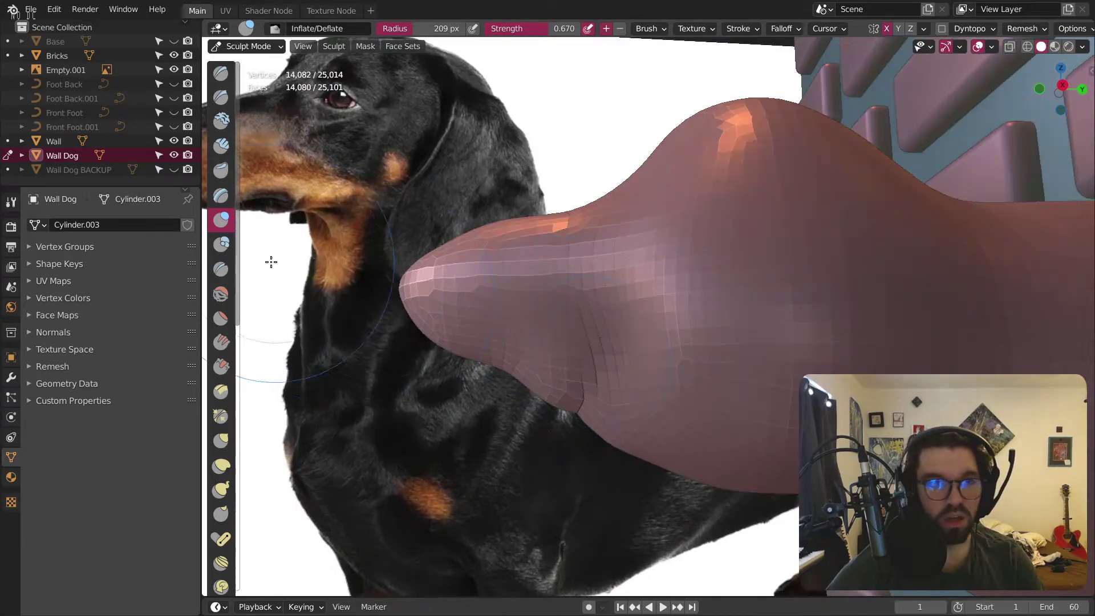
pyautogui.click(221, 294)
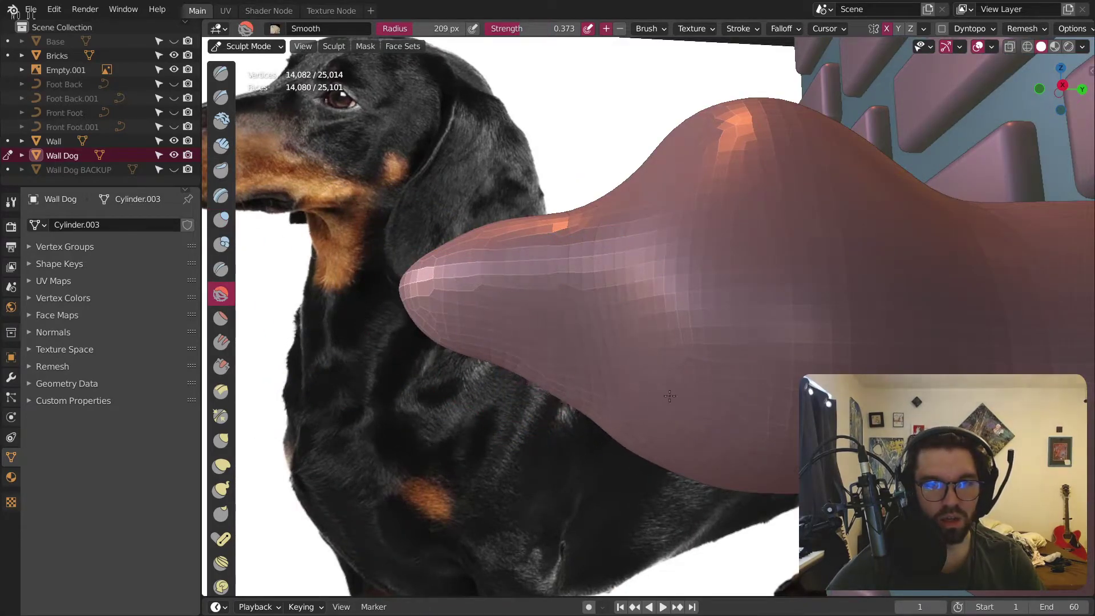
pyautogui.scroll(-3, 608, 332)
pyautogui.hotkey('ctrl', 'r')
# Step: Inflate the lower side of the snout near its tip to make the jaw fuller
pyautogui.moveTo(619, 328); pyautogui.dragTo(642, 288, button='middle')
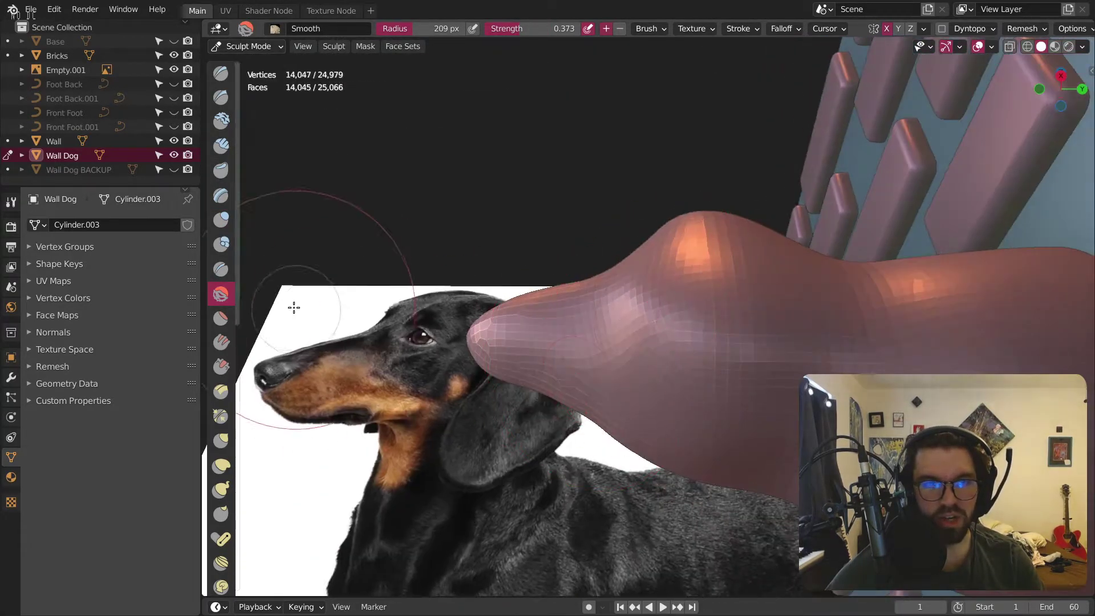
pyautogui.click(221, 220)
pyautogui.scroll(3, 468, 336)
pyautogui.moveTo(484, 348); pyautogui.dragTo(598, 447, button='middle')
pyautogui.scroll(2, 549, 313)
pyautogui.scroll(-2, 536, 315)
pyautogui.moveTo(525, 318); pyautogui.dragTo(471, 341, button='middle')
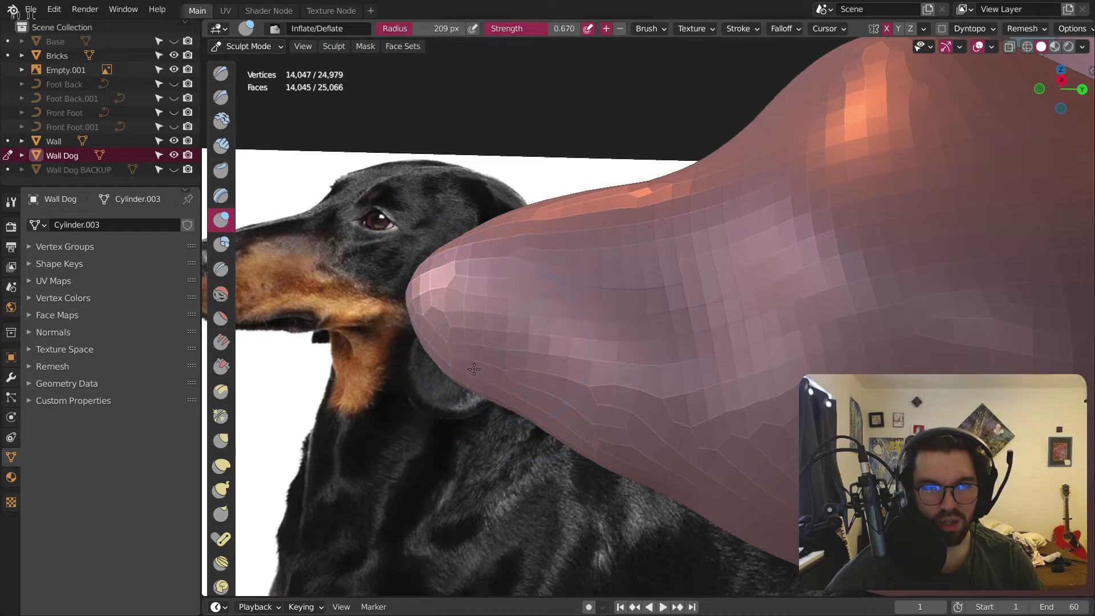
pyautogui.click(529, 353)
pyautogui.moveTo(529, 353)
pyautogui.mouseDown(button='middle')
pyautogui.moveTo(538, 367)
pyautogui.moveTo(599, 320)
pyautogui.moveTo(528, 341)
pyautogui.mouseUp(button='middle')
pyautogui.keyDown('shift'); pyautogui.moveTo(689, 392); pyautogui.dragTo(636, 328, button='middle'); pyautogui.keyUp('shift')
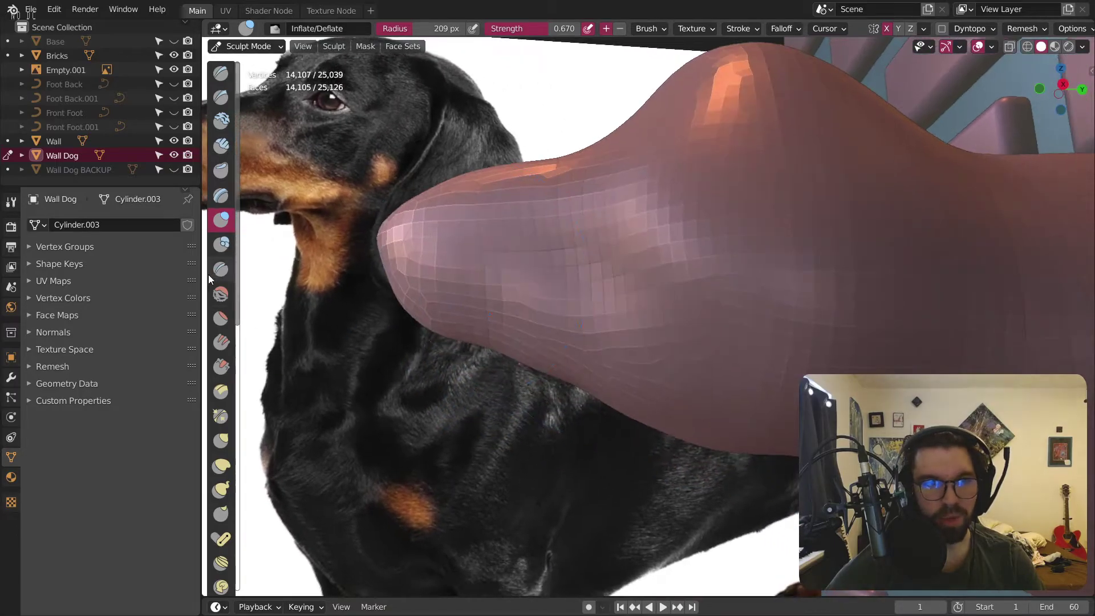
# Step: Smooth the sides of the snout and jaw so they blend into the head, keeping the mesh evenly remeshed
pyautogui.click(222, 293)
pyautogui.moveTo(596, 401); pyautogui.dragTo(610, 340, button='middle')
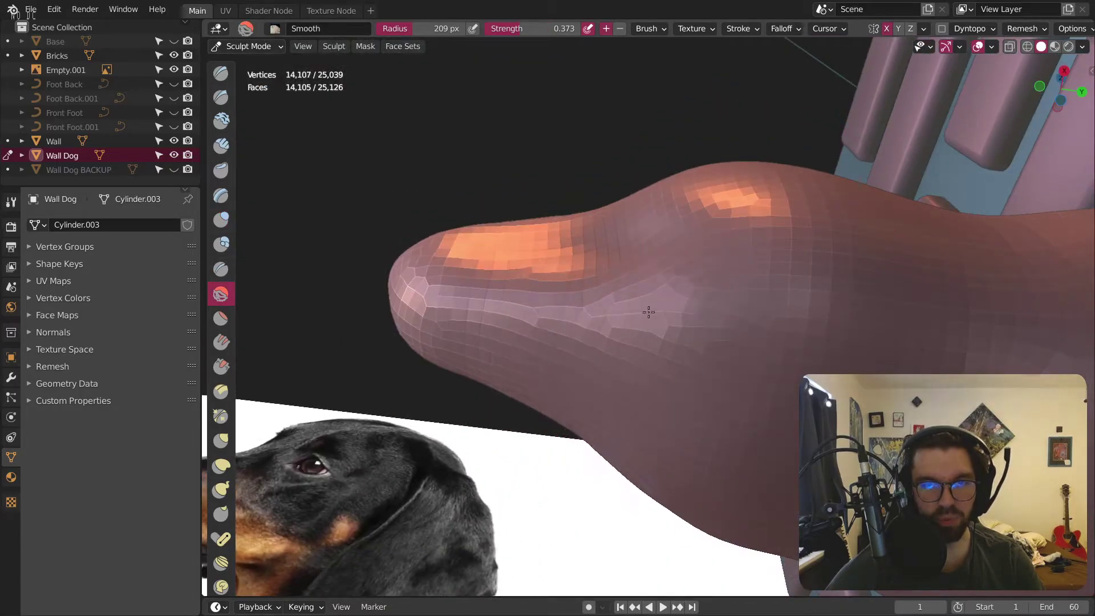
pyautogui.moveTo(649, 396)
pyautogui.mouseDown(button='middle')
pyautogui.moveTo(604, 416)
pyautogui.moveTo(678, 430)
pyautogui.mouseUp(button='middle')
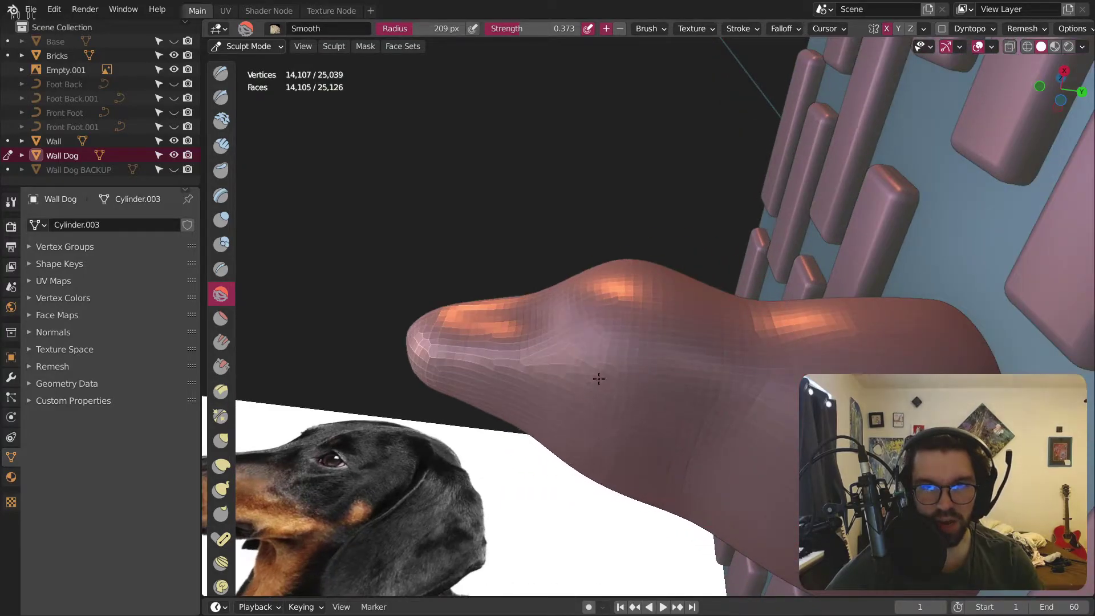
pyautogui.moveTo(648, 389); pyautogui.dragTo(680, 384, button='middle')
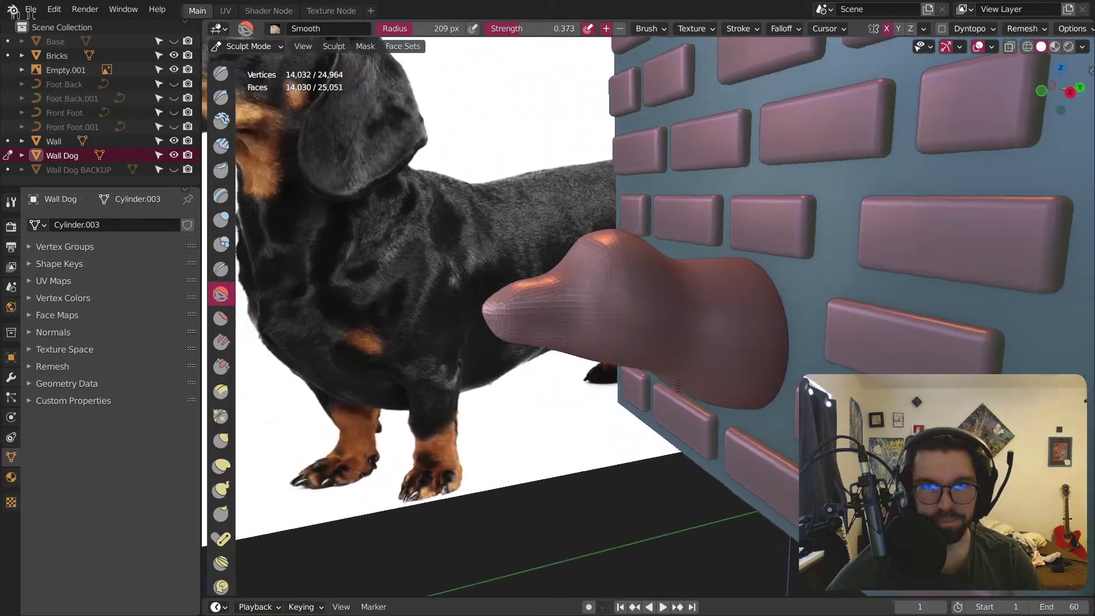
pyautogui.scroll(5, 563, 311)
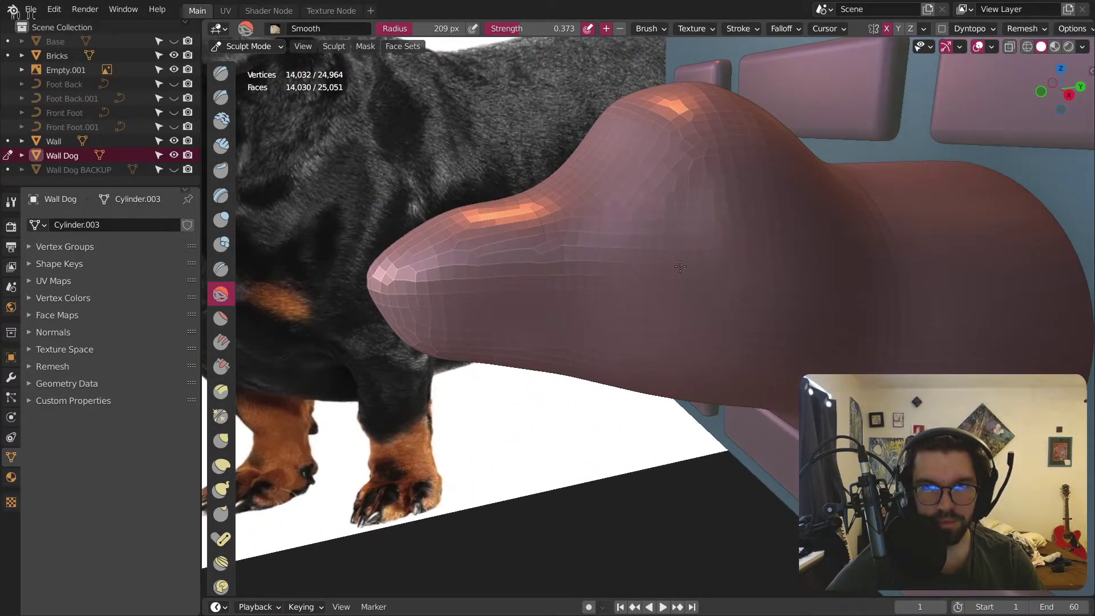
pyautogui.scroll(-5, 648, 265)
pyautogui.moveTo(648, 265); pyautogui.dragTo(564, 277, button='middle')
pyautogui.scroll(3, 559, 278)
pyautogui.scroll(5, 560, 278)
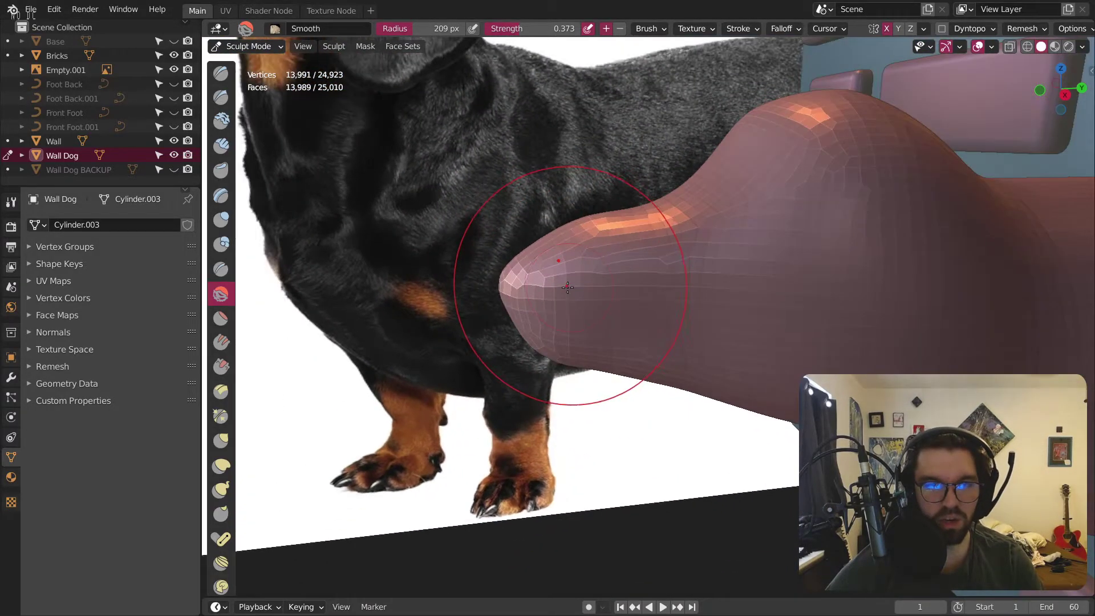
pyautogui.moveTo(568, 287)
pyautogui.mouseDown(button='middle')
pyautogui.moveTo(684, 294)
pyautogui.moveTo(444, 391)
pyautogui.mouseUp(button='middle')
pyautogui.scroll(3, 713, 302)
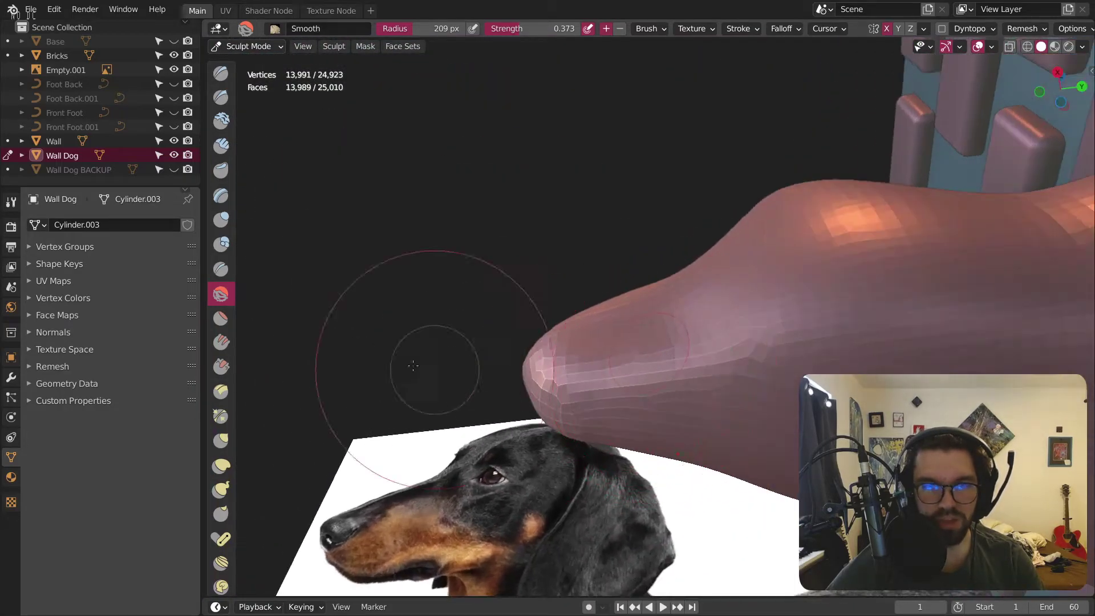
# Step: Inflate a raised lip along the side of the snout using the Inflate/Deflate brush at 40 px and 53 px radius
pyautogui.click(221, 220)
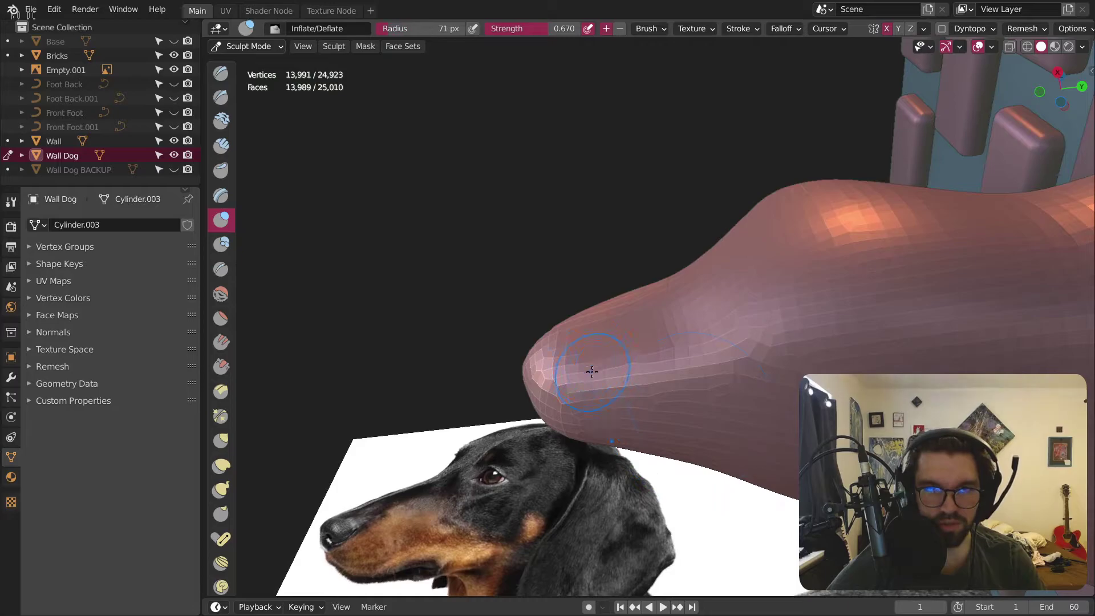
pyautogui.moveTo(636, 375)
pyautogui.mouseDown()
pyautogui.moveTo(697, 341)
pyautogui.moveTo(594, 380)
pyautogui.moveTo(714, 347)
pyautogui.mouseUp()
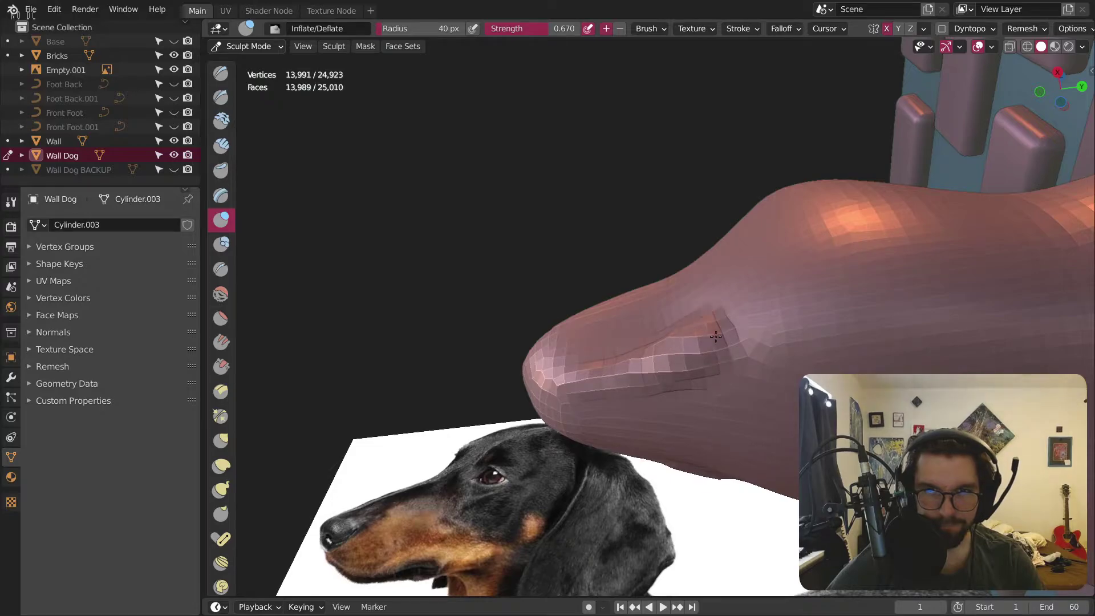
pyautogui.moveTo(675, 344); pyautogui.dragTo(704, 365, button='middle')
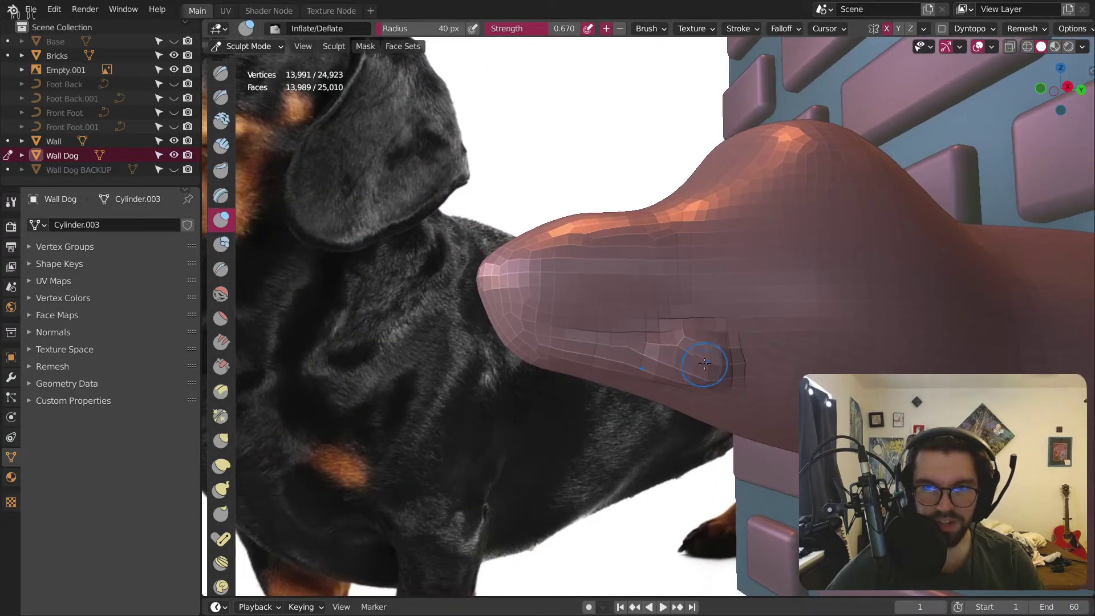
pyautogui.moveTo(711, 365); pyautogui.dragTo(707, 358)
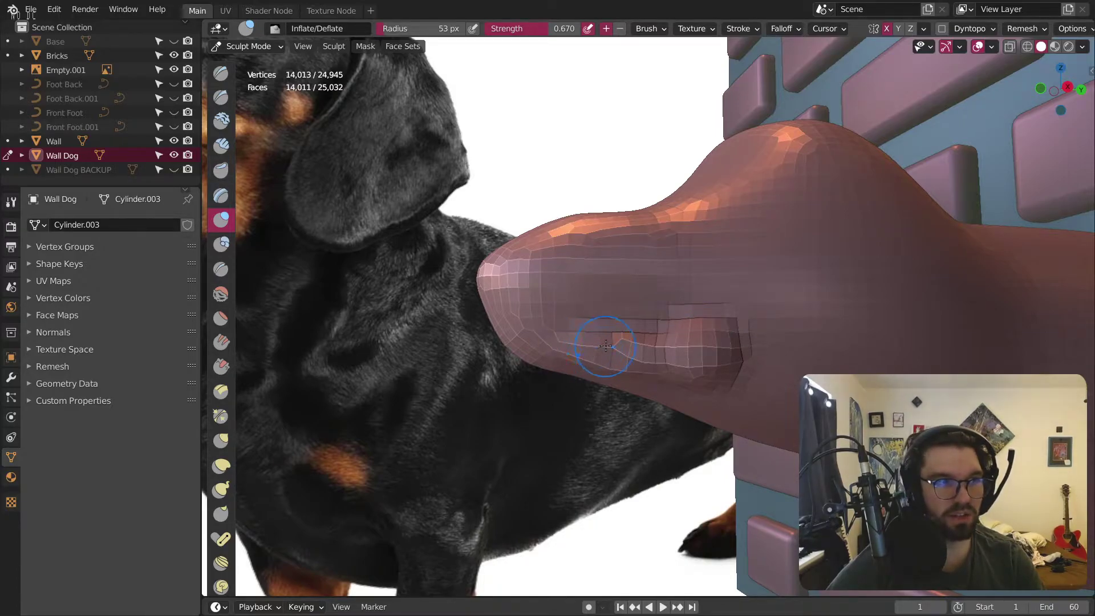
pyautogui.moveTo(687, 327)
pyautogui.mouseDown()
pyautogui.moveTo(729, 345)
pyautogui.moveTo(709, 334)
pyautogui.mouseUp()
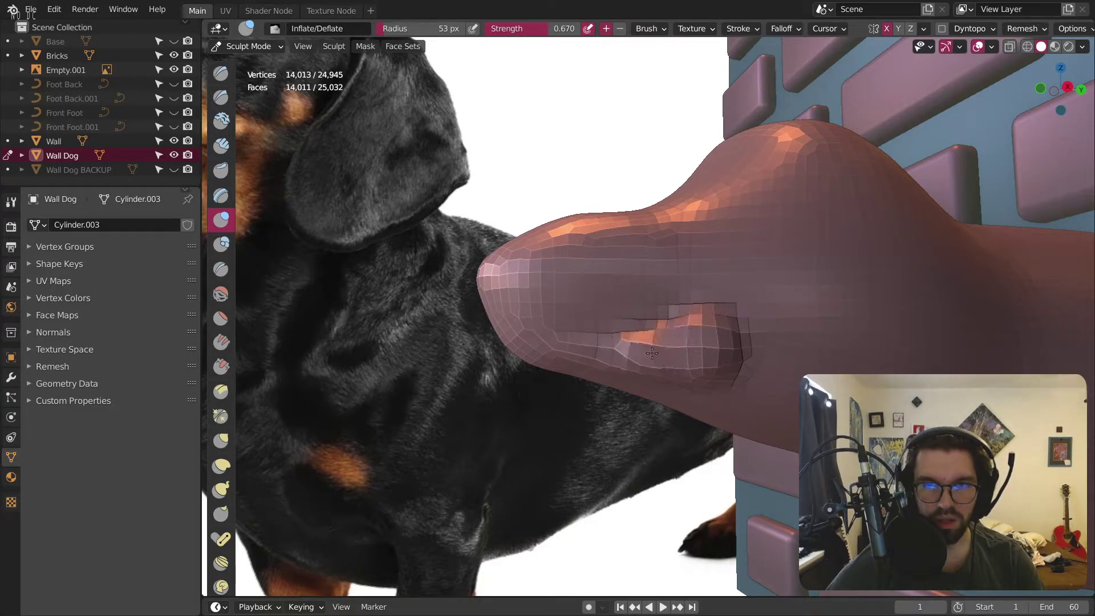
pyautogui.click(592, 357)
# Step: Soften the raised lip on the side of the snout with the Smooth brush at 214 px radius
pyautogui.moveTo(592, 357)
pyautogui.mouseDown(button='middle')
pyautogui.moveTo(825, 342)
pyautogui.moveTo(466, 355)
pyautogui.mouseUp(button='middle')
pyautogui.hotkey('shift', 's')
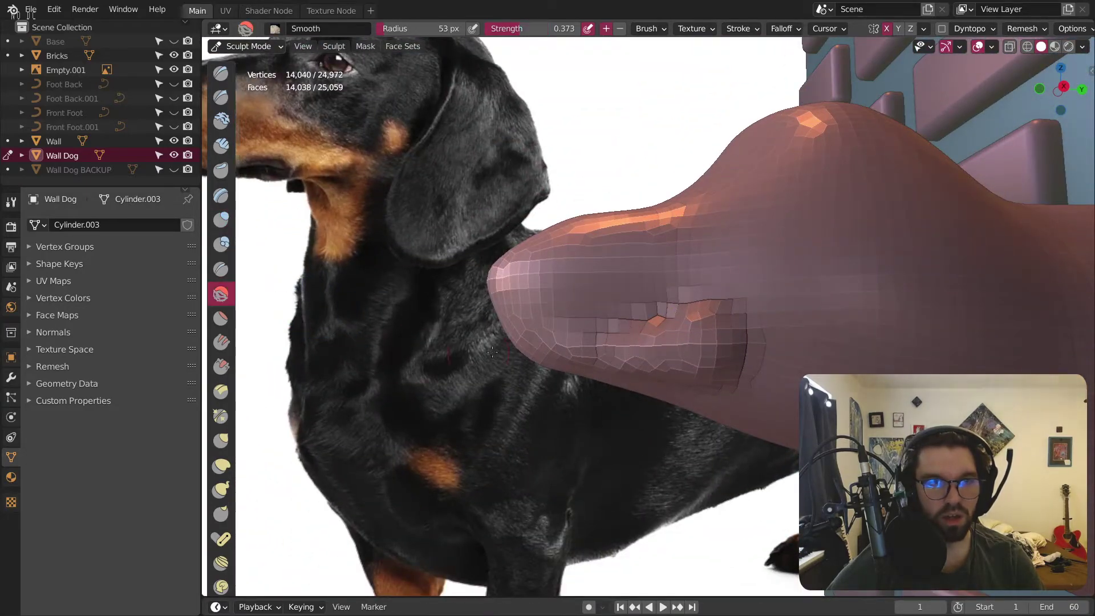
pyautogui.press('f')
pyautogui.click(648, 353)
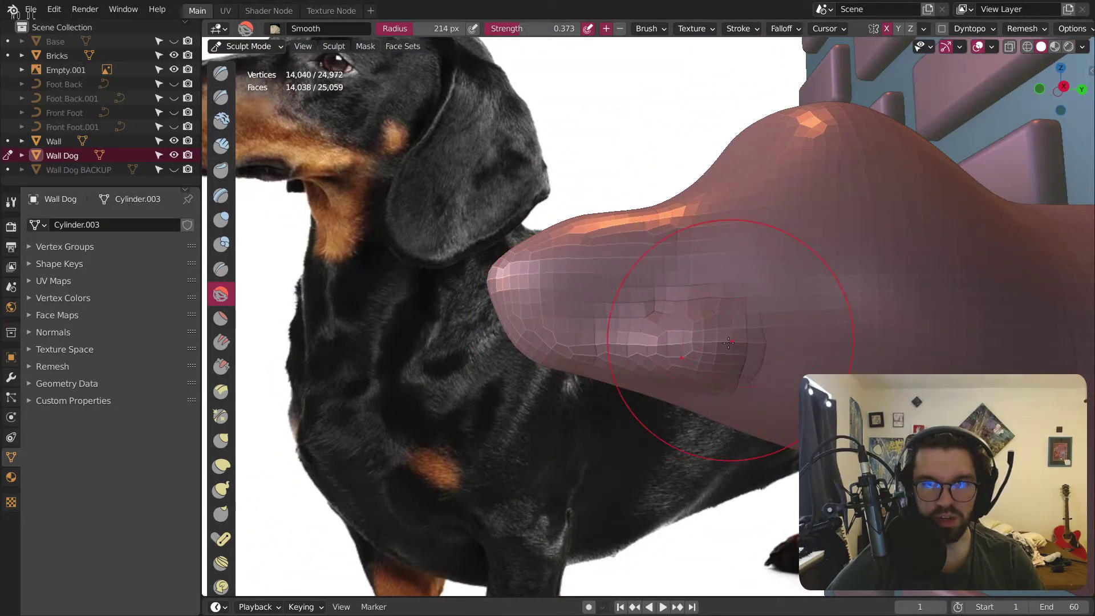
pyautogui.moveTo(647, 353); pyautogui.dragTo(648, 273, button='middle')
pyautogui.moveTo(648, 272); pyautogui.dragTo(692, 318)
pyautogui.moveTo(692, 317)
pyautogui.mouseDown(button='middle')
pyautogui.moveTo(855, 336)
pyautogui.moveTo(737, 341)
pyautogui.moveTo(866, 354)
pyautogui.moveTo(795, 370)
pyautogui.moveTo(759, 339)
pyautogui.mouseUp(button='middle')
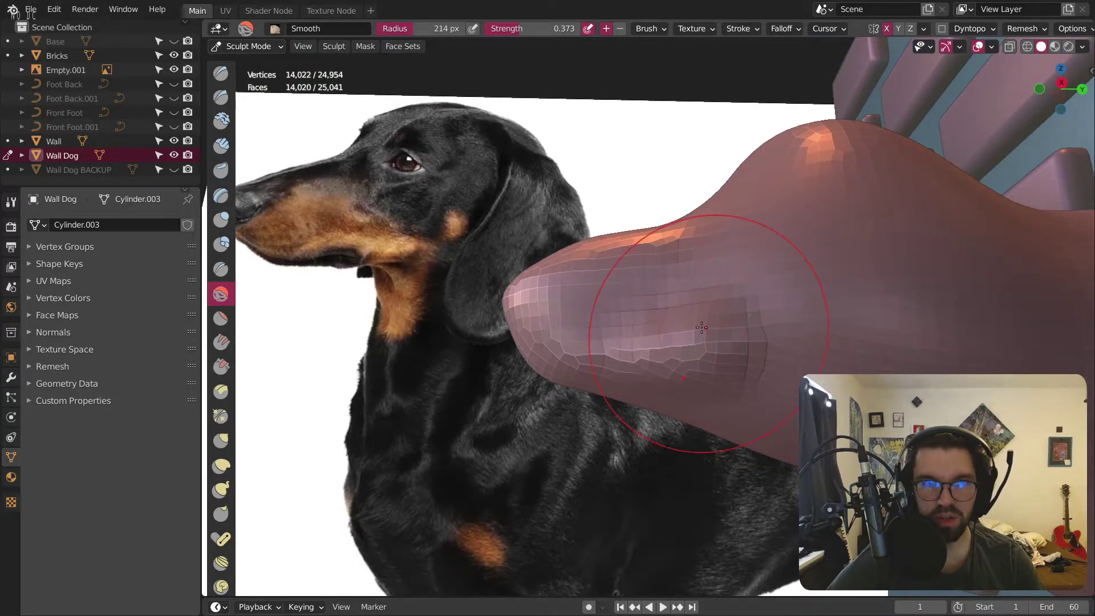
# Step: Build up the rear of the lip toward the cheek with the Inflate/Deflate brush at 154 px radius
pyautogui.click(221, 219)
pyautogui.moveTo(656, 371); pyautogui.dragTo(676, 334, button='middle')
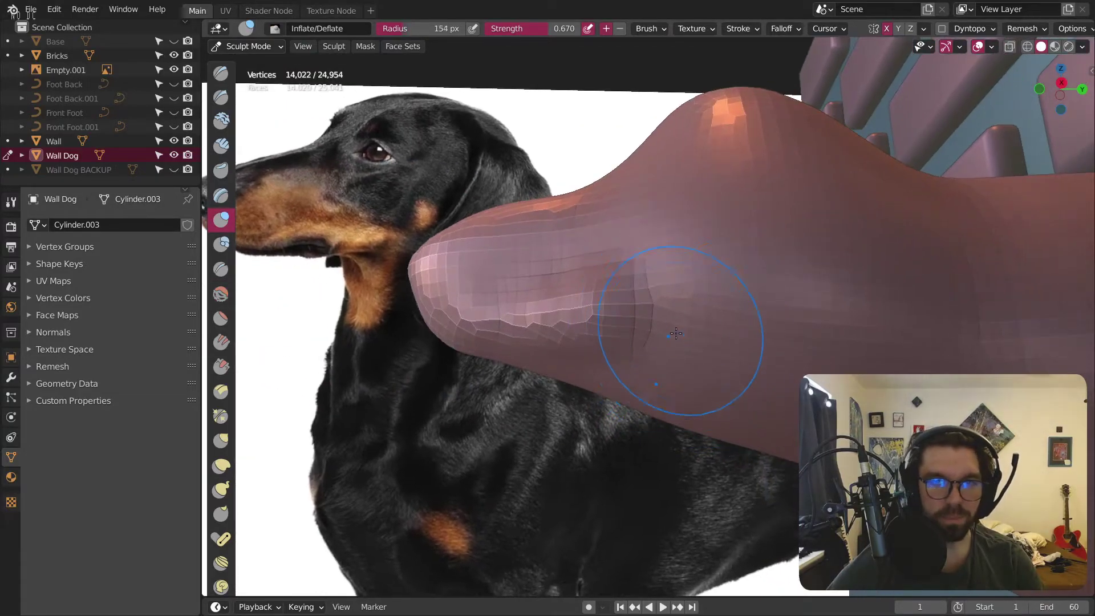
pyautogui.moveTo(638, 293); pyautogui.dragTo(713, 322)
# Step: Carve a hollow behind the jaw where the head meets the throat, using the Inflate/Deflate brush at 138 px radius
pyautogui.moveTo(759, 289); pyautogui.dragTo(661, 280, button='middle')
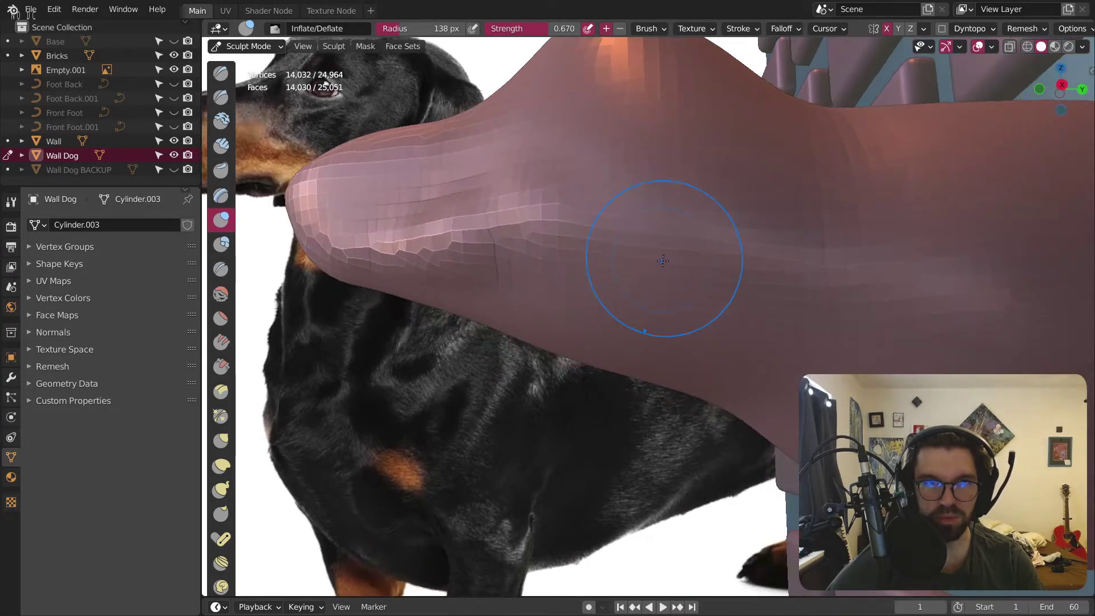
pyautogui.moveTo(567, 318); pyautogui.dragTo(574, 345, button='middle')
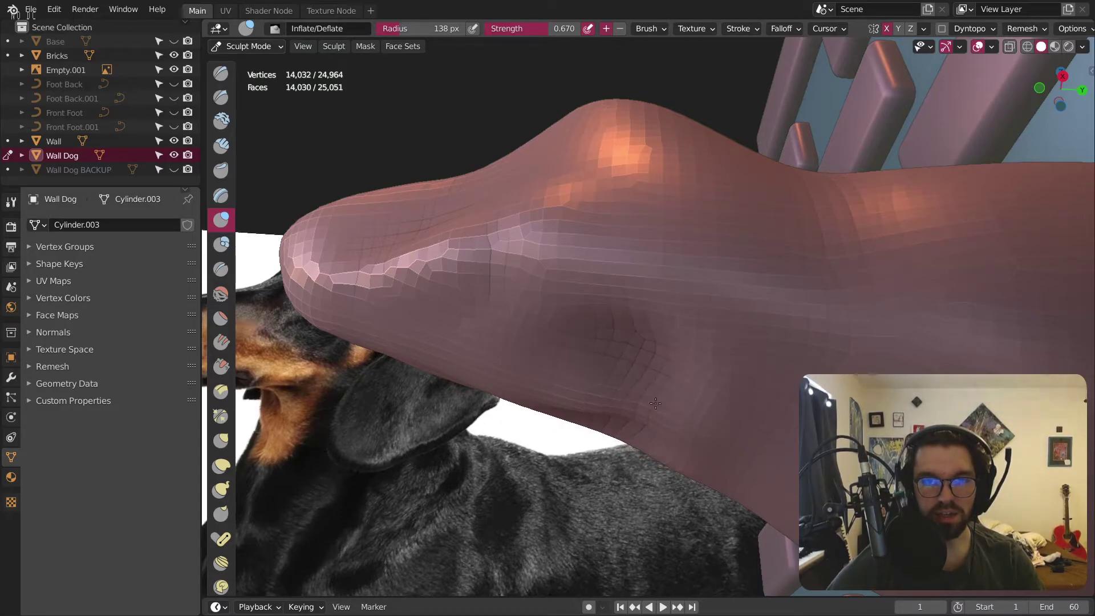
pyautogui.moveTo(680, 420); pyautogui.dragTo(674, 405)
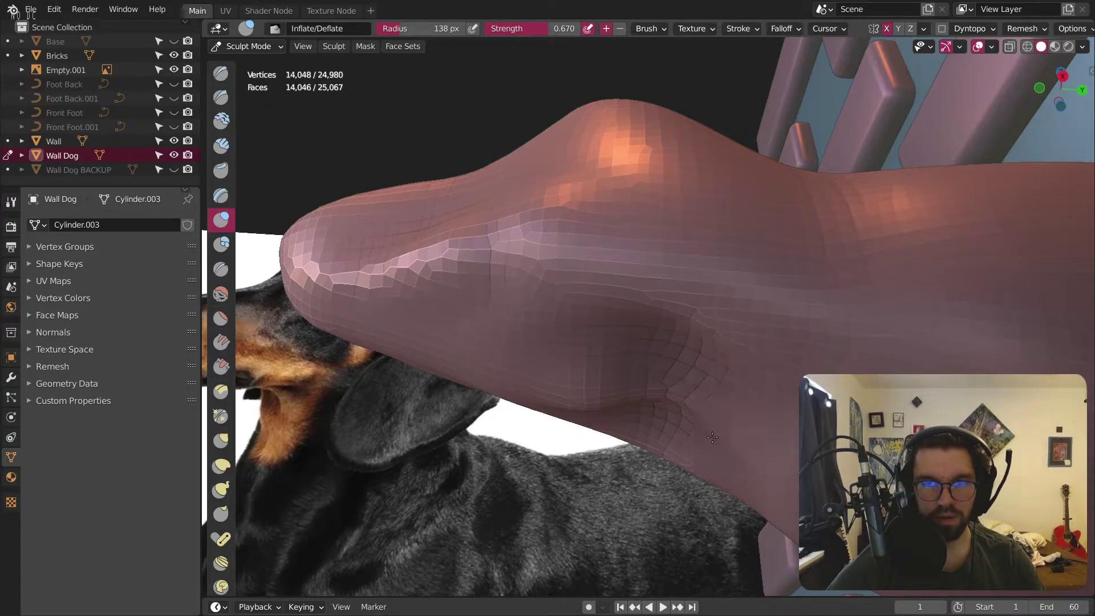
pyautogui.moveTo(709, 379); pyautogui.dragTo(738, 454, button='middle')
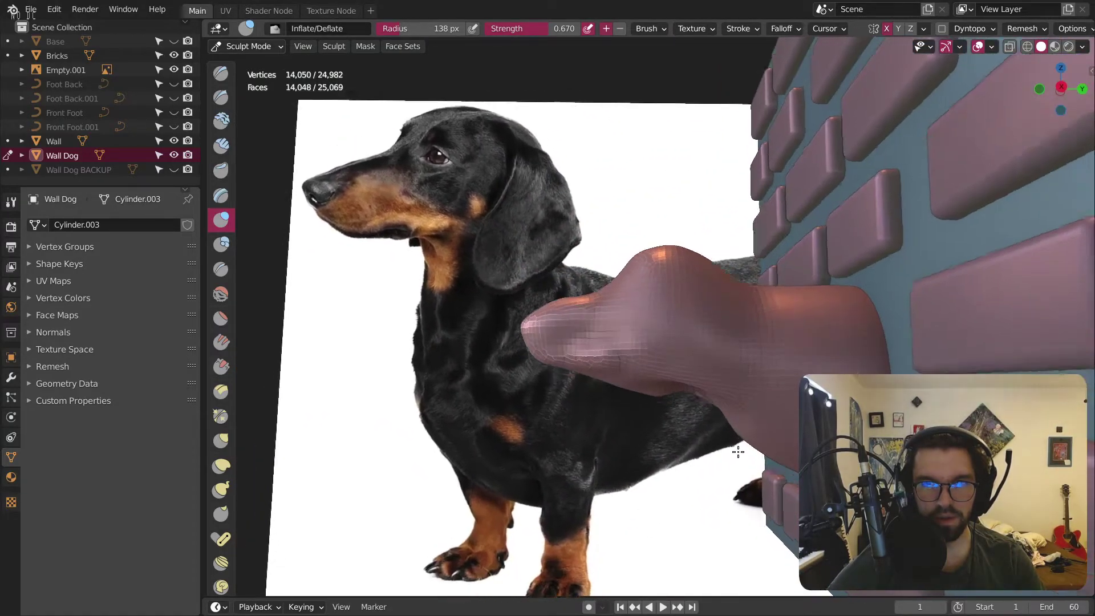
# Step: Soften the hollow between the jaw and throat and the neck behind it with the Smooth brush at 138 px radius
pyautogui.scroll(4, 743, 448)
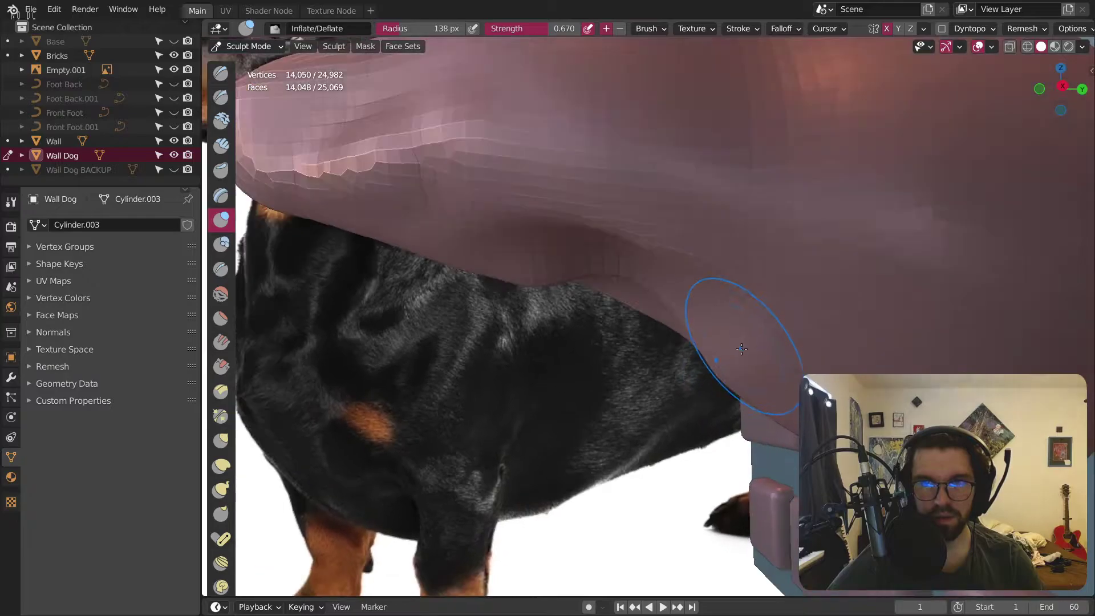
pyautogui.scroll(-5, 700, 294)
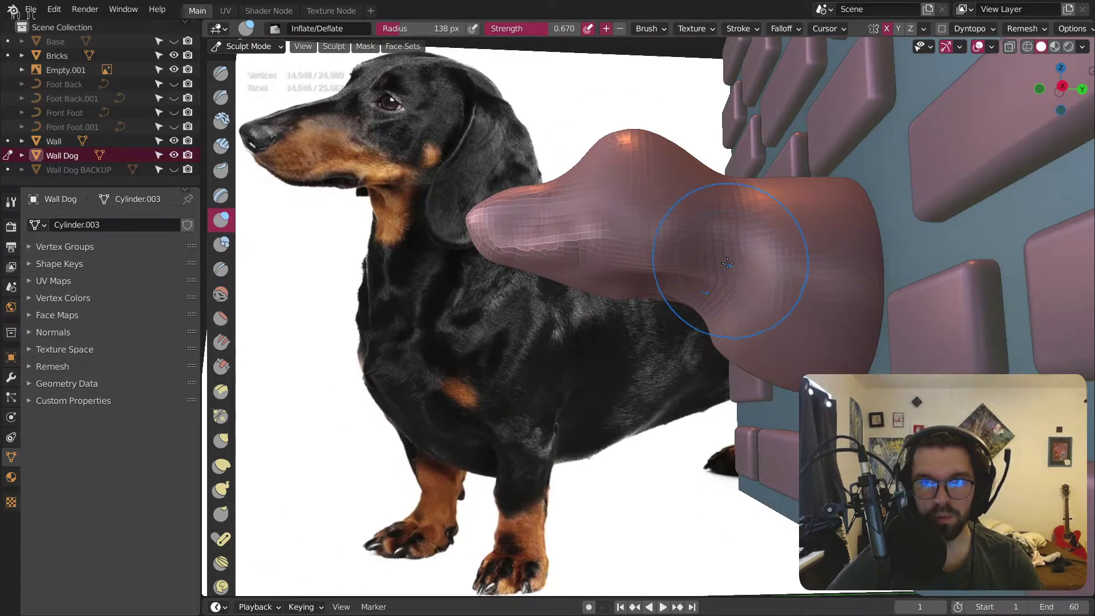
pyautogui.moveTo(720, 236); pyautogui.dragTo(573, 559, button='middle')
pyautogui.click(221, 294)
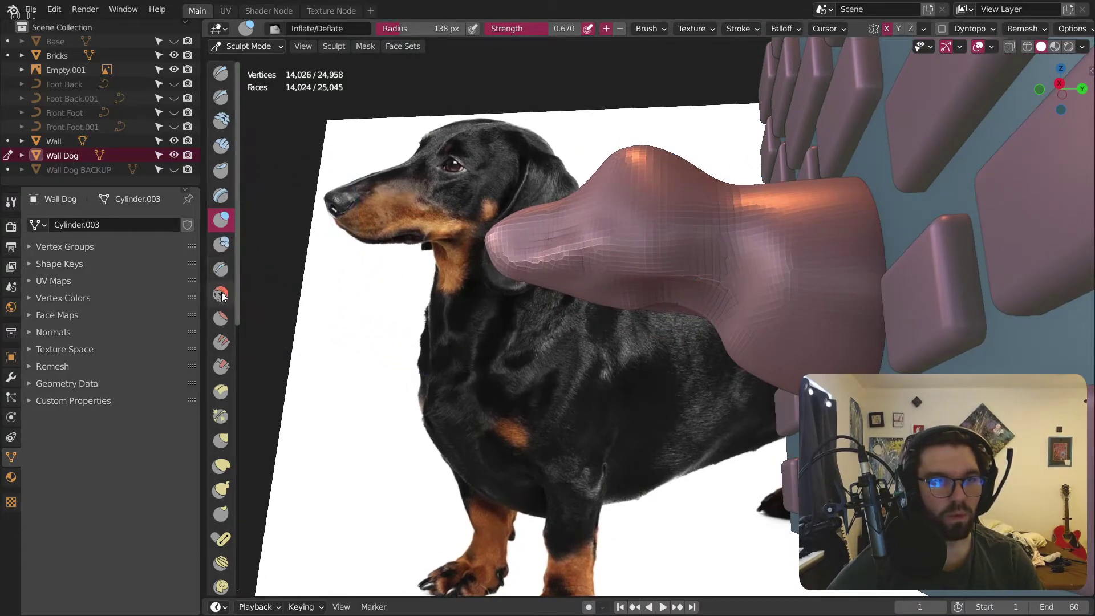
pyautogui.scroll(3, 718, 286)
pyautogui.keyDown('shift'); pyautogui.moveTo(718, 286); pyautogui.dragTo(675, 313, button='middle'); pyautogui.keyUp('shift')
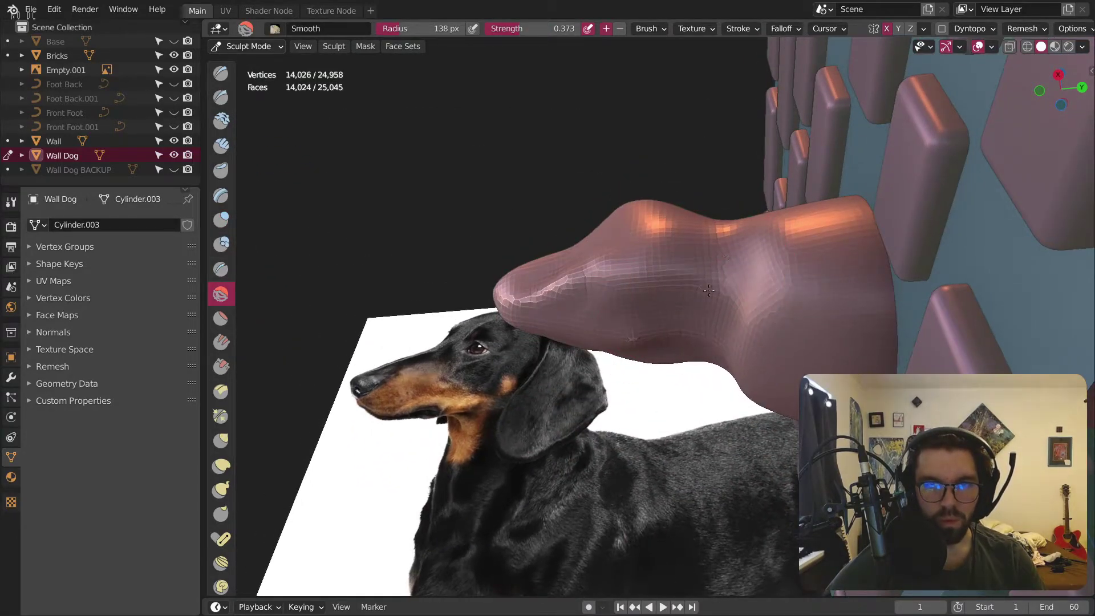
pyautogui.moveTo(726, 317); pyautogui.dragTo(756, 381, button='middle')
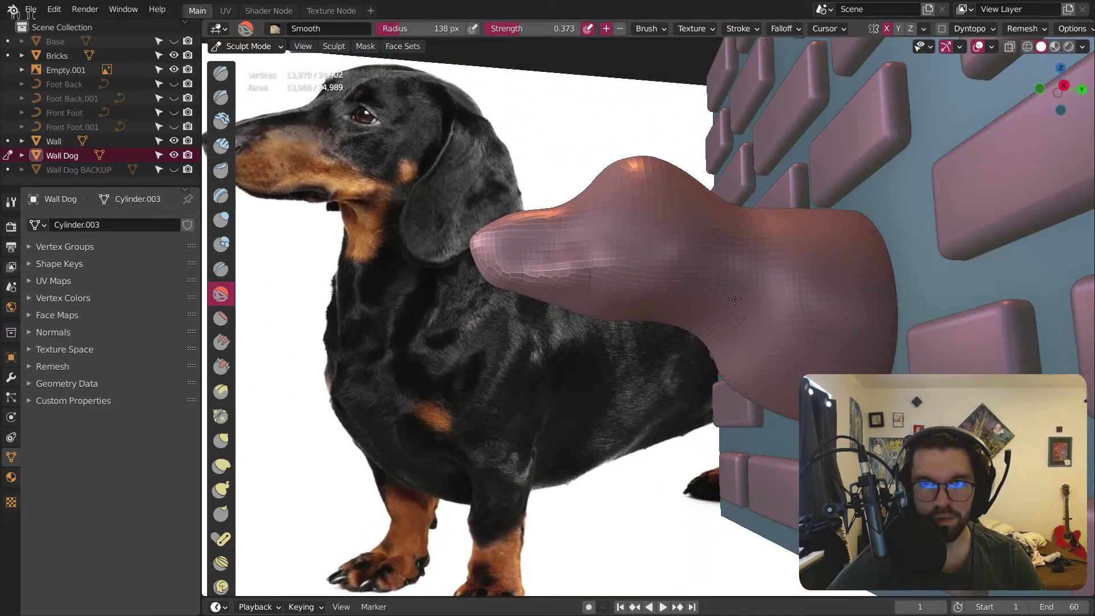
pyautogui.moveTo(738, 325)
pyautogui.mouseDown(button='middle')
pyautogui.moveTo(727, 319)
pyautogui.moveTo(684, 353)
pyautogui.moveTo(736, 342)
pyautogui.moveTo(701, 365)
pyautogui.moveTo(713, 287)
pyautogui.moveTo(747, 250)
pyautogui.mouseUp(button='middle')
pyautogui.moveTo(759, 167); pyautogui.dragTo(552, 244, button='middle')
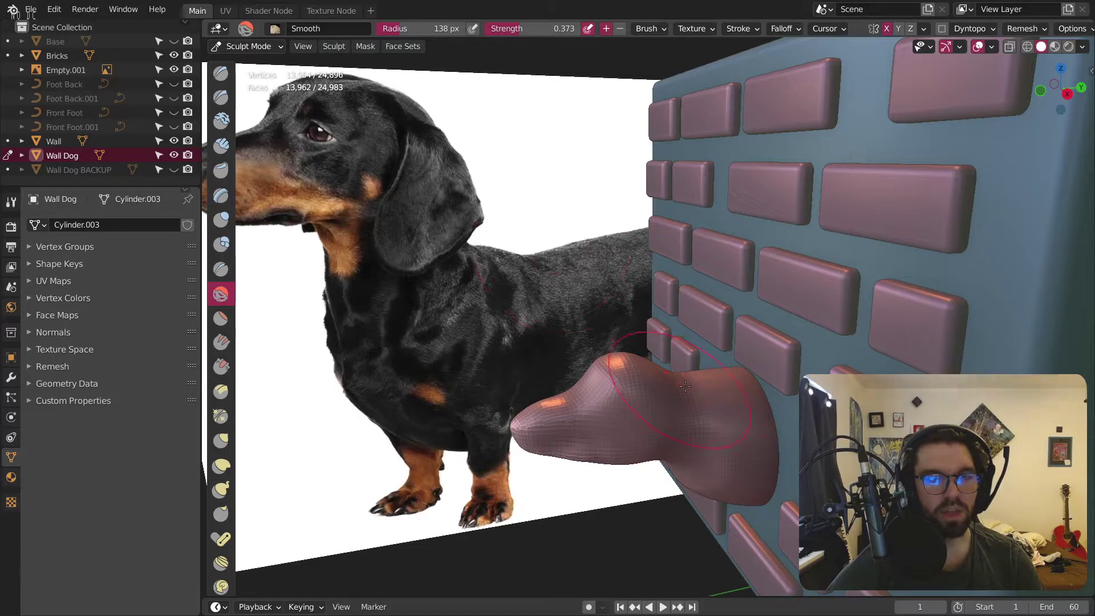
# Step: Bulge out the side of the head above the jaw with the Inflate/Deflate brush at 138 px radius
pyautogui.click(221, 219)
pyautogui.moveTo(513, 285)
pyautogui.mouseDown(button='middle')
pyautogui.moveTo(525, 245)
pyautogui.moveTo(537, 333)
pyautogui.moveTo(616, 361)
pyautogui.moveTo(702, 337)
pyautogui.moveTo(719, 317)
pyautogui.mouseUp(button='middle')
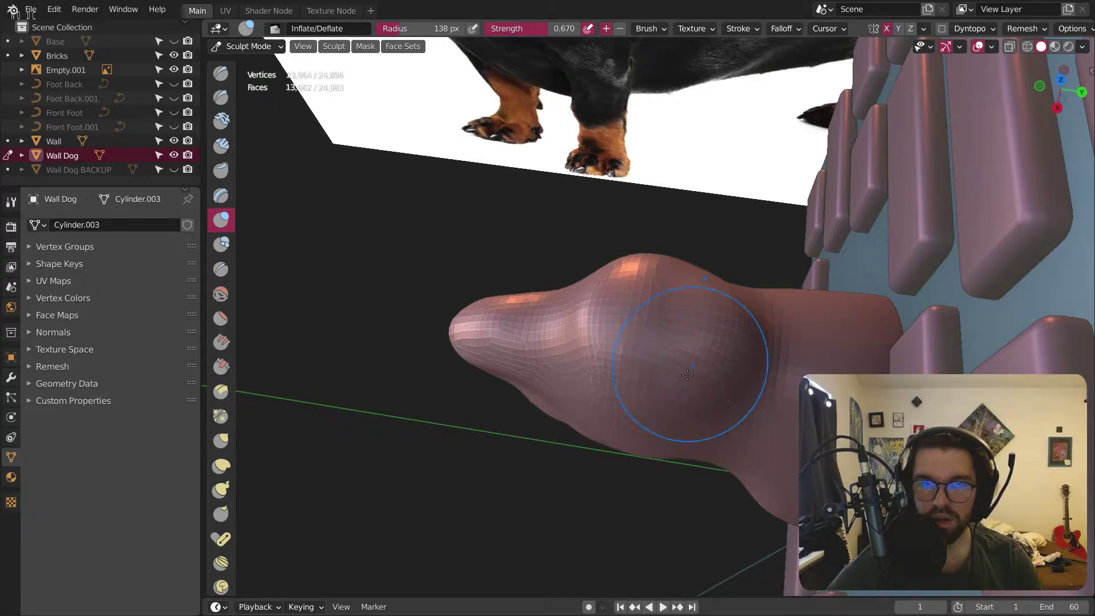
pyautogui.moveTo(694, 356)
pyautogui.mouseDown(button='middle')
pyautogui.moveTo(734, 220)
pyautogui.moveTo(916, 306)
pyautogui.moveTo(757, 310)
pyautogui.moveTo(712, 342)
pyautogui.moveTo(705, 396)
pyautogui.moveTo(795, 413)
pyautogui.moveTo(640, 435)
pyautogui.moveTo(598, 392)
pyautogui.moveTo(610, 342)
pyautogui.moveTo(654, 349)
pyautogui.moveTo(639, 354)
pyautogui.moveTo(668, 365)
pyautogui.mouseUp(button='middle')
pyautogui.scroll(4, 673, 363)
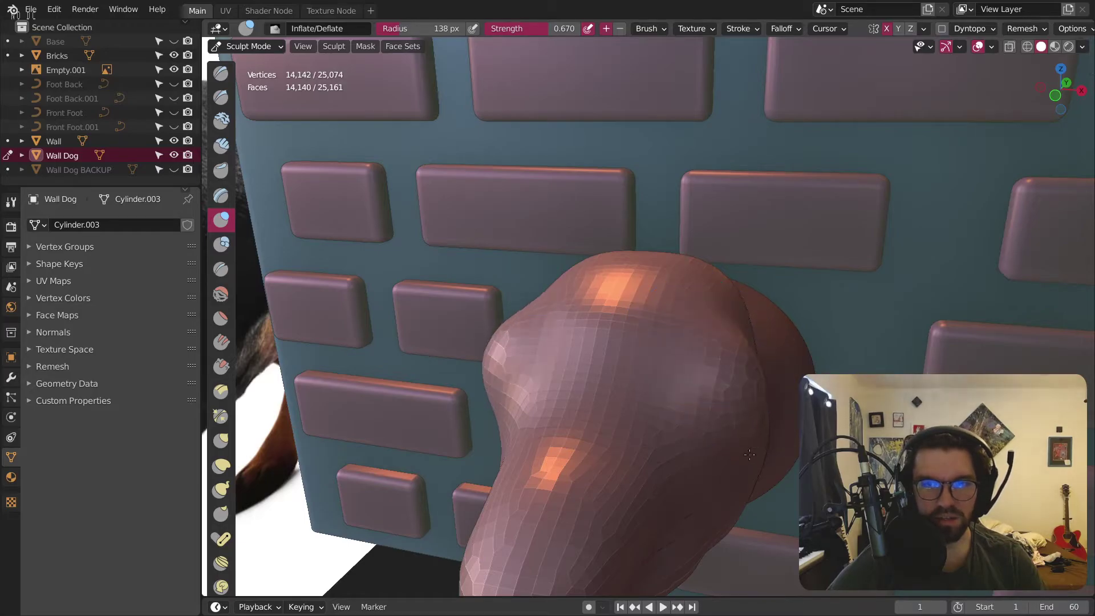
pyautogui.moveTo(748, 448)
pyautogui.mouseDown(button='middle')
pyautogui.moveTo(710, 456)
pyautogui.moveTo(682, 381)
pyautogui.moveTo(611, 403)
pyautogui.moveTo(580, 314)
pyautogui.moveTo(636, 366)
pyautogui.moveTo(656, 358)
pyautogui.moveTo(582, 365)
pyautogui.moveTo(635, 393)
pyautogui.mouseUp(button='middle')
# Step: Even out the inflated crown and sides of the head with the Smooth brush at 256 px radius
pyautogui.click(221, 293)
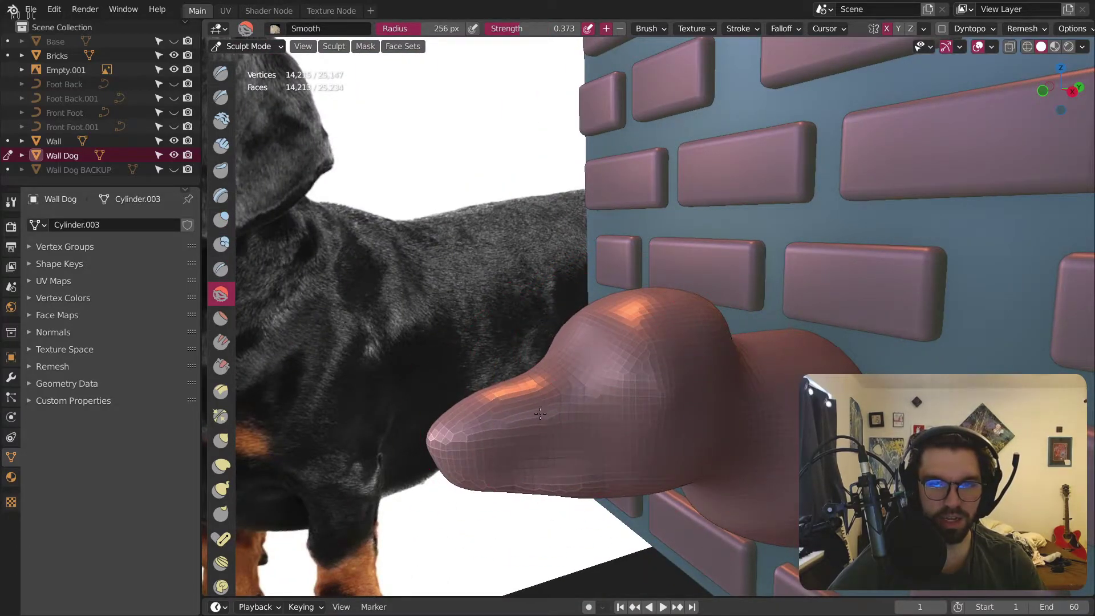
pyautogui.moveTo(639, 371)
pyautogui.mouseDown(button='middle')
pyautogui.moveTo(656, 379)
pyautogui.moveTo(651, 319)
pyautogui.moveTo(684, 336)
pyautogui.mouseUp(button='middle')
pyautogui.scroll(3, 776, 313)
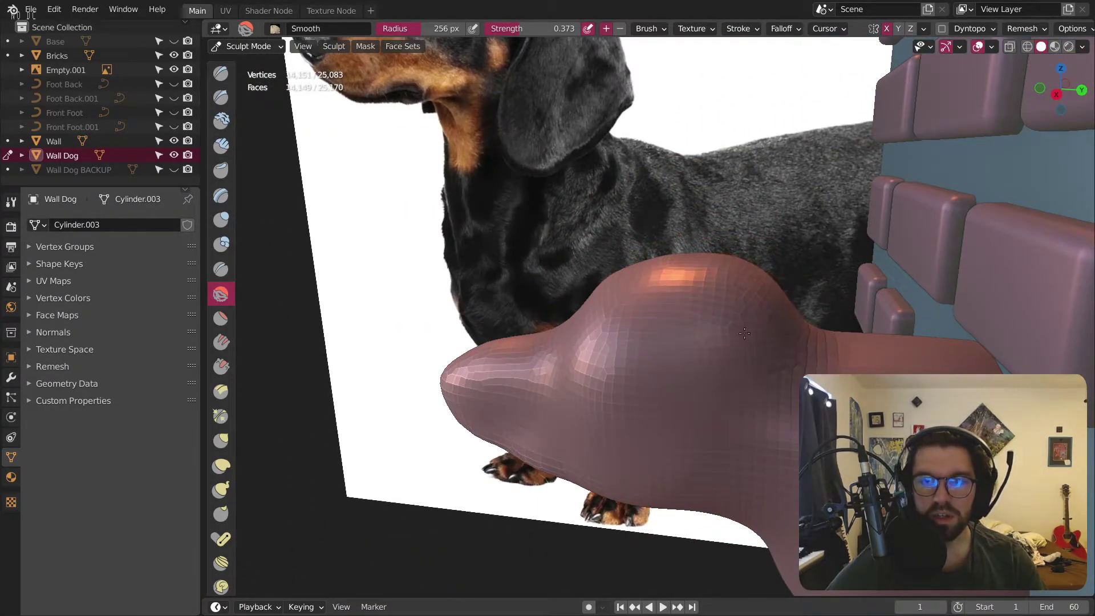
pyautogui.moveTo(763, 289); pyautogui.dragTo(738, 256, button='middle')
pyautogui.moveTo(738, 255); pyautogui.dragTo(738, 258)
pyautogui.moveTo(741, 257)
pyautogui.mouseDown(button='middle')
pyautogui.moveTo(808, 257)
pyautogui.moveTo(741, 302)
pyautogui.mouseUp(button='middle')
pyautogui.scroll(4, 709, 339)
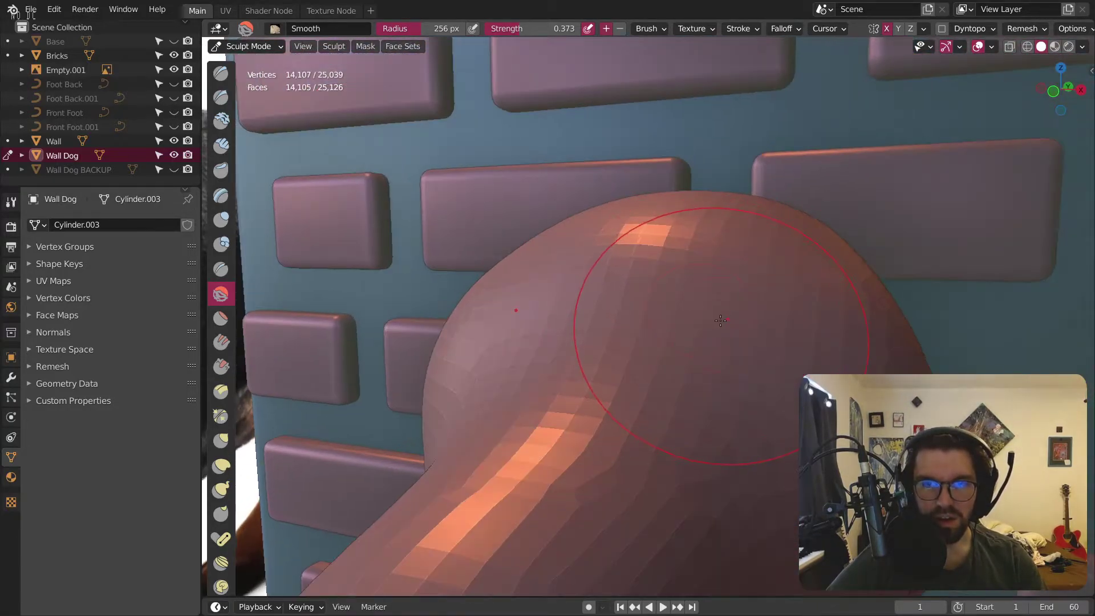
pyautogui.scroll(-2, 708, 339)
pyautogui.moveTo(709, 339); pyautogui.dragTo(656, 336, button='middle')
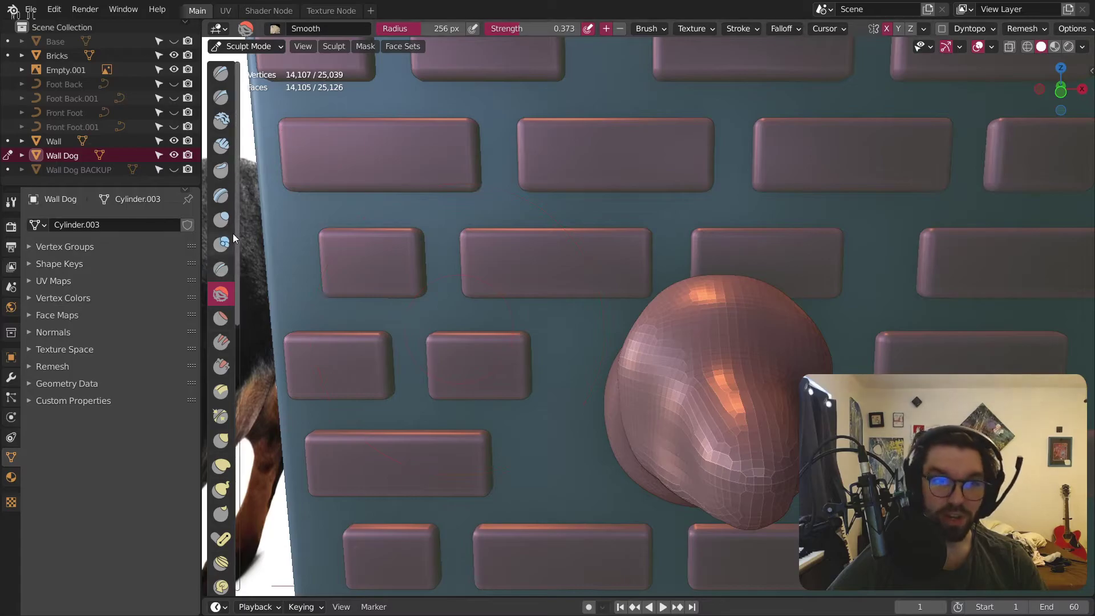
# Step: Hollow out two symmetrical eye sockets between forehead and snout using the Blob brush at 145 px radius
pyautogui.click(221, 244)
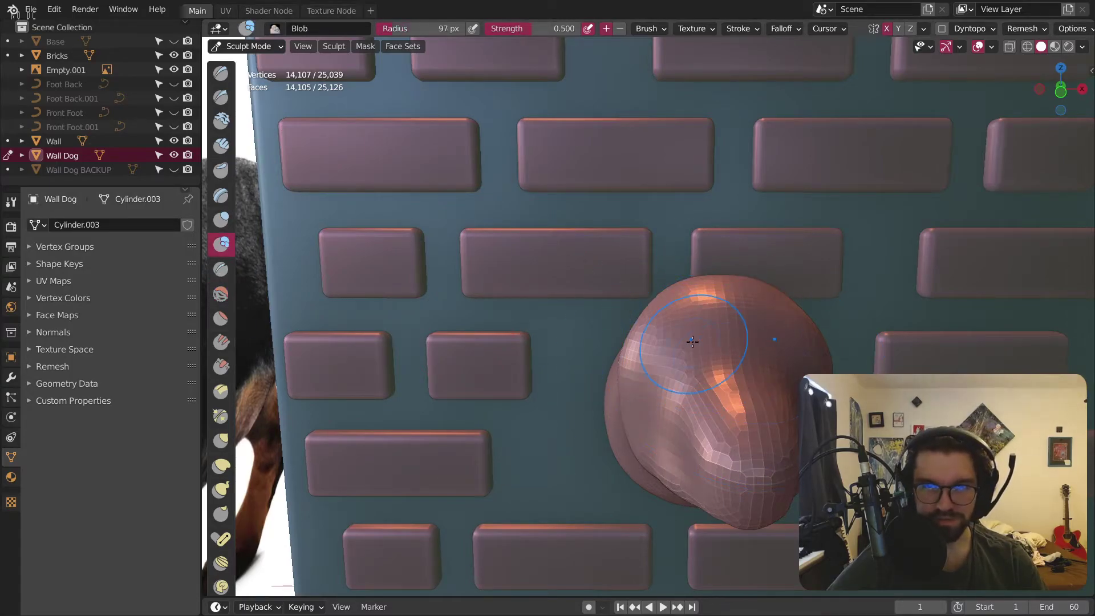
pyautogui.scroll(3, 697, 352)
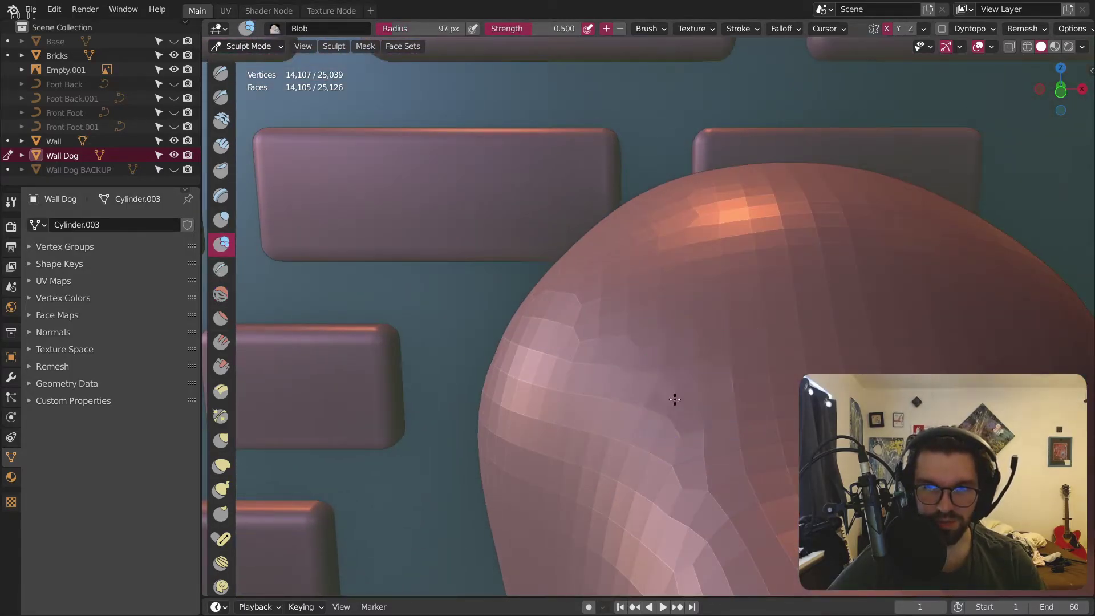
pyautogui.moveTo(677, 367)
pyautogui.keyDown('shift'); pyautogui.mouseDown()
pyautogui.moveTo(686, 356)
pyautogui.moveTo(641, 390)
pyautogui.moveTo(616, 362)
pyautogui.mouseUp(); pyautogui.keyUp('shift')
pyautogui.hotkey('ctrl', 'r')
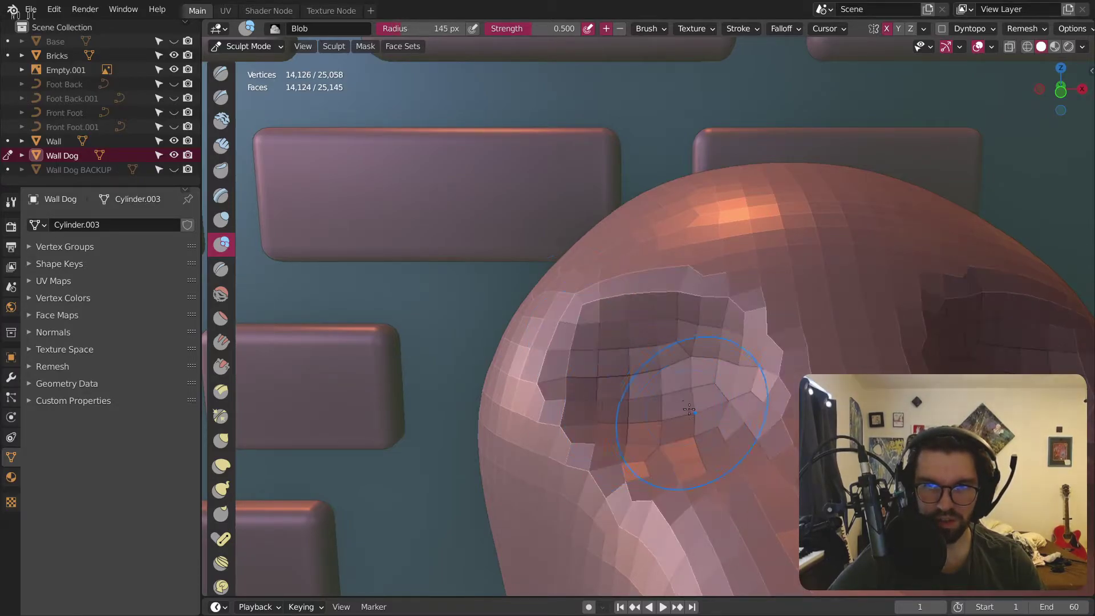
pyautogui.moveTo(635, 408)
pyautogui.mouseDown(button='middle')
pyautogui.moveTo(731, 423)
pyautogui.moveTo(703, 419)
pyautogui.mouseUp(button='middle')
pyautogui.scroll(2, 703, 419)
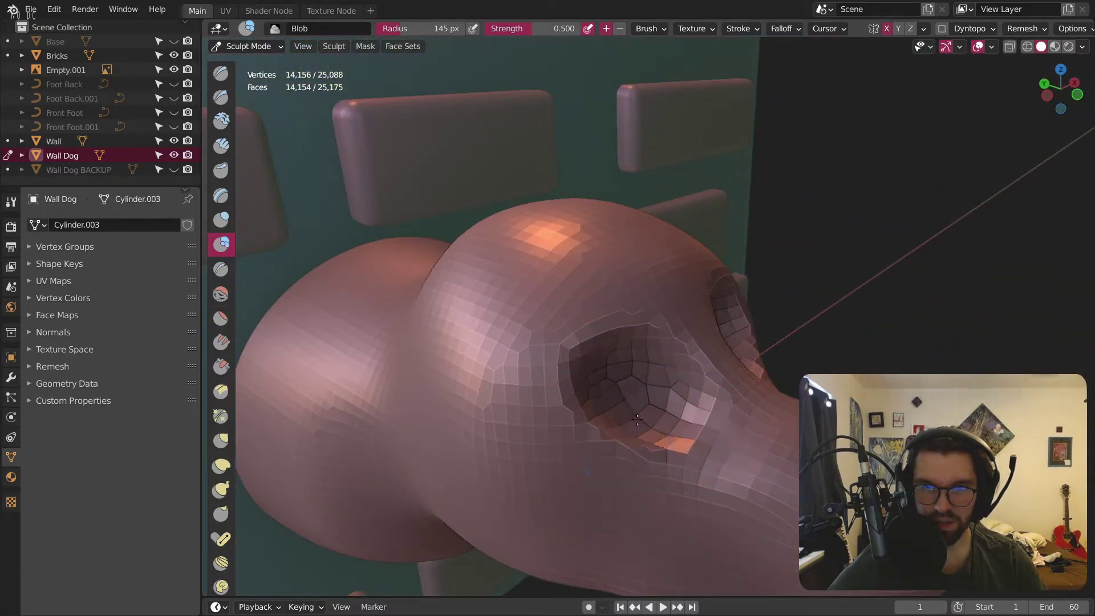
pyautogui.scroll(-4, 577, 405)
pyautogui.moveTo(578, 404)
pyautogui.mouseDown(button='middle')
pyautogui.moveTo(639, 408)
pyautogui.moveTo(578, 409)
pyautogui.mouseUp(button='middle')
pyautogui.scroll(4, 640, 404)
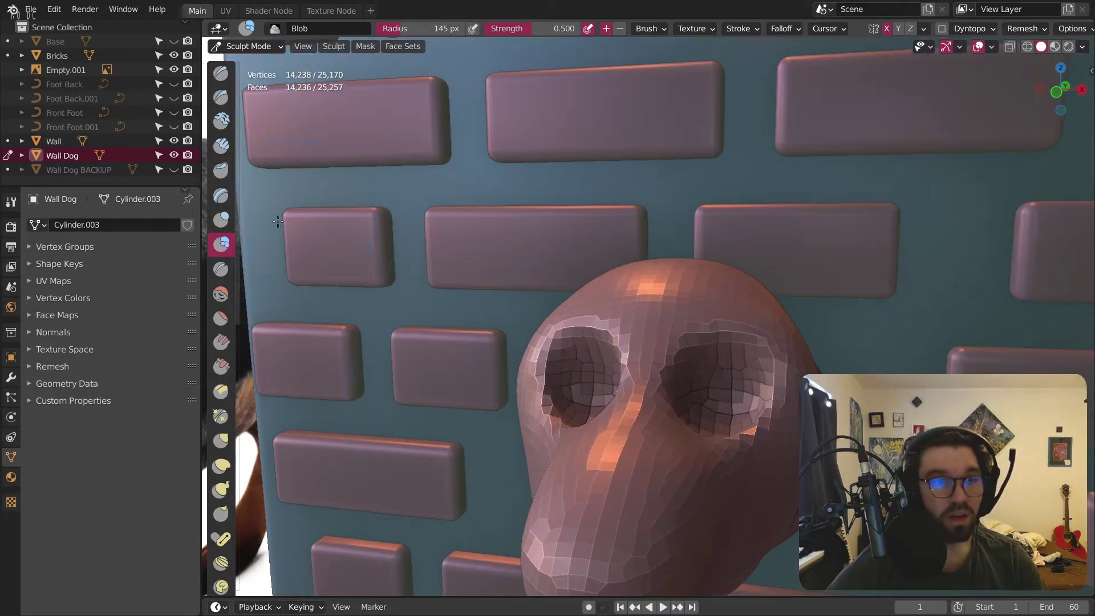
# Step: Soften the eye sockets and the bridge of the snout with the Smooth brush at 242 px radius
pyautogui.click(221, 220)
pyautogui.scroll(2, 297, 245)
pyautogui.click(221, 294)
pyautogui.press(']')
pyautogui.press(']')
pyautogui.press(']')
pyautogui.press(']')
pyautogui.press(']')
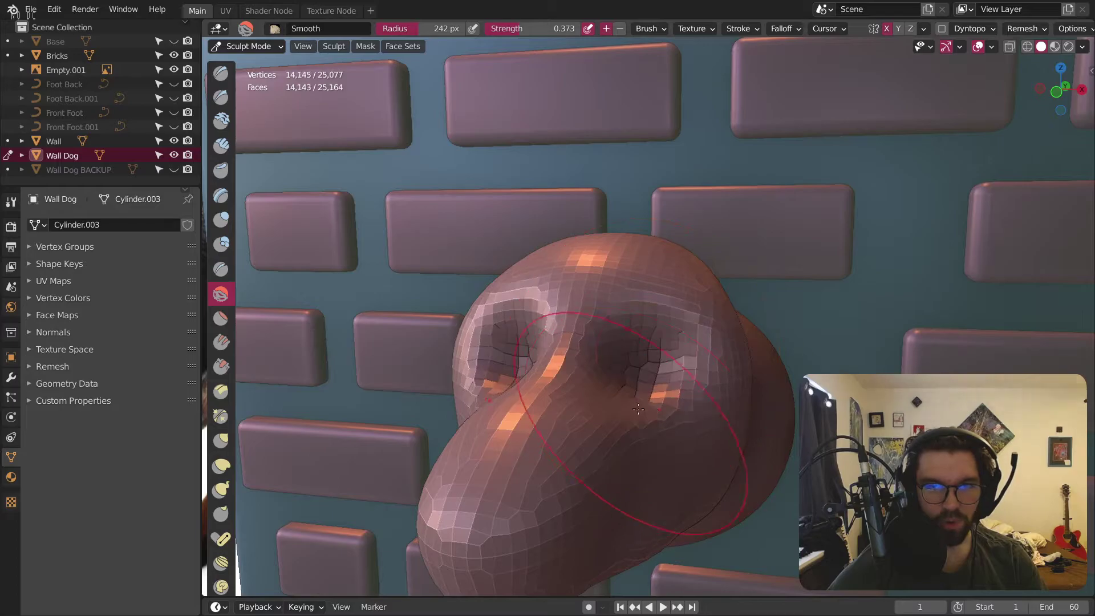
pyautogui.moveTo(666, 359); pyautogui.dragTo(582, 343, button='middle')
pyautogui.scroll(3, 564, 394)
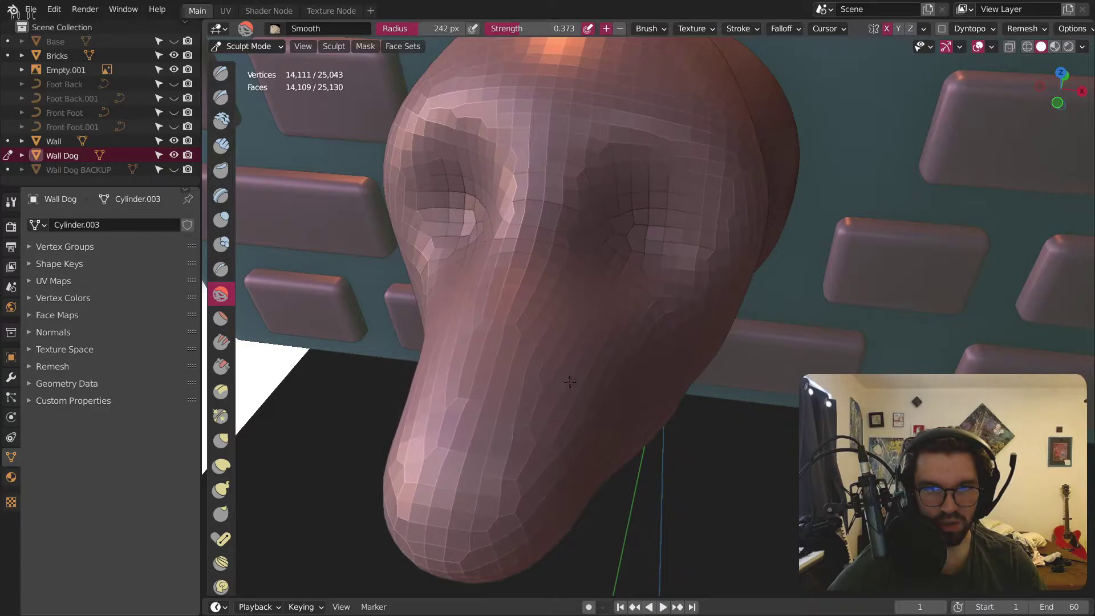
pyautogui.moveTo(577, 378); pyautogui.dragTo(665, 95, button='middle')
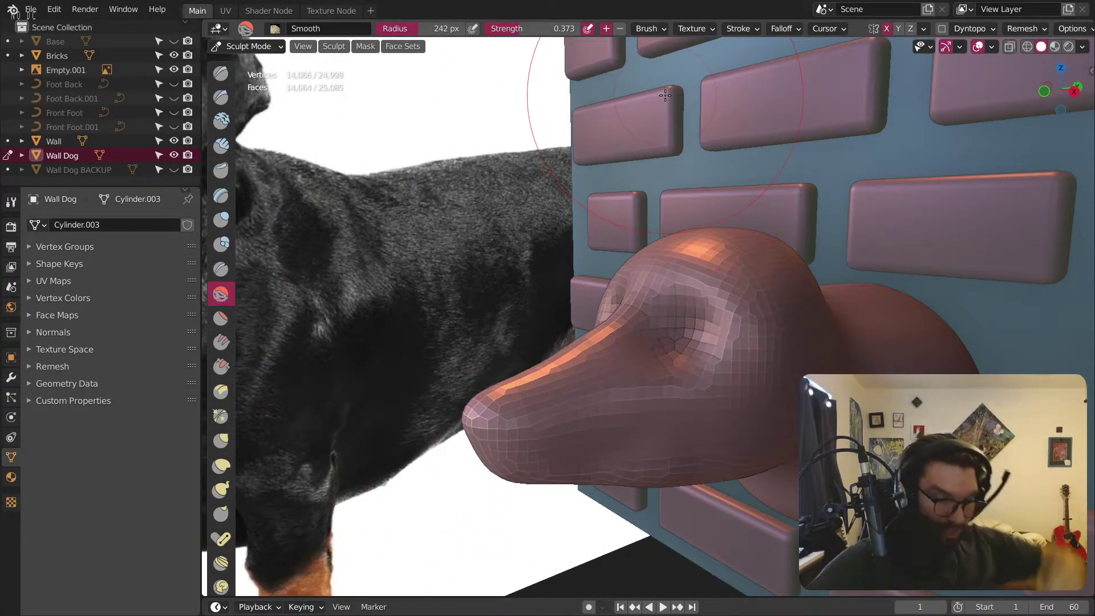
# Step: Examine the head's proportions and eye sockets from the front and the side
pyautogui.moveTo(687, 290); pyautogui.dragTo(789, 381, button='middle')
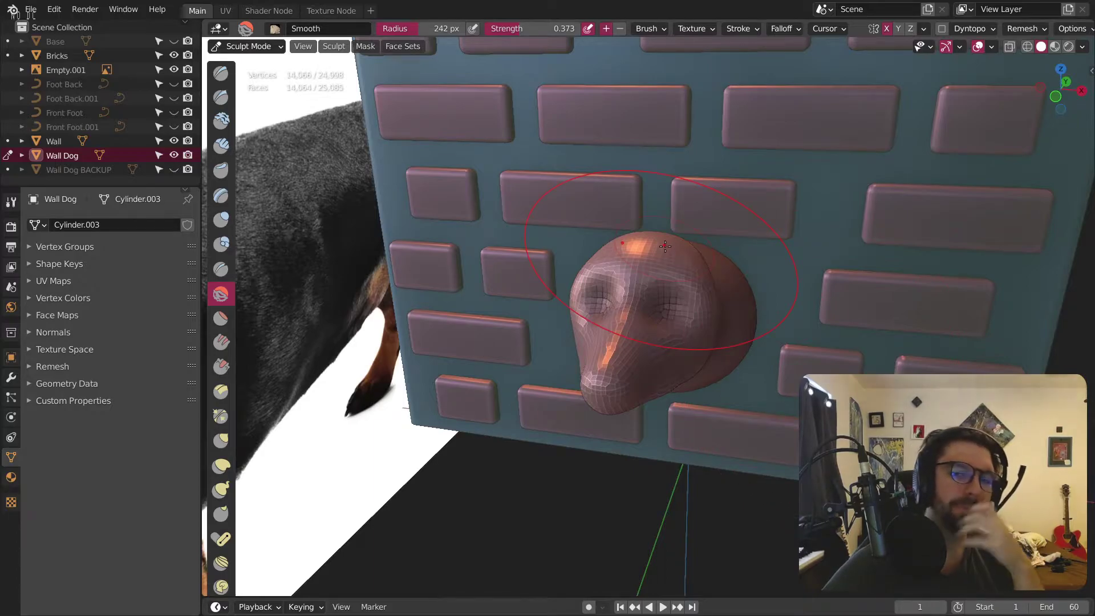
pyautogui.moveTo(586, 268)
pyautogui.mouseDown(button='middle')
pyautogui.moveTo(633, 354)
pyautogui.moveTo(593, 400)
pyautogui.moveTo(687, 383)
pyautogui.mouseUp(button='middle')
pyautogui.scroll(3, 662, 415)
pyautogui.moveTo(668, 390)
pyautogui.mouseDown(button='middle')
pyautogui.moveTo(704, 427)
pyautogui.moveTo(598, 410)
pyautogui.moveTo(616, 405)
pyautogui.moveTo(598, 398)
pyautogui.mouseUp(button='middle')
pyautogui.scroll(5, 642, 360)
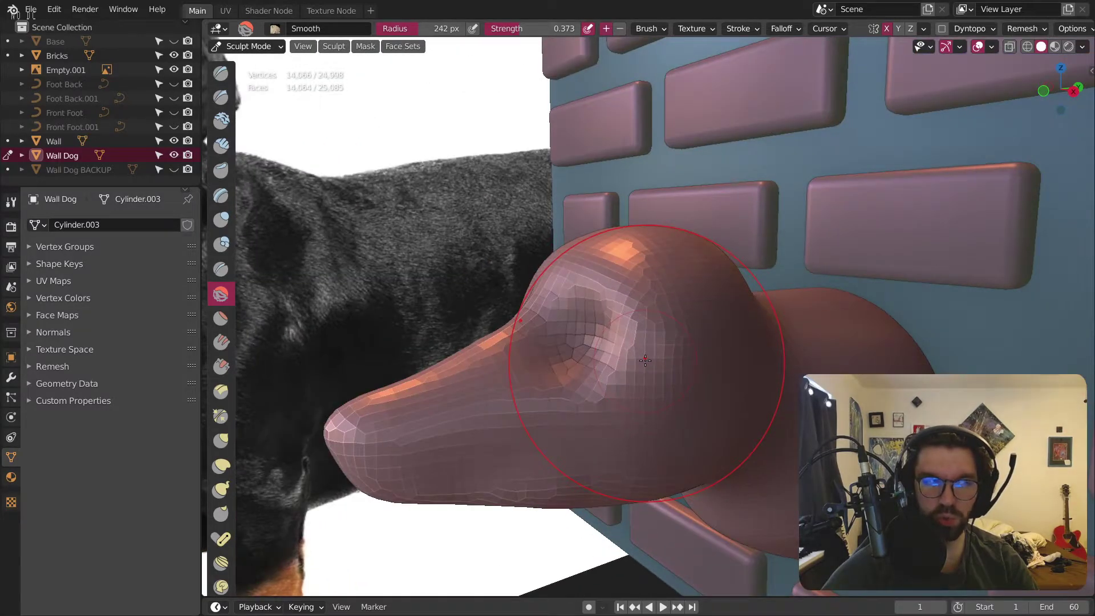
pyautogui.click(221, 219)
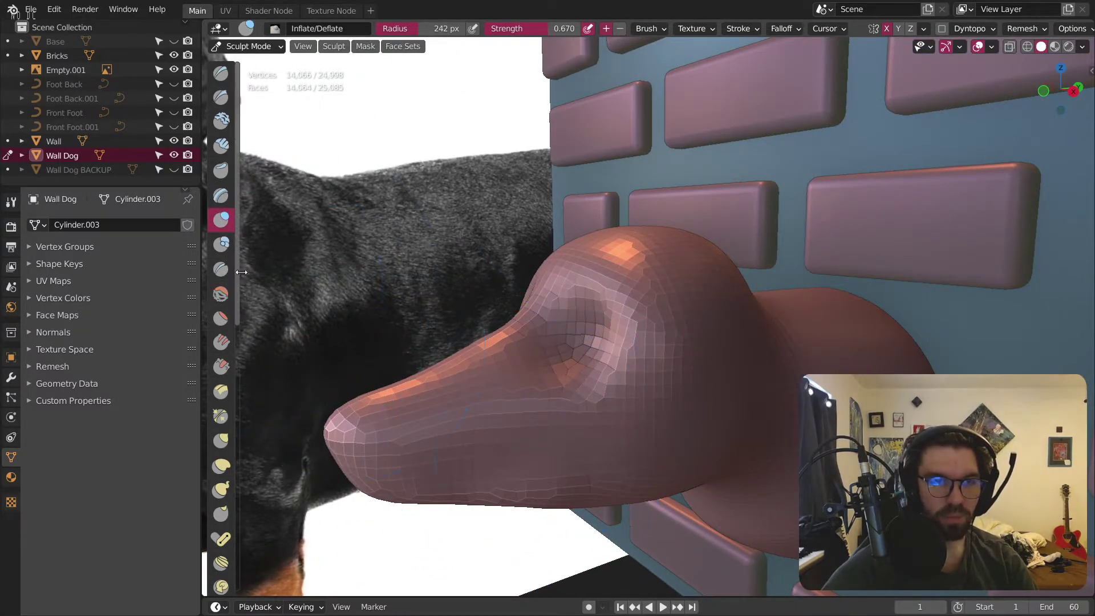
pyautogui.scroll(-5, 467, 365)
# Step: Switch the dog head to Object Mode and rename the object as Wall Dog Realistic
pyautogui.click(254, 45)
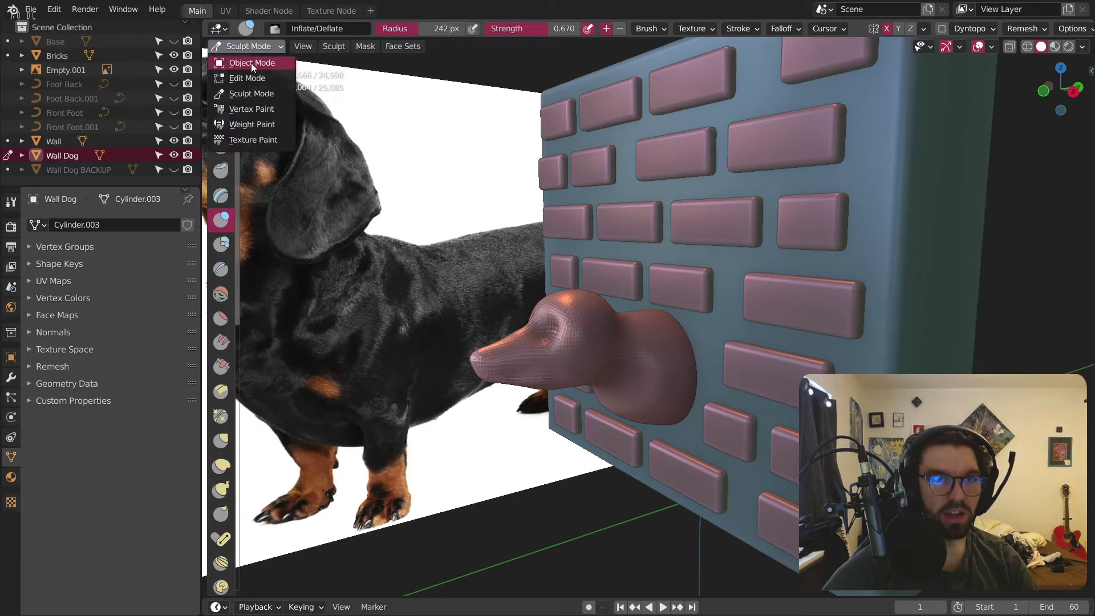
pyautogui.click(251, 49)
pyautogui.click(568, 248)
pyautogui.scroll(3, 653, 283)
pyautogui.click(670, 337)
pyautogui.rightClick(671, 337)
pyautogui.press('Escape')
pyautogui.press('KP_Decimal')
pyautogui.press('Home')
pyautogui.hotkey('alt', 'a')
pyautogui.moveTo(628, 459); pyautogui.dragTo(645, 309, button='middle')
pyautogui.click(645, 309)
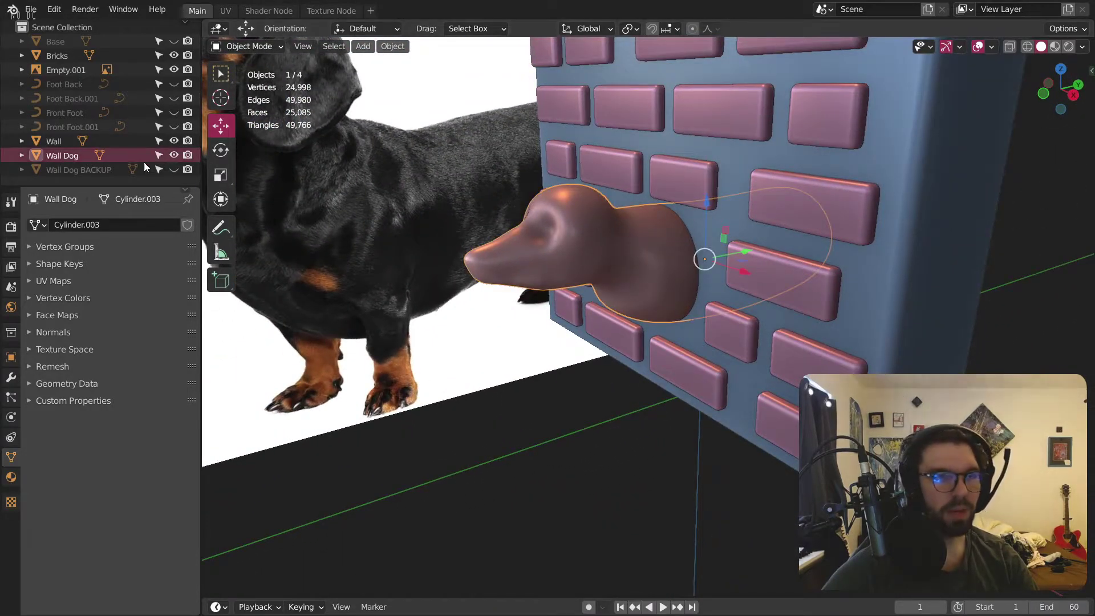
pyautogui.doubleClick(109, 154)
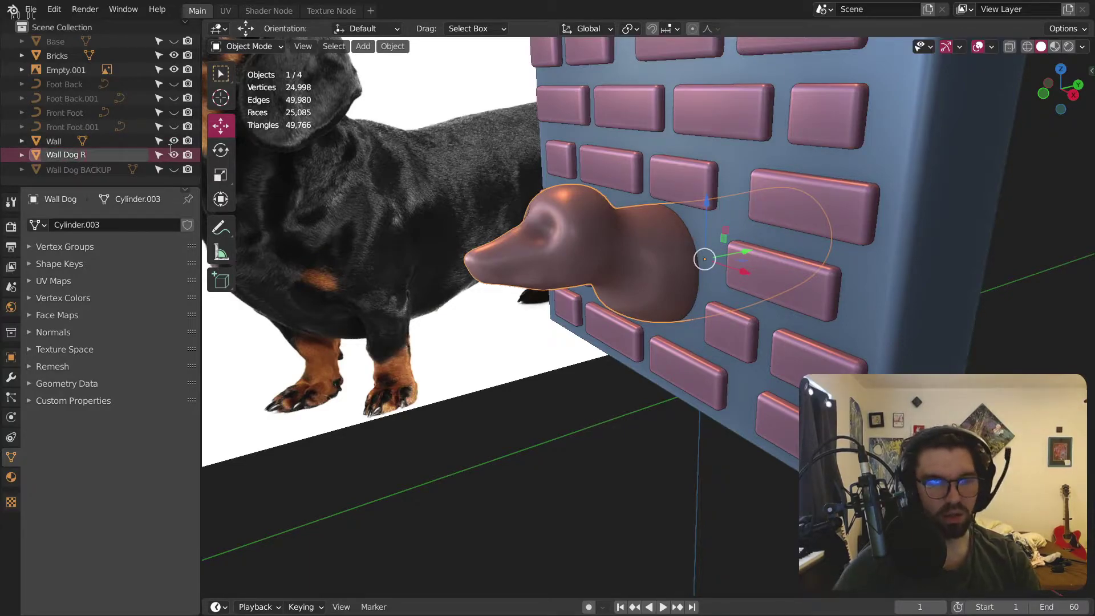
pyautogui.press('Return')
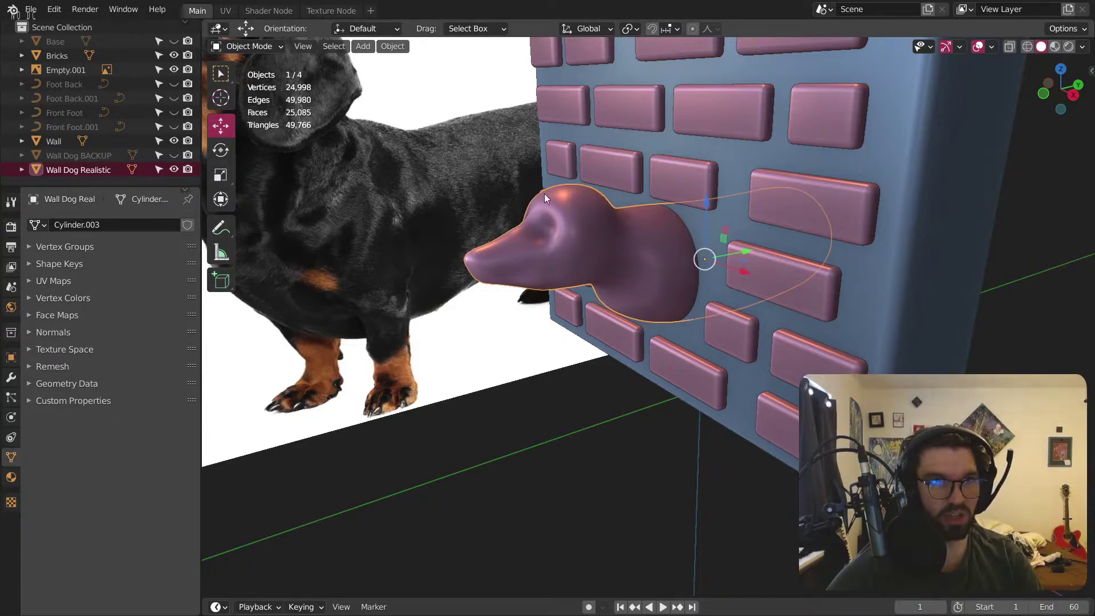
# Step: Duplicate the Wall Dog Realistic object in place by copying and pasting it, and hide the original
pyautogui.click(541, 334)
pyautogui.click(517, 285)
pyautogui.hotkey('ctrl', 'c')
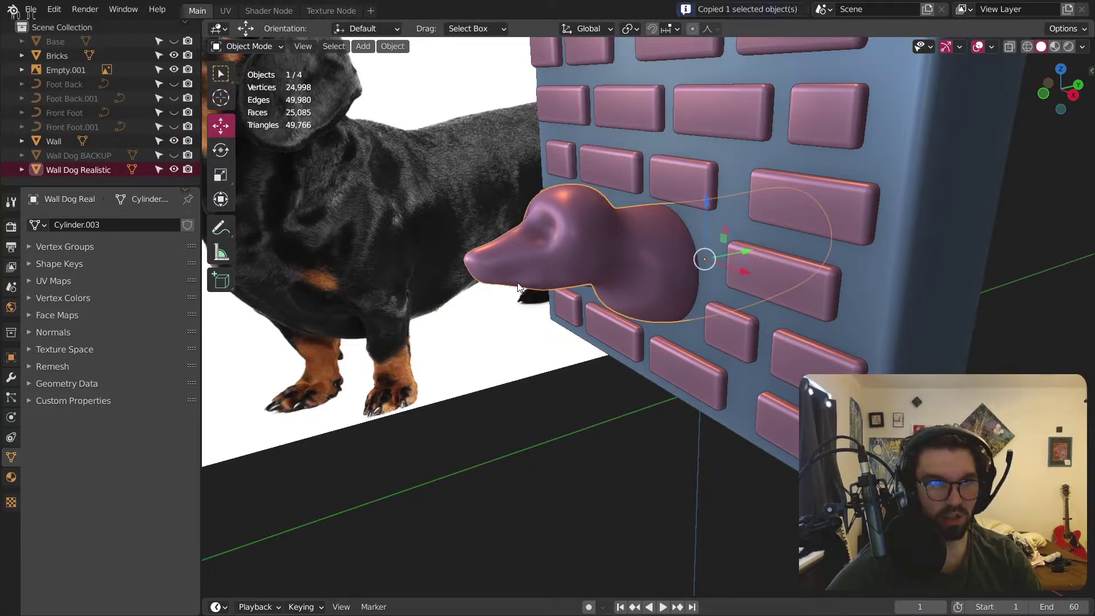
pyautogui.hotkey('ctrl', 'v')
pyautogui.scroll(-1, 109, 142)
pyautogui.click(102, 158)
pyautogui.click(173, 158)
# Step: Rename the duplicated dog head as Wall Dog and frame it in the view
pyautogui.doubleClick(90, 172)
pyautogui.write('Wall Dog')
pyautogui.press('Return')
pyautogui.press('KP_Decimal')
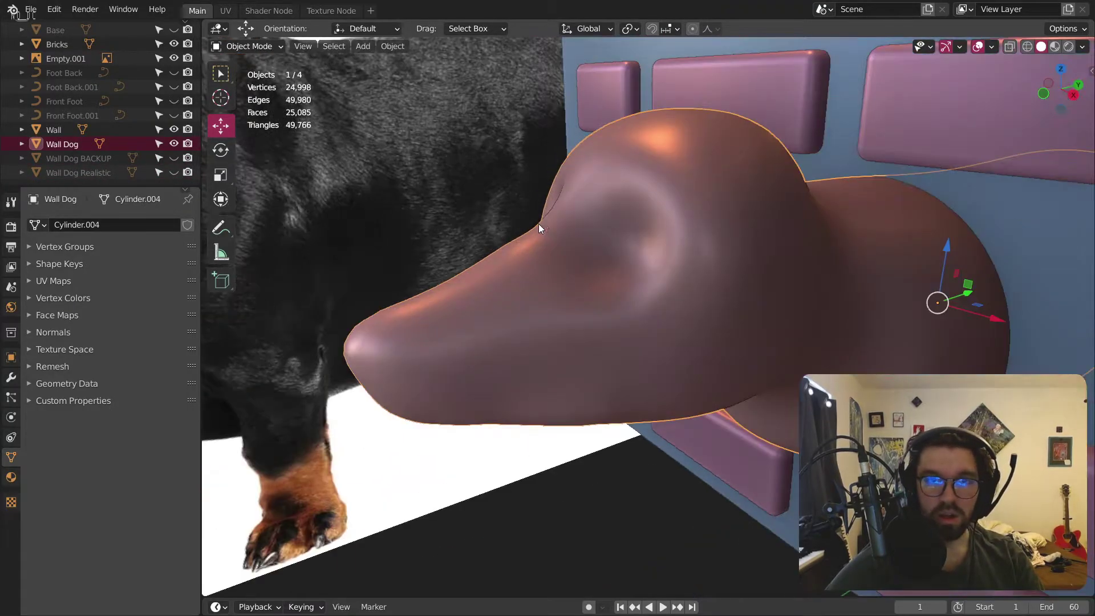
# Step: Enter Sculpt Mode on the Wall Dog copy and hide the dachshund reference image Empty.001
pyautogui.click(257, 47)
pyautogui.click(266, 93)
pyautogui.scroll(-8, 514, 285)
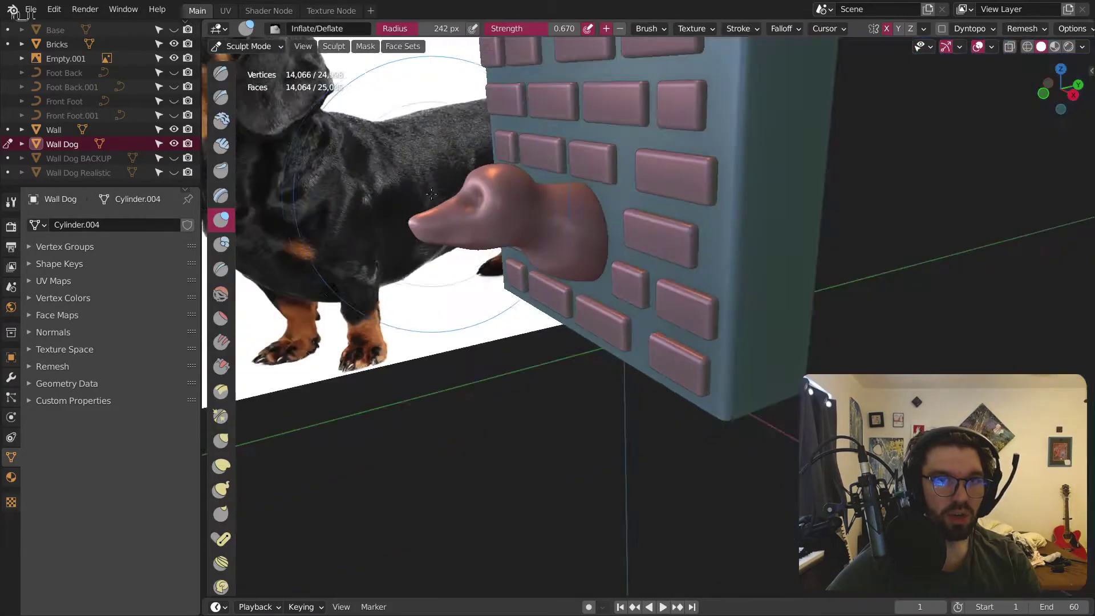
pyautogui.click(173, 57)
pyautogui.scroll(4, 457, 246)
pyautogui.moveTo(453, 217); pyautogui.dragTo(493, 245, button='middle')
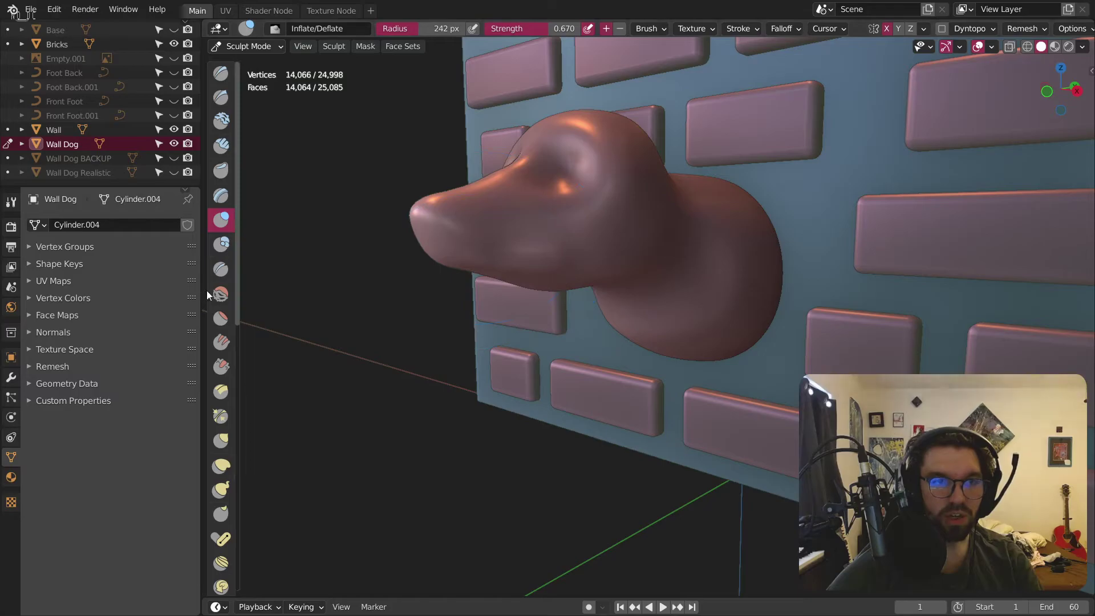
# Step: Smooth the side of the copied head and its throat with the Smooth brush at 242 px radius
pyautogui.click(220, 294)
pyautogui.moveTo(399, 245); pyautogui.dragTo(575, 271, button='middle')
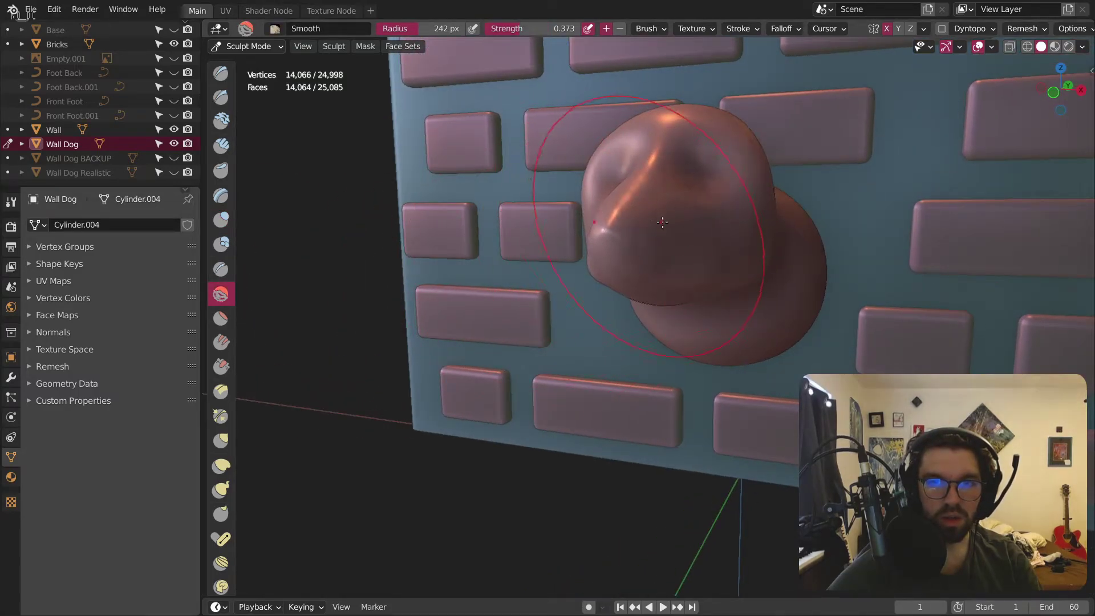
pyautogui.moveTo(662, 220); pyautogui.dragTo(576, 230, button='middle')
pyautogui.scroll(3, 576, 231)
pyautogui.moveTo(649, 279)
pyautogui.mouseDown(button='middle')
pyautogui.moveTo(712, 249)
pyautogui.moveTo(690, 359)
pyautogui.mouseUp(button='middle')
pyautogui.scroll(-2, 712, 250)
pyautogui.moveTo(817, 311)
pyautogui.mouseDown(button='middle')
pyautogui.moveTo(938, 358)
pyautogui.moveTo(724, 294)
pyautogui.moveTo(733, 268)
pyautogui.moveTo(680, 249)
pyautogui.moveTo(805, 323)
pyautogui.mouseUp(button='middle')
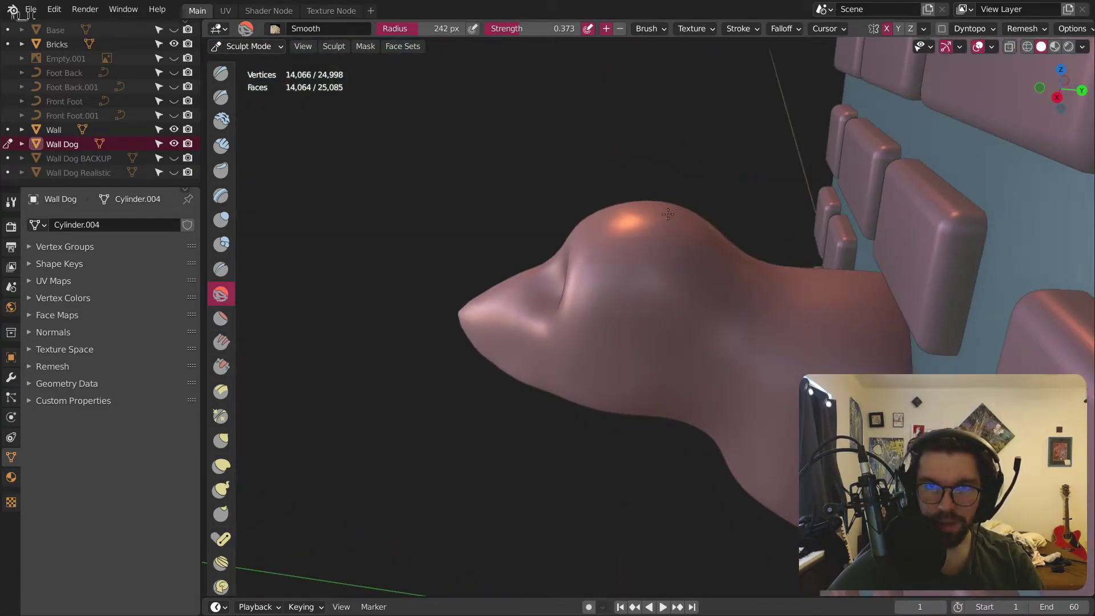
pyautogui.moveTo(613, 219); pyautogui.dragTo(753, 456, button='middle')
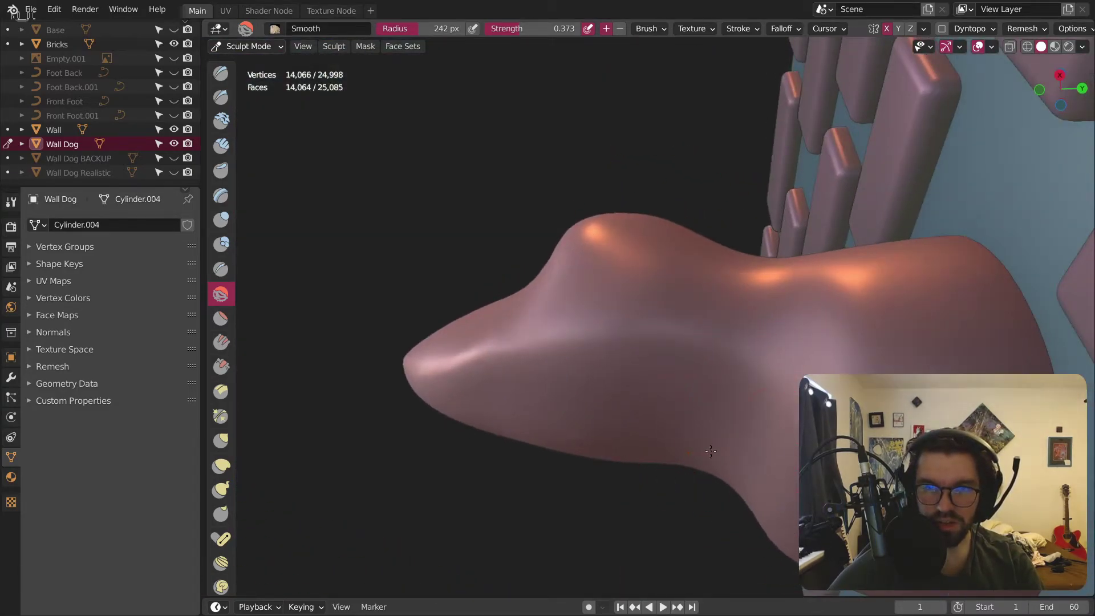
pyautogui.moveTo(773, 366); pyautogui.dragTo(794, 432, button='middle')
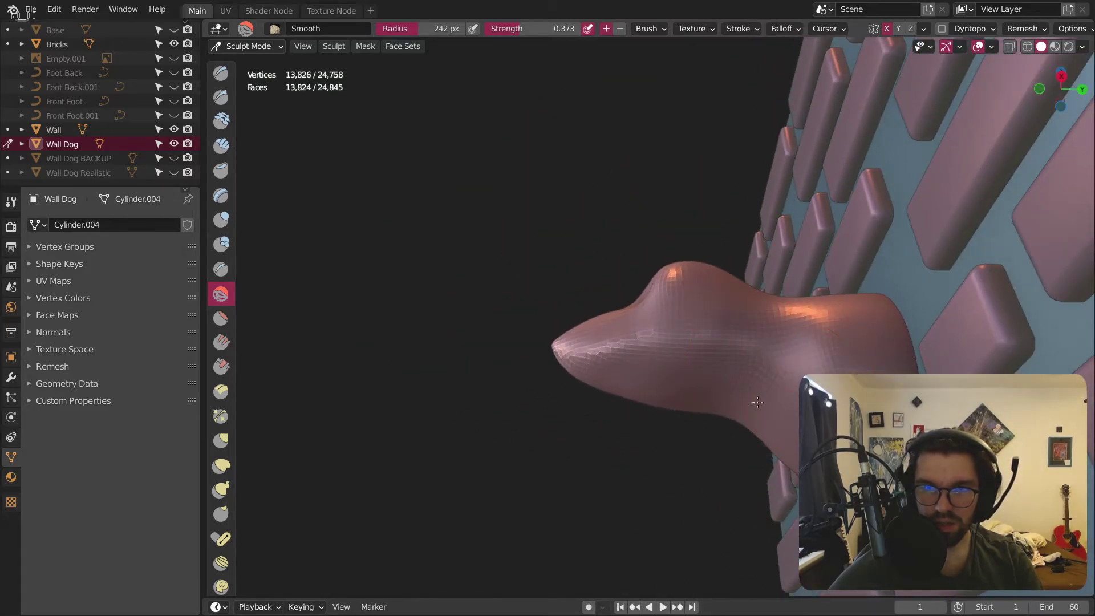
# Step: Puff out the side of the dog's snout with the Inflate/Deflate brush at 242 px radius and 0.670 strength
pyautogui.moveTo(774, 332); pyautogui.dragTo(804, 334, button='middle')
pyautogui.scroll(2, 770, 359)
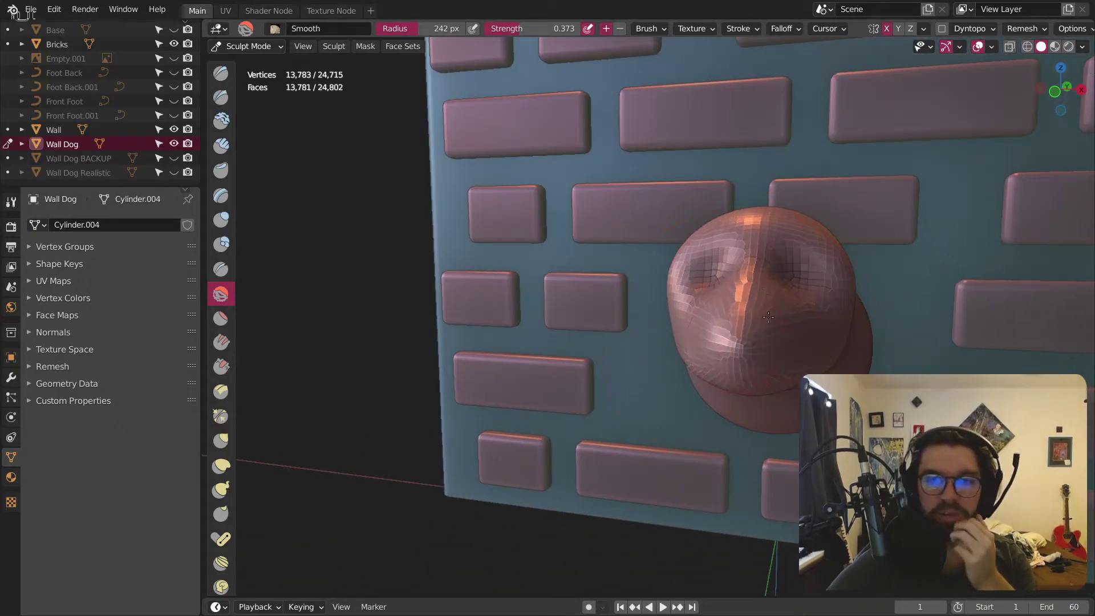
pyautogui.moveTo(725, 313); pyautogui.dragTo(346, 336, button='middle')
pyautogui.click(218, 223)
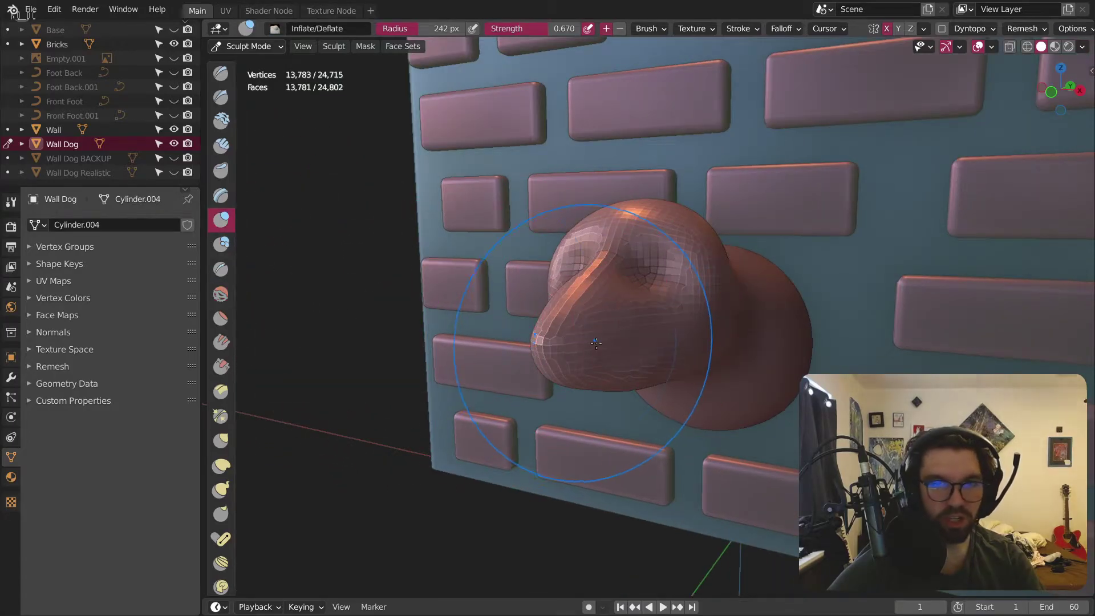
pyautogui.moveTo(572, 354); pyautogui.dragTo(570, 351)
pyautogui.moveTo(570, 351); pyautogui.dragTo(674, 341, button='middle')
pyautogui.moveTo(674, 341)
pyautogui.mouseDown()
pyautogui.moveTo(593, 371)
pyautogui.moveTo(674, 341)
pyautogui.mouseUp()
pyautogui.moveTo(674, 341); pyautogui.dragTo(562, 306, button='middle')
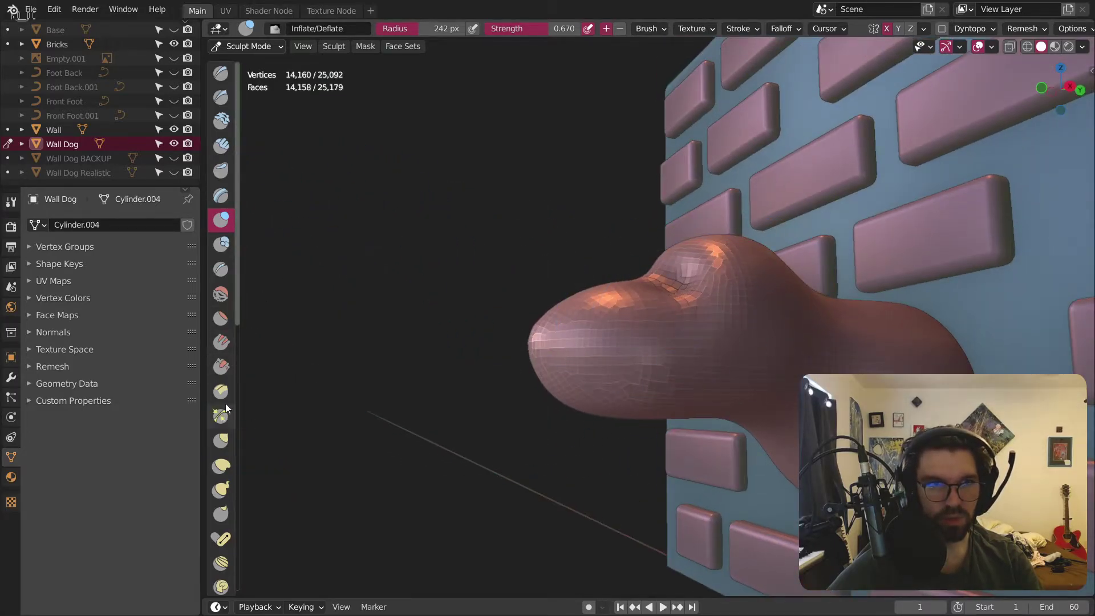
# Step: Smooth the inflated snout and the eye socket with the Smooth brush at 242 px radius and 0.373 strength
pyautogui.click(221, 294)
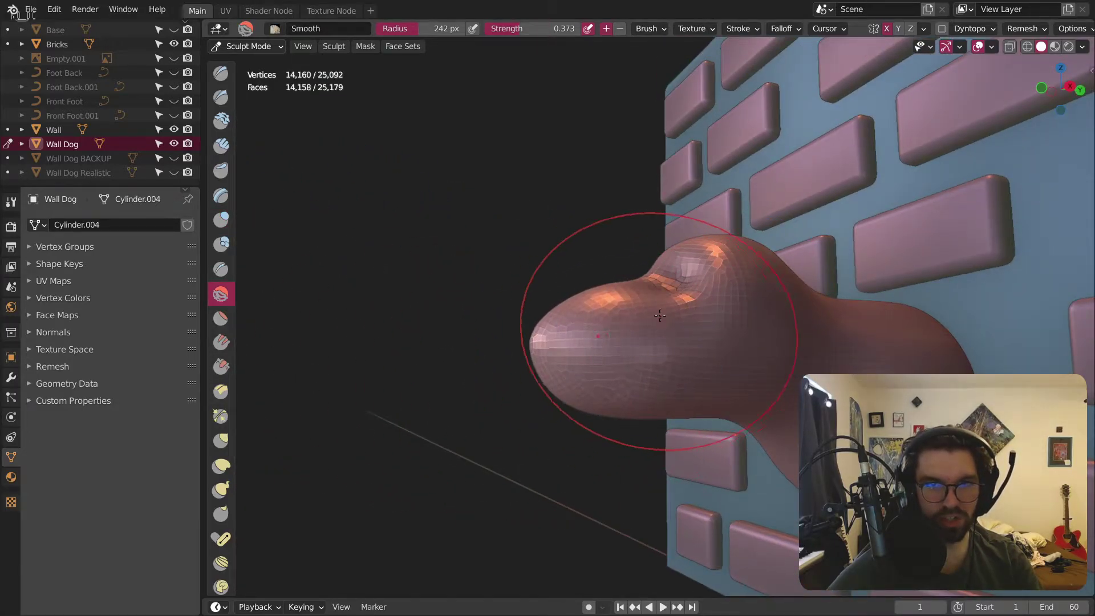
pyautogui.moveTo(664, 318); pyautogui.dragTo(513, 371, button='middle')
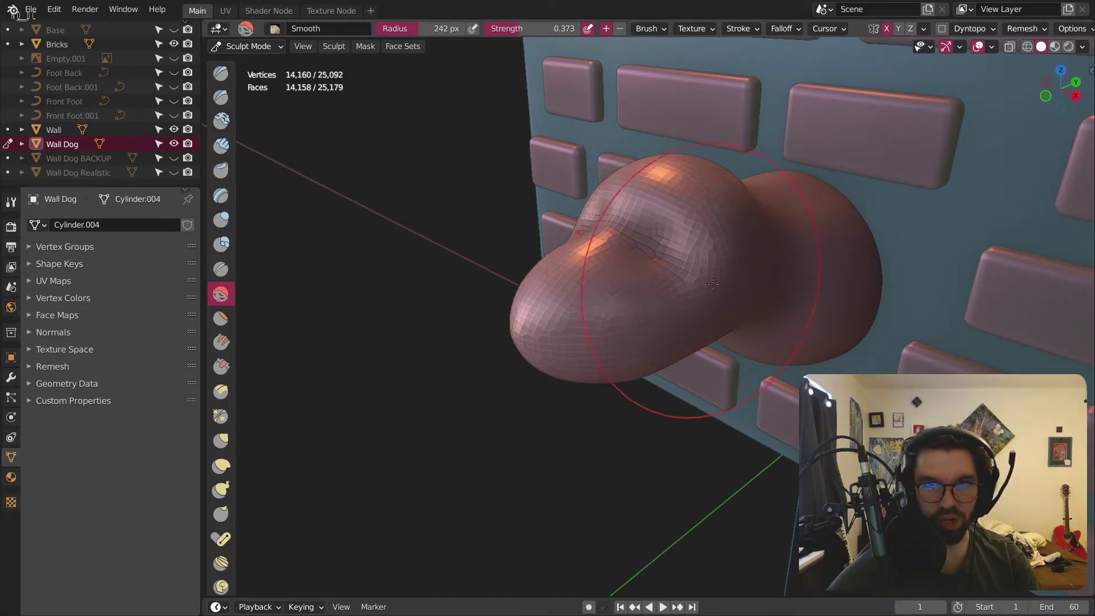
pyautogui.moveTo(709, 289); pyautogui.dragTo(542, 365, button='middle')
pyautogui.moveTo(670, 380); pyautogui.dragTo(764, 397, button='middle')
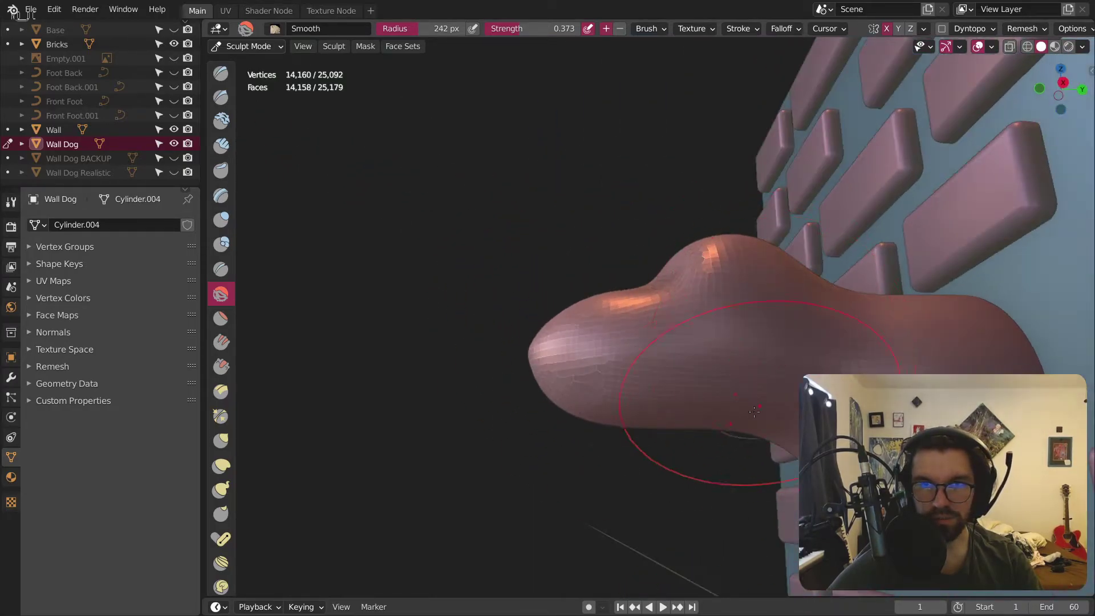
pyautogui.moveTo(881, 450); pyautogui.dragTo(628, 370, button='middle')
# Step: Smooth the underside of the jaw and the throat with the Smooth brush at 242 px radius
pyautogui.click(223, 243)
pyautogui.moveTo(409, 323)
pyautogui.mouseDown(button='middle')
pyautogui.moveTo(675, 323)
pyautogui.moveTo(753, 405)
pyautogui.mouseUp(button='middle')
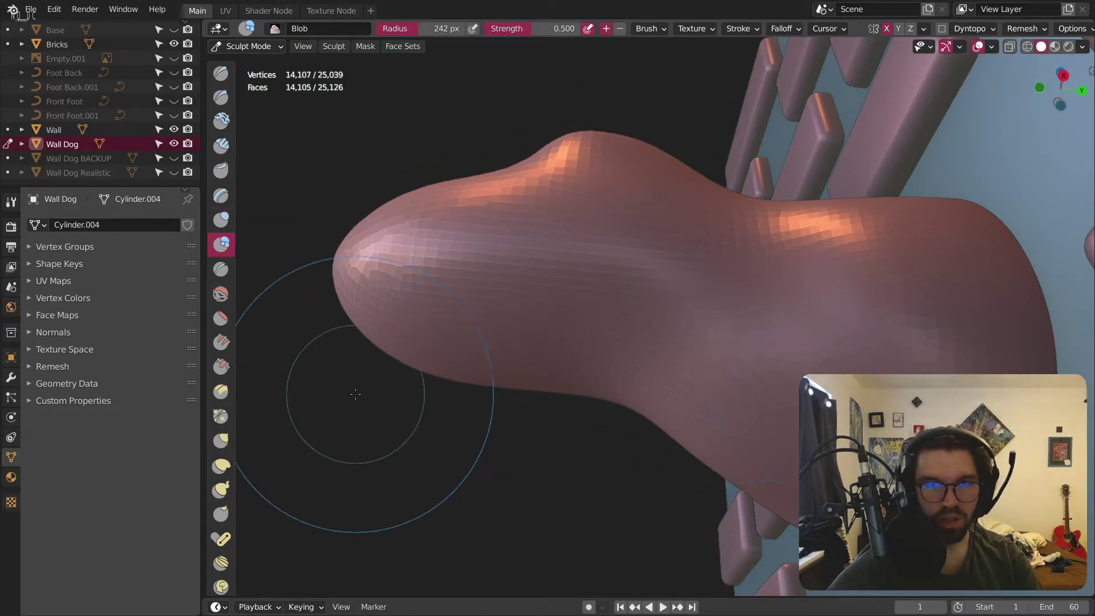
pyautogui.click(220, 294)
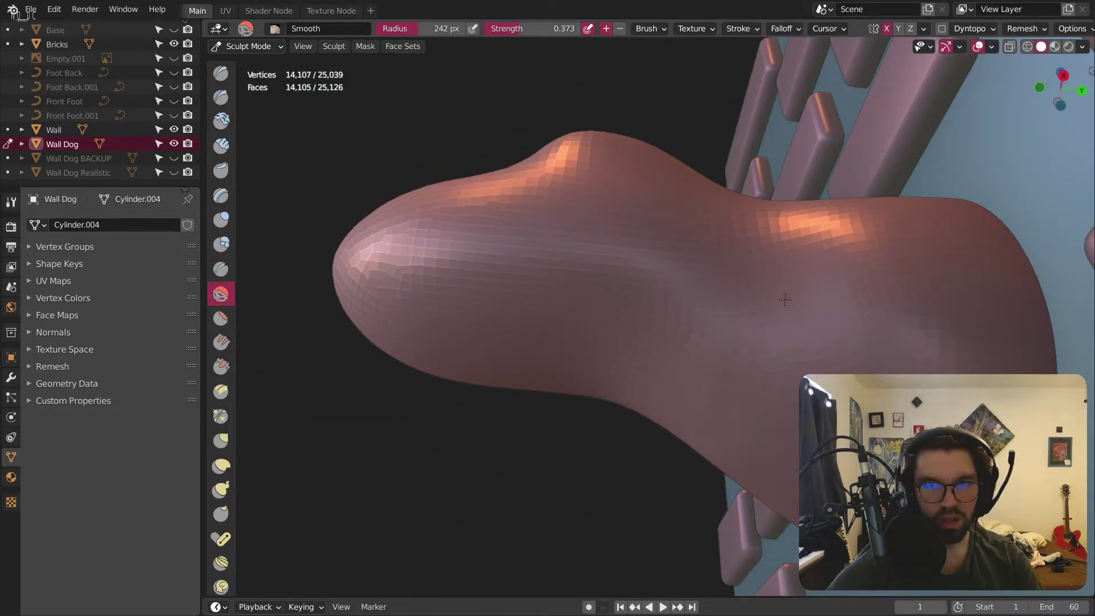
pyautogui.moveTo(800, 354); pyautogui.dragTo(647, 464, button='middle')
pyautogui.moveTo(648, 464); pyautogui.dragTo(656, 456)
pyautogui.moveTo(656, 457)
pyautogui.mouseDown(button='middle')
pyautogui.moveTo(713, 399)
pyautogui.moveTo(732, 341)
pyautogui.moveTo(713, 320)
pyautogui.moveTo(759, 308)
pyautogui.moveTo(820, 262)
pyautogui.mouseUp(button='middle')
pyautogui.scroll(5, 731, 340)
pyautogui.scroll(-4, 732, 340)
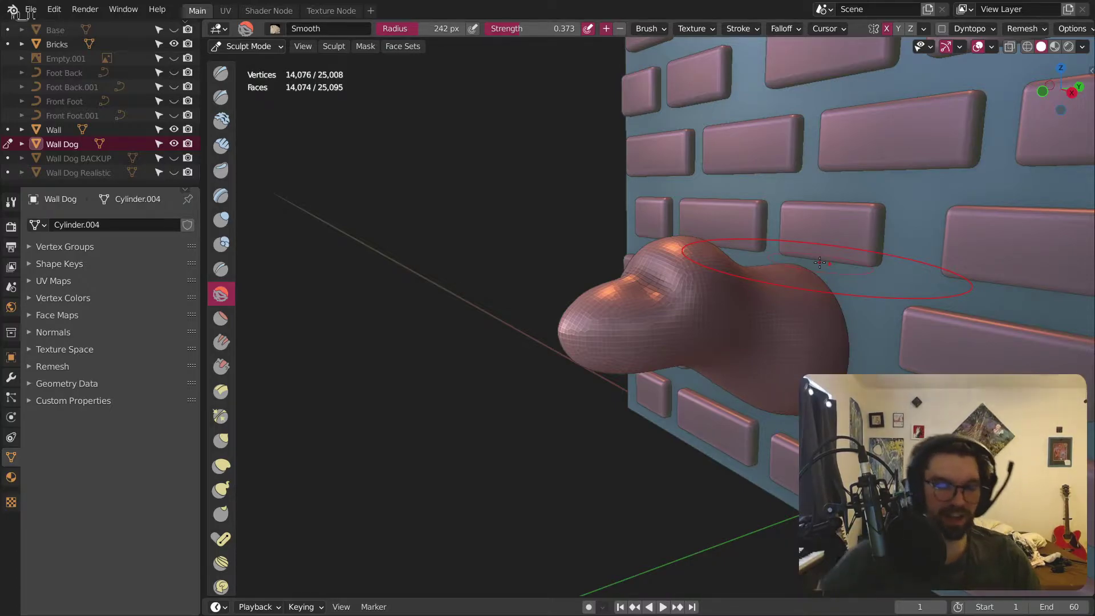
pyautogui.moveTo(532, 447)
pyautogui.mouseDown(button='middle')
pyautogui.moveTo(896, 356)
pyautogui.moveTo(472, 371)
pyautogui.moveTo(623, 306)
pyautogui.moveTo(576, 325)
pyautogui.moveTo(490, 328)
pyautogui.moveTo(570, 331)
pyautogui.mouseUp(button='middle')
pyautogui.scroll(5, 624, 305)
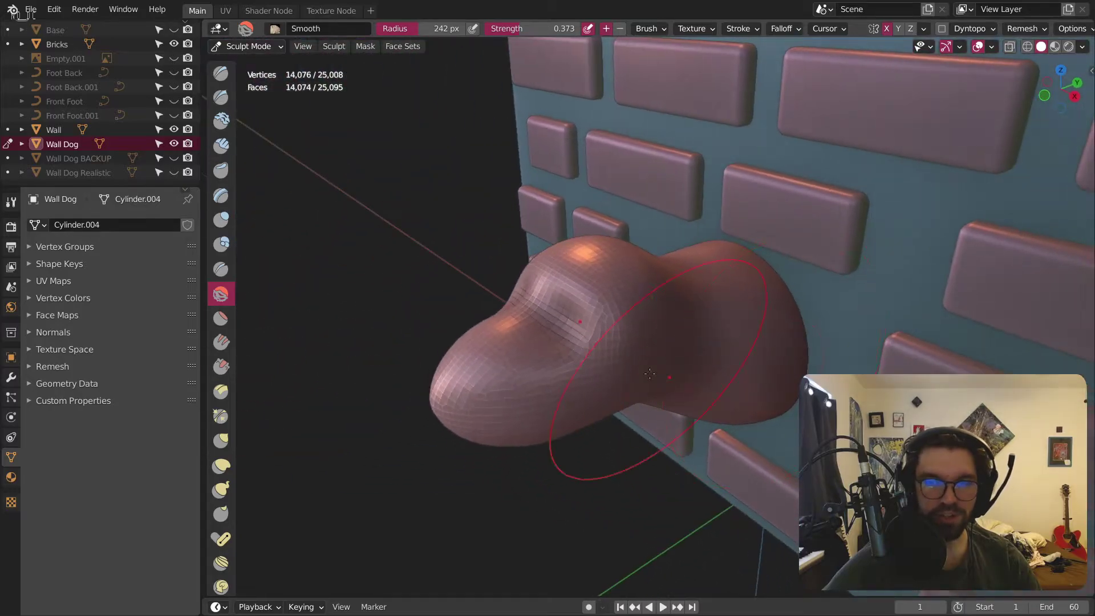
# Step: Return to Object Mode and add a UV sphere with 32 segments, 36 rings and a 1 m radius
pyautogui.click(245, 46)
pyautogui.click(256, 60)
pyautogui.scroll(-4, 505, 304)
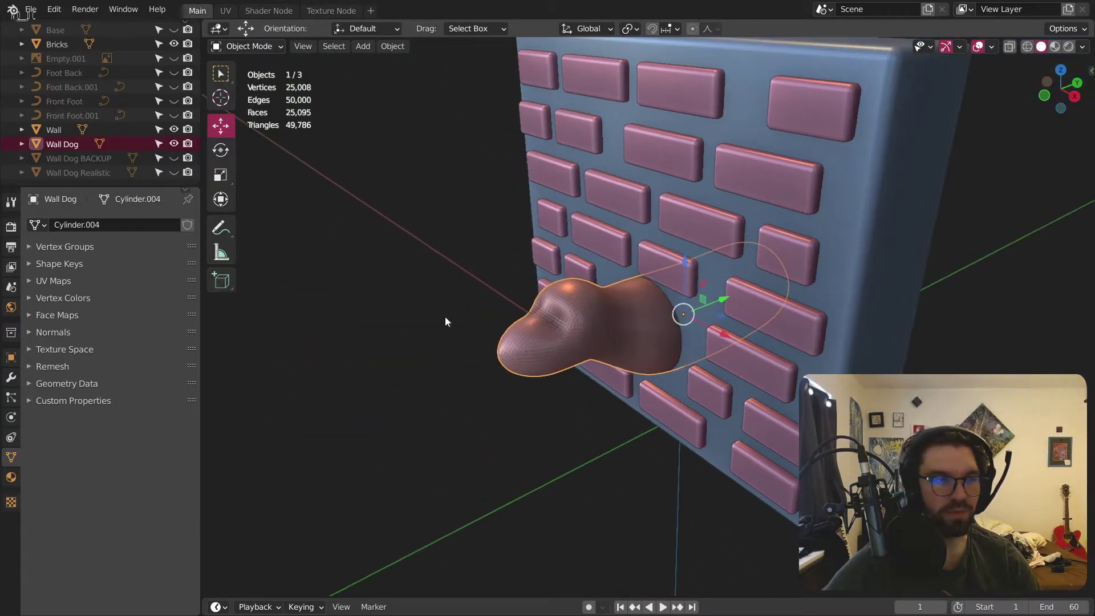
pyautogui.scroll(4, 581, 331)
pyautogui.moveTo(580, 330); pyautogui.dragTo(552, 300, button='middle')
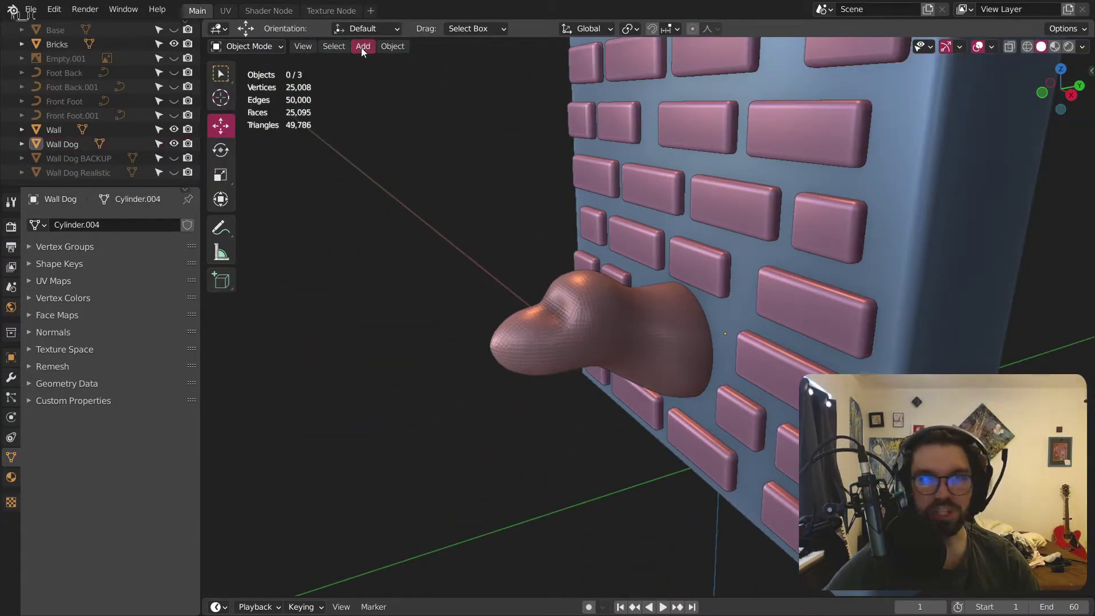
pyautogui.click(361, 47)
pyautogui.moveTo(411, 69)
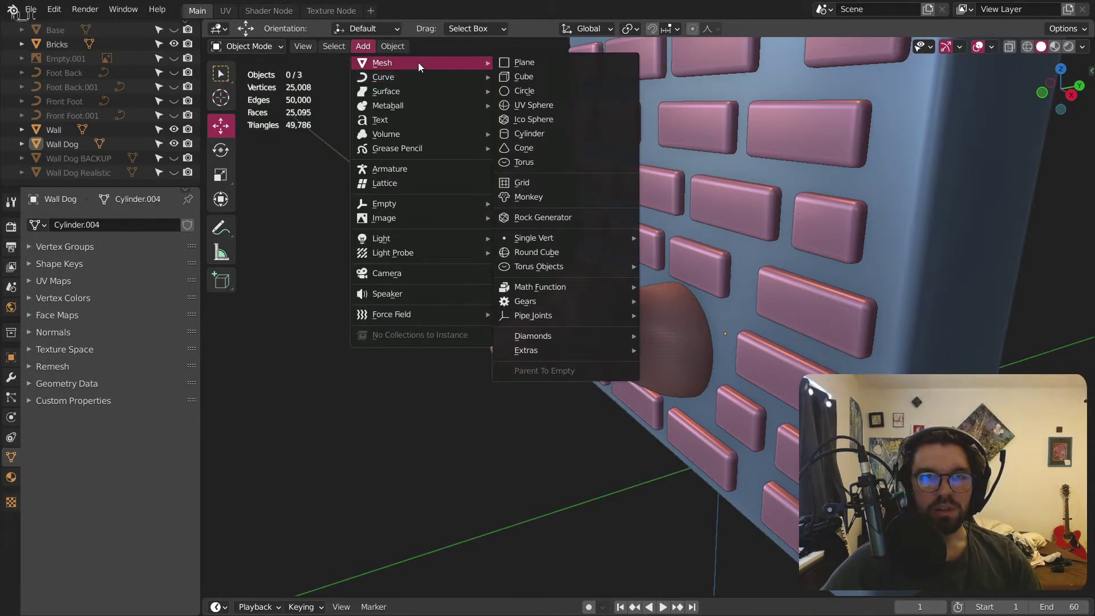
pyautogui.click(536, 105)
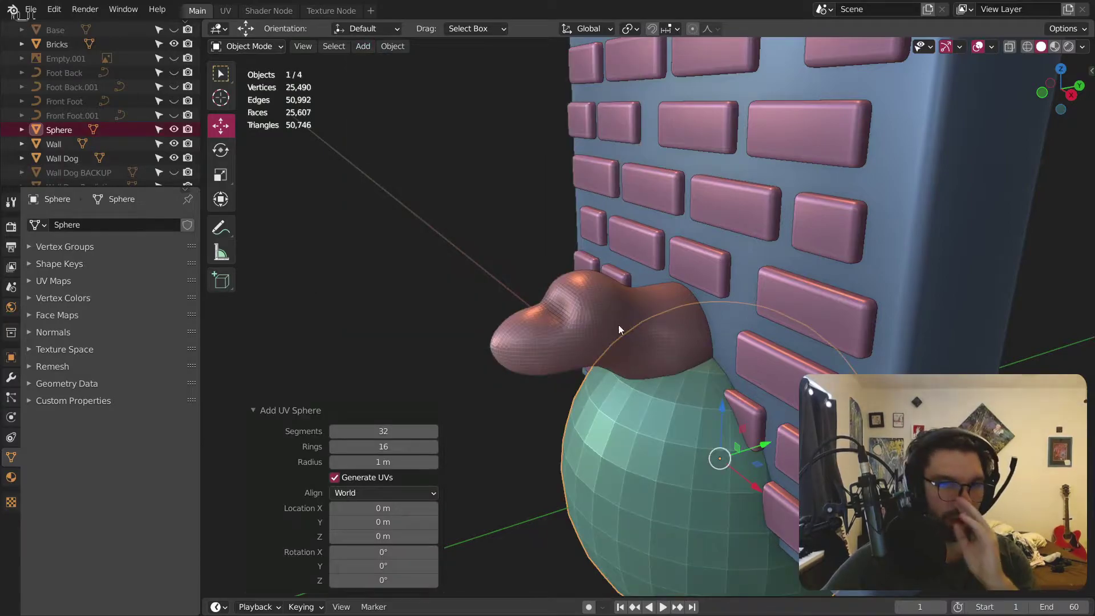
pyautogui.click(381, 446)
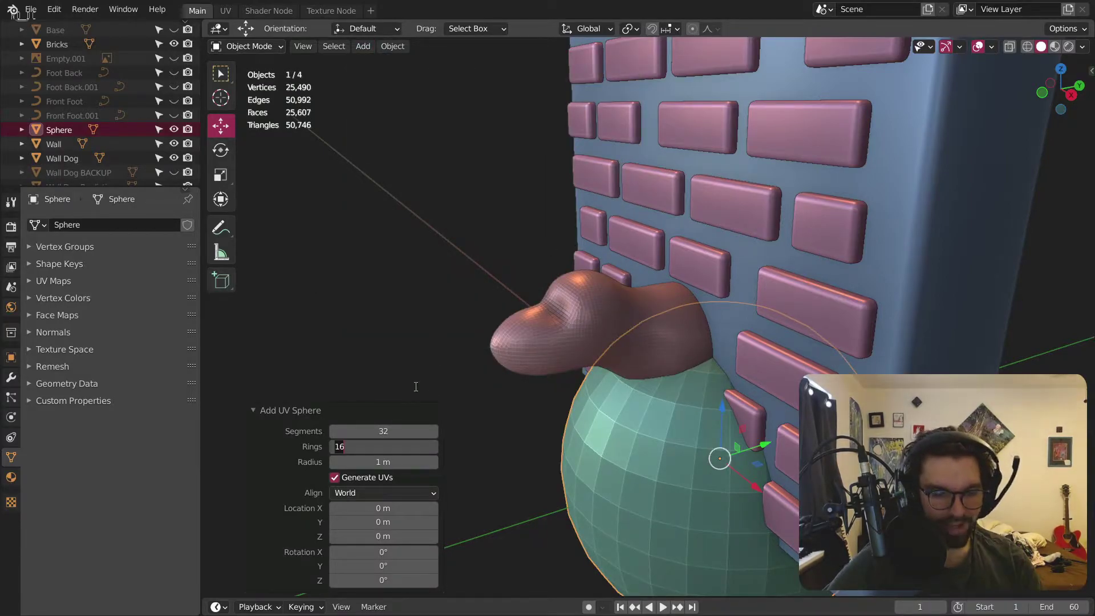
pyautogui.write('36')
pyautogui.press('Return')
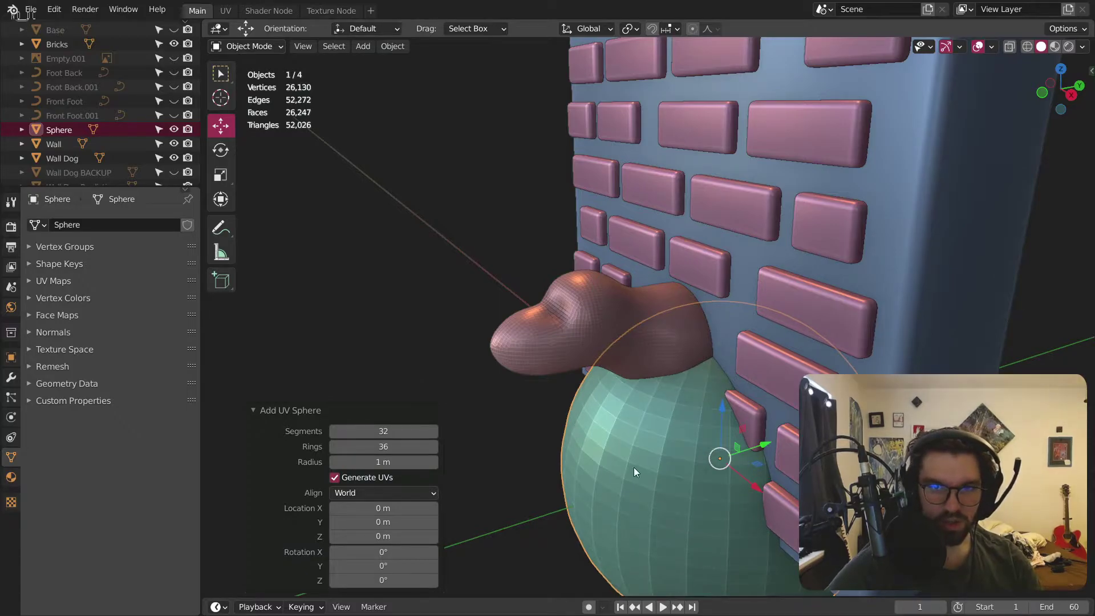
# Step: Move the new sphere up and out in front of the dog's snout and scale it down
pyautogui.scroll(-3, 650, 411)
pyautogui.moveTo(665, 354); pyautogui.dragTo(711, 347, button='middle')
pyautogui.moveTo(725, 328); pyautogui.dragTo(550, 207)
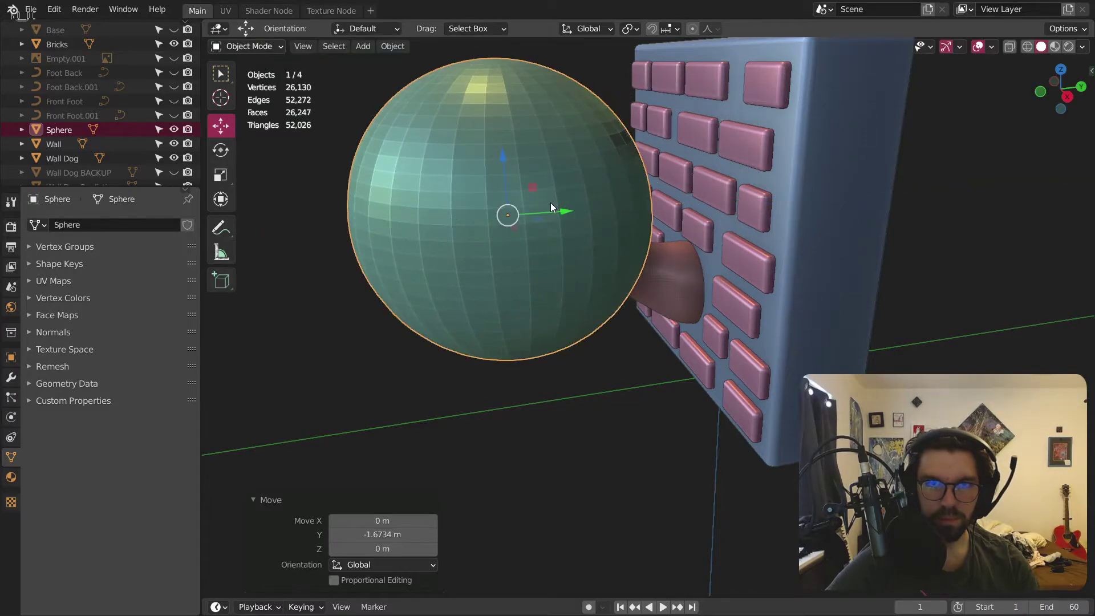
pyautogui.press('s')
pyautogui.click(488, 215)
pyautogui.scroll(2, 542, 206)
pyautogui.press('s')
pyautogui.click(521, 269)
pyautogui.scroll(3, 522, 205)
# Step: Pull the sphere's bottom pole vertex down about 0.265 m in Edit Mode, using Sharp proportional falloff with size 0.450
pyautogui.moveTo(520, 204); pyautogui.dragTo(311, 84, button='middle')
pyautogui.click(247, 46)
pyautogui.click(257, 66)
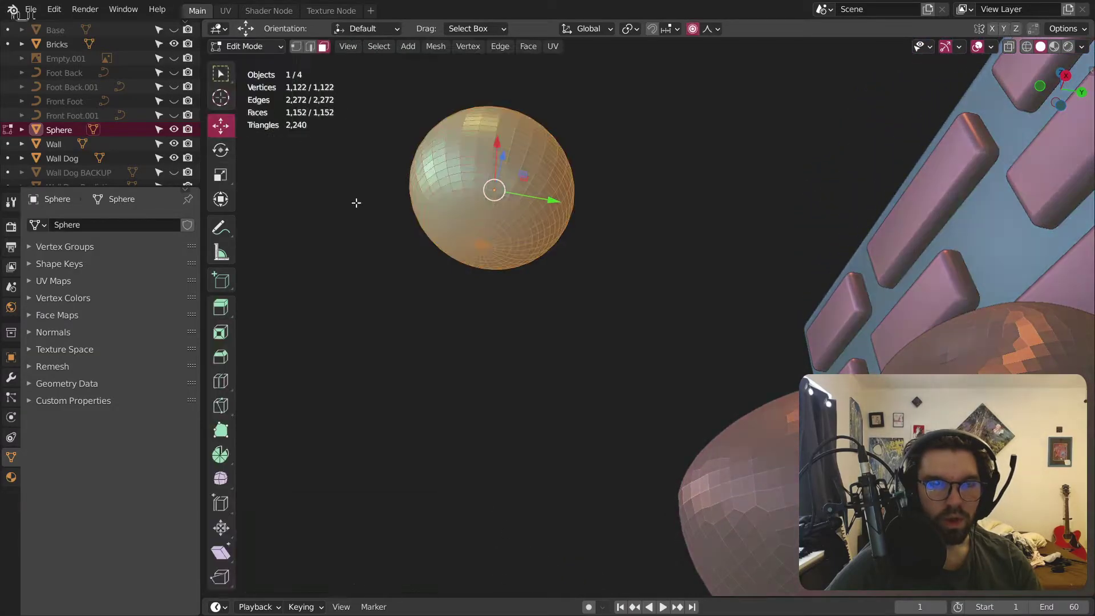
pyautogui.scroll(4, 505, 240)
pyautogui.press('1')
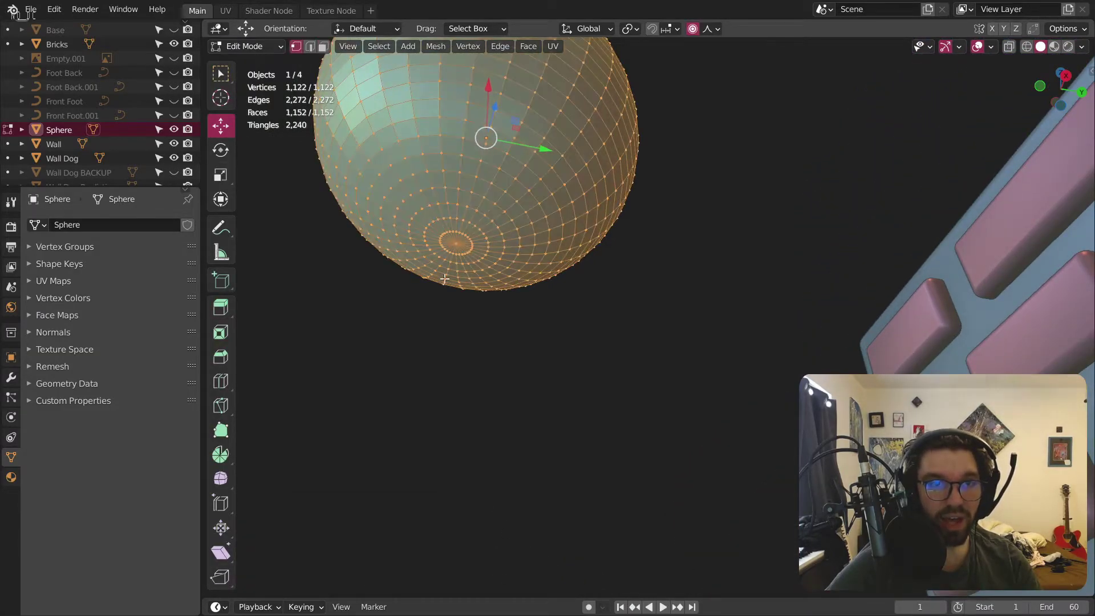
pyautogui.click(456, 245)
pyautogui.scroll(-5, 519, 226)
pyautogui.moveTo(520, 228); pyautogui.dragTo(507, 284, button='middle')
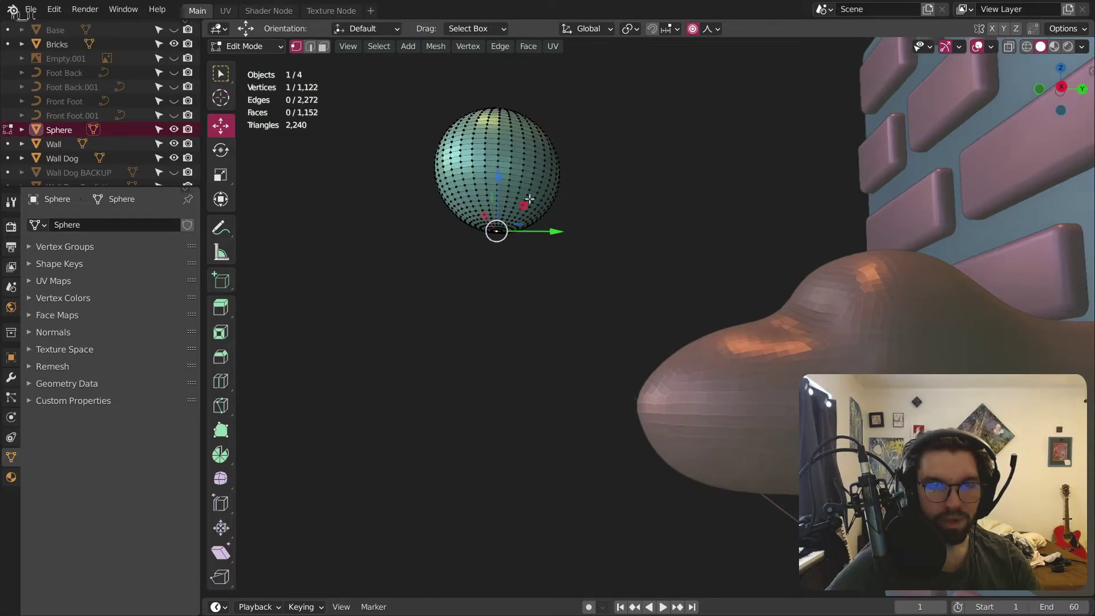
pyautogui.moveTo(558, 176); pyautogui.dragTo(548, 195, button='middle')
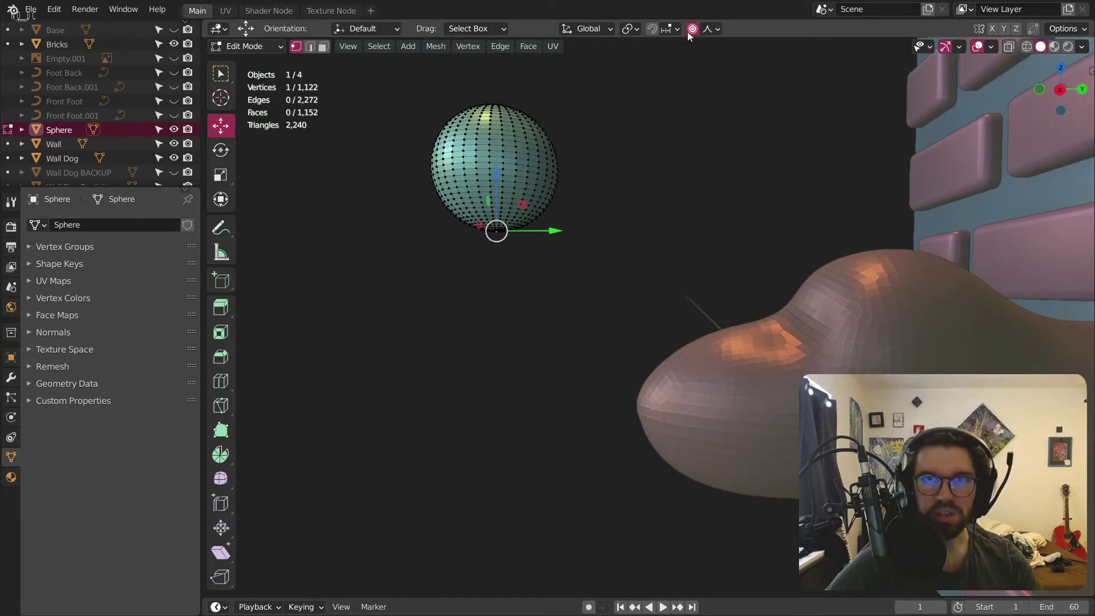
pyautogui.moveTo(492, 171); pyautogui.dragTo(496, 301)
pyautogui.moveTo(383, 550); pyautogui.dragTo(343, 550)
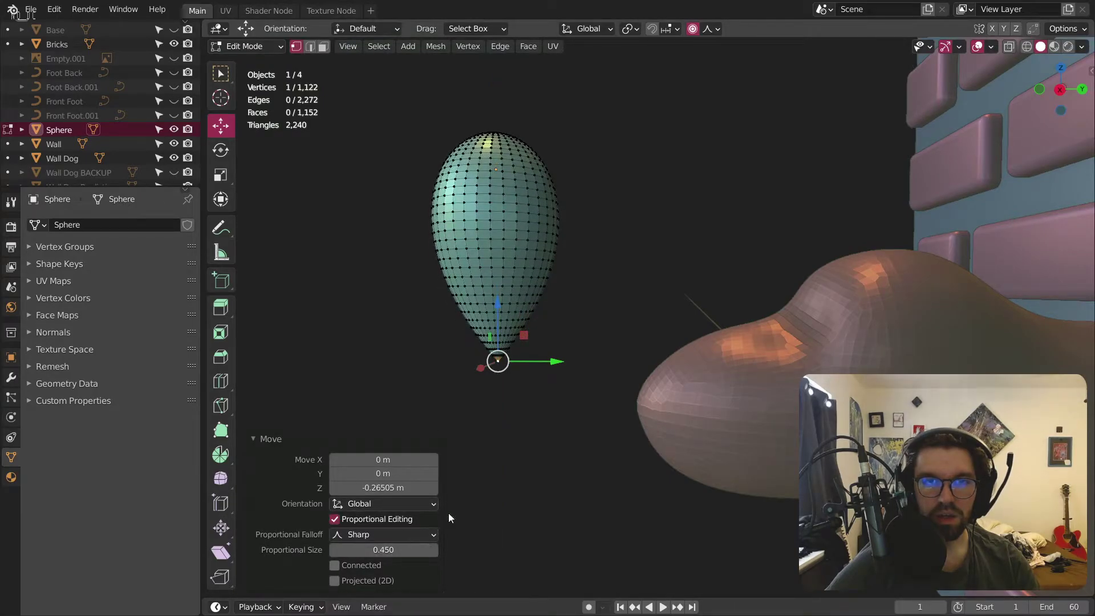
# Step: Bend the teardrop sideways by rotating around its tip vertex with proportional editing
pyautogui.moveTo(556, 360); pyautogui.dragTo(626, 359)
pyautogui.hotkey('ctrl', 'z')
pyautogui.click(220, 150)
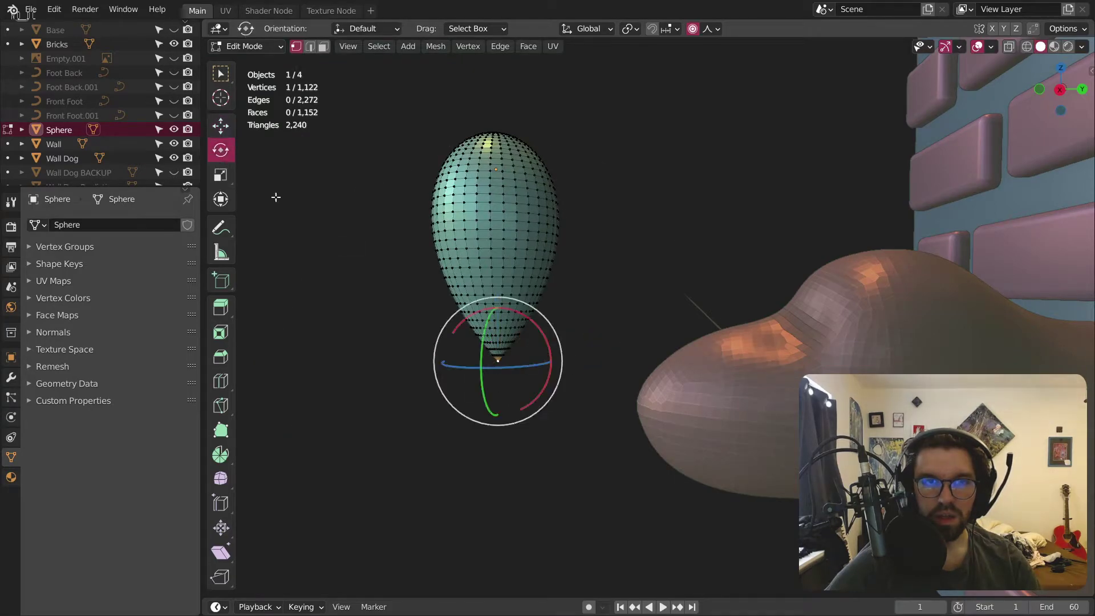
pyautogui.moveTo(483, 309); pyautogui.dragTo(452, 318)
pyautogui.moveTo(383, 548); pyautogui.dragTo(416, 549)
# Step: Return to Object Mode and shade the teardrop smooth
pyautogui.click(245, 47)
pyautogui.click(244, 65)
pyautogui.rightClick(466, 224)
pyautogui.click(467, 226)
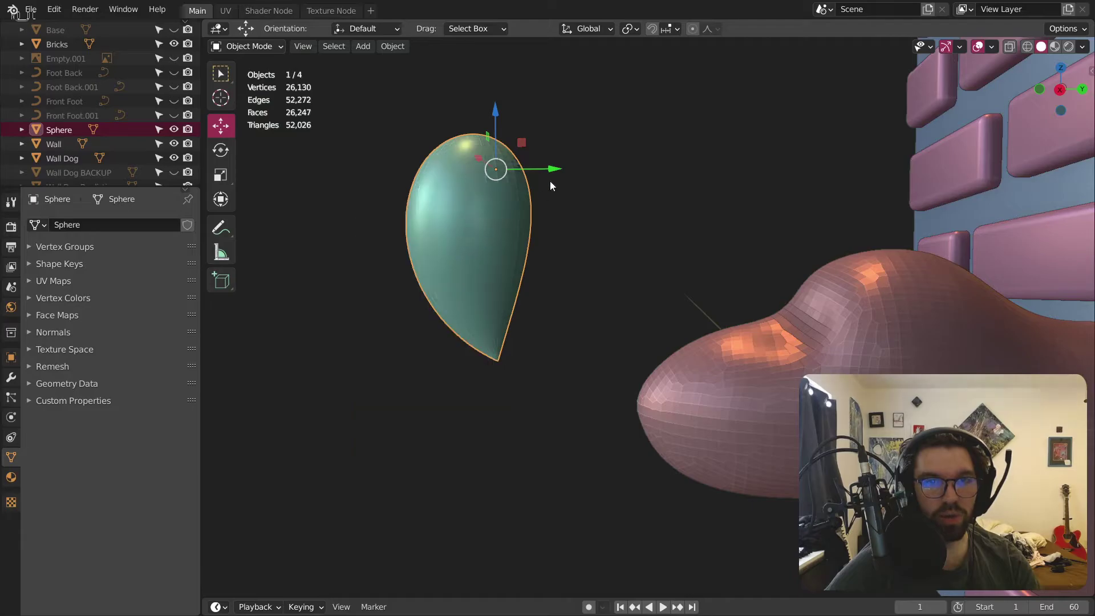
# Step: Move the teardrop to the tip of the dog's snout and scale it down to nose size
pyautogui.moveTo(552, 171); pyautogui.dragTo(659, 166)
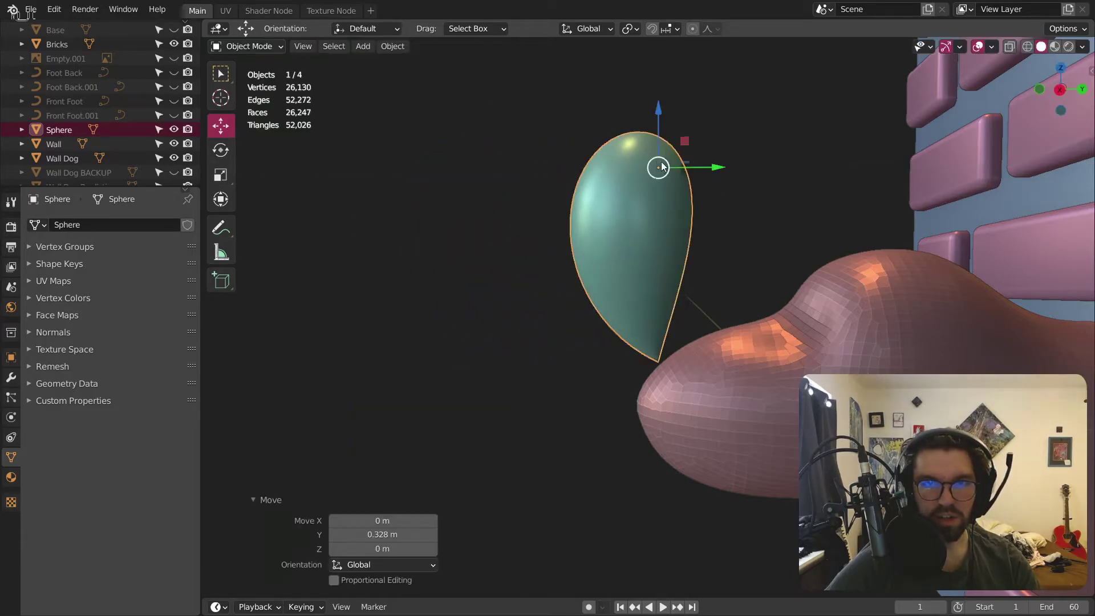
pyautogui.moveTo(658, 119); pyautogui.dragTo(658, 154)
pyautogui.moveTo(708, 200); pyautogui.dragTo(718, 201)
pyautogui.moveTo(793, 223); pyautogui.dragTo(827, 236, button='middle')
pyautogui.press('s')
pyautogui.click(778, 210)
pyautogui.moveTo(669, 141); pyautogui.dragTo(796, 278)
pyautogui.press('s')
pyautogui.click(665, 204)
pyautogui.moveTo(665, 204); pyautogui.dragTo(400, 171)
# Step: Rotate the nose 29.3° about the global X axis and shift it outward and down at the snout's tip
pyautogui.click(221, 150)
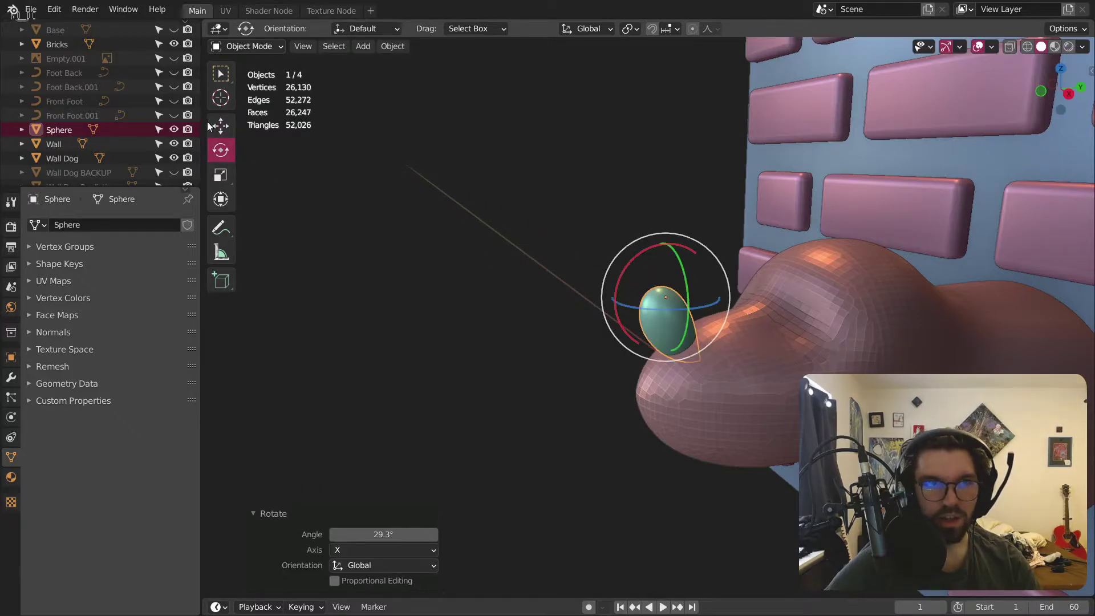
pyautogui.hotkey('shift', 'space')
pyautogui.press('g')
pyautogui.moveTo(720, 294); pyautogui.dragTo(695, 305)
pyautogui.moveTo(641, 252); pyautogui.dragTo(640, 269)
# Step: Shade the Wall Dog head smooth
pyautogui.moveTo(691, 164); pyautogui.dragTo(703, 350, button='middle')
pyautogui.click(689, 327)
pyautogui.rightClick(689, 328)
pyautogui.scroll(-3, 803, 235)
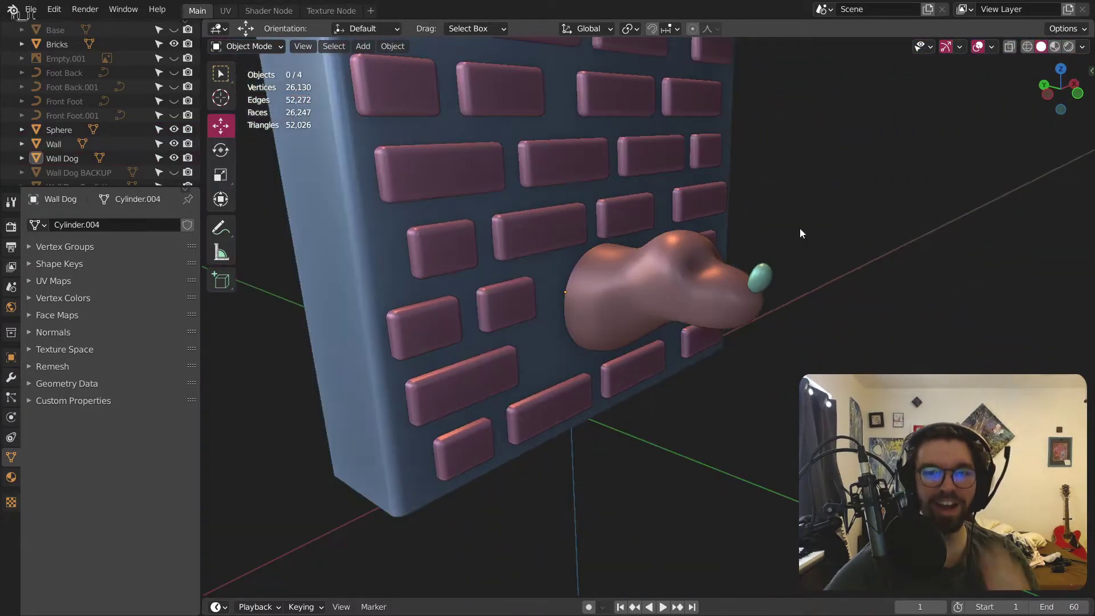
# Step: Move the nose forward and down in side view so its pointed end meets the snout's tip
pyautogui.moveTo(781, 254); pyautogui.dragTo(626, 228, button='middle')
pyautogui.scroll(5, 786, 268)
pyautogui.moveTo(844, 303); pyautogui.dragTo(587, 276, button='middle')
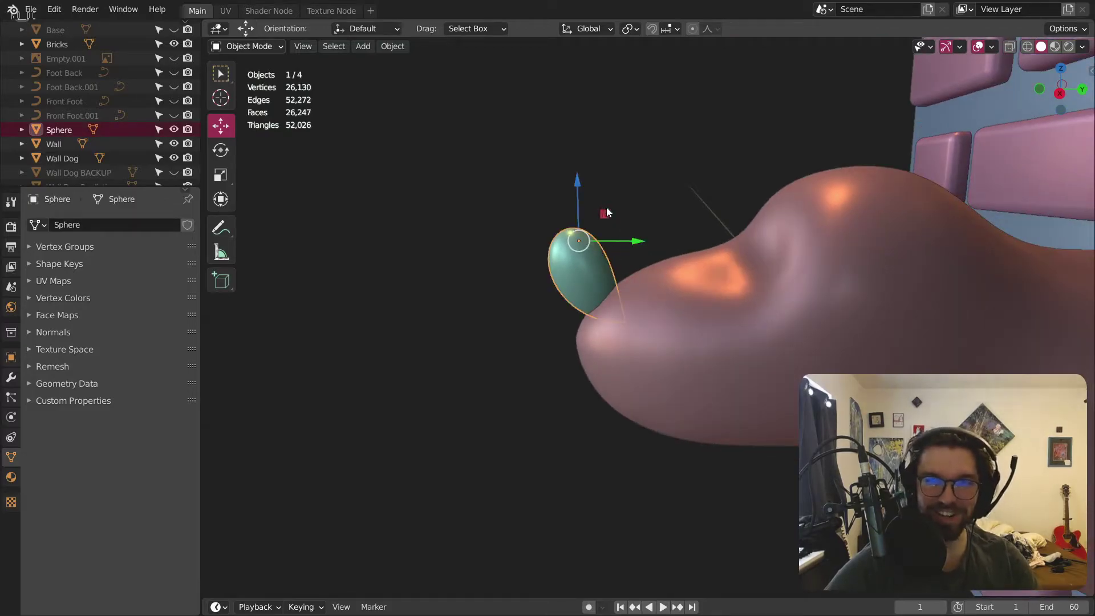
pyautogui.click(1060, 95)
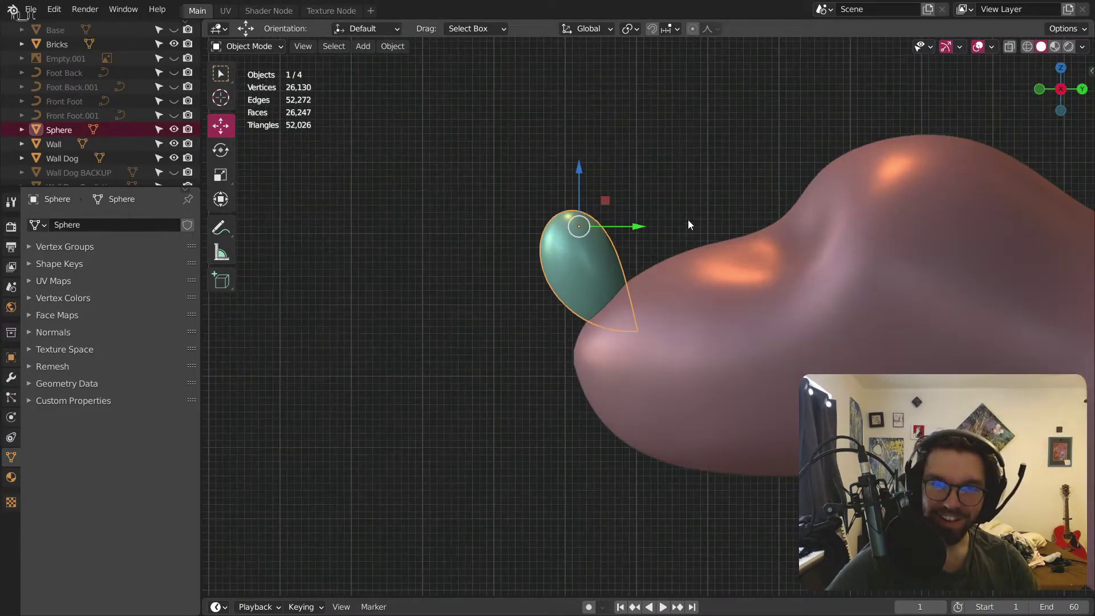
pyautogui.press('g')
pyautogui.click(672, 136)
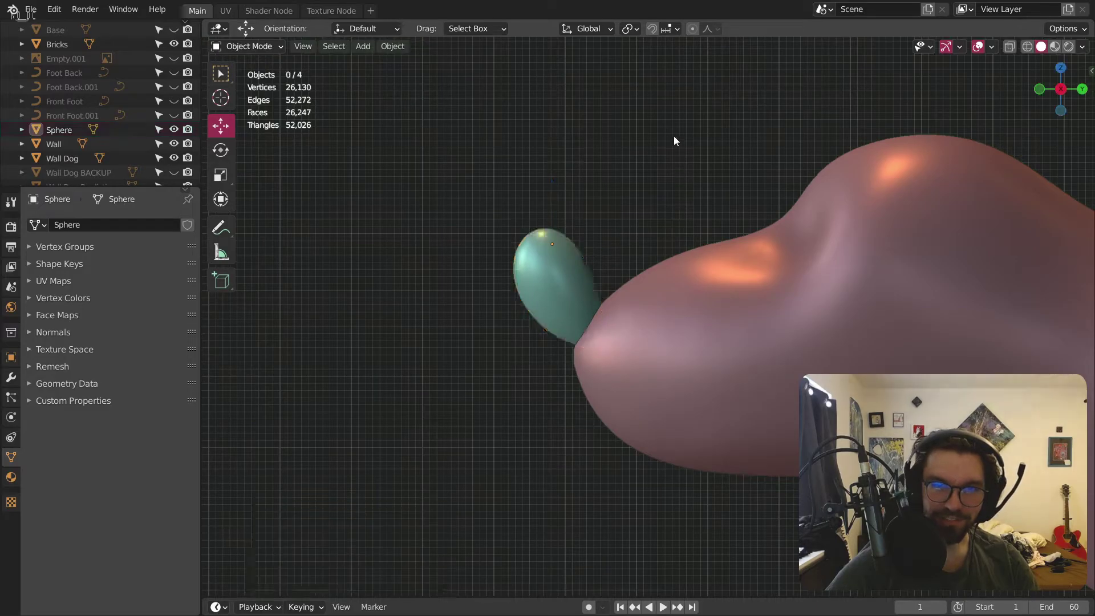
pyautogui.click(666, 157)
pyautogui.scroll(-4, 666, 157)
pyautogui.moveTo(666, 157); pyautogui.dragTo(735, 92, button='middle')
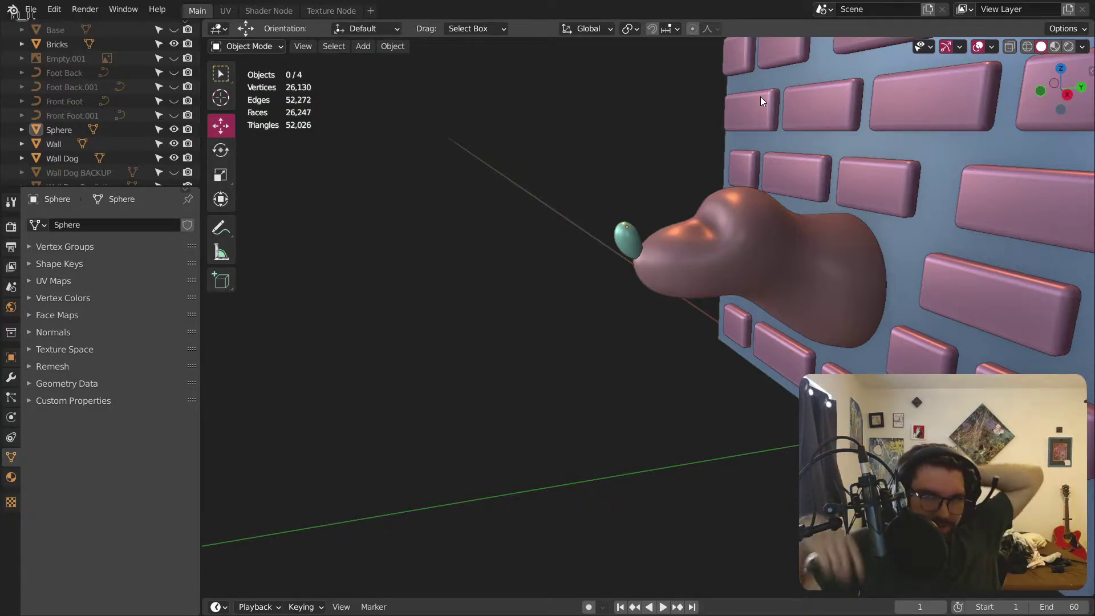
pyautogui.moveTo(726, 169); pyautogui.dragTo(669, 230, button='middle')
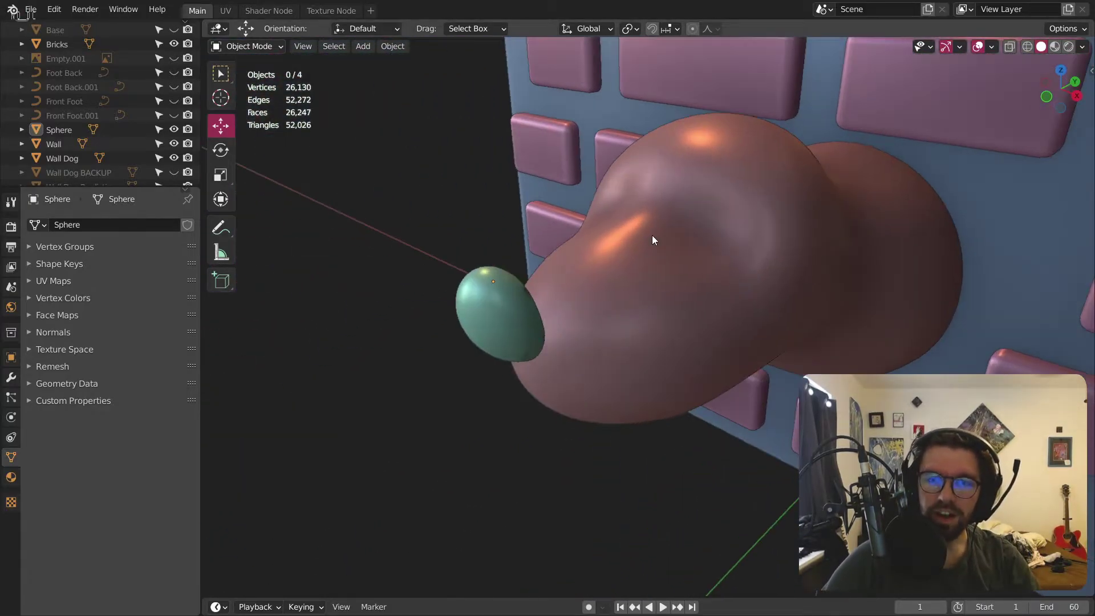
pyautogui.click(362, 46)
pyautogui.moveTo(397, 62)
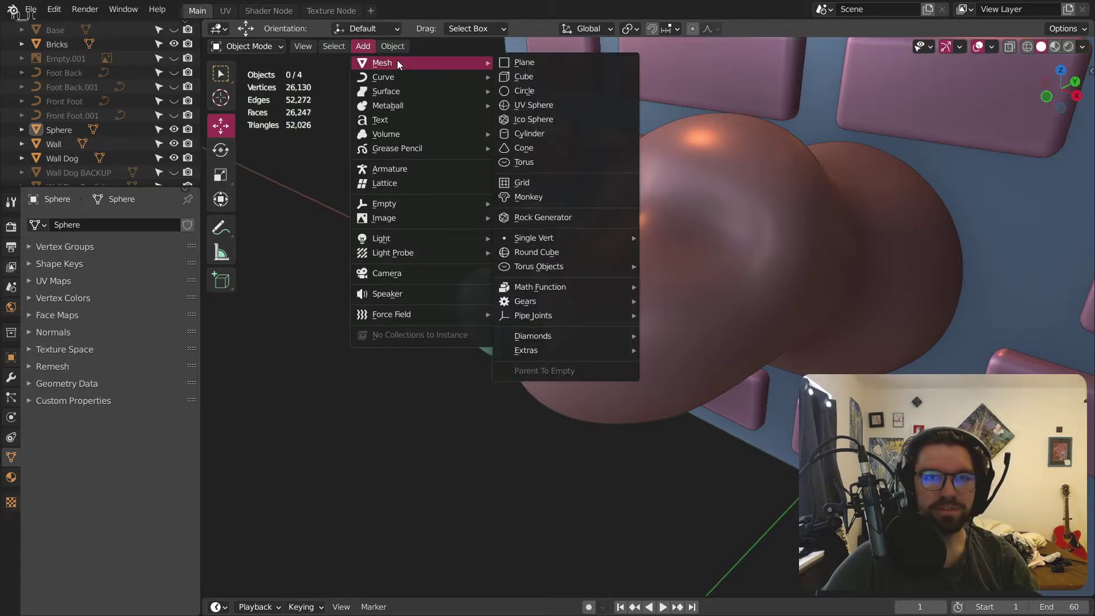
pyautogui.click(525, 104)
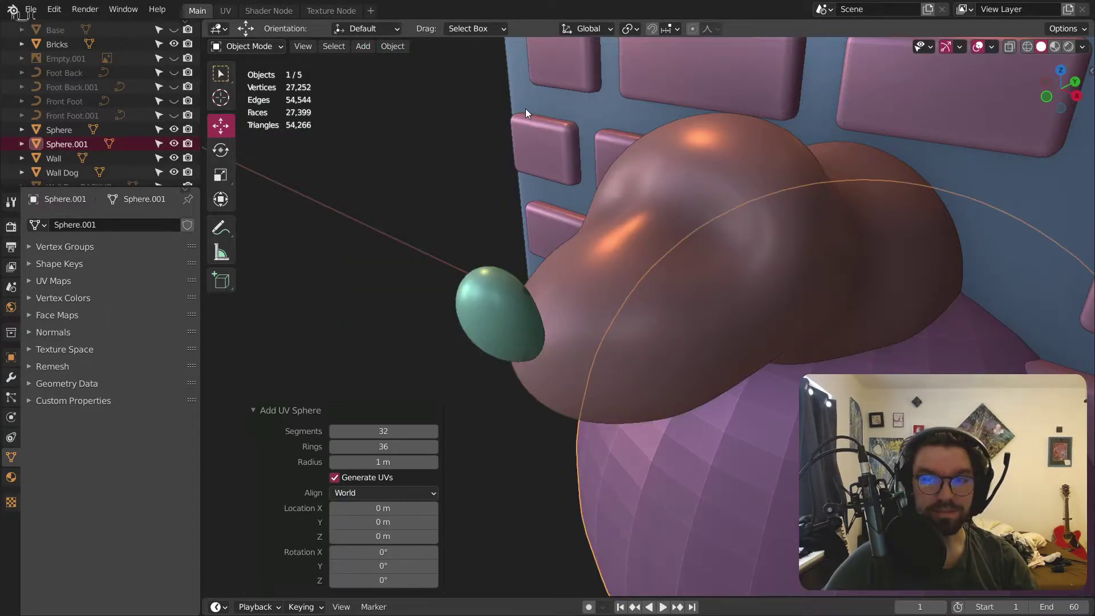
pyautogui.press('Delete')
pyautogui.click(377, 46)
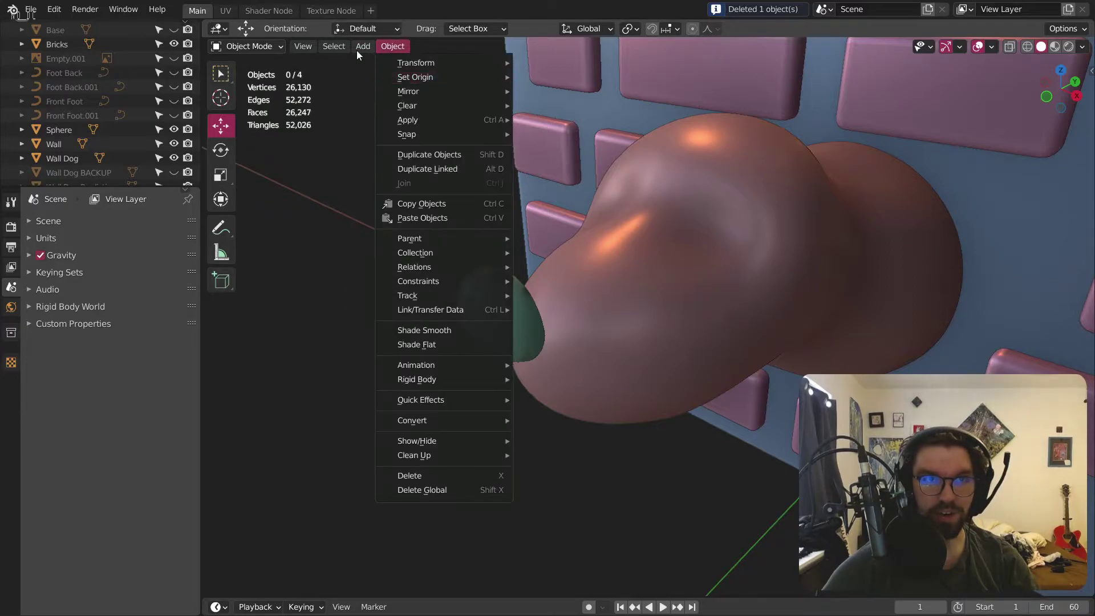
# Step: Add an ico sphere with 5 subdivisions and shade it smooth
pyautogui.moveTo(365, 48)
pyautogui.click(510, 119)
pyautogui.moveTo(510, 120); pyautogui.dragTo(610, 322, button='middle')
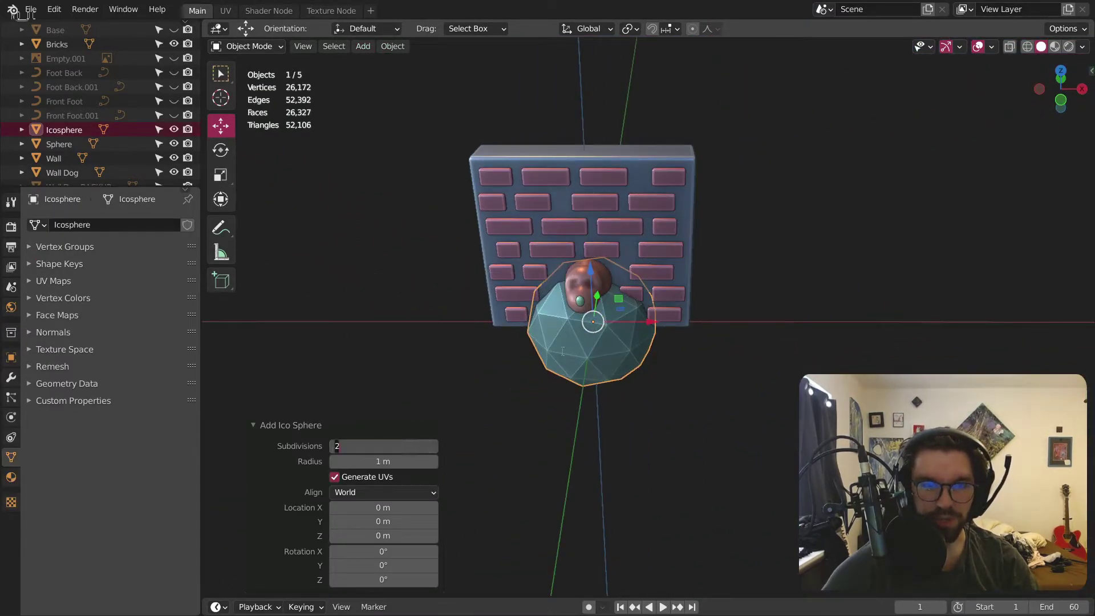
pyautogui.press('Return')
pyautogui.scroll(6, 565, 331)
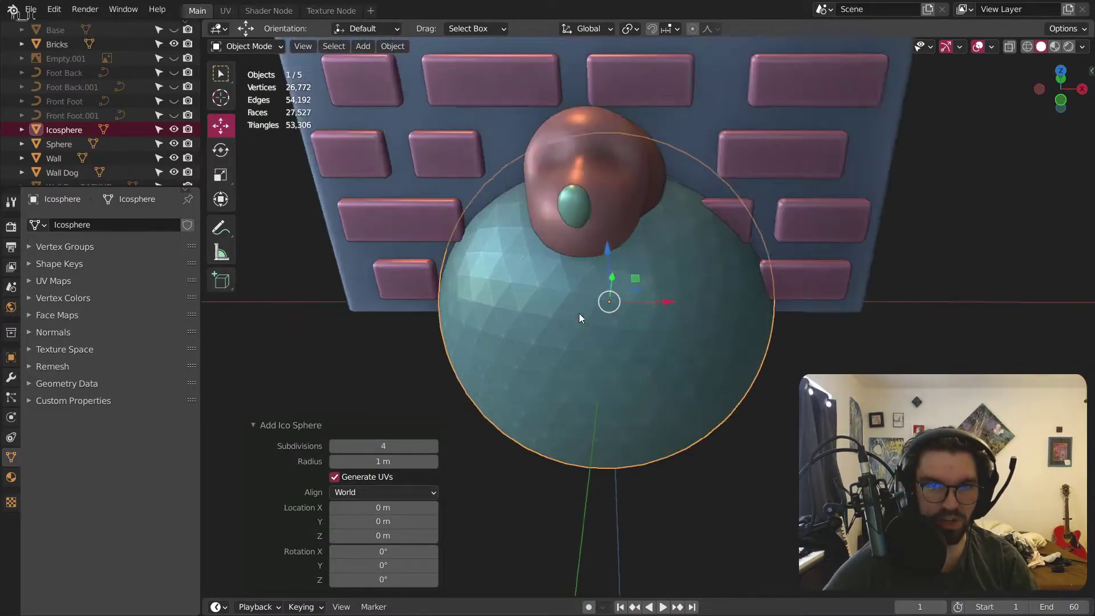
pyautogui.click(430, 449)
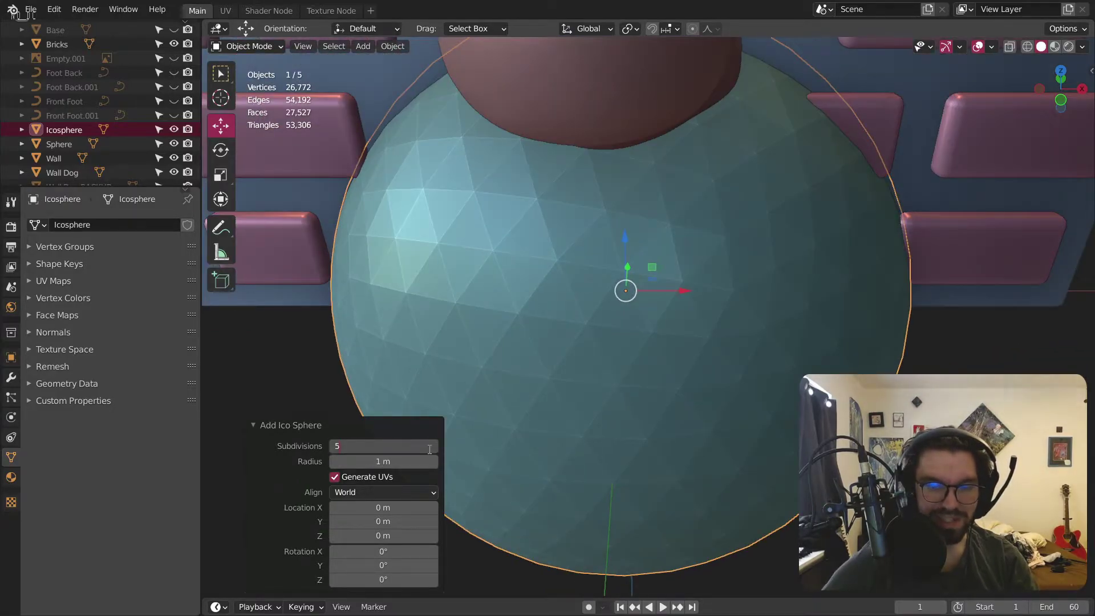
pyautogui.write('5')
pyautogui.press('Return')
pyautogui.rightClick(637, 387)
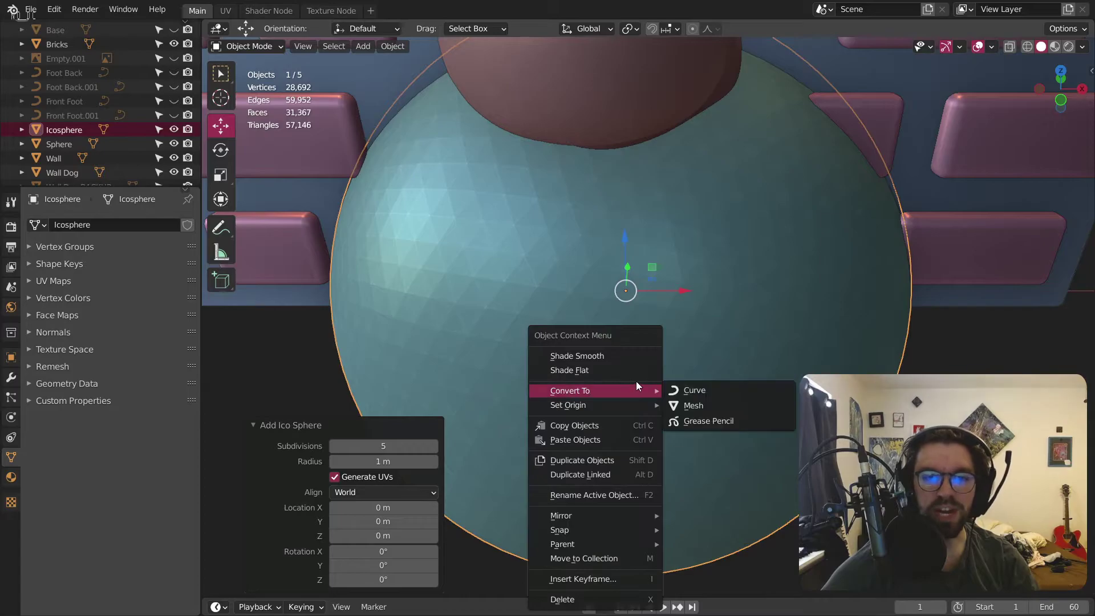
pyautogui.click(641, 353)
# Step: Scale the ico sphere by 0.263, then move it about -1.43 m along Y and 0.92 m up to the snout's height
pyautogui.scroll(-10, 668, 362)
pyautogui.moveTo(704, 384); pyautogui.dragTo(720, 421, button='middle')
pyautogui.press('s')
pyautogui.click(724, 394)
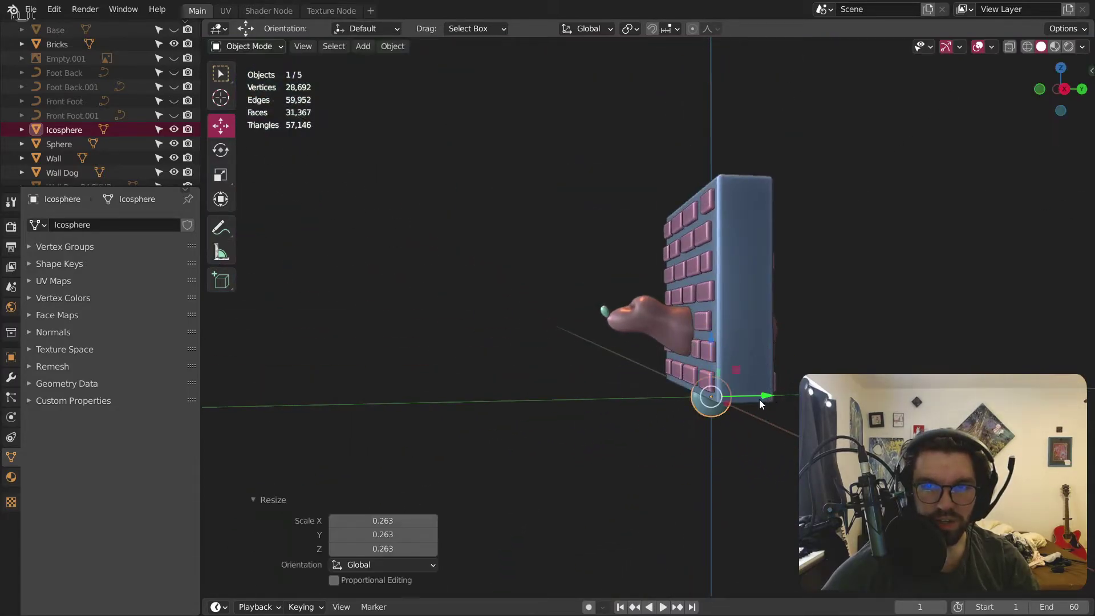
pyautogui.moveTo(776, 394); pyautogui.dragTo(627, 397)
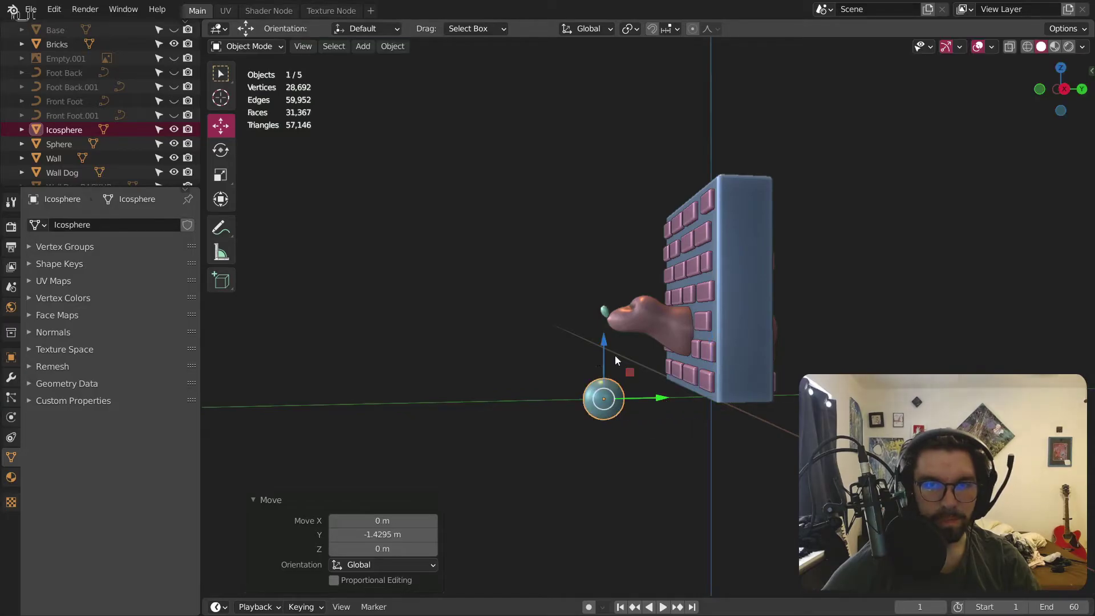
pyautogui.click(614, 354)
pyautogui.click(601, 398)
pyautogui.moveTo(602, 347); pyautogui.dragTo(608, 292)
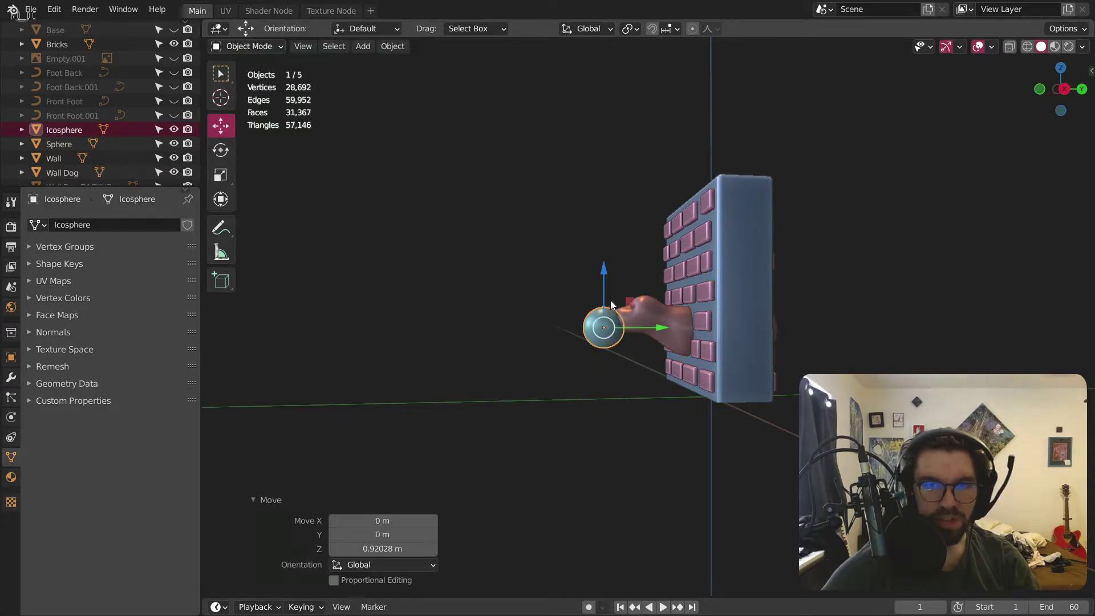
# Step: Place the ico sphere in the side of the dog's head as an eye and scale it down to eye size
pyautogui.scroll(5, 644, 394)
pyautogui.press('g')
pyautogui.click(679, 347)
pyautogui.moveTo(679, 347); pyautogui.dragTo(665, 292, button='middle')
pyautogui.moveTo(665, 292)
pyautogui.mouseDown()
pyautogui.moveTo(666, 271)
pyautogui.moveTo(667, 288)
pyautogui.mouseUp()
pyautogui.moveTo(667, 288); pyautogui.dragTo(727, 312, button='middle')
pyautogui.press('s')
pyautogui.click(633, 333)
pyautogui.moveTo(633, 334); pyautogui.dragTo(600, 279, button='middle')
pyautogui.press('s')
pyautogui.click(718, 337)
pyautogui.press('s')
pyautogui.click(549, 343)
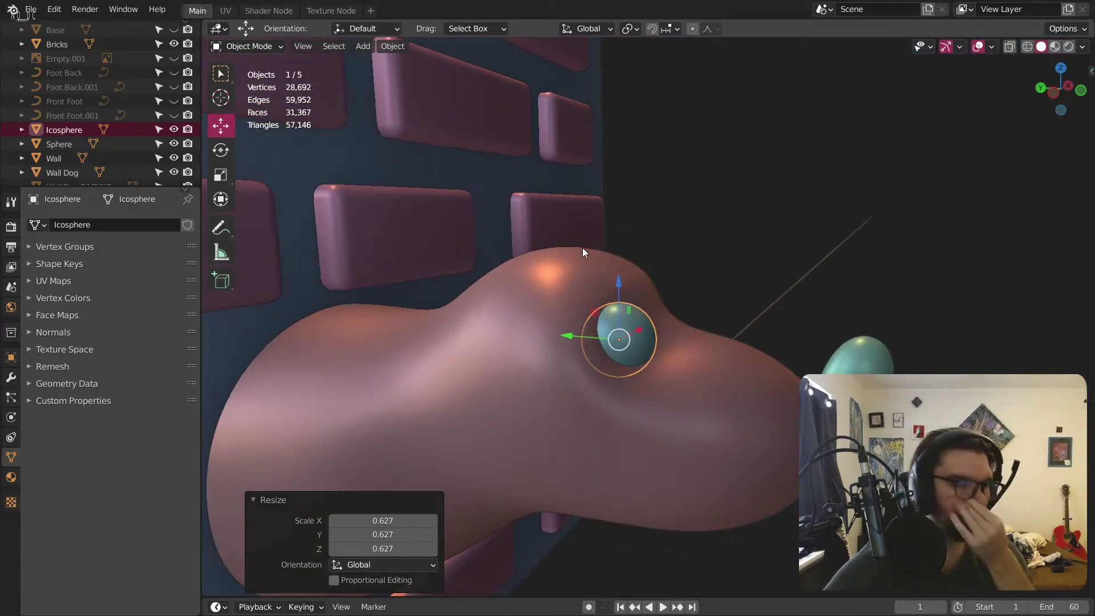
# Step: Reshape the eye by scaling it along a single axis into a slight oval
pyautogui.click(222, 154)
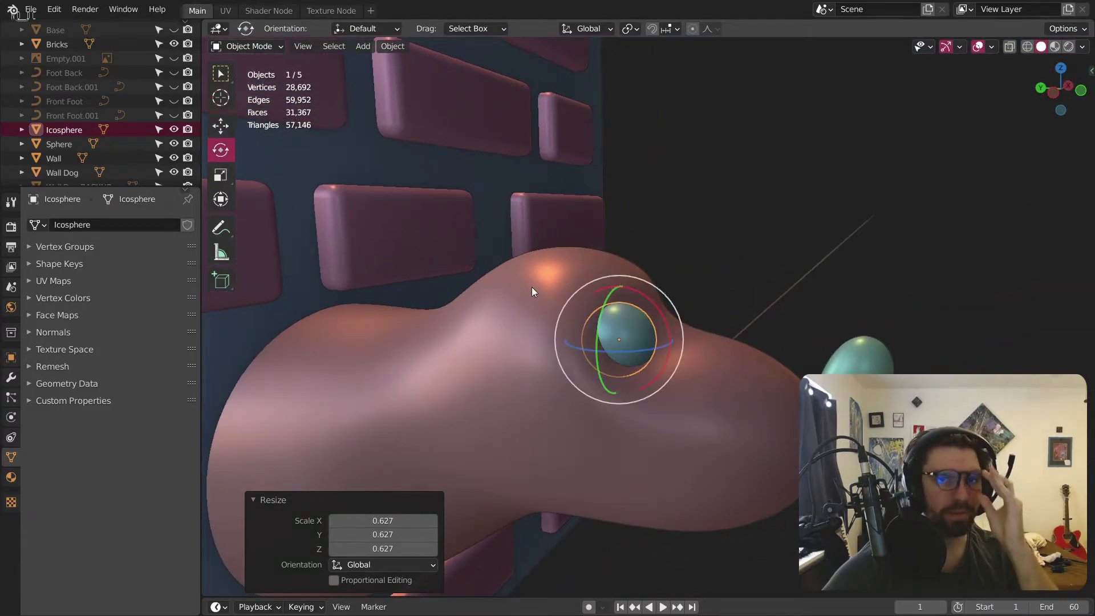
pyautogui.click(220, 175)
pyautogui.moveTo(664, 373); pyautogui.dragTo(569, 333, button='middle')
pyautogui.moveTo(574, 323); pyautogui.dragTo(595, 333)
pyautogui.click(221, 126)
pyautogui.click(914, 220)
# Step: Rotate the eye -18.8° about the global X axis and tilt it about the other axes to follow the head's surface
pyautogui.moveTo(705, 305)
pyautogui.mouseDown(button='middle')
pyautogui.moveTo(914, 220)
pyautogui.moveTo(723, 265)
pyautogui.moveTo(620, 269)
pyautogui.moveTo(841, 300)
pyautogui.moveTo(706, 292)
pyautogui.mouseUp(button='middle')
pyautogui.scroll(2, 706, 292)
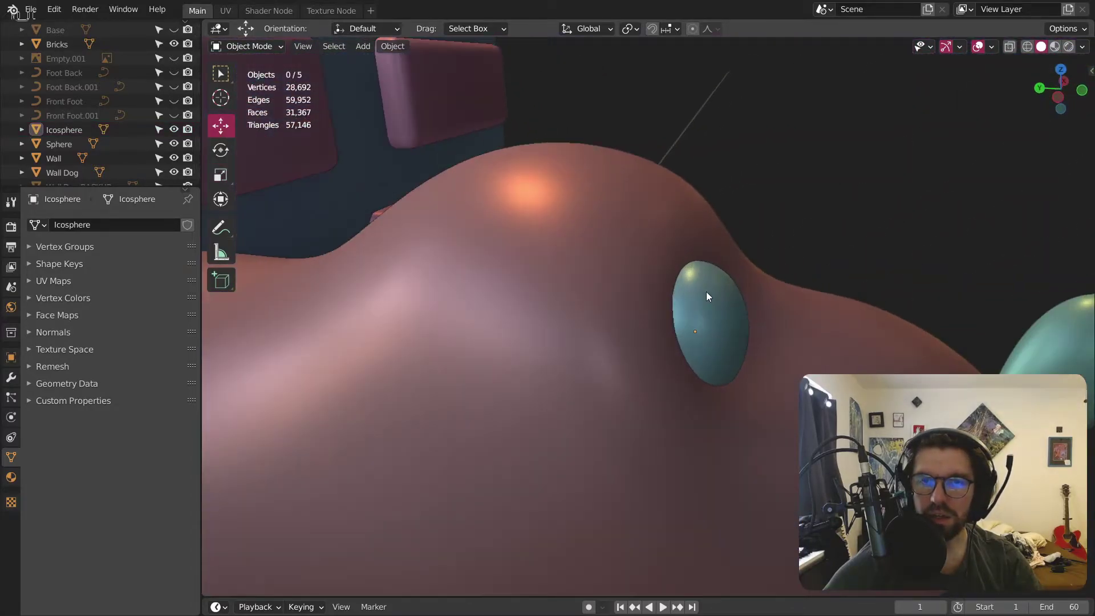
pyautogui.hotkey('shift', 'space')
pyautogui.press('r')
pyautogui.moveTo(676, 284); pyautogui.dragTo(652, 289)
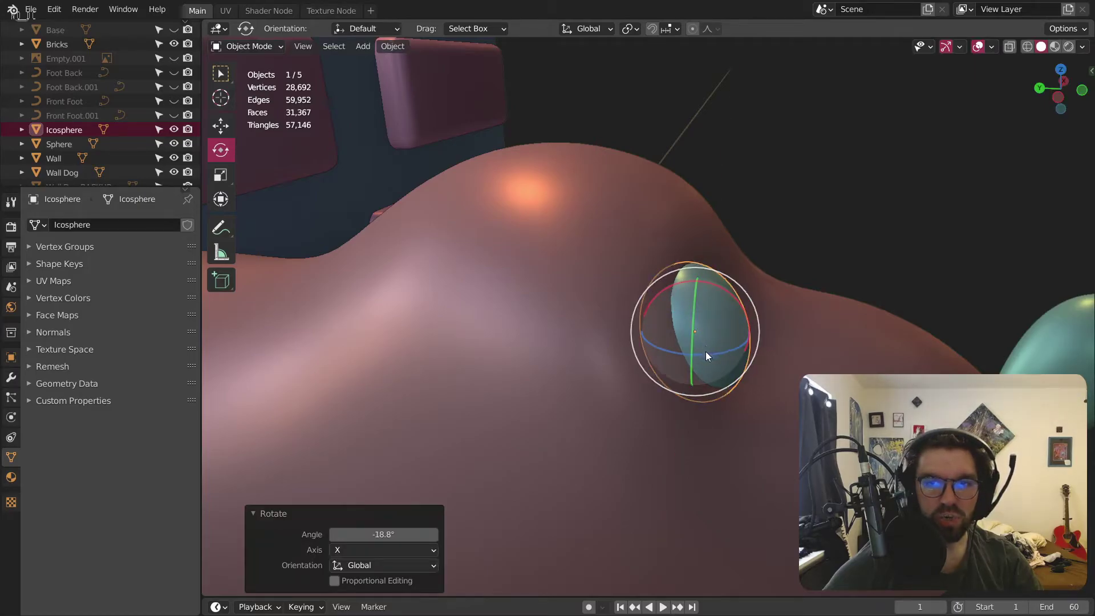
pyautogui.moveTo(708, 354); pyautogui.dragTo(728, 330)
pyautogui.moveTo(728, 330); pyautogui.dragTo(505, 325, button='middle')
pyautogui.moveTo(505, 320); pyautogui.dragTo(492, 320)
pyautogui.moveTo(502, 263)
pyautogui.mouseDown()
pyautogui.moveTo(493, 259)
pyautogui.moveTo(495, 283)
pyautogui.mouseUp()
pyautogui.moveTo(488, 320); pyautogui.dragTo(538, 191, button='middle')
pyautogui.click(666, 190)
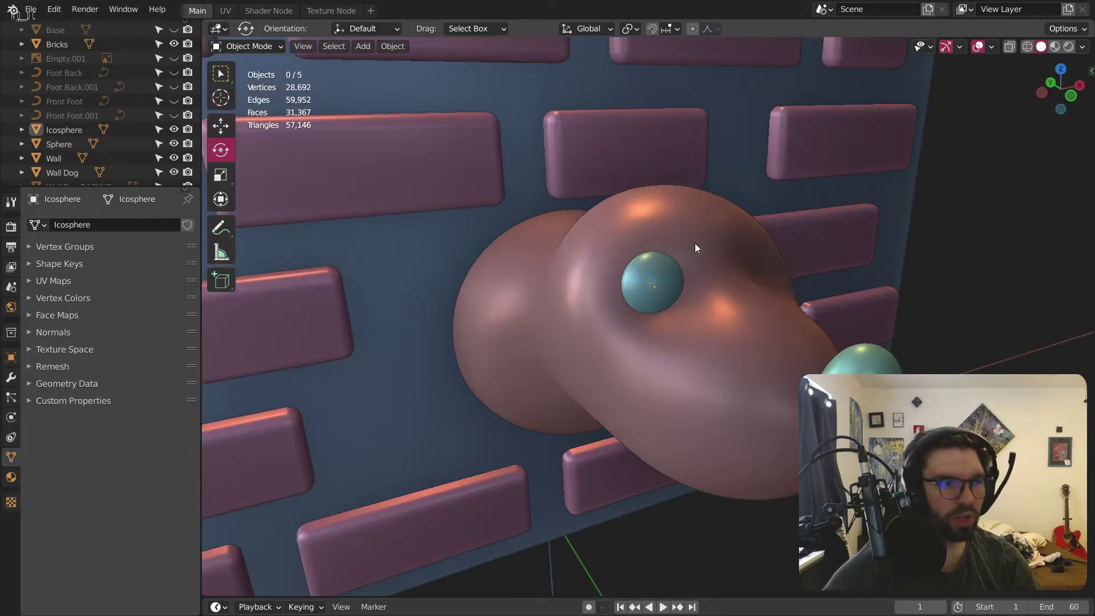
# Step: Move the eye slightly up and back along Y to seat it in the brow area
pyautogui.click(662, 293)
pyautogui.moveTo(707, 260); pyautogui.dragTo(695, 267, button='middle')
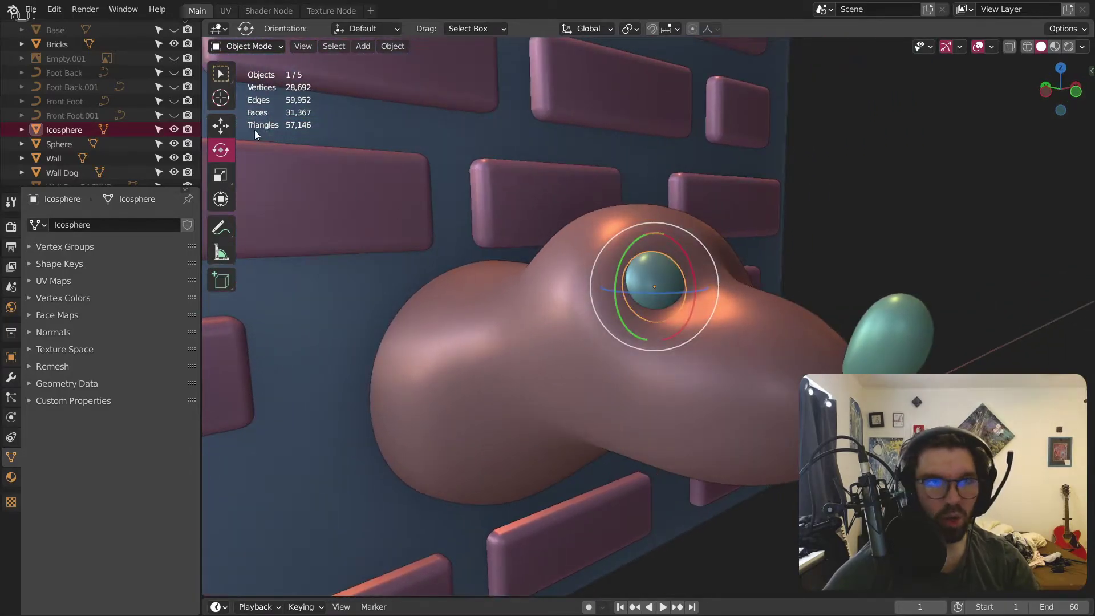
pyautogui.click(221, 126)
pyautogui.scroll(3, 622, 265)
pyautogui.moveTo(602, 258); pyautogui.dragTo(603, 243)
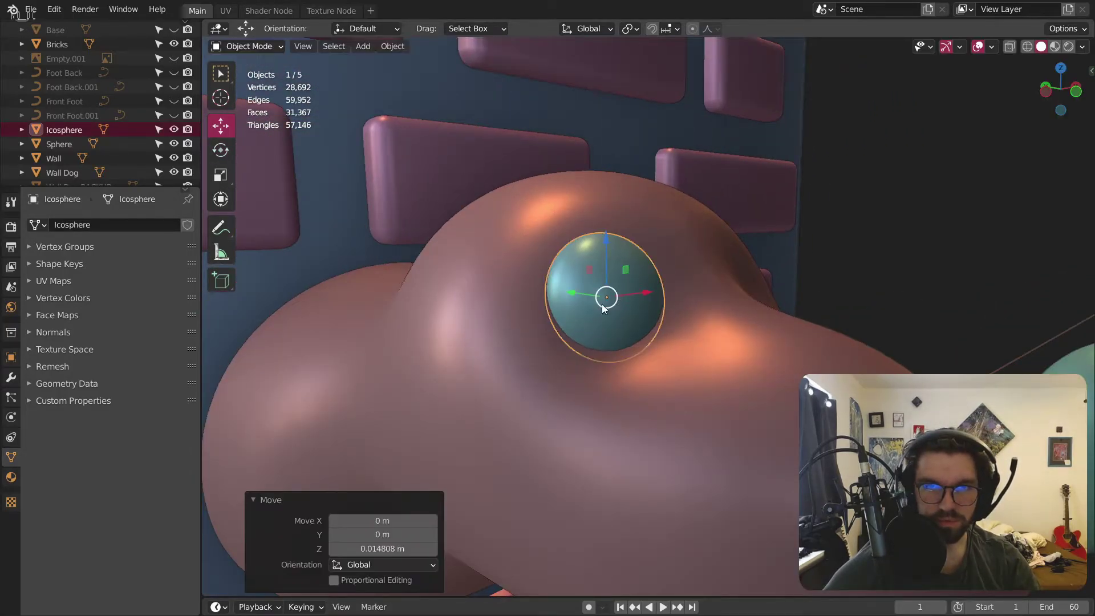
pyautogui.moveTo(577, 293)
pyautogui.mouseDown()
pyautogui.moveTo(550, 291)
pyautogui.moveTo(565, 292)
pyautogui.mouseUp()
pyautogui.moveTo(573, 233); pyautogui.dragTo(600, 216)
pyautogui.moveTo(599, 217); pyautogui.dragTo(631, 237, button='middle')
# Step: Rotate the eye -8.74° about the global X axis, shift it back along Y and lower it about 0.0106 m
pyautogui.click(221, 150)
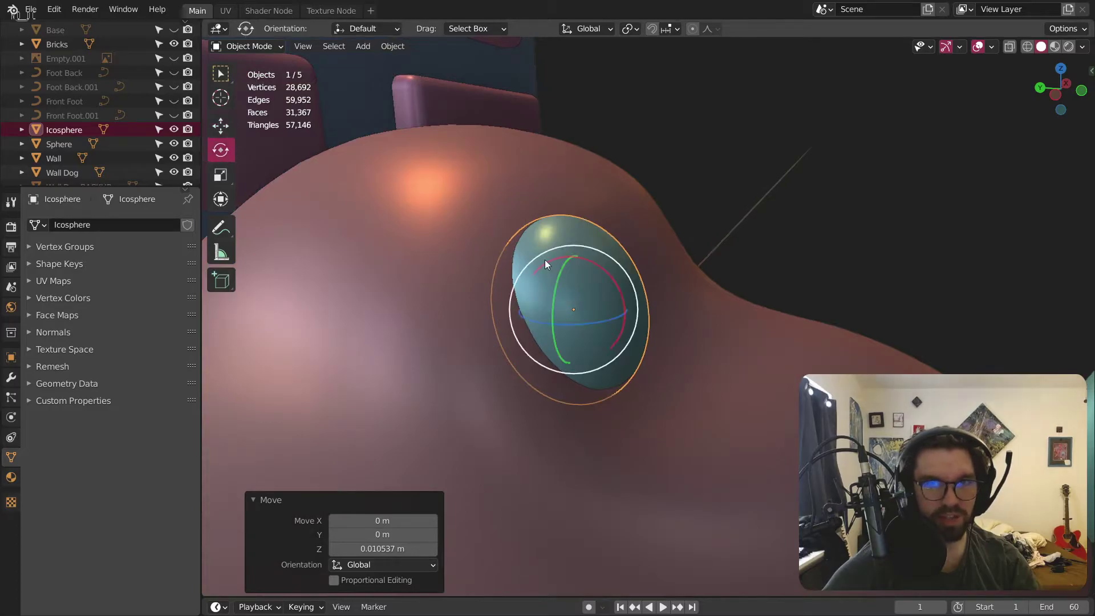
pyautogui.moveTo(553, 259); pyautogui.dragTo(542, 262)
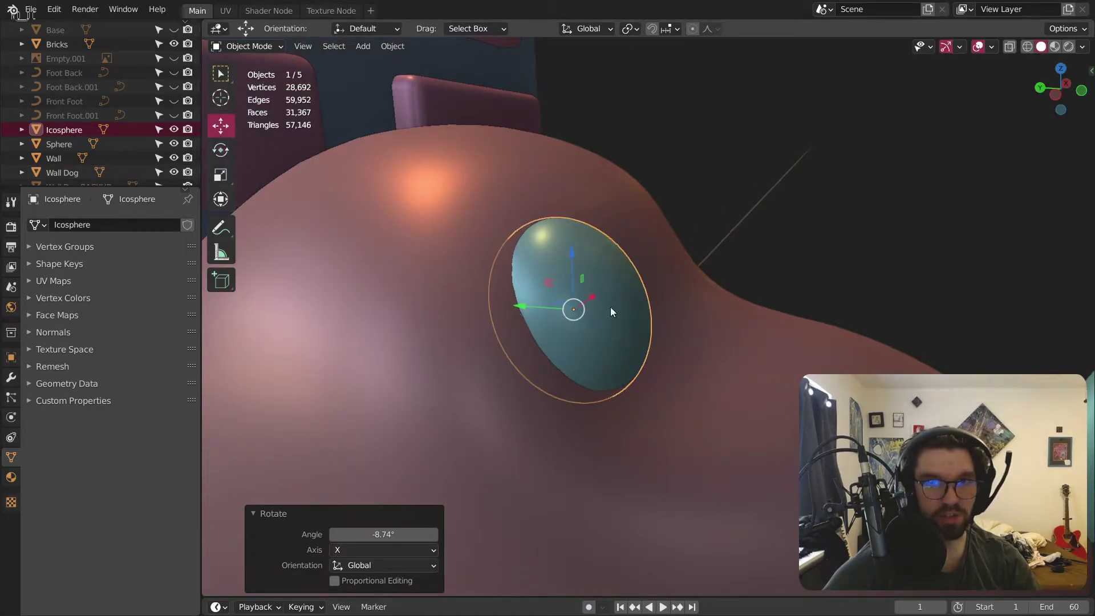
pyautogui.moveTo(522, 313); pyautogui.dragTo(500, 314)
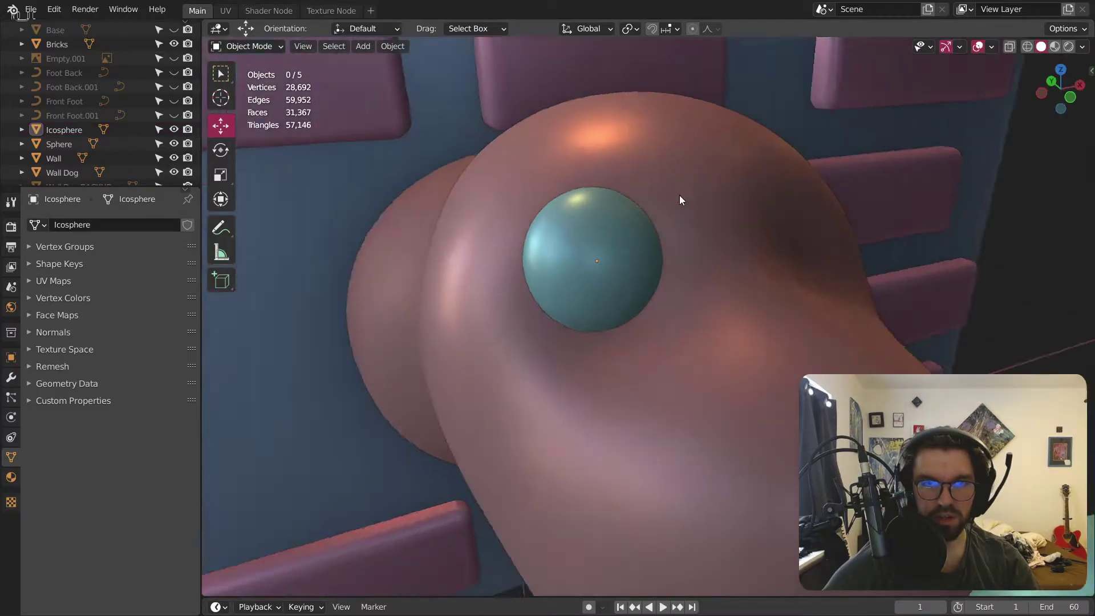
pyautogui.moveTo(679, 195)
pyautogui.mouseDown(button='middle')
pyautogui.moveTo(563, 189)
pyautogui.moveTo(676, 210)
pyautogui.mouseUp(button='middle')
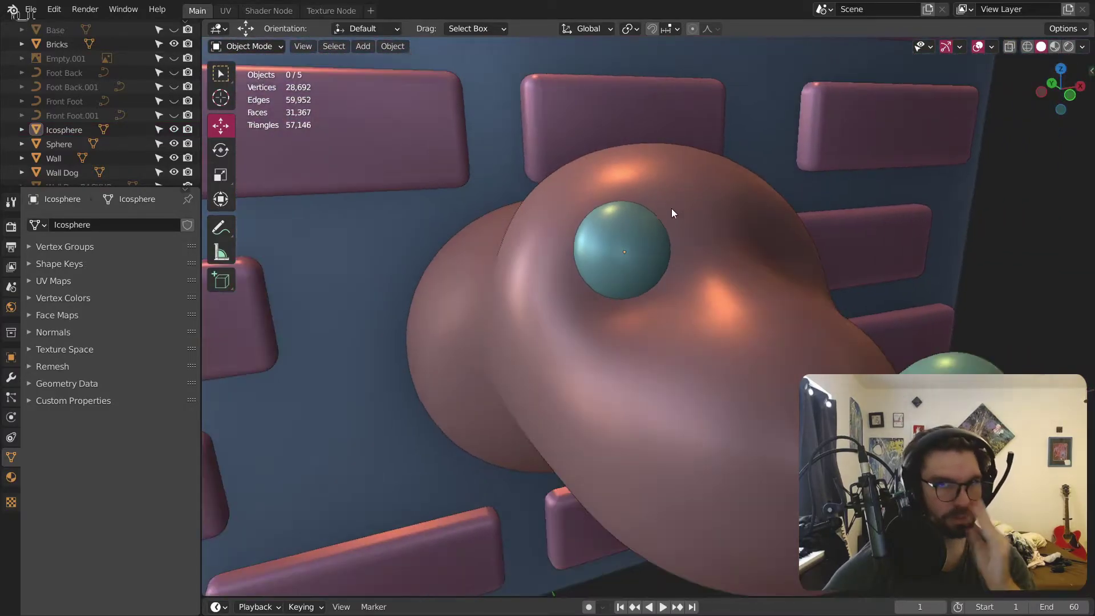
pyautogui.moveTo(620, 201); pyautogui.dragTo(634, 223)
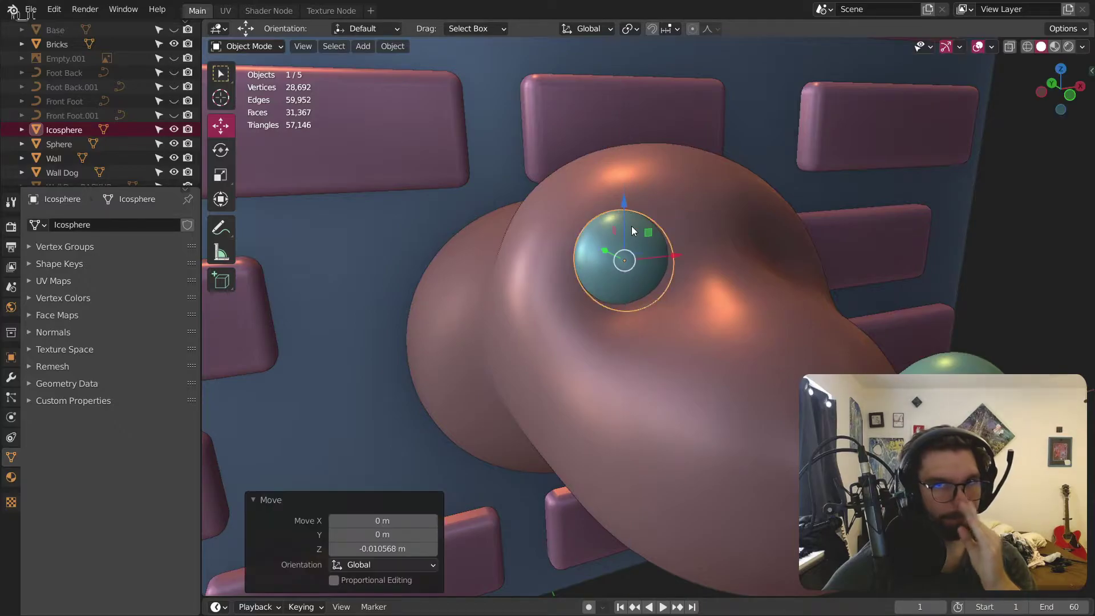
pyautogui.moveTo(634, 222); pyautogui.dragTo(719, 223, button='middle')
pyautogui.click(839, 181)
# Step: Mirror the eye across X with a Mirror modifier that uses Wall Dog as the mirror object
pyautogui.moveTo(839, 181); pyautogui.dragTo(733, 223, button='middle')
pyautogui.scroll(6, 688, 263)
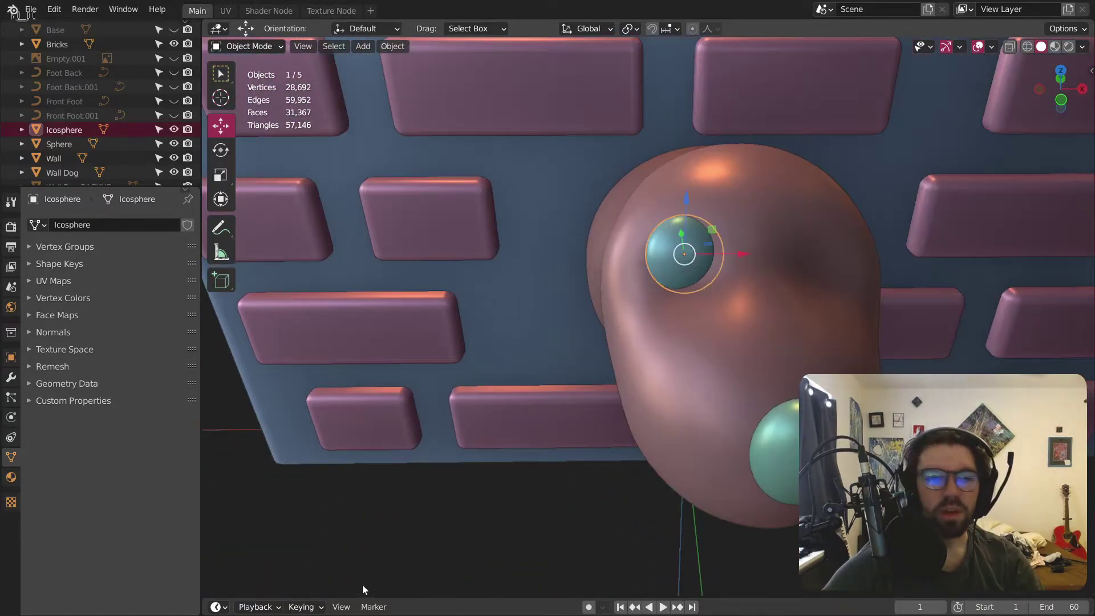
pyautogui.click(11, 377)
pyautogui.click(108, 224)
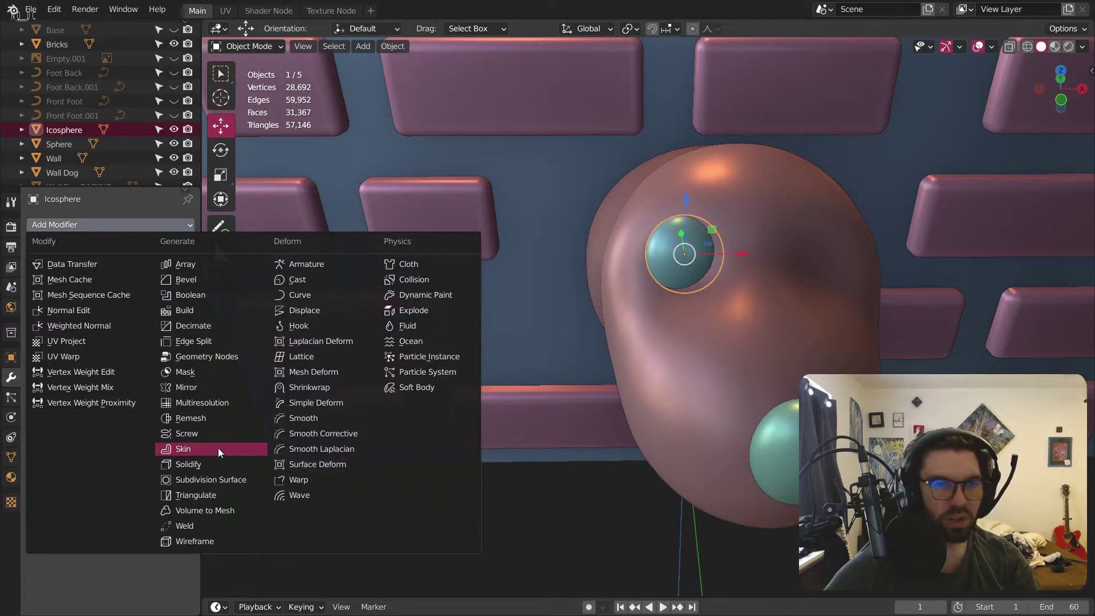
pyautogui.click(214, 385)
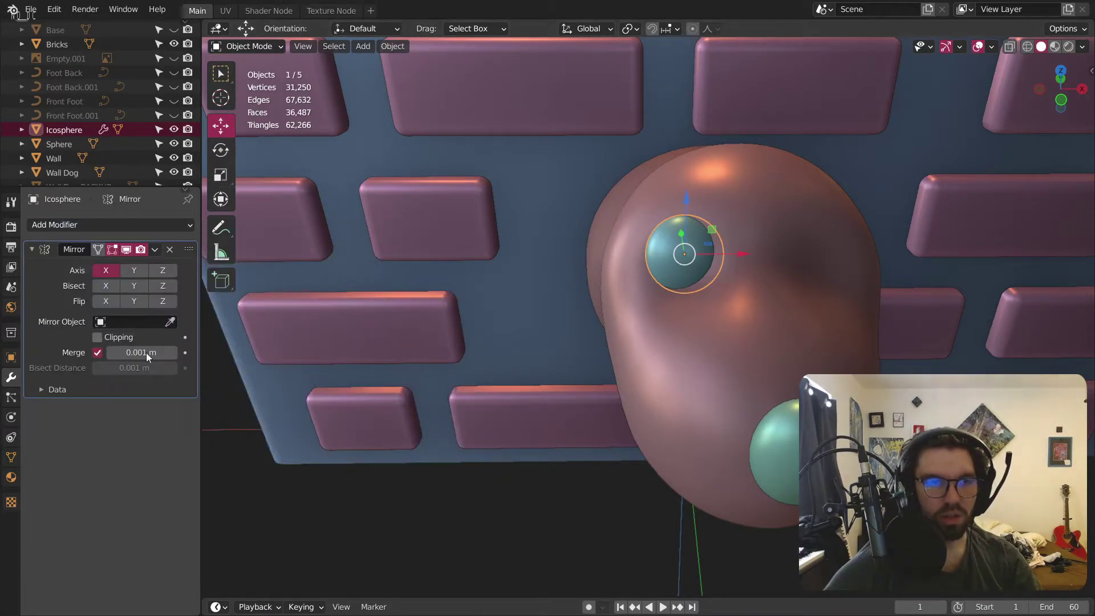
pyautogui.click(131, 322)
pyautogui.scroll(-2, 120, 464)
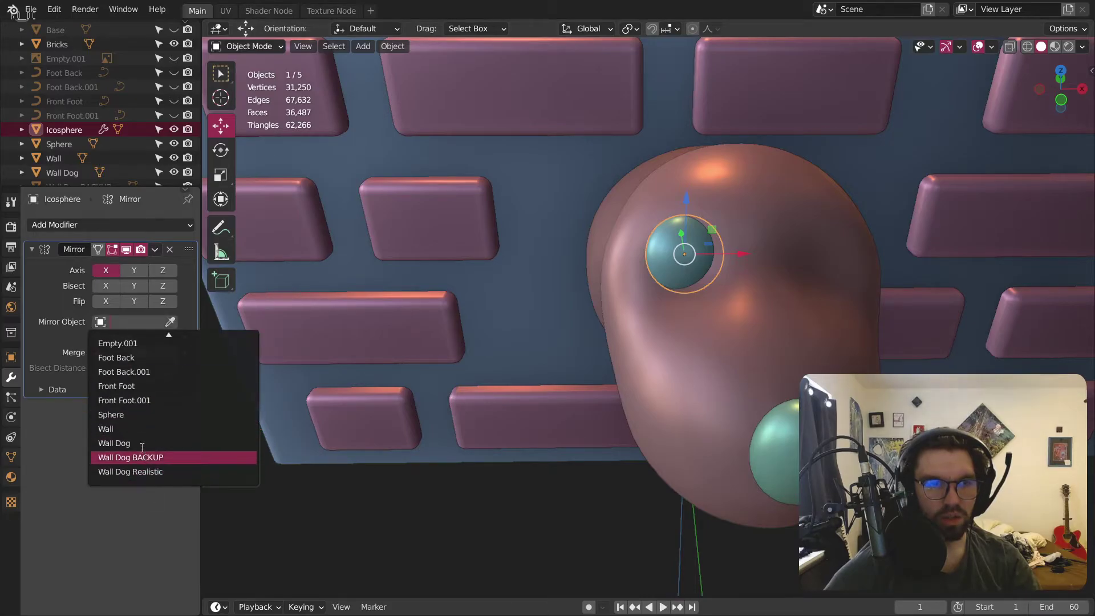
pyautogui.click(114, 443)
pyautogui.click(359, 553)
# Step: Examine the mirrored eyes and the dog's head from several angles and distances
pyautogui.scroll(-5, 471, 401)
pyautogui.moveTo(471, 396); pyautogui.dragTo(543, 357, button='middle')
pyautogui.scroll(6, 543, 357)
pyautogui.moveTo(473, 358); pyautogui.dragTo(512, 364, button='middle')
pyautogui.scroll(-5, 522, 382)
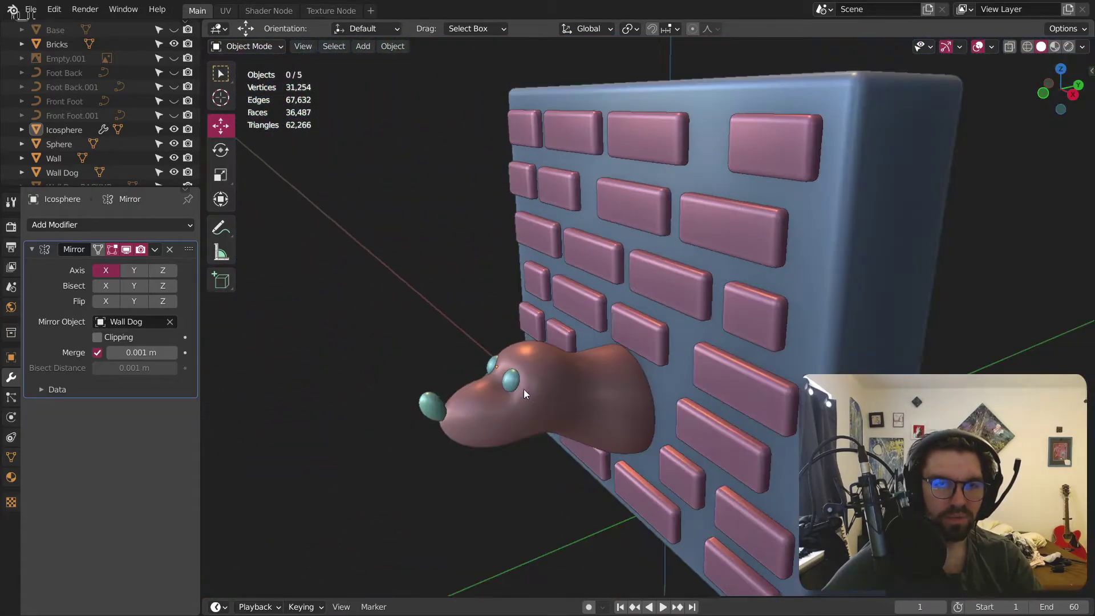
pyautogui.scroll(3, 472, 382)
pyautogui.moveTo(567, 411); pyautogui.dragTo(645, 384, button='middle')
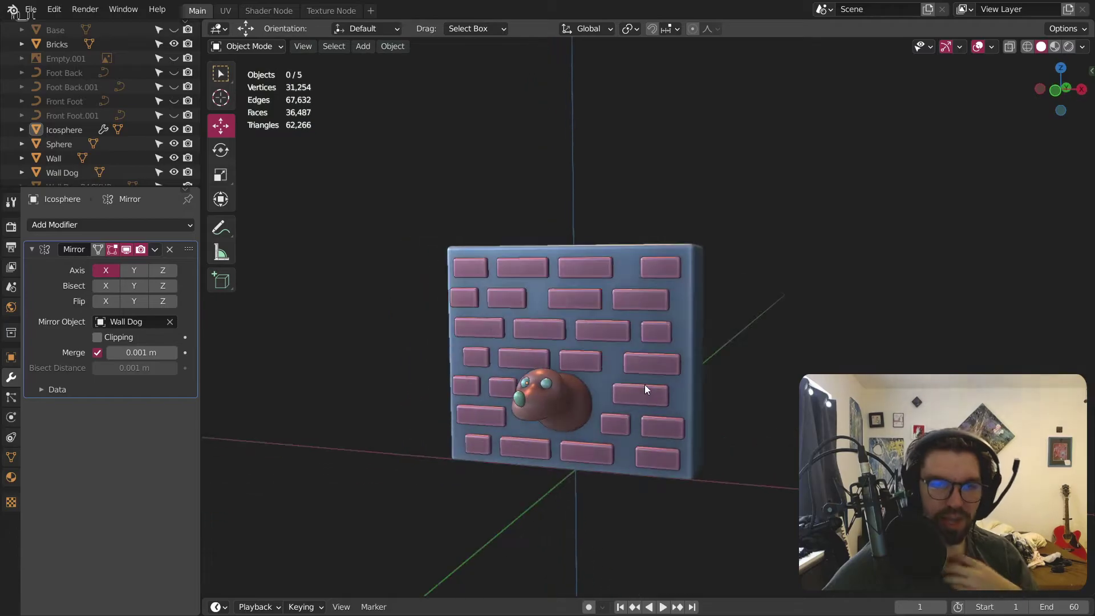
pyautogui.scroll(7, 502, 413)
pyautogui.moveTo(883, 327); pyautogui.dragTo(905, 324)
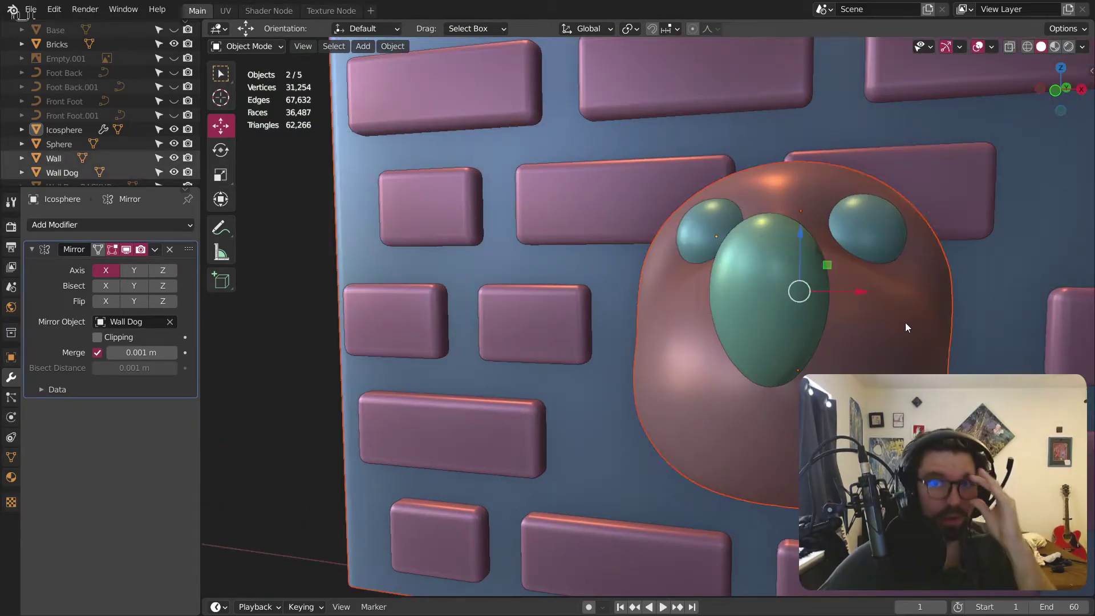
pyautogui.scroll(-3, 861, 323)
pyautogui.moveTo(840, 323); pyautogui.dragTo(628, 330, button='middle')
pyautogui.scroll(4, 627, 330)
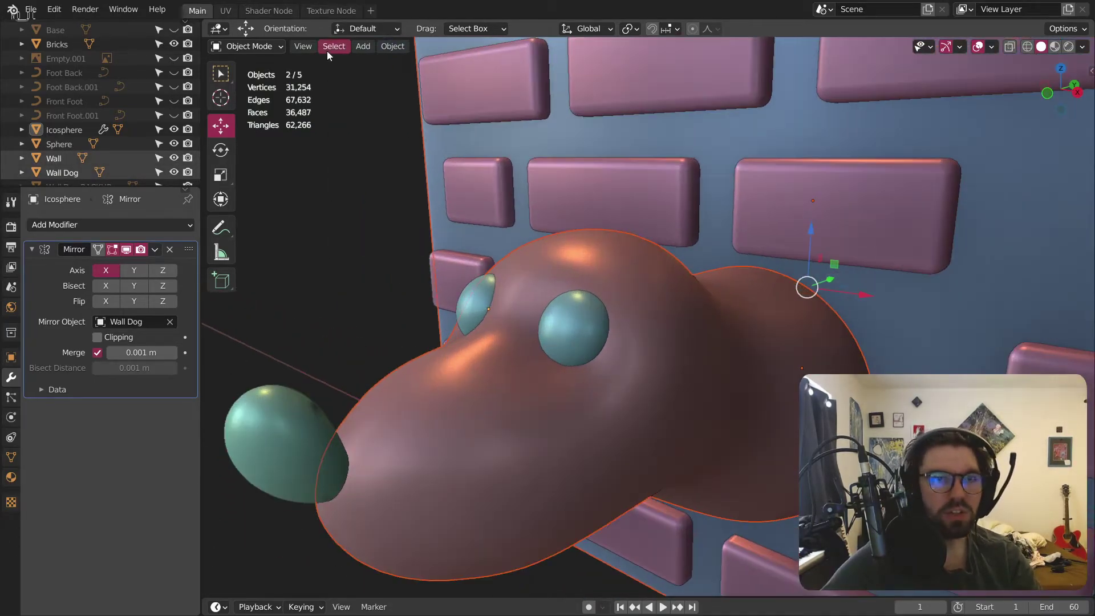
pyautogui.click(249, 46)
pyautogui.click(251, 93)
pyautogui.moveTo(571, 343); pyautogui.dragTo(596, 319, button='middle')
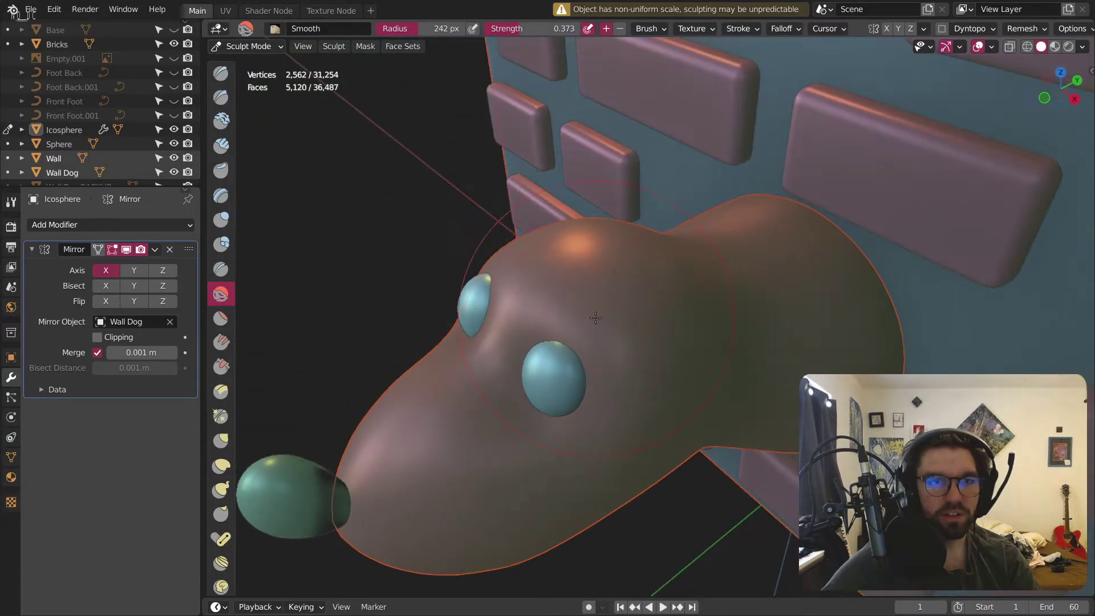
pyautogui.click(248, 46)
pyautogui.click(251, 64)
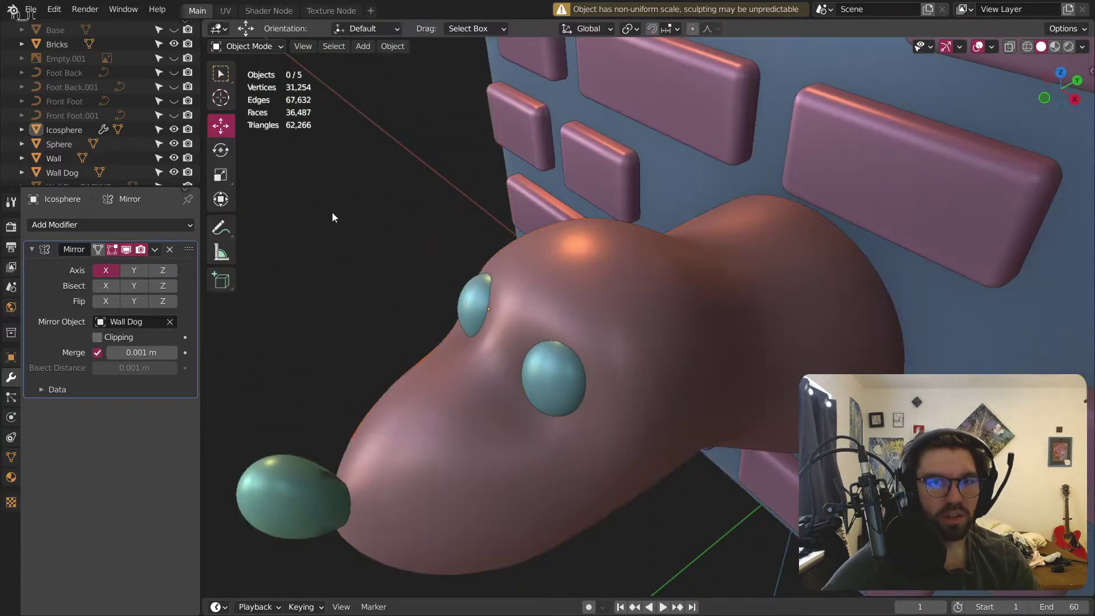
# Step: Sculpt raised brows above the eyes on the Wall Dog head with the Inflate brush at 126 px radius
pyautogui.click(637, 284)
pyautogui.click(245, 46)
pyautogui.click(251, 93)
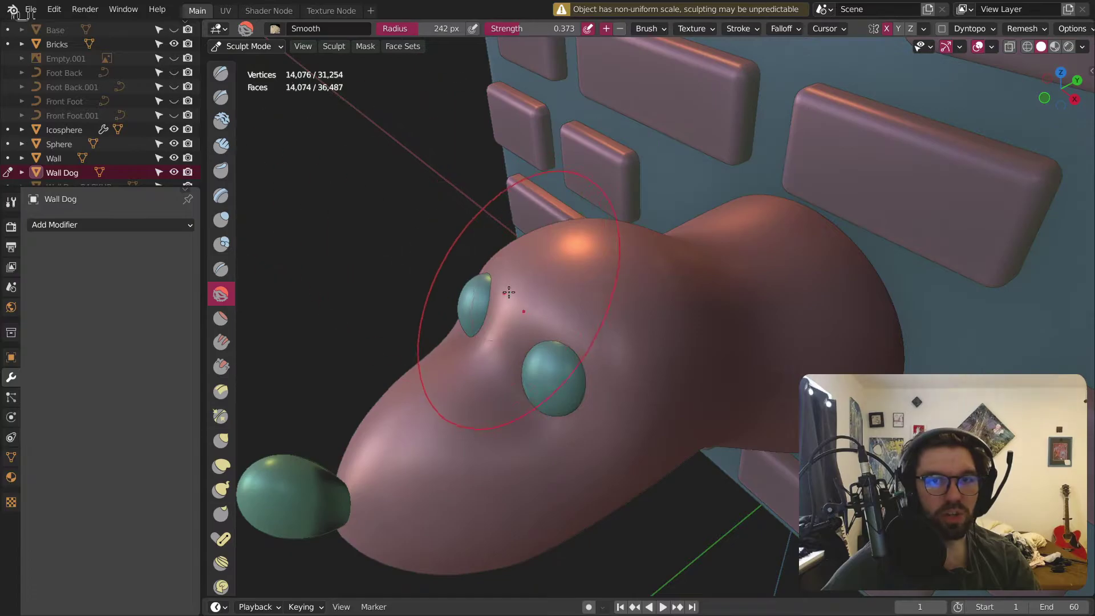
pyautogui.click(221, 219)
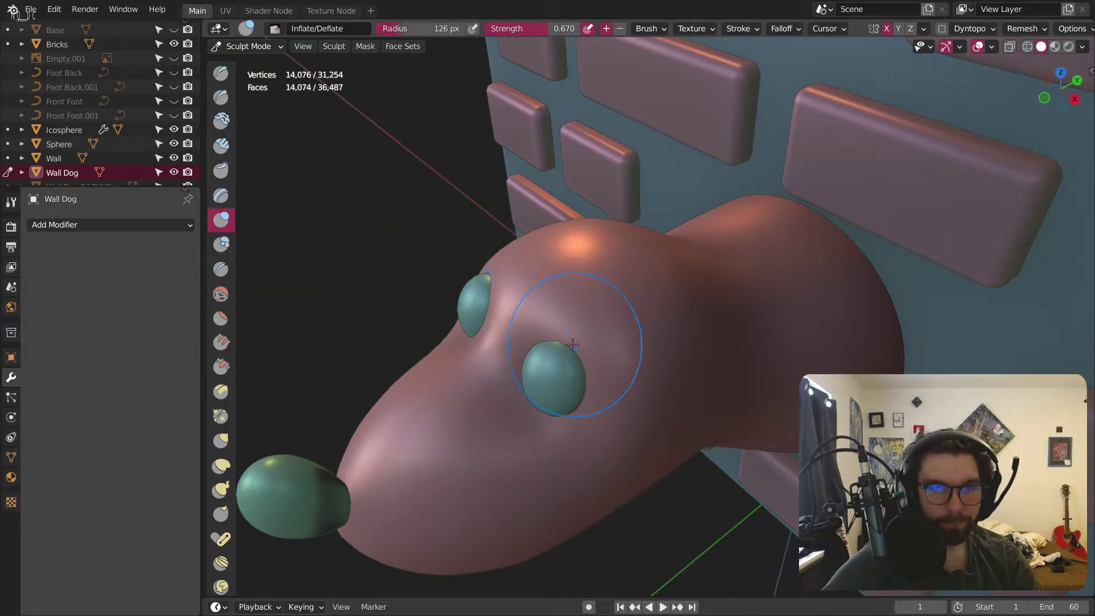
pyautogui.scroll(2, 547, 321)
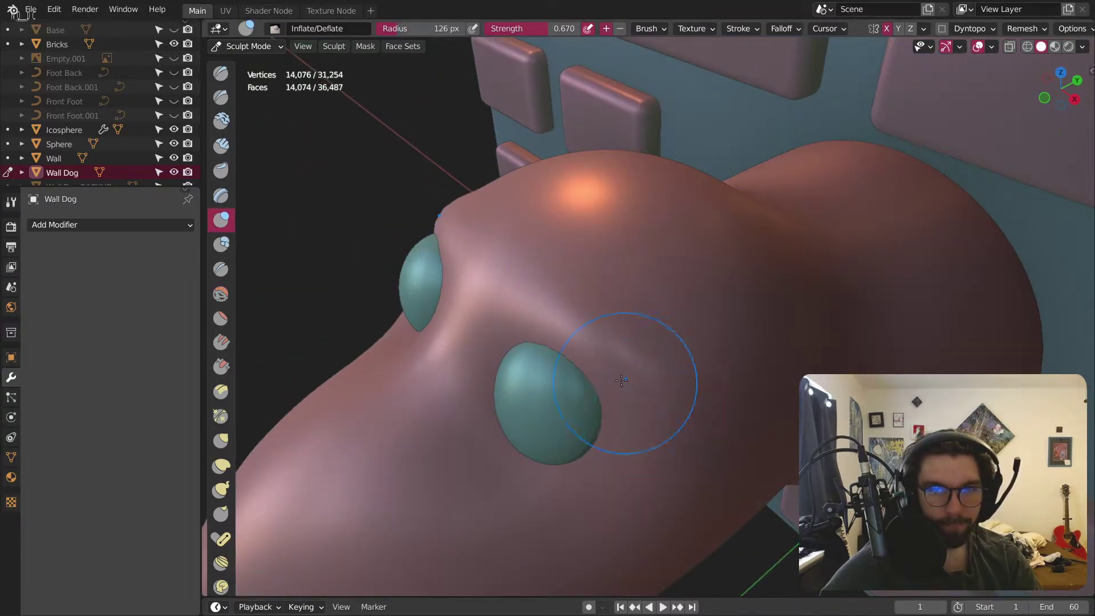
pyautogui.moveTo(637, 389); pyautogui.dragTo(530, 307, button='middle')
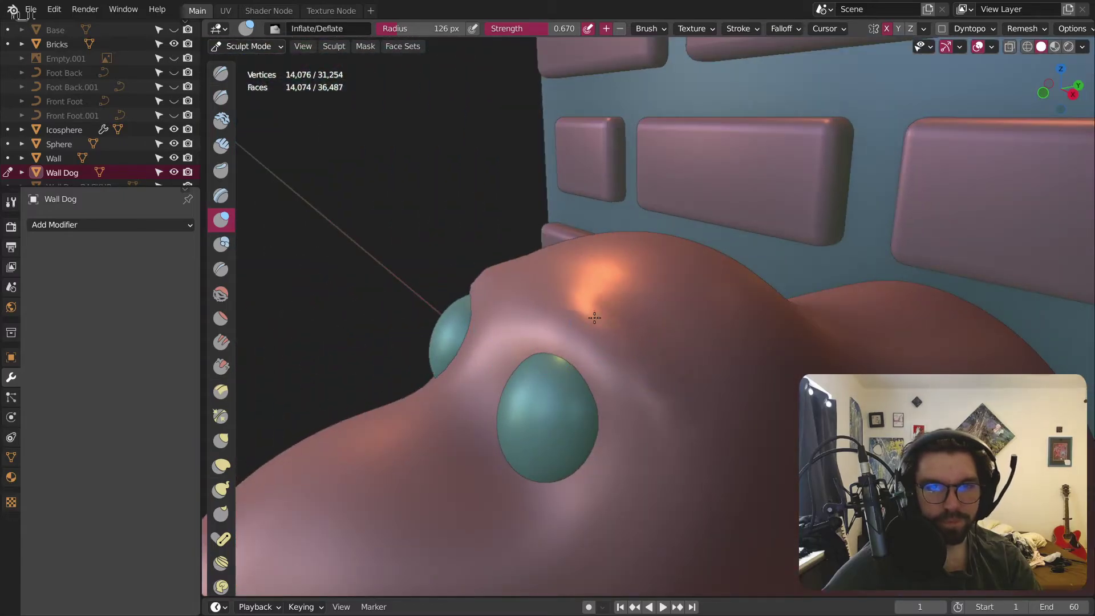
pyautogui.moveTo(592, 314); pyautogui.dragTo(604, 340)
pyautogui.moveTo(654, 418)
pyautogui.mouseDown(button='middle')
pyautogui.moveTo(605, 388)
pyautogui.moveTo(637, 406)
pyautogui.mouseUp(button='middle')
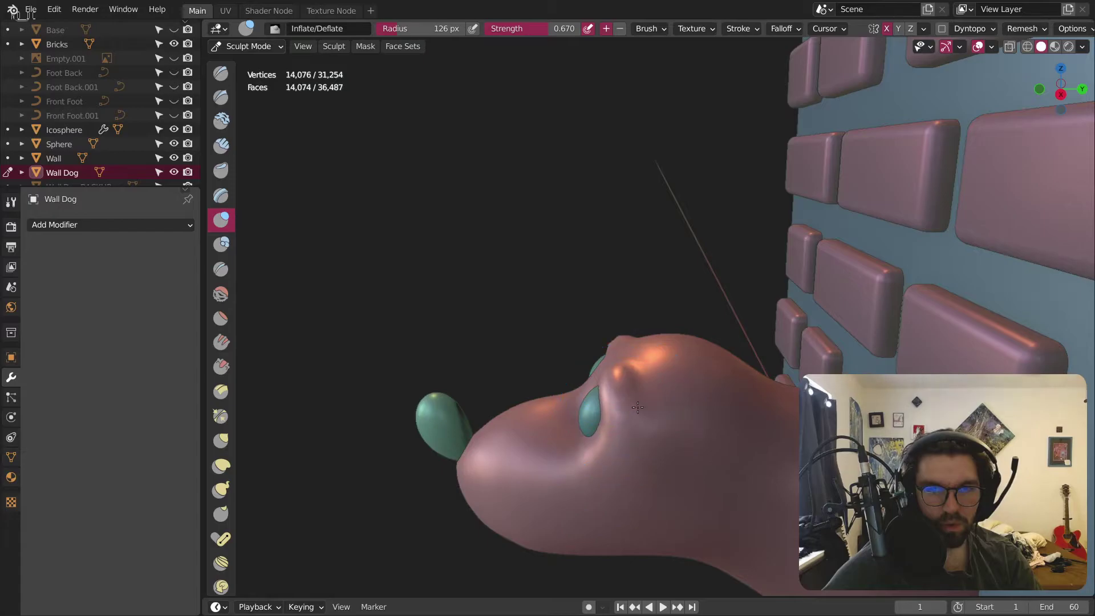
pyautogui.moveTo(675, 397); pyautogui.dragTo(702, 406)
pyautogui.moveTo(687, 379); pyautogui.dragTo(342, 342, button='middle')
# Step: Smooth the brows and the area around the eyes on the Wall Dog head with the Smooth brush at 142 px radius
pyautogui.click(220, 293)
pyautogui.moveTo(570, 322); pyautogui.dragTo(576, 325)
pyautogui.moveTo(576, 325); pyautogui.dragTo(593, 337, button='middle')
pyautogui.scroll(3, 596, 336)
pyautogui.press('f')
pyautogui.click(667, 486)
pyautogui.moveTo(673, 313); pyautogui.dragTo(619, 318, button='middle')
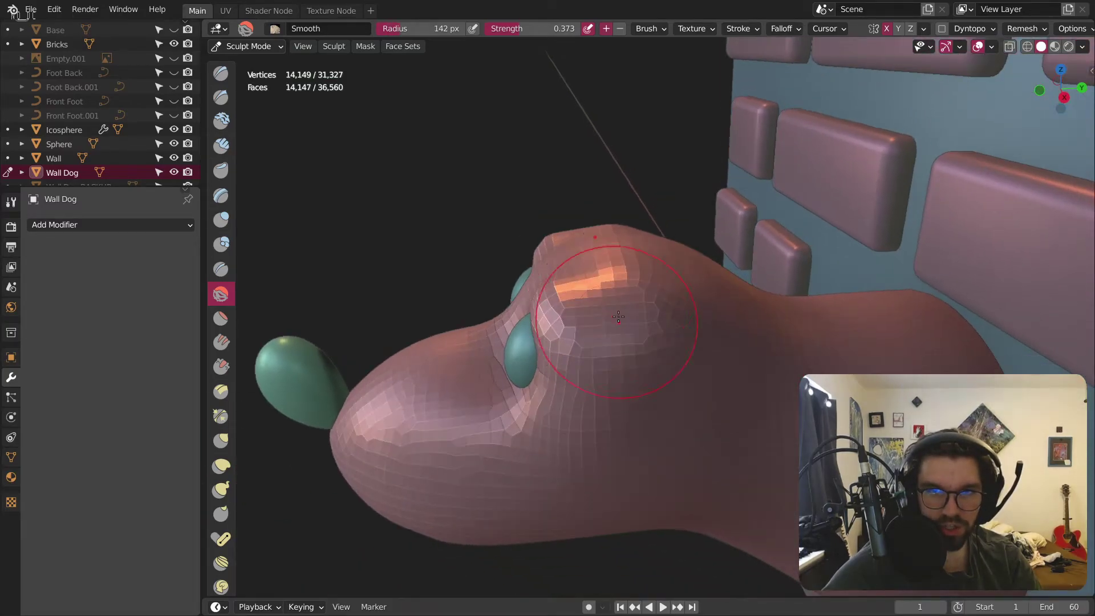
pyautogui.moveTo(621, 368); pyautogui.dragTo(649, 371, button='middle')
pyautogui.moveTo(533, 337); pyautogui.dragTo(570, 330)
# Step: Leave Sculpt Mode for Object Mode, apply smooth shading to the Wall Dog and deselect it
pyautogui.scroll(-4, 569, 331)
pyautogui.moveTo(569, 330)
pyautogui.mouseDown(button='middle')
pyautogui.moveTo(581, 279)
pyautogui.moveTo(454, 225)
pyautogui.mouseUp(button='middle')
pyautogui.click(259, 47)
pyautogui.click(239, 62)
pyautogui.rightClick(632, 375)
pyautogui.click(624, 372)
pyautogui.rightClick(616, 368)
pyautogui.click(599, 351)
pyautogui.click(410, 316)
# Step: Examine the dog's head against the brick wall from the front and from the side
pyautogui.scroll(-3, 411, 316)
pyautogui.moveTo(411, 316); pyautogui.dragTo(572, 330, button='middle')
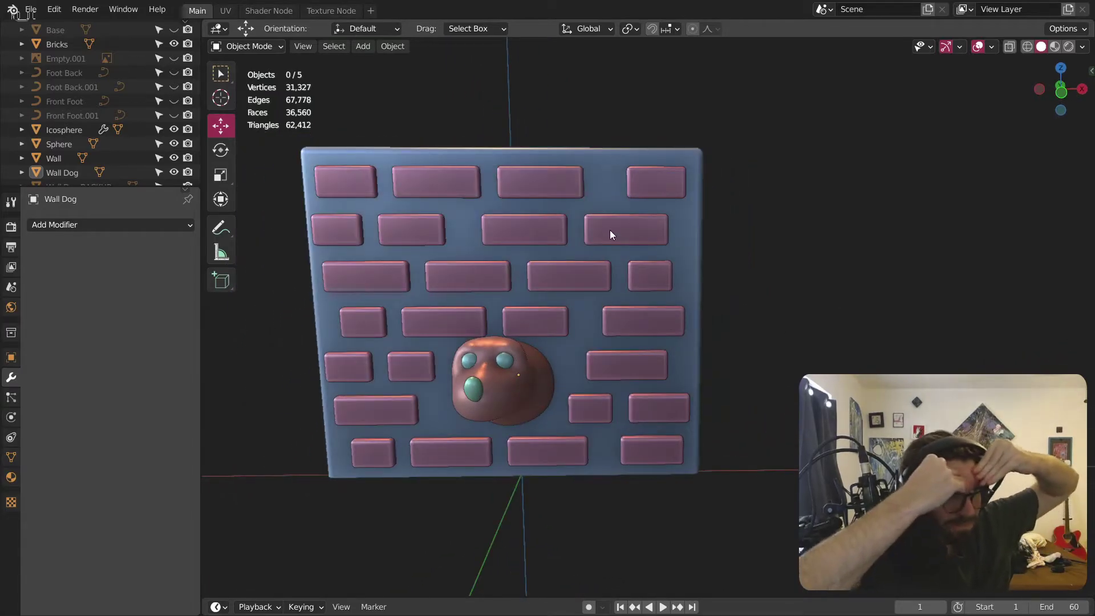
pyautogui.scroll(5, 512, 369)
pyautogui.moveTo(512, 370); pyautogui.dragTo(616, 423, button='middle')
pyautogui.scroll(-5, 599, 445)
pyautogui.moveTo(579, 470); pyautogui.dragTo(520, 309, button='middle')
pyautogui.scroll(3, 518, 341)
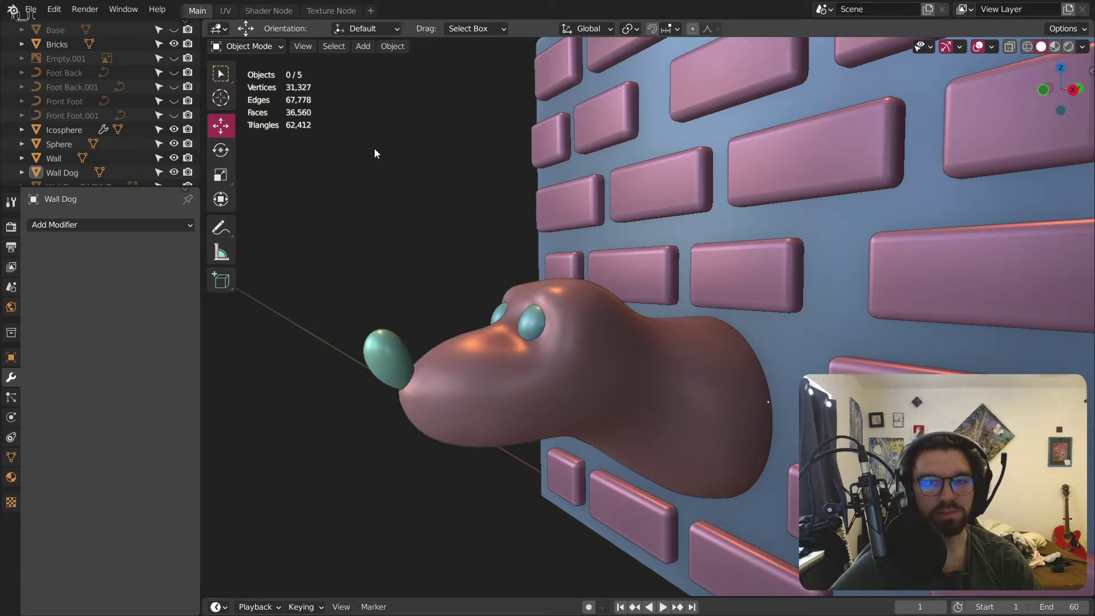
# Step: Add a cube, move it out in front of the wall along Y and raise it about 1.706 m
pyautogui.click(365, 47)
pyautogui.moveTo(394, 63)
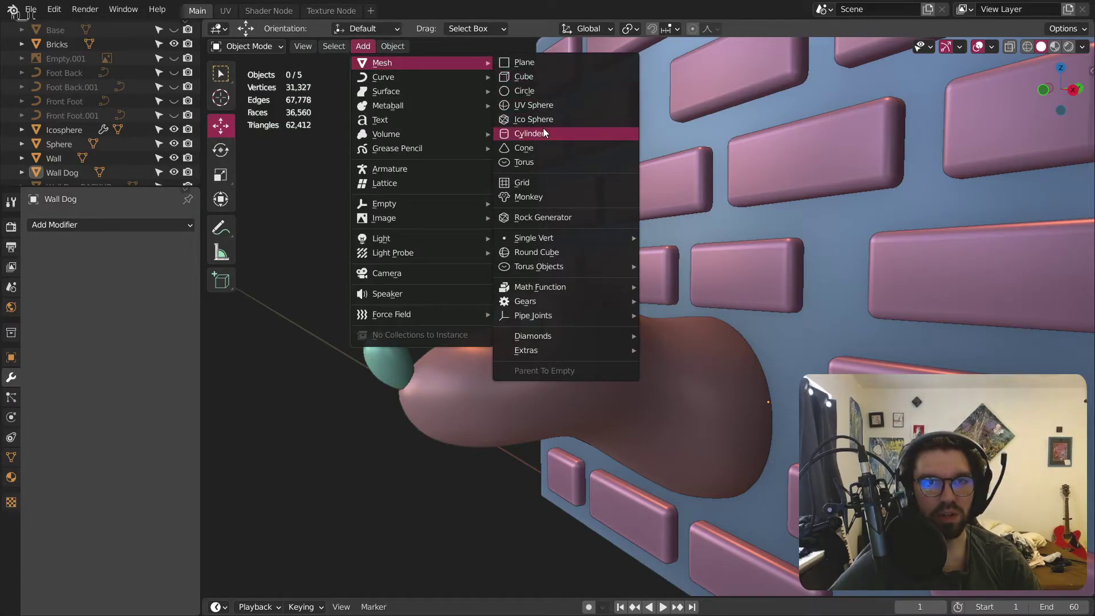
pyautogui.click(543, 76)
pyautogui.scroll(-8, 567, 183)
pyautogui.moveTo(567, 183); pyautogui.dragTo(747, 284, button='middle')
pyautogui.moveTo(747, 284); pyautogui.dragTo(576, 289)
pyautogui.moveTo(545, 236); pyautogui.dragTo(515, 165)
pyautogui.scroll(3, 514, 166)
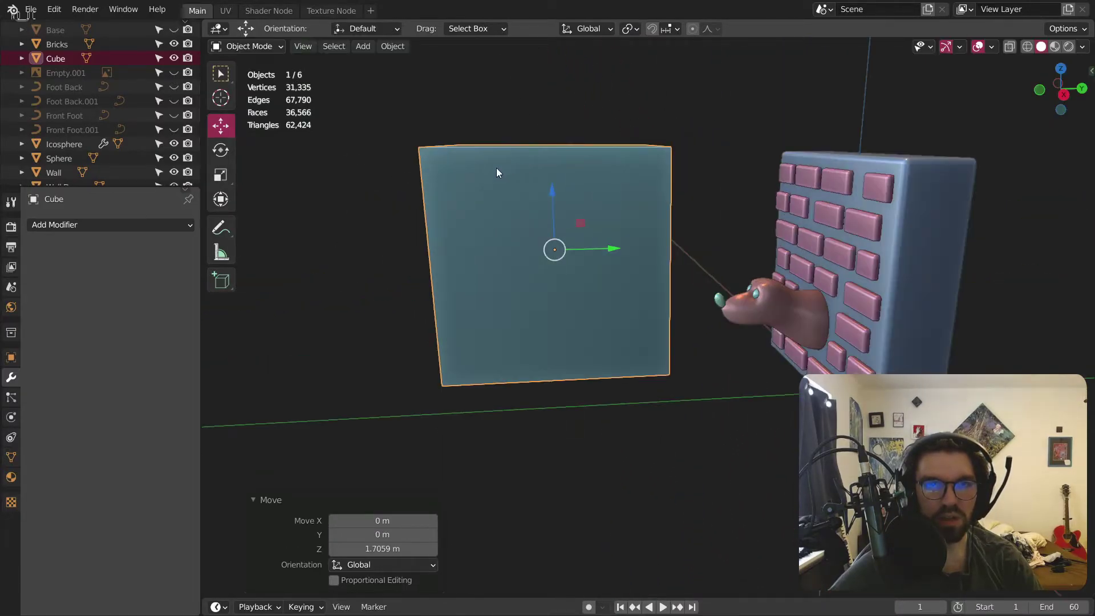
# Step: Flatten the cube along Z into a slab and scale it uniformly by 0.312
pyautogui.click(214, 177)
pyautogui.moveTo(557, 194); pyautogui.dragTo(555, 234)
pyautogui.hotkey('ctrl', 'z')
pyautogui.moveTo(555, 197); pyautogui.dragTo(554, 231)
pyautogui.moveTo(556, 312); pyautogui.dragTo(556, 269)
pyautogui.moveTo(556, 269); pyautogui.dragTo(628, 247, button='middle')
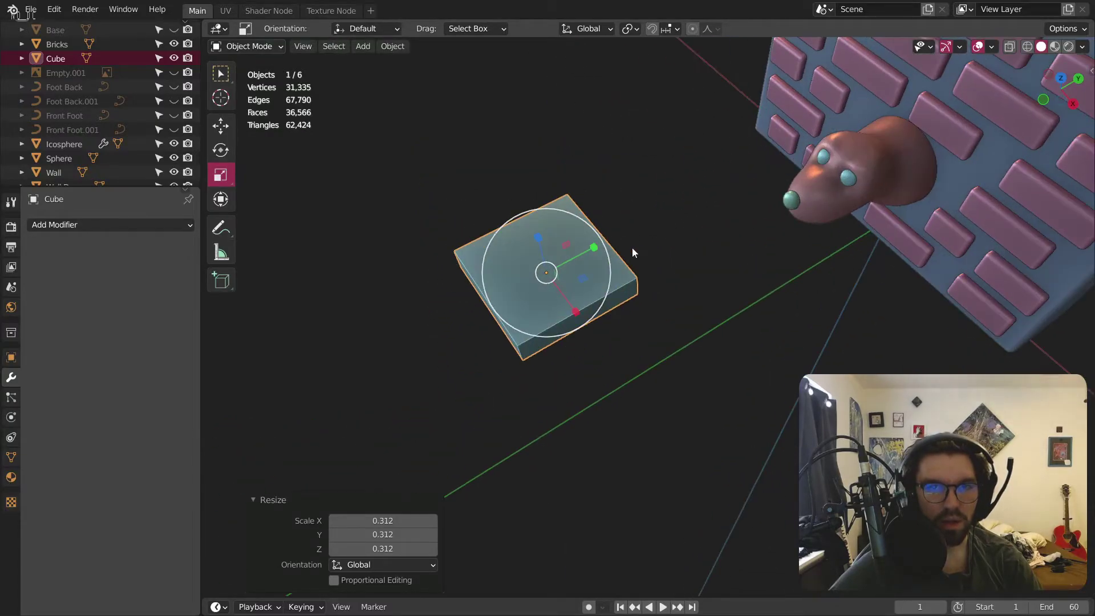
# Step: Stretch the slab along Y, shrink it overall and thicken it by a factor of 1.506 along Z
pyautogui.moveTo(598, 249); pyautogui.dragTo(643, 235)
pyautogui.moveTo(609, 273); pyautogui.dragTo(563, 276)
pyautogui.moveTo(563, 276)
pyautogui.mouseDown(button='middle')
pyautogui.moveTo(576, 268)
pyautogui.moveTo(563, 276)
pyautogui.mouseUp(button='middle')
pyautogui.moveTo(531, 226); pyautogui.dragTo(528, 203)
pyautogui.scroll(3, 519, 268)
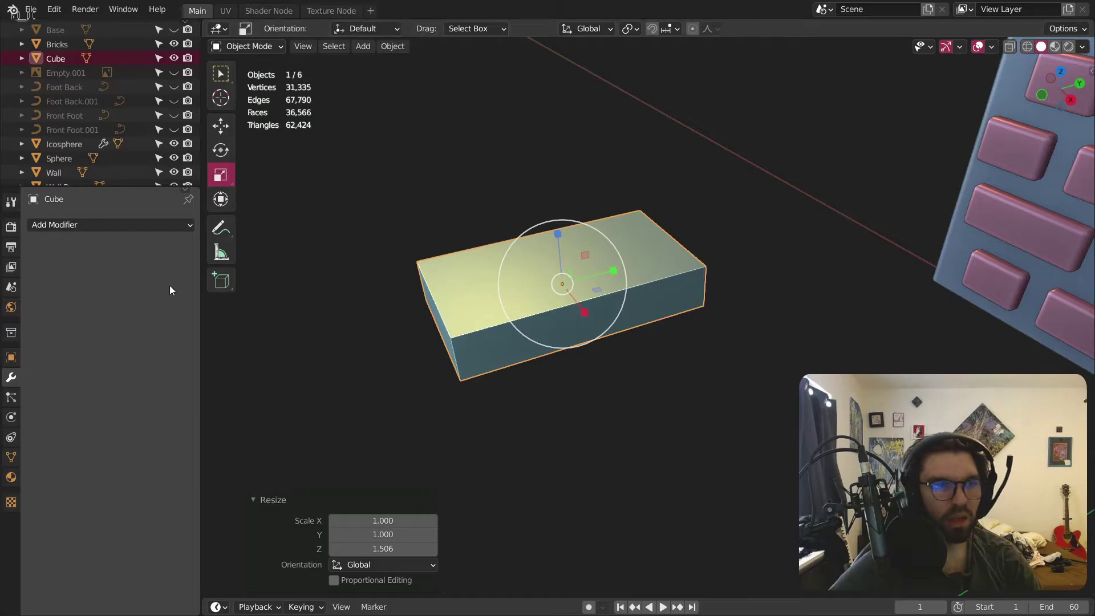
# Step: Add a Subdivision Surface modifier to the cube with 3 viewport levels
pyautogui.click(144, 226)
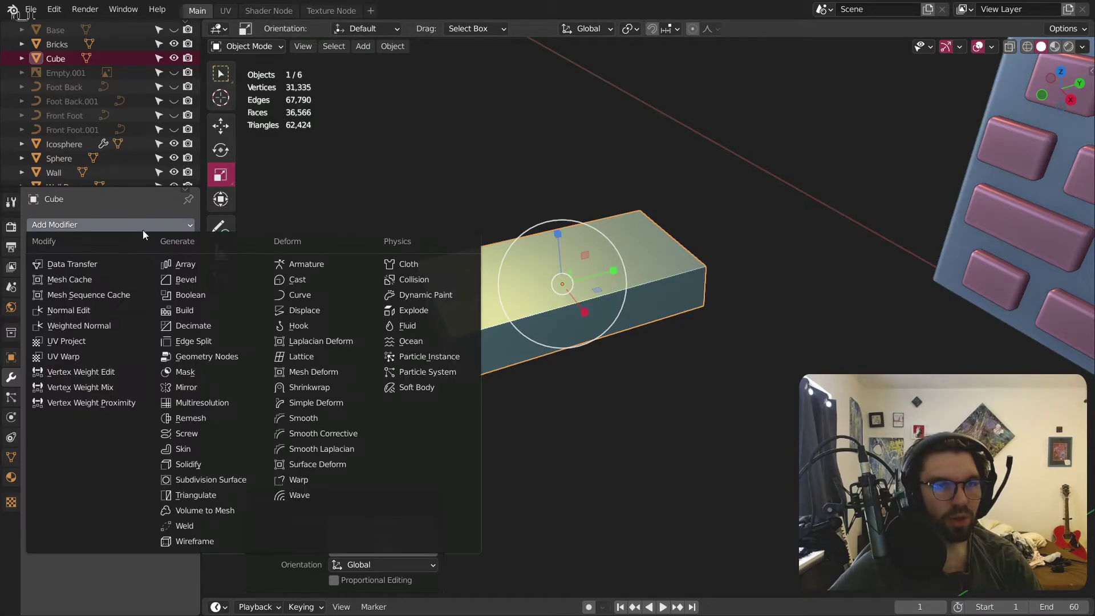
pyautogui.click(239, 479)
pyautogui.click(174, 287)
pyautogui.click(175, 288)
pyautogui.moveTo(297, 282); pyautogui.dragTo(560, 241, button='middle')
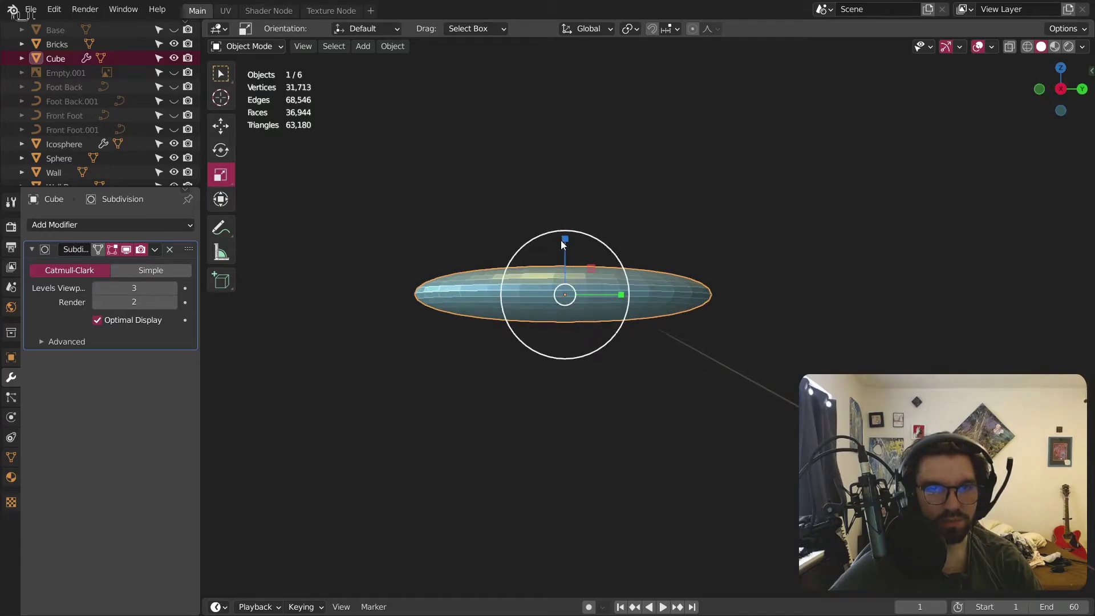
# Step: In Edit Mode, select the slab's end face nearest the wall and crease its edges with a factor of 1.000
pyautogui.click(245, 46)
pyautogui.click(251, 63)
pyautogui.moveTo(656, 302); pyautogui.dragTo(612, 317, button='middle')
pyautogui.click(323, 46)
pyautogui.click(624, 317)
pyautogui.hotkey('shift', 'e')
pyautogui.click(931, 101)
pyautogui.moveTo(548, 247); pyautogui.dragTo(627, 322, button='middle')
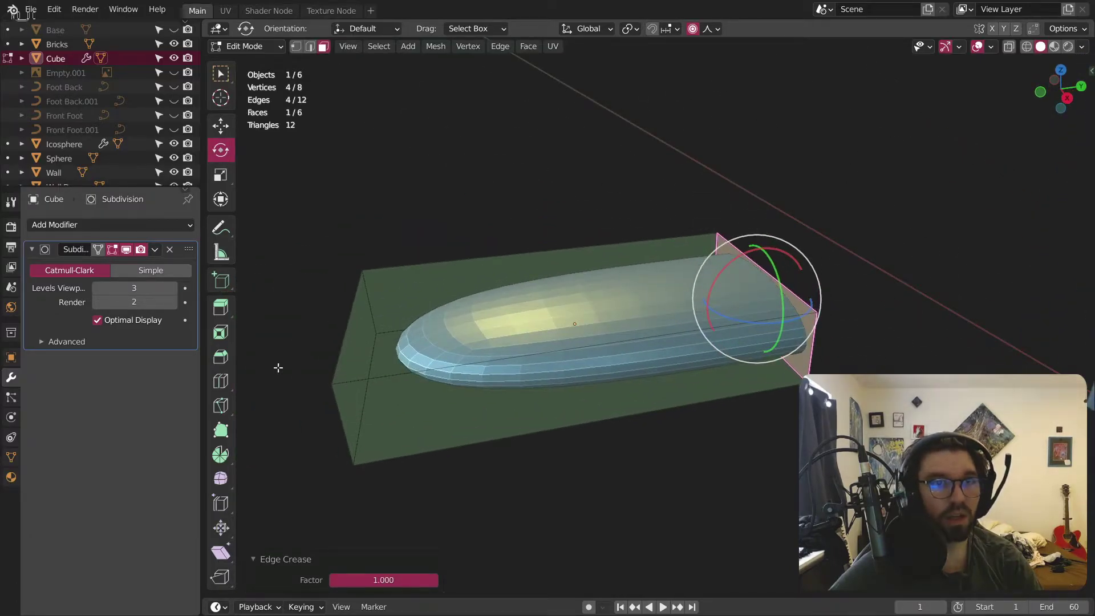
# Step: Try a centred lengthwise loop cut through the slab and undo it
pyautogui.click(221, 381)
pyautogui.moveTo(655, 400); pyautogui.dragTo(667, 518, button='middle')
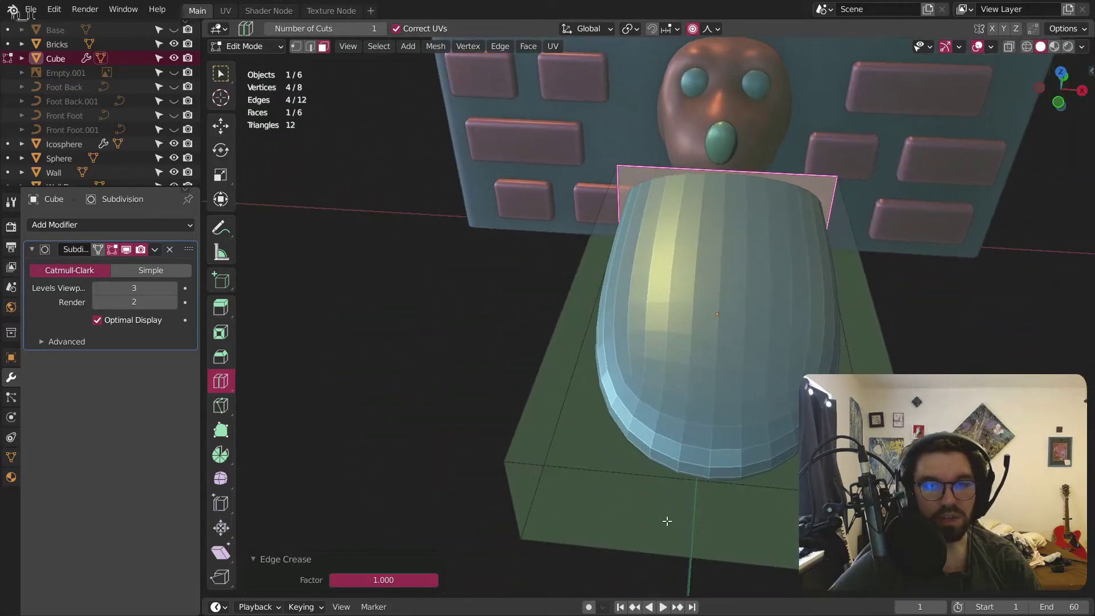
pyautogui.click(676, 517)
pyautogui.hotkey('ctrl', 'z')
pyautogui.moveTo(684, 308); pyautogui.dragTo(786, 215, button='middle')
pyautogui.moveTo(648, 214); pyautogui.dragTo(611, 278, button='middle')
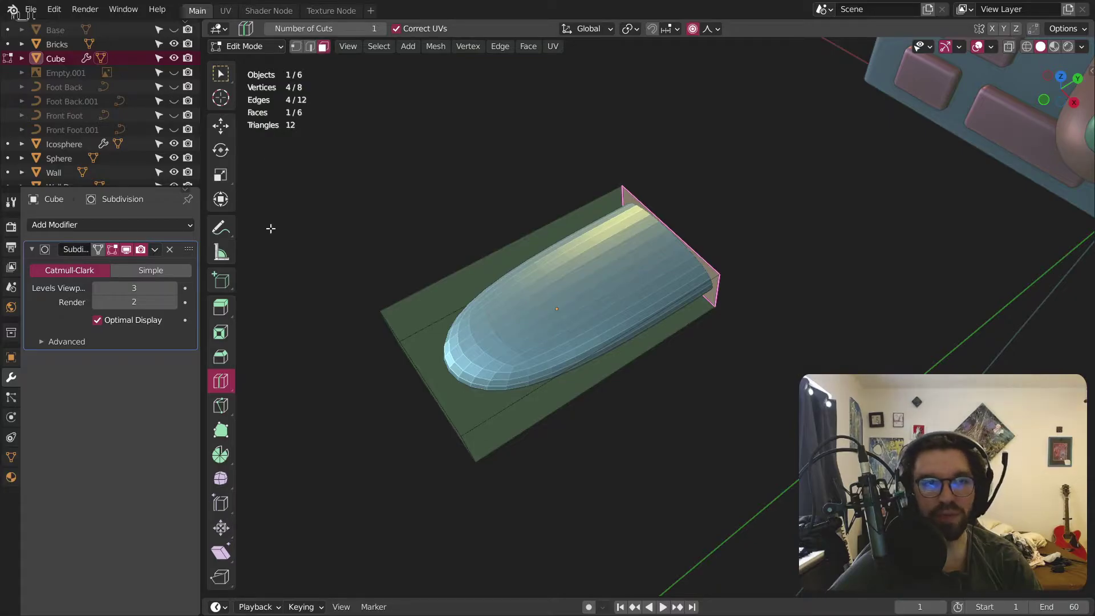
pyautogui.moveTo(419, 307); pyautogui.dragTo(575, 421, button='middle')
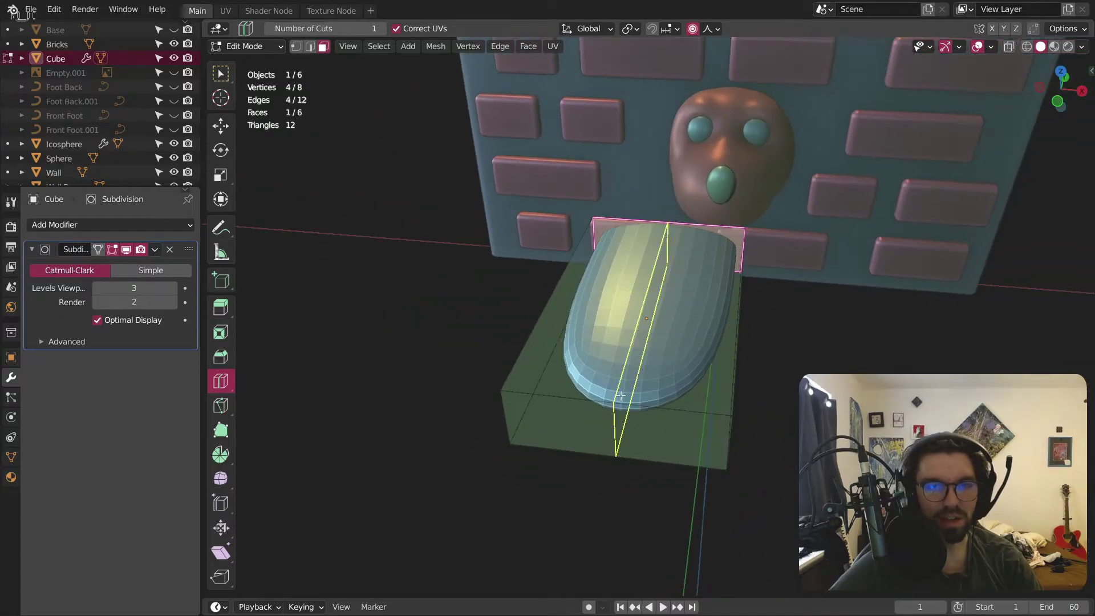
pyautogui.click(623, 396)
pyautogui.moveTo(623, 395); pyautogui.dragTo(658, 375, button='middle')
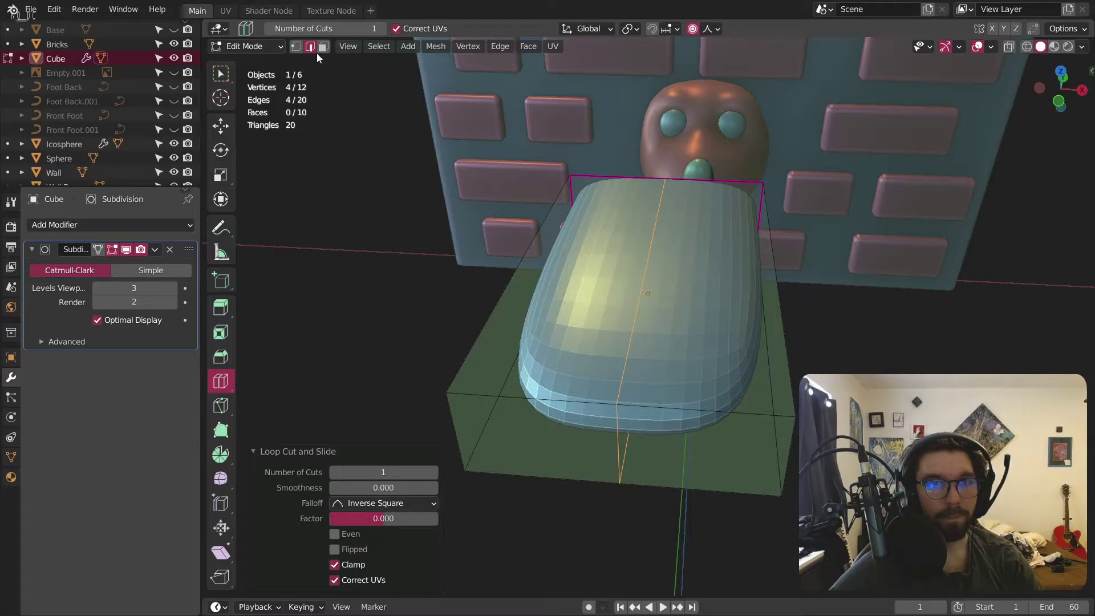
pyautogui.hotkey('ctrl', 'z')
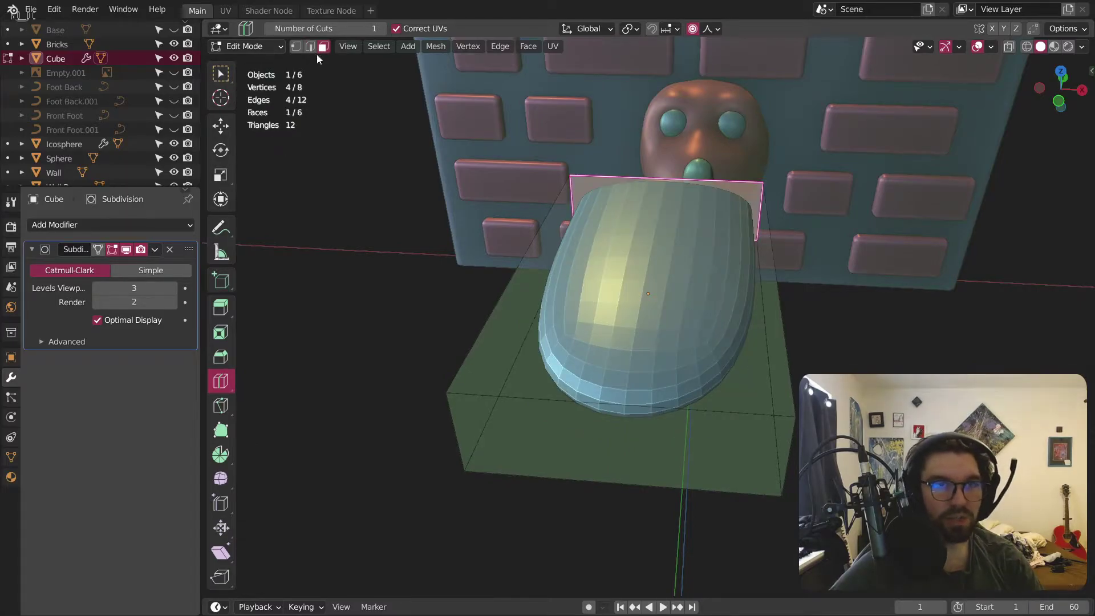
# Step: Subdivide the upper and lower edges of the creased end face with 2 cuts
pyautogui.click(231, 71)
pyautogui.click(666, 179)
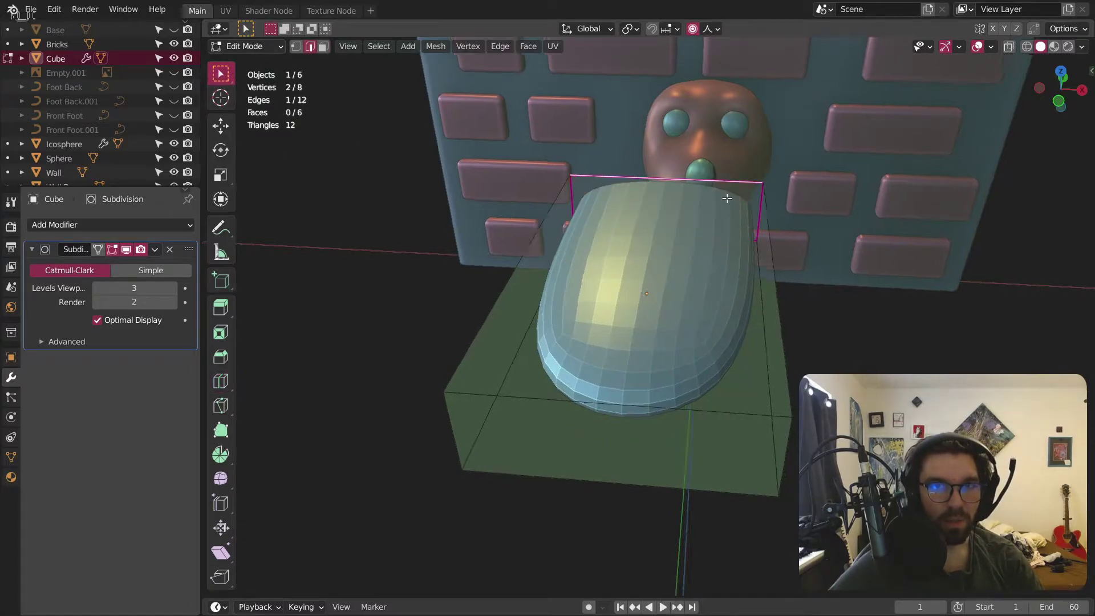
pyautogui.moveTo(666, 179); pyautogui.dragTo(456, 215, button='middle')
pyautogui.rightClick(664, 228)
pyautogui.click(670, 231)
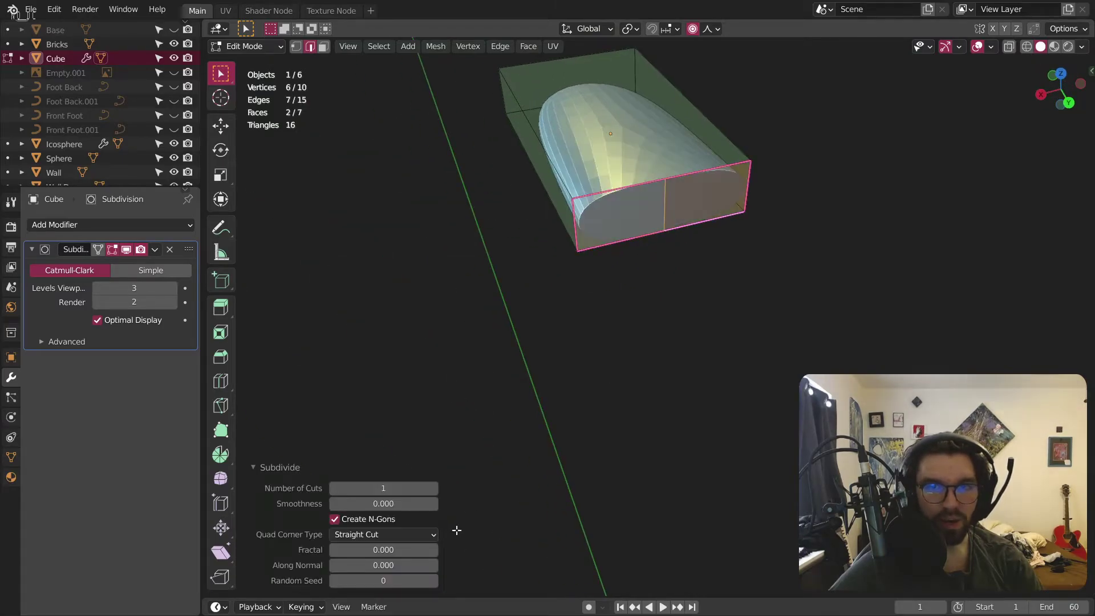
pyautogui.click(432, 488)
pyautogui.moveTo(720, 251); pyautogui.dragTo(589, 291, button='middle')
pyautogui.press('3')
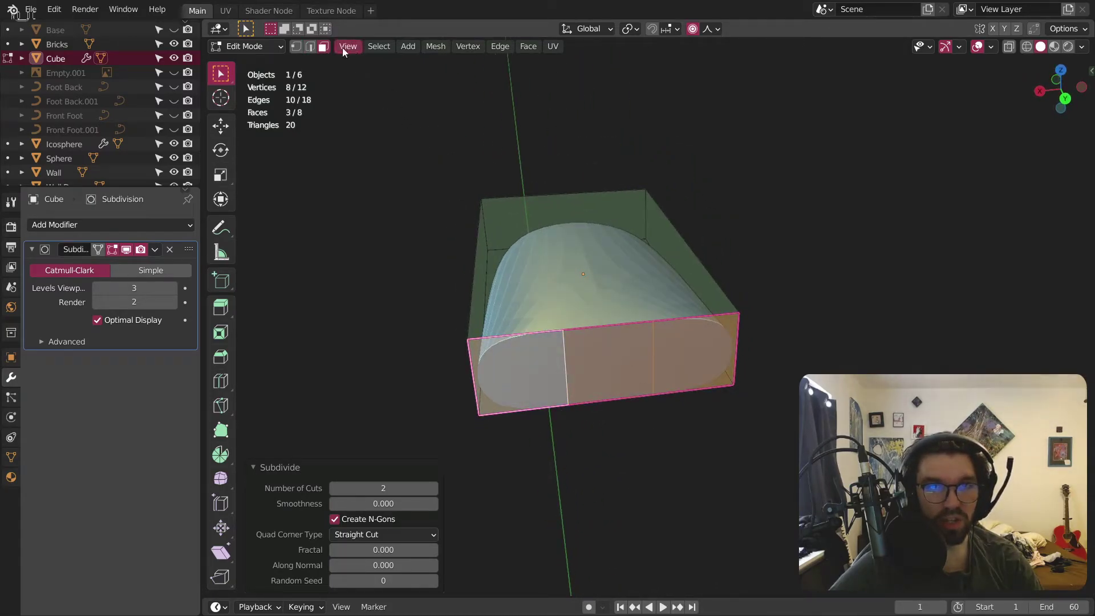
# Step: Lower the middle segment of the creased end's upper edge about 0.0197 m and scale it by 0.390 along X
pyautogui.press('2')
pyautogui.click(613, 331)
pyautogui.scroll(3, 613, 331)
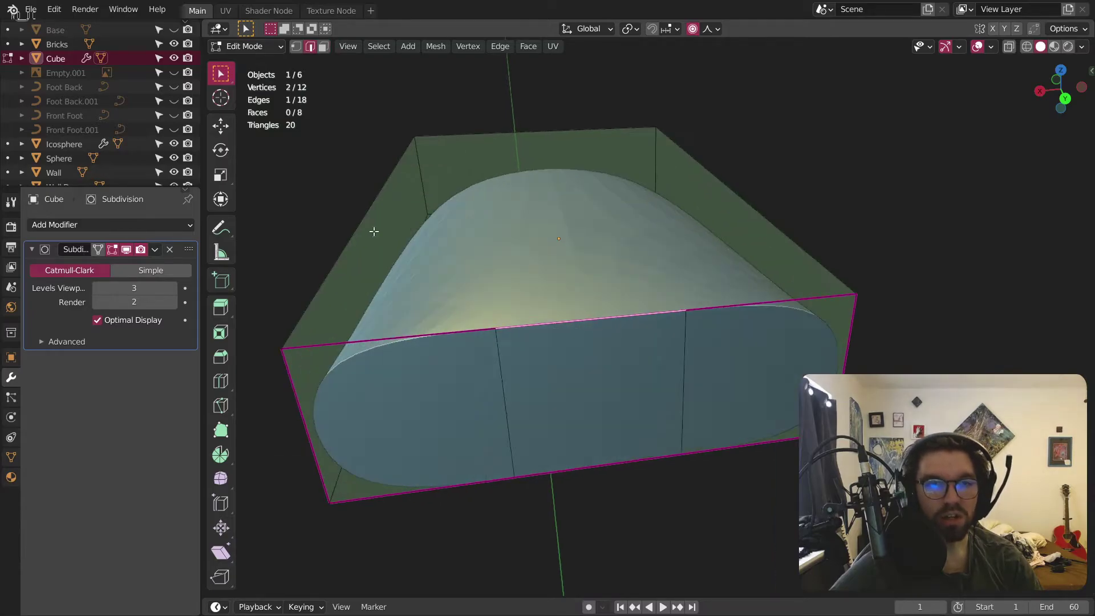
pyautogui.click(232, 125)
pyautogui.moveTo(590, 267); pyautogui.dragTo(863, 105)
pyautogui.hotkey('ctrl', 'z')
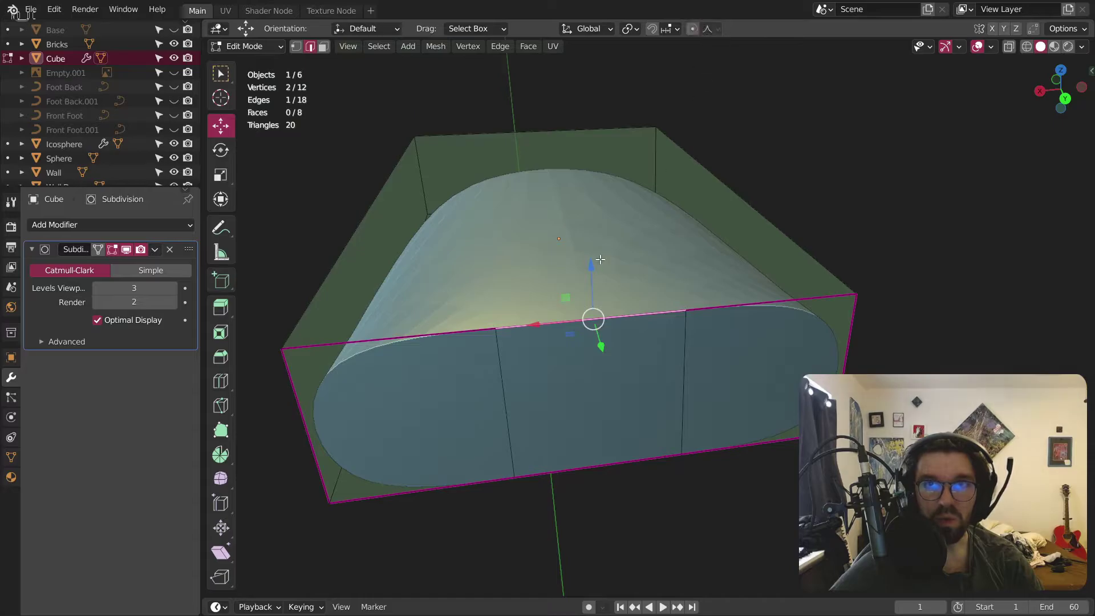
pyautogui.moveTo(589, 261); pyautogui.dragTo(603, 321)
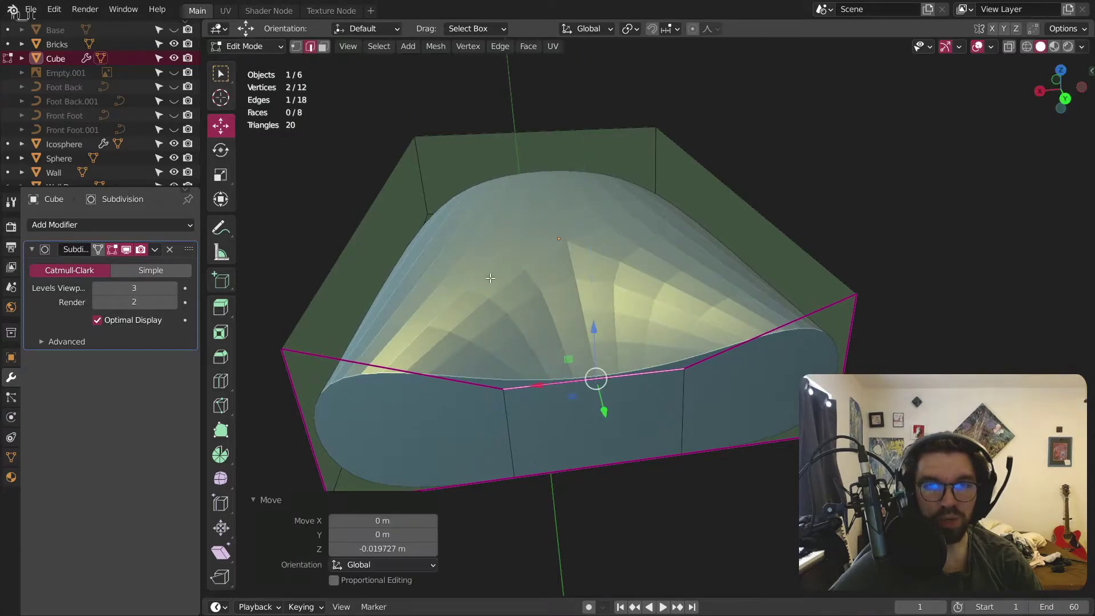
pyautogui.click(219, 174)
pyautogui.moveTo(540, 384); pyautogui.dragTo(576, 380)
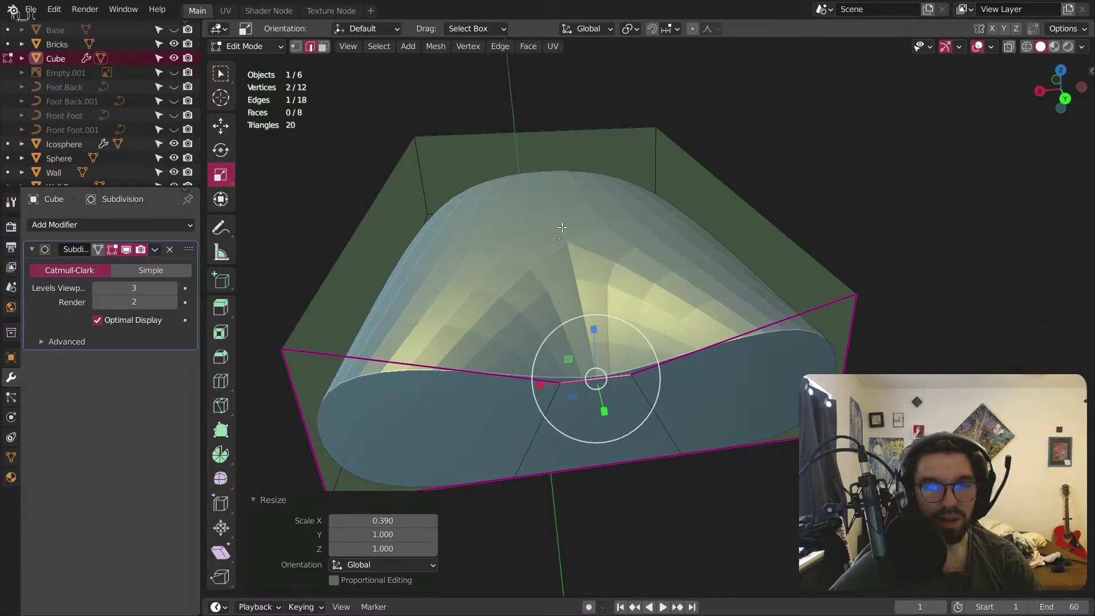
# Step: Subdivide the upper edge at the slab's rounded end once
pyautogui.moveTo(676, 111); pyautogui.dragTo(399, 160)
pyautogui.rightClick(485, 157)
pyautogui.click(484, 156)
# Step: Connect the rounded end's upper midpoint to both inner vertices of the lowered segment at the creased end
pyautogui.click(541, 131)
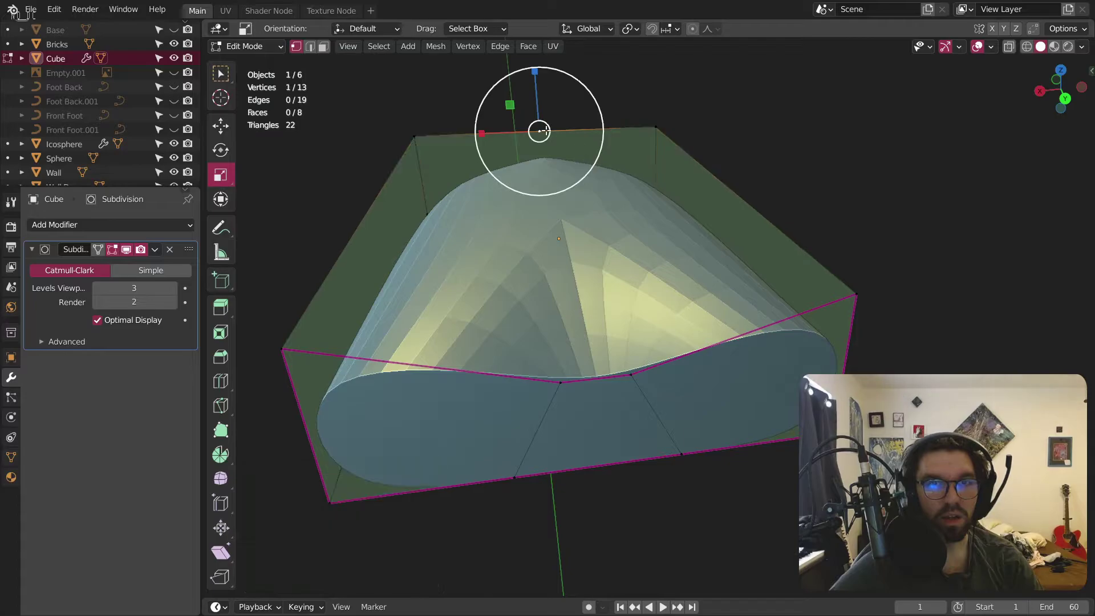
pyautogui.keyDown('shift'); pyautogui.click(559, 383); pyautogui.keyUp('shift')
pyautogui.press('j')
pyautogui.click(541, 132)
pyautogui.keyDown('shift'); pyautogui.click(630, 374); pyautogui.keyUp('shift')
pyautogui.press('j')
pyautogui.click(831, 166)
pyautogui.moveTo(831, 166); pyautogui.dragTo(667, 236, button='middle')
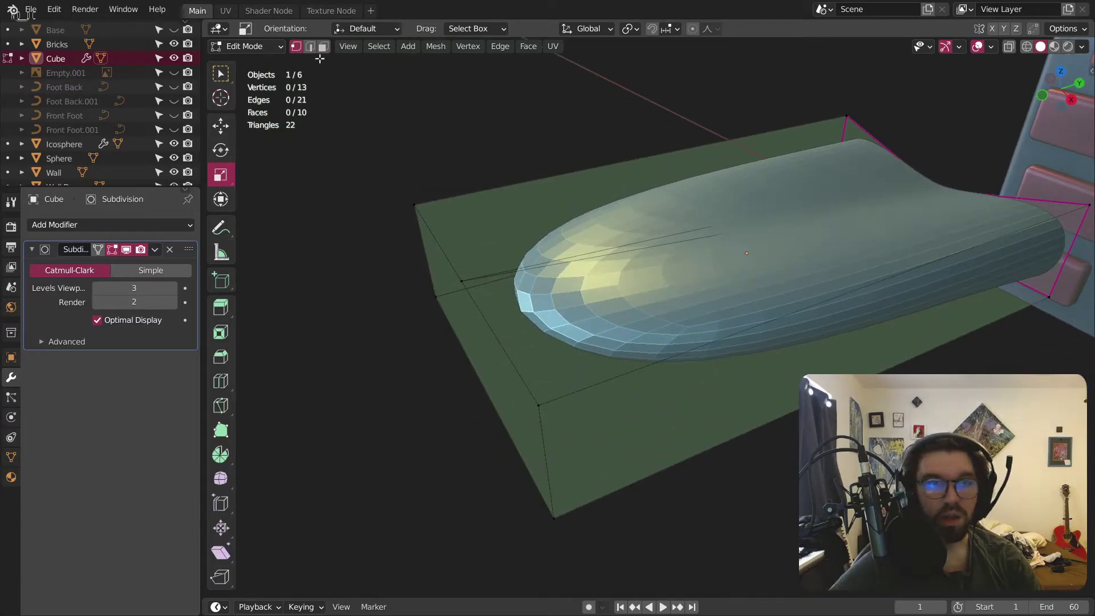
# Step: Move the upper midpoint vertex at the rounded end downward along Z
pyautogui.click(476, 275)
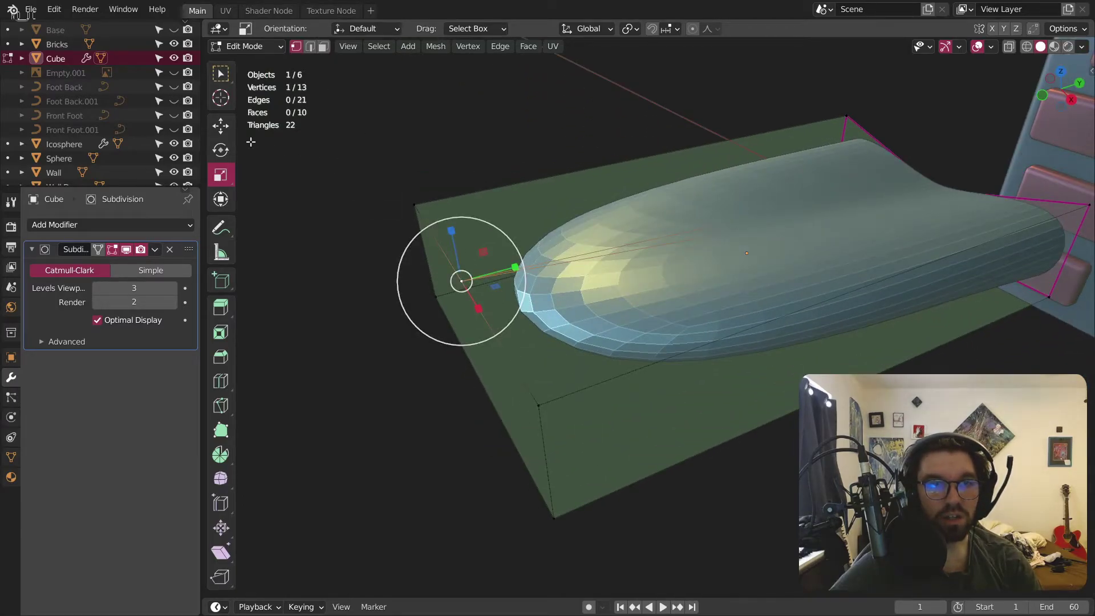
pyautogui.click(220, 125)
pyautogui.moveTo(454, 228); pyautogui.dragTo(482, 262)
pyautogui.moveTo(482, 261); pyautogui.dragTo(532, 269, button='middle')
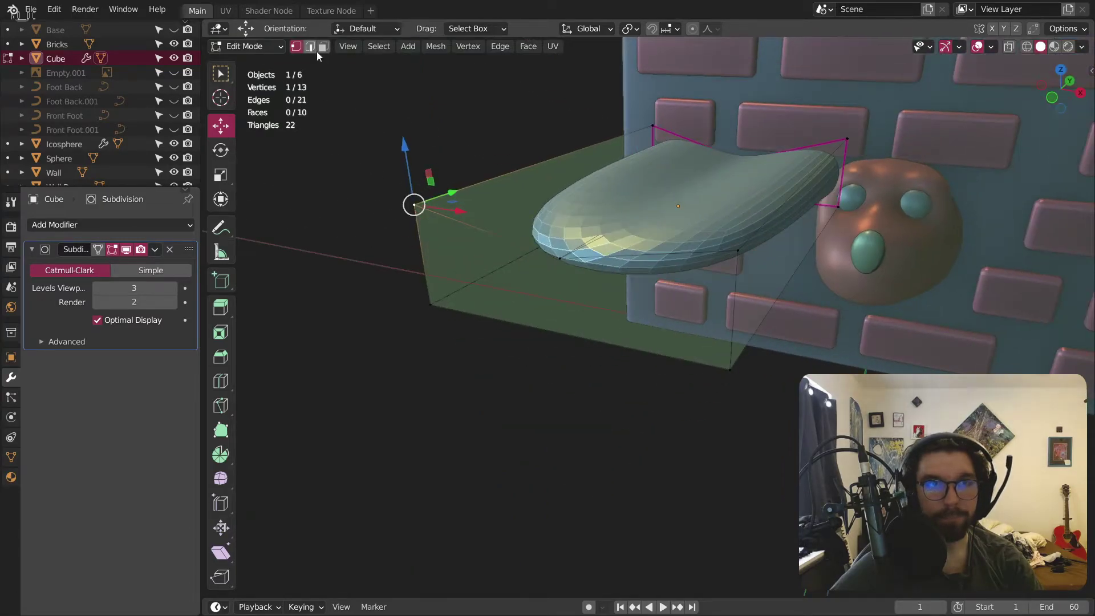
# Step: Select the two outer vertical edges at the rounded end and scale them by 0.813 along X
pyautogui.moveTo(723, 331); pyautogui.dragTo(440, 254, button='middle')
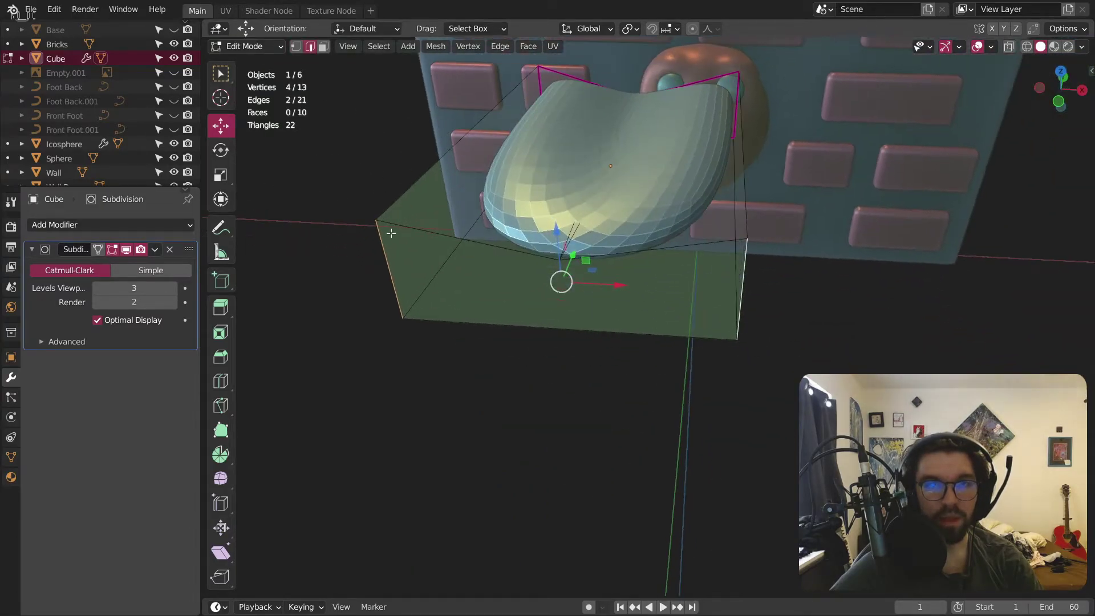
pyautogui.click(231, 175)
pyautogui.moveTo(627, 288); pyautogui.dragTo(617, 279)
pyautogui.moveTo(618, 280); pyautogui.dragTo(560, 341, button='middle')
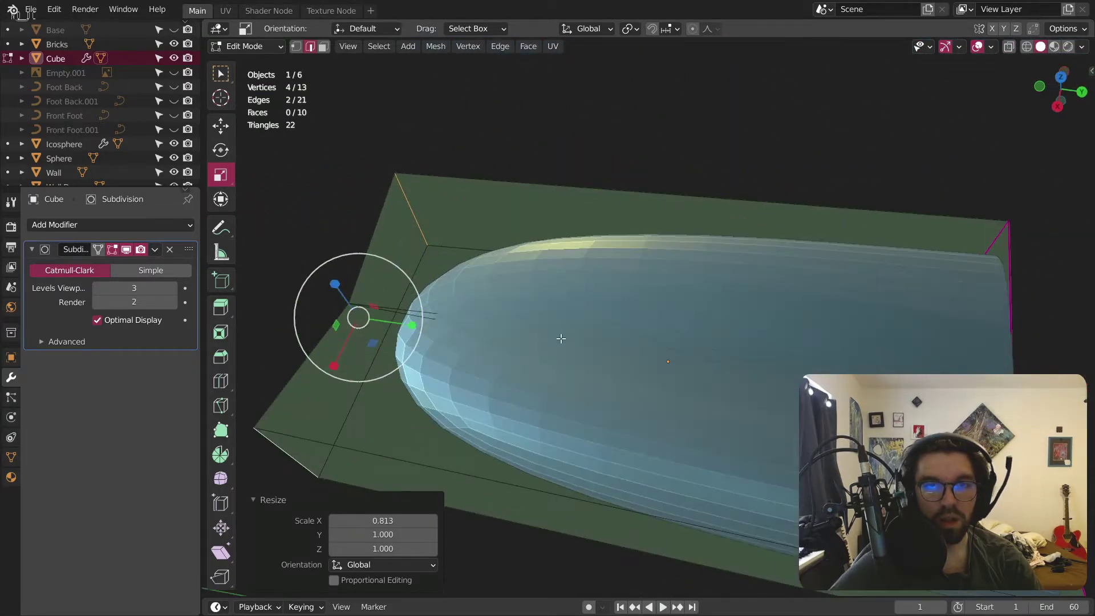
# Step: Apply smooth shading to the cube in Object Mode and return to Edit Mode
pyautogui.click(245, 46)
pyautogui.click(248, 42)
pyautogui.press('KP_Divide')
pyautogui.rightClick(552, 276)
pyautogui.click(552, 276)
pyautogui.click(593, 182)
pyautogui.moveTo(594, 183); pyautogui.dragTo(551, 317, button='middle')
pyautogui.click(551, 317)
pyautogui.click(249, 46)
pyautogui.click(252, 94)
pyautogui.click(249, 46)
pyautogui.click(247, 77)
# Step: Subdivide the lower edge at the narrowed rounded end once
pyautogui.moveTo(399, 171); pyautogui.dragTo(428, 64, button='middle')
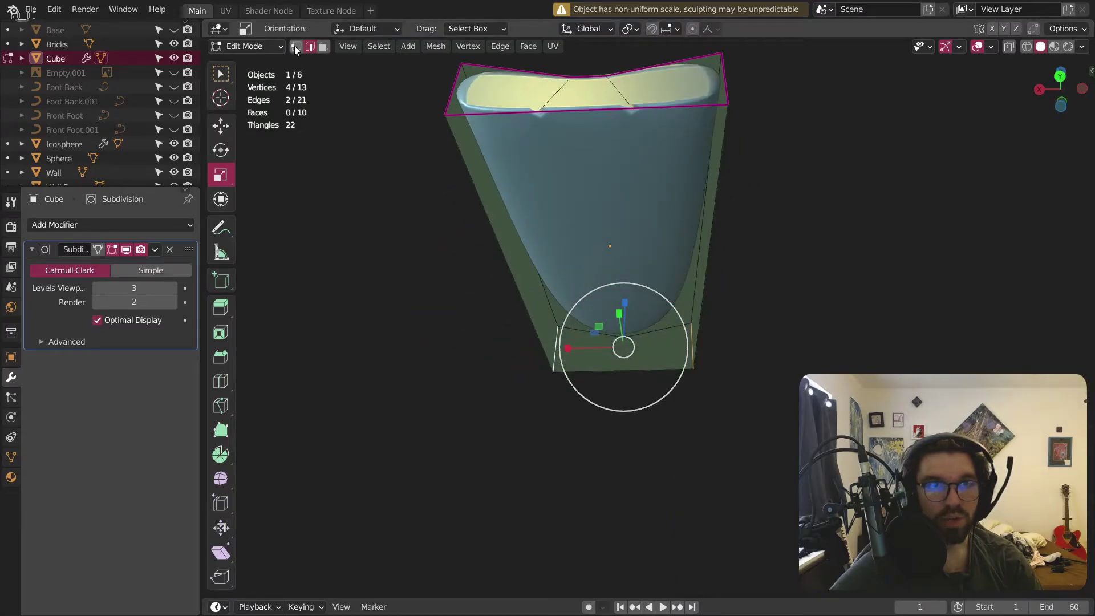
pyautogui.click(535, 108)
pyautogui.moveTo(633, 381); pyautogui.dragTo(648, 380, button='middle')
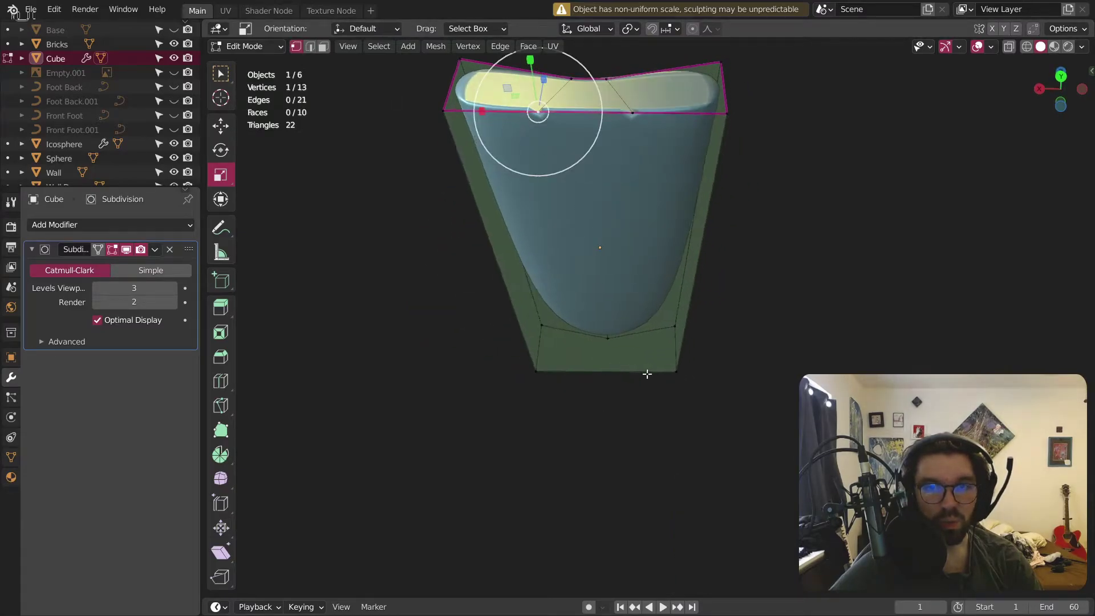
pyautogui.click(311, 46)
pyautogui.rightClick(614, 367)
pyautogui.click(615, 366)
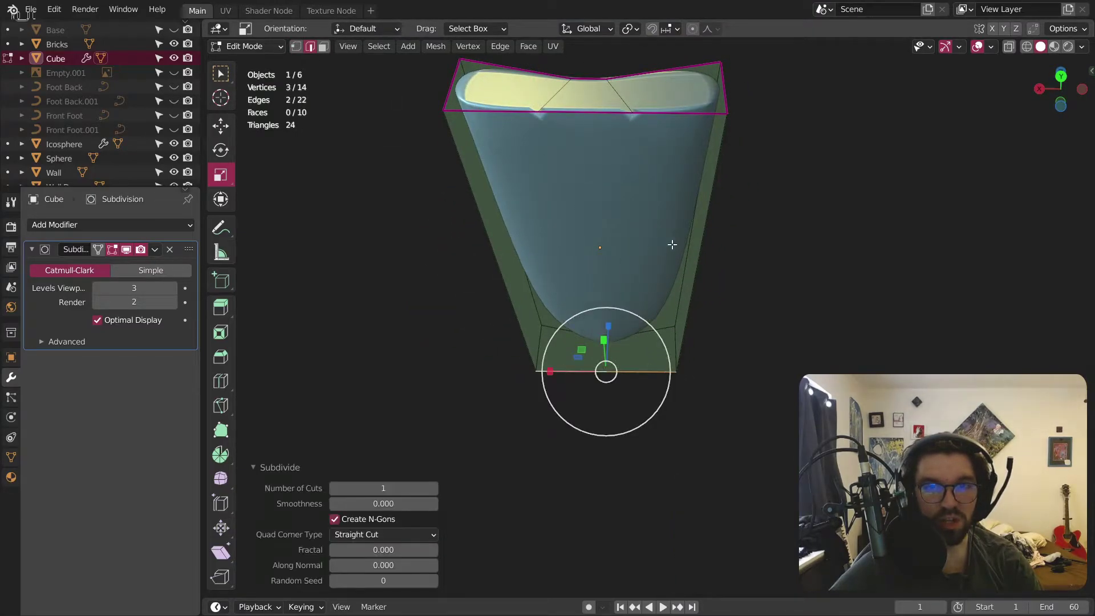
# Step: Connect both inner vertices on the creased end's lower edge to the rounded end's lower midpoint across the underside
pyautogui.click(525, 120)
pyautogui.keyDown('shift'); pyautogui.click(601, 375); pyautogui.keyUp('shift')
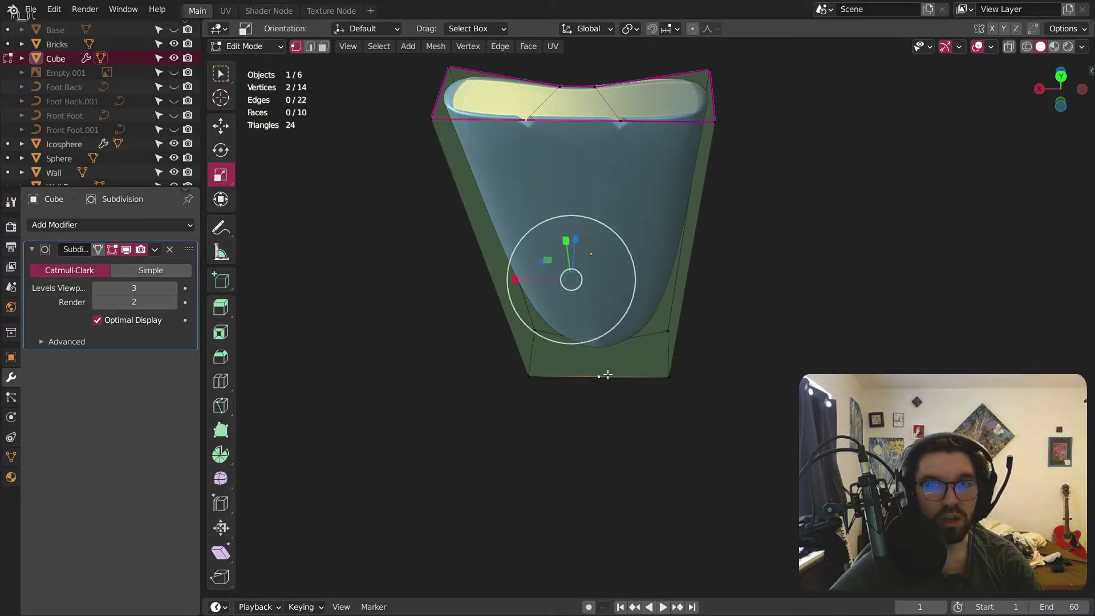
pyautogui.click(622, 122)
pyautogui.keyDown('shift'); pyautogui.click(603, 374); pyautogui.keyUp('shift')
pyautogui.press('j')
# Step: Connect the upper and lower midpoints at the rounded end with a vertical edge and clear the selection
pyautogui.moveTo(742, 260); pyautogui.dragTo(539, 308, button='middle')
pyautogui.click(728, 208)
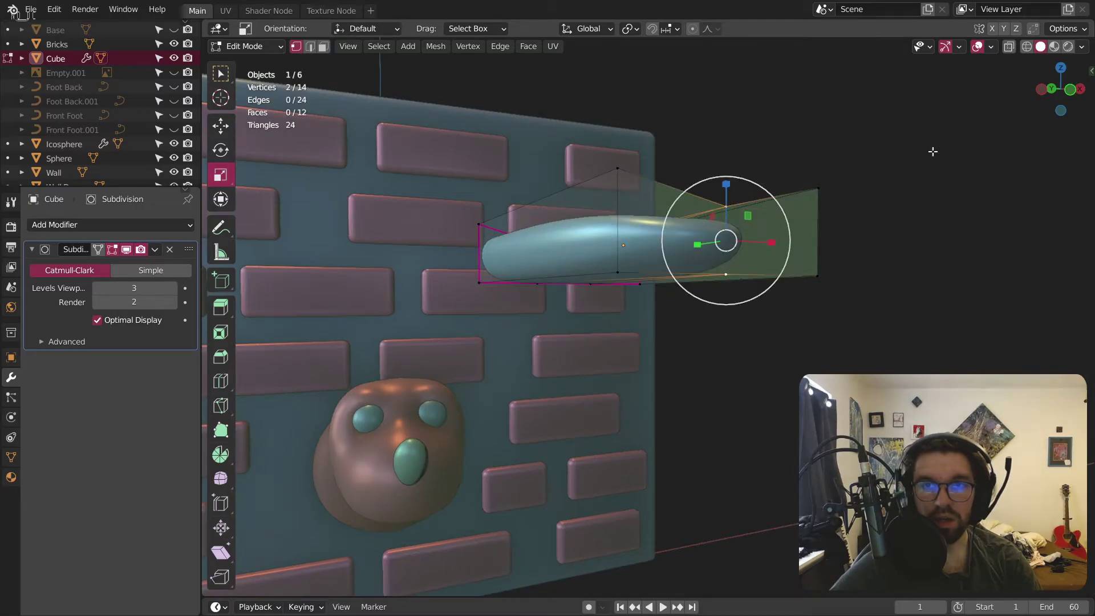
pyautogui.keyDown('shift'); pyautogui.click(755, 161); pyautogui.keyUp('shift')
pyautogui.press('j')
pyautogui.hotkey('alt', 'a')
# Step: Add a single horizontal loop cut midway up the slab's sides
pyautogui.moveTo(755, 162); pyautogui.dragTo(413, 273, button='middle')
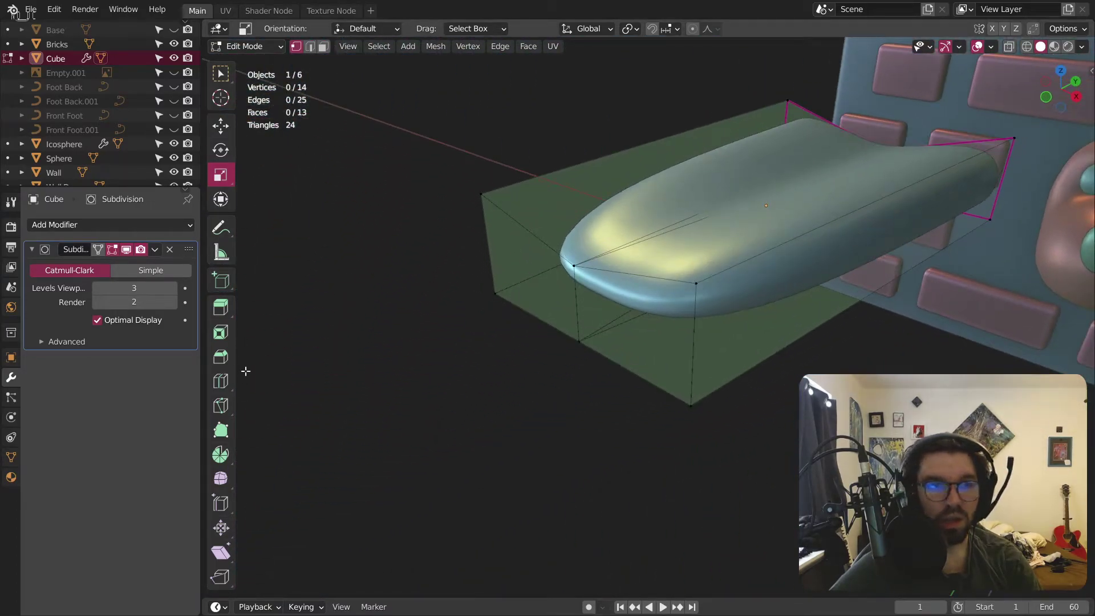
pyautogui.click(221, 380)
pyautogui.click(698, 342)
pyautogui.moveTo(698, 342); pyautogui.dragTo(650, 319, button='middle')
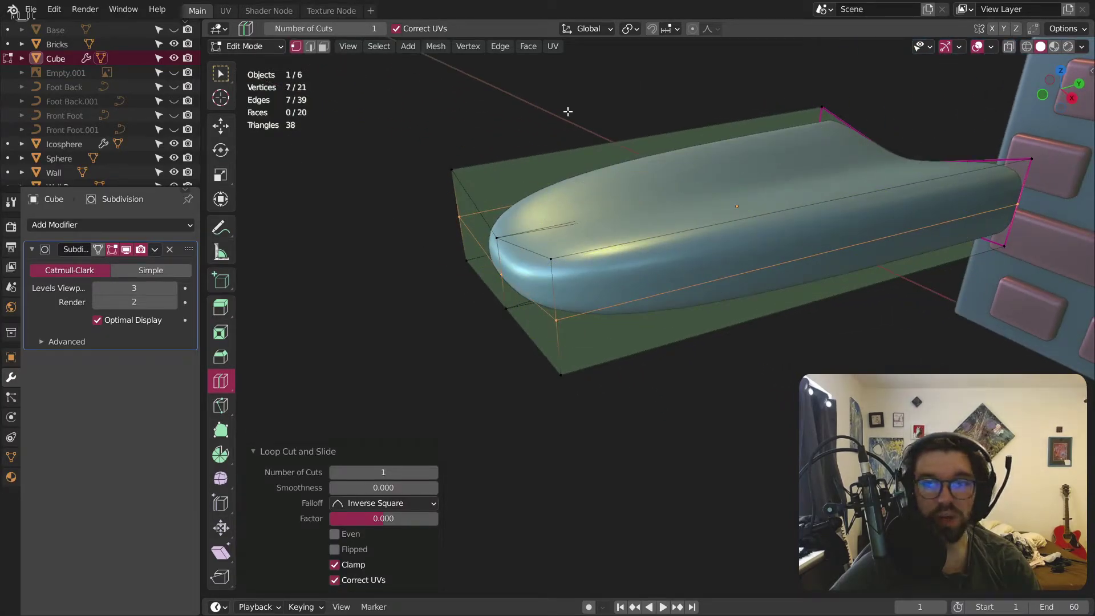
# Step: Pull the rounded end's mid-height edges about 0.013 m outward along Y, and their centre vertex about 0.02 m further
pyautogui.click(222, 74)
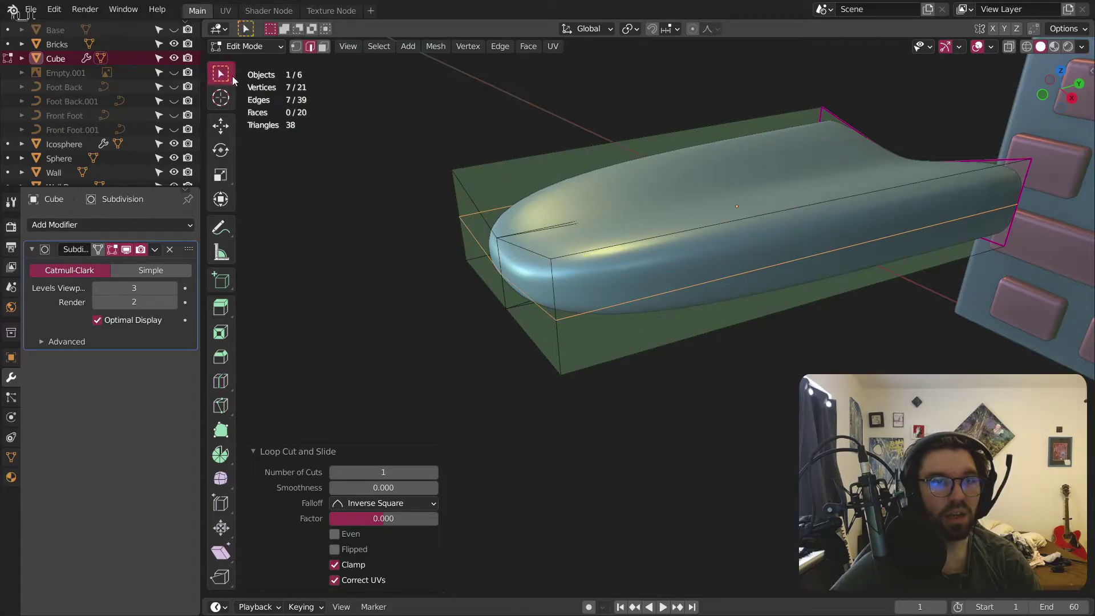
pyautogui.moveTo(484, 251); pyautogui.dragTo(469, 267)
pyautogui.click(220, 125)
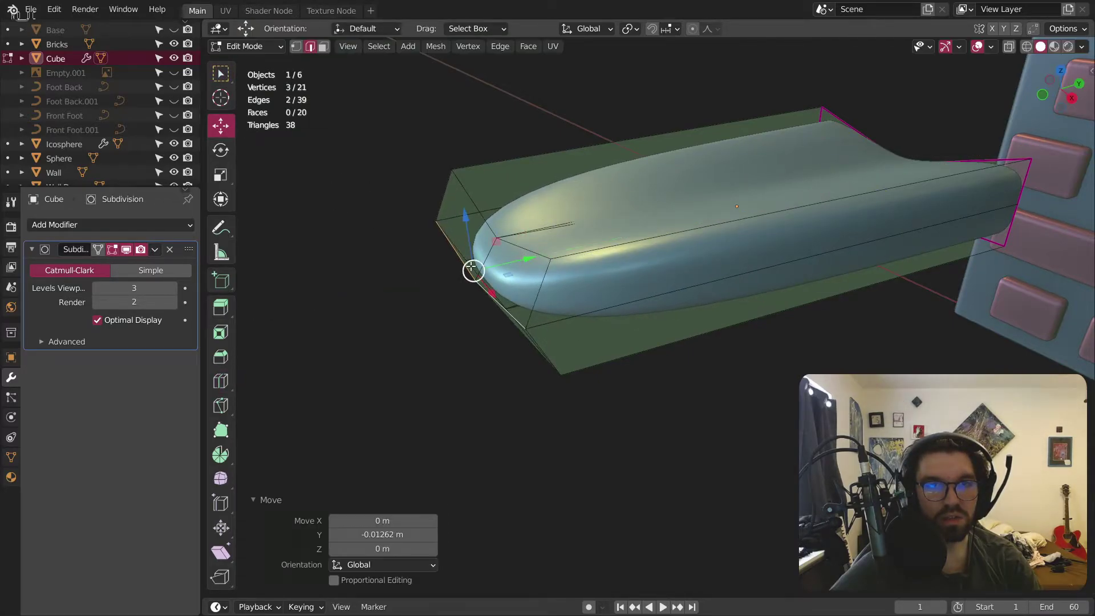
pyautogui.click(477, 277)
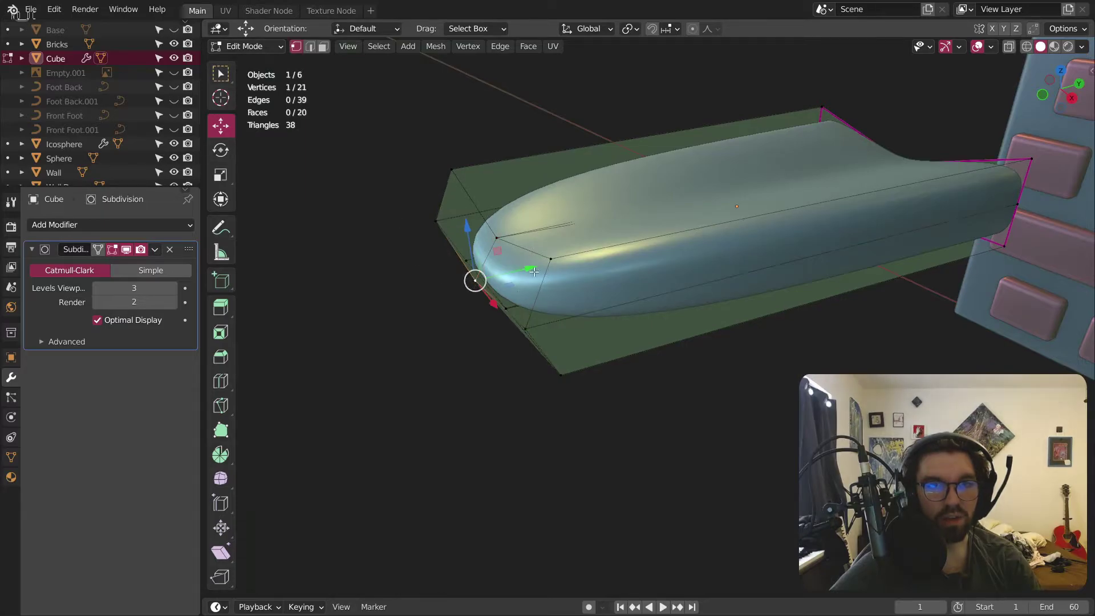
pyautogui.moveTo(527, 268); pyautogui.dragTo(484, 265)
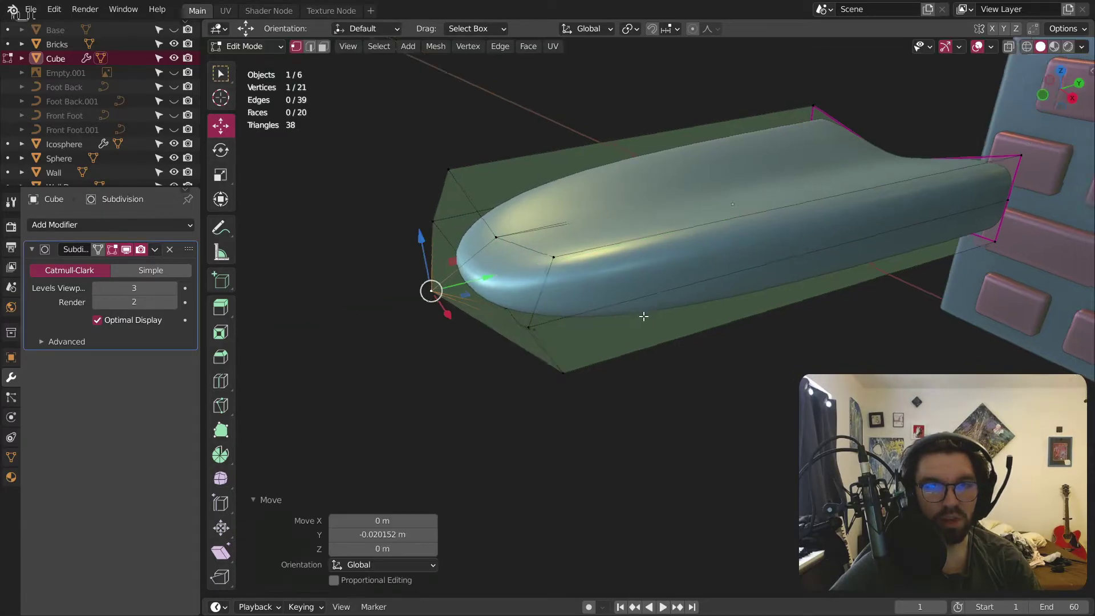
pyautogui.moveTo(484, 266); pyautogui.dragTo(433, 228, button='middle')
# Step: Widen the slab's two mid-height side edges to 1.287 along X and return to Object Mode
pyautogui.click(666, 277)
pyautogui.moveTo(666, 278); pyautogui.dragTo(740, 285, button='middle')
pyautogui.keyDown('shift'); pyautogui.click(692, 330); pyautogui.keyUp('shift')
pyautogui.moveTo(692, 329); pyautogui.dragTo(685, 344, button='middle')
pyautogui.click(222, 179)
pyautogui.moveTo(773, 268); pyautogui.dragTo(788, 271)
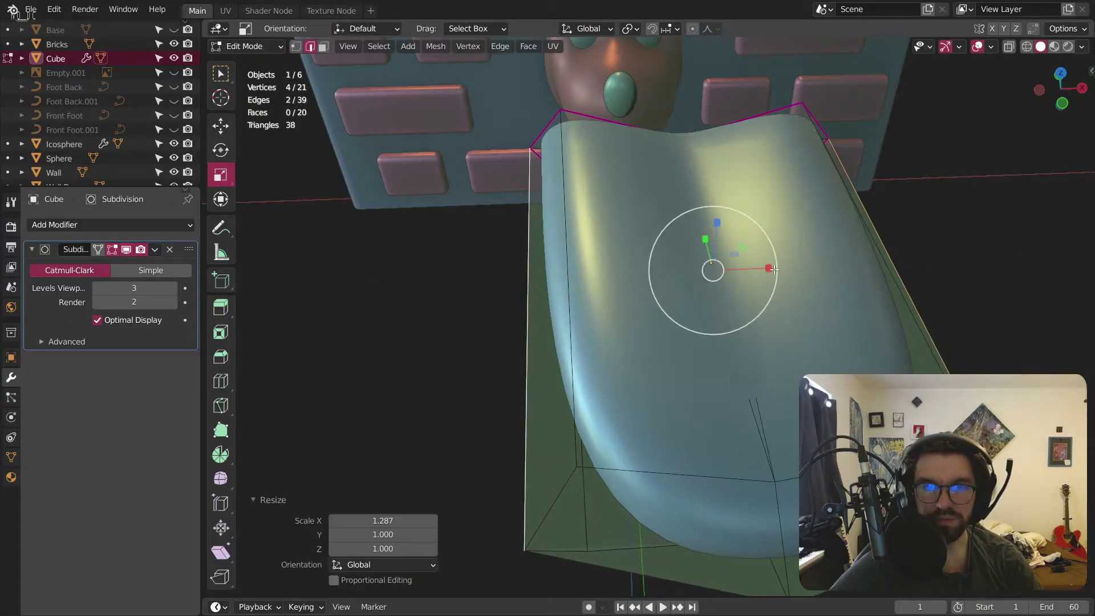
pyautogui.click(244, 46)
pyautogui.click(253, 59)
pyautogui.moveTo(401, 369); pyautogui.dragTo(151, 172, button='middle')
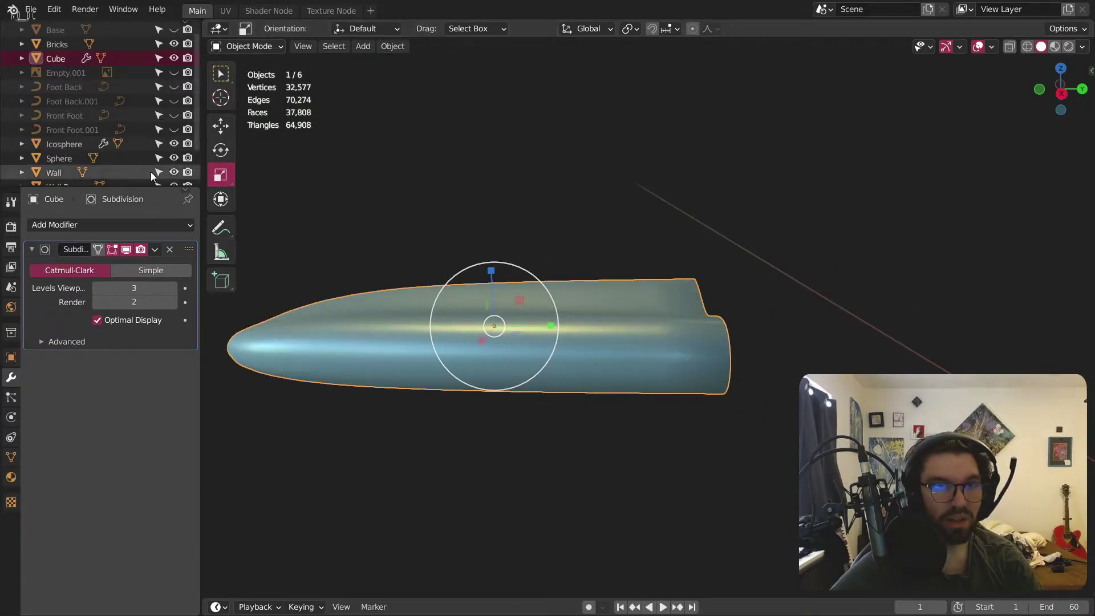
# Step: Reopen the slab in Edit Mode
pyautogui.click(249, 47)
pyautogui.click(269, 90)
pyautogui.moveTo(270, 89); pyautogui.dragTo(569, 337, button='middle')
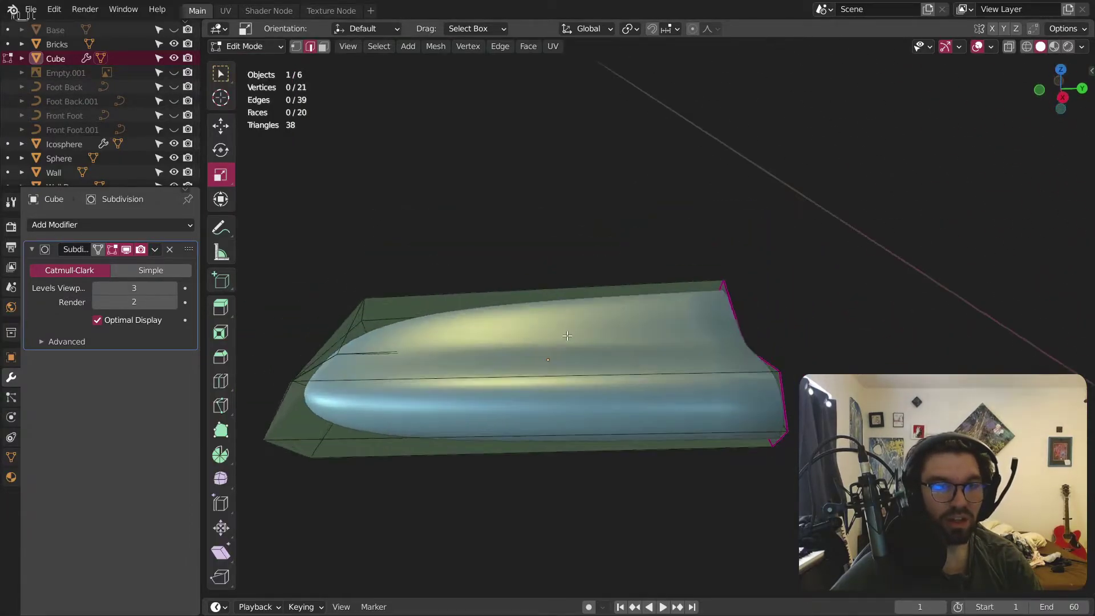
# Step: Try to add a single loop cut across the slab's middle, with the subdivision preview hidden for the second attempt
pyautogui.click(221, 381)
pyautogui.click(522, 431)
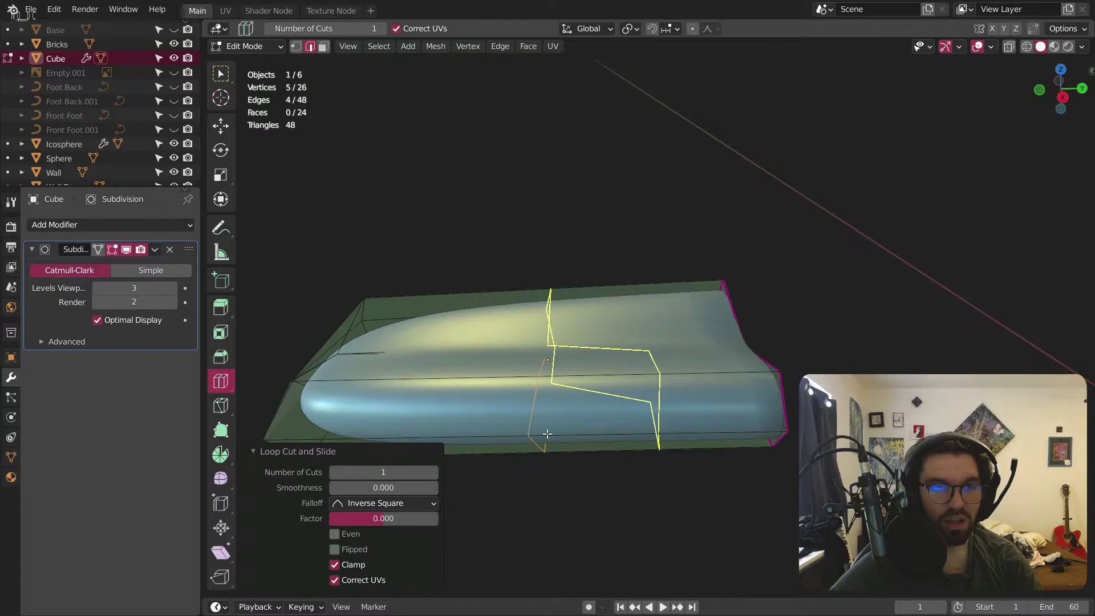
pyautogui.hotkey('ctrl', 'z')
pyautogui.click(126, 249)
pyautogui.moveTo(528, 439); pyautogui.dragTo(597, 459, button='middle')
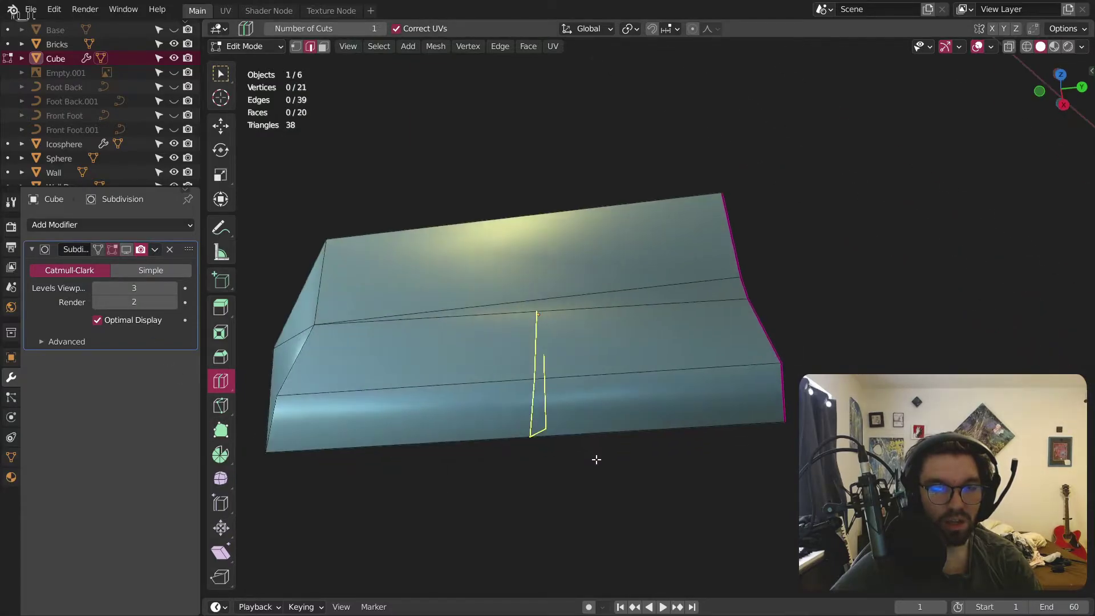
pyautogui.click(538, 399)
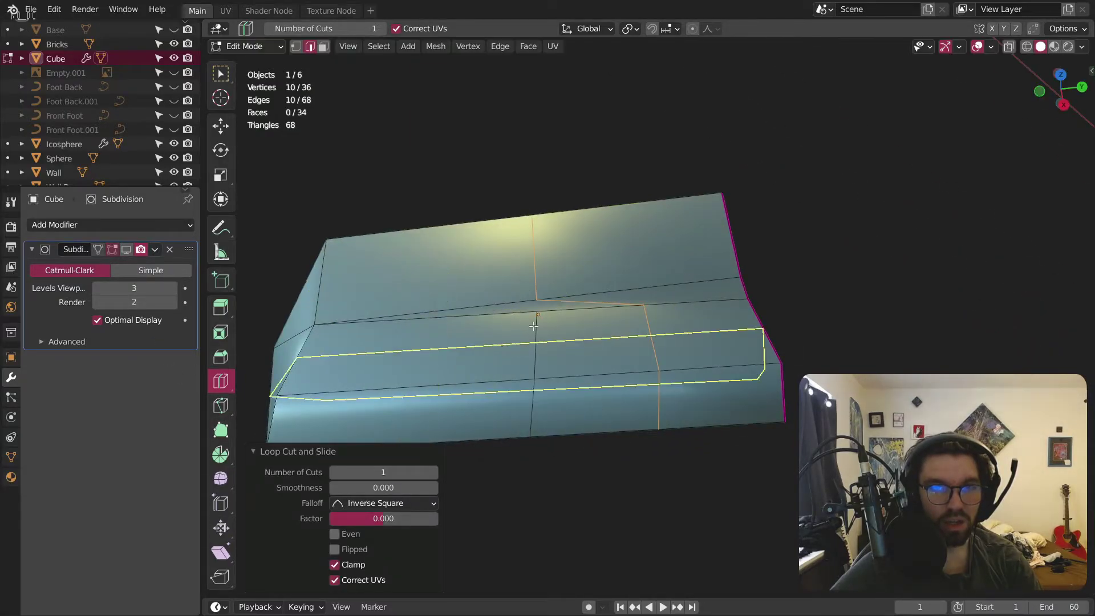
pyautogui.hotkey('ctrl', 'z')
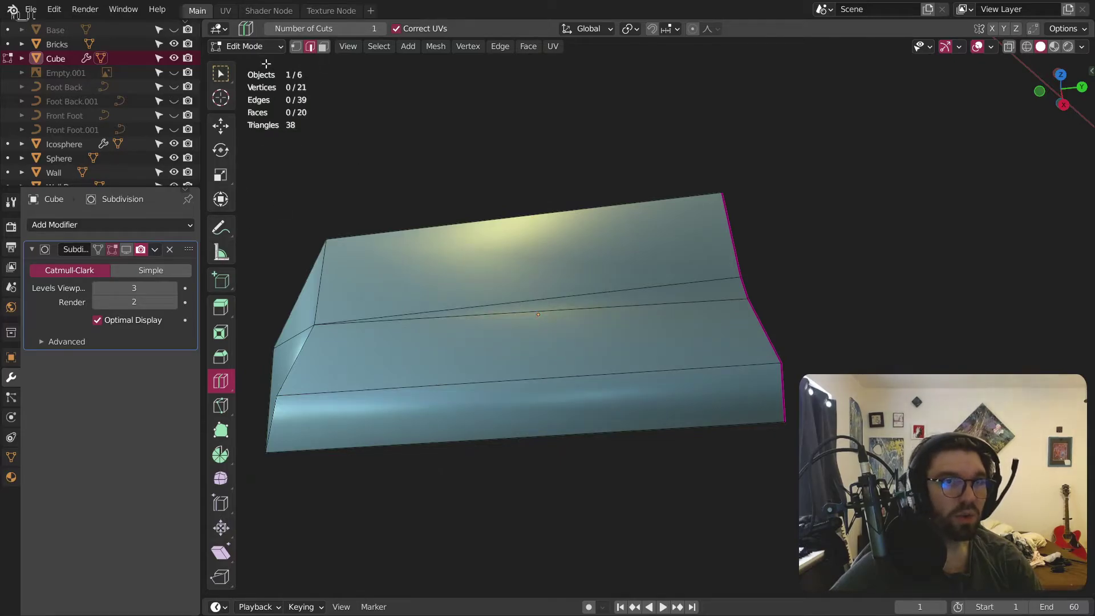
# Step: Subdivide the slab's lengthwise edges once across the middle and turn the subdivision preview on
pyautogui.click(238, 45)
pyautogui.click(220, 73)
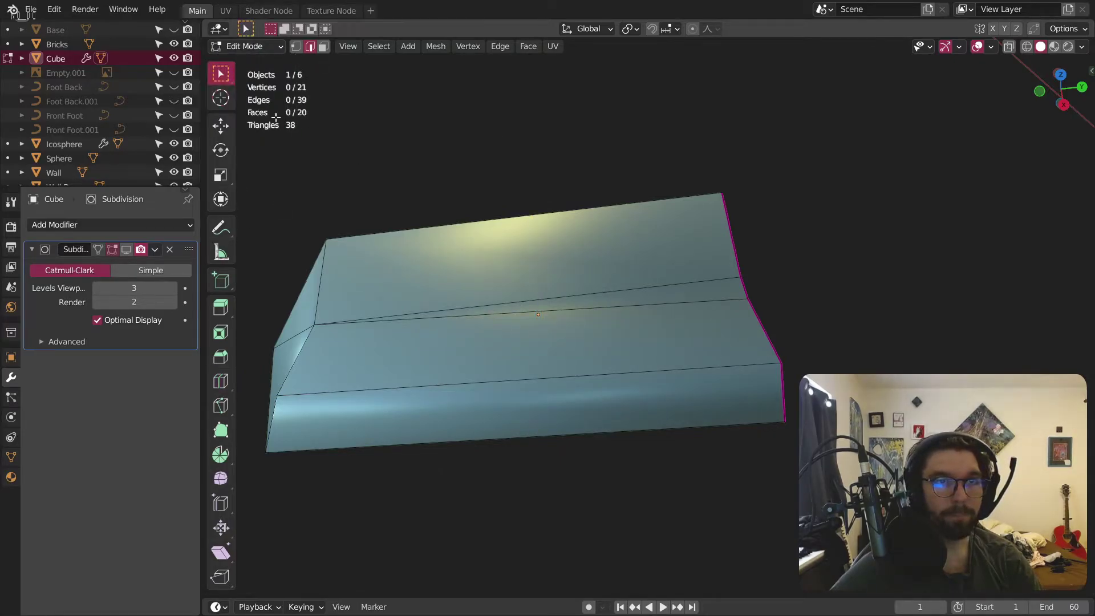
pyautogui.moveTo(554, 435); pyautogui.dragTo(540, 325, button='middle')
pyautogui.keyDown('alt'); pyautogui.keyDown('shift'); pyautogui.click(555, 395); pyautogui.keyUp('shift'); pyautogui.keyUp('alt')
pyautogui.moveTo(555, 396); pyautogui.dragTo(515, 352, button='middle')
pyautogui.keyDown('shift'); pyautogui.click(534, 499); pyautogui.keyUp('shift')
pyautogui.moveTo(536, 495); pyautogui.dragTo(570, 376, button='middle')
pyautogui.moveTo(481, 523); pyautogui.dragTo(443, 193, button='middle')
pyautogui.rightClick(522, 322)
pyautogui.click(522, 322)
pyautogui.click(126, 249)
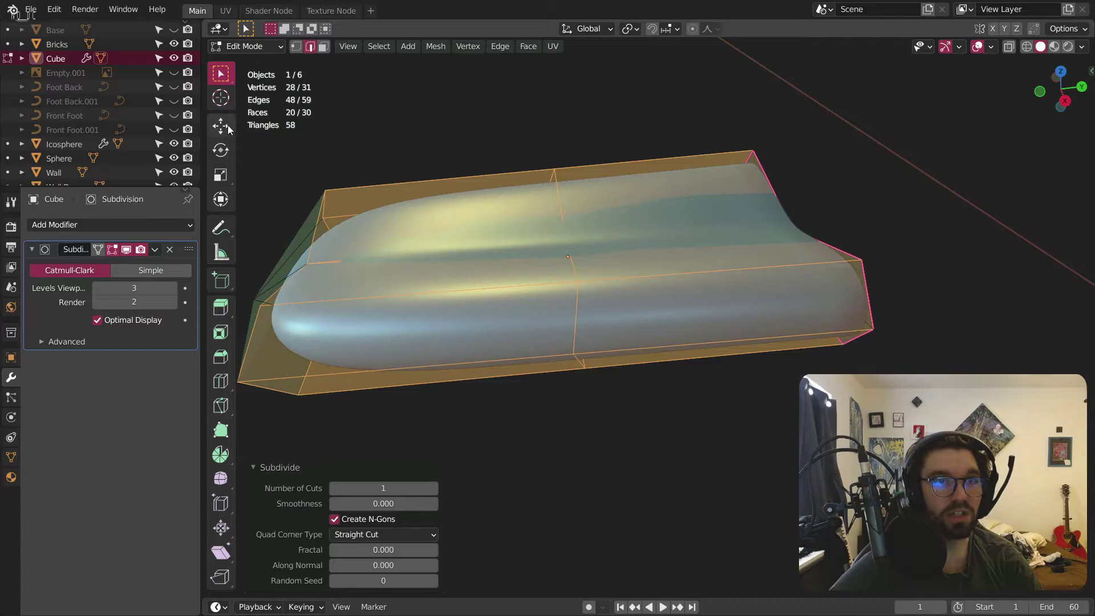
# Step: Raise the slab's middle edge loop about 0.04 m along Z to arch it, and return to Object Mode
pyautogui.click(224, 129)
pyautogui.keyDown('alt'); pyautogui.click(575, 322); pyautogui.keyUp('alt')
pyautogui.moveTo(641, 310); pyautogui.dragTo(549, 195, button='middle')
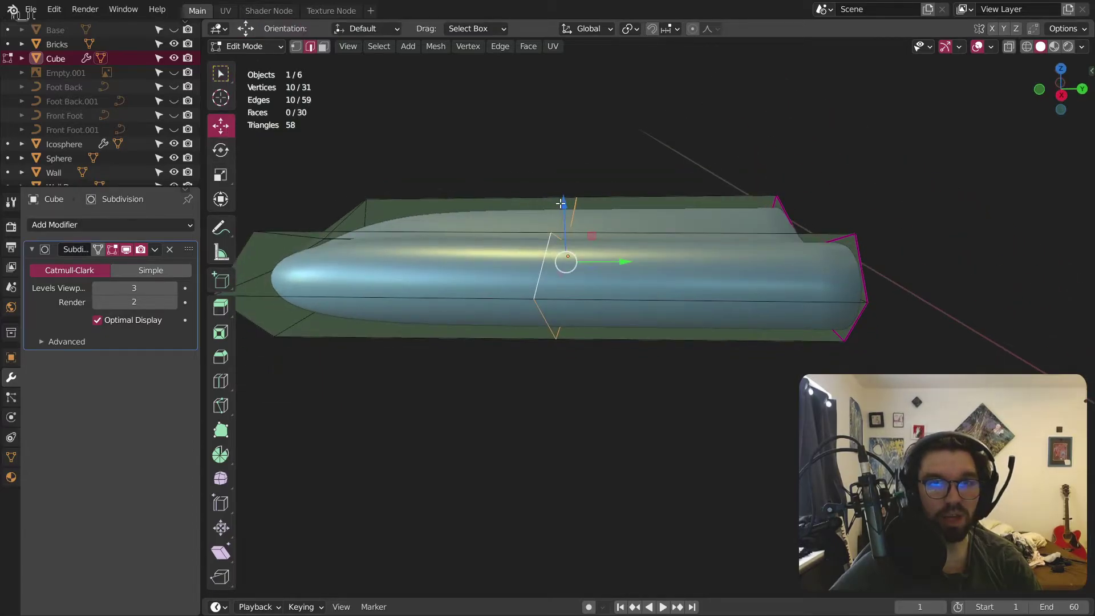
pyautogui.moveTo(568, 205); pyautogui.dragTo(577, 143)
pyautogui.moveTo(577, 143); pyautogui.dragTo(420, 171, button='middle')
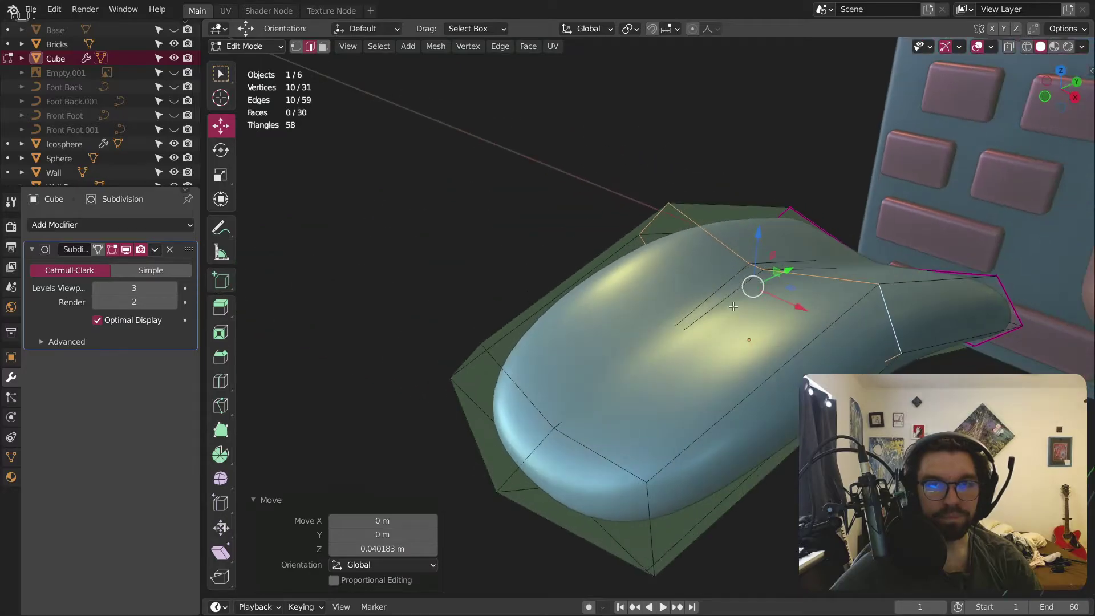
pyautogui.click(260, 47)
pyautogui.scroll(-3, 437, 164)
pyautogui.click(246, 47)
pyautogui.click(252, 62)
pyautogui.moveTo(471, 186); pyautogui.dragTo(371, 287, button='middle')
pyautogui.scroll(-4, 487, 204)
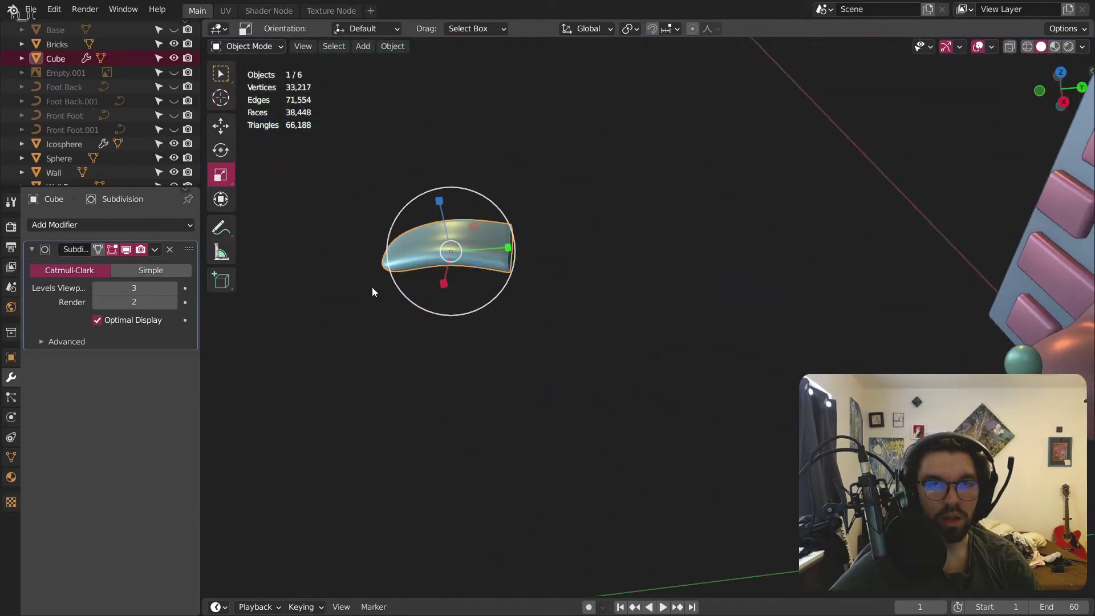
# Step: Move the arched part across the scene to just in front of the dog's head
pyautogui.hotkey('shift', 'space')
pyautogui.press('g')
pyautogui.moveTo(516, 247); pyautogui.dragTo(893, 345)
pyautogui.keyDown('shift'); pyautogui.moveTo(896, 336); pyautogui.dragTo(572, 229, button='middle'); pyautogui.keyUp('shift')
pyautogui.moveTo(493, 189); pyautogui.dragTo(469, 251)
pyautogui.press('g')
pyautogui.press('y')
pyautogui.click(855, 285)
pyautogui.keyDown('shift'); pyautogui.moveTo(872, 297); pyautogui.dragTo(610, 202, button='middle'); pyautogui.keyUp('shift')
pyautogui.moveTo(610, 202); pyautogui.dragTo(658, 204, button='middle')
# Step: Scale the arched part uniformly to 0.645
pyautogui.press('s')
pyautogui.click(552, 179)
pyautogui.moveTo(350, 136); pyautogui.dragTo(415, 123, button='middle')
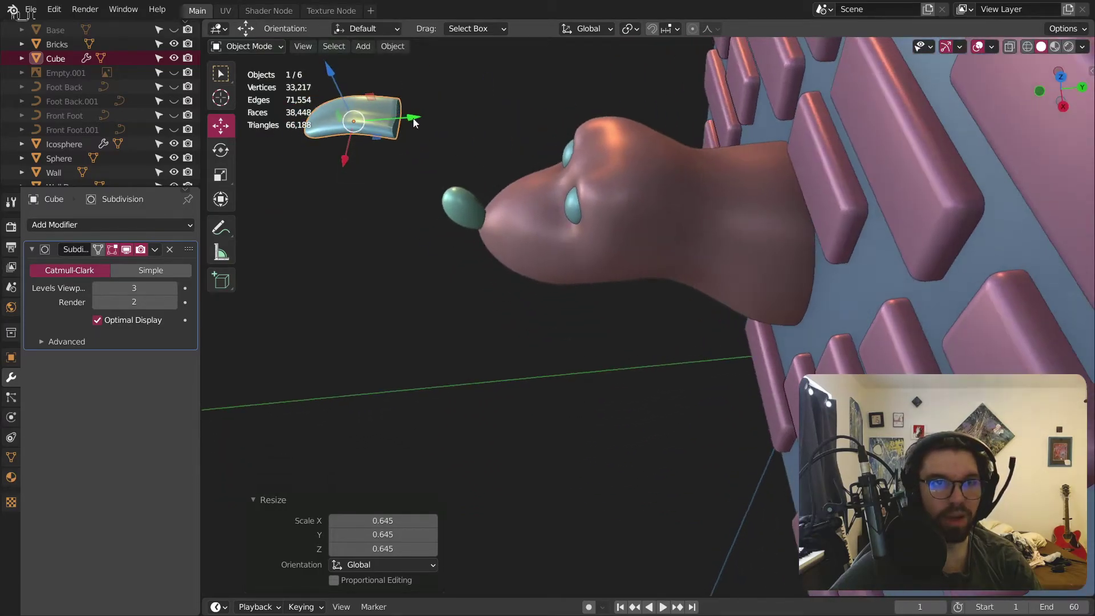
# Step: Move the arched part onto the lower side of the dog's muzzle, finishing with a shift of about -0.225 m along X
pyautogui.press('g')
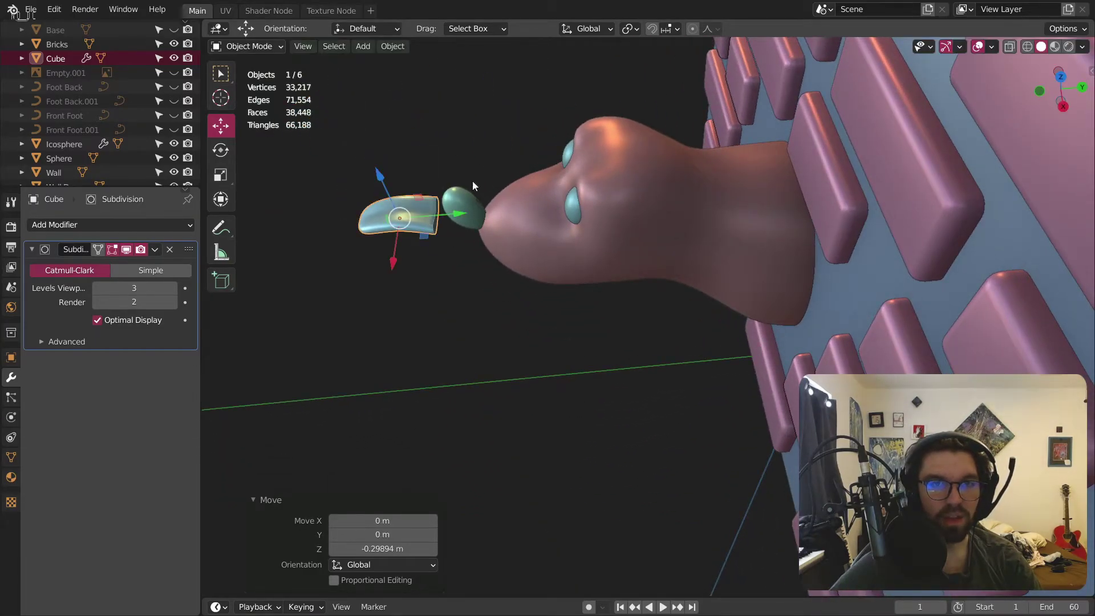
pyautogui.click(614, 213)
pyautogui.moveTo(614, 213); pyautogui.dragTo(569, 236, button='middle')
pyautogui.press('g')
pyautogui.press('z')
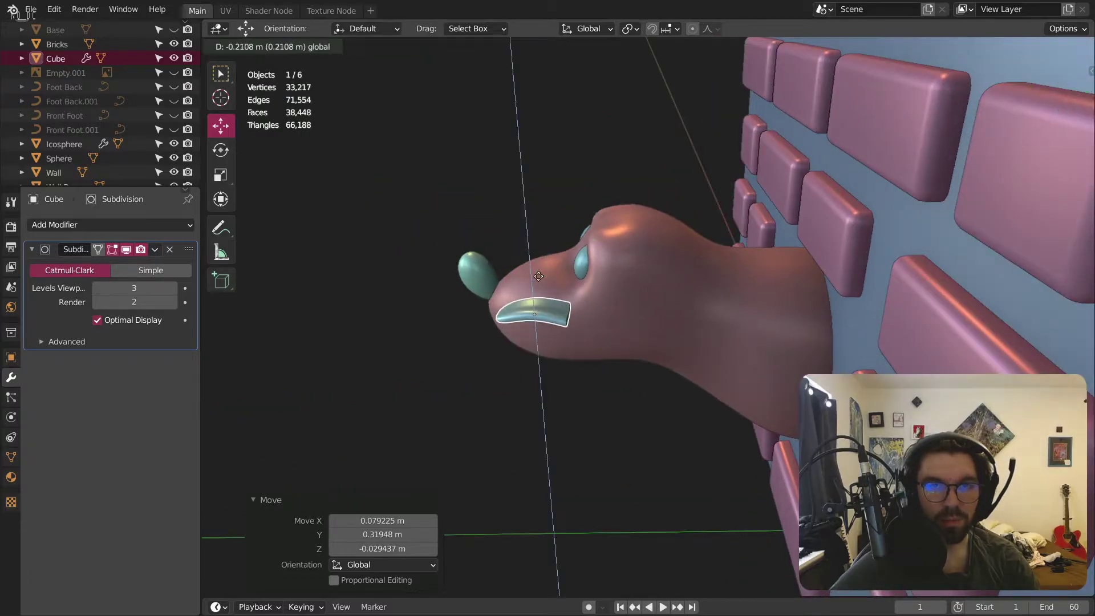
pyautogui.click(570, 399)
pyautogui.moveTo(570, 399); pyautogui.dragTo(570, 439, button='middle')
pyautogui.press('g')
pyautogui.press('x')
pyautogui.click(546, 301)
pyautogui.moveTo(546, 301); pyautogui.dragTo(556, 276, button='middle')
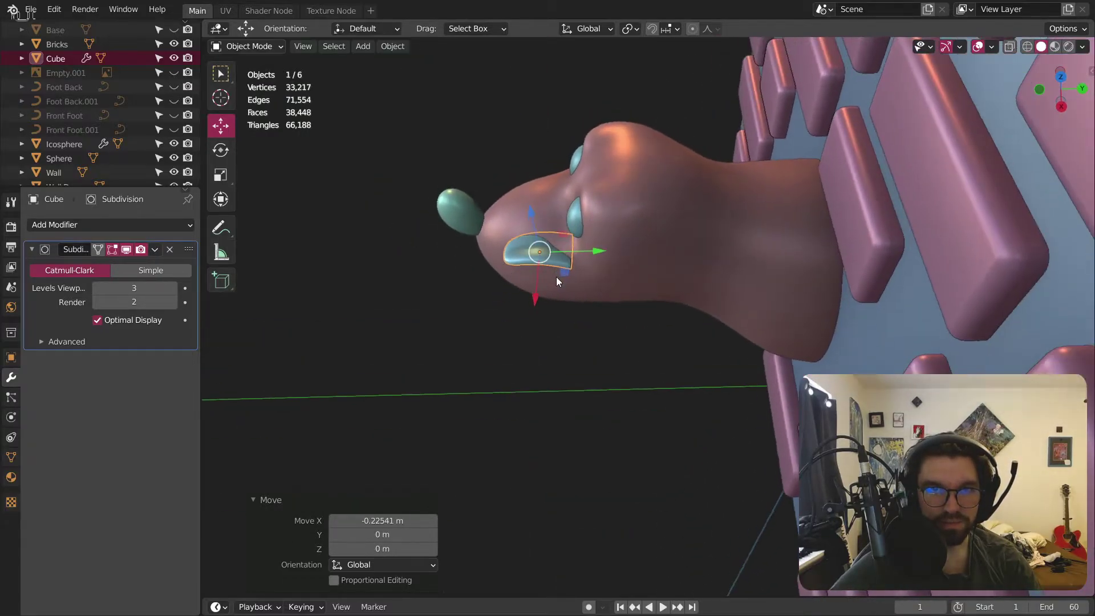
# Step: Rotate the arched part so its rounded end points downward like a tongue
pyautogui.scroll(5, 519, 277)
pyautogui.click(221, 150)
pyautogui.moveTo(587, 281); pyautogui.dragTo(653, 281)
pyautogui.moveTo(599, 218); pyautogui.dragTo(646, 276)
# Step: Shift the tongue so it hangs from the muzzle's underside, including about -0.084 m in X and -0.105 m in Y
pyautogui.hotkey('shift', 'space')
pyautogui.press('g')
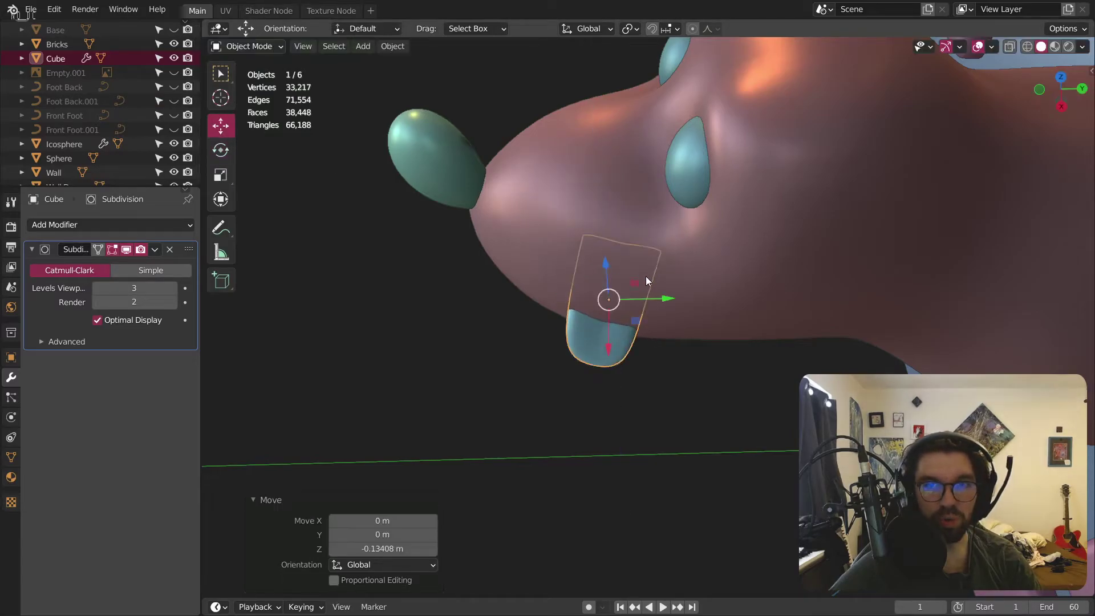
pyautogui.moveTo(621, 338); pyautogui.dragTo(595, 324, button='middle')
pyautogui.moveTo(596, 323)
pyautogui.mouseDown()
pyautogui.moveTo(576, 353)
pyautogui.moveTo(584, 342)
pyautogui.mouseUp()
pyautogui.moveTo(592, 302); pyautogui.dragTo(597, 323)
pyautogui.moveTo(597, 324); pyautogui.dragTo(618, 400, button='middle')
pyautogui.moveTo(633, 368); pyautogui.dragTo(542, 356)
pyautogui.moveTo(542, 356); pyautogui.dragTo(377, 299, button='middle')
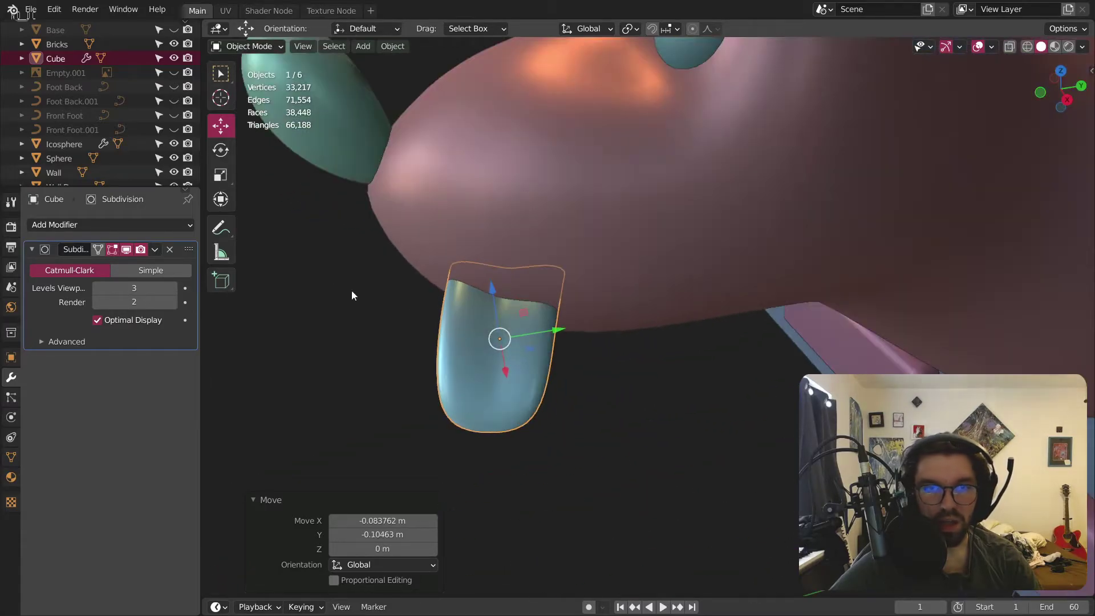
# Step: Tilt the tongue freely, rotate it 10.5° around X, and clear the selection
pyautogui.click(221, 150)
pyautogui.moveTo(530, 358); pyautogui.dragTo(481, 320)
pyautogui.moveTo(482, 320); pyautogui.dragTo(586, 195, button='middle')
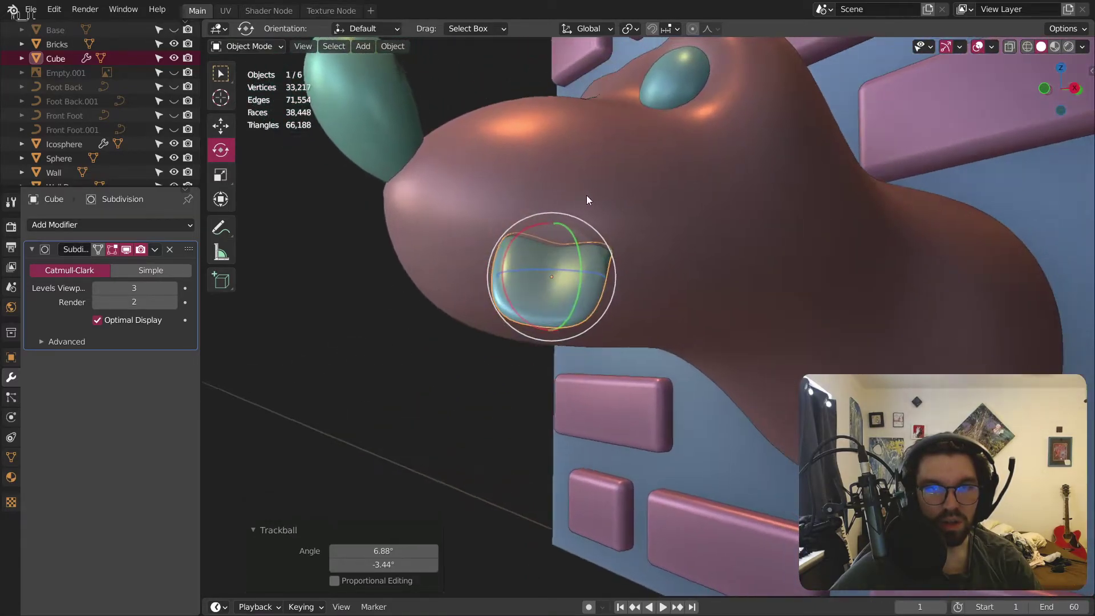
pyautogui.hotkey('shift', 'space')
pyautogui.press('g')
pyautogui.hotkey('shift', 'space')
pyautogui.press('r')
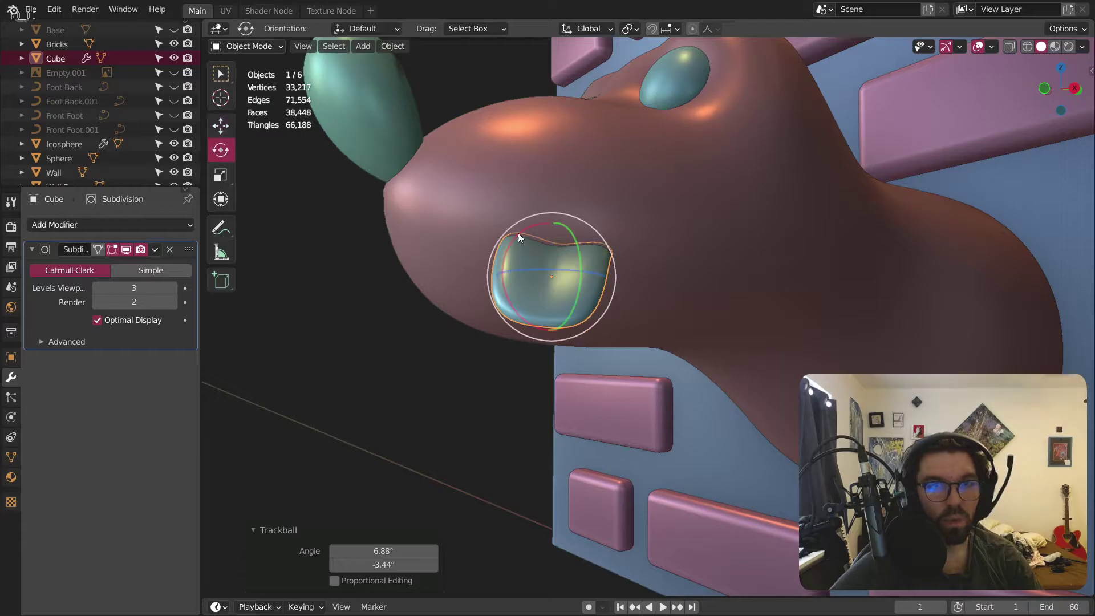
pyautogui.moveTo(519, 230); pyautogui.dragTo(520, 239)
pyautogui.click(228, 46)
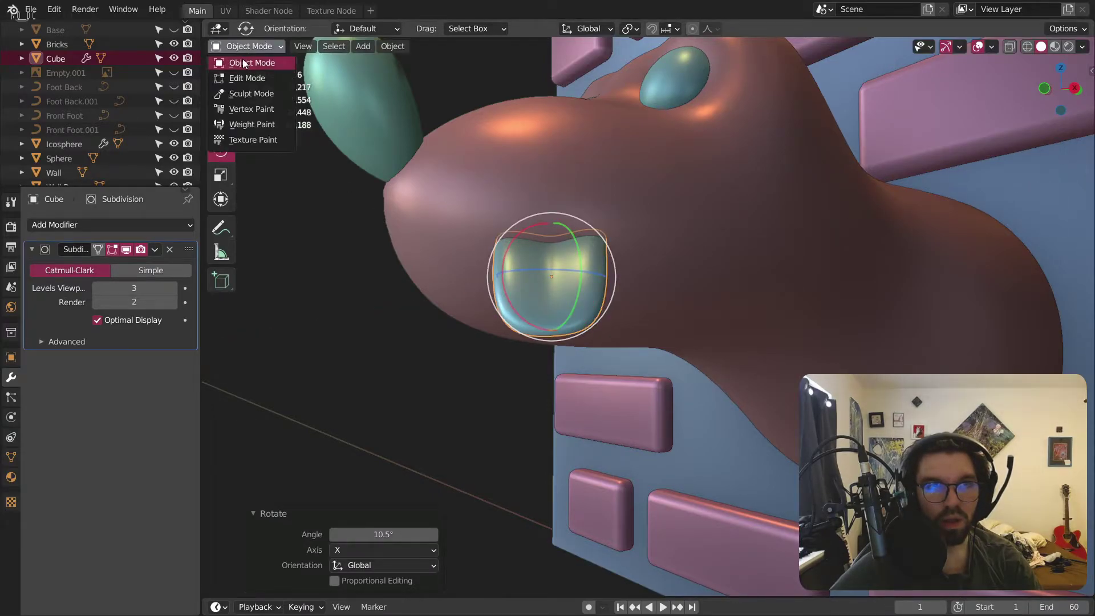
pyautogui.click(402, 310)
pyautogui.moveTo(402, 310); pyautogui.dragTo(354, 241, button='middle')
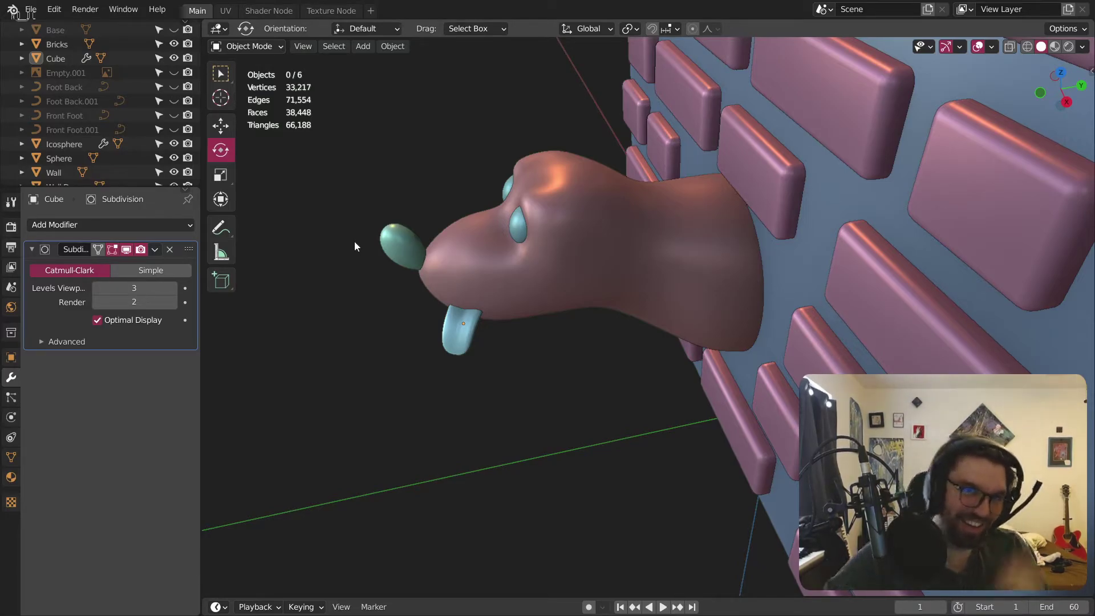
# Step: From the top view, shift the tongue about -0.031 m in X and -0.079 m in Y along the muzzle's side
pyautogui.moveTo(328, 244); pyautogui.dragTo(502, 314, button='middle')
pyautogui.scroll(4, 451, 334)
pyautogui.click(520, 350)
pyautogui.moveTo(520, 350); pyautogui.dragTo(926, 196, button='middle')
pyautogui.hotkey('shift', 'space')
pyautogui.press('g')
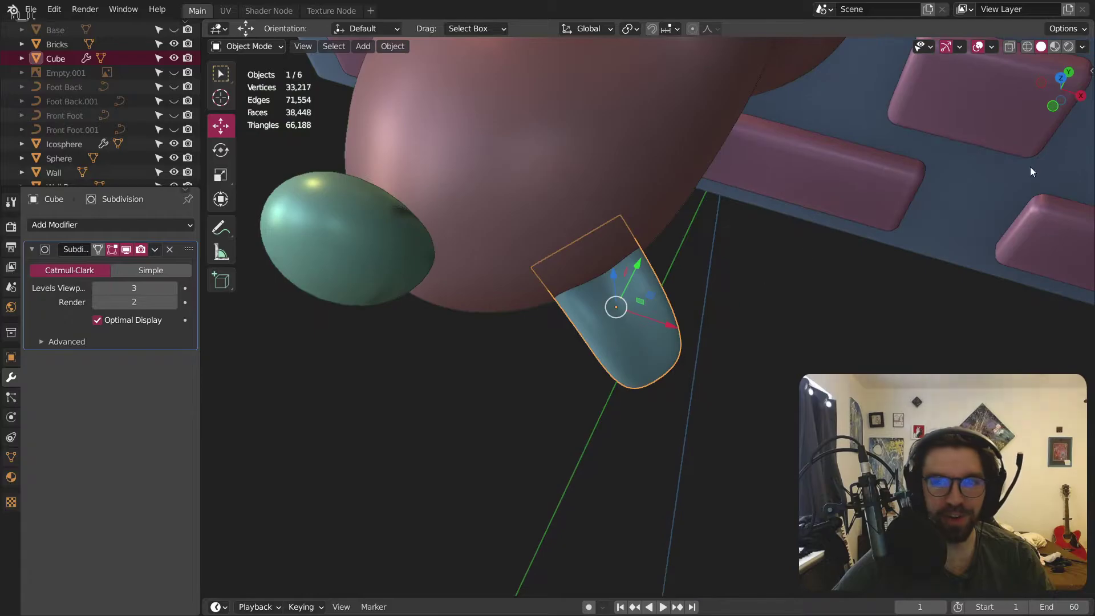
pyautogui.click(1063, 74)
pyautogui.moveTo(639, 285); pyautogui.dragTo(610, 354)
# Step: Rotate the tongue in the top view to align it with the muzzle's curved side
pyautogui.hotkey('shift', 'space')
pyautogui.press('r')
pyautogui.keyDown('shift'); pyautogui.moveTo(621, 409); pyautogui.dragTo(622, 354, button='middle'); pyautogui.keyUp('shift')
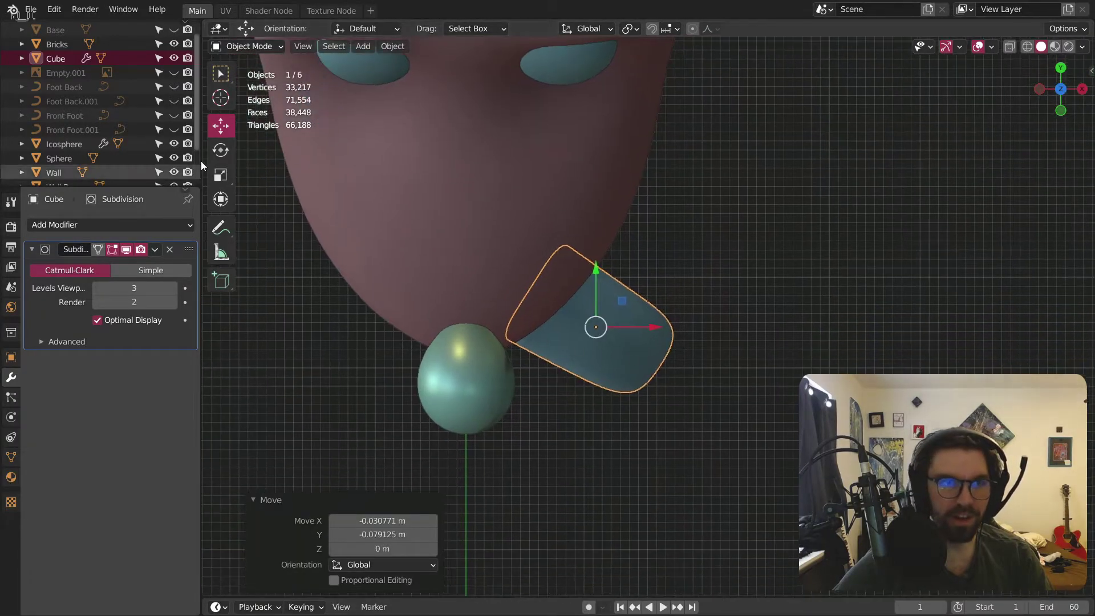
pyautogui.moveTo(634, 374); pyautogui.dragTo(651, 342)
pyautogui.moveTo(649, 340); pyautogui.dragTo(631, 300, button='middle')
pyautogui.scroll(4, 600, 338)
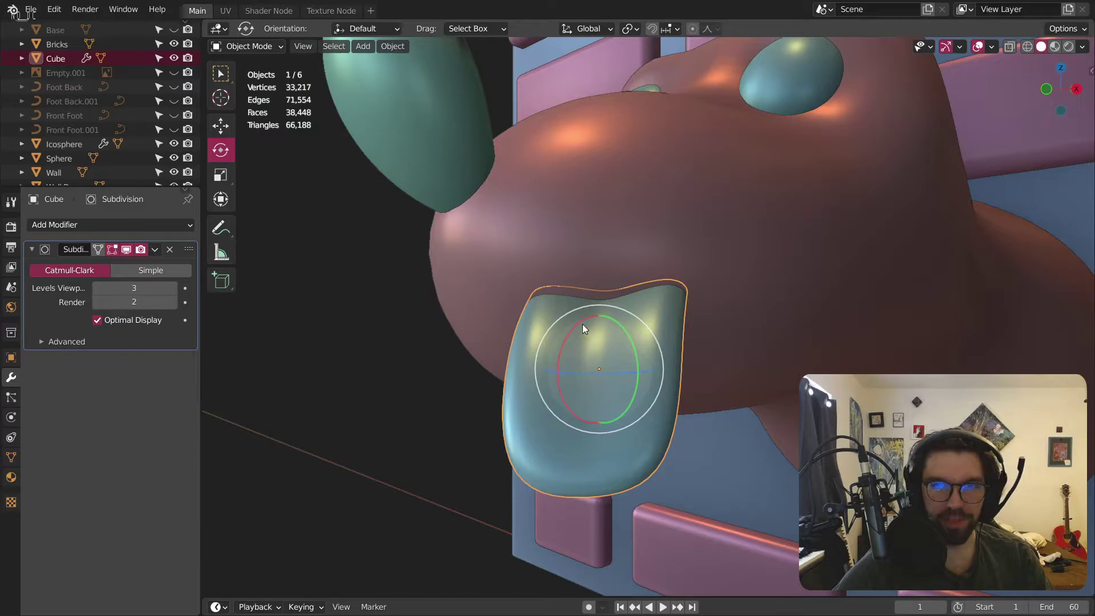
# Step: Using the Normal transform orientation, rotate the tongue and shift it about -0.039 m along its Z axis
pyautogui.click(587, 29)
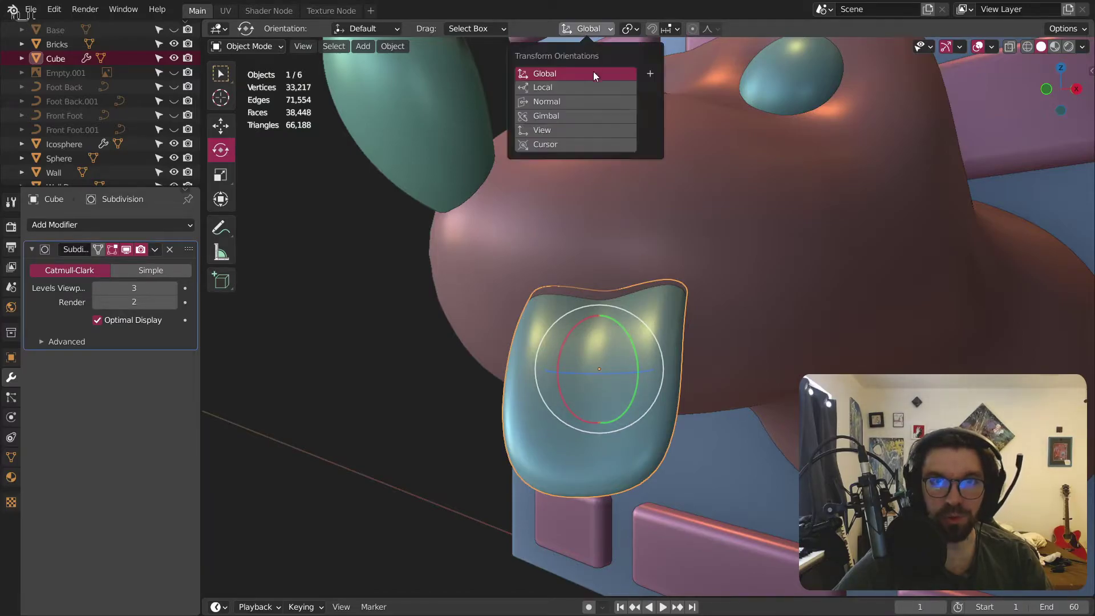
pyautogui.click(555, 102)
pyautogui.moveTo(611, 327); pyautogui.dragTo(607, 374)
pyautogui.click(225, 128)
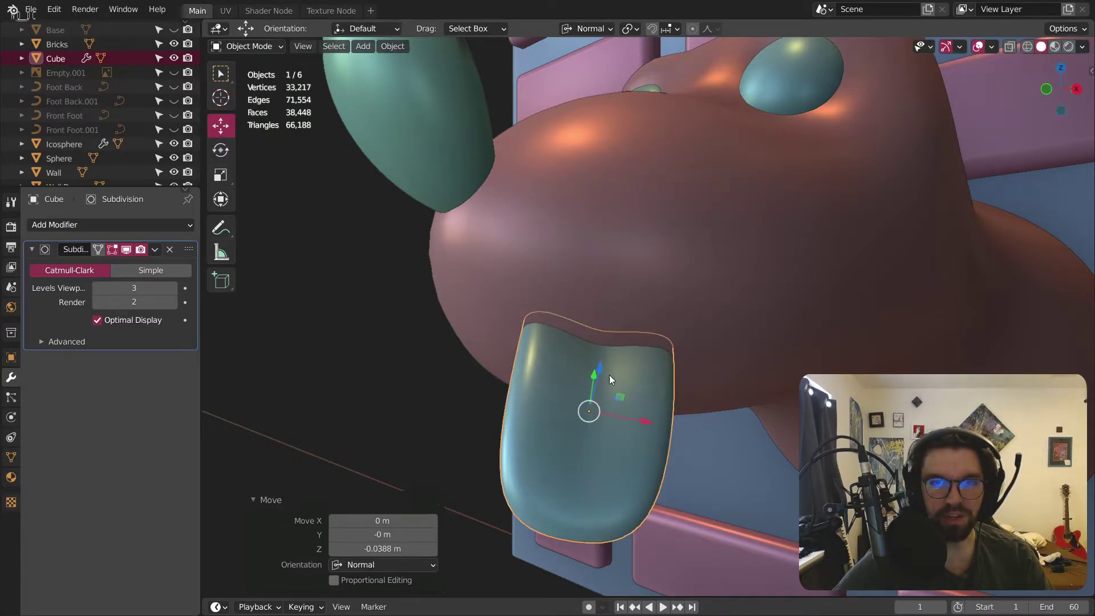
pyautogui.click(336, 350)
# Step: Rotate the tongue around its own axes so it slants outward from the muzzle, and clear the selection
pyautogui.scroll(-5, 337, 350)
pyautogui.moveTo(342, 350); pyautogui.dragTo(474, 360, button='middle')
pyautogui.scroll(3, 474, 360)
pyautogui.click(475, 377)
pyautogui.scroll(2, 465, 349)
pyautogui.click(222, 153)
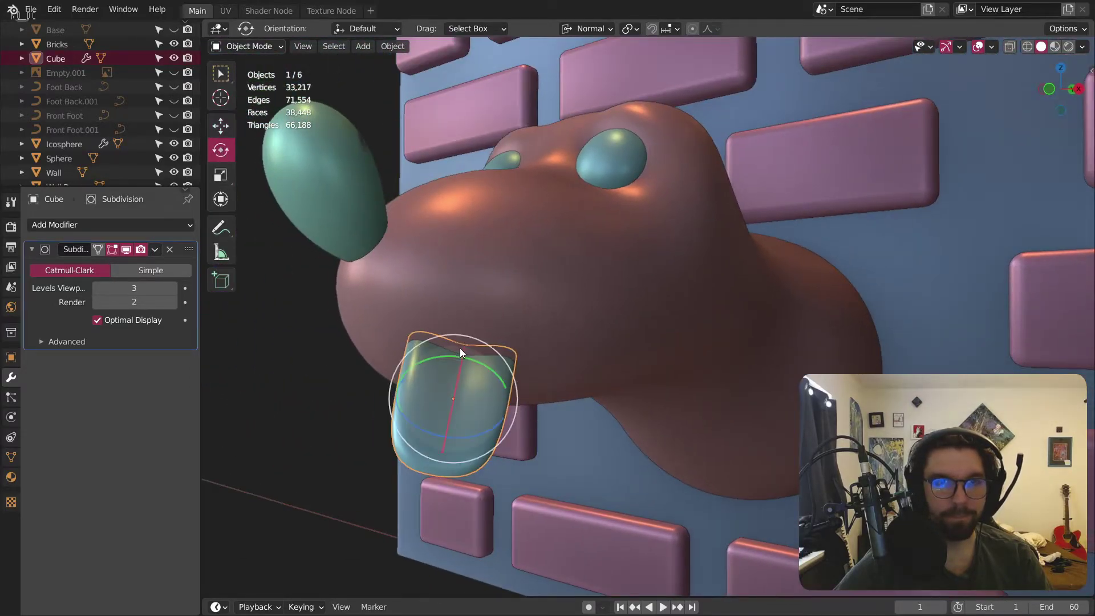
pyautogui.moveTo(474, 358); pyautogui.dragTo(468, 413)
pyautogui.moveTo(467, 413); pyautogui.dragTo(412, 395, button='middle')
pyautogui.moveTo(415, 392); pyautogui.dragTo(537, 433)
pyautogui.click(537, 434)
# Step: Examine the dog's head and hanging tongue from the front, the side and a distance
pyautogui.moveTo(538, 433); pyautogui.dragTo(604, 545, button='middle')
pyautogui.scroll(-10, 602, 502)
pyautogui.moveTo(601, 460); pyautogui.dragTo(641, 434, button='middle')
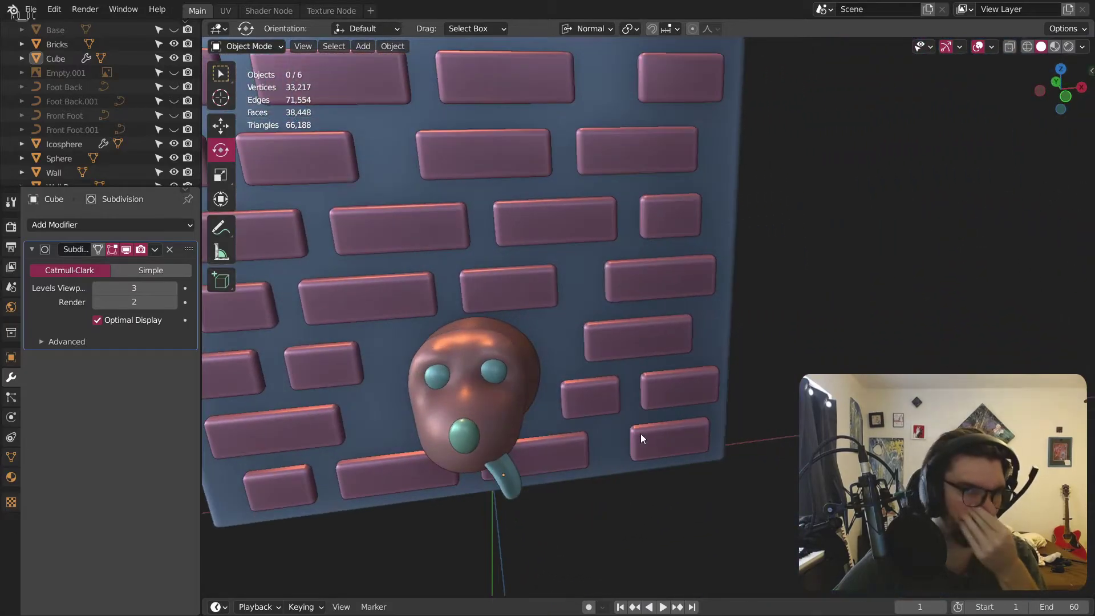
pyautogui.moveTo(506, 479); pyautogui.dragTo(373, 422, button='middle')
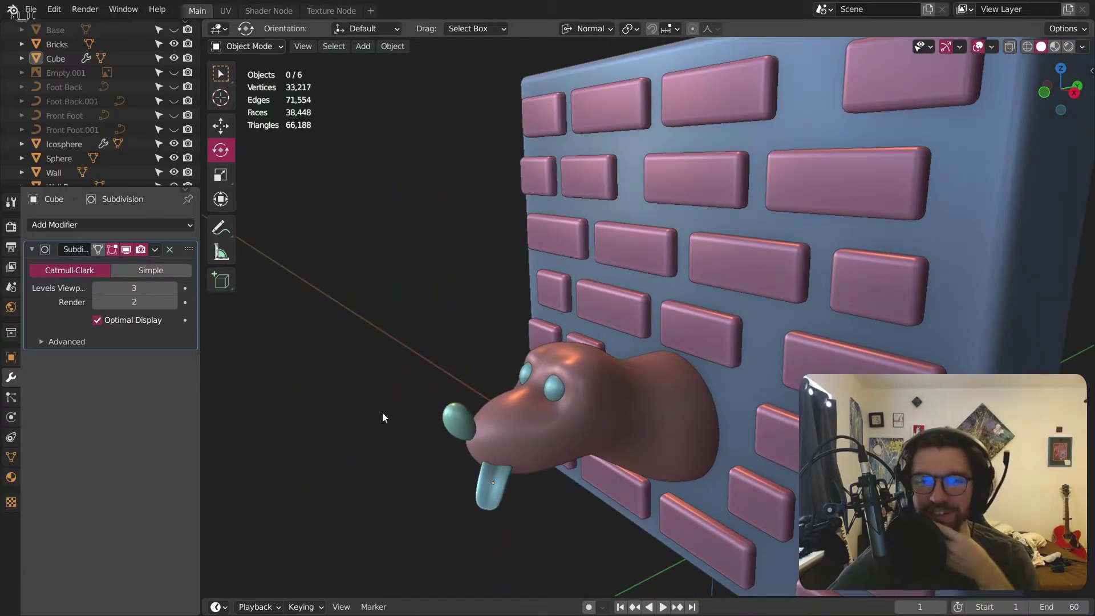
pyautogui.scroll(-5, 542, 345)
pyautogui.moveTo(511, 423); pyautogui.dragTo(527, 276, button='middle')
pyautogui.scroll(8, 526, 276)
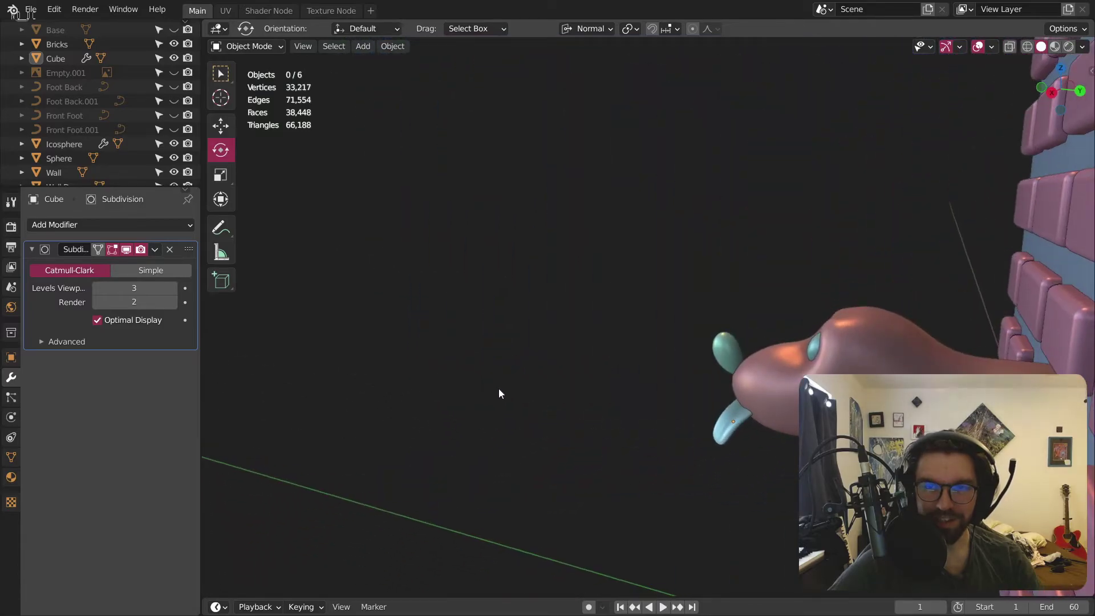
# Step: Switch to Discord and examine the photo of the dog leaning out of a wall in the memes channel
pyautogui.moveTo(498, 388); pyautogui.dragTo(664, 378, button='middle')
pyautogui.moveTo(775, 336); pyautogui.dragTo(535, 290, button='middle')
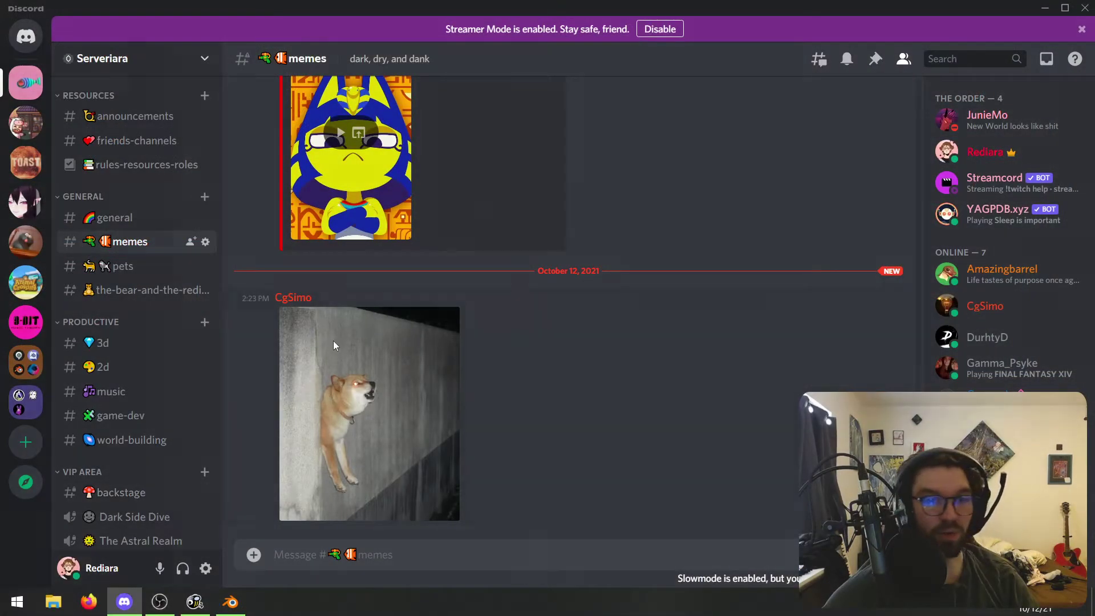
pyautogui.click(333, 340)
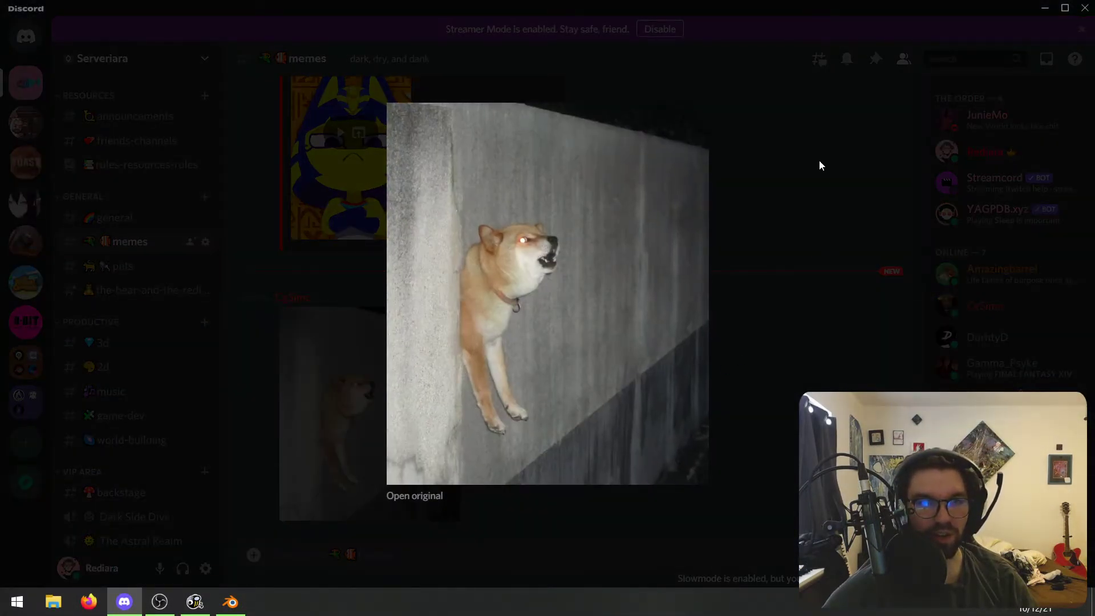
pyautogui.click(819, 161)
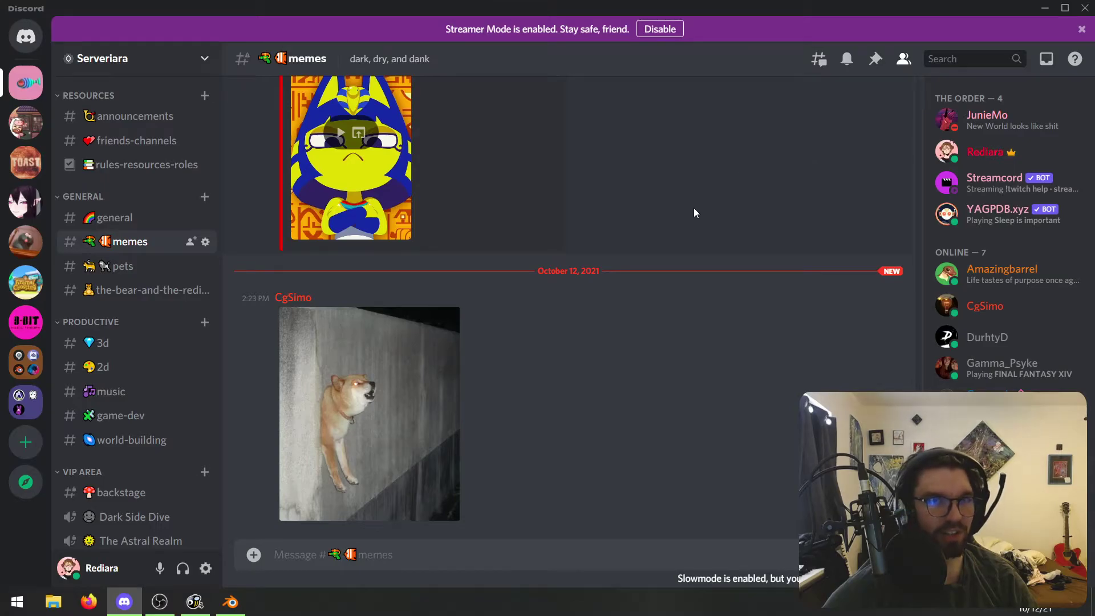
pyautogui.scroll(4, 417, 274)
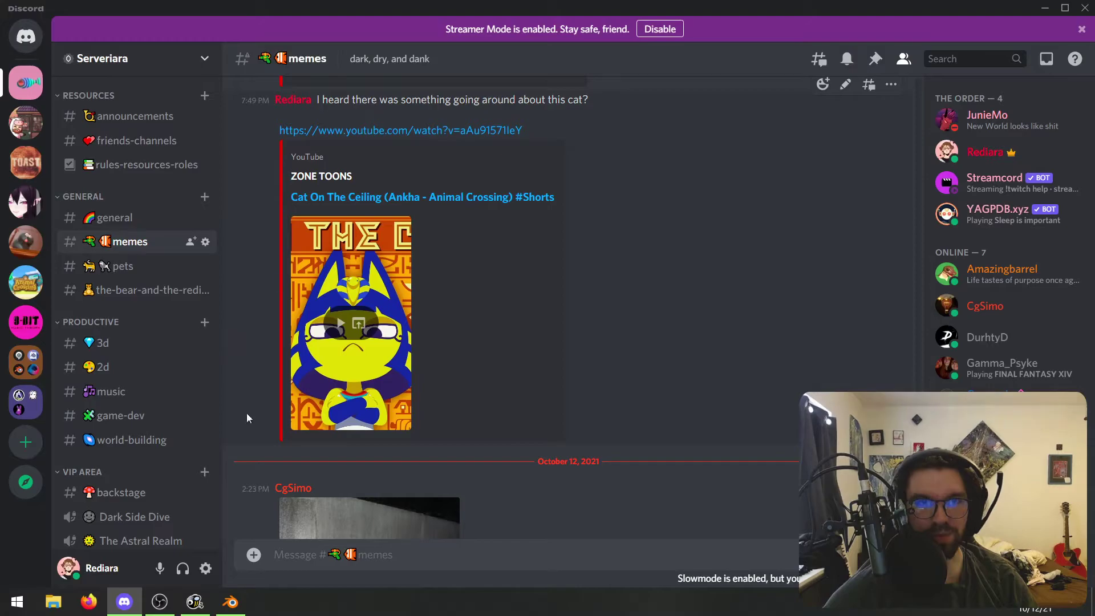
pyautogui.scroll(-4, 542, 387)
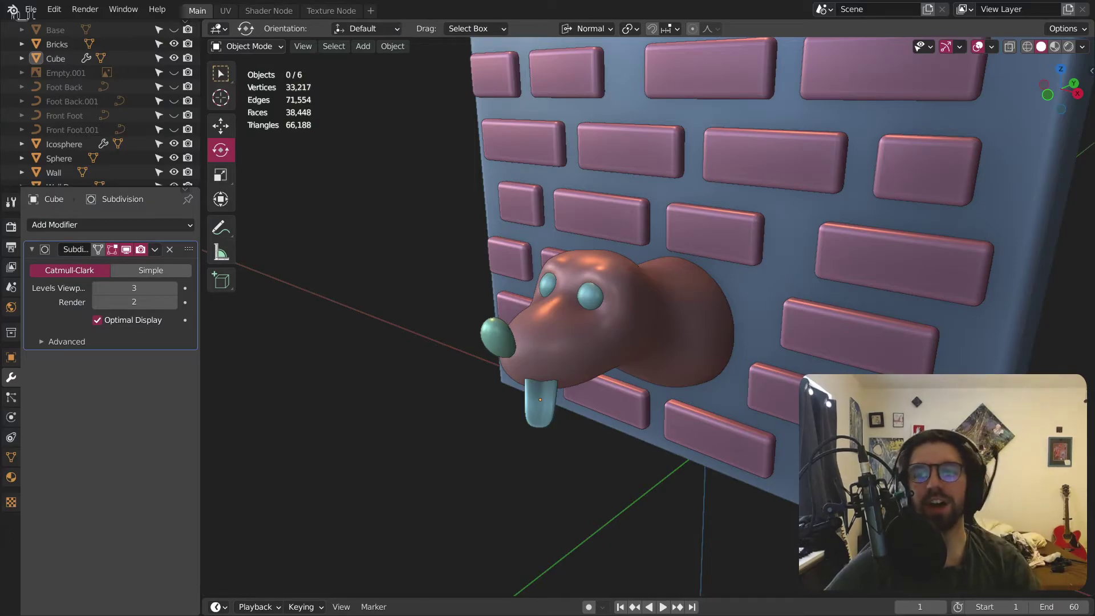
# Step: Switch to Firefox, find images of "dog ears", and preview the long-eared coonhound and the Doberman ear-cropping comparison
pyautogui.moveTo(690, 296); pyautogui.dragTo(355, 509, button='middle')
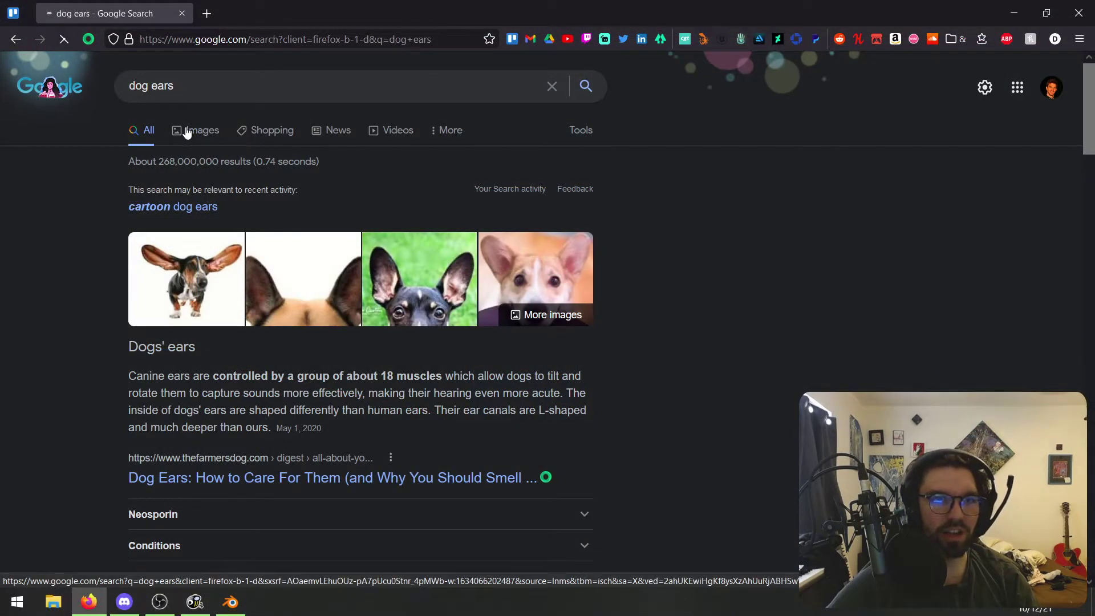
pyautogui.click(188, 132)
pyautogui.click(162, 262)
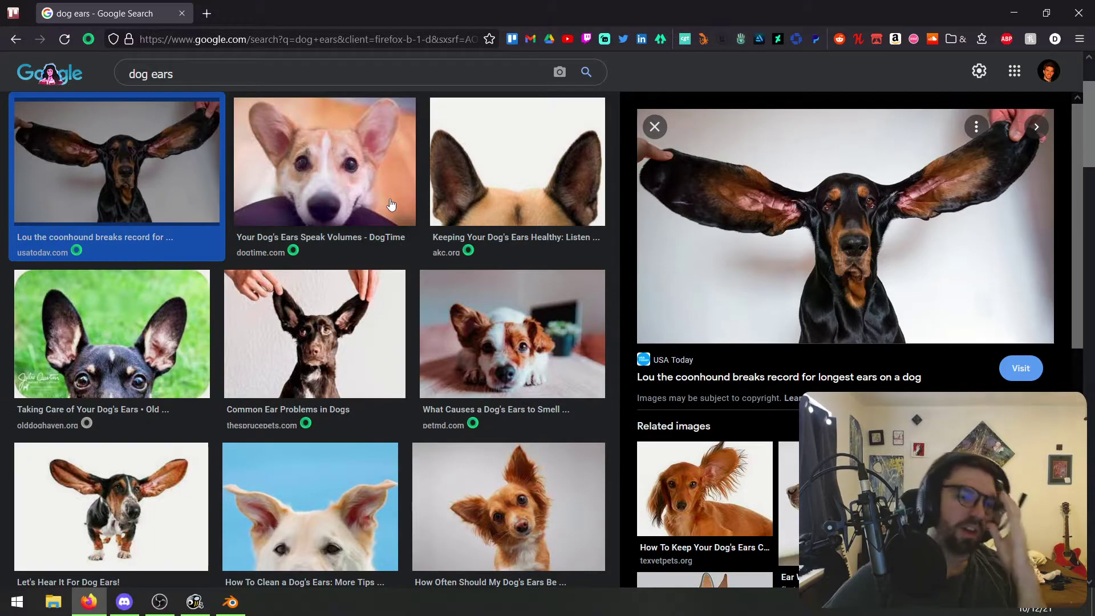
pyautogui.scroll(-5, 390, 204)
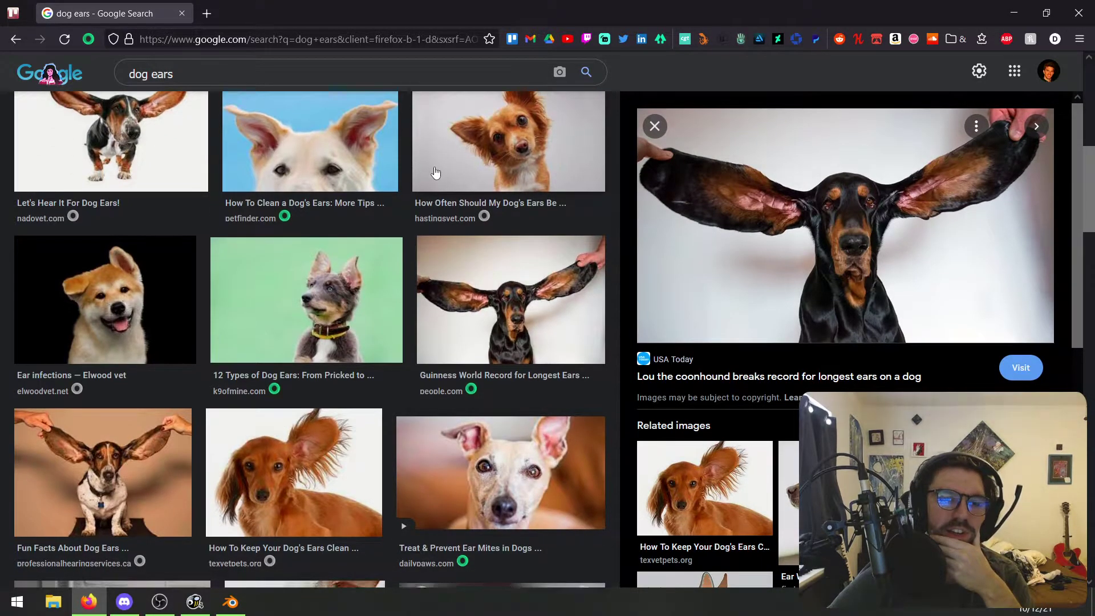
pyautogui.scroll(-5, 436, 174)
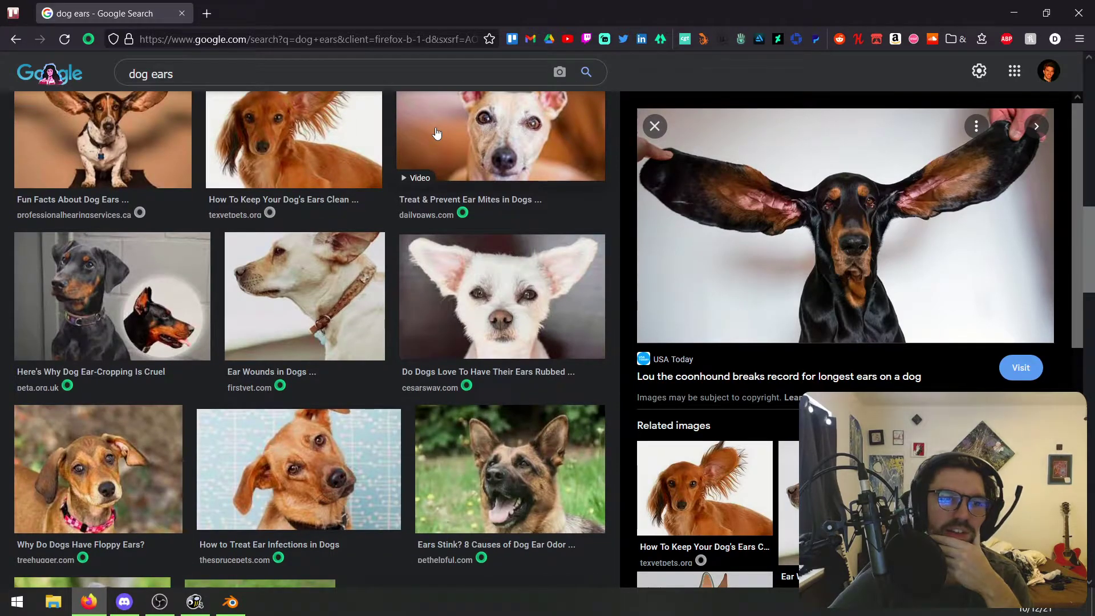
pyautogui.click(92, 280)
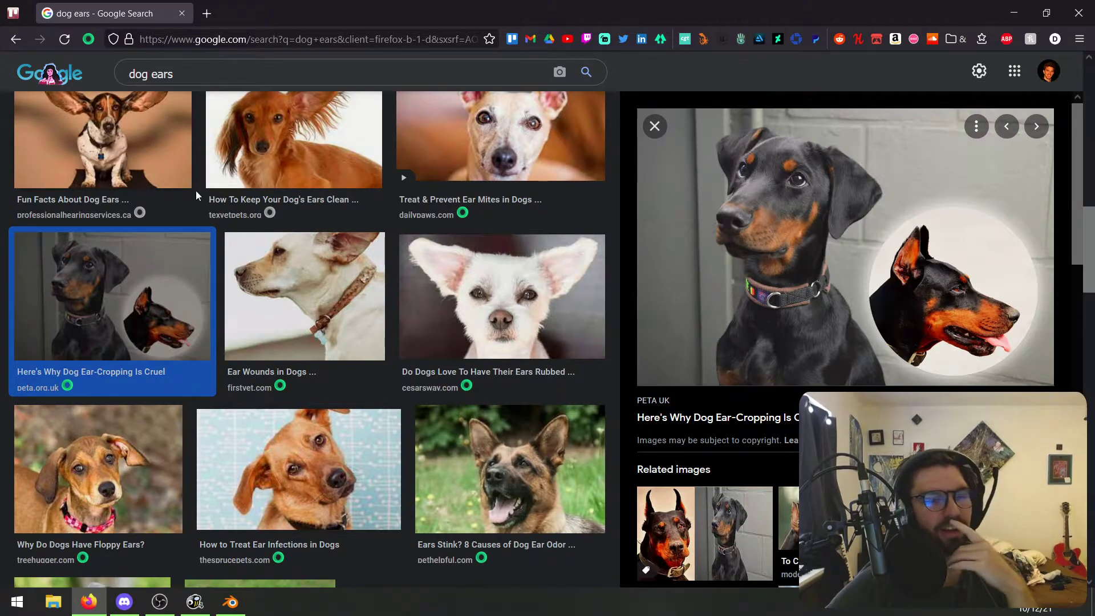
# Step: Browse further through the dog ear images and preview the black-and-white dog lying on a bed with large ears
pyautogui.scroll(-2, 206, 217)
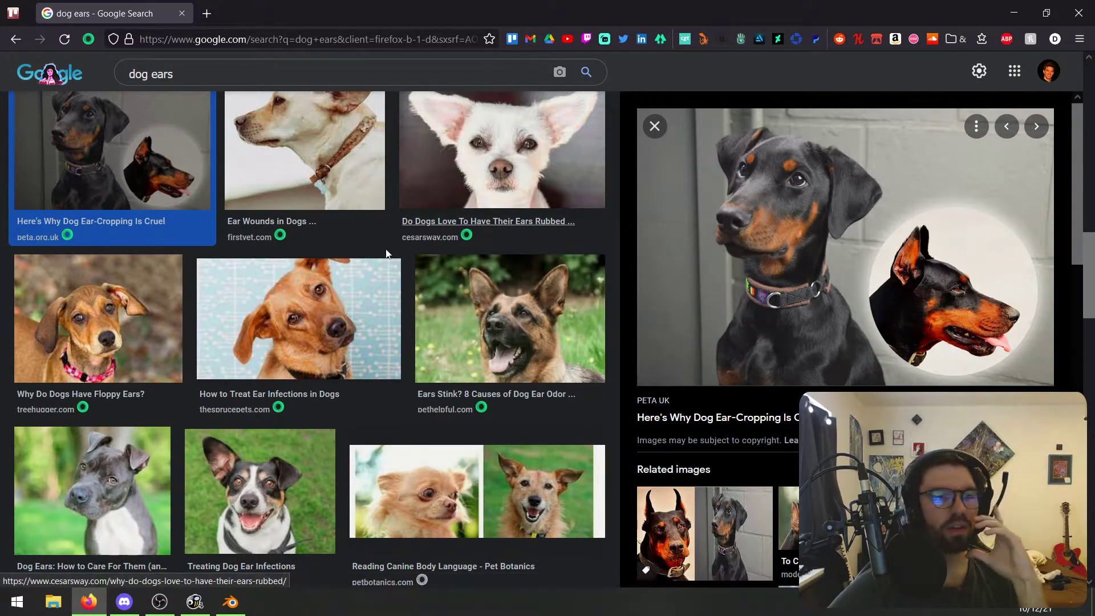
pyautogui.scroll(-5, 273, 237)
pyautogui.scroll(-3, 276, 207)
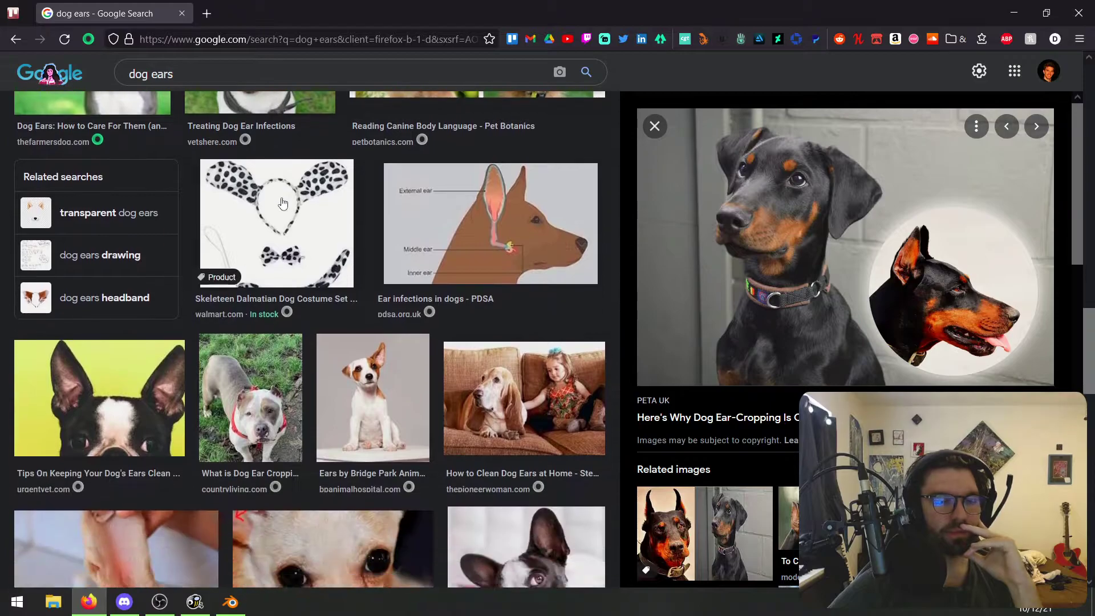
pyautogui.scroll(-2, 282, 185)
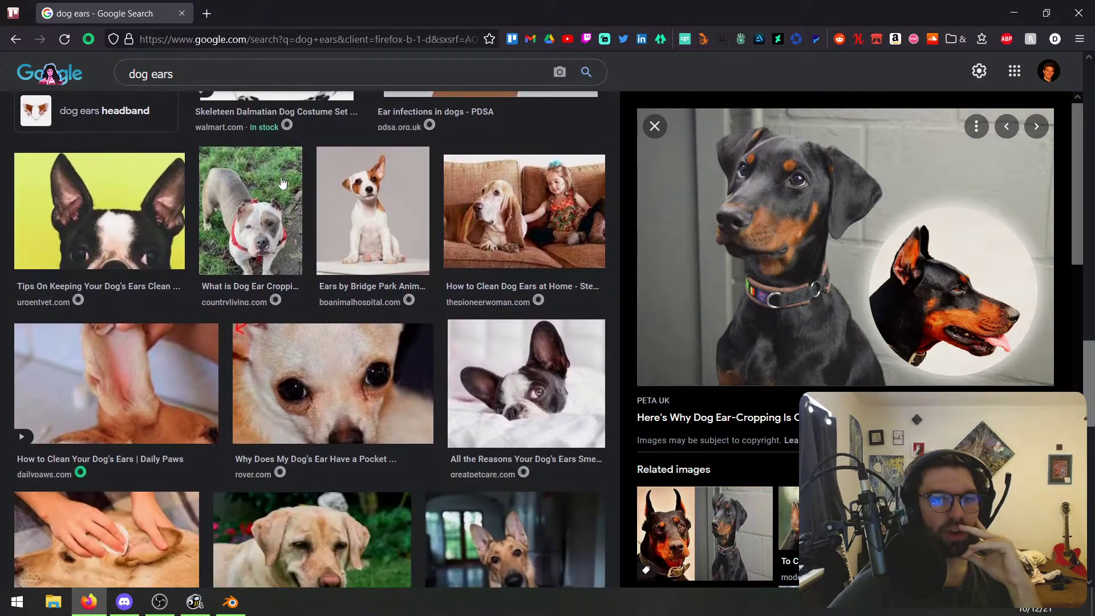
pyautogui.click(570, 414)
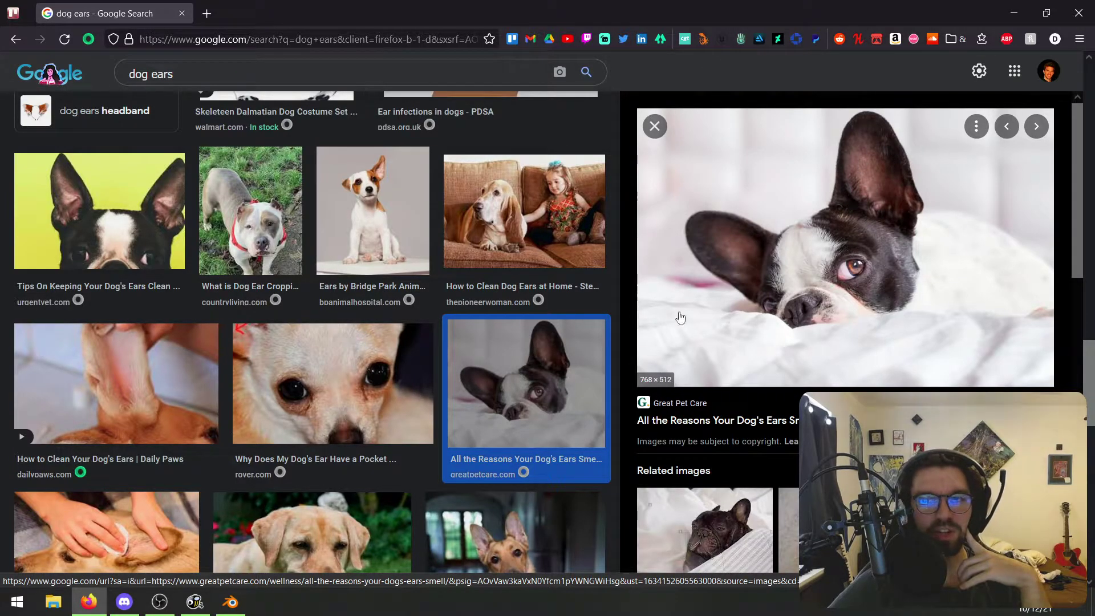
# Step: Examine the remaining dog ear pictures to compare floppy, folded and upright ear shapes
pyautogui.scroll(-5, 536, 244)
pyautogui.scroll(-1, 542, 244)
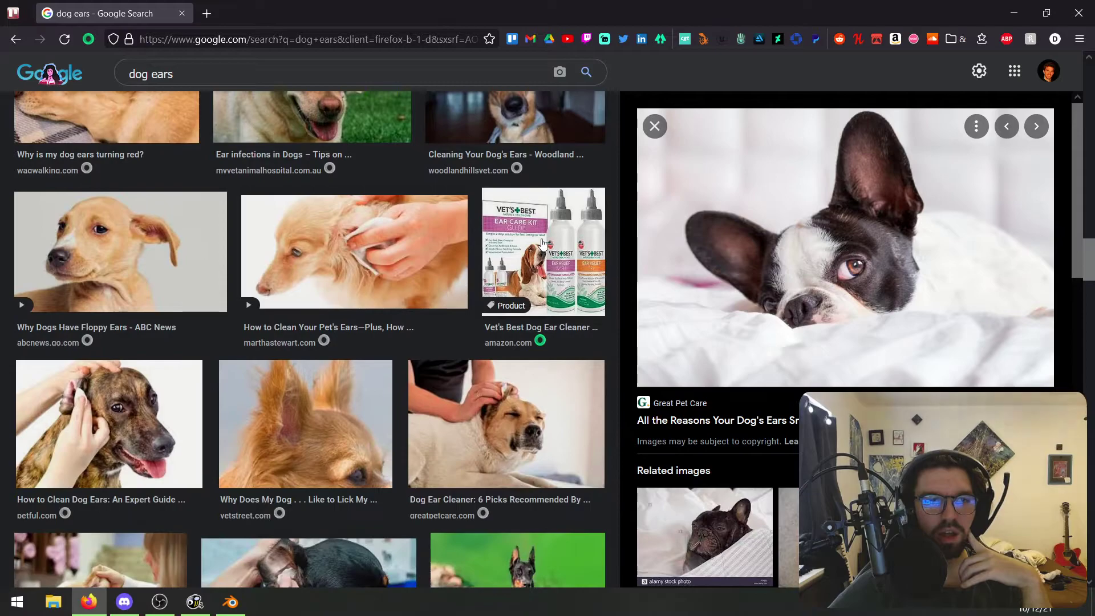
pyautogui.scroll(-3, 561, 239)
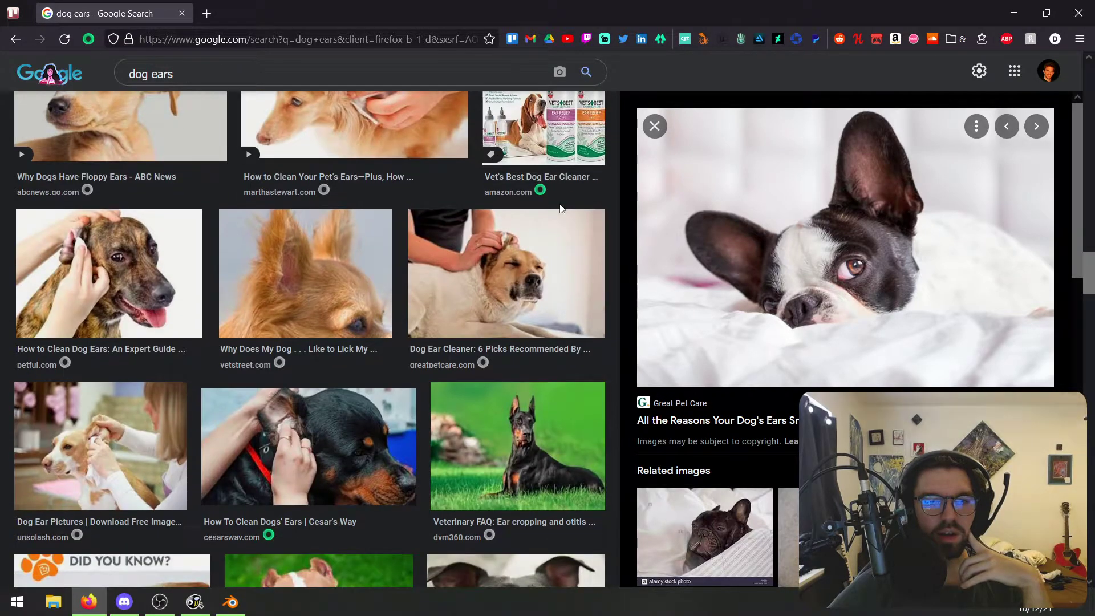
pyautogui.scroll(-9, 560, 209)
pyautogui.scroll(-4, 570, 207)
pyautogui.scroll(-3, 568, 201)
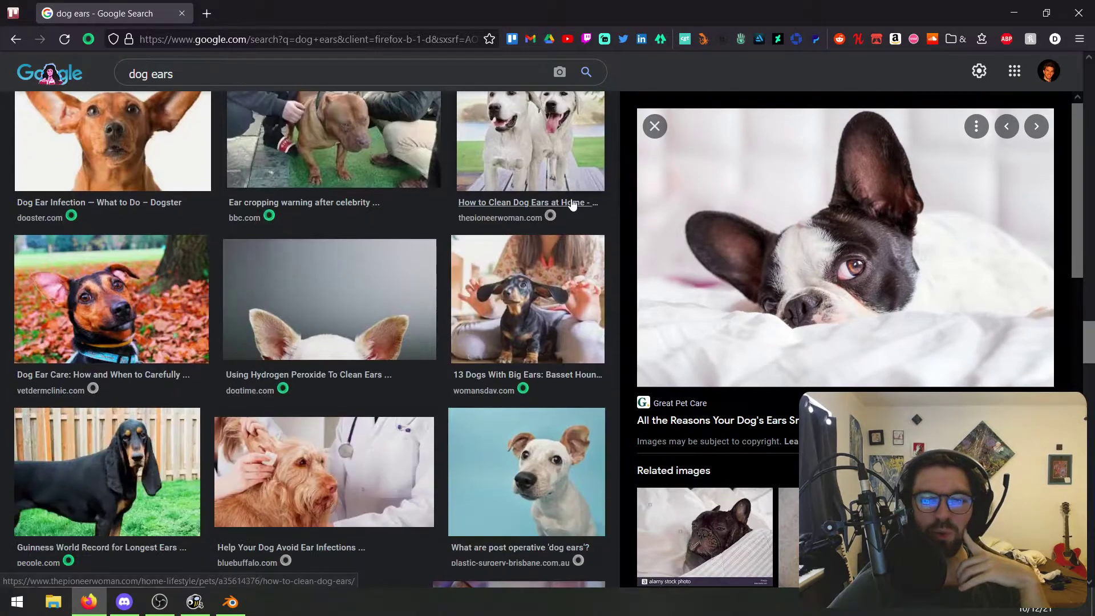
pyautogui.scroll(-5, 571, 204)
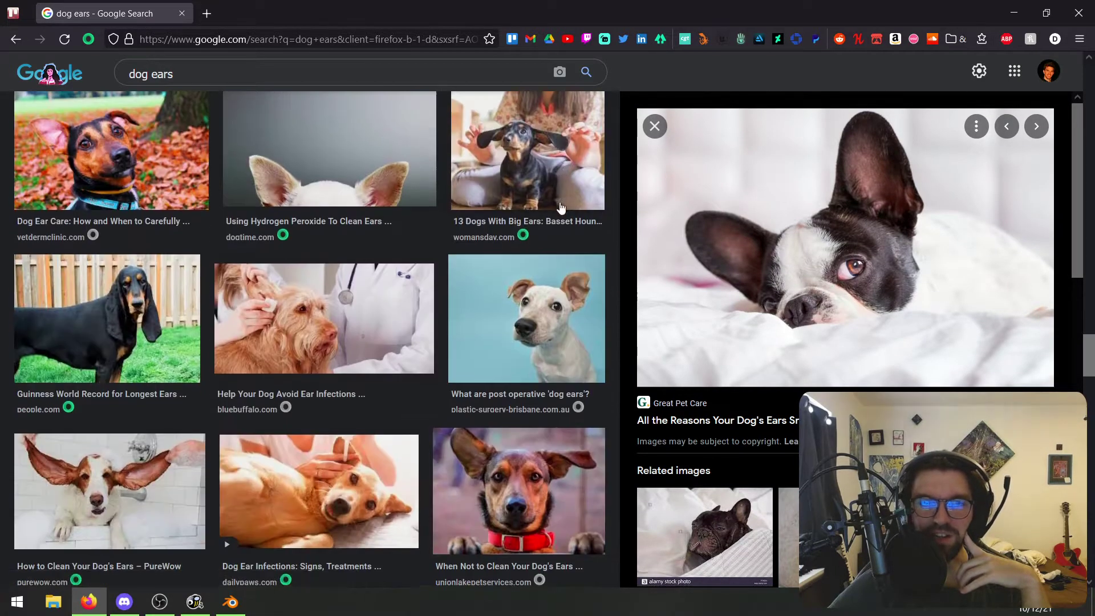
pyautogui.scroll(-2, 550, 191)
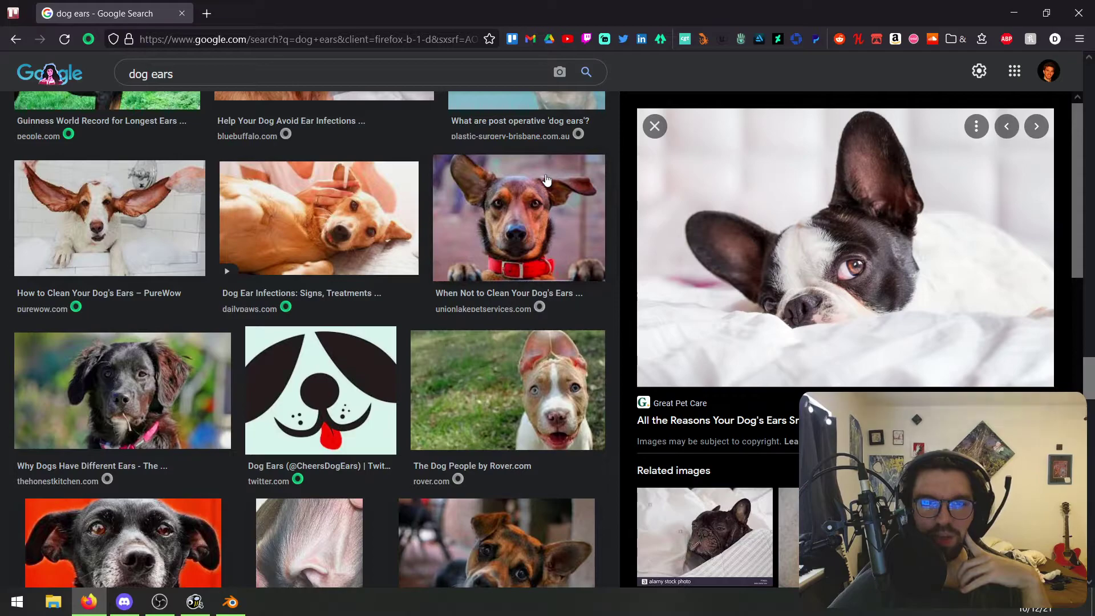
pyautogui.scroll(-6, 546, 180)
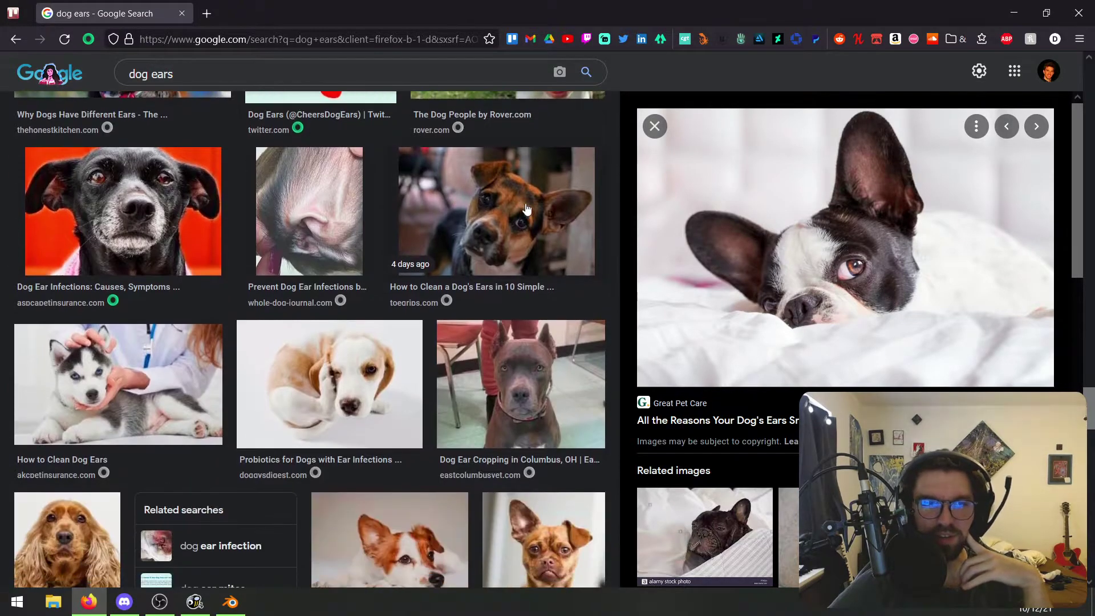
pyautogui.scroll(-3, 526, 210)
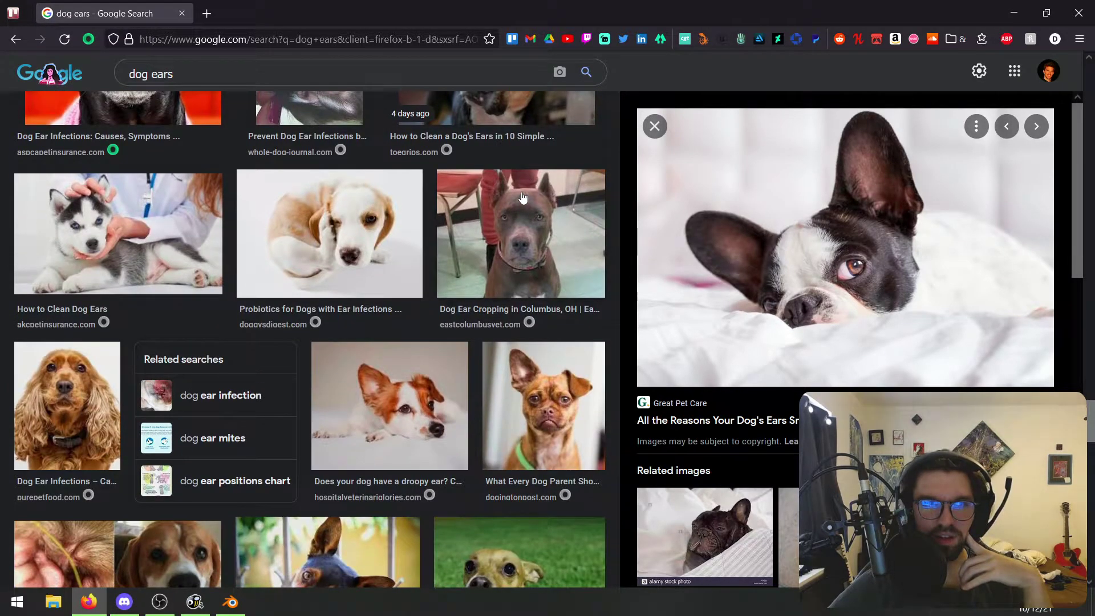
# Step: Save the previewed picture of the black-and-white dog with large ears to the computer
pyautogui.rightClick(815, 188)
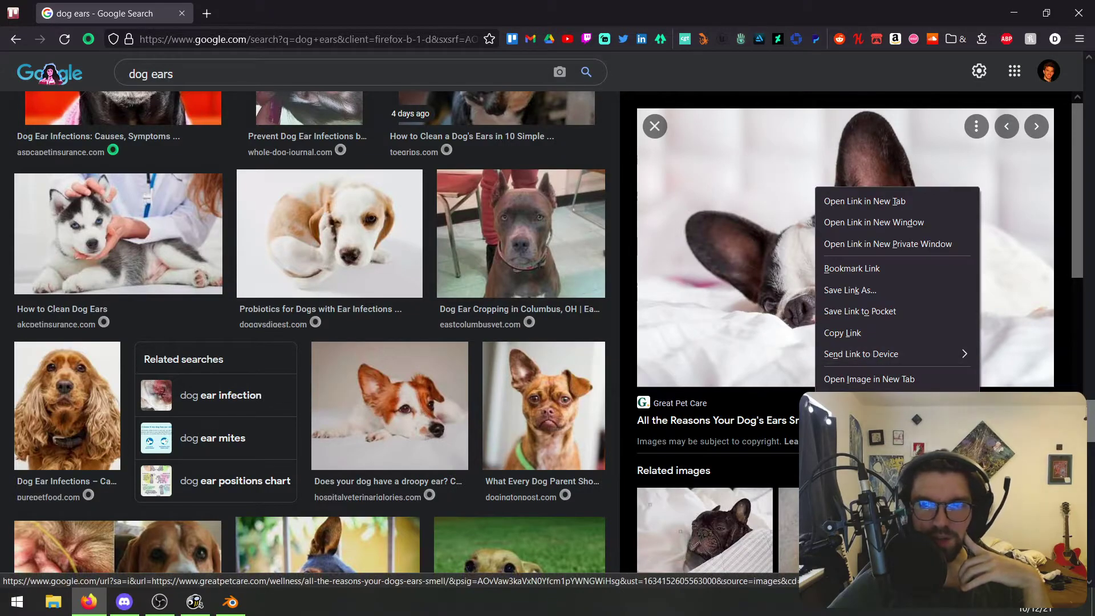
pyautogui.click(861, 400)
pyautogui.click(451, 443)
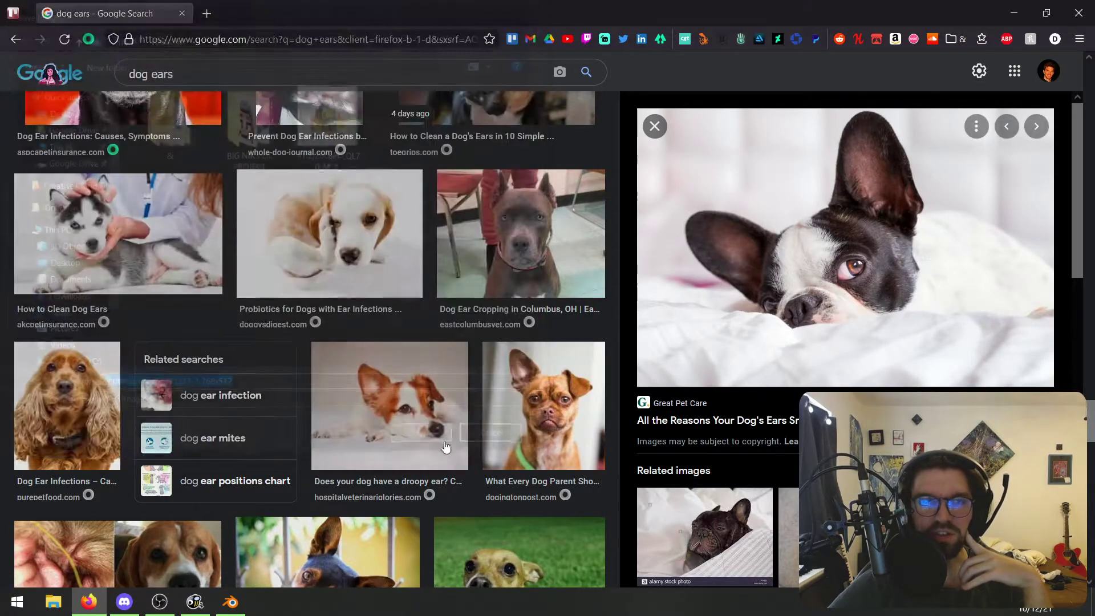
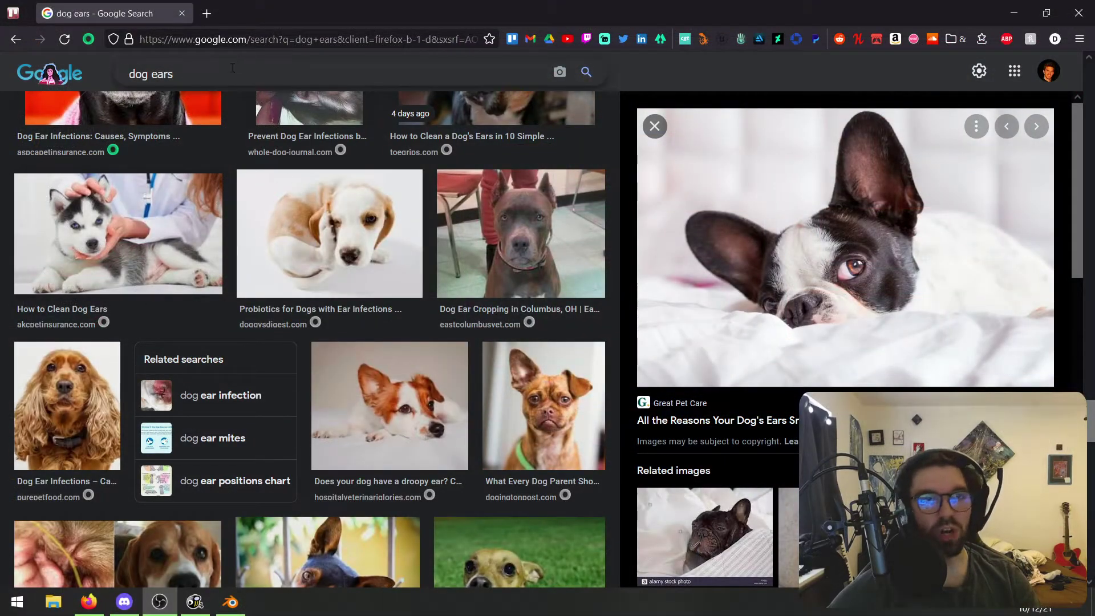
# Step: Search images for "gromit dog" and examine how the clay character's ears are shaped and attached
pyautogui.write('gromit')
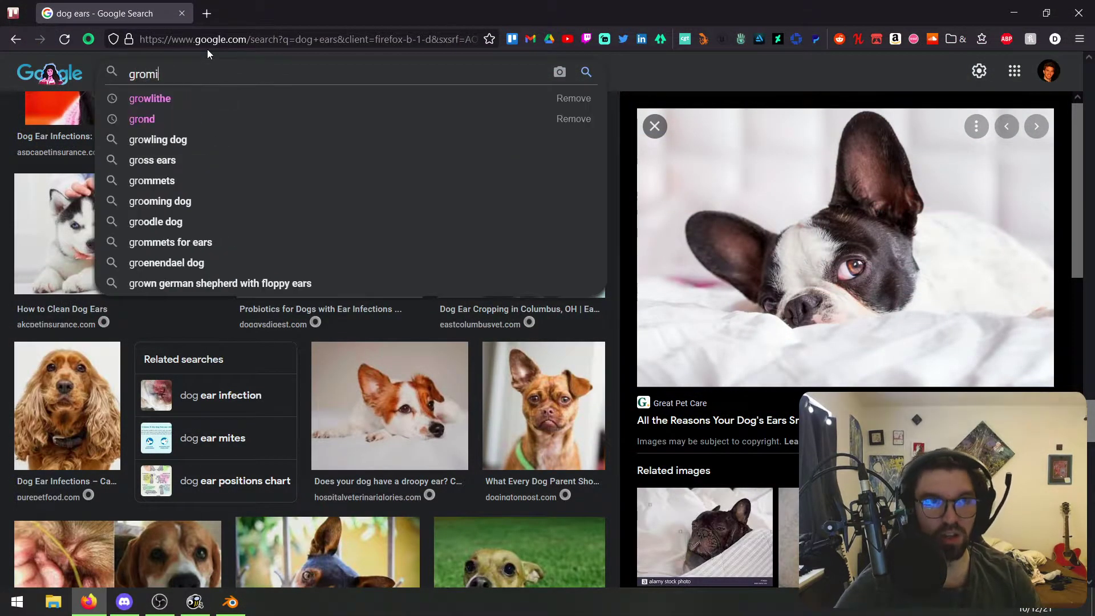
pyautogui.write(' dog')
pyautogui.press('Return')
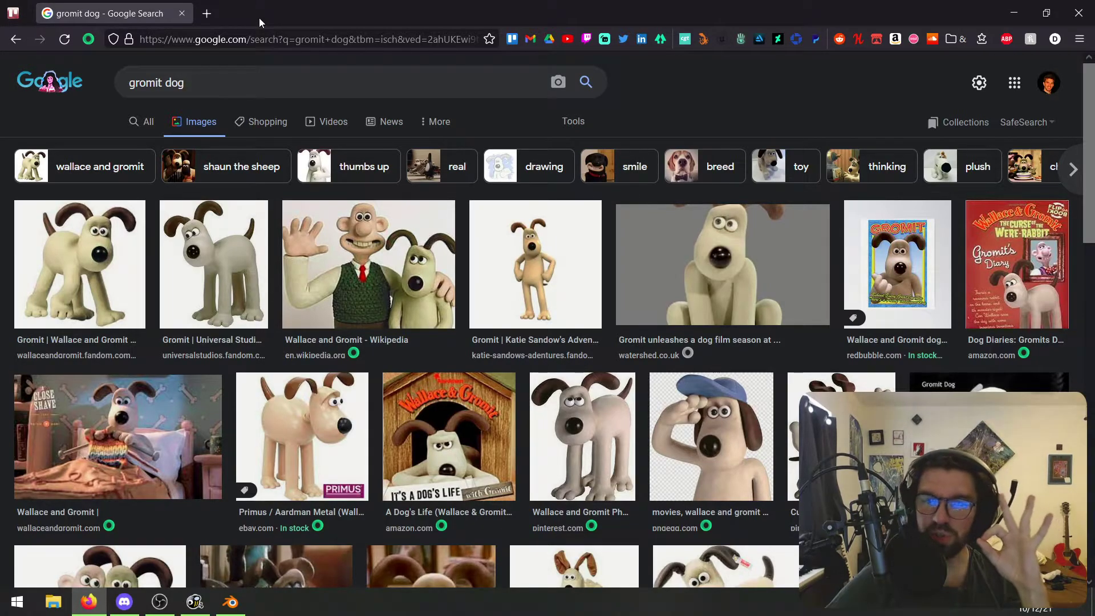
pyautogui.scroll(-5, 368, 266)
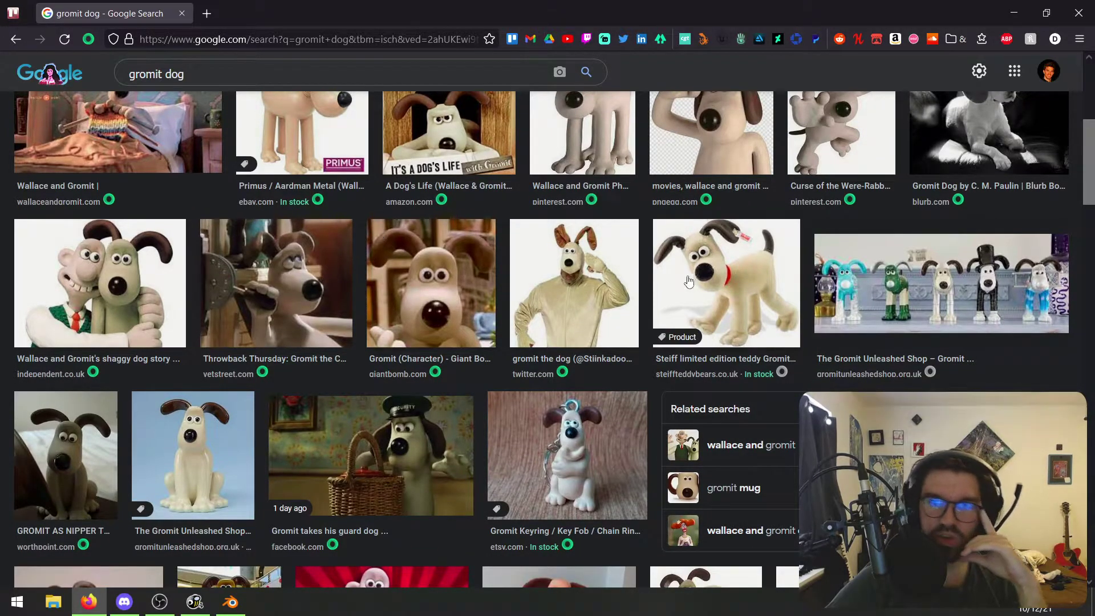
pyautogui.scroll(-3, 486, 301)
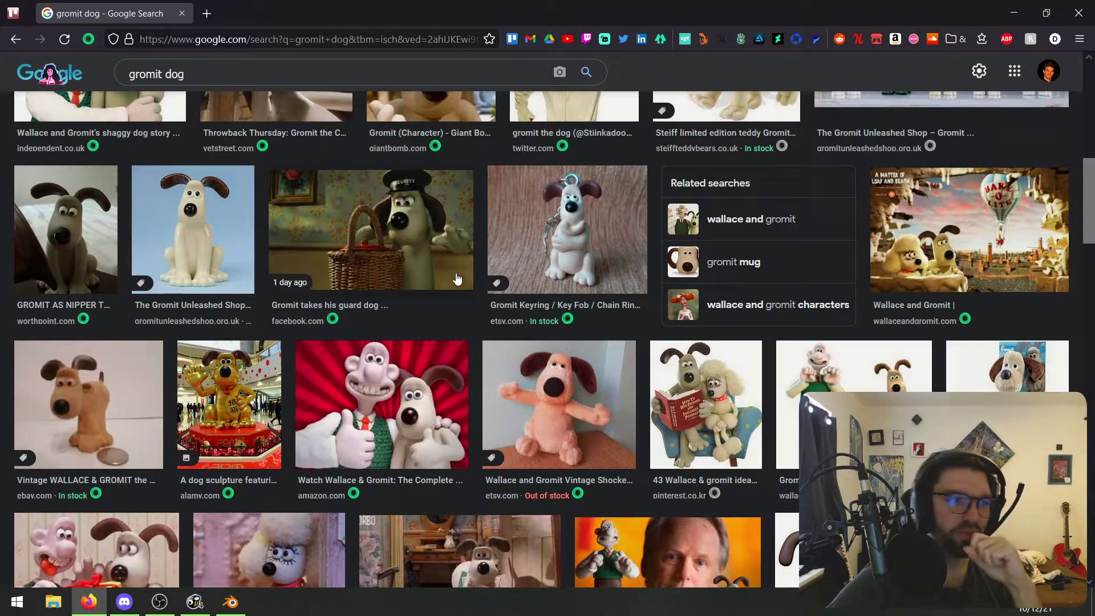
pyautogui.scroll(-4, 462, 284)
pyautogui.scroll(-2, 462, 276)
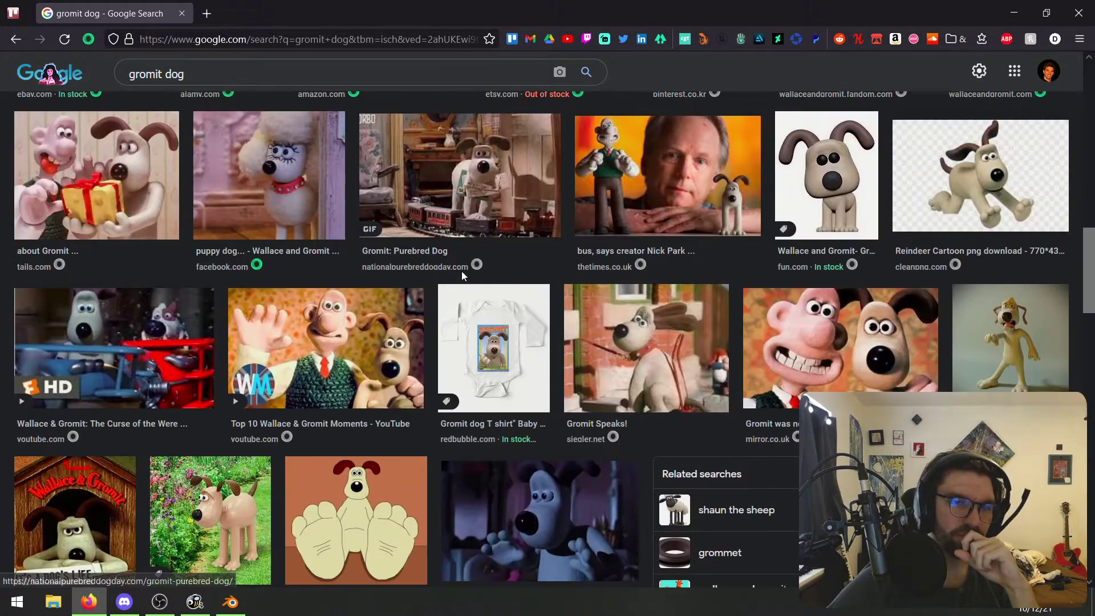
pyautogui.scroll(10, 461, 271)
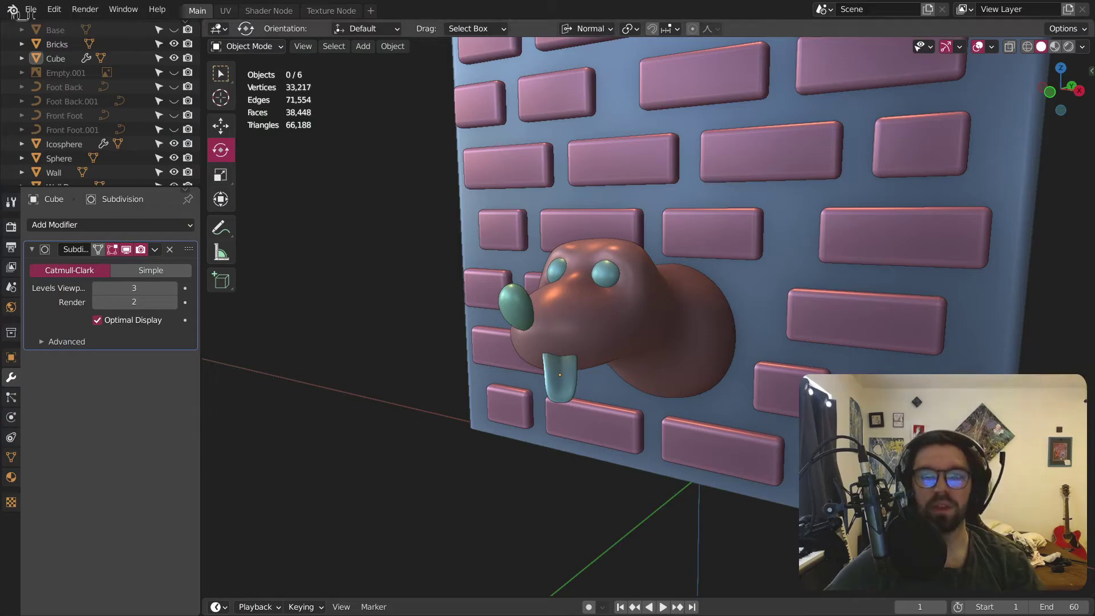
# Step: Switch to Blender and import the saved dog ear picture as a reference image in the side view
pyautogui.click(1072, 85)
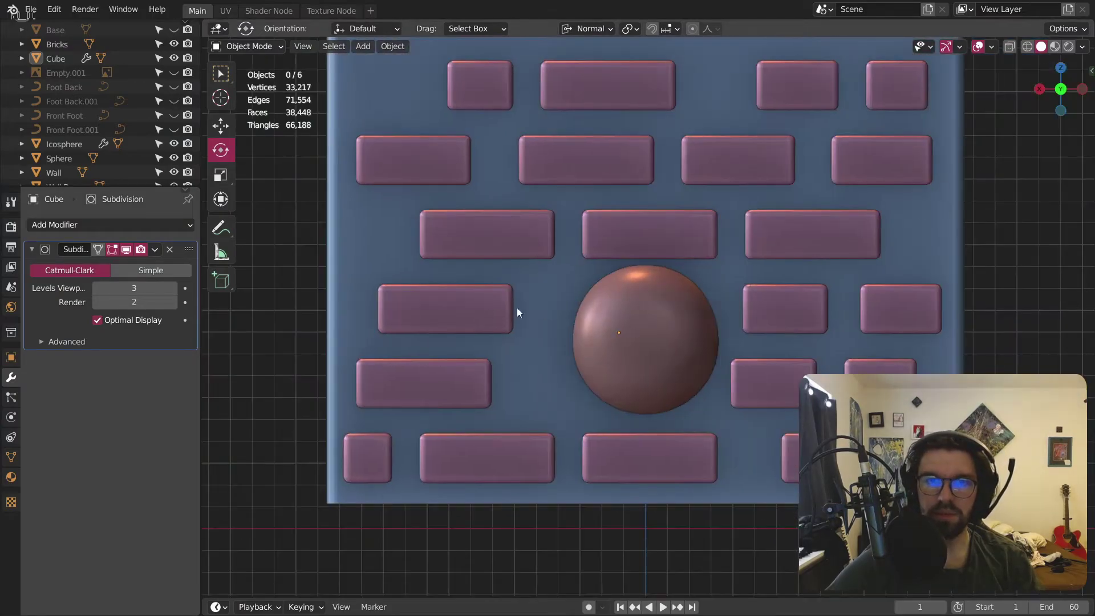
pyautogui.click(1039, 88)
pyautogui.keyDown('shift'); pyautogui.moveTo(573, 302); pyautogui.dragTo(777, 315, button='middle'); pyautogui.keyUp('shift')
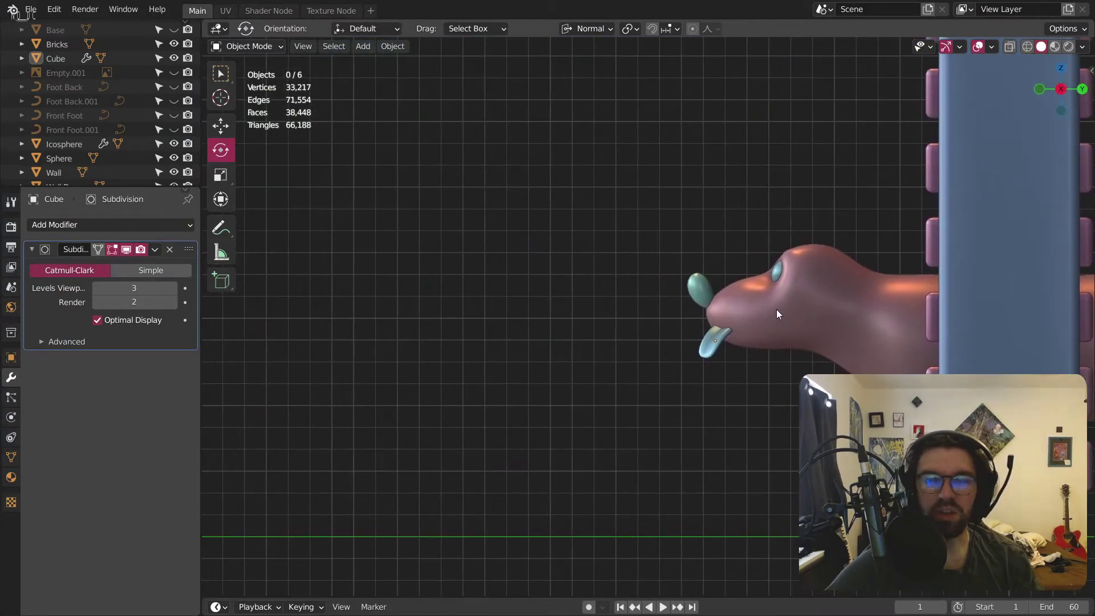
pyautogui.keyDown('shift'); pyautogui.moveTo(383, 261); pyautogui.dragTo(462, 287, button='middle'); pyautogui.keyUp('shift')
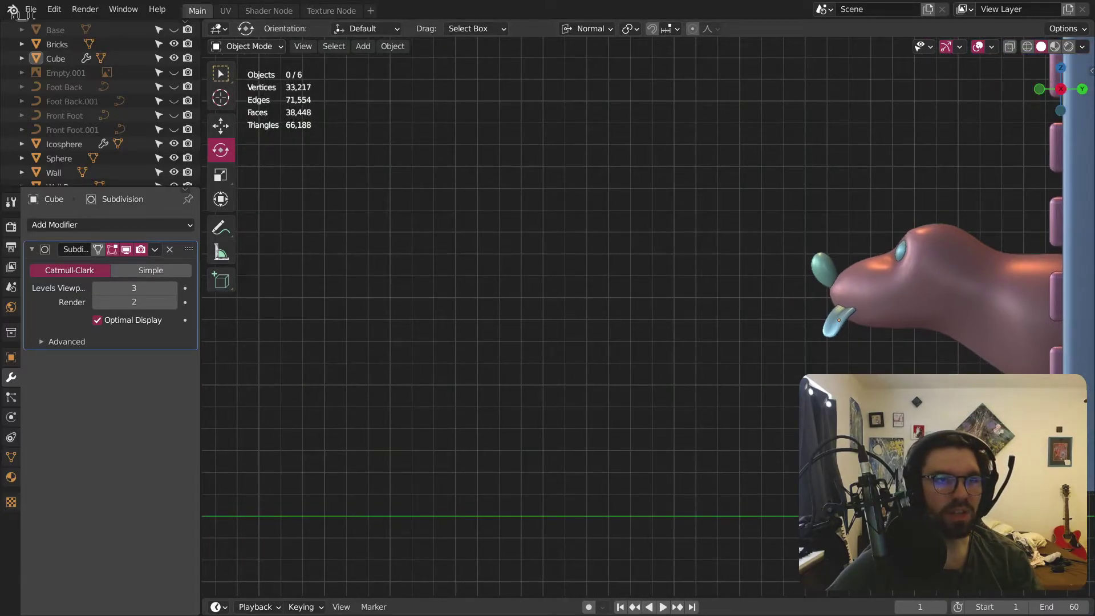
pyautogui.moveTo(1094, 177); pyautogui.dragTo(860, 177)
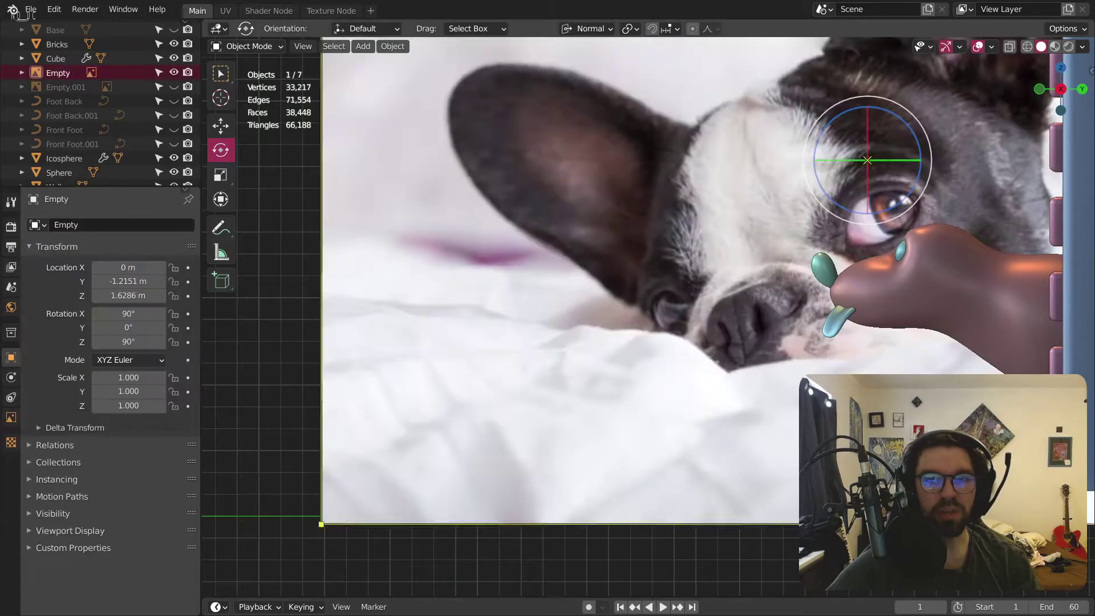
# Step: Scale the dog ear reference image by -0.709 on all axes
pyautogui.scroll(-4, 713, 81)
pyautogui.press('s')
pyautogui.click(800, 222)
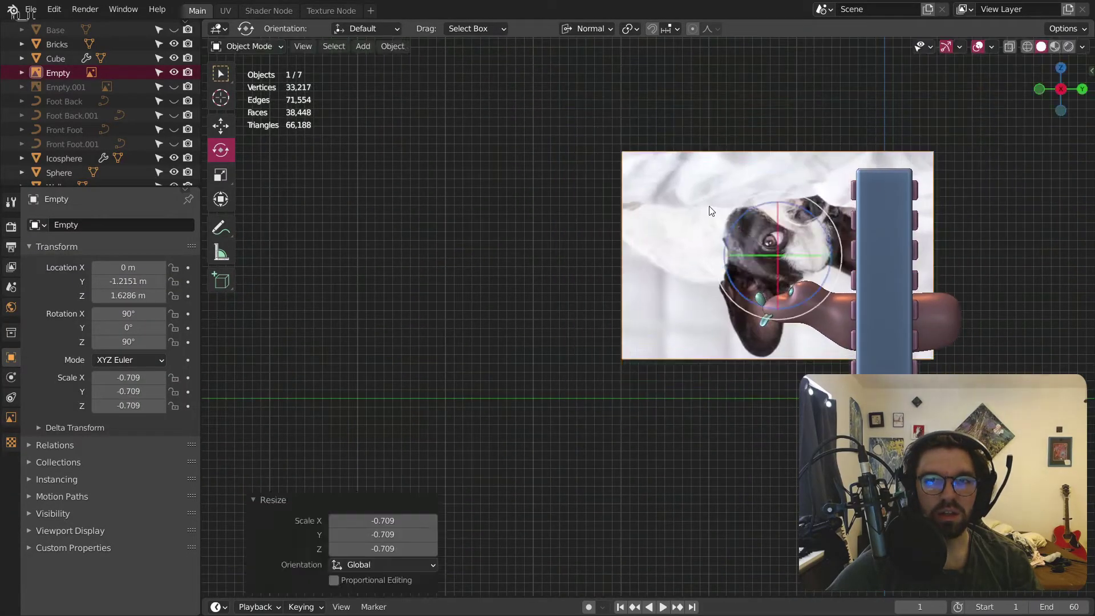
# Step: Undo the last scalings of the dog ear reference image and scale it by 0.291 instead
pyautogui.press('s')
pyautogui.rightClick(734, 223)
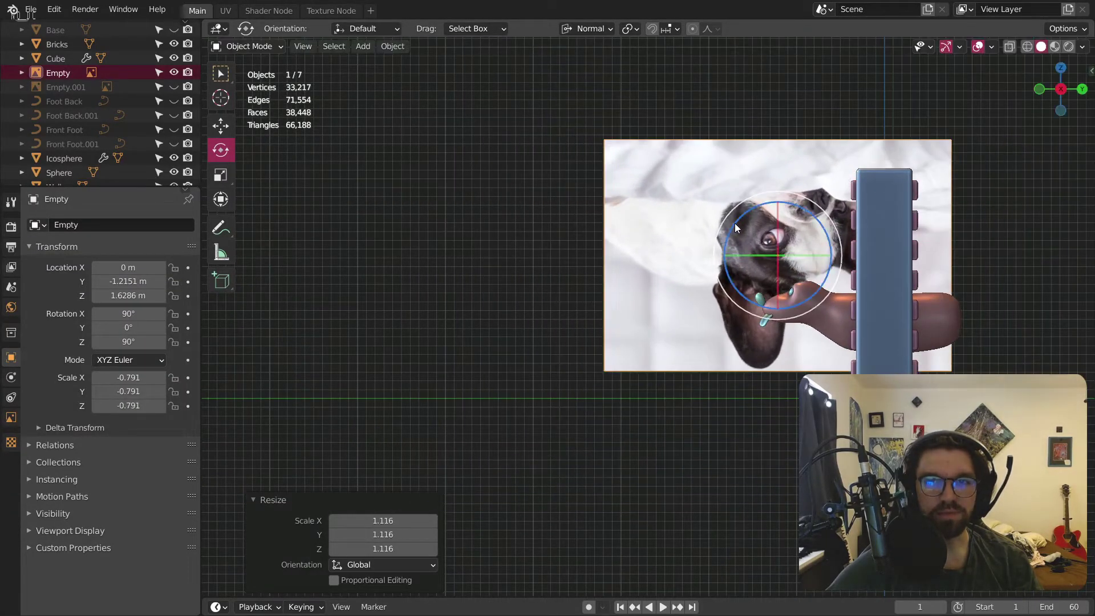
pyautogui.hotkey('ctrl', 'z')
pyautogui.press('s')
pyautogui.click(763, 234)
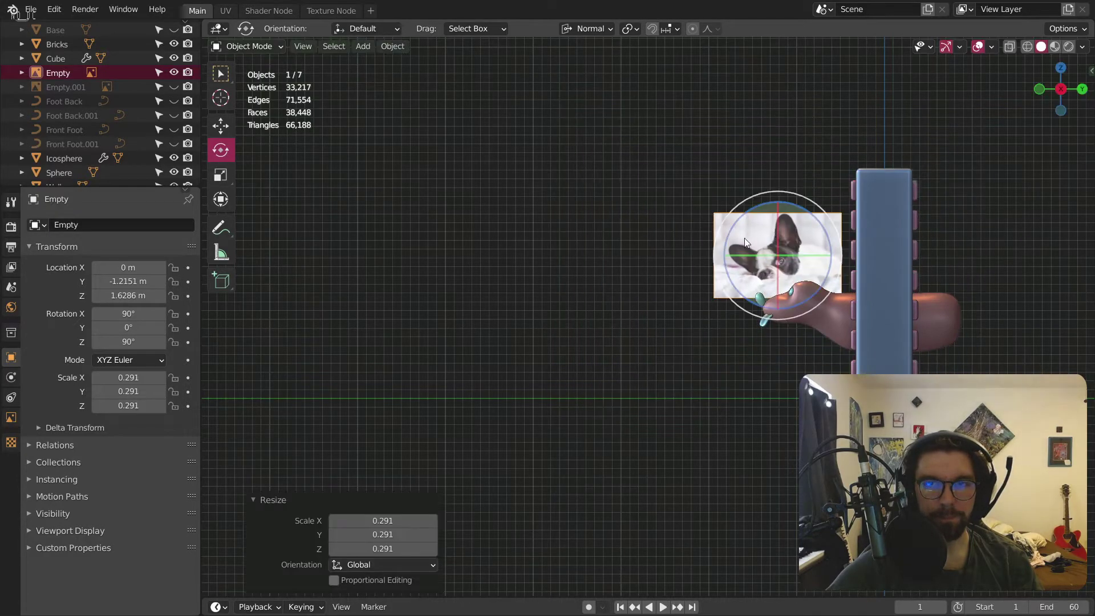
# Step: Move the reference image away from the wall to Y -5.697 m and Z 1.9598 m, scaling it to 0.483
pyautogui.click(221, 125)
pyautogui.moveTo(832, 258); pyautogui.dragTo(438, 258)
pyautogui.press('s')
pyautogui.click(393, 259)
pyautogui.moveTo(385, 199); pyautogui.dragTo(385, 171)
pyautogui.moveTo(399, 219); pyautogui.dragTo(427, 257, button='middle')
pyautogui.click(570, 211)
# Step: Add a cube, raise it 1.9184 m and place it between the reference image and the brick wall
pyautogui.keyDown('shift'); pyautogui.moveTo(337, 191); pyautogui.dragTo(437, 184, button='middle'); pyautogui.keyUp('shift')
pyautogui.scroll(3, 436, 184)
pyautogui.scroll(2, 436, 189)
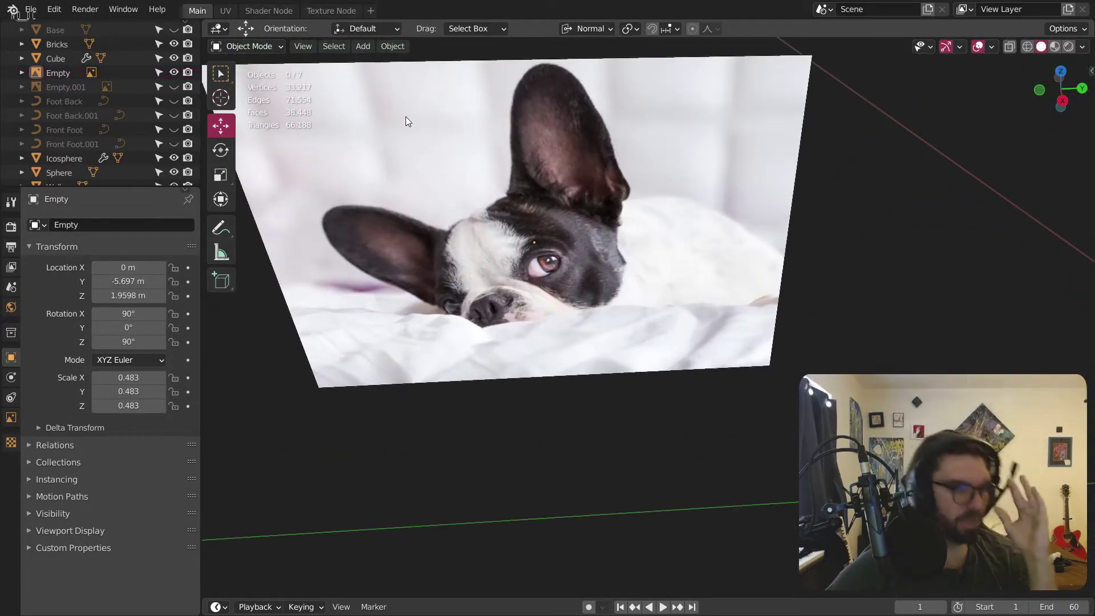
pyautogui.scroll(-5, 403, 121)
pyautogui.moveTo(404, 121); pyautogui.dragTo(542, 102, button='middle')
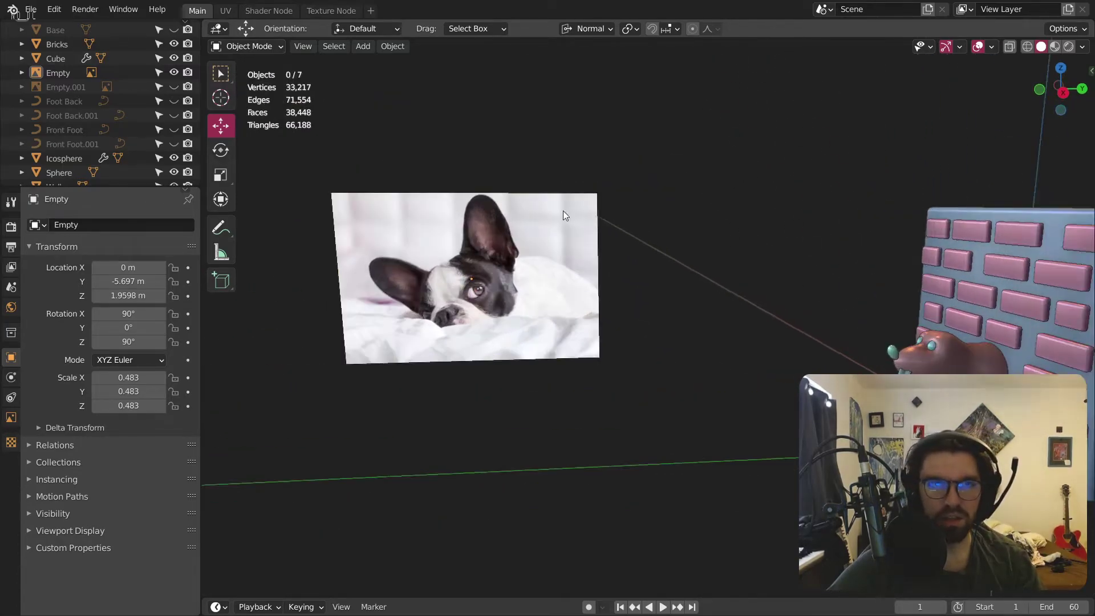
pyautogui.click(362, 46)
pyautogui.moveTo(383, 62)
pyautogui.click(513, 78)
pyautogui.moveTo(880, 258); pyautogui.dragTo(821, 319, button='middle')
pyautogui.moveTo(821, 400); pyautogui.dragTo(632, 396)
pyautogui.press('KP_Decimal')
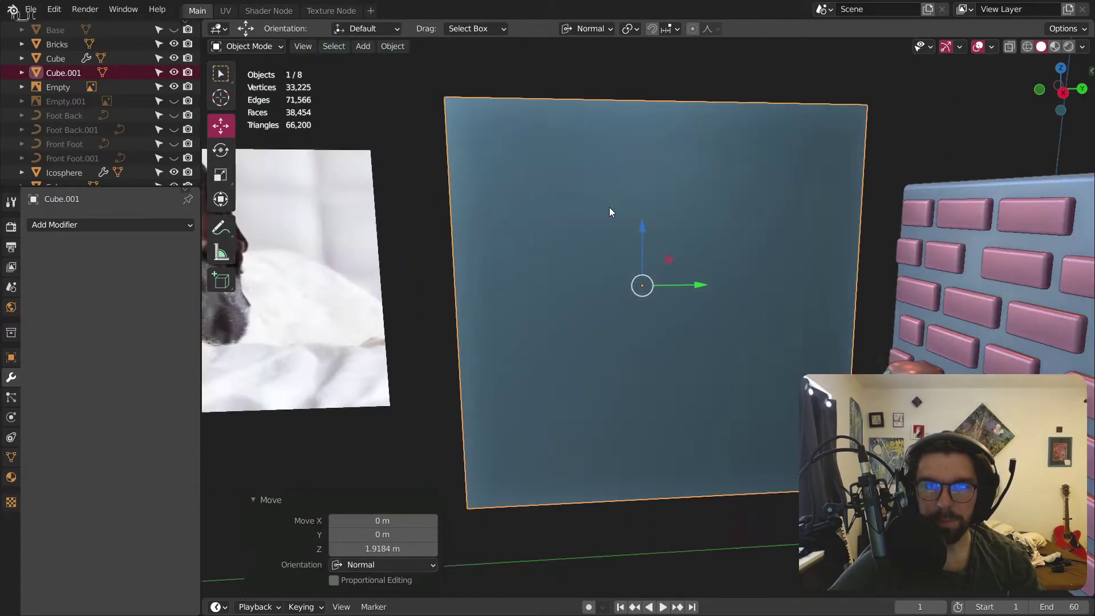
# Step: Scale the new cube into a thin upright slab and move it -1.1588 m in Y beside the reference image
pyautogui.click(220, 175)
pyautogui.moveTo(701, 306); pyautogui.dragTo(669, 296)
pyautogui.scroll(1, 695, 279)
pyautogui.moveTo(693, 277); pyautogui.dragTo(645, 296, button='middle')
pyautogui.moveTo(583, 311); pyautogui.dragTo(608, 303)
pyautogui.moveTo(608, 303); pyautogui.dragTo(626, 237, button='middle')
pyautogui.moveTo(626, 237); pyautogui.dragTo(626, 188)
pyautogui.moveTo(626, 188); pyautogui.dragTo(752, 280, button='middle')
pyautogui.click(222, 134)
pyautogui.moveTo(812, 260); pyautogui.dragTo(514, 267)
pyautogui.scroll(3, 507, 271)
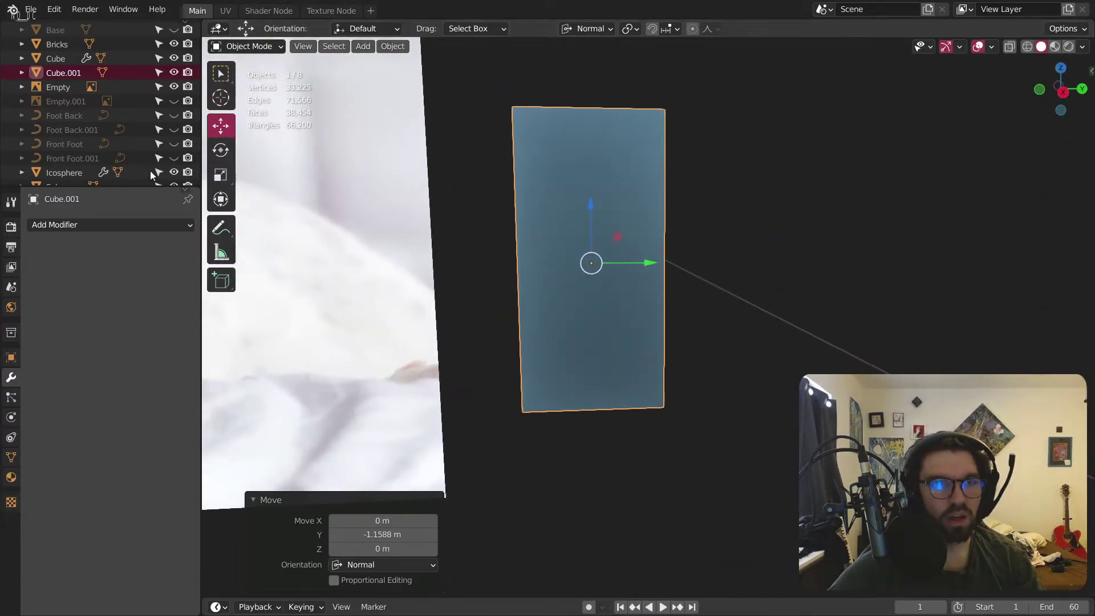
# Step: In Edit Mode with Global orientation, move the slab's lower edge nearest the image by about -0.037, -0.098 and 0.153 m
pyautogui.click(245, 46)
pyautogui.click(245, 61)
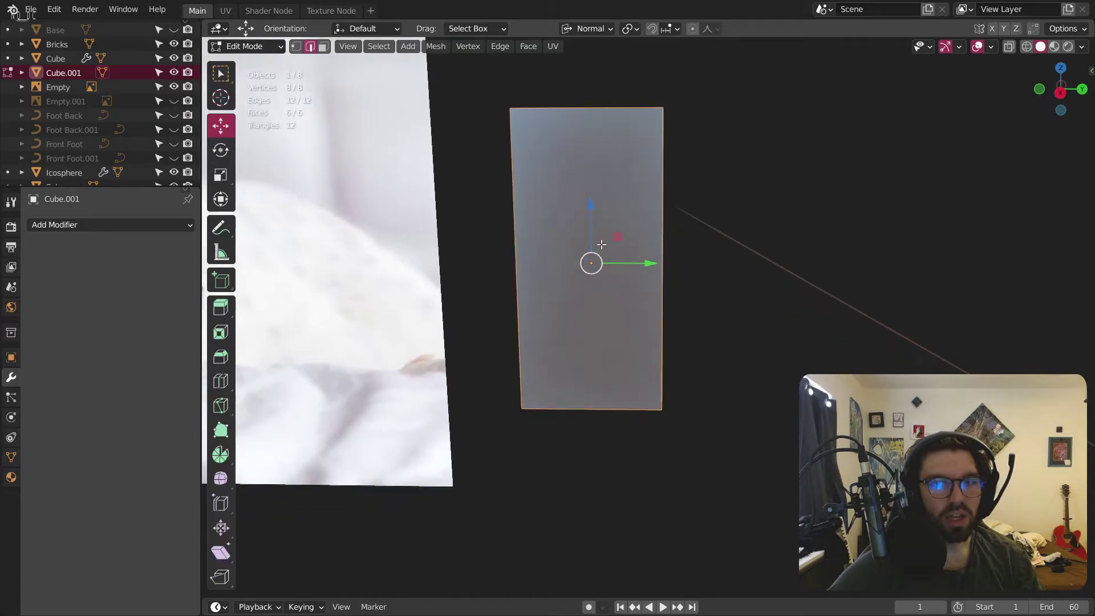
pyautogui.scroll(-3, 601, 244)
pyautogui.scroll(1, 563, 295)
pyautogui.moveTo(565, 355); pyautogui.dragTo(313, 214, button='middle')
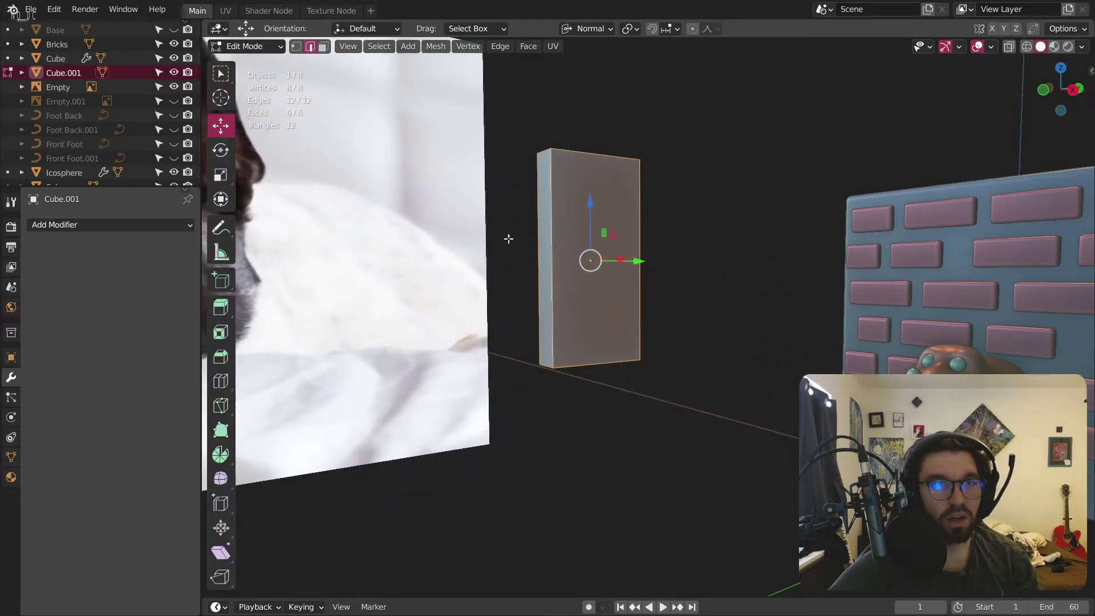
pyautogui.click(548, 364)
pyautogui.moveTo(548, 364); pyautogui.dragTo(561, 335, button='middle')
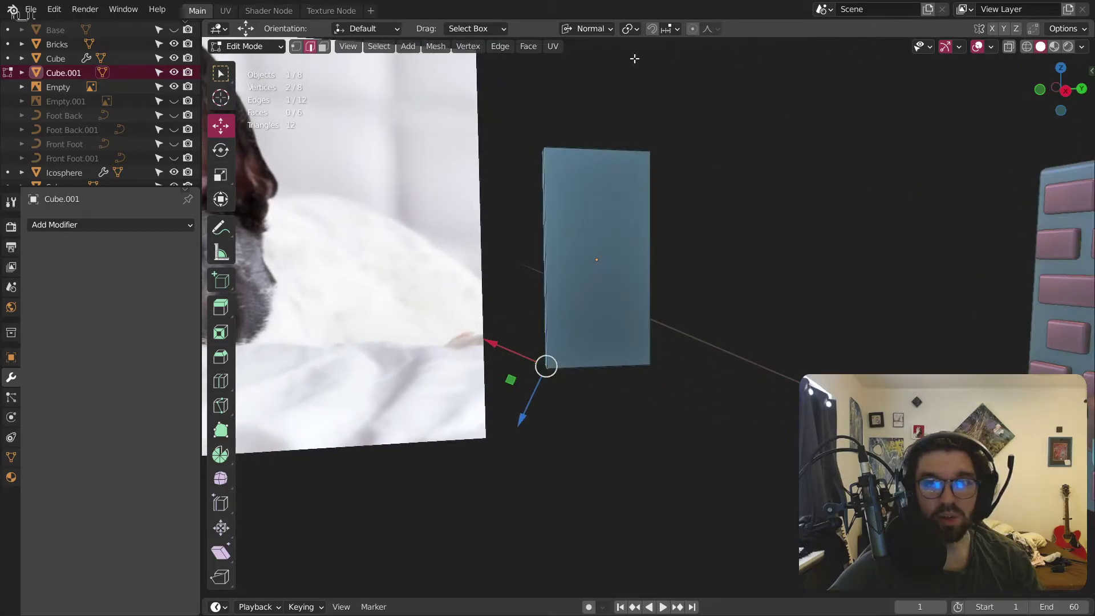
pyautogui.click(593, 29)
pyautogui.click(594, 74)
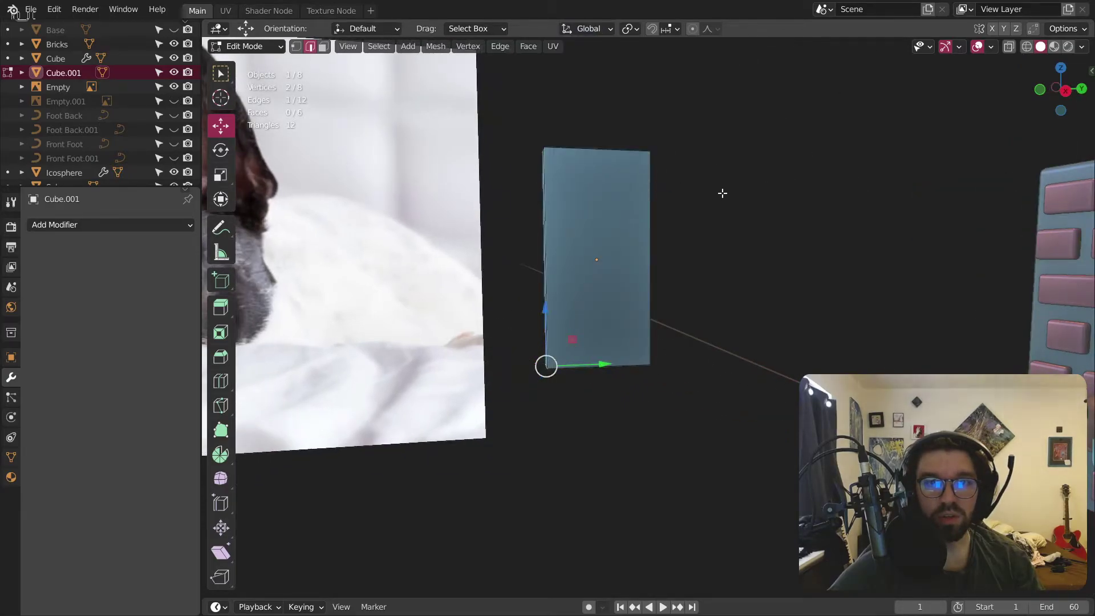
pyautogui.press('g')
pyautogui.click(636, 222)
pyautogui.moveTo(636, 221); pyautogui.dragTo(605, 271, button='middle')
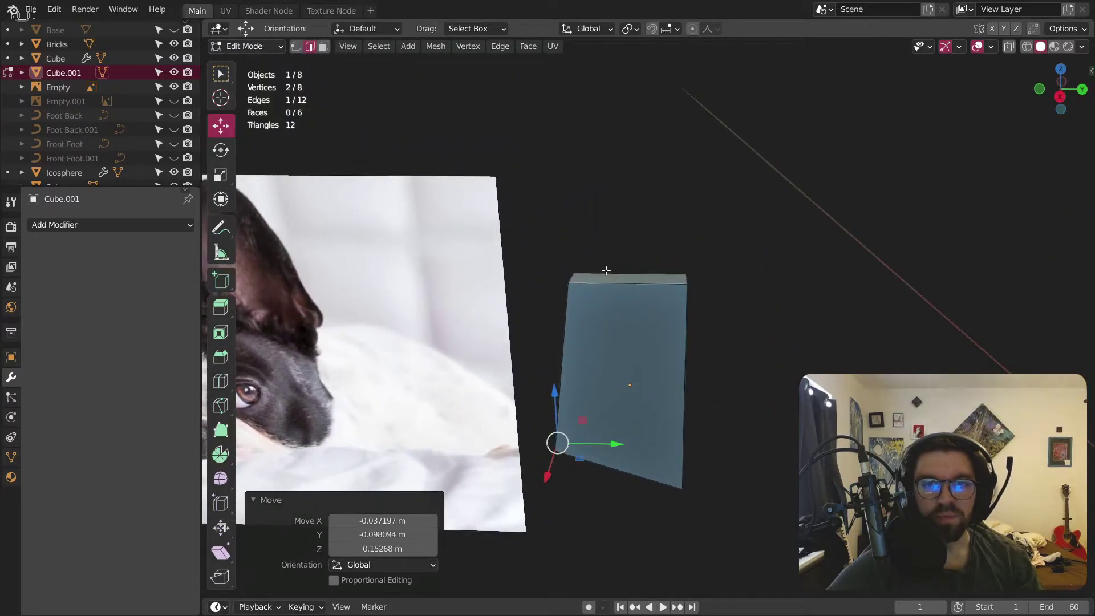
# Step: Move the slab's two upper side edges inward and raise each about 0.09 m to taper the top
pyautogui.click(571, 276)
pyautogui.press('g')
pyautogui.click(698, 237)
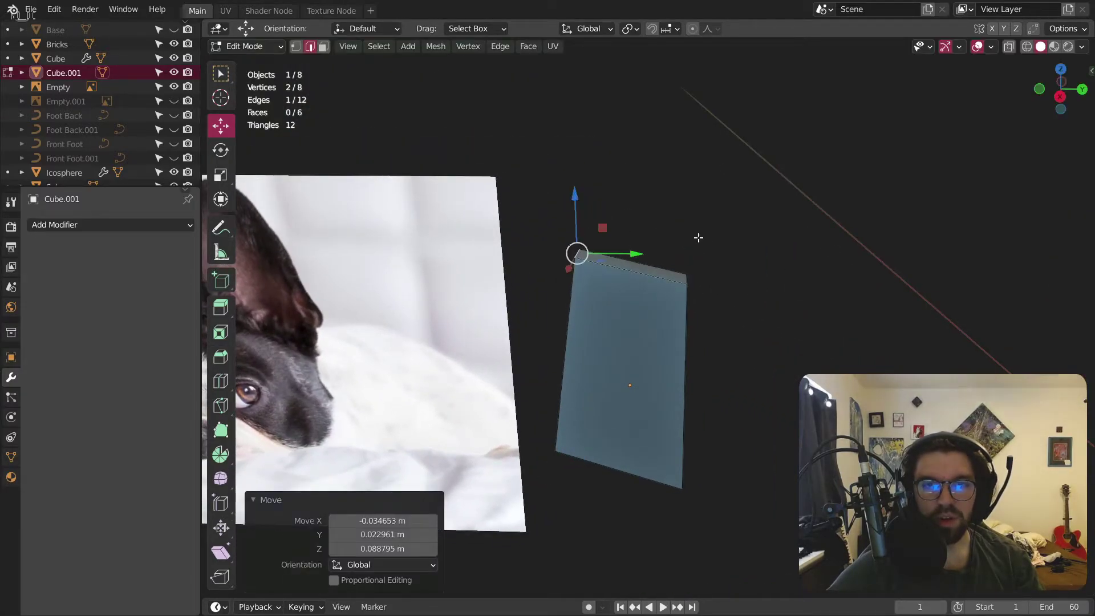
pyautogui.click(684, 275)
pyautogui.press('g')
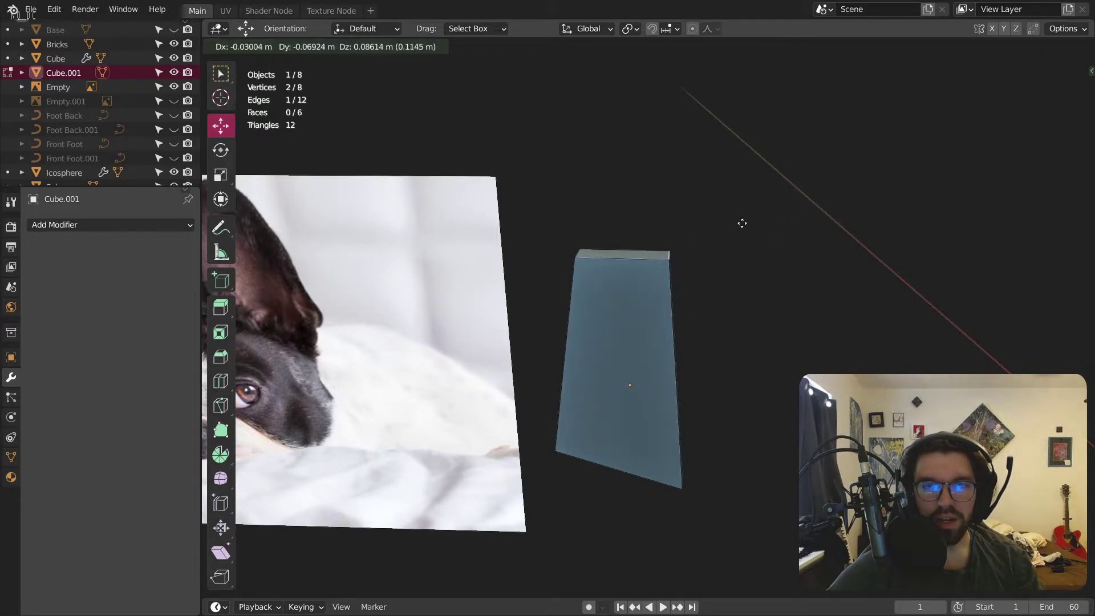
pyautogui.click(738, 223)
pyautogui.moveTo(673, 256); pyautogui.dragTo(671, 264, button='middle')
# Step: Add a single loop cut across the slab and slide it toward the lower end
pyautogui.click(228, 380)
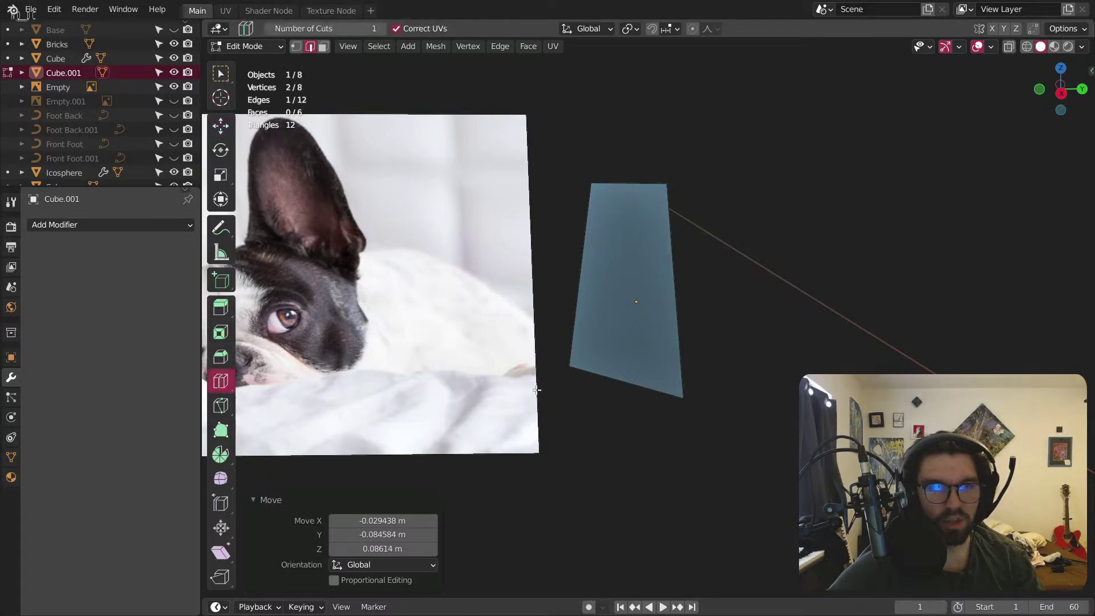
pyautogui.click(588, 319)
pyautogui.press('g')
pyautogui.press('g')
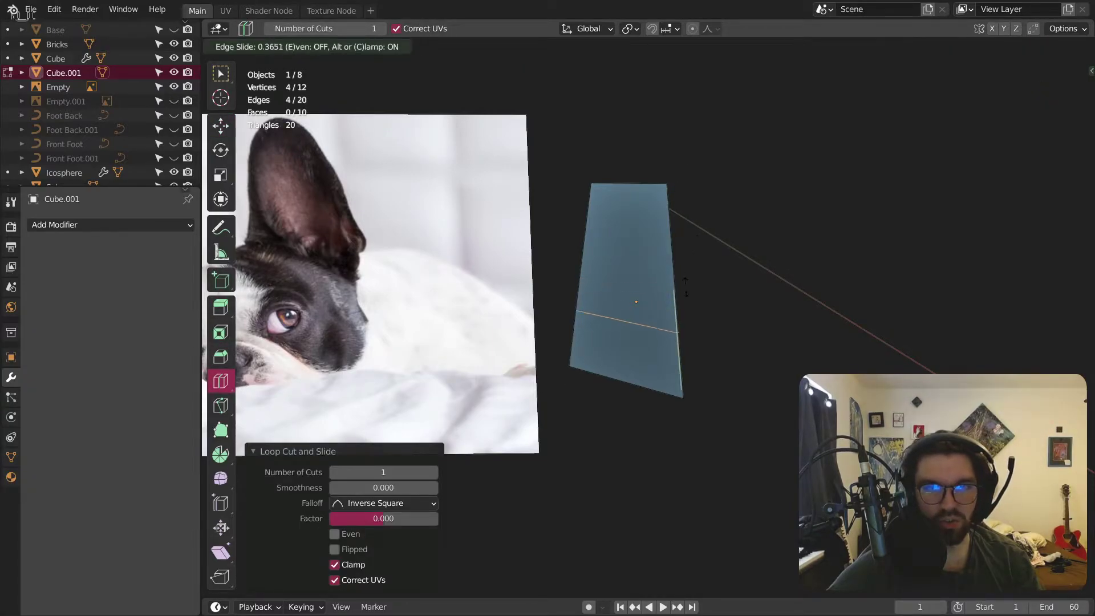
pyautogui.click(703, 327)
pyautogui.scroll(3, 704, 327)
pyautogui.press('g')
pyautogui.press('g')
pyautogui.click(645, 346)
# Step: Slide the loop's edge on the wall side by -0.180, and move it outward 0.15165 m in Y and 0.021232 m in Z
pyautogui.press('w')
pyautogui.moveTo(645, 346); pyautogui.dragTo(570, 342, button='middle')
pyautogui.click(628, 358)
pyautogui.click(1062, 87)
pyautogui.press('g')
pyautogui.press('g')
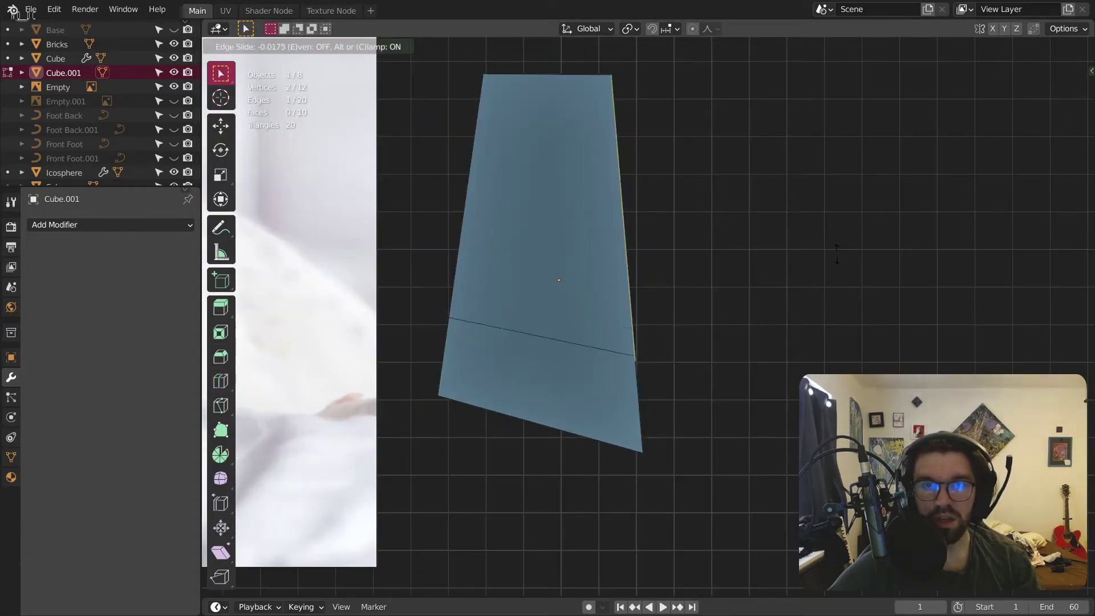
pyautogui.click(916, 220)
pyautogui.press('g')
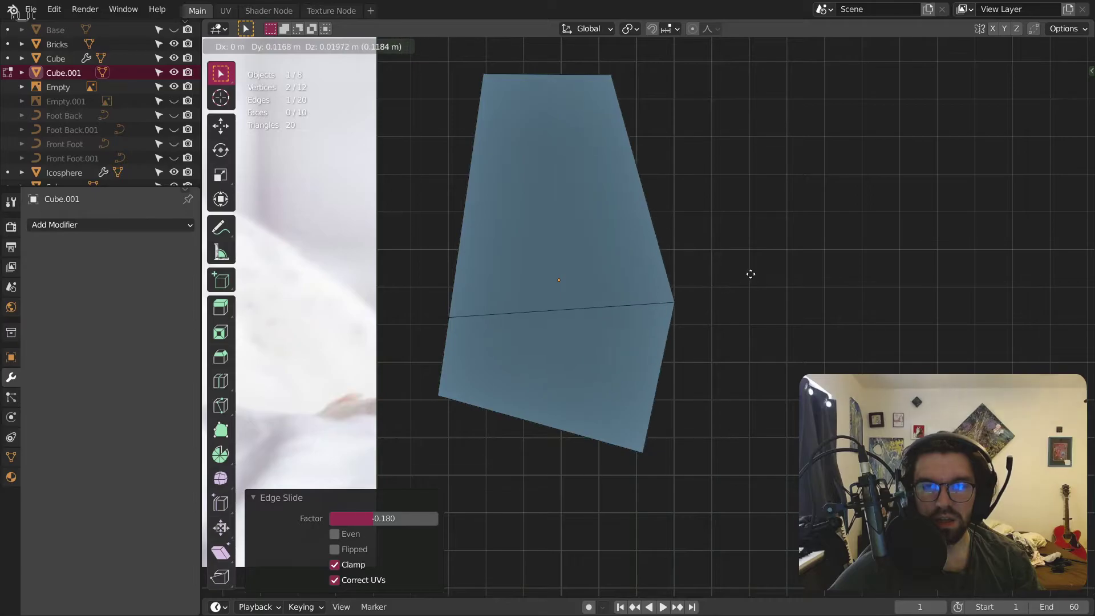
pyautogui.click(762, 274)
# Step: Inset the slab's two large front faces together by 0.2078 m
pyautogui.scroll(-5, 762, 274)
pyautogui.scroll(2, 682, 264)
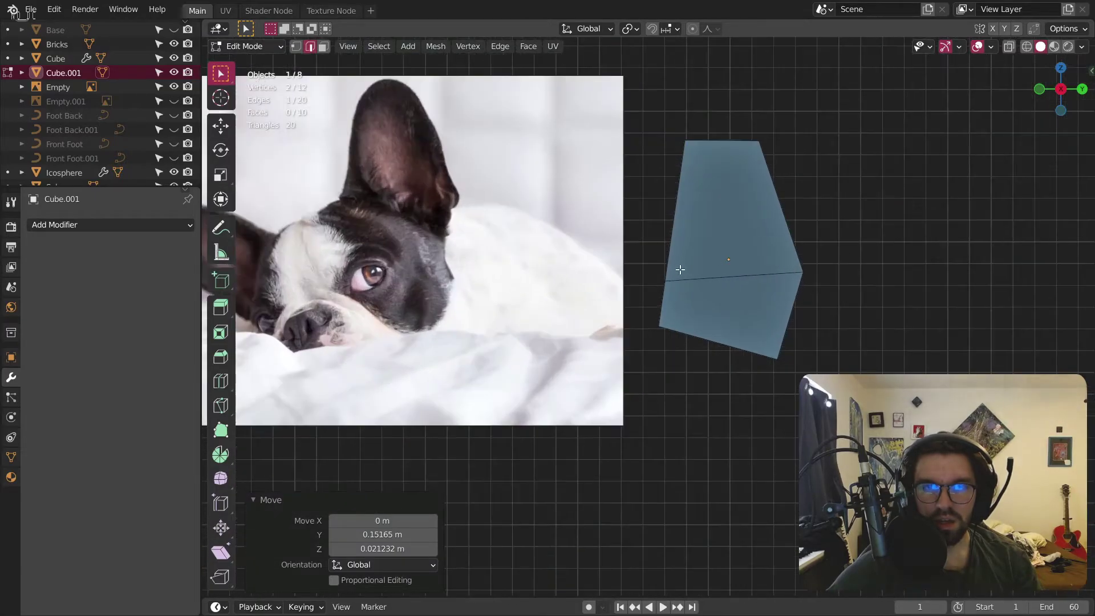
pyautogui.keyDown('shift'); pyautogui.moveTo(790, 252); pyautogui.dragTo(695, 274, button='middle'); pyautogui.keyUp('shift')
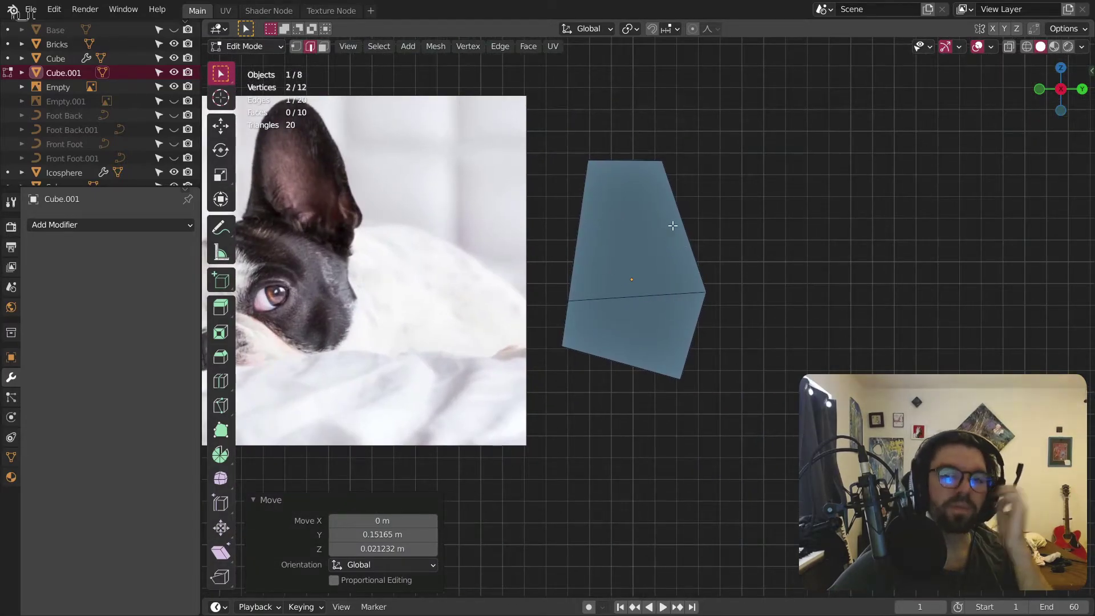
pyautogui.scroll(1, 673, 226)
pyautogui.click(322, 46)
pyautogui.click(634, 283)
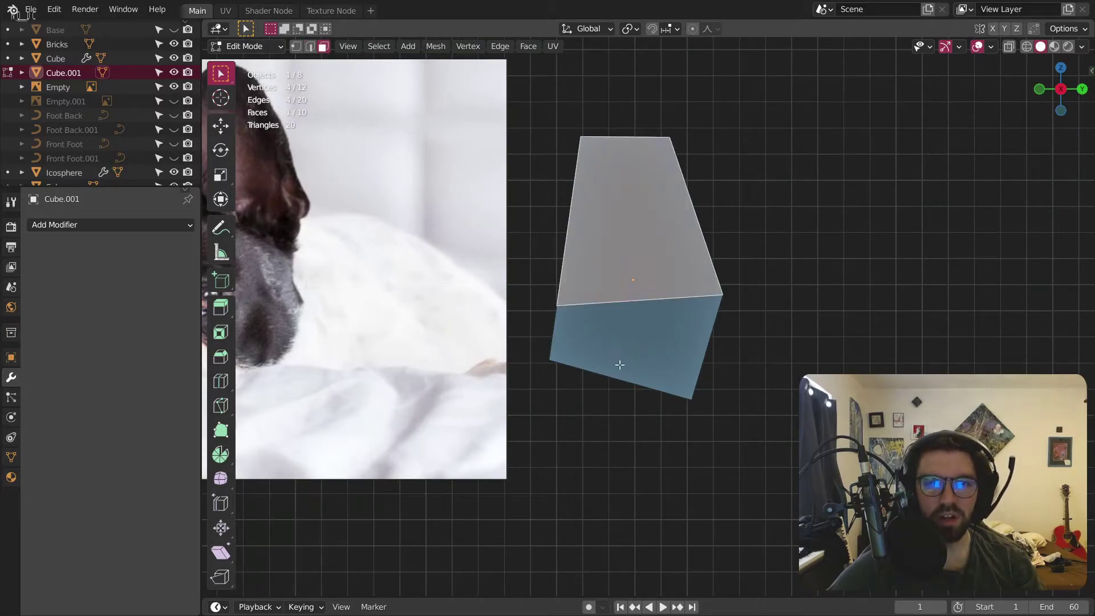
pyautogui.keyDown('shift'); pyautogui.click(621, 362); pyautogui.keyUp('shift')
pyautogui.press('Escape')
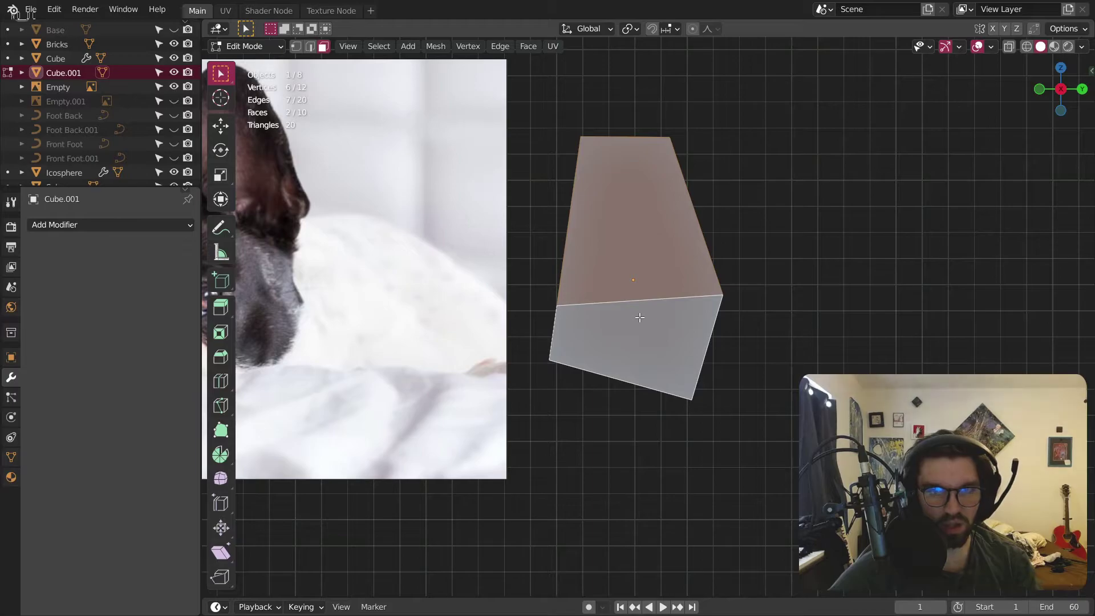
pyautogui.press('i')
pyautogui.press('b')
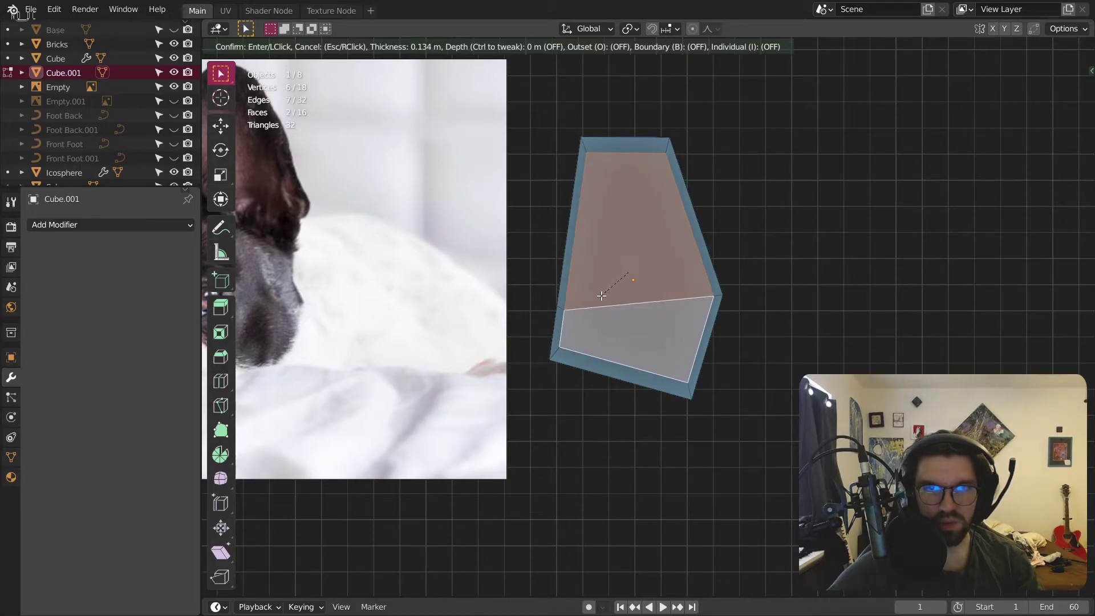
pyautogui.click(608, 294)
# Step: Move the inset faces together with the back faces along the X axis to hollow out the front of the ear
pyautogui.moveTo(639, 281); pyautogui.dragTo(535, 315, button='middle')
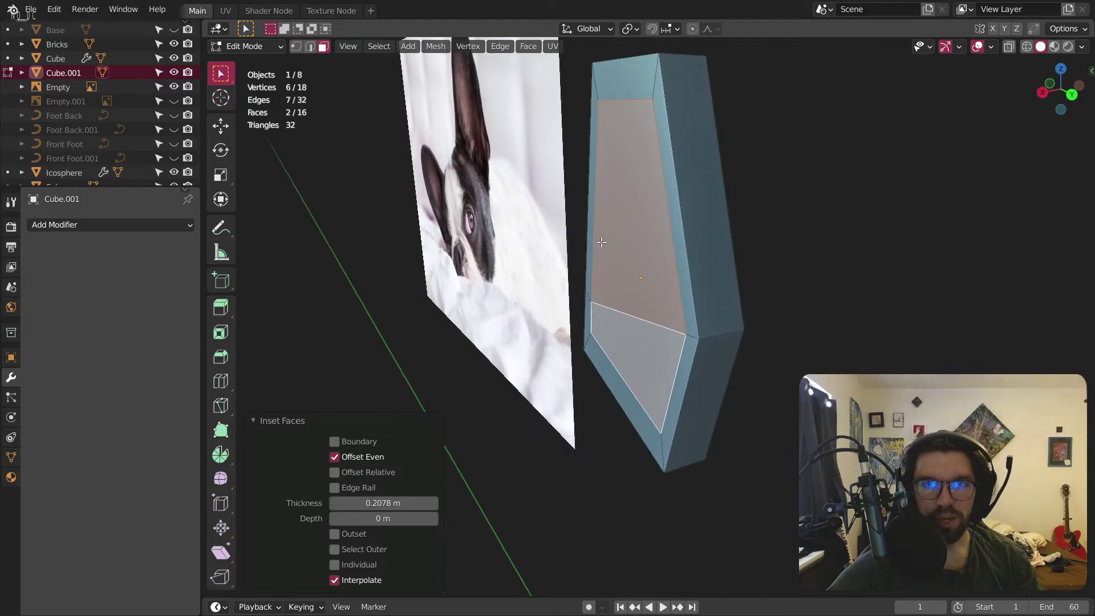
pyautogui.moveTo(664, 265); pyautogui.dragTo(745, 262, button='middle')
pyautogui.moveTo(608, 254); pyautogui.dragTo(704, 321, button='middle')
pyautogui.keyDown('shift'); pyautogui.click(646, 215); pyautogui.keyUp('shift')
pyautogui.click(220, 125)
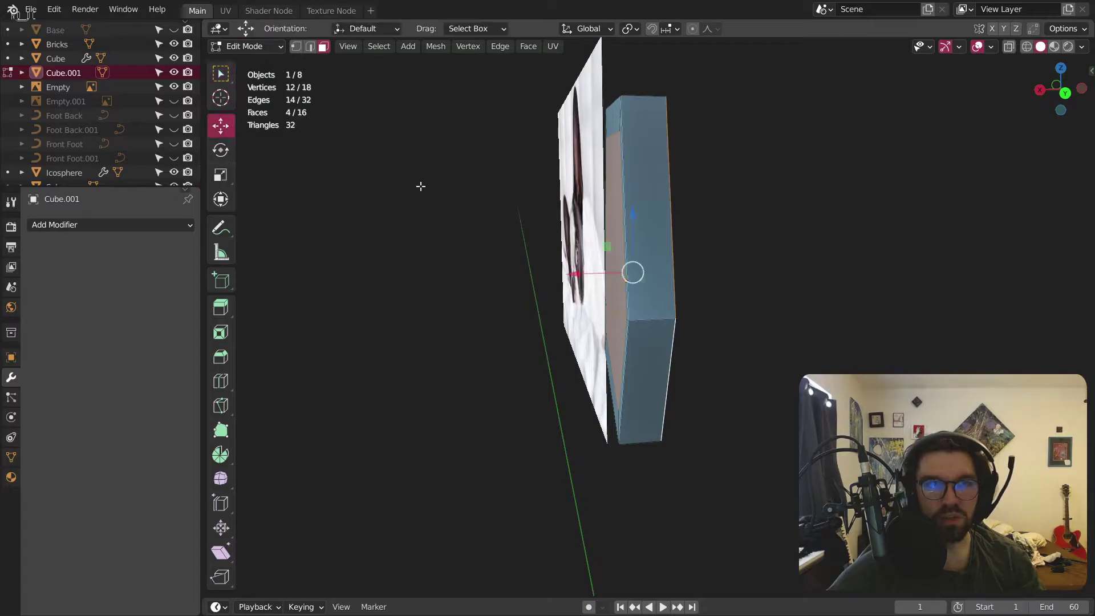
pyautogui.moveTo(580, 264); pyautogui.dragTo(607, 269)
pyautogui.moveTo(608, 268); pyautogui.dragTo(620, 403, button='middle')
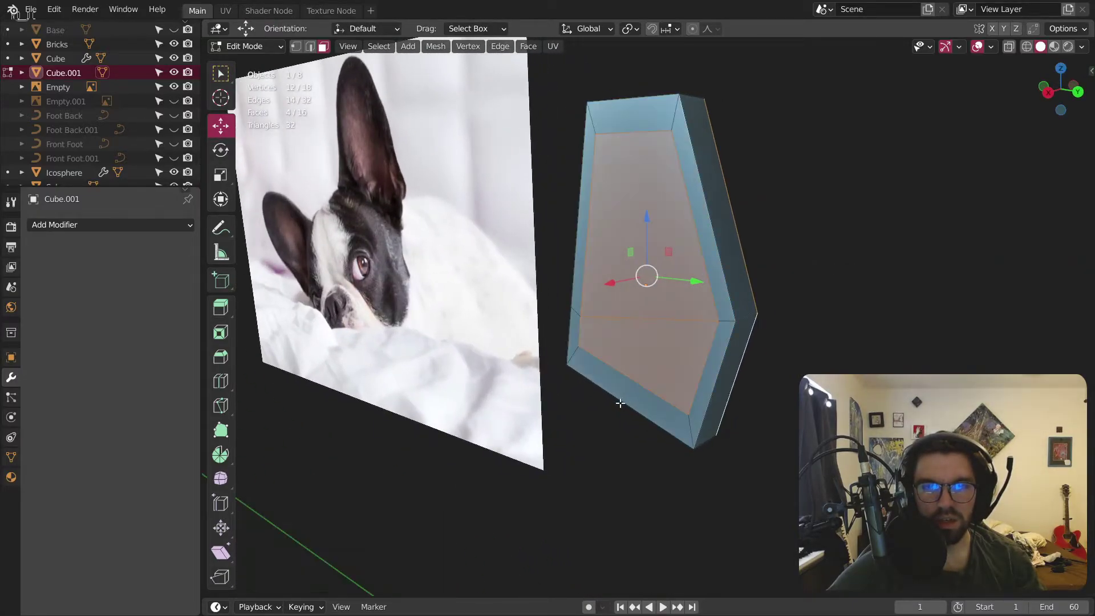
pyautogui.click(310, 47)
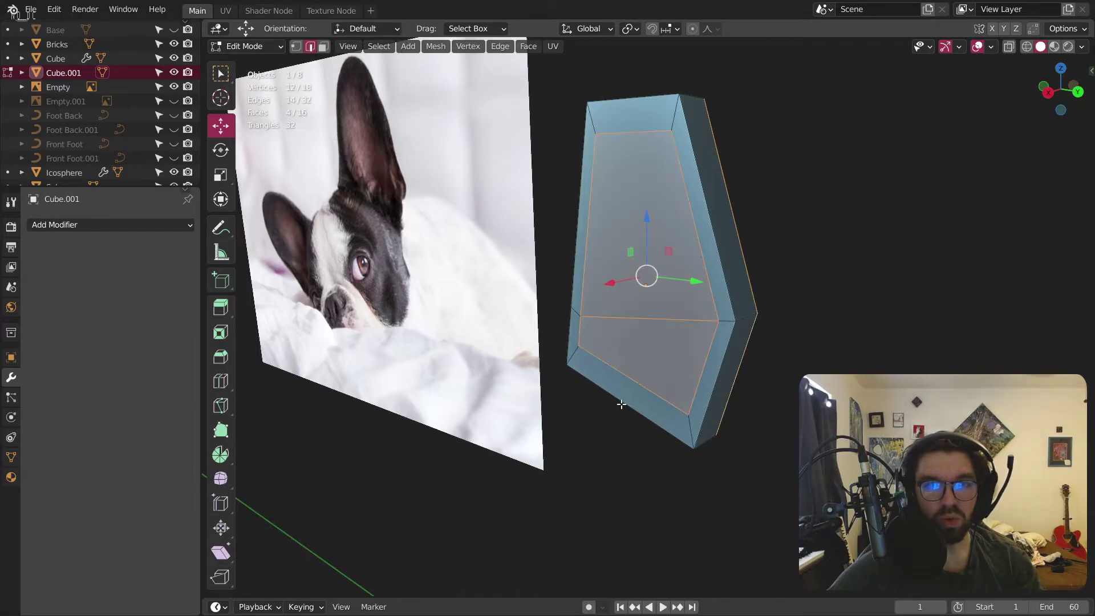
pyautogui.moveTo(730, 353); pyautogui.dragTo(615, 328, button='middle')
pyautogui.moveTo(587, 294); pyautogui.dragTo(574, 318)
pyautogui.moveTo(574, 318); pyautogui.dragTo(564, 296, button='middle')
# Step: Add a Subdivision Surface modifier to the ear with viewport and render levels both set to 3
pyautogui.click(109, 225)
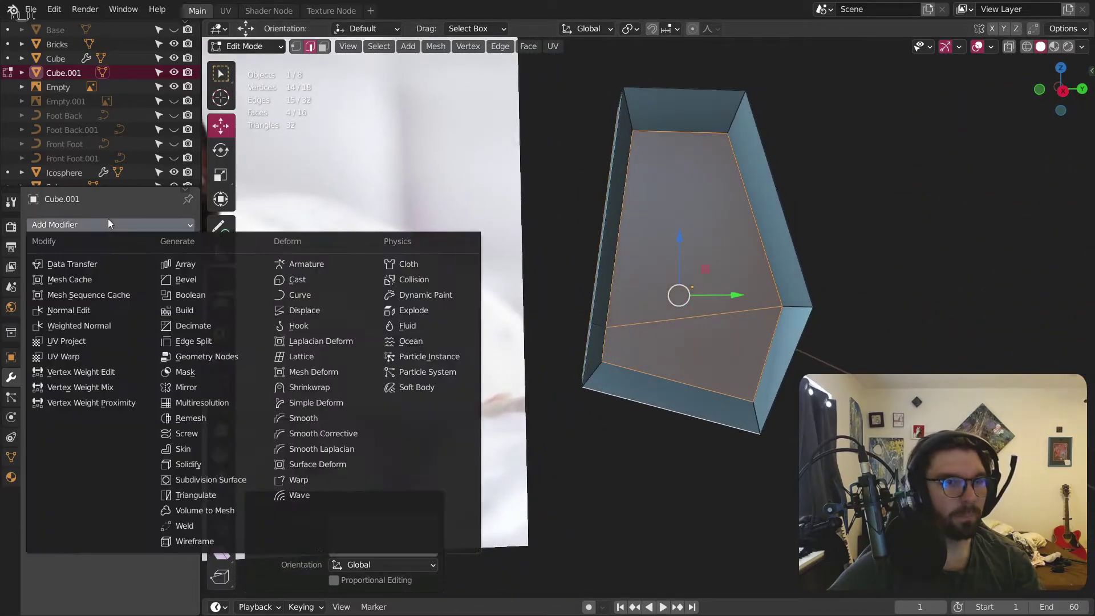
pyautogui.click(242, 479)
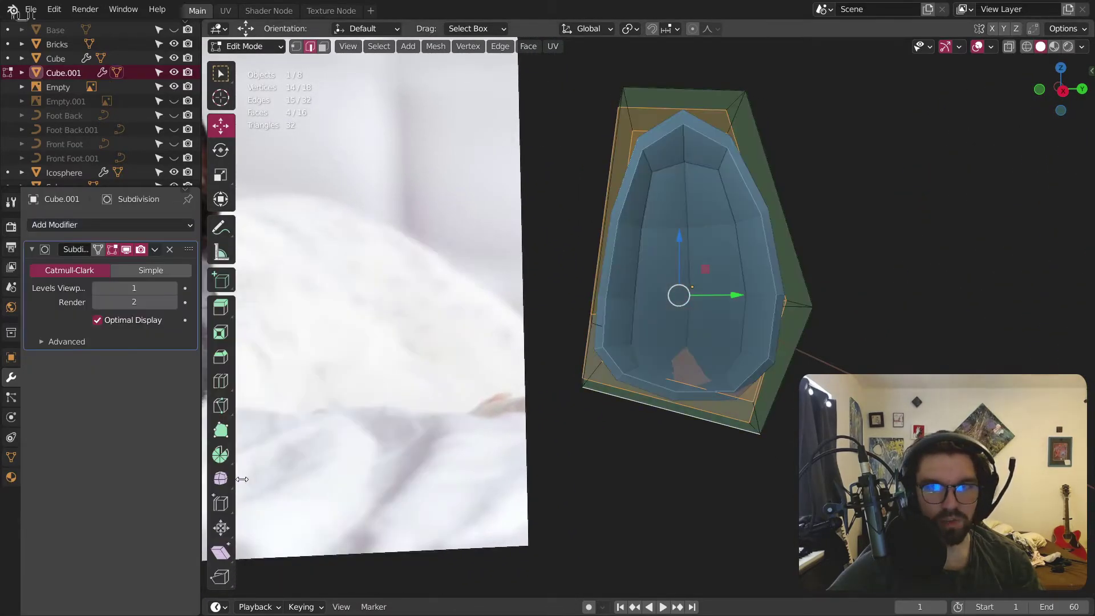
pyautogui.click(174, 288)
pyautogui.click(174, 289)
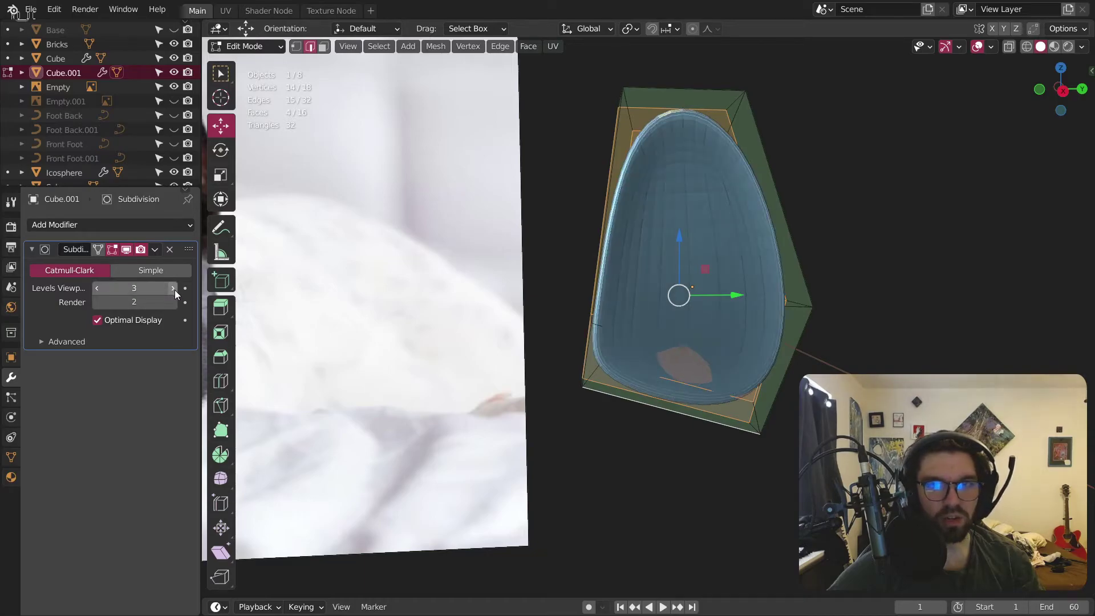
pyautogui.click(173, 301)
# Step: Return to Object Mode and shade the ear smooth
pyautogui.click(245, 46)
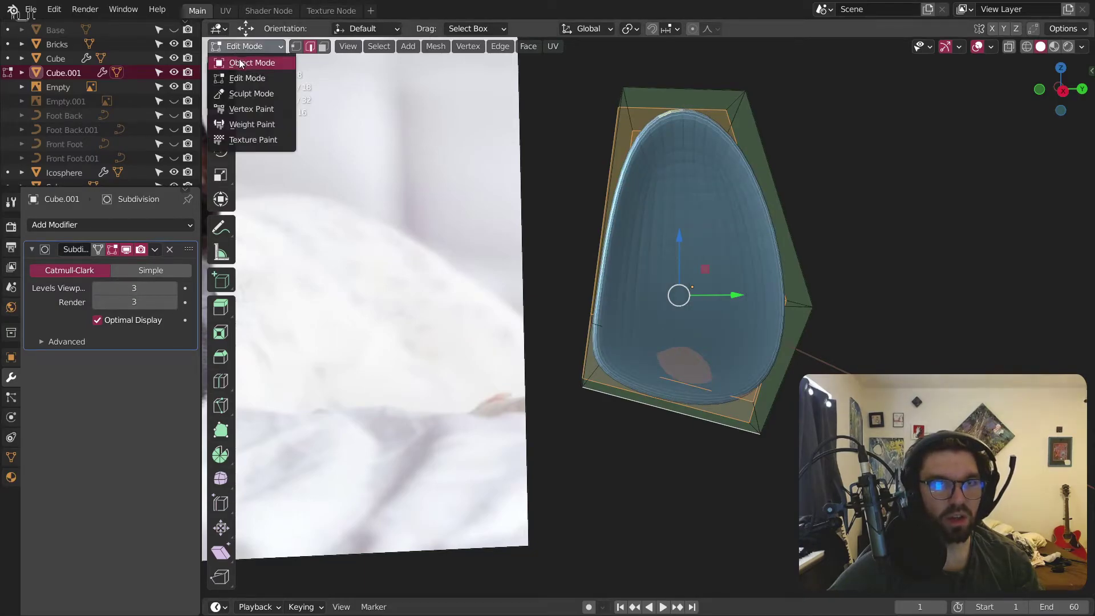
pyautogui.click(248, 61)
pyautogui.rightClick(689, 252)
pyautogui.click(689, 252)
pyautogui.click(796, 189)
pyautogui.moveTo(796, 189); pyautogui.dragTo(753, 169, button='middle')
# Step: In Edit Mode, extrude the ear's lower end face outward along its normal
pyautogui.click(721, 153)
pyautogui.keyDown('shift'); pyautogui.moveTo(723, 162); pyautogui.dragTo(652, 186, button='middle'); pyautogui.keyUp('shift')
pyautogui.scroll(2, 624, 220)
pyautogui.moveTo(570, 408); pyautogui.dragTo(593, 358, button='middle')
pyautogui.click(279, 50)
pyautogui.click(250, 70)
pyautogui.moveTo(559, 257); pyautogui.dragTo(611, 247, button='middle')
pyautogui.click(324, 51)
pyautogui.click(582, 367)
pyautogui.moveTo(581, 367); pyautogui.dragTo(563, 342, button='middle')
pyautogui.rightClick(543, 341)
pyautogui.click(519, 160)
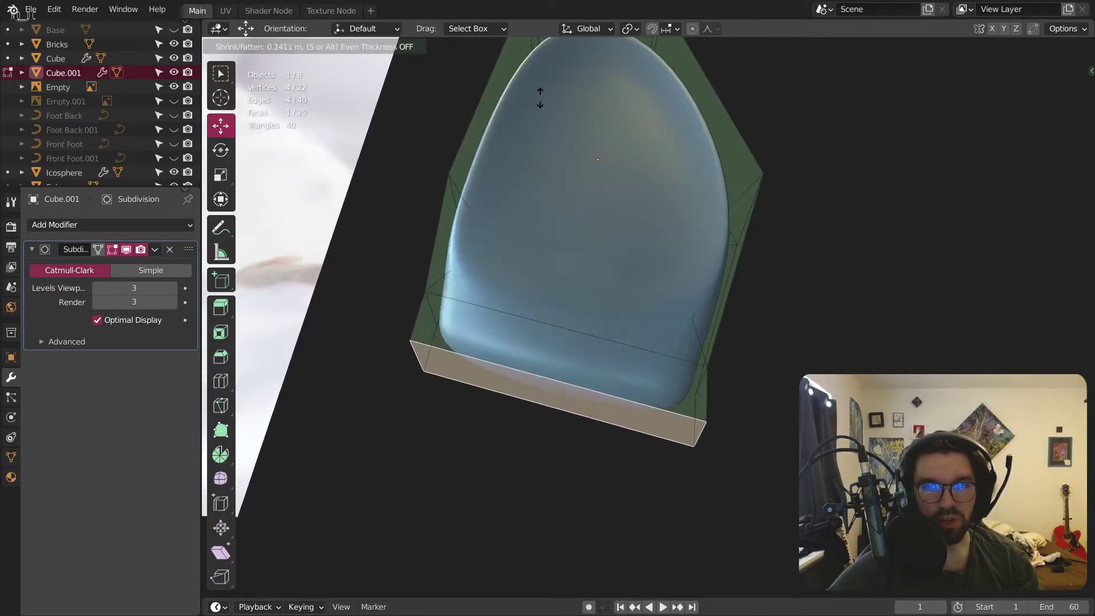
pyautogui.press('Return')
# Step: Scale the extruded end face to 0.527, return to Object Mode and deselect the ear
pyautogui.press('s')
pyautogui.click(709, 418)
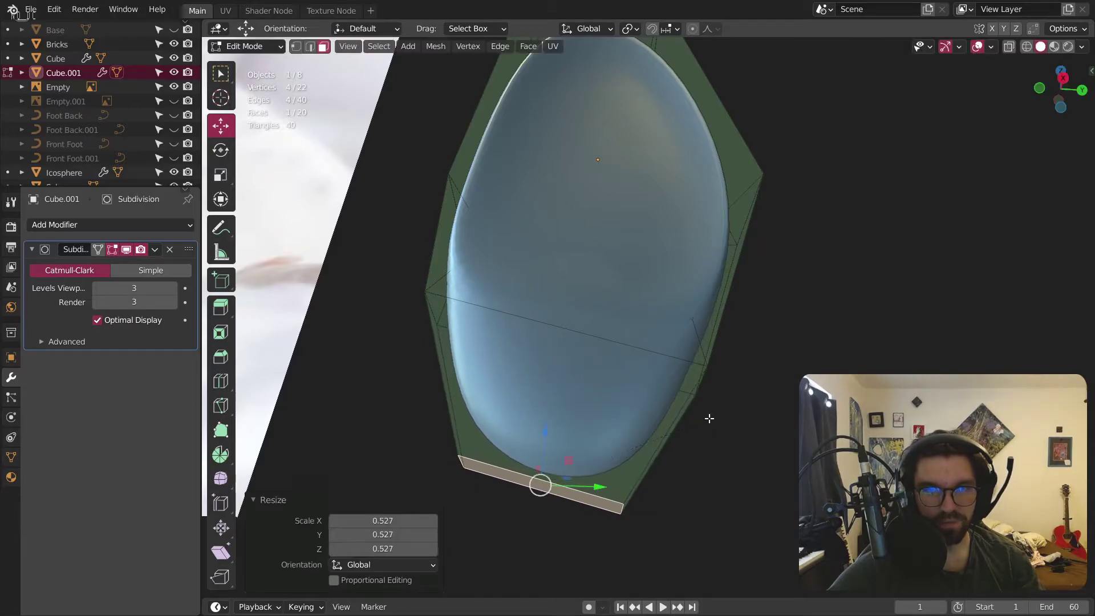
pyautogui.press('Tab')
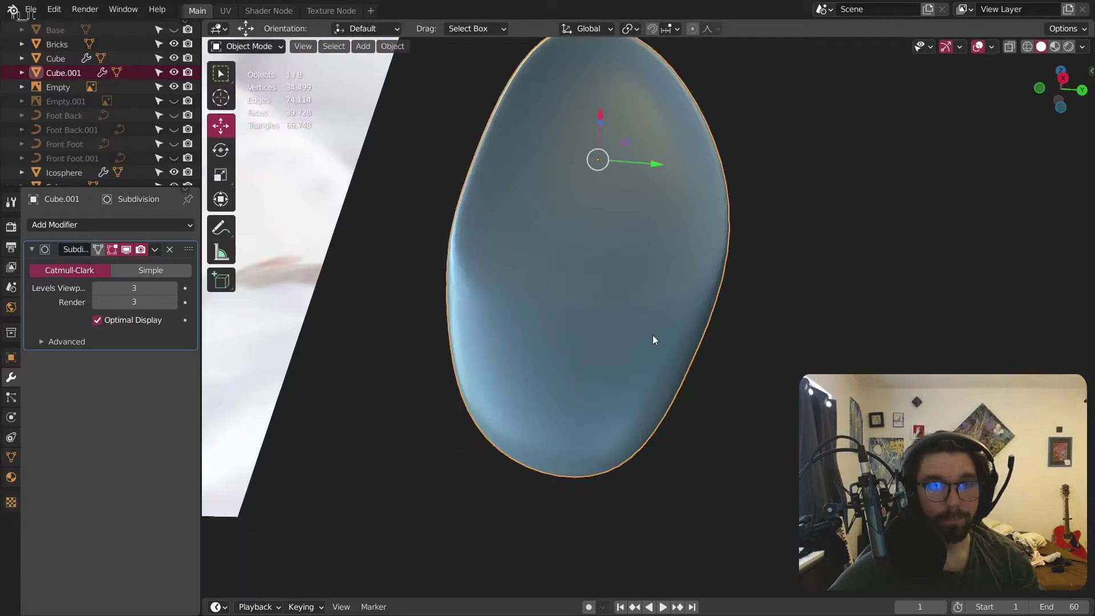
pyautogui.hotkey('alt', 'a')
# Step: In Edit Mode, move the front edge across the ear's lower end 0.14688 m along X and return to Object Mode
pyautogui.scroll(-5, 608, 388)
pyautogui.moveTo(608, 388); pyautogui.dragTo(475, 396, button='middle')
pyautogui.scroll(7, 617, 360)
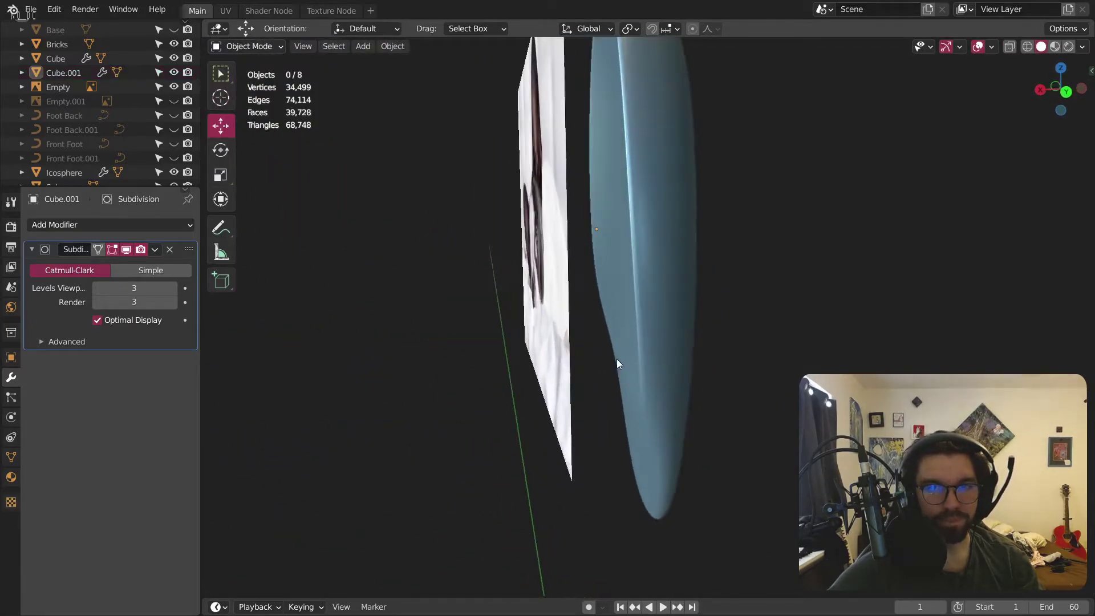
pyautogui.click(687, 381)
pyautogui.click(246, 46)
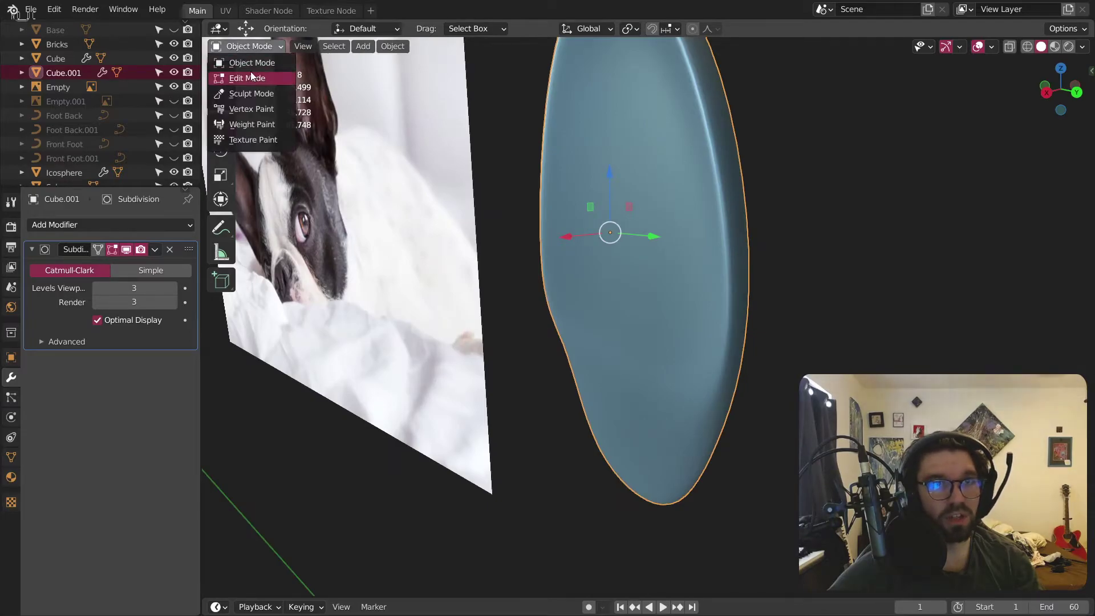
pyautogui.click(251, 76)
pyautogui.scroll(2, 610, 319)
pyautogui.click(627, 468)
pyautogui.click(310, 46)
pyautogui.click(640, 409)
pyautogui.moveTo(571, 403); pyautogui.dragTo(543, 415)
pyautogui.moveTo(542, 416); pyautogui.dragTo(735, 382, button='middle')
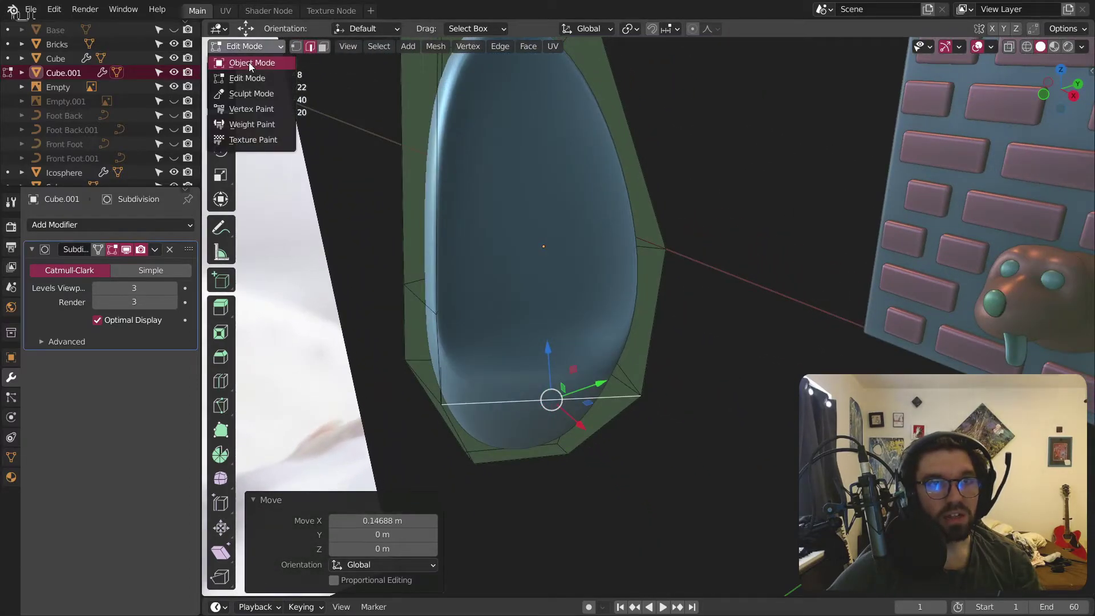
pyautogui.click(248, 63)
# Step: In Edit Mode, select the two large faces on the ear's back and scale them to 0.715 along Y
pyautogui.moveTo(730, 180); pyautogui.dragTo(431, 192, button='middle')
pyautogui.click(635, 242)
pyautogui.scroll(4, 431, 191)
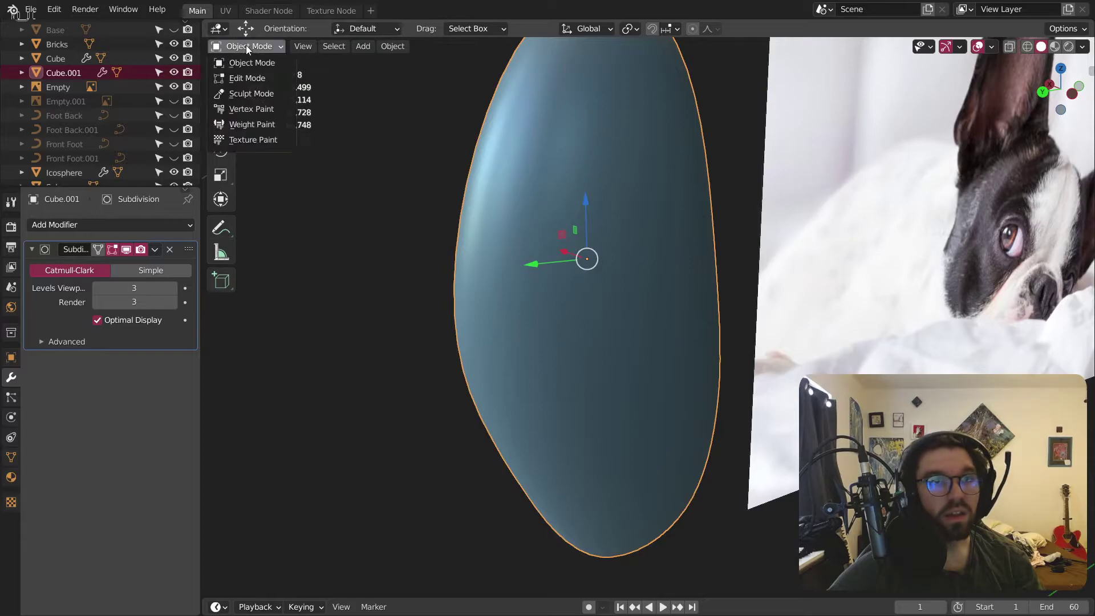
pyautogui.click(246, 78)
pyautogui.moveTo(547, 328); pyautogui.dragTo(574, 332, button='middle')
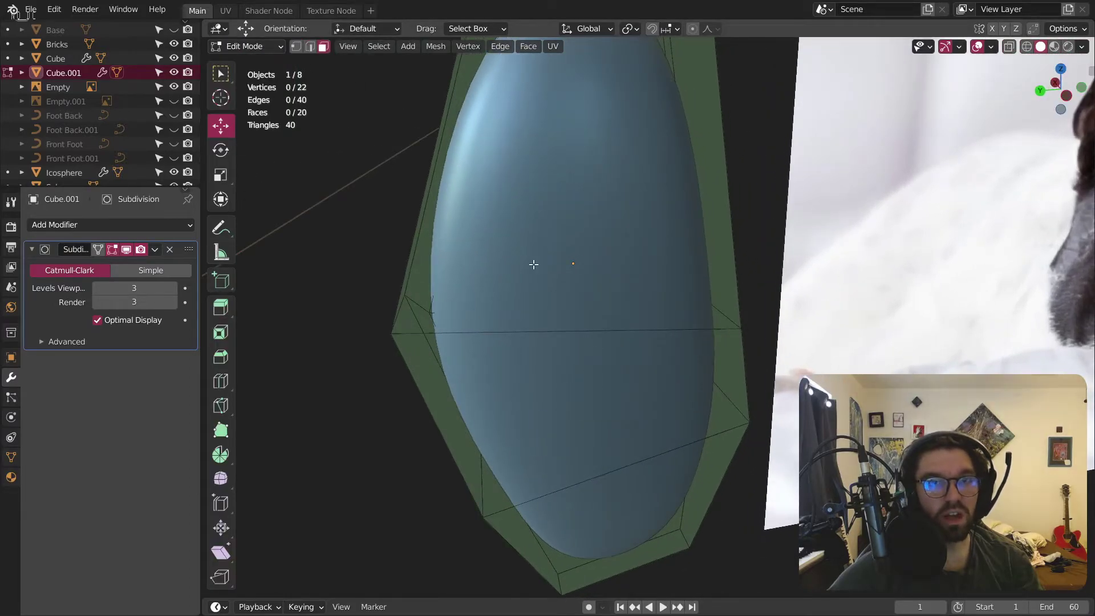
pyautogui.click(534, 264)
pyautogui.keyDown('shift'); pyautogui.click(570, 416); pyautogui.keyUp('shift')
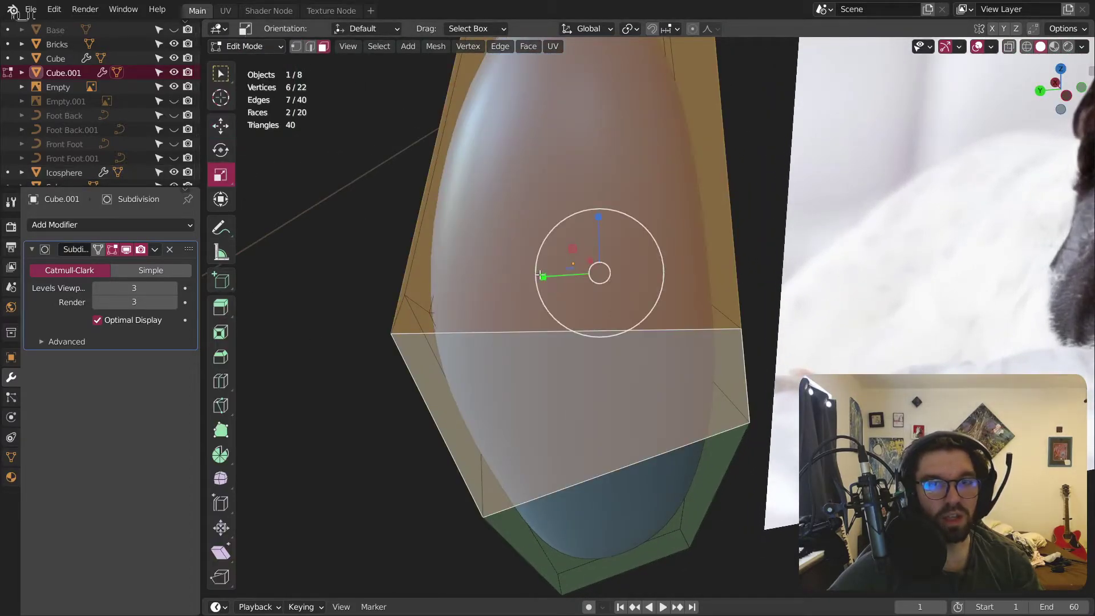
pyautogui.press('s')
pyautogui.press('y')
pyautogui.click(557, 274)
pyautogui.scroll(-3, 589, 223)
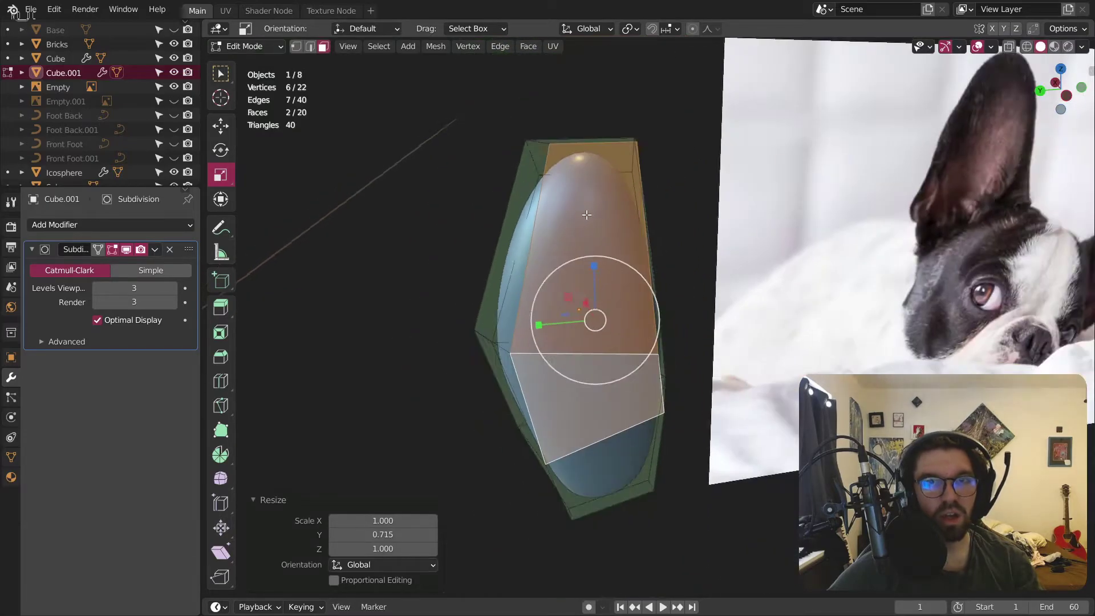
# Step: Select the top edge on the ear's back and move it -0.14564 m along Z
pyautogui.scroll(1, 548, 188)
pyautogui.click(311, 47)
pyautogui.click(578, 221)
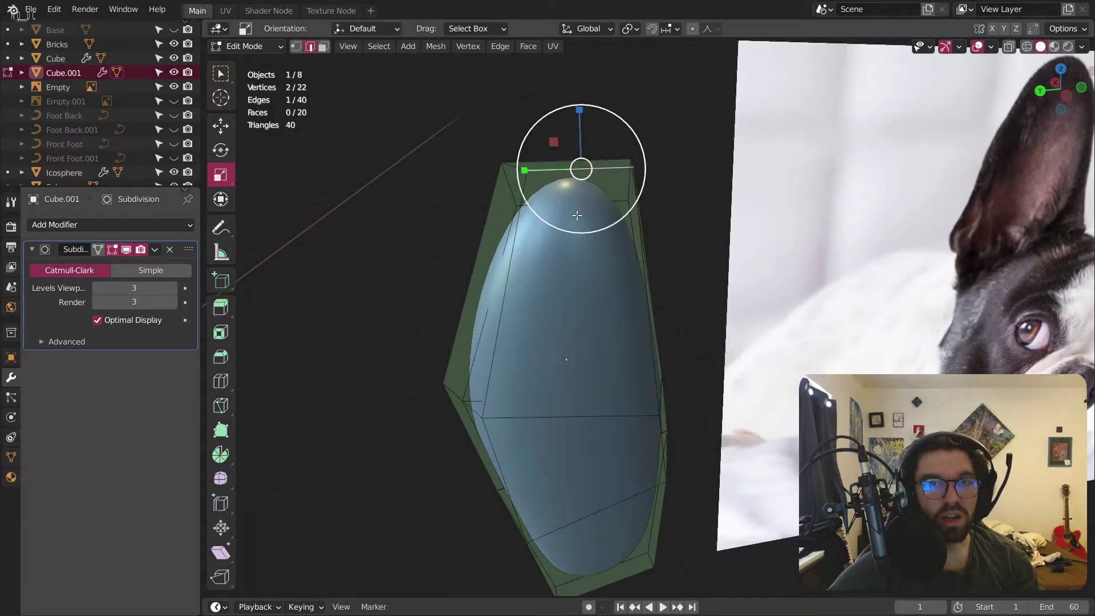
pyautogui.moveTo(576, 146); pyautogui.dragTo(574, 171)
pyautogui.moveTo(574, 171); pyautogui.dragTo(274, 129, button='middle')
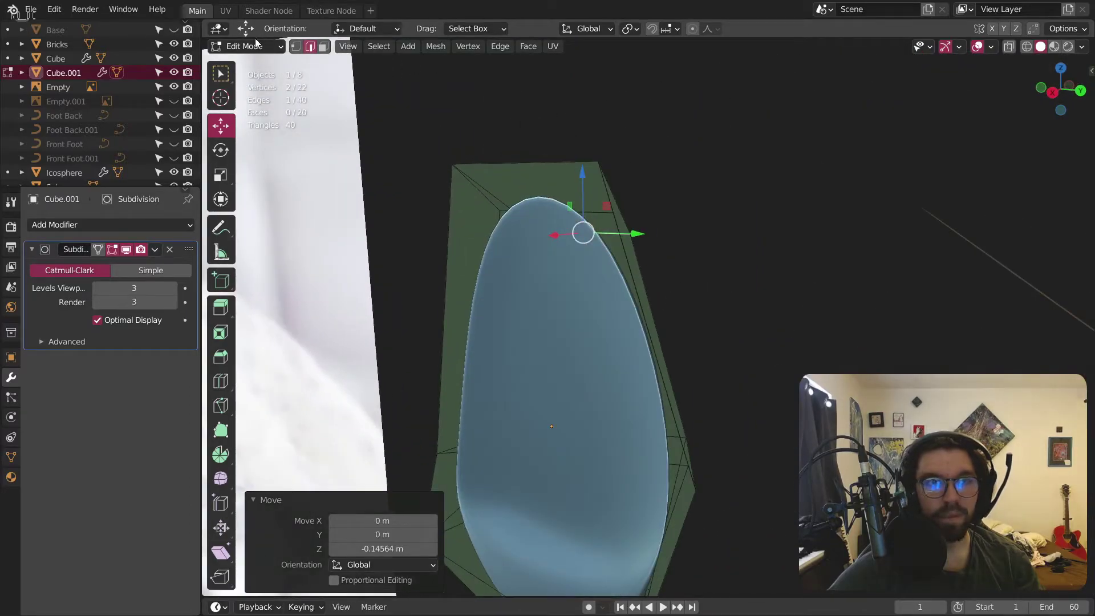
# Step: Return to Object Mode, deselect the ear and examine its smoothed shape from the front
pyautogui.press('Tab')
pyautogui.scroll(-3, 548, 293)
pyautogui.scroll(4, 557, 261)
pyautogui.rightClick(540, 245)
pyautogui.click(541, 245)
pyautogui.click(659, 237)
pyautogui.moveTo(659, 237); pyautogui.dragTo(777, 359, button='middle')
pyautogui.scroll(3, 801, 357)
pyautogui.scroll(-2, 623, 360)
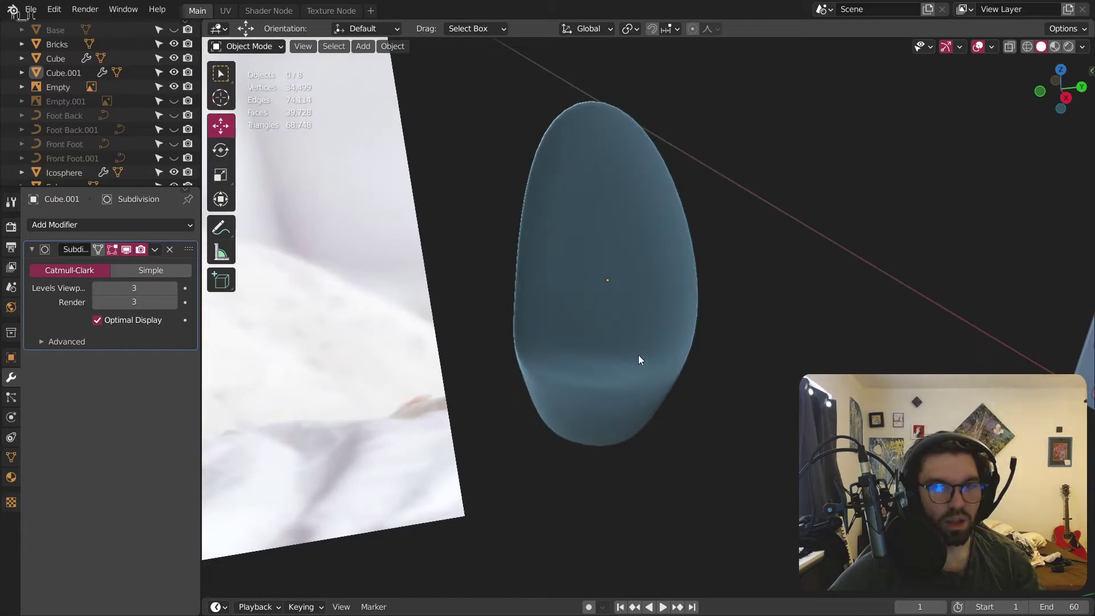
# Step: Add one centred lengthwise loop cut to the ear with factor 0 and move the loop -0.12446 m along X
pyautogui.press('Tab')
pyautogui.scroll(3, 631, 420)
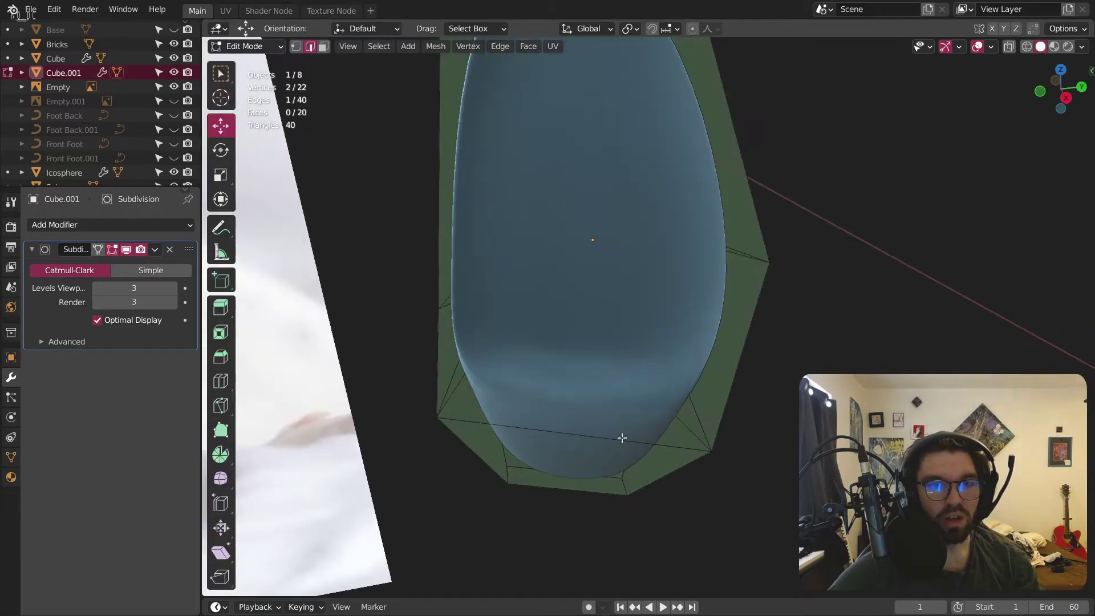
pyautogui.click(597, 493)
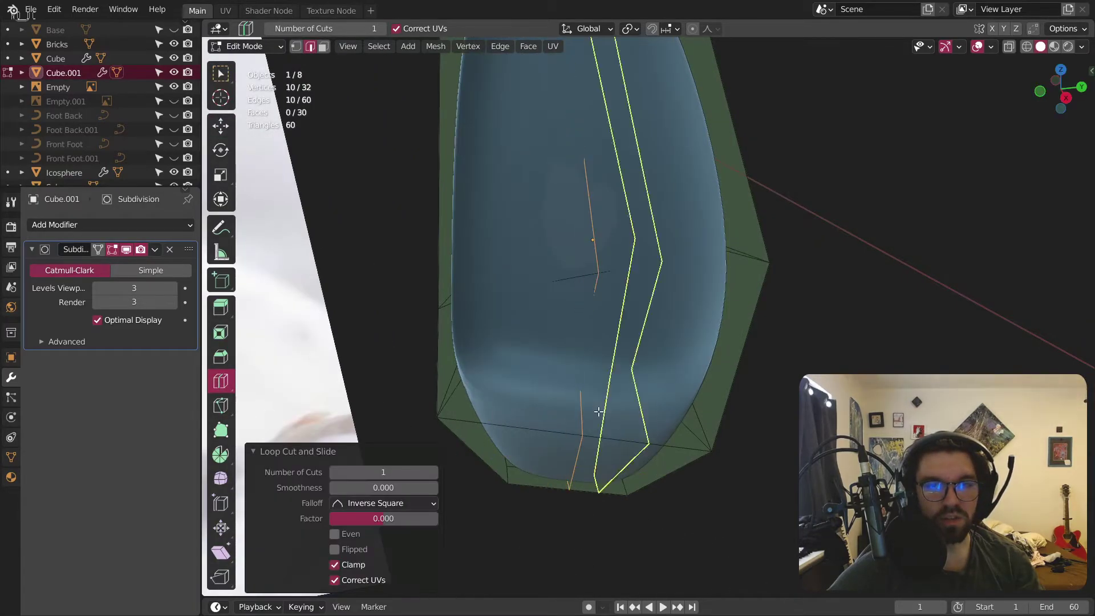
pyautogui.scroll(-3, 657, 279)
pyautogui.moveTo(655, 256); pyautogui.dragTo(319, 274, button='middle')
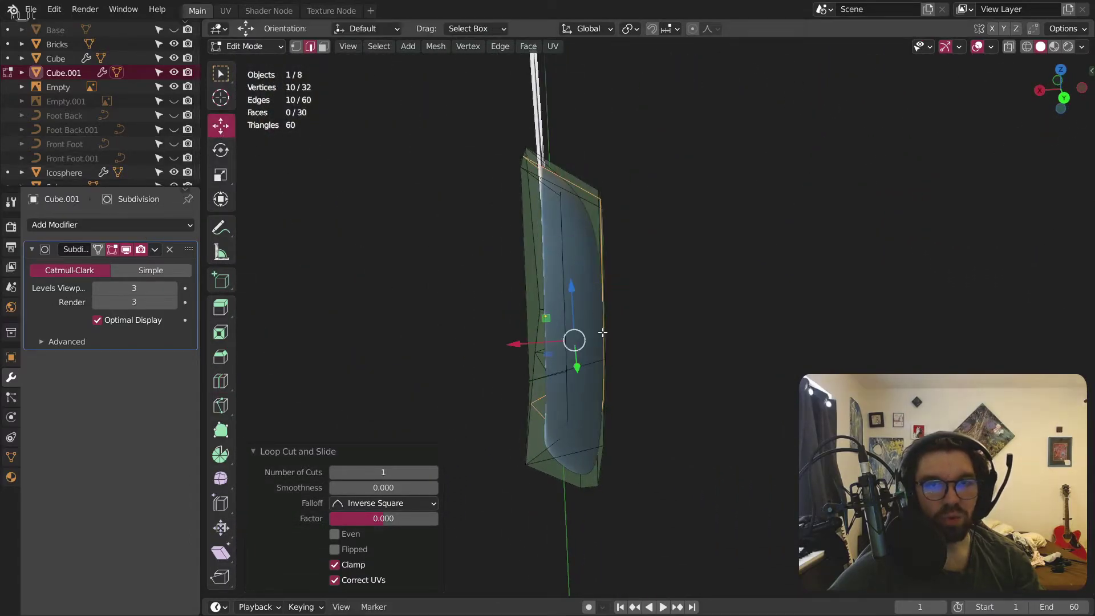
pyautogui.moveTo(516, 344); pyautogui.dragTo(549, 344)
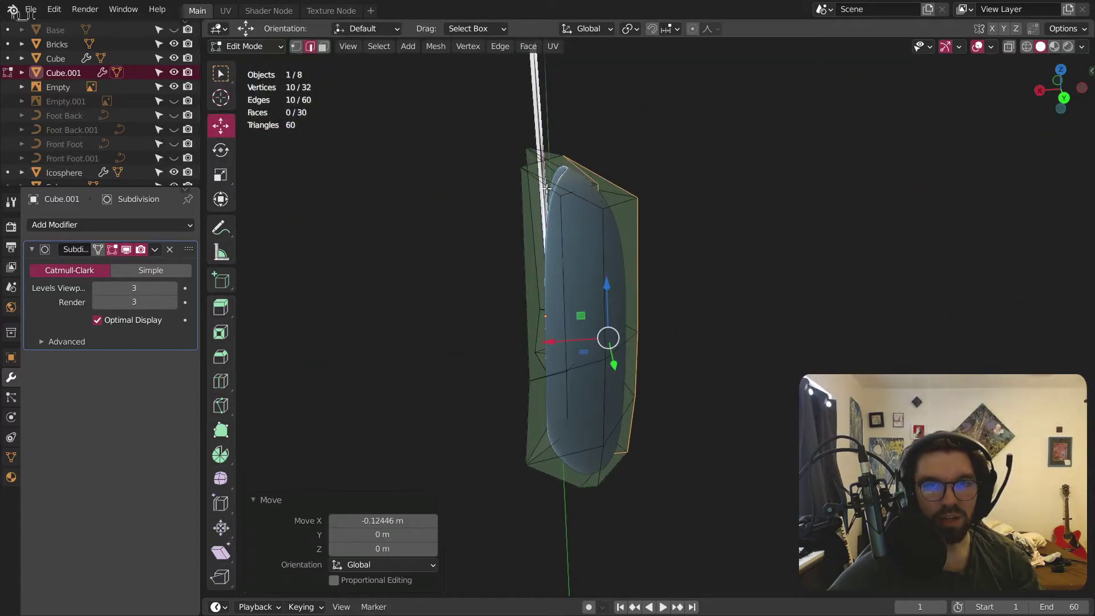
# Step: Shape the ear tip by moving its top centre vertex upward and along X, finishing with a 0.050054 m raise in Z
pyautogui.scroll(2, 604, 343)
pyautogui.click(566, 158)
pyautogui.moveTo(566, 158); pyautogui.dragTo(562, 96, button='middle')
pyautogui.moveTo(562, 96); pyautogui.dragTo(559, 59)
pyautogui.moveTo(505, 118); pyautogui.dragTo(439, 122)
pyautogui.moveTo(492, 61); pyautogui.dragTo(491, 41)
pyautogui.moveTo(491, 42); pyautogui.dragTo(606, 482, button='middle')
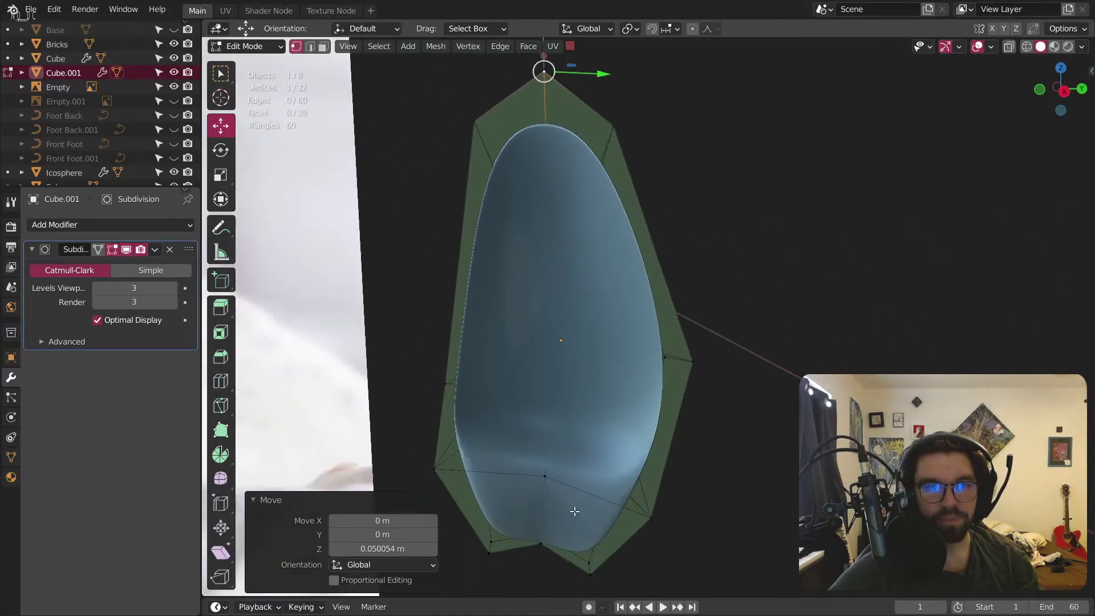
# Step: Hide the subdivision in the viewport and move the edges bordering the ear's inner hollow about 0.057 m along X
pyautogui.click(126, 249)
pyautogui.moveTo(595, 238); pyautogui.dragTo(508, 183, button='middle')
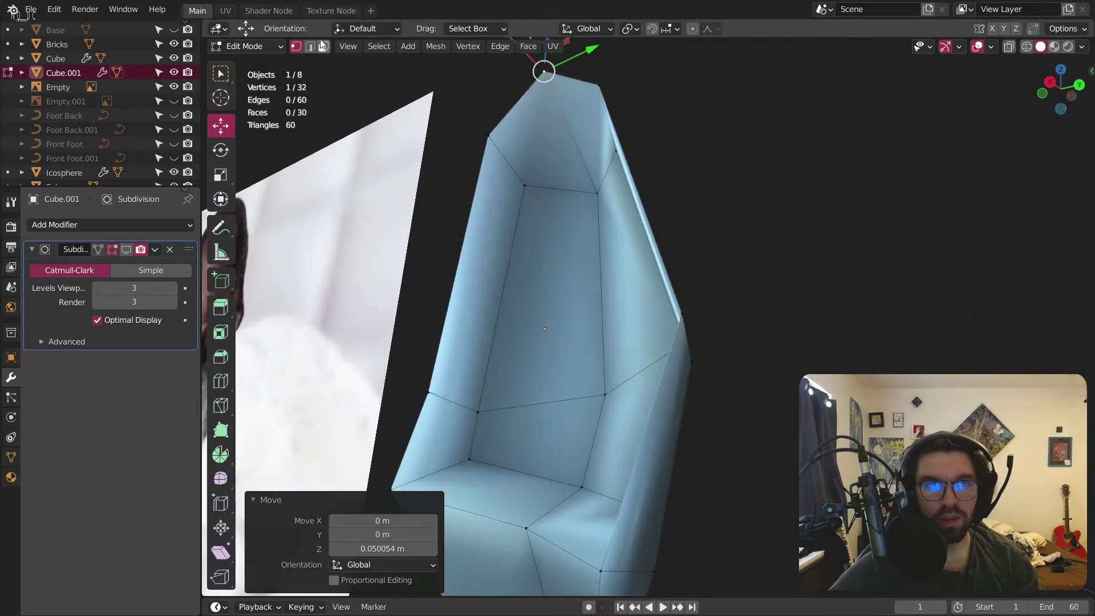
pyautogui.keyDown('alt'); pyautogui.click(549, 190); pyautogui.keyUp('alt')
pyautogui.keyDown('alt'); pyautogui.keyDown('shift'); pyautogui.click(508, 227); pyautogui.keyUp('shift'); pyautogui.keyUp('alt')
pyautogui.moveTo(508, 227); pyautogui.dragTo(744, 436, button='middle')
pyautogui.keyDown('shift'); pyautogui.click(686, 337); pyautogui.keyUp('shift')
pyautogui.moveTo(686, 337); pyautogui.dragTo(511, 348, button='middle')
pyautogui.press('g')
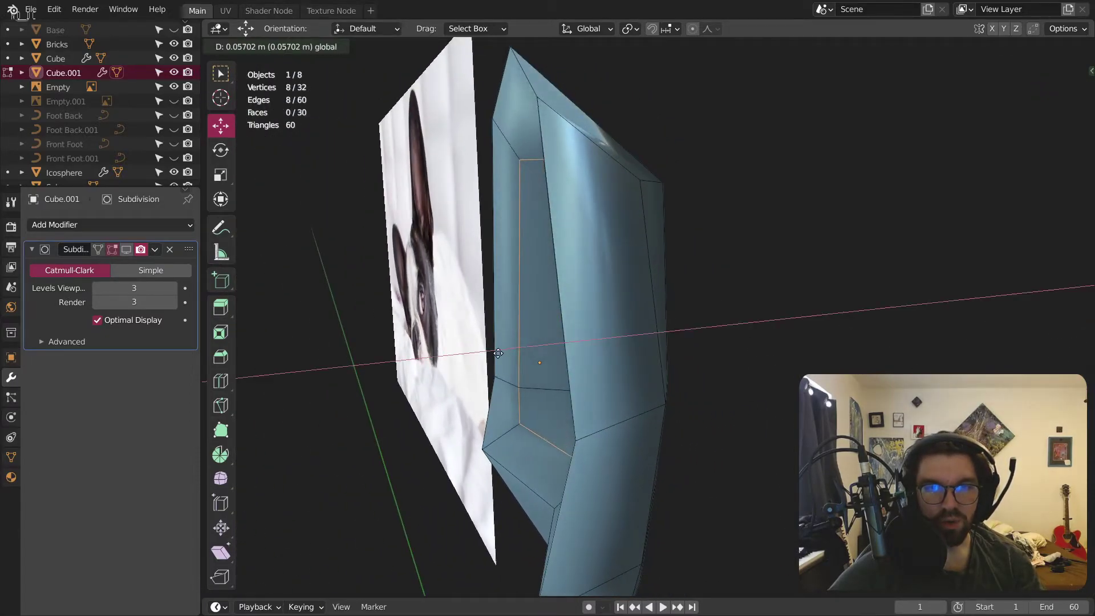
pyautogui.click(498, 353)
# Step: Turn the viewport subdivision back on, return to Object Mode and deselect the ear
pyautogui.click(126, 249)
pyautogui.moveTo(570, 256); pyautogui.dragTo(691, 260, button='middle')
pyautogui.click(246, 45)
pyautogui.click(252, 59)
pyautogui.click(649, 213)
pyautogui.moveTo(649, 213); pyautogui.dragTo(608, 252, button='middle')
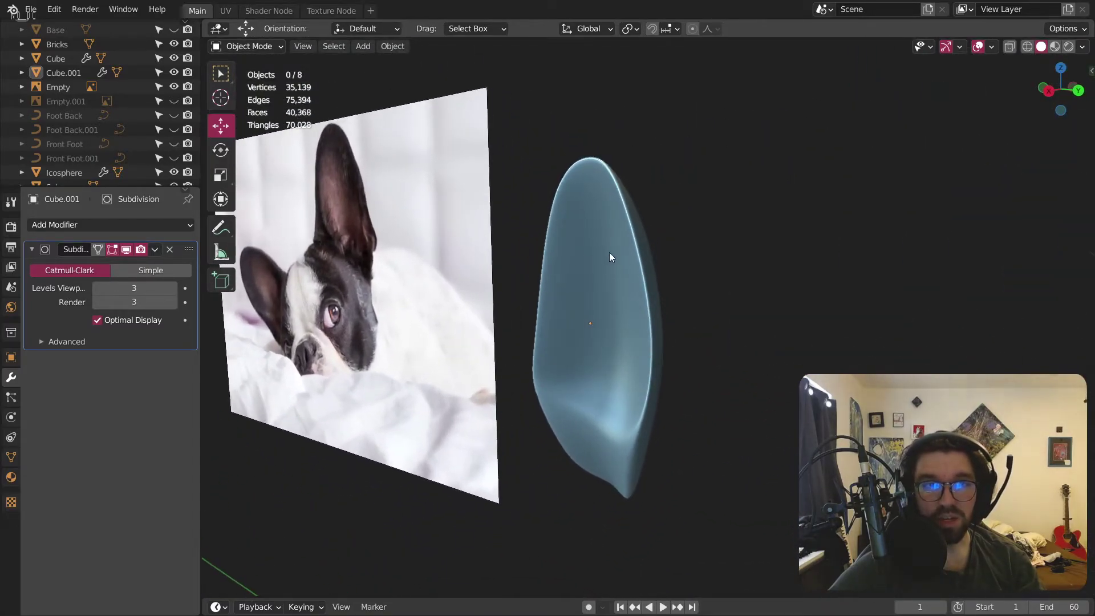
pyautogui.scroll(3, 564, 320)
# Step: In Edit Mode with subdivision hidden, connect two inner vertices diagonally at the hollow's lower end and dissolve the leftover corner edges
pyautogui.click(587, 366)
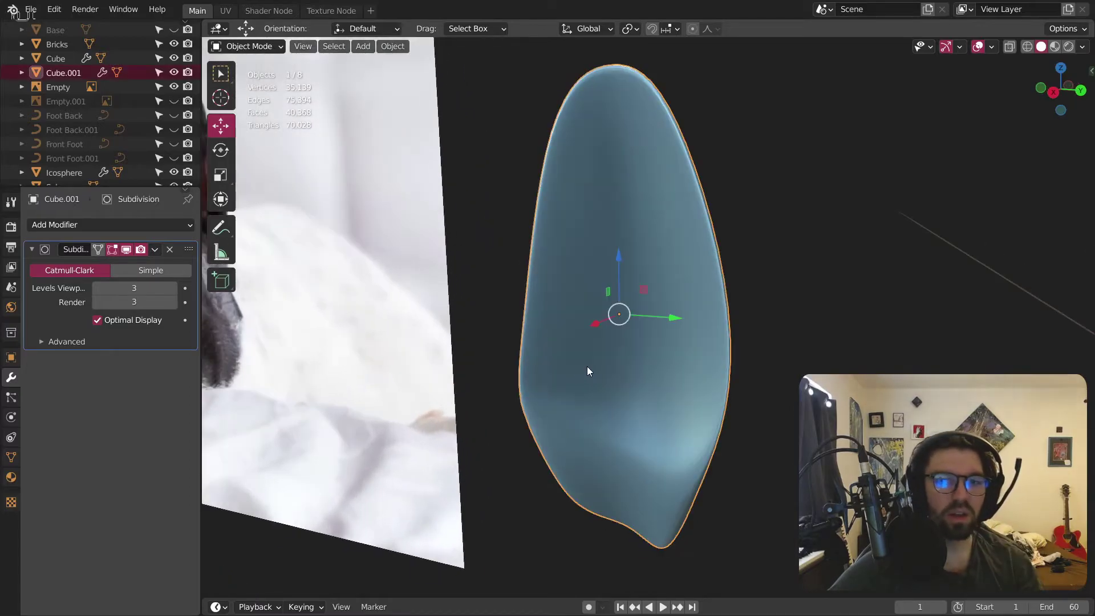
pyautogui.click(260, 76)
pyautogui.moveTo(564, 354); pyautogui.dragTo(596, 374, button='middle')
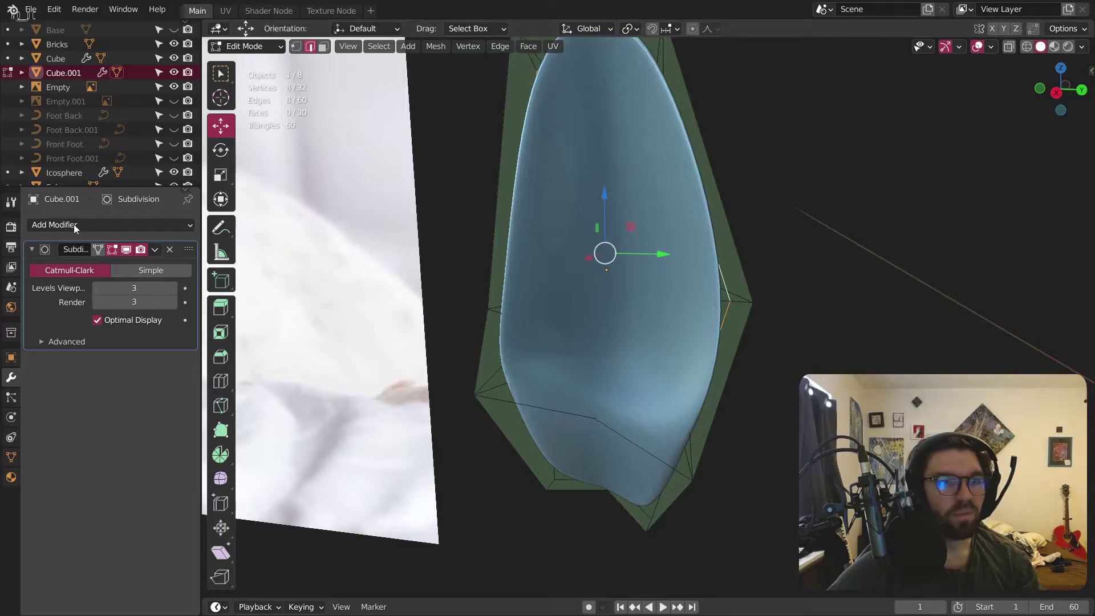
pyautogui.click(126, 249)
pyautogui.scroll(2, 522, 348)
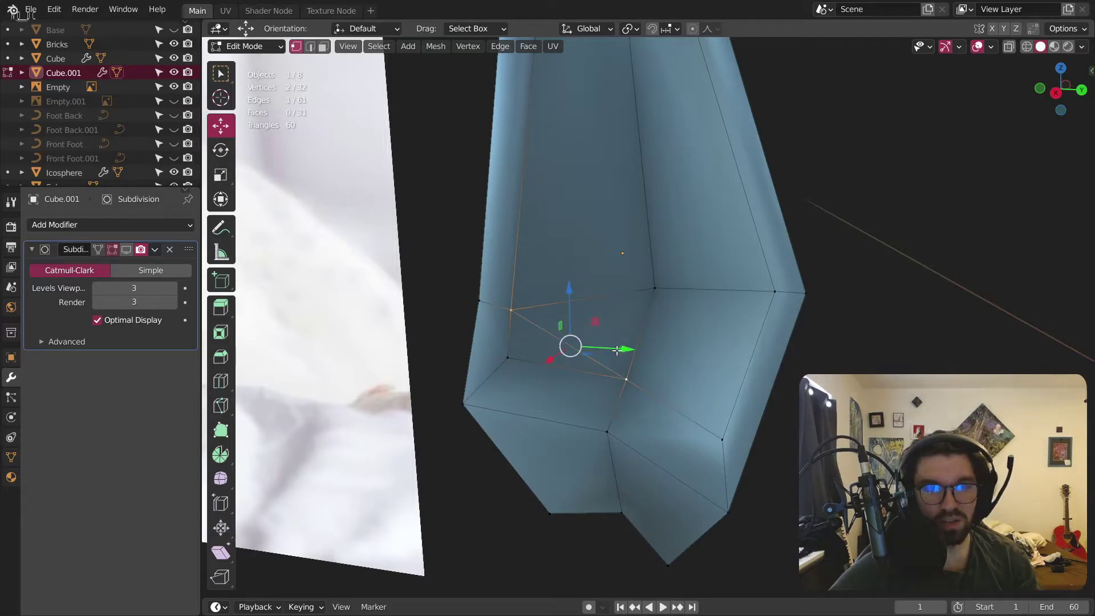
pyautogui.keyDown('shift'); pyautogui.click(504, 367); pyautogui.keyUp('shift')
pyautogui.rightClick(499, 368)
pyautogui.click(458, 583)
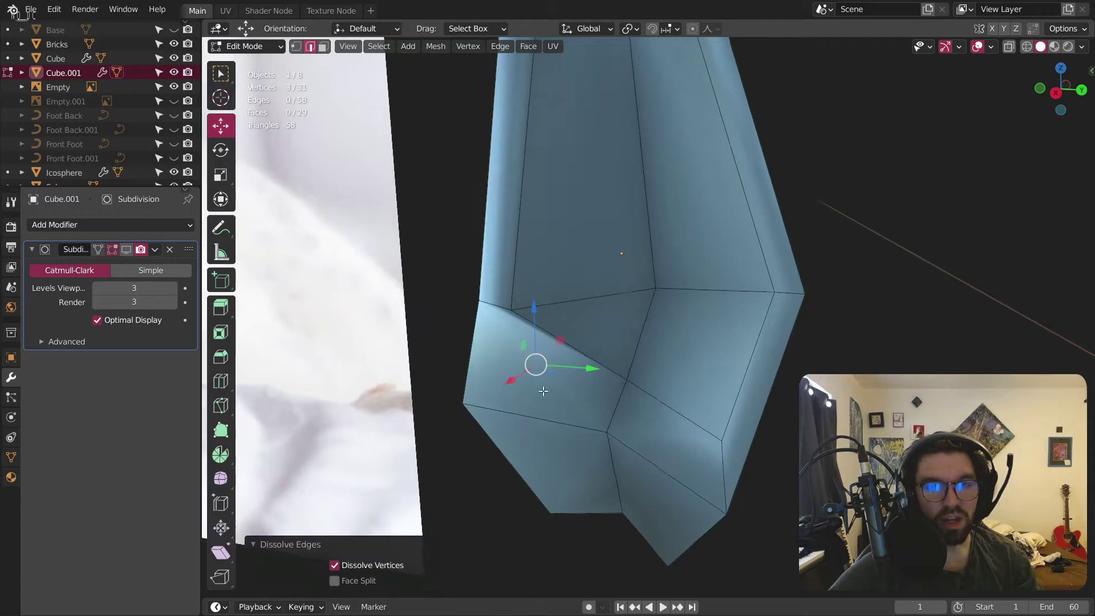
# Step: Connect the side rim vertex to the lower front centre vertex with a new edge and clear the selection
pyautogui.moveTo(545, 391); pyautogui.dragTo(510, 358, button='middle')
pyautogui.moveTo(479, 400); pyautogui.dragTo(545, 289, button='middle')
pyautogui.moveTo(524, 207); pyautogui.dragTo(492, 194, button='middle')
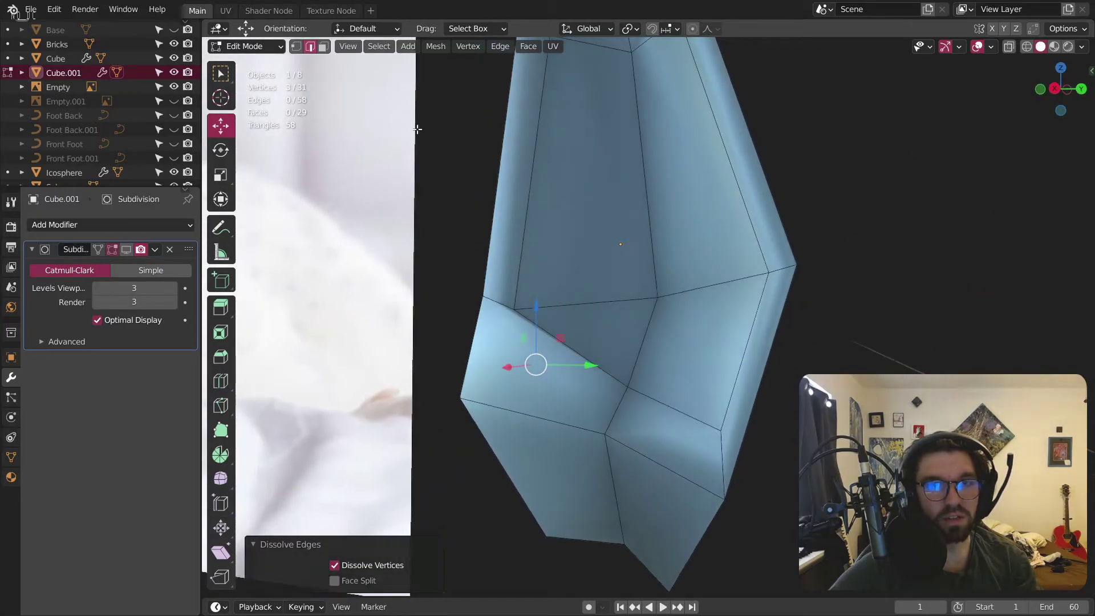
pyautogui.click(489, 305)
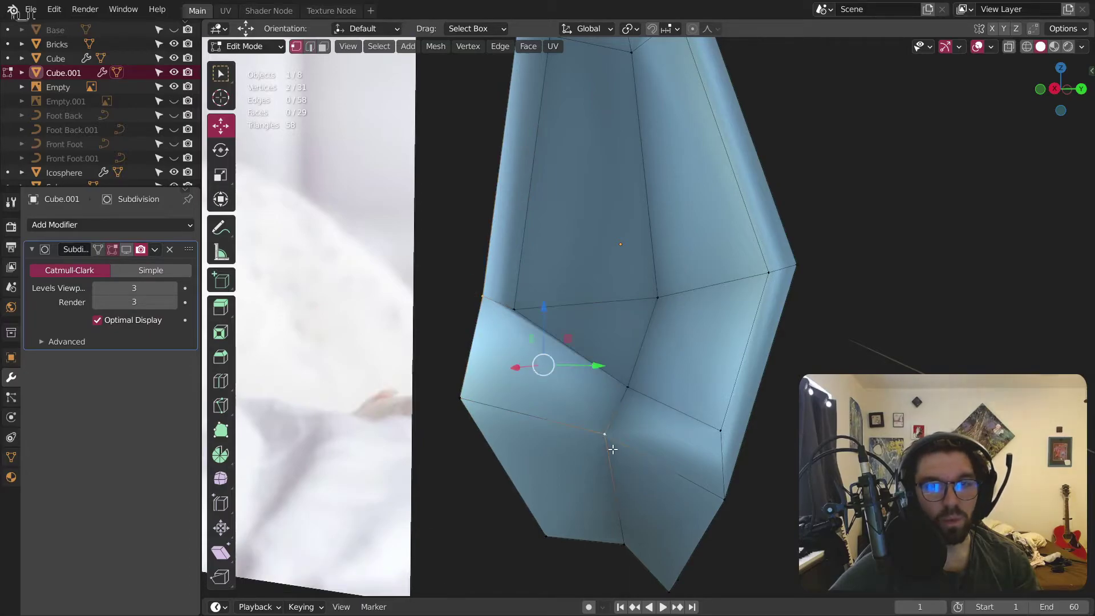
pyautogui.press('j')
pyautogui.hotkey('alt', 'a')
# Step: Return to Object Mode and show the Subdivision modifier's effect on the ear again
pyautogui.moveTo(615, 306); pyautogui.dragTo(586, 347, button='middle')
pyautogui.click(260, 68)
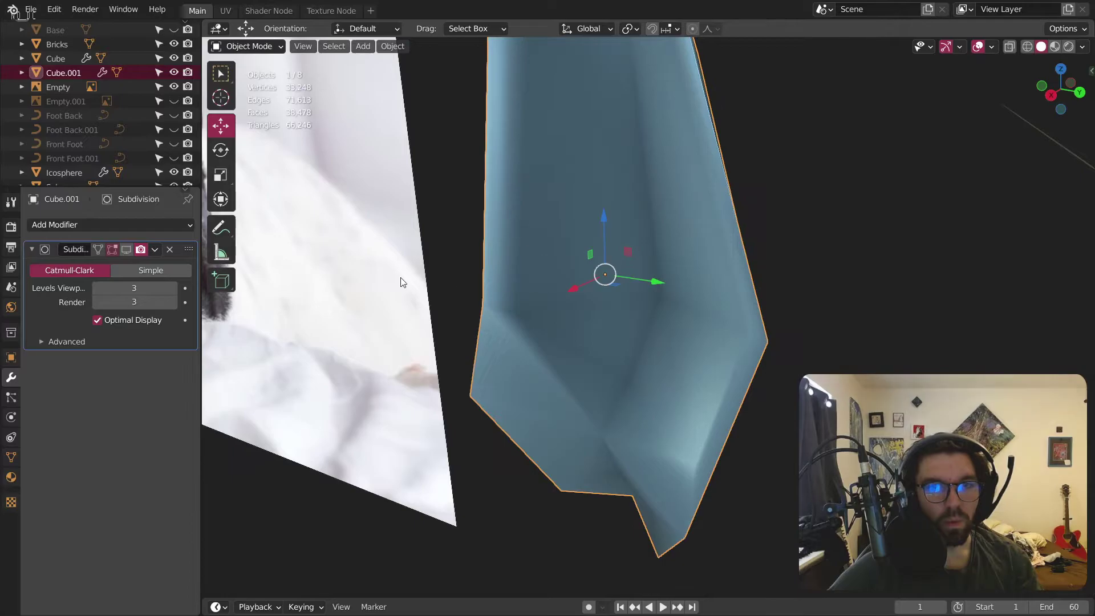
pyautogui.click(126, 249)
pyautogui.moveTo(627, 319); pyautogui.dragTo(583, 235, button='middle')
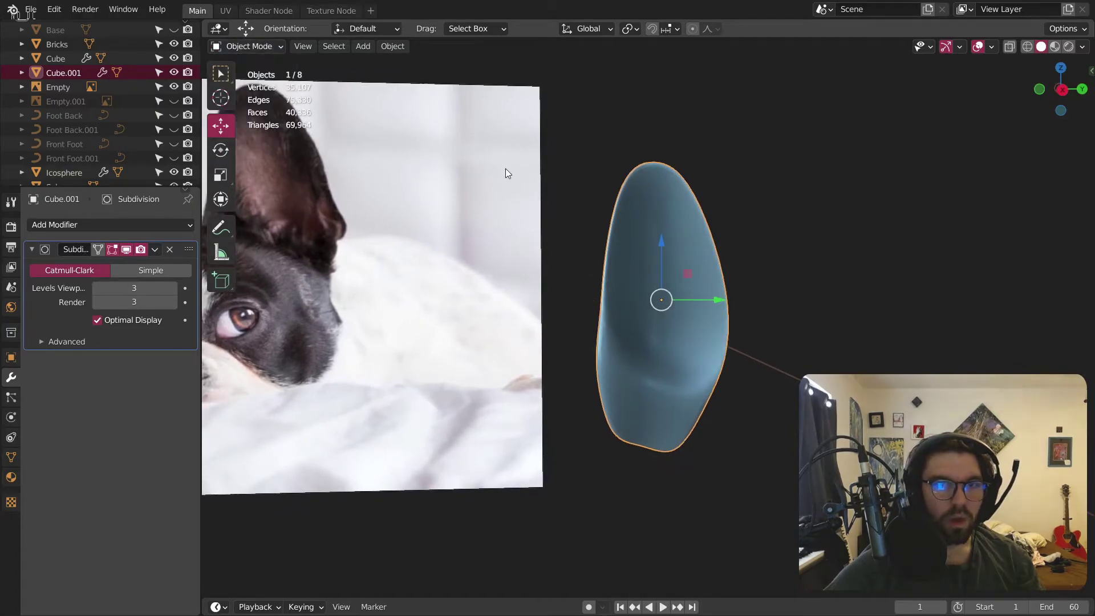
pyautogui.click(763, 206)
pyautogui.moveTo(763, 207); pyautogui.dragTo(676, 371, button='middle')
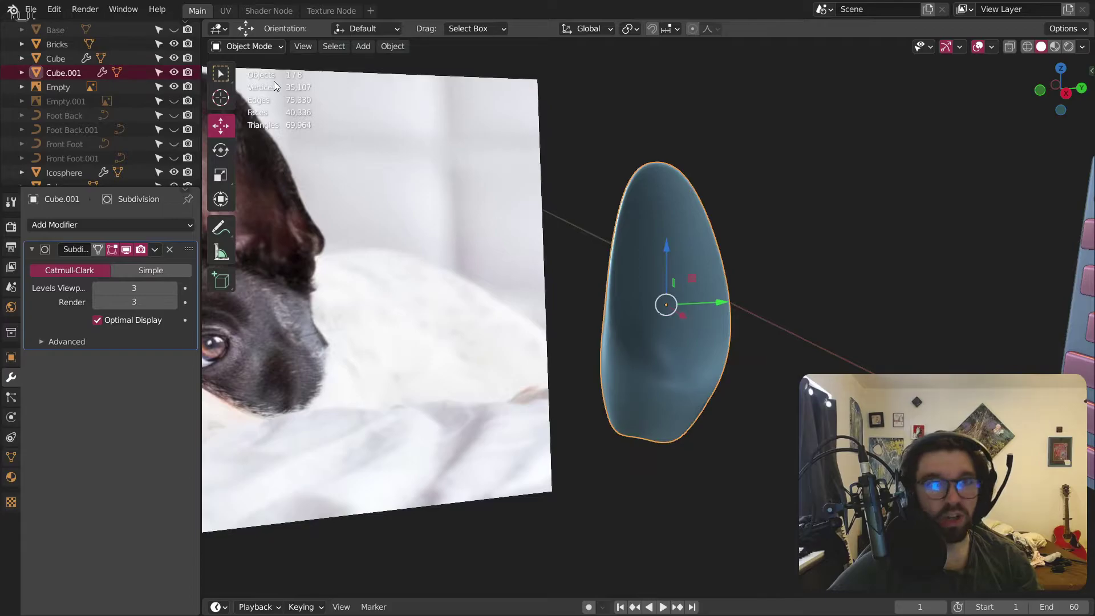
# Step: In Edit Mode, move the centre vertex of the ear's lower front rim along X and raise it about 0.08 m along Z
pyautogui.click(251, 77)
pyautogui.moveTo(262, 77); pyautogui.dragTo(383, 189, button='middle')
pyautogui.moveTo(595, 359); pyautogui.dragTo(558, 349, button='middle')
pyautogui.press('g')
pyautogui.press('x')
pyautogui.click(542, 415)
pyautogui.click(544, 337)
pyautogui.press('g')
pyautogui.press('z')
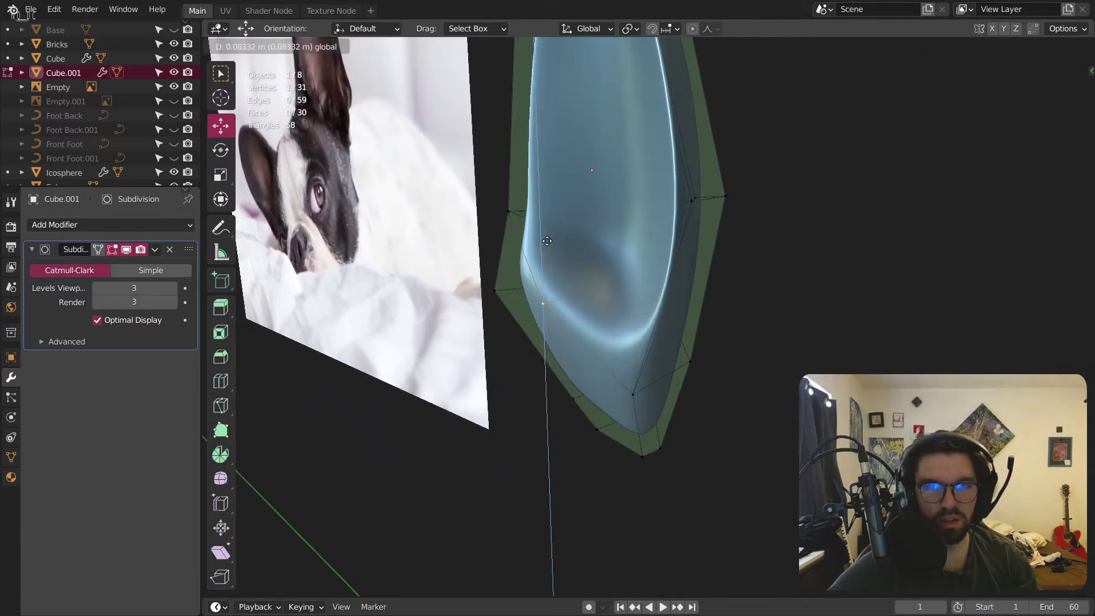
pyautogui.click(547, 234)
# Step: Return to Object Mode and compare the ear's shape with the dog ear reference, including from below
pyautogui.moveTo(547, 234); pyautogui.dragTo(505, 237, button='middle')
pyautogui.click(239, 47)
pyautogui.scroll(-4, 876, 321)
pyautogui.click(461, 177)
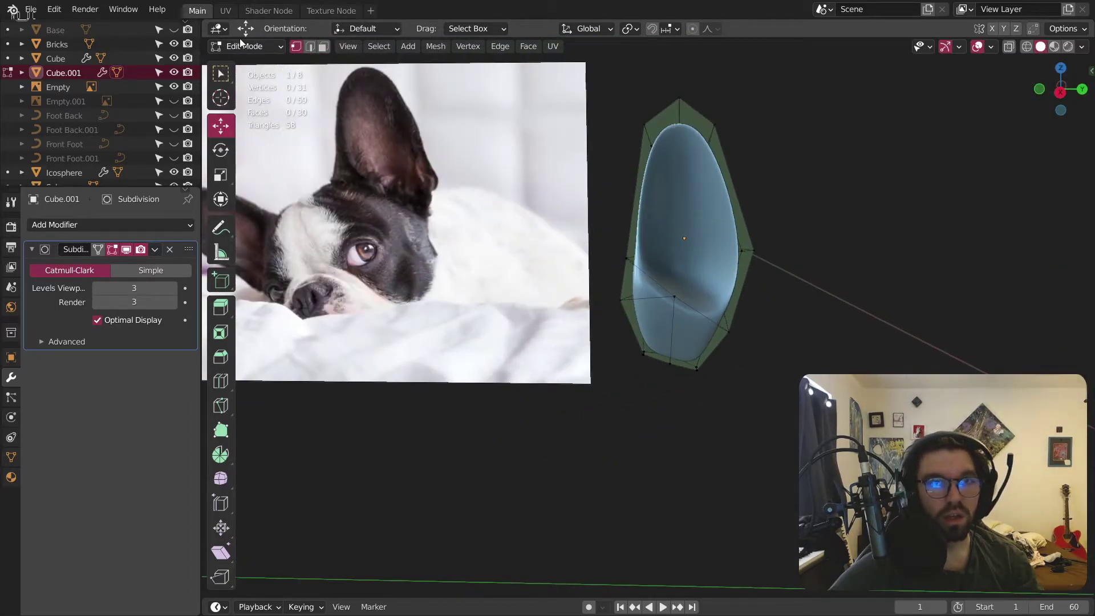
pyautogui.click(251, 63)
pyautogui.moveTo(774, 281); pyautogui.dragTo(719, 164, button='middle')
pyautogui.click(642, 245)
# Step: In Edit Mode, add a lengthwise loop cut around the ear's outer shell, scale the new loop and return to Object Mode
pyautogui.click(256, 74)
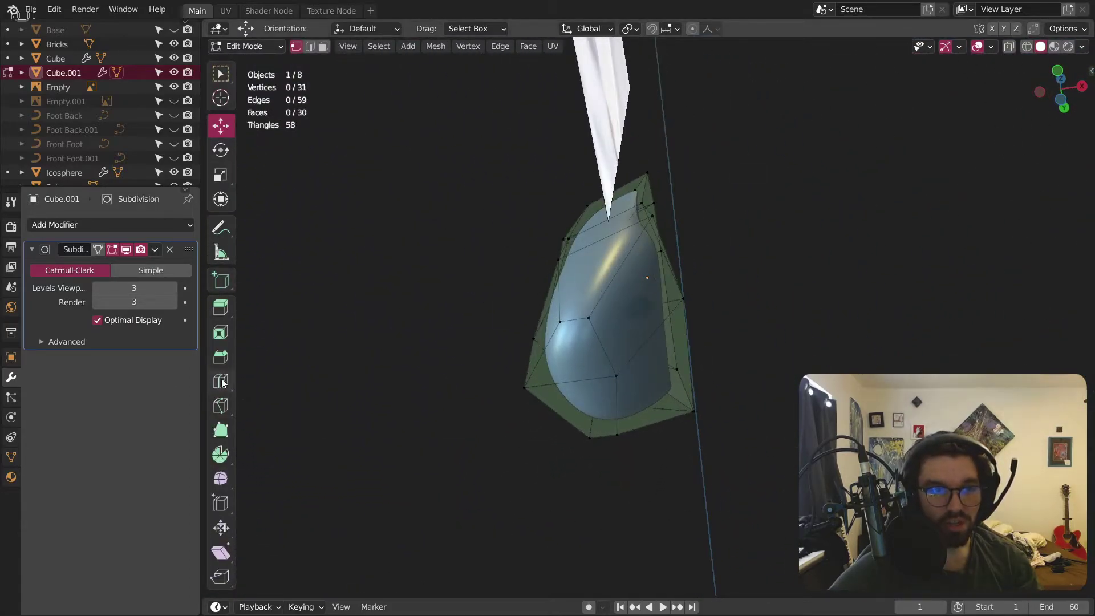
pyautogui.click(571, 385)
pyautogui.moveTo(571, 386); pyautogui.dragTo(395, 240, button='middle')
pyautogui.press('s')
pyautogui.click(764, 282)
pyautogui.click(245, 46)
pyautogui.click(251, 60)
# Step: Select the dog reference image and move it -0.33006 m along Y, away from the ear
pyautogui.moveTo(643, 121); pyautogui.dragTo(660, 240, button='middle')
pyautogui.scroll(3, 628, 234)
pyautogui.click(596, 227)
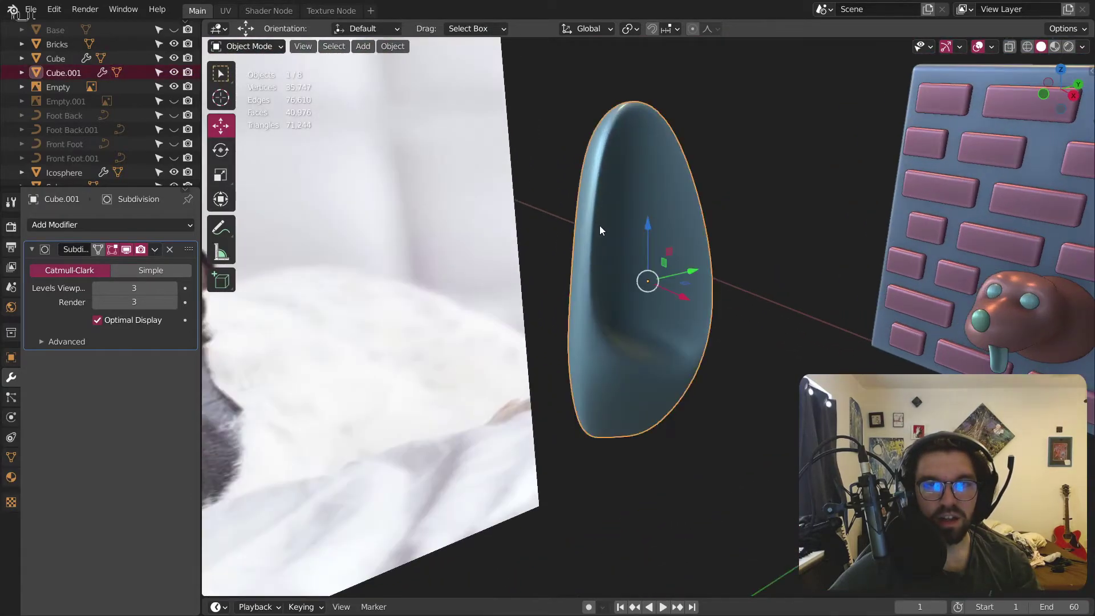
pyautogui.scroll(-5, 596, 227)
pyautogui.scroll(1, 477, 257)
pyautogui.click(501, 278)
pyautogui.moveTo(419, 315); pyautogui.dragTo(473, 302)
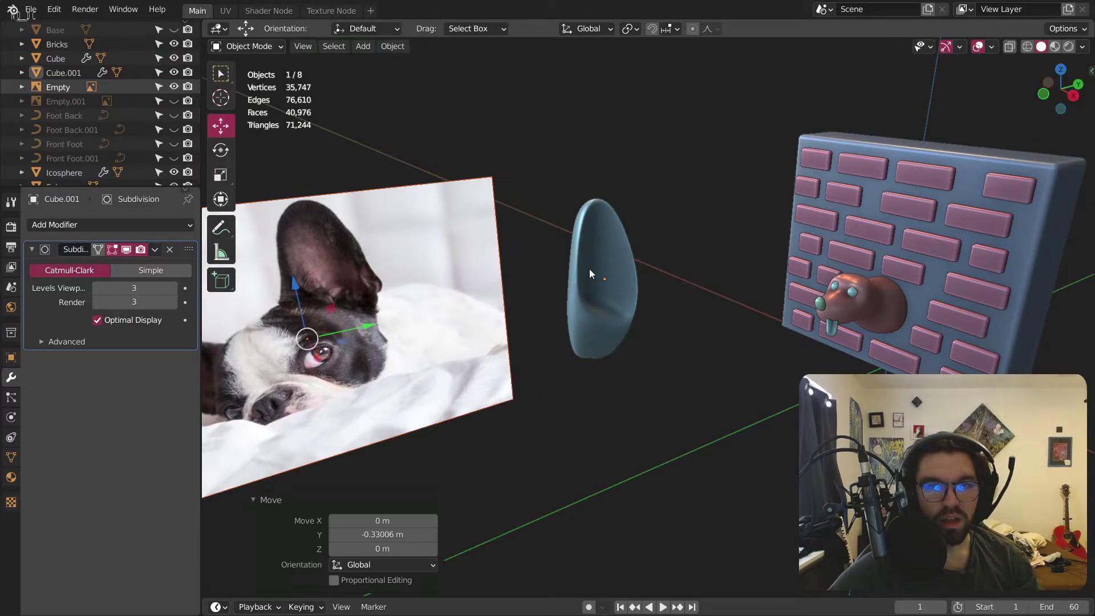
# Step: In Edit Mode, move the side vertex of the ear's outer shell nearest the dog reference -0.12263 m along Y
pyautogui.click(590, 269)
pyautogui.press('KP_Decimal')
pyautogui.click(245, 47)
pyautogui.click(251, 89)
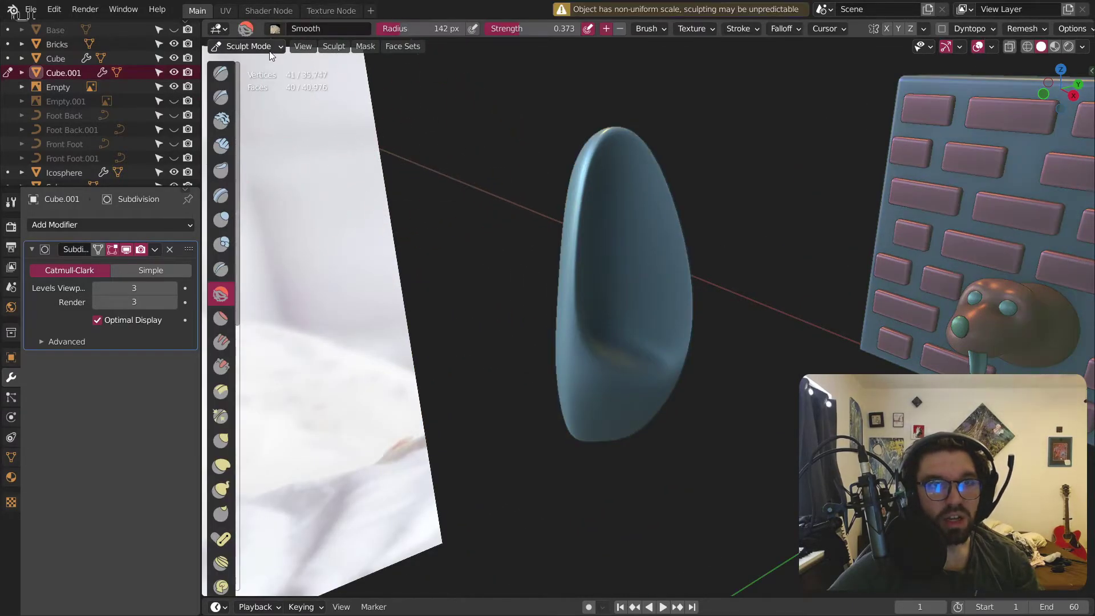
pyautogui.click(268, 49)
pyautogui.click(264, 78)
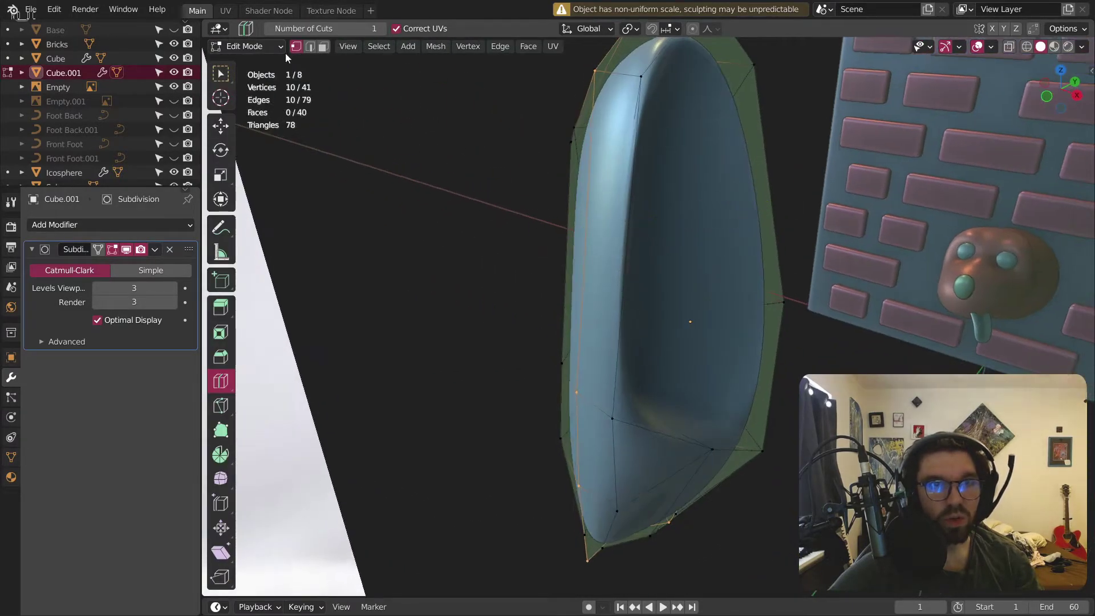
pyautogui.click(577, 392)
pyautogui.press('KP_Decimal')
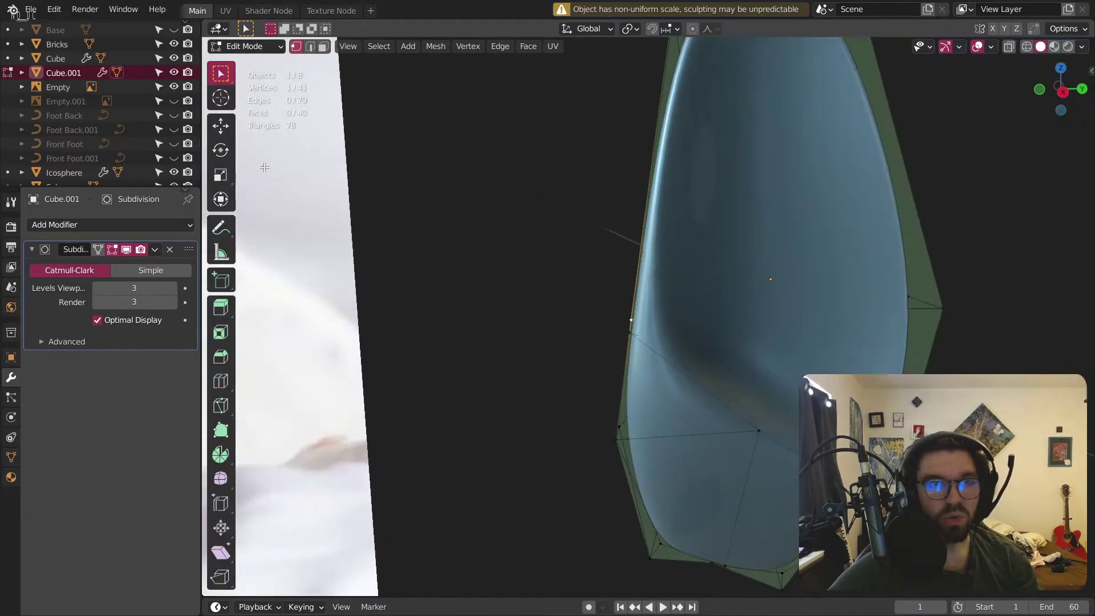
pyautogui.click(221, 126)
pyautogui.moveTo(688, 321); pyautogui.dragTo(627, 320)
pyautogui.scroll(-4, 627, 320)
pyautogui.scroll(5, 627, 308)
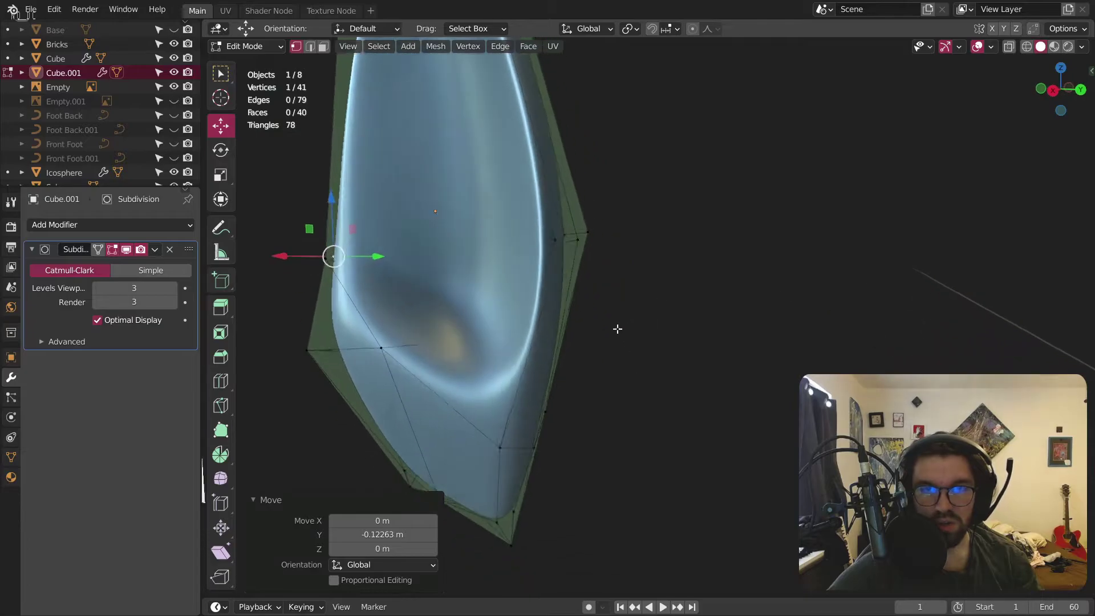
# Step: On the ear's opposite side, move the lower outer vertex 0.042848 m along Y and pull the widest side vertex outward along Y
pyautogui.keyDown('shift'); pyautogui.moveTo(416, 250); pyautogui.dragTo(618, 437, button='middle'); pyautogui.keyUp('shift')
pyautogui.press('g')
pyautogui.press('y')
pyautogui.click(593, 428)
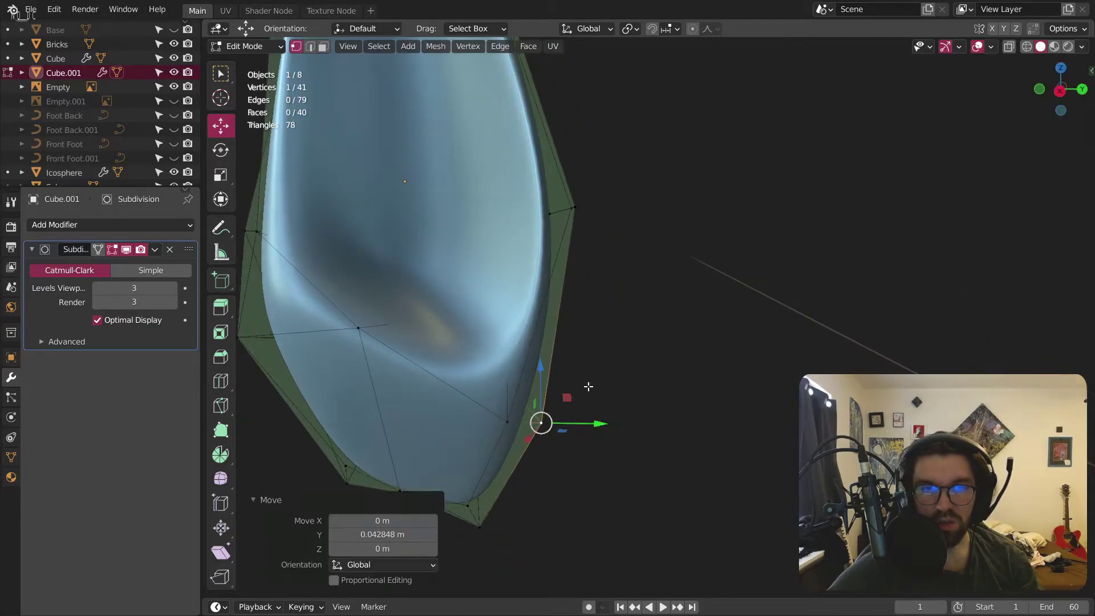
pyautogui.click(575, 212)
pyautogui.moveTo(576, 214); pyautogui.dragTo(561, 265, button='middle')
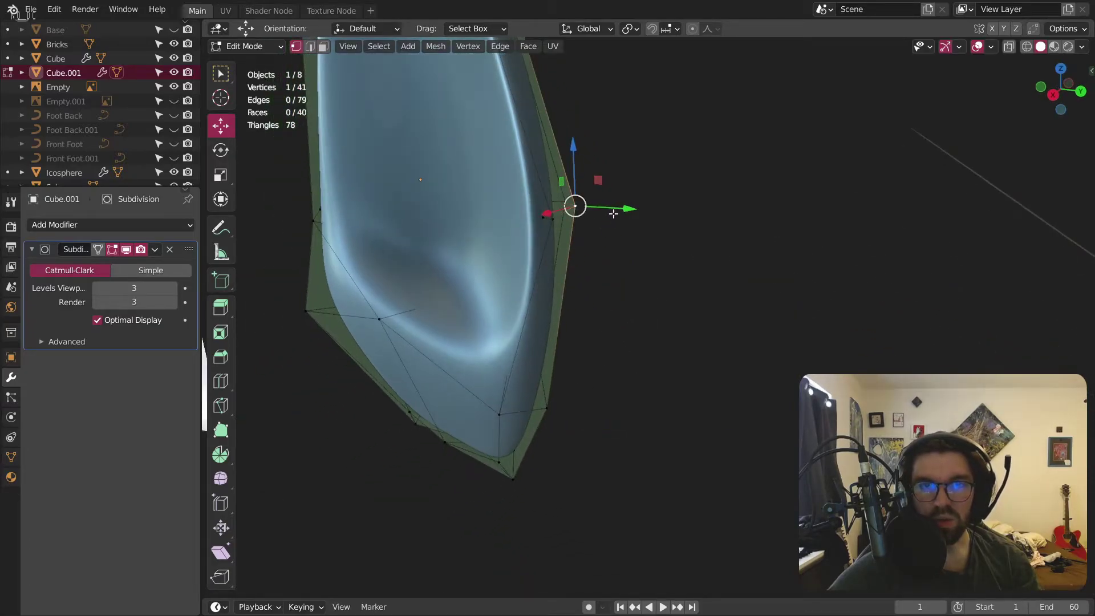
pyautogui.press('g')
pyautogui.press('y')
pyautogui.click(655, 212)
pyautogui.click(686, 193)
# Step: Return to Object Mode and examine the ear's silhouette from the front, side and back
pyautogui.scroll(-3, 673, 193)
pyautogui.moveTo(551, 194); pyautogui.dragTo(639, 280, button='middle')
pyautogui.click(257, 65)
pyautogui.scroll(-3, 433, 165)
pyautogui.moveTo(433, 165); pyautogui.dragTo(758, 273, button='middle')
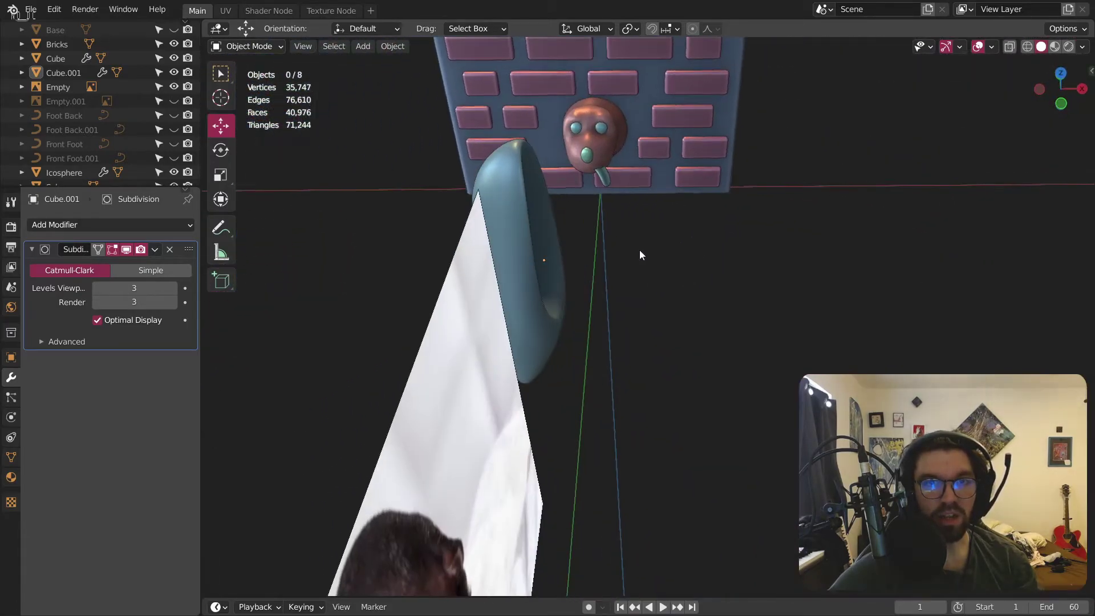
pyautogui.scroll(2, 522, 165)
pyautogui.click(500, 177)
pyautogui.moveTo(501, 177); pyautogui.dragTo(410, 156, button='middle')
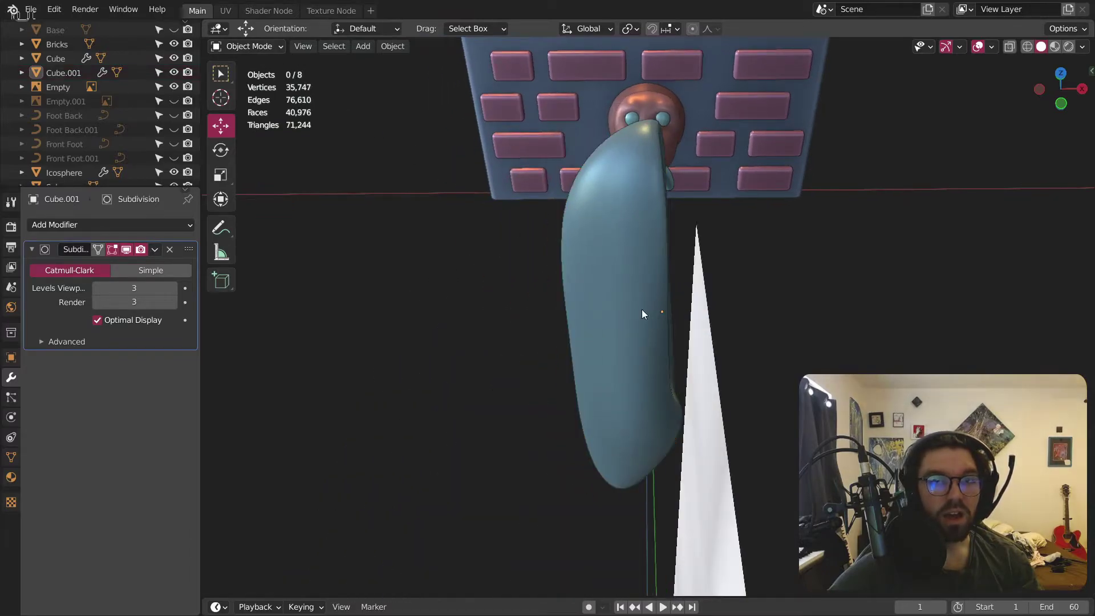
# Step: In Edit Mode, reposition the upper vertices on the ear's back to refine its curvature, and return to Object Mode
pyautogui.click(247, 78)
pyautogui.moveTo(656, 256); pyautogui.dragTo(568, 137, button='middle')
pyautogui.moveTo(590, 194); pyautogui.dragTo(680, 218, button='middle')
pyautogui.click(487, 218)
pyautogui.moveTo(487, 219); pyautogui.dragTo(525, 222, button='middle')
pyautogui.press('g')
pyautogui.click(568, 213)
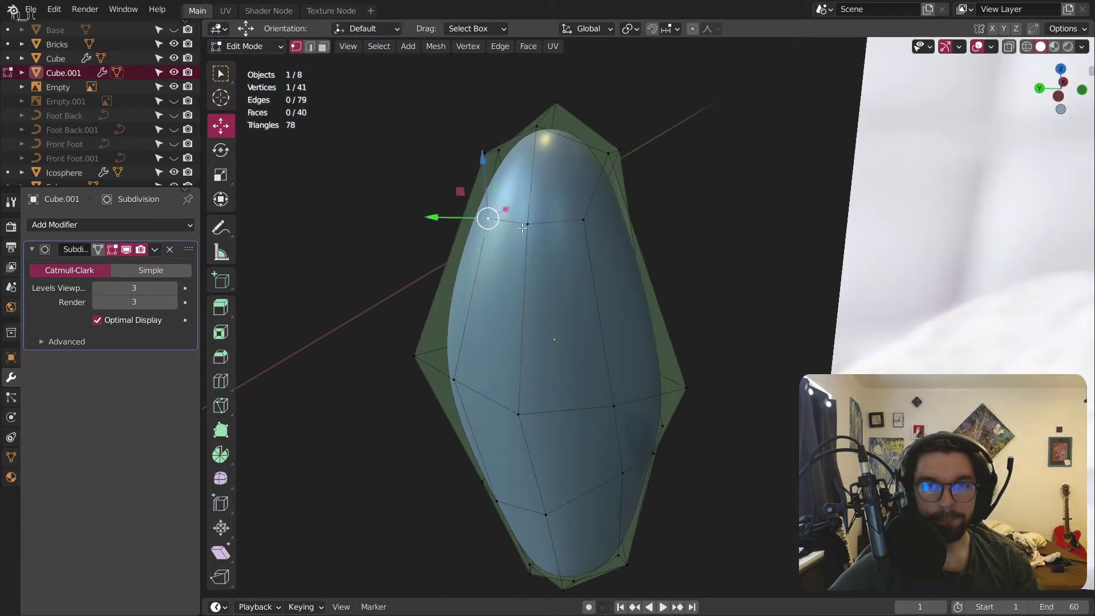
pyautogui.moveTo(529, 164); pyautogui.dragTo(530, 210)
pyautogui.click(225, 32)
pyautogui.press('Escape')
pyautogui.click(248, 64)
pyautogui.moveTo(649, 162); pyautogui.dragTo(663, 33, button='middle')
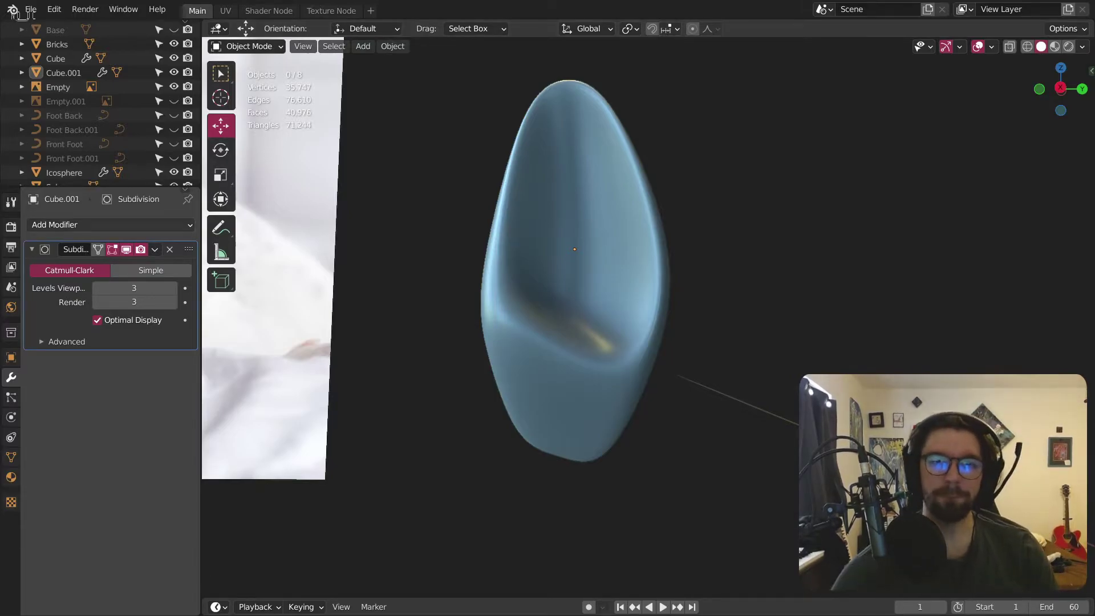
# Step: Select the ear and move it away from the reference image towards the brick wall
pyautogui.scroll(-4, 502, 313)
pyautogui.keyDown('shift'); pyautogui.moveTo(533, 293); pyautogui.dragTo(577, 264, button='middle'); pyautogui.keyUp('shift')
pyautogui.click(485, 220)
pyautogui.moveTo(555, 242); pyautogui.dragTo(589, 250)
pyautogui.click(589, 250)
pyautogui.moveTo(589, 249); pyautogui.dragTo(735, 197, button='middle')
# Step: Scale the ear uniformly to 0.326 and rotate it -90° around the global Z axis
pyautogui.press('s')
pyautogui.click(549, 176)
pyautogui.scroll(3, 550, 175)
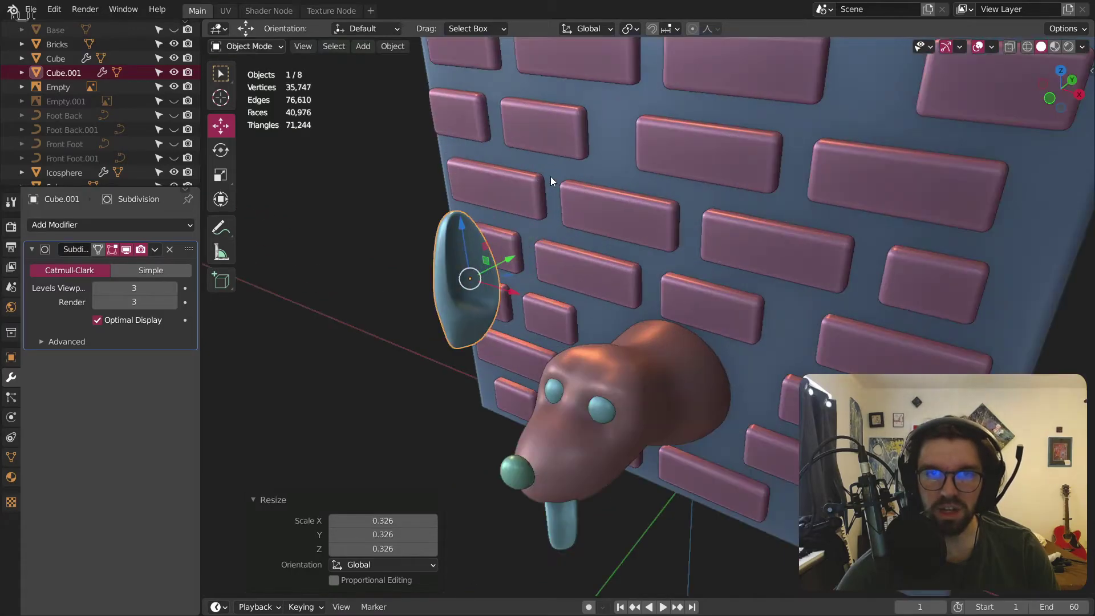
pyautogui.moveTo(471, 303); pyautogui.dragTo(400, 410)
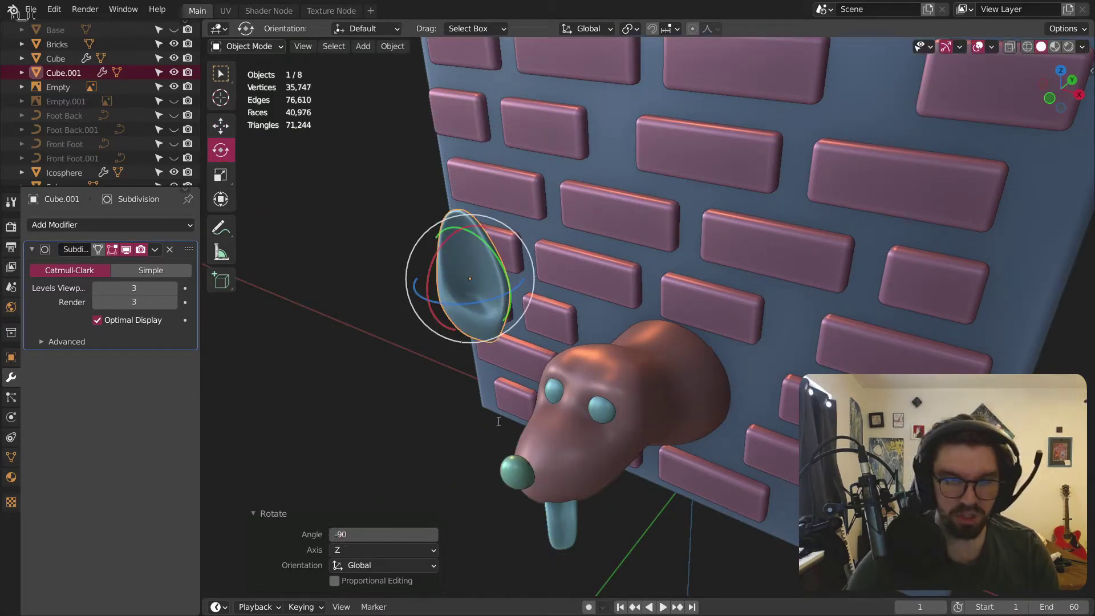
pyautogui.press('Return')
# Step: Lower the ear along Z to the top of the dog's head and move it 0.61921 m along Y
pyautogui.moveTo(596, 263); pyautogui.dragTo(534, 84, button='middle')
pyautogui.scroll(2, 484, 288)
pyautogui.click(221, 126)
pyautogui.scroll(2, 485, 91)
pyautogui.moveTo(480, 87); pyautogui.dragTo(508, 287)
pyautogui.moveTo(593, 365); pyautogui.dragTo(536, 386, button='middle')
pyautogui.moveTo(574, 323); pyautogui.dragTo(796, 331)
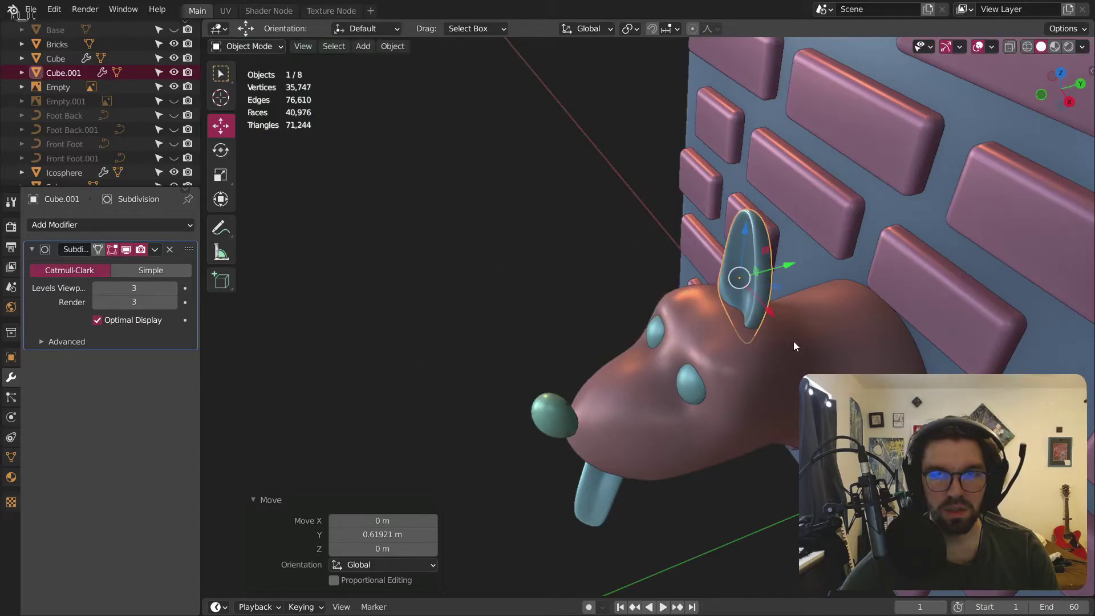
# Step: Move the ear 0.18996 m along X to the side of the head and -0.057368 m along Y
pyautogui.moveTo(798, 343); pyautogui.dragTo(753, 279, button='middle')
pyautogui.moveTo(658, 255); pyautogui.dragTo(724, 277)
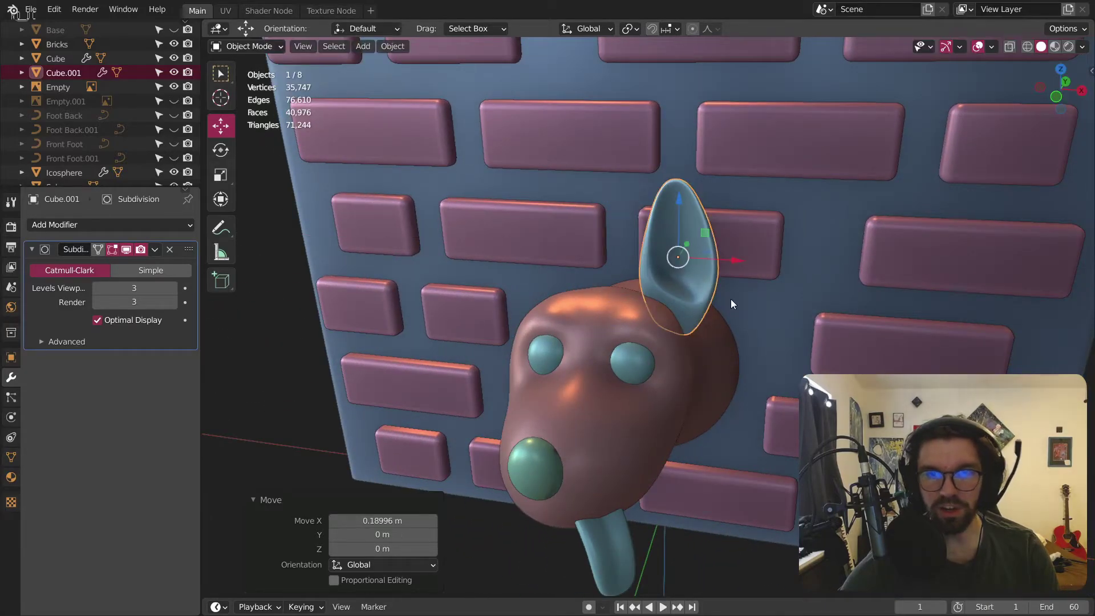
pyautogui.moveTo(737, 308); pyautogui.dragTo(669, 288, button='middle')
pyautogui.moveTo(726, 261); pyautogui.dragTo(668, 276)
pyautogui.moveTo(668, 276); pyautogui.dragTo(784, 280, button='middle')
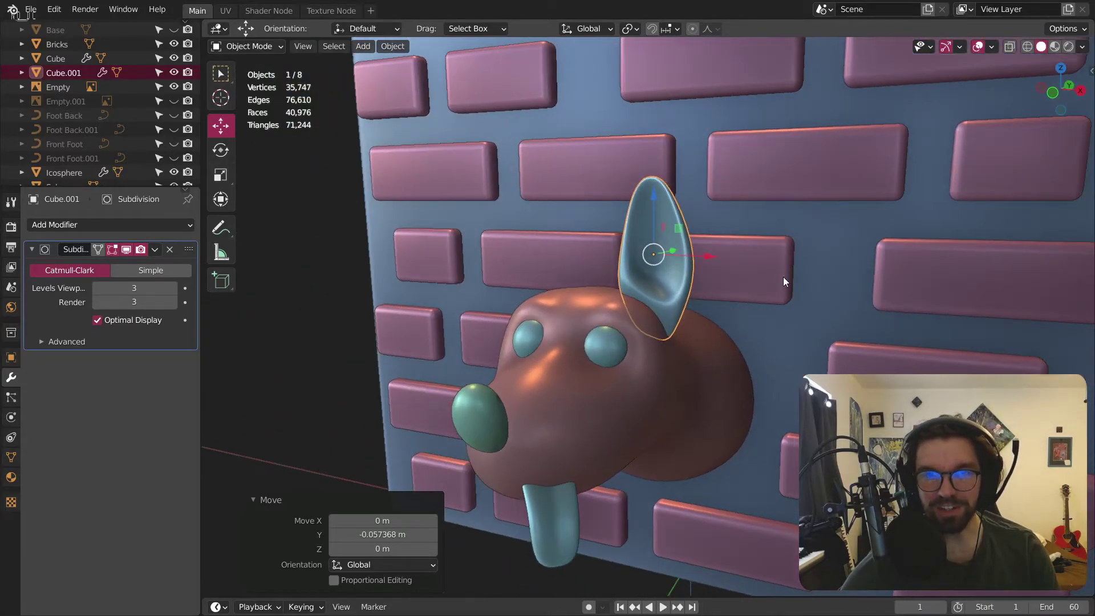
# Step: Rotate the ear around the Y axis to lean it sideways, and tilt it 15.7° around the X axis
pyautogui.moveTo(580, 218); pyautogui.dragTo(677, 224, button='middle')
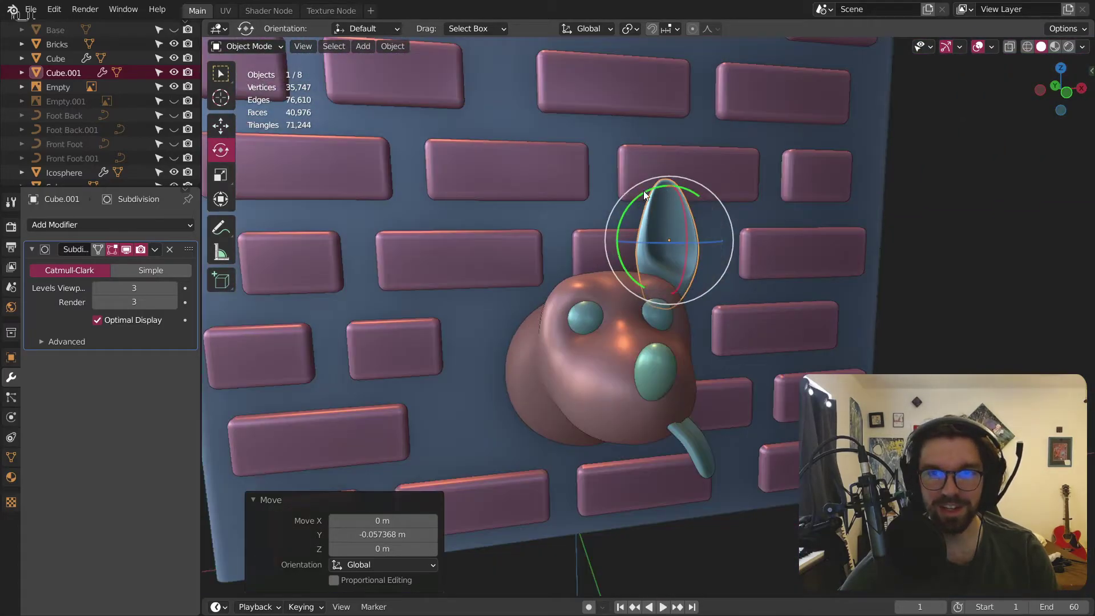
pyautogui.moveTo(635, 198); pyautogui.dragTo(687, 200)
pyautogui.moveTo(673, 217); pyautogui.dragTo(523, 242, button='middle')
pyautogui.moveTo(523, 242); pyautogui.dragTo(507, 249)
pyautogui.moveTo(488, 189); pyautogui.dragTo(494, 219)
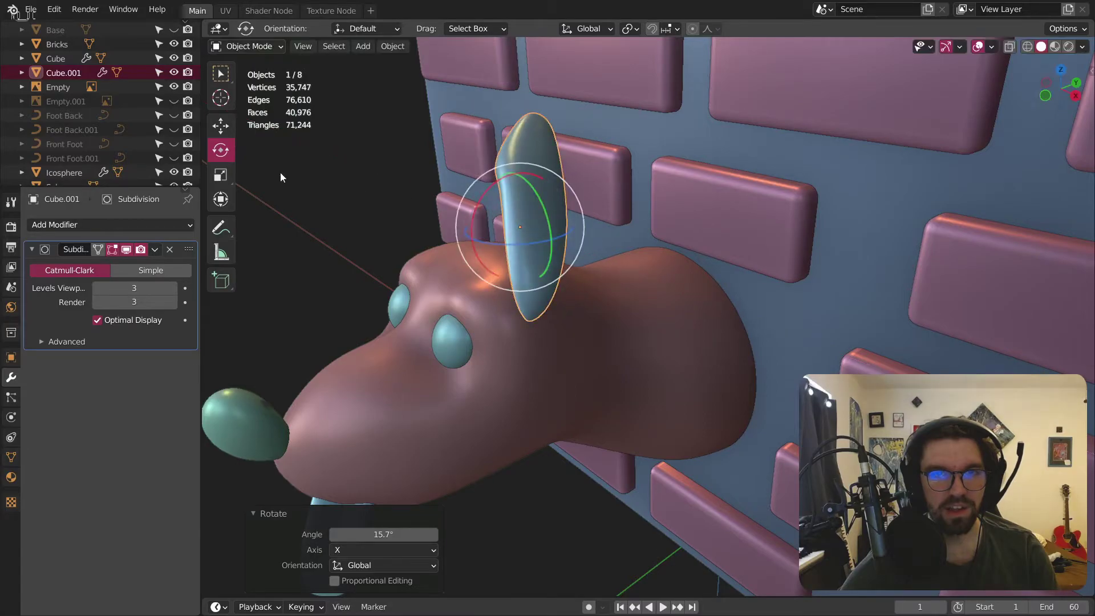
# Step: Lower the ear beside the dog's head behind the eye and move it 0.099383 m along X
pyautogui.click(226, 128)
pyautogui.moveTo(513, 342); pyautogui.dragTo(599, 337, button='middle')
pyautogui.moveTo(483, 139); pyautogui.dragTo(549, 322)
pyautogui.moveTo(549, 322); pyautogui.dragTo(514, 368, button='middle')
pyautogui.press('g')
pyautogui.click(589, 390)
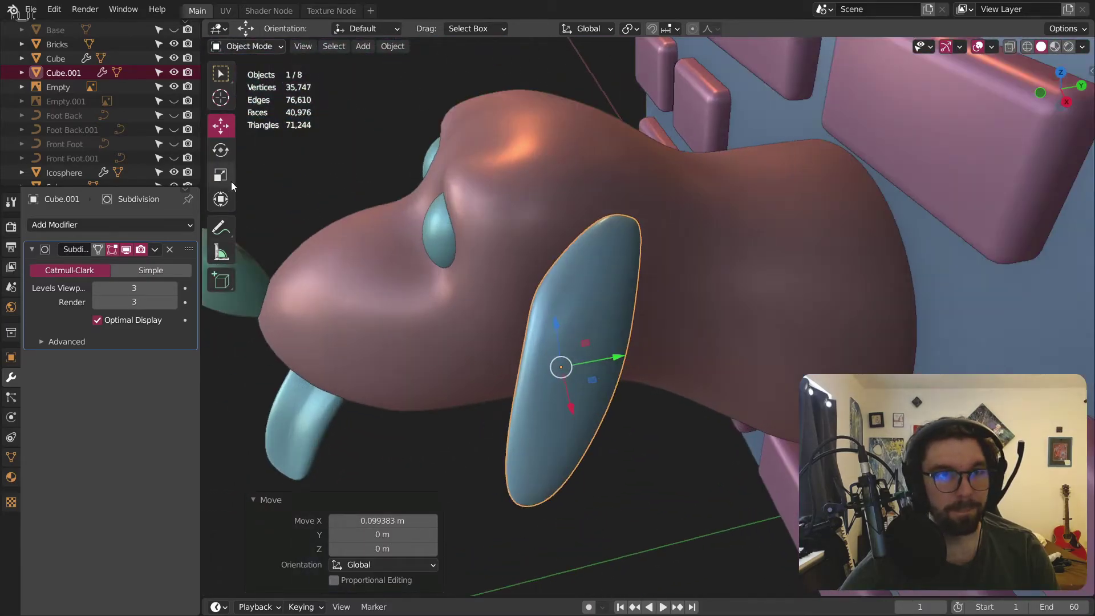
# Step: Rotate the ear to flare outward from the head, shift it outward along X and rotate it -16.1° around Y
pyautogui.click(220, 150)
pyautogui.moveTo(543, 405); pyautogui.dragTo(485, 328)
pyautogui.moveTo(481, 321); pyautogui.dragTo(573, 226, button='middle')
pyautogui.click(573, 226)
pyautogui.scroll(3, 573, 225)
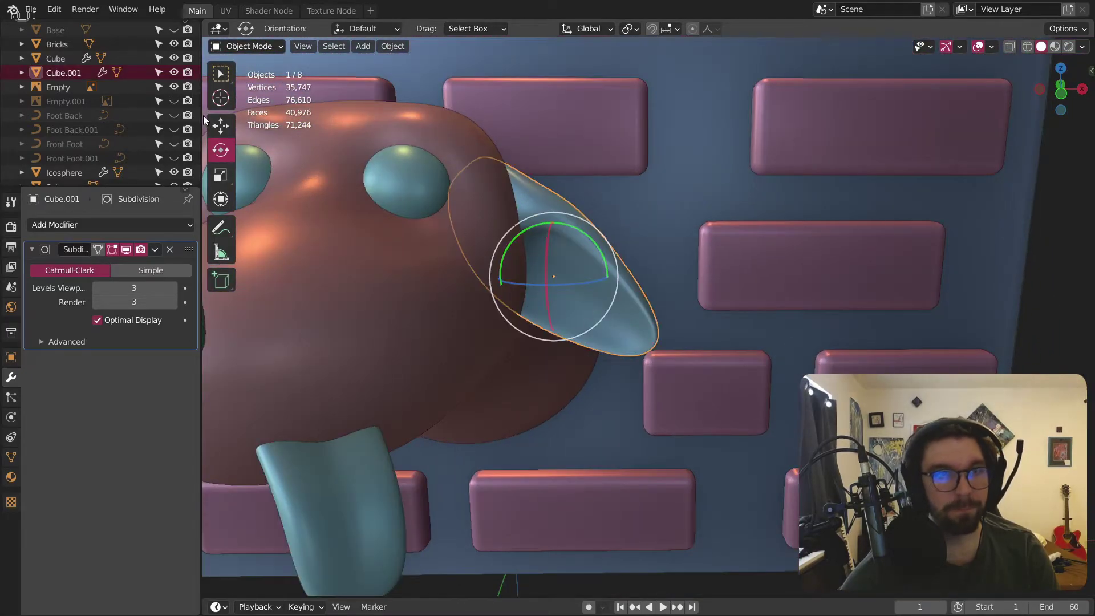
pyautogui.moveTo(562, 275); pyautogui.dragTo(670, 280)
pyautogui.moveTo(589, 224); pyautogui.dragTo(693, 386)
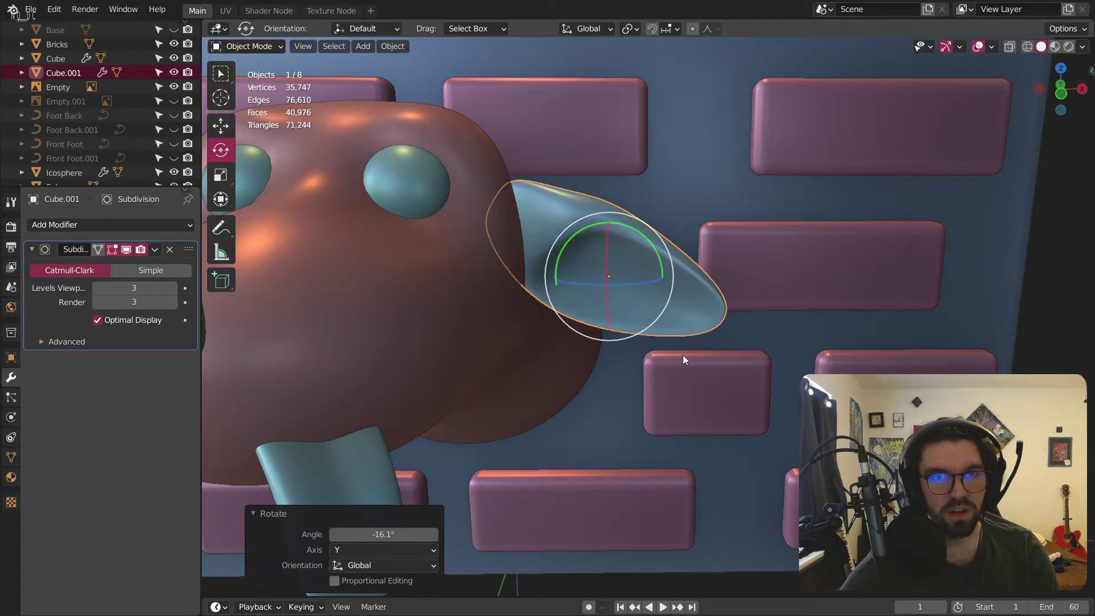
# Step: Raise the ear 0.040477 m along Z and move it slightly along X into the side of the head
pyautogui.moveTo(608, 220); pyautogui.dragTo(609, 195)
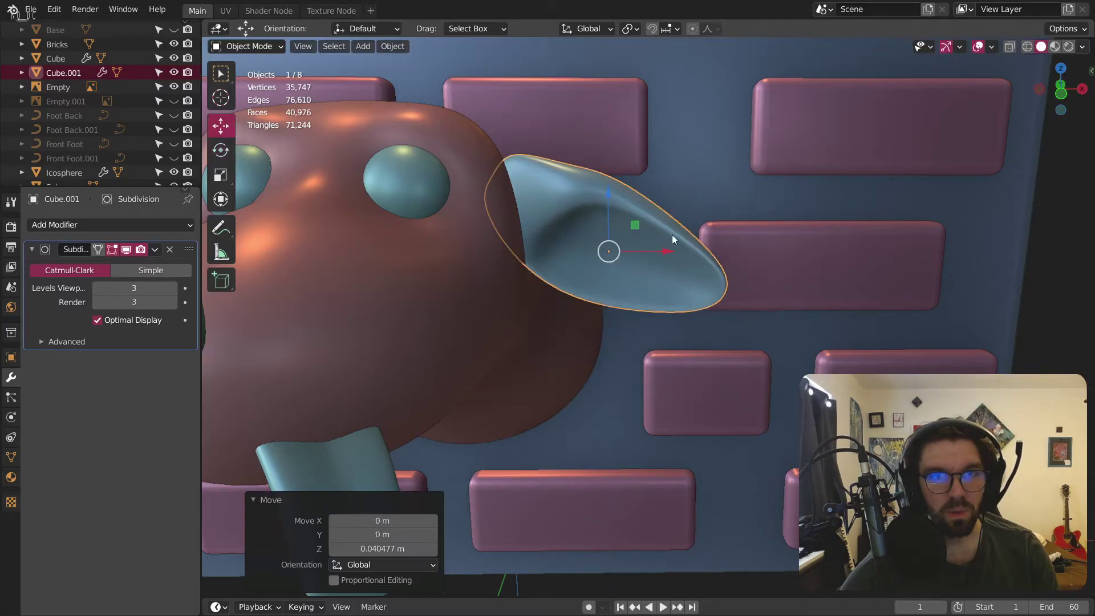
pyautogui.moveTo(670, 254); pyautogui.dragTo(648, 254)
pyautogui.click(760, 581)
# Step: Examine the ear's size and placement on the dog's head from close up and from a distance
pyautogui.scroll(-6, 698, 275)
pyautogui.moveTo(698, 275); pyautogui.dragTo(748, 315, button='middle')
pyautogui.scroll(3, 634, 358)
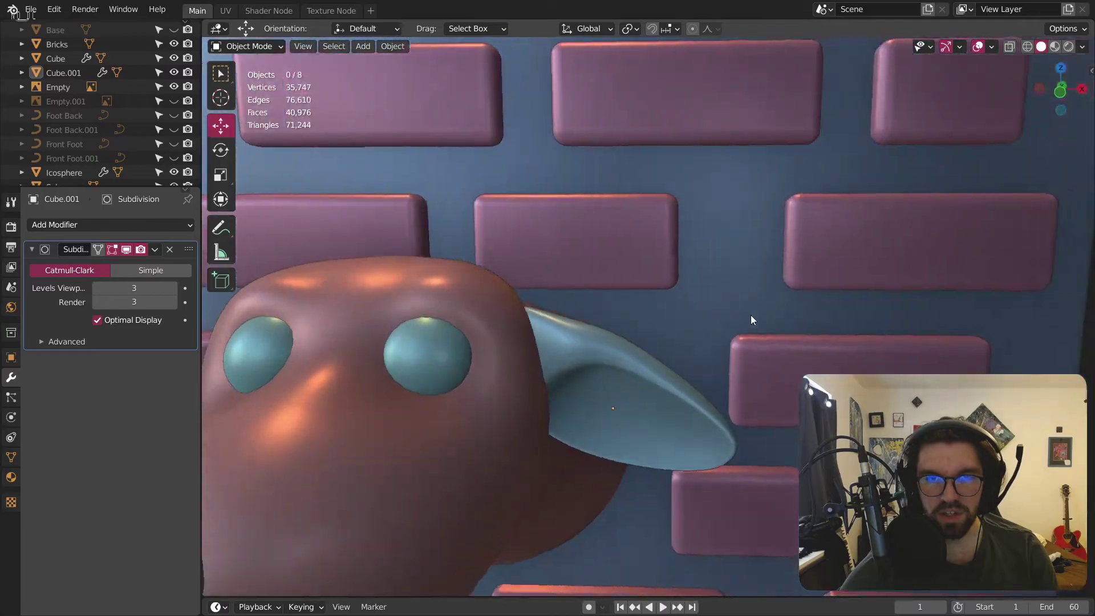
pyautogui.scroll(3, 748, 315)
pyautogui.scroll(-6, 650, 374)
pyautogui.scroll(4, 588, 361)
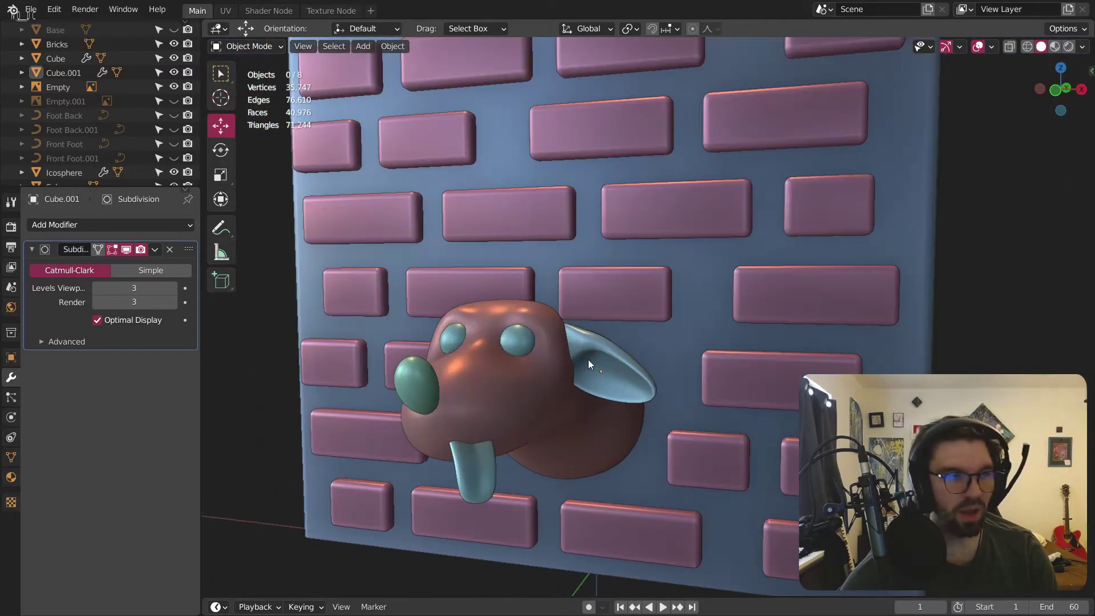
pyautogui.moveTo(590, 344); pyautogui.dragTo(599, 371, button='middle')
pyautogui.scroll(-3, 599, 371)
pyautogui.scroll(-2, 615, 296)
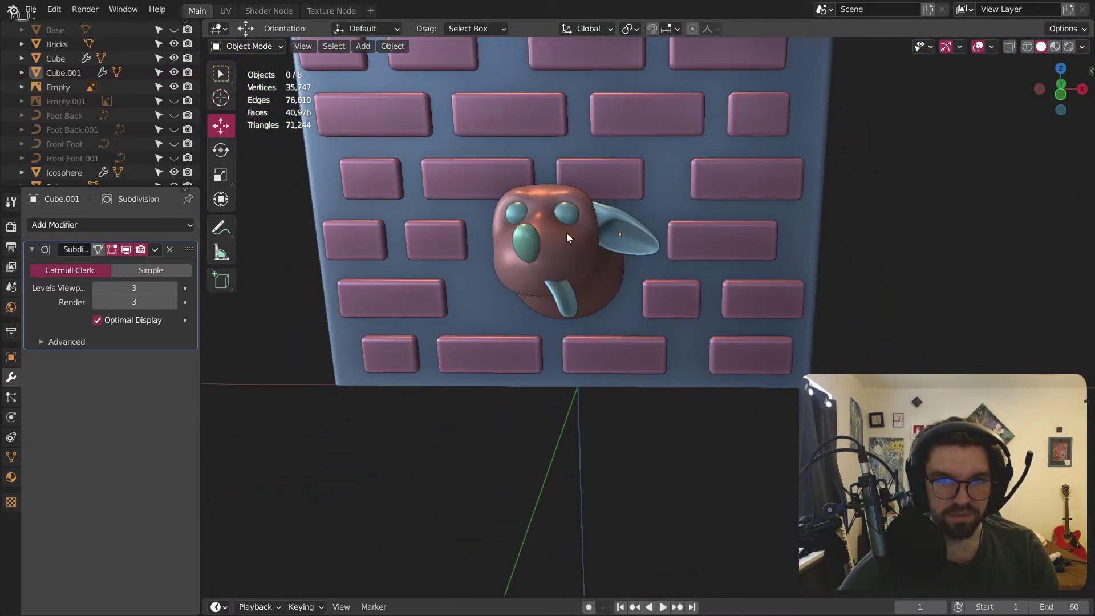
pyautogui.scroll(6, 622, 242)
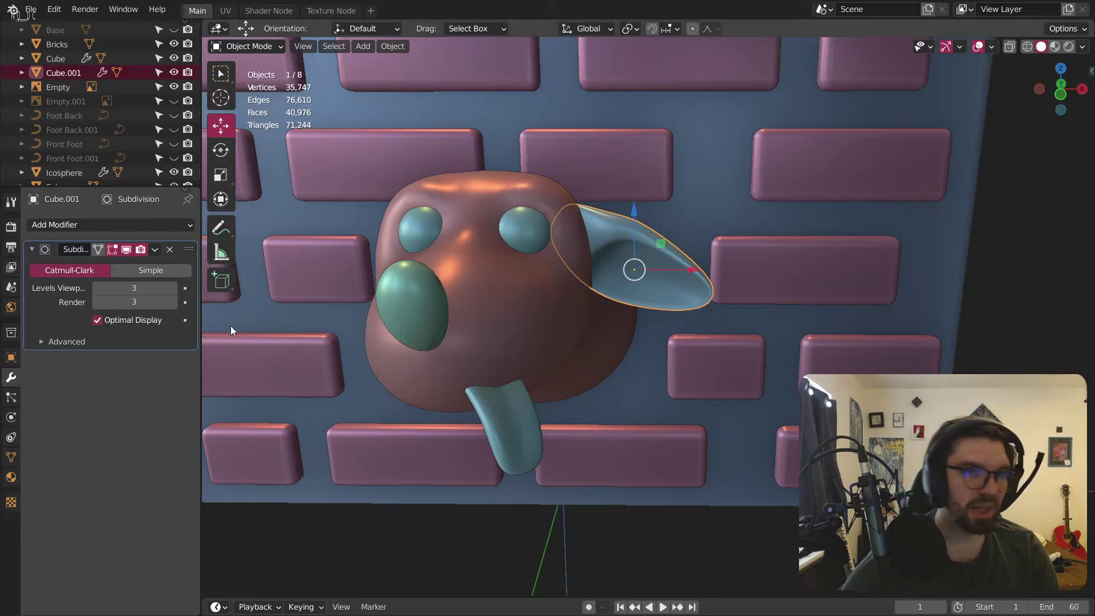
# Step: Add a Mirror modifier to the ear on the X axis, using Wall Dog as the mirror object
pyautogui.click(141, 226)
pyautogui.click(191, 386)
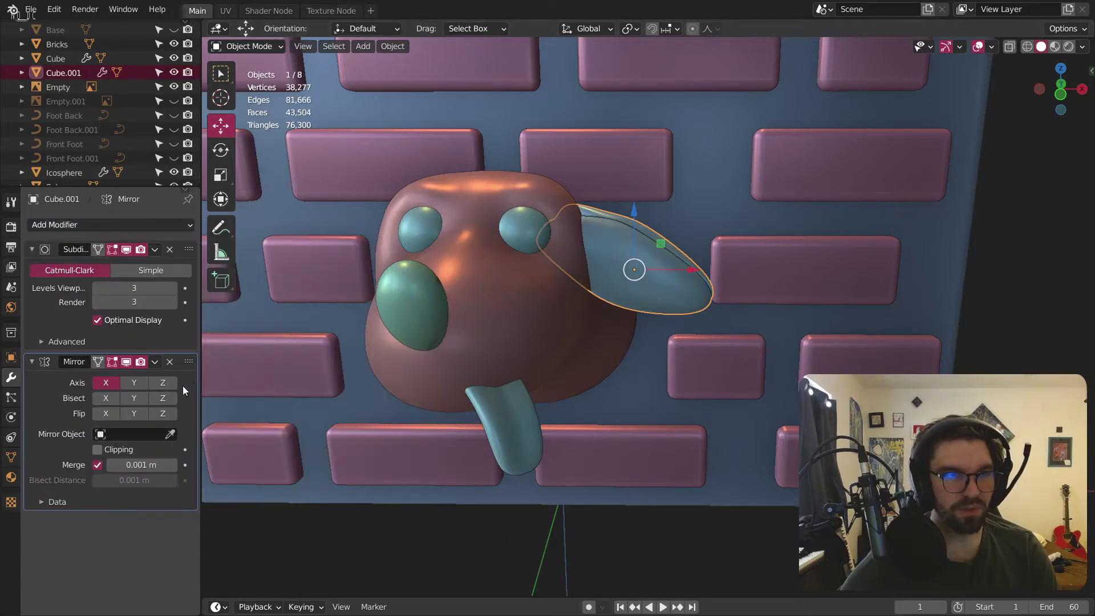
pyautogui.click(134, 435)
pyautogui.scroll(-3, 127, 589)
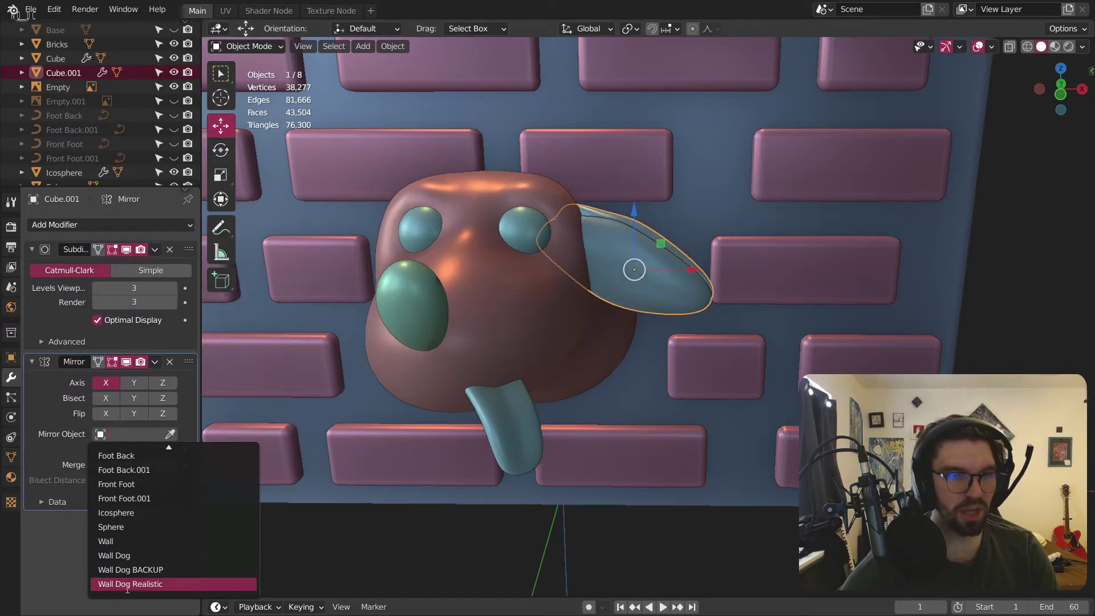
pyautogui.click(137, 556)
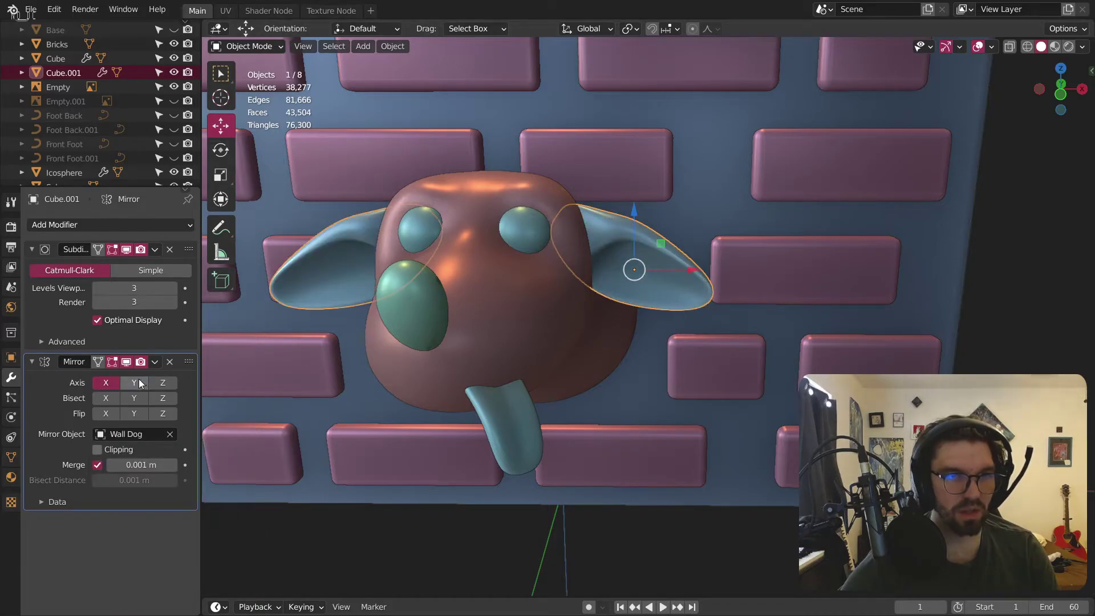
pyautogui.click(402, 529)
# Step: Select the mirrored ears and rename the object as Ears
pyautogui.scroll(-5, 410, 513)
pyautogui.moveTo(462, 422); pyautogui.dragTo(505, 185, button='middle')
pyautogui.scroll(4, 489, 265)
pyautogui.scroll(-3, 76, 114)
pyautogui.click(642, 231)
pyautogui.scroll(4, 84, 99)
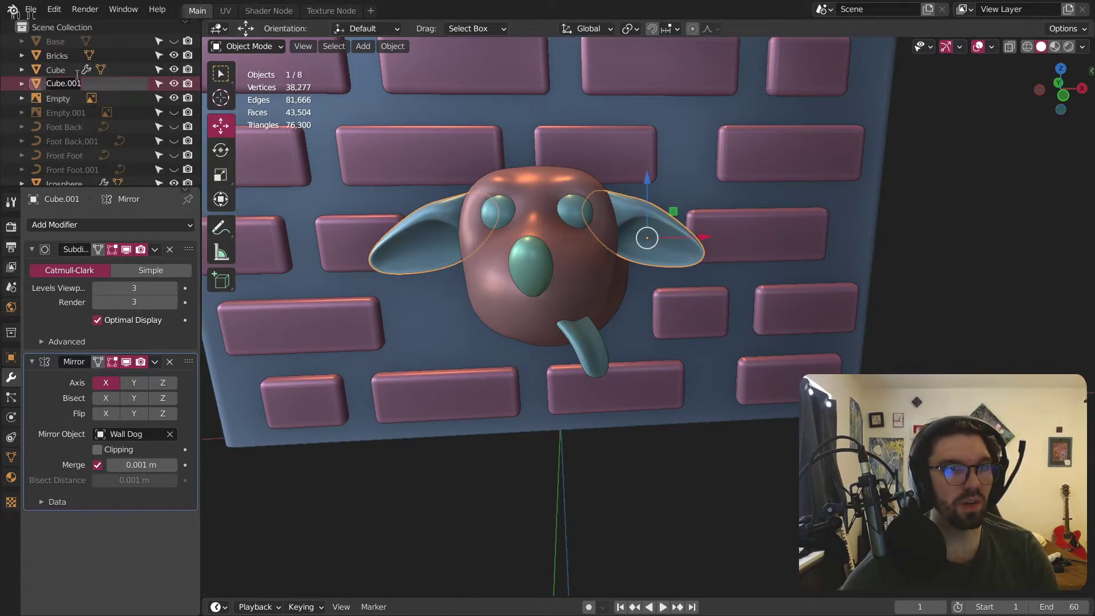
pyautogui.click(90, 79)
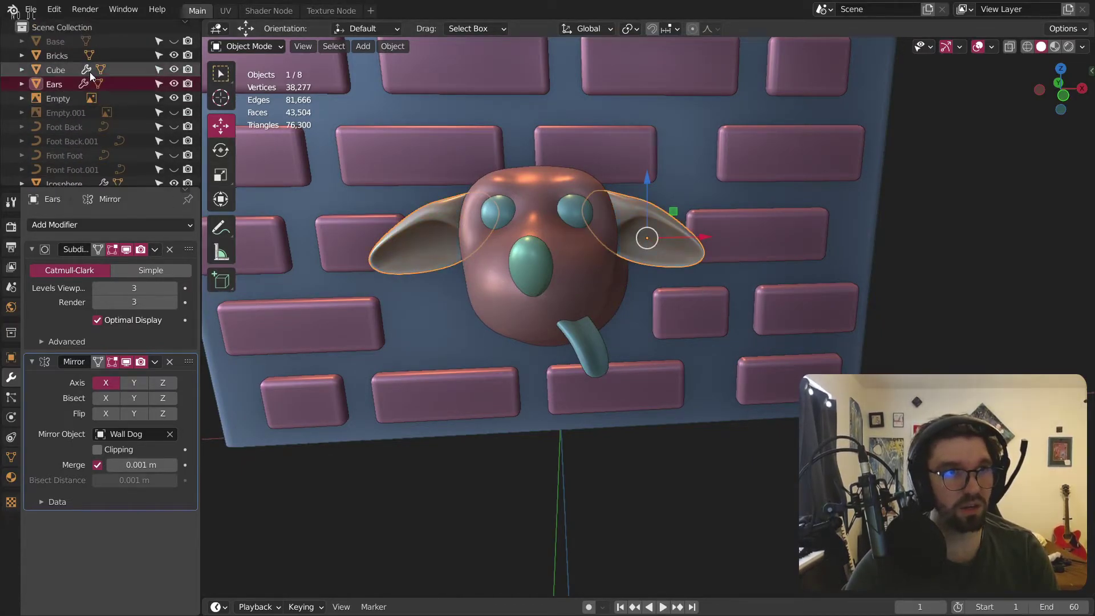
# Step: Rename the dog's Icosphere eye object as Eyes
pyautogui.click(594, 259)
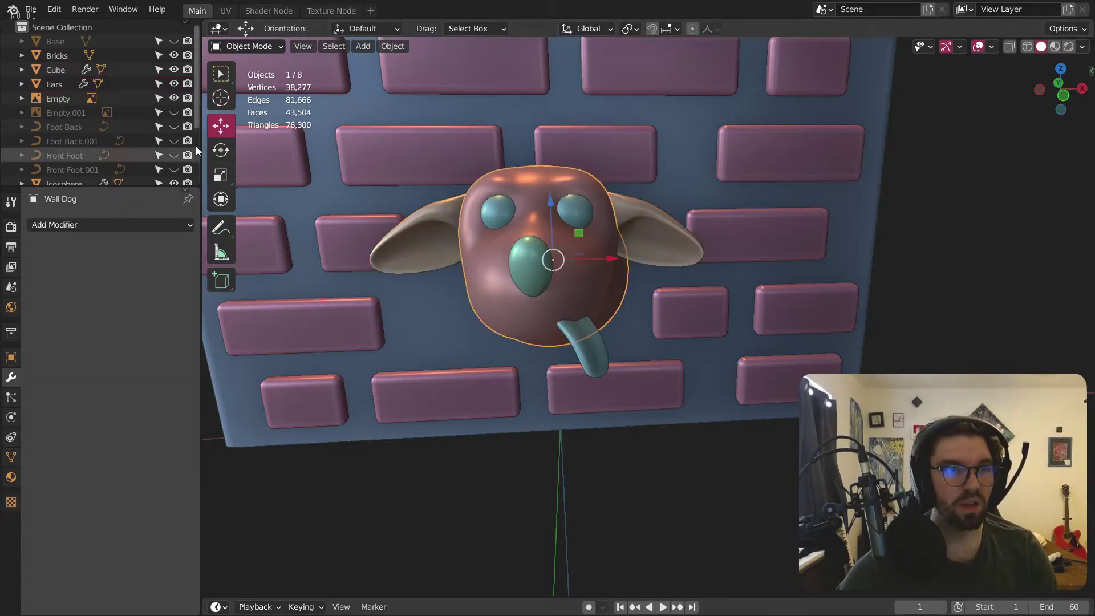
pyautogui.scroll(-4, 171, 125)
pyautogui.click(60, 117)
pyautogui.click(71, 104)
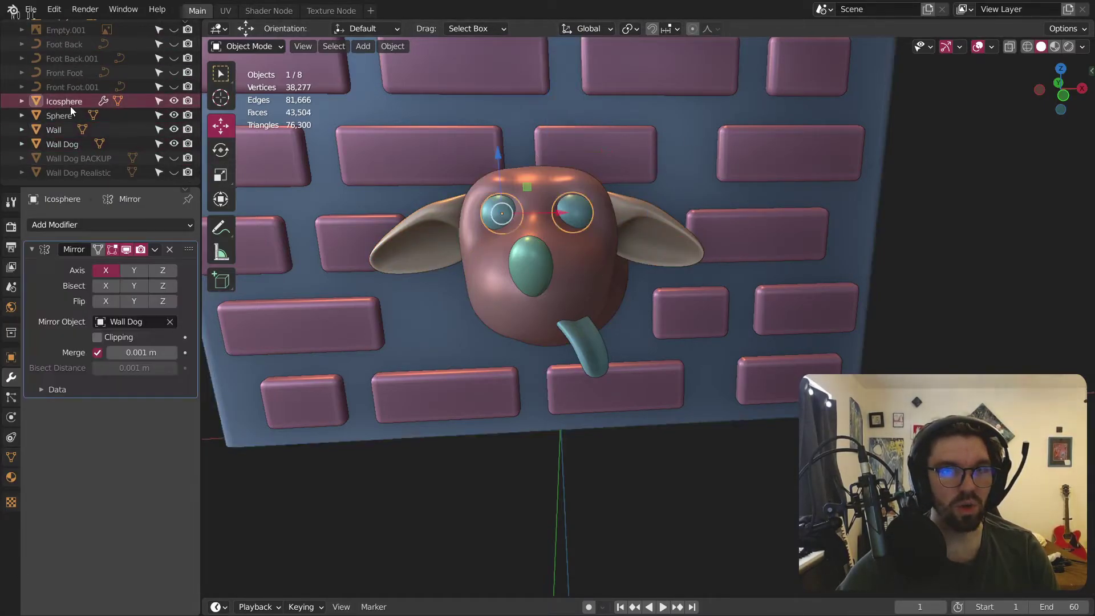
pyautogui.doubleClick(69, 101)
pyautogui.write('Ey')
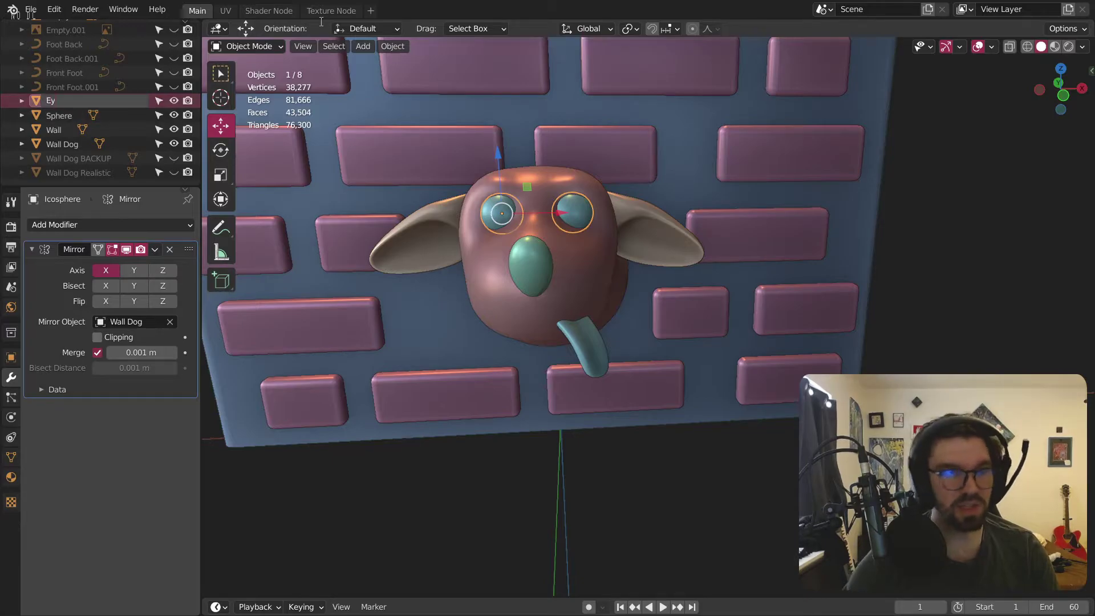
pyautogui.write('es')
pyautogui.press('Return')
# Step: Rename the dog's Sphere nose object as Nose
pyautogui.click(64, 114)
pyautogui.doubleClick(65, 117)
pyautogui.write('N')
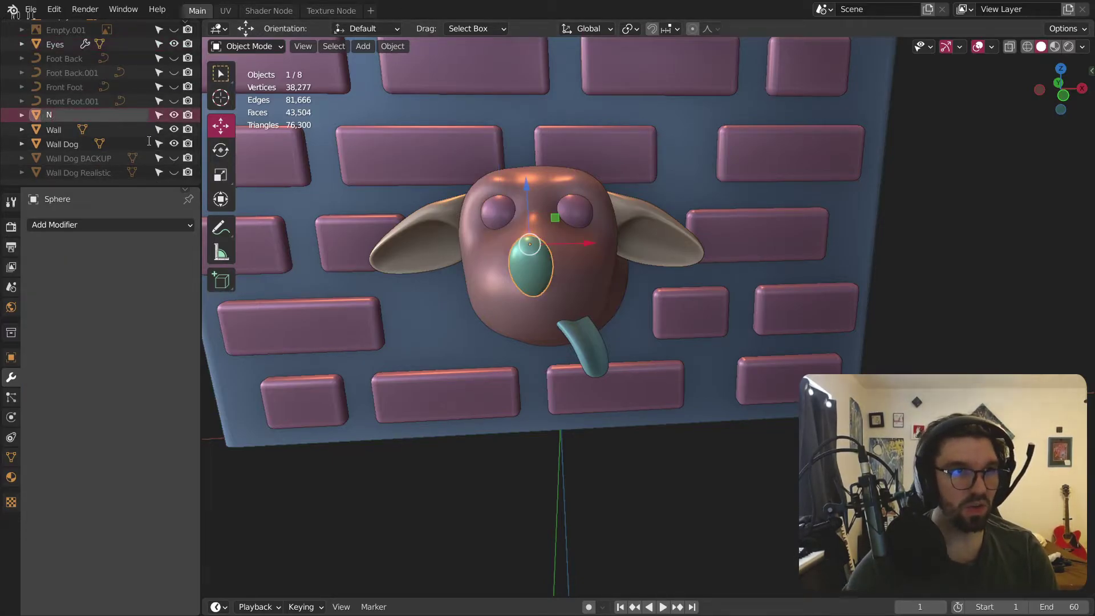
pyautogui.write('ose')
pyautogui.press('Return')
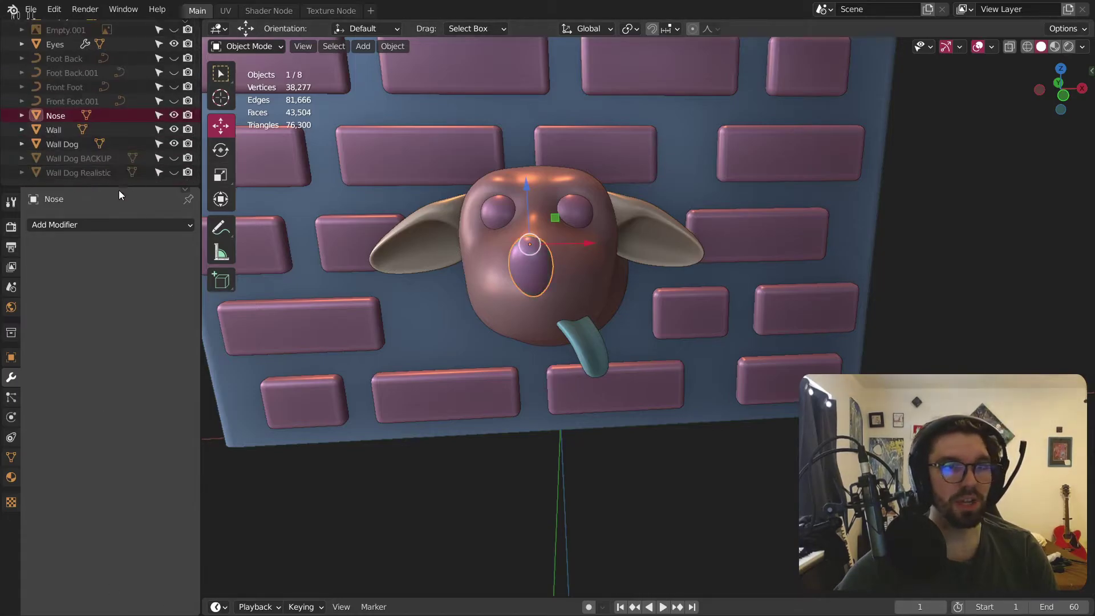
# Step: Create a new collection in the scene for grouping the dog's parts
pyautogui.rightClick(119, 179)
pyautogui.press('Escape')
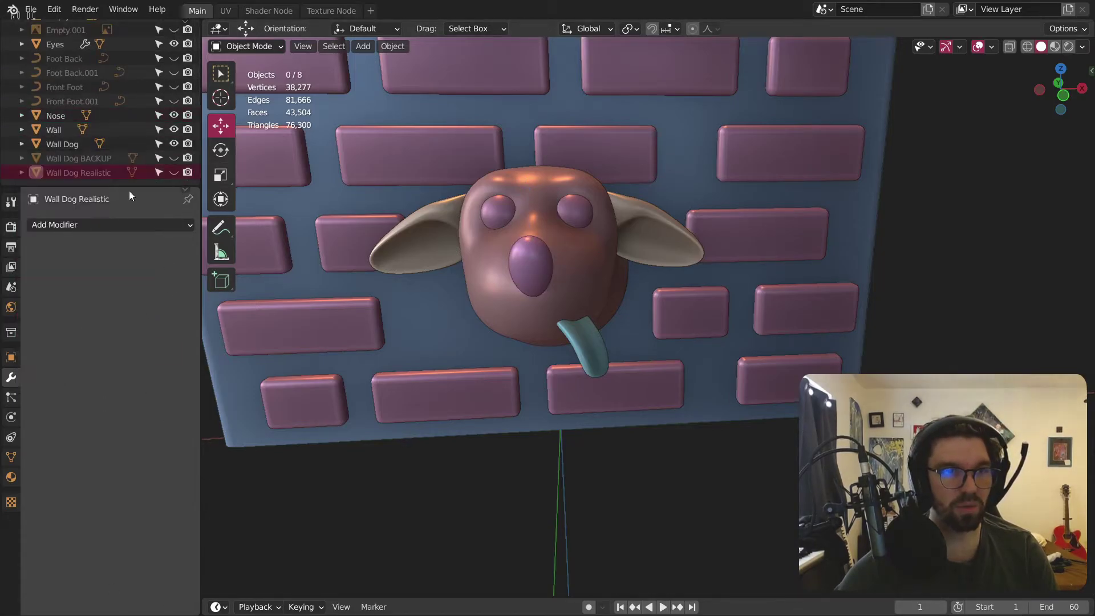
pyautogui.rightClick(115, 144)
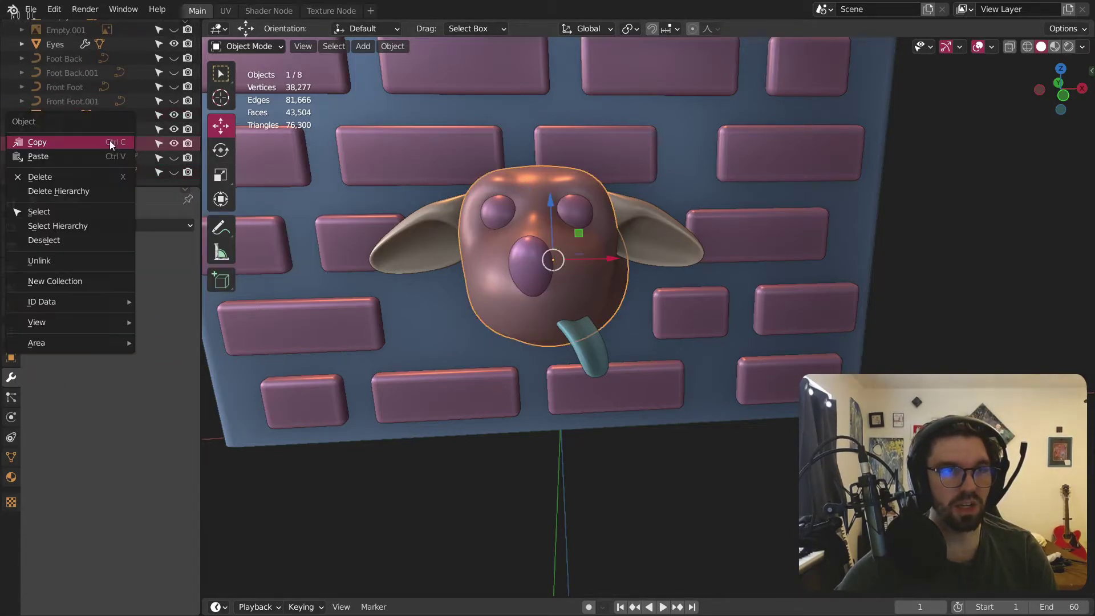
pyautogui.click(71, 279)
pyautogui.scroll(4, 109, 80)
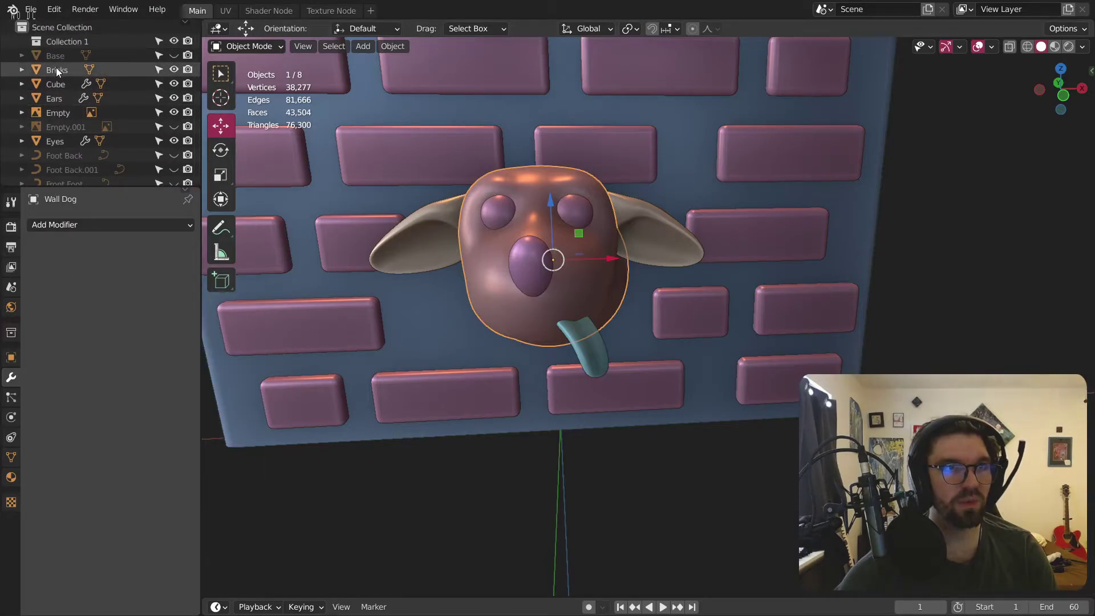
# Step: Rename the dog's Cube tongue object as Tongue
pyautogui.click(56, 88)
pyautogui.doubleClick(56, 88)
pyautogui.write('Tongue')
pyautogui.press('Return')
# Step: Move the Ears, Eyes, and all Foot Back and Front Foot objects into Collection 1
pyautogui.moveTo(62, 86); pyautogui.dragTo(82, 35)
pyautogui.moveTo(57, 126); pyautogui.dragTo(79, 52)
pyautogui.moveTo(63, 139); pyautogui.dragTo(83, 51)
pyautogui.moveTo(87, 155); pyautogui.dragTo(80, 55)
pyautogui.moveTo(74, 172); pyautogui.dragTo(81, 68)
pyautogui.scroll(-3, 82, 105)
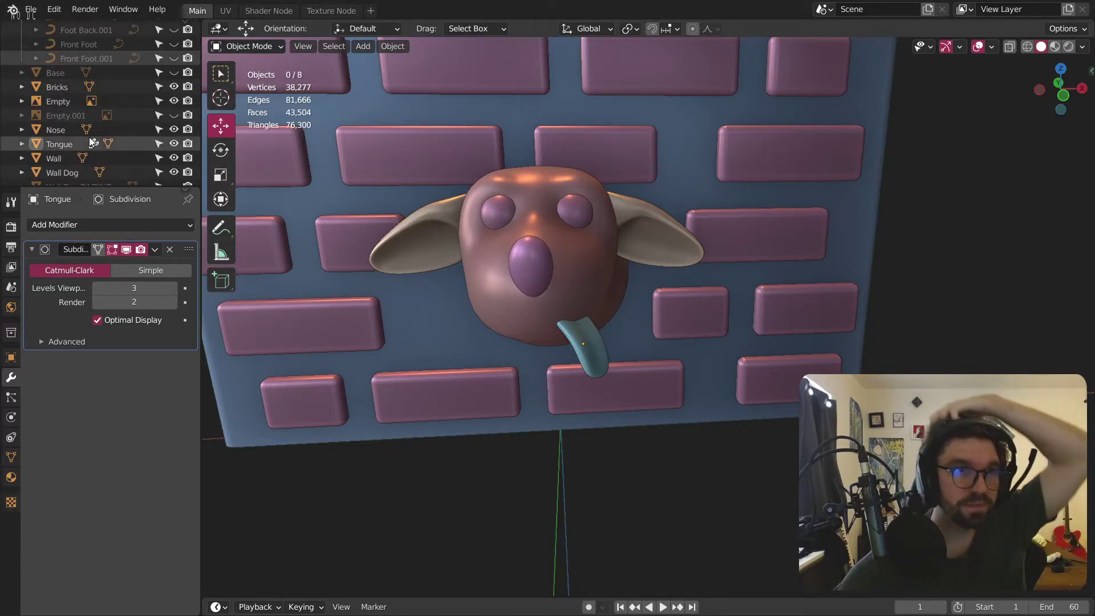
# Step: Move Tongue, Wall Dog, Wall Dog BACKUP and Wall Dog Realistic into Collection 1
pyautogui.moveTo(58, 146); pyautogui.dragTo(68, 36)
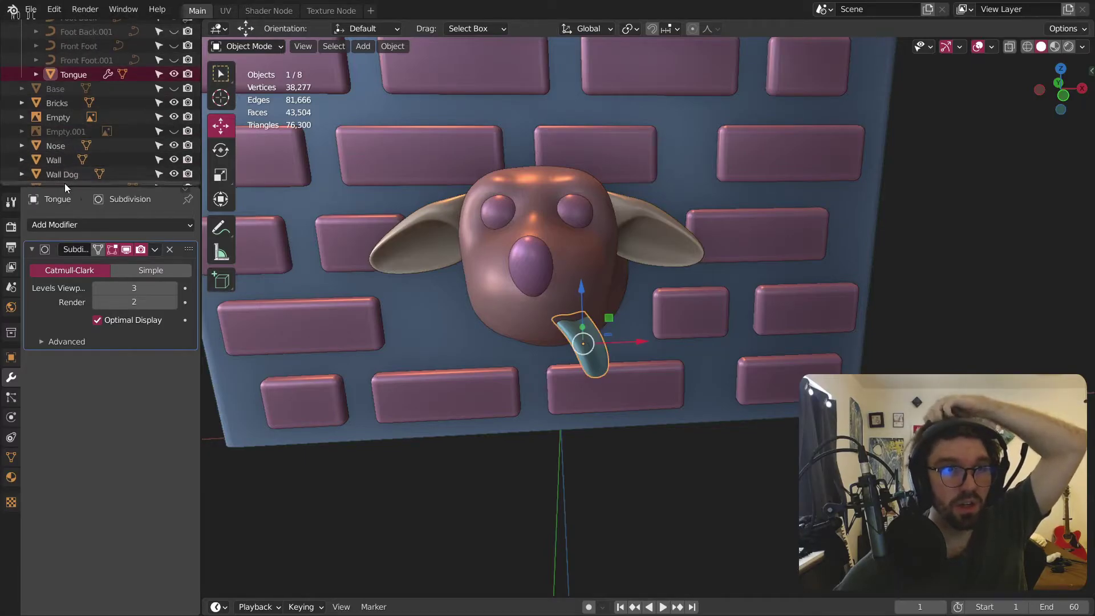
pyautogui.moveTo(61, 176); pyautogui.dragTo(96, 50)
pyautogui.moveTo(104, 159); pyautogui.dragTo(106, 40)
pyautogui.moveTo(88, 173); pyautogui.dragTo(95, 40)
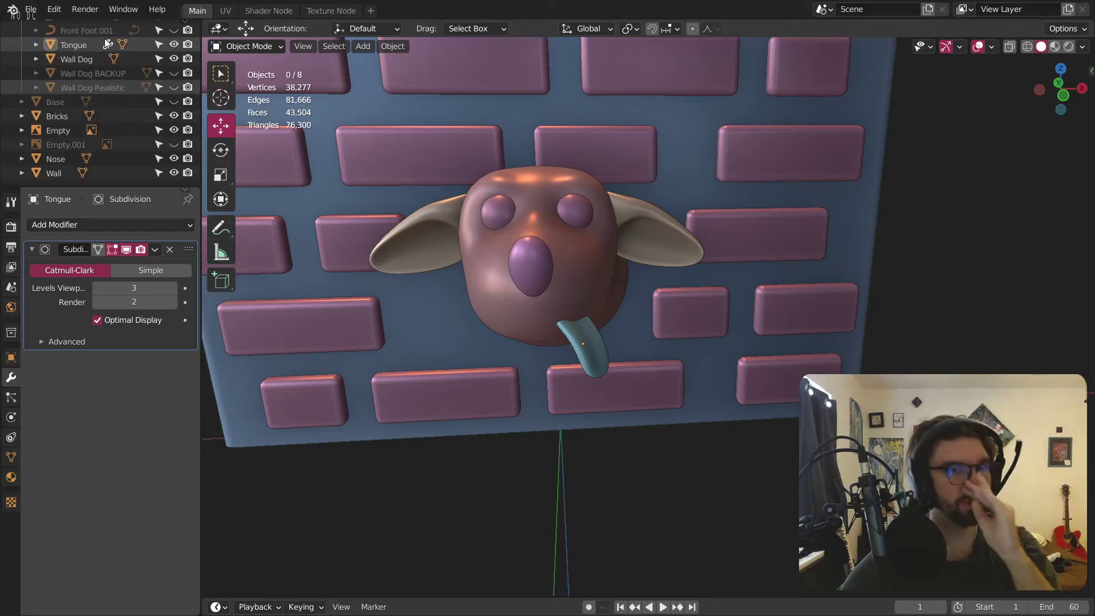
# Step: Copy the dog's mirrored Ears object and paste the duplicate into the scene
pyautogui.scroll(4, 107, 43)
pyautogui.moveTo(614, 346); pyautogui.dragTo(577, 199, button='middle')
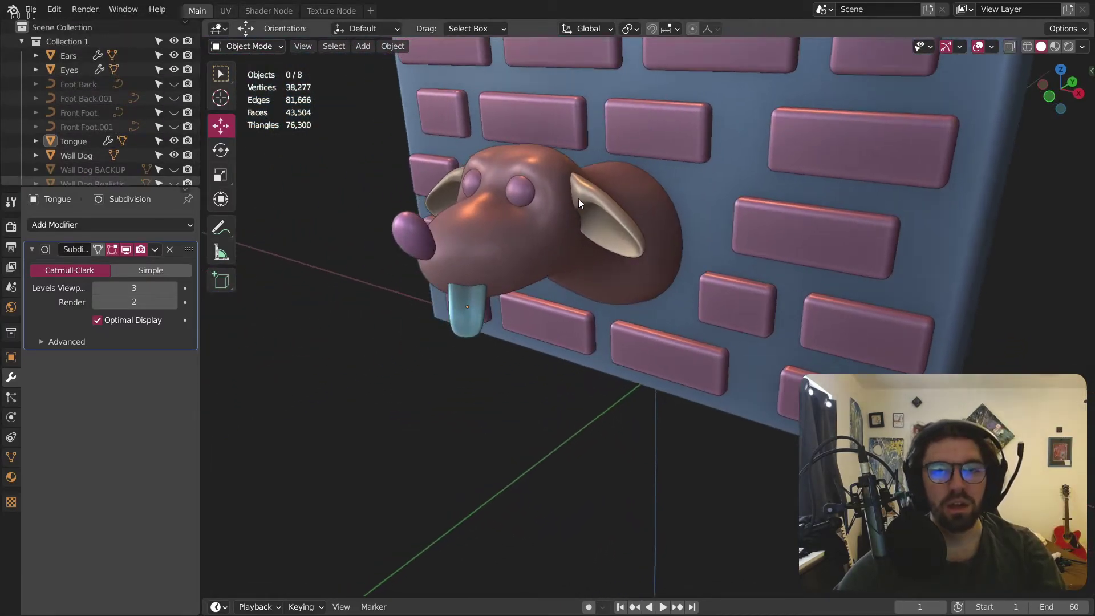
pyautogui.click(577, 199)
pyautogui.moveTo(553, 237); pyautogui.dragTo(668, 241, button='middle')
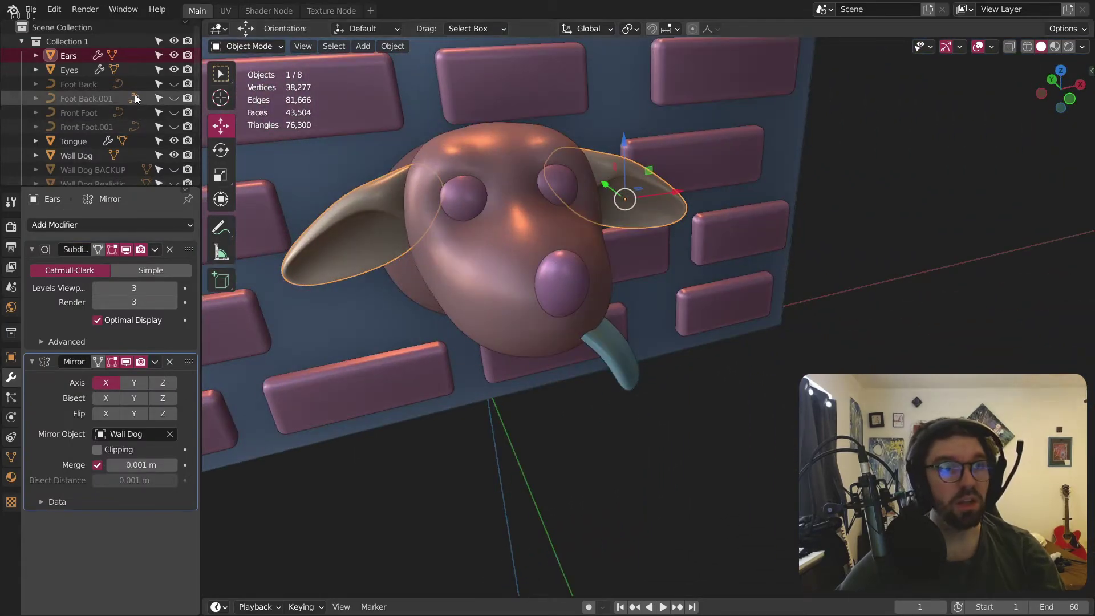
pyautogui.hotkey('ctrl', 'v')
pyautogui.scroll(-5, 122, 138)
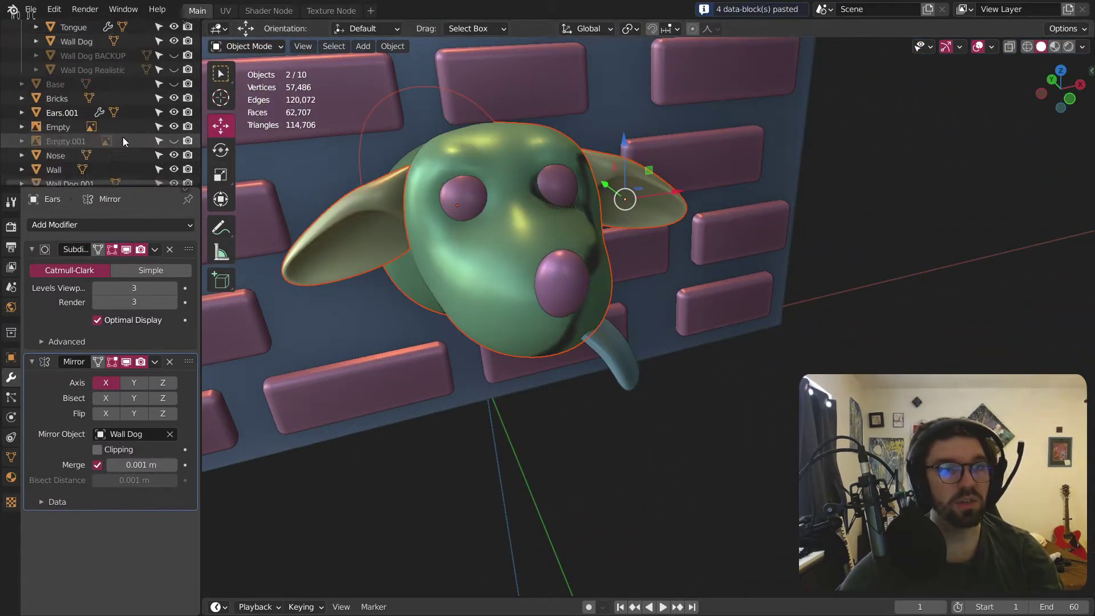
# Step: Move the pasted ears into Collection 1 and delete the duplicate Wall Dog head pasted with them
pyautogui.scroll(3, 96, 149)
pyautogui.moveTo(76, 68); pyautogui.dragTo(77, 72)
pyautogui.scroll(-3, 116, 107)
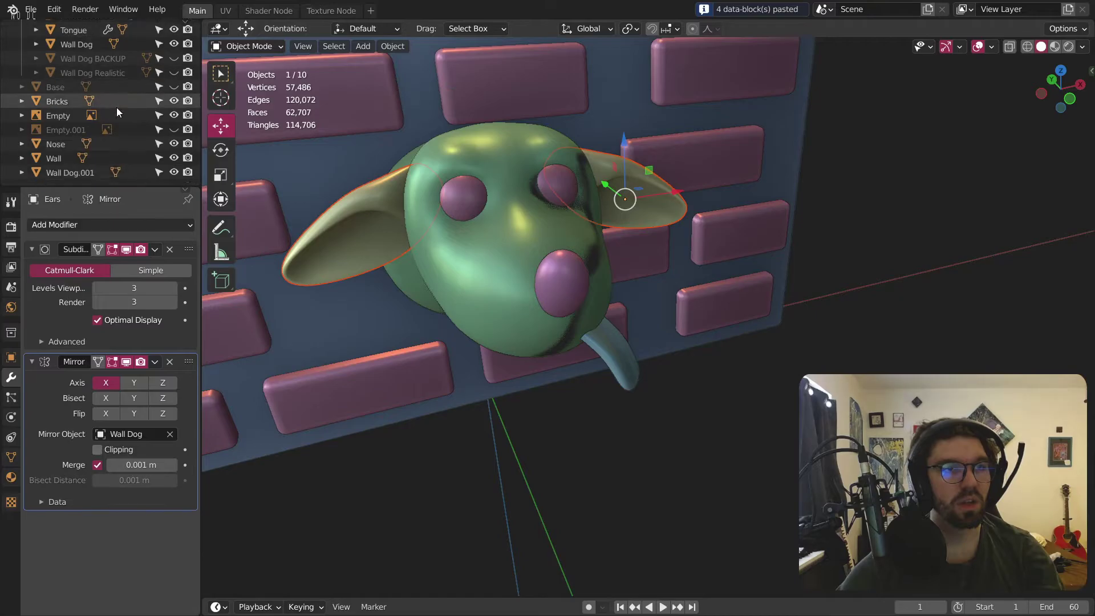
pyautogui.click(97, 173)
pyautogui.press('x')
pyautogui.scroll(5, 108, 131)
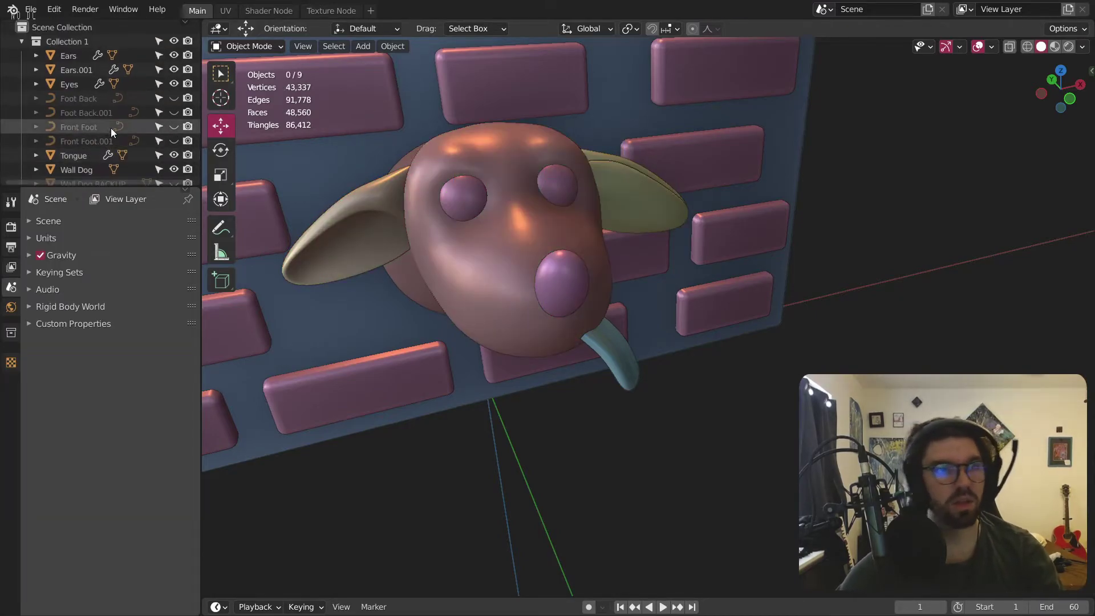
# Step: Set the Mirror modifier's mirror object on Ears.001 to Wall Dog and hide the original Ears object
pyautogui.click(90, 70)
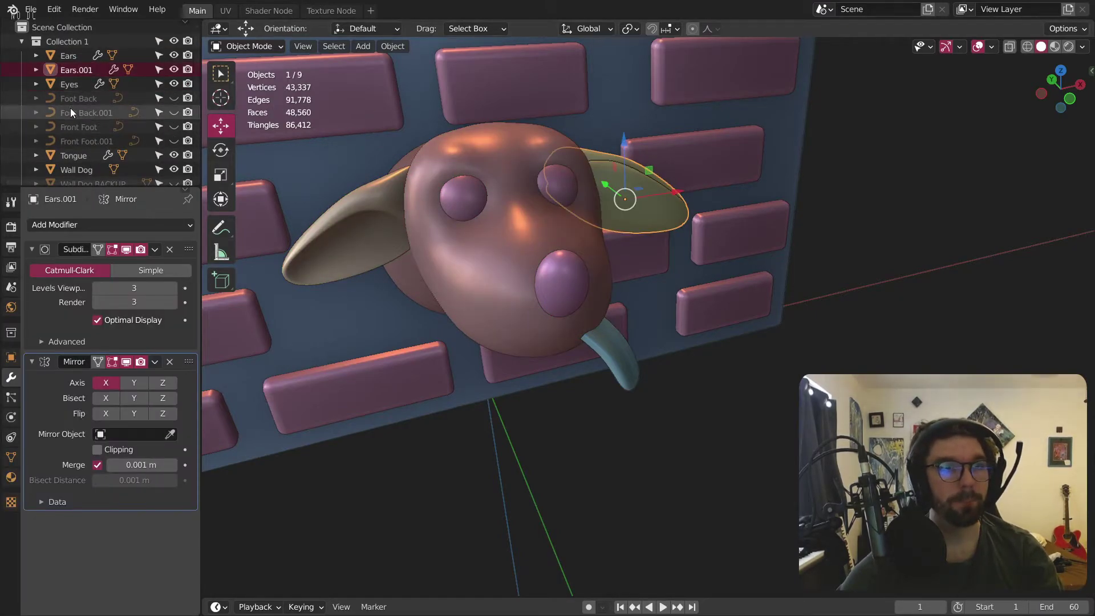
pyautogui.click(131, 434)
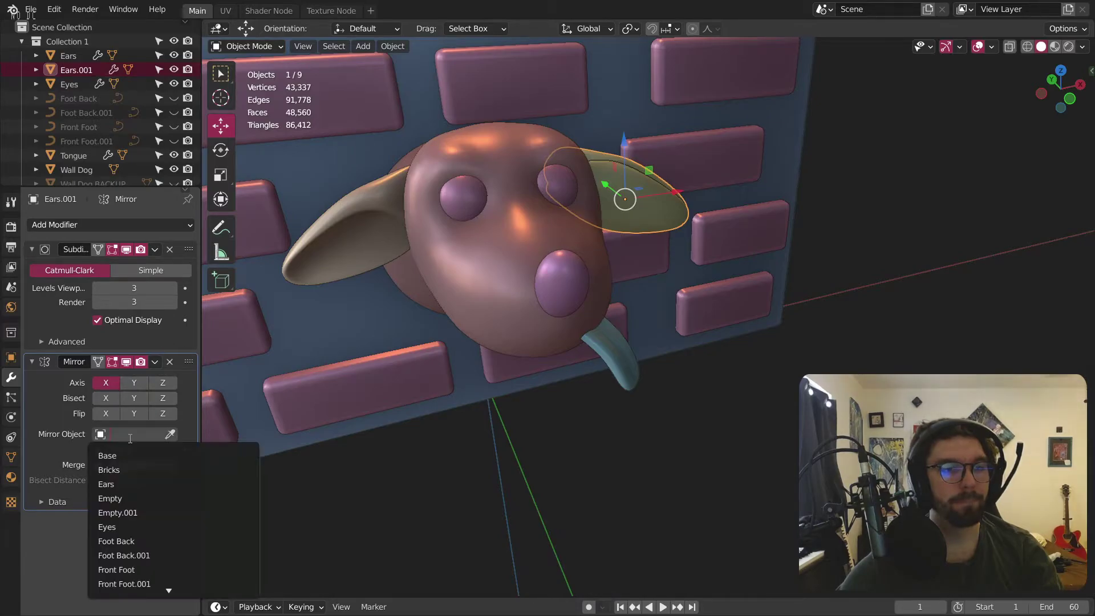
pyautogui.scroll(-5, 147, 558)
pyautogui.scroll(-1, 142, 573)
pyautogui.click(142, 556)
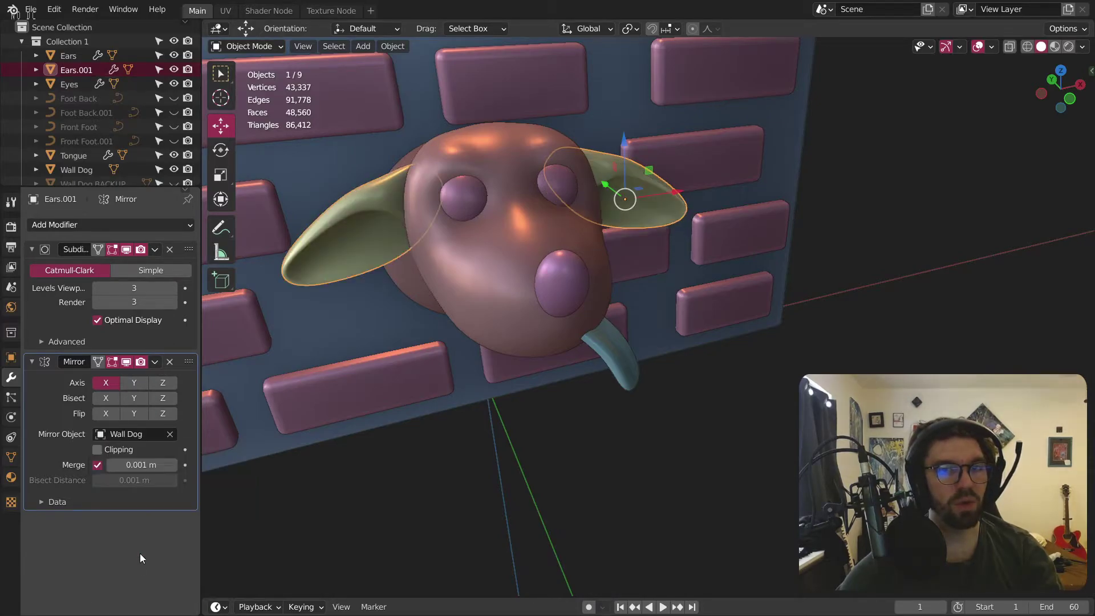
pyautogui.click(173, 56)
# Step: Rotate the mirrored ears about -77.1° around the global Y axis so they point upward
pyautogui.moveTo(618, 151); pyautogui.dragTo(559, 188, button='middle')
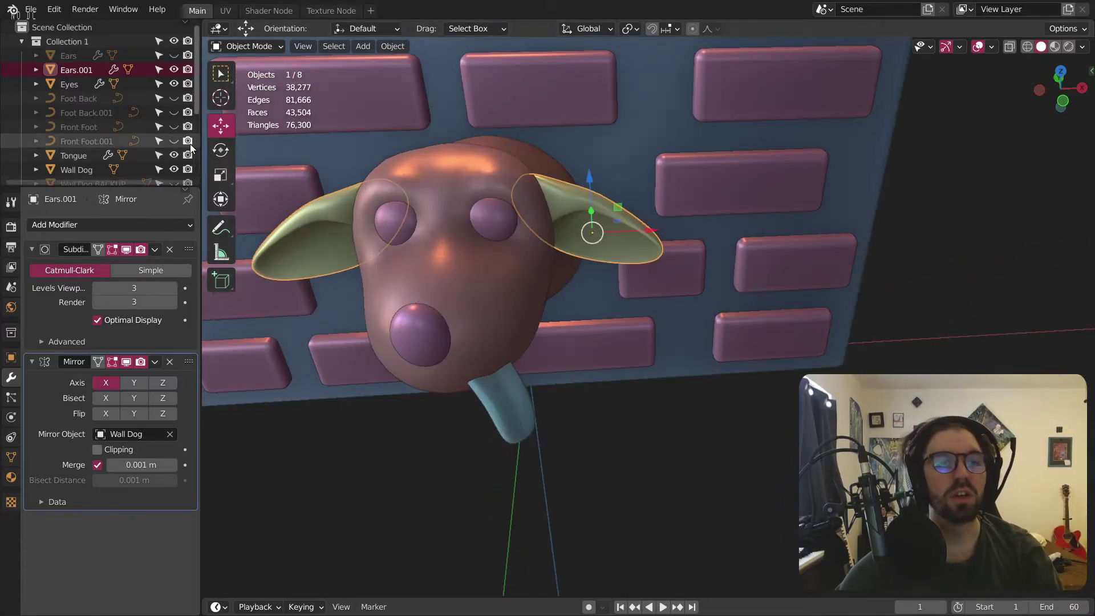
pyautogui.click(221, 150)
pyautogui.moveTo(500, 207); pyautogui.dragTo(575, 246, button='middle')
pyautogui.moveTo(574, 232); pyautogui.dragTo(459, 291)
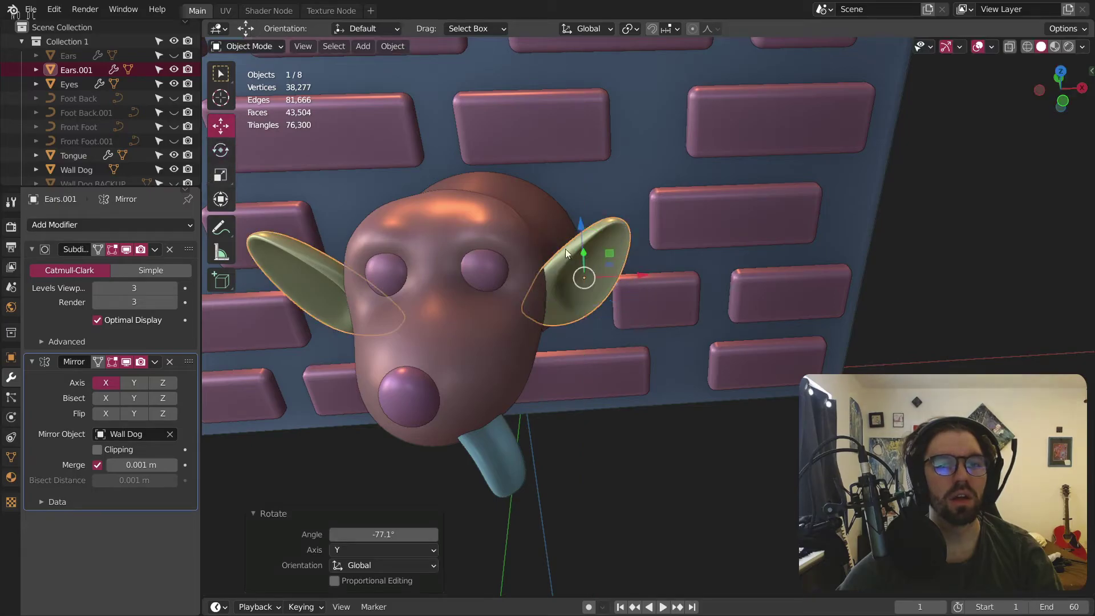
# Step: Raise the ears onto the head, shifting them about -0.084 m along X and about -0.026 m along Y
pyautogui.moveTo(498, 246); pyautogui.dragTo(577, 233, button='middle')
pyautogui.moveTo(577, 232); pyautogui.dragTo(577, 136)
pyautogui.moveTo(636, 181); pyautogui.dragTo(597, 188)
pyautogui.moveTo(598, 188); pyautogui.dragTo(517, 204, button='middle')
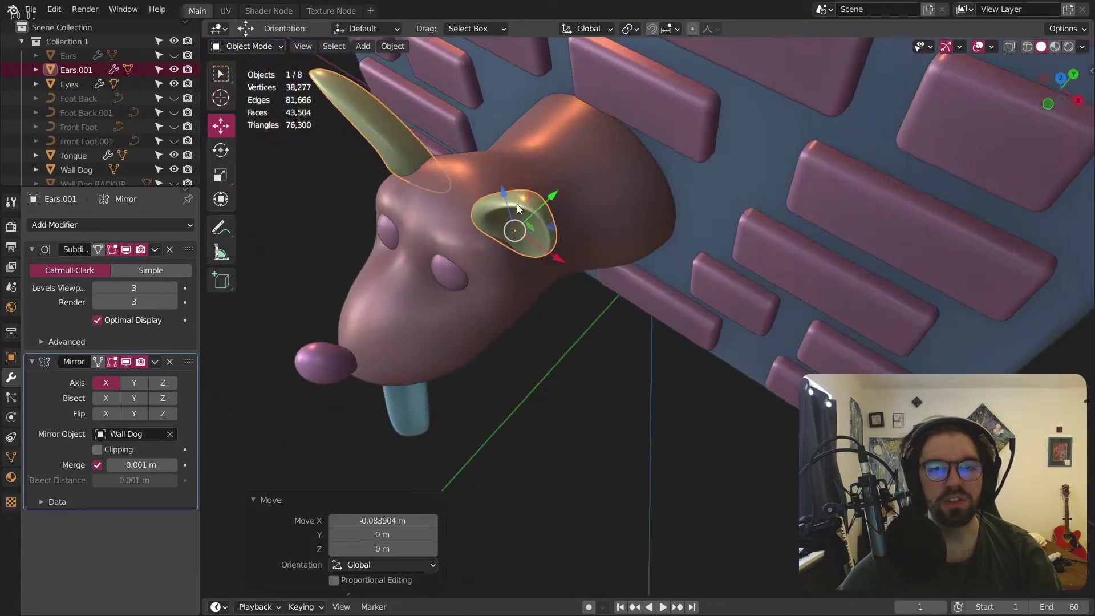
pyautogui.moveTo(555, 198); pyautogui.dragTo(547, 200)
pyautogui.moveTo(548, 201); pyautogui.dragTo(529, 228, button='middle')
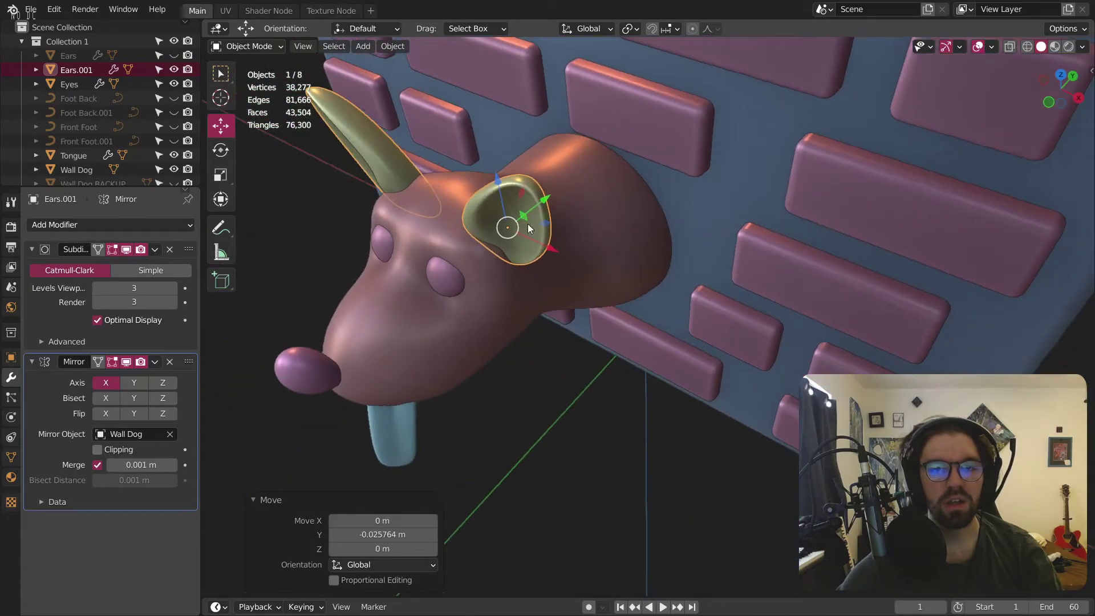
# Step: Rotate the ears slightly to adjust their tilt against the side of the dog's head
pyautogui.click(220, 151)
pyautogui.moveTo(433, 205); pyautogui.dragTo(487, 212, button='middle')
pyautogui.moveTo(472, 213); pyautogui.dragTo(463, 219)
pyautogui.moveTo(463, 219); pyautogui.dragTo(553, 194, button='middle')
# Step: Try scaling the ears to about 0.755, and undo the resize
pyautogui.moveTo(559, 241); pyautogui.dragTo(639, 191, button='middle')
pyautogui.press('s')
pyautogui.click(625, 198)
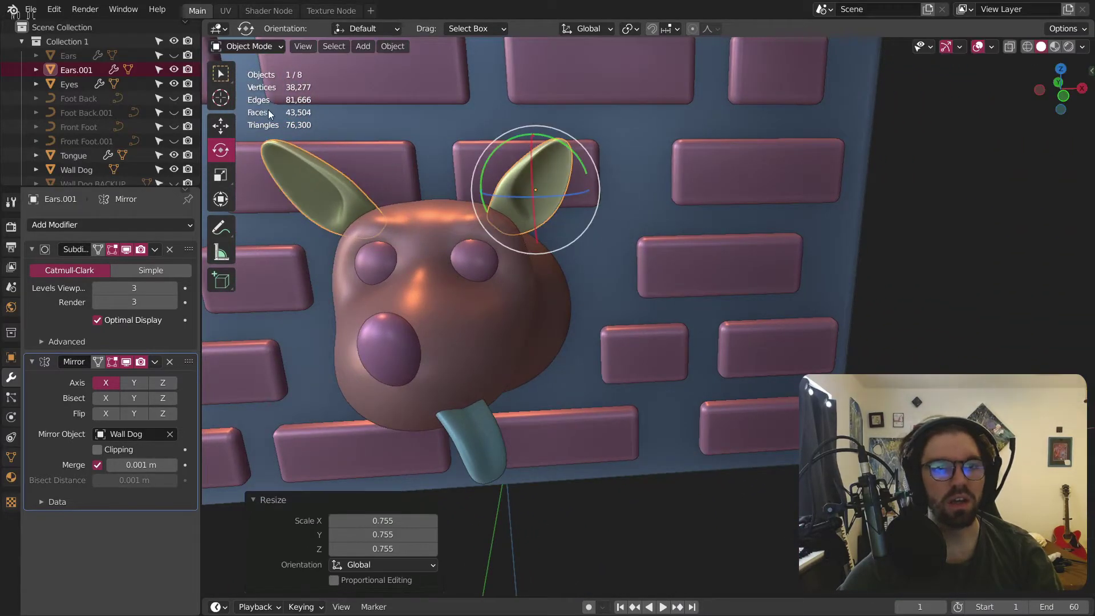
pyautogui.hotkey('ctrl', 'z')
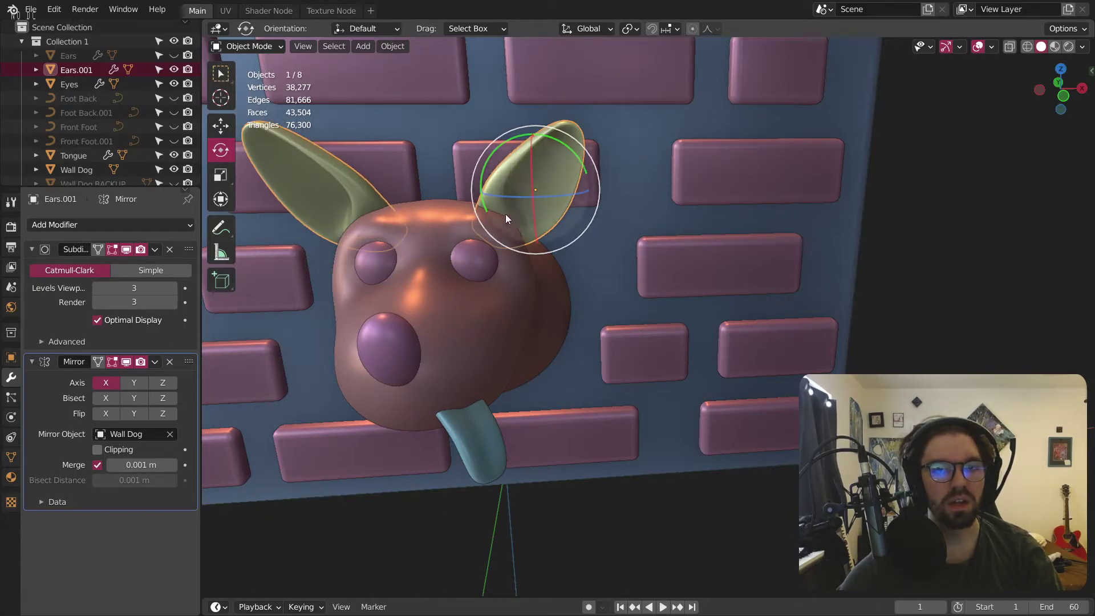
# Step: Fine-tune the height and sideways position of the ears so their bases sit in the top of the head
pyautogui.press('g')
pyautogui.press('x')
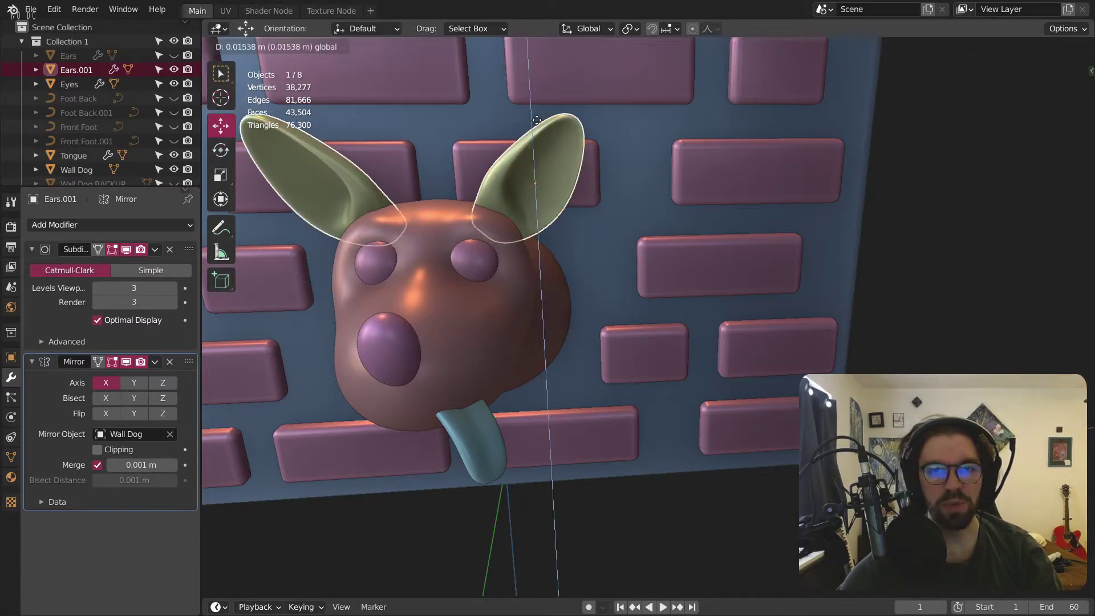
pyautogui.click(566, 165)
pyautogui.moveTo(544, 115); pyautogui.dragTo(544, 124)
pyautogui.moveTo(602, 184); pyautogui.dragTo(598, 183)
# Step: Deselect the ears and examine their placement on the head from above and from the side
pyautogui.click(969, 347)
pyautogui.moveTo(520, 217); pyautogui.dragTo(642, 259, button='middle')
pyautogui.scroll(-5, 549, 220)
pyautogui.scroll(7, 688, 245)
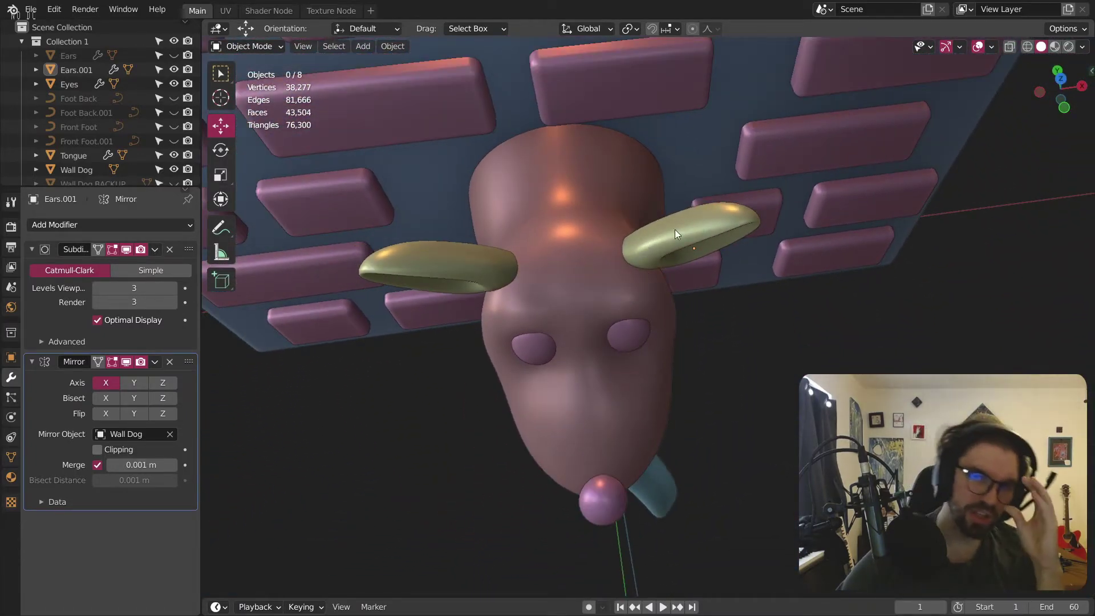
pyautogui.moveTo(653, 243); pyautogui.dragTo(665, 221, button='middle')
pyautogui.rightClick(693, 328)
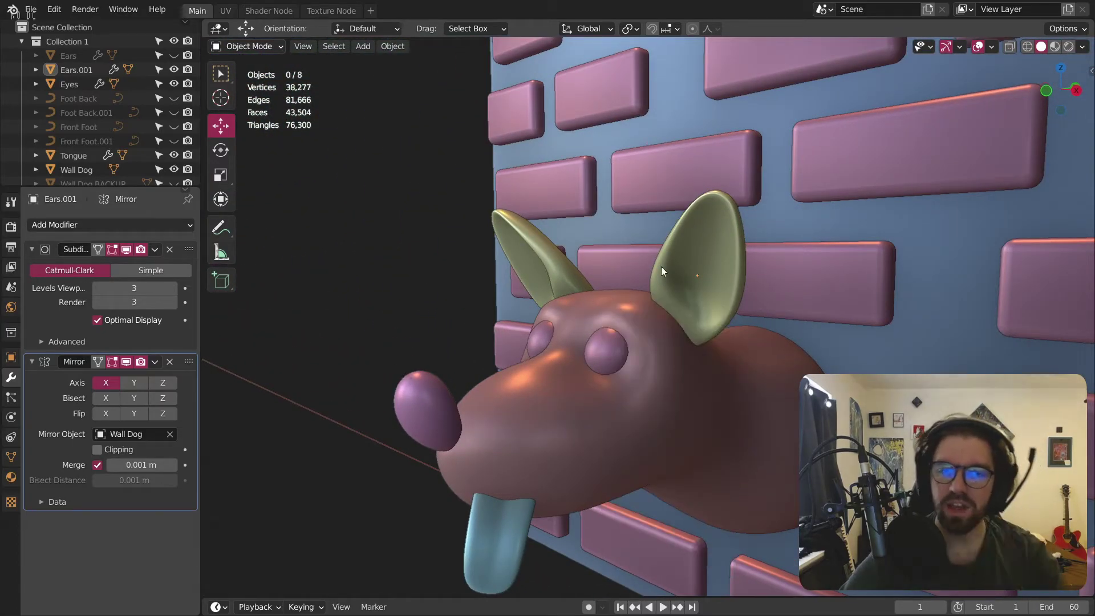
pyautogui.moveTo(706, 357); pyautogui.dragTo(633, 262, button='middle')
# Step: Copy and paste the Ears.001 and Wall Dog objects, and hide the original Ears.001
pyautogui.click(68, 70)
pyautogui.hotkey('ctrl', 'c')
pyautogui.hotkey('ctrl', 'v')
pyautogui.scroll(-6, 131, 104)
pyautogui.scroll(6, 151, 118)
pyautogui.scroll(-3, 125, 77)
pyautogui.scroll(3, 125, 73)
pyautogui.click(174, 70)
# Step: Place the copied objects Wall Dog.001 and Ears.002 inside Collection 1
pyautogui.scroll(-6, 142, 114)
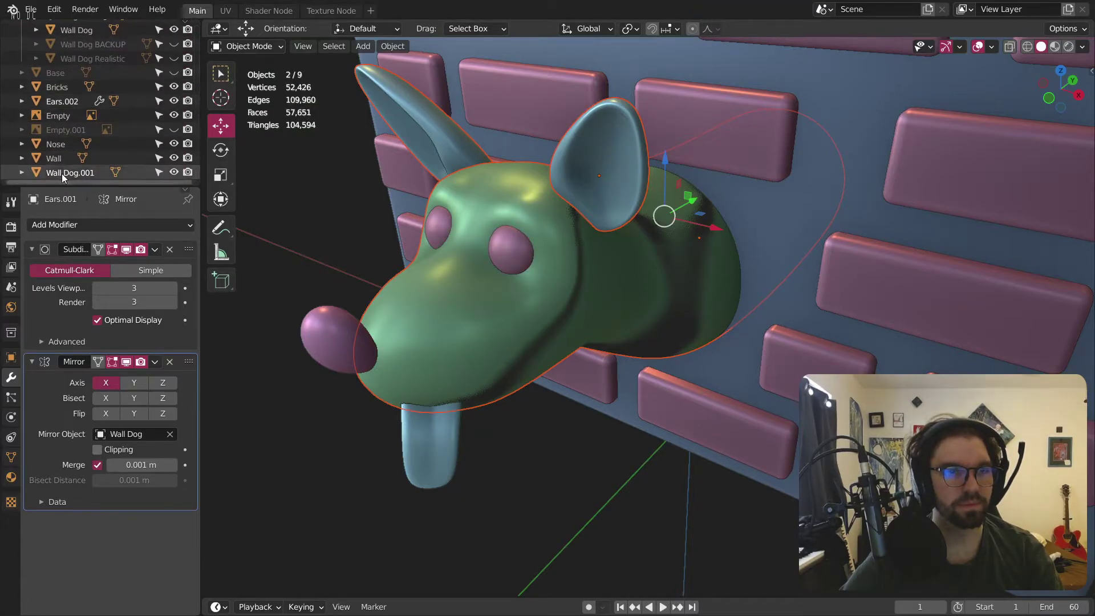
pyautogui.moveTo(61, 175); pyautogui.dragTo(75, 31)
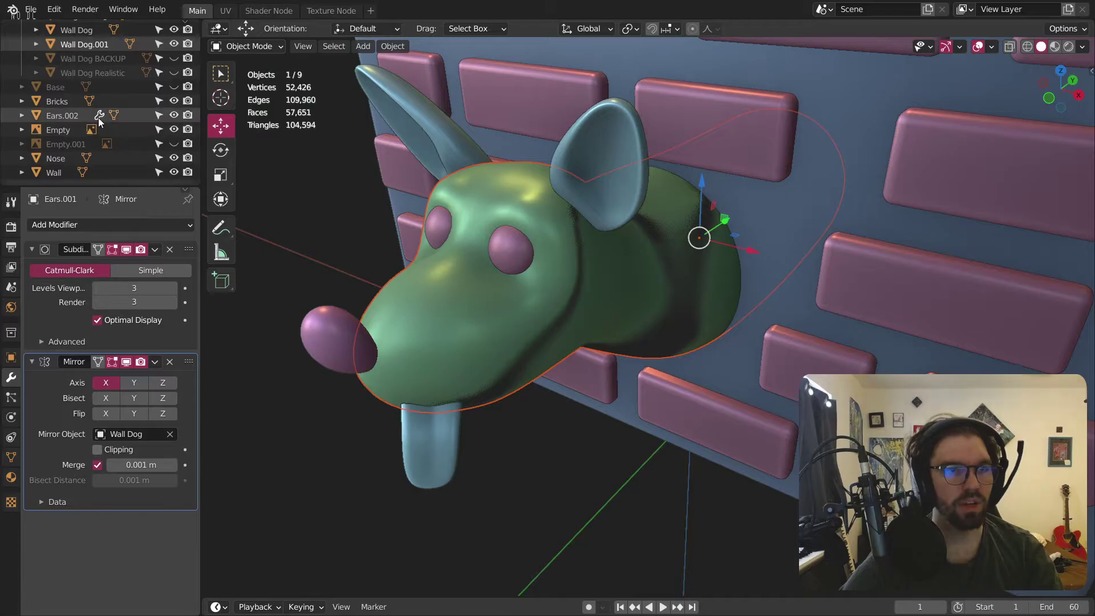
pyautogui.moveTo(62, 110); pyautogui.dragTo(79, 44)
pyautogui.scroll(3, 97, 74)
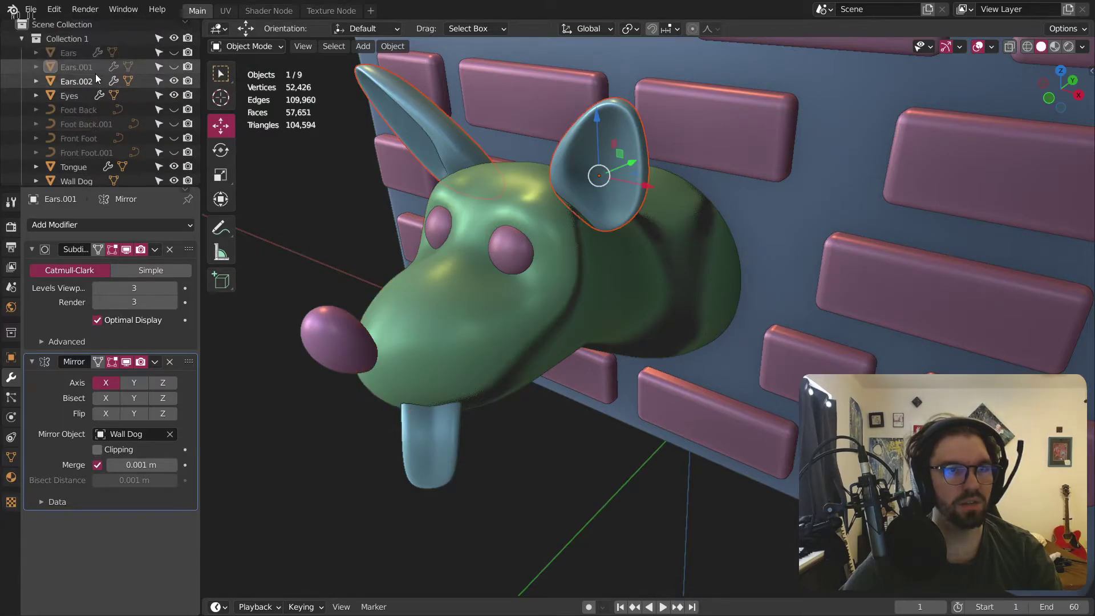
# Step: Select Ears.002 together with Wall Dog.001 and hide the original Wall Dog object
pyautogui.keyDown('shift'); pyautogui.click(553, 205); pyautogui.keyUp('shift')
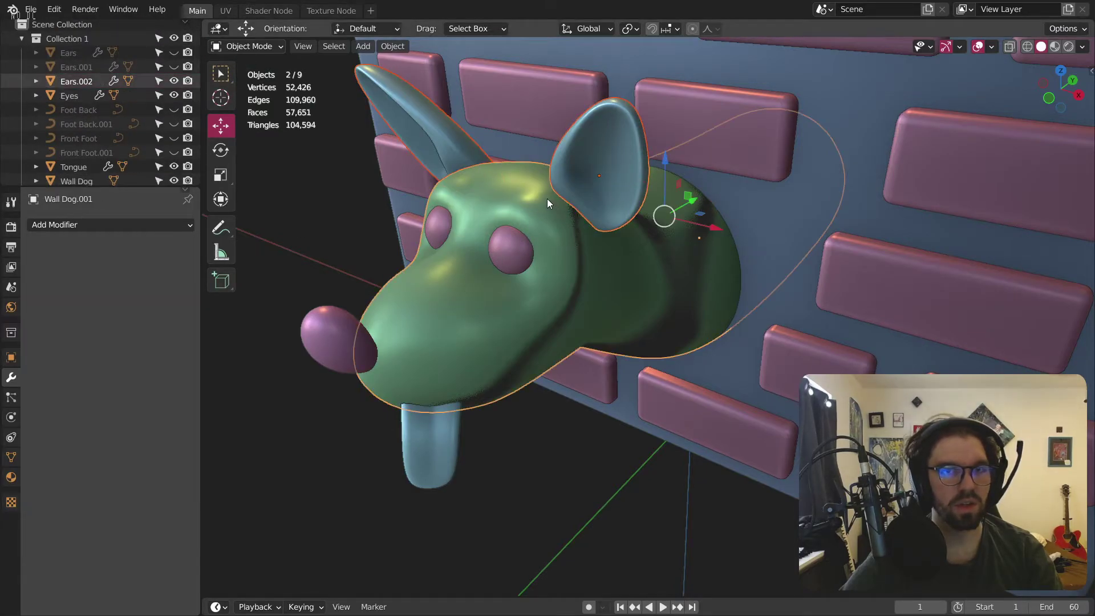
pyautogui.scroll(-5, 154, 137)
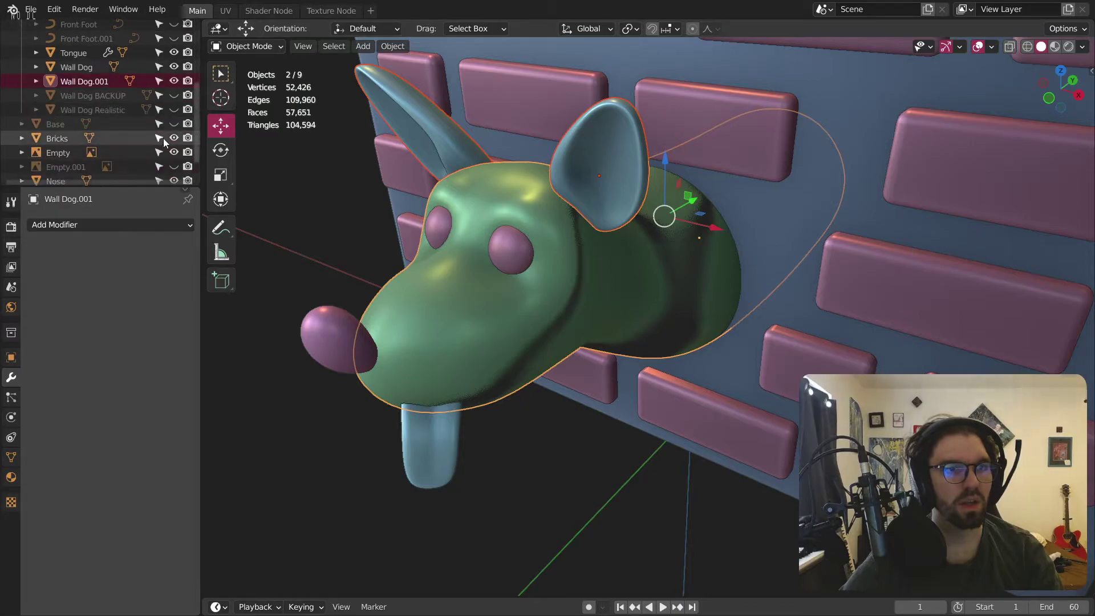
pyautogui.click(174, 66)
# Step: Join the copied ears with the head copy and rename the object Wall Dog w/ Ears
pyautogui.rightClick(560, 262)
pyautogui.click(519, 298)
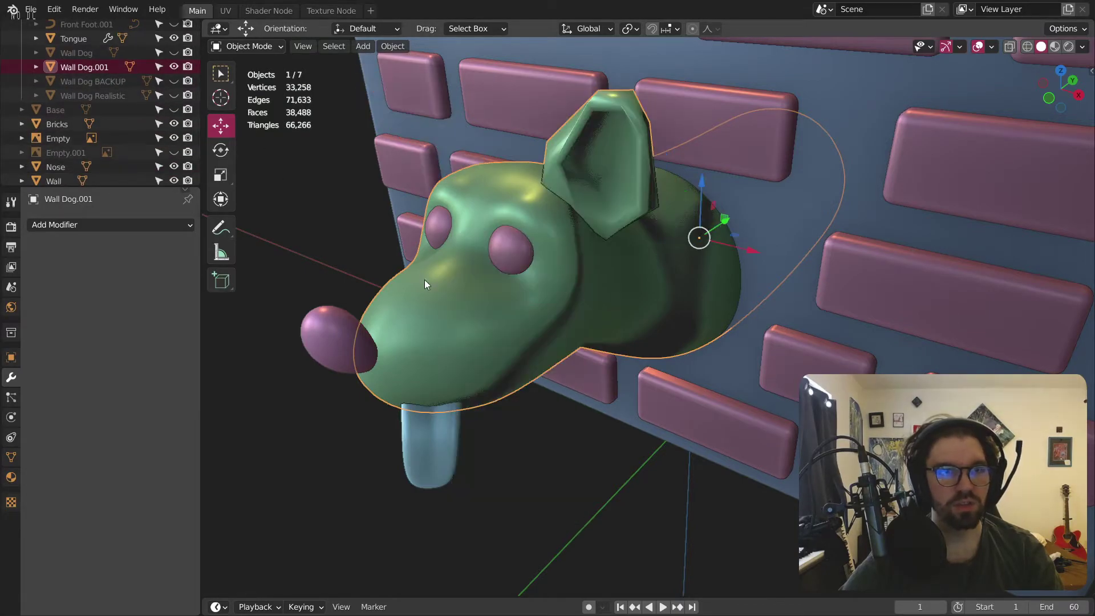
pyautogui.scroll(3, 128, 139)
pyautogui.doubleClick(85, 136)
pyautogui.scroll(-3, 112, 140)
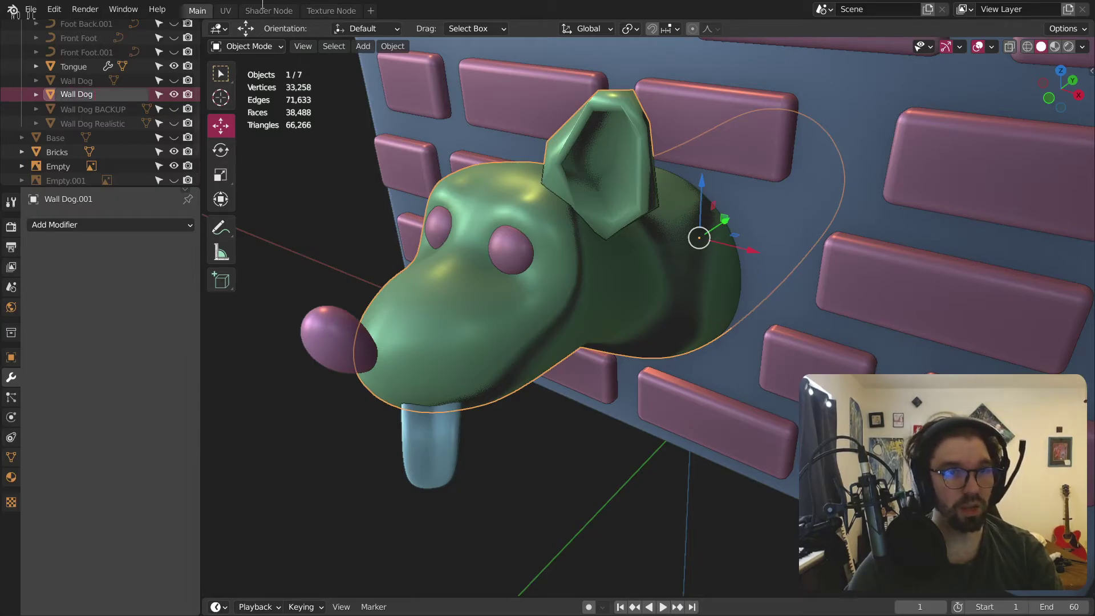
pyautogui.write('Wall Dog w/ Ears')
pyautogui.press('Return')
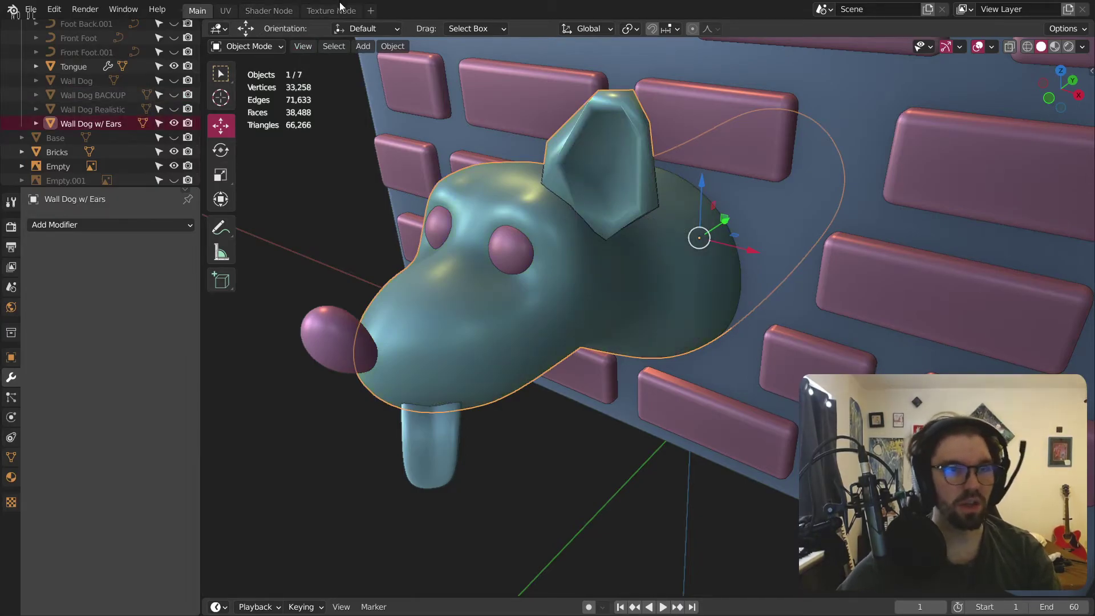
# Step: Undo the renaming and the joining of the head and ear copies
pyautogui.moveTo(626, 252); pyautogui.dragTo(635, 157, button='middle')
pyautogui.hotkey('ctrl', 'z')
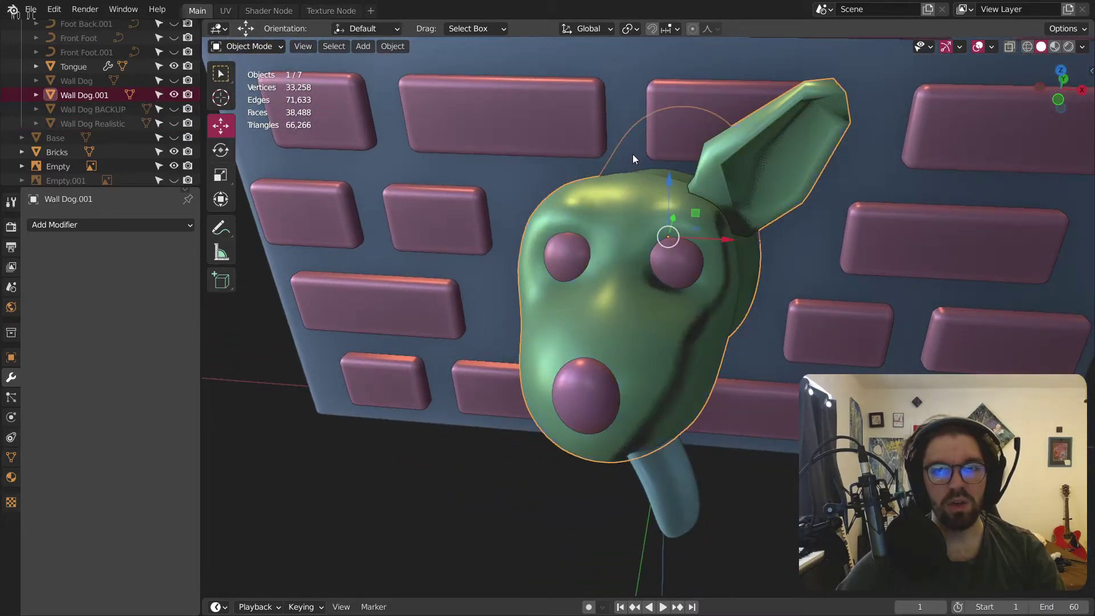
pyautogui.hotkey('ctrl', 'z')
# Step: Apply the Subdivision and Mirror modifiers on Ears.002
pyautogui.moveTo(681, 220); pyautogui.dragTo(640, 191, button='middle')
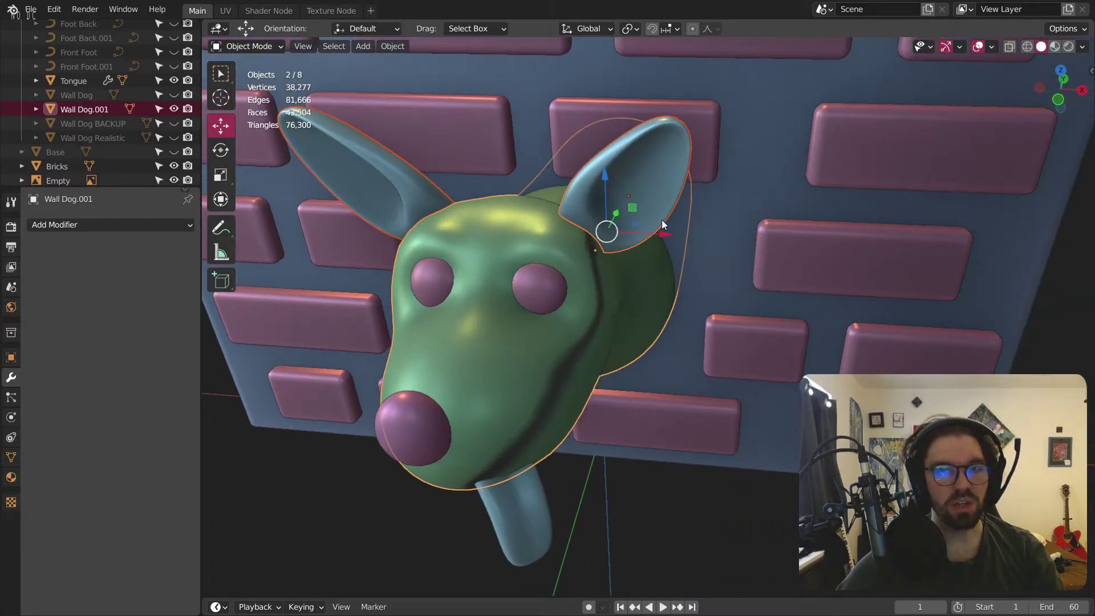
pyautogui.click(641, 190)
pyautogui.click(155, 249)
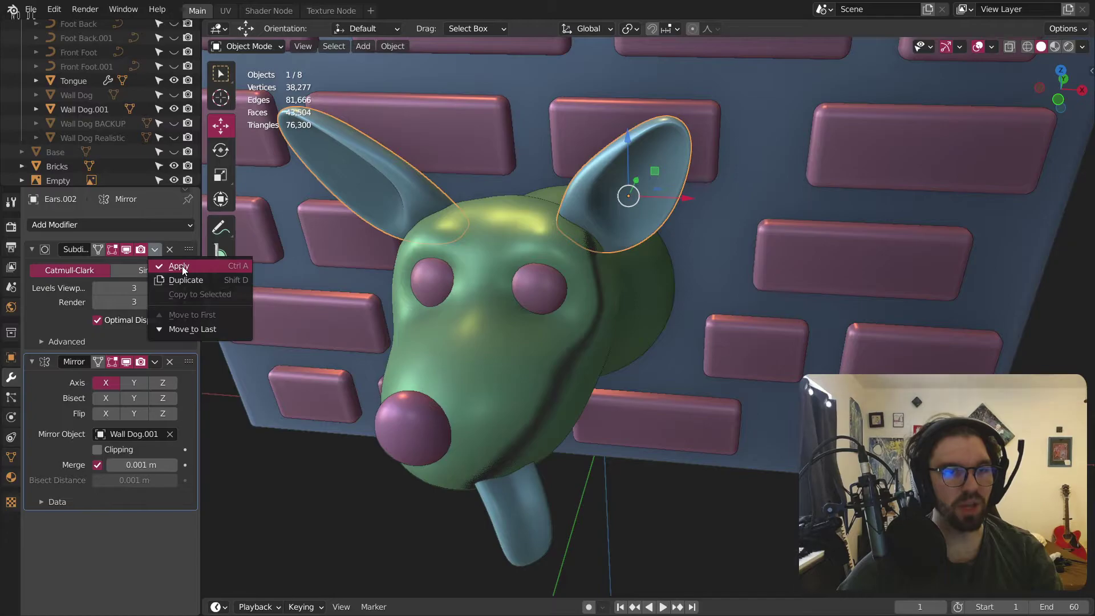
pyautogui.click(182, 266)
pyautogui.click(154, 249)
pyautogui.click(162, 260)
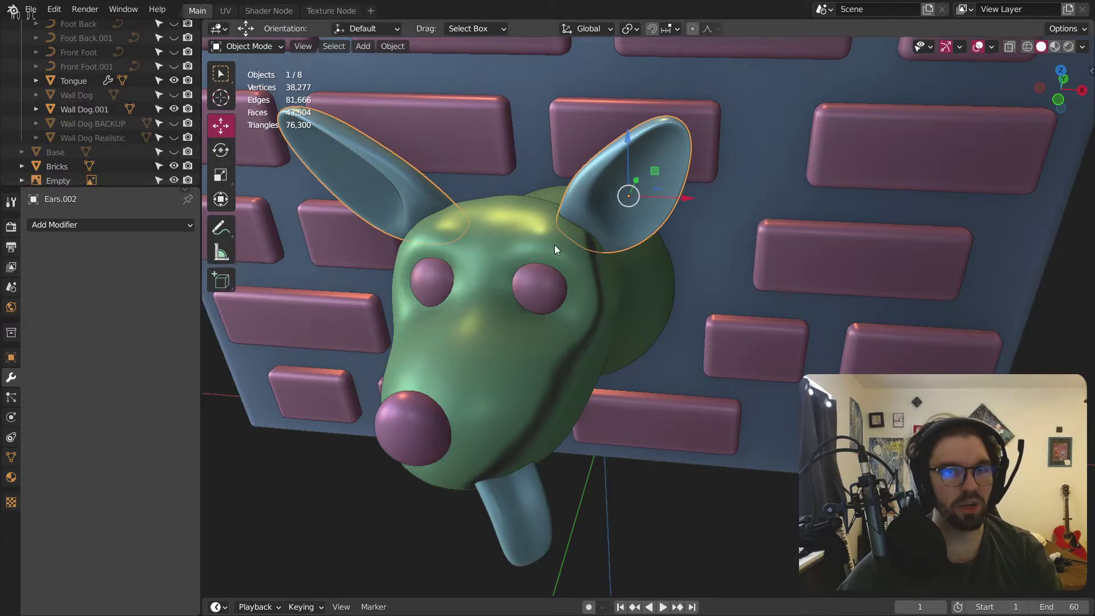
# Step: Join Ears.002 into Wall Dog.001 and rename the combined object Wall Dog w/ Ears
pyautogui.keyDown('shift'); pyautogui.click(465, 226); pyautogui.keyUp('shift')
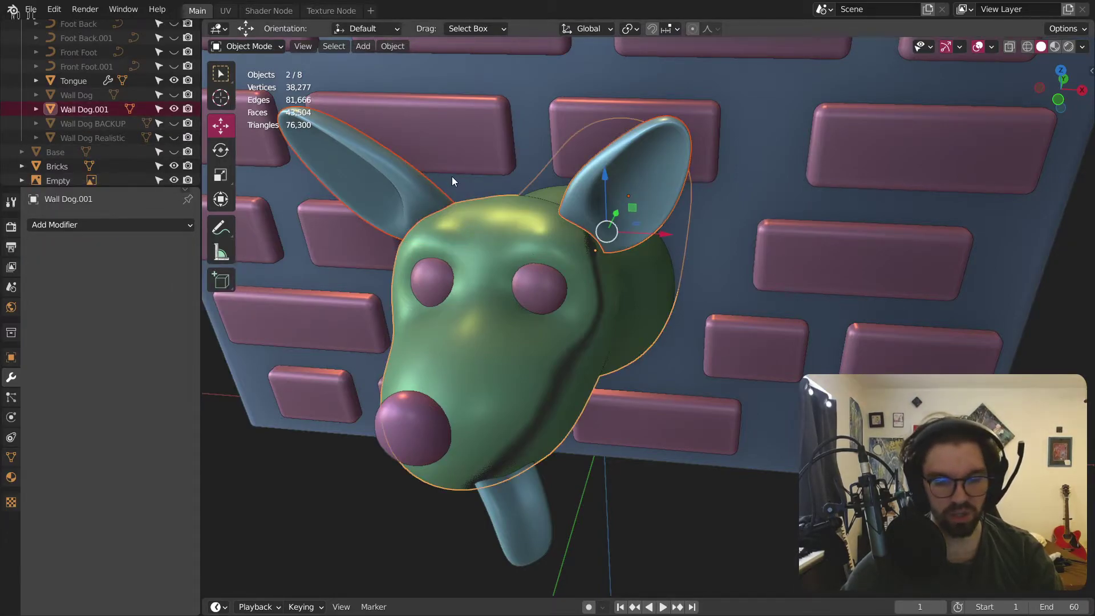
pyautogui.rightClick(438, 372)
pyautogui.click(435, 369)
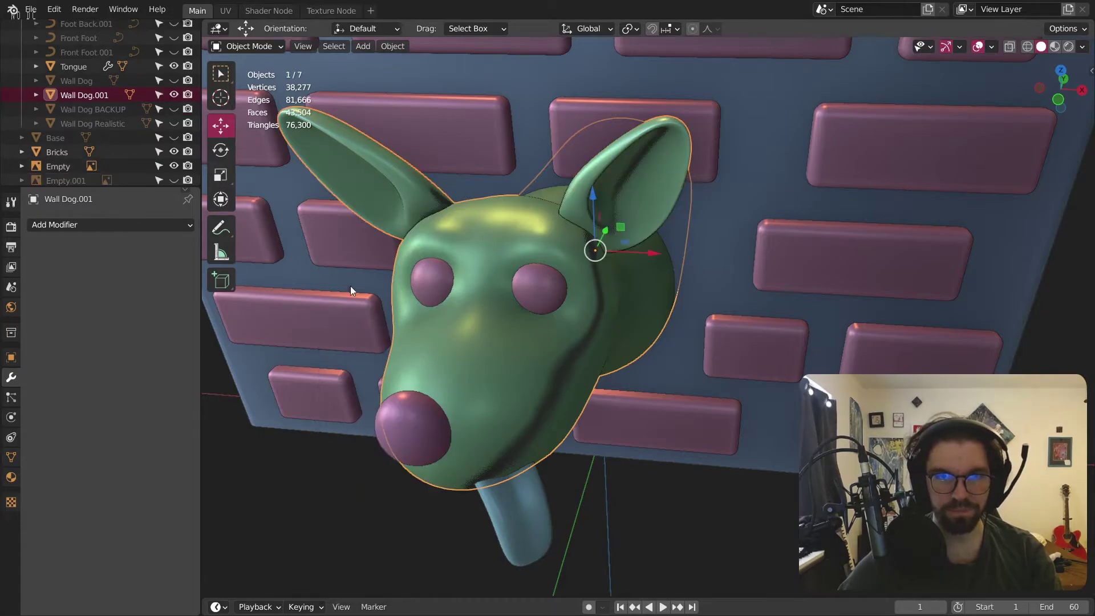
pyautogui.doubleClick(106, 94)
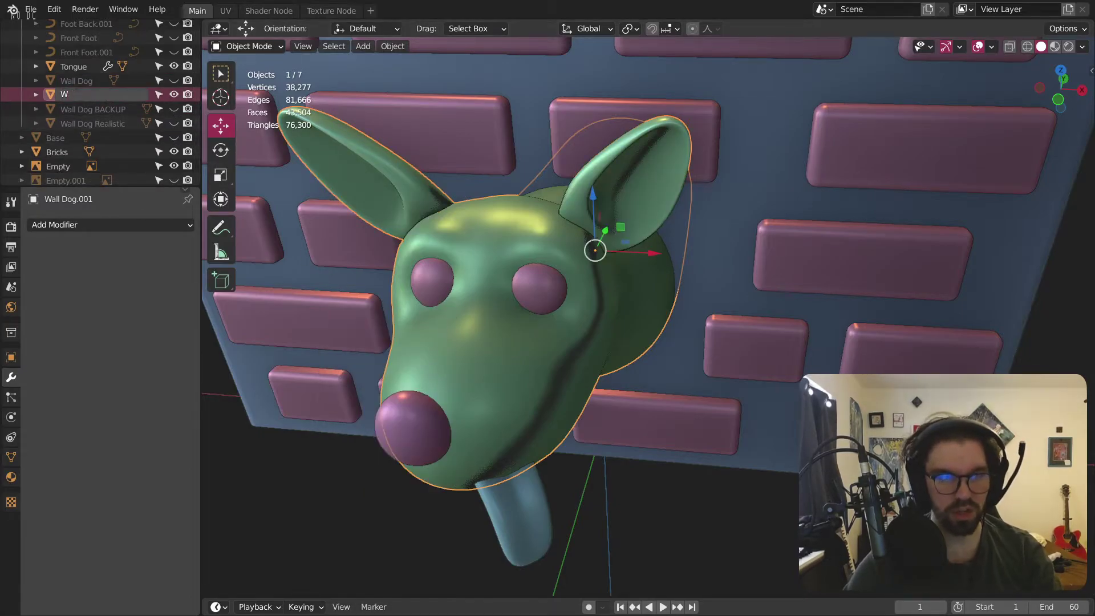
pyautogui.write('Wall Dog w/ Ea')
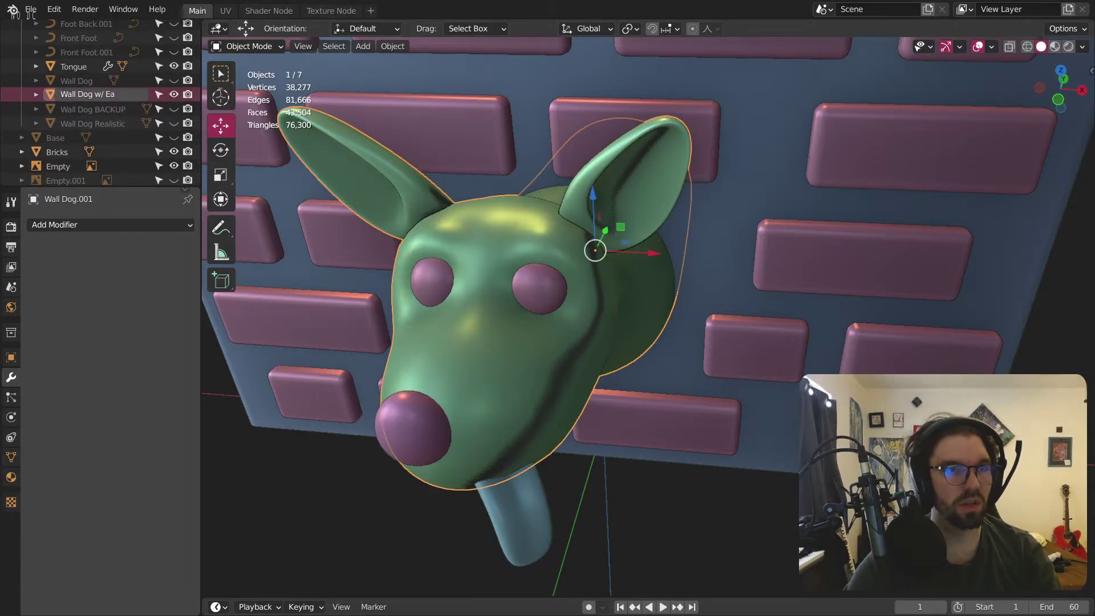
pyautogui.write('rs')
pyautogui.press('Return')
# Step: Switch the combined dog head to Sculpt Mode and voxel remesh it into one mesh
pyautogui.moveTo(529, 382); pyautogui.dragTo(531, 323, button='middle')
pyautogui.click(258, 43)
pyautogui.click(255, 91)
pyautogui.moveTo(399, 285)
pyautogui.mouseDown(button='middle')
pyautogui.moveTo(469, 194)
pyautogui.moveTo(537, 226)
pyautogui.moveTo(576, 291)
pyautogui.mouseUp(button='middle')
pyautogui.hotkey('ctrl', 'r')
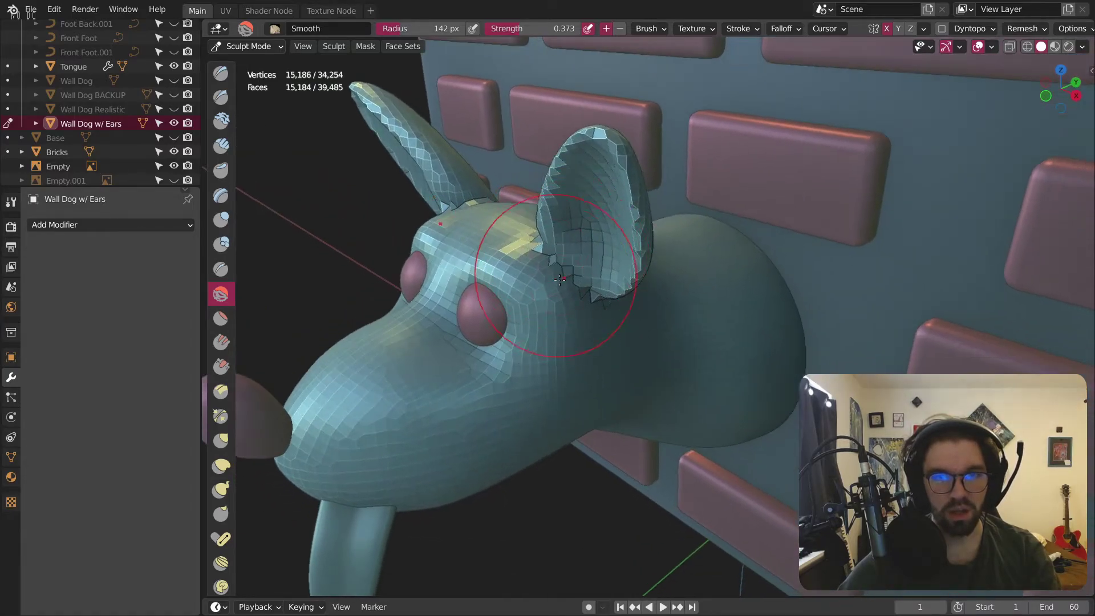
# Step: Smooth the jagged seam at the front of the ear base with a 72 px Smooth brush
pyautogui.scroll(3, 559, 274)
pyautogui.scroll(3, 533, 280)
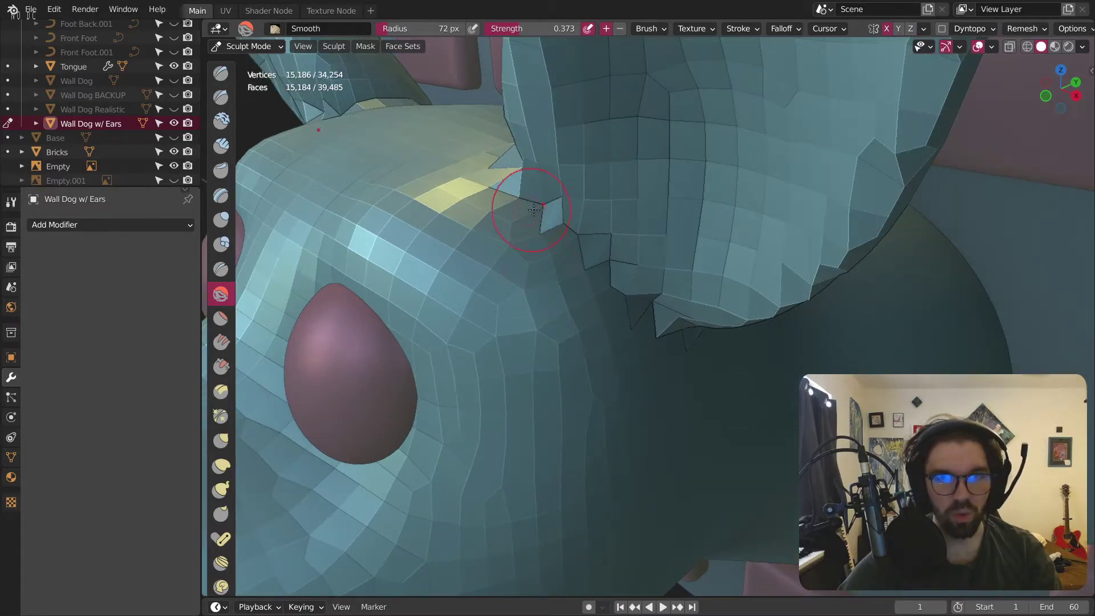
pyautogui.moveTo(528, 210); pyautogui.dragTo(549, 239)
# Step: Smooth the seam around the back and underside of the ear base with the brush radius enlarged to 107 px
pyautogui.moveTo(658, 309)
pyautogui.mouseDown(button='middle')
pyautogui.moveTo(611, 350)
pyautogui.moveTo(636, 386)
pyautogui.mouseUp(button='middle')
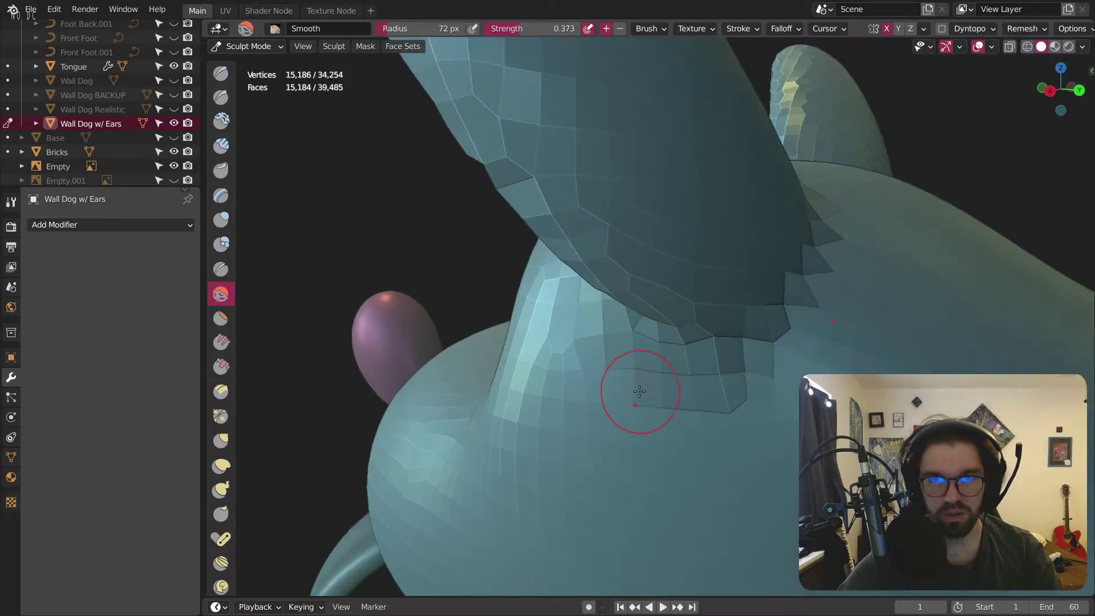
pyautogui.keyDown('shift'); pyautogui.moveTo(787, 326); pyautogui.dragTo(654, 338, button='middle'); pyautogui.keyUp('shift')
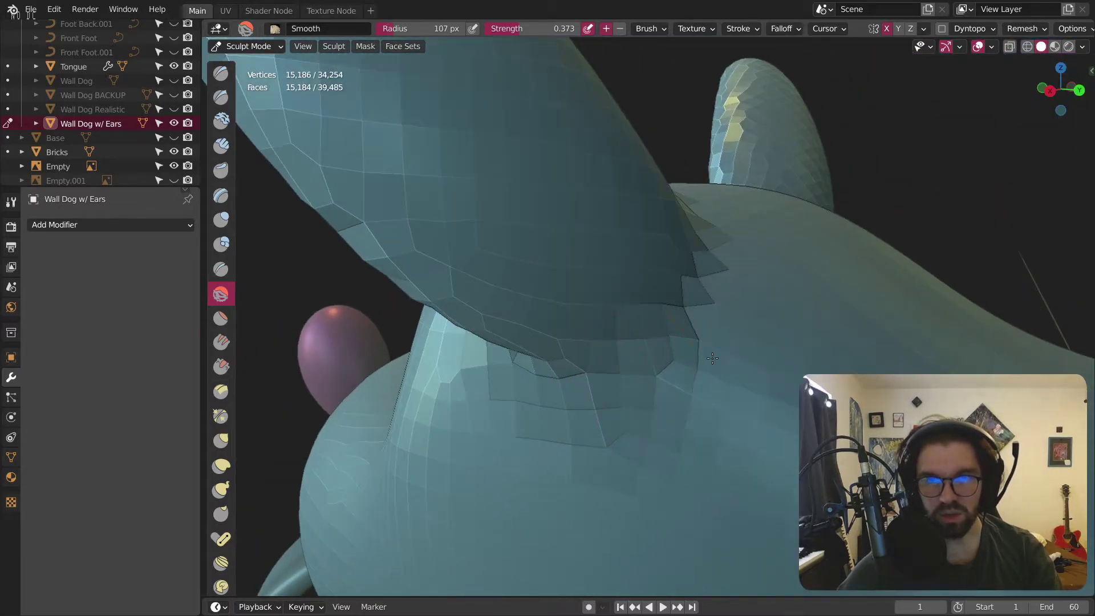
pyautogui.moveTo(689, 392); pyautogui.dragTo(656, 366, button='middle')
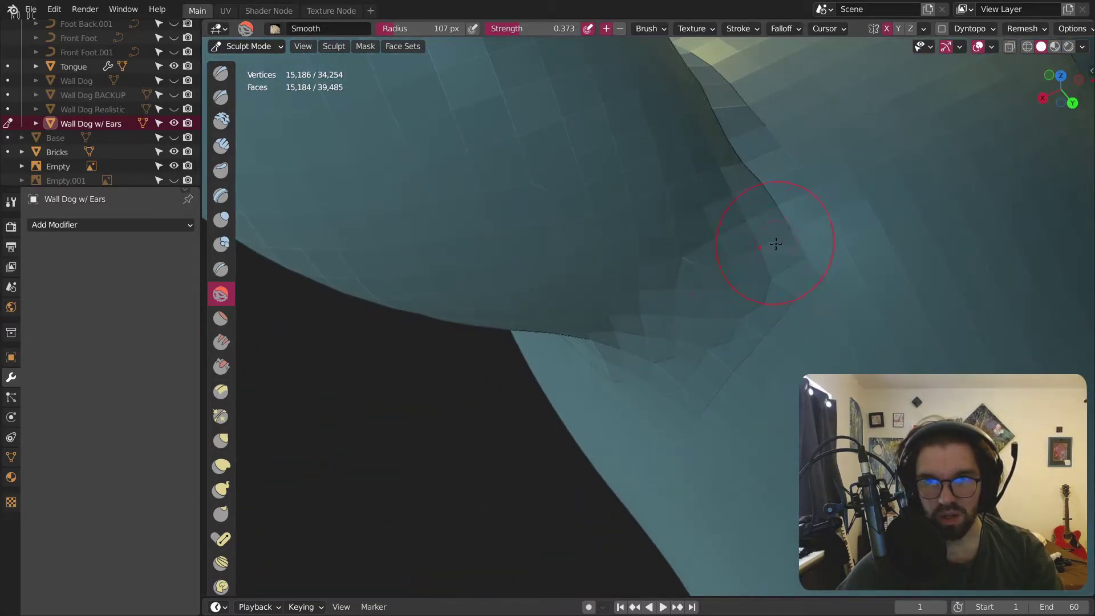
pyautogui.moveTo(774, 246); pyautogui.dragTo(540, 366, button='middle')
pyautogui.moveTo(540, 367)
pyautogui.mouseDown()
pyautogui.moveTo(679, 268)
pyautogui.moveTo(633, 194)
pyautogui.mouseUp()
pyautogui.moveTo(633, 194)
pyautogui.mouseDown(button='middle')
pyautogui.moveTo(631, 298)
pyautogui.moveTo(656, 297)
pyautogui.moveTo(689, 331)
pyautogui.moveTo(517, 286)
pyautogui.mouseUp(button='middle')
pyautogui.moveTo(589, 308); pyautogui.dragTo(501, 293, button='middle')
pyautogui.moveTo(502, 294); pyautogui.dragTo(513, 285)
pyautogui.moveTo(513, 285); pyautogui.dragTo(520, 275, button='middle')
pyautogui.moveTo(520, 275); pyautogui.dragTo(519, 275)
# Step: Smooth the transition between the ear and the top of the head with a 218 px brush
pyautogui.moveTo(491, 240); pyautogui.dragTo(630, 279, button='middle')
pyautogui.press('f')
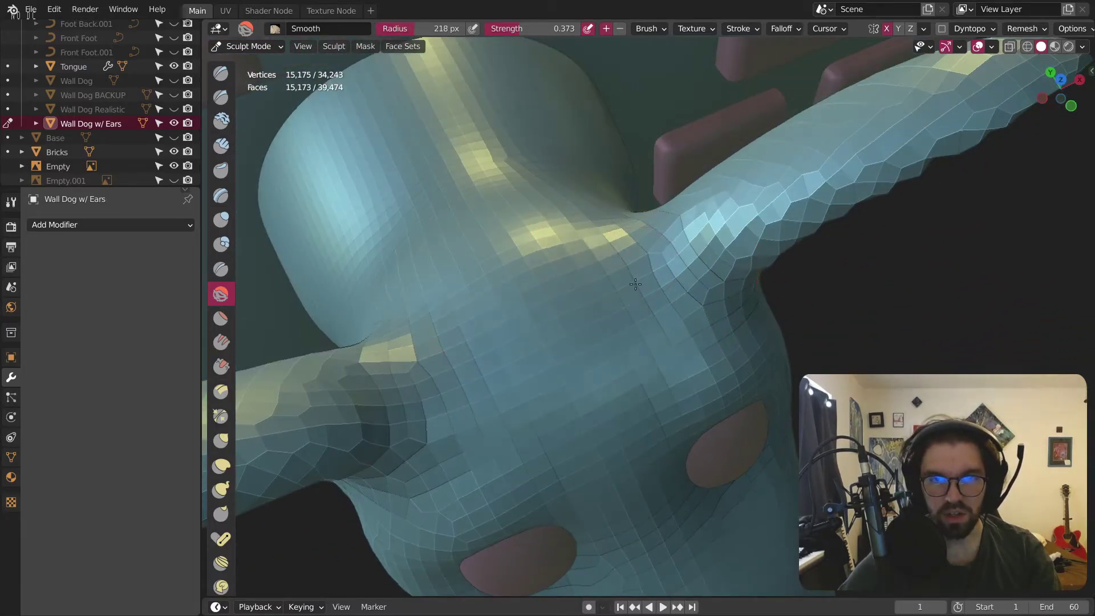
pyautogui.moveTo(616, 252); pyautogui.dragTo(638, 273)
pyautogui.moveTo(638, 273)
pyautogui.mouseDown(button='middle')
pyautogui.moveTo(665, 293)
pyautogui.moveTo(502, 232)
pyautogui.moveTo(565, 259)
pyautogui.moveTo(546, 262)
pyautogui.moveTo(536, 285)
pyautogui.mouseUp(button='middle')
# Step: Reduce the Smooth brush radius to 114 px and smooth the area behind the ear base
pyautogui.scroll(3, 565, 258)
pyautogui.press('[')
pyautogui.press('[')
pyautogui.click(556, 240)
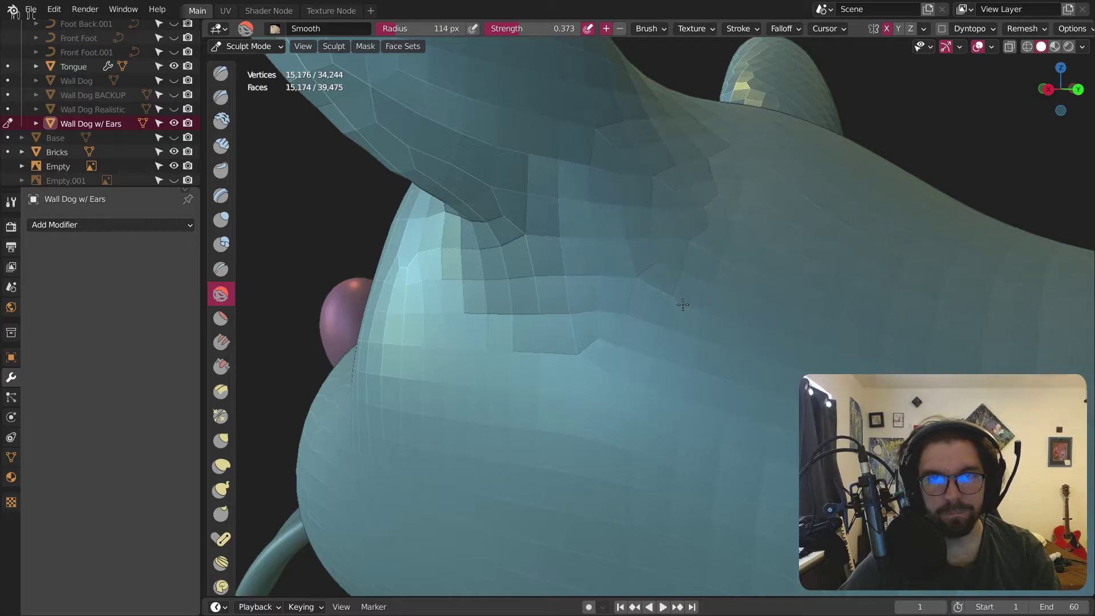
# Step: Smooth the underside of the ear base where it meets the side of the head
pyautogui.moveTo(584, 206); pyautogui.dragTo(573, 211, button='middle')
pyautogui.moveTo(485, 189); pyautogui.dragTo(525, 281, button='middle')
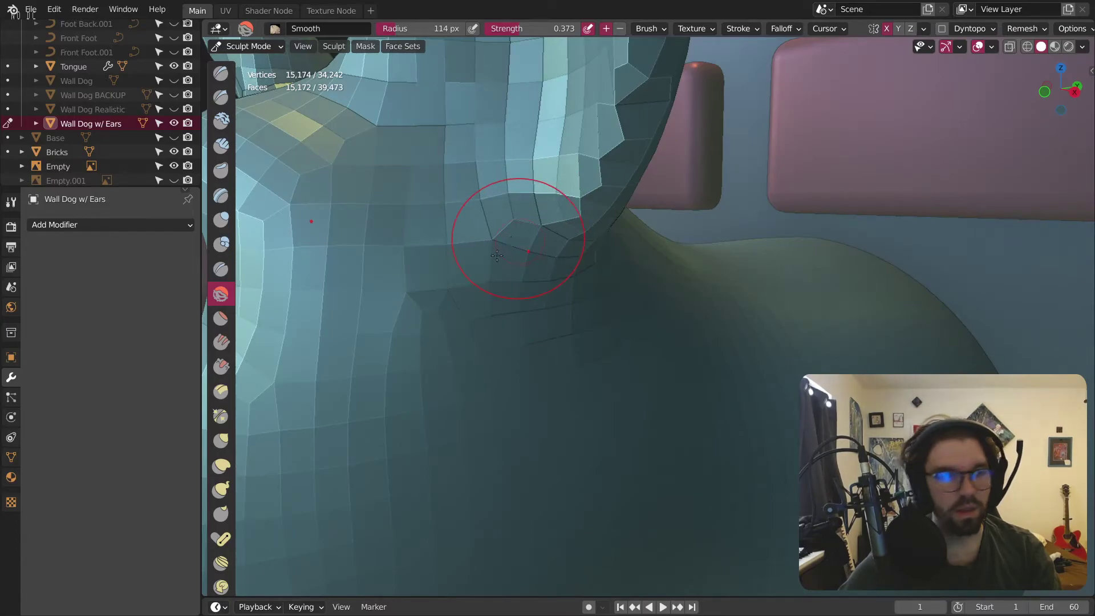
pyautogui.moveTo(500, 249); pyautogui.dragTo(504, 308)
pyautogui.moveTo(496, 259); pyautogui.dragTo(569, 238, button='middle')
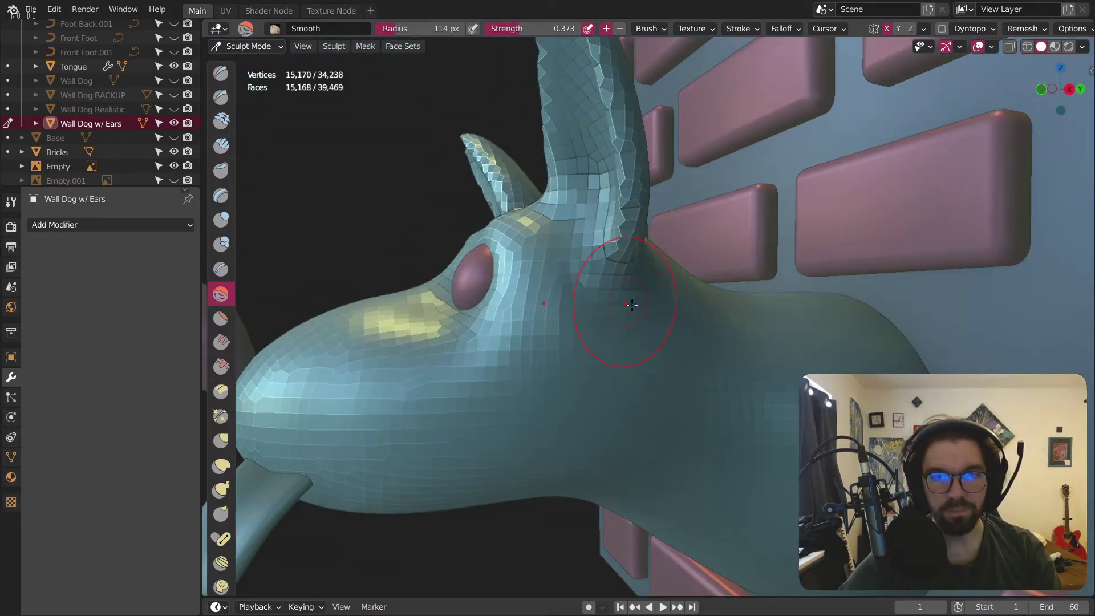
pyautogui.moveTo(623, 306); pyautogui.dragTo(649, 255, button='middle')
pyautogui.scroll(6, 650, 255)
pyautogui.moveTo(686, 299); pyautogui.dragTo(630, 216, button='middle')
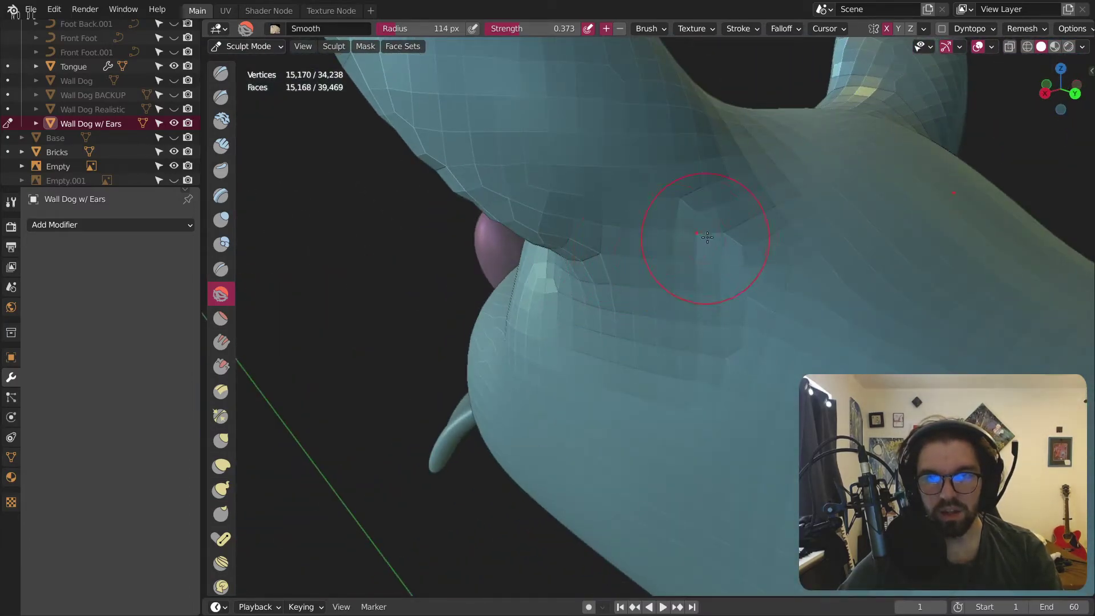
pyautogui.moveTo(704, 239); pyautogui.dragTo(661, 228, button='middle')
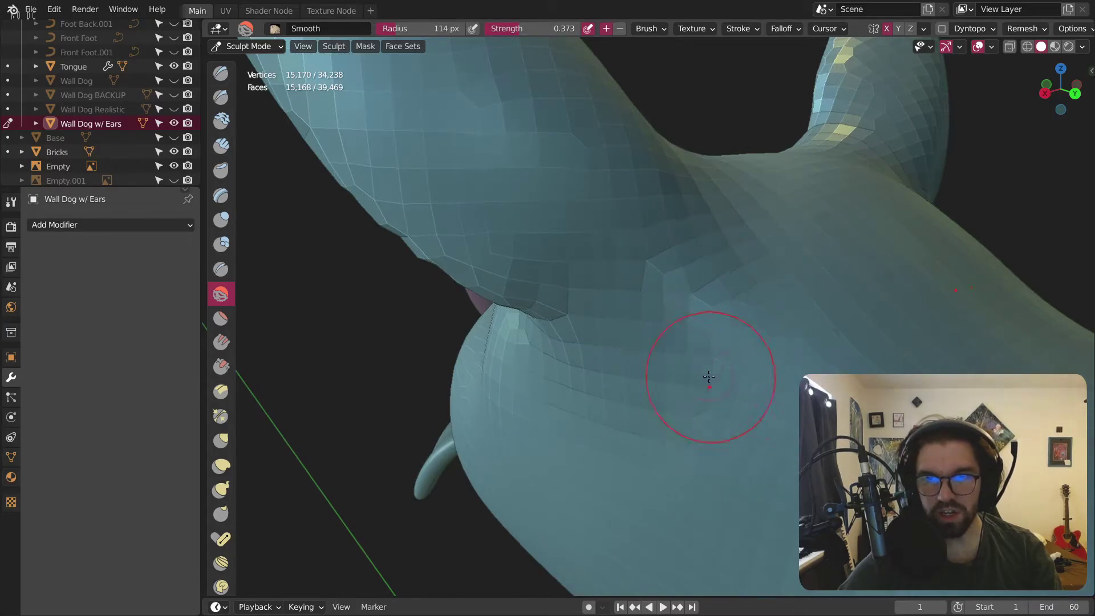
pyautogui.moveTo(767, 321); pyautogui.dragTo(470, 225, button='middle')
pyautogui.scroll(-5, 777, 392)
# Step: Switch to Object Mode, check the blended ears with nothing selected, and reselect the dog head
pyautogui.click(257, 46)
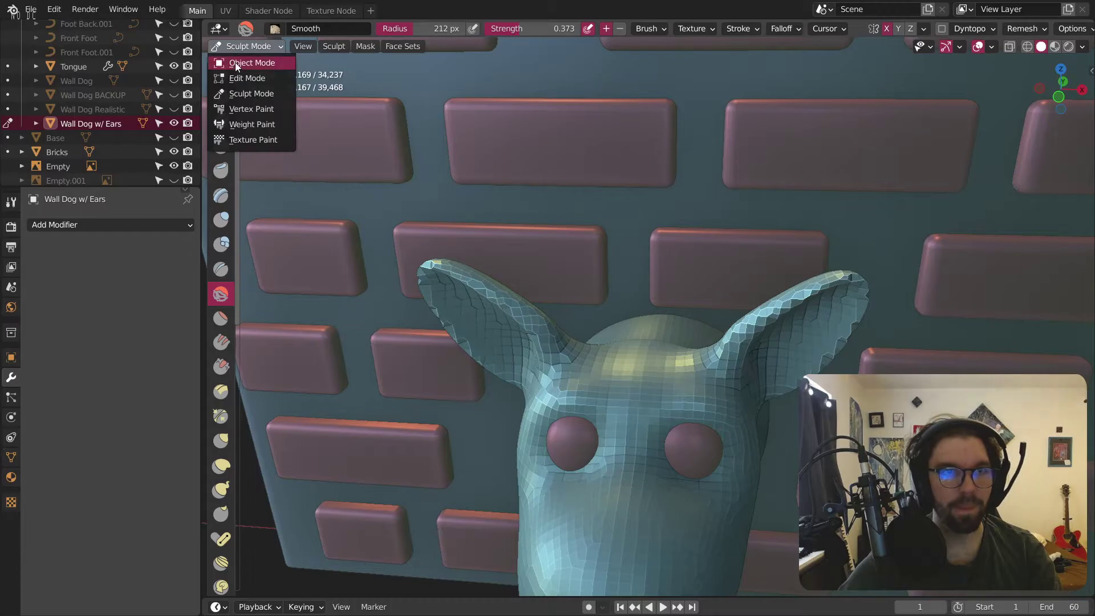
pyautogui.click(245, 62)
pyautogui.scroll(-4, 618, 406)
pyautogui.moveTo(618, 406); pyautogui.dragTo(559, 251, button='middle')
pyautogui.hotkey('alt', 'a')
pyautogui.scroll(6, 597, 206)
pyautogui.scroll(-4, 559, 252)
pyautogui.click(546, 289)
pyautogui.moveTo(546, 290); pyautogui.dragTo(487, 309, button='middle')
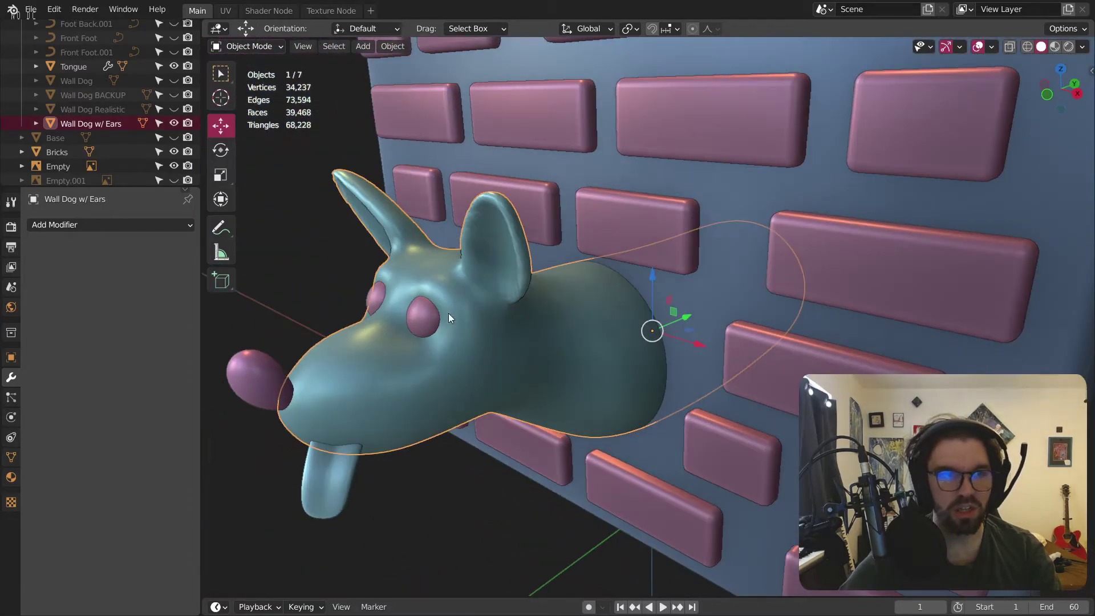
# Step: Add a Subdivision Surface modifier to the dog head with viewport and render levels set to 1
pyautogui.click(148, 225)
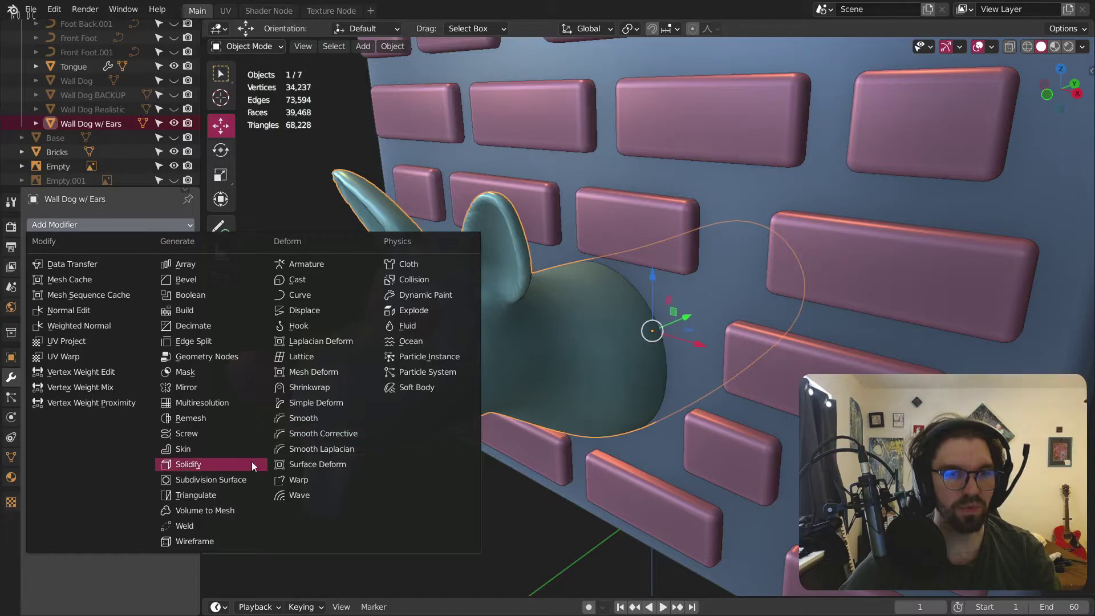
pyautogui.click(220, 480)
pyautogui.click(176, 287)
pyautogui.scroll(8, 519, 298)
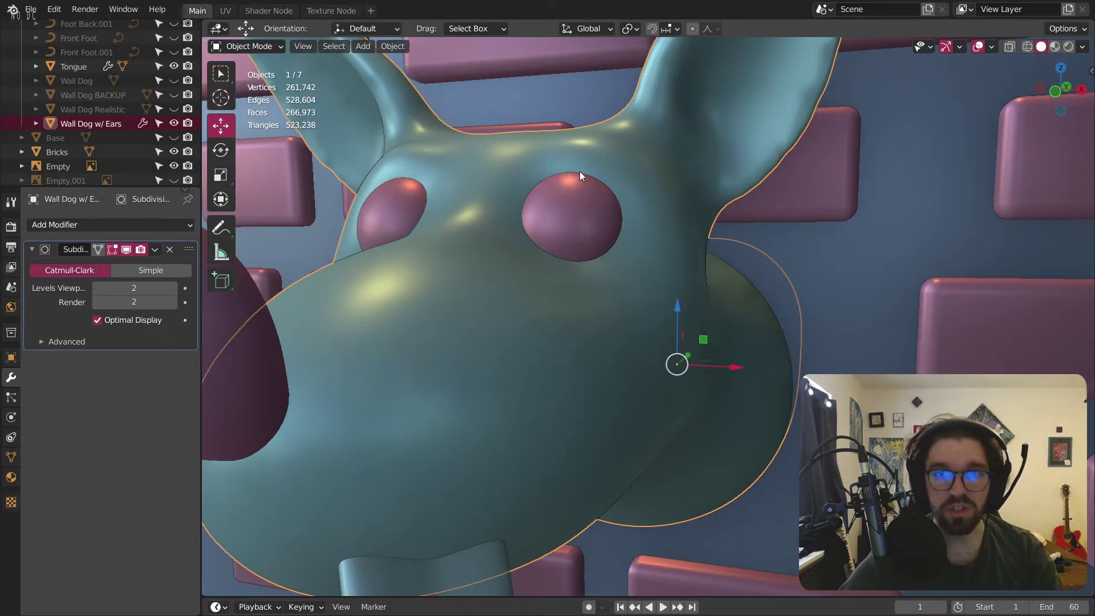
pyautogui.scroll(-3, 578, 171)
pyautogui.moveTo(599, 162); pyautogui.dragTo(594, 229, button='middle')
pyautogui.hotkey('ctrl', '1')
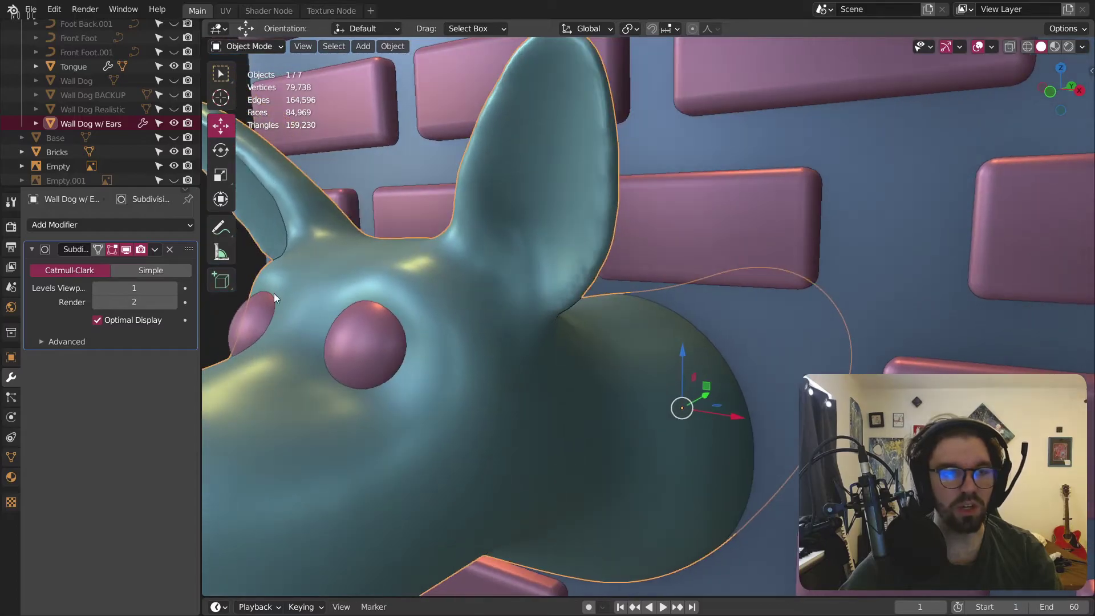
pyautogui.click(97, 301)
# Step: Return to Sculpt Mode and smooth the inner surface and outer rim of the ear with the 212 px Smooth brush
pyautogui.click(252, 45)
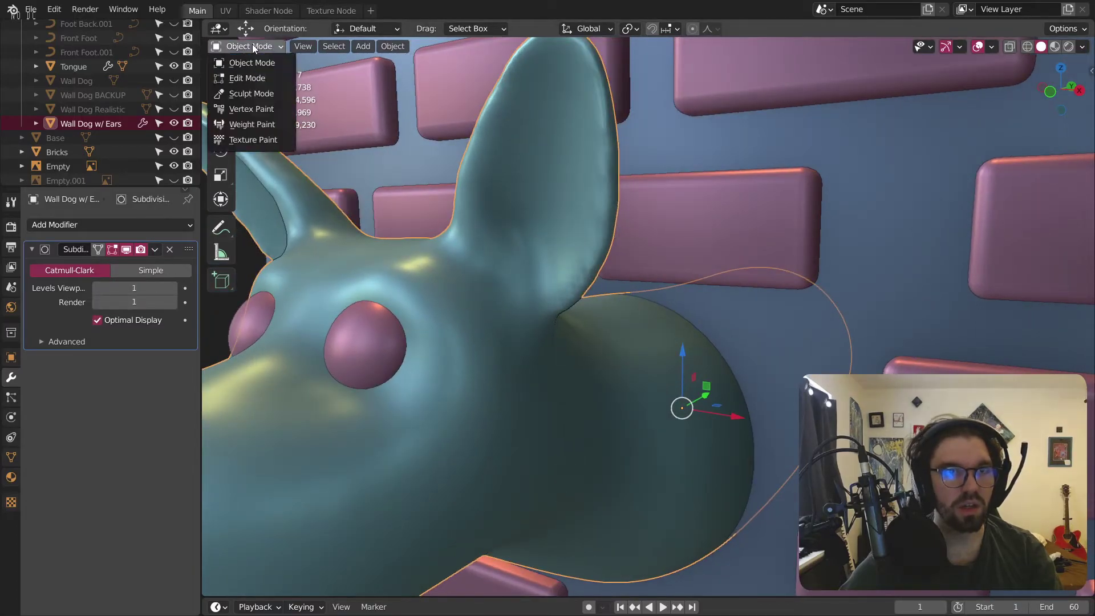
pyautogui.click(248, 94)
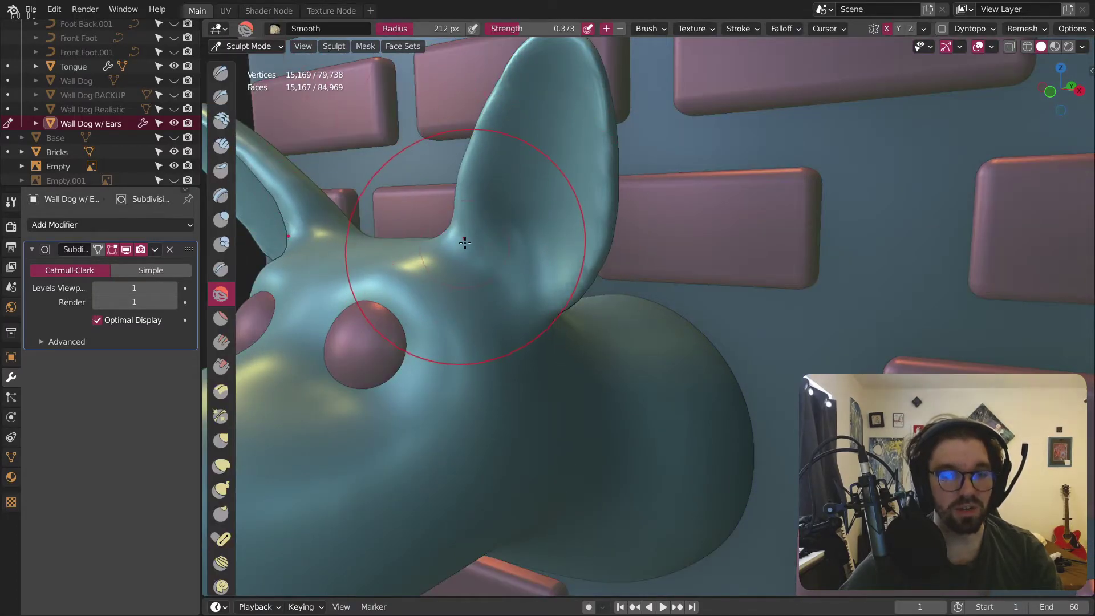
pyautogui.moveTo(467, 208); pyautogui.dragTo(587, 134)
pyautogui.scroll(4, 627, 143)
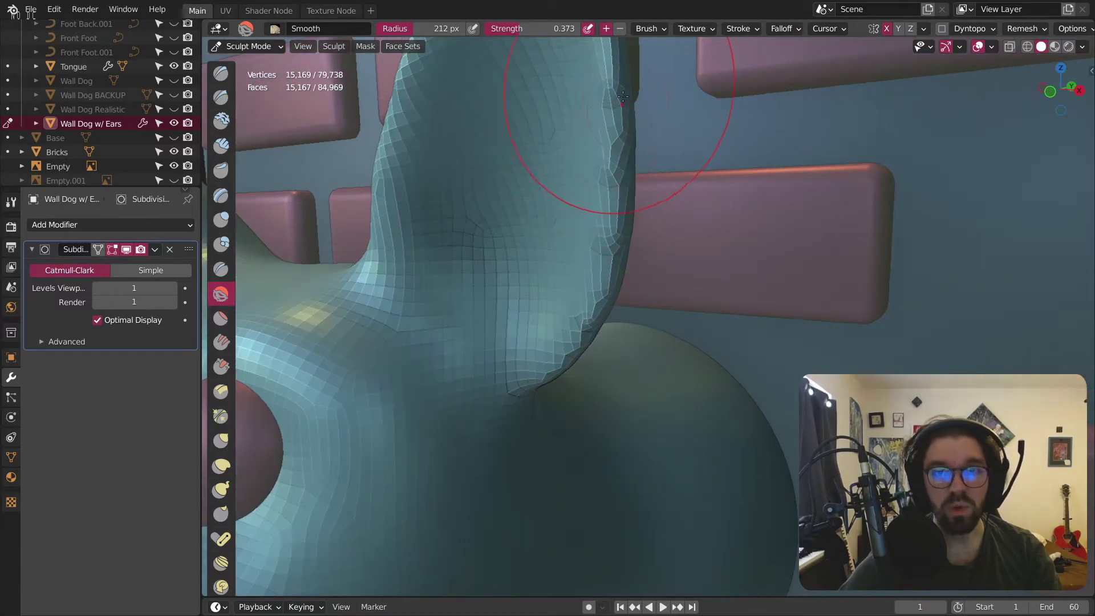
pyautogui.keyDown('shift'); pyautogui.moveTo(612, 96); pyautogui.dragTo(598, 135, button='middle'); pyautogui.keyUp('shift')
pyautogui.moveTo(597, 332)
pyautogui.mouseDown()
pyautogui.moveTo(570, 174)
pyautogui.moveTo(572, 437)
pyautogui.mouseUp()
pyautogui.moveTo(558, 400)
pyautogui.mouseDown()
pyautogui.moveTo(531, 403)
pyautogui.moveTo(653, 211)
pyautogui.mouseUp()
pyautogui.moveTo(596, 262)
pyautogui.mouseDown()
pyautogui.moveTo(537, 298)
pyautogui.moveTo(587, 117)
pyautogui.moveTo(604, 146)
pyautogui.mouseUp()
# Step: Touch up the ear with another Smooth stroke and inspect its lower rim up close
pyautogui.scroll(-6, 579, 185)
pyautogui.moveTo(580, 185); pyautogui.dragTo(465, 183, button='middle')
pyautogui.moveTo(464, 183); pyautogui.dragTo(527, 168)
pyautogui.moveTo(527, 168); pyautogui.dragTo(728, 196, button='middle')
pyautogui.scroll(5, 570, 177)
pyautogui.scroll(6, 576, 286)
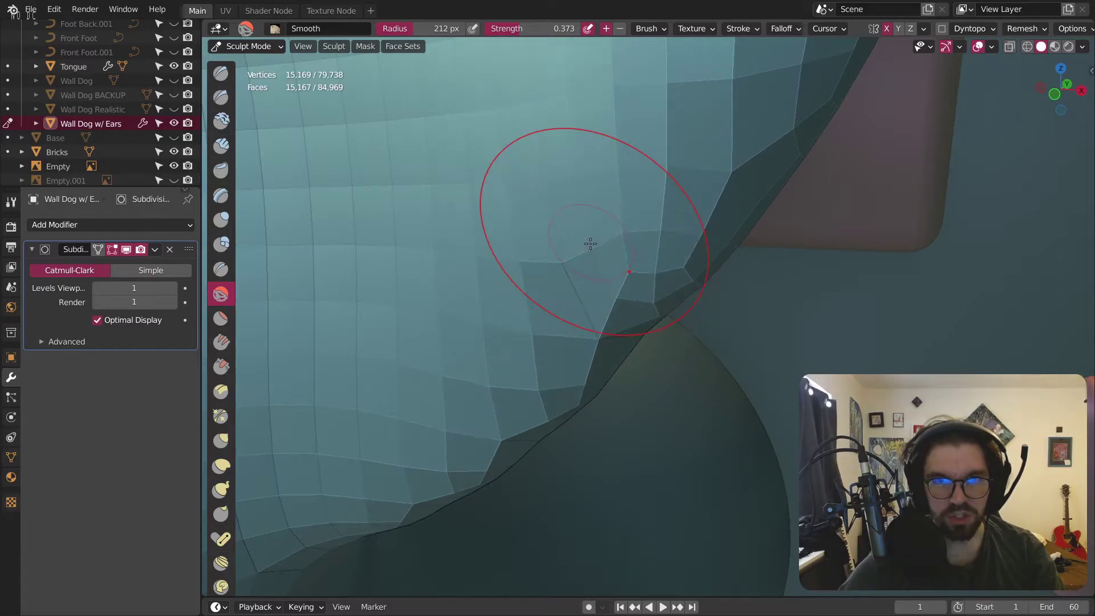
pyautogui.scroll(-6, 580, 230)
pyautogui.scroll(-6, 573, 204)
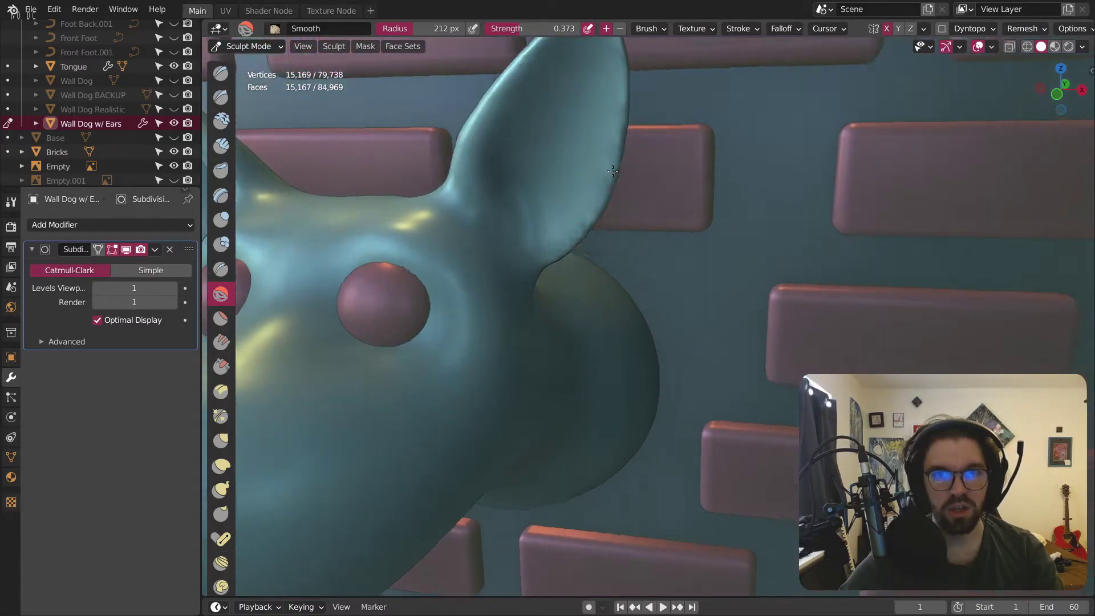
# Step: Return to Object Mode, deselect everything, and check the smoothed dog head against the wall
pyautogui.click(249, 46)
pyautogui.click(262, 61)
pyautogui.scroll(-3, 512, 224)
pyautogui.scroll(-2, 512, 224)
pyautogui.moveTo(613, 212); pyautogui.dragTo(513, 268, button='middle')
pyautogui.hotkey('alt', 'a')
pyautogui.scroll(2, 601, 98)
pyautogui.moveTo(605, 121); pyautogui.dragTo(558, 128, button='middle')
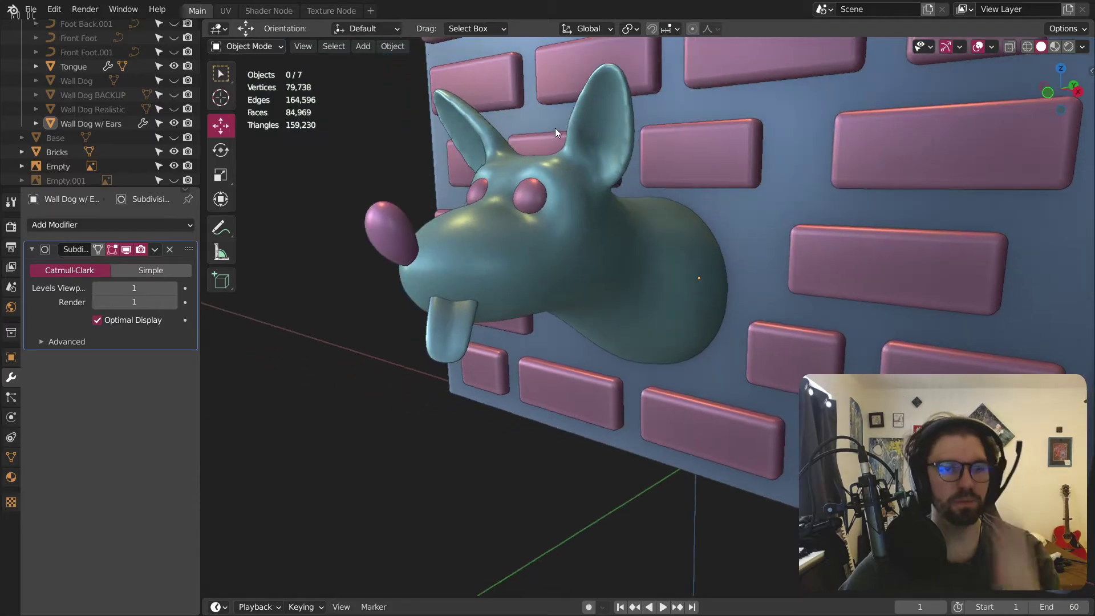
# Step: Add a cube to the scene and scale it down to 0.212
pyautogui.moveTo(552, 81); pyautogui.dragTo(592, 278, button='middle')
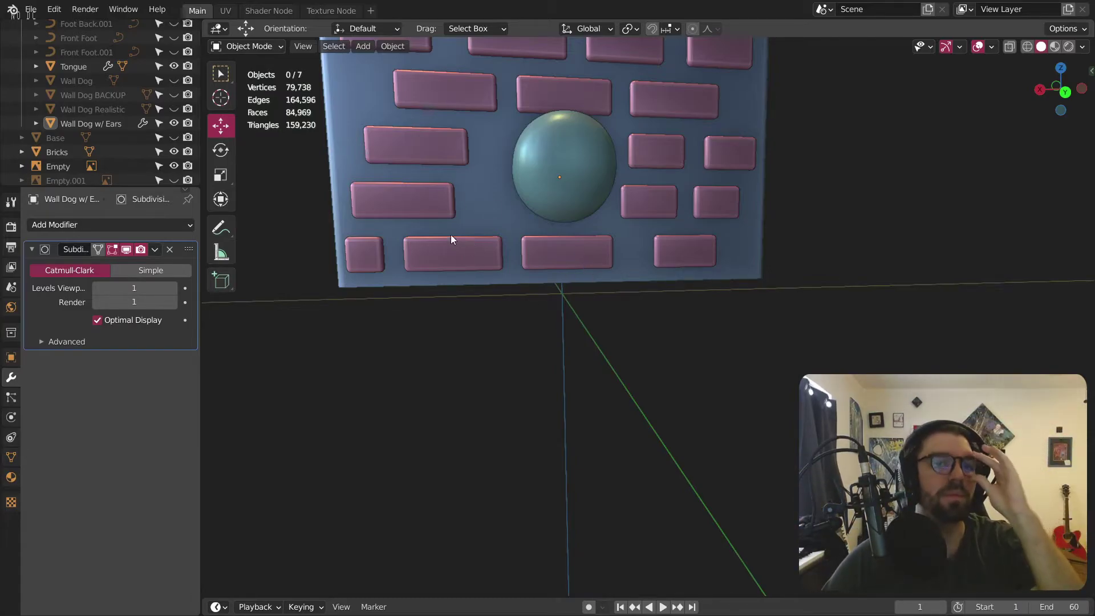
pyautogui.scroll(-3, 542, 160)
pyautogui.moveTo(541, 153); pyautogui.dragTo(464, 101, button='middle')
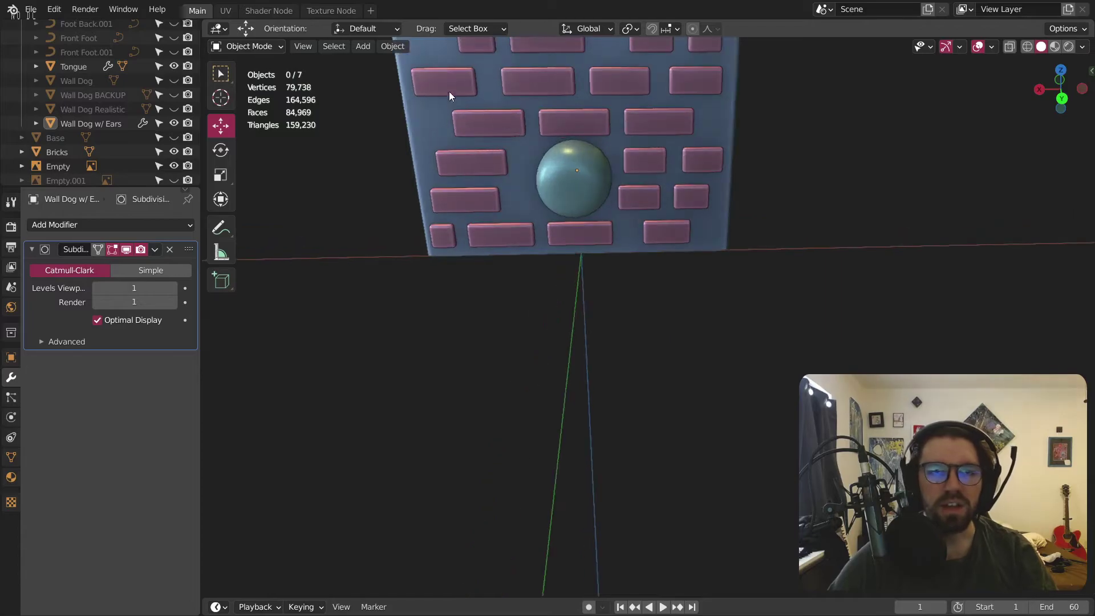
pyautogui.moveTo(539, 97); pyautogui.dragTo(499, 189, button='middle')
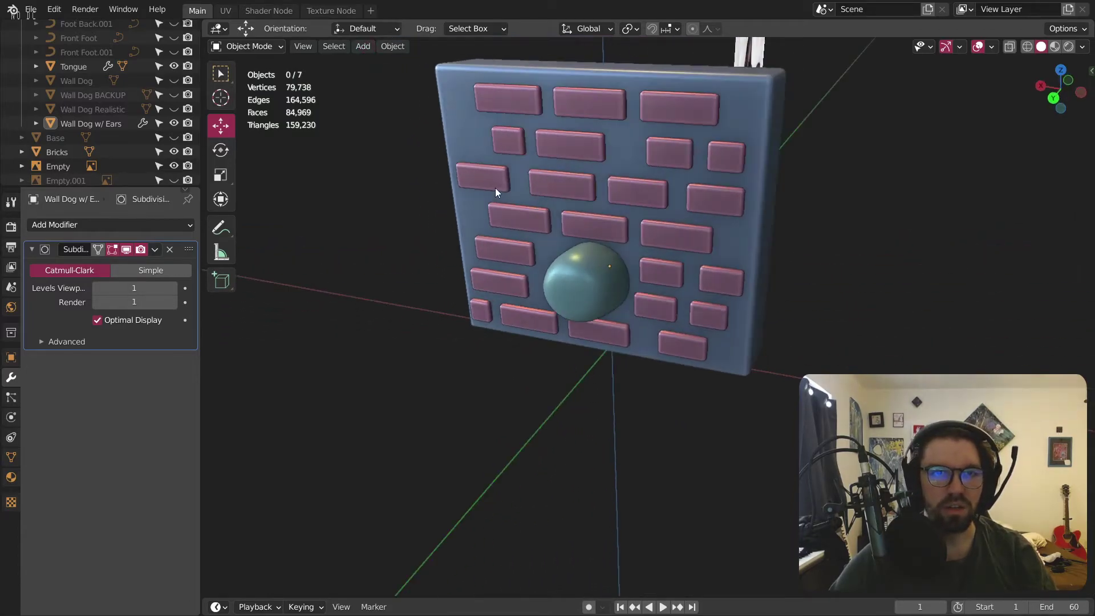
pyautogui.click(364, 46)
pyautogui.moveTo(384, 63)
pyautogui.click(501, 76)
pyautogui.moveTo(502, 76); pyautogui.dragTo(901, 245, button='middle')
pyautogui.press('s')
pyautogui.click(668, 347)
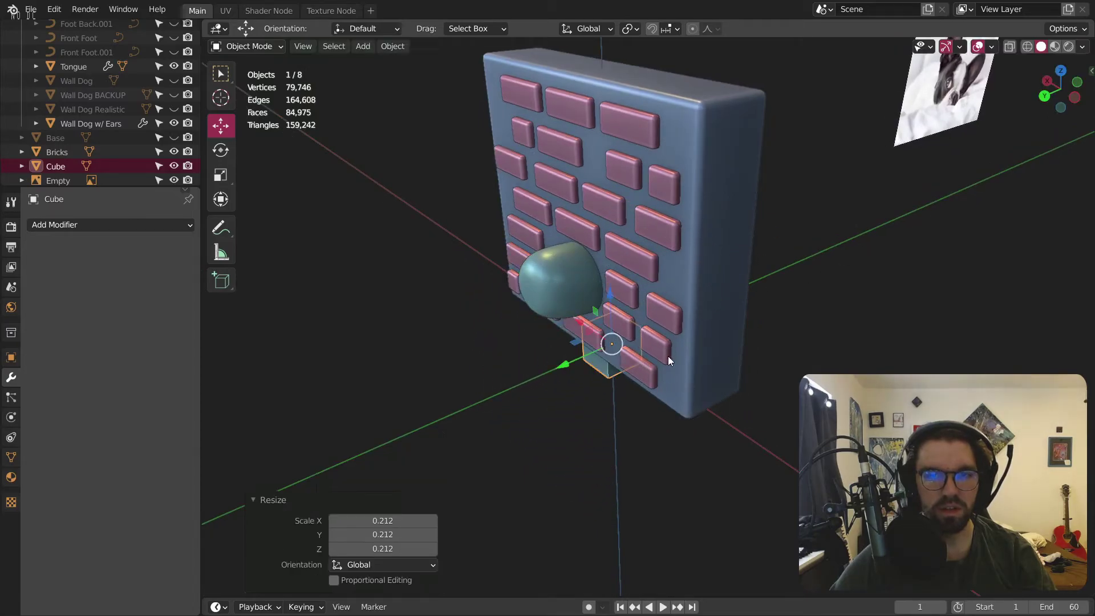
# Step: Move the cube along the Y axis to open space behind the wall and scale it by 0.412
pyautogui.moveTo(668, 347); pyautogui.dragTo(641, 309, button='middle')
pyautogui.moveTo(606, 312); pyautogui.dragTo(445, 313)
pyautogui.press('s')
pyautogui.click(552, 313)
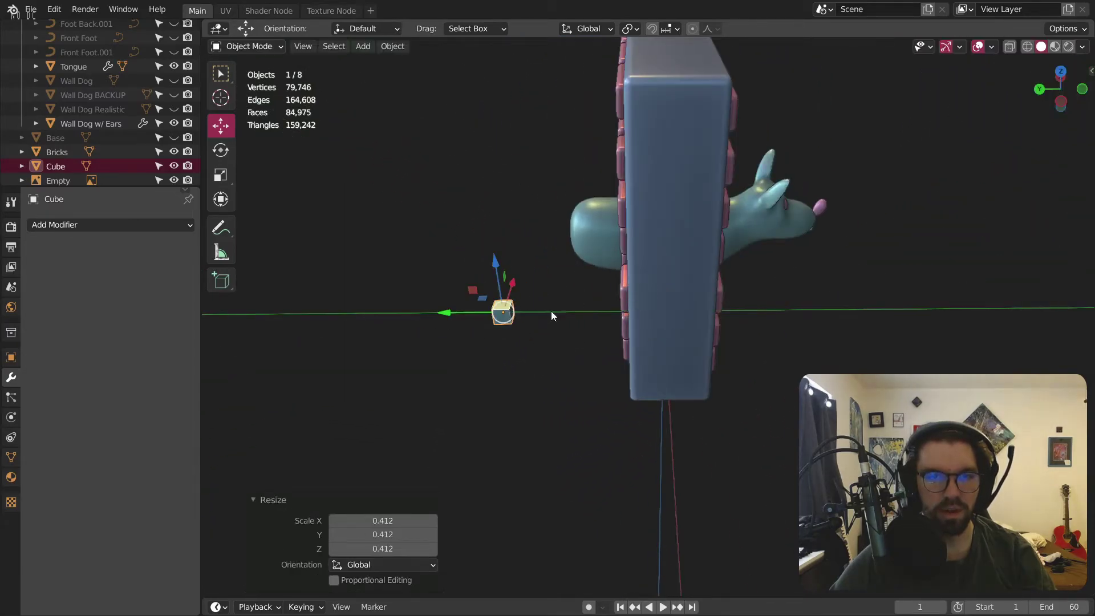
# Step: Scale the cube along separate axes into a tall, narrow box, finishing with a Y scale of 1.128
pyautogui.scroll(5, 495, 303)
pyautogui.click(221, 174)
pyautogui.moveTo(462, 326); pyautogui.dragTo(502, 329)
pyautogui.moveTo(502, 329)
pyautogui.mouseDown(button='middle')
pyautogui.moveTo(584, 292)
pyautogui.moveTo(501, 345)
pyautogui.mouseUp(button='middle')
pyautogui.moveTo(497, 337); pyautogui.dragTo(519, 337)
pyautogui.moveTo(568, 314); pyautogui.dragTo(554, 276, button='middle')
pyautogui.moveTo(553, 275); pyautogui.dragTo(551, 263)
pyautogui.moveTo(556, 305); pyautogui.dragTo(590, 312, button='middle')
pyautogui.moveTo(488, 357); pyautogui.dragTo(492, 357)
pyautogui.moveTo(548, 279); pyautogui.dragTo(550, 278, button='middle')
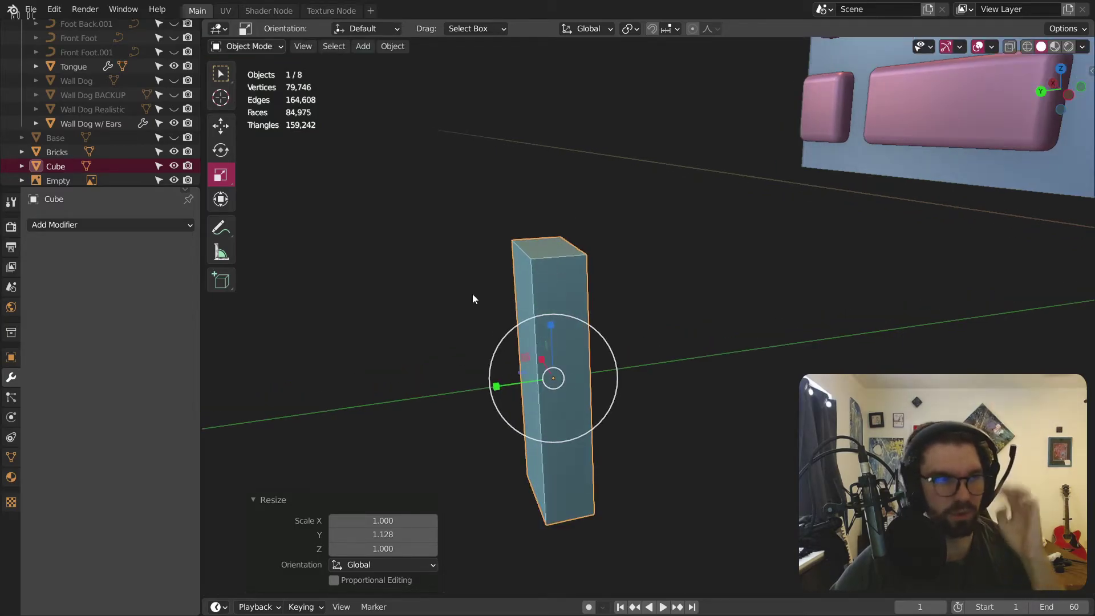
# Step: Apply the box's scale and rotate it 45° about the global Y axis
pyautogui.hotkey('ctrl', 'a')
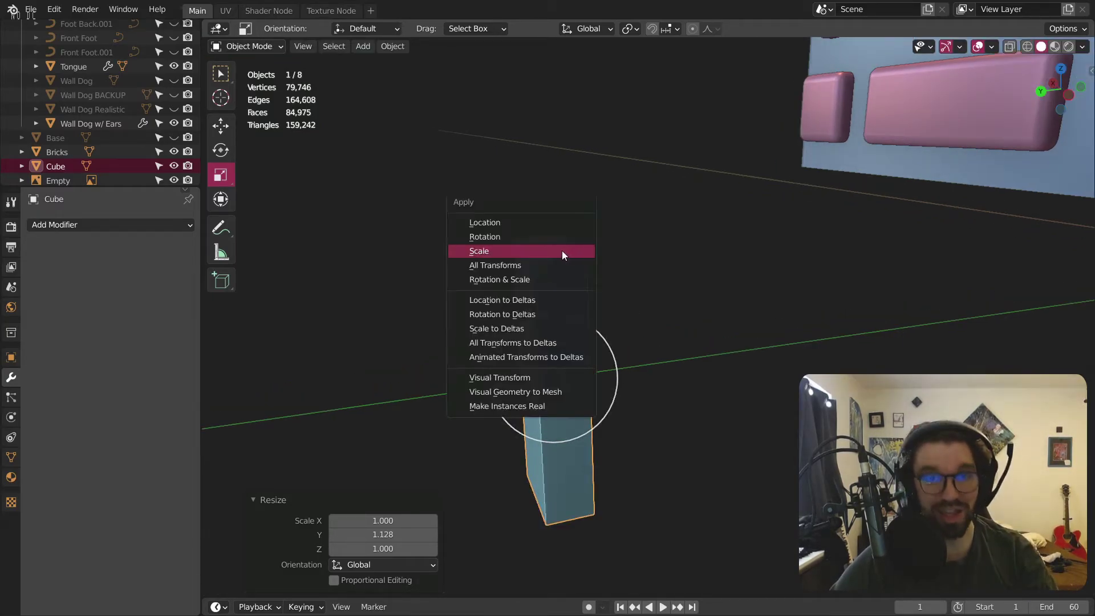
pyautogui.click(550, 254)
pyautogui.moveTo(501, 377); pyautogui.dragTo(232, 150, button='middle')
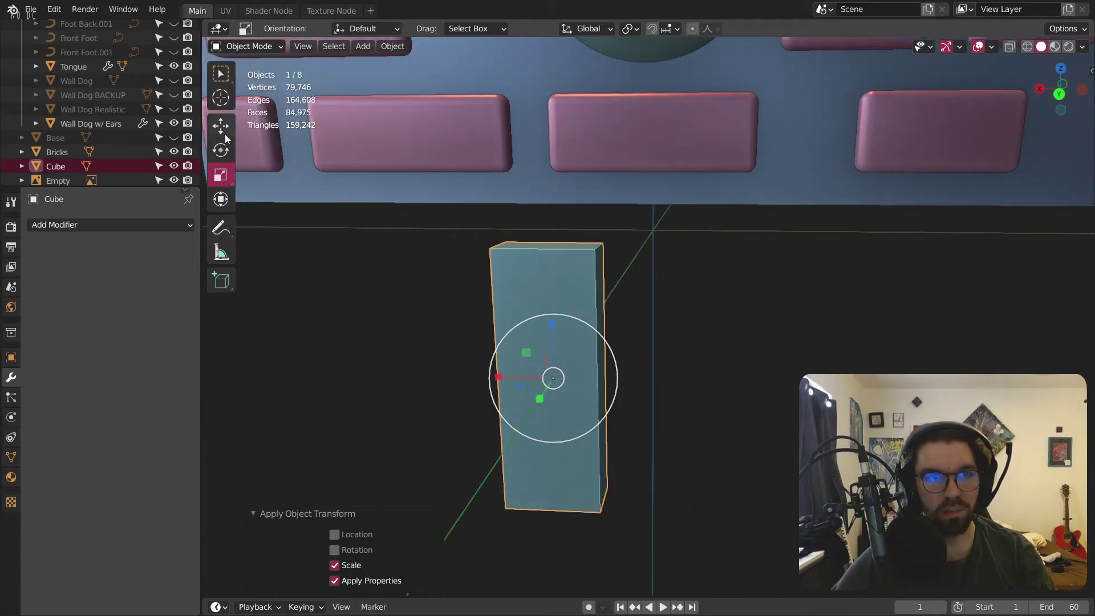
pyautogui.moveTo(532, 330); pyautogui.dragTo(497, 349)
pyautogui.click(399, 534)
pyautogui.write('45')
pyautogui.press('Return')
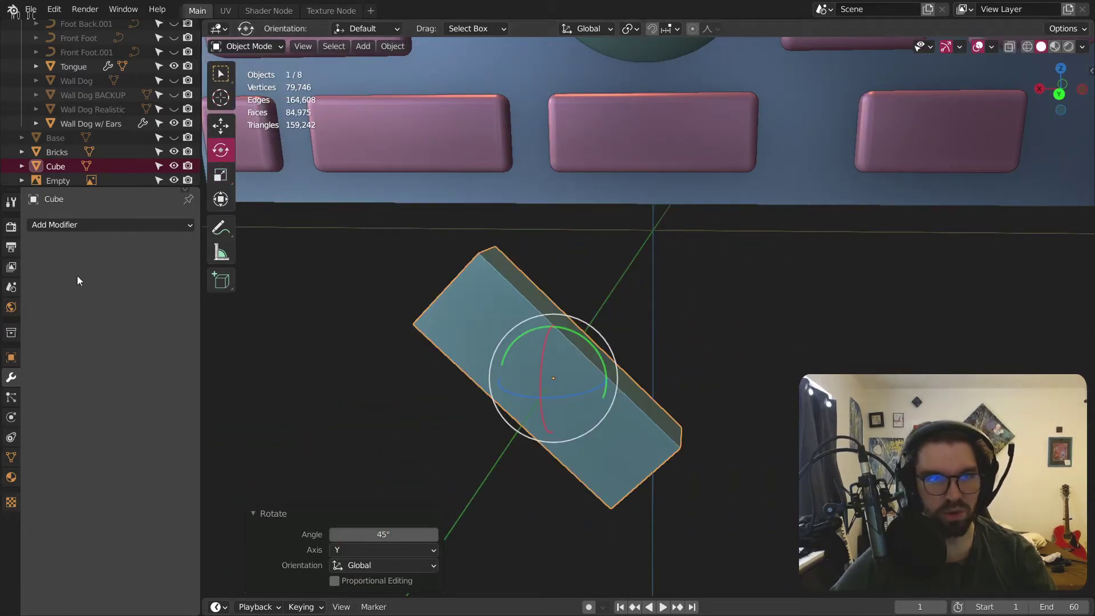
# Step: Add a Mirror modifier to the tilted box, try the X and Y axes, and leave all mirror axes off
pyautogui.click(67, 223)
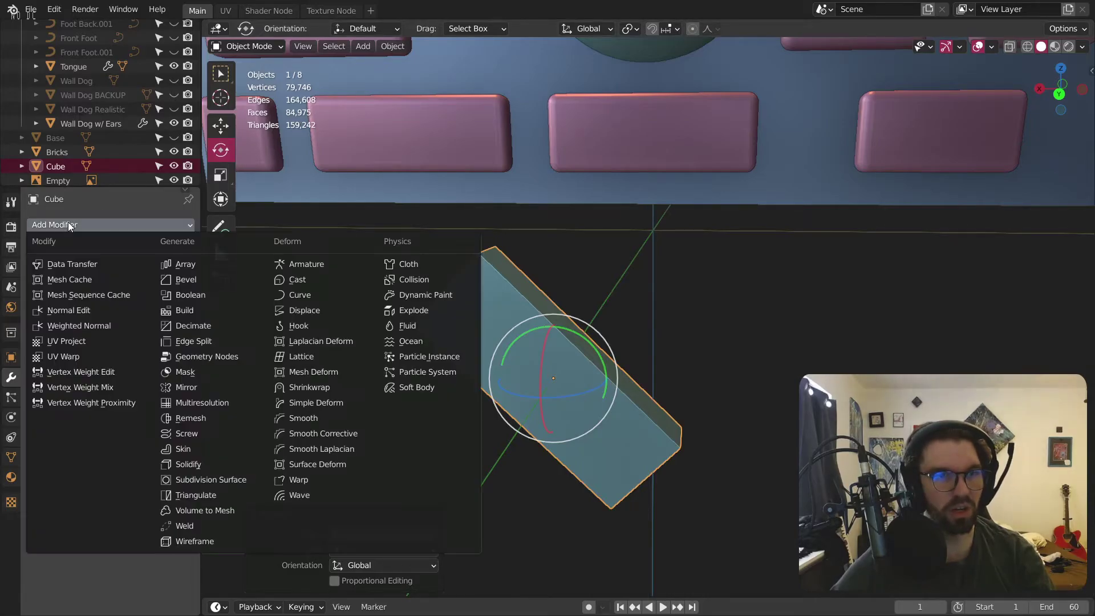
pyautogui.click(174, 387)
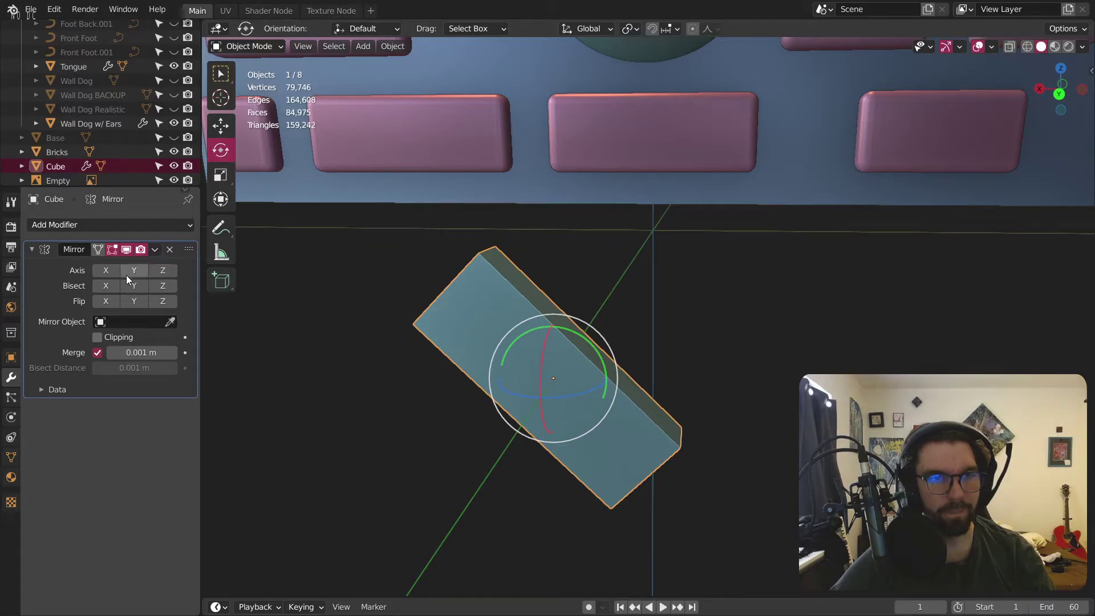
pyautogui.moveTo(319, 257); pyautogui.dragTo(443, 300, button='middle')
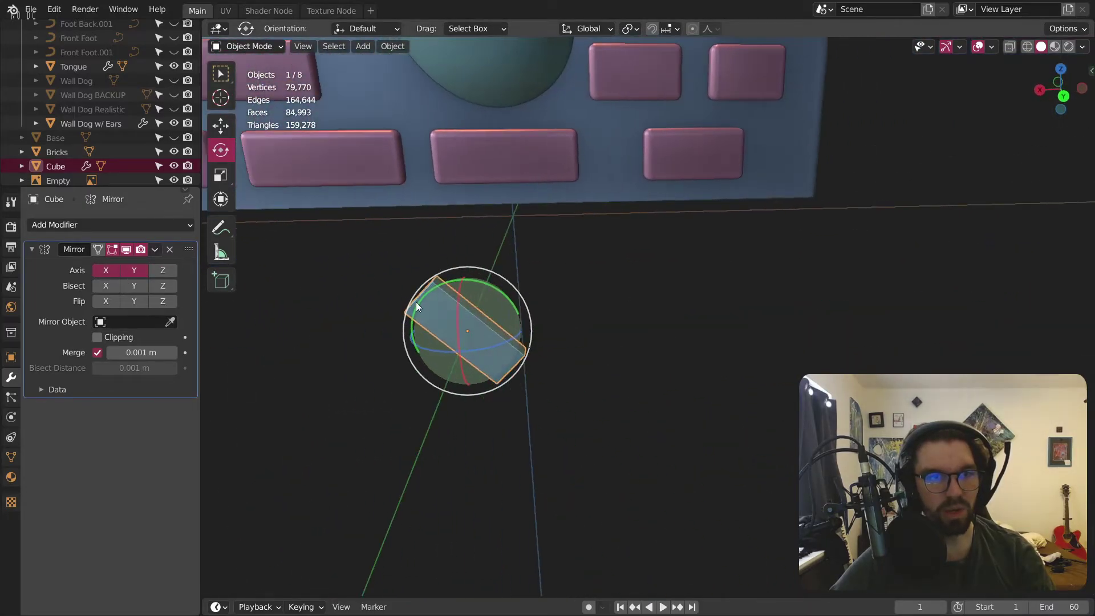
pyautogui.click(134, 270)
pyautogui.click(114, 272)
pyautogui.moveTo(342, 297); pyautogui.dragTo(471, 320, button='middle')
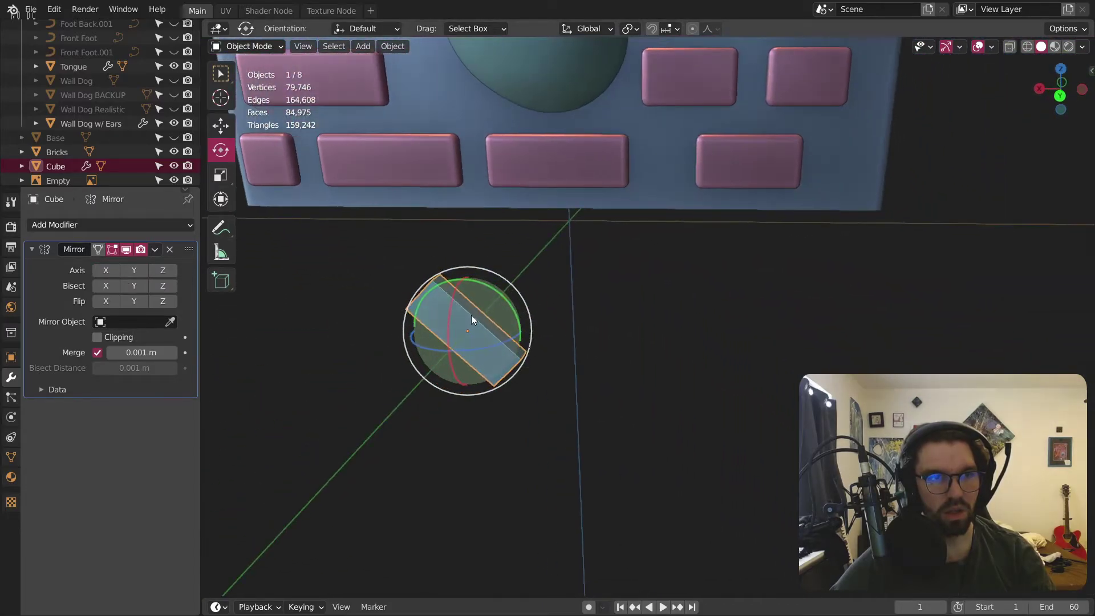
# Step: Set Wall Dog as the mirror object and mirror the box on X to form a cross shape
pyautogui.click(134, 323)
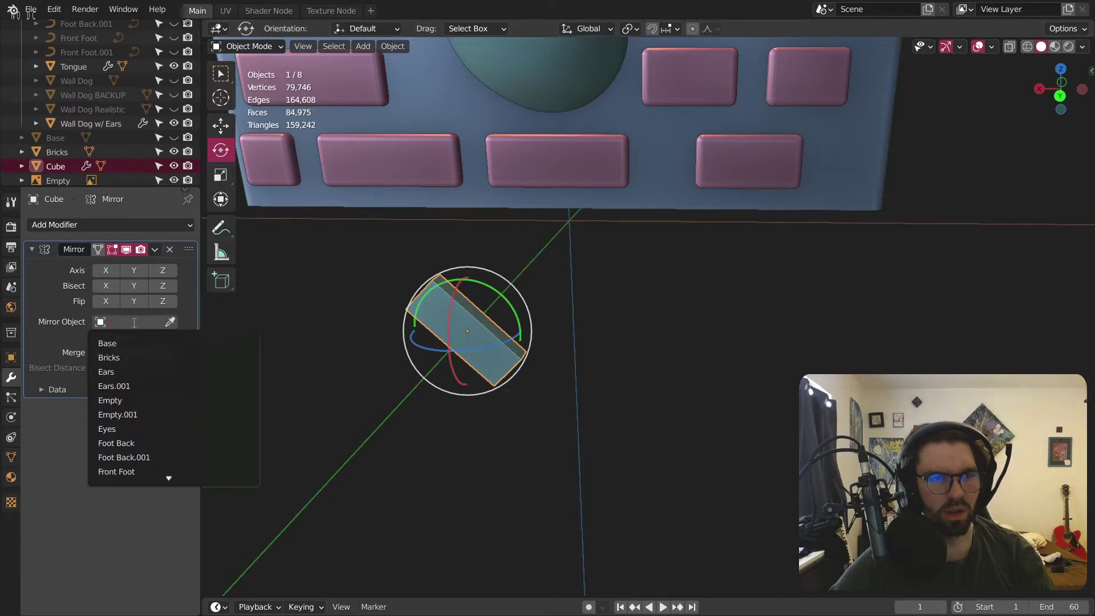
pyautogui.scroll(-5, 147, 465)
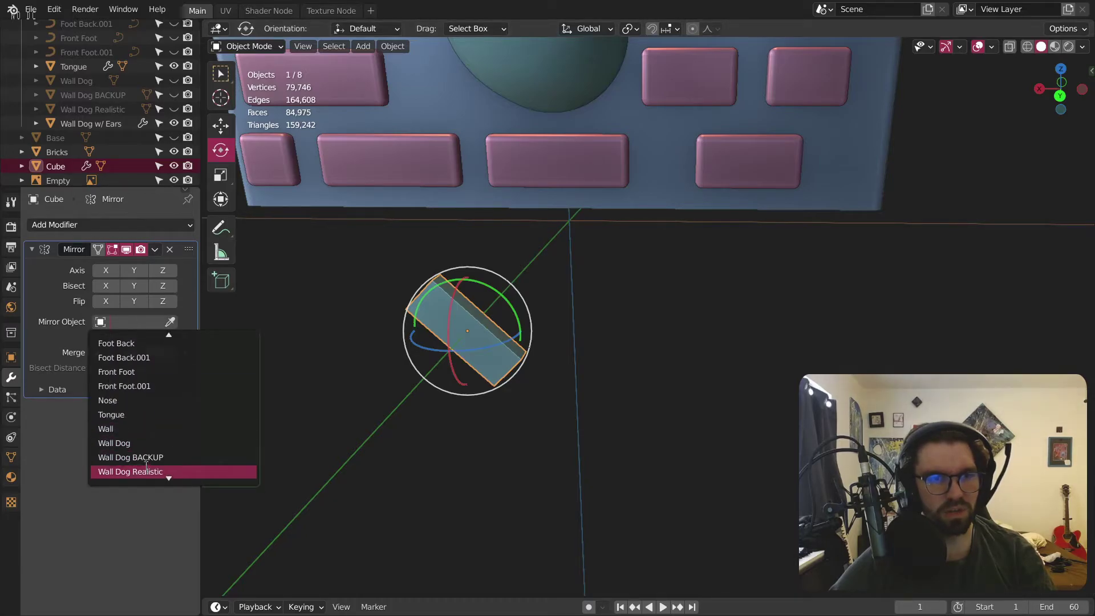
pyautogui.click(143, 443)
pyautogui.click(119, 270)
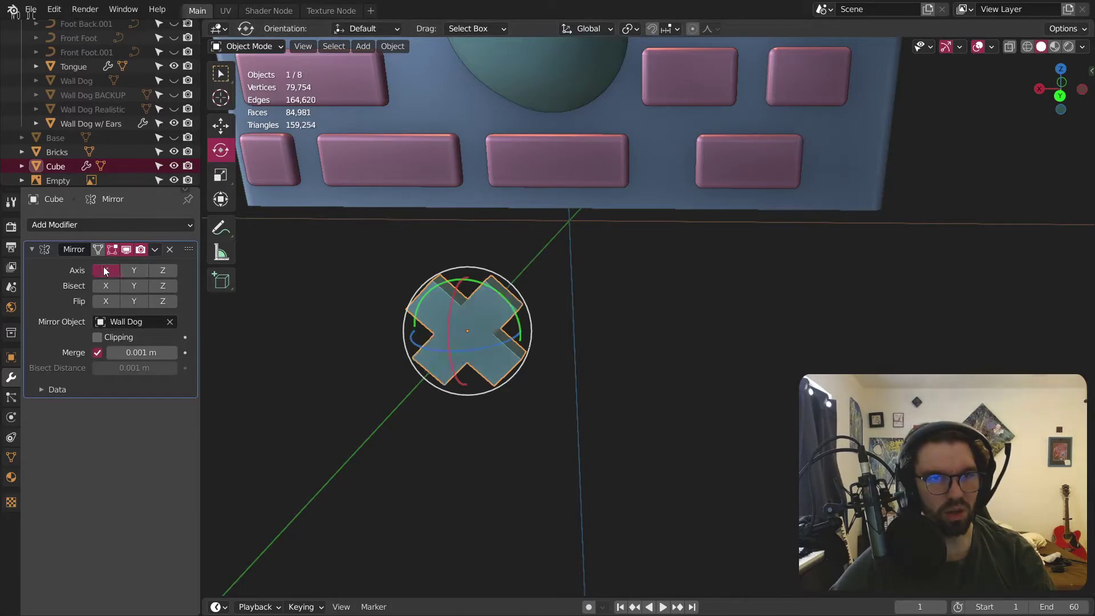
pyautogui.scroll(8, 485, 330)
pyautogui.moveTo(470, 298); pyautogui.dragTo(529, 330, button='middle')
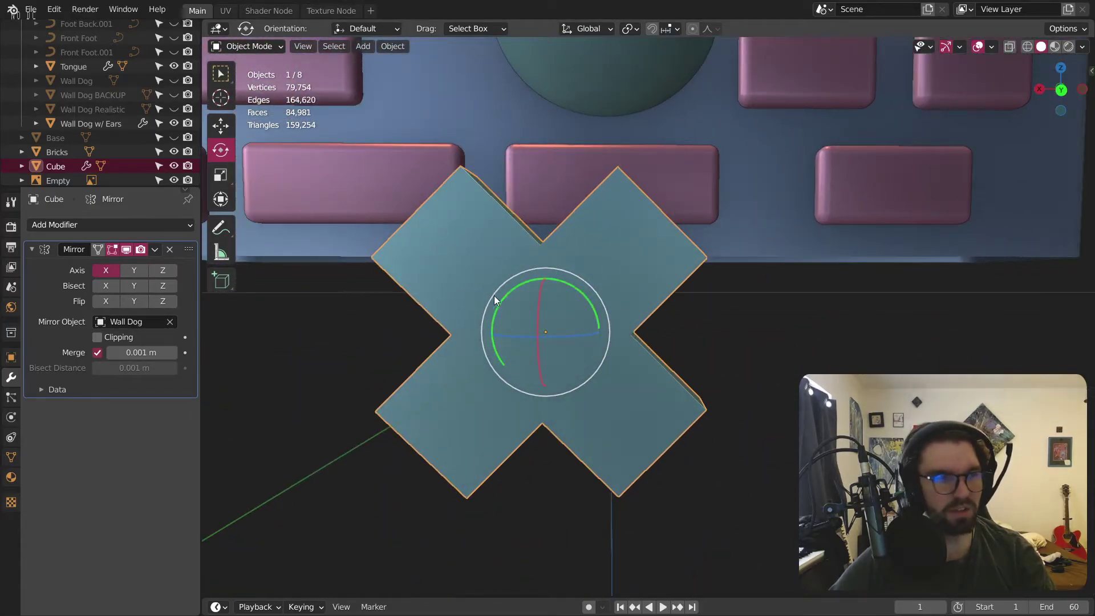
# Step: Add a Bevel modifier to the cross-shaped object and set it to 5 segments
pyautogui.click(137, 227)
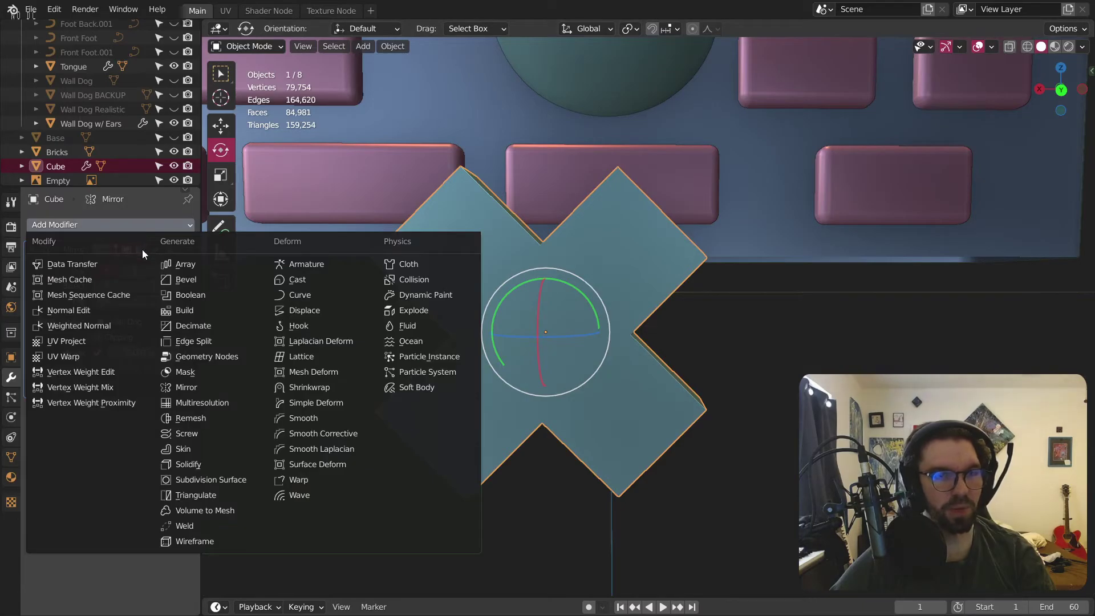
pyautogui.click(201, 280)
pyautogui.click(173, 482)
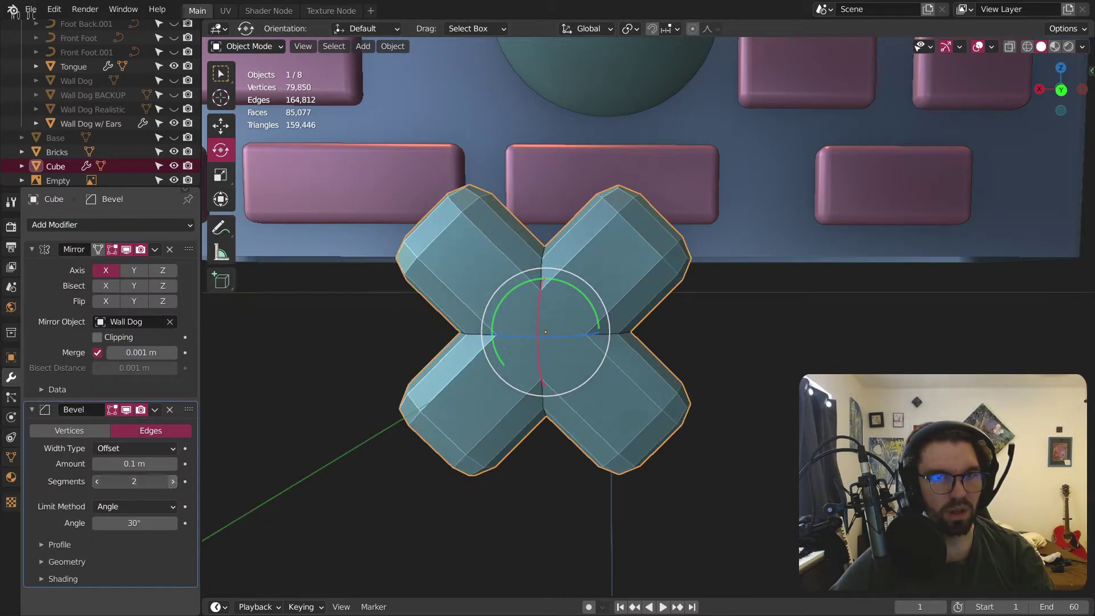
pyautogui.click(172, 482)
pyautogui.click(173, 482)
pyautogui.click(172, 482)
# Step: Shade the beveled cross-shaped object smooth
pyautogui.rightClick(480, 293)
pyautogui.click(480, 293)
pyautogui.moveTo(587, 344); pyautogui.dragTo(545, 288, button='middle')
pyautogui.scroll(4, 553, 297)
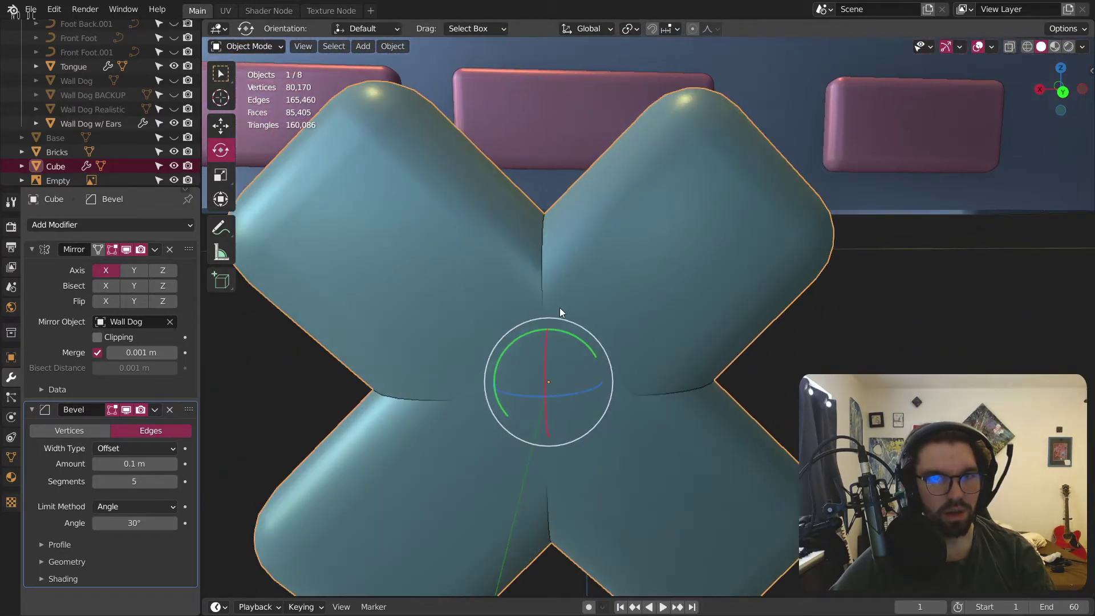
# Step: Set the cross-shaped object's Bevel amount to 0.08 m
pyautogui.click(98, 463)
pyautogui.click(97, 463)
pyautogui.click(123, 462)
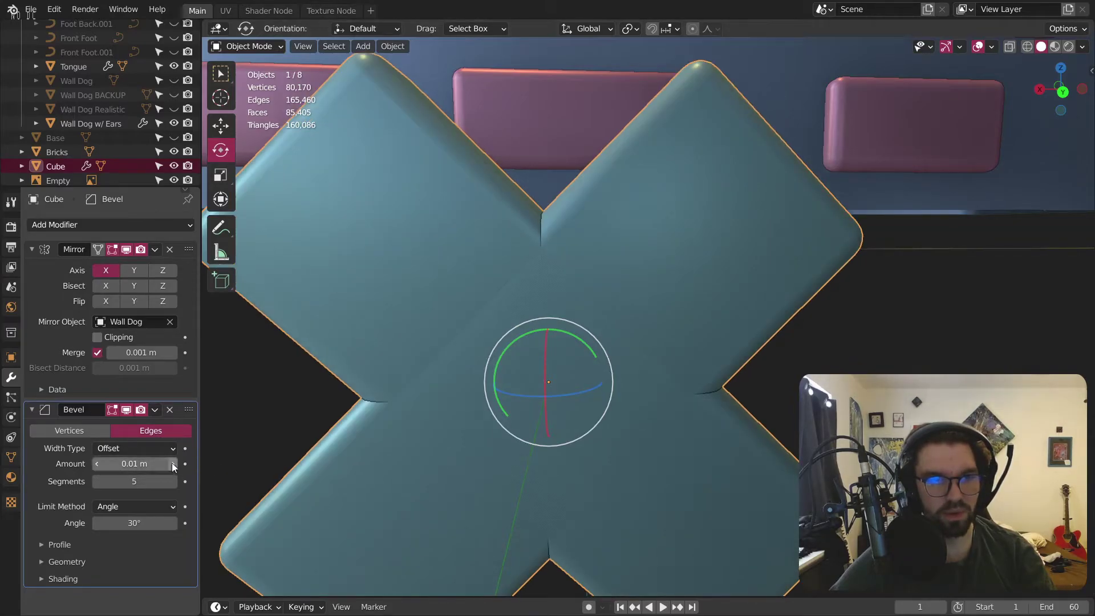
pyautogui.write('0.08')
pyautogui.press('Return')
pyautogui.scroll(-4, 488, 309)
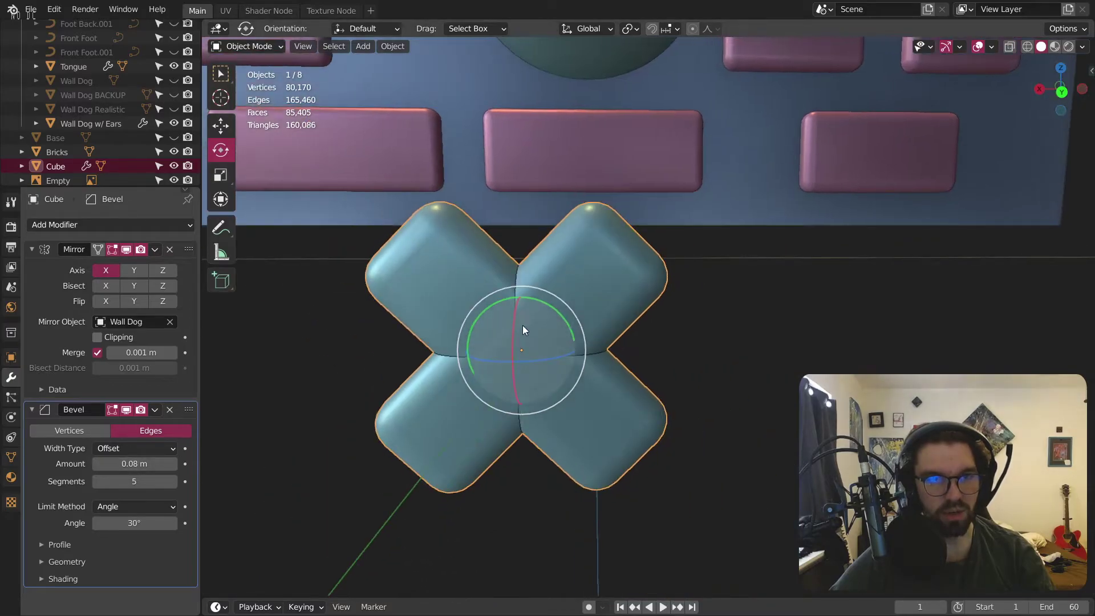
pyautogui.click(246, 46)
pyautogui.moveTo(504, 336); pyautogui.dragTo(543, 309, button='middle')
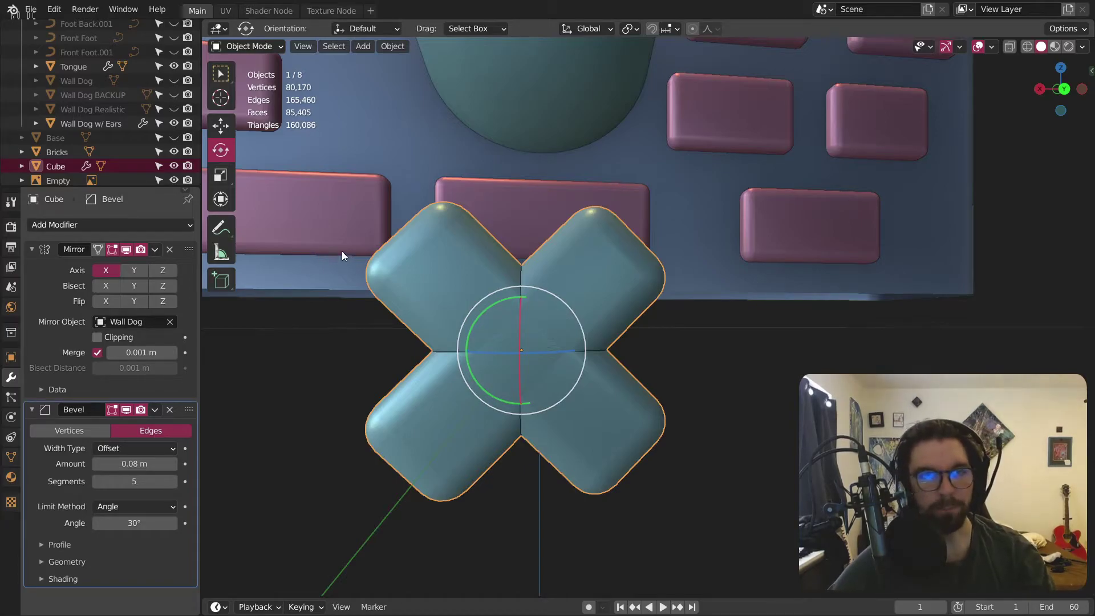
# Step: Undo the bevel, mirror, rotation and lengthwise stretch until the object is a plain, flat square slab
pyautogui.hotkey('ctrl', 'z')
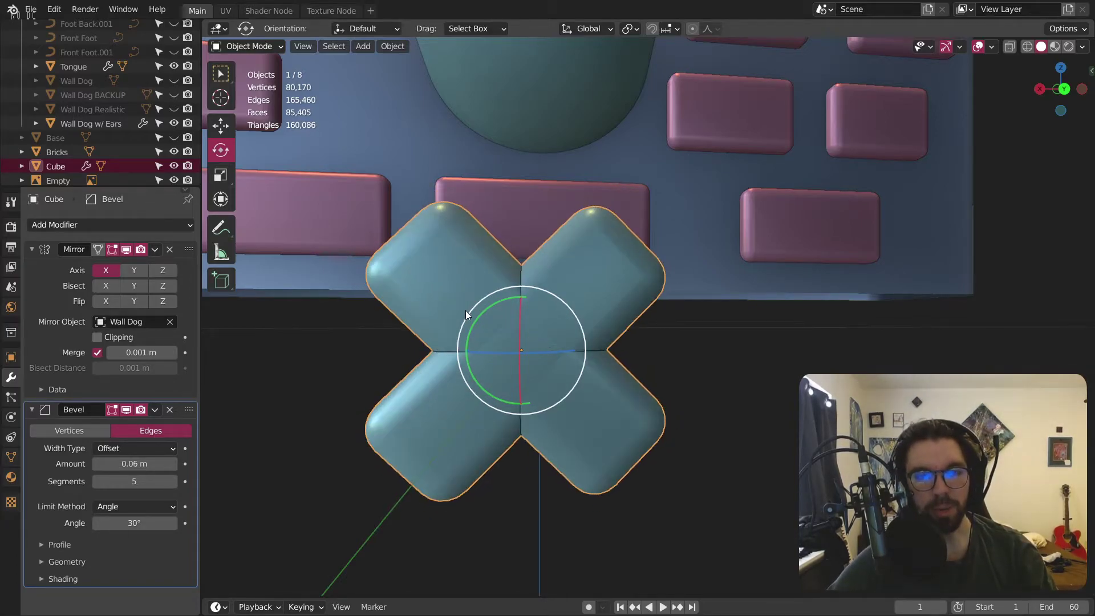
pyautogui.hotkey('ctrl', 'z')
pyautogui.hotkey('ctrl', 'z')
pyautogui.hotkey('ctrl', 'z')
pyautogui.hotkey('ctrl', 'z')
pyautogui.hotkey('ctrl', 'z')
pyautogui.hotkey('ctrl', 'z')
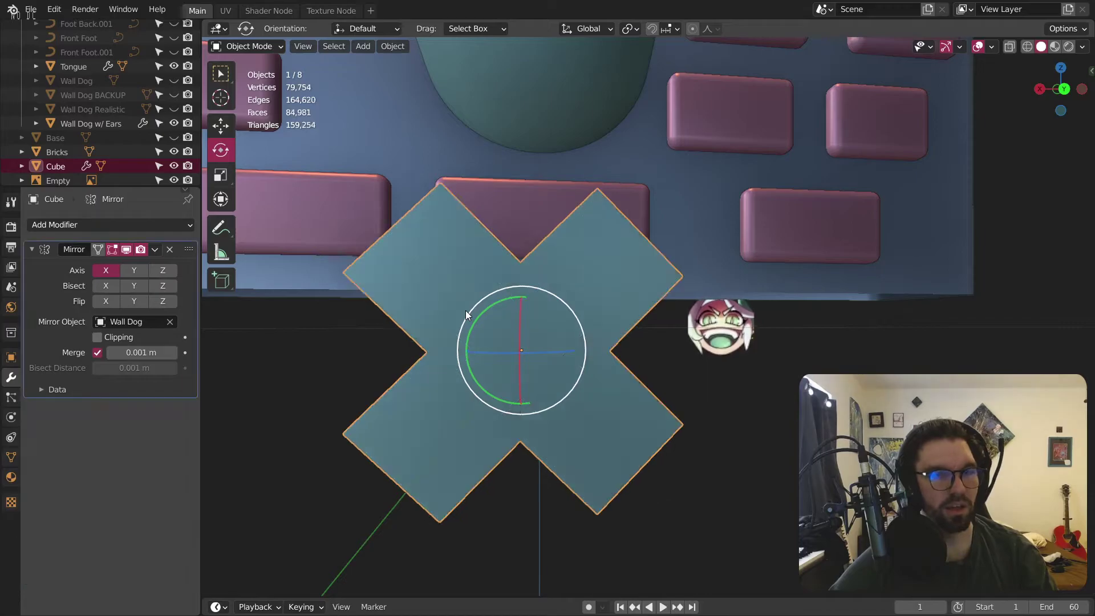
pyautogui.hotkey('ctrl', 'z')
pyautogui.hotkey('ctrl', 'z')
pyautogui.hotkey('ctrl', 'z')
pyautogui.hotkey('ctrl', 'z')
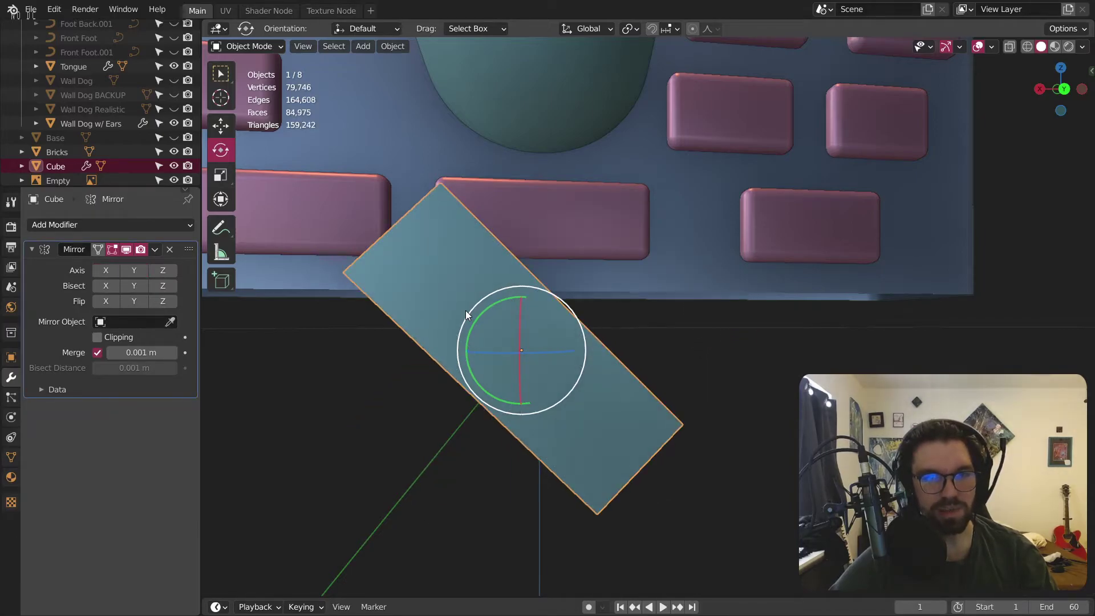
pyautogui.hotkey('ctrl', 'z')
pyautogui.hotkey('ctrl', 'z')
pyautogui.hotkey('ctrl', 'z')
pyautogui.hotkey('ctrl', 'z')
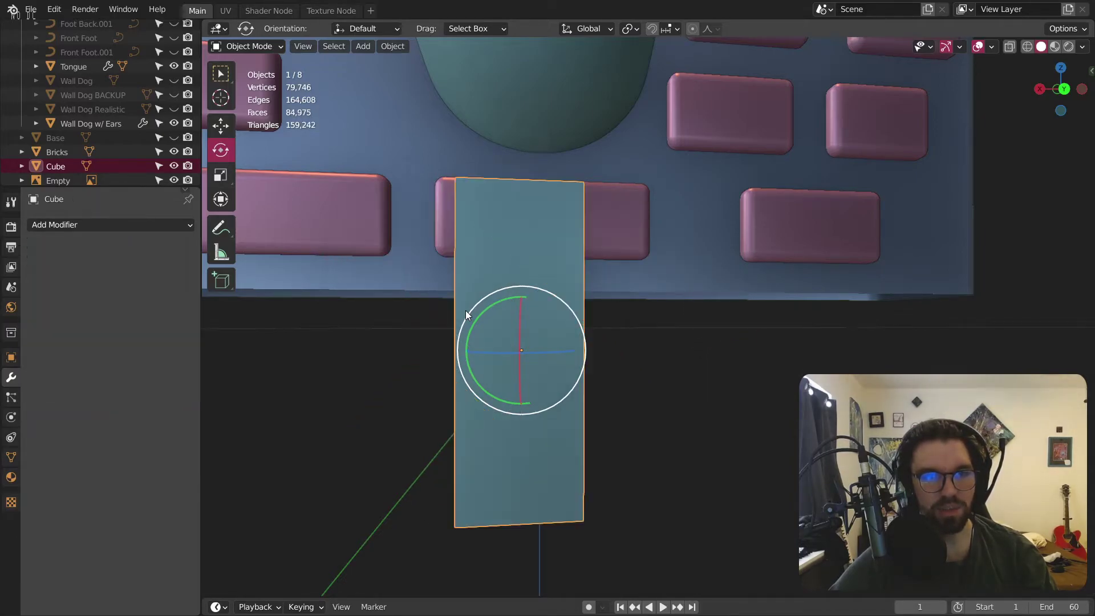
pyautogui.hotkey('ctrl', 'z')
pyautogui.moveTo(483, 350); pyautogui.dragTo(504, 309, button='middle')
pyautogui.hotkey('ctrl', 'z')
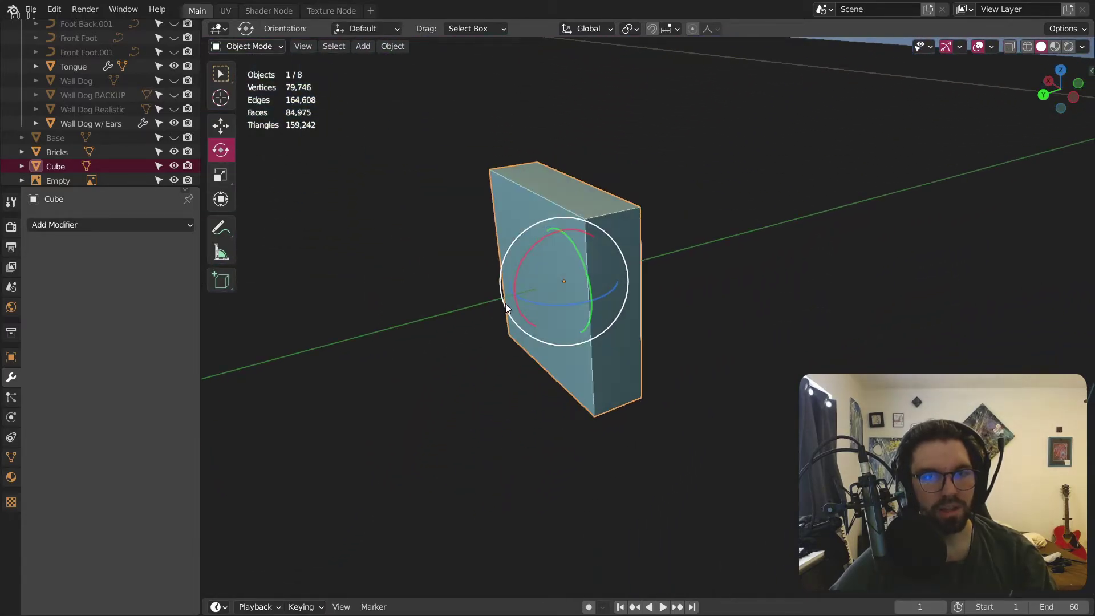
pyautogui.hotkey('ctrl', 'z')
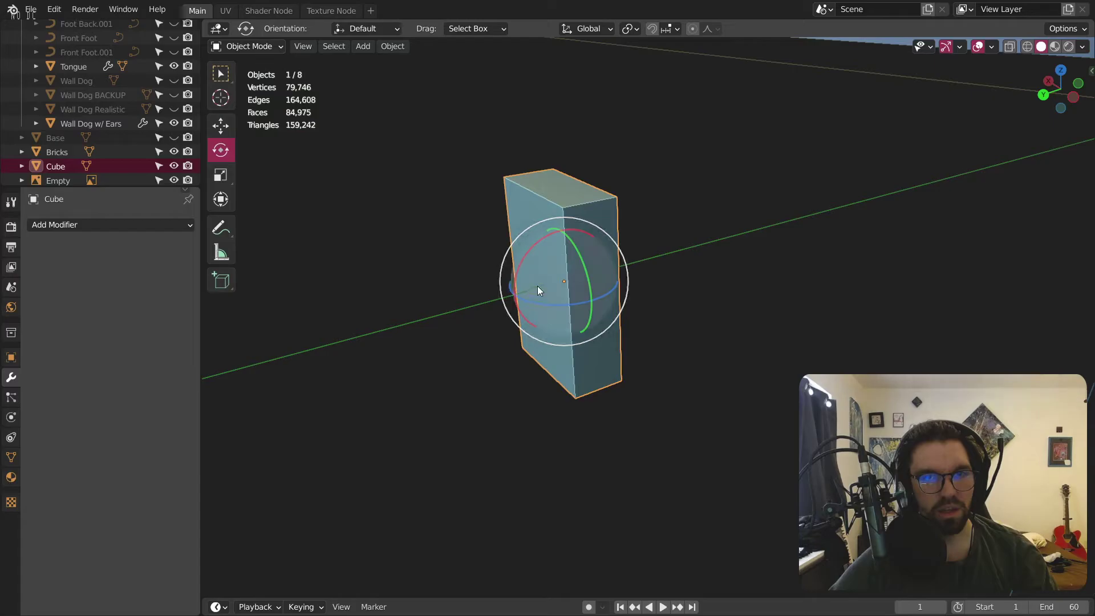
pyautogui.hotkey('ctrl', 'shift', 'z')
# Step: Try extruding the slab's four narrow side faces outward along their normals in Edit Mode, and undo it
pyautogui.click(245, 46)
pyautogui.click(248, 77)
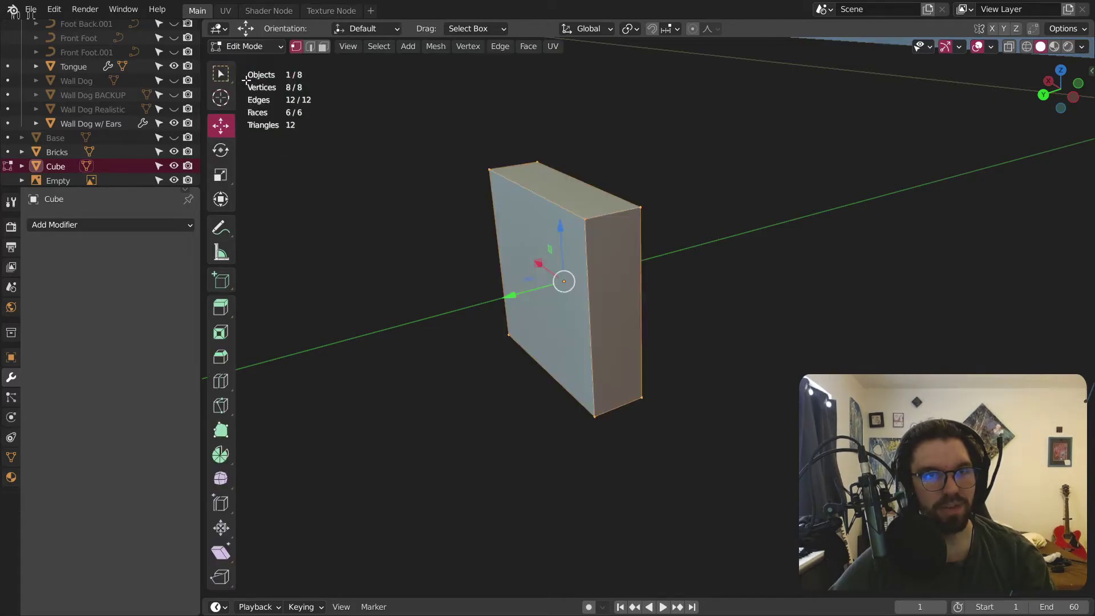
pyautogui.click(323, 46)
pyautogui.click(620, 261)
pyautogui.moveTo(620, 261); pyautogui.dragTo(579, 257, button='middle')
pyautogui.keyDown('shift'); pyautogui.click(550, 335); pyautogui.keyUp('shift')
pyautogui.moveTo(550, 335); pyautogui.dragTo(505, 298, button='middle')
pyautogui.keyDown('shift'); pyautogui.click(642, 349); pyautogui.keyUp('shift')
pyautogui.rightClick(506, 297)
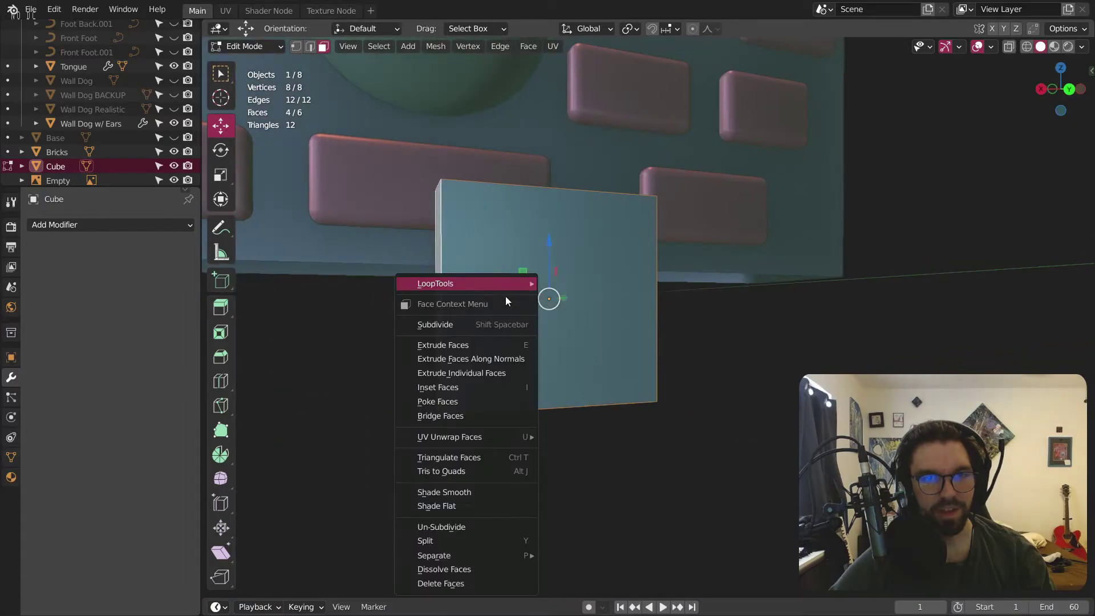
pyautogui.click(486, 358)
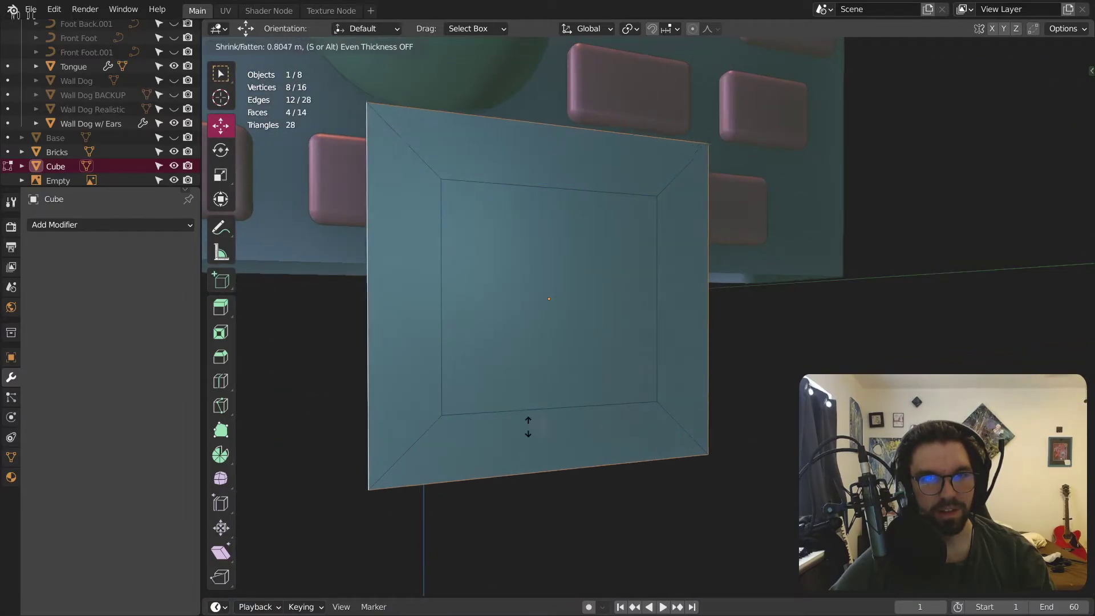
pyautogui.click(521, 444)
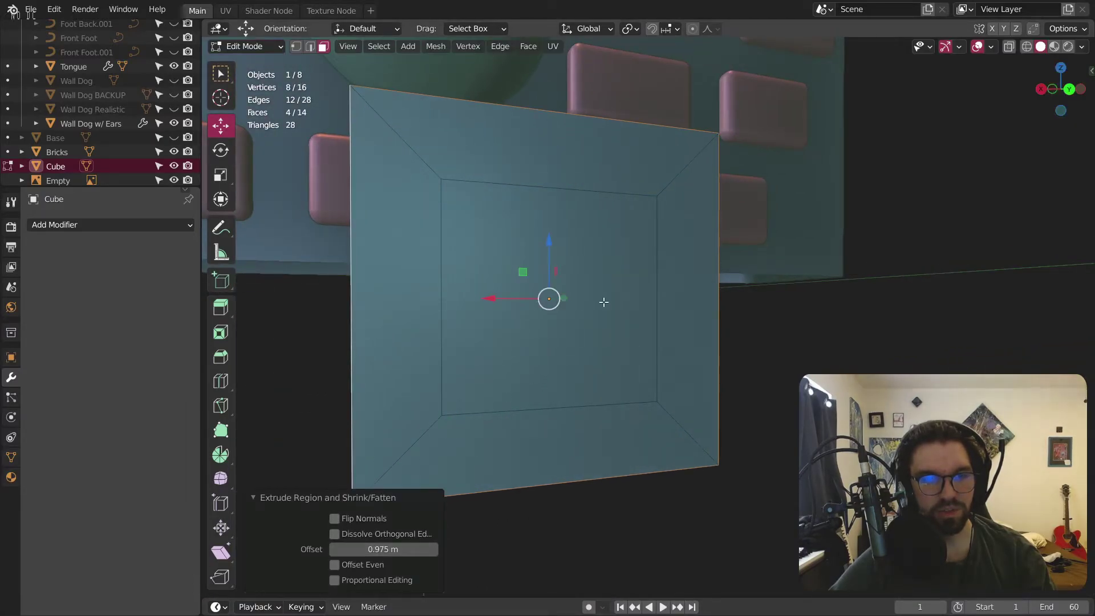
pyautogui.hotkey('ctrl', 'z')
# Step: Extrude the slab's upper face along its normal with an offset of 2 m
pyautogui.moveTo(603, 302); pyautogui.dragTo(517, 234, button='middle')
pyautogui.rightClick(518, 233)
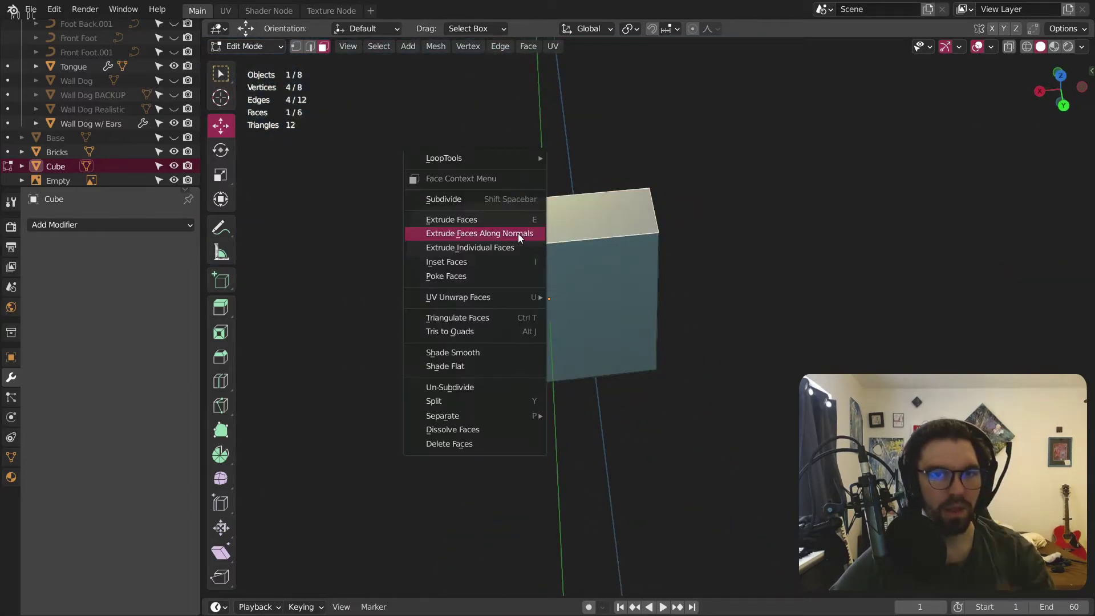
pyautogui.click(518, 233)
pyautogui.click(632, 251)
pyautogui.moveTo(632, 251); pyautogui.dragTo(601, 410, button='middle')
pyautogui.scroll(5, 601, 411)
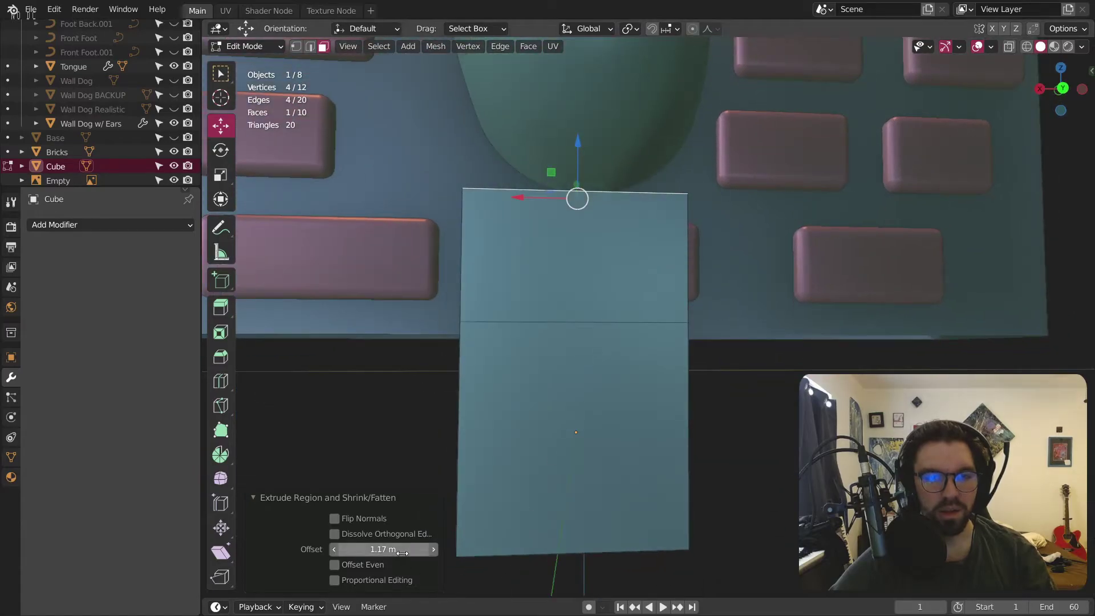
pyautogui.hotkey('ctrl', 'a')
pyautogui.write('1.5')
pyautogui.press('Return')
pyautogui.click(365, 548)
pyautogui.write('2')
pyautogui.press('Return')
pyautogui.moveTo(326, 411); pyautogui.dragTo(476, 388, button='middle')
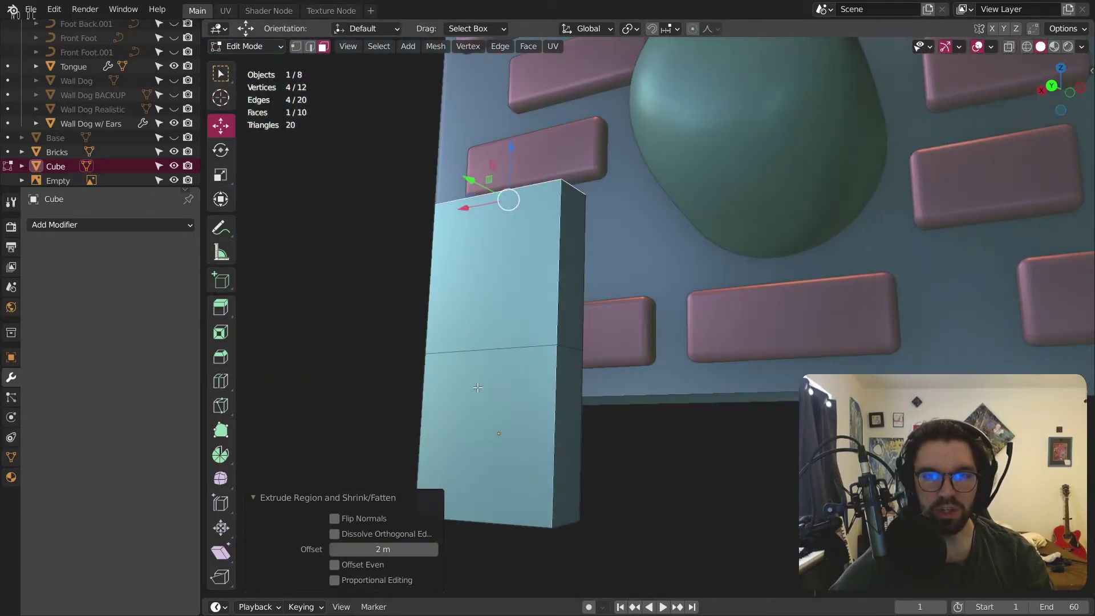
# Step: Repeat the extrusion on the slab's three remaining side faces to form a plus shape, and return to Object Mode
pyautogui.click(577, 391)
pyautogui.moveTo(576, 391); pyautogui.dragTo(452, 343, button='middle')
pyautogui.hotkey('shift', 'r')
pyautogui.click(440, 365)
pyautogui.hotkey('shift', 'r')
pyautogui.hotkey('shift', 'r')
pyautogui.click(262, 49)
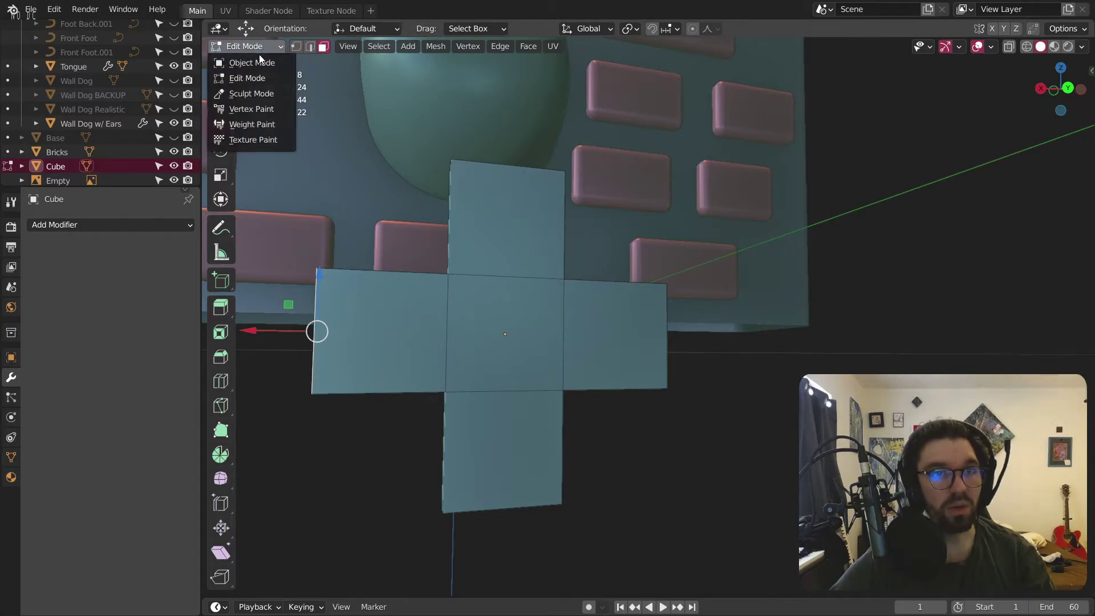
pyautogui.click(257, 56)
# Step: Rotate the plus shape 45° in the view plane to turn it into an X
pyautogui.moveTo(502, 274); pyautogui.dragTo(467, 313, button='middle')
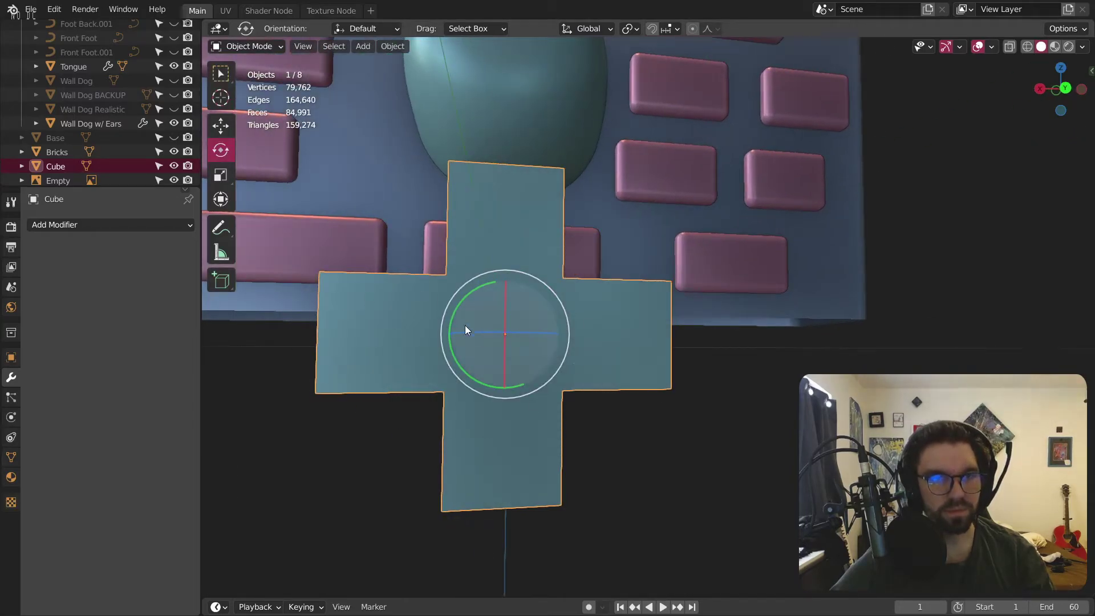
pyautogui.moveTo(459, 297); pyautogui.dragTo(496, 278)
pyautogui.click(394, 534)
pyautogui.write('45')
pyautogui.press('Return')
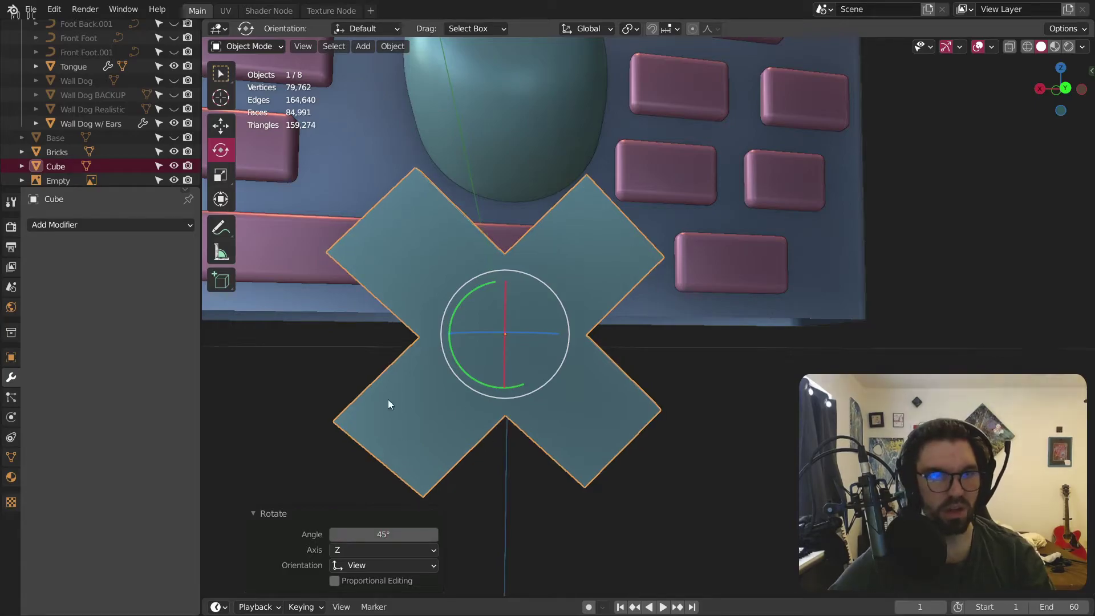
# Step: Add a Bevel modifier to the X shape with 5 segments and an amount of 0.24 m
pyautogui.click(140, 227)
pyautogui.click(205, 279)
pyautogui.moveTo(460, 317); pyautogui.dragTo(369, 342, button='middle')
pyautogui.click(173, 321)
pyautogui.click(173, 321)
pyautogui.click(174, 321)
pyautogui.click(173, 321)
pyautogui.click(174, 304)
pyautogui.click(173, 304)
pyautogui.click(174, 304)
pyautogui.click(174, 304)
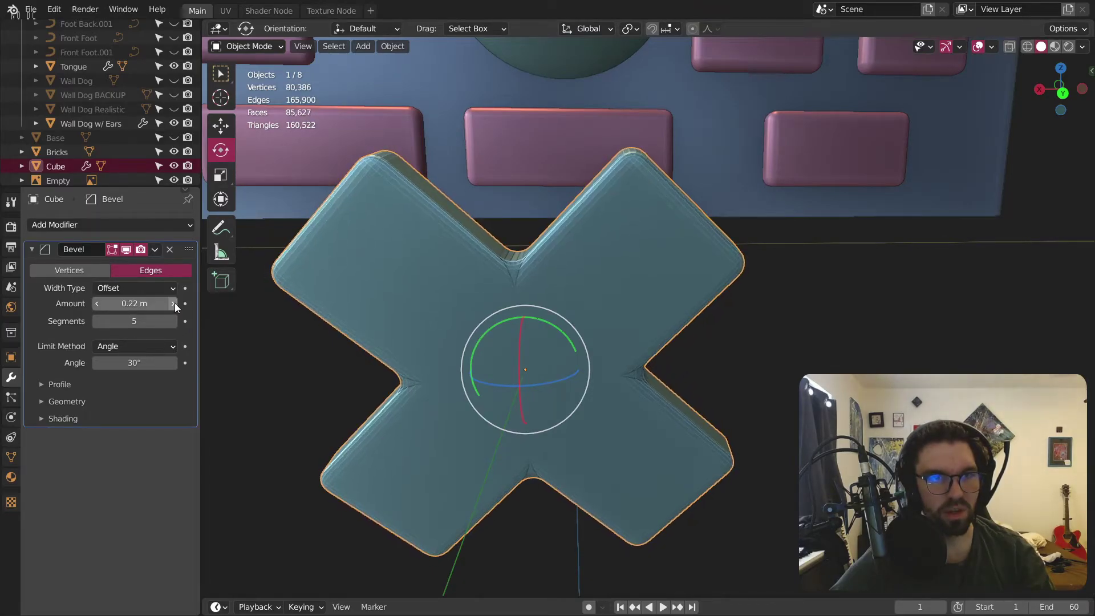
pyautogui.moveTo(175, 307); pyautogui.dragTo(149, 295)
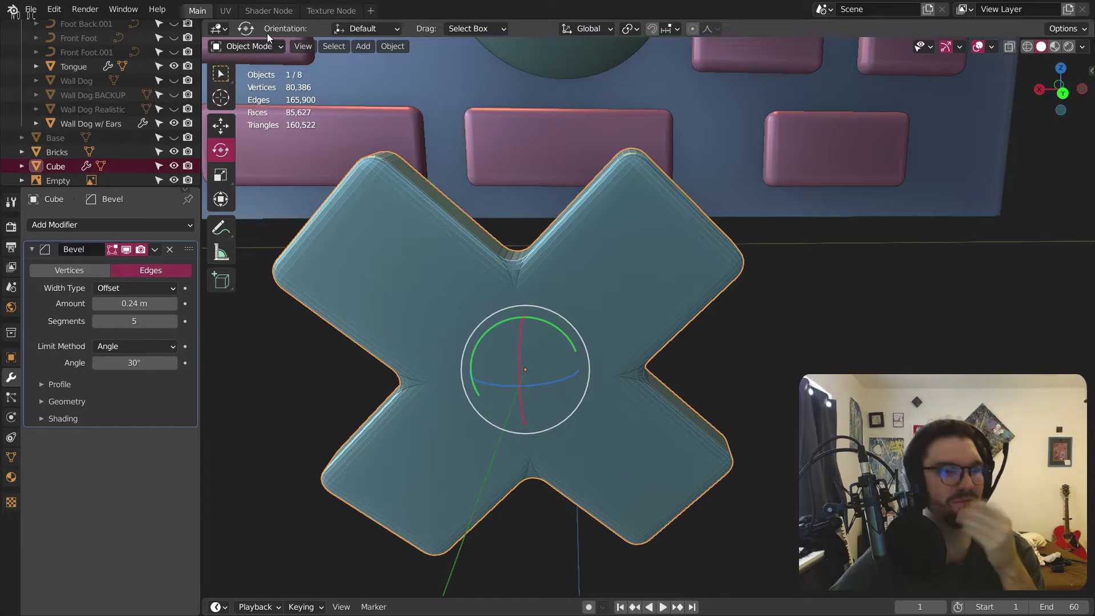
# Step: Add a centred loop cut lengthwise through each of the X shape's two crossing bars in Edit Mode
pyautogui.click(250, 46)
pyautogui.click(251, 76)
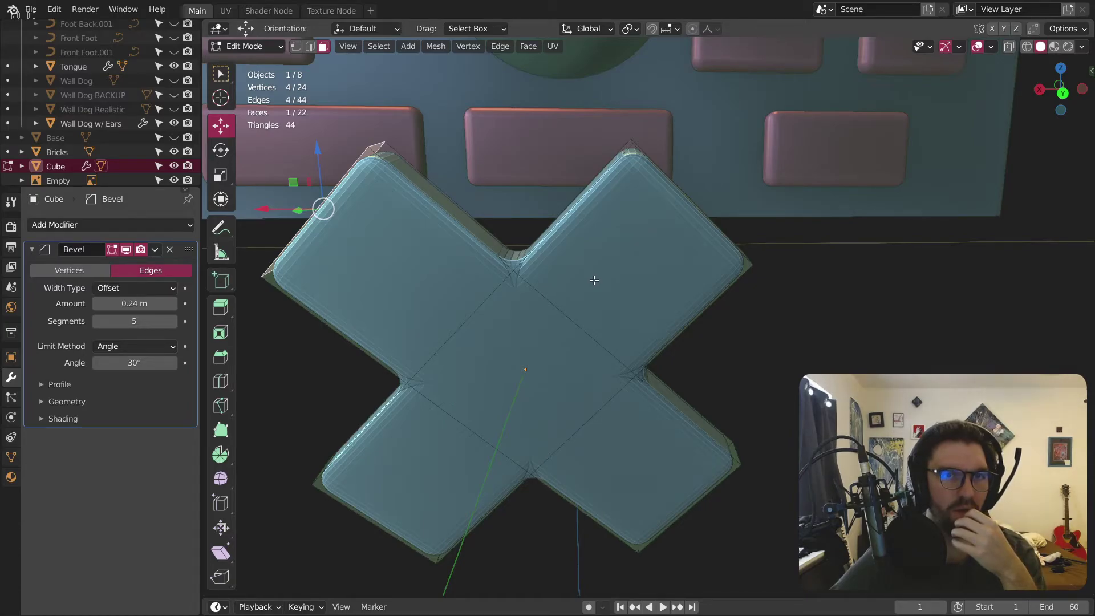
pyautogui.click(221, 380)
pyautogui.click(457, 438)
pyautogui.keyDown('shift'); pyautogui.moveTo(457, 438); pyautogui.dragTo(547, 356, button='middle'); pyautogui.keyUp('shift')
pyautogui.click(557, 352)
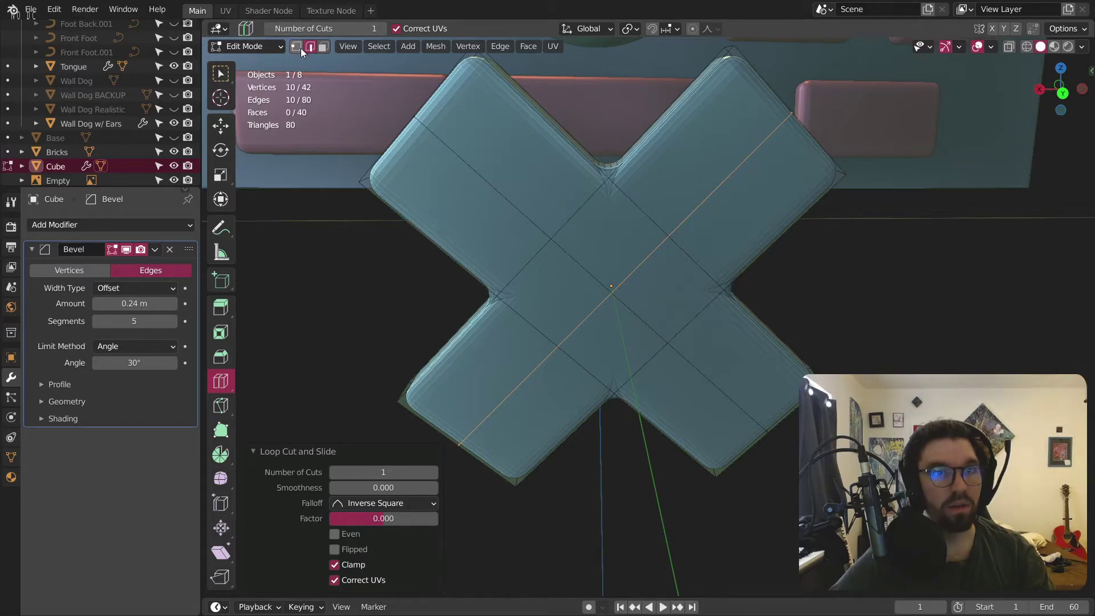
# Step: Merge the five middle vertices on one broad face of the X shape into a single vertex
pyautogui.click(221, 73)
pyautogui.moveTo(513, 208); pyautogui.dragTo(575, 275)
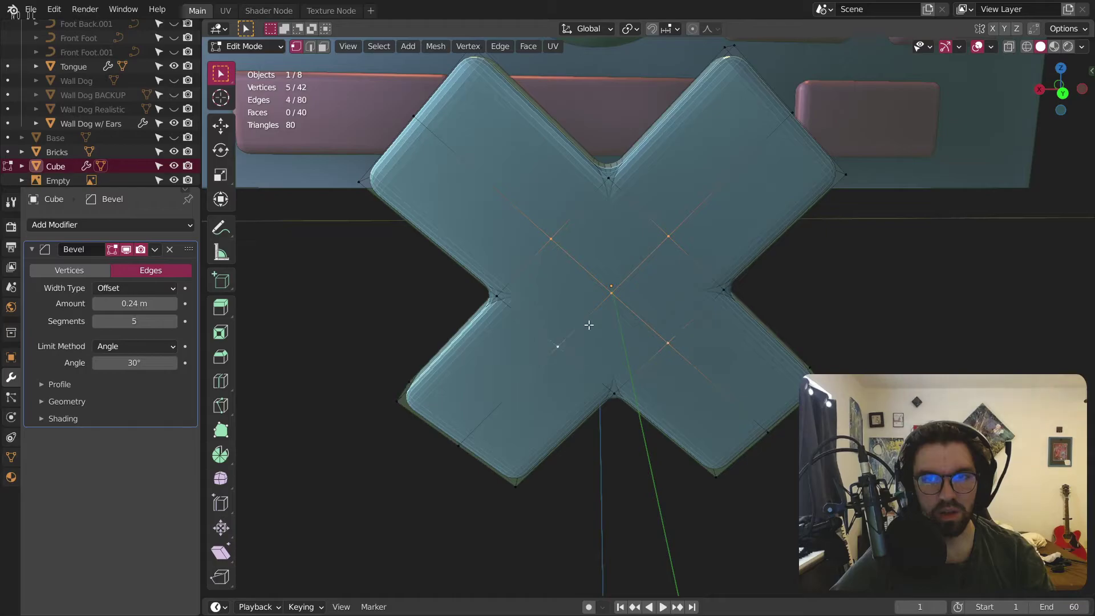
pyautogui.rightClick(618, 295)
pyautogui.moveTo(608, 535)
pyautogui.click(704, 460)
# Step: Merge the five middle vertices on the opposite broad face at their center and return to Object Mode
pyautogui.moveTo(728, 237); pyautogui.dragTo(619, 214, button='middle')
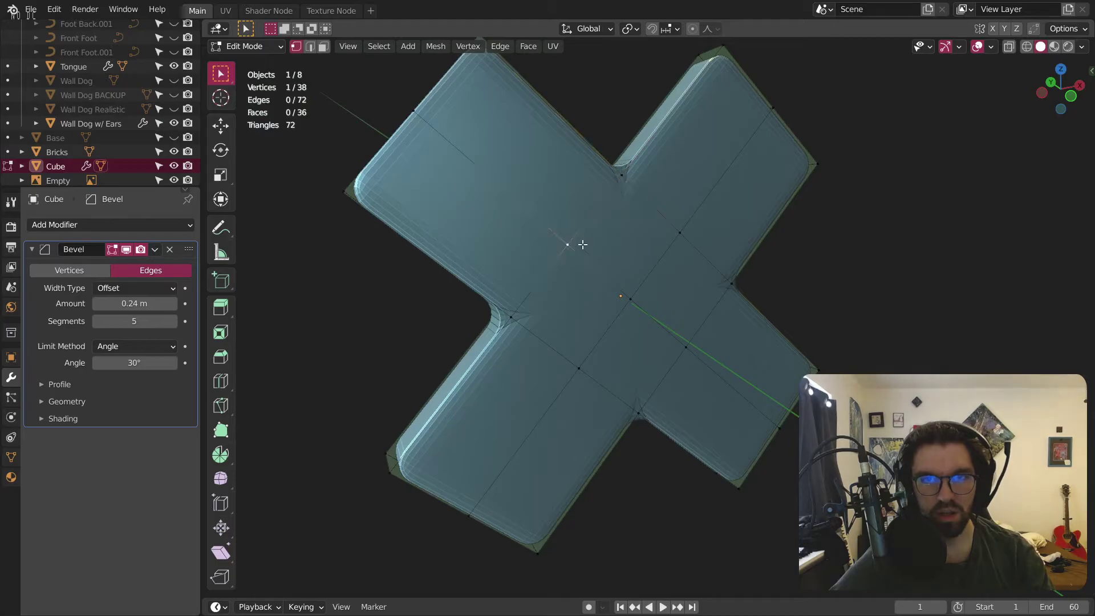
pyautogui.rightClick(627, 304)
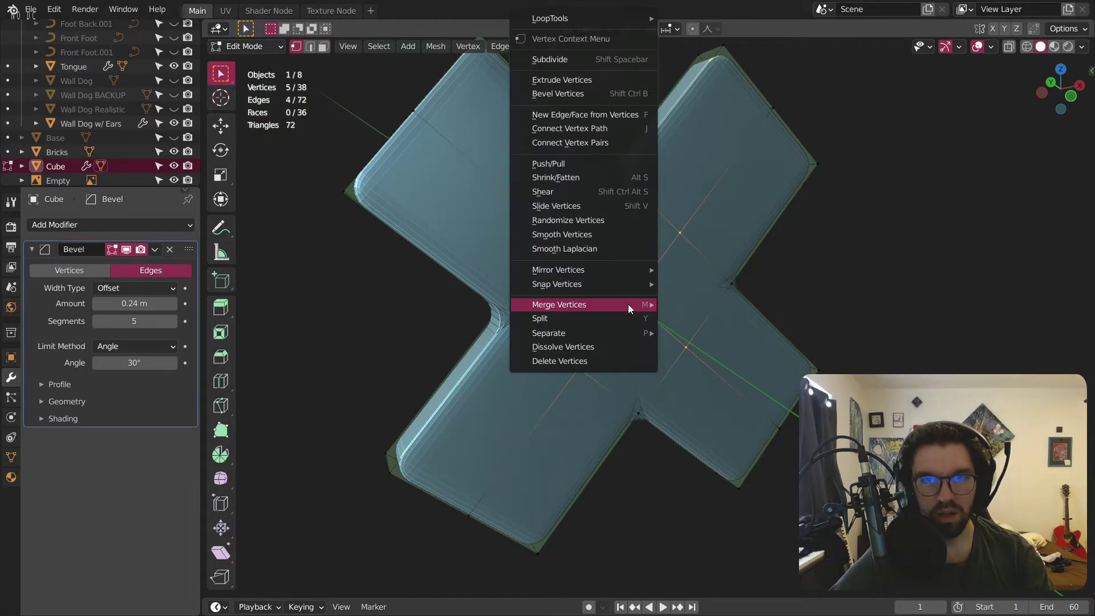
pyautogui.moveTo(628, 303)
pyautogui.click(707, 303)
pyautogui.moveTo(707, 302); pyautogui.dragTo(877, 258, button='middle')
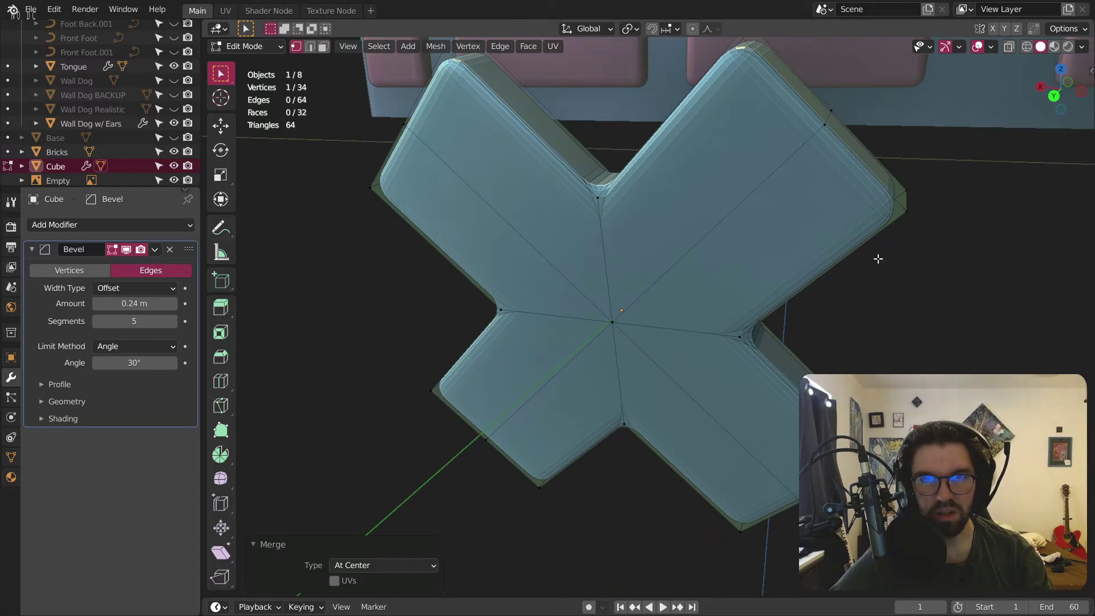
pyautogui.moveTo(609, 225); pyautogui.dragTo(580, 177, button='middle')
pyautogui.press('Tab')
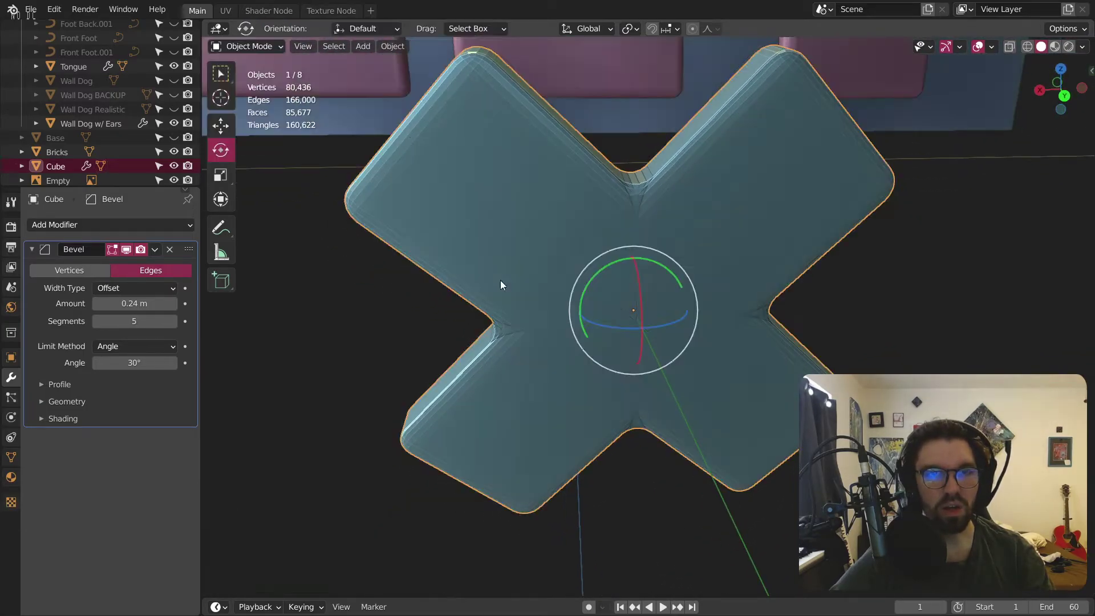
# Step: Delete the X-shaped object and add a new cube mesh
pyautogui.scroll(-3, 639, 229)
pyautogui.scroll(3, 613, 272)
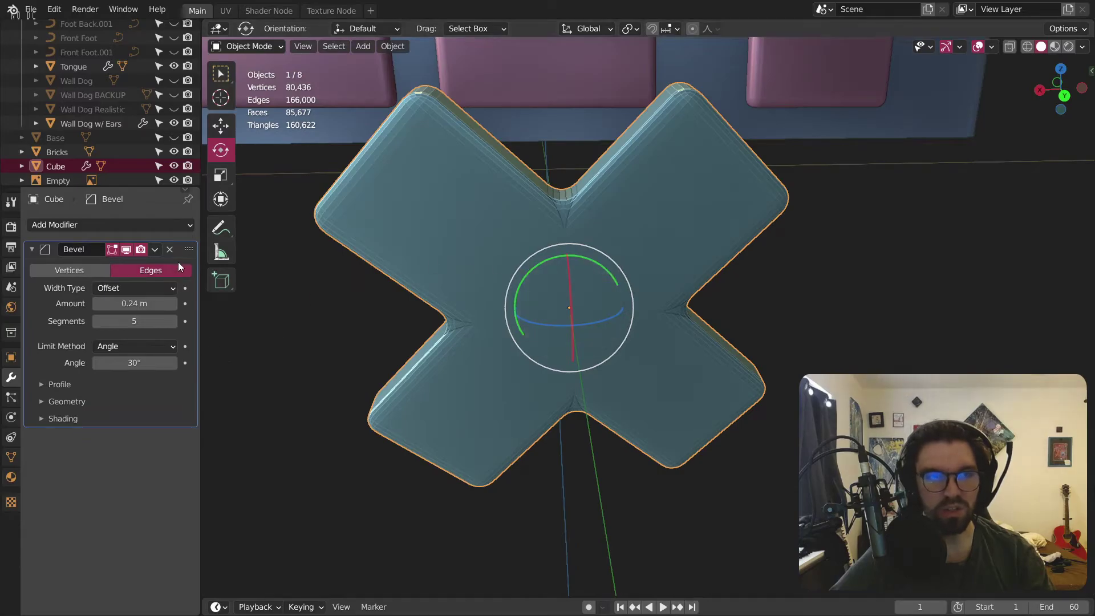
pyautogui.press('Delete')
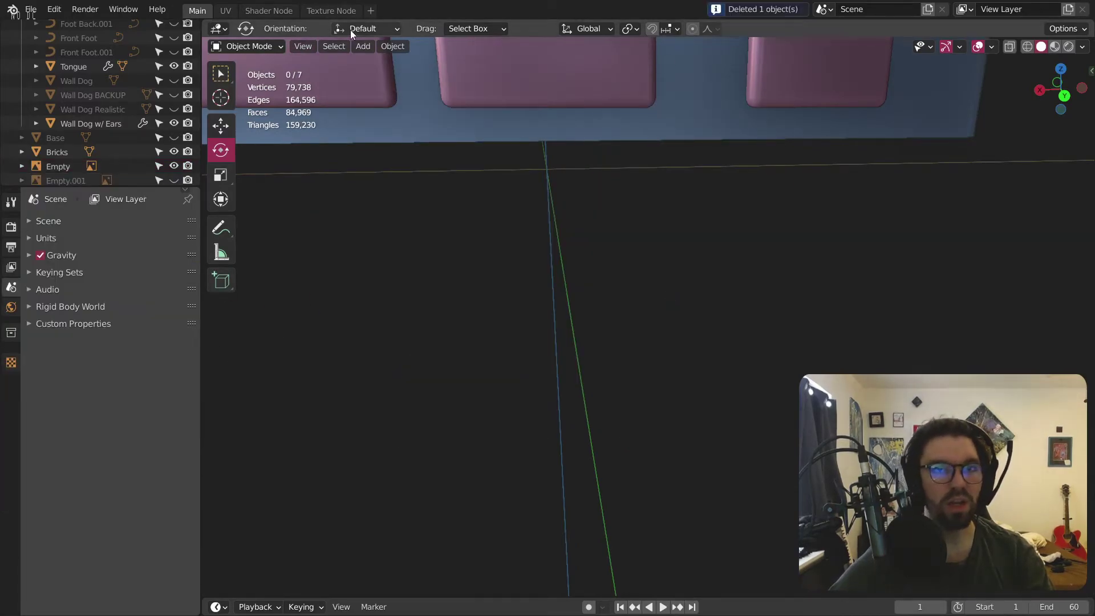
pyautogui.click(363, 47)
pyautogui.moveTo(388, 63)
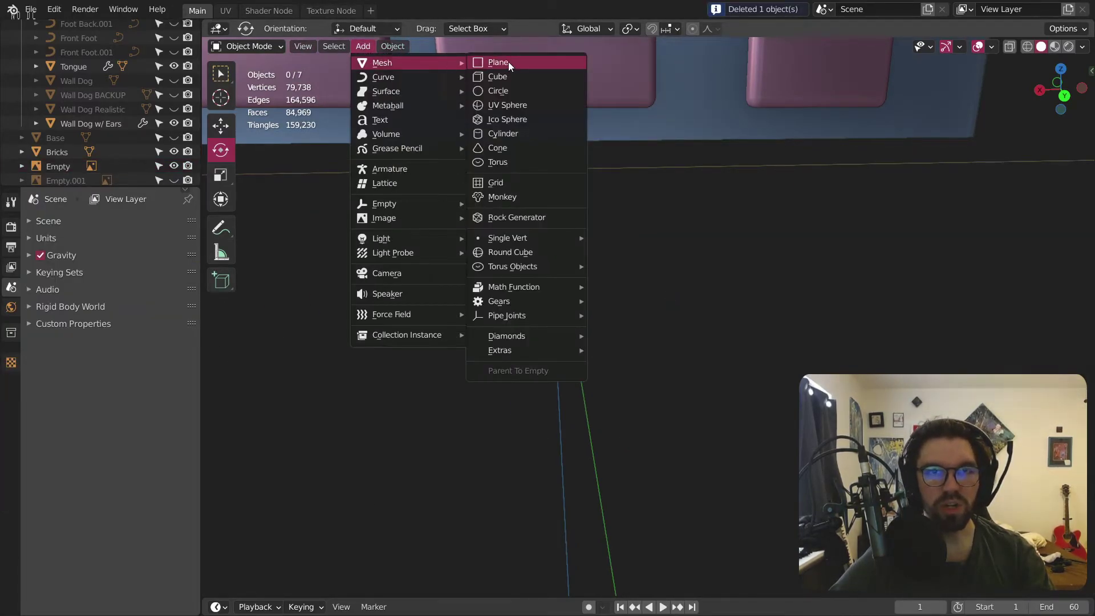
pyautogui.click(491, 78)
# Step: Move the new cube out into the open space behind the wall
pyautogui.moveTo(652, 198); pyautogui.dragTo(675, 256, button='middle')
pyautogui.click(221, 126)
pyautogui.moveTo(434, 188); pyautogui.dragTo(653, 234, button='middle')
pyautogui.moveTo(654, 234); pyautogui.dragTo(622, 226)
# Step: Scale the cube uniformly by 0.043, and enlarge it slightly by 1.073
pyautogui.press('s')
pyautogui.click(530, 256)
pyautogui.moveTo(525, 255); pyautogui.dragTo(527, 229, button='middle')
pyautogui.scroll(5, 528, 207)
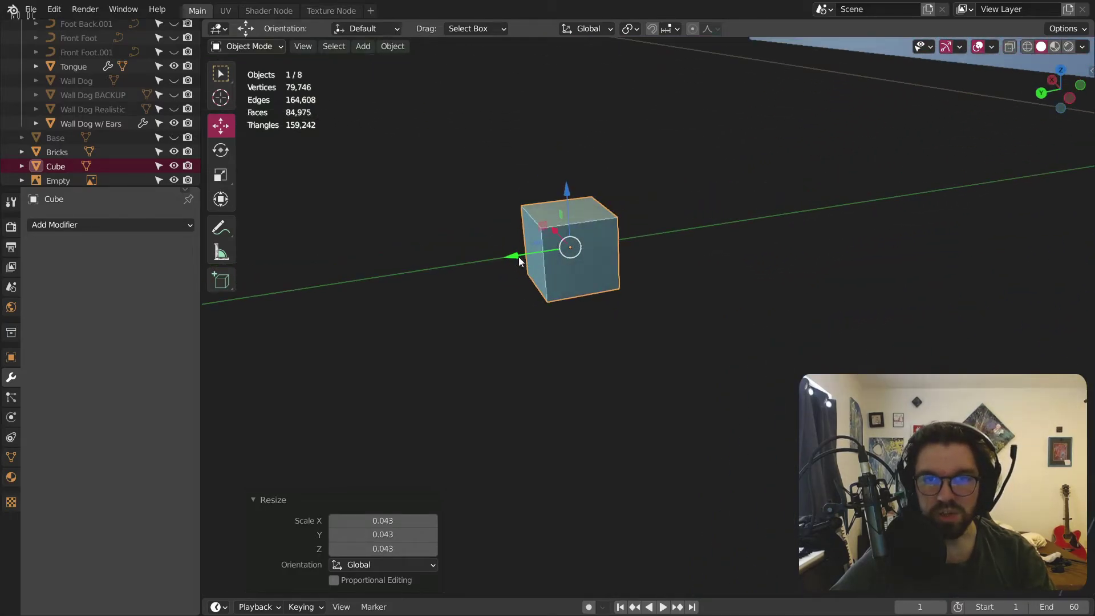
pyautogui.press('s')
pyautogui.press('Escape')
pyautogui.press('s')
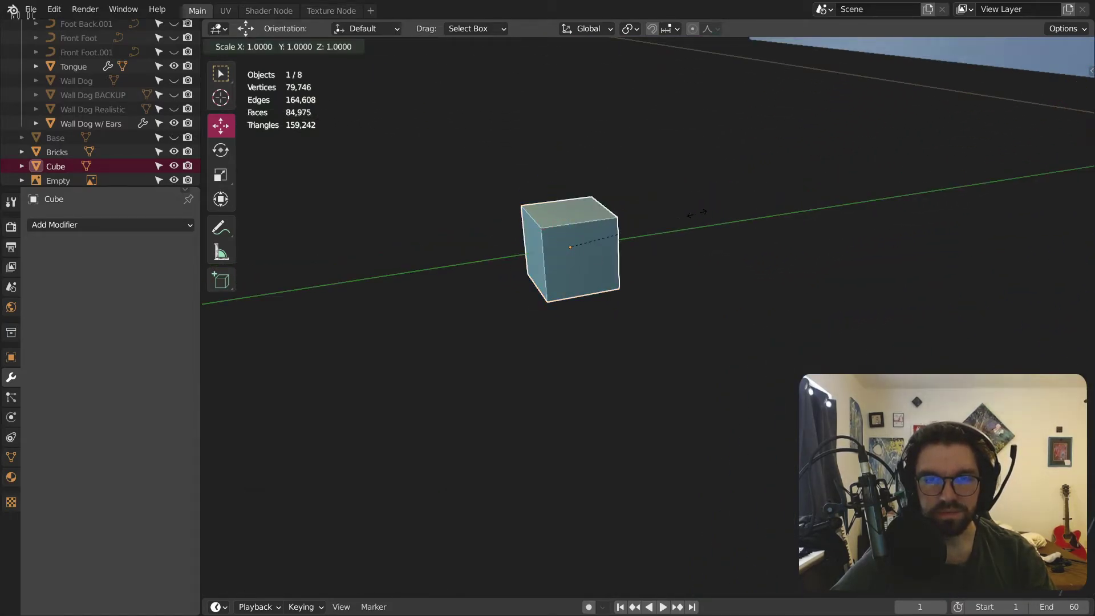
pyautogui.click(665, 222)
# Step: Stretch the cube along Z into a tall rectangular box
pyautogui.click(233, 183)
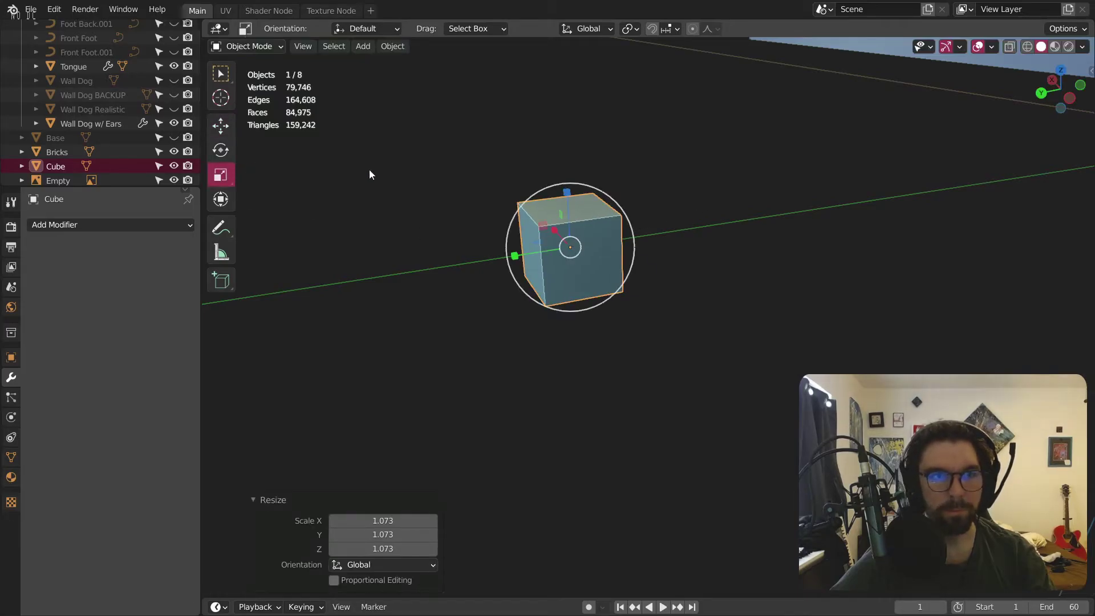
pyautogui.moveTo(567, 198); pyautogui.dragTo(581, 146)
pyautogui.moveTo(580, 146); pyautogui.dragTo(255, 174, button='middle')
# Step: Rotate the tall box 45° about the global Y axis
pyautogui.click(221, 150)
pyautogui.moveTo(550, 201); pyautogui.dragTo(576, 197)
pyautogui.click(383, 533)
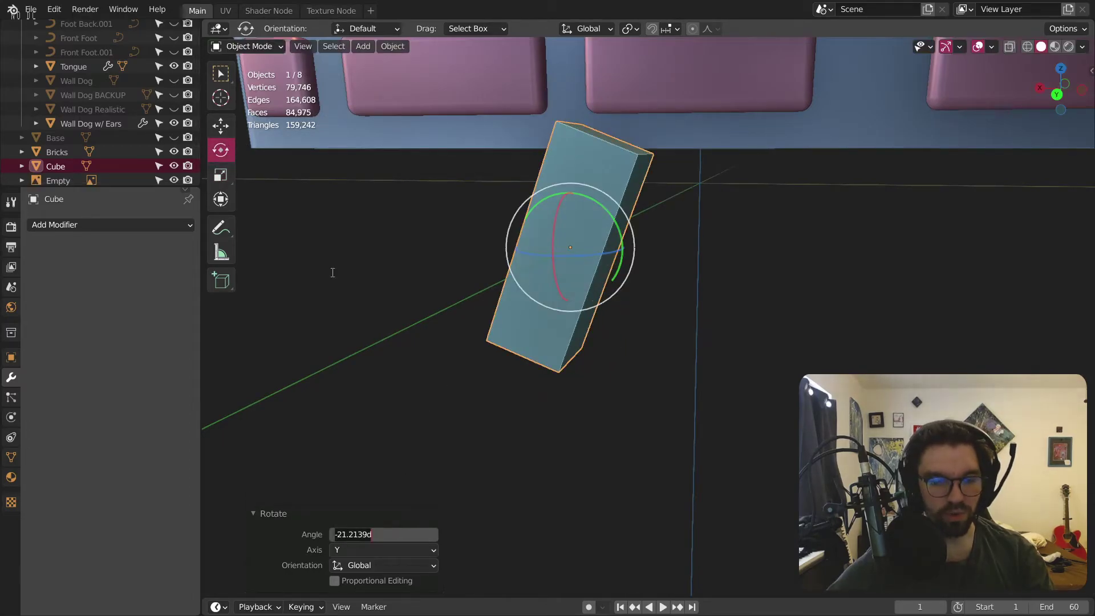
pyautogui.write('45')
pyautogui.press('Return')
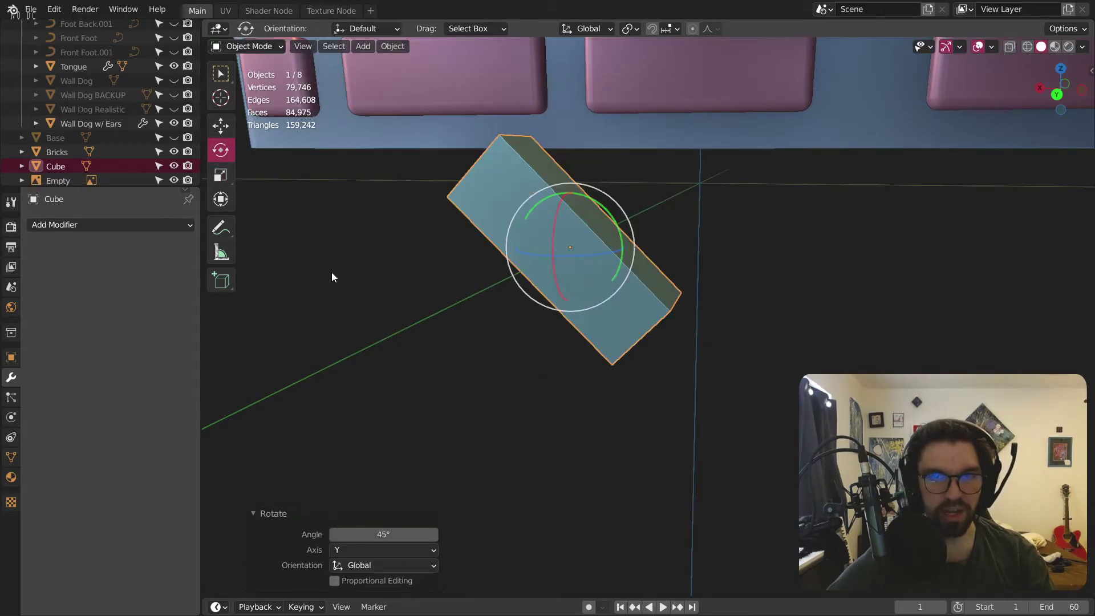
# Step: Add a Mirror modifier on the X axis with Wall Dog as the mirror object to form an X shape
pyautogui.click(120, 220)
pyautogui.click(194, 388)
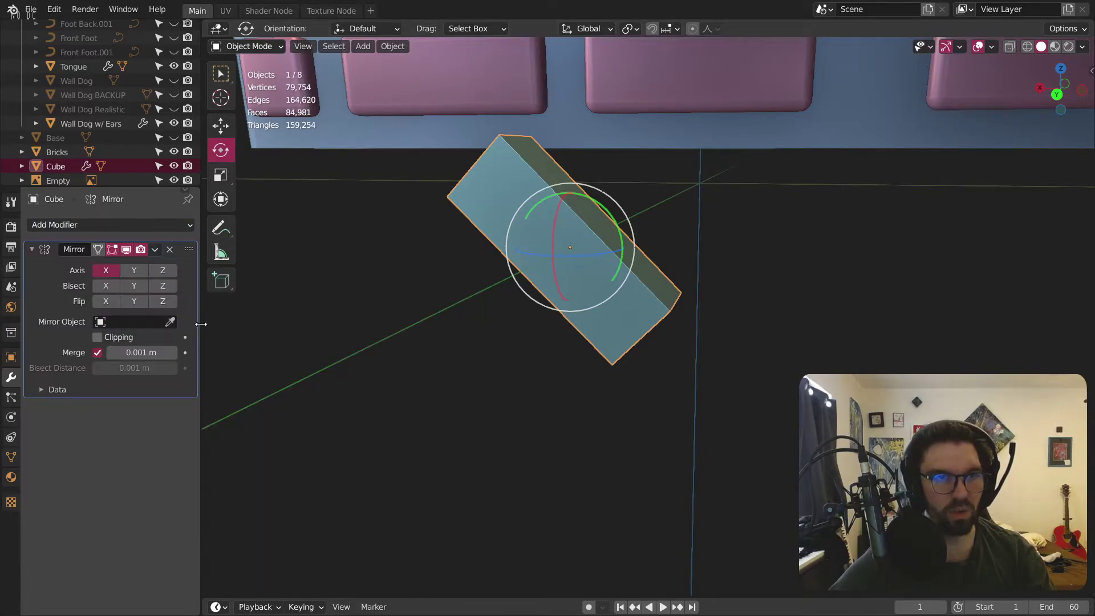
pyautogui.click(135, 323)
pyautogui.click(152, 458)
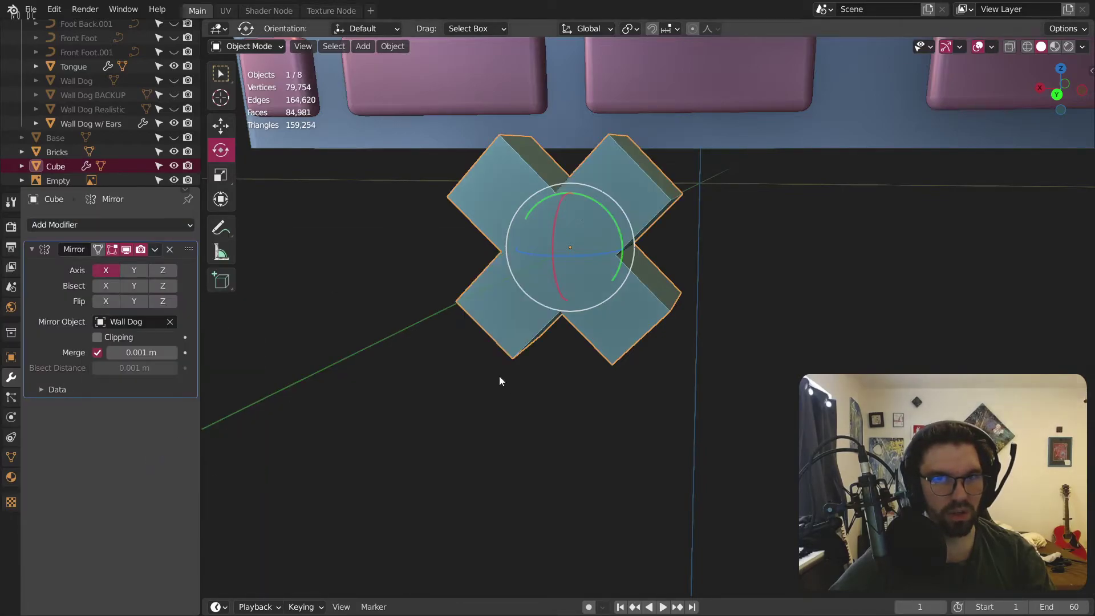
# Step: Add a Bevel modifier to the X-shaped object and set it to 5 segments
pyautogui.moveTo(502, 382); pyautogui.dragTo(604, 265, button='middle')
pyautogui.click(142, 226)
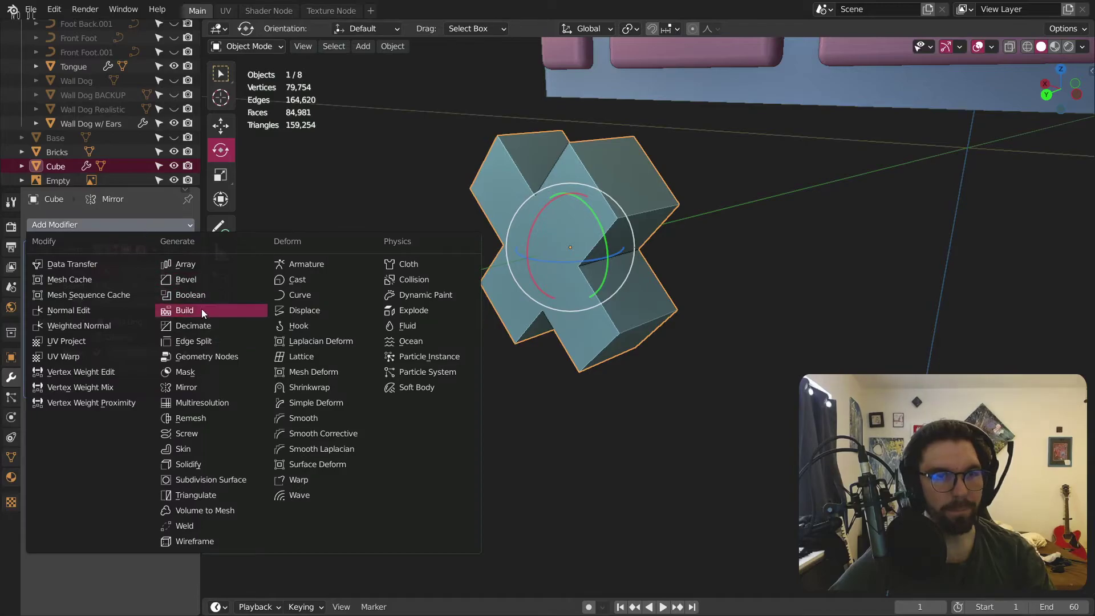
pyautogui.click(194, 280)
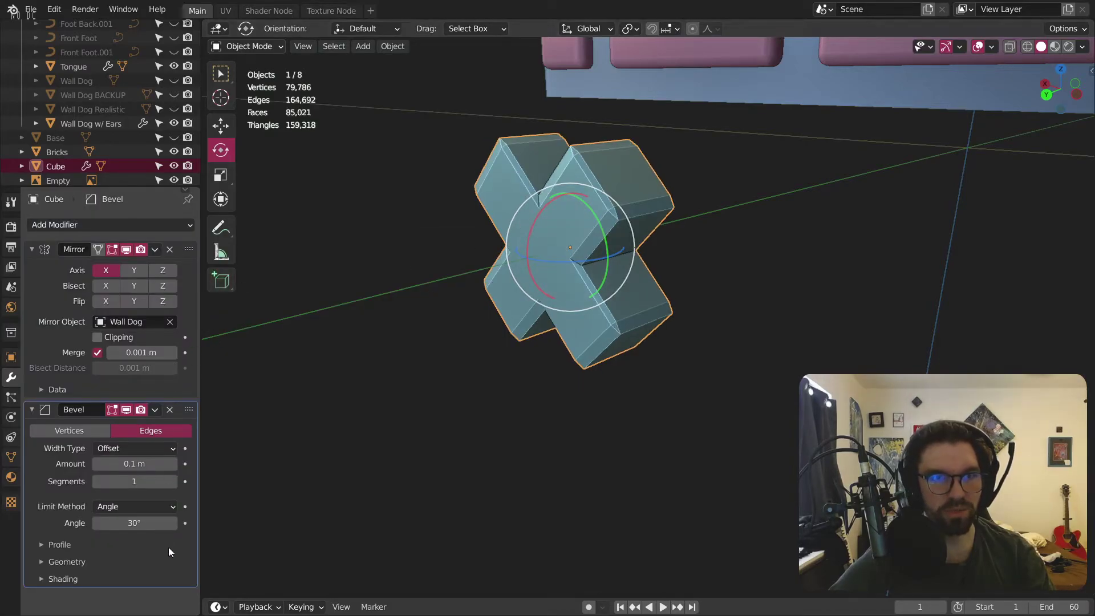
pyautogui.moveTo(165, 480); pyautogui.dragTo(188, 480)
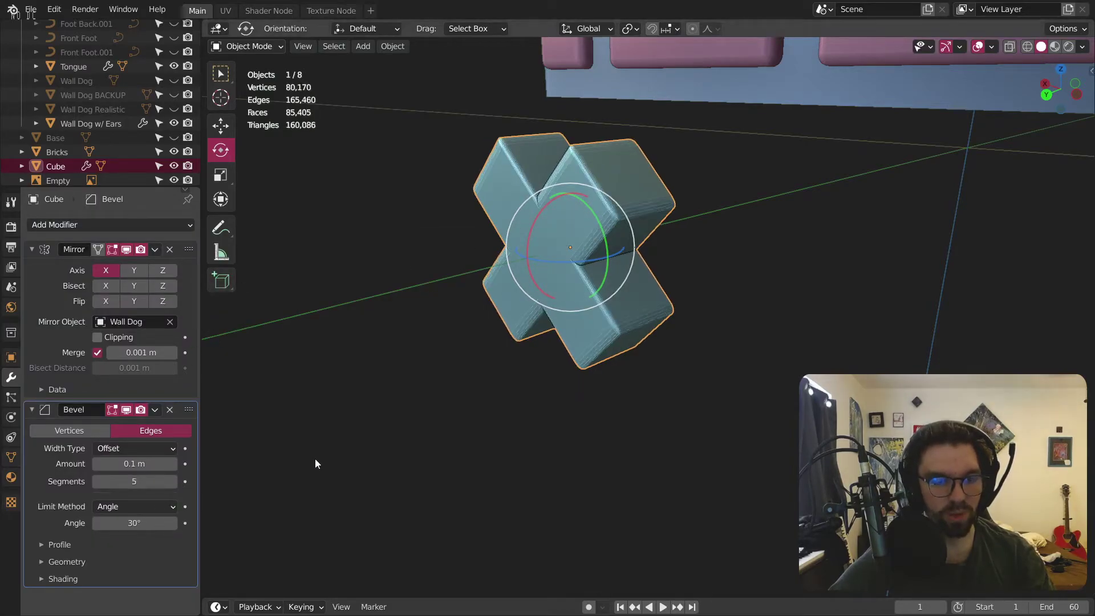
# Step: Apply the X-shaped object's scale and shade it smooth
pyautogui.hotkey('ctrl', 'a')
pyautogui.click(412, 393)
pyautogui.moveTo(586, 239)
pyautogui.mouseDown(button='middle')
pyautogui.moveTo(660, 206)
pyautogui.moveTo(610, 239)
pyautogui.moveTo(582, 207)
pyautogui.moveTo(573, 227)
pyautogui.moveTo(521, 236)
pyautogui.moveTo(553, 238)
pyautogui.moveTo(577, 204)
pyautogui.moveTo(737, 136)
pyautogui.moveTo(593, 235)
pyautogui.mouseUp(button='middle')
pyautogui.rightClick(562, 219)
pyautogui.click(564, 217)
pyautogui.scroll(4, 592, 217)
pyautogui.click(249, 47)
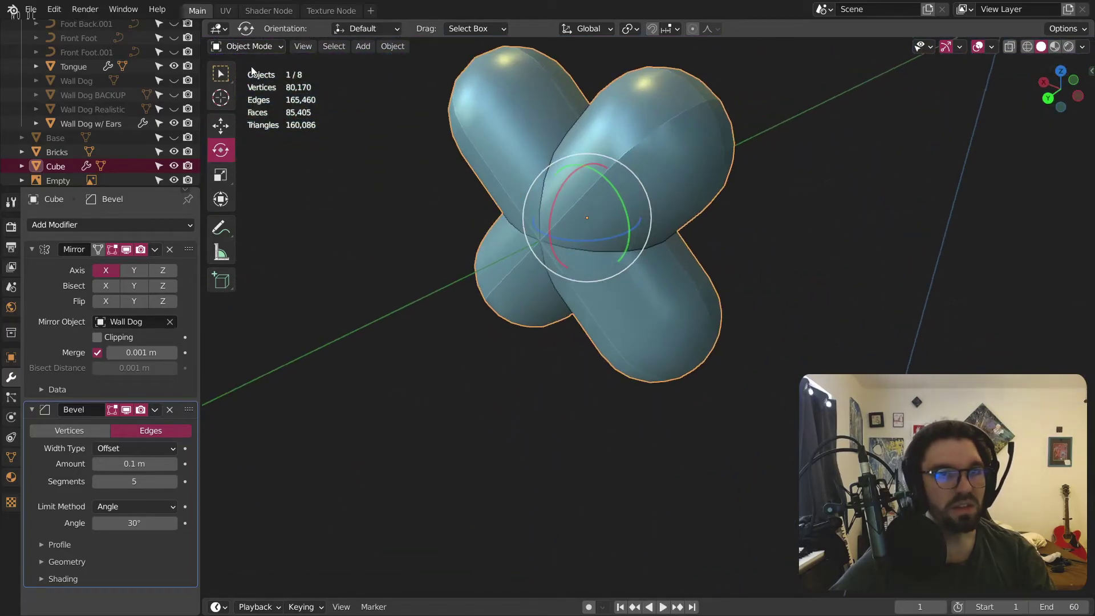
pyautogui.click(248, 79)
pyautogui.moveTo(765, 227); pyautogui.dragTo(675, 220, button='middle')
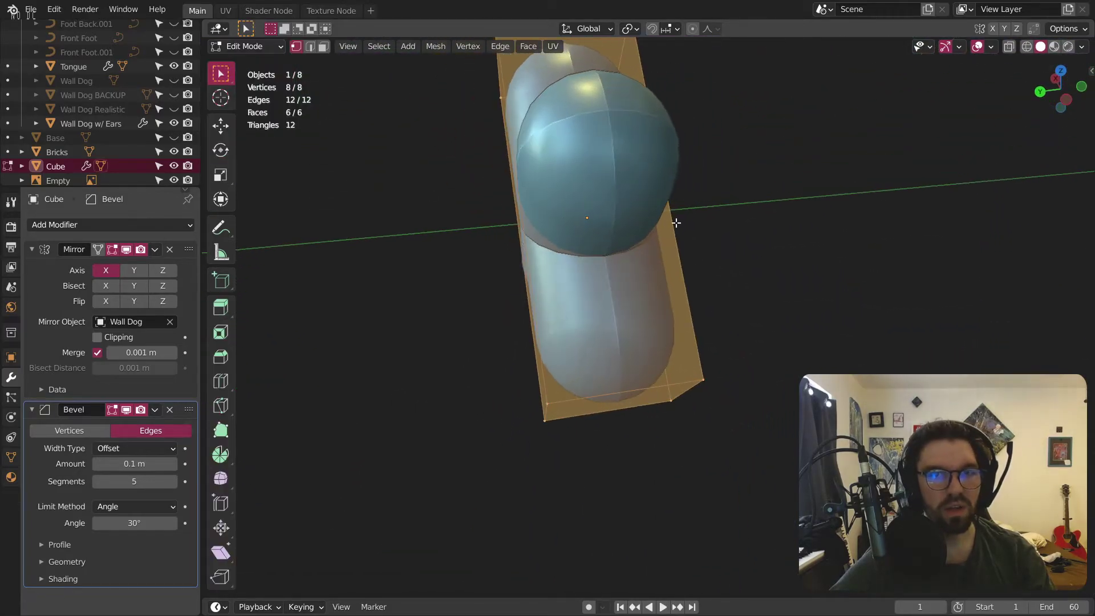
pyautogui.click(249, 46)
pyautogui.click(251, 45)
# Step: Flatten the X-shaped object along the Y axis and apply its scale
pyautogui.moveTo(513, 194); pyautogui.dragTo(580, 243, button='middle')
pyautogui.moveTo(507, 259); pyautogui.dragTo(545, 249)
pyautogui.hotkey('ctrl', 'a')
pyautogui.click(549, 245)
# Step: Apply the Bevel modifier and the Mirror modifier on the X-shaped object
pyautogui.moveTo(577, 211); pyautogui.dragTo(721, 184, button='middle')
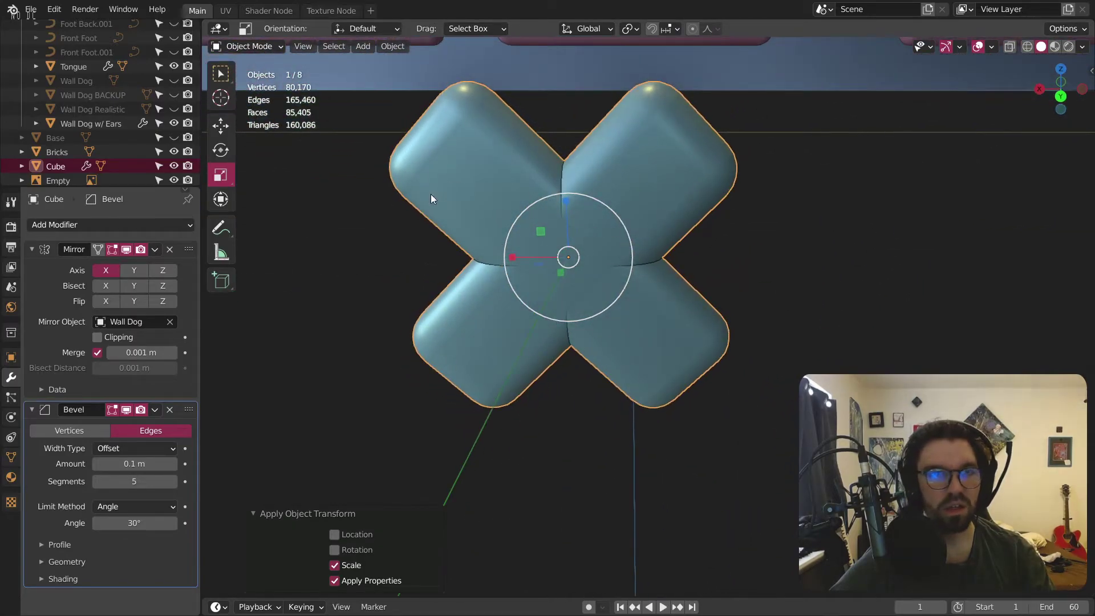
pyautogui.click(154, 410)
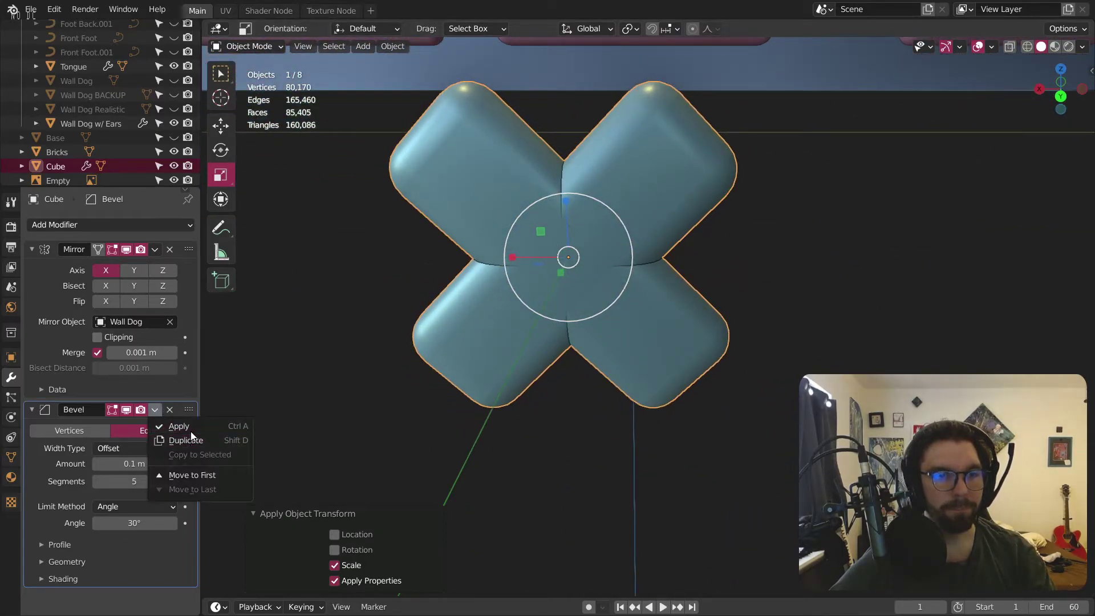
pyautogui.click(182, 426)
pyautogui.click(154, 249)
pyautogui.click(167, 266)
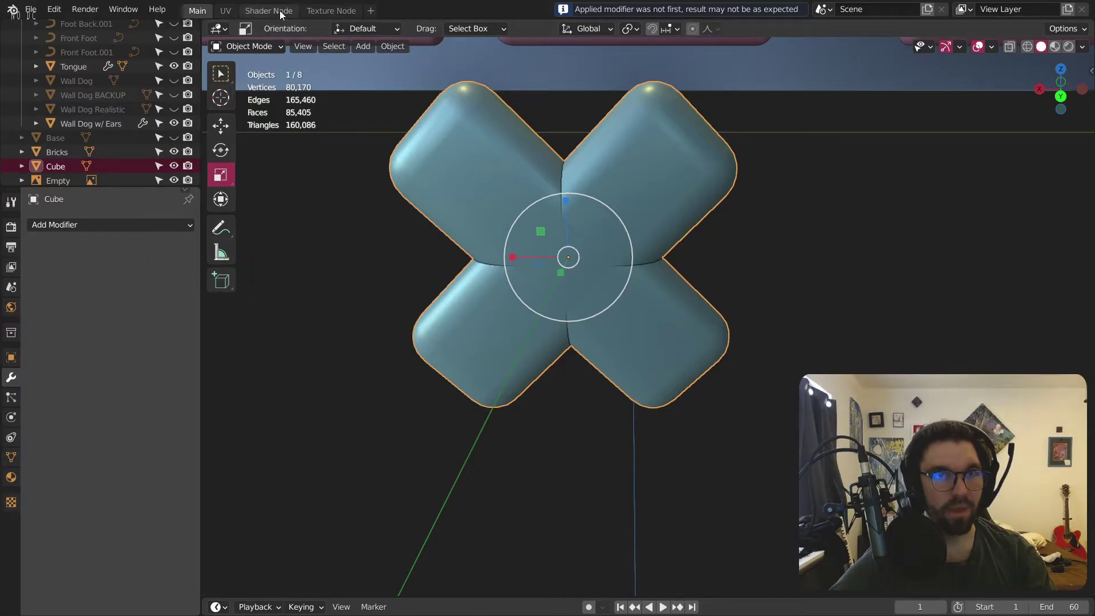
# Step: Merge all vertices of the X mesh by distance at 0.0001 m and clear the selection
pyautogui.press('Tab')
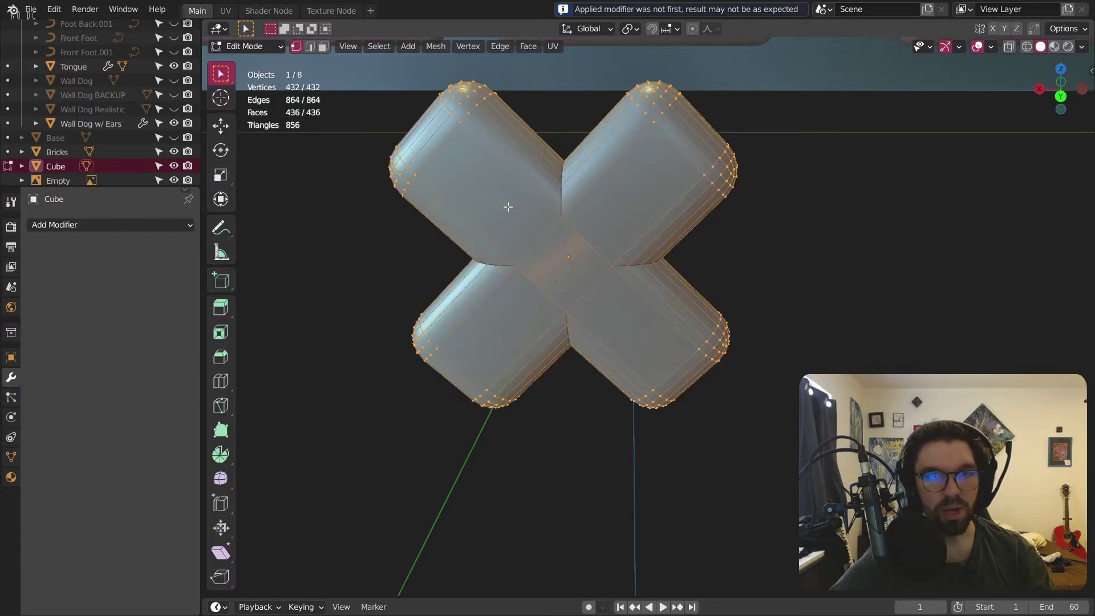
pyautogui.rightClick(508, 206)
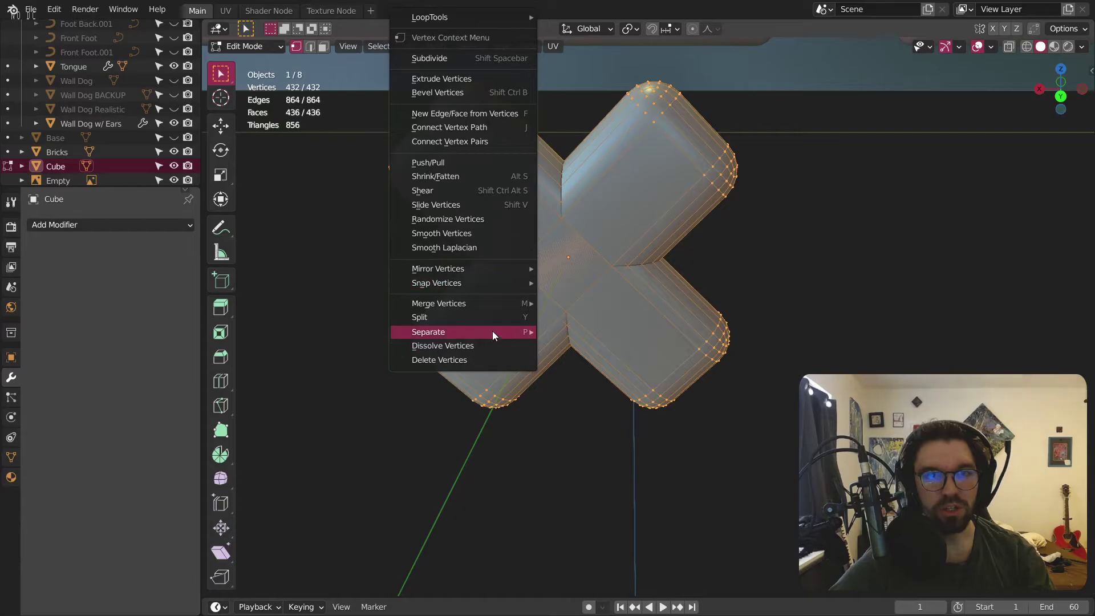
pyautogui.moveTo(508, 305)
pyautogui.click(582, 356)
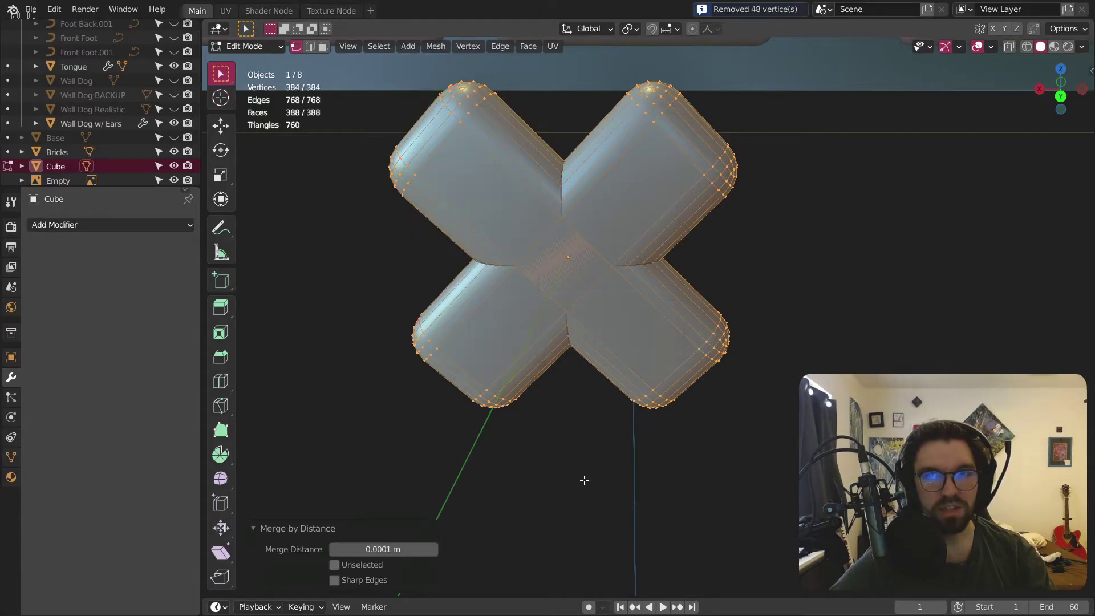
pyautogui.hotkey('alt', 'a')
# Step: Examine how the two bars cross at the X's centre in wireframe and solid shading, using a face loop selection
pyautogui.moveTo(587, 182); pyautogui.dragTo(576, 251, button='middle')
pyautogui.moveTo(536, 217); pyautogui.dragTo(350, 83, button='middle')
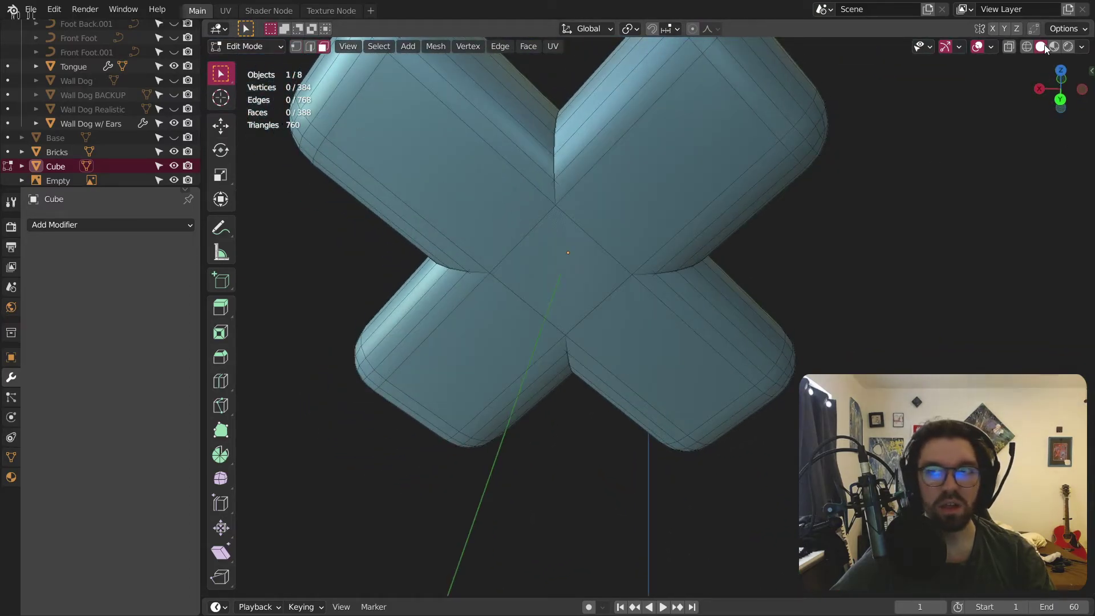
pyautogui.click(1027, 46)
pyautogui.moveTo(627, 171)
pyautogui.mouseDown(button='middle')
pyautogui.moveTo(655, 152)
pyautogui.moveTo(964, 179)
pyautogui.mouseUp(button='middle')
pyautogui.moveTo(1034, 206); pyautogui.dragTo(975, 264, button='middle')
pyautogui.scroll(4, 702, 247)
pyautogui.moveTo(702, 247); pyautogui.dragTo(667, 339, button='middle')
pyautogui.scroll(4, 606, 298)
pyautogui.press('l')
pyautogui.scroll(-2, 608, 283)
pyautogui.moveTo(608, 283); pyautogui.dragTo(789, 249, button='middle')
pyautogui.scroll(2, 604, 266)
pyautogui.scroll(-2, 608, 257)
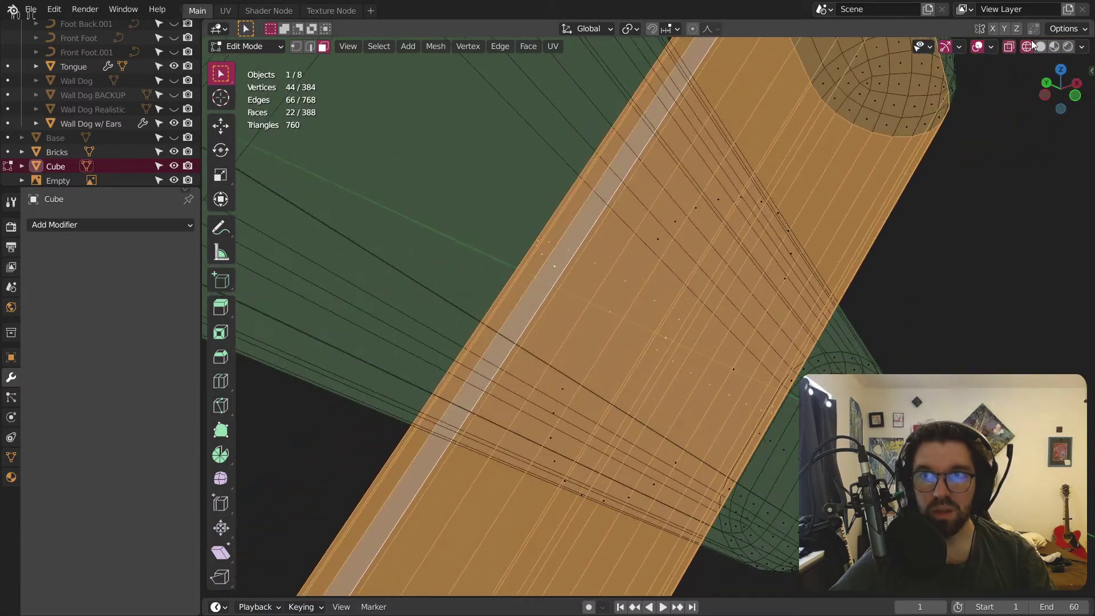
pyautogui.hotkey('shift', 'z')
pyautogui.moveTo(665, 335)
pyautogui.mouseDown(button='middle')
pyautogui.moveTo(636, 276)
pyautogui.moveTo(544, 240)
pyautogui.mouseUp(button='middle')
pyautogui.keyDown('shift'); pyautogui.click(546, 239); pyautogui.keyUp('shift')
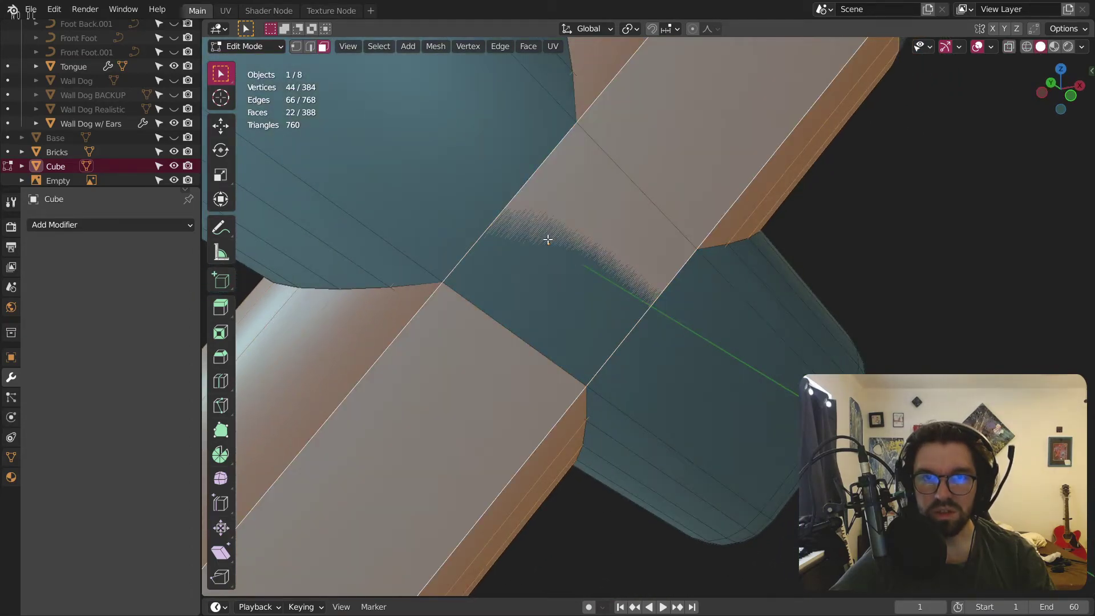
pyautogui.scroll(-4, 496, 205)
pyautogui.moveTo(500, 207); pyautogui.dragTo(513, 261, button='middle')
pyautogui.hotkey('alt', 'a')
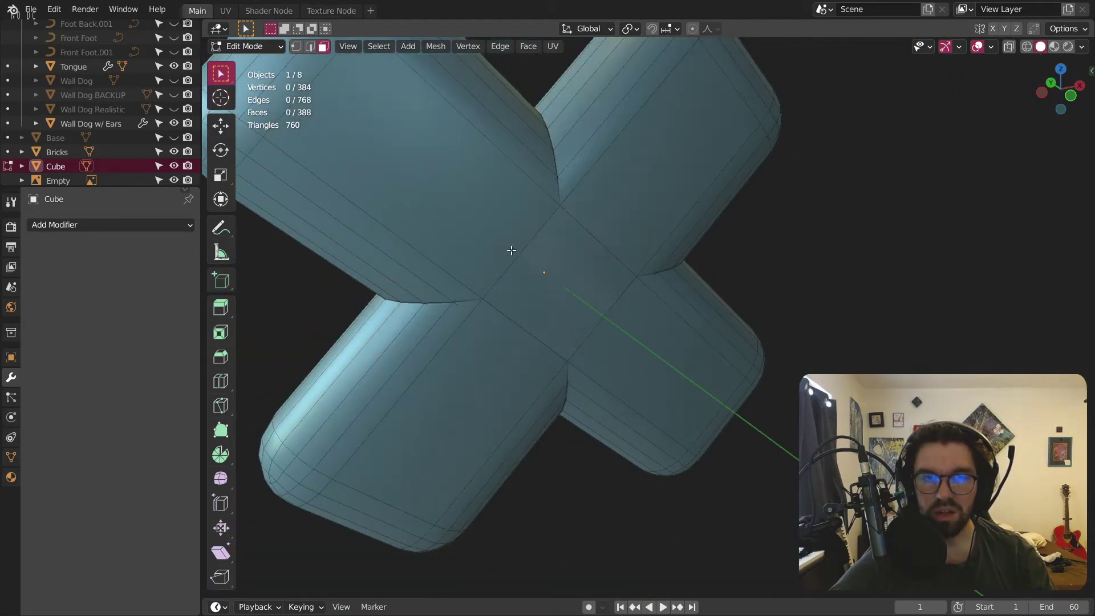
# Step: Inspect the overlapping interior geometry of the X in wireframe again, selecting individual face strips along one bar
pyautogui.click(1026, 47)
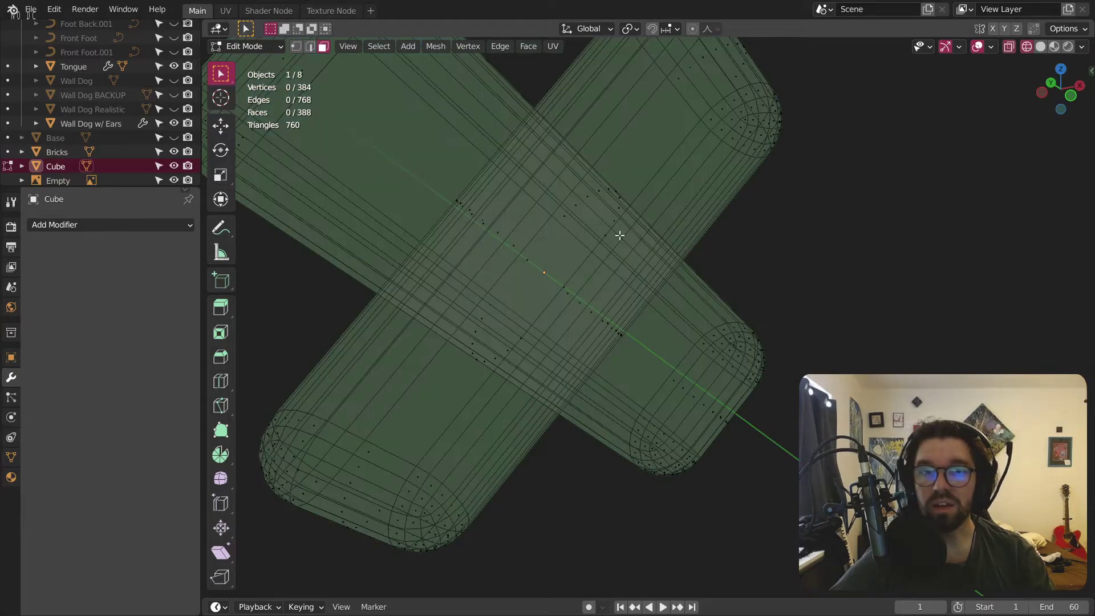
pyautogui.scroll(6, 447, 238)
pyautogui.hotkey('ctrl', 'z')
pyautogui.moveTo(491, 231); pyautogui.dragTo(678, 297, button='middle')
pyautogui.keyDown('shift'); pyautogui.click(625, 271); pyautogui.keyUp('shift')
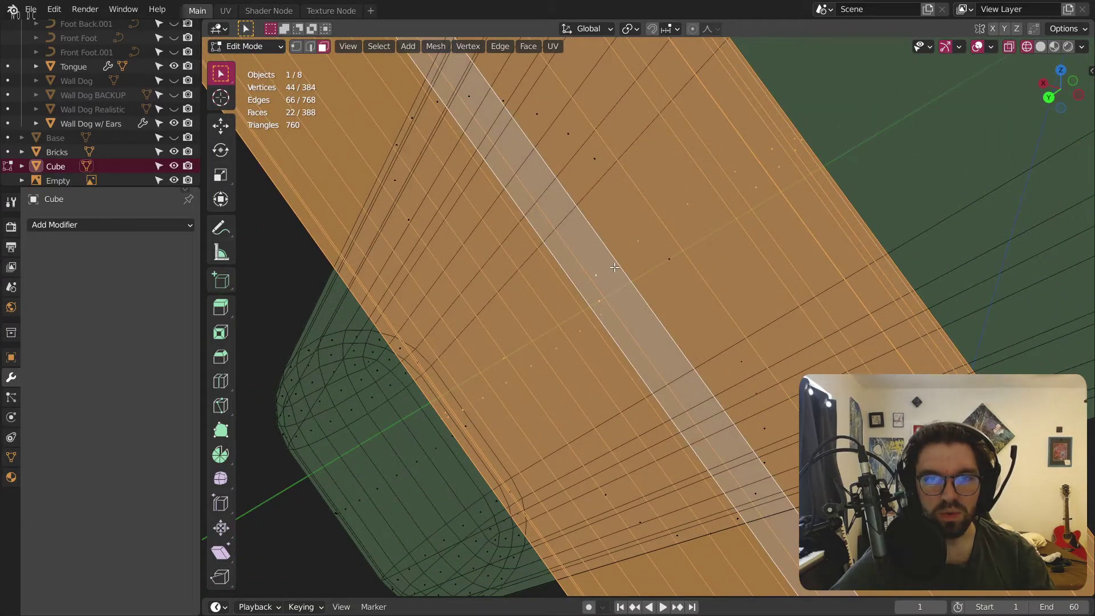
pyautogui.click(310, 47)
pyautogui.moveTo(615, 242); pyautogui.dragTo(640, 180, button='middle')
pyautogui.click(324, 46)
pyautogui.moveTo(619, 277); pyautogui.dragTo(709, 189, button='middle')
pyautogui.click(609, 213)
pyautogui.scroll(-3, 609, 213)
pyautogui.keyDown('shift'); pyautogui.click(639, 195); pyautogui.keyUp('shift')
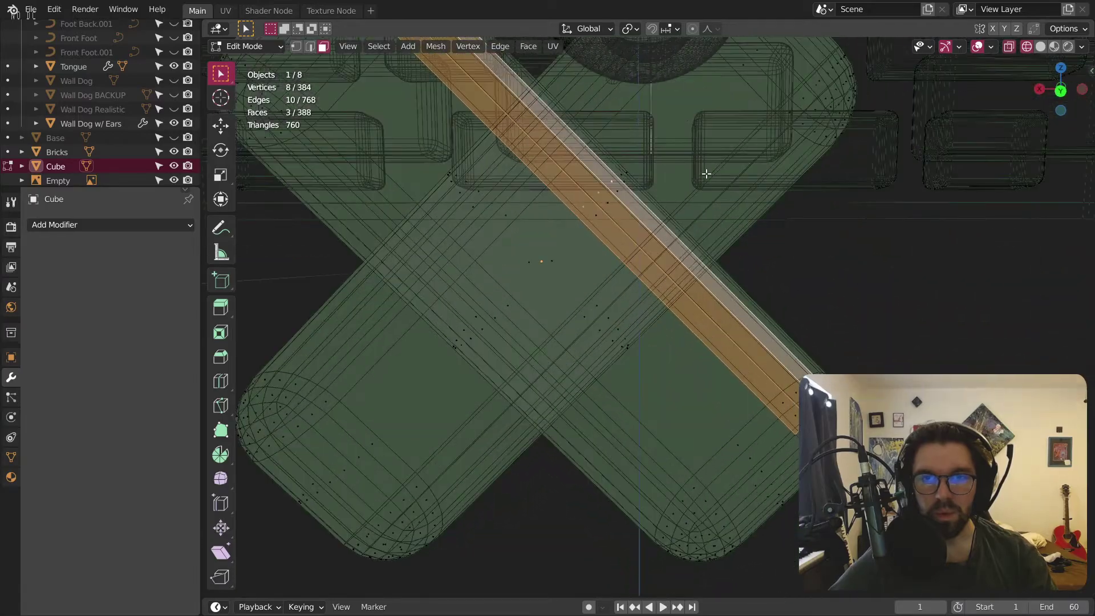
# Step: Return to Object Mode with solid shading and keep the X-shaped object selected
pyautogui.click(279, 48)
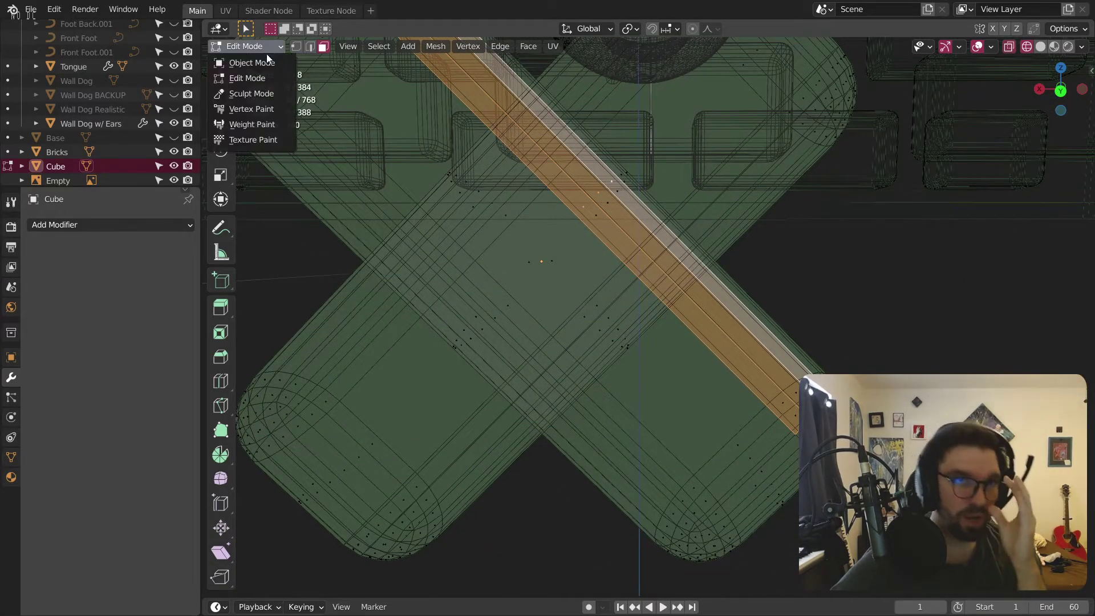
pyautogui.click(251, 59)
pyautogui.click(876, 315)
pyautogui.click(1046, 42)
pyautogui.scroll(-3, 638, 354)
pyautogui.click(638, 354)
pyautogui.scroll(3, 610, 287)
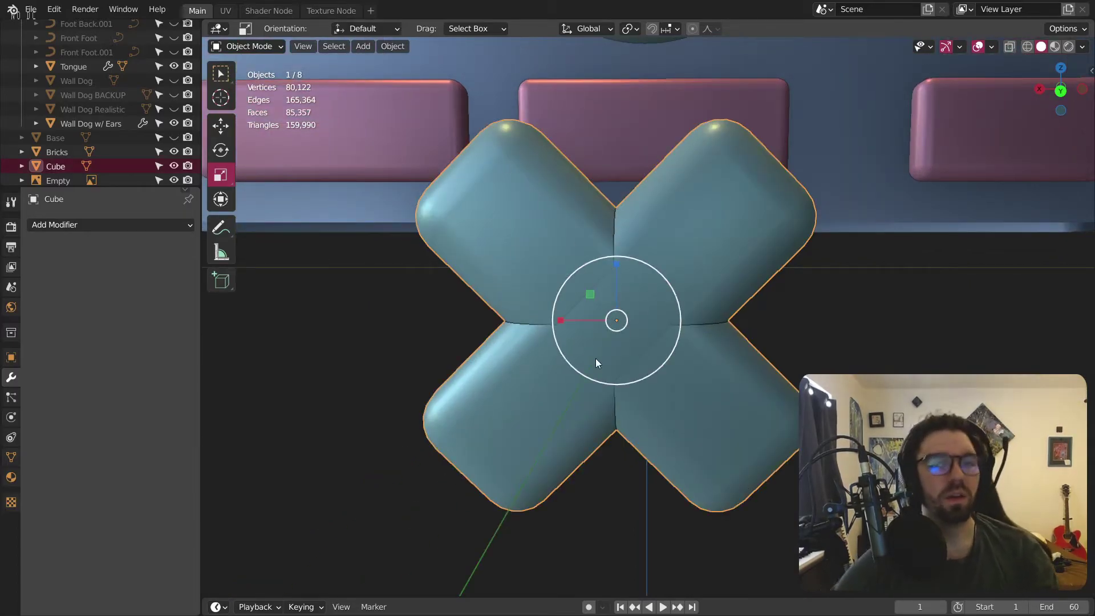
# Step: Move the X-shaped object 0.86919 m up in Z and -0.5877 m in Y onto the dog's rounded rear
pyautogui.scroll(-5, 573, 424)
pyautogui.moveTo(572, 424); pyautogui.dragTo(472, 382, button='middle')
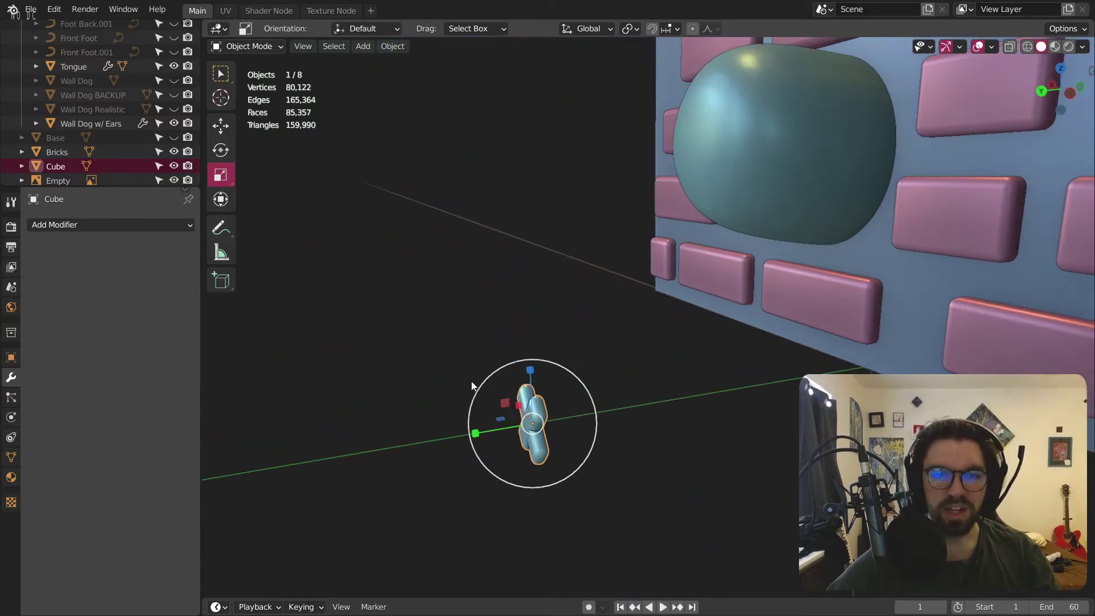
pyautogui.click(228, 129)
pyautogui.moveTo(399, 194); pyautogui.dragTo(415, 356, button='middle')
pyautogui.moveTo(415, 356); pyautogui.dragTo(473, 85)
pyautogui.moveTo(558, 350); pyautogui.dragTo(337, 318, button='middle')
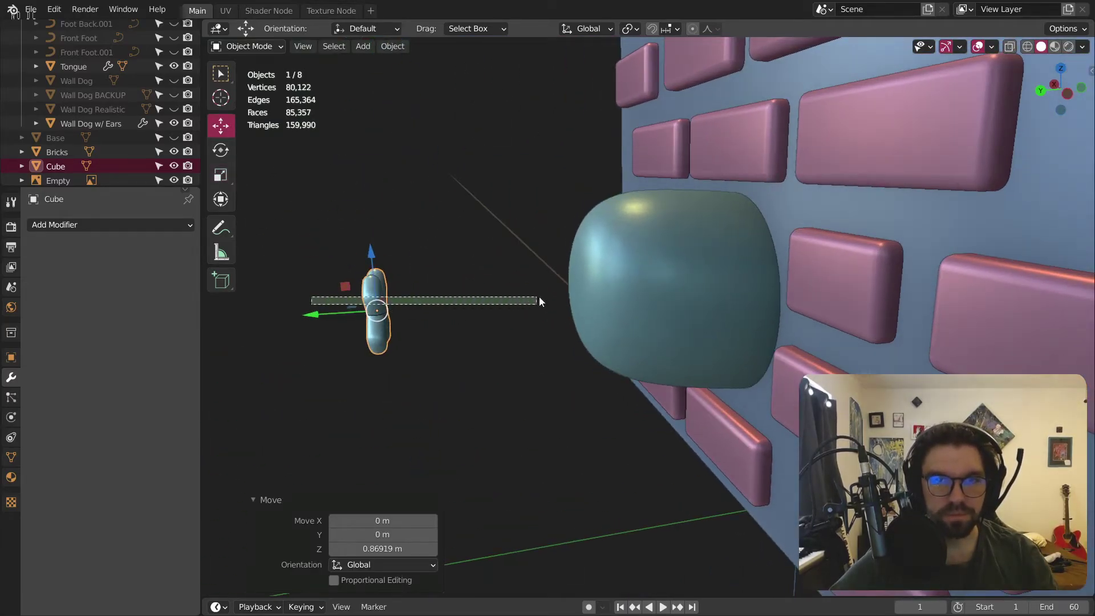
pyautogui.moveTo(321, 334); pyautogui.dragTo(527, 313)
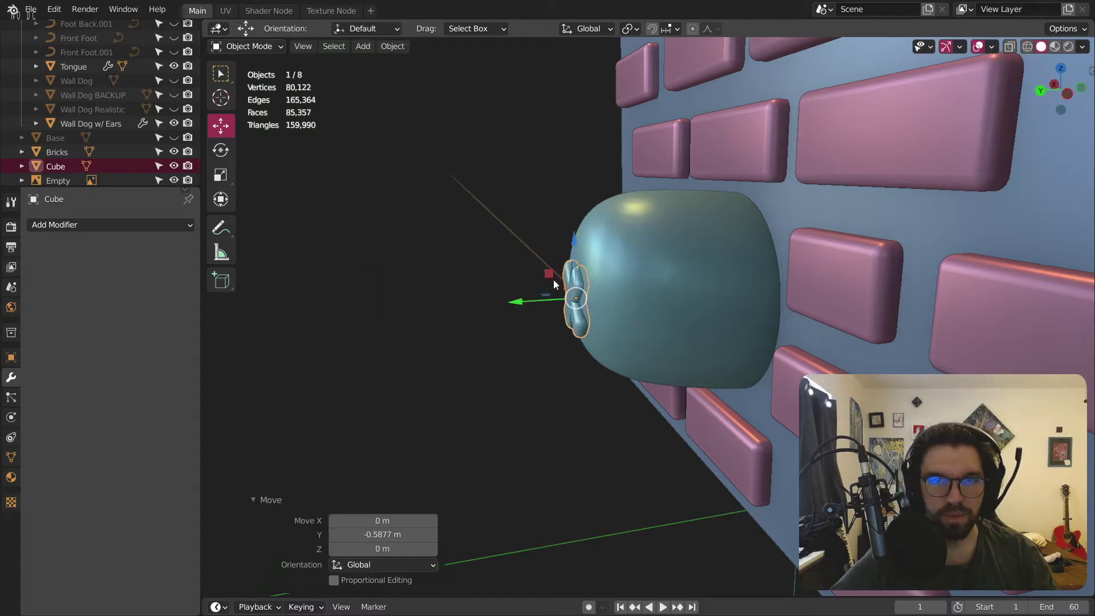
# Step: Raise the X-shaped object slightly on the dog's rear, then deselect it and check its placement
pyautogui.moveTo(573, 236); pyautogui.dragTo(572, 230)
pyautogui.scroll(4, 590, 279)
pyautogui.moveTo(589, 278); pyautogui.dragTo(638, 303, button='middle')
pyautogui.rightClick(594, 257)
pyautogui.click(594, 256)
pyautogui.moveTo(580, 323); pyautogui.dragTo(543, 283, button='middle')
pyautogui.scroll(-6, 543, 283)
pyautogui.click(430, 323)
pyautogui.moveTo(533, 322); pyautogui.dragTo(633, 299, button='middle')
pyautogui.scroll(5, 540, 328)
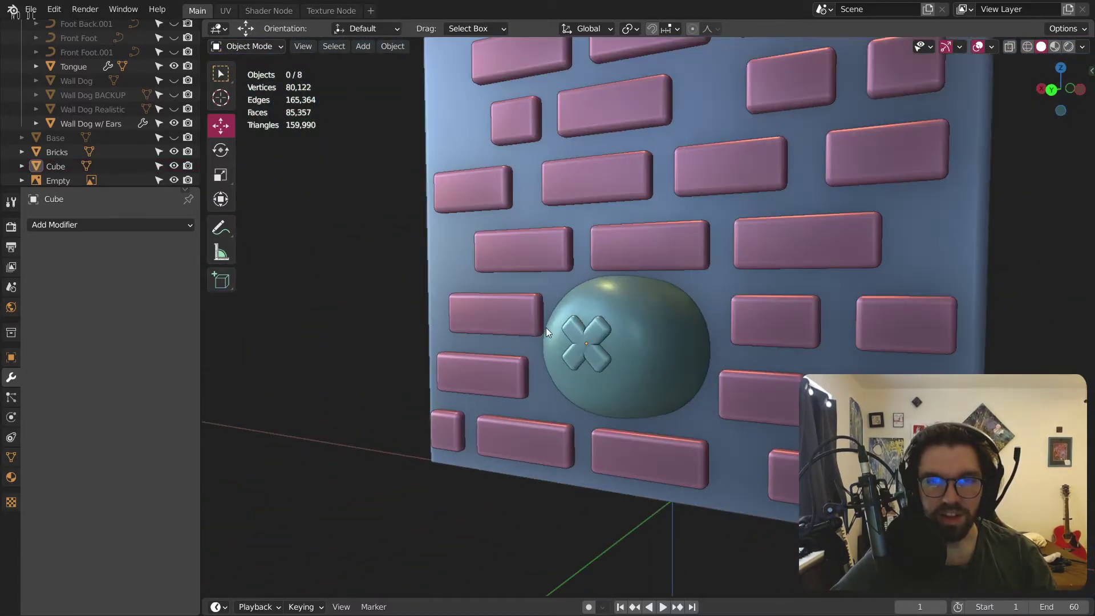
# Step: Scale the X-shaped object down on the dog's rear
pyautogui.click(621, 341)
pyautogui.scroll(2, 621, 337)
pyautogui.moveTo(620, 337); pyautogui.dragTo(554, 313, button='middle')
pyautogui.press('s')
pyautogui.click(601, 318)
# Step: Move the X-shaped object 0.02833 m up in Z and -0.00369 m in Y into the rear's surface
pyautogui.press('g')
pyautogui.press('z')
pyautogui.click(605, 278)
pyautogui.scroll(1, 606, 278)
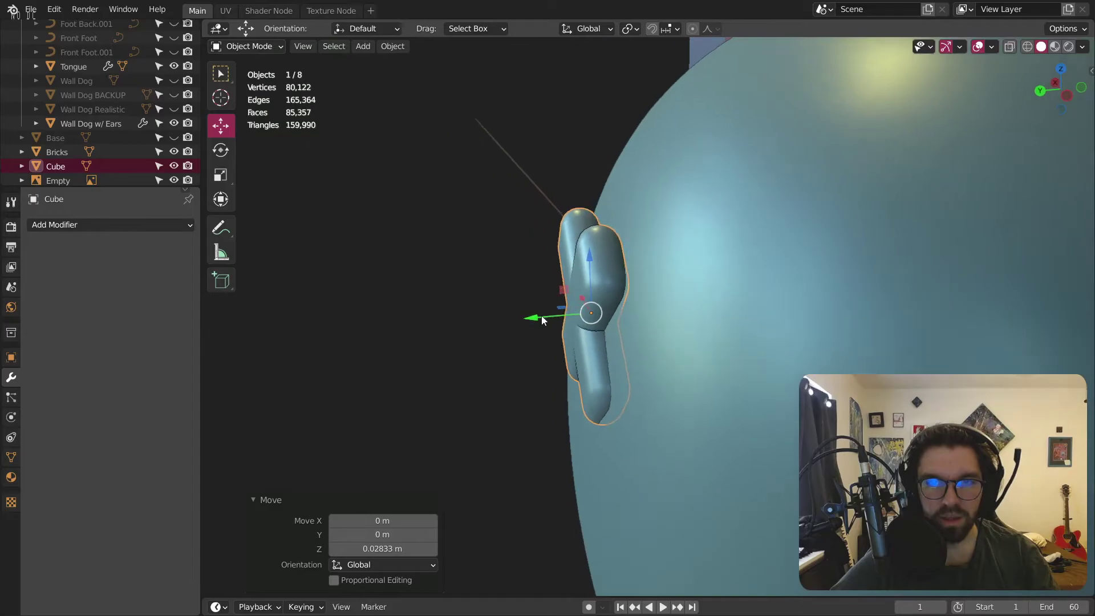
pyautogui.moveTo(534, 320); pyautogui.dragTo(539, 317)
# Step: Try to tilt the X-shaped object about the global X axis against the curved rear
pyautogui.click(221, 150)
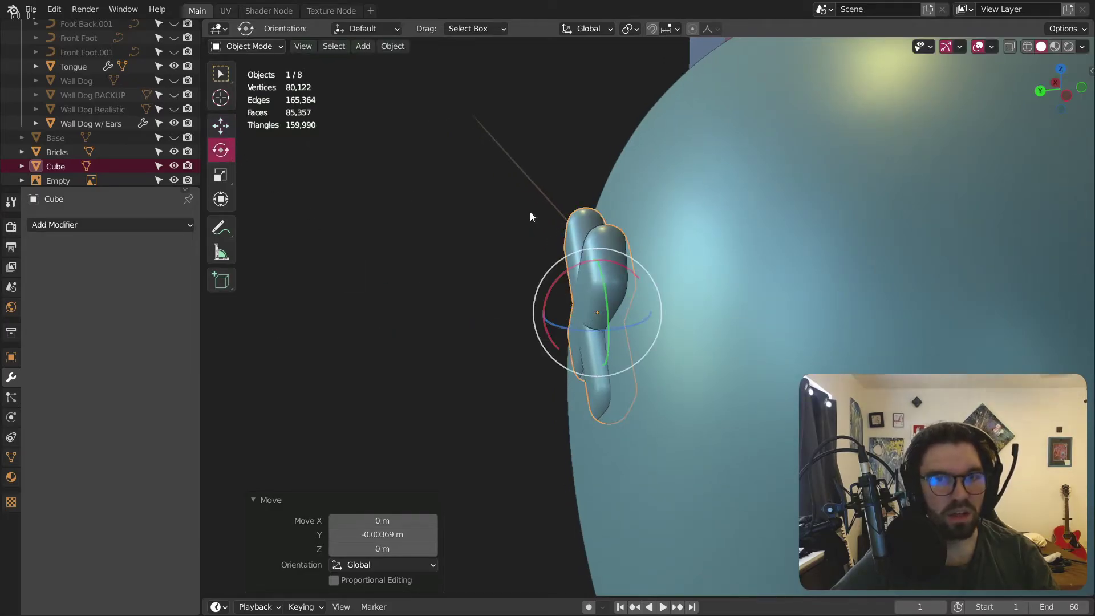
pyautogui.moveTo(564, 268); pyautogui.dragTo(576, 267)
pyautogui.hotkey('ctrl', 'z')
pyautogui.moveTo(542, 205); pyautogui.dragTo(532, 262, button='middle')
pyautogui.click(457, 162)
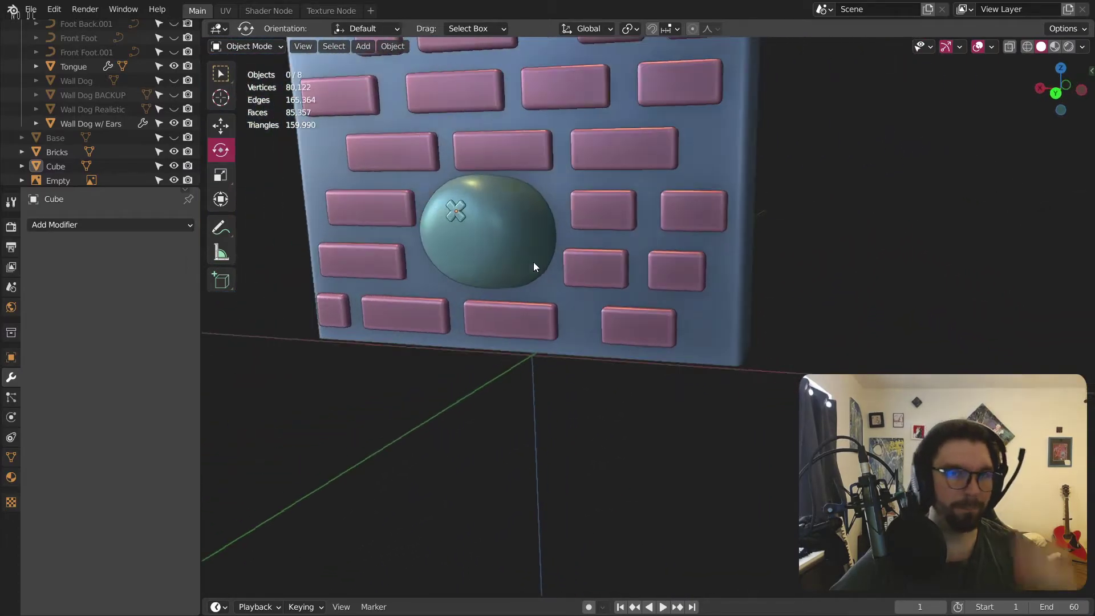
# Step: Move the X-shaped object into Collection 1 and rename it "X on the Butt"
pyautogui.scroll(3, 467, 216)
pyautogui.click(450, 207)
pyautogui.moveTo(66, 167); pyautogui.dragTo(85, 136)
pyautogui.scroll(5, 159, 143)
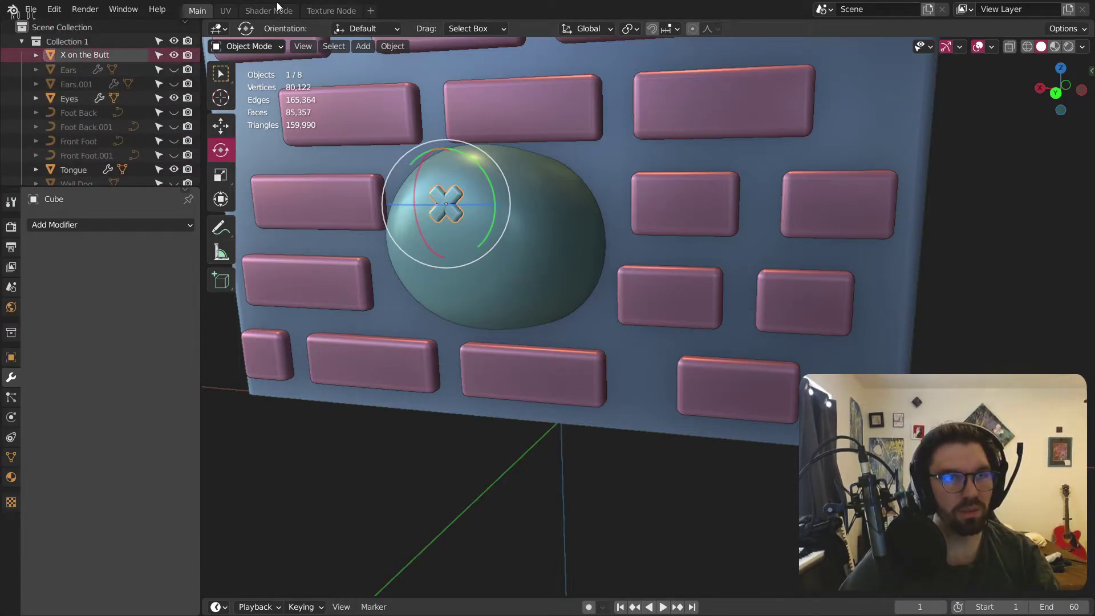
pyautogui.press('Return')
pyautogui.scroll(-5, 166, 163)
pyautogui.click(447, 519)
pyautogui.moveTo(548, 257); pyautogui.dragTo(542, 204, button='middle')
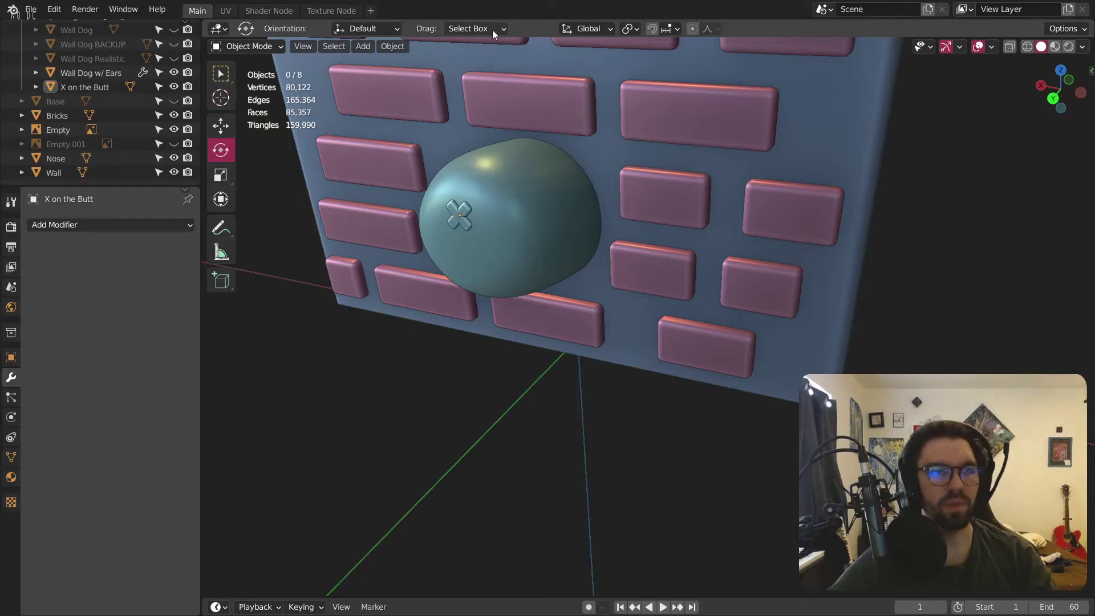
# Step: Duplicate the Wall Dog w/ Ears object by copy and paste, and place the copy in Collection 1
pyautogui.click(94, 72)
pyautogui.hotkey('ctrl', 'c')
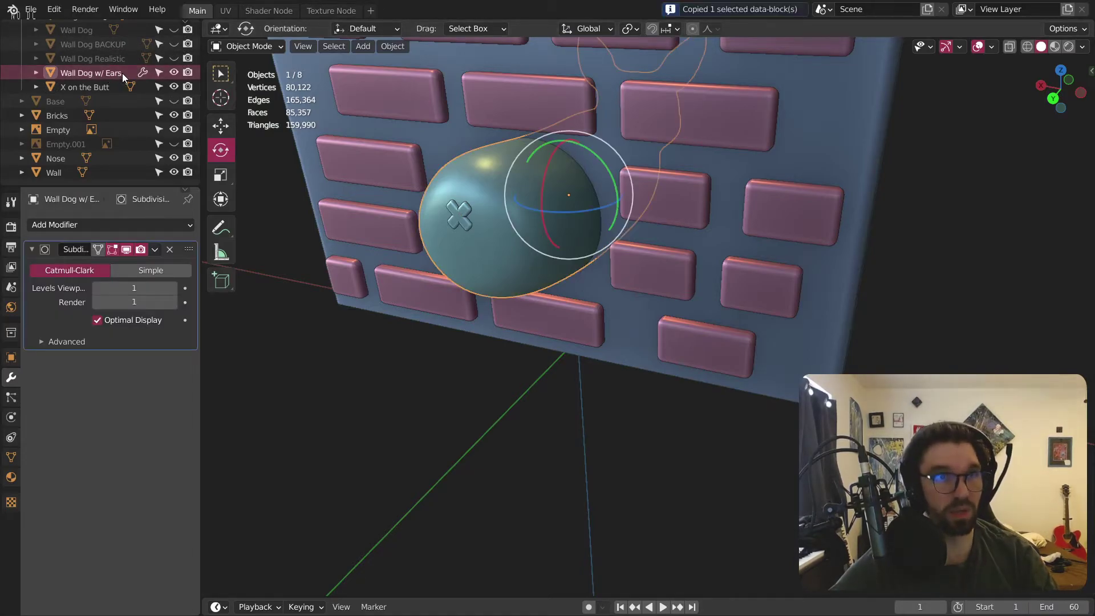
pyautogui.hotkey('ctrl', 'v')
pyautogui.moveTo(86, 172); pyautogui.dragTo(111, 138)
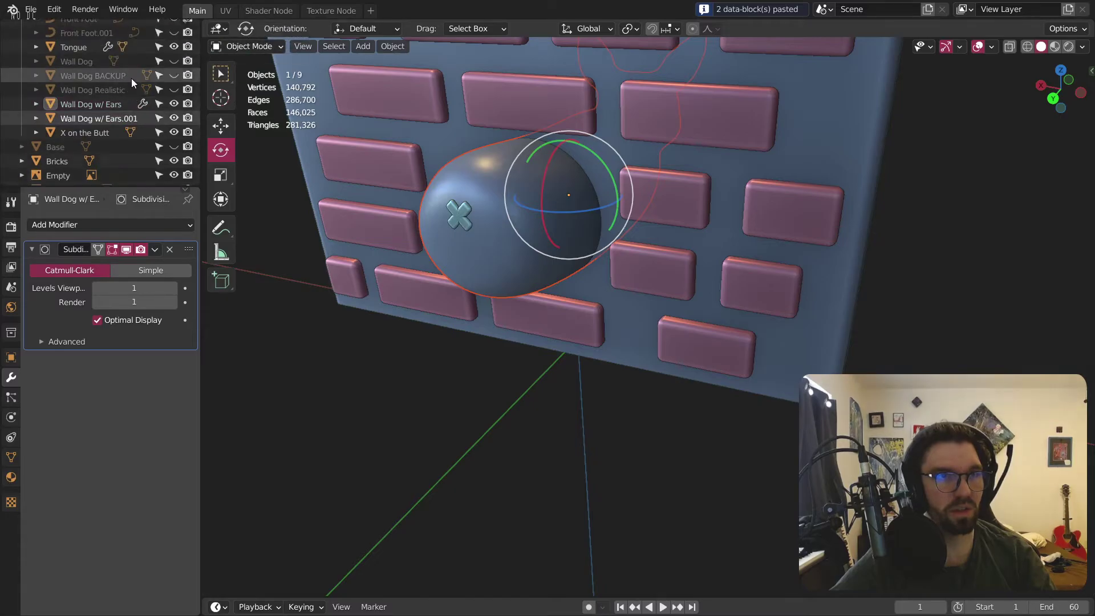
# Step: Hide the Wall Dog w/ Ears object and rename its copy "Wall Dog, Ears, Tail"
pyautogui.click(174, 132)
pyautogui.doubleClick(107, 138)
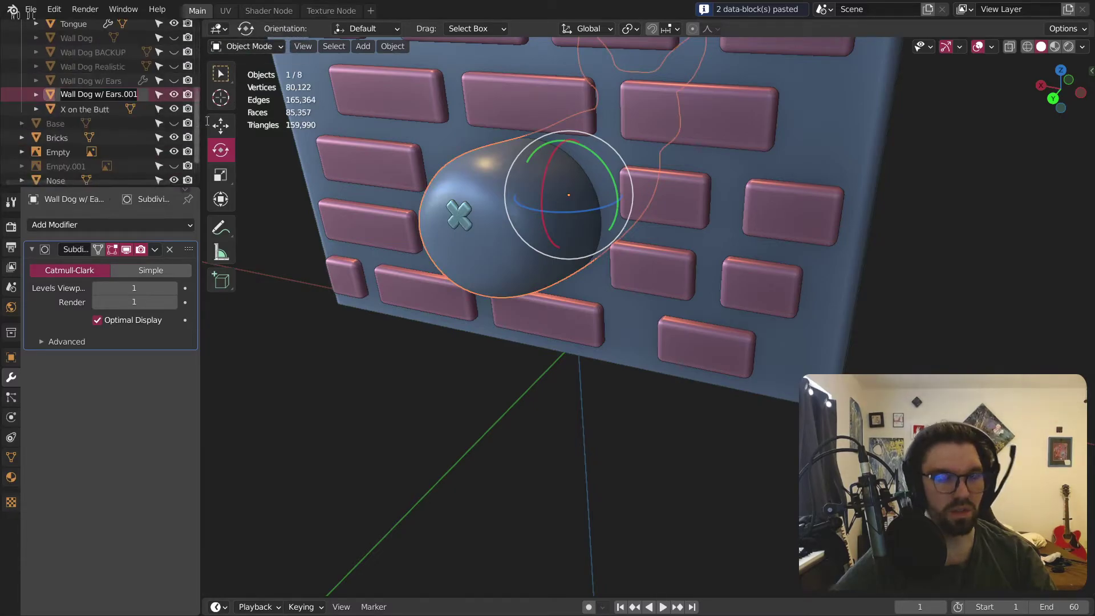
pyautogui.write('Wall D')
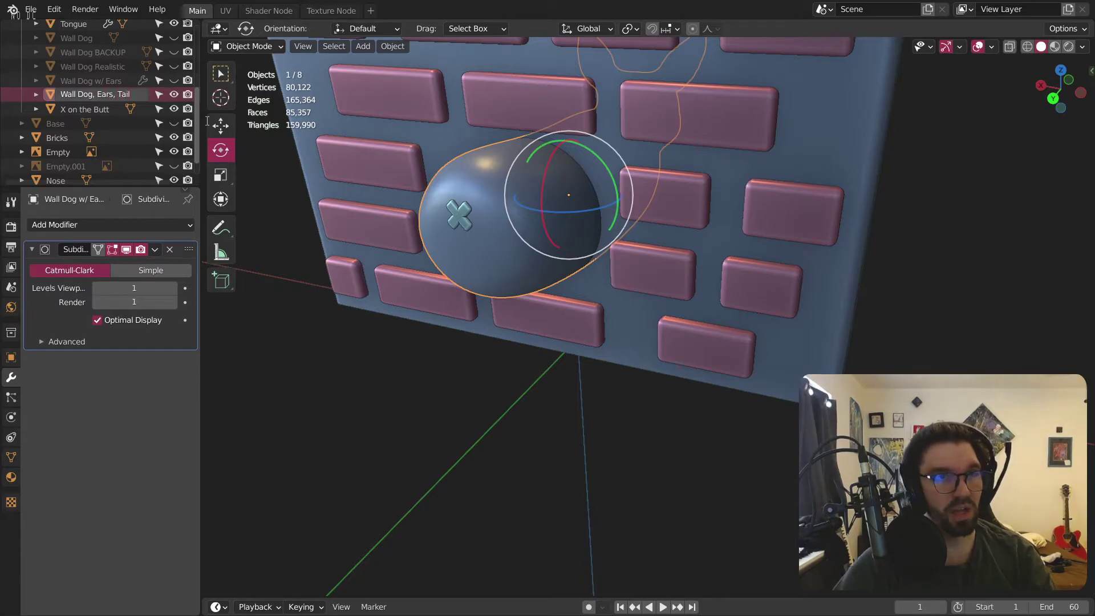
pyautogui.press('Return')
pyautogui.click(467, 405)
pyautogui.scroll(2, 548, 218)
pyautogui.moveTo(548, 214); pyautogui.dragTo(576, 283, button='middle')
pyautogui.scroll(-3, 504, 213)
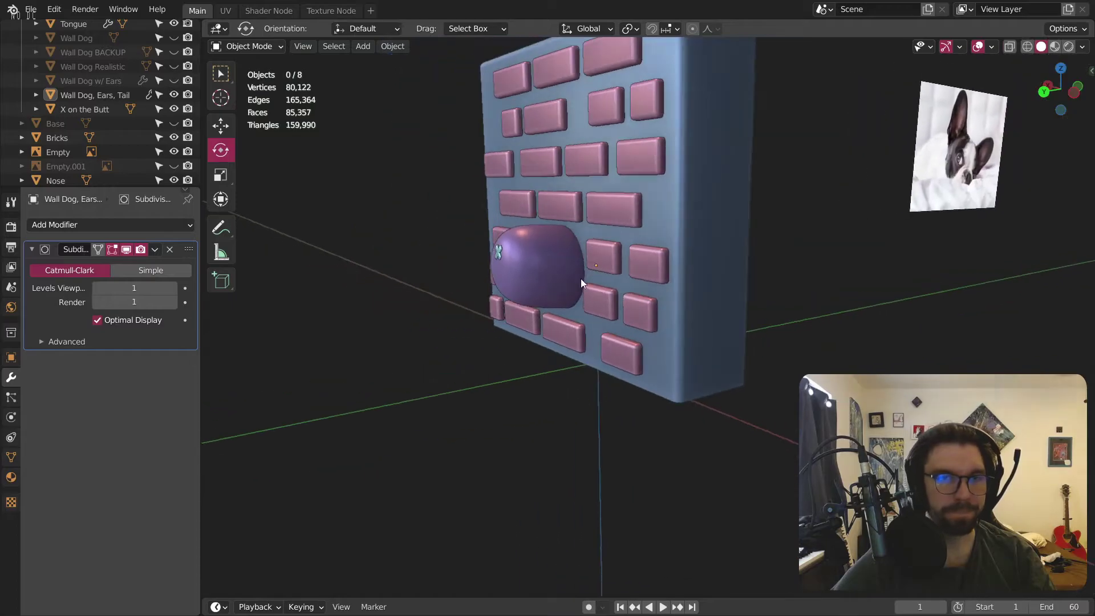
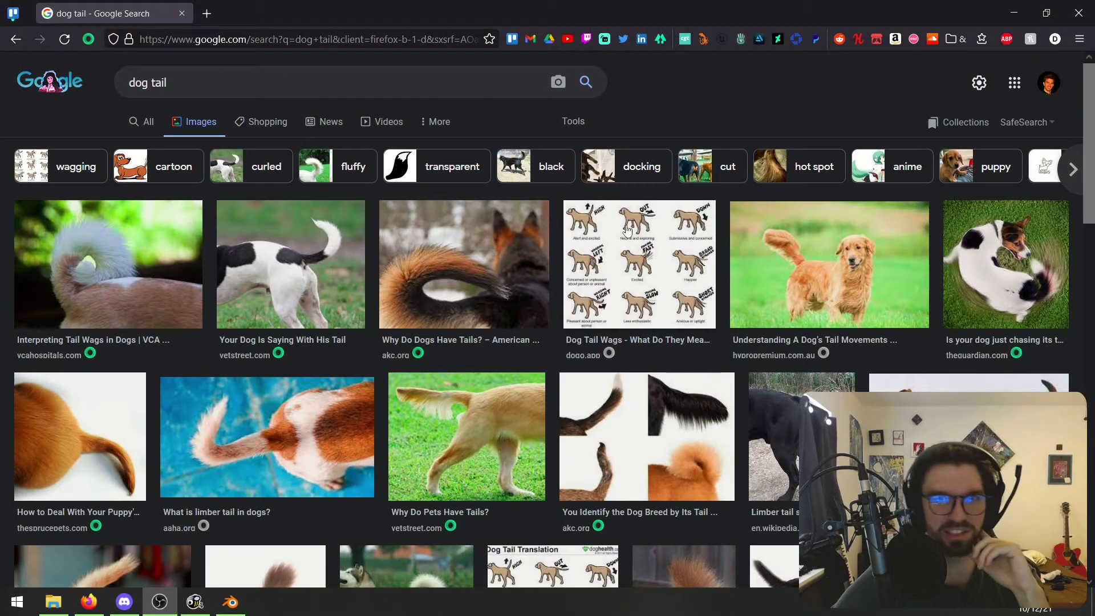
# Step: Browse the Google Images results for "dog tail" for tail-shape references, starting with the Dog Tail Wags chart
pyautogui.click(627, 230)
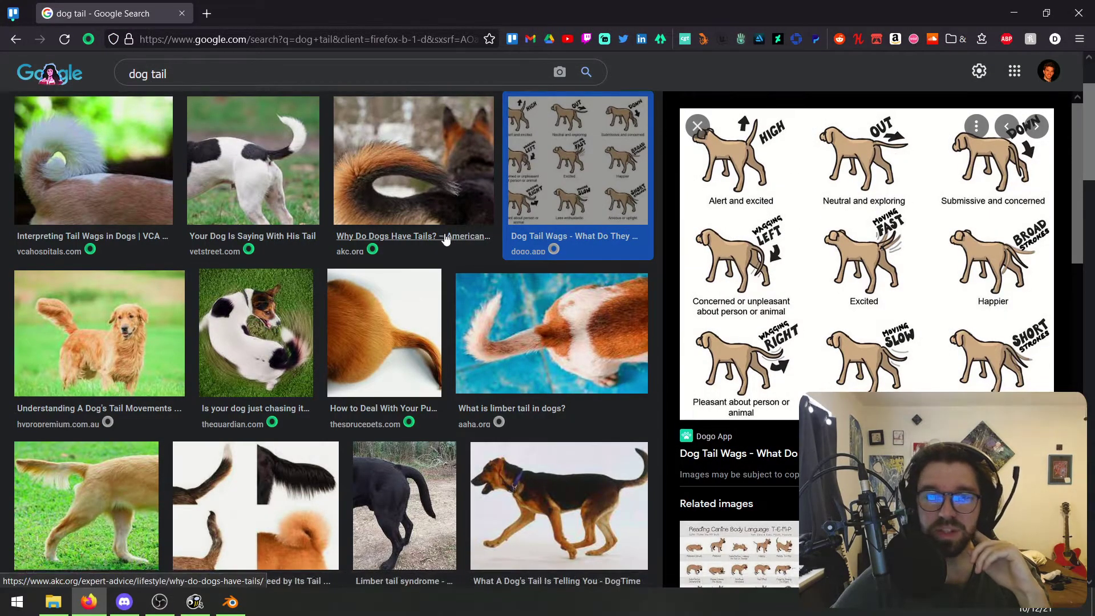
pyautogui.scroll(-5, 286, 292)
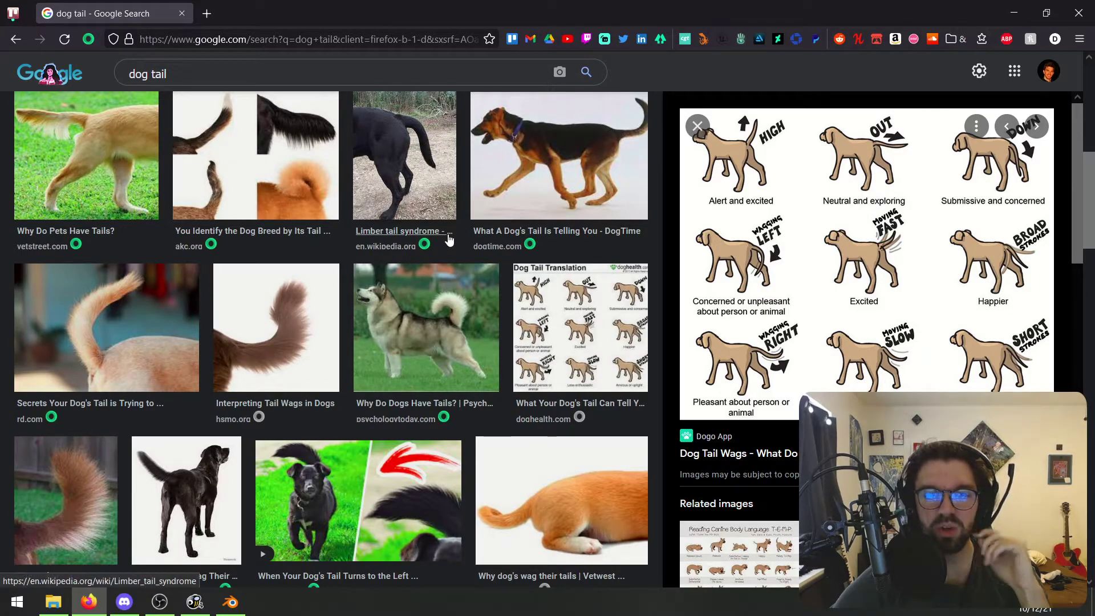
pyautogui.scroll(-5, 451, 239)
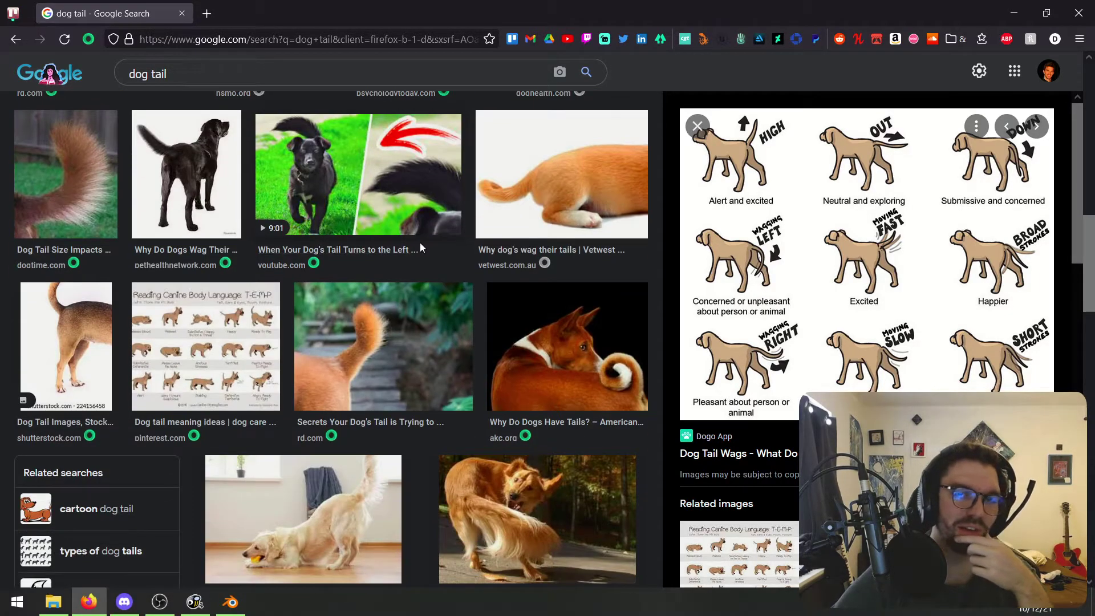
pyautogui.scroll(-1, 420, 251)
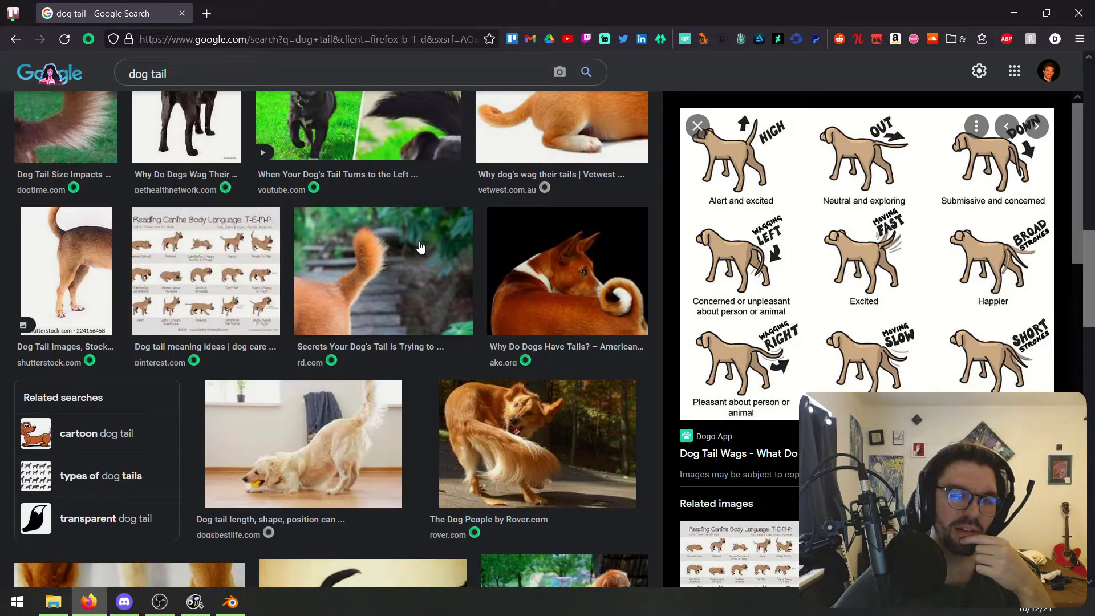
pyautogui.scroll(-5, 420, 247)
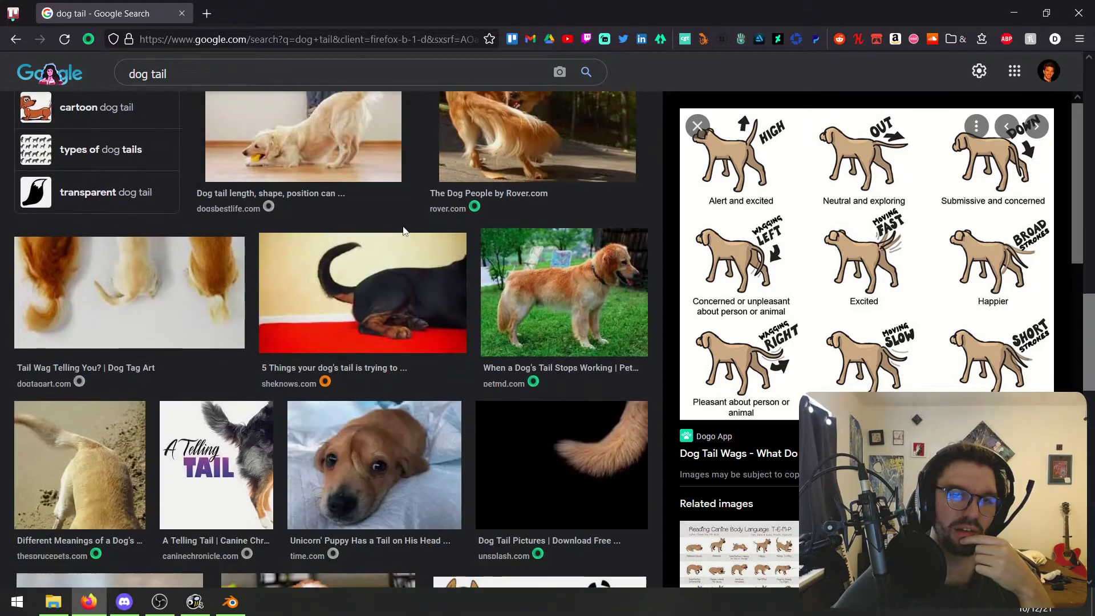
pyautogui.scroll(-2, 404, 231)
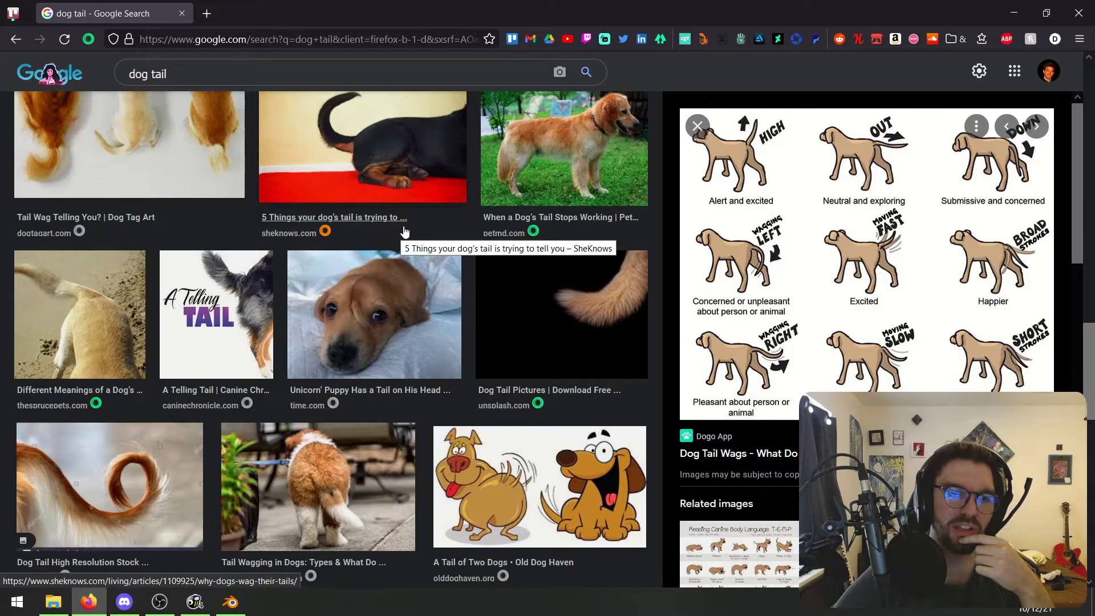
pyautogui.scroll(-6, 404, 231)
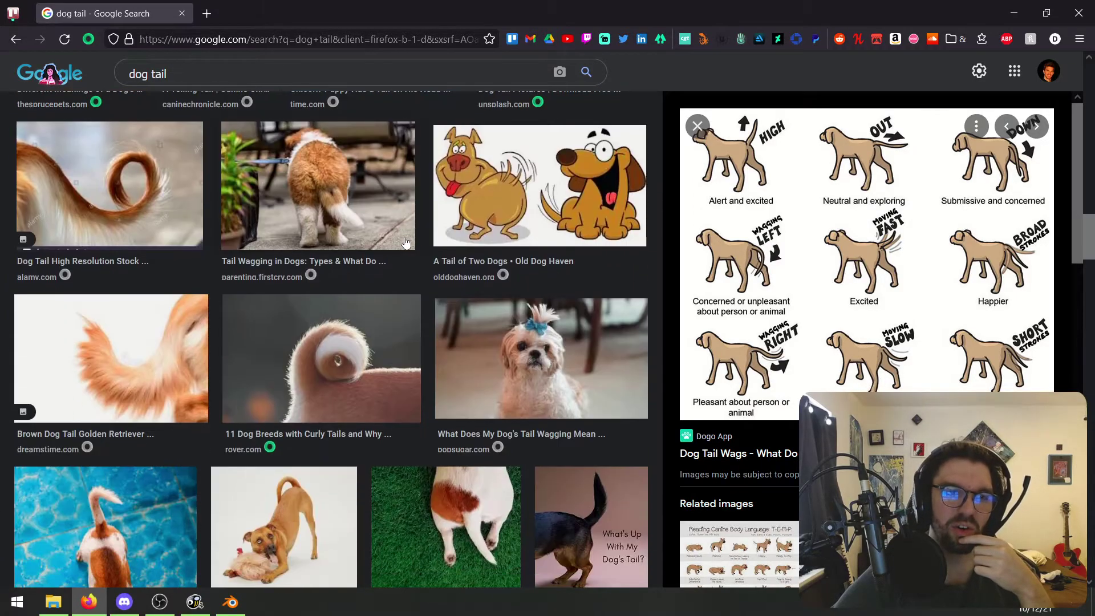
pyautogui.scroll(-2, 422, 239)
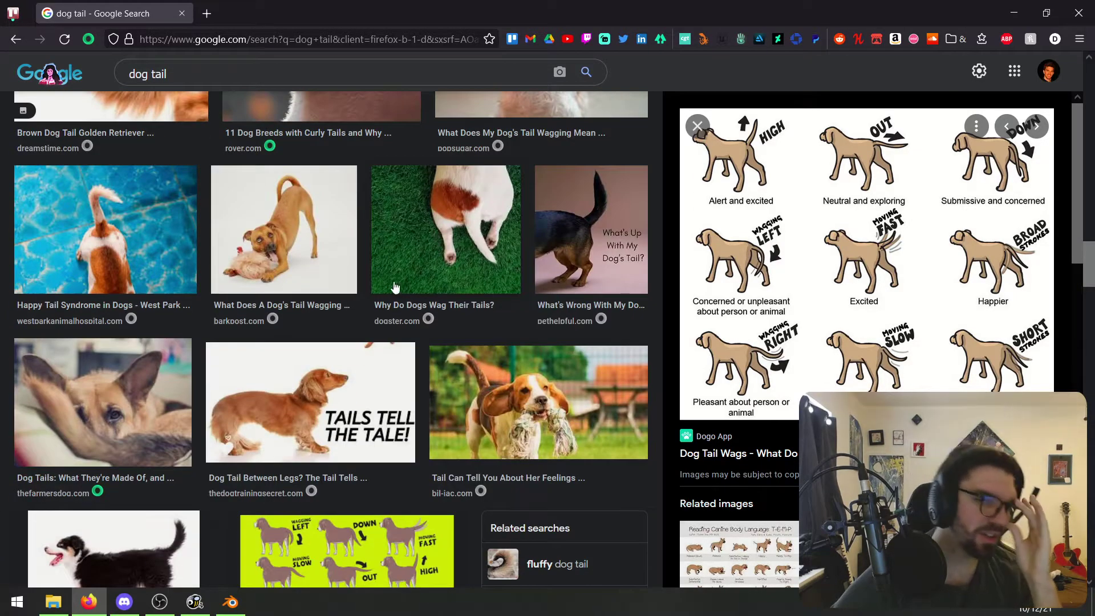
pyautogui.scroll(-5, 398, 287)
pyautogui.scroll(-3, 392, 199)
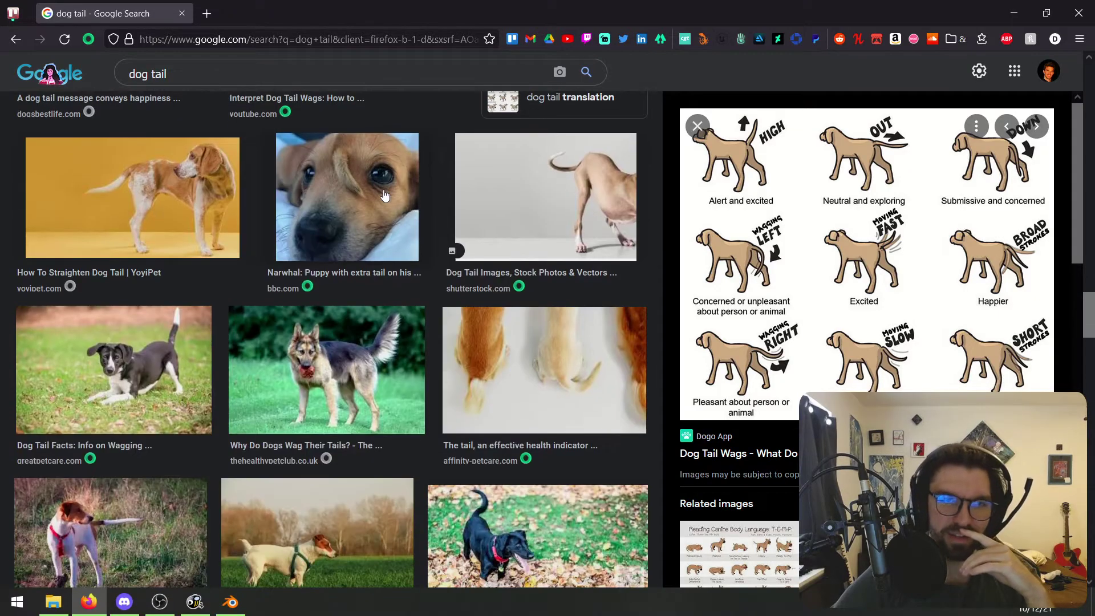
pyautogui.scroll(-2, 393, 185)
pyautogui.scroll(-2, 392, 185)
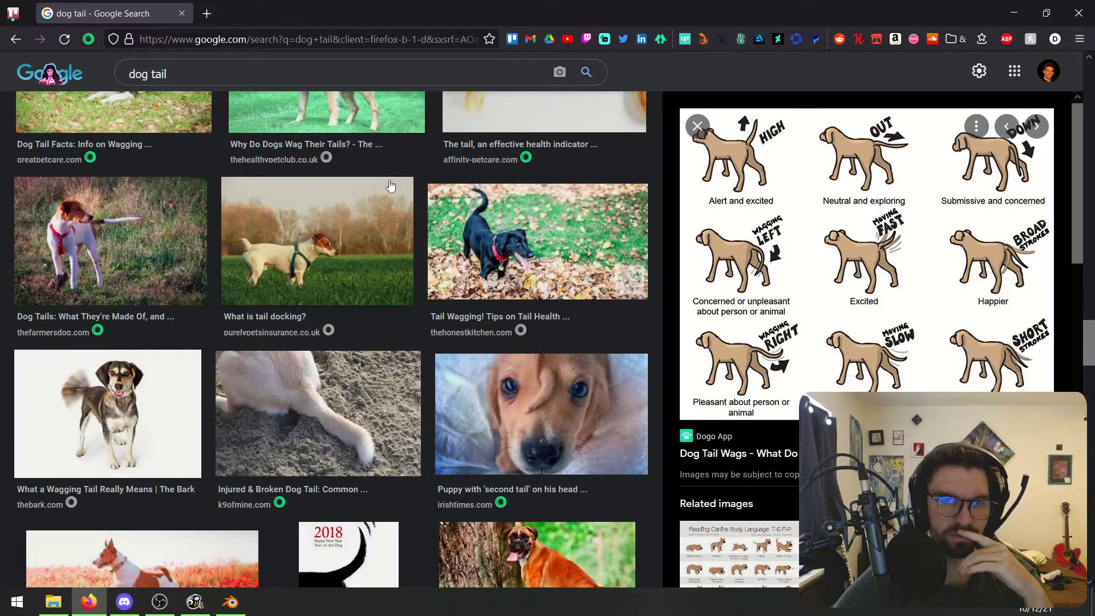
pyautogui.scroll(-2, 390, 188)
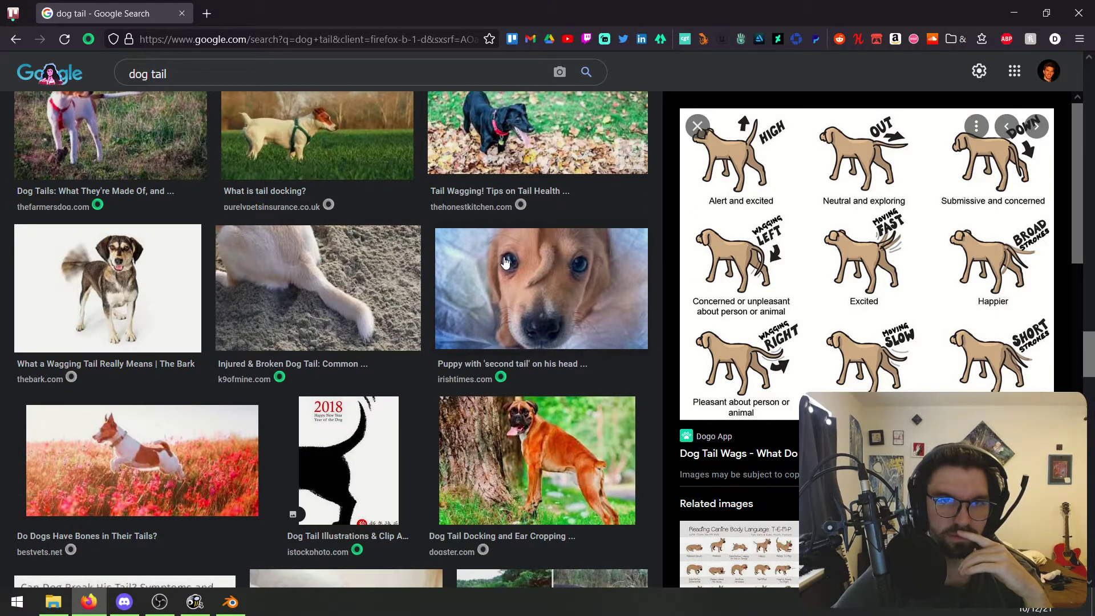
# Step: Preview the second-tail puppy photo and the curled-tail photo from VCA Animal Hospitals in the image results
pyautogui.click(522, 288)
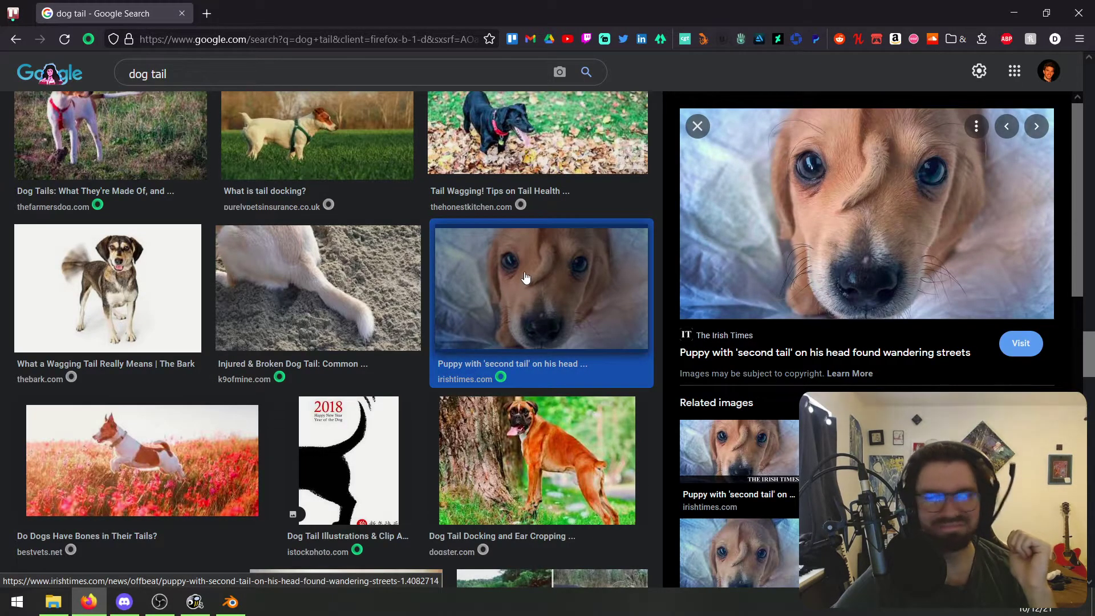
pyautogui.scroll(-6, 530, 255)
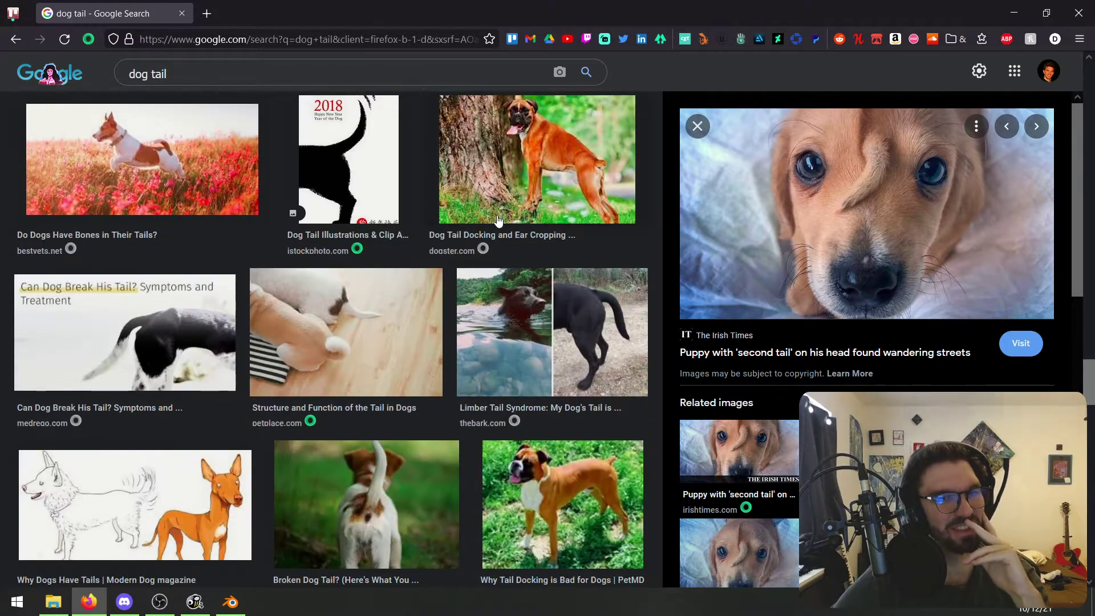
pyautogui.scroll(10, 718, 277)
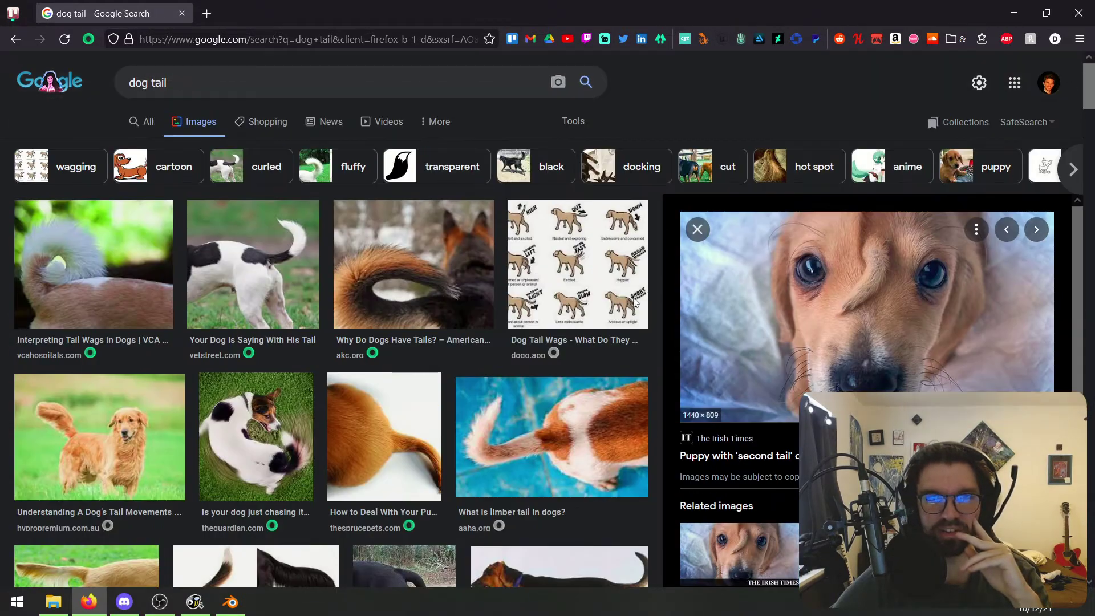
pyautogui.click(57, 259)
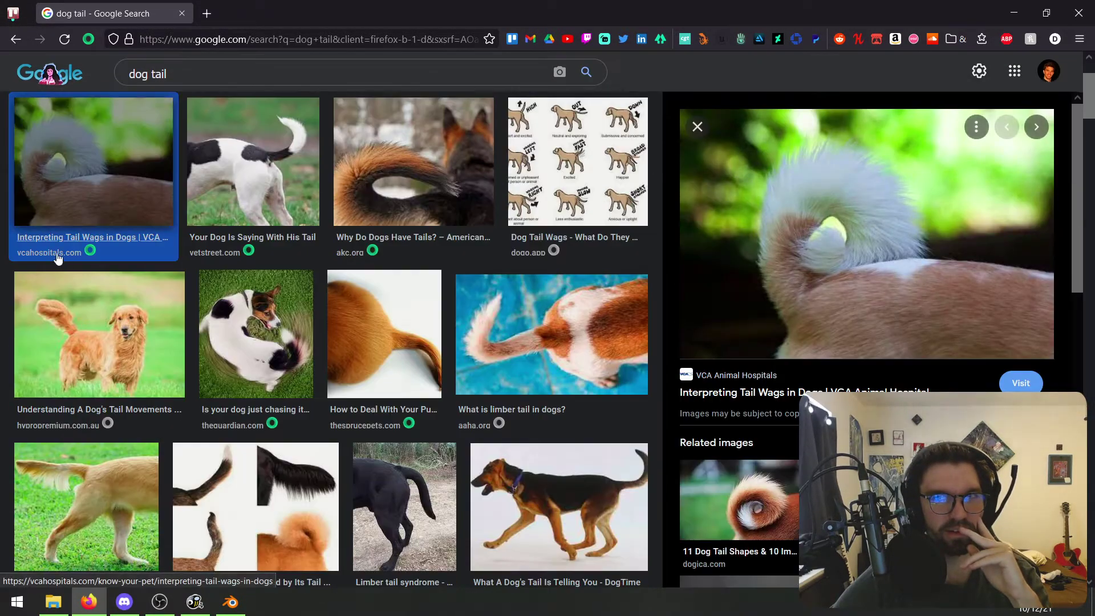
# Step: Switch back to Blender and add a 2 m cube mesh at the world origin
pyautogui.click(231, 600)
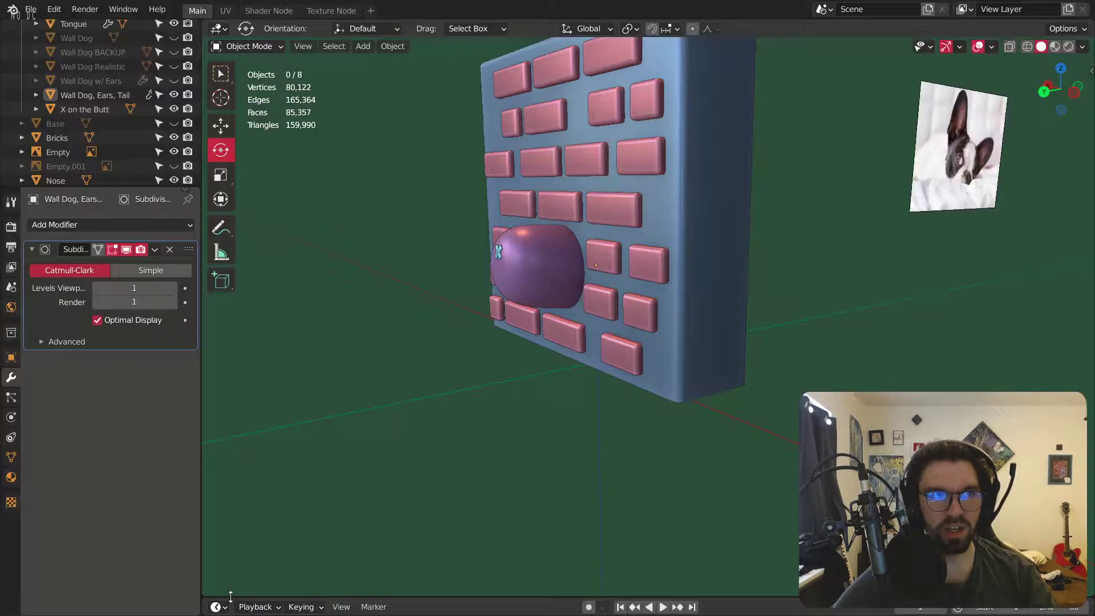
pyautogui.scroll(4, 522, 225)
pyautogui.click(367, 46)
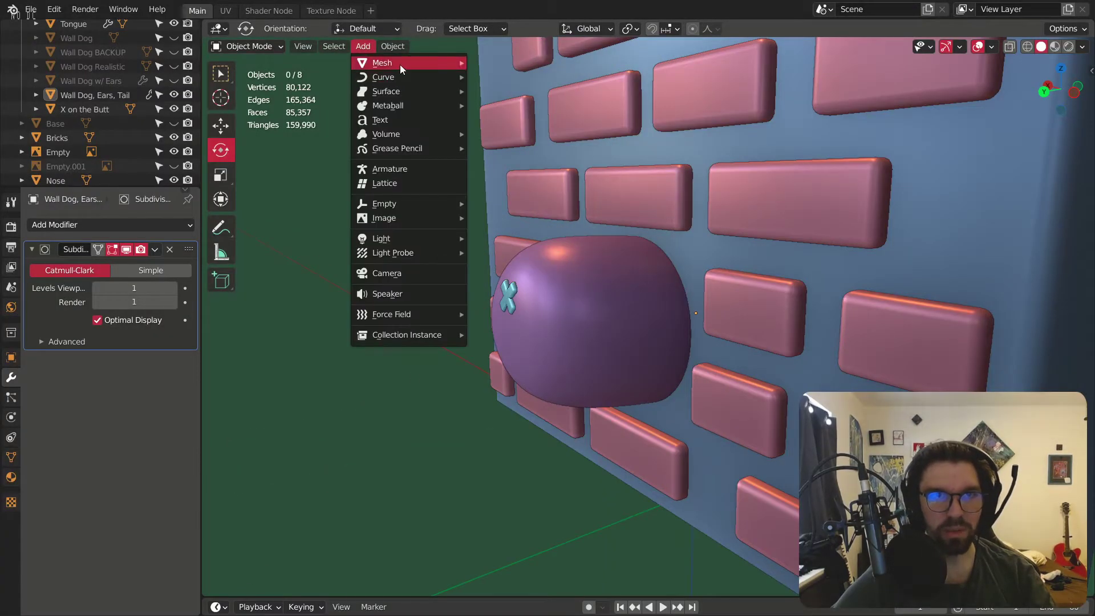
pyautogui.moveTo(399, 63)
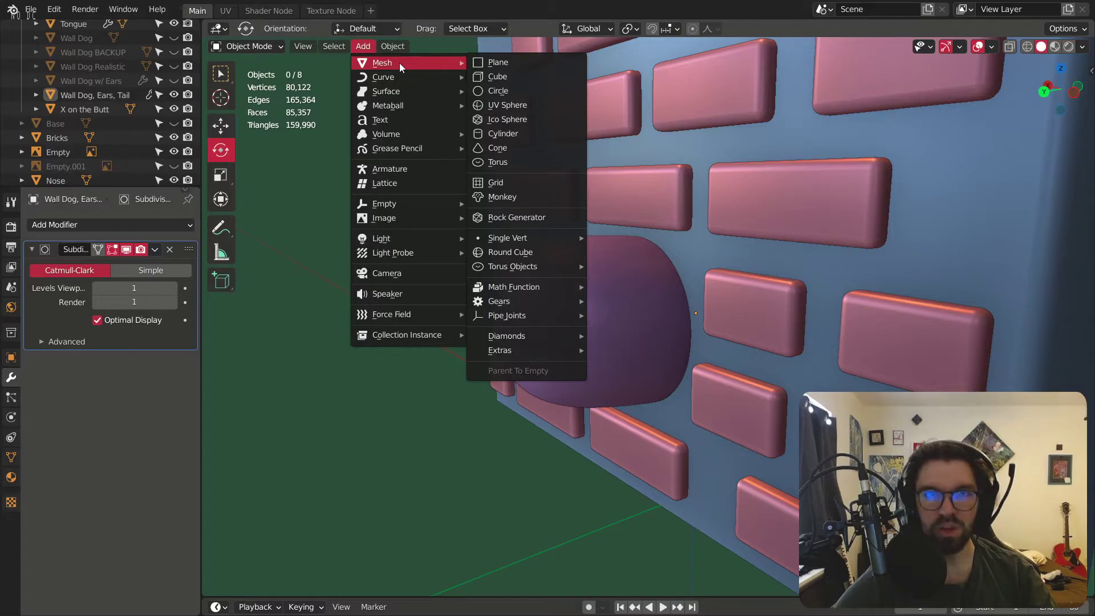
pyautogui.click(491, 77)
pyautogui.scroll(-8, 560, 201)
pyautogui.moveTo(560, 200); pyautogui.dragTo(514, 196, button='middle')
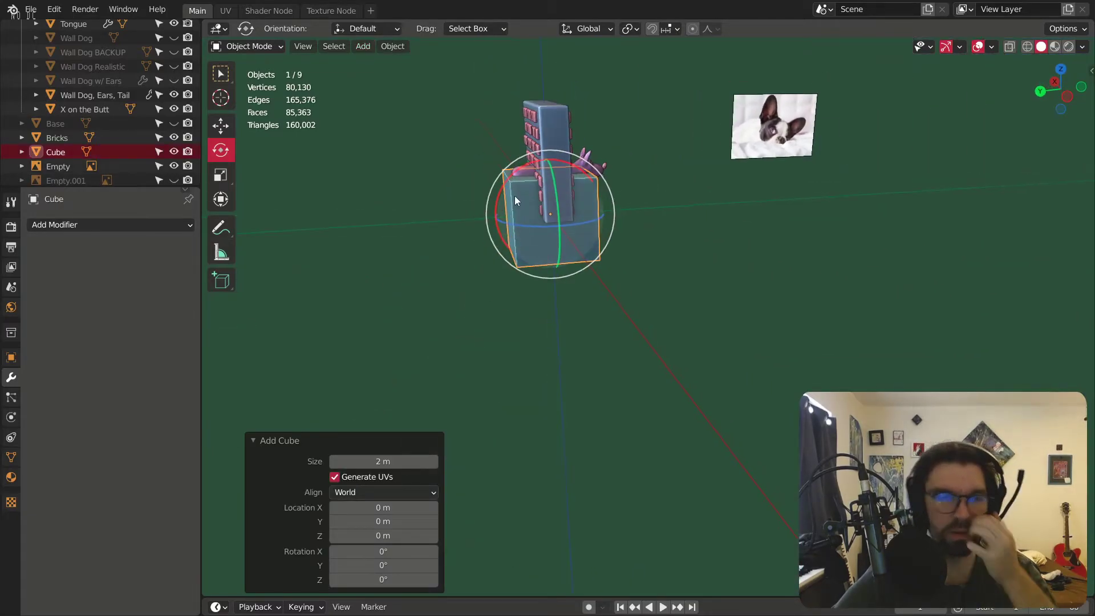
pyautogui.scroll(2, 268, 114)
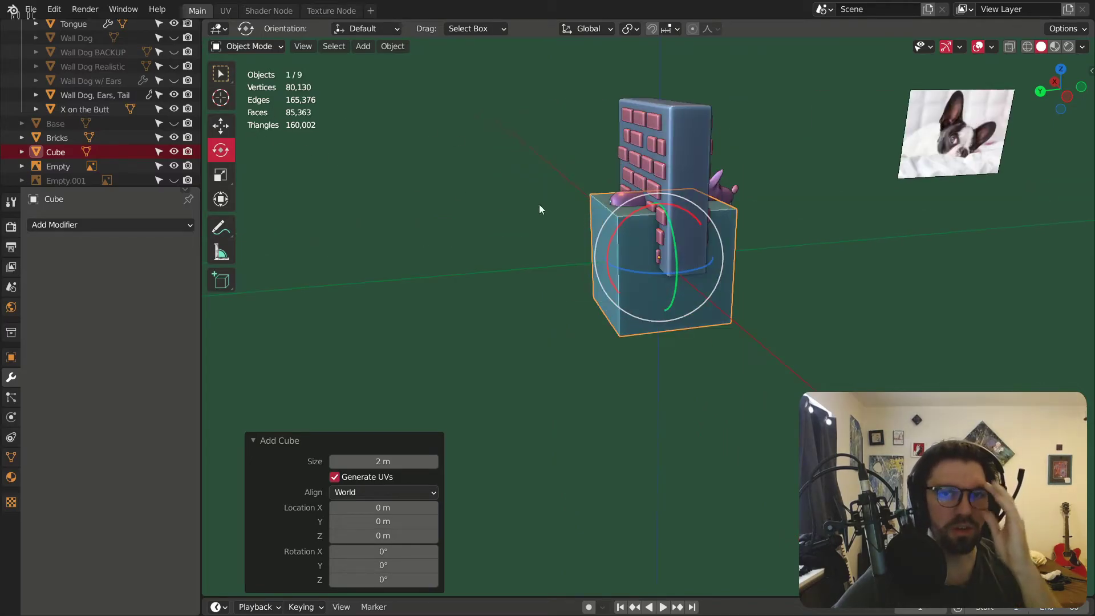
pyautogui.scroll(4, 652, 248)
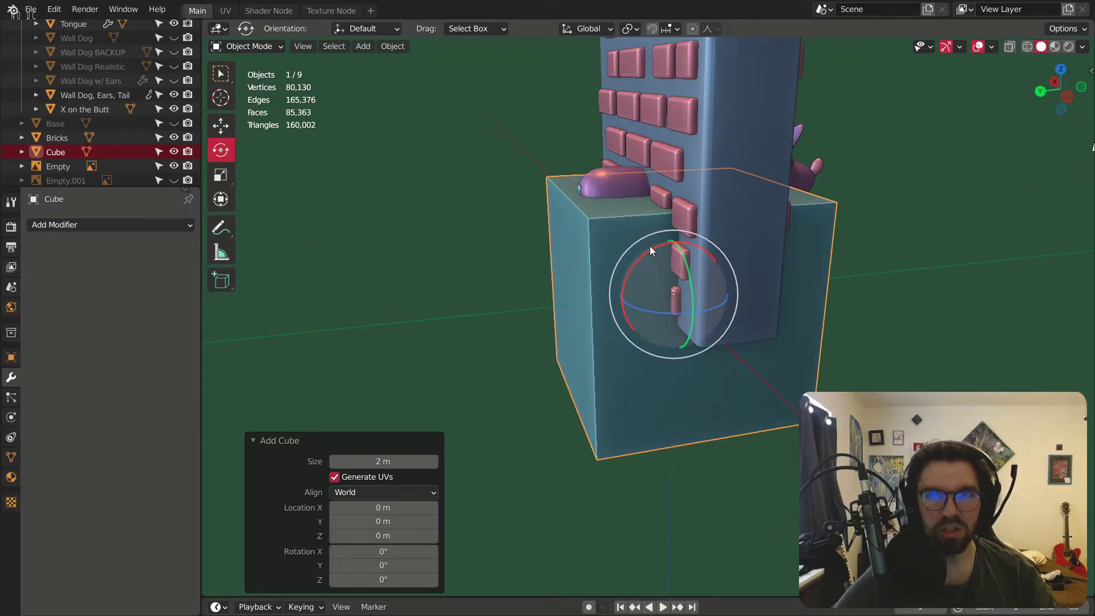
# Step: Move the cube to the open space behind the wall and scale it uniformly to 0.157
pyautogui.hotkey('shift', 'space')
pyautogui.press('g')
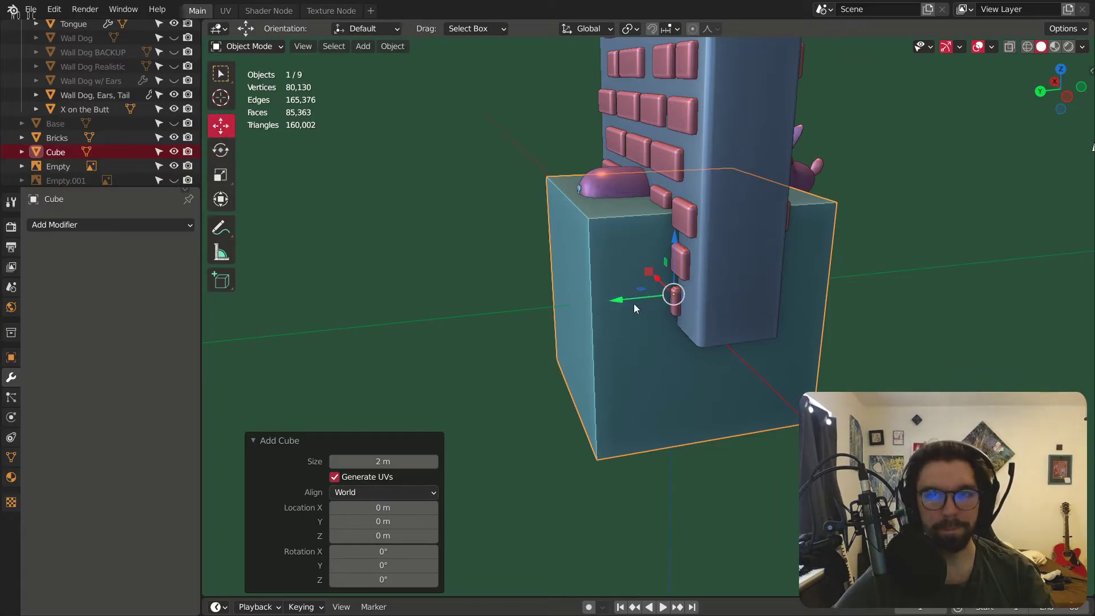
pyautogui.press('g')
pyautogui.click(419, 325)
pyautogui.press('s')
pyautogui.click(487, 317)
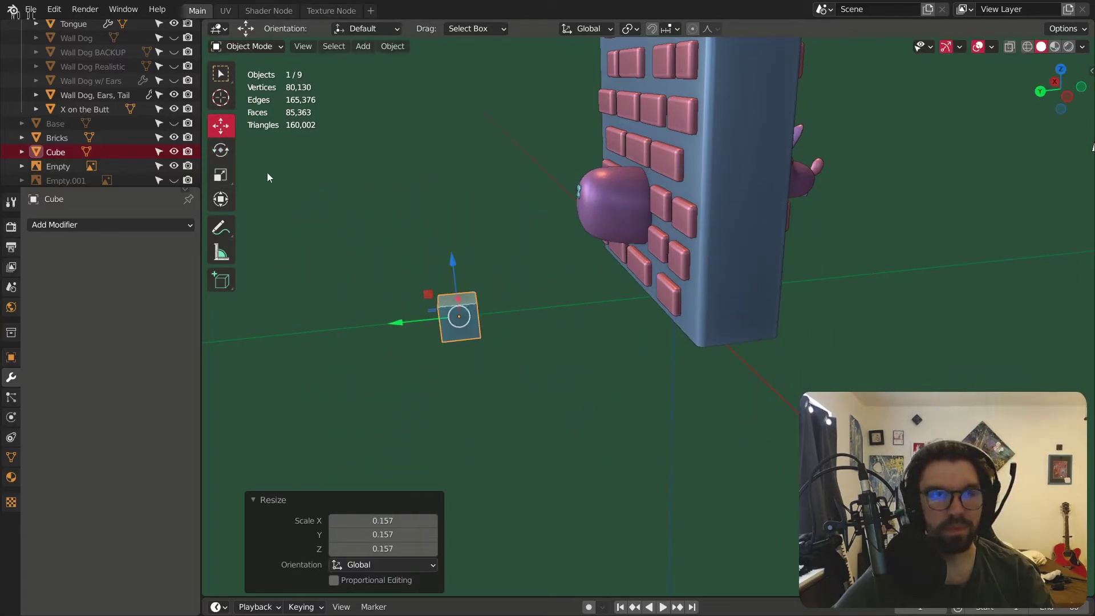
# Step: Stretch the small cube along Z by a factor of 3.695 into a tall block
pyautogui.click(221, 176)
pyautogui.press('s')
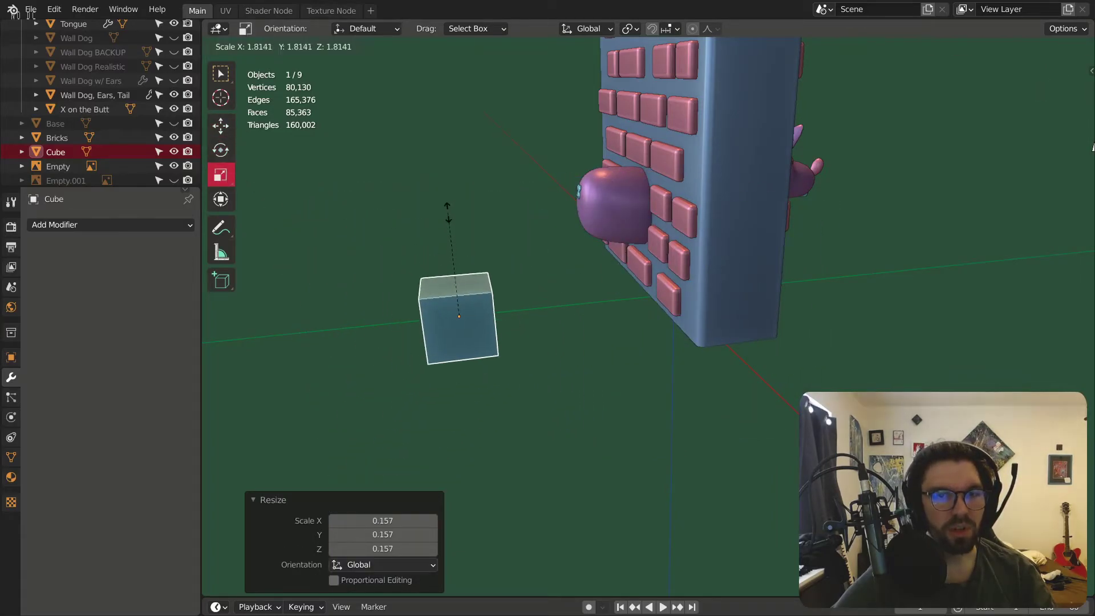
pyautogui.press('Escape')
pyautogui.moveTo(452, 263); pyautogui.dragTo(472, 103)
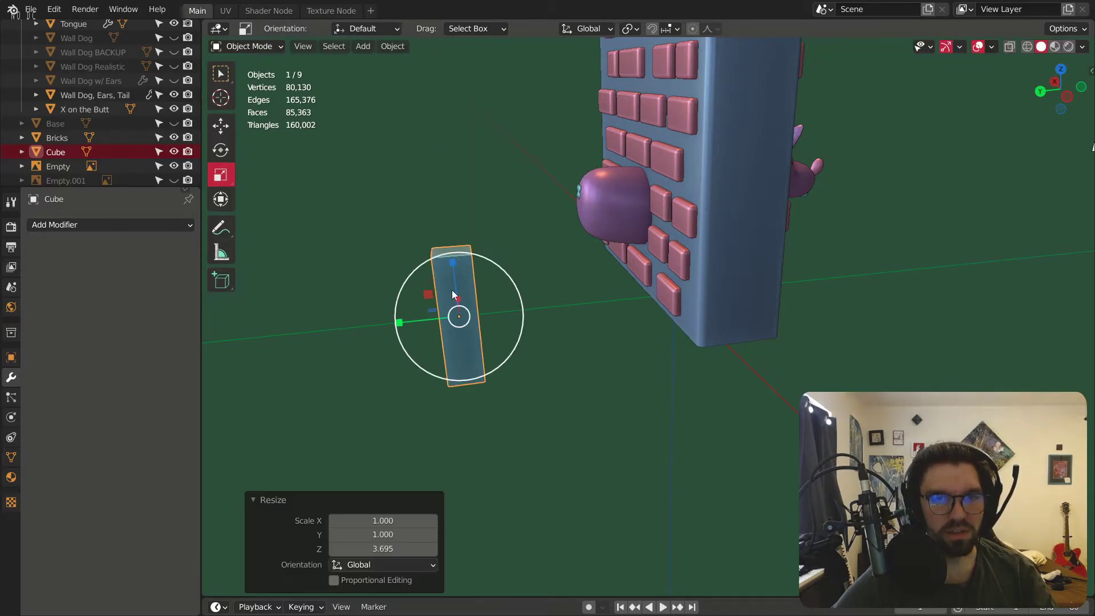
pyautogui.scroll(3, 455, 275)
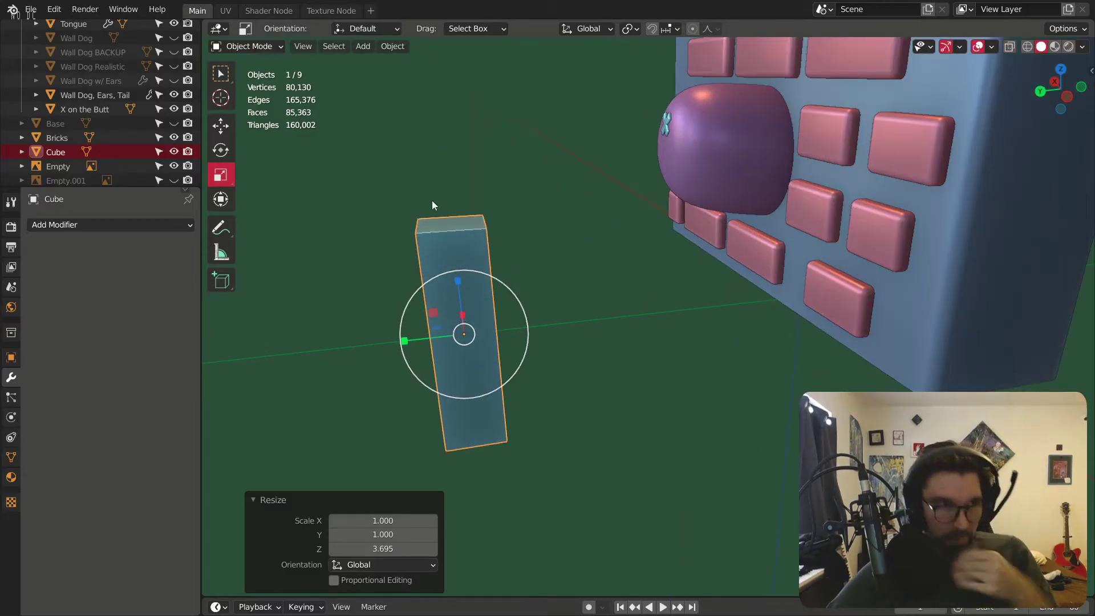
# Step: In Edit Mode, scale the block's top face to 0.441 to taper it upward
pyautogui.scroll(2, 439, 206)
pyautogui.click(273, 47)
pyautogui.click(268, 78)
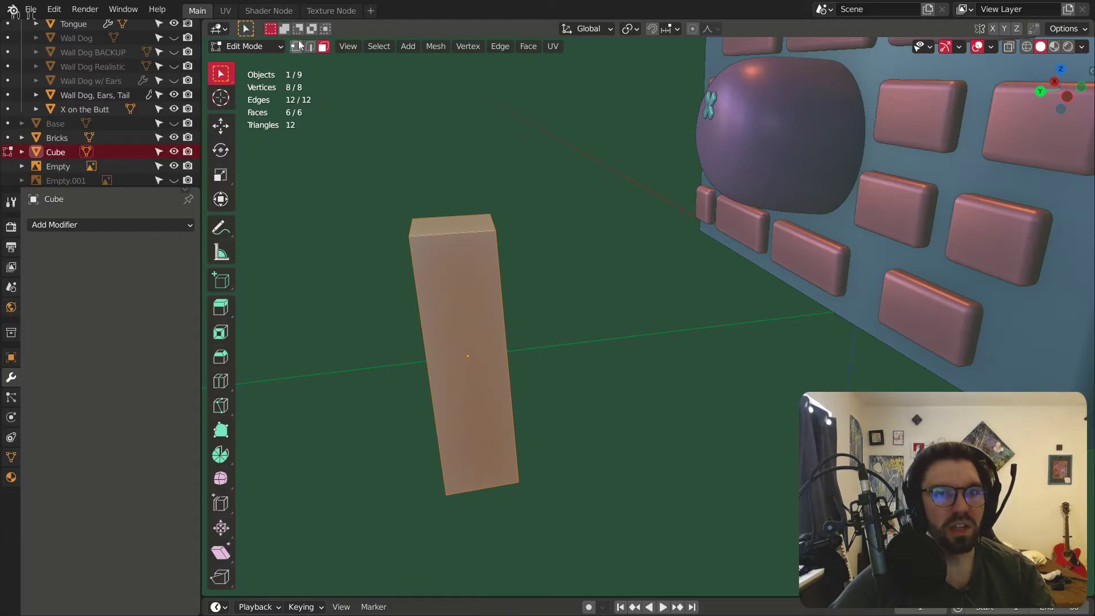
pyautogui.click(461, 236)
pyautogui.press('s')
pyautogui.click(484, 212)
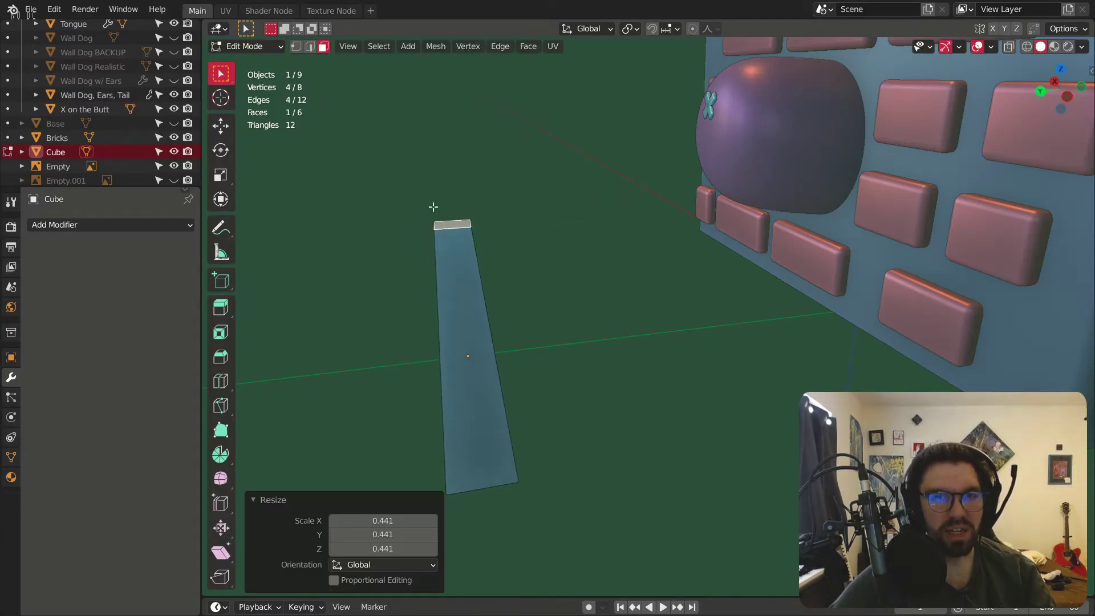
# Step: Shift the block's top face slightly along Y toward the wall and return to Object Mode
pyautogui.click(221, 127)
pyautogui.moveTo(433, 226); pyautogui.dragTo(439, 224)
pyautogui.scroll(2, 482, 320)
pyautogui.moveTo(489, 320); pyautogui.dragTo(450, 327, button='middle')
pyautogui.click(256, 46)
pyautogui.click(259, 53)
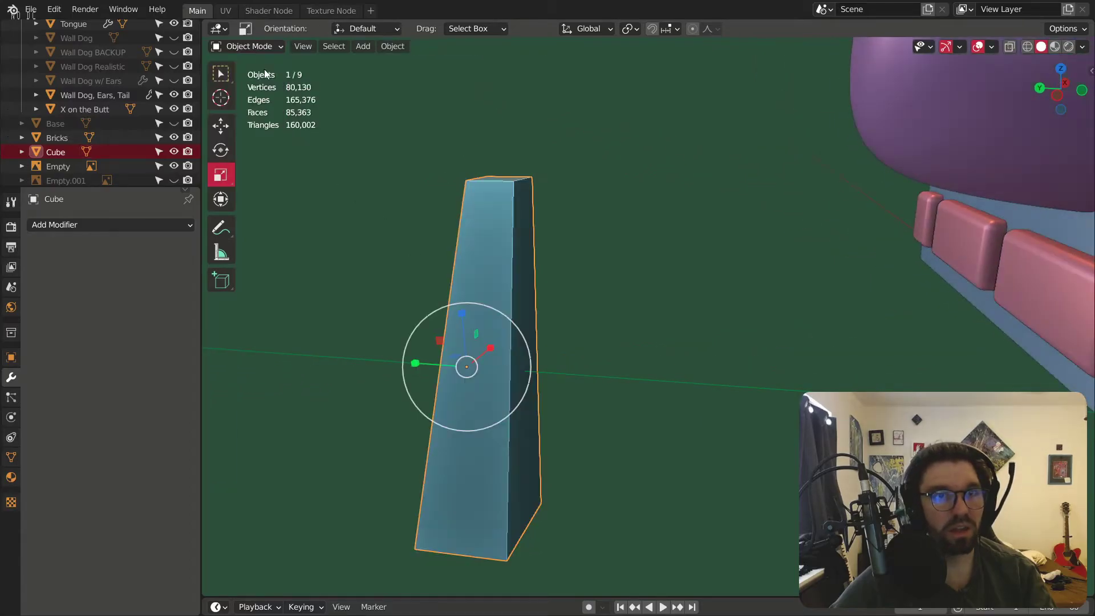
# Step: Apply the tapered block's object transform
pyautogui.hotkey('ctrl', 'a')
pyautogui.click(490, 247)
pyautogui.moveTo(484, 283); pyautogui.dragTo(503, 342, button='middle')
pyautogui.scroll(-2, 503, 342)
# Step: Put the tapered block in Sculpt Mode and set its voxel remesh size to about 0.0245
pyautogui.click(247, 46)
pyautogui.click(253, 91)
pyautogui.moveTo(279, 116); pyautogui.dragTo(504, 306, button='middle')
pyautogui.press('r')
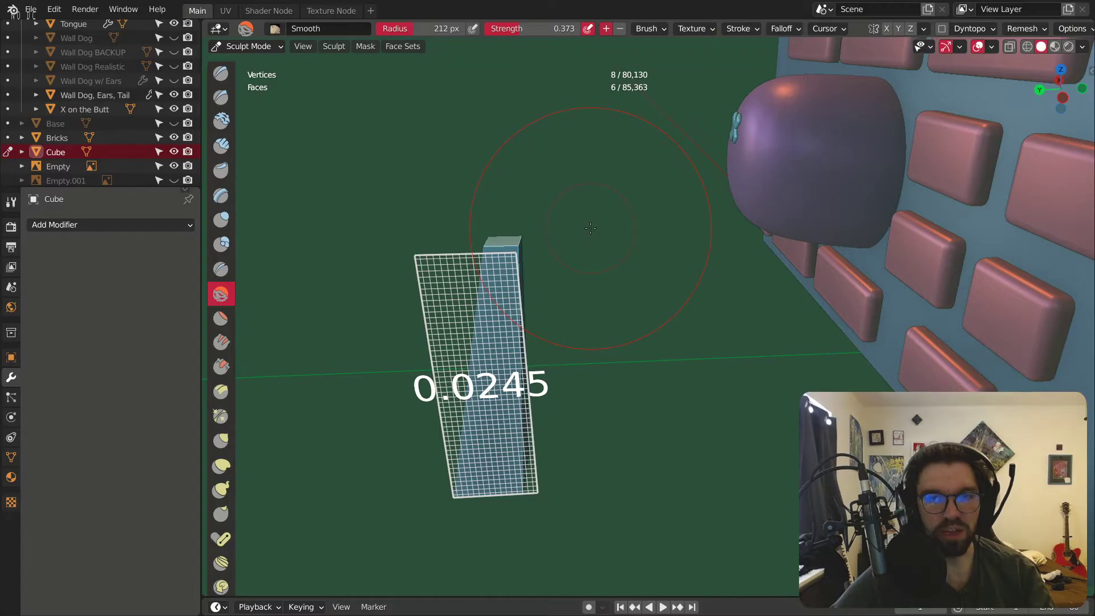
pyautogui.click(589, 230)
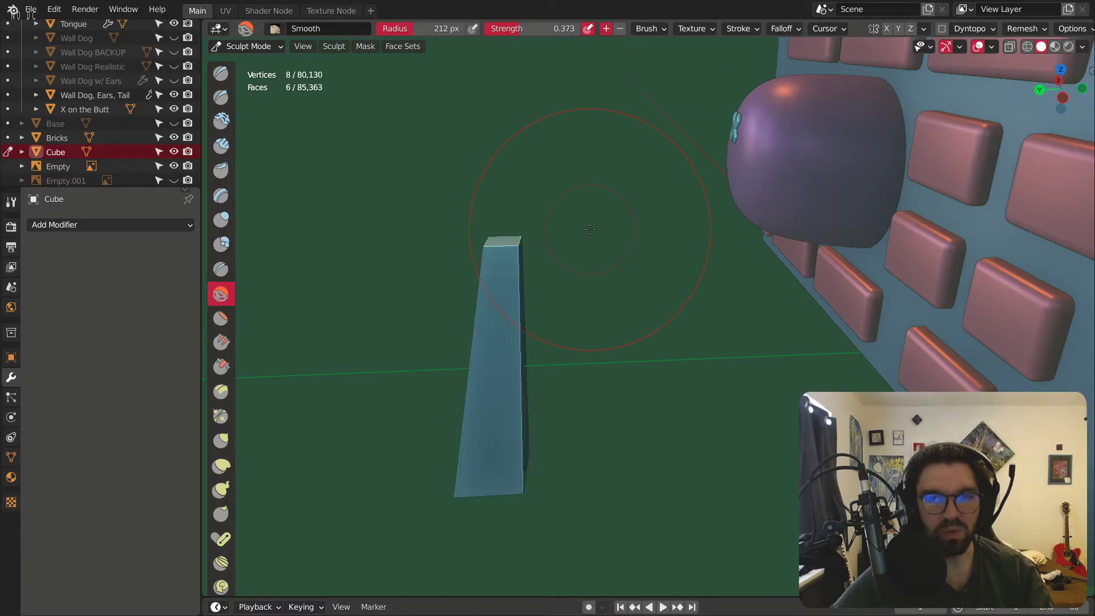
# Step: Round off the tapered block's edges and both ends all around using the Smooth brush
pyautogui.moveTo(590, 229); pyautogui.dragTo(558, 265, button='middle')
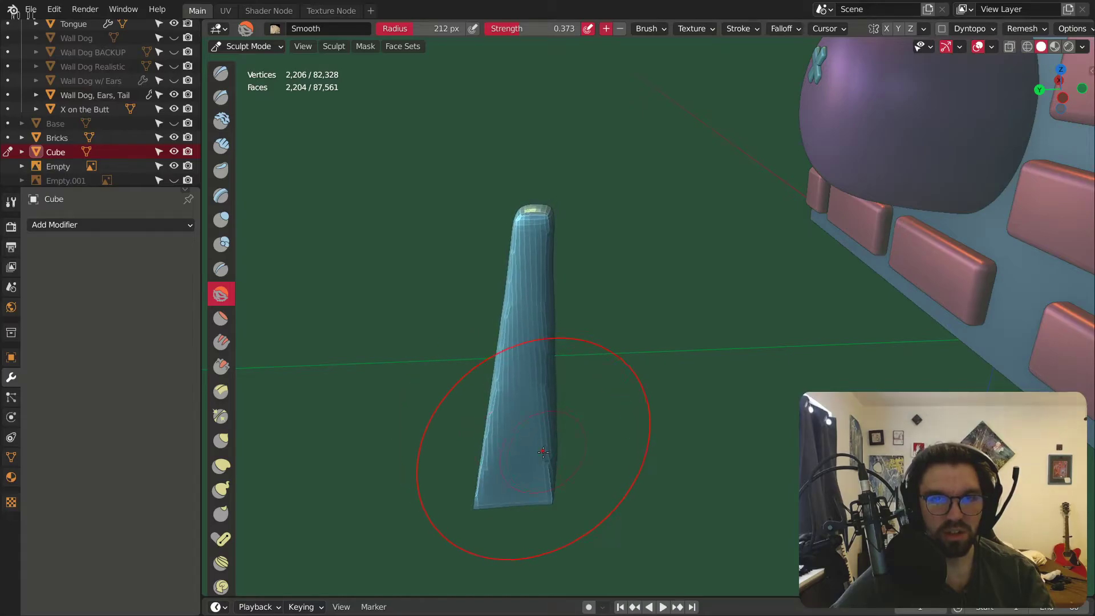
pyautogui.moveTo(489, 464); pyautogui.dragTo(529, 400, button='middle')
pyautogui.moveTo(481, 437); pyautogui.dragTo(519, 420, button='middle')
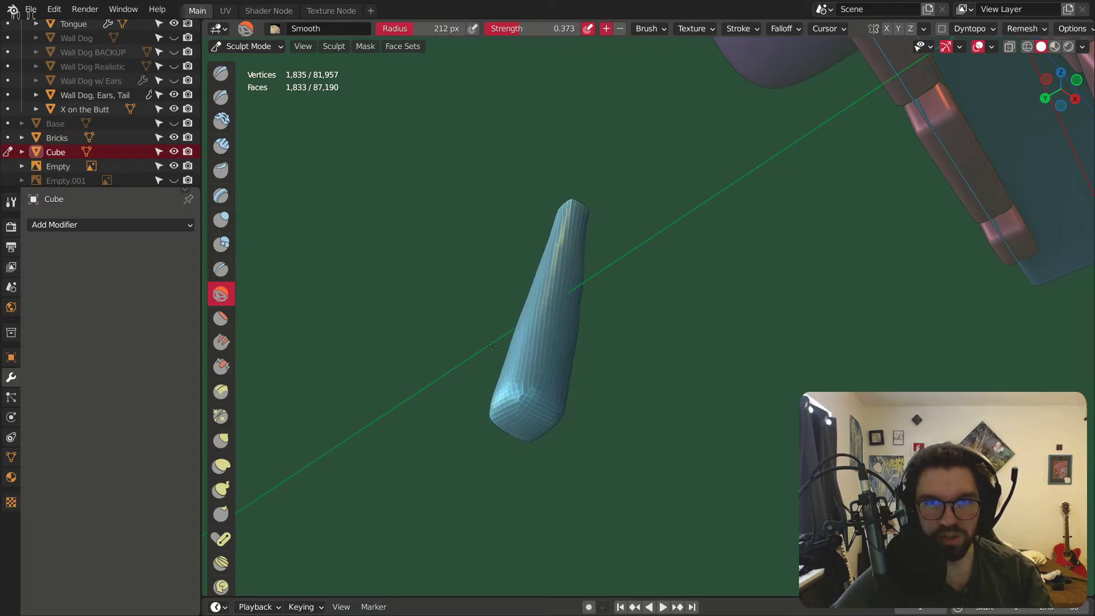
pyautogui.moveTo(565, 223); pyautogui.dragTo(552, 111, button='middle')
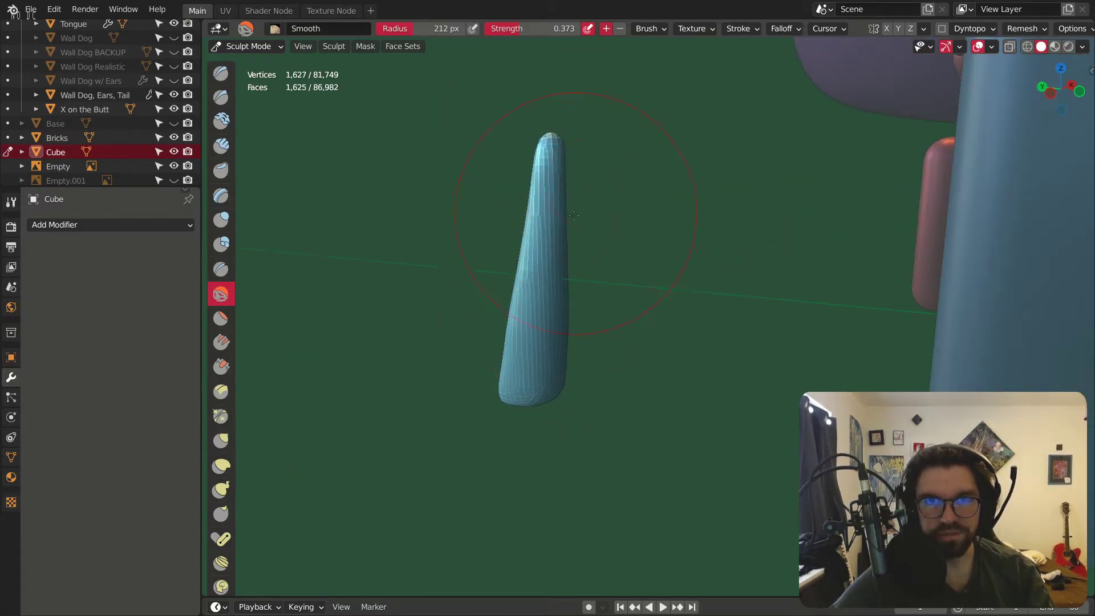
pyautogui.moveTo(580, 207); pyautogui.dragTo(564, 232, button='middle')
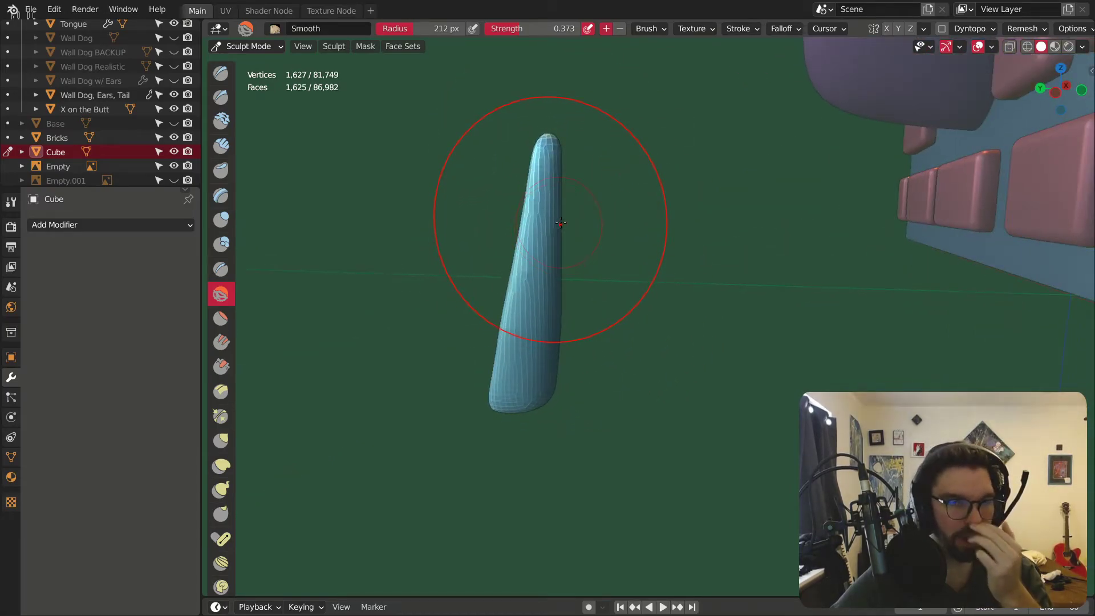
# Step: Try the Elastic Deform brush on the tail, and undo the strokes back to the unsmoothed block
pyautogui.click(221, 465)
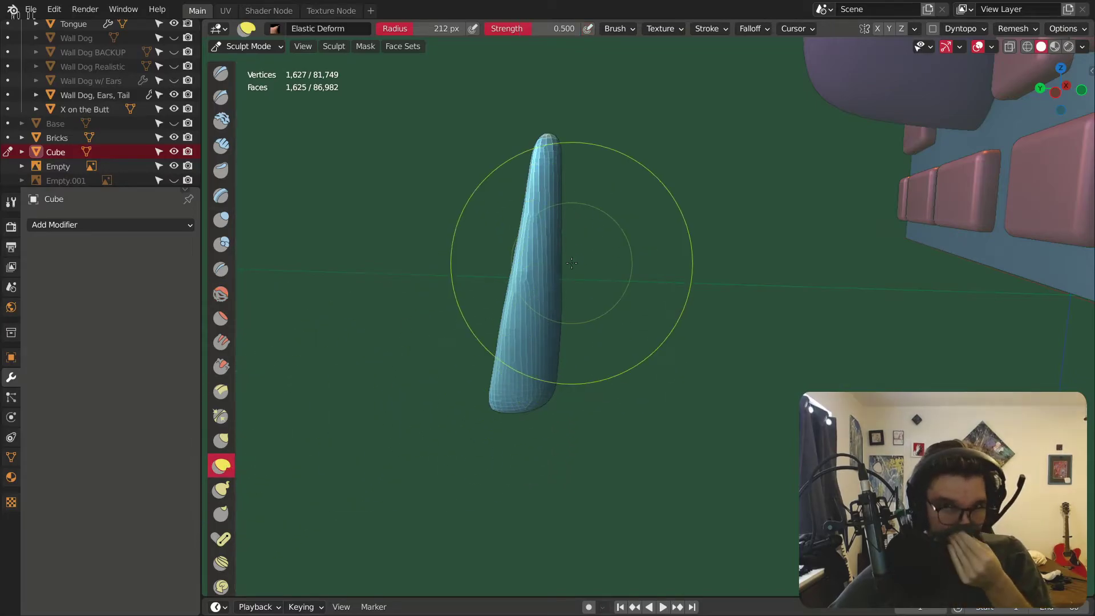
pyautogui.moveTo(550, 200); pyautogui.dragTo(551, 199)
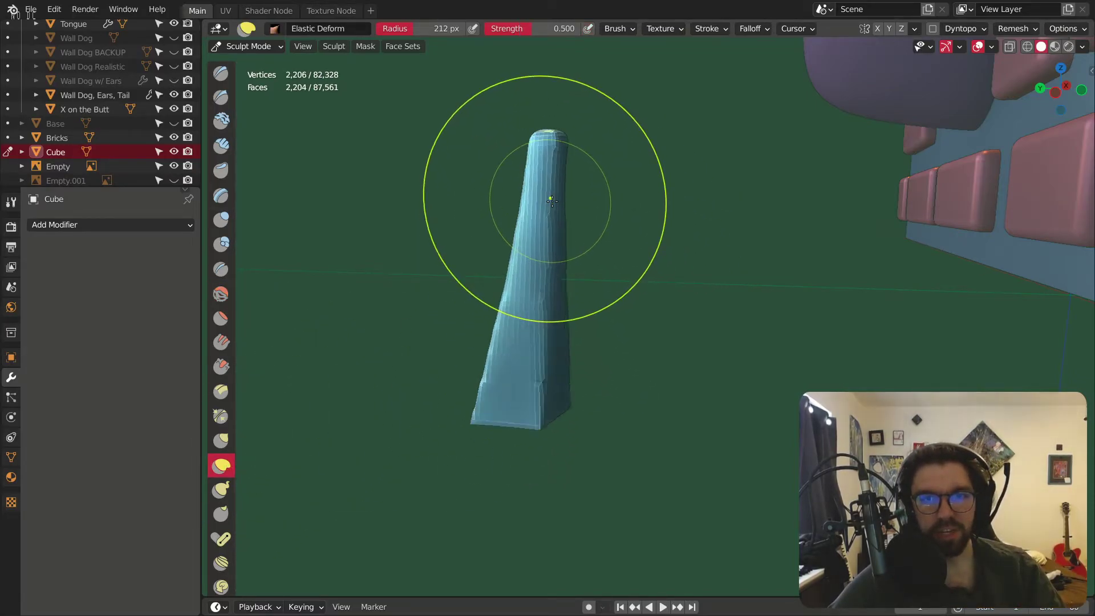
pyautogui.hotkey('ctrl', 'z')
pyautogui.hotkey('ctrl', 'z')
pyautogui.hotkey('ctrl', 'z')
pyautogui.hotkey('ctrl', 'z')
# Step: Turn on X symmetry for sculpting and set the block's voxel remesh size to 0.0250
pyautogui.click(877, 29)
pyautogui.click(221, 294)
pyautogui.moveTo(571, 146); pyautogui.dragTo(565, 251)
pyautogui.hotkey('ctrl', 'z')
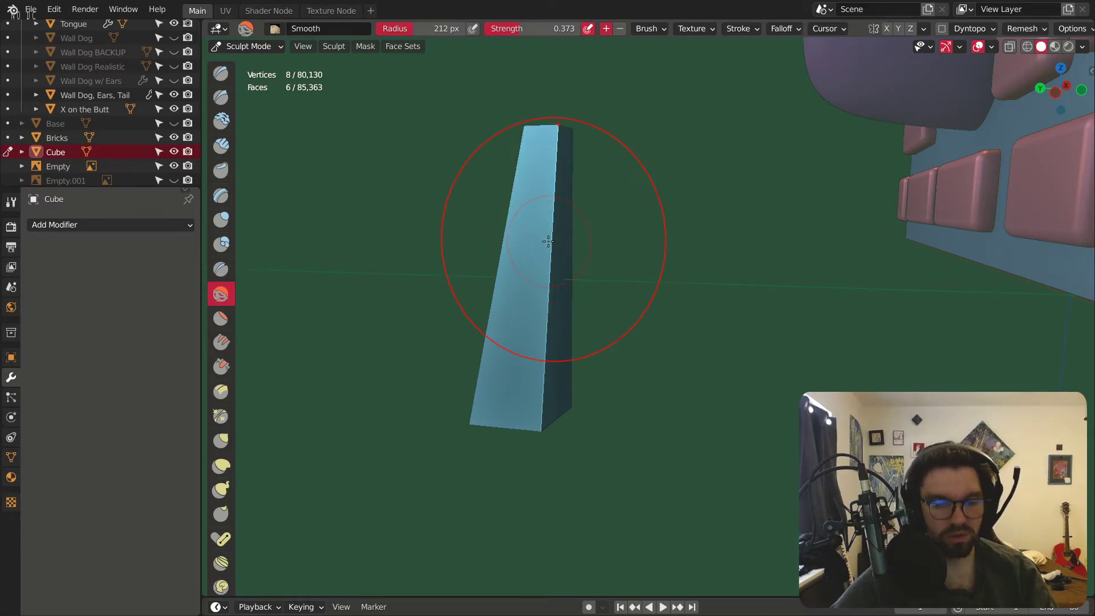
pyautogui.hotkey('ctrl', 'shift', 'z')
pyautogui.press('r')
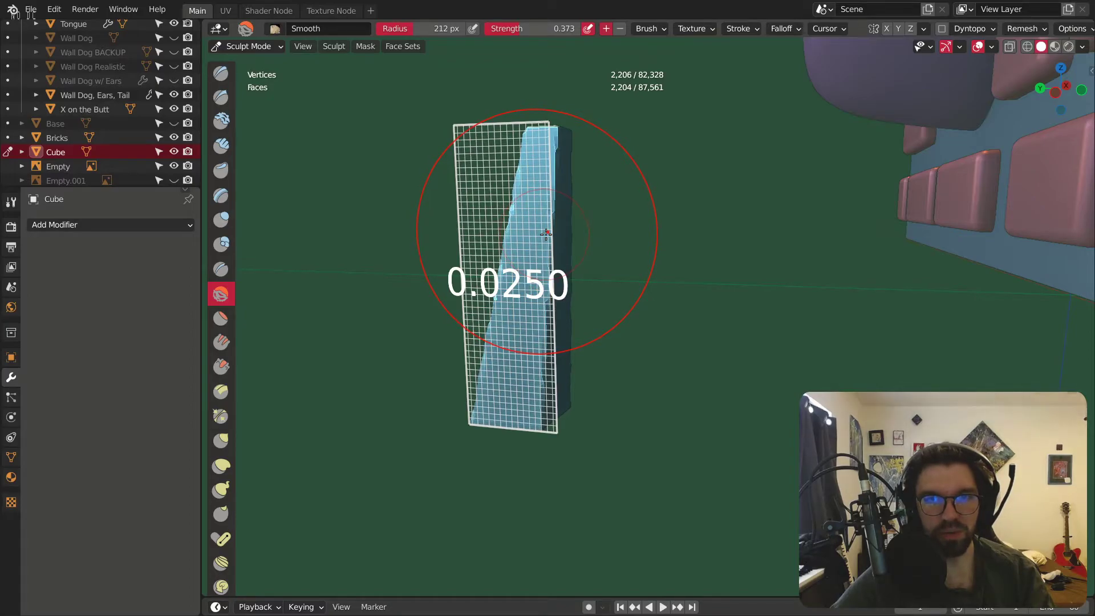
pyautogui.click(545, 234)
# Step: Smooth the remeshed block from tip to base into a slim, rounded, tapering tail
pyautogui.moveTo(548, 195)
pyautogui.mouseDown()
pyautogui.moveTo(524, 330)
pyautogui.moveTo(536, 385)
pyautogui.mouseUp()
pyautogui.moveTo(536, 386); pyautogui.dragTo(598, 344, button='middle')
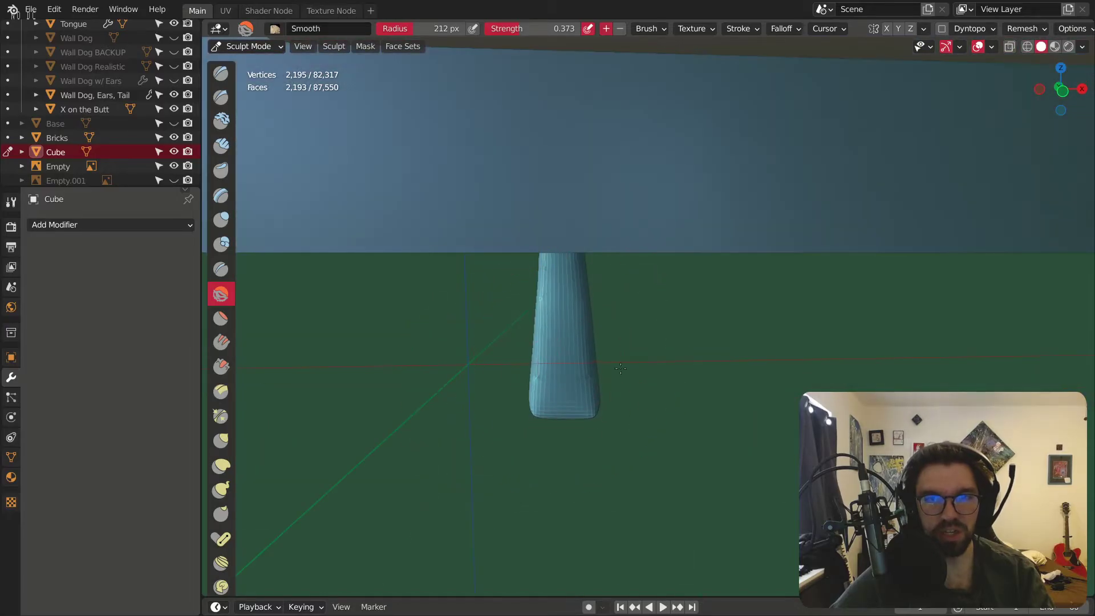
pyautogui.moveTo(606, 402); pyautogui.dragTo(610, 430, button='middle')
pyautogui.moveTo(598, 242); pyautogui.dragTo(520, 277, button='middle')
pyautogui.moveTo(552, 345); pyautogui.dragTo(505, 393, button='middle')
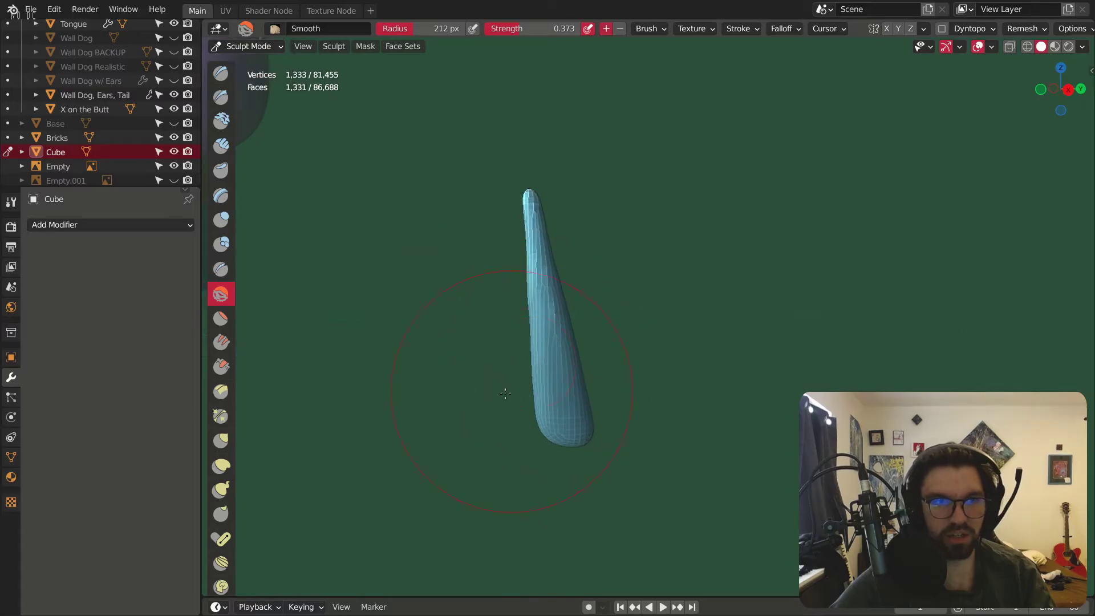
# Step: Bend the smoothed tail into an S-curve with Elastic Deform at strength 0.500 and remesh it
pyautogui.click(221, 465)
pyautogui.moveTo(540, 335); pyautogui.dragTo(628, 297)
pyautogui.moveTo(737, 288)
pyautogui.mouseDown()
pyautogui.moveTo(733, 330)
pyautogui.moveTo(562, 318)
pyautogui.moveTo(708, 317)
pyautogui.moveTo(675, 452)
pyautogui.moveTo(709, 476)
pyautogui.mouseUp()
pyautogui.scroll(-4, 673, 263)
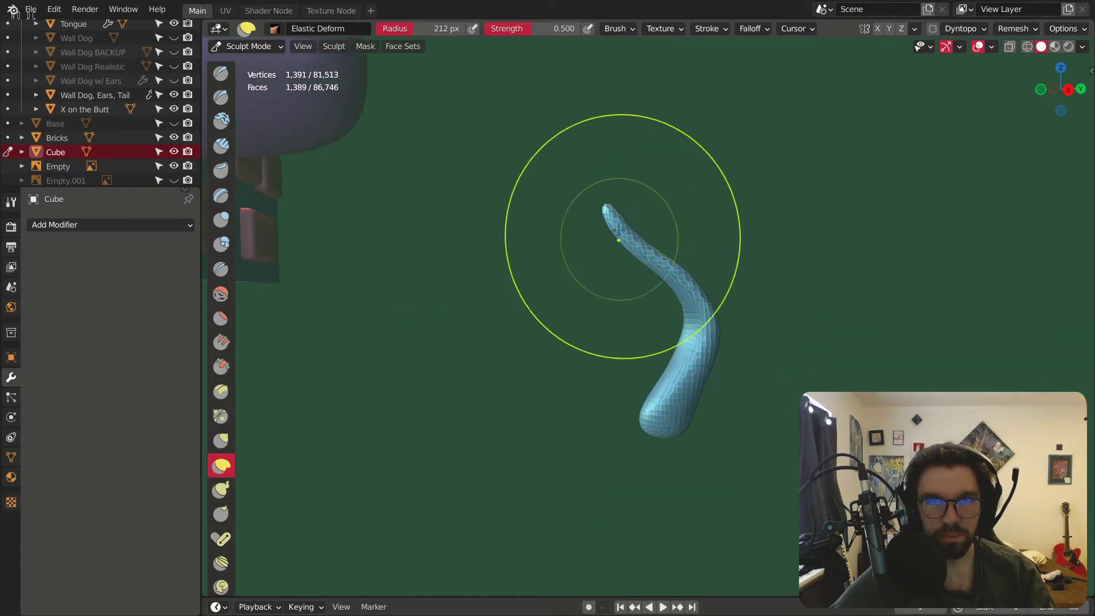
pyautogui.hotkey('ctrl', 'z')
pyautogui.moveTo(672, 275)
pyautogui.mouseDown()
pyautogui.moveTo(710, 212)
pyautogui.moveTo(747, 210)
pyautogui.mouseUp()
pyautogui.hotkey('ctrl', 'r')
pyautogui.moveTo(751, 238)
pyautogui.keyDown('shift'); pyautogui.mouseDown(button='middle')
pyautogui.moveTo(616, 289)
pyautogui.moveTo(838, 328)
pyautogui.moveTo(789, 302)
pyautogui.moveTo(655, 275)
pyautogui.mouseUp(button='middle'); pyautogui.keyUp('shift')
# Step: Undo the tail's bending and smoothing strokes back to the sharp-edged remeshed block
pyautogui.hotkey('ctrl', 'z')
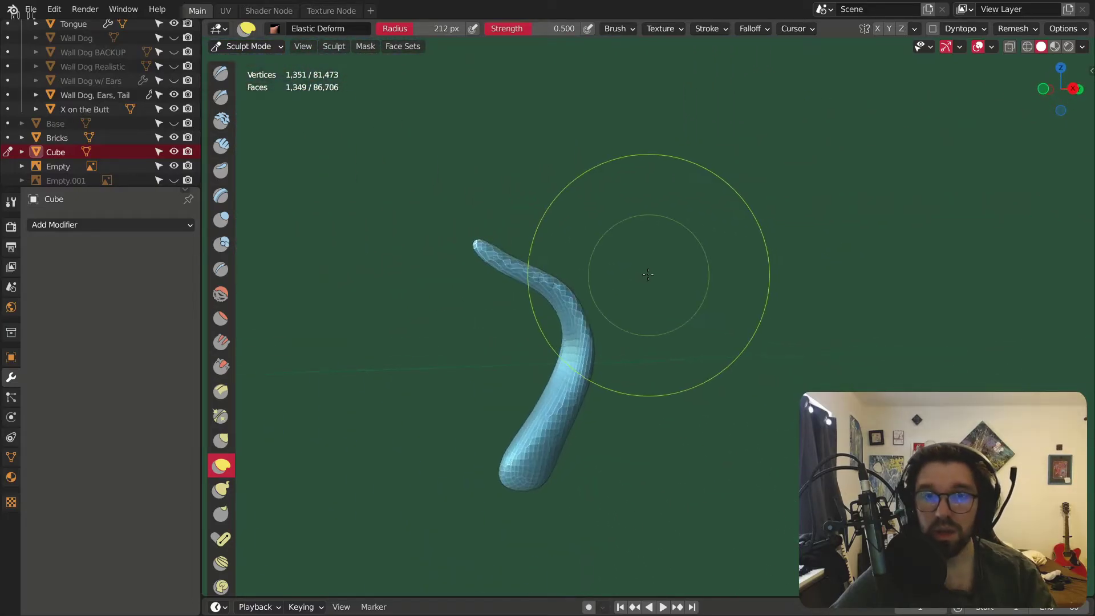
pyautogui.hotkey('ctrl', 'z')
pyautogui.hotkey('ctrl', 'z')
pyautogui.hotkey('ctrl', 'z')
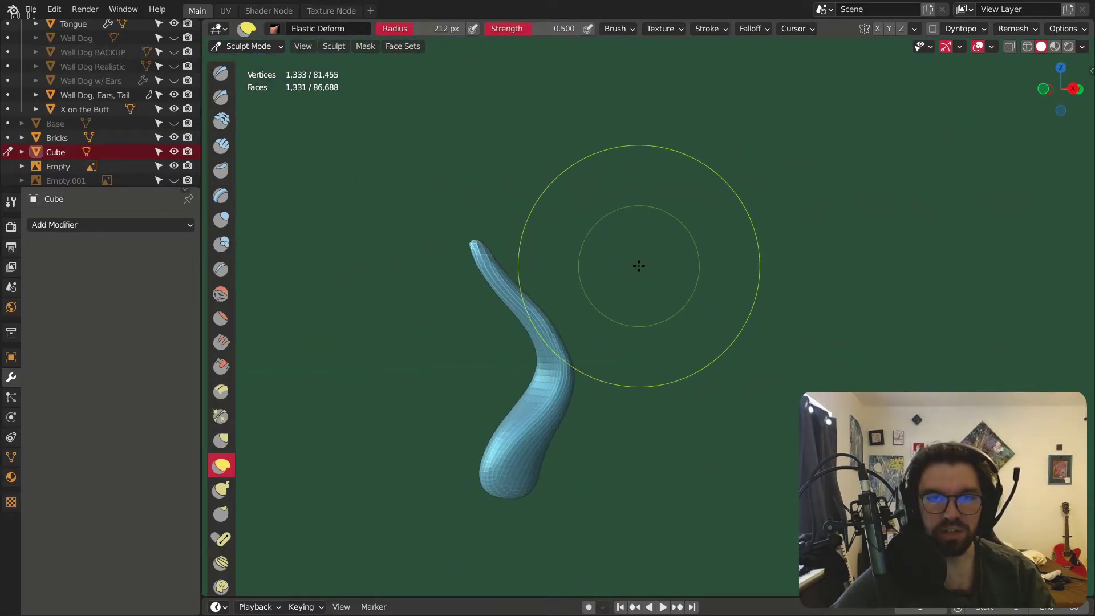
pyautogui.hotkey('ctrl', 'z')
pyautogui.hotkey('ctrl', 'z')
pyautogui.hotkey('ctrl', 'z')
pyautogui.hotkey('ctrl', 'z')
pyautogui.moveTo(545, 276)
pyautogui.mouseDown(button='middle')
pyautogui.moveTo(417, 245)
pyautogui.moveTo(379, 317)
pyautogui.moveTo(353, 313)
pyautogui.mouseUp(button='middle')
pyautogui.hotkey('ctrl', 'z')
pyautogui.hotkey('ctrl', 'z')
pyautogui.click(228, 290)
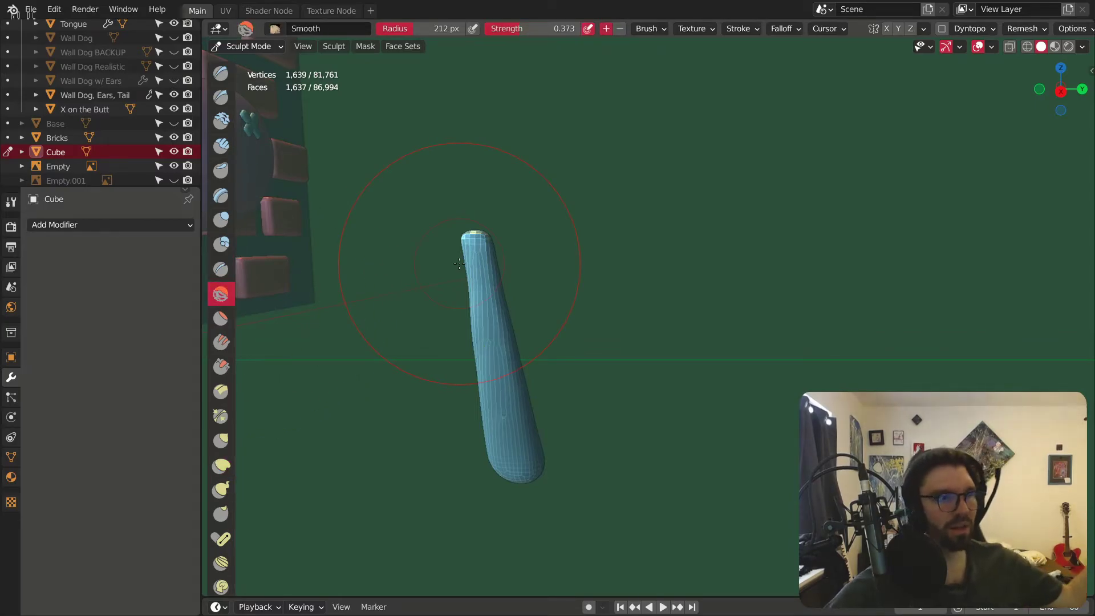
pyautogui.hotkey('ctrl', 'z')
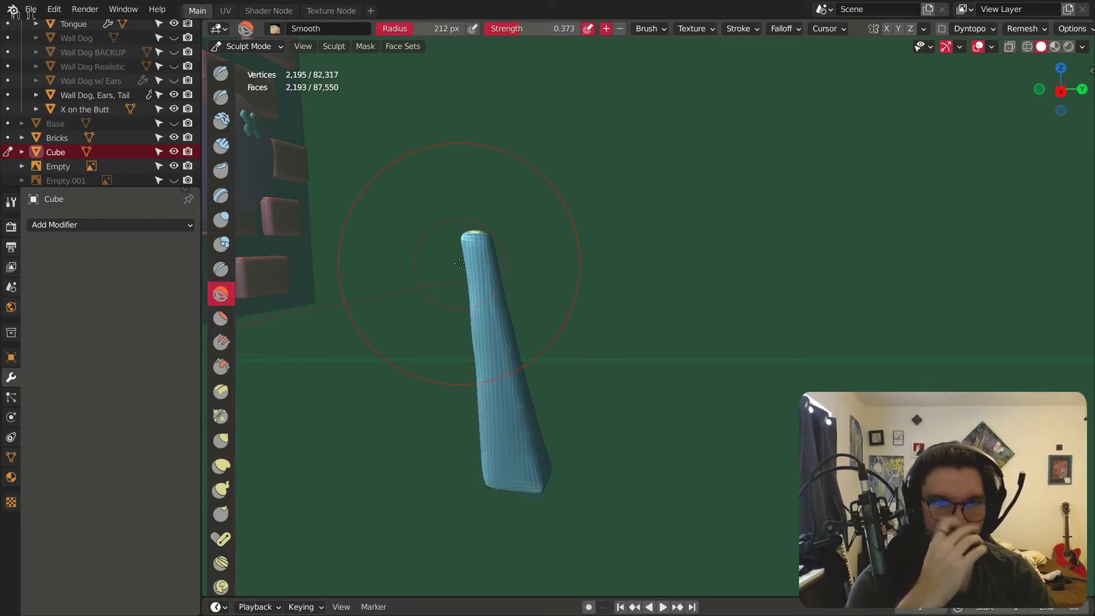
pyautogui.hotkey('ctrl', 'z')
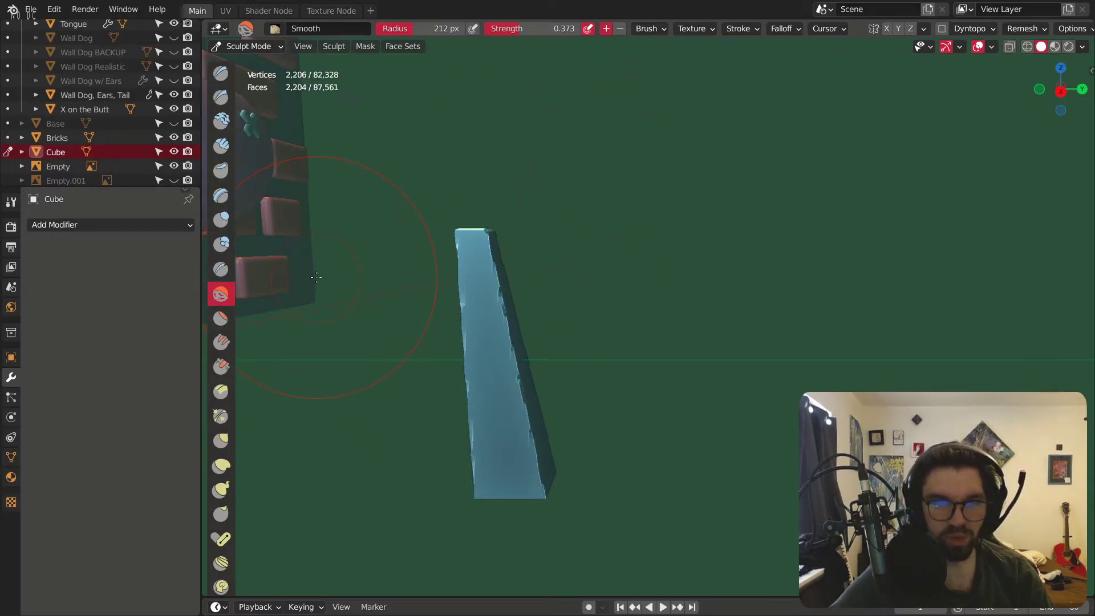
# Step: Smooth the remeshed block from all sides at strength 0.373 into a rounded tail with a thin upper part
pyautogui.moveTo(493, 345); pyautogui.dragTo(485, 346, button='middle')
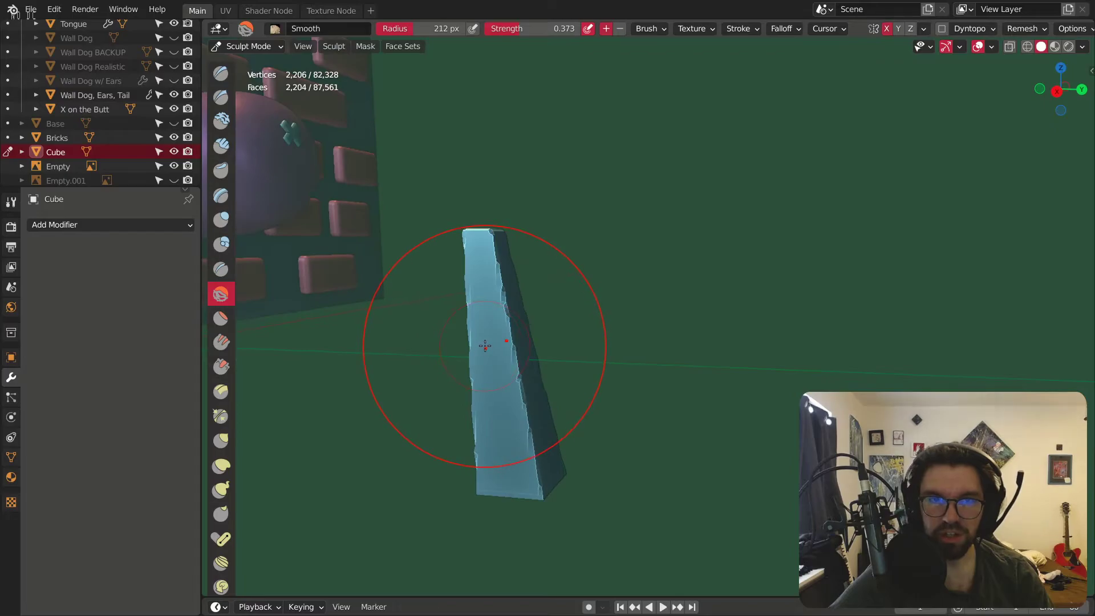
pyautogui.moveTo(482, 251); pyautogui.dragTo(517, 320)
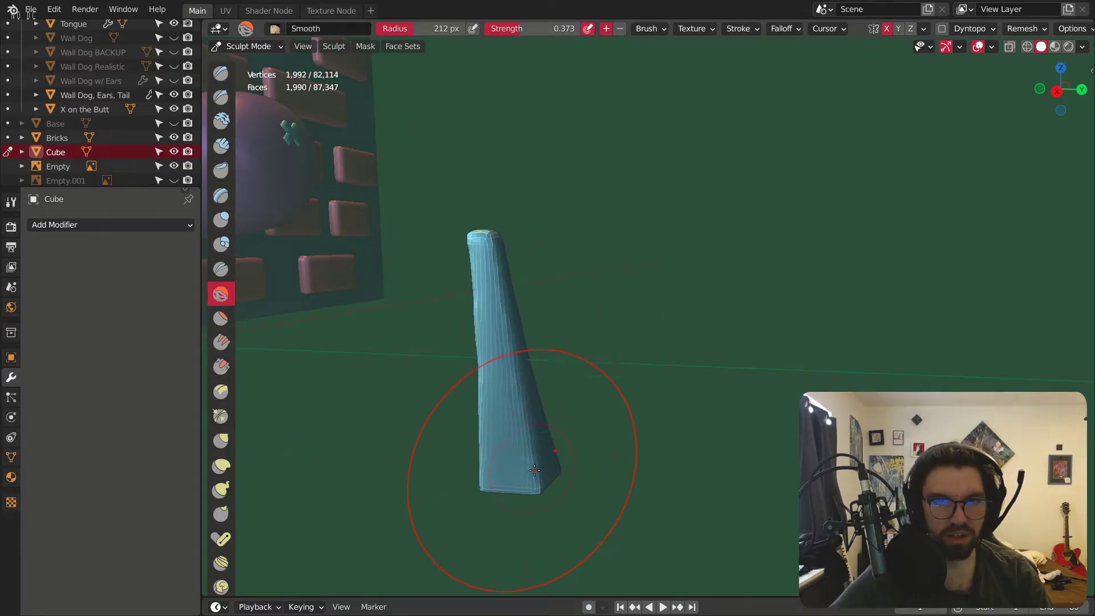
pyautogui.moveTo(524, 428); pyautogui.dragTo(494, 488, button='middle')
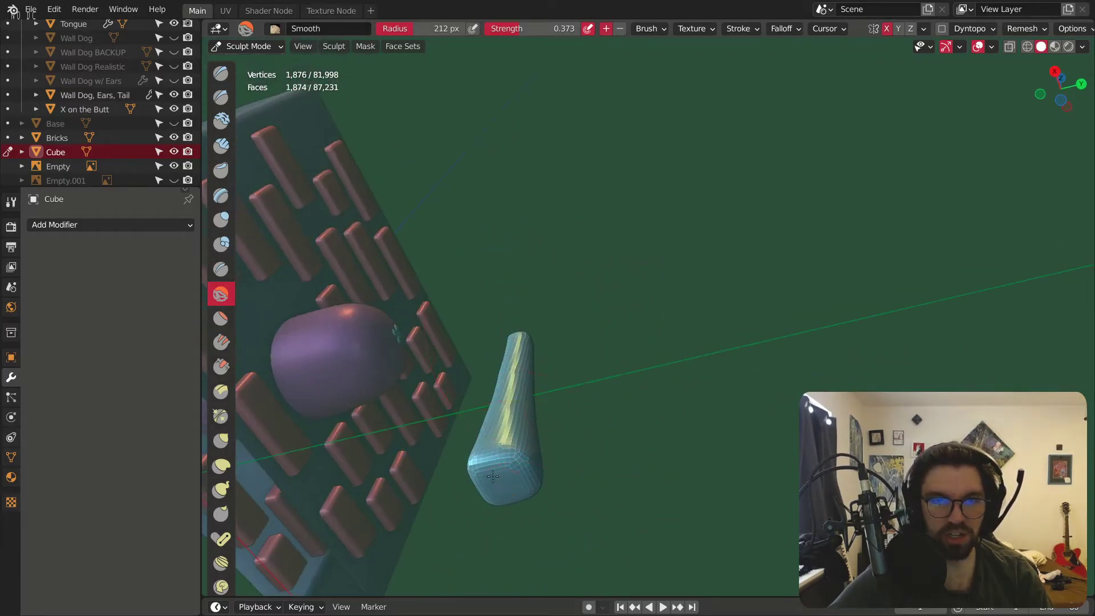
pyautogui.moveTo(538, 408); pyautogui.dragTo(482, 479, button='middle')
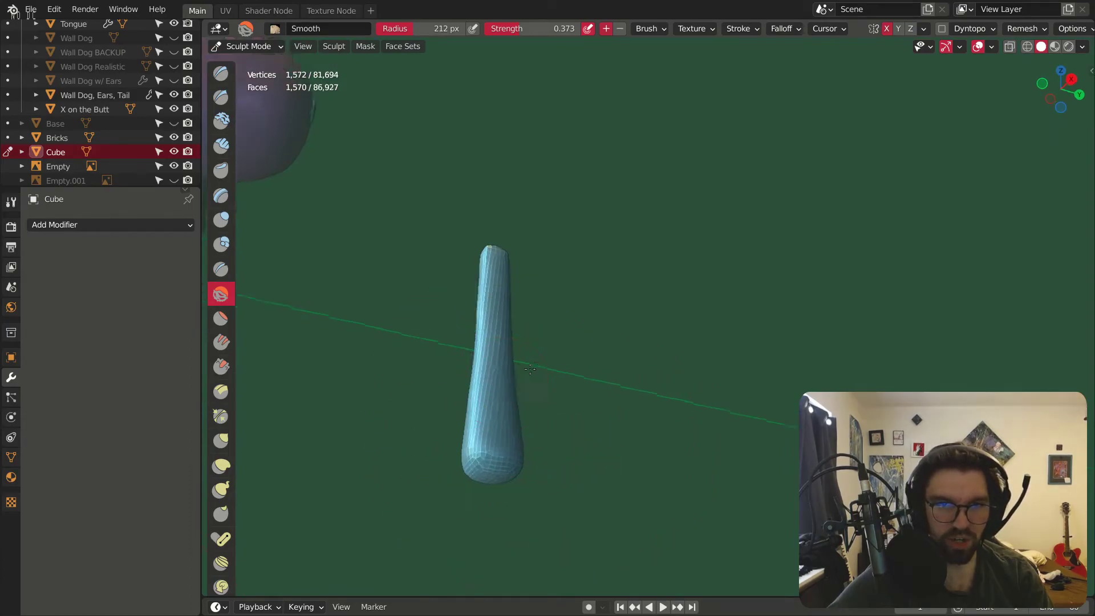
pyautogui.moveTo(520, 369); pyautogui.dragTo(491, 410, button='middle')
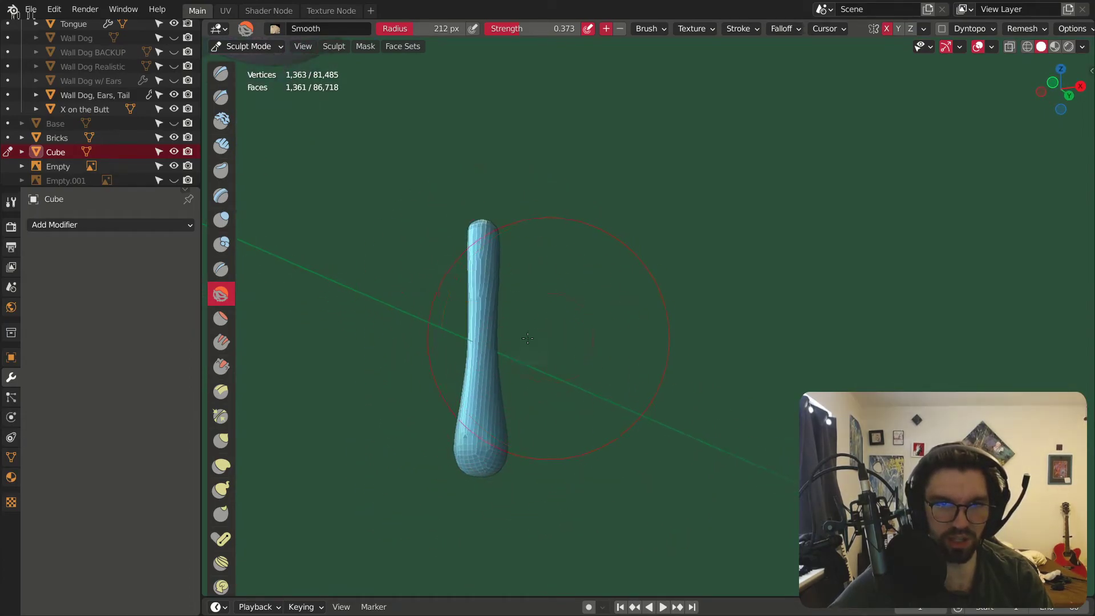
pyautogui.moveTo(547, 339); pyautogui.dragTo(521, 289, button='middle')
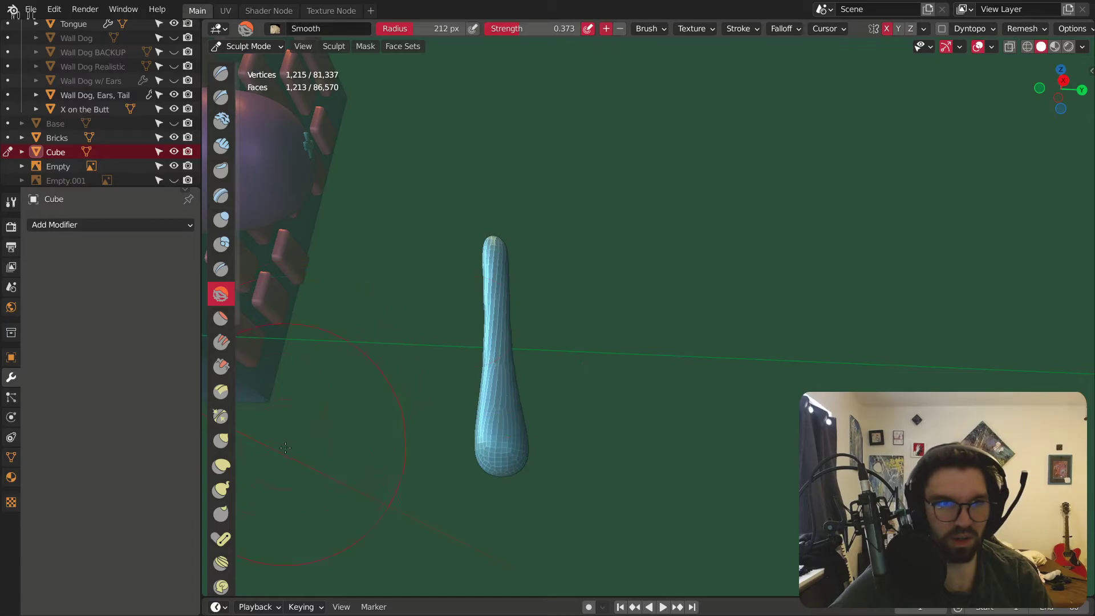
# Step: Bend the tail with the Elastic Deform brush so its middle bows away from the wall and its tip curls toward it
pyautogui.click(222, 440)
pyautogui.click(226, 464)
pyautogui.moveTo(422, 365); pyautogui.dragTo(412, 400, button='middle')
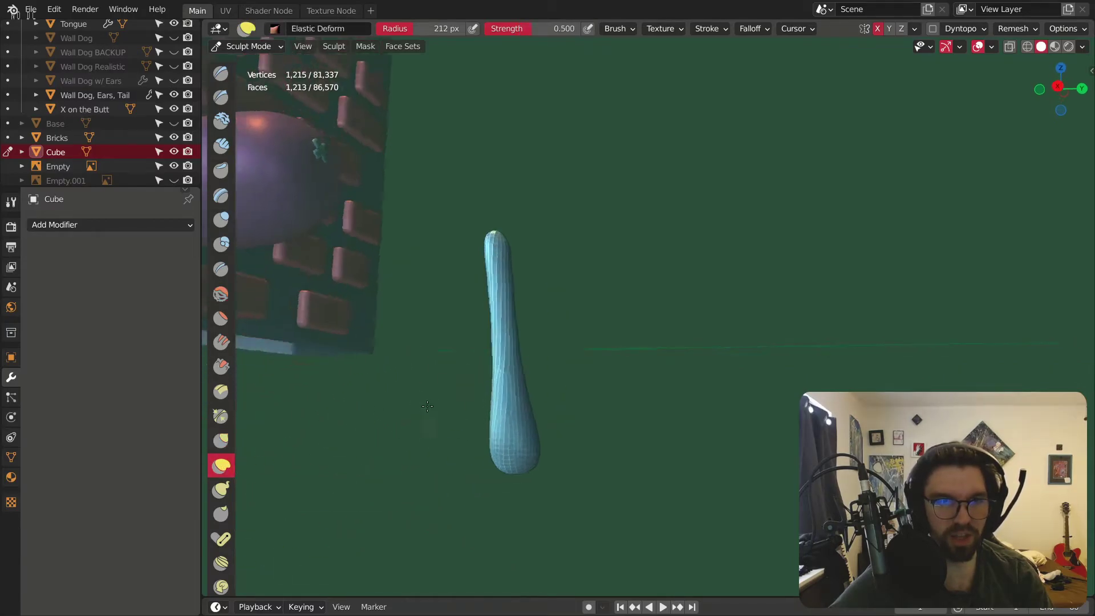
pyautogui.scroll(3, 459, 390)
pyautogui.moveTo(521, 381); pyautogui.dragTo(633, 366)
pyautogui.moveTo(547, 406)
pyautogui.mouseDown()
pyautogui.moveTo(598, 395)
pyautogui.moveTo(593, 359)
pyautogui.mouseUp()
pyautogui.moveTo(570, 256)
pyautogui.mouseDown()
pyautogui.moveTo(599, 183)
pyautogui.moveTo(656, 268)
pyautogui.mouseUp()
pyautogui.moveTo(580, 381); pyautogui.dragTo(637, 410)
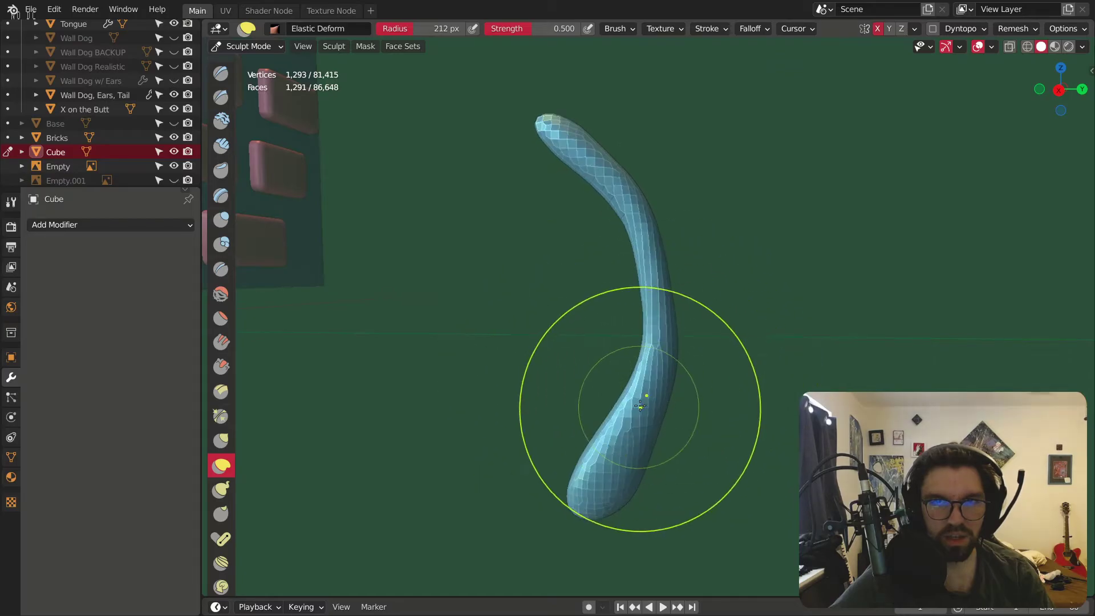
# Step: Thicken the curved tail along its length with the Inflate/Deflate brush at strength 0.670, mostly toward the base
pyautogui.click(221, 294)
pyautogui.click(220, 221)
pyautogui.moveTo(567, 159)
pyautogui.mouseDown()
pyautogui.moveTo(606, 211)
pyautogui.moveTo(636, 287)
pyautogui.moveTo(627, 433)
pyautogui.moveTo(553, 476)
pyautogui.moveTo(576, 422)
pyautogui.moveTo(564, 437)
pyautogui.mouseUp()
pyautogui.moveTo(564, 438); pyautogui.dragTo(543, 468, button='middle')
pyautogui.moveTo(544, 469)
pyautogui.mouseDown()
pyautogui.moveTo(525, 434)
pyautogui.moveTo(513, 457)
pyautogui.moveTo(613, 422)
pyautogui.moveTo(636, 305)
pyautogui.moveTo(579, 274)
pyautogui.mouseUp()
pyautogui.moveTo(578, 273); pyautogui.dragTo(505, 236, button='middle')
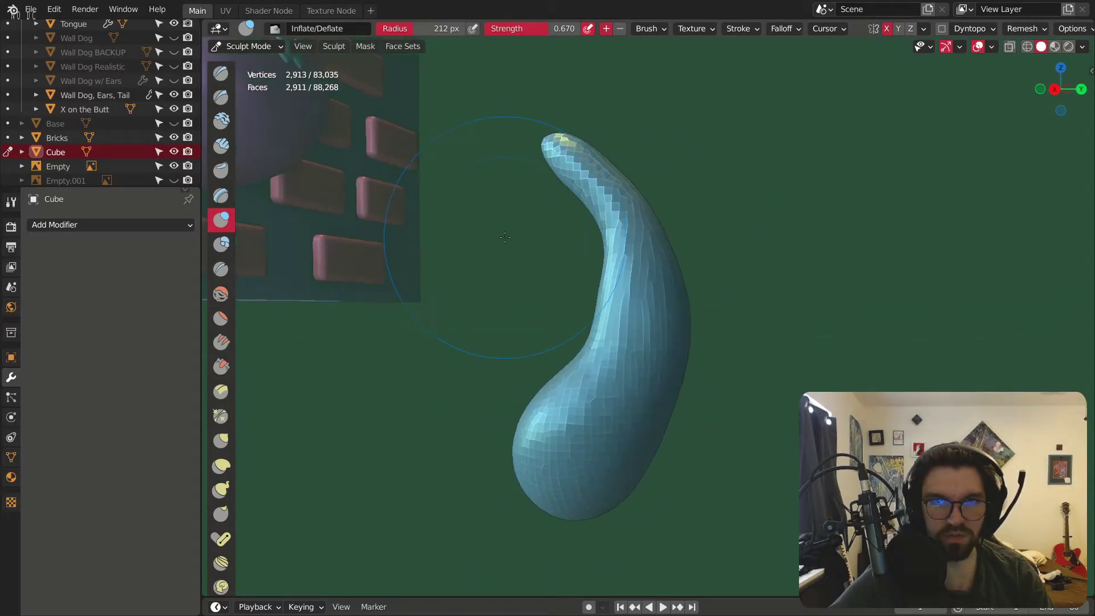
# Step: Smooth the inflated tail from base to tip, working around all of its sides
pyautogui.click(227, 295)
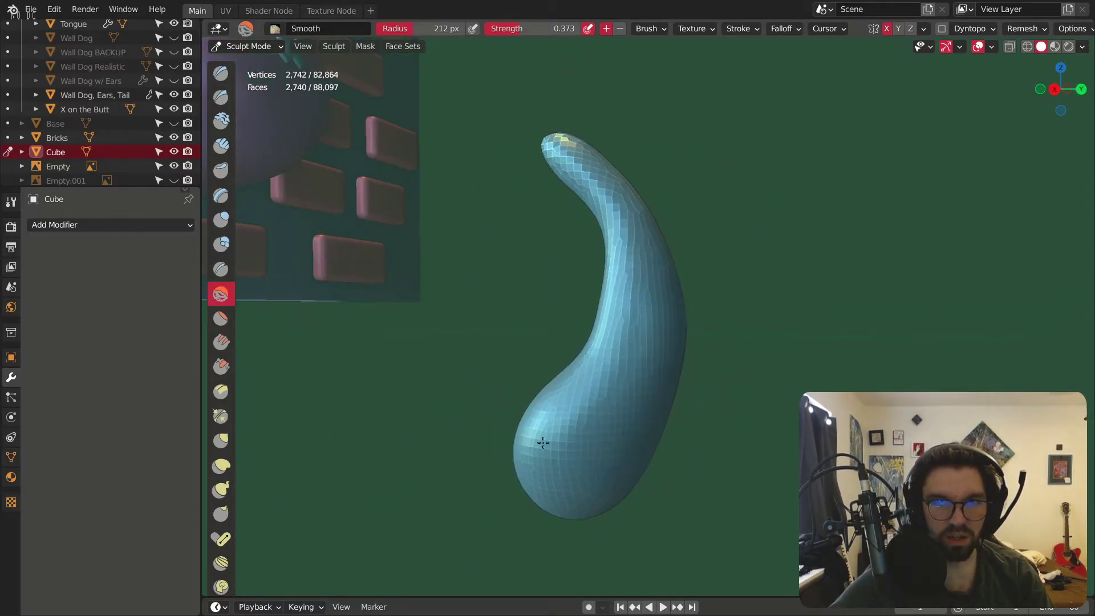
pyautogui.moveTo(732, 304); pyautogui.dragTo(730, 330, button='middle')
pyautogui.moveTo(730, 329); pyautogui.dragTo(729, 340)
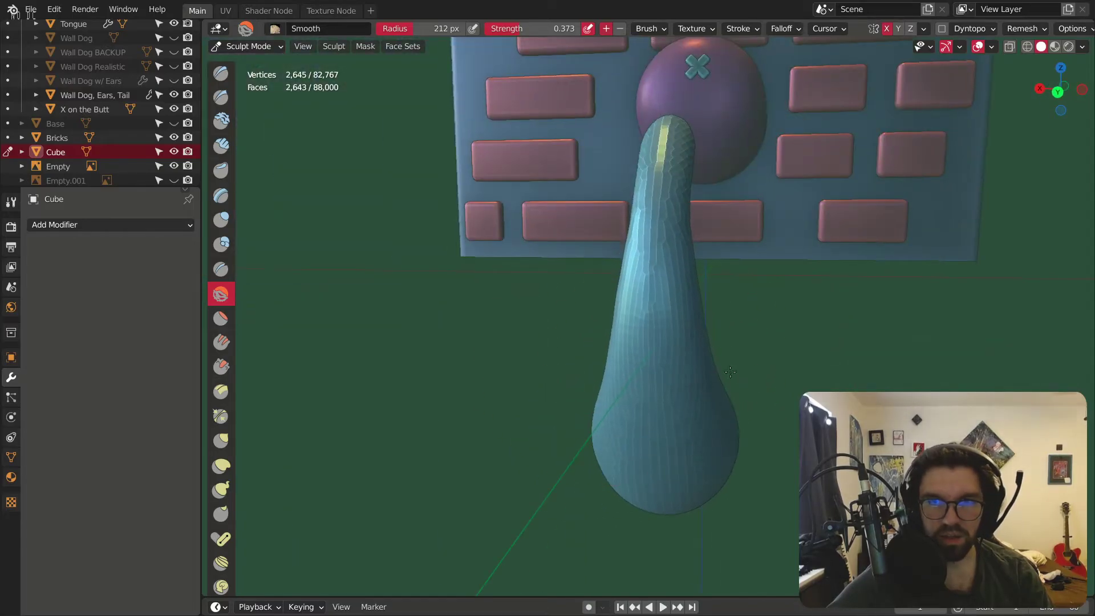
pyautogui.moveTo(677, 331); pyautogui.dragTo(672, 371, button='middle')
pyautogui.moveTo(672, 371); pyautogui.dragTo(809, 78)
pyautogui.moveTo(866, 120); pyautogui.dragTo(758, 149)
pyautogui.moveTo(759, 148); pyautogui.dragTo(566, 414, button='middle')
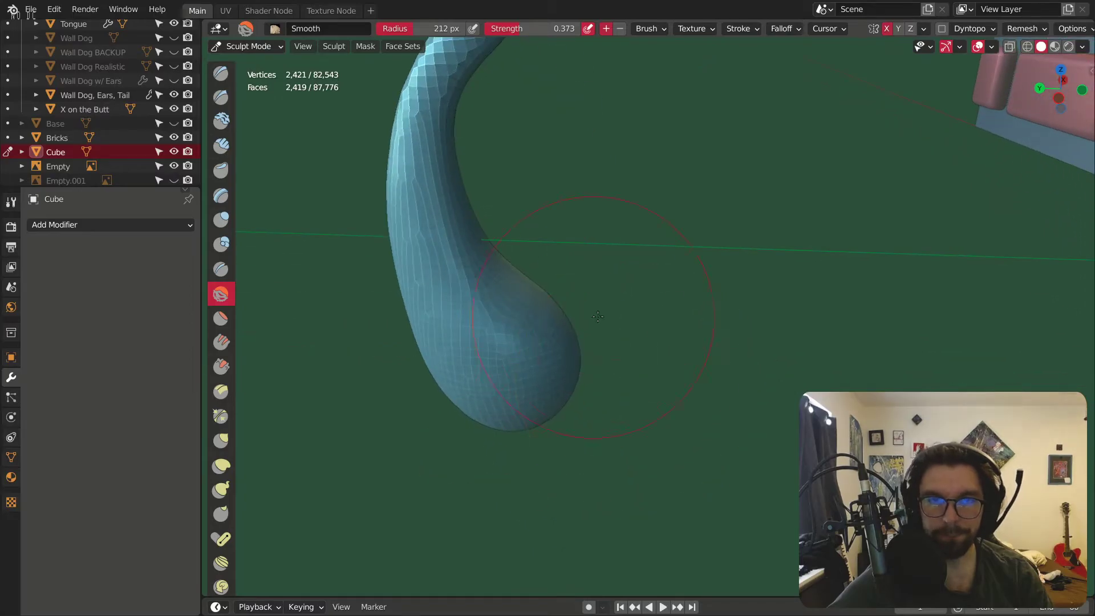
pyautogui.moveTo(530, 324); pyautogui.dragTo(506, 264, button='middle')
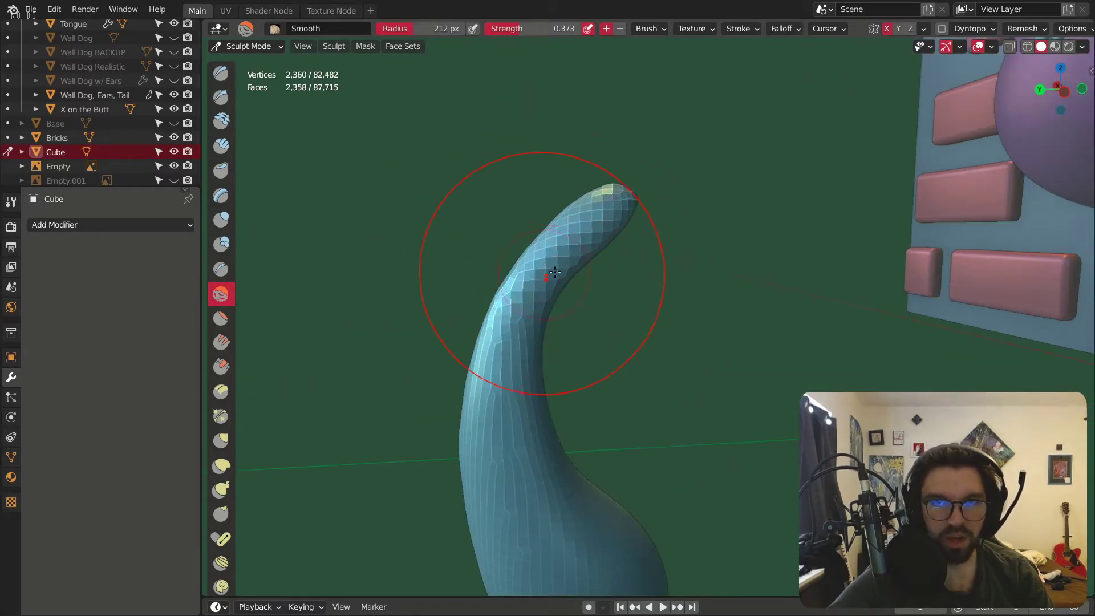
pyautogui.press('r')
pyautogui.rightClick(530, 297)
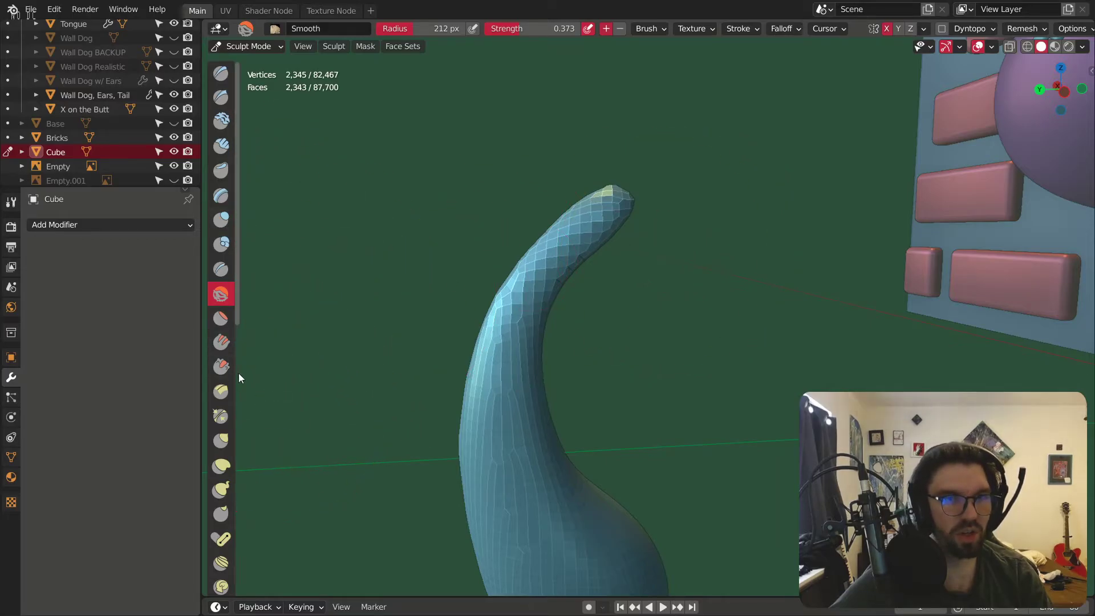
# Step: Inflate the tail's middle and lower body to give it more volume
pyautogui.click(220, 219)
pyautogui.moveTo(433, 319); pyautogui.dragTo(553, 440, button='middle')
pyautogui.moveTo(553, 441)
pyautogui.mouseDown()
pyautogui.moveTo(565, 411)
pyautogui.moveTo(570, 433)
pyautogui.mouseUp()
pyautogui.moveTo(570, 434)
pyautogui.mouseDown(button='middle')
pyautogui.moveTo(542, 369)
pyautogui.moveTo(570, 300)
pyautogui.mouseUp(button='middle')
# Step: Smooth the newly inflated body of the tail up to its curled tip
pyautogui.press('s')
pyautogui.moveTo(516, 222); pyautogui.dragTo(495, 303)
pyautogui.moveTo(580, 254); pyautogui.dragTo(617, 281)
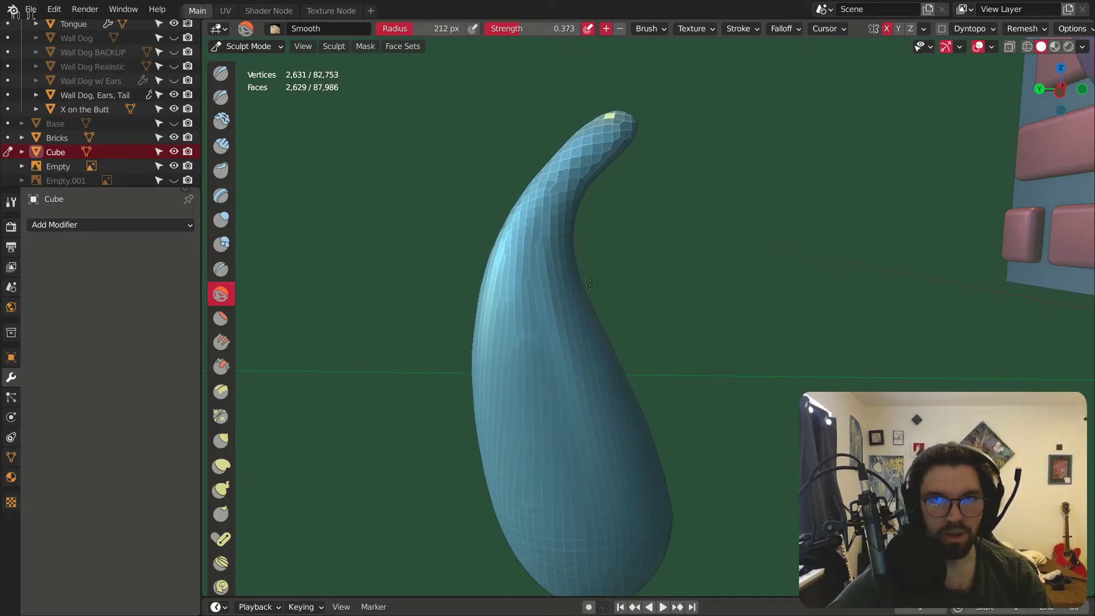
pyautogui.moveTo(654, 212); pyautogui.dragTo(522, 276, button='middle')
pyautogui.moveTo(565, 148); pyautogui.dragTo(588, 97)
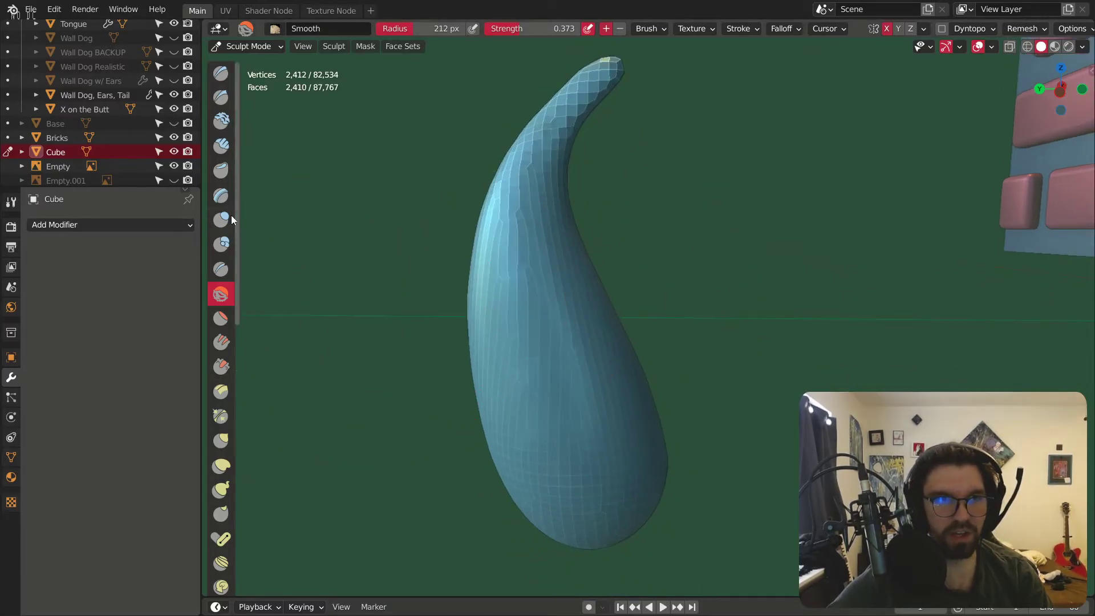
# Step: Inflate the tail's lower end into a fuller bulb with the Inflate/Deflate brush
pyautogui.click(221, 220)
pyautogui.moveTo(598, 319); pyautogui.dragTo(661, 350, button='middle')
pyautogui.moveTo(661, 350)
pyautogui.mouseDown()
pyautogui.moveTo(627, 343)
pyautogui.moveTo(556, 368)
pyautogui.mouseUp()
pyautogui.moveTo(556, 368); pyautogui.dragTo(689, 326, button='middle')
# Step: Smooth the tail's middle section to blend the narrow upper part into the bulbous base
pyautogui.click(221, 294)
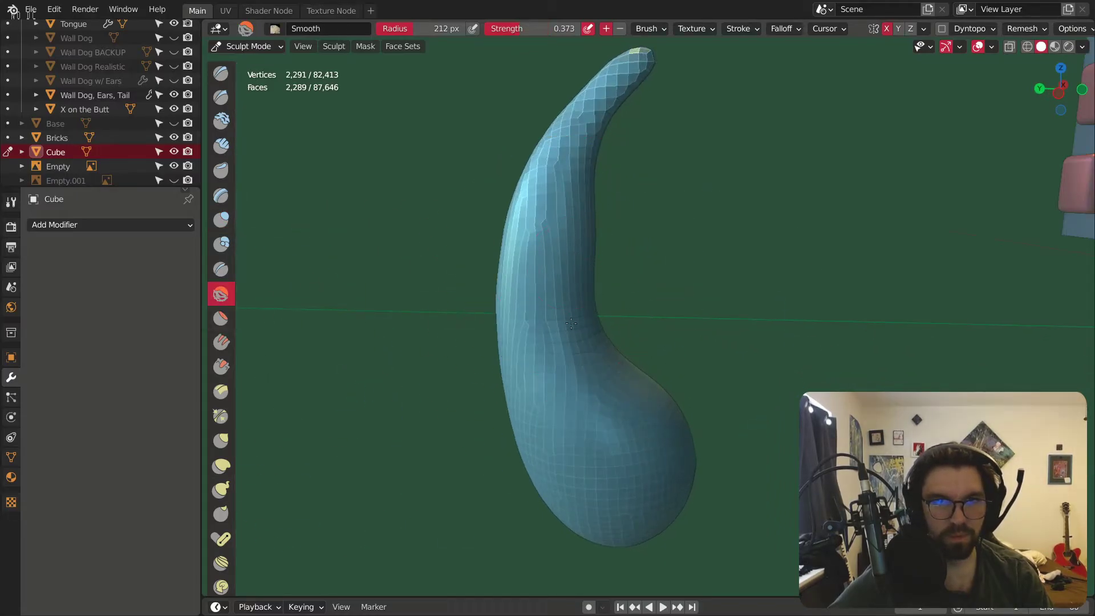
pyautogui.moveTo(562, 216); pyautogui.dragTo(603, 404)
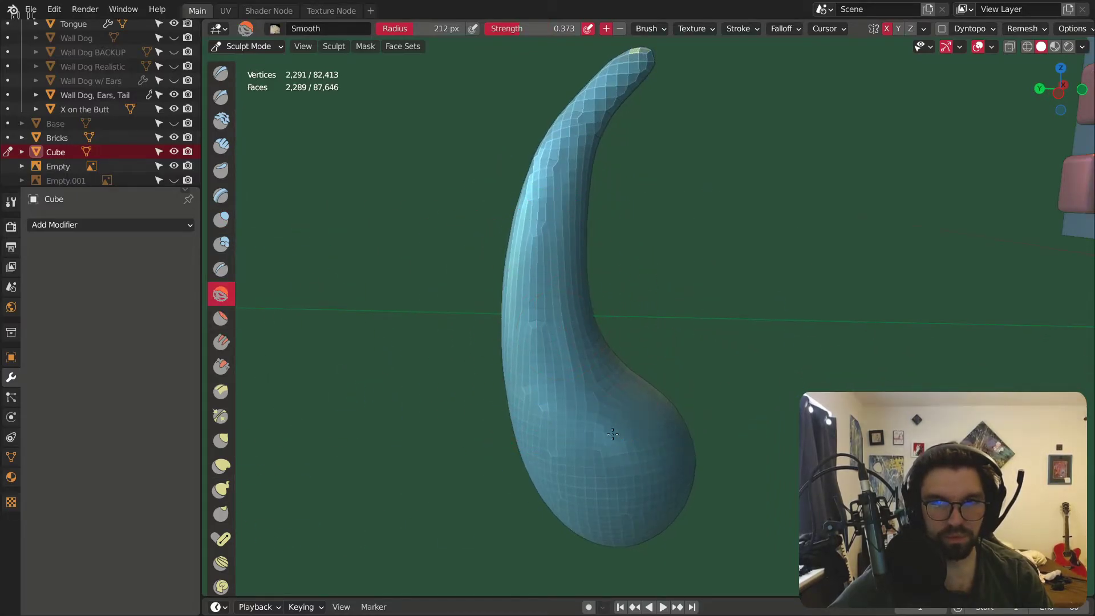
pyautogui.moveTo(551, 324)
pyautogui.mouseDown()
pyautogui.moveTo(586, 220)
pyautogui.moveTo(575, 171)
pyautogui.mouseUp()
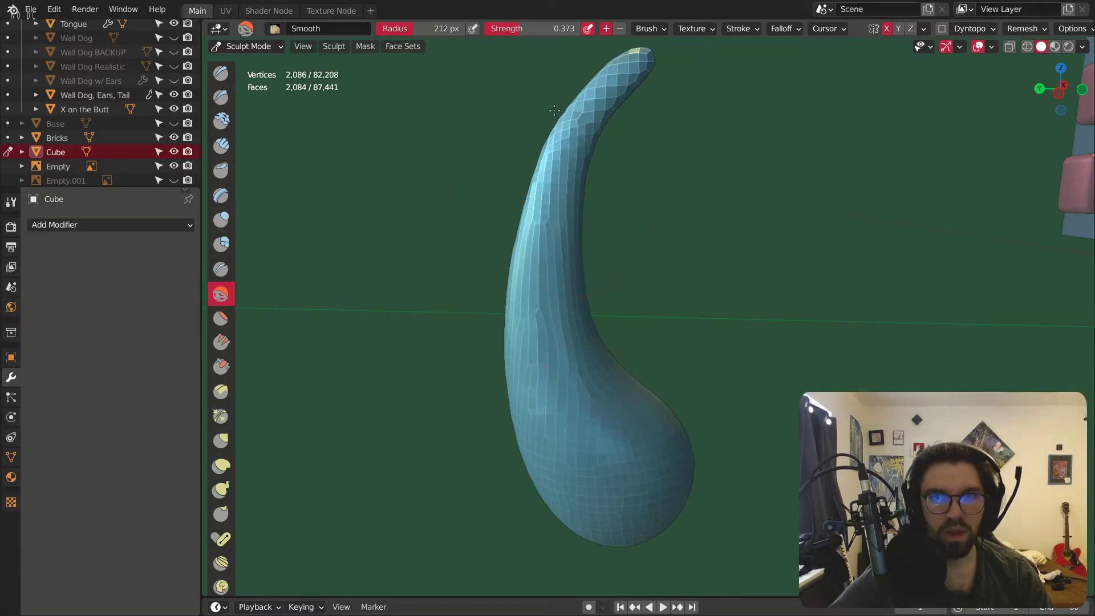
# Step: Remesh the smoothed tail to even out its surface geometry
pyautogui.moveTo(575, 171); pyautogui.dragTo(601, 222, button='middle')
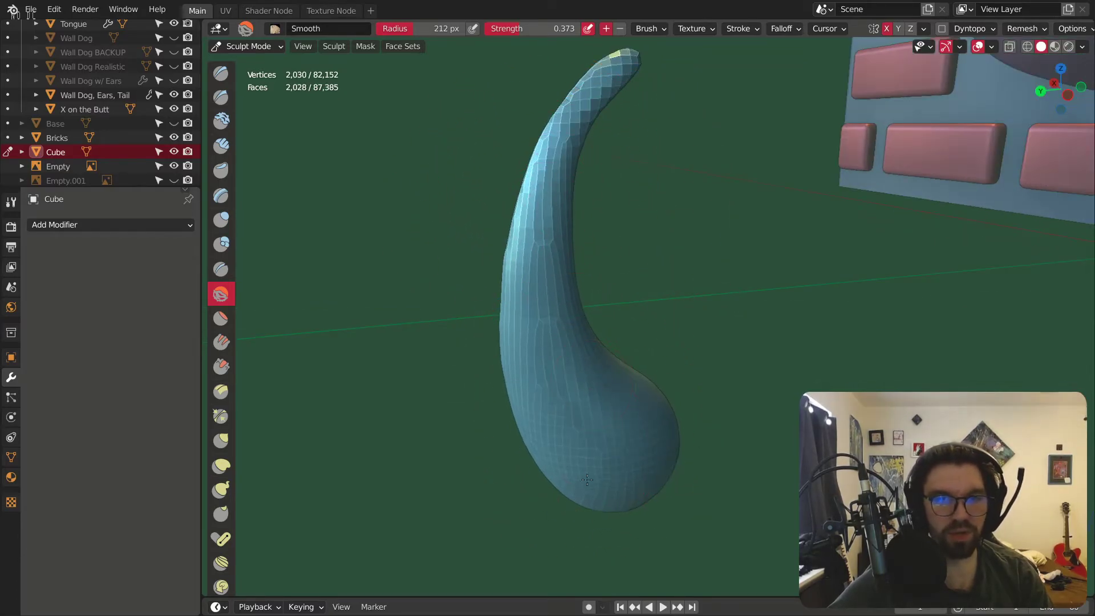
pyautogui.hotkey('ctrl', 'r')
pyautogui.scroll(-3, 629, 378)
pyautogui.moveTo(548, 371); pyautogui.dragTo(736, 373, button='middle')
pyautogui.moveTo(574, 265); pyautogui.dragTo(518, 200, button='middle')
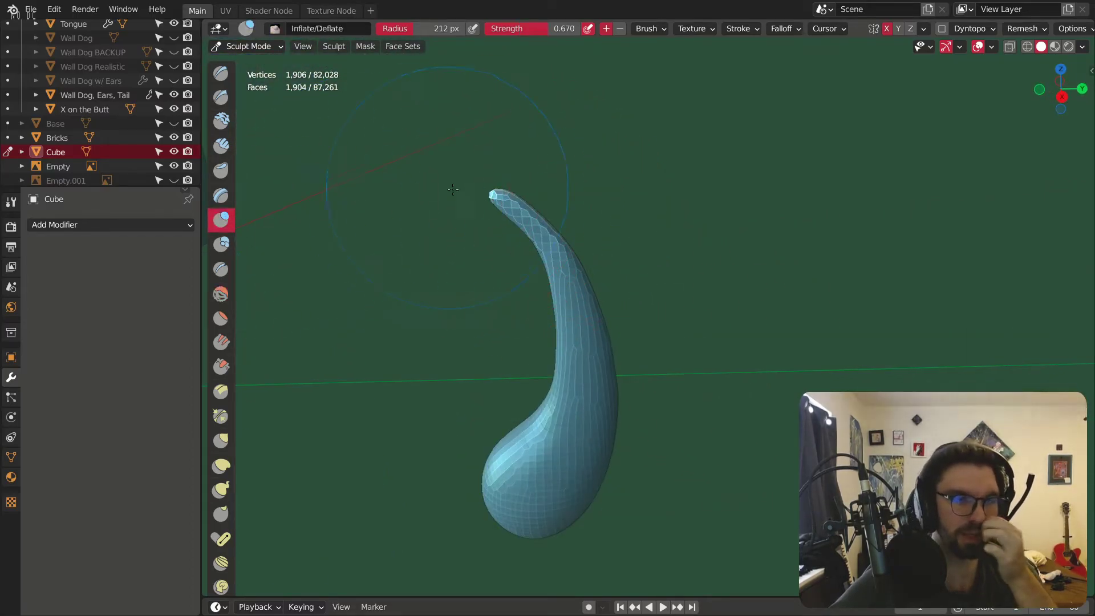
# Step: Inflate the tail's middle and upper sections with the Inflate/Deflate brush to thicken the body
pyautogui.scroll(3, 456, 183)
pyautogui.moveTo(581, 285); pyautogui.dragTo(609, 446, button='middle')
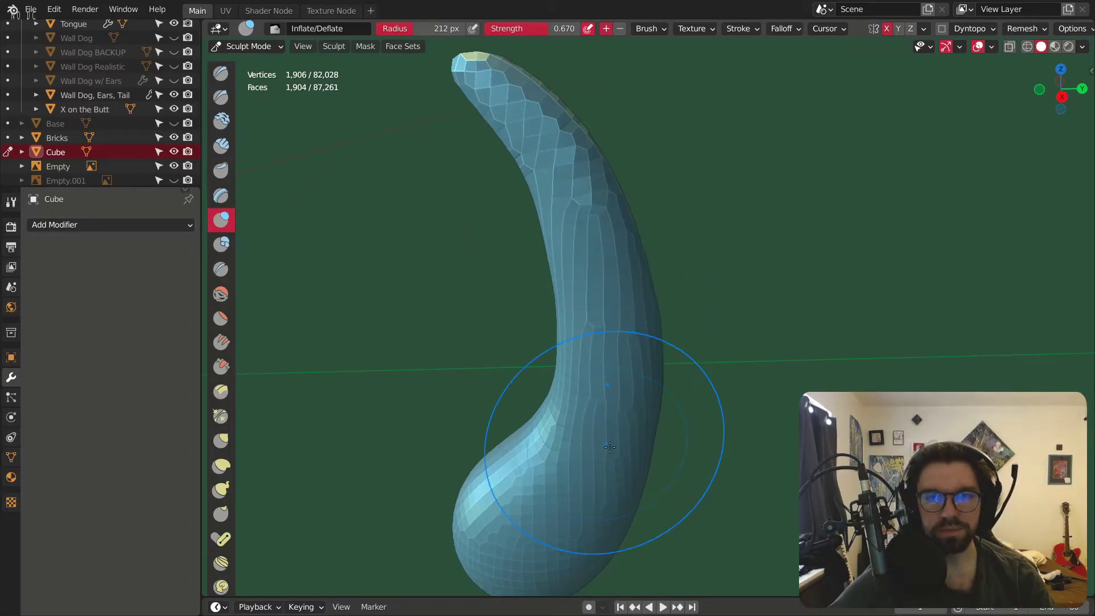
pyautogui.moveTo(587, 481)
pyautogui.mouseDown()
pyautogui.moveTo(594, 386)
pyautogui.moveTo(579, 151)
pyautogui.mouseUp()
pyautogui.scroll(2, 579, 152)
pyautogui.moveTo(579, 151)
pyautogui.mouseDown(button='middle')
pyautogui.moveTo(676, 156)
pyautogui.moveTo(574, 427)
pyautogui.moveTo(562, 428)
pyautogui.mouseUp(button='middle')
pyautogui.moveTo(567, 386); pyautogui.dragTo(587, 354)
pyautogui.moveTo(587, 354); pyautogui.dragTo(557, 313, button='middle')
pyautogui.moveTo(557, 313)
pyautogui.mouseDown()
pyautogui.moveTo(538, 323)
pyautogui.moveTo(548, 234)
pyautogui.mouseUp()
pyautogui.scroll(-4, 548, 234)
pyautogui.moveTo(548, 234); pyautogui.dragTo(301, 251, button='middle')
# Step: Smooth the inflated tail from its rounded base through the middle section toward the tip
pyautogui.click(222, 294)
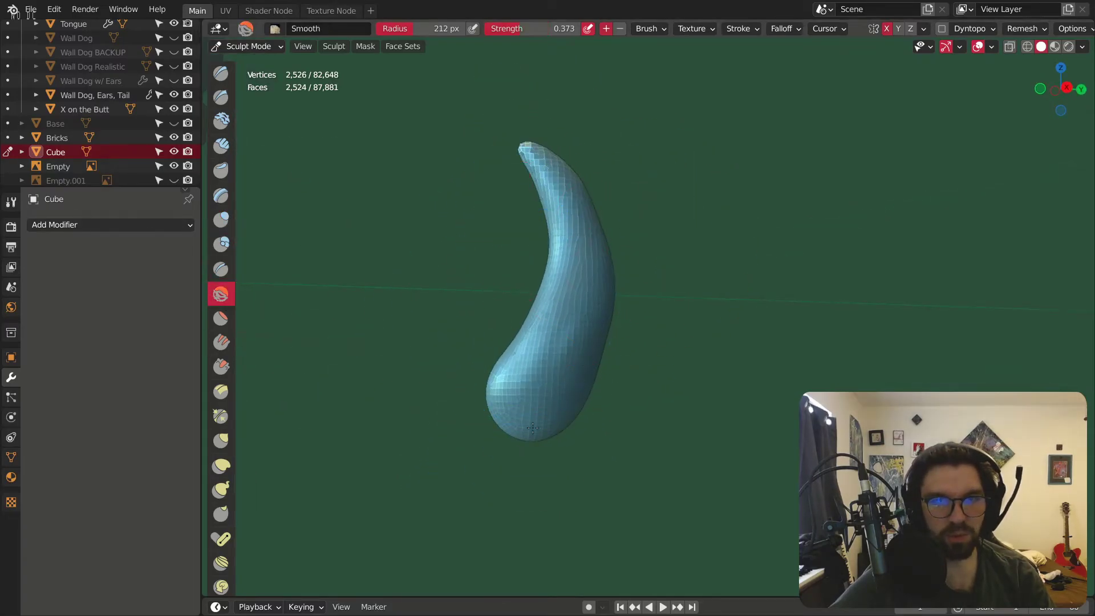
pyautogui.moveTo(535, 374); pyautogui.dragTo(547, 342)
pyautogui.moveTo(547, 342); pyautogui.dragTo(594, 311, button='middle')
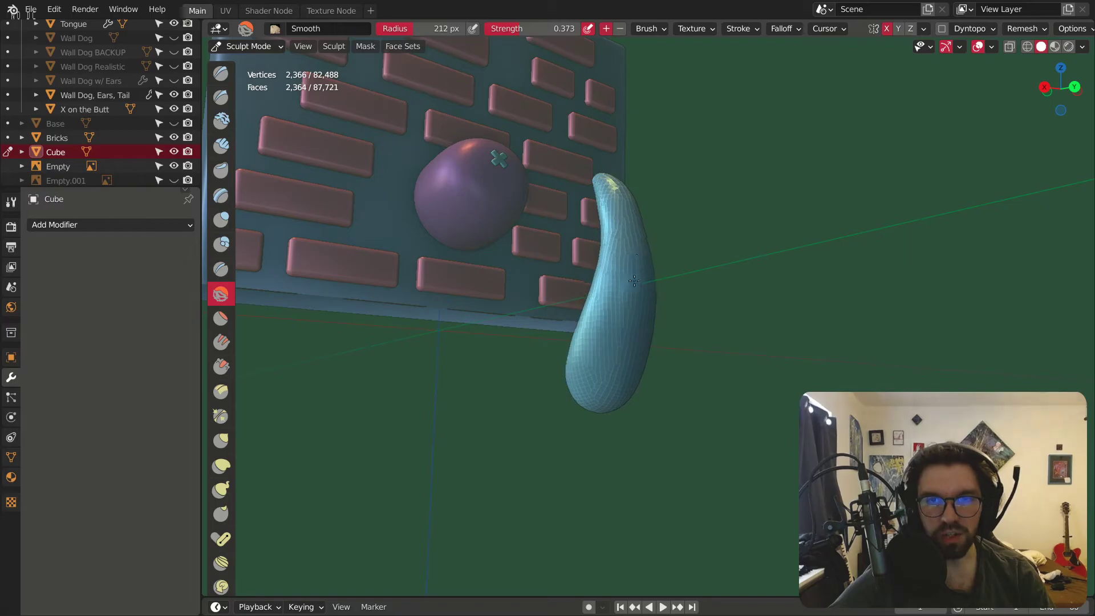
pyautogui.moveTo(626, 258); pyautogui.dragTo(613, 231)
pyautogui.moveTo(613, 231); pyautogui.dragTo(526, 304, button='middle')
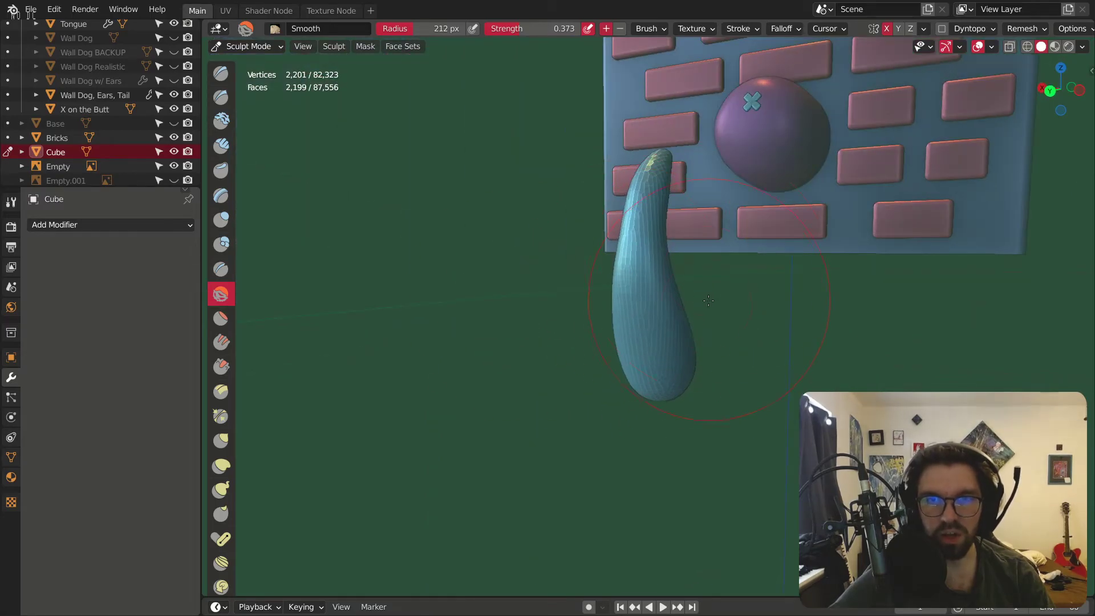
# Step: Smooth the remaining sides of the tail and remesh it into an evenly tapered curve
pyautogui.moveTo(711, 294); pyautogui.dragTo(719, 302)
pyautogui.moveTo(719, 302); pyautogui.dragTo(760, 322, button='middle')
pyautogui.keyDown('shift'); pyautogui.moveTo(729, 205); pyautogui.dragTo(670, 197, button='middle'); pyautogui.keyUp('shift')
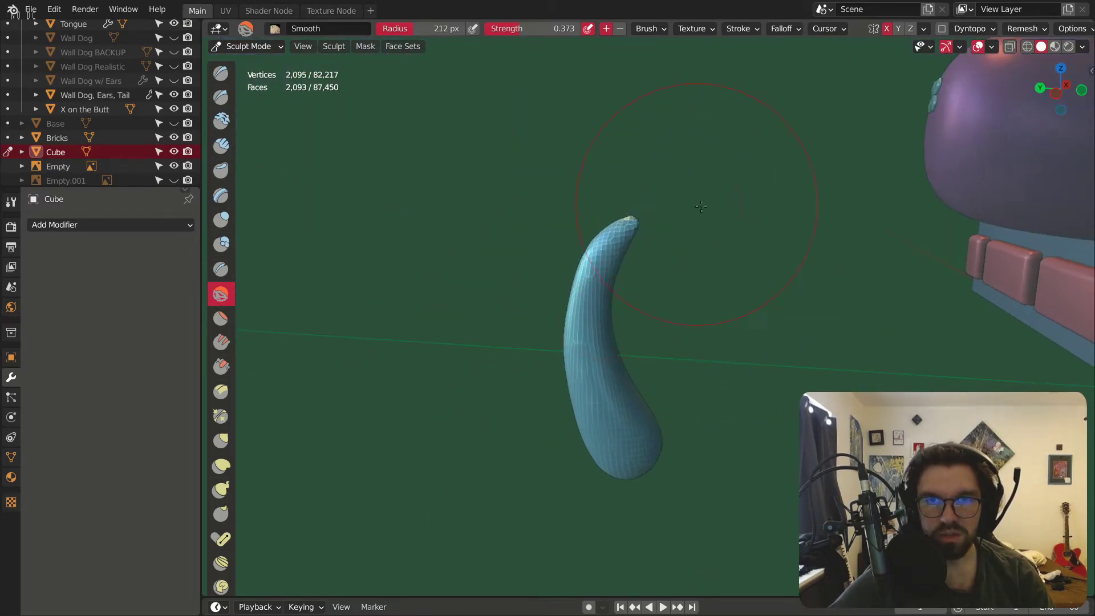
pyautogui.press('r')
pyautogui.rightClick(602, 320)
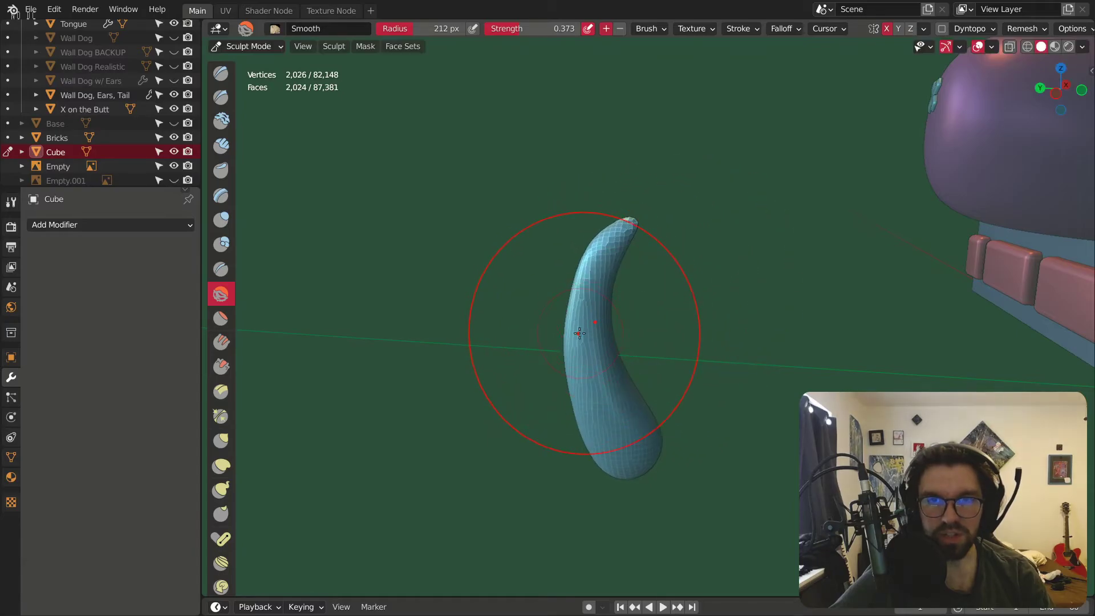
pyautogui.moveTo(582, 228); pyautogui.dragTo(639, 290, button='middle')
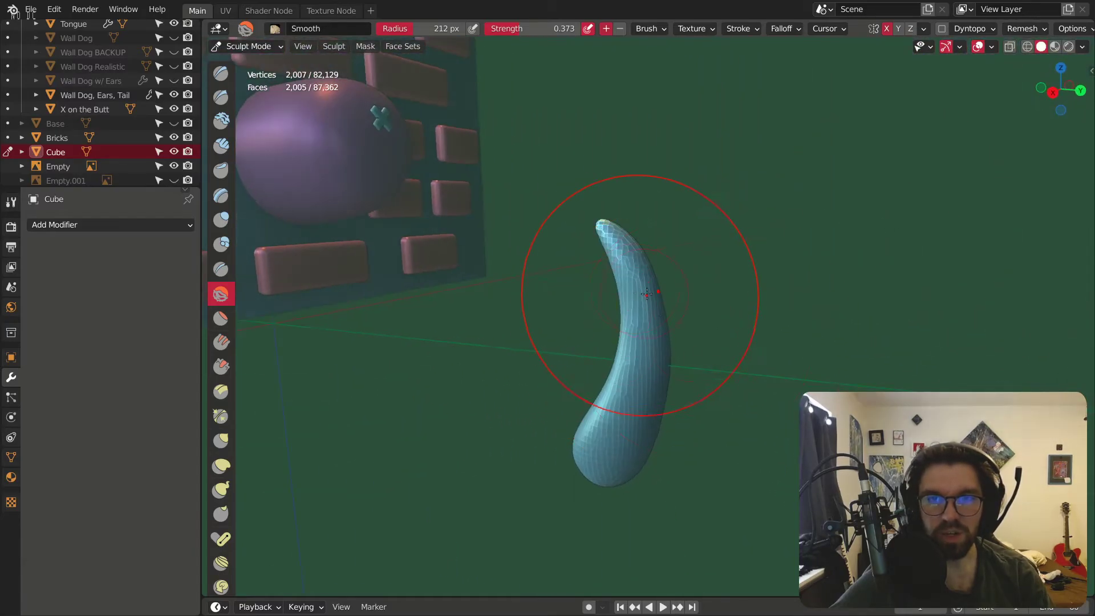
pyautogui.moveTo(611, 387); pyautogui.dragTo(546, 257, button='middle')
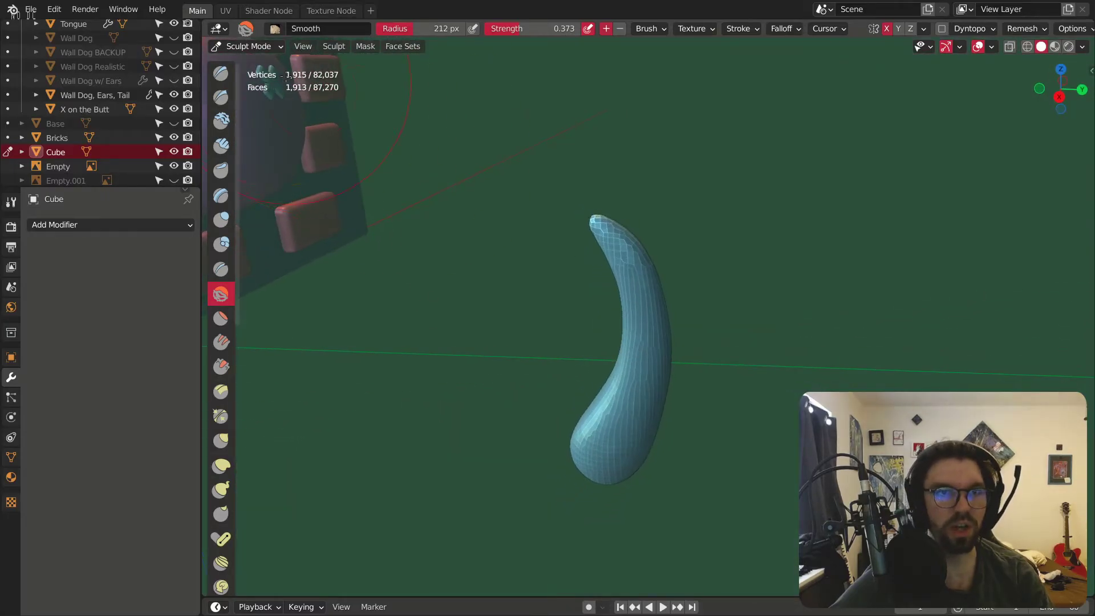
# Step: Return to Object Mode and shade the tail smooth
pyautogui.click(242, 47)
pyautogui.click(245, 62)
pyautogui.rightClick(621, 231)
pyautogui.click(620, 231)
pyautogui.scroll(-3, 627, 257)
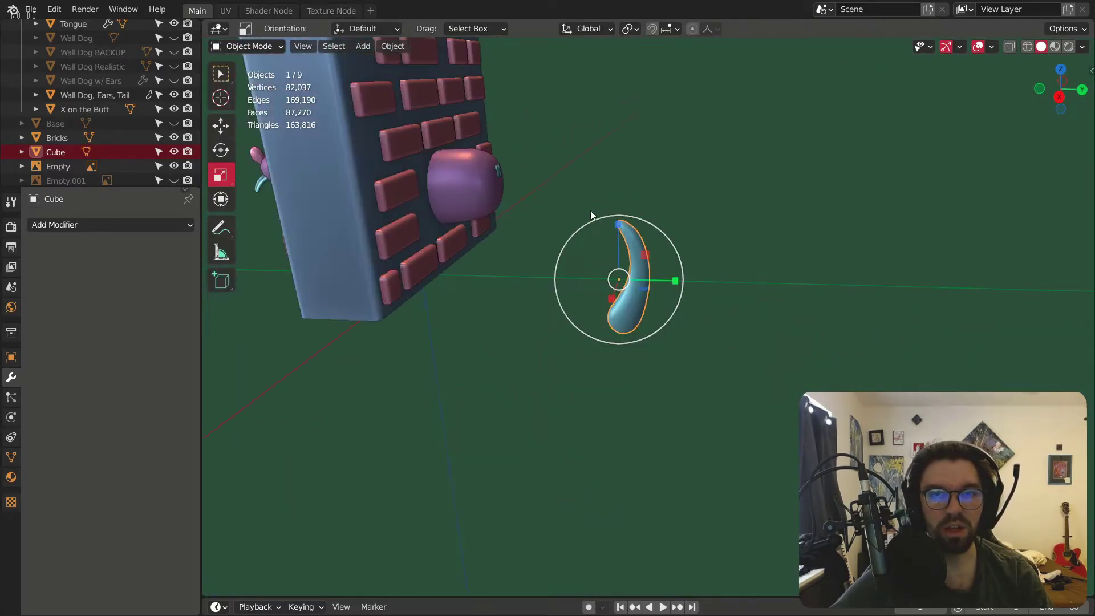
pyautogui.scroll(2, 658, 280)
# Step: Move the tail over to the dog's rear and scale it down to 0.7 on all axes
pyautogui.click(212, 130)
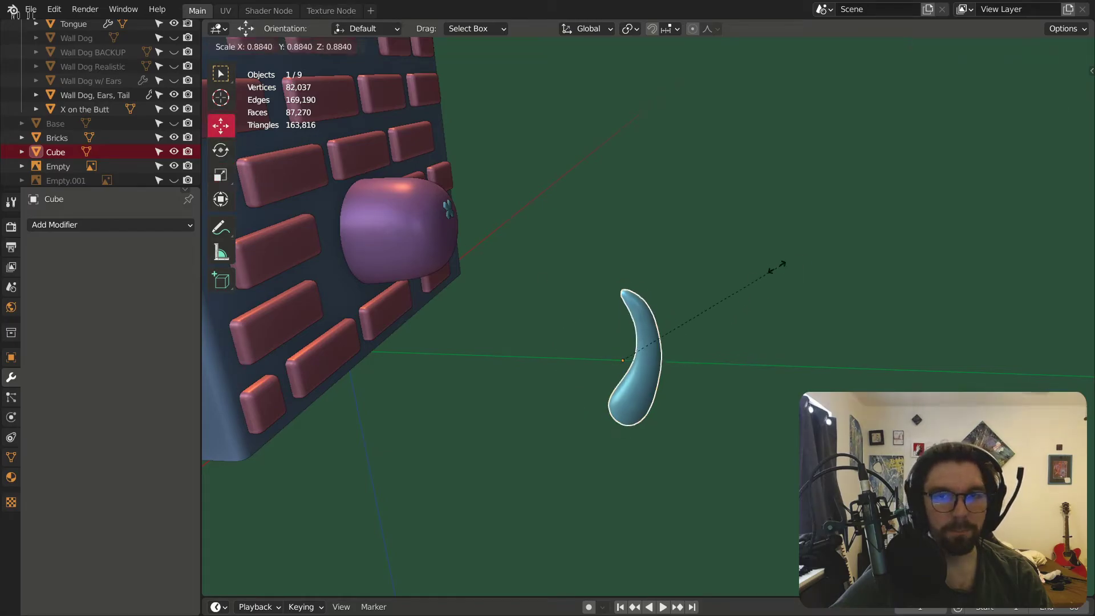
pyautogui.moveTo(651, 306); pyautogui.dragTo(468, 164)
pyautogui.scroll(3, 451, 163)
pyautogui.press('s')
pyautogui.click(414, 171)
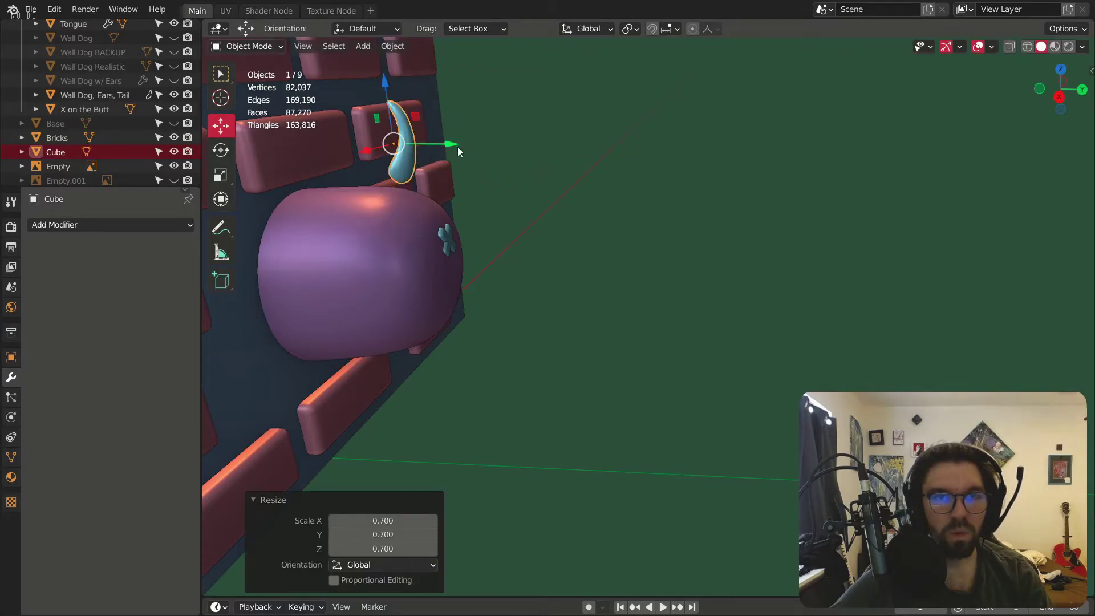
# Step: Position the tail at the upper back of the dog's rear, above the X, with its bulbous base sunk into the body
pyautogui.moveTo(460, 149); pyautogui.dragTo(499, 151)
pyautogui.moveTo(433, 83); pyautogui.dragTo(434, 127)
pyautogui.moveTo(491, 185); pyautogui.dragTo(479, 190)
pyautogui.click(514, 166)
pyautogui.moveTo(514, 165)
pyautogui.mouseDown(button='middle')
pyautogui.moveTo(379, 263)
pyautogui.moveTo(682, 166)
pyautogui.moveTo(613, 192)
pyautogui.moveTo(422, 229)
pyautogui.moveTo(330, 222)
pyautogui.moveTo(606, 182)
pyautogui.moveTo(628, 197)
pyautogui.moveTo(509, 180)
pyautogui.mouseUp(button='middle')
pyautogui.scroll(6, 610, 196)
pyautogui.click(627, 199)
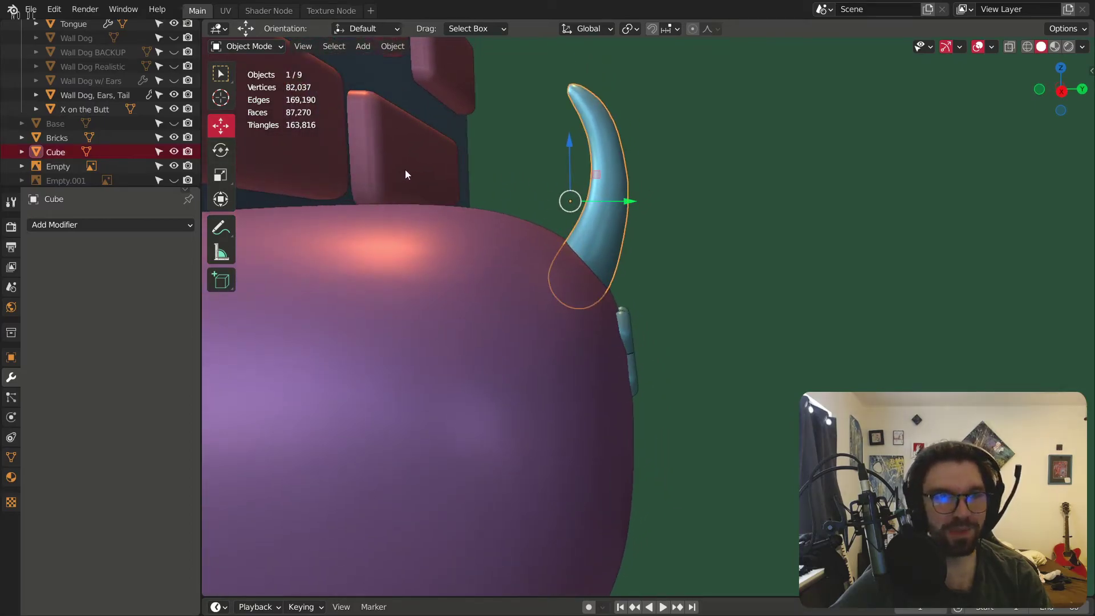
pyautogui.keyDown('shift'); pyautogui.moveTo(590, 172); pyautogui.dragTo(550, 214, button='middle'); pyautogui.keyUp('shift')
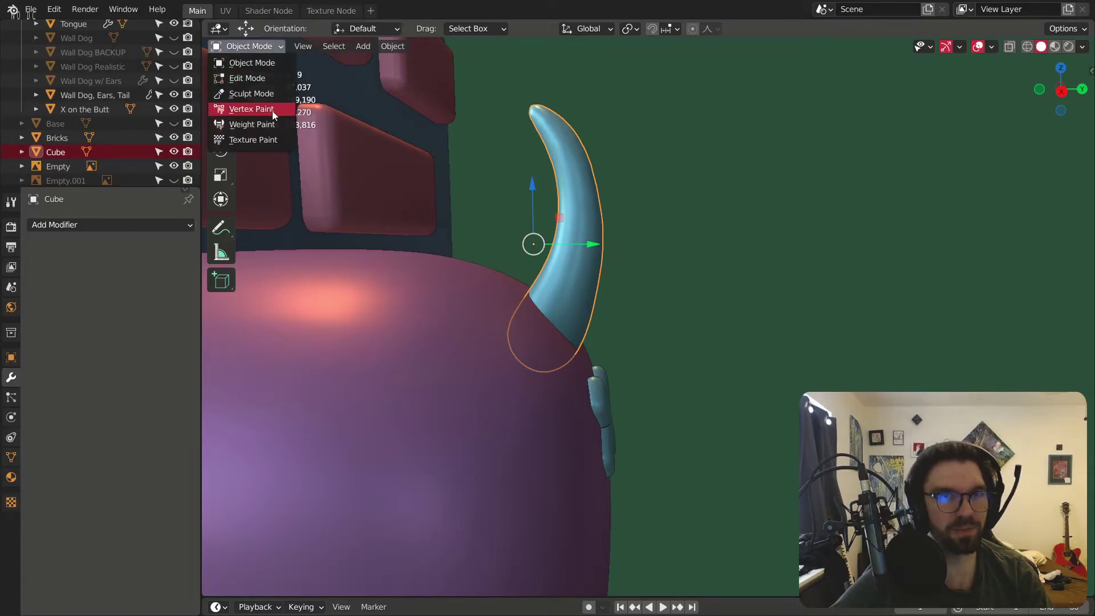
# Step: Try to bend the tail outward with the Elastic Deform brush in Sculpt Mode
pyautogui.click(251, 93)
pyautogui.moveTo(251, 93); pyautogui.dragTo(575, 238, button='middle')
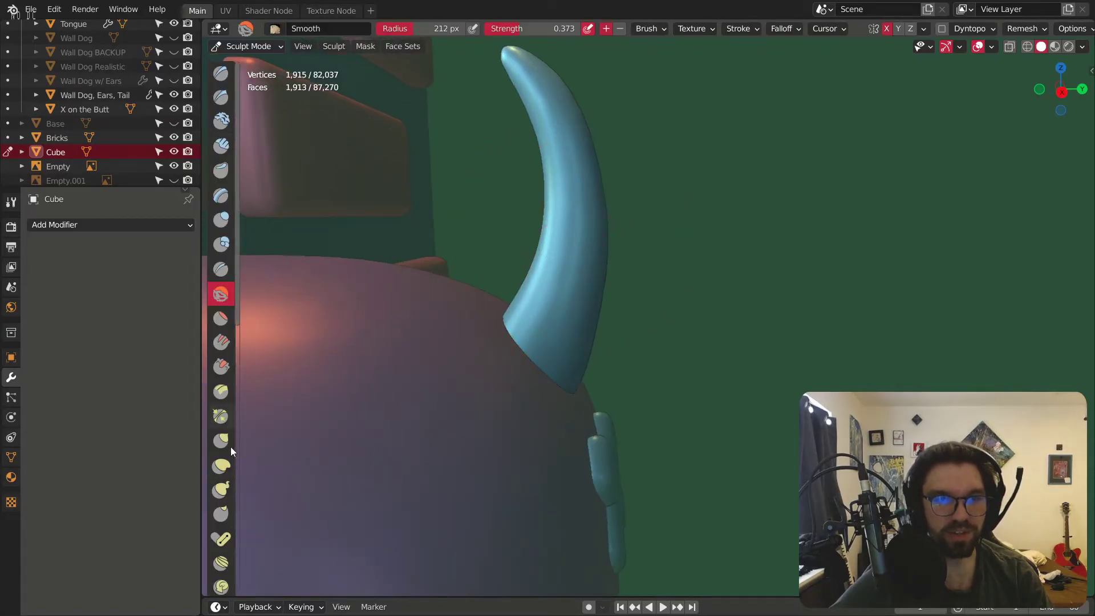
pyautogui.click(220, 467)
pyautogui.moveTo(569, 220)
pyautogui.mouseDown()
pyautogui.moveTo(642, 257)
pyautogui.moveTo(657, 308)
pyautogui.mouseUp()
pyautogui.moveTo(641, 245); pyautogui.dragTo(724, 201)
pyautogui.moveTo(613, 191); pyautogui.dragTo(736, 160)
# Step: Undo the Elastic Deform strokes on the tail and go back to Object Mode
pyautogui.hotkey('ctrl', 'z')
pyautogui.hotkey('ctrl', 'z')
pyautogui.hotkey('ctrl', 'z')
pyautogui.hotkey('ctrl', 'z')
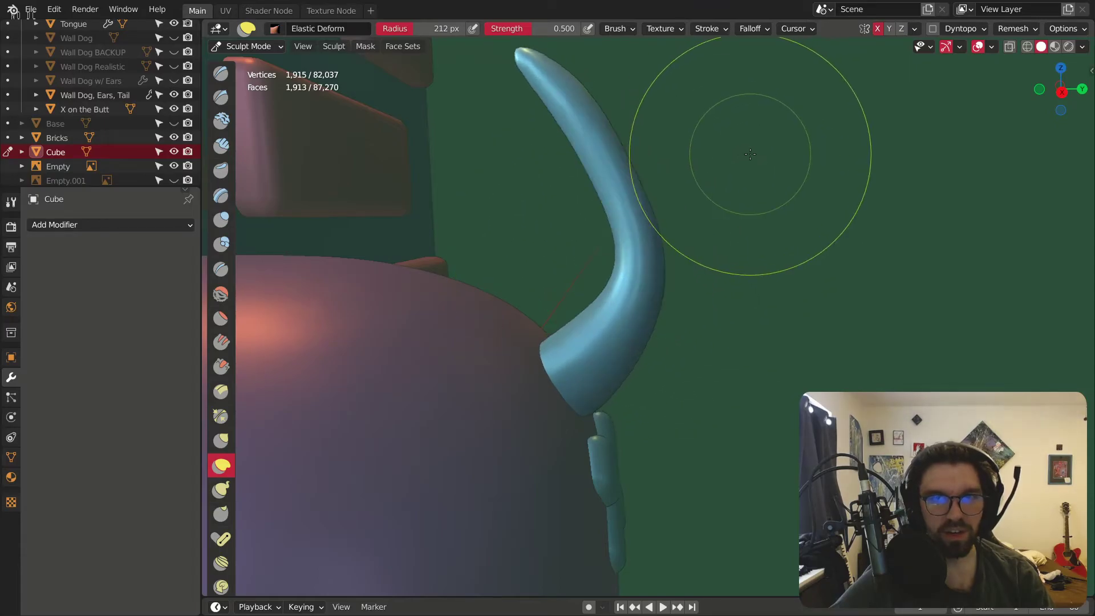
pyautogui.hotkey('ctrl', 'z')
pyautogui.hotkey('ctrl', 'z')
# Step: Join the tail to the Wall Dog, Ears, Tail object
pyautogui.scroll(-5, 569, 173)
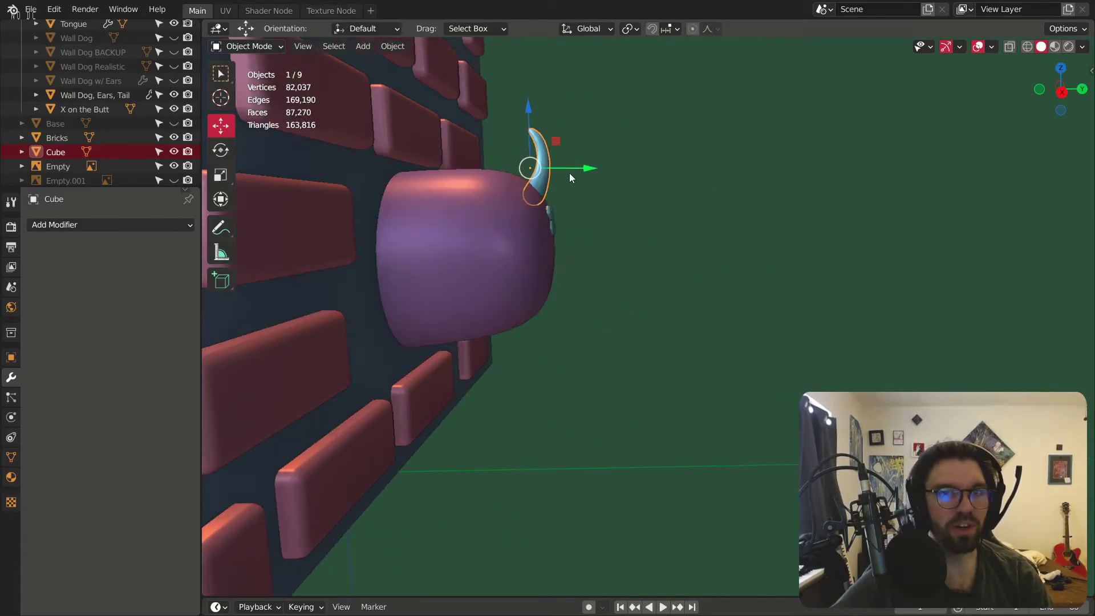
pyautogui.moveTo(569, 172); pyautogui.dragTo(549, 163, button='middle')
pyautogui.scroll(4, 478, 272)
pyautogui.keyDown('shift'); pyautogui.click(476, 278); pyautogui.keyUp('shift')
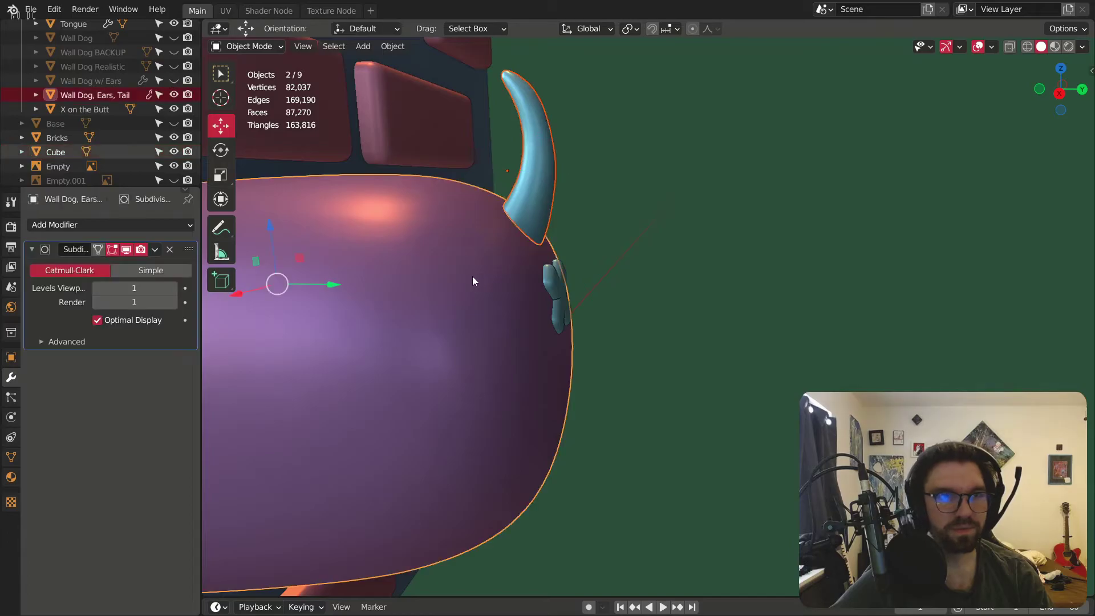
pyautogui.rightClick(472, 276)
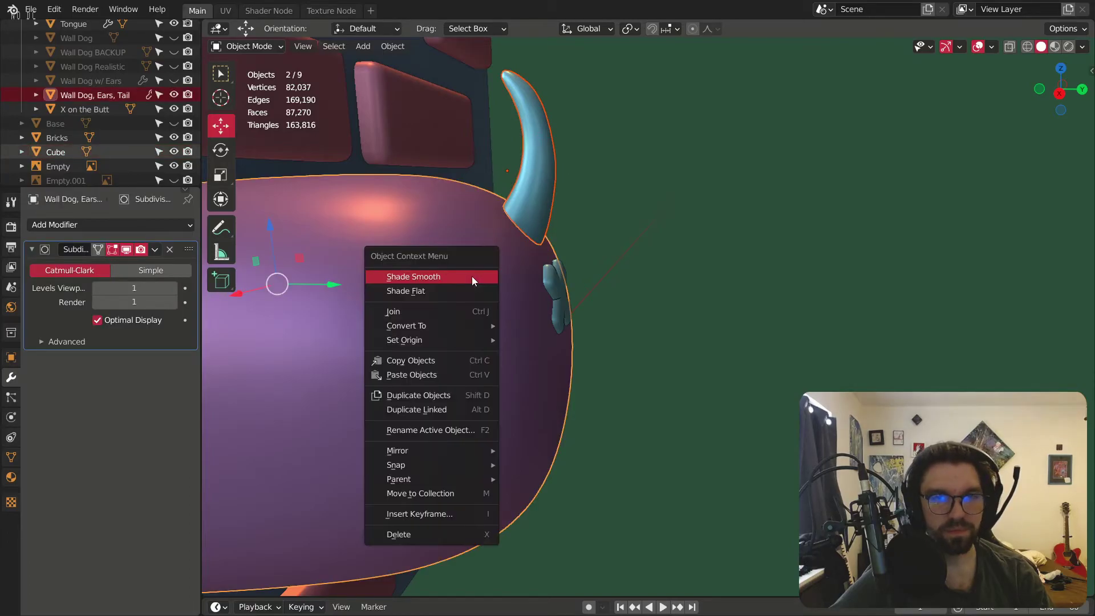
pyautogui.click(431, 313)
pyautogui.moveTo(508, 248); pyautogui.dragTo(534, 207, button='middle')
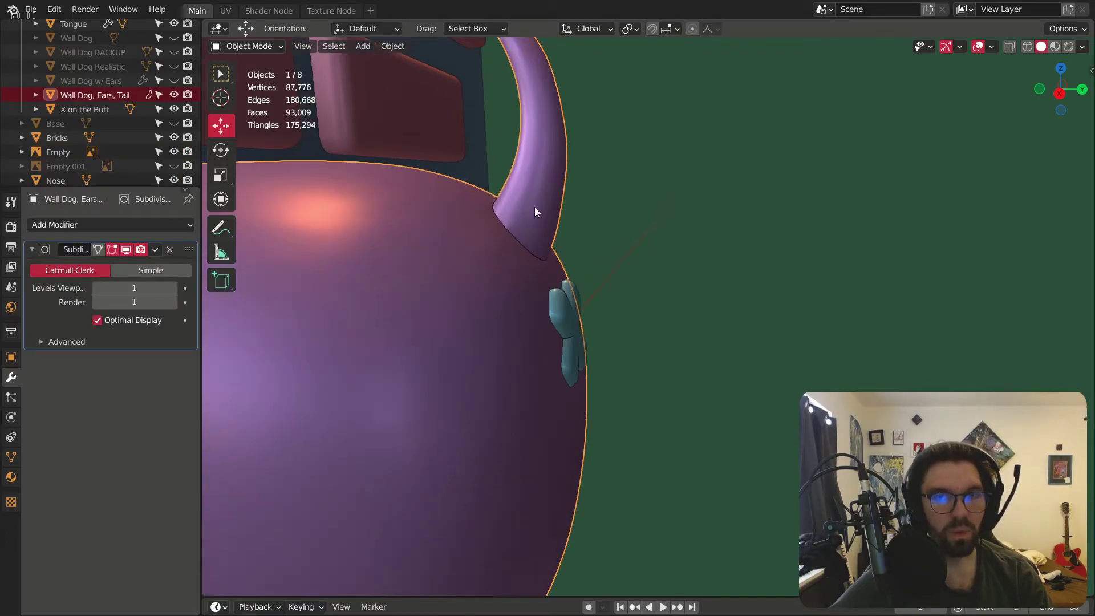
# Step: Enter Sculpt Mode on the joined dog and remesh it to fuse the tail with the body
pyautogui.click(252, 93)
pyautogui.moveTo(359, 108)
pyautogui.mouseDown()
pyautogui.moveTo(433, 115)
pyautogui.moveTo(452, 159)
pyautogui.mouseUp()
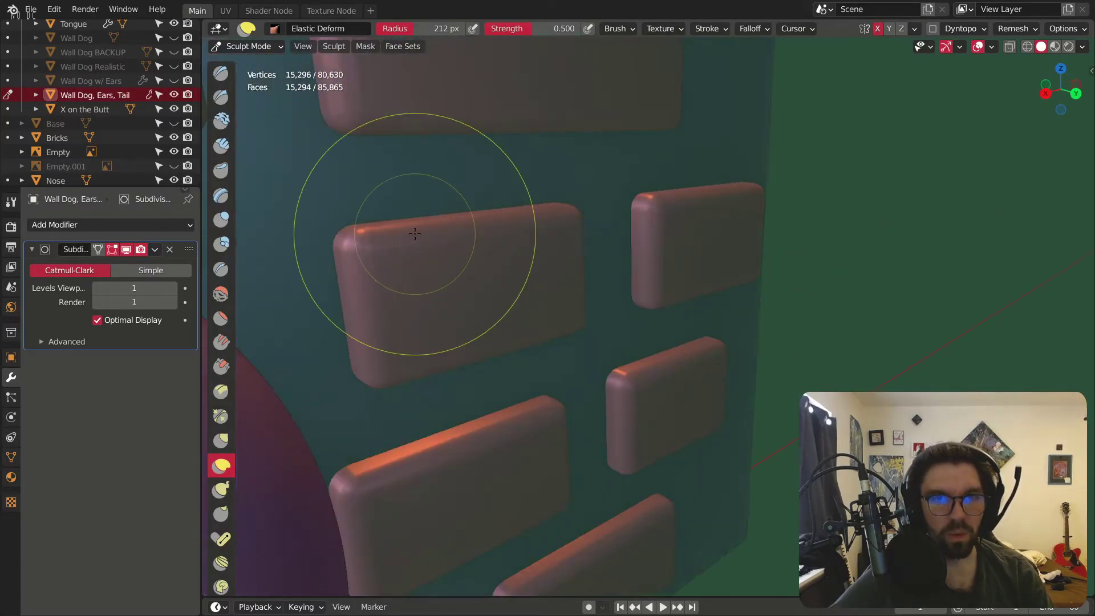
pyautogui.moveTo(428, 232); pyautogui.dragTo(699, 203, button='middle')
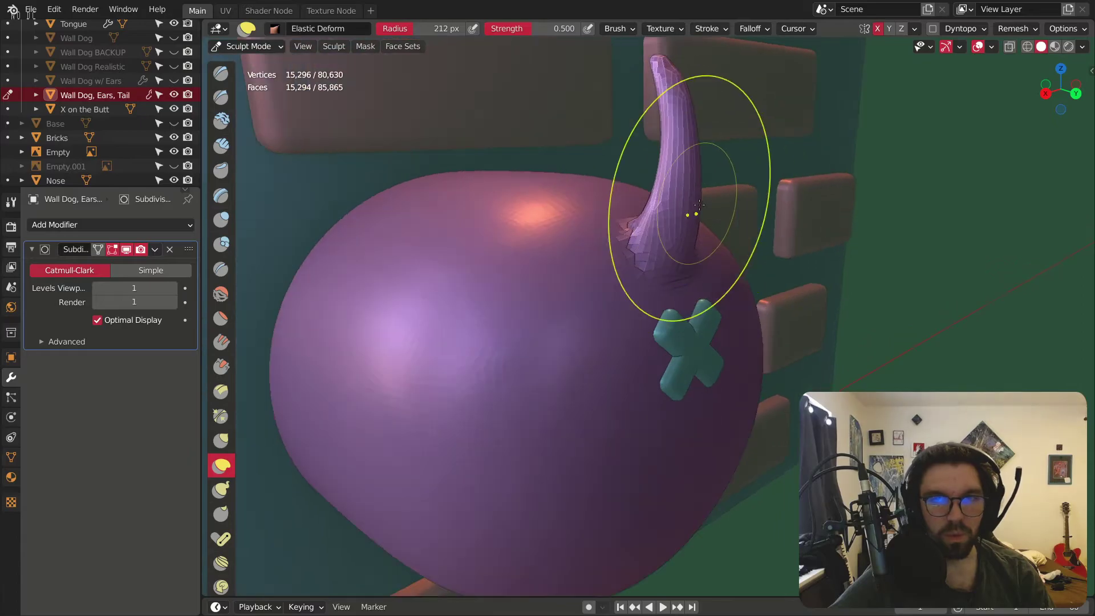
pyautogui.scroll(3, 698, 204)
# Step: Smooth the jagged seam around the tail's base with the Smooth brush and remesh to blend it into the body
pyautogui.click(220, 293)
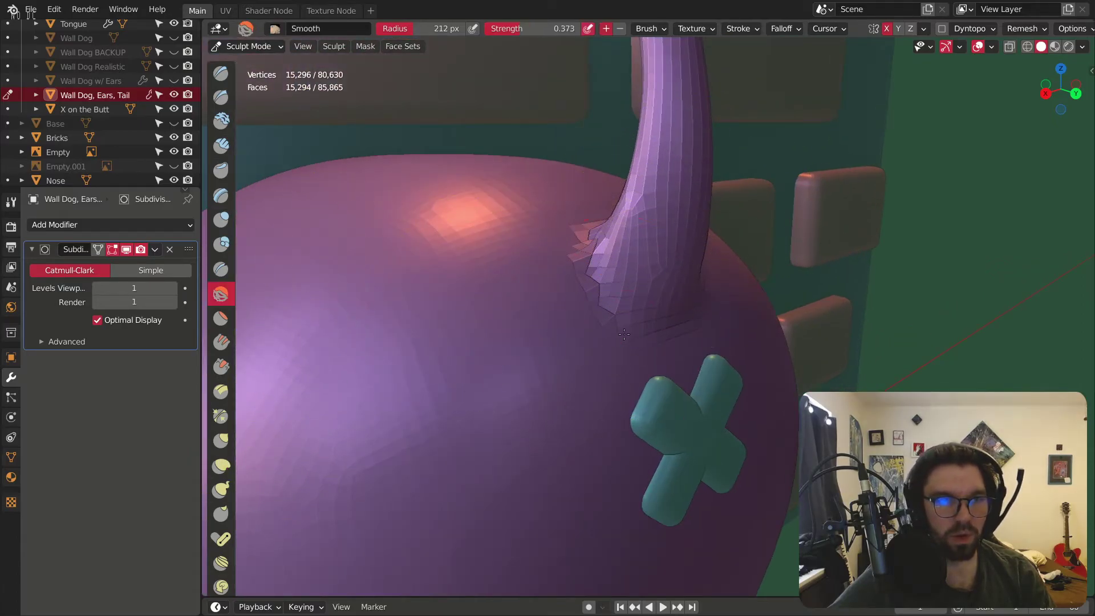
pyautogui.scroll(2, 605, 291)
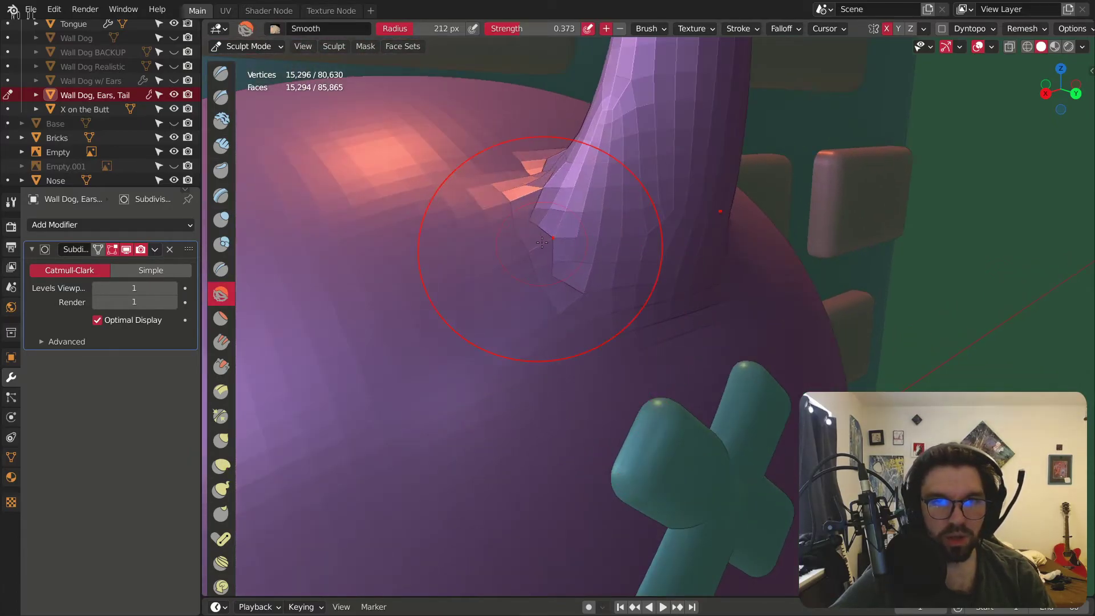
pyautogui.moveTo(542, 243); pyautogui.dragTo(516, 251)
pyautogui.moveTo(564, 167); pyautogui.dragTo(513, 182, button='middle')
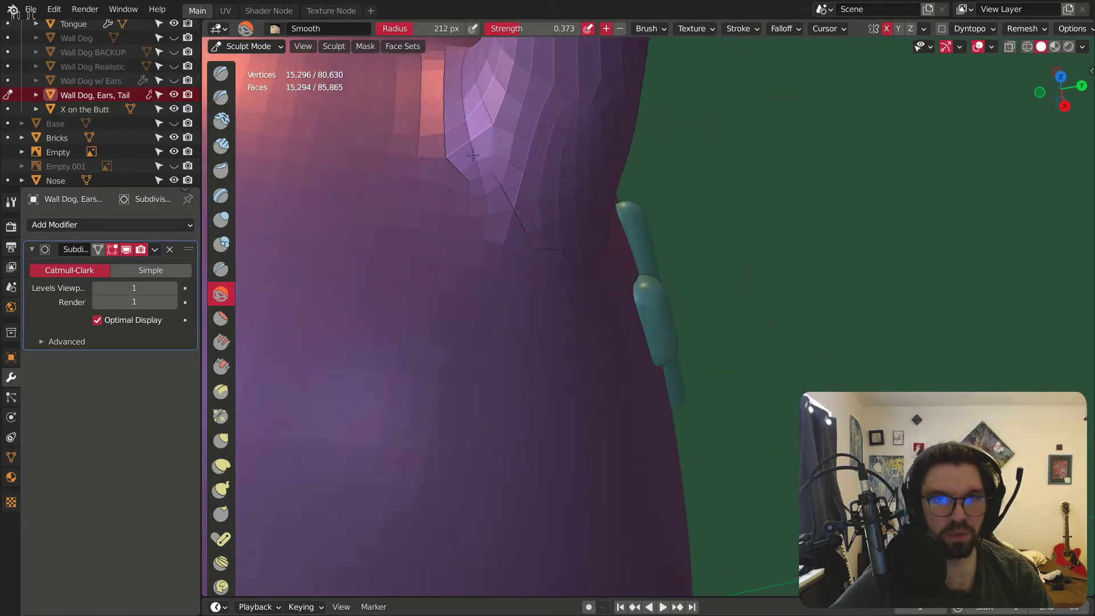
pyautogui.moveTo(330, 184); pyautogui.dragTo(611, 336, button='middle')
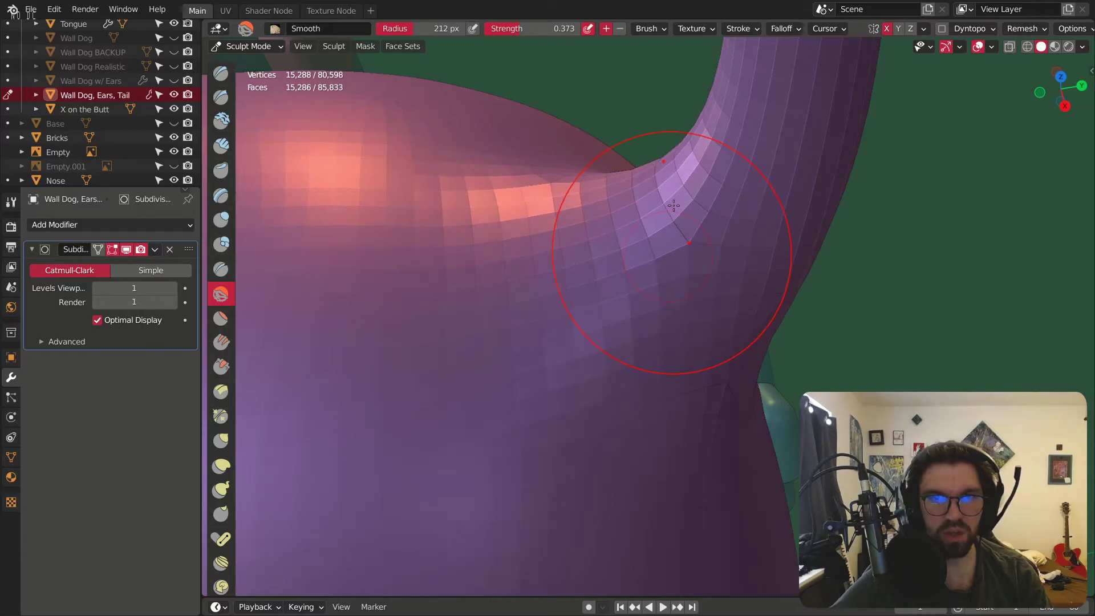
pyautogui.moveTo(690, 189)
pyautogui.mouseDown(button='middle')
pyautogui.moveTo(648, 244)
pyautogui.moveTo(690, 319)
pyautogui.moveTo(542, 336)
pyautogui.mouseUp(button='middle')
pyautogui.scroll(3, 690, 323)
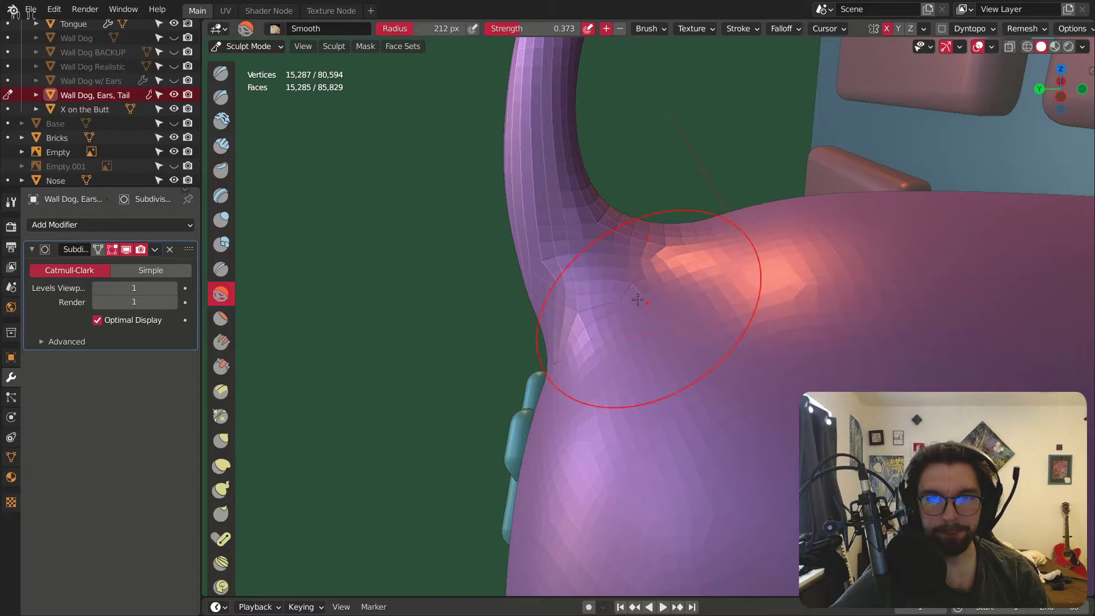
pyautogui.moveTo(697, 276)
pyautogui.mouseDown(button='middle')
pyautogui.moveTo(692, 257)
pyautogui.moveTo(599, 404)
pyautogui.mouseUp(button='middle')
# Step: Examine the remeshed dog from several sides, checking the rear, head, eyes and ears
pyautogui.scroll(-5, 569, 400)
pyautogui.moveTo(550, 342)
pyautogui.mouseDown(button='middle')
pyautogui.moveTo(664, 339)
pyautogui.moveTo(284, 352)
pyautogui.moveTo(513, 331)
pyautogui.moveTo(496, 314)
pyautogui.moveTo(246, 321)
pyautogui.mouseUp(button='middle')
pyautogui.scroll(-4, 663, 339)
pyautogui.scroll(5, 495, 314)
pyautogui.scroll(1, 495, 314)
pyautogui.scroll(-4, 444, 251)
pyautogui.moveTo(444, 251)
pyautogui.mouseDown(button='middle')
pyautogui.moveTo(533, 289)
pyautogui.moveTo(722, 205)
pyautogui.moveTo(513, 308)
pyautogui.mouseUp(button='middle')
pyautogui.scroll(5, 579, 265)
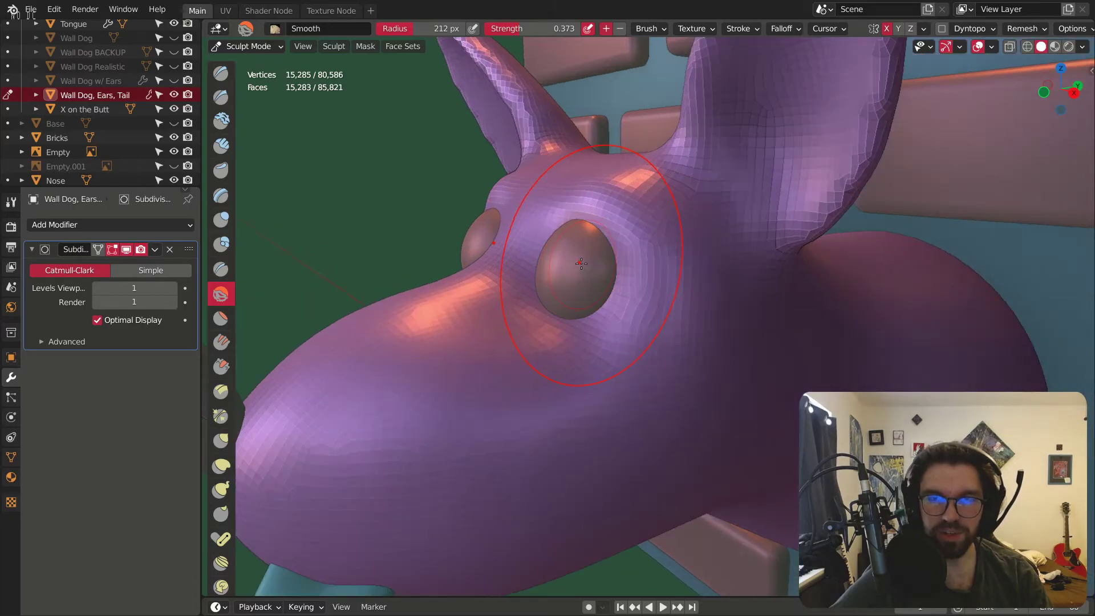
pyautogui.scroll(-5, 581, 263)
pyautogui.moveTo(581, 263); pyautogui.dragTo(562, 230, button='middle')
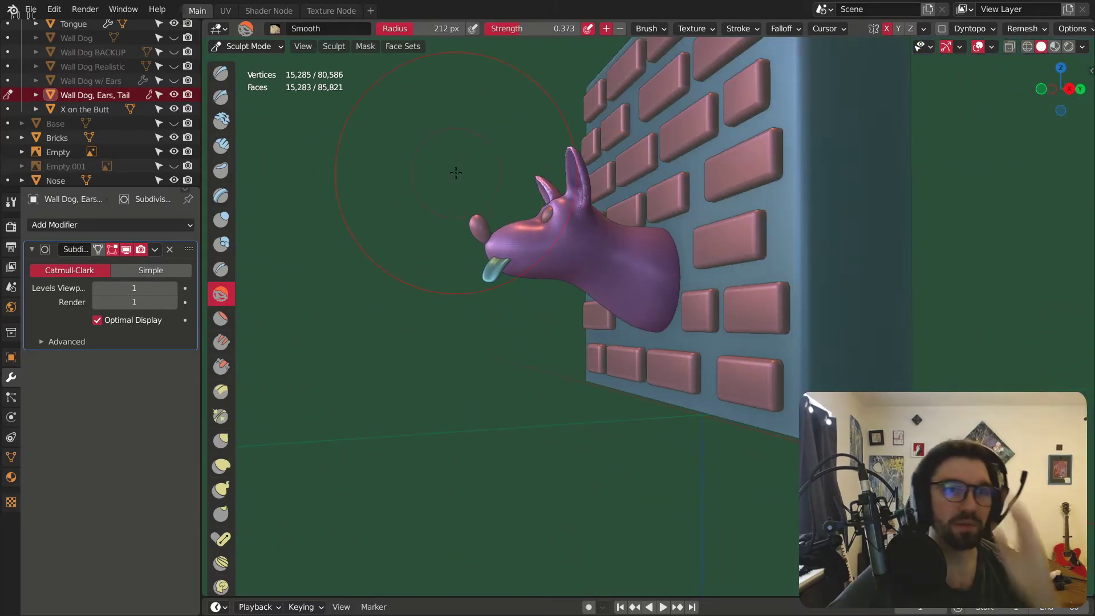
# Step: Return to Object Mode and unhide the Base object under the wall
pyautogui.click(256, 47)
pyautogui.click(254, 63)
pyautogui.moveTo(396, 238); pyautogui.dragTo(656, 263, button='middle')
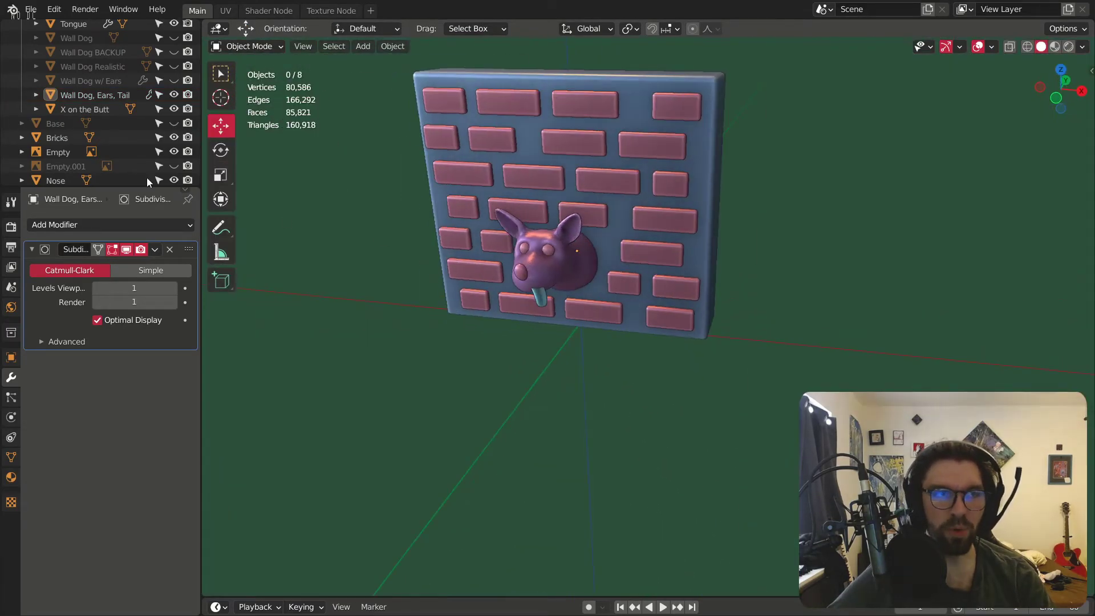
pyautogui.scroll(3, 137, 68)
pyautogui.scroll(-5, 137, 69)
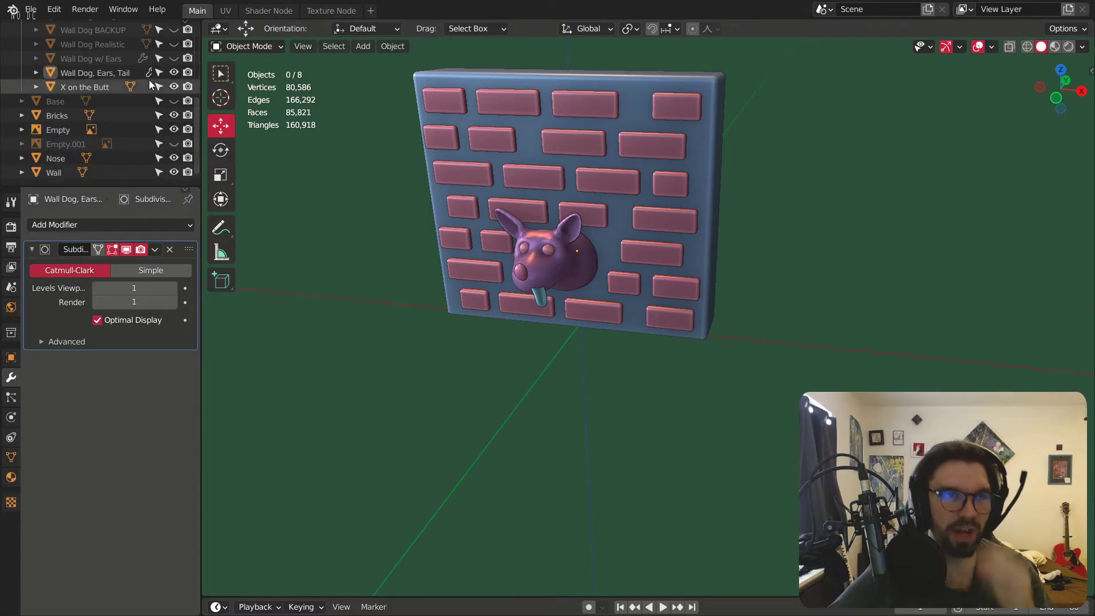
pyautogui.click(174, 101)
pyautogui.scroll(-5, 522, 334)
# Step: Delete the dog photo reference image standing in front of the wall
pyautogui.moveTo(523, 334); pyautogui.dragTo(371, 316, button='middle')
pyautogui.click(347, 264)
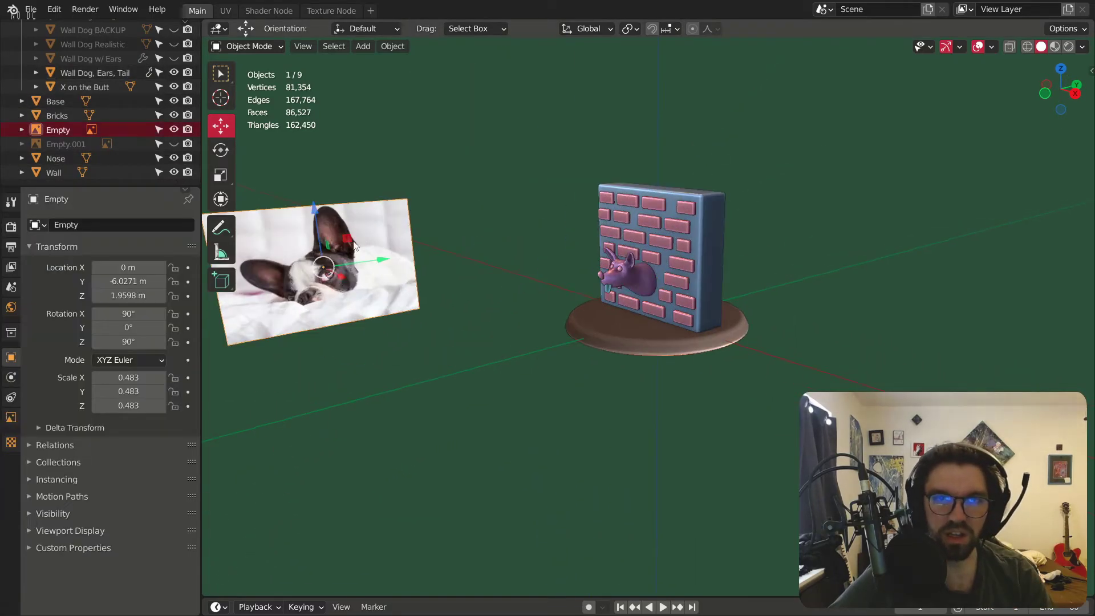
pyautogui.press('Delete')
# Step: Unhide the two Foot Back and two Front Foot curves of the dog
pyautogui.scroll(1, 644, 302)
pyautogui.scroll(3, 644, 302)
pyautogui.moveTo(644, 302); pyautogui.dragTo(631, 254, button='middle')
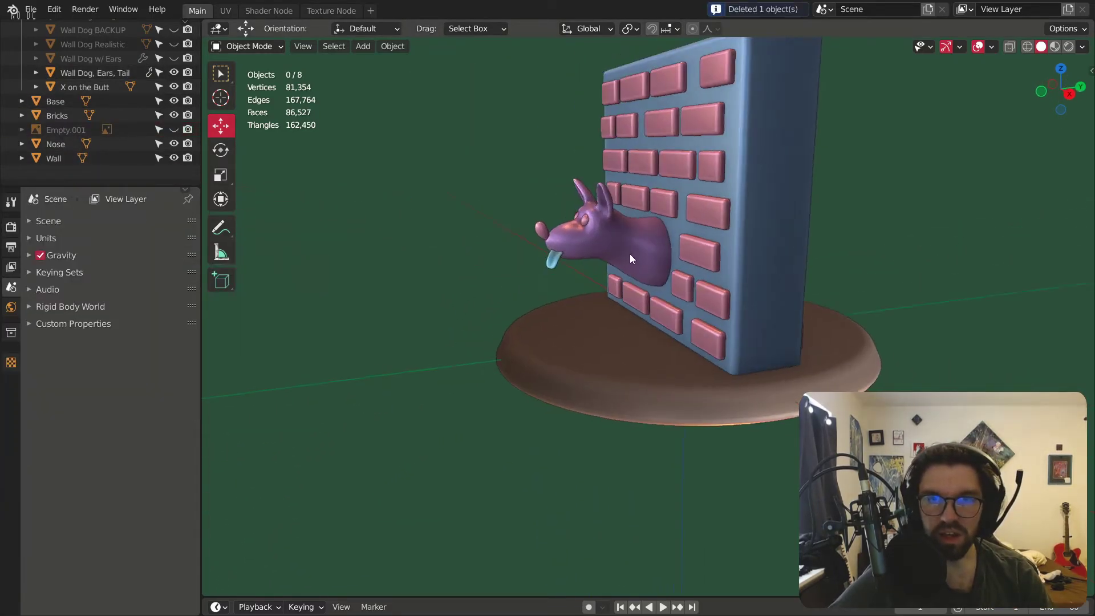
pyautogui.scroll(3, 177, 113)
pyautogui.scroll(5, 175, 111)
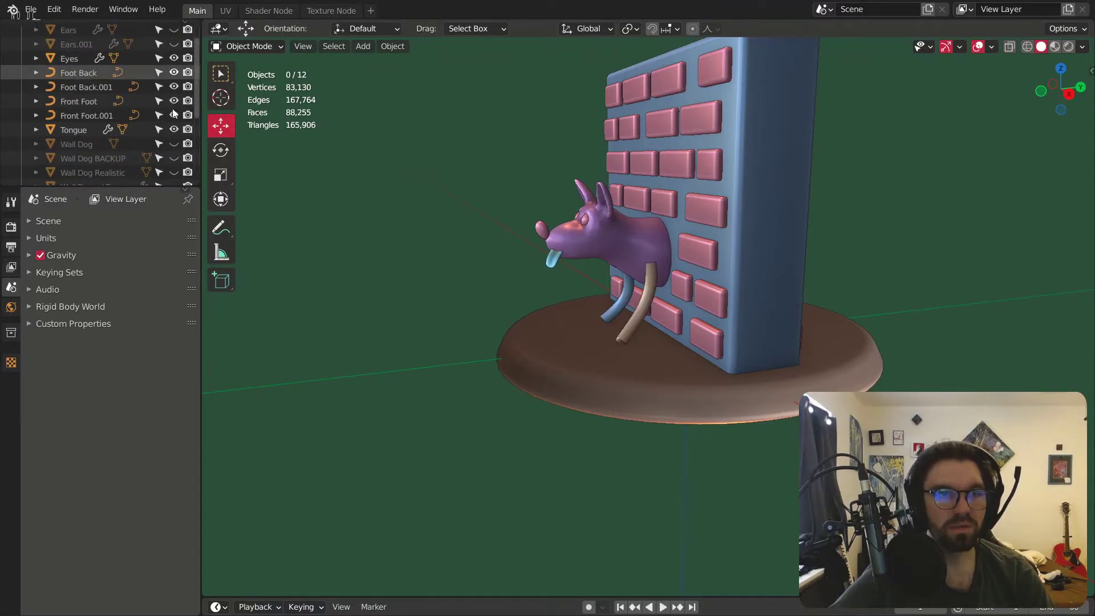
# Step: Hide the two Foot Back and two Front Foot curves again after checking them against the dog's body
pyautogui.moveTo(621, 268); pyautogui.dragTo(965, 310, button='middle')
pyautogui.scroll(3, 602, 265)
pyautogui.scroll(-3, 557, 329)
pyautogui.scroll(5, 471, 302)
pyautogui.moveTo(603, 269); pyautogui.dragTo(692, 282, button='middle')
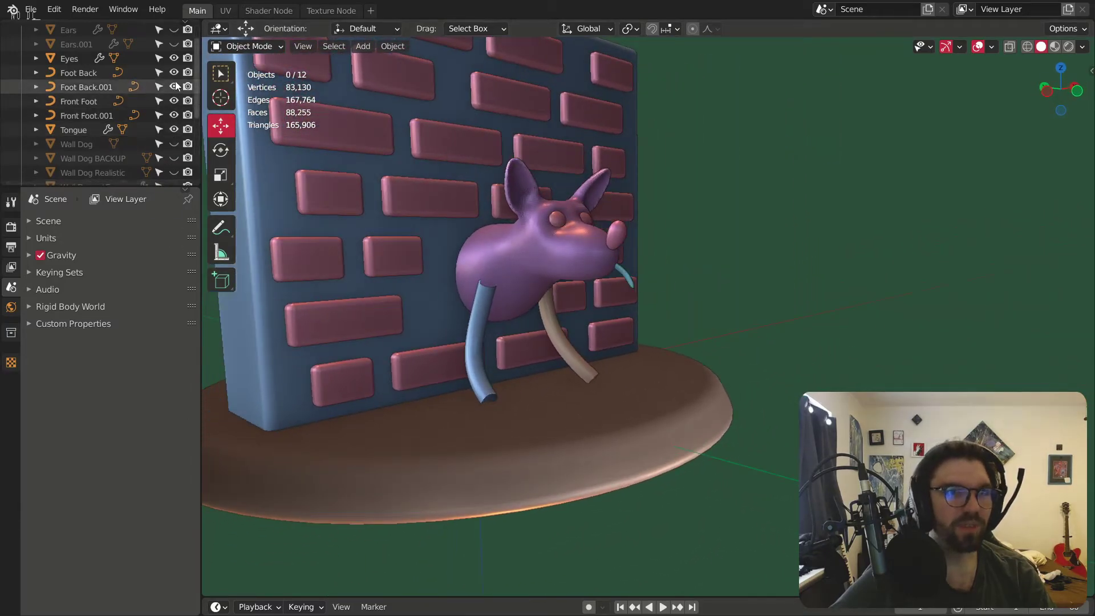
pyautogui.moveTo(174, 86); pyautogui.dragTo(174, 115)
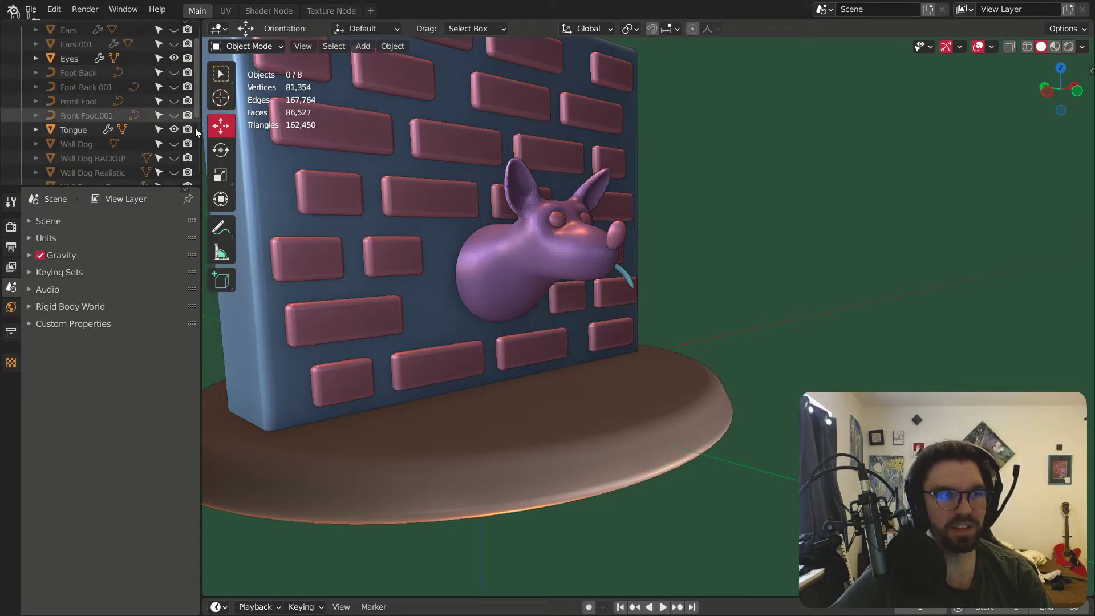
# Step: Examine the dog's head up close, checking the nose, tongue, eyes and body objects individually
pyautogui.moveTo(740, 125); pyautogui.dragTo(525, 244, button='middle')
pyautogui.scroll(4, 526, 244)
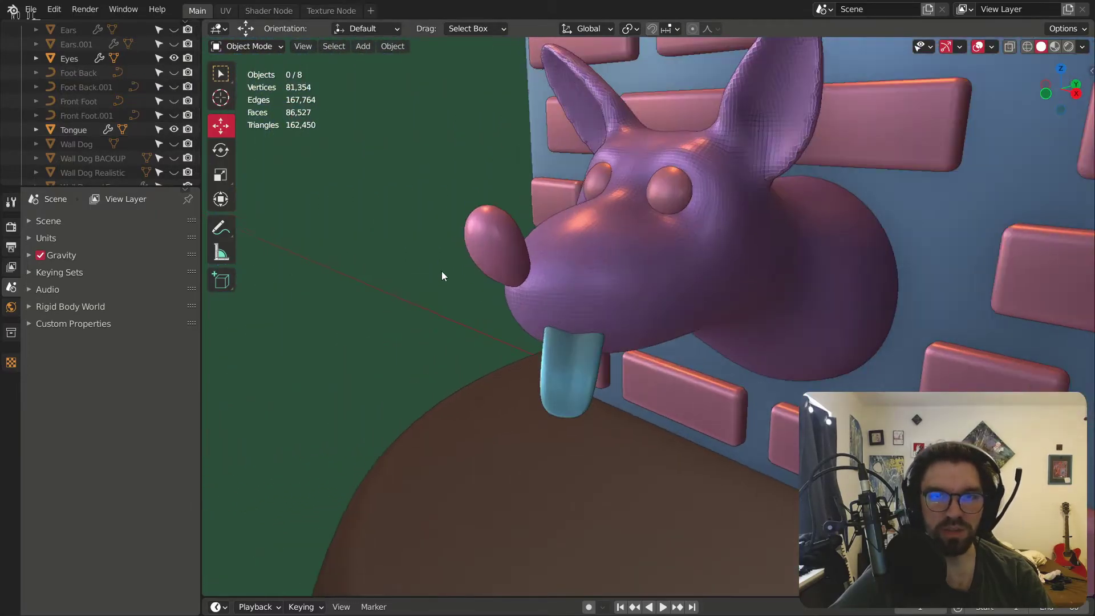
pyautogui.click(501, 254)
pyautogui.scroll(3, 503, 250)
pyautogui.scroll(-3, 505, 249)
pyautogui.moveTo(385, 296); pyautogui.dragTo(501, 237, button='middle')
pyautogui.scroll(3, 501, 237)
pyautogui.click(568, 456)
pyautogui.click(502, 240)
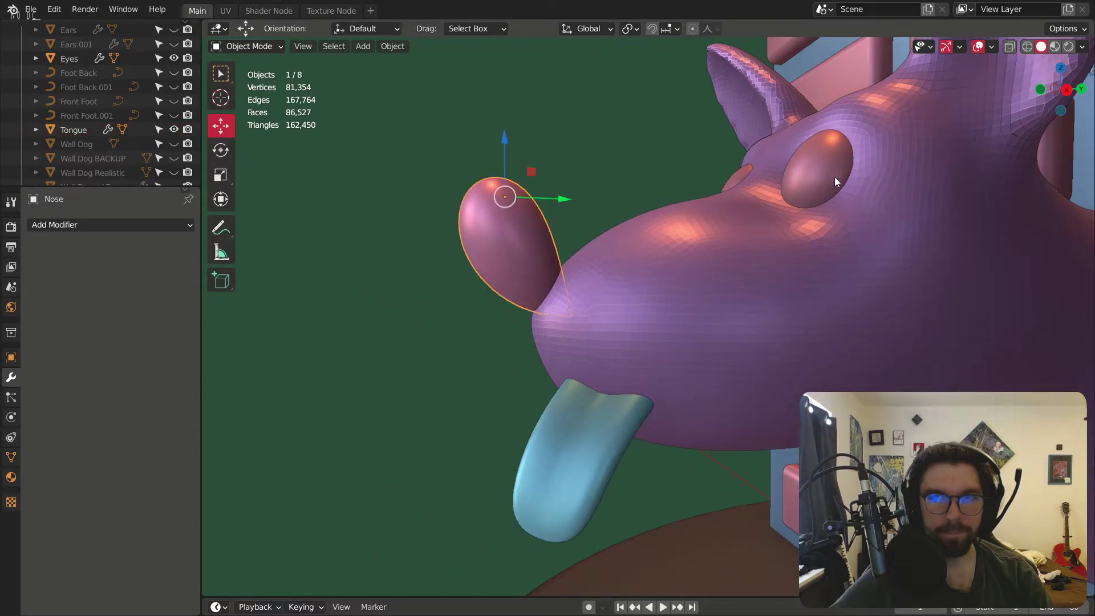
pyautogui.click(815, 171)
pyautogui.scroll(-5, 850, 244)
pyautogui.click(849, 244)
pyautogui.scroll(-5, 980, 242)
pyautogui.moveTo(980, 242); pyautogui.dragTo(682, 269, button='middle')
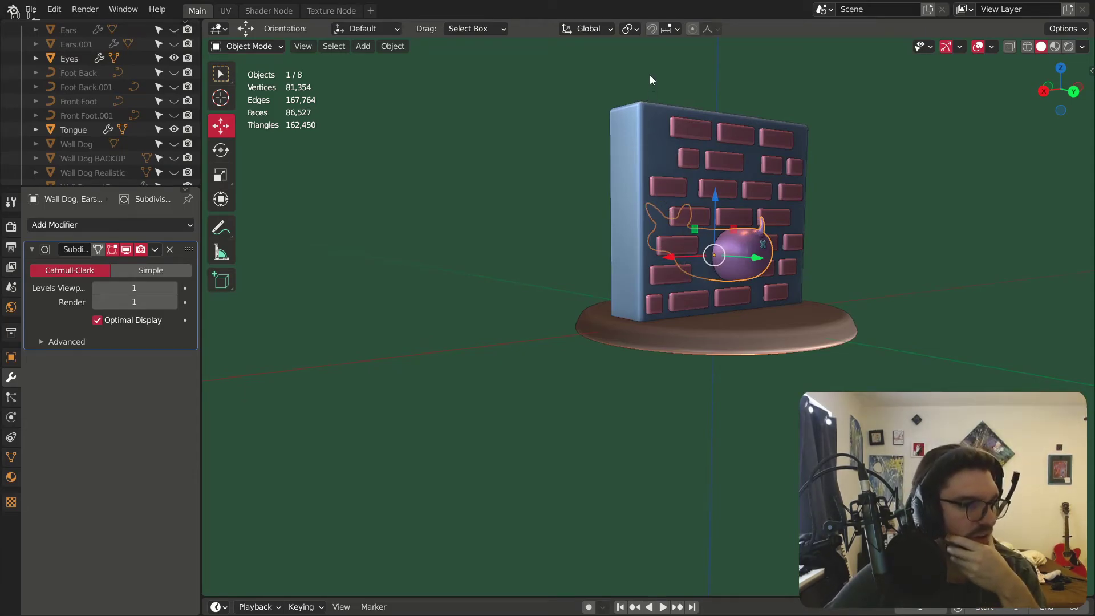
# Step: Inspect the dog's rear with its tail and X, and the head and neck emerging from the brick wall
pyautogui.moveTo(709, 72); pyautogui.dragTo(738, 241, button='middle')
pyautogui.scroll(6, 738, 241)
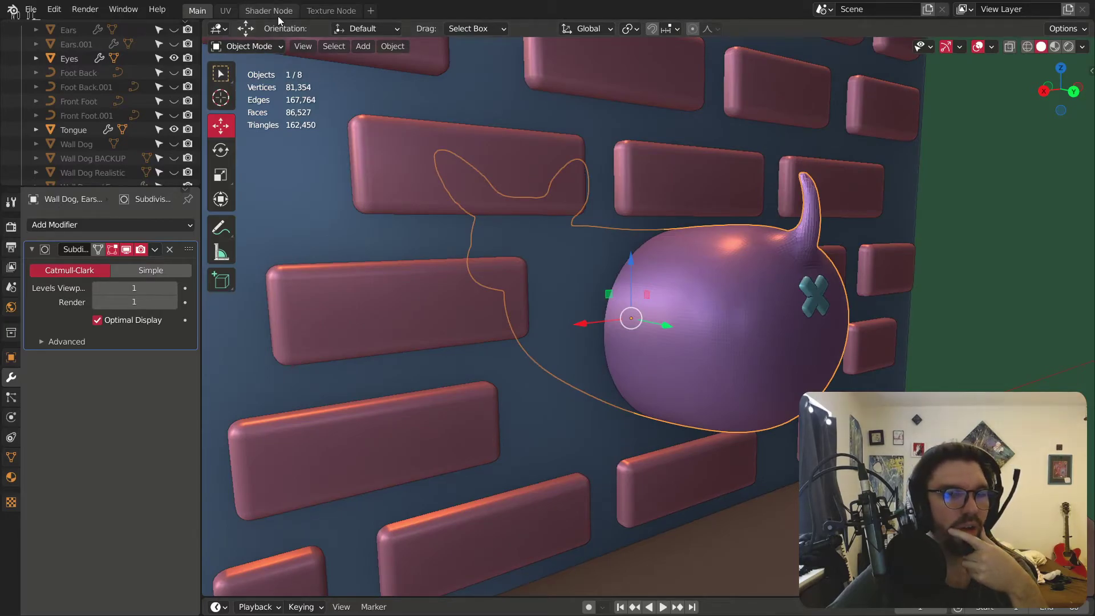
pyautogui.scroll(-5, 610, 271)
pyautogui.moveTo(610, 271); pyautogui.dragTo(823, 317, button='middle')
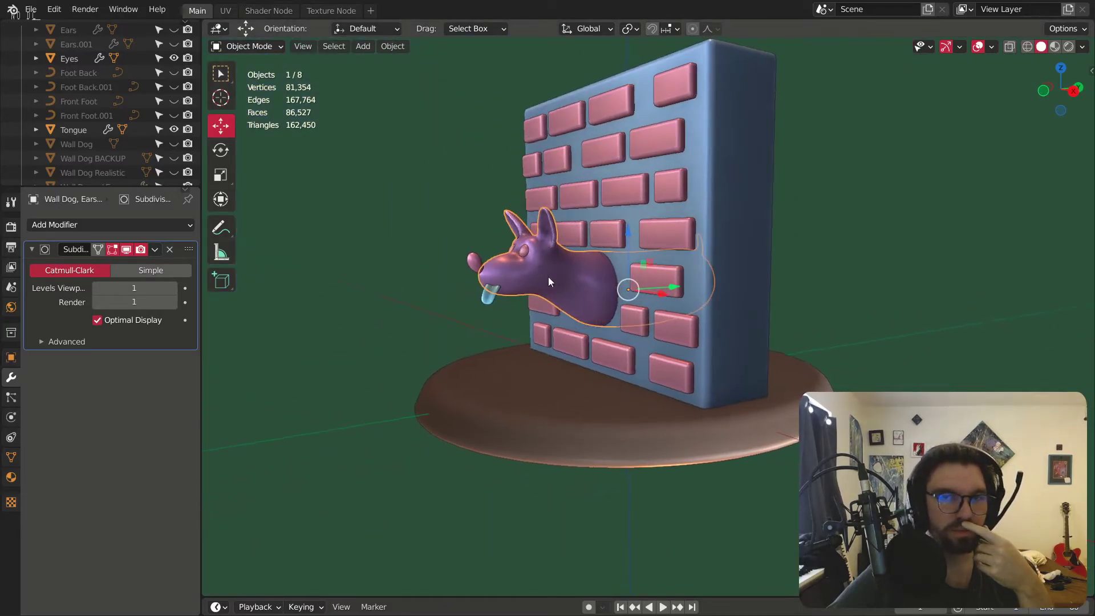
pyautogui.scroll(4, 570, 268)
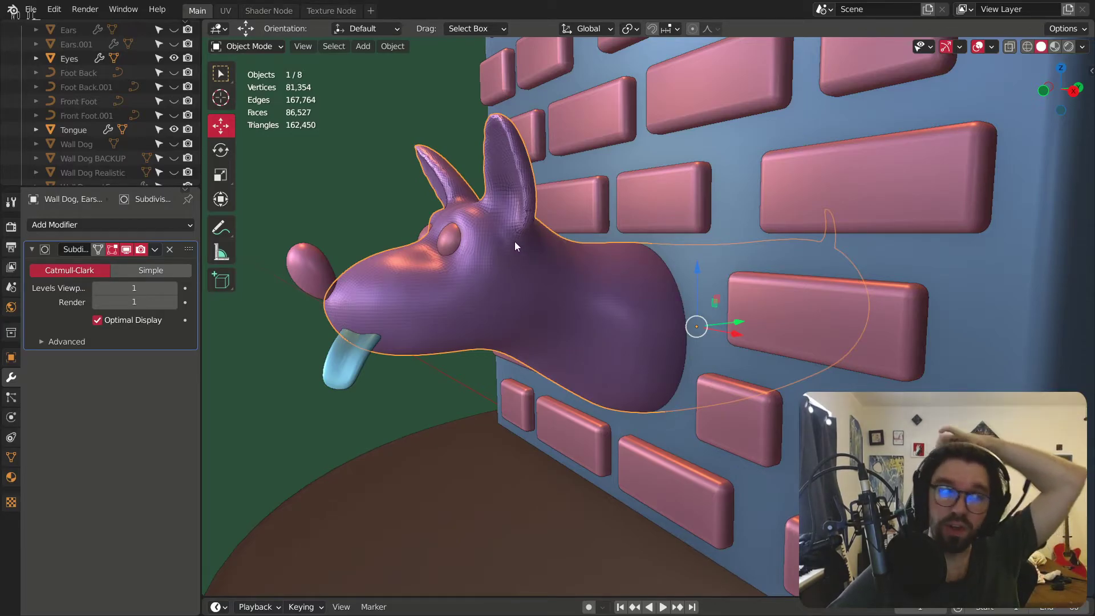
pyautogui.scroll(-3, 522, 234)
pyautogui.moveTo(522, 234); pyautogui.dragTo(572, 272, button='middle')
pyautogui.rightClick(561, 275)
pyautogui.click(561, 275)
pyautogui.scroll(3, 505, 278)
pyautogui.moveTo(505, 277); pyautogui.dragTo(353, 248, button='middle')
pyautogui.scroll(3, 580, 261)
pyautogui.scroll(-5, 354, 248)
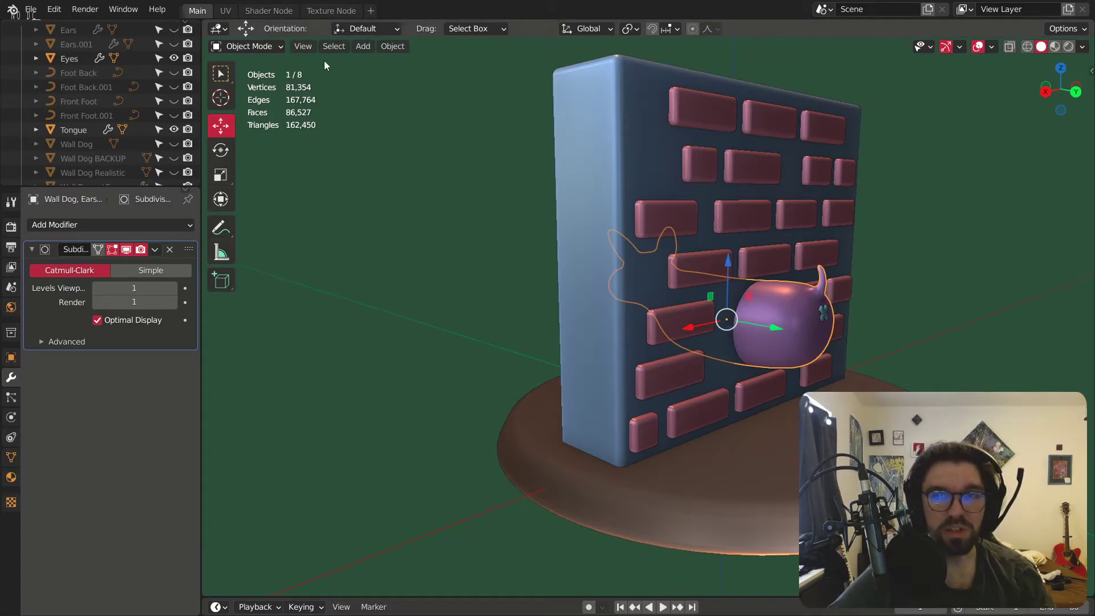
# Step: In the Shader Node workspace, create a material named Black X for the X on the dog's rear
pyautogui.click(269, 10)
pyautogui.scroll(2, 584, 80)
pyautogui.moveTo(584, 80); pyautogui.dragTo(612, 213, button='middle')
pyautogui.scroll(3, 444, 260)
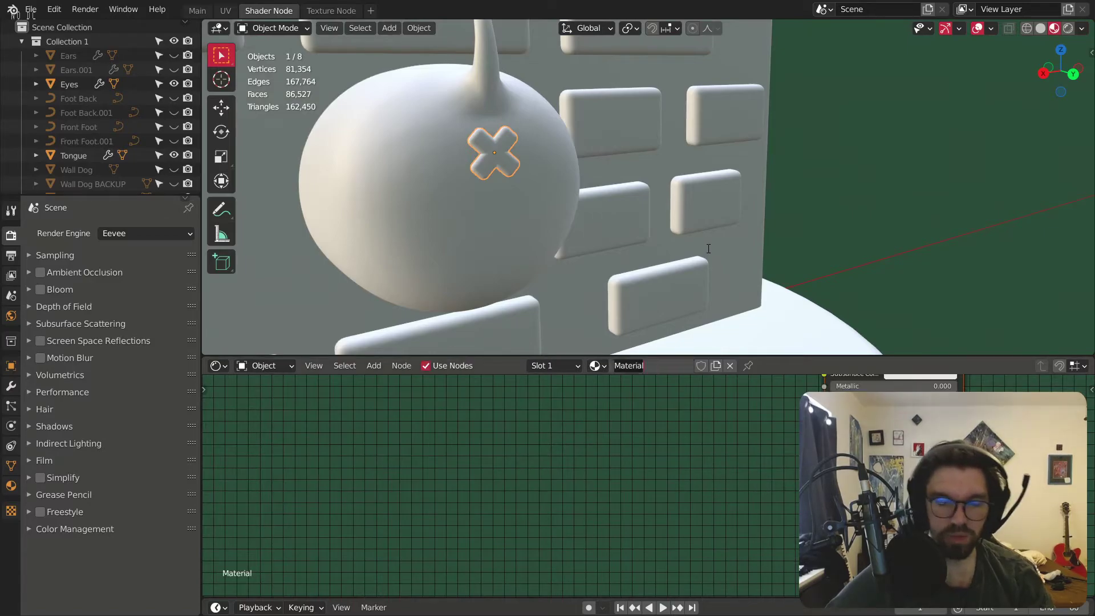
pyautogui.write('X')
pyautogui.press('Return')
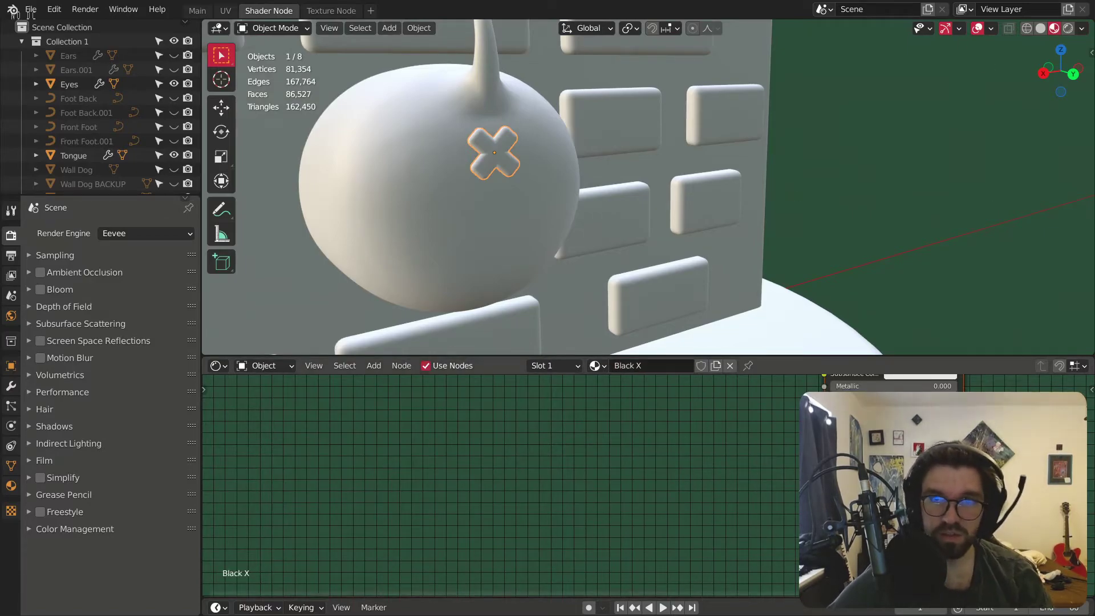
# Step: Set the Black X material's base color to black and lower its roughness for a glossier look
pyautogui.scroll(4, 685, 485)
pyautogui.click(792, 420)
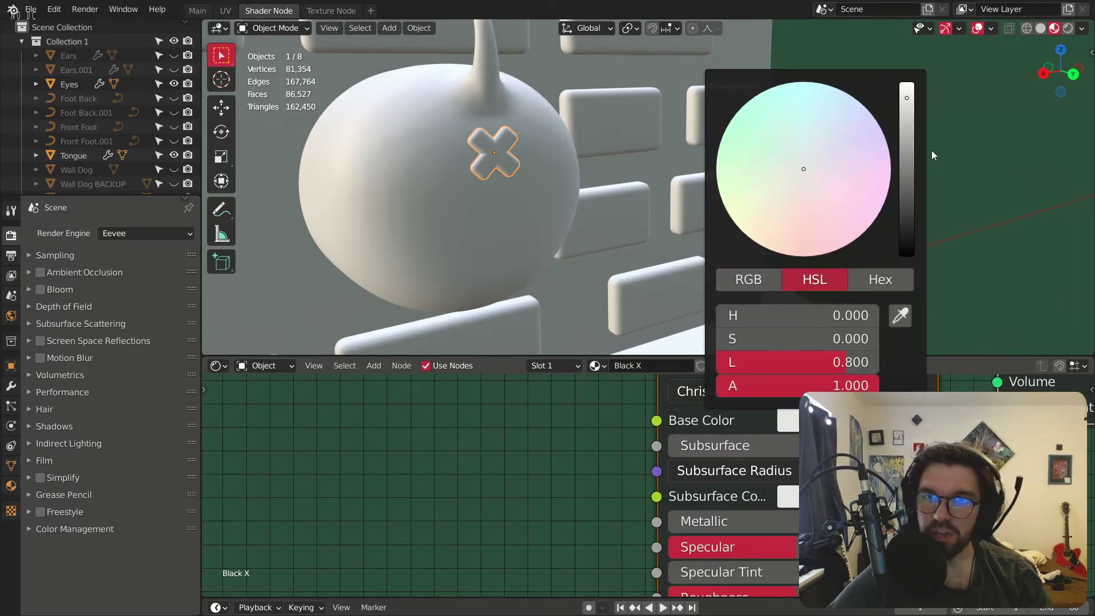
pyautogui.moveTo(906, 99); pyautogui.dragTo(906, 253)
pyautogui.scroll(6, 494, 167)
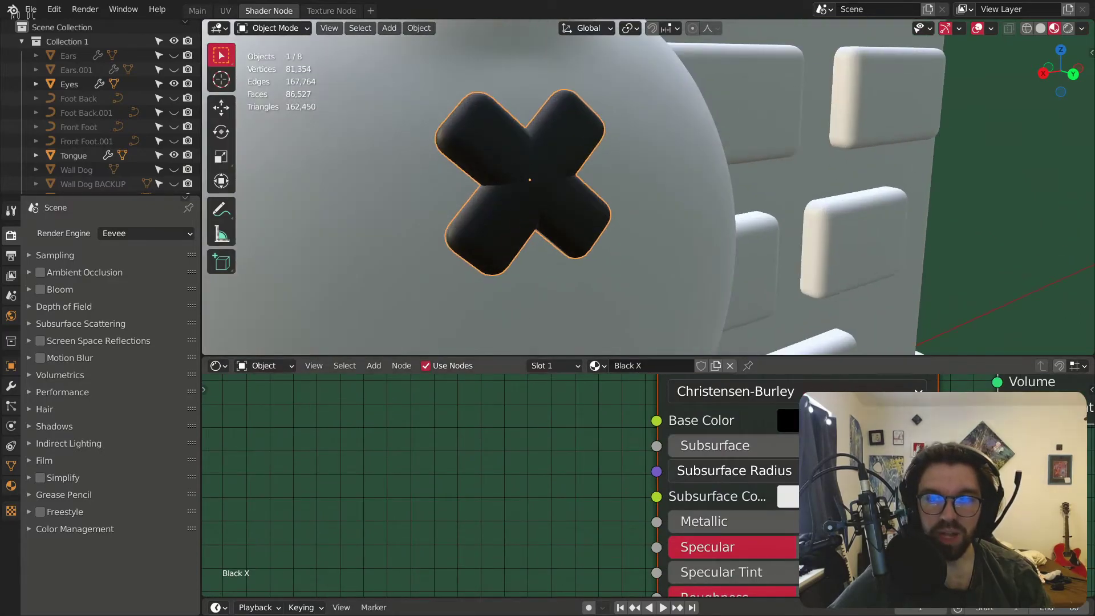
pyautogui.moveTo(513, 513); pyautogui.dragTo(536, 412, button='middle')
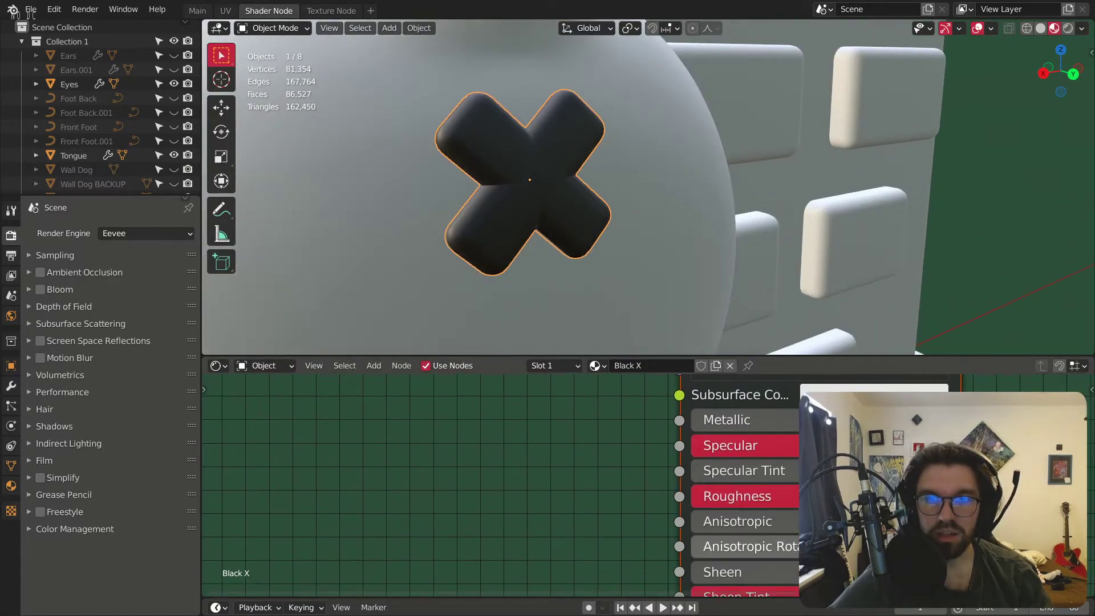
pyautogui.write('3')
pyautogui.press('Return')
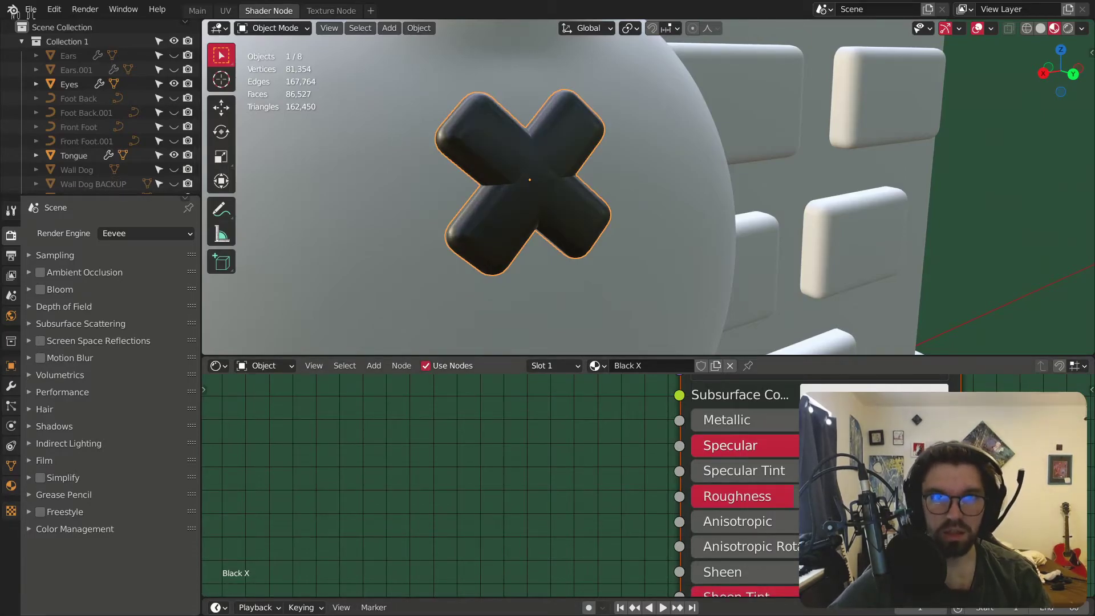
# Step: Select the dog's Tongue object and add a new material to it
pyautogui.moveTo(810, 247); pyautogui.dragTo(720, 179, button='middle')
pyautogui.click(764, 142)
pyautogui.scroll(8, 562, 145)
pyautogui.click(632, 175)
pyautogui.scroll(4, 634, 200)
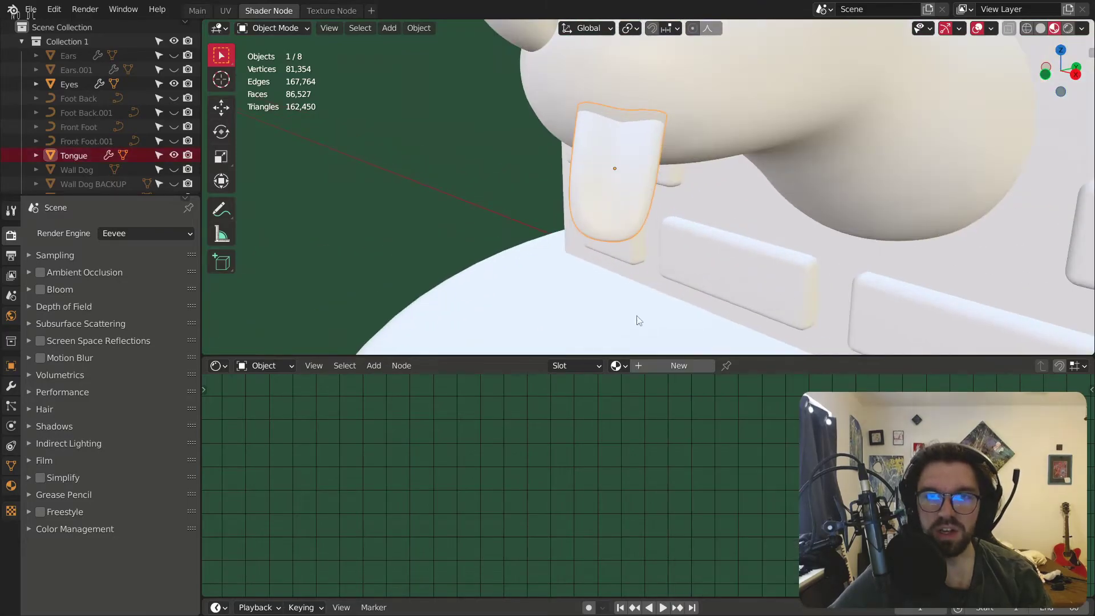
pyautogui.click(649, 370)
# Step: Set the tongue material's base color to a pink with a hue of about 0.9
pyautogui.moveTo(764, 405); pyautogui.dragTo(656, 464, button='middle')
pyautogui.moveTo(716, 416); pyautogui.dragTo(709, 471, button='middle')
pyautogui.scroll(2, 637, 403)
pyautogui.click(662, 397)
pyautogui.click(627, 420)
pyautogui.click(621, 420)
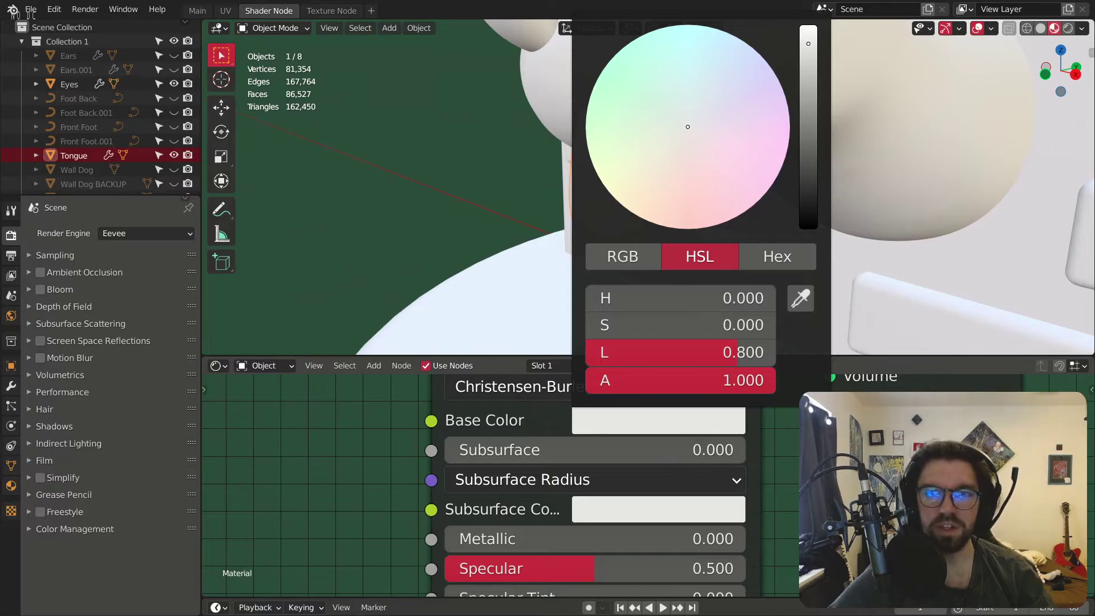
pyautogui.click(811, 144)
pyautogui.click(529, 135)
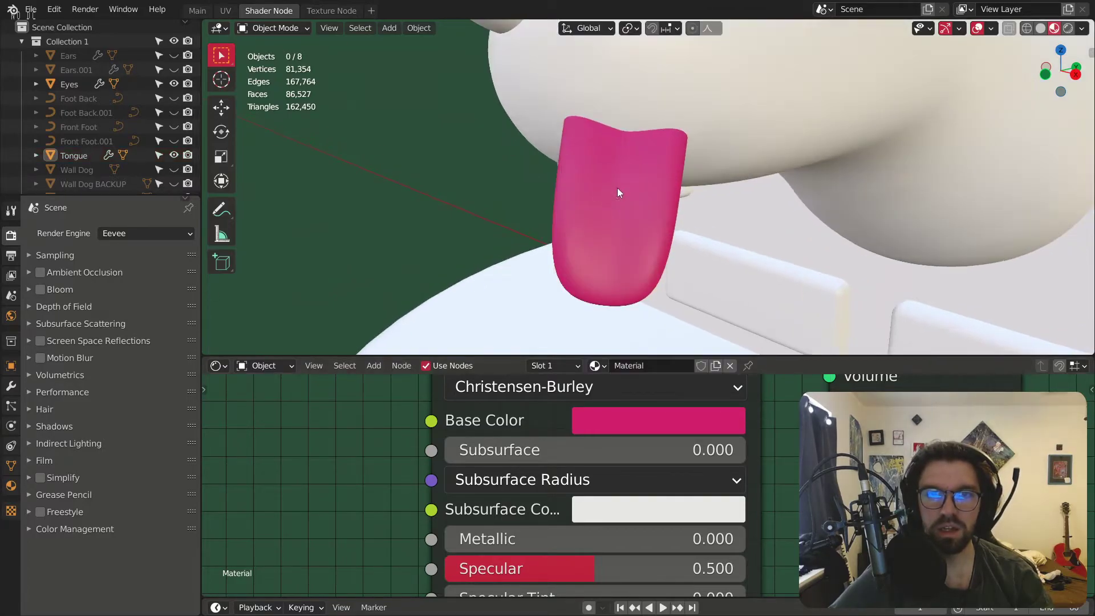
pyautogui.click(626, 416)
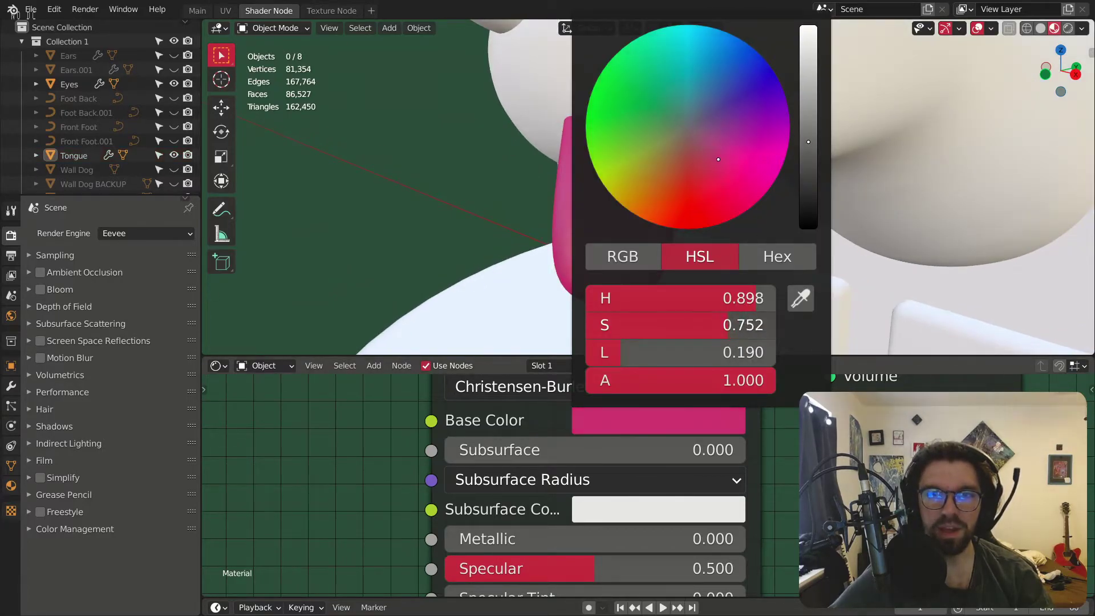
pyautogui.moveTo(459, 228); pyautogui.dragTo(558, 206, button='middle')
# Step: Set the tongue material's roughness to 0.3
pyautogui.moveTo(615, 538); pyautogui.dragTo(593, 412, button='middle')
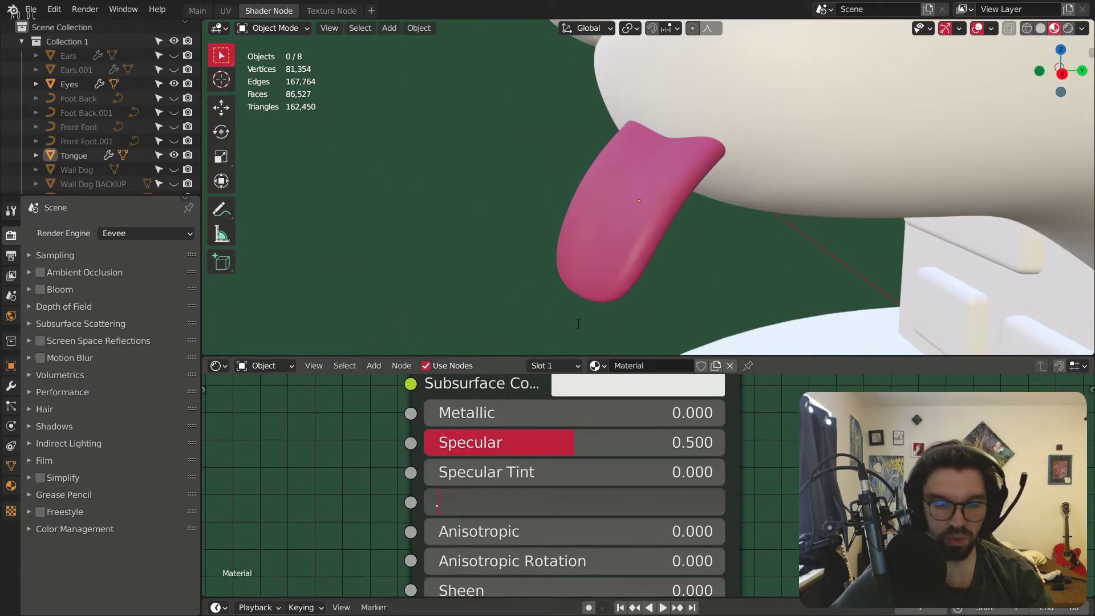
pyautogui.write('3')
pyautogui.press('Return')
# Step: Raise the tongue material's sheen and clearcoat to 1.0 and set its roughness to 0.5
pyautogui.moveTo(555, 579); pyautogui.dragTo(541, 516, button='middle')
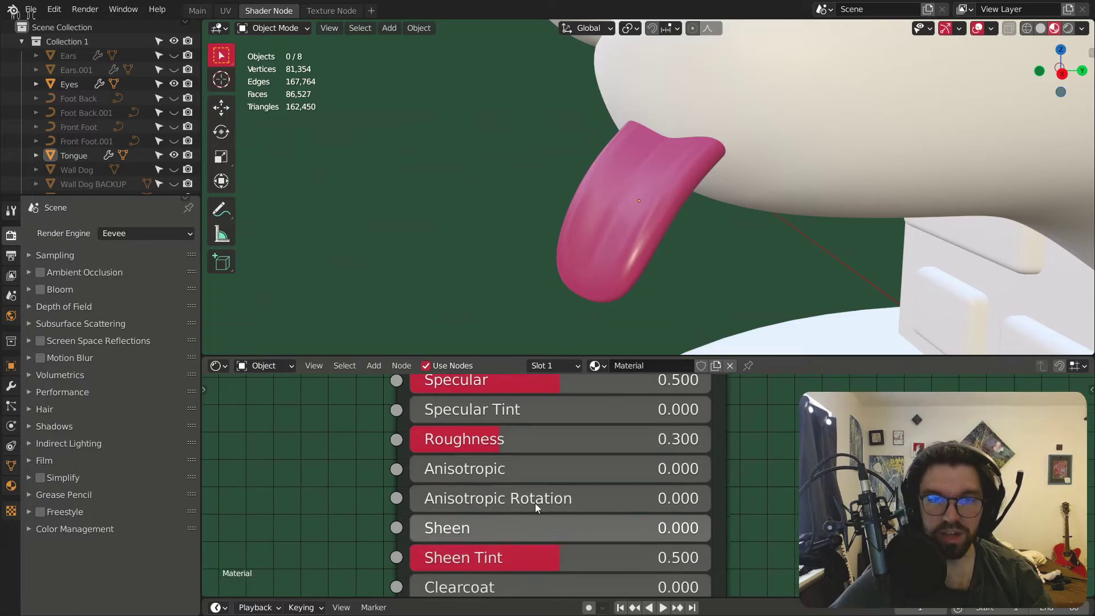
pyautogui.moveTo(518, 589); pyautogui.dragTo(511, 552, button='middle')
pyautogui.moveTo(511, 552); pyautogui.dragTo(821, 552)
pyautogui.moveTo(562, 426); pyautogui.dragTo(571, 462, button='middle')
pyautogui.click(578, 440)
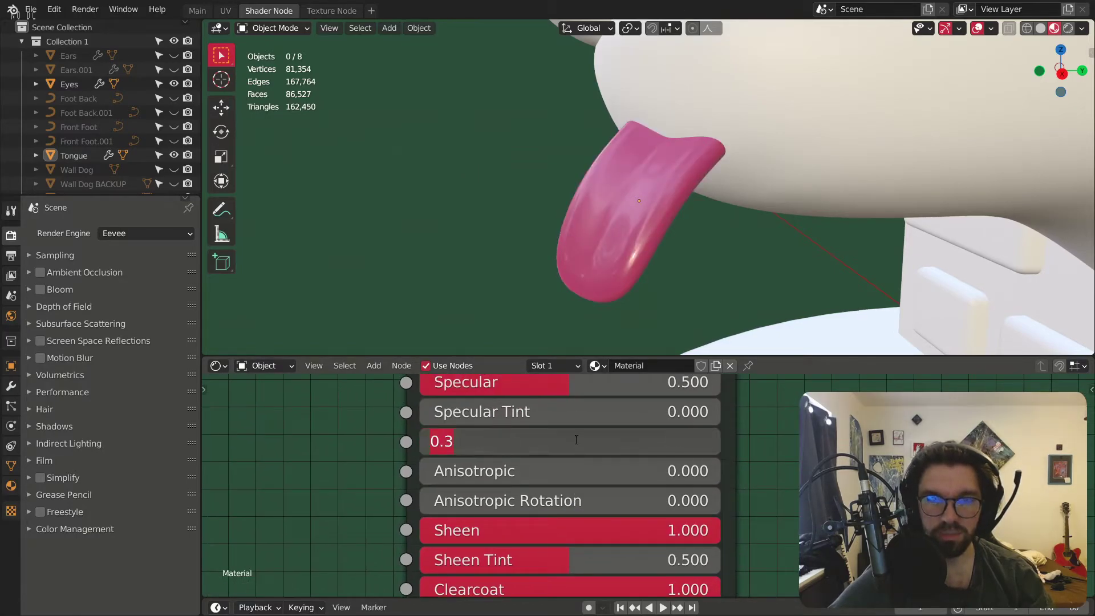
pyautogui.moveTo(584, 230); pyautogui.dragTo(604, 320, button='middle')
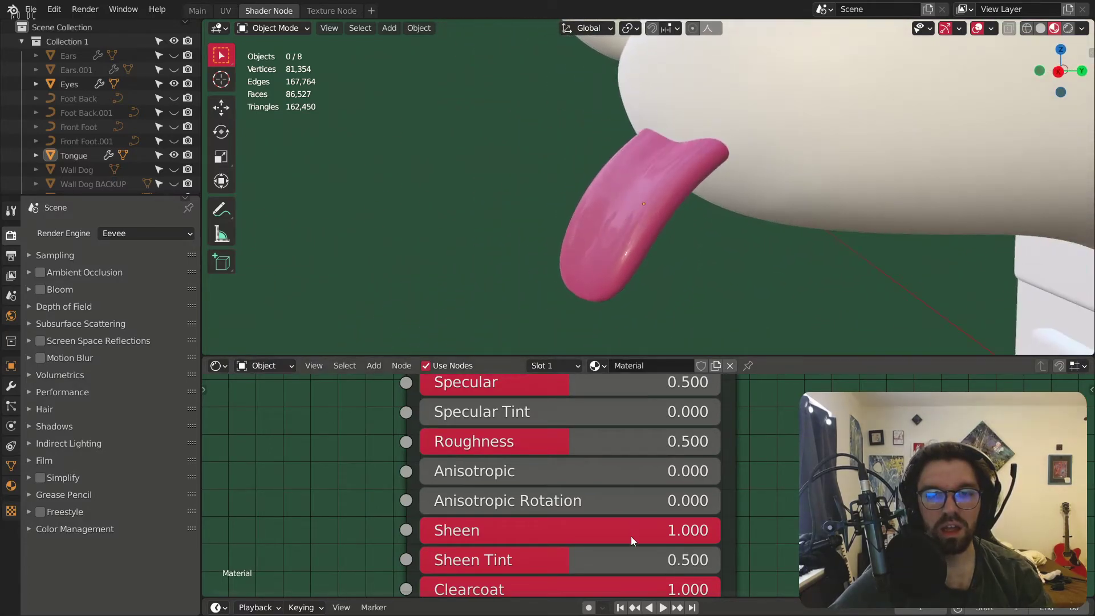
# Step: Set the tongue material's clearcoat roughness to 0.15 and its sheen tint to 1.0
pyautogui.moveTo(630, 536); pyautogui.dragTo(656, 438, button='middle')
pyautogui.click(570, 523)
pyautogui.write('.1')
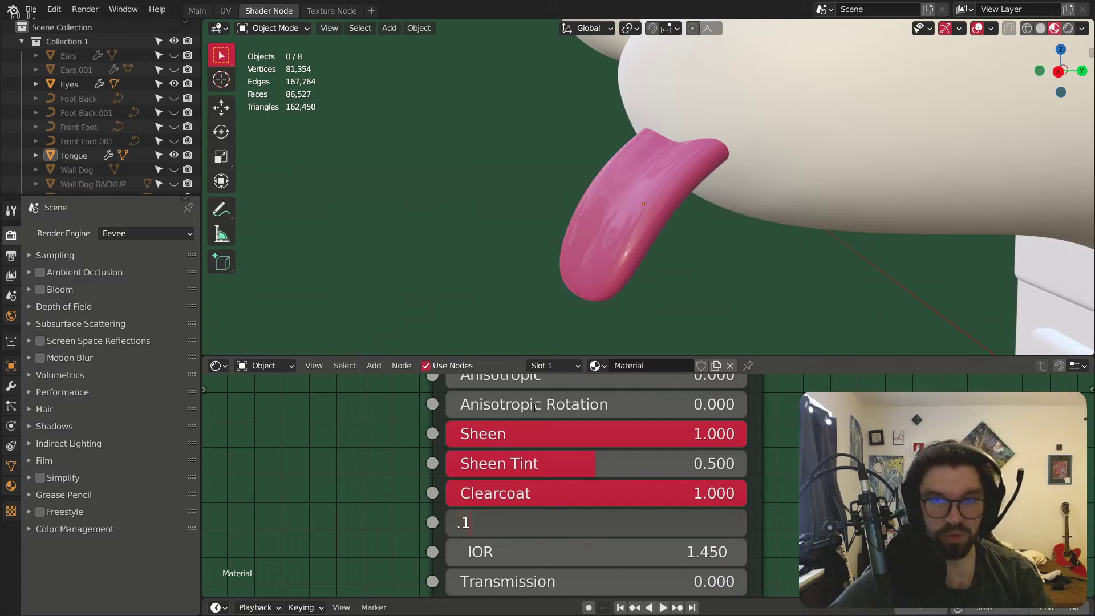
pyautogui.write('5')
pyautogui.press('Return')
pyautogui.moveTo(785, 218); pyautogui.dragTo(813, 225, button='middle')
pyautogui.moveTo(649, 465); pyautogui.dragTo(686, 465)
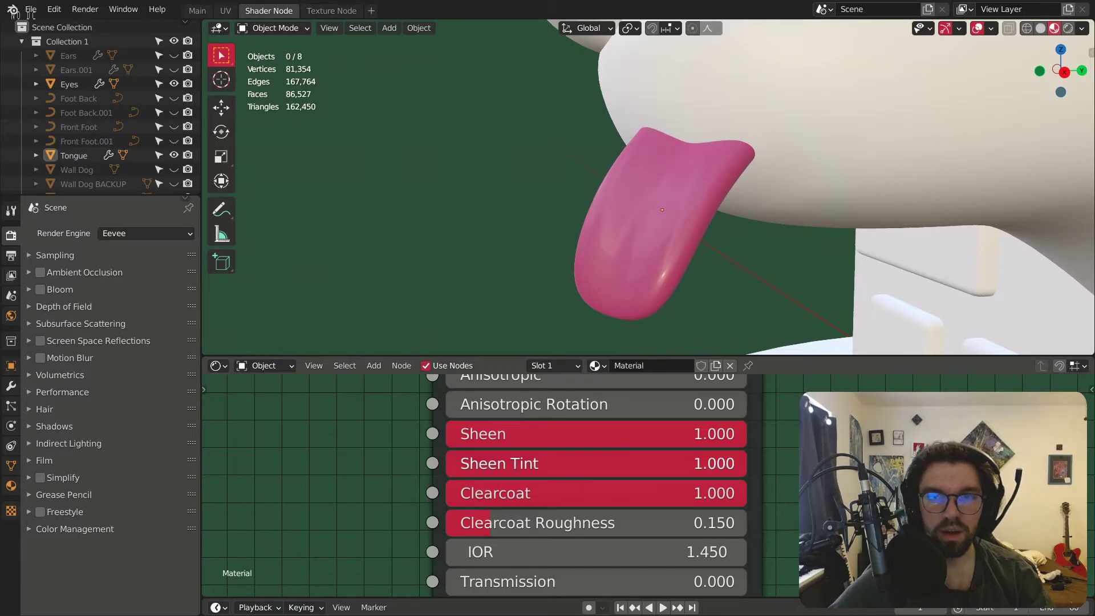
# Step: Set the tongue material's specular to 1.0 and its specular tint to 0.5
pyautogui.keyDown('shift'); pyautogui.scroll(3, 709, 444); pyautogui.keyUp('shift')
pyautogui.keyDown('shift'); pyautogui.scroll(2, 600, 491); pyautogui.keyUp('shift')
pyautogui.keyDown('shift'); pyautogui.scroll(1, 600, 491); pyautogui.keyUp('shift')
pyautogui.moveTo(583, 488); pyautogui.dragTo(720, 487)
pyautogui.moveTo(501, 518); pyautogui.dragTo(562, 518)
pyautogui.moveTo(710, 518); pyautogui.dragTo(614, 518)
pyautogui.click(614, 518)
pyautogui.write('.5')
pyautogui.press('Return')
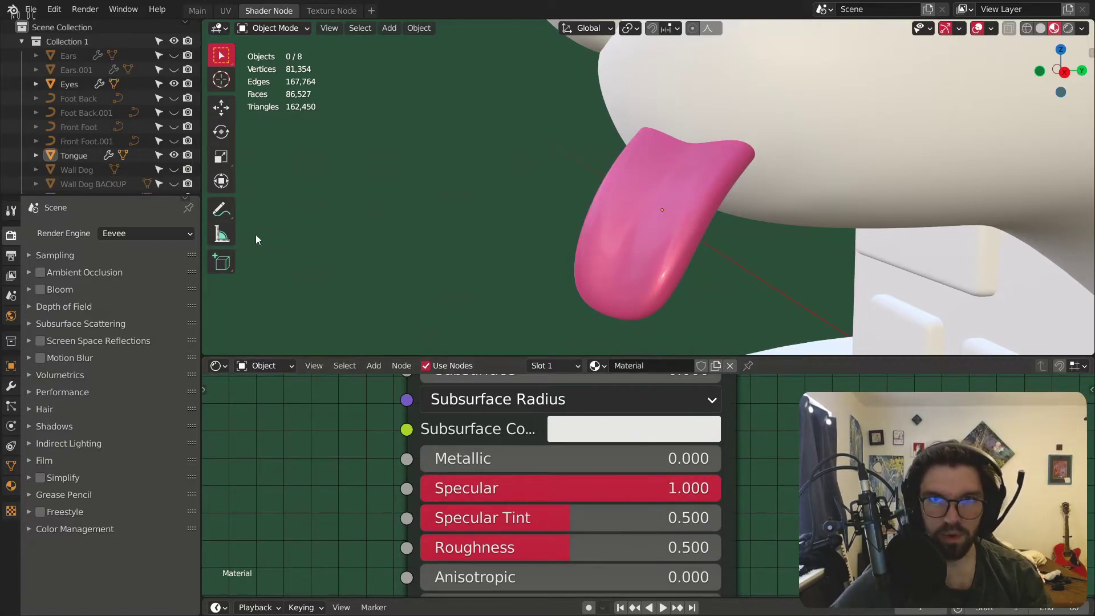
# Step: Rename the pink tongue material as Tongue
pyautogui.scroll(-3, 519, 200)
pyautogui.moveTo(519, 200); pyautogui.dragTo(673, 285, button='middle')
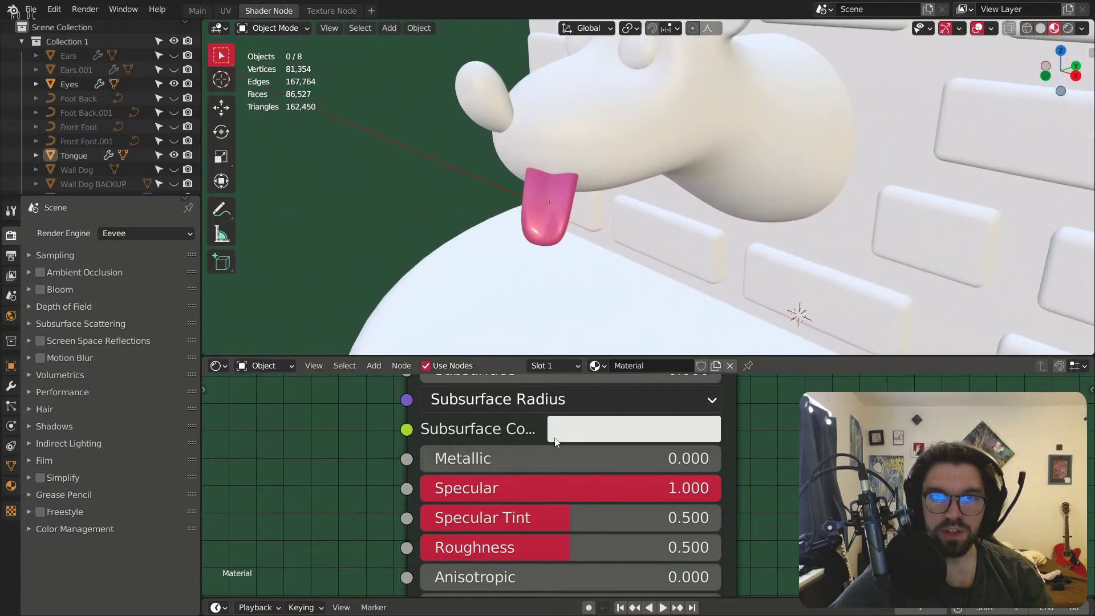
pyautogui.scroll(-3, 608, 556)
pyautogui.moveTo(608, 555); pyautogui.dragTo(651, 455, button='middle')
pyautogui.write('Tongue')
pyautogui.press('Return')
# Step: Assign the existing Black X material to the dog's nose
pyautogui.moveTo(593, 171); pyautogui.dragTo(530, 217, button='middle')
pyautogui.click(516, 194)
pyautogui.click(555, 365)
pyautogui.click(619, 365)
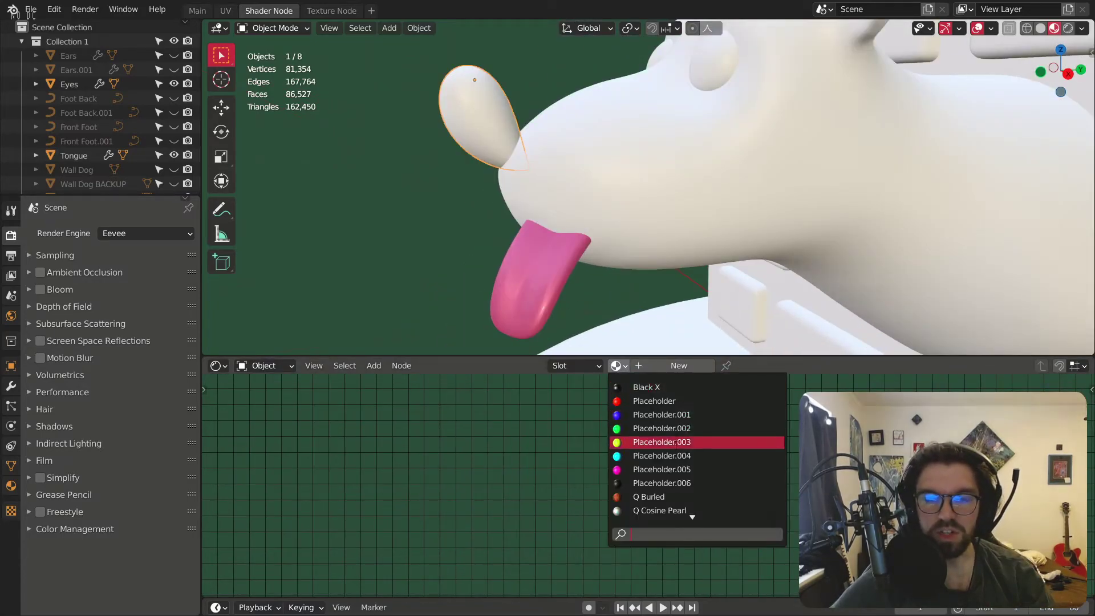
pyautogui.click(668, 388)
pyautogui.moveTo(422, 210); pyautogui.dragTo(624, 203, button='middle')
# Step: Switch to Firefox, search Google Images for "dog eyes" and look through the photos for eye color references
pyautogui.press('super')
pyautogui.click(66, 601)
pyautogui.press('super')
pyautogui.click(93, 604)
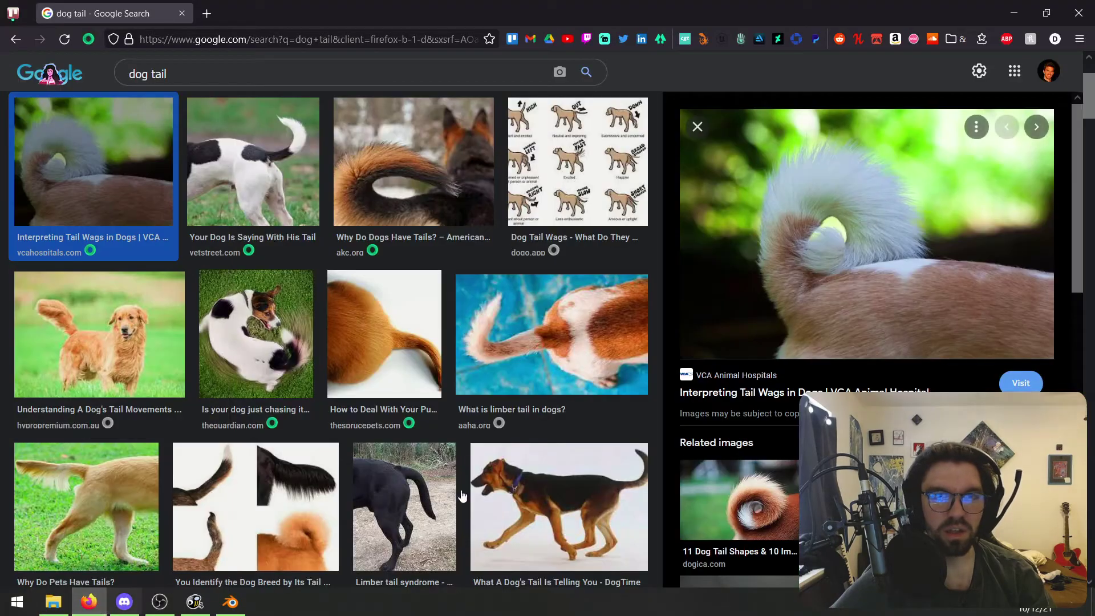
pyautogui.scroll(3, 365, 328)
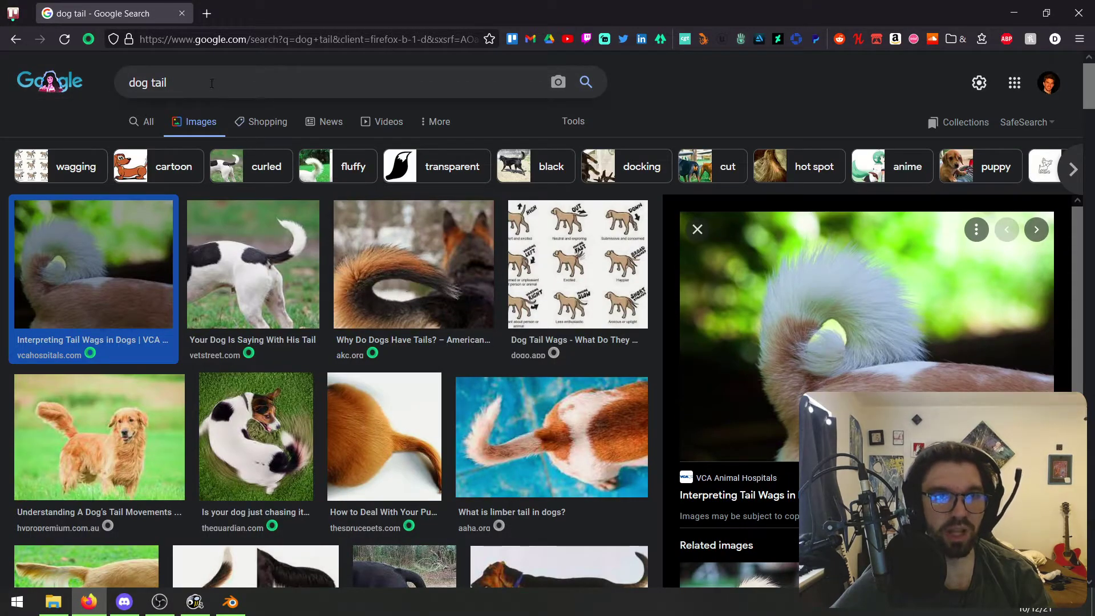
pyautogui.tripleClick(212, 84)
pyautogui.write('dog eyes')
pyautogui.press('Return')
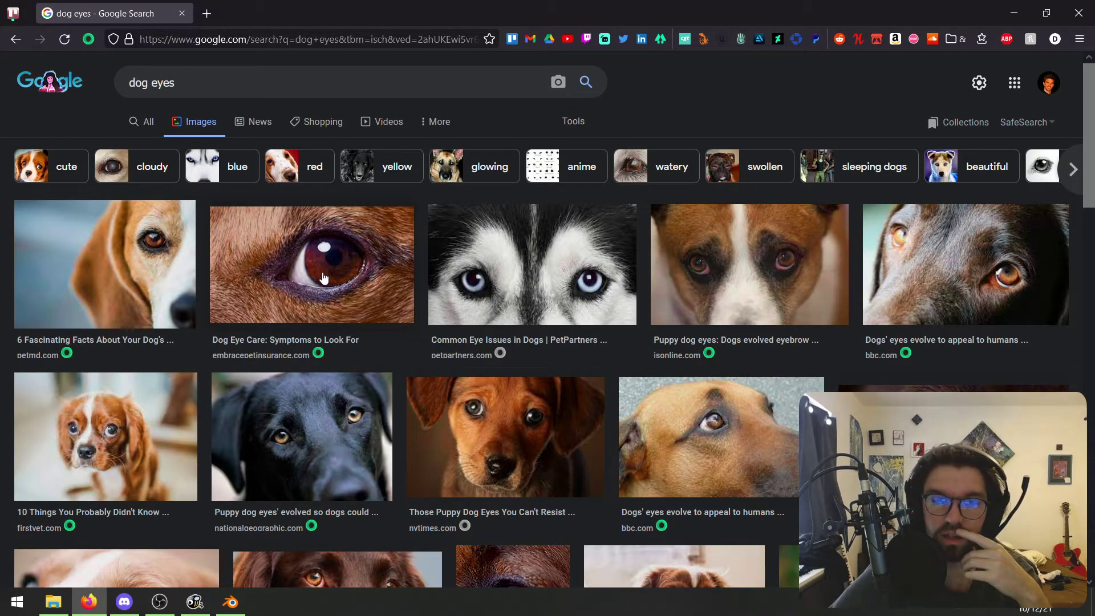
pyautogui.scroll(-4, 454, 345)
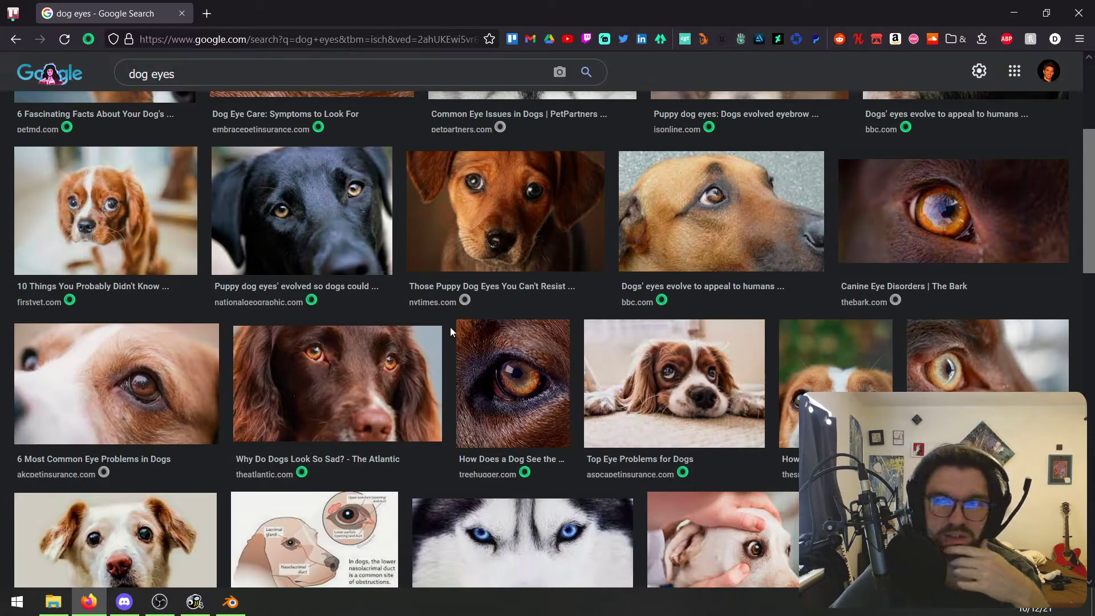
pyautogui.scroll(-3, 450, 322)
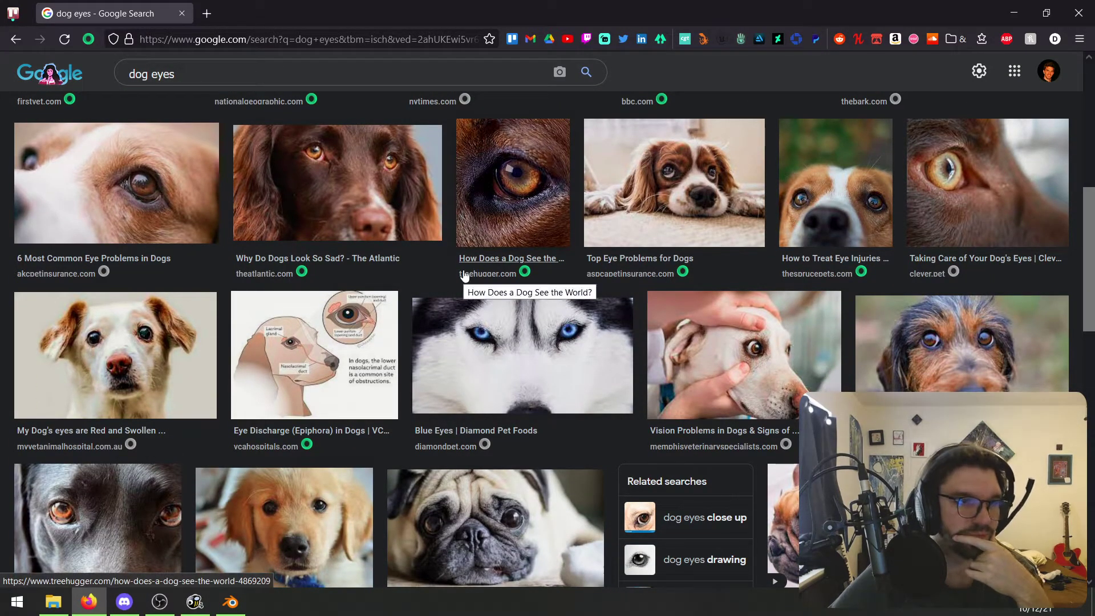
# Step: Return to Blender and add a new material to the dog's Eyes object
pyautogui.click(230, 601)
pyautogui.scroll(-3, 456, 474)
pyautogui.moveTo(447, 459); pyautogui.dragTo(590, 497, button='middle')
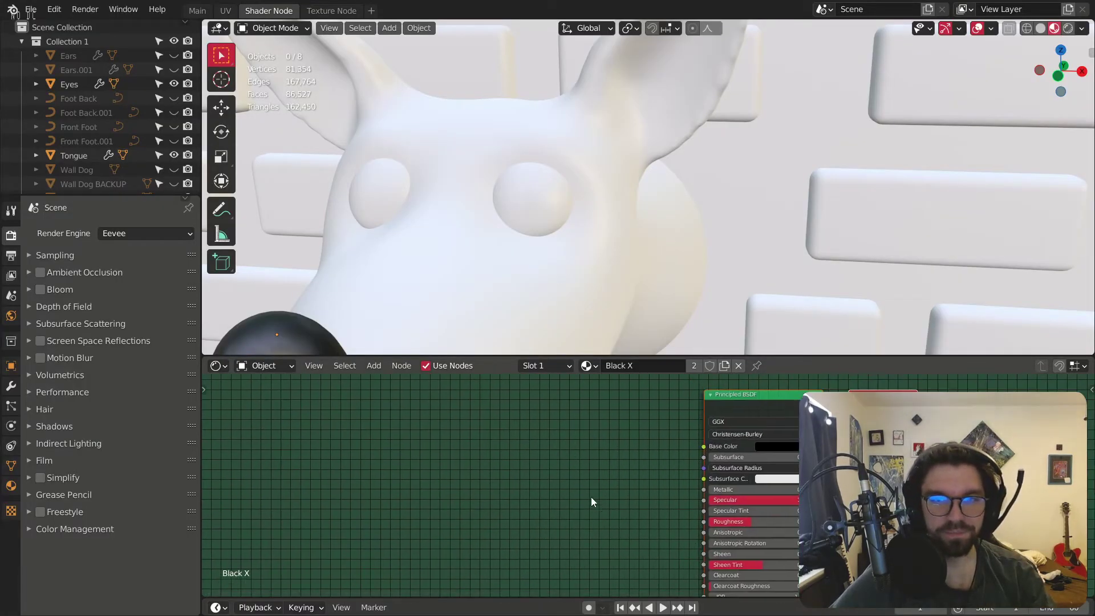
pyautogui.click(570, 278)
pyautogui.click(644, 368)
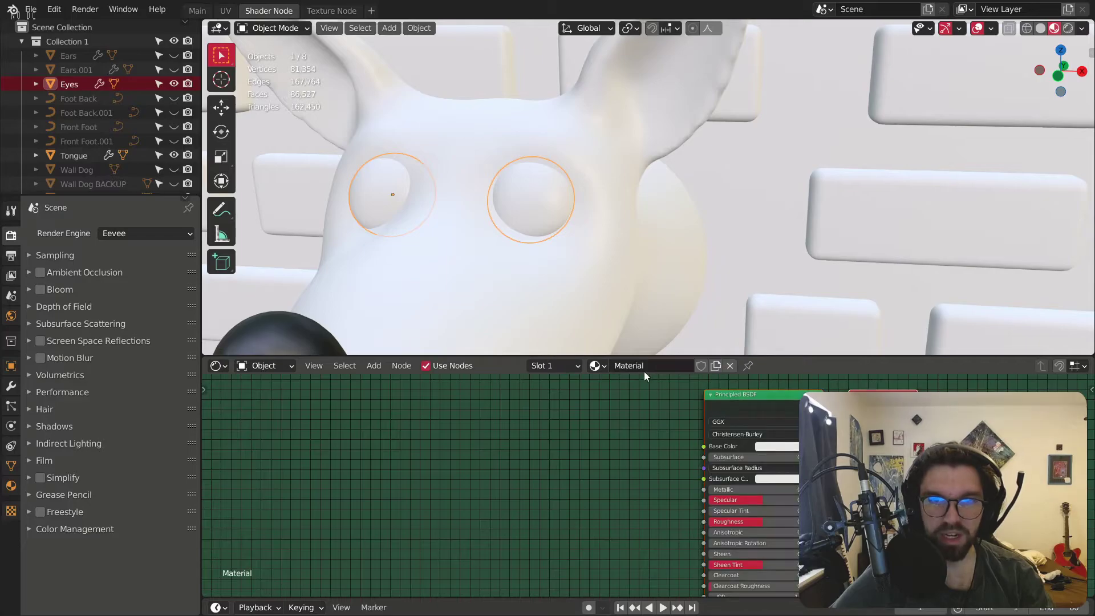
# Step: Add a ColorRamp feeding the Principled BSDF of the eyes' material, then duplicate it just above the original
pyautogui.scroll(2, 565, 467)
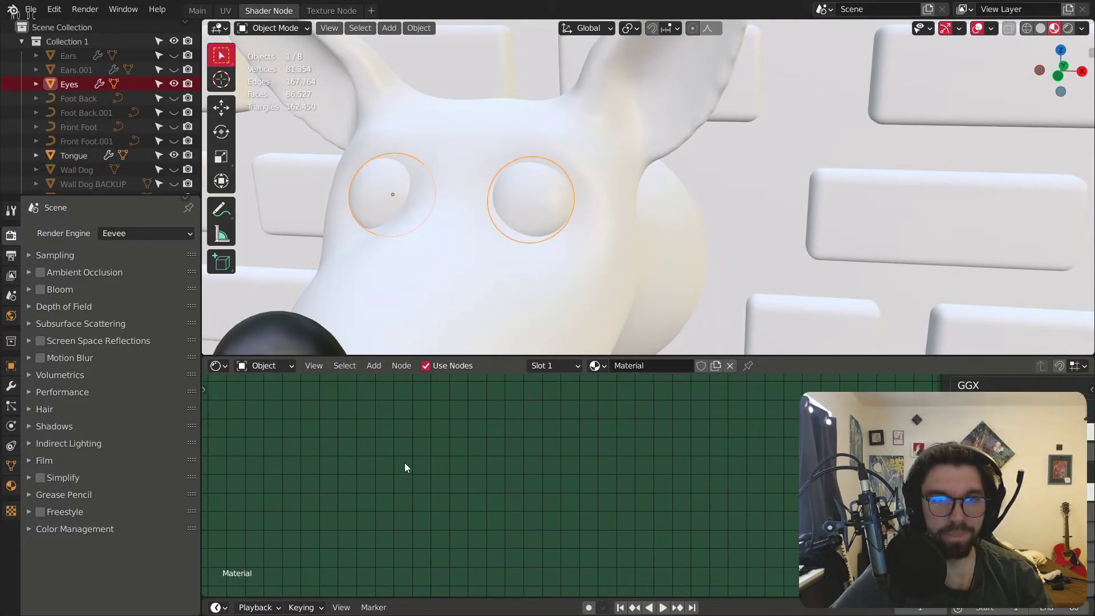
pyautogui.click(374, 365)
pyautogui.moveTo(403, 490)
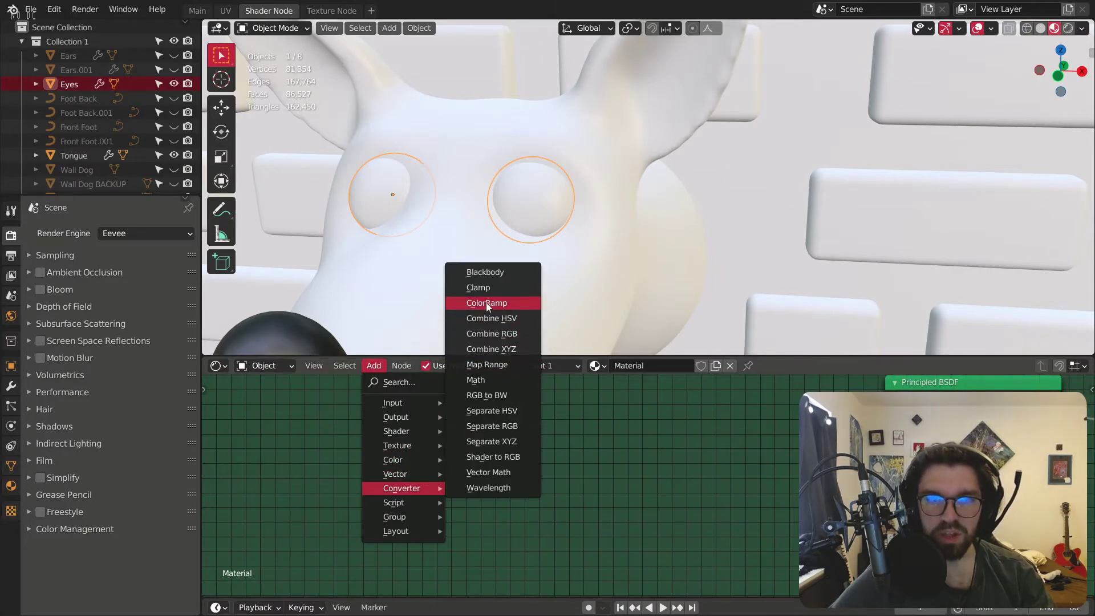
pyautogui.click(484, 303)
pyautogui.click(714, 428)
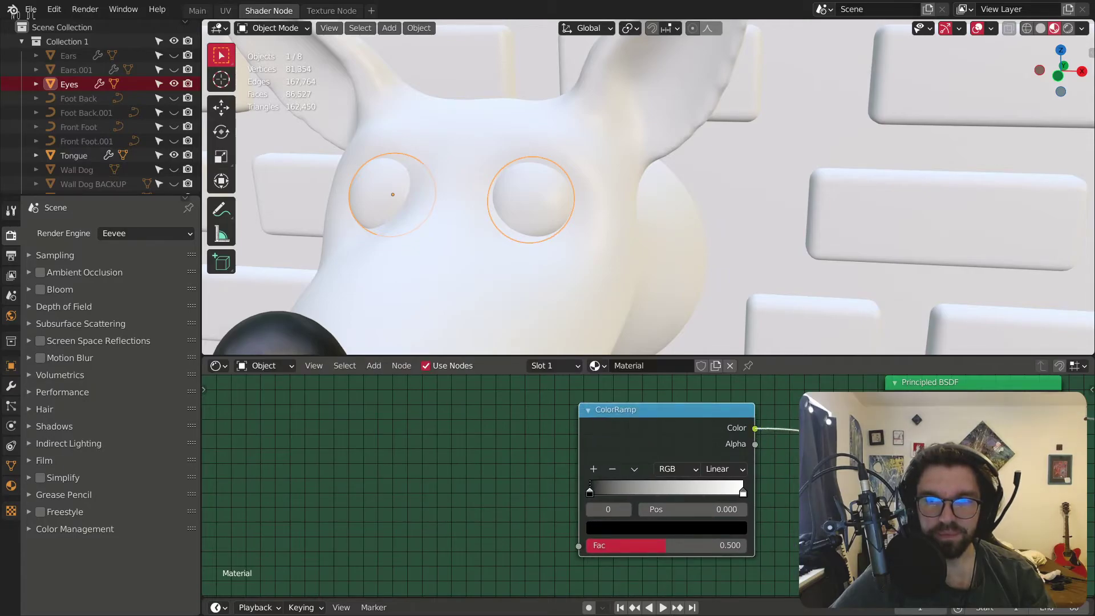
pyautogui.moveTo(613, 409); pyautogui.dragTo(533, 509)
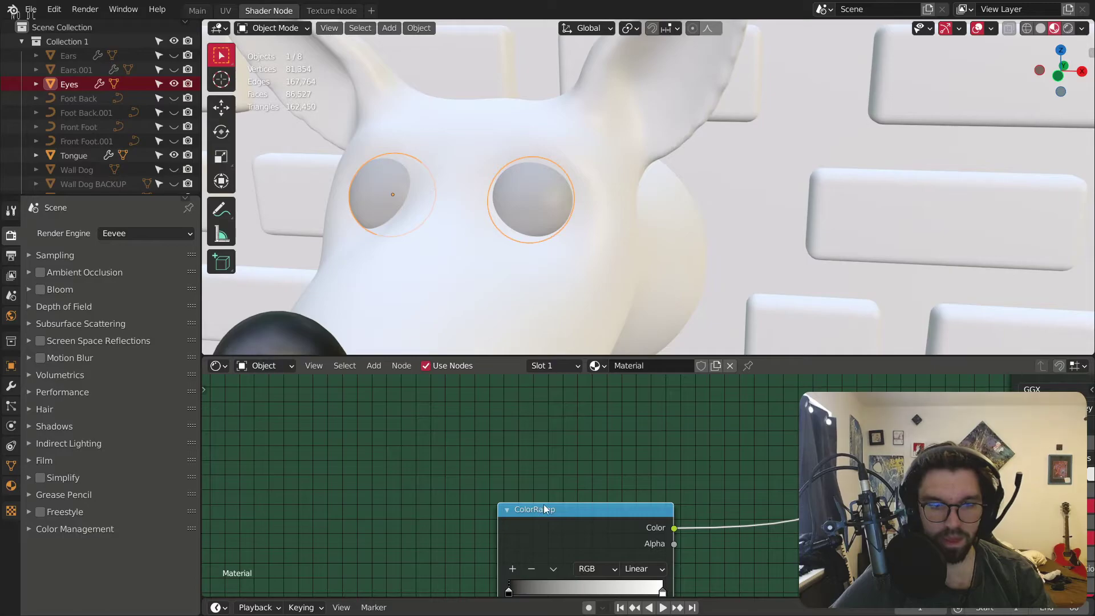
pyautogui.hotkey('shift', 'd')
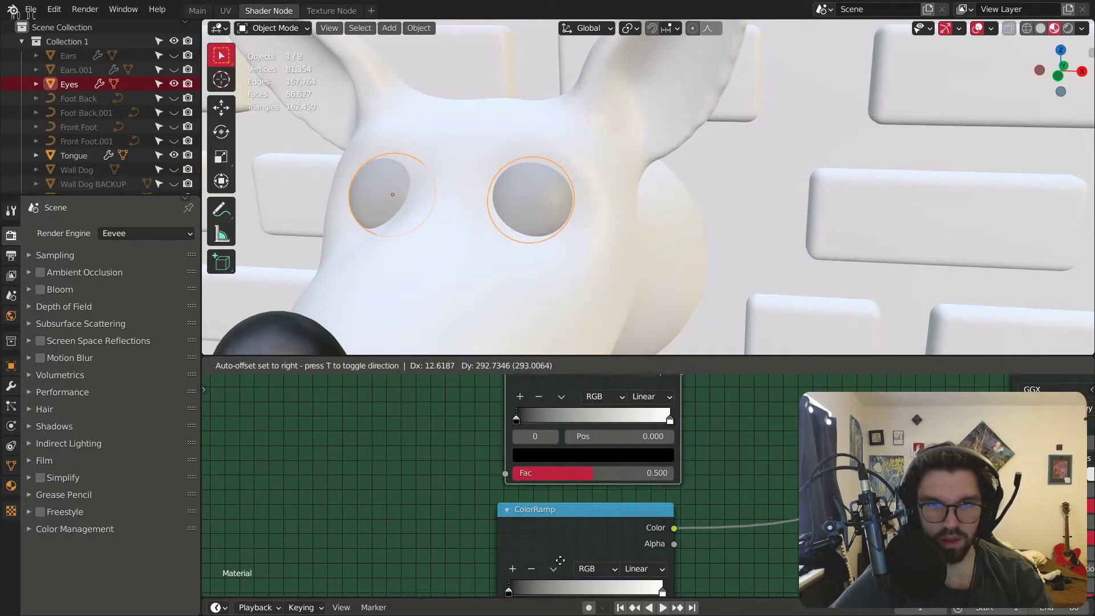
pyautogui.click(554, 564)
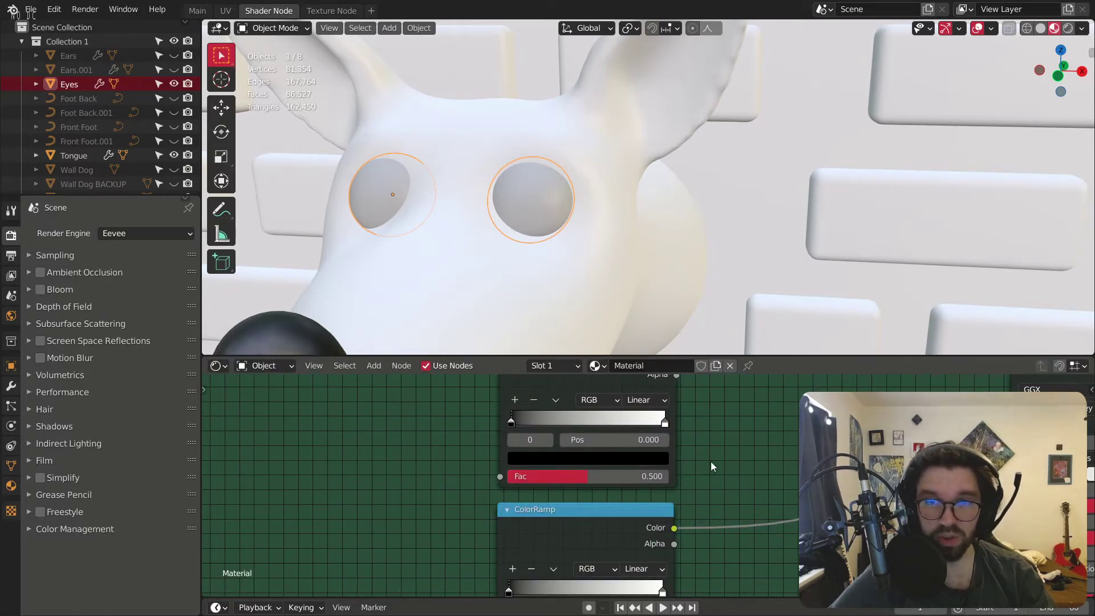
# Step: Insert a Mix color node after the ramps and link the original ColorRamp to Color1 and the duplicate to Color2
pyautogui.hotkey('shift', 'a')
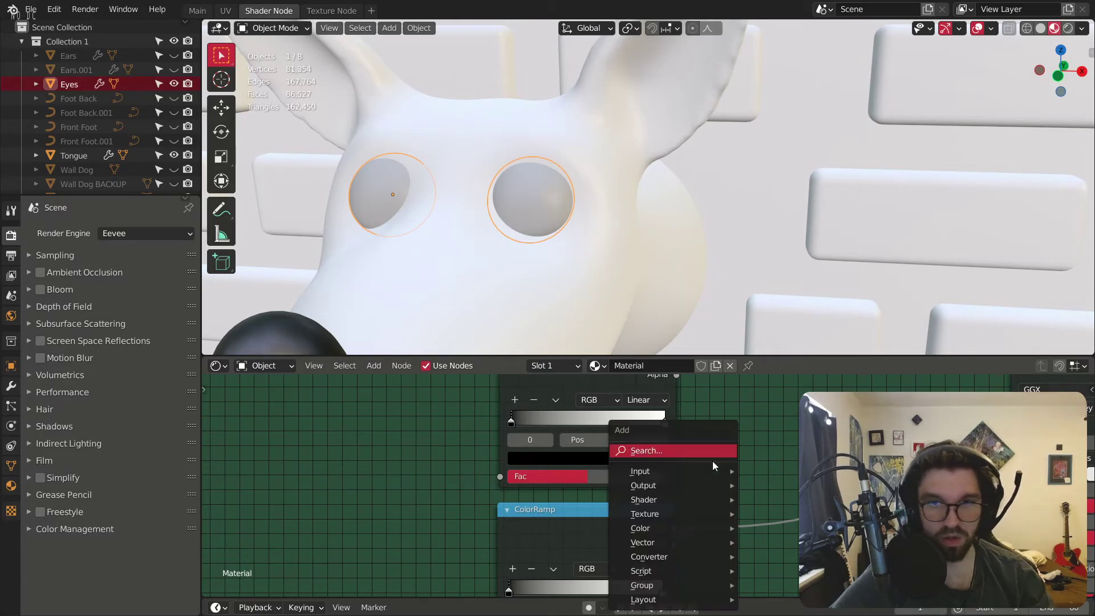
pyautogui.click(750, 514)
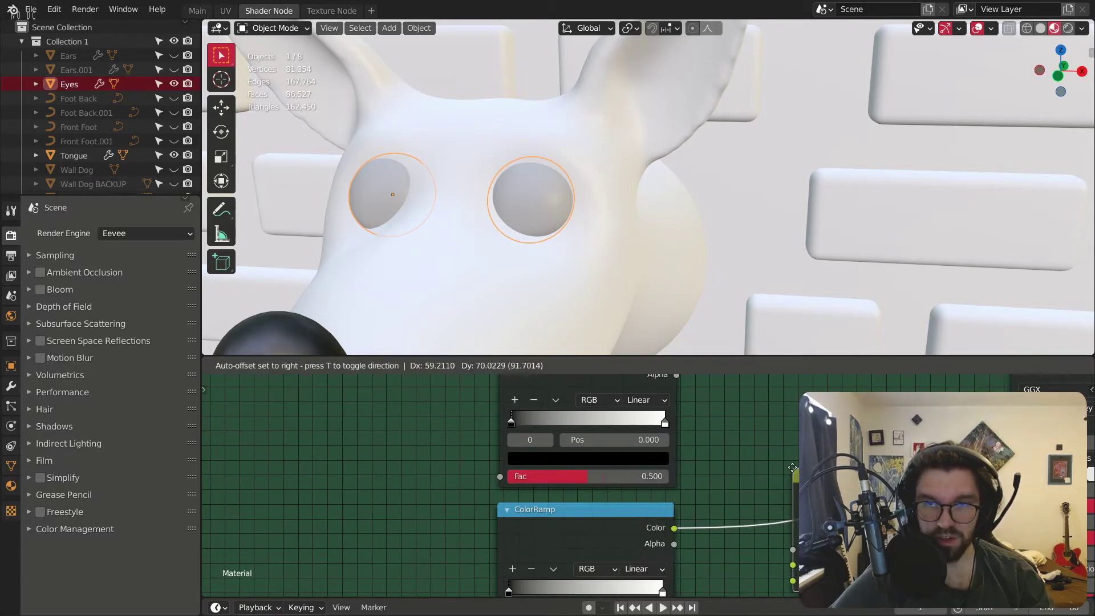
pyautogui.click(810, 479)
pyautogui.press('g')
pyautogui.click(712, 411)
pyautogui.moveTo(720, 472); pyautogui.dragTo(706, 504, button='middle')
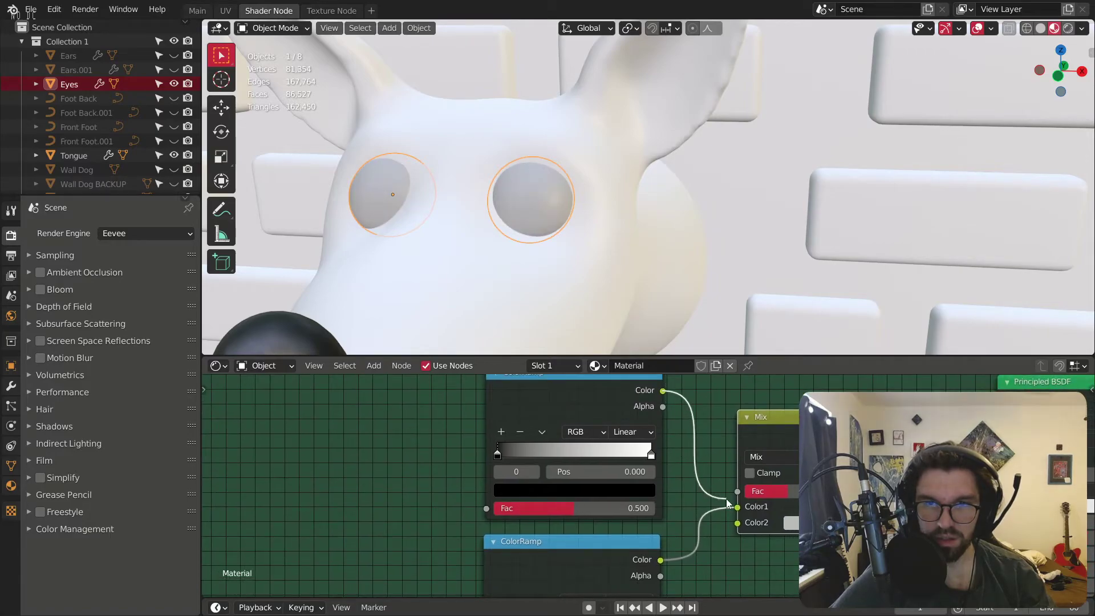
pyautogui.moveTo(728, 503); pyautogui.dragTo(737, 507)
pyautogui.moveTo(662, 391); pyautogui.dragTo(737, 522)
# Step: Add a Layer Weight node and link its Facing output to the Fac of the duplicated ColorRamp
pyautogui.moveTo(422, 431); pyautogui.dragTo(580, 463, button='middle')
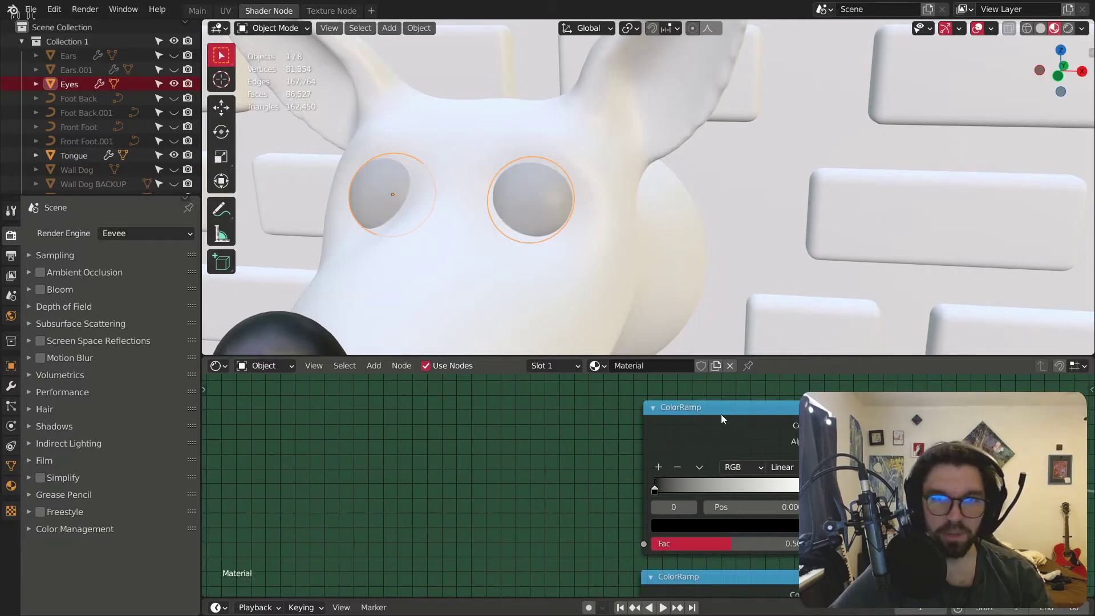
pyautogui.moveTo(436, 444); pyautogui.dragTo(580, 454, button='middle')
pyautogui.click(375, 367)
pyautogui.moveTo(397, 403)
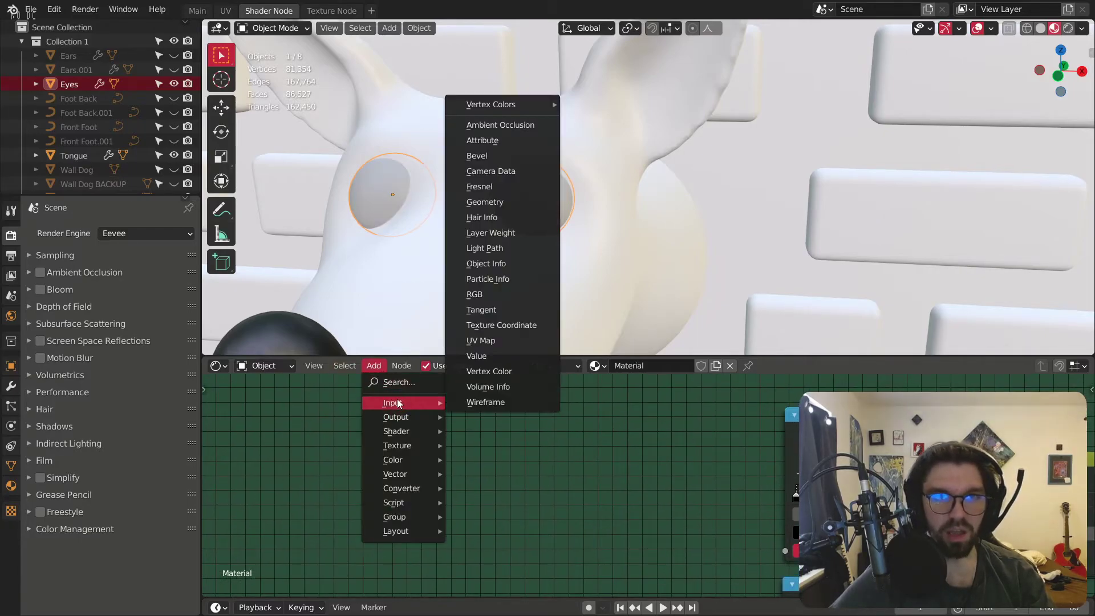
pyautogui.click(491, 232)
pyautogui.click(525, 395)
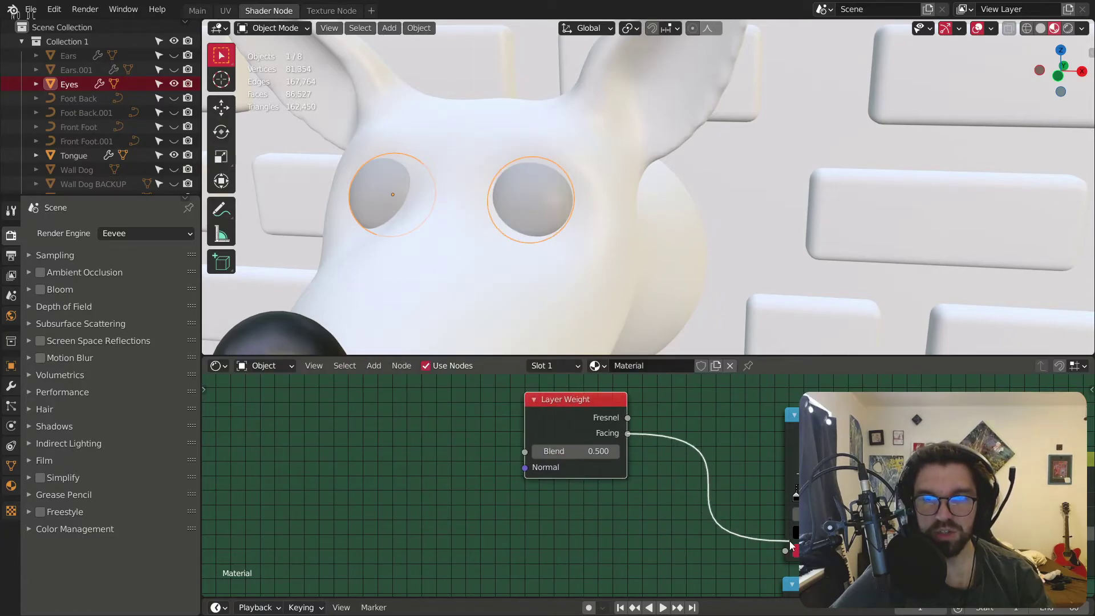
pyautogui.moveTo(789, 541); pyautogui.dragTo(786, 549)
pyautogui.press('g')
pyautogui.click(480, 410)
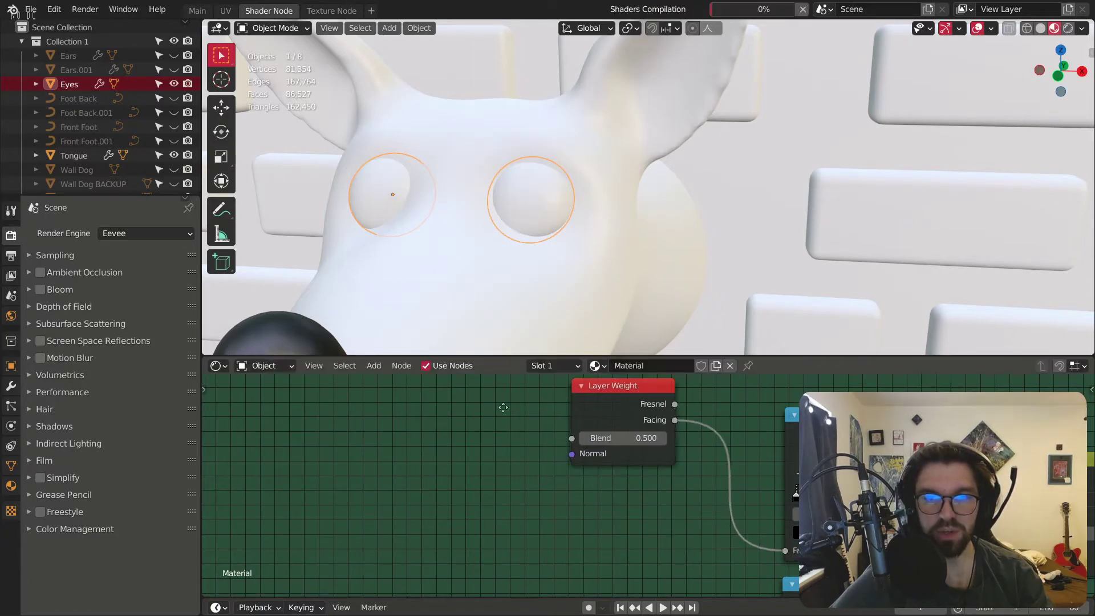
# Step: On the ramp driven by Layer Weight, set the white stop to about 0.612 and shift the black stop inward towards it
pyautogui.moveTo(235, 377); pyautogui.dragTo(361, 359, button='middle')
pyautogui.click(373, 365)
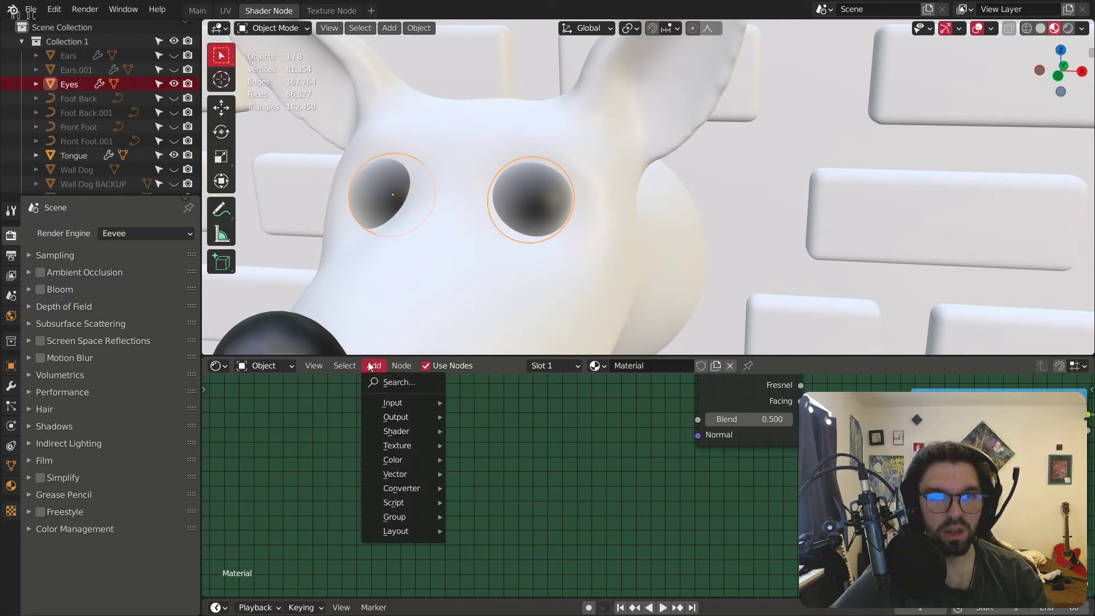
pyautogui.moveTo(526, 185); pyautogui.dragTo(650, 245, button='middle')
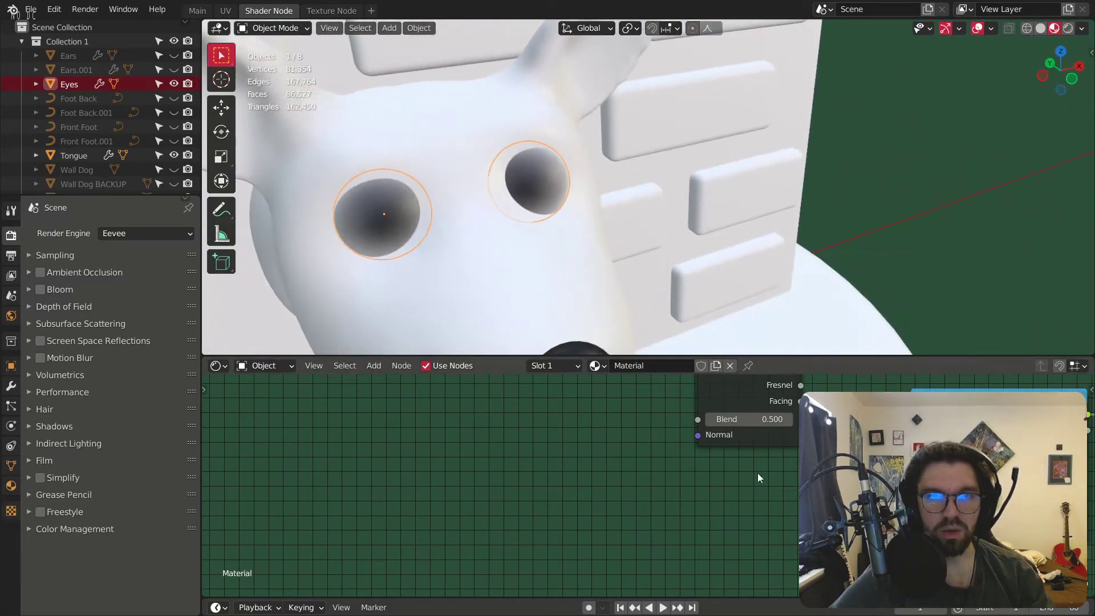
pyautogui.moveTo(749, 480); pyautogui.dragTo(645, 507, button='middle')
pyautogui.scroll(5, 629, 456)
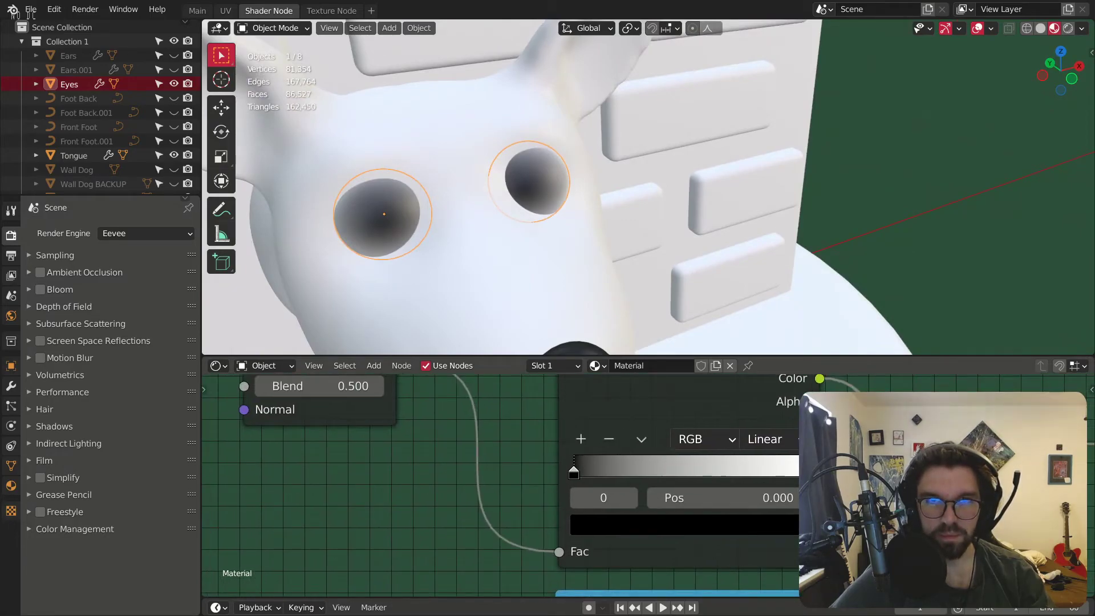
pyautogui.moveTo(803, 469); pyautogui.dragTo(734, 469)
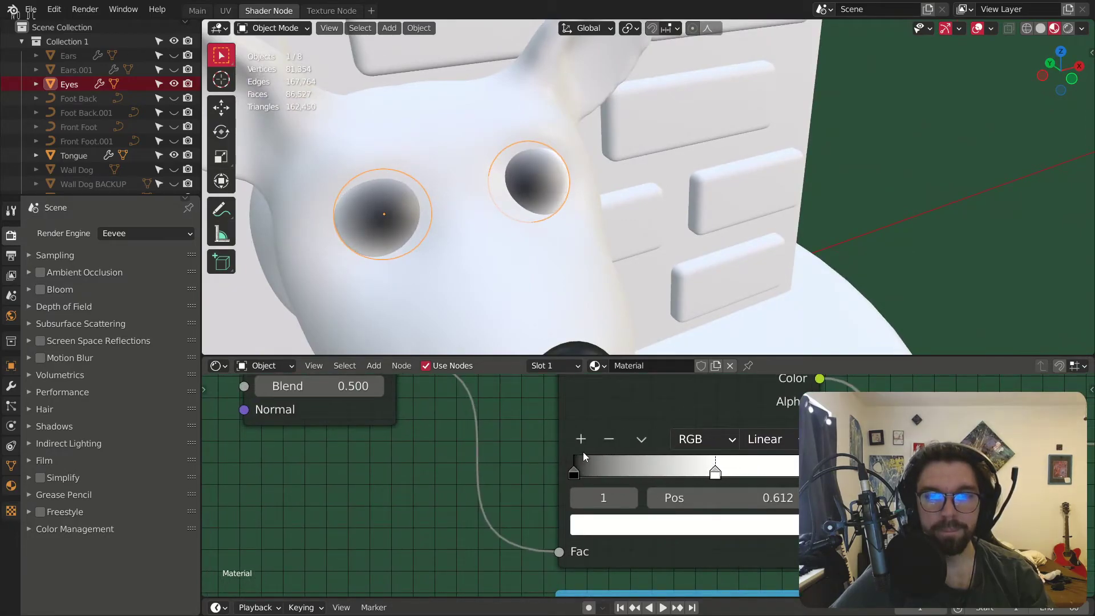
pyautogui.moveTo(578, 468); pyautogui.dragTo(650, 475)
pyautogui.moveTo(531, 211); pyautogui.dragTo(490, 228, button='middle')
# Step: Set the Layer Weight node's Blend to 0.700
pyautogui.moveTo(399, 393); pyautogui.dragTo(479, 416, button='middle')
pyautogui.scroll(2, 481, 398)
pyautogui.click(483, 403)
pyautogui.click(482, 403)
pyautogui.moveTo(559, 240); pyautogui.dragTo(582, 223, button='middle')
# Step: Add a light grey stop to the eye ramp and place it before the black stop, at the eye's center
pyautogui.moveTo(746, 473); pyautogui.dragTo(610, 440, button='middle')
pyautogui.click(610, 440)
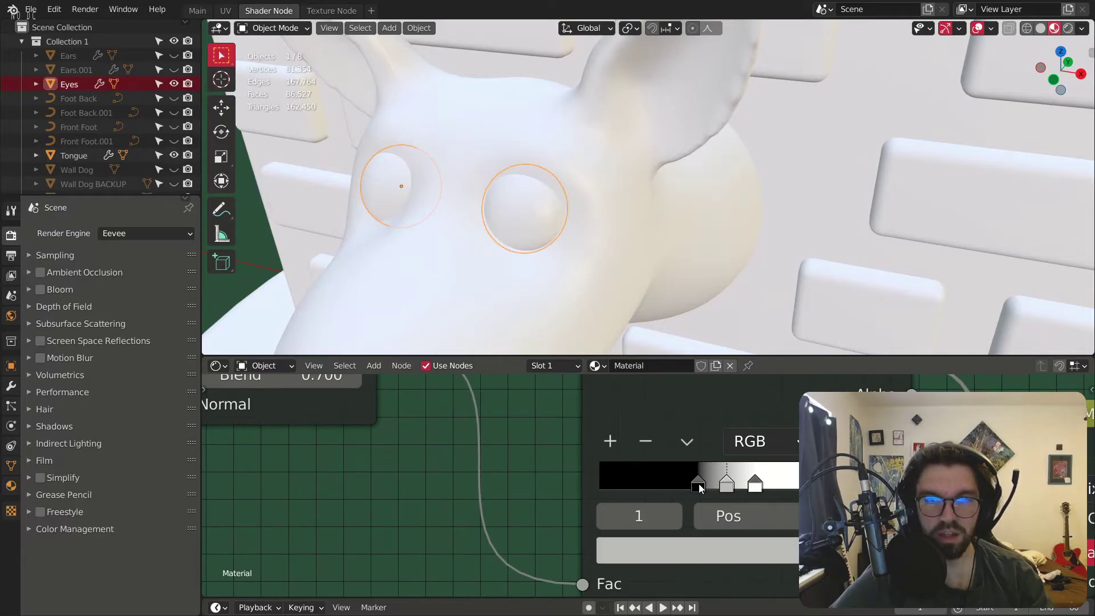
pyautogui.moveTo(655, 480); pyautogui.dragTo(572, 480)
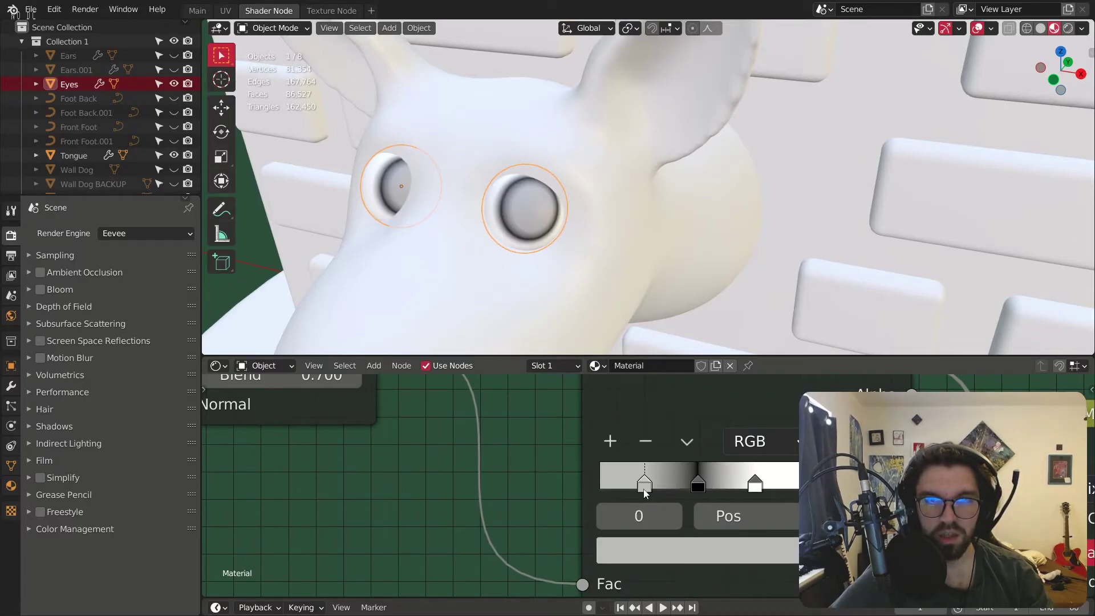
pyautogui.moveTo(599, 320); pyautogui.dragTo(576, 224, button='middle')
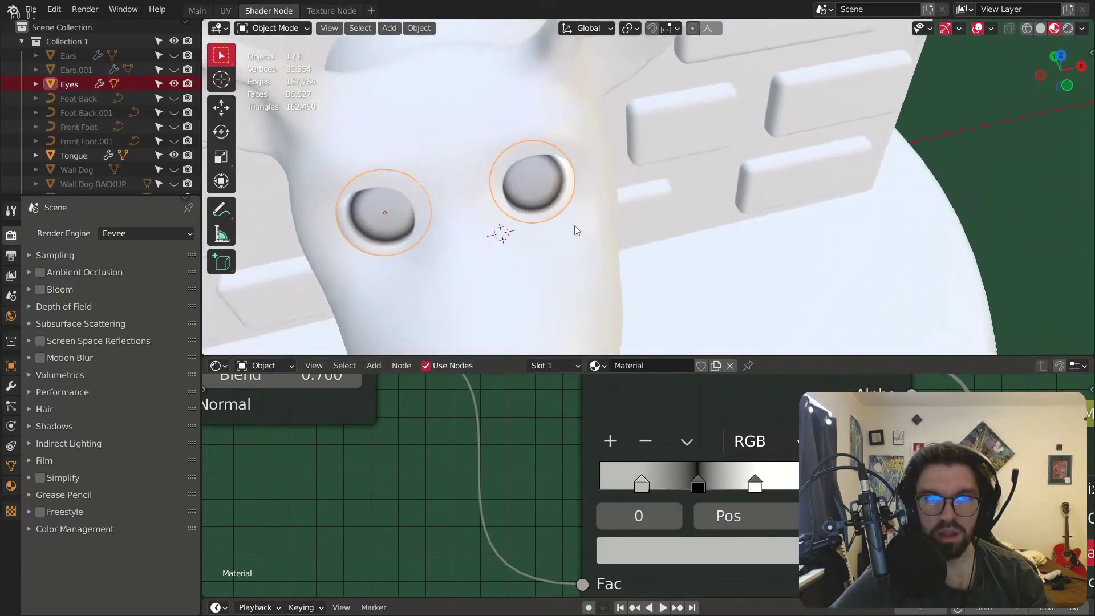
pyautogui.scroll(3, 525, 208)
# Step: Add a fourth ramp stop between the black and white ones and color it black to outline the iris
pyautogui.moveTo(698, 484)
pyautogui.mouseDown()
pyautogui.moveTo(674, 484)
pyautogui.moveTo(713, 484)
pyautogui.mouseUp()
pyautogui.click(612, 441)
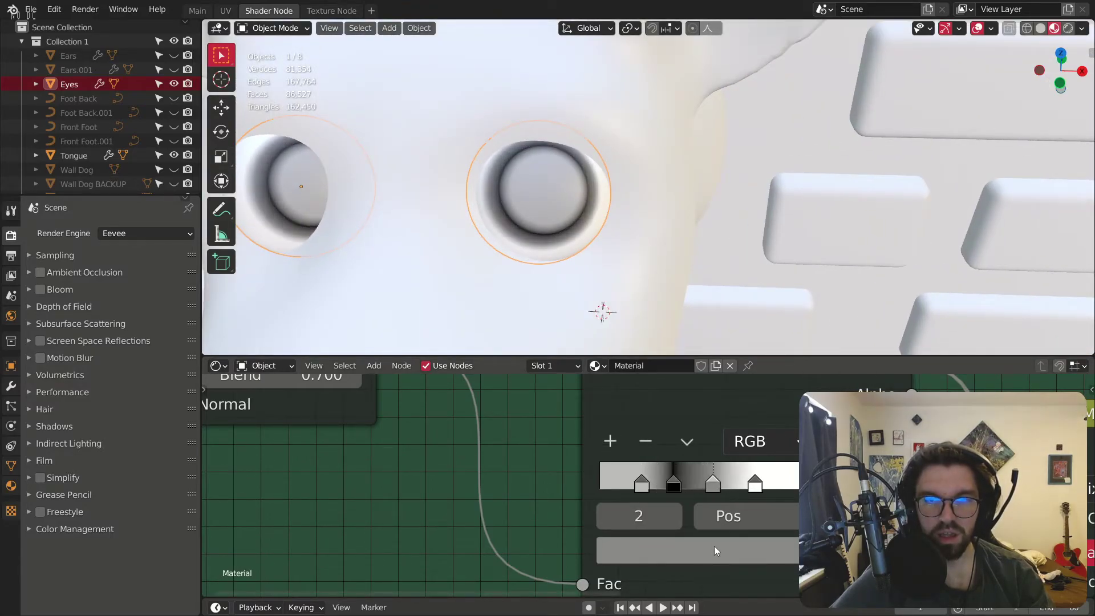
pyautogui.click(676, 479)
pyautogui.moveTo(601, 322); pyautogui.dragTo(616, 240, button='middle')
# Step: Switch to Firefox to check the dog eye photos, then return to Blender
pyautogui.press('super')
pyautogui.click(97, 604)
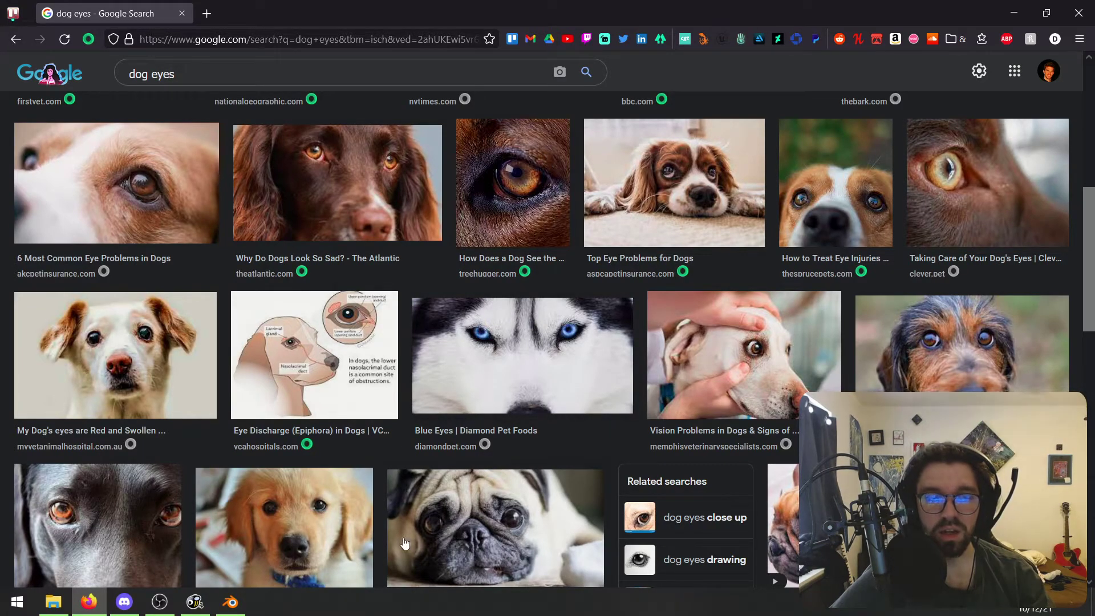
pyautogui.click(235, 605)
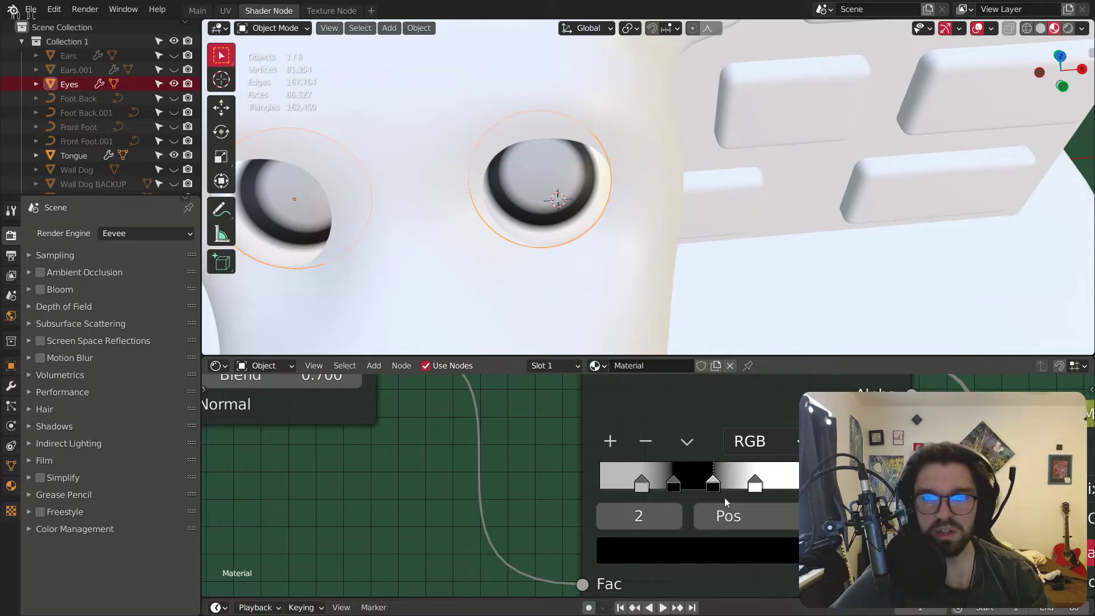
# Step: Nudge the outer black stop slightly towards the white one and set the first stop's color to black for the pupil
pyautogui.moveTo(710, 488); pyautogui.dragTo(714, 487)
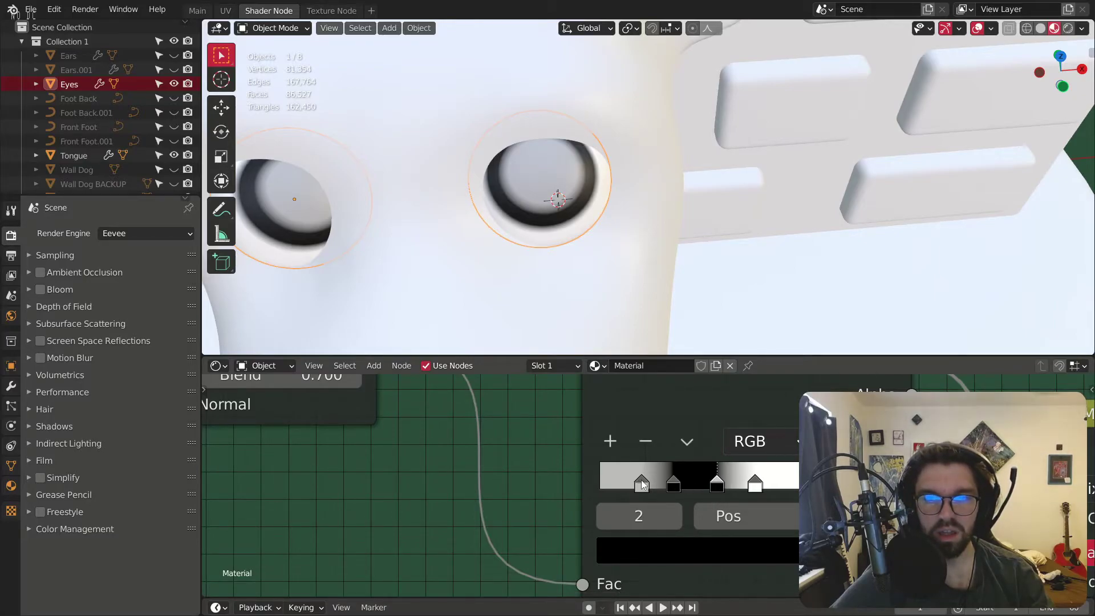
pyautogui.click(641, 484)
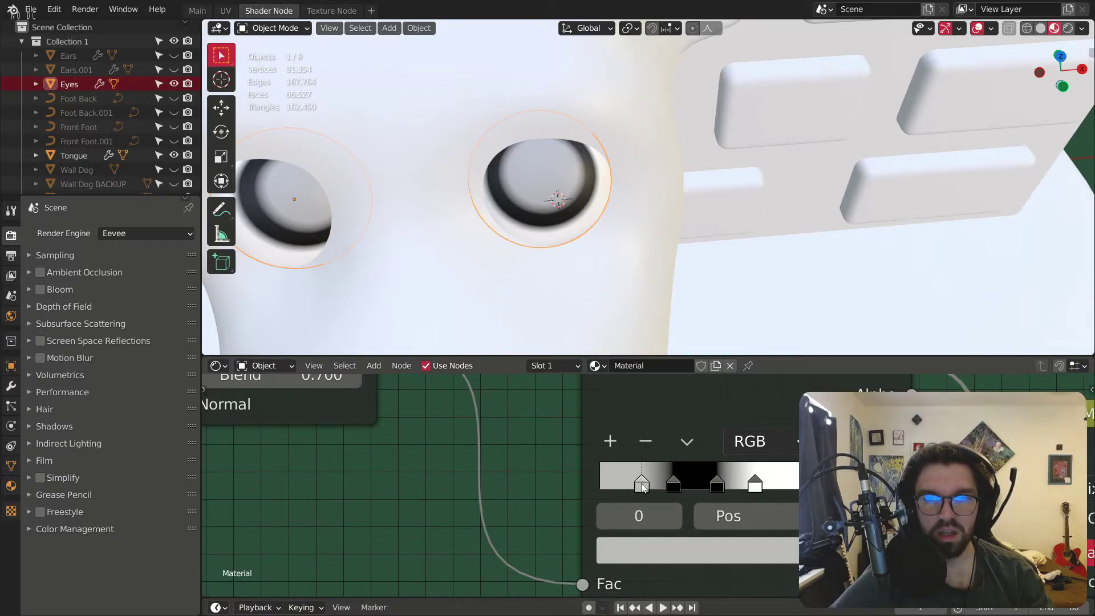
pyautogui.click(675, 554)
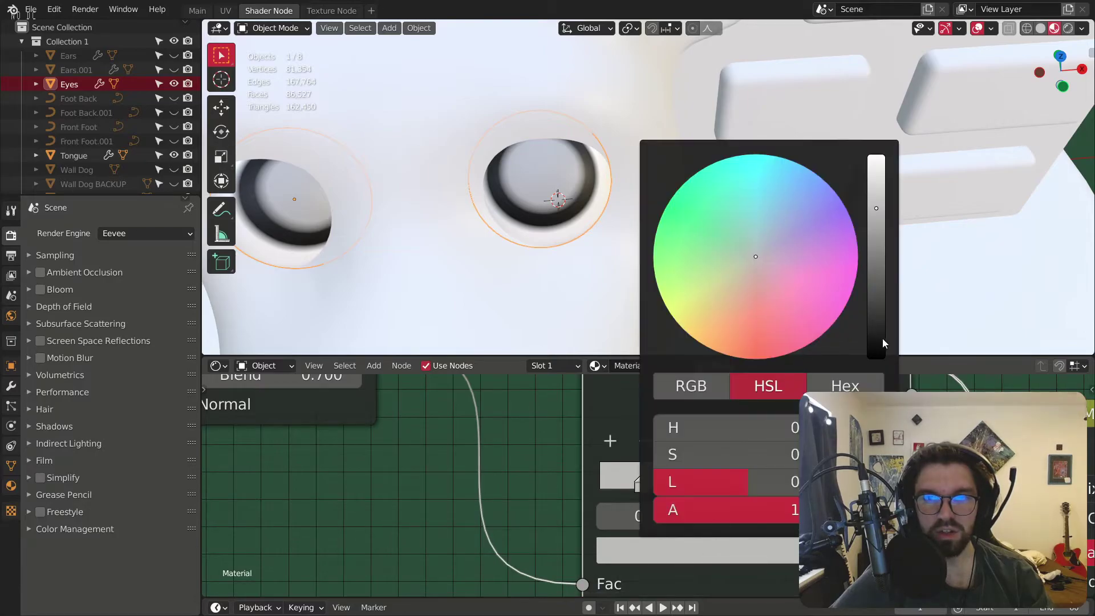
pyautogui.moveTo(879, 337); pyautogui.dragTo(876, 357)
# Step: Change the ramp's second stop to a medium blue for the iris
pyautogui.click(680, 484)
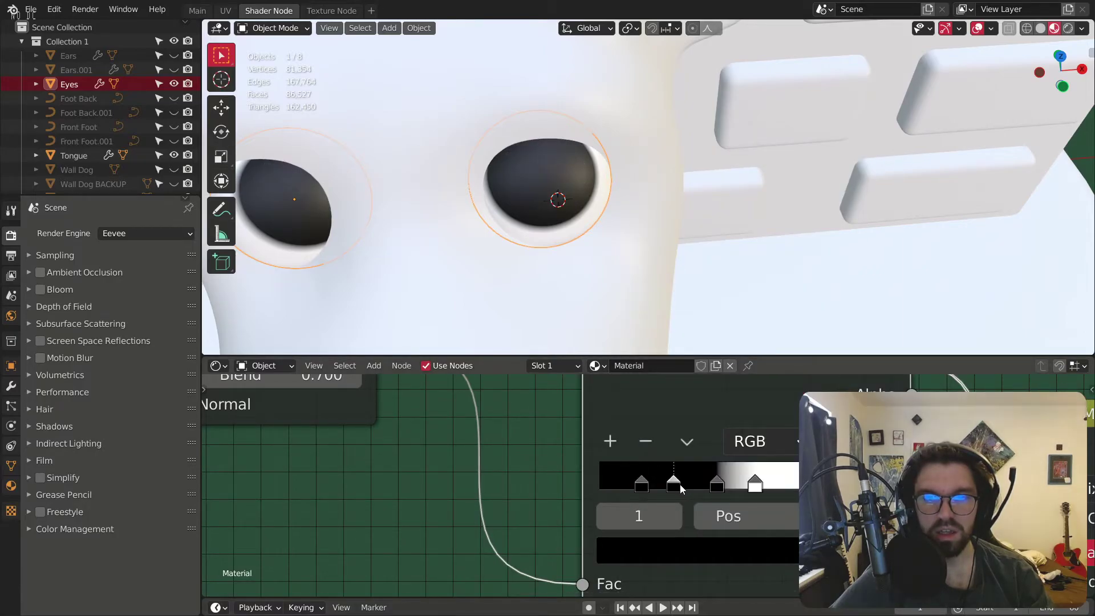
pyautogui.click(692, 547)
pyautogui.click(876, 264)
pyautogui.moveTo(810, 297); pyautogui.dragTo(776, 221)
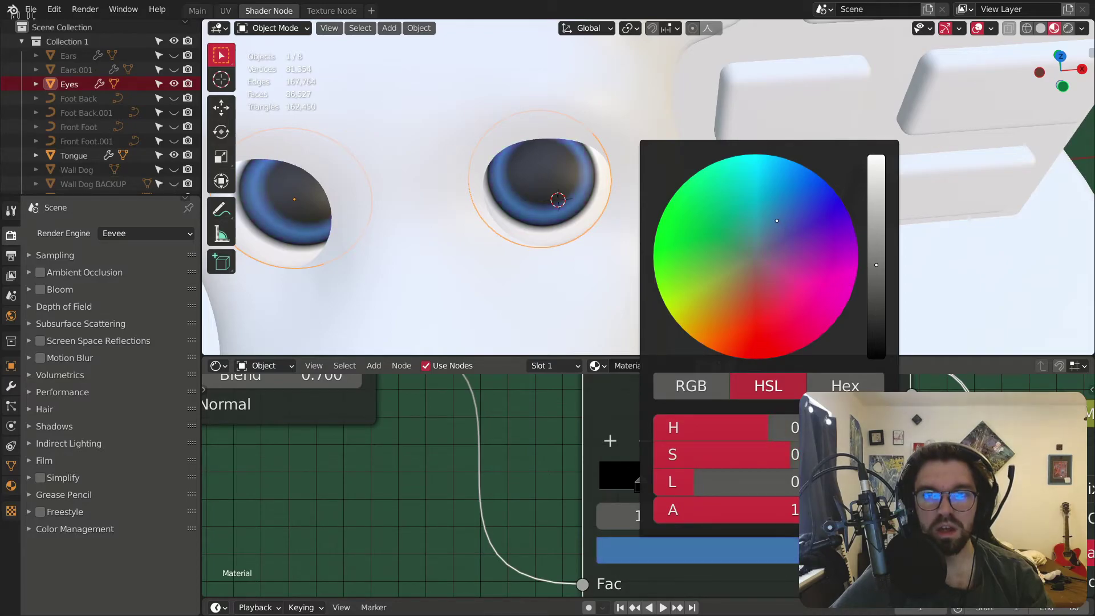
# Step: Compare the blue iris with the dog eye photos in Firefox and come back to Blender
pyautogui.press('super')
pyautogui.click(227, 605)
pyautogui.click(90, 601)
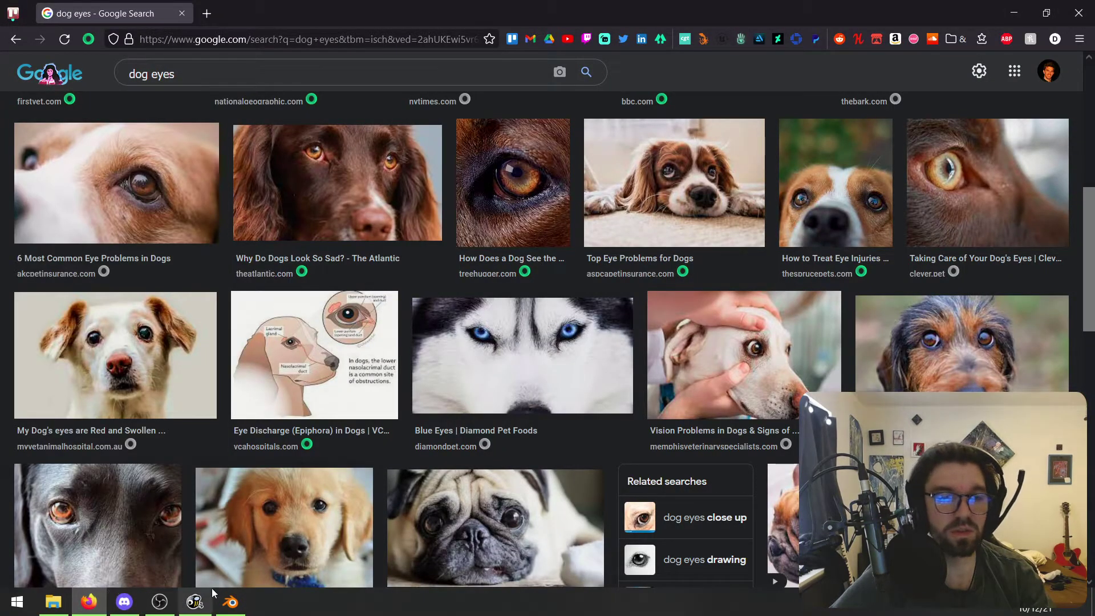
pyautogui.click(230, 601)
# Step: Reposition the ramp stops, with white at about 0.85, the outer black at about 0.75 and blue at about 0.35
pyautogui.moveTo(308, 385); pyautogui.dragTo(366, 401, button='middle')
pyautogui.click(635, 440)
pyautogui.scroll(2, 713, 496)
pyautogui.click(671, 495)
pyautogui.moveTo(689, 495); pyautogui.dragTo(788, 489)
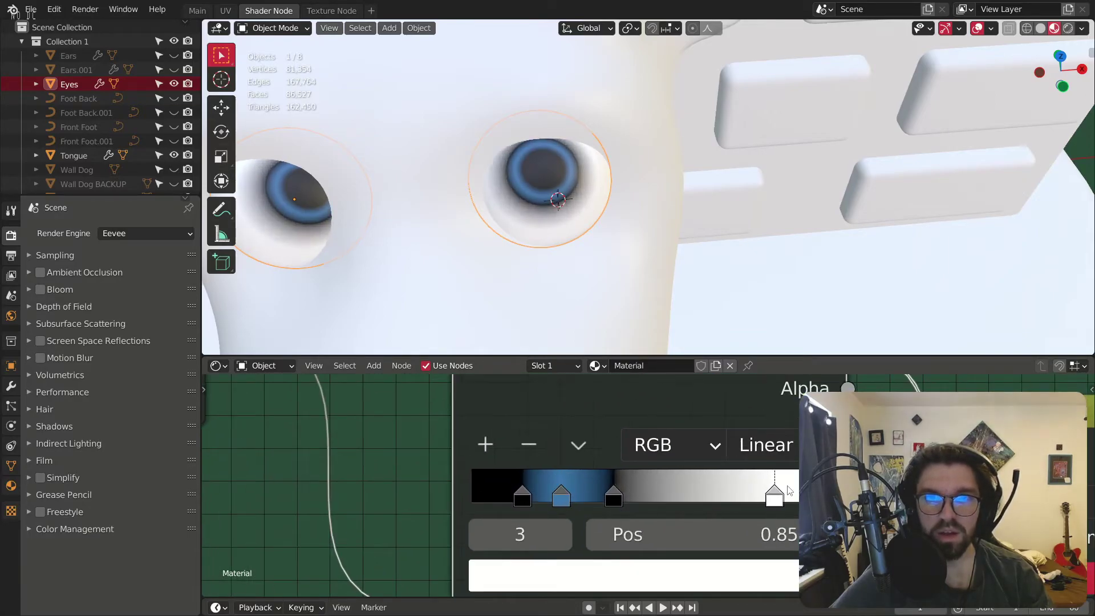
pyautogui.moveTo(621, 495); pyautogui.dragTo(747, 490)
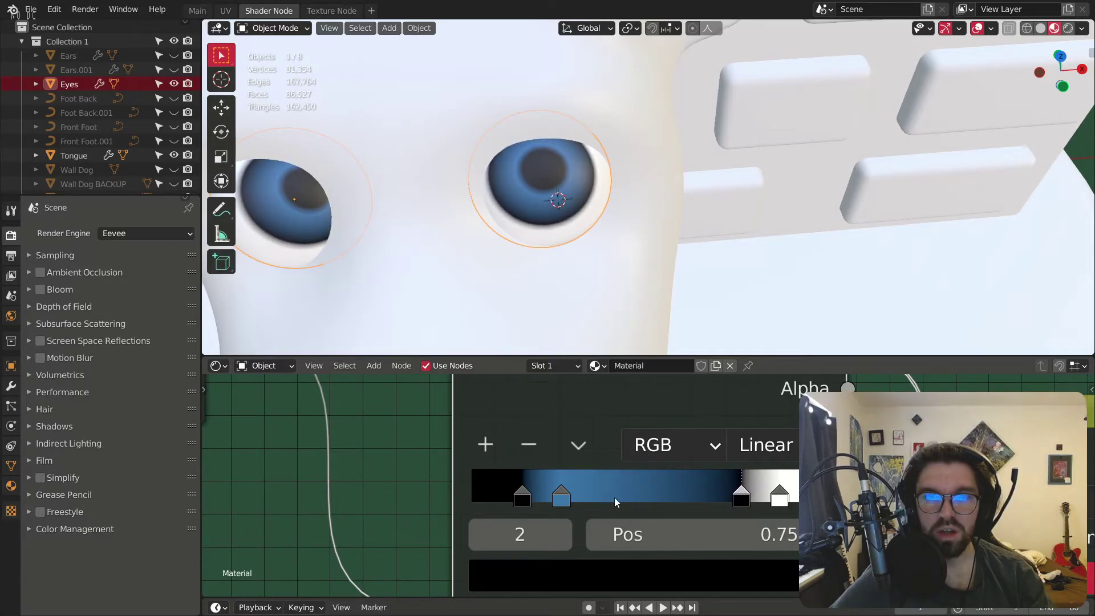
pyautogui.moveTo(568, 495); pyautogui.dragTo(596, 491)
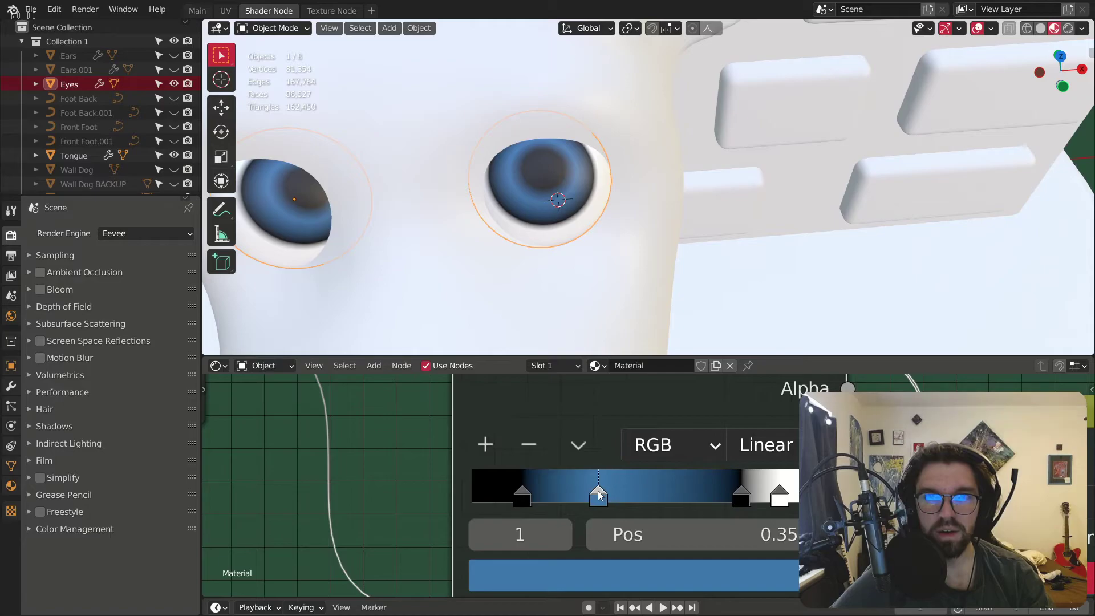
# Step: Add a second blue stop at about 0.50, tighten the pupil edge with the first blue stop at about 0.29, and deselect the eyes
pyautogui.click(485, 444)
pyautogui.moveTo(560, 495); pyautogui.dragTo(653, 497)
pyautogui.moveTo(597, 182); pyautogui.dragTo(622, 217, button='middle')
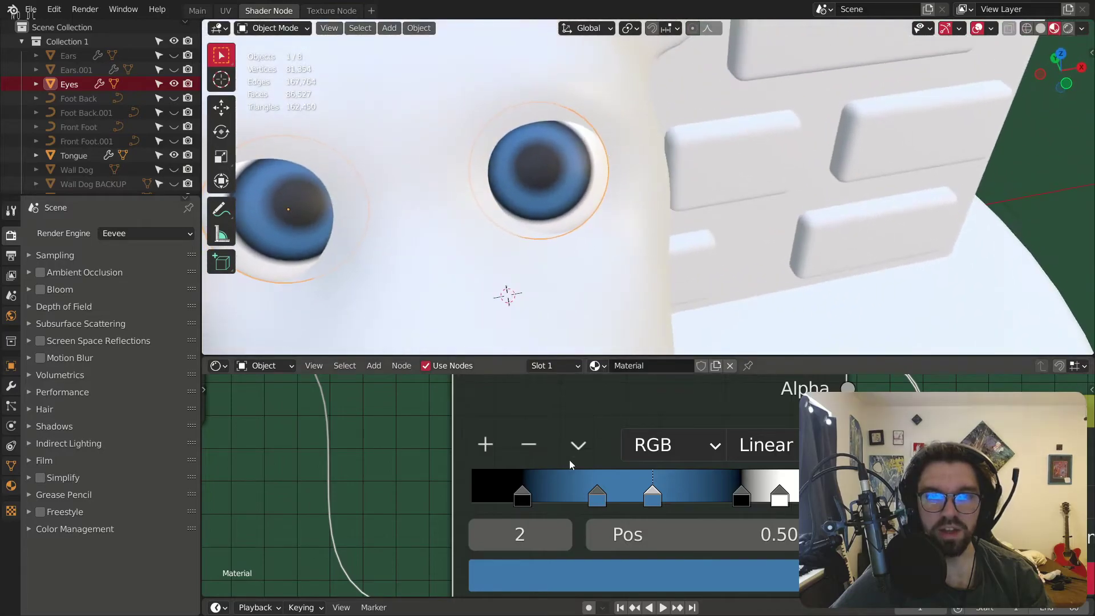
pyautogui.moveTo(528, 498); pyautogui.dragTo(575, 496)
pyautogui.moveTo(545, 172); pyautogui.dragTo(504, 168, button='middle')
pyautogui.scroll(-6, 515, 162)
pyautogui.click(707, 168)
pyautogui.scroll(10, 534, 152)
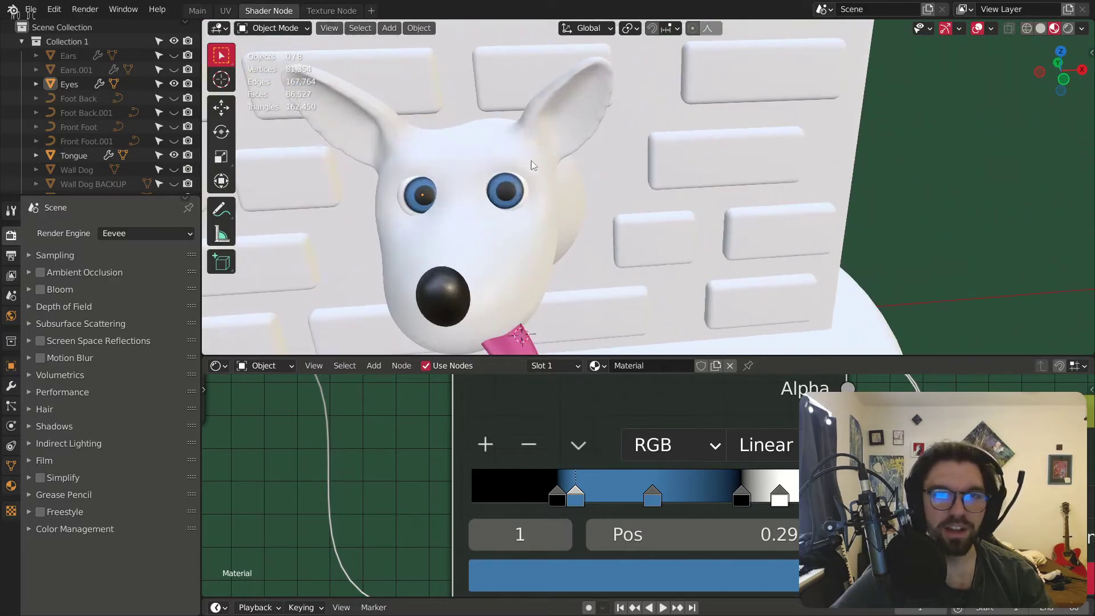
pyautogui.keyDown('shift'); pyautogui.scroll(-3, 622, 512); pyautogui.keyUp('shift')
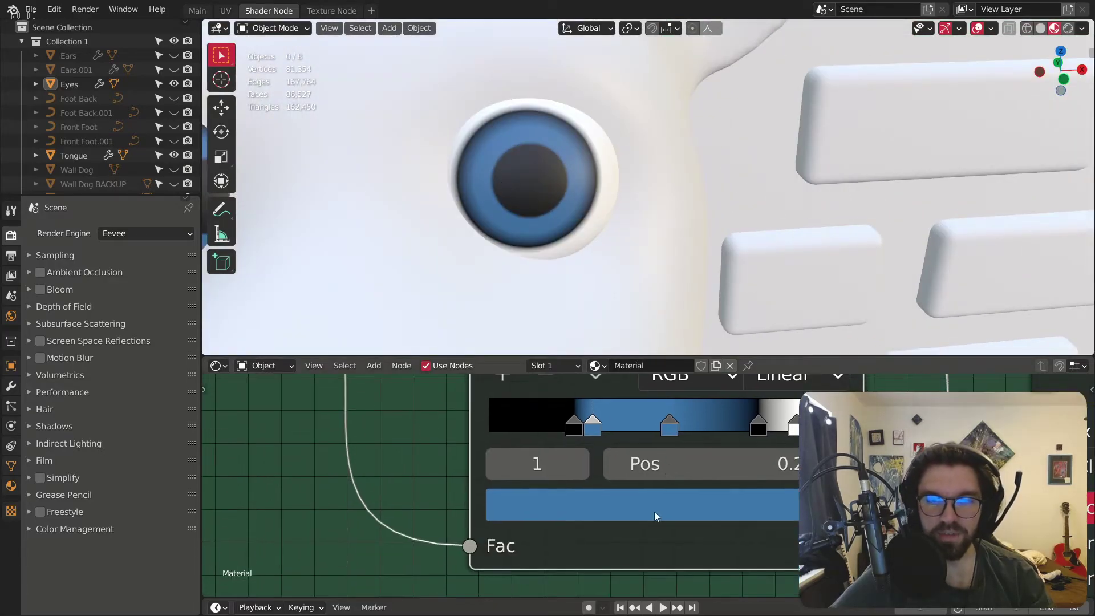
# Step: Recolour the ramp's first blue stop yellow-green and the second blue stop orange (H 0.074, S 0.968, L 0.318)
pyautogui.click(655, 512)
pyautogui.click(663, 169)
pyautogui.moveTo(644, 187)
pyautogui.mouseDown()
pyautogui.moveTo(635, 173)
pyautogui.moveTo(602, 182)
pyautogui.mouseUp()
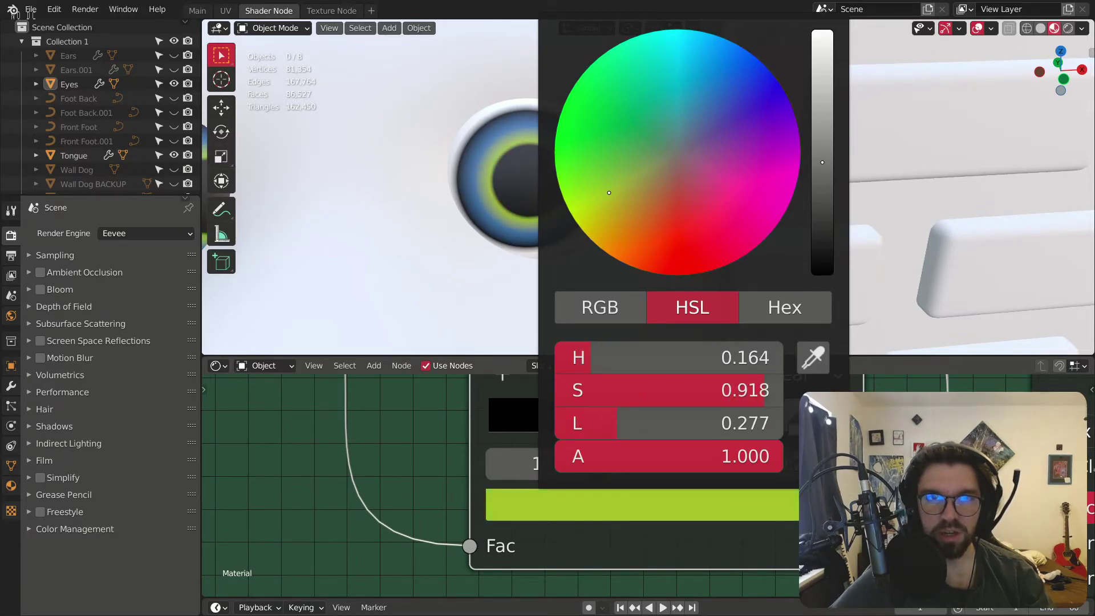
pyautogui.click(669, 425)
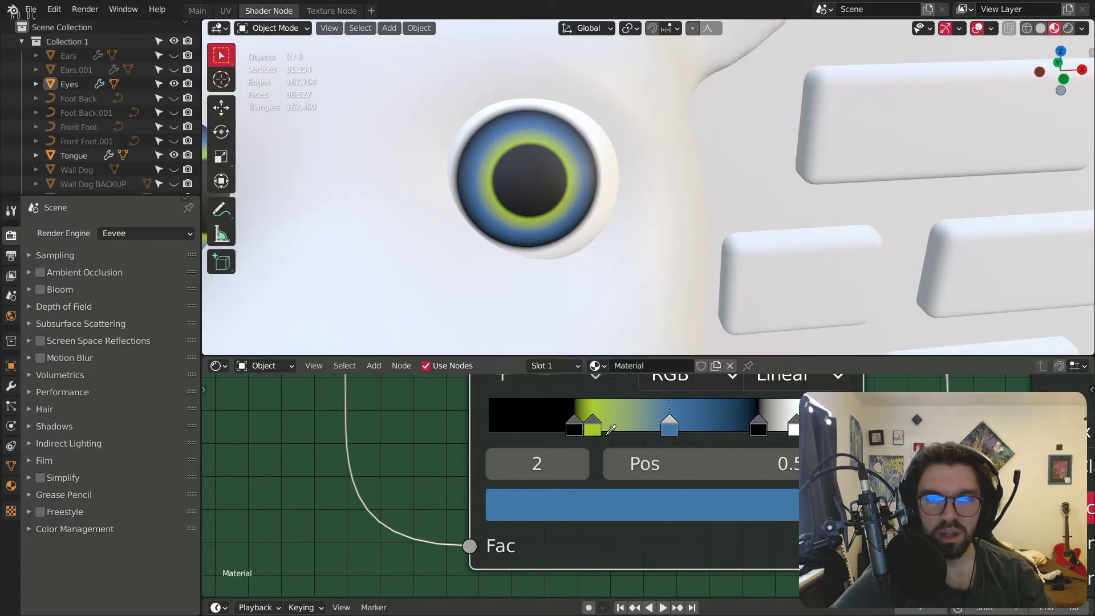
pyautogui.click(596, 429)
pyautogui.click(660, 516)
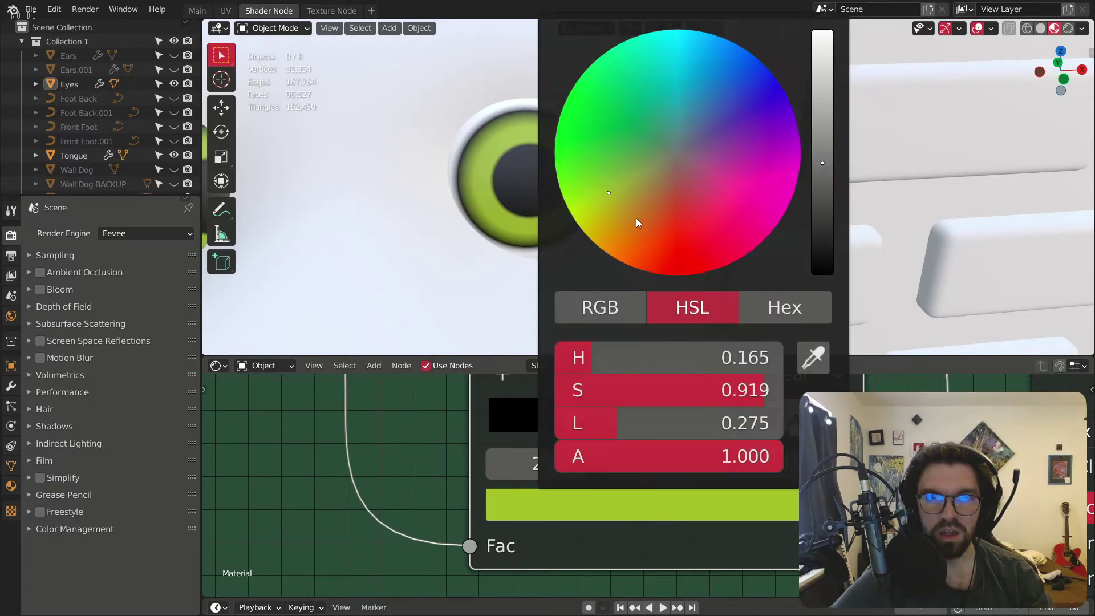
pyautogui.moveTo(609, 193); pyautogui.dragTo(622, 214)
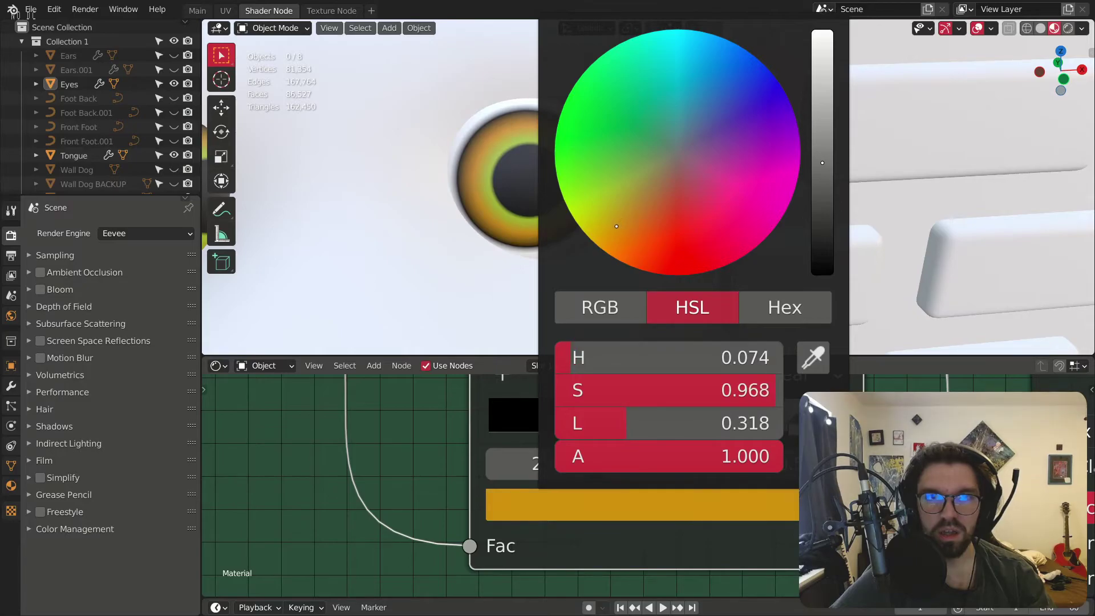
# Step: Mute the yellow-green stop to a softer, less saturated green for the ring around the pupil
pyautogui.click(587, 430)
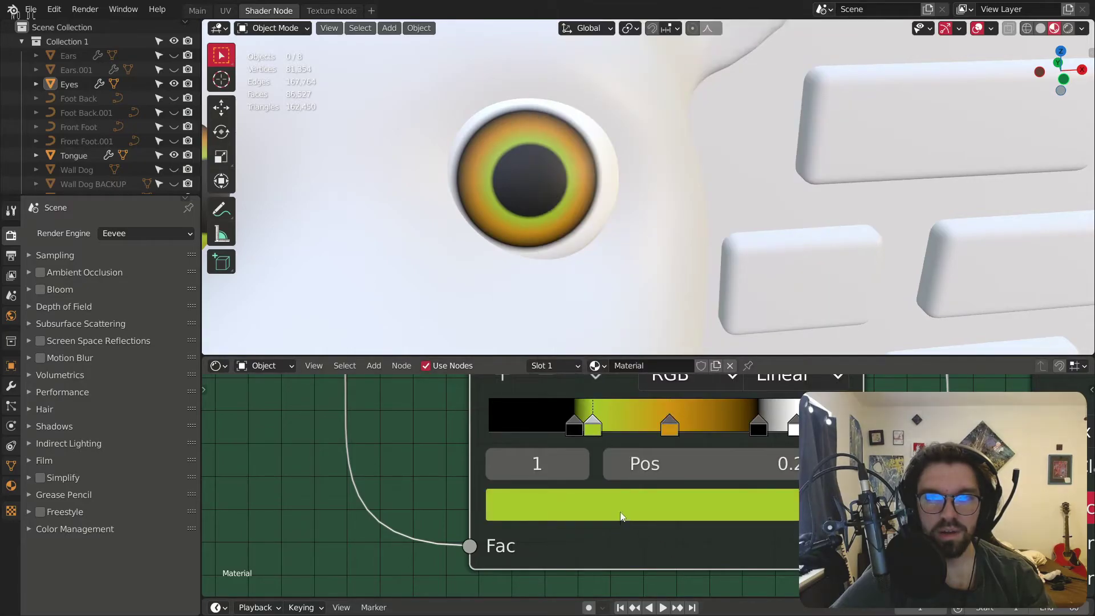
pyautogui.click(620, 512)
pyautogui.moveTo(619, 190)
pyautogui.mouseDown()
pyautogui.moveTo(612, 197)
pyautogui.moveTo(627, 200)
pyautogui.mouseUp()
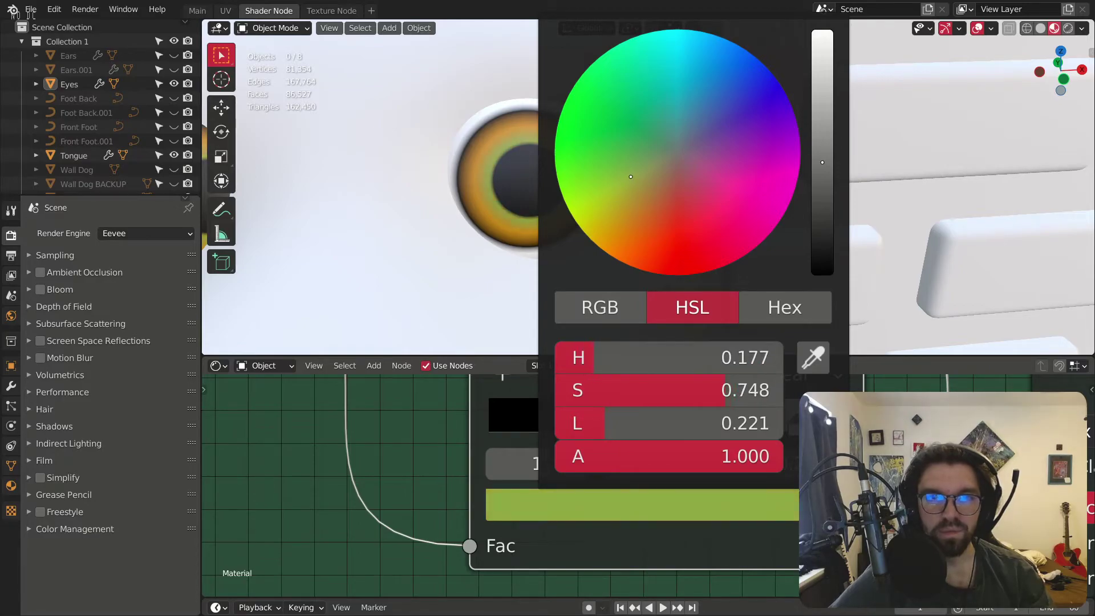
# Step: Shrink the pupil by moving the inner black stop to about 0.18 and the green stop to about 0.25
pyautogui.scroll(-6, 456, 134)
pyautogui.moveTo(491, 142); pyautogui.dragTo(505, 158, button='middle')
pyautogui.moveTo(574, 427)
pyautogui.mouseDown()
pyautogui.moveTo(553, 426)
pyautogui.moveTo(581, 431)
pyautogui.mouseUp()
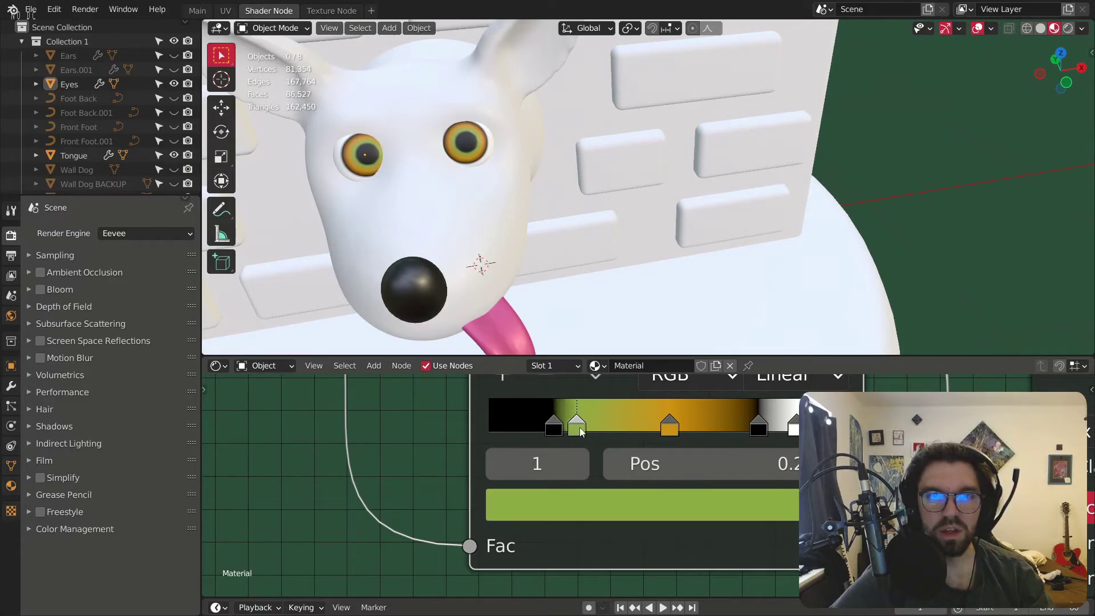
pyautogui.scroll(-4, 485, 166)
pyautogui.moveTo(485, 166); pyautogui.dragTo(463, 142, button='middle')
pyautogui.scroll(10, 463, 142)
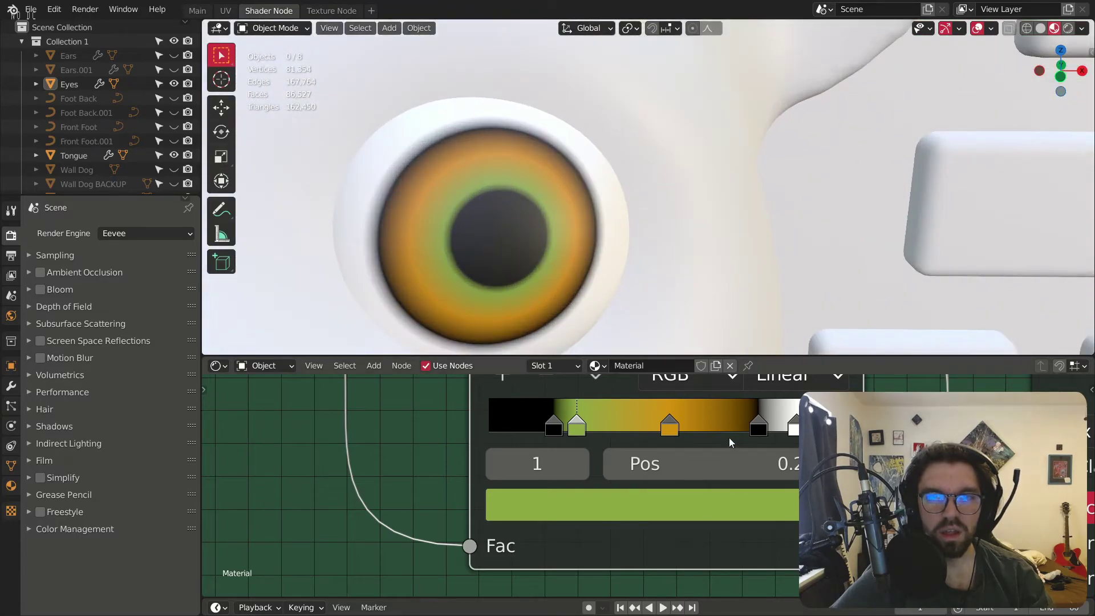
# Step: Add a ramp stop at about 0.68 between the orange and outer black stops, and move the orange stop to about 0.44
pyautogui.moveTo(655, 427)
pyautogui.mouseDown()
pyautogui.moveTo(631, 420)
pyautogui.moveTo(690, 406)
pyautogui.moveTo(663, 415)
pyautogui.mouseUp()
pyautogui.moveTo(759, 422)
pyautogui.mouseDown()
pyautogui.moveTo(727, 422)
pyautogui.moveTo(763, 422)
pyautogui.mouseUp()
pyautogui.moveTo(556, 392); pyautogui.dragTo(553, 407, button='middle')
pyautogui.click(498, 389)
pyautogui.moveTo(710, 451)
pyautogui.mouseDown()
pyautogui.moveTo(733, 446)
pyautogui.moveTo(724, 444)
pyautogui.mouseUp()
pyautogui.click(759, 439)
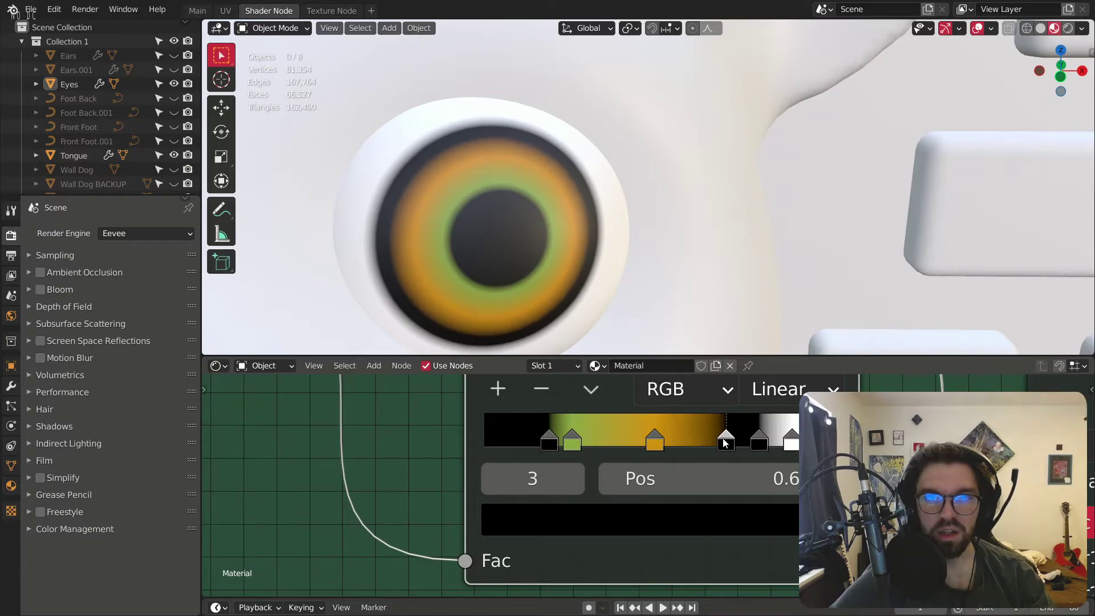
pyautogui.moveTo(650, 432); pyautogui.dragTo(641, 434)
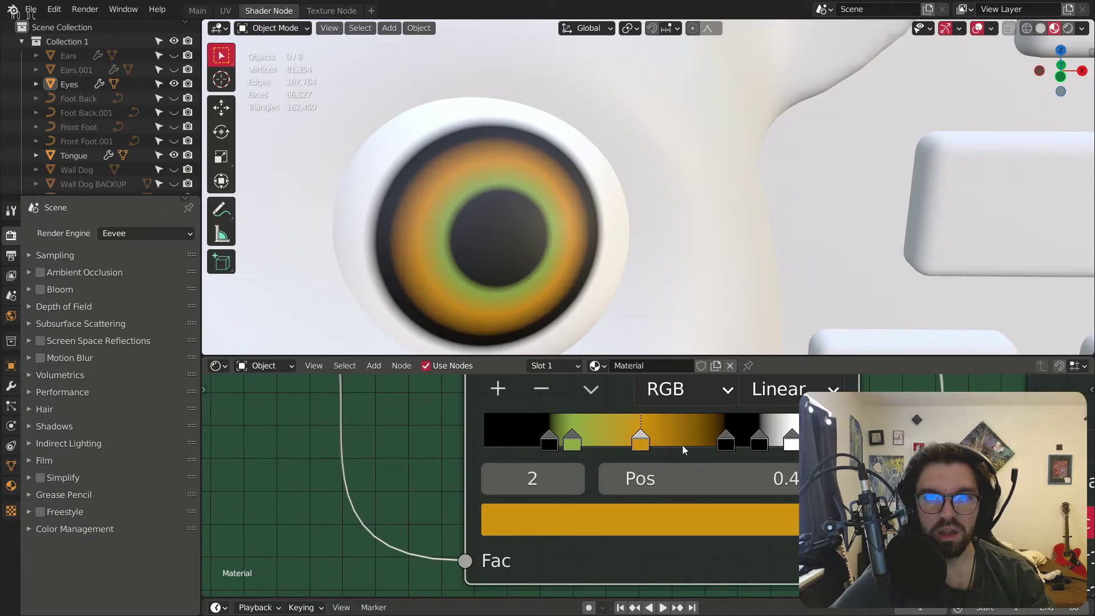
# Step: Copy the orange onto the new stop at about 0.68 and darken it to a deep brown
pyautogui.click(726, 439)
pyautogui.press('e')
pyautogui.click(651, 440)
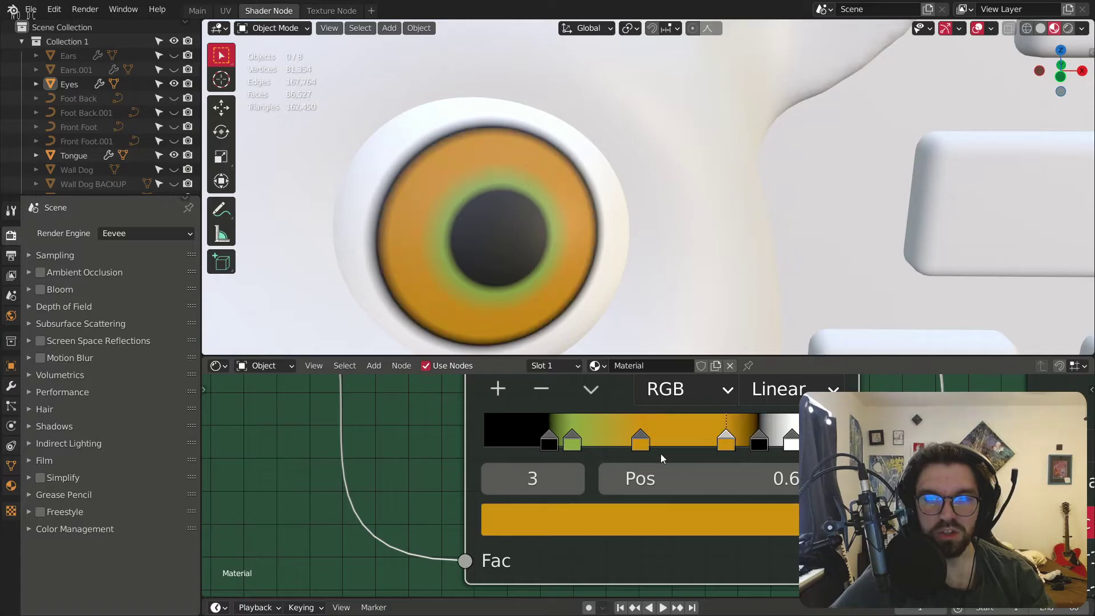
pyautogui.click(729, 519)
pyautogui.moveTo(823, 239); pyautogui.dragTo(815, 259)
# Step: Apply the scale of the Eyes object
pyautogui.scroll(-3, 475, 194)
pyautogui.scroll(-4, 475, 194)
pyautogui.moveTo(475, 194); pyautogui.dragTo(513, 257, button='middle')
pyautogui.scroll(4, 515, 193)
pyautogui.hotkey('ctrl', 'a')
pyautogui.click(589, 161)
# Step: Insert a Mix node after the iris ramp and space the second ColorRamp slightly below the first
pyautogui.scroll(-2, 421, 436)
pyautogui.scroll(-2, 421, 436)
pyautogui.moveTo(420, 435); pyautogui.dragTo(646, 516, button='middle')
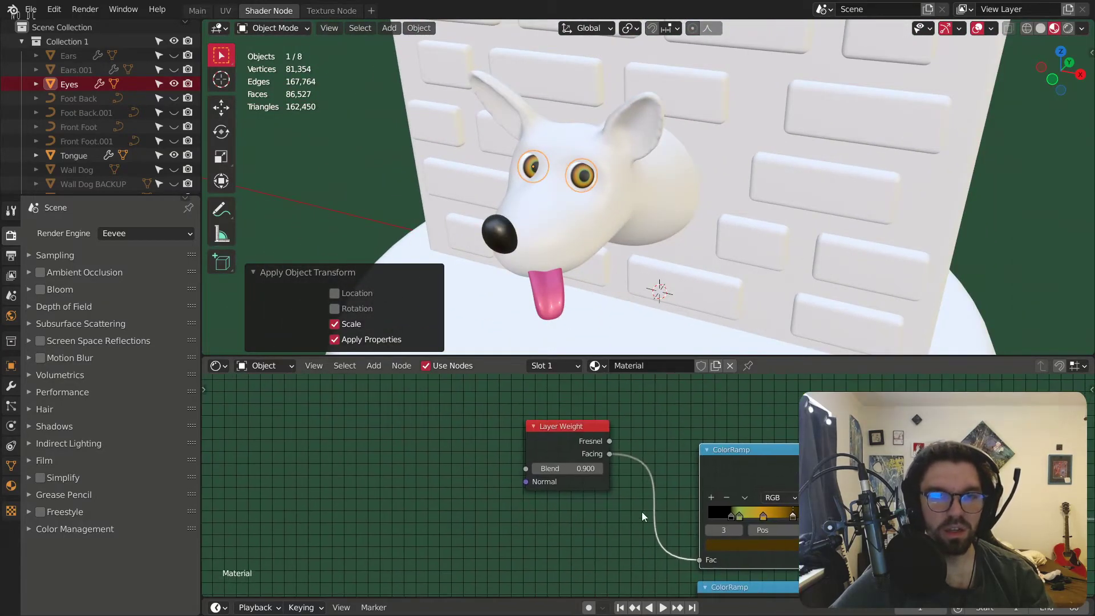
pyautogui.press('KP_Decimal')
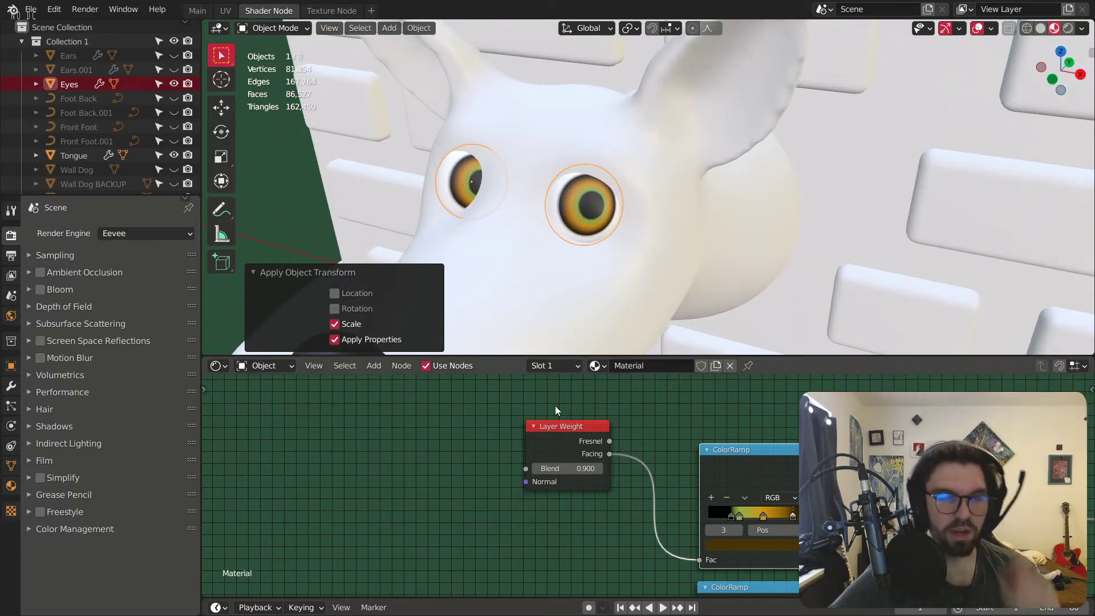
pyautogui.scroll(-1, 747, 501)
pyautogui.moveTo(946, 542); pyautogui.dragTo(767, 496, button='middle')
pyautogui.moveTo(689, 474); pyautogui.dragTo(727, 418)
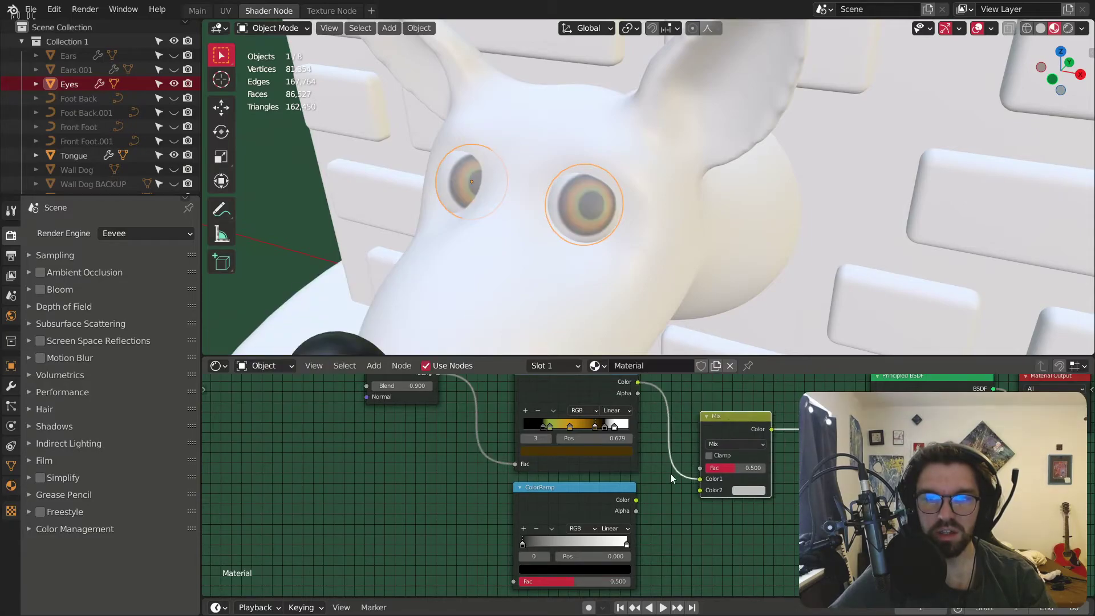
pyautogui.moveTo(664, 505); pyautogui.dragTo(667, 467, button='middle')
pyautogui.moveTo(586, 448); pyautogui.dragTo(592, 454)
pyautogui.moveTo(398, 464); pyautogui.dragTo(566, 490, button='middle')
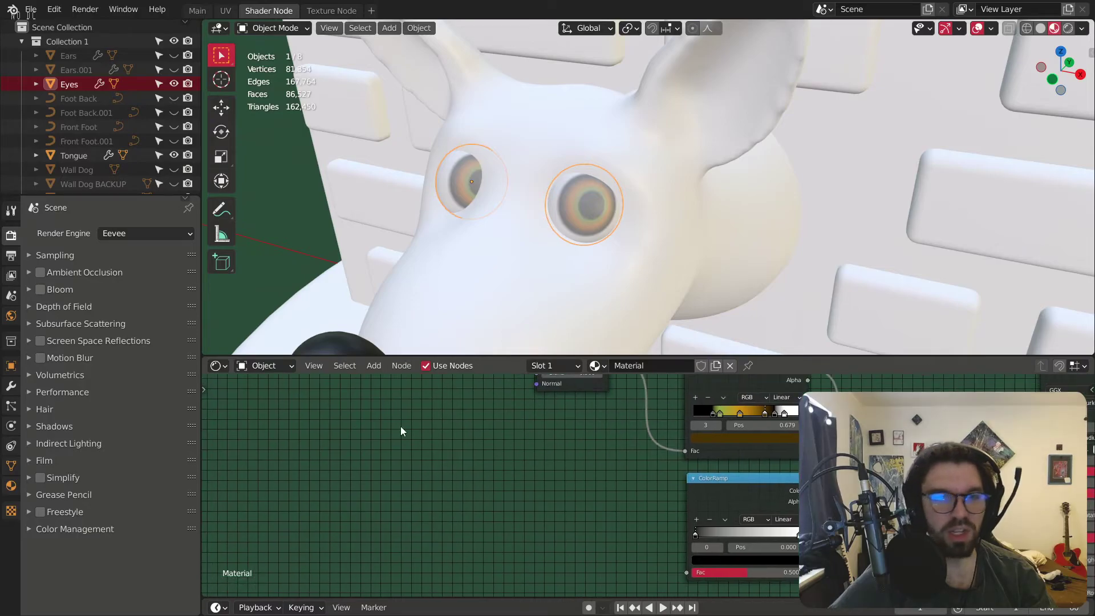
# Step: Add a Musgrave Texture node and feed its Height into the second ColorRamp's factor
pyautogui.click(374, 365)
pyautogui.moveTo(402, 446)
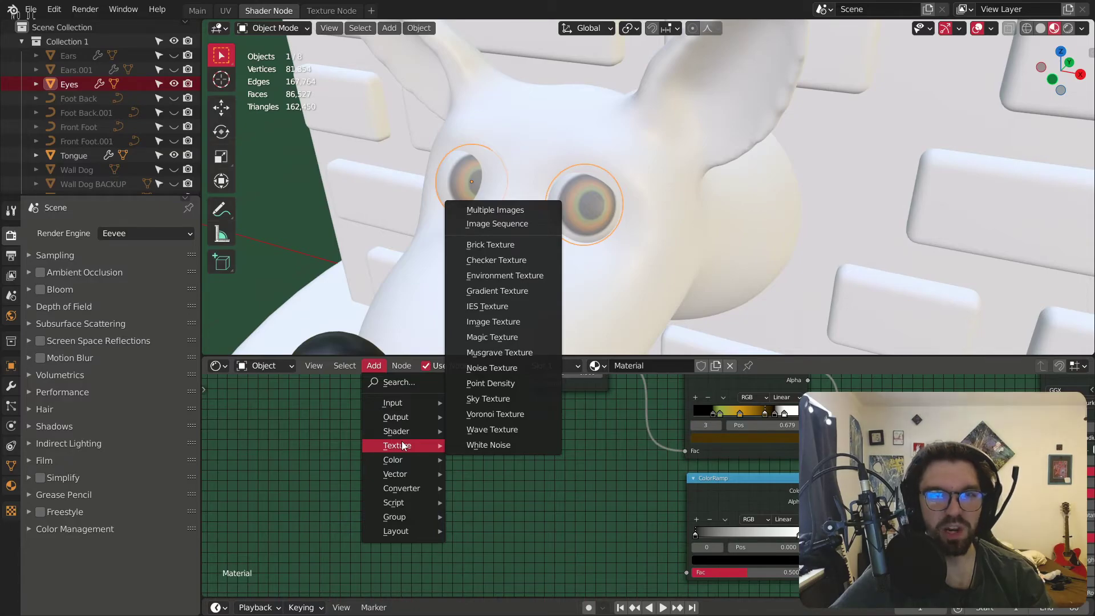
pyautogui.click(499, 352)
pyautogui.click(399, 450)
pyautogui.moveTo(439, 444); pyautogui.dragTo(582, 467)
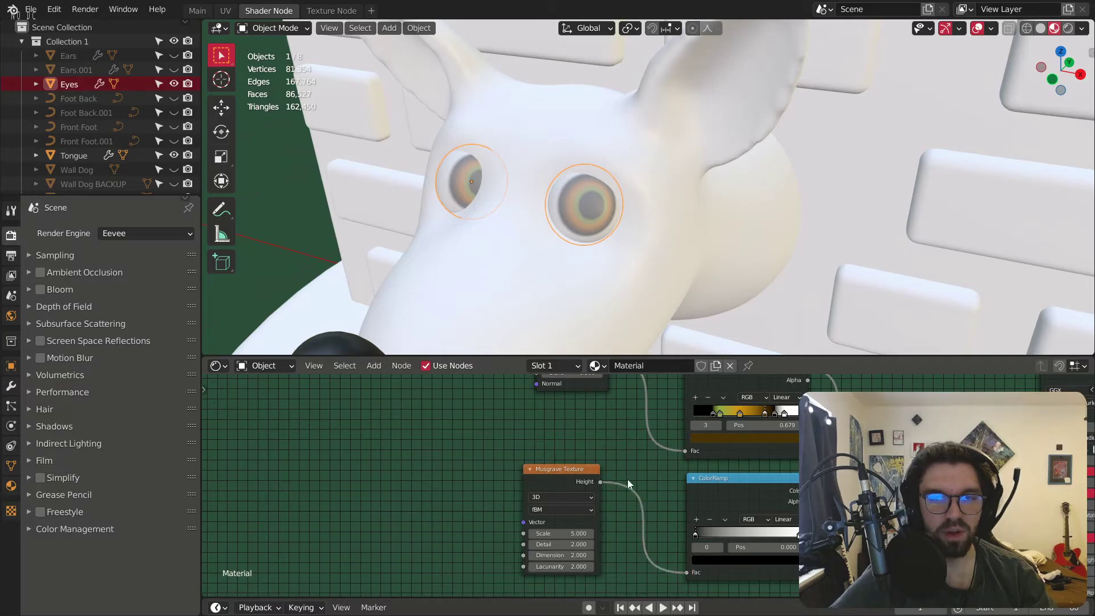
# Step: Add a Gradient Texture node and connect the second ColorRamp's colour to the Mix node's Color2
pyautogui.click(373, 366)
pyautogui.moveTo(435, 448)
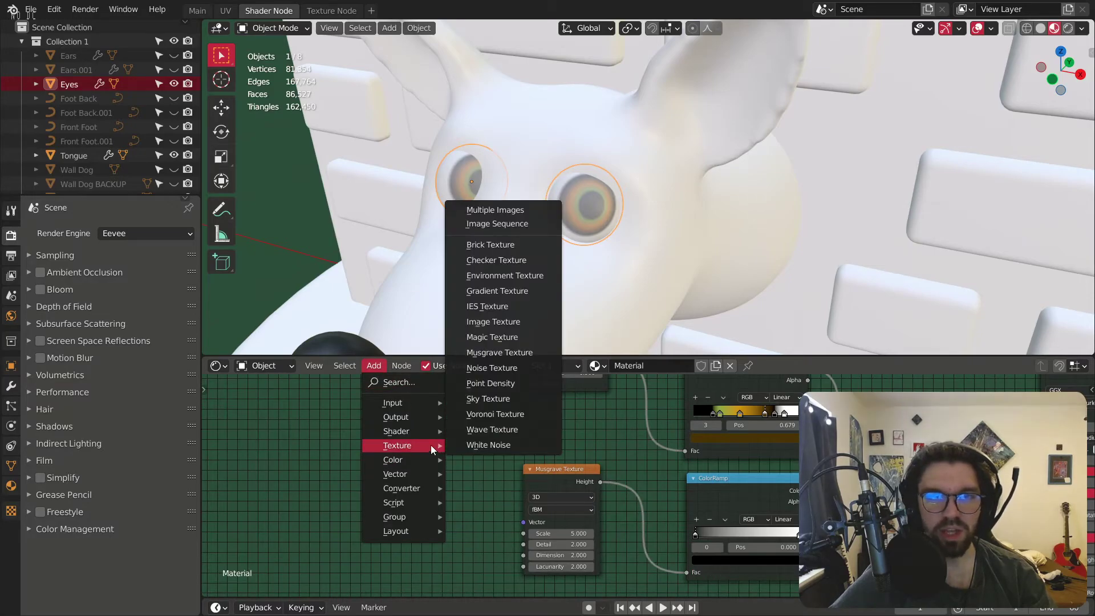
pyautogui.click(484, 291)
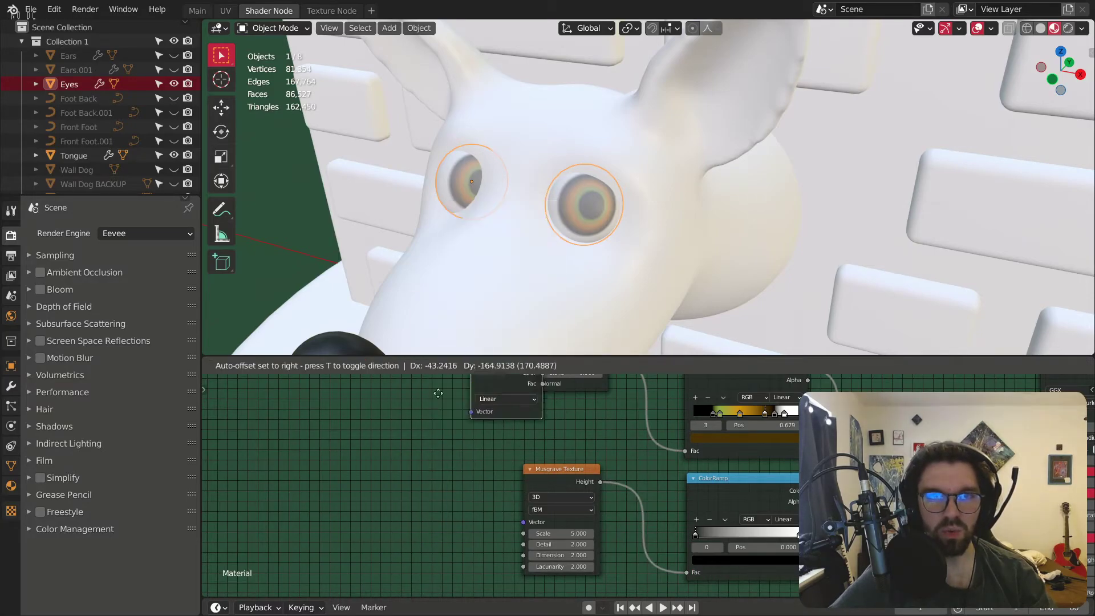
pyautogui.click(395, 438)
pyautogui.moveTo(854, 505); pyautogui.dragTo(691, 502, button='middle')
pyautogui.moveTo(646, 488); pyautogui.dragTo(707, 474)
pyautogui.press('g')
pyautogui.click(742, 582)
# Step: Connect the Gradient Texture's colour to the Musgrave vector, and drive the gradient with Object coordinates through a Mapping node
pyautogui.moveTo(604, 497); pyautogui.dragTo(719, 407, button='middle')
pyautogui.scroll(4, 573, 214)
pyautogui.moveTo(637, 444); pyautogui.dragTo(491, 433, button='middle')
pyautogui.scroll(2, 490, 434)
pyautogui.moveTo(490, 427); pyautogui.dragTo(565, 522)
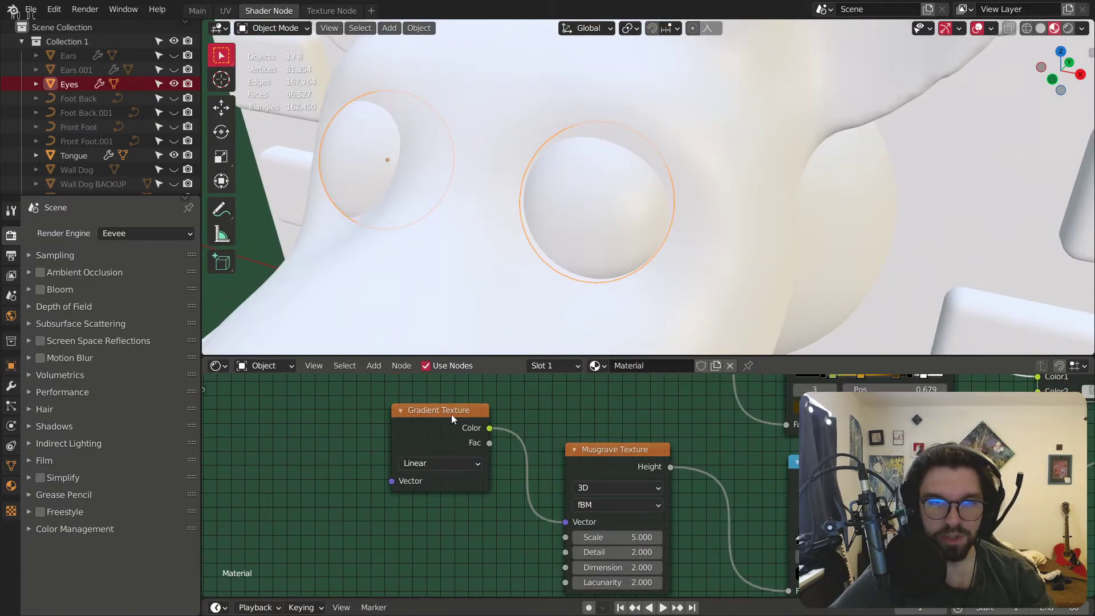
pyautogui.hotkey('ctrl', 't')
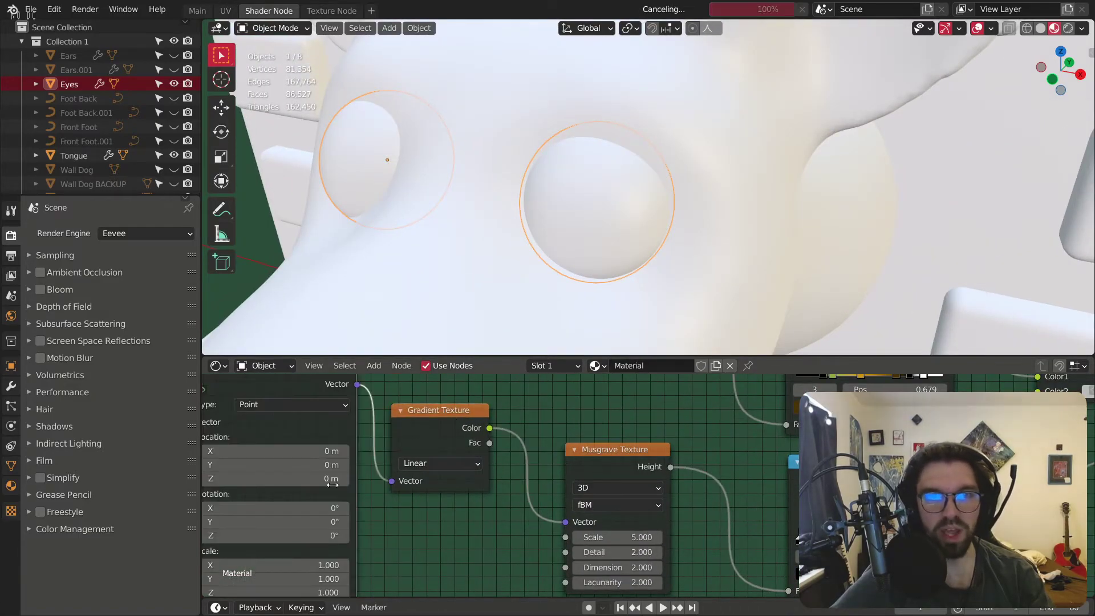
pyautogui.moveTo(188, 472); pyautogui.dragTo(398, 498, button='middle')
pyautogui.moveTo(393, 467); pyautogui.dragTo(419, 453)
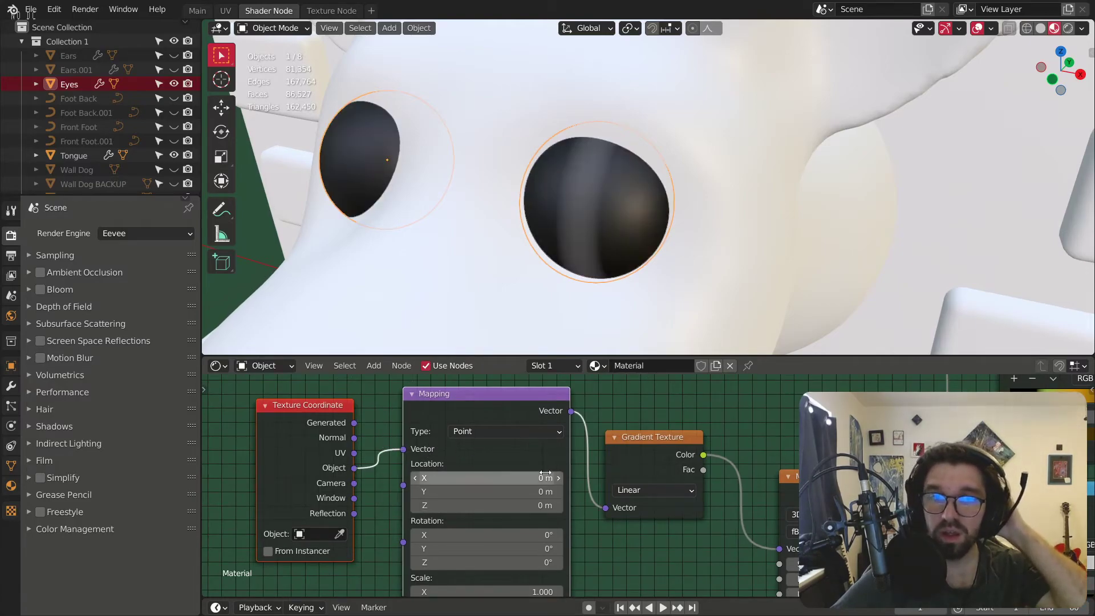
# Step: Switch the Mapping node's input from Object to Normal coordinates and check the pattern on both eyes
pyautogui.moveTo(484, 319); pyautogui.dragTo(523, 279, button='middle')
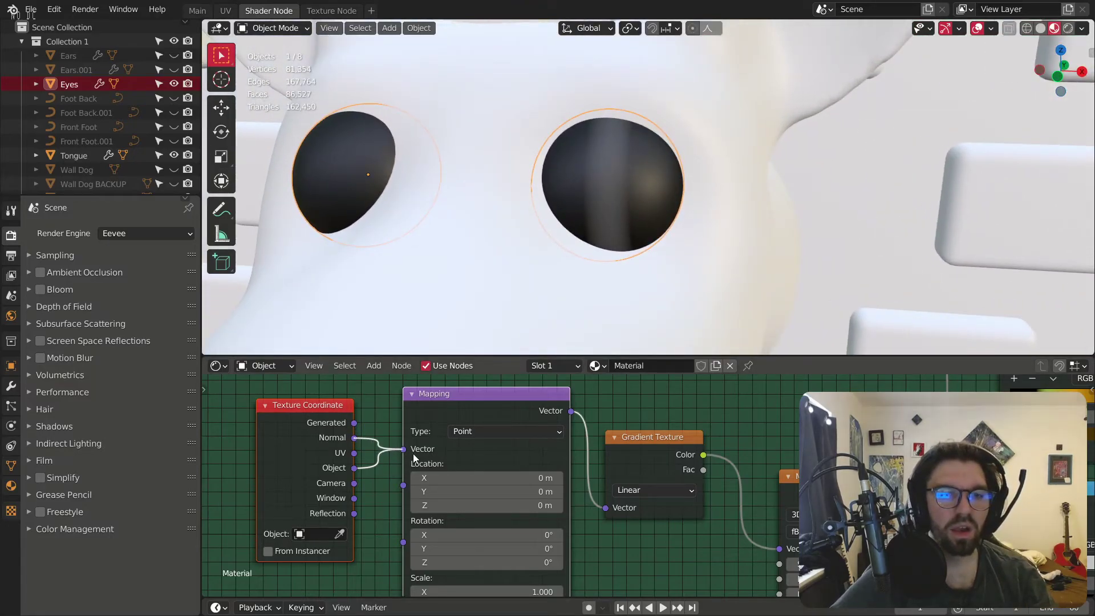
pyautogui.moveTo(414, 458); pyautogui.dragTo(412, 455)
pyautogui.scroll(-5, 467, 196)
pyautogui.scroll(2, 468, 196)
pyautogui.moveTo(468, 196); pyautogui.dragTo(511, 203, button='middle')
pyautogui.scroll(1, 688, 492)
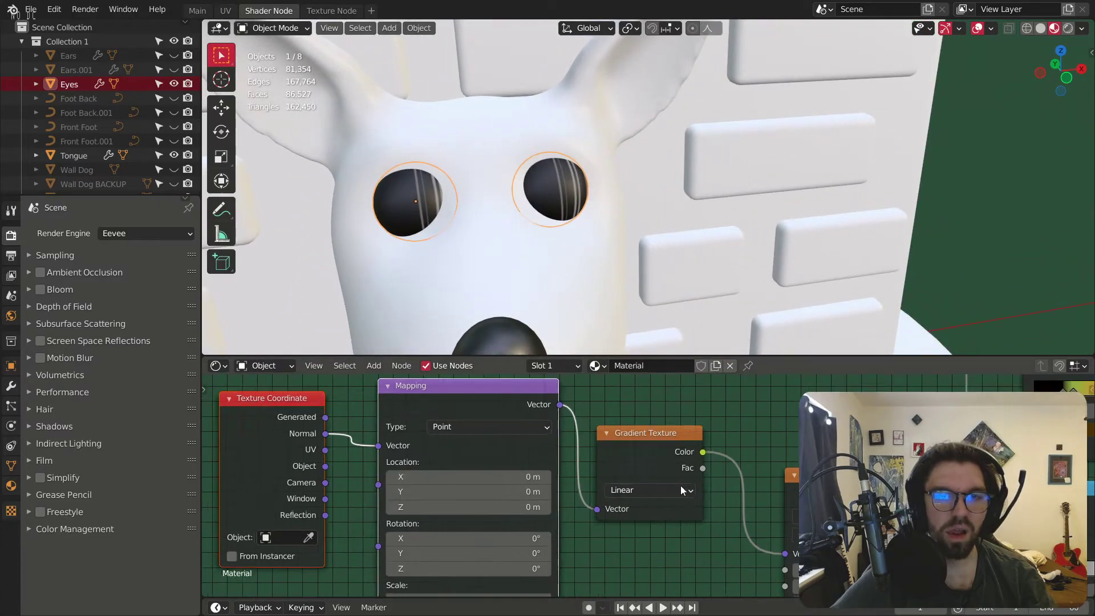
# Step: Set the Mapping node's Z rotation to 90°
pyautogui.scroll(3, 688, 493)
pyautogui.moveTo(689, 492); pyautogui.dragTo(590, 408, button='middle')
pyautogui.scroll(-1, 590, 409)
pyautogui.moveTo(408, 486); pyautogui.dragTo(455, 485)
pyautogui.click(399, 486)
pyautogui.write('90')
pyautogui.press('Return')
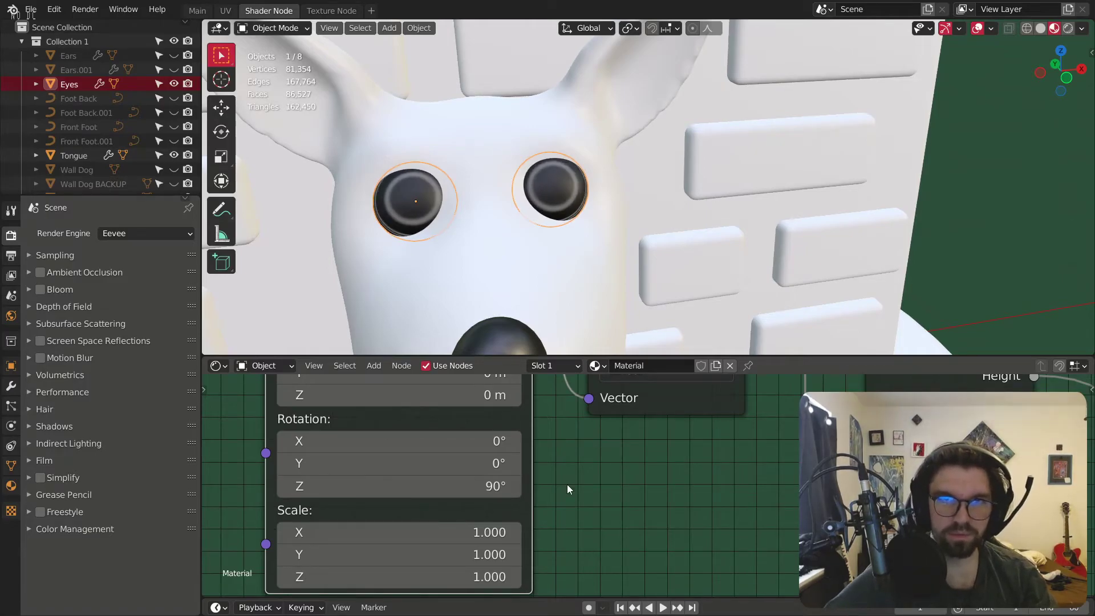
# Step: Try the Quadratic gradient type on the Gradient Texture, and set it to Radial
pyautogui.moveTo(644, 382); pyautogui.dragTo(665, 550, button='middle')
pyautogui.scroll(2, 570, 456)
pyautogui.click(595, 436)
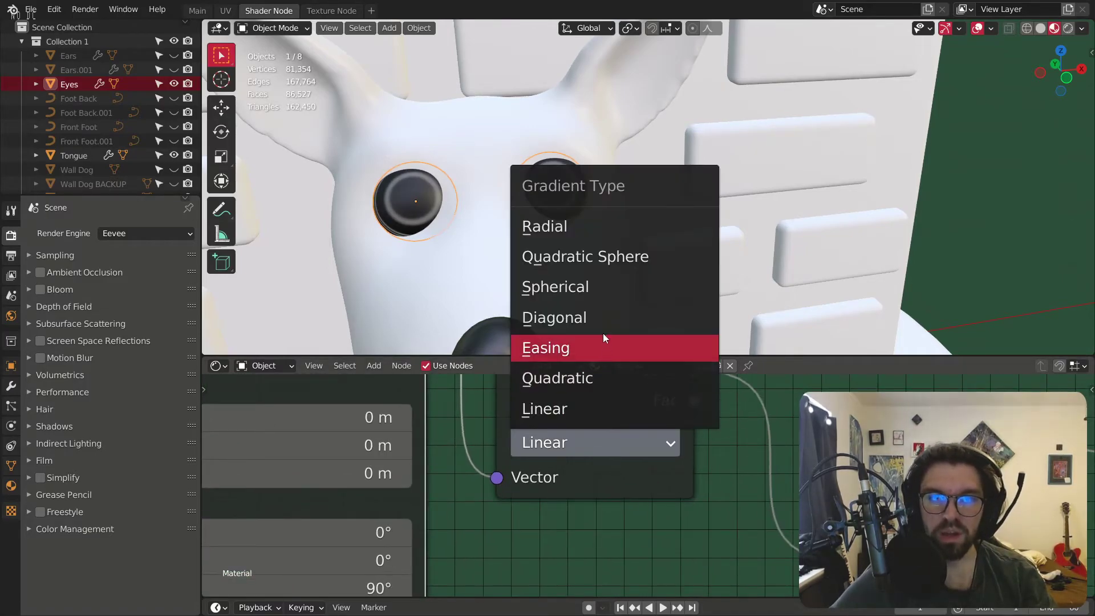
pyautogui.click(607, 378)
pyautogui.scroll(3, 501, 201)
pyautogui.click(592, 444)
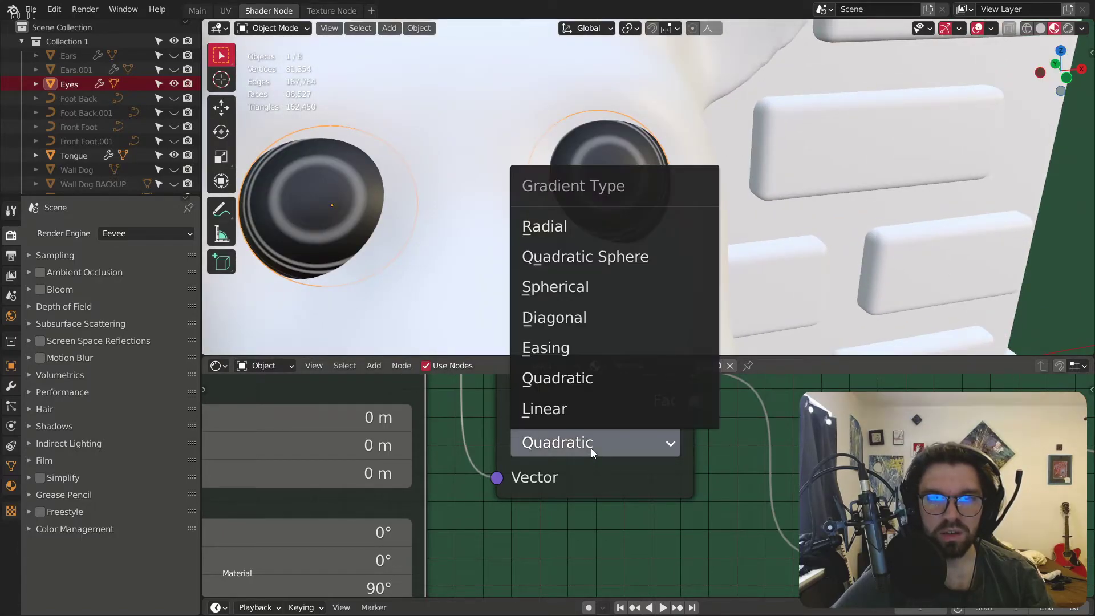
pyautogui.click(581, 235)
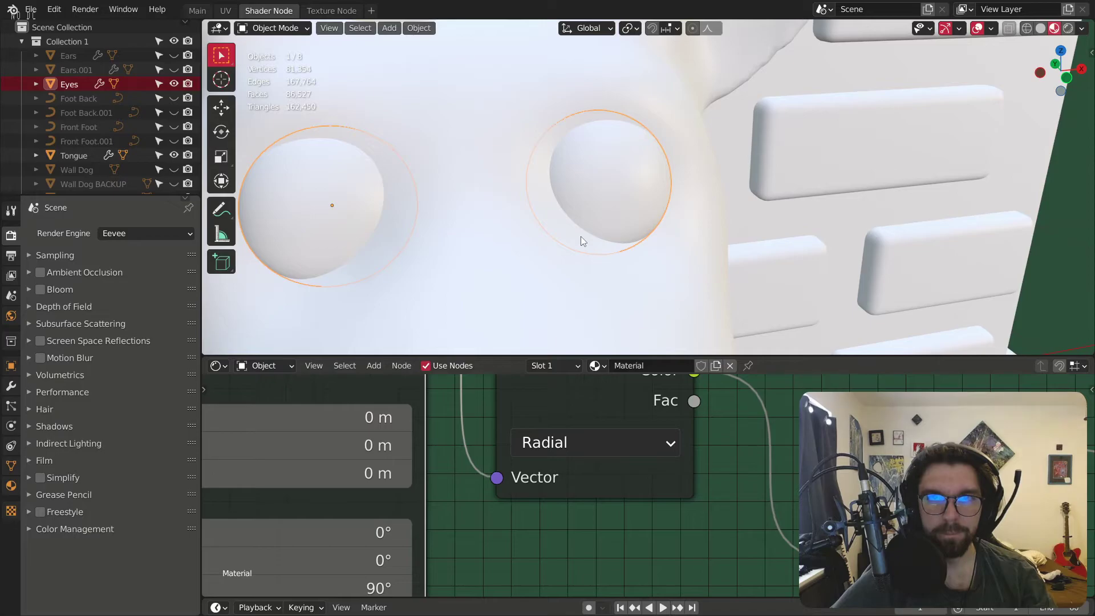
# Step: Set the Mapping node's X rotation to 90° to aim the radial pattern at the front of the eyes
pyautogui.scroll(-1, 590, 473)
pyautogui.moveTo(590, 474); pyautogui.dragTo(665, 375, button='middle')
pyautogui.moveTo(445, 444); pyautogui.dragTo(560, 409)
pyautogui.hotkey('ctrl', 'z')
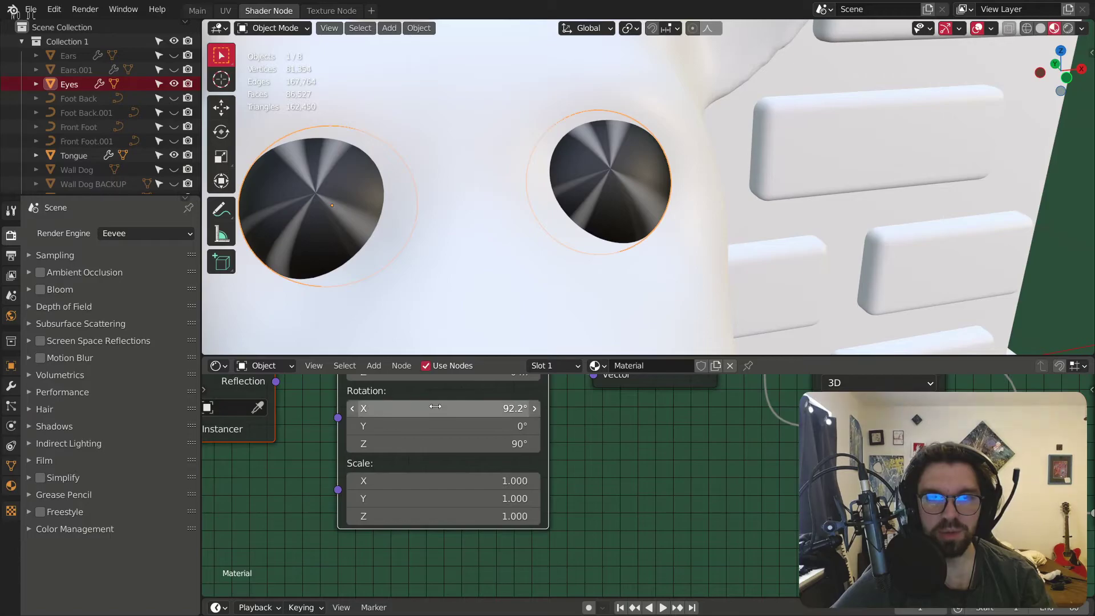
pyautogui.hotkey('ctrl', 'a')
pyautogui.write('90')
pyautogui.press('Return')
# Step: Move the coordinate, mapping, gradient and Musgrave nodes away from the second ColorRamp to make room between them
pyautogui.moveTo(279, 315); pyautogui.dragTo(670, 154, button='middle')
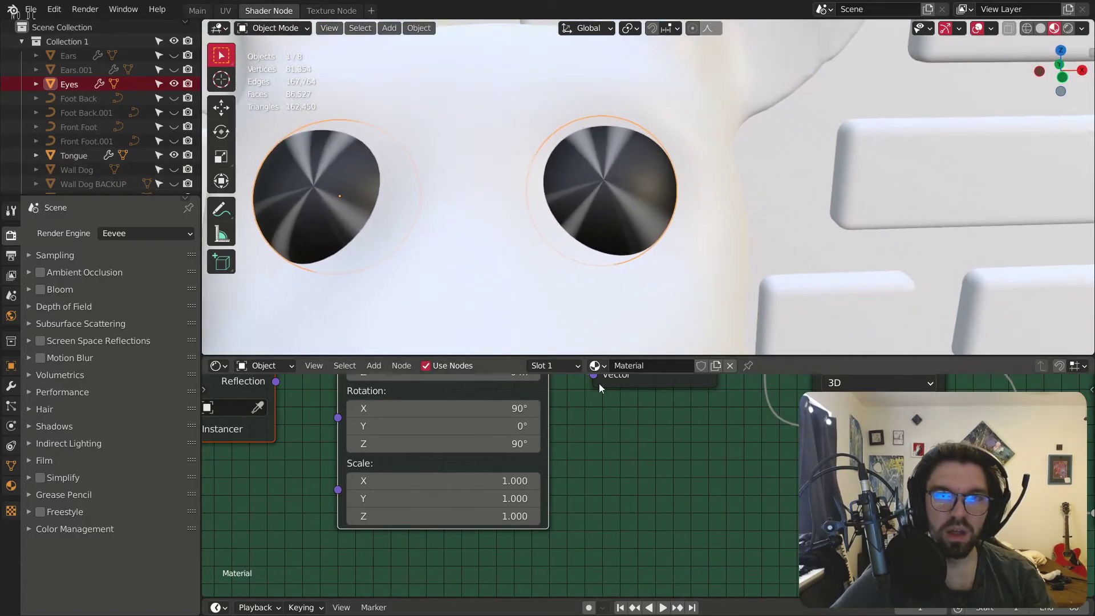
pyautogui.scroll(-5, 651, 475)
pyautogui.moveTo(710, 466); pyautogui.dragTo(436, 538)
pyautogui.moveTo(542, 448); pyautogui.dragTo(342, 449)
# Step: Try a copy of the Layer Weight node between the Musgrave Texture and the second ColorRamp, and remove it
pyautogui.click(706, 402)
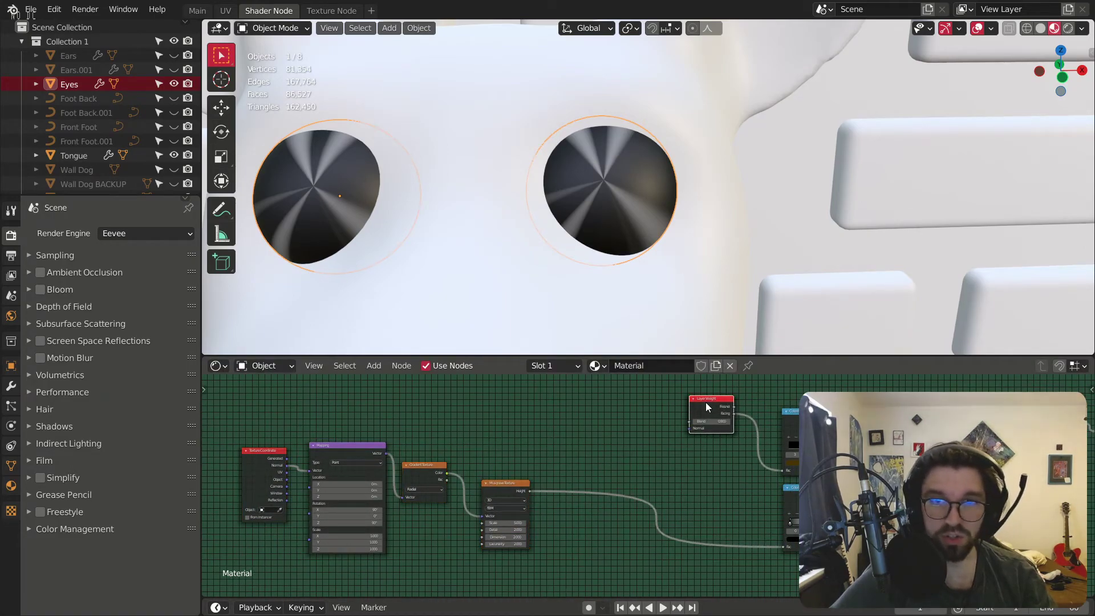
pyautogui.hotkey('shift', 'd')
pyautogui.click(661, 497)
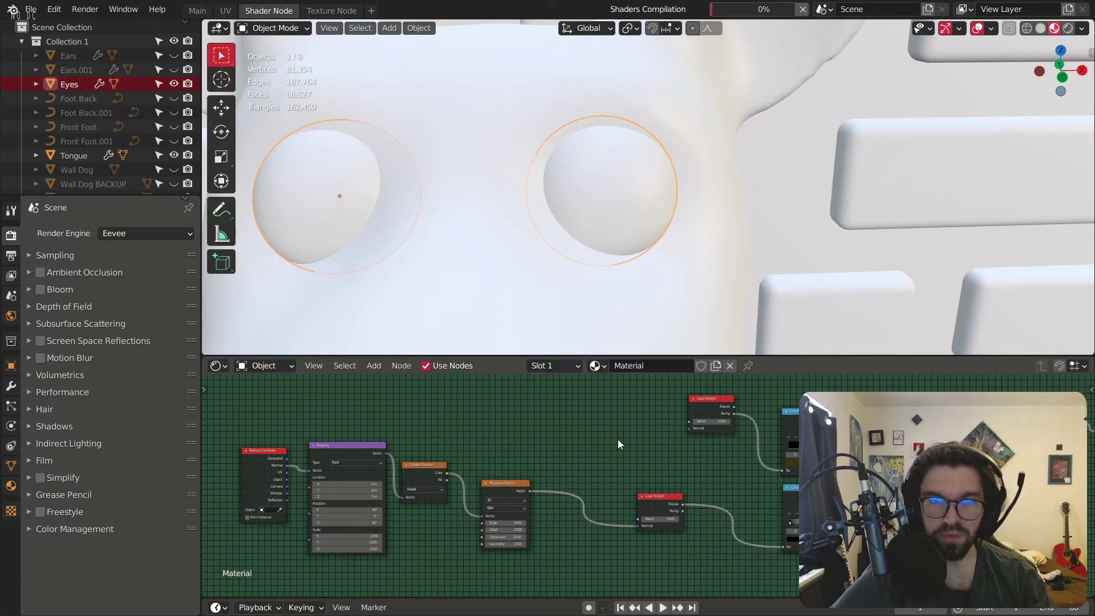
pyautogui.moveTo(625, 157); pyautogui.dragTo(679, 216, button='middle')
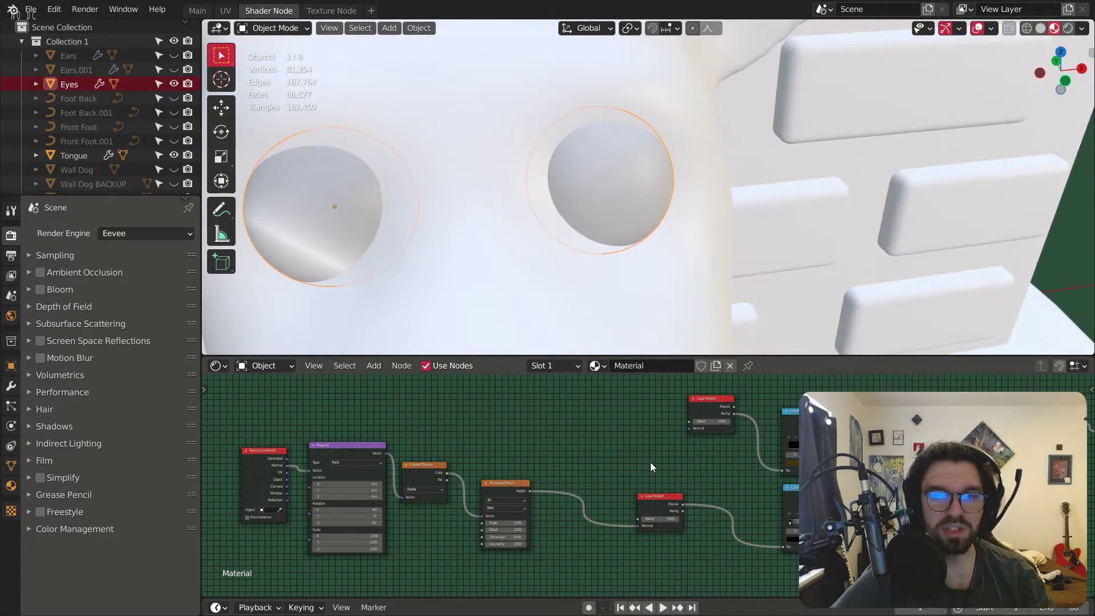
pyautogui.hotkey('ctrl', 'x')
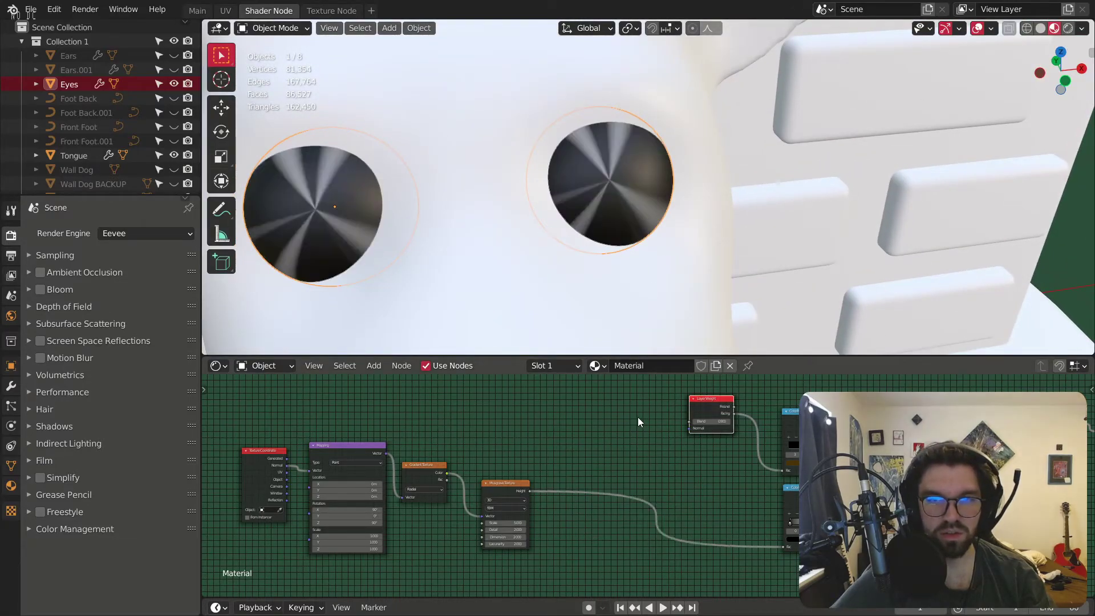
pyautogui.keyDown('ctrl'); pyautogui.hscroll(-3, 645, 460); pyautogui.keyUp('ctrl')
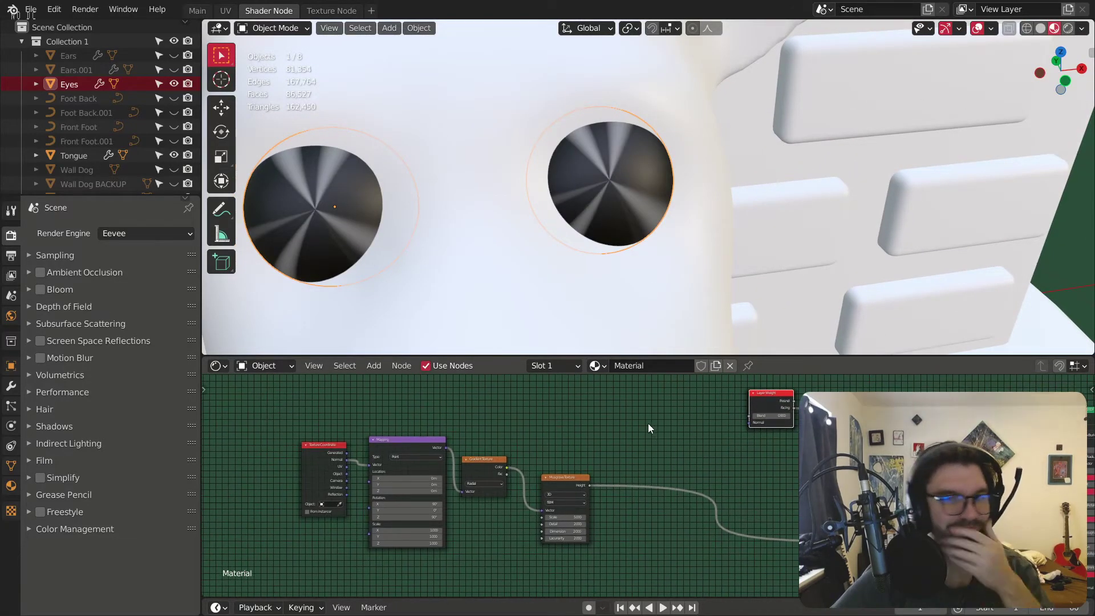
# Step: Move the Gradient Texture and Musgrave Texture nodes away from the Mapping node to make room between them
pyautogui.moveTo(593, 415); pyautogui.dragTo(471, 554)
pyautogui.moveTo(480, 468); pyautogui.dragTo(667, 485)
# Step: Try a copy of the Layer Weight node between the Mapping node and the Gradient Texture, and remove it
pyautogui.hotkey('shift', 'd')
pyautogui.click(563, 469)
pyautogui.moveTo(557, 460); pyautogui.dragTo(560, 453)
pyautogui.click(564, 412)
pyautogui.moveTo(536, 297); pyautogui.dragTo(471, 428, button='middle')
pyautogui.moveTo(529, 483); pyautogui.dragTo(516, 483)
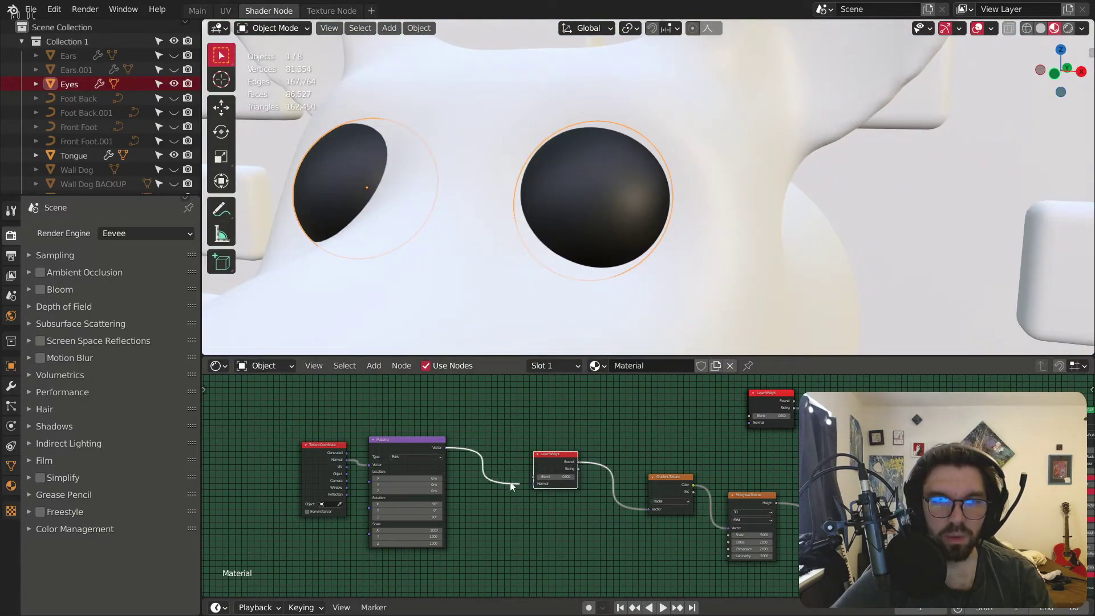
pyautogui.hotkey('ctrl', 'z')
pyautogui.moveTo(521, 217); pyautogui.dragTo(579, 213, button='middle')
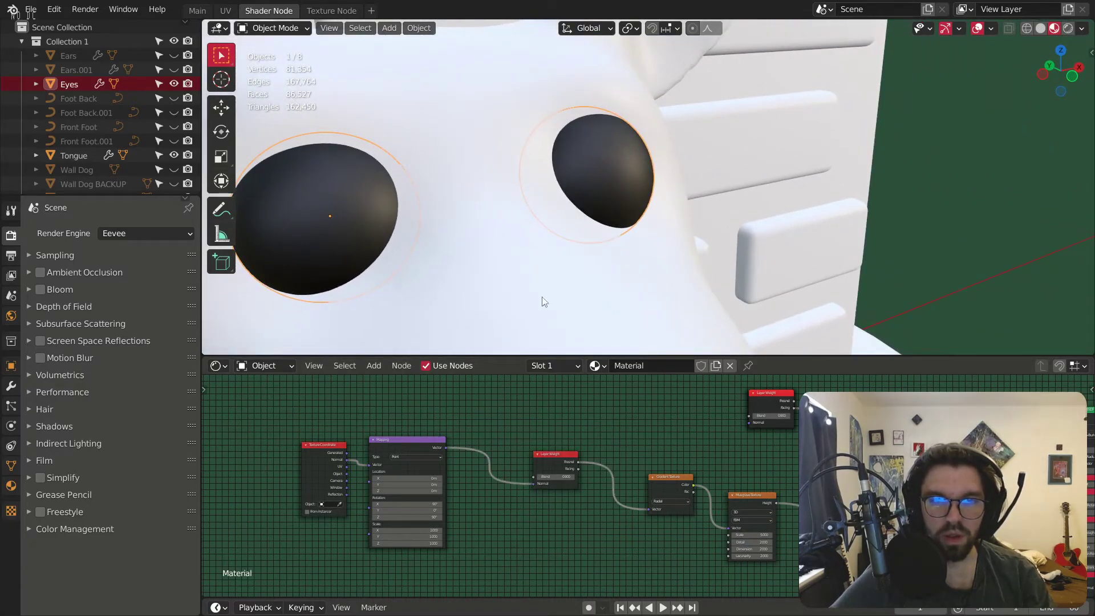
pyautogui.hotkey('ctrl', 'x')
# Step: Space out the Texture Coordinate and Mapping nodes, and connect a Layer Weight node's Facing output to the Mapping node's Rotation
pyautogui.moveTo(456, 383)
pyautogui.mouseDown()
pyautogui.moveTo(361, 482)
pyautogui.moveTo(323, 455)
pyautogui.moveTo(472, 465)
pyautogui.moveTo(368, 439)
pyautogui.moveTo(340, 515)
pyautogui.moveTo(327, 411)
pyautogui.mouseUp()
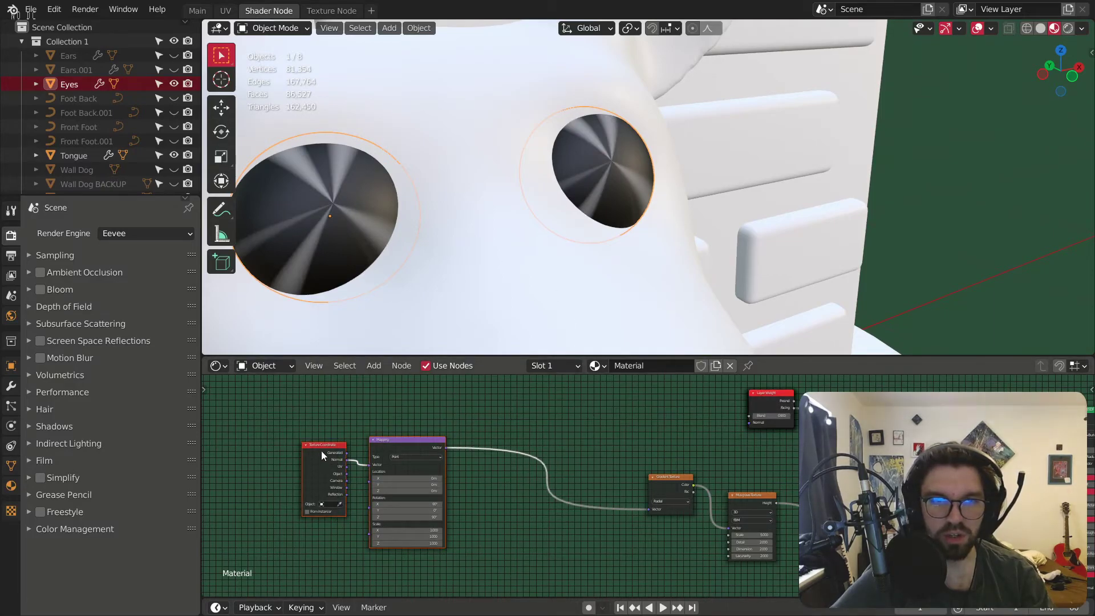
pyautogui.click(516, 411)
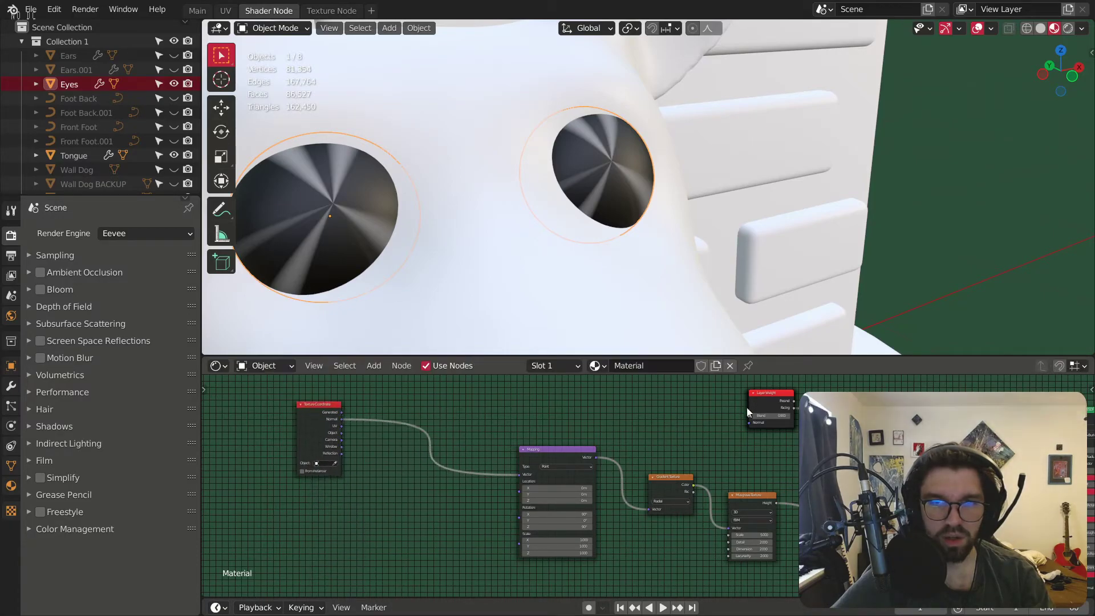
pyautogui.moveTo(773, 401); pyautogui.dragTo(442, 502)
pyautogui.scroll(3, 448, 503)
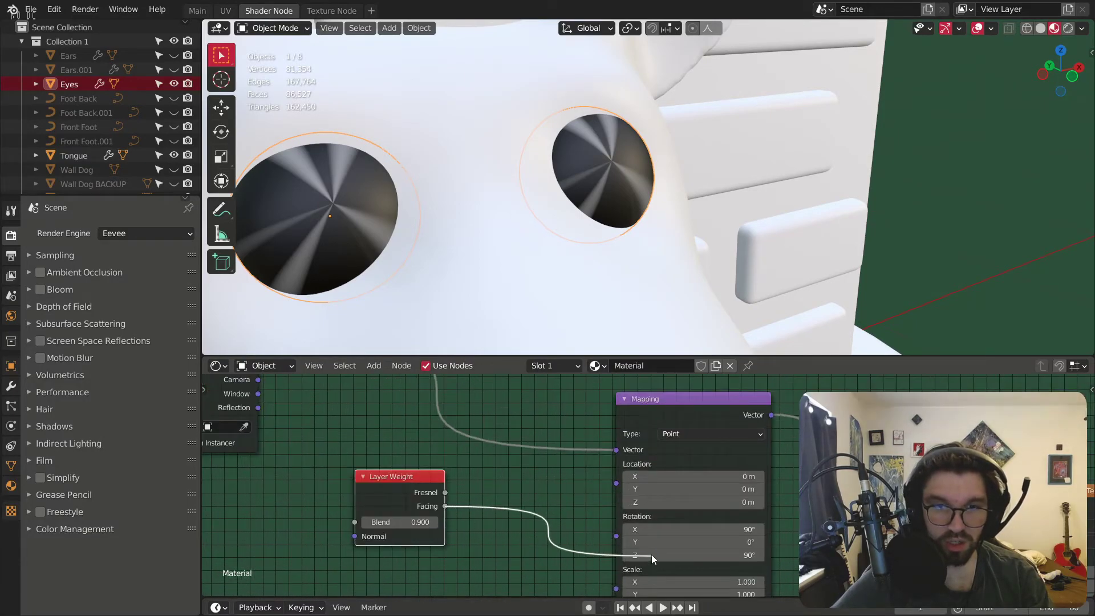
pyautogui.moveTo(653, 558); pyautogui.dragTo(592, 532)
pyautogui.moveTo(423, 487); pyautogui.dragTo(349, 435)
pyautogui.scroll(-2, 499, 232)
pyautogui.moveTo(499, 232)
pyautogui.mouseDown(button='middle')
pyautogui.moveTo(384, 251)
pyautogui.moveTo(342, 215)
pyautogui.moveTo(403, 194)
pyautogui.moveTo(481, 196)
pyautogui.moveTo(547, 265)
pyautogui.moveTo(405, 193)
pyautogui.moveTo(399, 228)
pyautogui.moveTo(422, 291)
pyautogui.moveTo(496, 227)
pyautogui.moveTo(479, 223)
pyautogui.mouseUp(button='middle')
pyautogui.scroll(5, 659, 498)
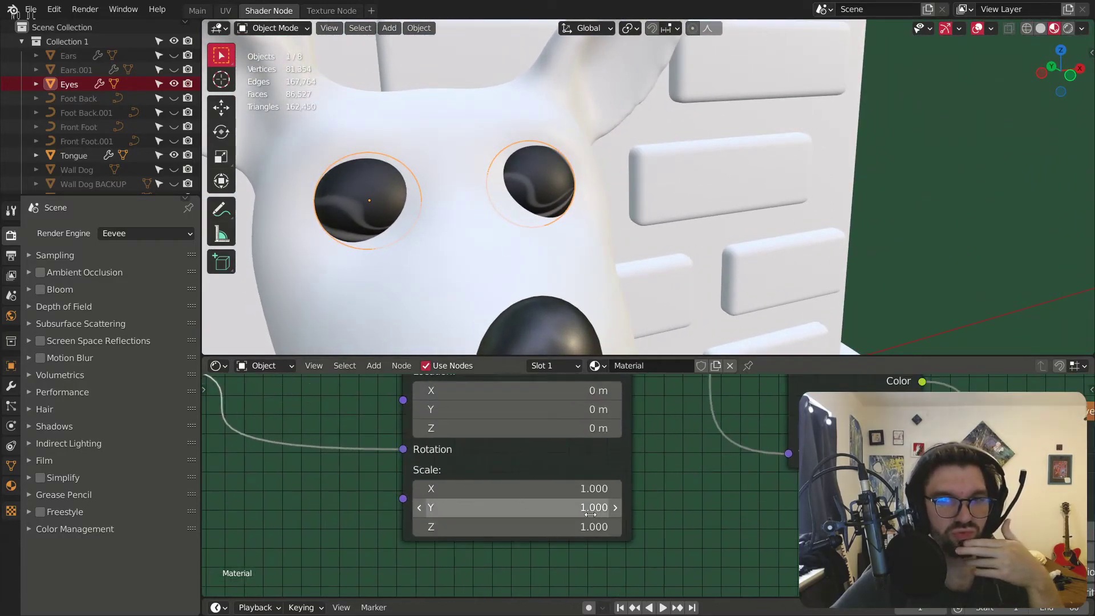
pyautogui.scroll(-3, 757, 523)
pyautogui.moveTo(548, 296); pyautogui.dragTo(530, 189, button='middle')
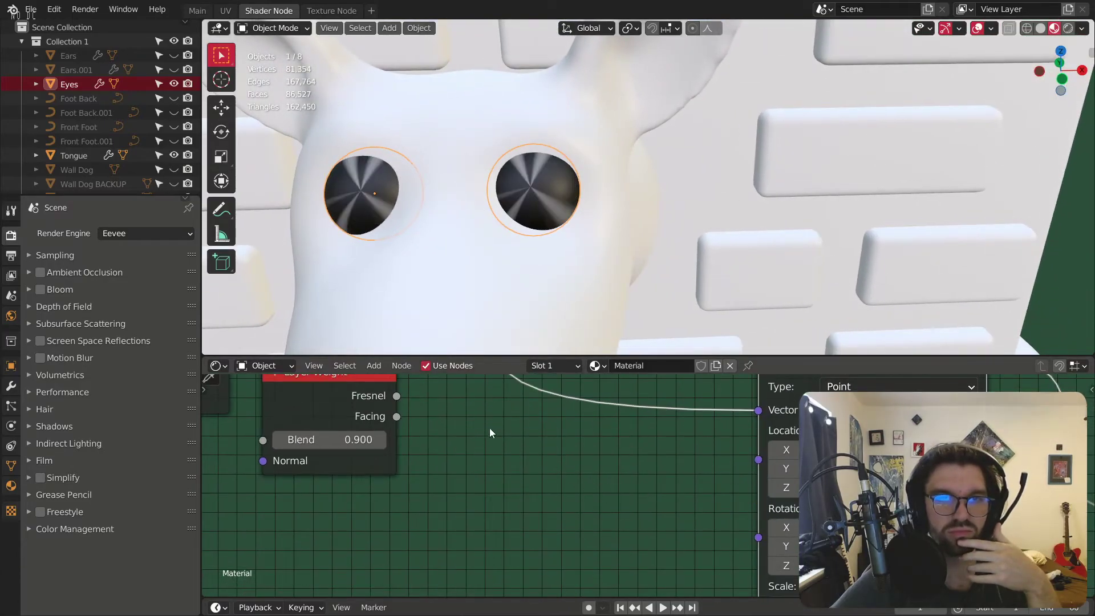
pyautogui.scroll(-6, 494, 456)
pyautogui.moveTo(1006, 513); pyautogui.dragTo(969, 504, button='middle')
pyautogui.moveTo(969, 503); pyautogui.dragTo(354, 511)
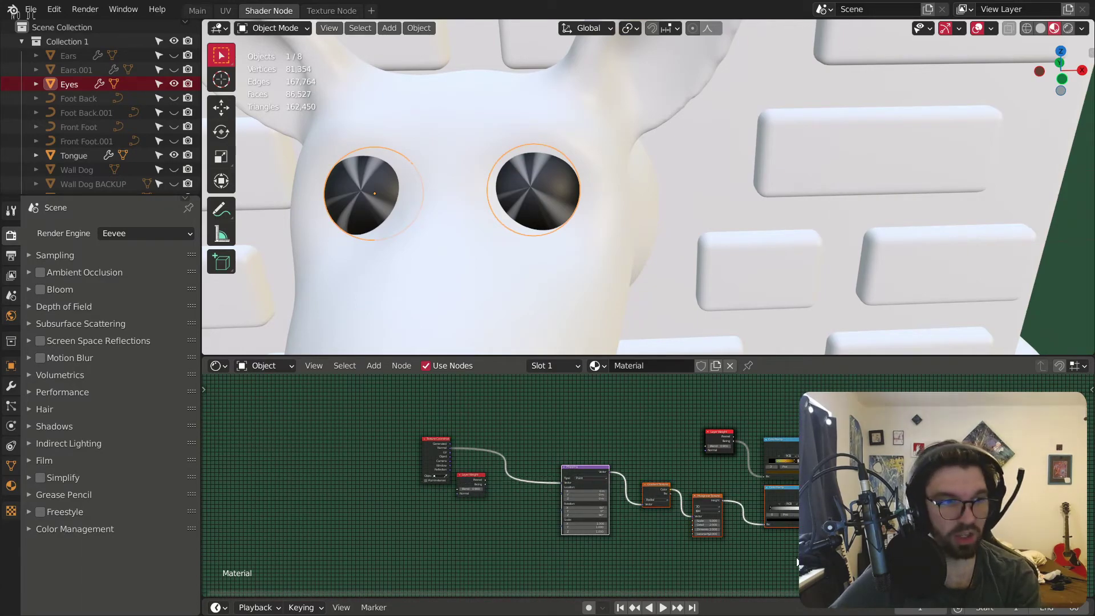
pyautogui.moveTo(770, 558); pyautogui.dragTo(420, 474)
pyautogui.press('x')
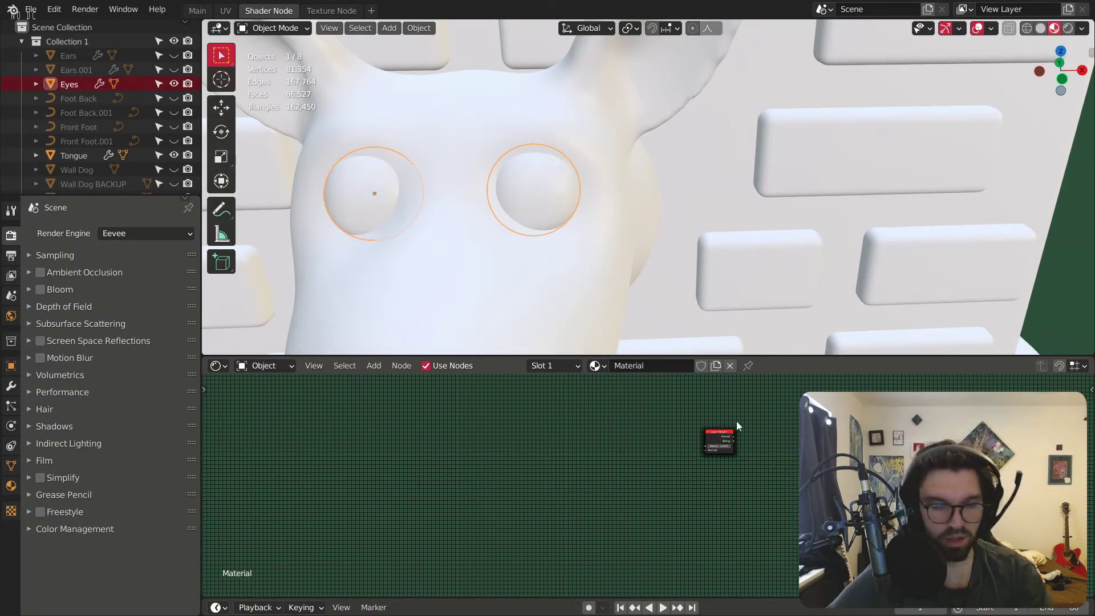
pyautogui.hotkey('ctrl', 'z')
# Step: Delete the Texture Coordinate, Mapping and texture nodes together with the lower Layer Weight node, keeping the iris-coloured ColorRamp branch
pyautogui.moveTo(804, 561); pyautogui.dragTo(403, 484)
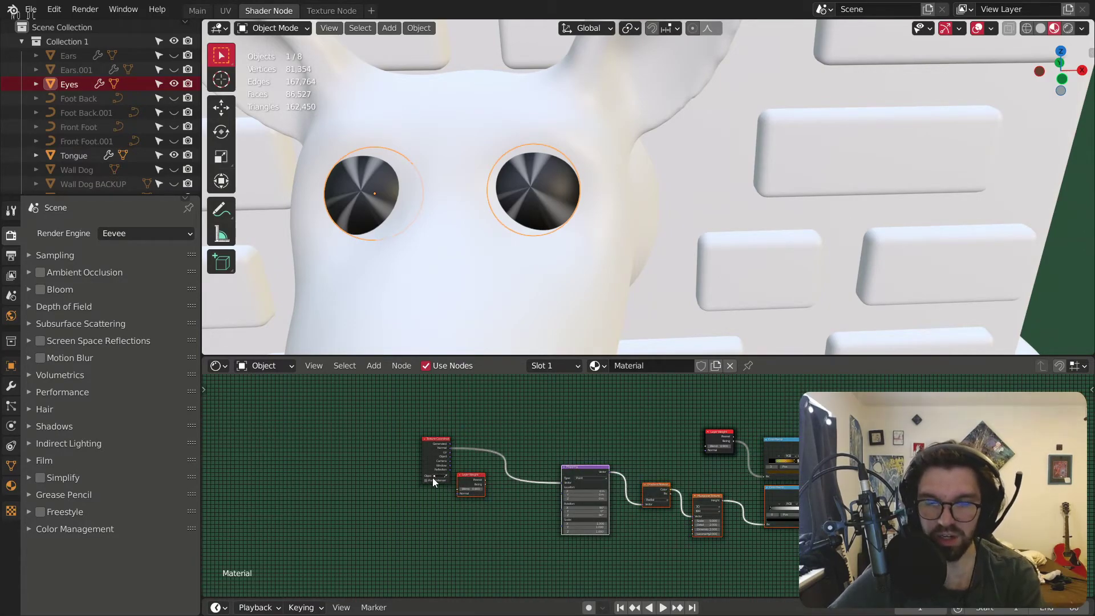
pyautogui.press('x')
# Step: Rearrange the Layer Weight, ColorRamp and Mix nodes of the eye material to make room beneath the ColorRamp
pyautogui.moveTo(779, 515); pyautogui.dragTo(740, 468, button='middle')
pyautogui.scroll(2, 570, 451)
pyautogui.scroll(2, 709, 480)
pyautogui.moveTo(704, 396); pyautogui.dragTo(461, 511)
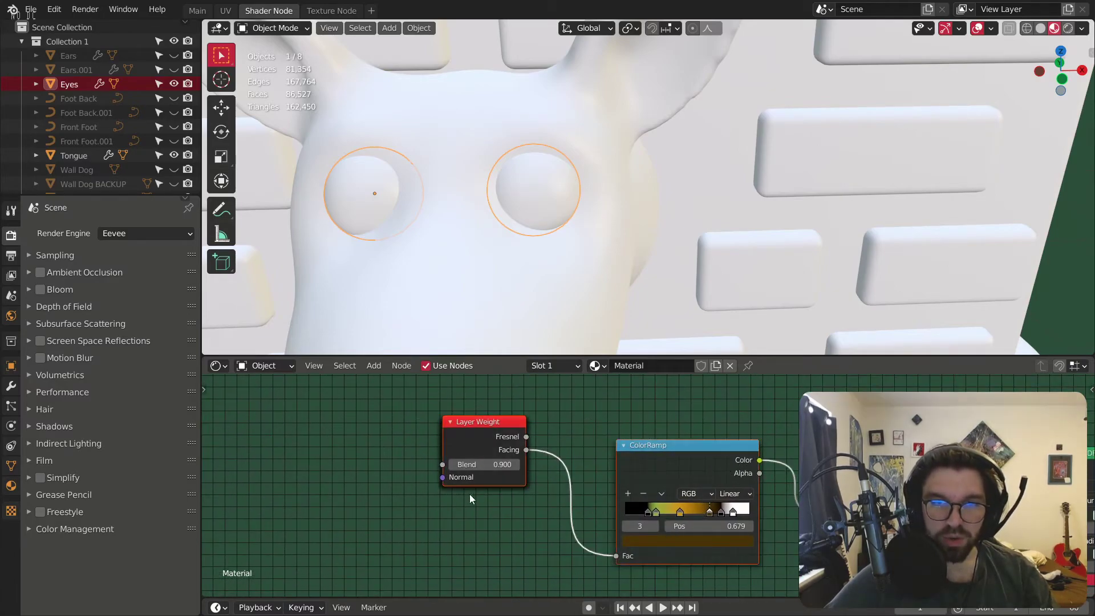
pyautogui.moveTo(506, 428); pyautogui.dragTo(312, 359)
pyautogui.moveTo(878, 451); pyautogui.dragTo(837, 491)
pyautogui.moveTo(856, 494); pyautogui.dragTo(804, 439, button='middle')
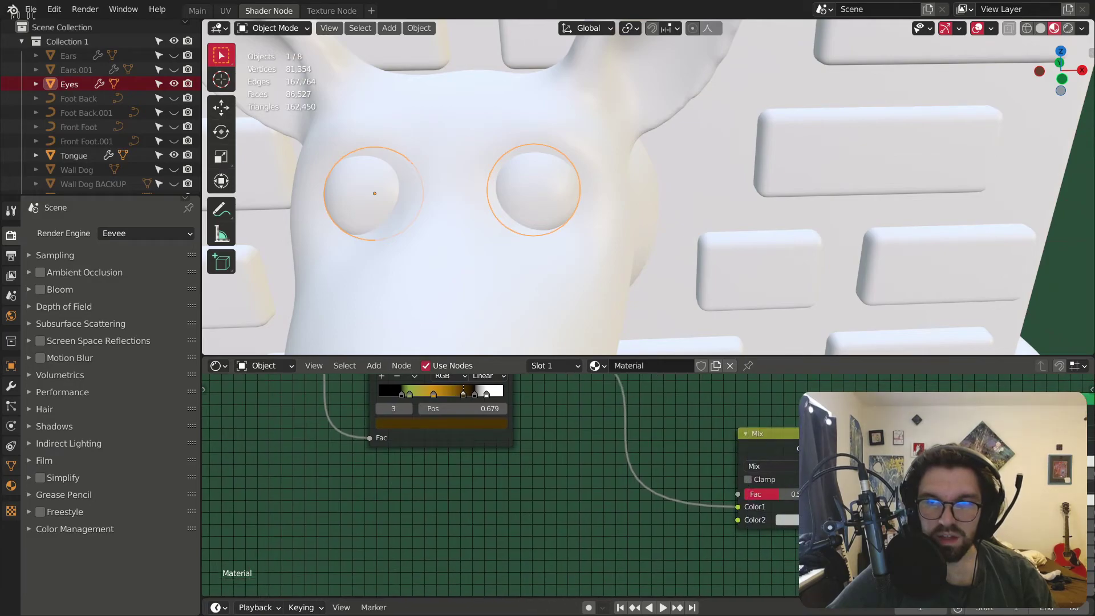
pyautogui.moveTo(775, 434); pyautogui.dragTo(708, 399)
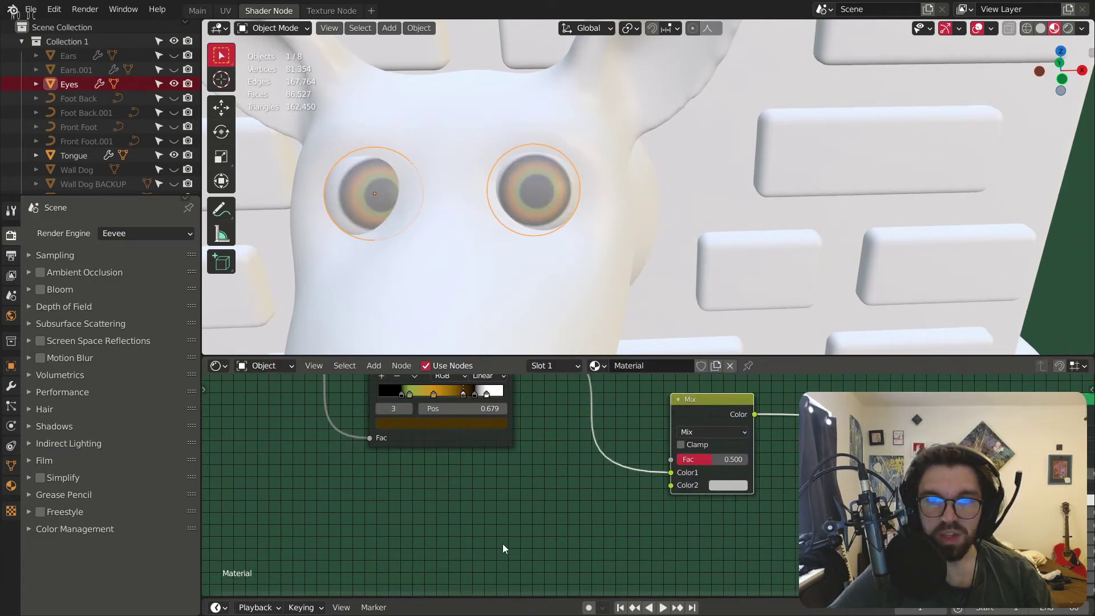
# Step: Add a Musgrave Texture node below the ColorRamp and connect its Height output to the Mix node's Color2
pyautogui.keyDown('ctrl'); pyautogui.hscroll(-4, 502, 549); pyautogui.keyUp('ctrl')
pyautogui.click(374, 366)
pyautogui.moveTo(401, 450)
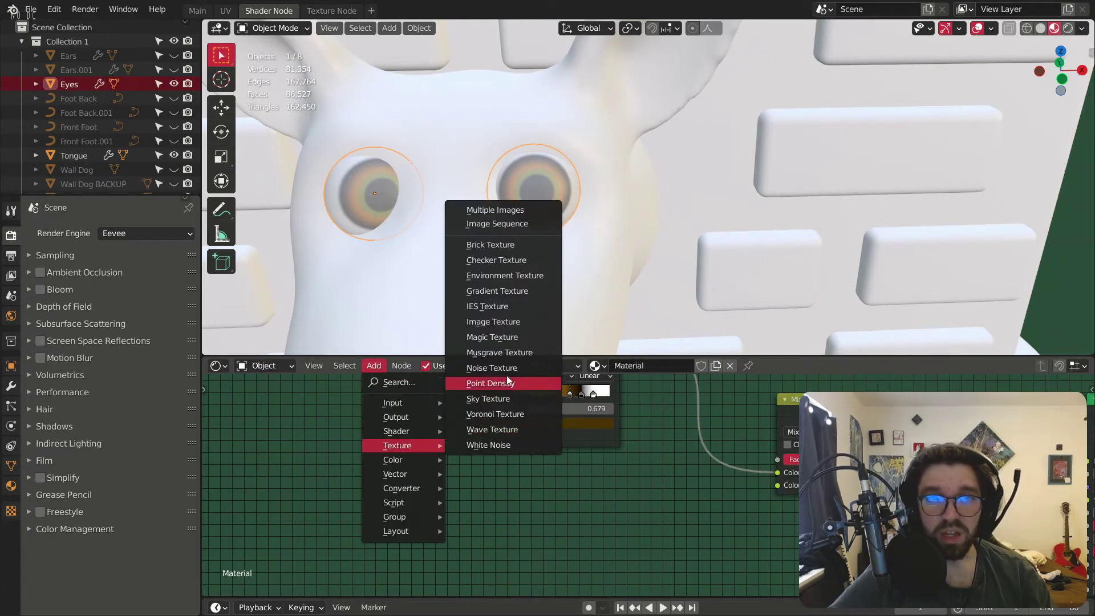
pyautogui.click(499, 355)
pyautogui.click(600, 488)
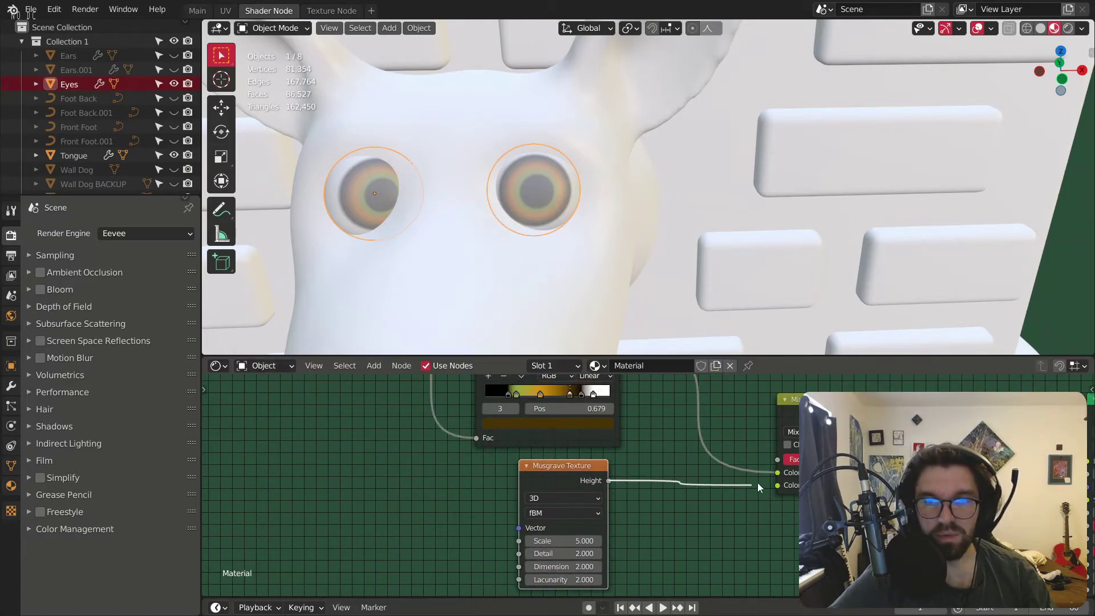
pyautogui.press('g')
# Step: Set the Musgrave Texture's Detail to 16 and Dimension to 0.5
pyautogui.moveTo(667, 539); pyautogui.dragTo(600, 377, button='middle')
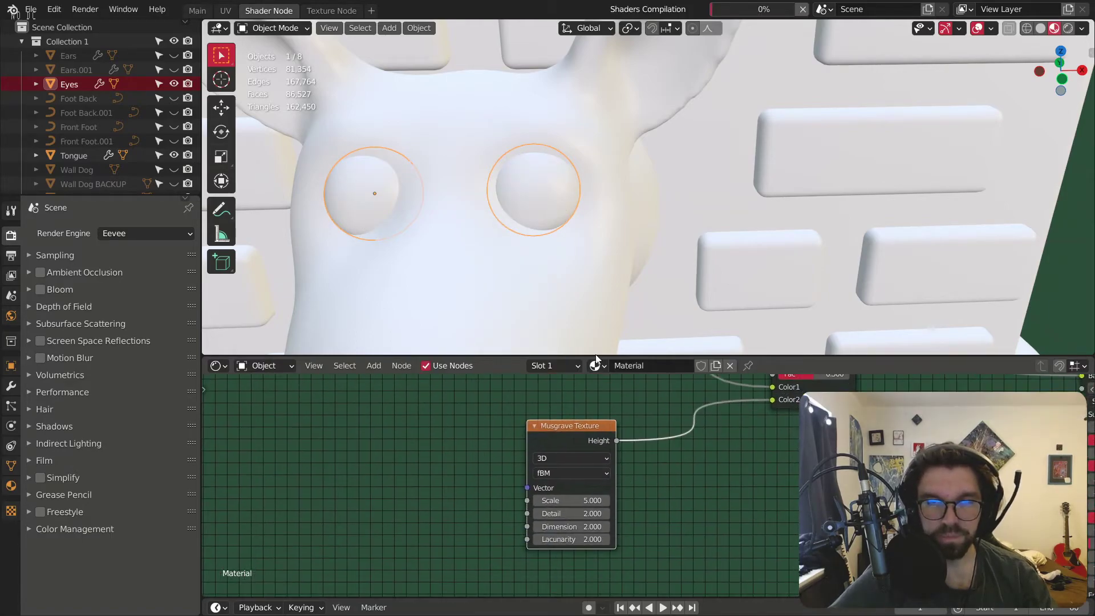
pyautogui.scroll(2, 575, 517)
pyautogui.scroll(2, 575, 516)
pyautogui.click(576, 492)
pyautogui.click(553, 516)
pyautogui.write('.5')
pyautogui.press('Return')
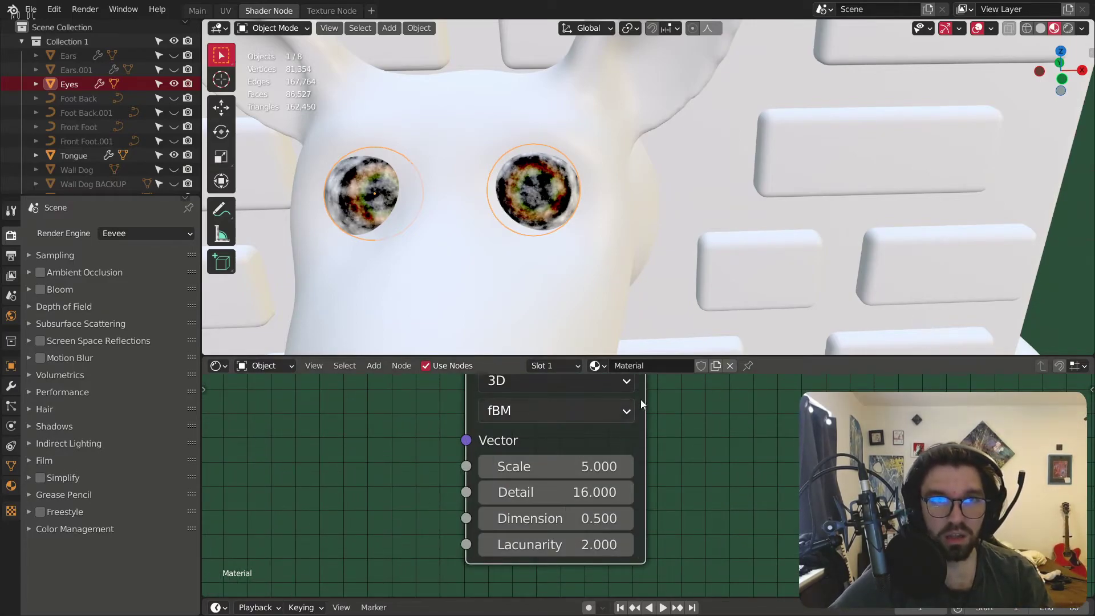
# Step: Try the Color Dodge blending mode on the Mix node and examine the eye up close
pyautogui.scroll(-3, 717, 497)
pyautogui.scroll(4, 788, 457)
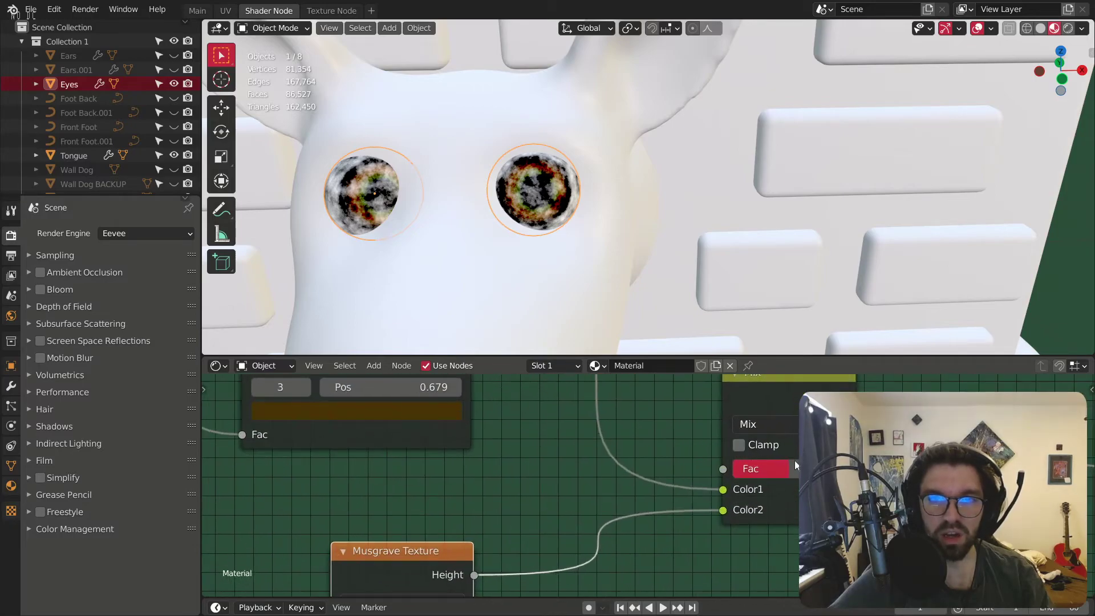
pyautogui.click(792, 422)
pyautogui.click(815, 191)
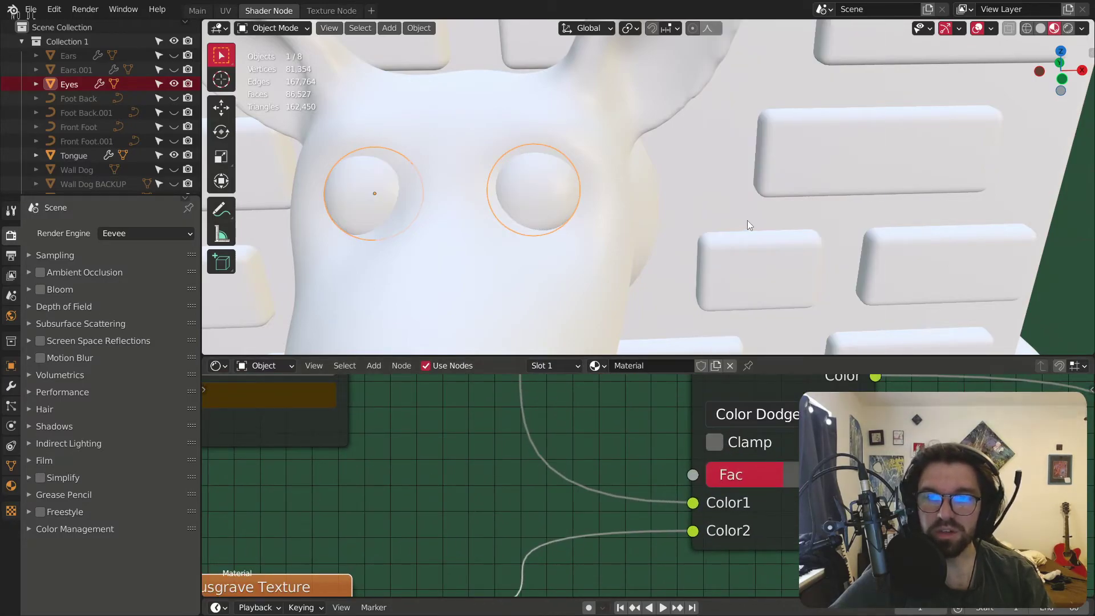
pyautogui.scroll(6, 532, 203)
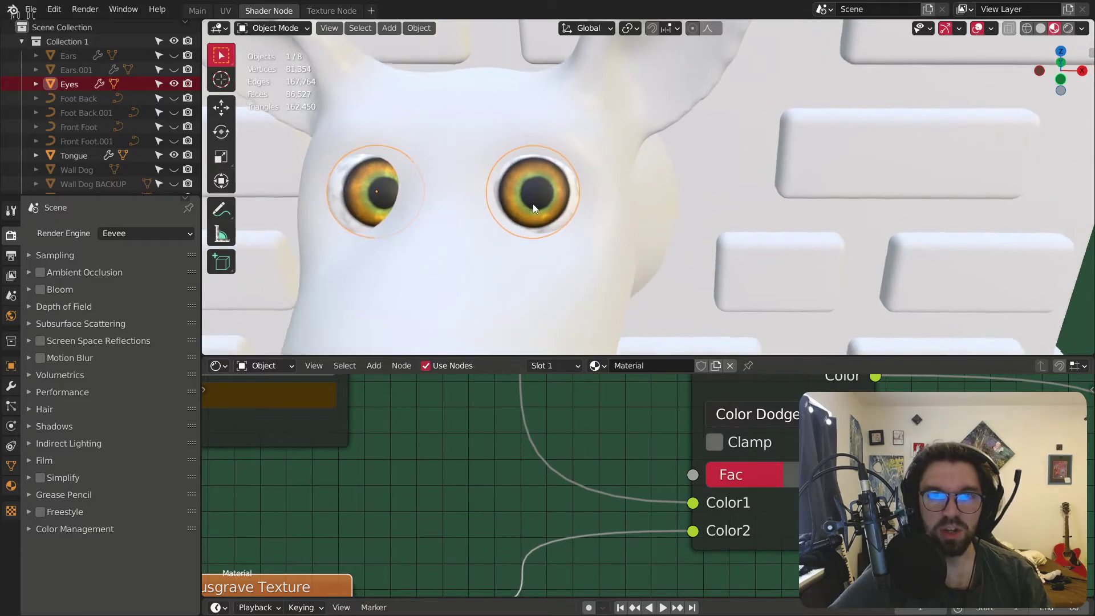
pyautogui.moveTo(519, 190); pyautogui.dragTo(503, 155, button='middle')
pyautogui.scroll(-4, 582, 473)
# Step: Try the Multiply blending mode on the node mixing the iris colours with the Musgrave Texture, checking the eye
pyautogui.moveTo(641, 481); pyautogui.dragTo(345, 500)
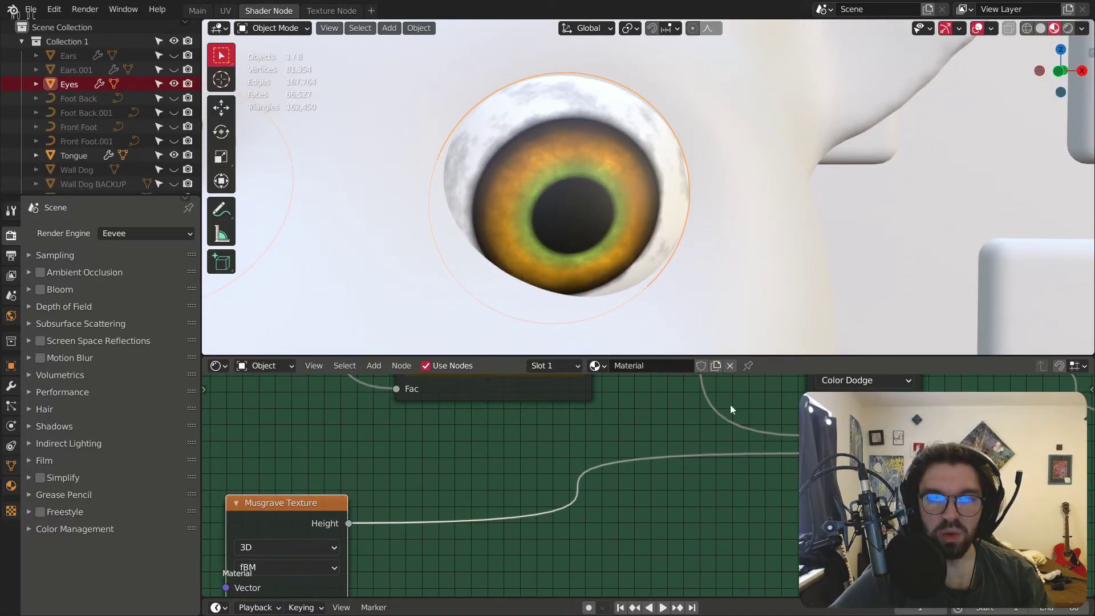
pyautogui.moveTo(876, 383); pyautogui.dragTo(725, 448, button='middle')
pyautogui.click(725, 447)
pyautogui.click(725, 448)
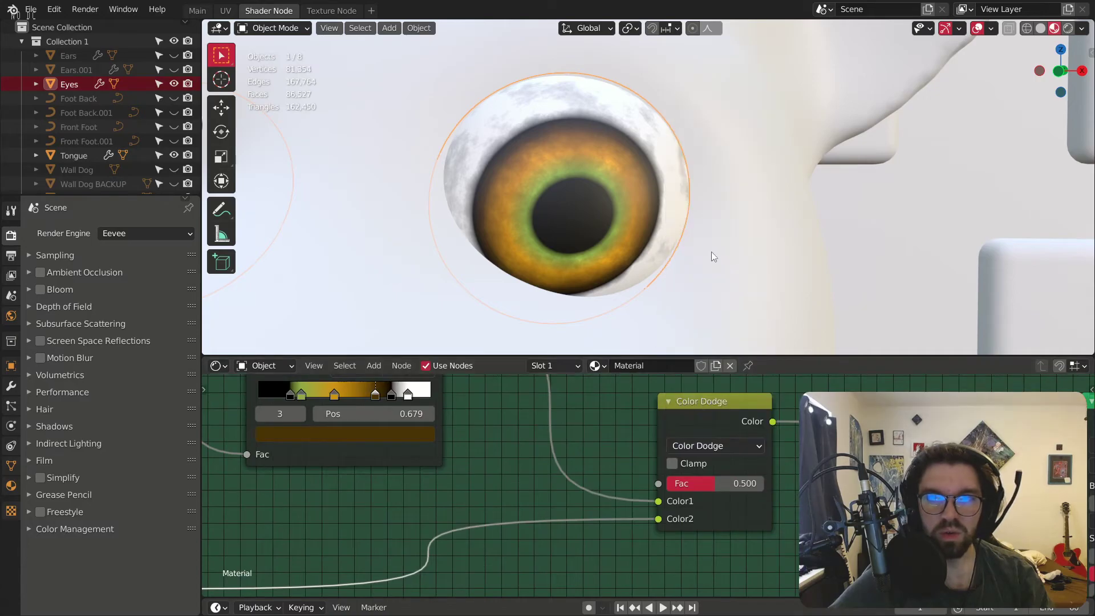
pyautogui.click(725, 448)
pyautogui.click(706, 383)
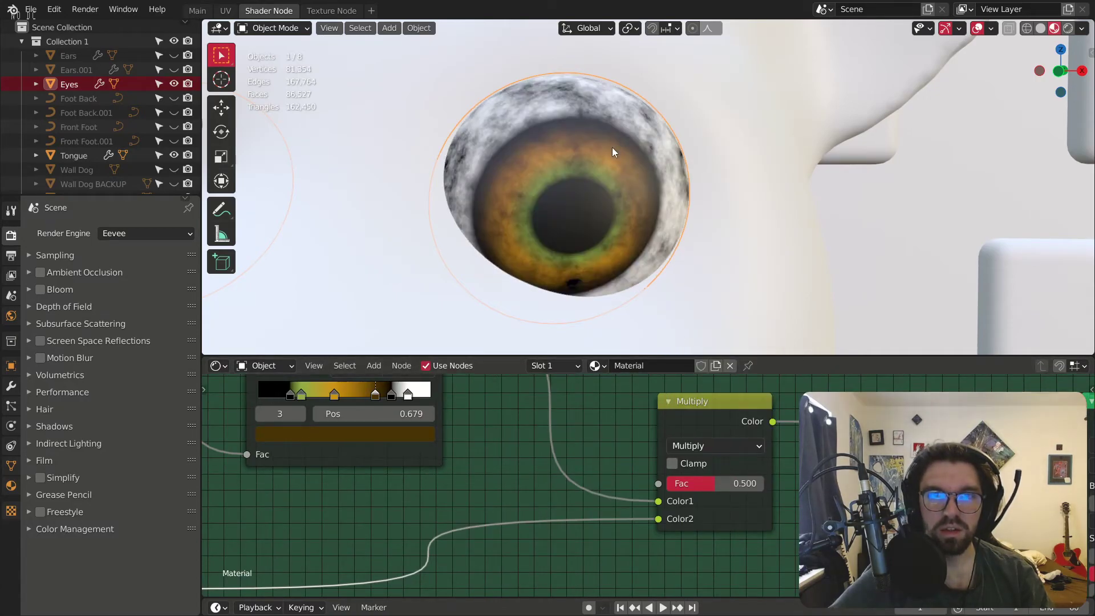
pyautogui.moveTo(616, 146); pyautogui.dragTo(570, 191, button='middle')
# Step: Try the Divide and Subtract blending modes on the colour mixing node, viewing the eye from different angles
pyautogui.click(720, 447)
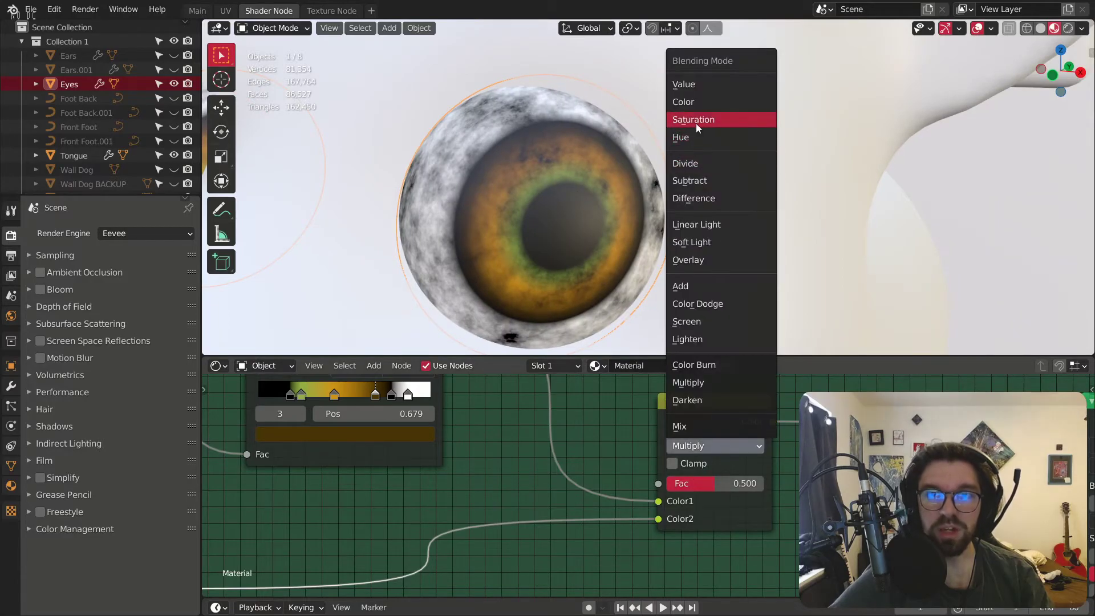
pyautogui.click(701, 163)
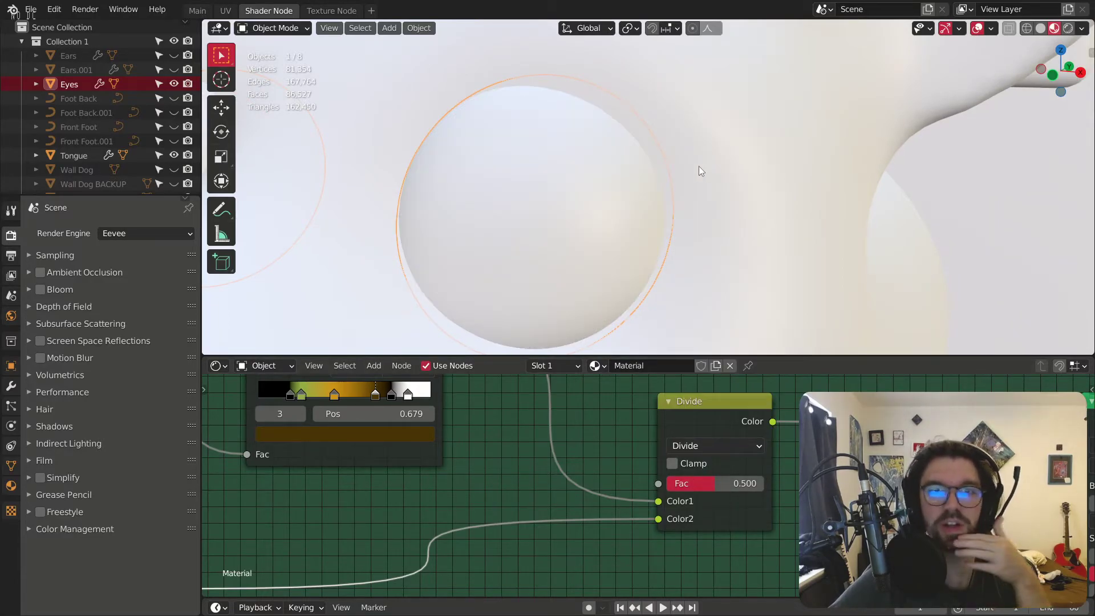
pyautogui.moveTo(698, 167); pyautogui.dragTo(634, 162, button='middle')
pyautogui.click(720, 445)
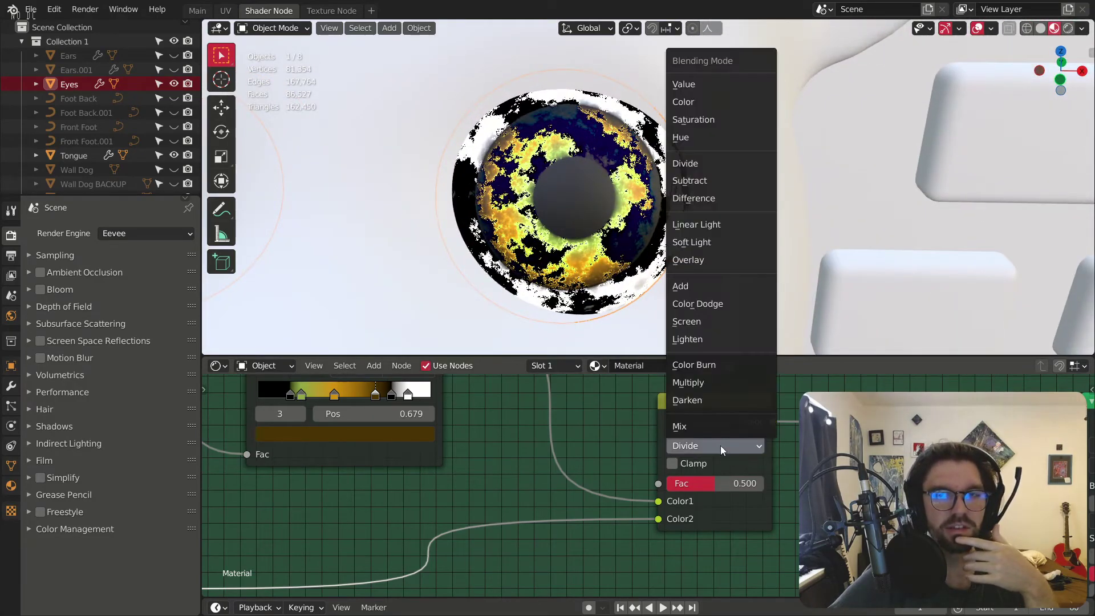
pyautogui.click(706, 181)
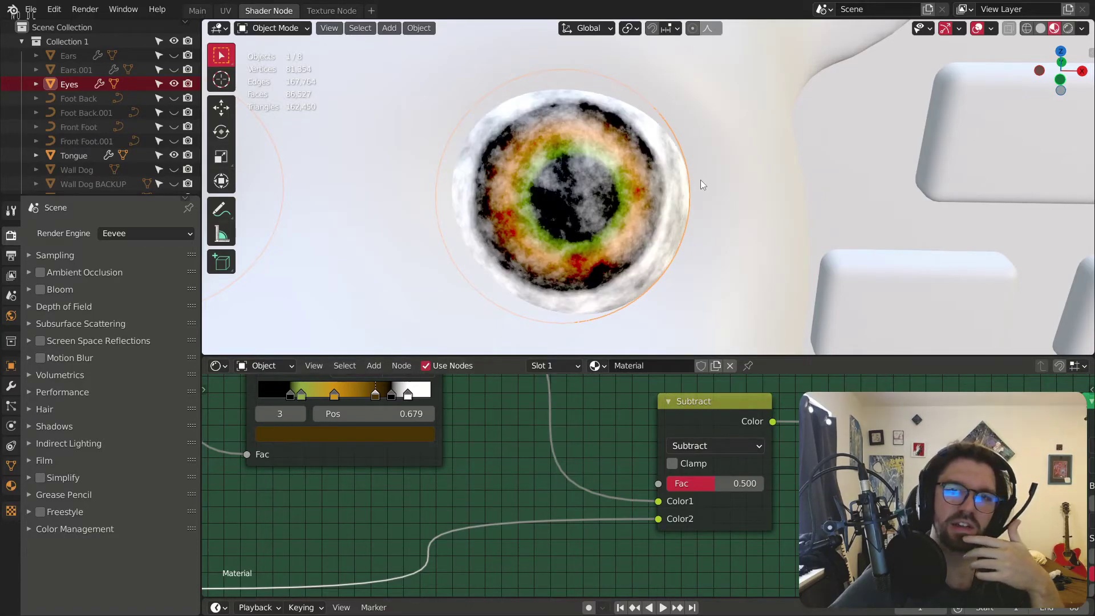
pyautogui.moveTo(702, 181); pyautogui.dragTo(541, 128, button='middle')
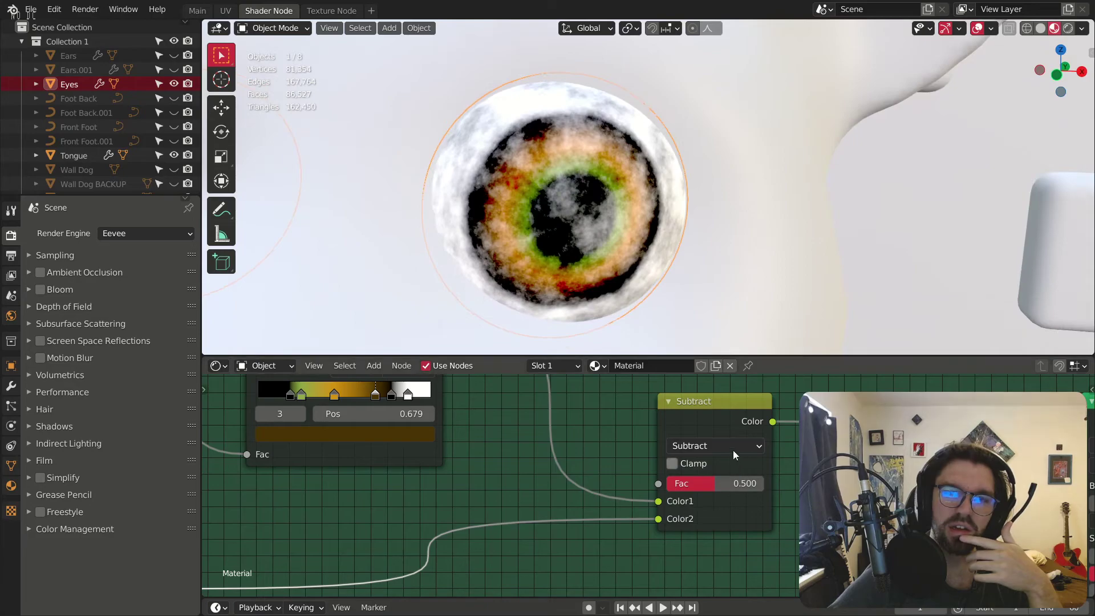
# Step: Try the Add and Difference blending modes on the colour mixing node and inspect the eye
pyautogui.click(719, 450)
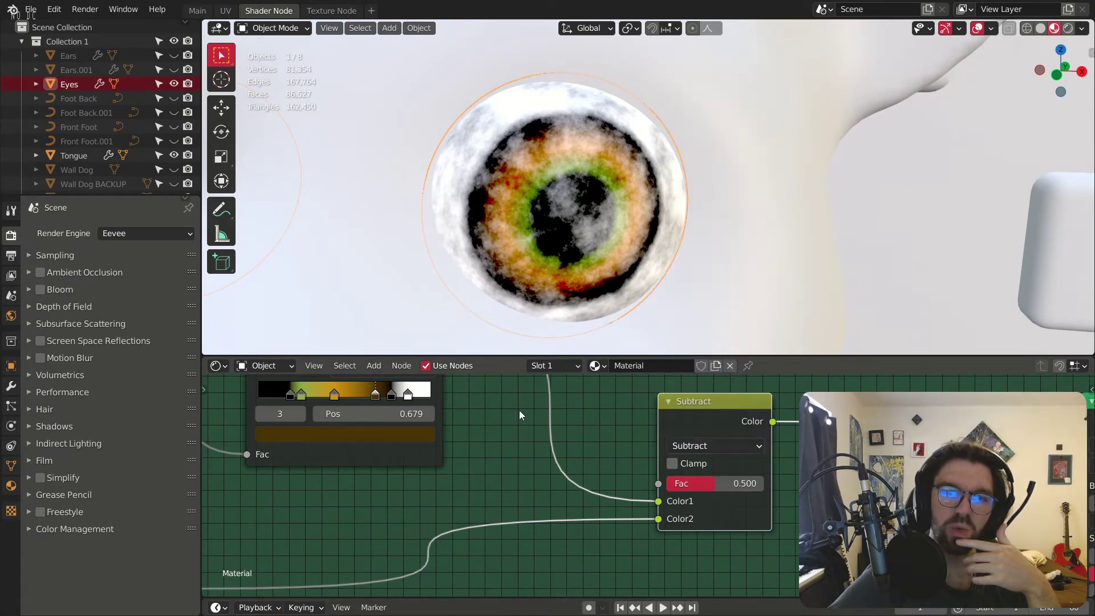
pyautogui.click(716, 445)
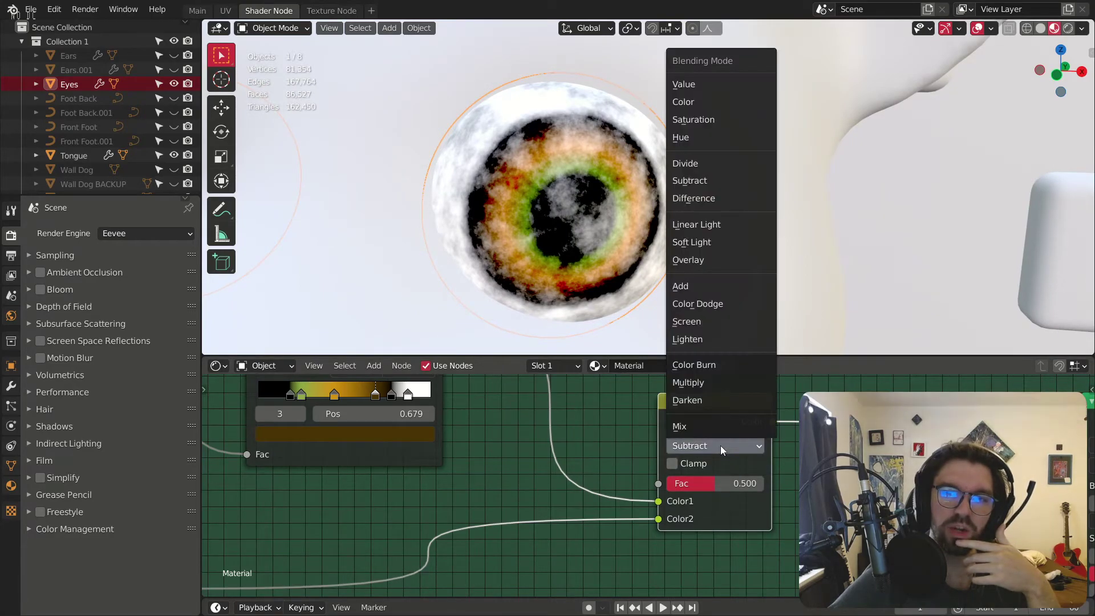
pyautogui.click(698, 287)
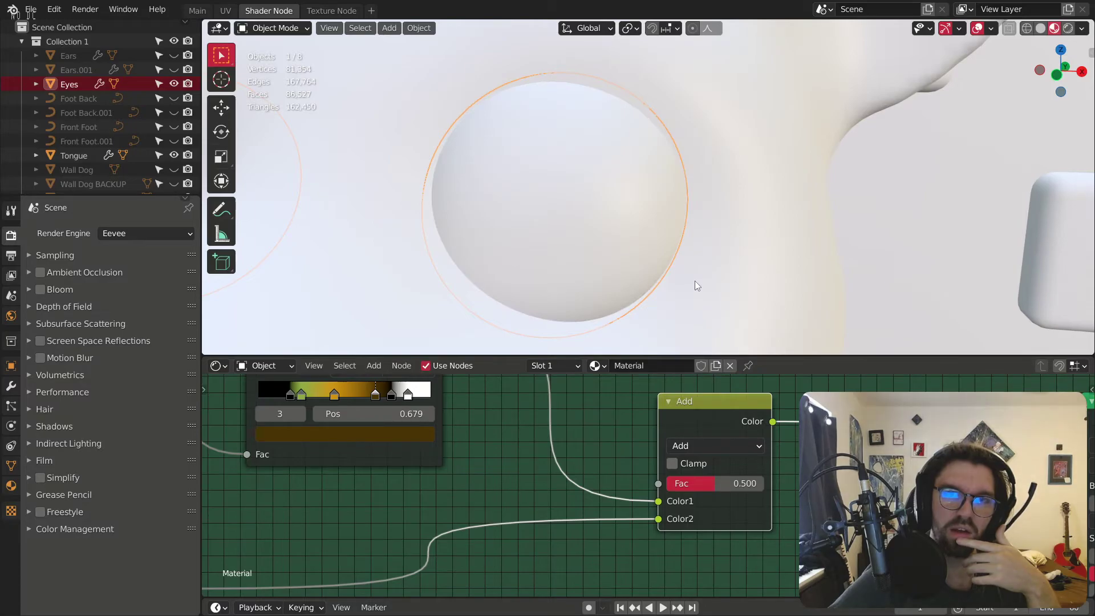
pyautogui.click(710, 448)
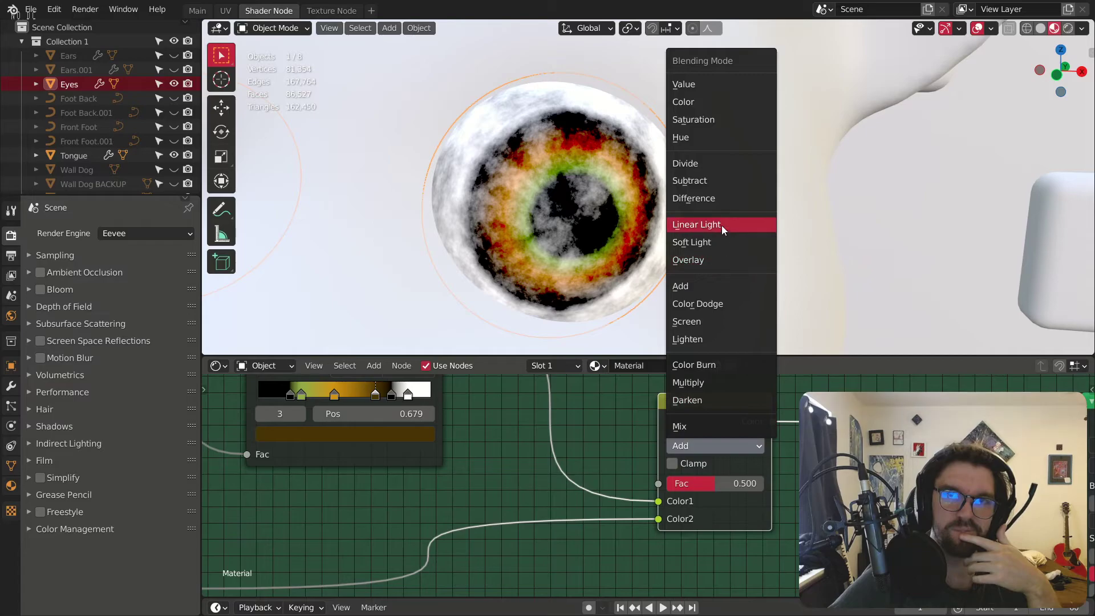
pyautogui.click(717, 198)
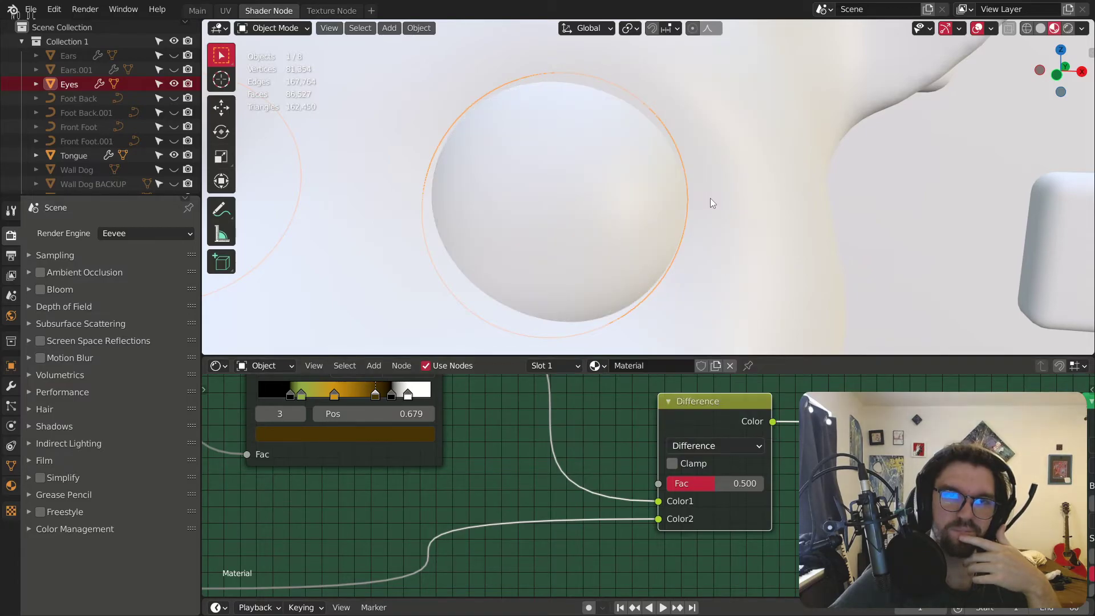
pyautogui.moveTo(712, 203)
pyautogui.mouseDown(button='middle')
pyautogui.moveTo(616, 259)
pyautogui.moveTo(644, 308)
pyautogui.mouseUp(button='middle')
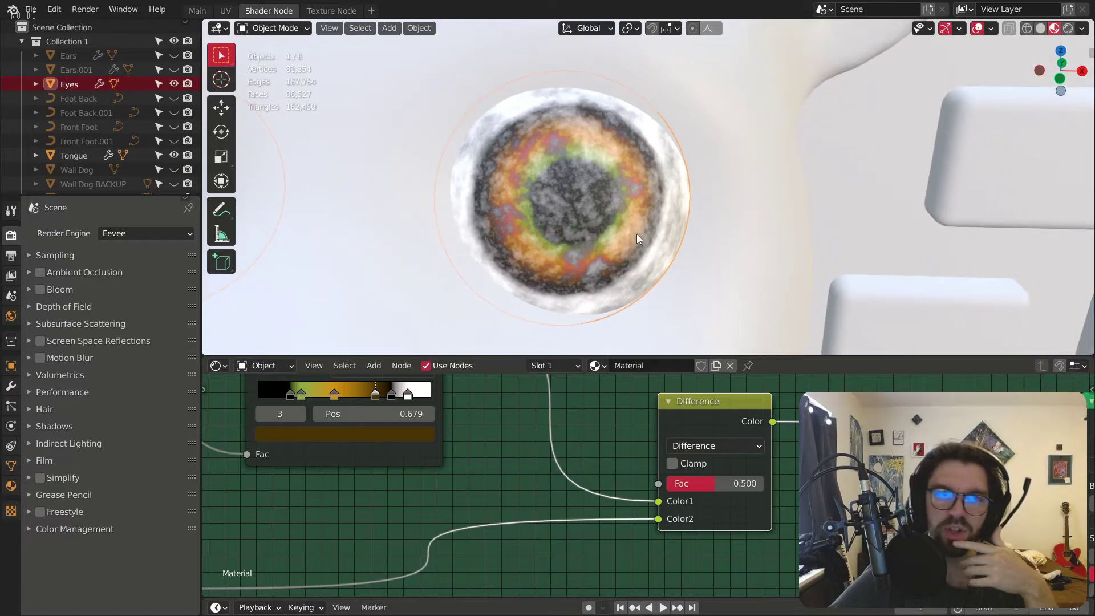
# Step: Set the colour mixing node's blending mode to Linear Light
pyautogui.click(707, 446)
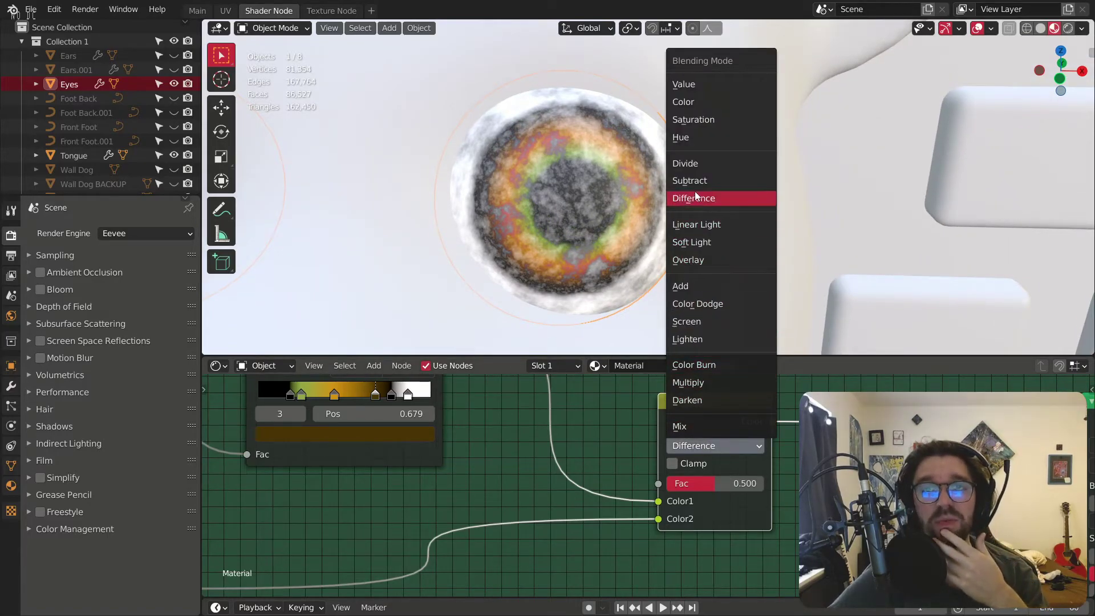
pyautogui.click(706, 226)
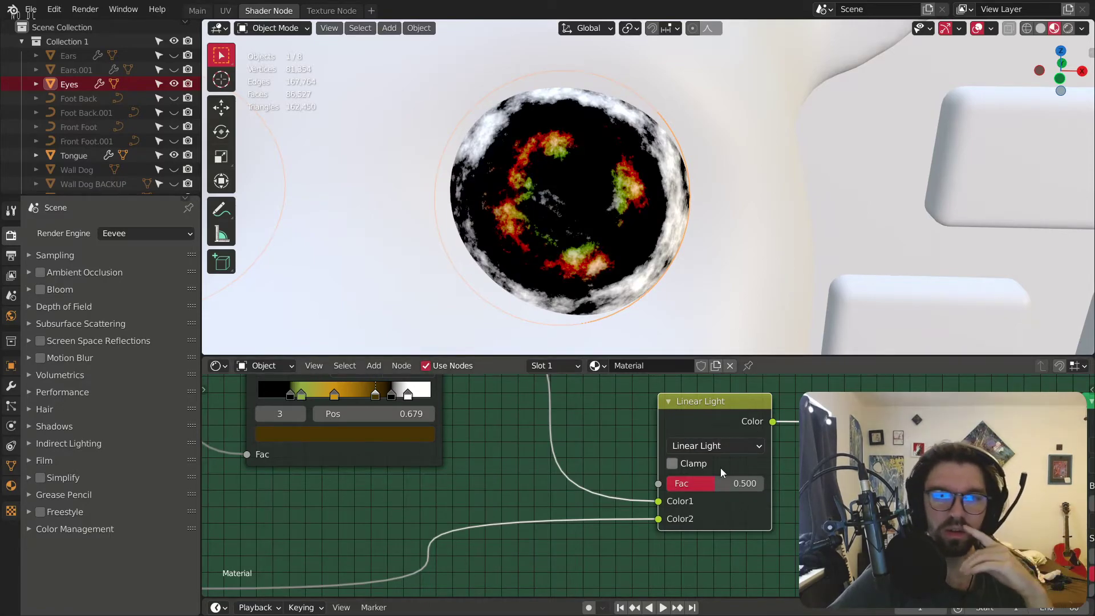
# Step: Insert an Invert node on the link between the Musgrave Texture and the Linear Light node, and check both eyes
pyautogui.moveTo(390, 389); pyautogui.dragTo(604, 354, button='middle')
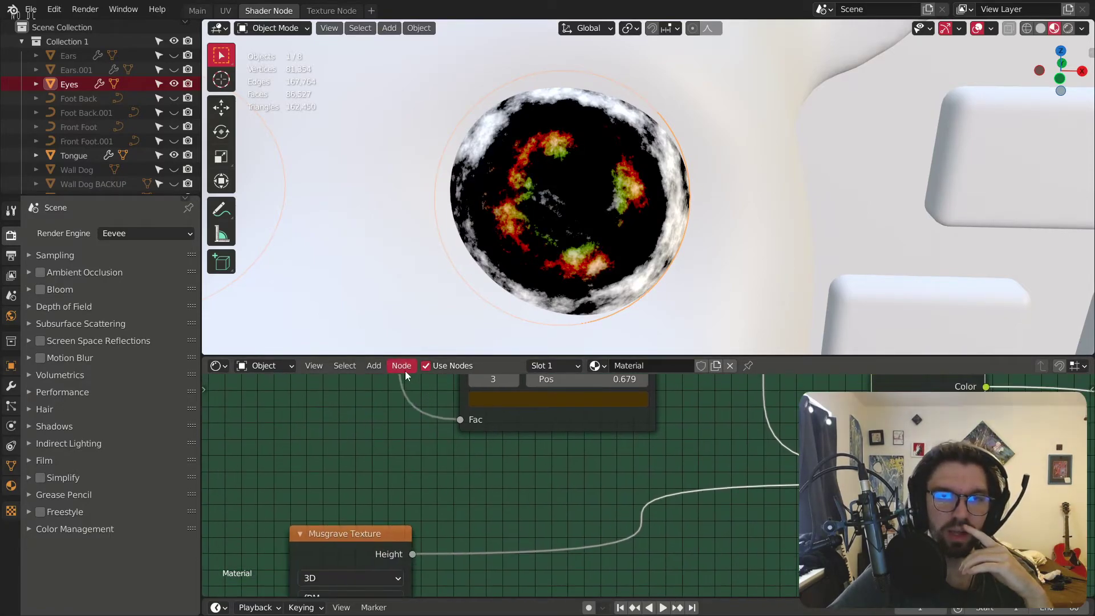
pyautogui.click(373, 365)
pyautogui.moveTo(412, 456)
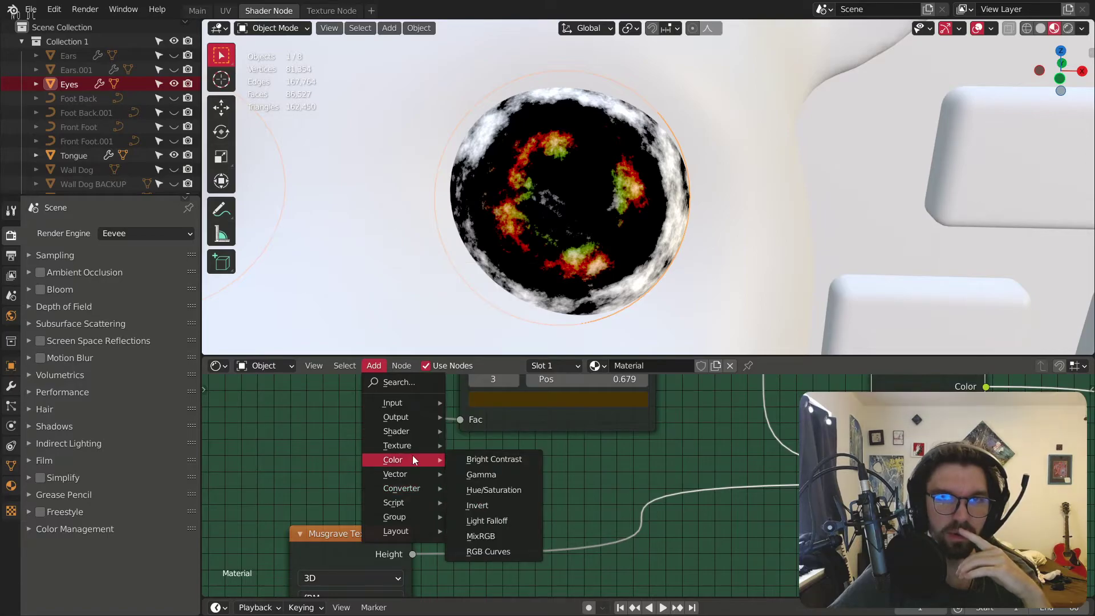
pyautogui.click(503, 508)
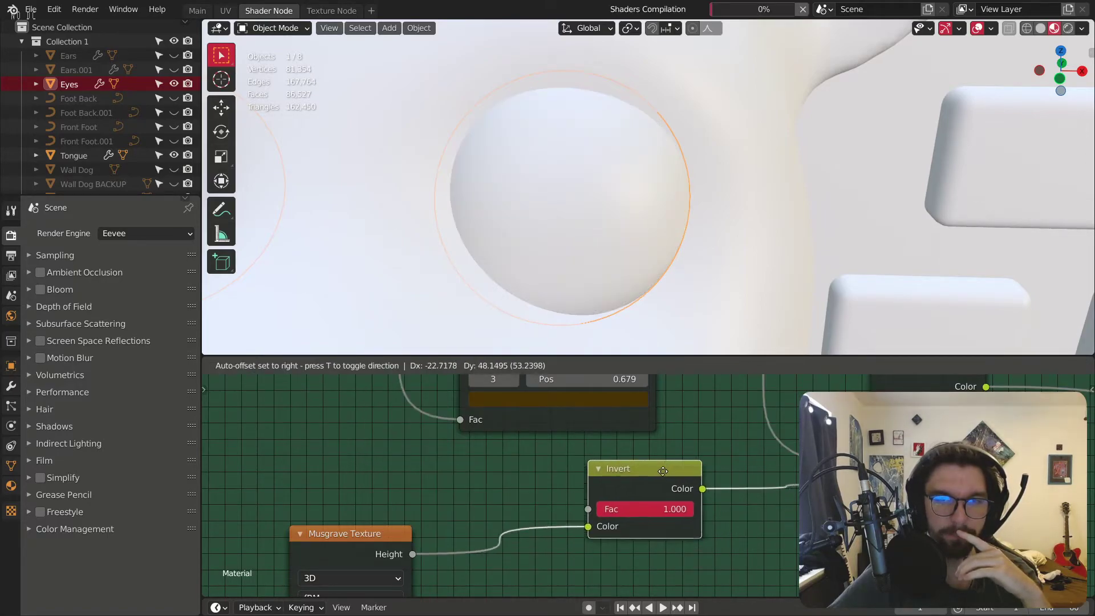
pyautogui.click(635, 453)
pyautogui.moveTo(619, 191); pyautogui.dragTo(542, 177, button='middle')
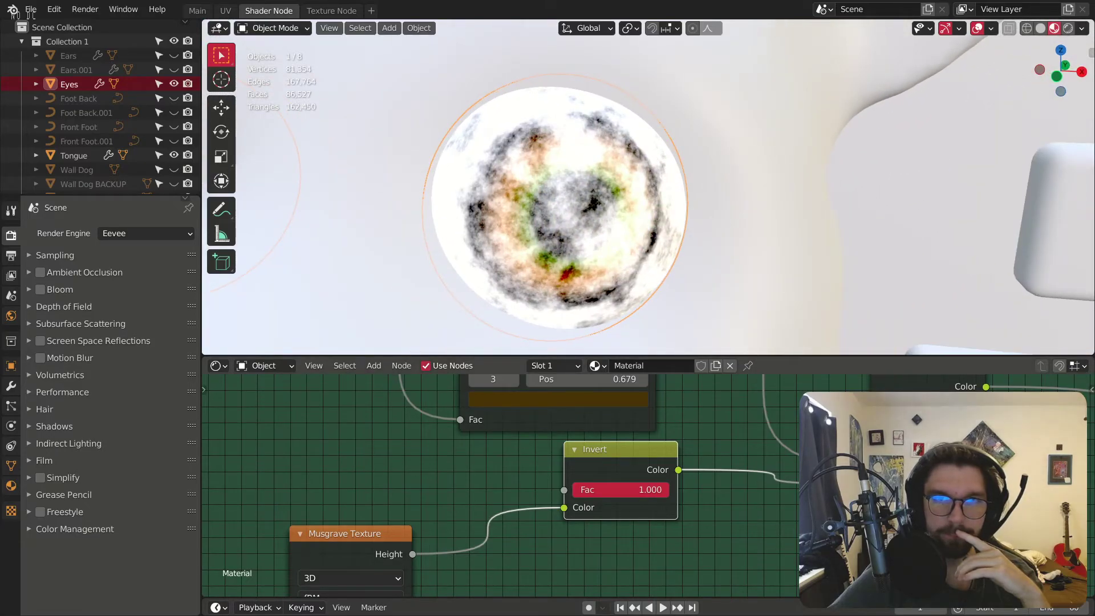
pyautogui.scroll(-5, 583, 187)
pyautogui.moveTo(582, 187); pyautogui.dragTo(598, 508, button='middle')
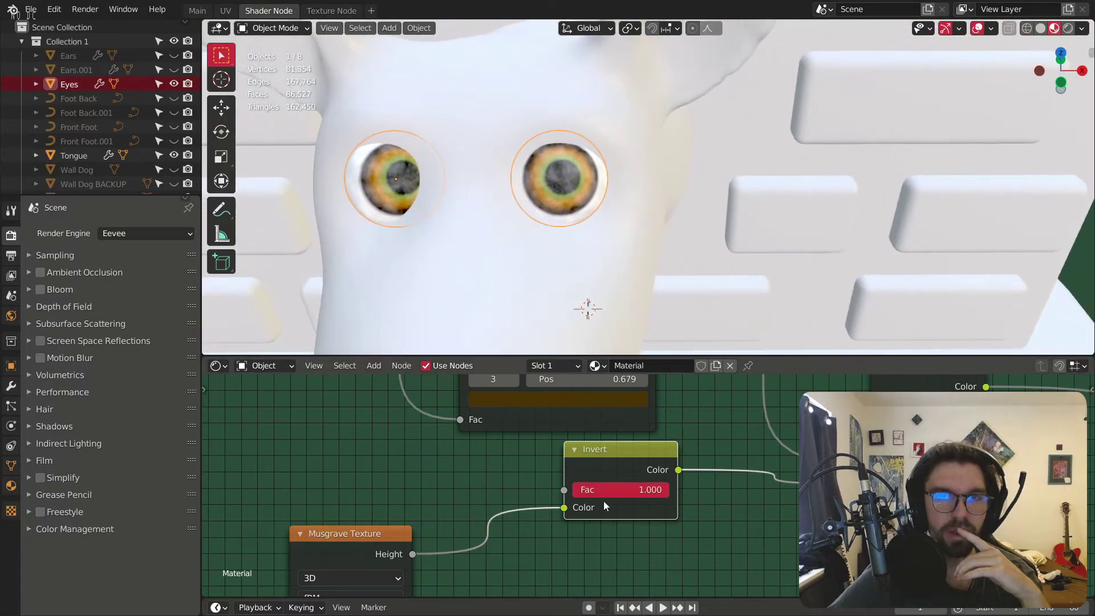
# Step: Remove the Musgrave Texture, Invert and Linear Light nodes from the eye material and link the ColorRamp's Color directly to the Base Color
pyautogui.press('Delete')
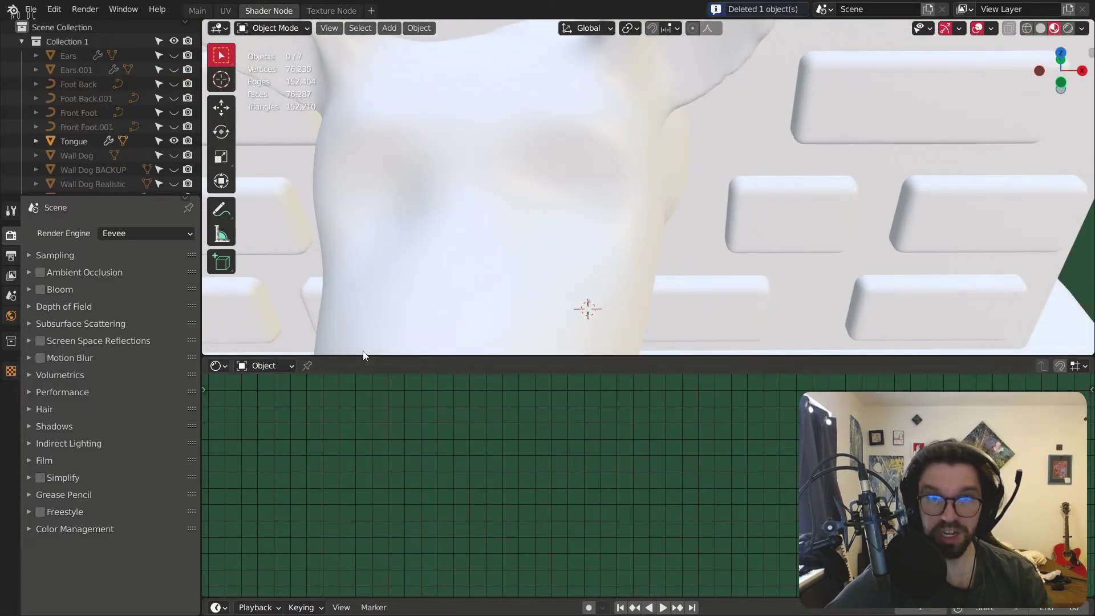
pyautogui.hotkey('ctrl', 'z')
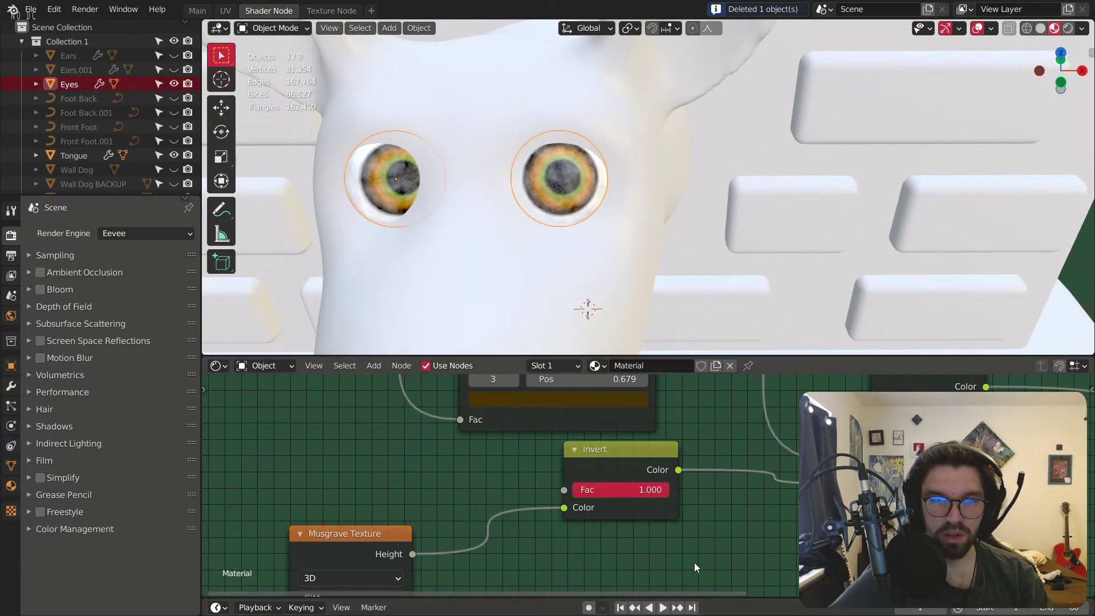
pyautogui.hotkey('ctrl', 'z')
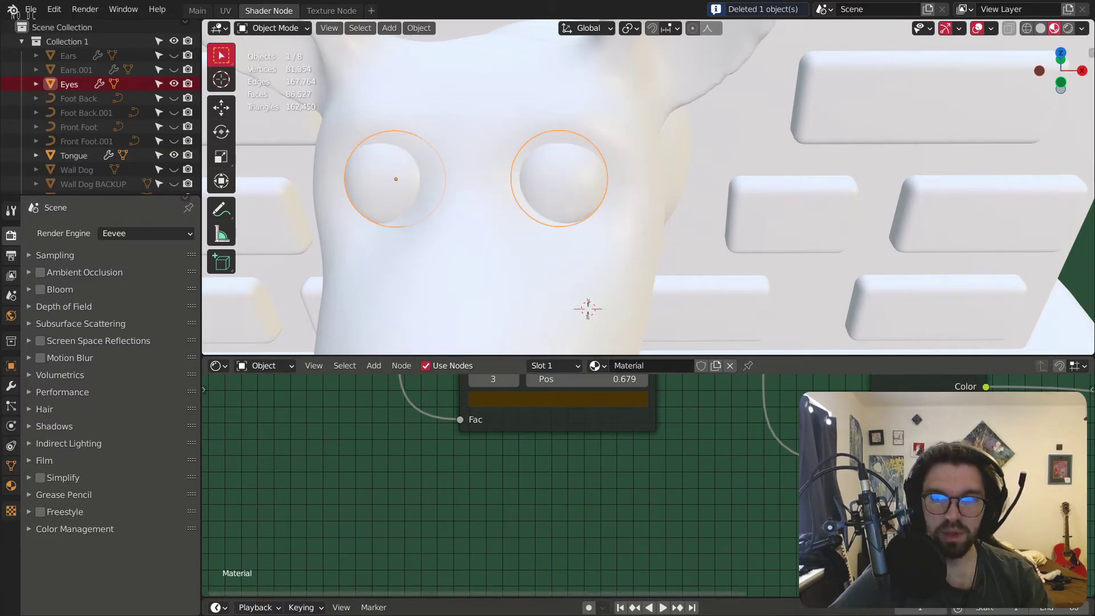
pyautogui.scroll(-2, 700, 483)
pyautogui.moveTo(516, 389); pyautogui.dragTo(821, 489)
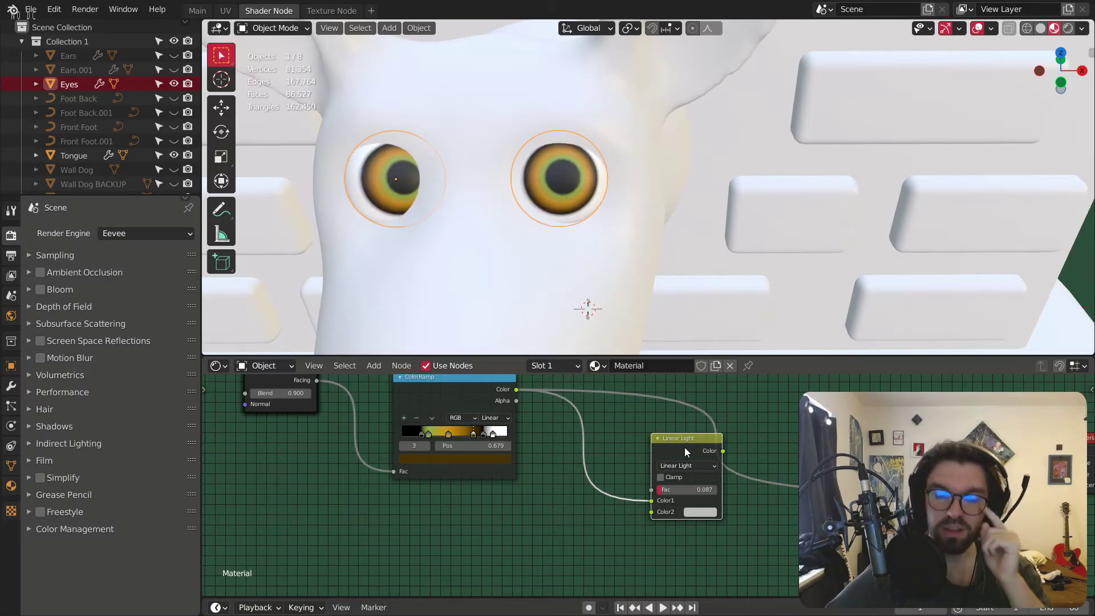
pyautogui.press('x')
pyautogui.scroll(-3, 547, 542)
pyautogui.moveTo(532, 525); pyautogui.dragTo(566, 447)
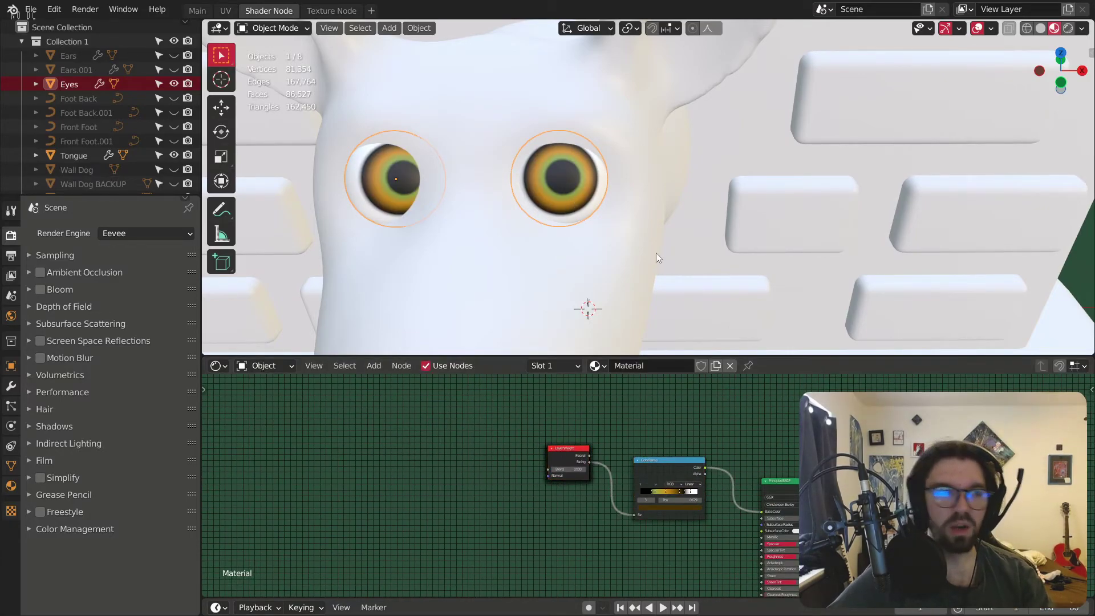
# Step: Assign the existing Q Gold material to the round base beneath the wall
pyautogui.moveTo(546, 176); pyautogui.dragTo(548, 217, button='middle')
pyautogui.click(579, 237)
pyautogui.click(616, 366)
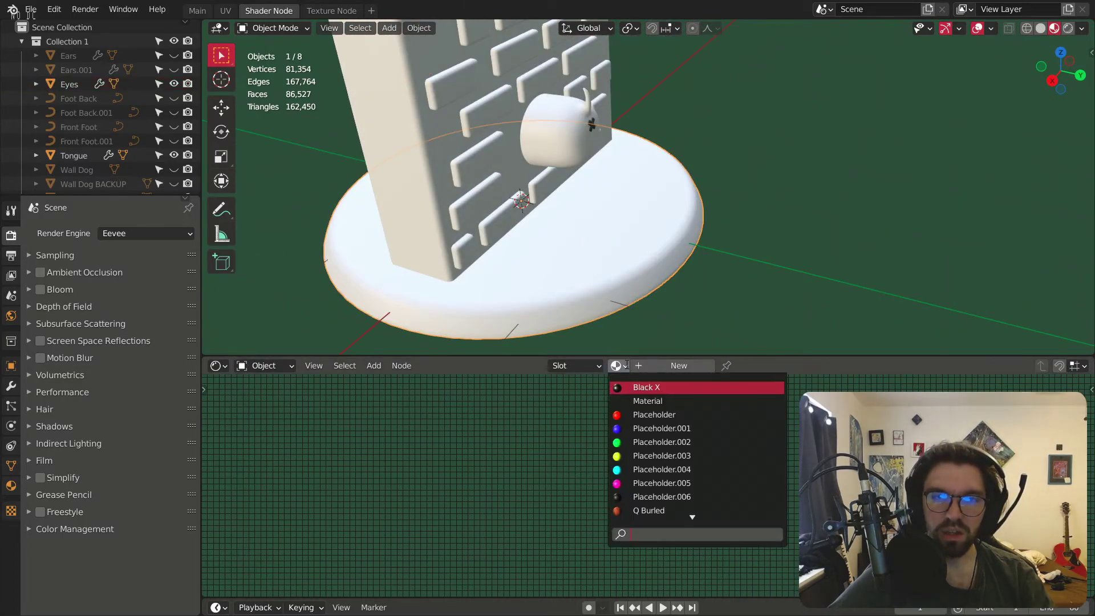
pyautogui.click(648, 442)
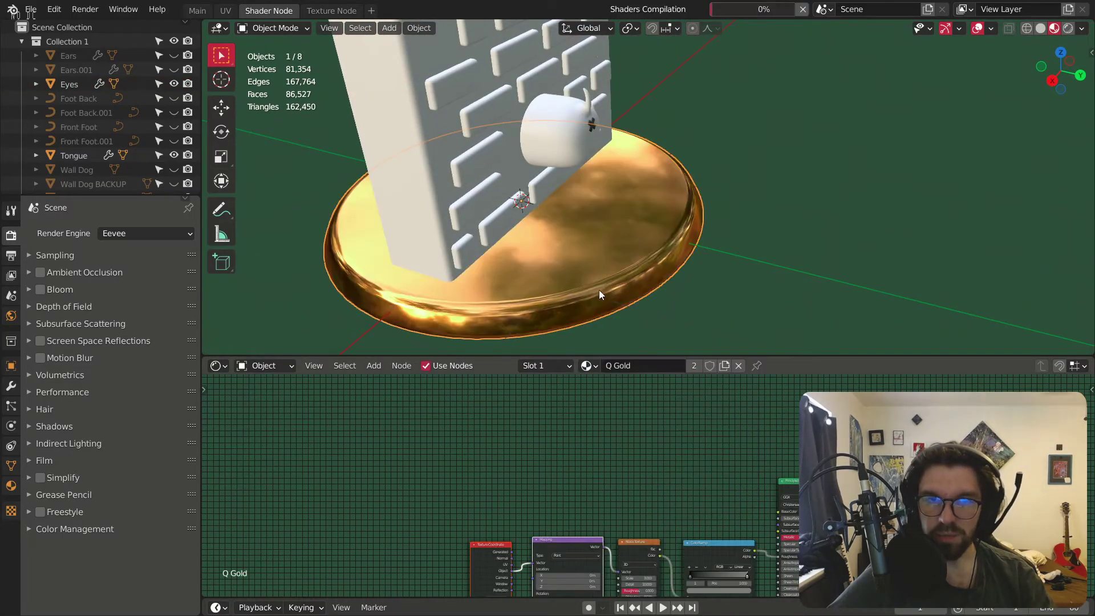
# Step: Set the first stop of the Q Gold material's ColorRamp to white and inspect the base from another angle
pyautogui.scroll(2, 607, 323)
pyautogui.scroll(6, 753, 575)
pyautogui.click(558, 472)
pyautogui.click(587, 521)
pyautogui.moveTo(732, 268); pyautogui.dragTo(731, 226)
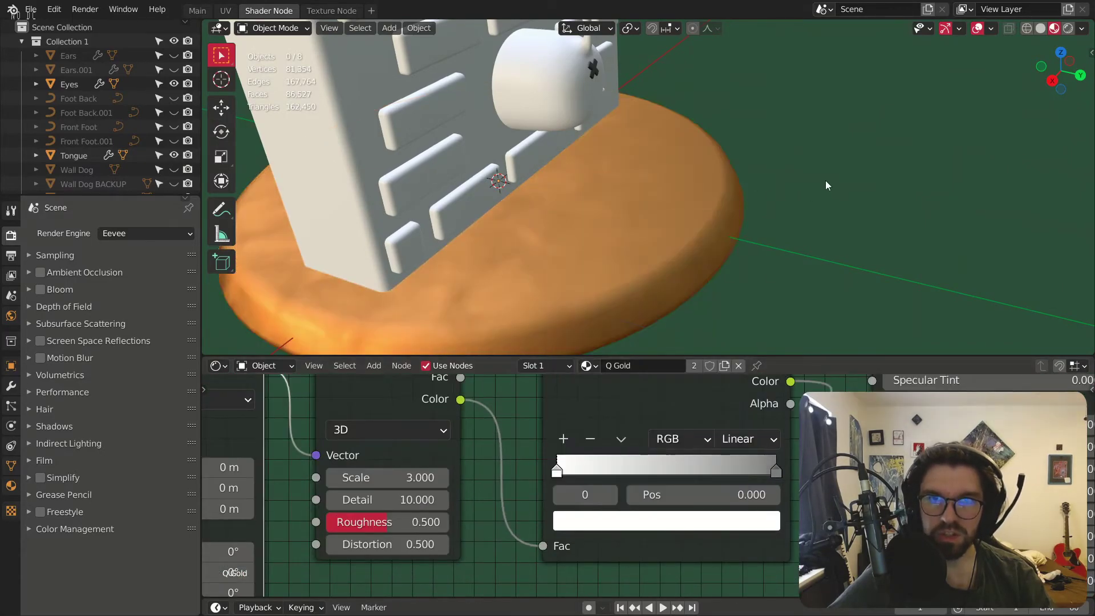
pyautogui.scroll(-3, 674, 240)
pyautogui.moveTo(673, 239); pyautogui.dragTo(642, 217, button='middle')
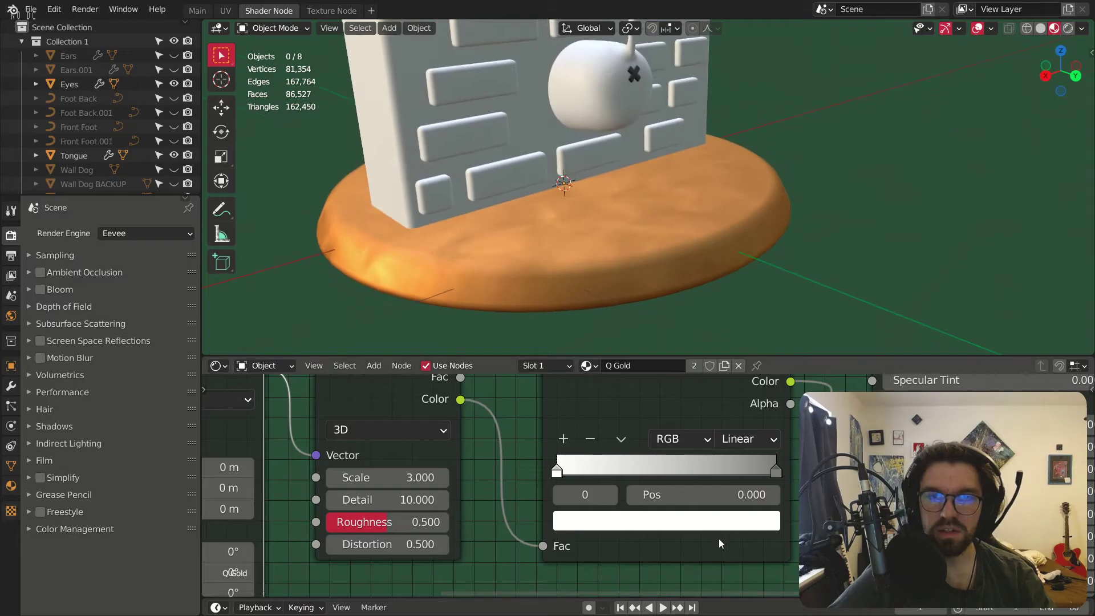
# Step: Darken the first stop of the Q Gold ColorRamp to a light grey and open the noise texture's Scale for editing
pyautogui.click(590, 527)
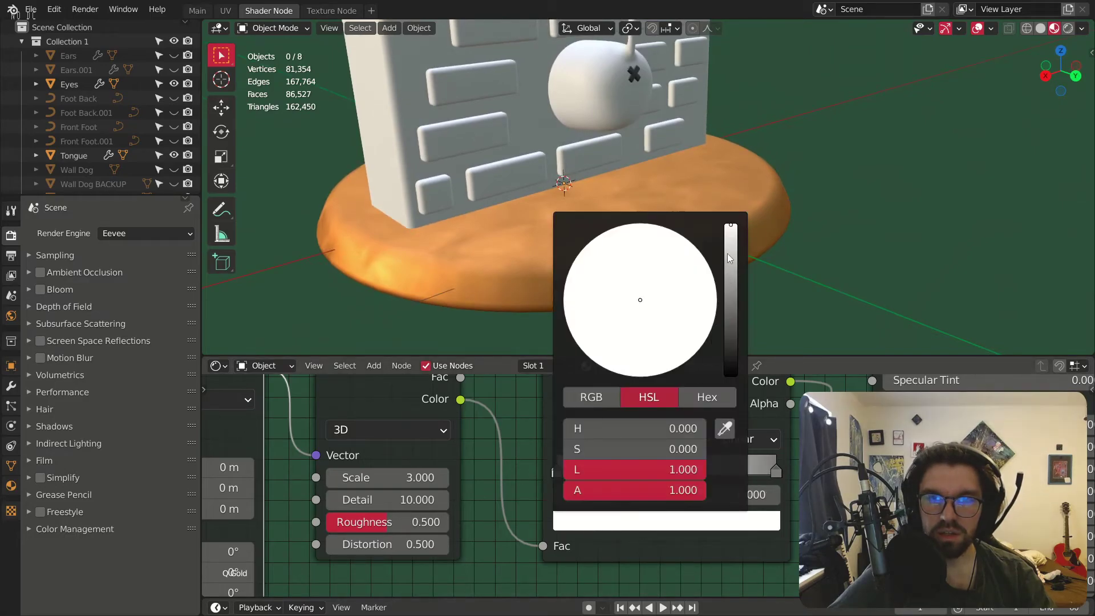
pyautogui.moveTo(734, 237); pyautogui.dragTo(732, 254)
pyautogui.moveTo(844, 154); pyautogui.dragTo(569, 407, button='middle')
pyautogui.moveTo(500, 512); pyautogui.dragTo(638, 518, button='middle')
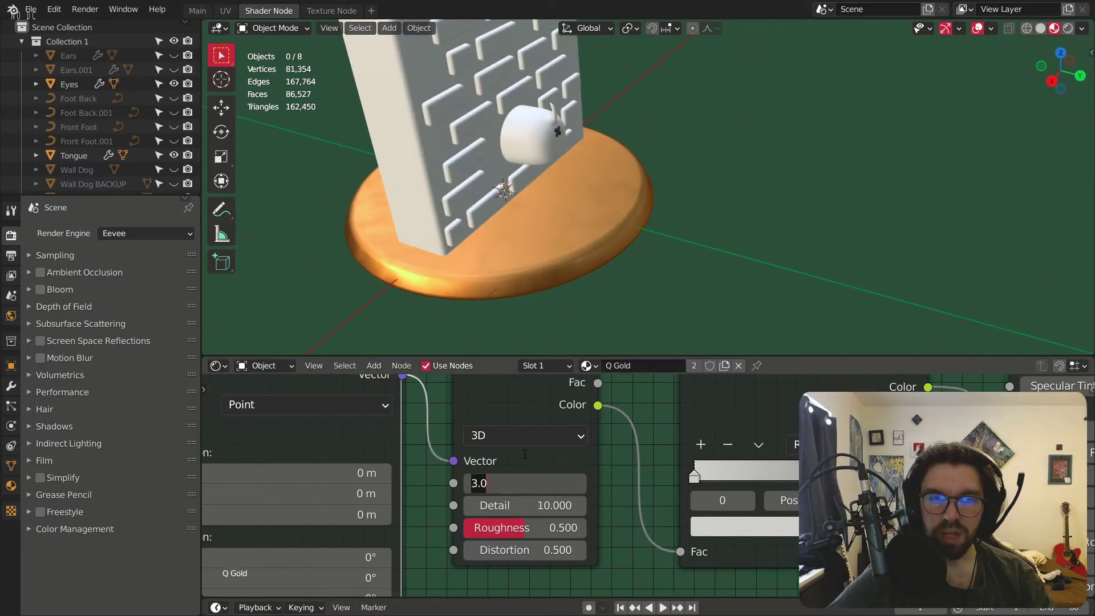
# Step: Create a new material for the wall behind the dog's head
pyautogui.moveTo(905, 313); pyautogui.dragTo(758, 229, button='middle')
pyautogui.click(659, 123)
pyautogui.click(651, 365)
pyautogui.scroll(5, 662, 397)
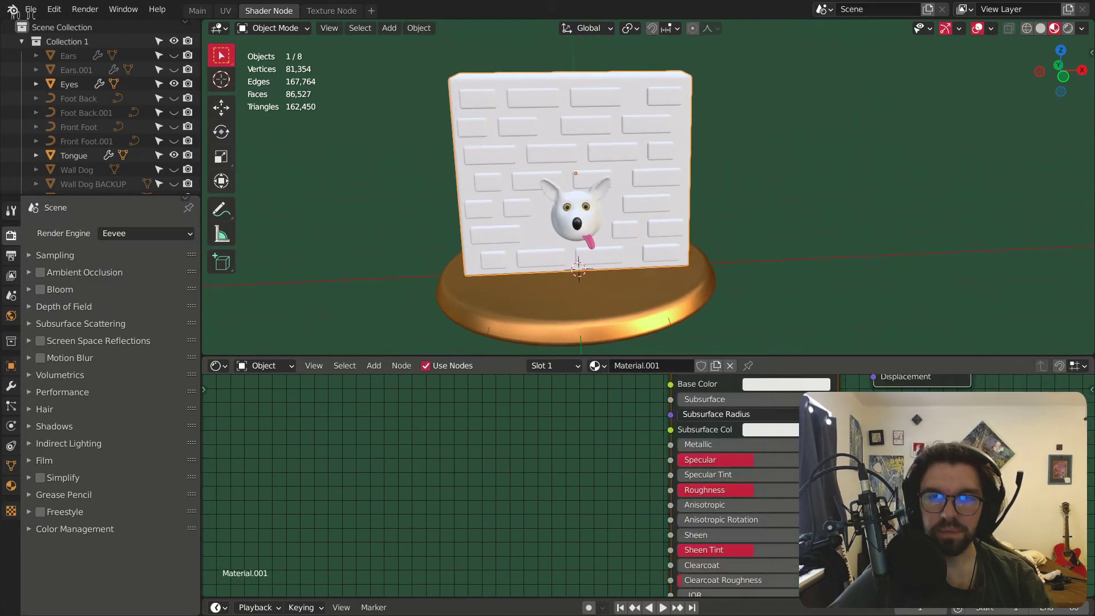
# Step: Darken the wall material's Base Color to a medium-dark neutral grey
pyautogui.click(615, 413)
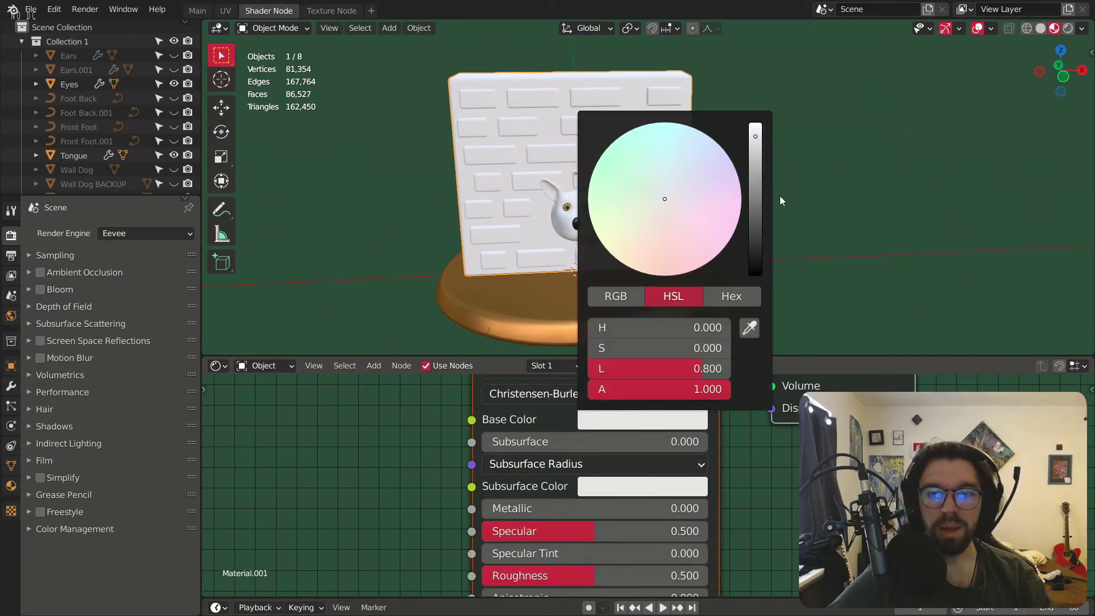
pyautogui.moveTo(755, 190)
pyautogui.mouseDown()
pyautogui.moveTo(755, 222)
pyautogui.moveTo(755, 210)
pyautogui.mouseUp()
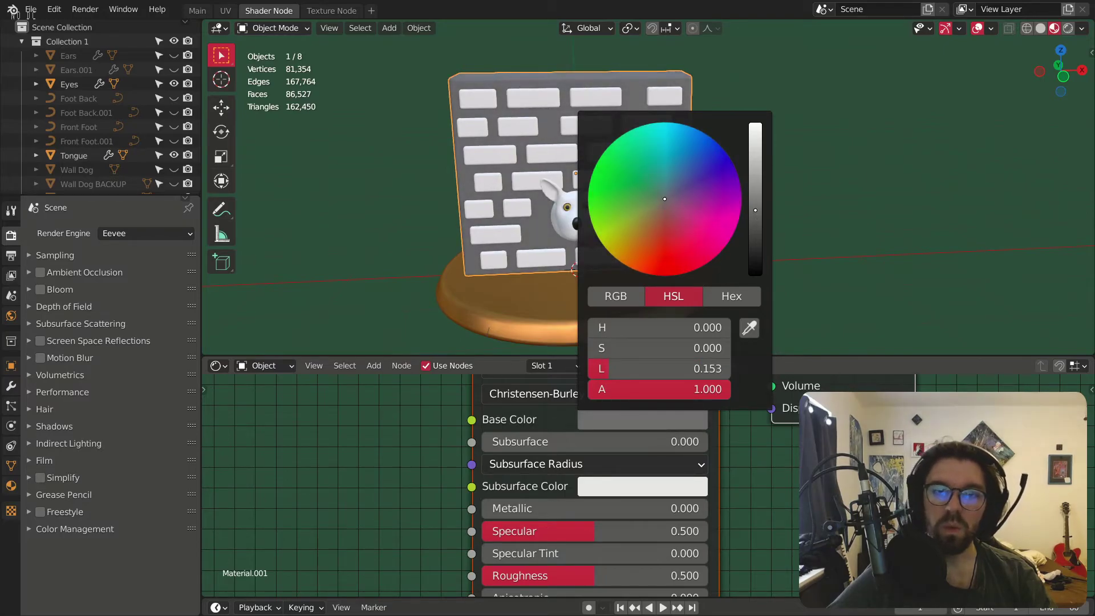
pyautogui.click(618, 365)
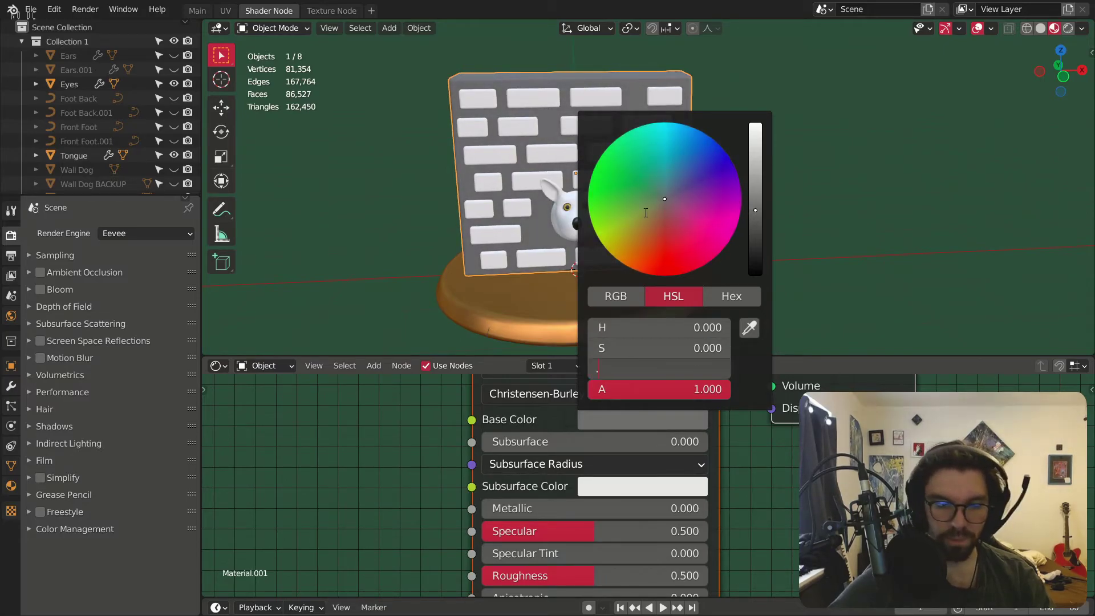
# Step: Set the wall material's Roughness, Sheen and Sheen Tint to 1.000
pyautogui.moveTo(756, 476); pyautogui.dragTo(753, 435, button='middle')
pyautogui.press('BackSpace')
pyautogui.moveTo(599, 544); pyautogui.dragTo(612, 449, button='middle')
pyautogui.moveTo(686, 439); pyautogui.dragTo(727, 439)
pyautogui.moveTo(606, 549); pyautogui.dragTo(603, 481, button='middle')
pyautogui.moveTo(606, 441); pyautogui.dragTo(808, 441)
pyautogui.moveTo(638, 460); pyautogui.dragTo(720, 461)
pyautogui.press('BackSpace')
pyautogui.moveTo(520, 304); pyautogui.dragTo(631, 186, button='middle')
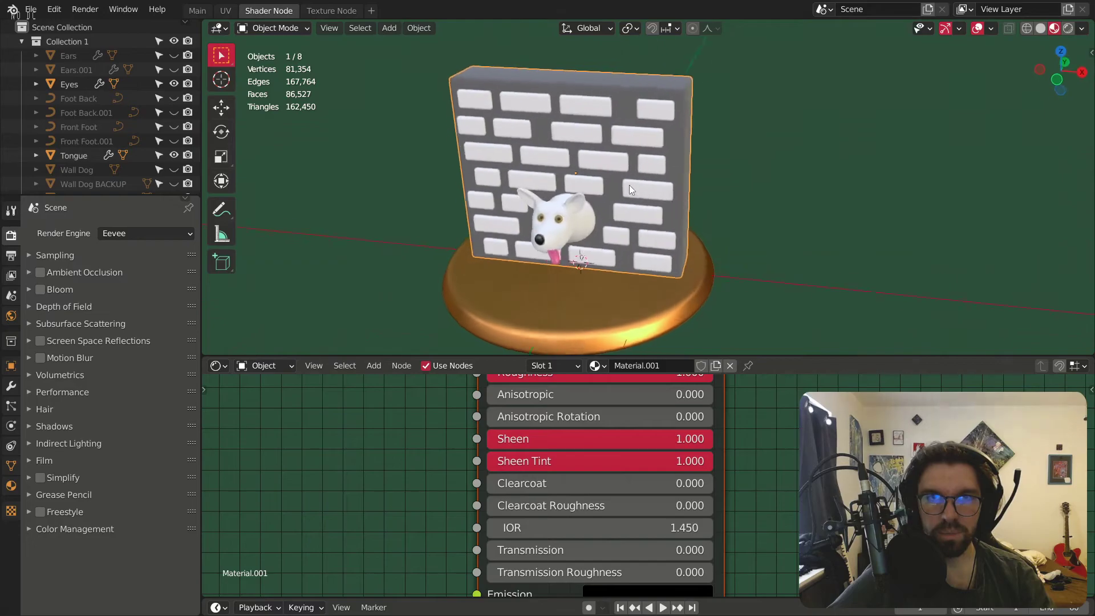
pyautogui.scroll(6, 662, 77)
pyautogui.scroll(-3, 444, 488)
pyautogui.moveTo(444, 488); pyautogui.dragTo(624, 460, button='middle')
pyautogui.scroll(2, 625, 465)
pyautogui.click(374, 365)
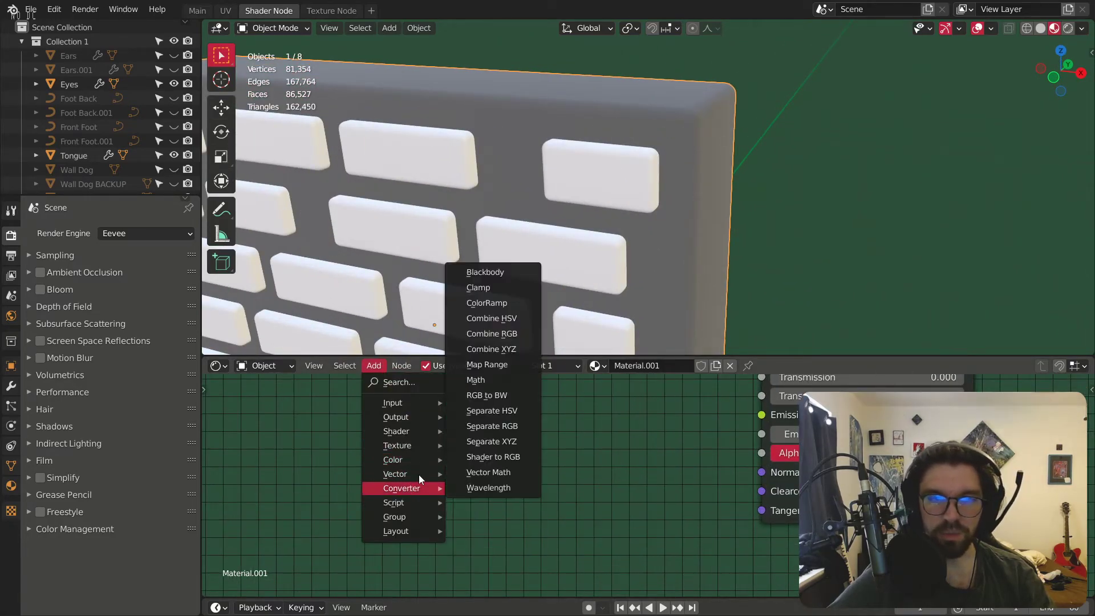
pyautogui.moveTo(422, 474)
pyautogui.click(472, 367)
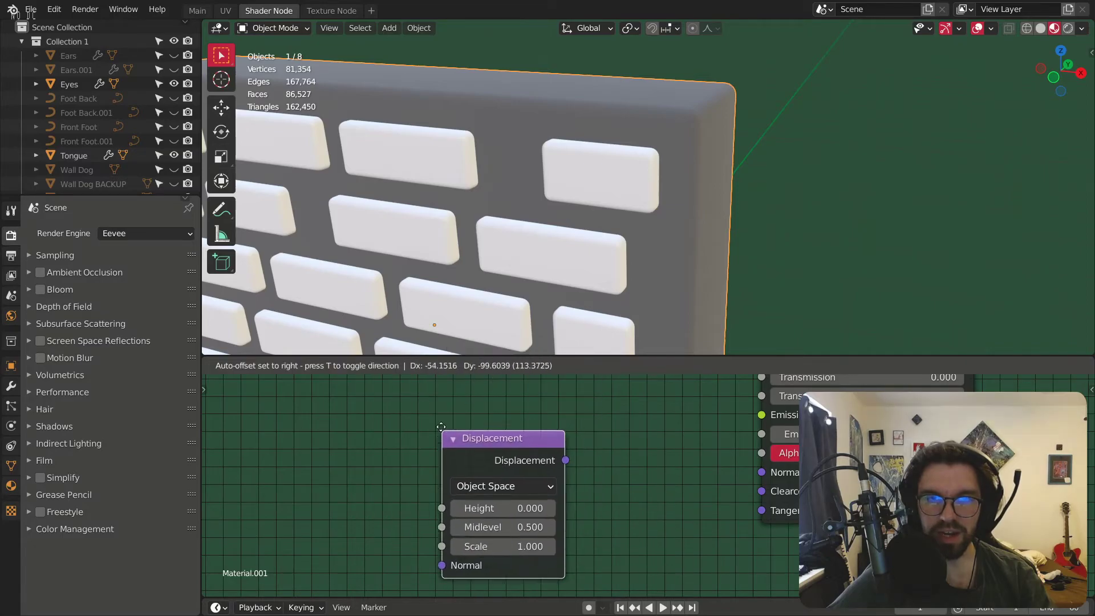
pyautogui.click(504, 450)
pyautogui.press('x')
# Step: Add a Bump node to the wall material and link its Normal output to the shader's Normal input
pyautogui.click(374, 365)
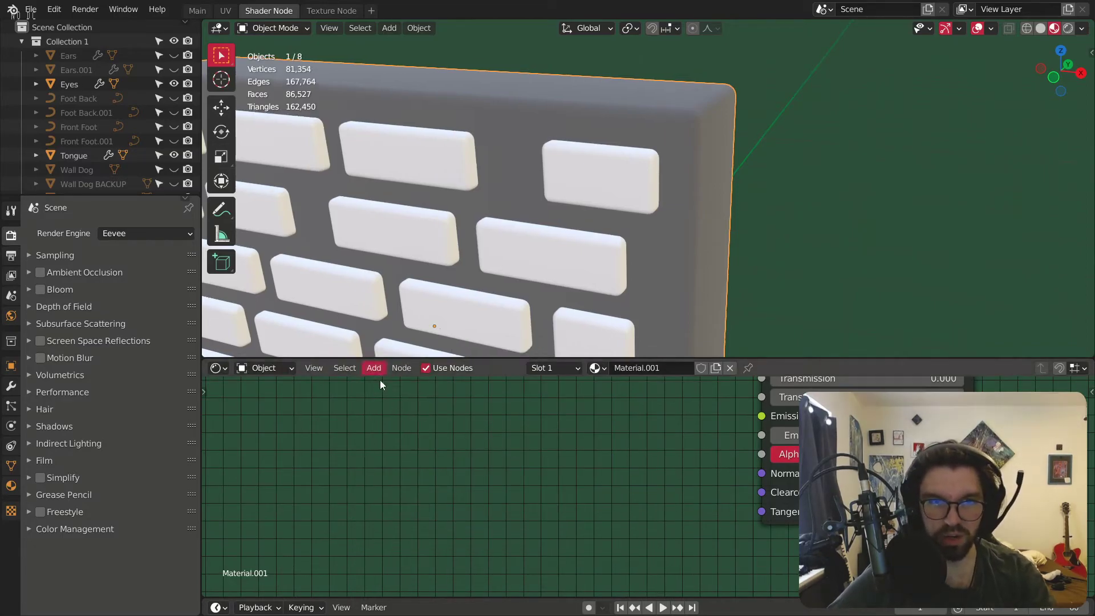
pyautogui.moveTo(429, 478)
pyautogui.click(477, 352)
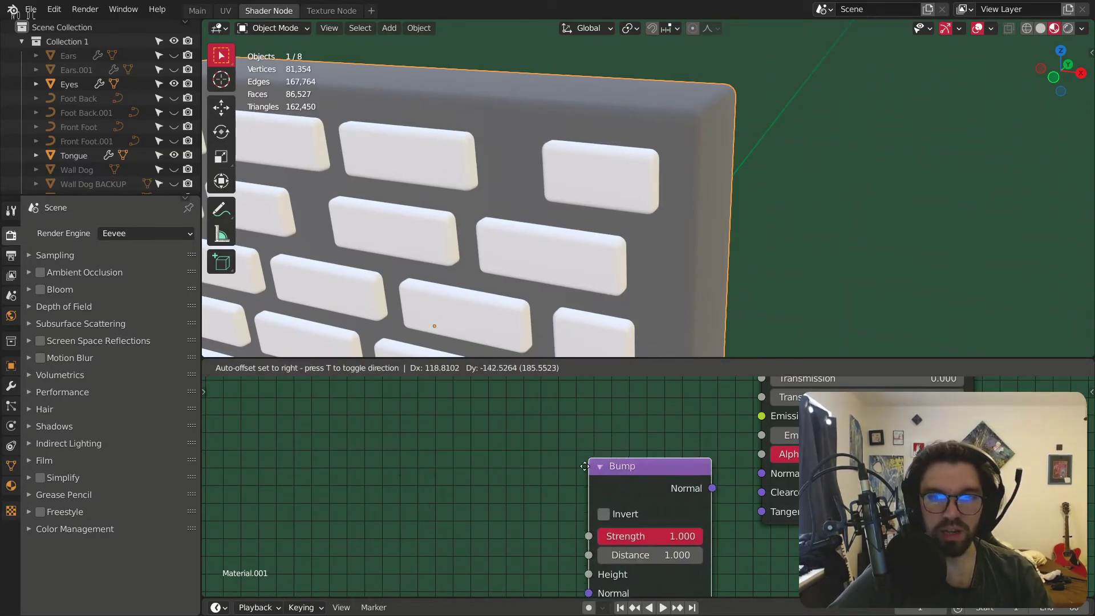
pyautogui.click(690, 507)
pyautogui.moveTo(696, 508); pyautogui.dragTo(761, 473)
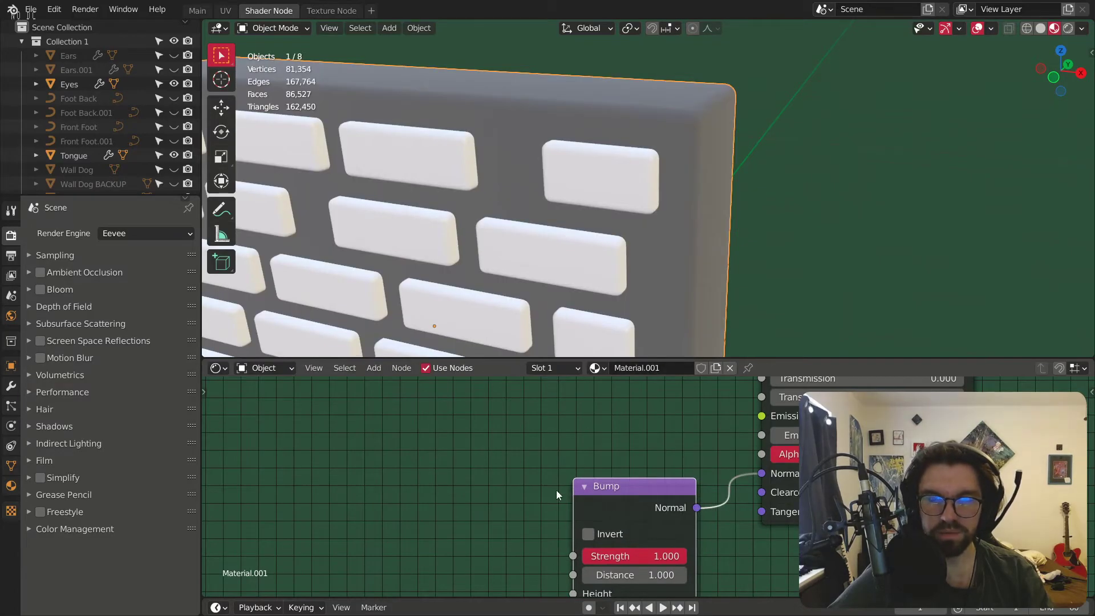
# Step: Add a Musgrave Texture node, link its Height to the Bump node's Height and place it beside the Bump node
pyautogui.press('Home')
pyautogui.click(373, 368)
pyautogui.moveTo(408, 448)
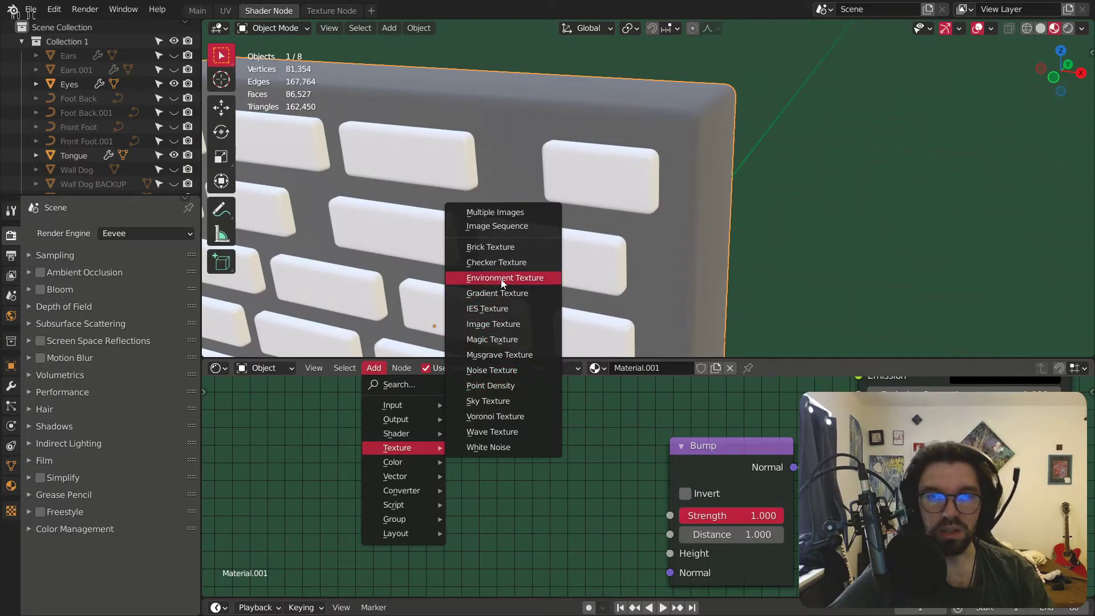
pyautogui.click(499, 355)
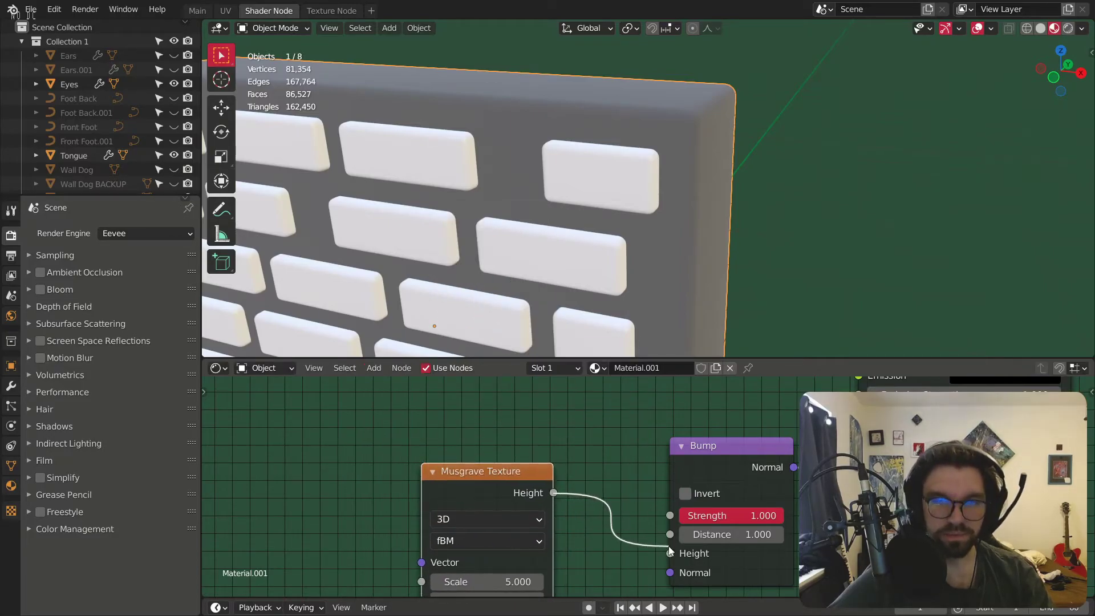
pyautogui.moveTo(668, 545); pyautogui.dragTo(664, 552)
pyautogui.moveTo(502, 464); pyautogui.dragTo(510, 436)
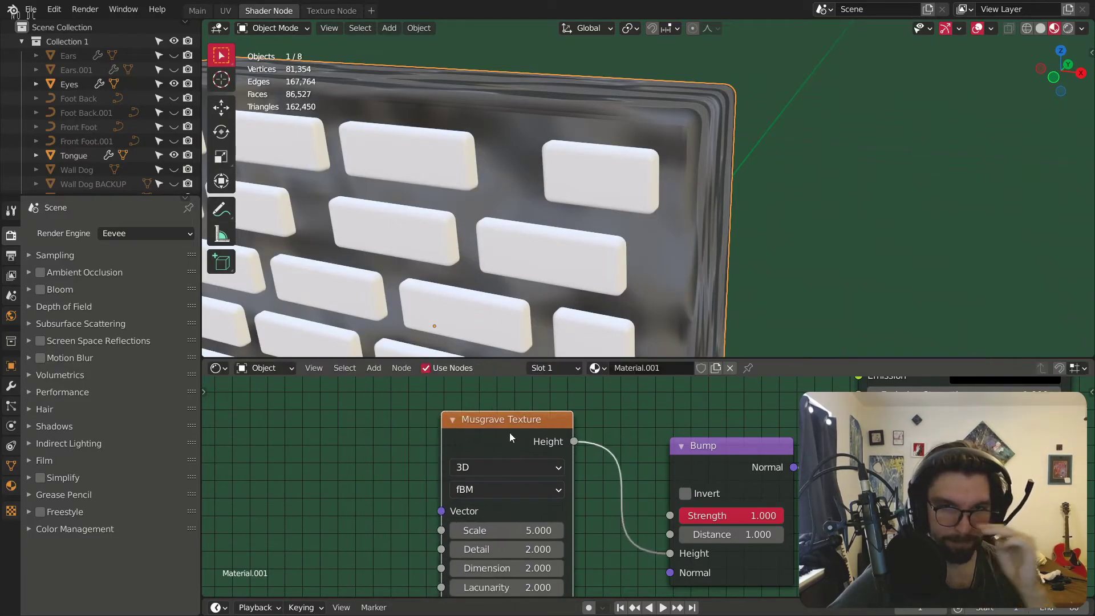
# Step: Add Mapping and Texture Coordinate nodes to the Musgrave Texture using Object coordinates, and apply the wall's scale
pyautogui.hotkey('ctrl', 't')
pyautogui.keyDown('ctrl'); pyautogui.hscroll(-8, 436, 492); pyautogui.keyUp('ctrl')
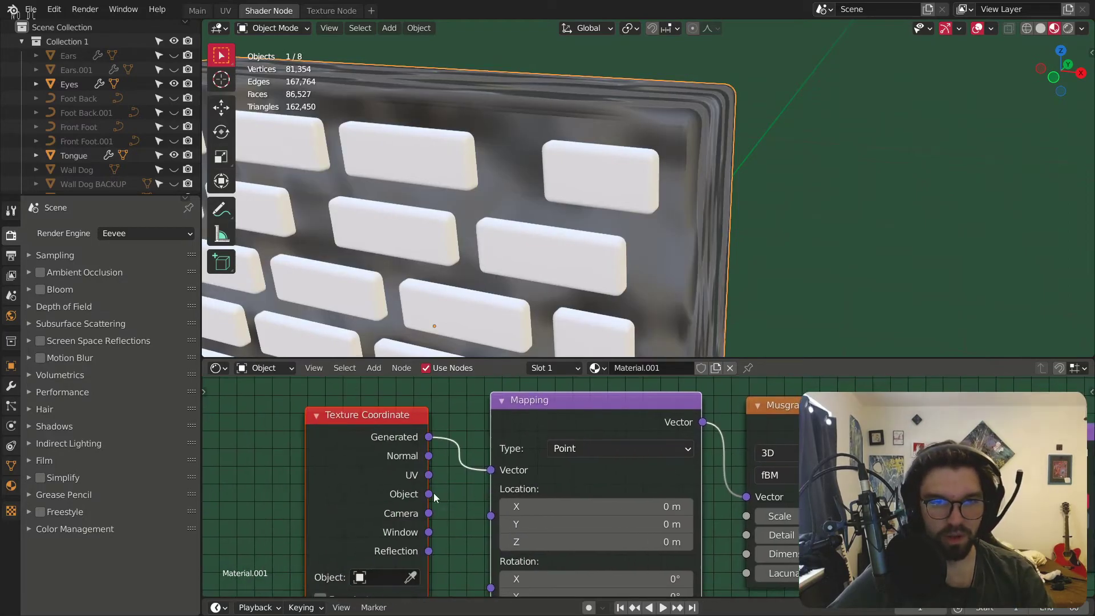
pyautogui.moveTo(429, 494); pyautogui.dragTo(492, 469)
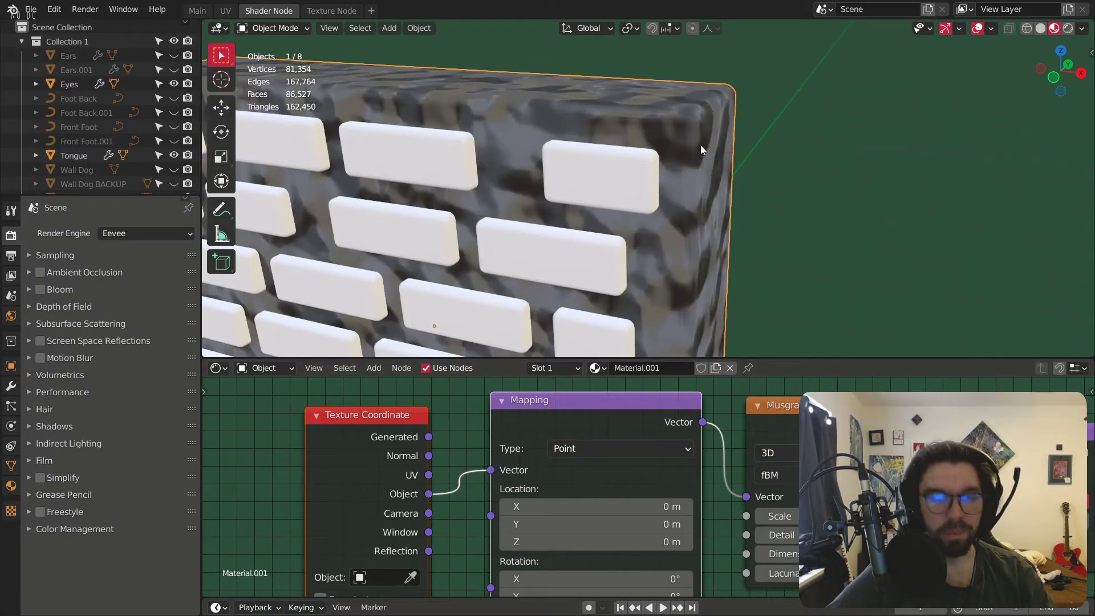
pyautogui.hotkey('ctrl', 'a')
pyautogui.click(692, 146)
# Step: Set the Musgrave Texture's Detail to 16 and its Dimension to 1
pyautogui.scroll(2, 570, 485)
pyautogui.moveTo(593, 475); pyautogui.dragTo(656, 475)
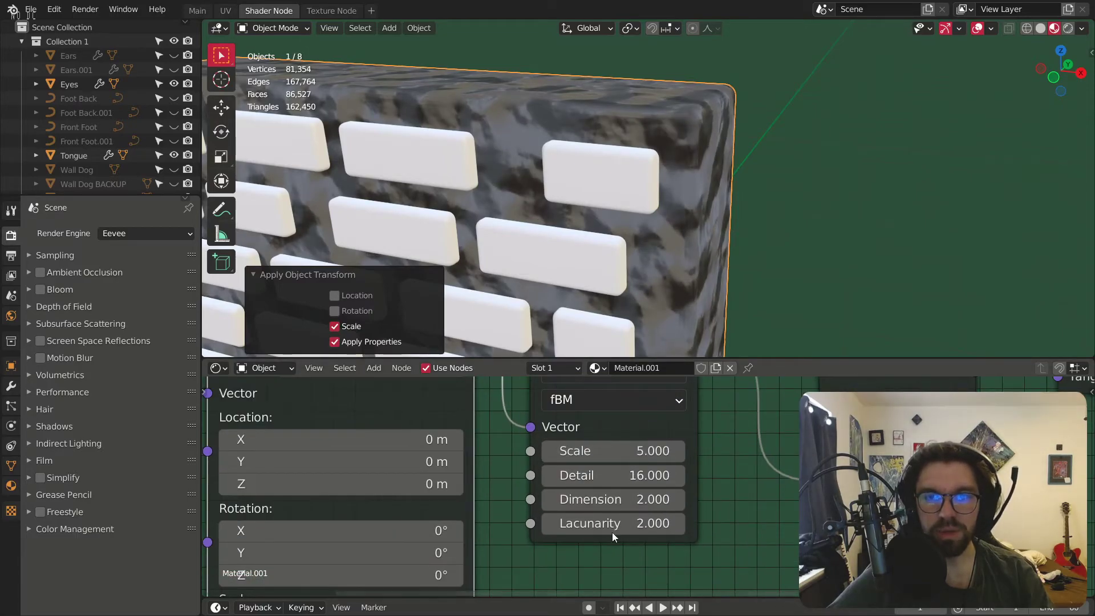
pyautogui.scroll(1, 624, 498)
pyautogui.press('Return')
# Step: Examine the wall's bump texture up close and from several angles
pyautogui.scroll(-3, 625, 113)
pyautogui.moveTo(570, 125); pyautogui.dragTo(794, 92, button='middle')
pyautogui.scroll(5, 562, 140)
pyautogui.moveTo(539, 144)
pyautogui.mouseDown(button='middle')
pyautogui.moveTo(780, 153)
pyautogui.moveTo(753, 169)
pyautogui.moveTo(827, 190)
pyautogui.mouseUp(button='middle')
pyautogui.scroll(4, 826, 187)
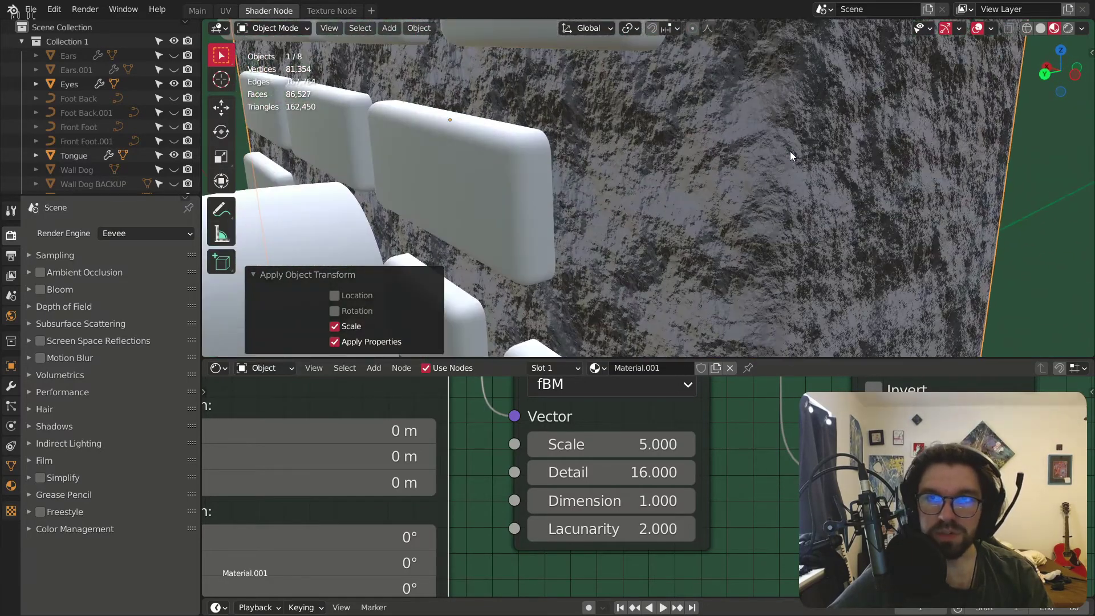
pyautogui.scroll(4, 806, 118)
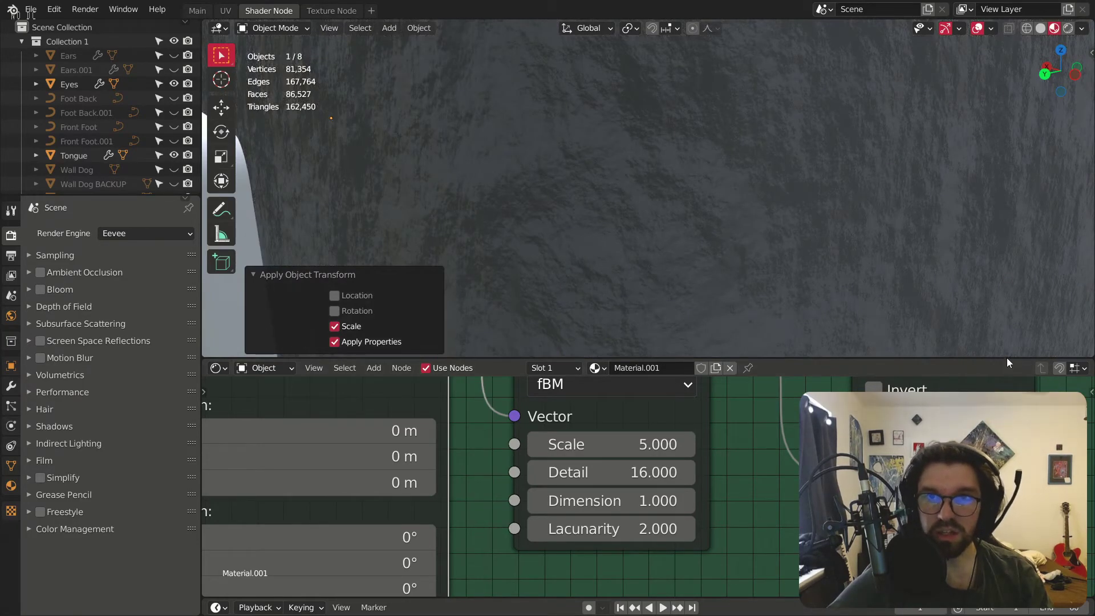
pyautogui.scroll(-5, 650, 186)
pyautogui.moveTo(650, 186)
pyautogui.mouseDown(button='middle')
pyautogui.moveTo(635, 156)
pyautogui.moveTo(573, 130)
pyautogui.moveTo(540, 156)
pyautogui.moveTo(581, 184)
pyautogui.moveTo(762, 77)
pyautogui.moveTo(880, 152)
pyautogui.moveTo(641, 228)
pyautogui.moveTo(592, 229)
pyautogui.moveTo(713, 149)
pyautogui.moveTo(521, 155)
pyautogui.moveTo(565, 139)
pyautogui.moveTo(655, 179)
pyautogui.mouseUp(button='middle')
pyautogui.scroll(-5, 735, 193)
pyautogui.moveTo(736, 193); pyautogui.dragTo(589, 207, button='middle')
pyautogui.scroll(6, 591, 171)
pyautogui.scroll(1, 587, 495)
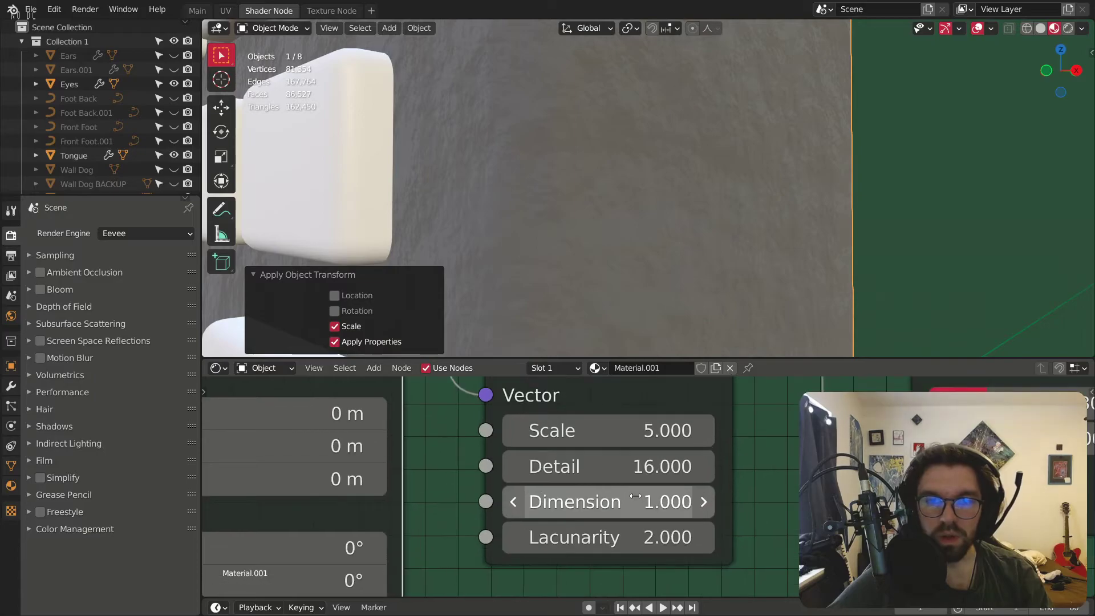
# Step: Set the Musgrave Texture's Dimension to 0.75 and check the bump across the wall's front and side
pyautogui.click(585, 491)
pyautogui.write('.75')
pyautogui.press('Return')
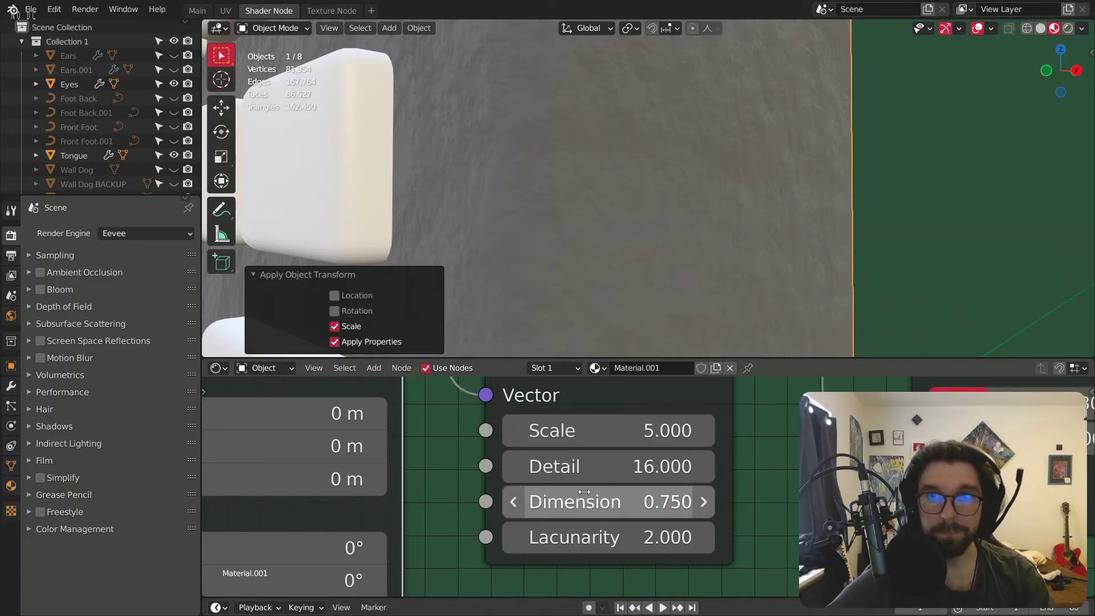
pyautogui.scroll(-8, 661, 191)
pyautogui.moveTo(685, 456); pyautogui.dragTo(530, 492, button='middle')
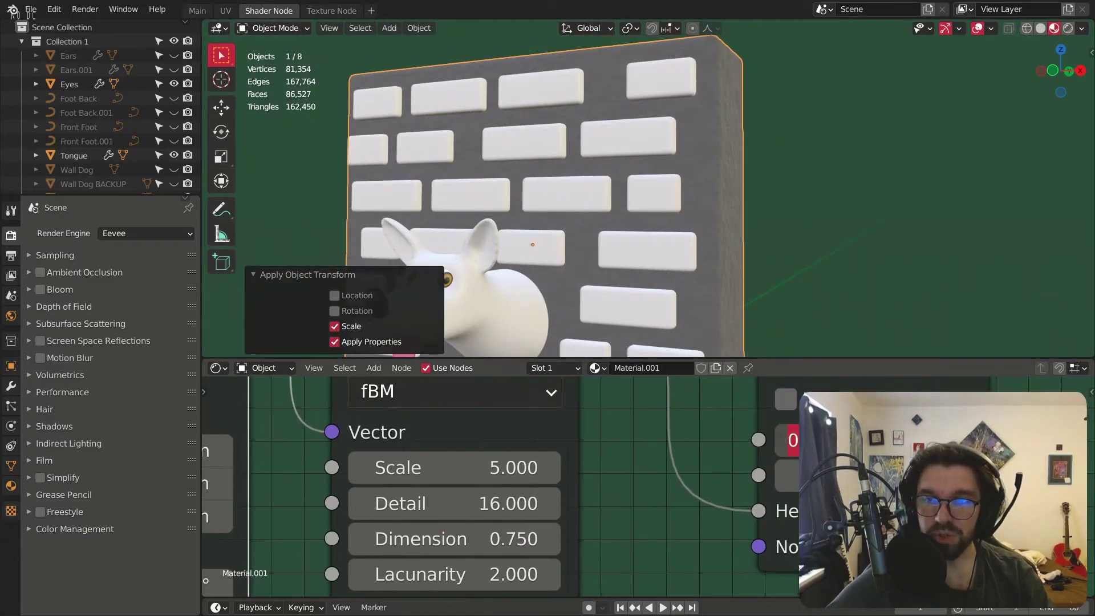
pyautogui.scroll(5, 720, 94)
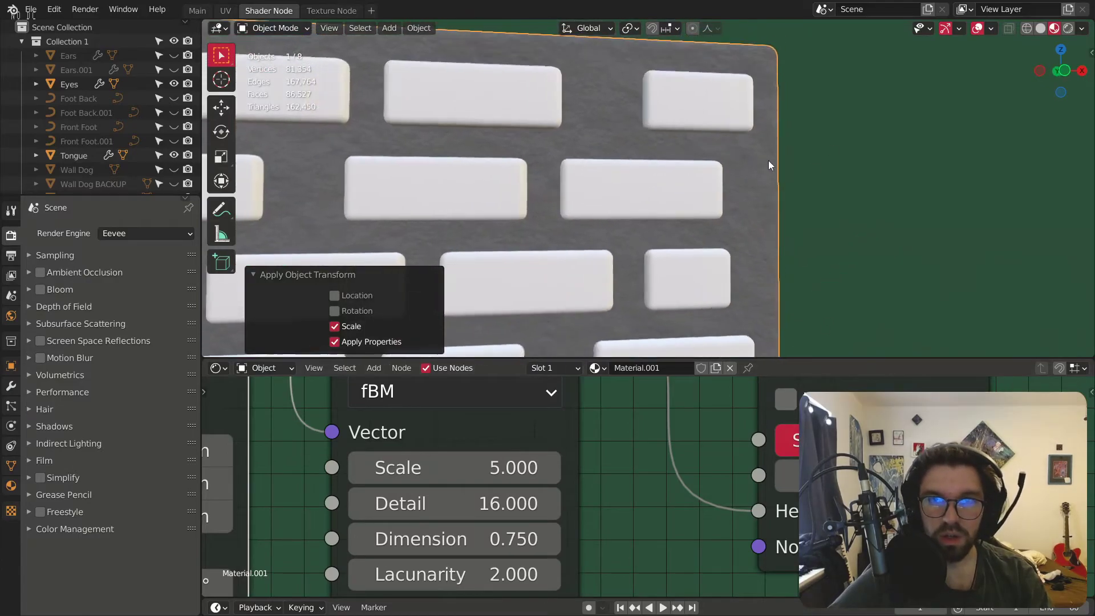
pyautogui.moveTo(615, 182); pyautogui.dragTo(706, 171, button='middle')
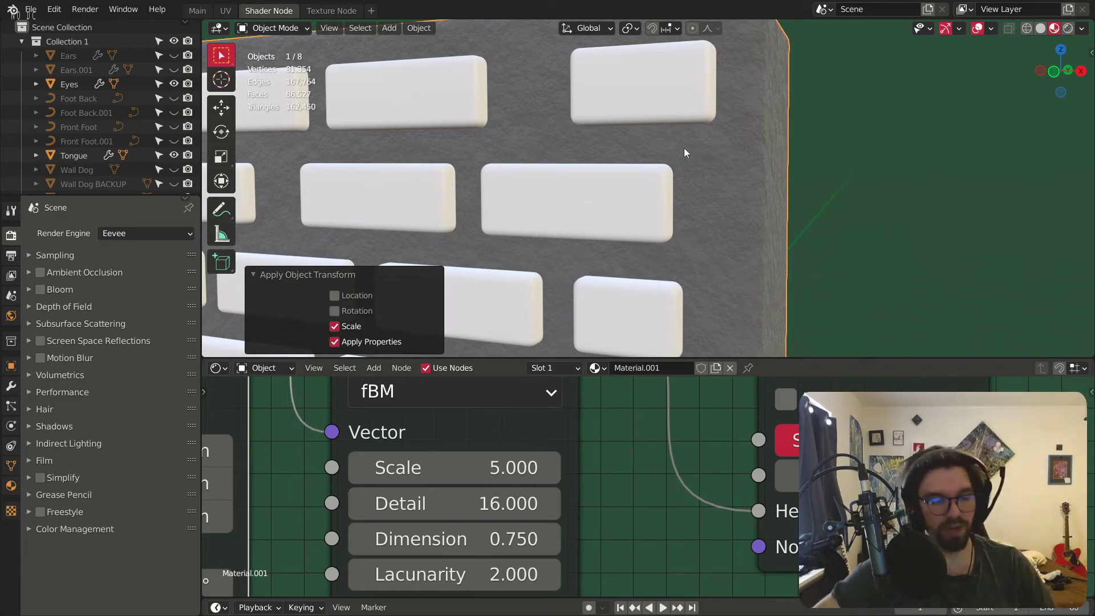
# Step: Switch to the Firefox browser to consult reference images
pyautogui.press('super')
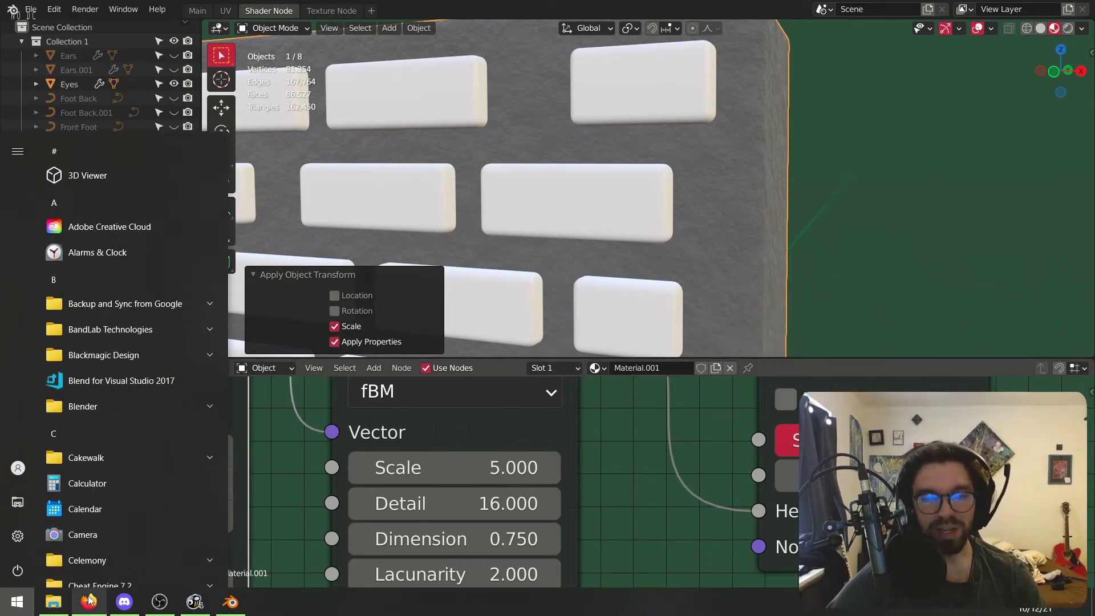
pyautogui.click(89, 601)
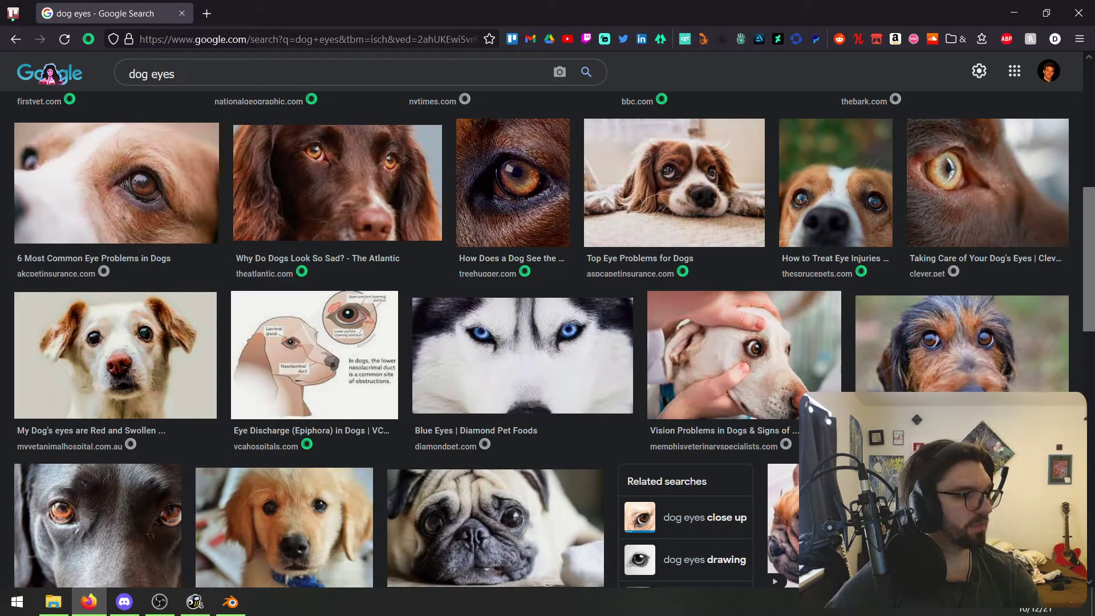
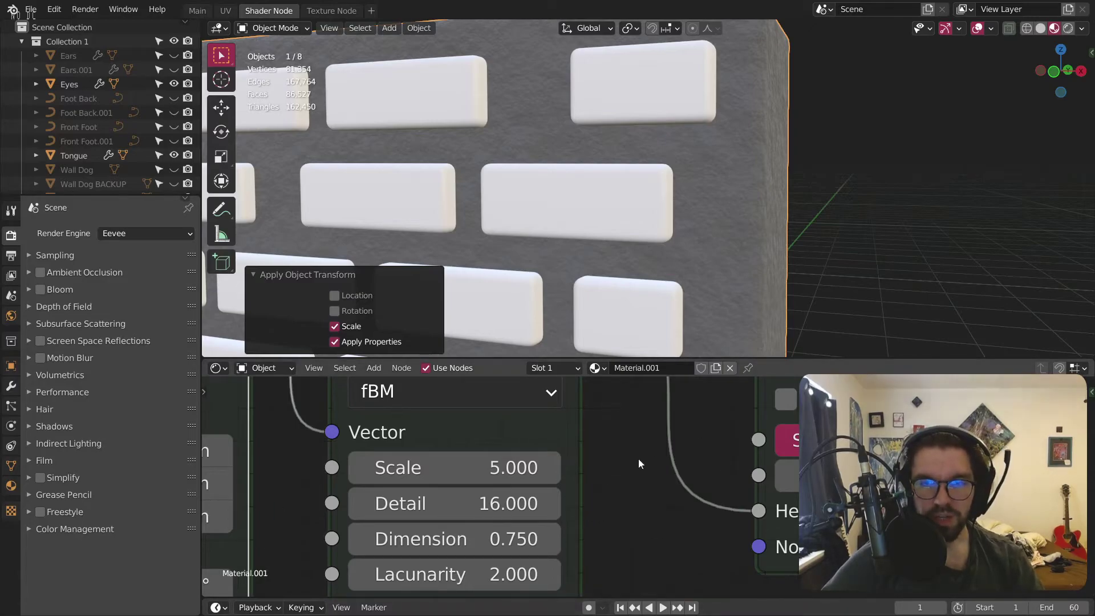
# Step: Lighten the mortar wall's Base Color to a neutral off-white and check it on the whole wall
pyautogui.scroll(-4, 637, 454)
pyautogui.moveTo(722, 353); pyautogui.dragTo(683, 50, button='middle')
pyautogui.moveTo(827, 411); pyautogui.dragTo(675, 481, button='middle')
pyautogui.click(675, 445)
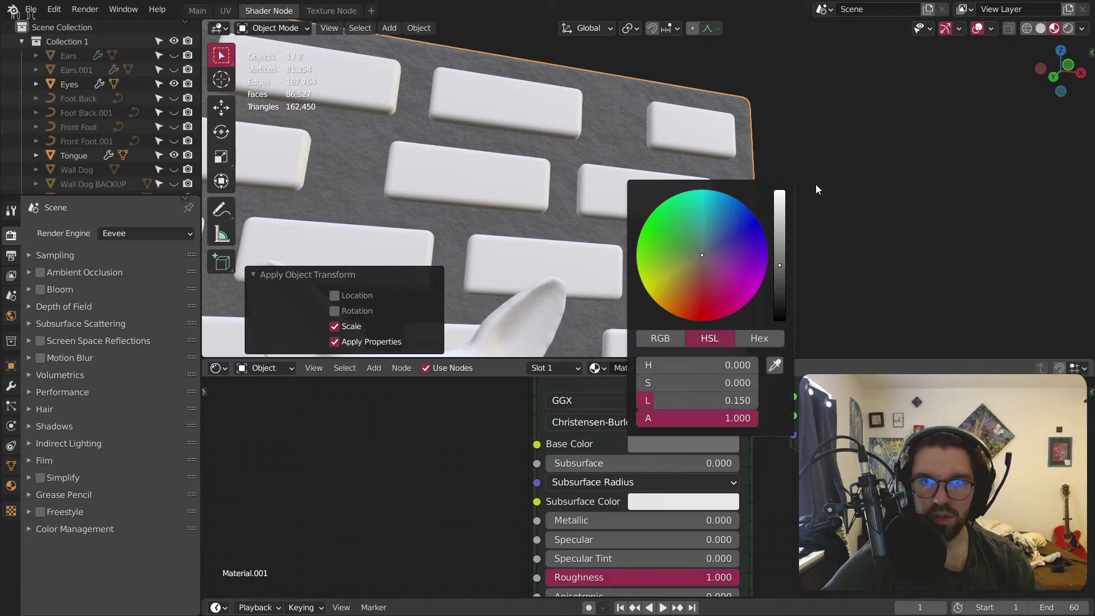
pyautogui.click(778, 210)
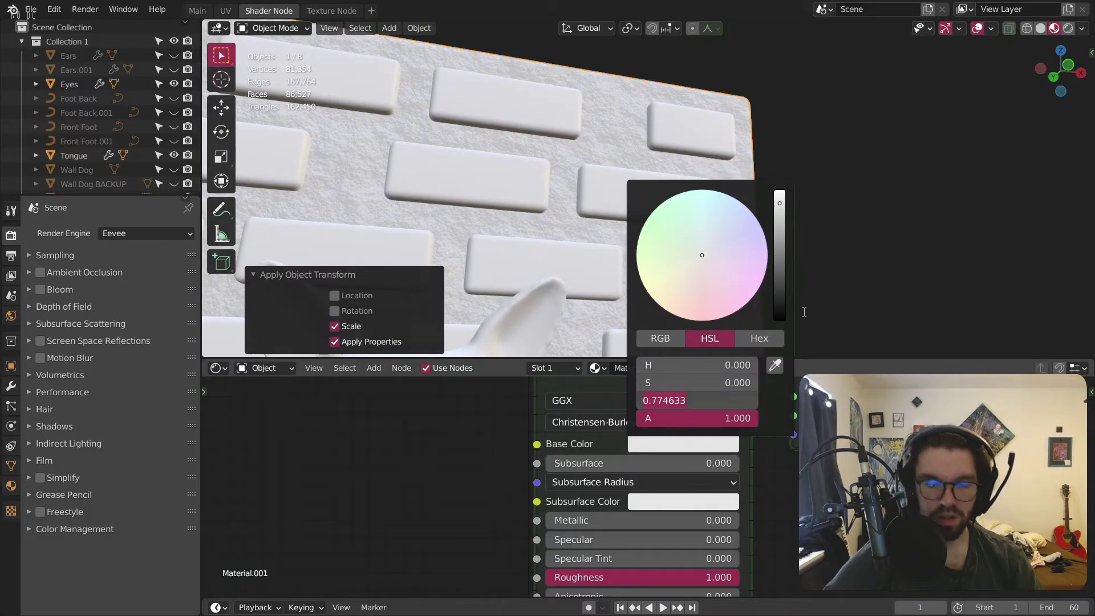
pyautogui.scroll(-5, 926, 49)
pyautogui.moveTo(926, 49); pyautogui.dragTo(688, 280, button='middle')
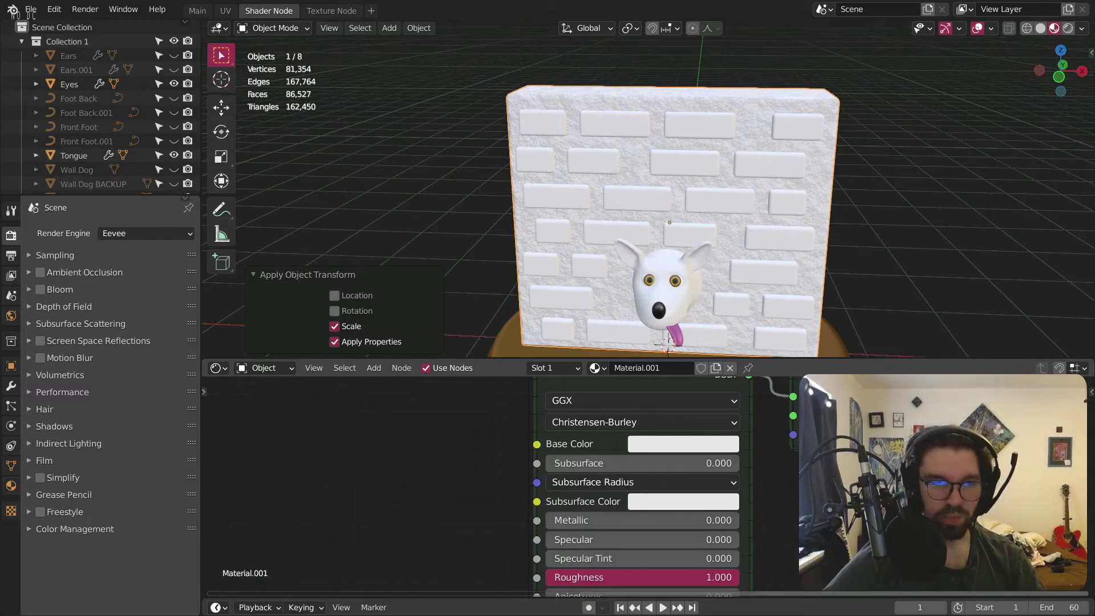
# Step: Select the bricks and rename their material to Brick
pyautogui.moveTo(506, 468); pyautogui.dragTo(604, 438, button='middle')
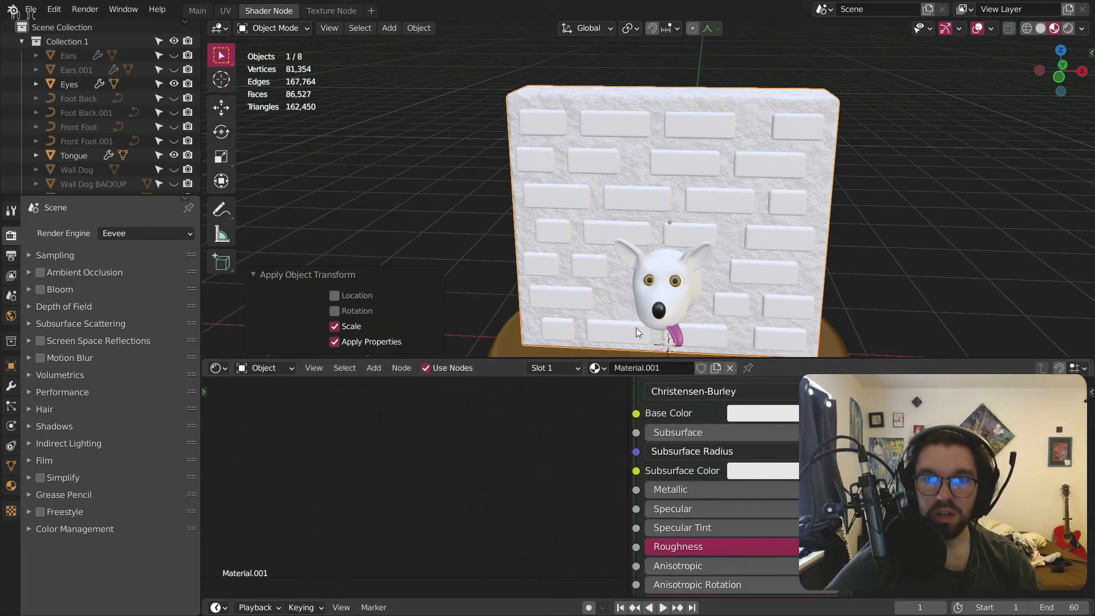
pyautogui.click(699, 134)
pyautogui.click(644, 368)
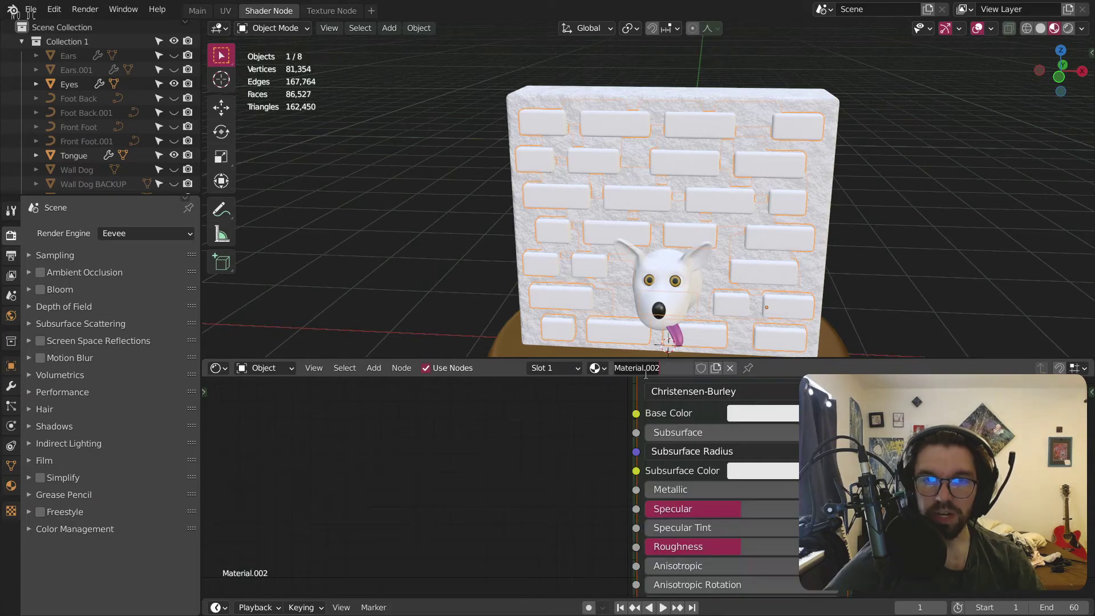
pyautogui.doubleClick(645, 367)
pyautogui.write('Brick')
pyautogui.press('Return')
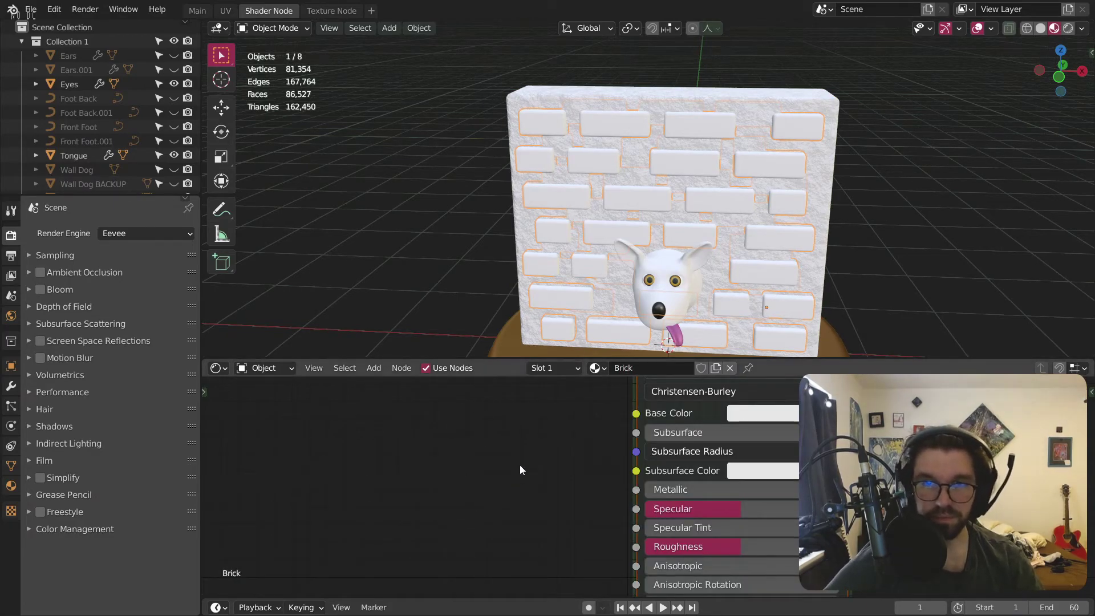
# Step: Add a ColorRamp node to the Brick material and connect its Color output to the shader's Base Color
pyautogui.click(374, 368)
pyautogui.moveTo(403, 486)
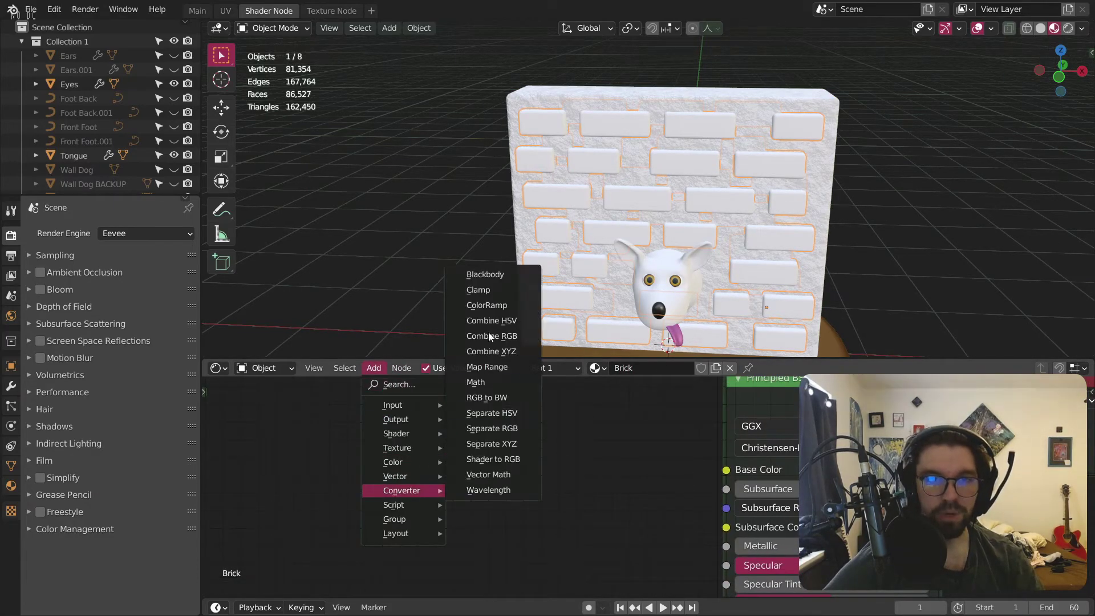
pyautogui.click(487, 344)
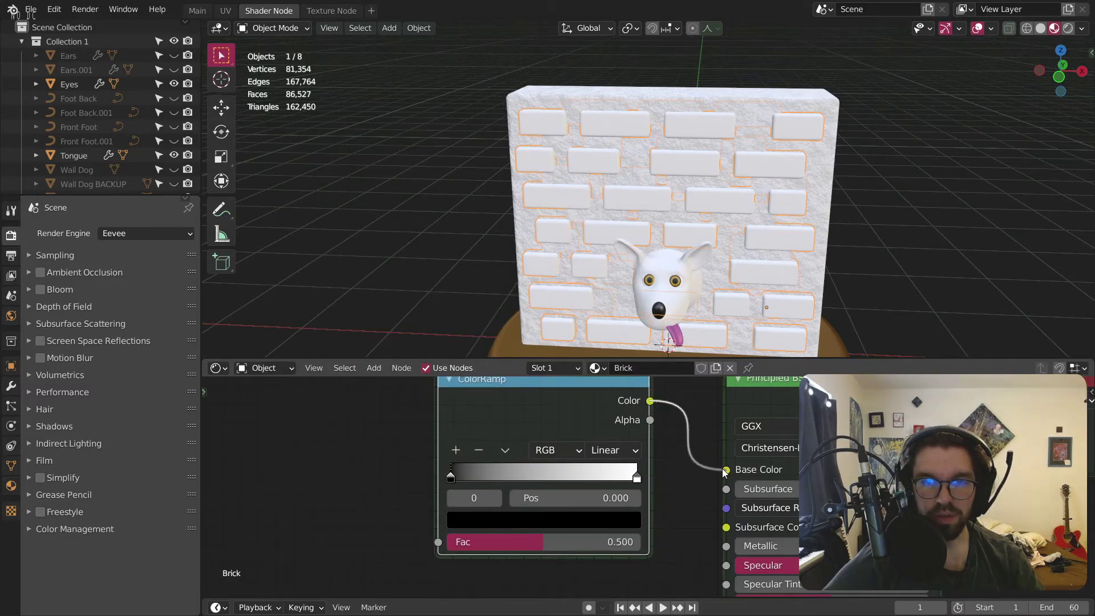
# Step: Set the ColorRamp's first stop to a dark red with hue about 0.008, saturation 0.894 and lightness 0.072
pyautogui.scroll(4, 466, 484)
pyautogui.moveTo(478, 506); pyautogui.dragTo(489, 495, button='middle')
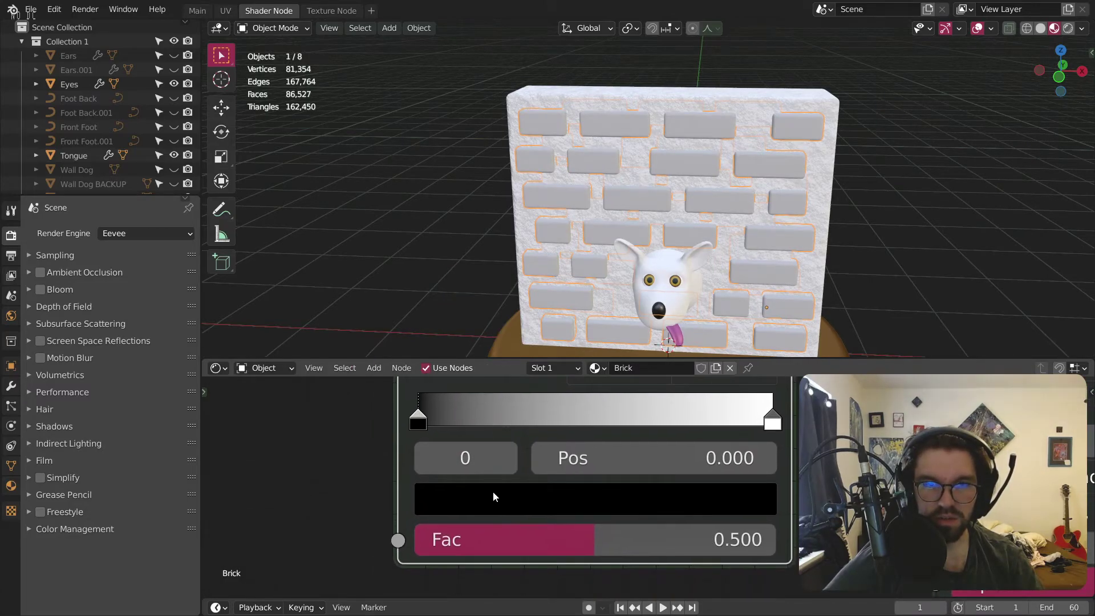
pyautogui.click(490, 494)
pyautogui.moveTo(697, 266); pyautogui.dragTo(699, 219)
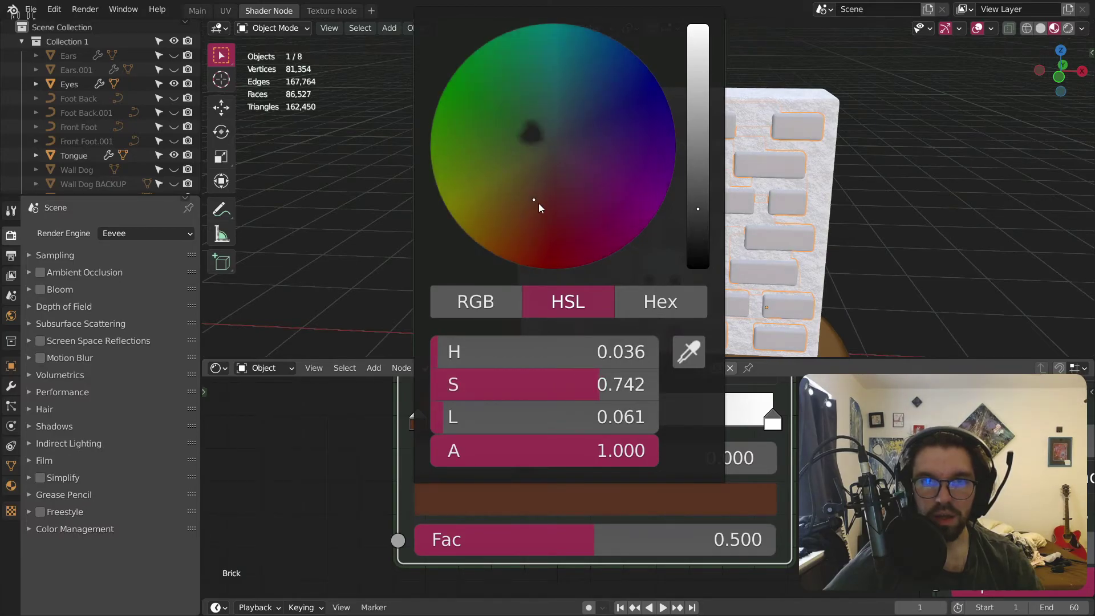
pyautogui.moveTo(532, 217); pyautogui.dragTo(548, 227)
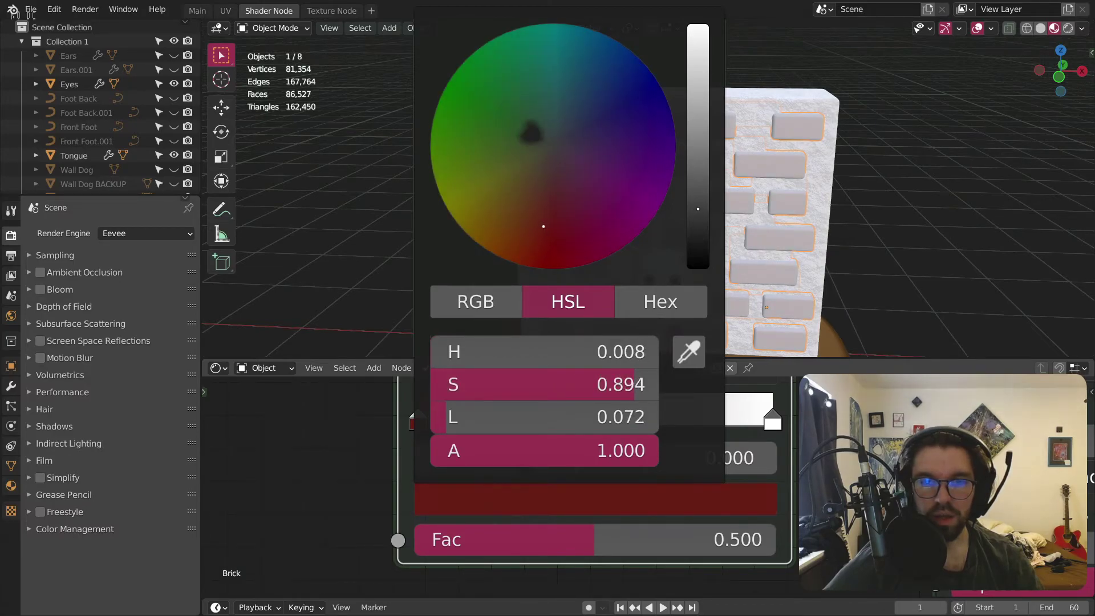
# Step: Set the ColorRamp's last stop to a deep crimson red
pyautogui.click(772, 421)
pyautogui.click(730, 499)
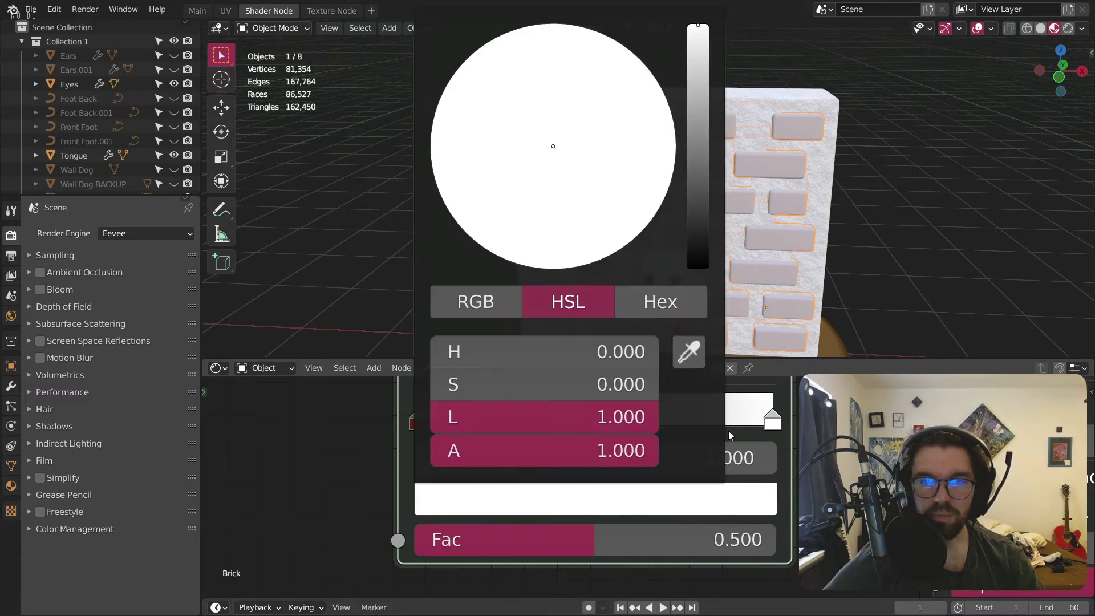
pyautogui.click(697, 180)
pyautogui.click(546, 196)
pyautogui.moveTo(547, 196); pyautogui.dragTo(555, 211)
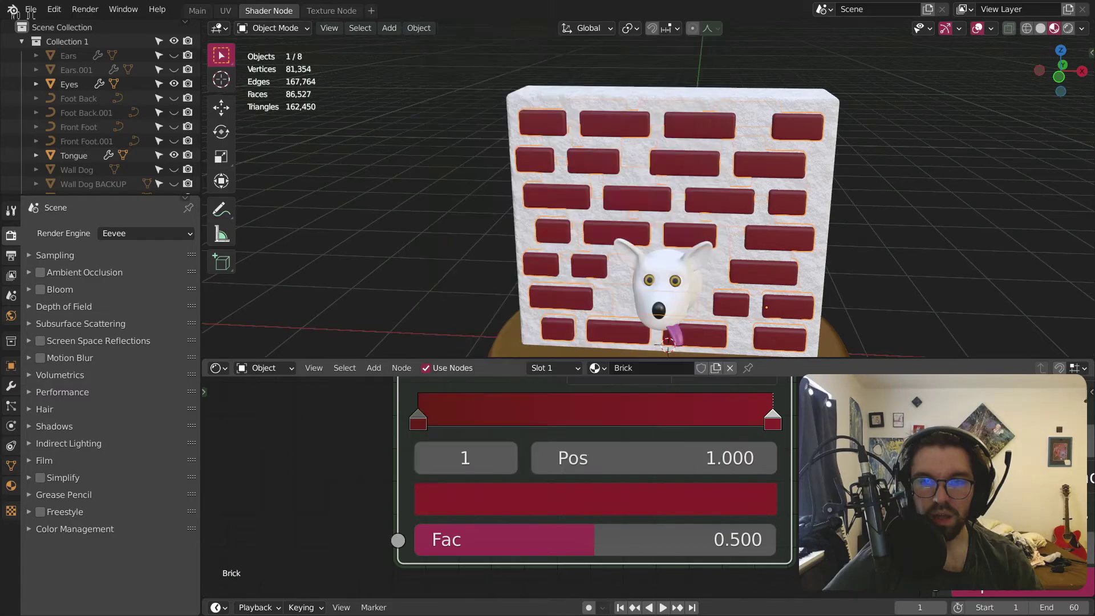
# Step: Add a middle ColorRamp stop at position 0.5 in a muted brownish red with saturation about 0.584 and lightness 0.124
pyautogui.keyDown('shift'); pyautogui.scroll(2, 463, 403); pyautogui.keyUp('shift')
pyautogui.click(430, 403)
pyautogui.keyDown('shift'); pyautogui.scroll(-2, 593, 498); pyautogui.keyUp('shift')
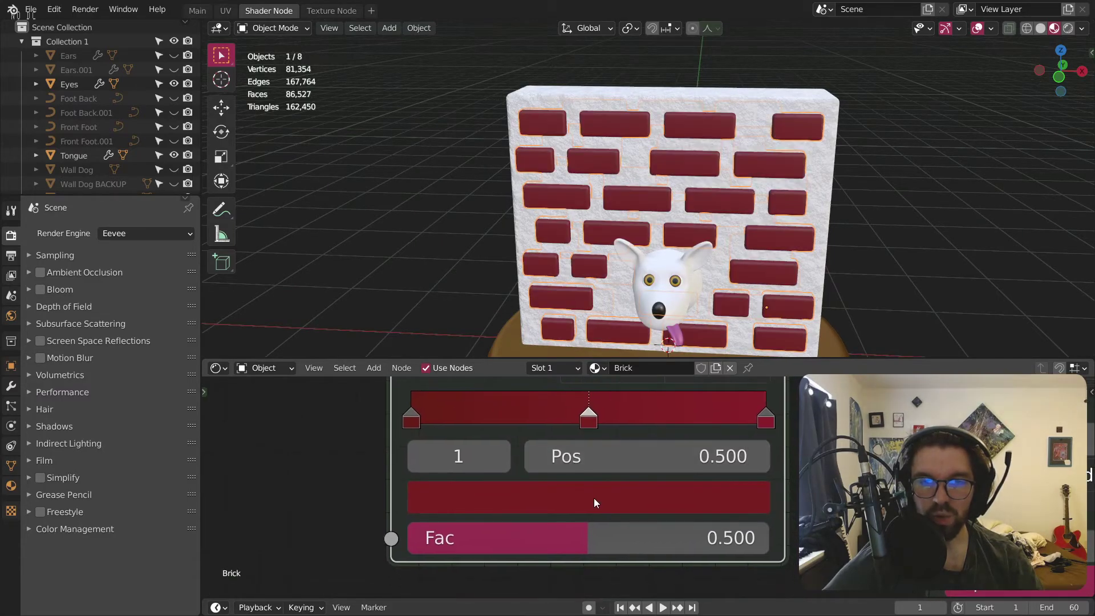
pyautogui.click(594, 499)
pyautogui.moveTo(623, 395); pyautogui.dragTo(597, 395)
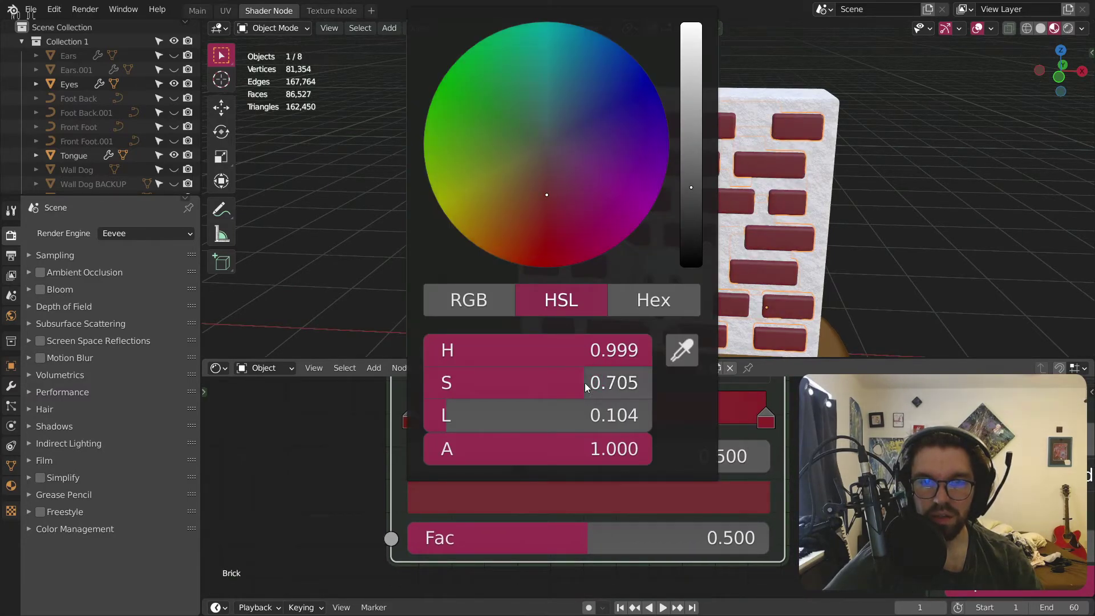
pyautogui.moveTo(691, 187); pyautogui.dragTo(691, 180)
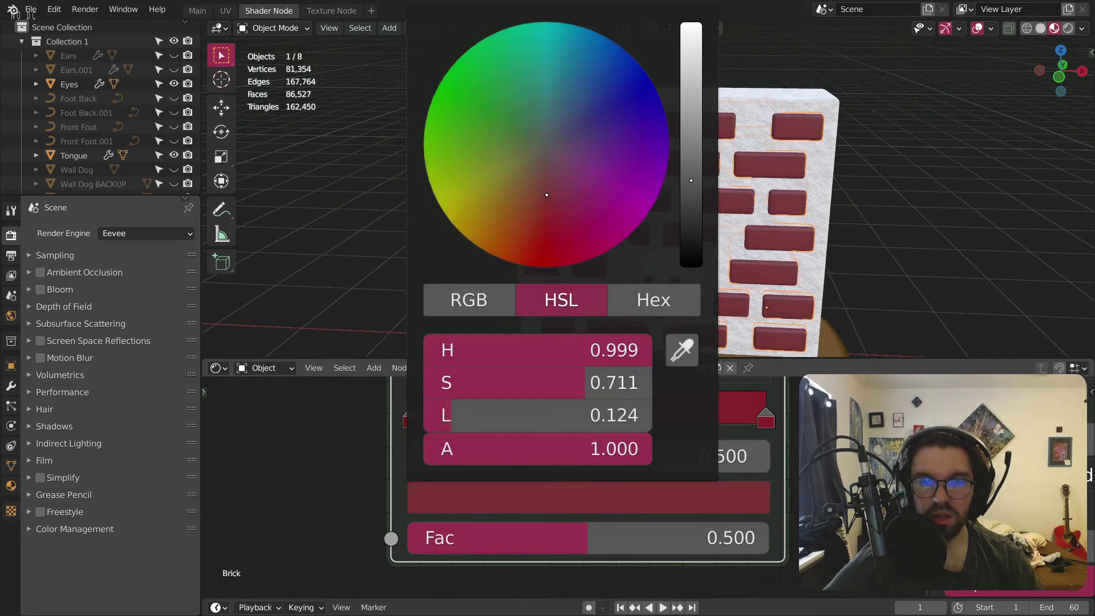
pyautogui.moveTo(586, 383); pyautogui.dragTo(550, 414)
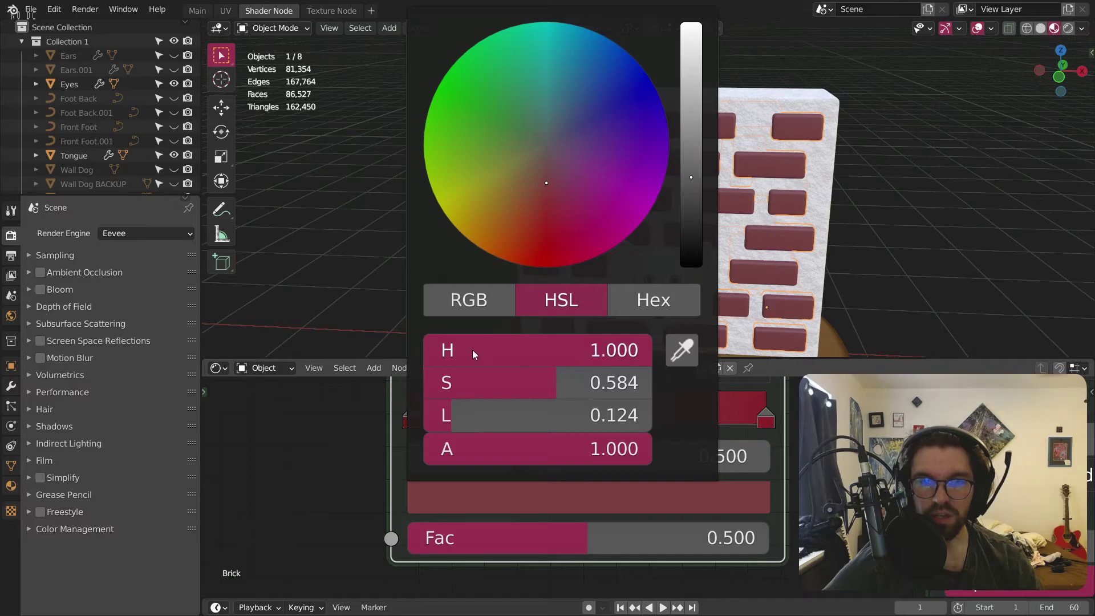
pyautogui.moveTo(551, 350); pyautogui.dragTo(425, 349)
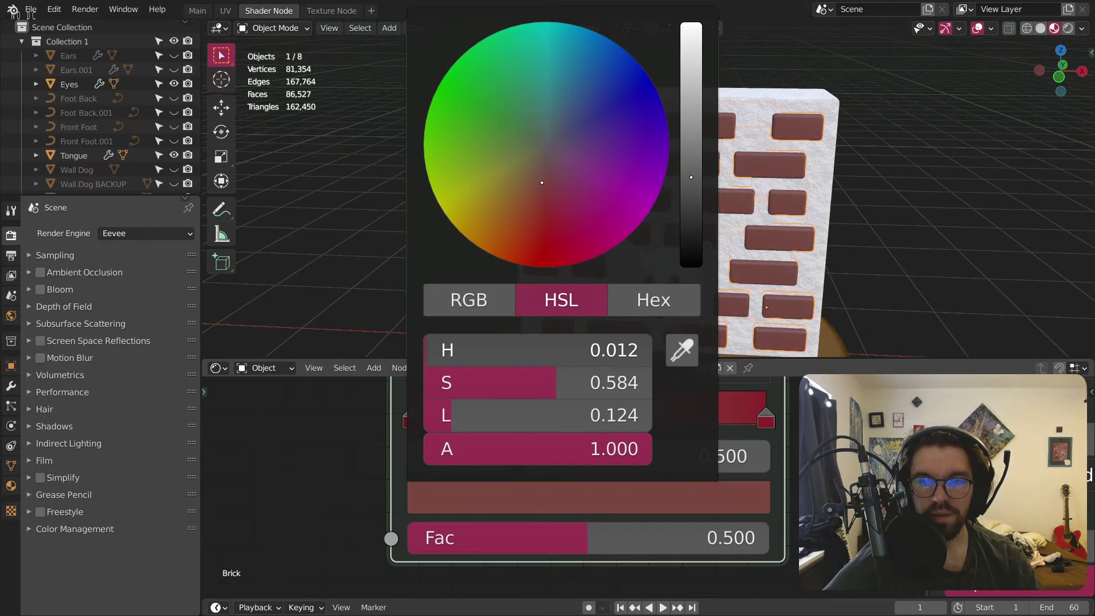
pyautogui.moveTo(540, 350); pyautogui.dragTo(539, 350)
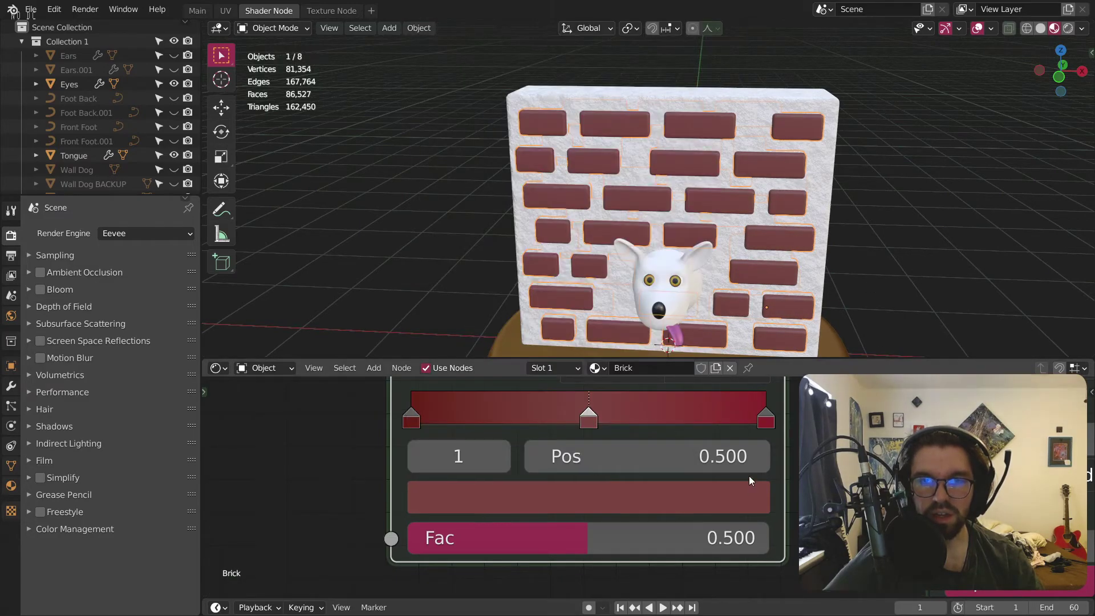
# Step: Separate the brick mesh by loose parts so each brick is its own object
pyautogui.scroll(-1, 748, 486)
pyautogui.scroll(-2, 457, 436)
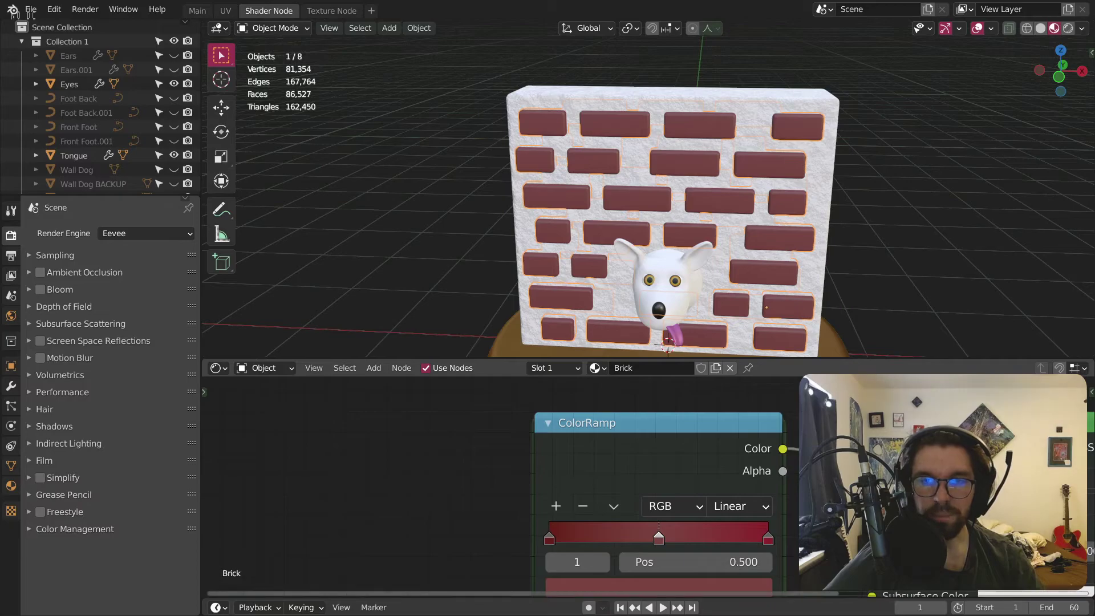
pyautogui.scroll(-1, 456, 436)
pyautogui.moveTo(387, 437); pyautogui.dragTo(434, 443, button='middle')
pyautogui.moveTo(297, 319); pyautogui.dragTo(627, 153, button='middle')
pyautogui.hotkey('alt', 'a')
pyautogui.scroll(3, 615, 145)
pyautogui.click(615, 145)
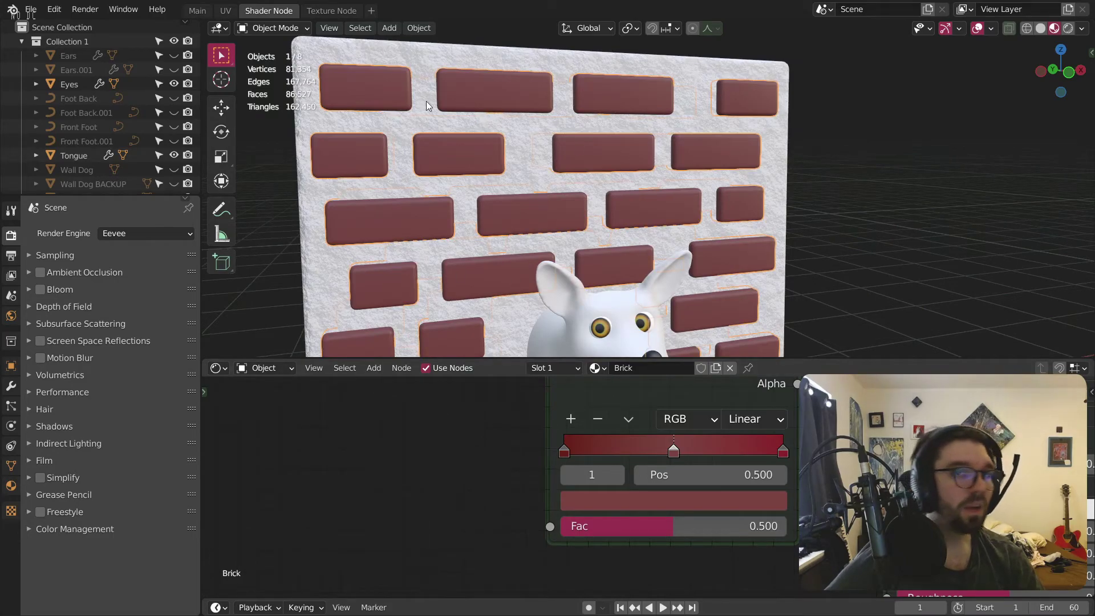
pyautogui.click(275, 28)
pyautogui.click(267, 56)
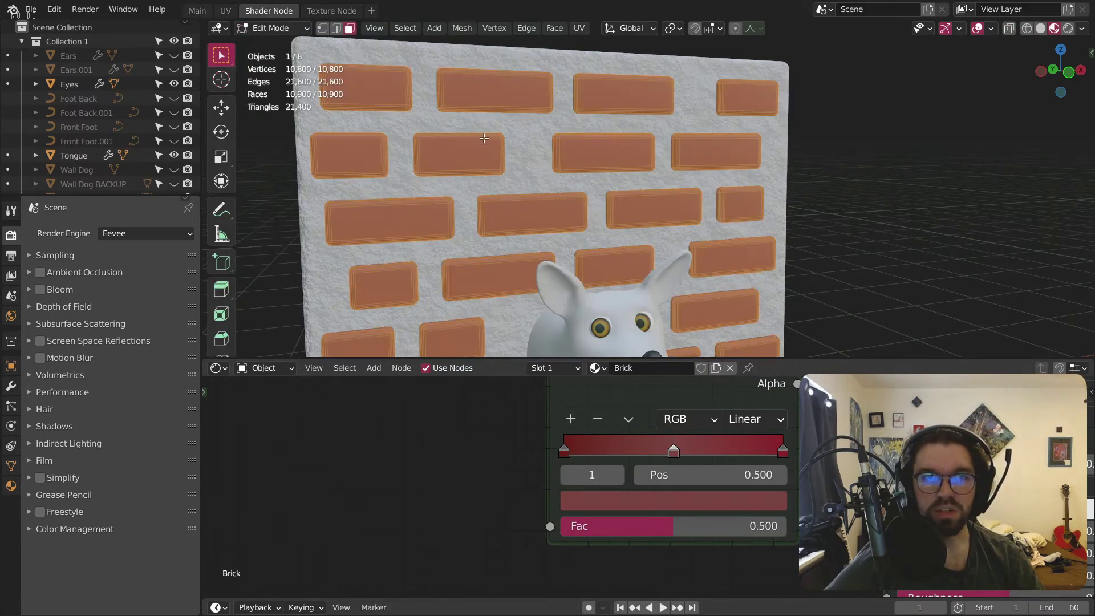
pyautogui.rightClick(547, 161)
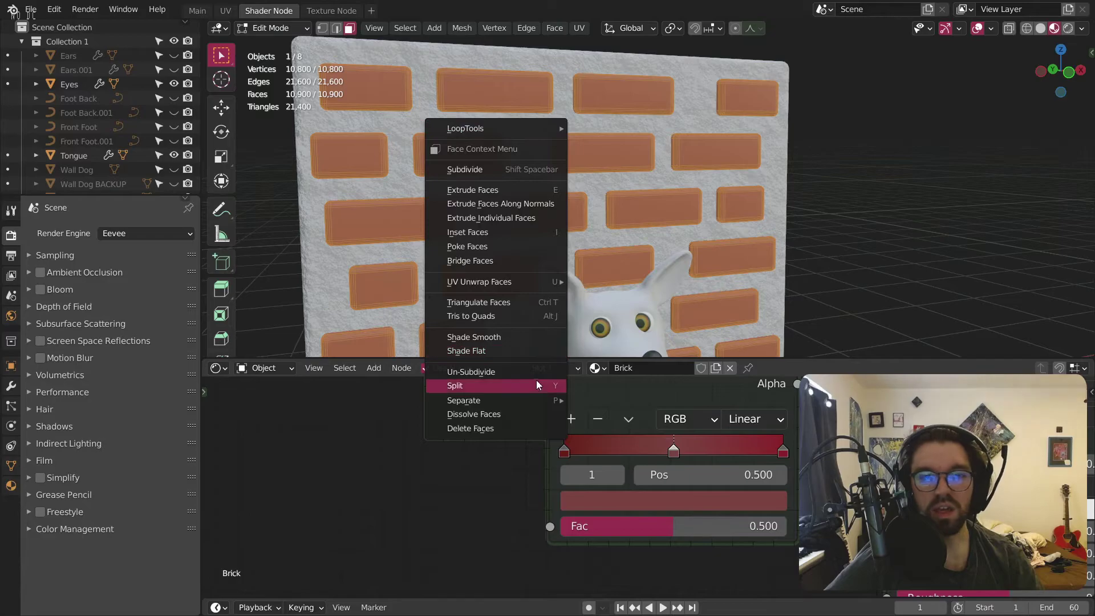
pyautogui.moveTo(514, 400)
pyautogui.click(604, 429)
pyautogui.click(271, 28)
pyautogui.click(269, 46)
pyautogui.scroll(-5, 547, 200)
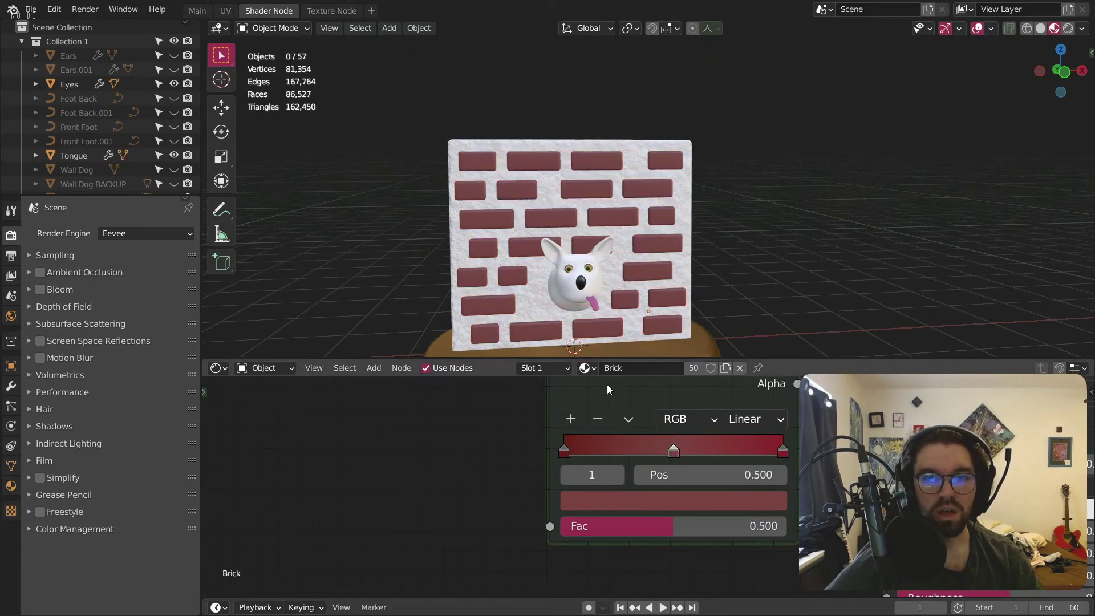
# Step: Add an Object Info node and feed its Random output into the ColorRamp's Fac to vary the brick colours
pyautogui.moveTo(446, 425); pyautogui.dragTo(569, 452, button='middle')
pyautogui.click(373, 367)
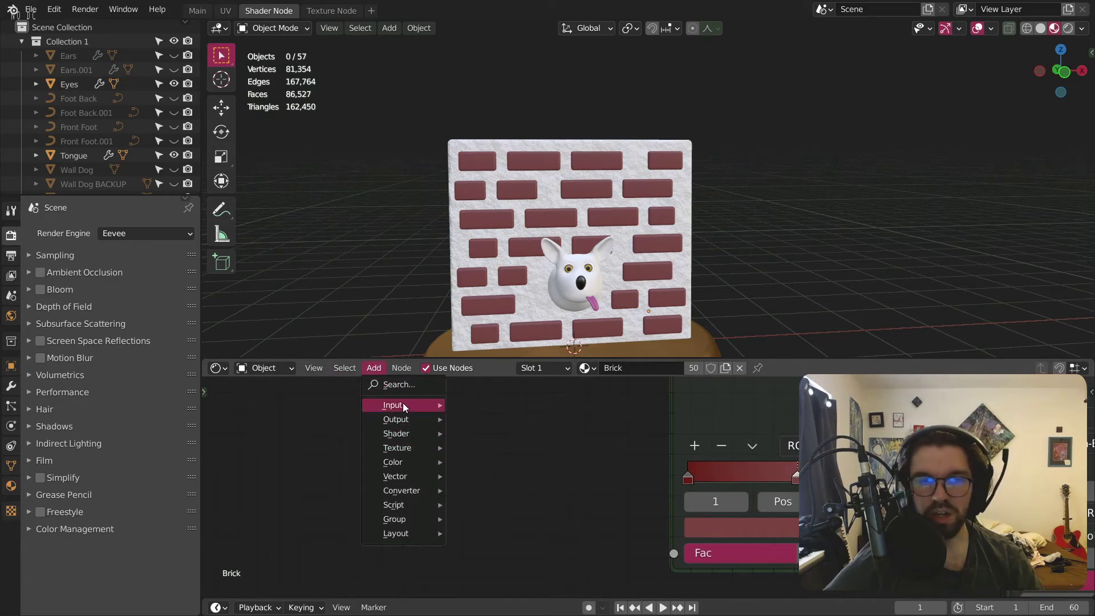
pyautogui.moveTo(405, 405)
pyautogui.click(486, 266)
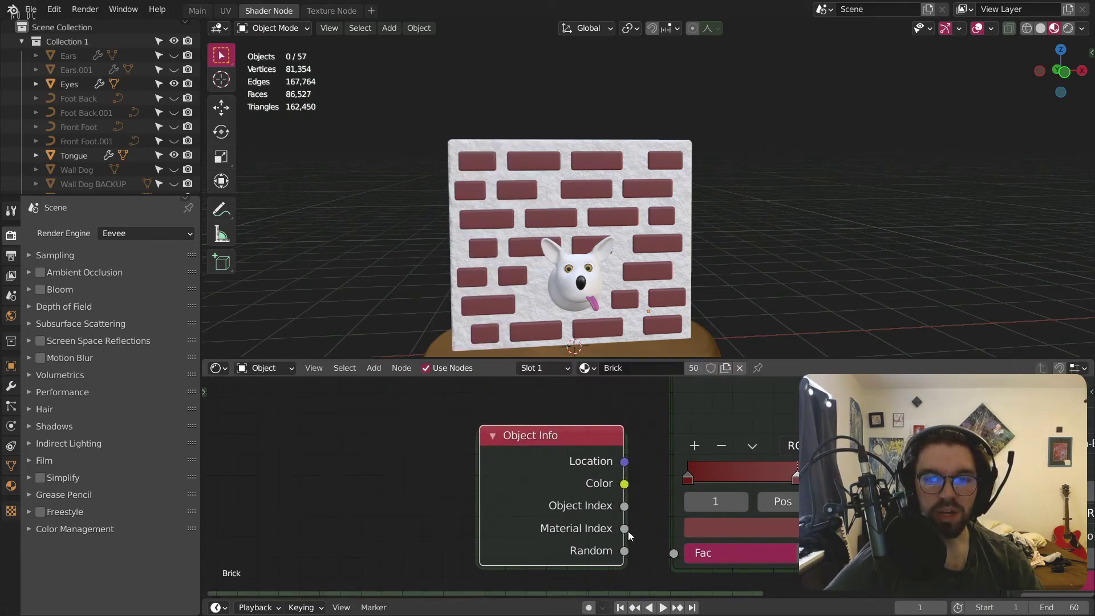
pyautogui.moveTo(624, 552); pyautogui.dragTo(673, 553)
pyautogui.moveTo(586, 437); pyautogui.dragTo(558, 399)
pyautogui.scroll(3, 570, 228)
pyautogui.moveTo(713, 183)
pyautogui.mouseDown(button='middle')
pyautogui.moveTo(542, 150)
pyautogui.moveTo(571, 193)
pyautogui.moveTo(624, 138)
pyautogui.moveTo(867, 204)
pyautogui.moveTo(714, 186)
pyautogui.mouseUp(button='middle')
pyautogui.scroll(-5, 541, 150)
pyautogui.scroll(3, 715, 191)
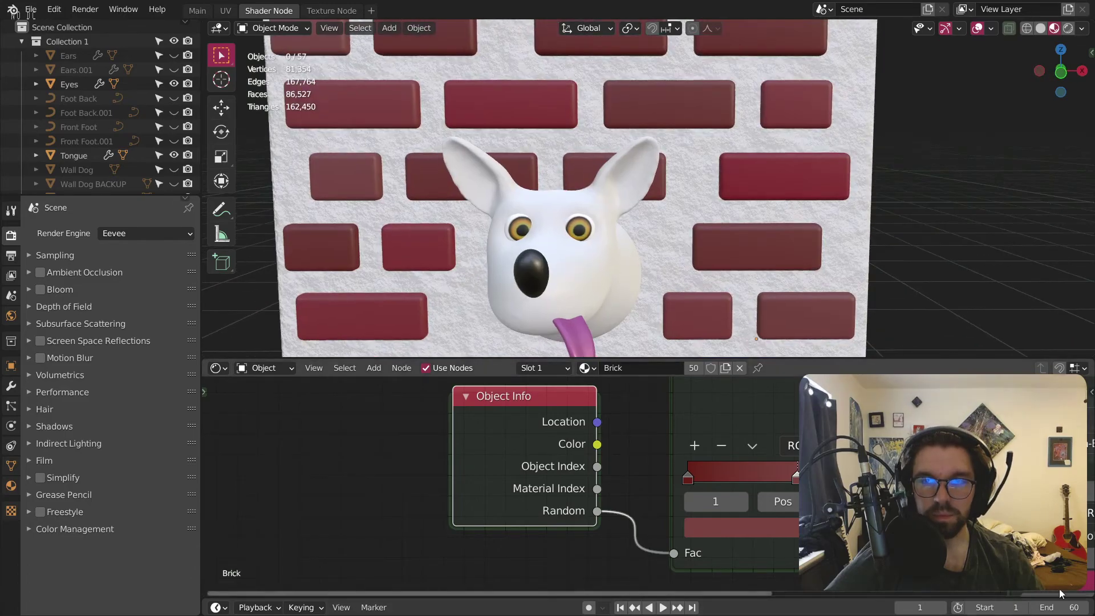
# Step: Set the Brick shader's Specular to 1, Specular Tint to about 0.545 and Roughness to 1
pyautogui.moveTo(1052, 556); pyautogui.dragTo(664, 430, button='middle')
pyautogui.scroll(2, 664, 430)
pyautogui.moveTo(513, 479); pyautogui.dragTo(764, 519)
pyautogui.scroll(2, 546, 480)
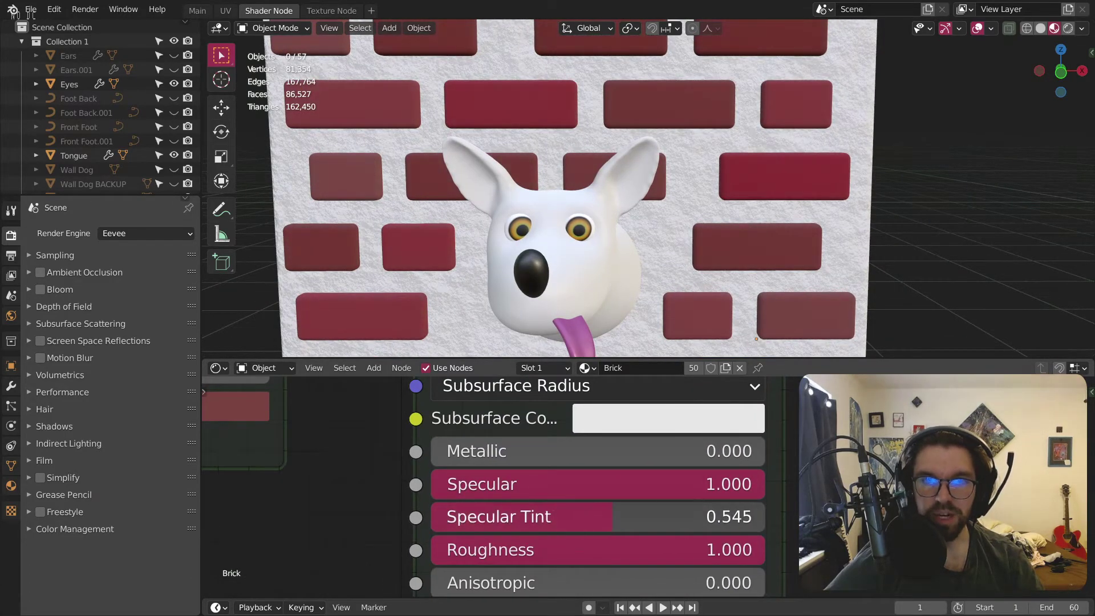
pyautogui.scroll(-2, 537, 231)
pyautogui.moveTo(537, 231); pyautogui.dragTo(575, 200, button='middle')
# Step: Darken the ColorRamp's first stop to a lightness of about 0.049
pyautogui.scroll(-2, 334, 471)
pyautogui.moveTo(334, 471); pyautogui.dragTo(684, 513, button='middle')
pyautogui.scroll(2, 409, 439)
pyautogui.click(412, 427)
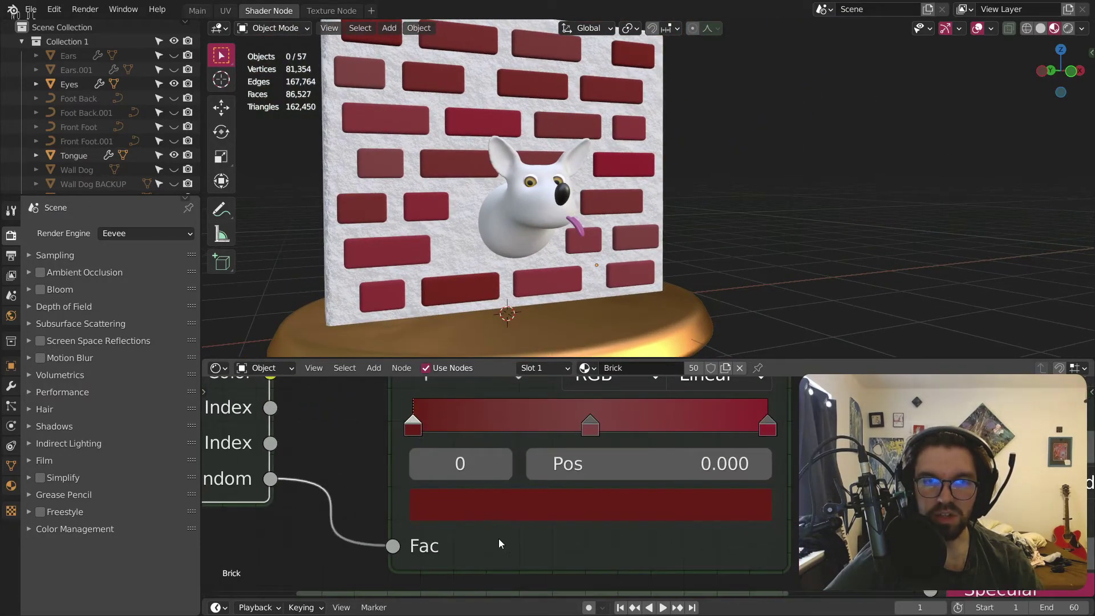
pyautogui.click(577, 506)
pyautogui.moveTo(692, 218); pyautogui.dragTo(692, 226)
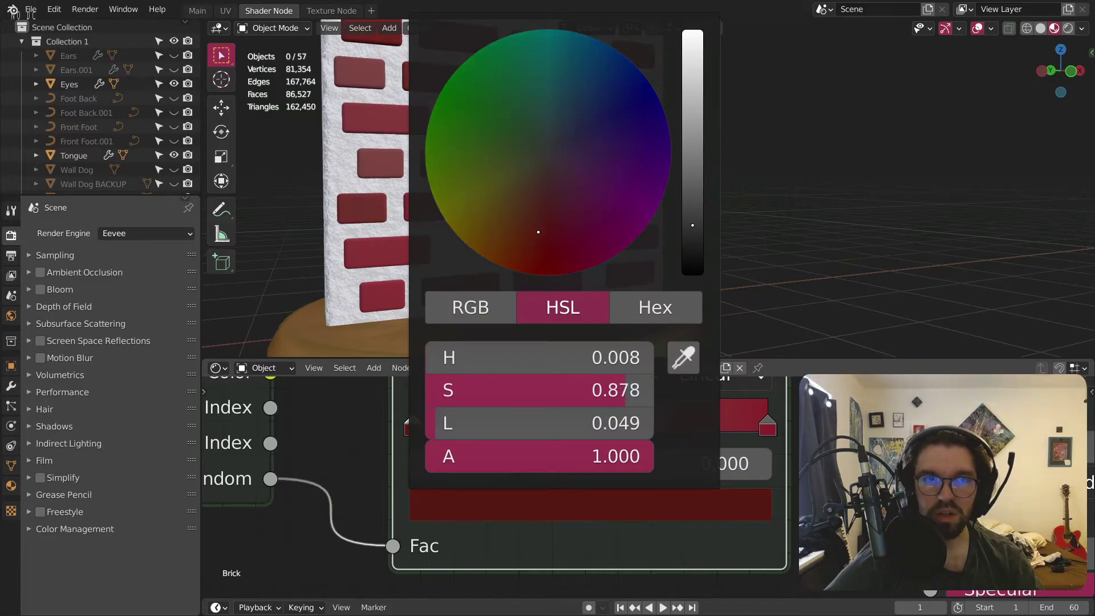
# Step: Set the Brick shader's Sheen to 1
pyautogui.moveTo(700, 228); pyautogui.dragTo(521, 210, button='middle')
pyautogui.scroll(-3, 553, 154)
pyautogui.scroll(2, 580, 214)
pyautogui.moveTo(685, 576); pyautogui.dragTo(598, 475, button='middle')
pyautogui.moveTo(598, 475); pyautogui.dragTo(633, 475)
pyautogui.scroll(-5, 632, 525)
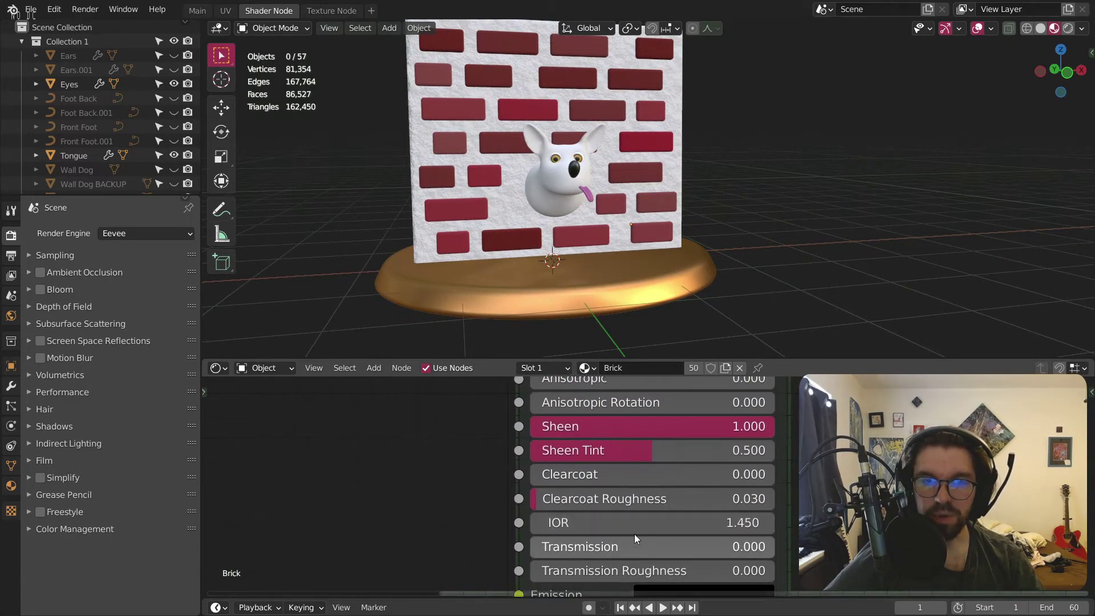
pyautogui.scroll(-5, 379, 456)
pyautogui.hscroll(-5, 379, 496)
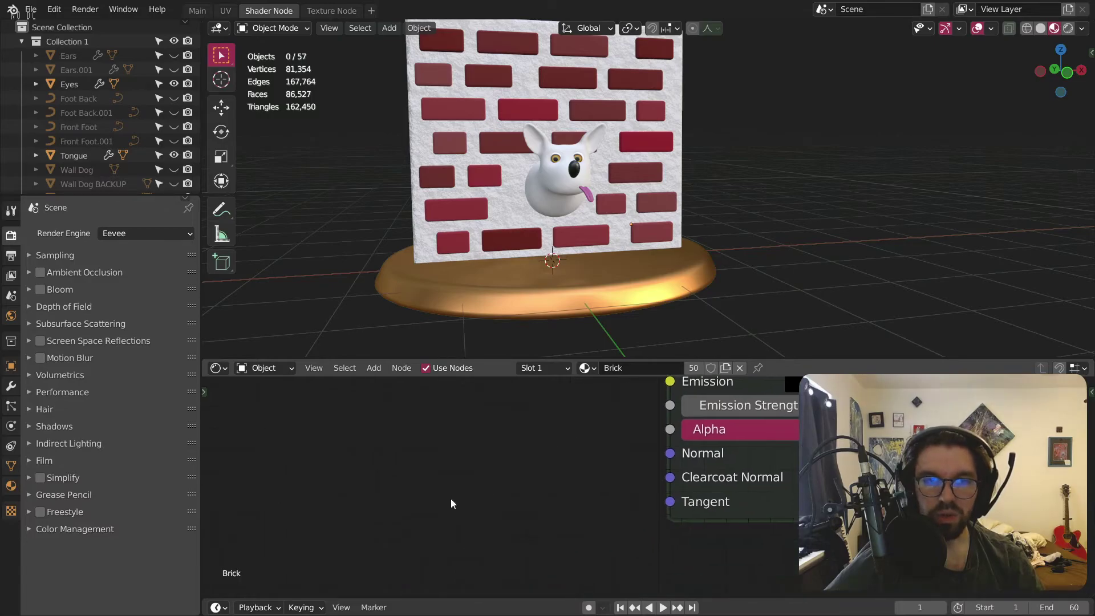
pyautogui.click(369, 367)
pyautogui.moveTo(411, 476)
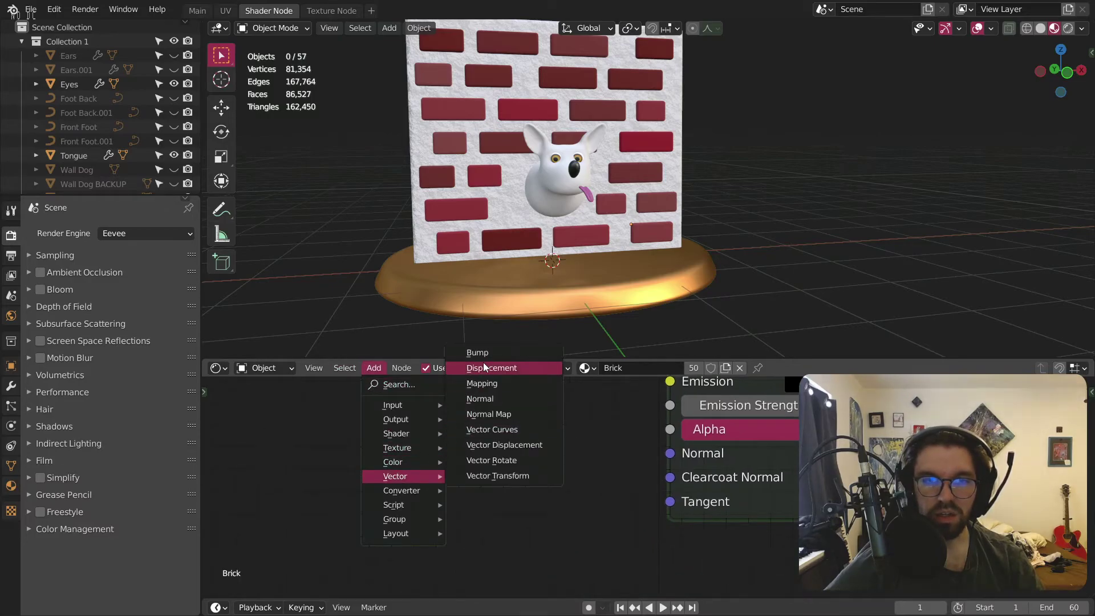
pyautogui.click(481, 349)
pyautogui.moveTo(578, 428); pyautogui.dragTo(670, 453)
pyautogui.press('x')
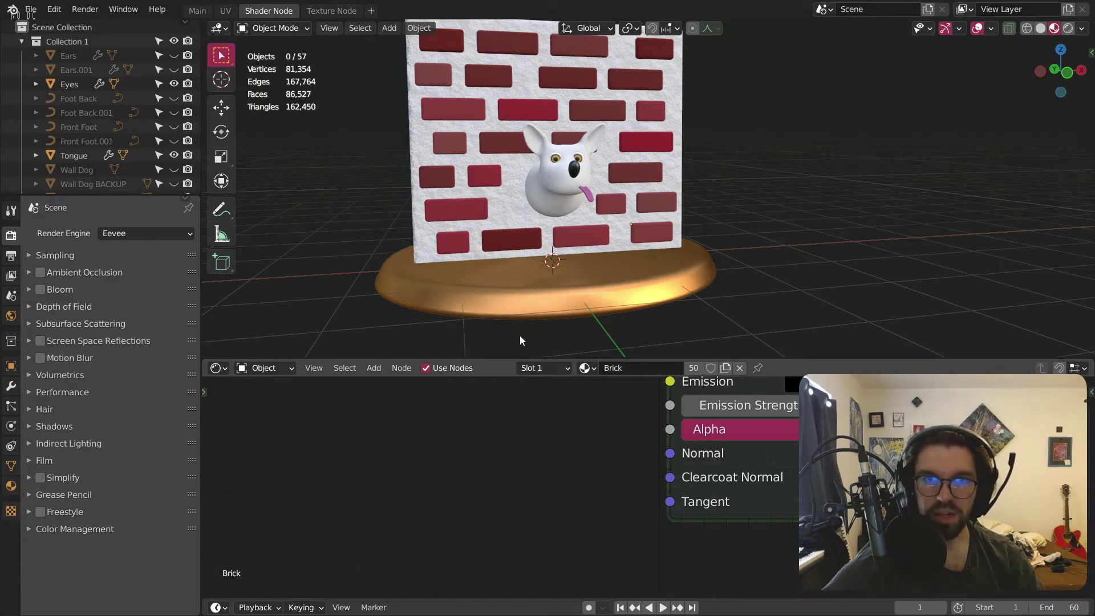
# Step: Copy the mortar material's Texture Coordinate, Mapping, Musgrave Texture and Bump nodes into the Brick material and connect Bump to the shader's Normal
pyautogui.click(521, 183)
pyautogui.scroll(-3, 552, 455)
pyautogui.moveTo(660, 428); pyautogui.dragTo(699, 430, button='middle')
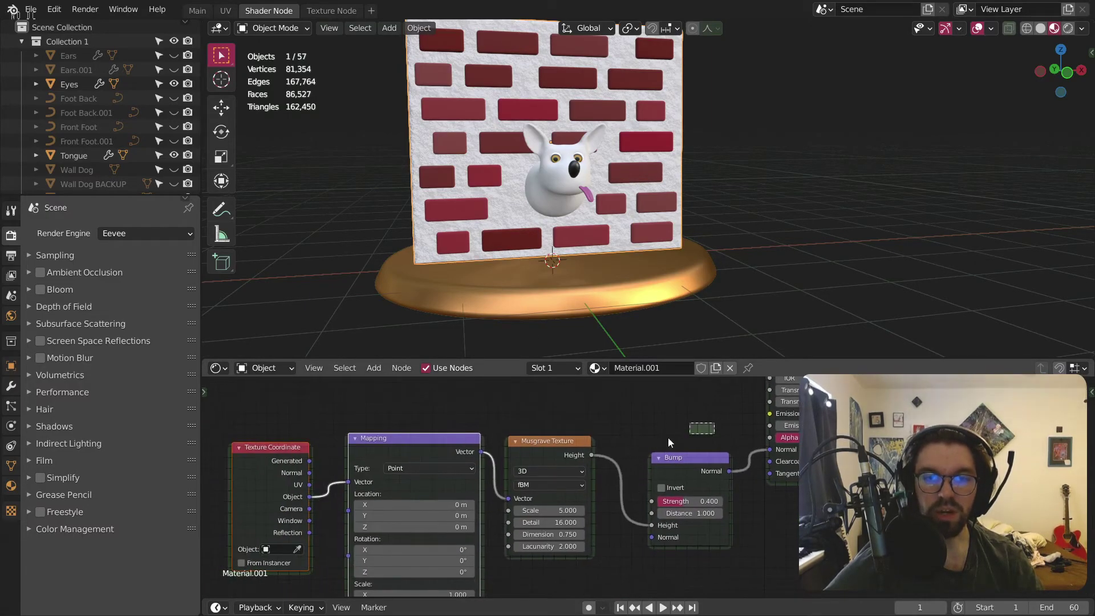
pyautogui.click(527, 247)
pyautogui.scroll(2, 747, 464)
pyautogui.moveTo(782, 448); pyautogui.dragTo(783, 441)
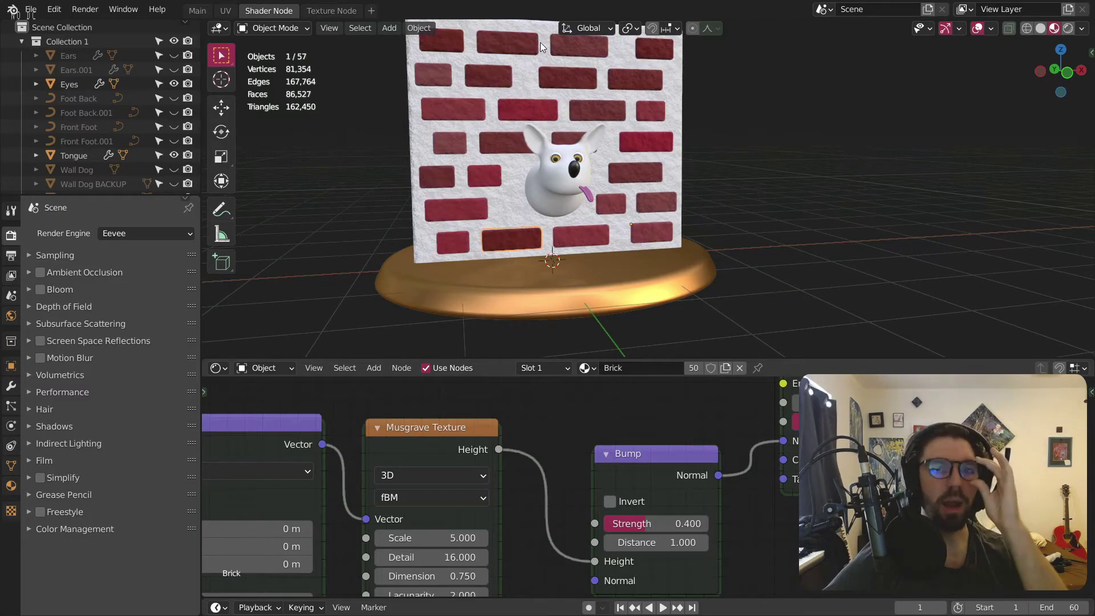
# Step: Set the Brick material's Musgrave Texture Scale to 1 after trying 2
pyautogui.scroll(5, 599, 56)
pyautogui.moveTo(605, 89); pyautogui.dragTo(582, 159, button='middle')
pyautogui.scroll(-8, 640, 90)
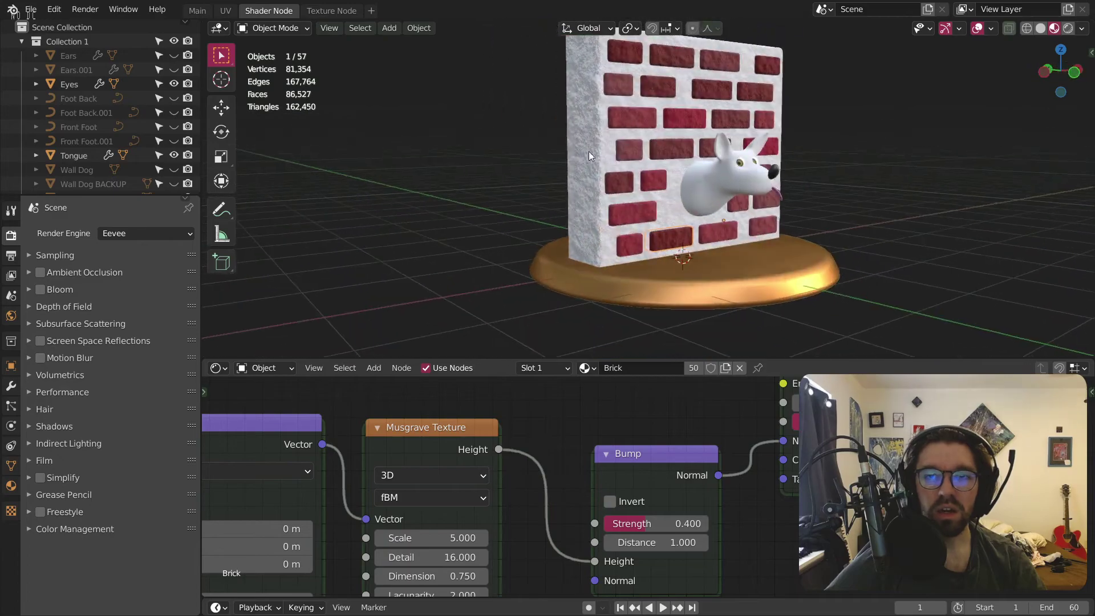
pyautogui.scroll(6, 665, 95)
pyautogui.scroll(-2, 588, 485)
pyautogui.scroll(4, 623, 505)
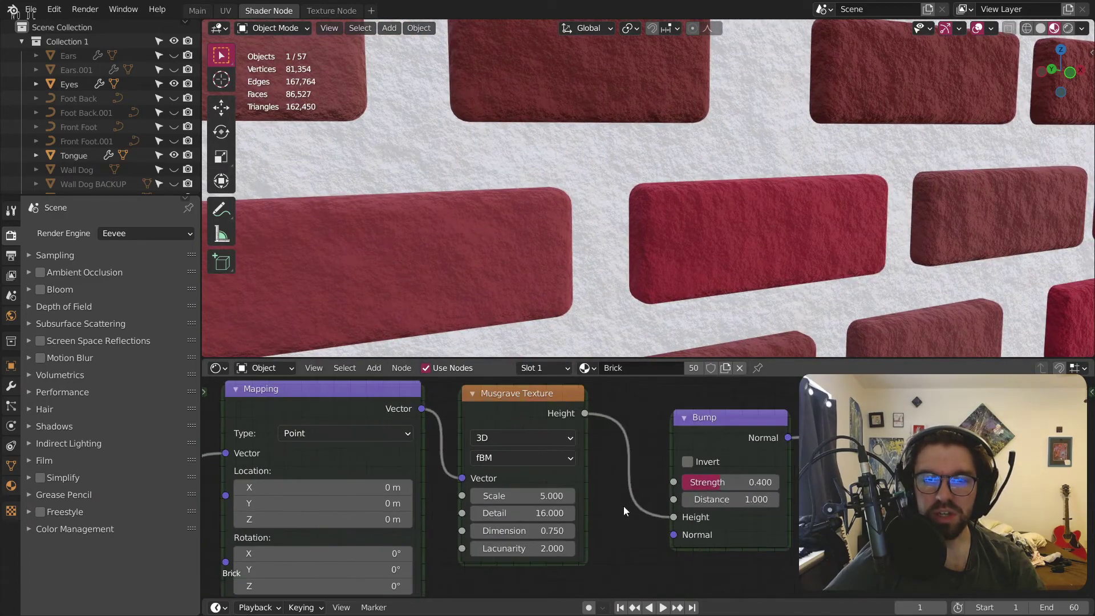
pyautogui.click(568, 466)
pyautogui.write('2')
pyautogui.press('Return')
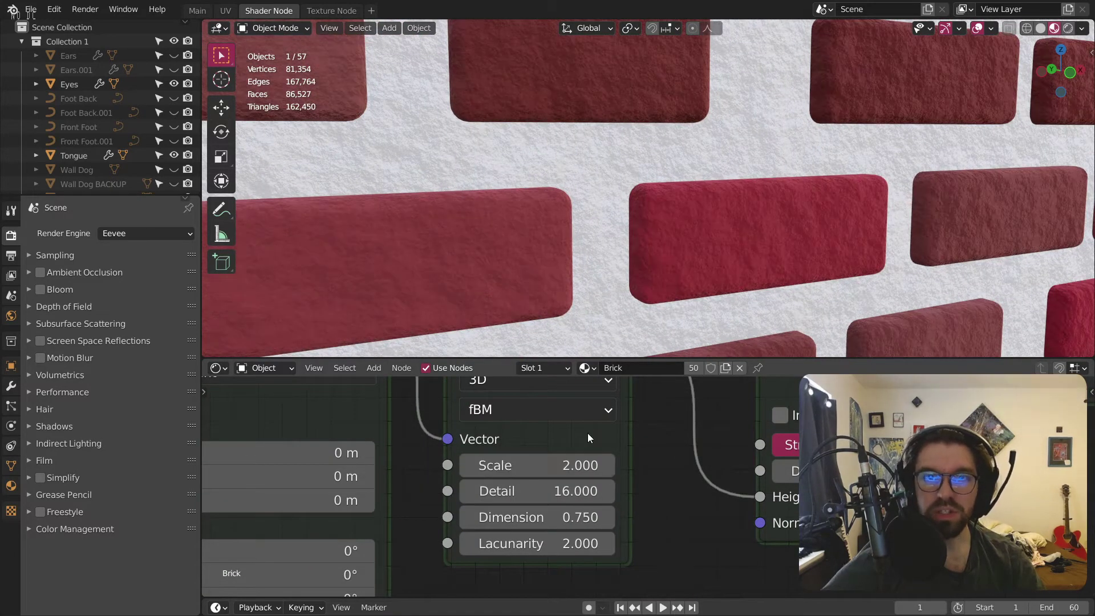
pyautogui.click(558, 460)
pyautogui.write('1')
pyautogui.press('Return')
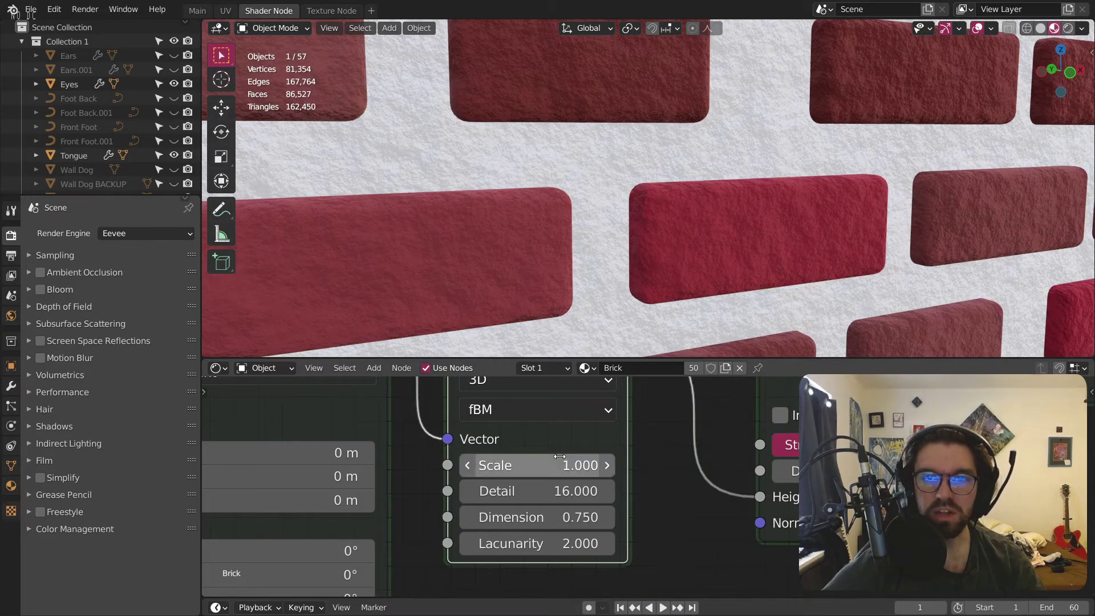
# Step: Darken the mortar wall's Base Color by setting its lightness to 0.5
pyautogui.scroll(-10, 610, 309)
pyautogui.moveTo(620, 190); pyautogui.dragTo(740, 199, button='middle')
pyautogui.scroll(5, 740, 199)
pyautogui.moveTo(691, 151); pyautogui.dragTo(647, 104, button='middle')
pyautogui.click(646, 104)
pyautogui.scroll(-5, 640, 509)
pyautogui.scroll(4, 713, 439)
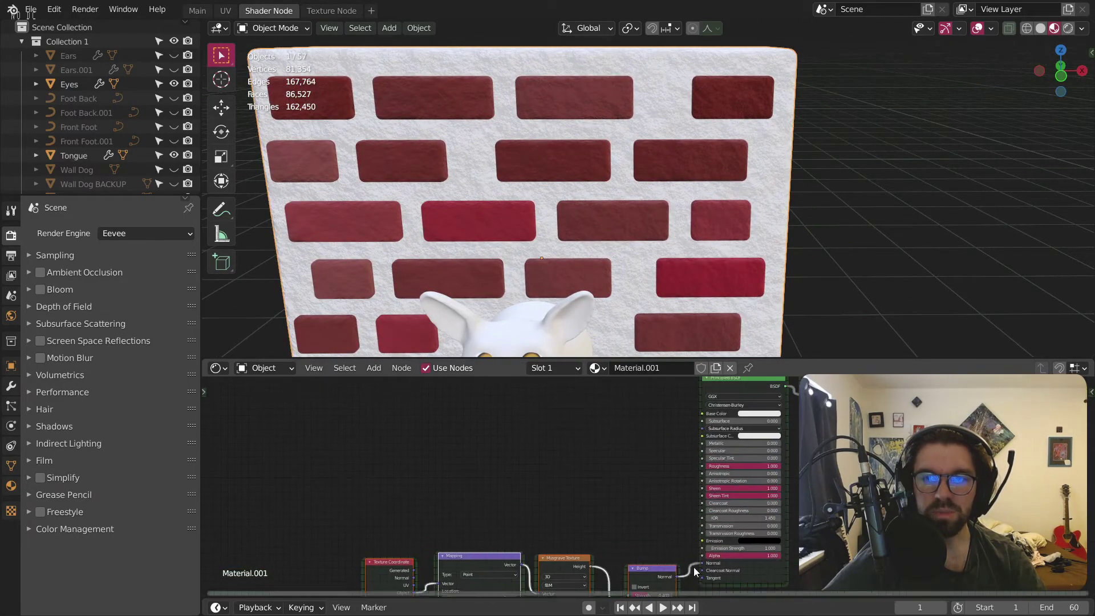
pyautogui.scroll(3, 713, 439)
pyautogui.click(728, 430)
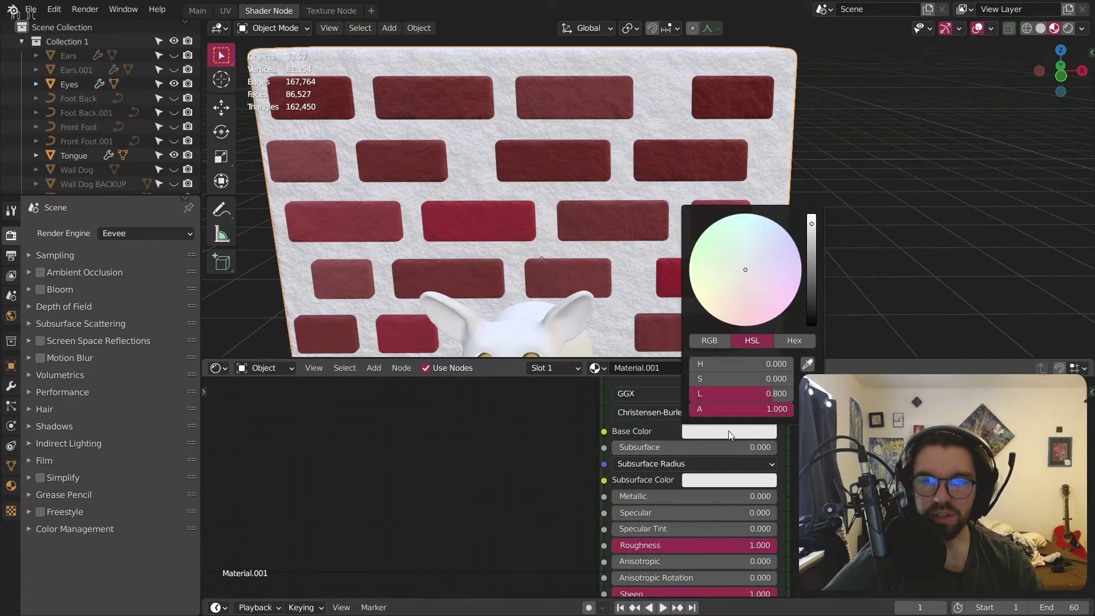
pyautogui.doubleClick(781, 394)
pyautogui.write('.')
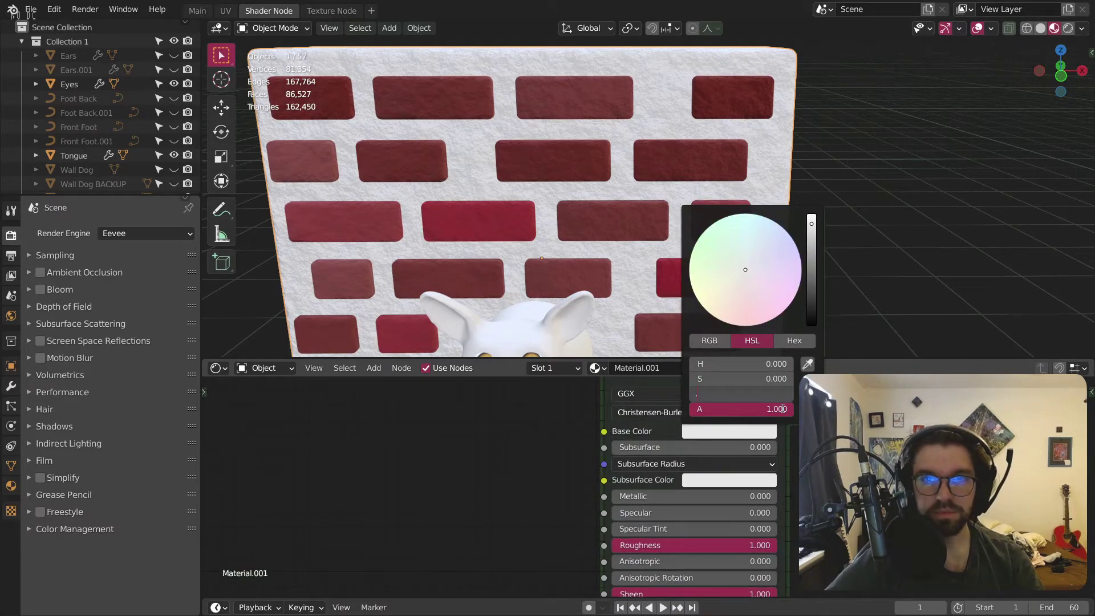
pyautogui.write('5')
pyautogui.press('Return')
pyautogui.scroll(-6, 823, 123)
pyautogui.click(823, 123)
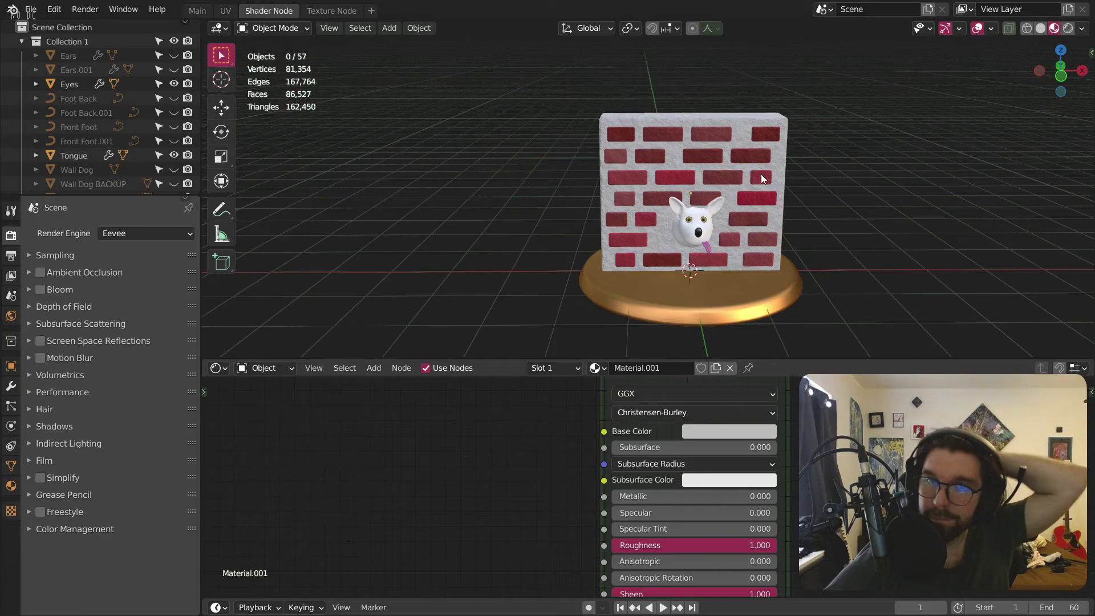
# Step: Insert a Hue Saturation Value node between the ColorRamp and the Base Color in the Brick material, making room for it
pyautogui.scroll(4, 761, 133)
pyautogui.click(772, 135)
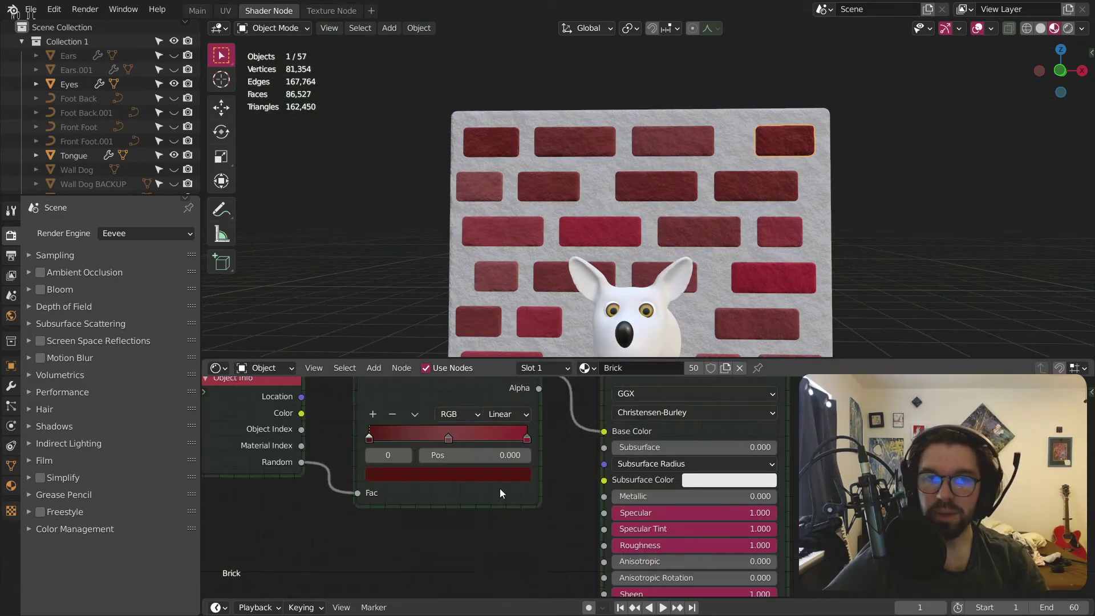
pyautogui.scroll(-3, 501, 505)
pyautogui.moveTo(630, 429); pyautogui.dragTo(325, 414)
pyautogui.moveTo(314, 397); pyautogui.dragTo(376, 382, button='middle')
pyautogui.click(591, 476)
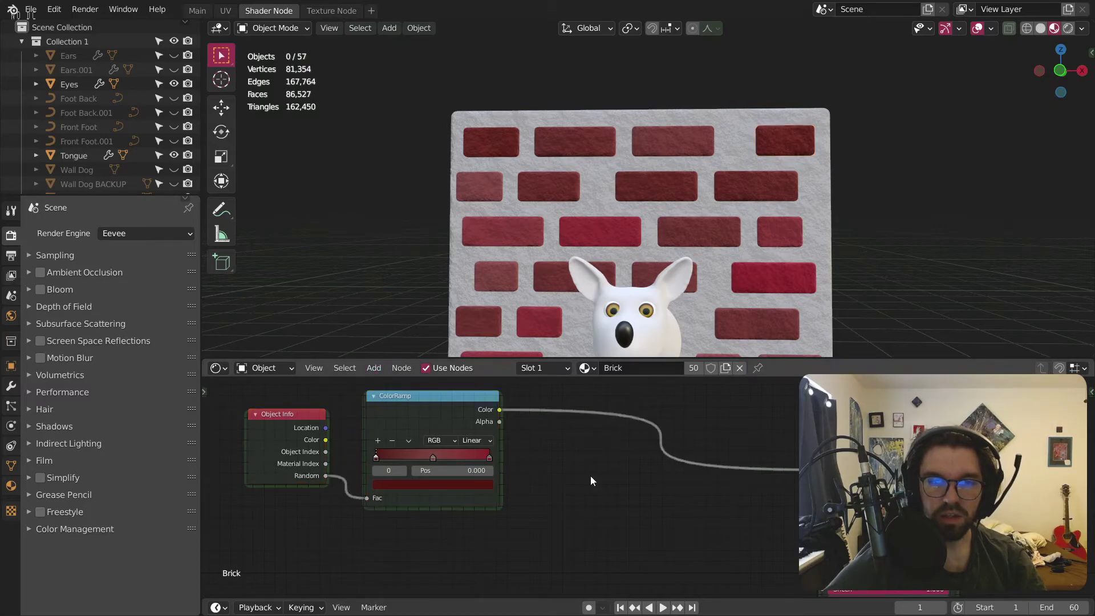
pyautogui.hotkey('shift', 'a')
pyautogui.moveTo(590, 475)
pyautogui.click(639, 504)
pyautogui.click(697, 461)
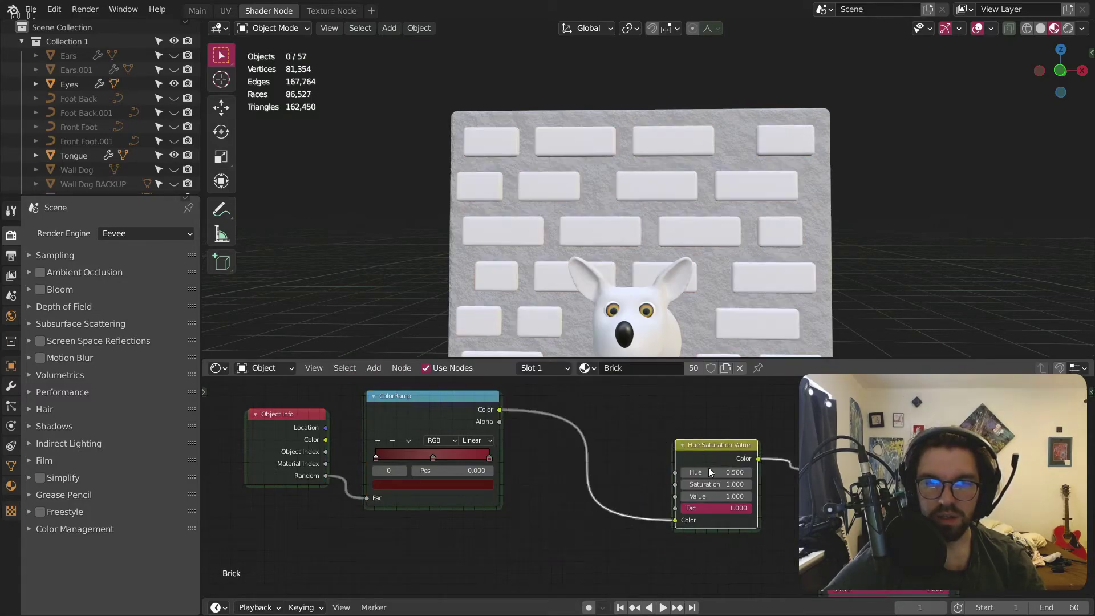
# Step: Set the Hue Saturation Value node's Saturation to 0.75 after trying 0.5
pyautogui.scroll(4, 635, 442)
pyautogui.click(667, 460)
pyautogui.write('1.0')
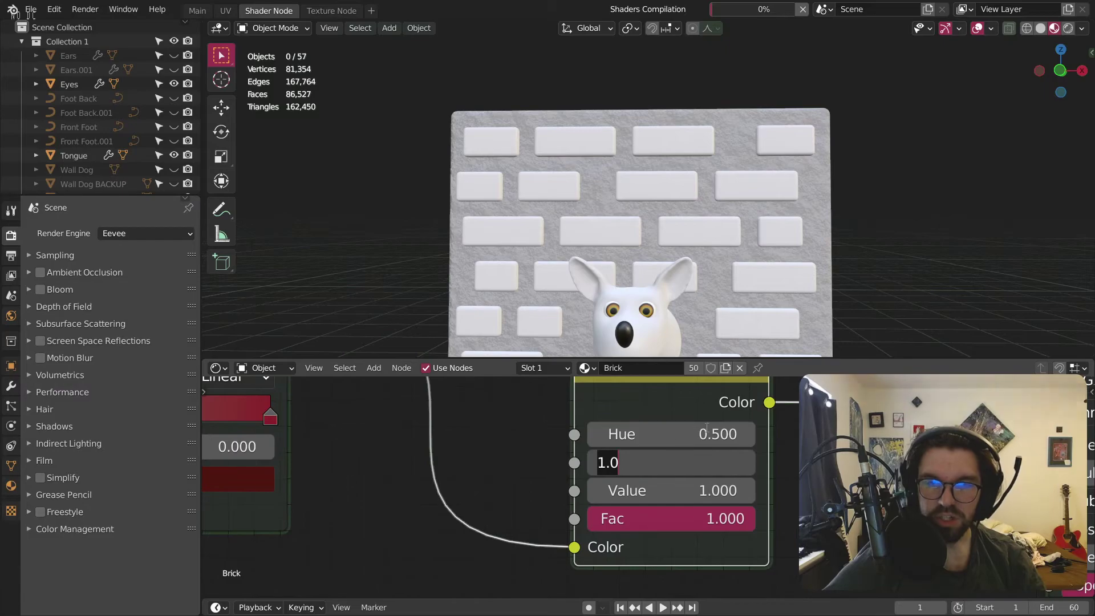
pyautogui.write('0.5')
pyautogui.press('Return')
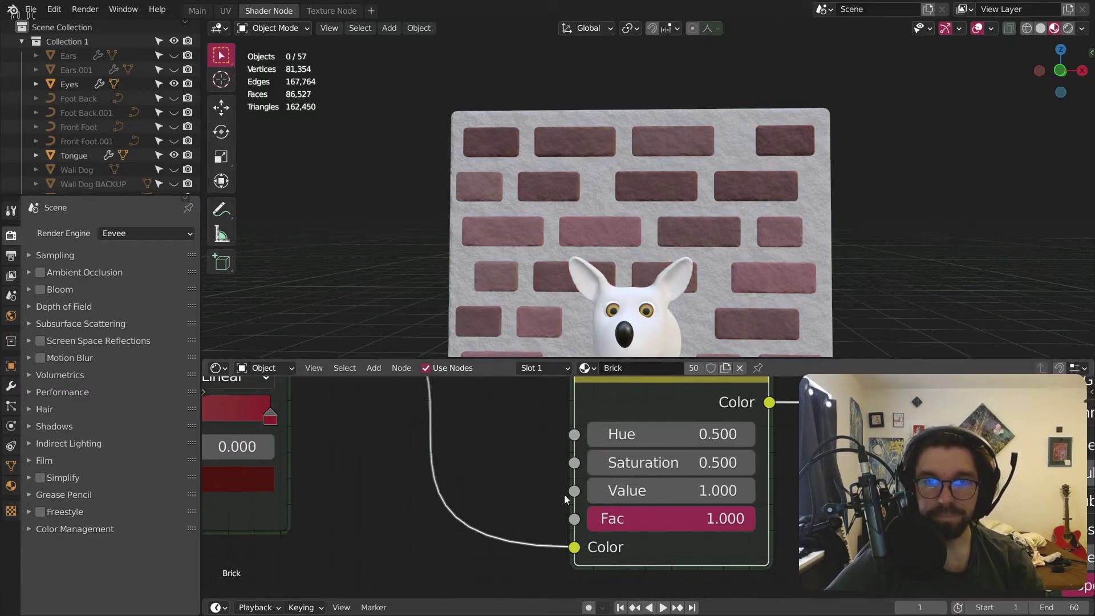
pyautogui.click(681, 468)
pyautogui.write('.75')
pyautogui.press('Return')
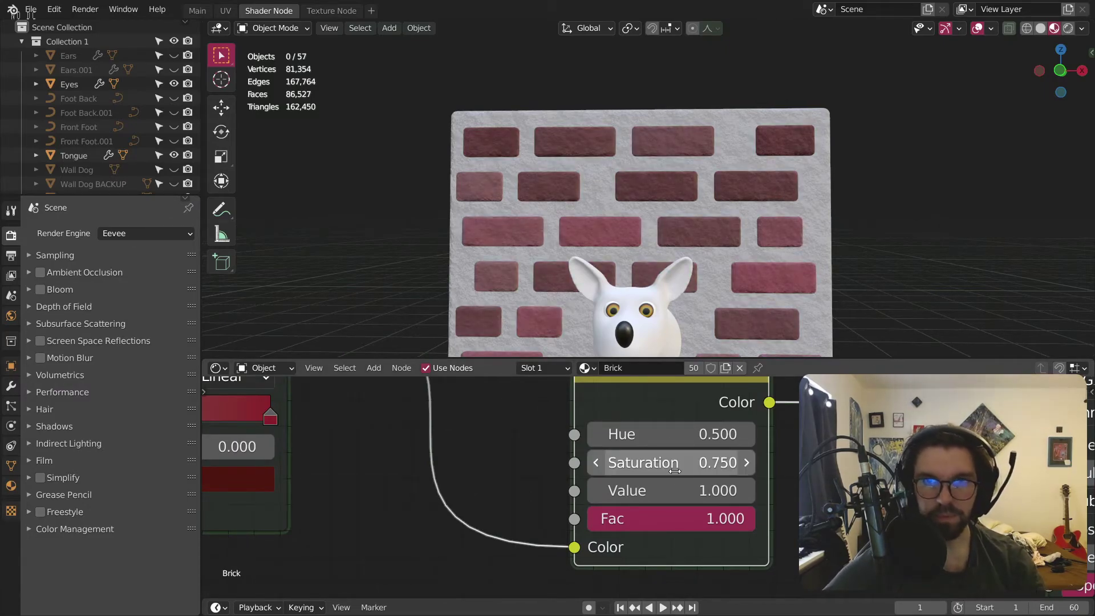
# Step: Add a particle system of type Hair to the dog's head on the wall
pyautogui.scroll(-5, 731, 84)
pyautogui.moveTo(614, 155)
pyautogui.mouseDown(button='middle')
pyautogui.moveTo(439, 169)
pyautogui.moveTo(659, 178)
pyautogui.moveTo(621, 166)
pyautogui.mouseUp(button='middle')
pyautogui.scroll(3, 681, 260)
pyautogui.scroll(3, 682, 260)
pyautogui.keyDown('shift'); pyautogui.moveTo(662, 231); pyautogui.dragTo(620, 114, button='middle'); pyautogui.keyUp('shift')
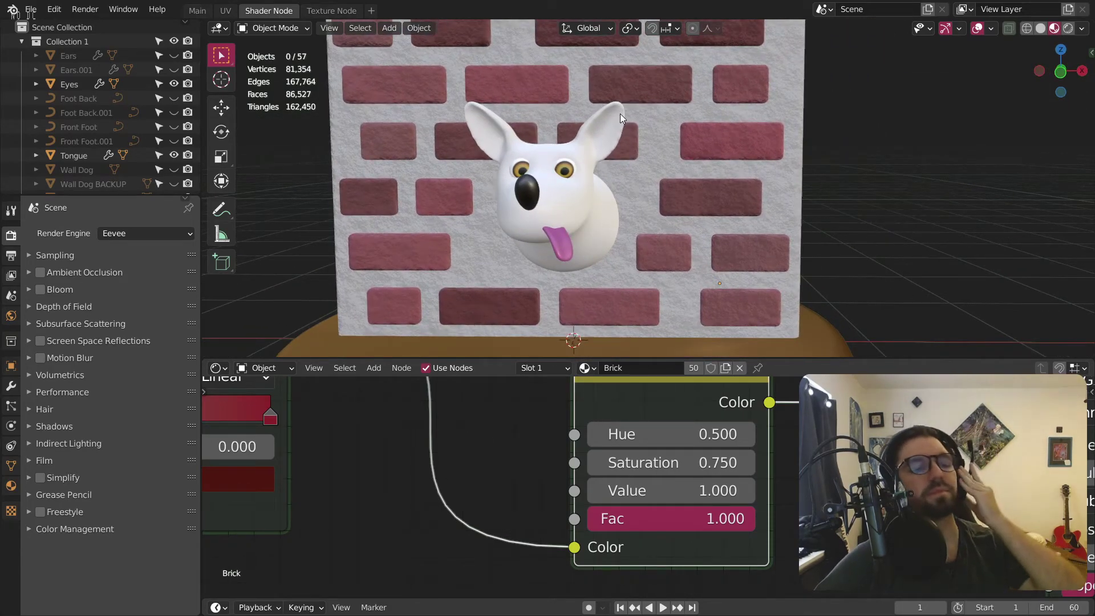
pyautogui.moveTo(620, 114); pyautogui.dragTo(638, 225, button='middle')
pyautogui.click(638, 224)
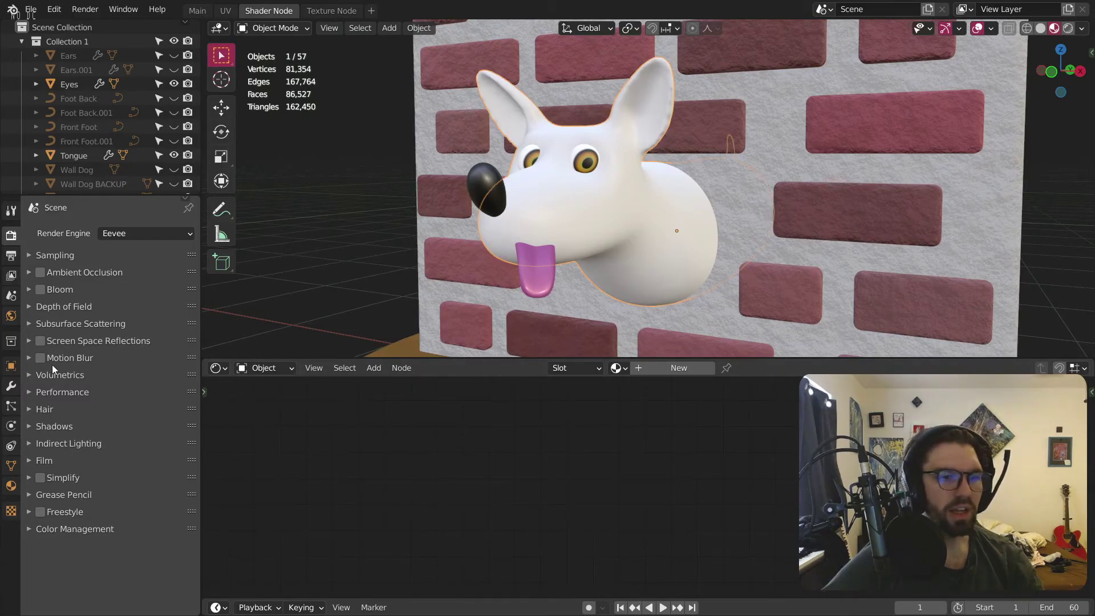
pyautogui.click(15, 389)
pyautogui.click(8, 406)
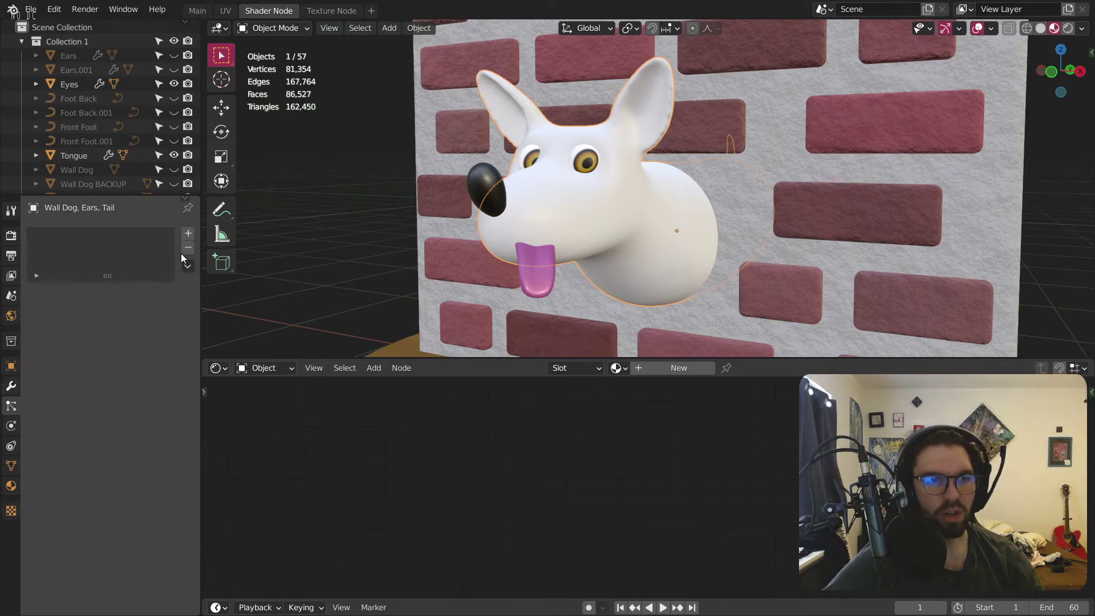
pyautogui.click(188, 234)
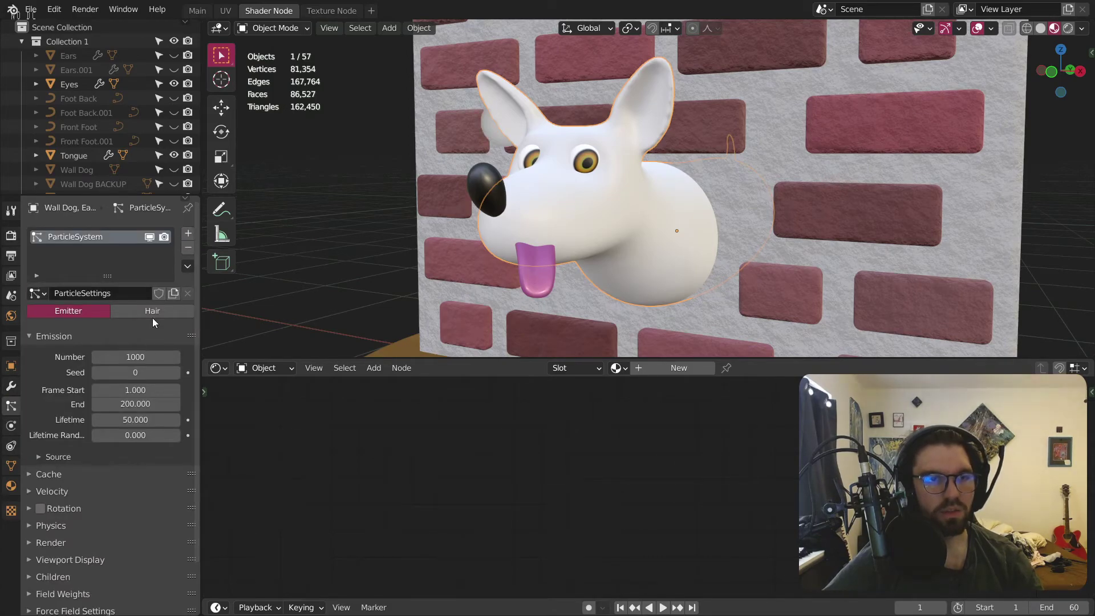
pyautogui.click(119, 316)
# Step: Shorten the dog's Hair Length to 0.02 m, trying 0.1, 0.03 and 0.01 m first
pyautogui.moveTo(576, 159)
pyautogui.mouseDown(button='middle')
pyautogui.moveTo(596, 156)
pyautogui.moveTo(556, 164)
pyautogui.mouseUp(button='middle')
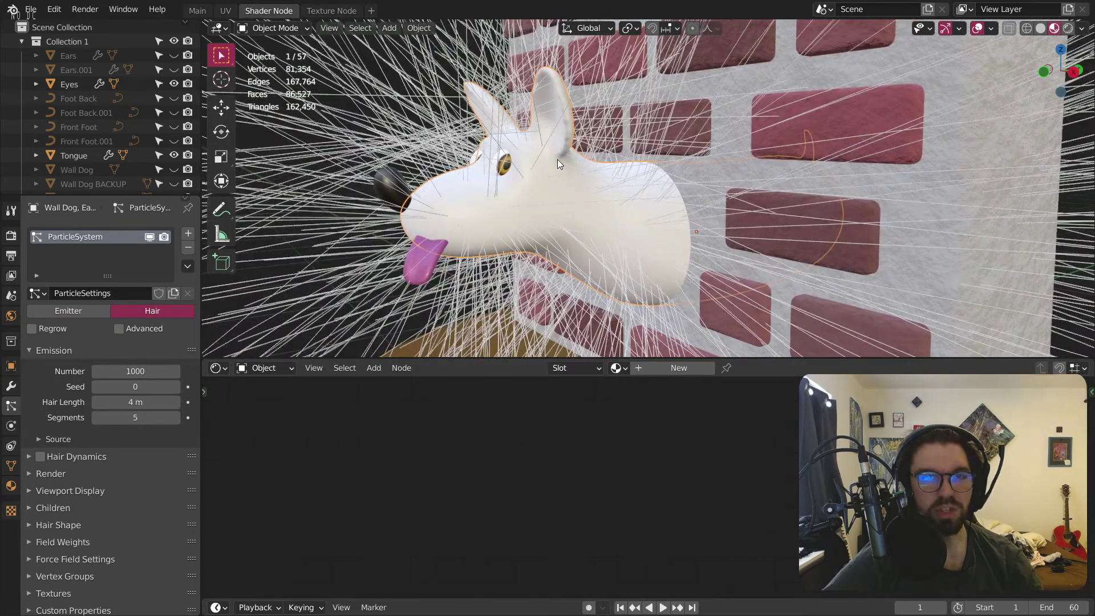
pyautogui.scroll(-1, 140, 464)
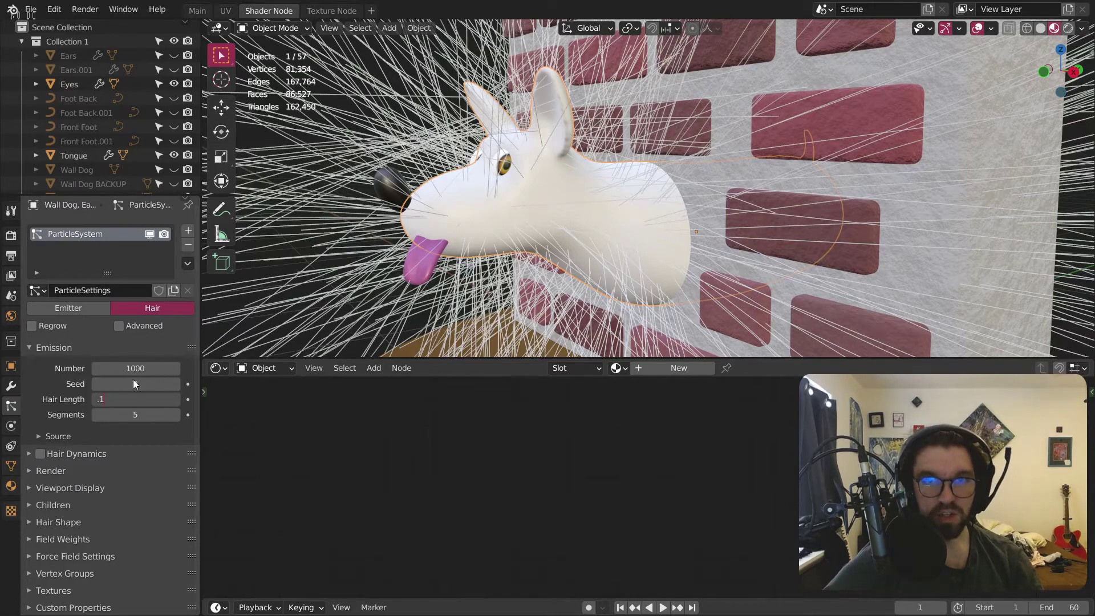
pyautogui.press('Return')
pyautogui.scroll(2, 487, 158)
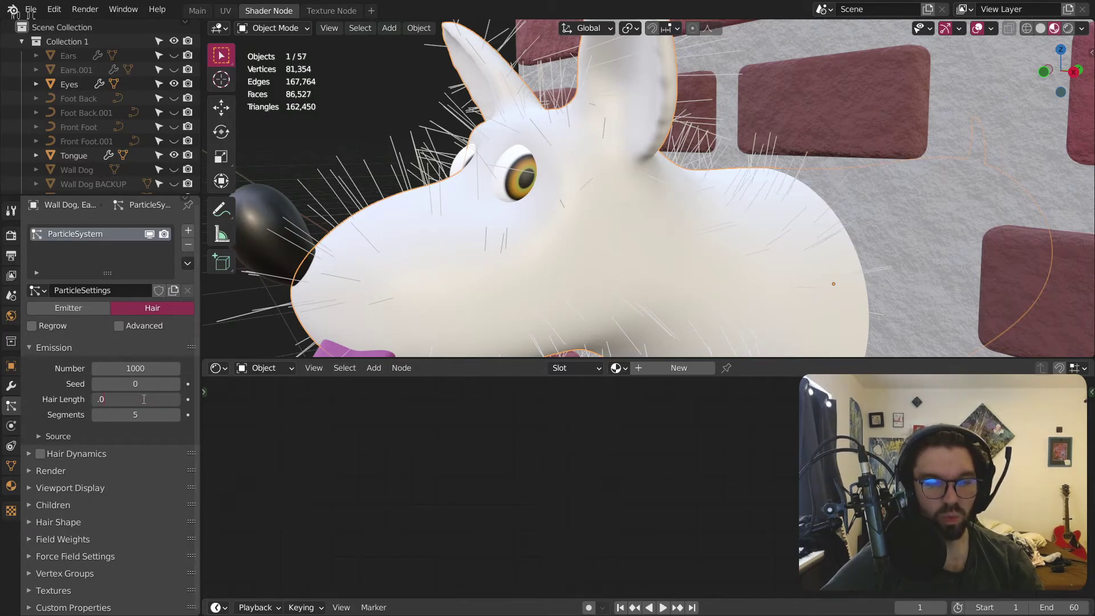
pyautogui.write('3')
pyautogui.press('Return')
pyautogui.scroll(-3, 381, 309)
pyautogui.moveTo(538, 133); pyautogui.dragTo(412, 272, button='middle')
pyautogui.scroll(2, 501, 140)
pyautogui.scroll(2, 501, 140)
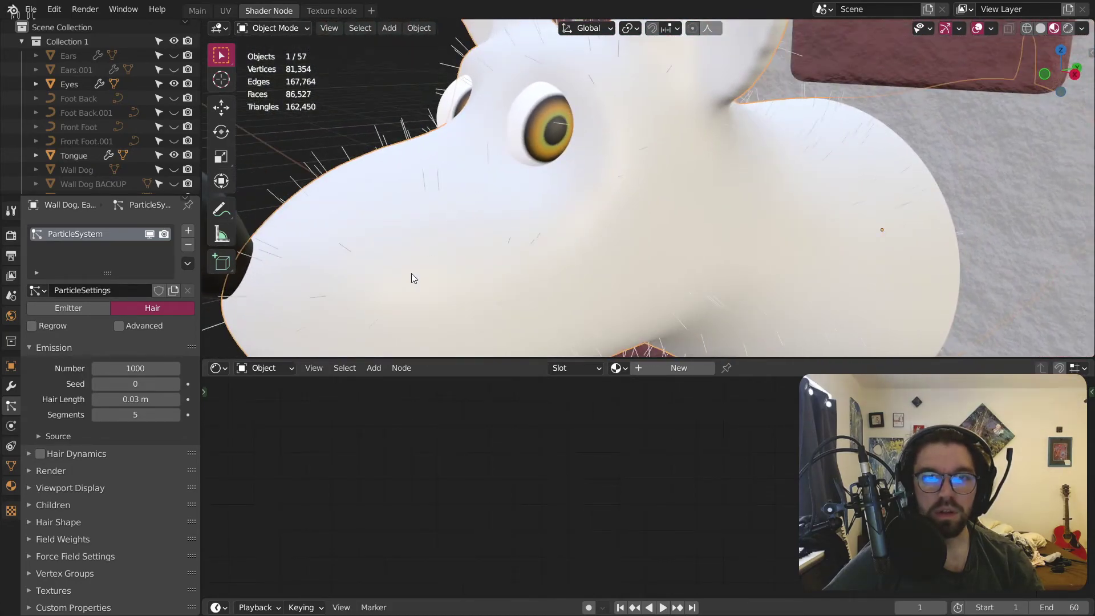
pyautogui.write('.01')
pyautogui.press('Return')
pyautogui.scroll(-5, 461, 132)
pyautogui.moveTo(534, 125); pyautogui.dragTo(552, 117, button='middle')
pyautogui.click(136, 398)
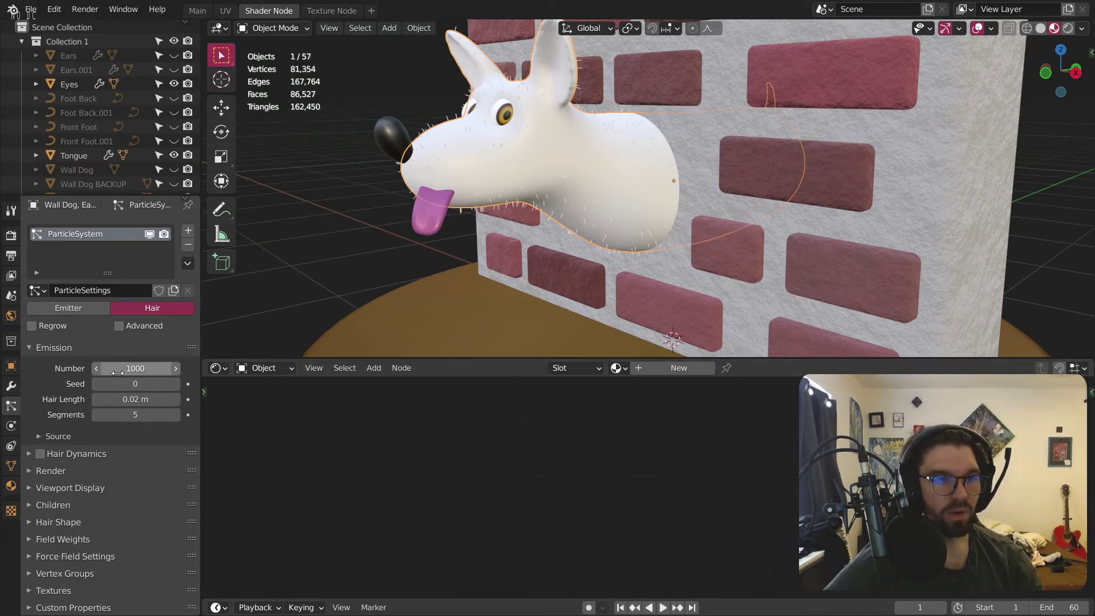
# Step: Give the hair particles Simple children with a radius of 0.05 m
pyautogui.click(30, 348)
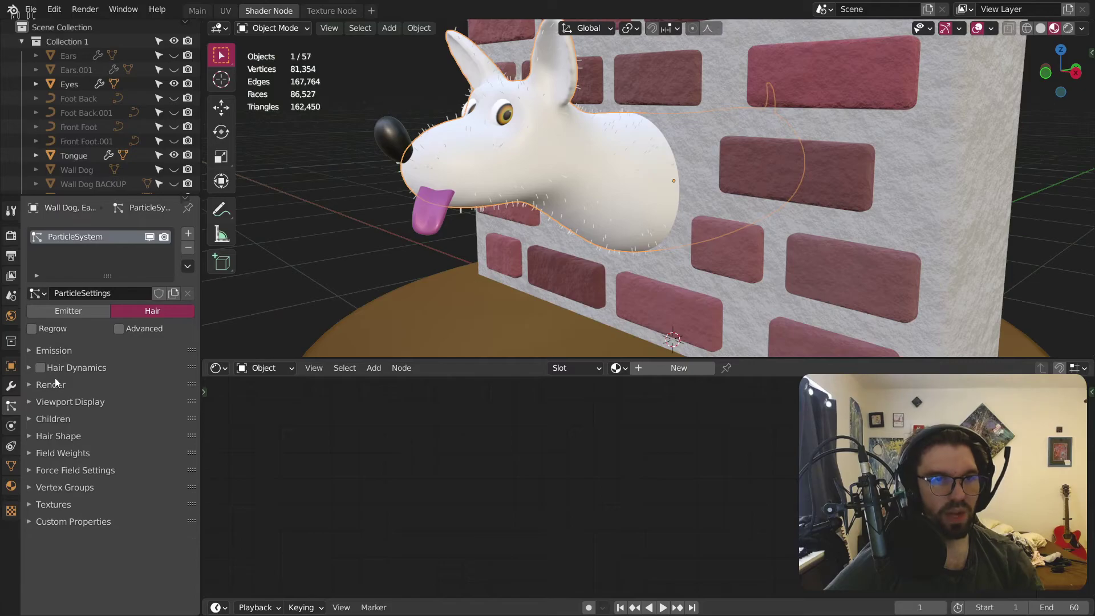
pyautogui.click(69, 422)
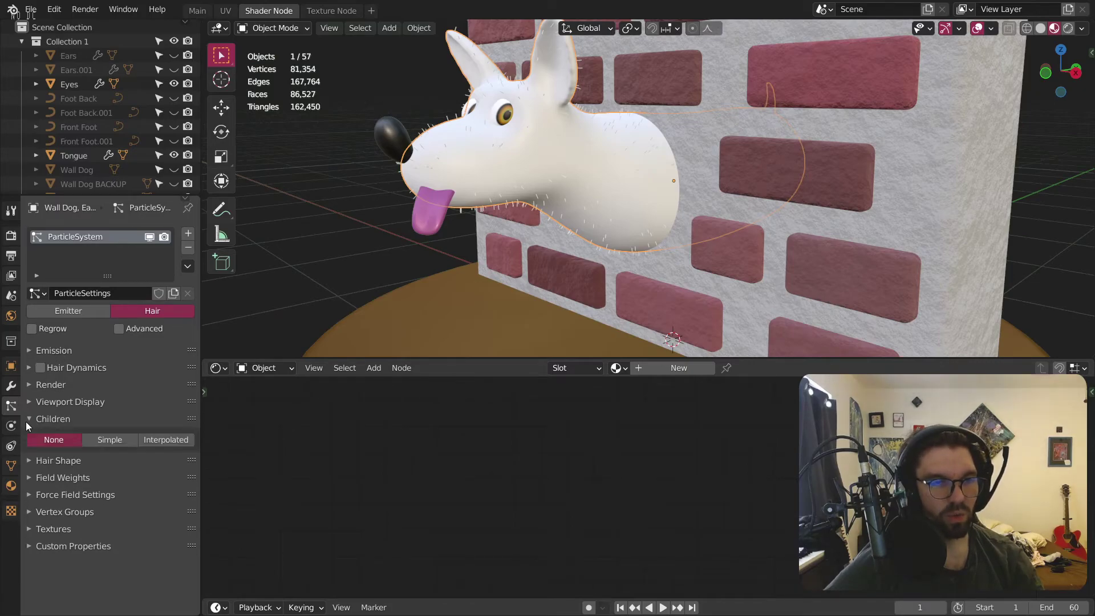
pyautogui.click(110, 440)
pyautogui.scroll(5, 473, 109)
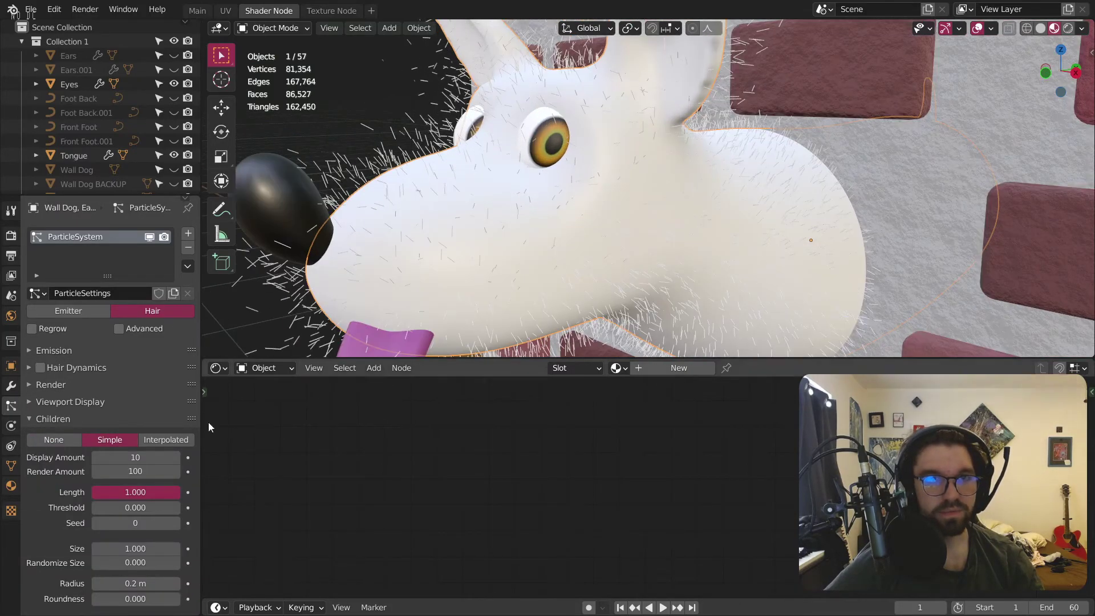
pyautogui.scroll(-5, 171, 468)
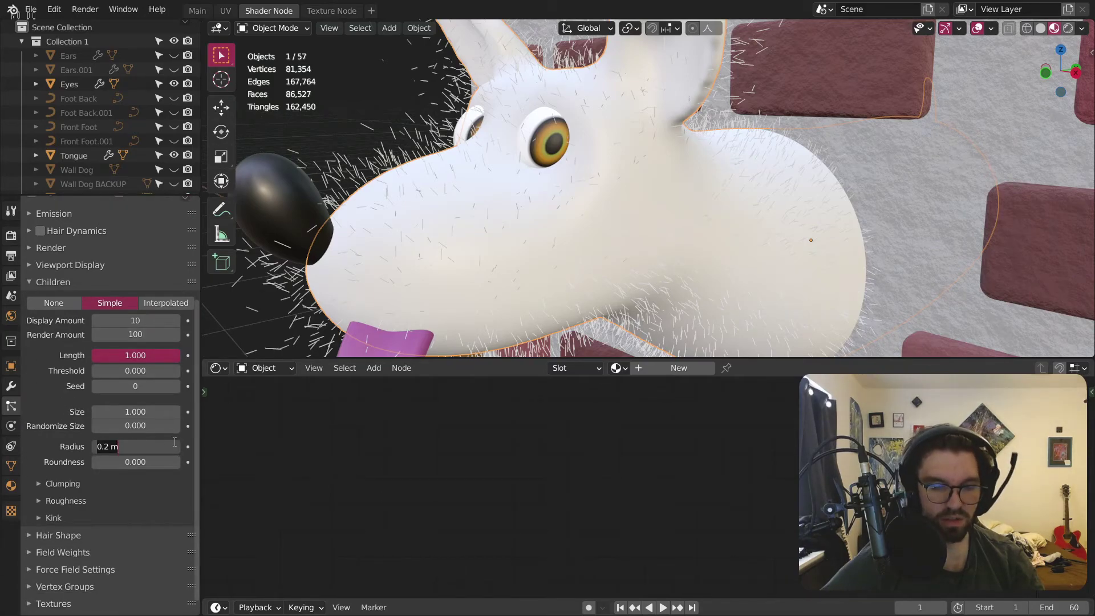
pyautogui.press('Return')
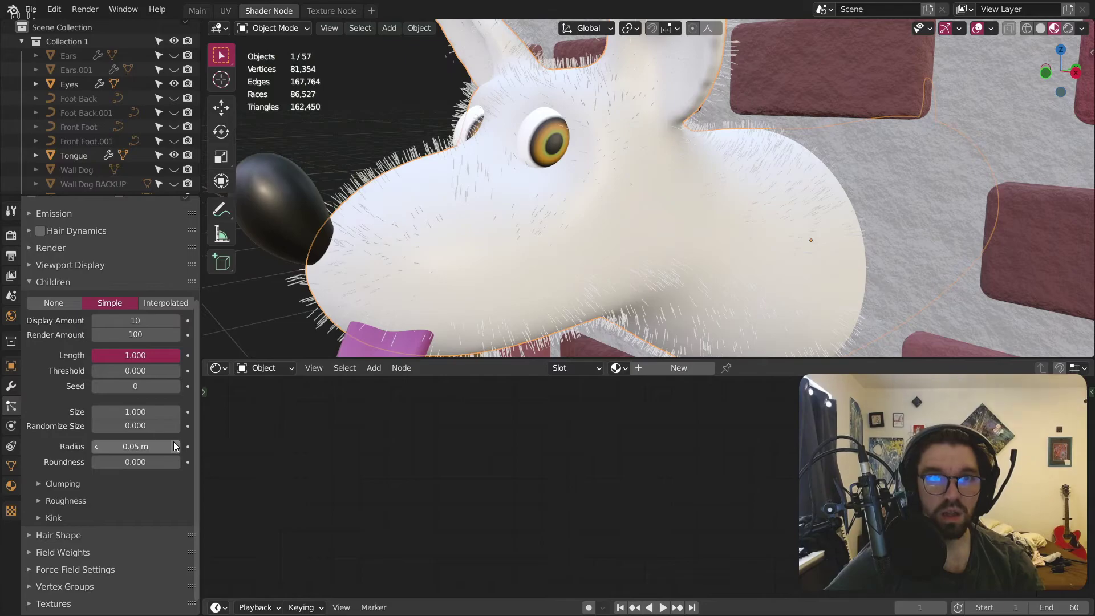
# Step: Set the dog's Hair Length to 0.015 m, trying 0.01 m first
pyautogui.scroll(-5, 591, 153)
pyautogui.moveTo(743, 145); pyautogui.dragTo(597, 214, button='middle')
pyautogui.scroll(6, 432, 236)
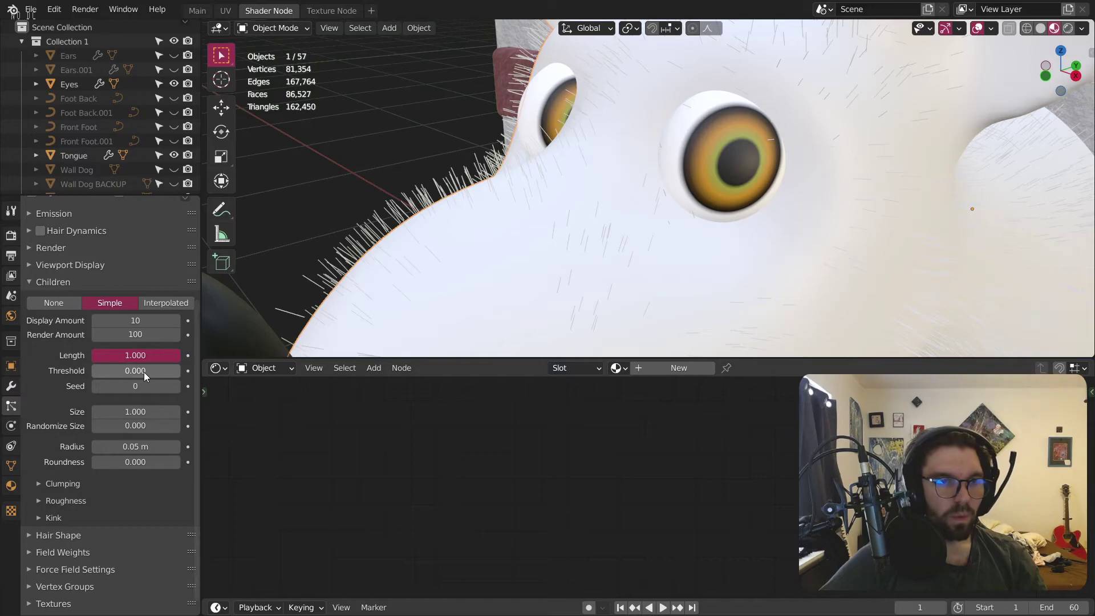
pyautogui.scroll(4, 145, 357)
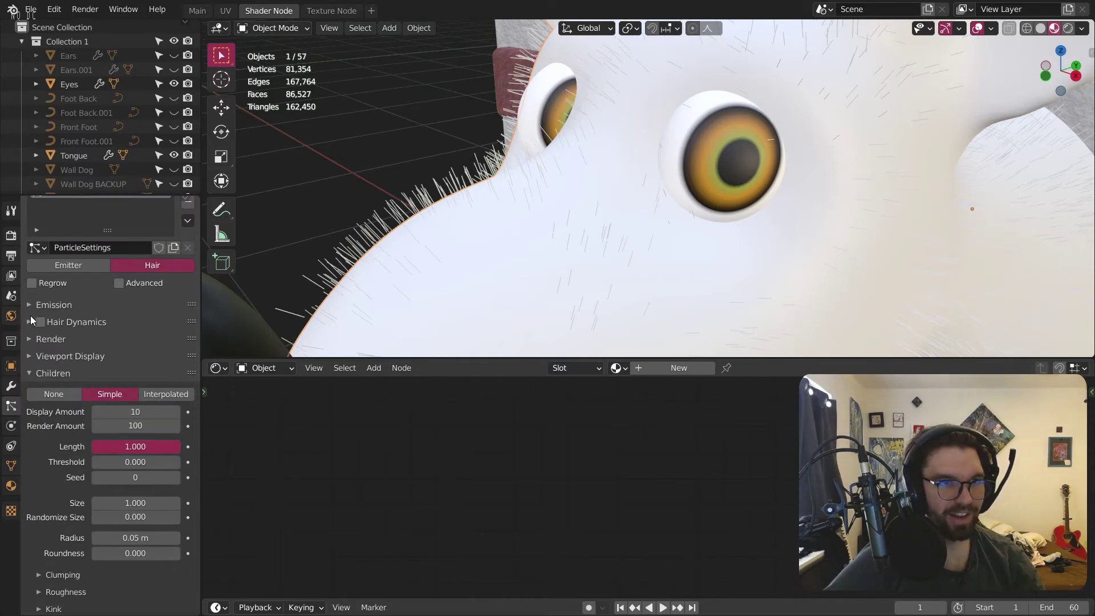
pyautogui.click(31, 304)
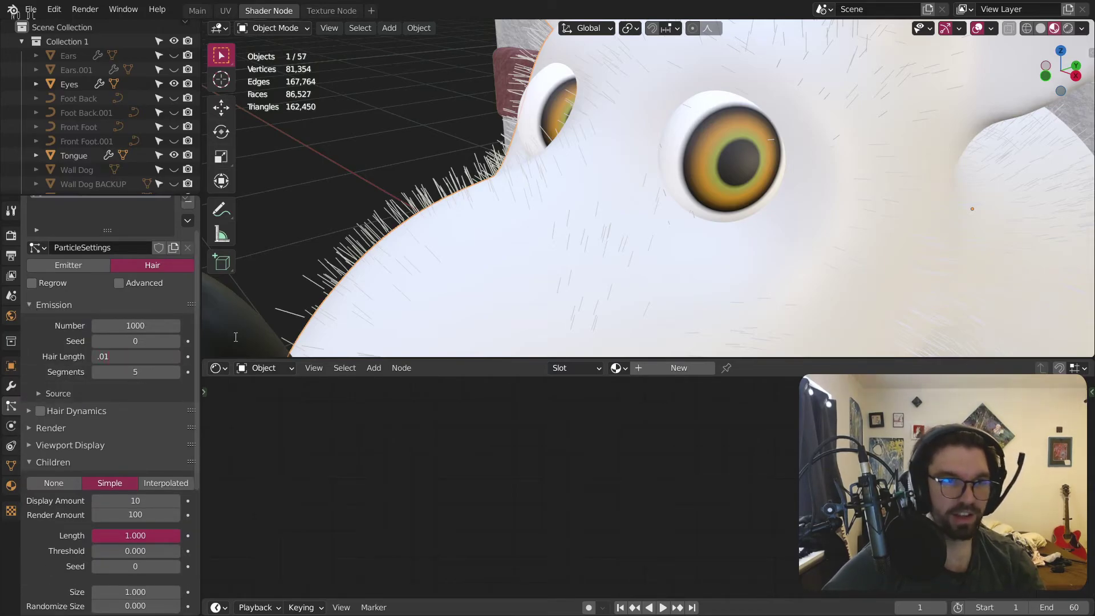
pyautogui.press('Return')
pyautogui.scroll(-6, 491, 51)
pyautogui.scroll(6, 556, 121)
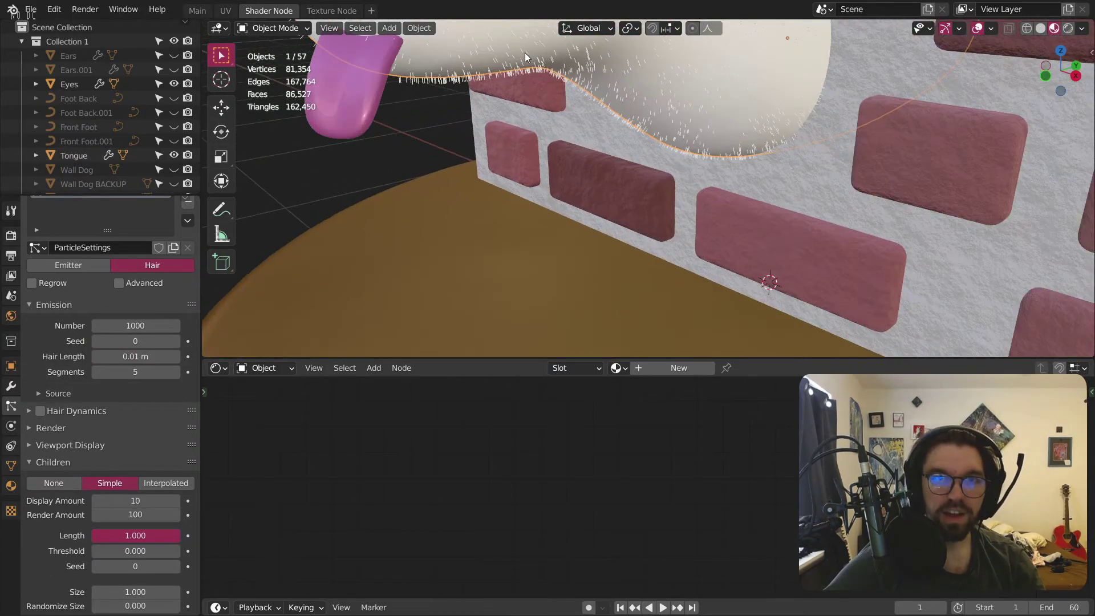
pyautogui.moveTo(525, 53); pyautogui.dragTo(506, 258, button='middle')
pyautogui.scroll(8, 505, 259)
pyautogui.doubleClick(154, 358)
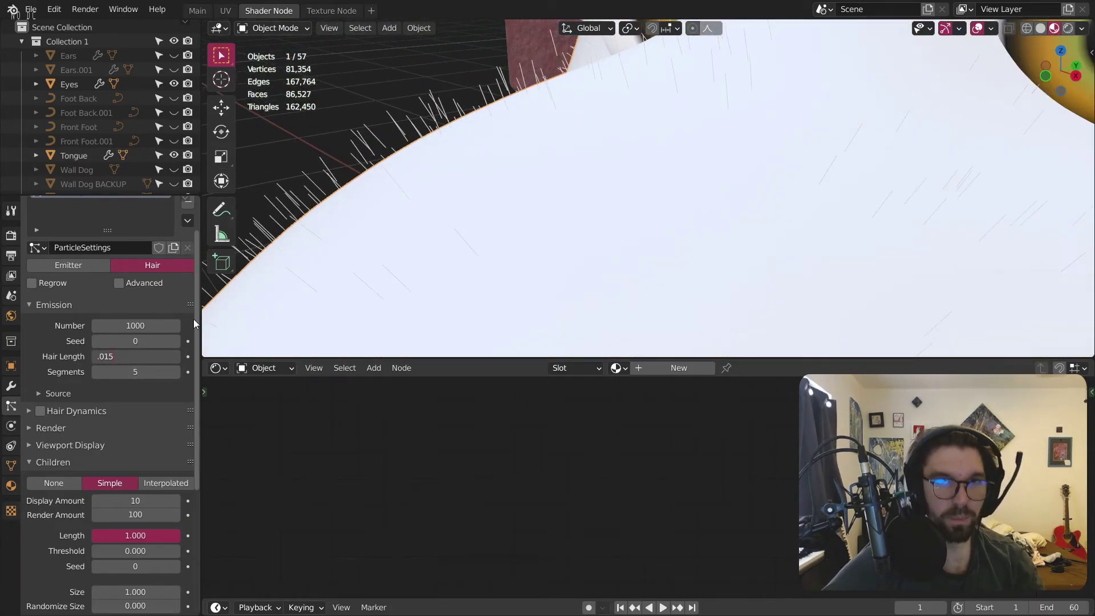
pyautogui.press('Return')
# Step: Set the hair children's Randomize Size to 0.5 after trying 1.0
pyautogui.scroll(-6, 193, 324)
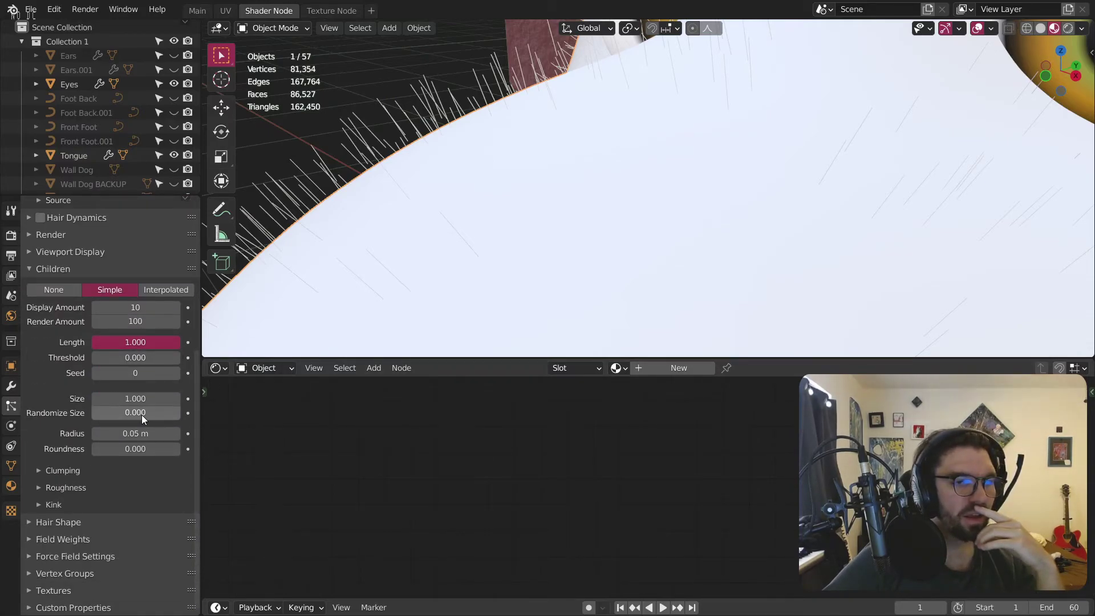
pyautogui.moveTo(141, 415); pyautogui.dragTo(156, 415)
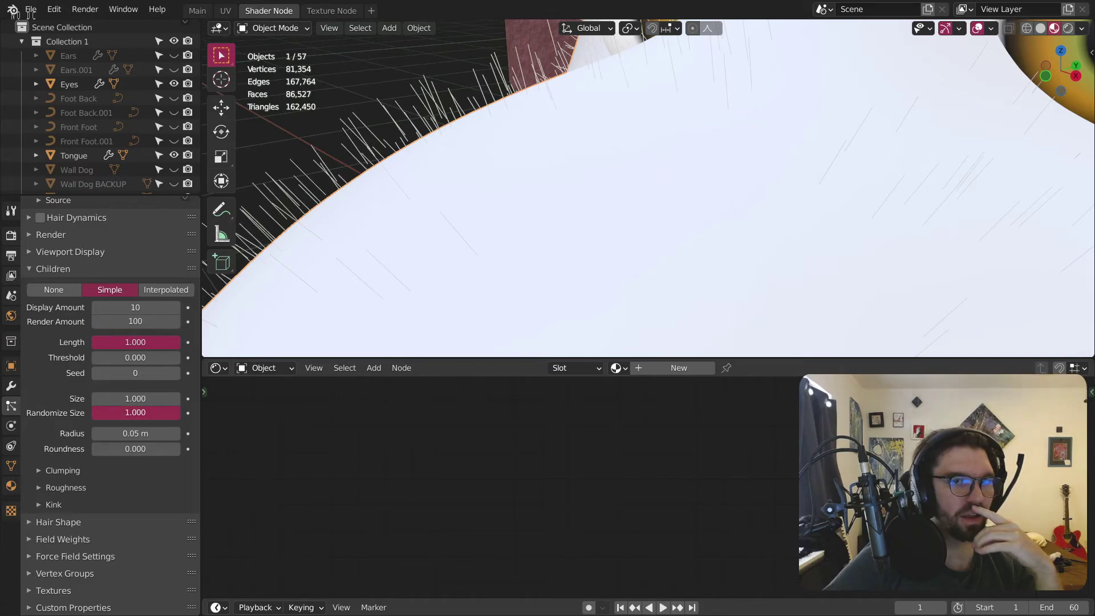
pyautogui.click(161, 412)
pyautogui.write('0.5')
pyautogui.press('Return')
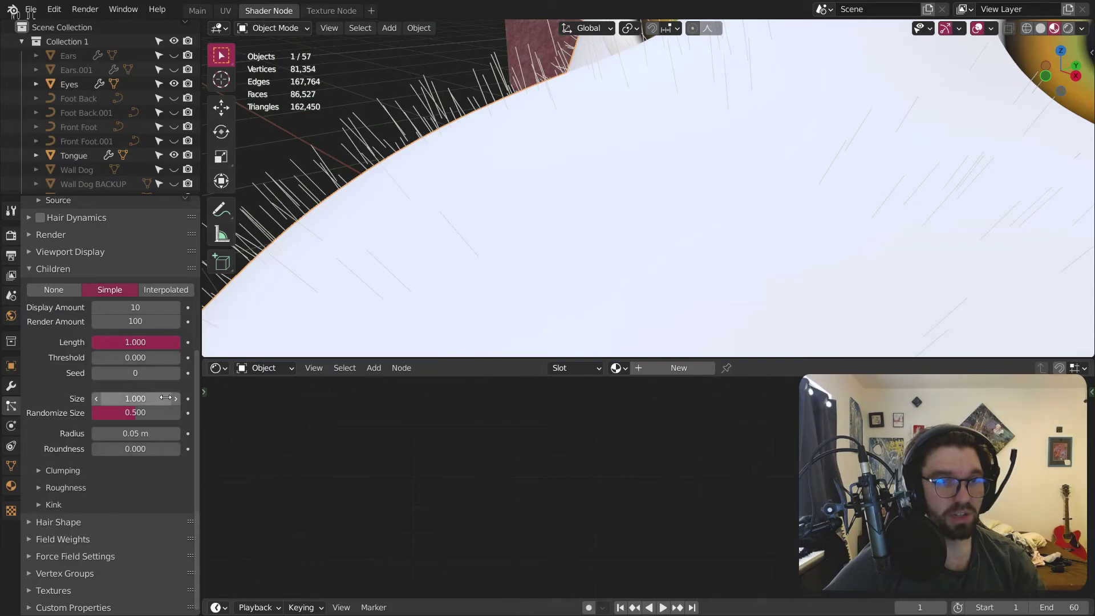
# Step: Reduce the hair children's Radius to 0.02 m after trying 0.06 m and 0.03 m
pyautogui.click(173, 434)
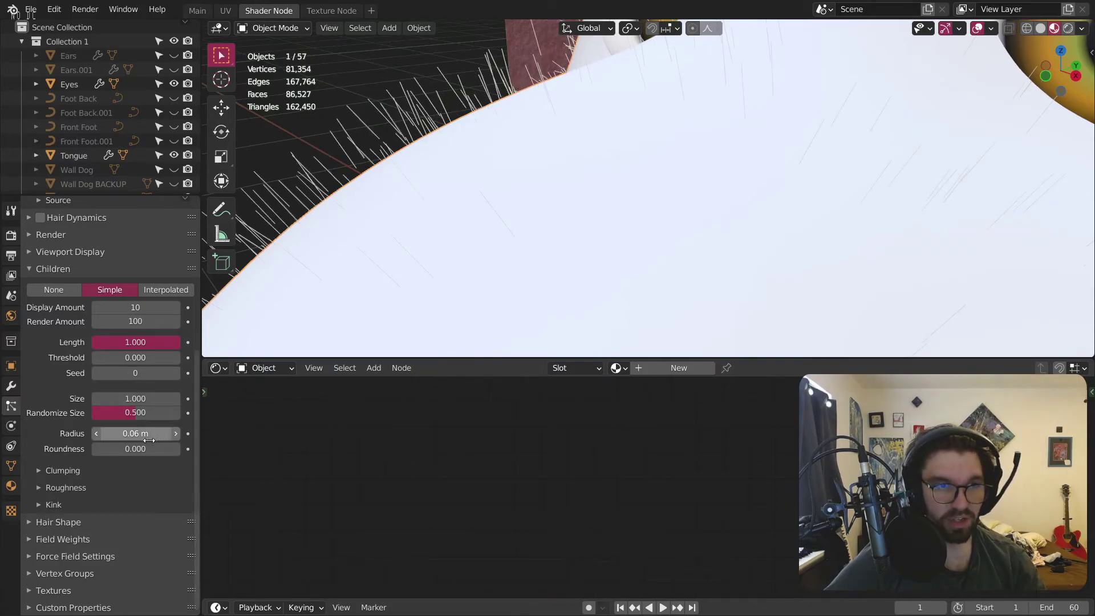
pyautogui.click(98, 436)
pyautogui.click(98, 435)
pyautogui.click(98, 435)
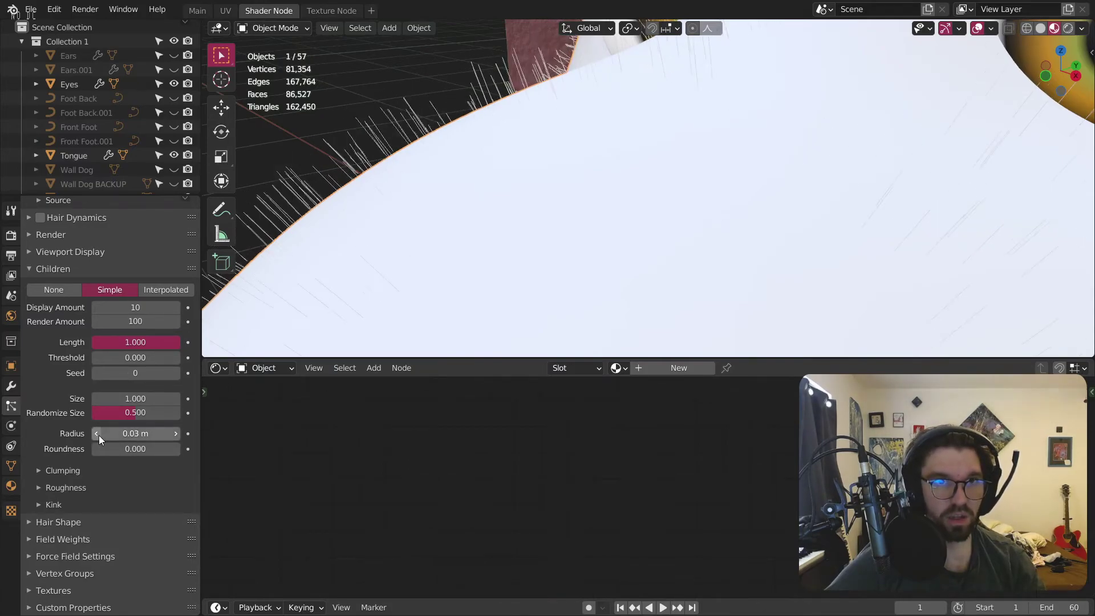
pyautogui.doubleClick(98, 435)
pyautogui.click(98, 435)
pyautogui.scroll(-5, 456, 228)
pyautogui.moveTo(456, 228); pyautogui.dragTo(707, 238, button='middle')
pyautogui.scroll(5, 534, 168)
pyautogui.scroll(-5, 710, 211)
pyautogui.moveTo(714, 185); pyautogui.dragTo(704, 275, button='middle')
pyautogui.scroll(6, 645, 252)
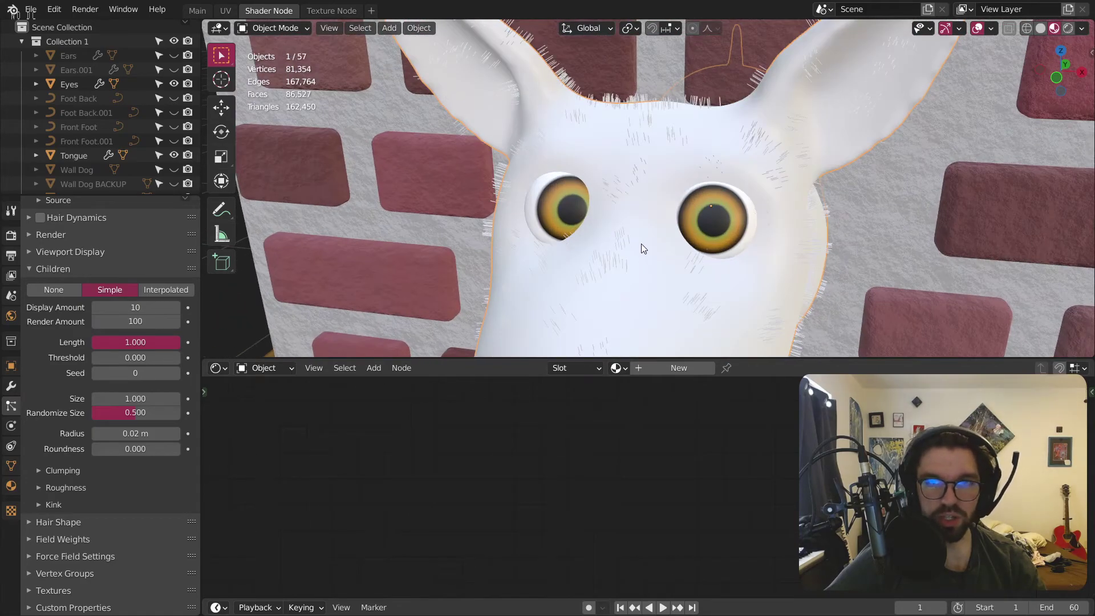
# Step: Set the children's Render Amount to 10 and switch the hair children from Simple to Interpolated
pyautogui.scroll(1, 166, 388)
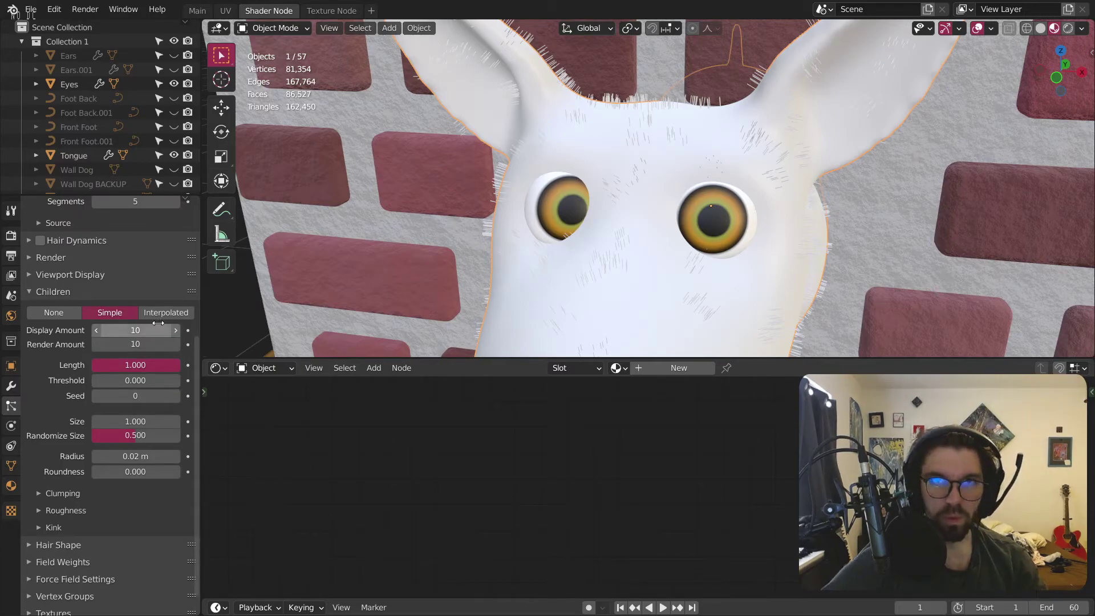
pyautogui.scroll(-1, 114, 399)
pyautogui.scroll(2, 148, 338)
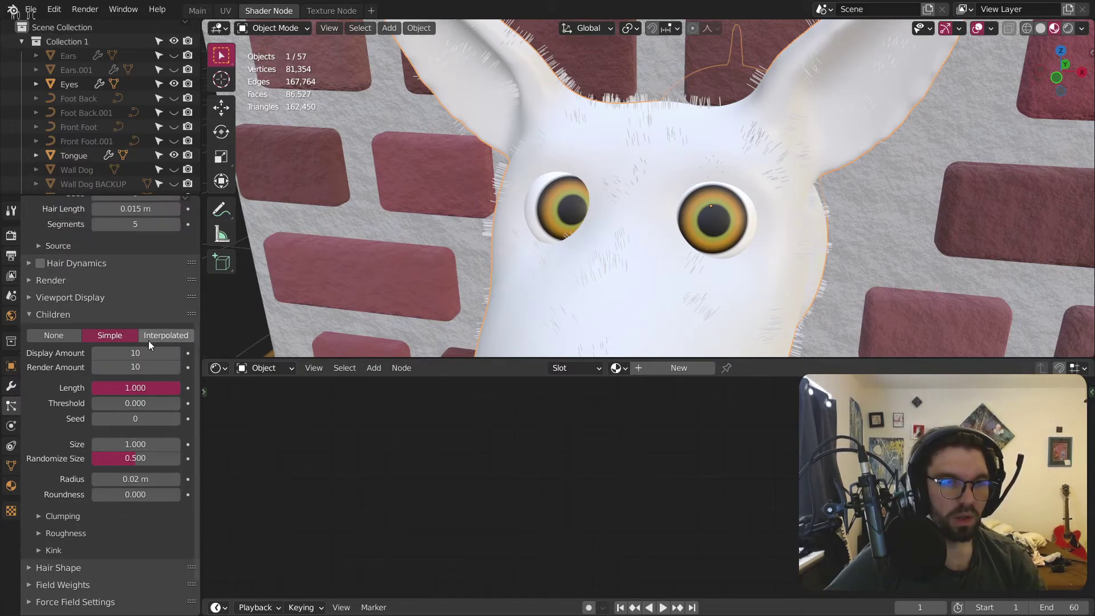
pyautogui.click(152, 337)
pyautogui.scroll(-5, 570, 134)
pyautogui.moveTo(709, 108); pyautogui.dragTo(649, 105, button='middle')
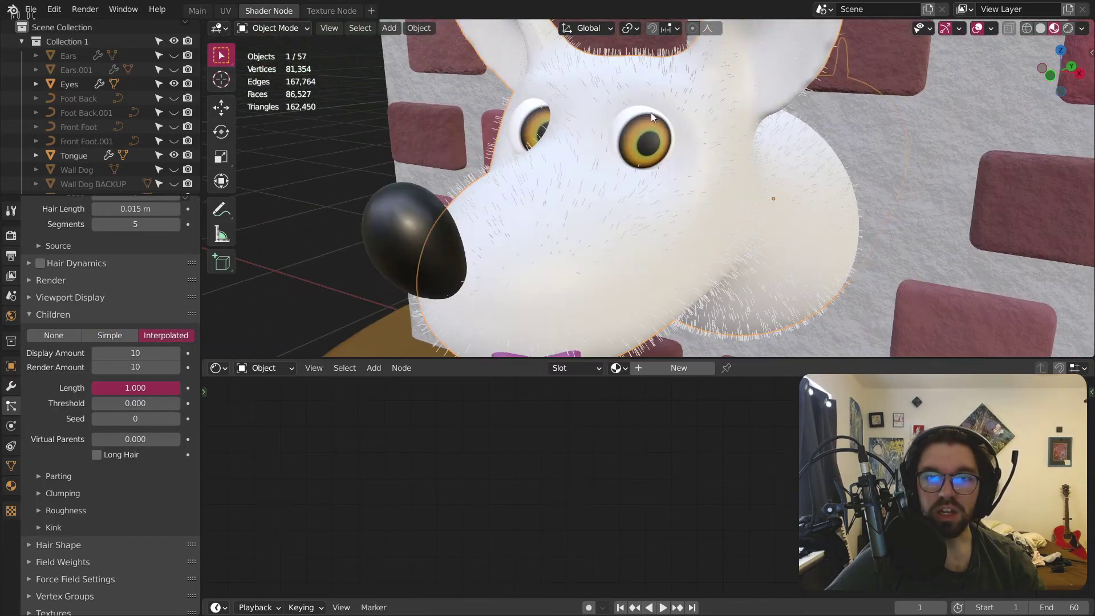
pyautogui.scroll(6, 474, 255)
pyautogui.moveTo(528, 149); pyautogui.dragTo(420, 244, button='middle')
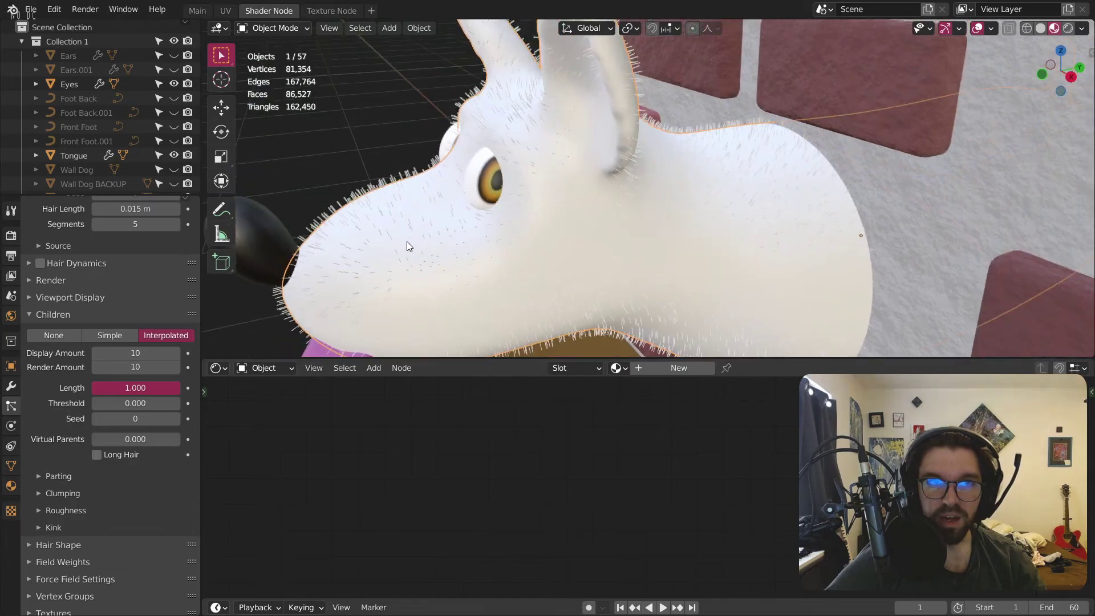
# Step: Set both the Display Amount and the Render Amount of the interpolated hair children to 100
pyautogui.scroll(5, 472, 212)
pyautogui.moveTo(472, 213); pyautogui.dragTo(405, 295, button='middle')
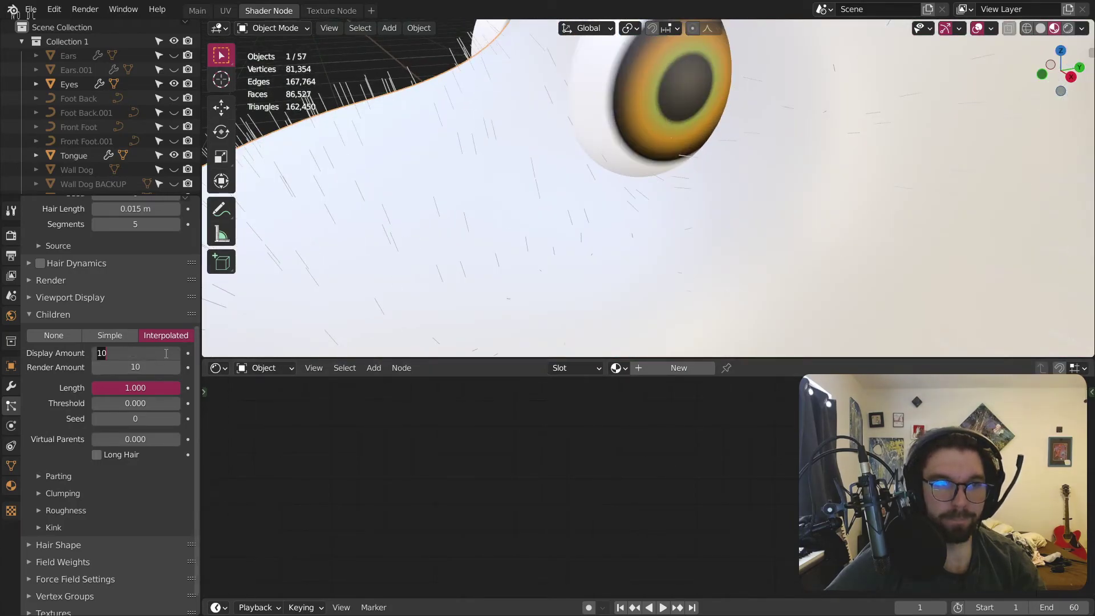
pyautogui.press('Return')
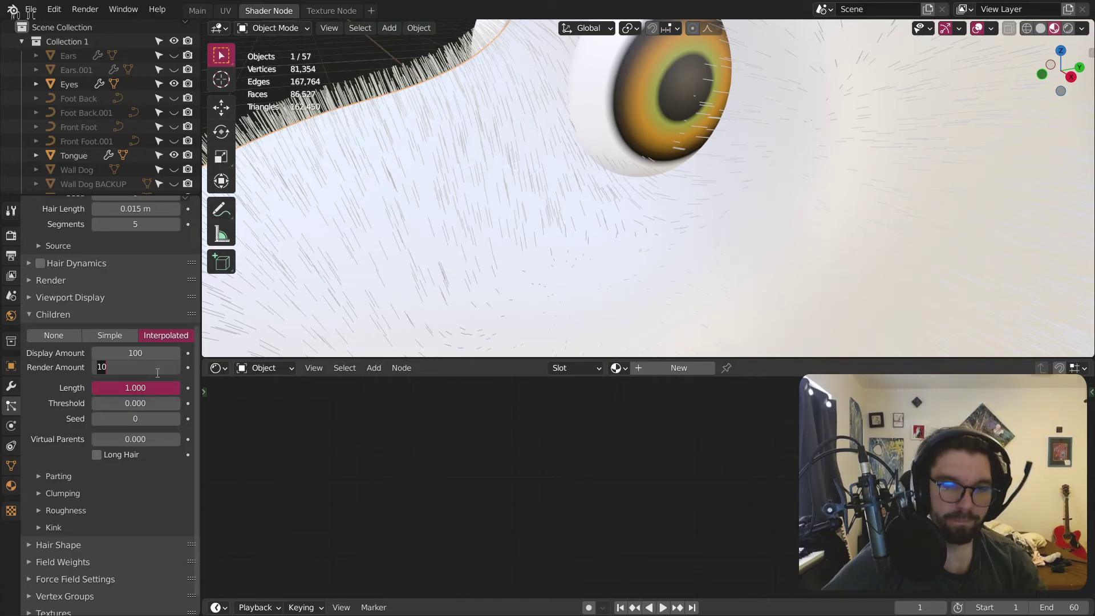
# Step: Move the black X on the dog's rear slightly outward through the fur and deselect it
pyautogui.scroll(-5, 238, 334)
pyautogui.moveTo(237, 334); pyautogui.dragTo(666, 135, button='middle')
pyautogui.scroll(4, 692, 180)
pyautogui.moveTo(694, 183); pyautogui.dragTo(487, 206, button='middle')
pyautogui.scroll(2, 443, 204)
pyautogui.click(444, 204)
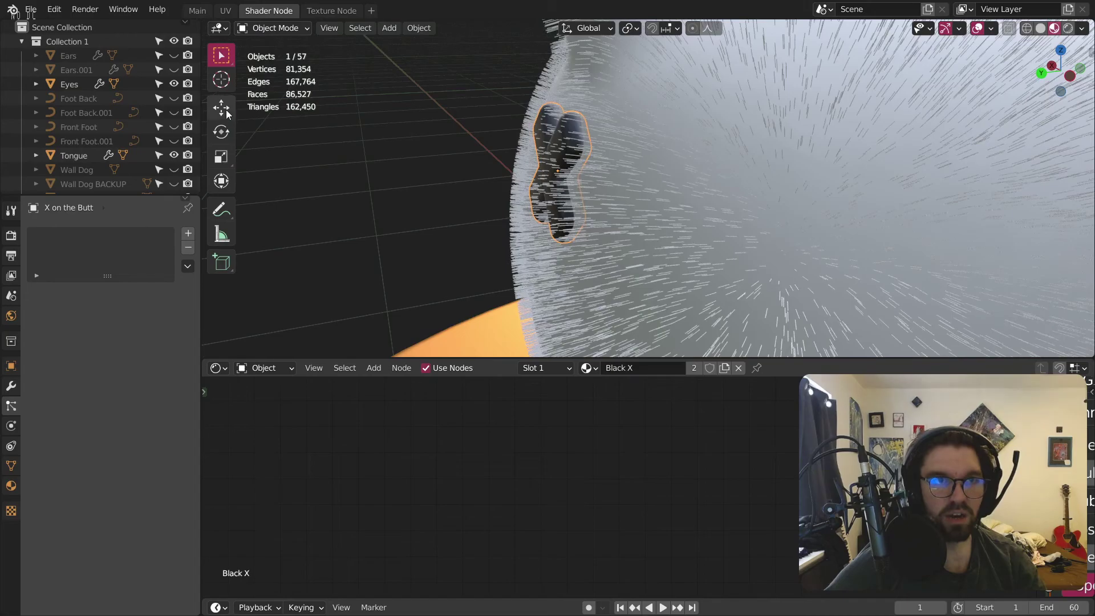
pyautogui.moveTo(502, 175); pyautogui.dragTo(488, 171)
pyautogui.click(472, 141)
# Step: Set the hair Number in the dog head's particle system to 2000, and deselect the head
pyautogui.moveTo(471, 140); pyautogui.dragTo(423, 179, button='middle')
pyautogui.scroll(5, 562, 177)
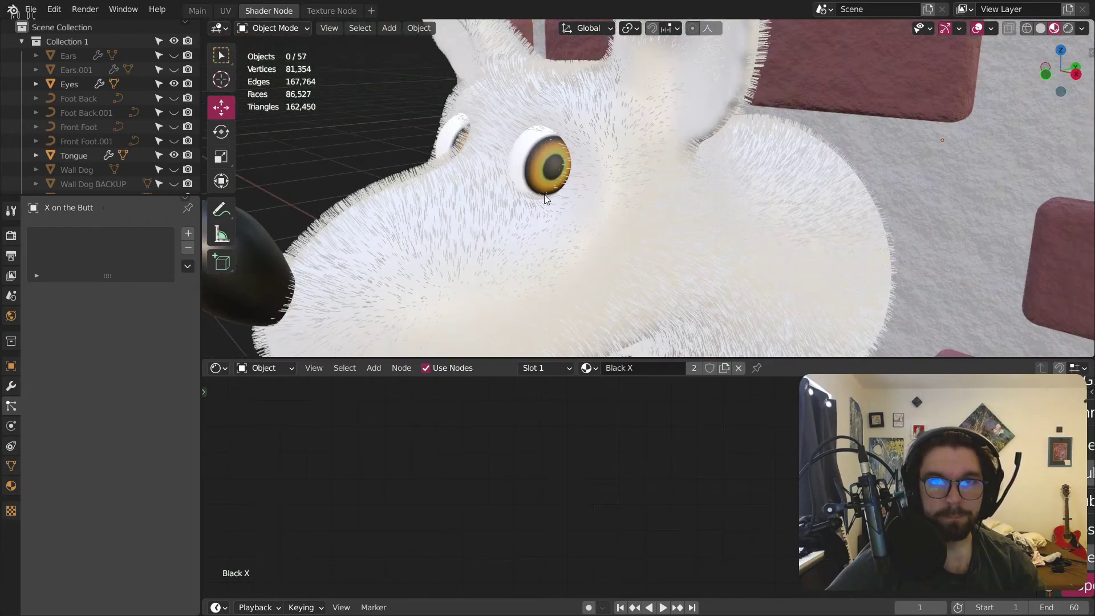
pyautogui.click(436, 261)
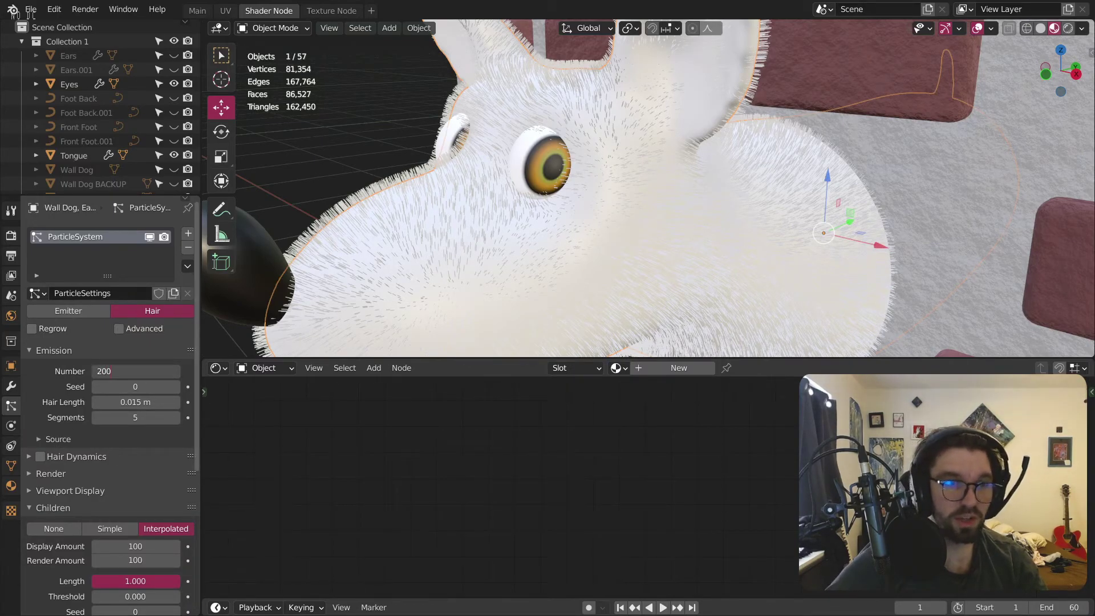
pyautogui.scroll(-6, 255, 280)
pyautogui.hotkey('alt', 'a')
pyautogui.moveTo(521, 235); pyautogui.dragTo(647, 230, button='middle')
pyautogui.scroll(5, 406, 146)
pyautogui.moveTo(406, 146); pyautogui.dragTo(540, 270, button='middle')
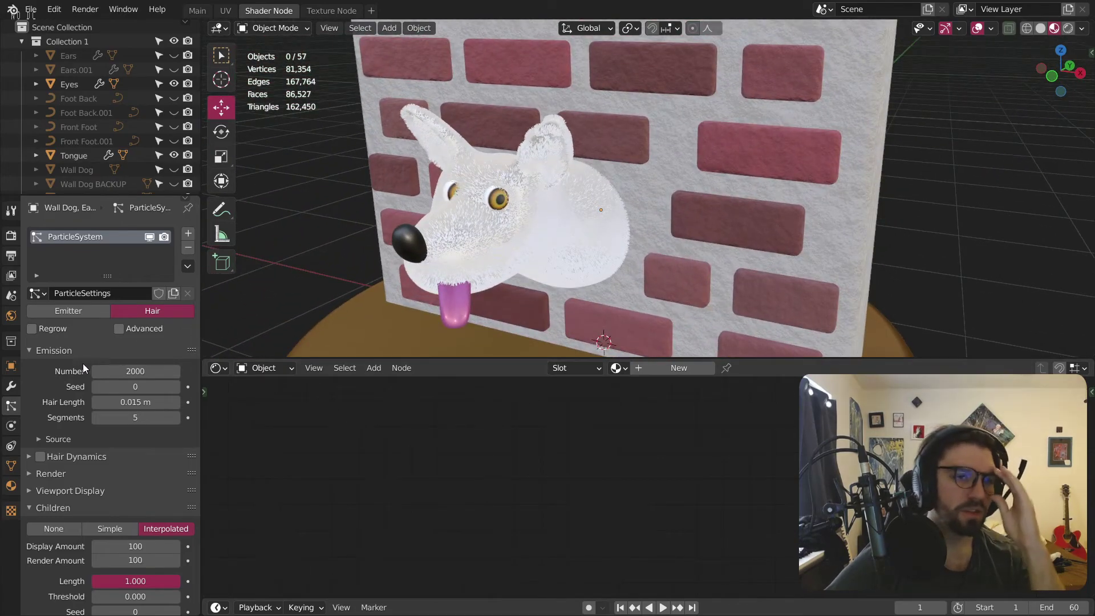
# Step: Create a new material for the dog's head and frame its shader nodes
pyautogui.scroll(-5, 84, 359)
pyautogui.scroll(6, 515, 219)
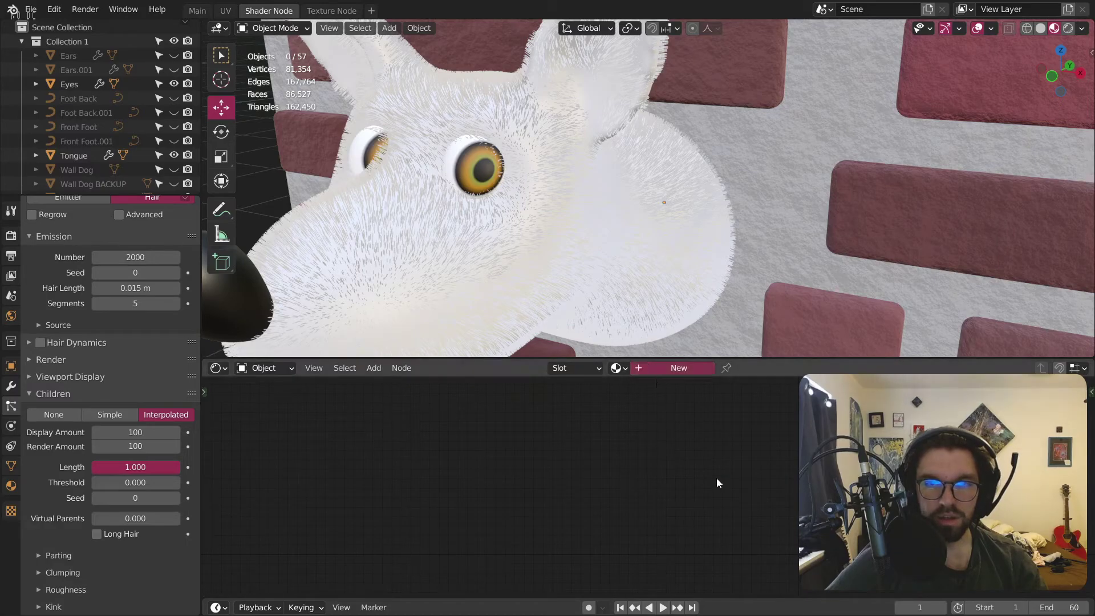
pyautogui.scroll(5, 684, 440)
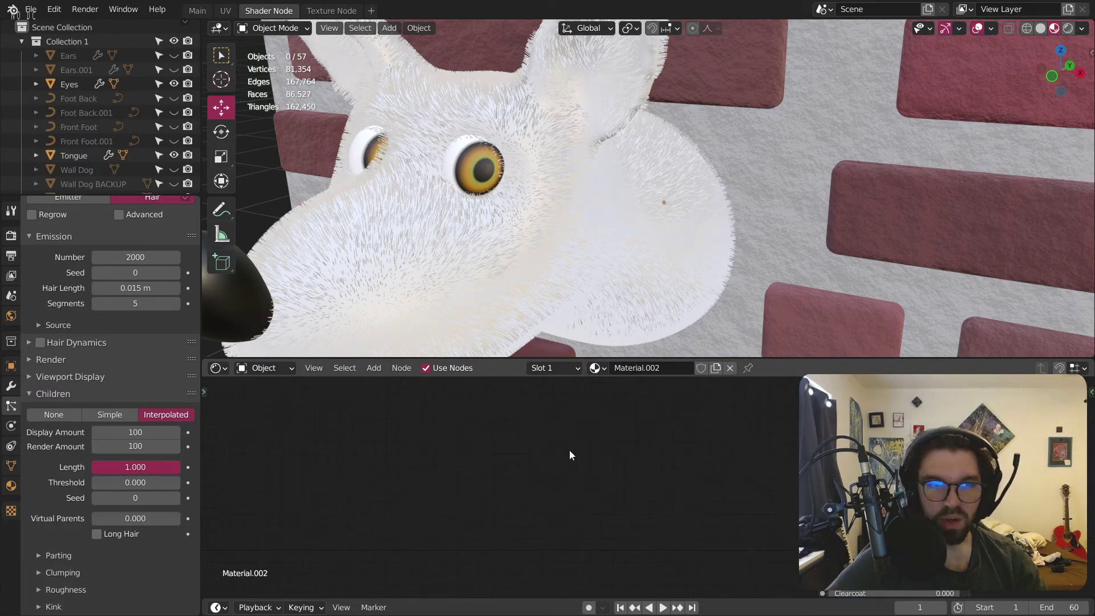
pyautogui.click(372, 369)
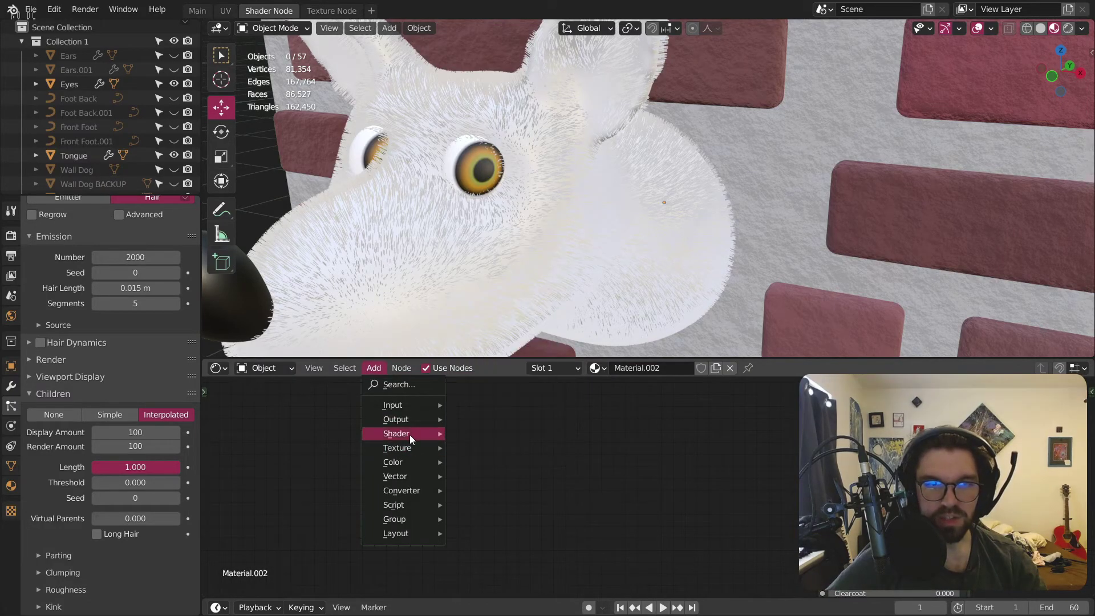
pyautogui.moveTo(409, 432)
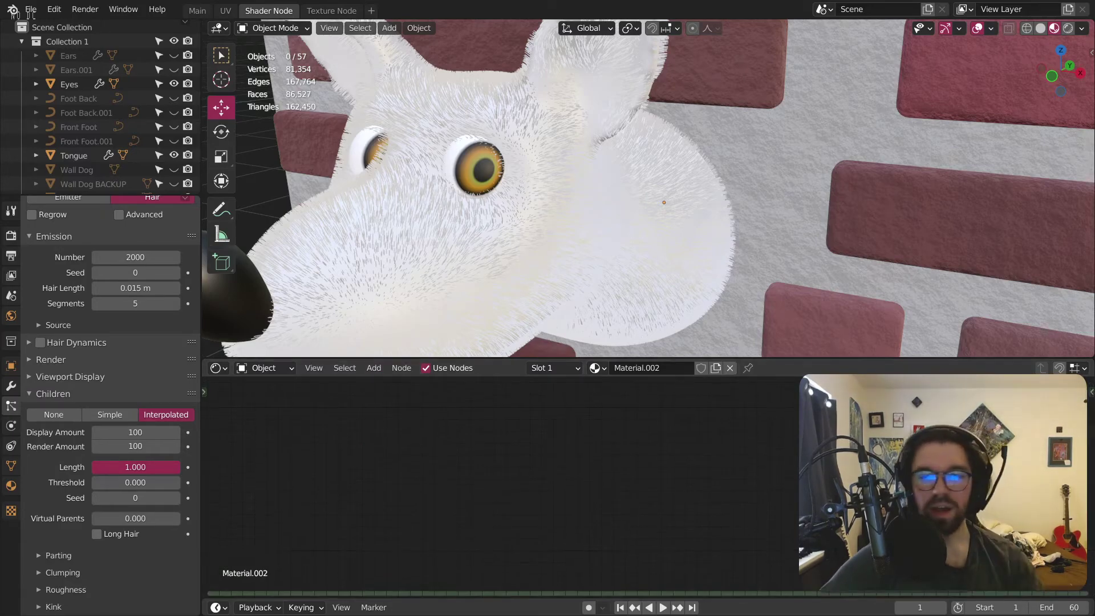
pyautogui.press('Home')
pyautogui.scroll(5, 550, 452)
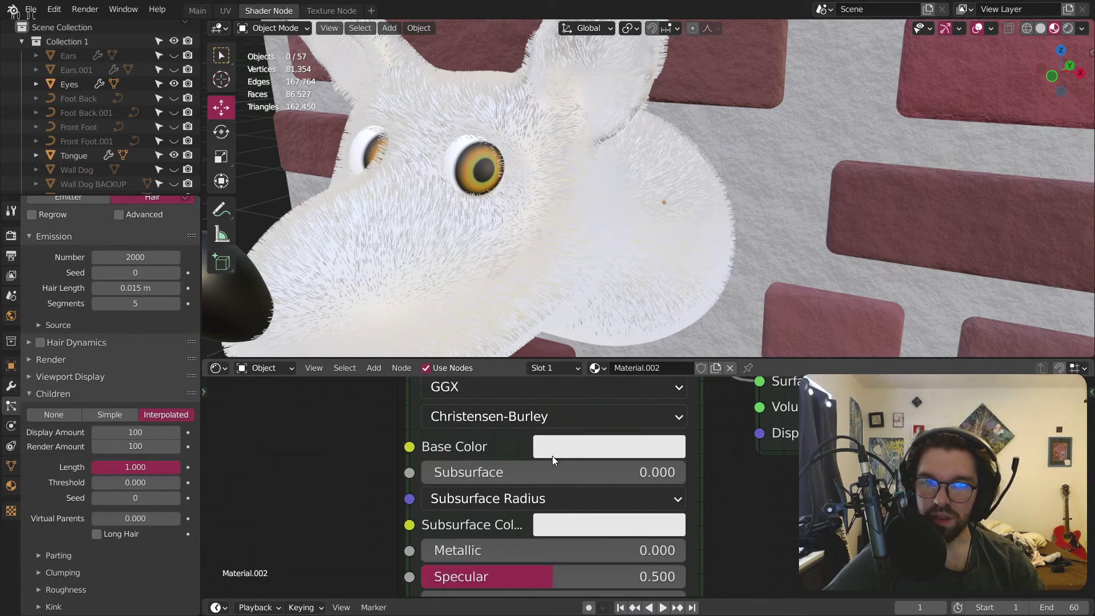
# Step: Change the Principled BSDF's Base Color to a dark reddish brown
pyautogui.moveTo(563, 479); pyautogui.dragTo(630, 479, button='middle')
pyautogui.click(658, 446)
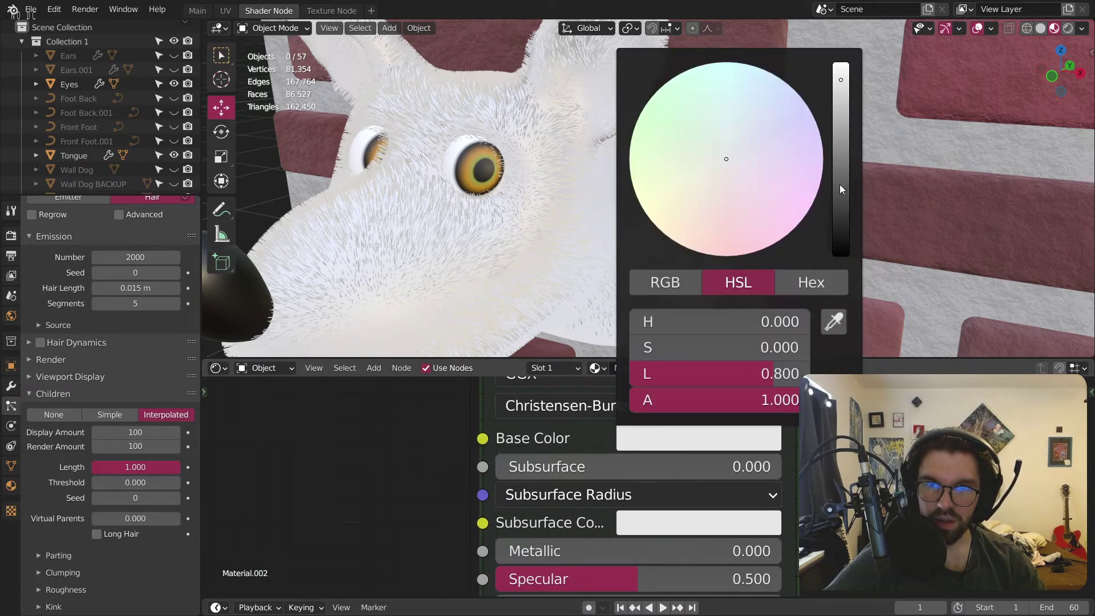
pyautogui.click(712, 201)
pyautogui.moveTo(841, 186); pyautogui.dragTo(840, 185)
pyautogui.moveTo(688, 232)
pyautogui.mouseDown()
pyautogui.moveTo(716, 215)
pyautogui.moveTo(703, 216)
pyautogui.mouseUp()
pyautogui.moveTo(839, 204); pyautogui.dragTo(841, 216)
pyautogui.moveTo(706, 210); pyautogui.dragTo(707, 204)
# Step: Set Sheen, Specular, Roughness and Sheen Tint of the brown dog material to 1.000
pyautogui.moveTo(645, 542); pyautogui.dragTo(627, 378, button='middle')
pyautogui.moveTo(599, 581); pyautogui.dragTo(595, 528, button='middle')
pyautogui.moveTo(595, 528); pyautogui.dragTo(764, 528)
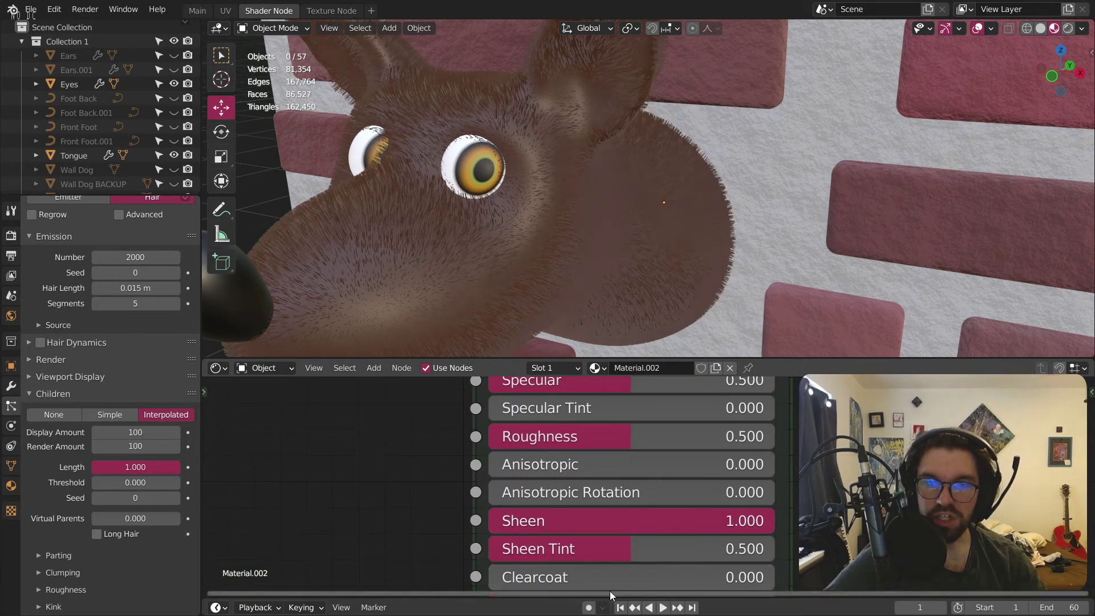
pyautogui.moveTo(701, 435); pyautogui.dragTo(699, 519, button='middle')
pyautogui.moveTo(625, 464)
pyautogui.mouseDown()
pyautogui.moveTo(572, 463)
pyautogui.moveTo(774, 464)
pyautogui.mouseUp()
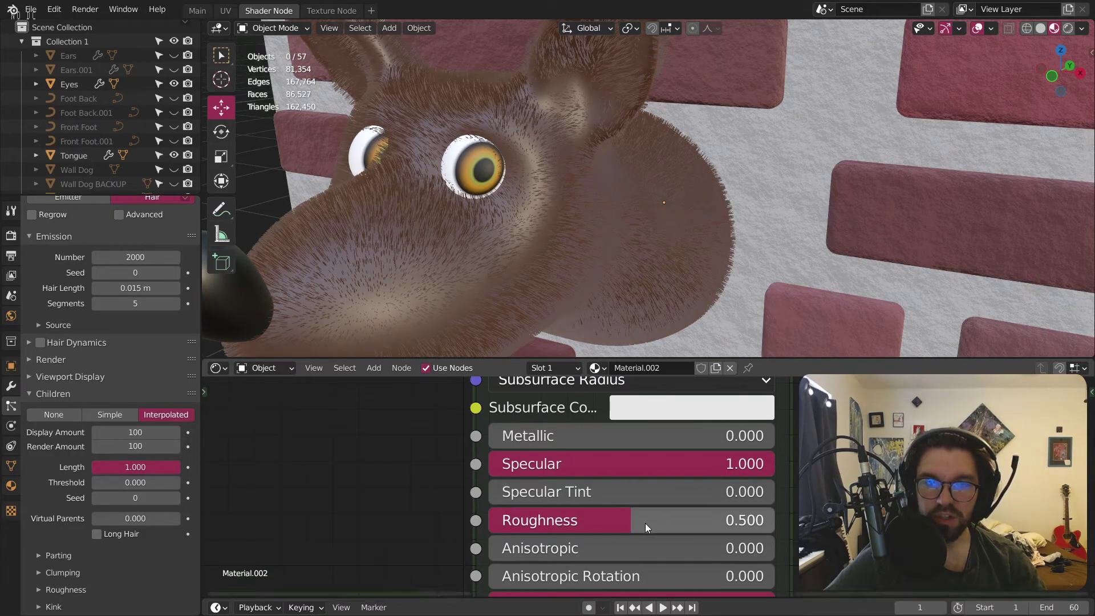
pyautogui.moveTo(645, 522); pyautogui.dragTo(774, 522)
pyautogui.press('Return')
pyautogui.scroll(-5, 573, 248)
pyautogui.moveTo(573, 248); pyautogui.dragTo(597, 172, button='middle')
pyautogui.scroll(7, 597, 172)
pyautogui.scroll(-4, 495, 203)
pyautogui.moveTo(495, 203); pyautogui.dragTo(555, 247, button='middle')
pyautogui.scroll(2, 529, 457)
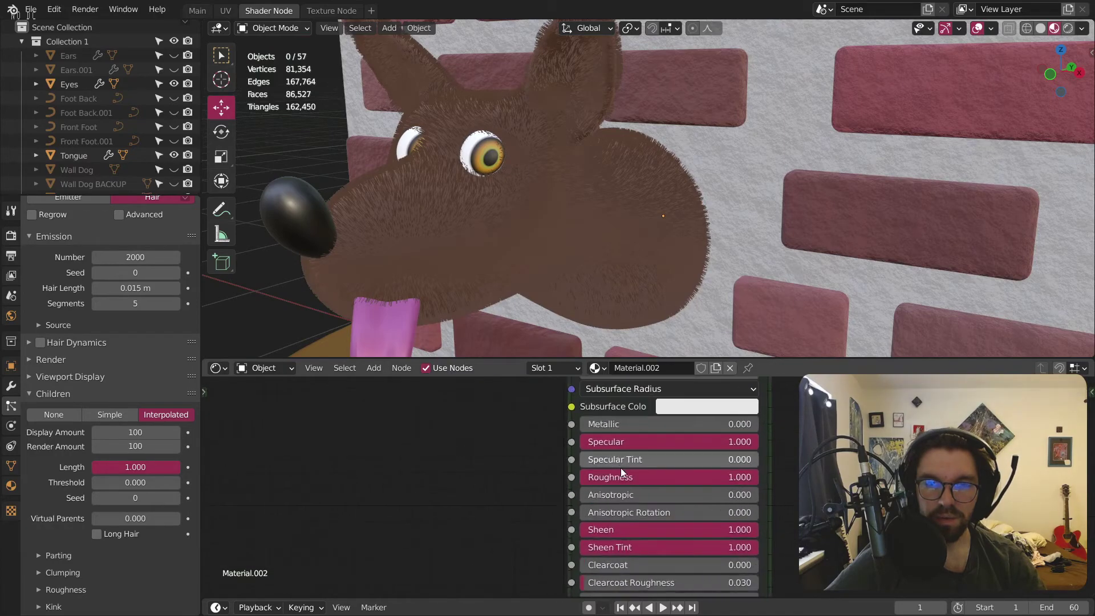
# Step: Set the Clearcoat Roughness to 0 and rename the material as Dog Undercoat
pyautogui.keyDown('shift'); pyautogui.scroll(-2, 655, 446); pyautogui.keyUp('shift')
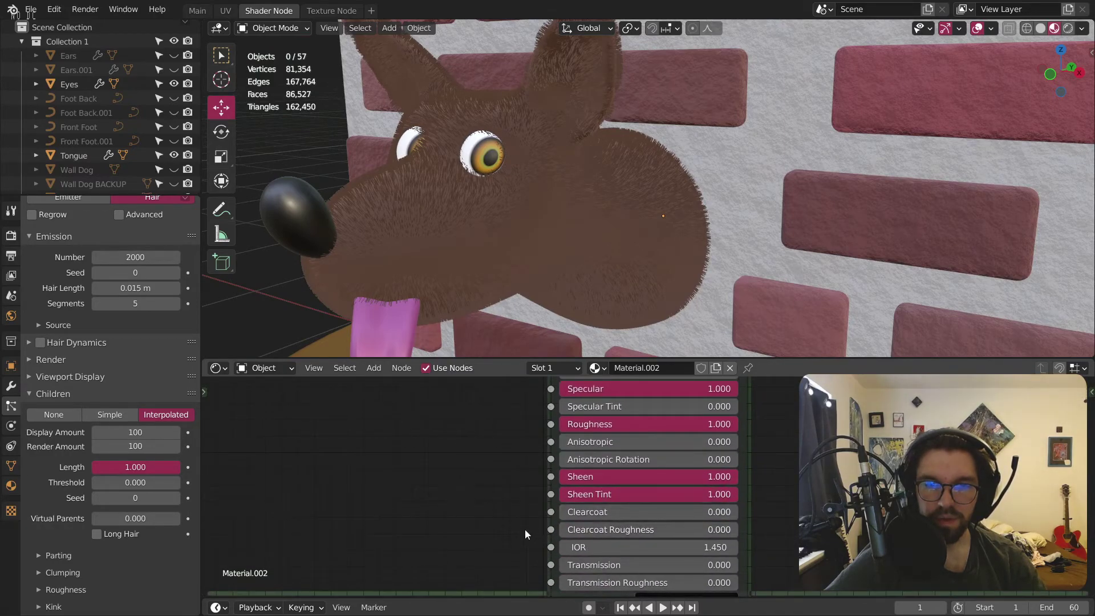
pyautogui.keyDown('shift'); pyautogui.scroll(4, 528, 529); pyautogui.keyUp('shift')
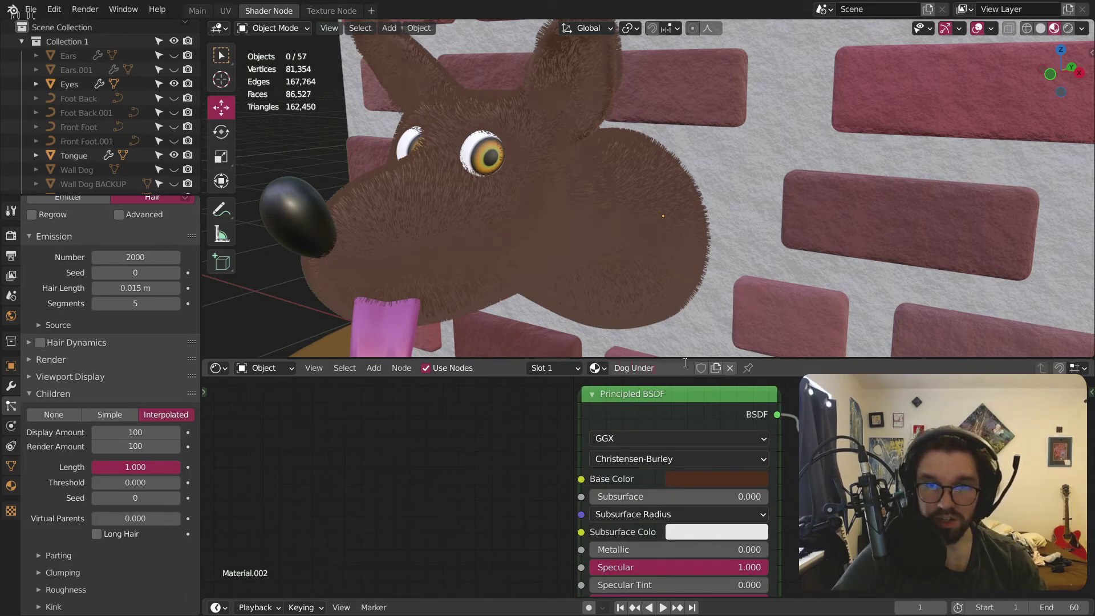
pyautogui.press('Return')
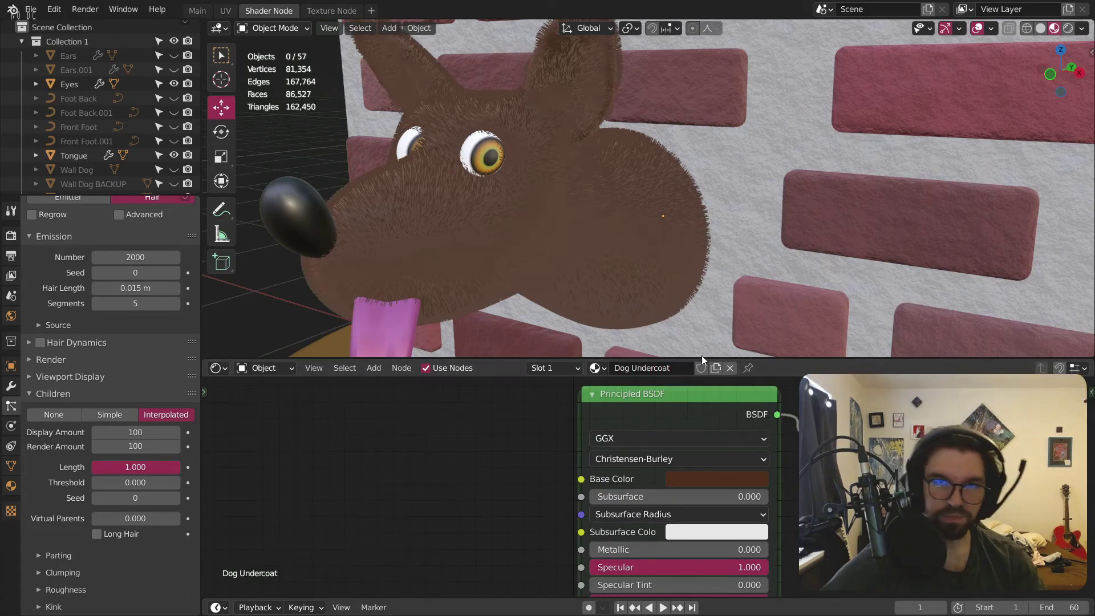
# Step: Assign a copy of the Dog Undercoat material to the dog's Slot 2 and rename the copy as Dog Uppercoat
pyautogui.click(566, 368)
pyautogui.click(637, 395)
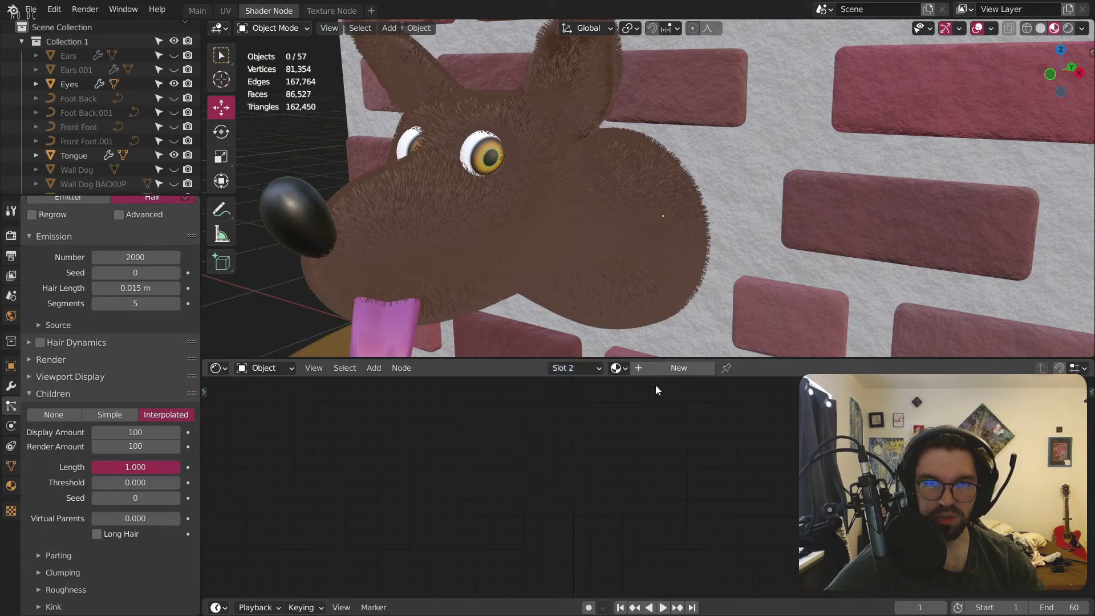
pyautogui.click(617, 368)
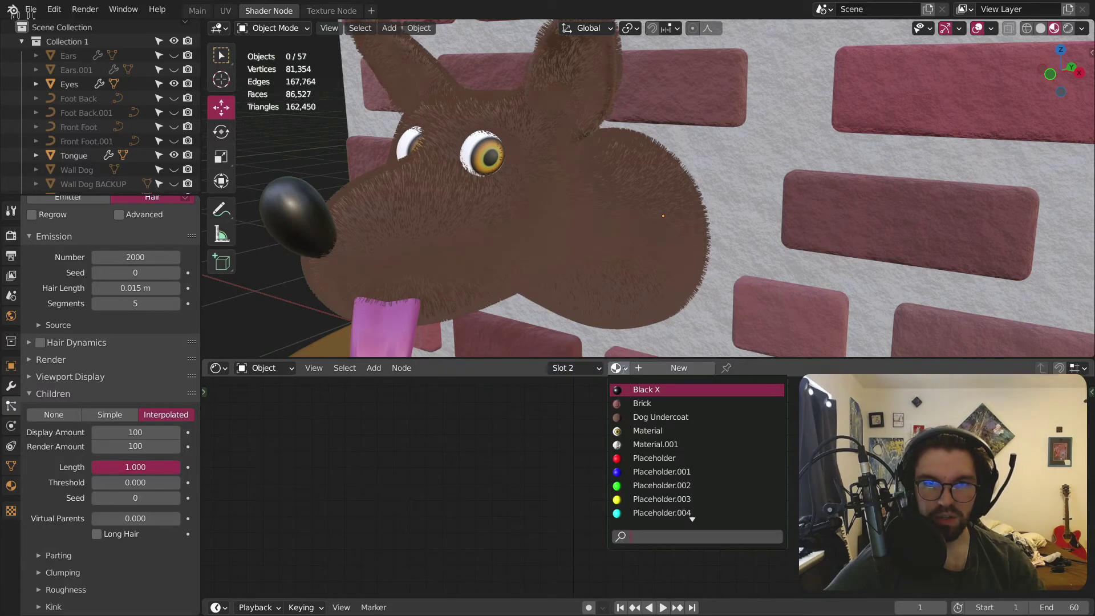
pyautogui.click(655, 415)
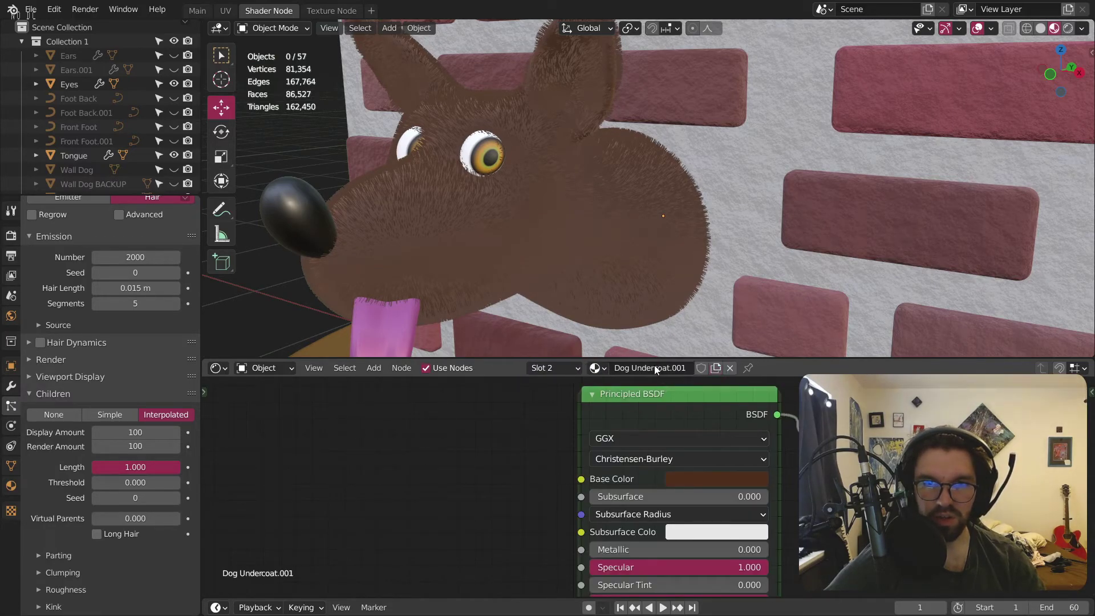
pyautogui.click(654, 368)
pyautogui.write('Dog')
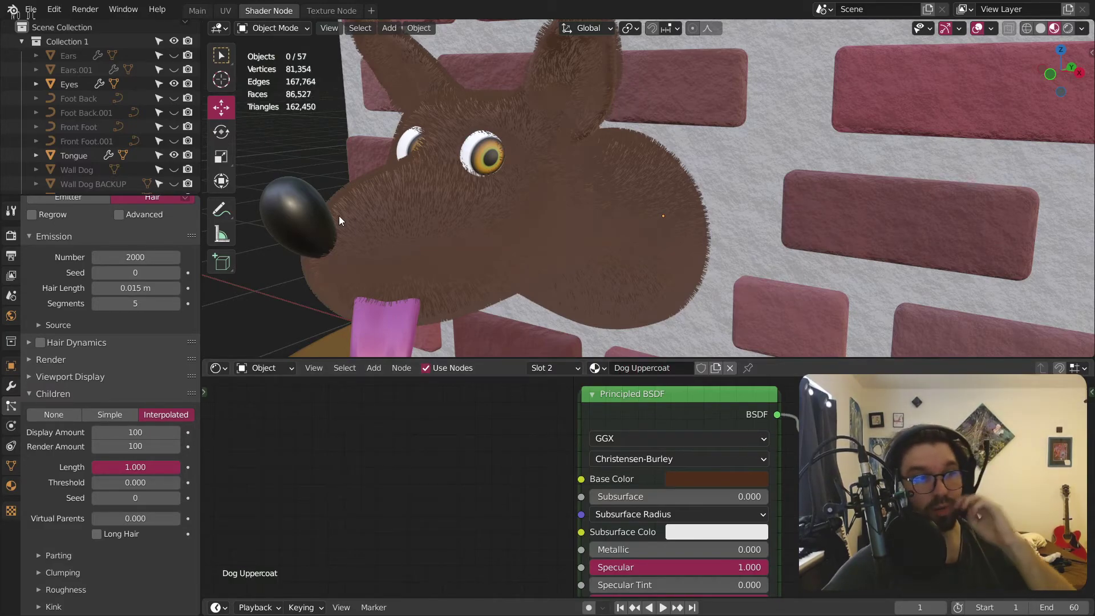
# Step: Set the hair particle system's render material to Dog Uppercoat
pyautogui.scroll(-2, 91, 388)
pyautogui.click(32, 328)
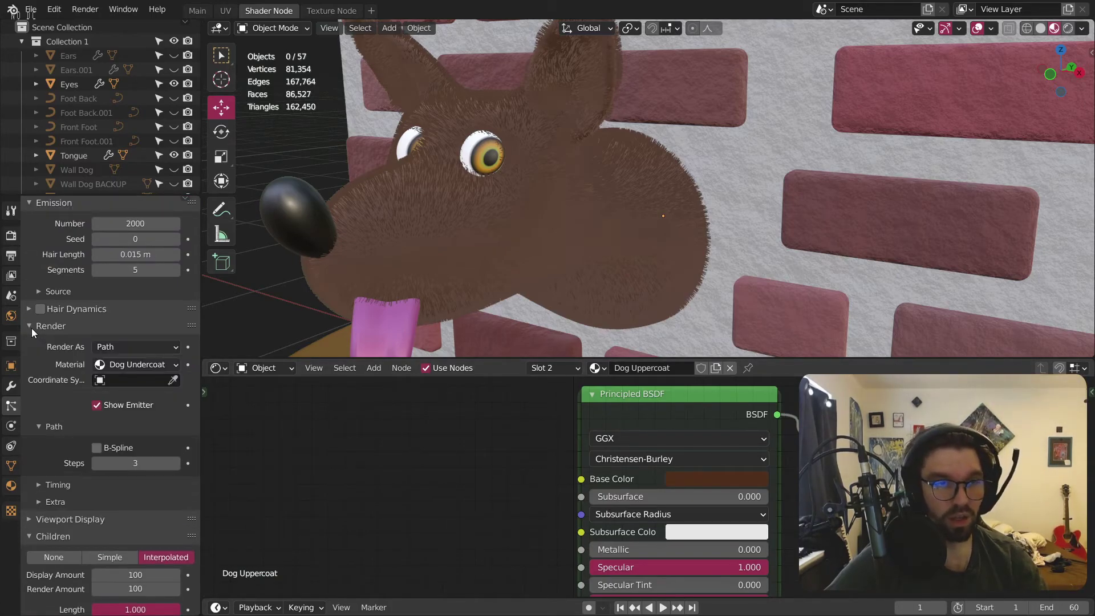
pyautogui.click(136, 363)
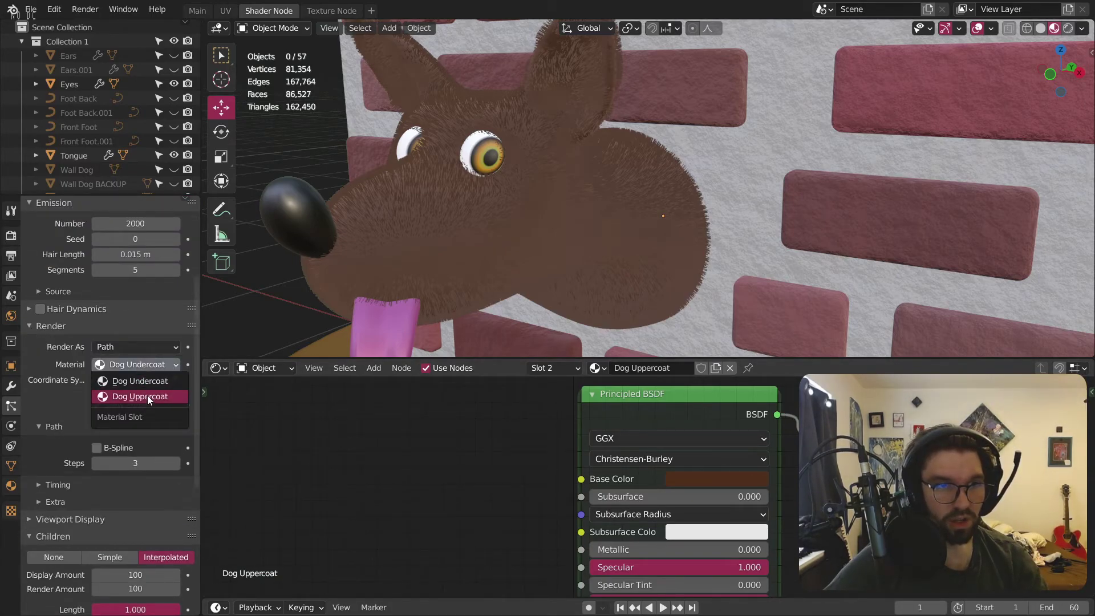
pyautogui.click(147, 395)
# Step: Add a ColorRamp with both stops sampled from the brown Base Color and connect its Color output to the Principled BSDF's Base Color
pyautogui.hscroll(-3, 458, 477)
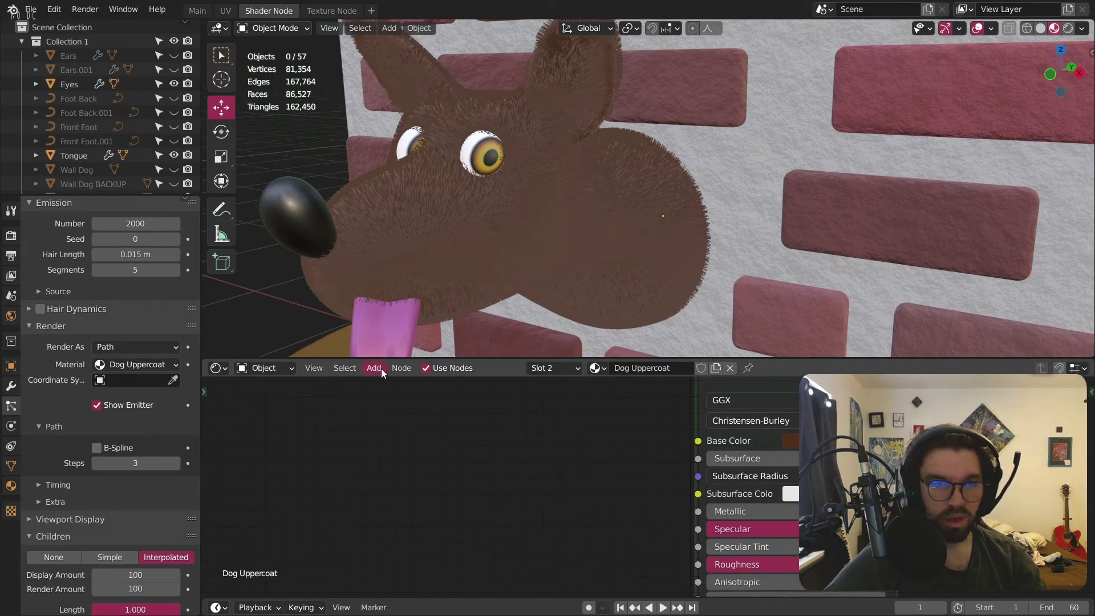
pyautogui.moveTo(428, 490)
pyautogui.click(496, 305)
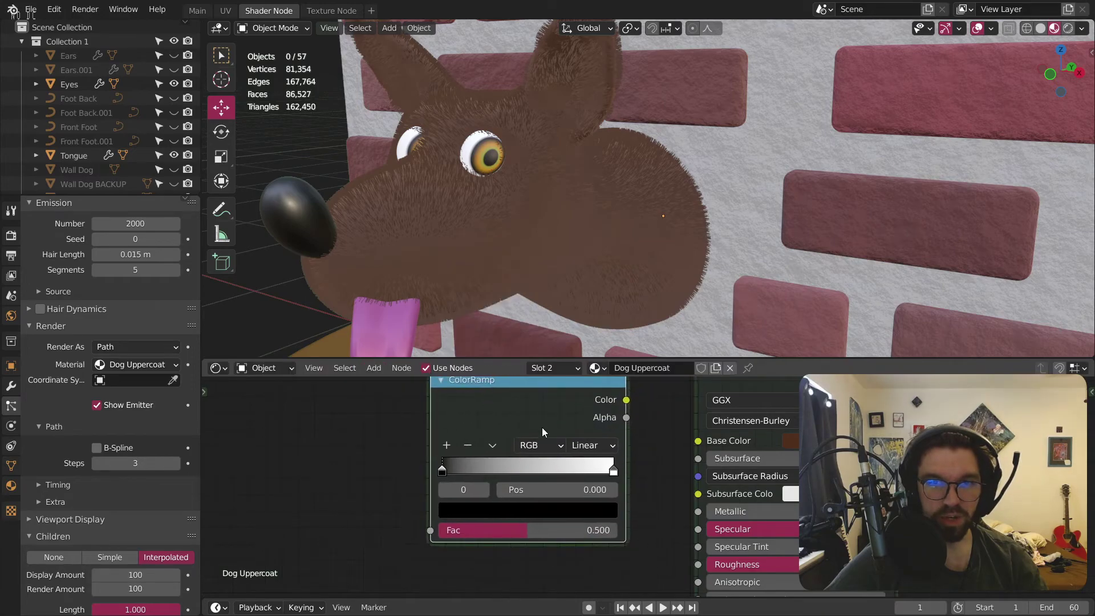
pyautogui.press('e')
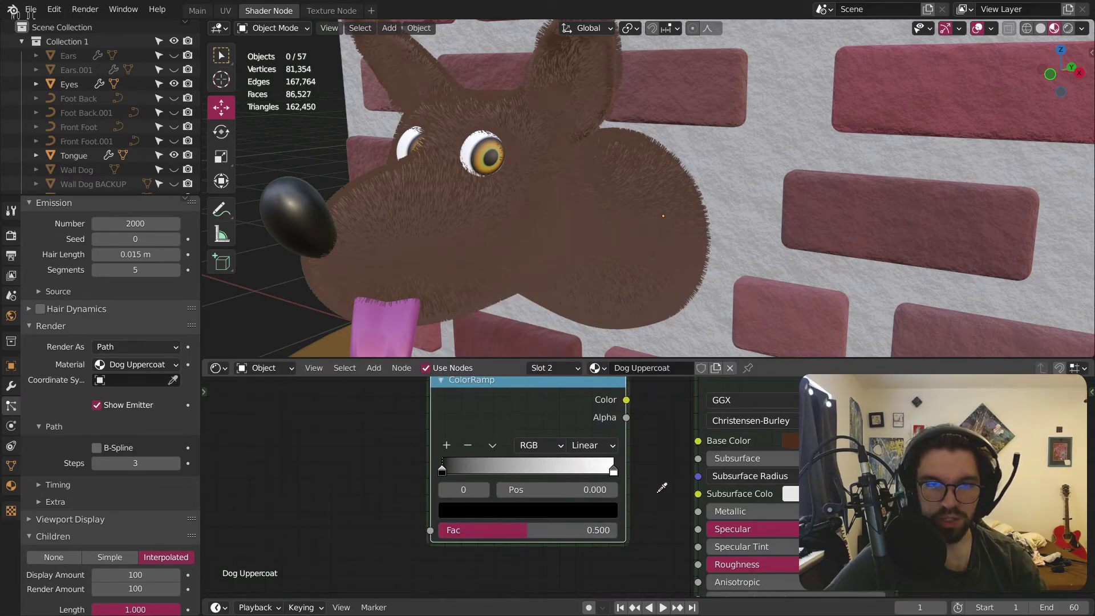
pyautogui.click(791, 440)
pyautogui.click(613, 470)
pyautogui.press('e')
pyautogui.click(791, 441)
pyautogui.moveTo(626, 400); pyautogui.dragTo(698, 440)
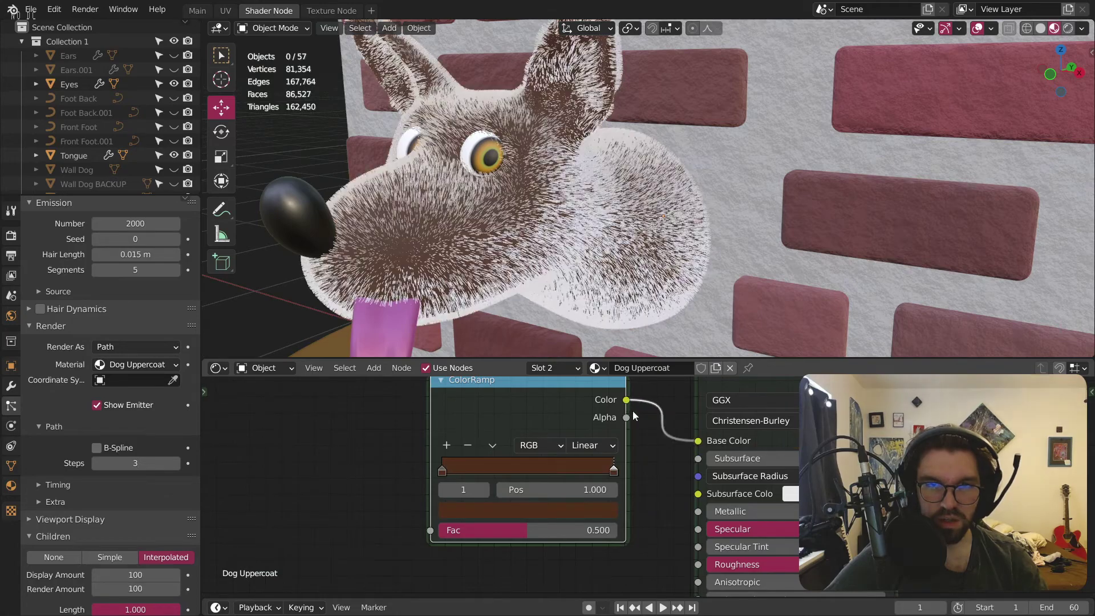
# Step: Add a Layer Weight node and connect its Facing output to the ColorRamp's Fac input
pyautogui.moveTo(698, 440); pyautogui.dragTo(720, 486, button='middle')
pyautogui.moveTo(493, 458); pyautogui.dragTo(505, 443)
pyautogui.moveTo(413, 447); pyautogui.dragTo(481, 416, button='middle')
pyautogui.click(415, 406)
pyautogui.moveTo(376, 414); pyautogui.dragTo(441, 414, button='middle')
pyautogui.click(374, 368)
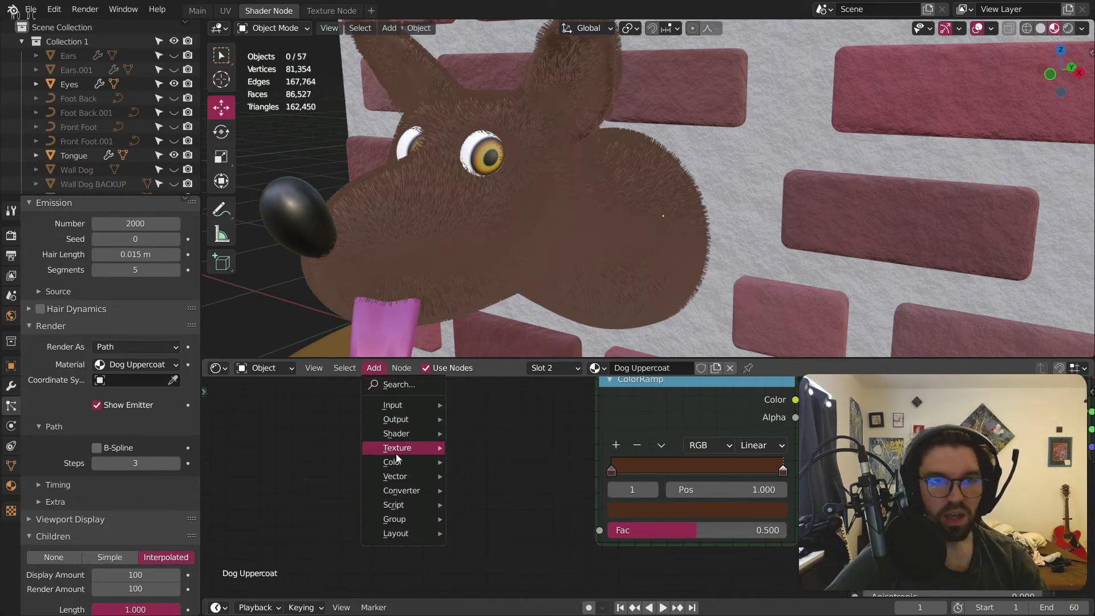
pyautogui.moveTo(401, 451)
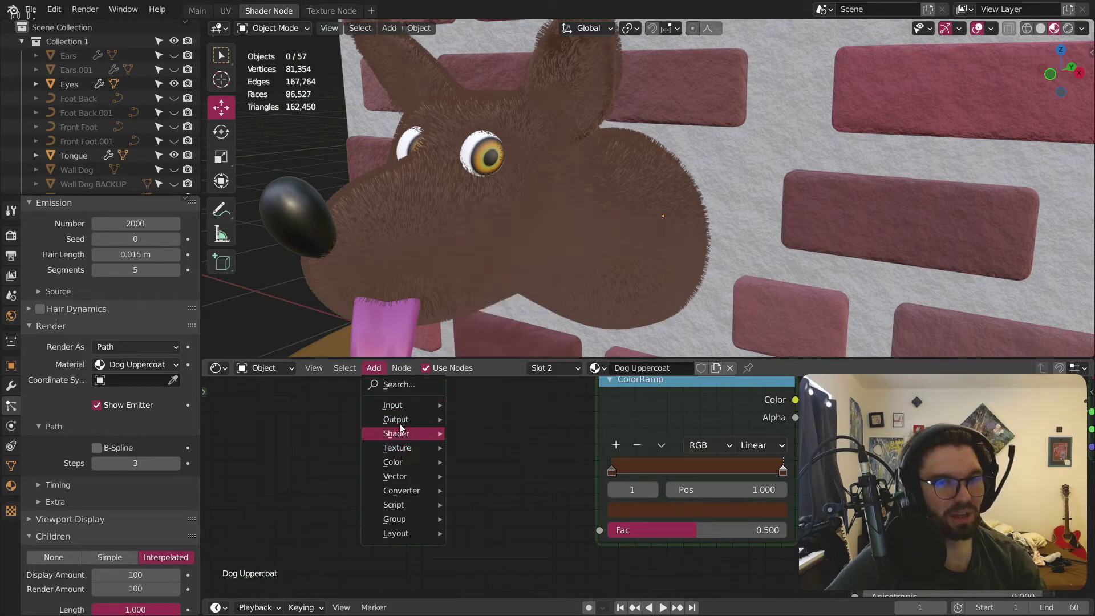
pyautogui.press('Escape')
pyautogui.click(374, 369)
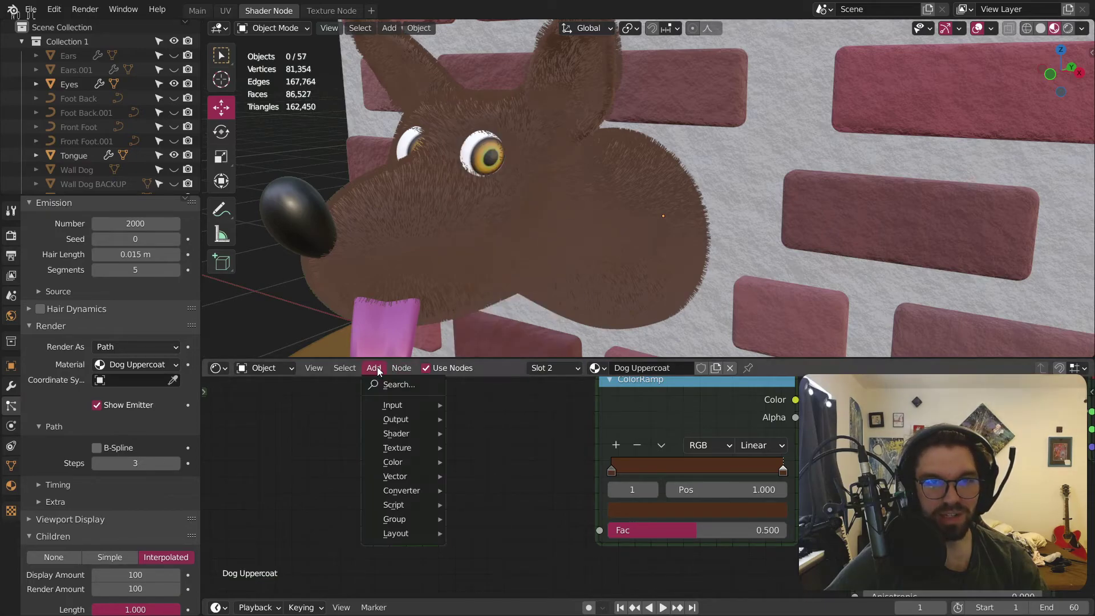
pyautogui.moveTo(415, 404)
pyautogui.click(491, 235)
pyautogui.click(525, 454)
pyautogui.moveTo(594, 521); pyautogui.dragTo(598, 529)
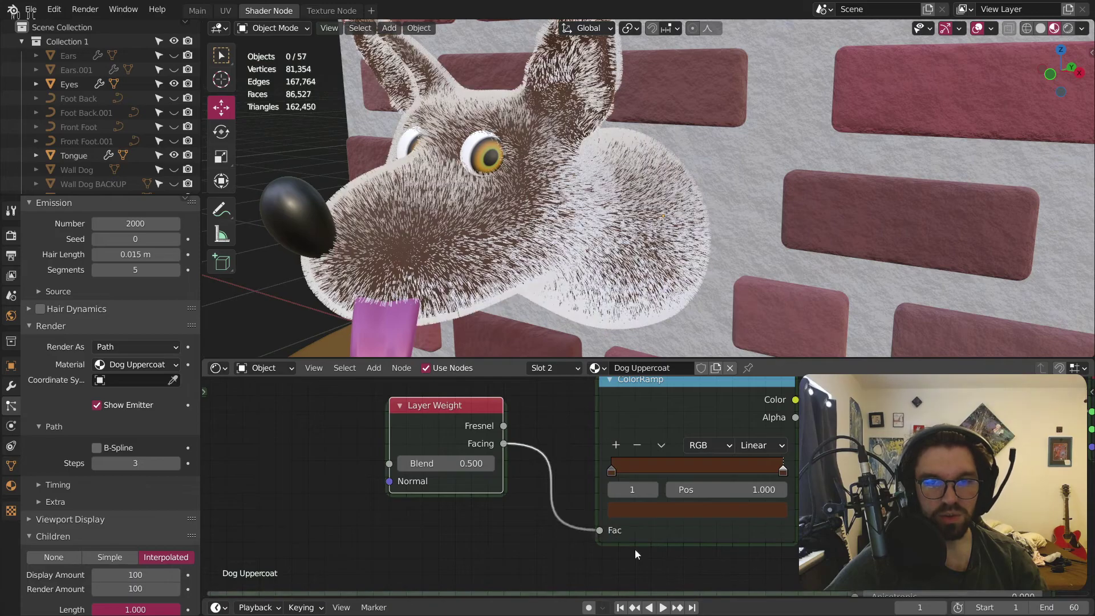
# Step: Change the ColorRamp's end stop to a light tan with hue 0.107, saturation 0.515 and lightness 0.271
pyautogui.scroll(5, 467, 158)
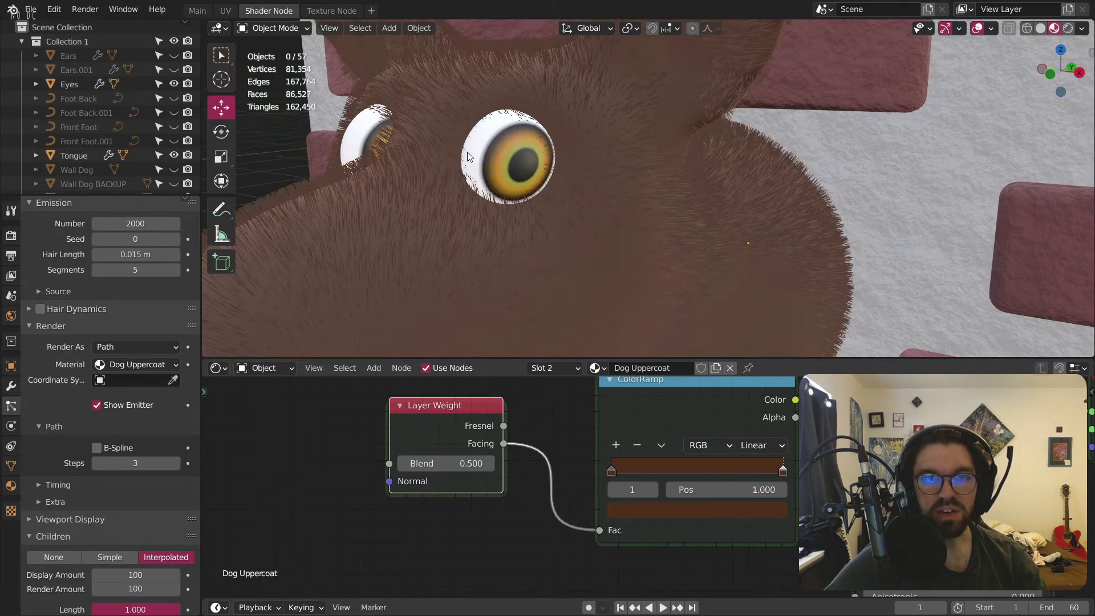
pyautogui.click(749, 517)
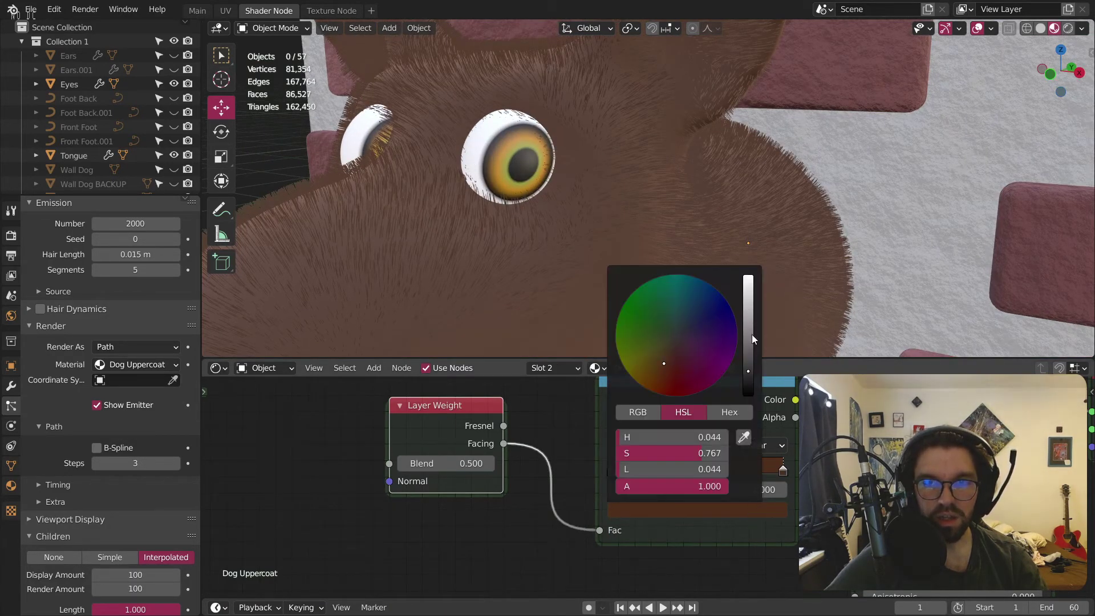
pyautogui.moveTo(748, 371); pyautogui.dragTo(748, 333)
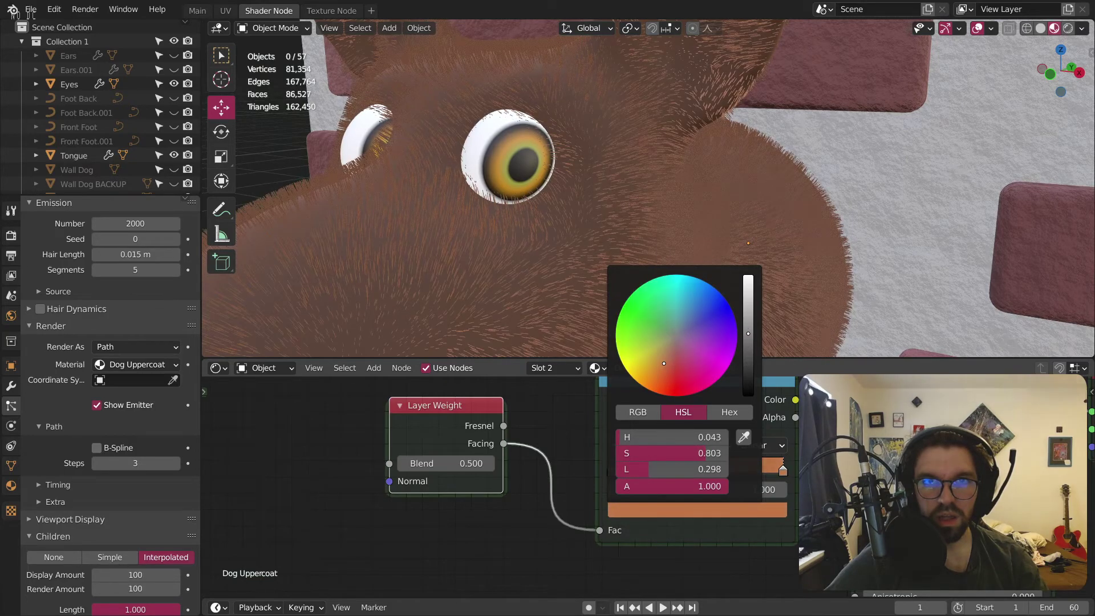
pyautogui.moveTo(624, 437); pyautogui.dragTo(692, 454)
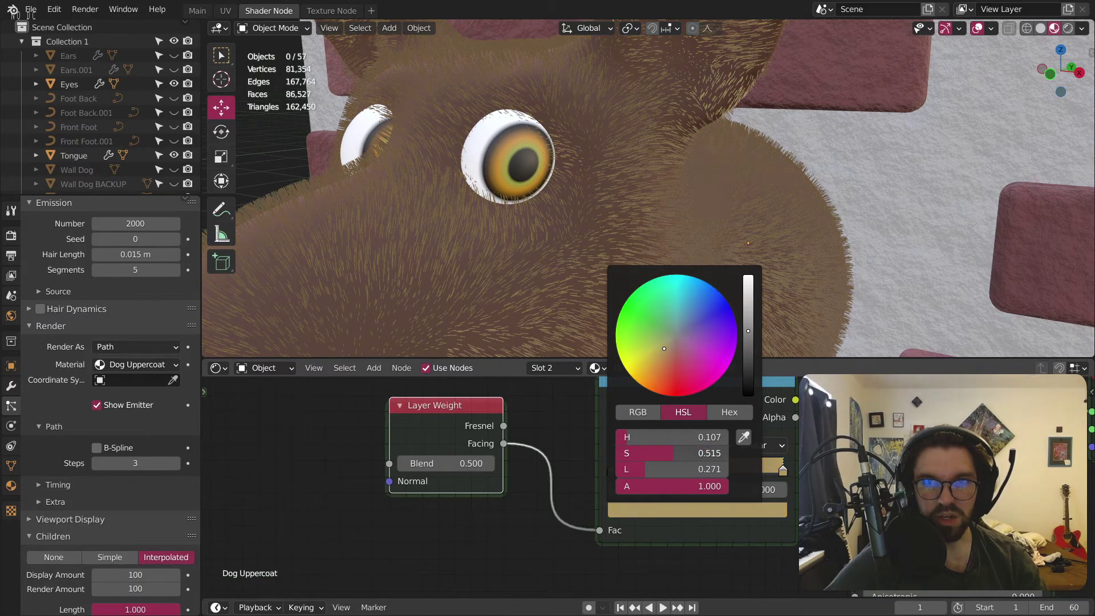
# Step: Try moving the ColorRamp's dark brown stop to about position 0.366
pyautogui.moveTo(604, 297); pyautogui.dragTo(581, 188, button='middle')
pyautogui.moveTo(614, 470); pyautogui.dragTo(676, 463)
pyautogui.moveTo(587, 274); pyautogui.dragTo(632, 320, button='middle')
pyautogui.scroll(2, 742, 451)
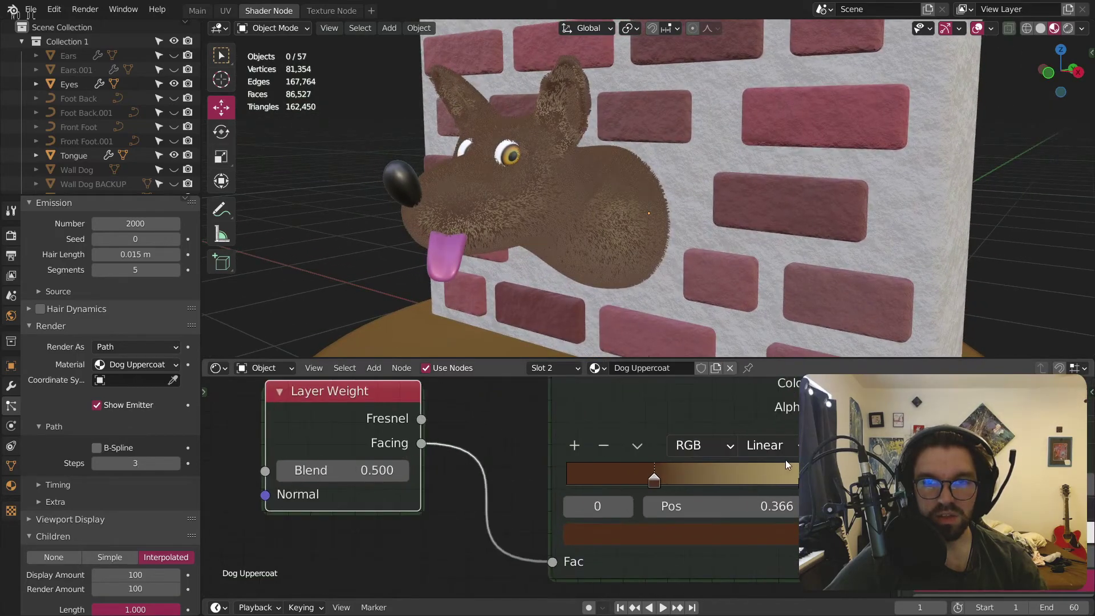
# Step: Darken the color of the ColorRamp's tan end stop
pyautogui.click(796, 479)
pyautogui.click(789, 535)
pyautogui.moveTo(757, 299); pyautogui.dragTo(755, 324)
# Step: Move the ColorRamp's dark brown stop to position 0.000 and make its color more saturated
pyautogui.moveTo(519, 160); pyautogui.dragTo(678, 188, button='middle')
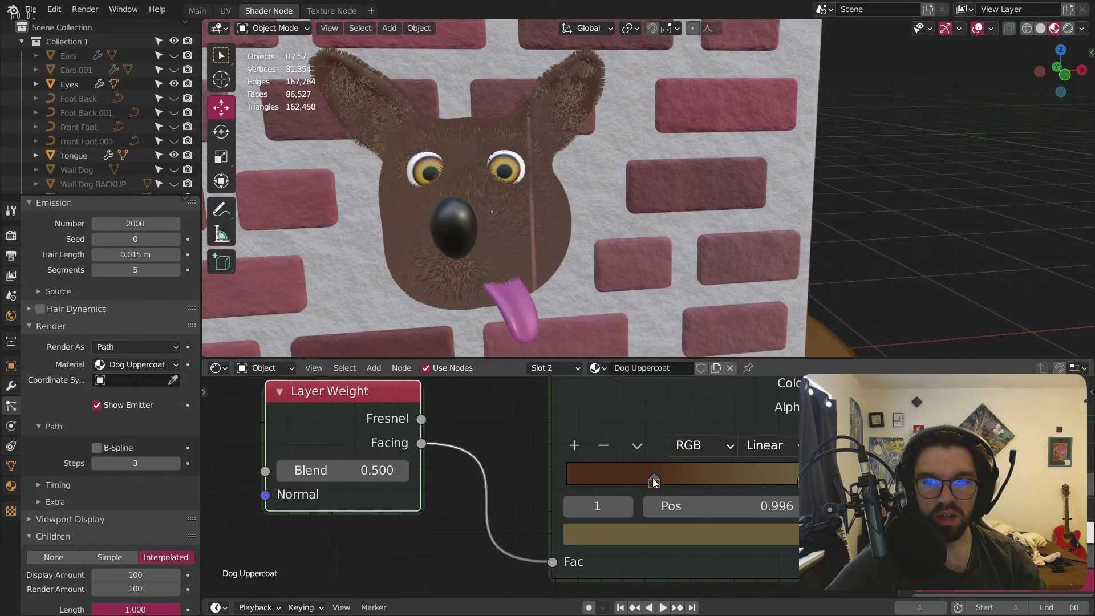
pyautogui.moveTo(654, 478); pyautogui.dragTo(533, 477)
pyautogui.moveTo(445, 240); pyautogui.dragTo(573, 217, button='middle')
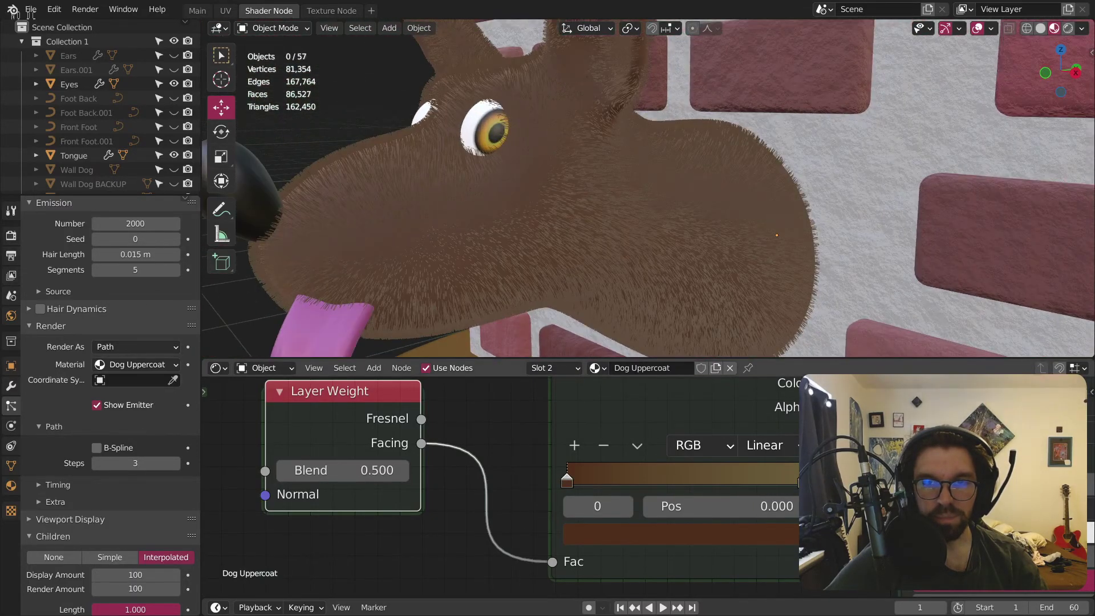
pyautogui.click(684, 534)
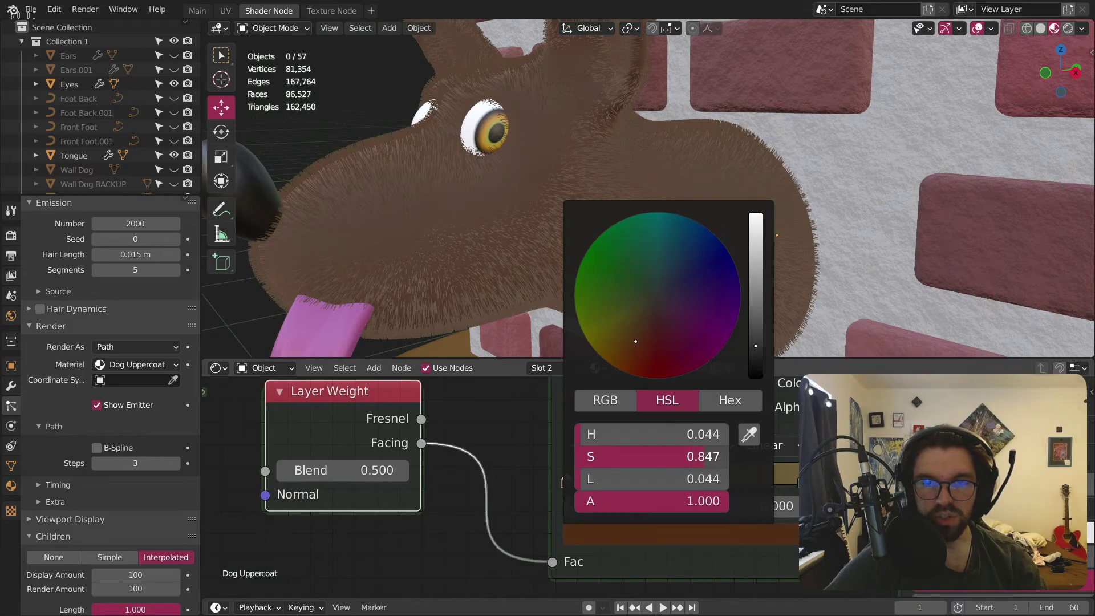
# Step: Set the ColorRamp's tan end stop to a saturation of about 0.754 and a lightness of 0.1
pyautogui.click(795, 477)
pyautogui.click(759, 536)
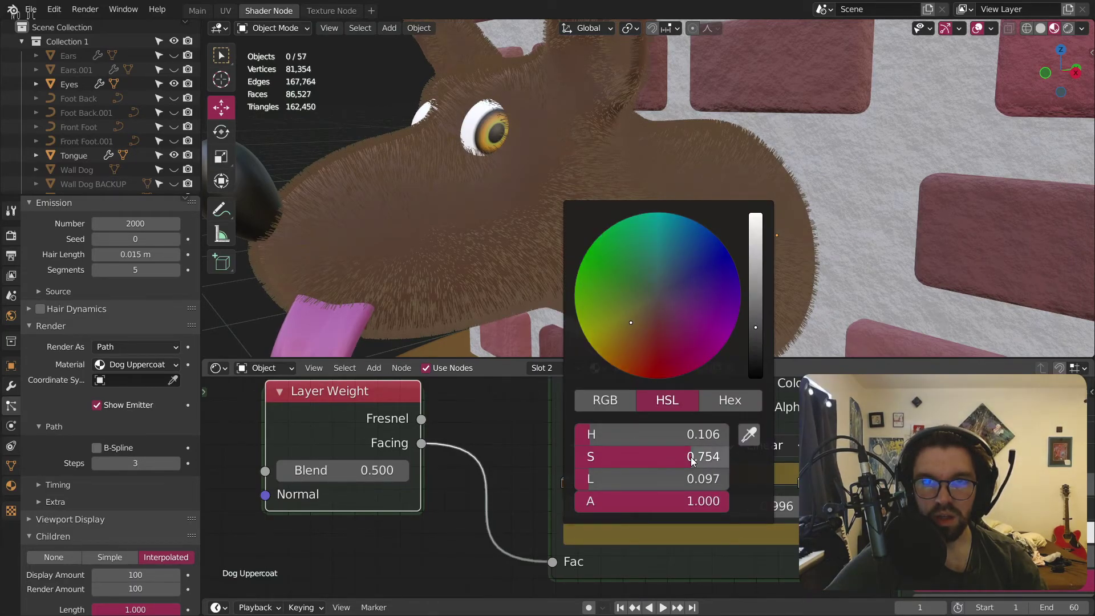
pyautogui.click(670, 486)
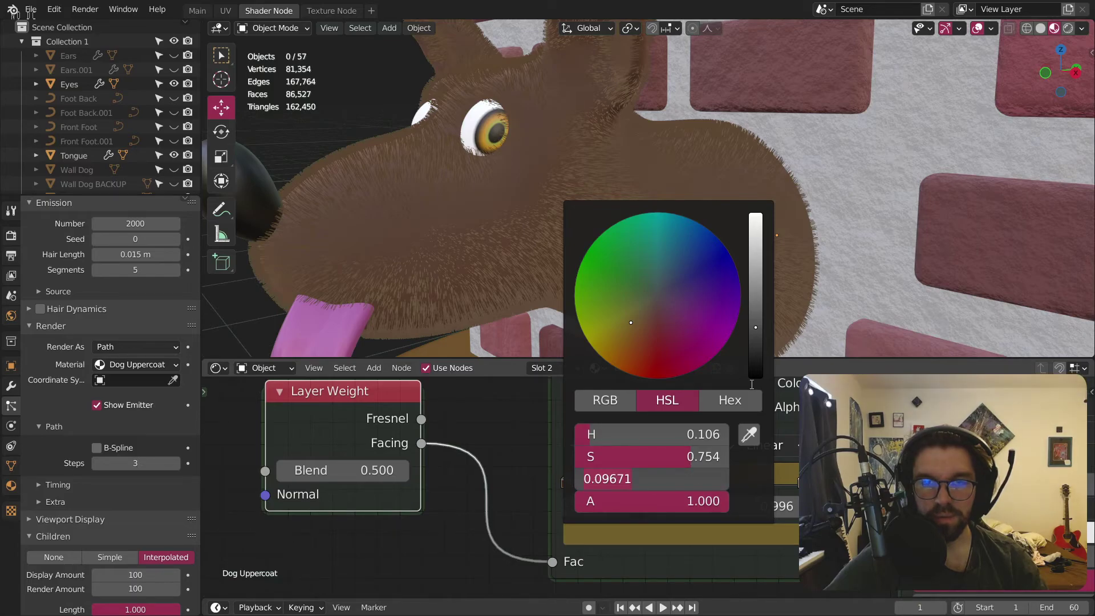
pyautogui.write('0.1')
pyautogui.press('Return')
# Step: Examine the fur on the dog's head and ears up close and from the front
pyautogui.moveTo(720, 210); pyautogui.dragTo(702, 124, button='middle')
pyautogui.scroll(5, 647, 168)
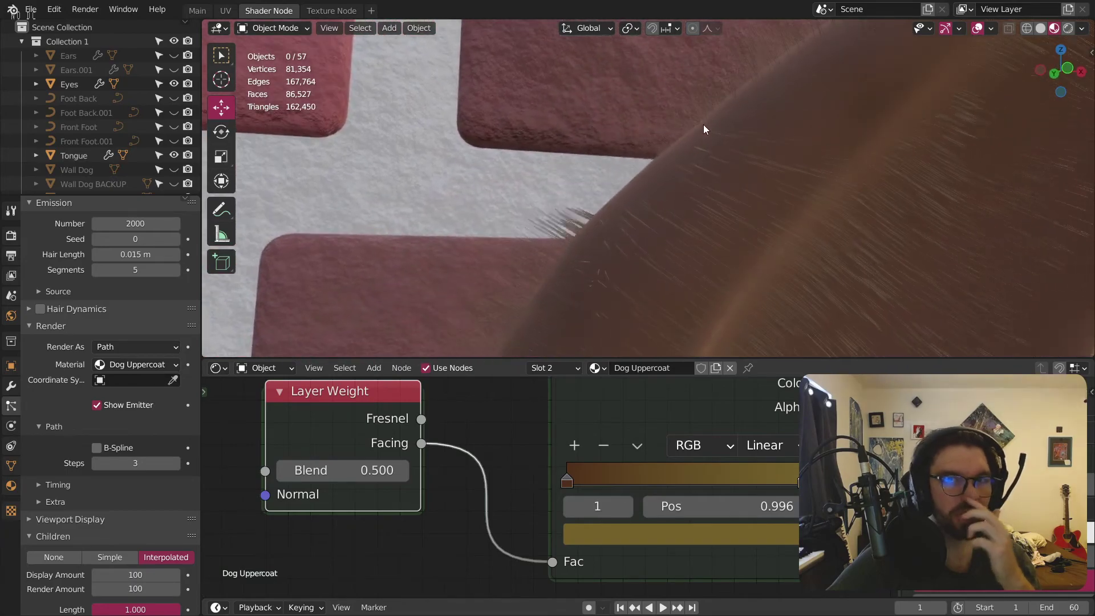
pyautogui.scroll(-6, 638, 159)
pyautogui.moveTo(662, 248); pyautogui.dragTo(567, 256, button='middle')
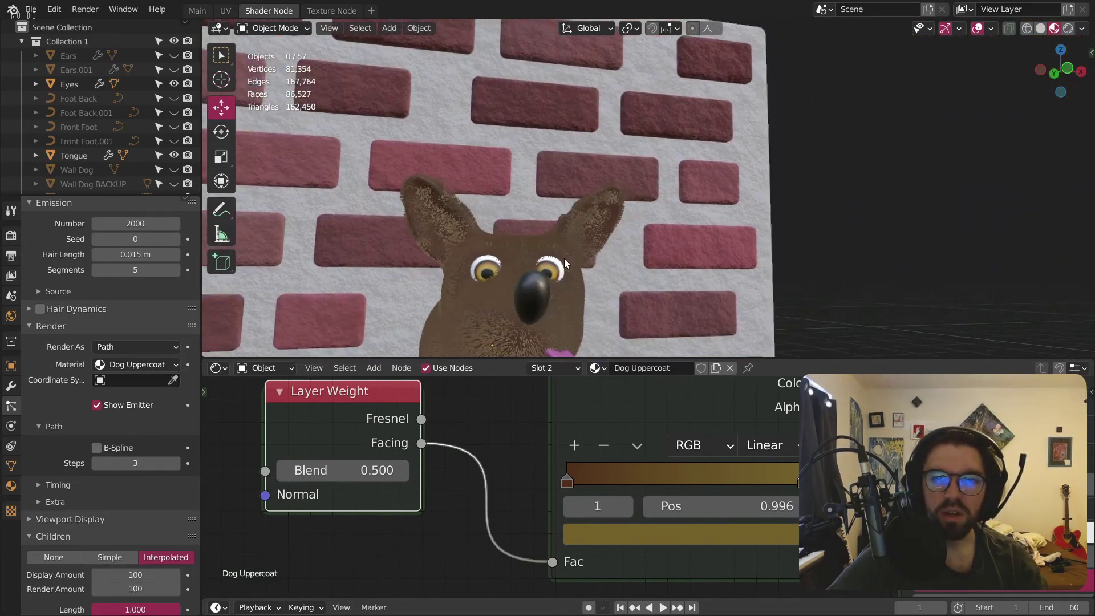
pyautogui.scroll(-2, 587, 321)
# Step: Recalculate the normals of all the dog head's faces to the outside in Edit Mode and return to Object Mode
pyautogui.click(587, 322)
pyautogui.scroll(2, 586, 278)
pyautogui.scroll(4, 567, 231)
pyautogui.scroll(-5, 567, 231)
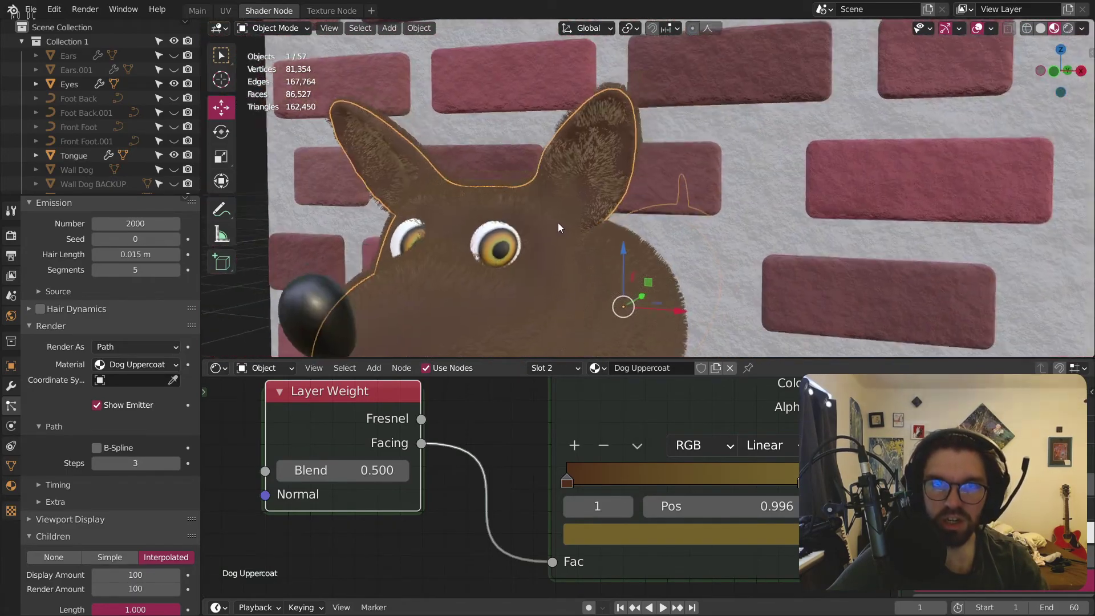
pyautogui.click(279, 60)
pyautogui.scroll(-8, 421, 134)
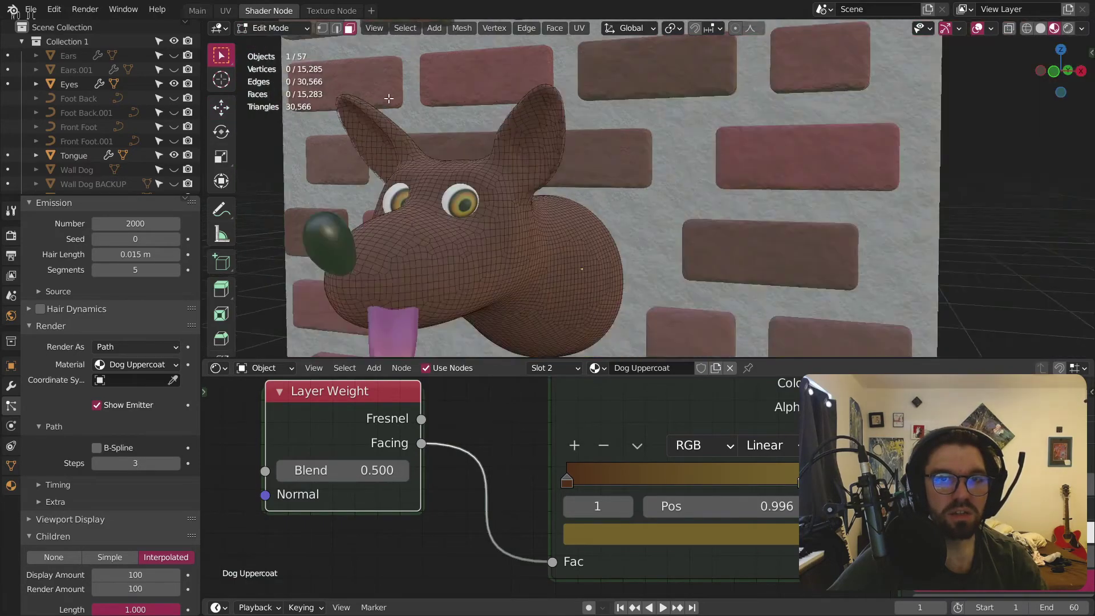
pyautogui.scroll(9, 421, 135)
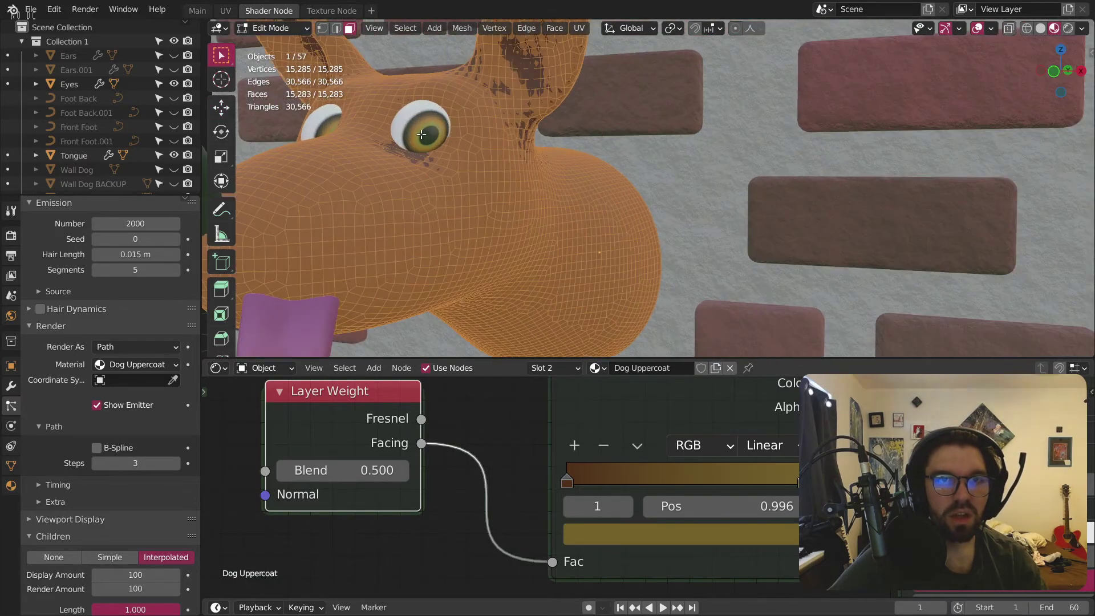
pyautogui.click(462, 28)
pyautogui.moveTo(552, 262)
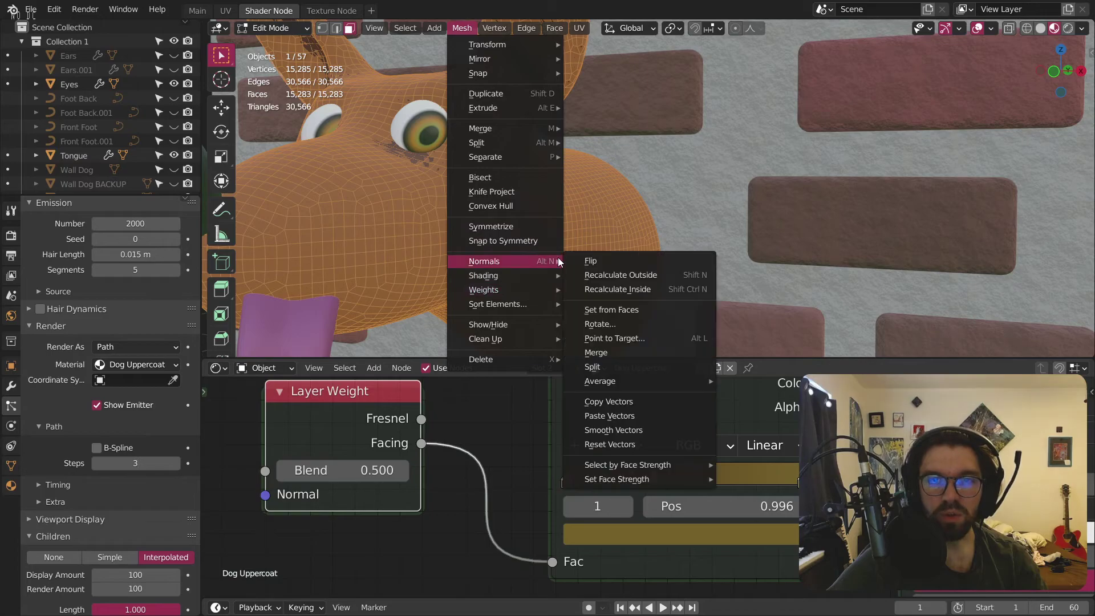
pyautogui.click(615, 275)
pyautogui.click(285, 28)
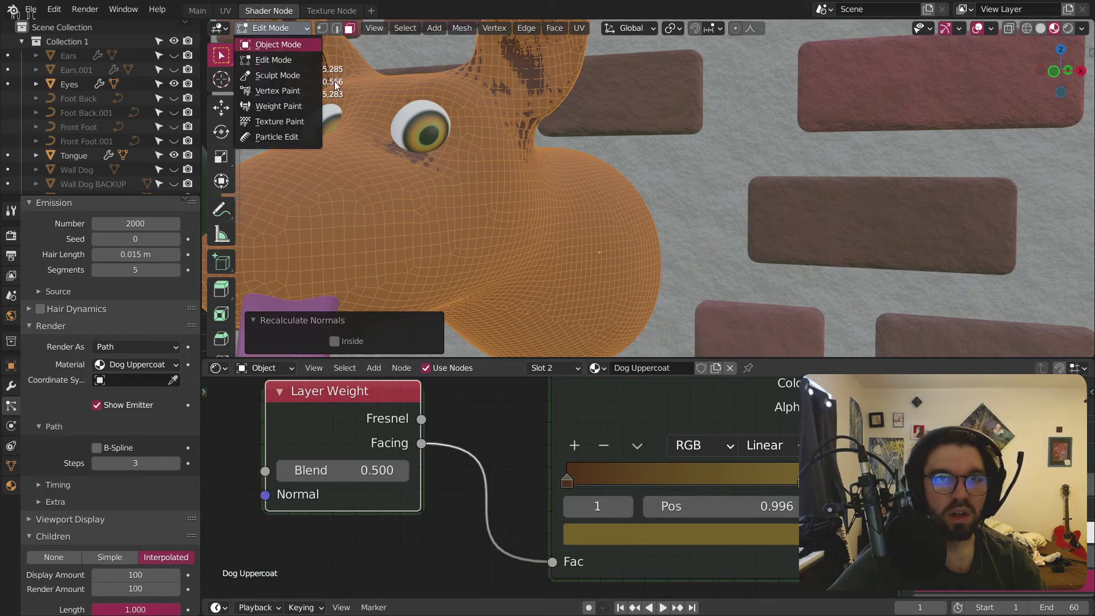
pyautogui.click(281, 41)
# Step: Raise the Threshold of the hair particle system's interpolated children to about 0.885
pyautogui.scroll(-4, 501, 60)
pyautogui.moveTo(501, 61); pyautogui.dragTo(557, 80, button='middle')
pyautogui.scroll(6, 651, 76)
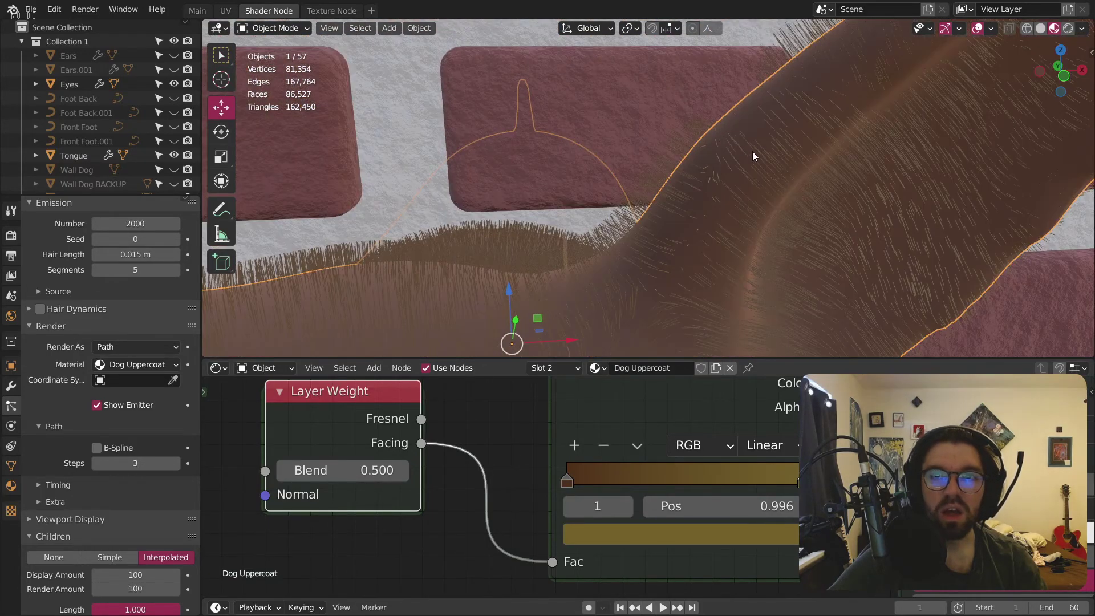
pyautogui.scroll(-2, 748, 166)
pyautogui.scroll(-10, 86, 359)
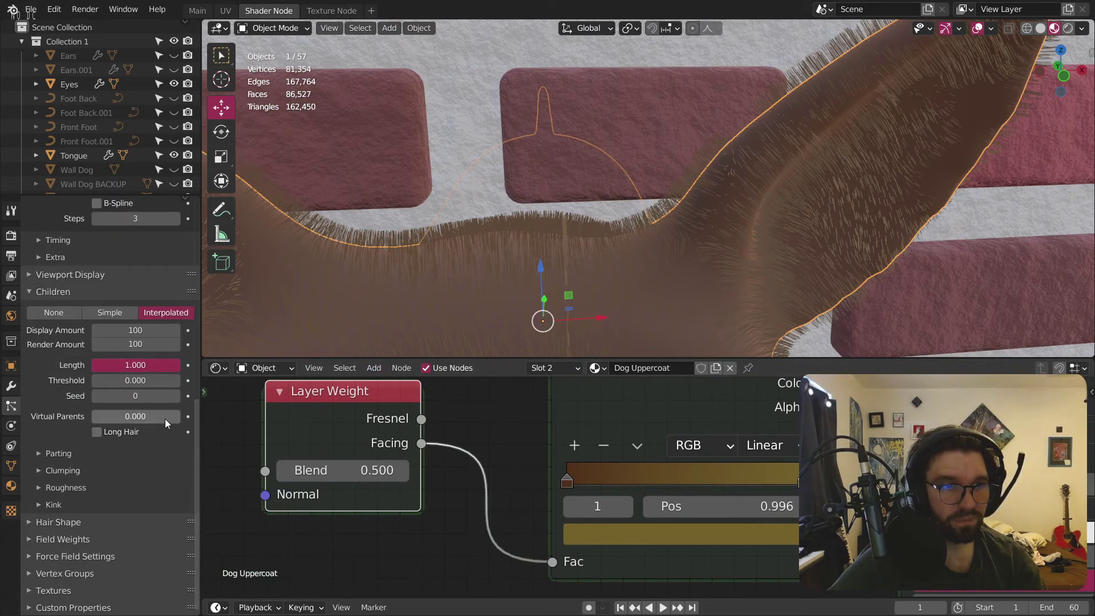
pyautogui.click(38, 454)
pyautogui.click(39, 454)
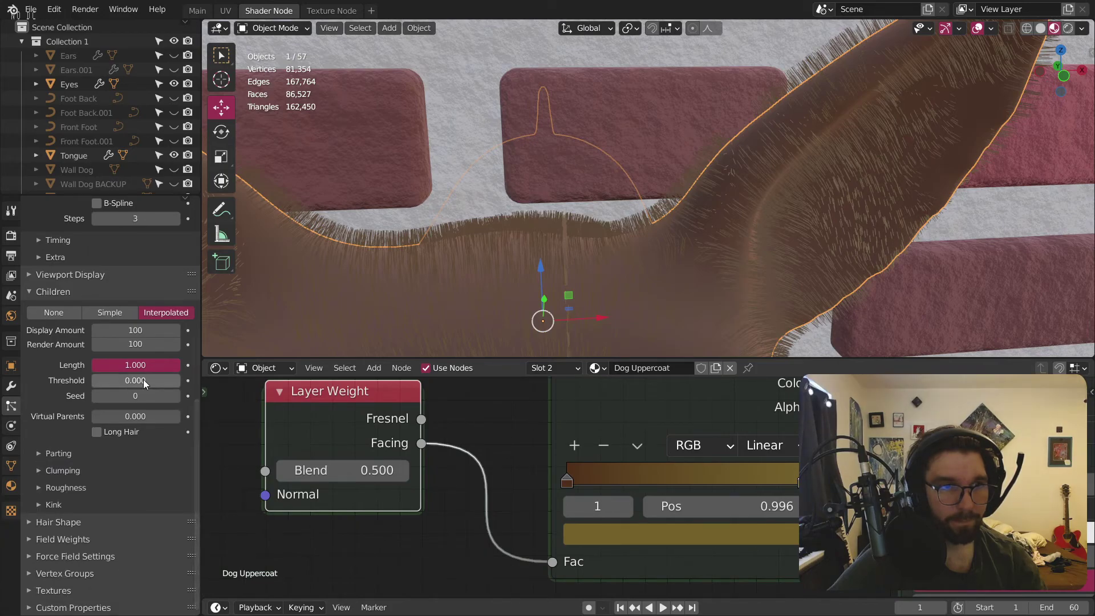
pyautogui.moveTo(137, 380); pyautogui.dragTo(190, 387)
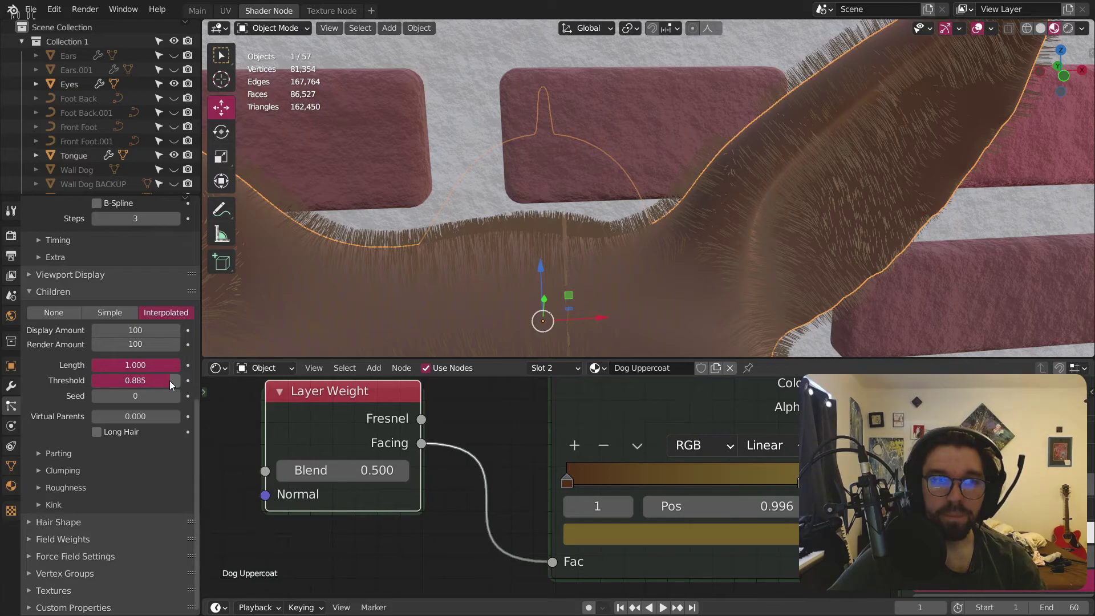
# Step: Reset the Threshold of the hair particle system's interpolated children to 0
pyautogui.moveTo(165, 381); pyautogui.dragTo(93, 381)
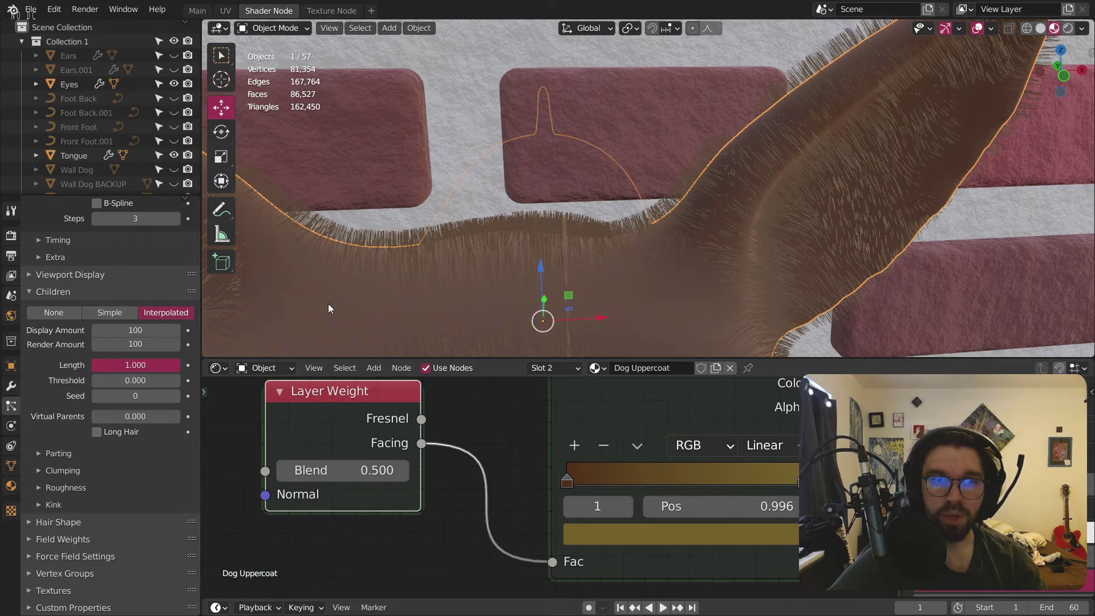
pyautogui.scroll(-6, 567, 244)
pyautogui.scroll(3, 581, 254)
pyautogui.moveTo(576, 205); pyautogui.dragTo(547, 240, button='middle')
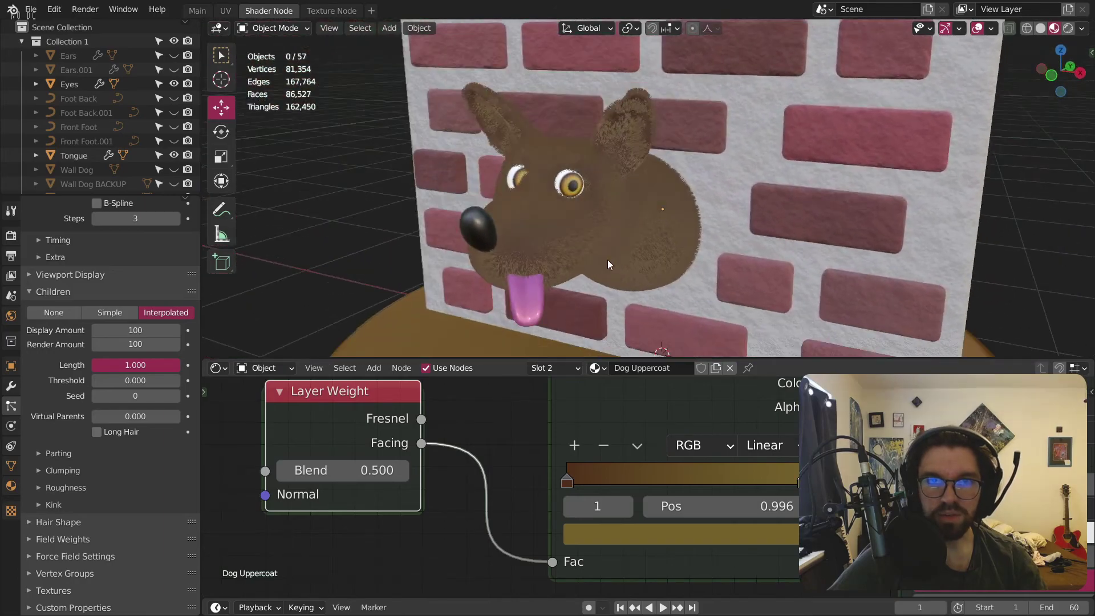
pyautogui.scroll(-3, 511, 425)
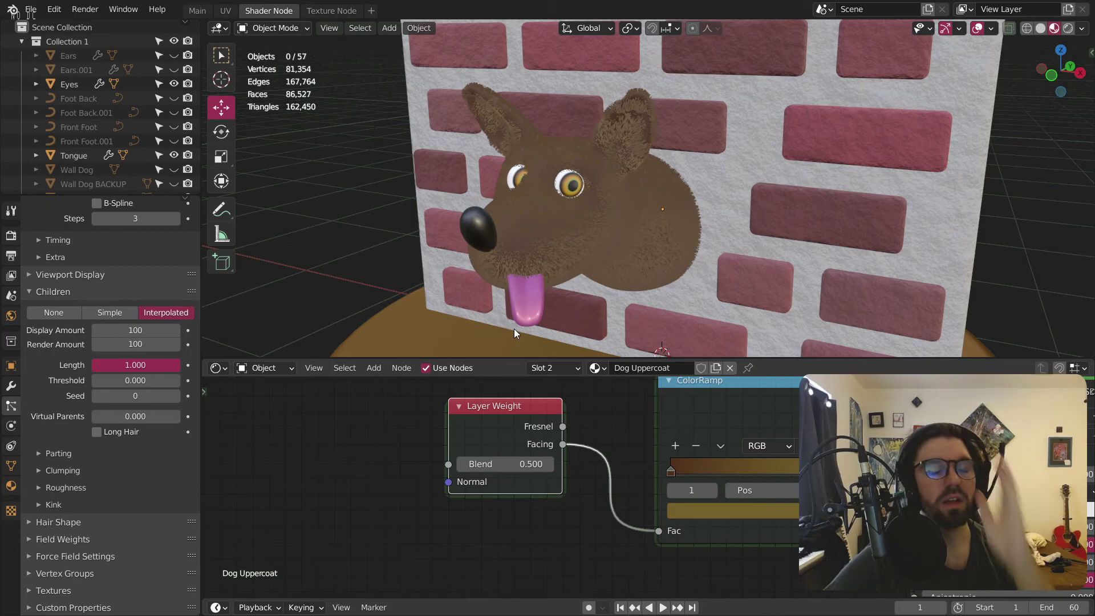
# Step: Try replacing the Dog Uppercoat's Layer Weight node with a linear Gradient Texture whose Color feeds the ColorRamp's Fac
pyautogui.click(497, 405)
pyautogui.press('x')
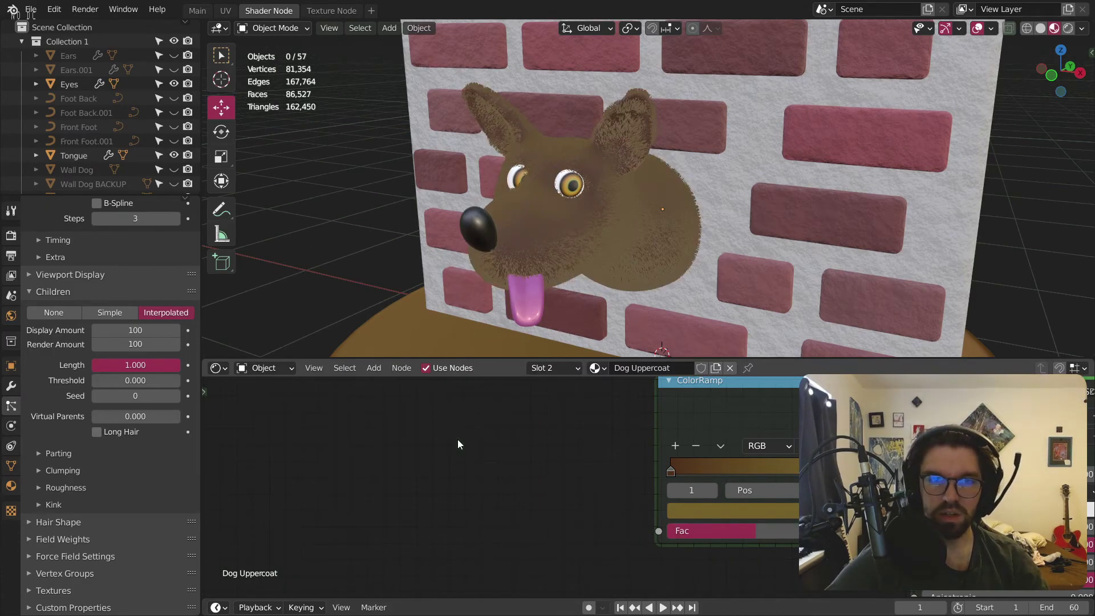
pyautogui.click(373, 368)
pyautogui.moveTo(399, 448)
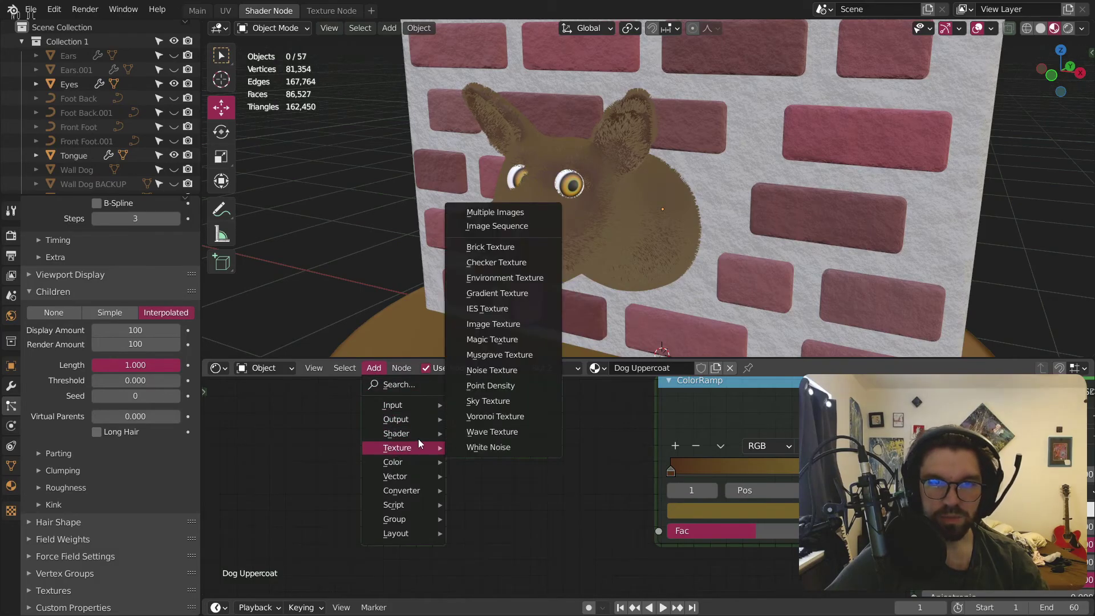
pyautogui.click(496, 293)
pyautogui.click(549, 419)
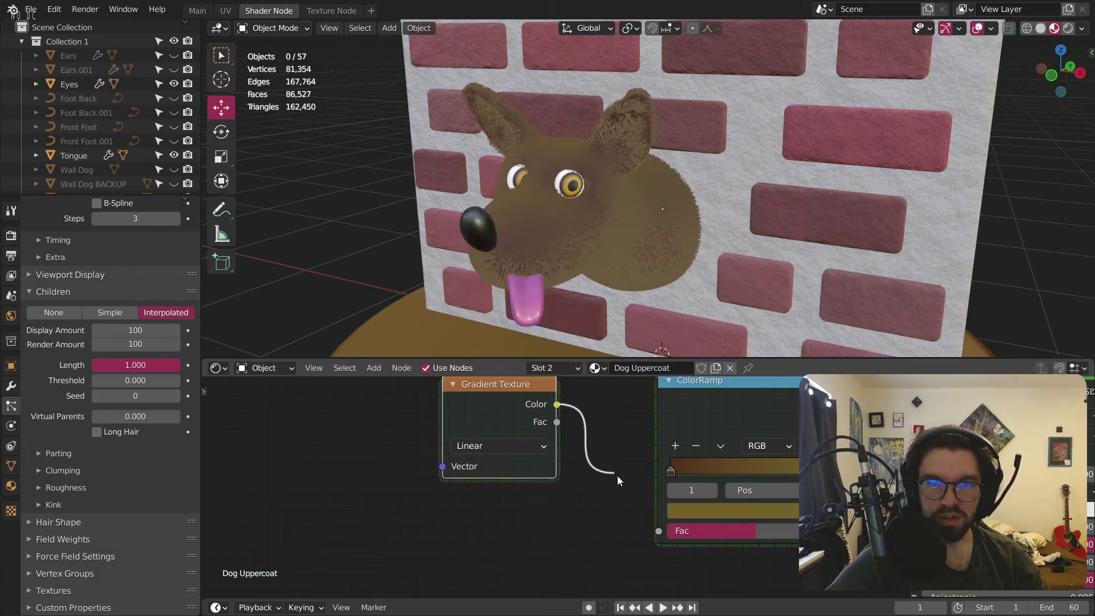
pyautogui.moveTo(655, 529); pyautogui.dragTo(657, 530)
pyautogui.scroll(8, 572, 188)
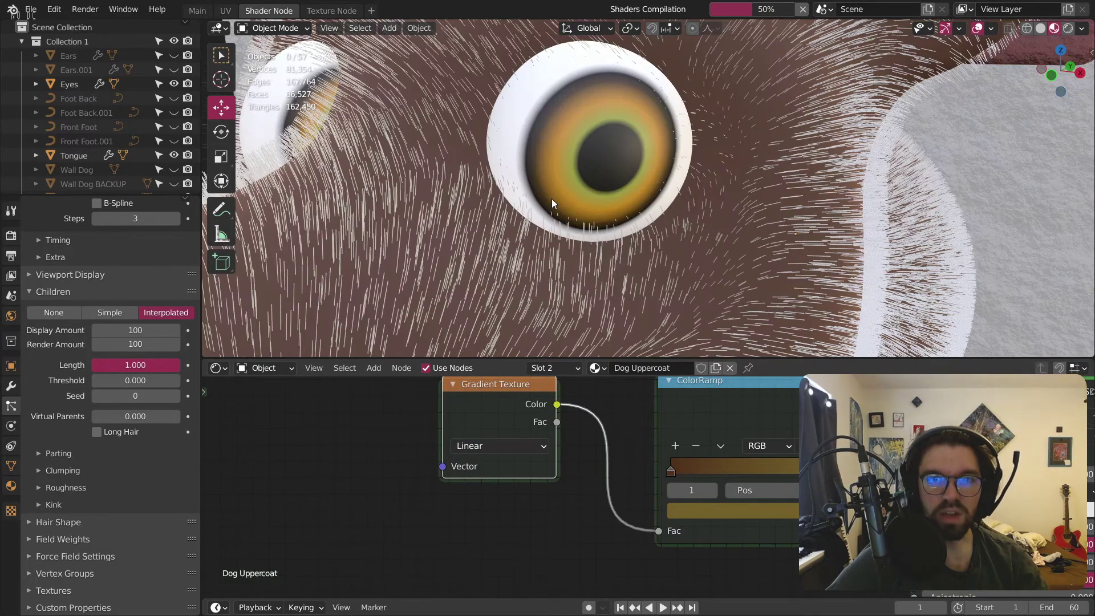
pyautogui.moveTo(705, 210)
pyautogui.mouseDown(button='middle')
pyautogui.moveTo(763, 150)
pyautogui.moveTo(890, 117)
pyautogui.moveTo(800, 135)
pyautogui.moveTo(854, 176)
pyautogui.moveTo(933, 172)
pyautogui.moveTo(1068, 194)
pyautogui.moveTo(604, 245)
pyautogui.moveTo(577, 187)
pyautogui.moveTo(654, 183)
pyautogui.moveTo(398, 77)
pyautogui.moveTo(549, 135)
pyautogui.moveTo(555, 161)
pyautogui.moveTo(538, 204)
pyautogui.moveTo(557, 176)
pyautogui.moveTo(574, 193)
pyautogui.moveTo(706, 207)
pyautogui.moveTo(694, 204)
pyautogui.mouseUp(button='middle')
pyautogui.scroll(-6, 787, 141)
pyautogui.scroll(-2, 695, 203)
# Step: Try driving the Gradient Texture with Texture Coordinate and Mapping nodes, with the UV output connected to the Mapping's Vector
pyautogui.moveTo(564, 450); pyautogui.dragTo(633, 474, button='middle')
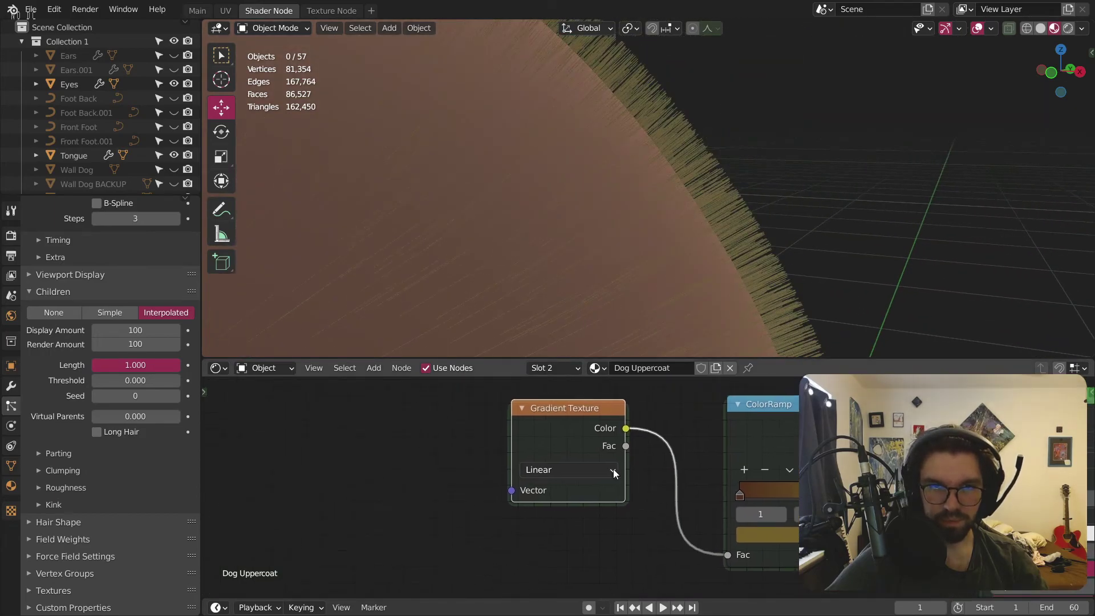
pyautogui.hotkey('ctrl', 't')
pyautogui.moveTo(354, 463); pyautogui.dragTo(531, 444, button='middle')
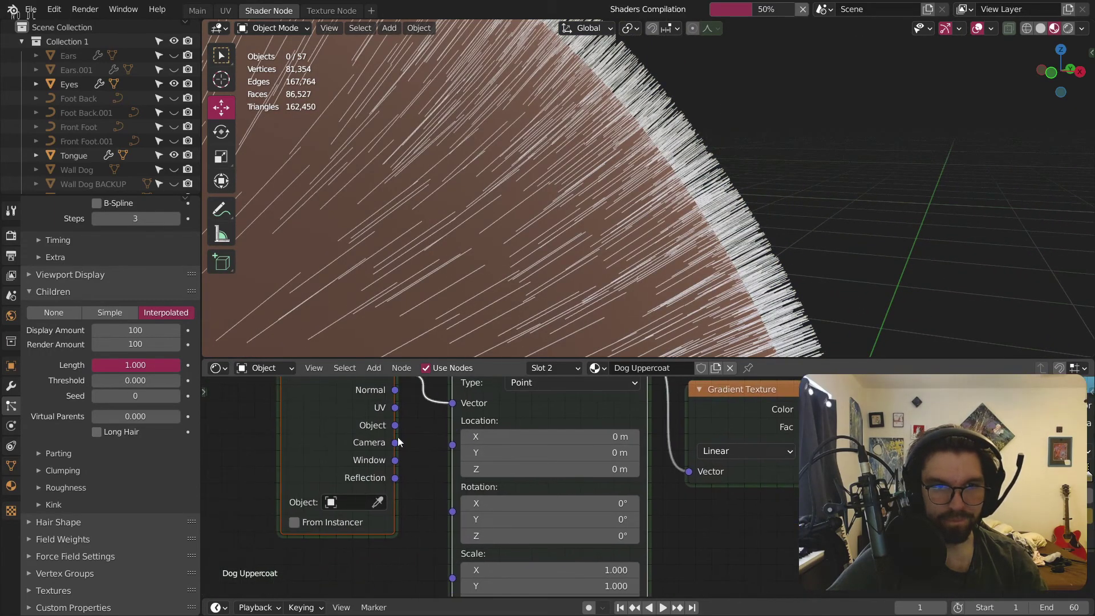
pyautogui.moveTo(446, 416); pyautogui.dragTo(454, 404)
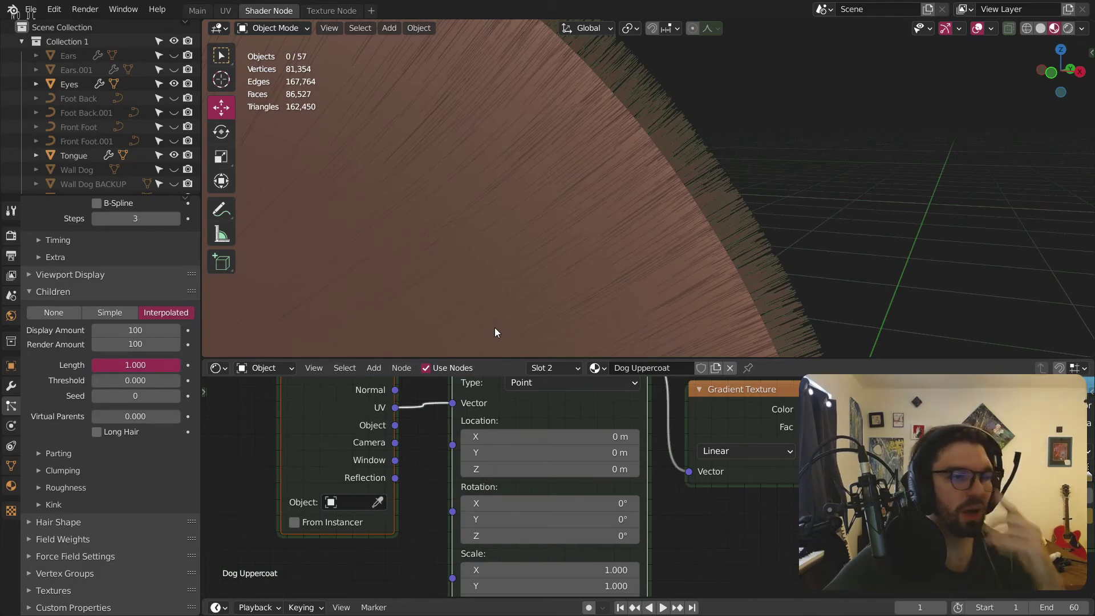
pyautogui.scroll(-6, 628, 157)
pyautogui.scroll(-10, 580, 211)
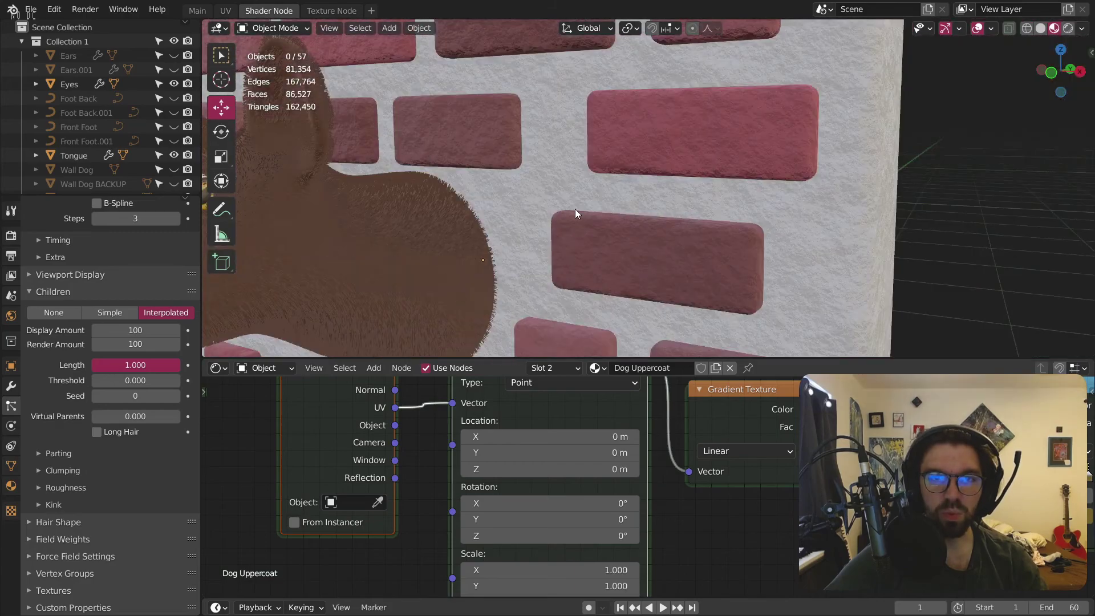
pyautogui.scroll(6, 583, 157)
pyautogui.scroll(1, 583, 158)
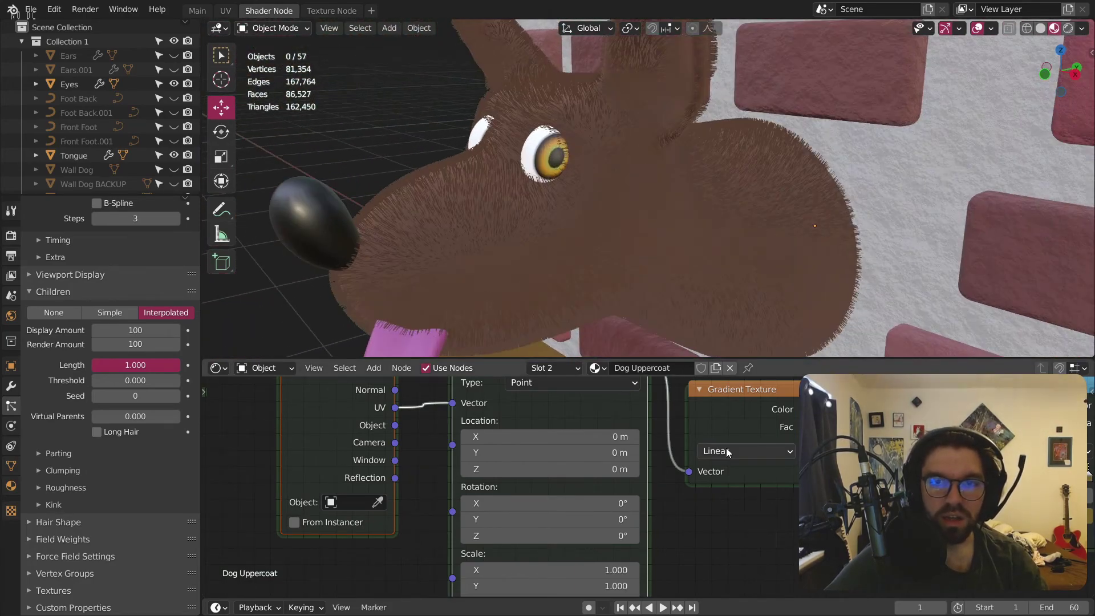
# Step: Delete the Gradient Texture's mapping nodes and undo the gradient trial to restore the Layer Weight node feeding the ColorRamp
pyautogui.press('x')
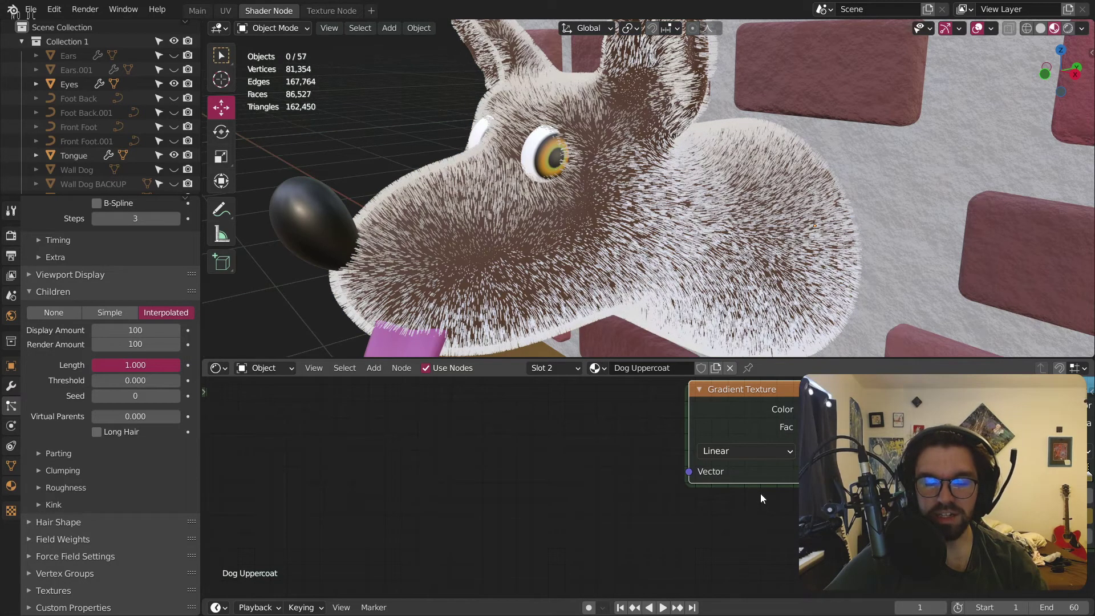
pyautogui.press('x')
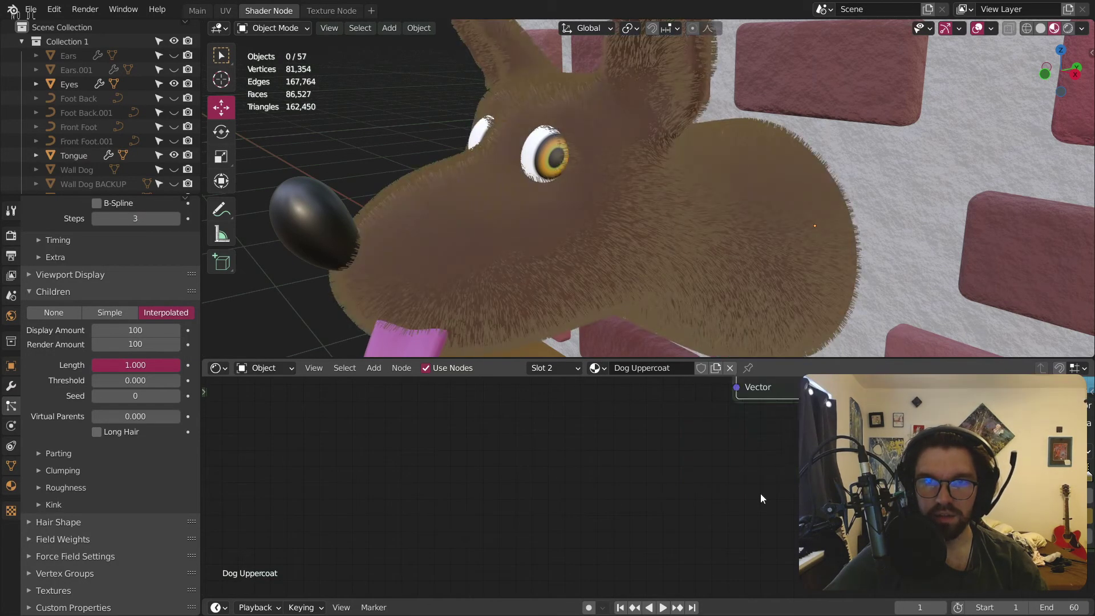
pyautogui.hotkey('ctrl', 'z')
pyautogui.moveTo(813, 451); pyautogui.dragTo(740, 451, button='middle')
# Step: Switch the 3D viewport to Rendered shading and check the dog's fur against the brick wall
pyautogui.click(1064, 32)
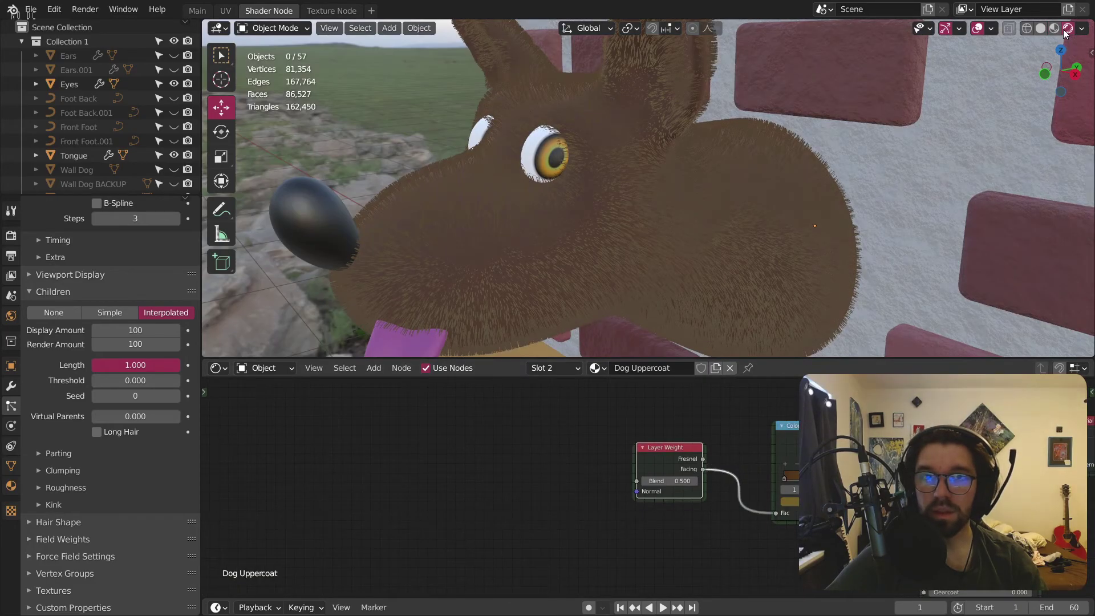
pyautogui.moveTo(417, 193)
pyautogui.mouseDown(button='middle')
pyautogui.moveTo(585, 194)
pyautogui.moveTo(667, 159)
pyautogui.moveTo(477, 220)
pyautogui.moveTo(543, 257)
pyautogui.moveTo(711, 212)
pyautogui.moveTo(628, 213)
pyautogui.moveTo(542, 254)
pyautogui.moveTo(652, 132)
pyautogui.mouseUp(button='middle')
pyautogui.moveTo(608, 101); pyautogui.dragTo(639, 216, button='middle')
pyautogui.scroll(5, 741, 513)
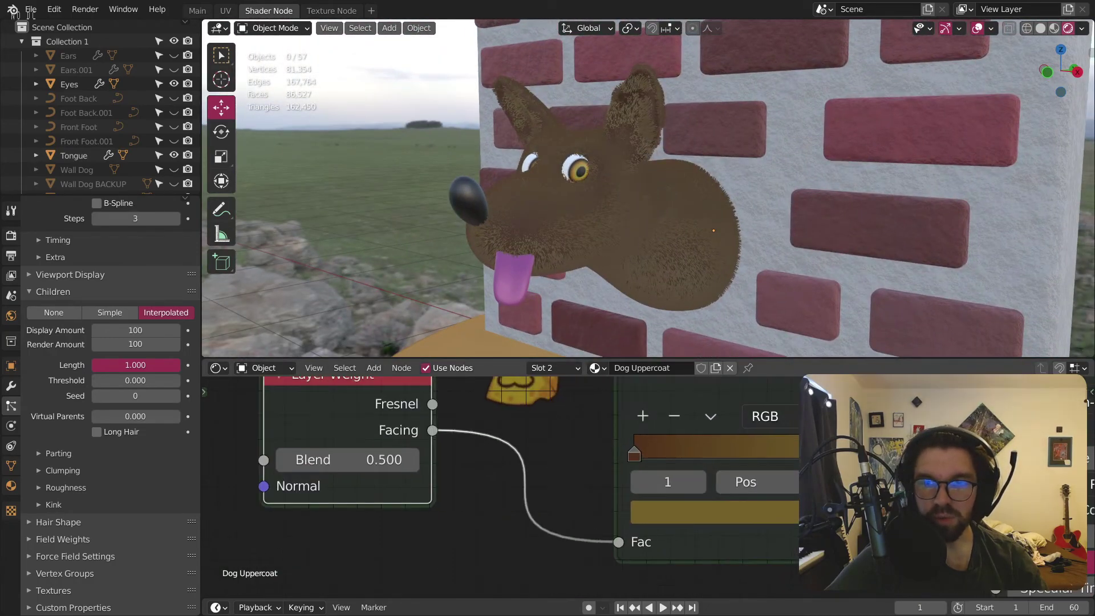
# Step: Set the saturation of the ColorRamp's tan end stop to 0.5
pyautogui.click(741, 530)
pyautogui.click(765, 413)
pyautogui.write('0.5')
pyautogui.press('Return')
# Step: Save Wall Dog.blend and inspect the furry dog, wall and base from several distances and angles
pyautogui.moveTo(656, 222); pyautogui.dragTo(692, 197, button='middle')
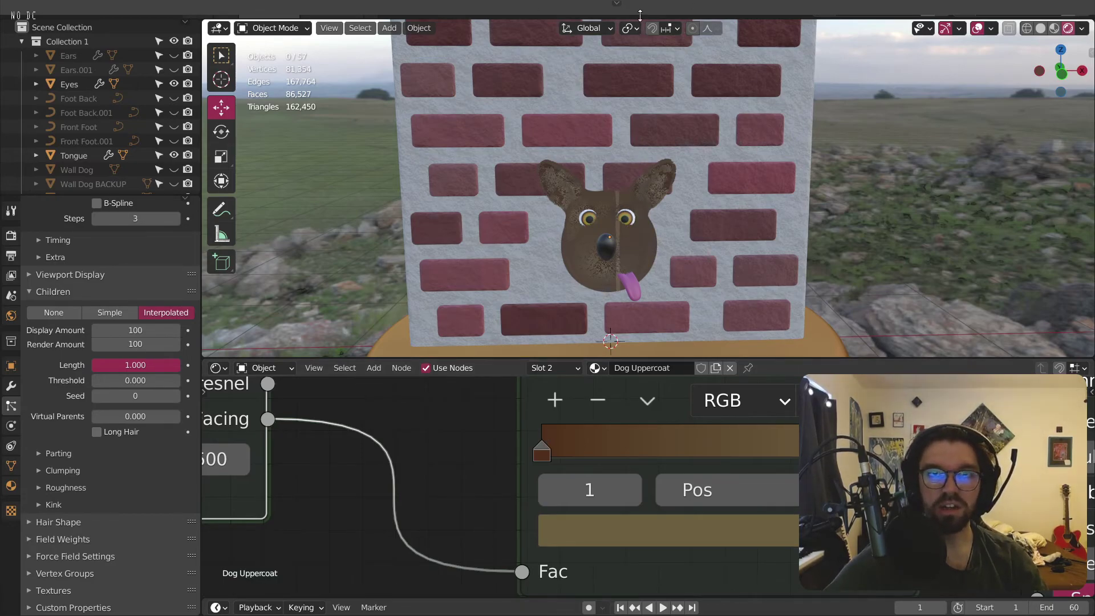
pyautogui.hotkey('ctrl', 's')
pyautogui.scroll(5, 603, 221)
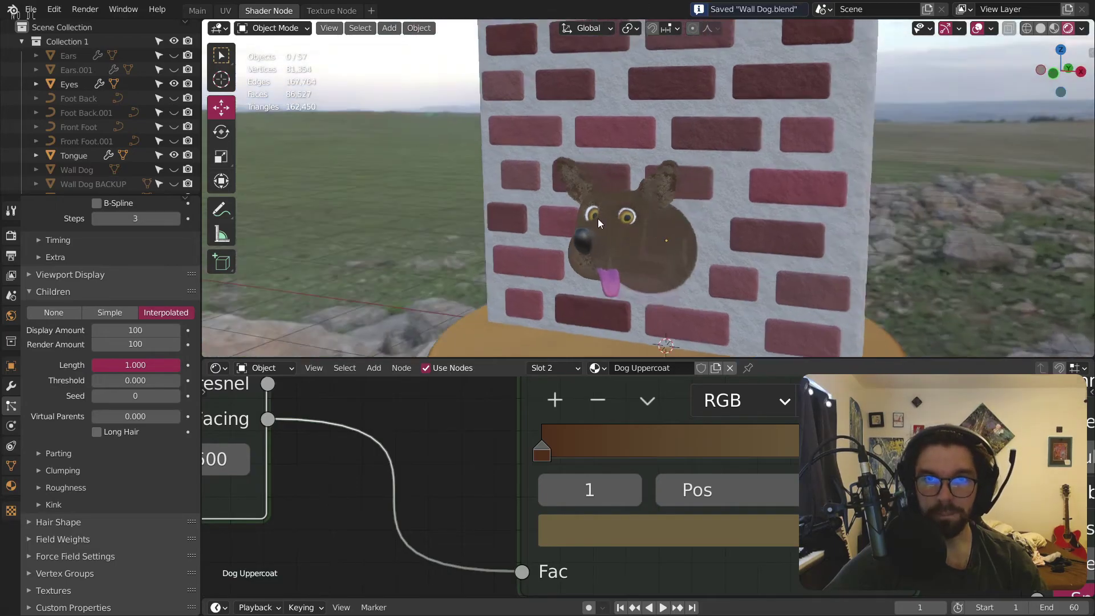
pyautogui.moveTo(653, 230); pyautogui.dragTo(864, 278, button='middle')
pyautogui.scroll(-5, 602, 200)
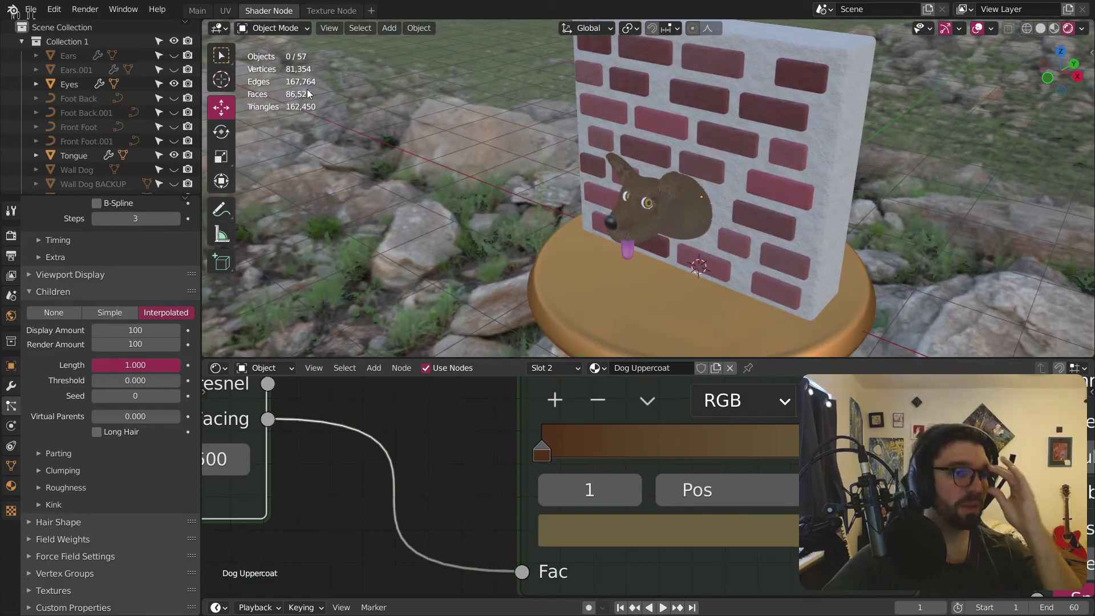
pyautogui.scroll(8, 634, 190)
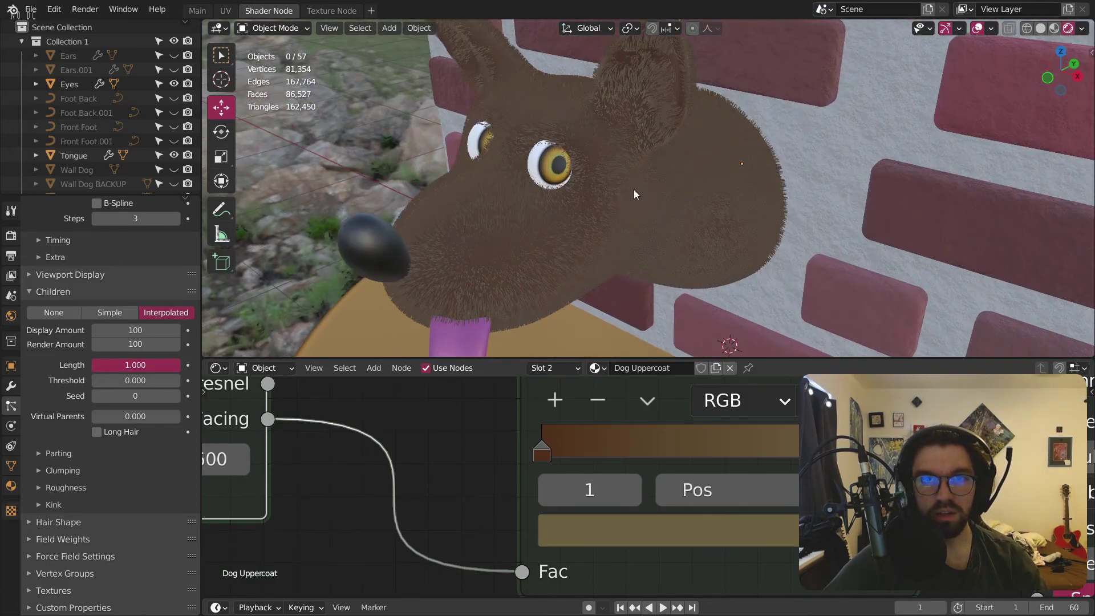
pyautogui.scroll(-8, 612, 183)
pyautogui.moveTo(623, 172); pyautogui.dragTo(528, 171, button='middle')
pyautogui.scroll(-8, 570, 183)
pyautogui.moveTo(590, 190); pyautogui.dragTo(476, 211, button='middle')
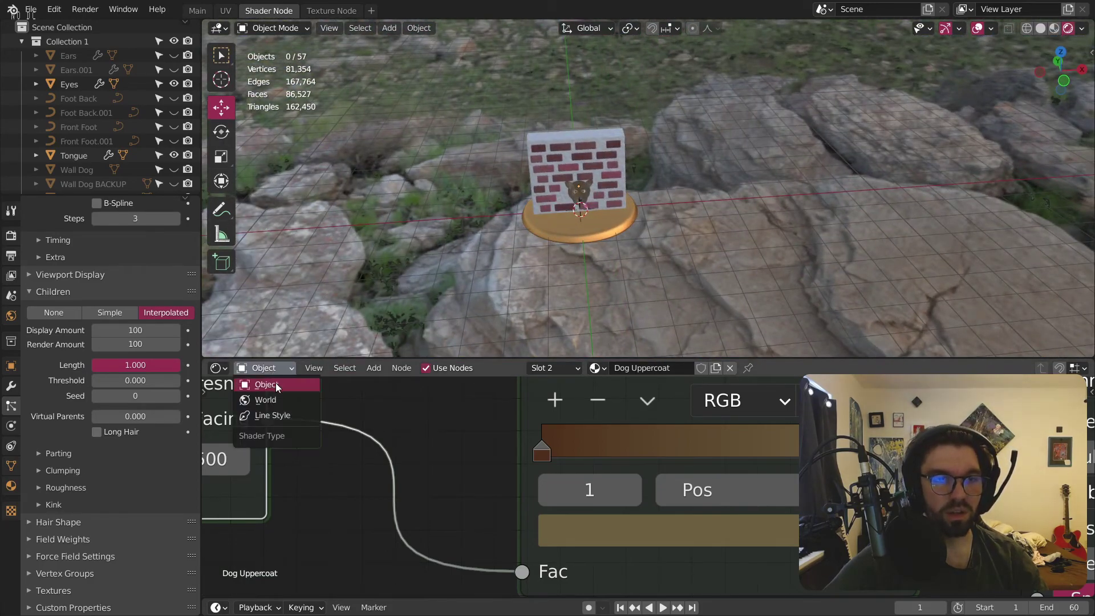
# Step: Show the World shader nodes and use decor_shop_2k as the environment image
pyautogui.click(266, 400)
pyautogui.scroll(-3, 686, 492)
pyautogui.scroll(4, 696, 488)
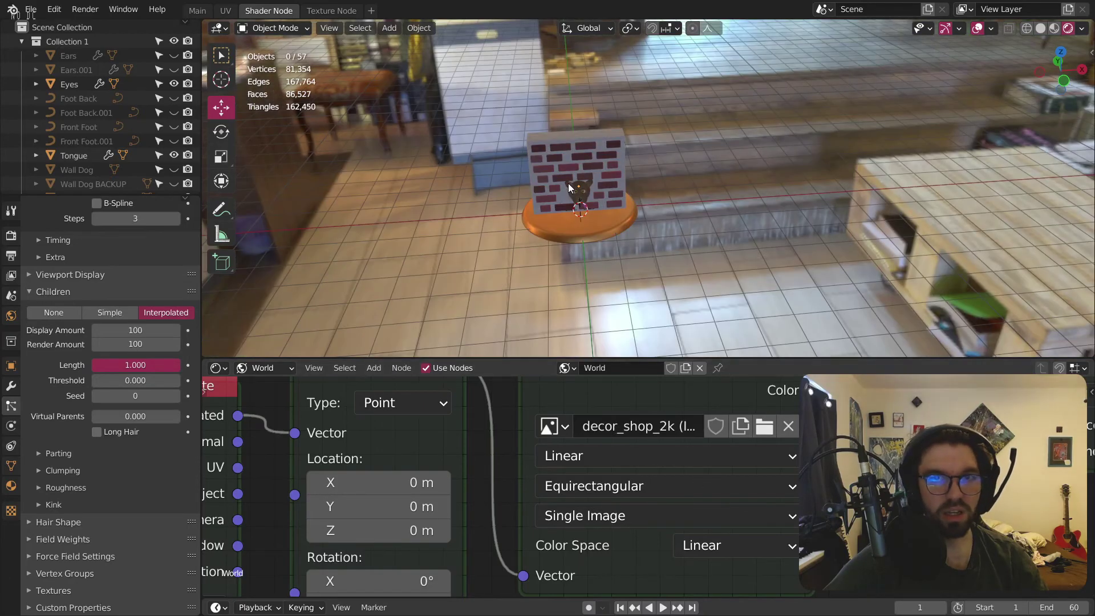
pyautogui.scroll(3, 579, 208)
pyautogui.moveTo(579, 208); pyautogui.dragTo(627, 197, button='middle')
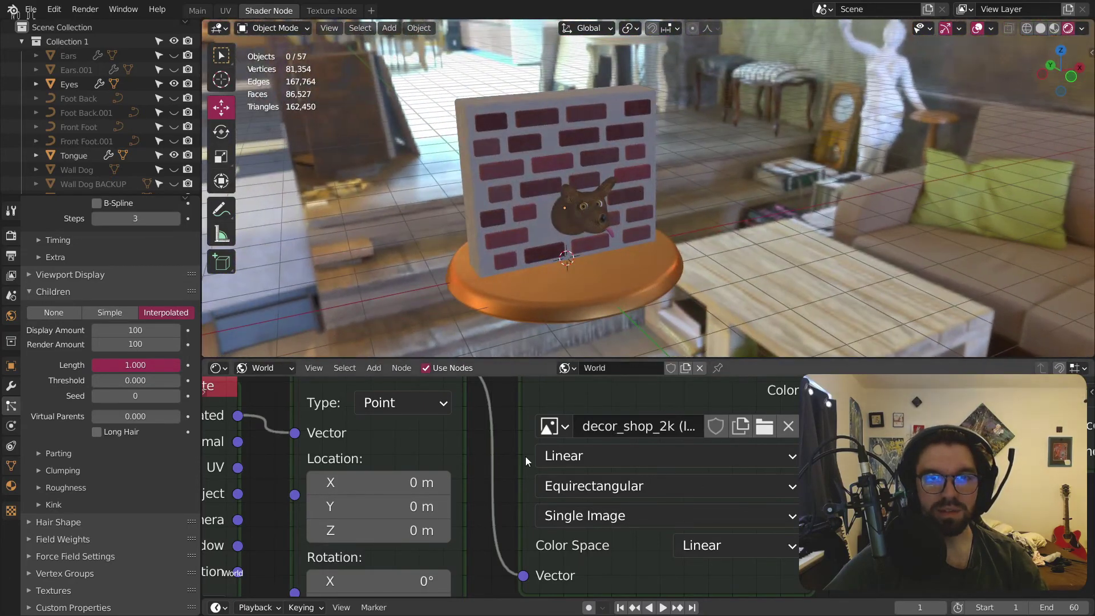
# Step: Set the World Mapping node's Location Z to -0.4 m
pyautogui.moveTo(538, 444); pyautogui.dragTo(620, 392, button='middle')
pyautogui.scroll(2, 530, 522)
pyautogui.moveTo(405, 383); pyautogui.dragTo(371, 384)
pyautogui.moveTo(460, 322); pyautogui.dragTo(912, 245, button='middle')
# Step: Set the World Mapping node's Scale to 1.5 on X, Y and Z
pyautogui.moveTo(494, 585); pyautogui.dragTo(536, 515, button='middle')
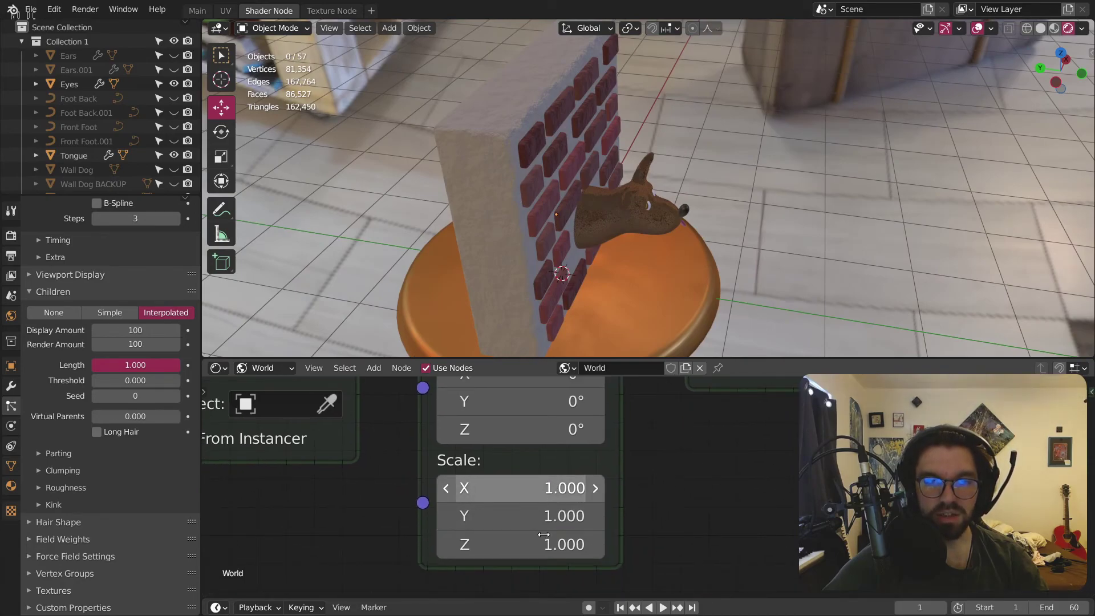
pyautogui.scroll(-3, 547, 513)
pyautogui.moveTo(548, 513); pyautogui.dragTo(551, 507)
pyautogui.click(559, 505)
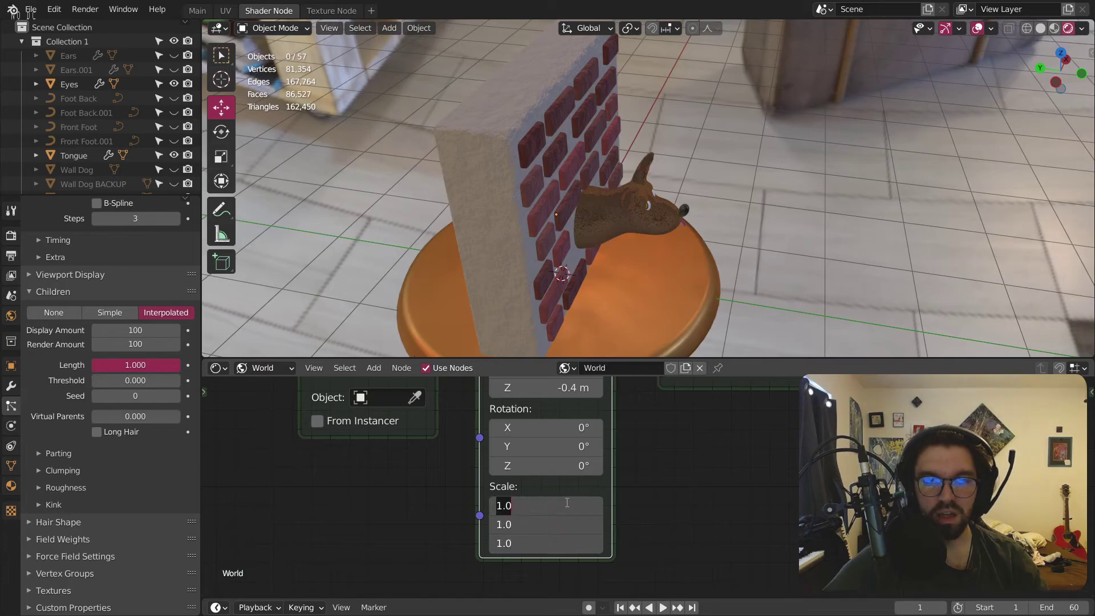
pyautogui.write('1.5')
pyautogui.press('Return')
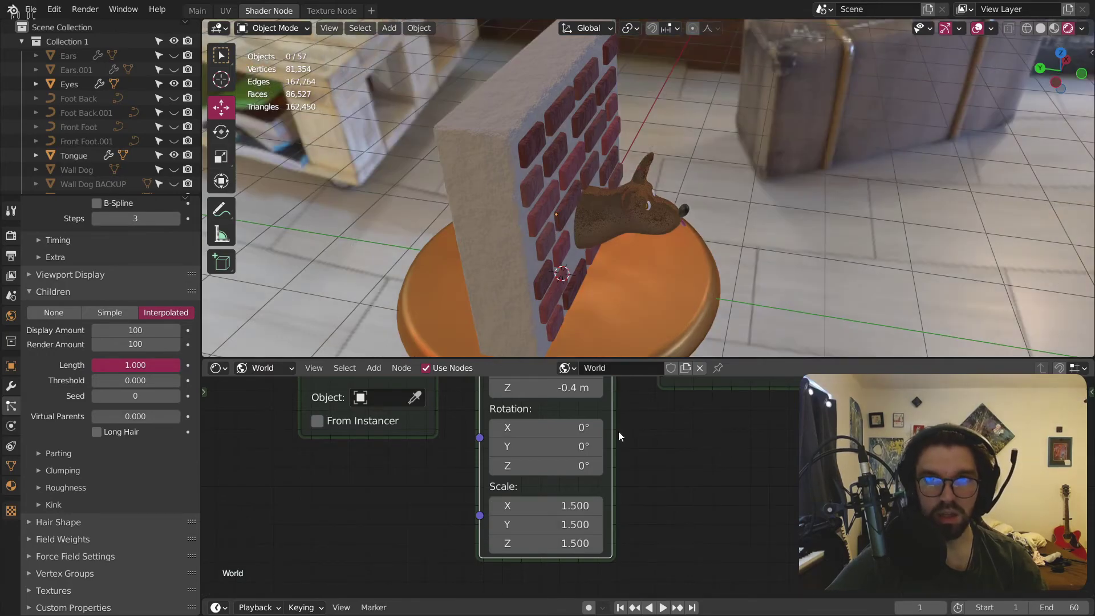
# Step: Lower the World Mapping node's Location Z to -0.6 m and check the base against the background floor
pyautogui.scroll(-5, 735, 127)
pyautogui.moveTo(761, 116); pyautogui.dragTo(673, 151, button='middle')
pyautogui.scroll(8, 642, 102)
pyautogui.moveTo(630, 378); pyautogui.dragTo(642, 437, button='middle')
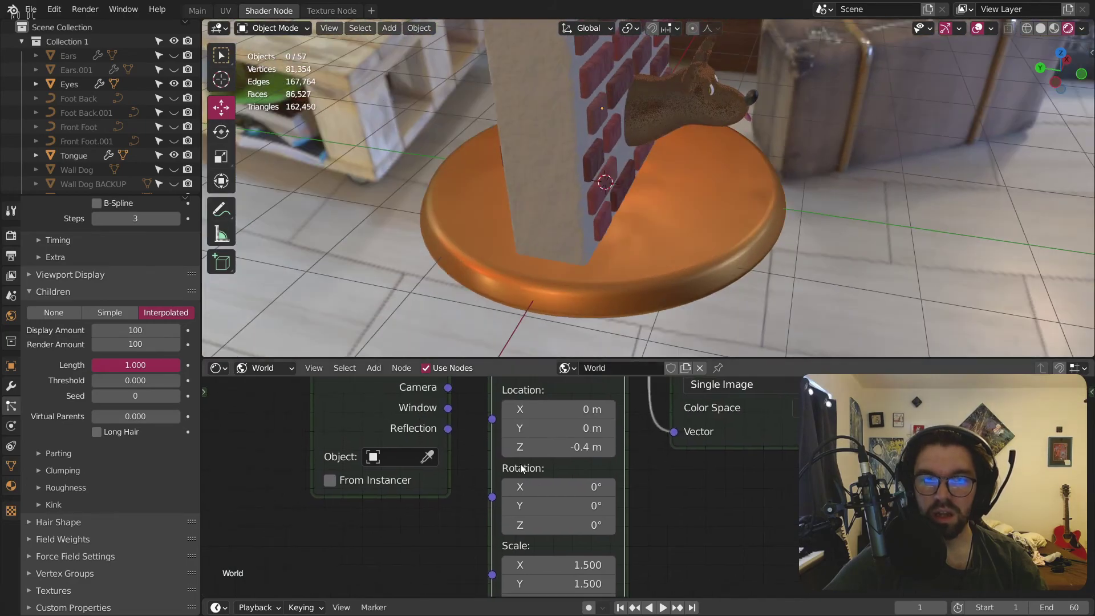
pyautogui.moveTo(516, 447); pyautogui.dragTo(510, 447)
pyautogui.scroll(-5, 724, 92)
pyautogui.moveTo(724, 92); pyautogui.dragTo(436, 135, button='middle')
pyautogui.scroll(-3, 436, 135)
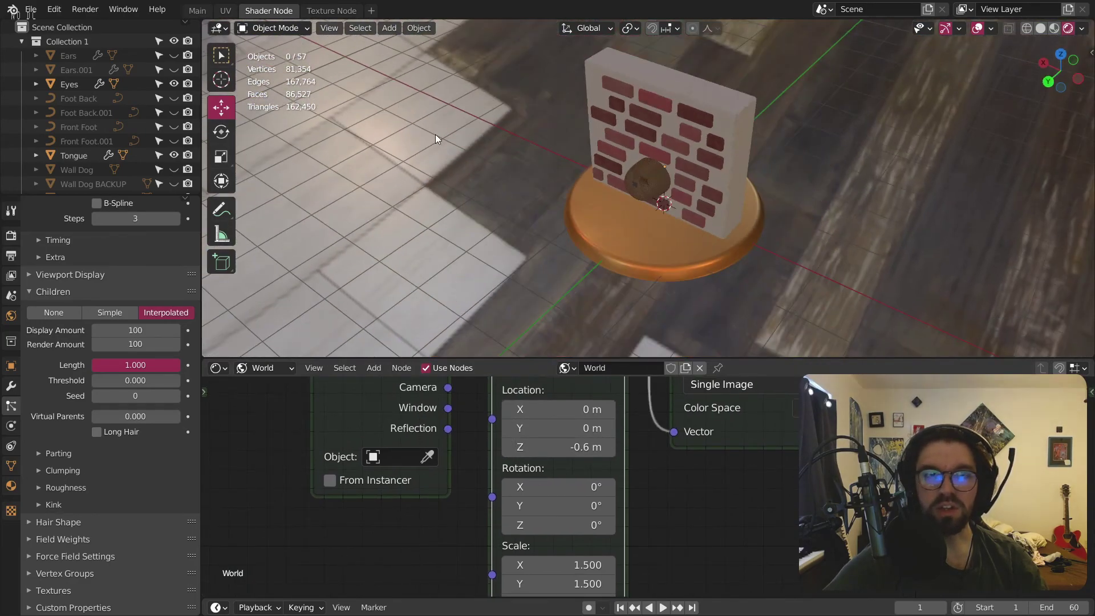
# Step: In the Main workspace, add a camera aligned to the front view of the wall and look through it
pyautogui.click(197, 10)
pyautogui.moveTo(1066, 50); pyautogui.dragTo(830, 340, button='middle')
pyautogui.scroll(3, 692, 319)
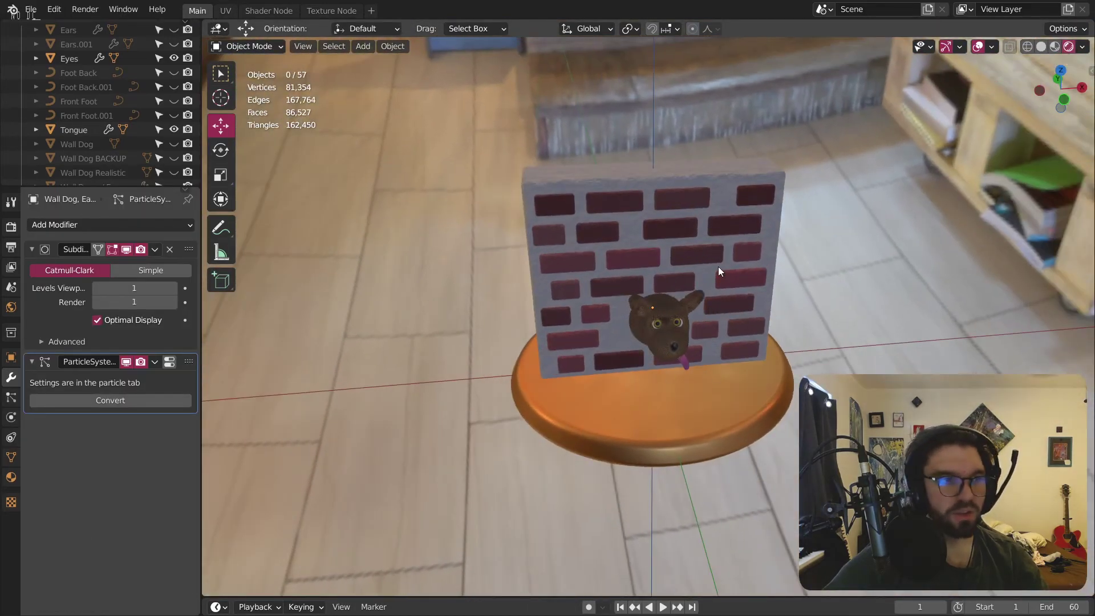
pyautogui.click(1065, 94)
pyautogui.click(363, 46)
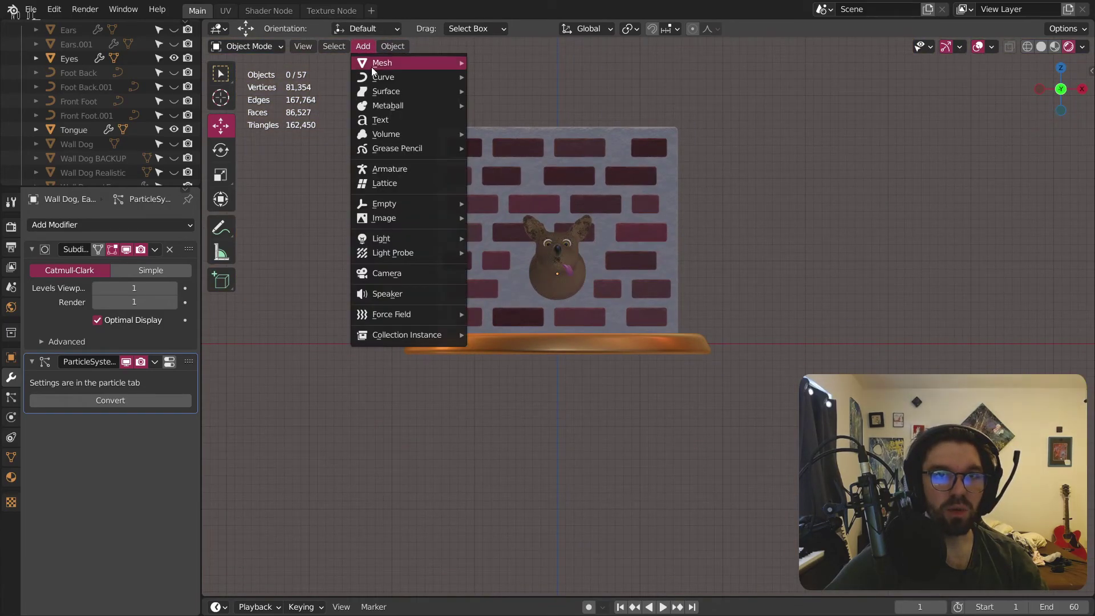
pyautogui.click(384, 273)
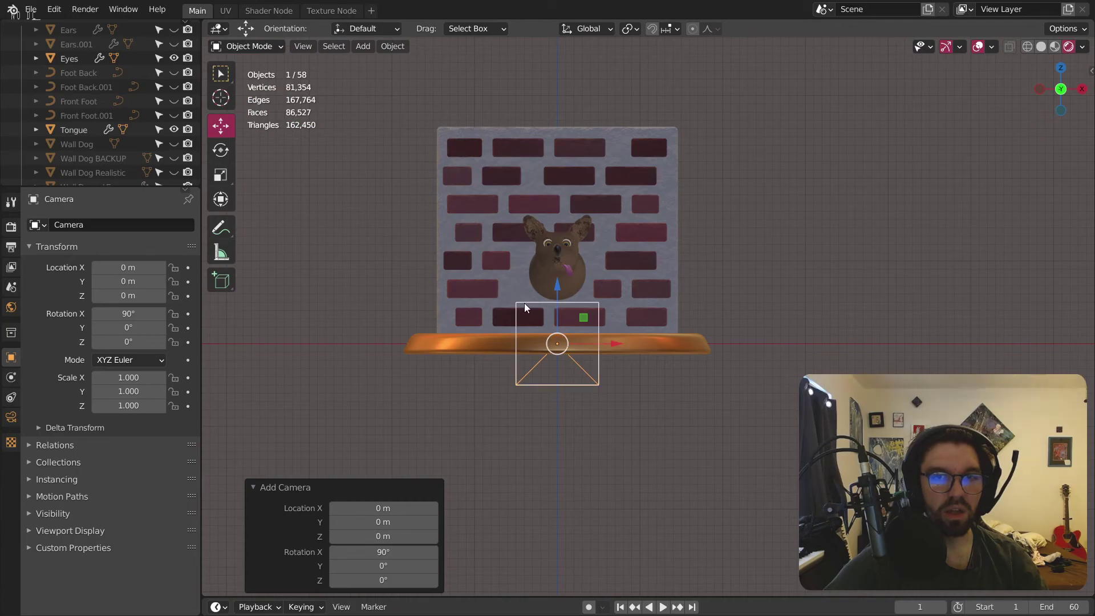
pyautogui.press('KP_0')
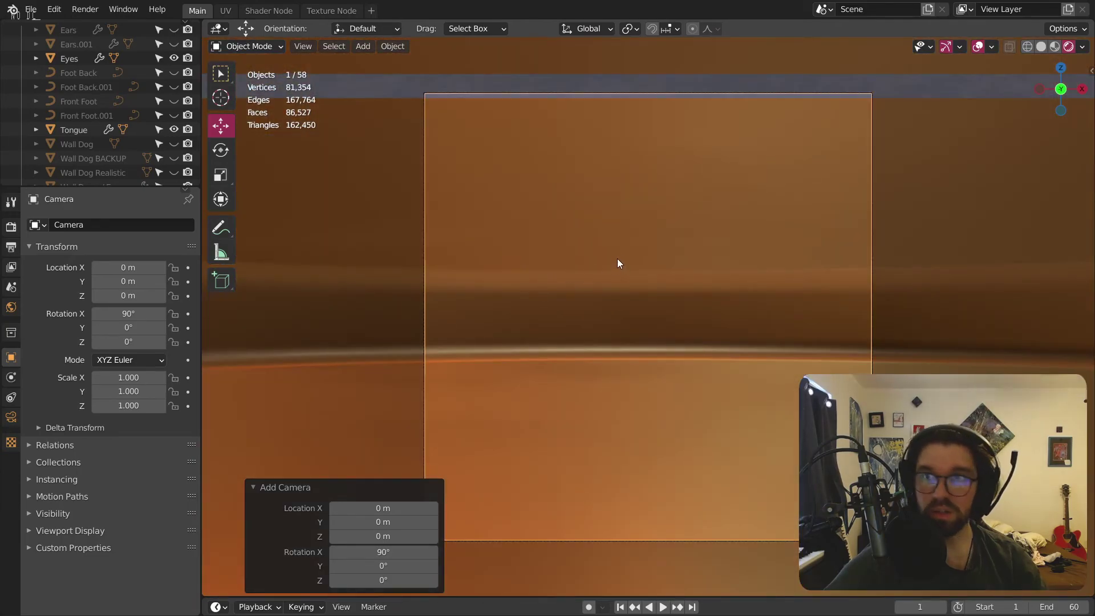
# Step: Move the camera back along Y to about -5.99 m and up along Z to about 2.37 m
pyautogui.press('g')
pyautogui.press('y')
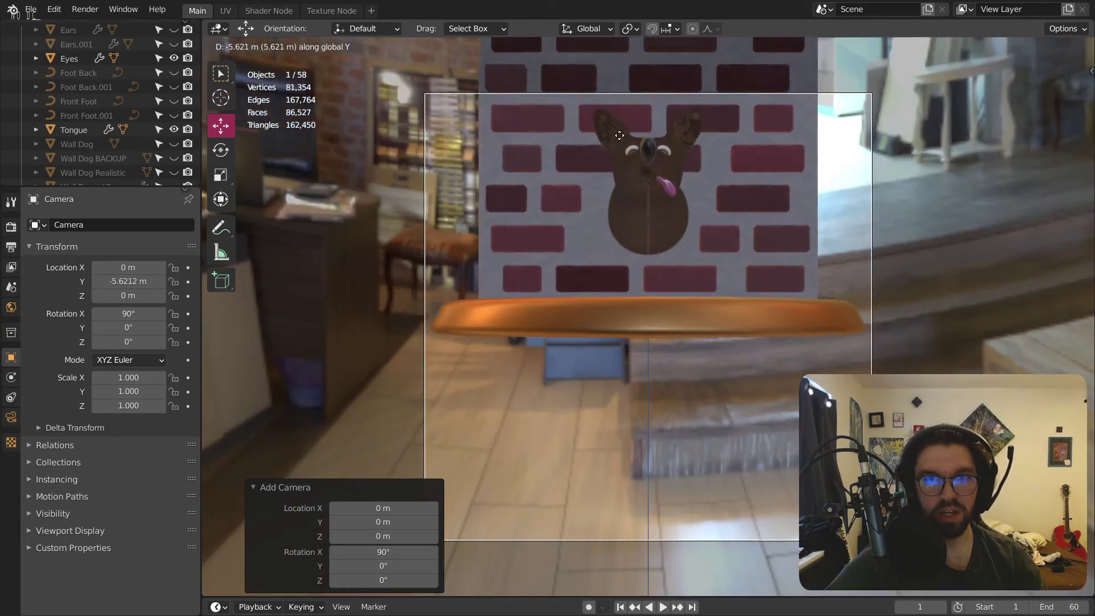
pyautogui.click(628, 127)
pyautogui.press('g')
pyautogui.press('z')
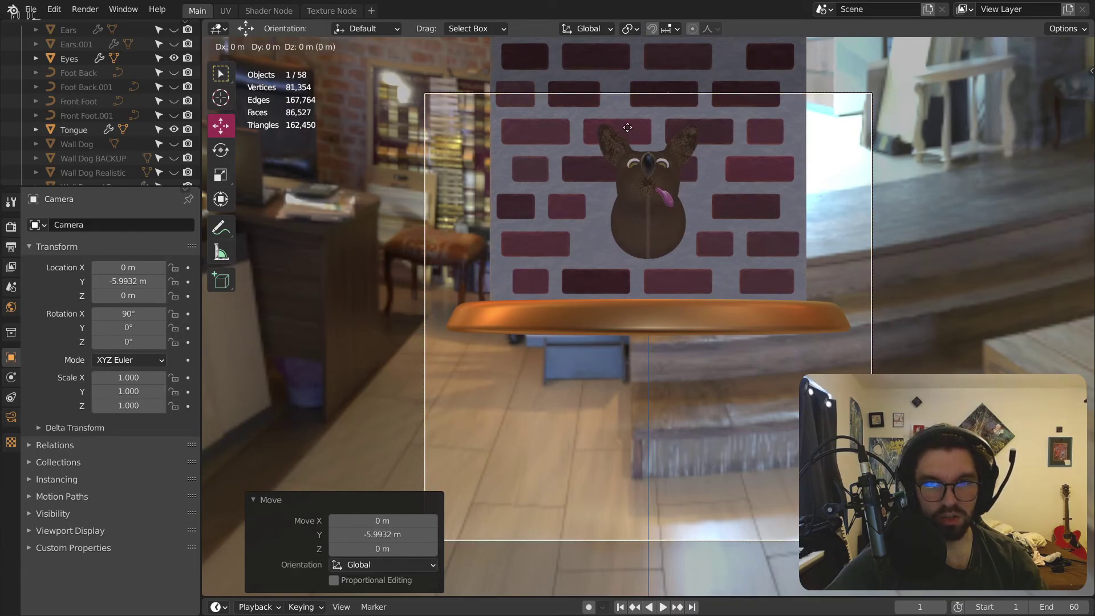
pyautogui.click(662, 443)
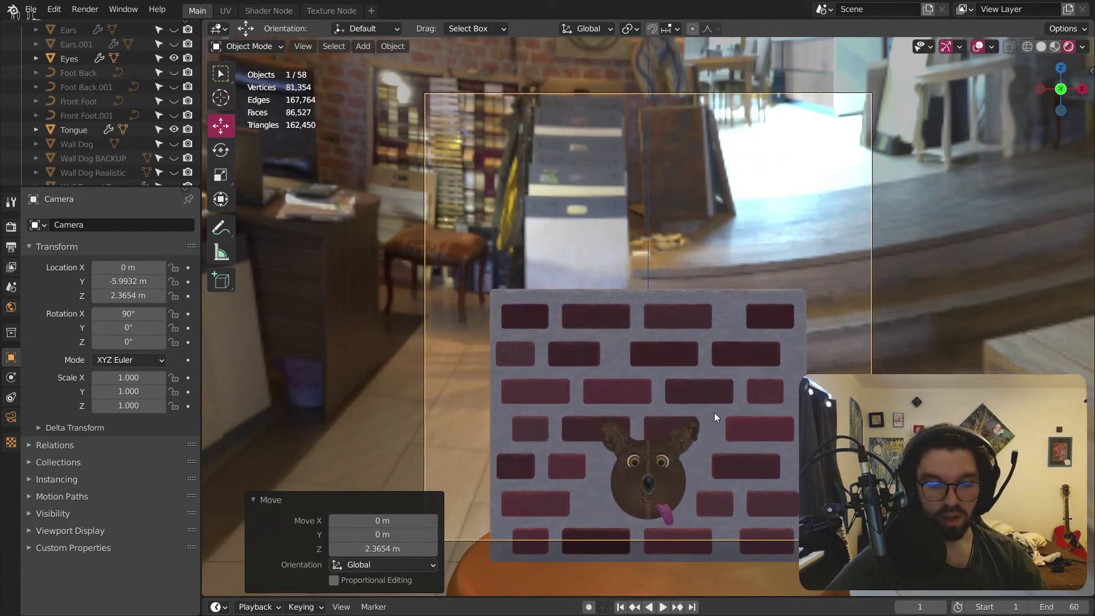
# Step: Tilt the camera down about 20.2° around X and raise it about 0.70 m along Z
pyautogui.press('r')
pyautogui.press('x')
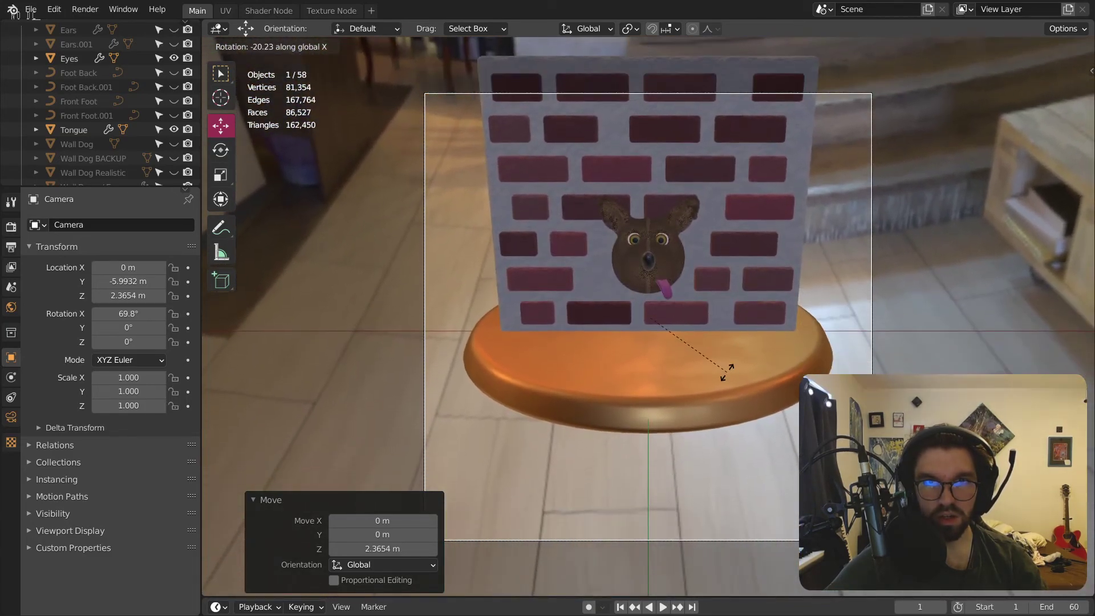
pyautogui.click(727, 372)
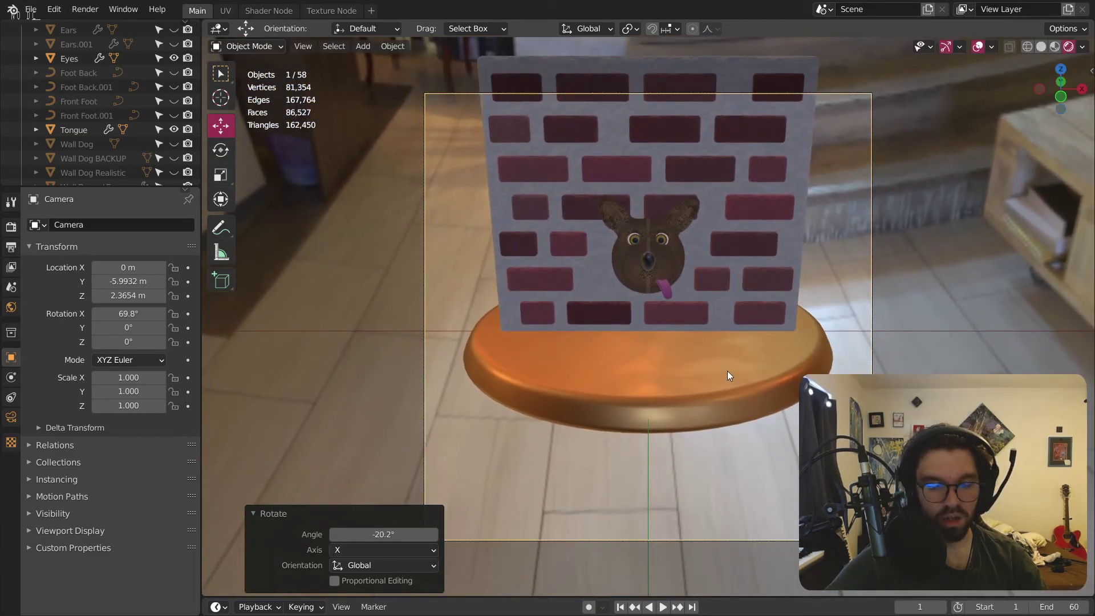
pyautogui.press('g')
pyautogui.press('z')
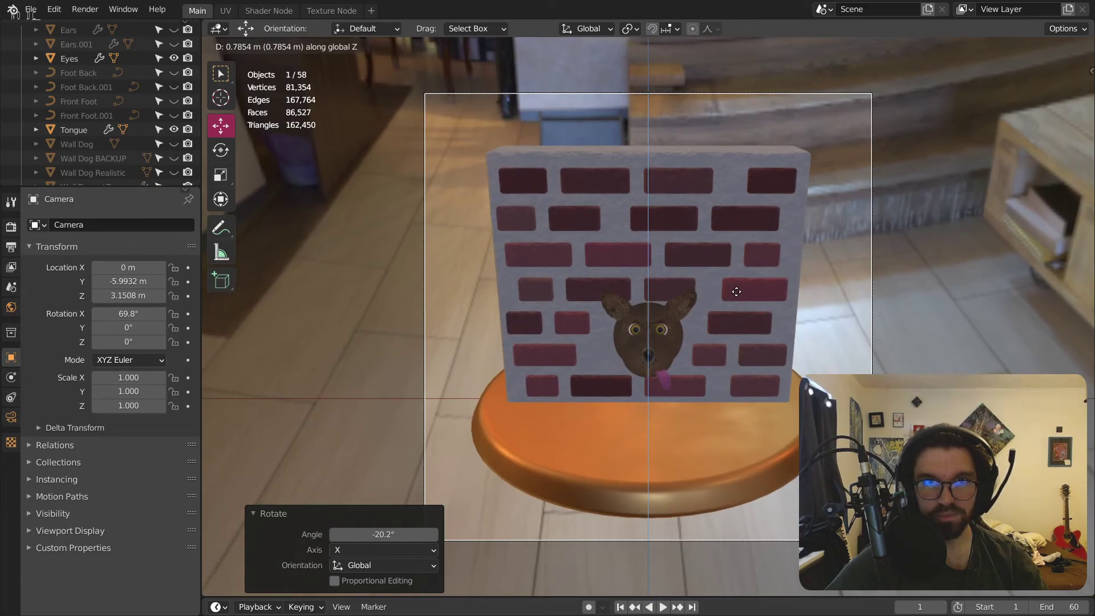
pyautogui.click(749, 323)
# Step: Examine the dog up close and the camera framing, and look through the scene's object list
pyautogui.scroll(15, 652, 329)
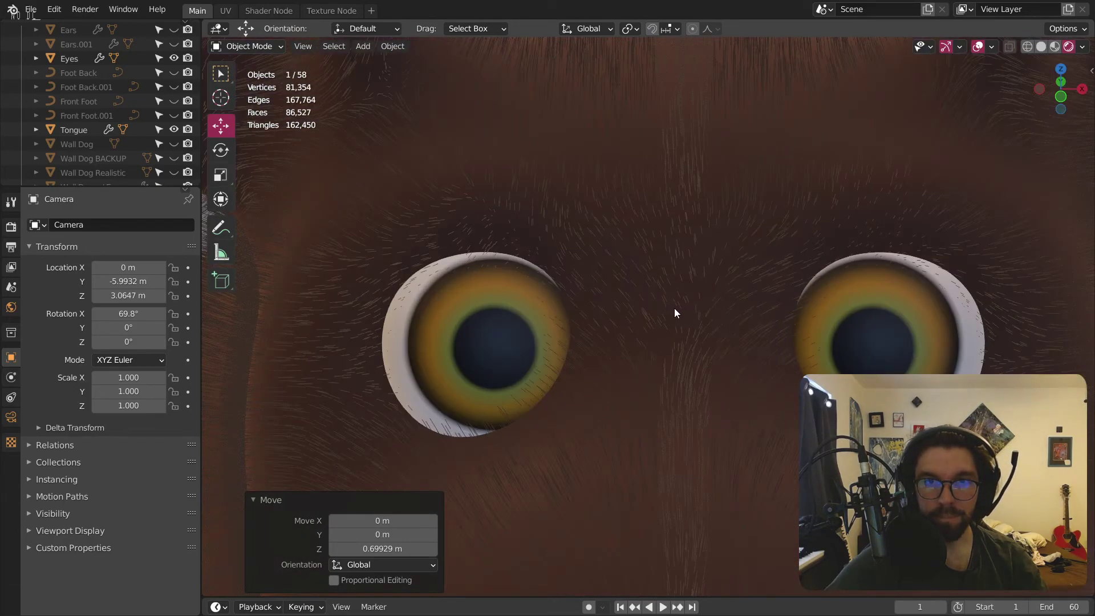
pyautogui.scroll(-14, 674, 308)
pyautogui.scroll(-6, 675, 289)
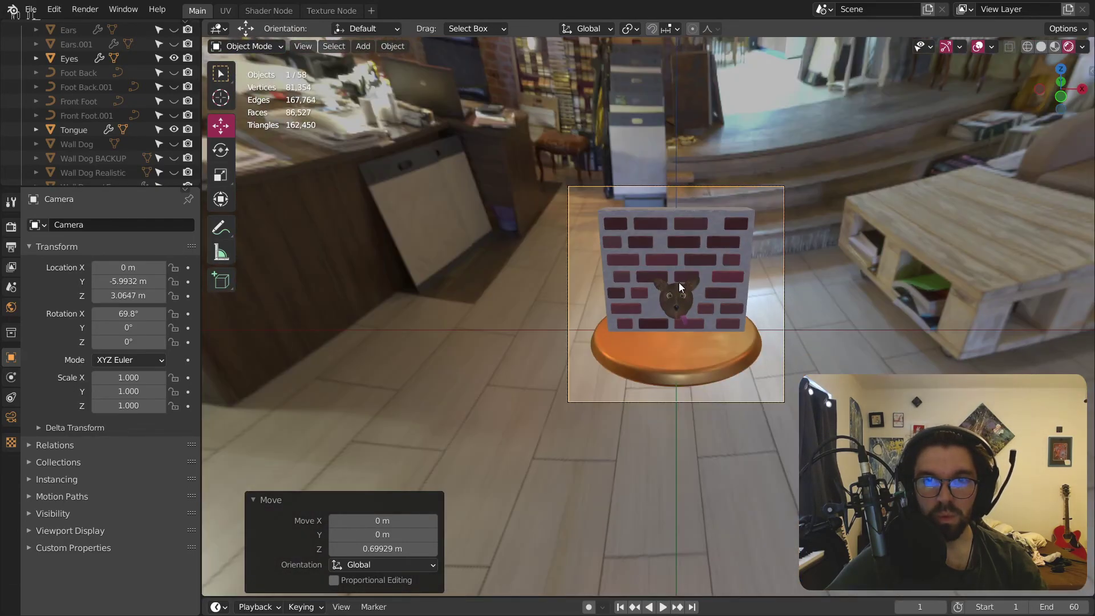
pyautogui.scroll(2, 678, 283)
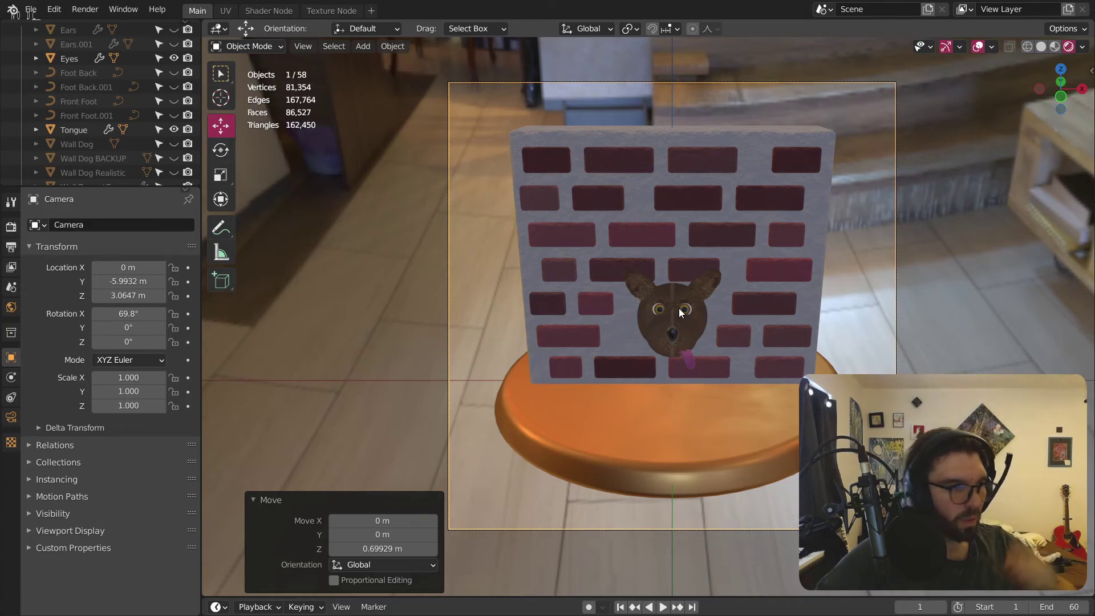
pyautogui.scroll(-3, 684, 285)
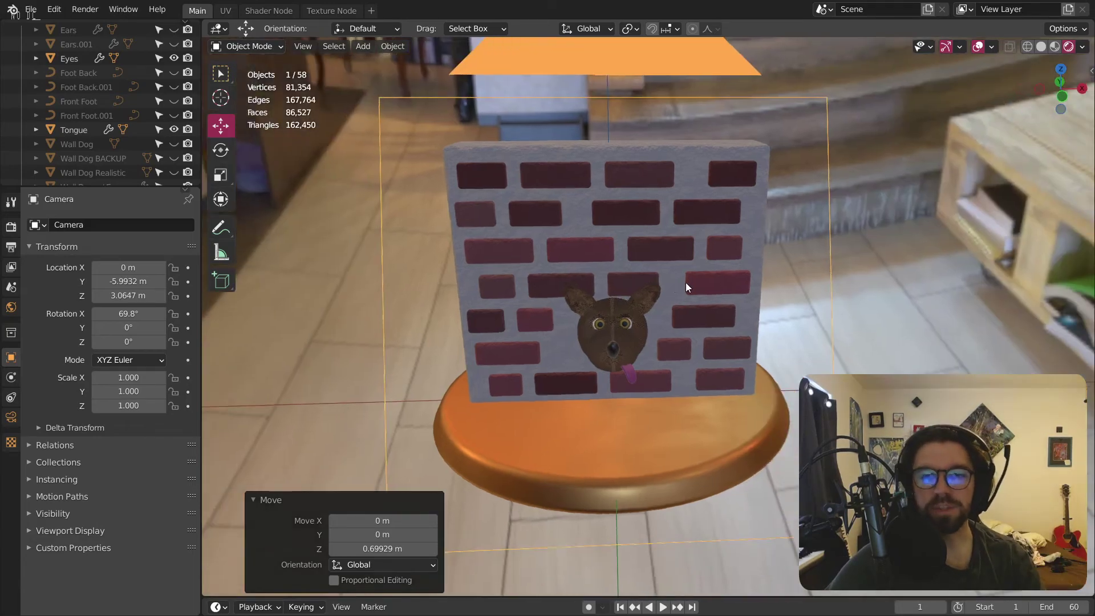
pyautogui.scroll(3, 633, 256)
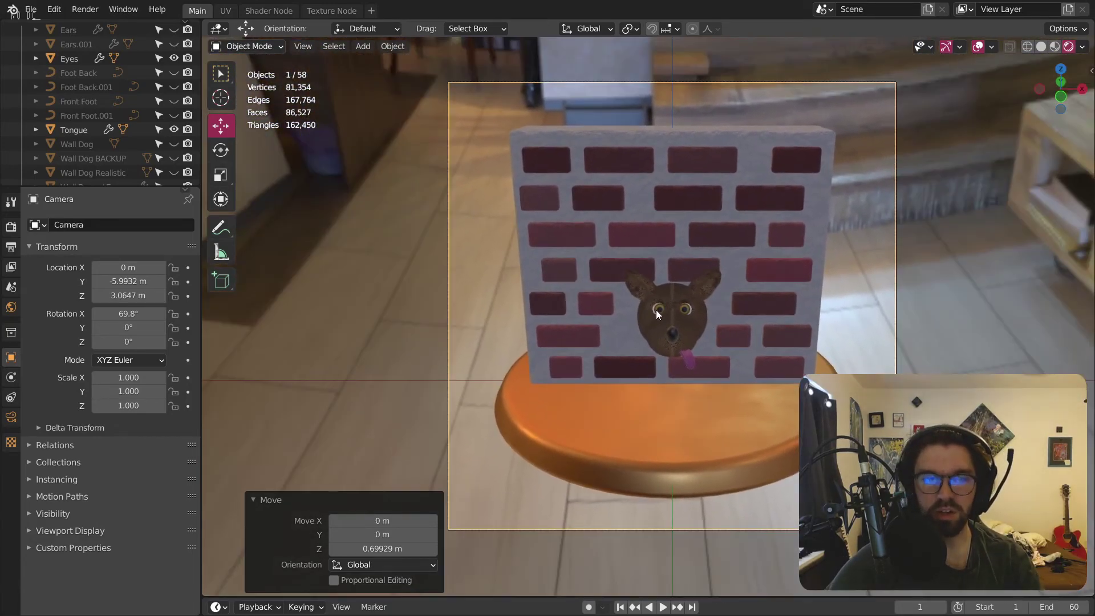
pyautogui.scroll(2, 103, 83)
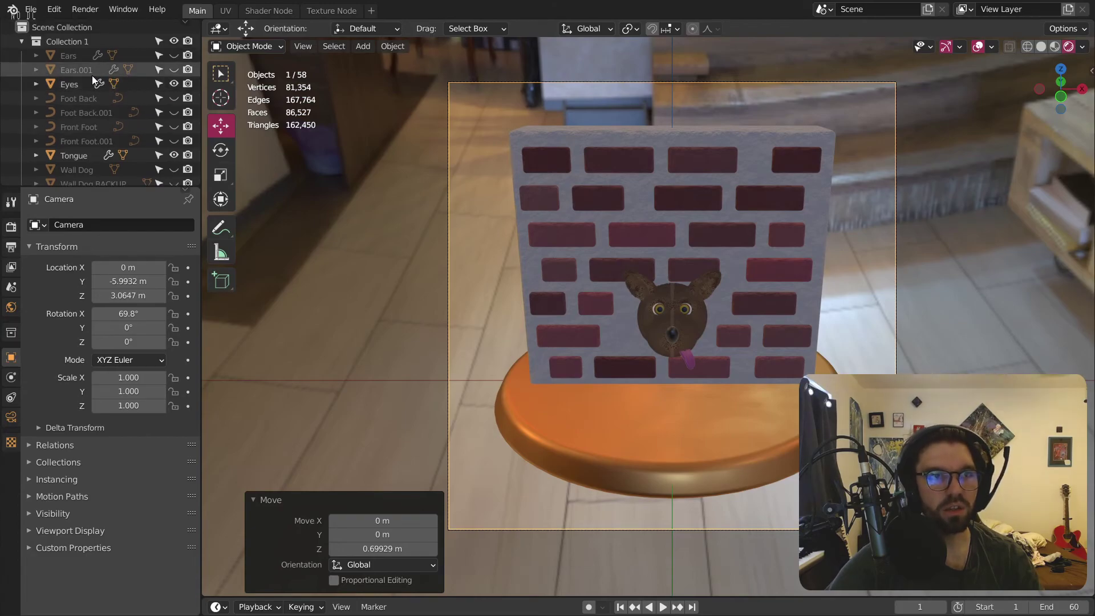
pyautogui.click(87, 67)
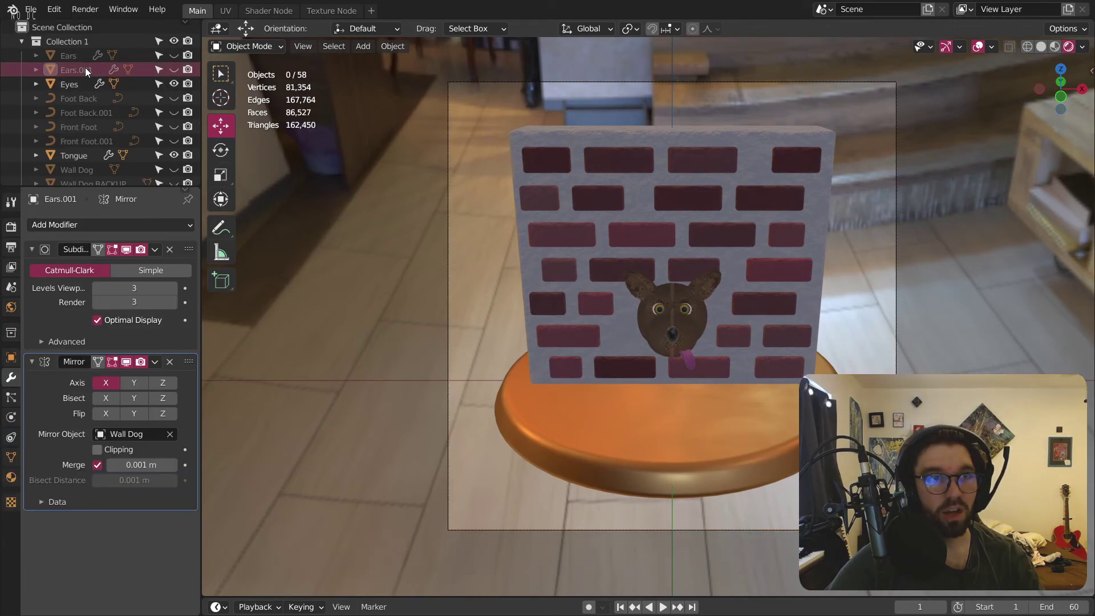
pyautogui.scroll(-10, 97, 63)
pyautogui.scroll(-10, 97, 91)
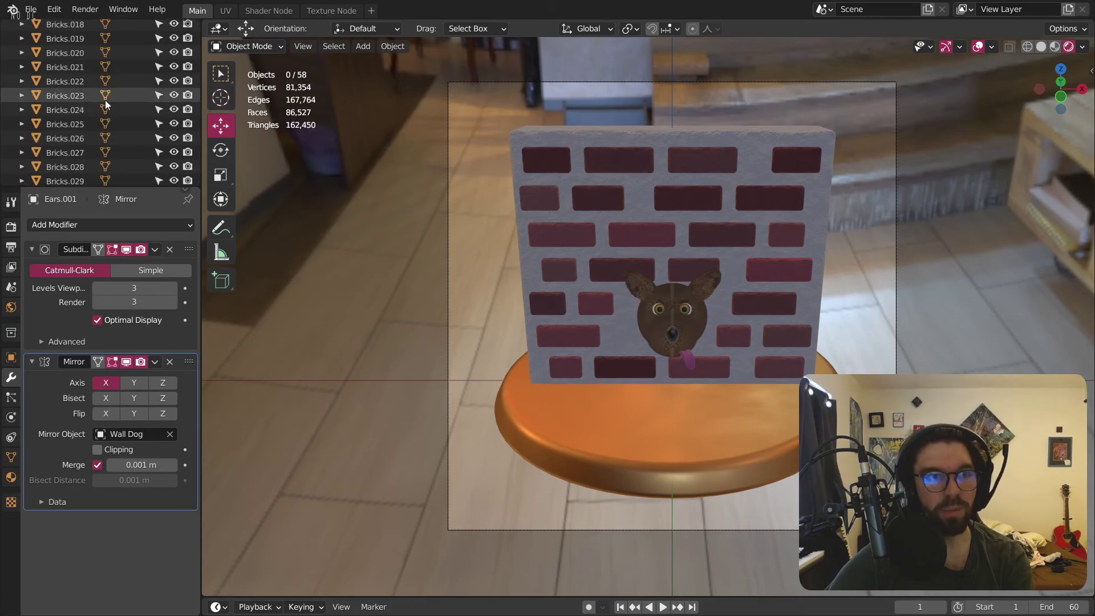
pyautogui.scroll(15, 95, 115)
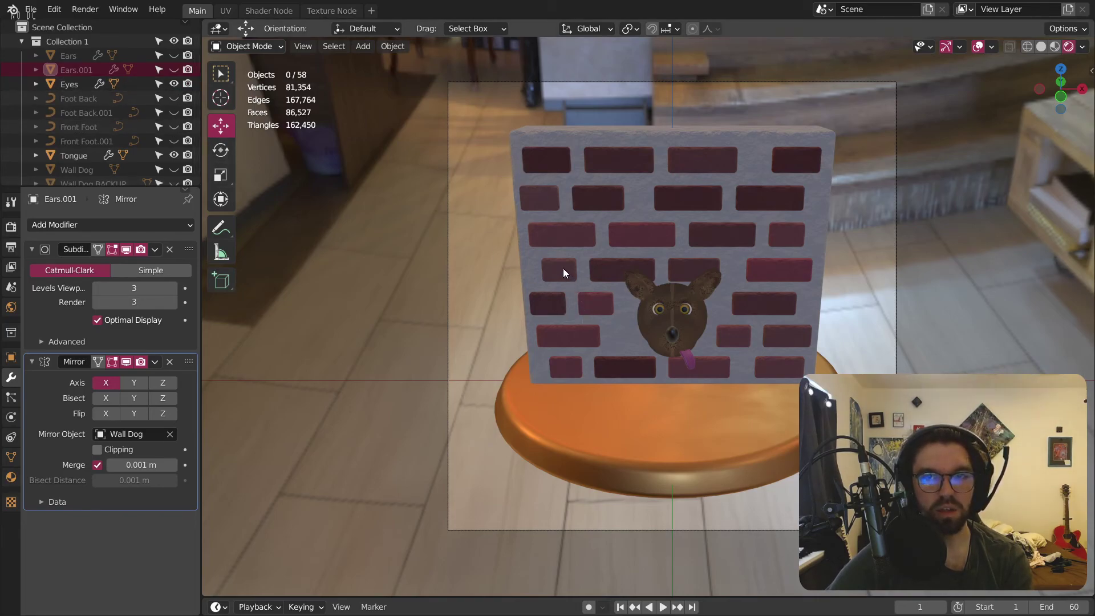
pyautogui.press('a')
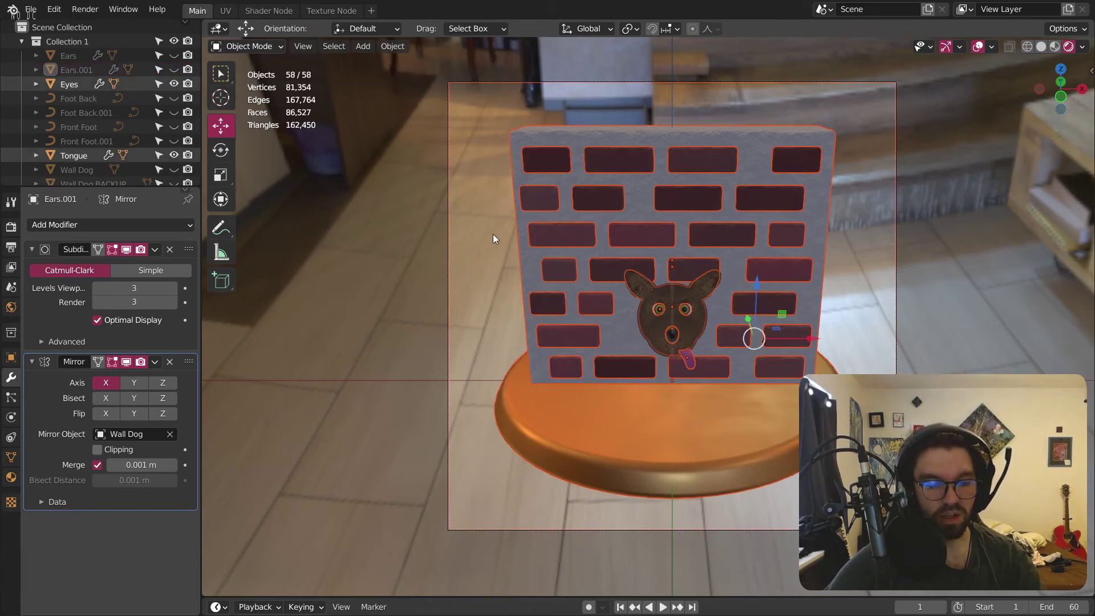
pyautogui.hotkey('ctrl', 'v')
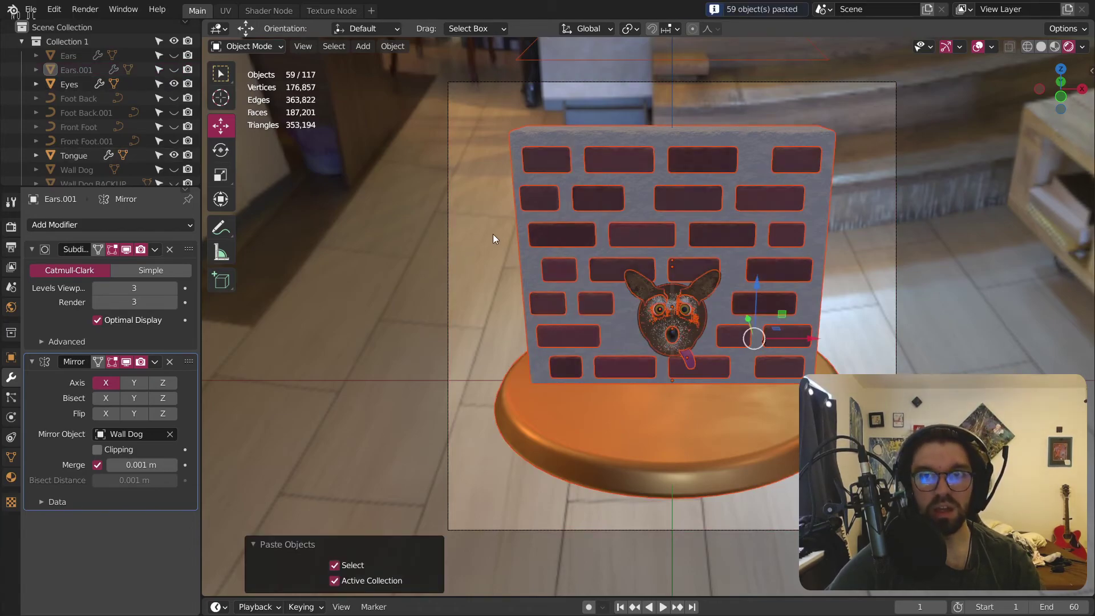
pyautogui.rightClick(493, 239)
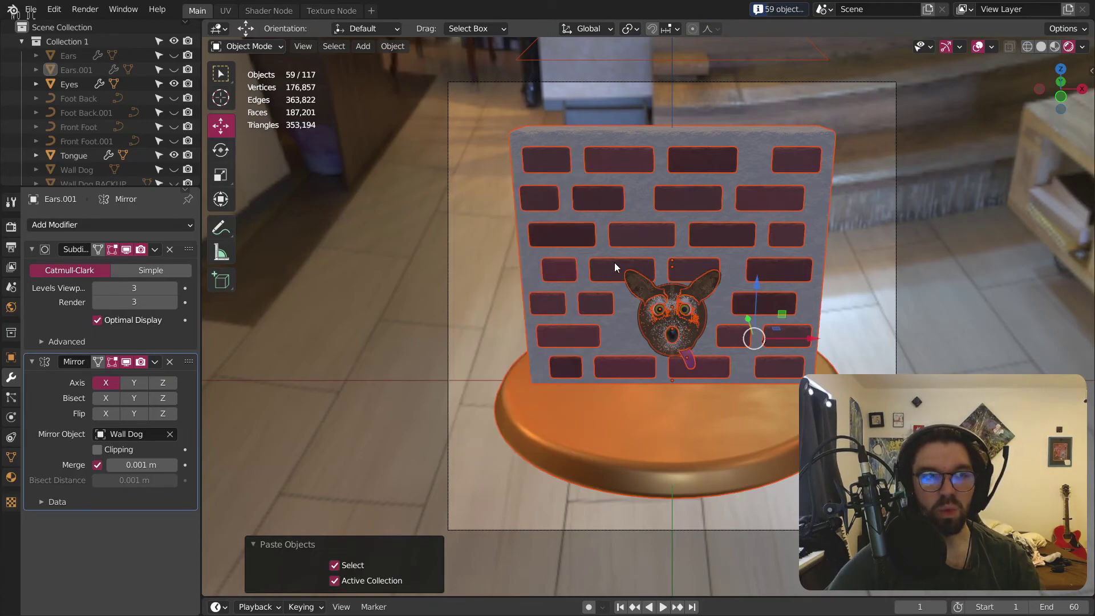
pyautogui.hotkey('ctrl', 'z')
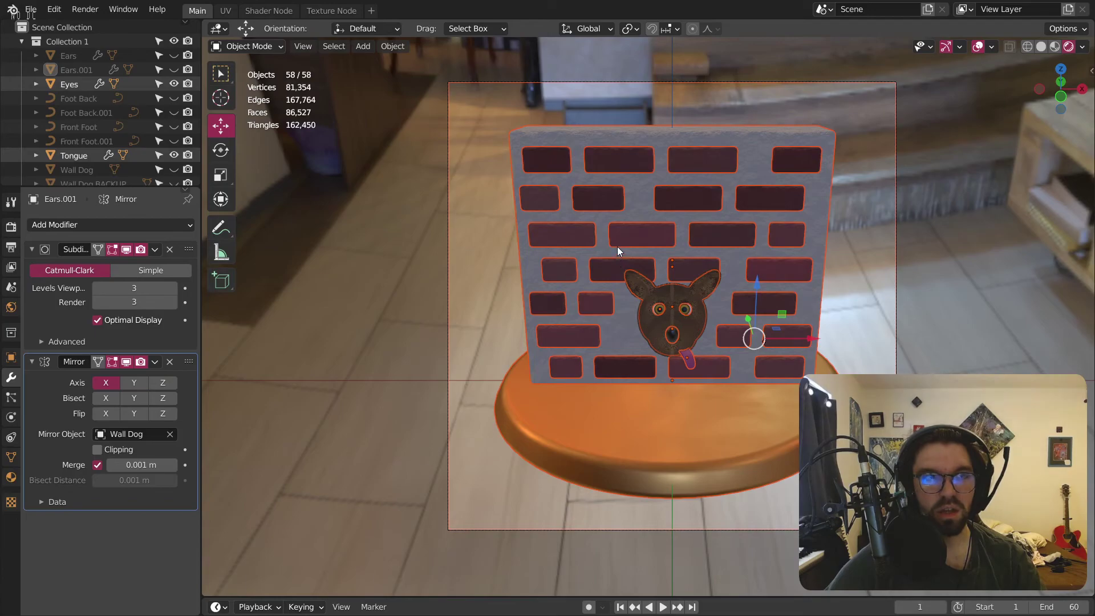
pyautogui.hotkey('alt', 'a')
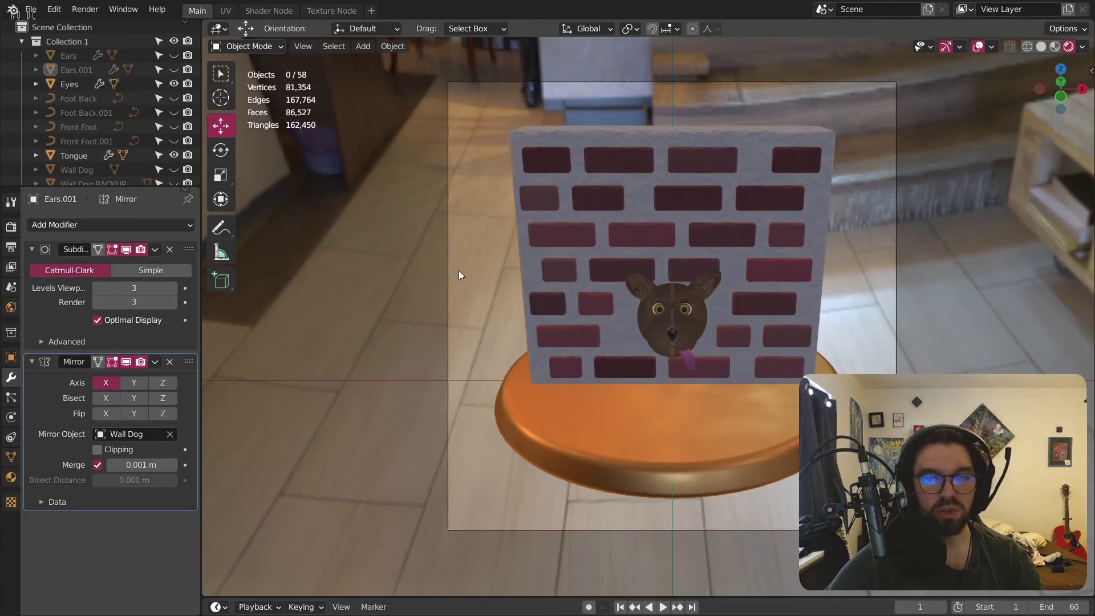
# Step: Add a Track To constraint to the camera and set its target to the Wall Dog, Ears, Tail object
pyautogui.scroll(-15, 118, 101)
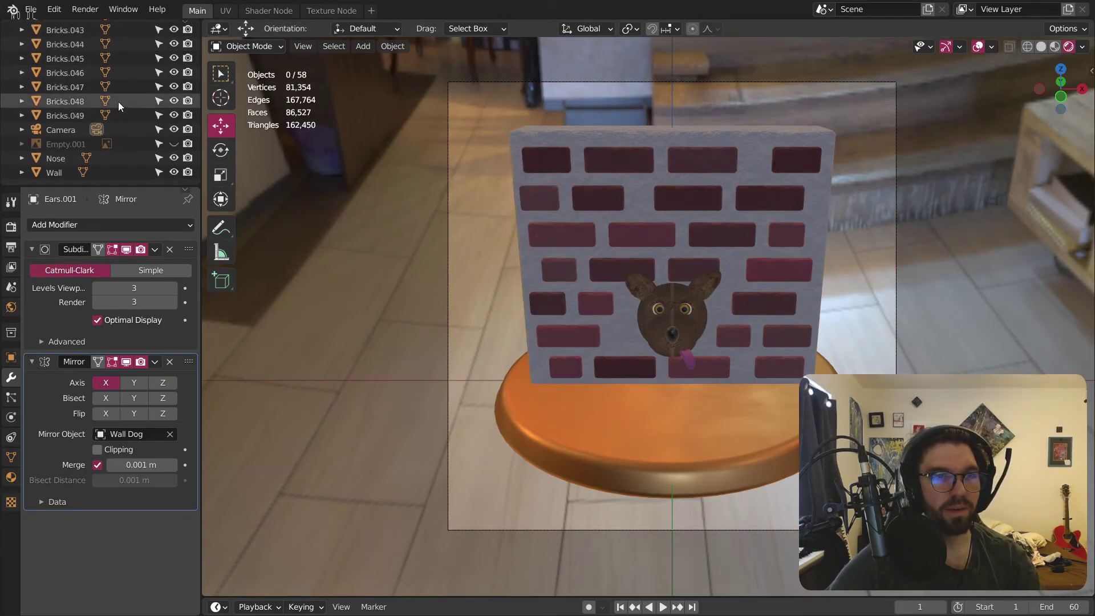
pyautogui.scroll(15, 117, 102)
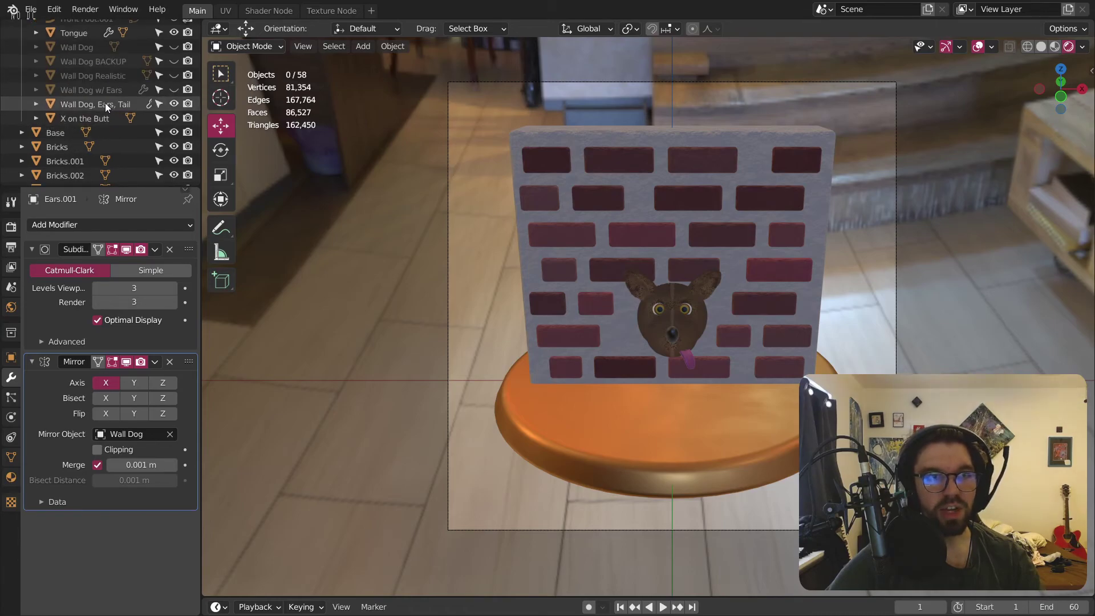
pyautogui.scroll(-3, 105, 103)
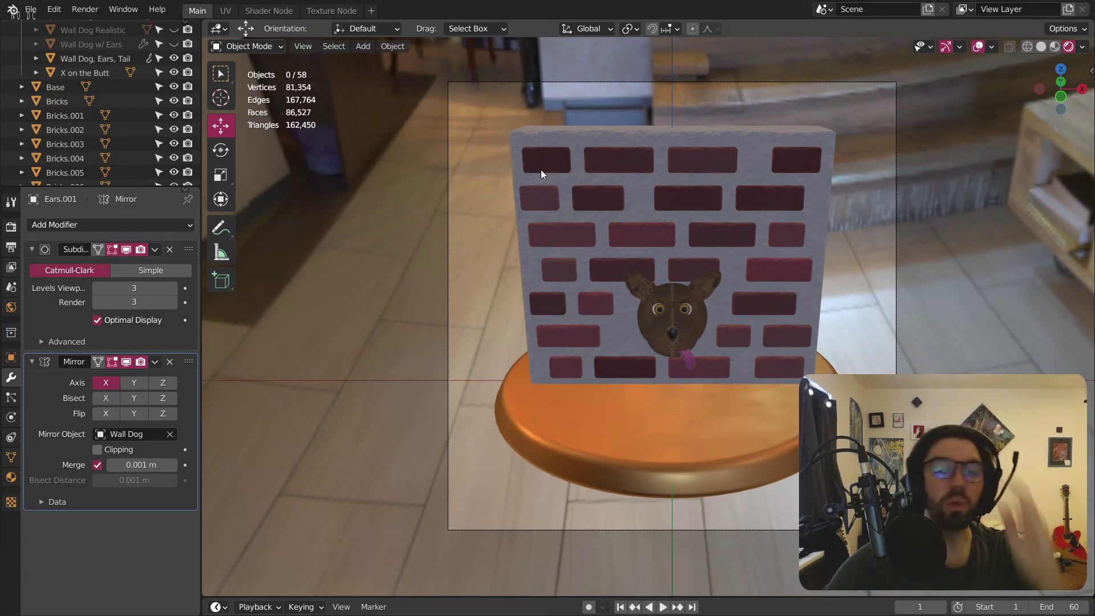
pyautogui.click(449, 516)
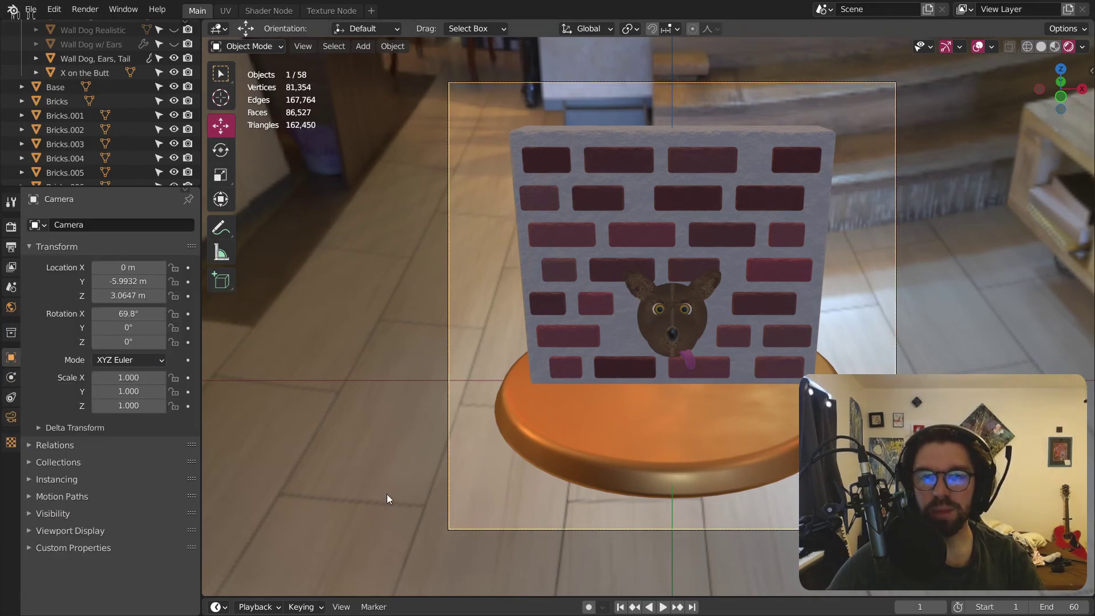
pyautogui.click(9, 395)
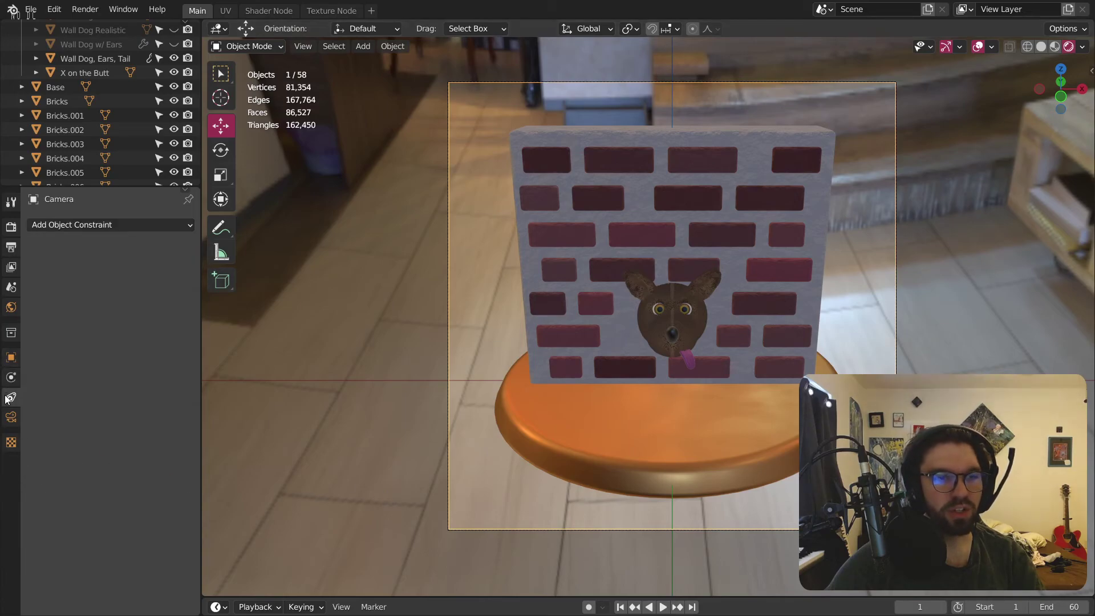
pyautogui.click(84, 223)
pyautogui.click(252, 327)
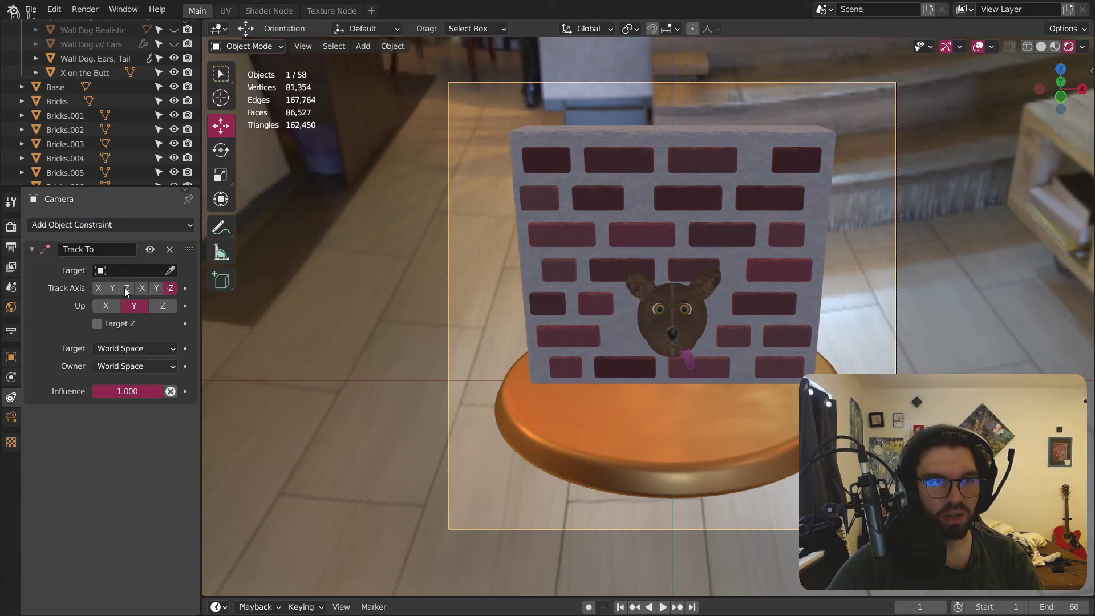
pyautogui.click(118, 270)
pyautogui.scroll(-15, 158, 428)
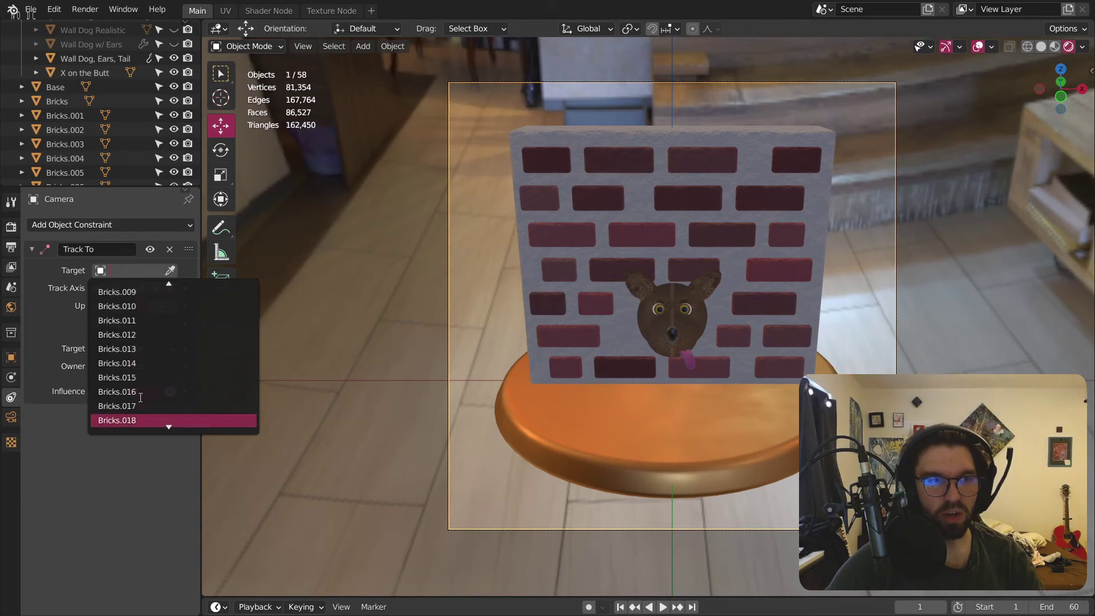
pyautogui.scroll(-1, 205, 431)
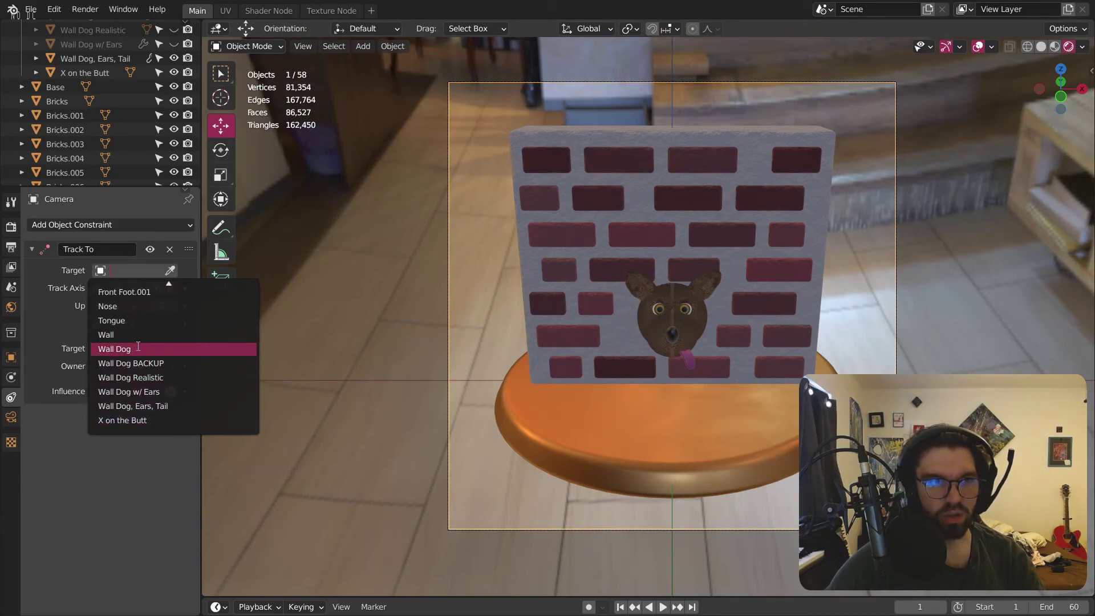
pyautogui.click(140, 405)
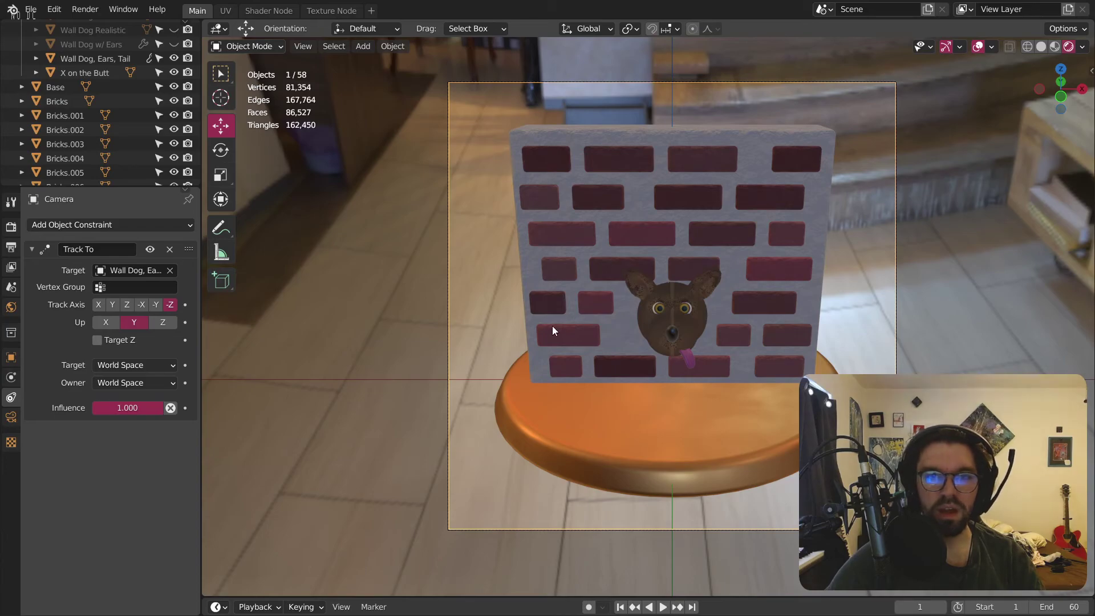
# Step: Add a Bezier circle at the scene origin, enlarge it well beyond the base and raise it about 2.41 m along Z
pyautogui.click(368, 47)
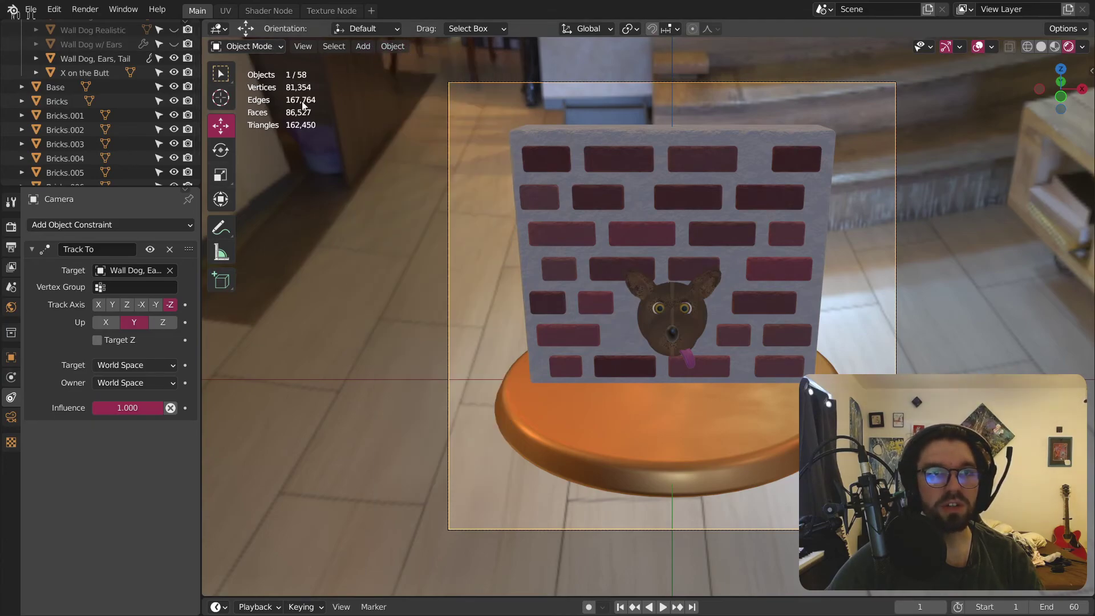
pyautogui.scroll(-4, 488, 260)
pyautogui.moveTo(488, 260); pyautogui.dragTo(276, 135, button='middle')
pyautogui.scroll(-5, 529, 303)
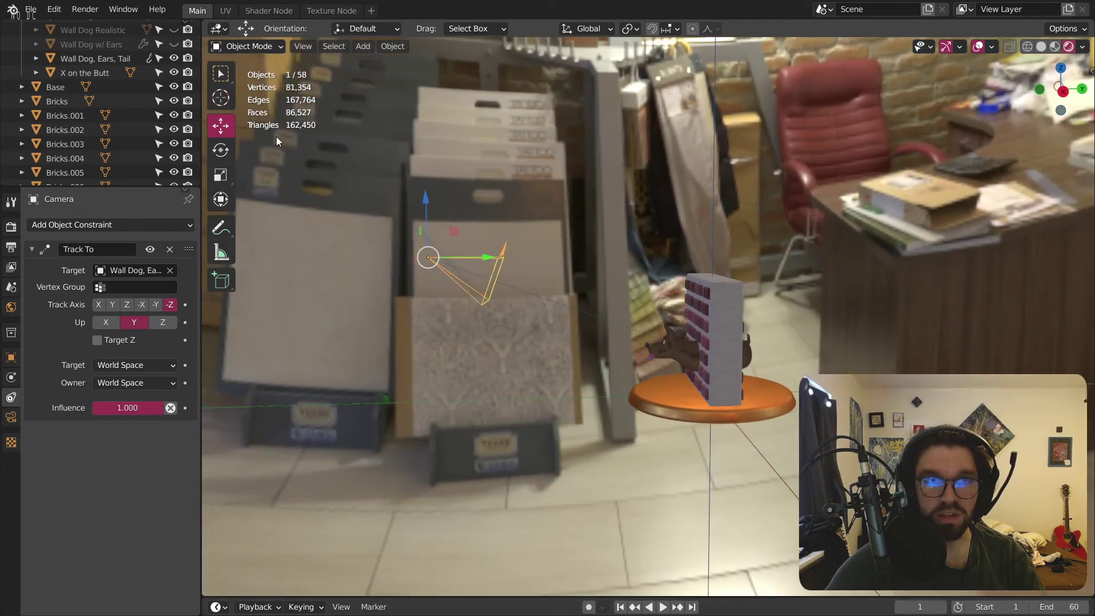
pyautogui.click(365, 48)
pyautogui.moveTo(385, 61)
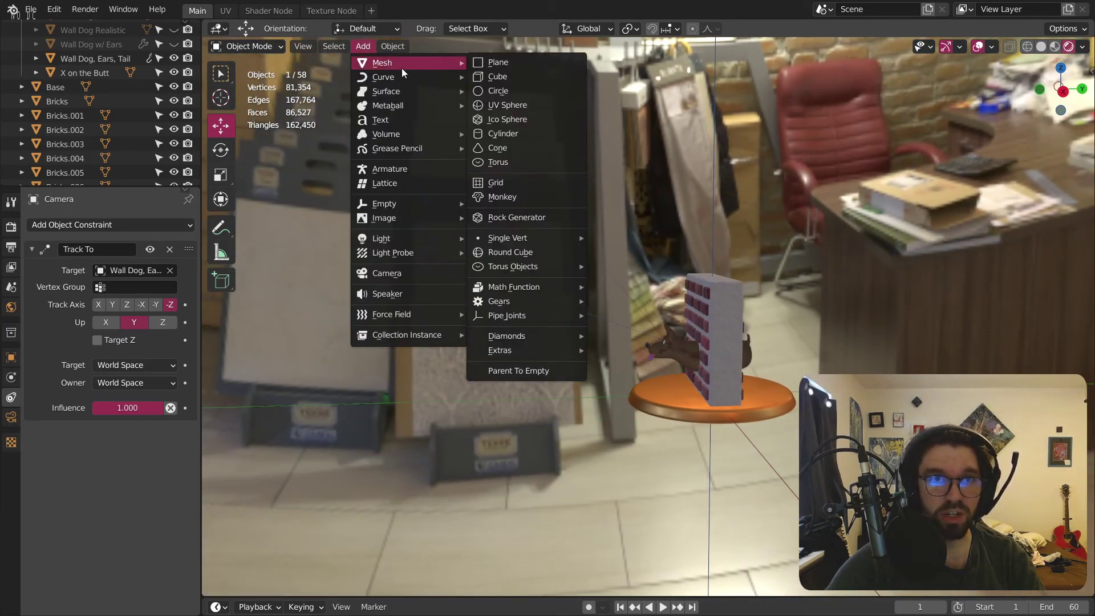
pyautogui.click(481, 90)
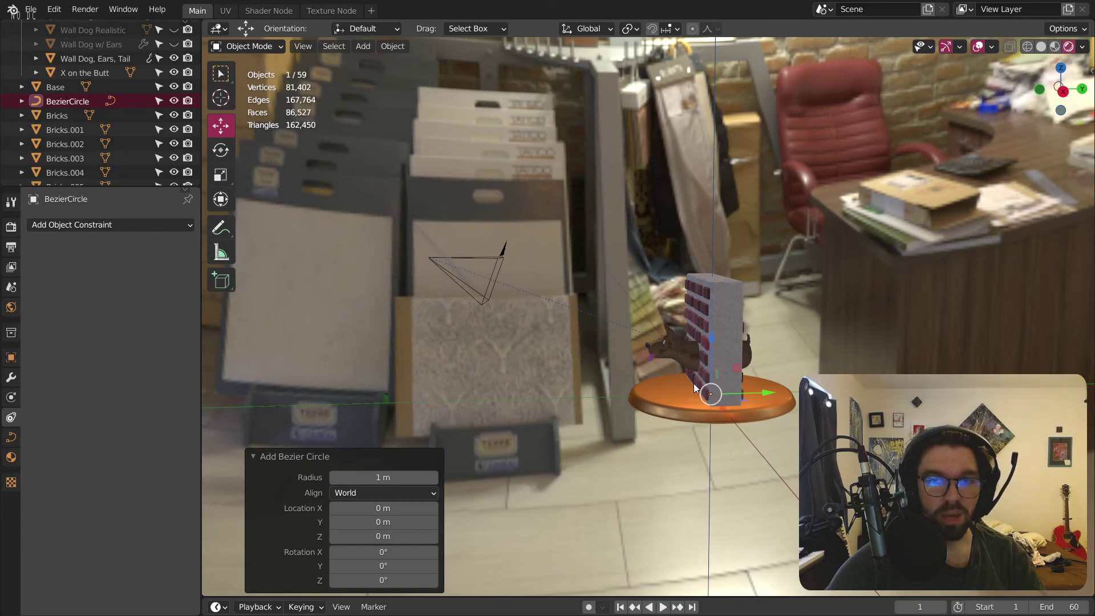
pyautogui.press('s')
pyautogui.click(914, 290)
pyautogui.moveTo(709, 327); pyautogui.dragTo(710, 221)
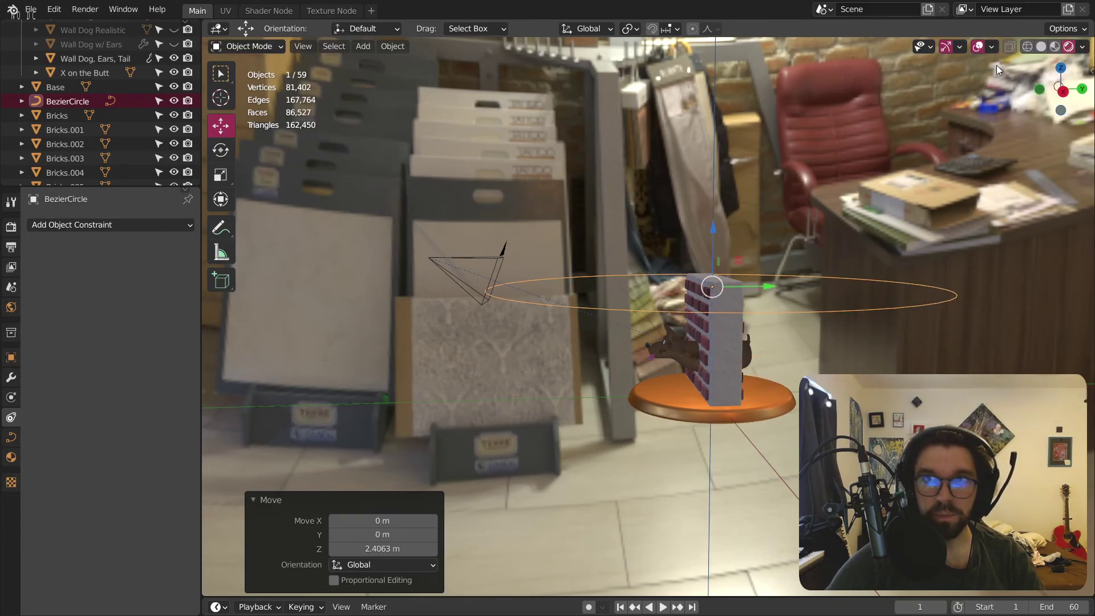
# Step: Switch to solid shading, raise the Bezier circle about 1.14 m and resize it so its edge reaches the camera
pyautogui.click(1041, 47)
pyautogui.press('s')
pyautogui.click(770, 260)
pyautogui.moveTo(720, 271); pyautogui.dragTo(724, 222)
pyautogui.press('s')
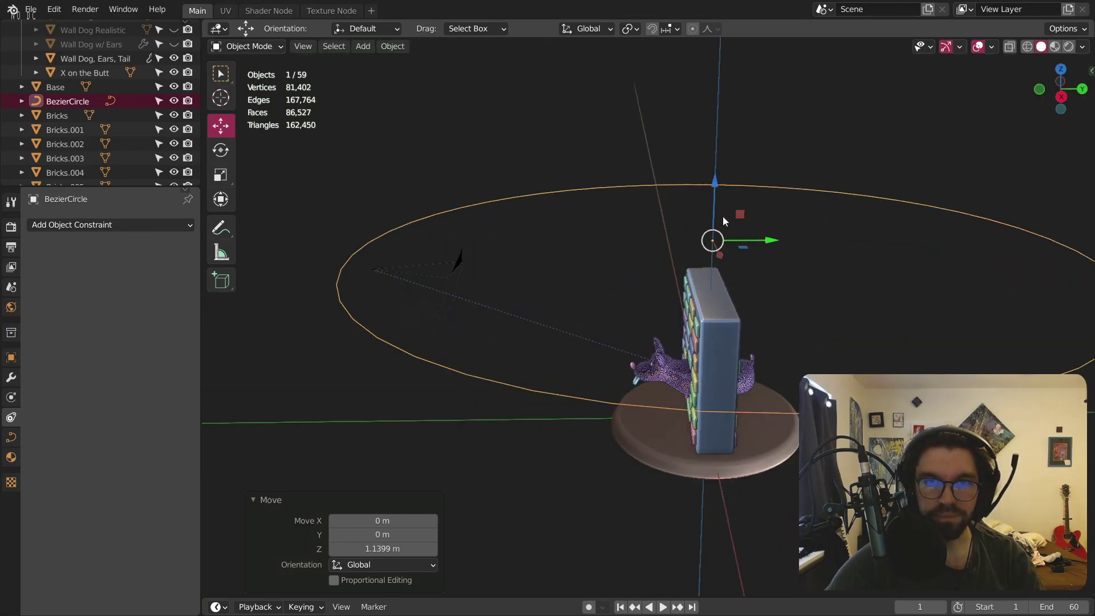
pyautogui.click(800, 245)
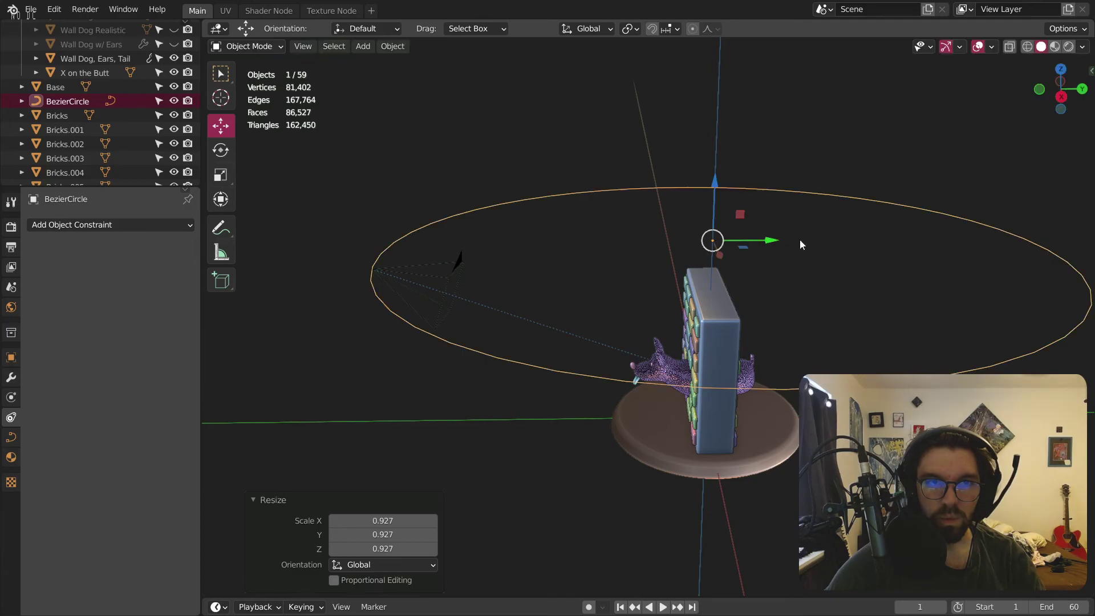
# Step: Lower the Bezier circle about 0.68 m along Z
pyautogui.scroll(3, 636, 262)
pyautogui.keyDown('shift'); pyautogui.moveTo(637, 263); pyautogui.dragTo(770, 228, button='middle'); pyautogui.keyUp('shift')
pyautogui.scroll(3, 591, 217)
pyautogui.moveTo(677, 207)
pyautogui.mouseDown(button='middle')
pyautogui.moveTo(720, 210)
pyautogui.moveTo(718, 242)
pyautogui.moveTo(689, 197)
pyautogui.mouseUp(button='middle')
pyautogui.press('g')
pyautogui.press('z')
pyautogui.click(669, 246)
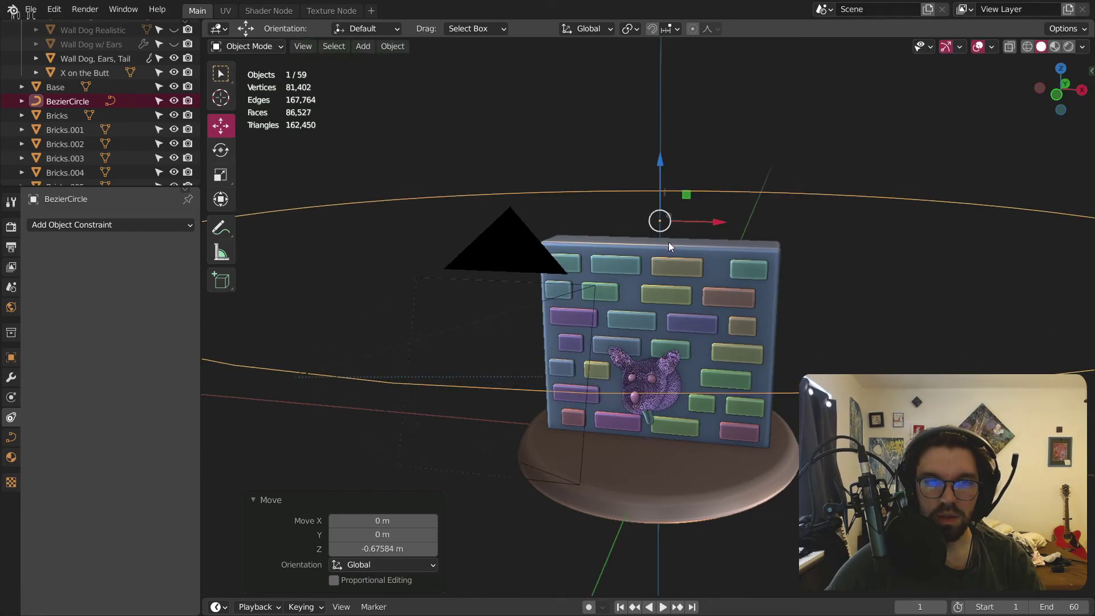
# Step: Resize the Bezier circle from the top view until its edge passes through the camera's origin
pyautogui.scroll(-5, 630, 260)
pyautogui.moveTo(629, 260); pyautogui.dragTo(545, 258, button='middle')
pyautogui.press('s')
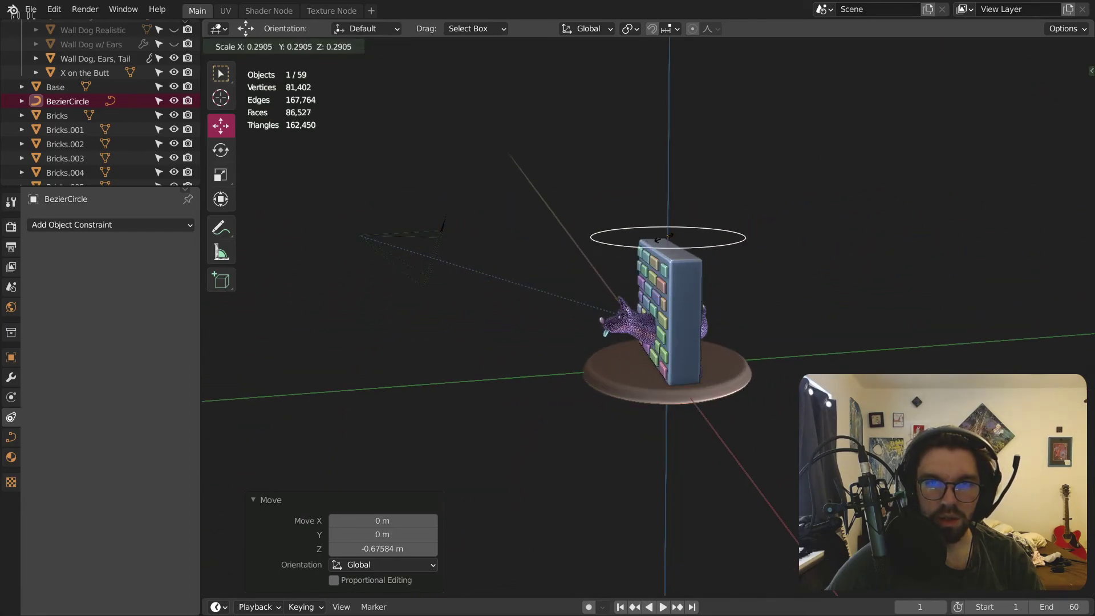
pyautogui.press('Return')
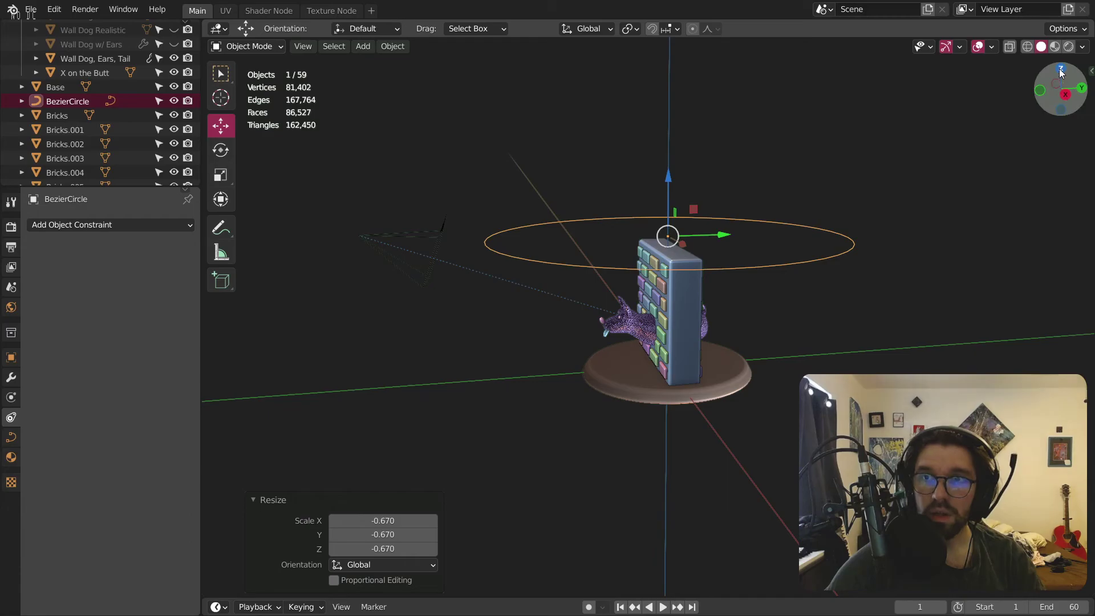
pyautogui.click(1060, 71)
pyautogui.press('s')
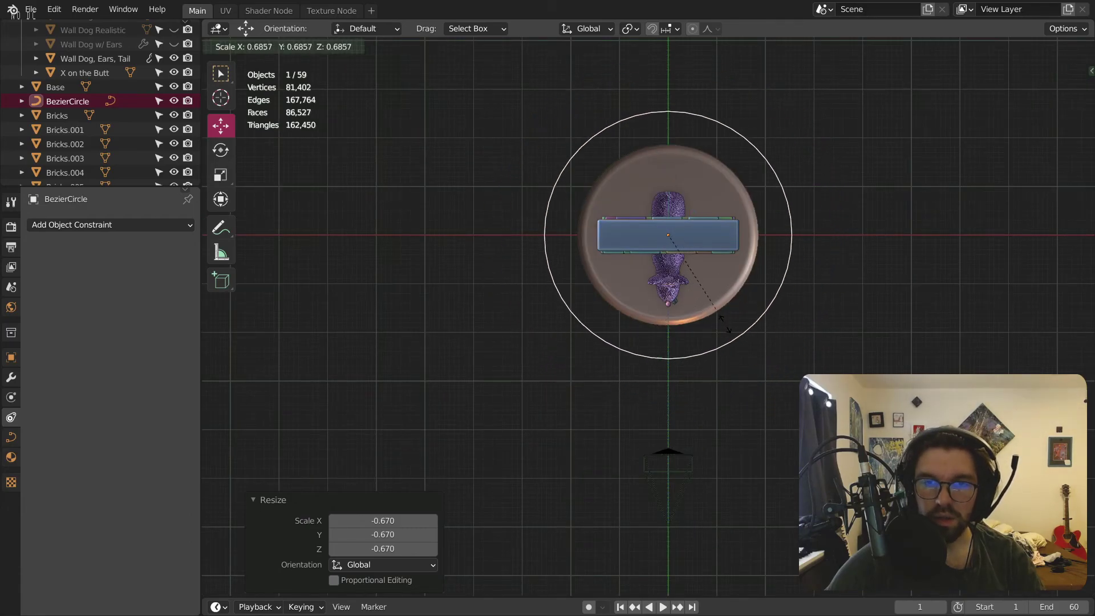
pyautogui.click(683, 481)
pyautogui.scroll(8, 645, 447)
pyautogui.press('s')
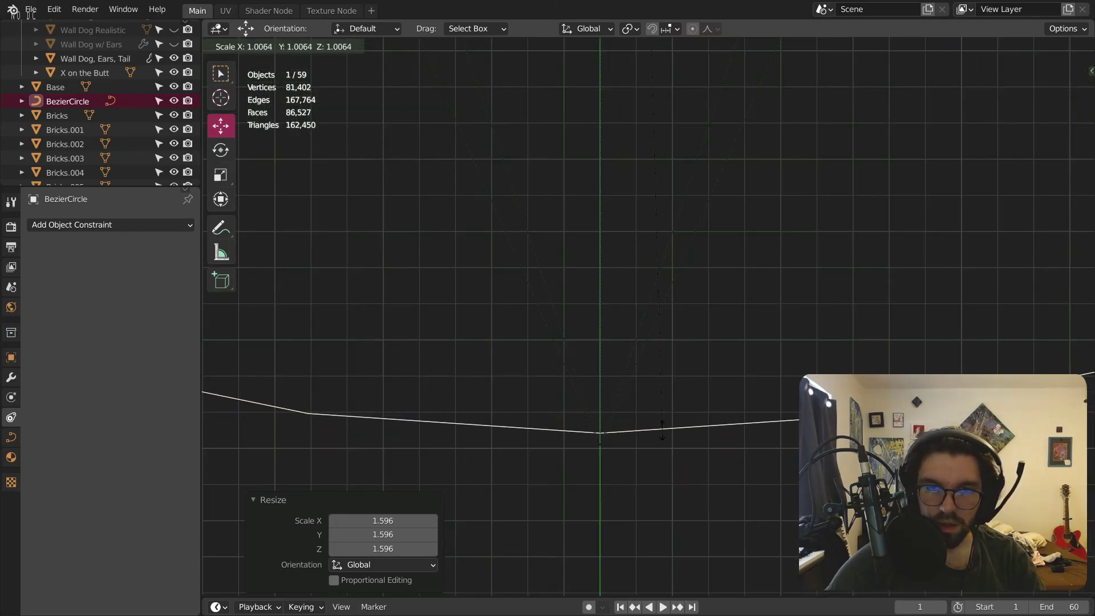
pyautogui.click(658, 439)
pyautogui.scroll(1, 621, 434)
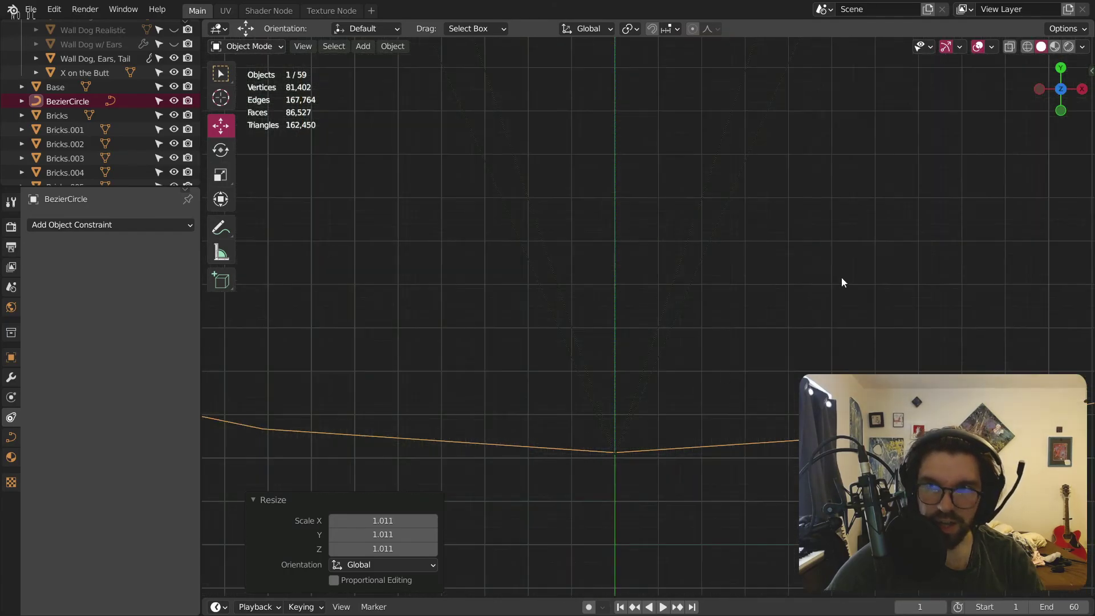
# Step: Raise the Bezier circle about 0.19 m along Z to the camera's height and check the camera view
pyautogui.press('KP_3')
pyautogui.scroll(-10, 717, 176)
pyautogui.scroll(10, 624, 195)
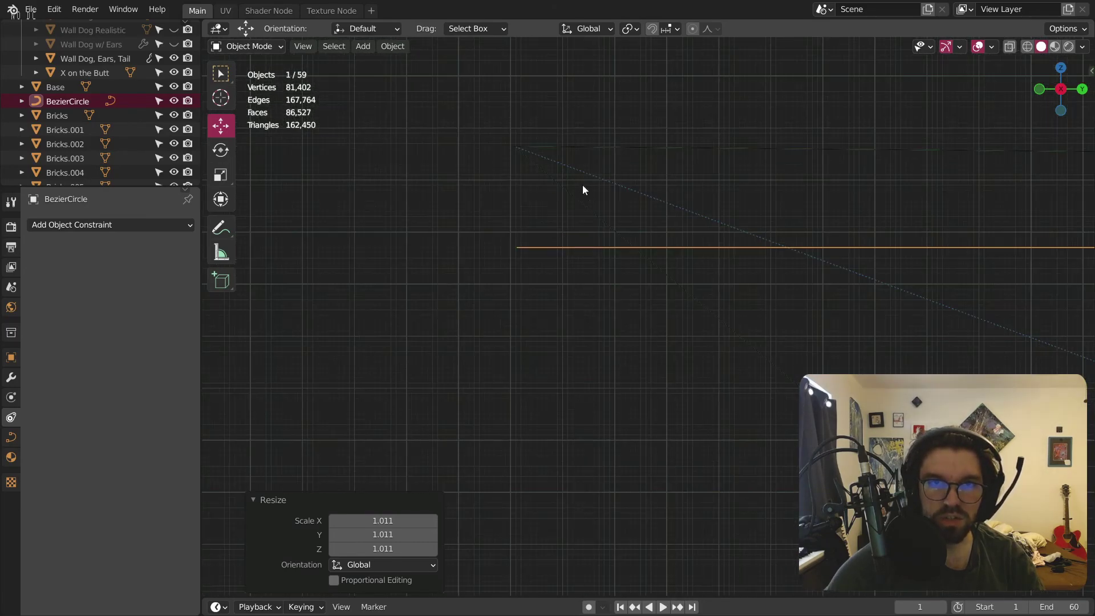
pyautogui.press('g')
pyautogui.press('z')
pyautogui.press('z')
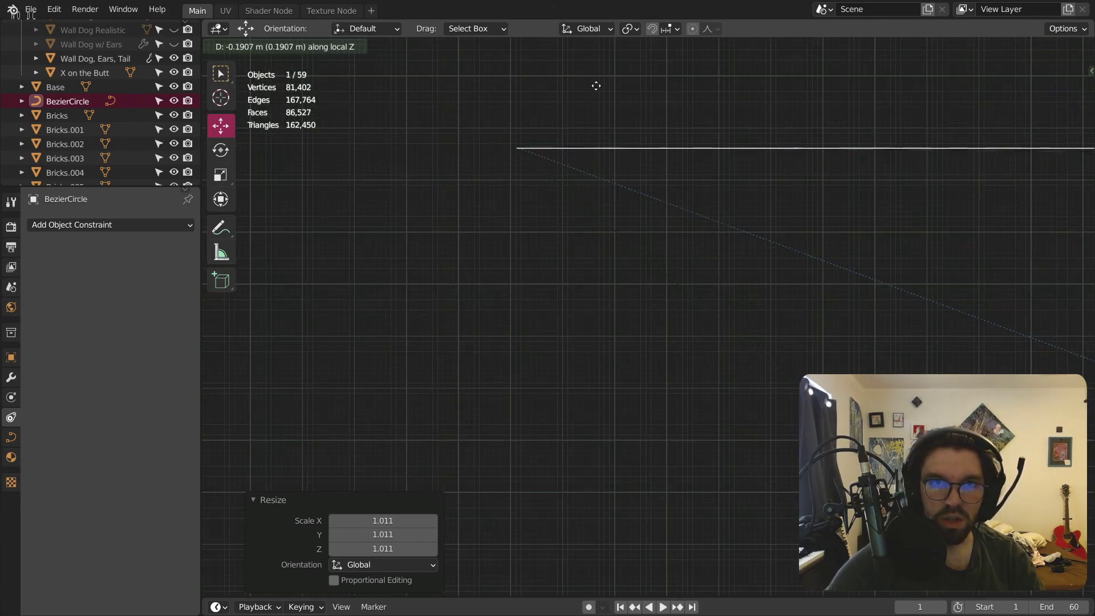
pyautogui.click(596, 85)
pyautogui.scroll(-8, 645, 244)
pyautogui.click(650, 314)
pyautogui.moveTo(650, 313); pyautogui.dragTo(703, 260, button='middle')
pyautogui.press('KP_0')
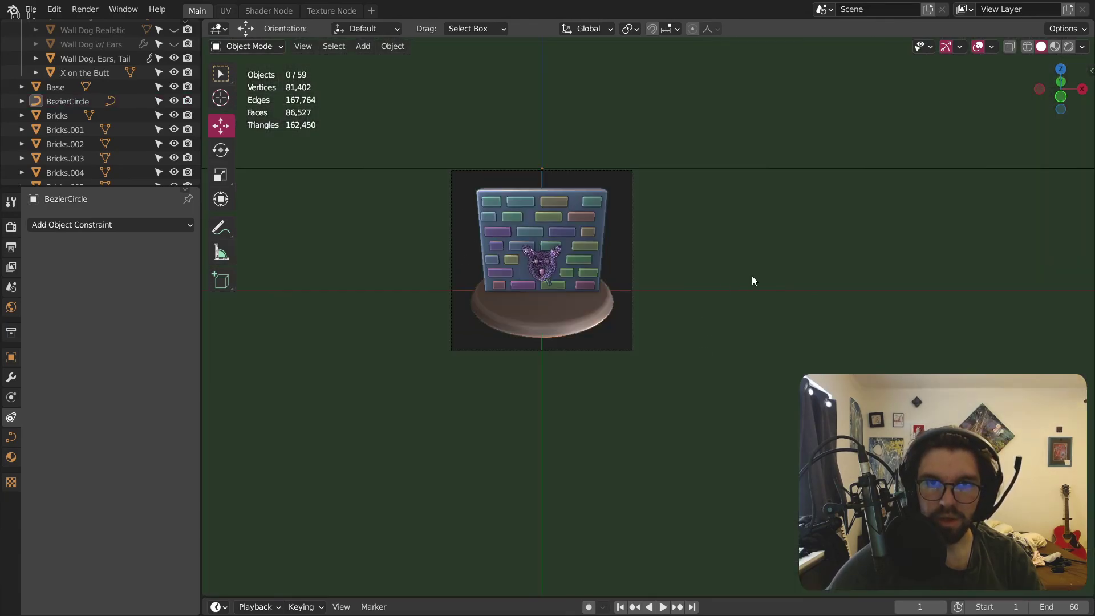
pyautogui.moveTo(730, 317); pyautogui.dragTo(590, 308, button='middle')
# Step: Try a Follow Track constraint on the camera and remove it
pyautogui.click(552, 342)
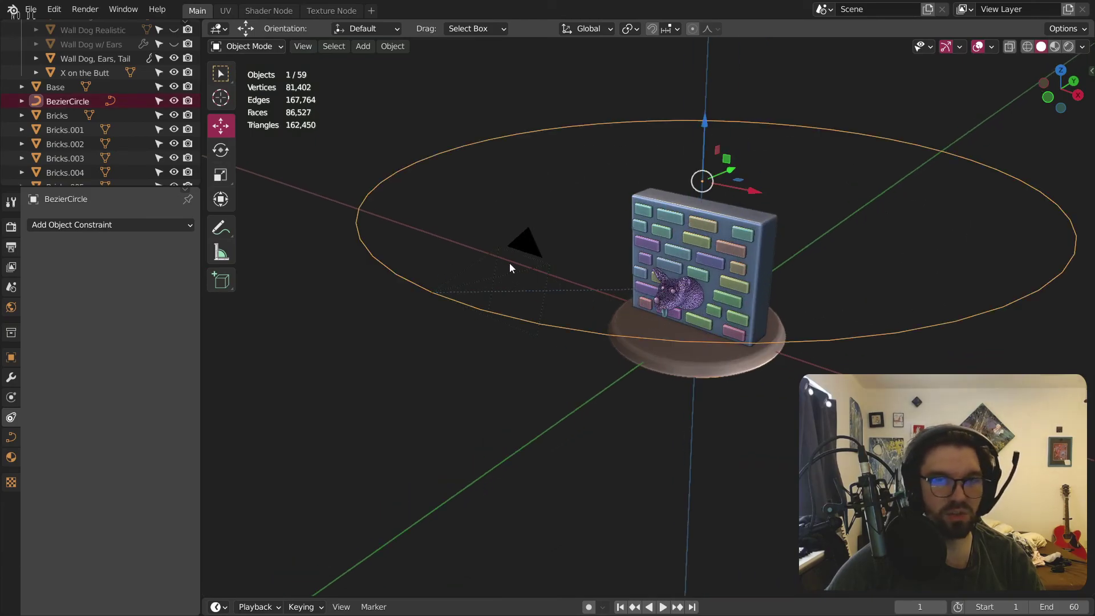
pyautogui.click(521, 270)
pyautogui.keyDown('shift'); pyautogui.click(546, 329); pyautogui.keyUp('shift')
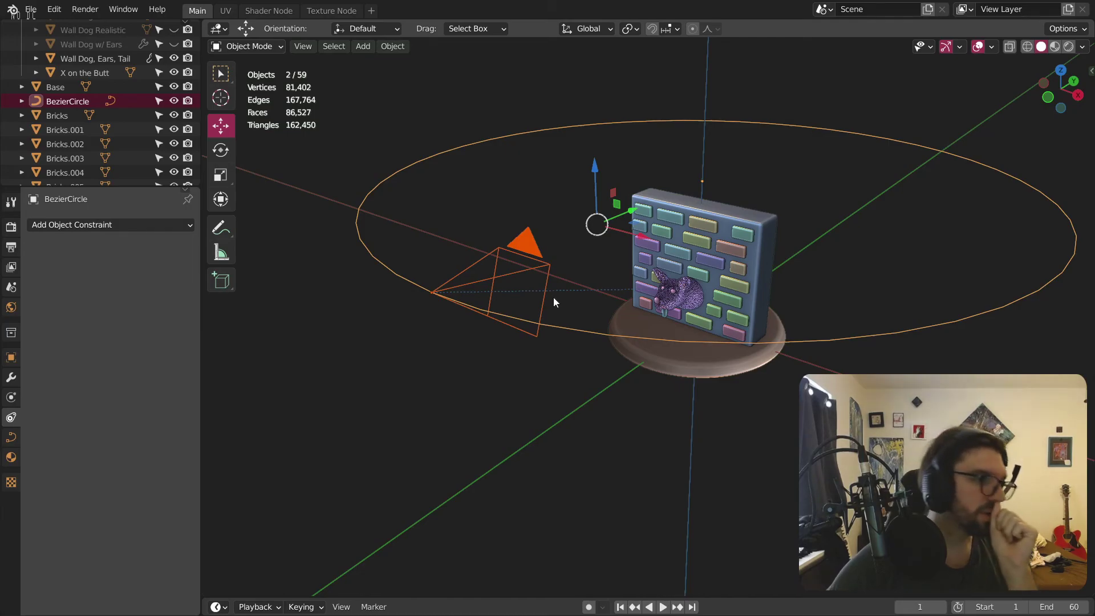
pyautogui.click(552, 265)
pyautogui.click(538, 265)
pyautogui.click(111, 224)
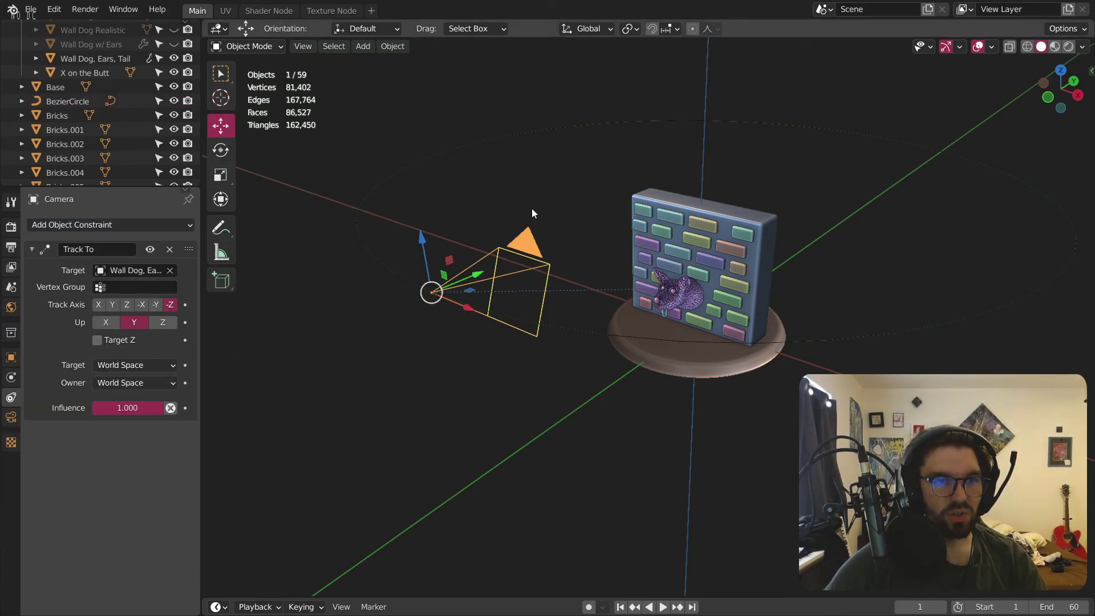
pyautogui.click(127, 224)
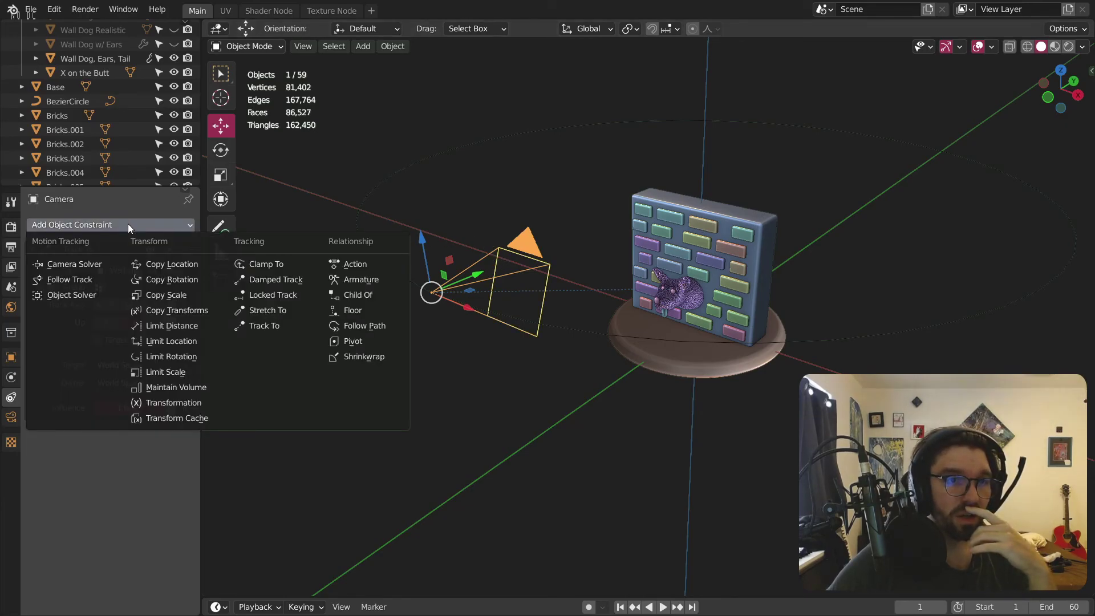
pyautogui.click(81, 276)
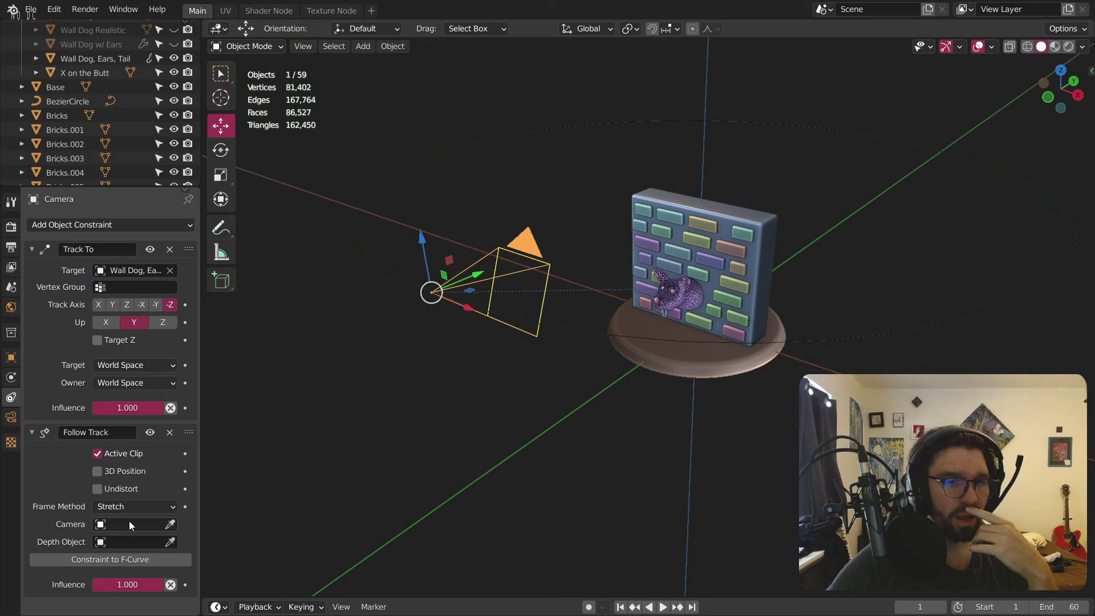
pyautogui.click(169, 432)
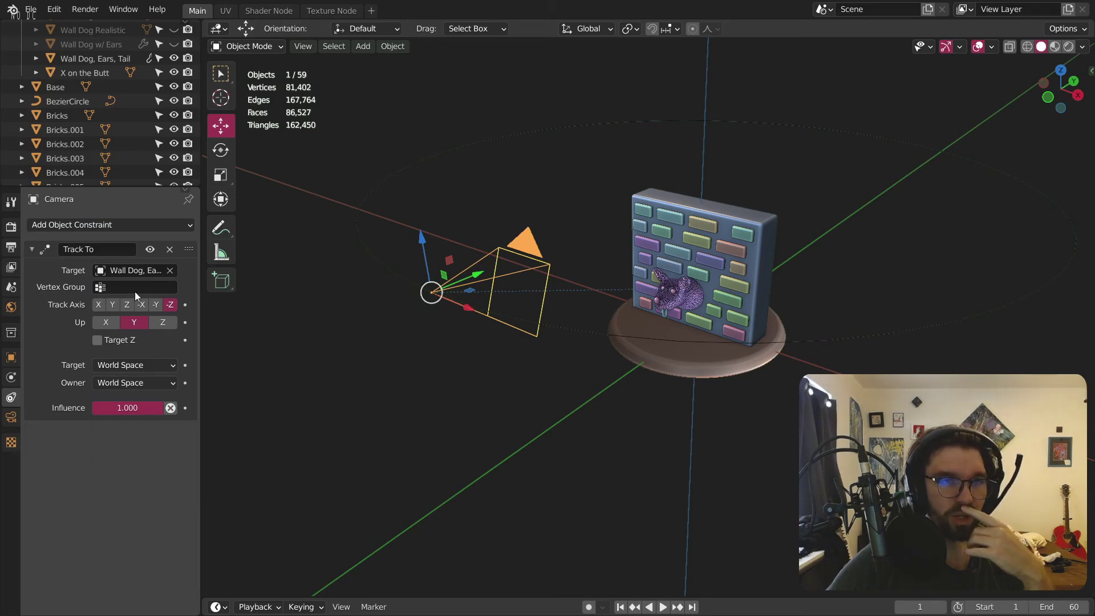
pyautogui.click(125, 216)
pyautogui.click(134, 217)
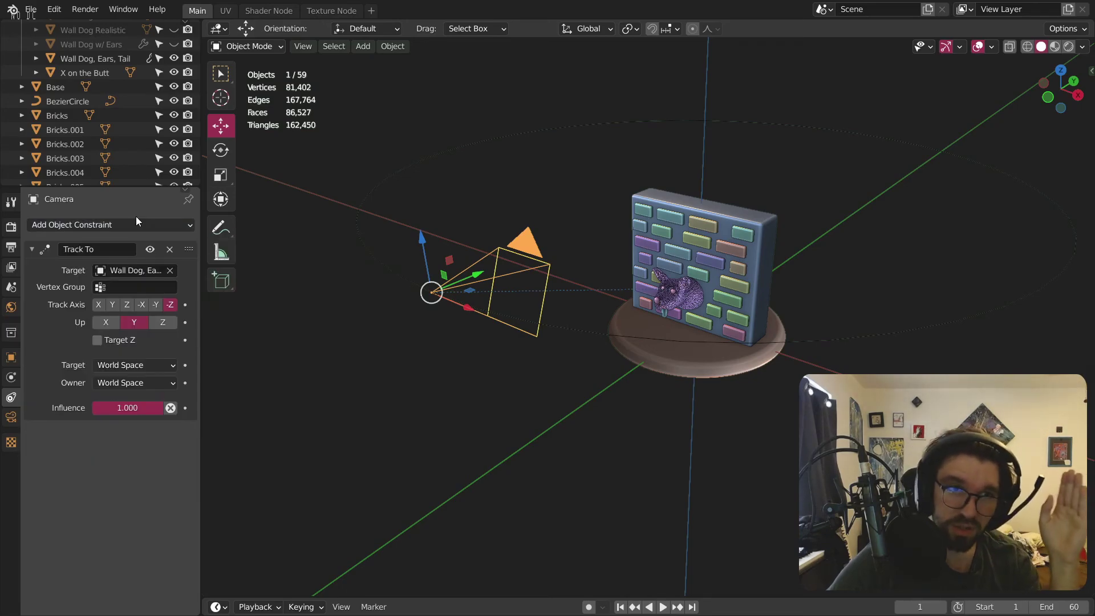
pyautogui.click(109, 226)
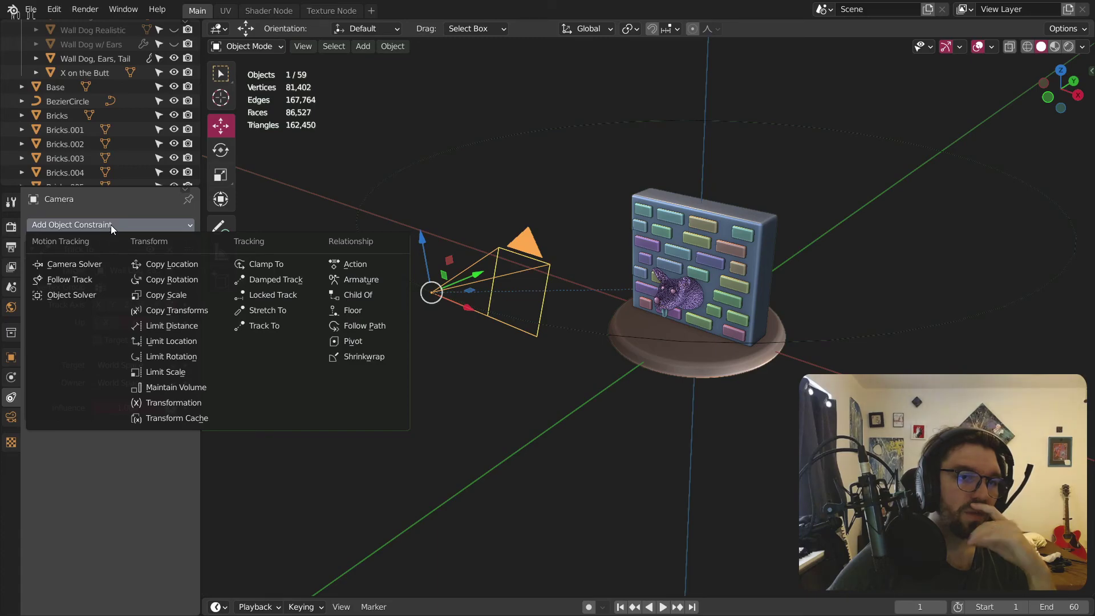
pyautogui.click(570, 448)
pyautogui.click(468, 290)
pyautogui.click(468, 290)
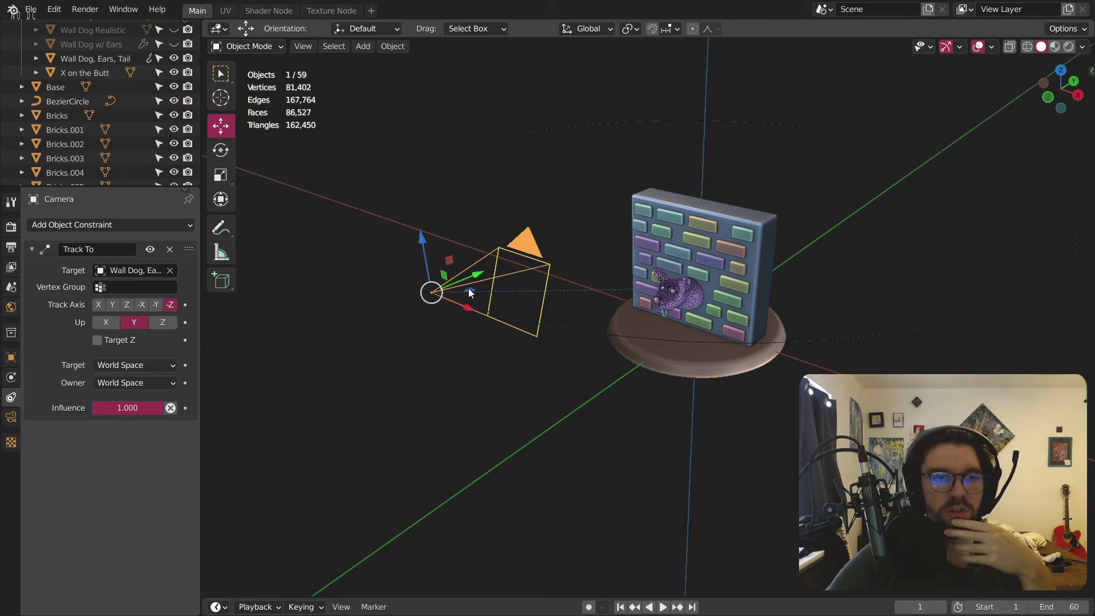
pyautogui.click(552, 326)
pyautogui.click(508, 271)
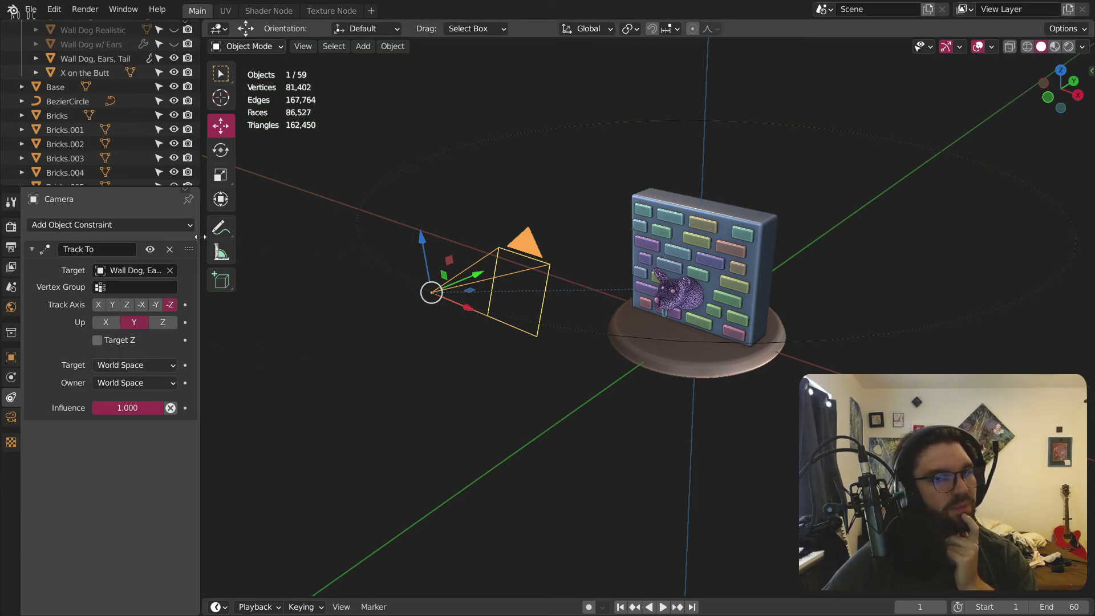
pyautogui.click(9, 385)
pyautogui.click(11, 397)
pyautogui.click(11, 418)
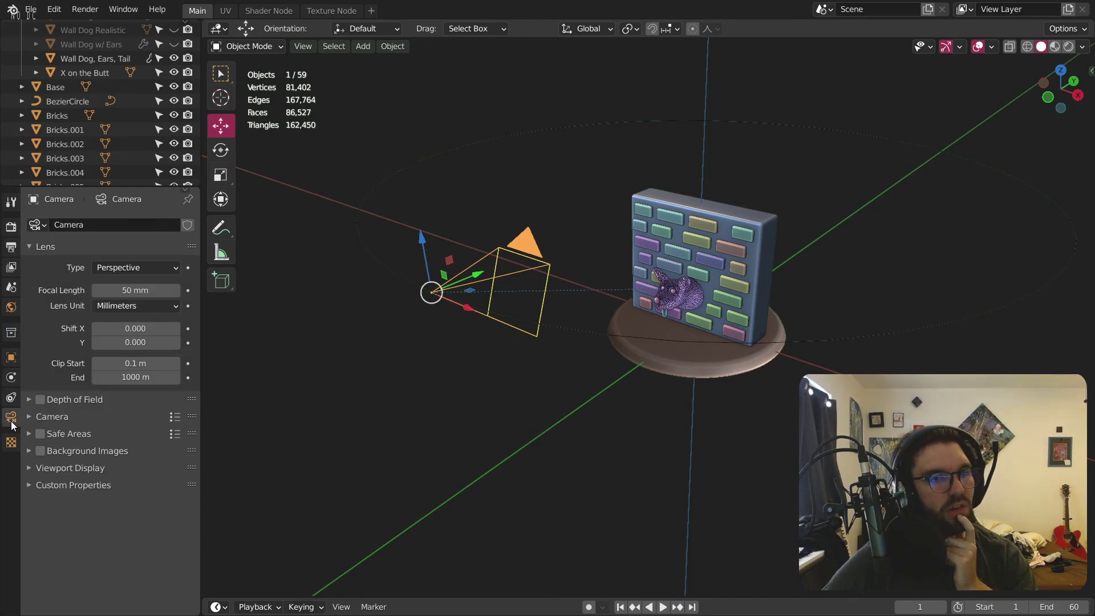
pyautogui.click(11, 396)
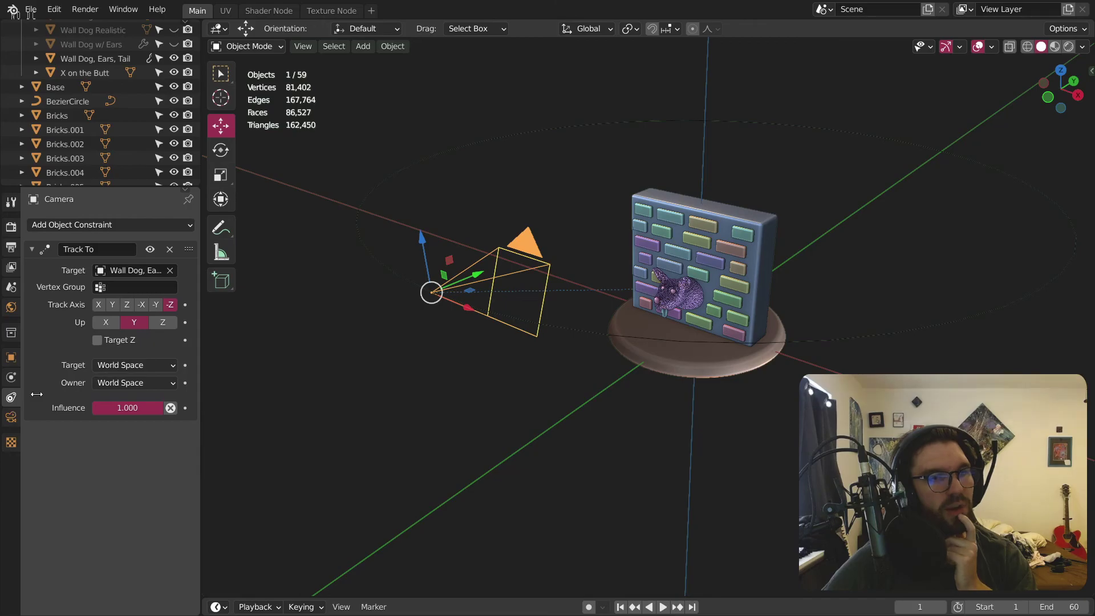
# Step: Add a Copy Location constraint to the camera, try BezierCircle as its target, and clear that target
pyautogui.click(127, 224)
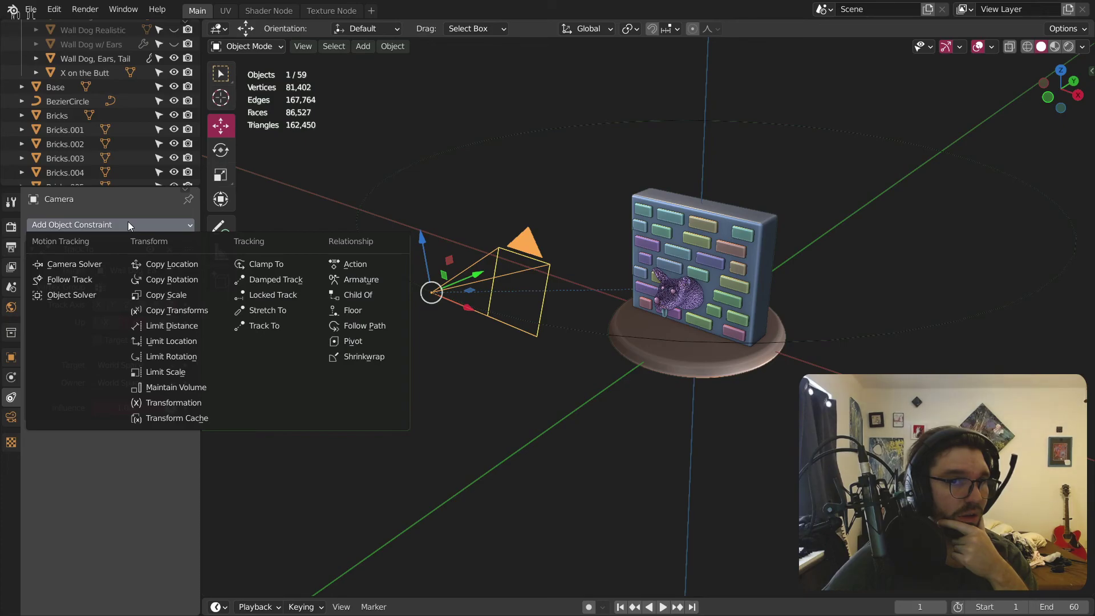
pyautogui.click(152, 266)
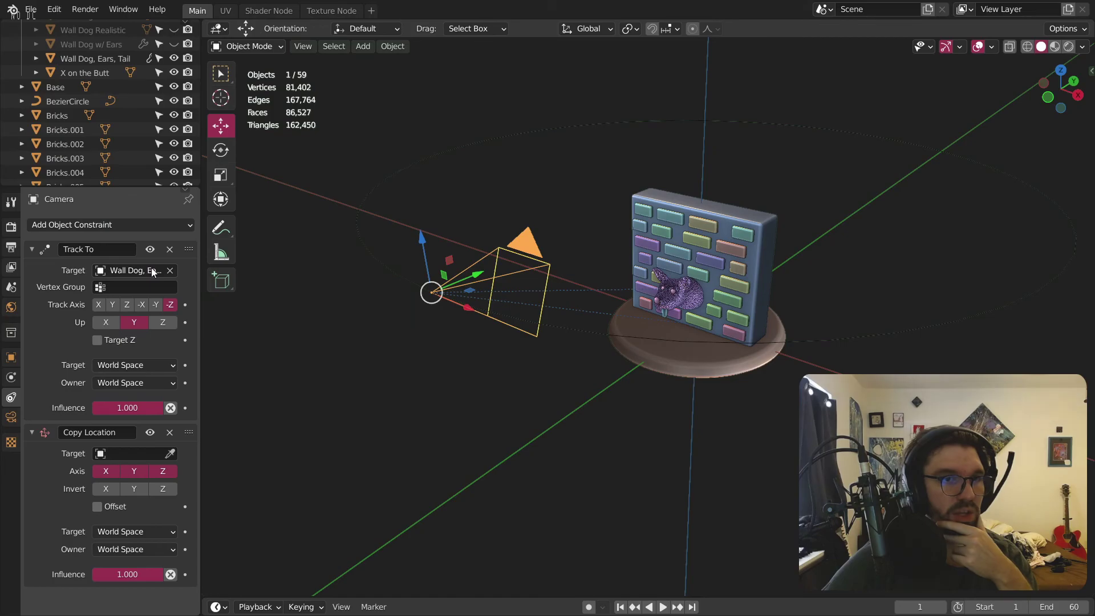
pyautogui.click(132, 454)
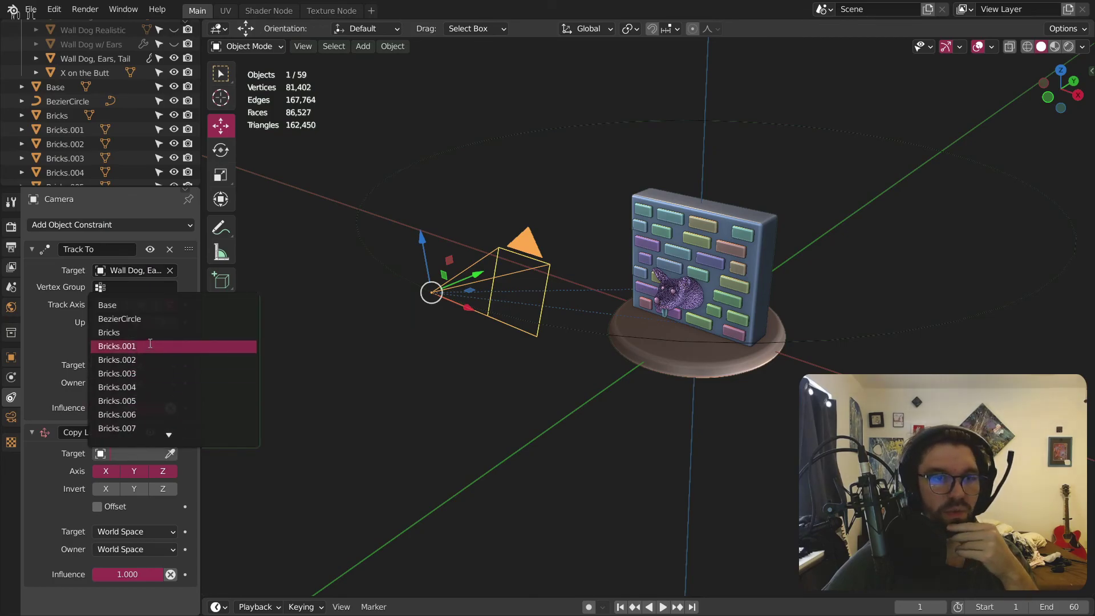
pyautogui.click(151, 318)
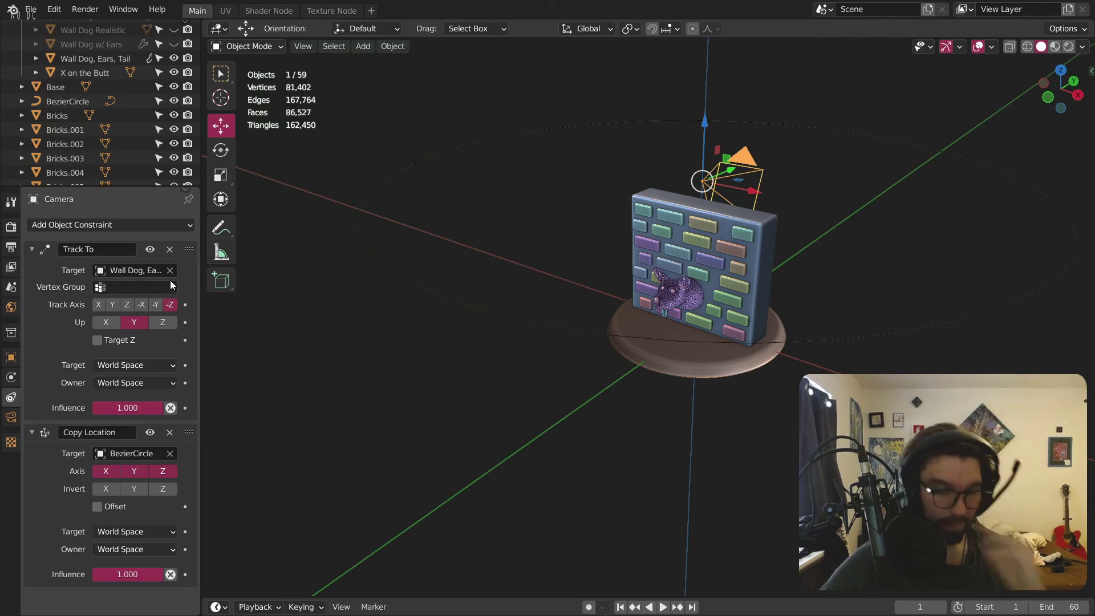
pyautogui.click(170, 453)
pyautogui.click(415, 454)
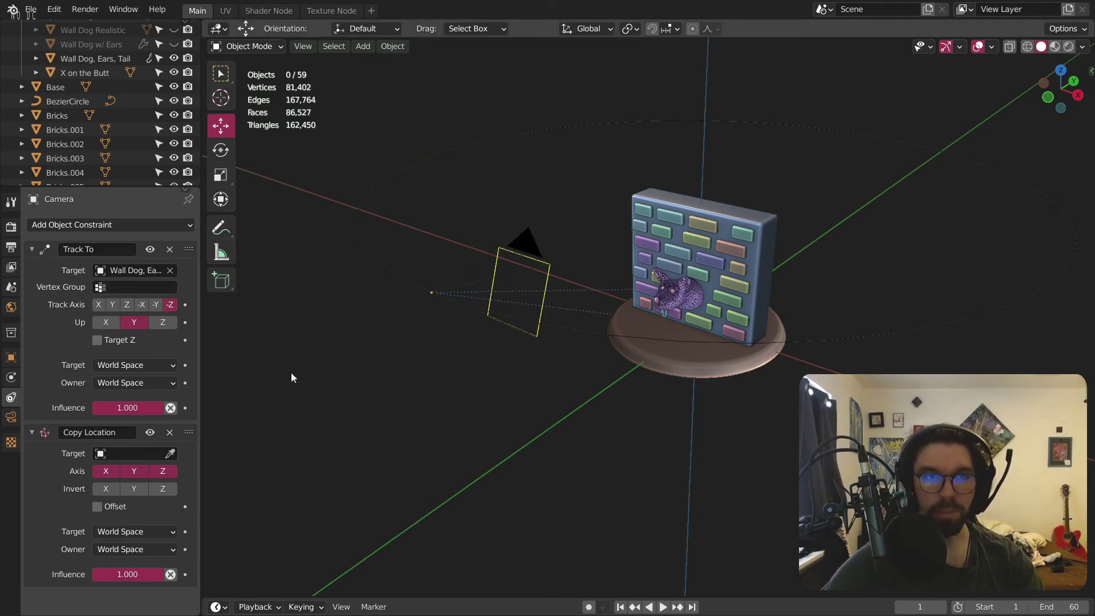
# Step: Add a Plain Axes empty at the world origin
pyautogui.click(363, 46)
pyautogui.moveTo(395, 203)
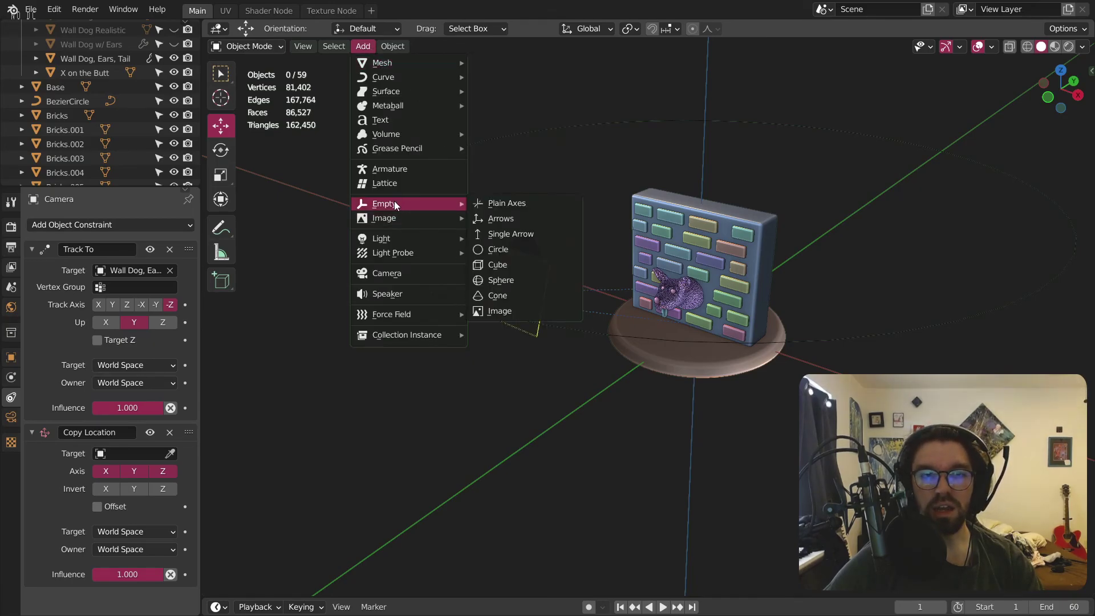
pyautogui.click(502, 203)
pyautogui.moveTo(727, 383); pyautogui.dragTo(282, 300, button='middle')
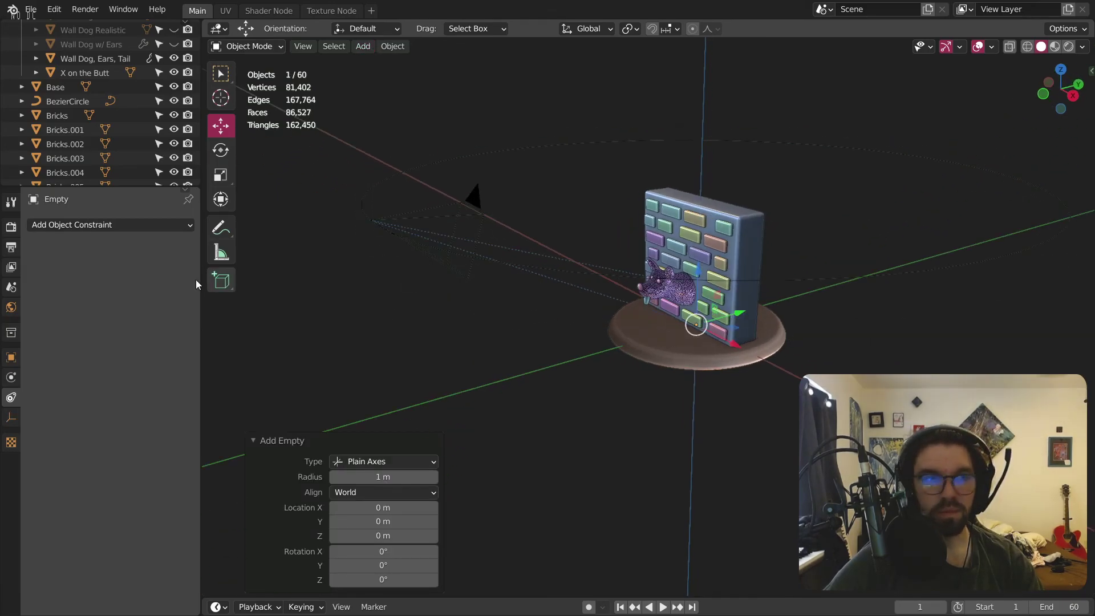
# Step: Copy the camera's Y location to the new empty, setting its Y location to -5.99317 m
pyautogui.click(484, 199)
pyautogui.click(11, 358)
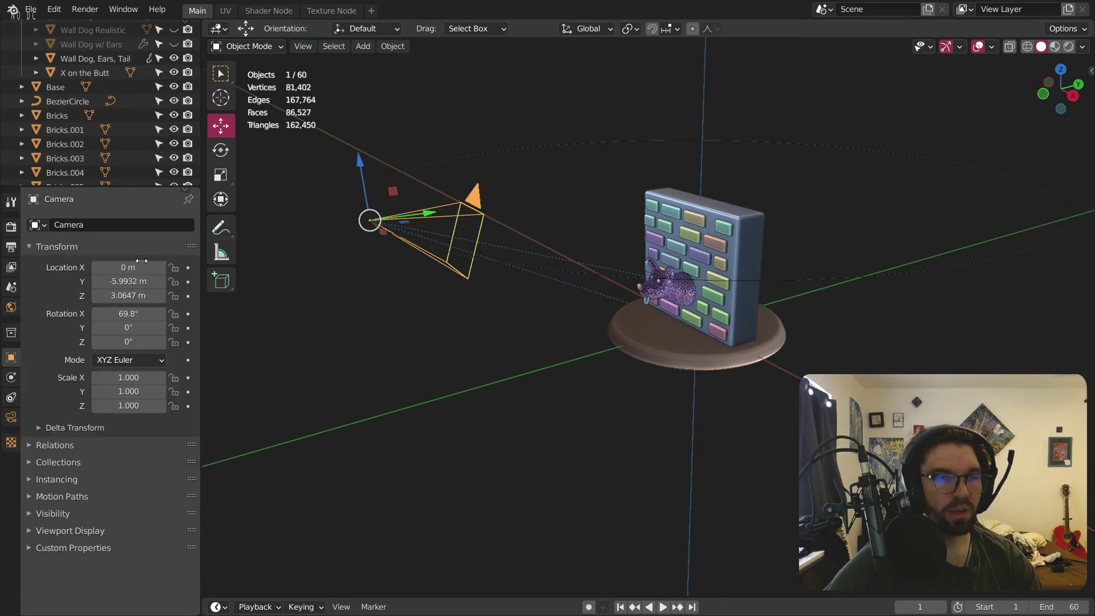
pyautogui.click(136, 280)
pyautogui.hotkey('ctrl', 'c')
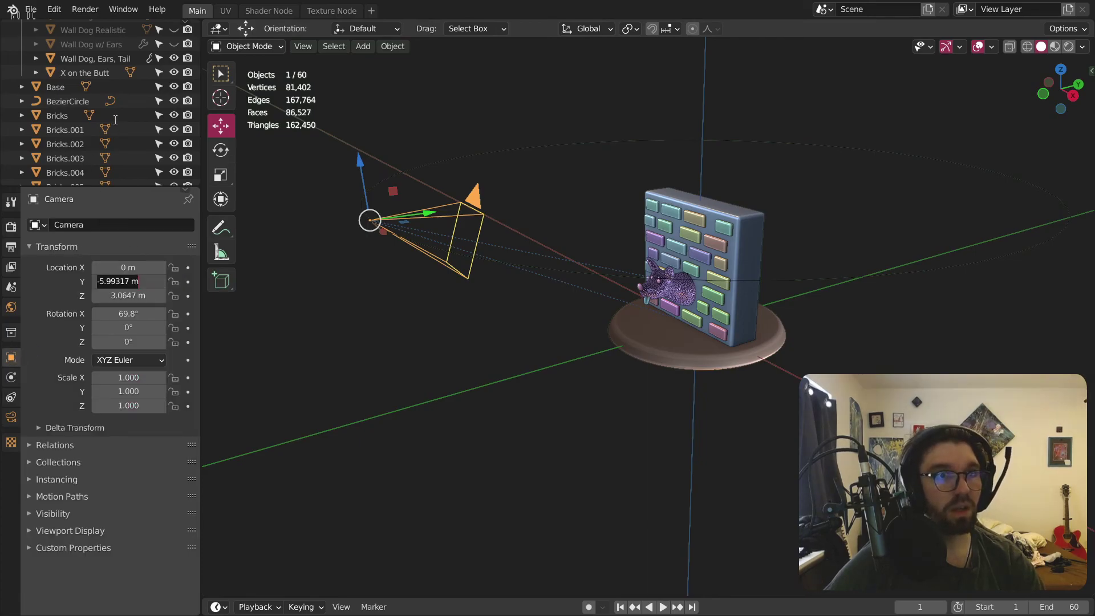
pyautogui.press('Escape')
pyautogui.scroll(-15, 117, 124)
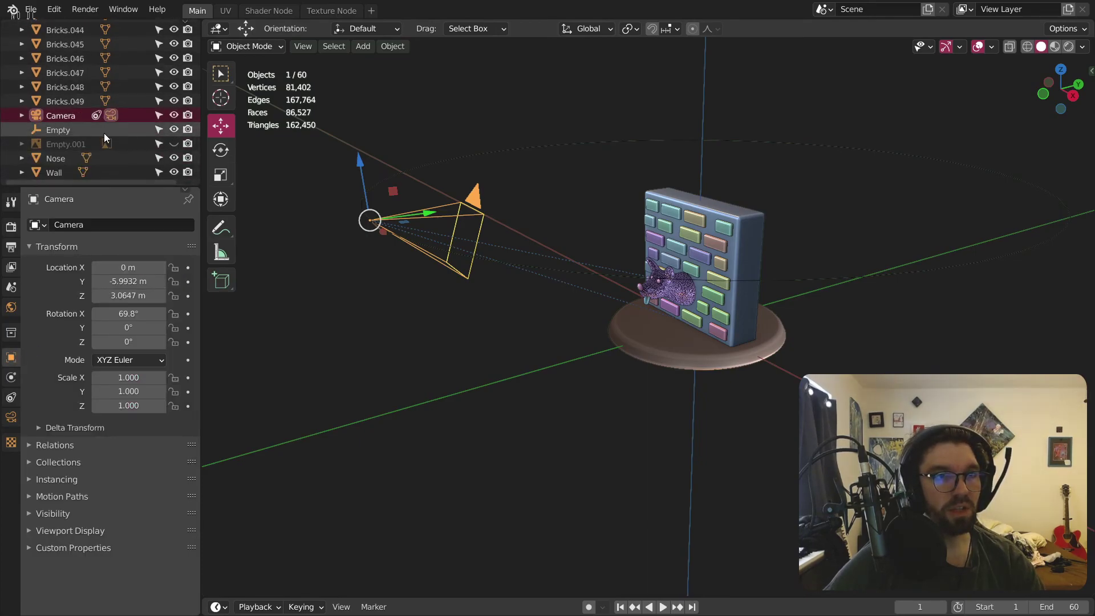
pyautogui.click(73, 130)
pyautogui.click(128, 281)
pyautogui.hotkey('ctrl', 'v')
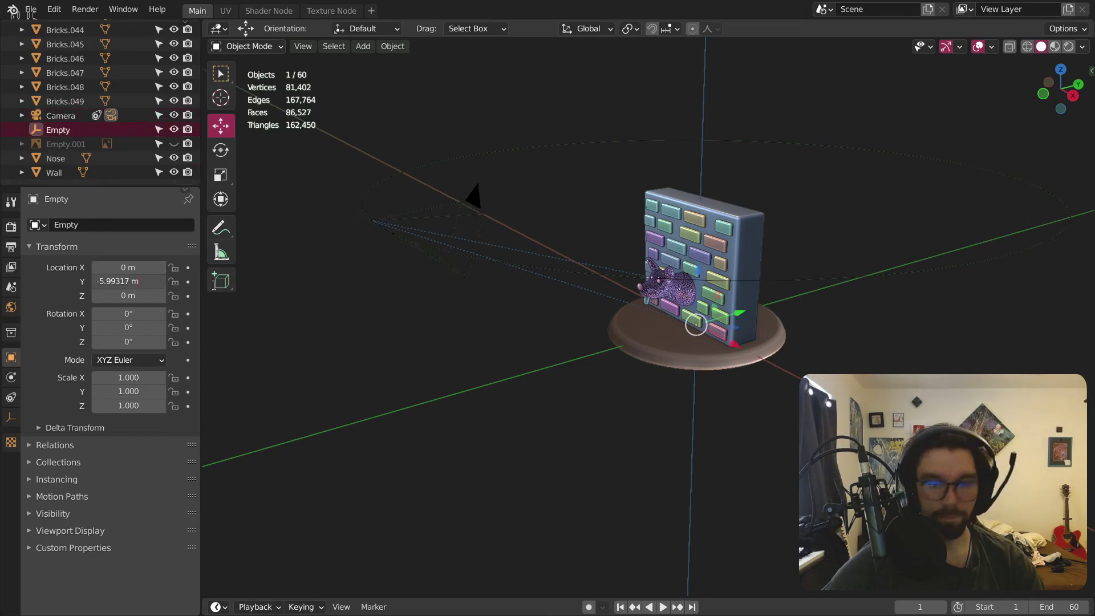
pyautogui.press('Return')
# Step: Copy the camera's Z location to the empty, setting its Z location to 3.0647 m
pyautogui.click(449, 212)
pyautogui.click(111, 295)
pyautogui.hotkey('ctrl', 'c')
pyautogui.press('Escape')
pyautogui.click(402, 404)
pyautogui.click(128, 295)
pyautogui.hotkey('ctrl', 'v')
pyautogui.press('Return')
pyautogui.click(465, 218)
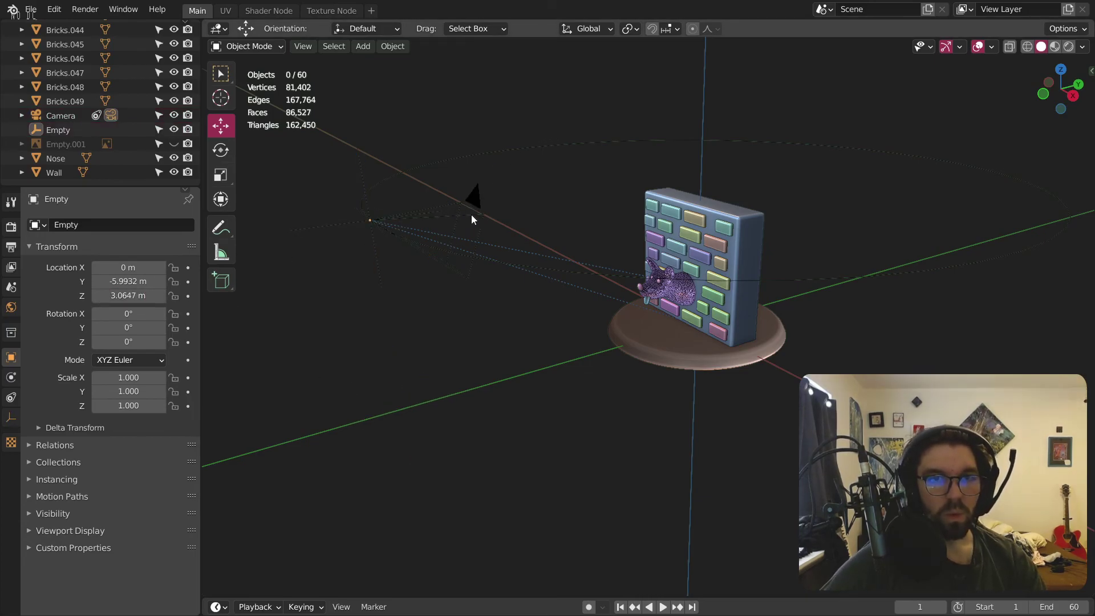
pyautogui.scroll(3, 465, 211)
pyautogui.click(447, 217)
pyautogui.scroll(-5, 377, 255)
pyautogui.hotkey('ctrl', 'z')
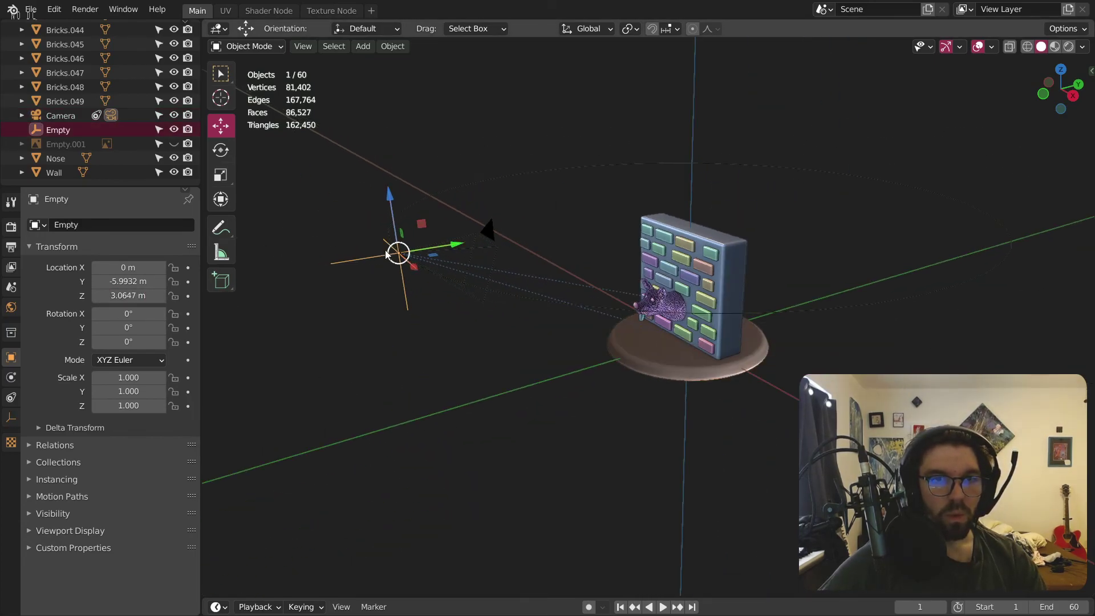
pyautogui.click(366, 258)
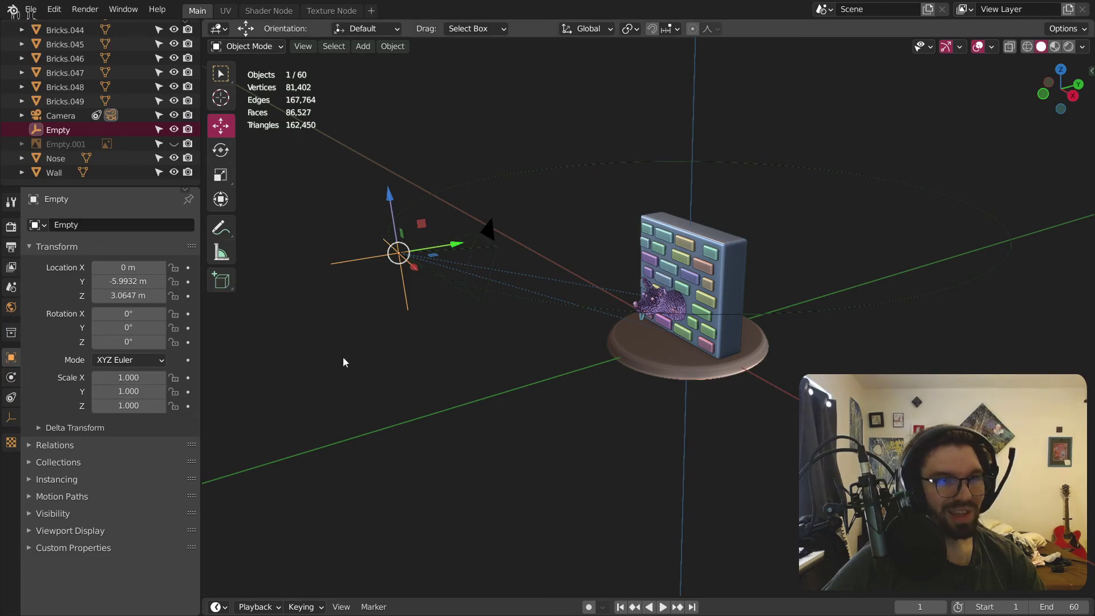
pyautogui.click(369, 356)
pyautogui.click(341, 272)
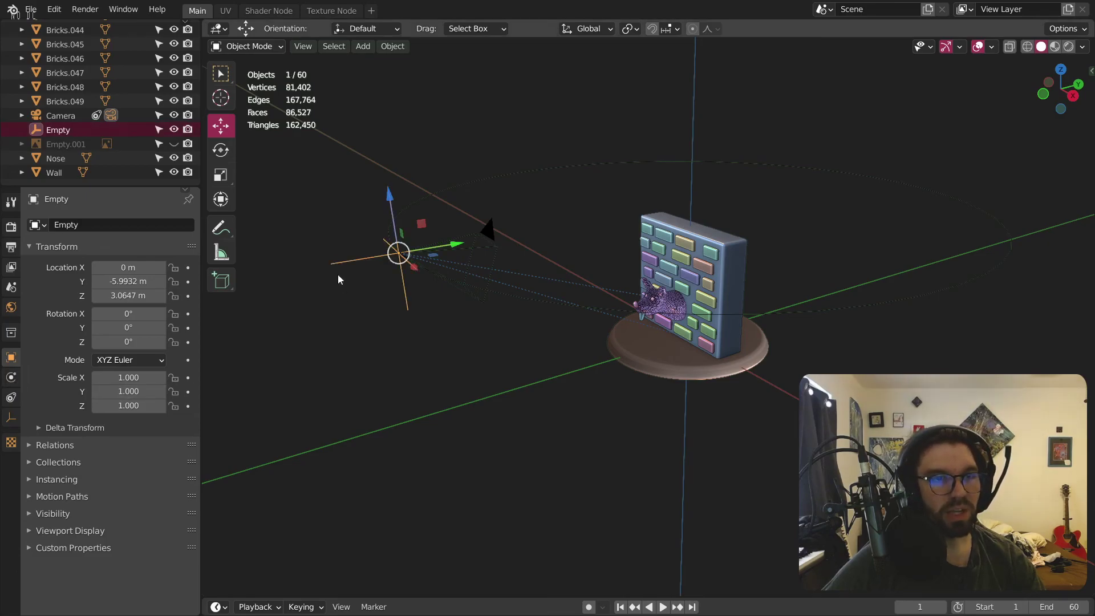
# Step: Add a 2 m mesh cube at the world origin
pyautogui.click(10, 376)
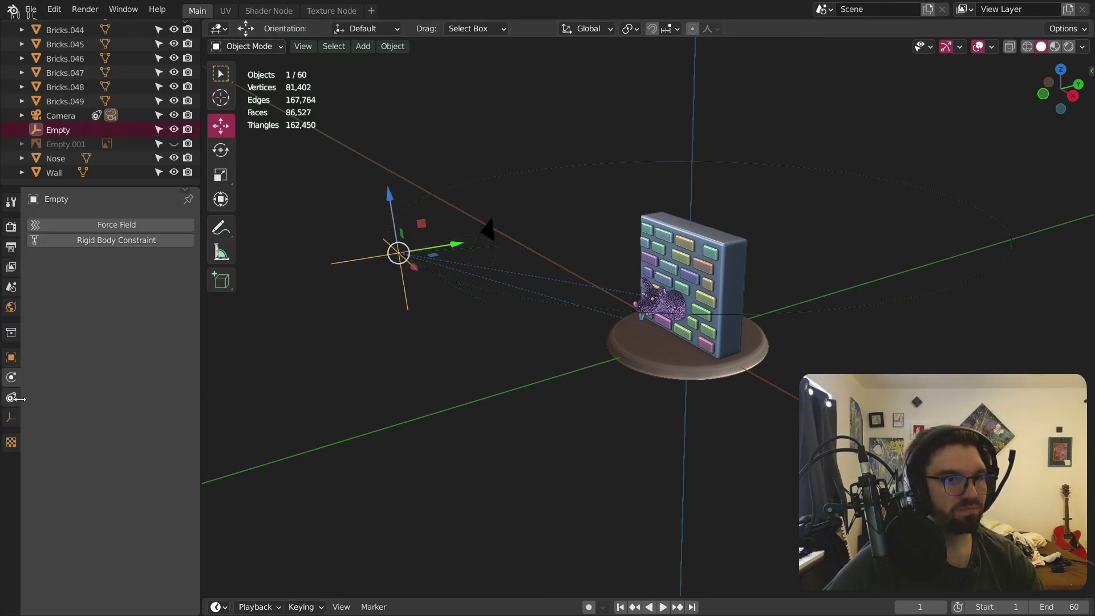
pyautogui.click(382, 345)
pyautogui.click(361, 266)
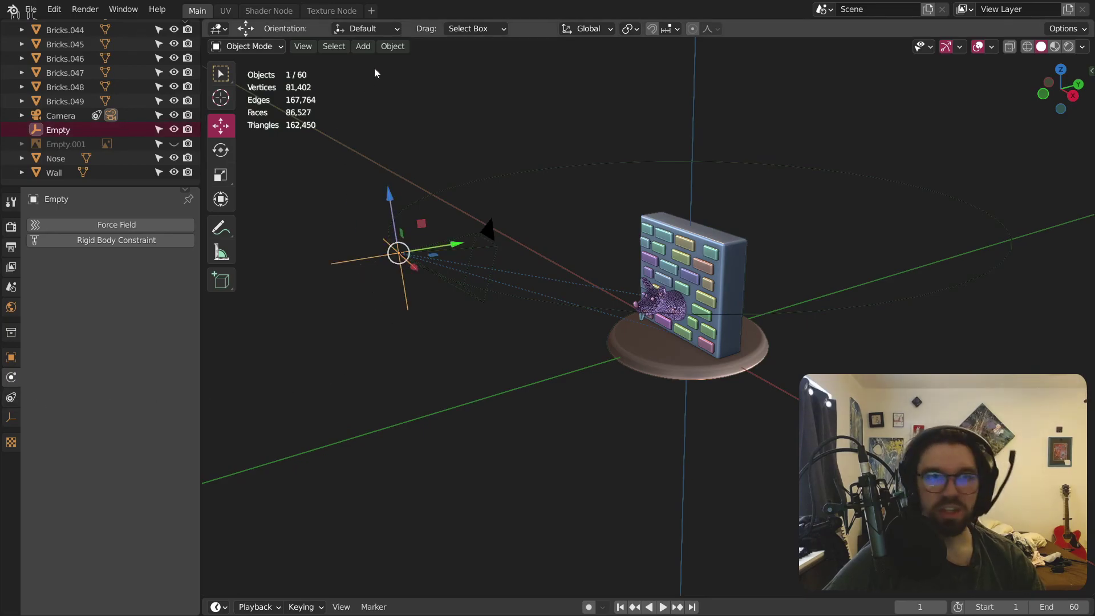
pyautogui.click(363, 46)
pyautogui.moveTo(374, 62)
pyautogui.click(502, 74)
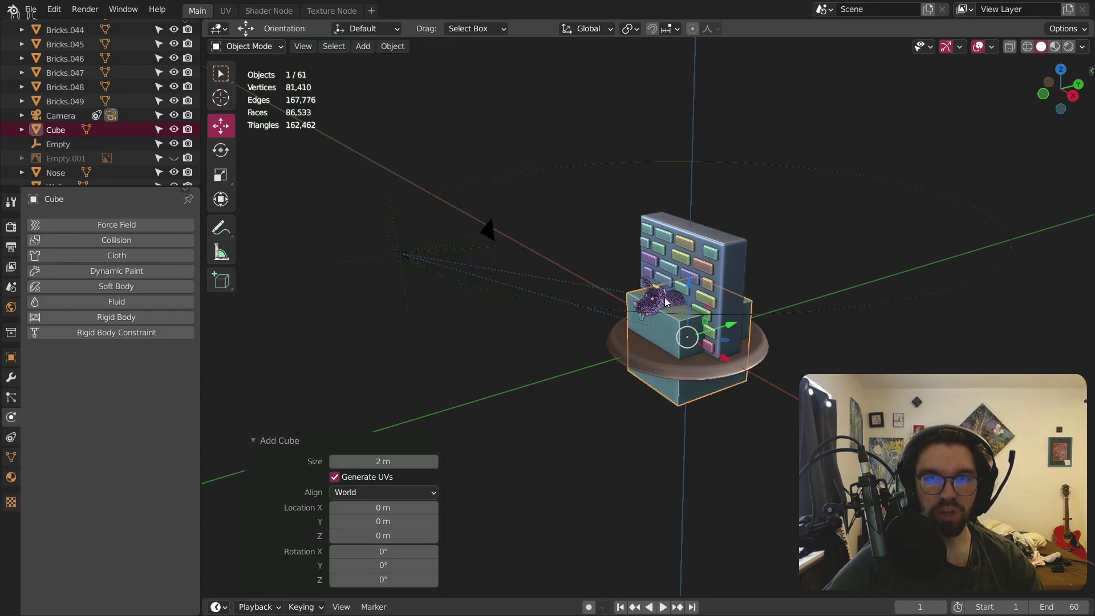
# Step: Move the cube about -6.47 m along Y and about 1.92 m up in Z, next to the empty
pyautogui.moveTo(736, 332); pyautogui.dragTo(447, 415)
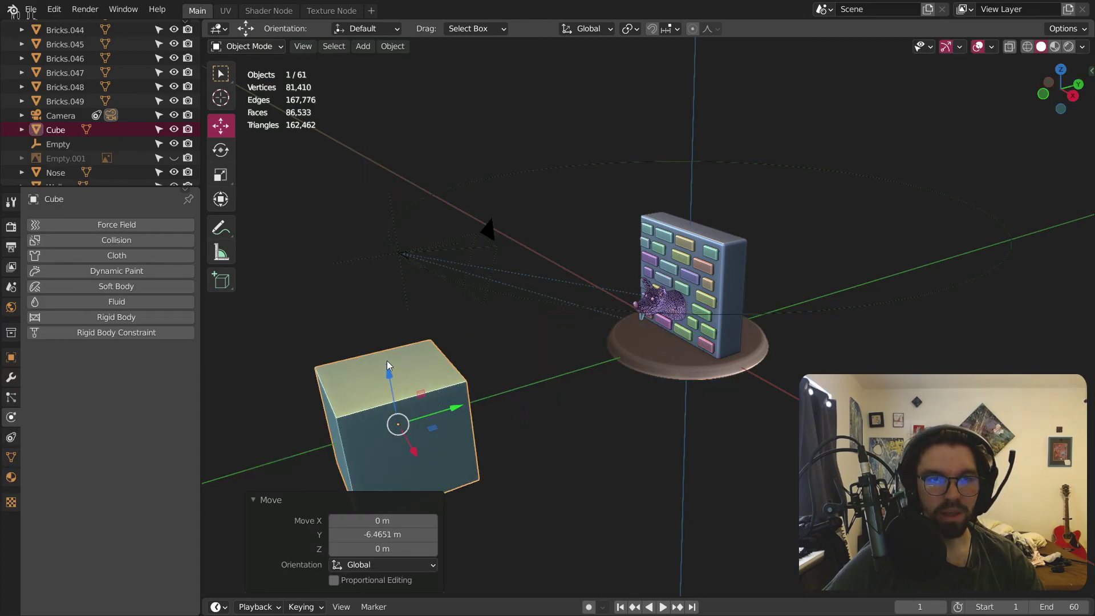
pyautogui.moveTo(372, 362); pyautogui.dragTo(354, 265)
pyautogui.click(353, 259)
pyautogui.click(346, 334)
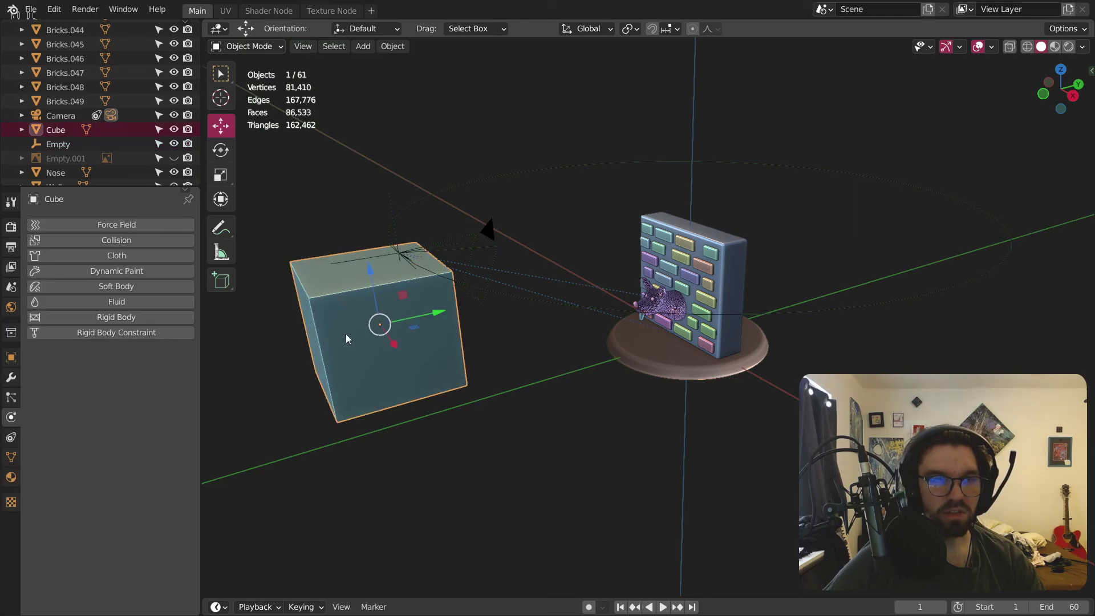
# Step: Copy the empty's Y location to the cube, setting the cube's Y location to -5.99317 m
pyautogui.click(10, 357)
pyautogui.doubleClick(132, 280)
pyautogui.press('Return')
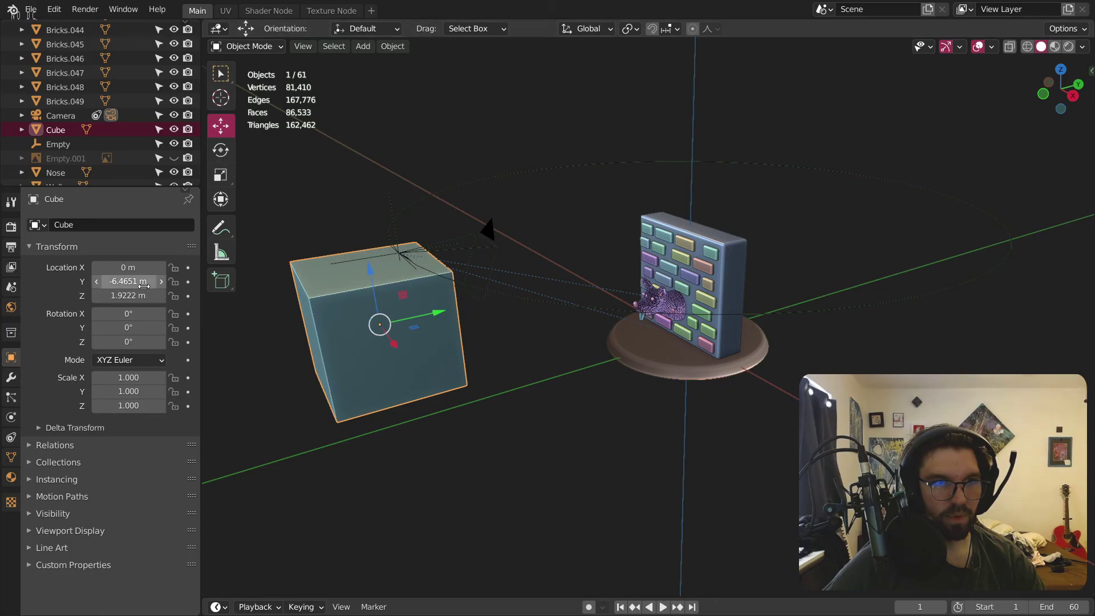
pyautogui.click(354, 262)
pyautogui.doubleClick(144, 287)
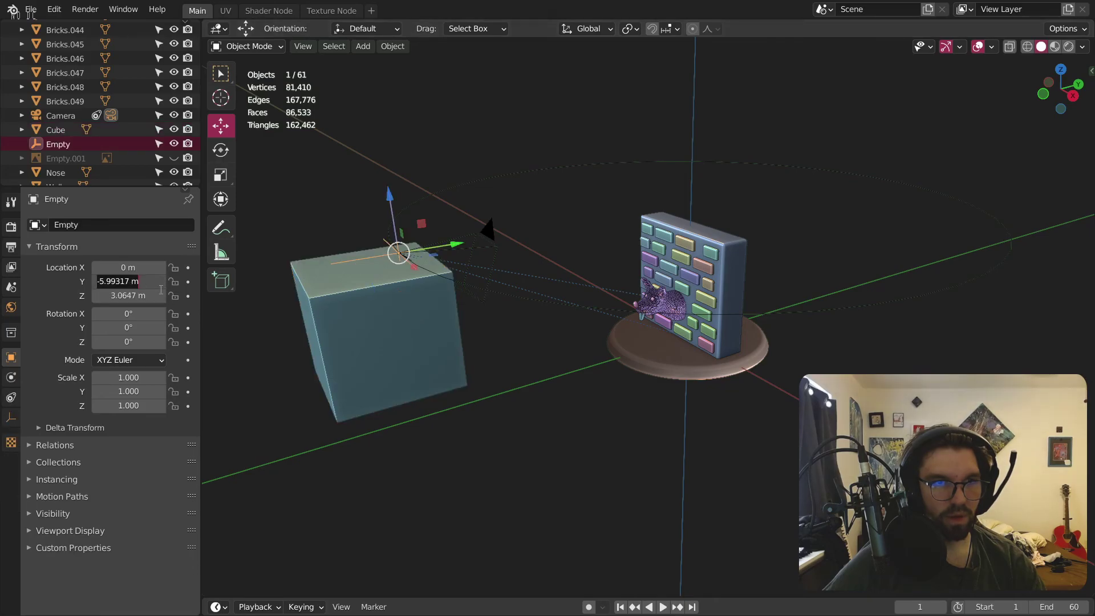
pyautogui.click(374, 361)
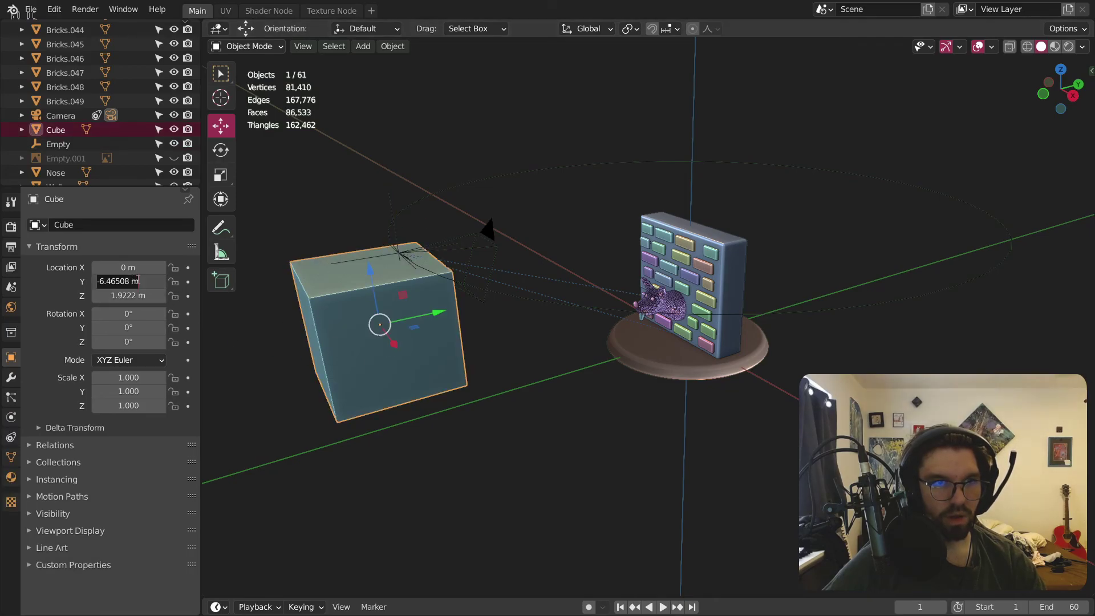
pyautogui.press('Return')
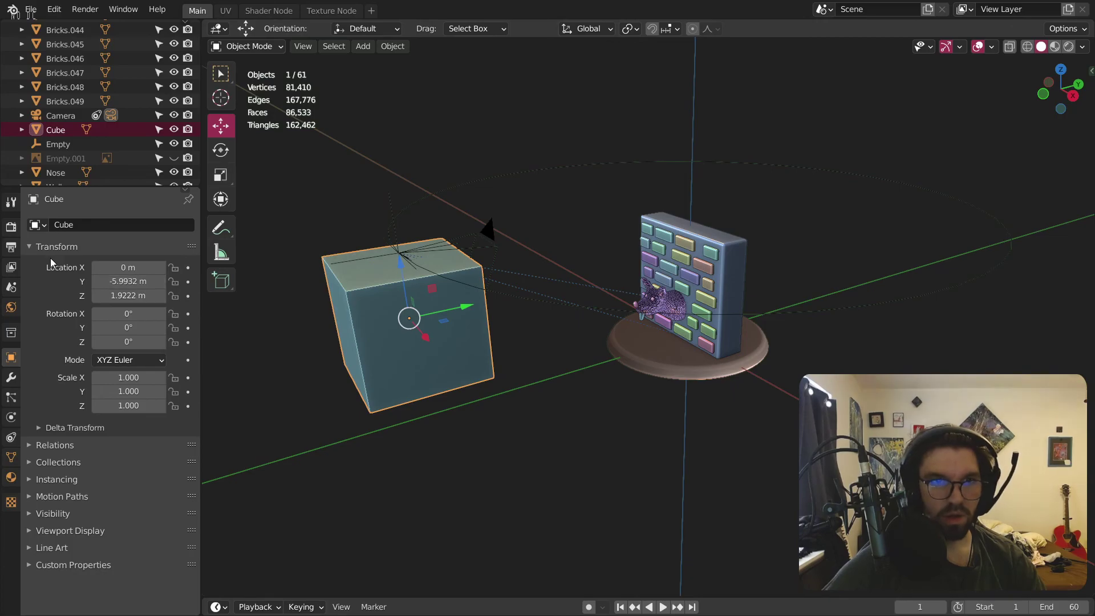
# Step: Copy the empty's Z location to the cube, setting the cube's Z location to 3.06468 m
pyautogui.click(350, 260)
pyautogui.doubleClick(137, 296)
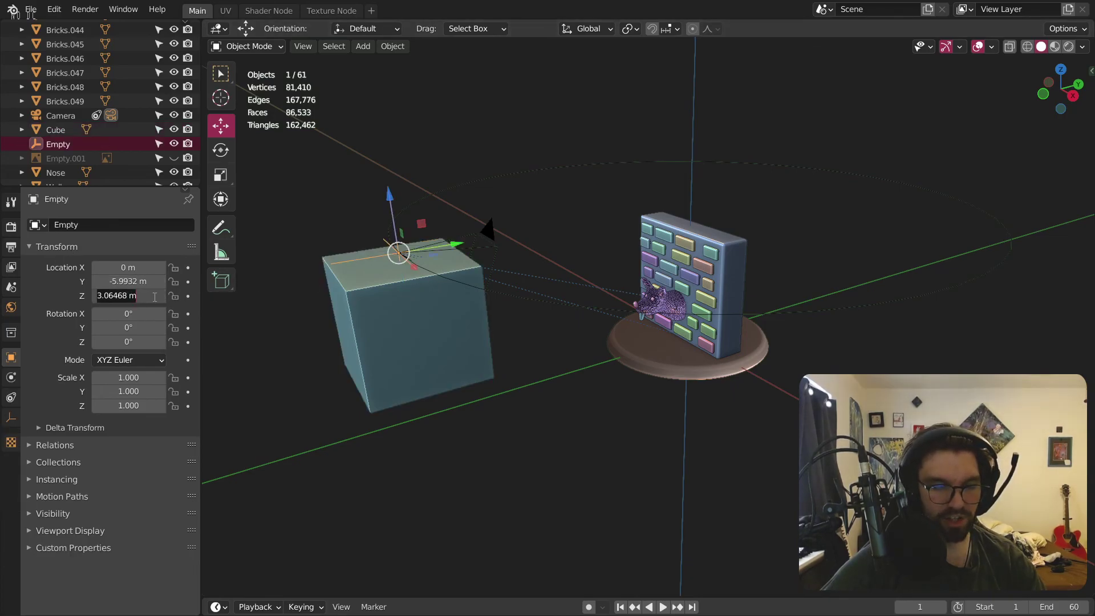
pyautogui.click(375, 335)
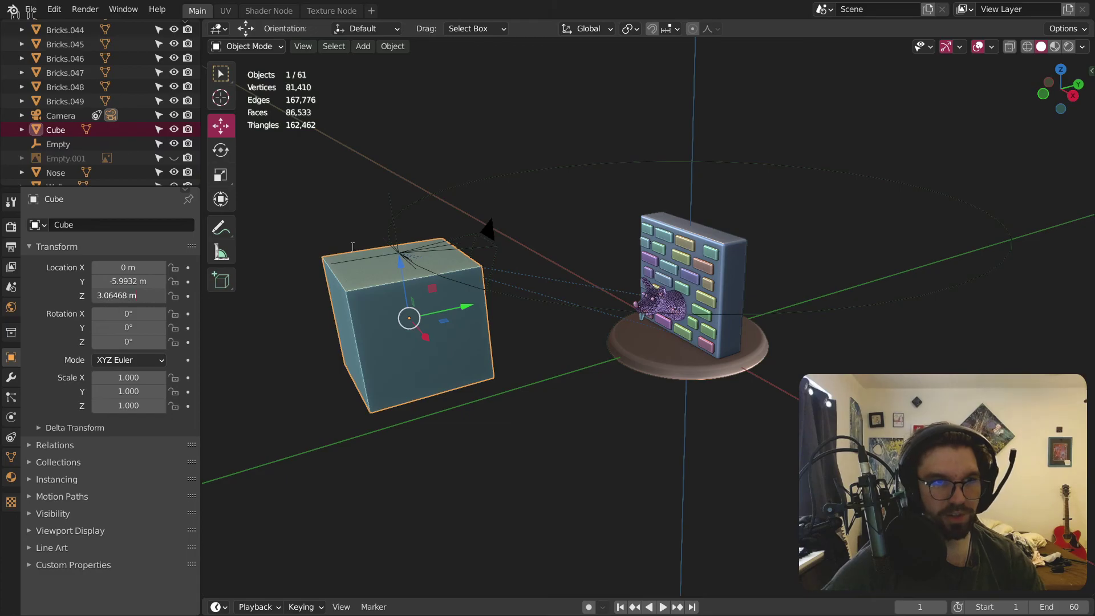
pyautogui.press('Return')
# Step: Delete the Plain Axes empty and rename the cube as Camera Track Cube
pyautogui.click(65, 144)
pyautogui.press('x')
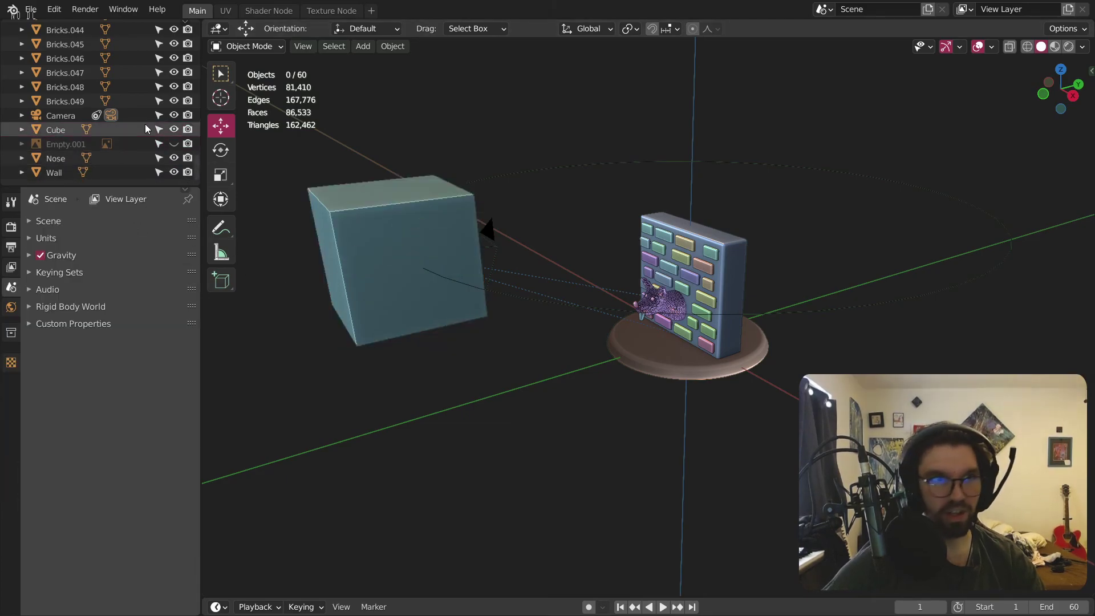
pyautogui.click(67, 129)
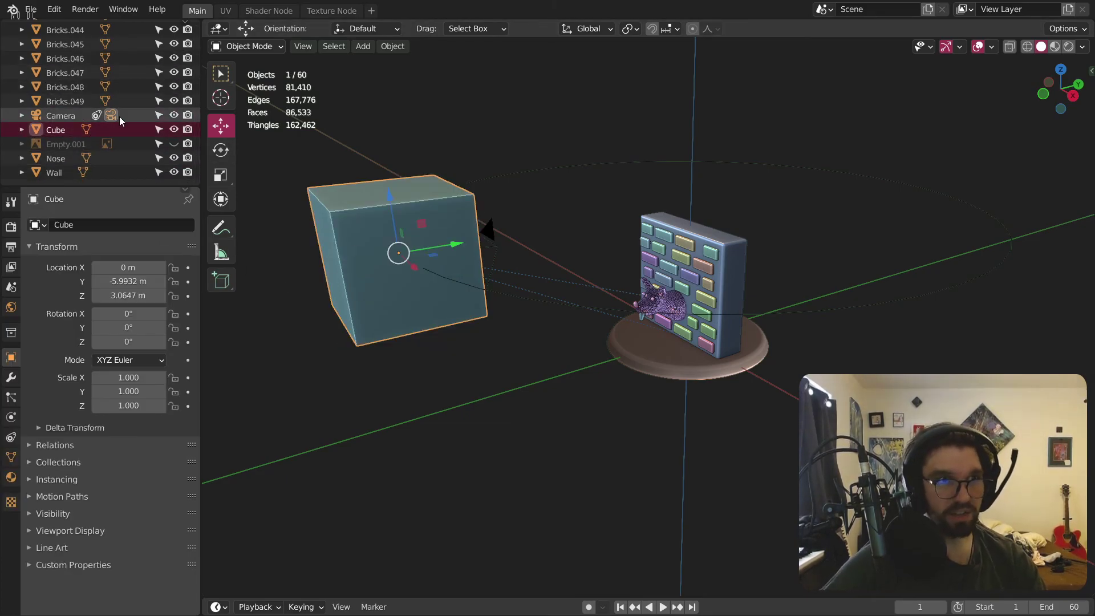
pyautogui.doubleClick(55, 130)
pyautogui.write('Camera')
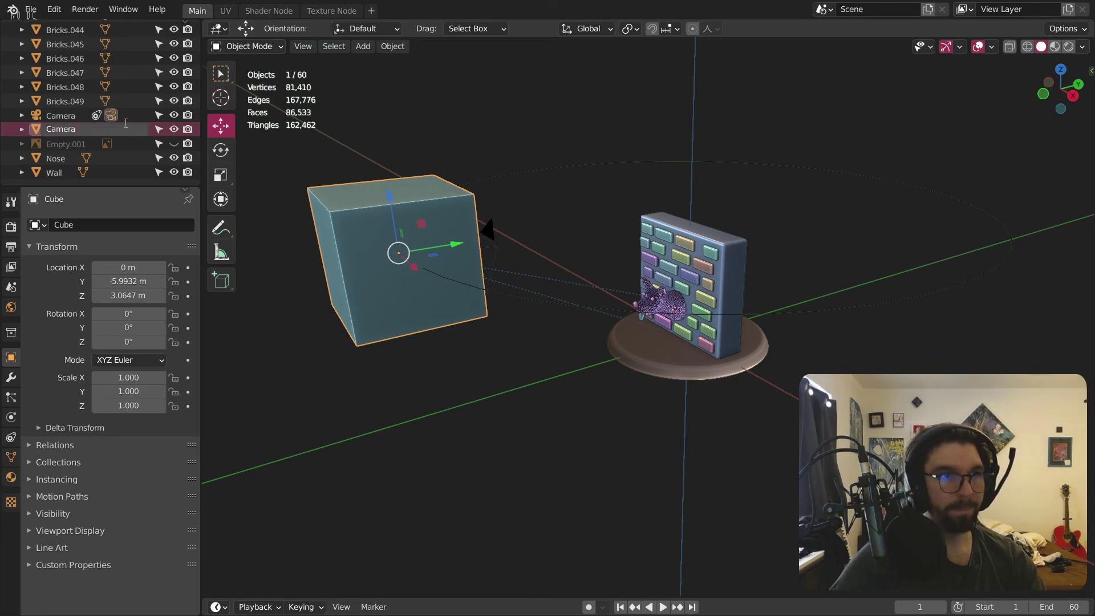
pyautogui.write('e')
pyautogui.press('Return')
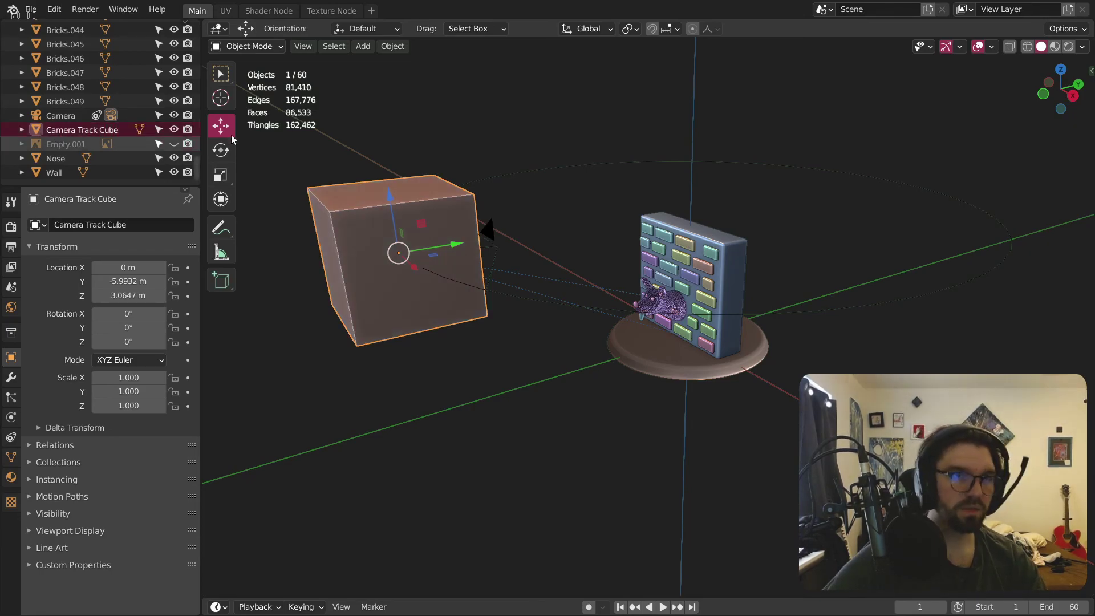
# Step: Scale Camera Track Cube down uniformly to 0.374 and disable it in renders
pyautogui.click(513, 309)
pyautogui.click(467, 251)
pyautogui.press('s')
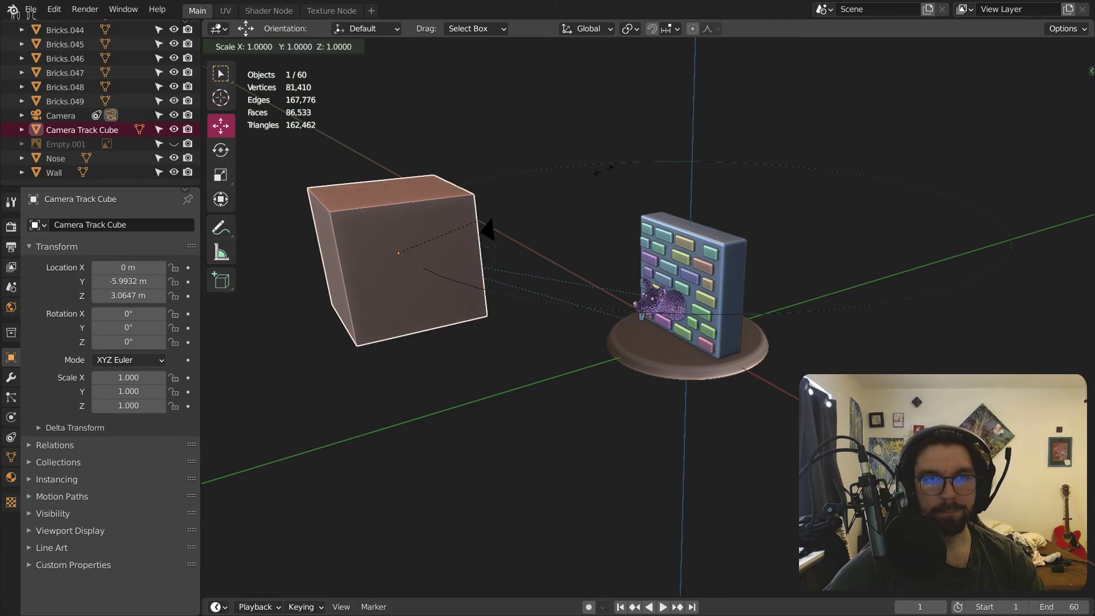
pyautogui.click(425, 253)
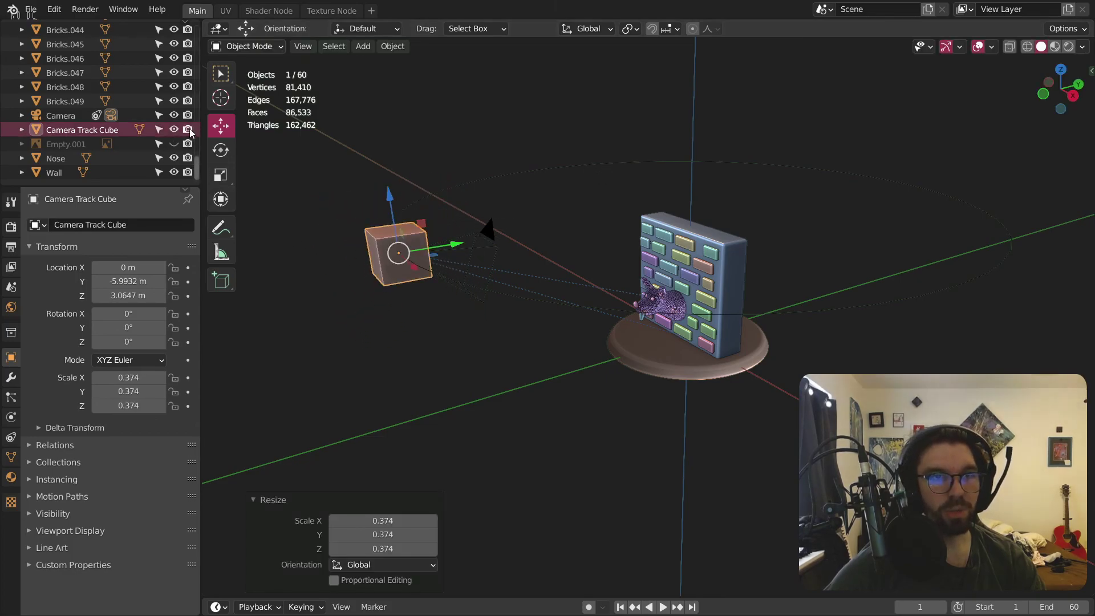
pyautogui.click(460, 376)
# Step: Set Camera Track Cube as the target of the camera's Copy Location constraint
pyautogui.click(473, 275)
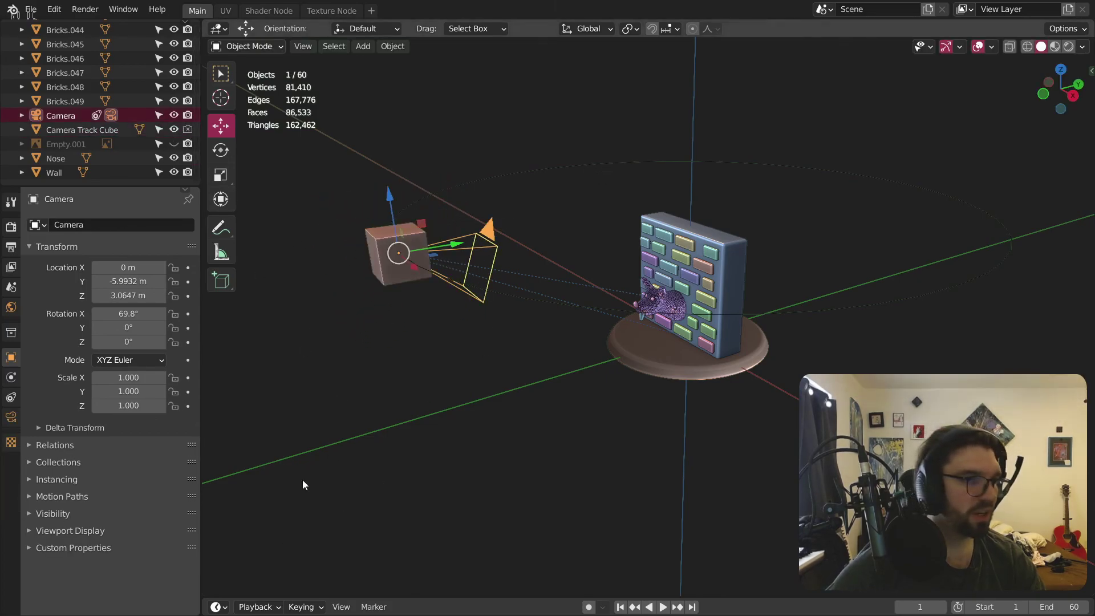
pyautogui.click(10, 417)
pyautogui.click(12, 398)
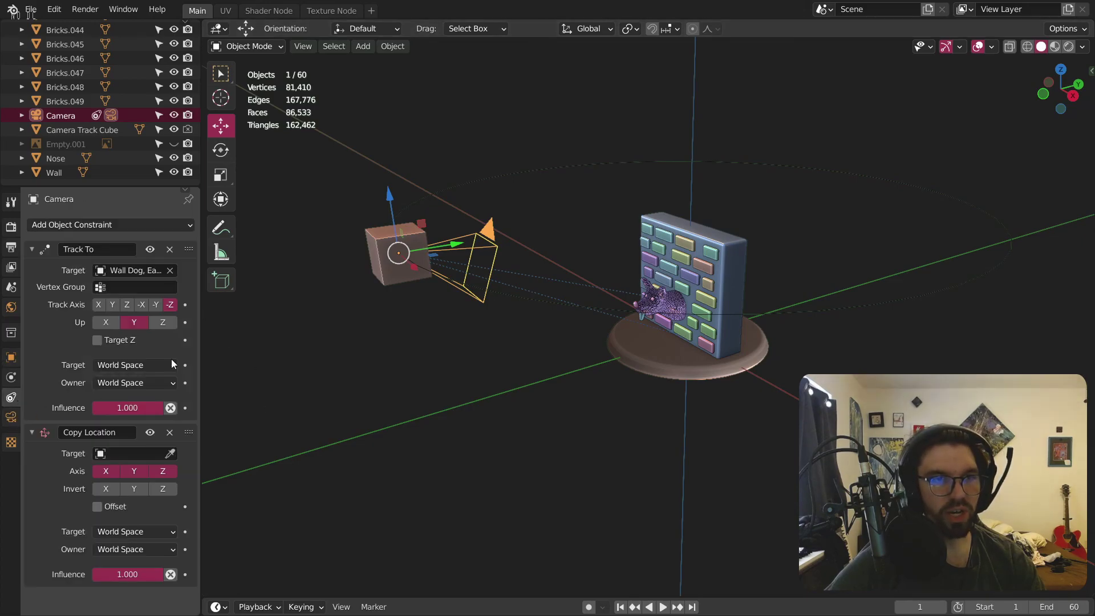
pyautogui.click(134, 453)
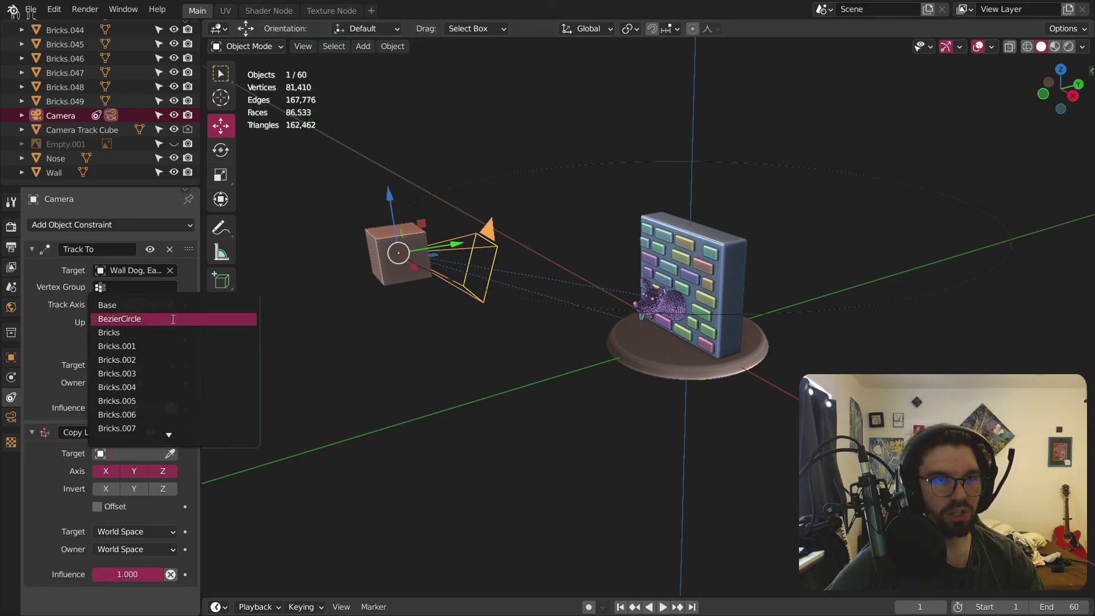
pyautogui.moveTo(180, 464)
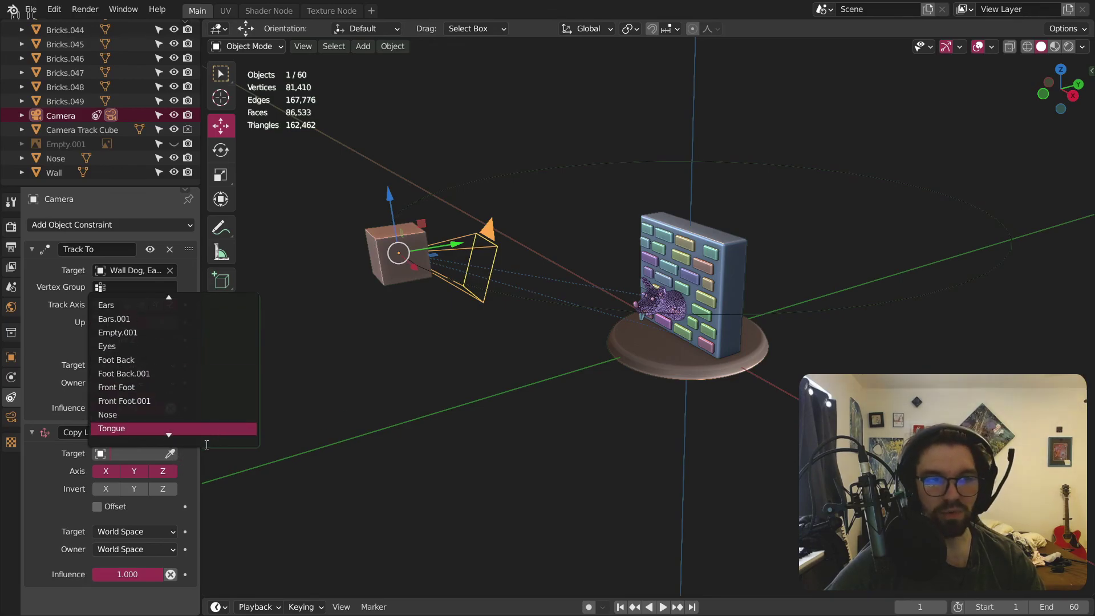
pyautogui.click(191, 319)
# Step: Try a Curve modifier on Camera Track Cube with BezierCircle as its curve object
pyautogui.click(399, 261)
pyautogui.click(11, 377)
pyautogui.click(163, 224)
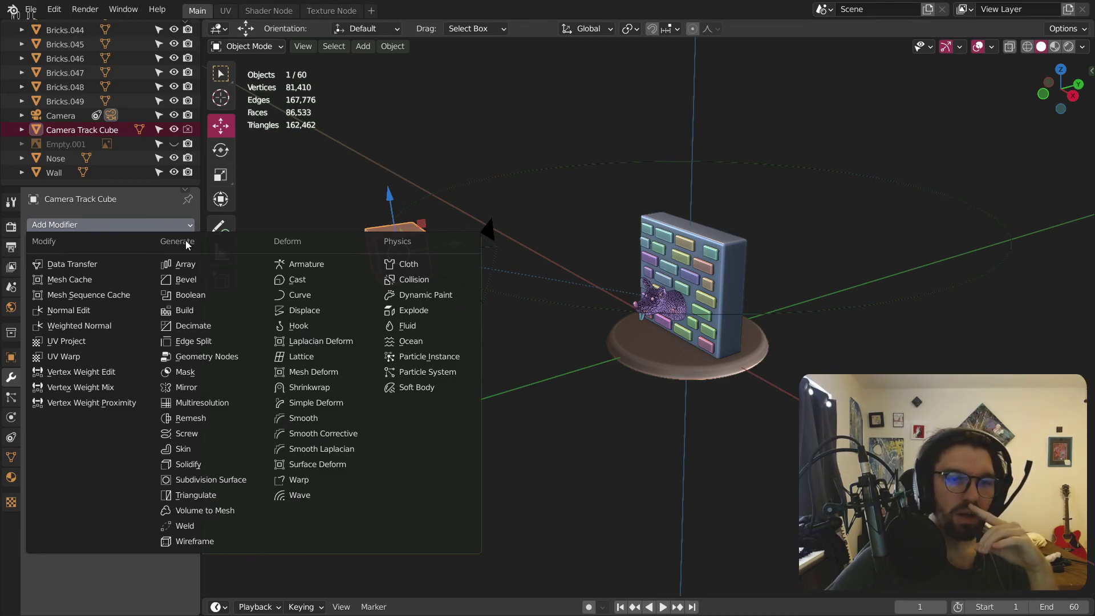
pyautogui.click(300, 295)
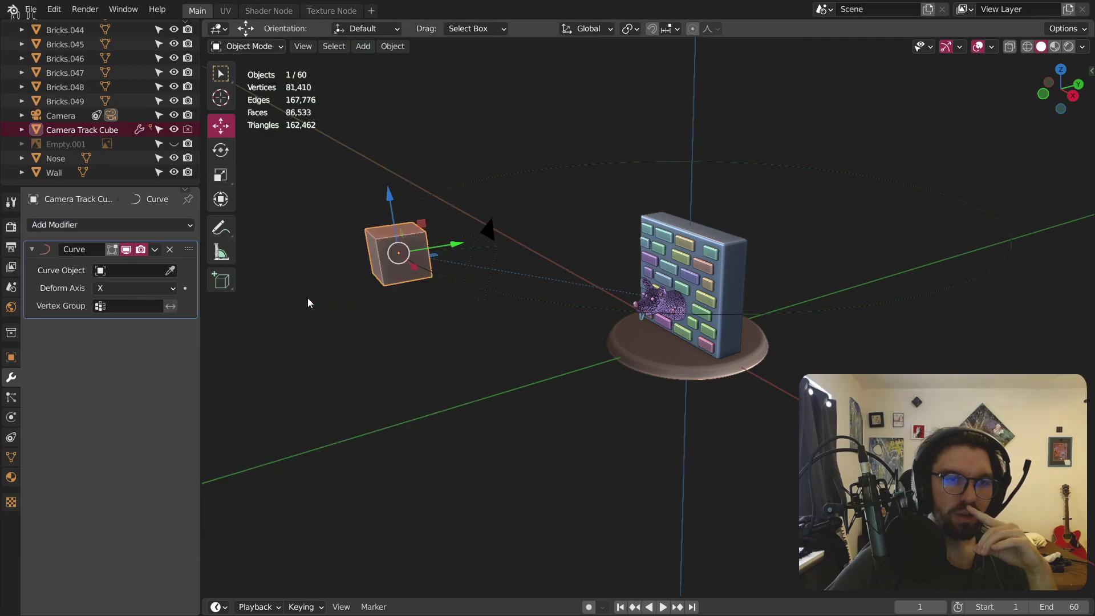
pyautogui.click(138, 269)
pyautogui.click(139, 293)
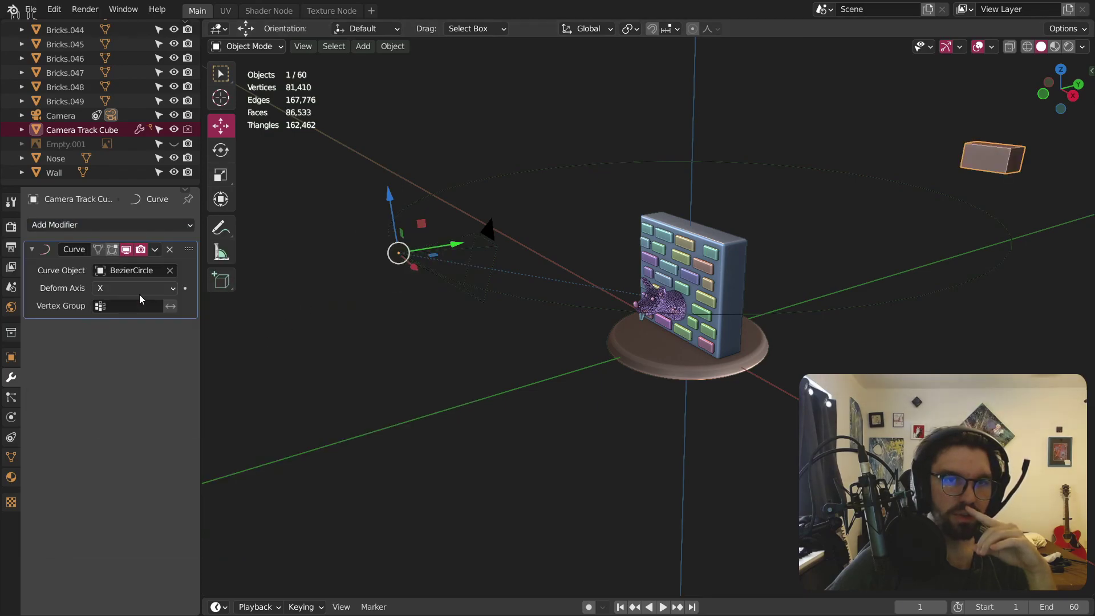
# Step: Undo the curve object assignment and remove the Curve modifier from Camera Track Cube
pyautogui.hotkey('ctrl', 'z')
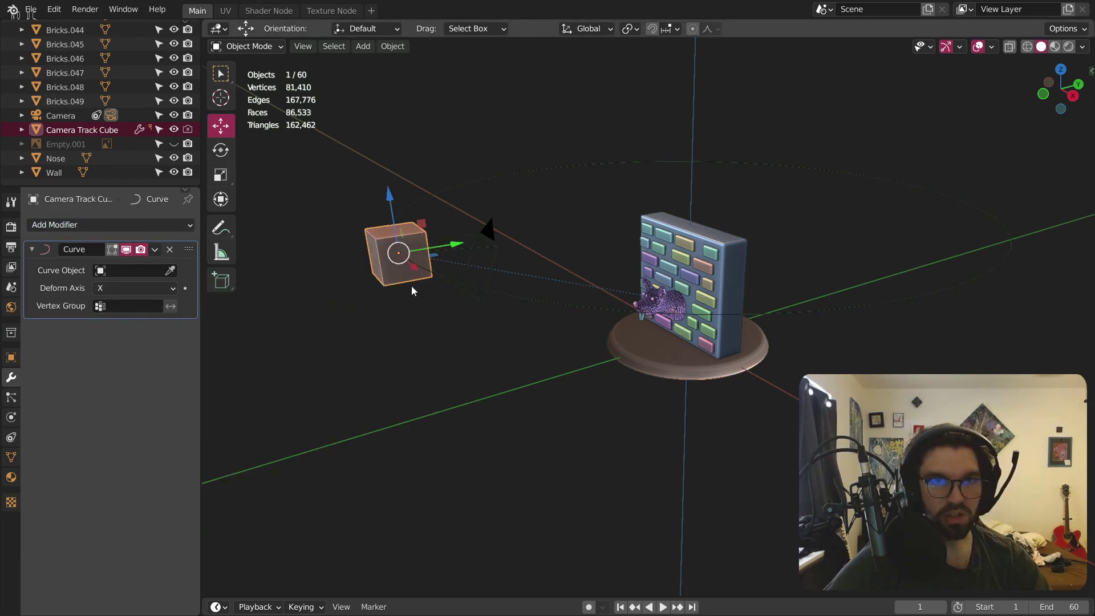
pyautogui.click(397, 352)
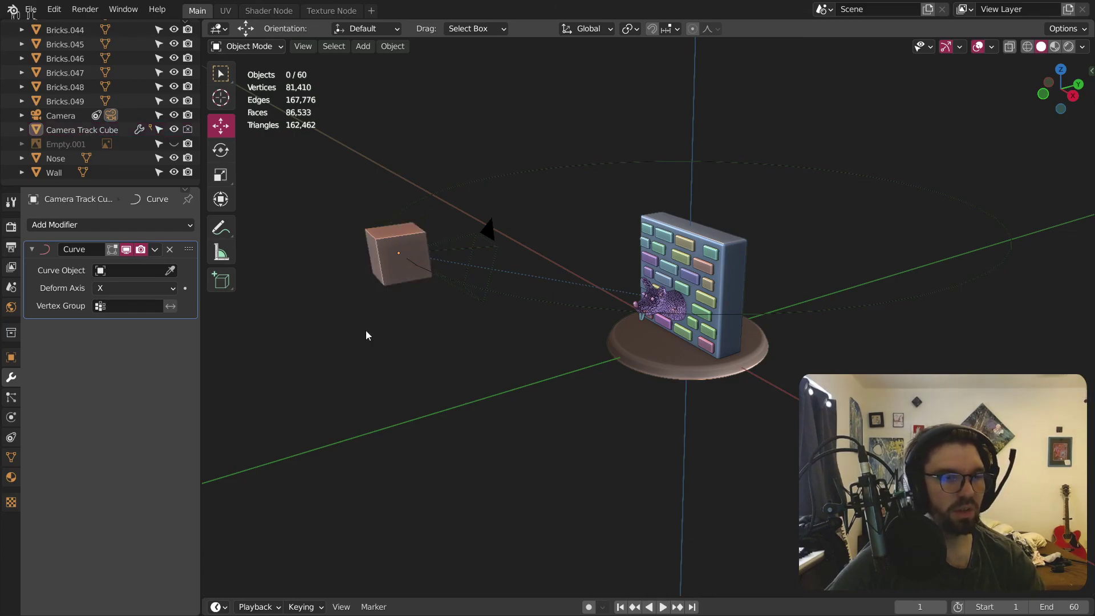
pyautogui.click(406, 264)
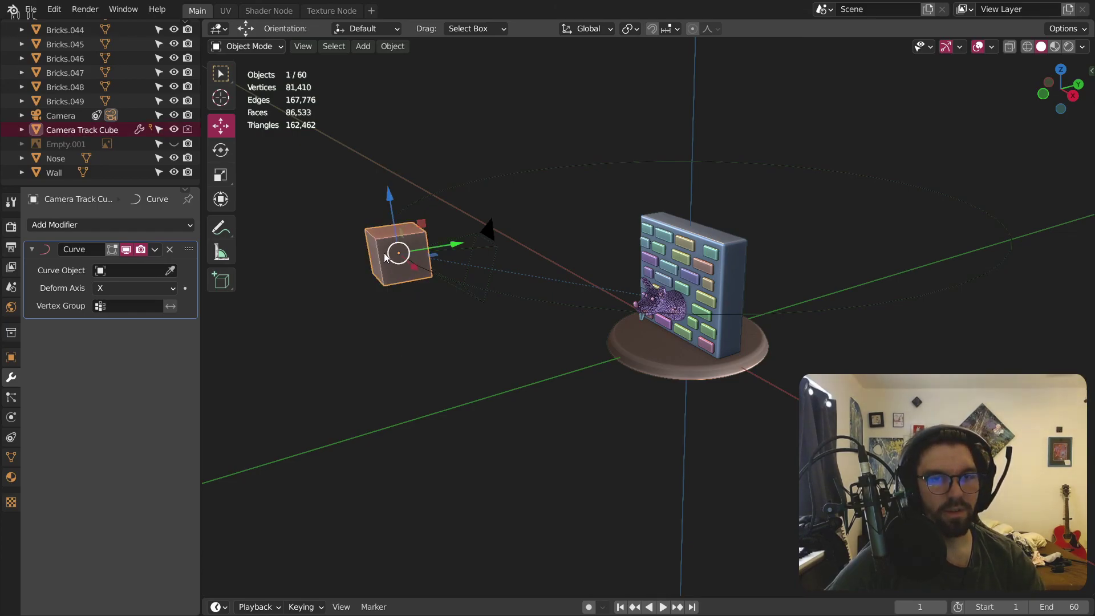
pyautogui.click(170, 247)
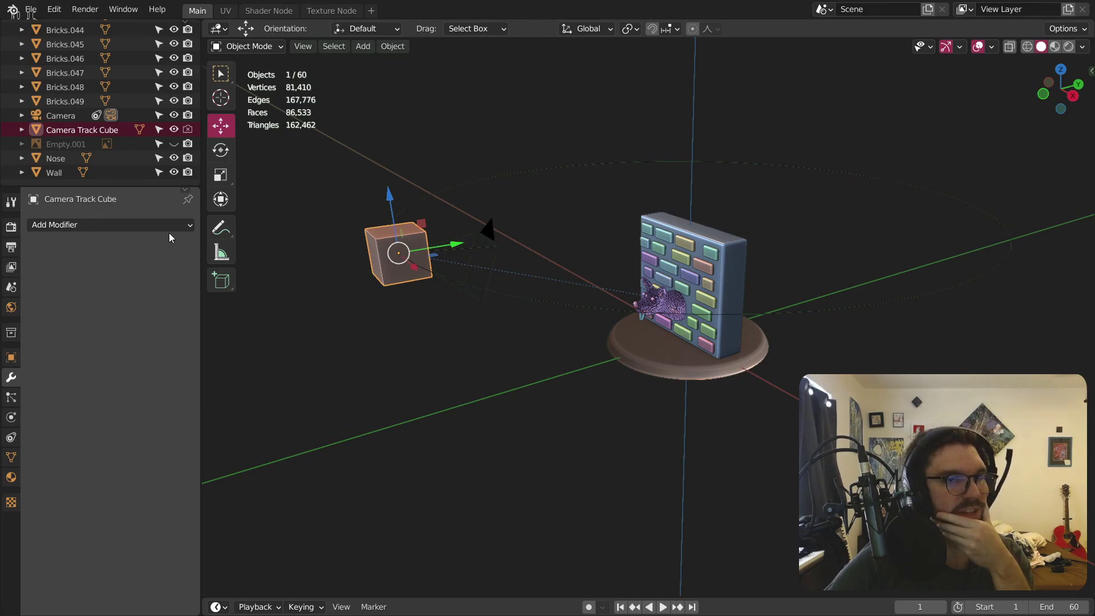
# Step: Leave Camera Track Cube without a modifier, deselect it and save the file
pyautogui.click(169, 224)
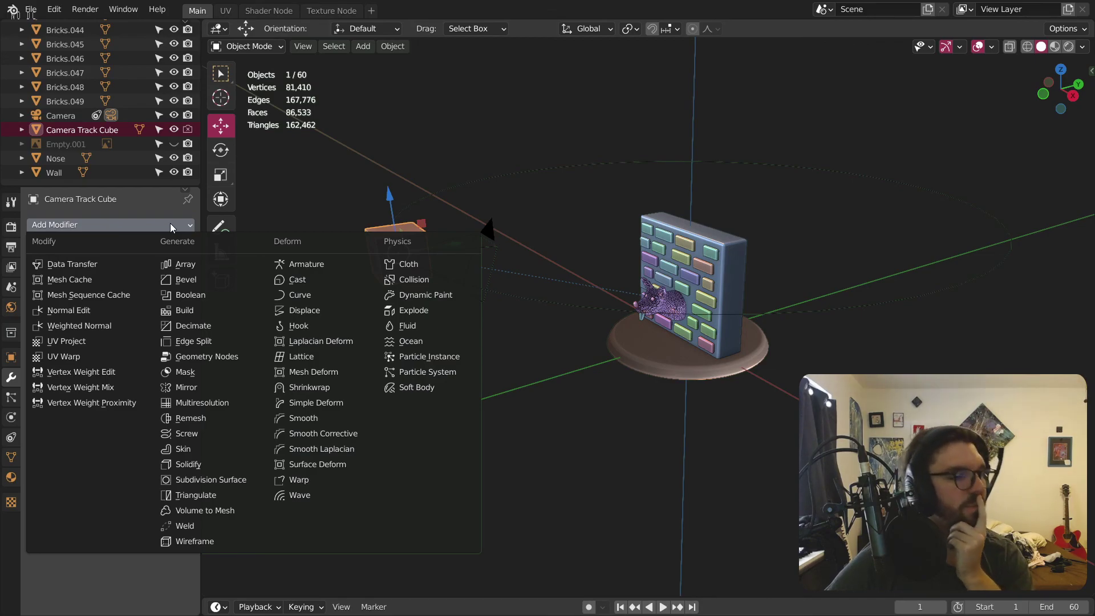
pyautogui.click(469, 122)
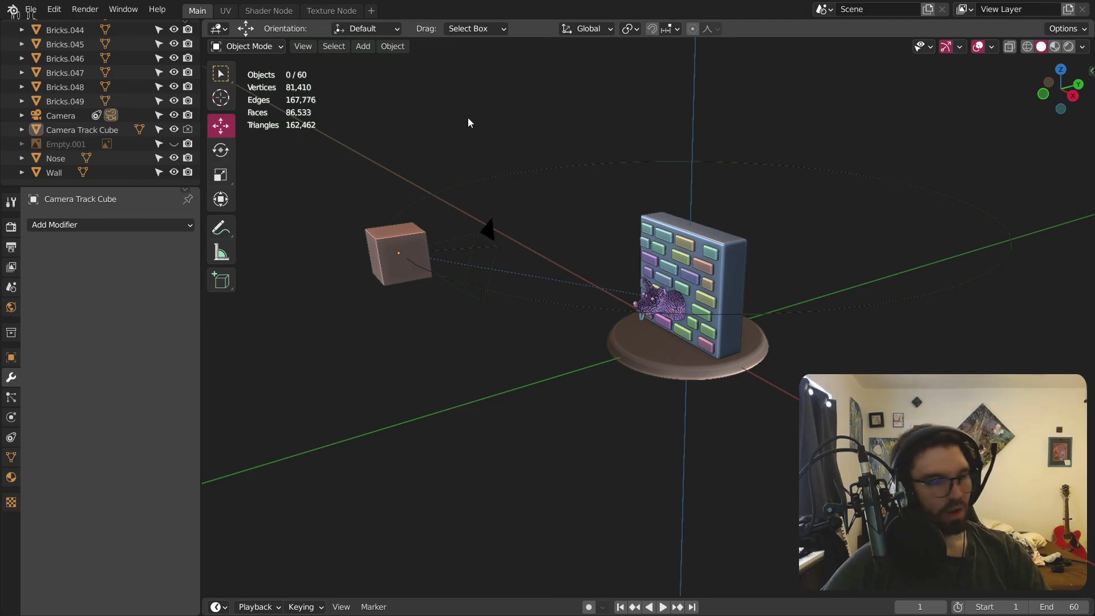
pyautogui.hotkey('ctrl', 's')
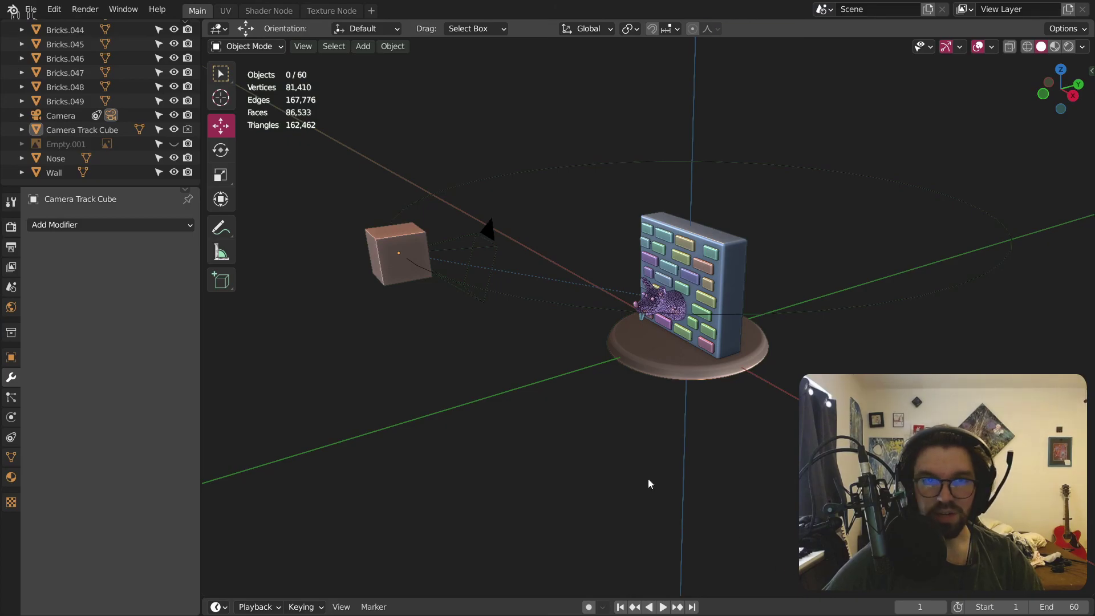
# Step: Try an Object Solver constraint on Camera Track Cube
pyautogui.click(471, 251)
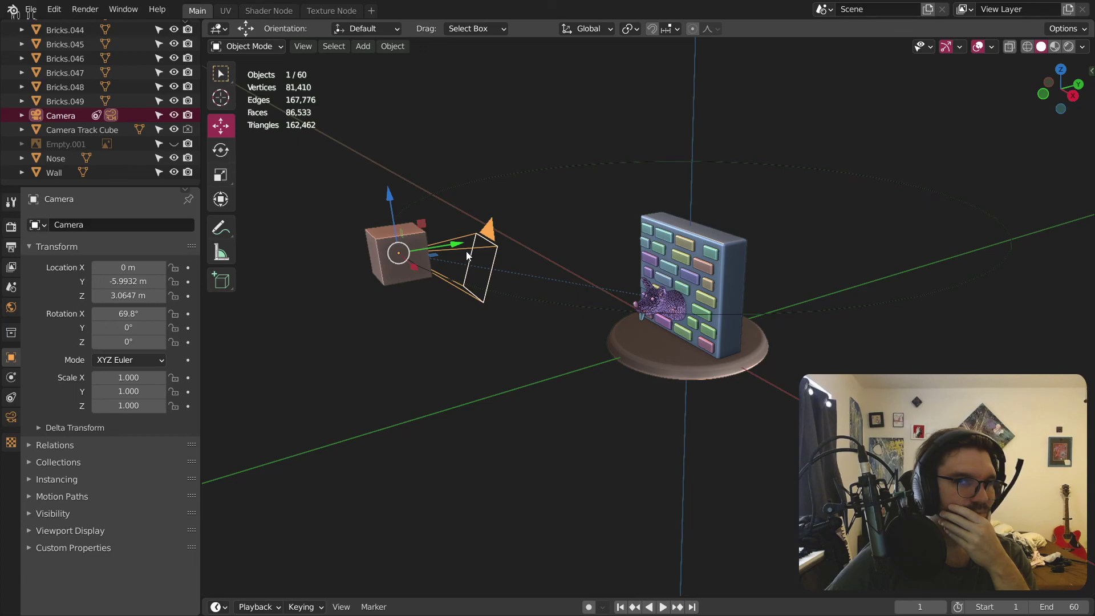
pyautogui.click(381, 272)
pyautogui.click(485, 232)
pyautogui.click(398, 259)
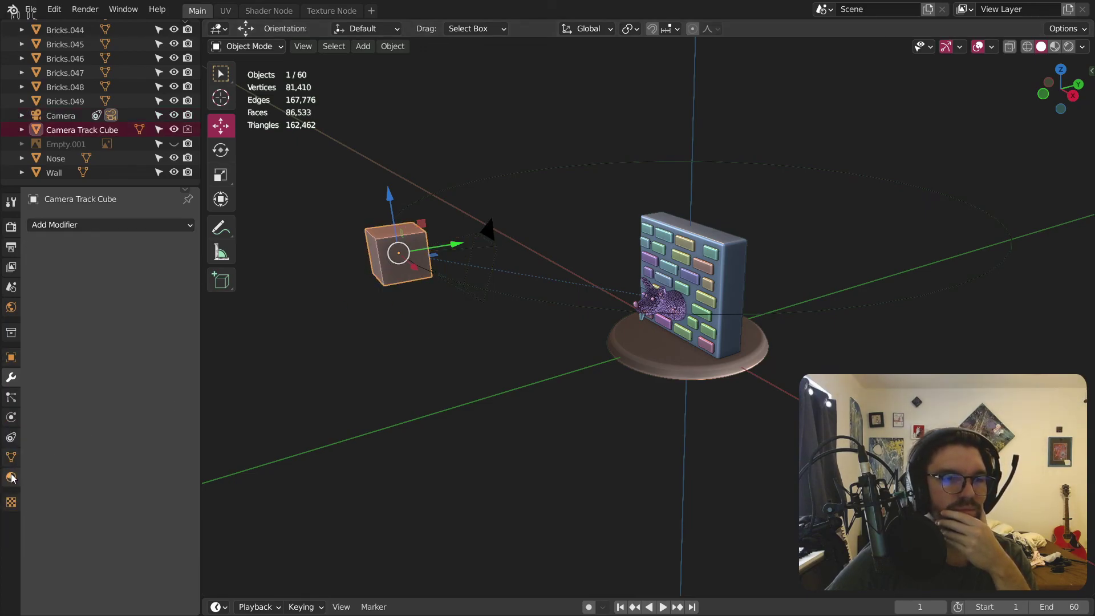
pyautogui.click(11, 438)
pyautogui.click(88, 224)
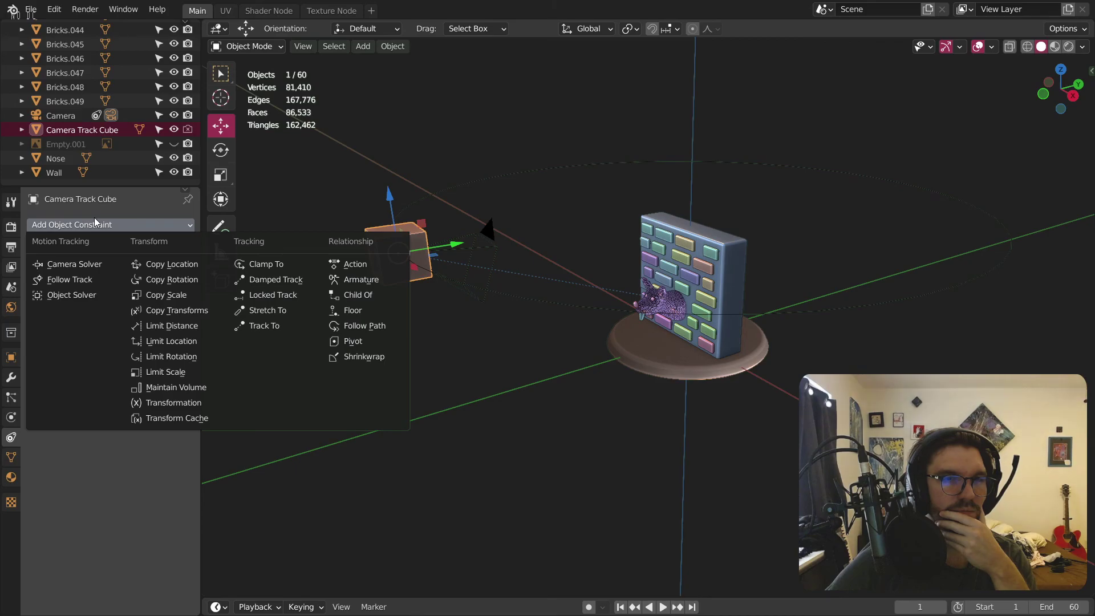
pyautogui.click(78, 293)
pyautogui.click(128, 289)
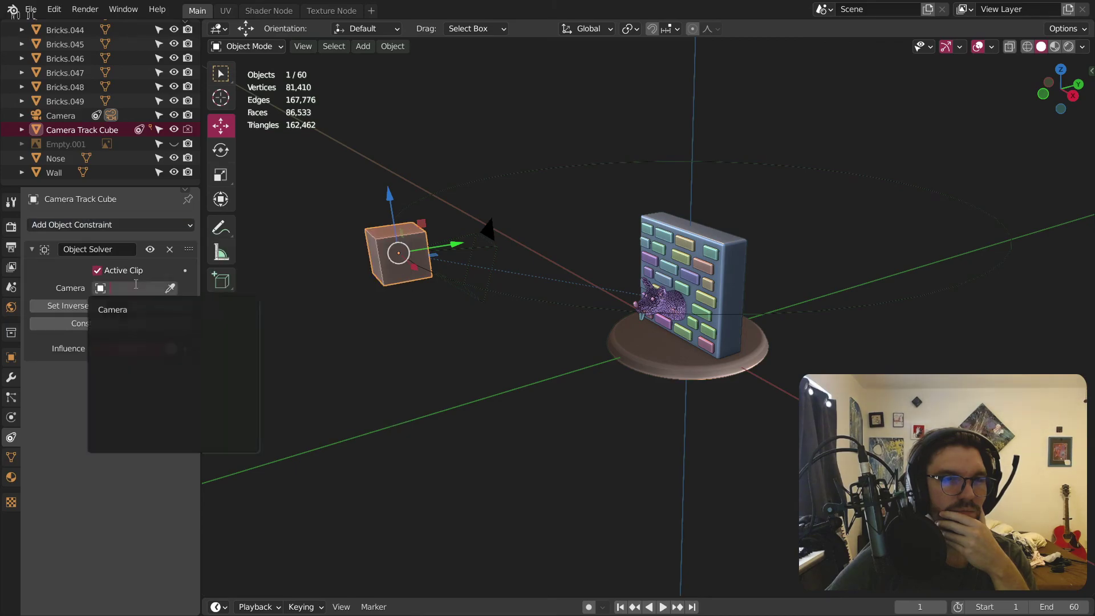
pyautogui.click(169, 249)
pyautogui.click(164, 225)
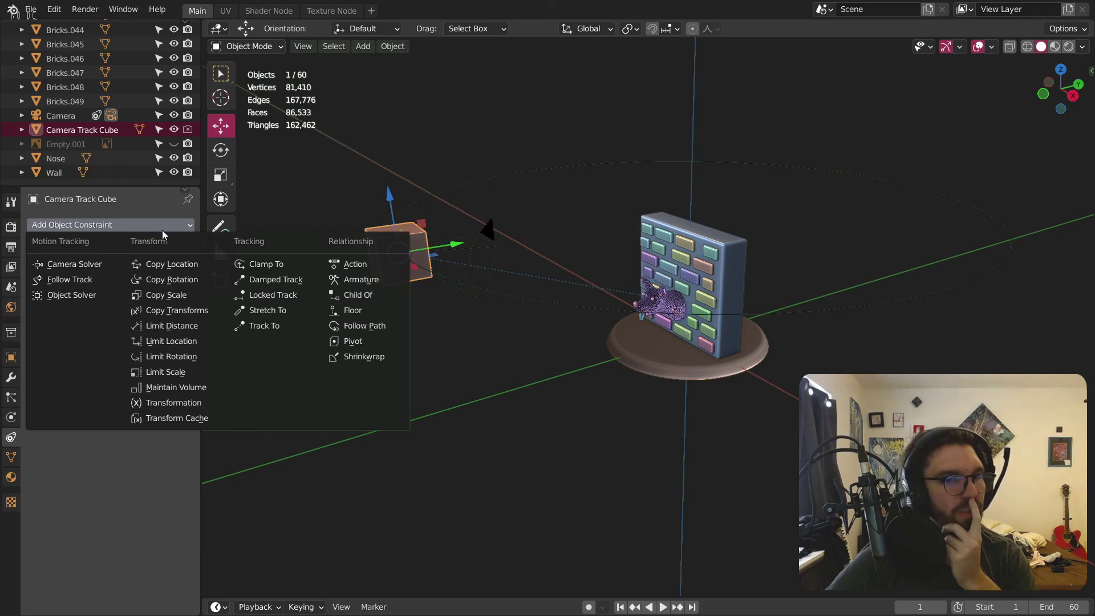
pyautogui.click(612, 415)
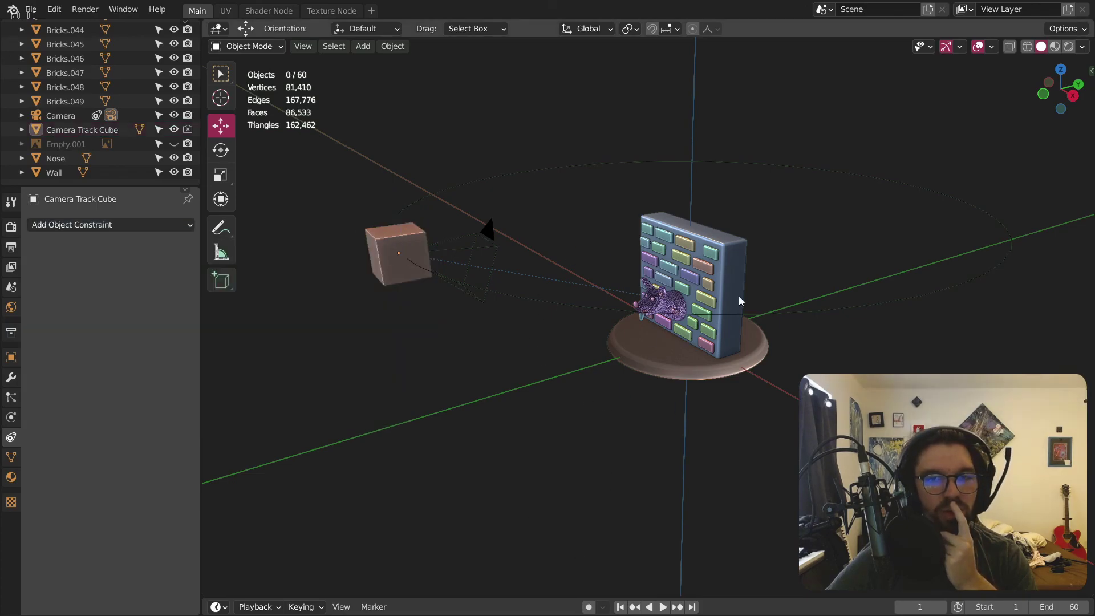
# Step: Review the constraints on the camera and Camera Track Cube, leave all objects deselected and save the file
pyautogui.moveTo(618, 283); pyautogui.dragTo(704, 279, button='middle')
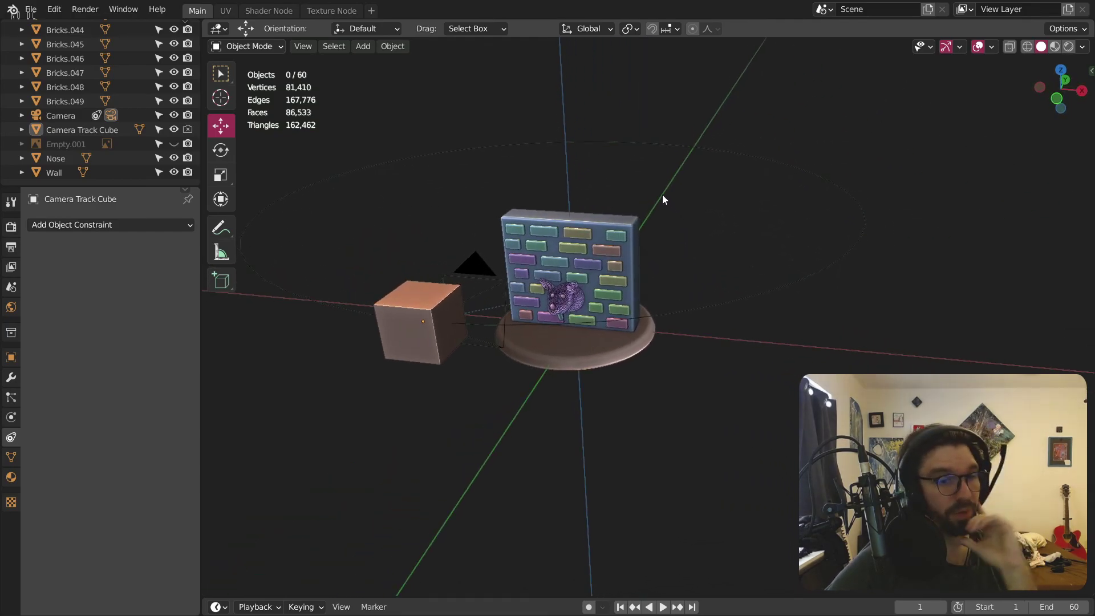
pyautogui.click(401, 318)
pyautogui.moveTo(505, 299); pyautogui.dragTo(515, 275, button='middle')
pyautogui.click(514, 277)
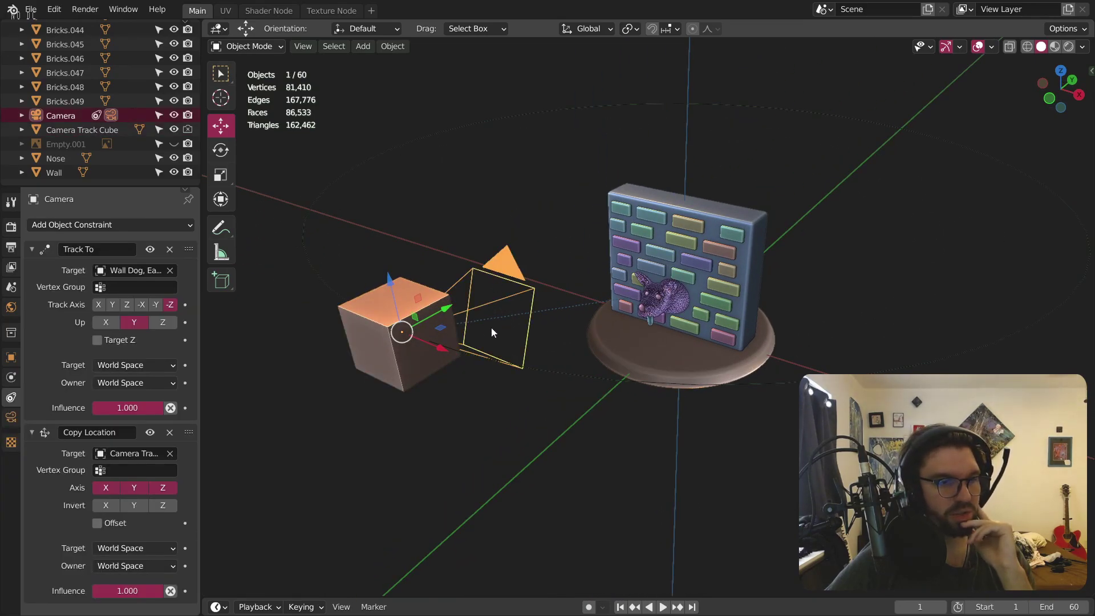
pyautogui.click(391, 296)
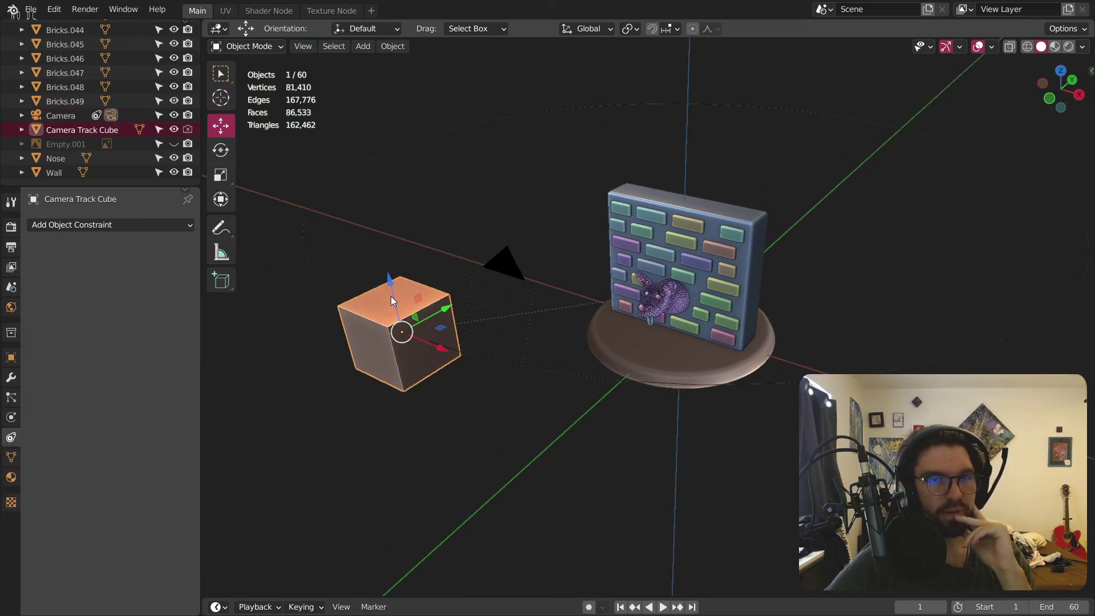
pyautogui.click(102, 228)
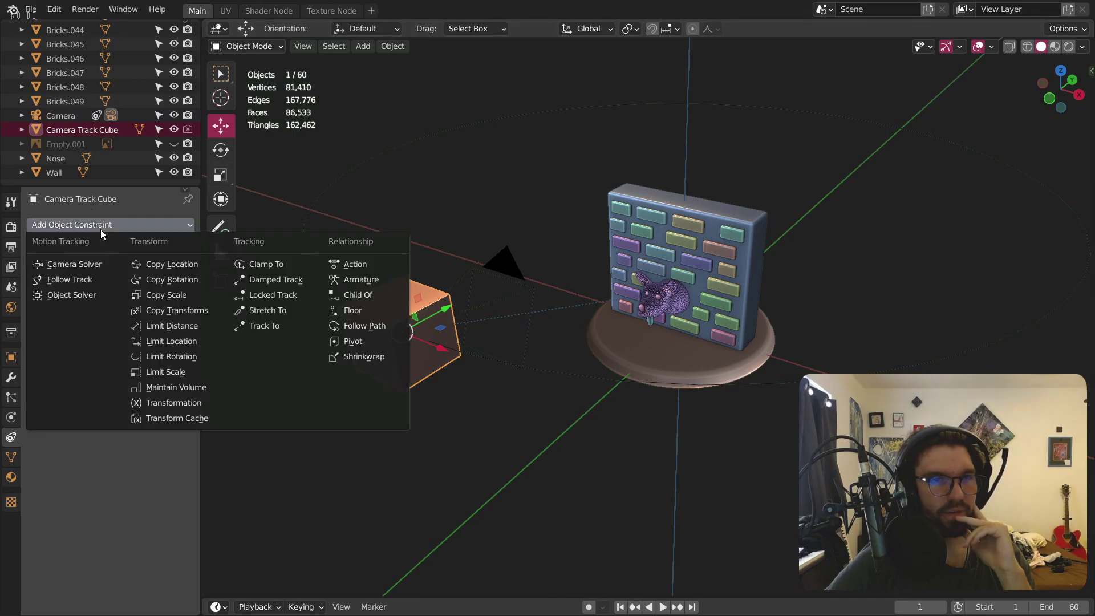
pyautogui.click(502, 264)
pyautogui.click(498, 200)
pyautogui.hotkey('ctrl', 's')
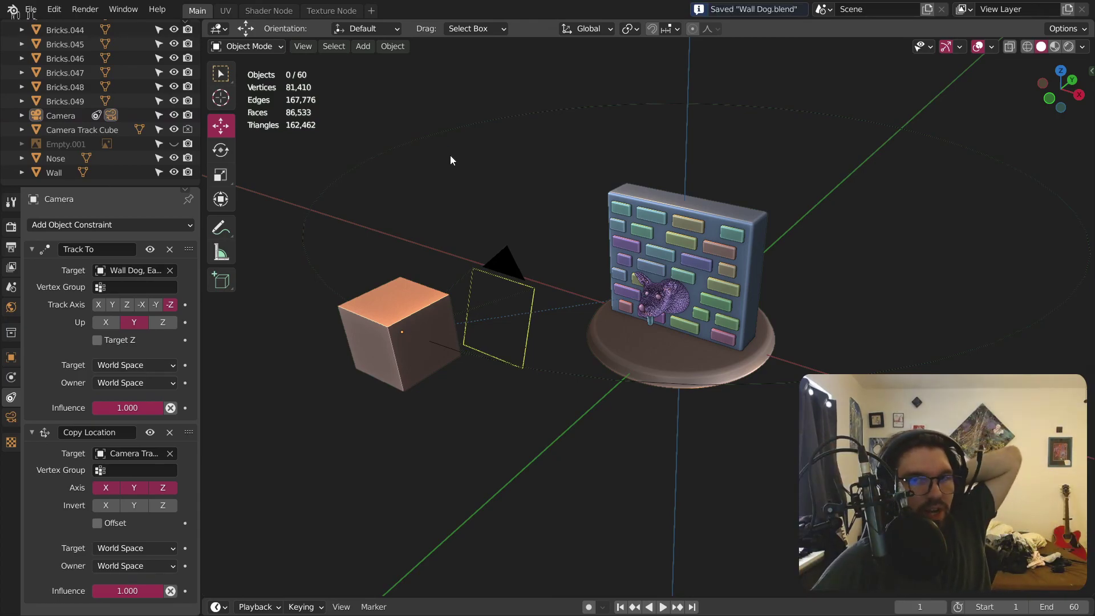
# Step: Hide Camera Track Cube in the viewport, show the scene through the camera in Material Preview shading and save the file
pyautogui.press('KP_0')
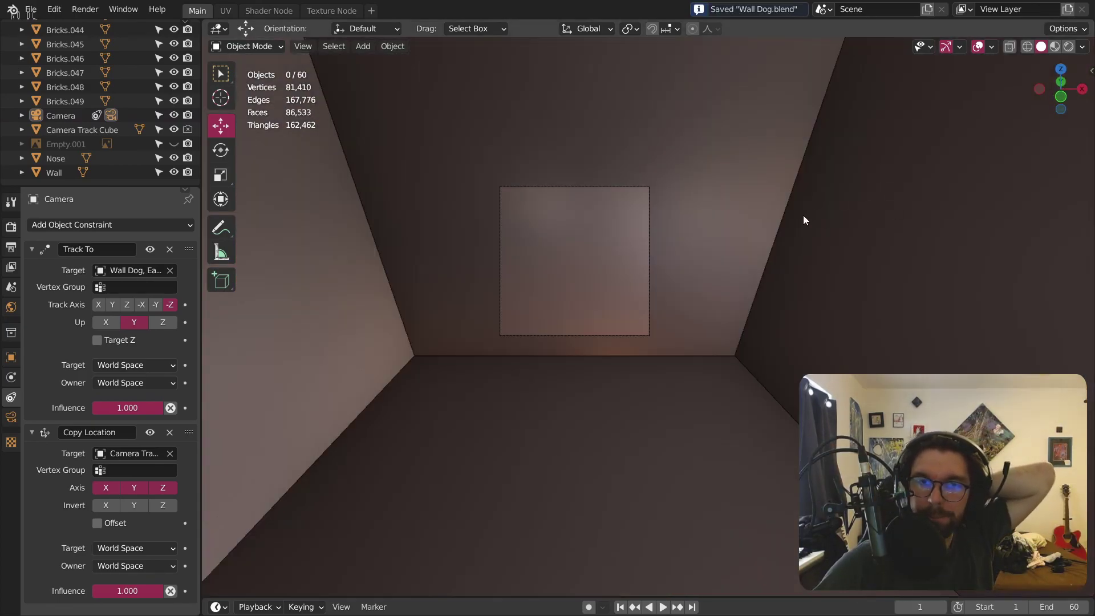
pyautogui.click(173, 130)
pyautogui.click(1054, 46)
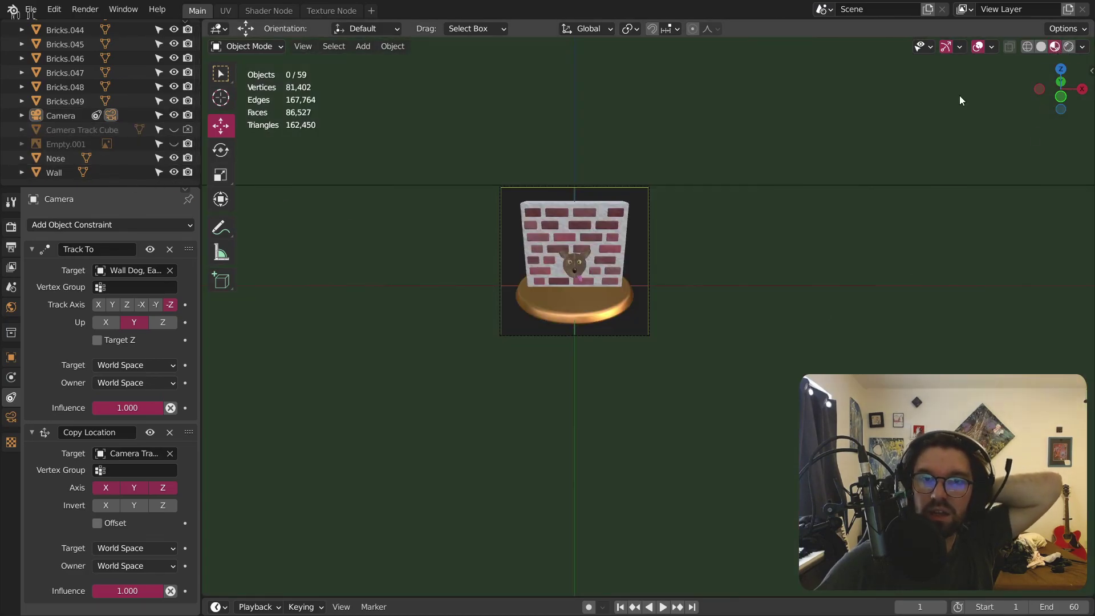
pyautogui.press('Home')
pyautogui.scroll(-3, 611, 328)
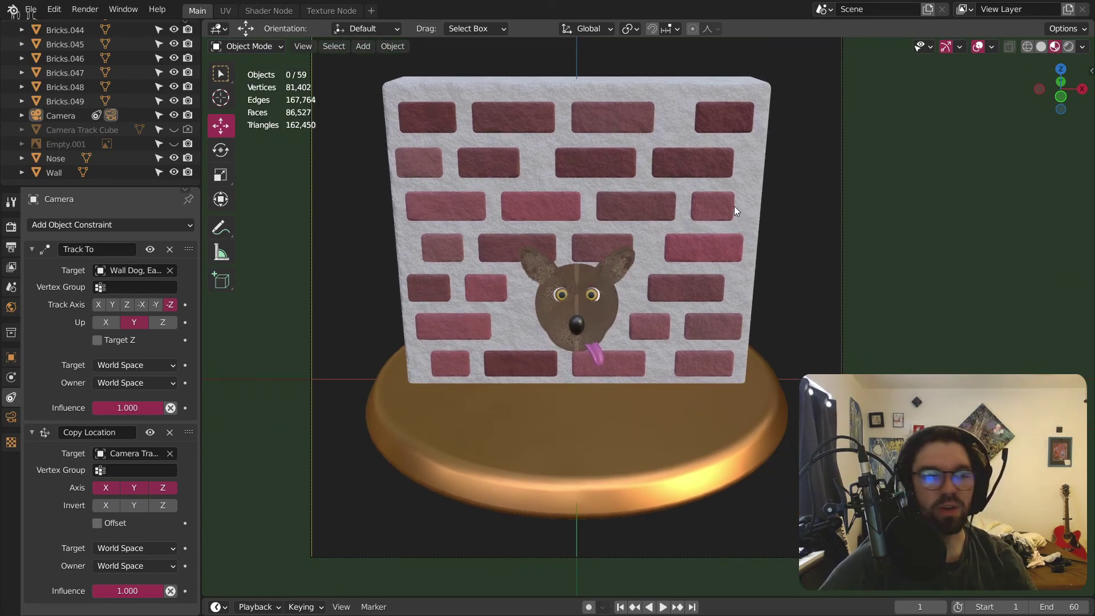
pyautogui.hotkey('ctrl', 's')
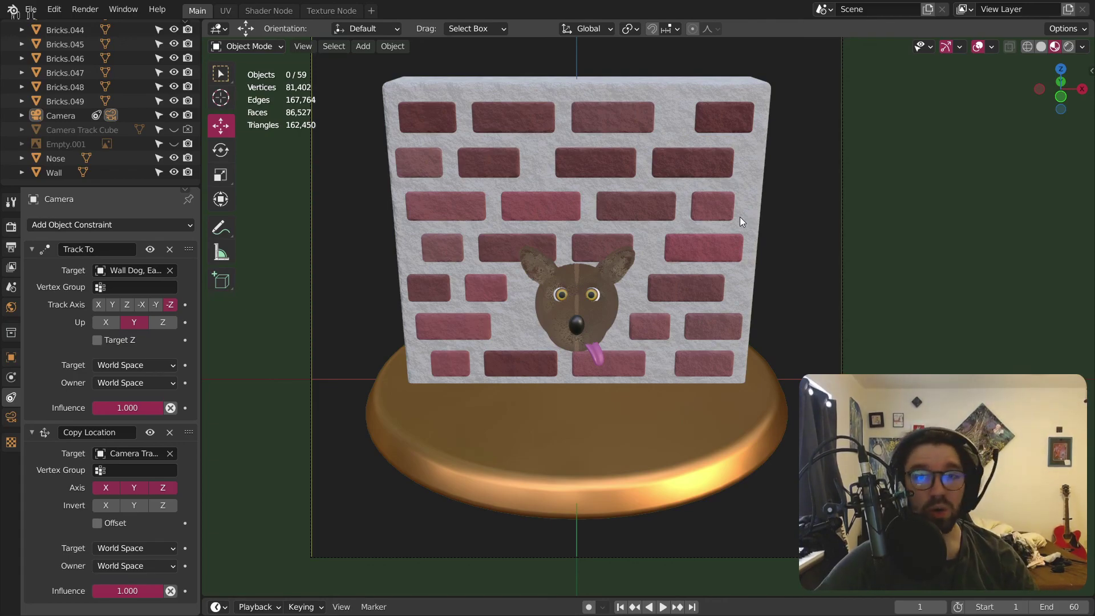
pyautogui.scroll(10, 576, 282)
pyautogui.scroll(-10, 595, 251)
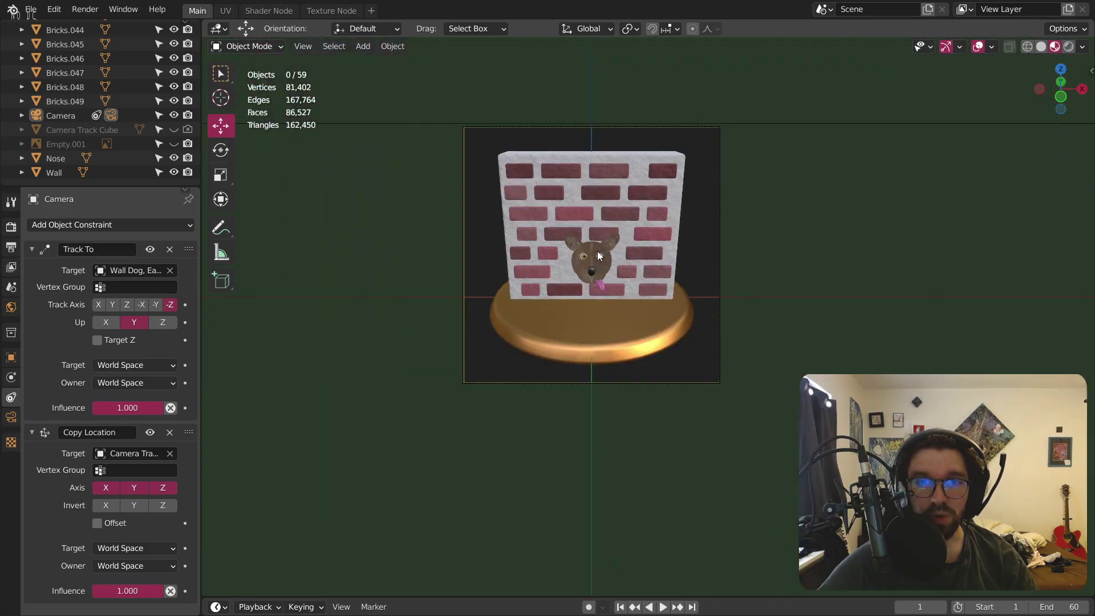